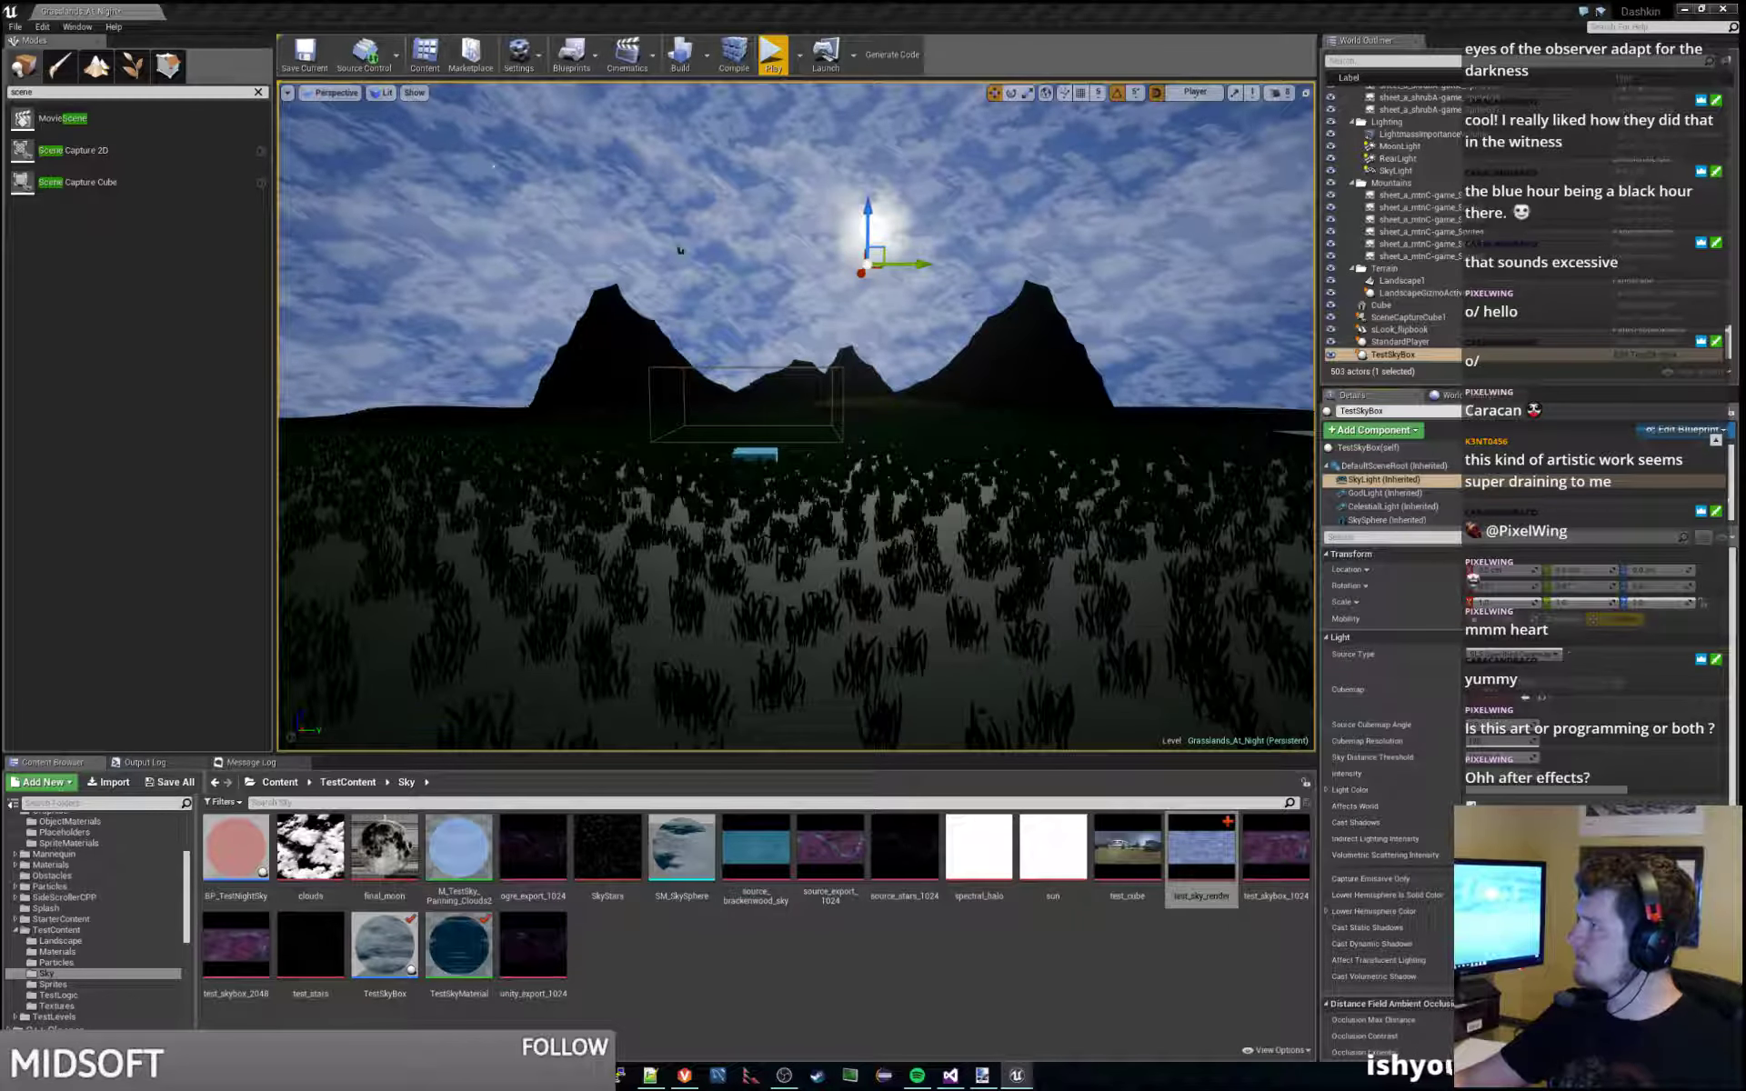
# Survey the TestSkyBox blueprint graph, then go back to the level editor.
pyautogui.hotkey('alt', 'Tab')
pyautogui.scroll(-4, 806, 596)
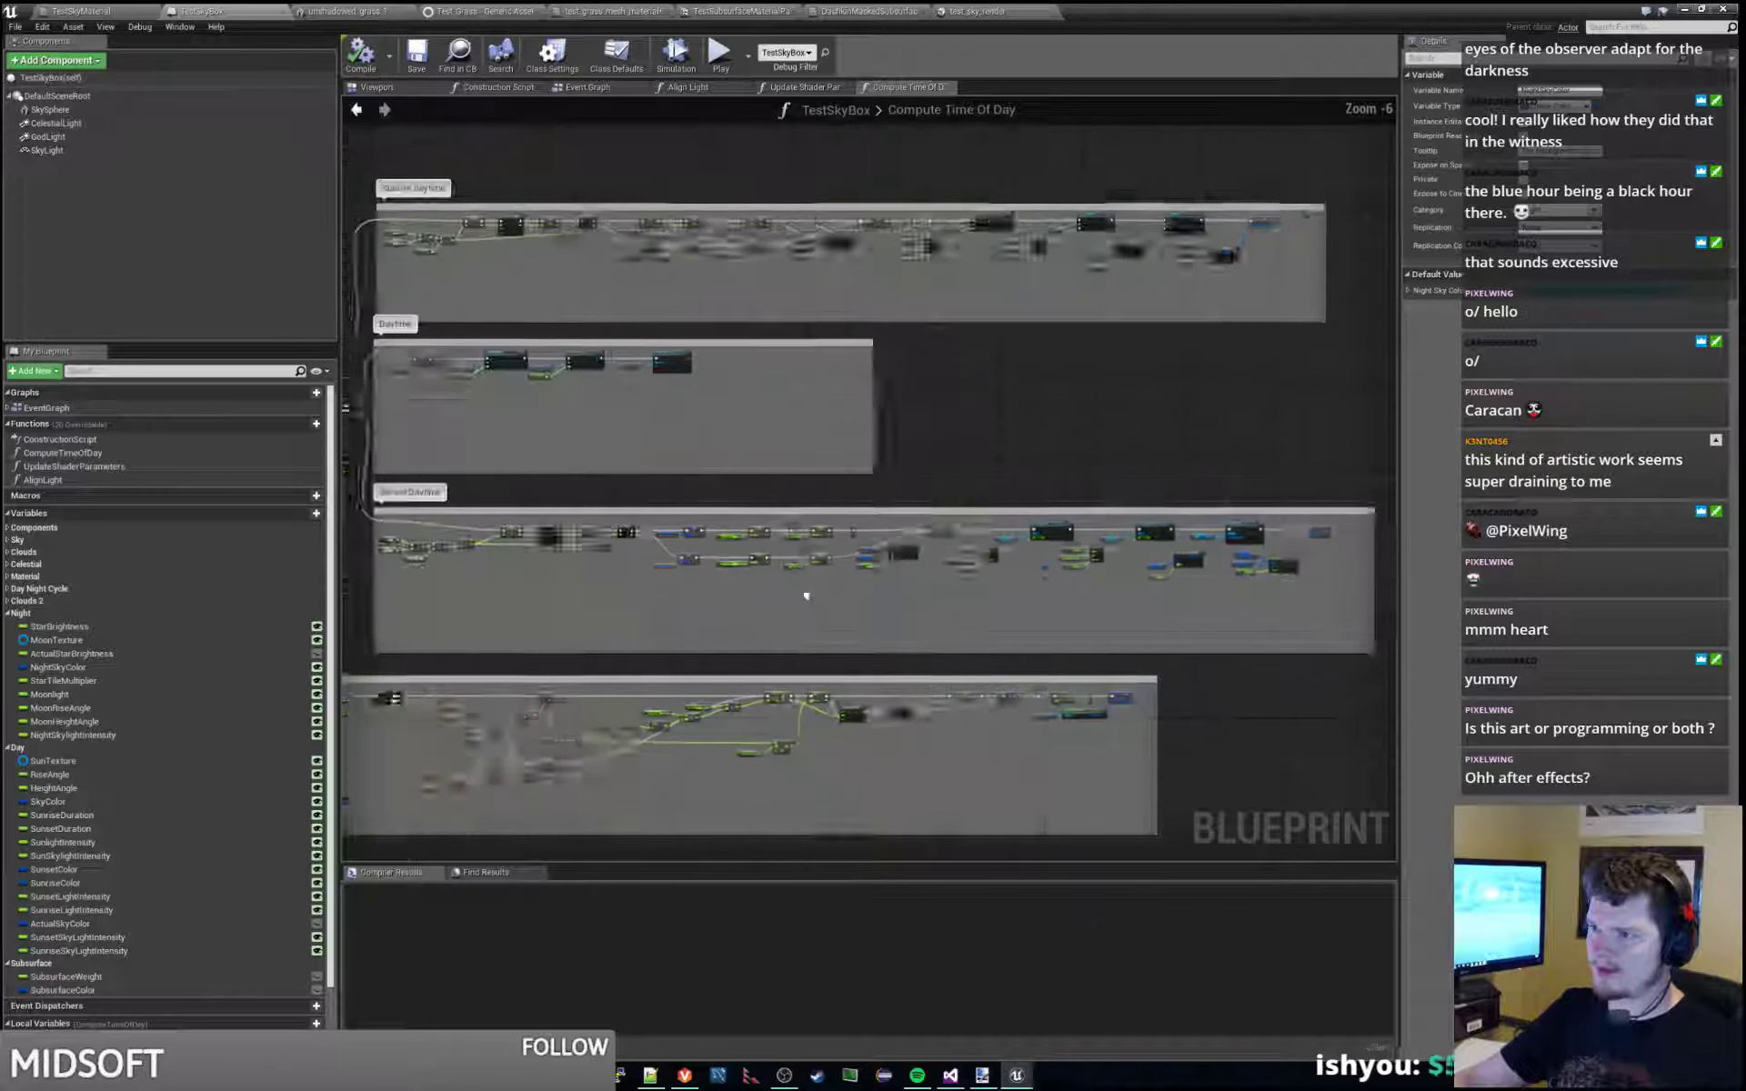
pyautogui.moveTo(807, 595); pyautogui.dragTo(1082, 708, button='right')
pyautogui.click(1684, 9)
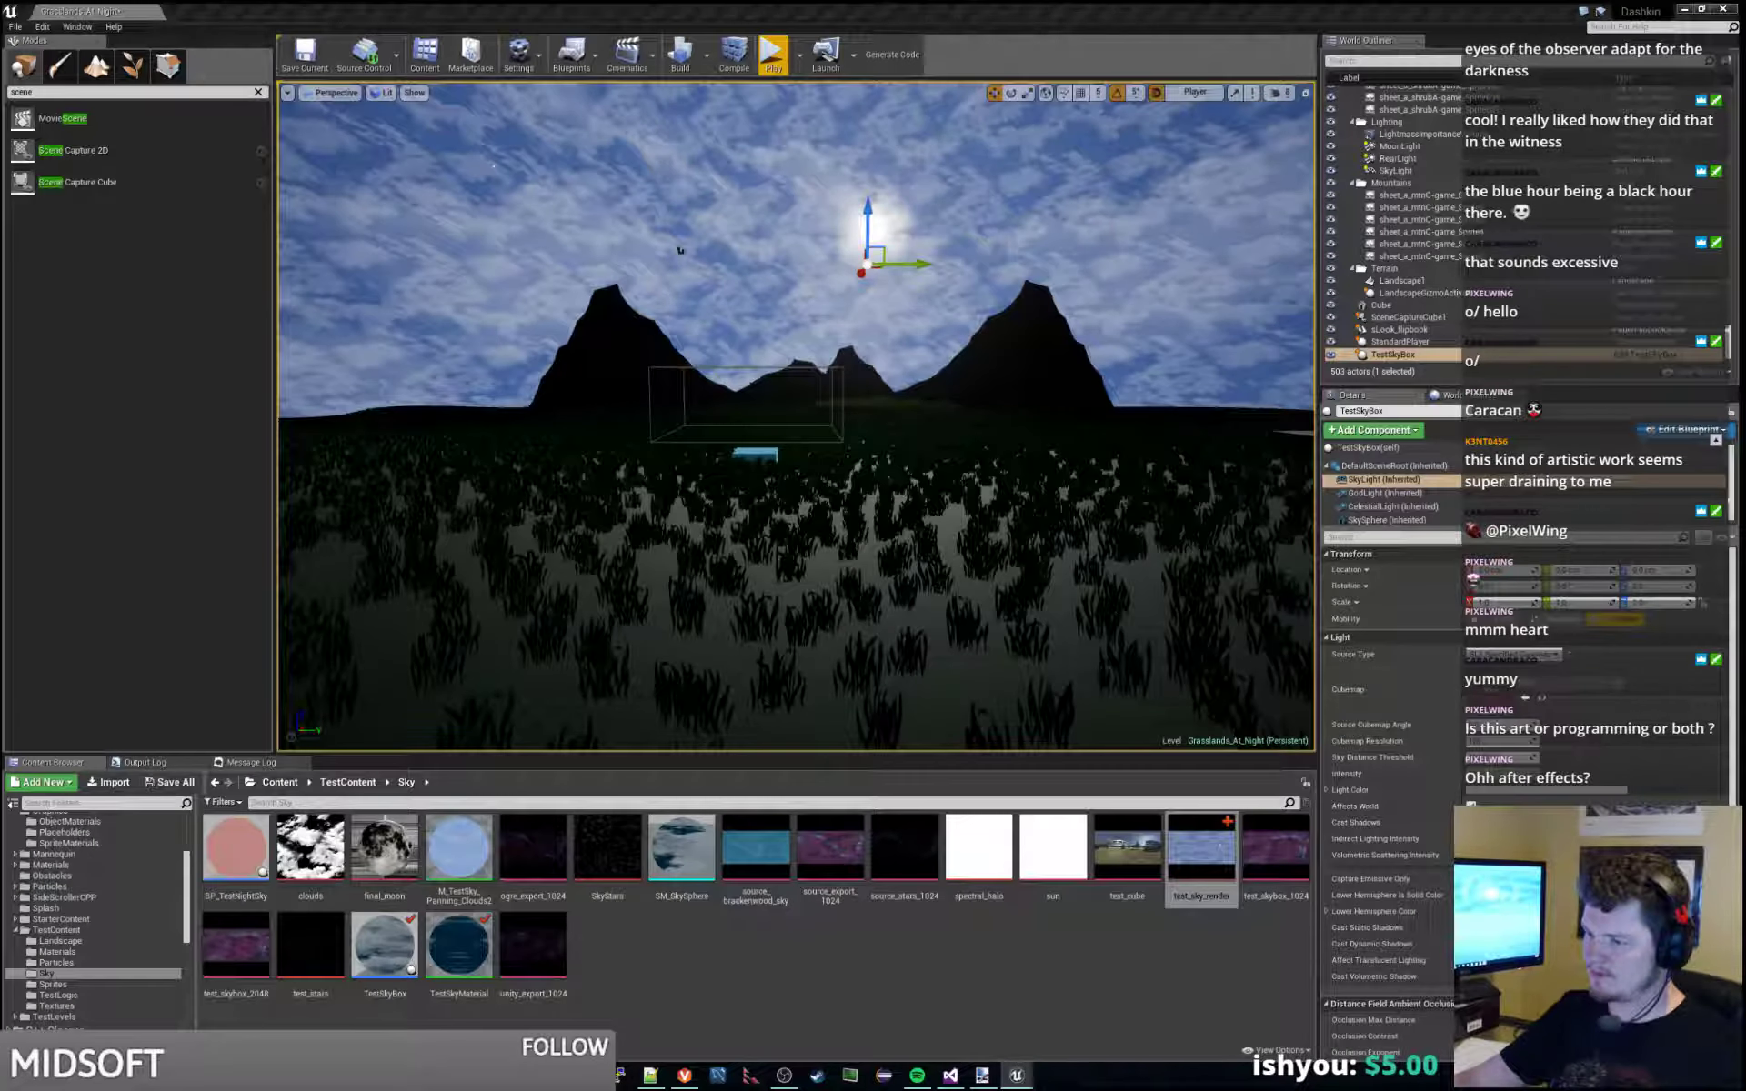
# Close MaterialParameterCollection.h in Visual Studio and return to the Unreal level editor.
pyautogui.click(950, 1076)
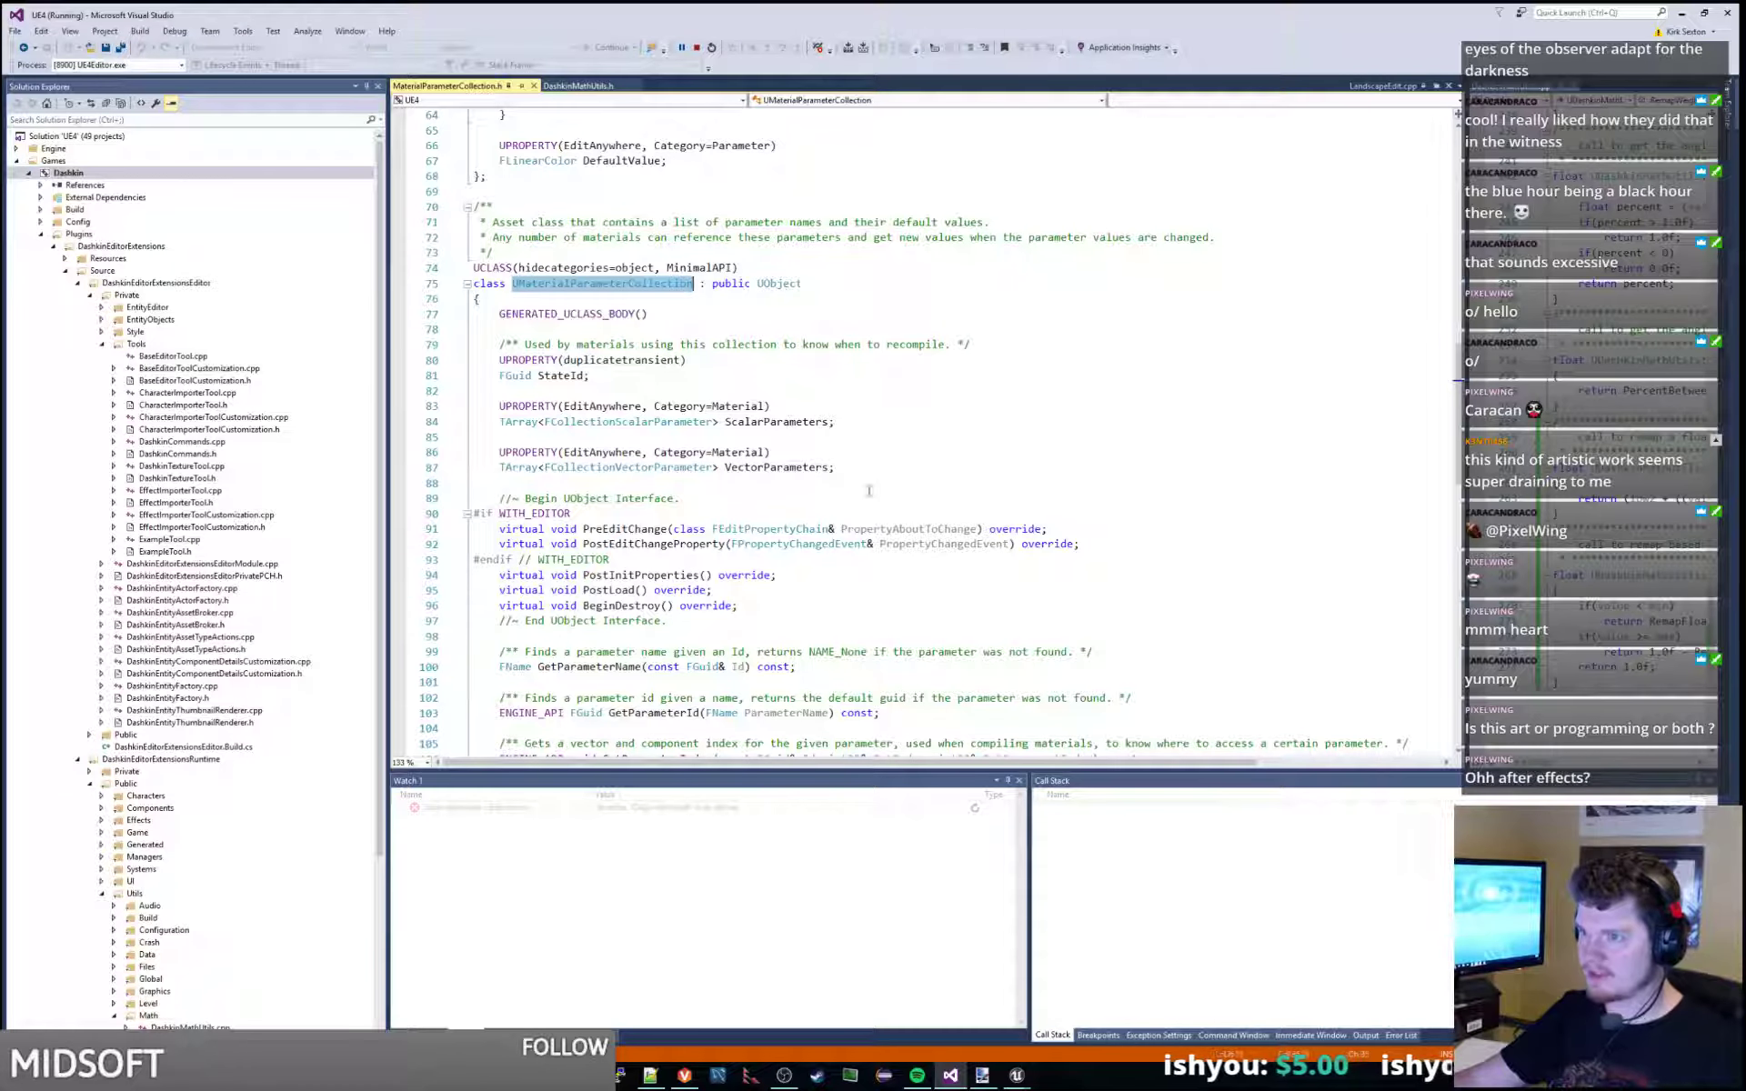
pyautogui.middleClick(468, 88)
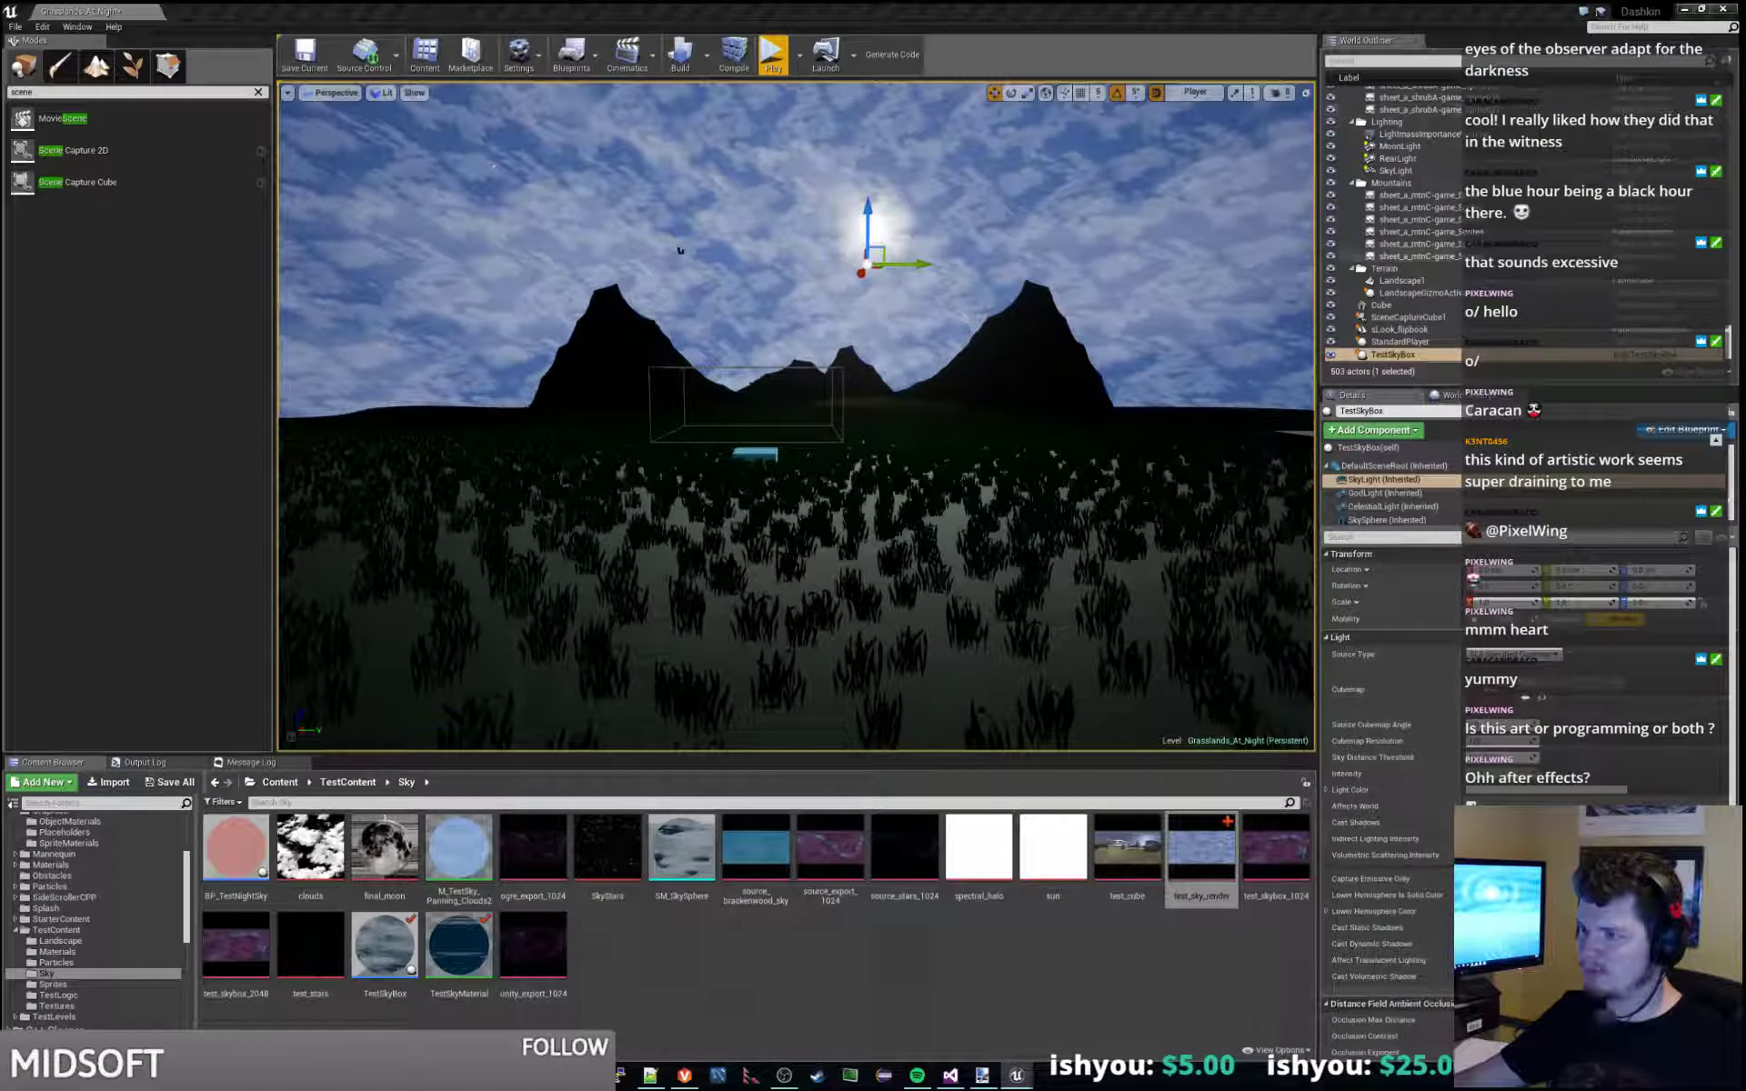
pyautogui.click(1681, 13)
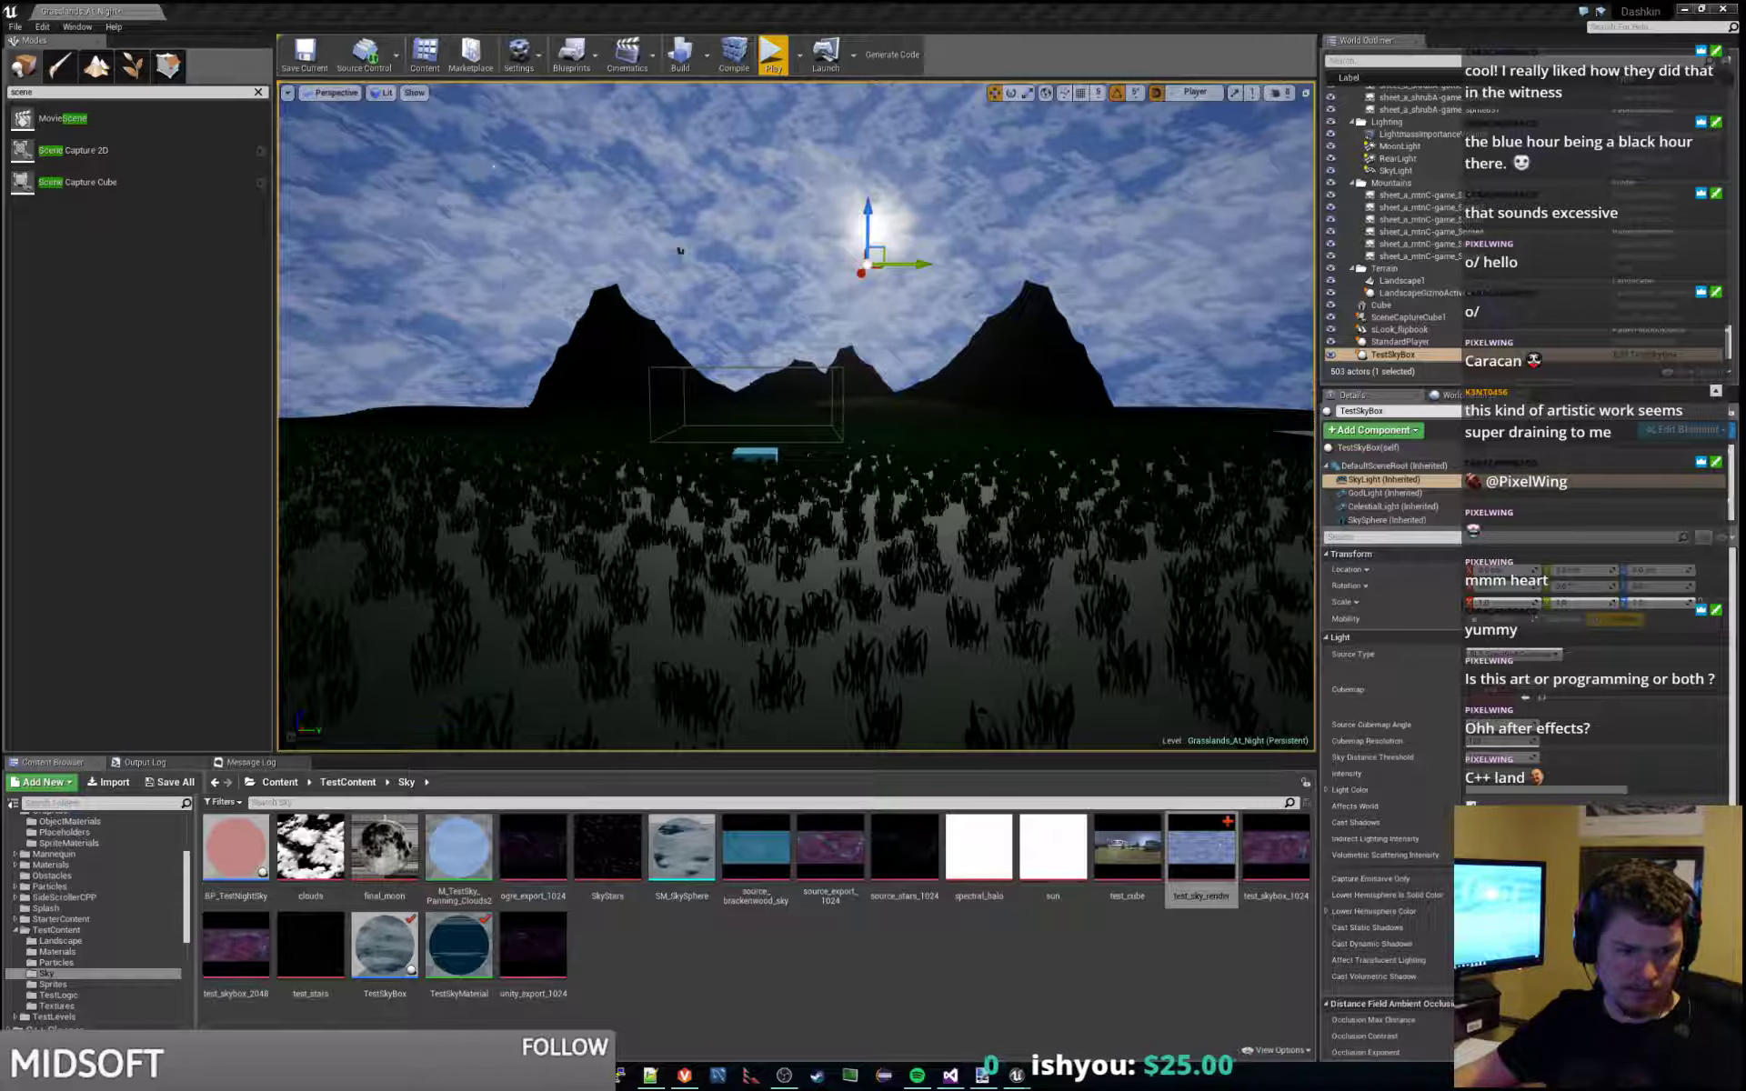
# Create test_sky_render_Mat from the test_sky_render cube render target with its default name and open it.
pyautogui.rightClick(1240, 891)
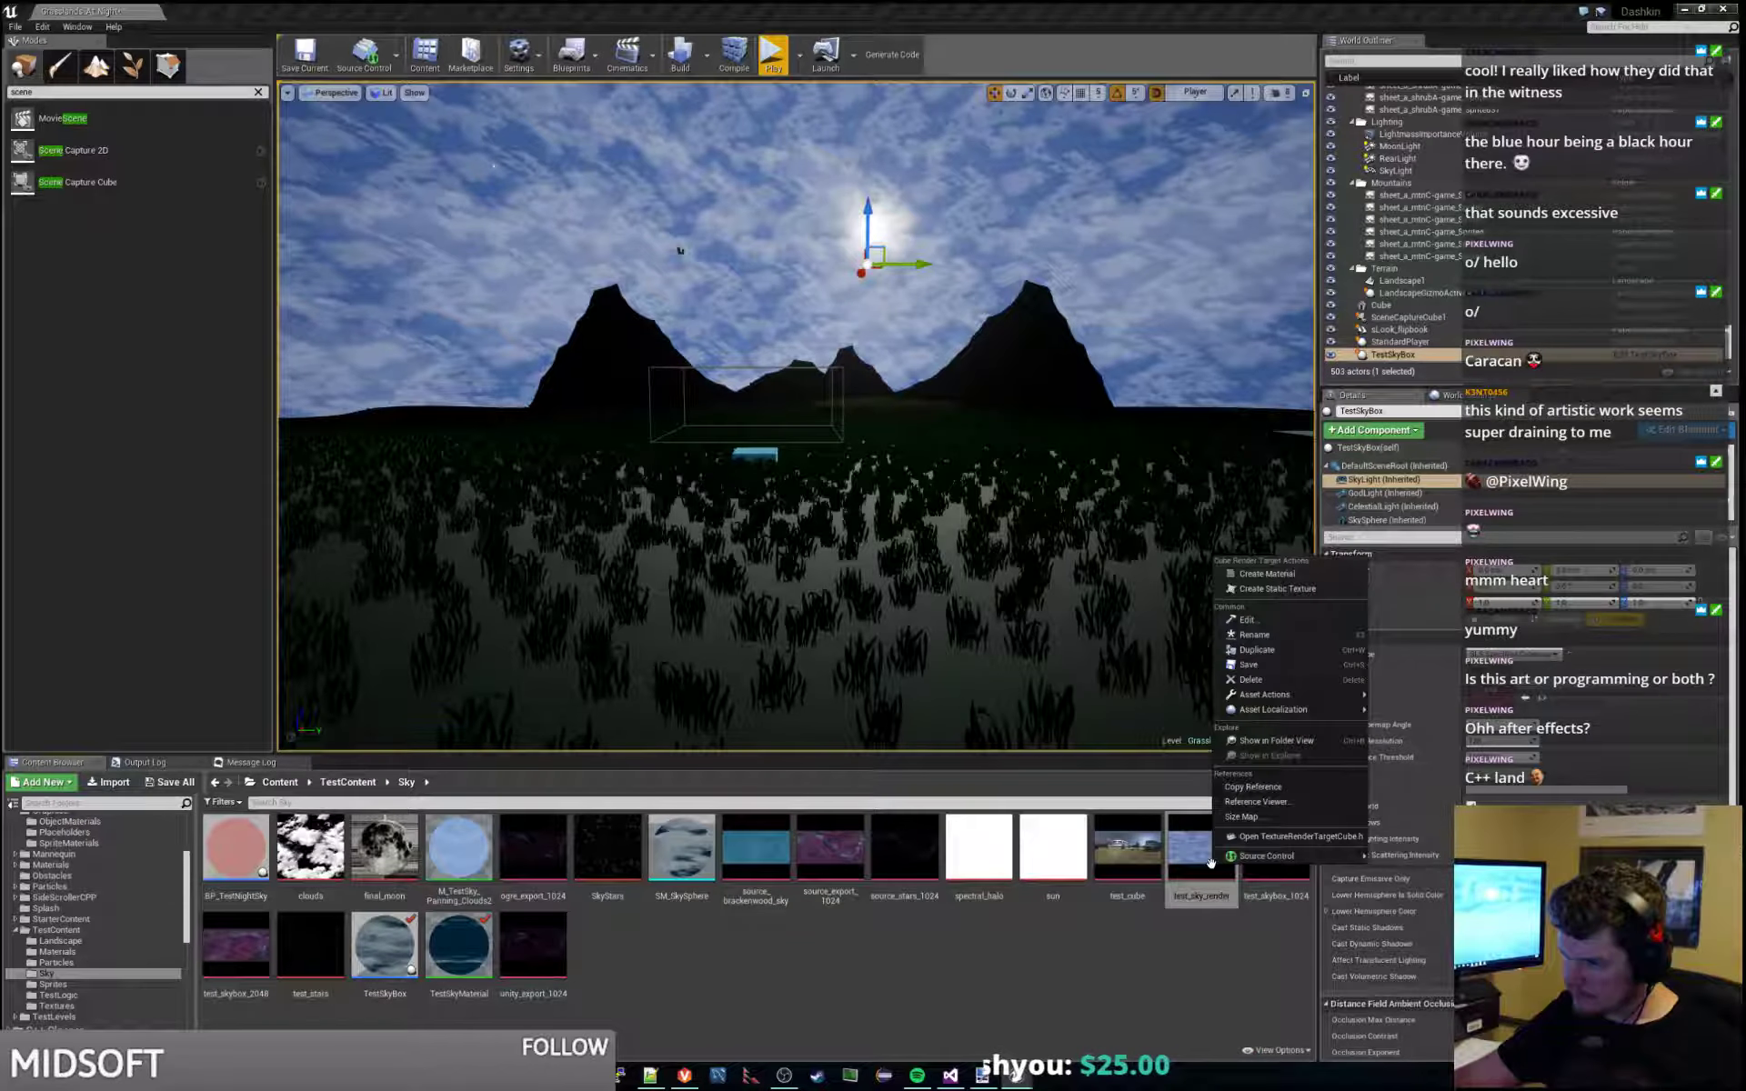
pyautogui.click(1292, 576)
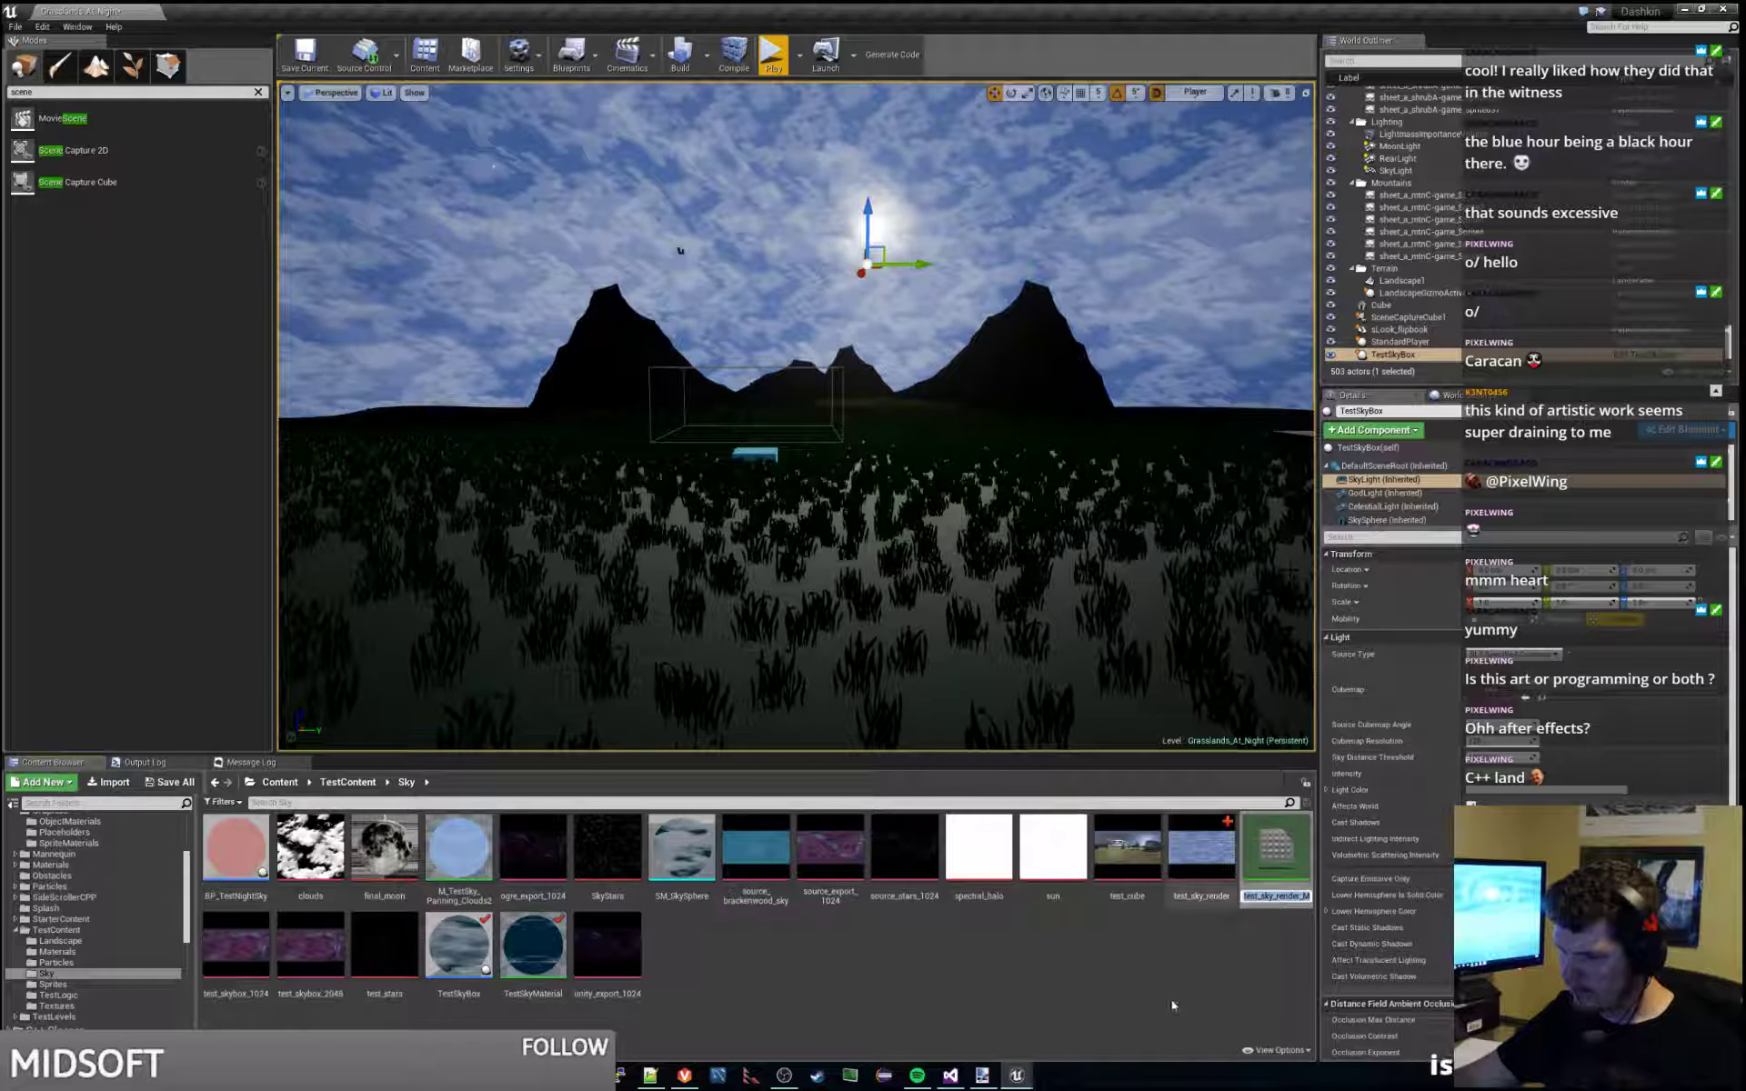
pyautogui.press('Return')
pyautogui.doubleClick(1275, 875)
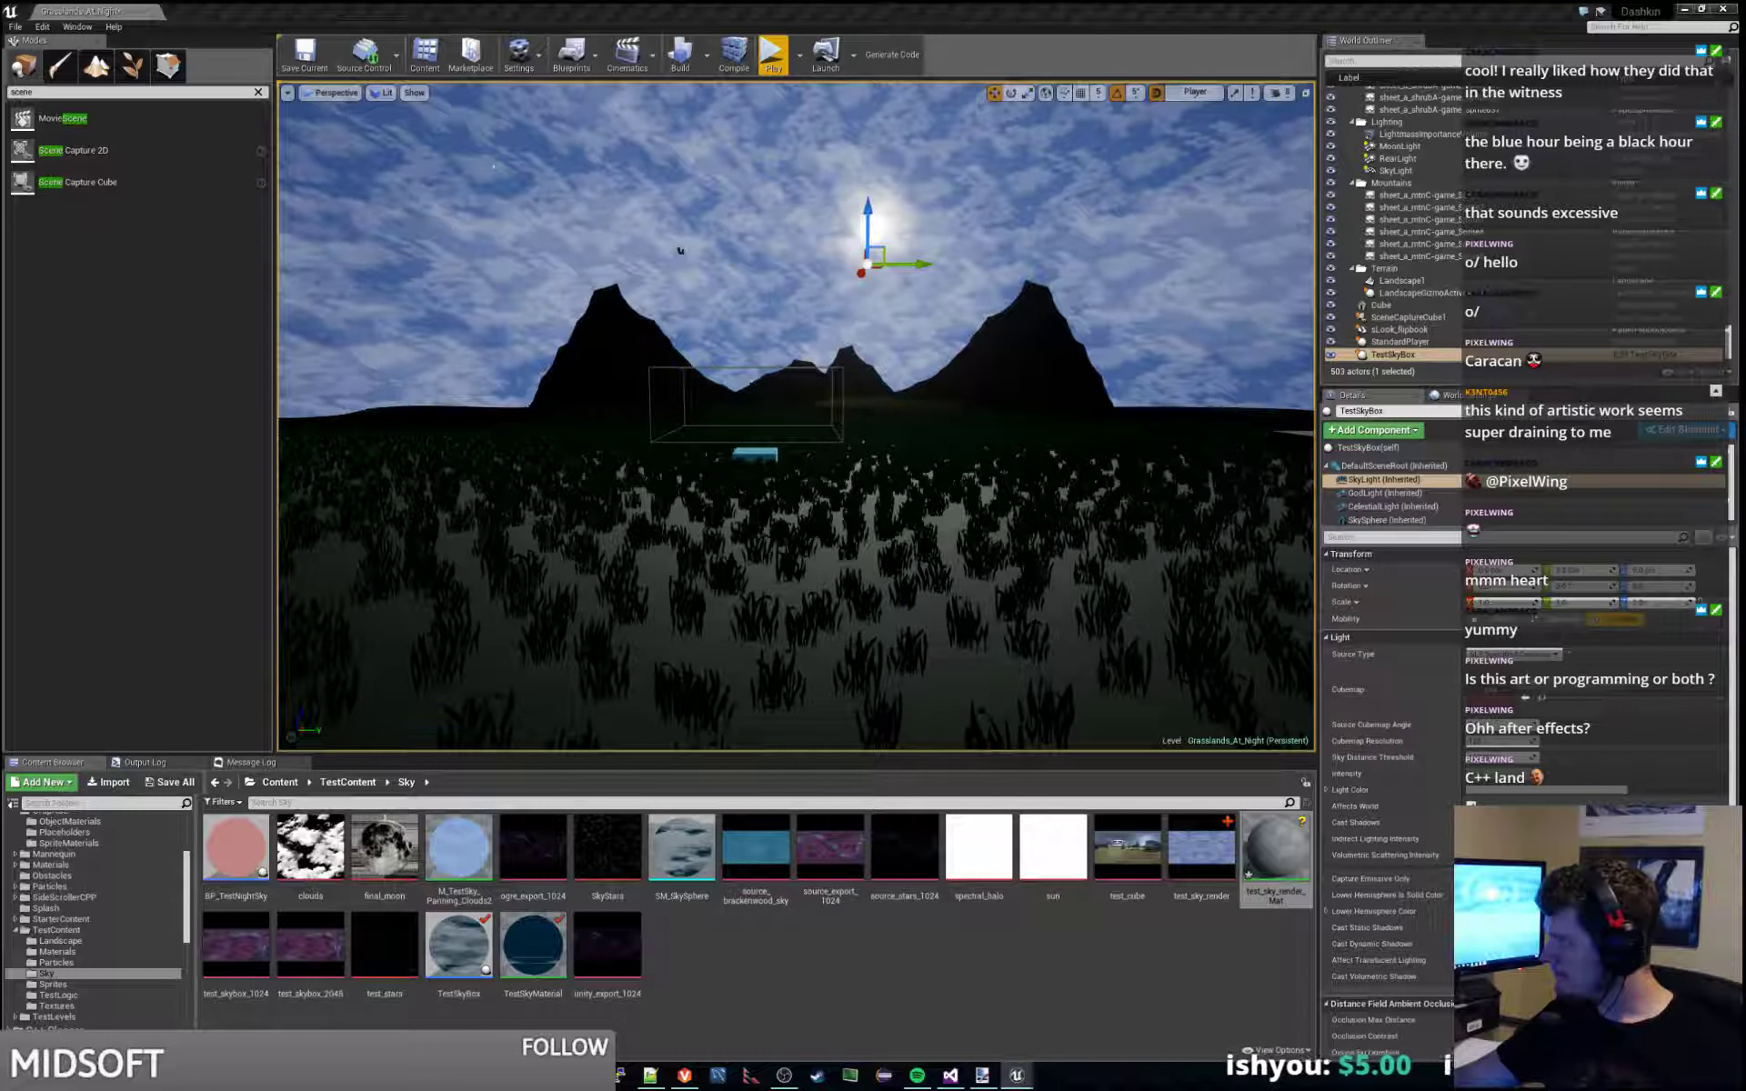
pyautogui.click(1201, 853)
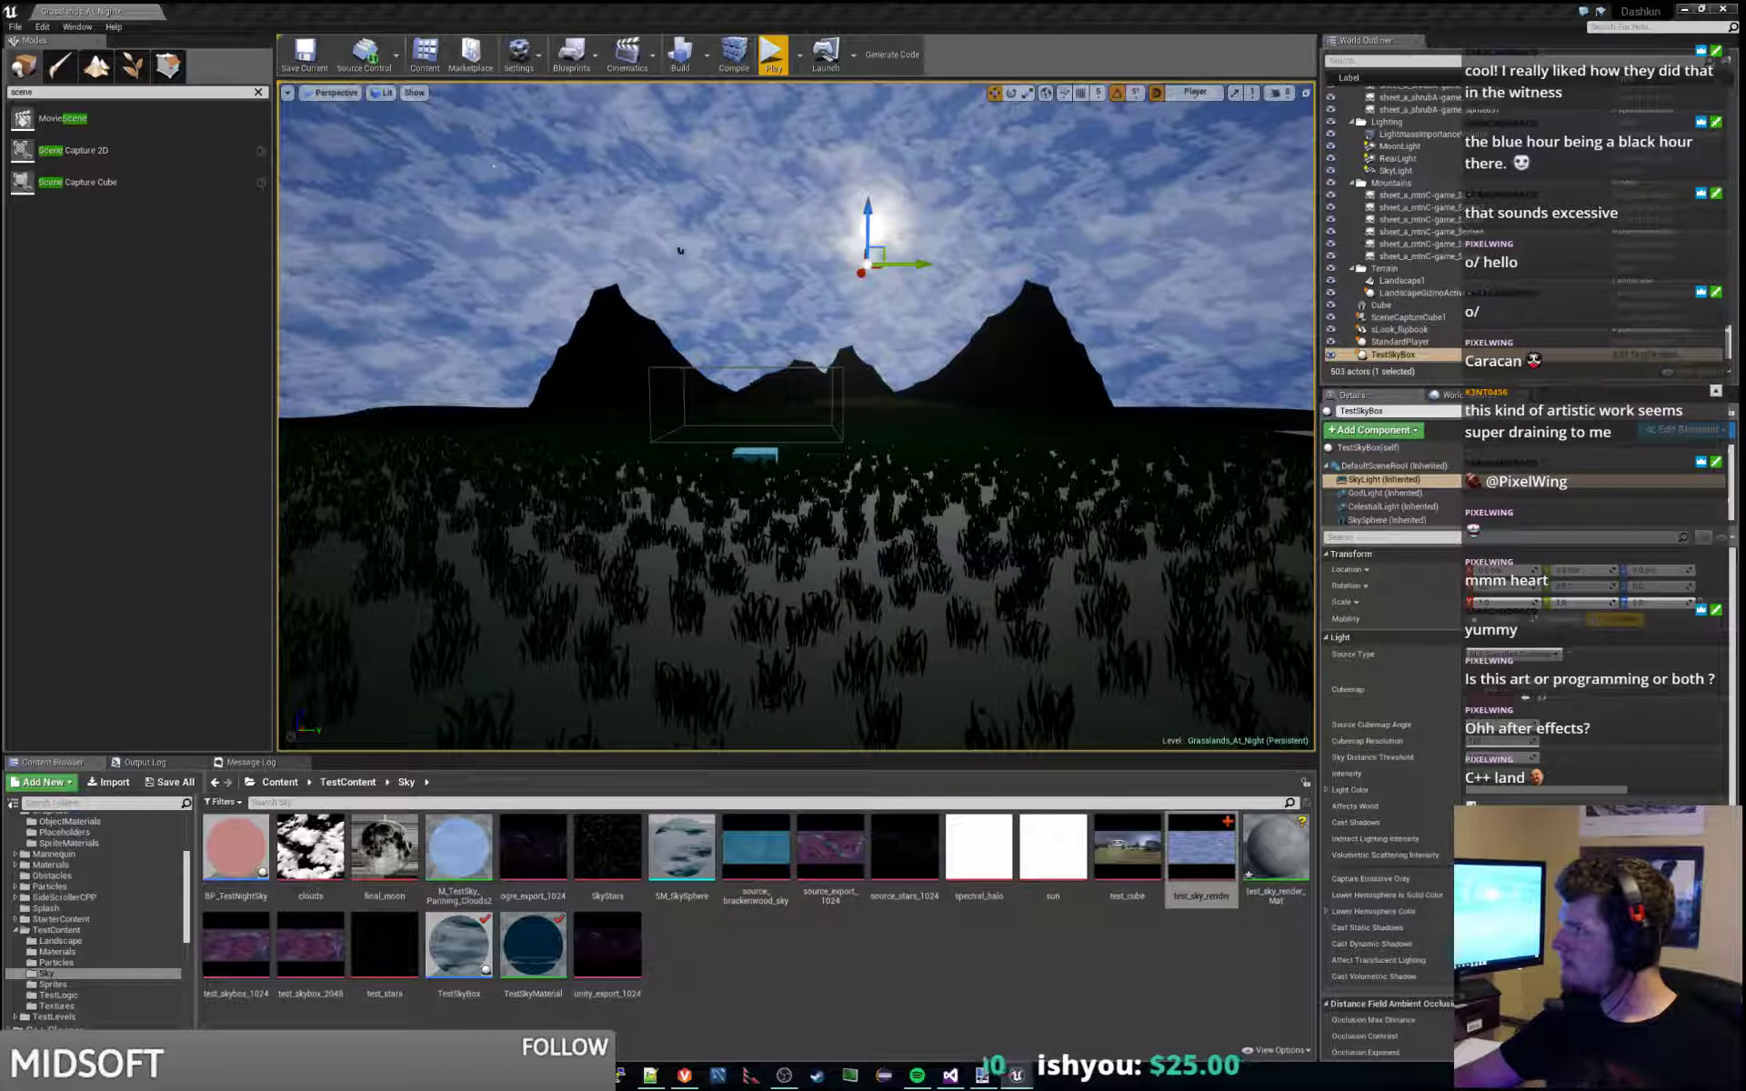
pyautogui.hotkey('alt', 'Tab')
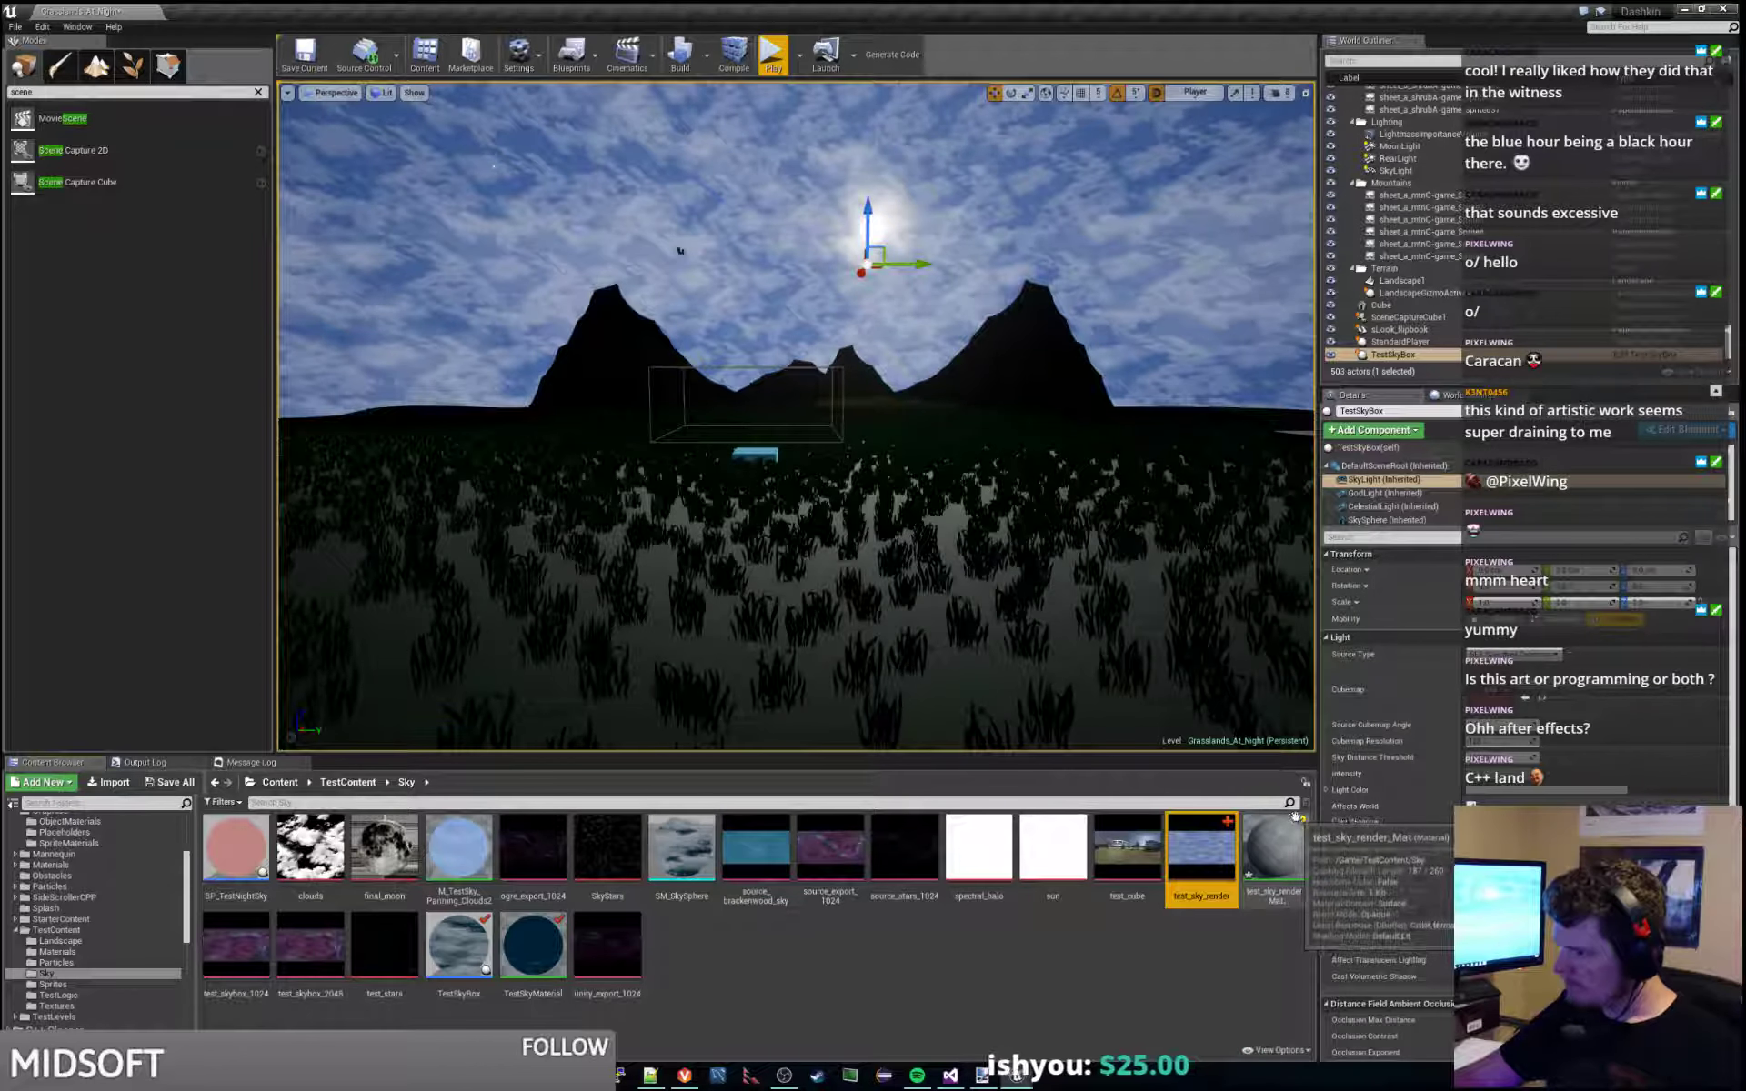
pyautogui.click(1285, 850)
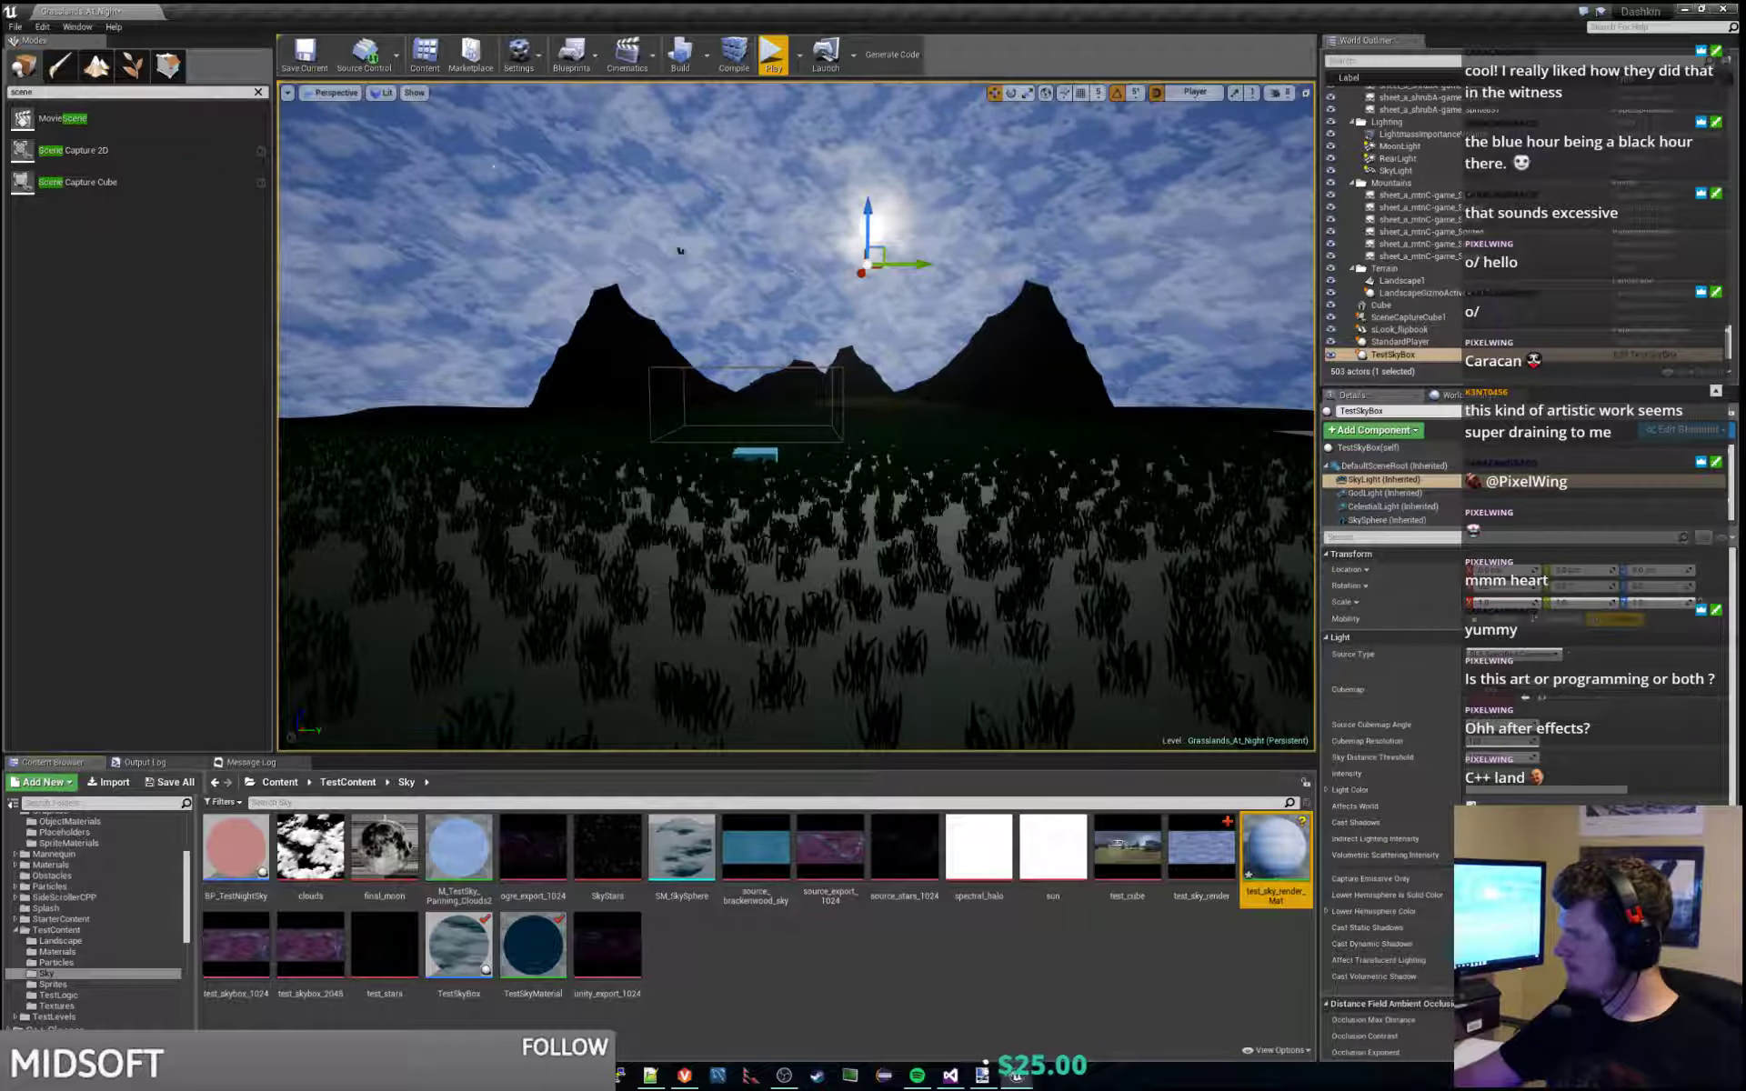
pyautogui.doubleClick(1275, 850)
pyautogui.moveTo(273, 327); pyautogui.dragTo(187, 345)
pyautogui.click(1684, 9)
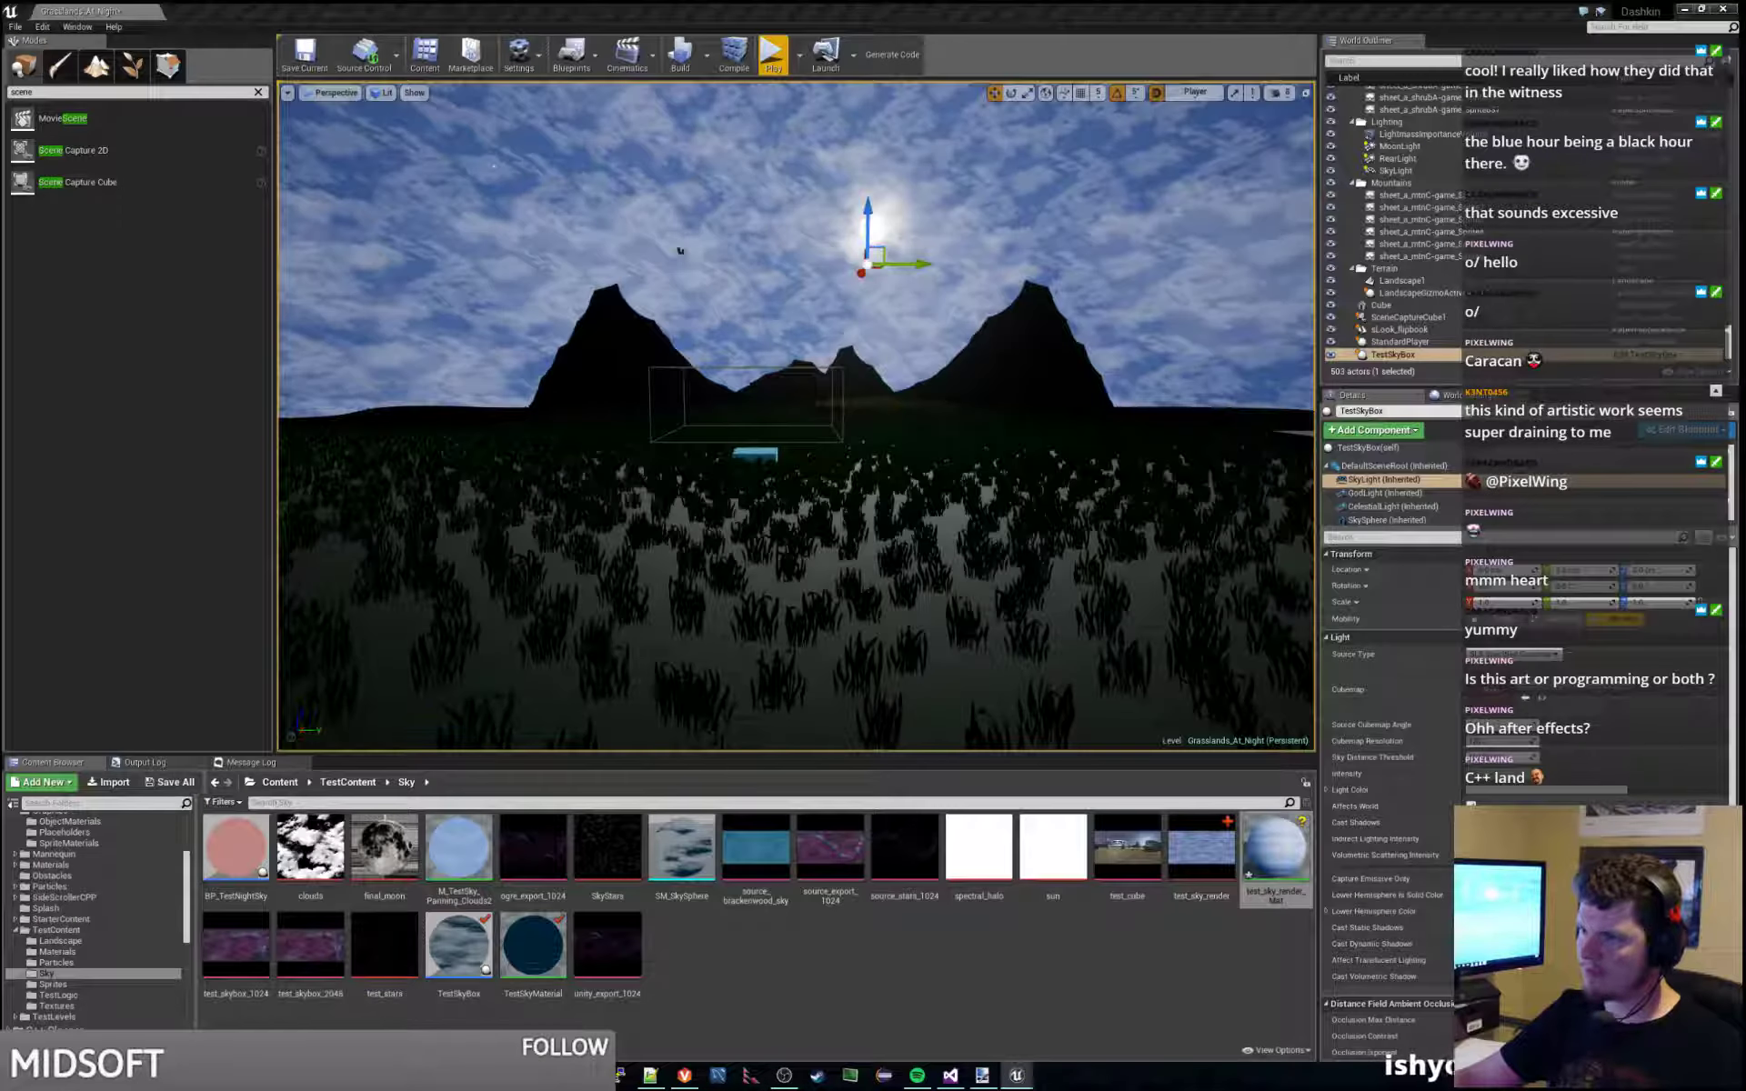
pyautogui.click(1186, 850)
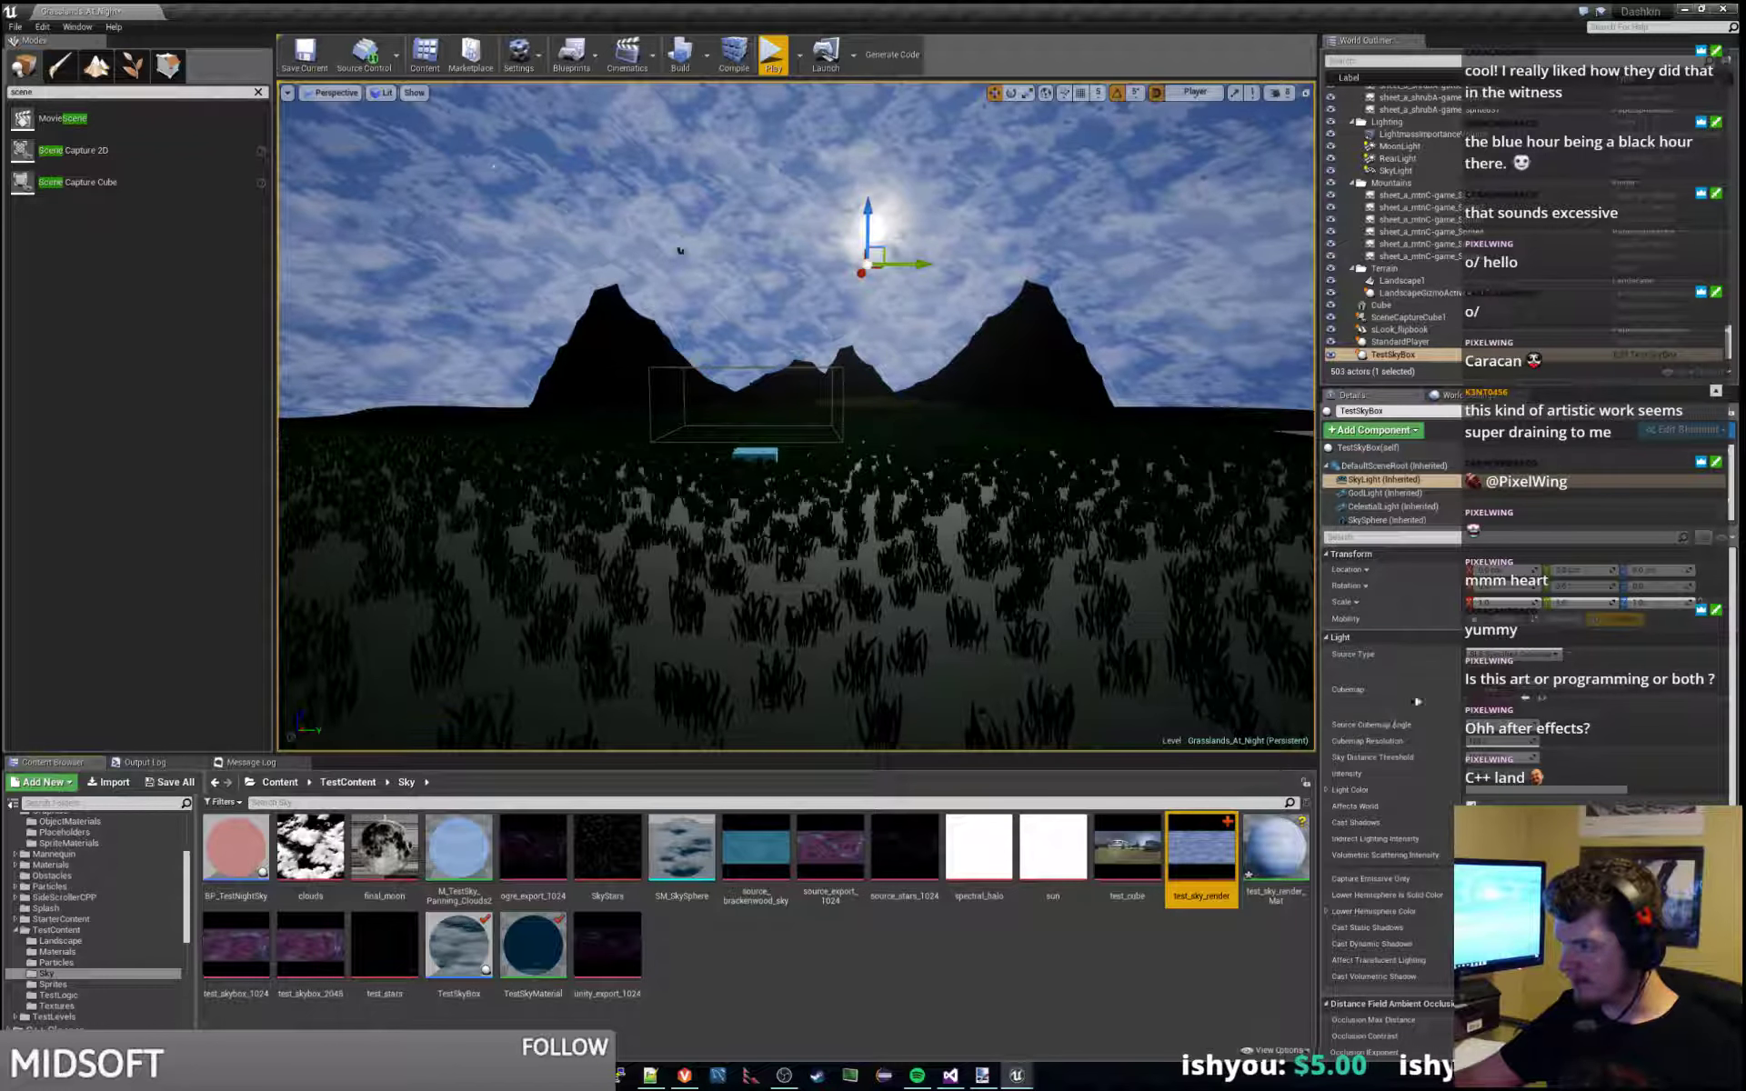
pyautogui.click(1414, 480)
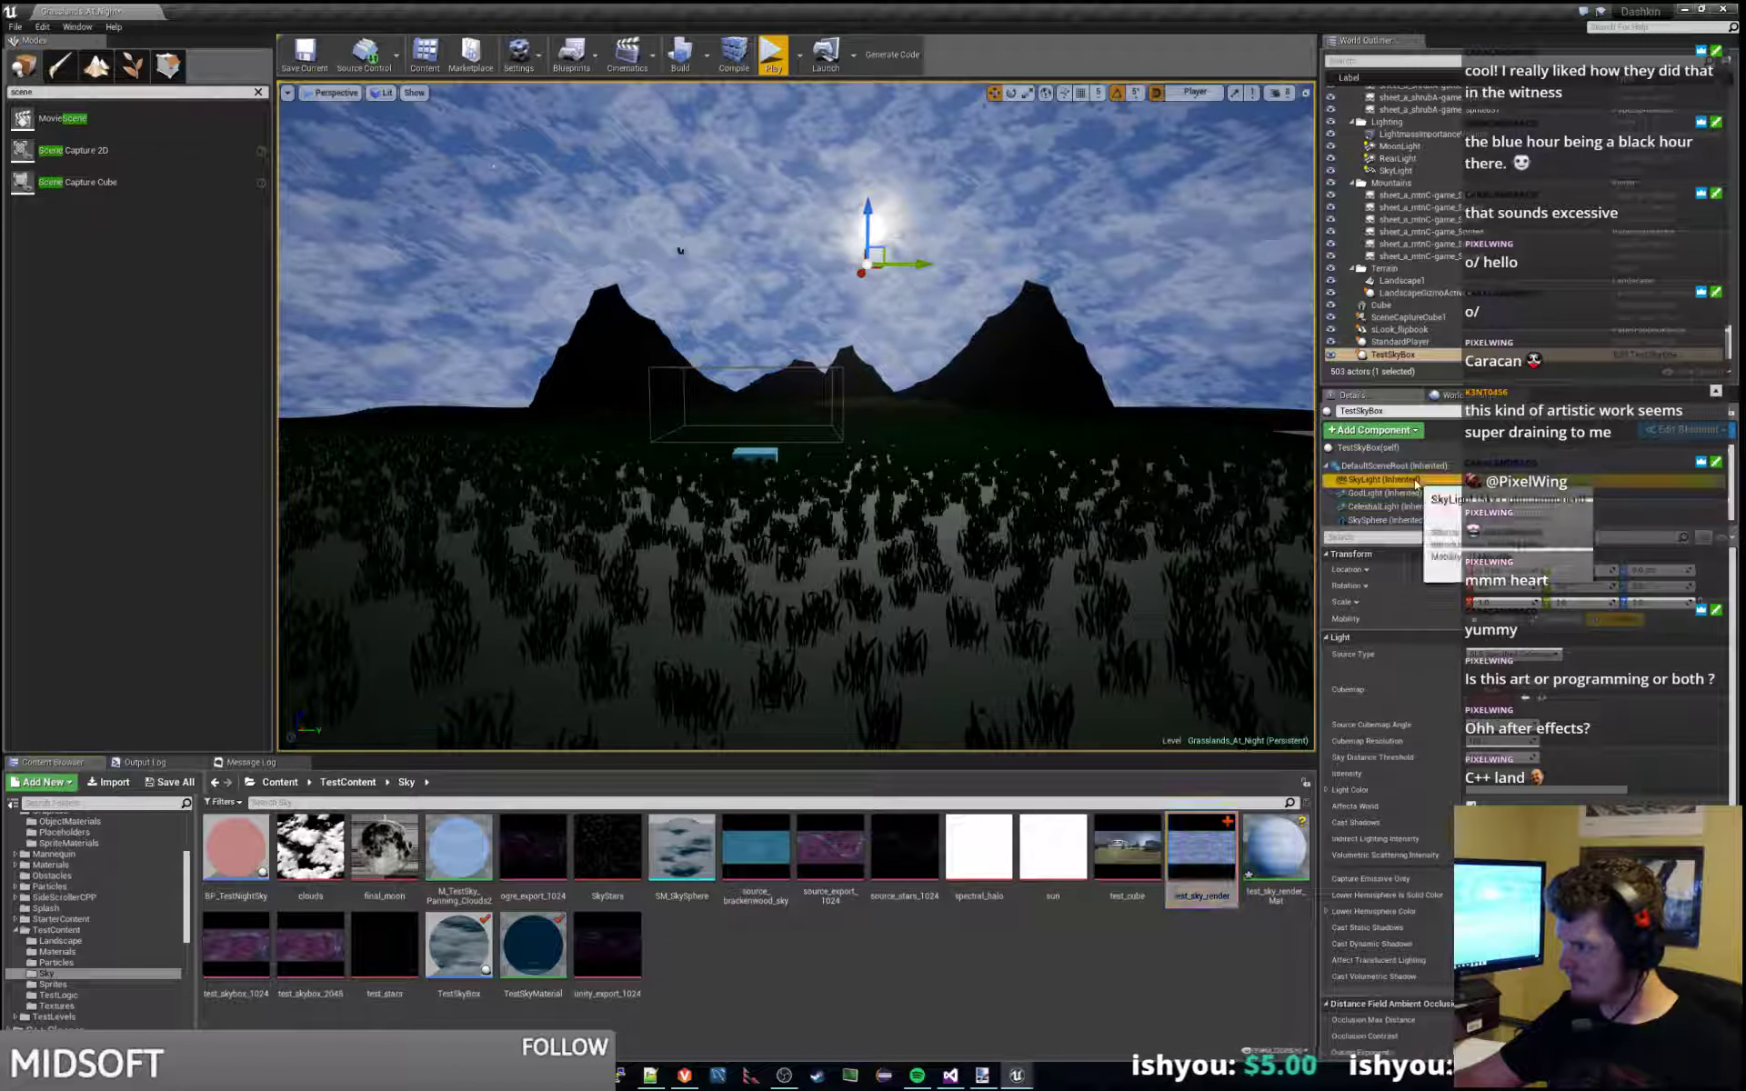
pyautogui.click(1202, 844)
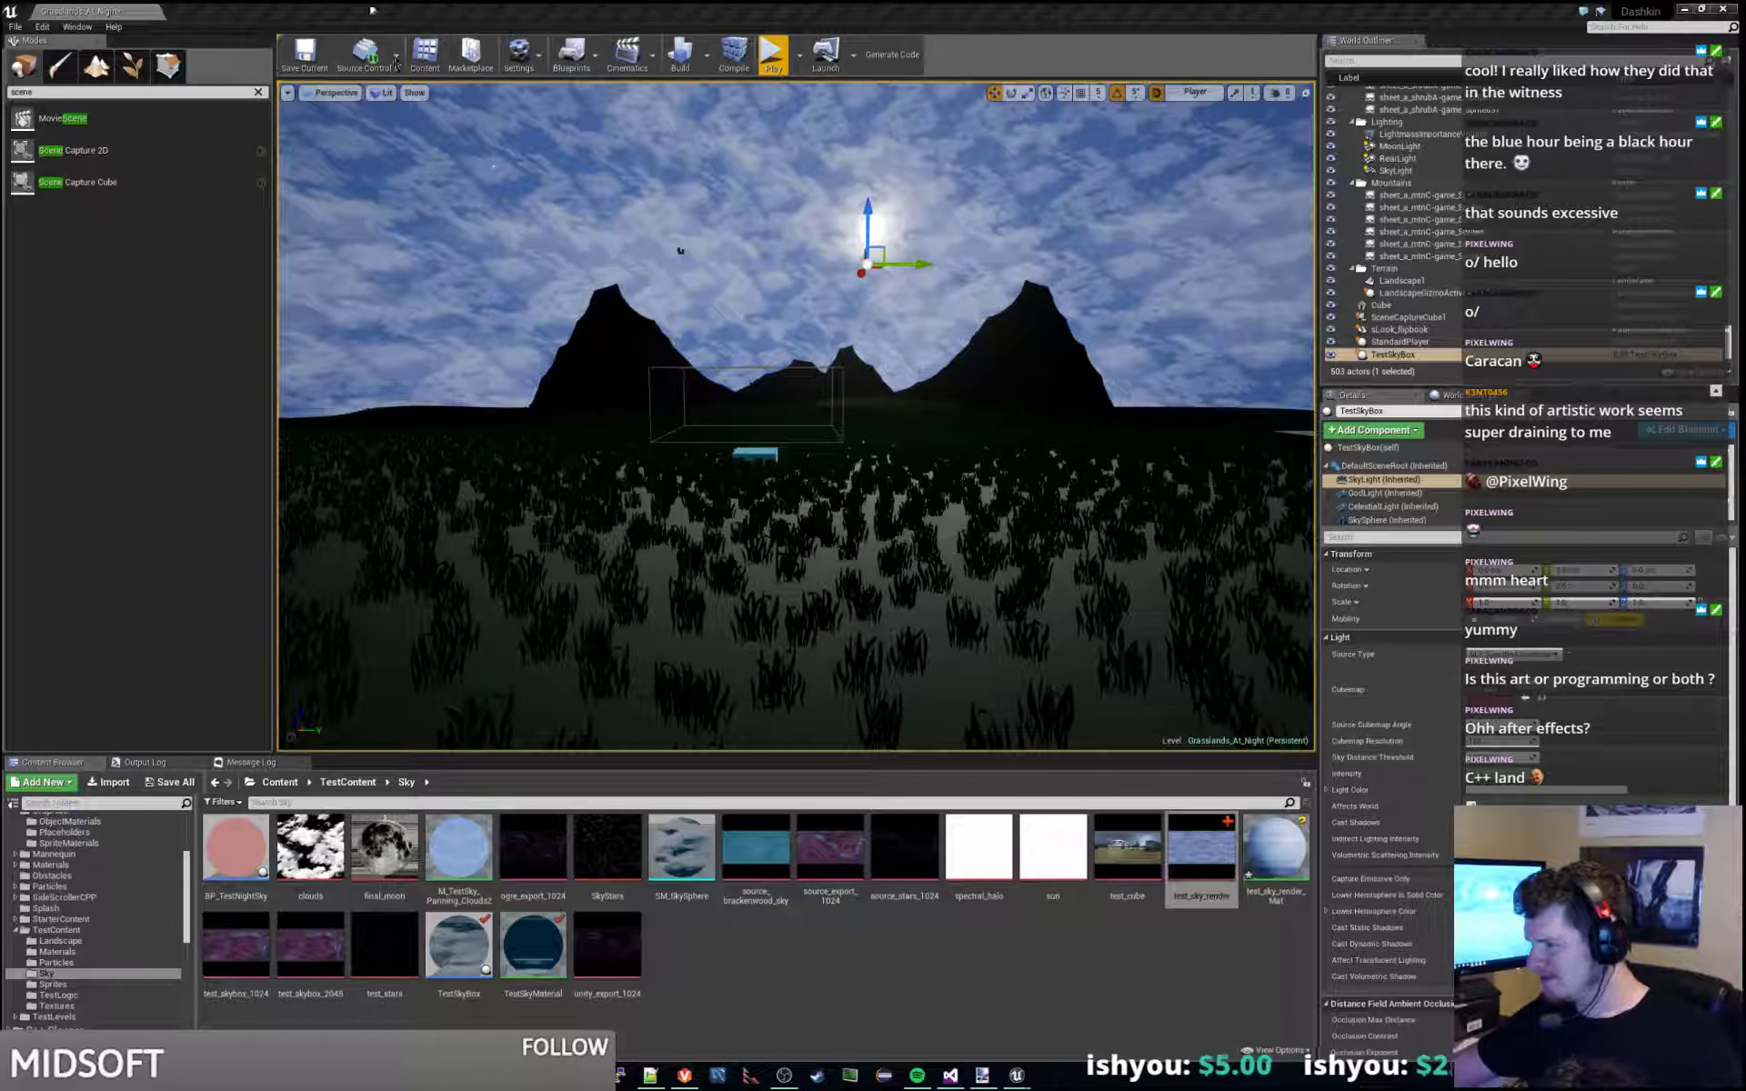
# Set the SkyLight Source Type to Captured Scene.
pyautogui.click(1512, 658)
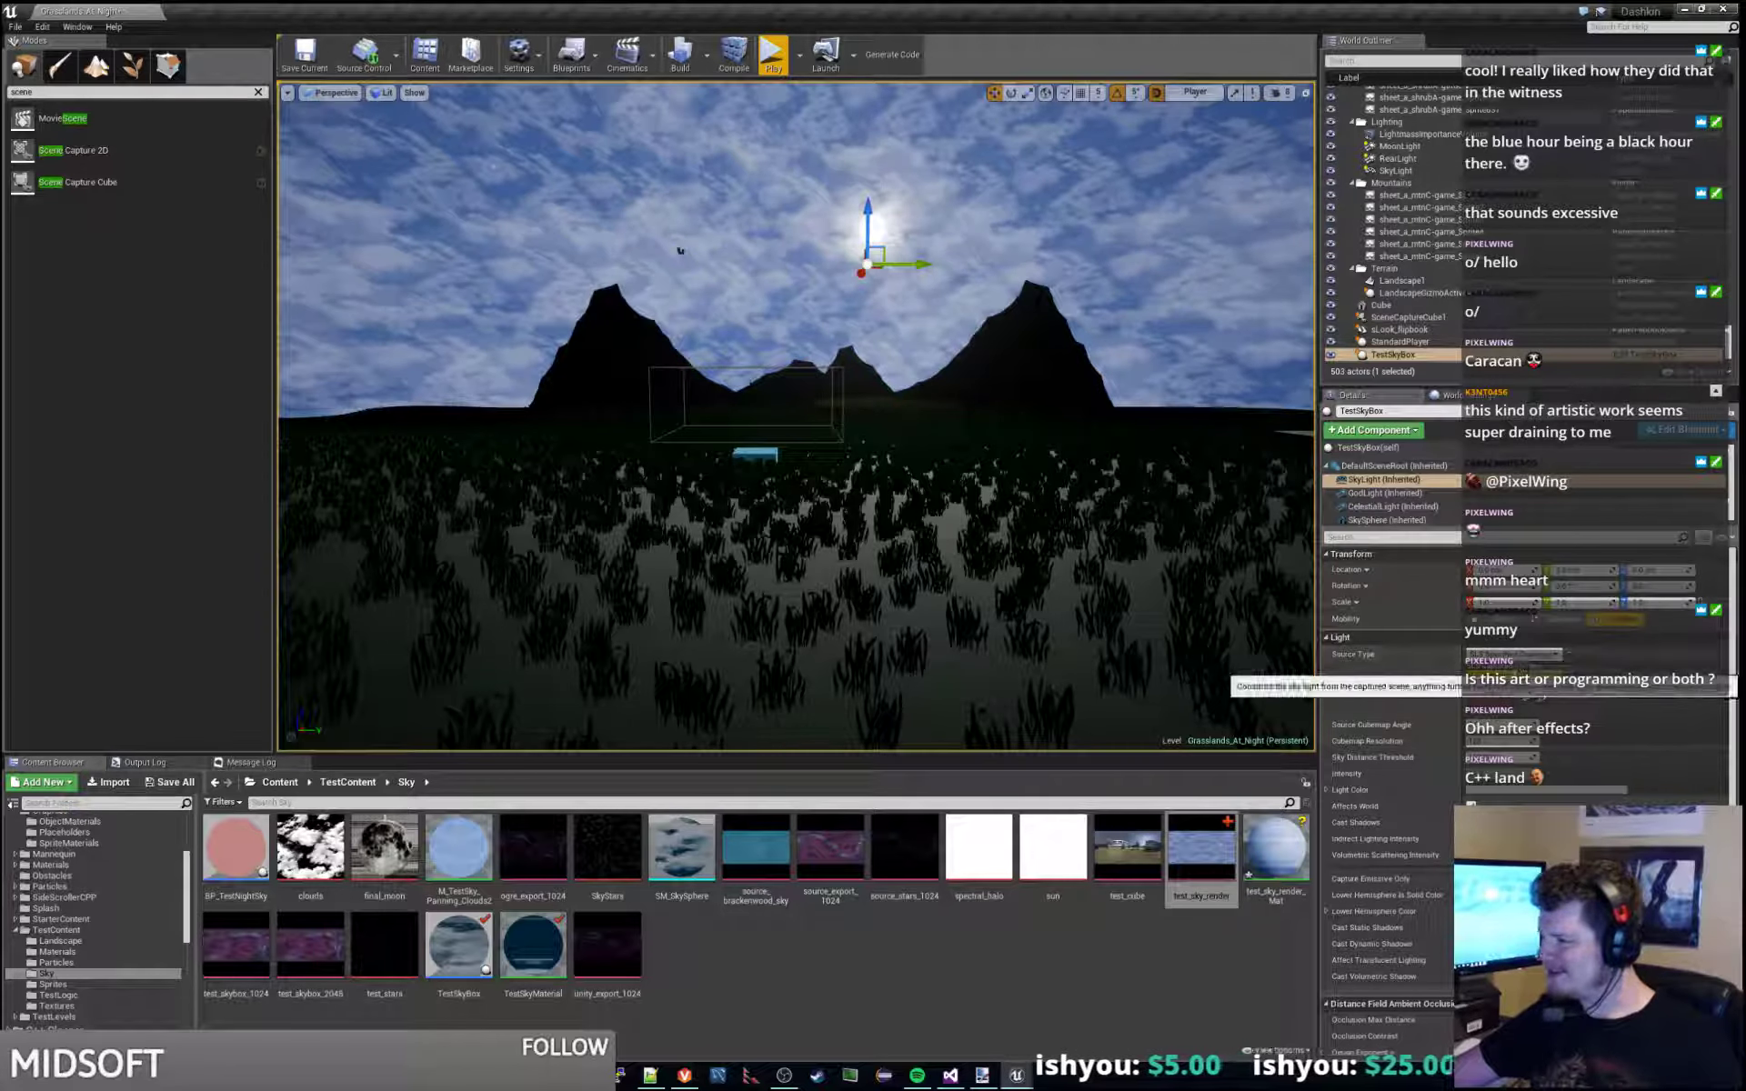
pyautogui.click(1510, 668)
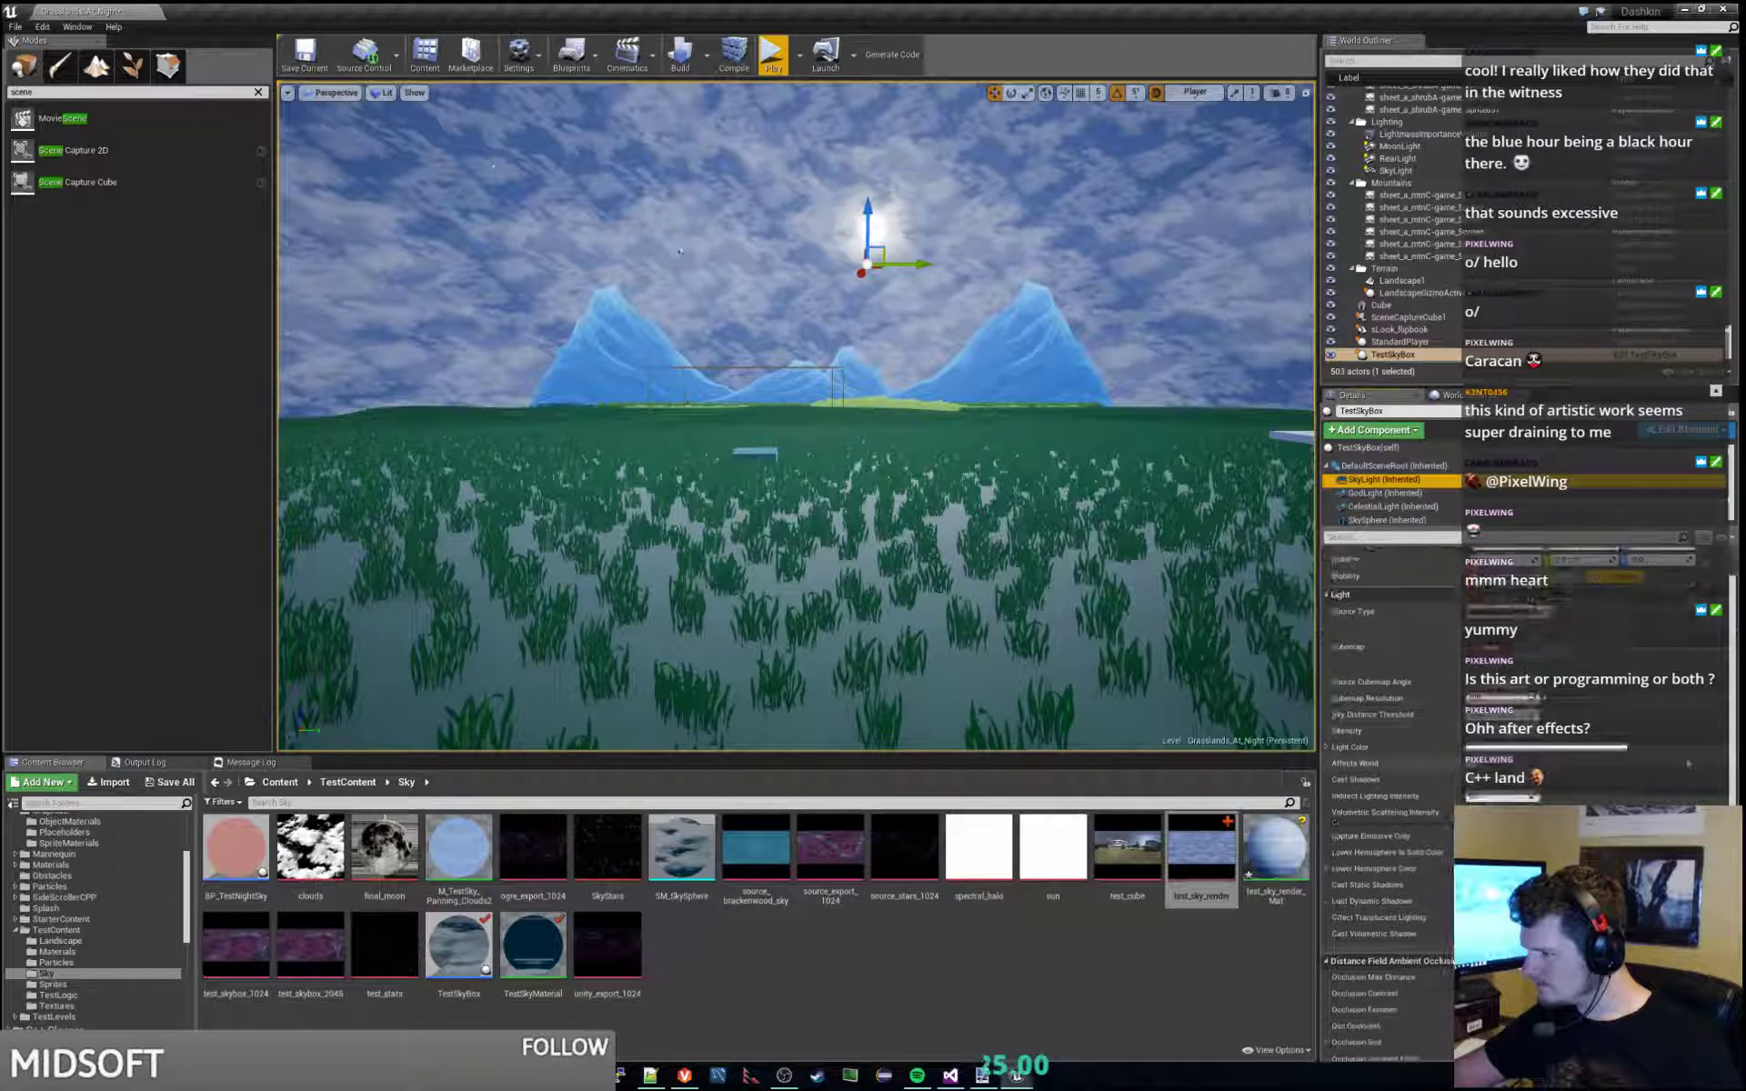
pyautogui.scroll(-4, 1687, 765)
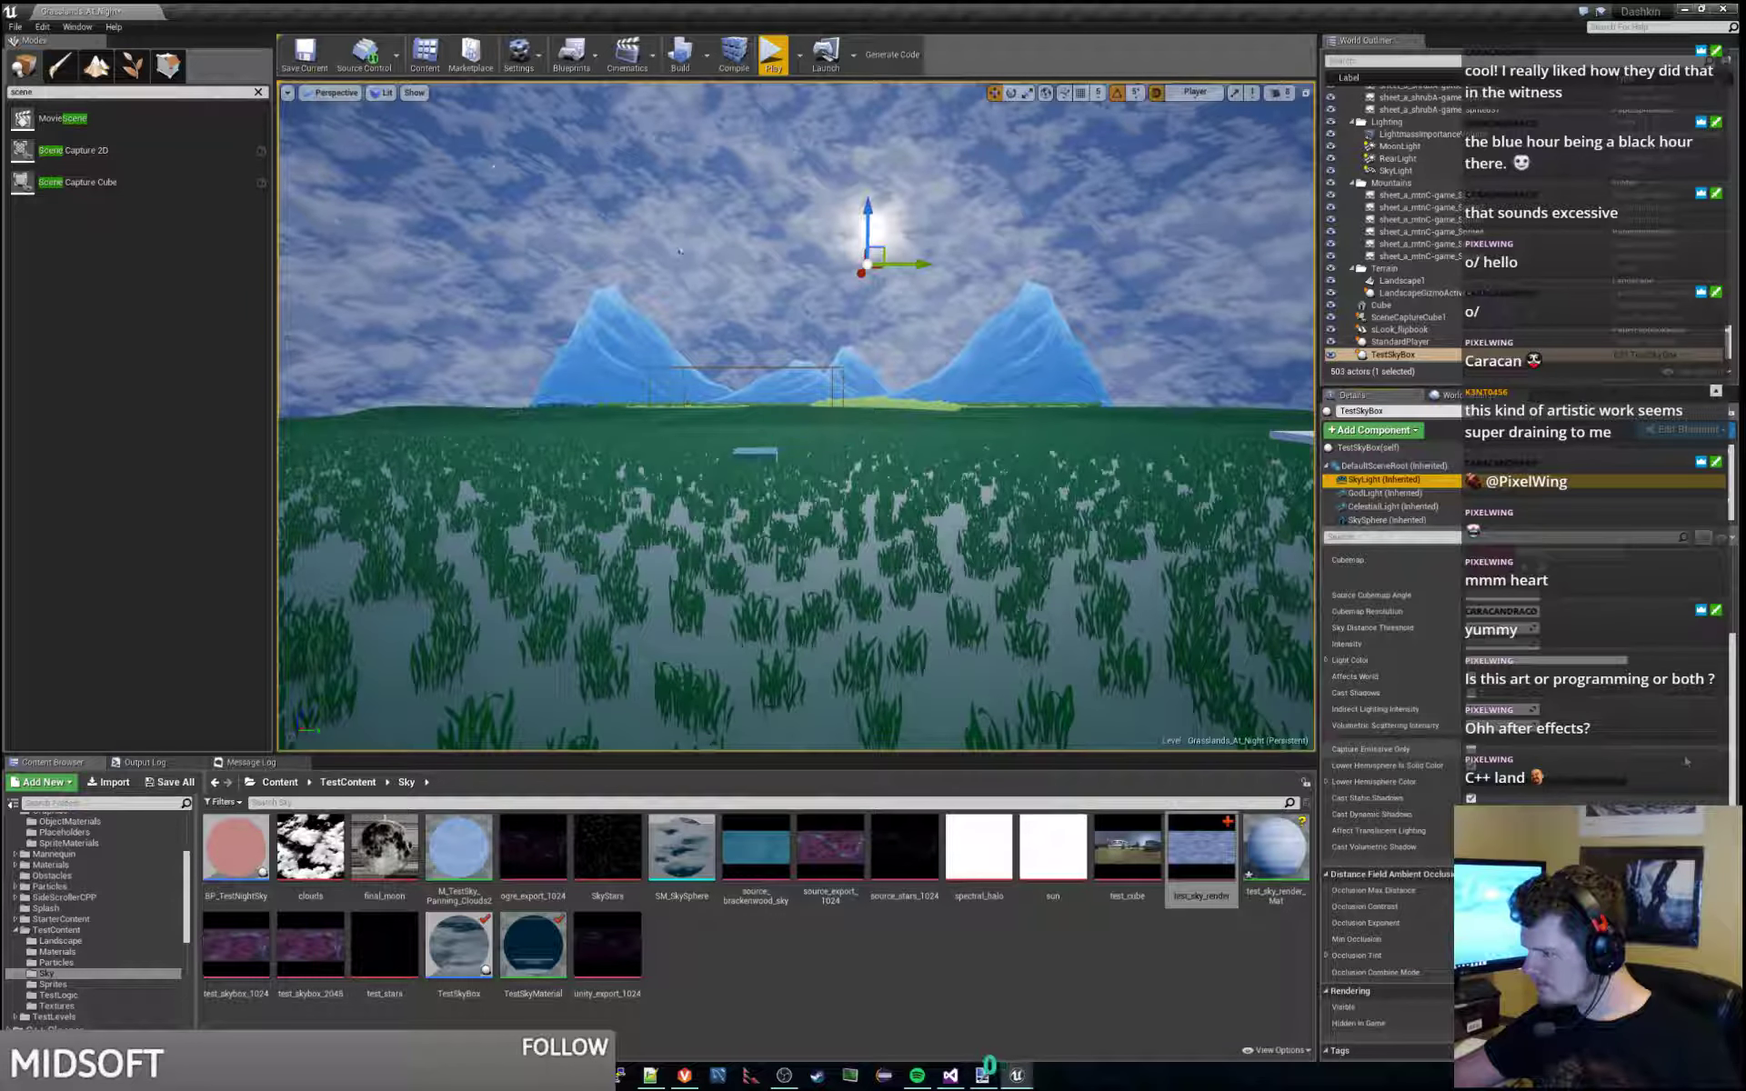
pyautogui.scroll(4, 1685, 762)
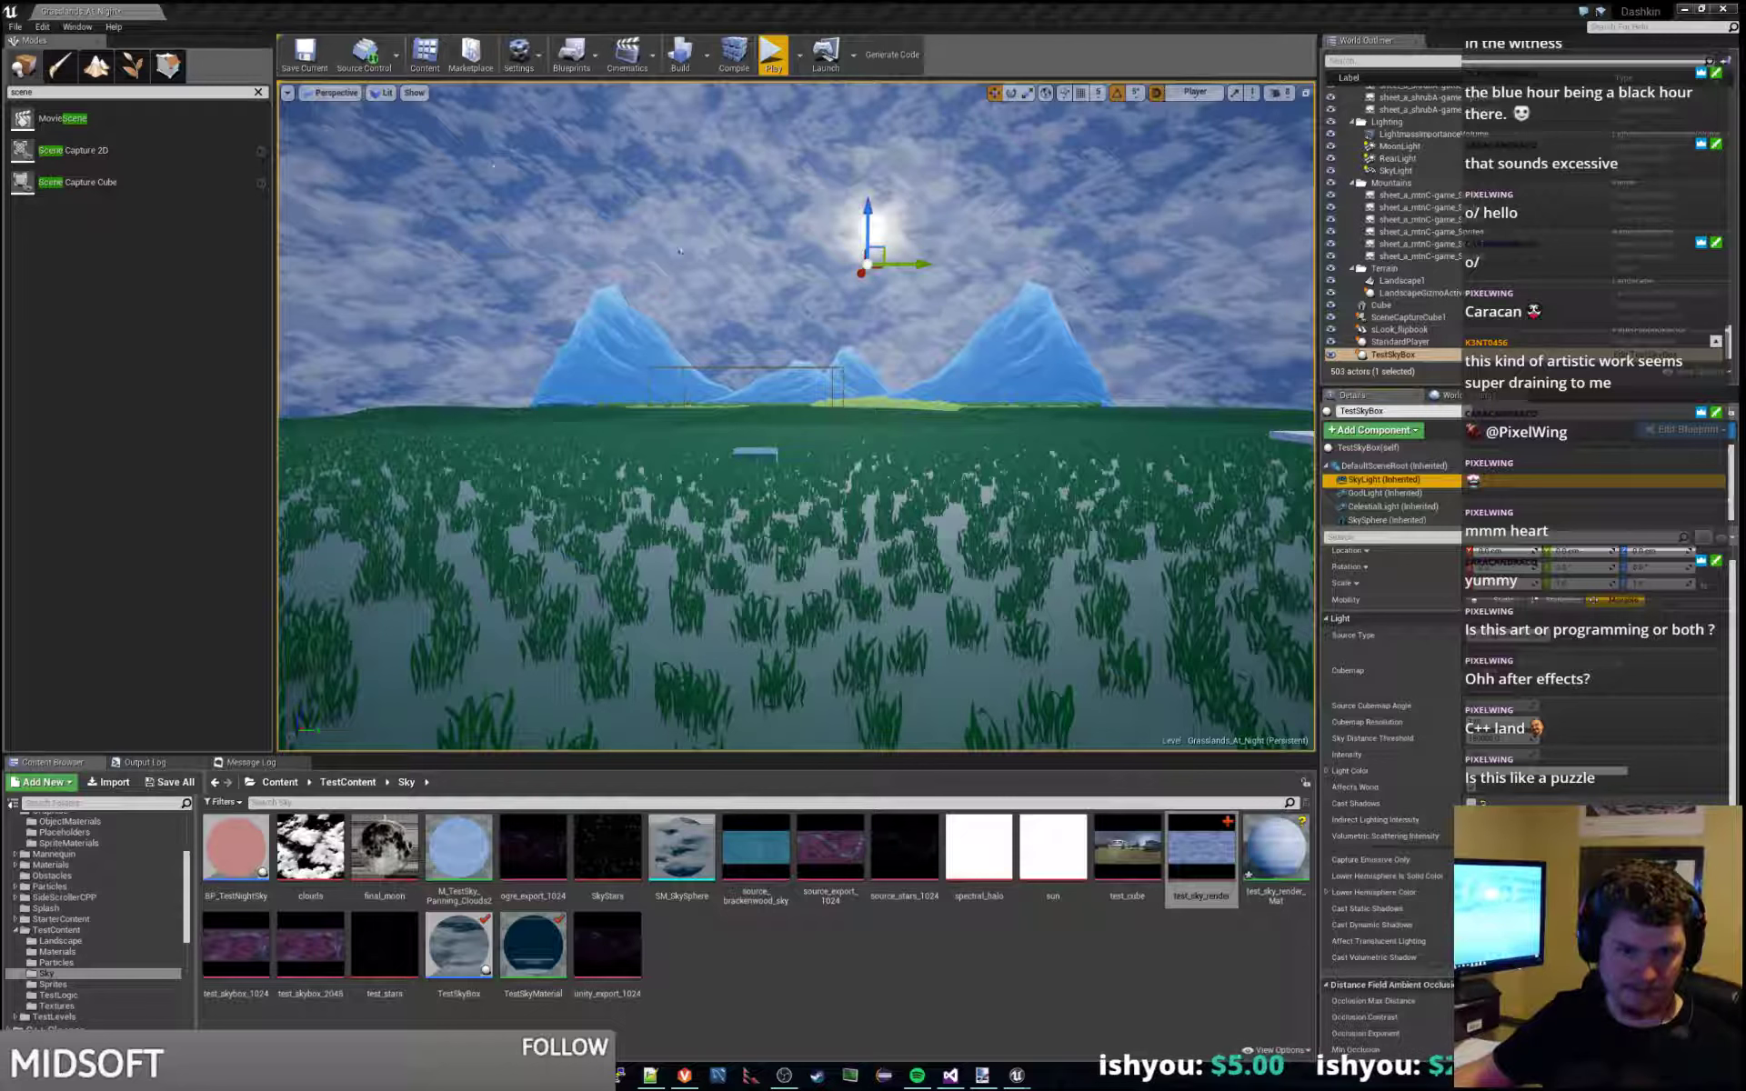
# Select the TestSkyBox actor in the World Outliner and bring up its blueprint.
pyautogui.click(1019, 193)
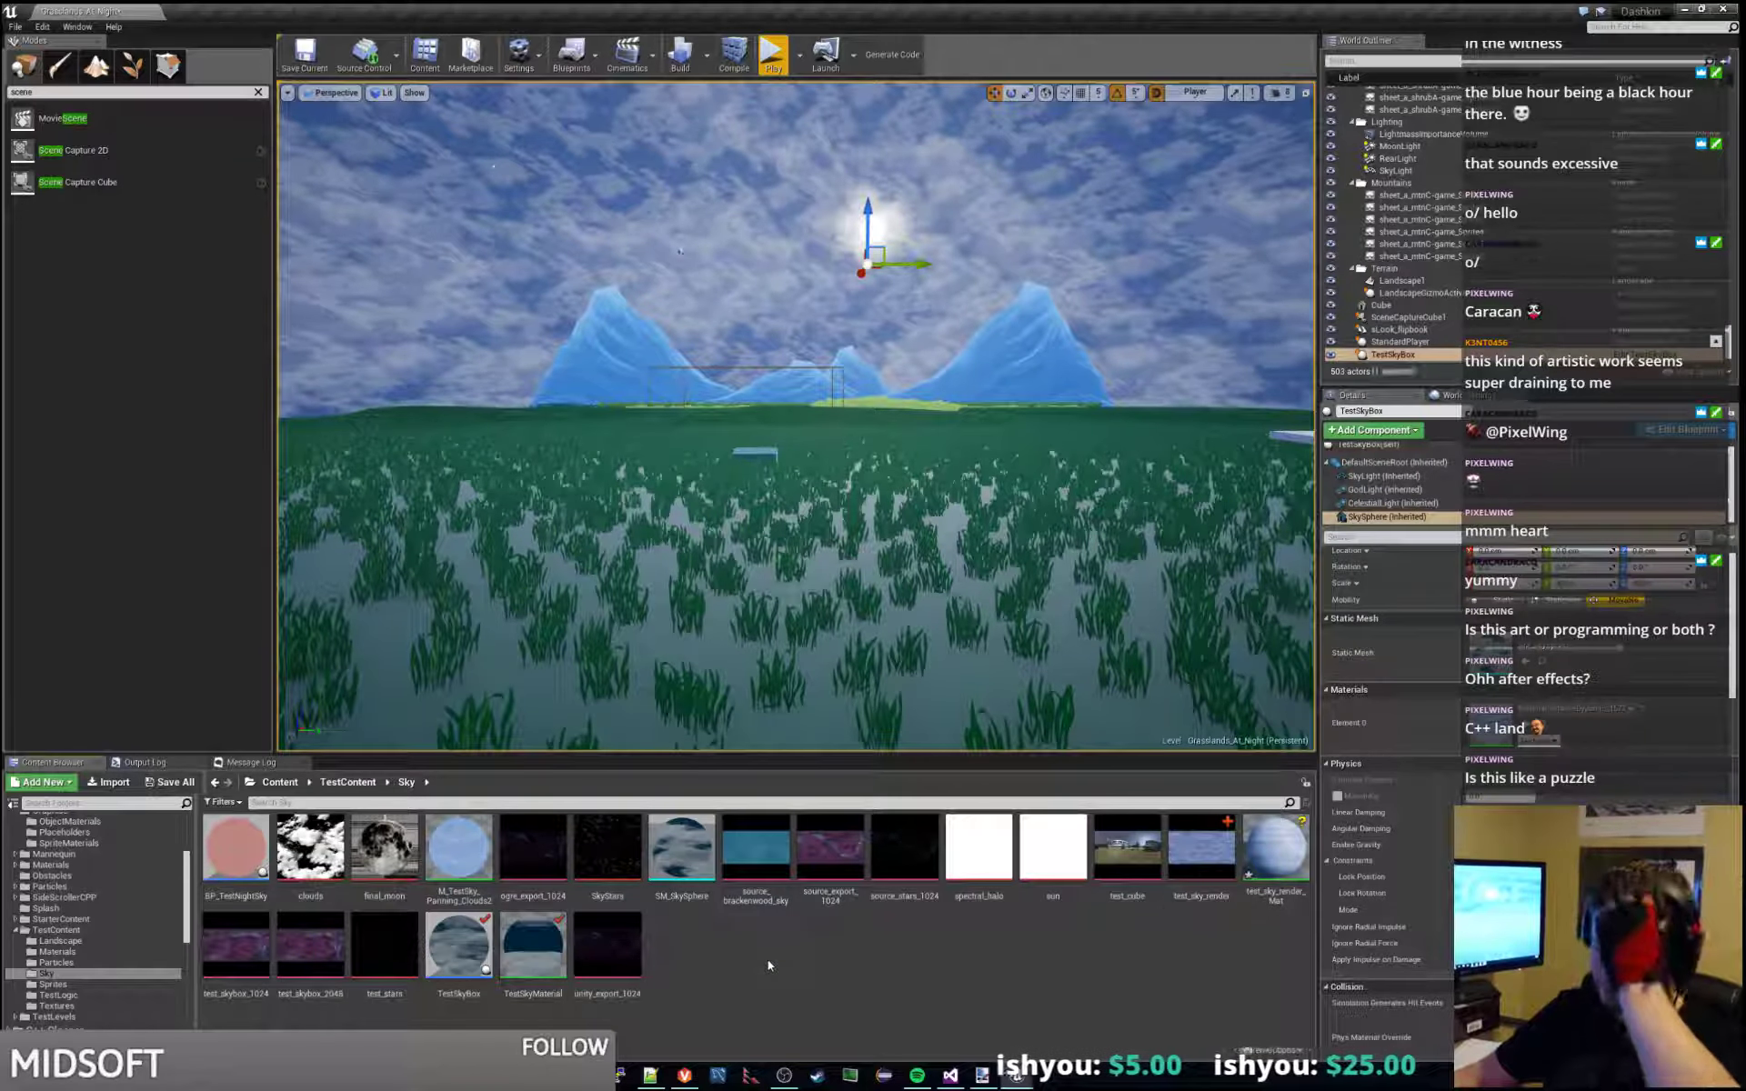
pyautogui.click(1409, 344)
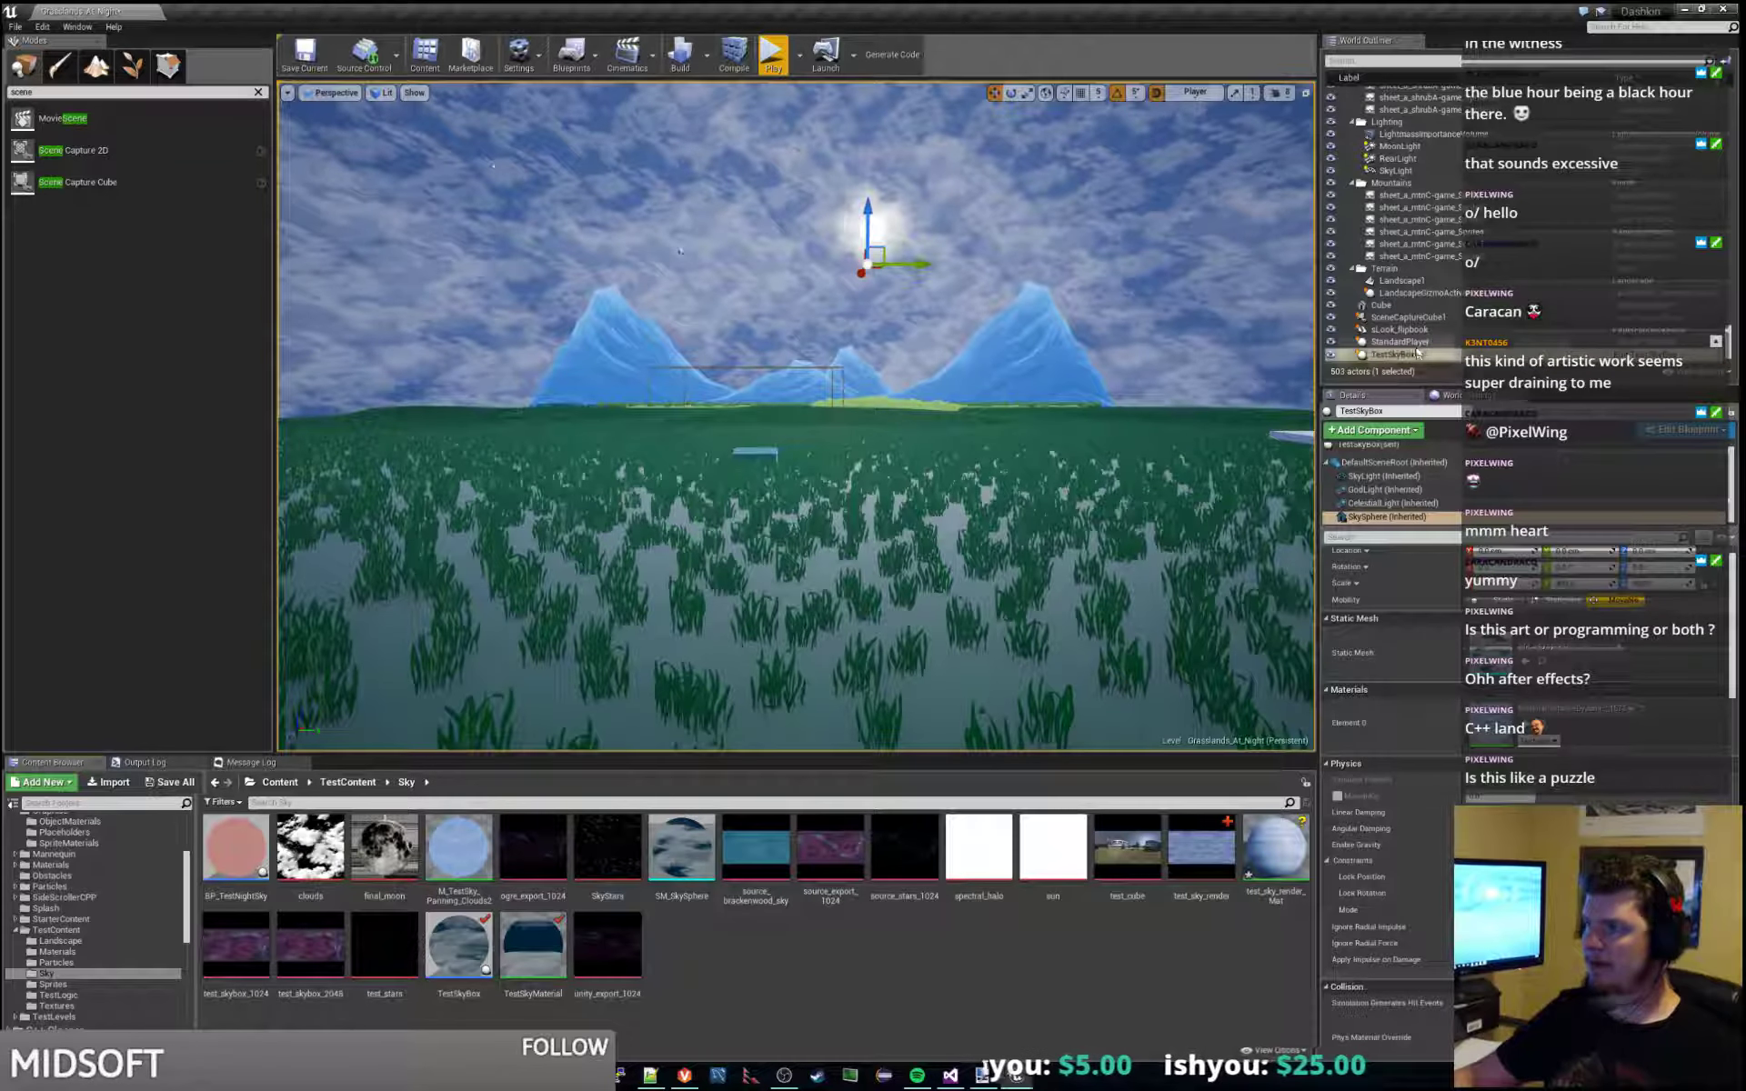
pyautogui.click(1410, 354)
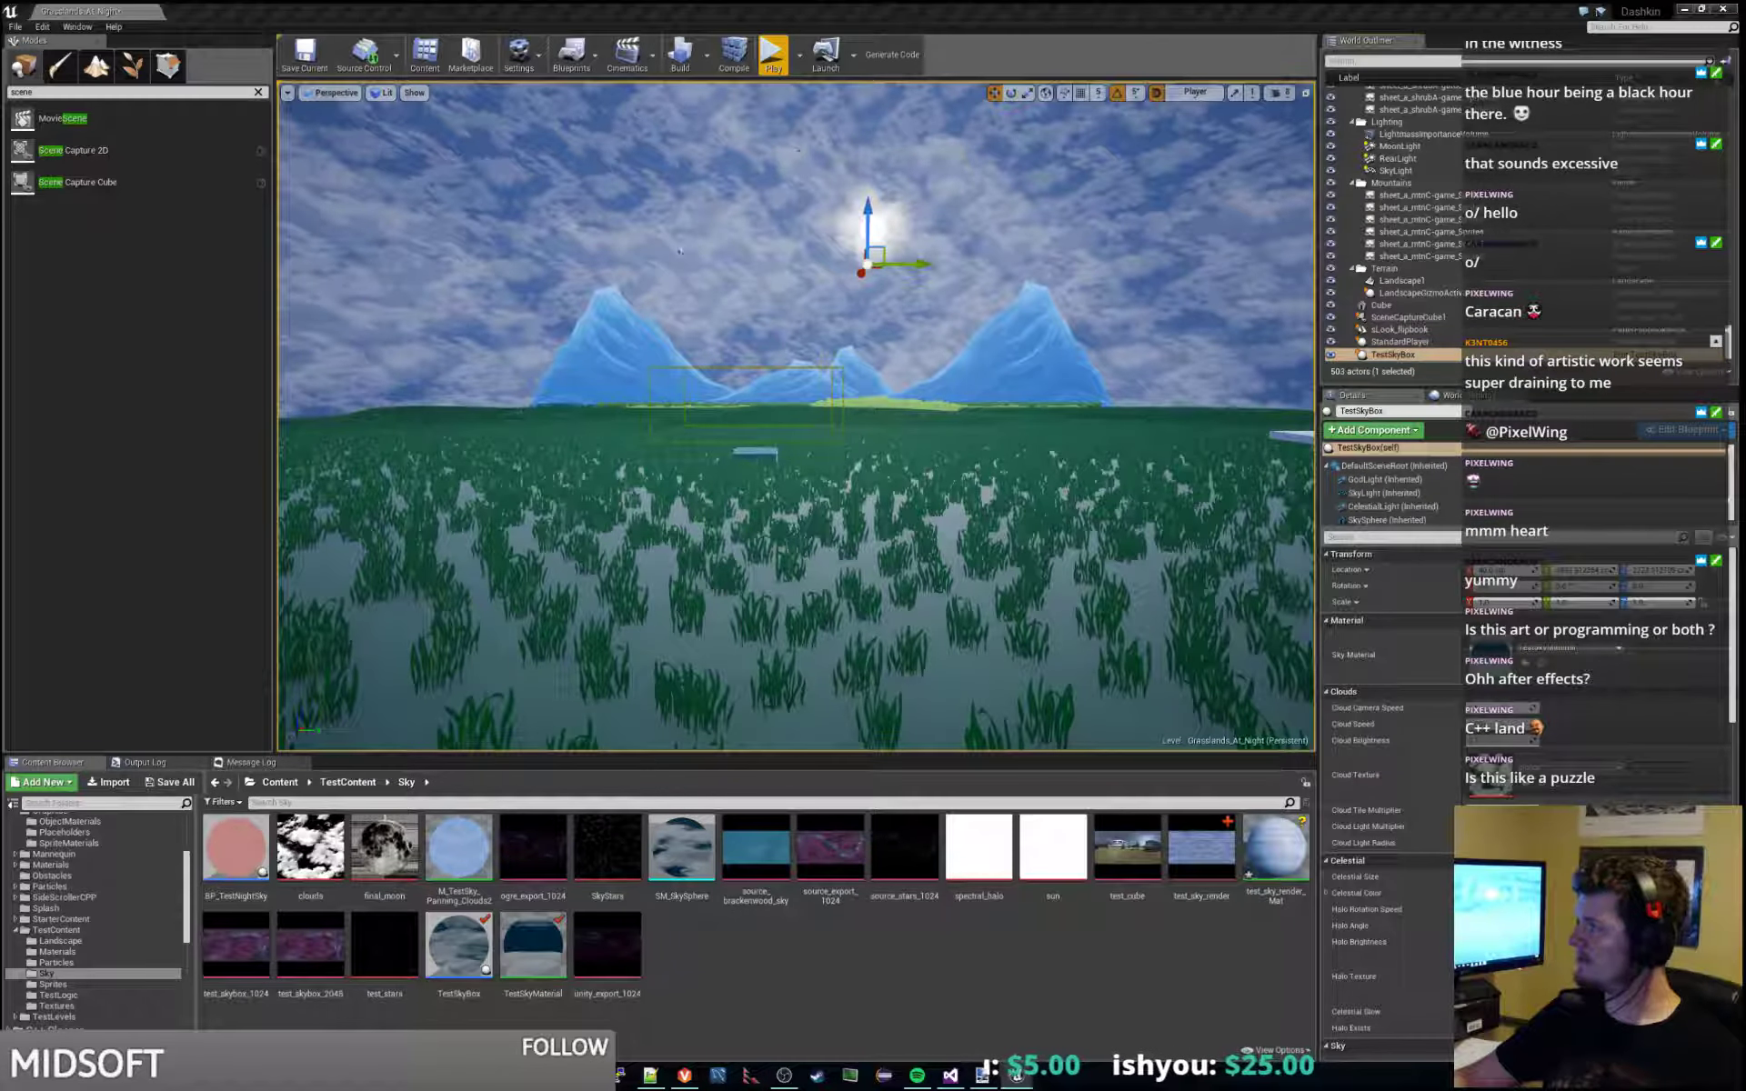
pyautogui.hotkey('alt', 'Tab')
pyautogui.scroll(-4, 767, 445)
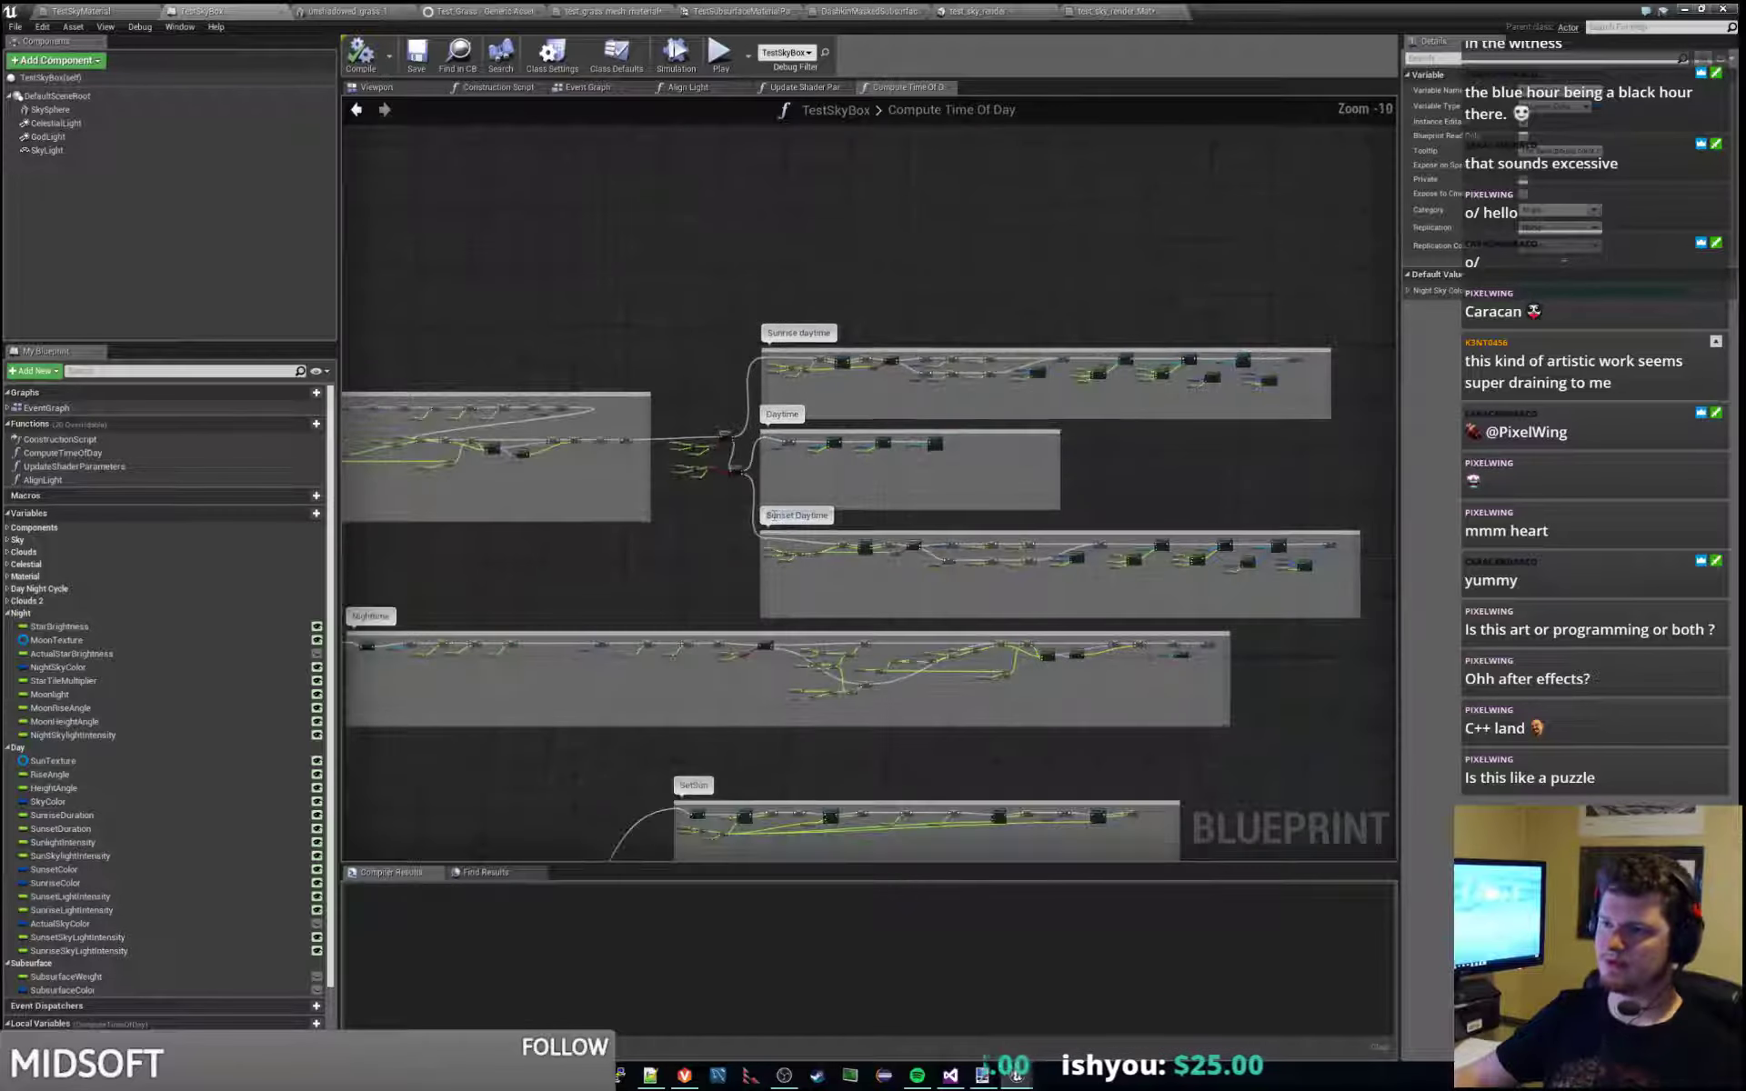
# Survey the Compute Time Of Day graph's Sunset, Daytime and Nighttime groups, then show the Event Graph.
pyautogui.click(771, 516)
pyautogui.click(694, 567)
pyautogui.moveTo(542, 573); pyautogui.dragTo(937, 399, button='right')
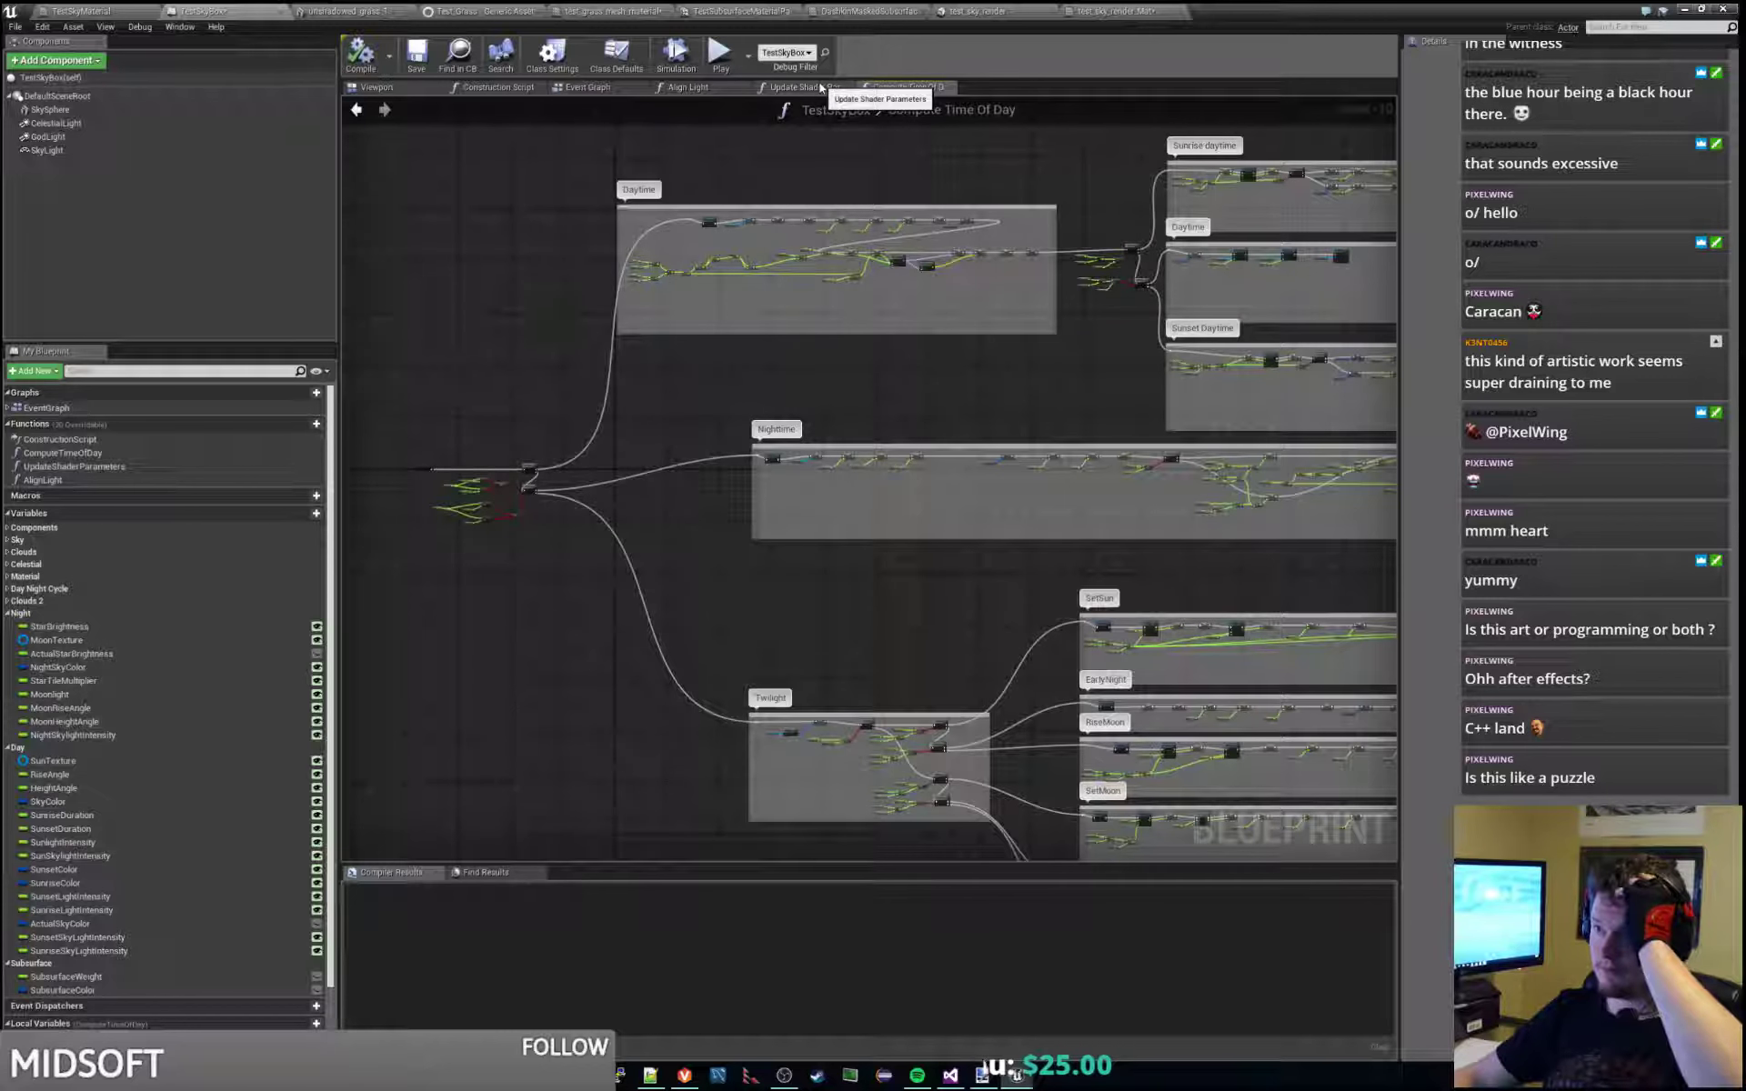
pyautogui.moveTo(1073, 358); pyautogui.dragTo(1114, 325, button='right')
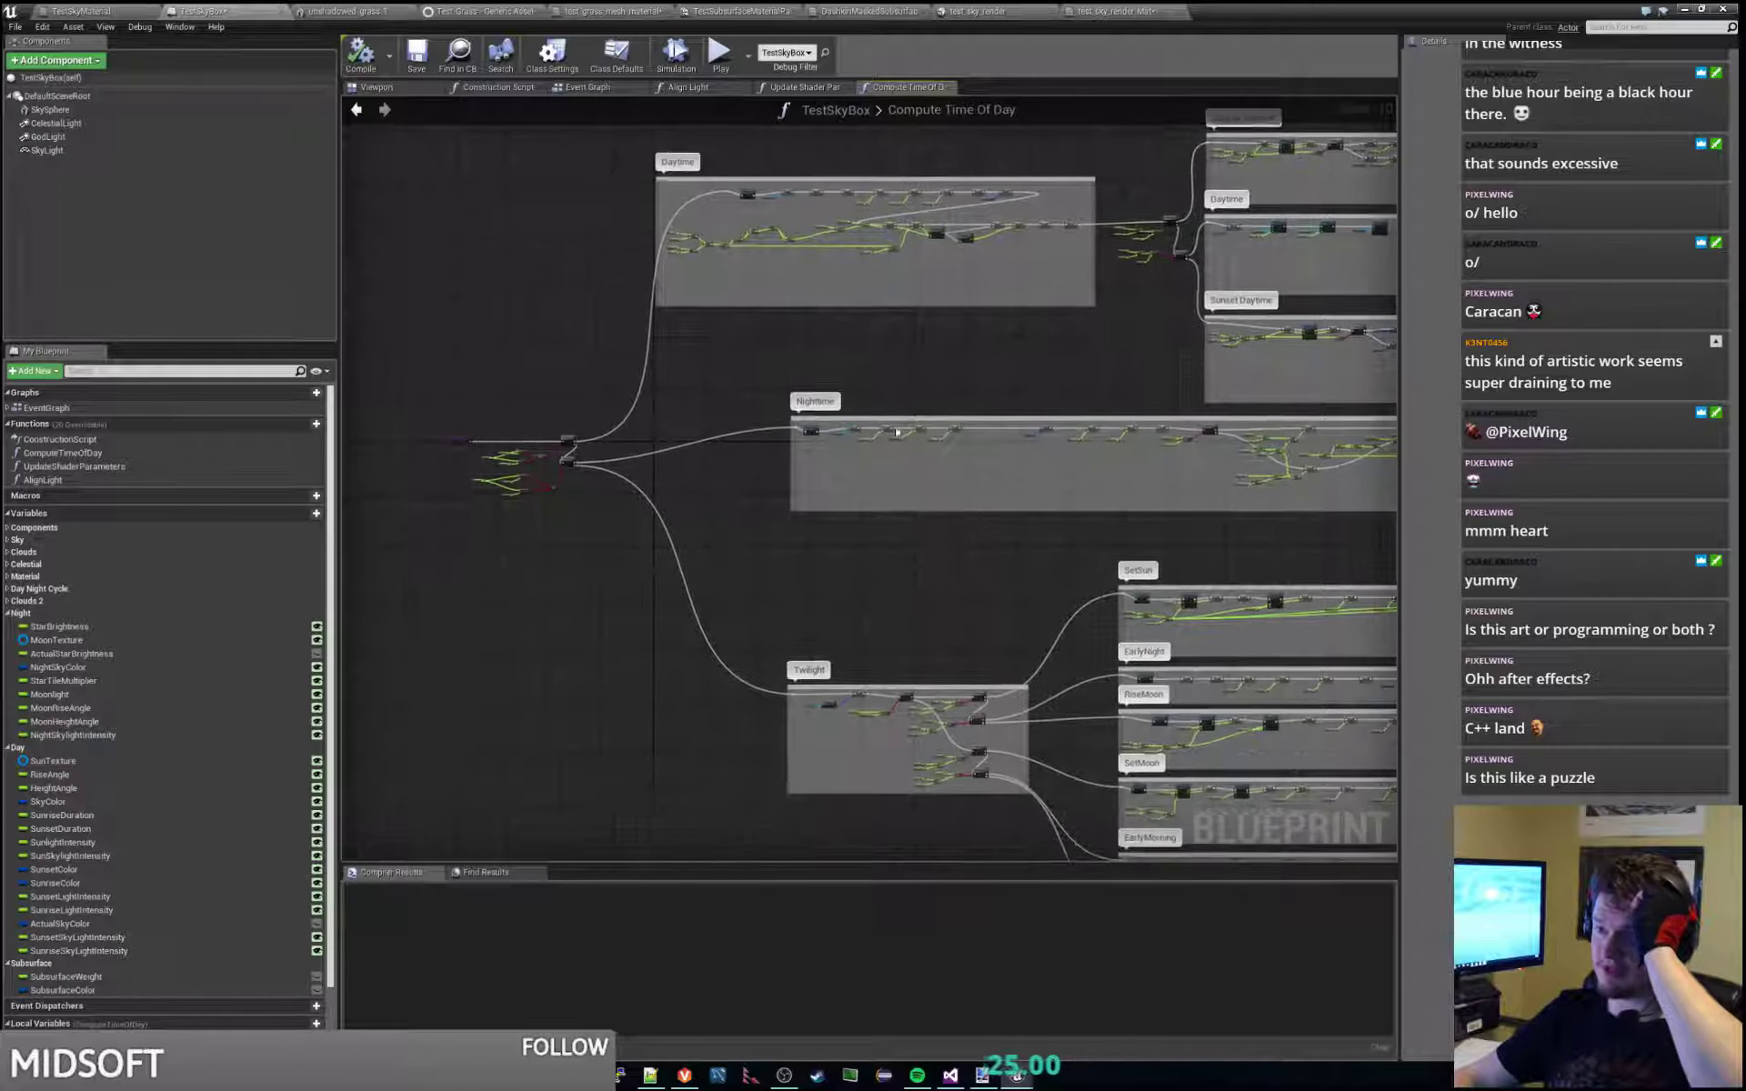
pyautogui.scroll(3, 655, 507)
pyautogui.moveTo(622, 519); pyautogui.dragTo(721, 709, button='right')
pyautogui.scroll(4, 1000, 363)
pyautogui.scroll(-6, 733, 334)
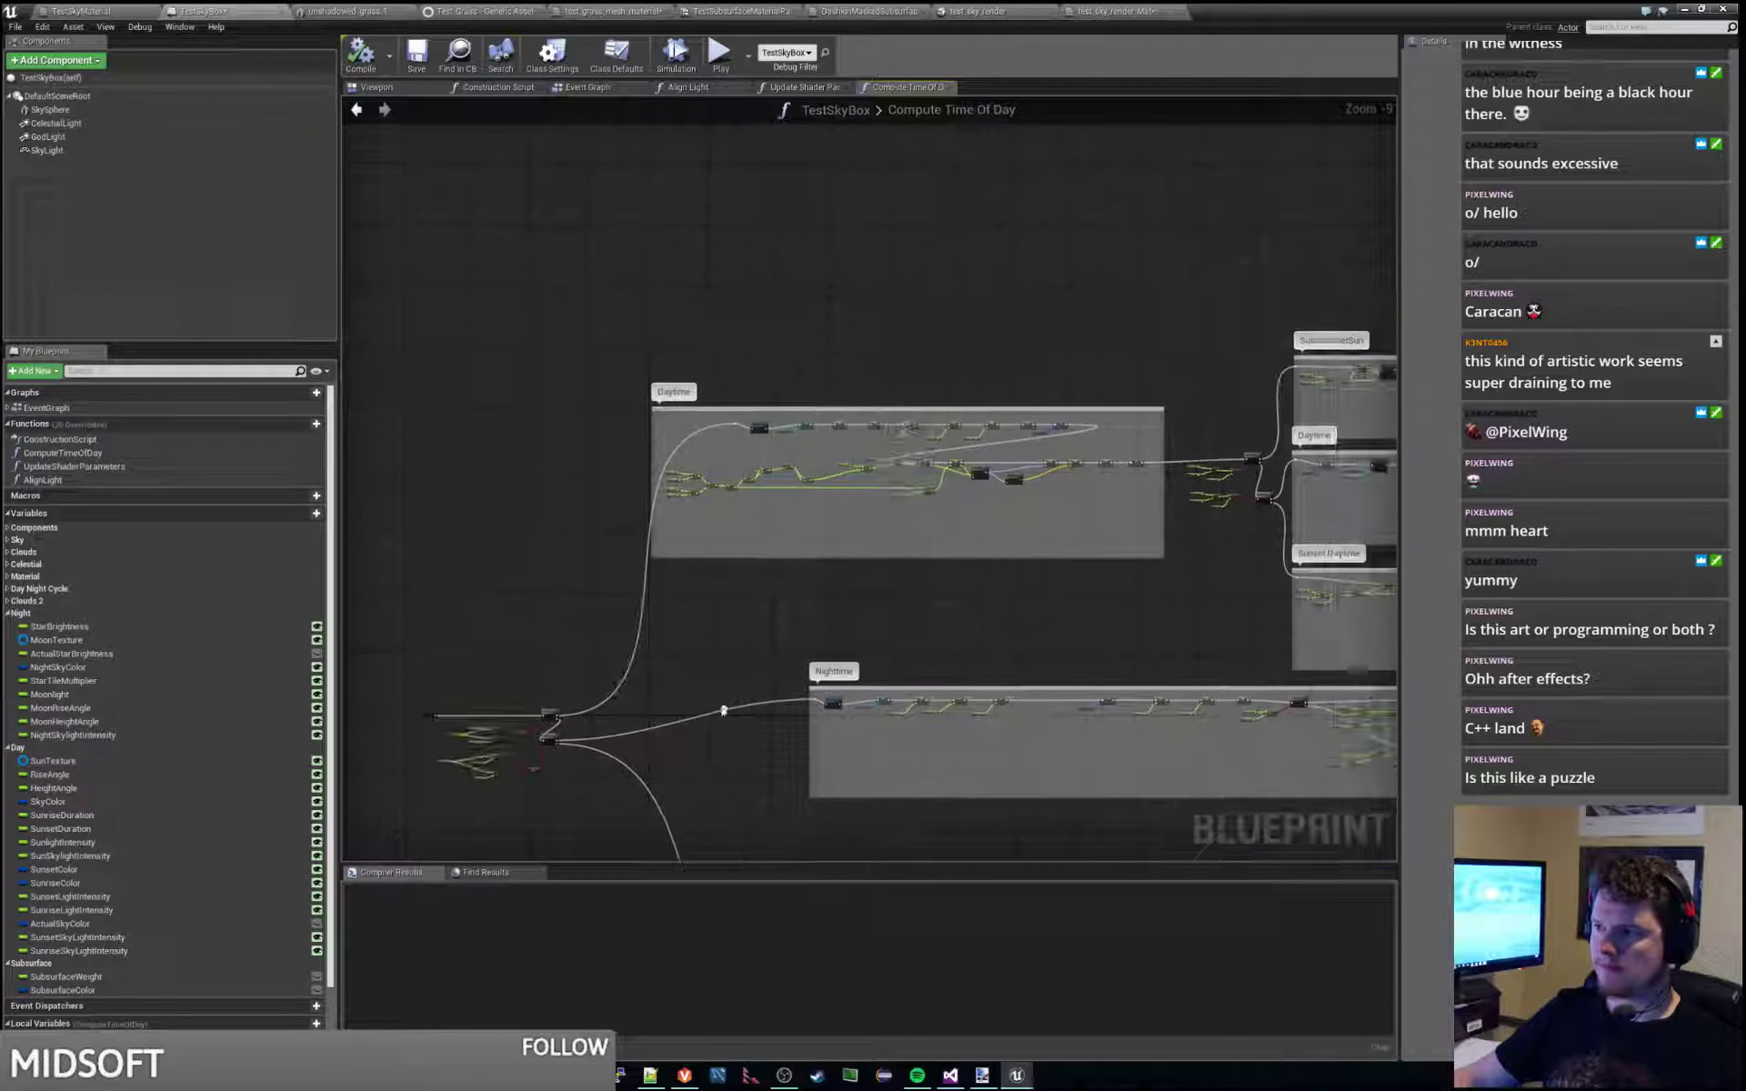
pyautogui.moveTo(862, 580); pyautogui.dragTo(886, 575, button='right')
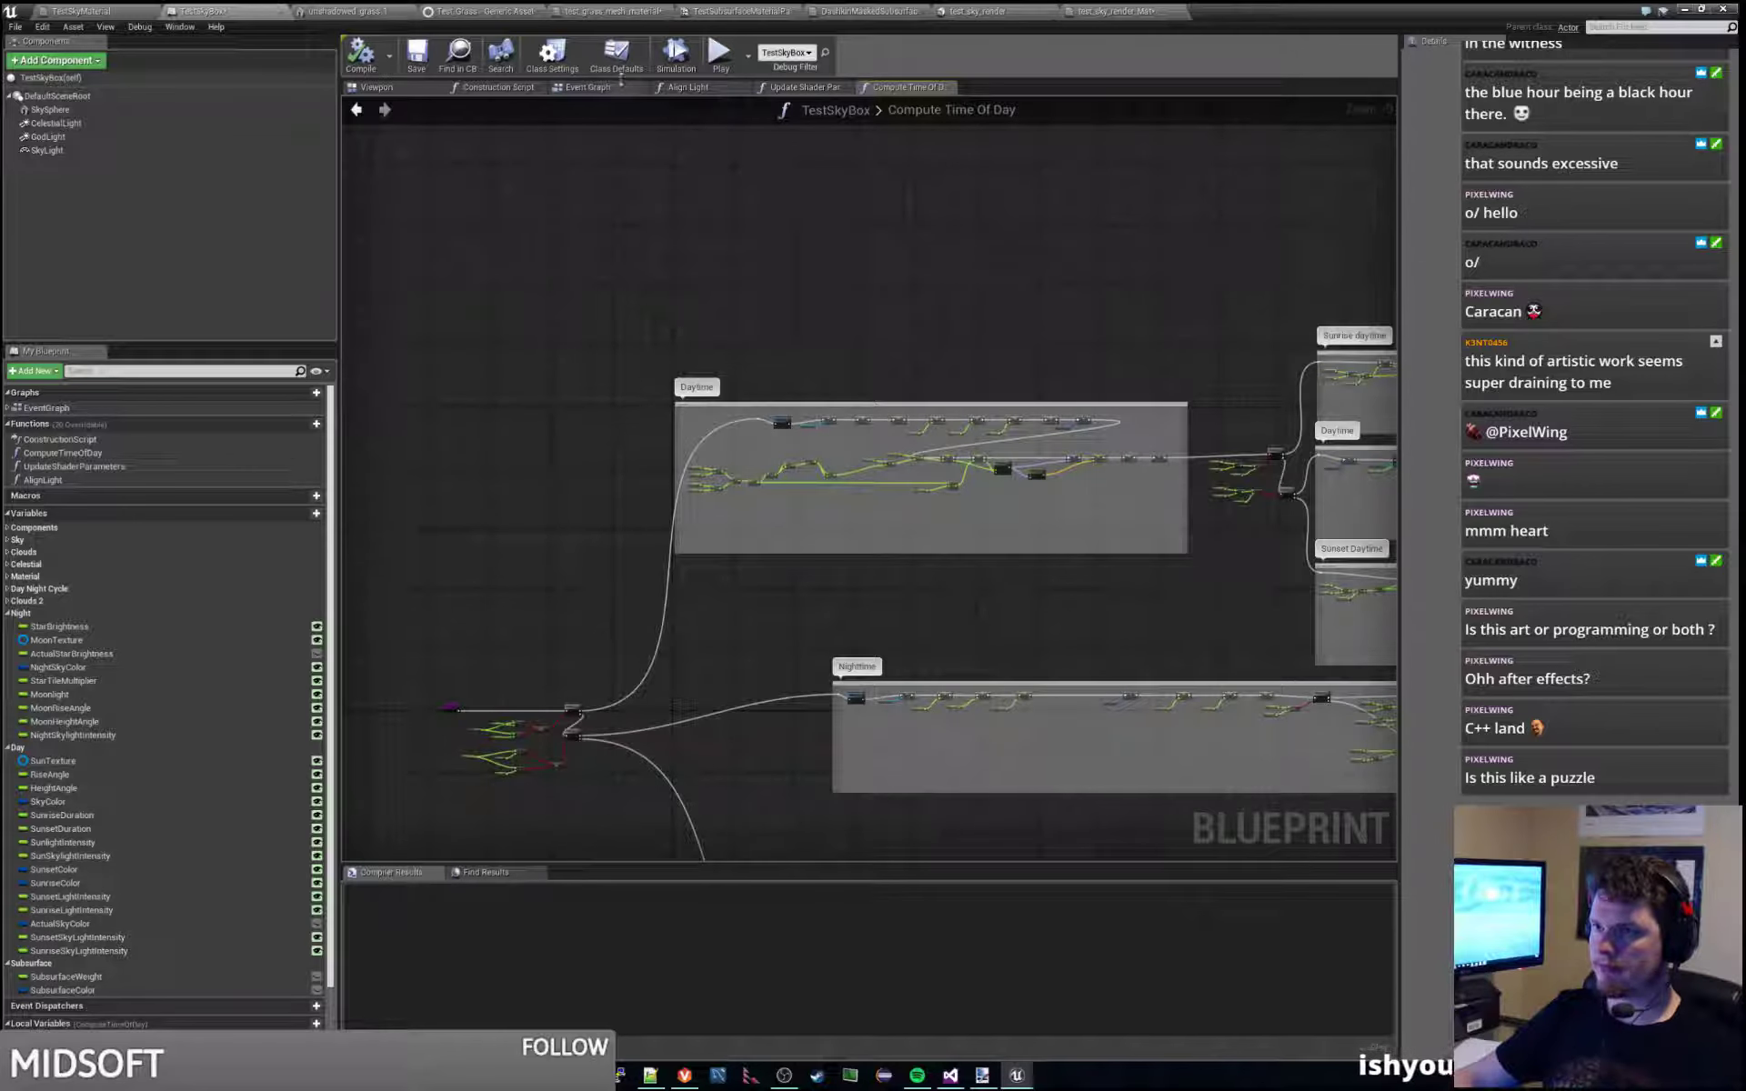
pyautogui.click(601, 86)
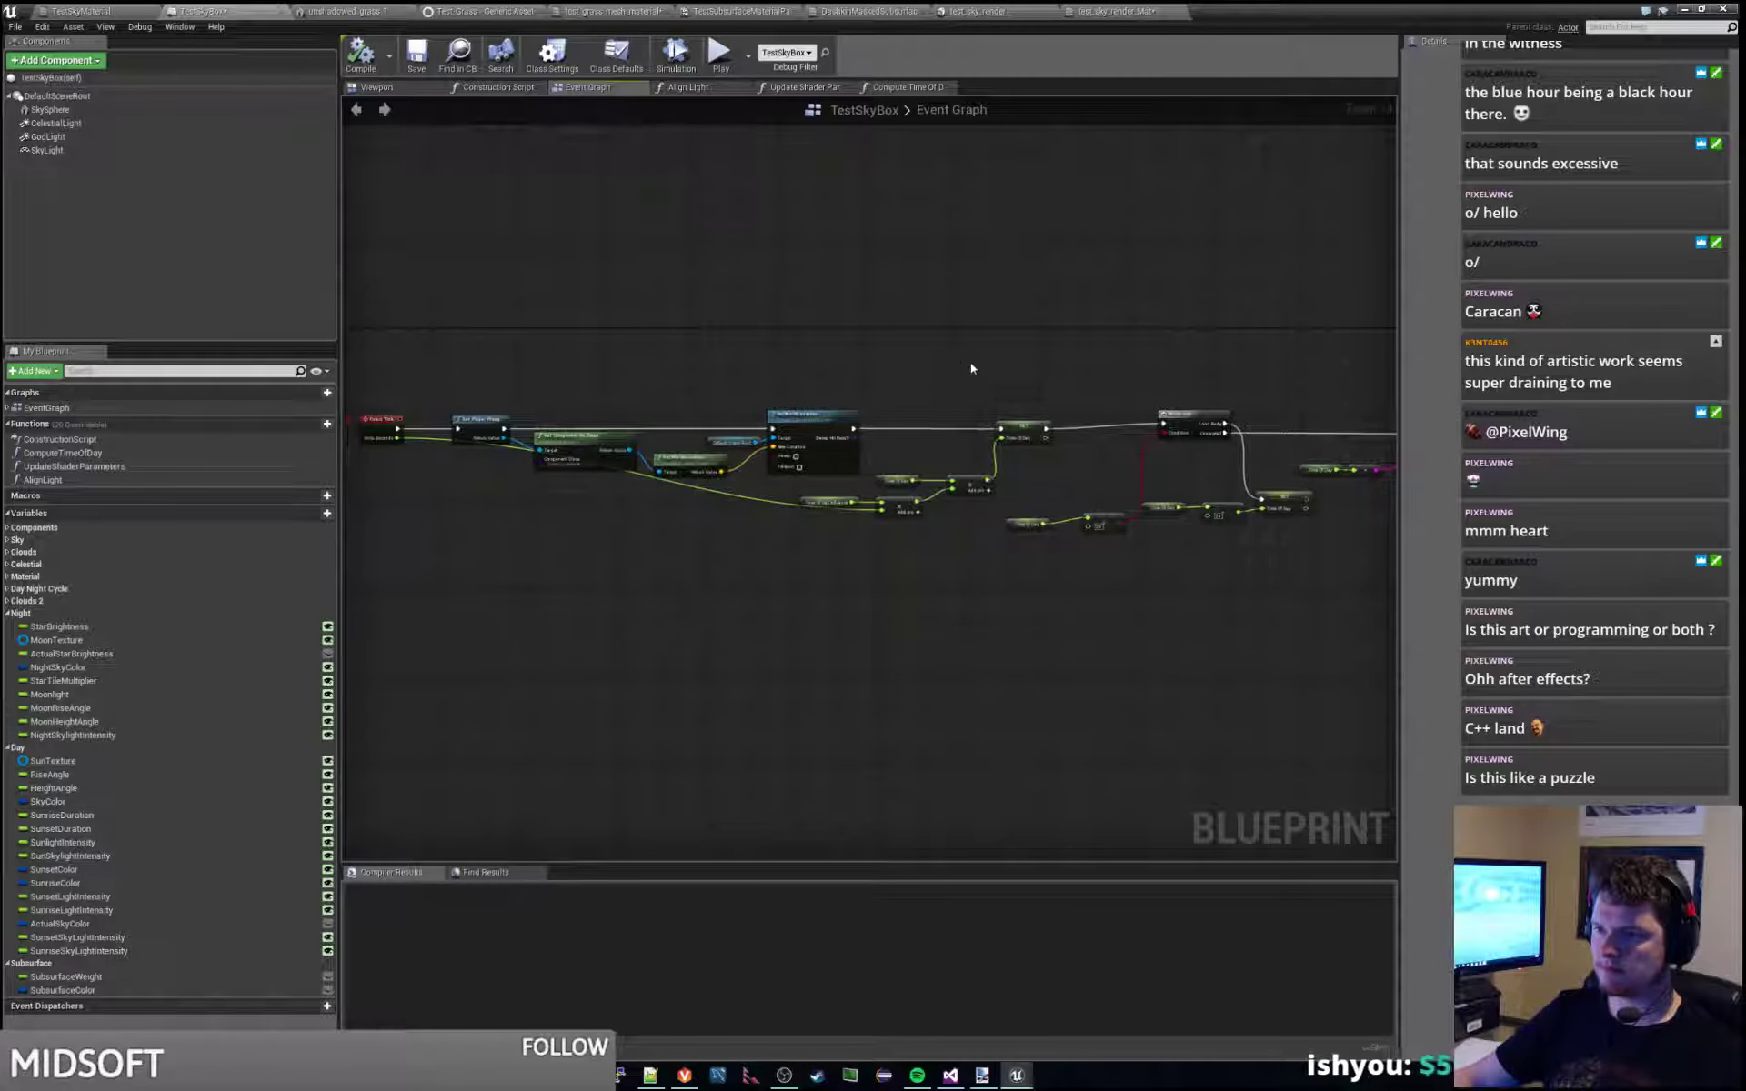
# Select the Align Light and Update Shader Parameters function-call nodes in the Event Graph.
pyautogui.scroll(8, 969, 362)
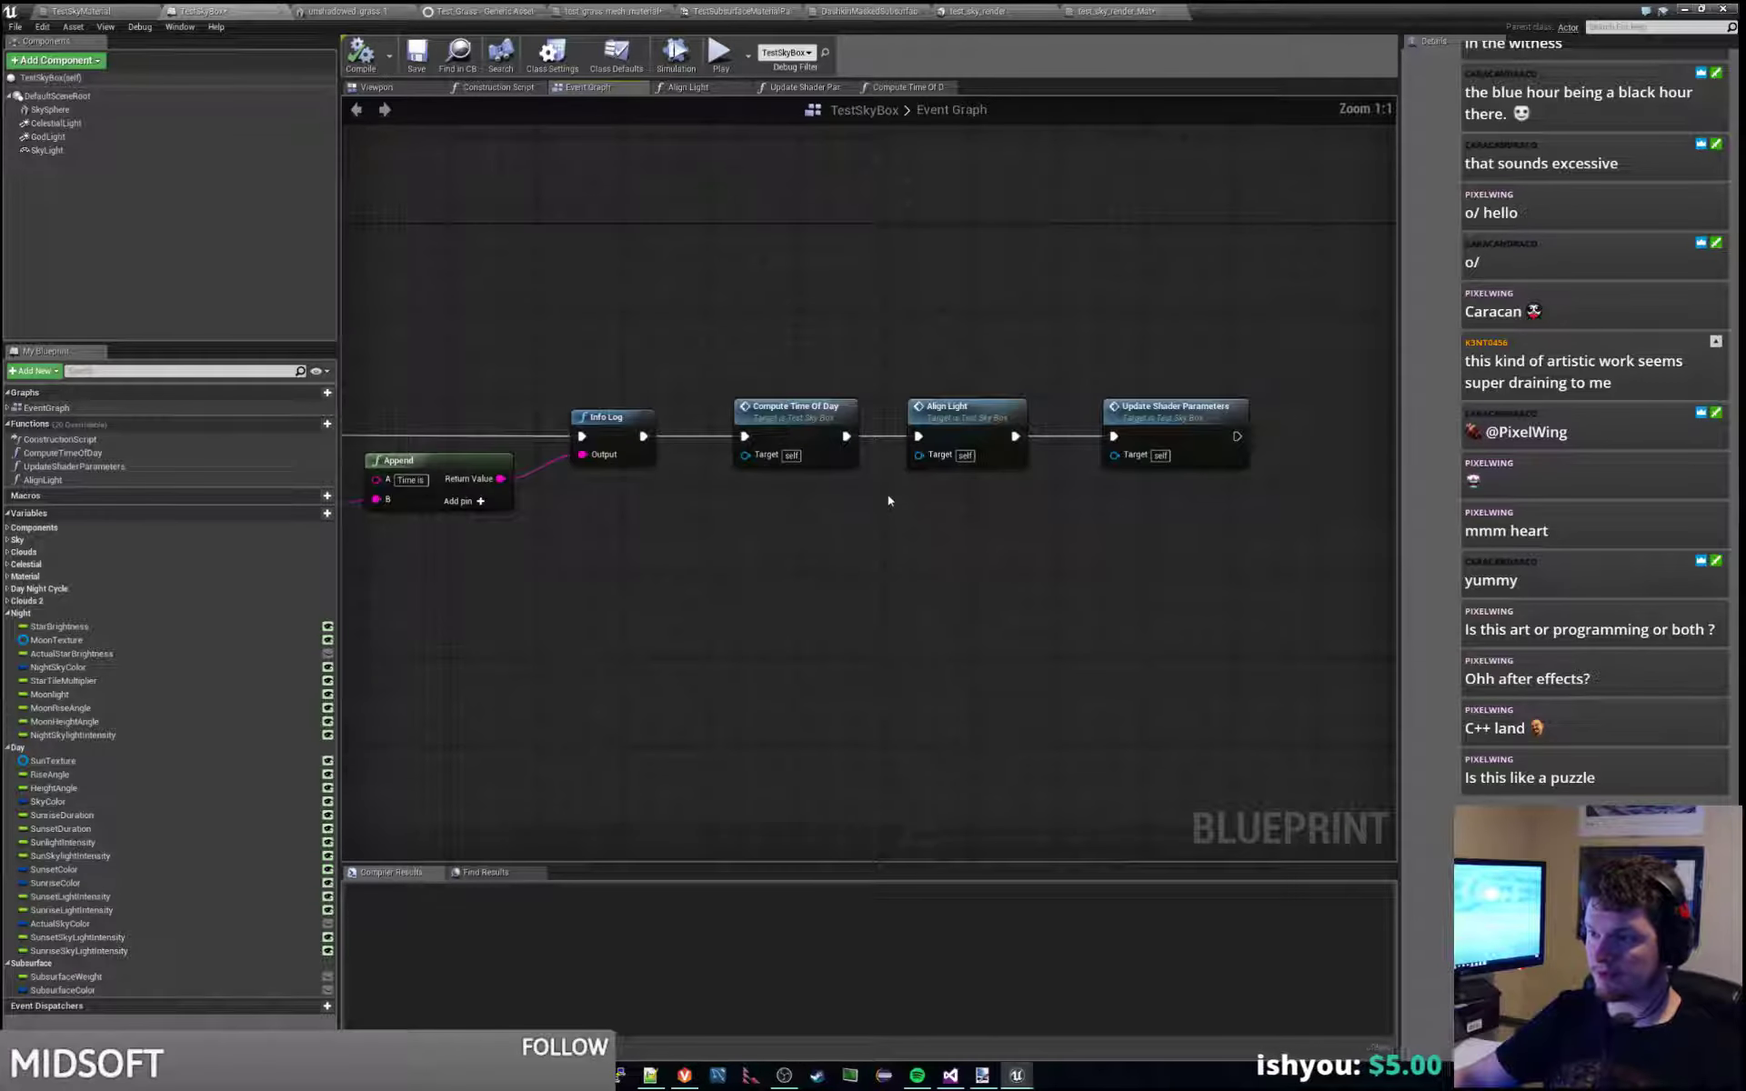
pyautogui.click(966, 407)
pyautogui.click(1175, 406)
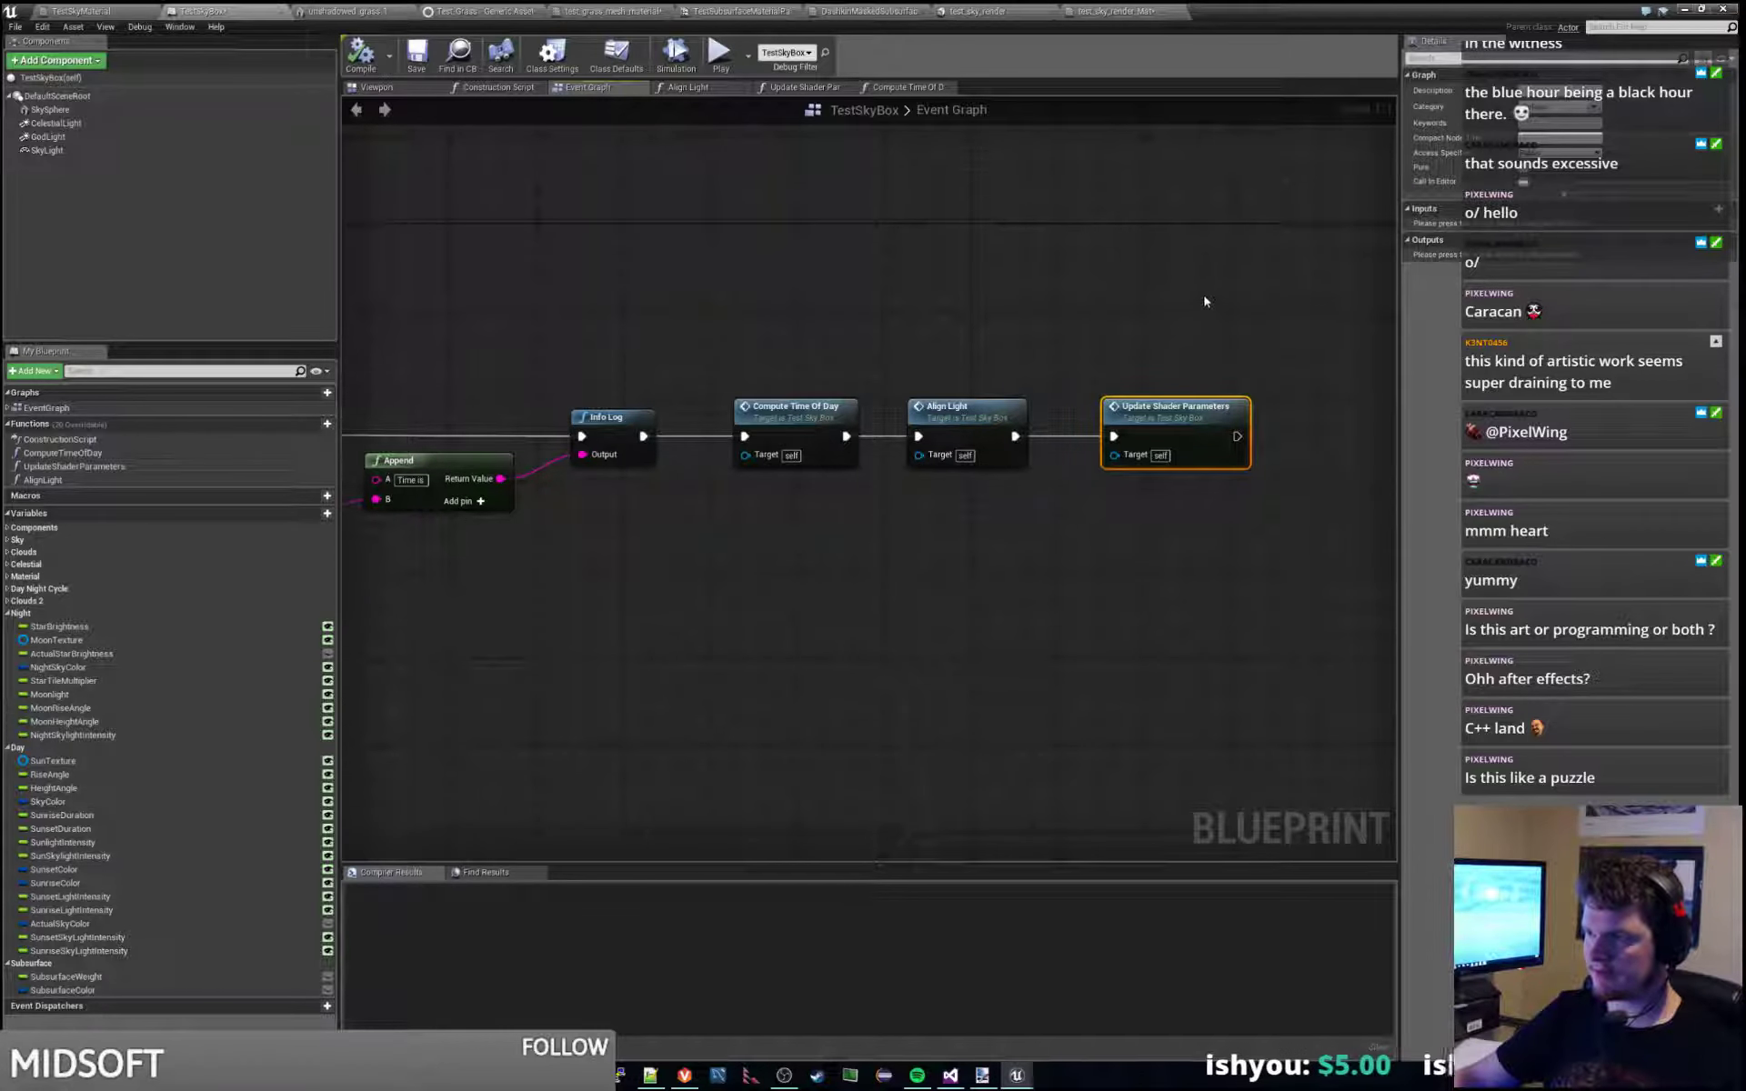
pyautogui.moveTo(1185, 410)
pyautogui.mouseDown()
pyautogui.moveTo(1239, 408)
pyautogui.moveTo(1168, 419)
pyautogui.moveTo(1185, 412)
pyautogui.mouseUp()
pyautogui.click(1025, 511)
pyautogui.moveTo(902, 509); pyautogui.dragTo(1061, 518, button='right')
pyautogui.moveTo(998, 462); pyautogui.dragTo(1308, 538)
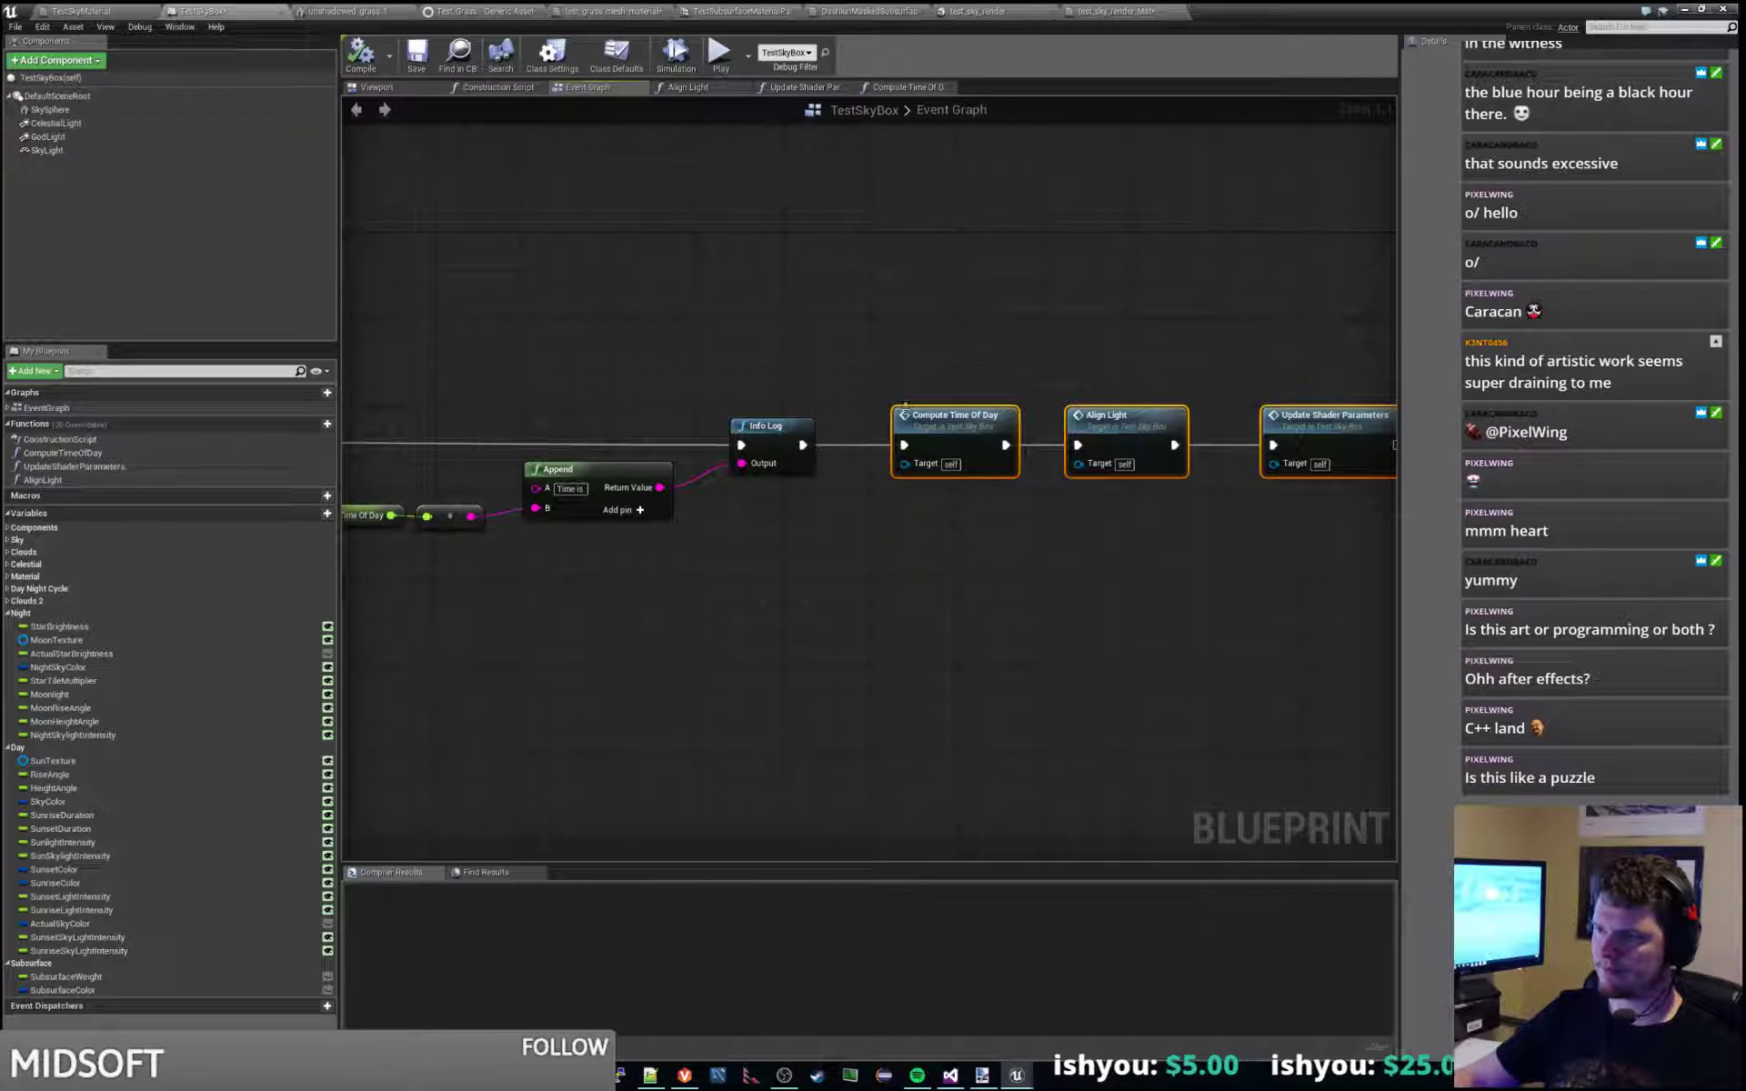
pyautogui.click(947, 380)
pyautogui.click(973, 424)
pyautogui.moveTo(1041, 391); pyautogui.dragTo(1313, 561)
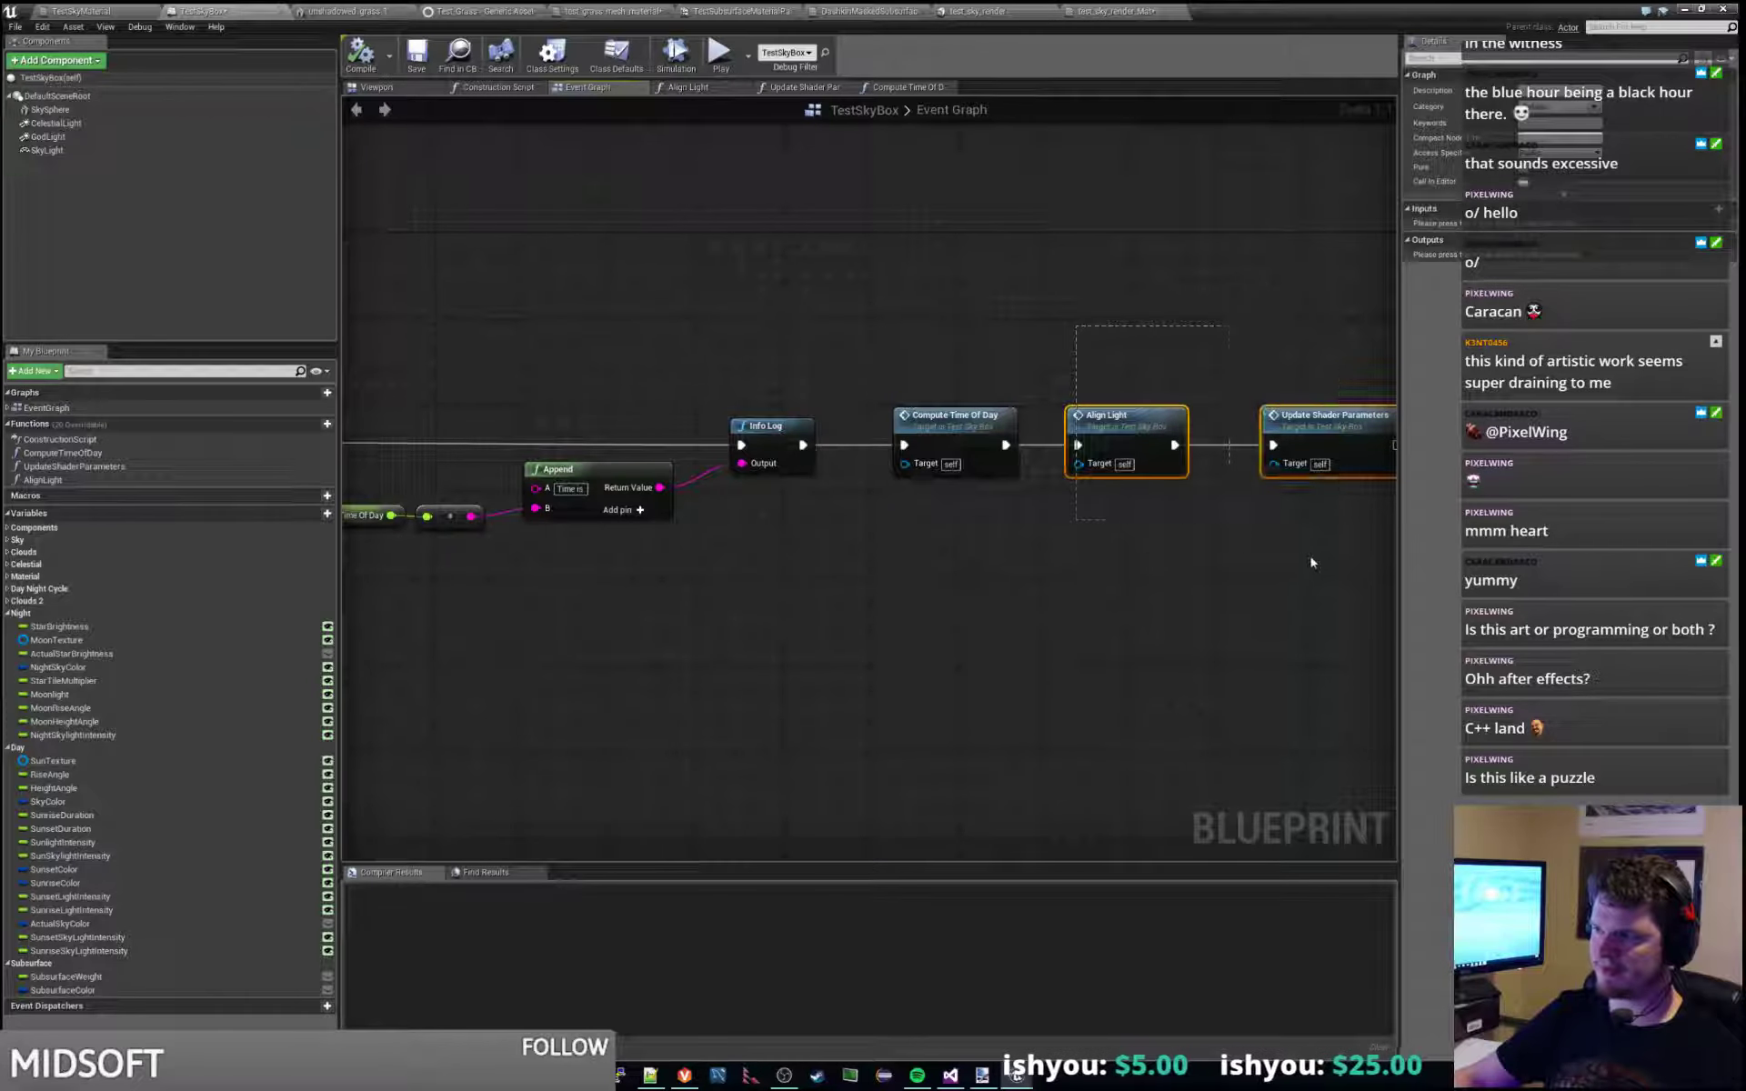
# Open the Align Light function graph from its node.
pyautogui.click(1190, 310)
pyautogui.click(1126, 420)
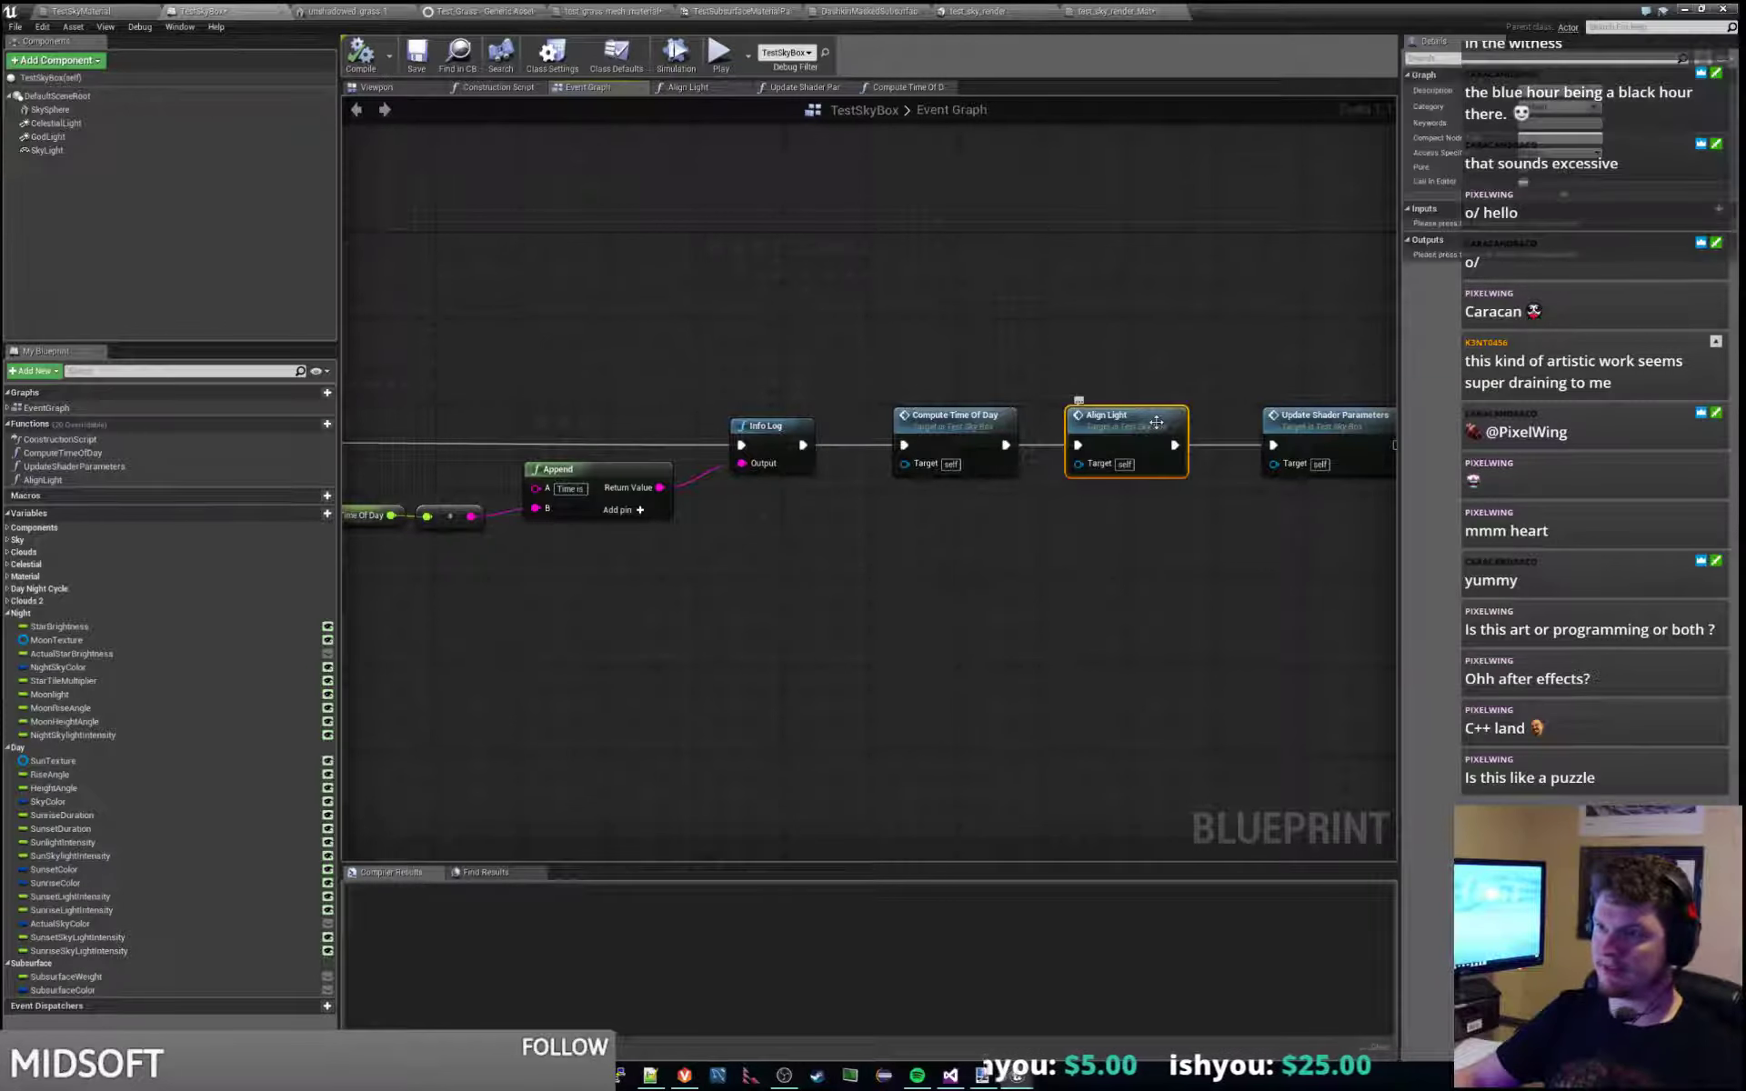
pyautogui.click(689, 86)
# Add a SkyLight reference and a Recapture Sky node wired after SetWorldRotation.
pyautogui.scroll(3, 826, 439)
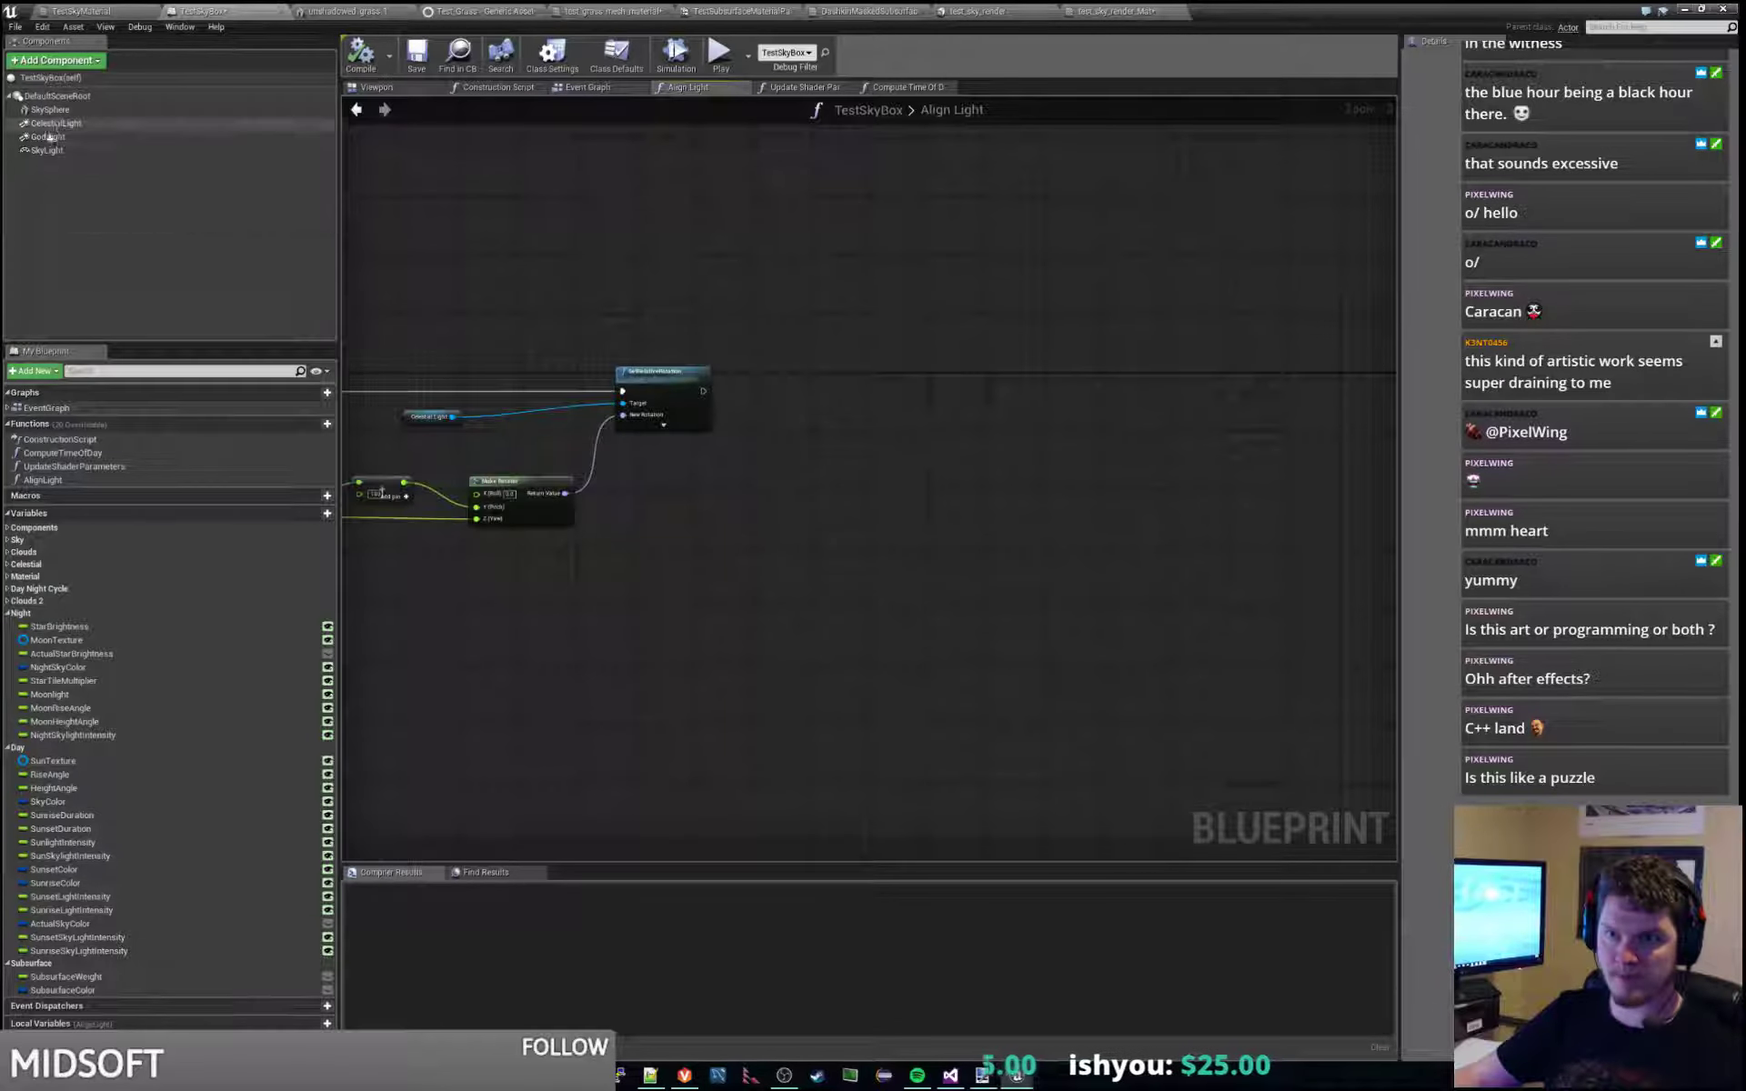
pyautogui.moveTo(41, 150); pyautogui.dragTo(967, 364)
pyautogui.write('recap')
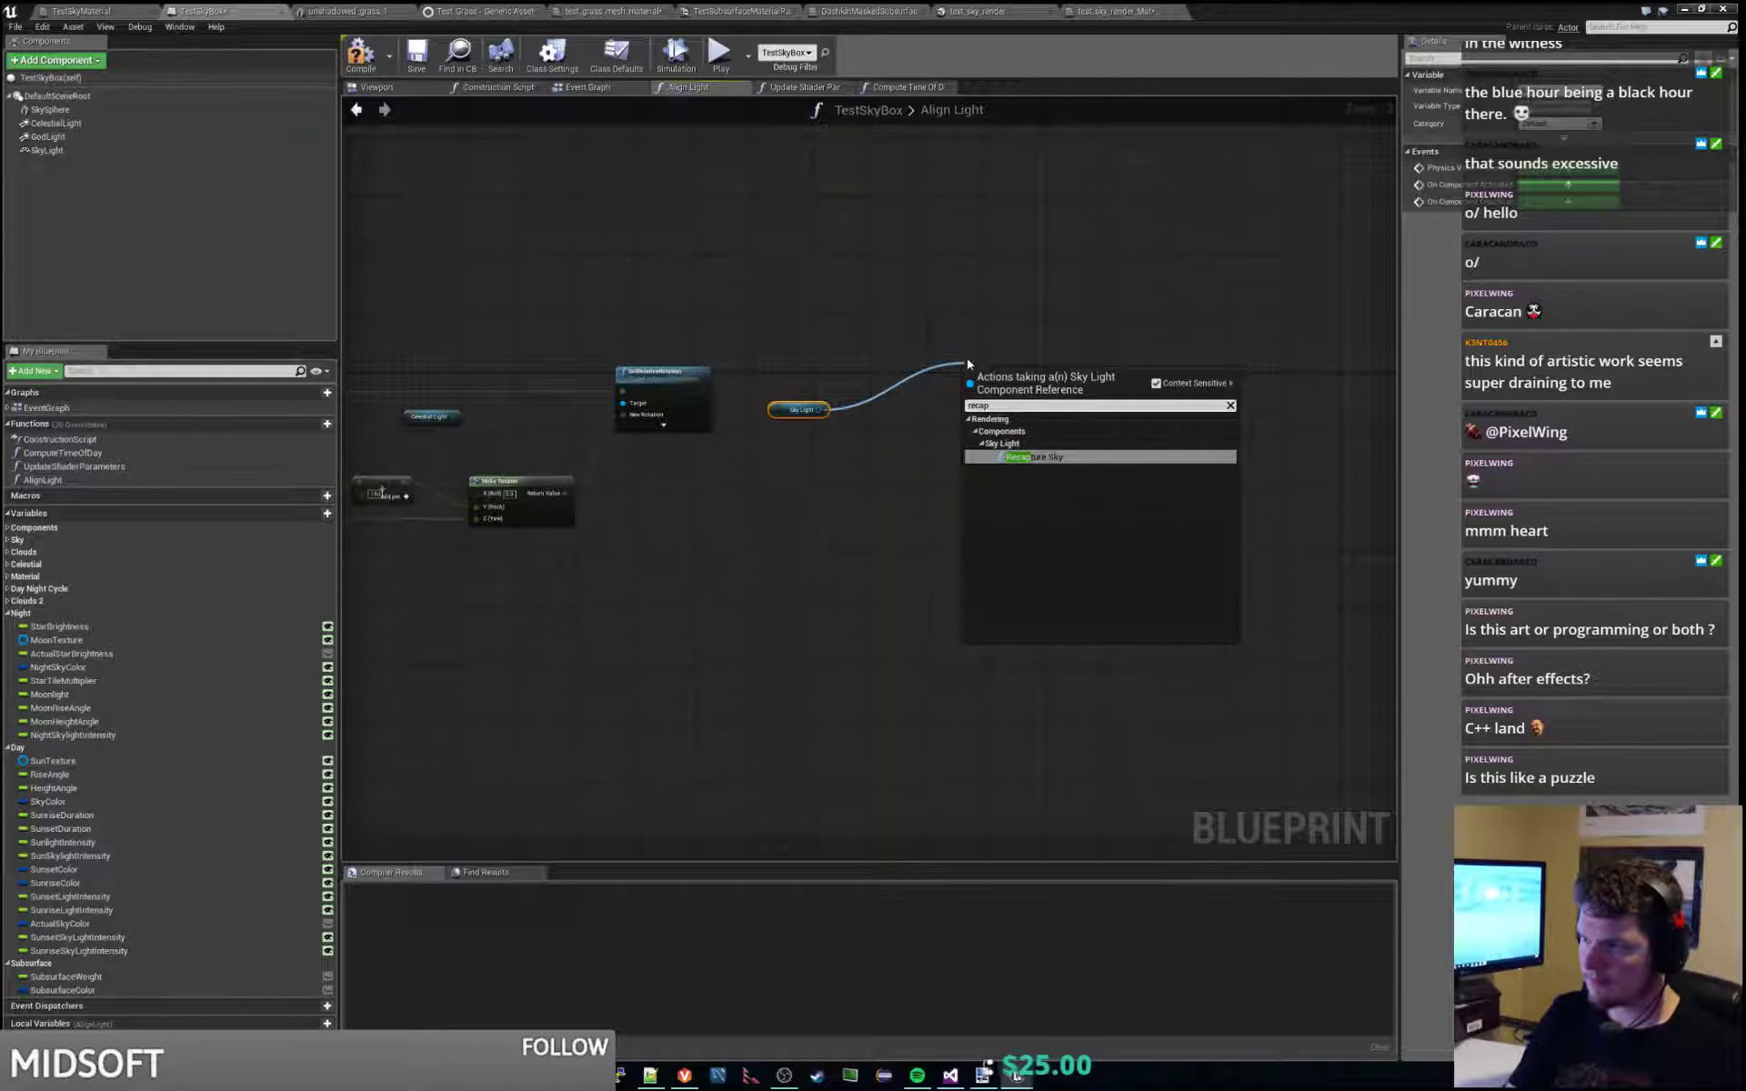
pyautogui.press('Return')
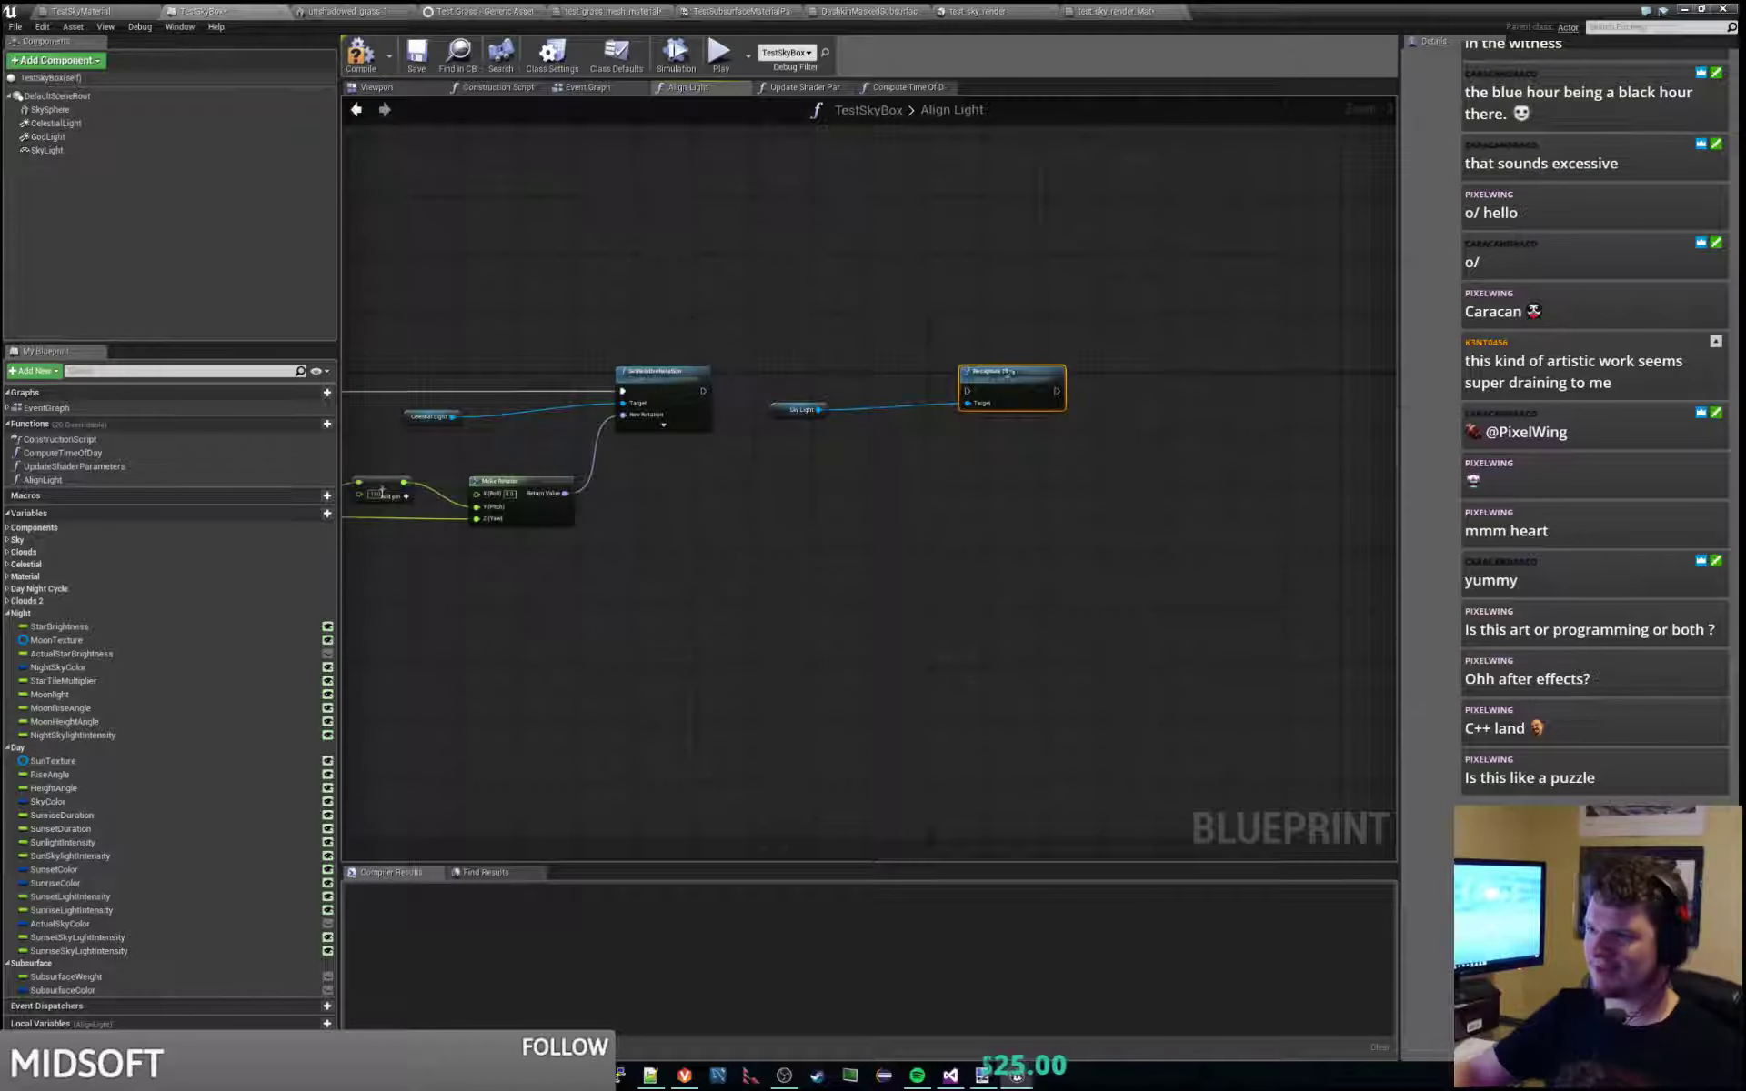
pyautogui.moveTo(1011, 375); pyautogui.dragTo(915, 393)
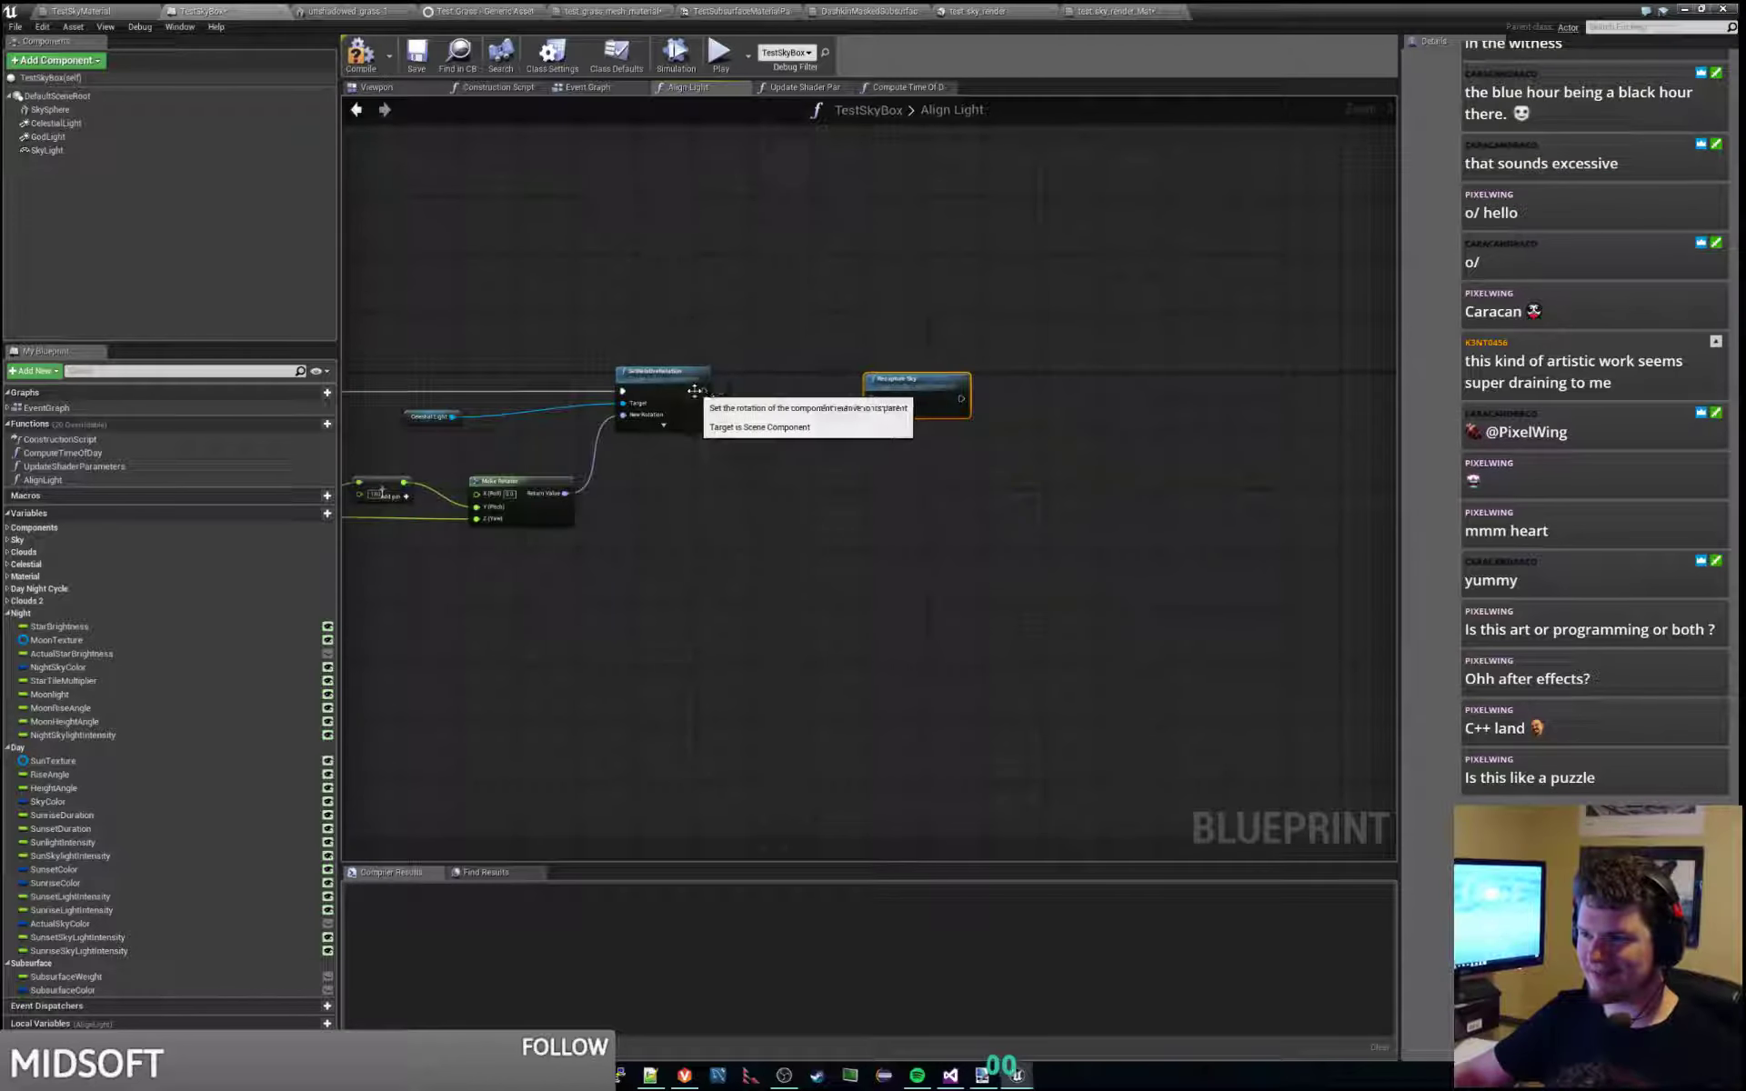
pyautogui.moveTo(703, 391); pyautogui.dragTo(902, 377)
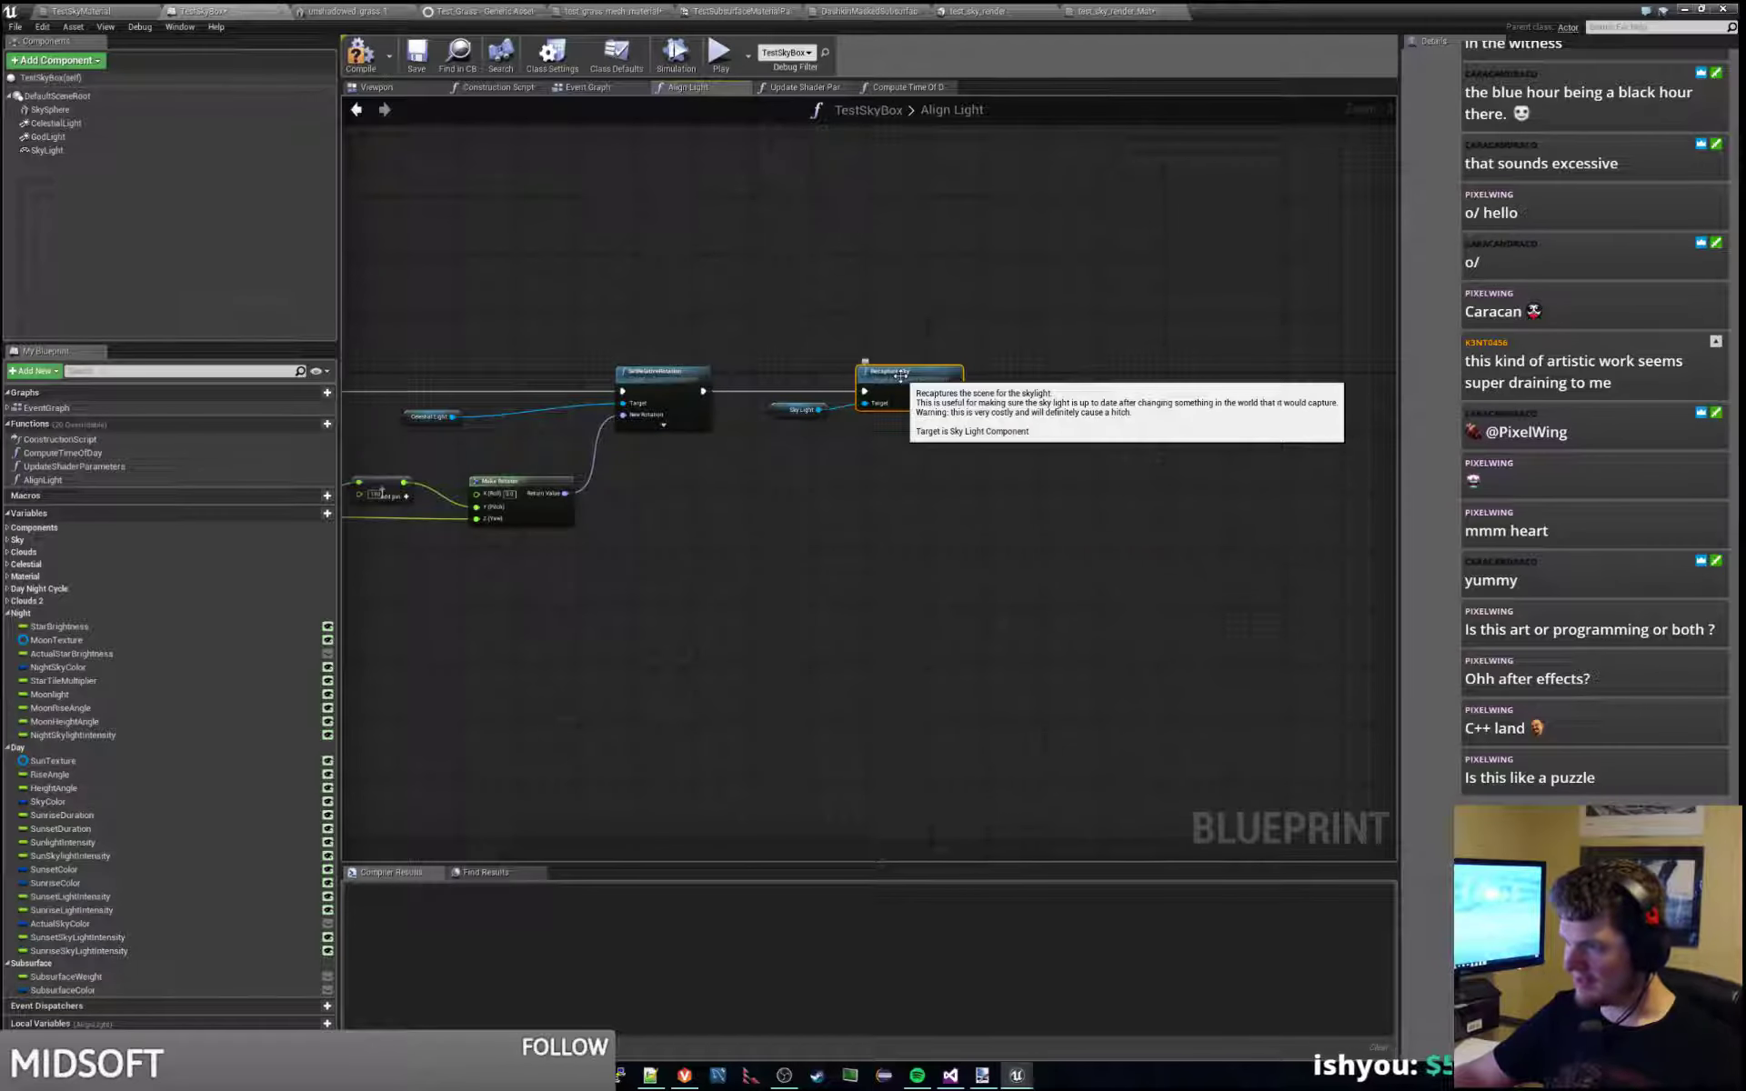
pyautogui.click(804, 332)
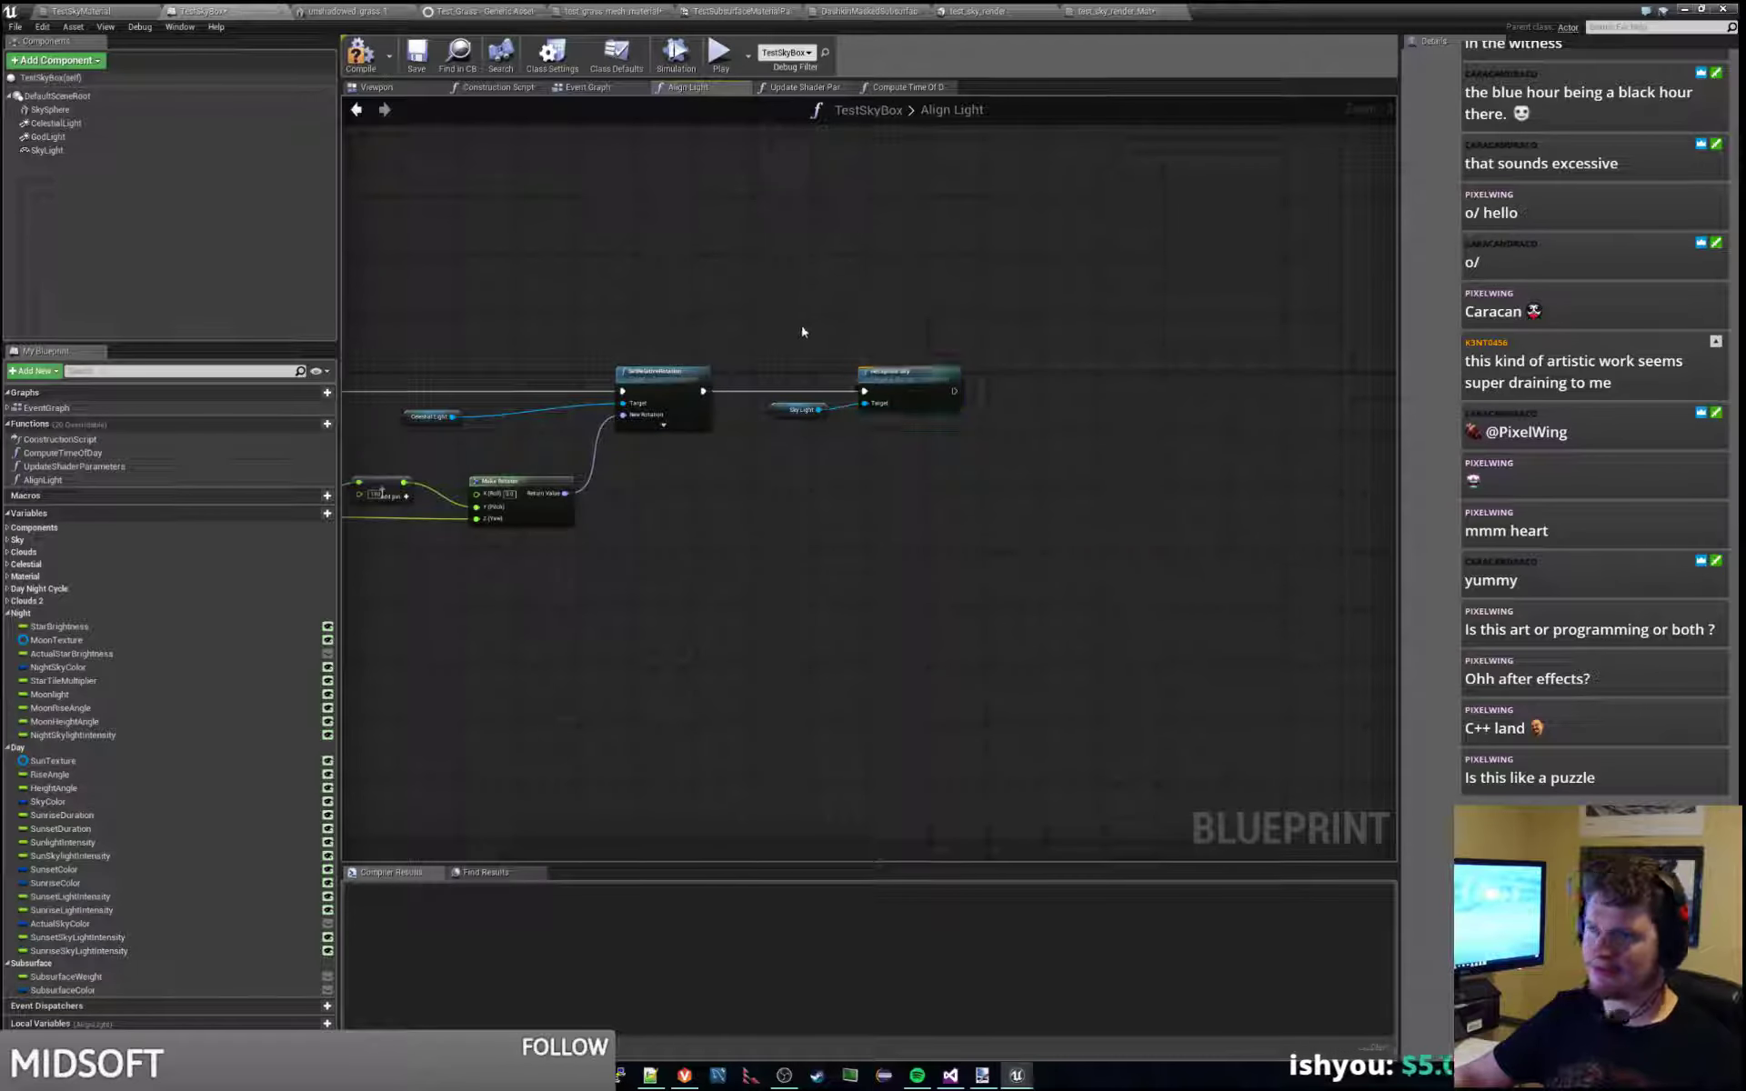
# Compile and save the TestSkyBox blueprint, then minimize the Blueprint editor.
pyautogui.click(363, 54)
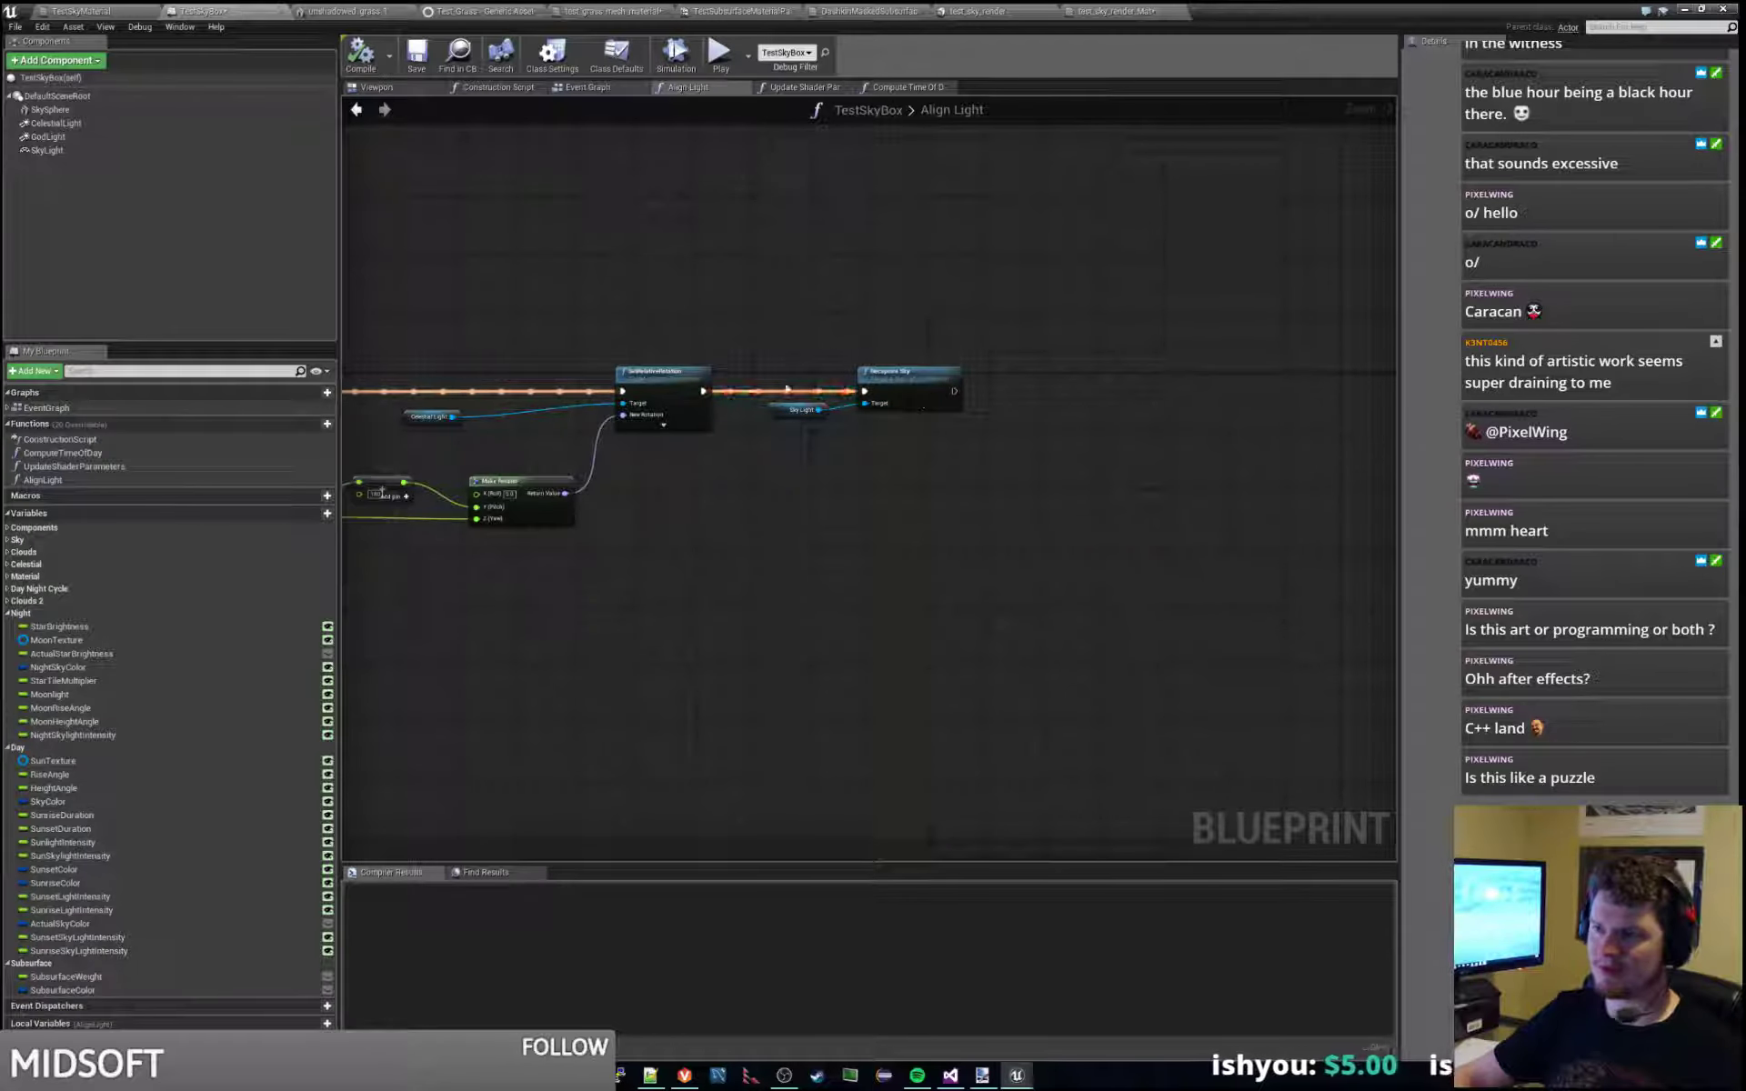
pyautogui.click(416, 57)
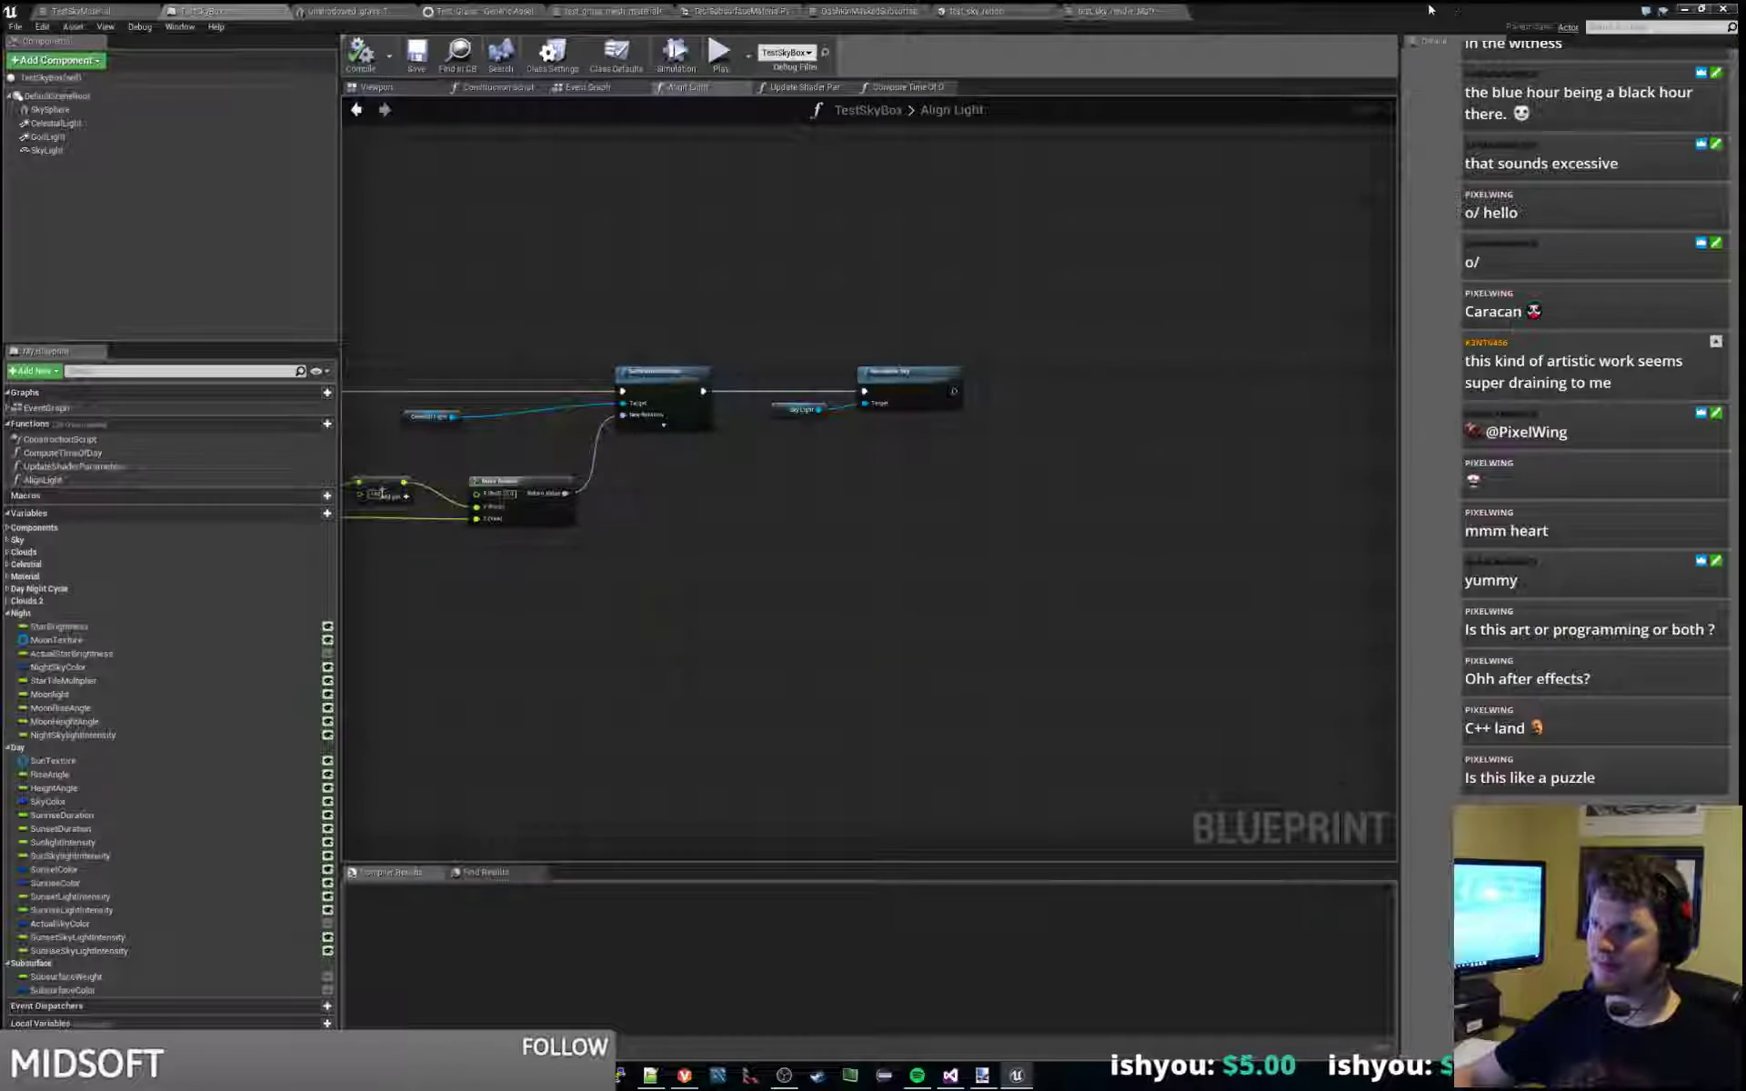
pyautogui.click(1684, 9)
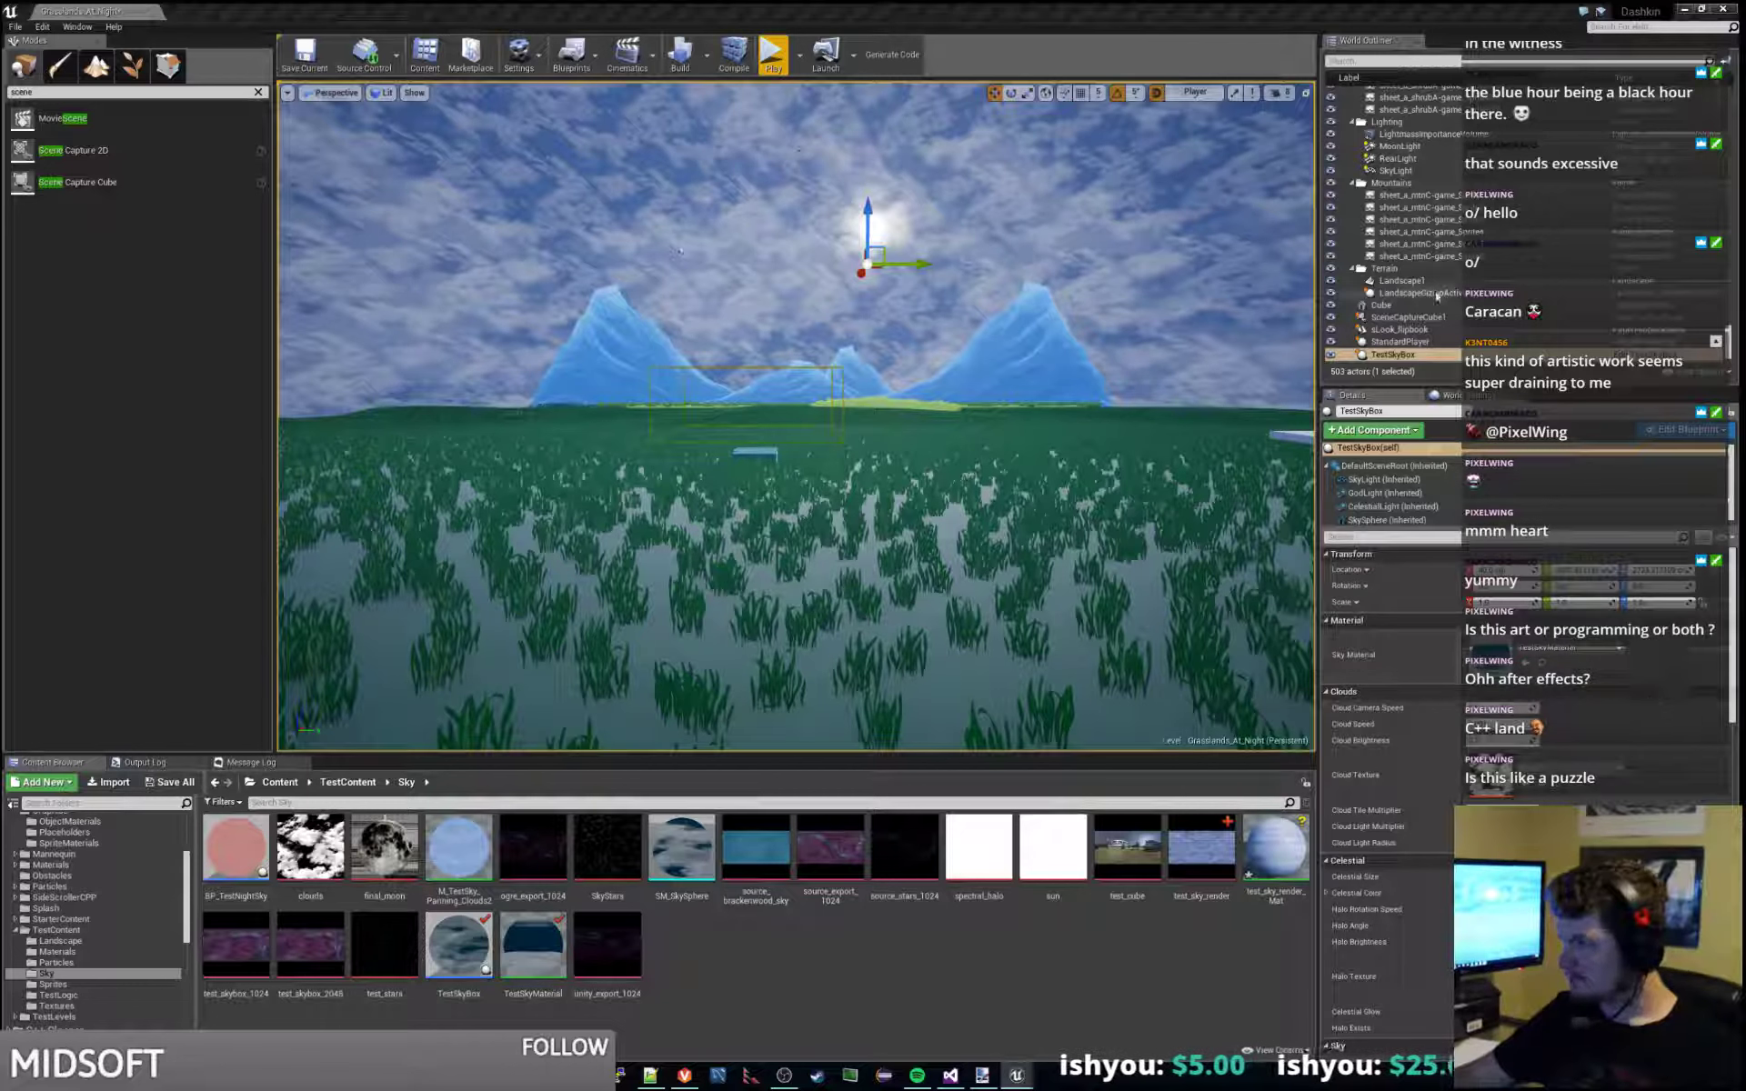
# Inspect the StandardPlayer, TestSkyBox SkyLight and SceneCaptureCube1 actors in the World Outliner.
pyautogui.click(1400, 342)
pyautogui.click(1392, 354)
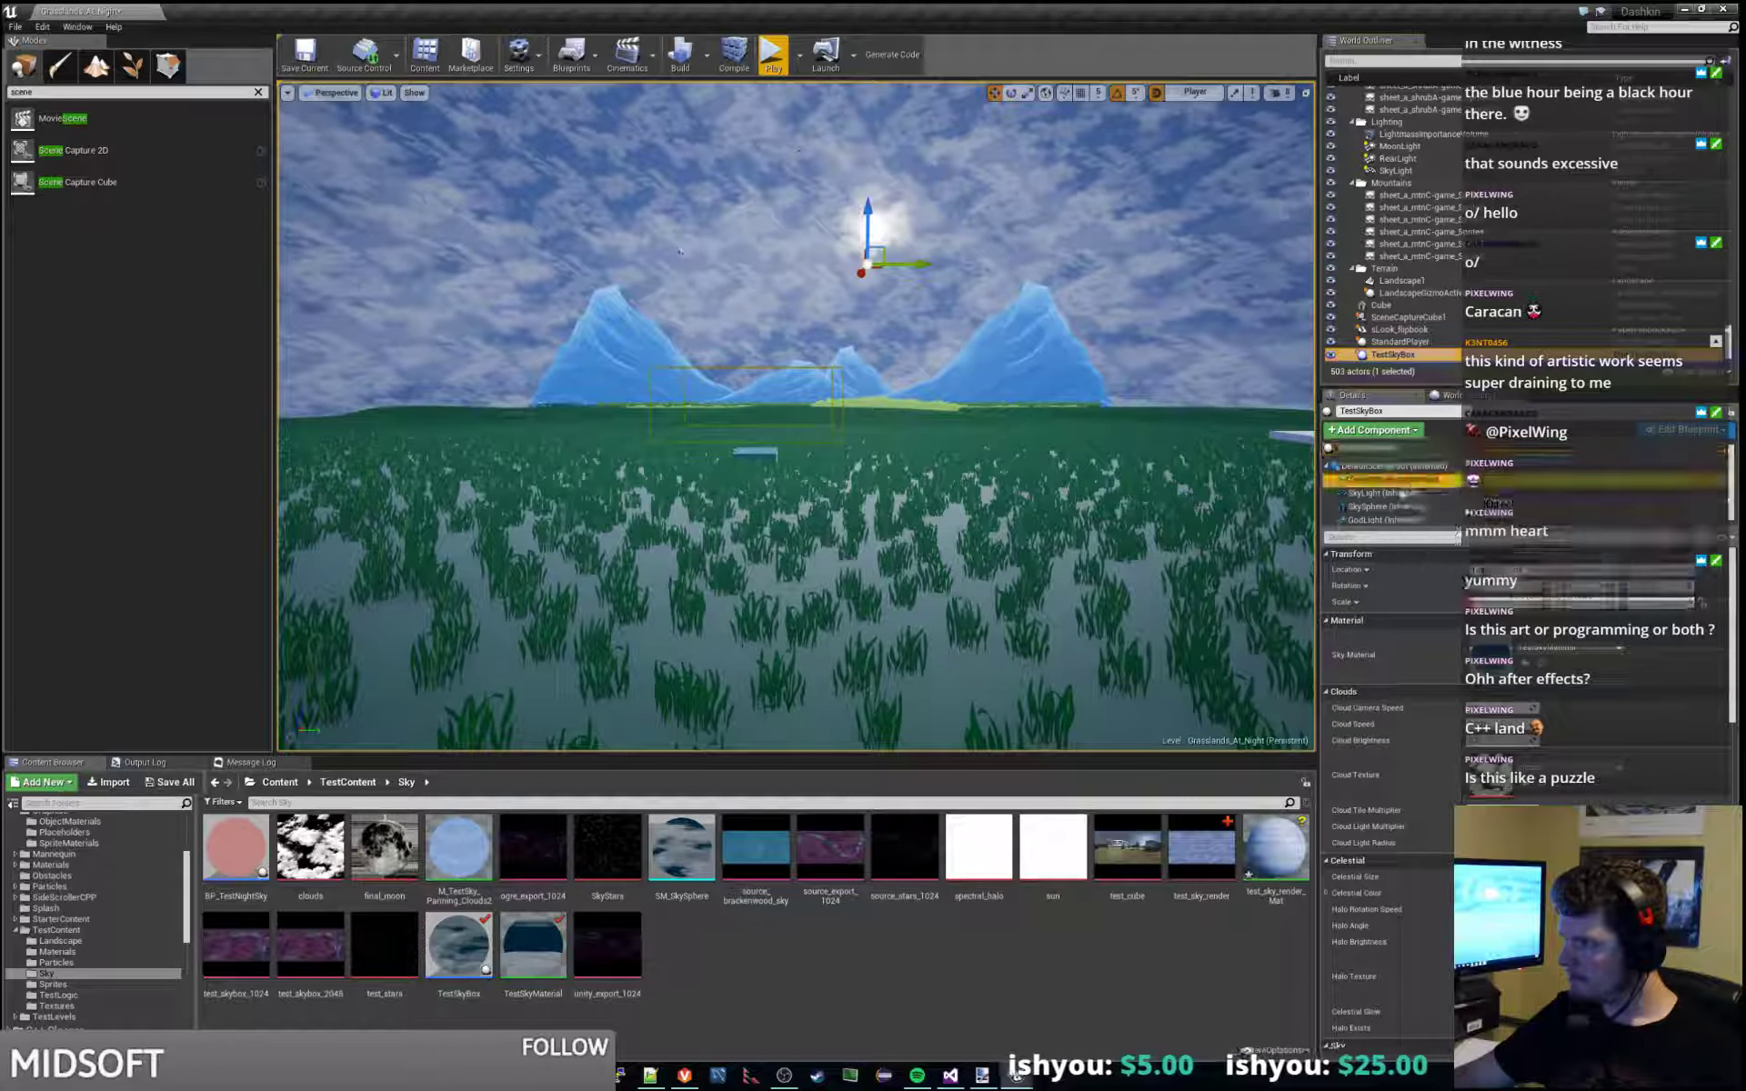
pyautogui.click(1382, 493)
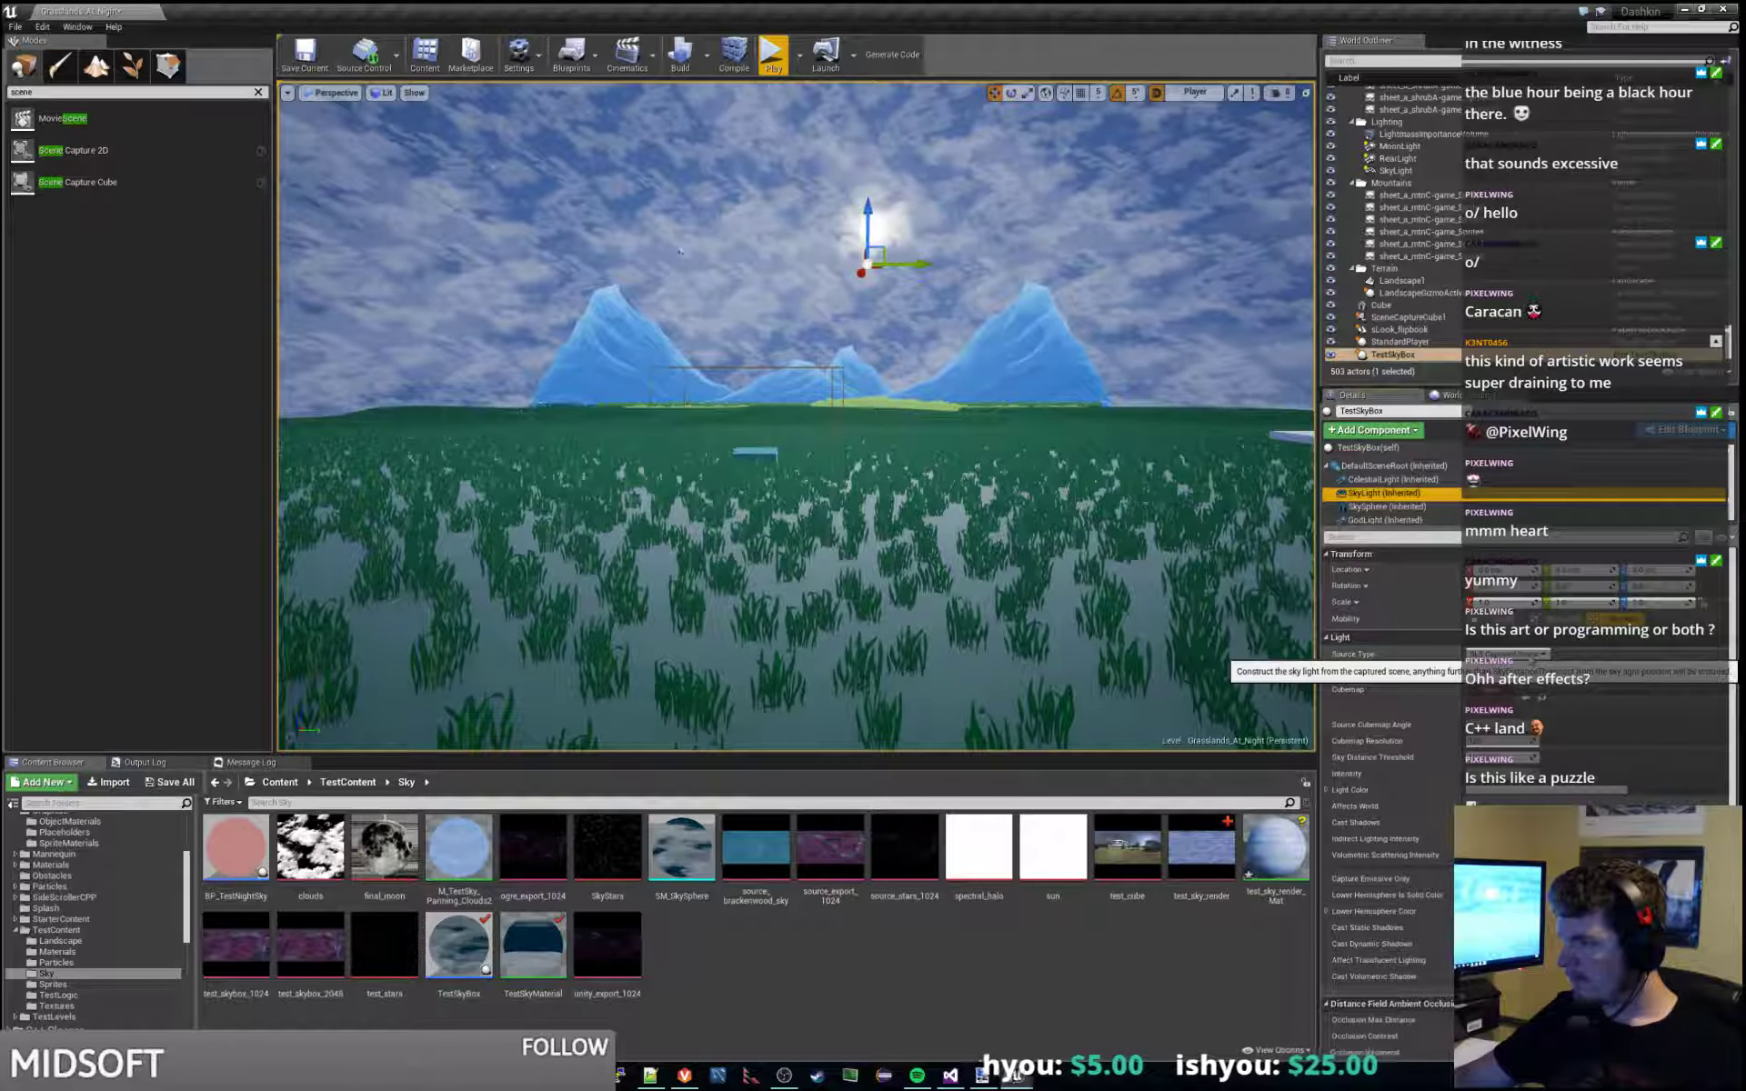
pyautogui.click(1404, 316)
# Force delete the test_sky_render and test_sky_render_Mat assets from the Sky folder.
pyautogui.click(1205, 860)
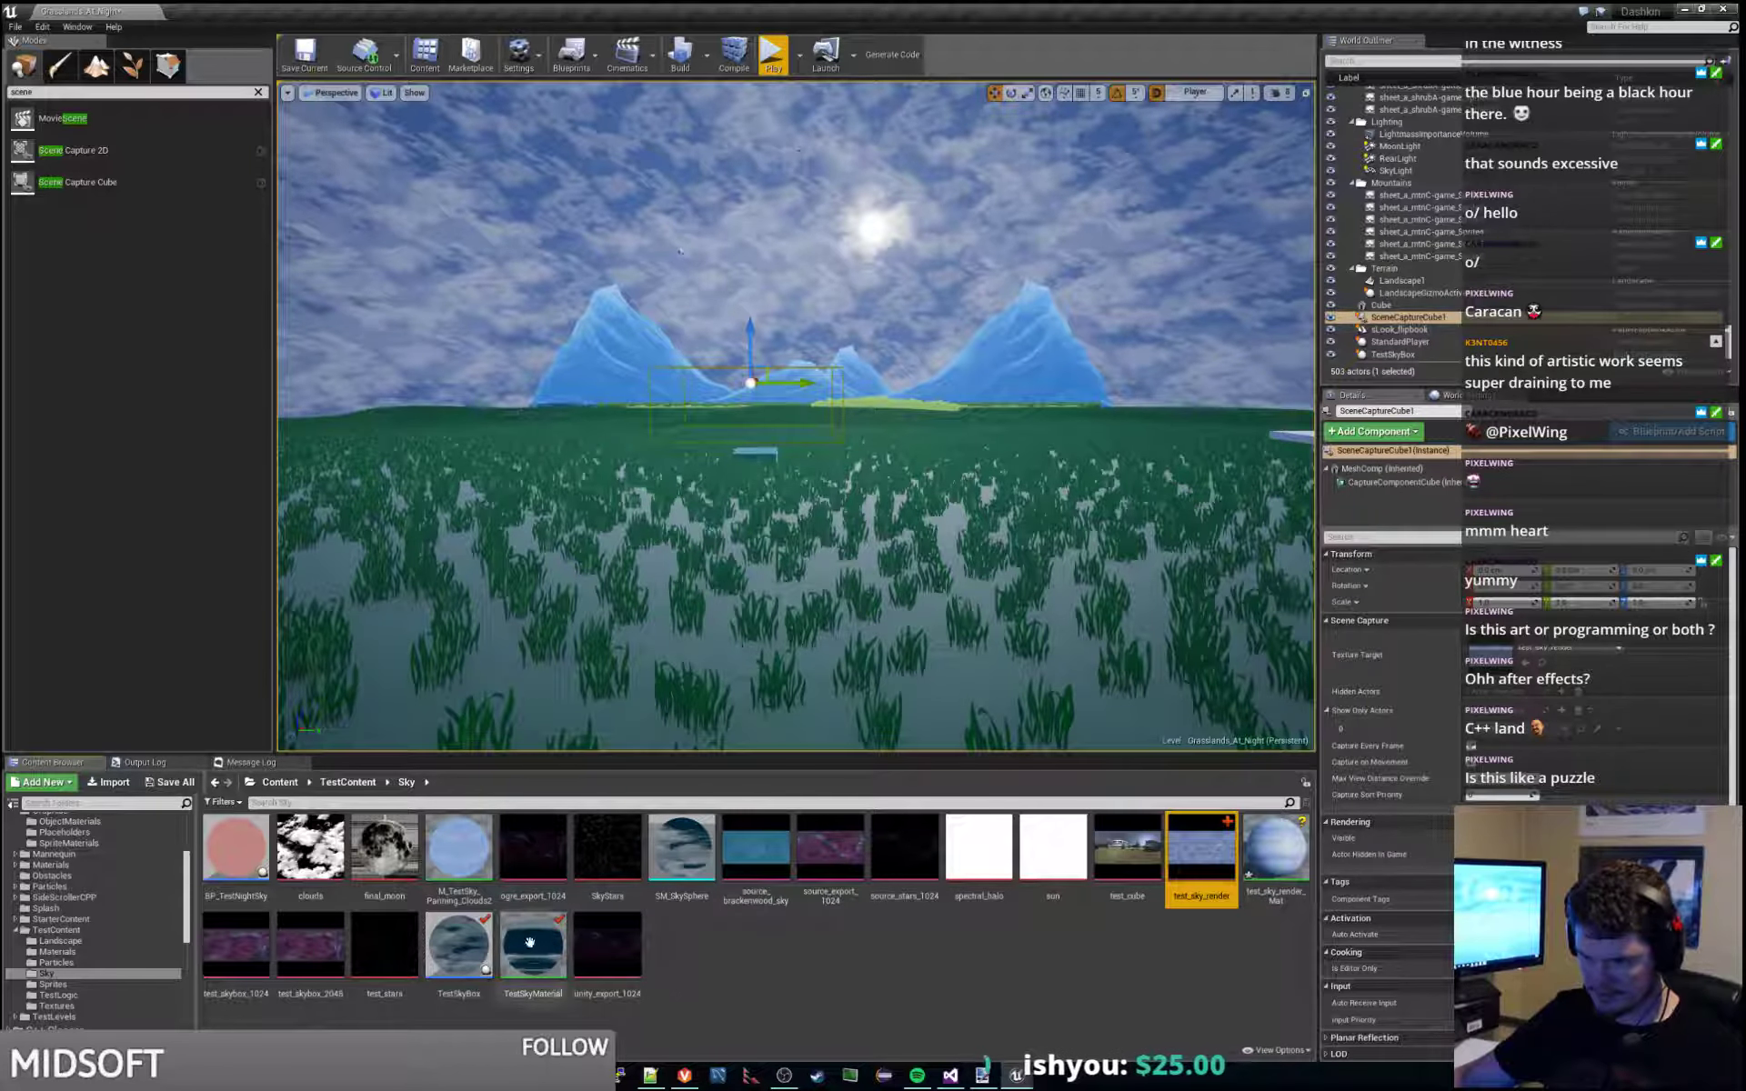
pyautogui.keyDown('ctrl'); pyautogui.click(1276, 855); pyautogui.keyUp('ctrl')
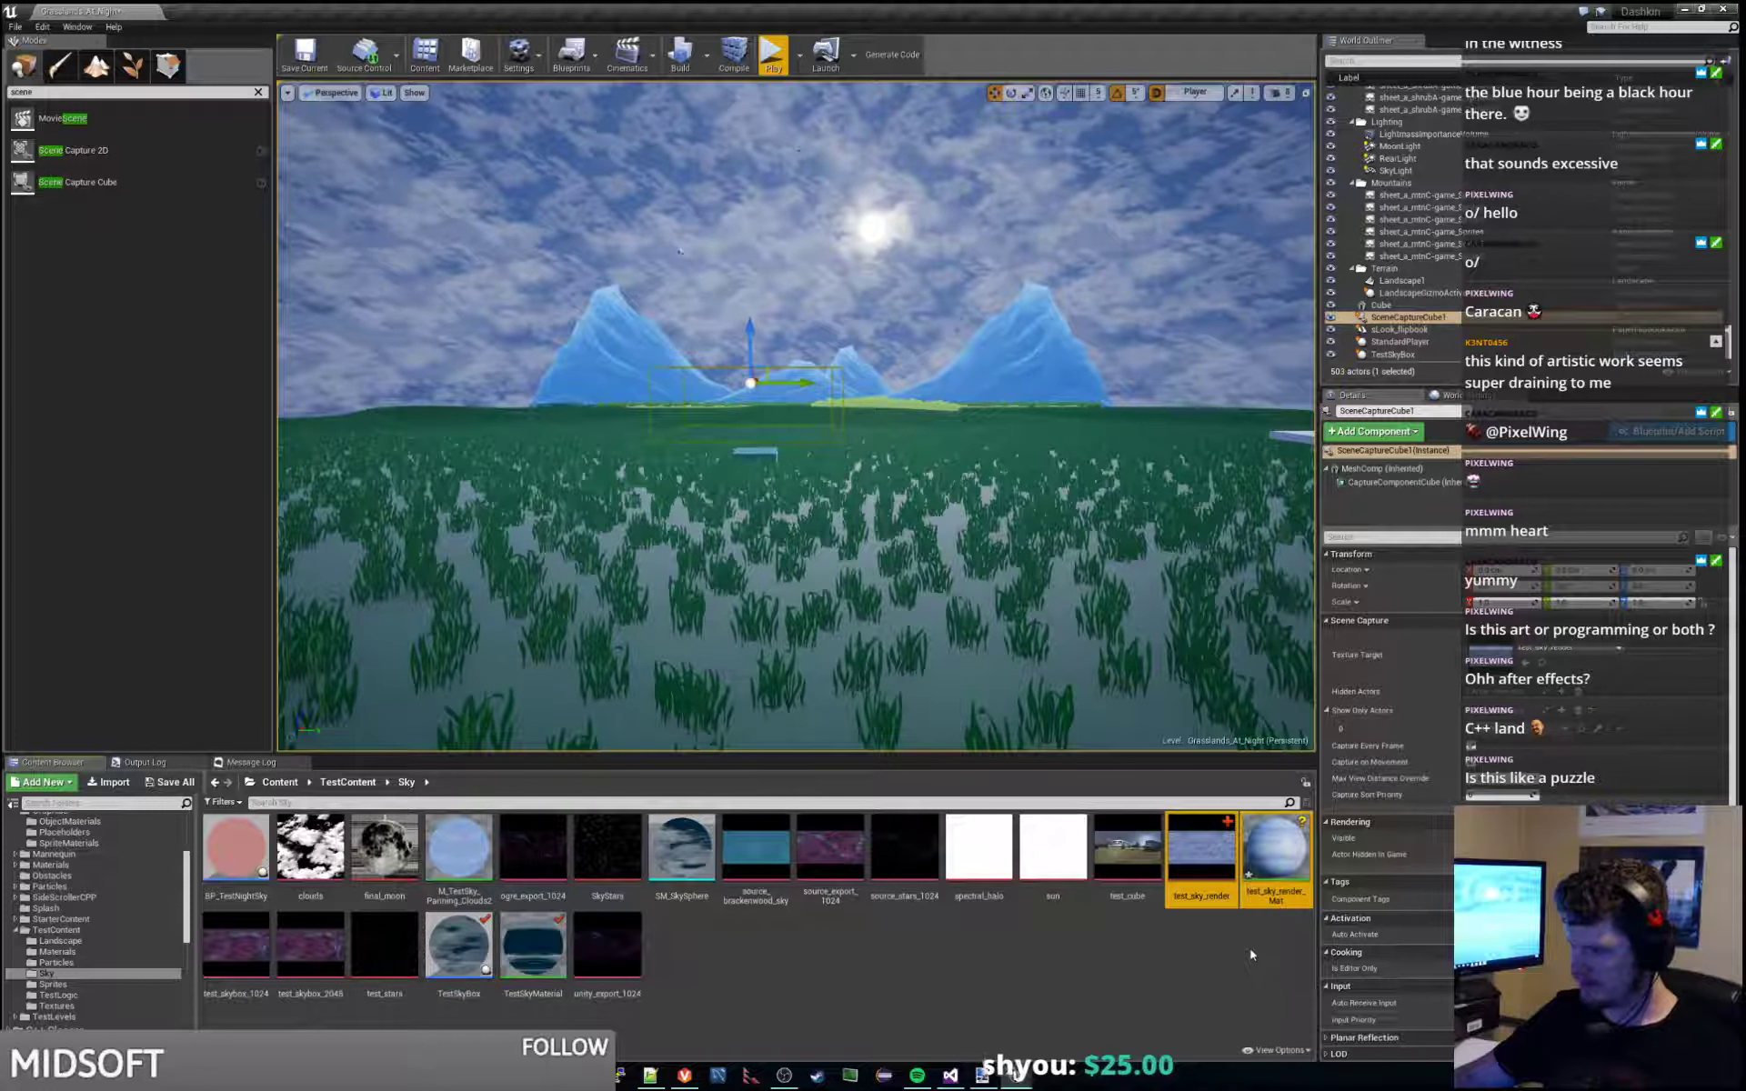
pyautogui.press('Delete')
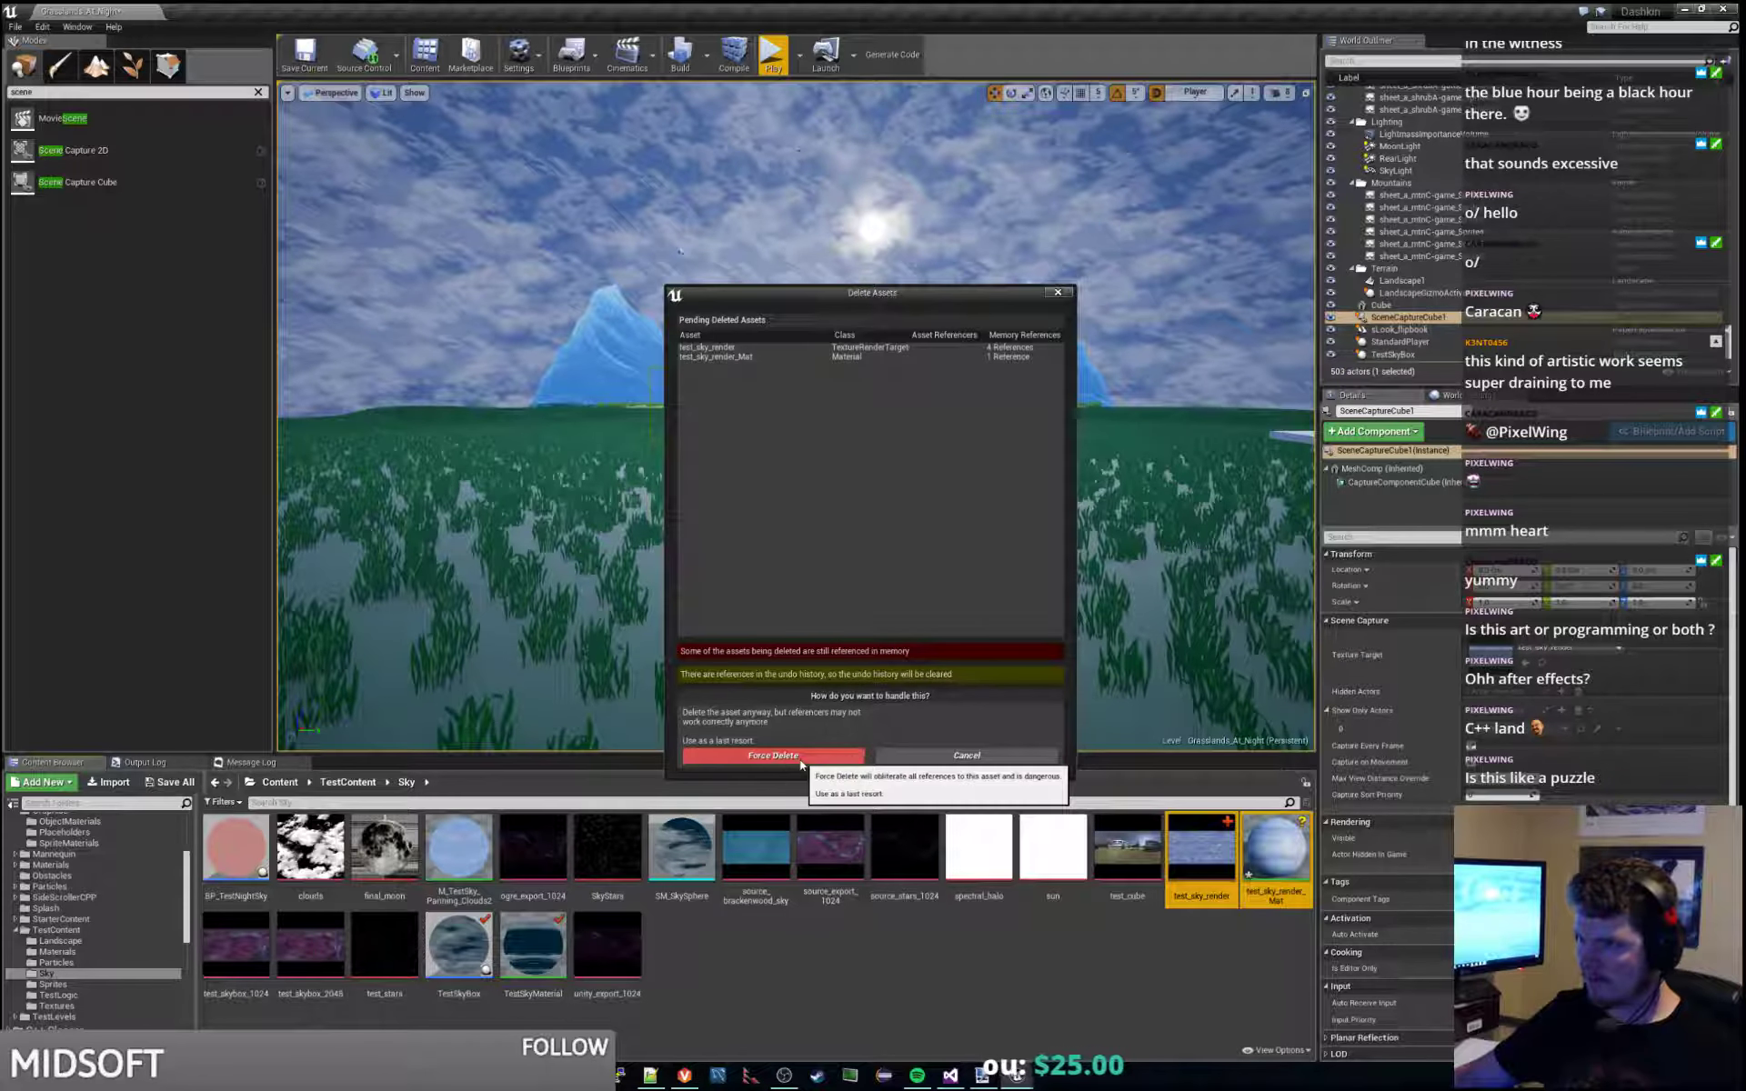
pyautogui.click(800, 760)
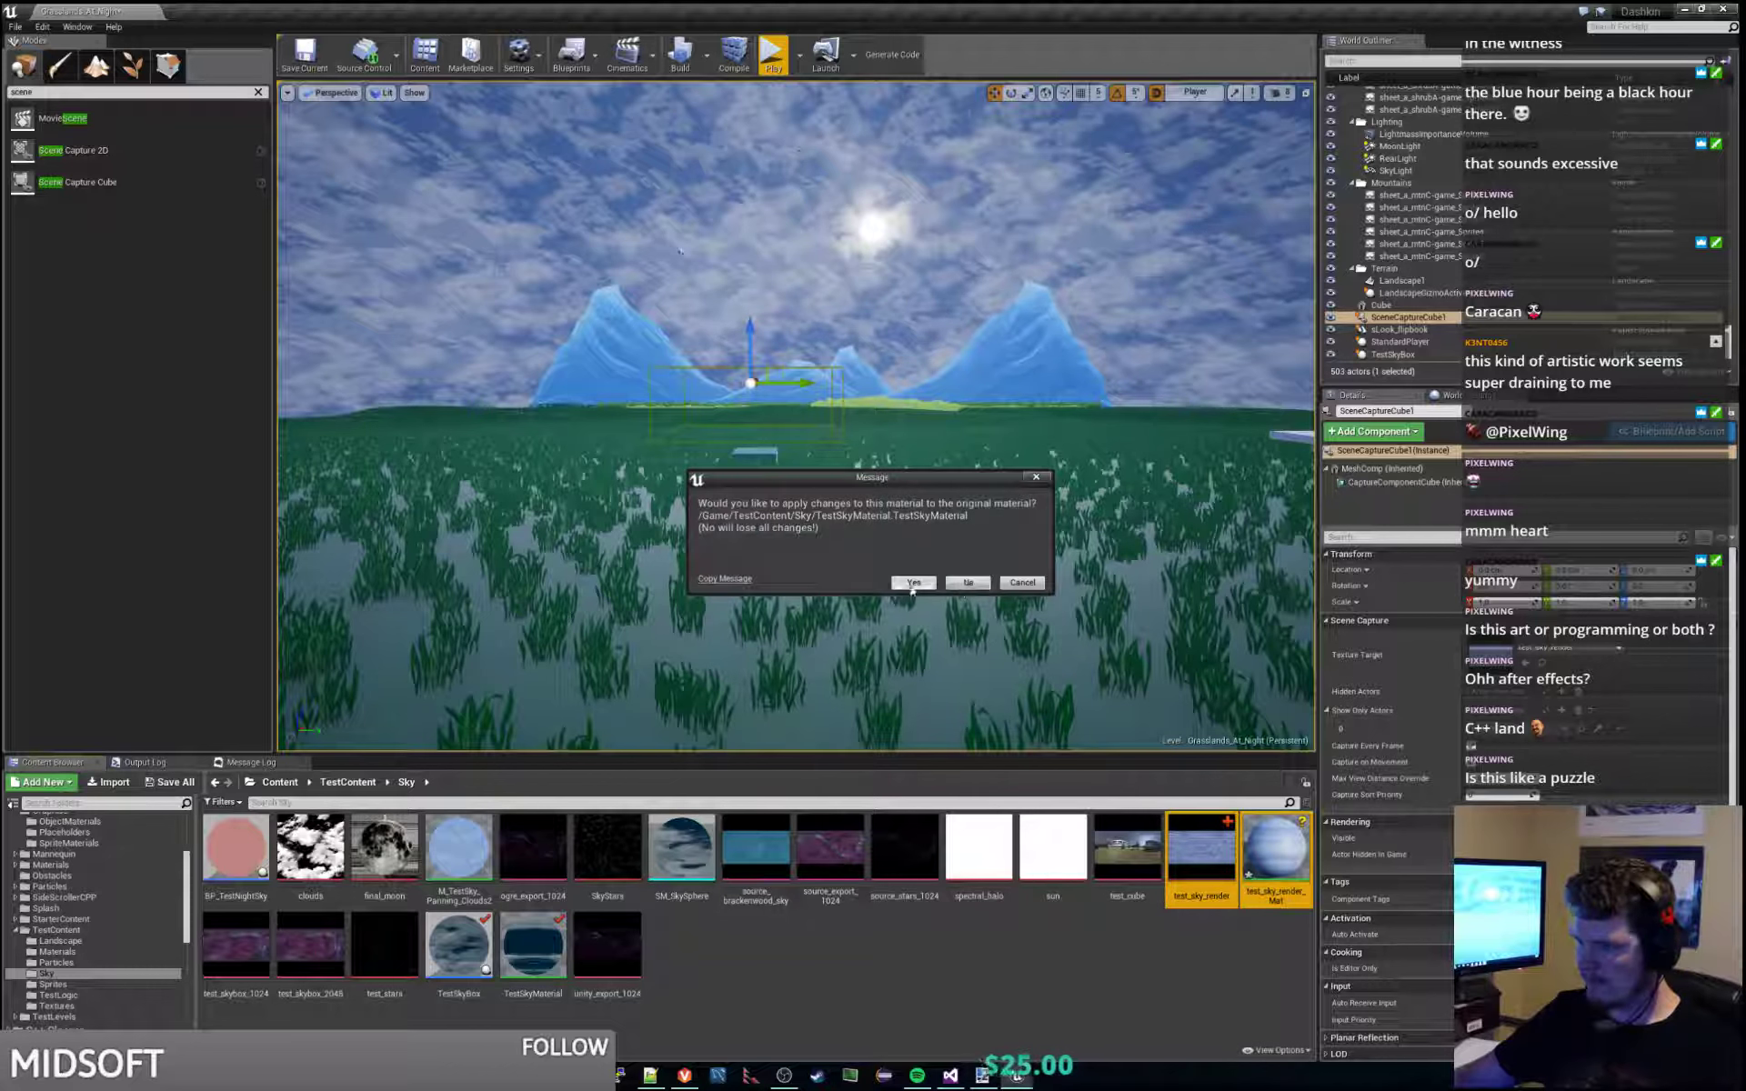
pyautogui.click(913, 584)
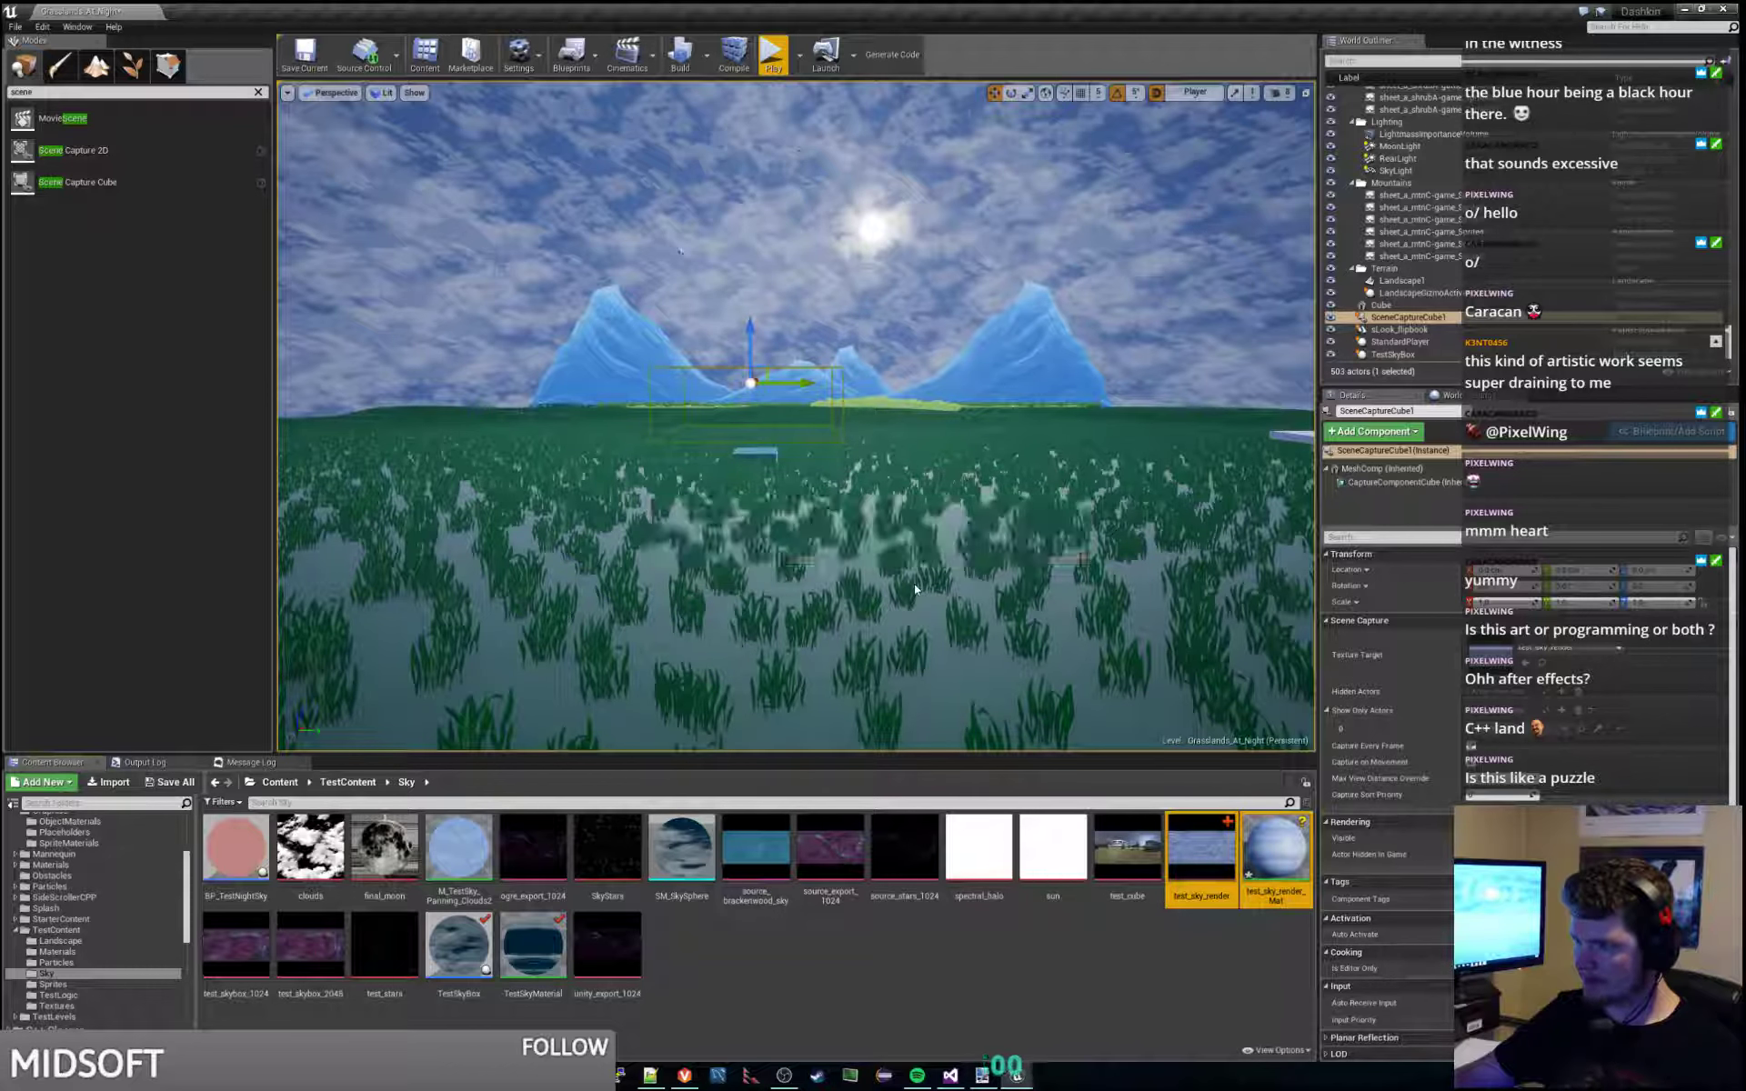
pyautogui.click(925, 587)
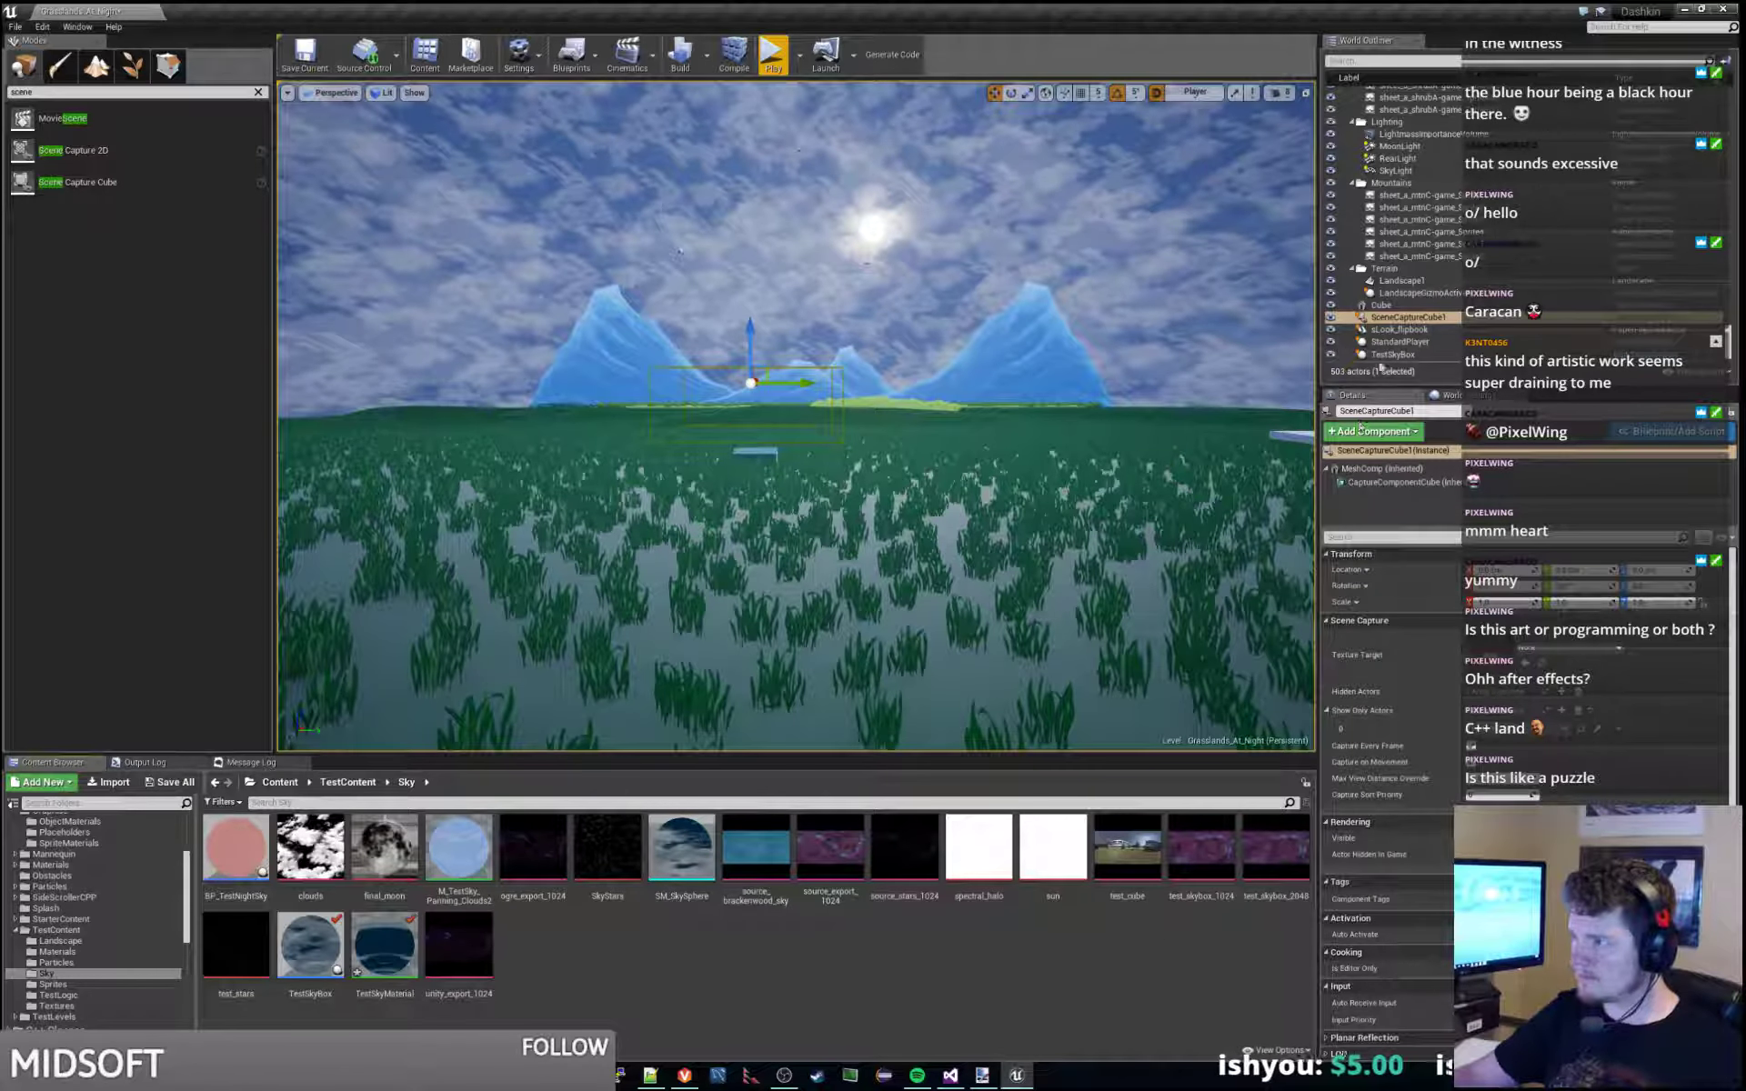
# Delete the SceneCaptureCube1 actor and start playing the level.
pyautogui.click(1409, 316)
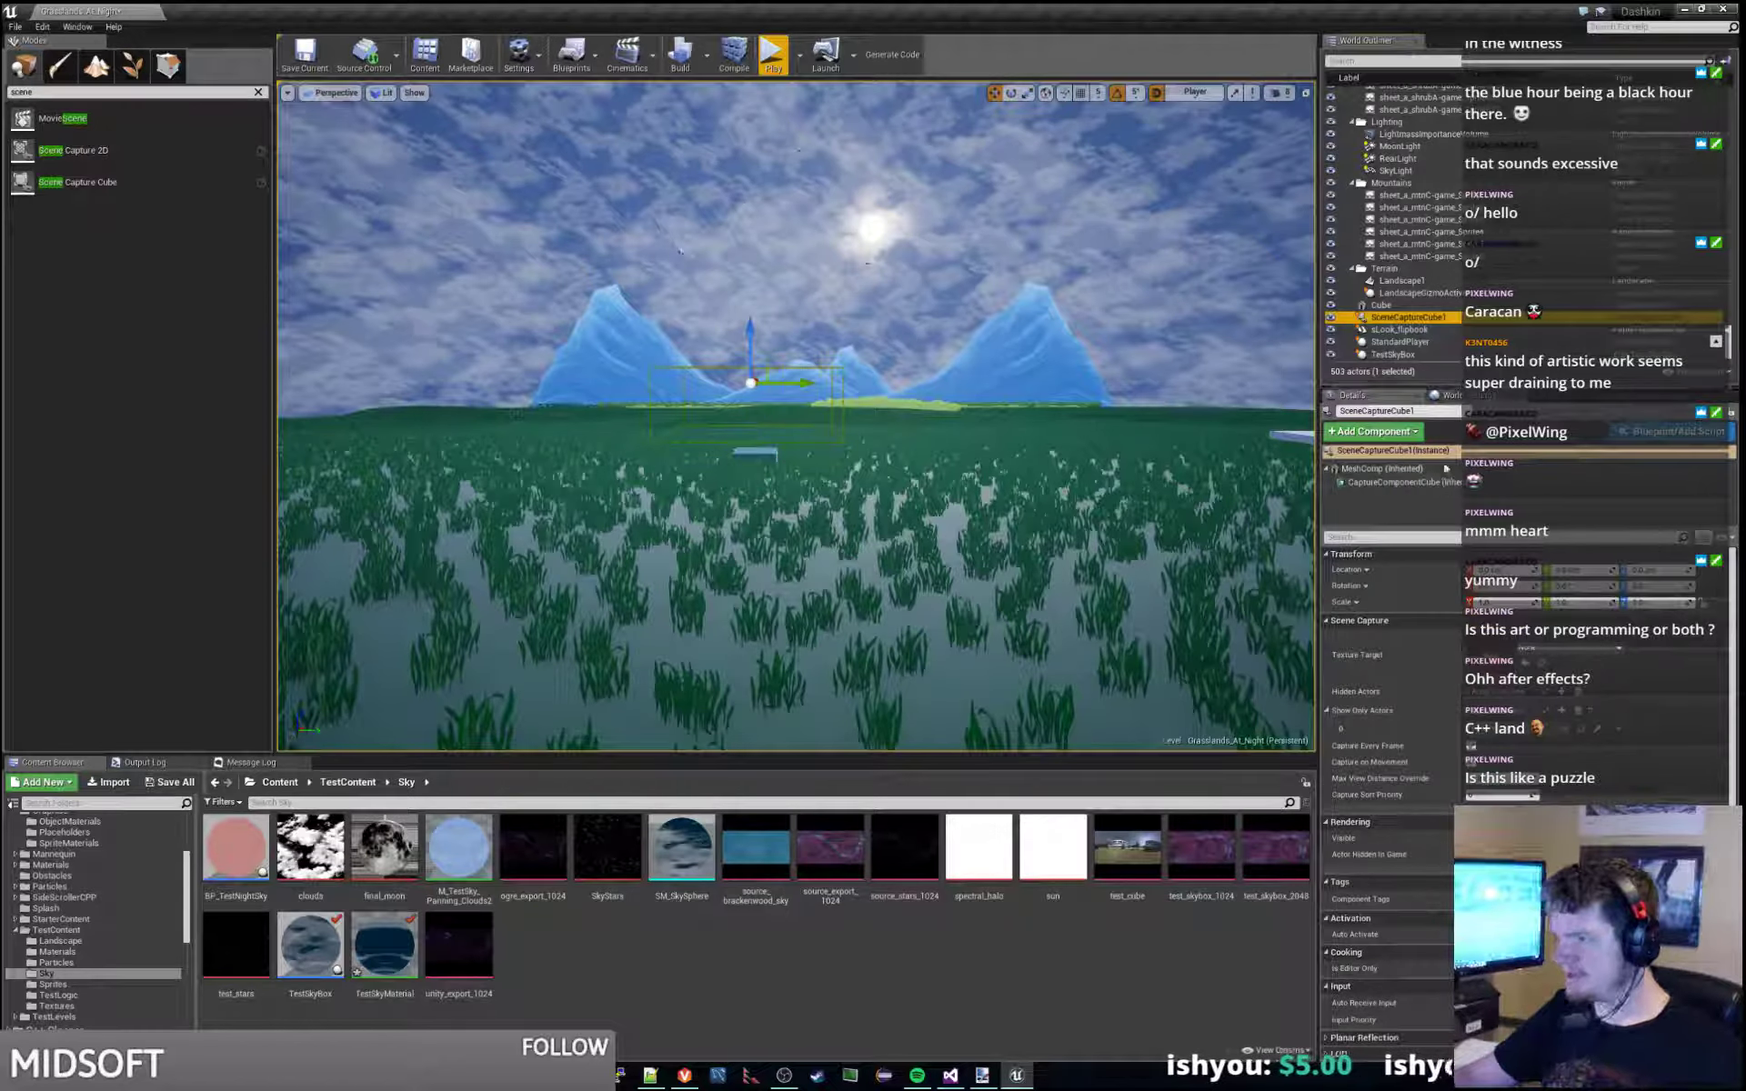
pyautogui.press('Delete')
pyautogui.click(1392, 353)
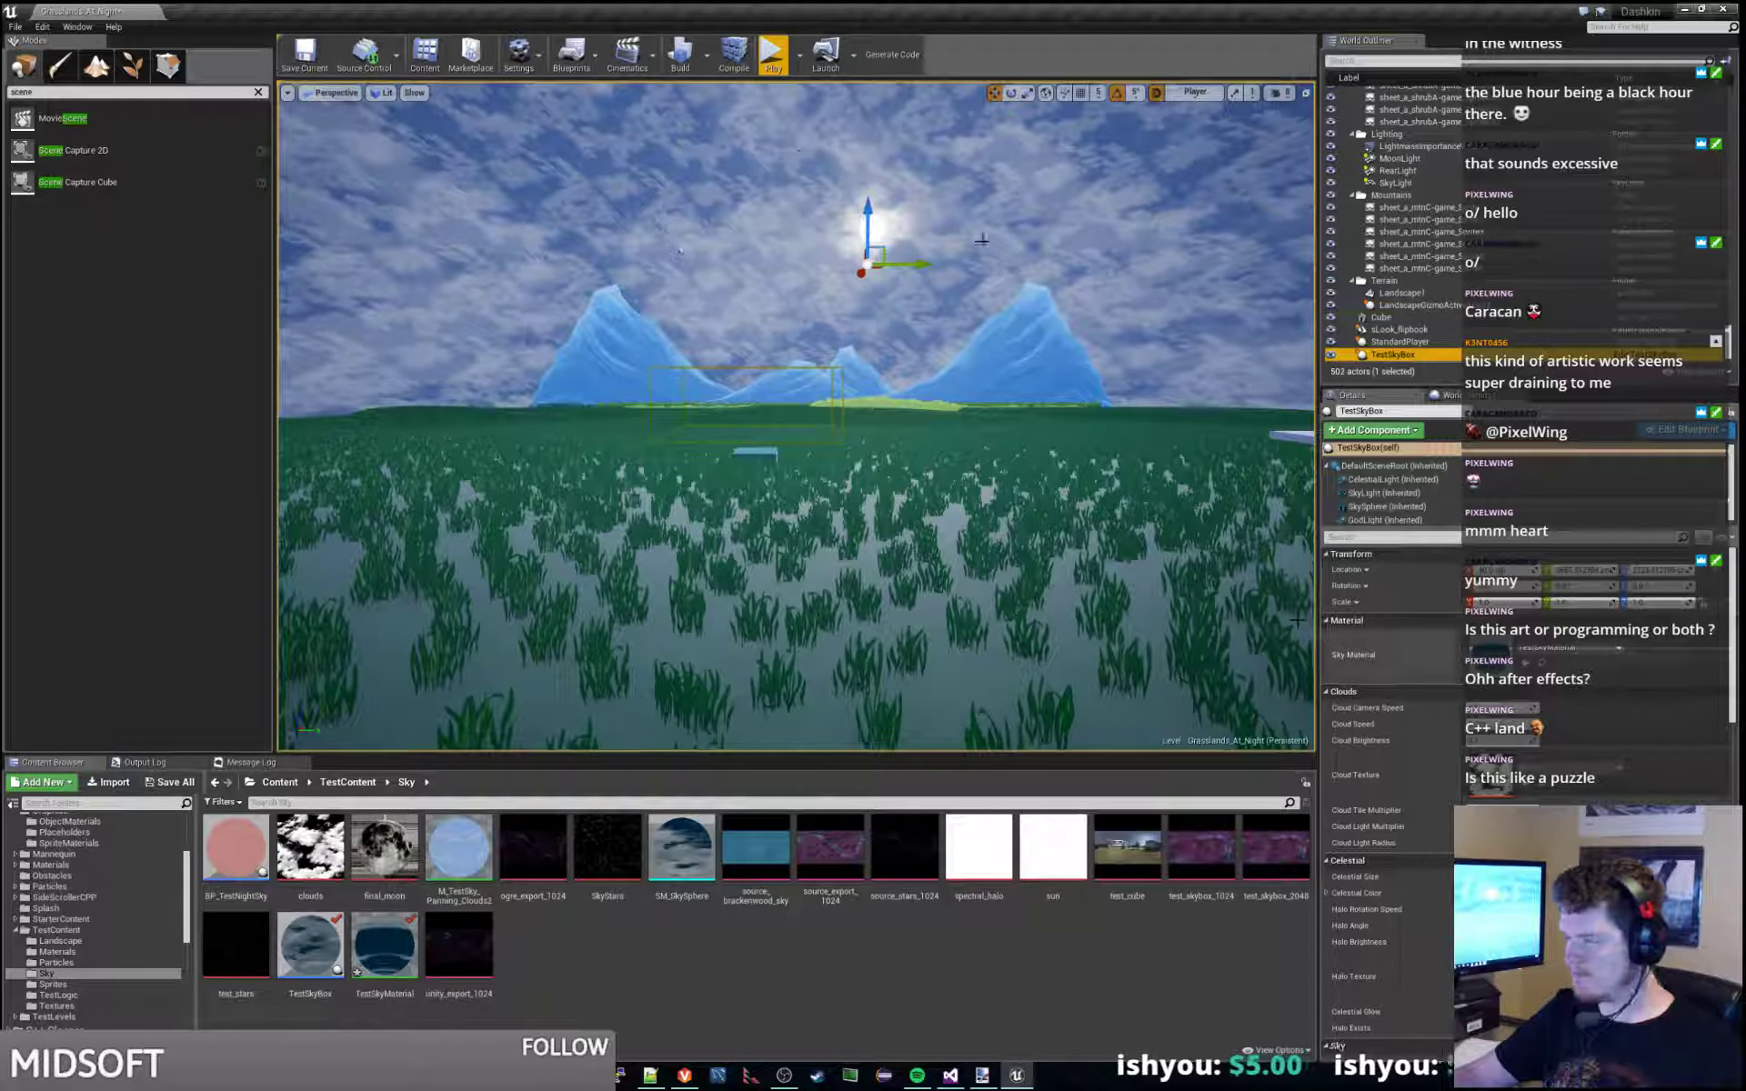
pyautogui.click(772, 54)
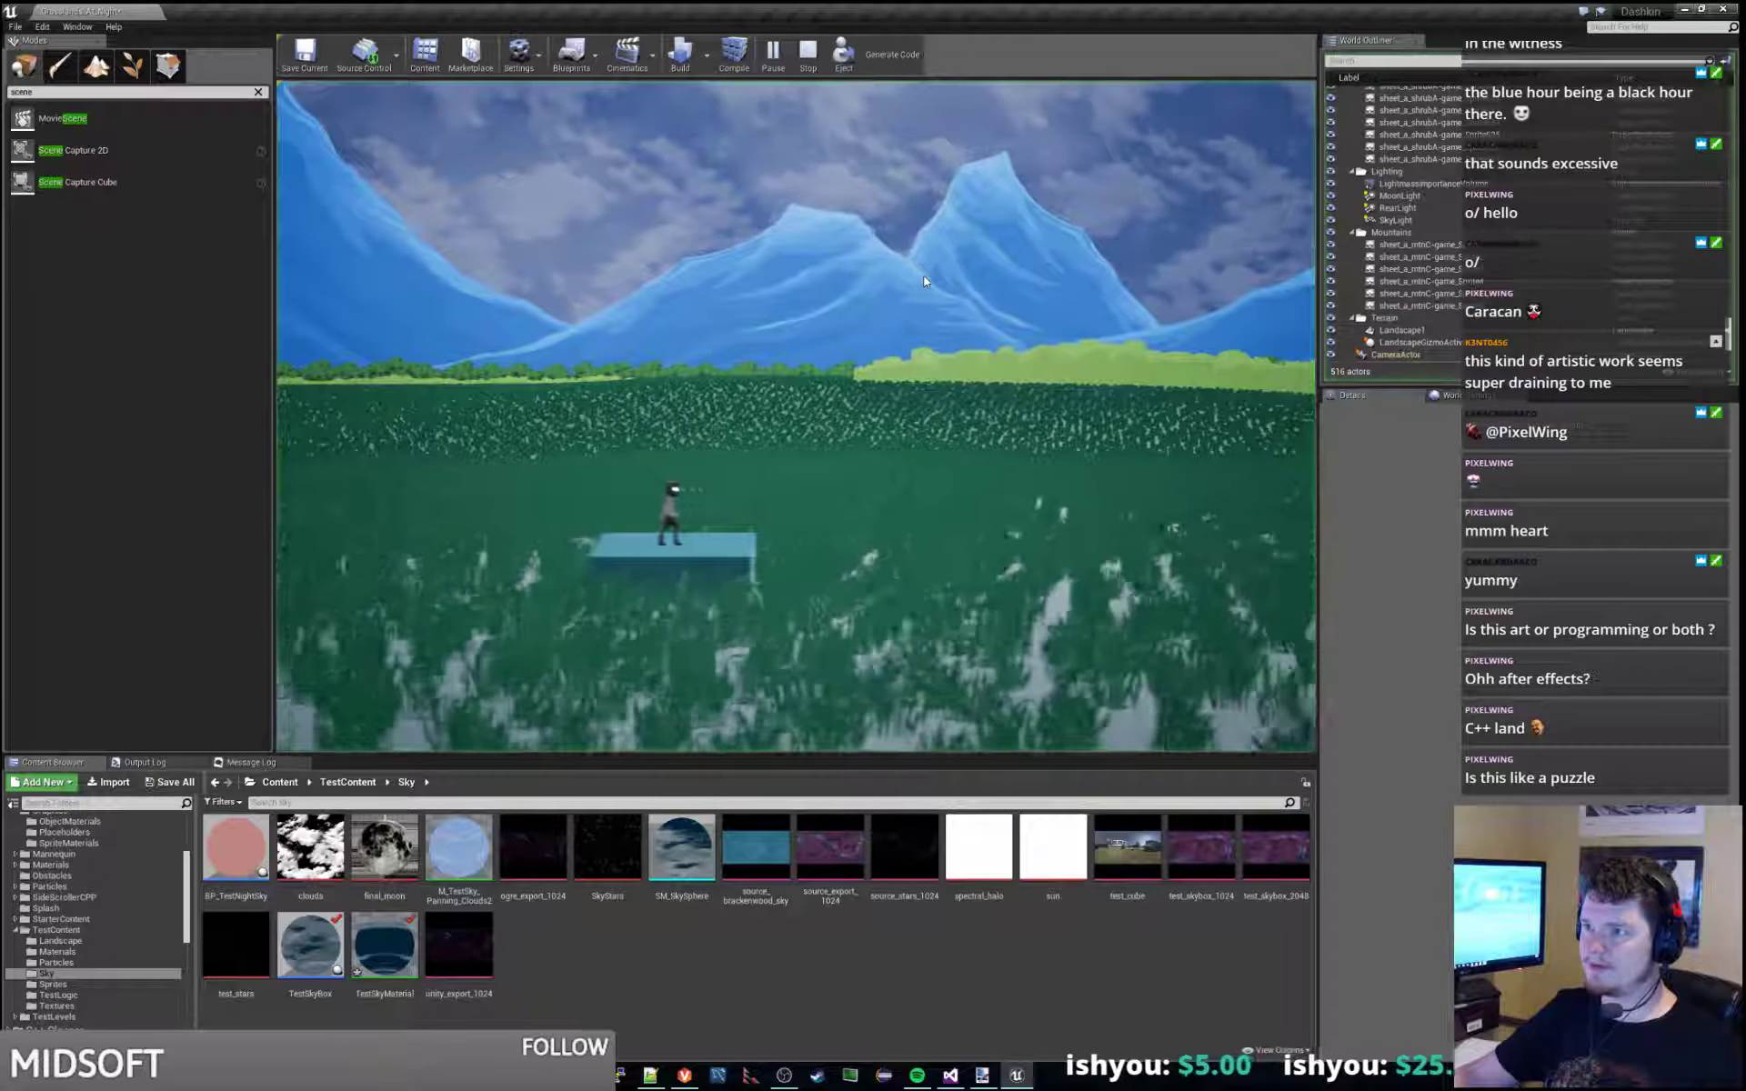
# Run and jump the character around the level while watching the night sky.
pyautogui.press('d')
pyautogui.press('space')
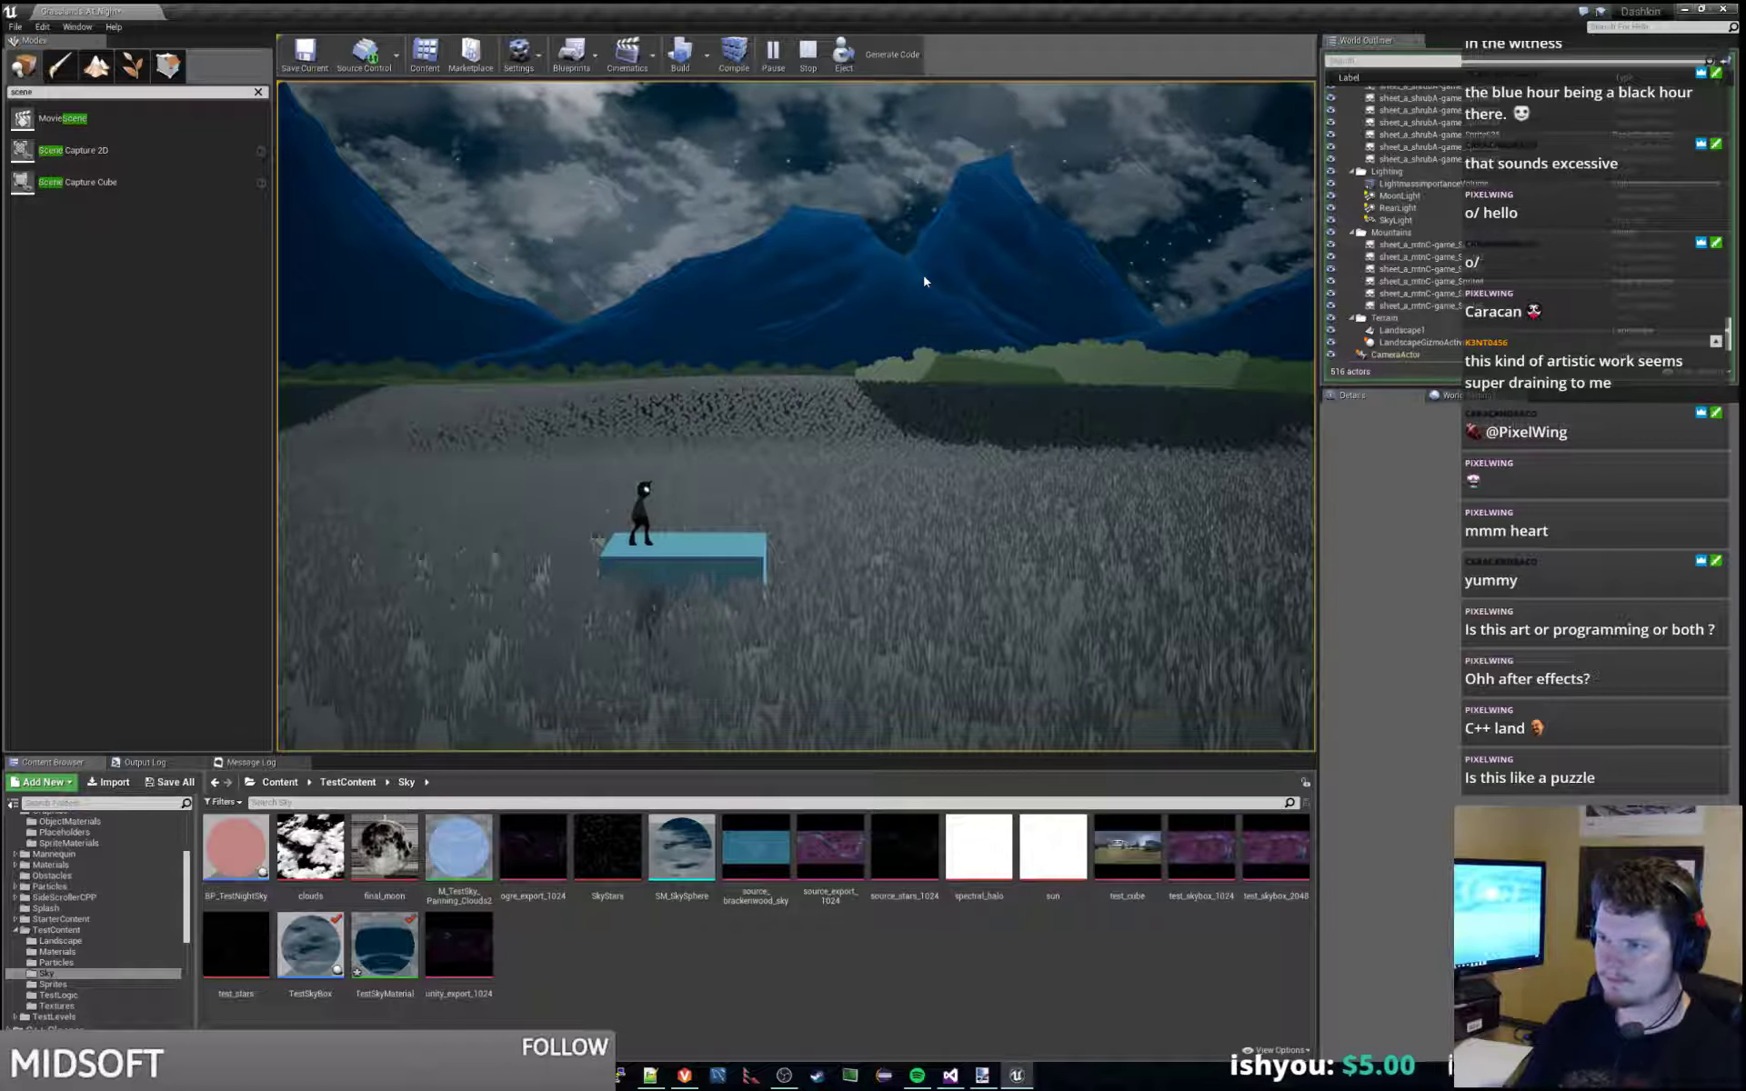
# Keep running and jumping the character, then press Esc to stop Play-In-Editor.
pyautogui.press('d')
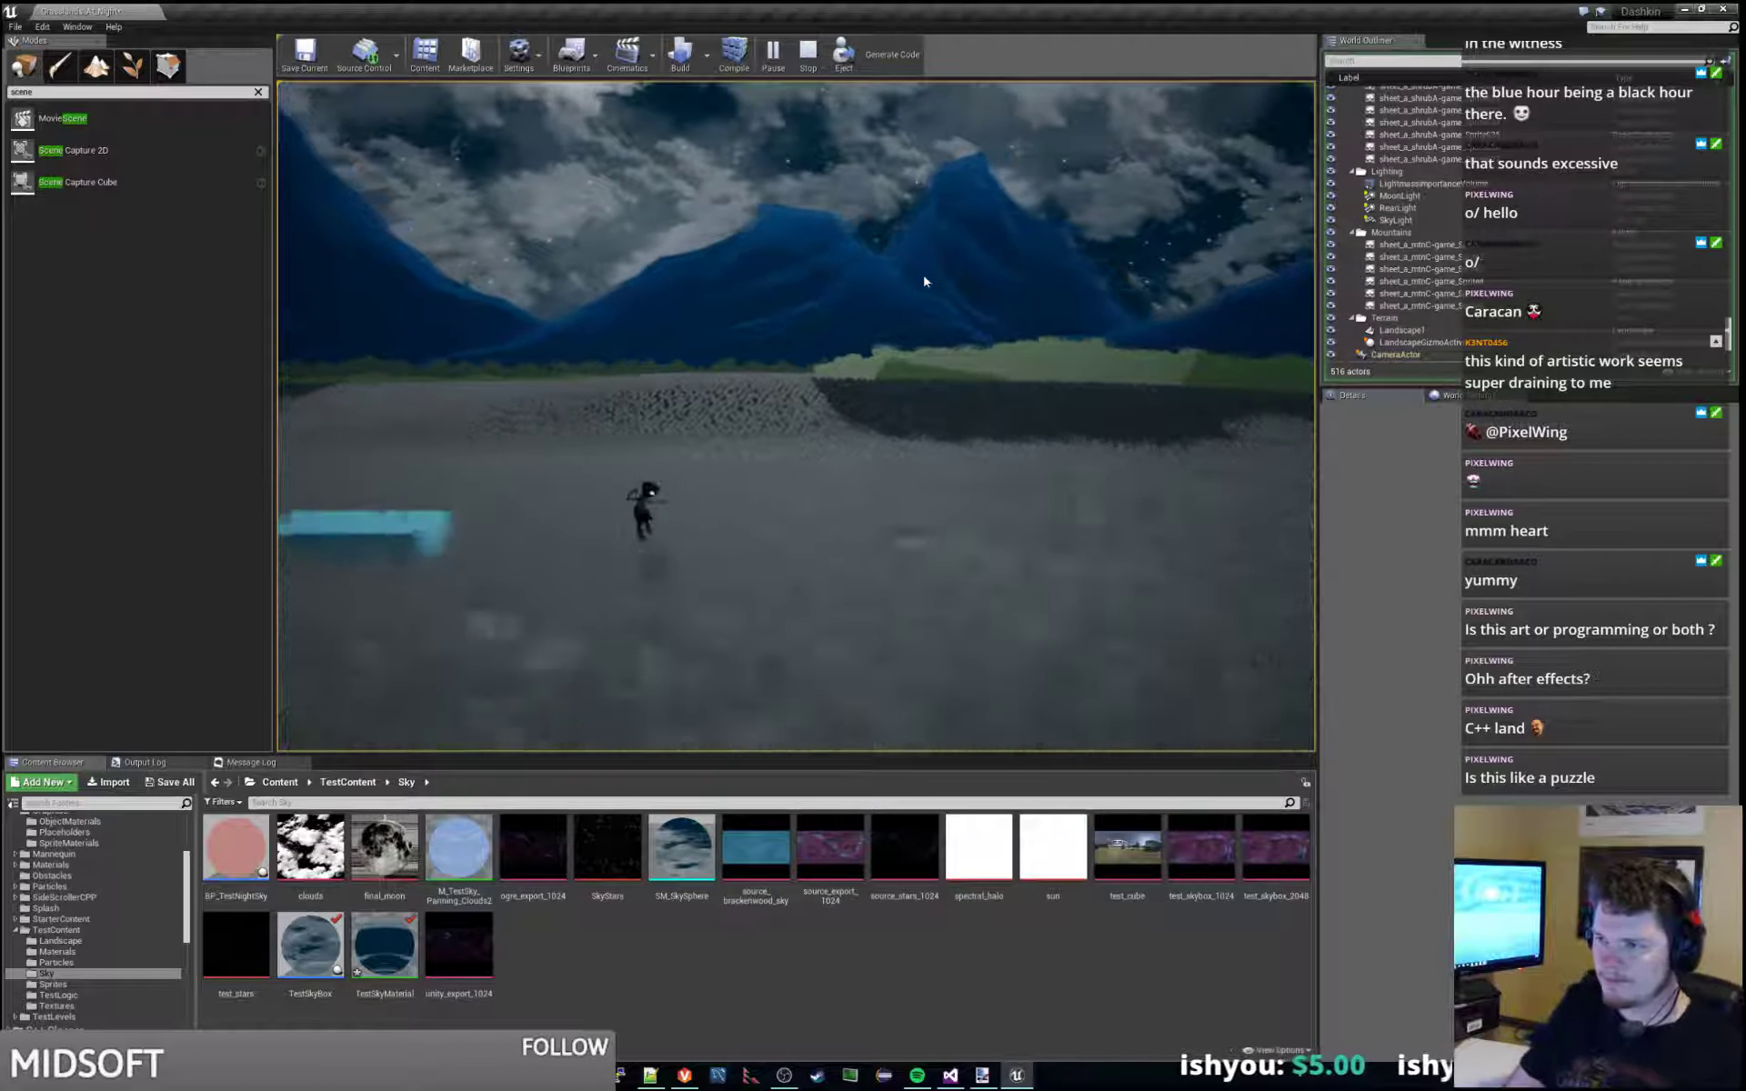
pyautogui.press('space')
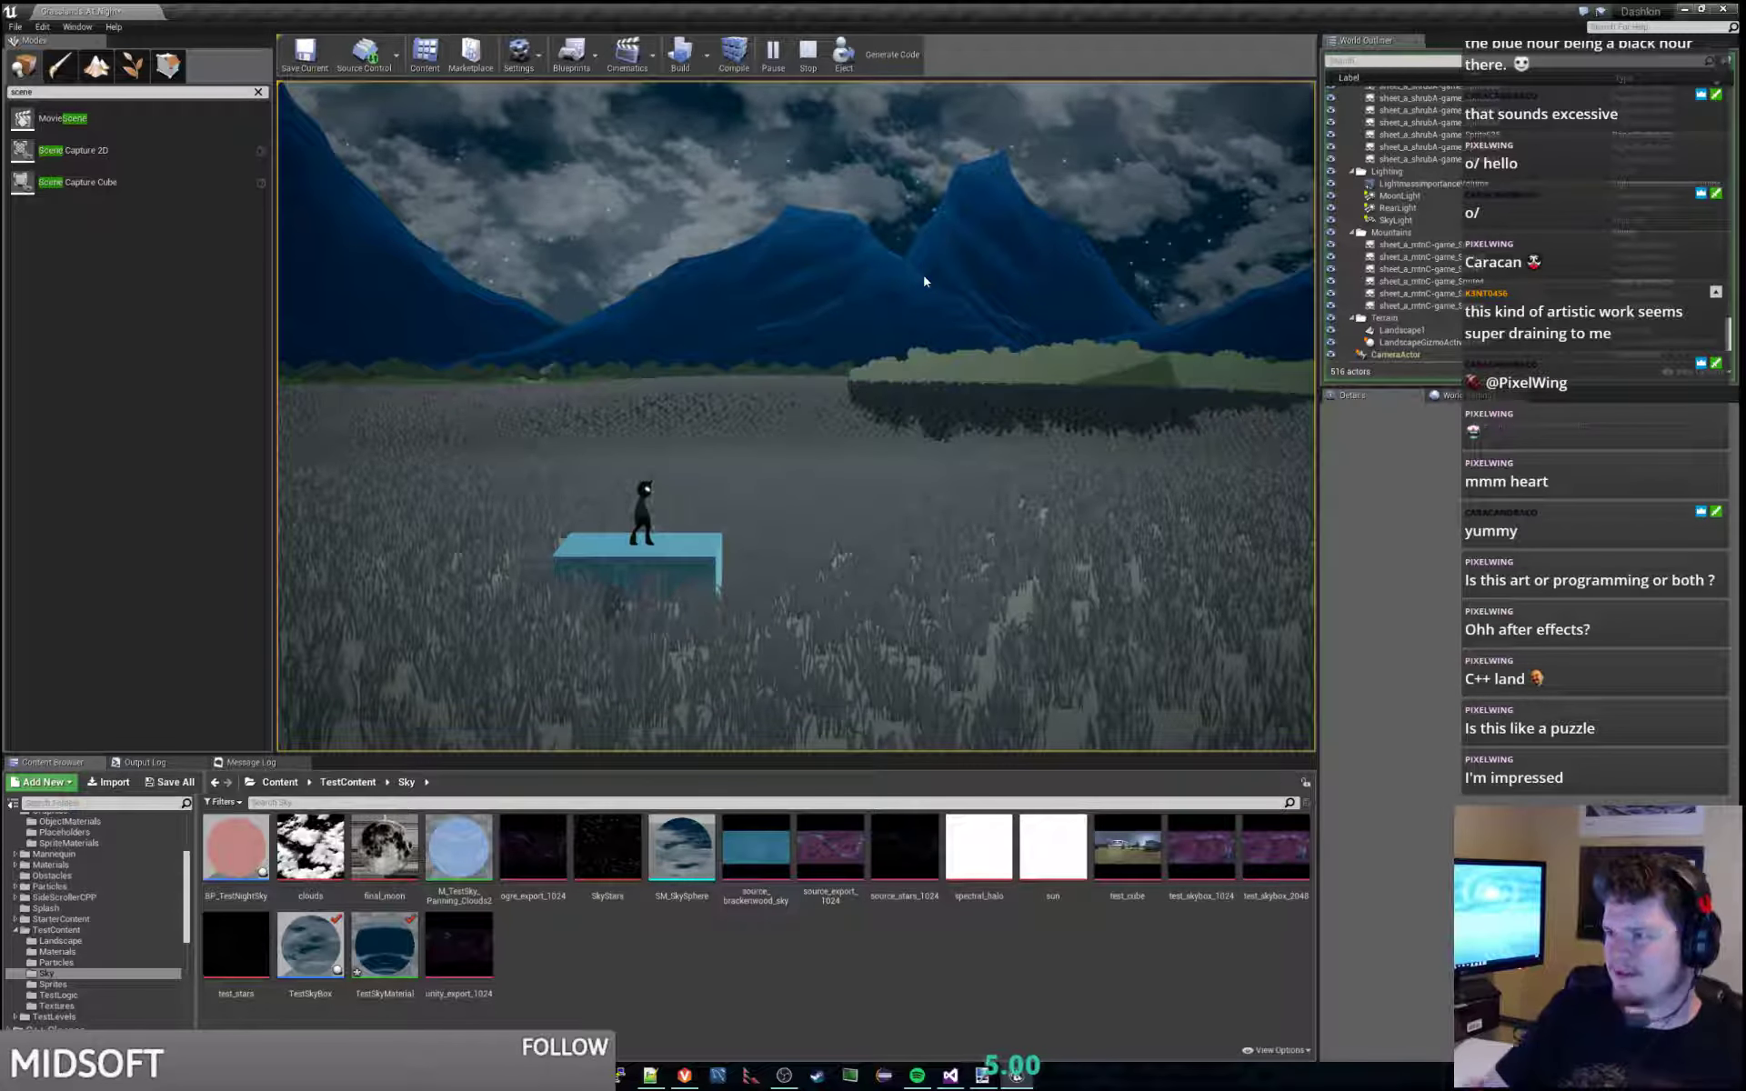
pyautogui.press('Escape')
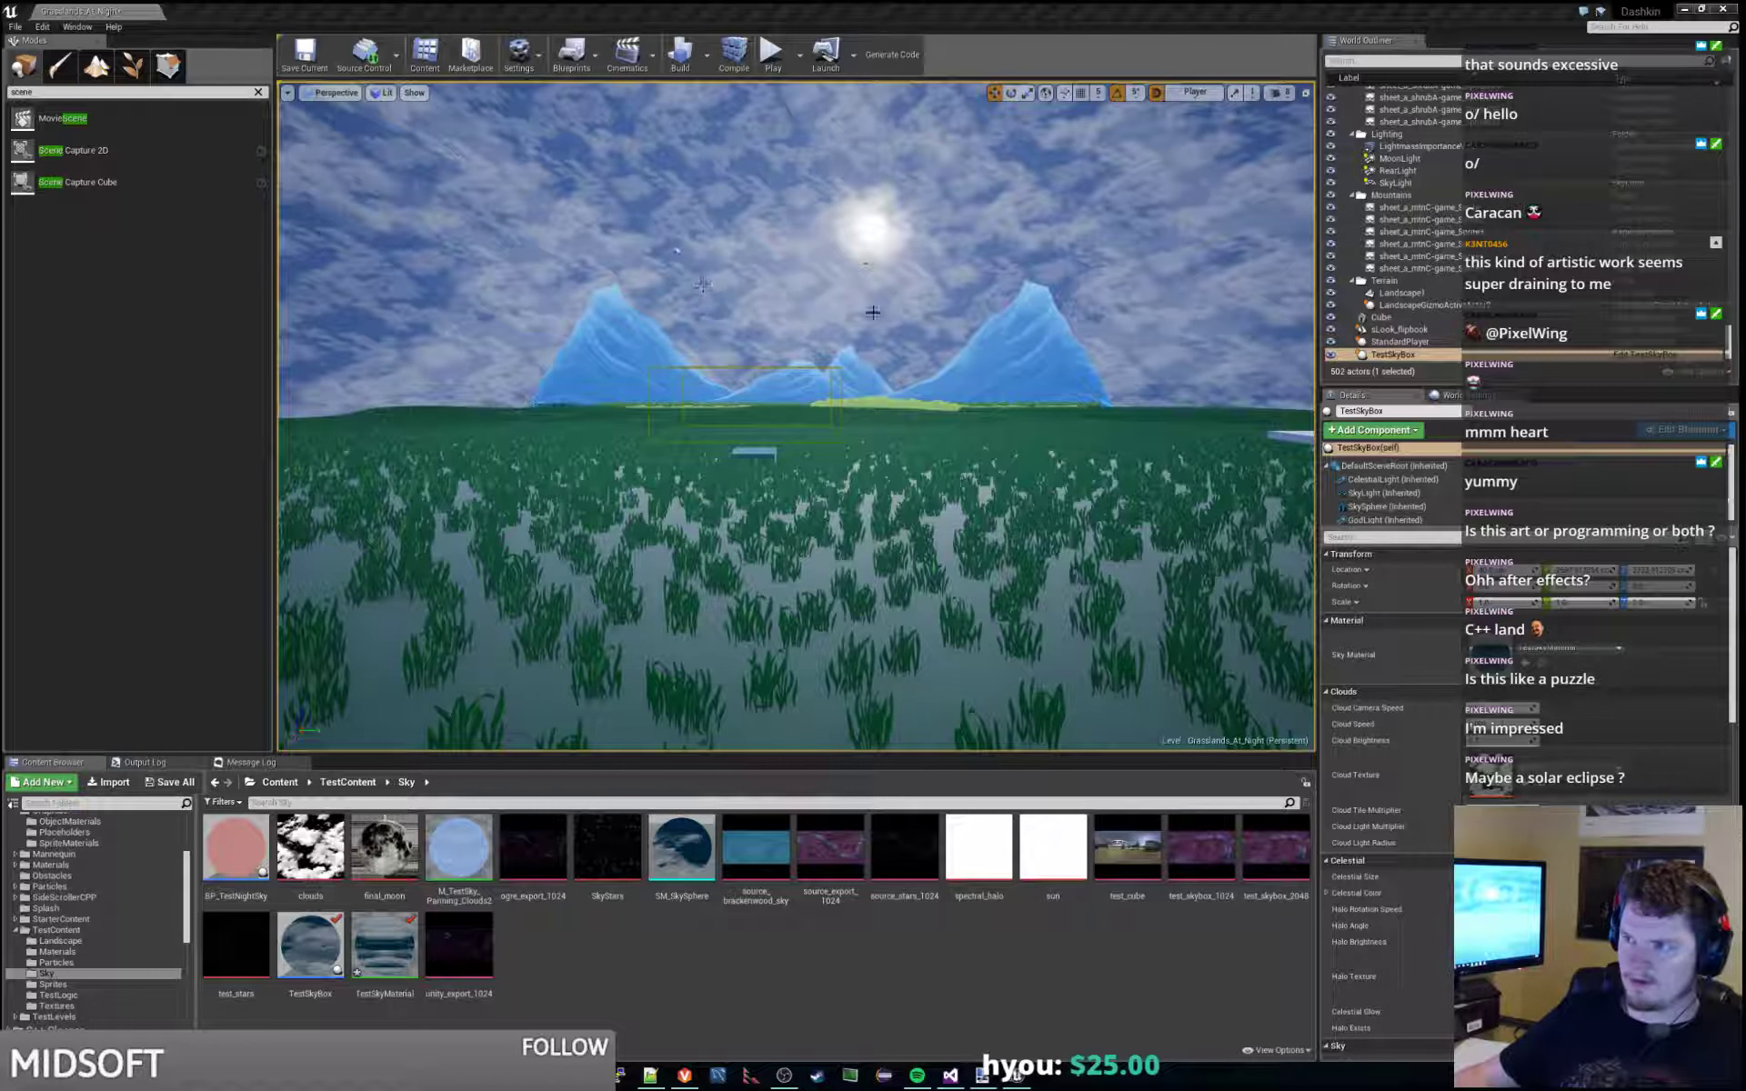
# Fly the editor camera back over the grass field toward the mountains and select TestSkyBox.
pyautogui.moveTo(811, 297)
pyautogui.mouseDown(button='right')
pyautogui.moveTo(852, 255)
pyautogui.moveTo(777, 348)
pyautogui.moveTo(769, 265)
pyautogui.moveTo(937, 278)
pyautogui.moveTo(807, 314)
pyautogui.mouseUp(button='right')
pyautogui.press('s')
pyautogui.press('w')
pyautogui.press('a')
pyautogui.moveTo(906, 377); pyautogui.dragTo(905, 376, button='right')
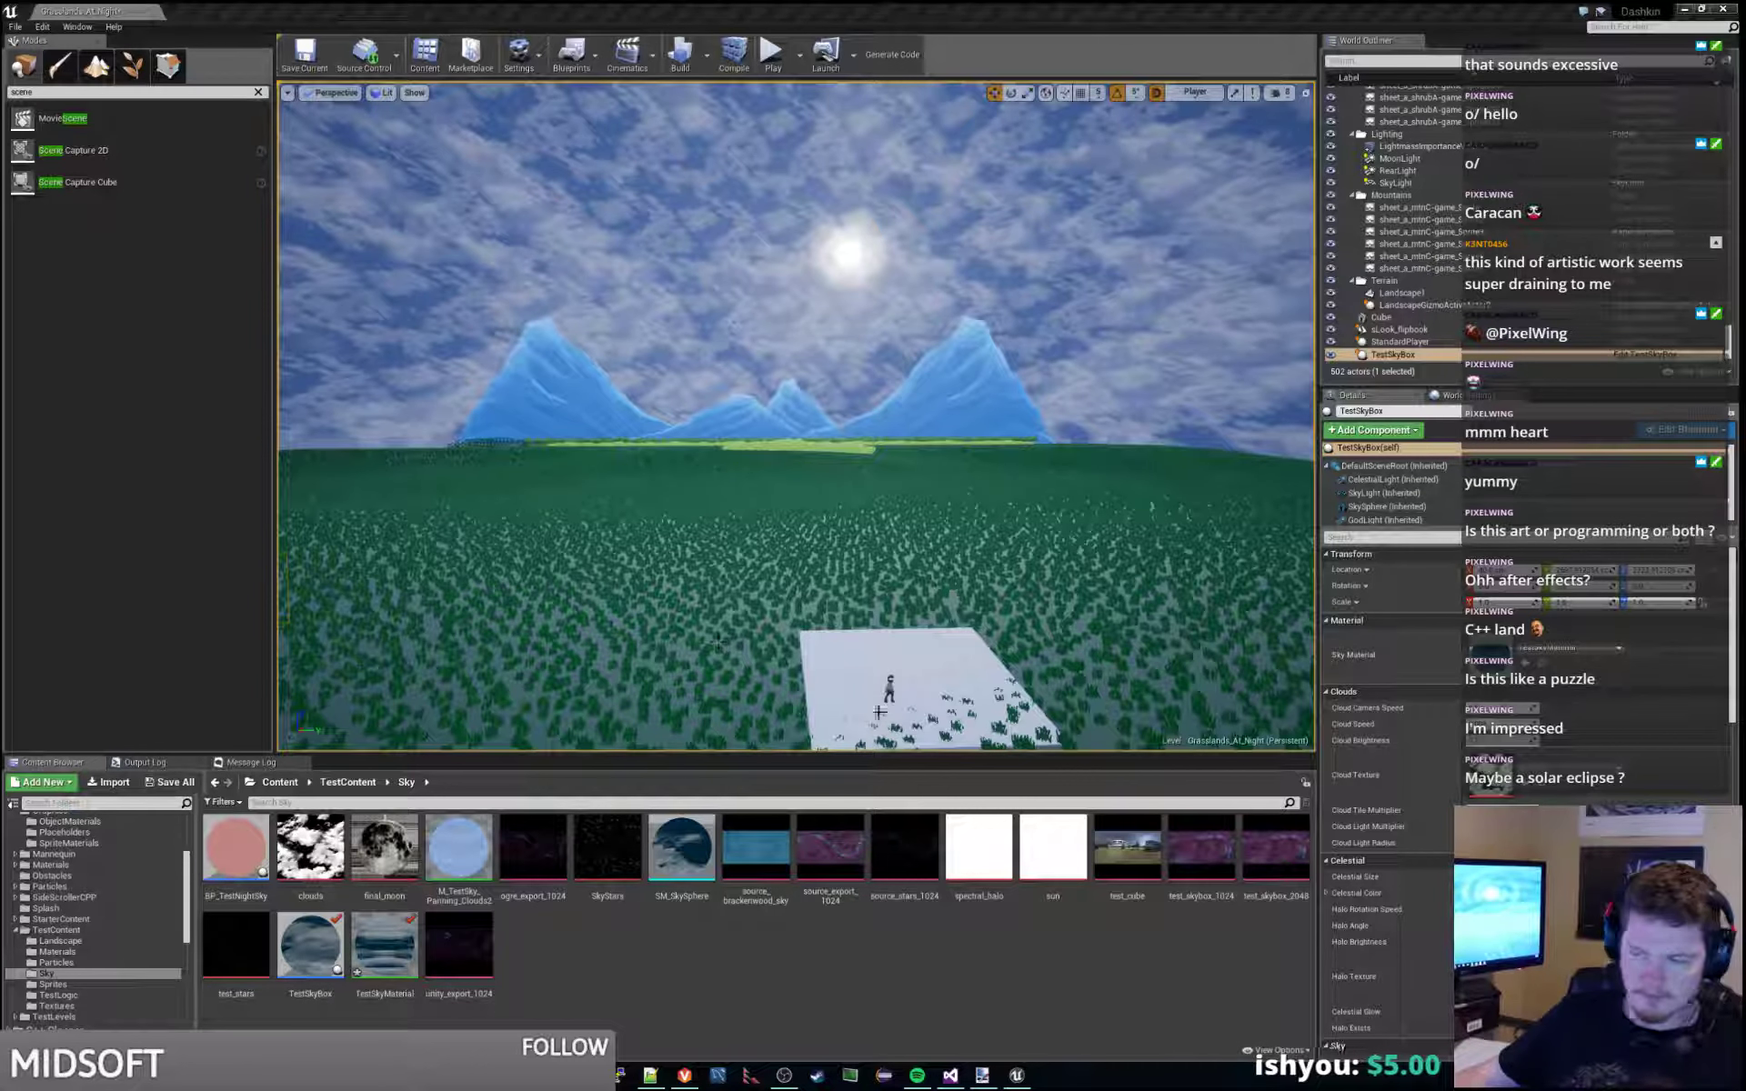
pyautogui.moveTo(849, 535); pyautogui.dragTo(858, 563, button='right')
pyautogui.press('s')
pyautogui.click(1414, 355)
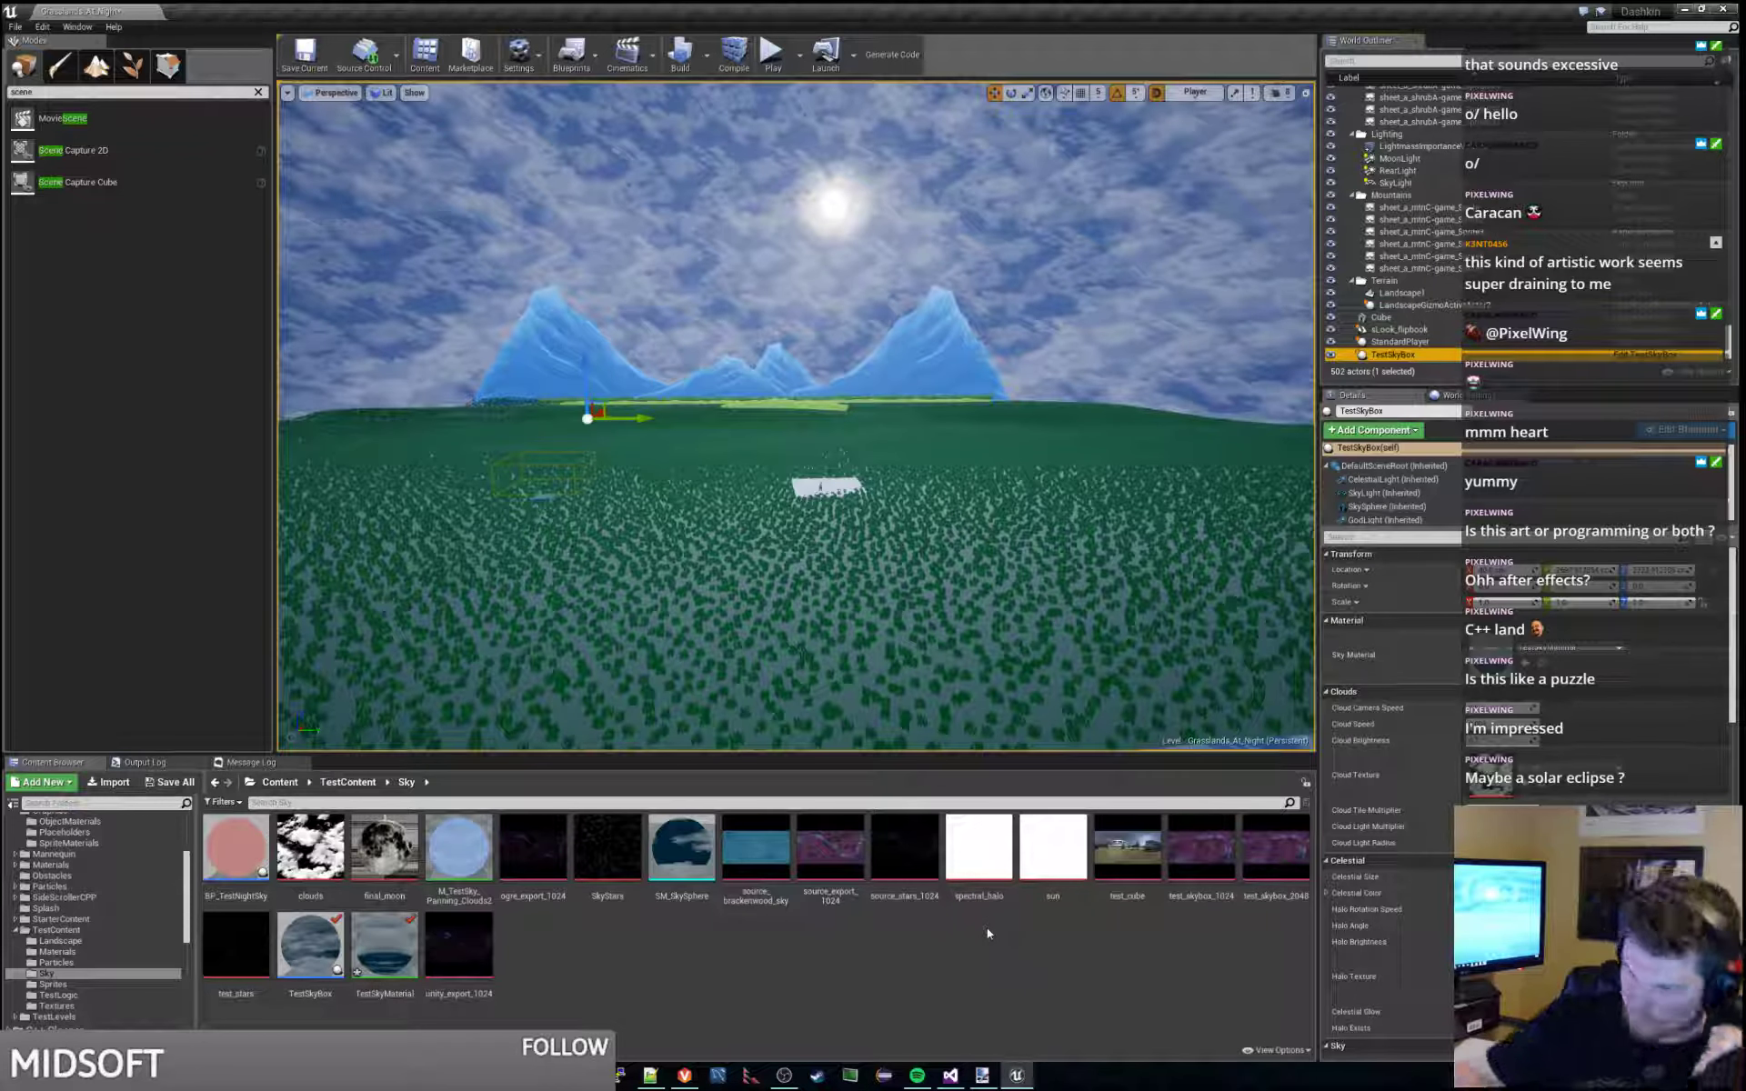
pyautogui.rightClick(904, 941)
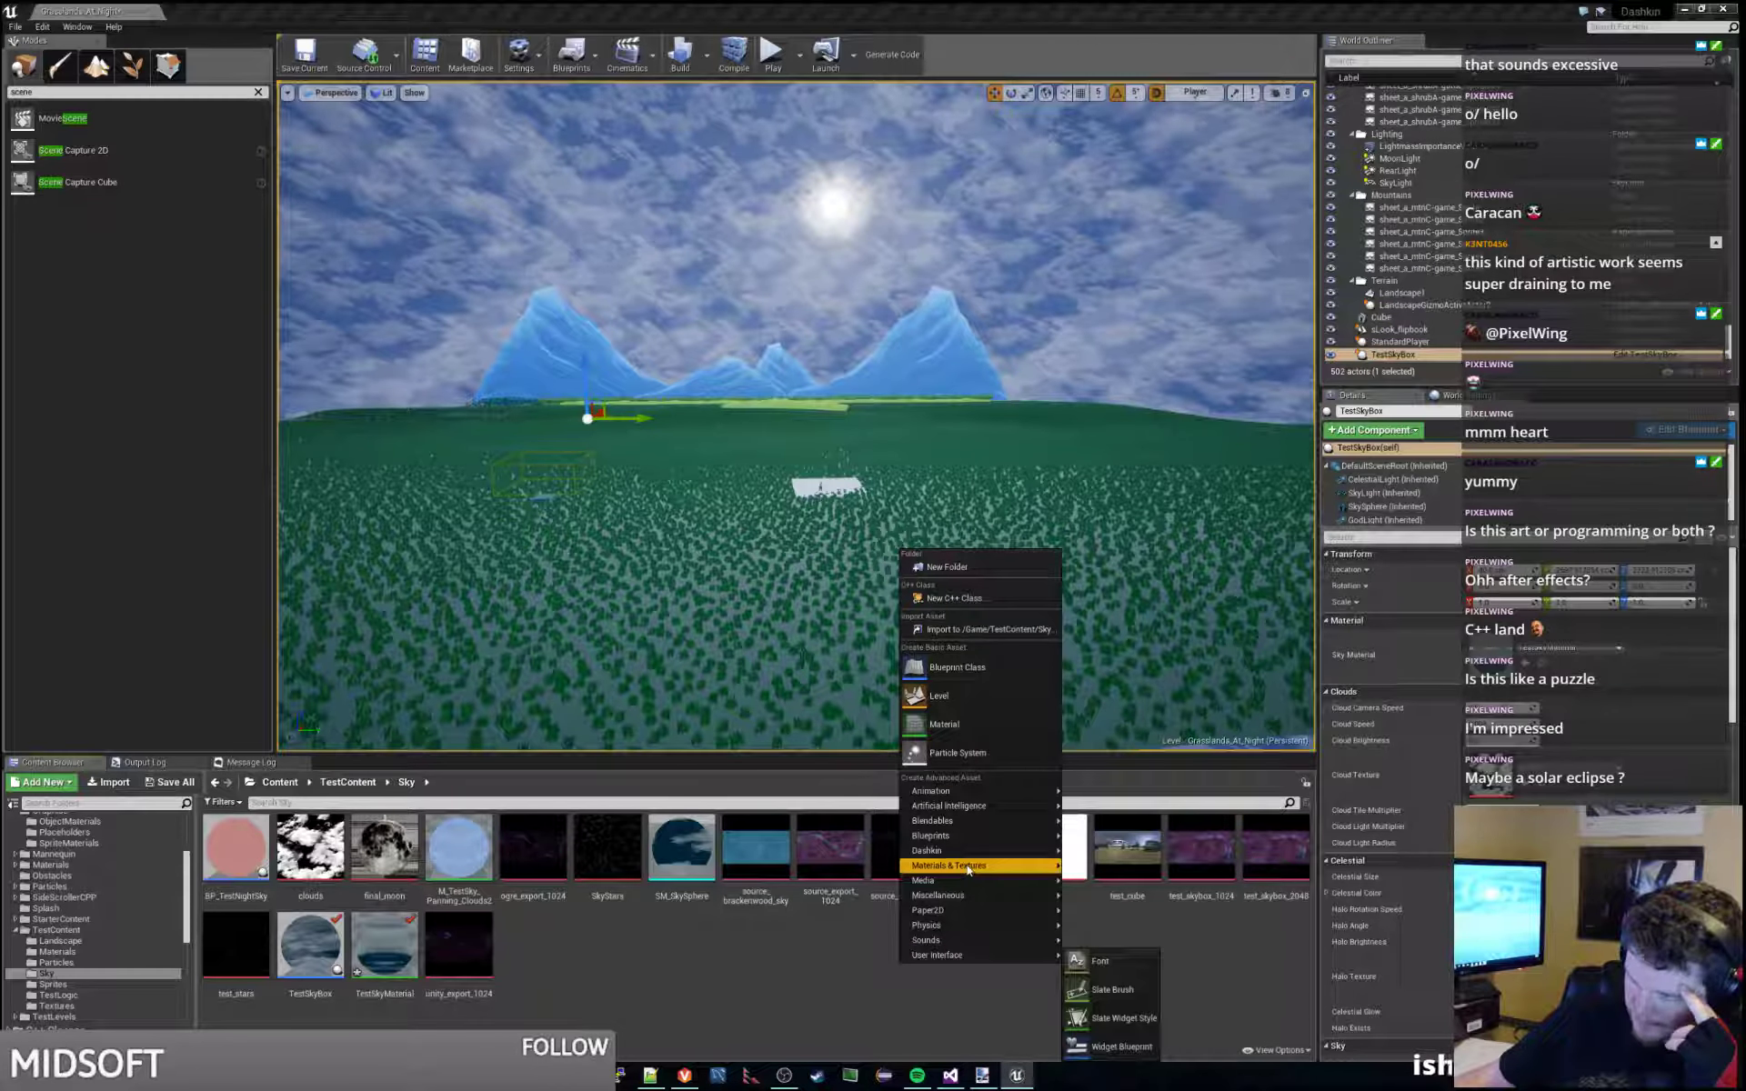
pyautogui.moveTo(946, 866)
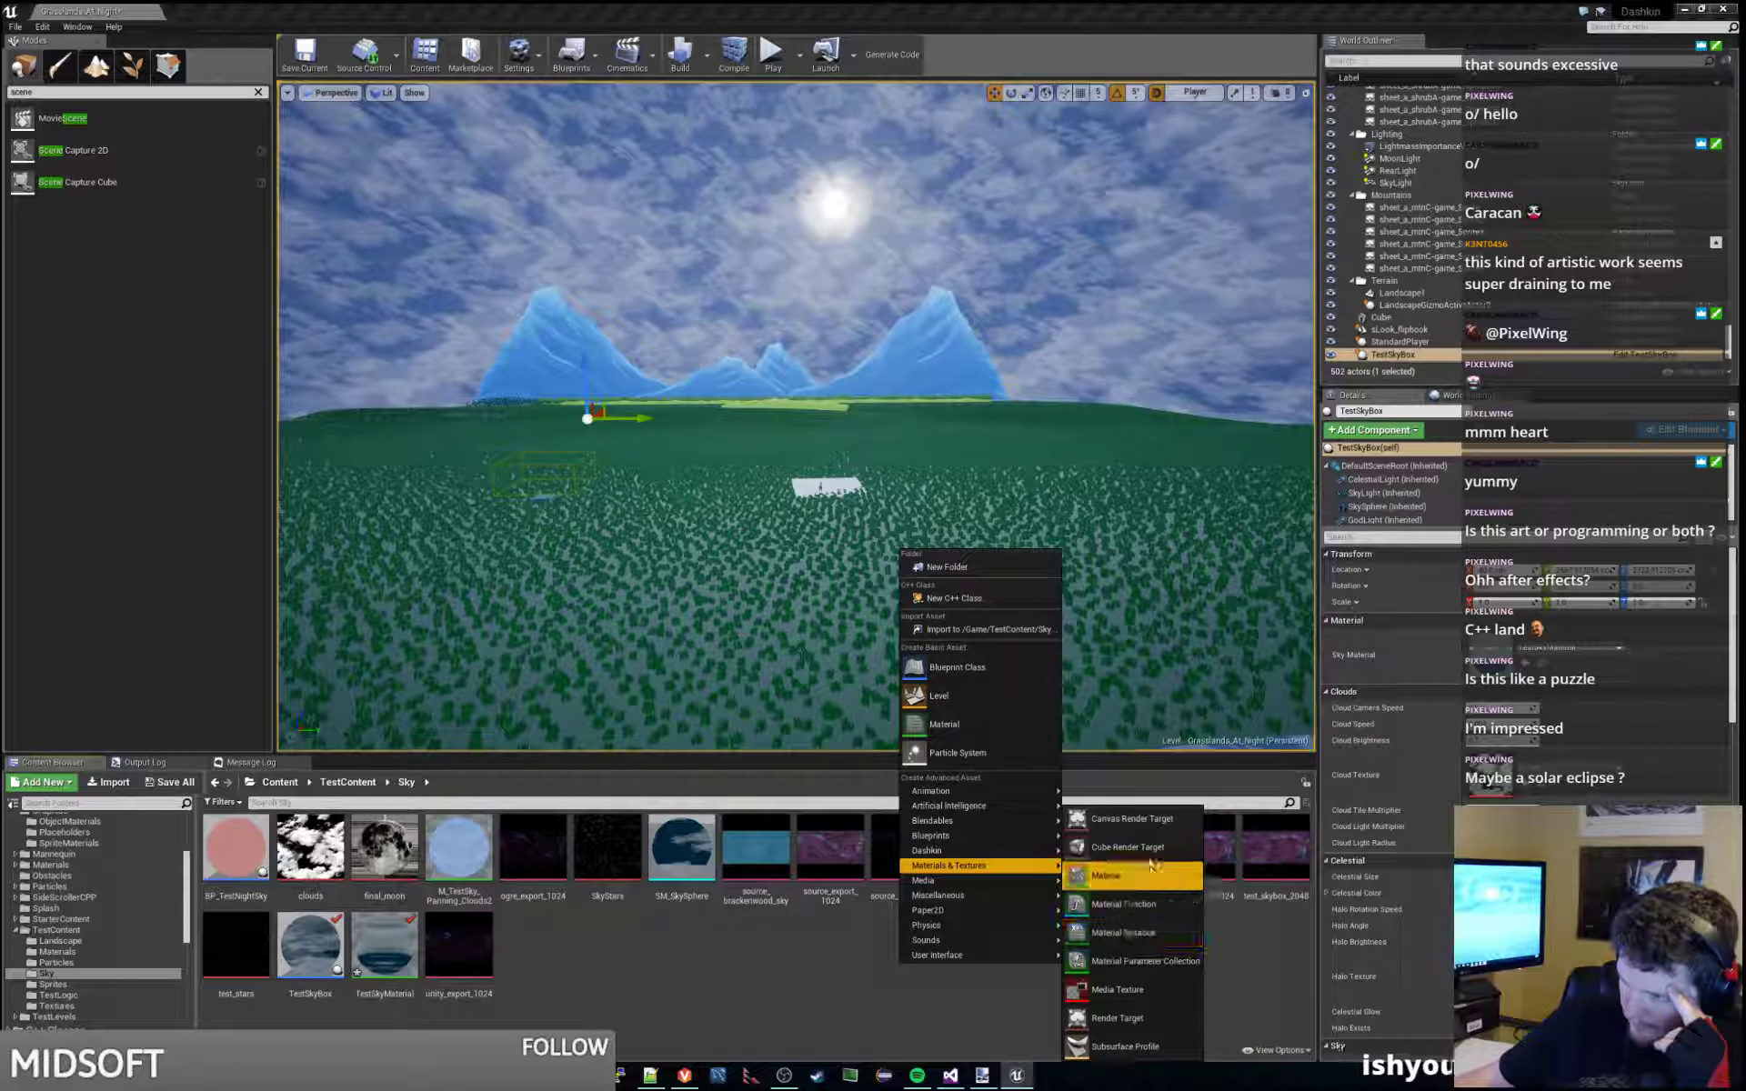
pyautogui.click(525, 862)
pyautogui.click(538, 951)
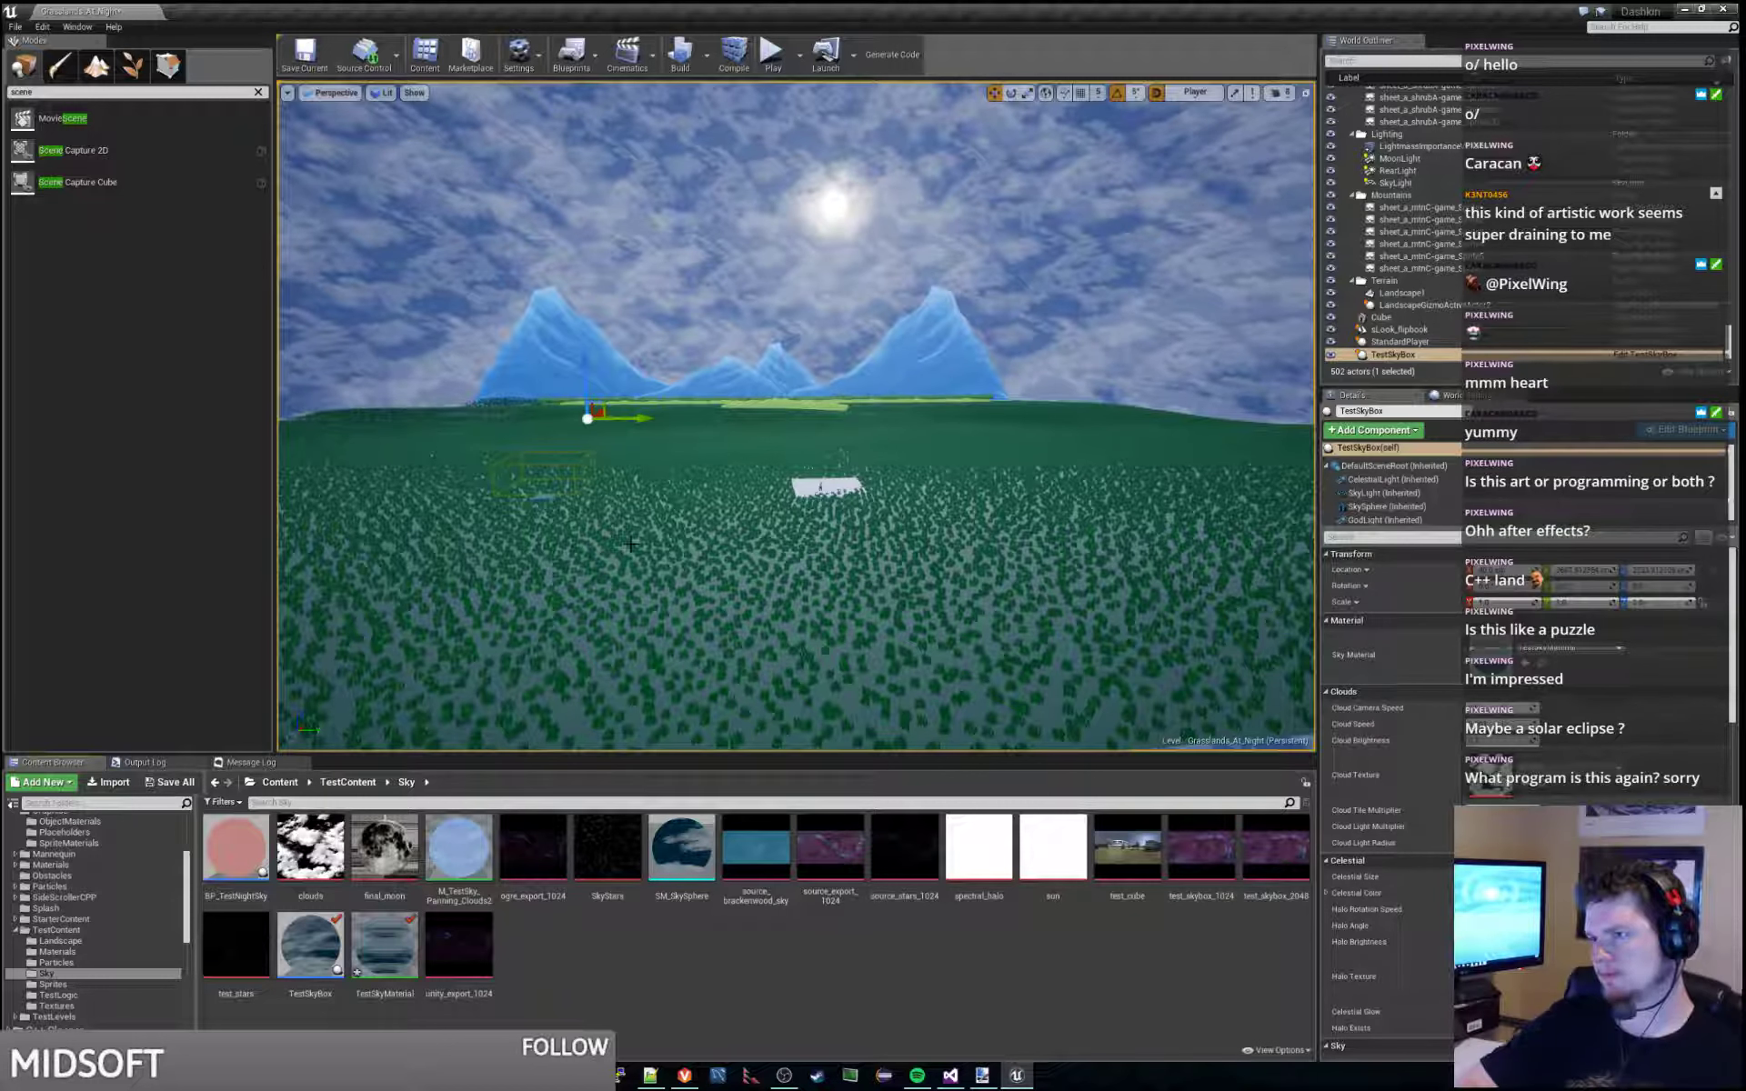
pyautogui.hotkey('ctrl', 's')
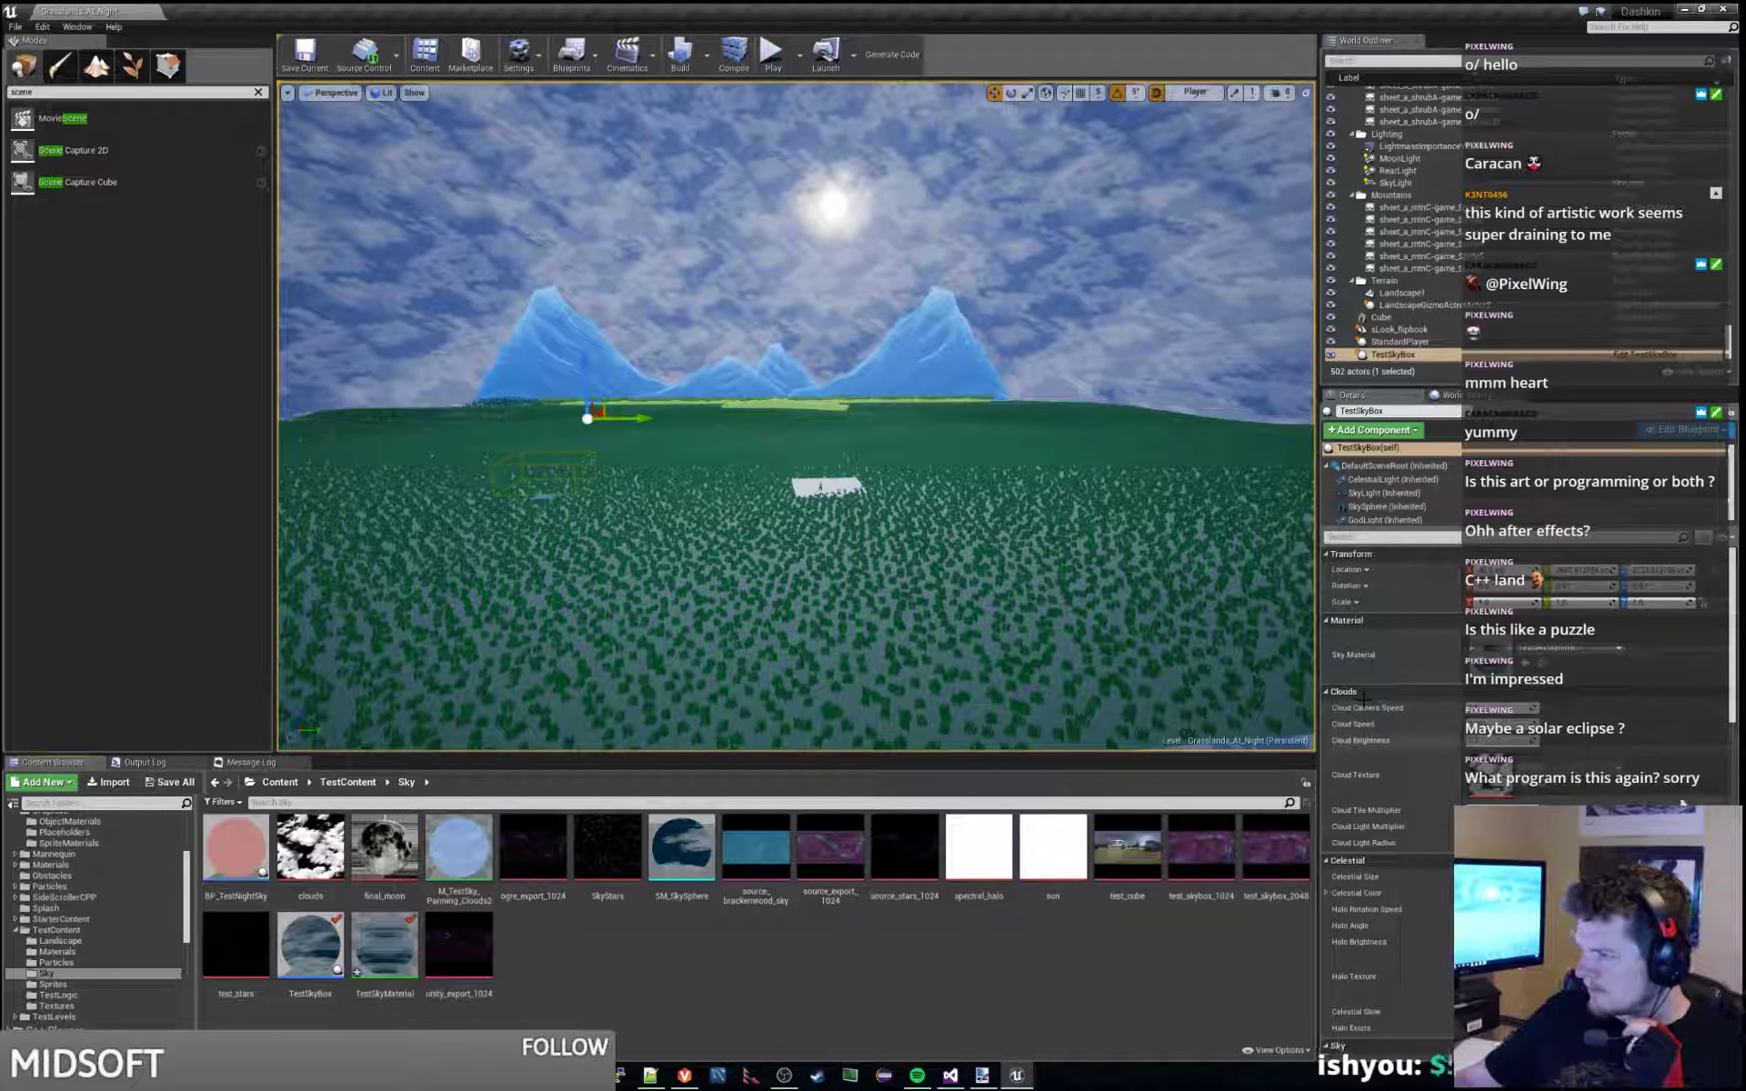
pyautogui.scroll(-10, 1391, 728)
pyautogui.scroll(-2, 1391, 728)
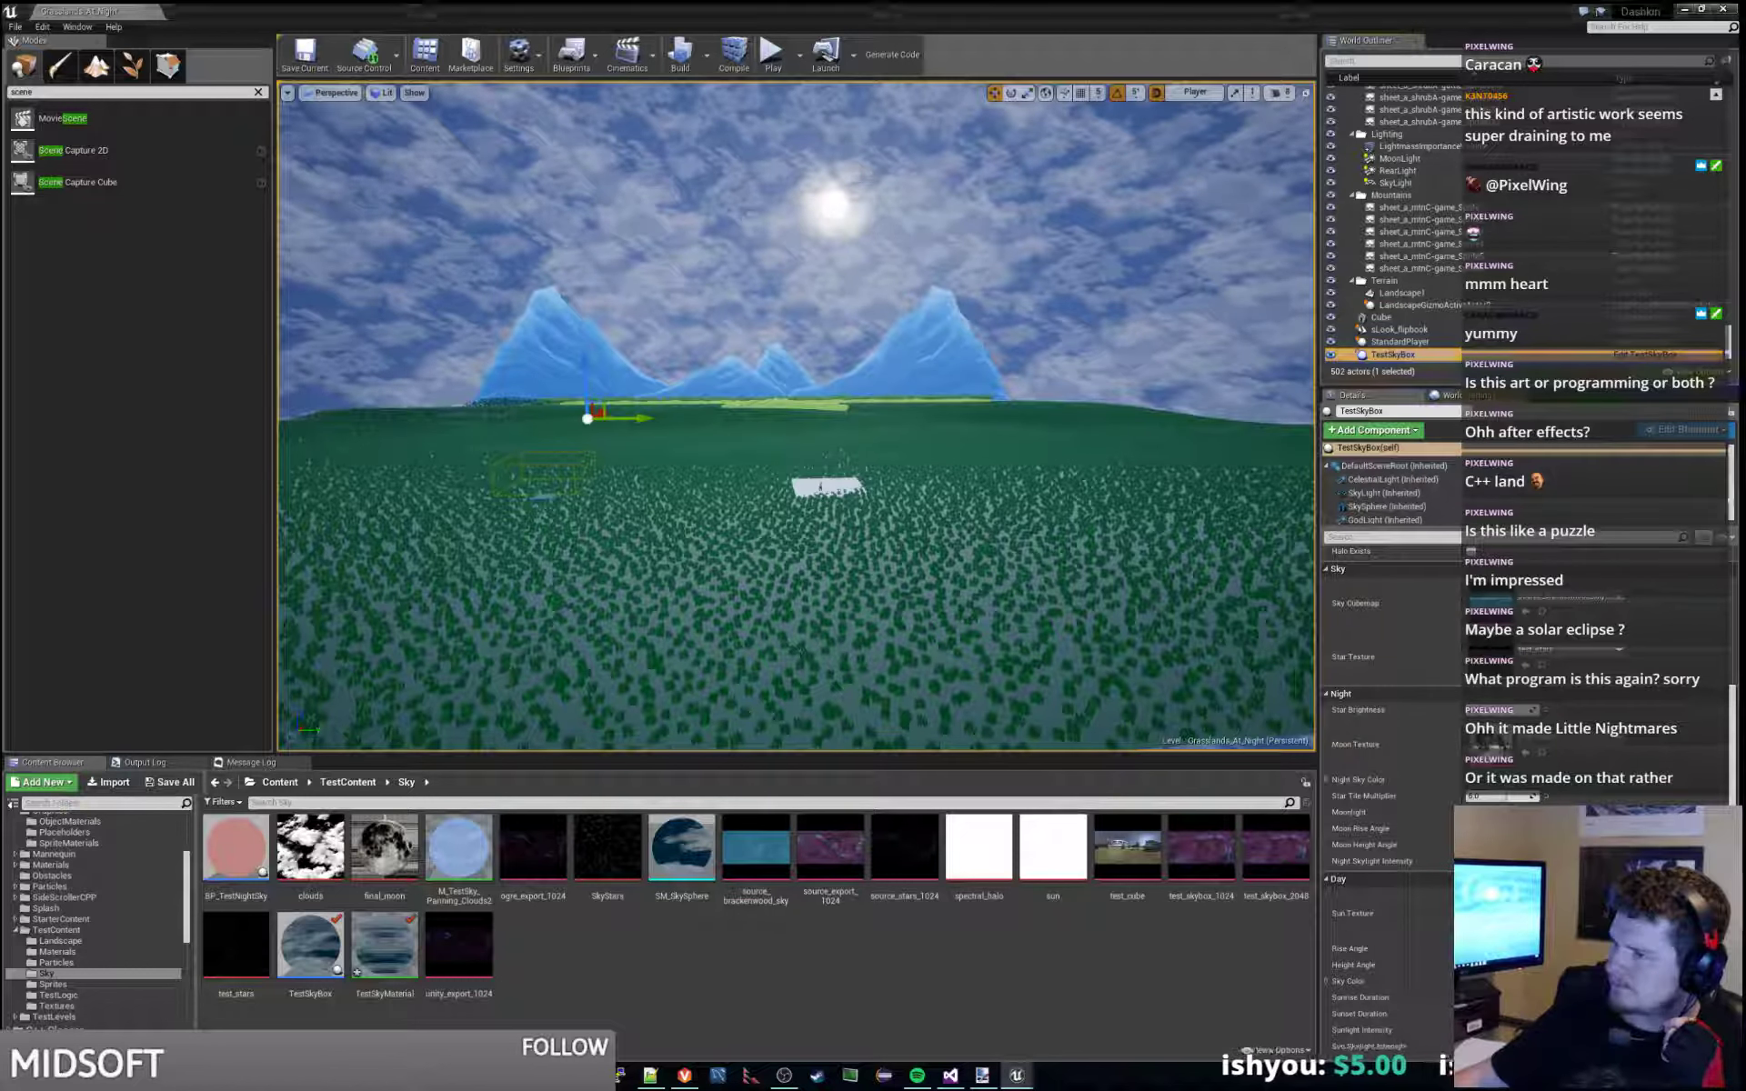
pyautogui.rightClick(672, 981)
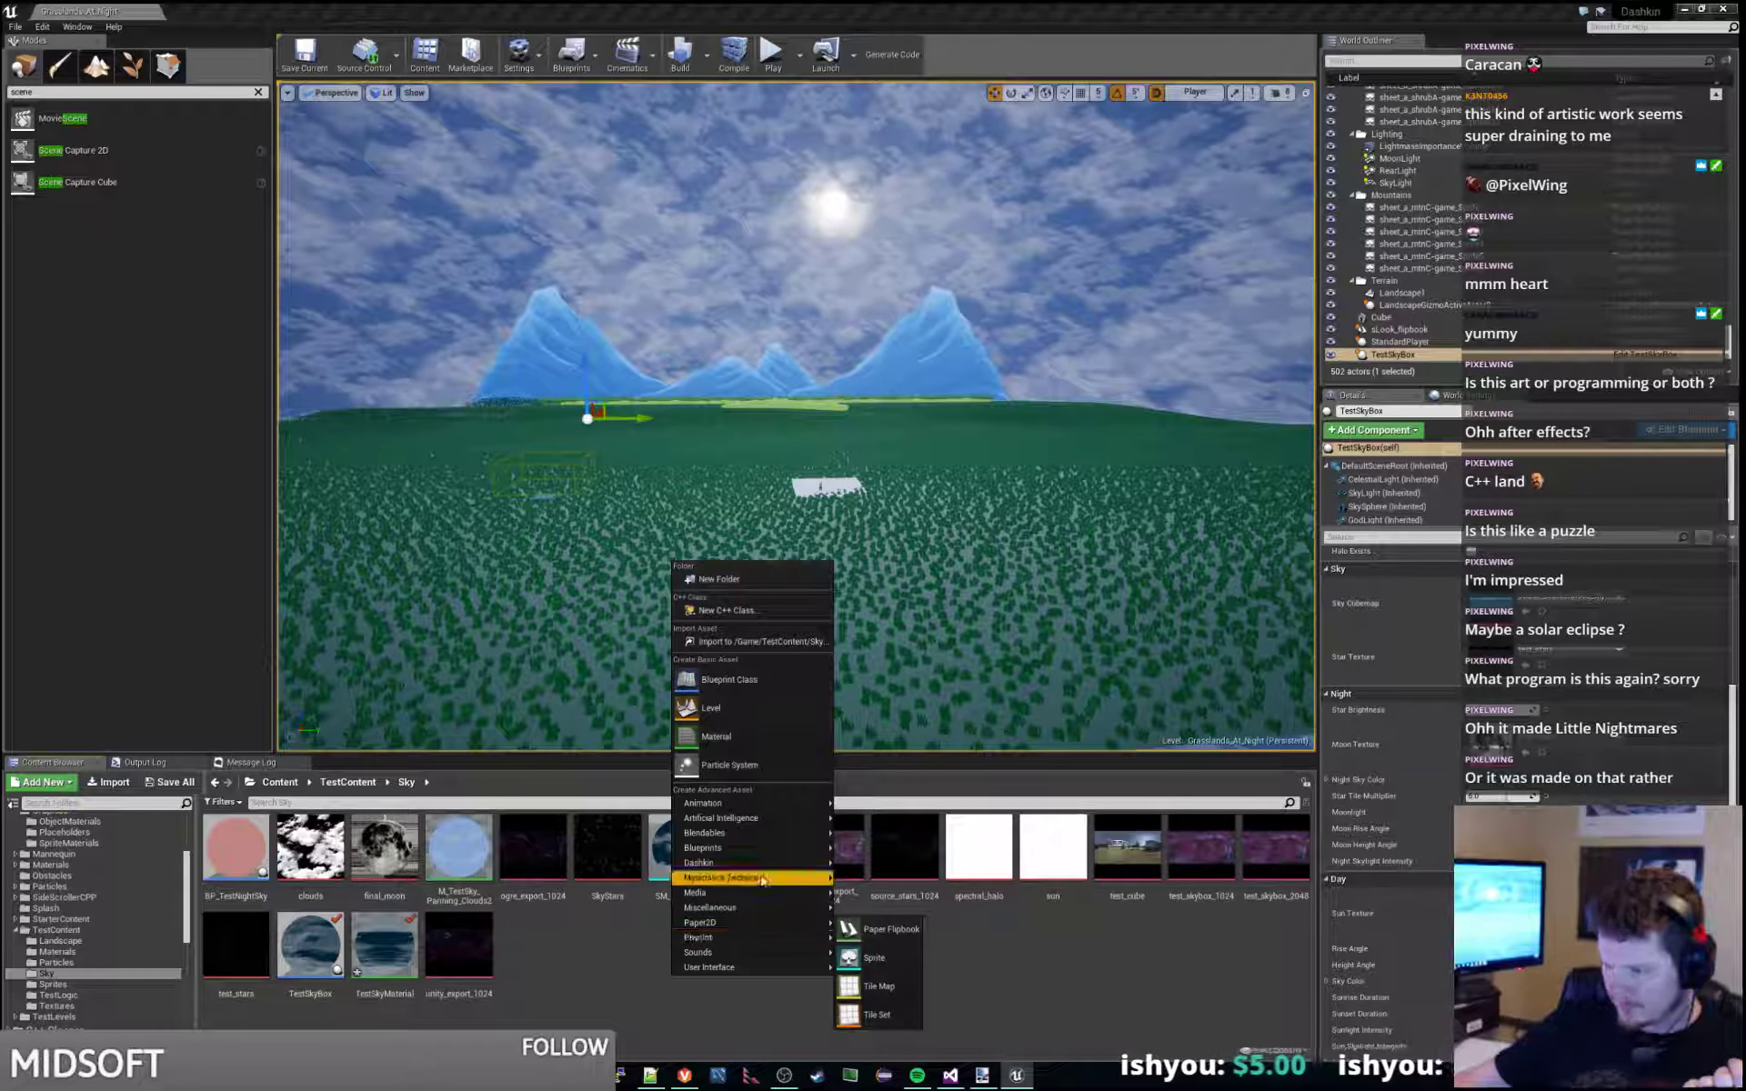
pyautogui.moveTo(762, 848)
pyautogui.click(610, 966)
pyautogui.rightClick(656, 933)
pyautogui.click(648, 935)
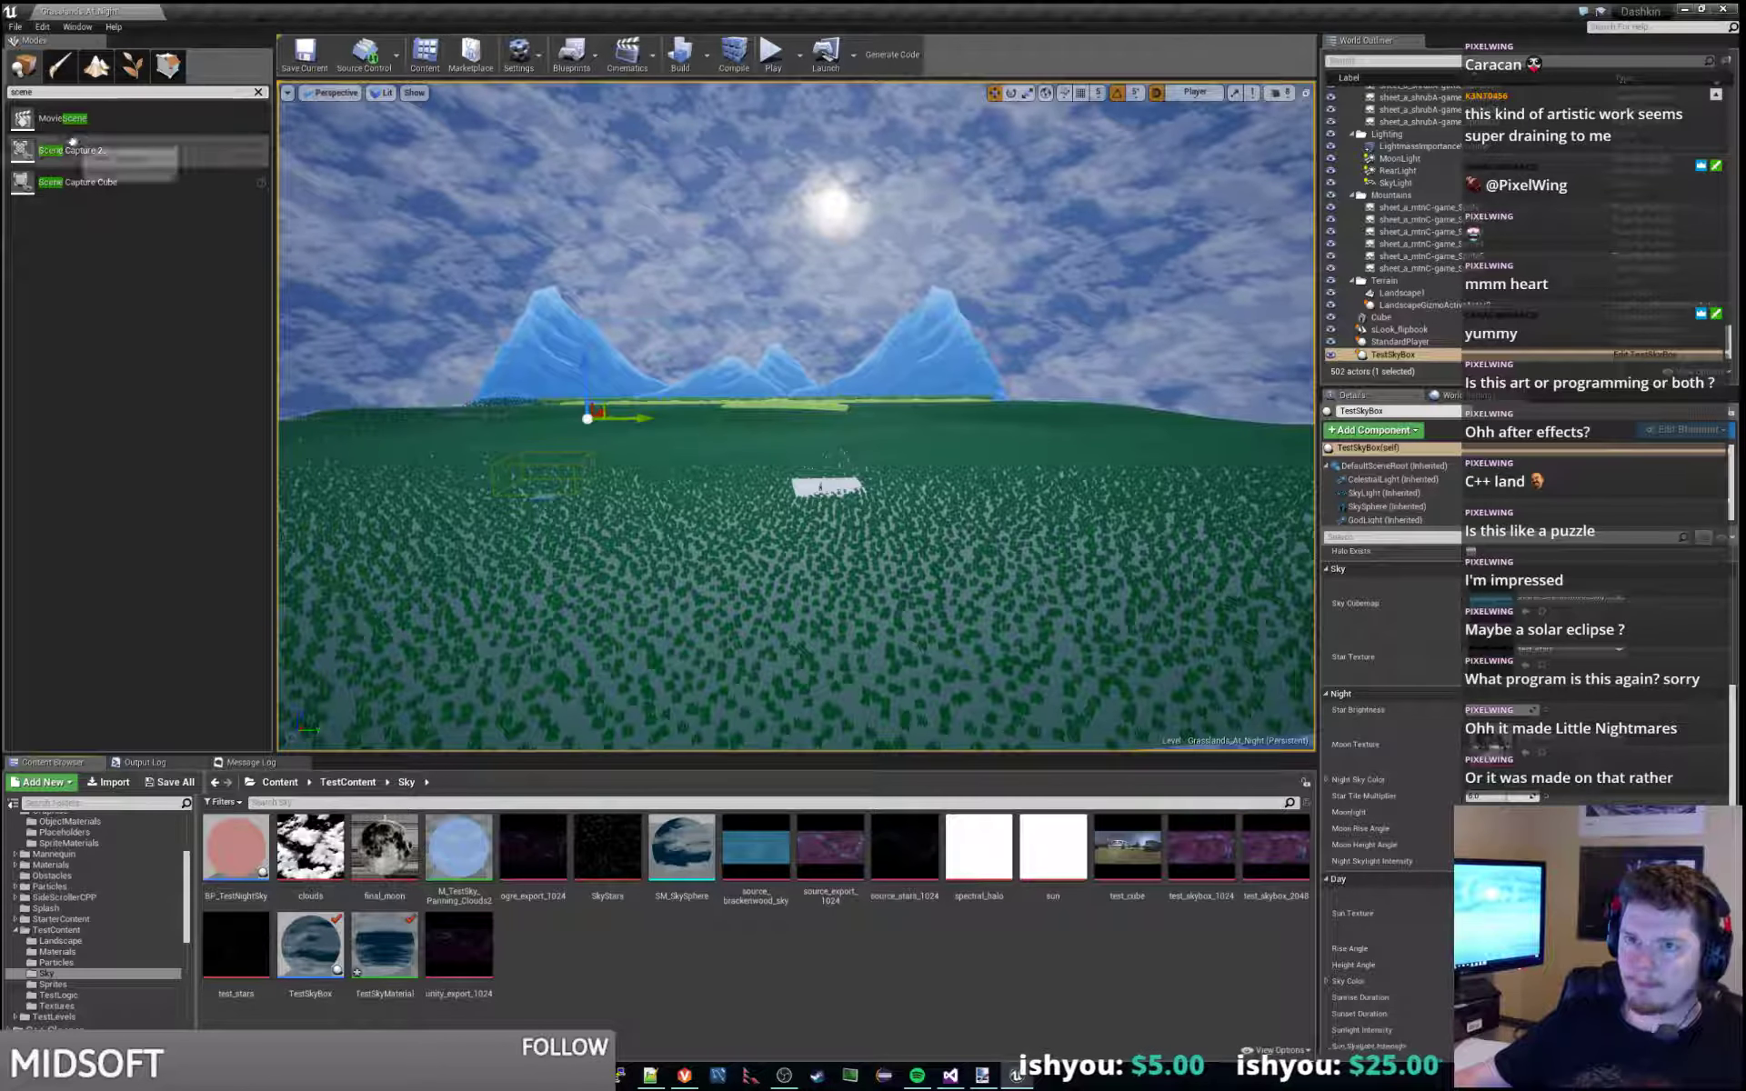
# Place a Scene Capture Cube in the level and select the new actor.
pyautogui.click(777, 311)
pyautogui.moveTo(777, 311); pyautogui.dragTo(763, 343)
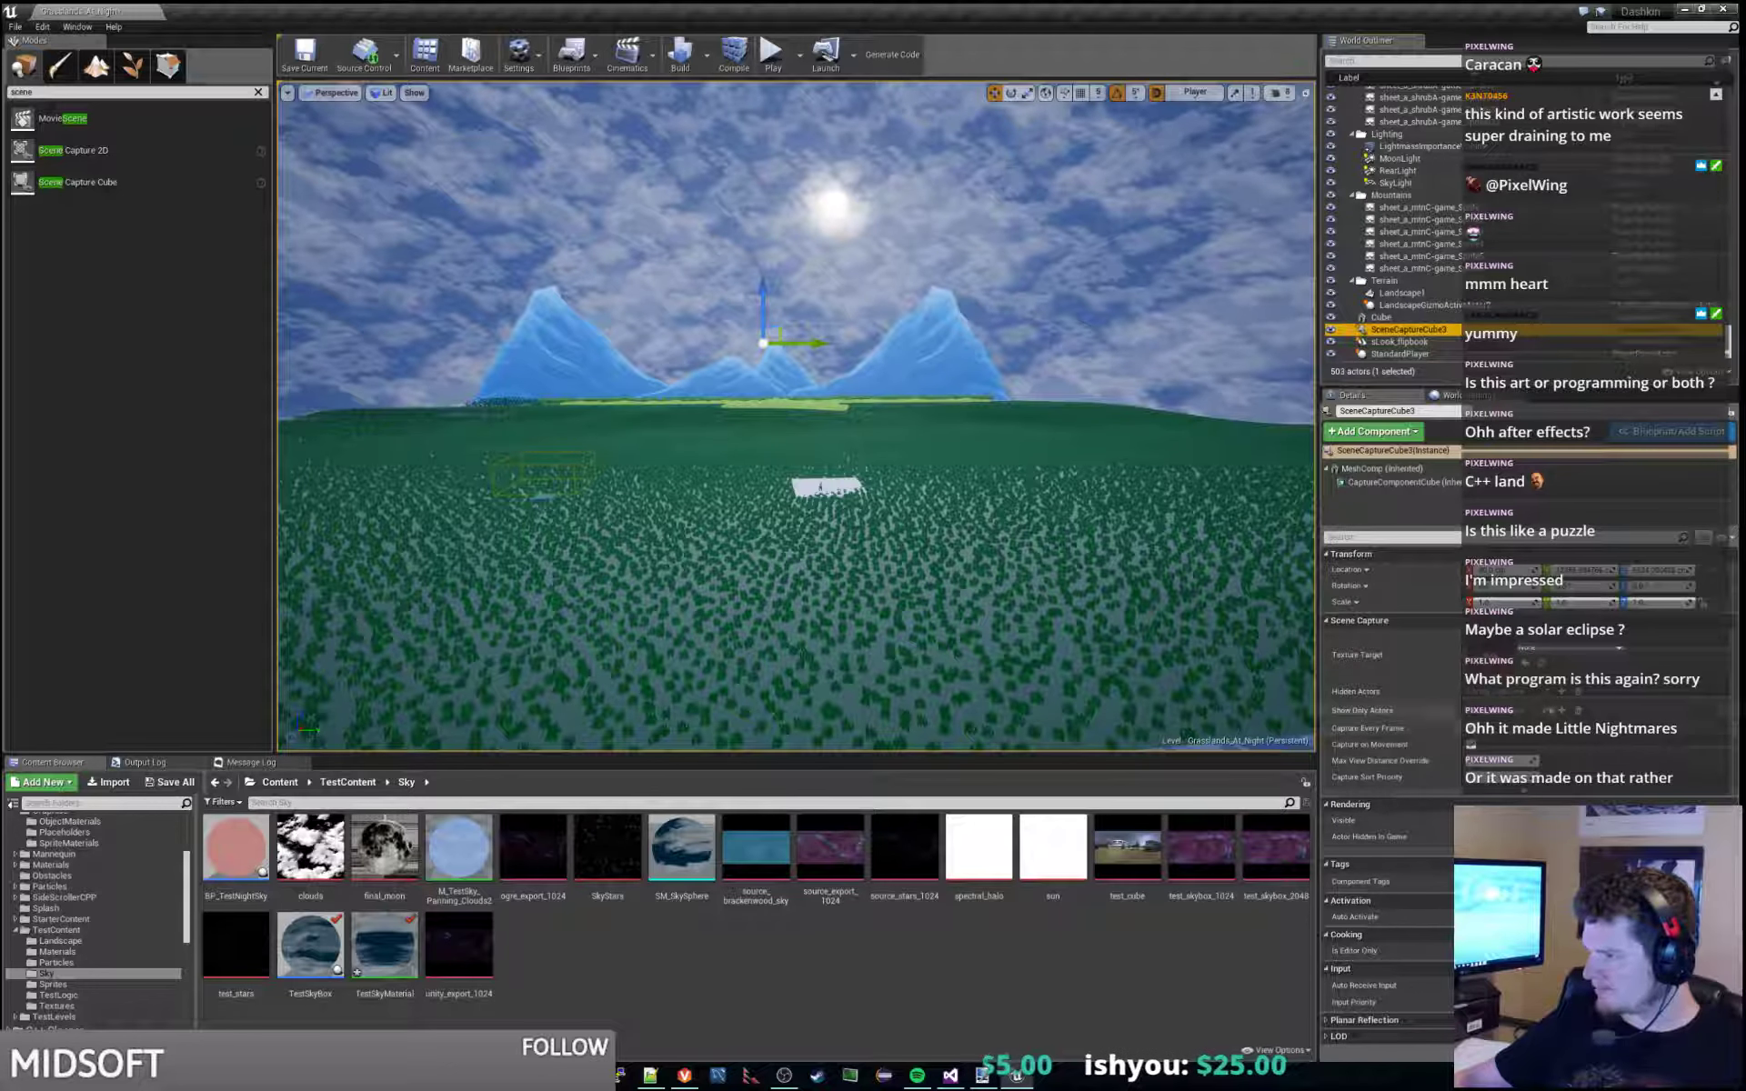
pyautogui.click(1327, 711)
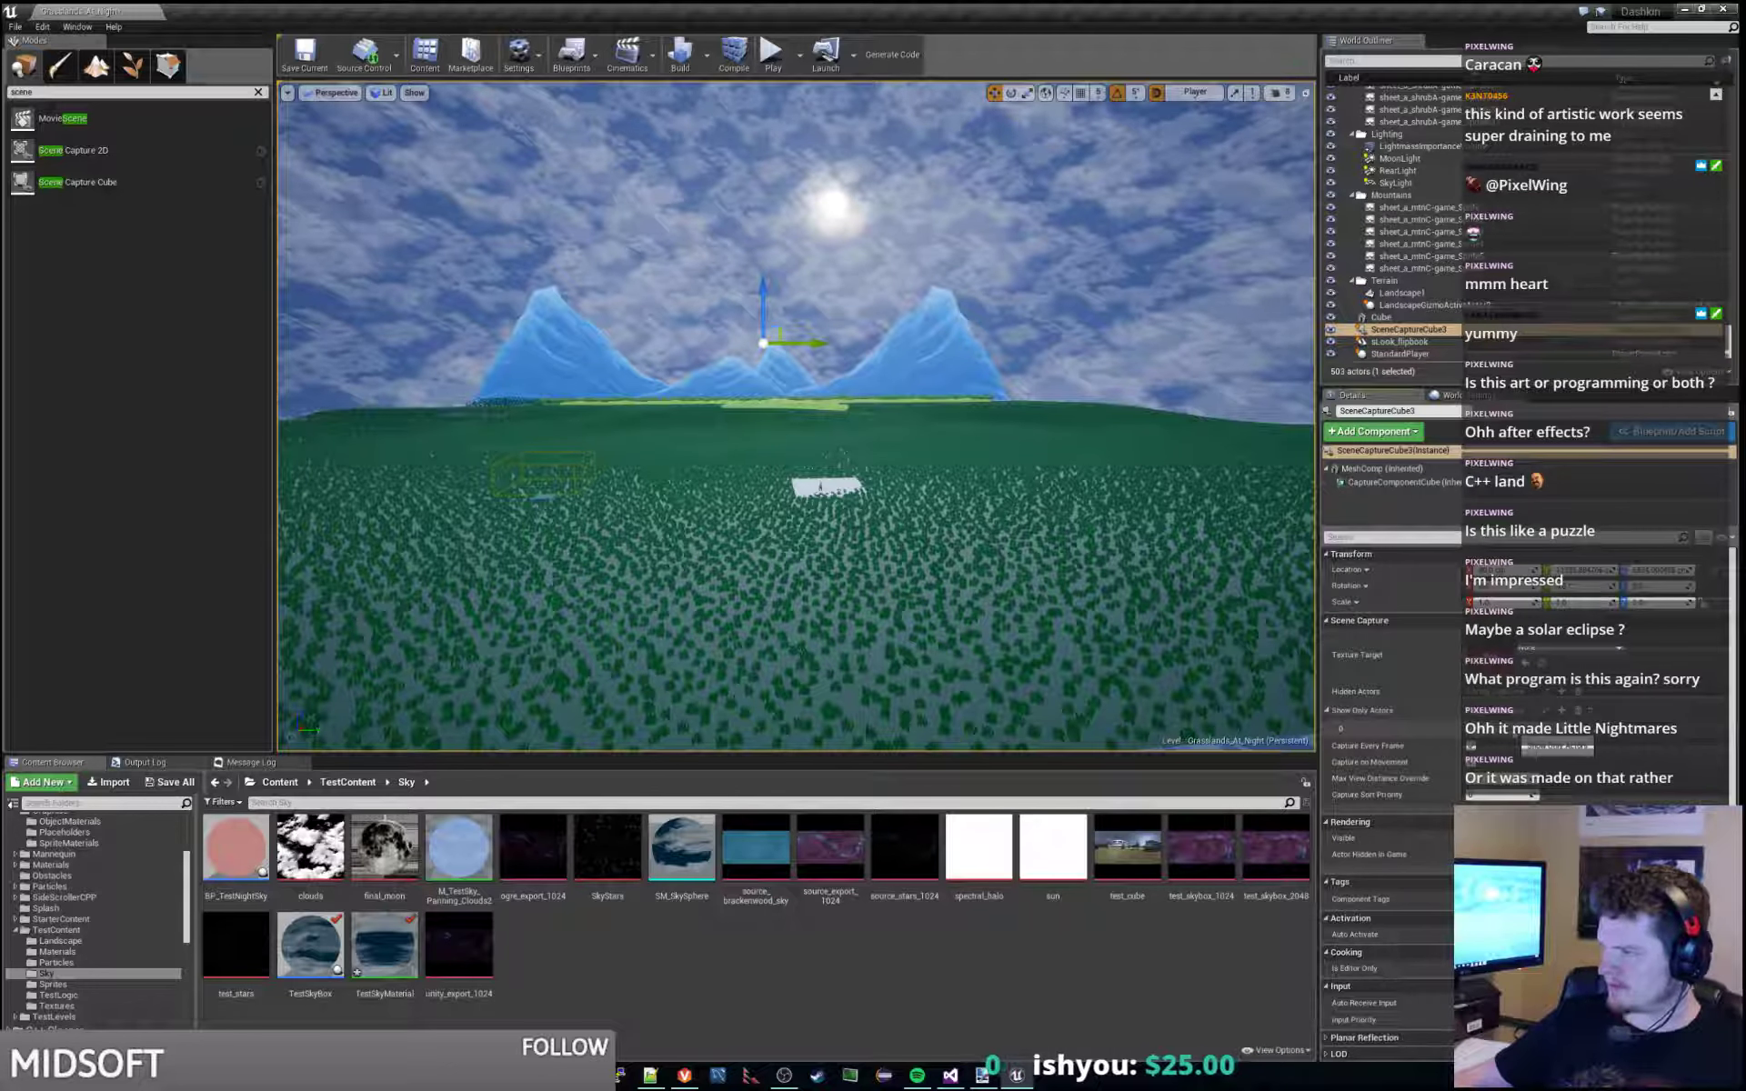
pyautogui.click(1502, 730)
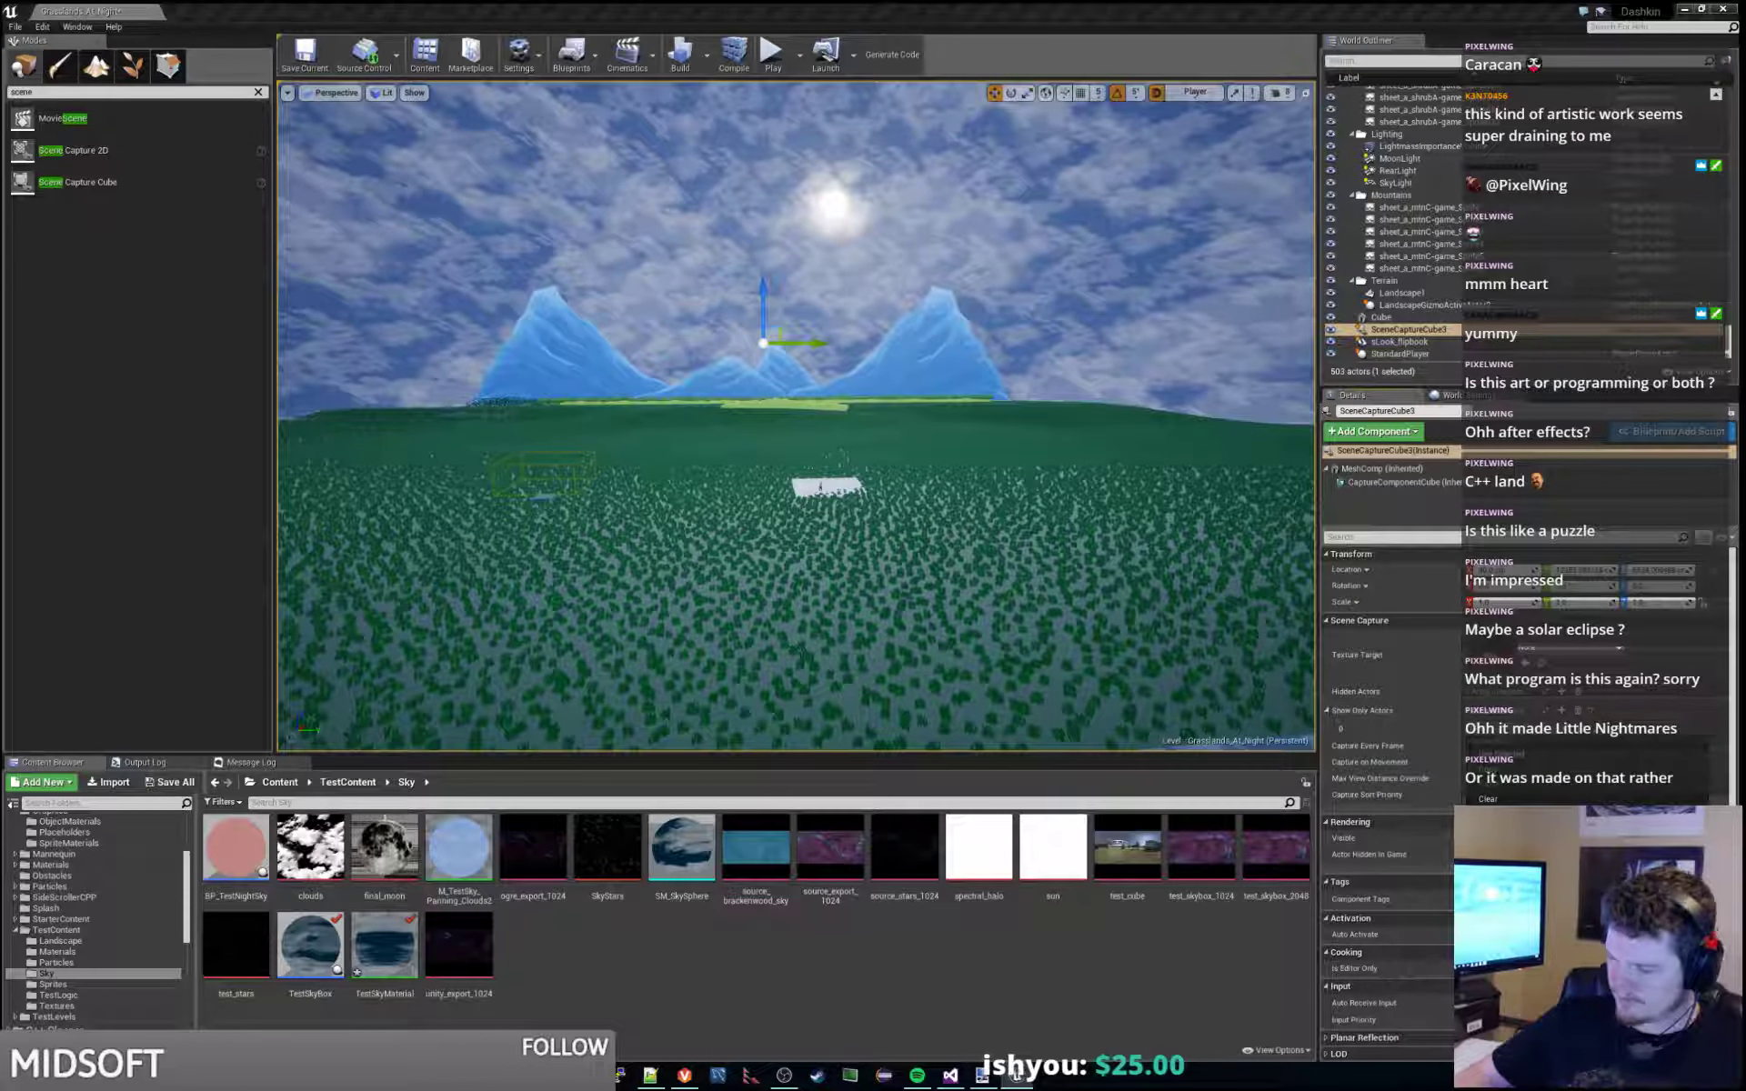
pyautogui.click(1527, 872)
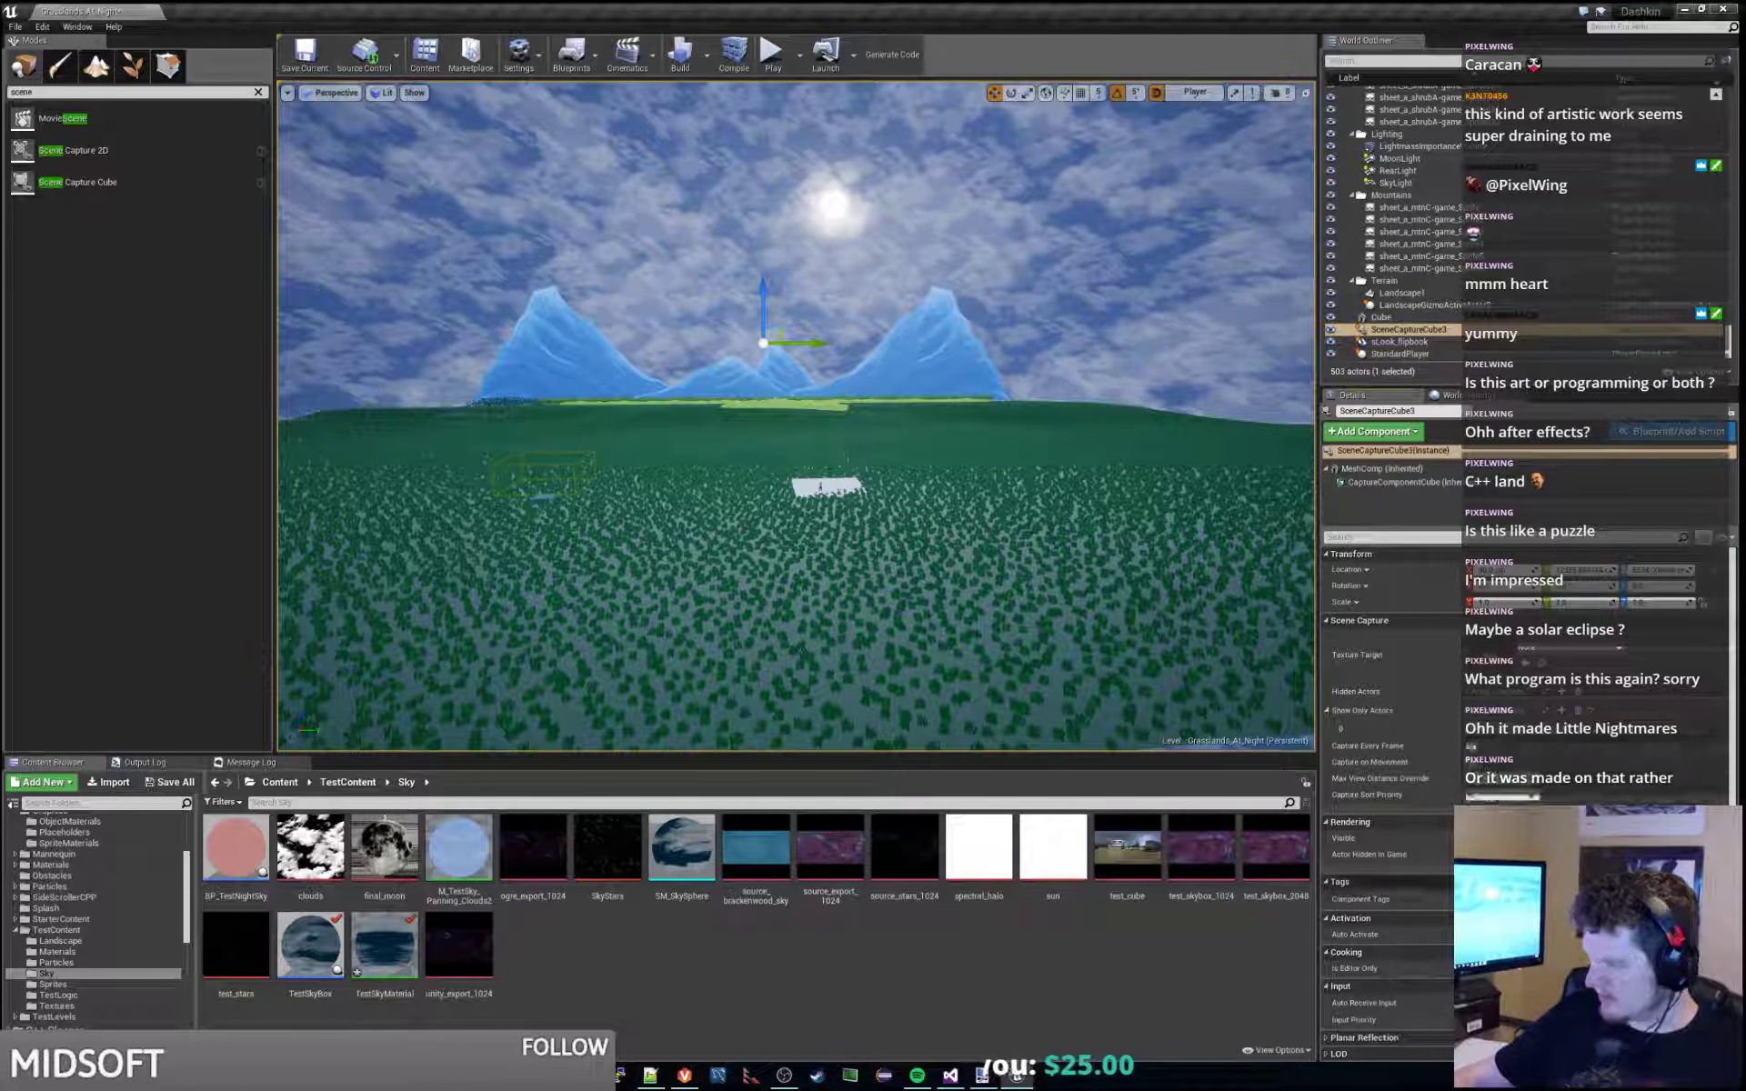
pyautogui.click(1393, 332)
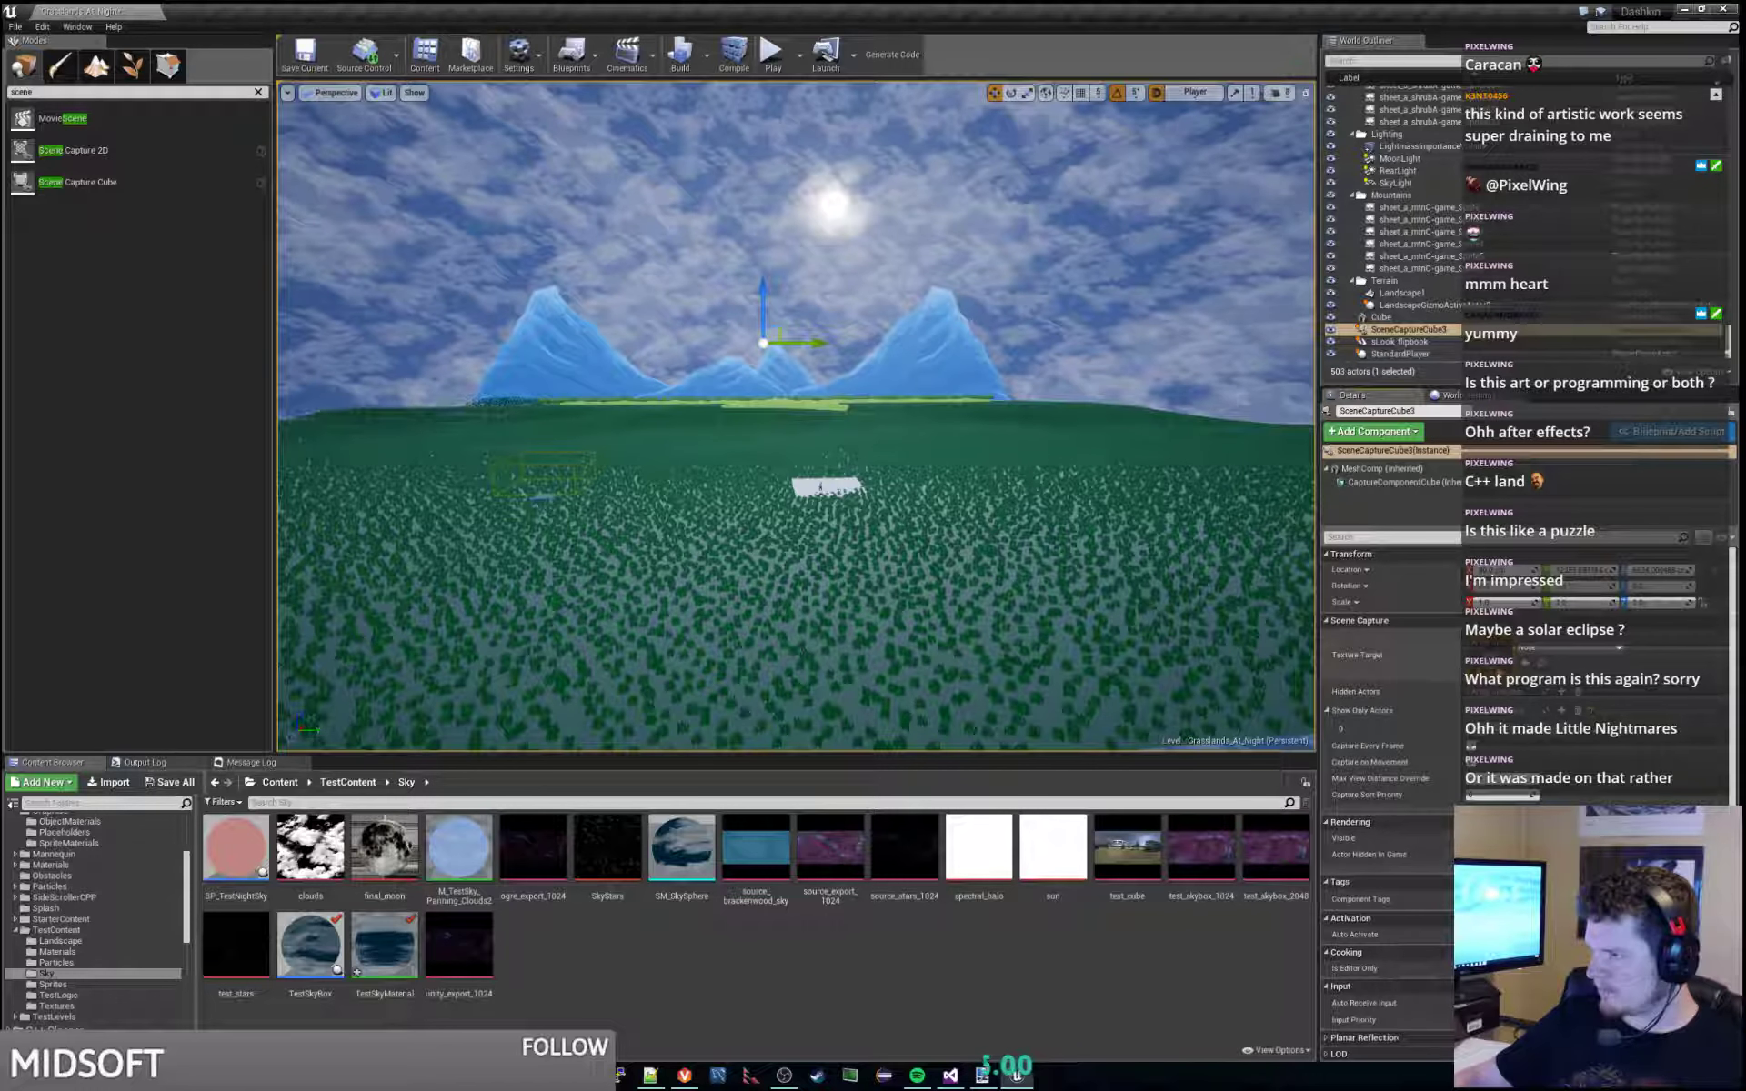
# Create a Cube Render Target named test_cube_render and assign it as the capture's Texture Target.
pyautogui.rightClick(995, 964)
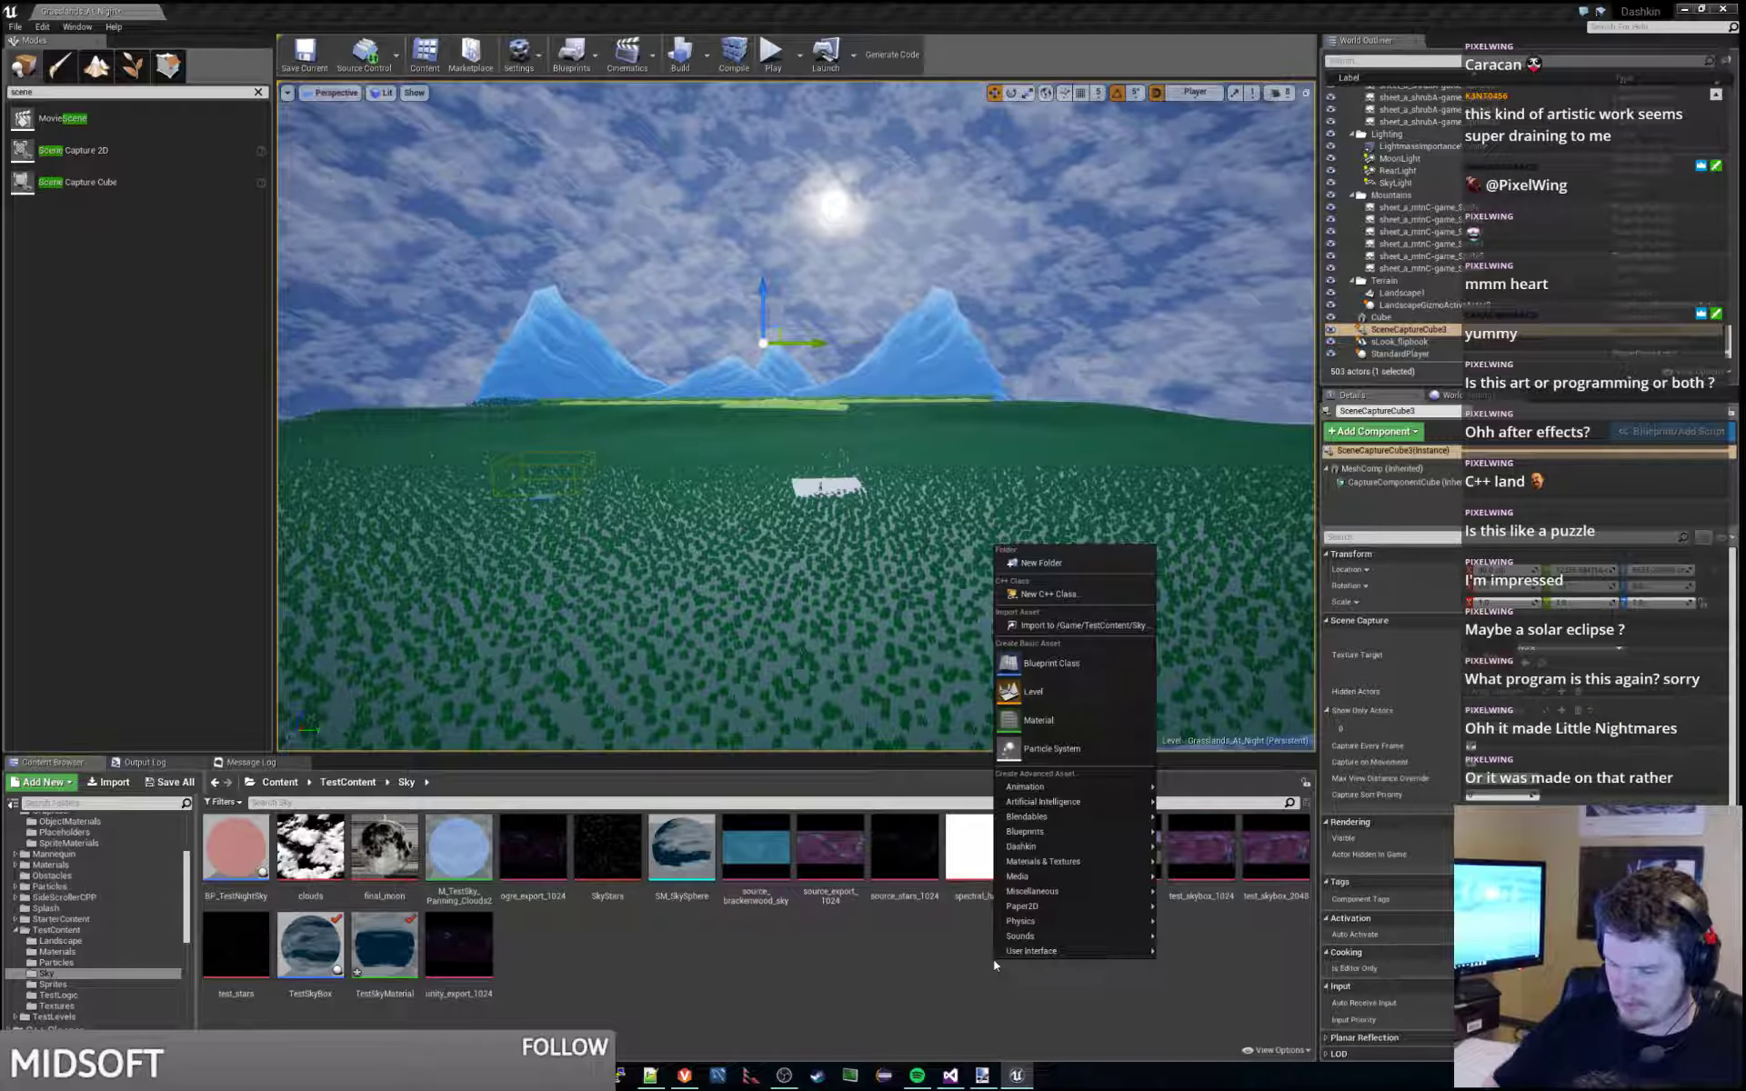
pyautogui.moveTo(1073, 861)
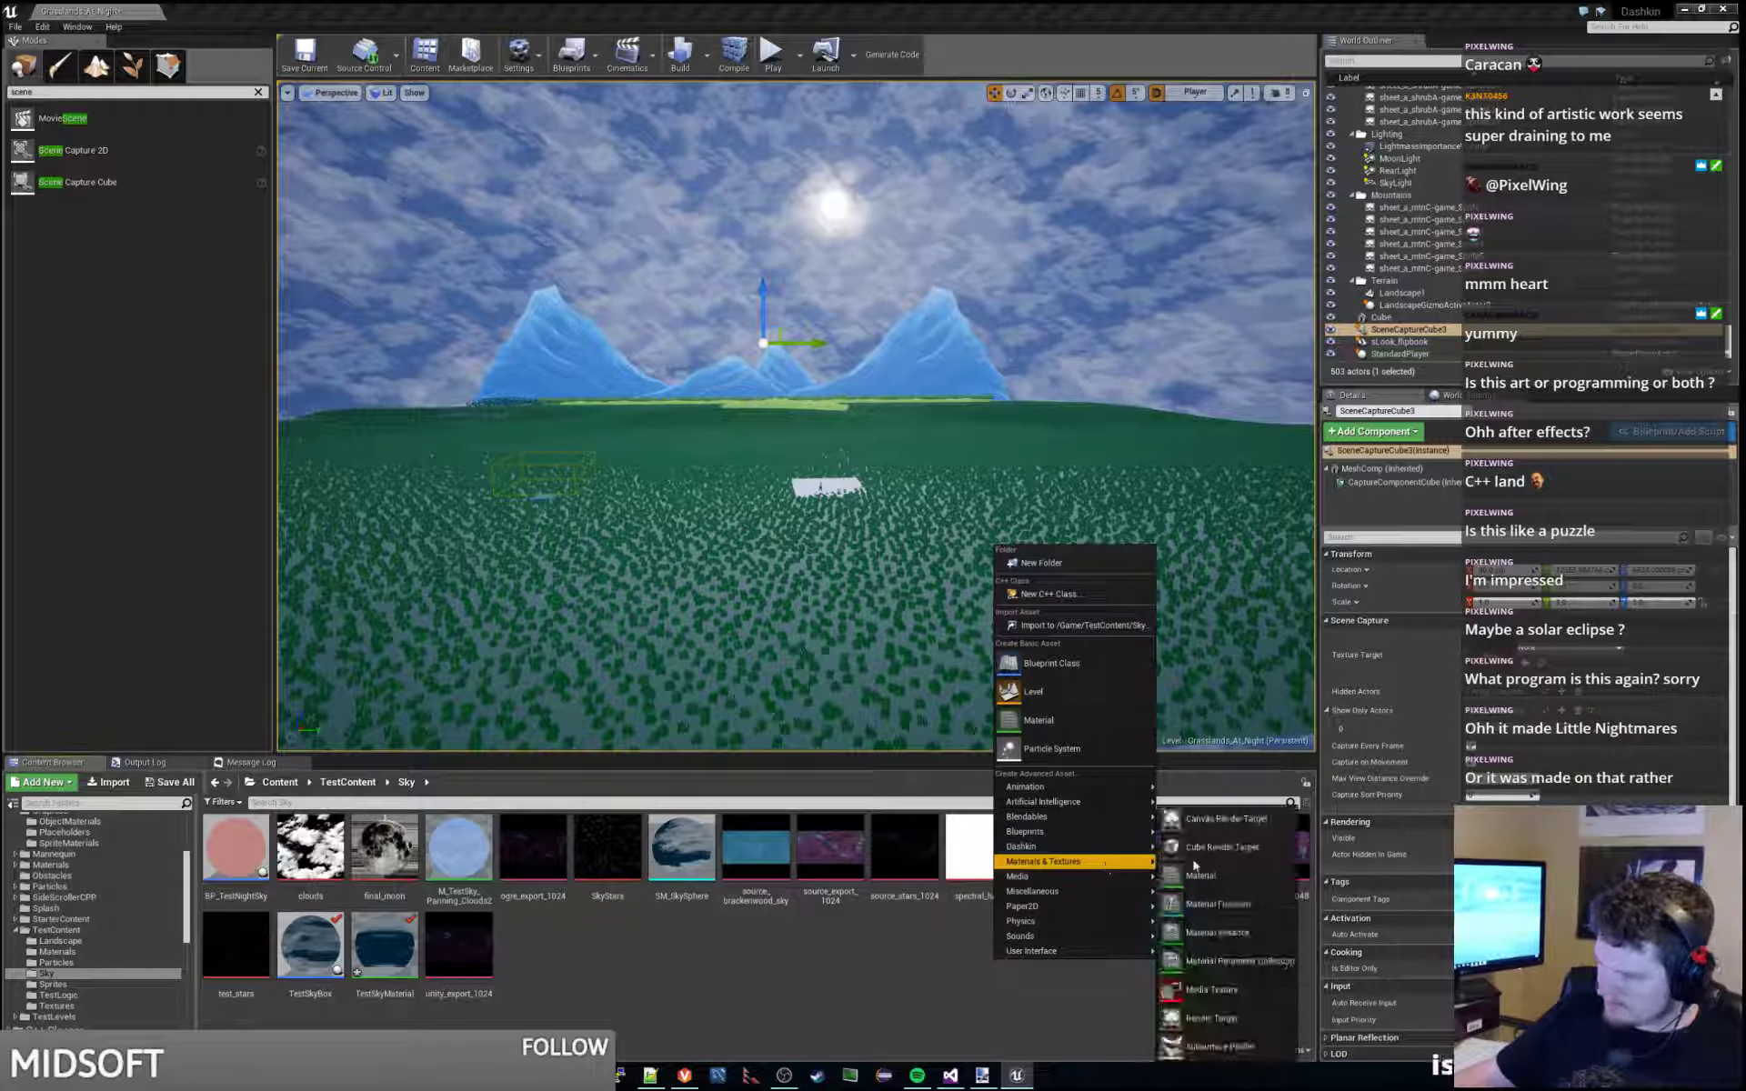
pyautogui.click(1229, 848)
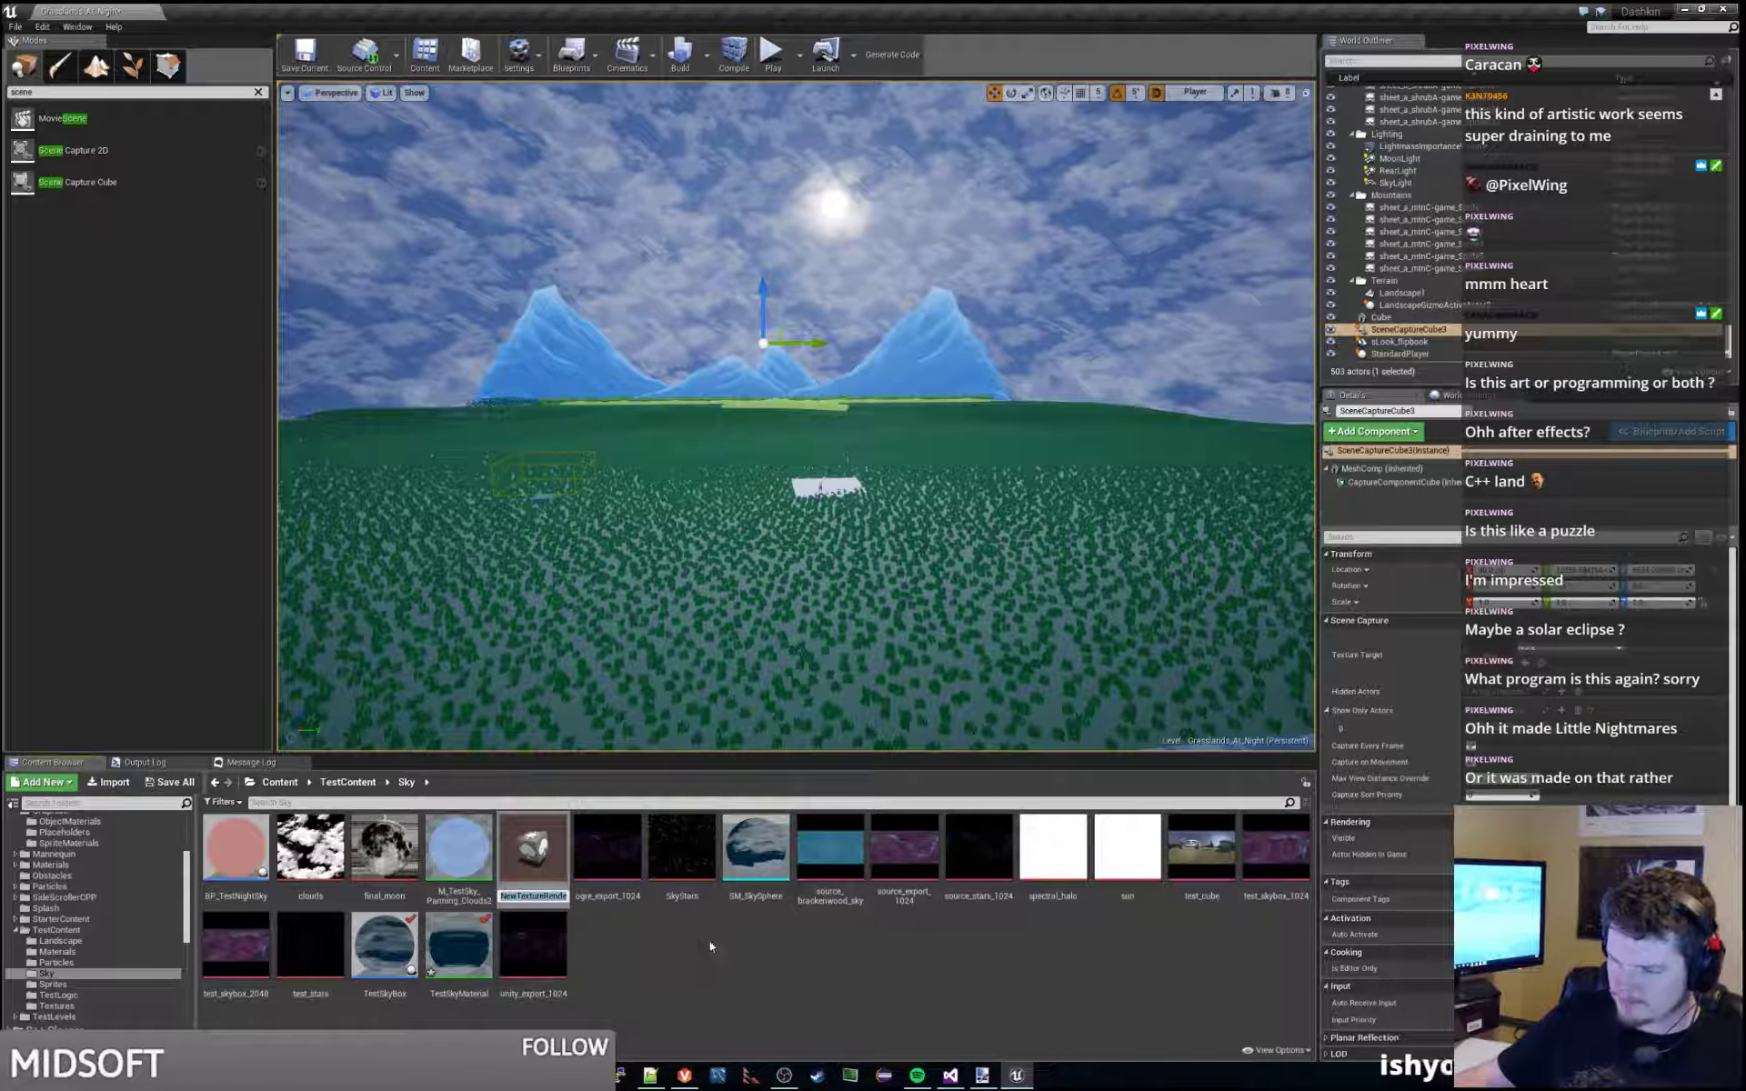
pyautogui.write('mid_rende')
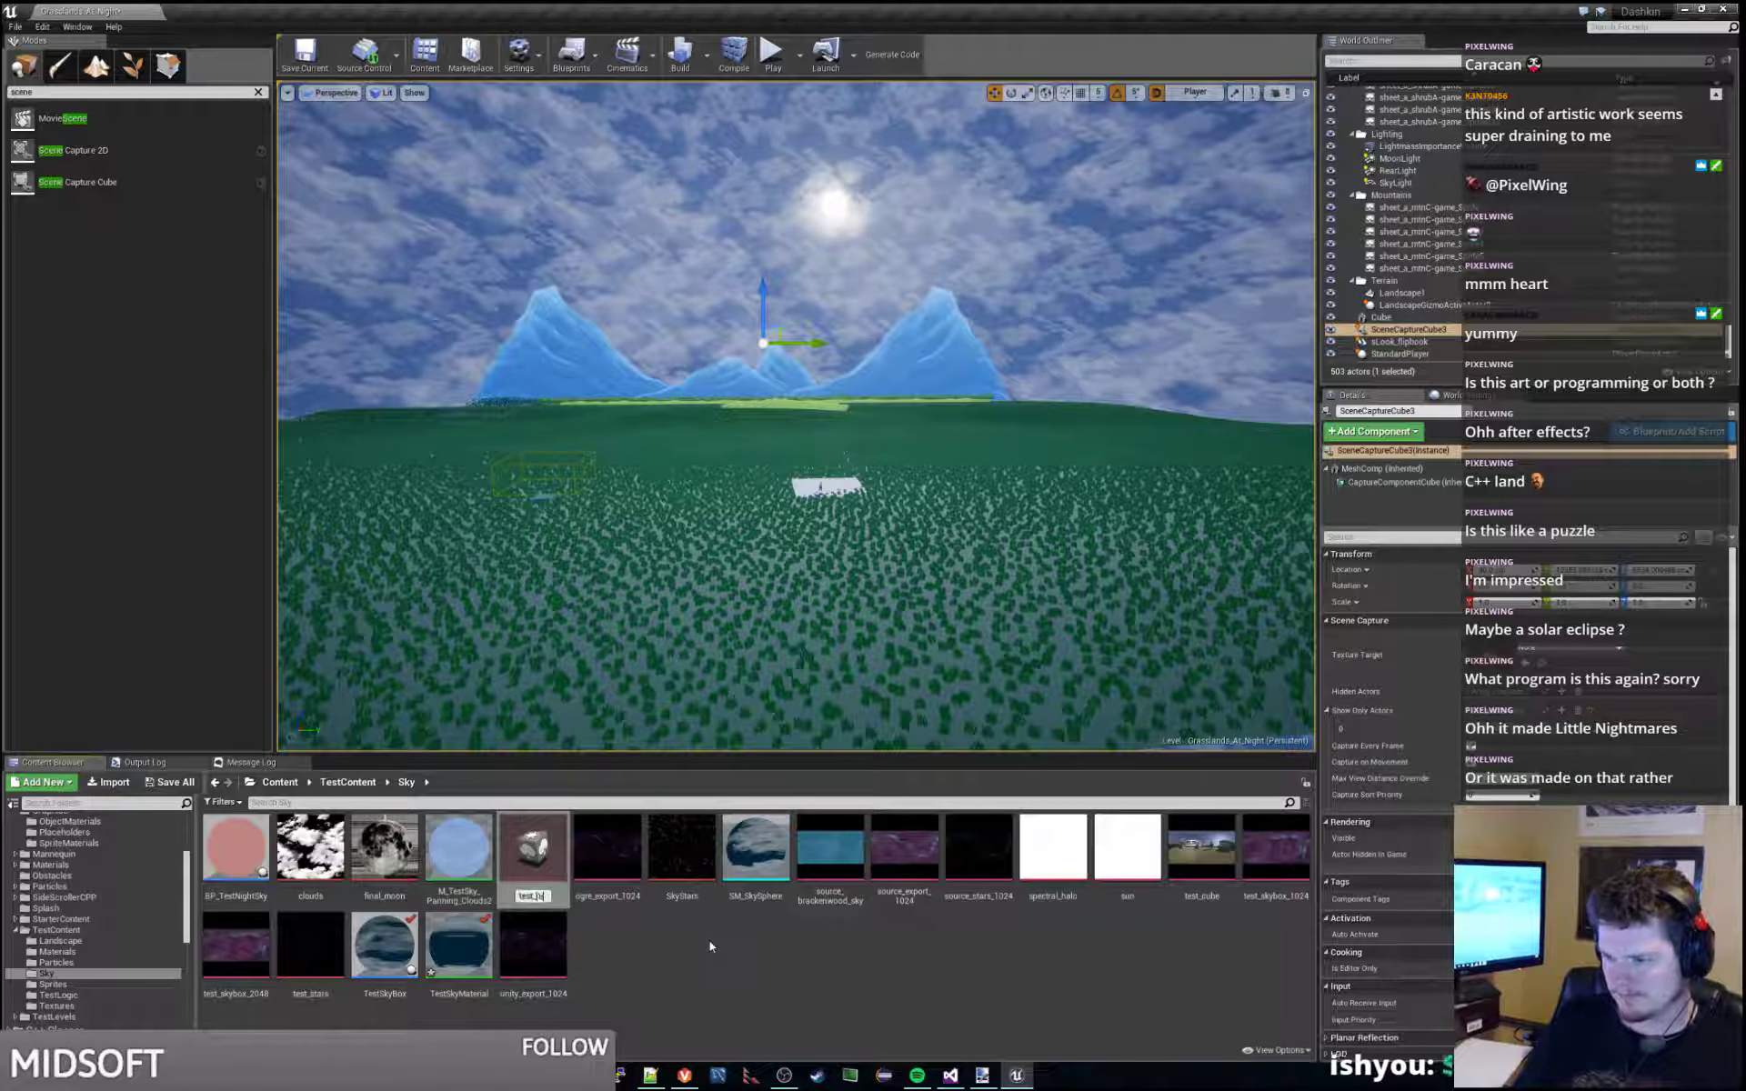
pyautogui.press('BackSpace')
pyautogui.press('BackSpace')
pyautogui.press('BackSpace')
pyautogui.press('BackSpace')
pyautogui.press('BackSpace')
pyautogui.press('BackSpace')
pyautogui.press('BackSpace')
pyautogui.press('BackSpace')
pyautogui.press('BackSpace')
pyautogui.write('test_cube_render')
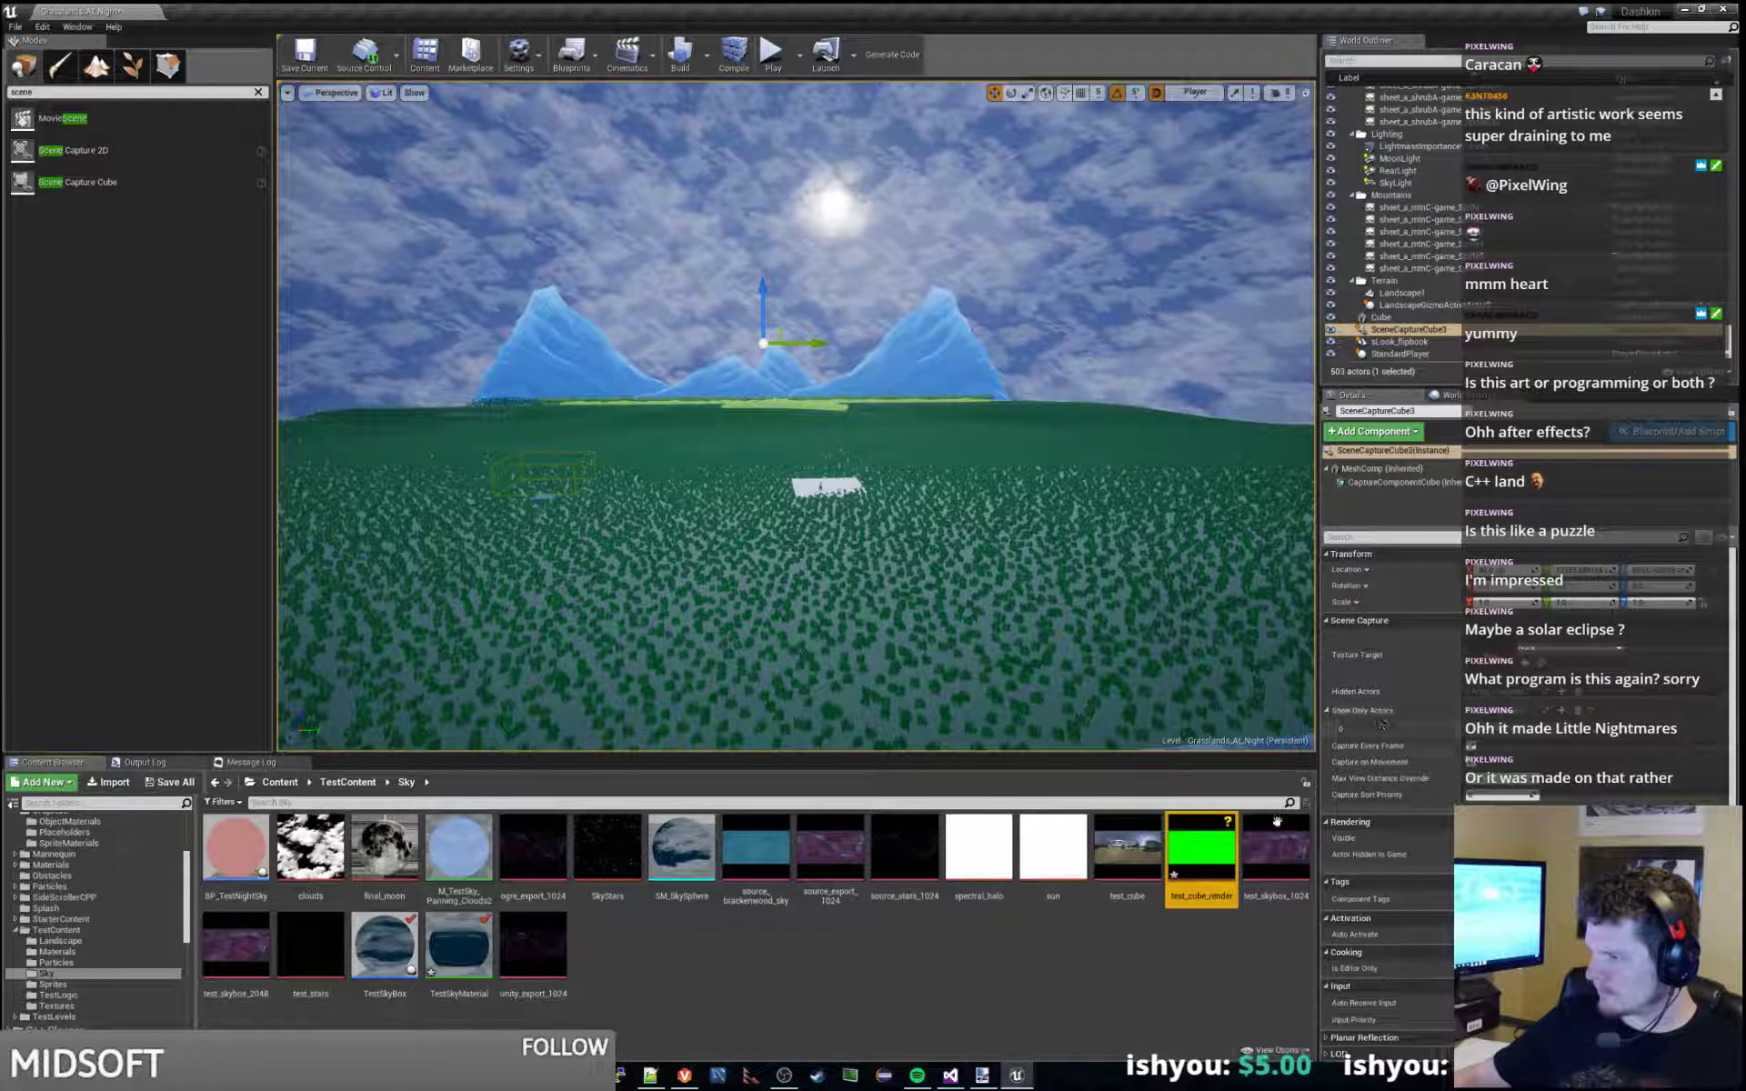
pyautogui.moveTo(1212, 847); pyautogui.dragTo(1510, 663)
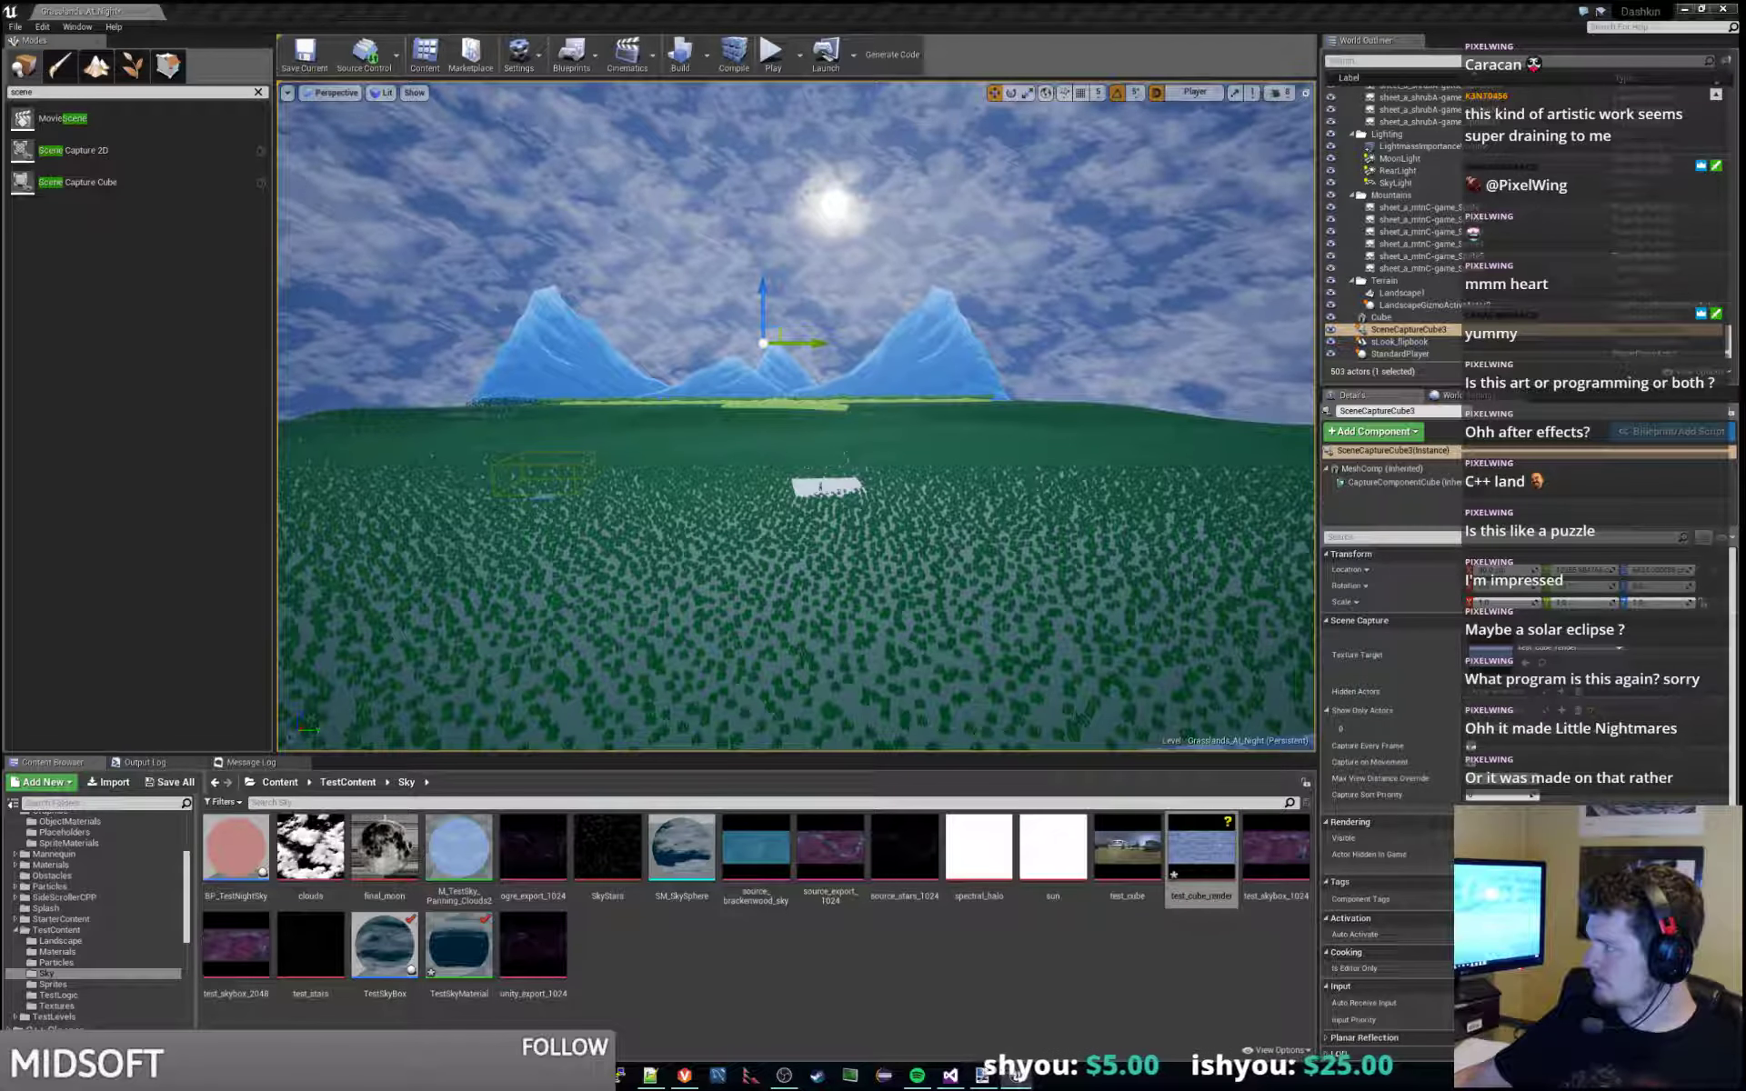
# Set test_cube_render's Size X to 512 in its texture editor.
pyautogui.doubleClick(1201, 850)
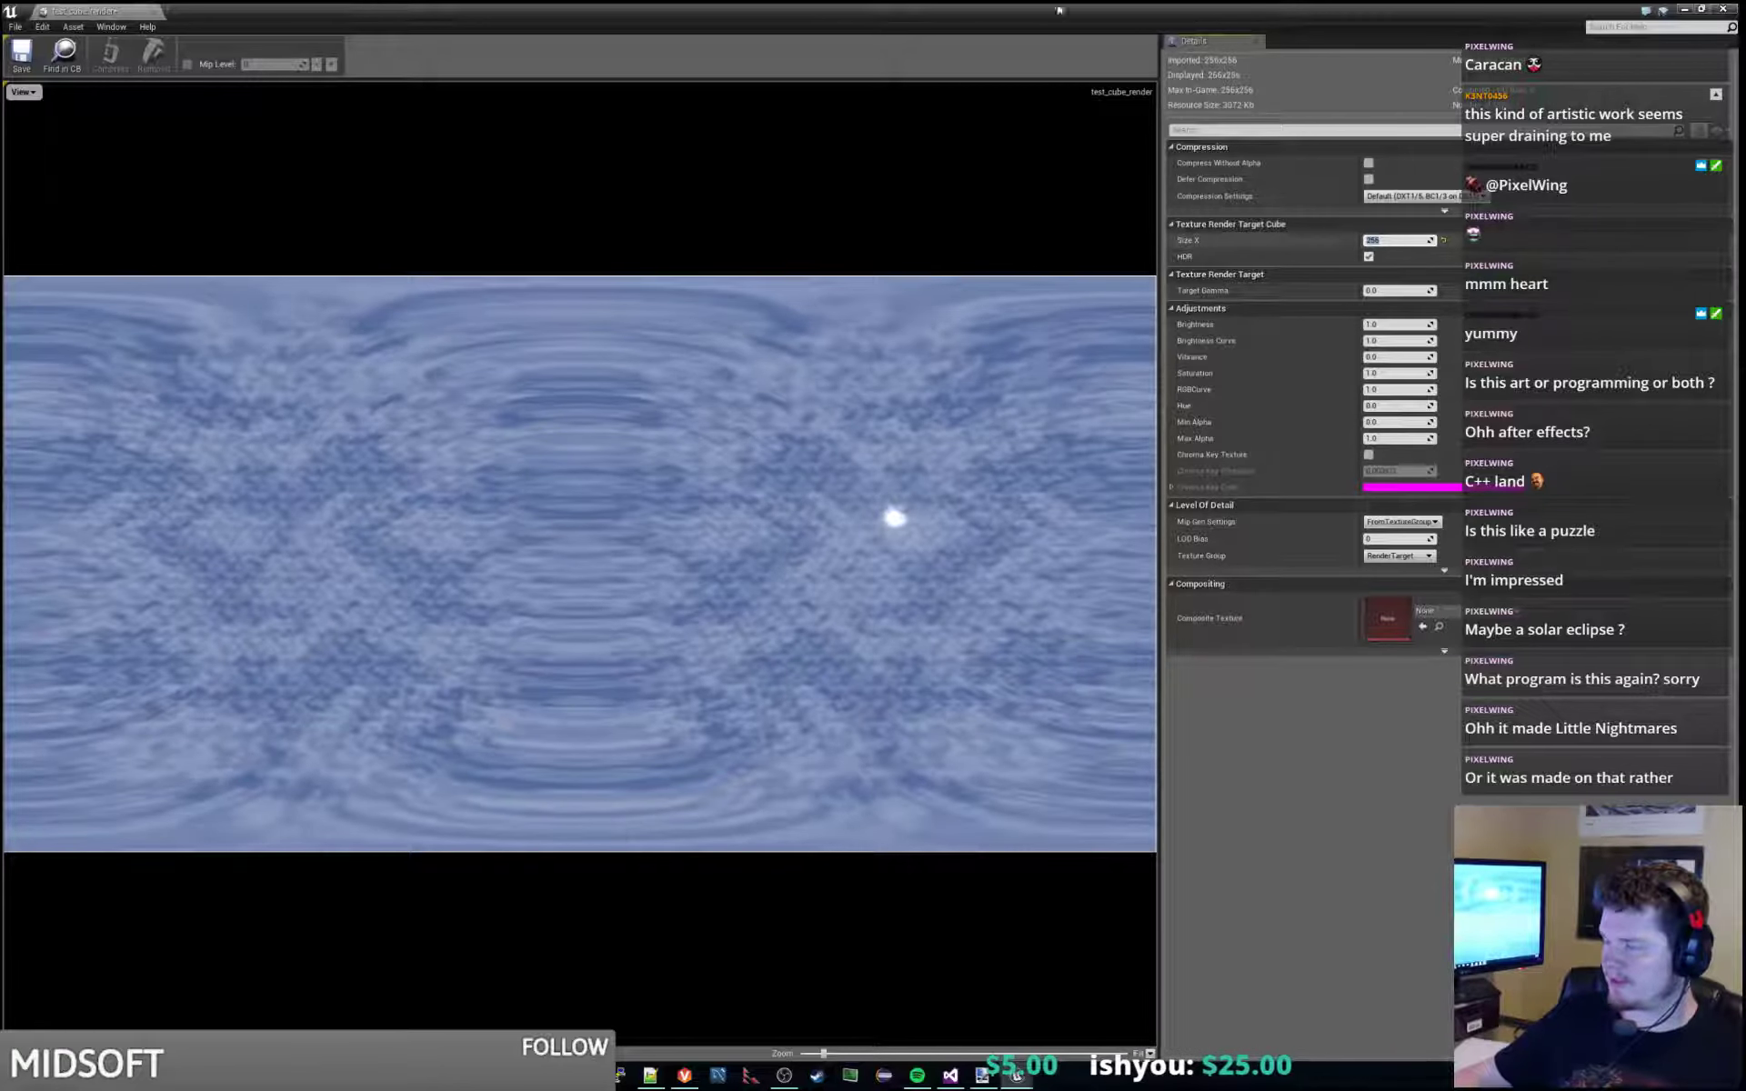
pyautogui.write('512')
pyautogui.press('Return')
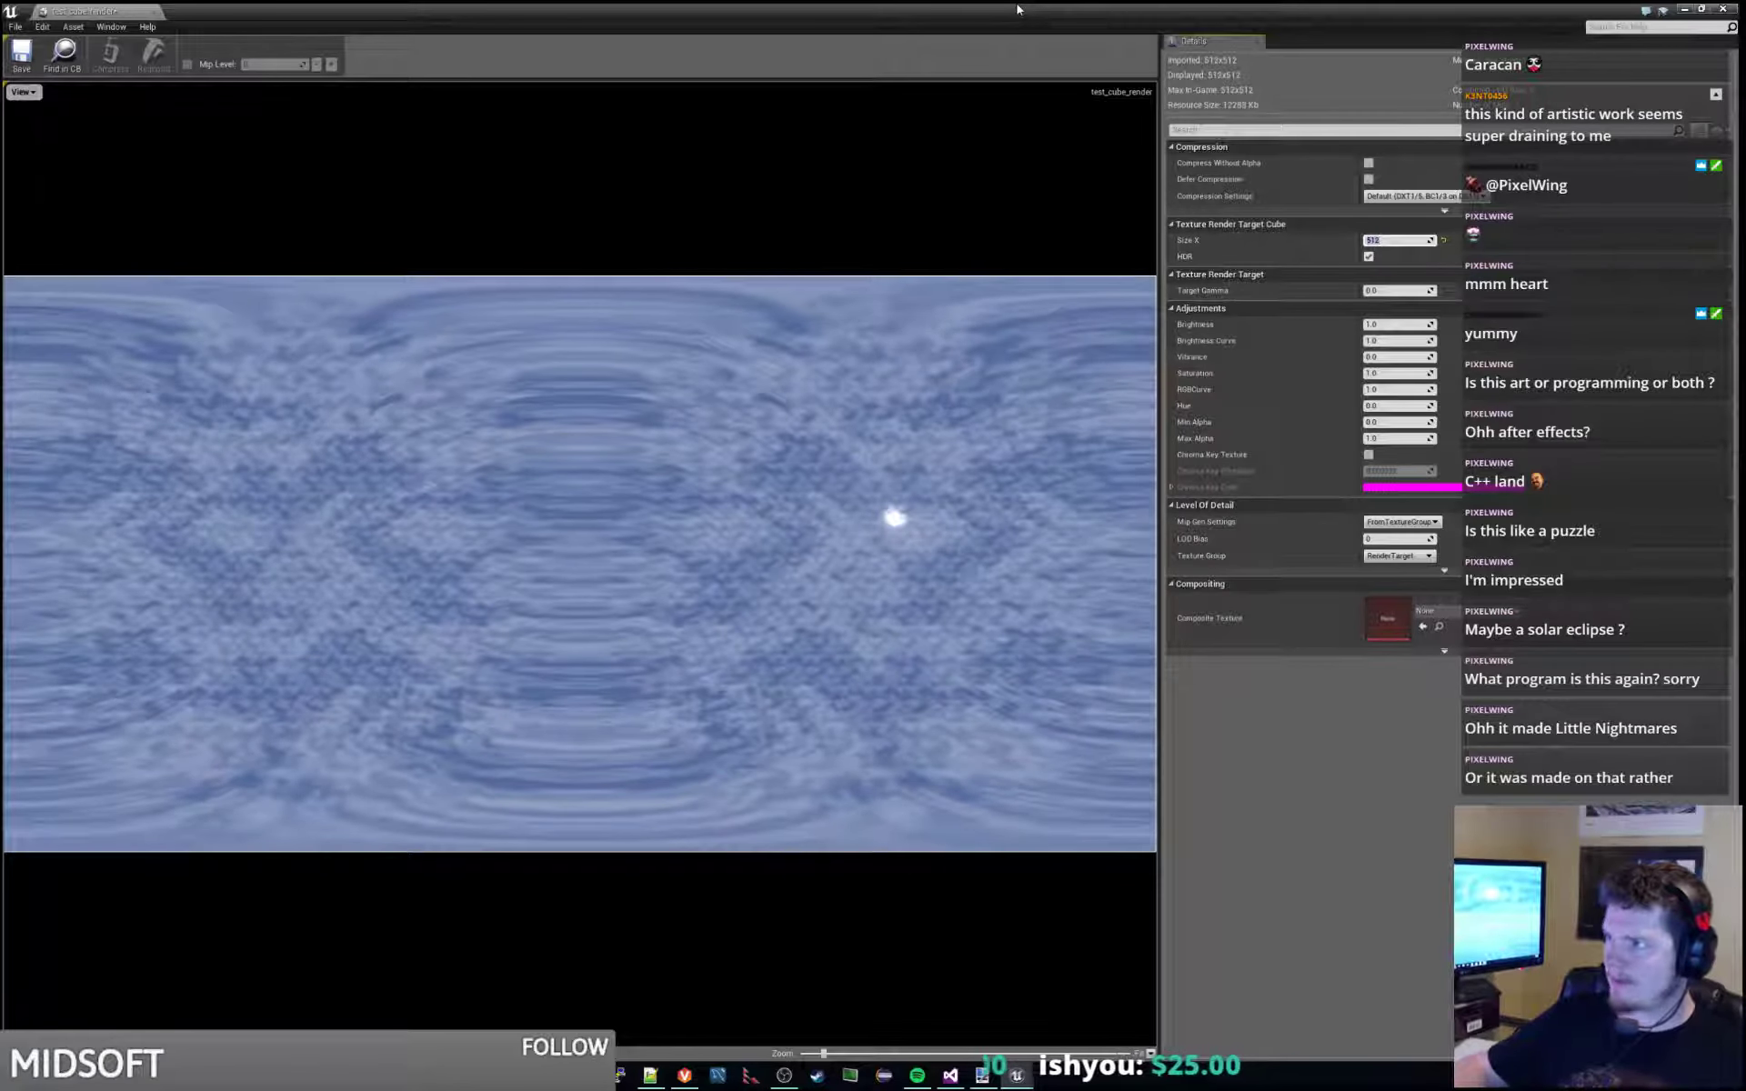
pyautogui.click(957, 239)
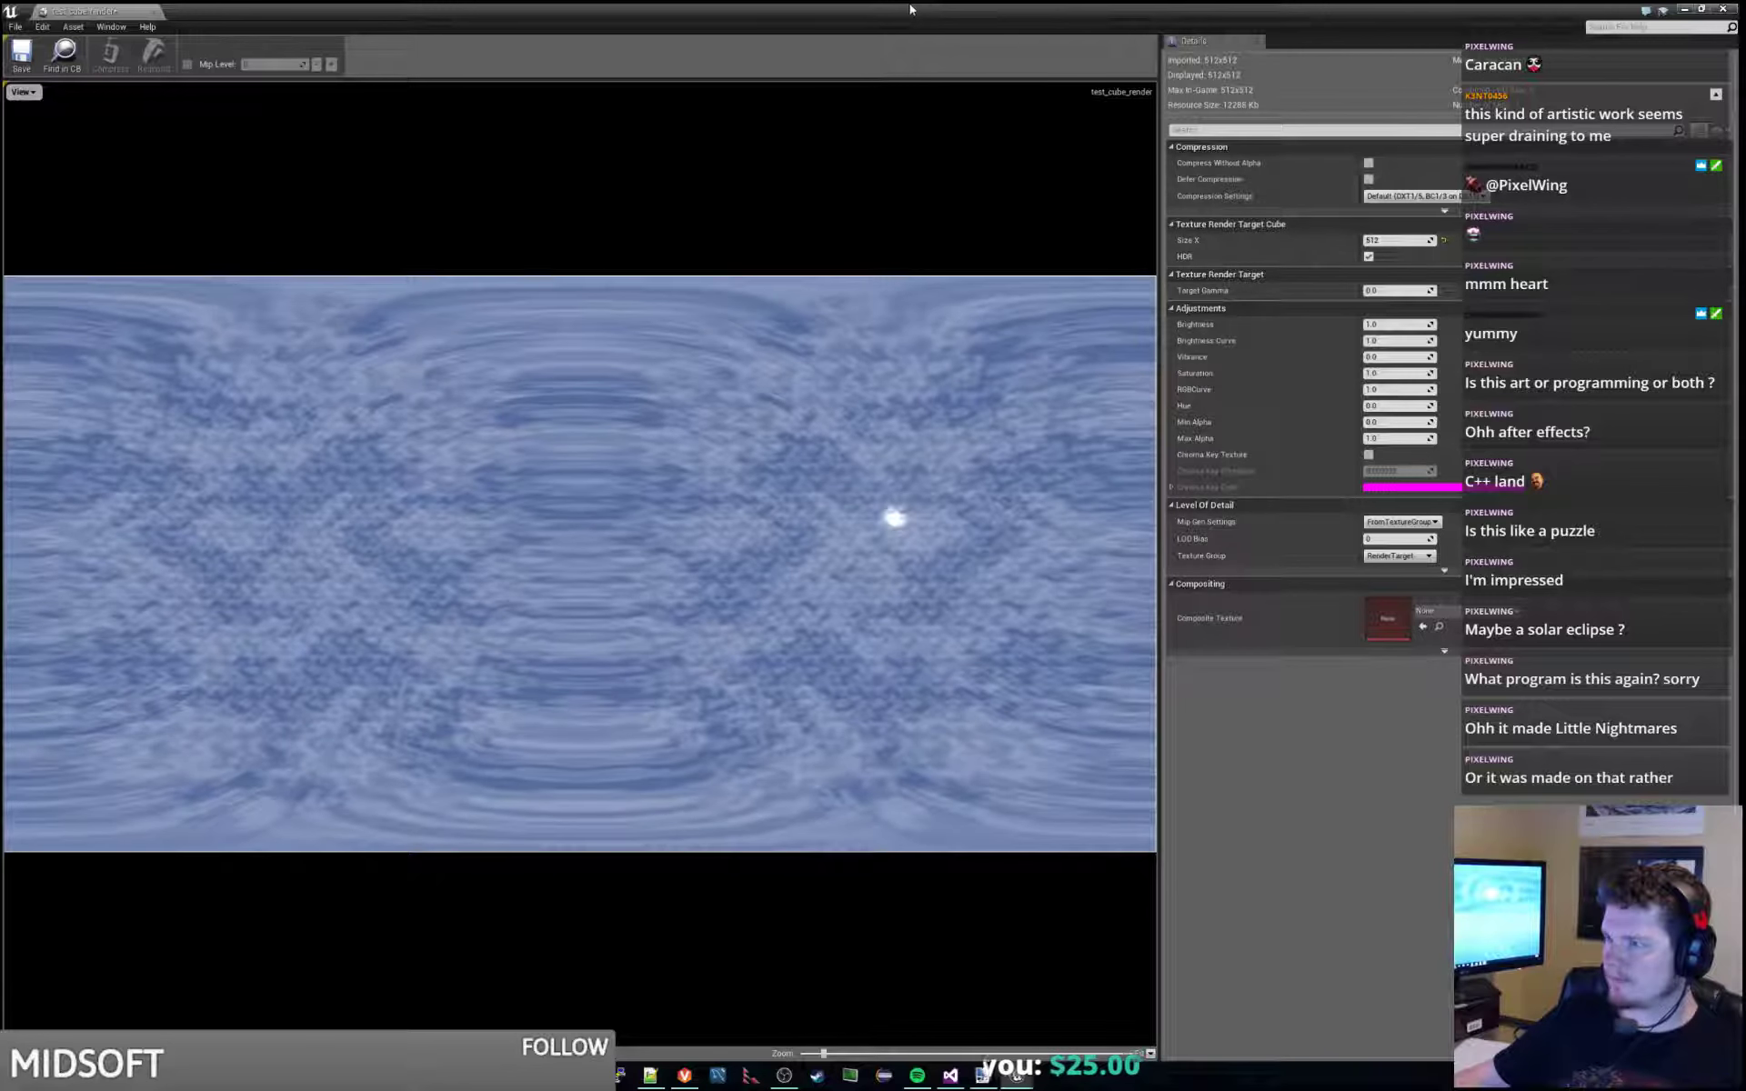
pyautogui.moveTo(946, 9); pyautogui.dragTo(1745, 300)
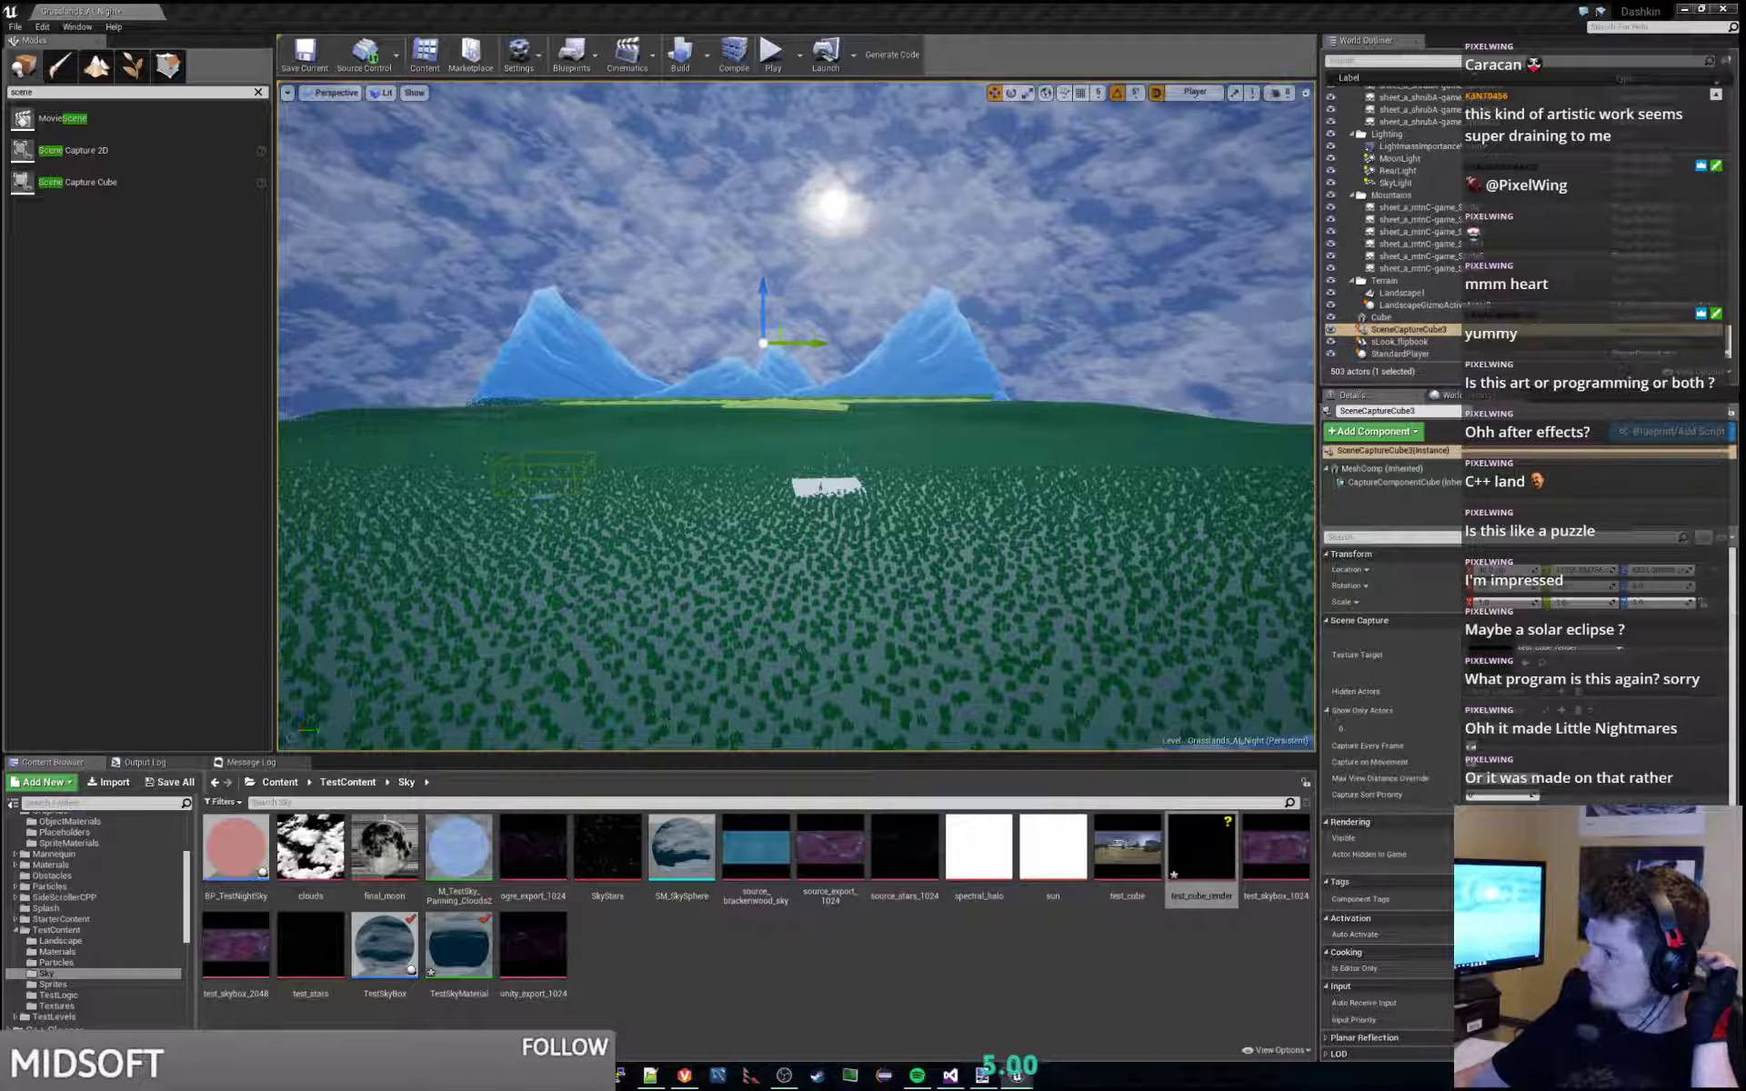
# Use Create Static Texture on test_cube_render to make test_cube_render_Tex.
pyautogui.rightClick(1200, 843)
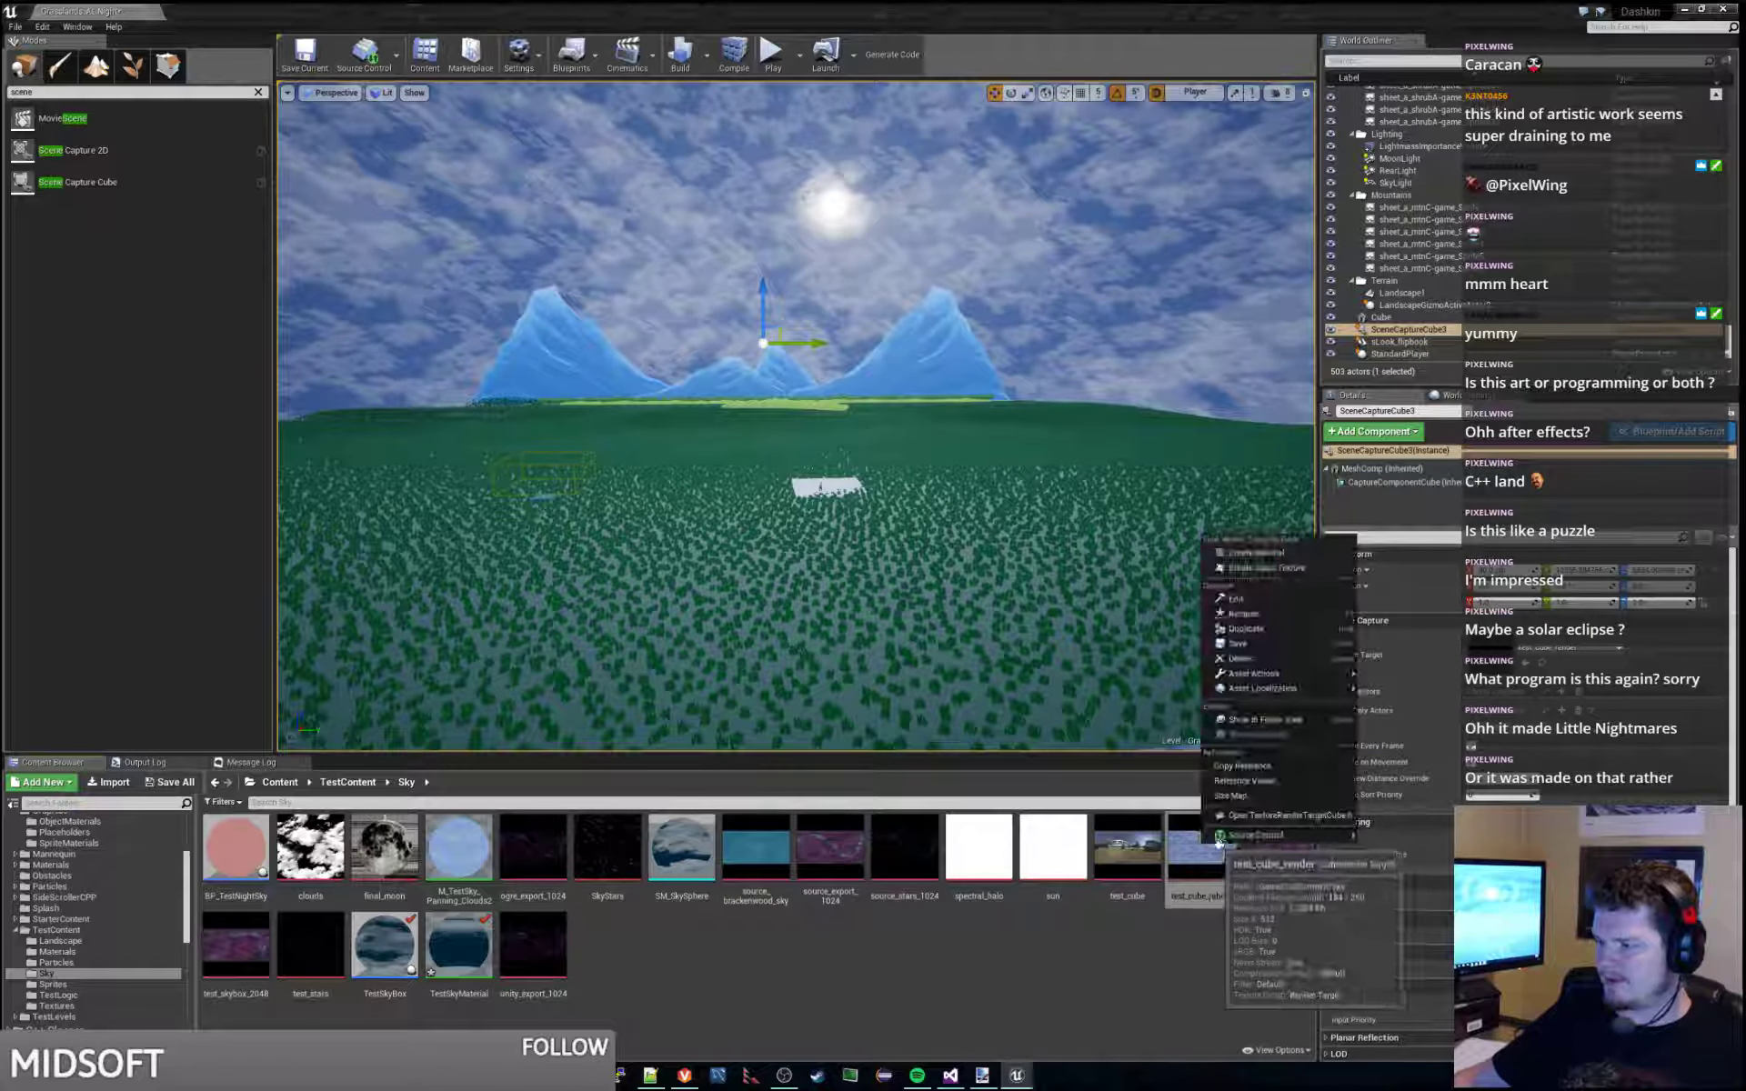
pyautogui.click(1301, 567)
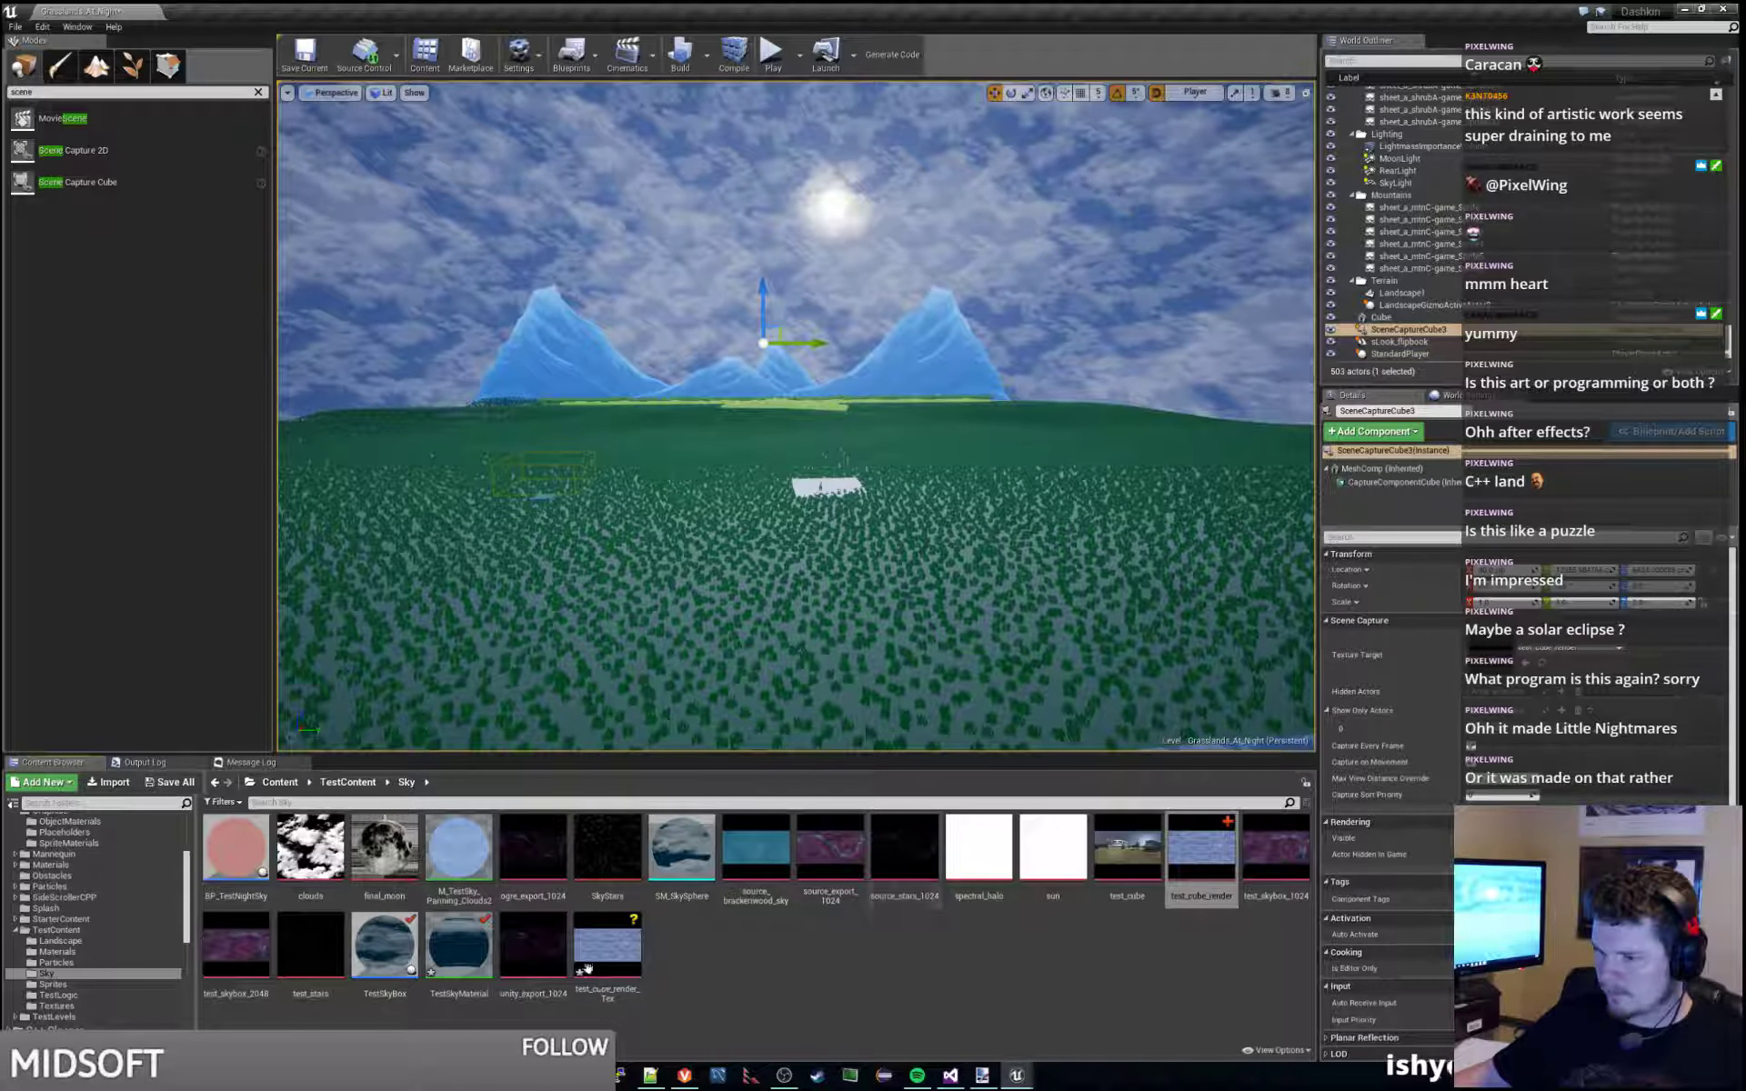
pyautogui.click(591, 971)
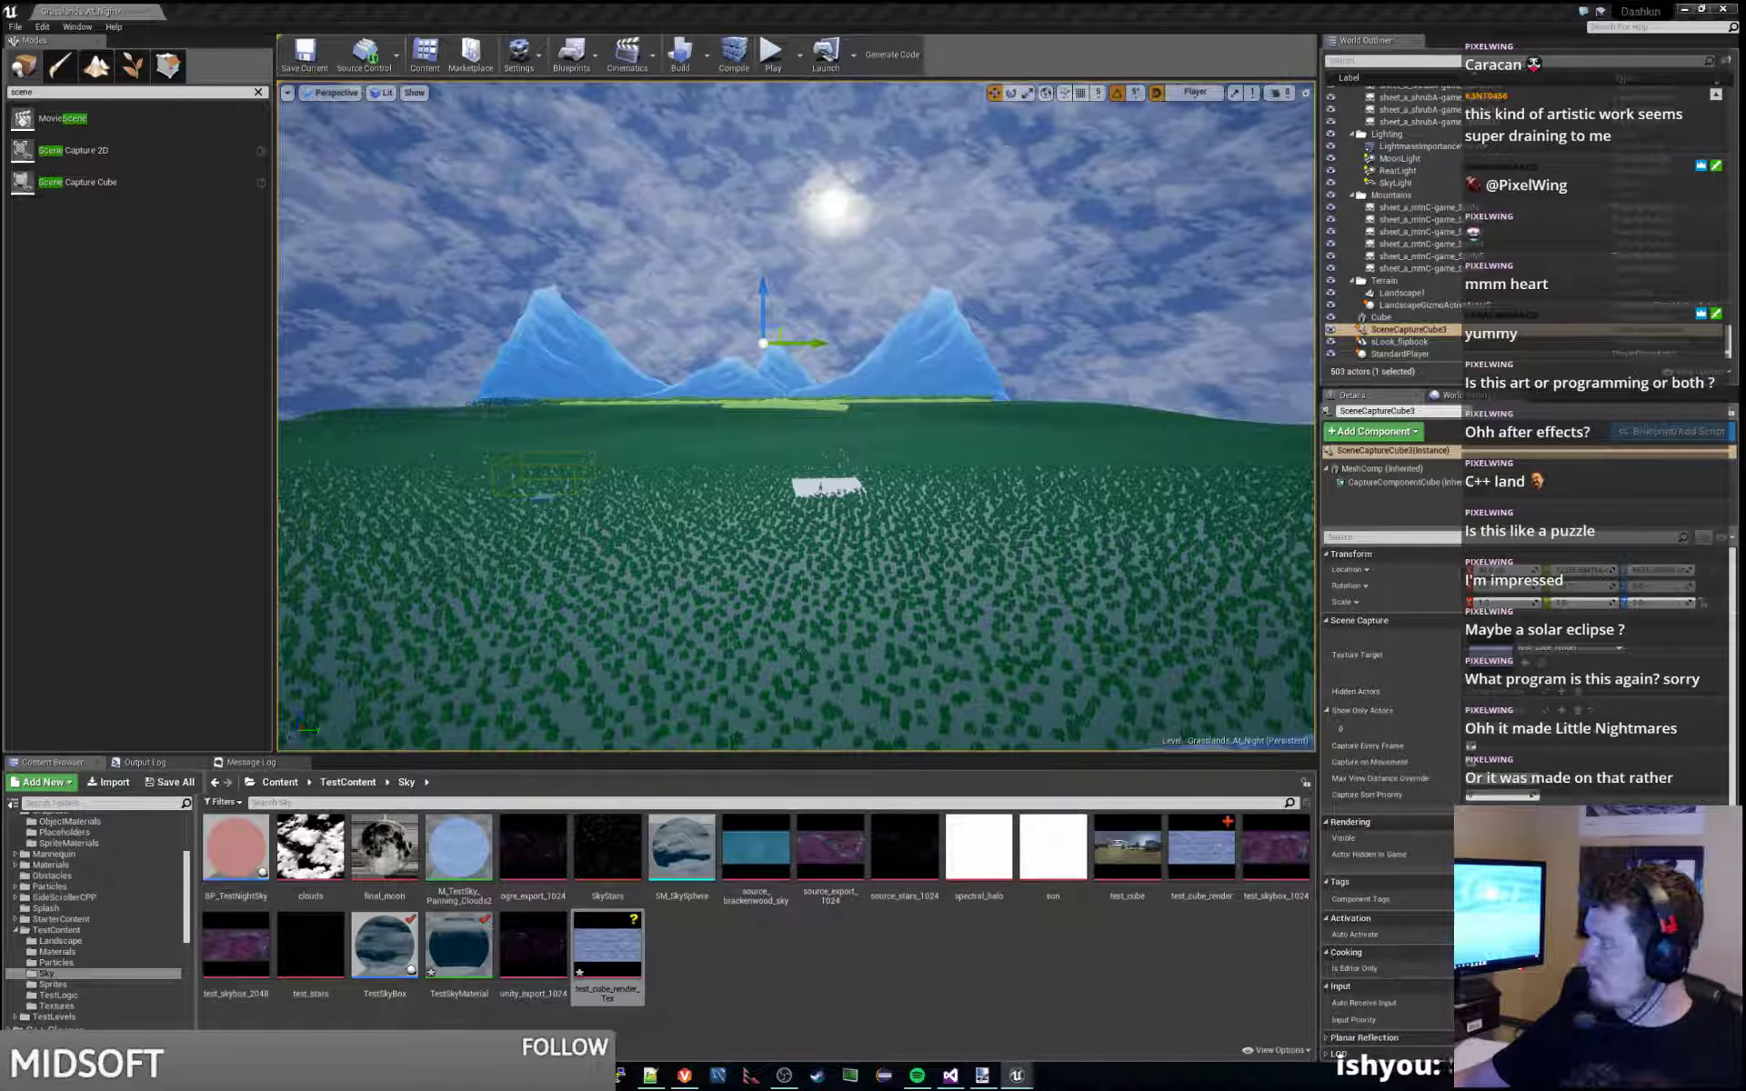
pyautogui.click(1405, 330)
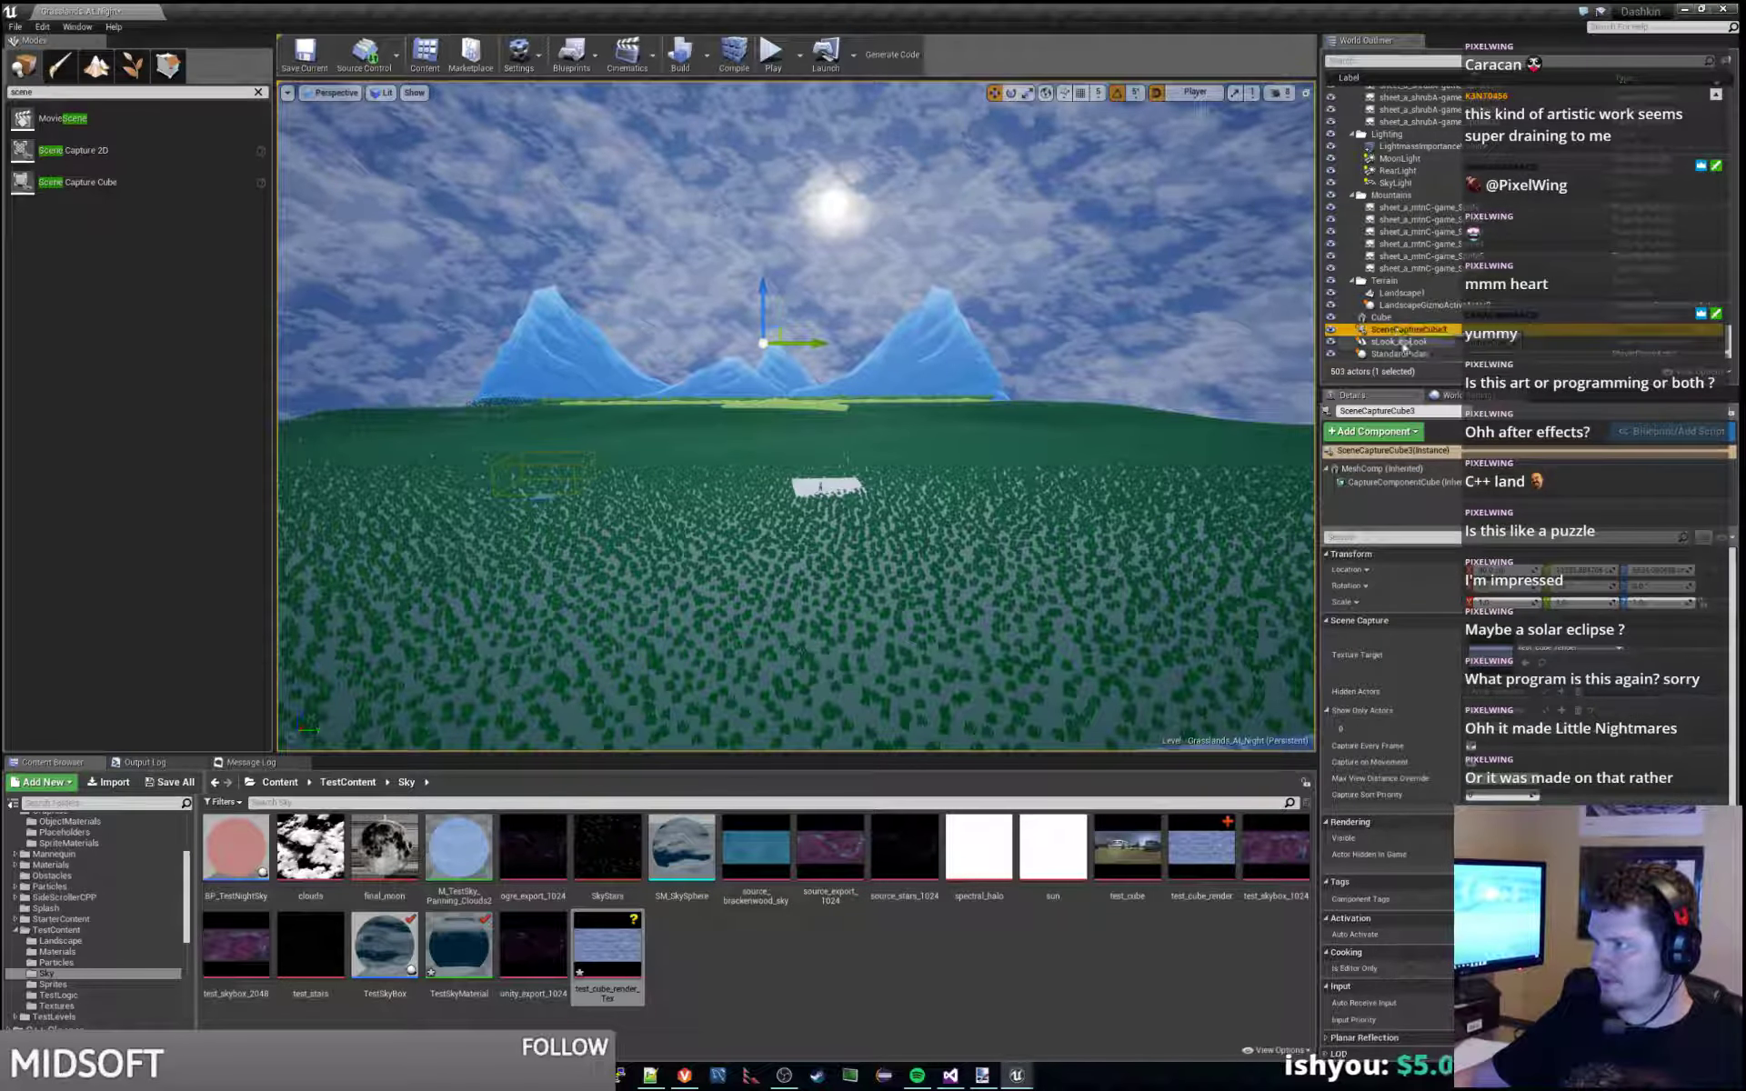
pyautogui.click(1400, 354)
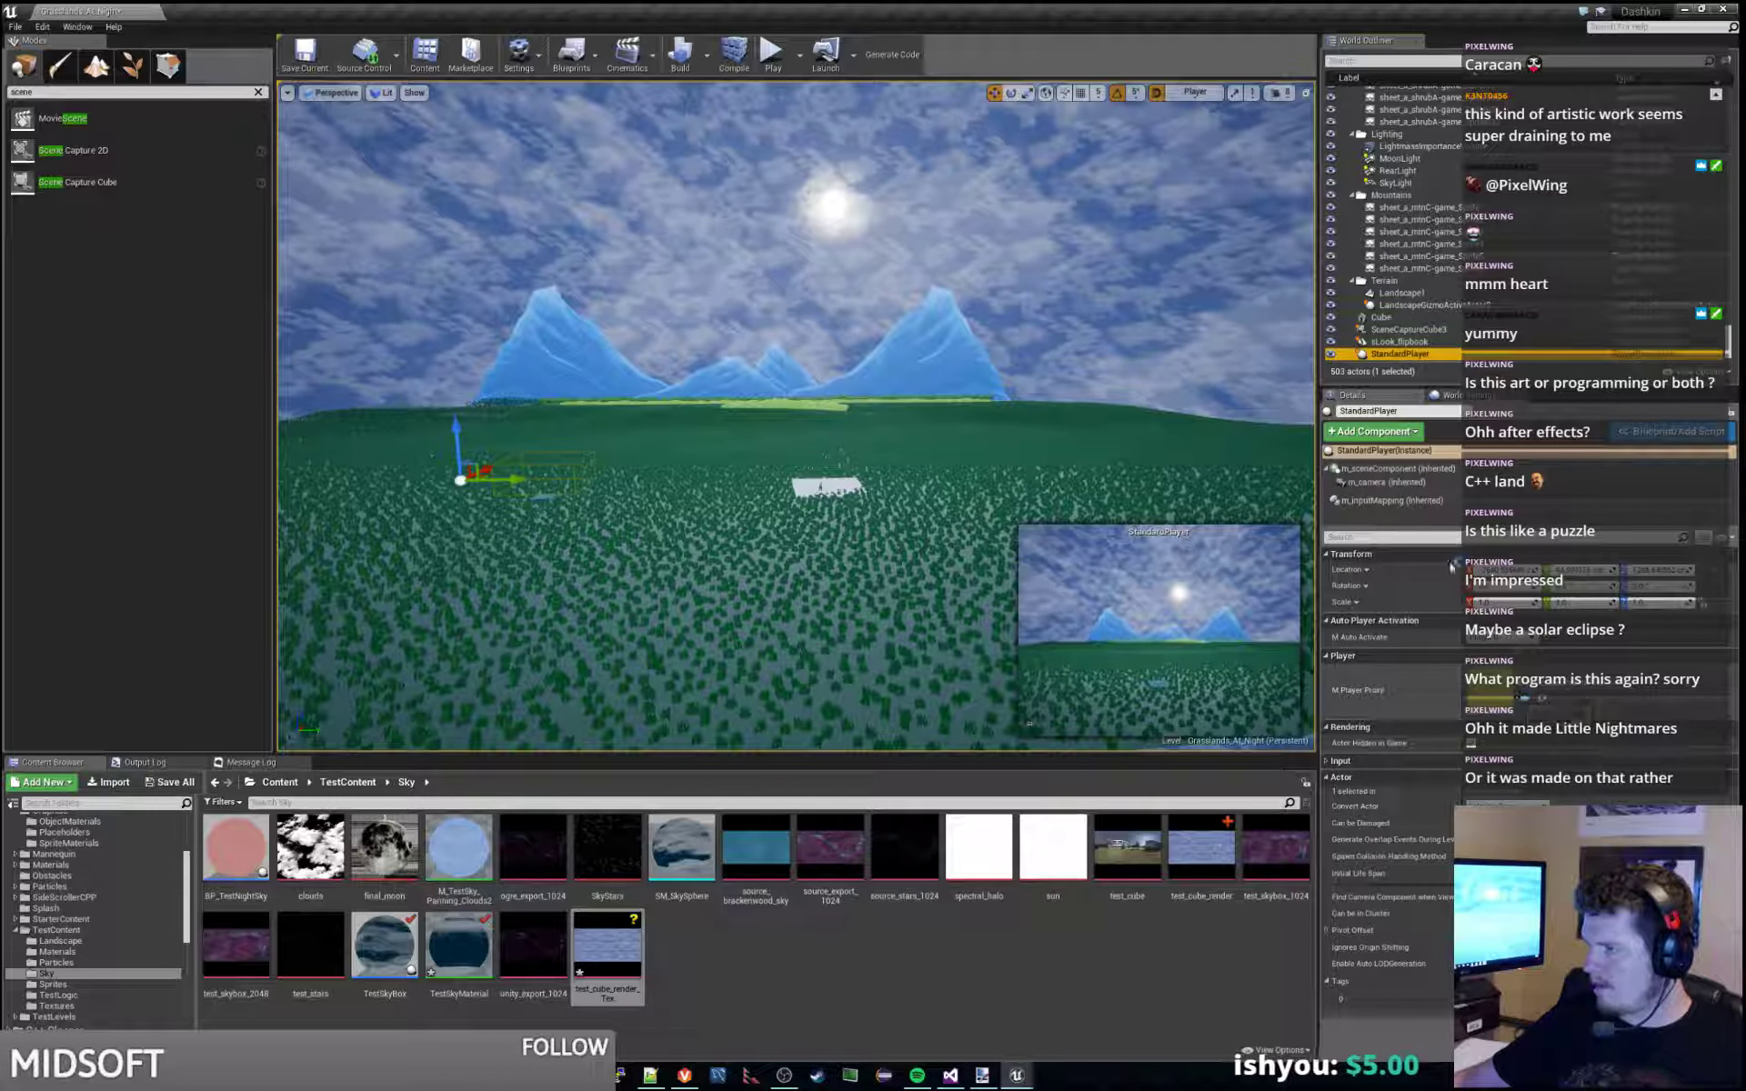
pyautogui.scroll(-1, 1414, 342)
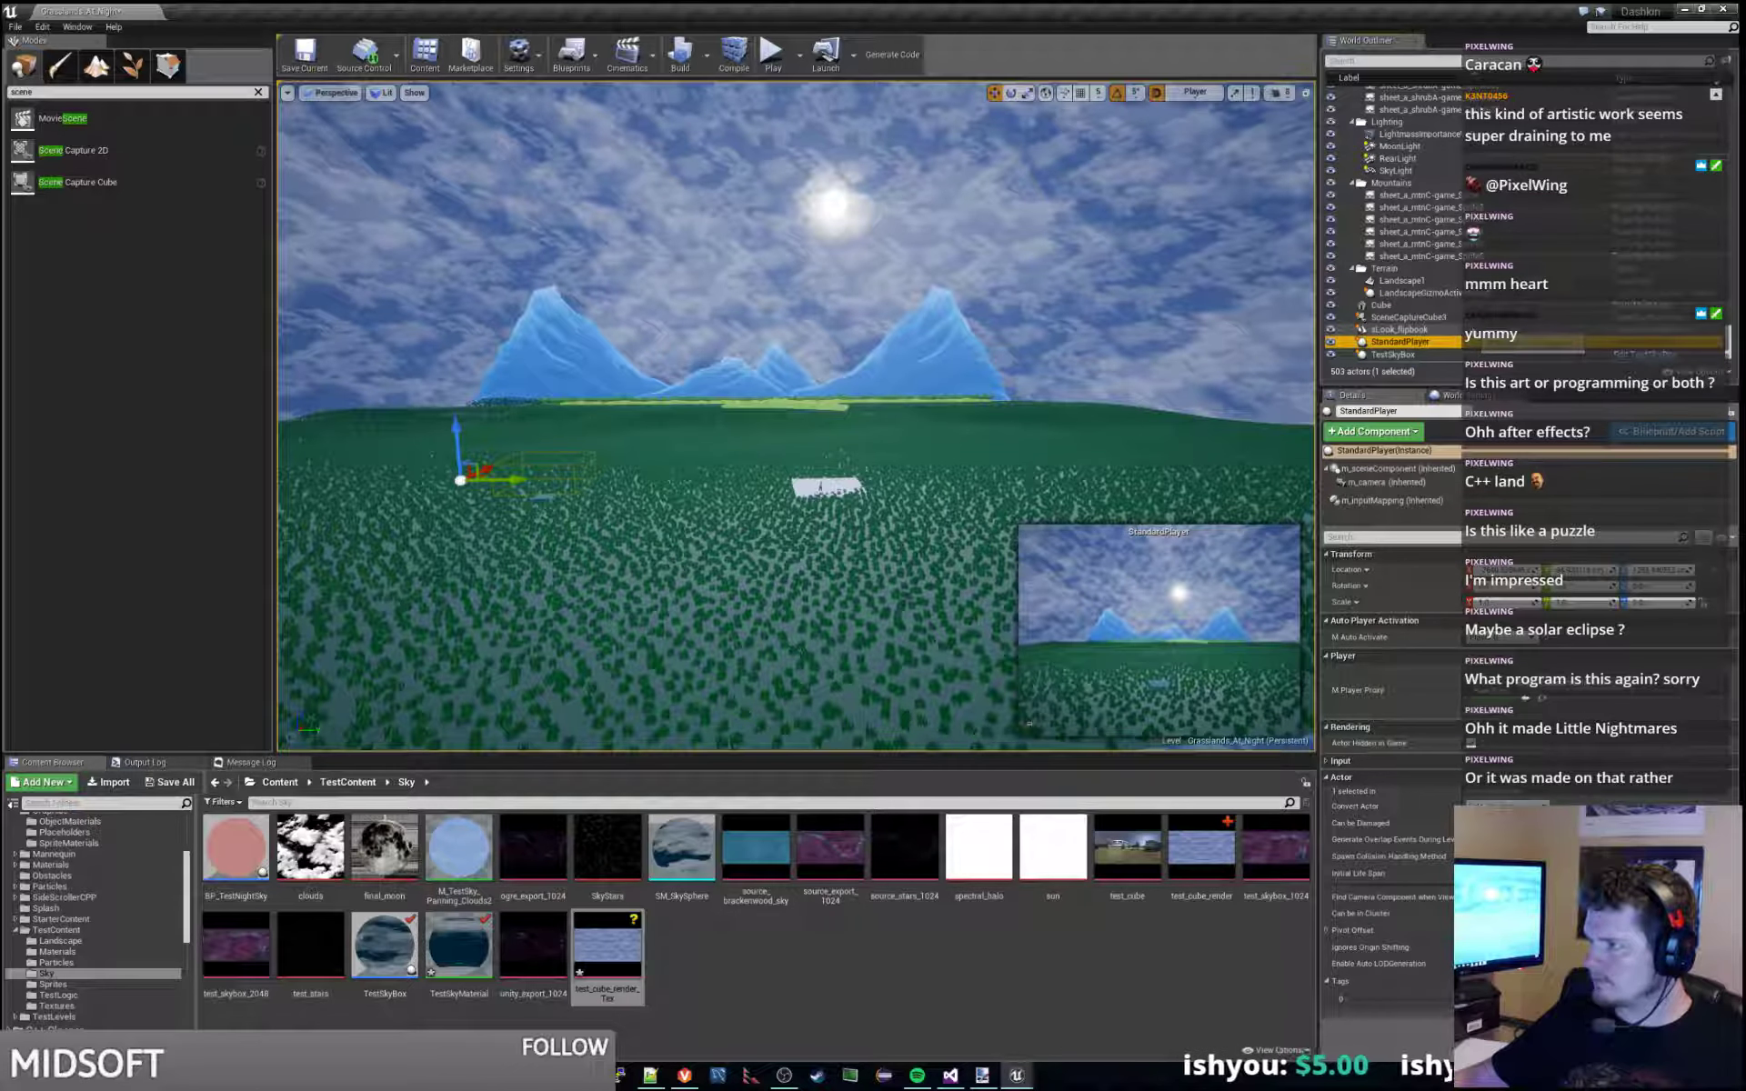
# Put test_cube_render_Tex in the Cubemap slot of TestSkyBox's SkyLight component.
pyautogui.click(1393, 354)
pyautogui.click(1396, 480)
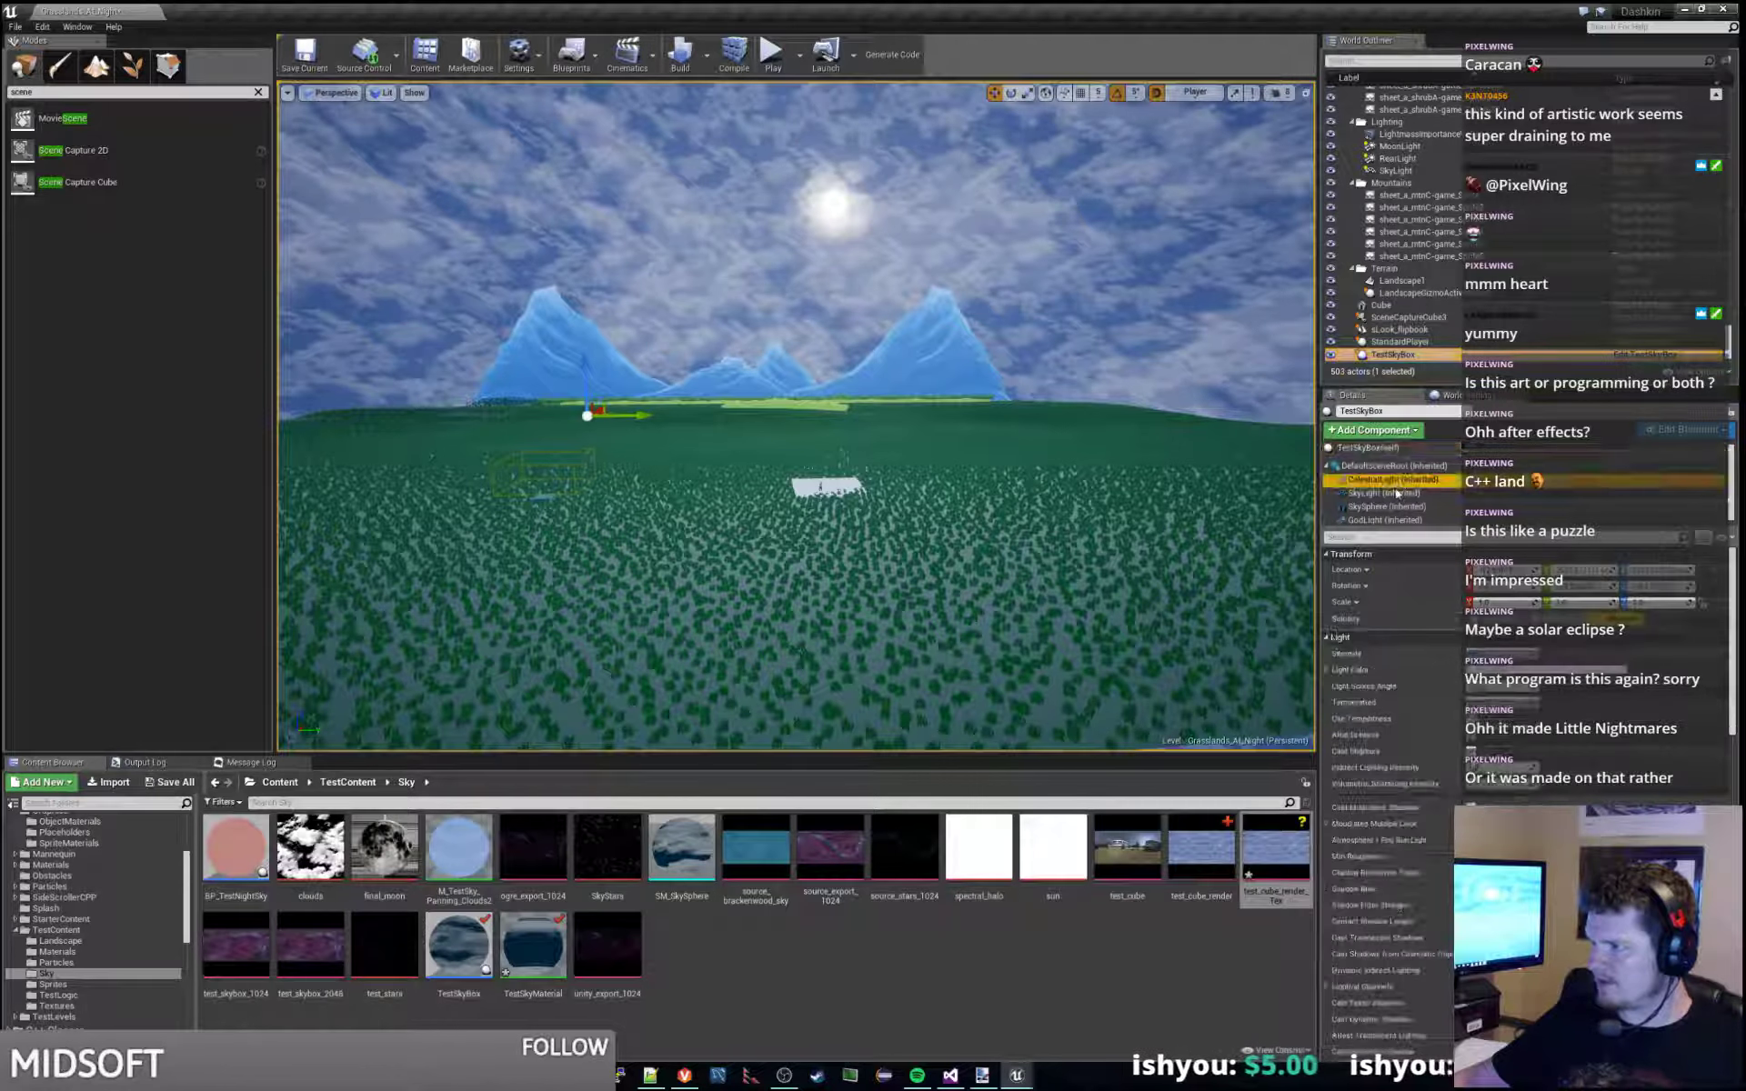
pyautogui.click(1397, 493)
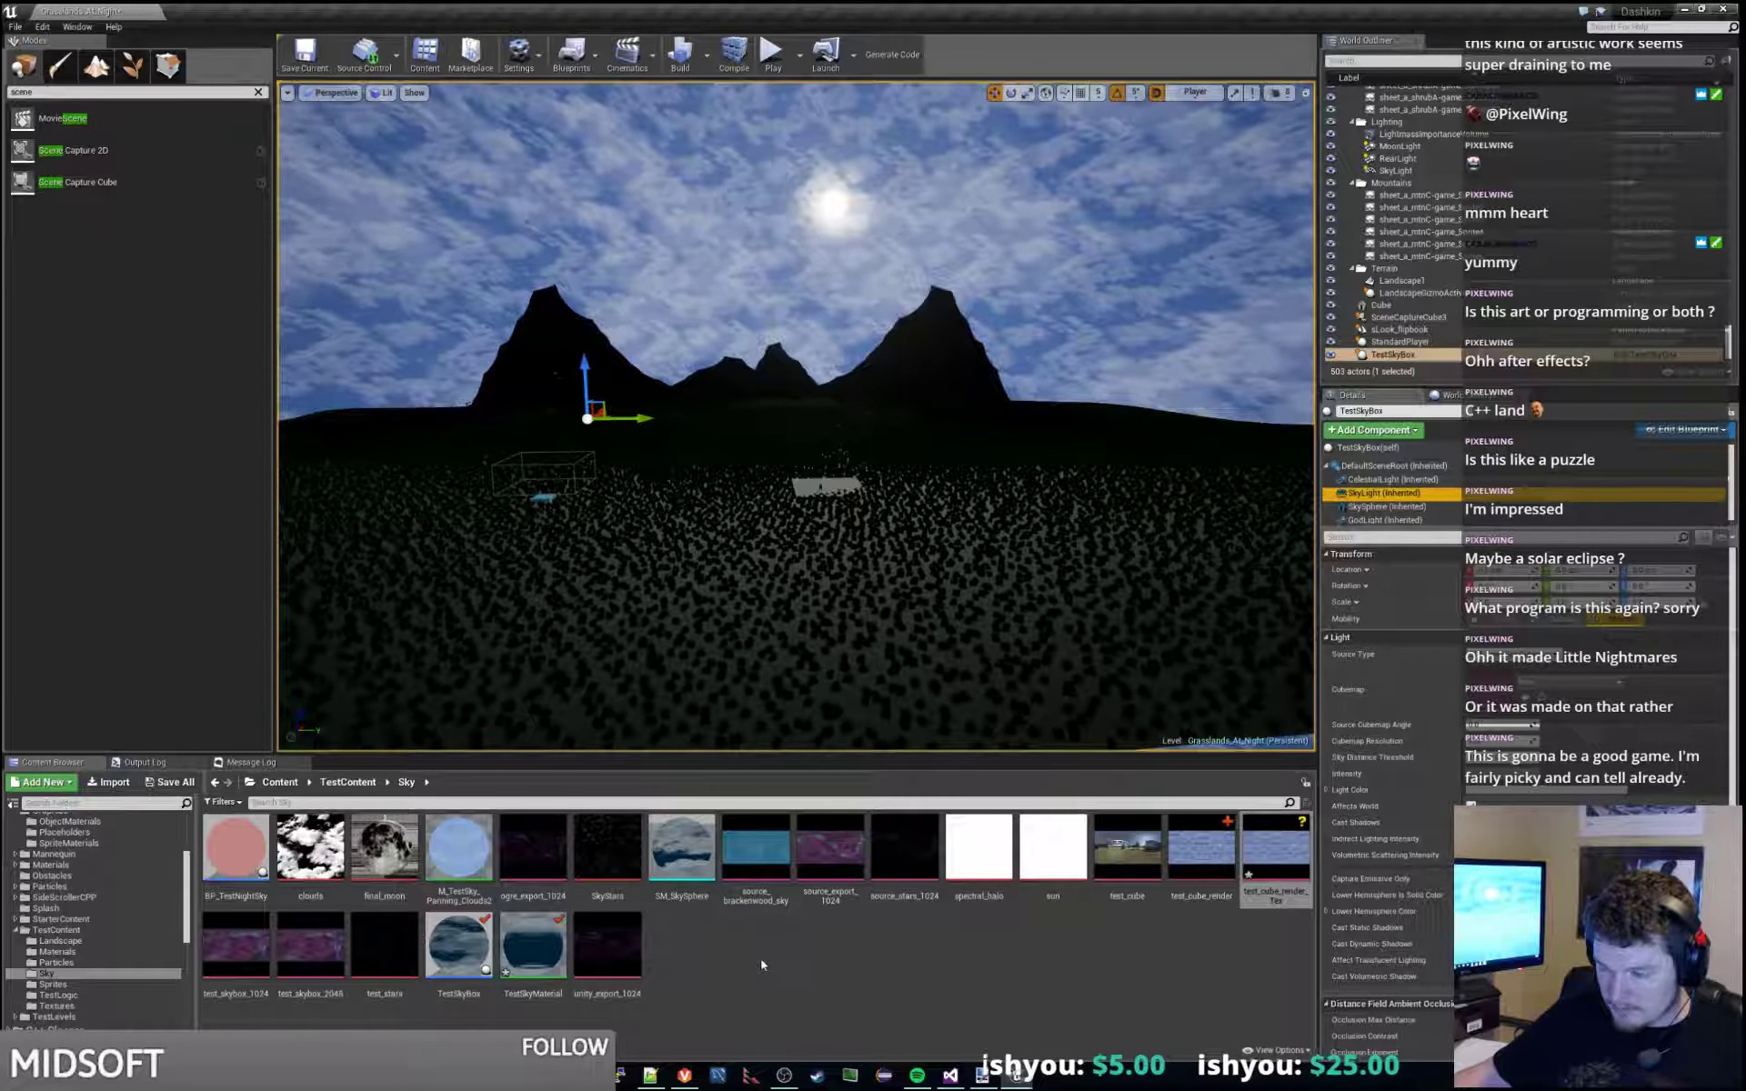
pyautogui.moveTo(1260, 853); pyautogui.dragTo(1499, 693)
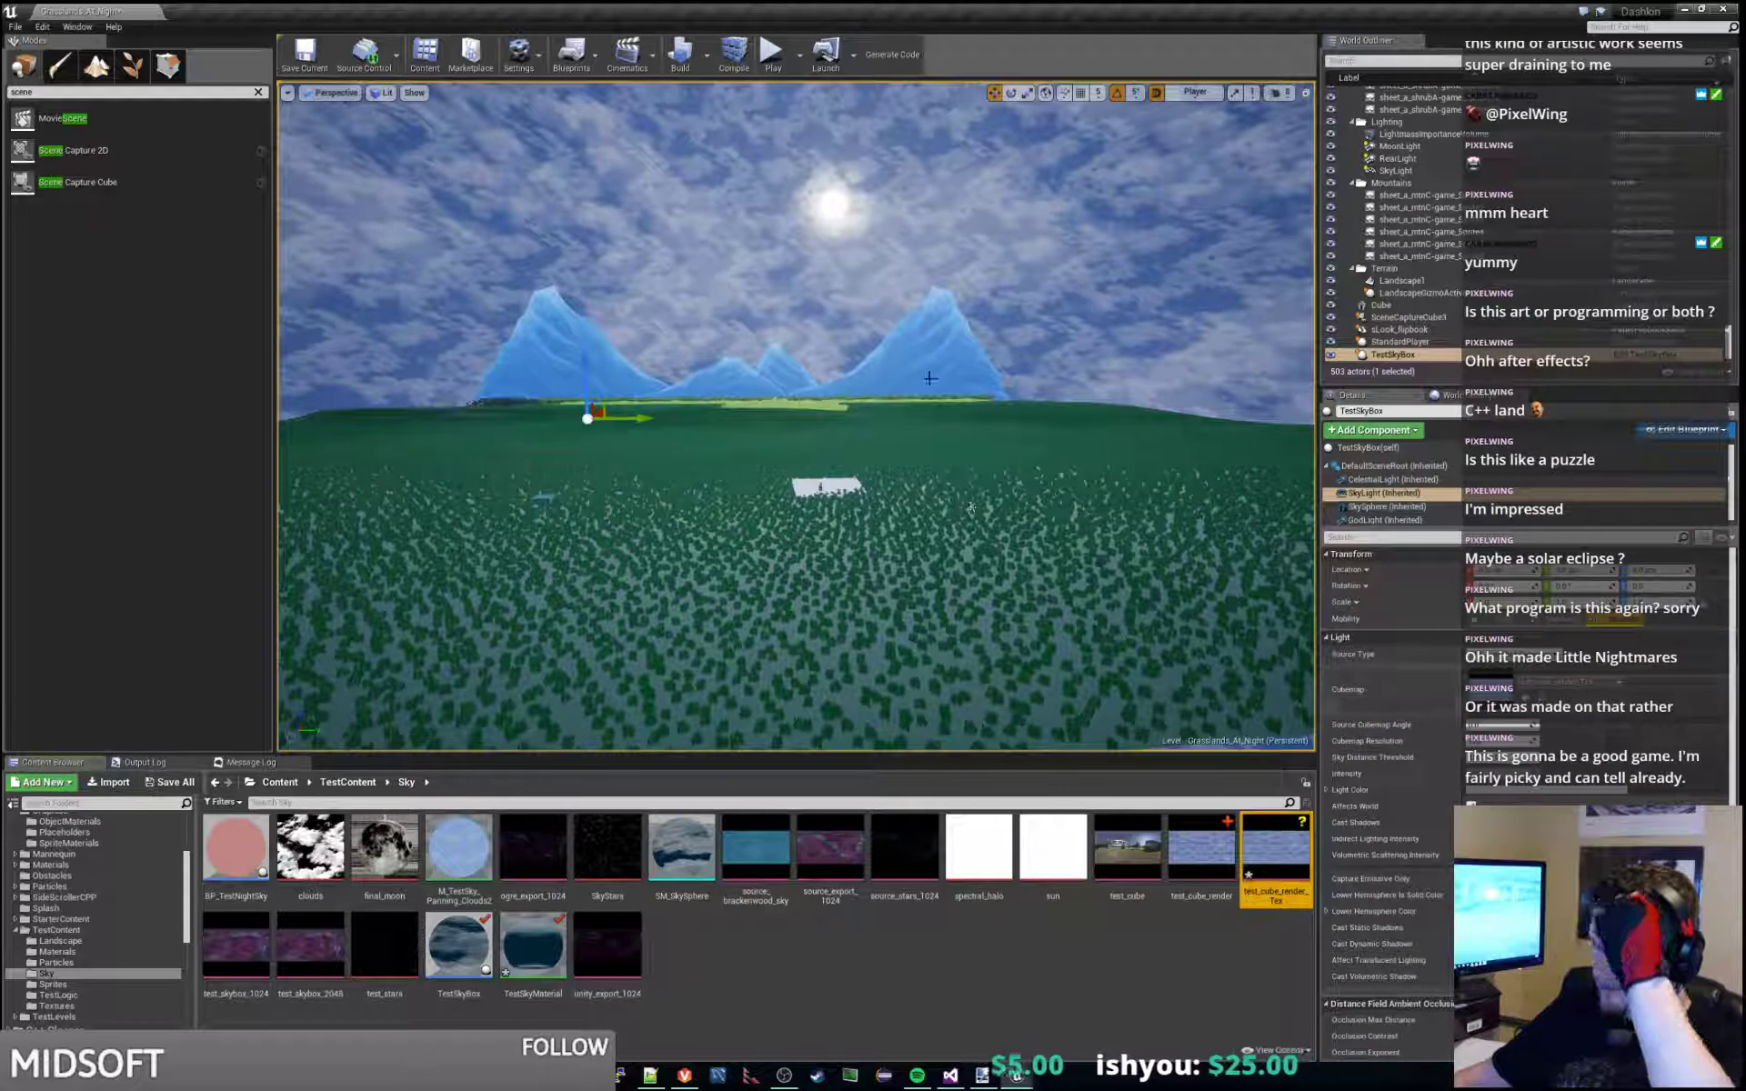
pyautogui.click(991, 315)
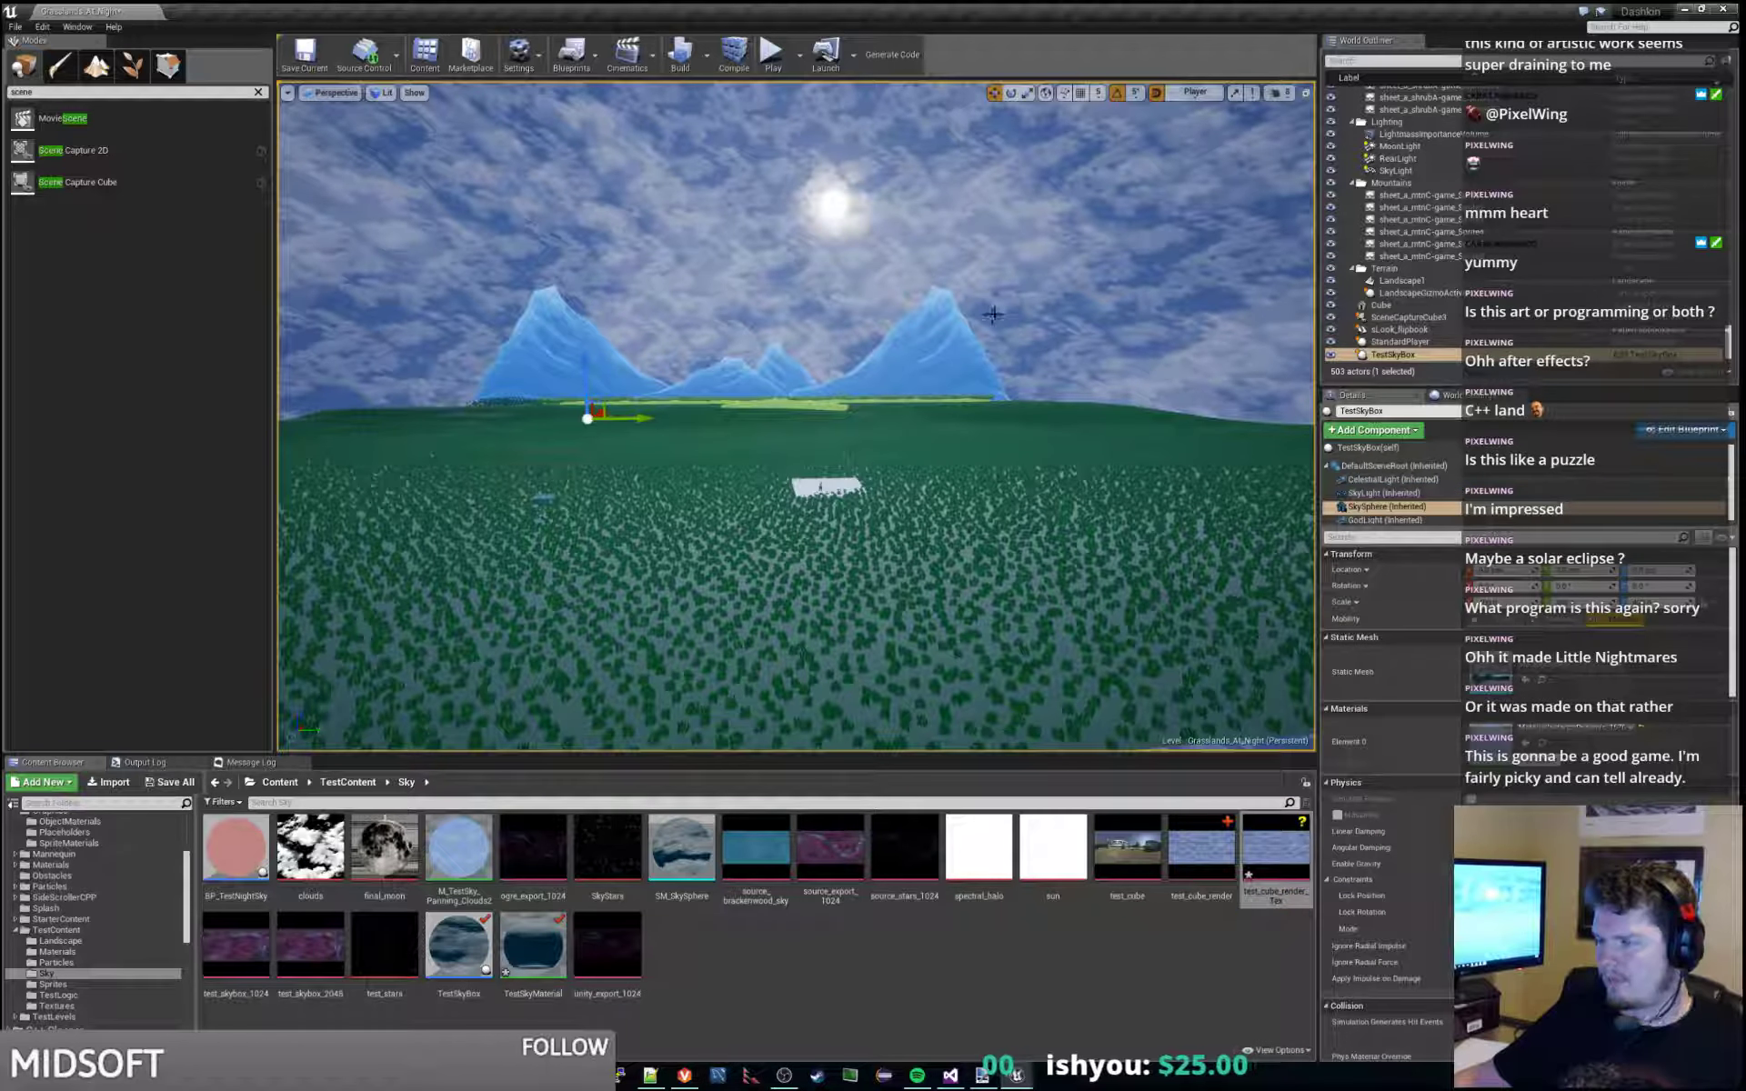
pyautogui.moveTo(991, 315)
pyautogui.mouseDown(button='right')
pyautogui.moveTo(978, 264)
pyautogui.moveTo(997, 326)
pyautogui.mouseUp(button='right')
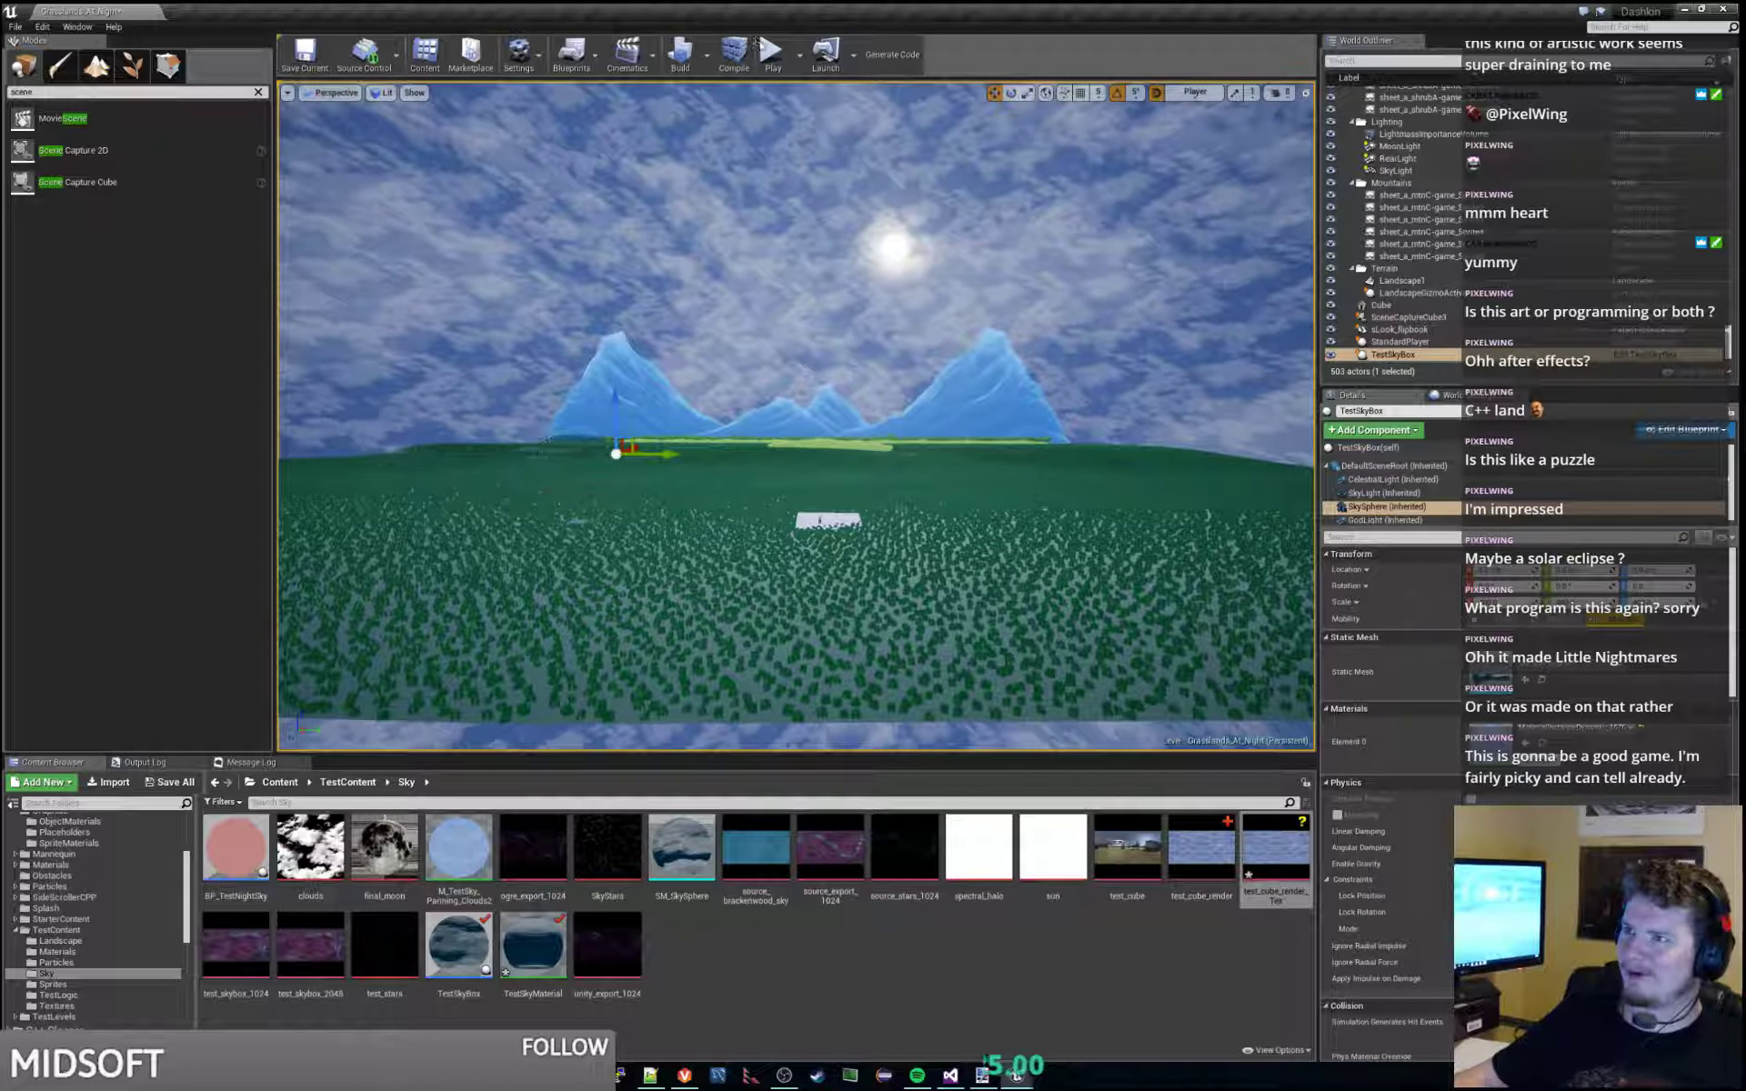
# Play the level in the editor, pausing and resuming to inspect the sunset lighting.
pyautogui.click(770, 52)
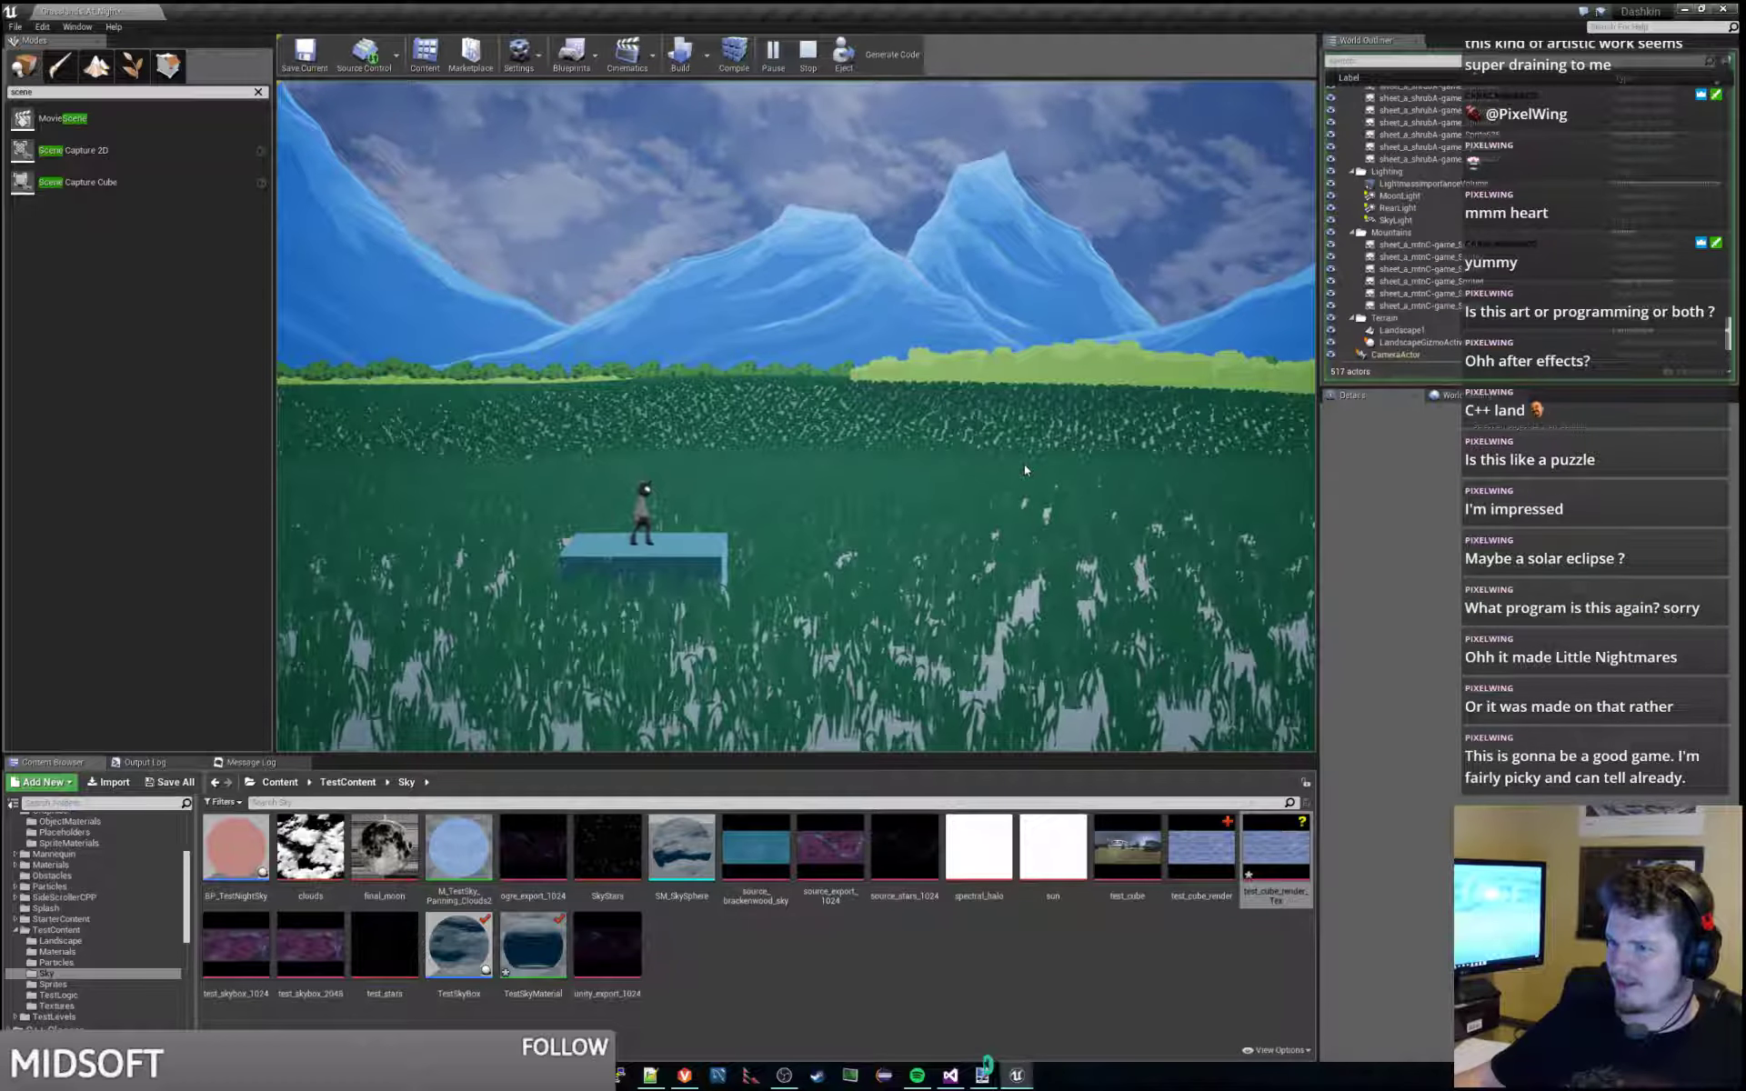
pyautogui.click(773, 52)
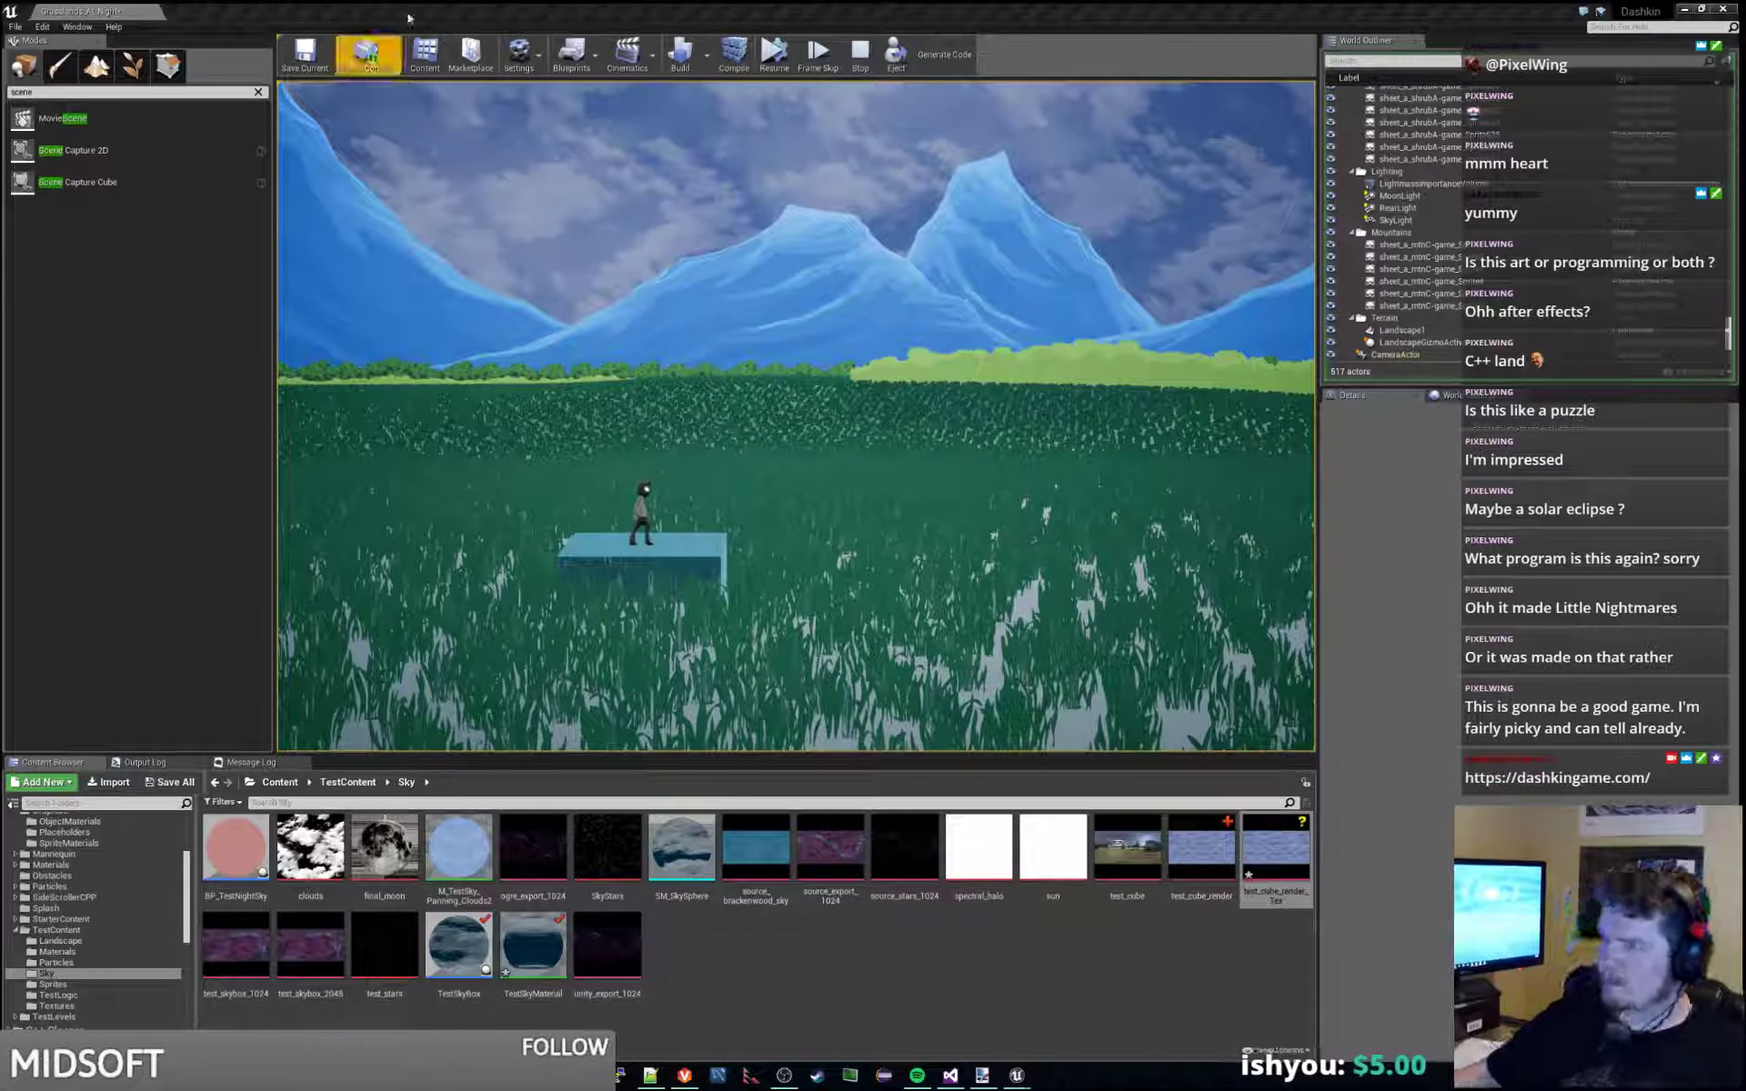
pyautogui.click(773, 56)
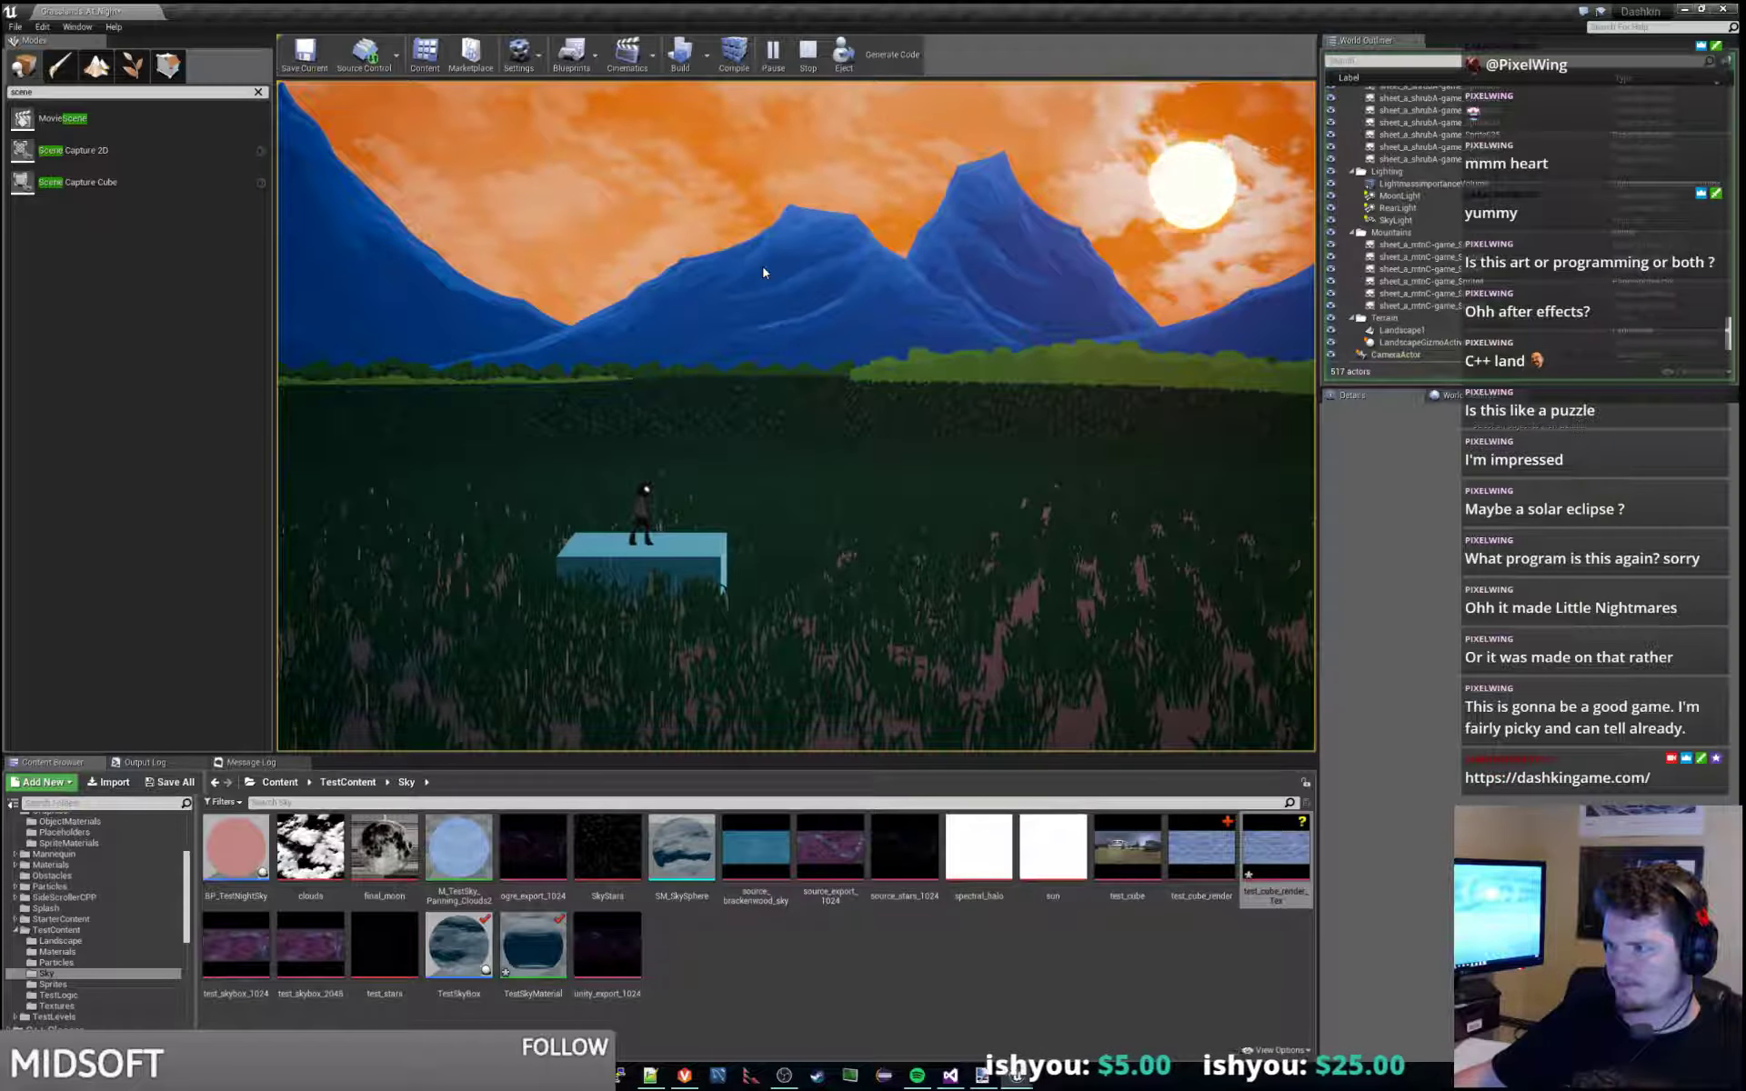
pyautogui.click(771, 60)
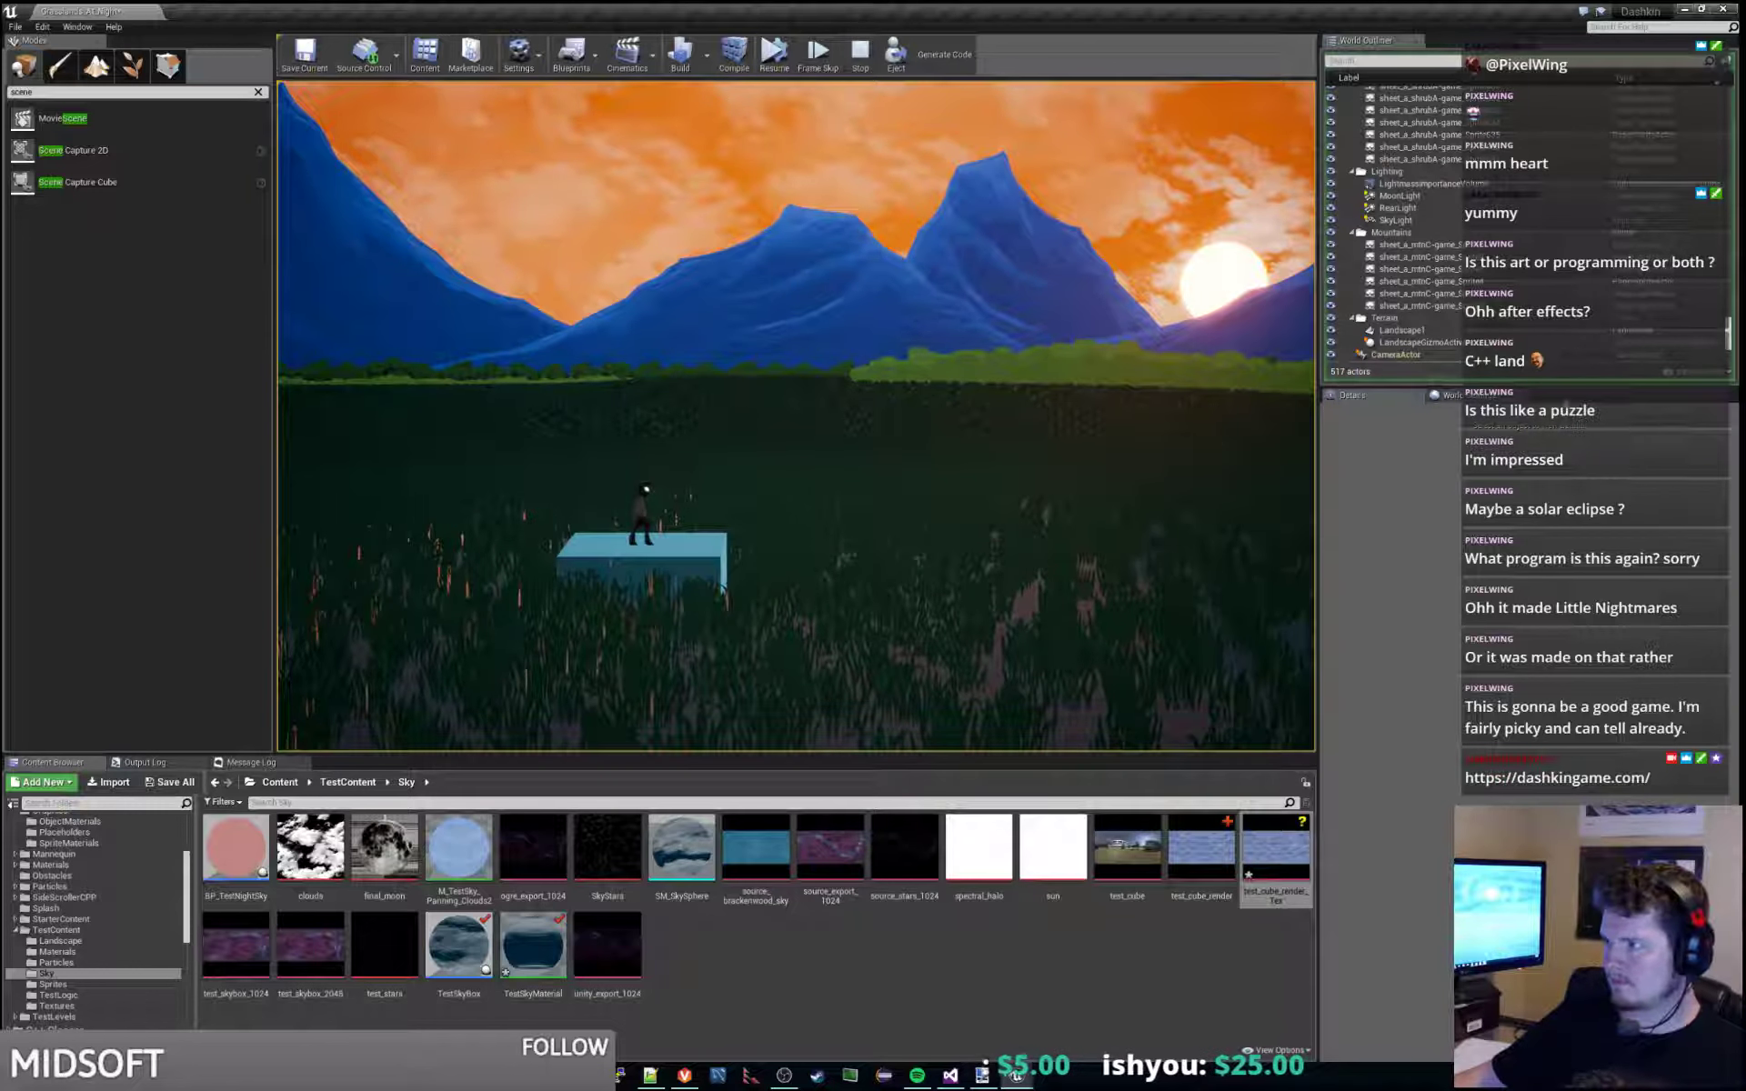
# Shift the TestSkyBox SkyLight's Light Color toward yellow-orange in the Color Picker.
pyautogui.click(1430, 355)
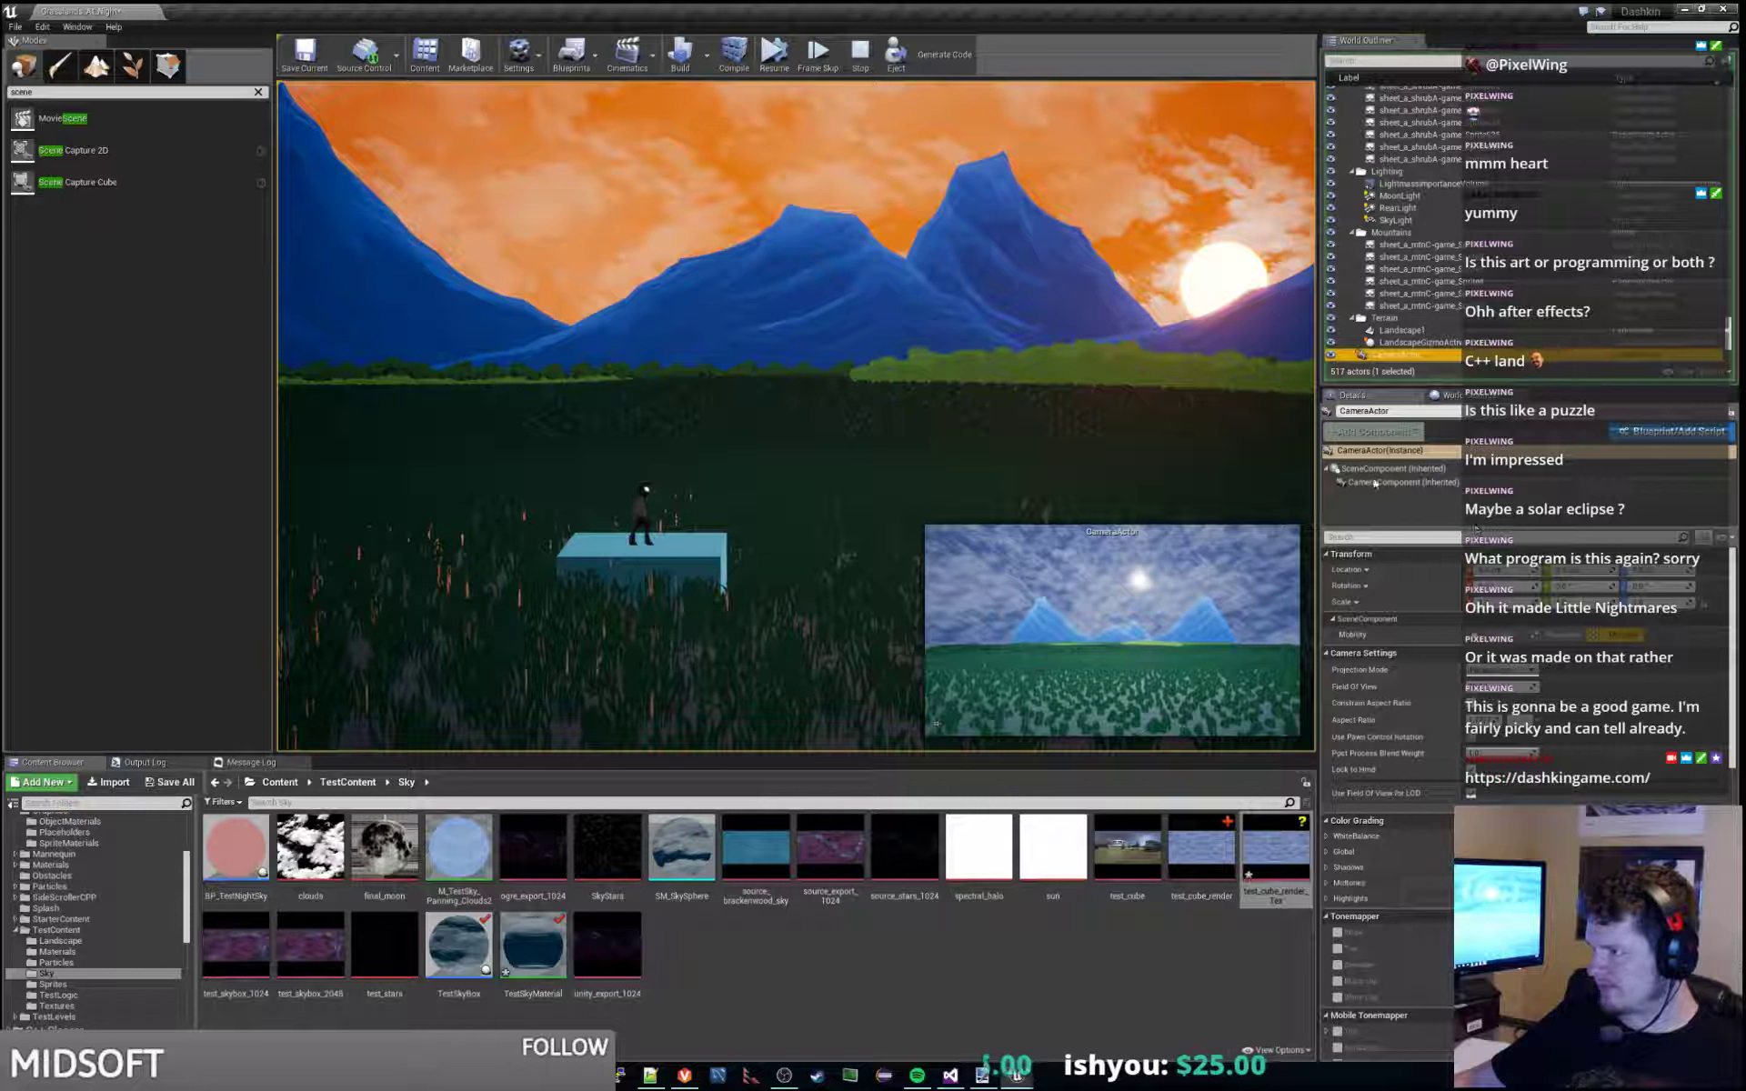
pyautogui.scroll(-5, 1405, 355)
pyautogui.click(1405, 355)
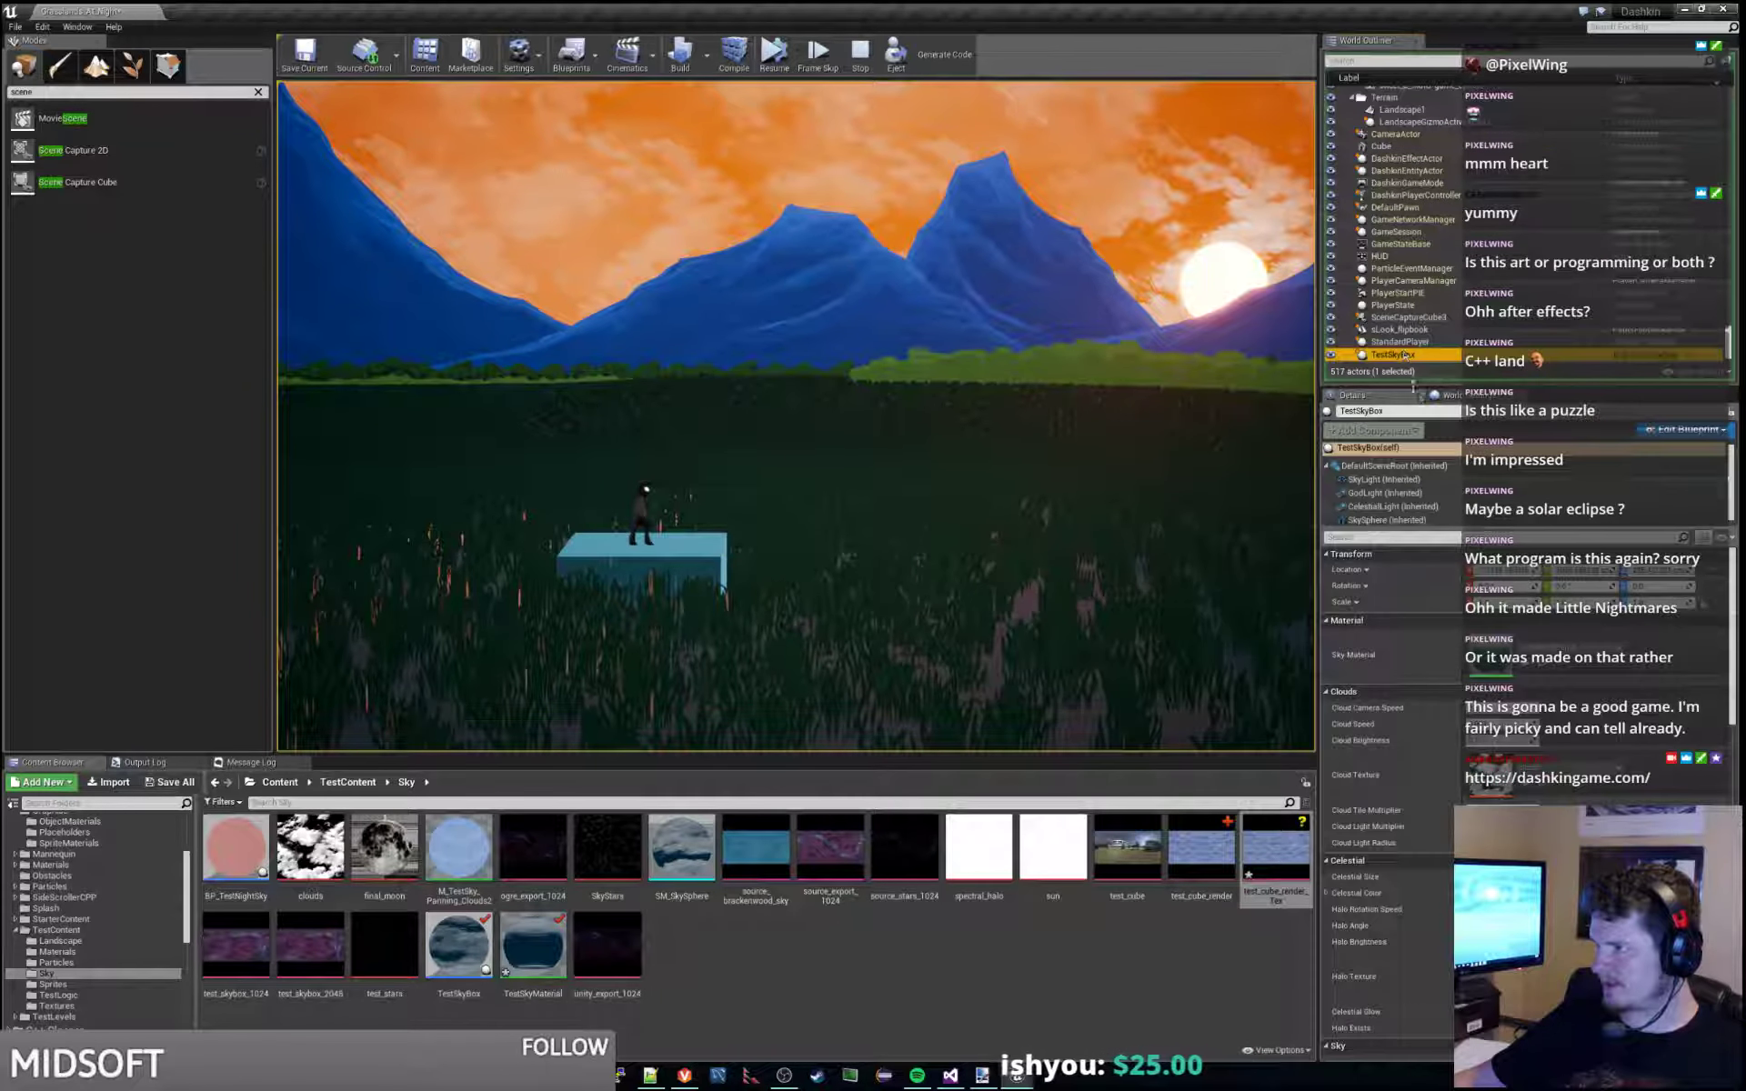
pyautogui.click(1383, 479)
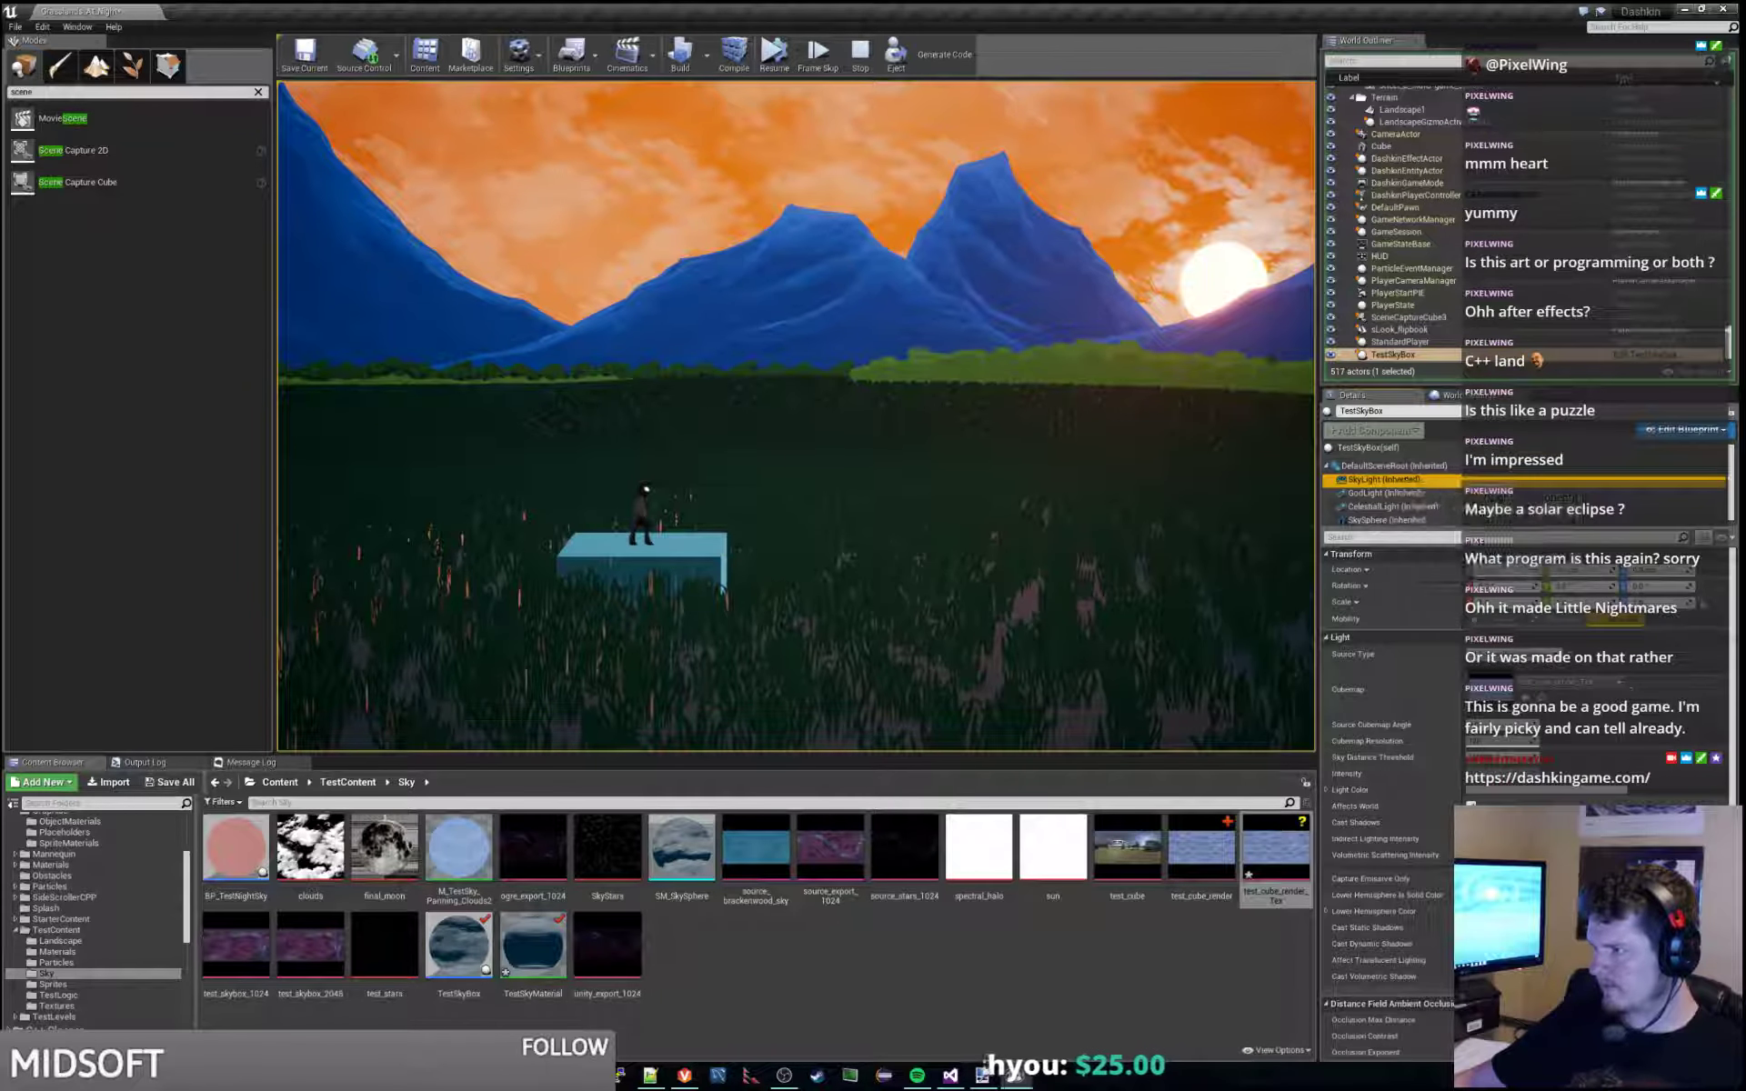
pyautogui.click(1532, 790)
pyautogui.moveTo(1306, 826); pyautogui.dragTo(1327, 855)
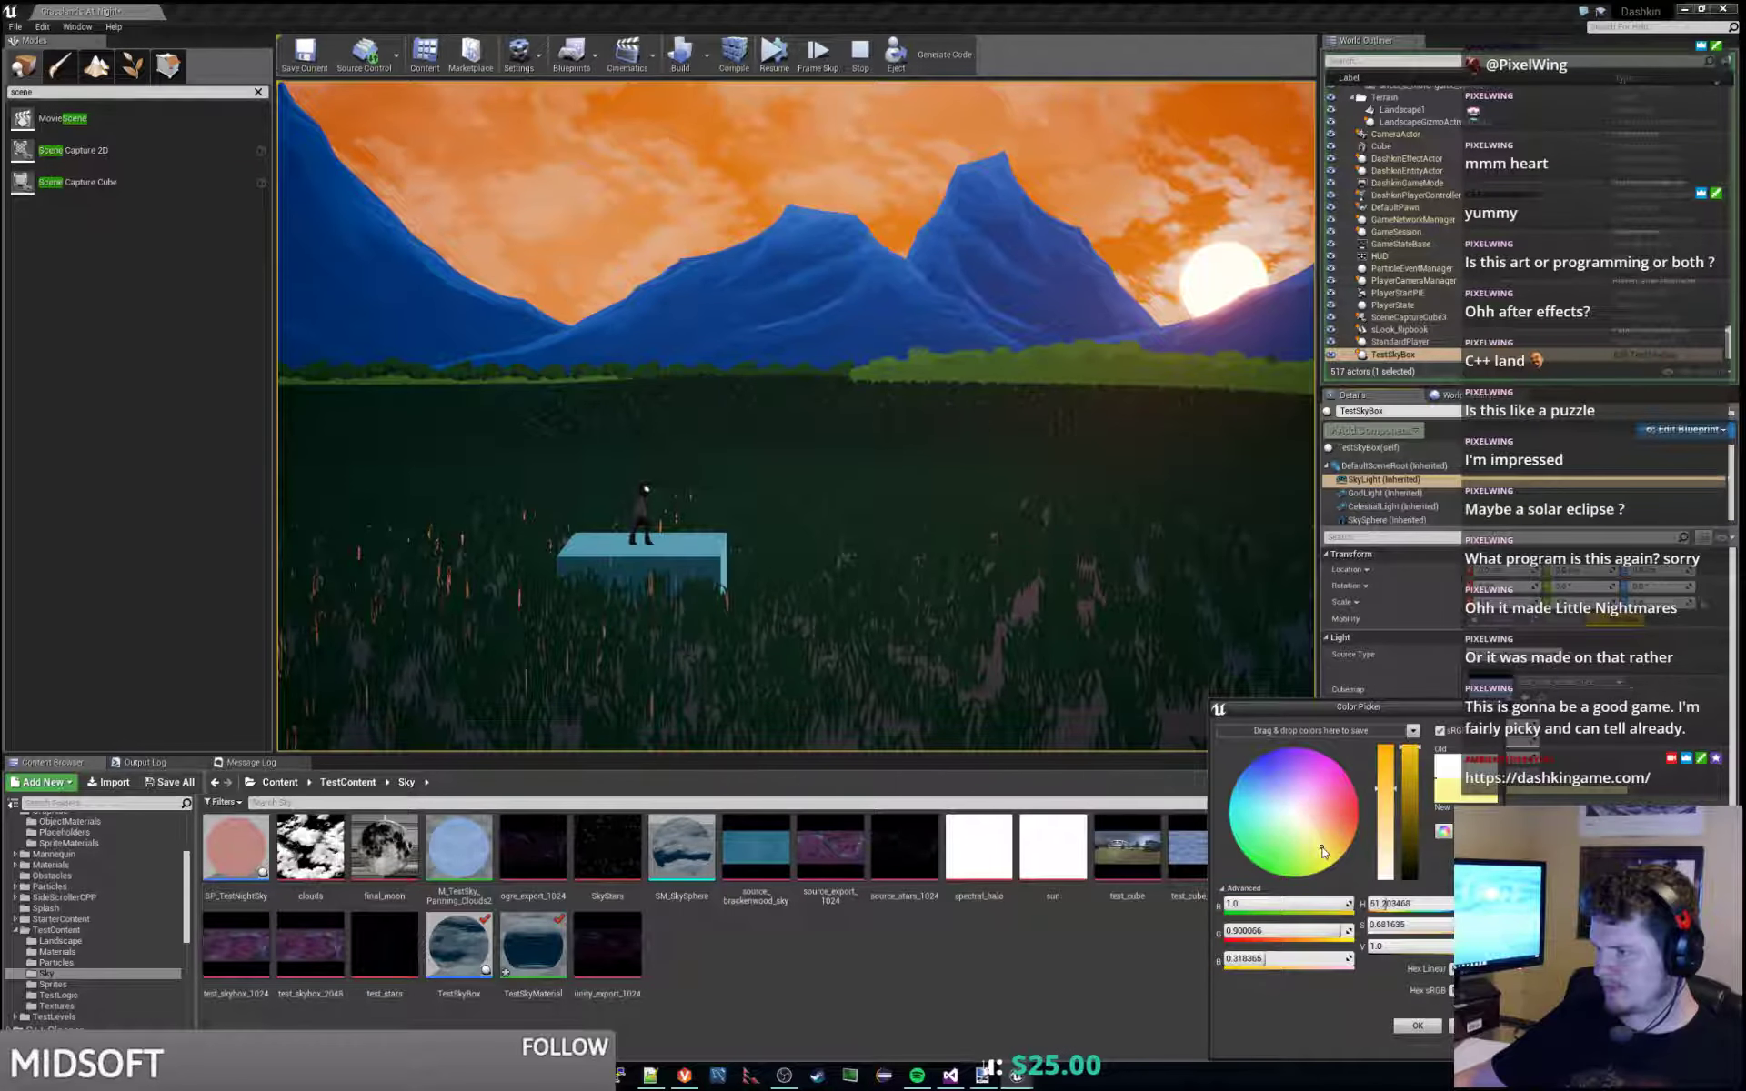
pyautogui.click(1416, 1025)
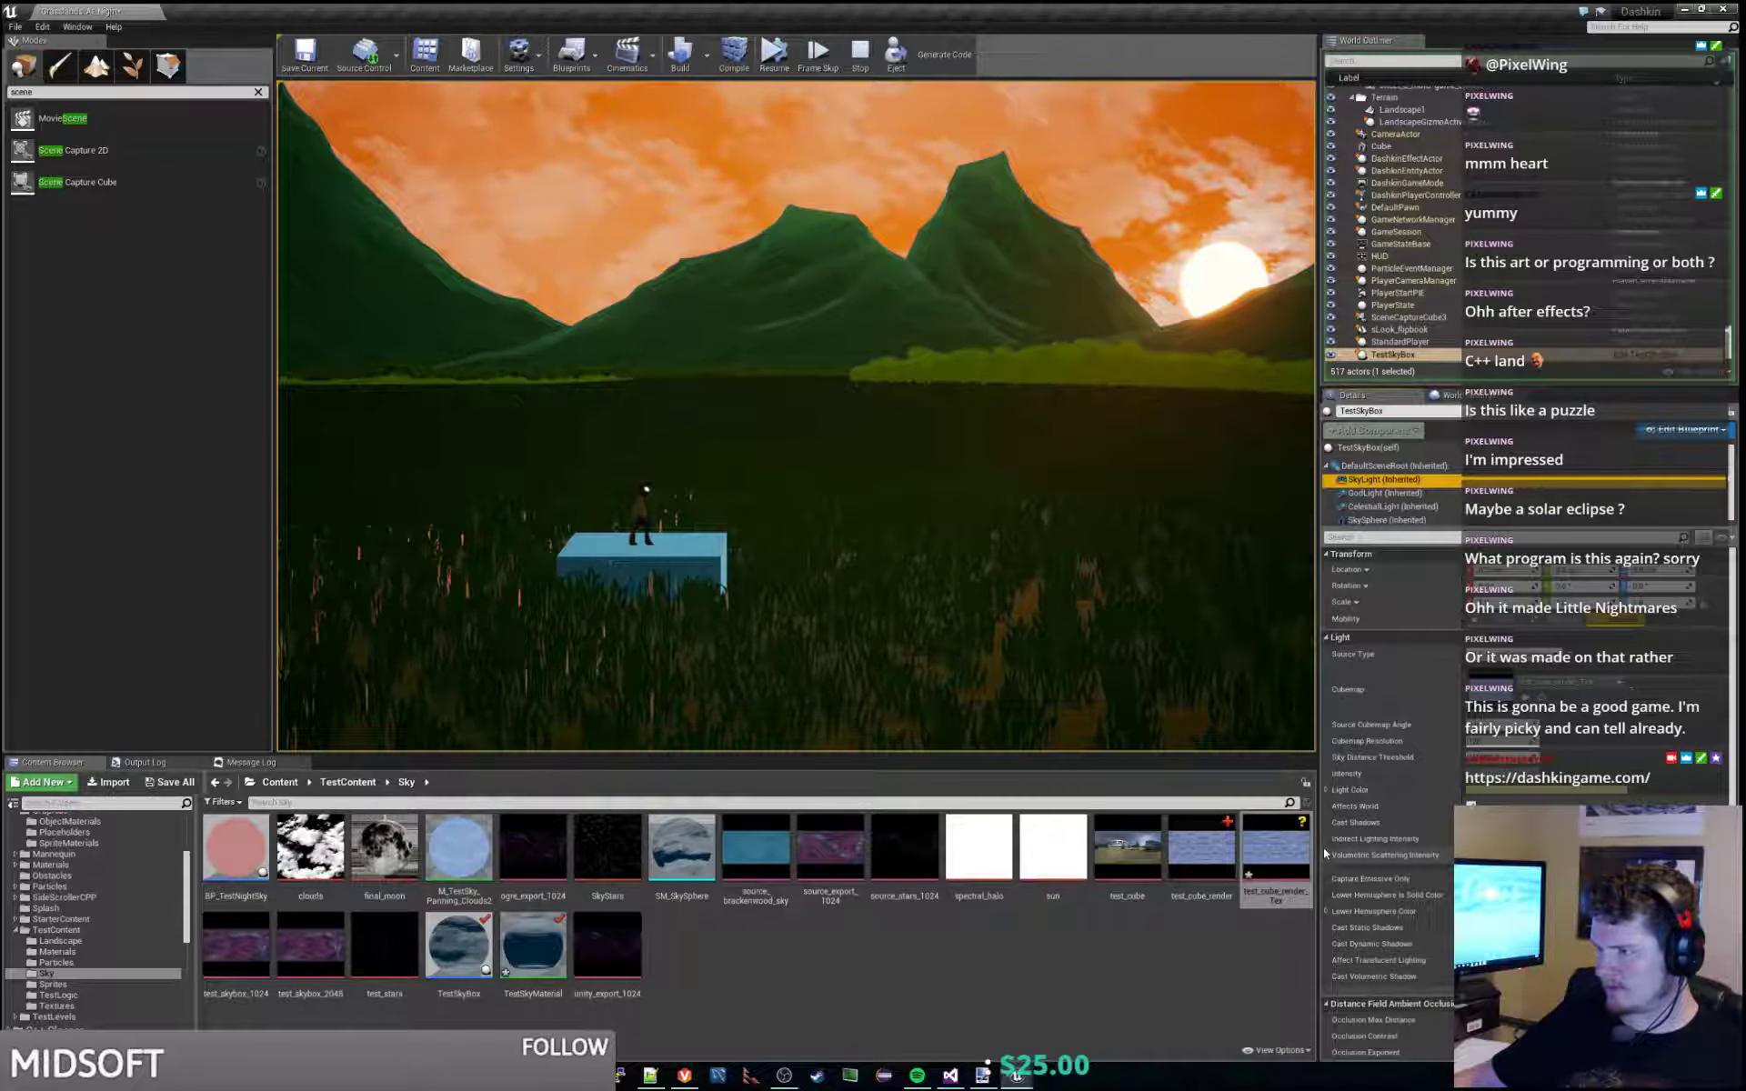
pyautogui.click(1509, 792)
pyautogui.moveTo(1325, 862); pyautogui.dragTo(1330, 854)
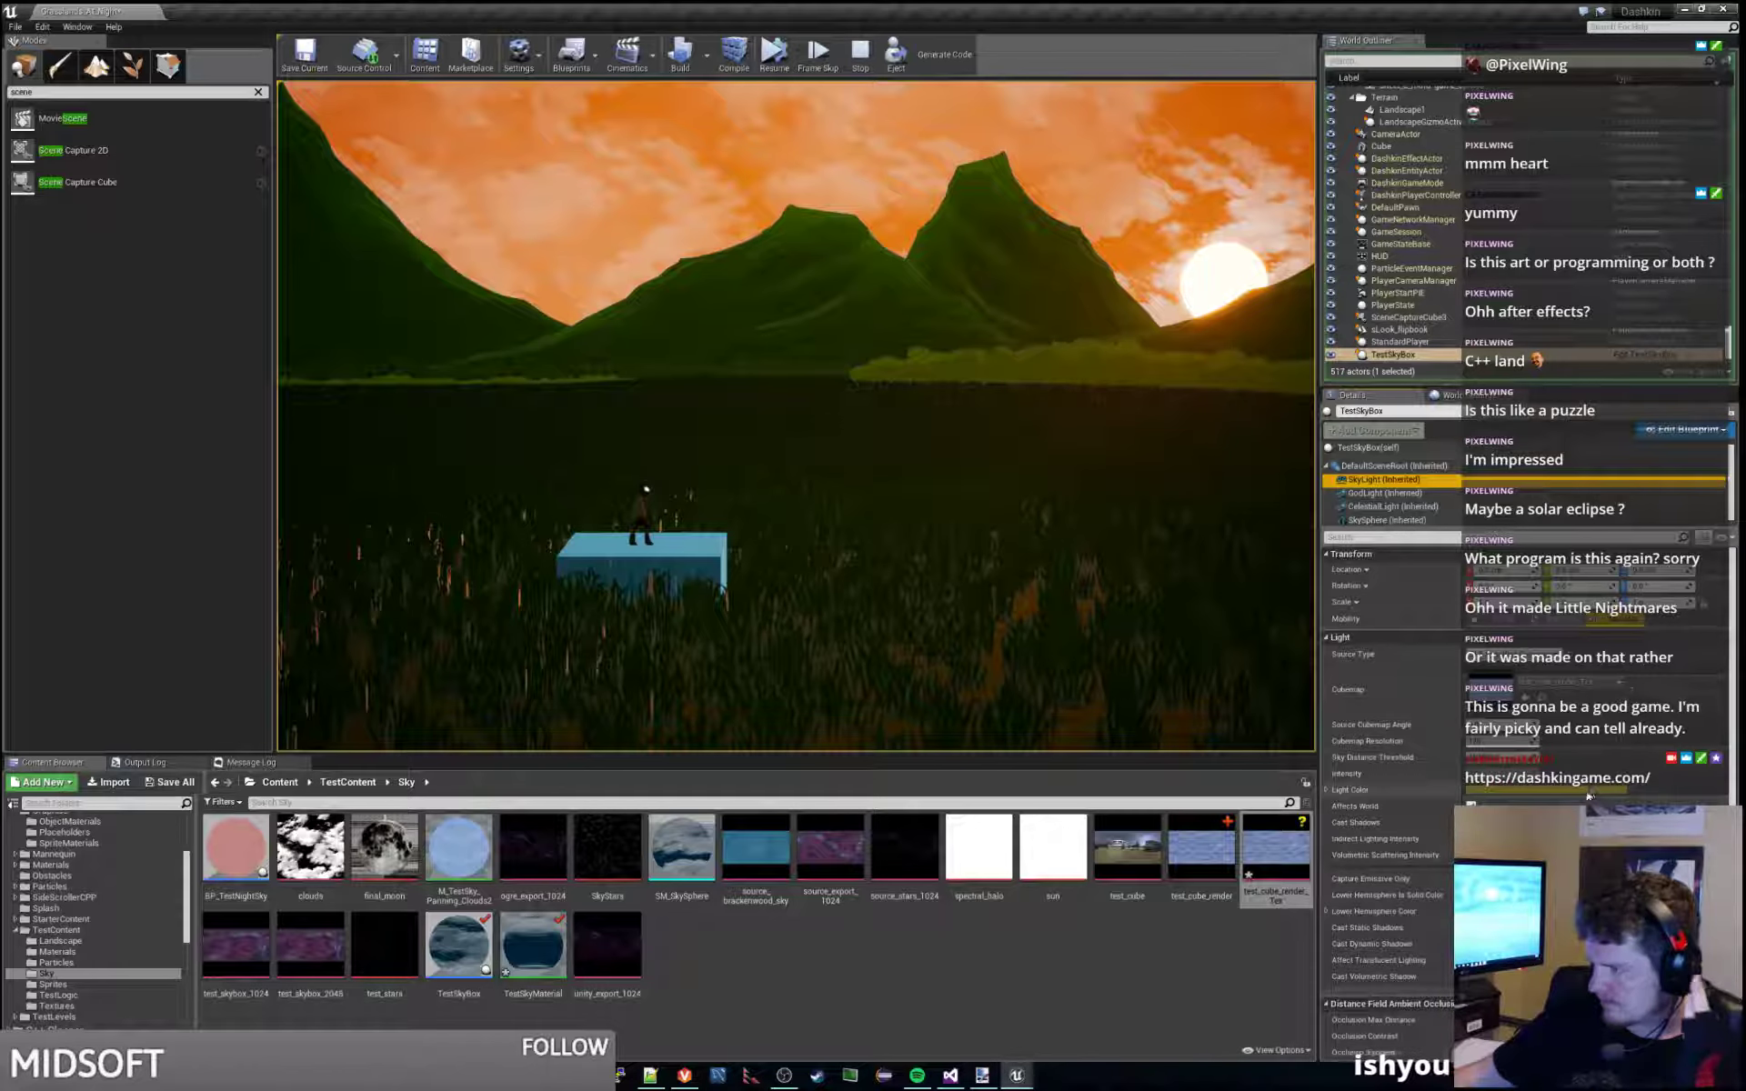
pyautogui.click(1537, 790)
# Adjust the sky light colour's brightness, then stop the play session.
pyautogui.click(1574, 707)
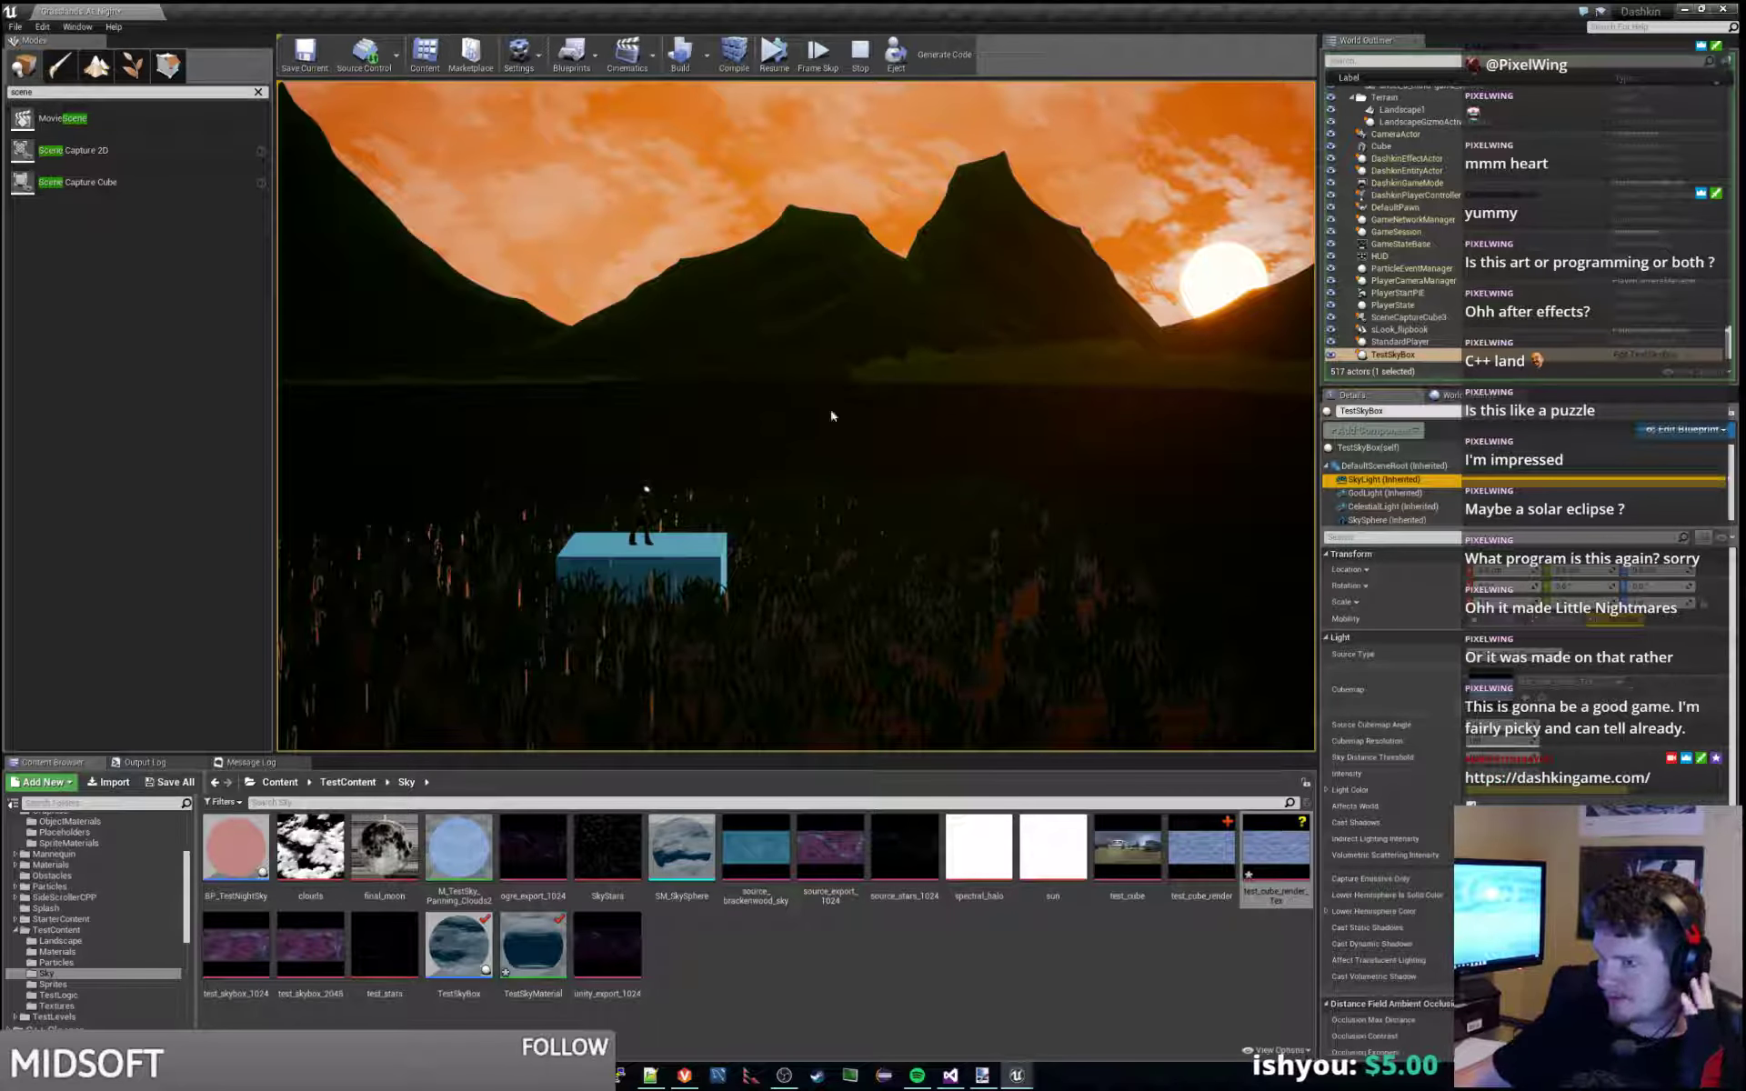
pyautogui.click(1528, 790)
pyautogui.moveTo(1449, 779); pyautogui.dragTo(1444, 749)
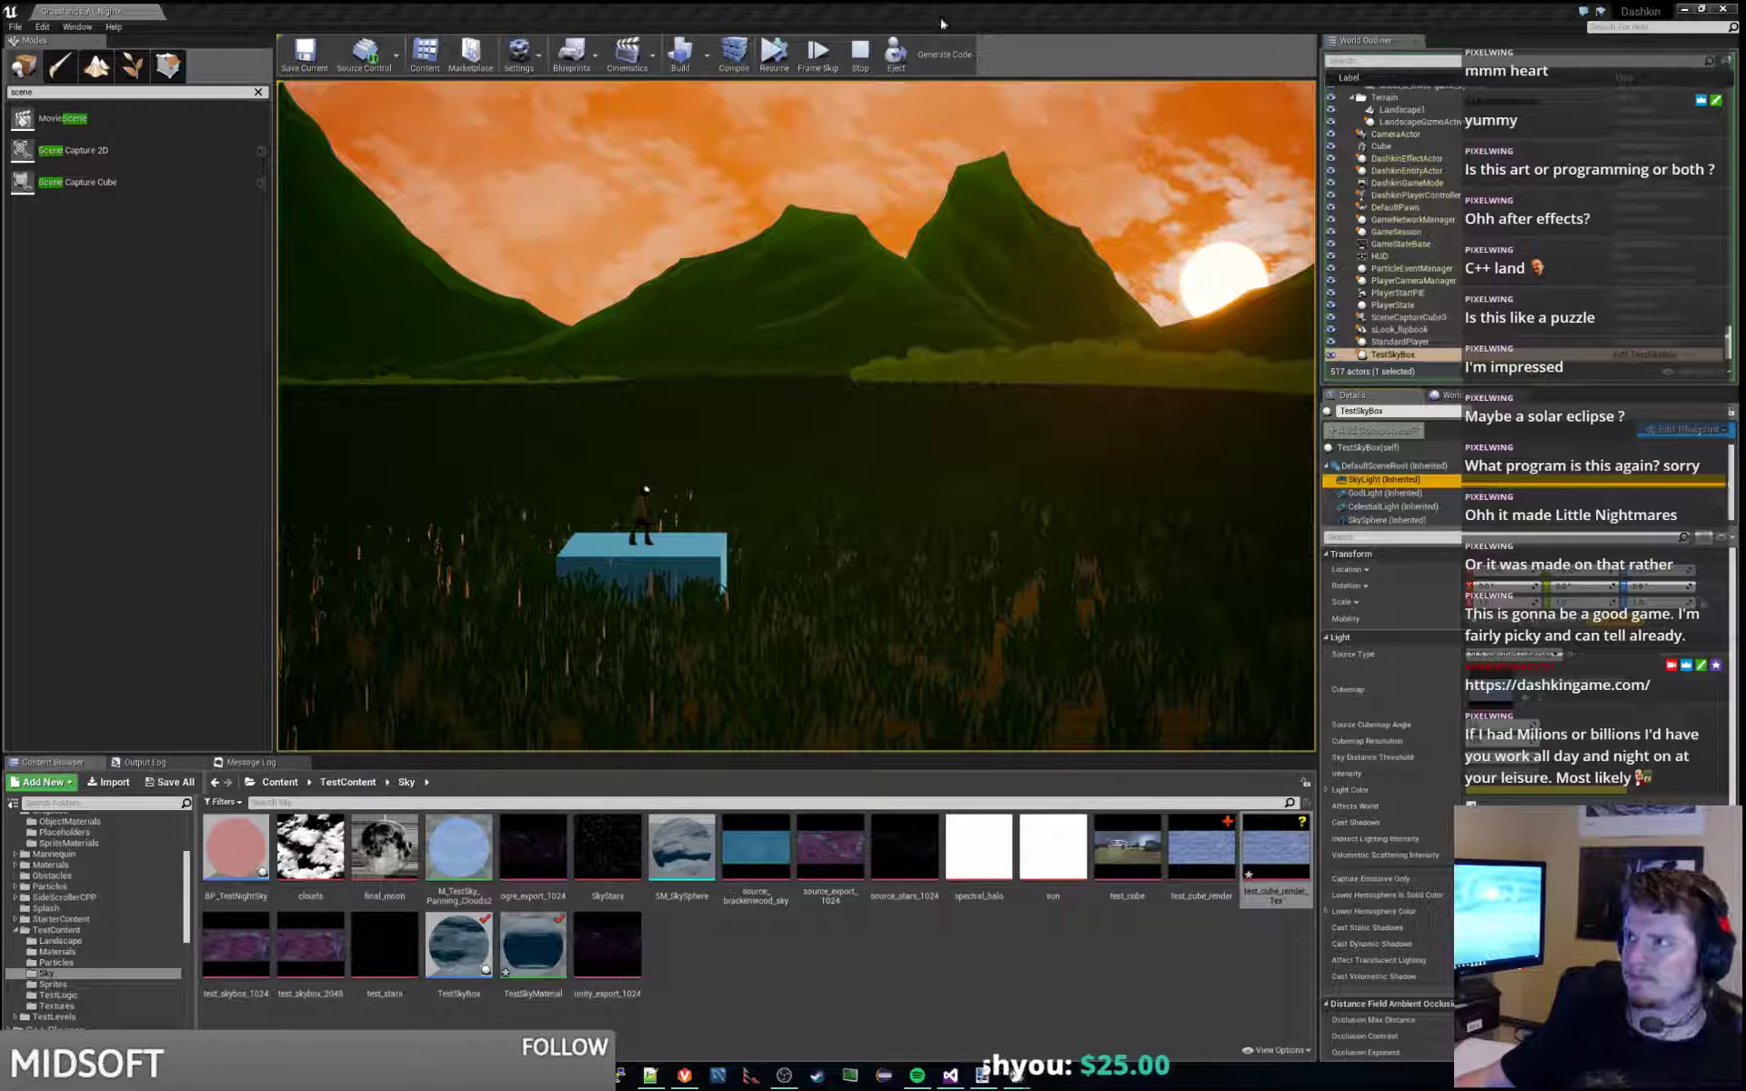
pyautogui.click(859, 53)
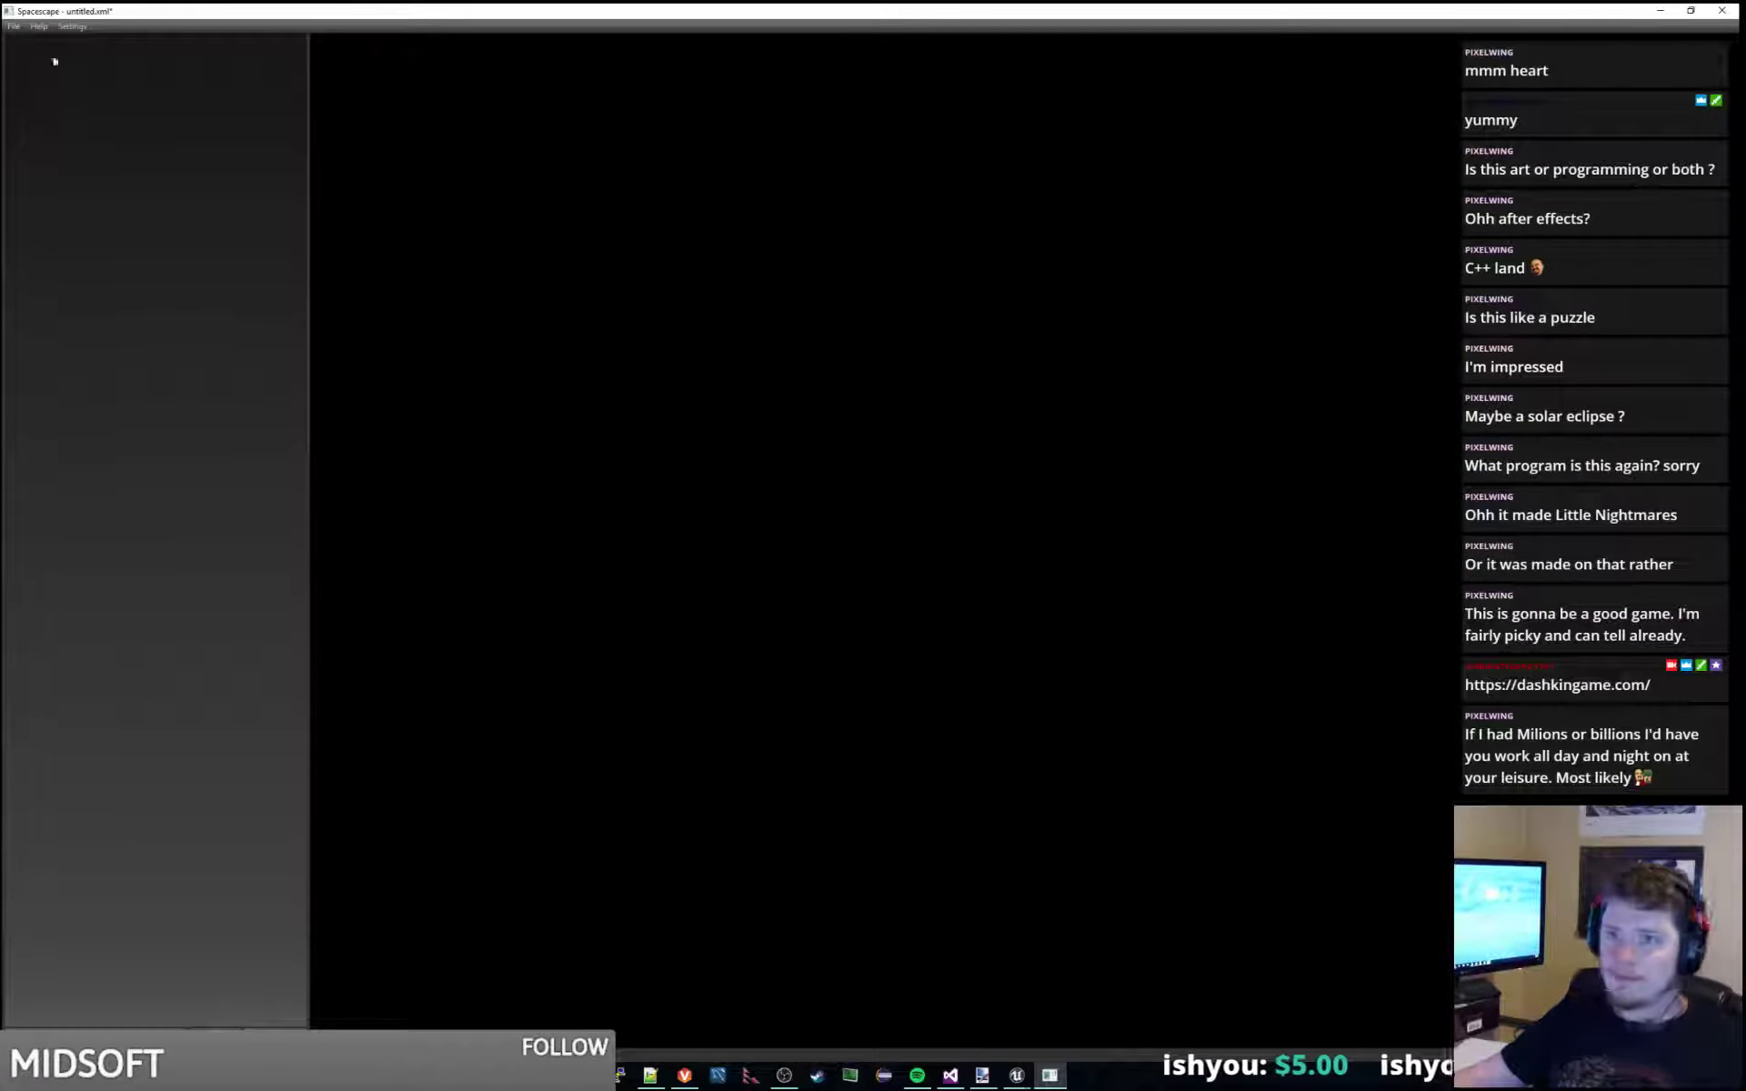
# Load purple-nebula.xml through File > Open and orbit around the nebula.
pyautogui.click(14, 26)
pyautogui.click(23, 63)
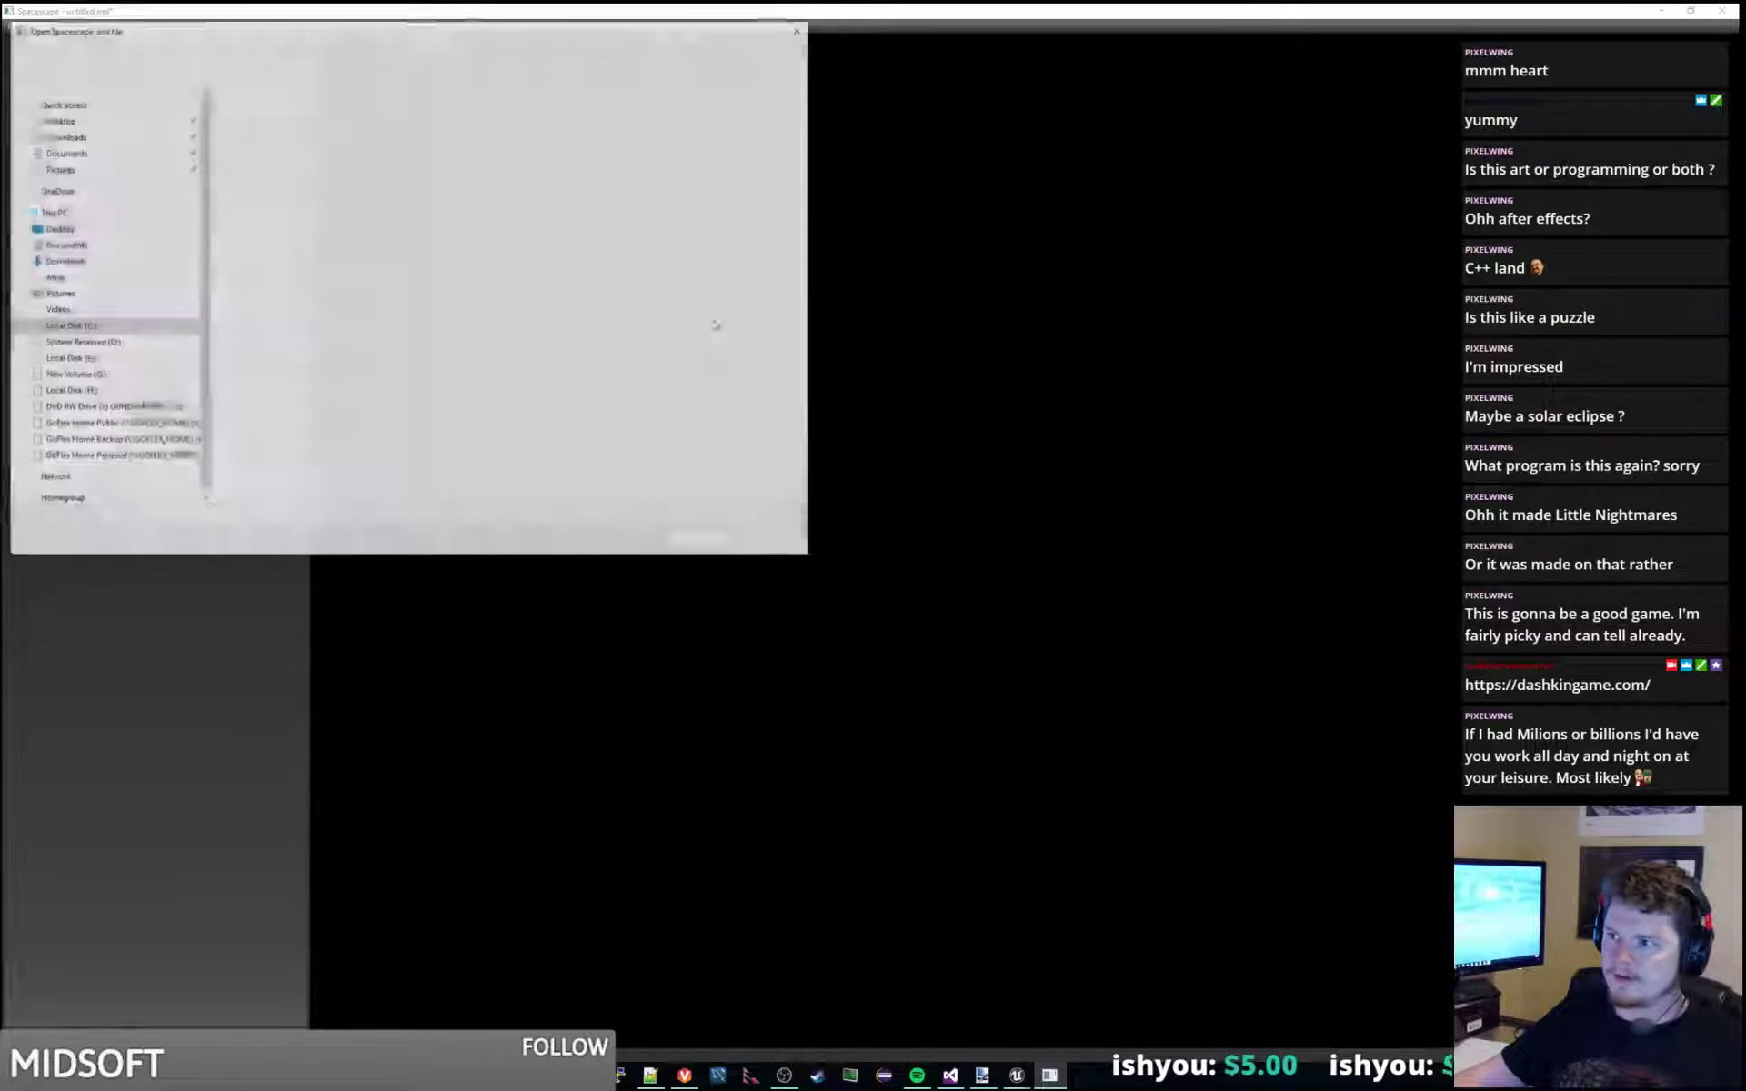
pyautogui.moveTo(340, 25); pyautogui.dragTo(402, 88)
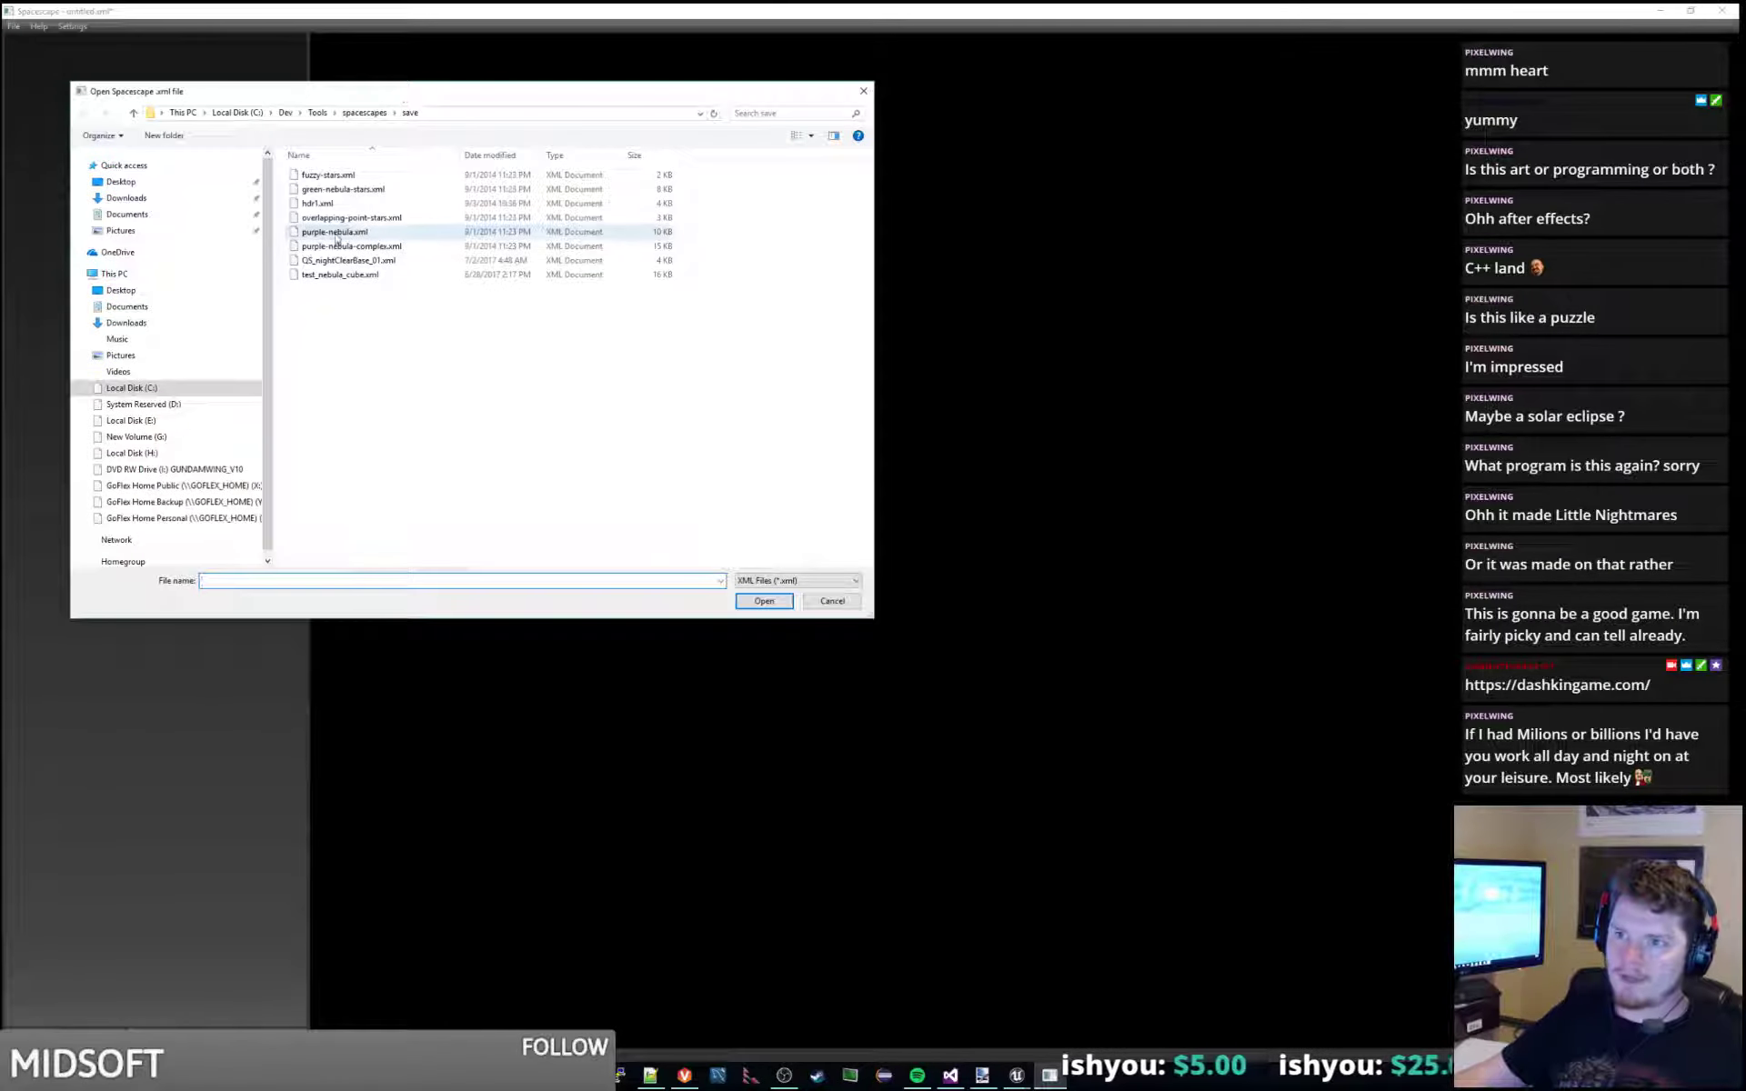
pyautogui.doubleClick(335, 232)
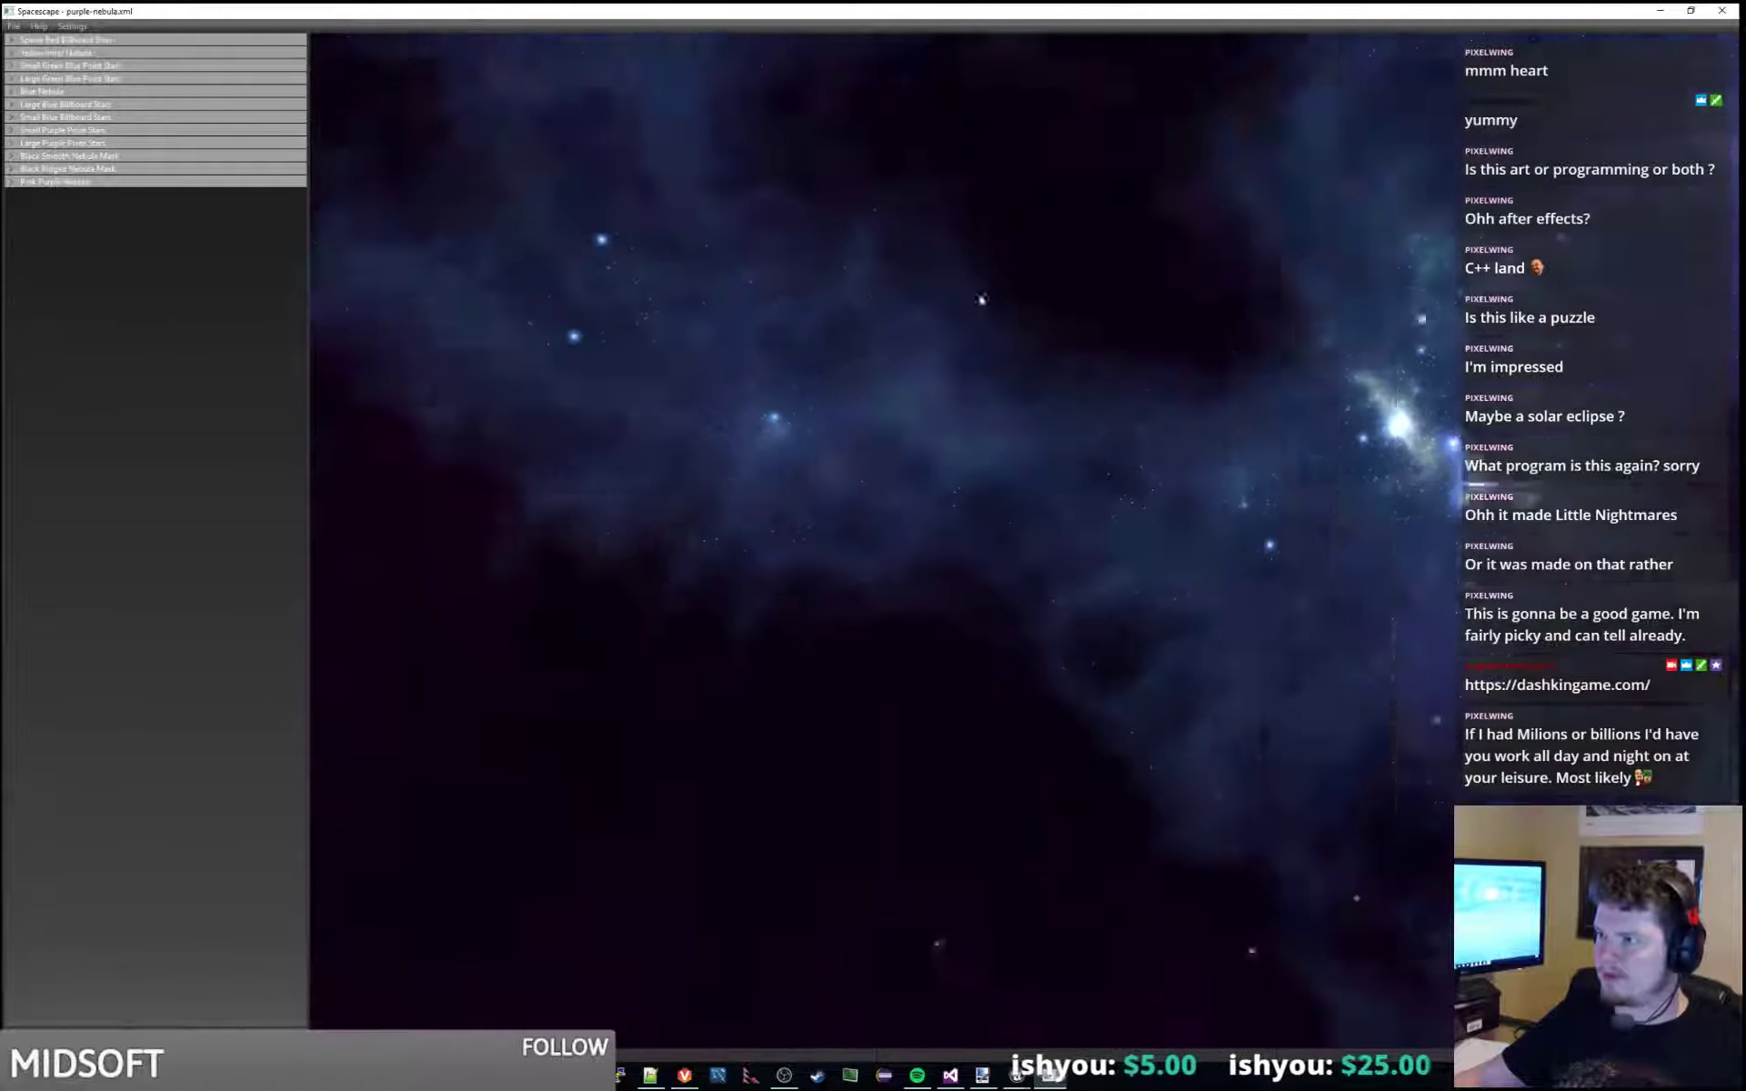
pyautogui.moveTo(980, 294); pyautogui.dragTo(1331, 446)
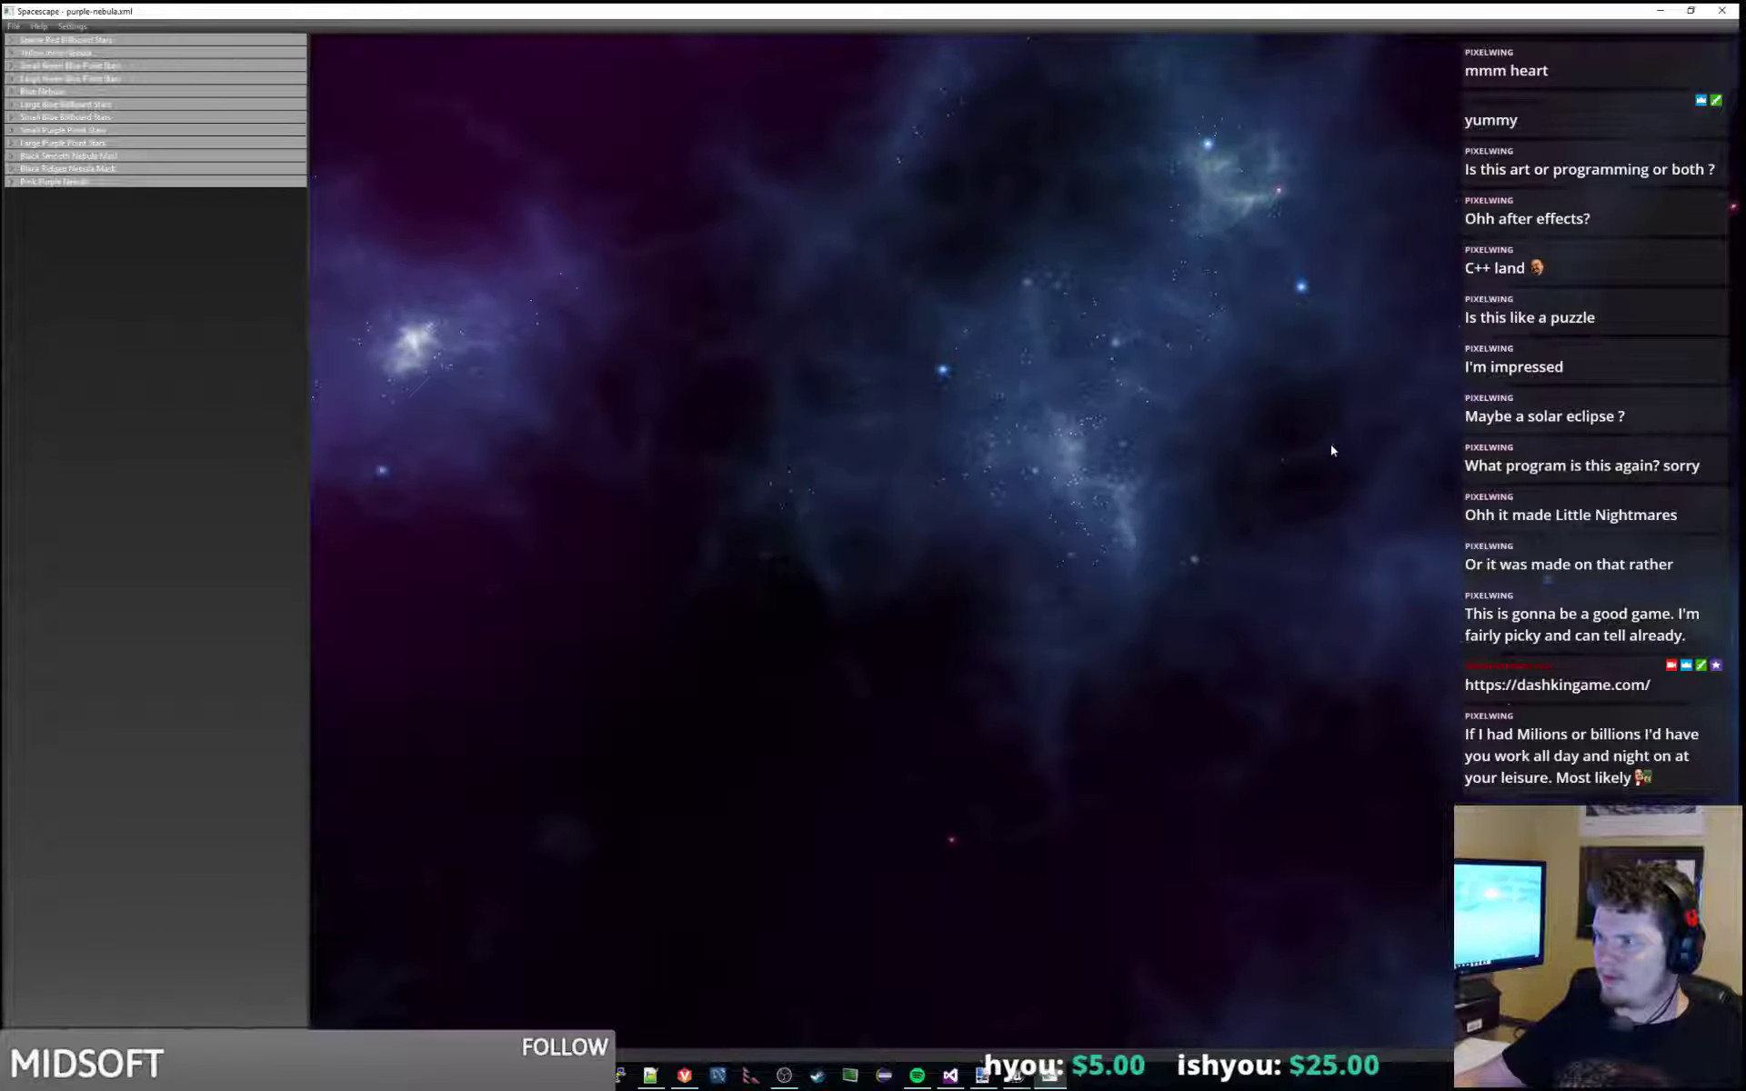
# Load fuzzy-stars.xml, then overlapping-point-stars.xml, to preview each preset.
pyautogui.click(20, 29)
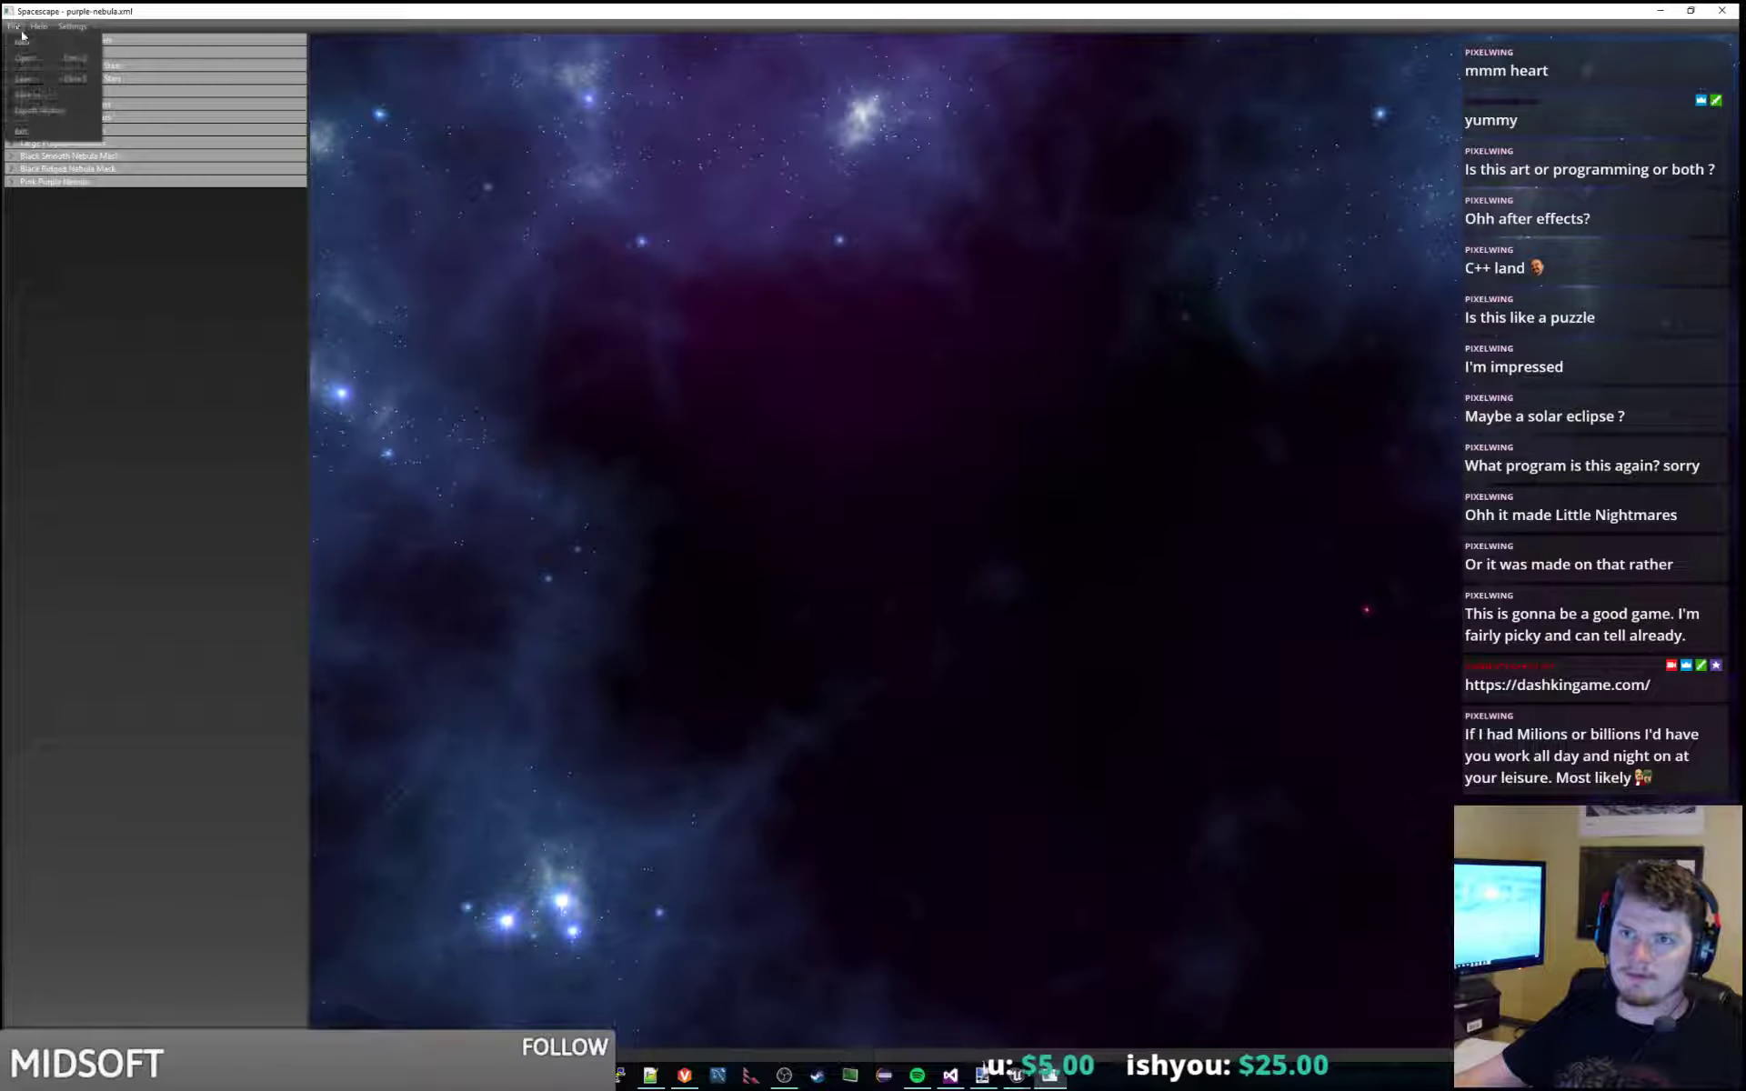
pyautogui.click(25, 58)
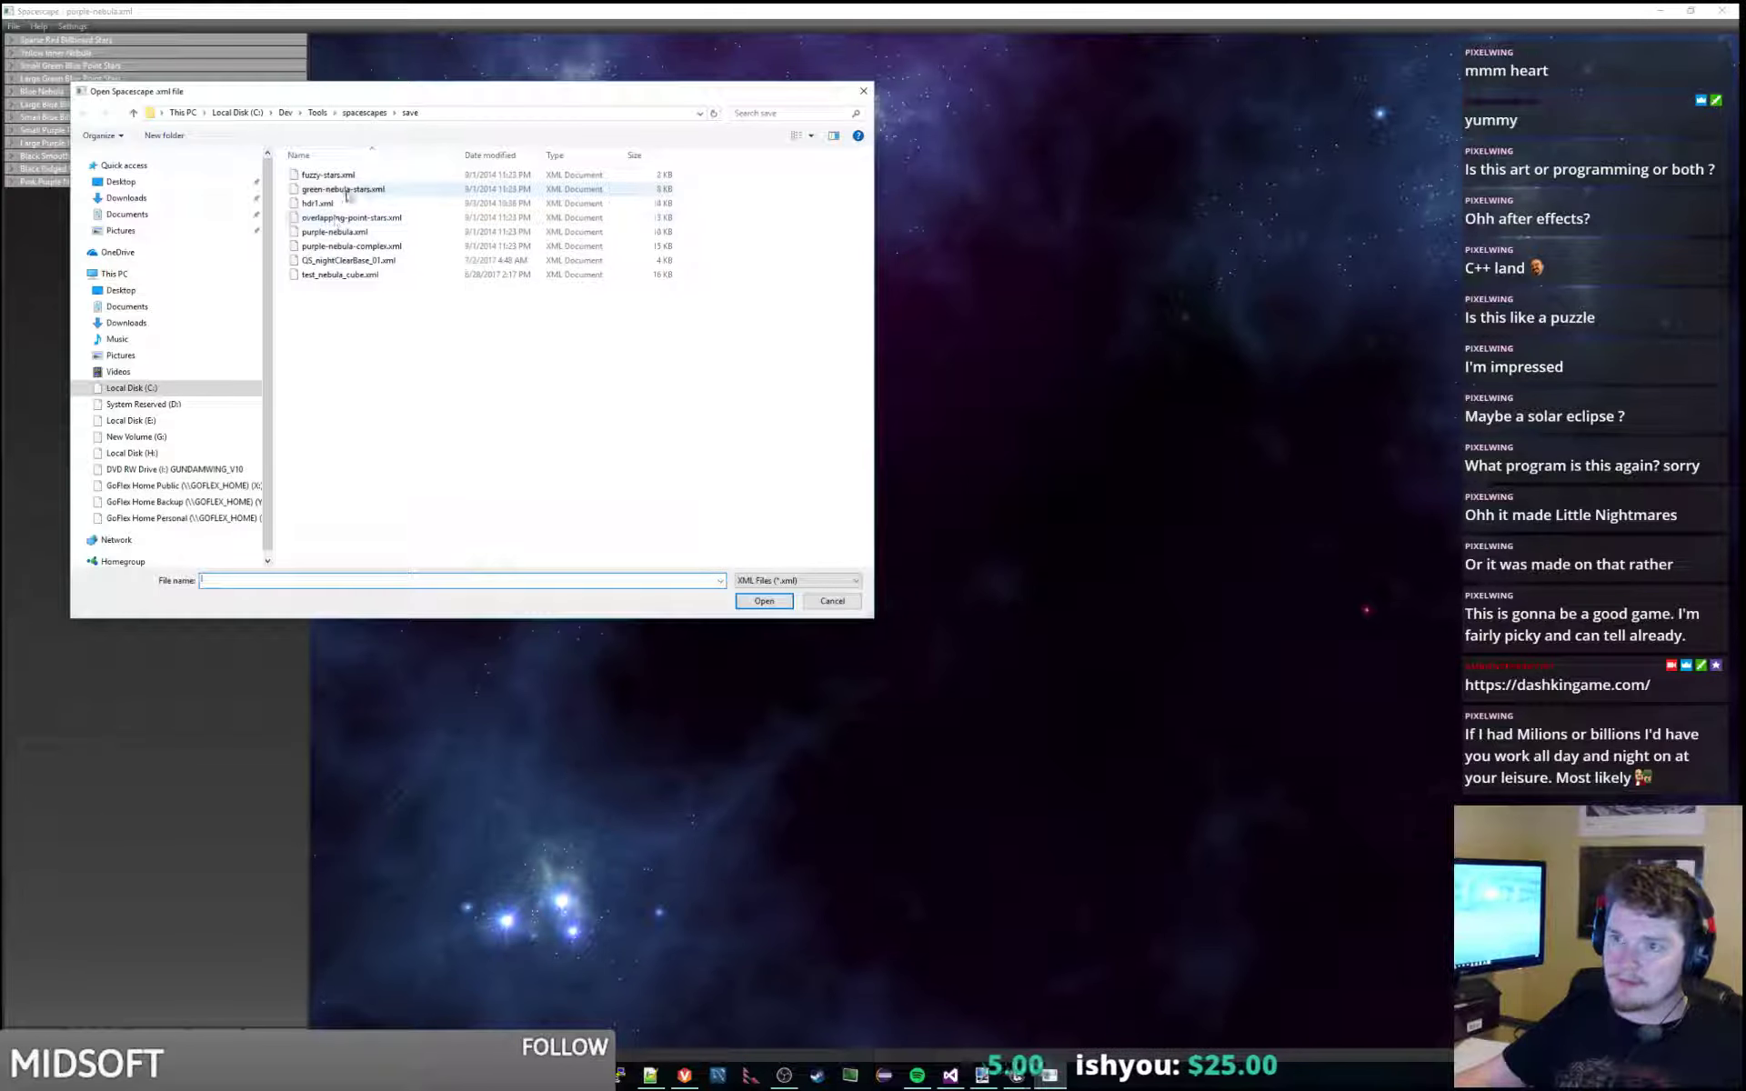
pyautogui.click(347, 179)
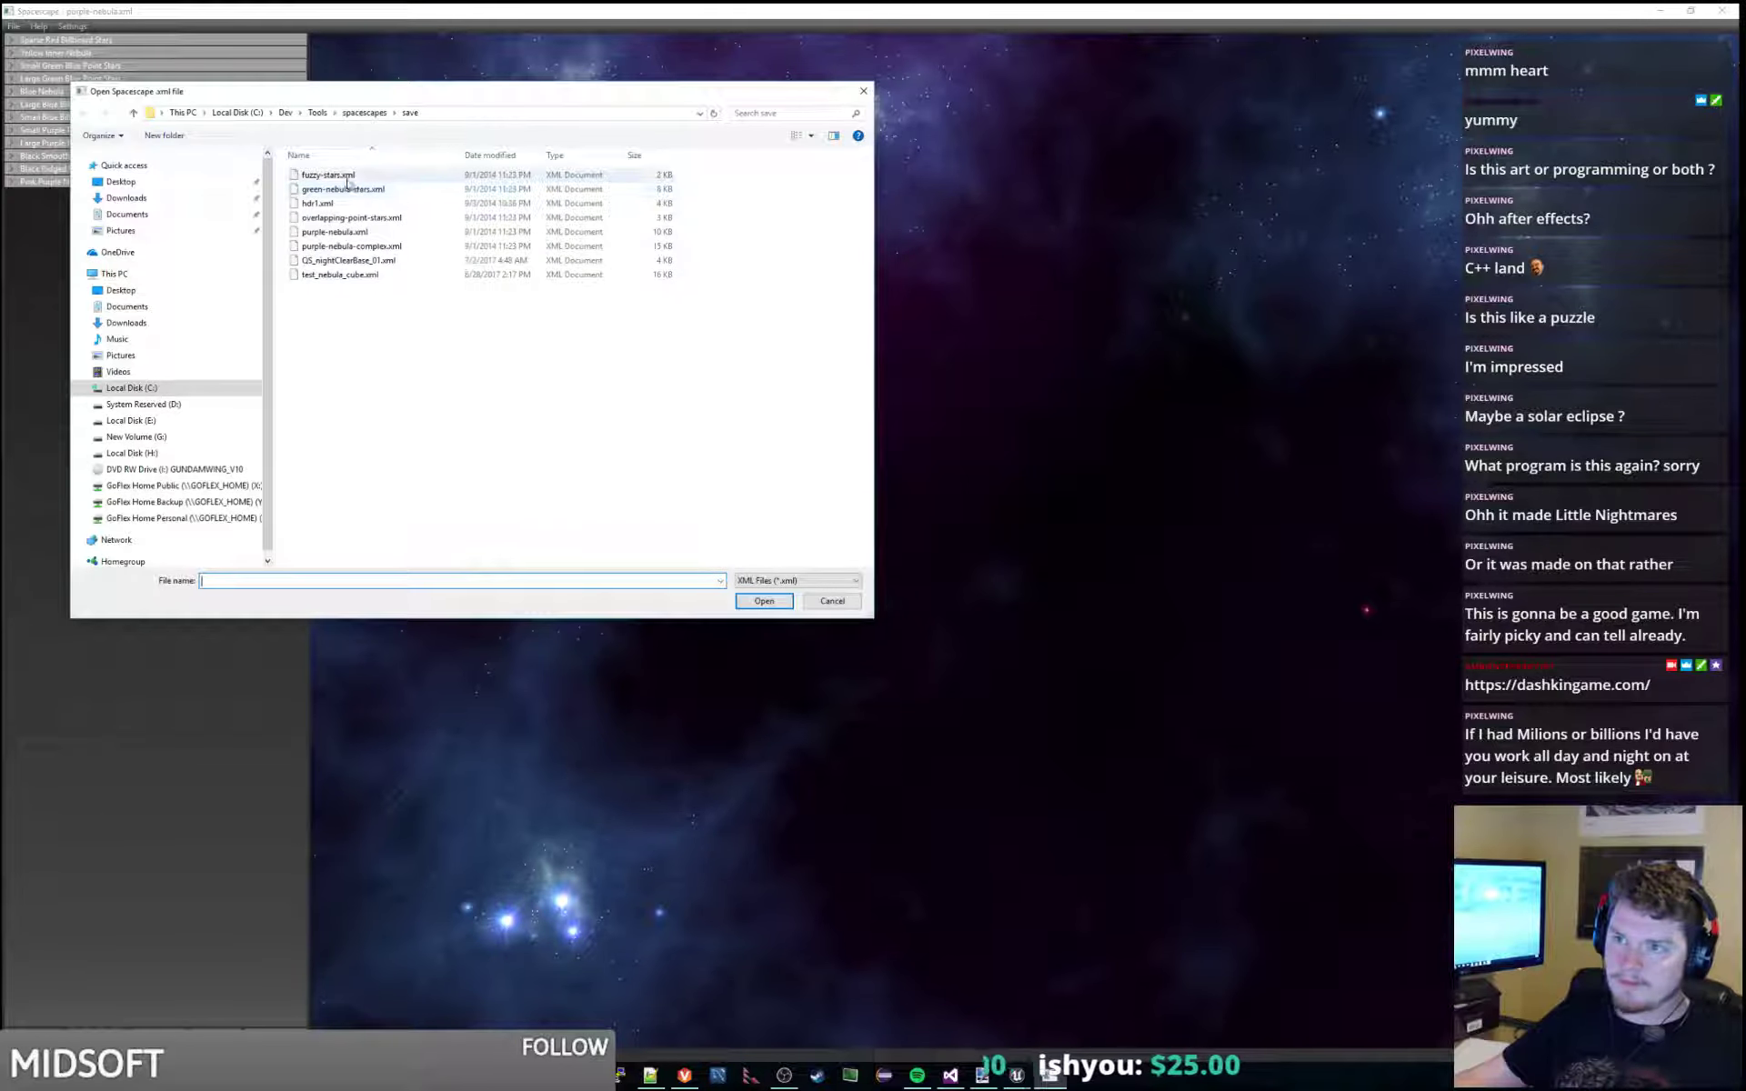
pyautogui.doubleClick(347, 179)
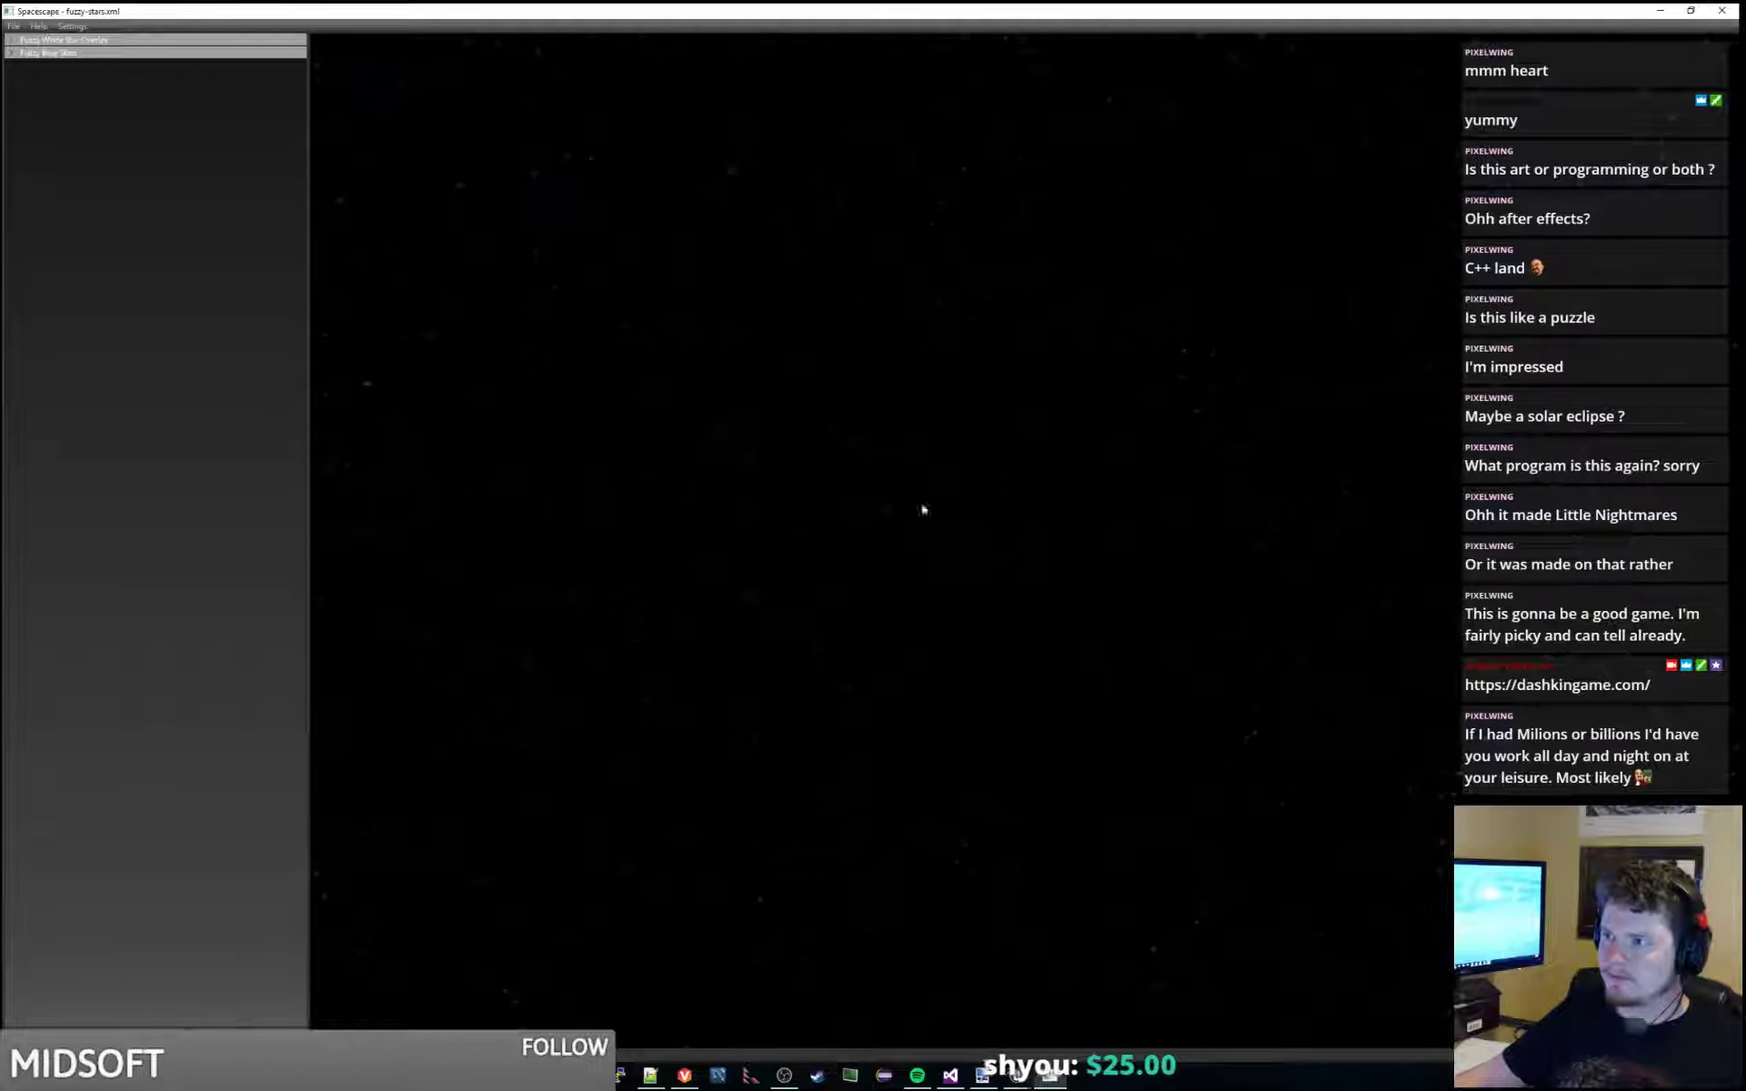
pyautogui.click(15, 25)
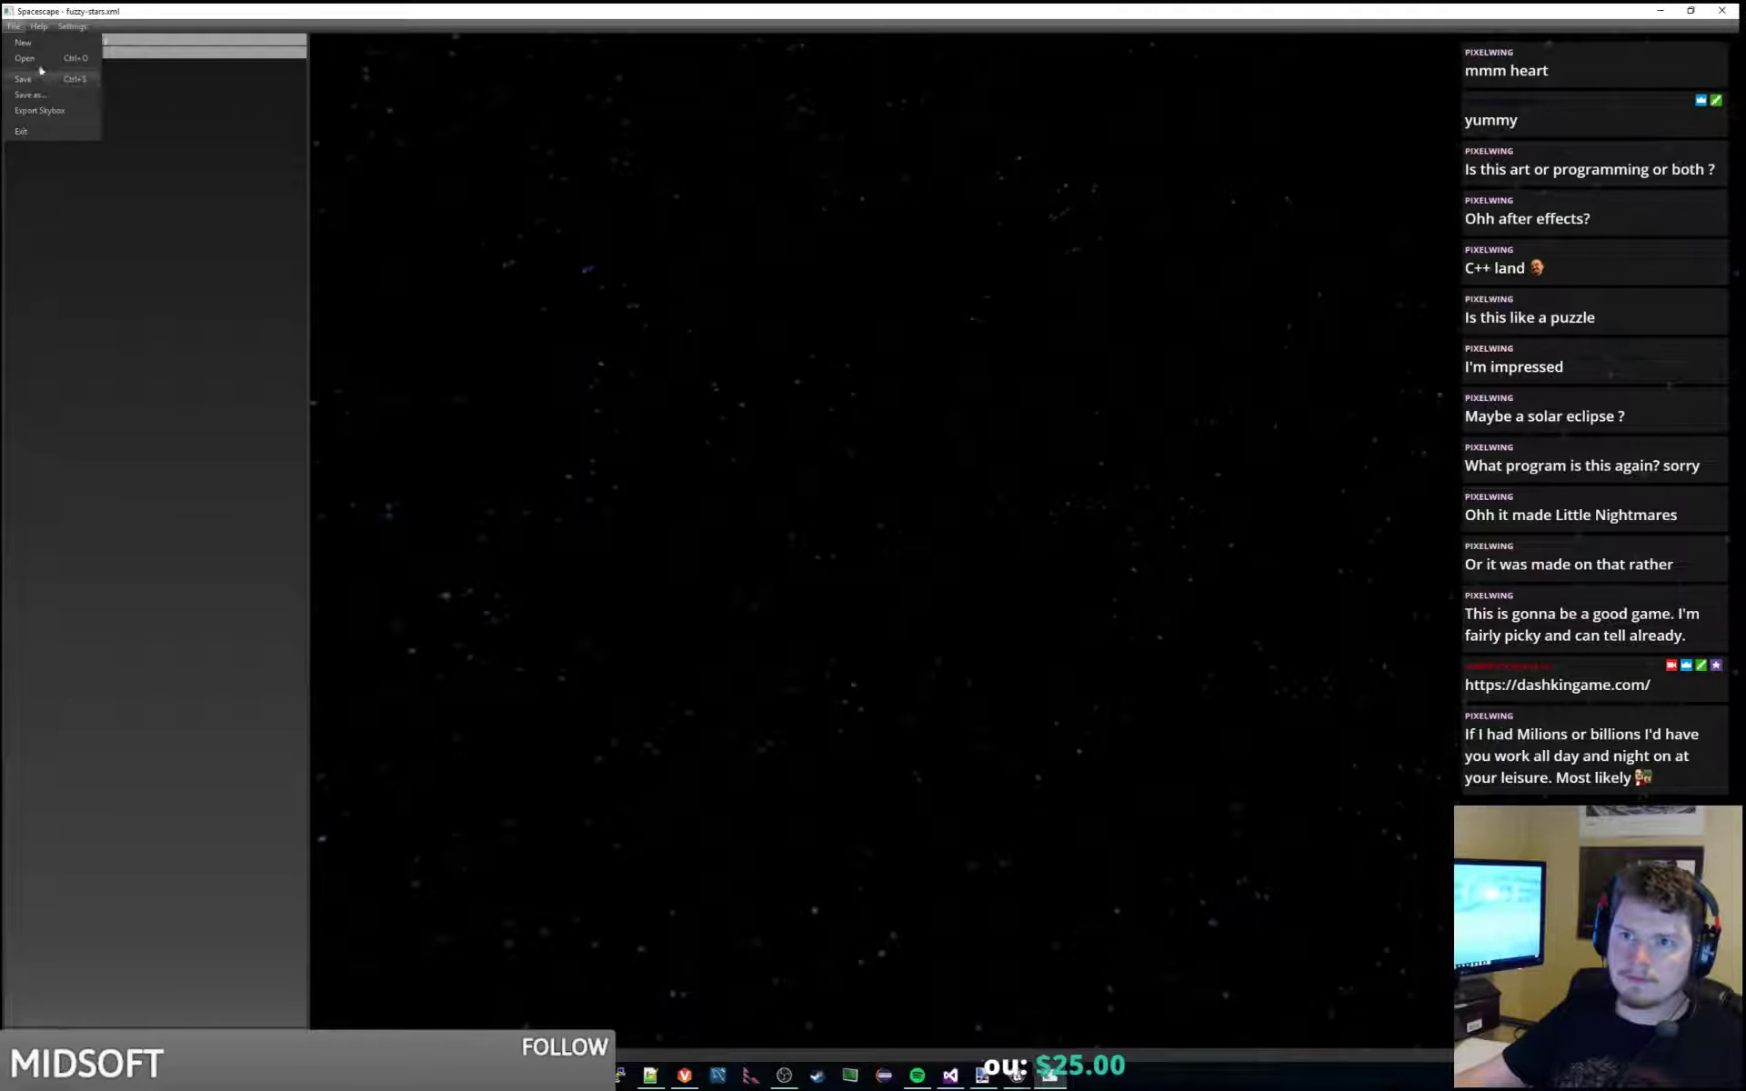
pyautogui.click(26, 58)
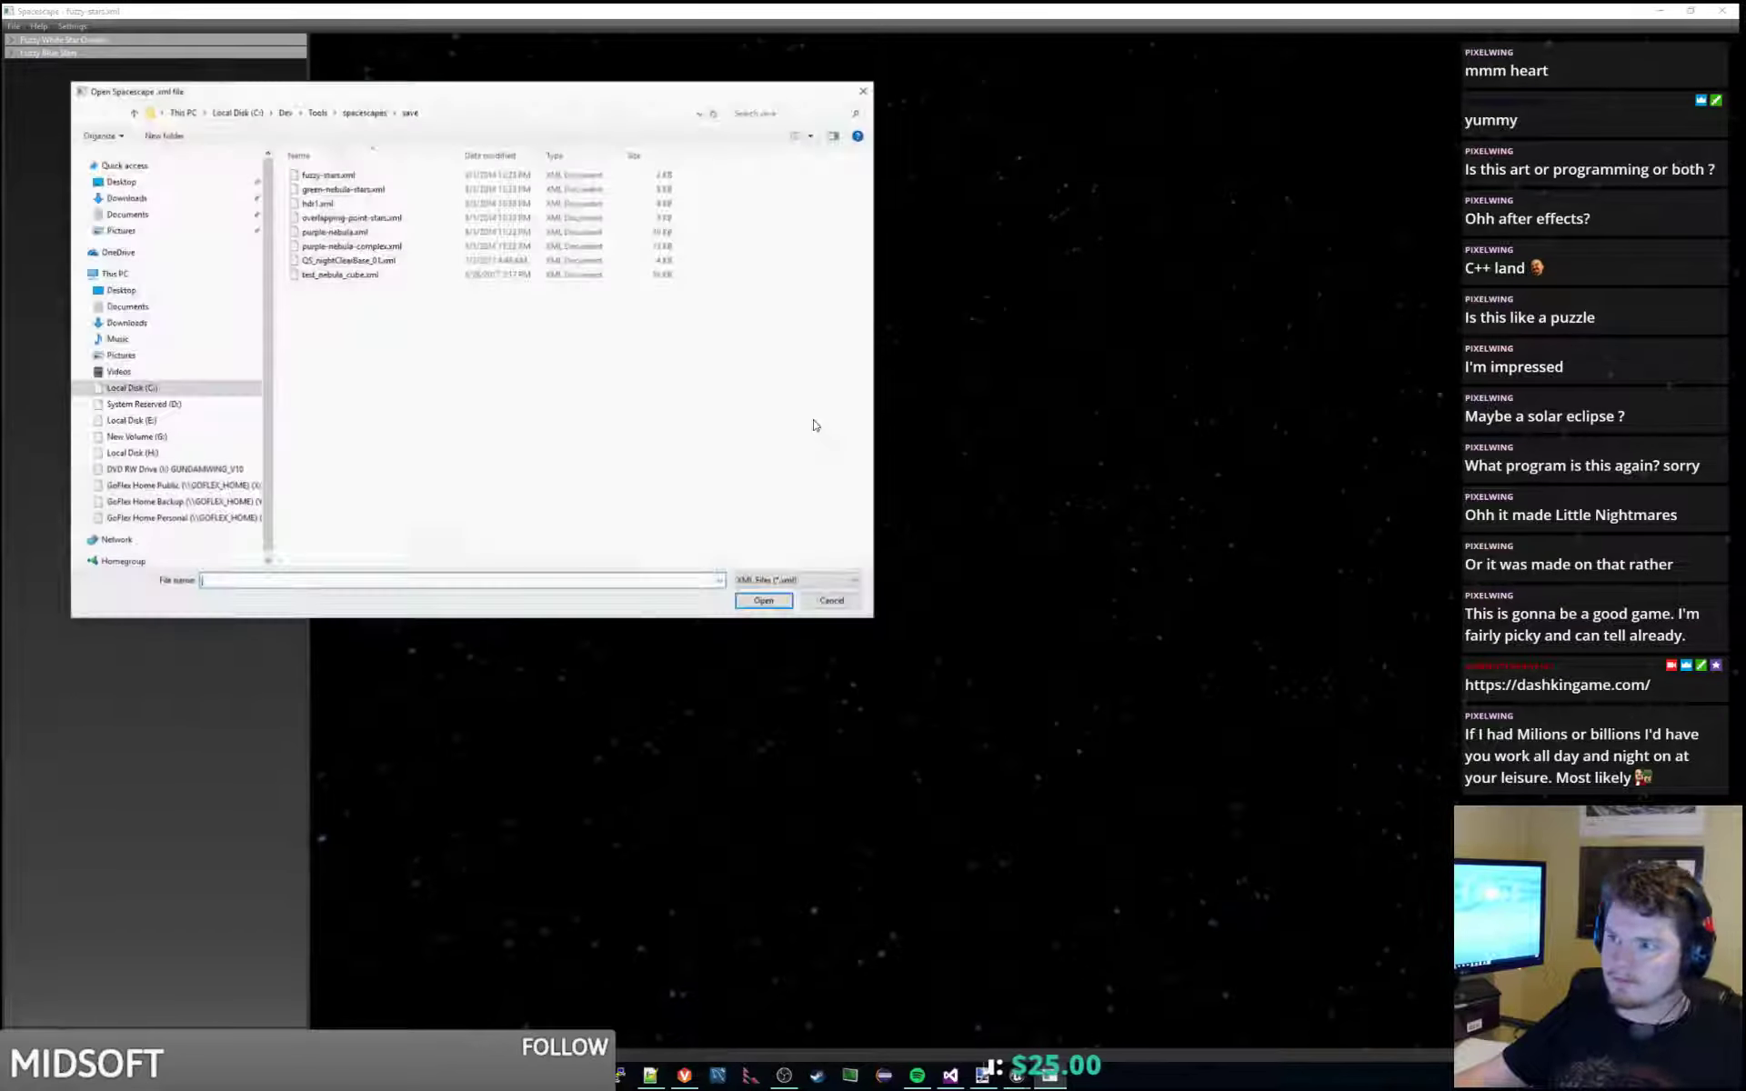
pyautogui.doubleClick(399, 219)
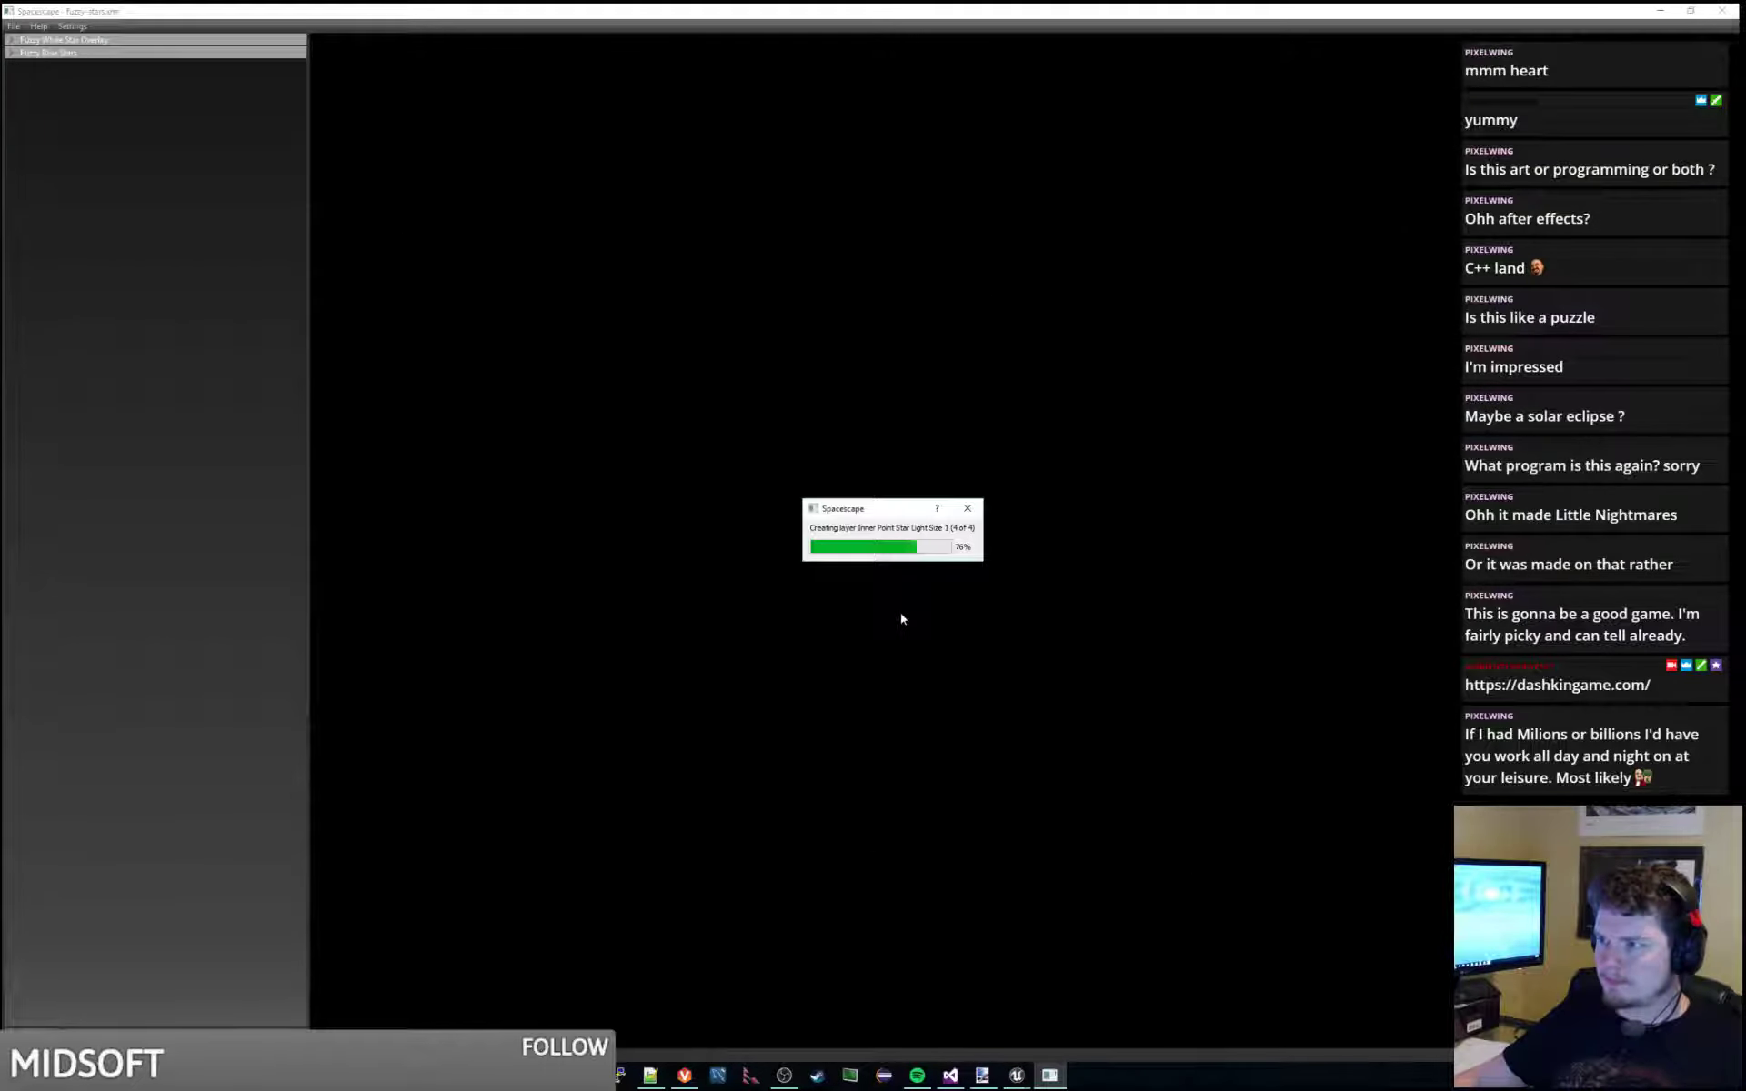
# Reload purple-nebula.xml and look around the nebula sky.
pyautogui.click(13, 26)
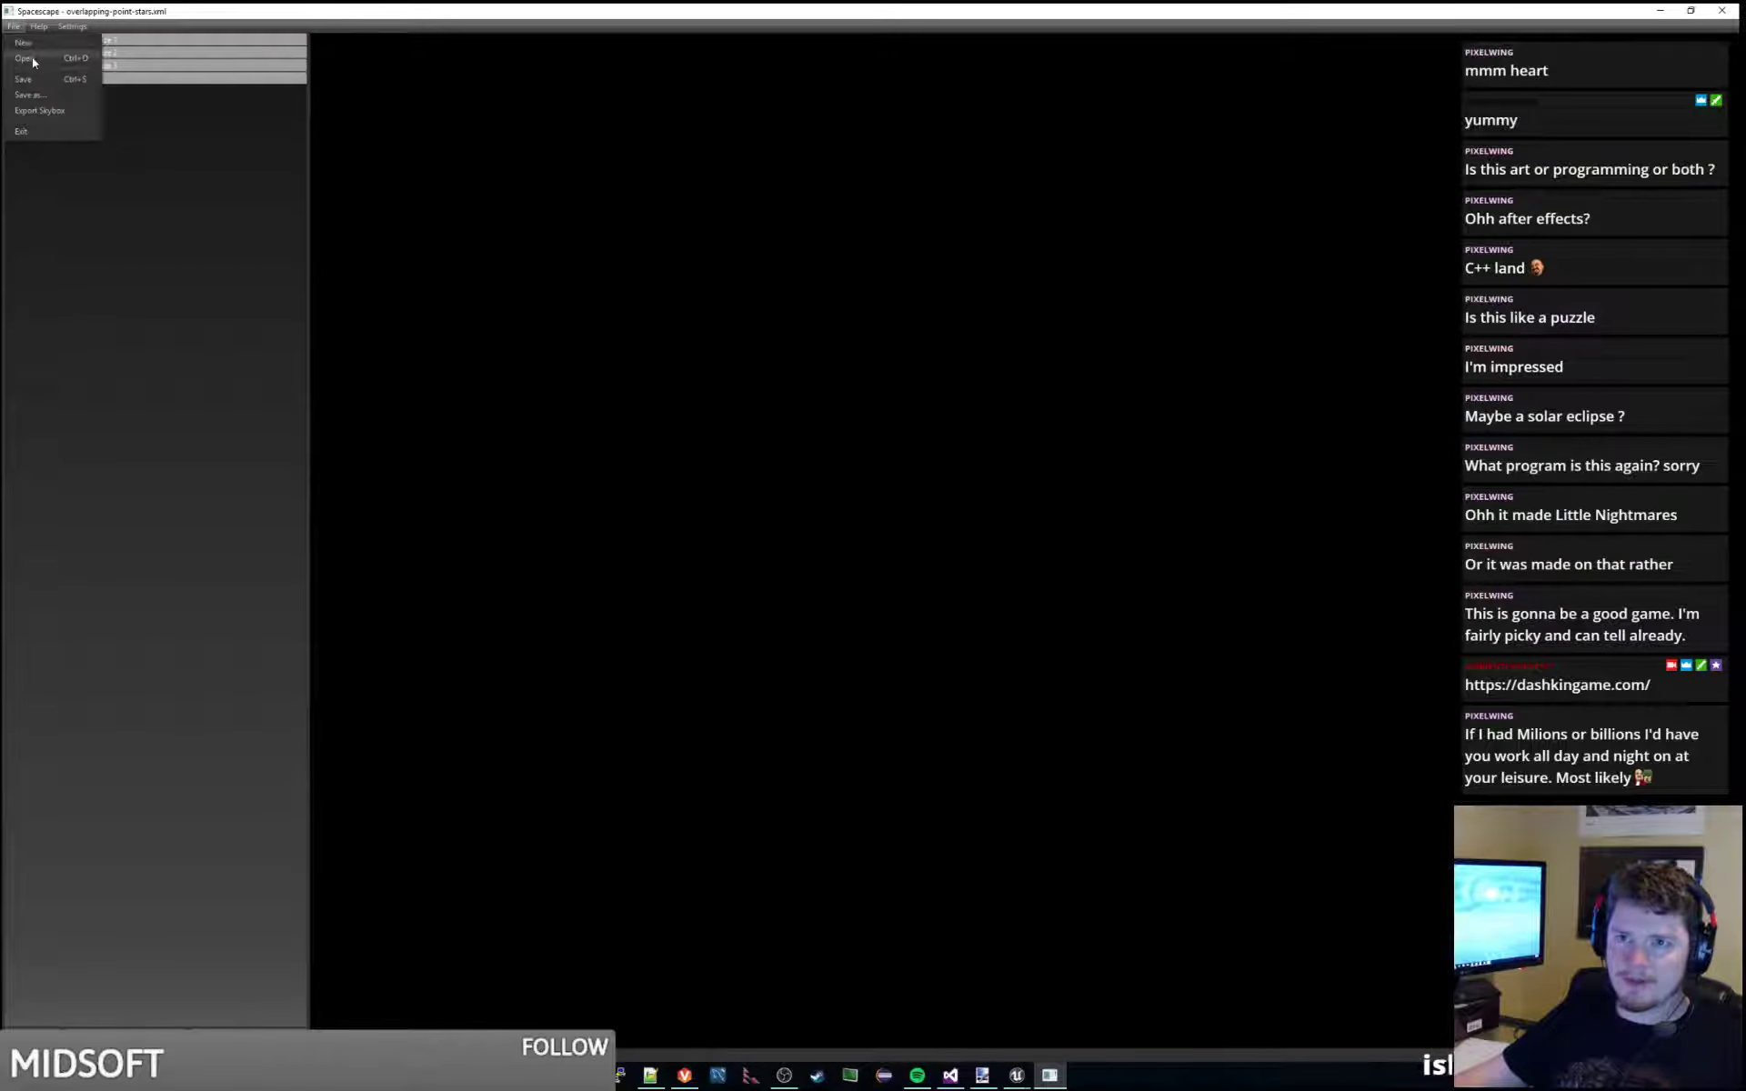
pyautogui.click(32, 58)
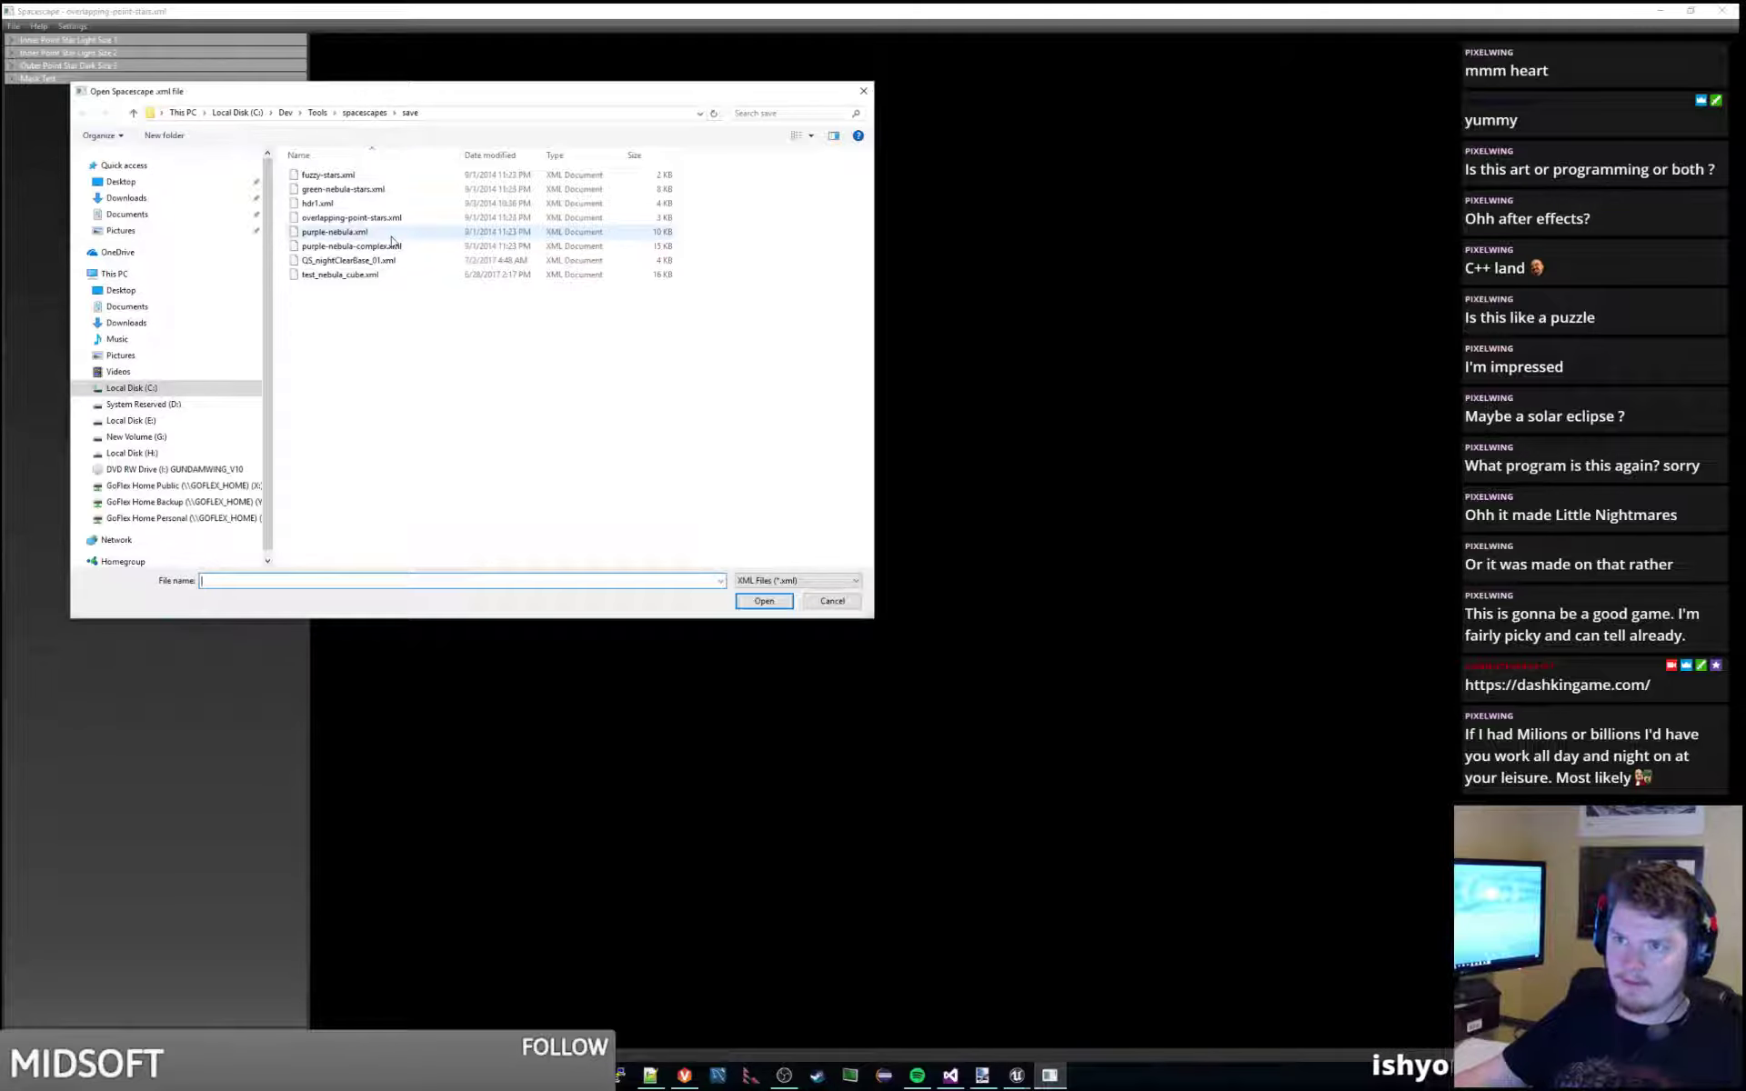
pyautogui.doubleClick(391, 233)
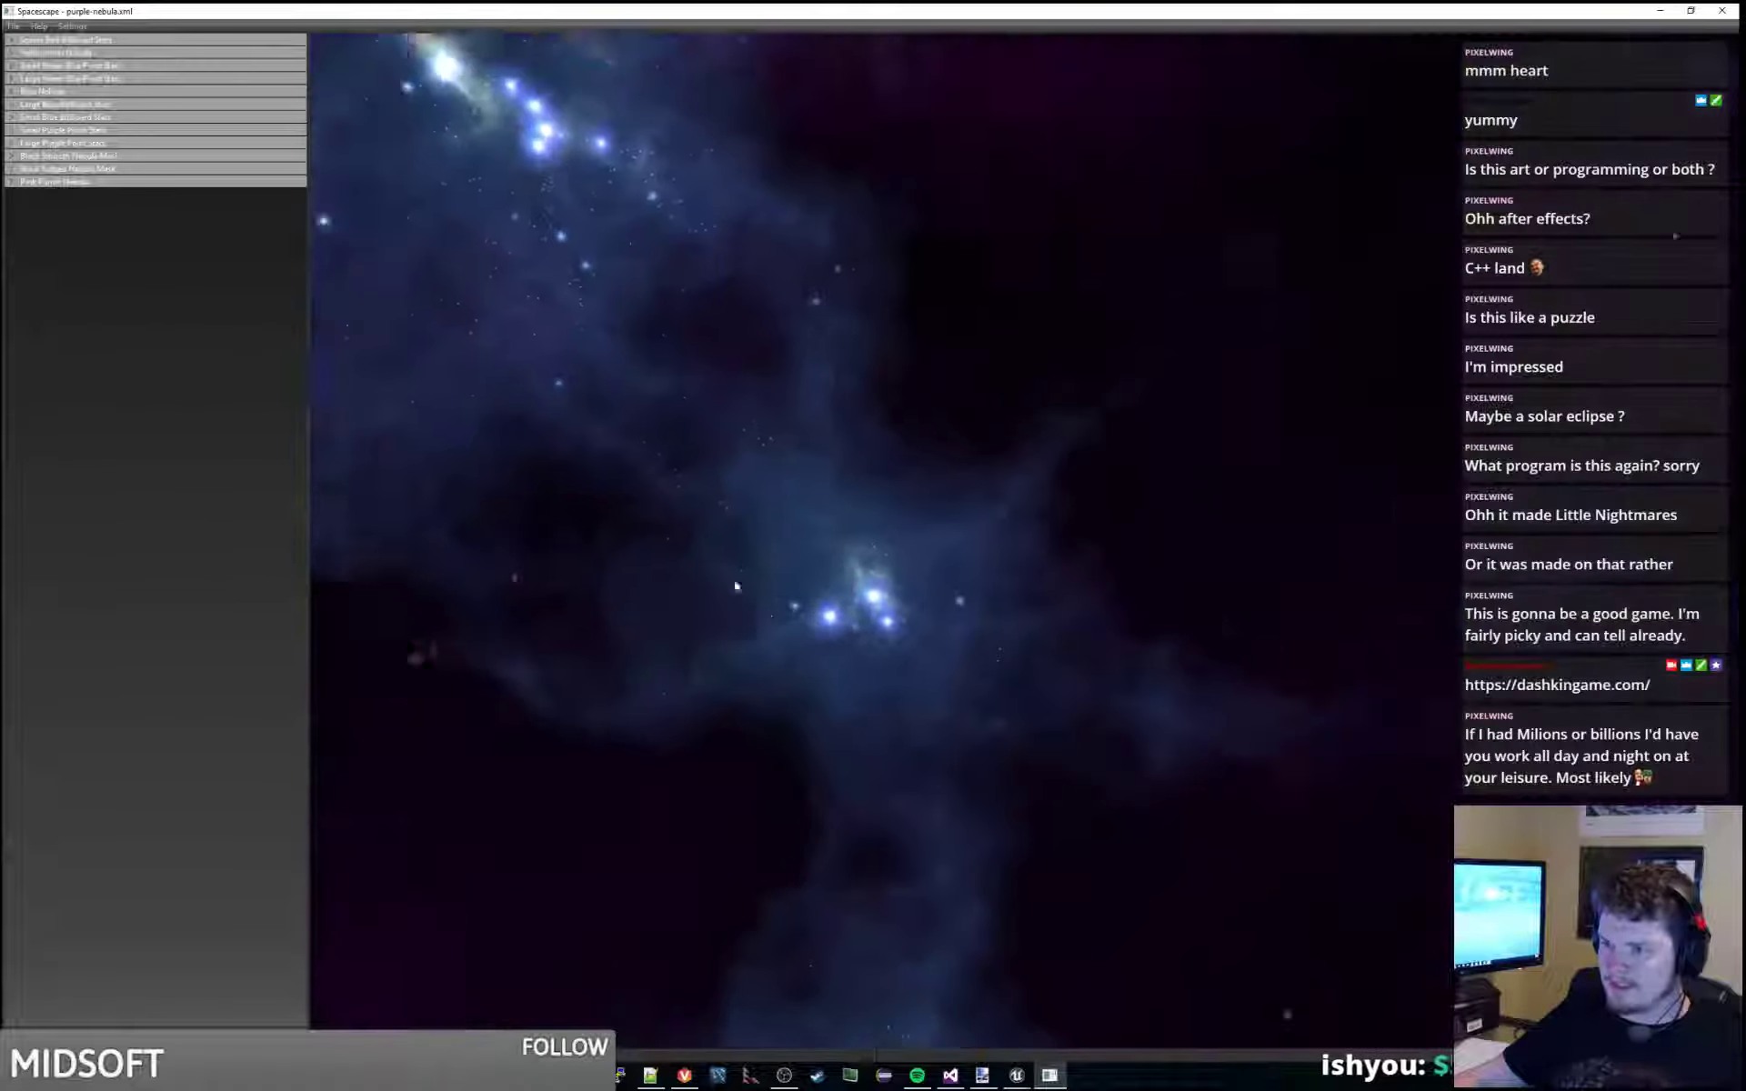
pyautogui.moveTo(737, 587); pyautogui.dragTo(1415, 569)
pyautogui.moveTo(1187, 460); pyautogui.dragTo(205, 291)
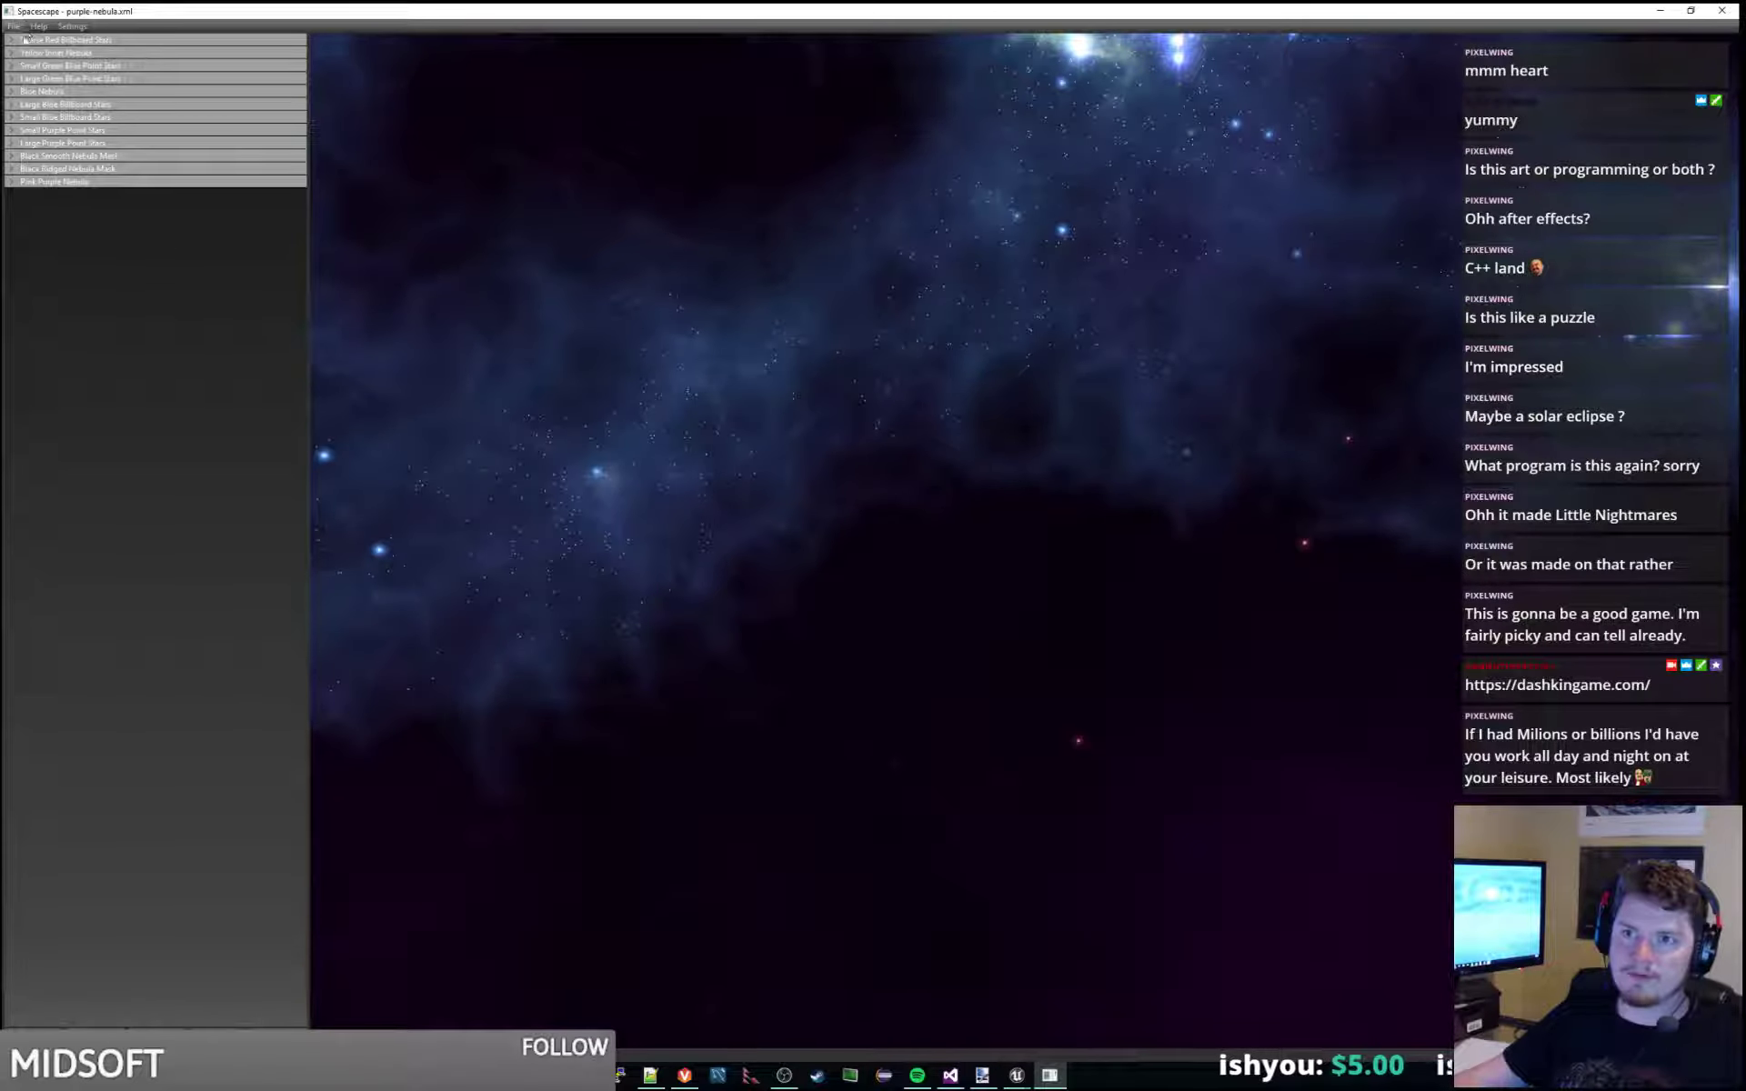
# Delete the Sparse Red Billboard Stars layer.
pyautogui.click(62, 41)
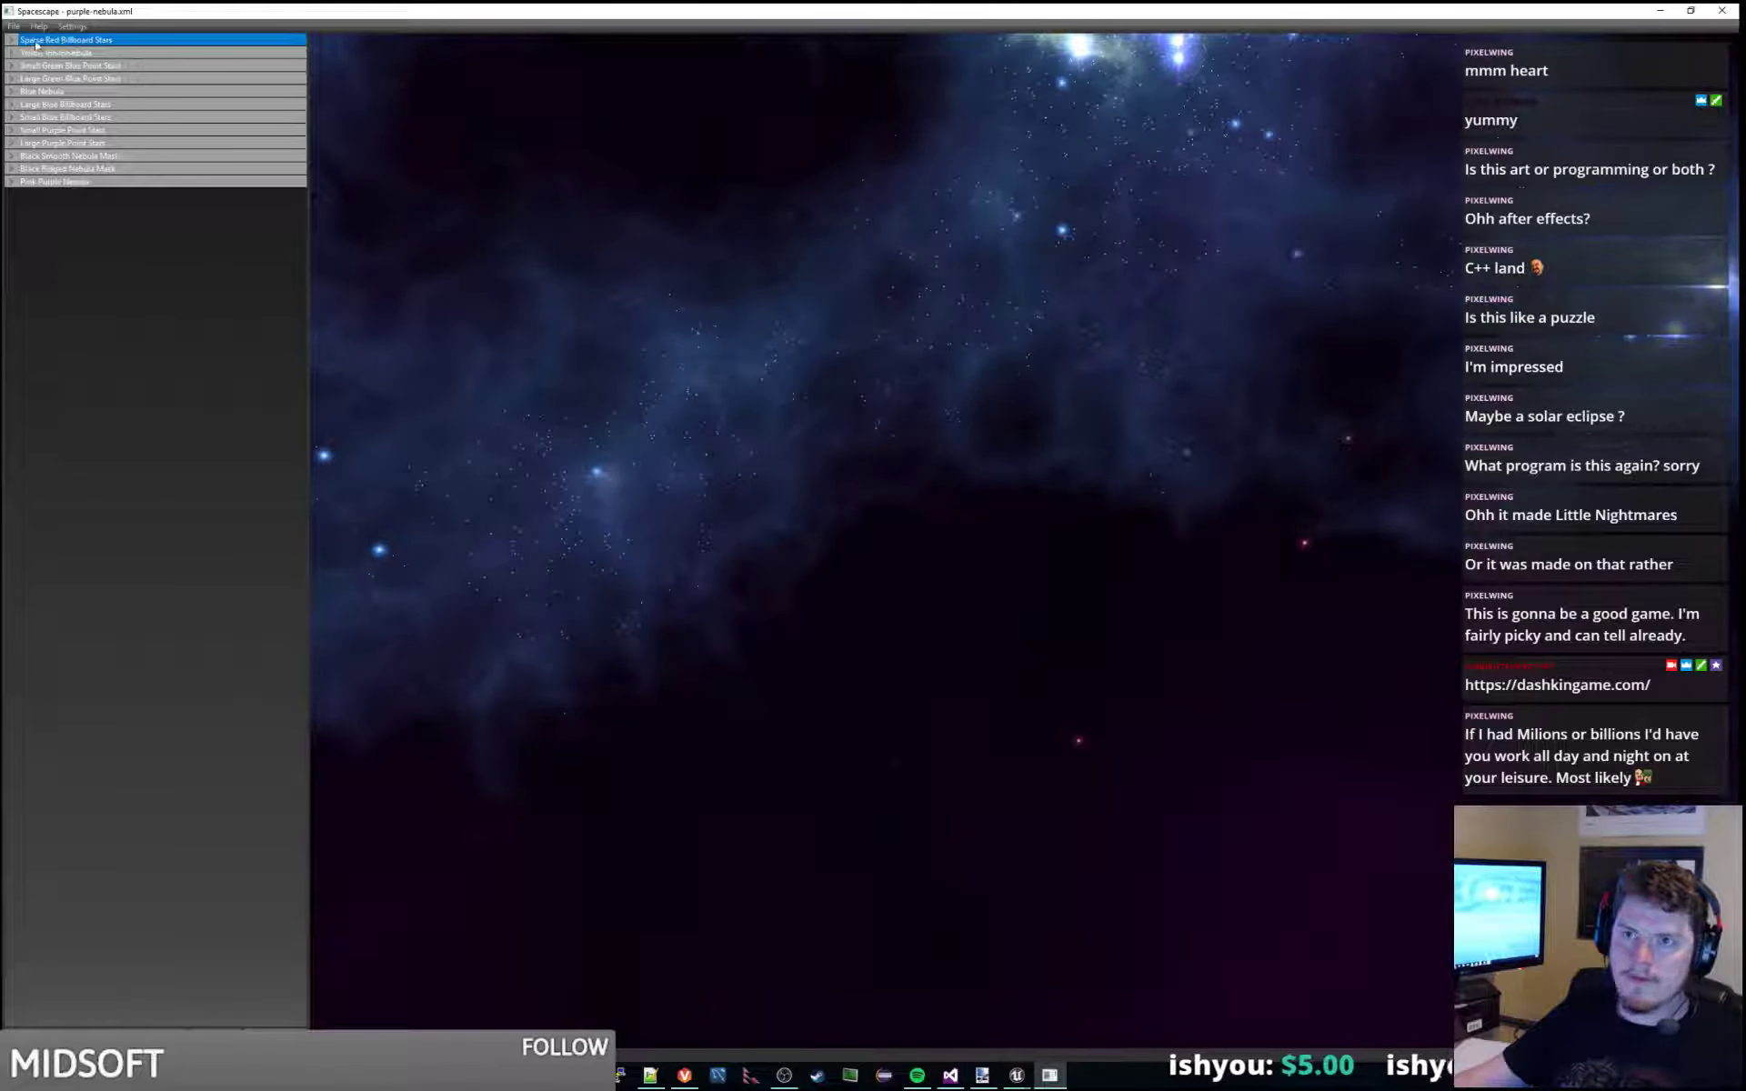
pyautogui.doubleClick(61, 41)
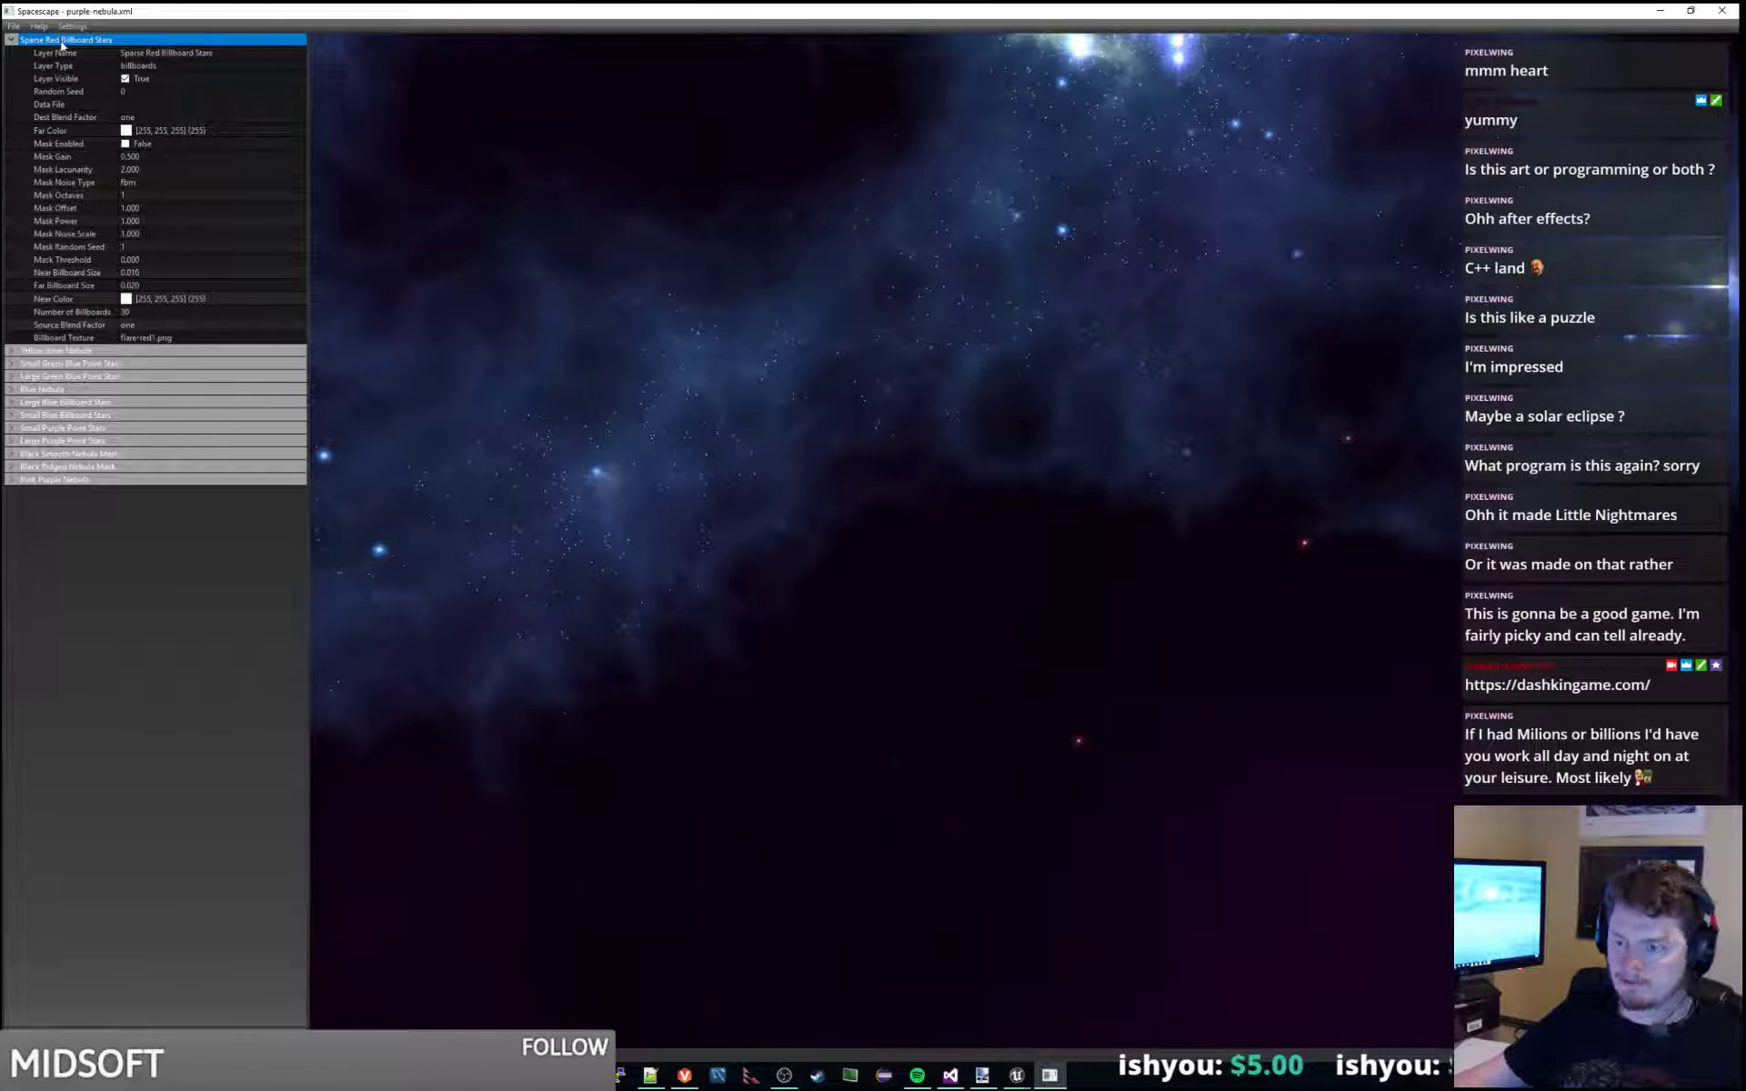
pyautogui.click(56, 52)
pyautogui.click(55, 41)
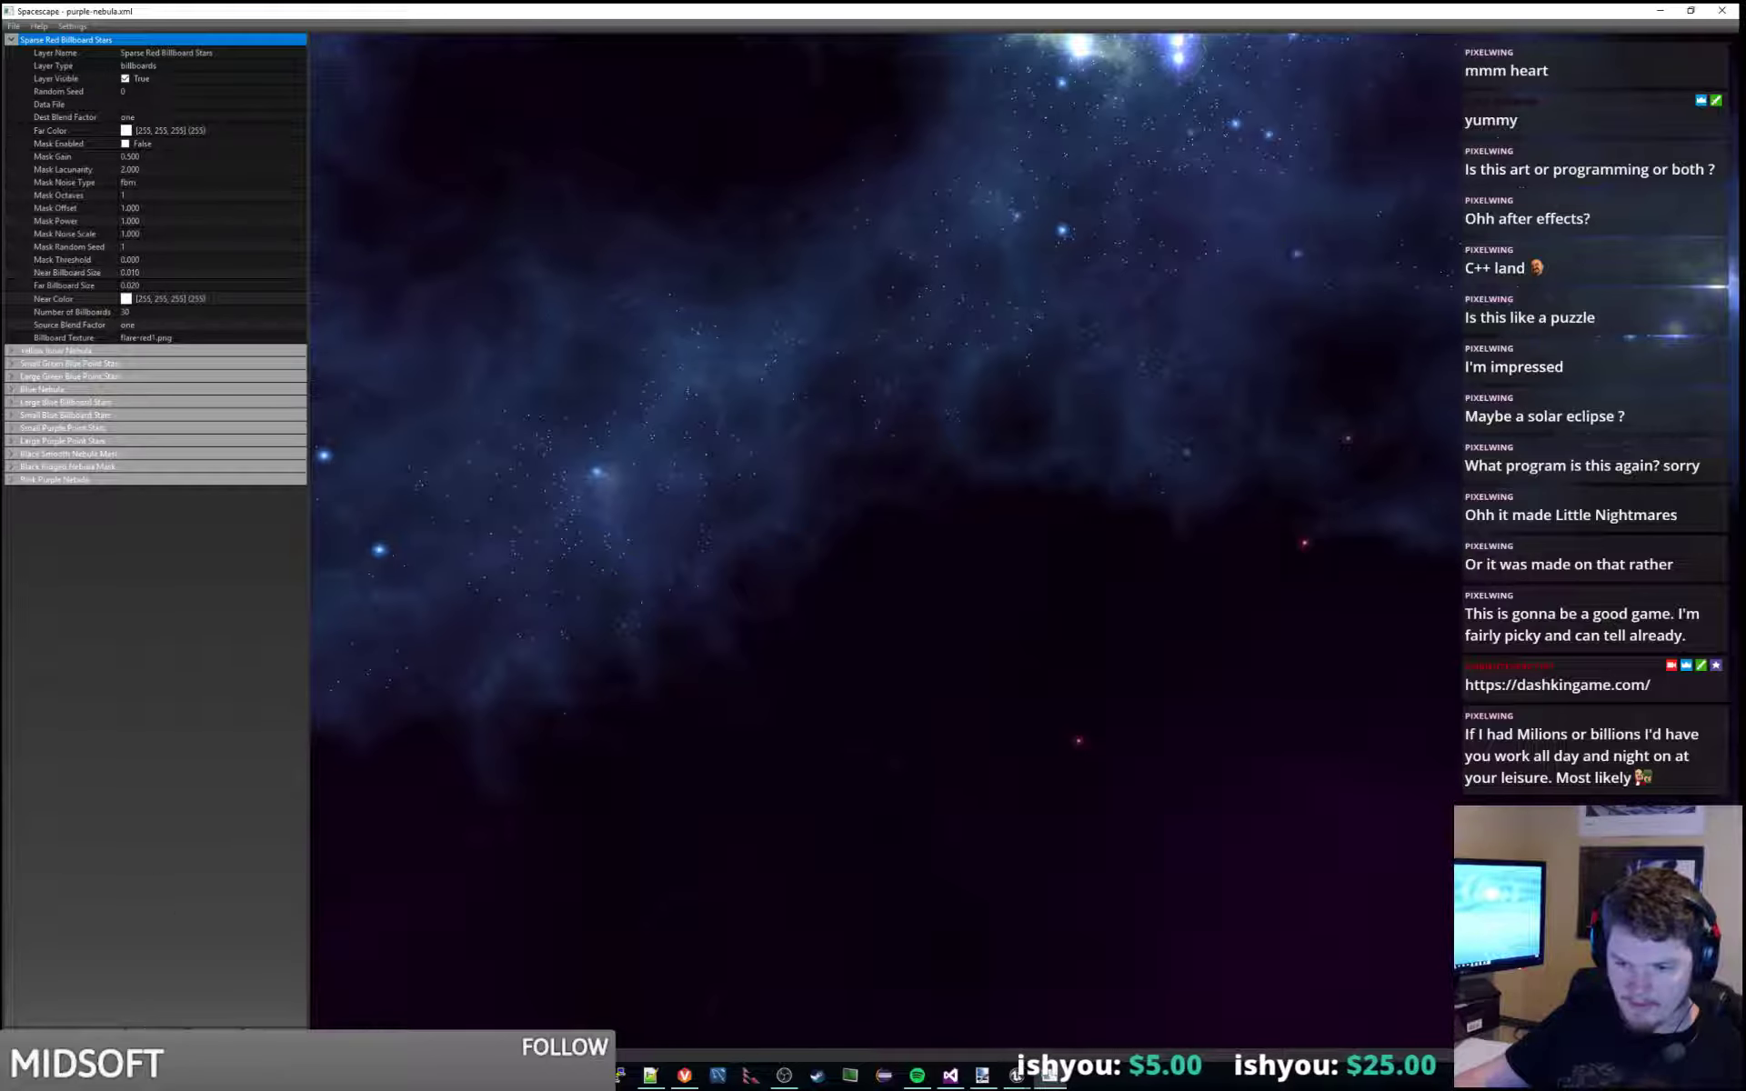
pyautogui.press('Delete')
# Delete the Small Green Blue Point Stars layer.
pyautogui.click(65, 41)
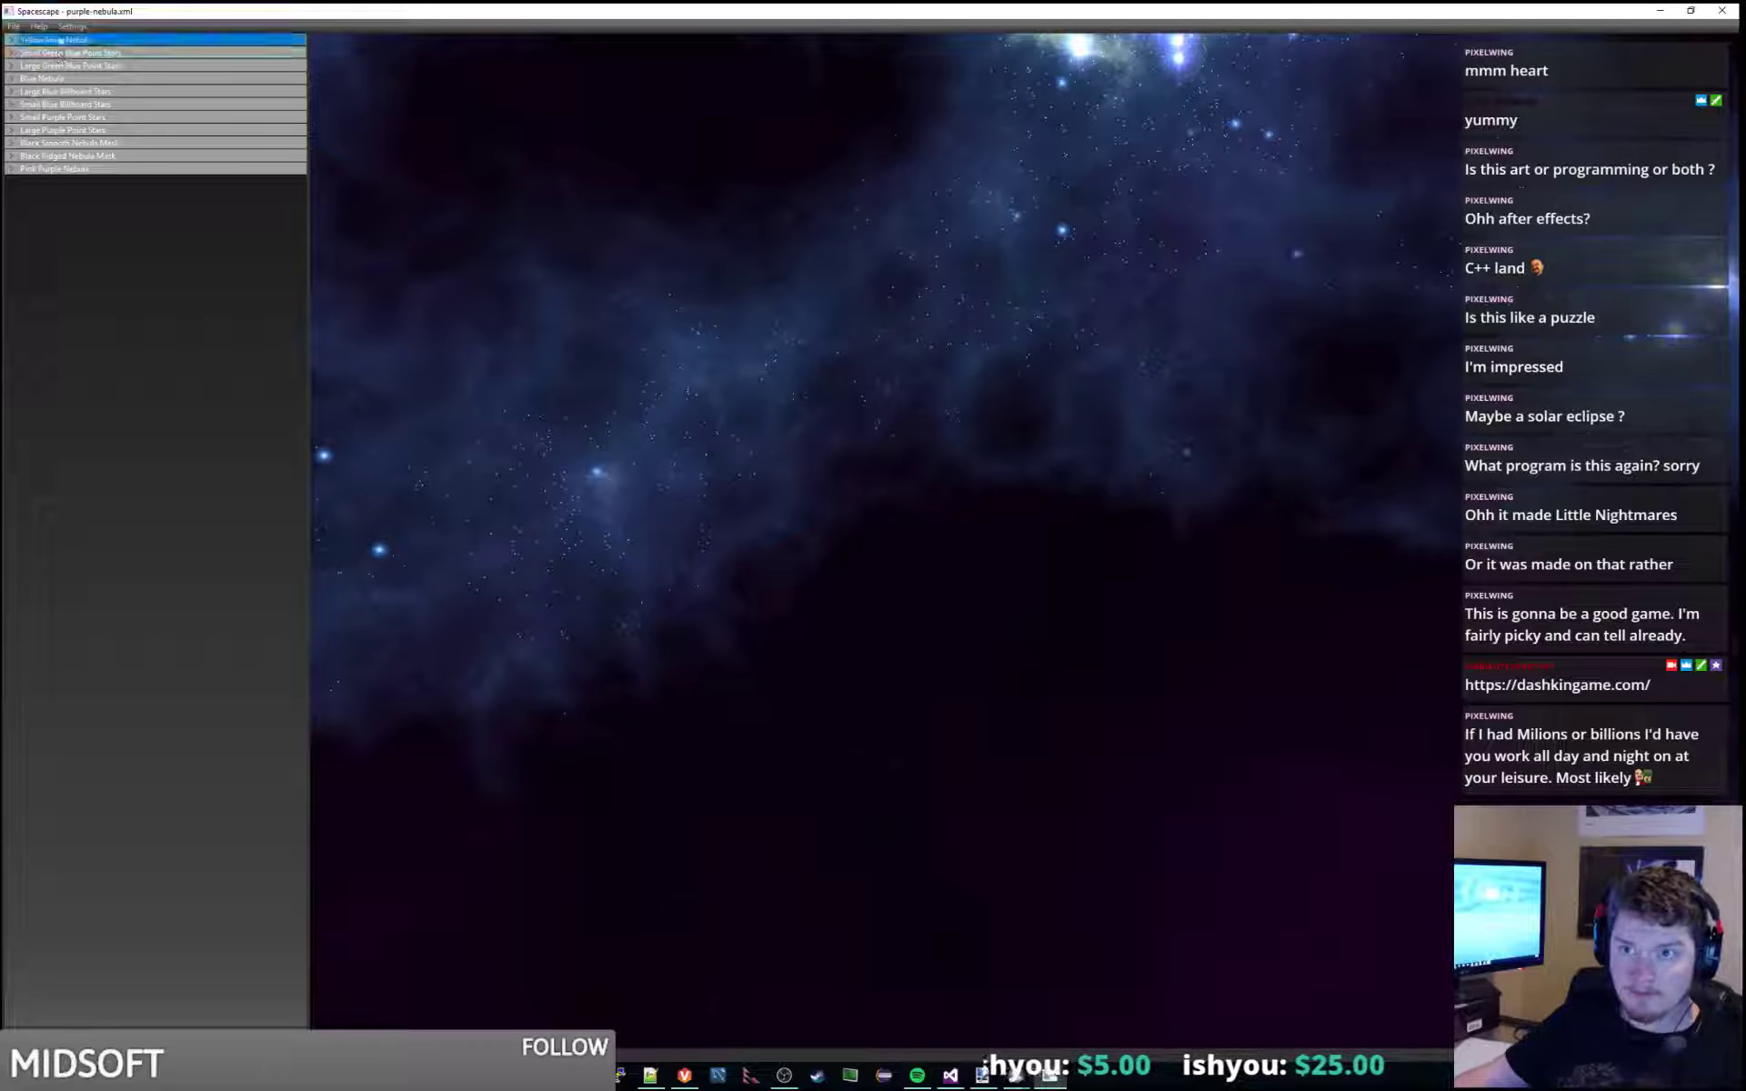
pyautogui.click(89, 53)
pyautogui.press('Delete')
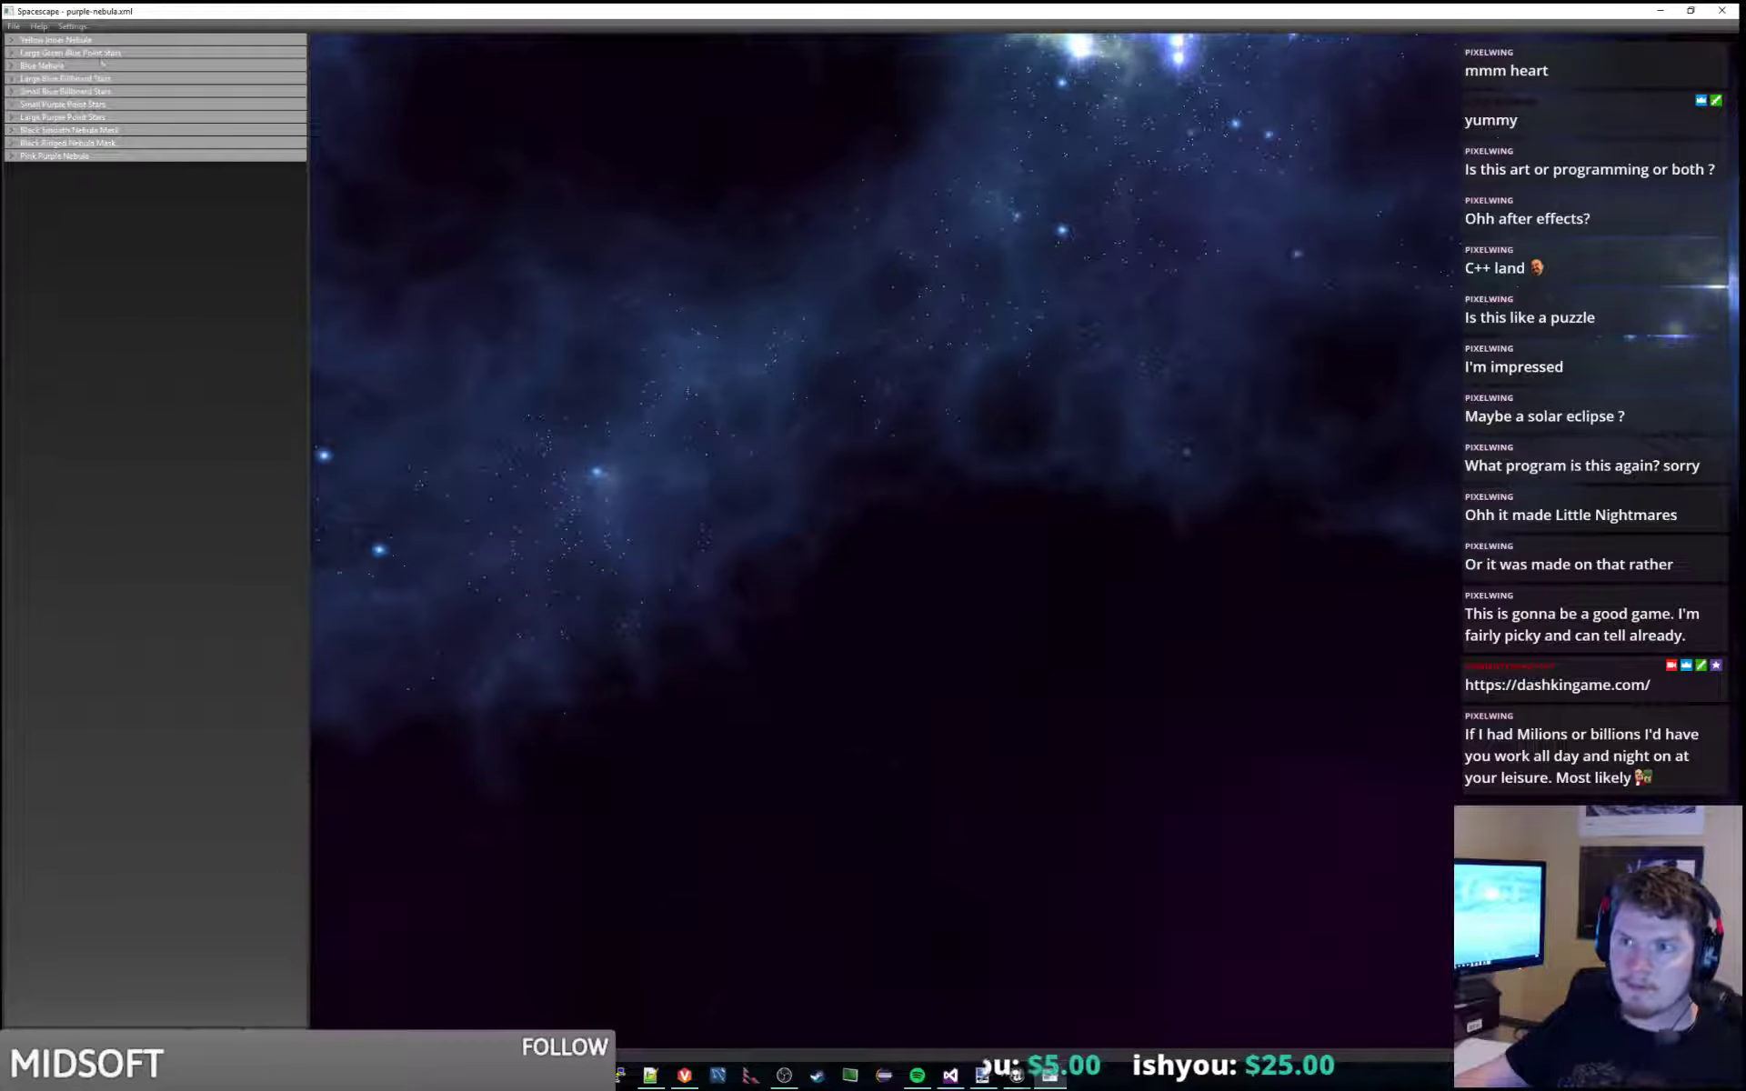
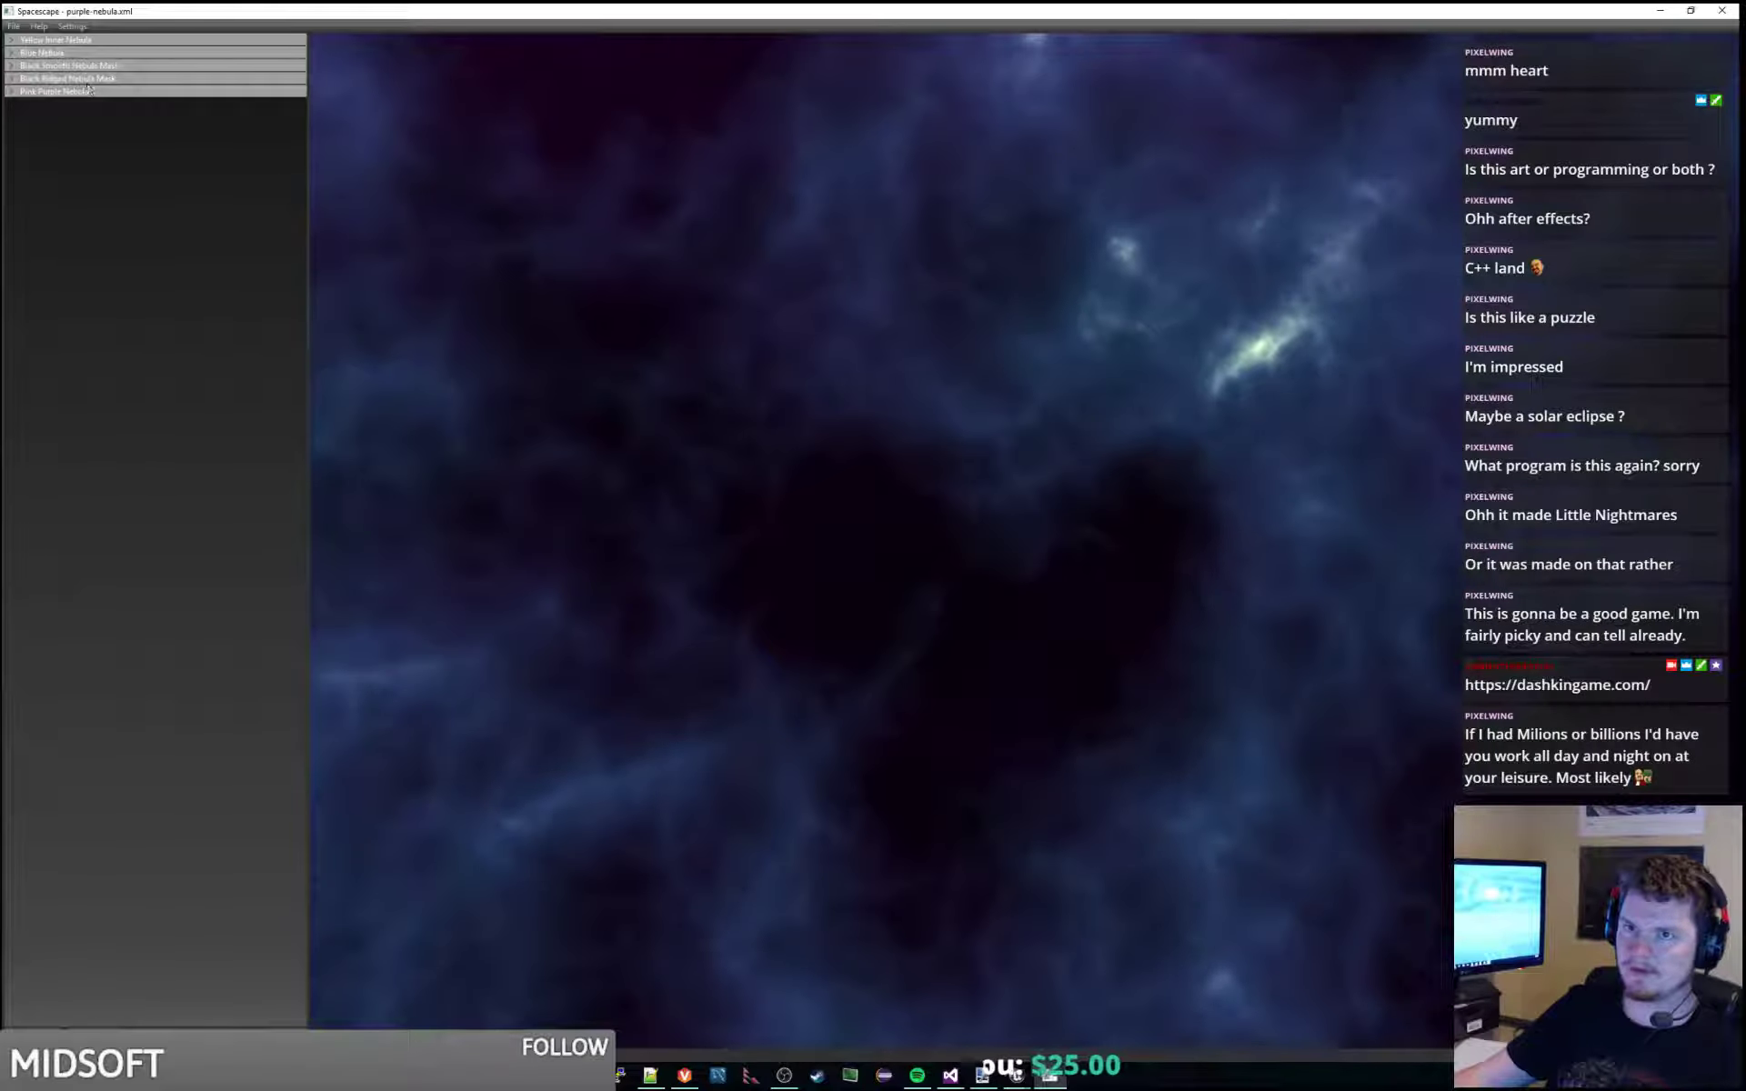
# Set the Black Smooth Nebula Mask's Inner Color to white (255, 255, 255).
pyautogui.click(10, 40)
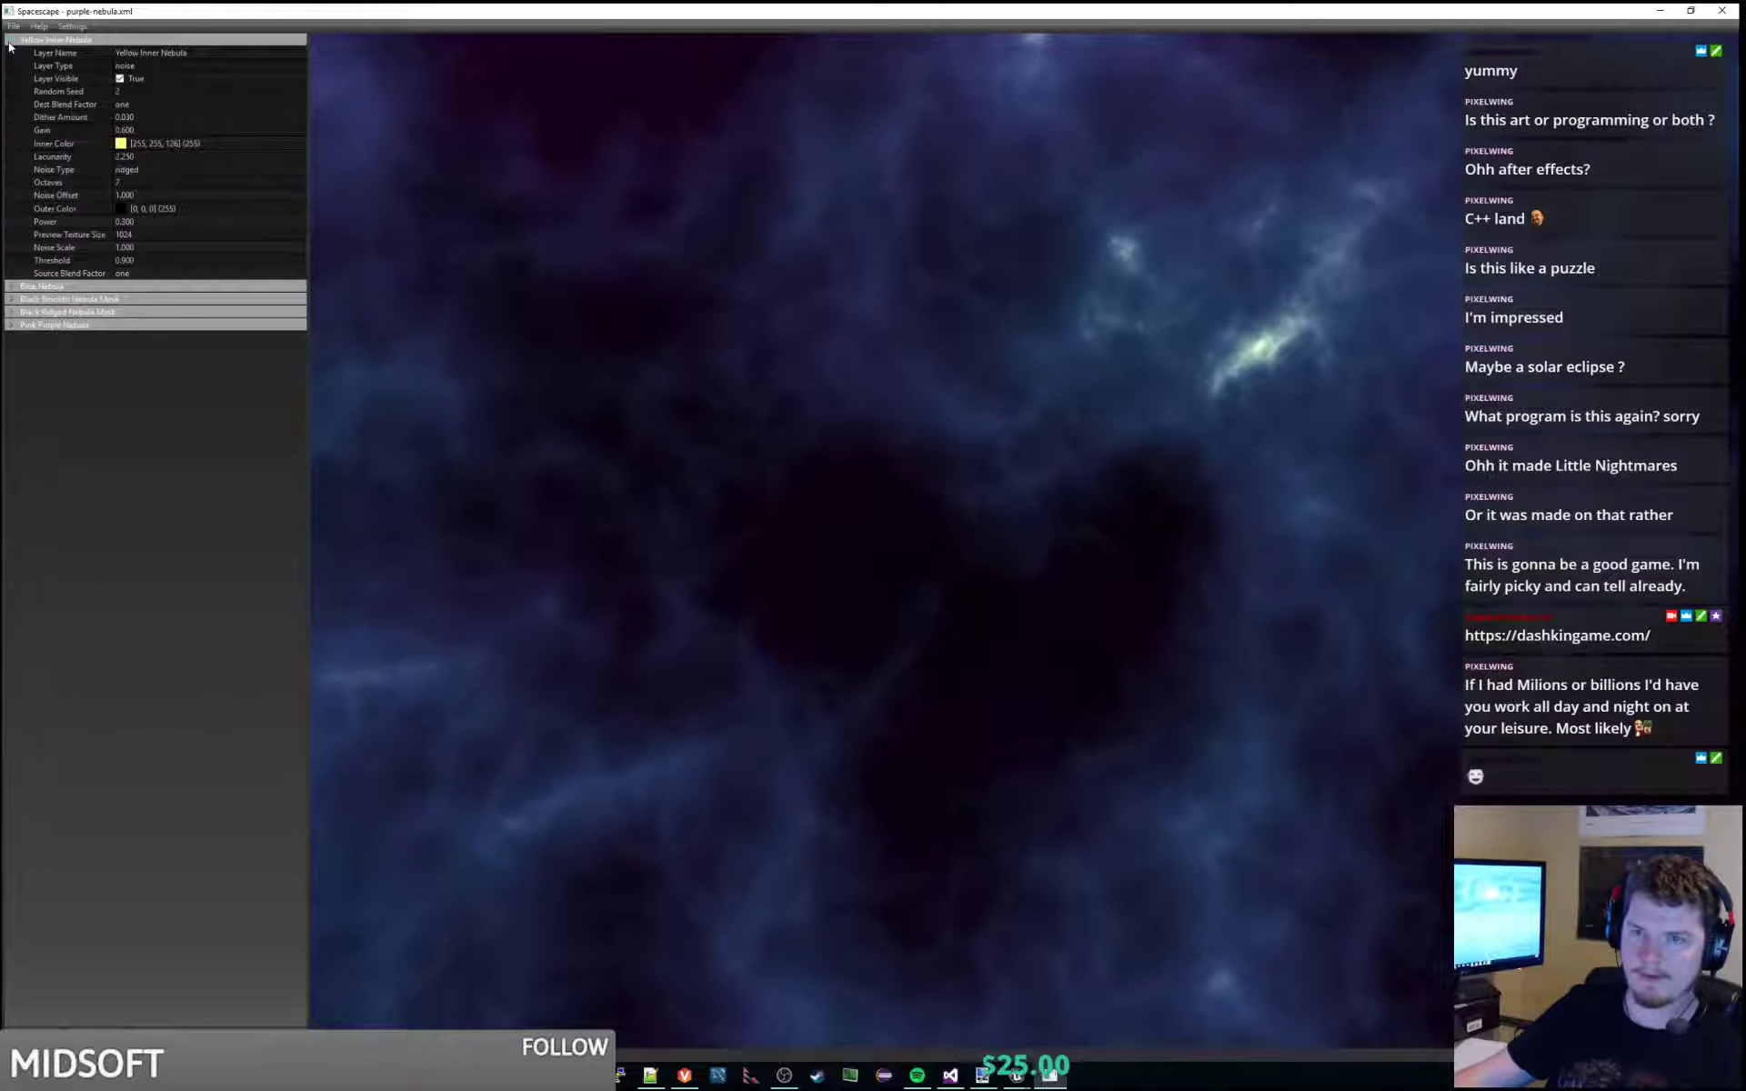
pyautogui.click(11, 41)
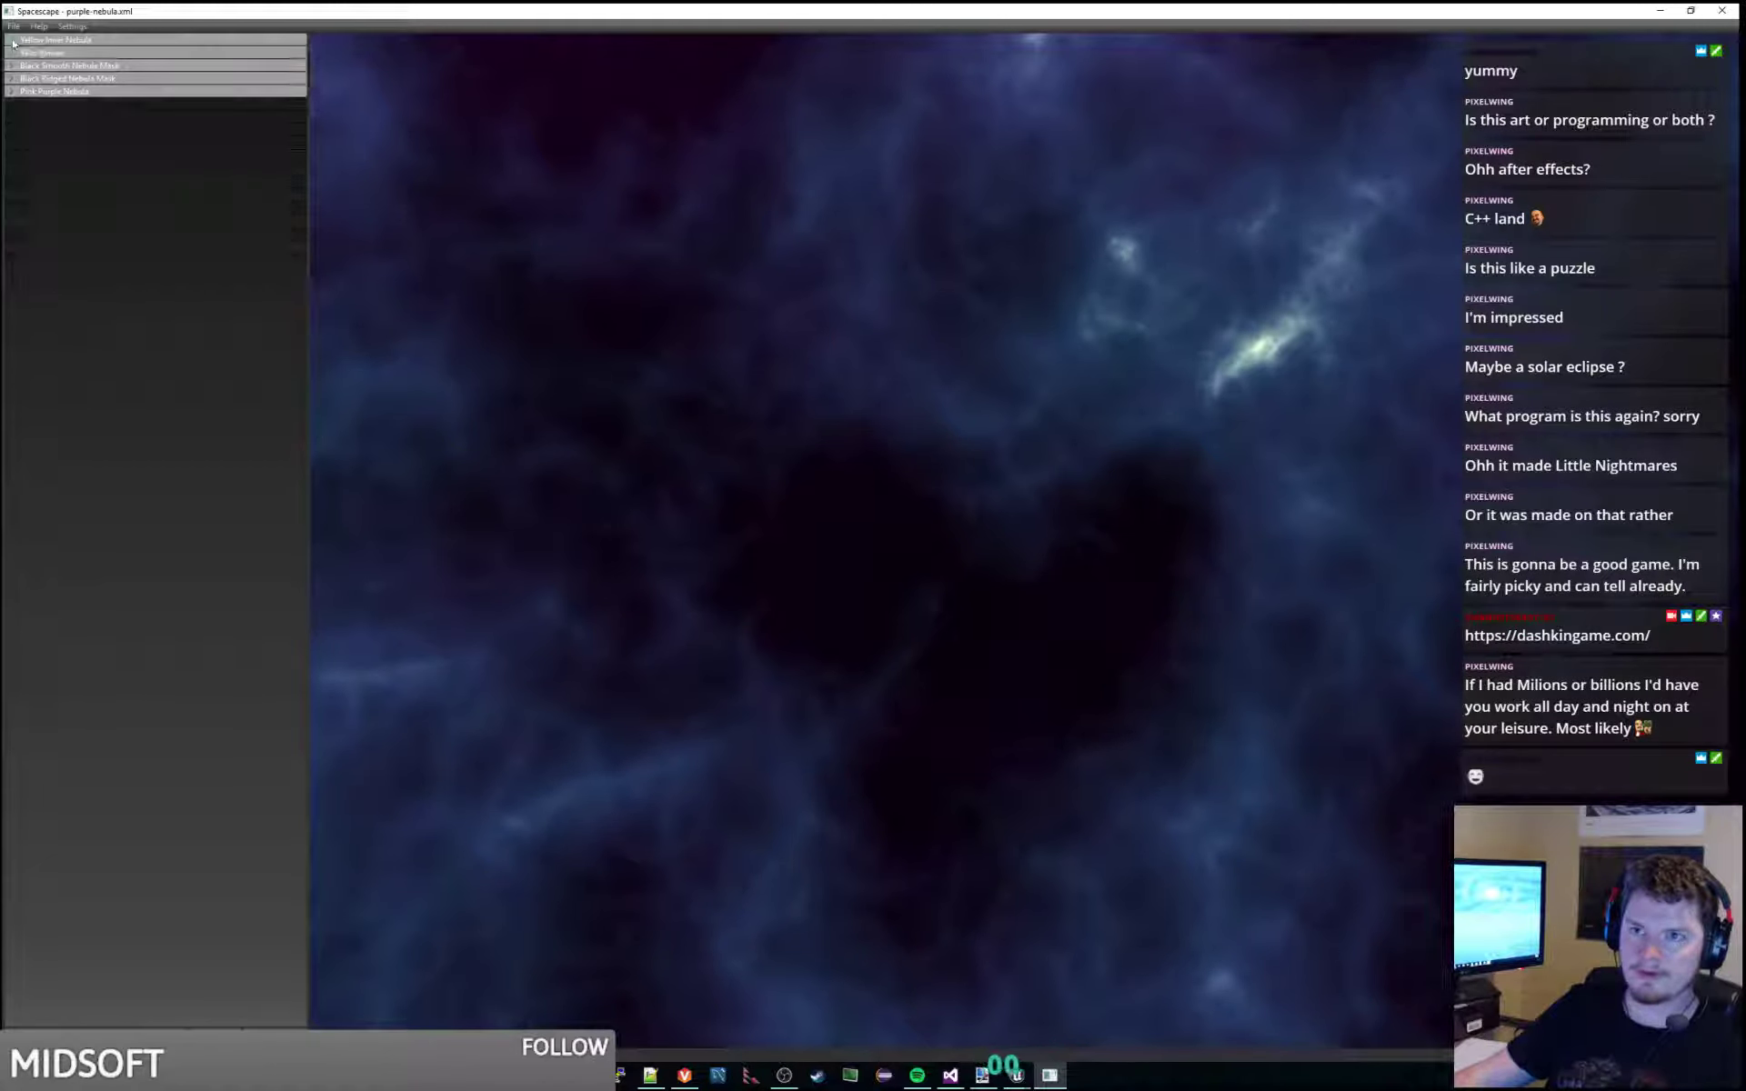
pyautogui.click(12, 65)
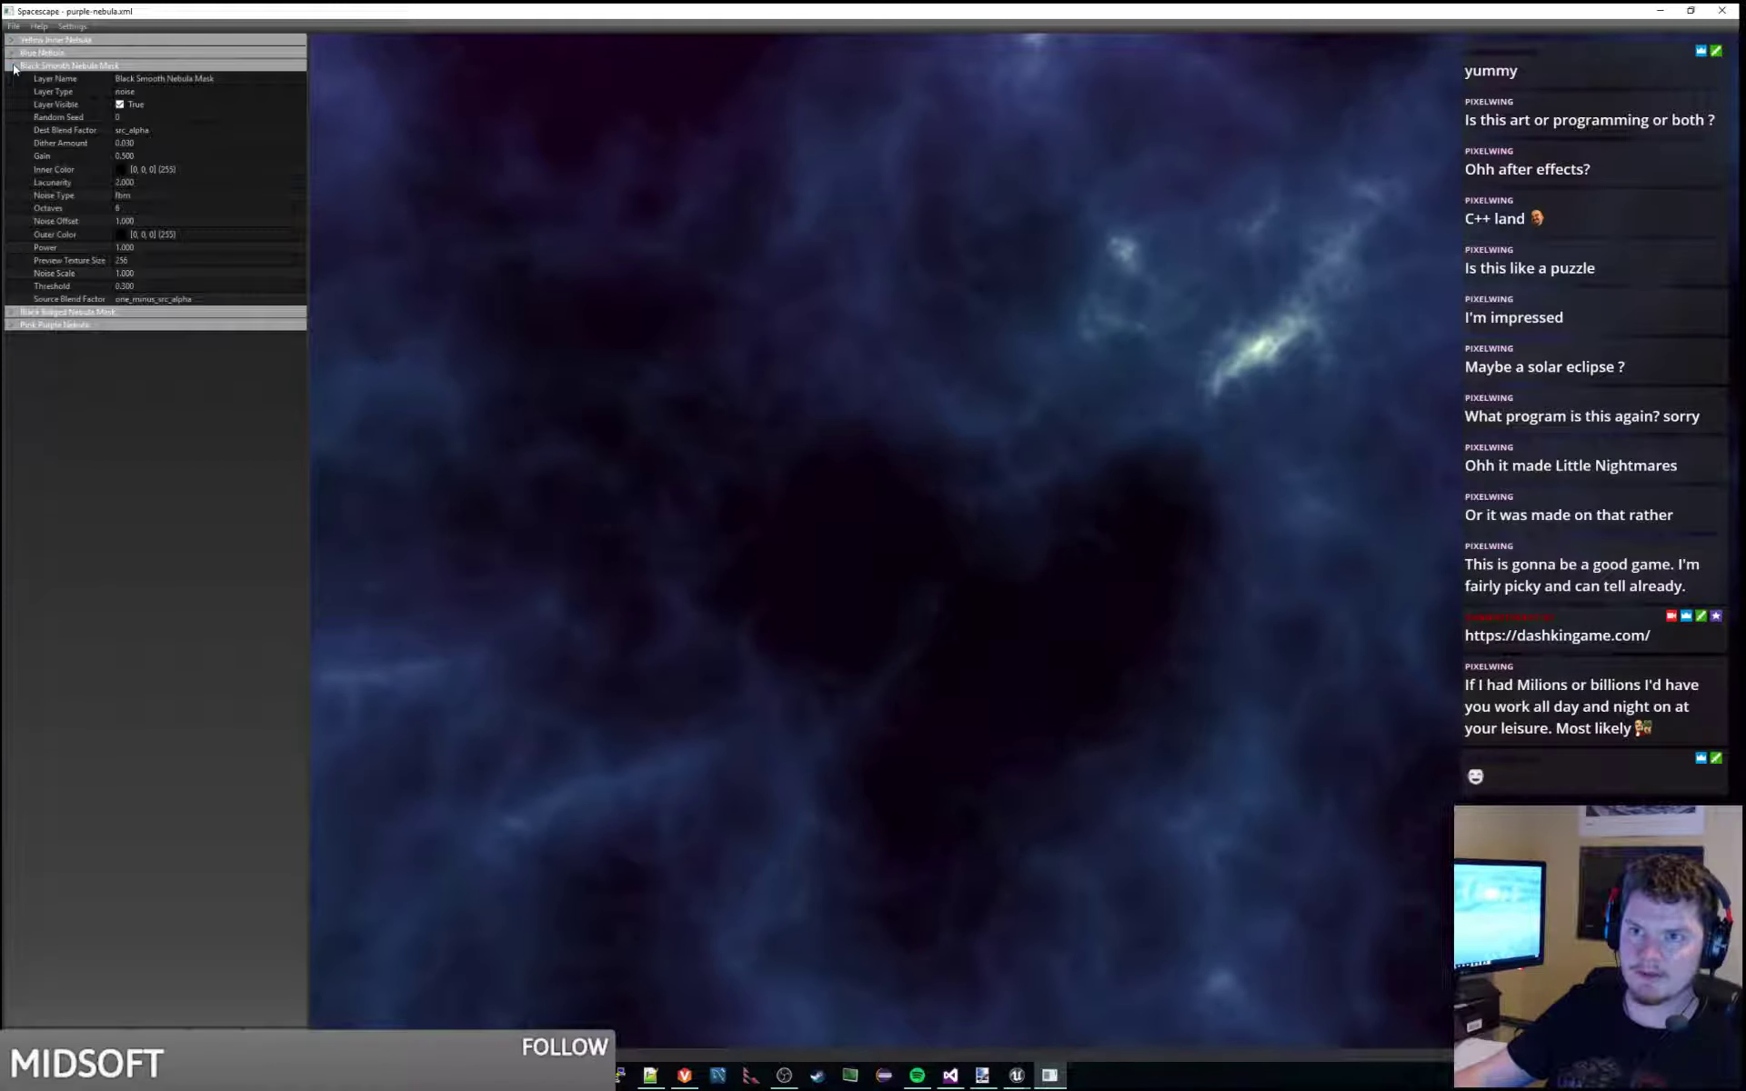
pyautogui.click(107, 169)
pyautogui.click(169, 171)
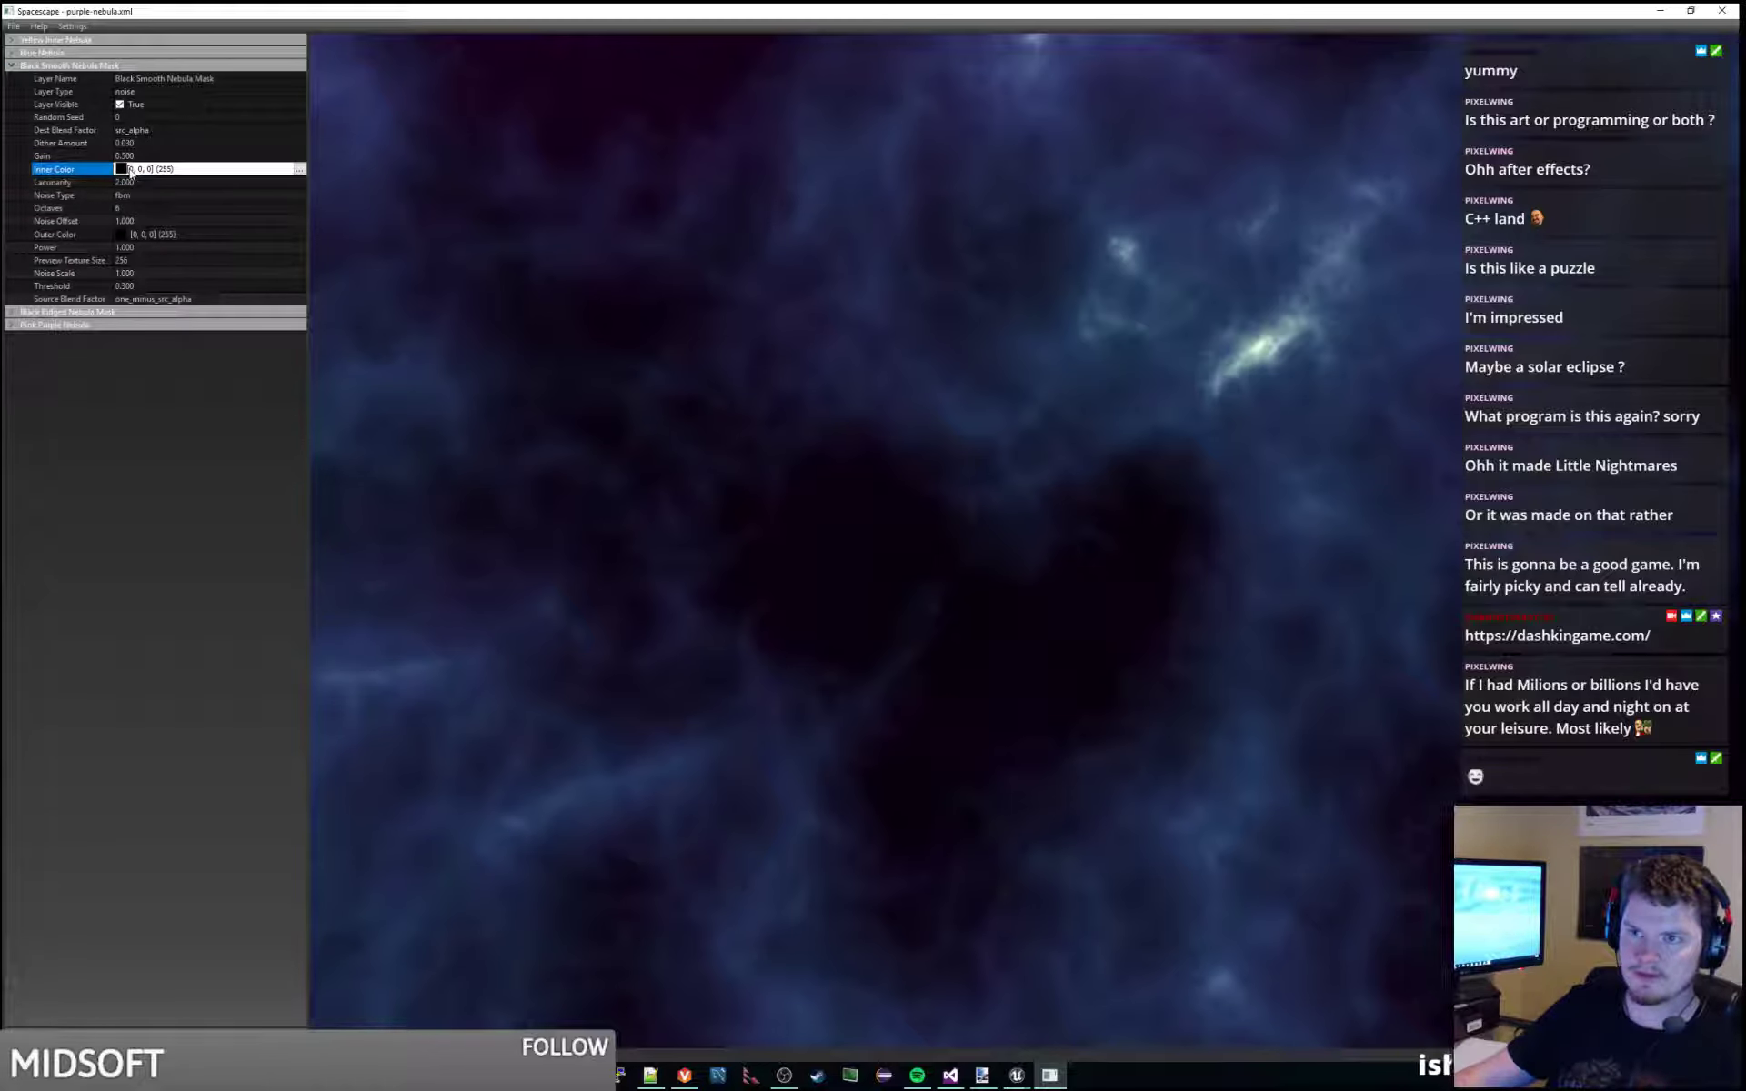
pyautogui.click(299, 170)
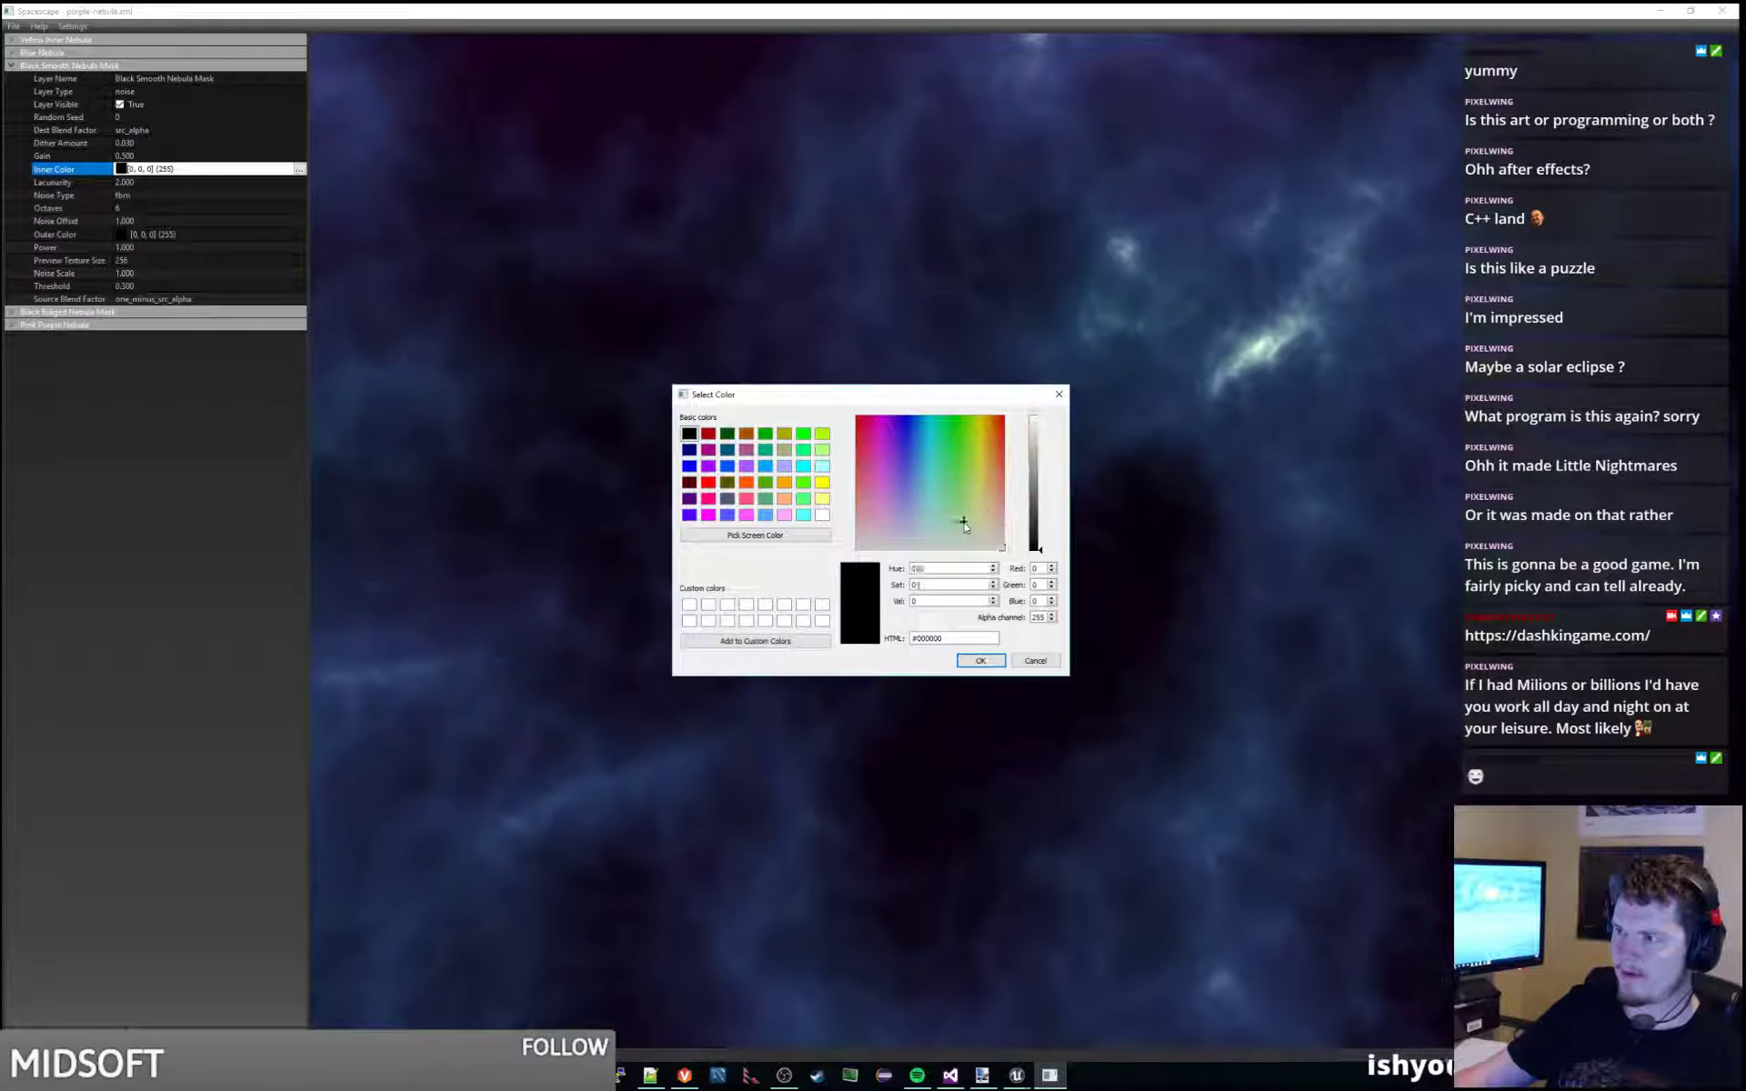
pyautogui.moveTo(1033, 550); pyautogui.dragTo(1052, 400)
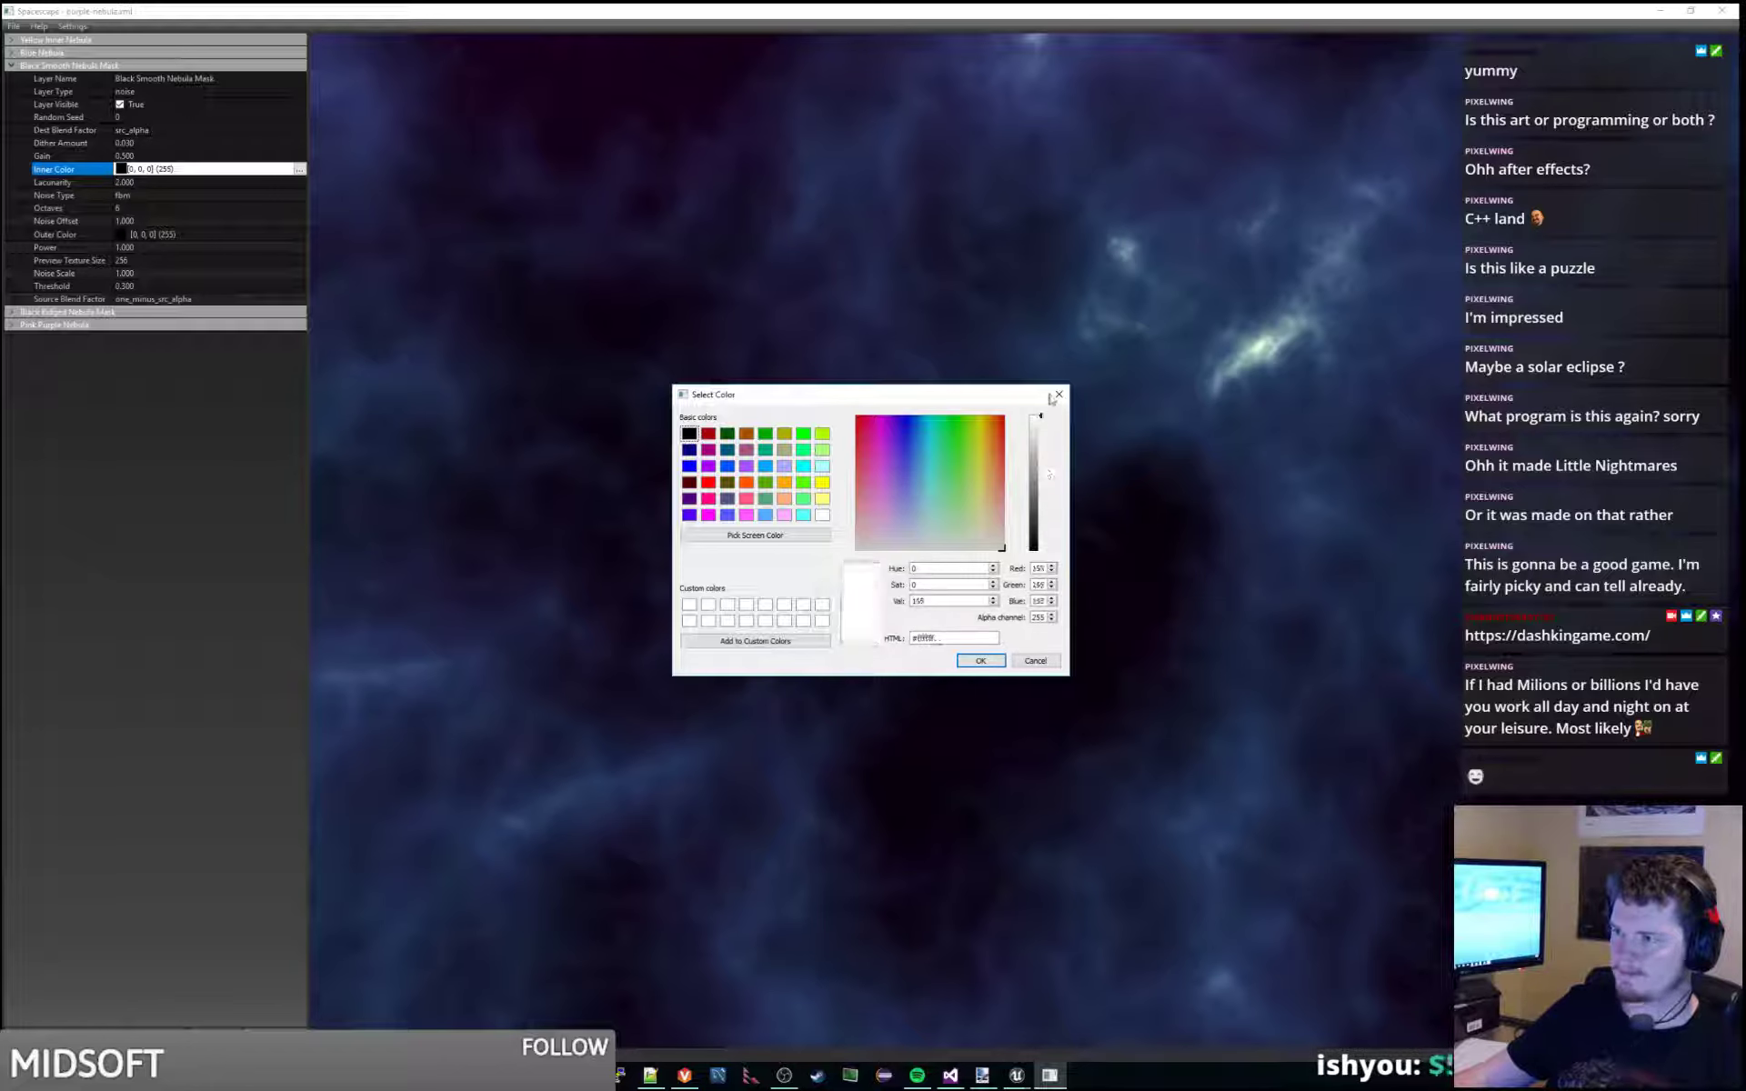
pyautogui.click(980, 661)
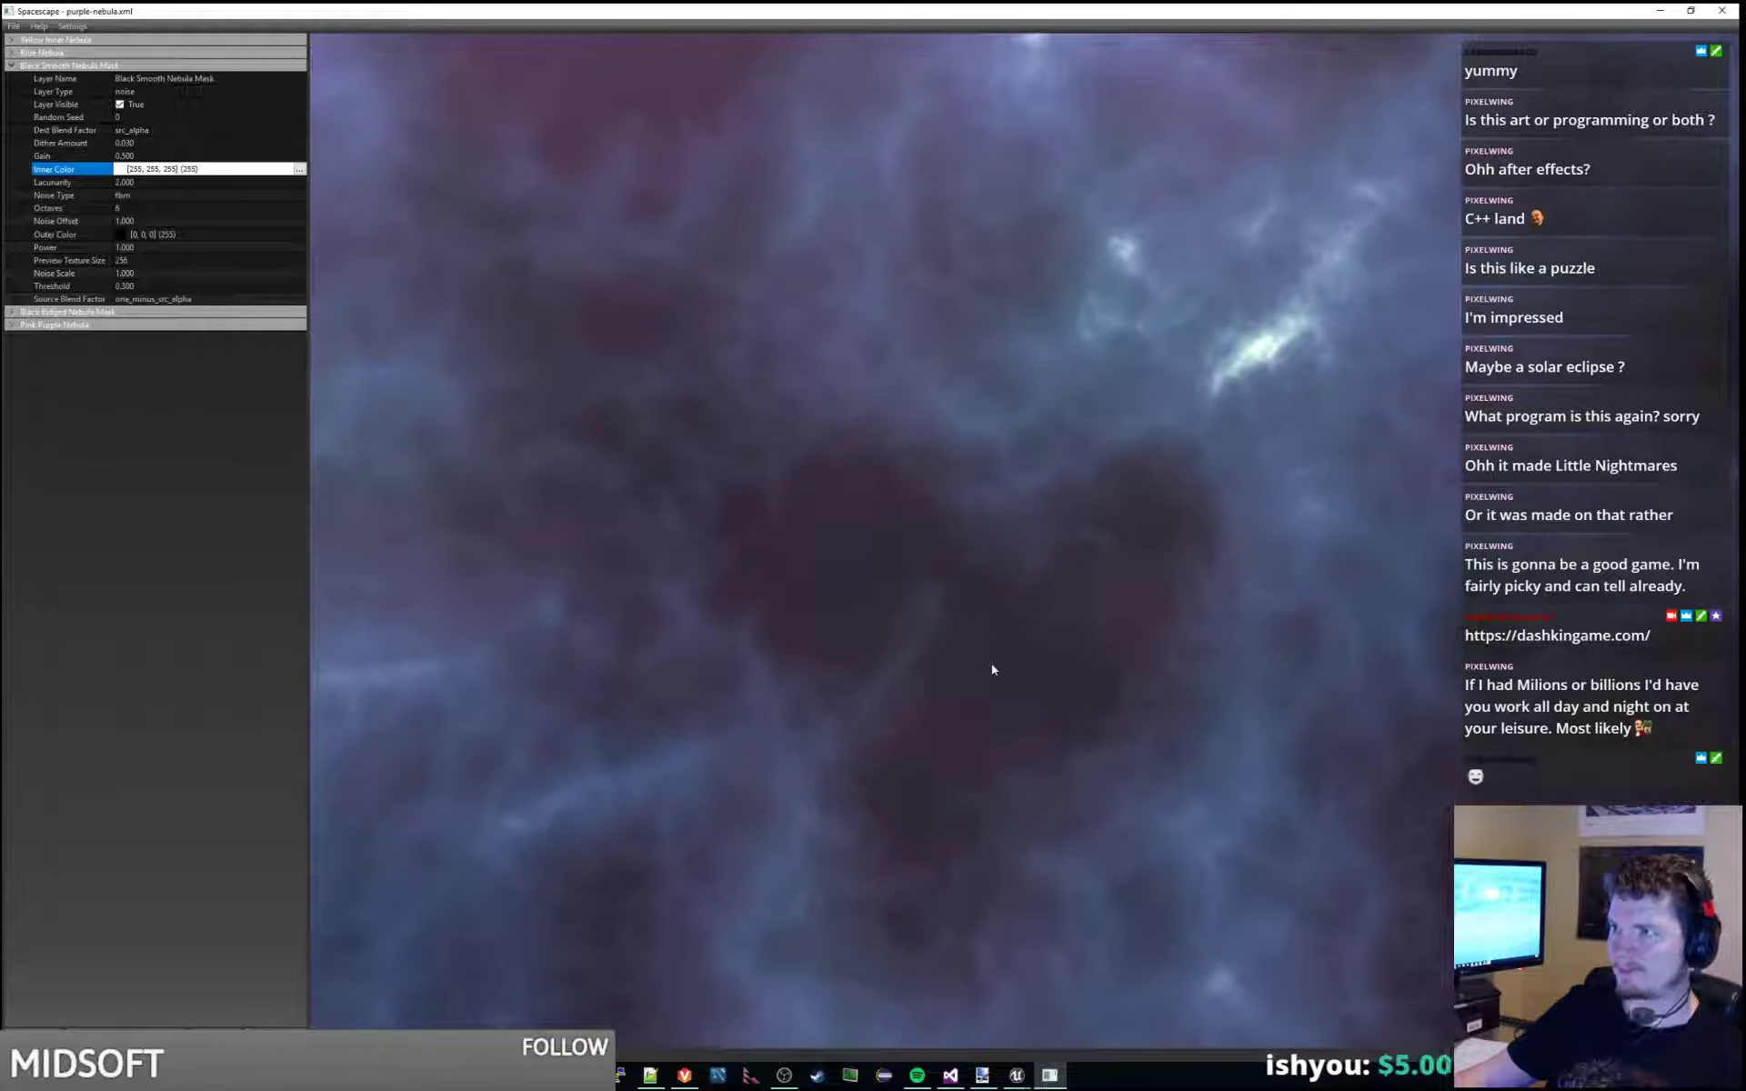
# Set the mask's Outer Color to white as well and inspect the paler nebula.
pyautogui.click(202, 235)
pyautogui.click(300, 234)
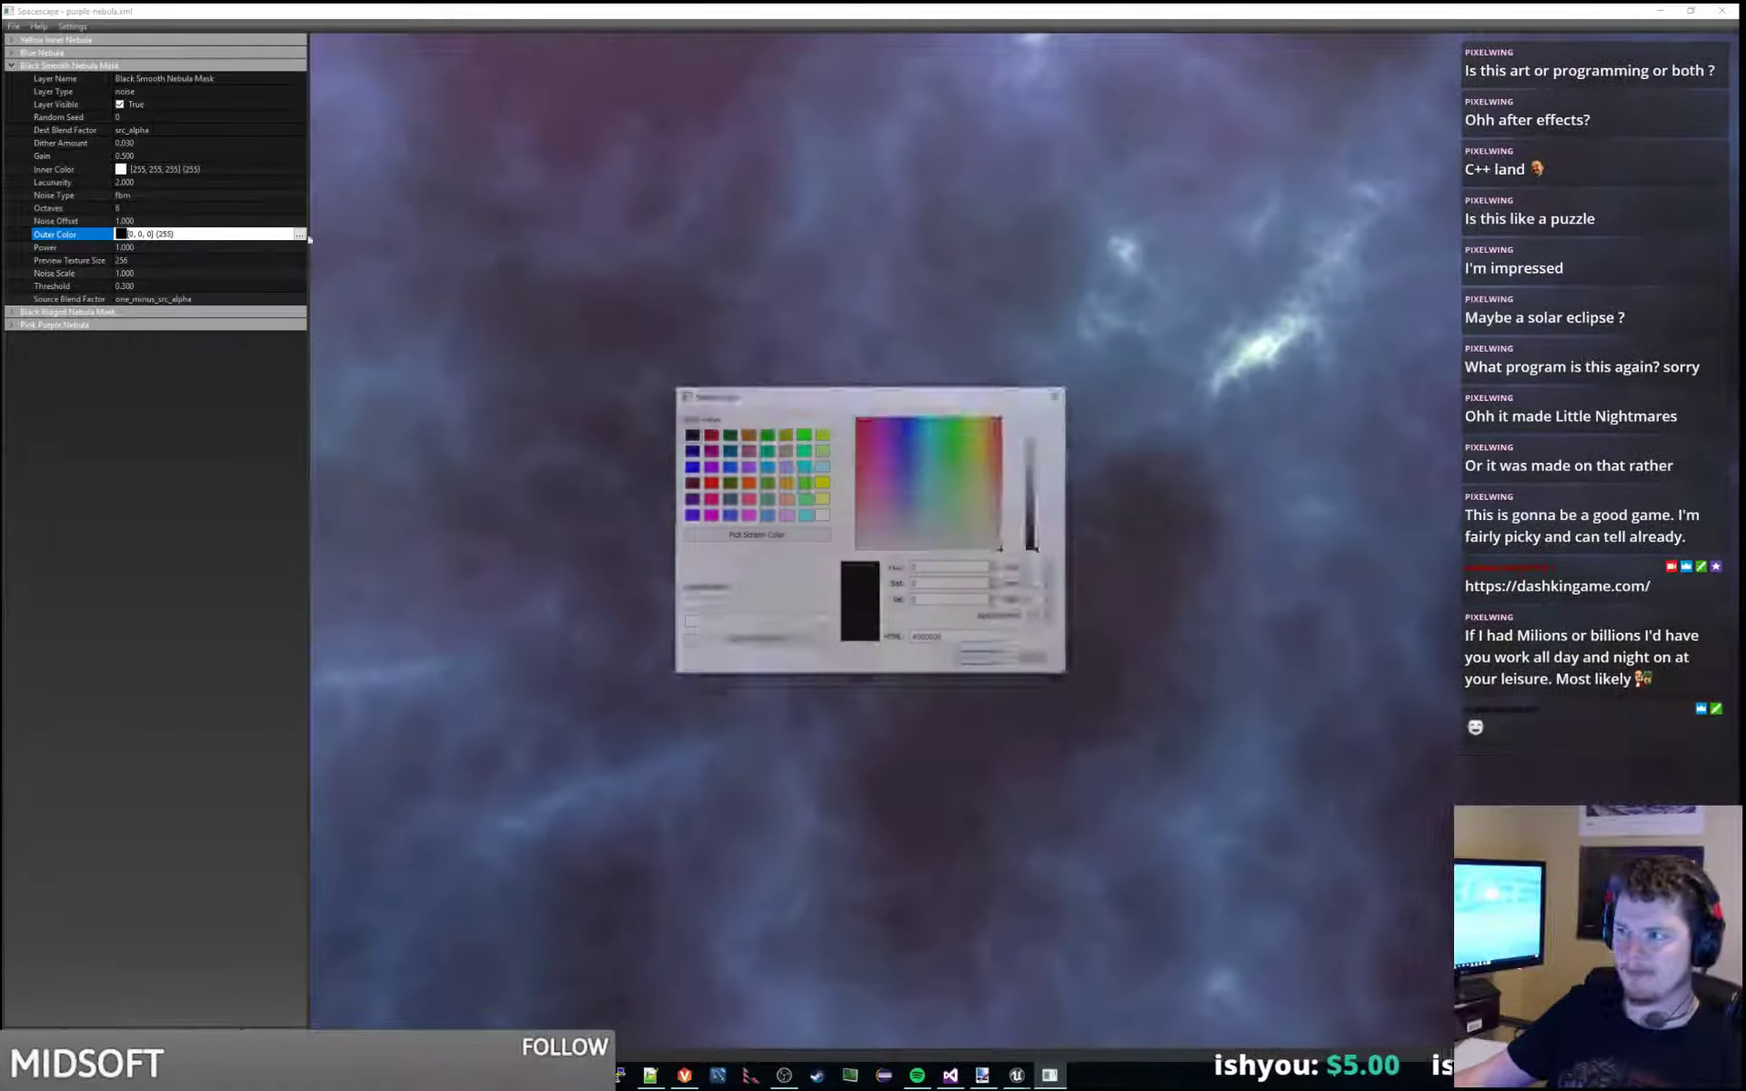
pyautogui.moveTo(1045, 549); pyautogui.dragTo(1040, 401)
pyautogui.click(980, 661)
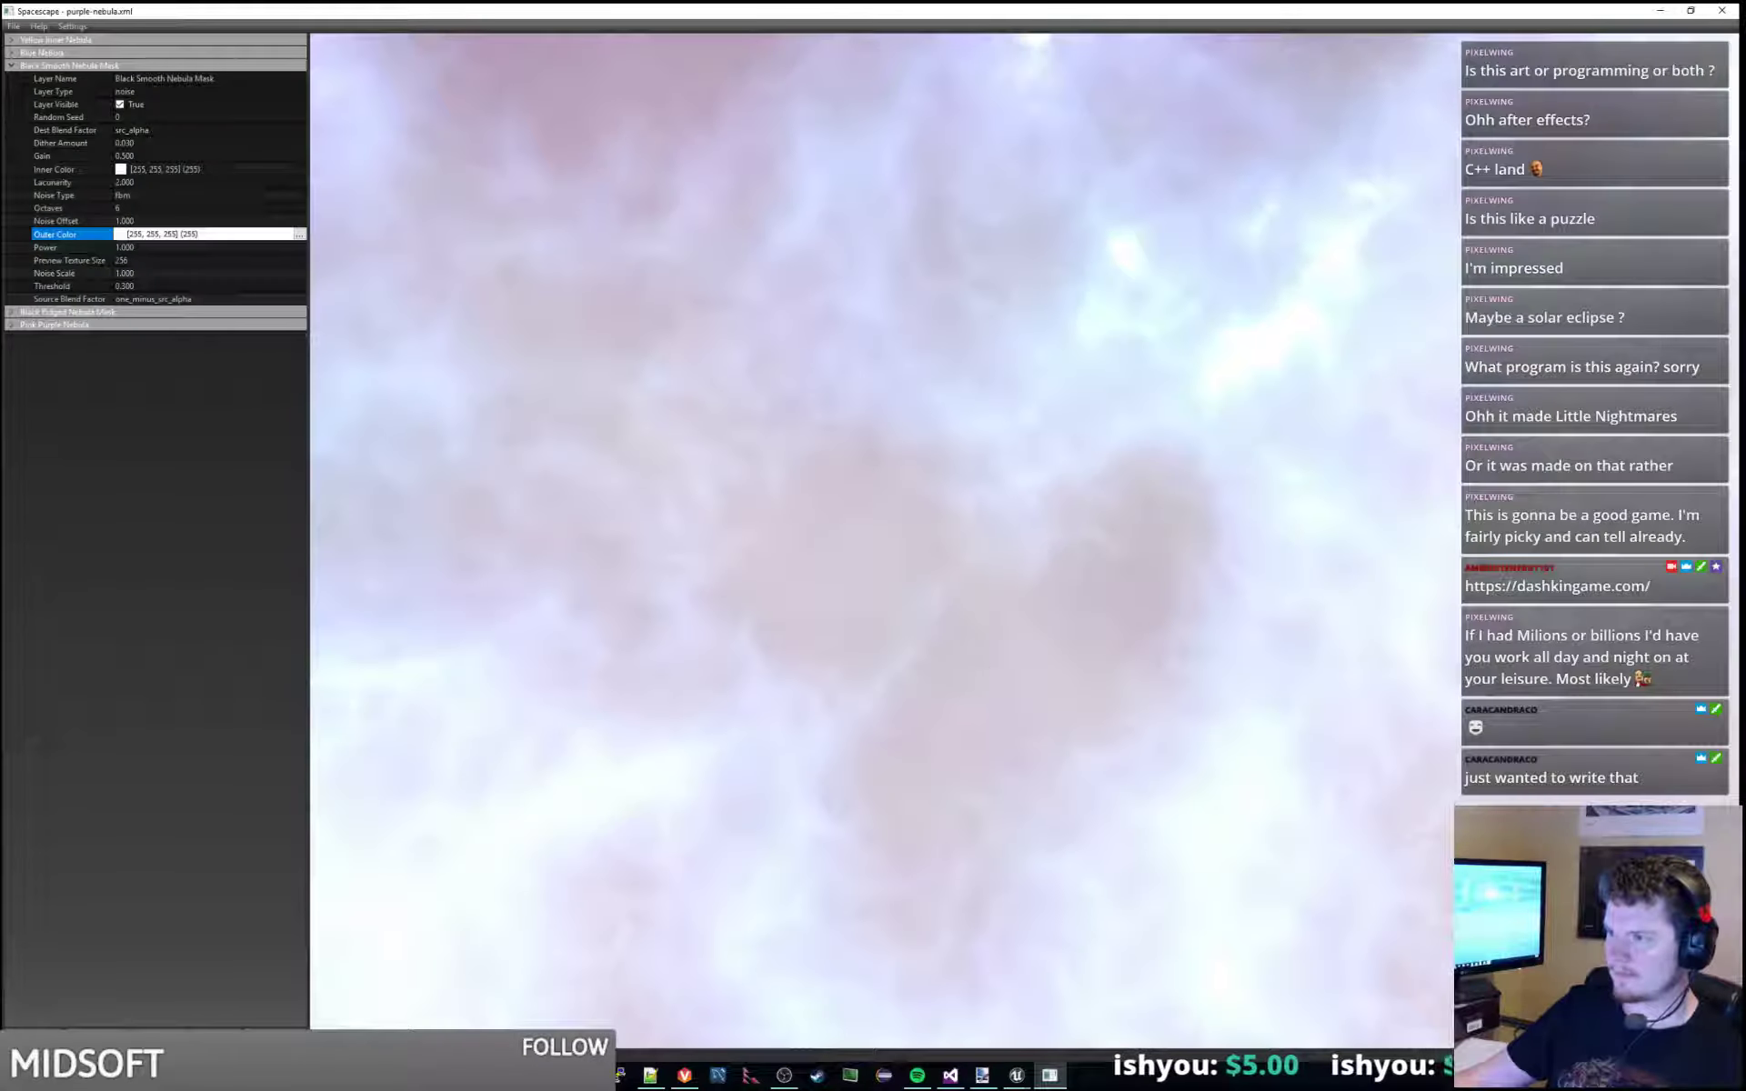
pyautogui.moveTo(982, 670); pyautogui.dragTo(945, 617)
pyautogui.moveTo(1255, 582); pyautogui.dragTo(1013, 584)
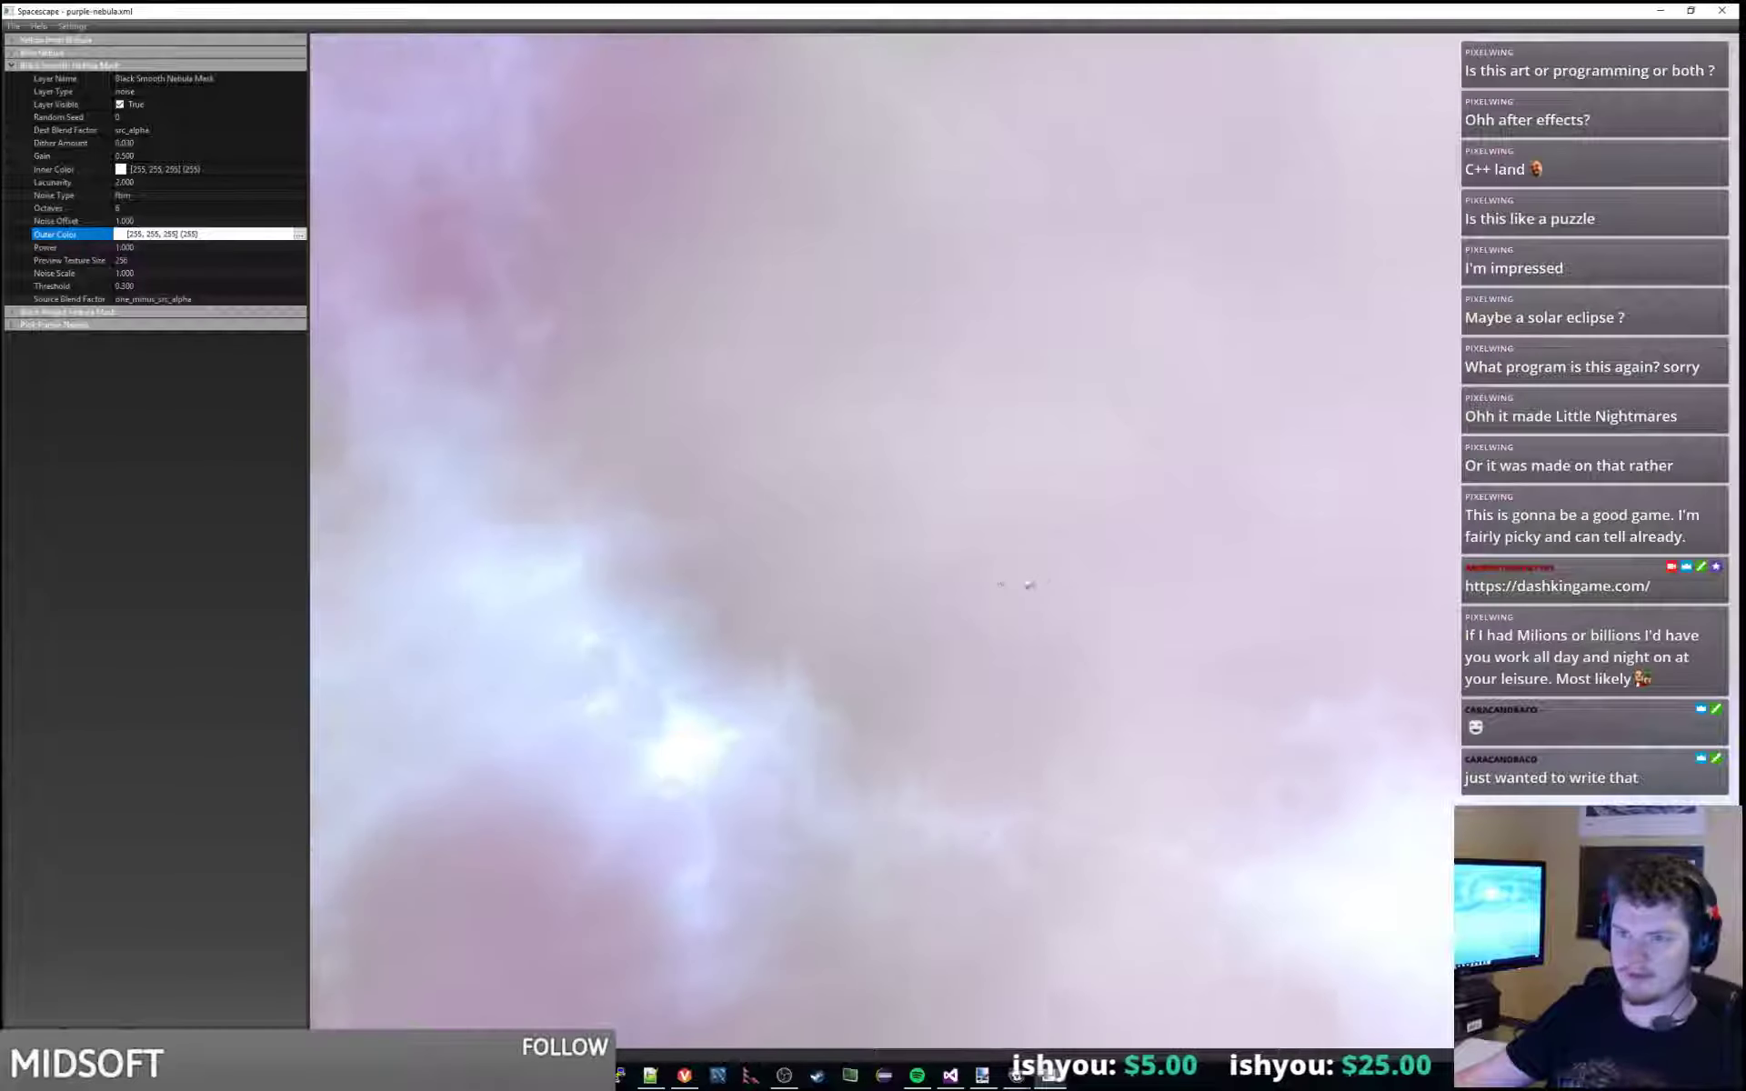
# Desaturate the Blue Nebula's Inner Color to grey 135.
pyautogui.click(11, 65)
pyautogui.click(11, 53)
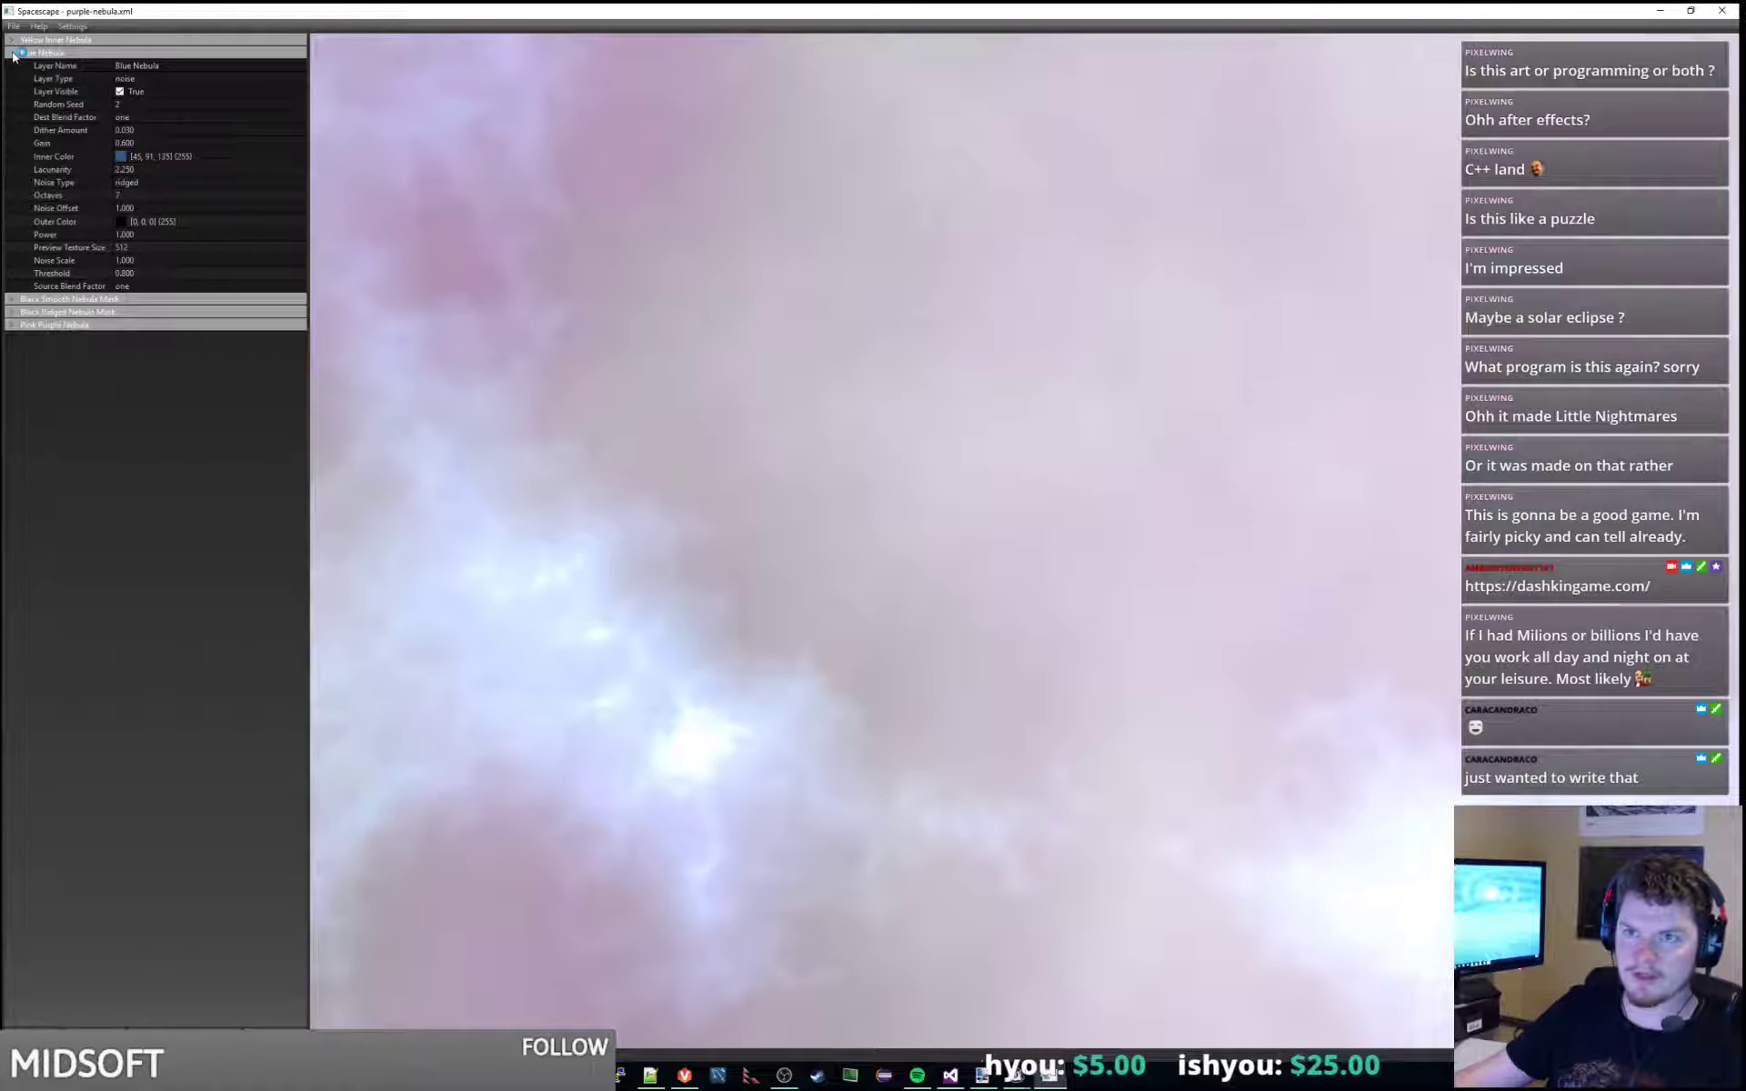
pyautogui.click(181, 156)
pyautogui.click(301, 157)
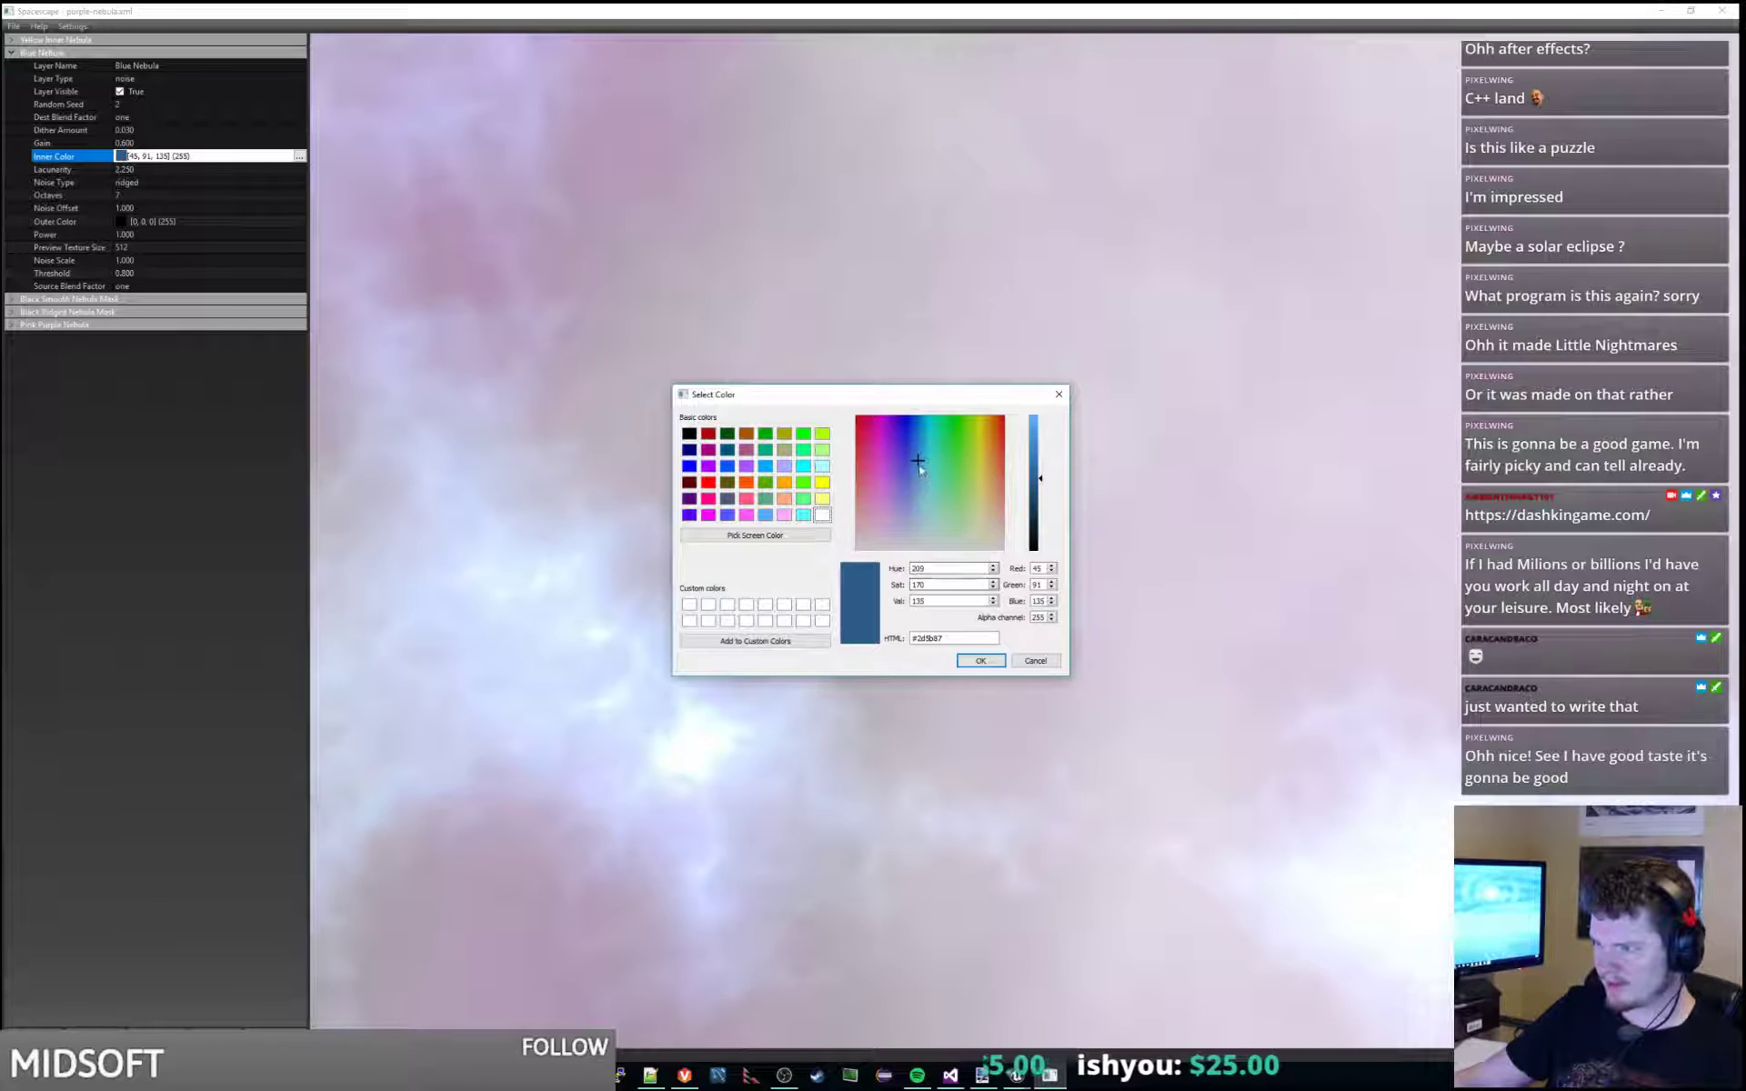
pyautogui.moveTo(918, 468); pyautogui.dragTo(919, 550)
pyautogui.click(982, 661)
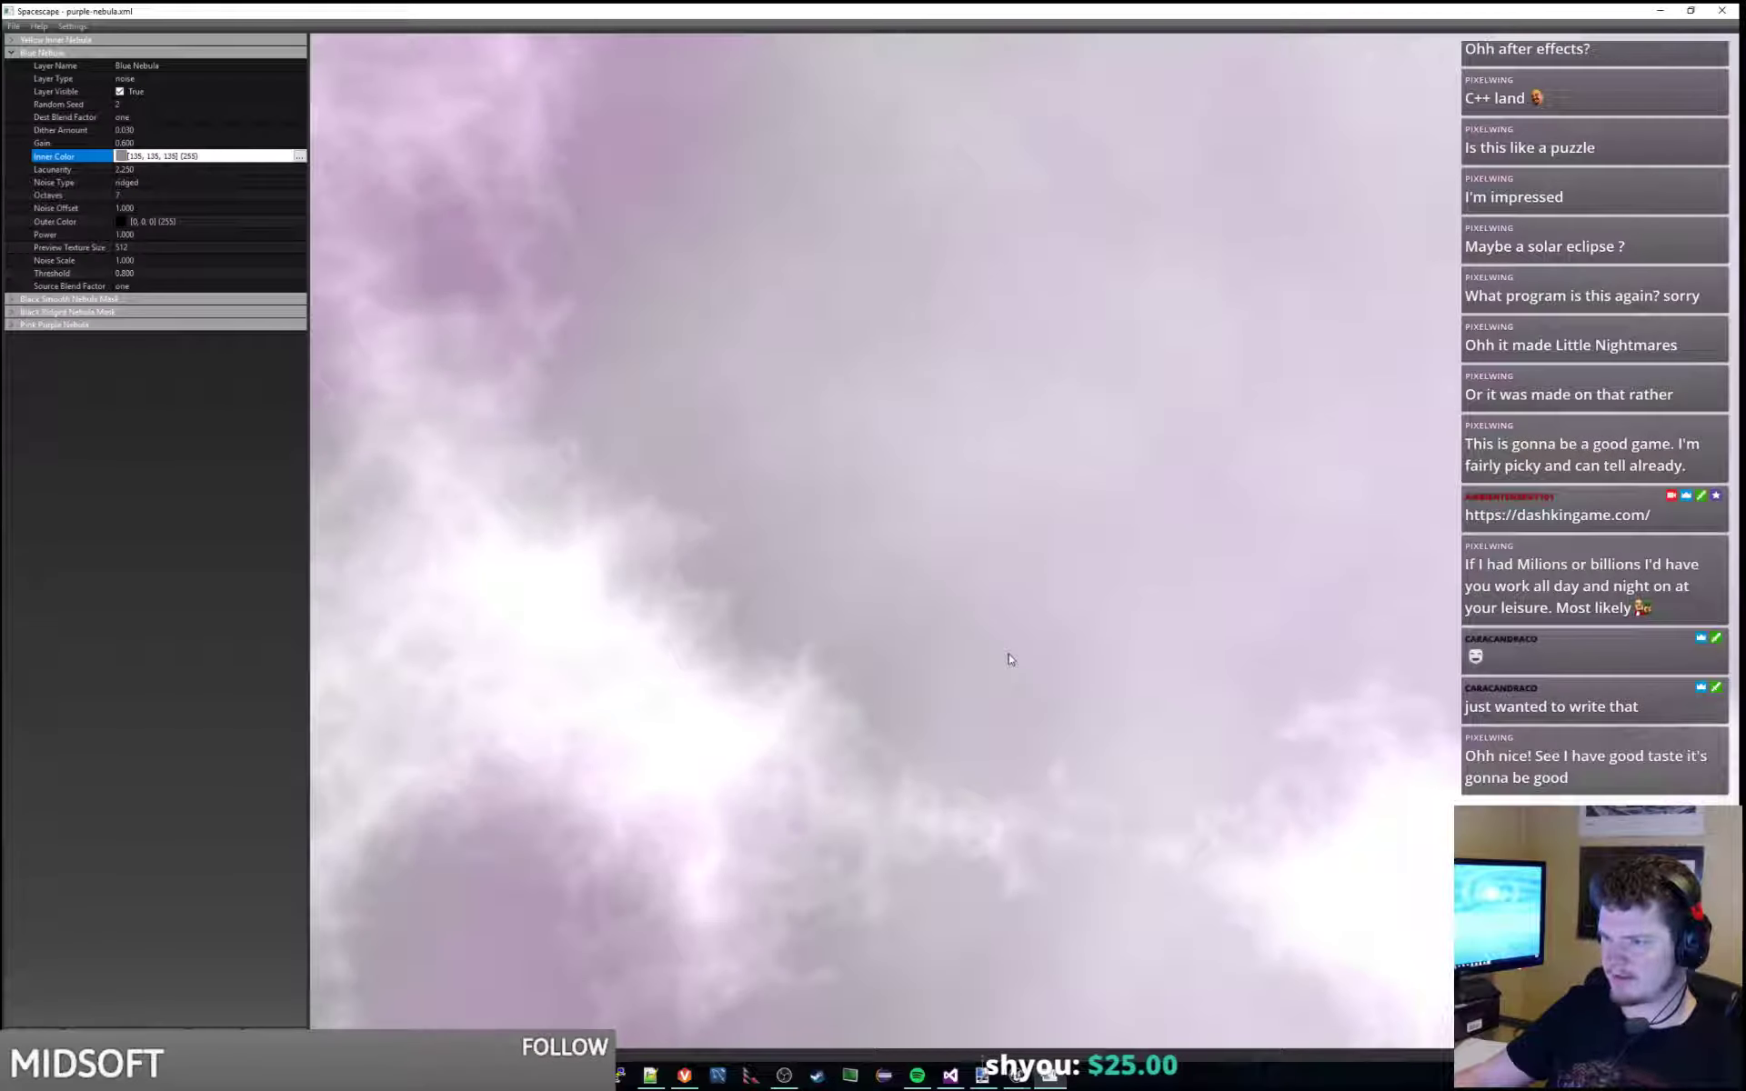
# Change the Yellow Inner Nebula's Inner Color from pale yellow to white.
pyautogui.click(10, 52)
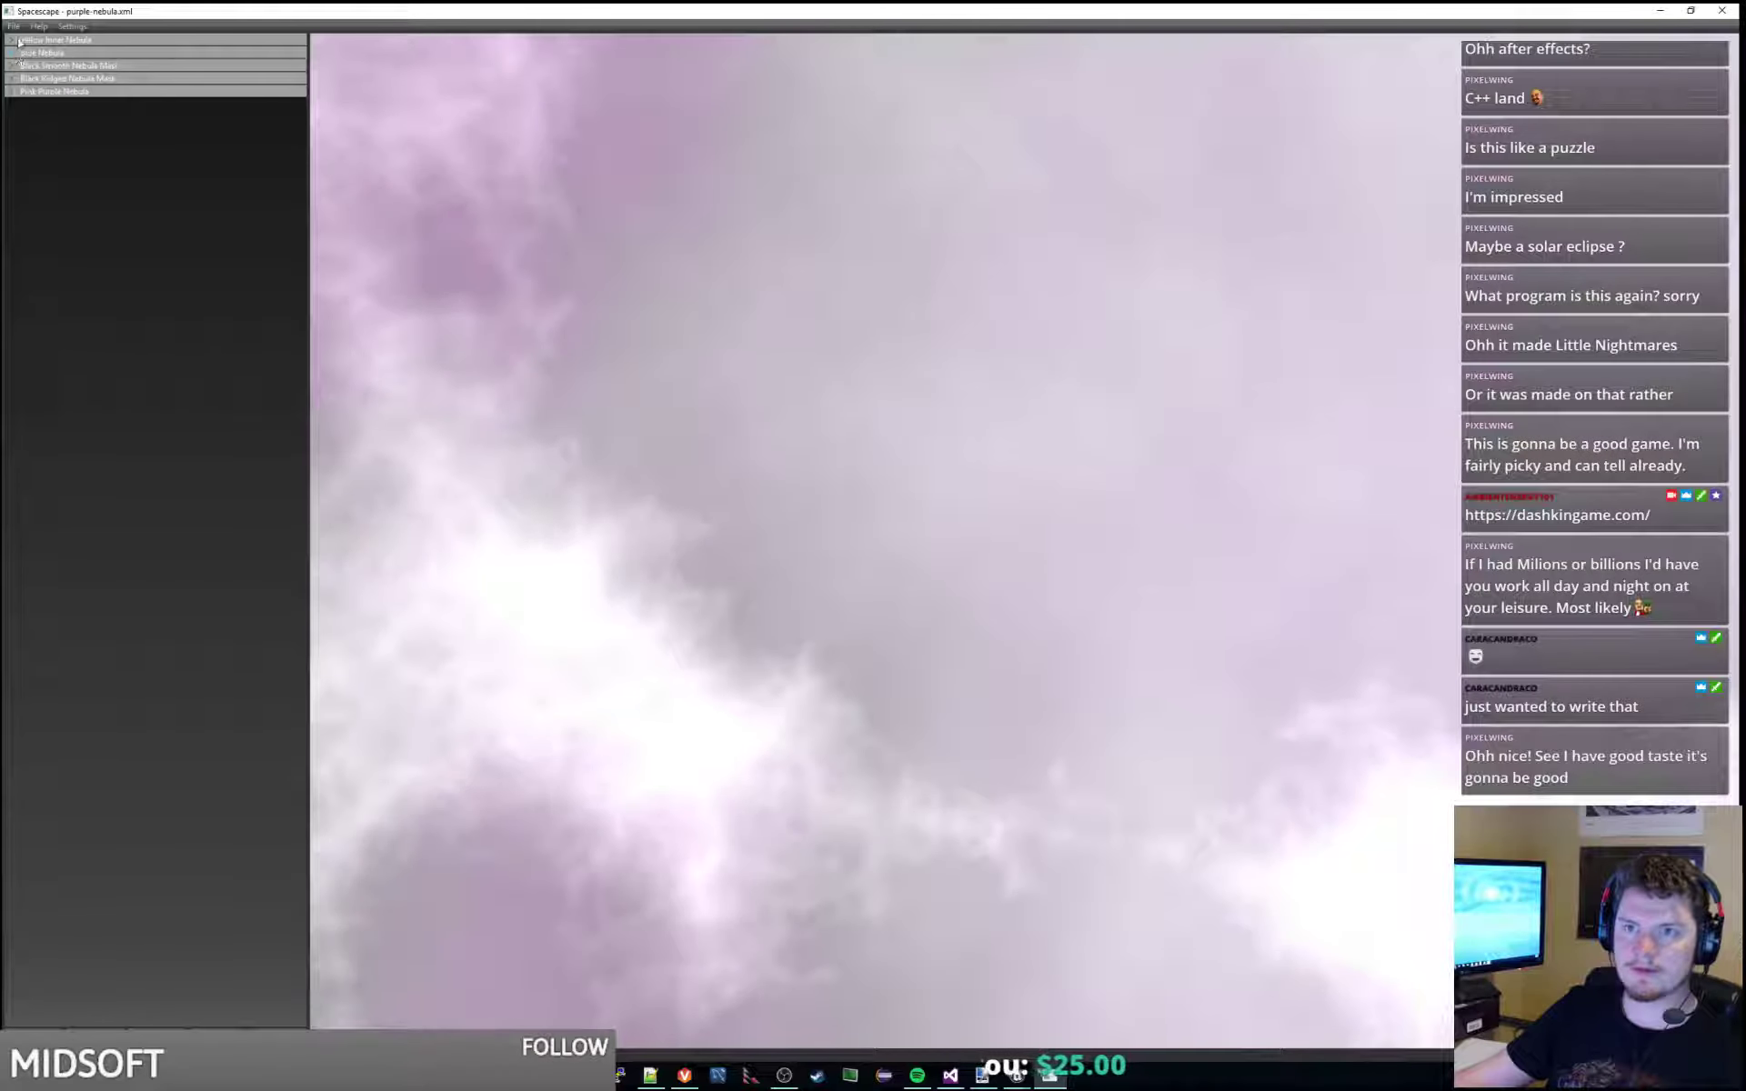
pyautogui.click(11, 39)
pyautogui.click(54, 39)
pyautogui.click(163, 142)
pyautogui.click(300, 143)
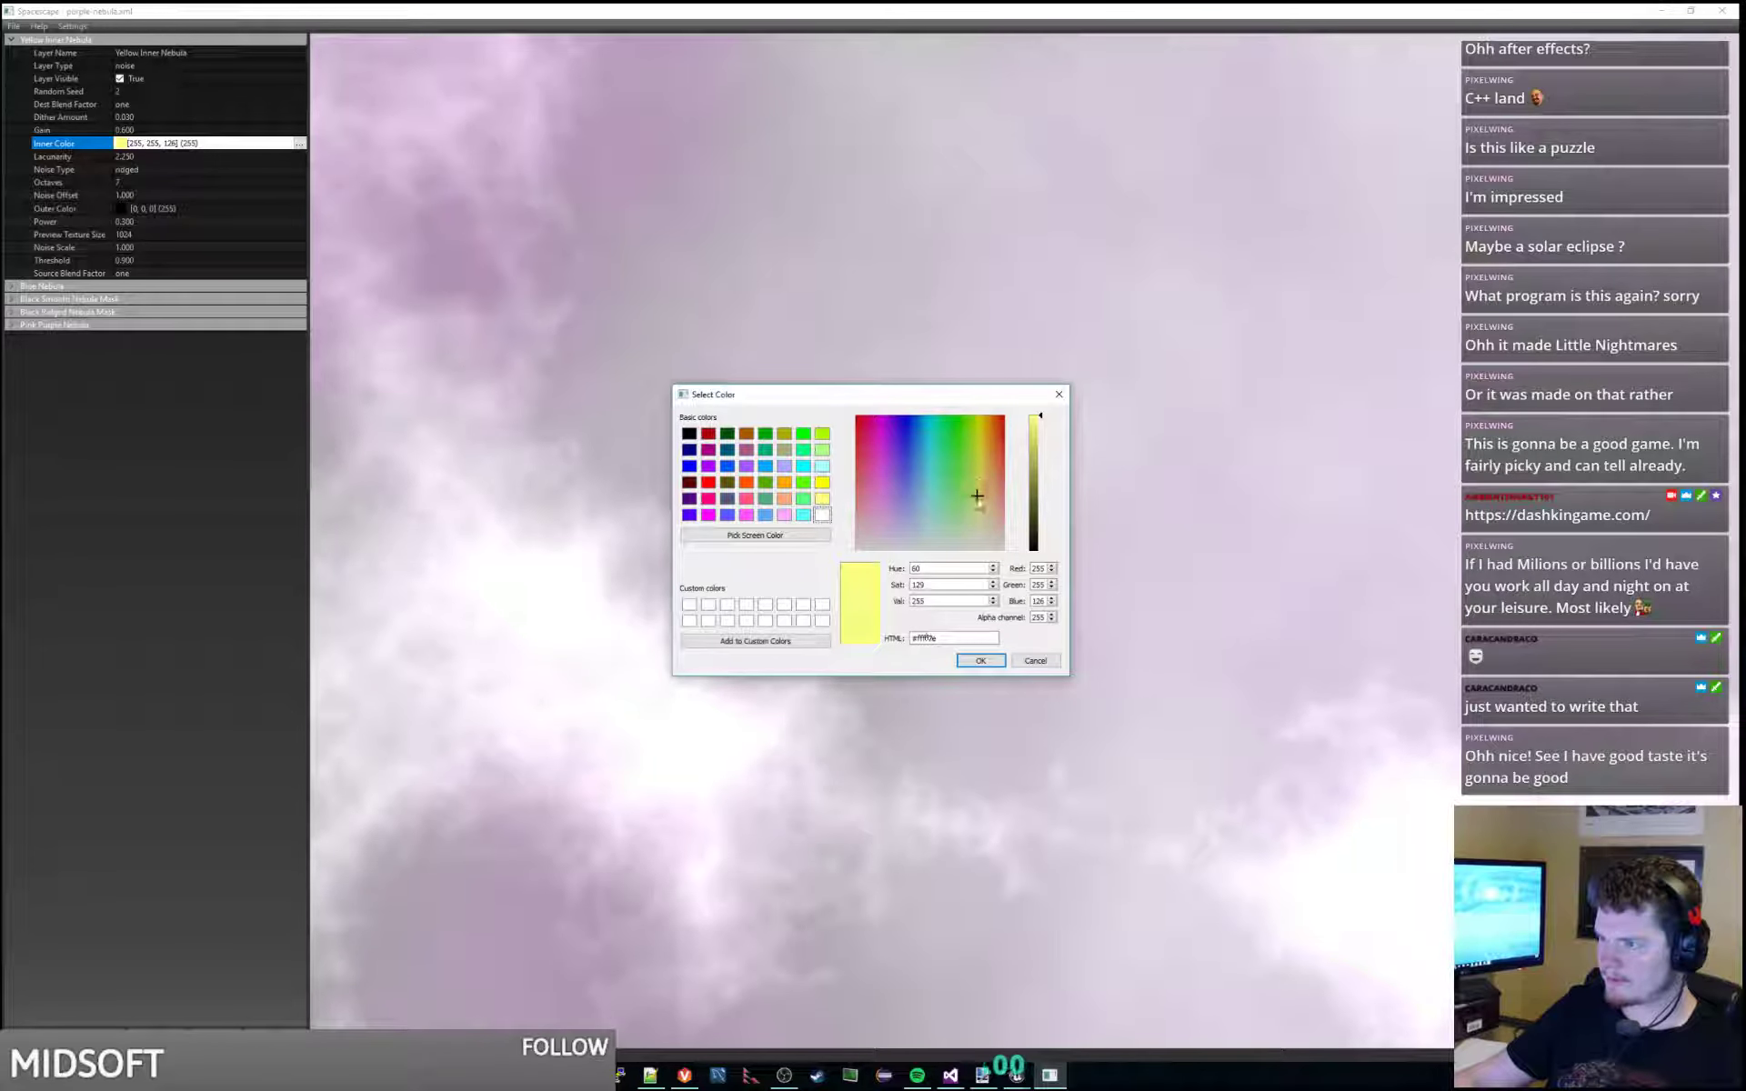
pyautogui.moveTo(977, 496); pyautogui.dragTo(981, 564)
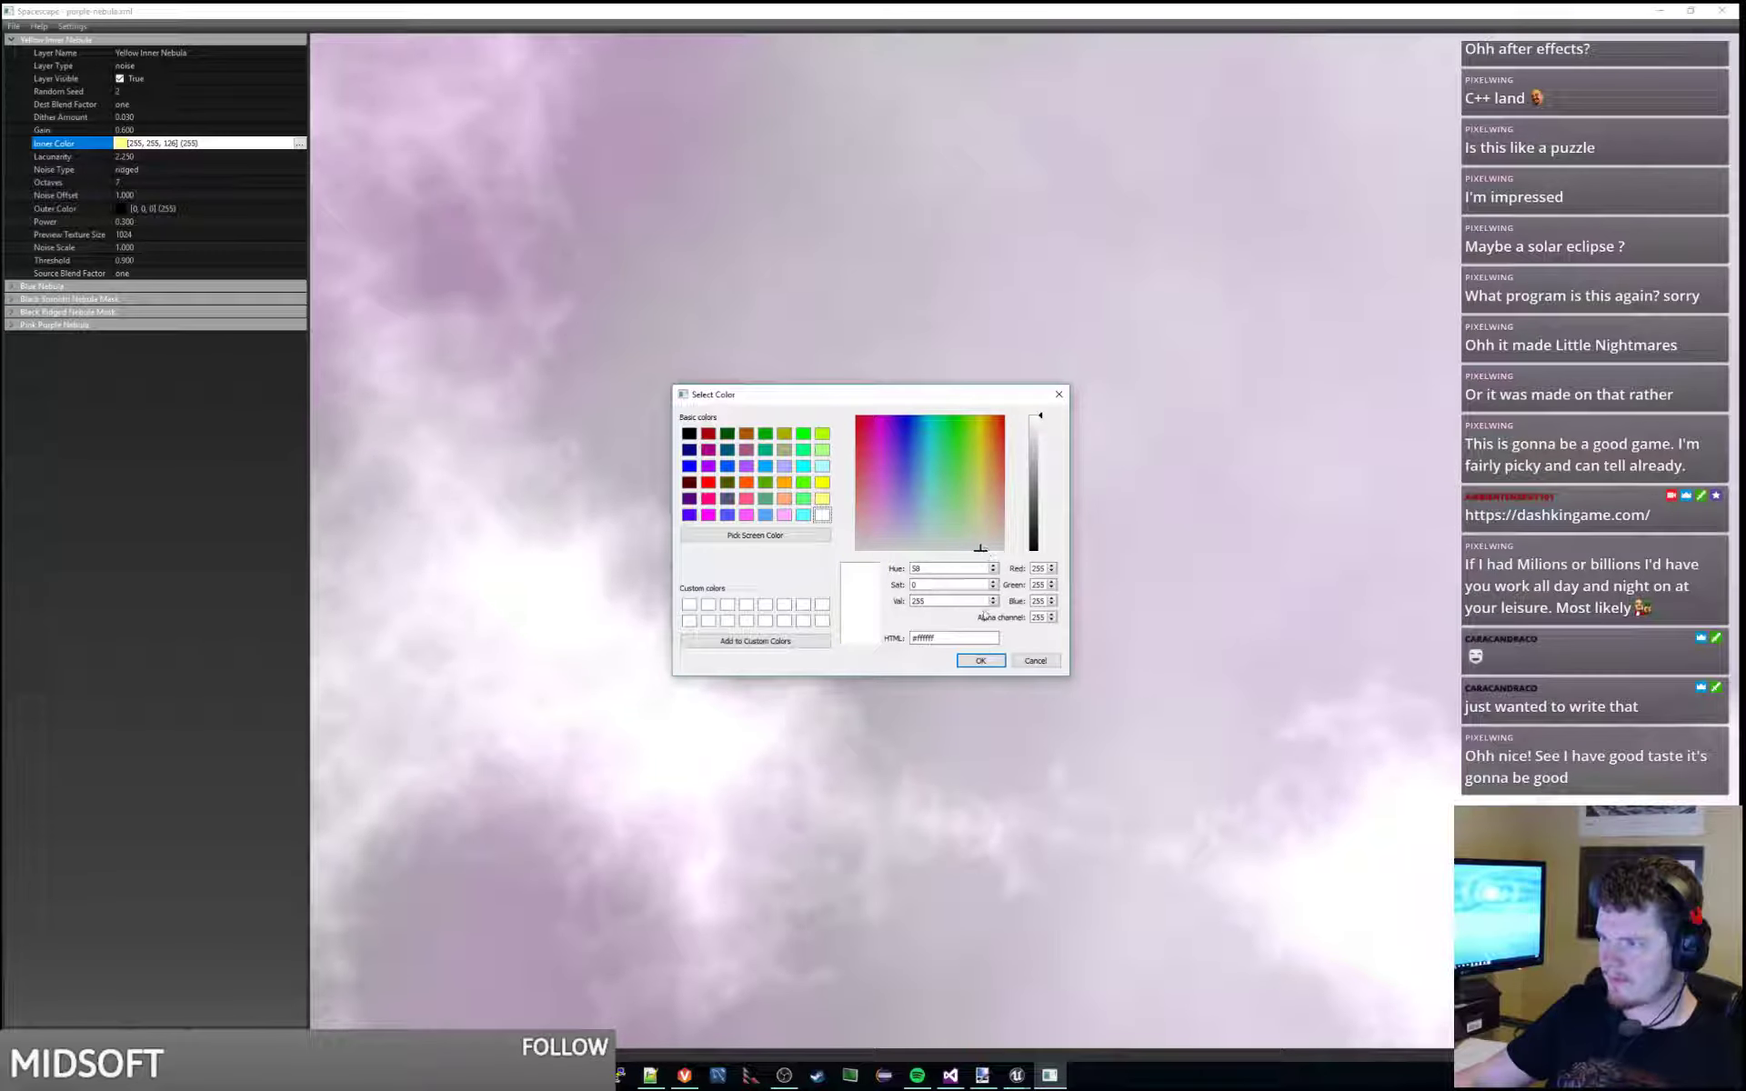
pyautogui.click(980, 660)
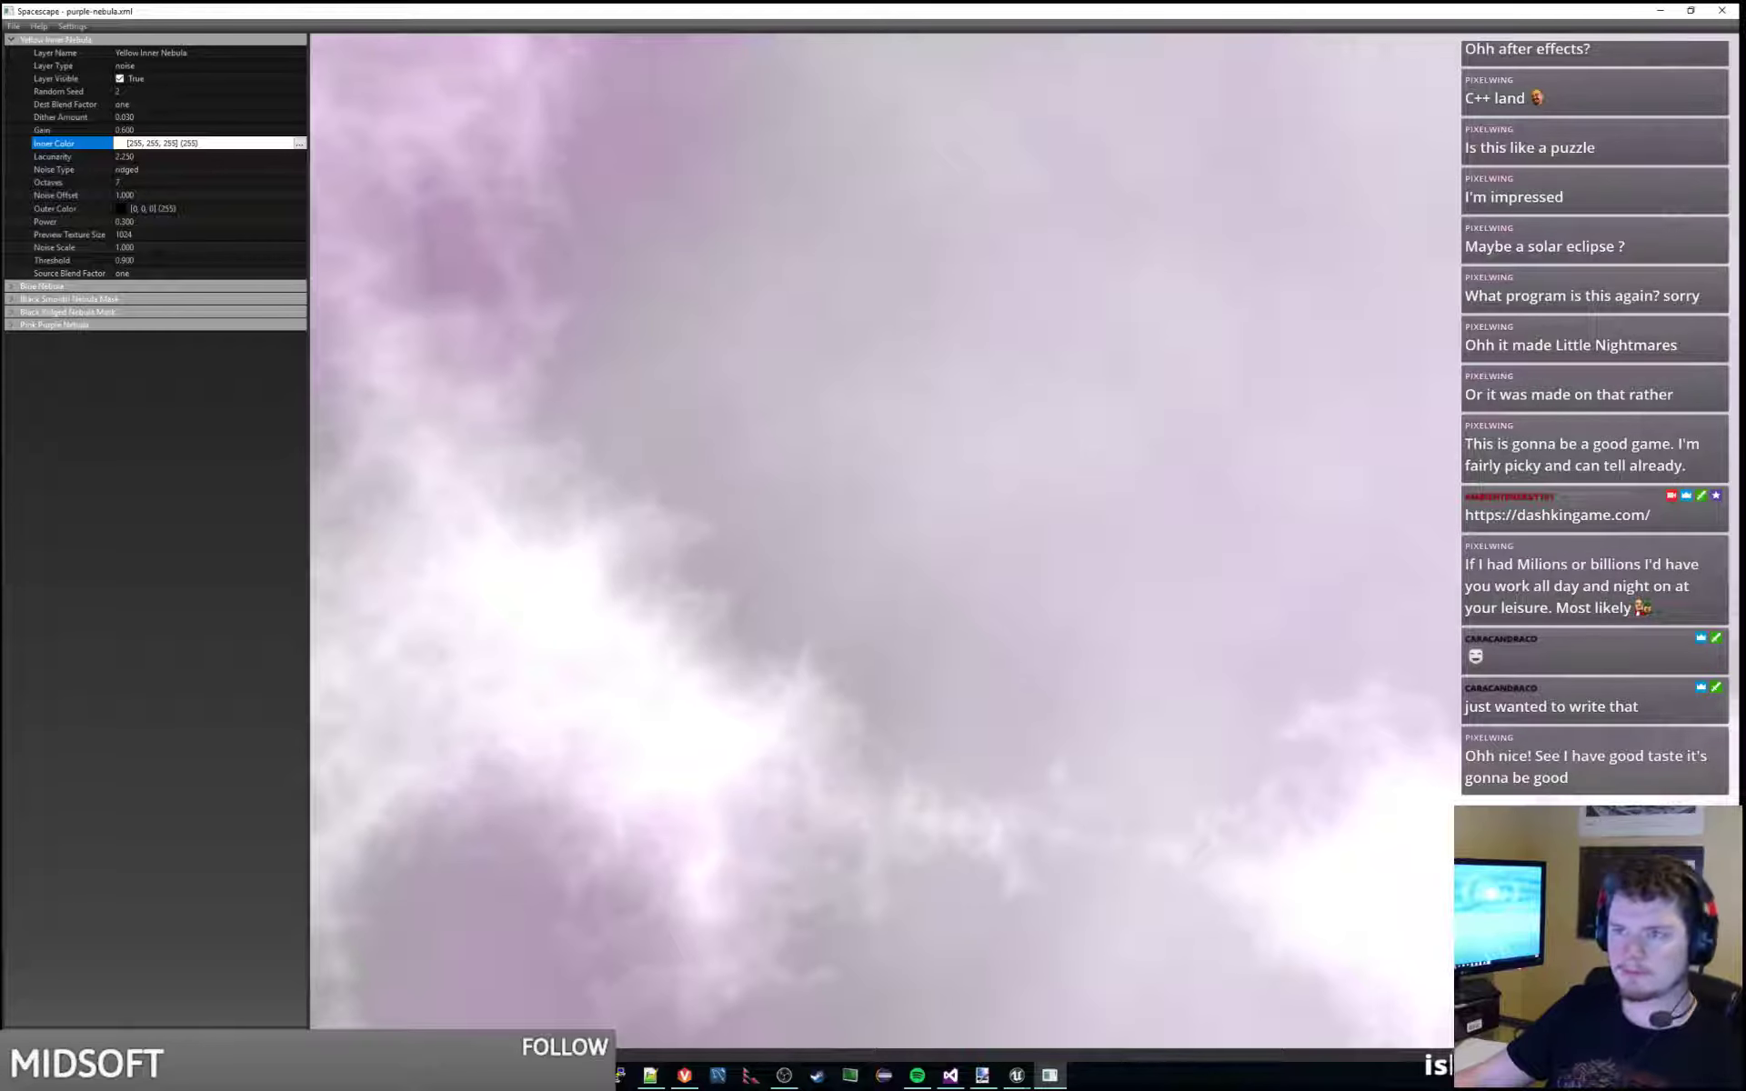
pyautogui.click(12, 40)
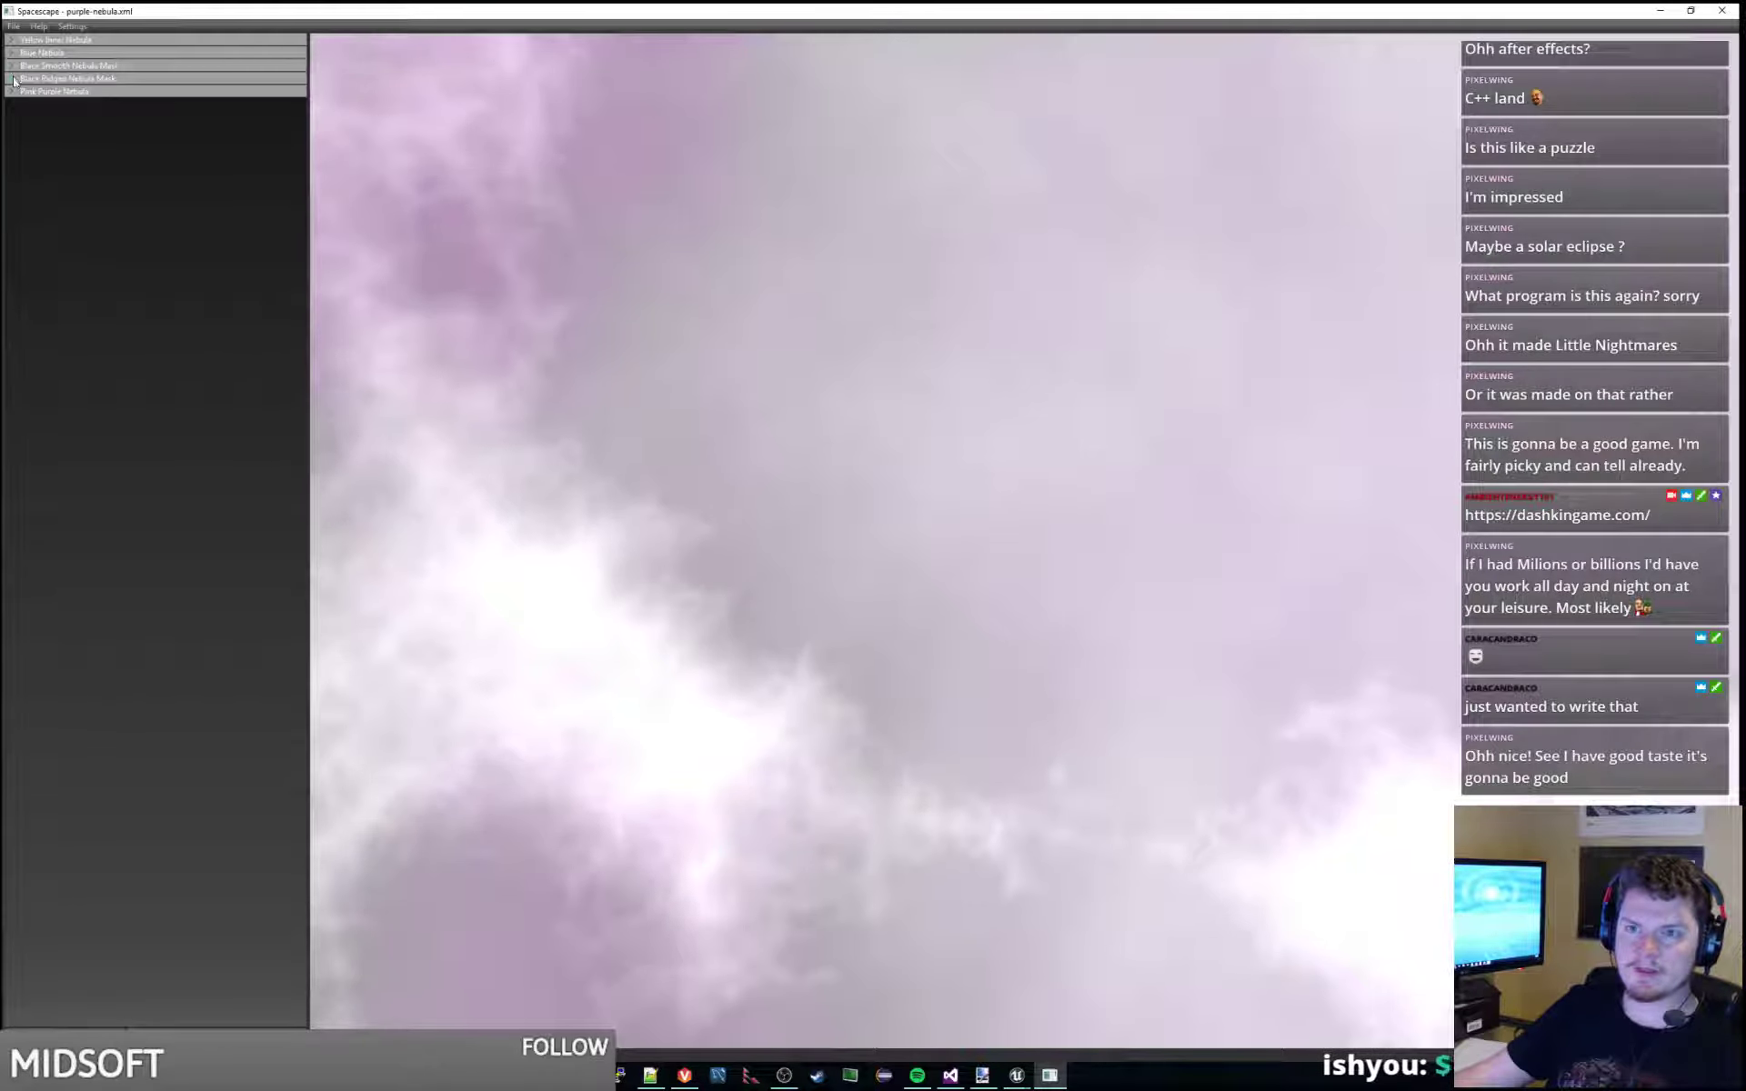
# Desaturate the Pink Purple Nebula's Inner Color to grey 184.
pyautogui.click(12, 92)
pyautogui.click(226, 198)
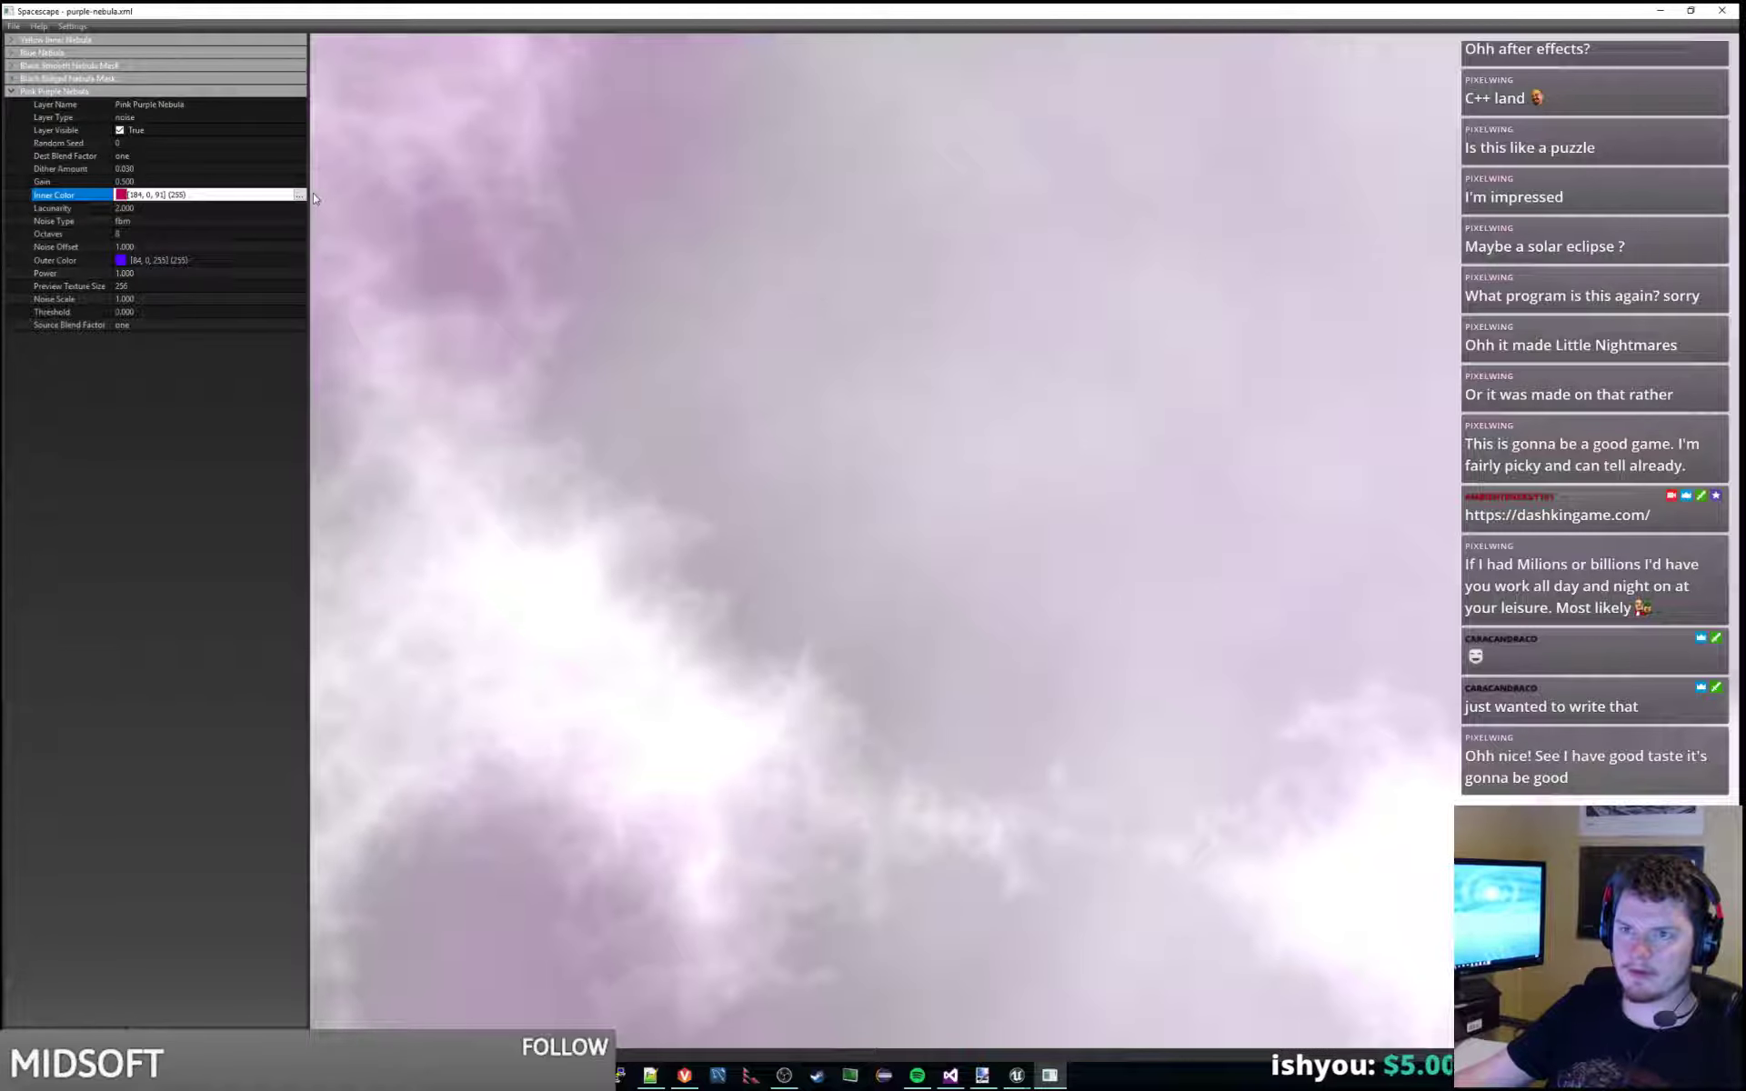
pyautogui.click(299, 195)
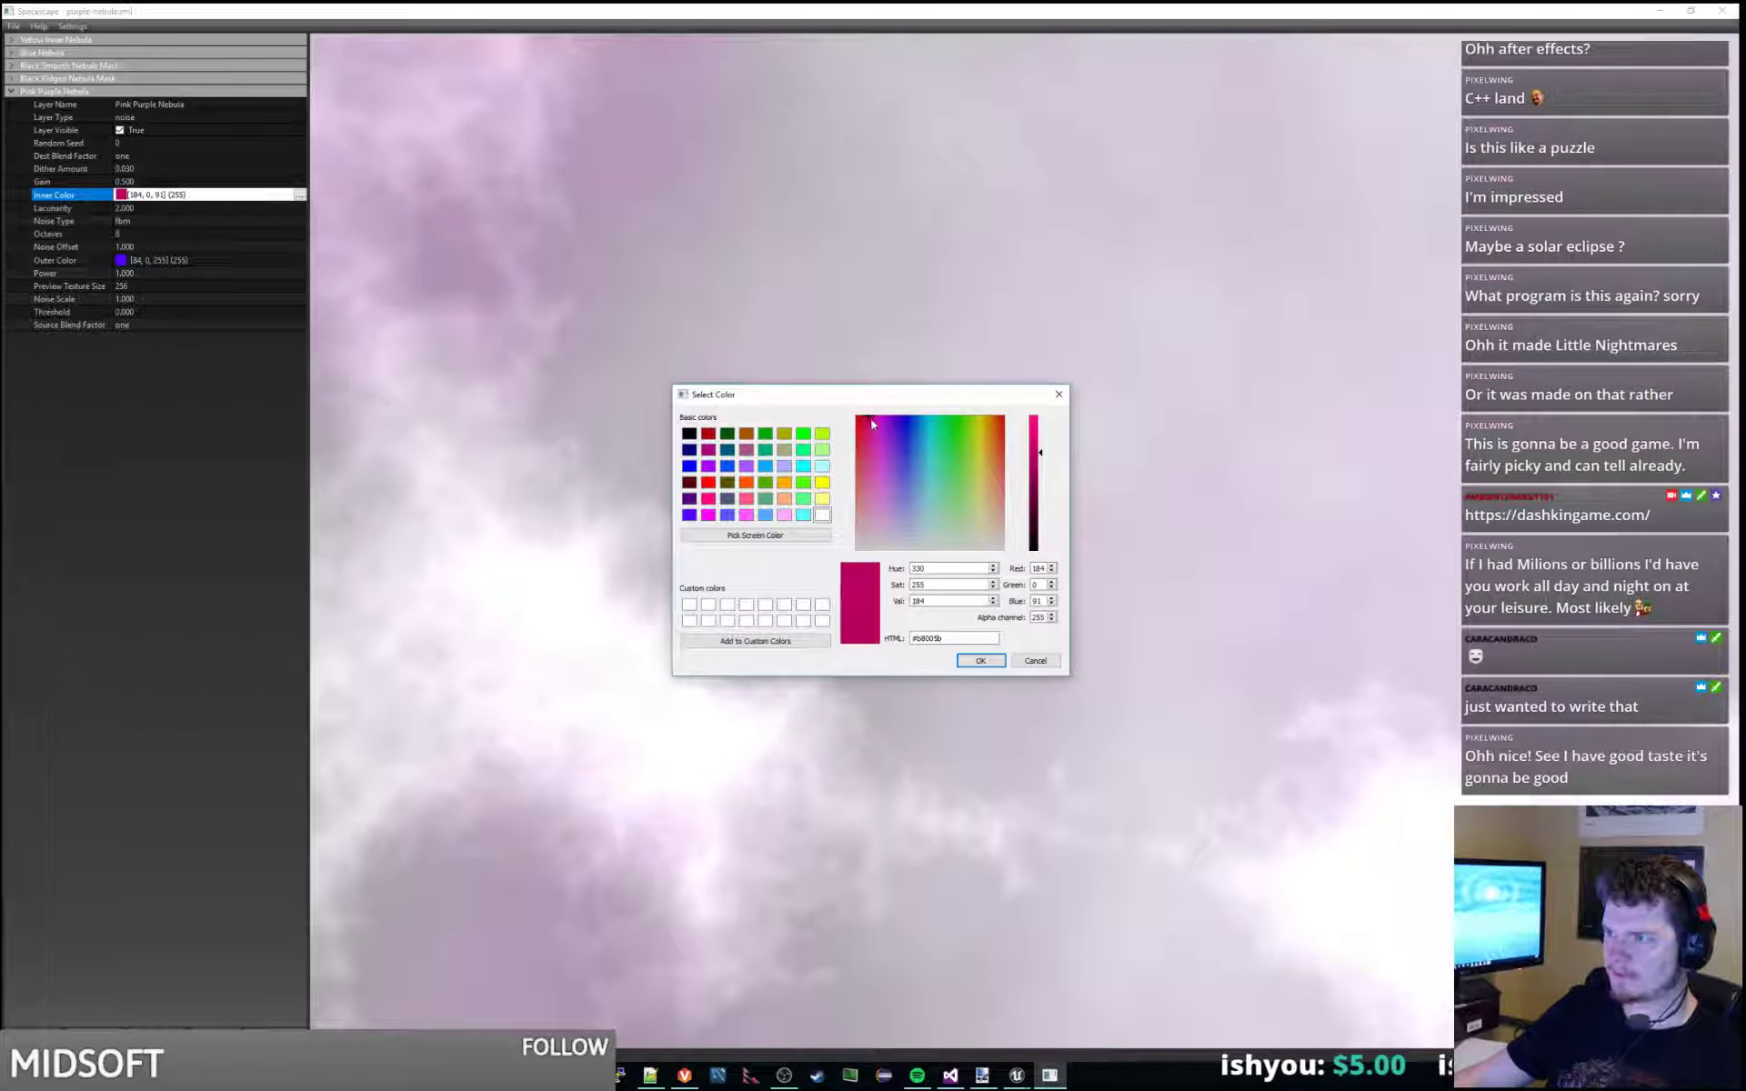
pyautogui.moveTo(873, 429); pyautogui.dragTo(875, 548)
pyautogui.click(960, 661)
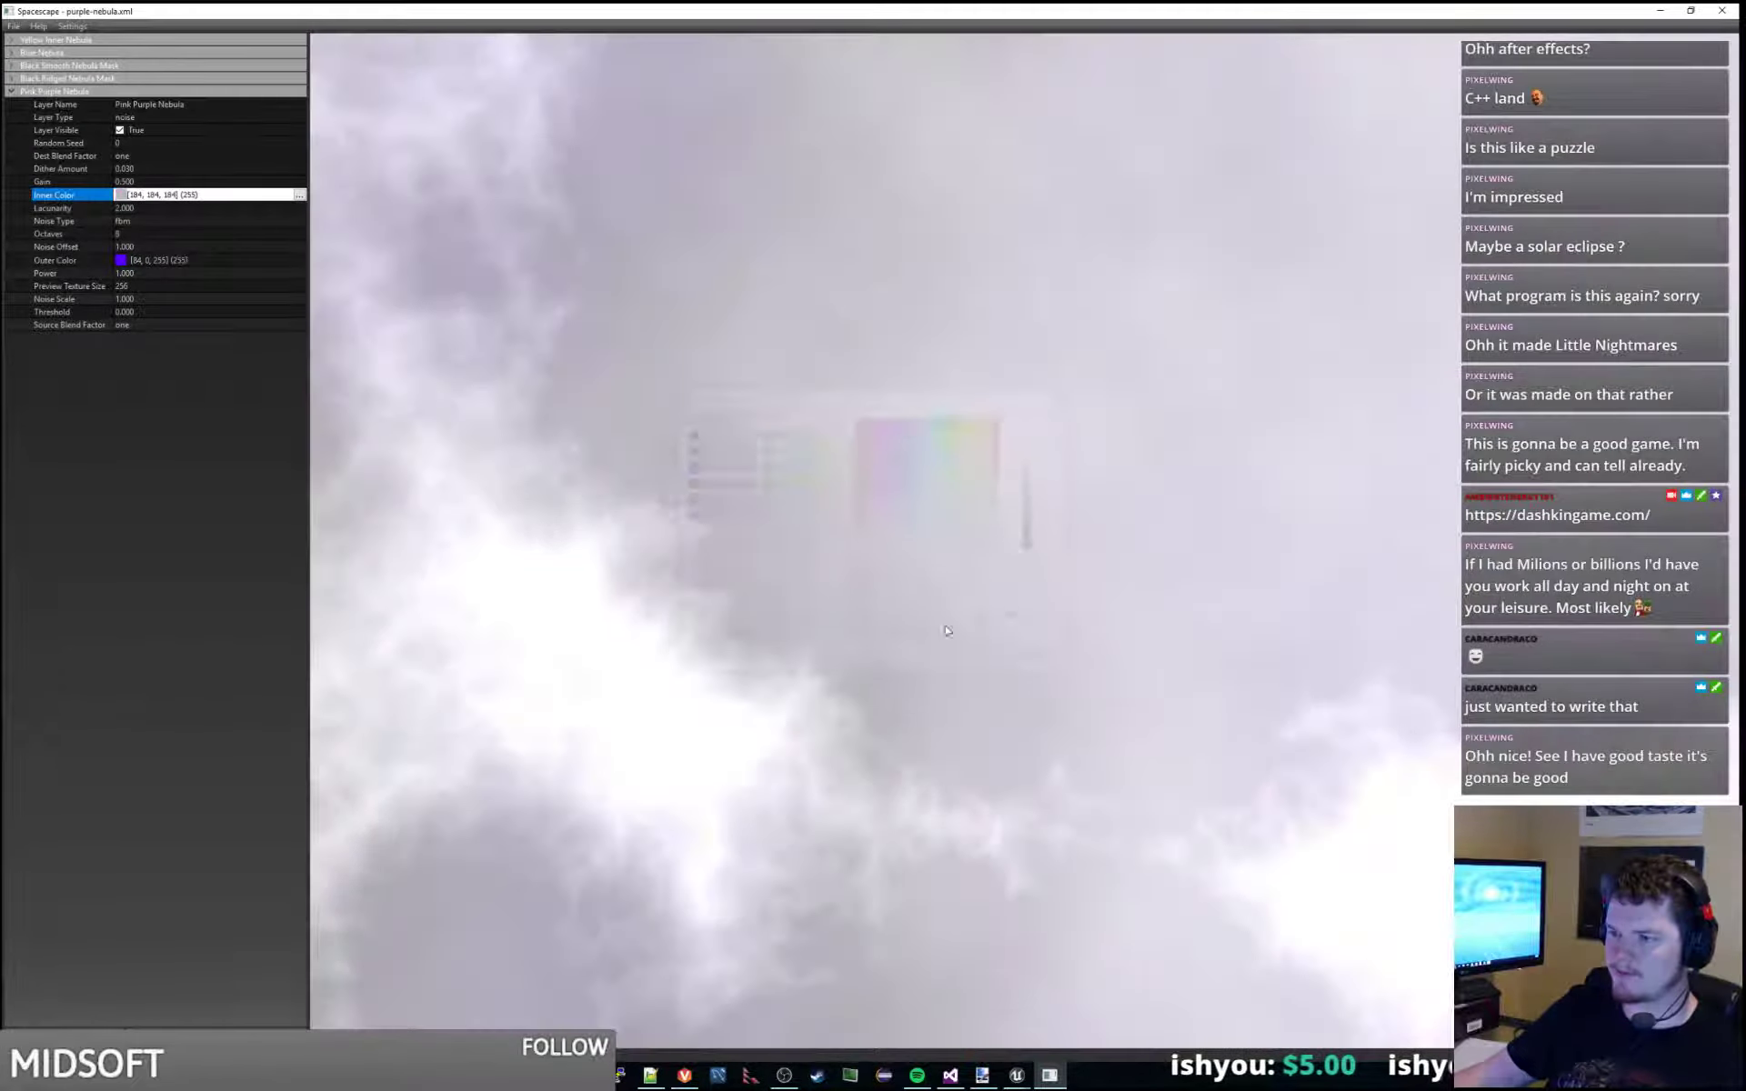
# Set the Pink Purple Nebula's Outer Color to dark grey 85, 85, 85.
pyautogui.click(173, 261)
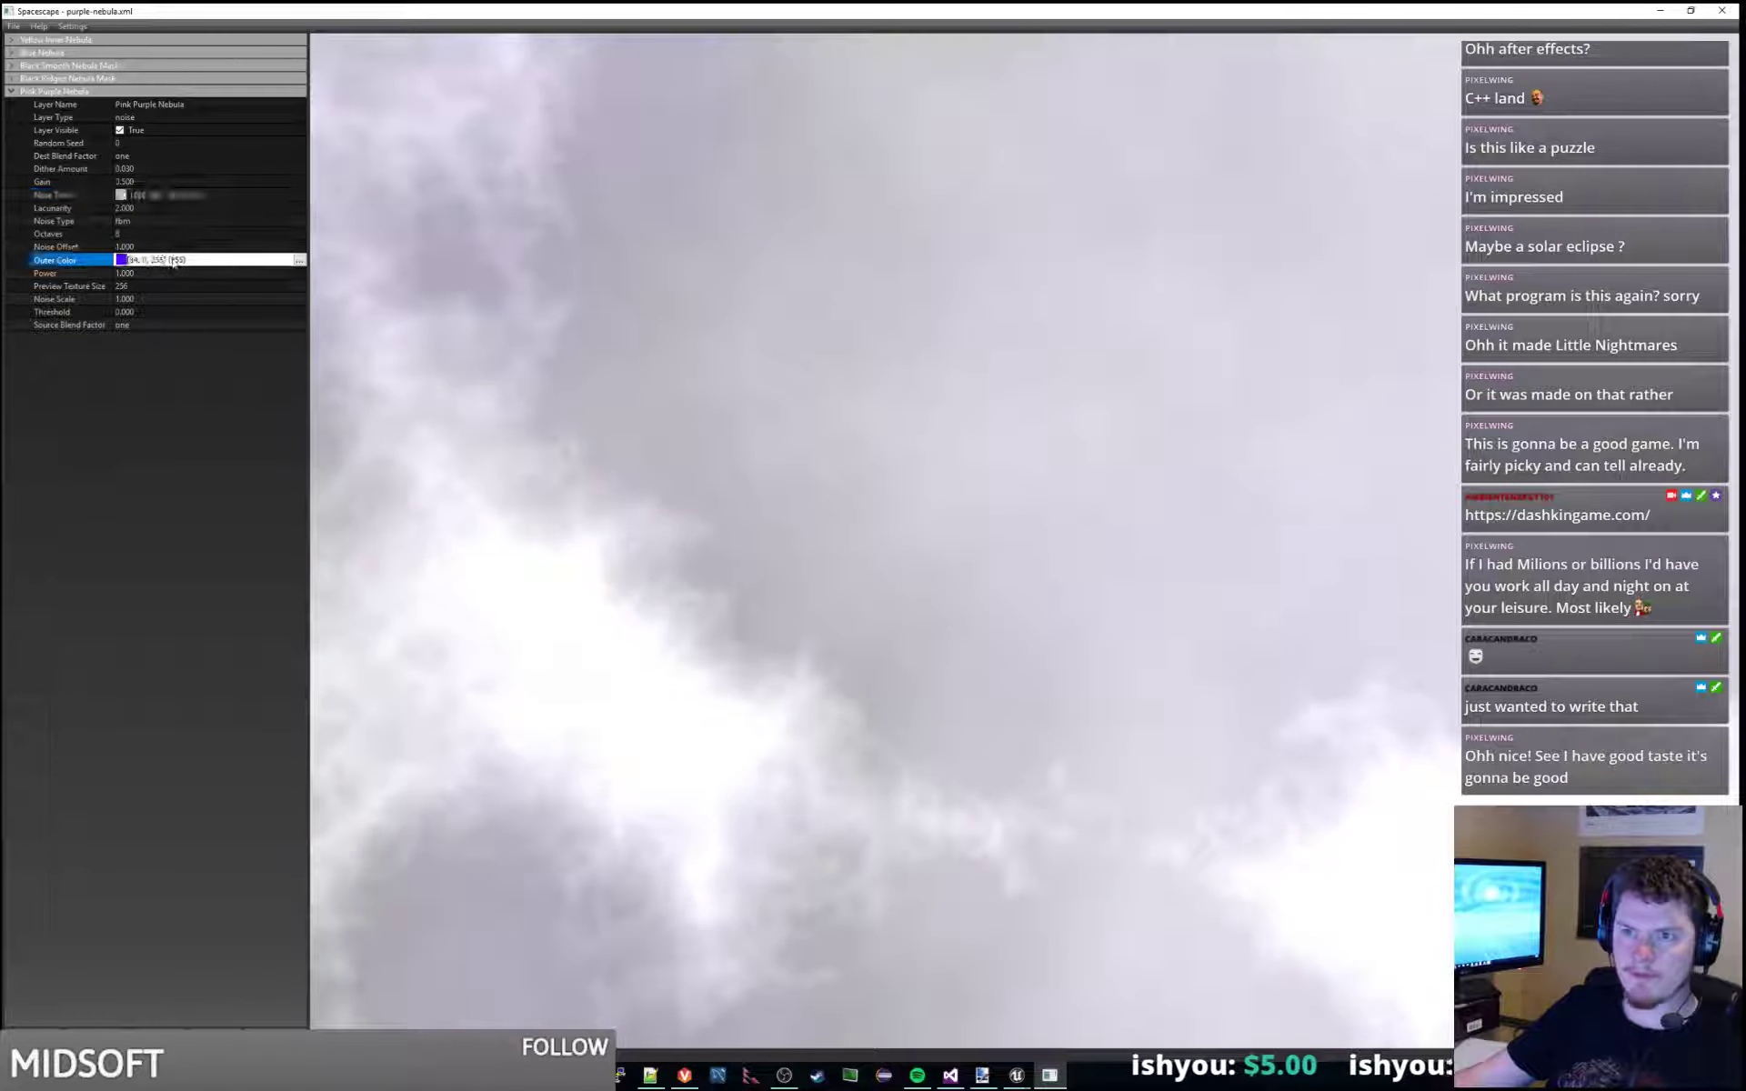
pyautogui.click(301, 259)
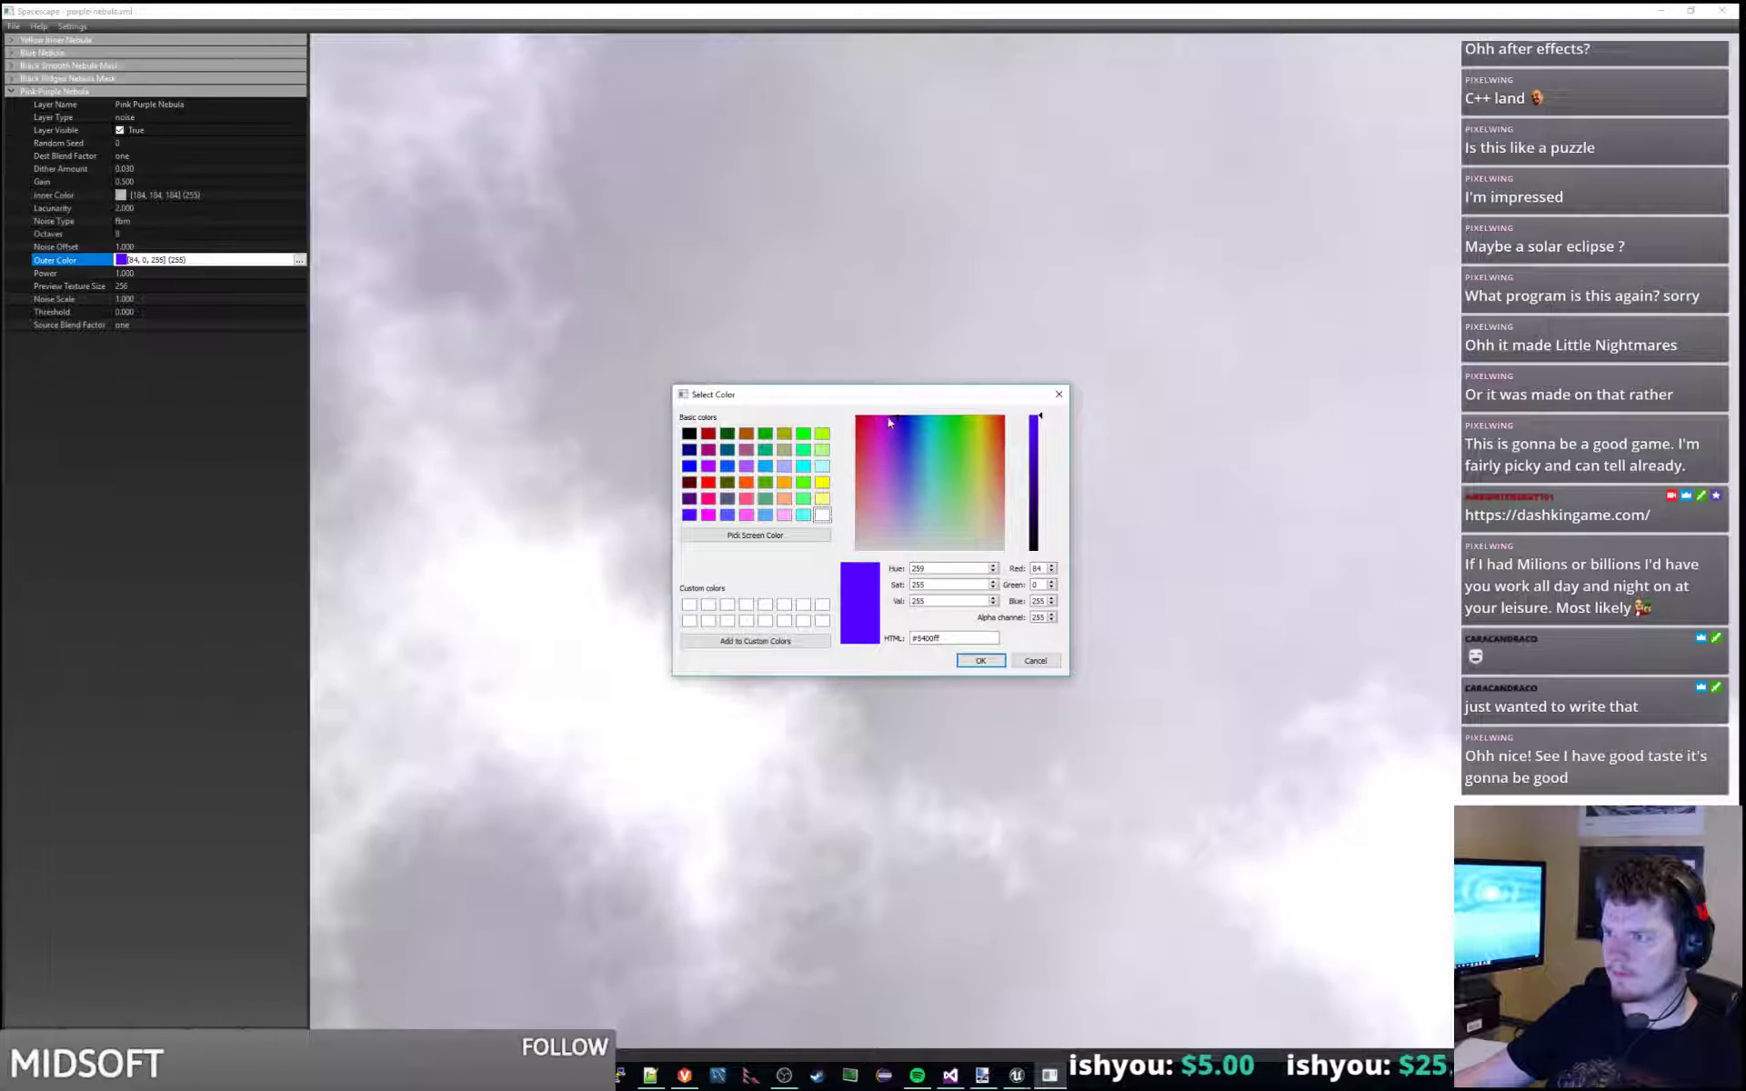
pyautogui.moveTo(889, 421); pyautogui.dragTo(892, 551)
pyautogui.moveTo(1010, 512)
pyautogui.mouseDown()
pyautogui.moveTo(1037, 505)
pyautogui.moveTo(1038, 472)
pyautogui.moveTo(1046, 523)
pyautogui.moveTo(1041, 506)
pyautogui.mouseUp()
pyautogui.click(980, 660)
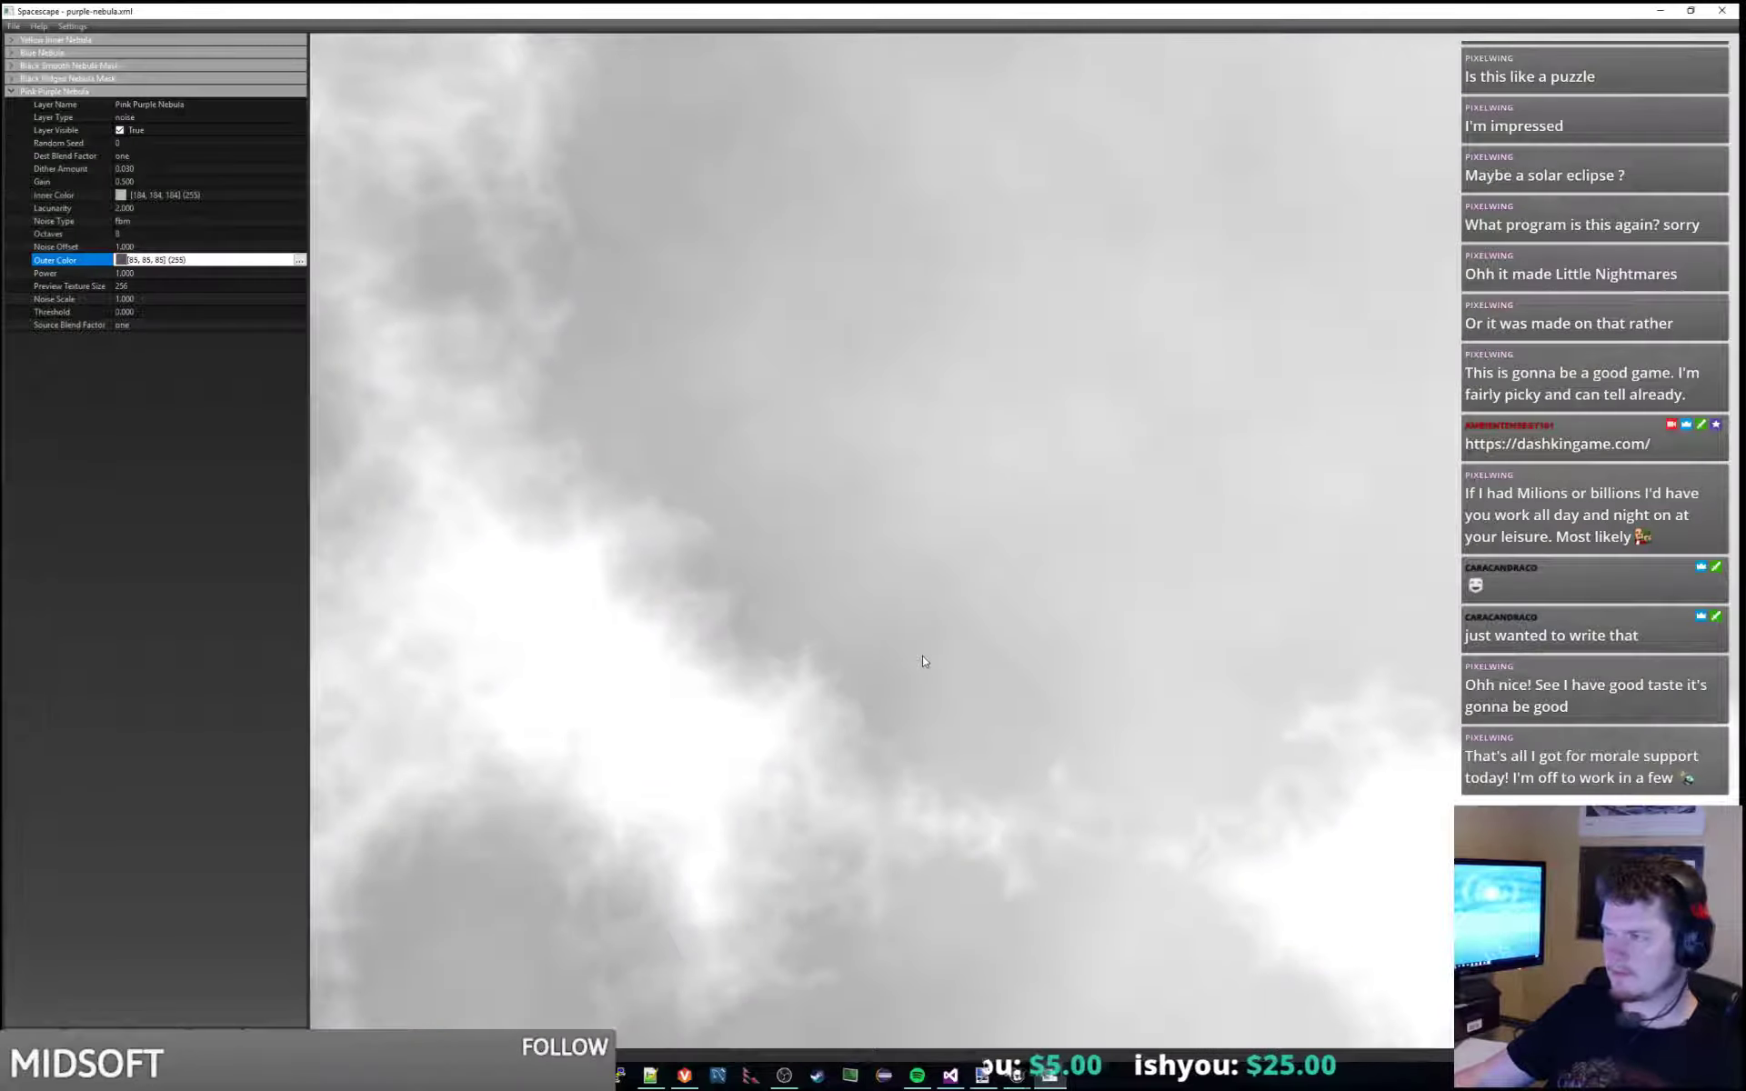
pyautogui.moveTo(1306, 655); pyautogui.dragTo(9, 390)
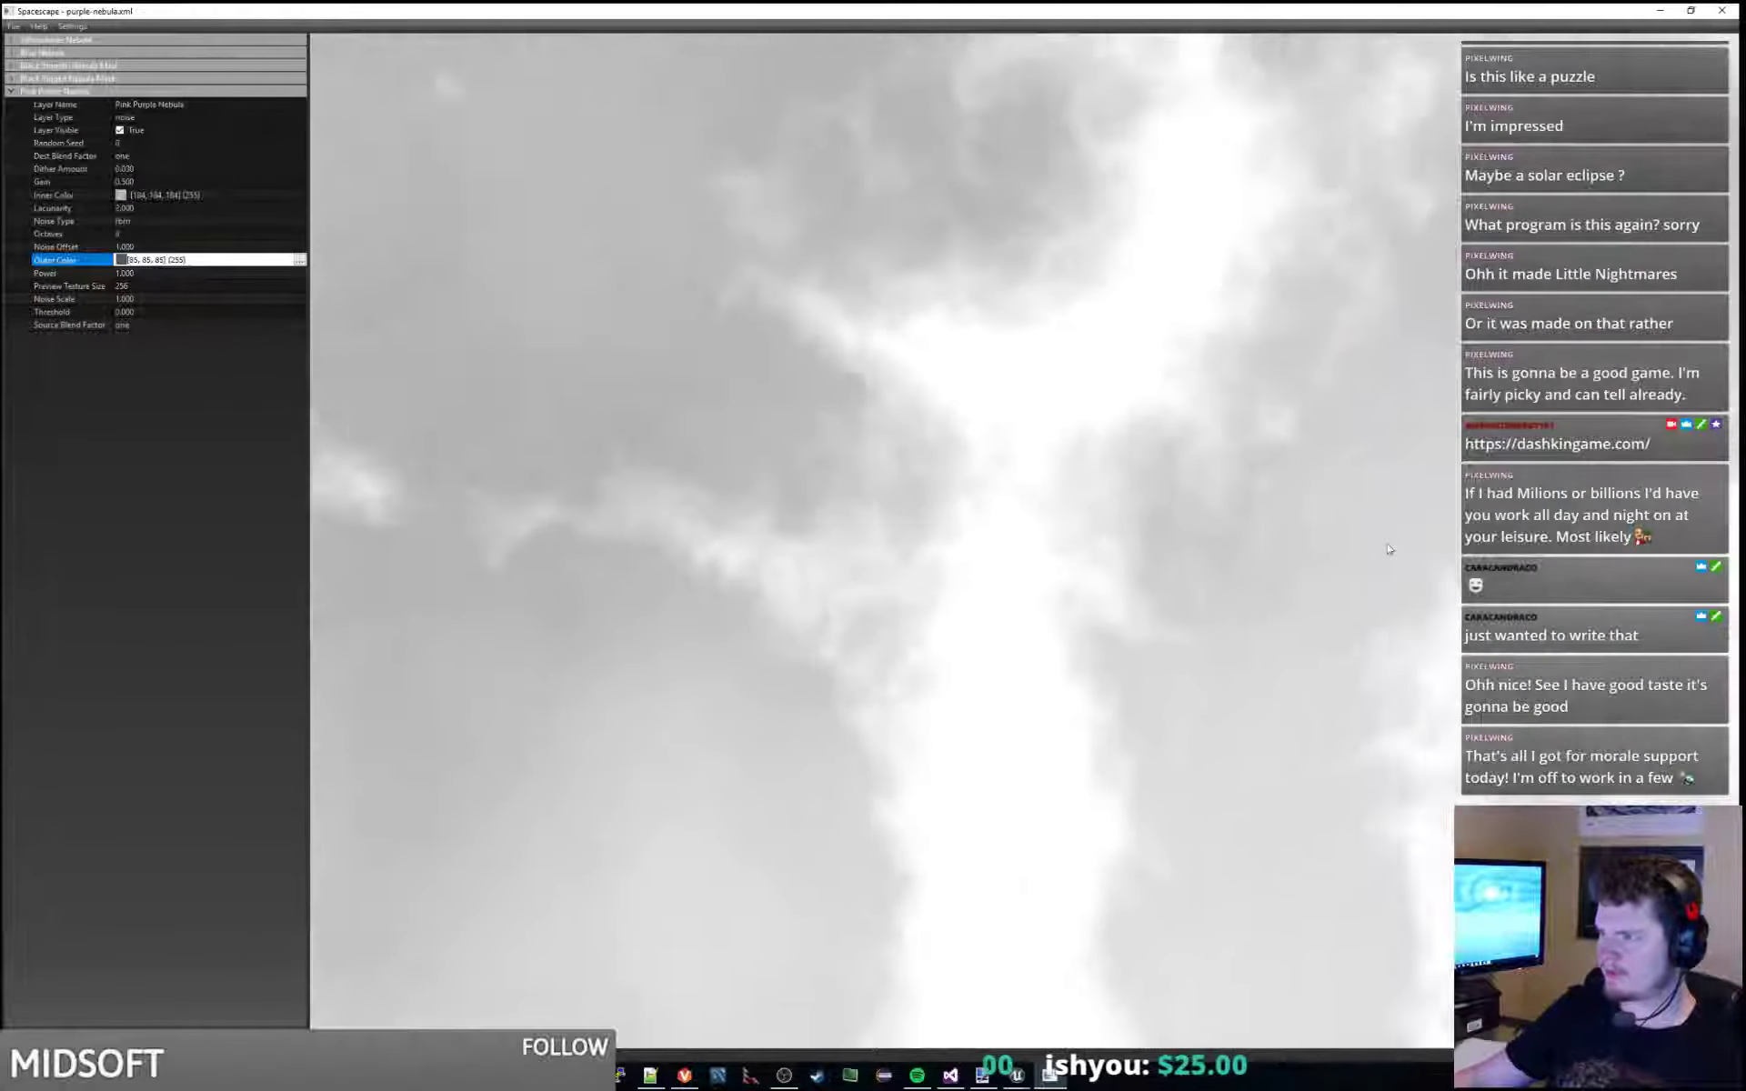
pyautogui.moveTo(1388, 549); pyautogui.dragTo(1030, 499)
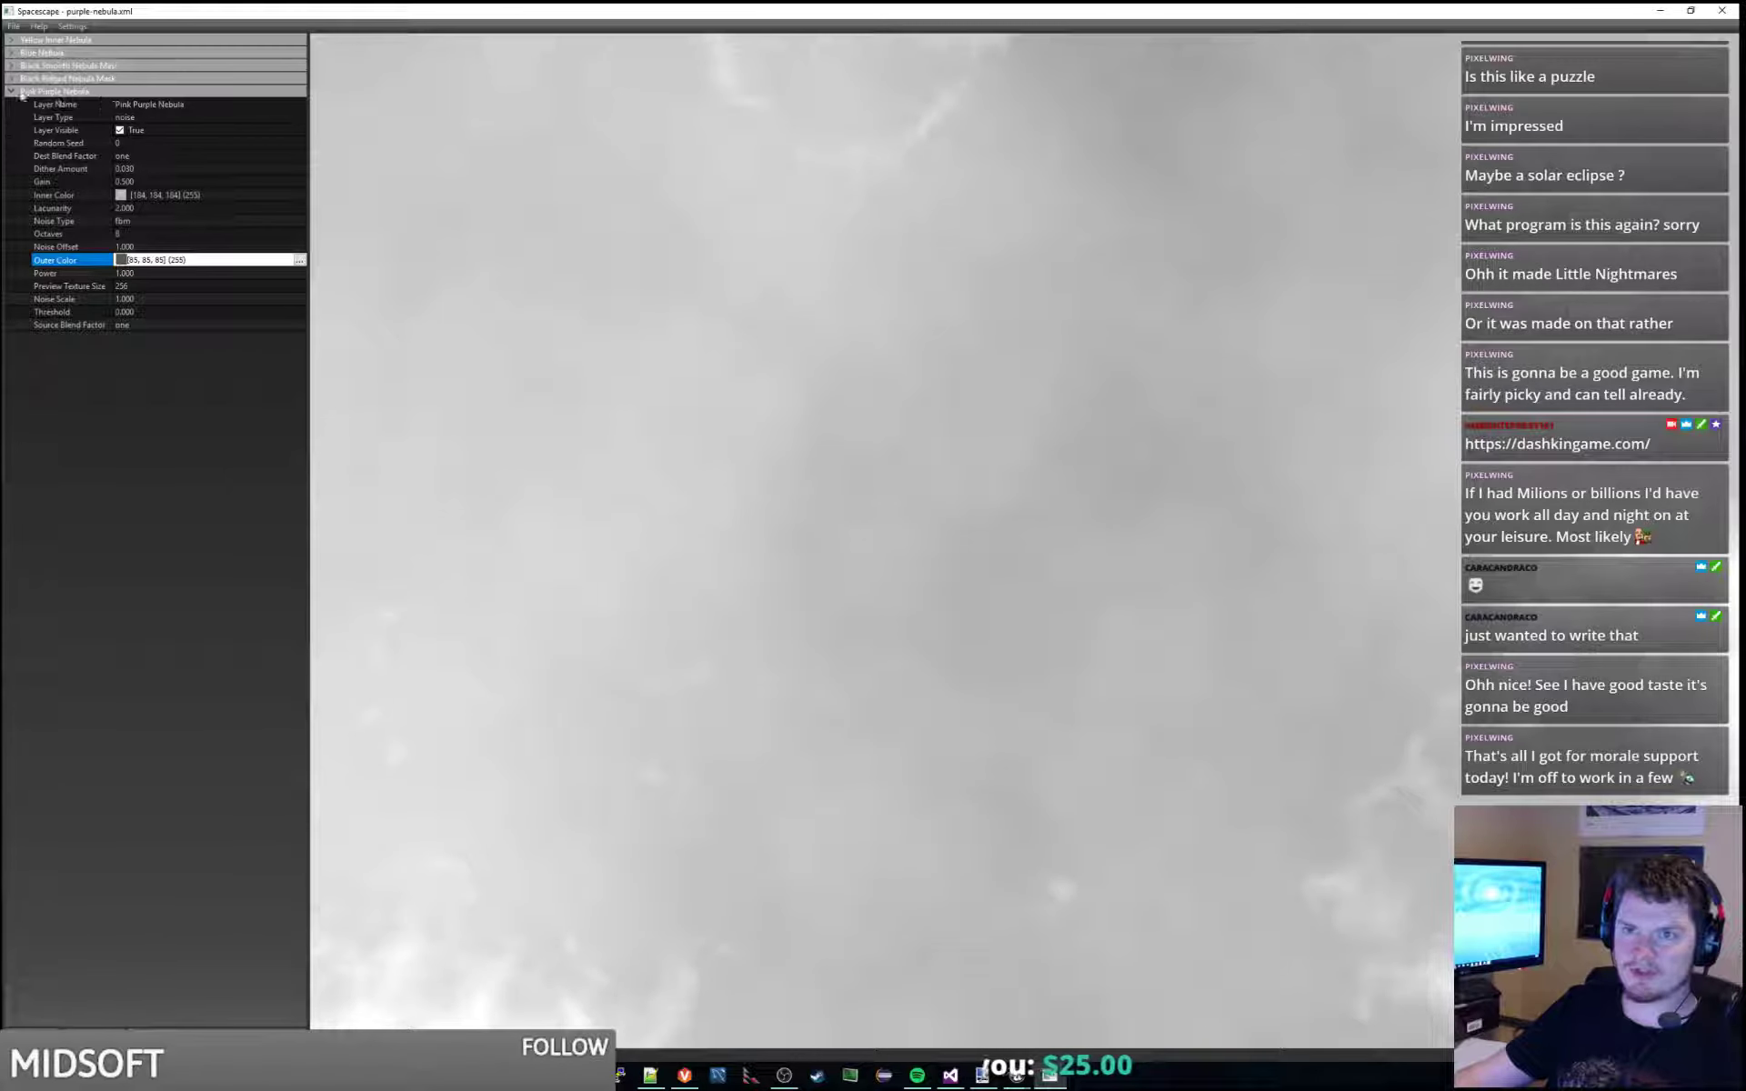
# Lighten the Black Ridged Nebula Mask's Inner Color to grey 100.
pyautogui.click(9, 92)
pyautogui.click(13, 79)
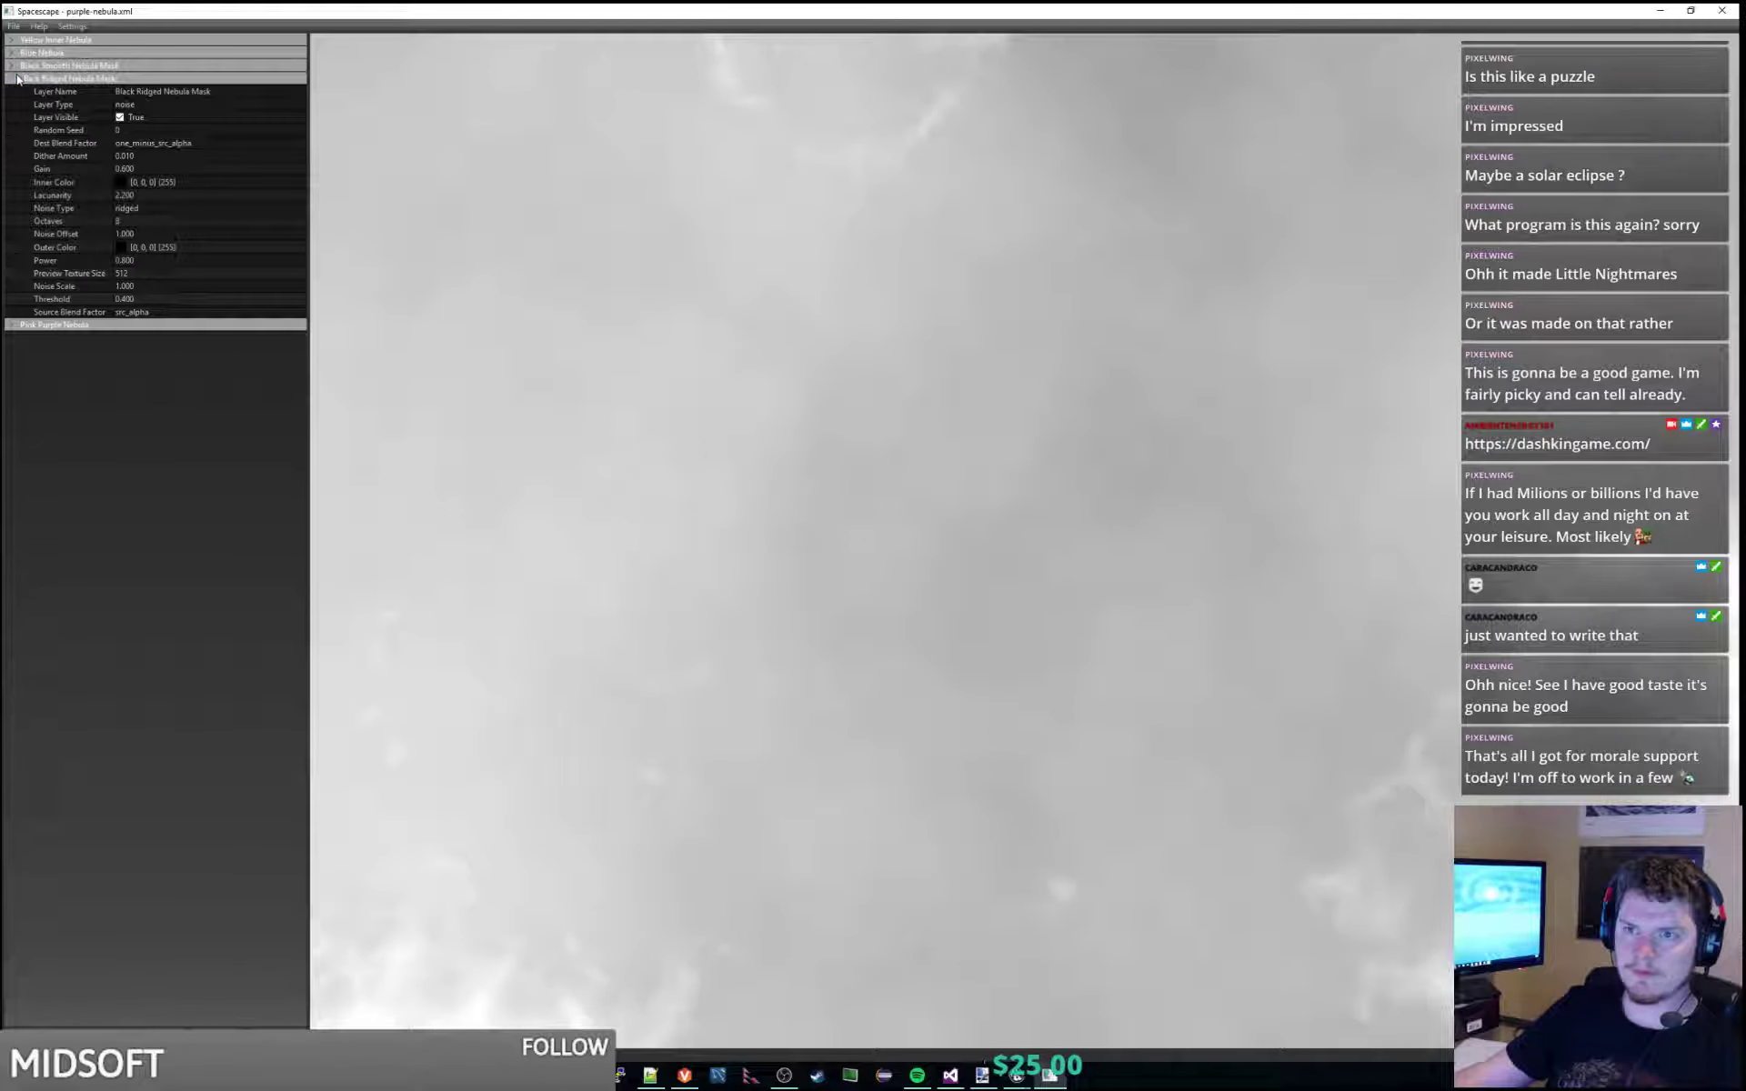
pyautogui.click(210, 184)
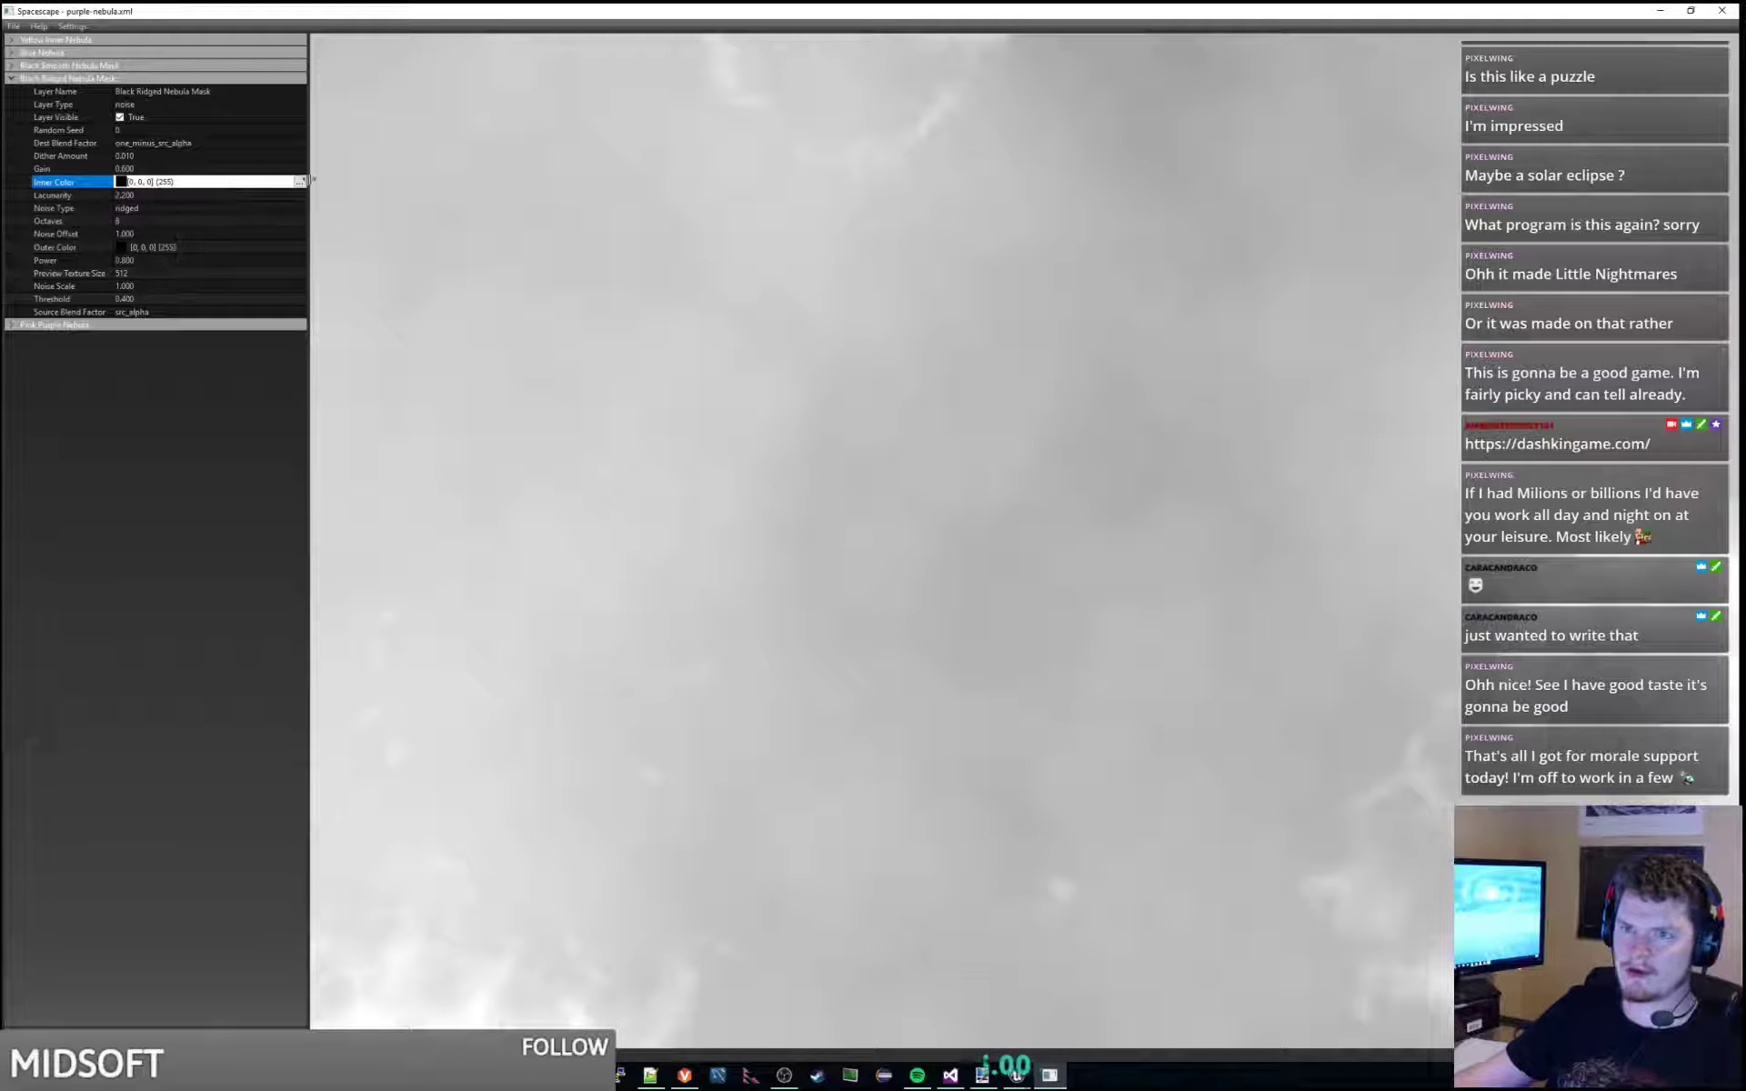
pyautogui.click(299, 182)
pyautogui.moveTo(1046, 552); pyautogui.dragTo(1044, 500)
pyautogui.click(980, 660)
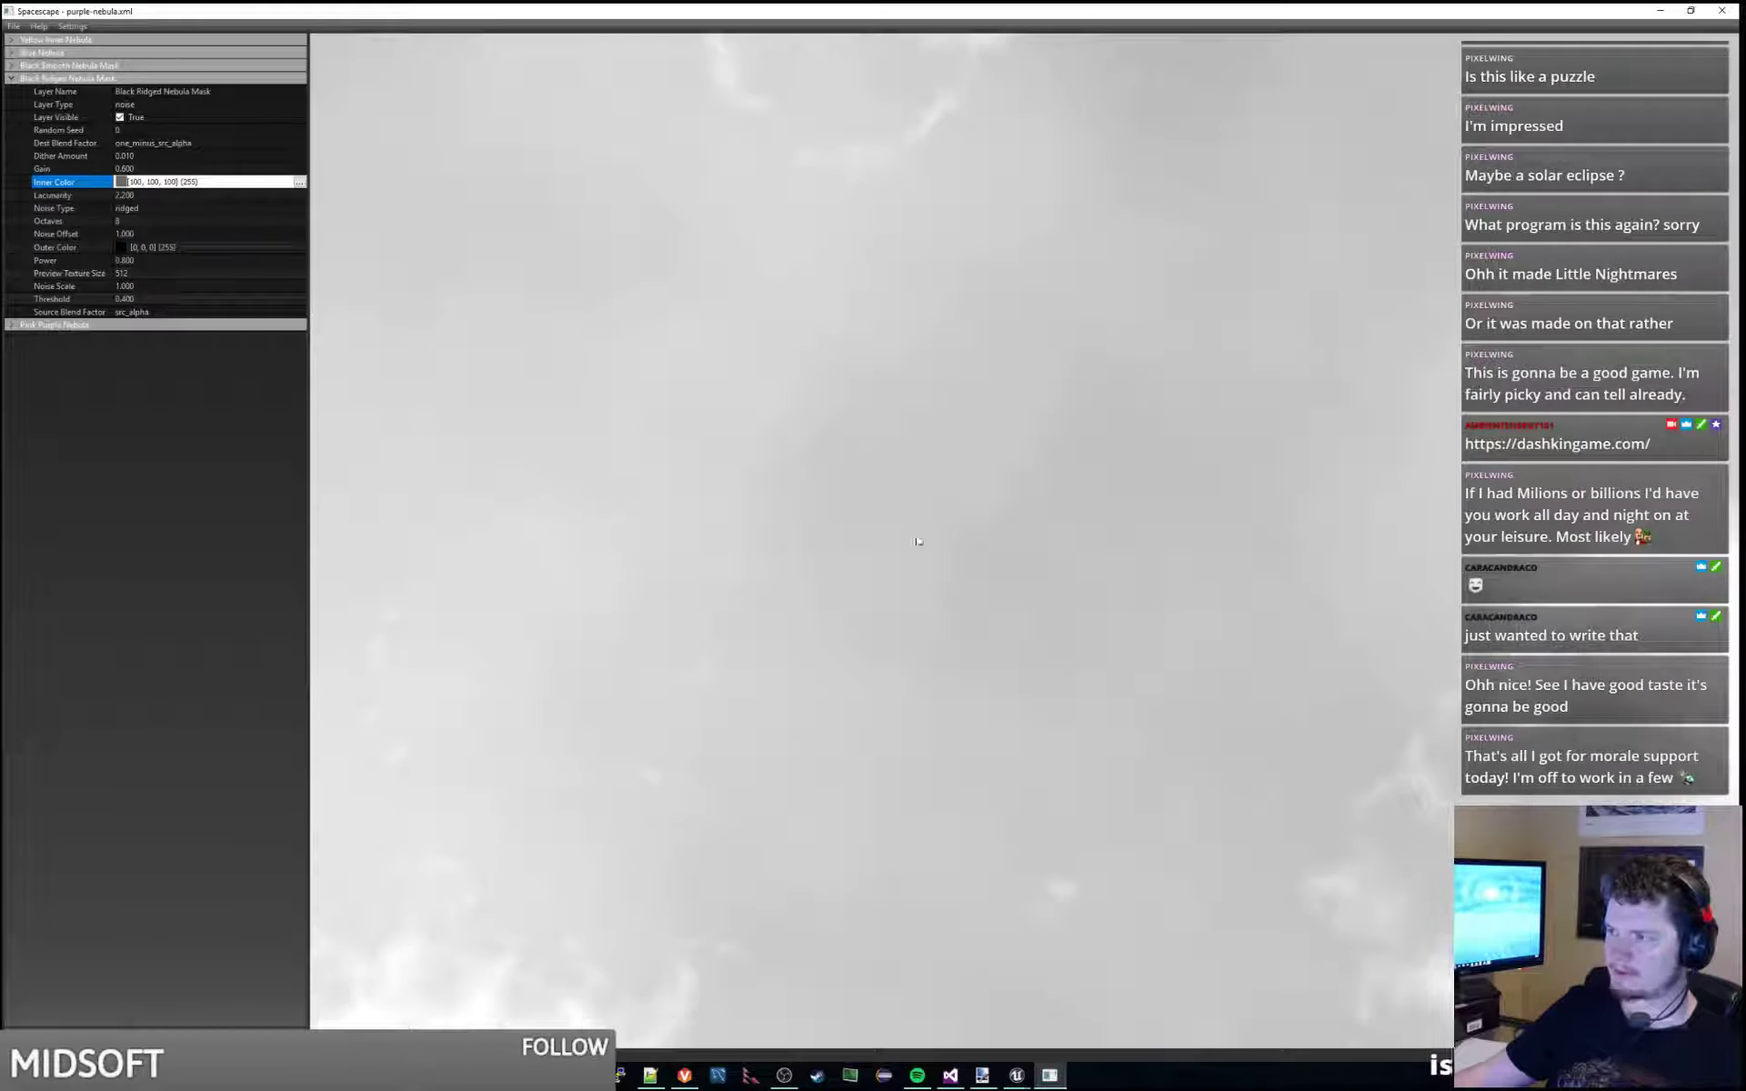
# Set the Black Ridged Nebula Mask's Outer Color to light grey 176.
pyautogui.click(217, 248)
pyautogui.click(299, 248)
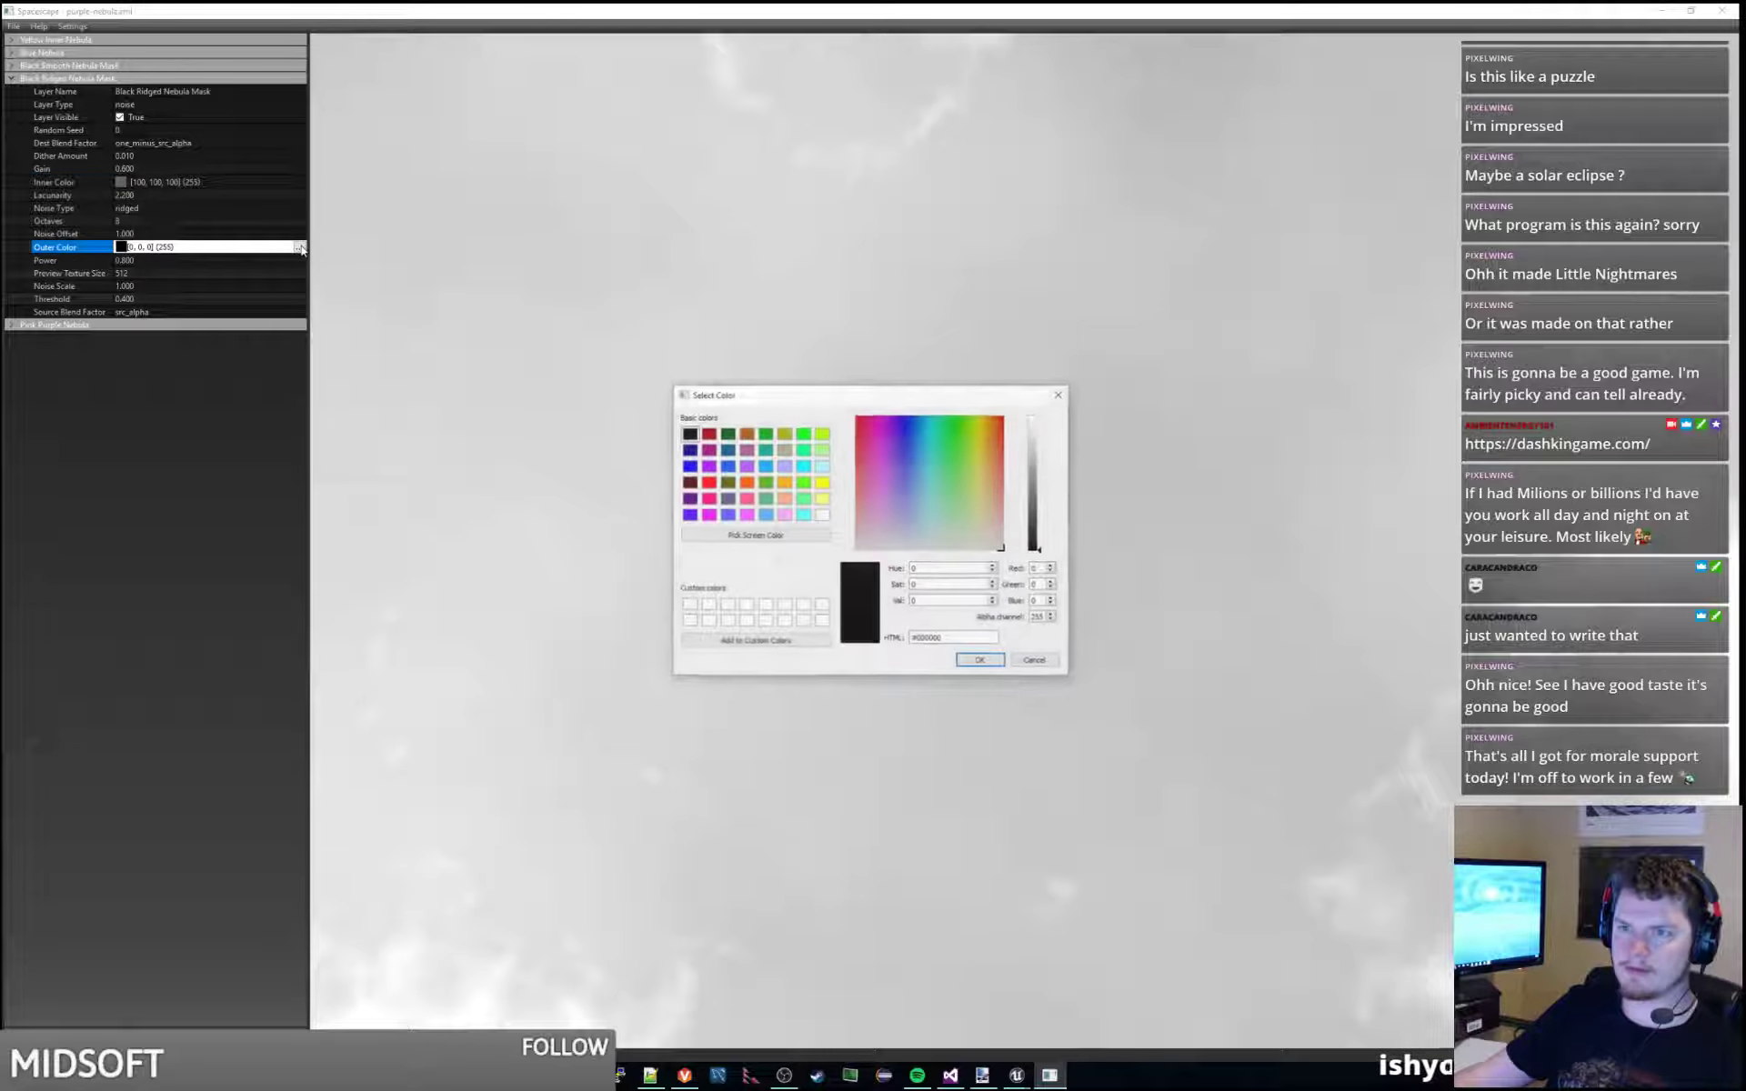
pyautogui.moveTo(1049, 521); pyautogui.dragTo(1044, 495)
pyautogui.click(980, 660)
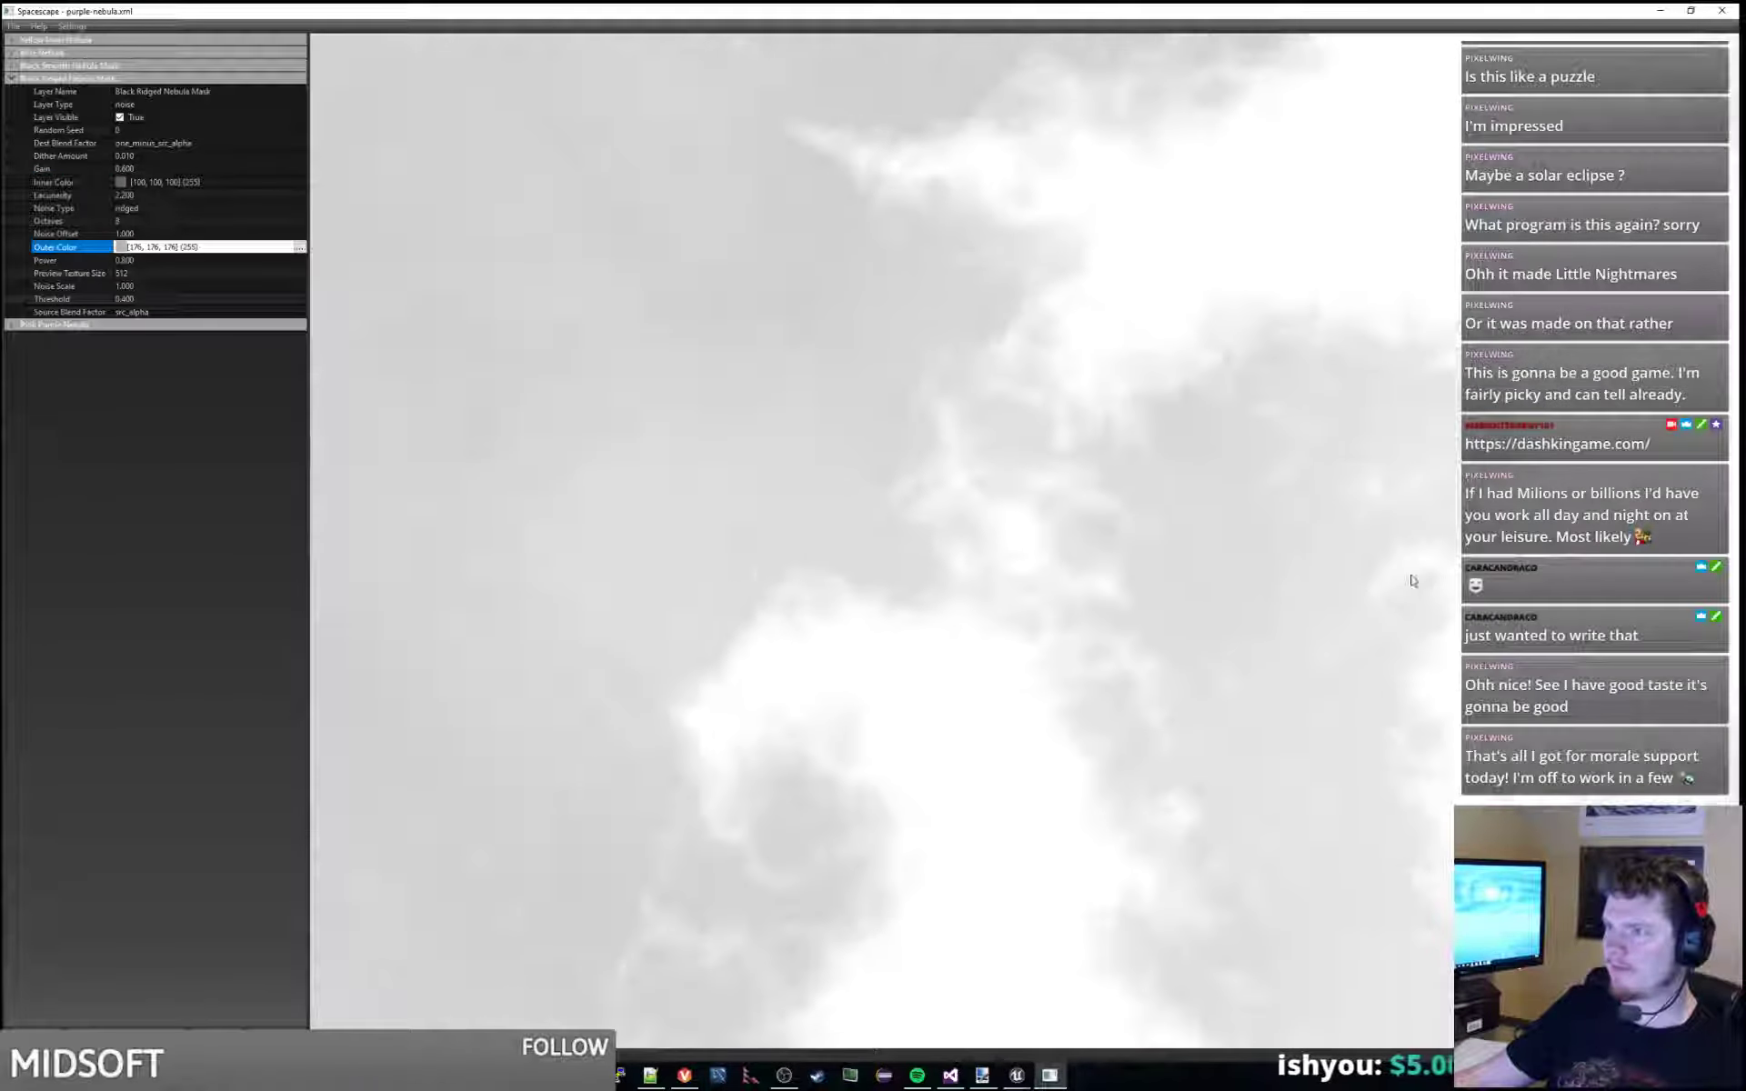
pyautogui.click(16, 82)
# Try grey values for the Yellow Inner Nebula's Outer Color, finally setting it to black.
pyautogui.click(16, 41)
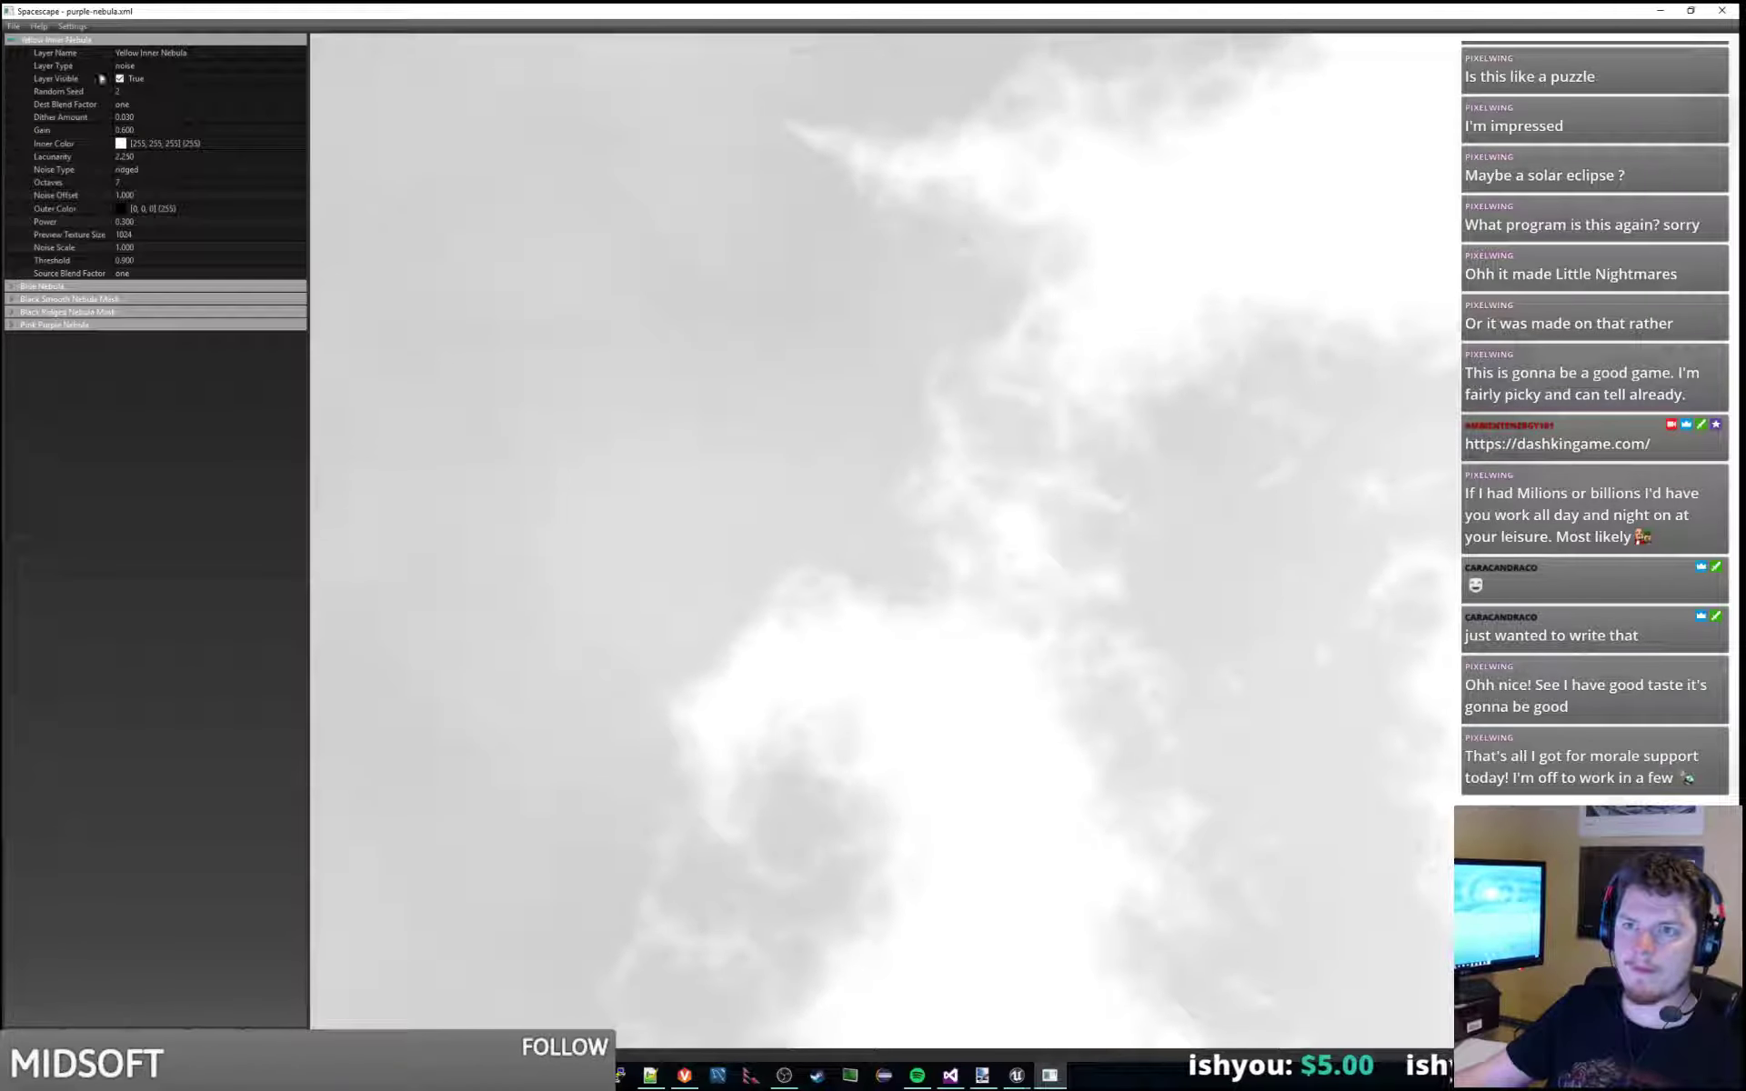
pyautogui.click(178, 208)
pyautogui.click(299, 208)
pyautogui.click(1041, 526)
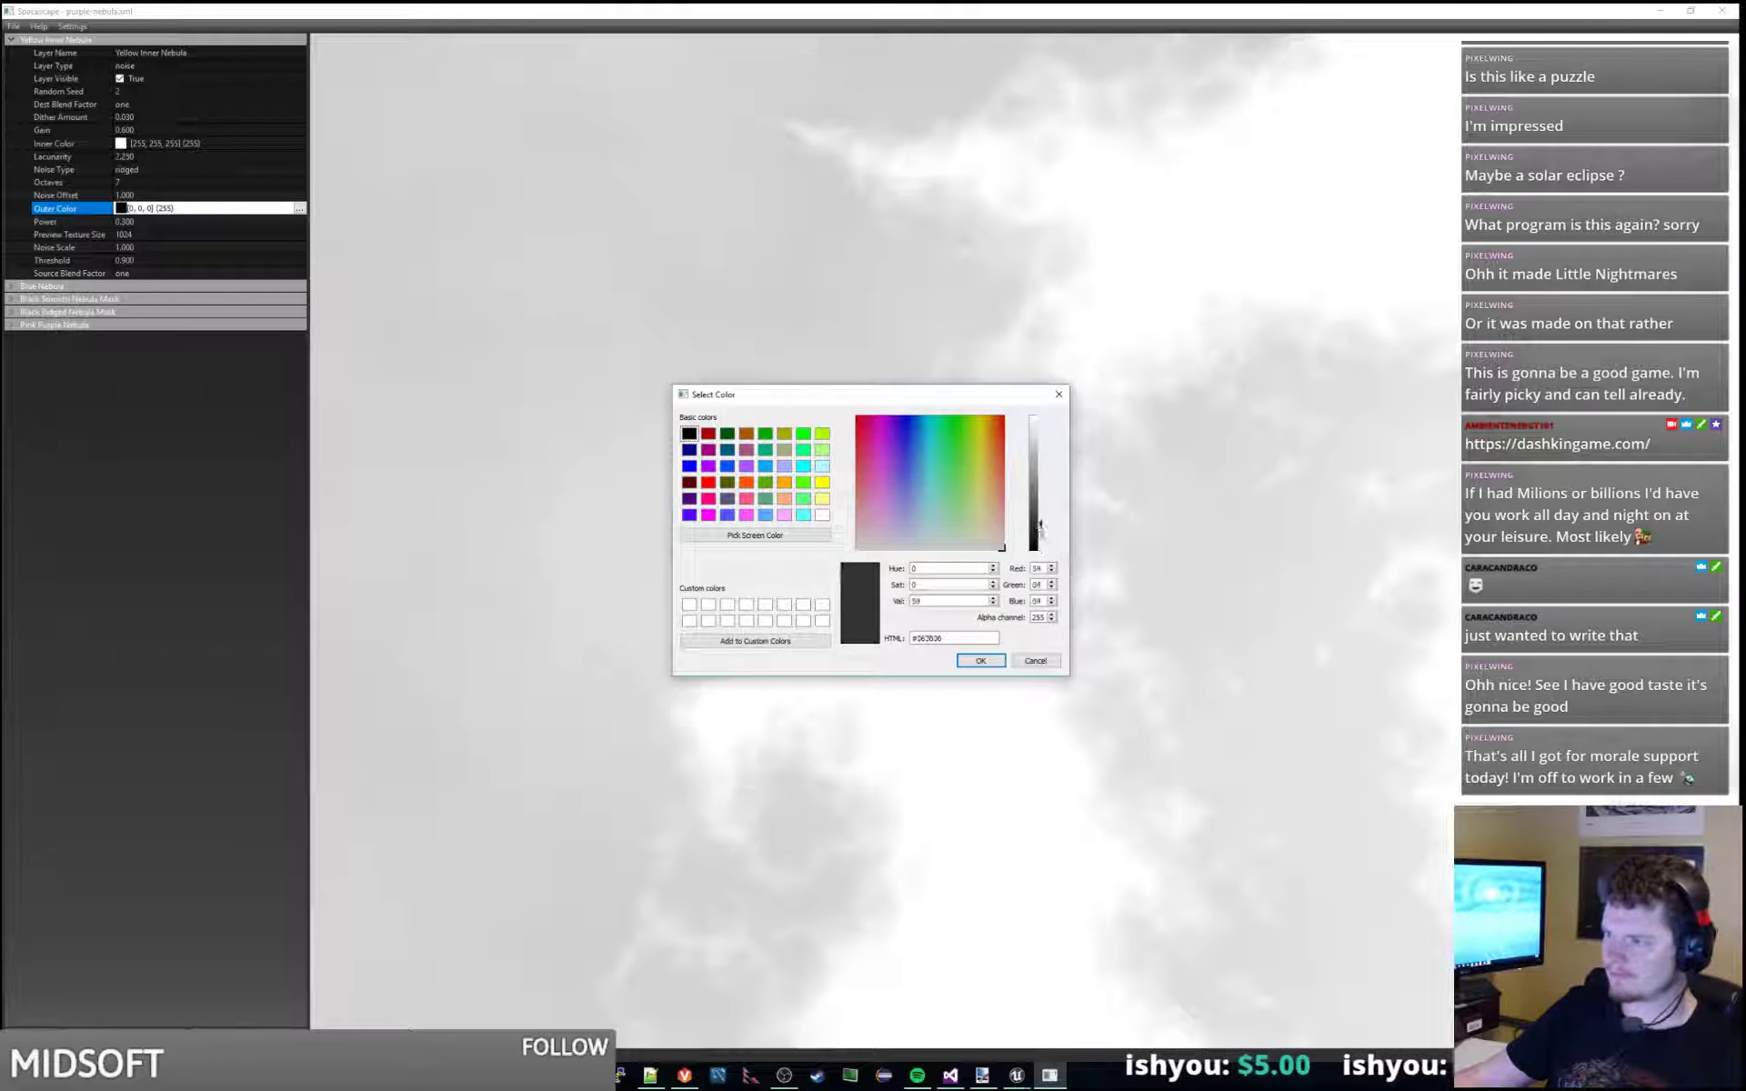
pyautogui.moveTo(1041, 525); pyautogui.dragTo(1041, 459)
pyautogui.click(979, 661)
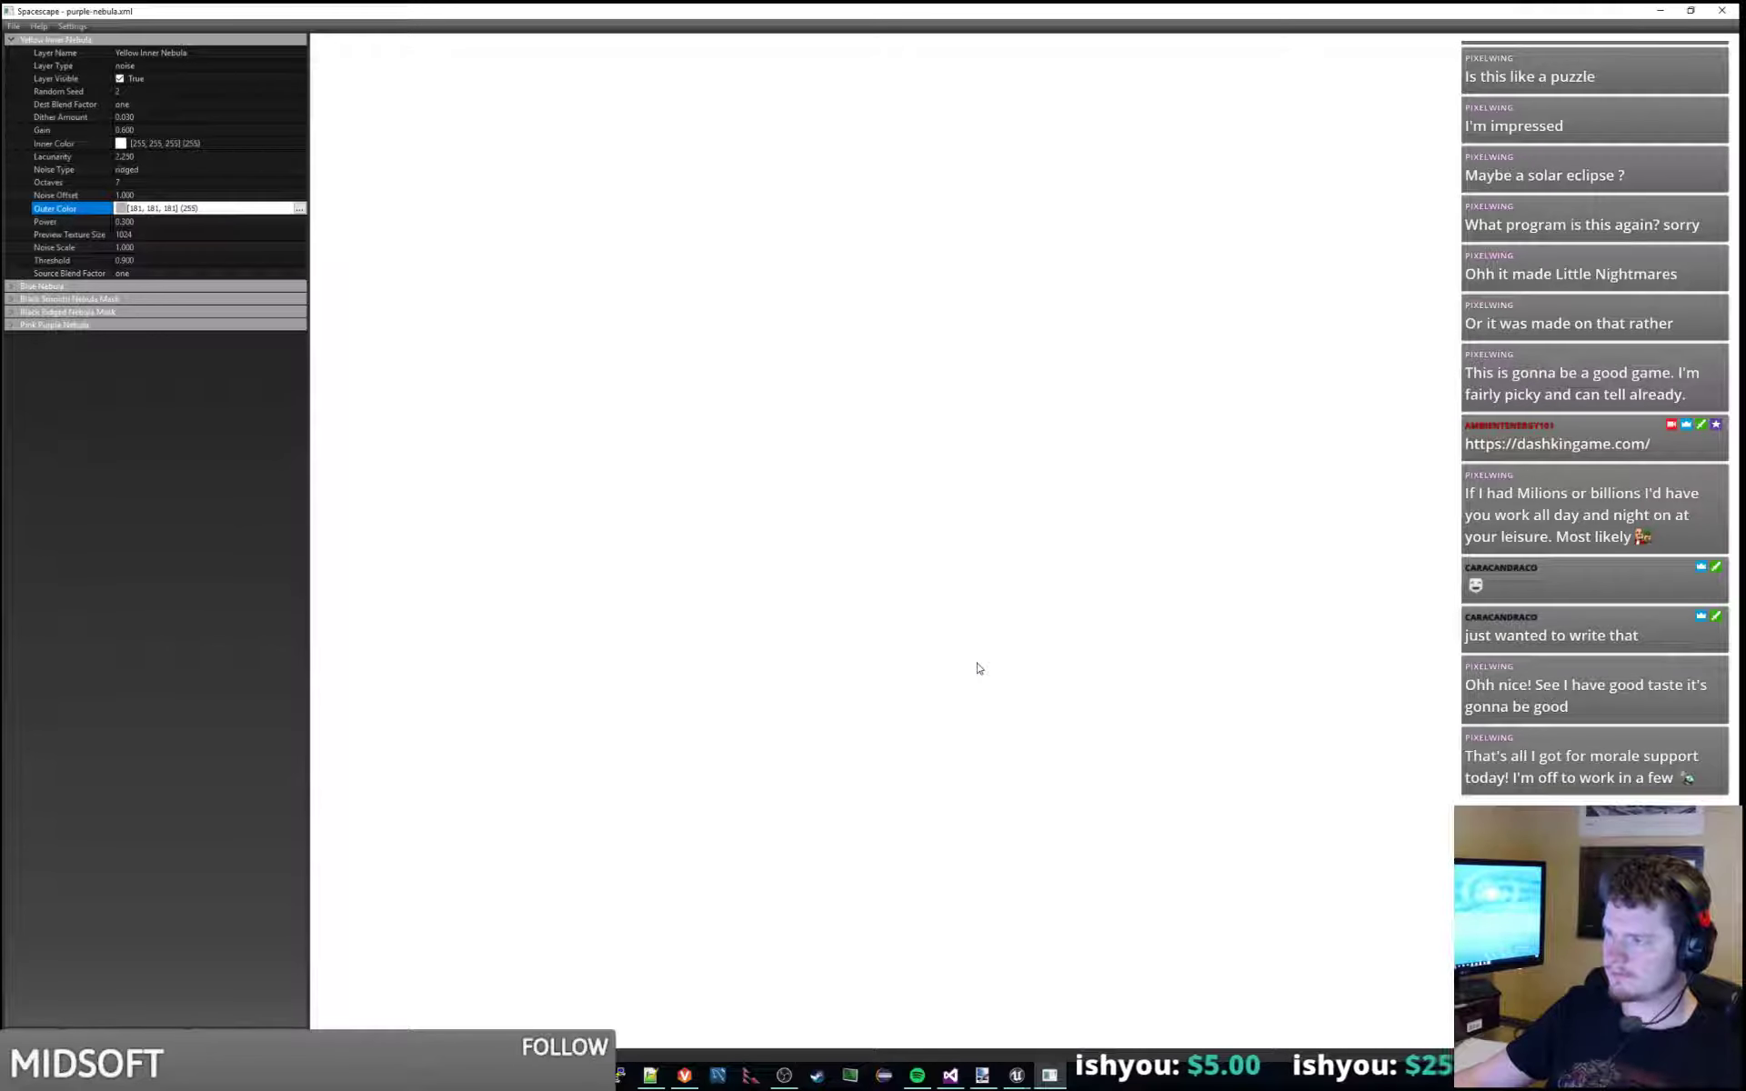
pyautogui.click(299, 208)
pyautogui.moveTo(1037, 462); pyautogui.dragTo(1041, 520)
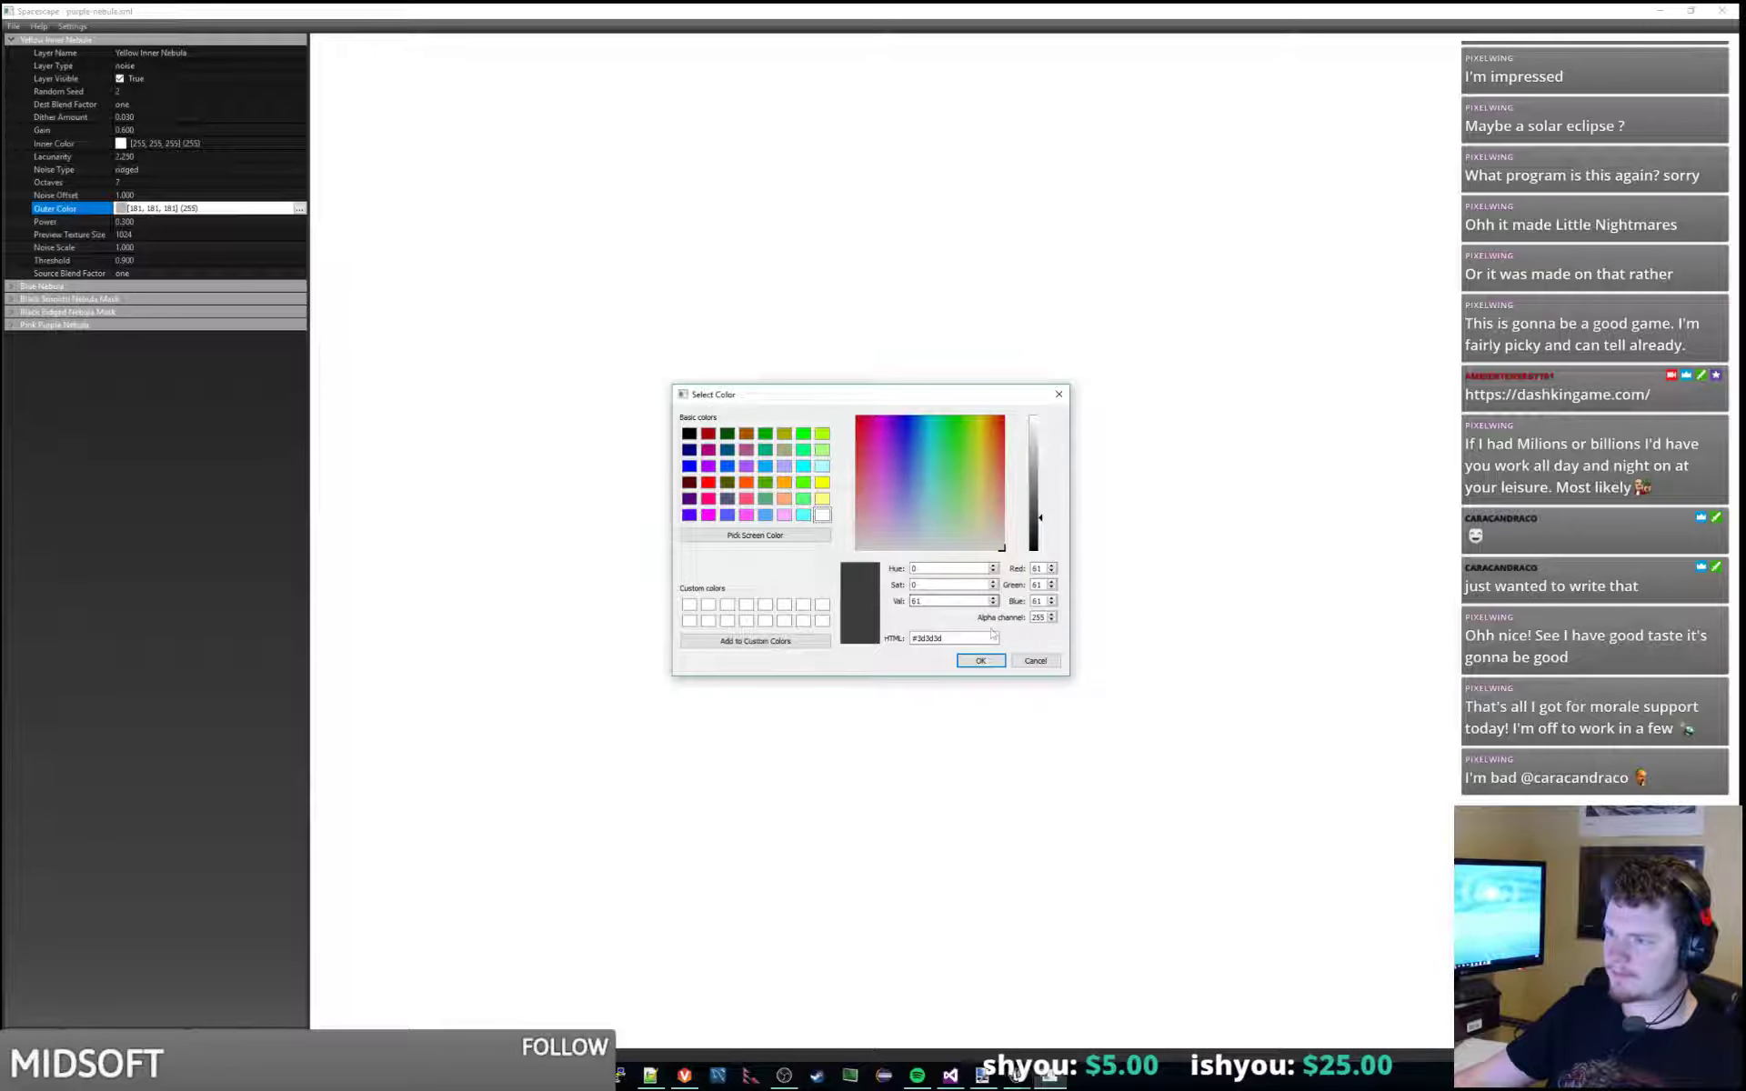
pyautogui.click(981, 661)
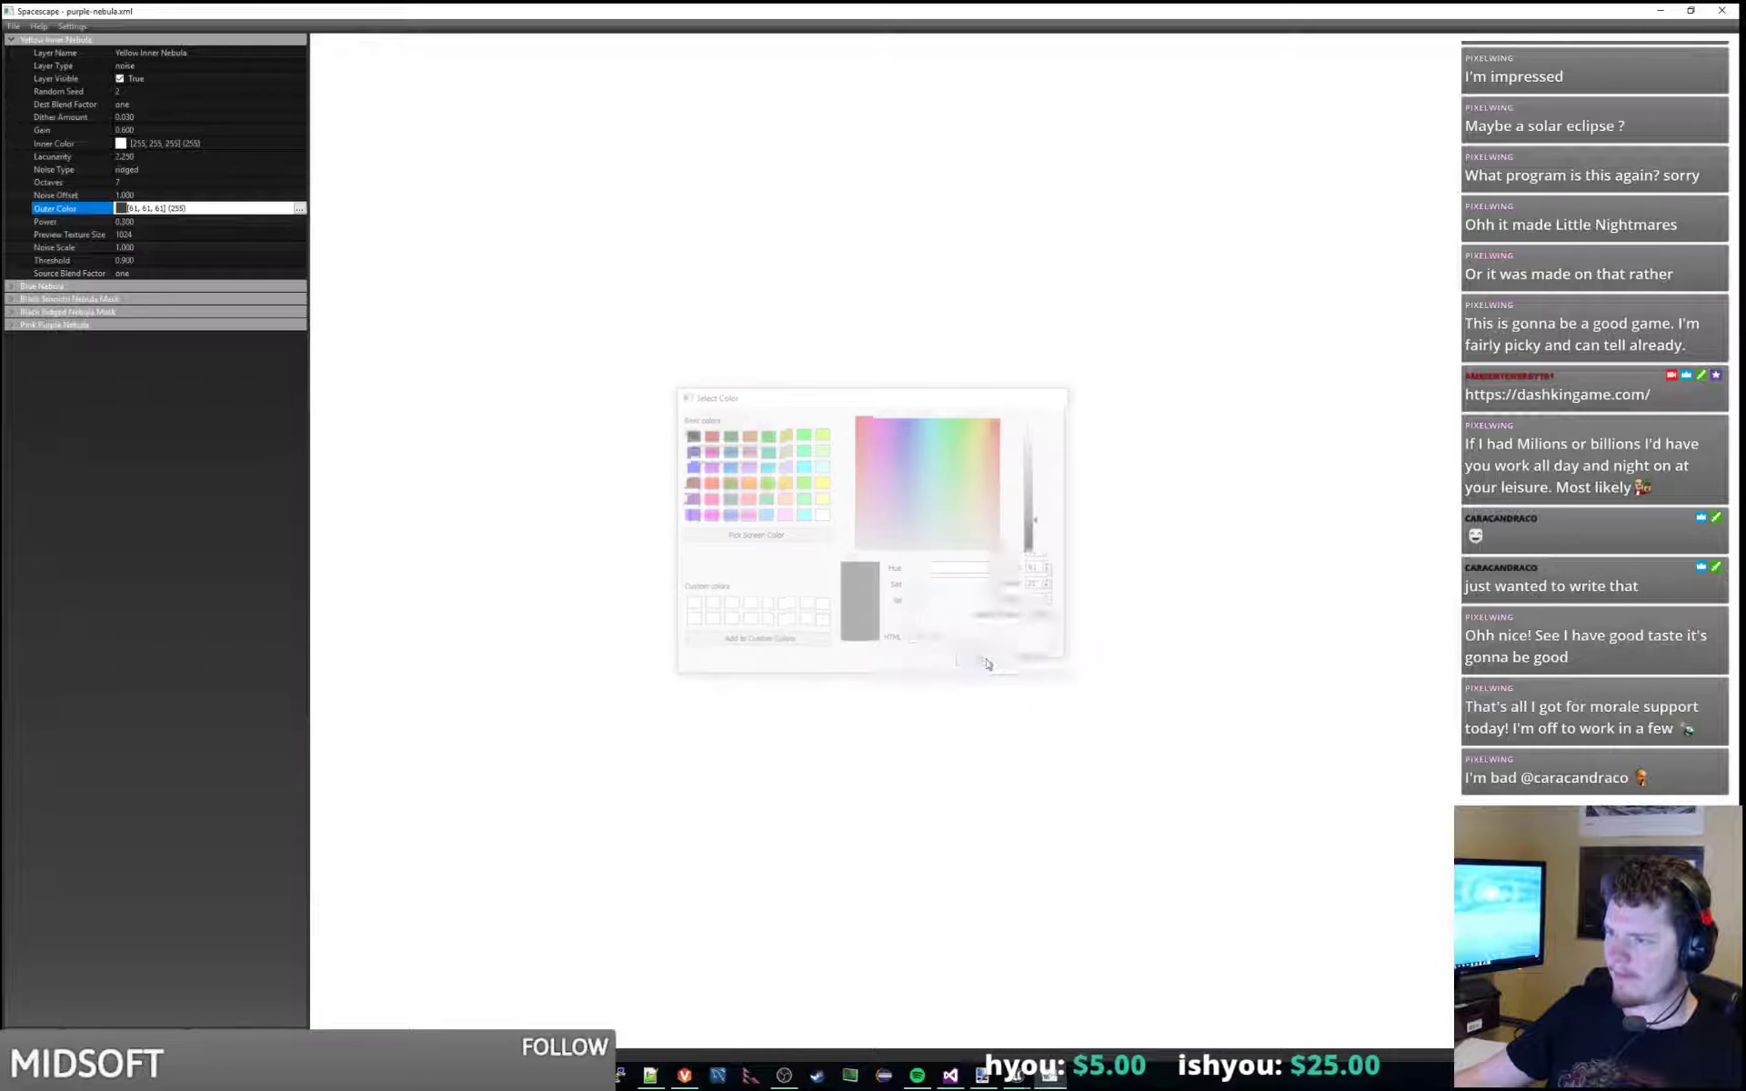
pyautogui.click(300, 209)
pyautogui.moveTo(1041, 527); pyautogui.dragTo(1040, 559)
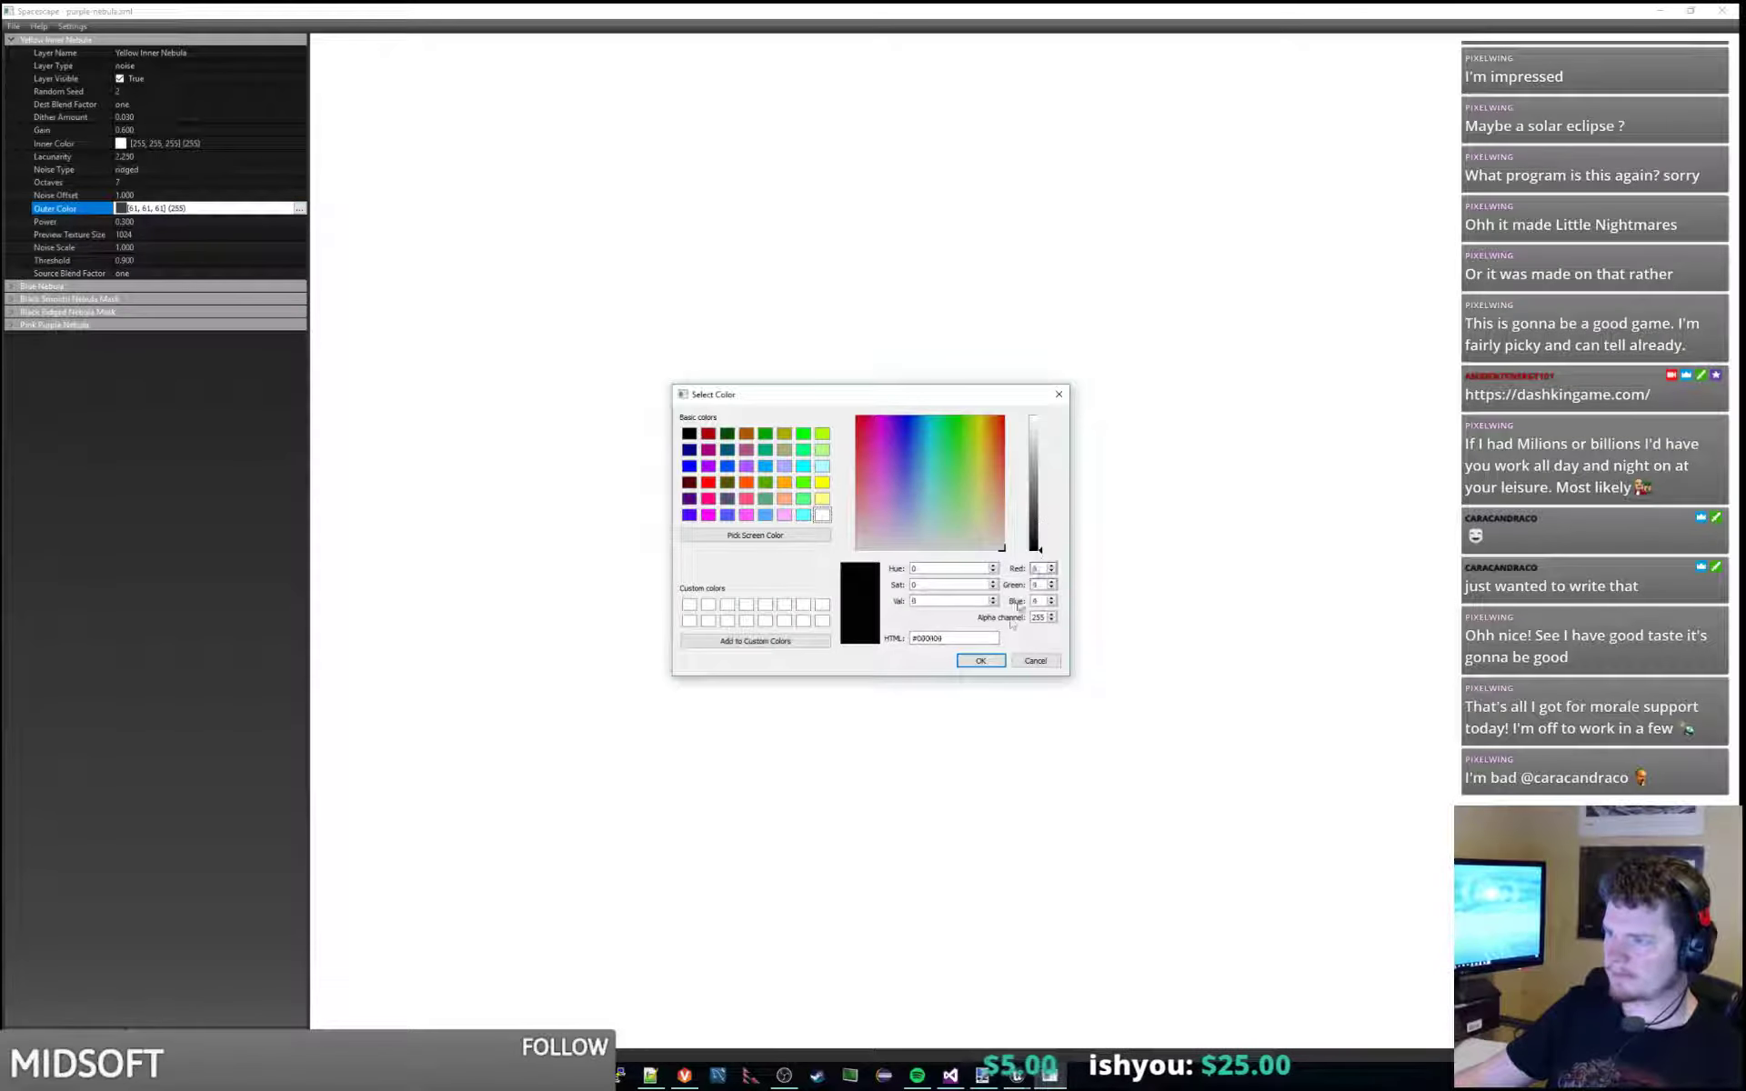
pyautogui.click(980, 661)
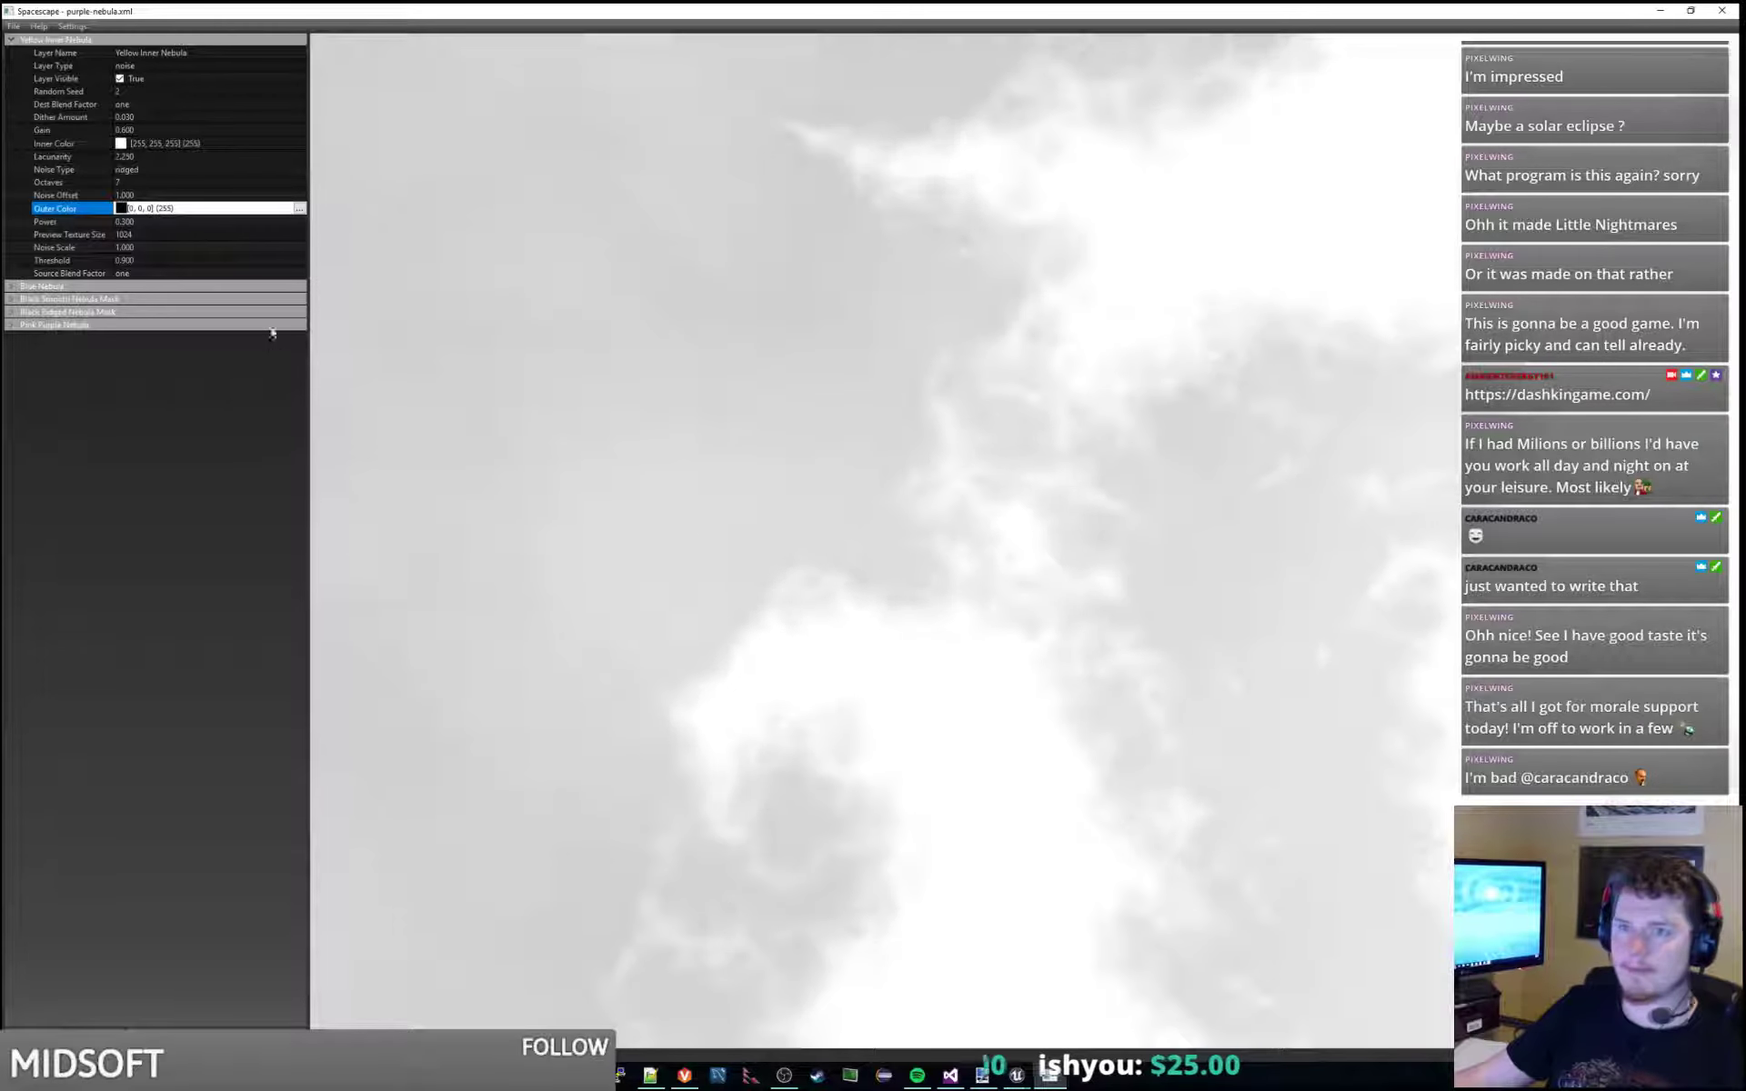
# Set the Blue Nebula's Outer Color to a mid grey.
pyautogui.click(11, 40)
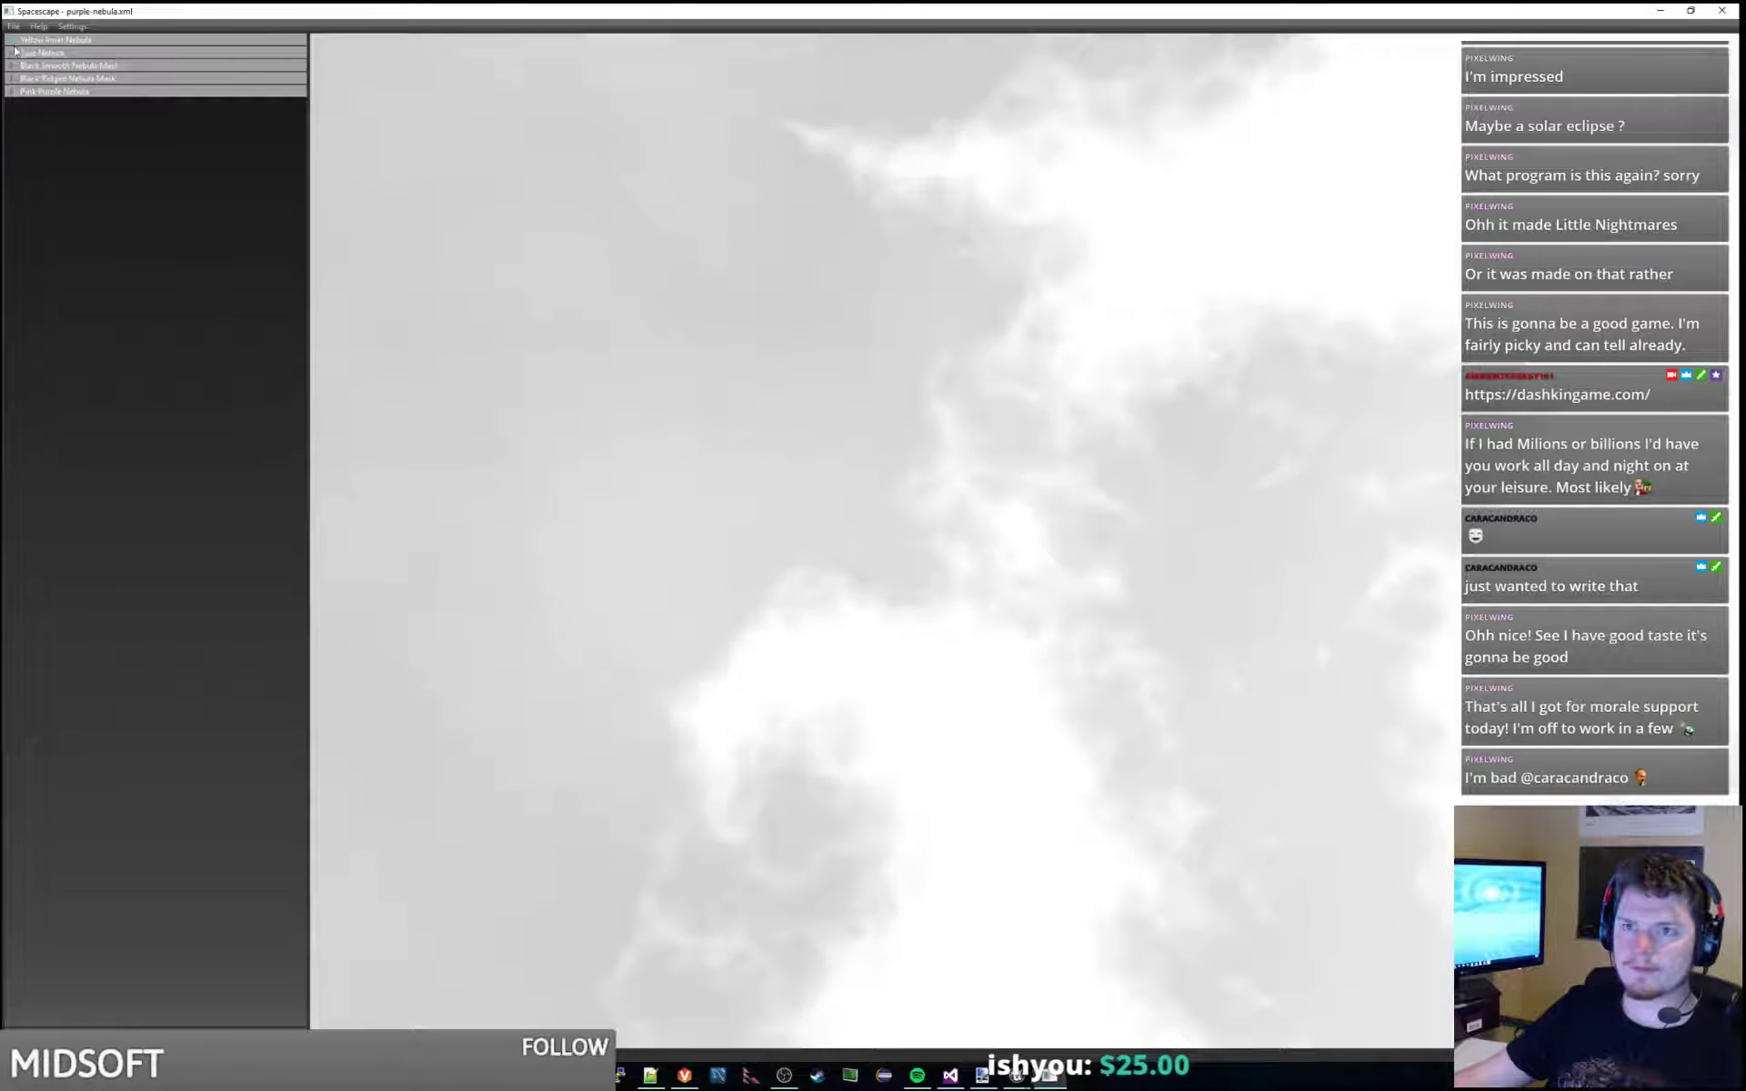
pyautogui.click(12, 52)
pyautogui.click(209, 221)
pyautogui.click(300, 221)
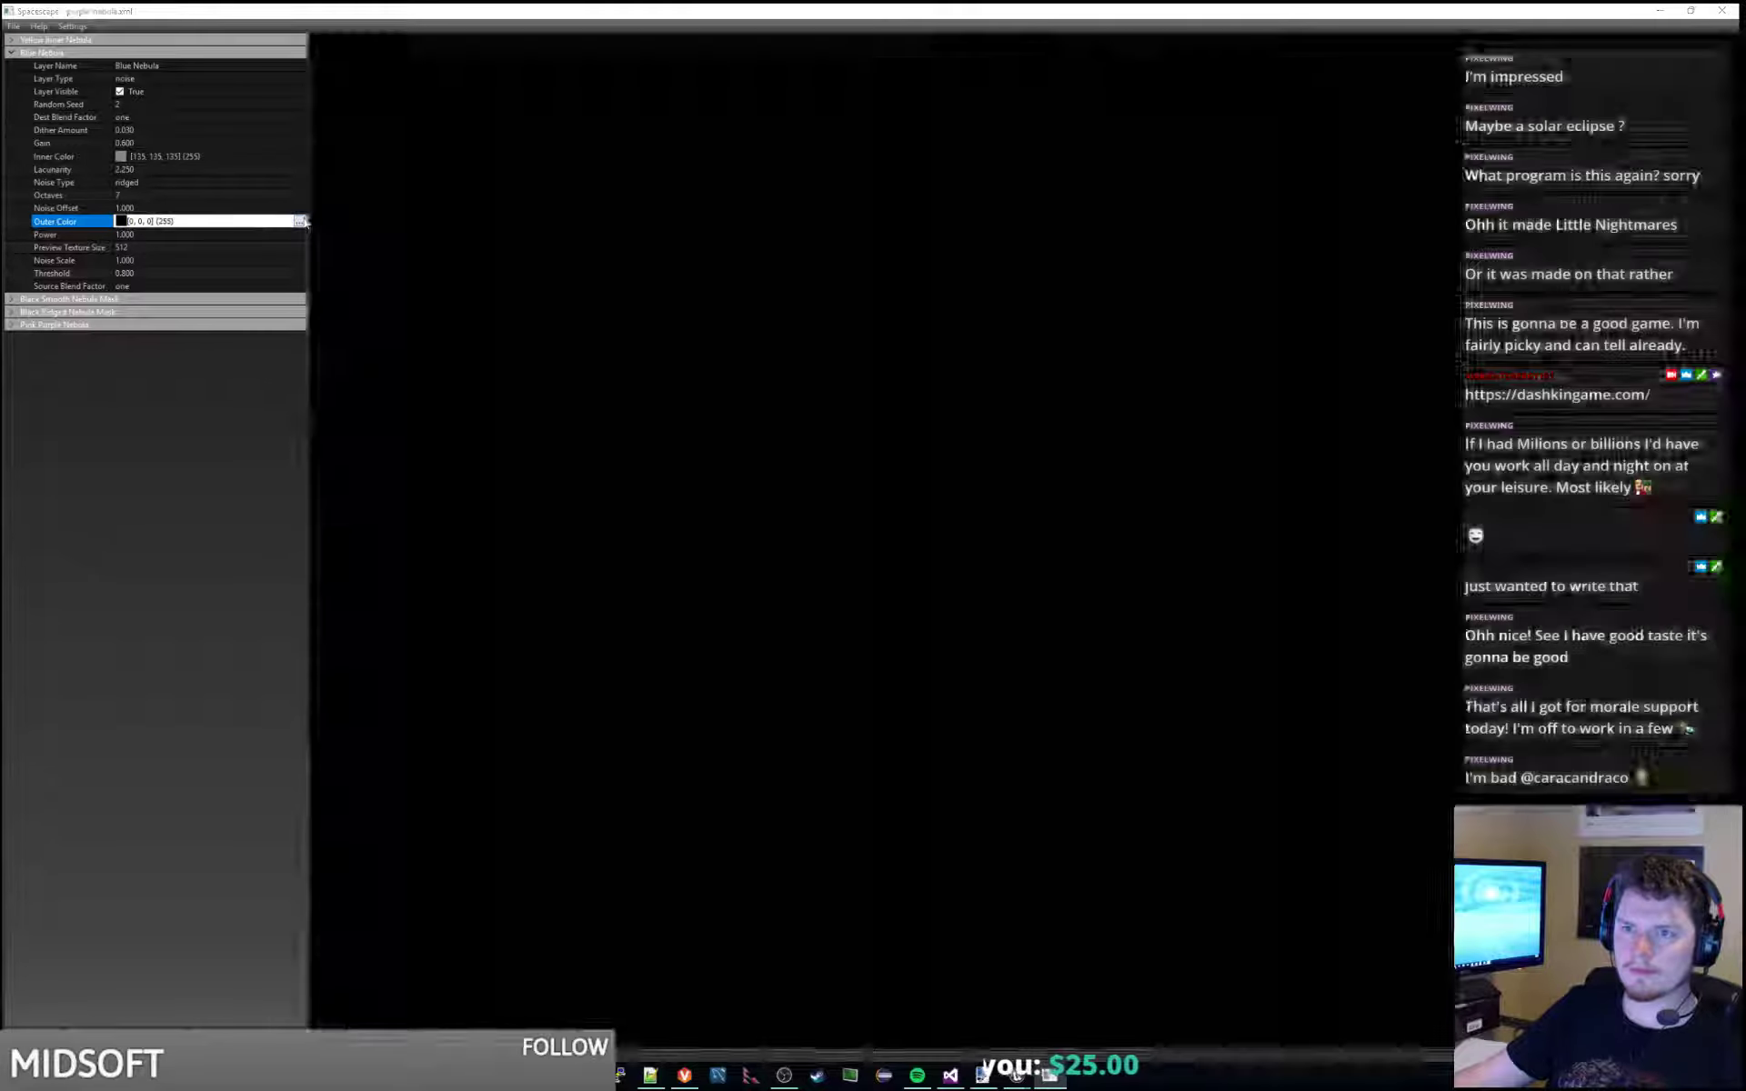
pyautogui.moveTo(1040, 546); pyautogui.dragTo(1040, 475)
pyautogui.click(990, 662)
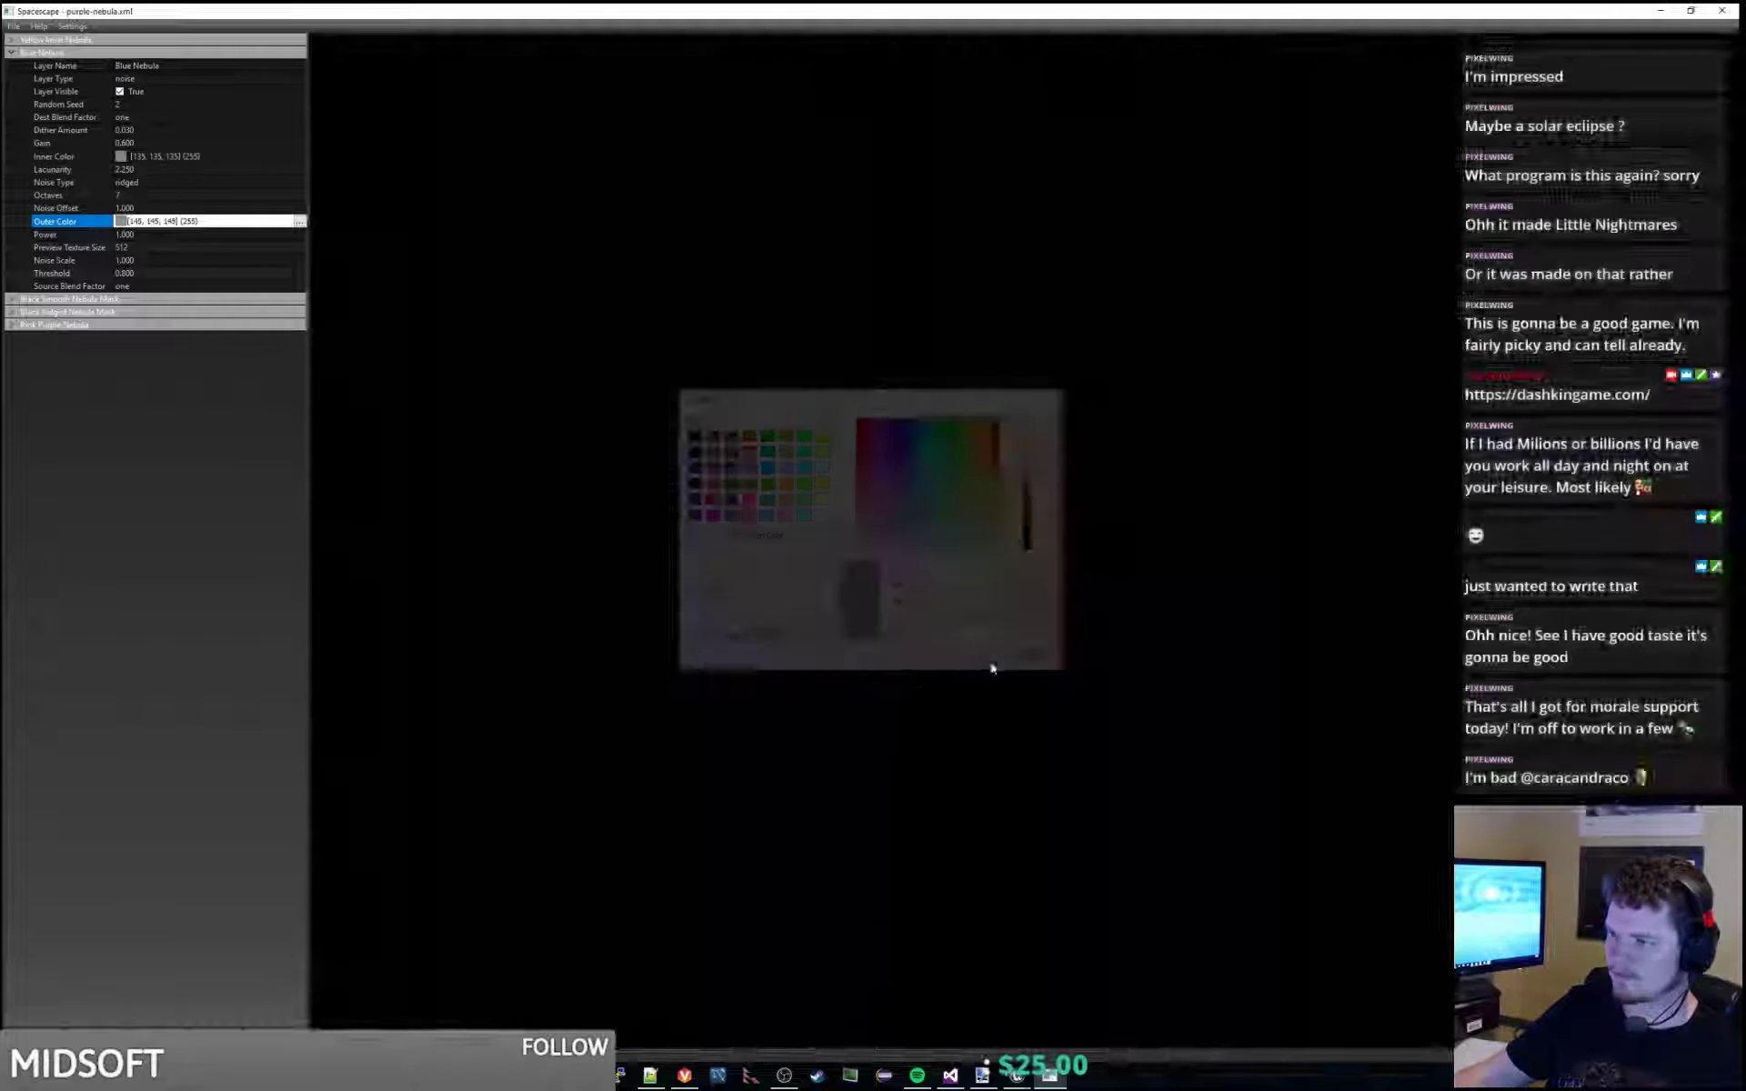
# Darken the Blue Nebula's Outer Color in two passes to near-black 24, 24, 24.
pyautogui.click(299, 221)
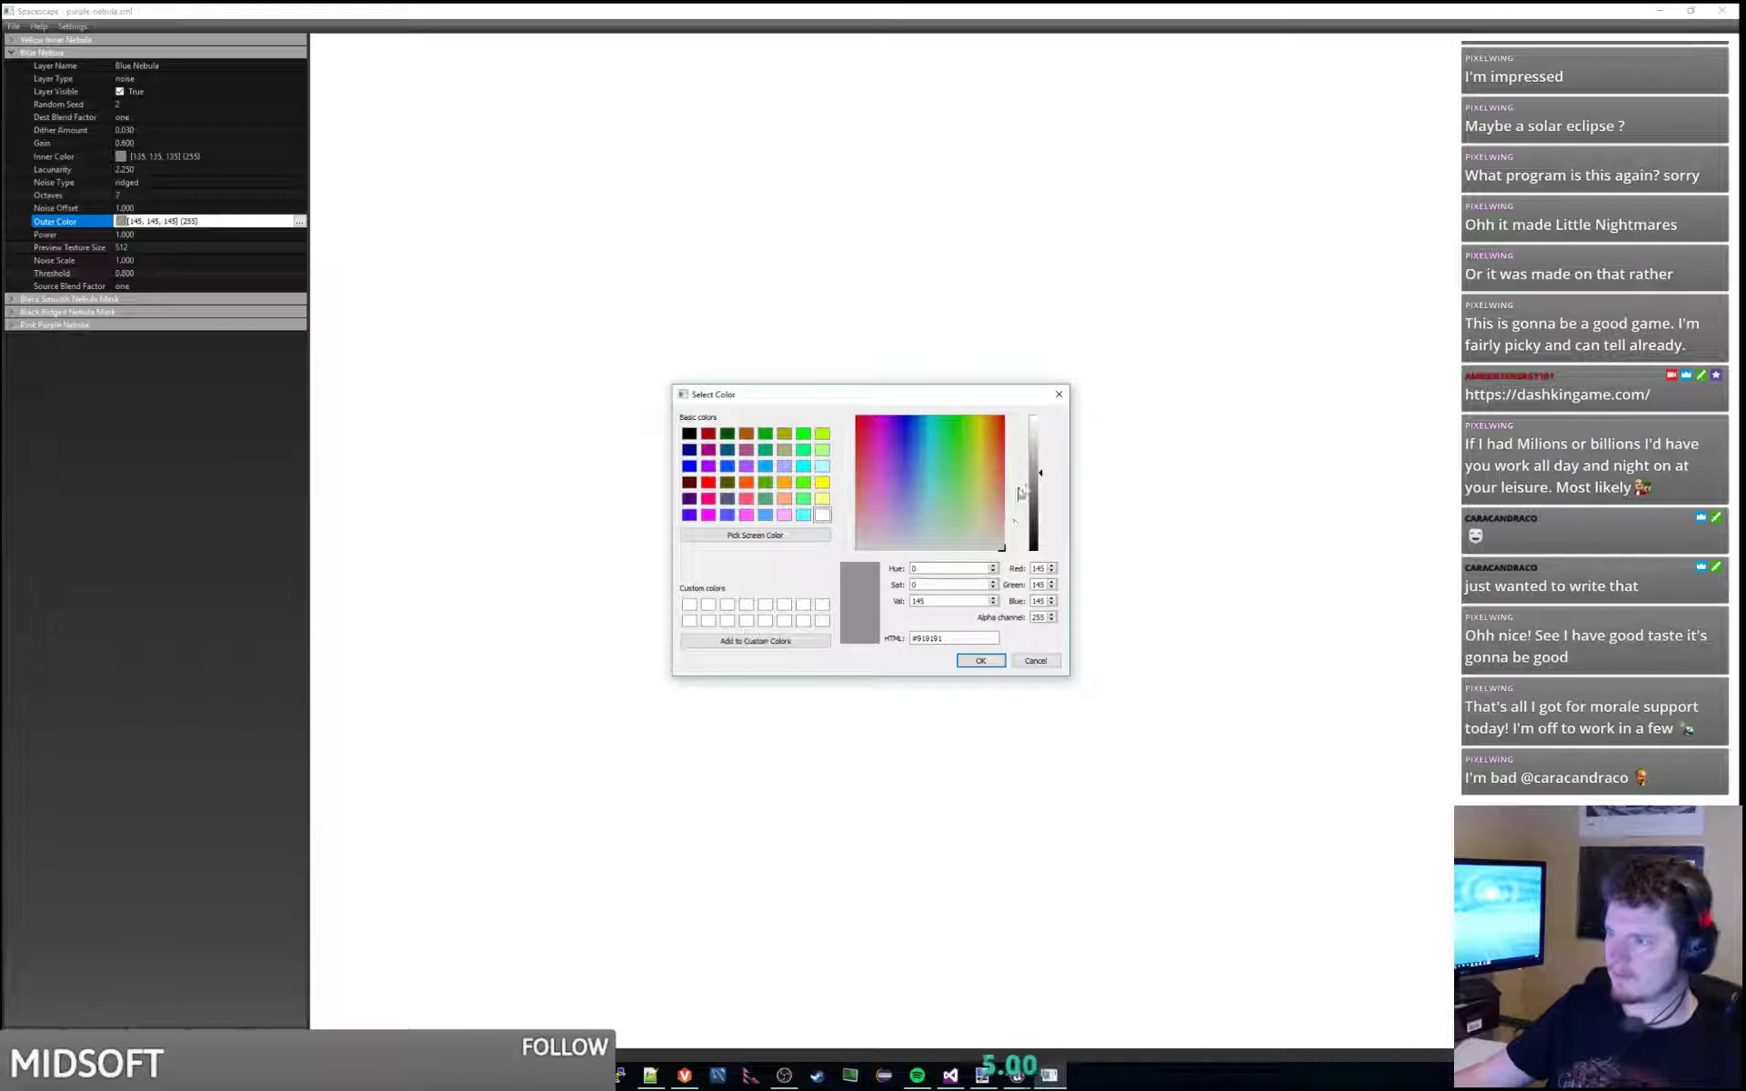
pyautogui.moveTo(1039, 487); pyautogui.dragTo(1041, 538)
pyautogui.click(980, 661)
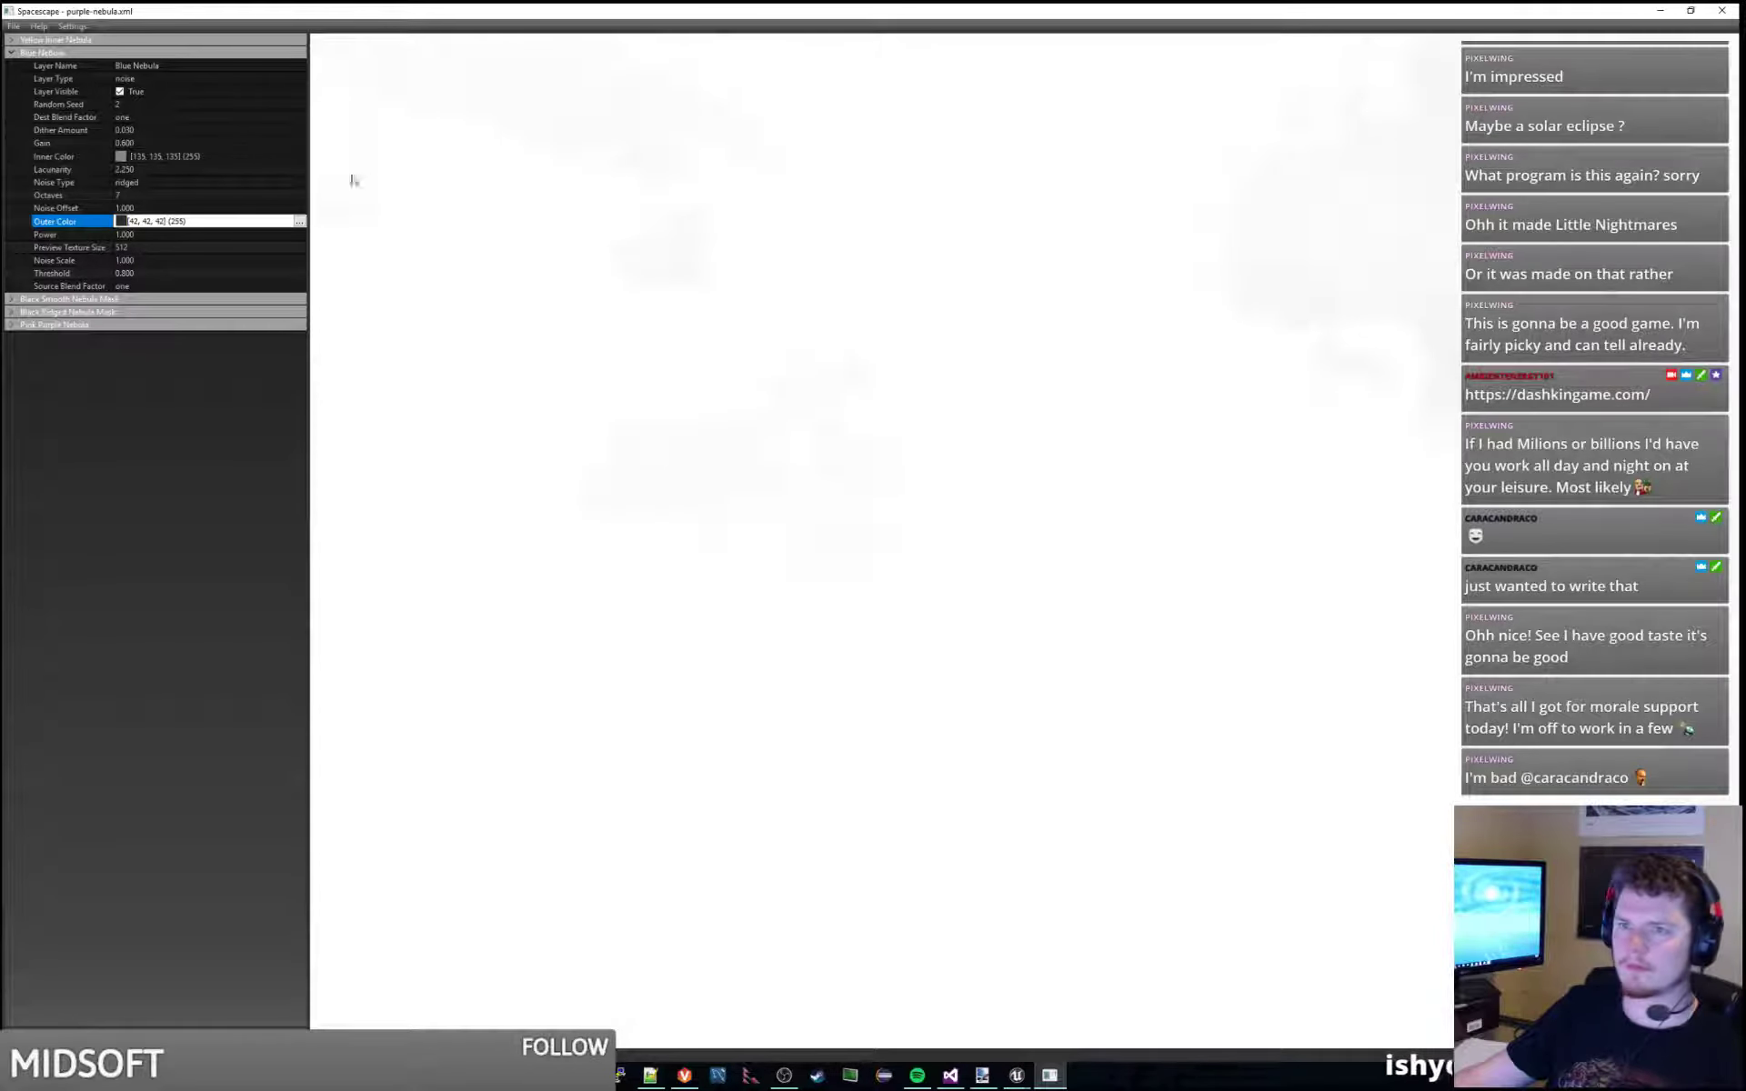
pyautogui.click(299, 222)
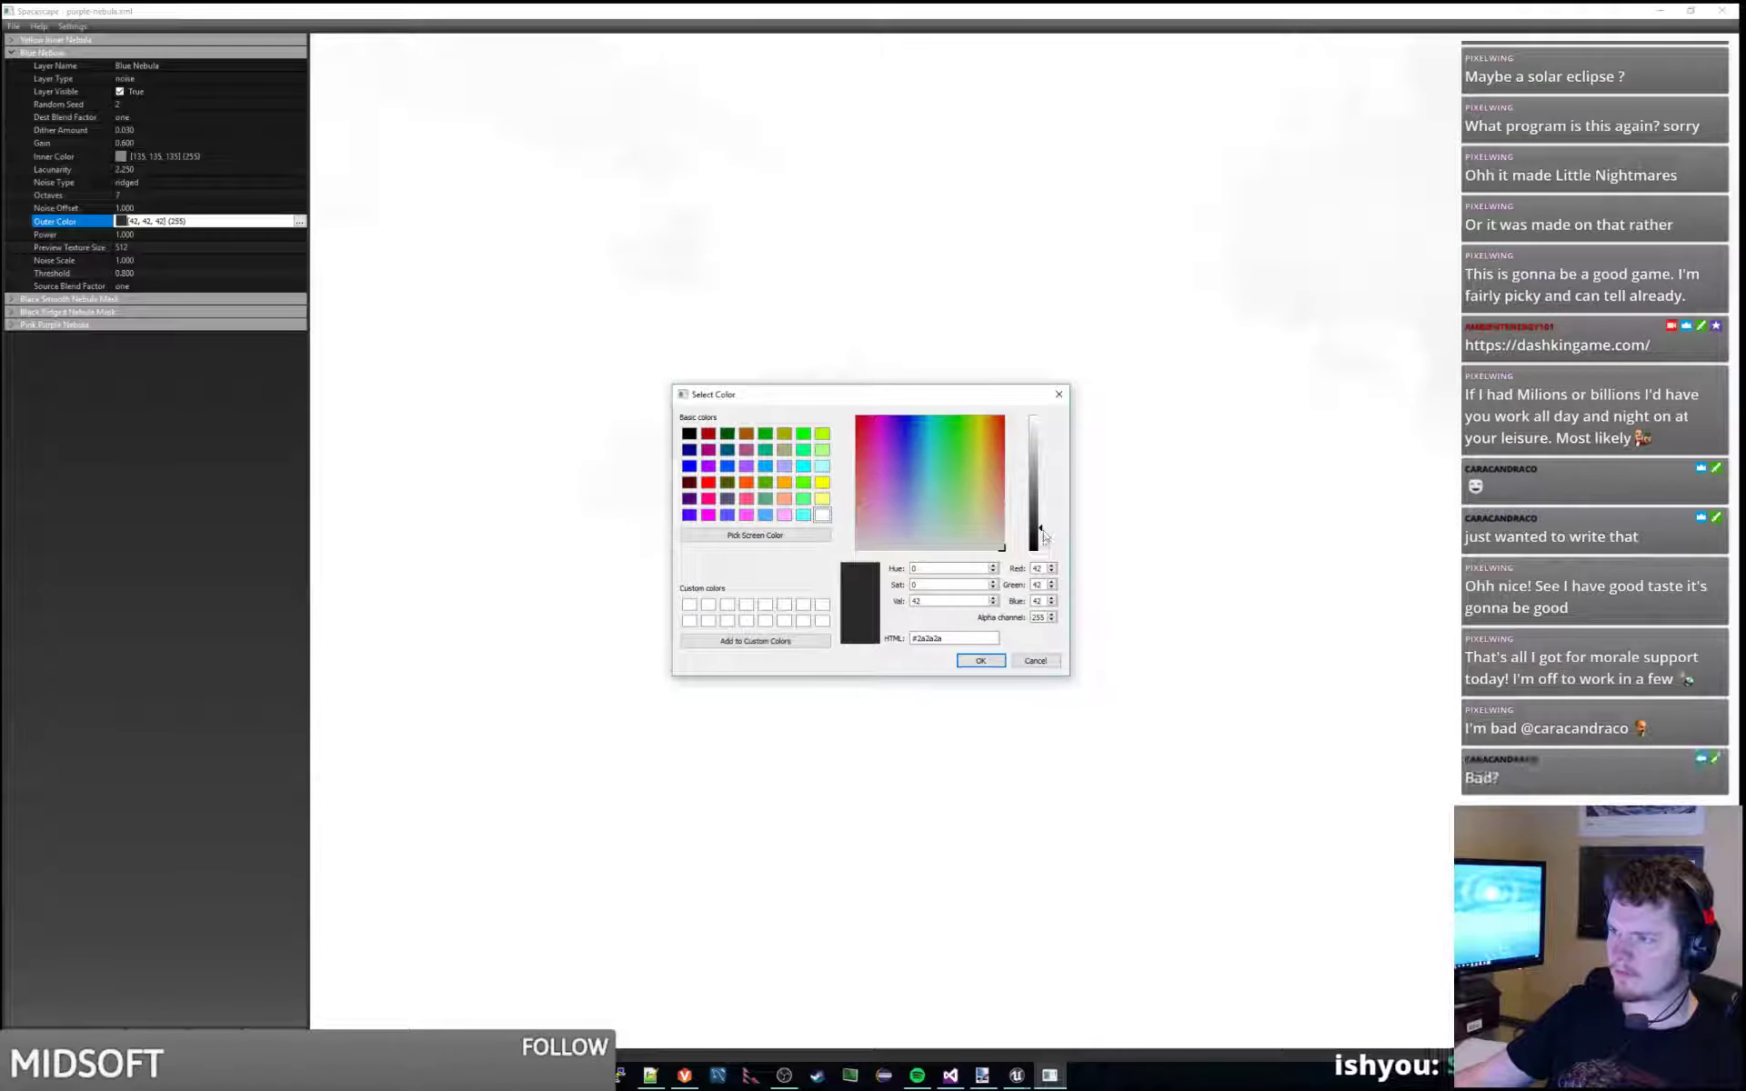
pyautogui.moveTo(1035, 536); pyautogui.dragTo(1036, 542)
pyautogui.click(980, 660)
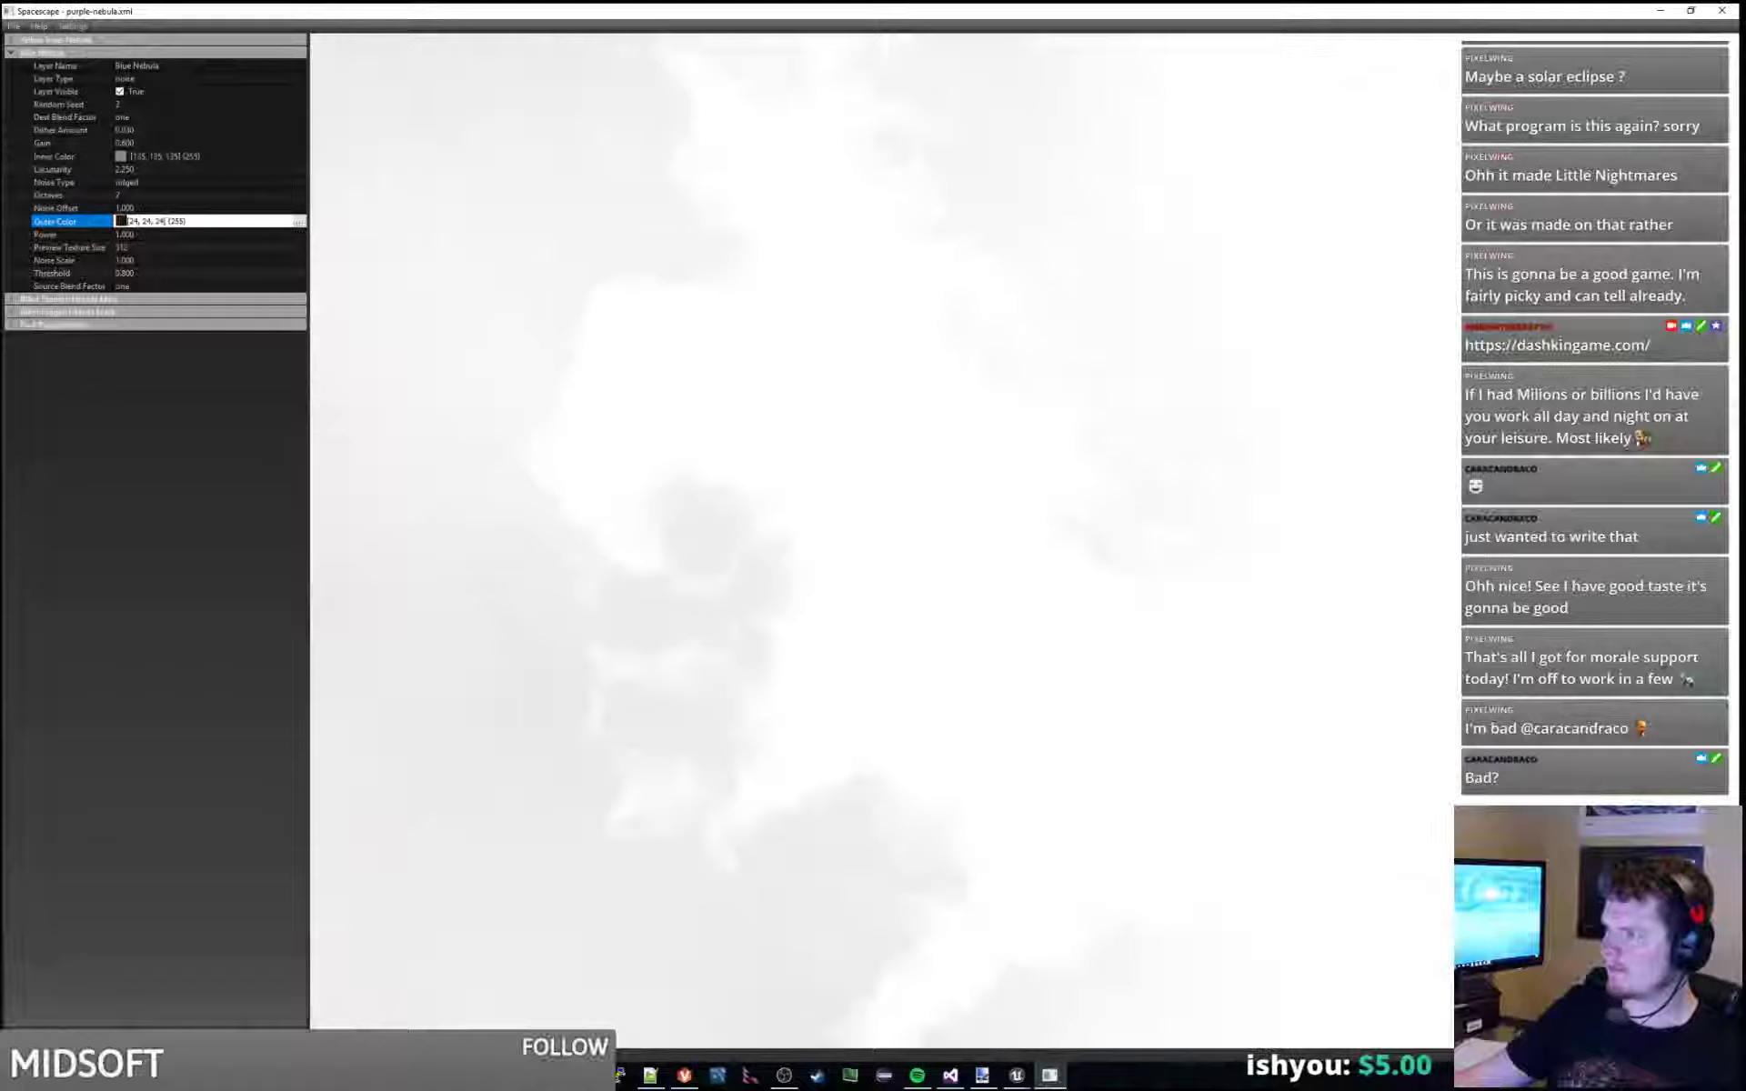
pyautogui.moveTo(1010, 582); pyautogui.dragTo(983, 852)
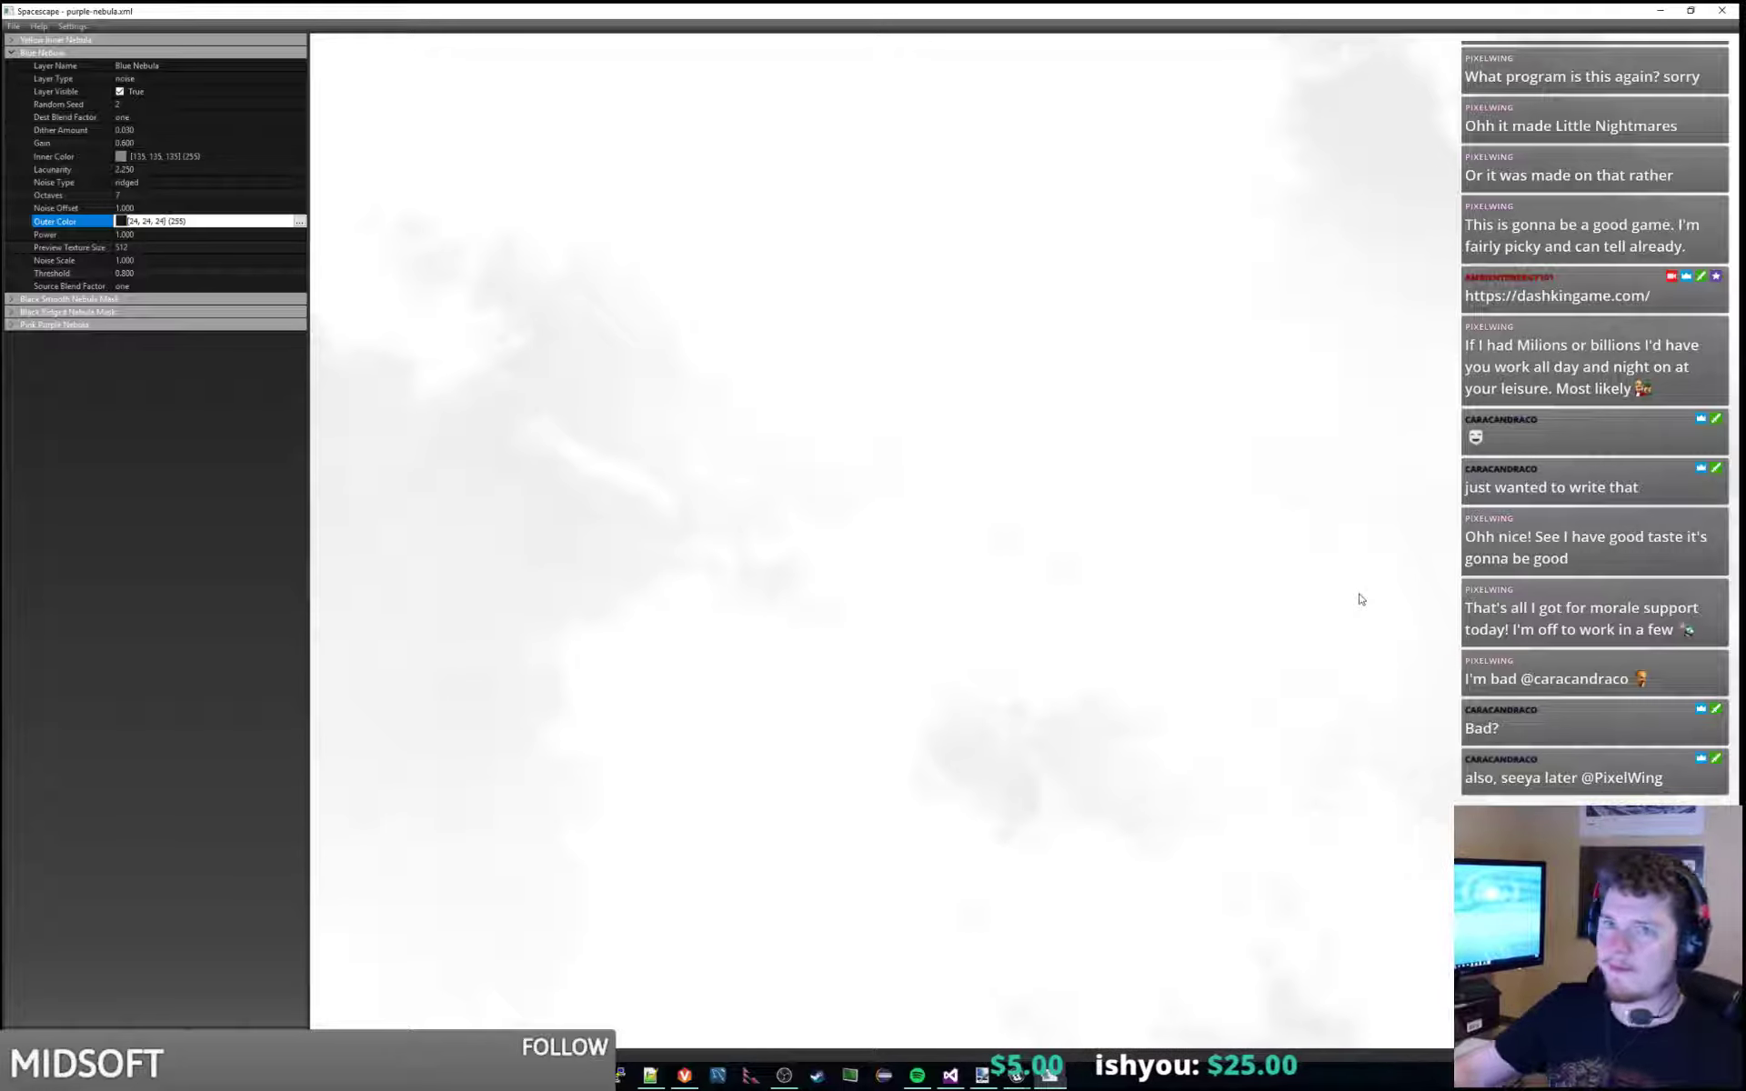
# Save the nebula as noise.xml.
pyautogui.click(13, 26)
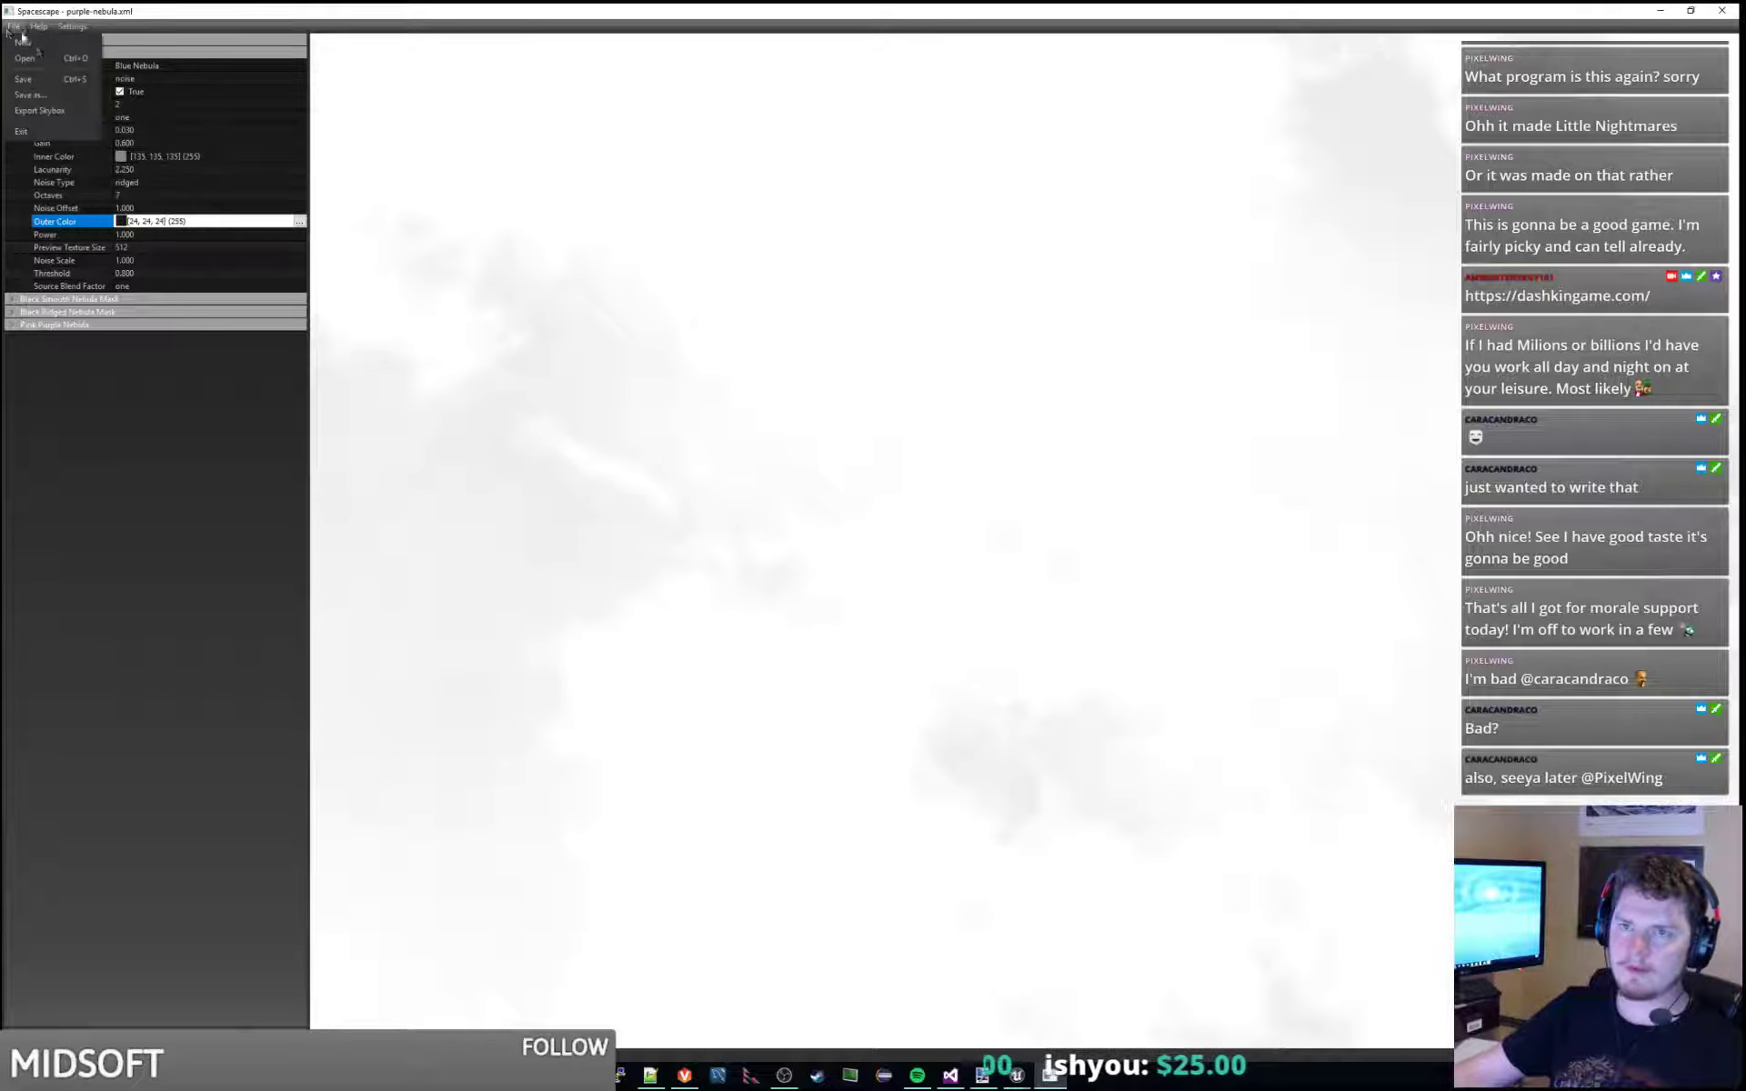
pyautogui.click(37, 94)
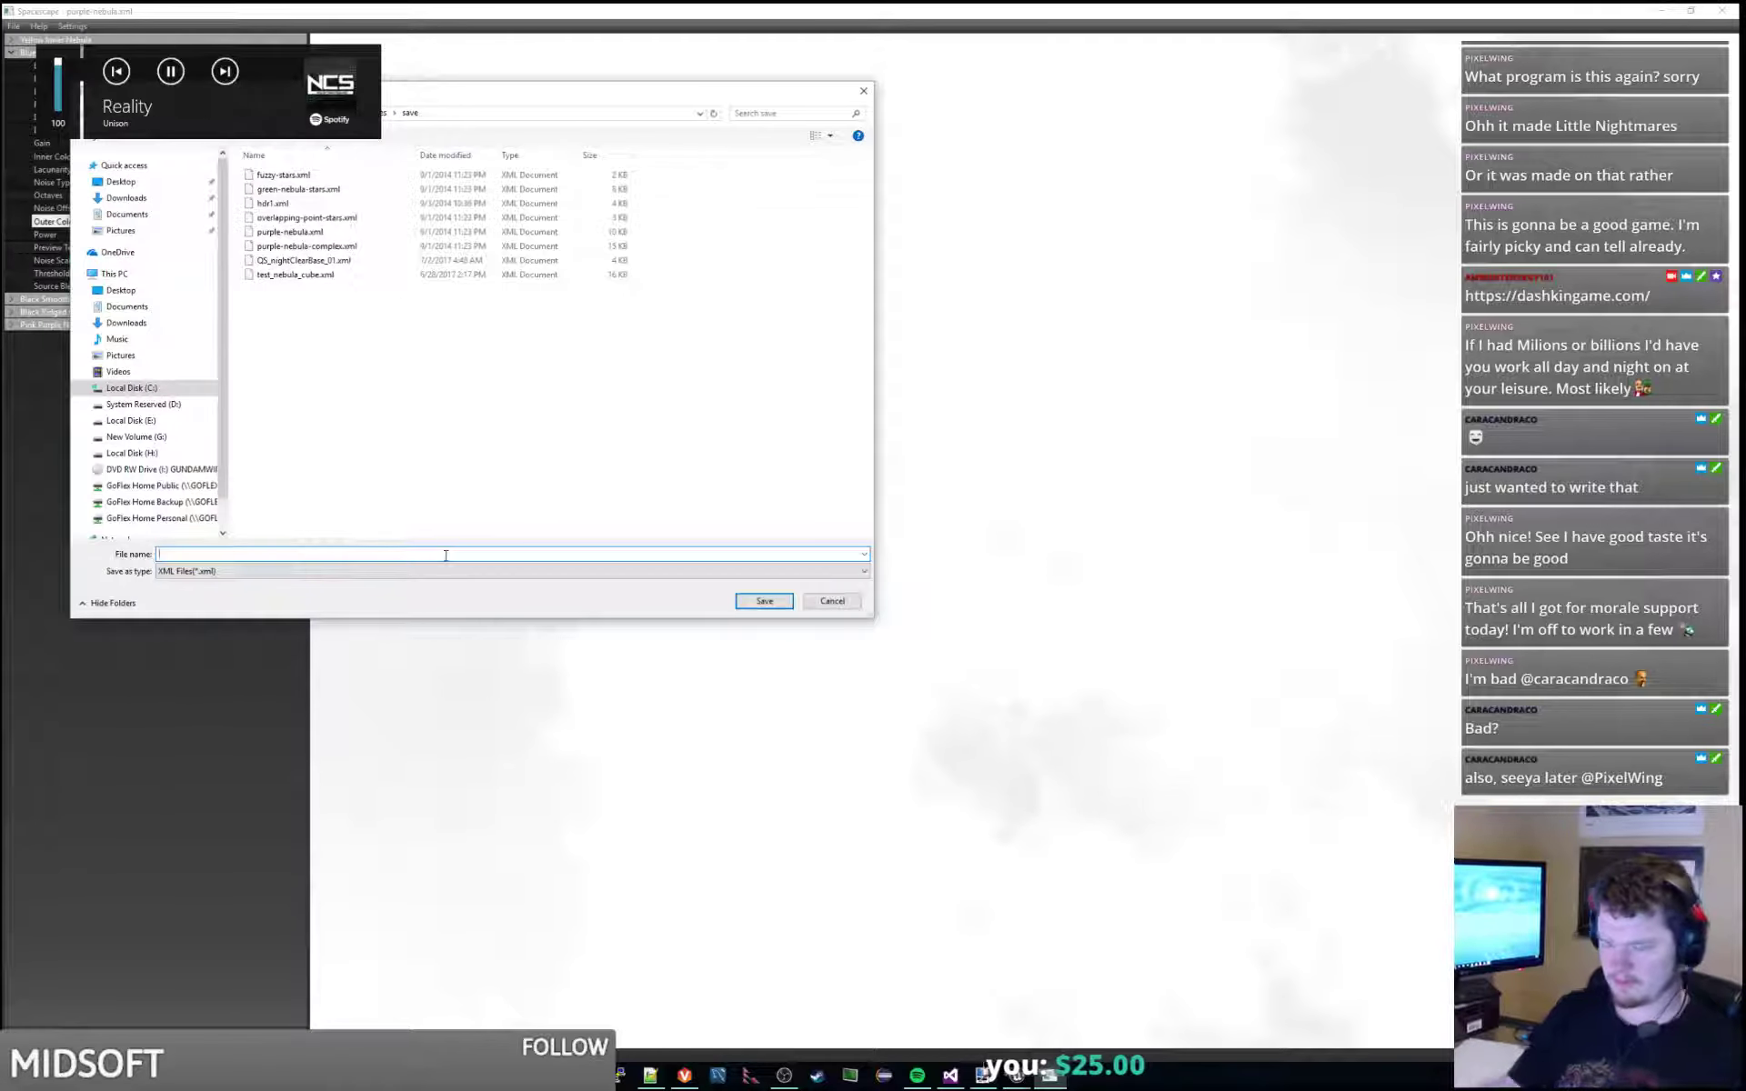
pyautogui.write('noise')
pyautogui.press('Return')
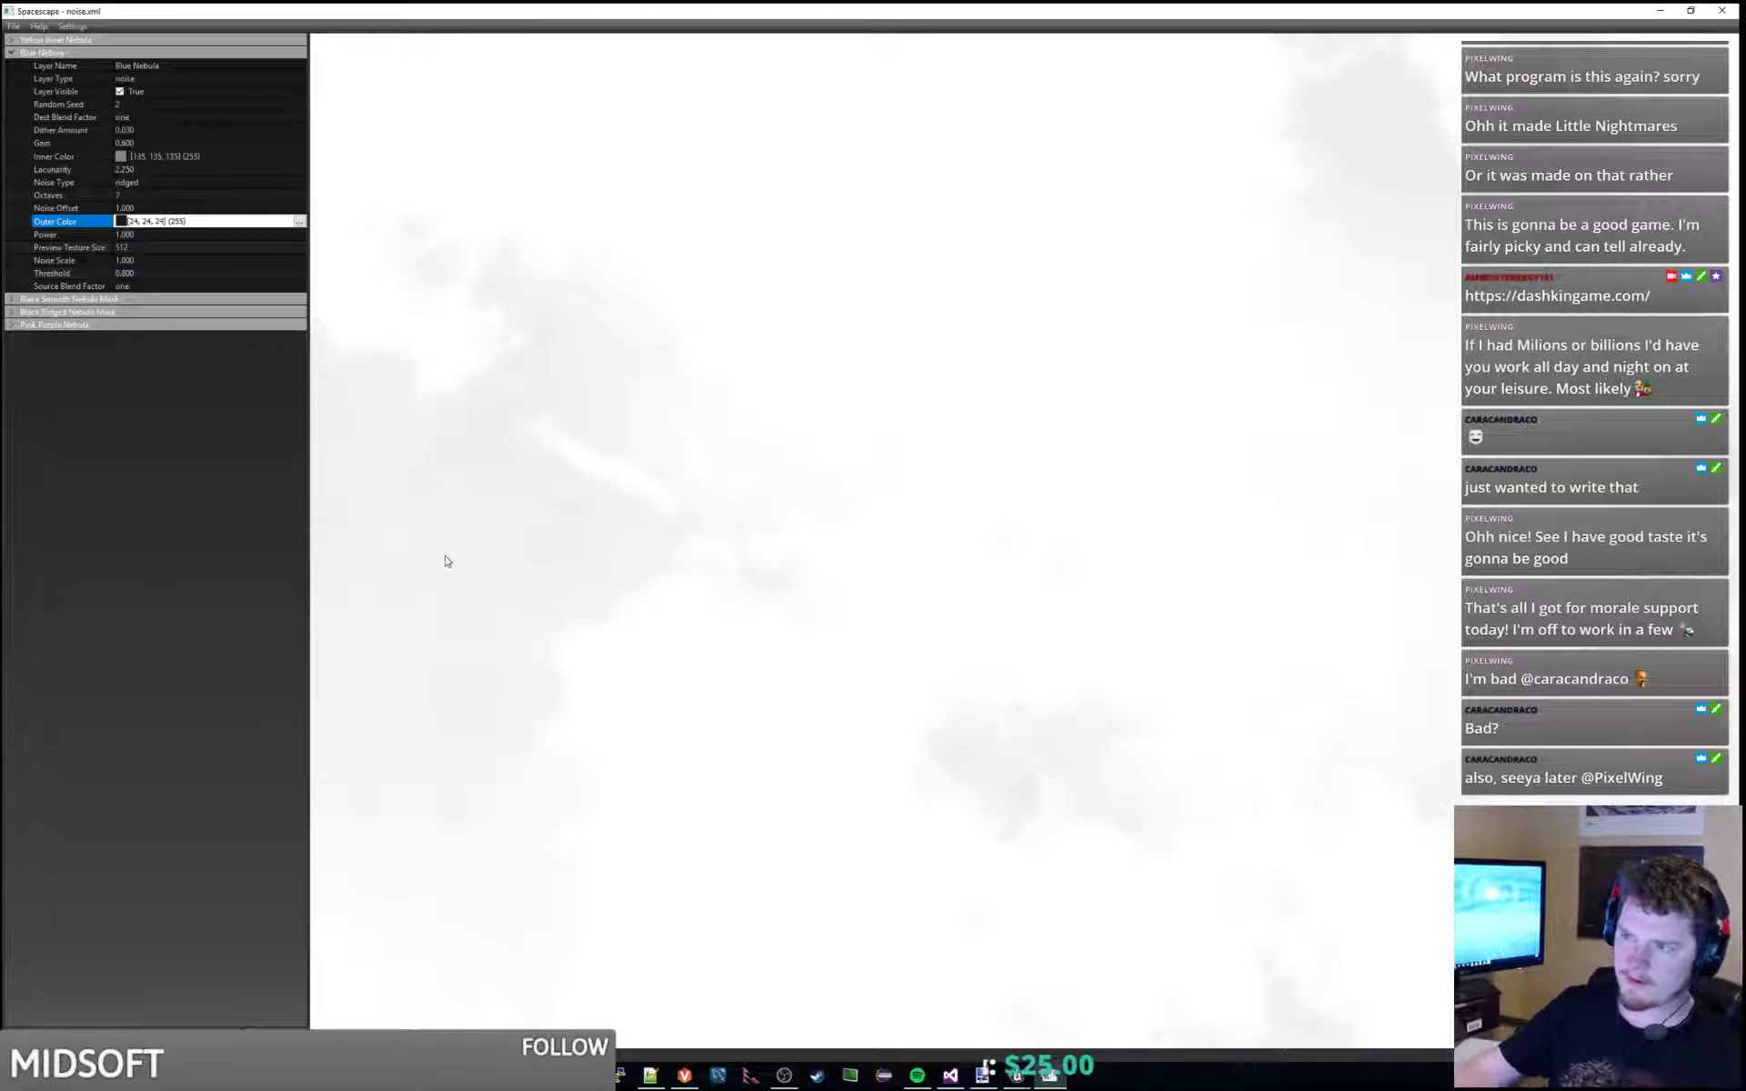
# Set up the skybox export with image size 512 and SOURCE as the target.
pyautogui.click(14, 24)
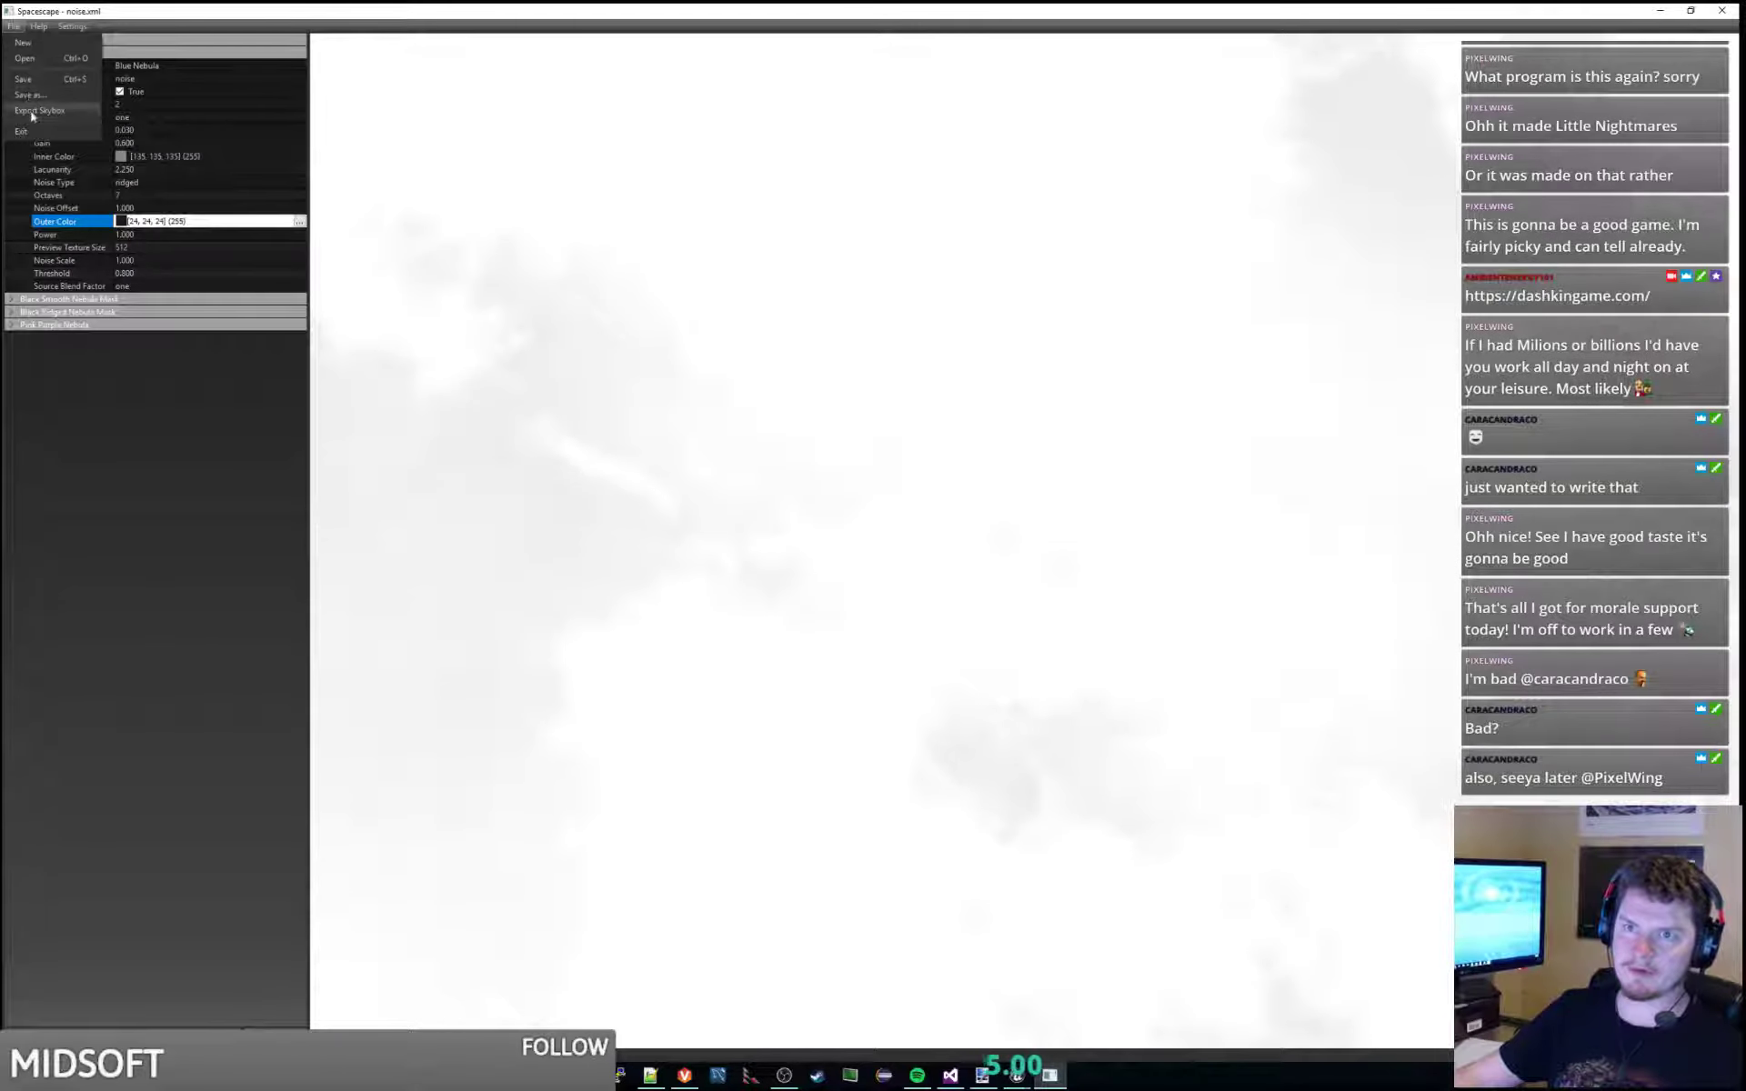
pyautogui.click(32, 111)
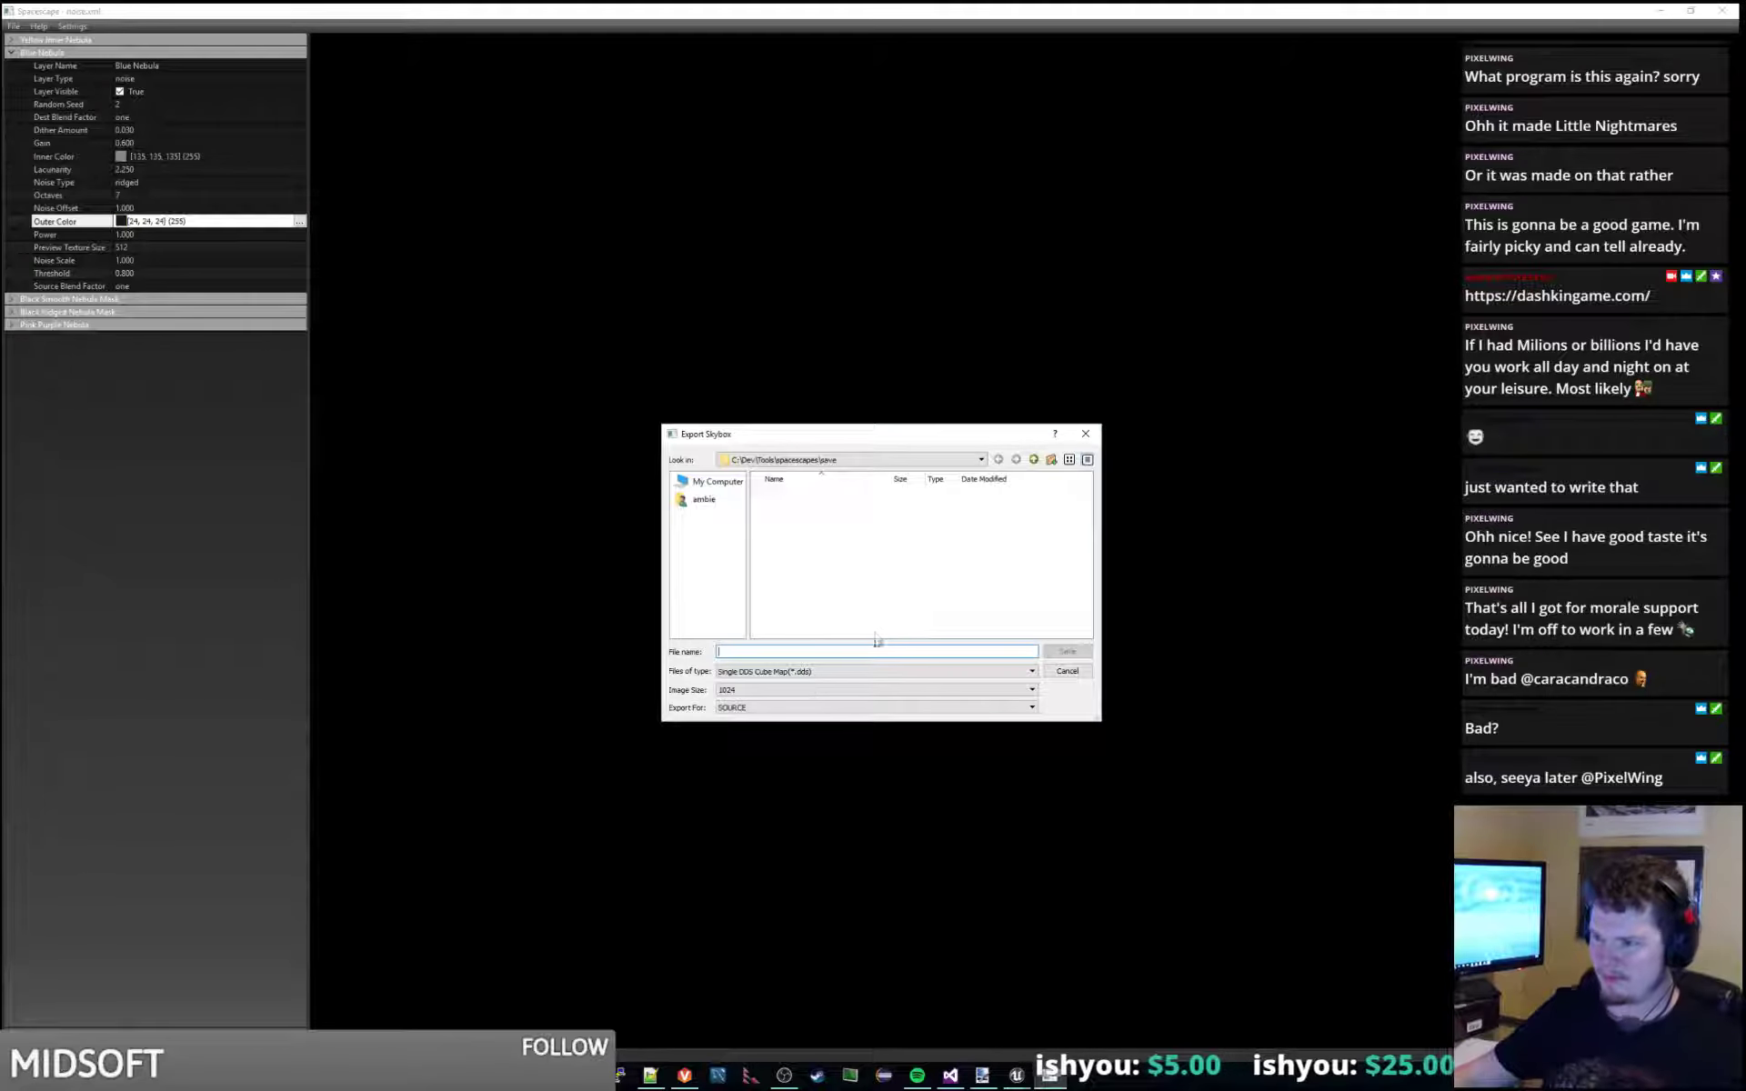
pyautogui.click(749, 710)
pyautogui.click(765, 693)
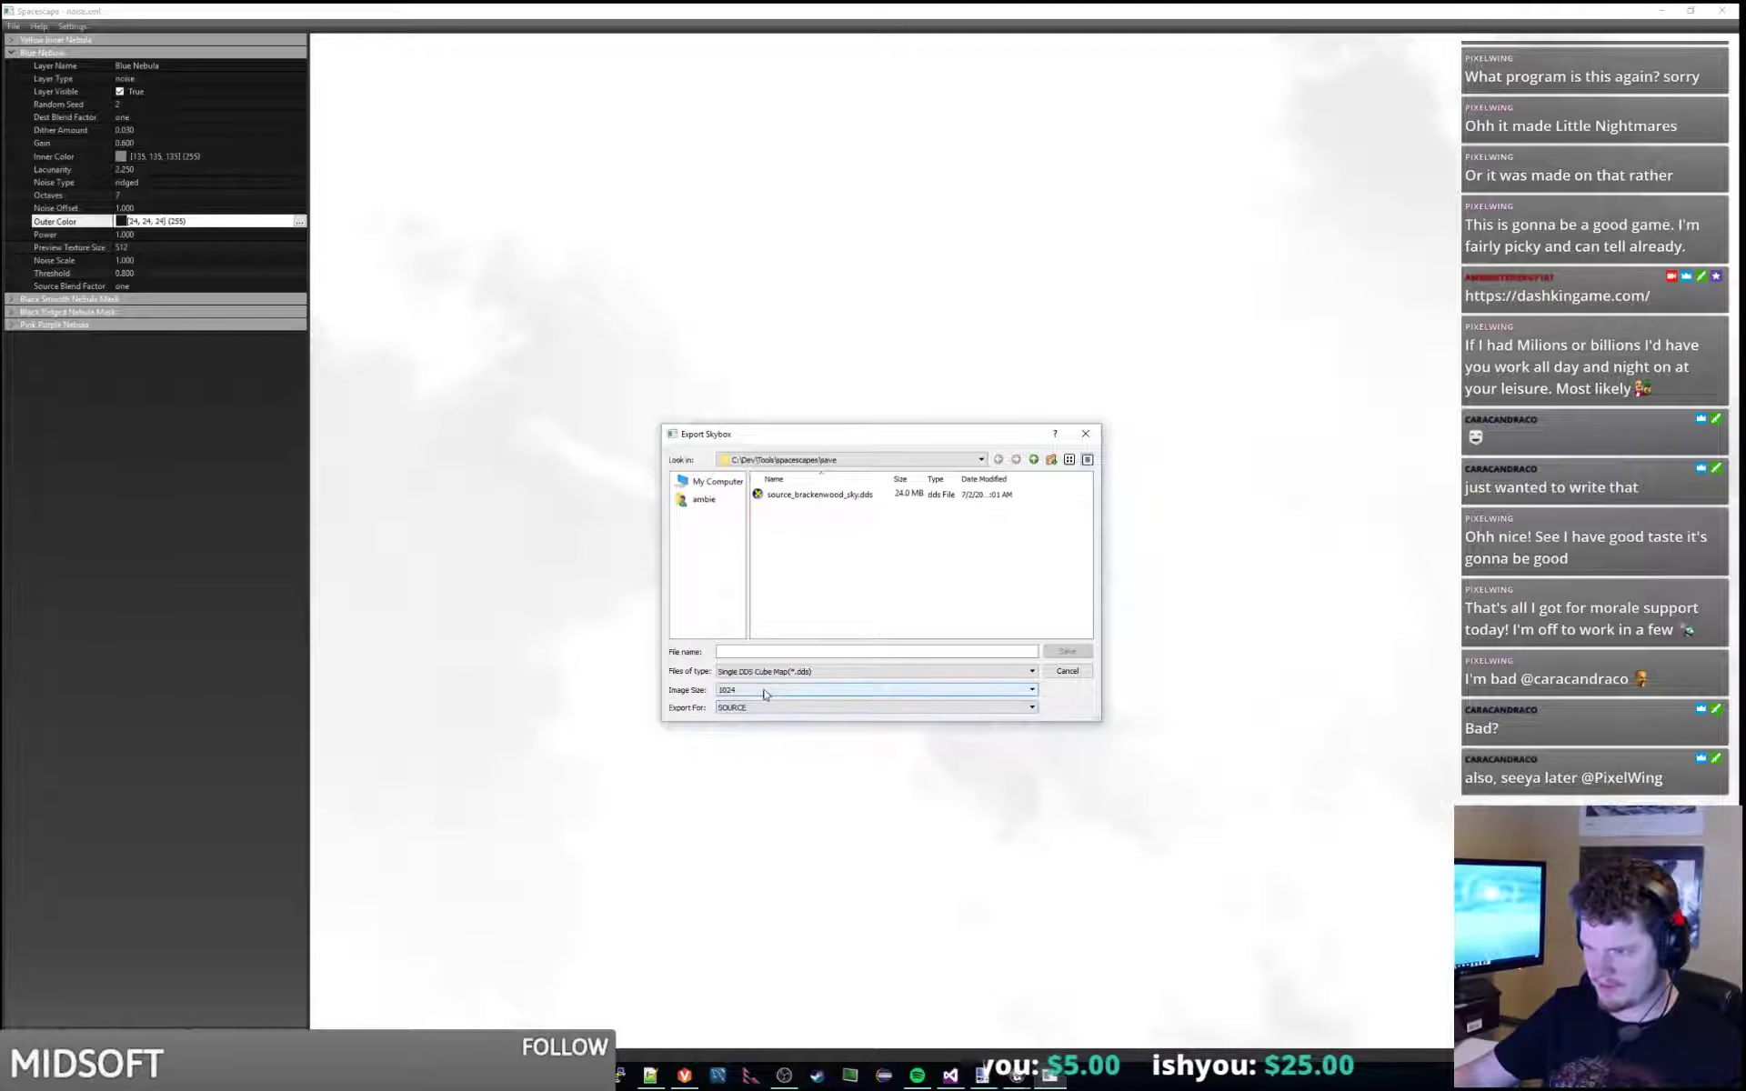
pyautogui.click(766, 690)
pyautogui.click(748, 708)
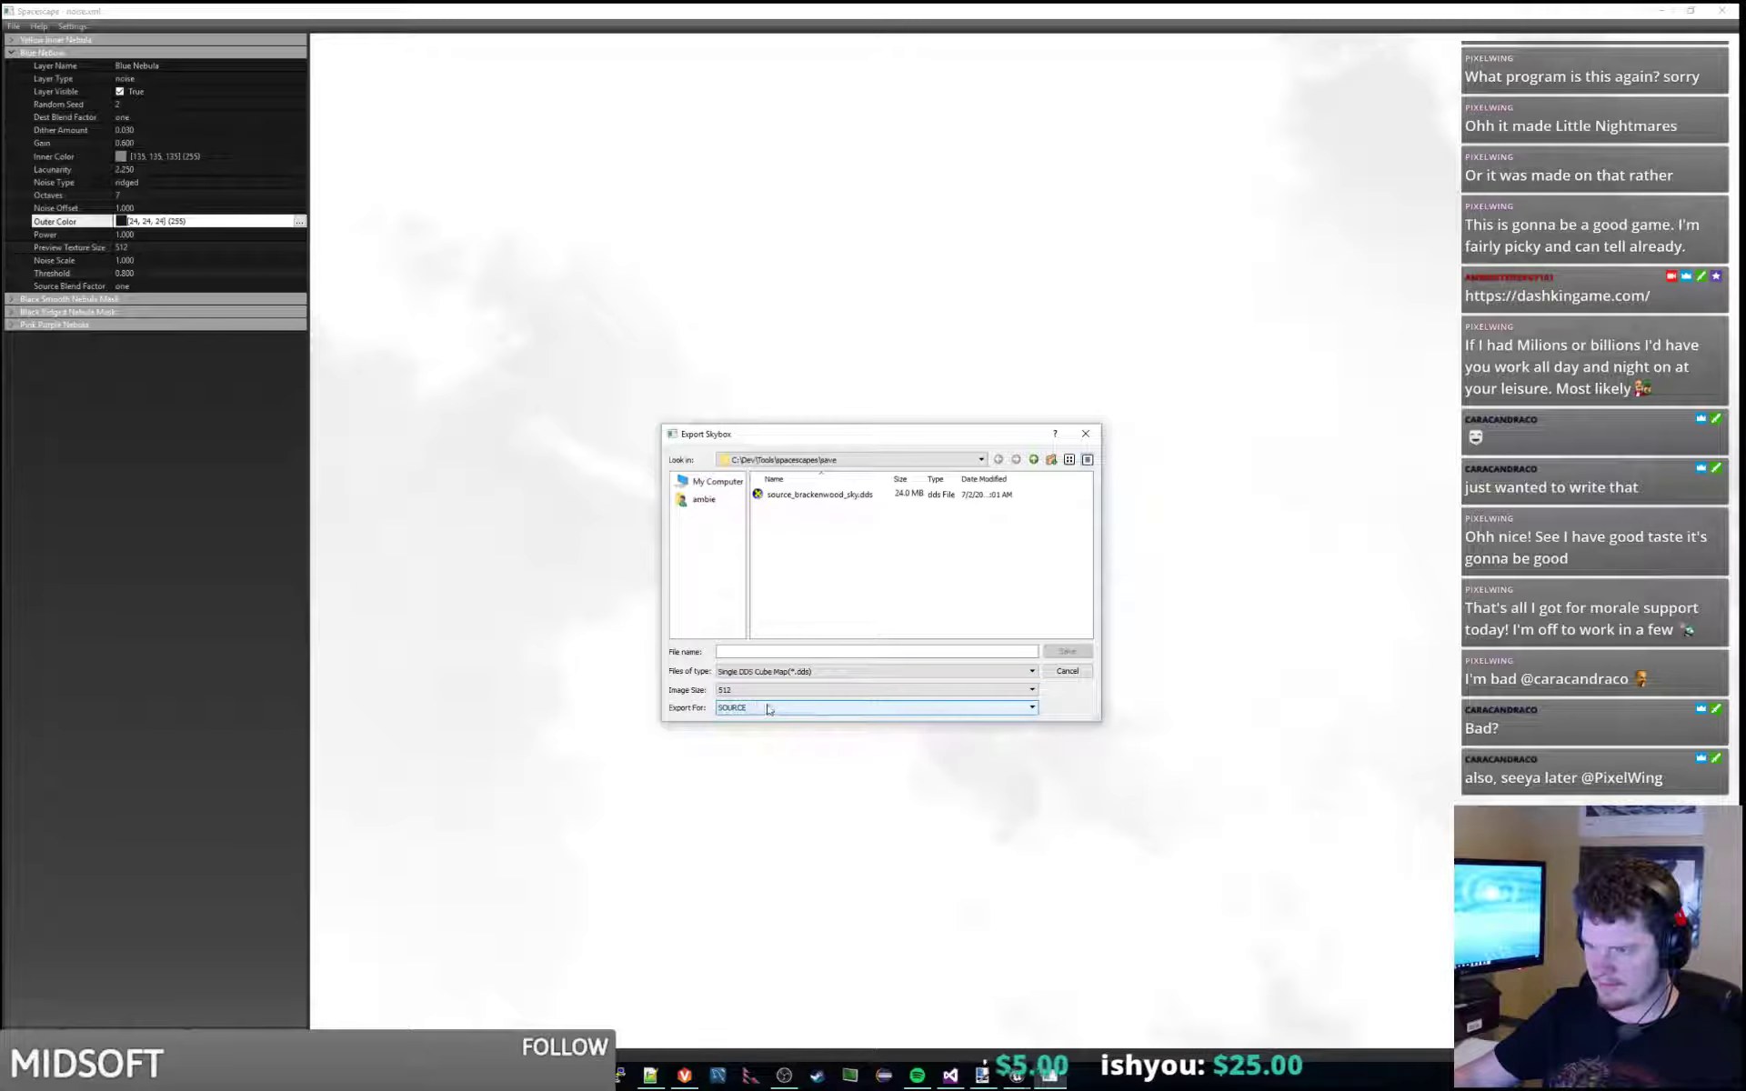
pyautogui.click(748, 708)
pyautogui.click(742, 745)
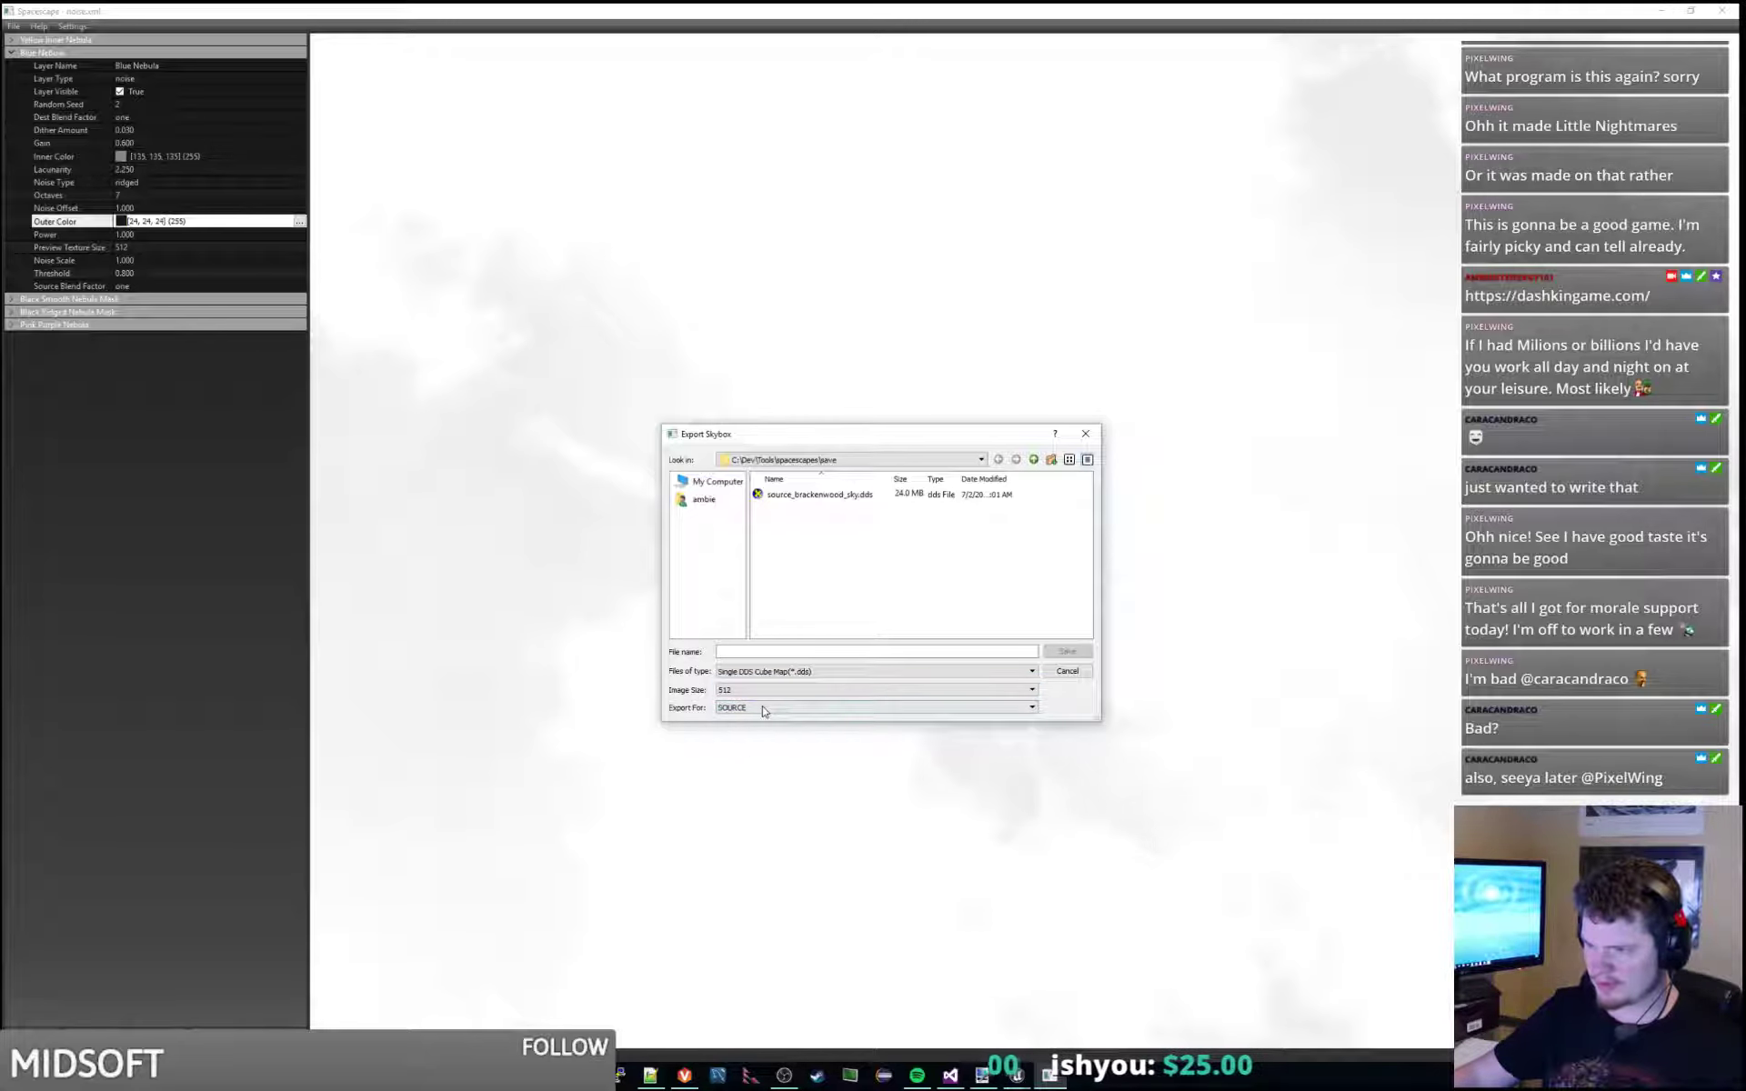
pyautogui.click(747, 707)
pyautogui.click(742, 746)
# Export the DDS cube map under the name 'noise' and return to Unreal.
pyautogui.click(806, 650)
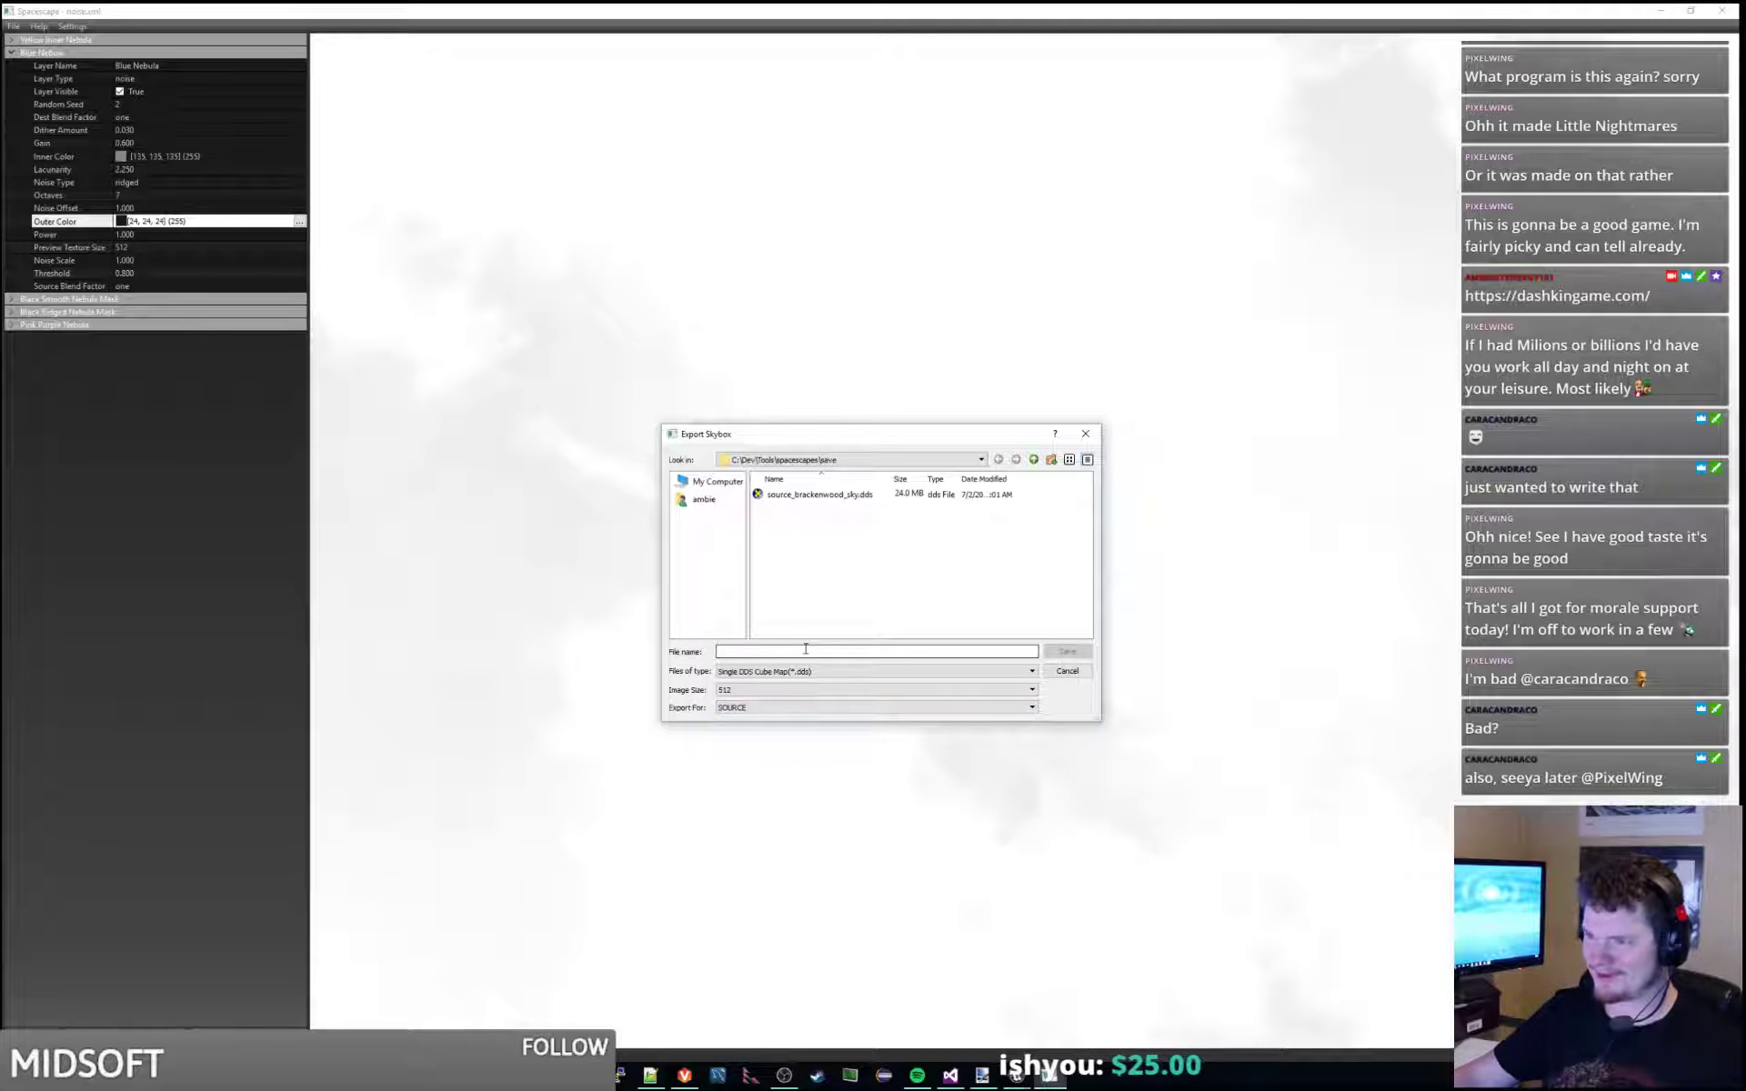
pyautogui.write('noise_cubemap')
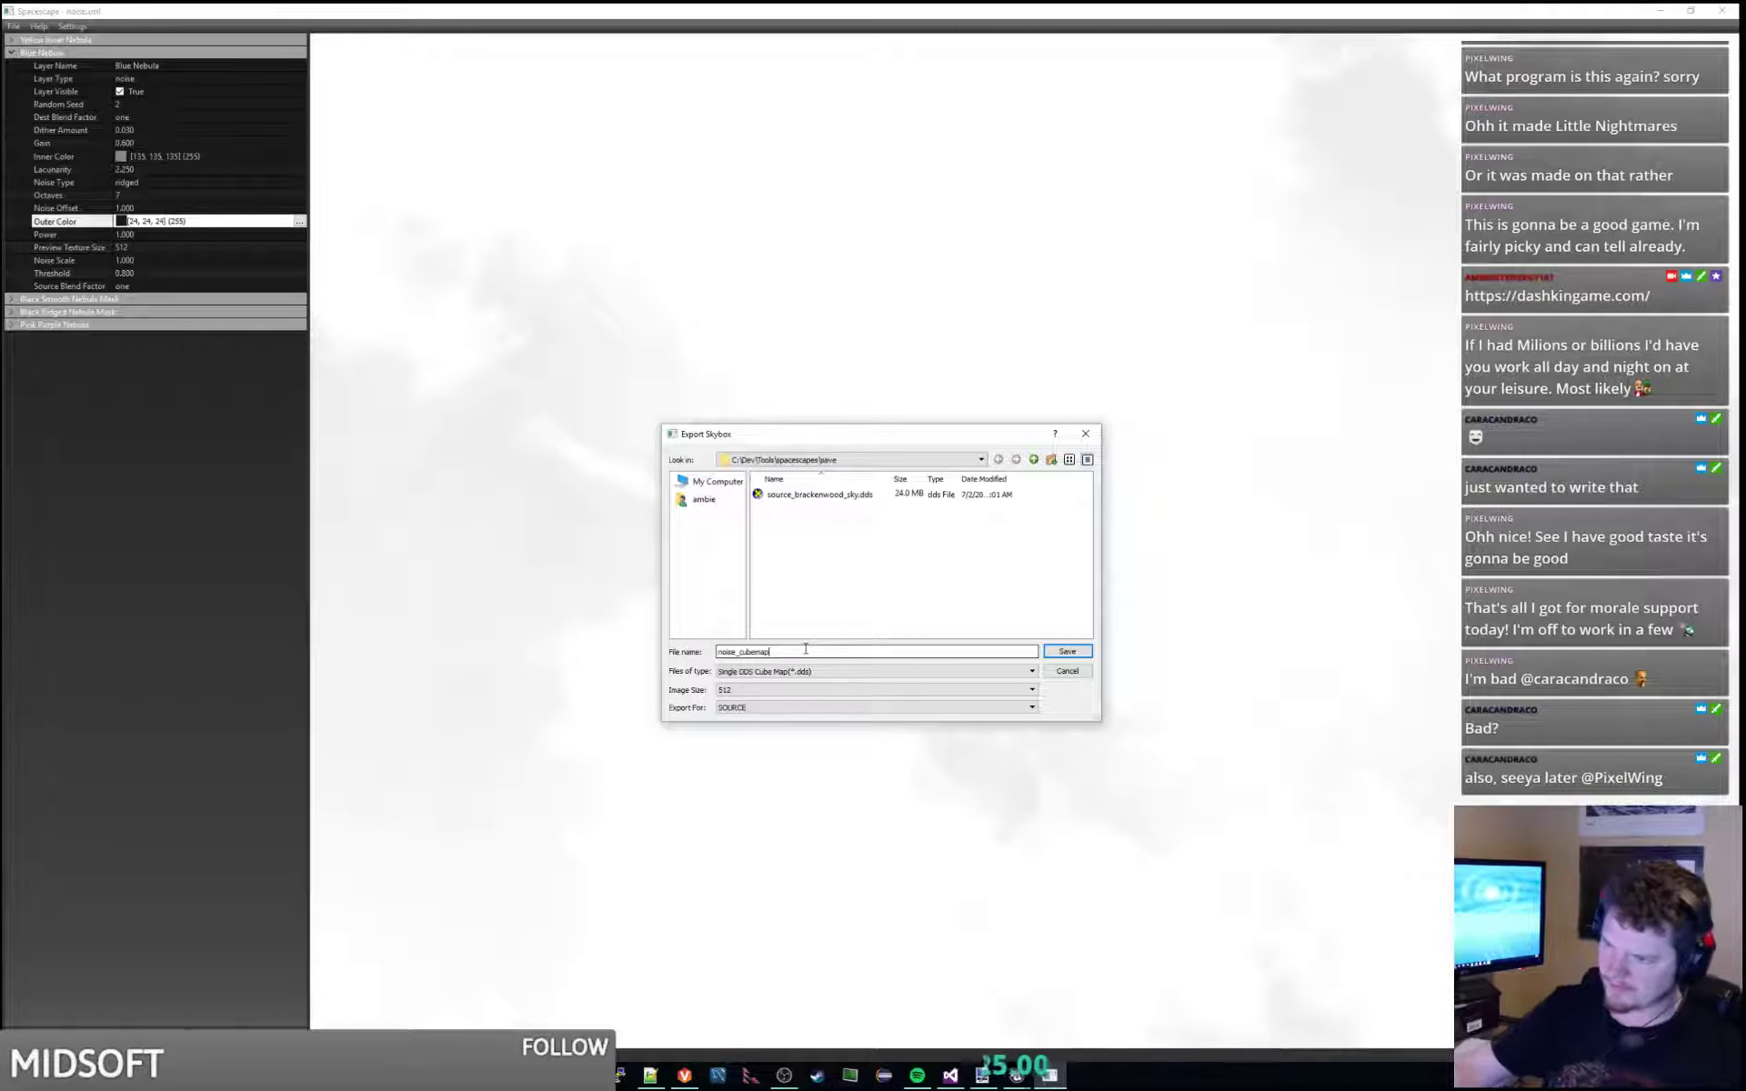
pyautogui.click(1067, 651)
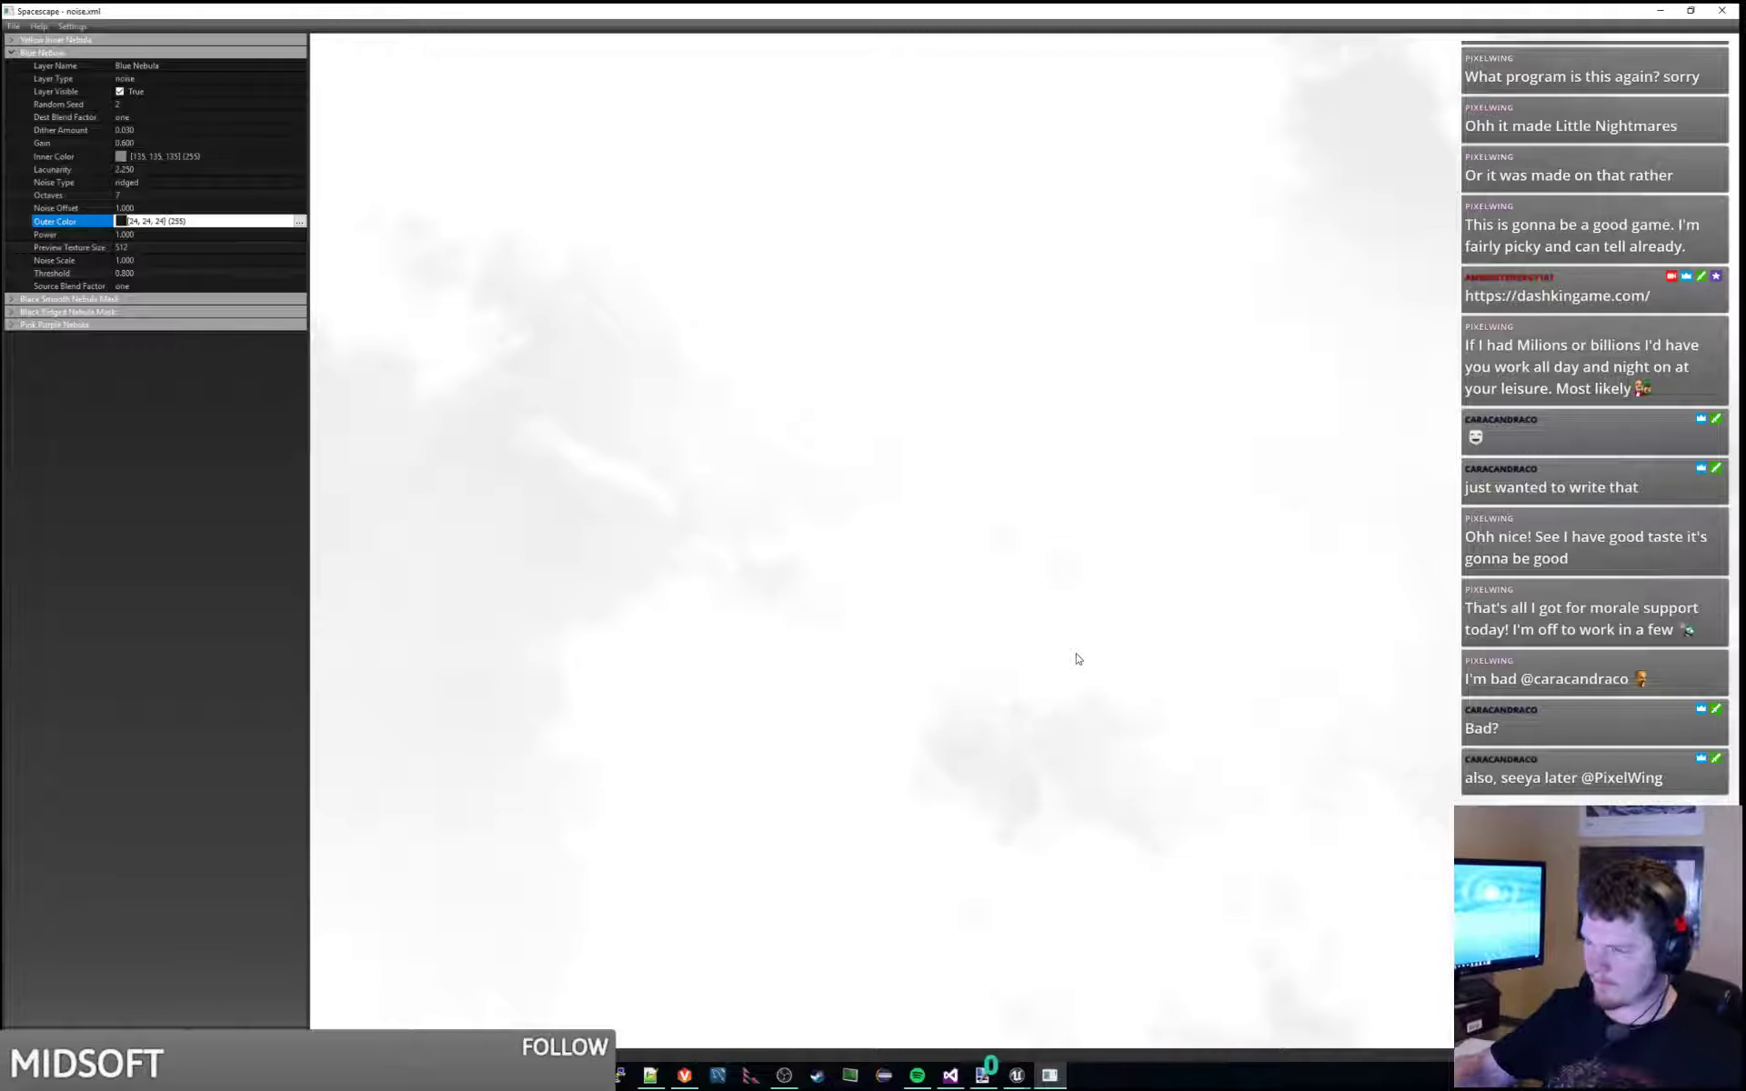
pyautogui.click(1660, 11)
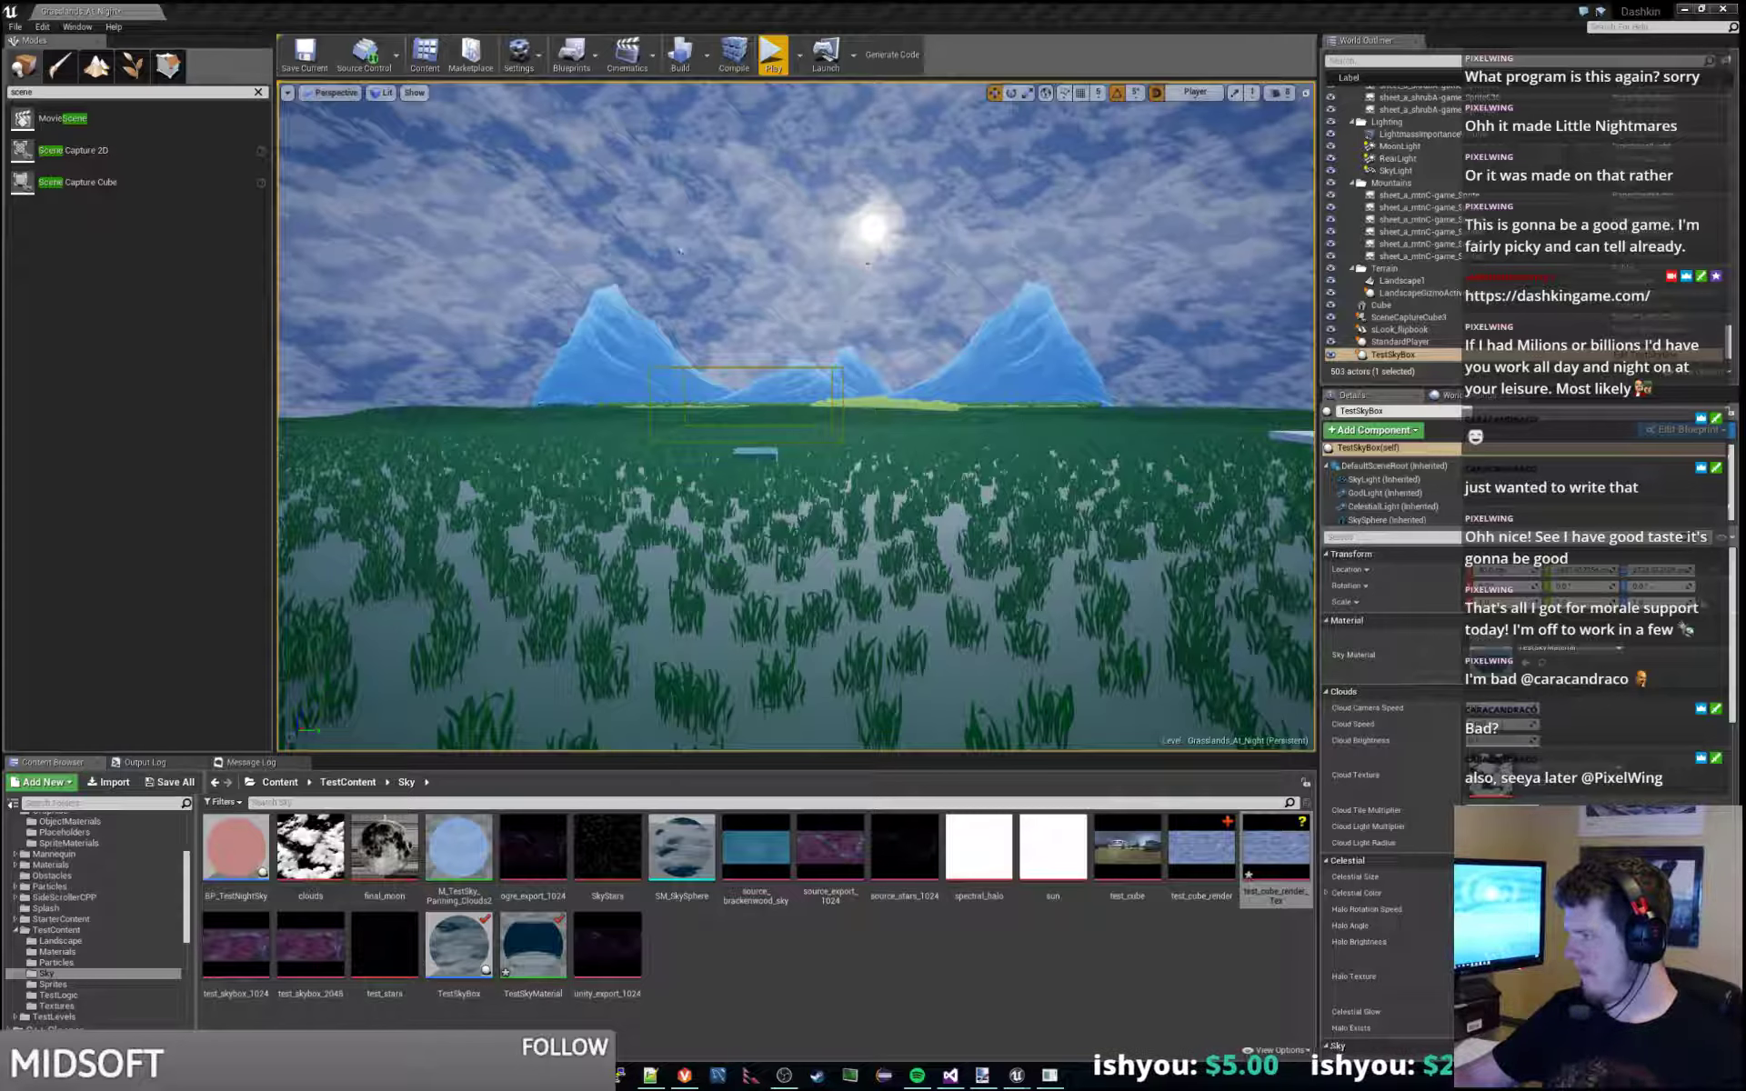
# Import noise_cubemap.dds into the Sky content folder.
pyautogui.click(109, 782)
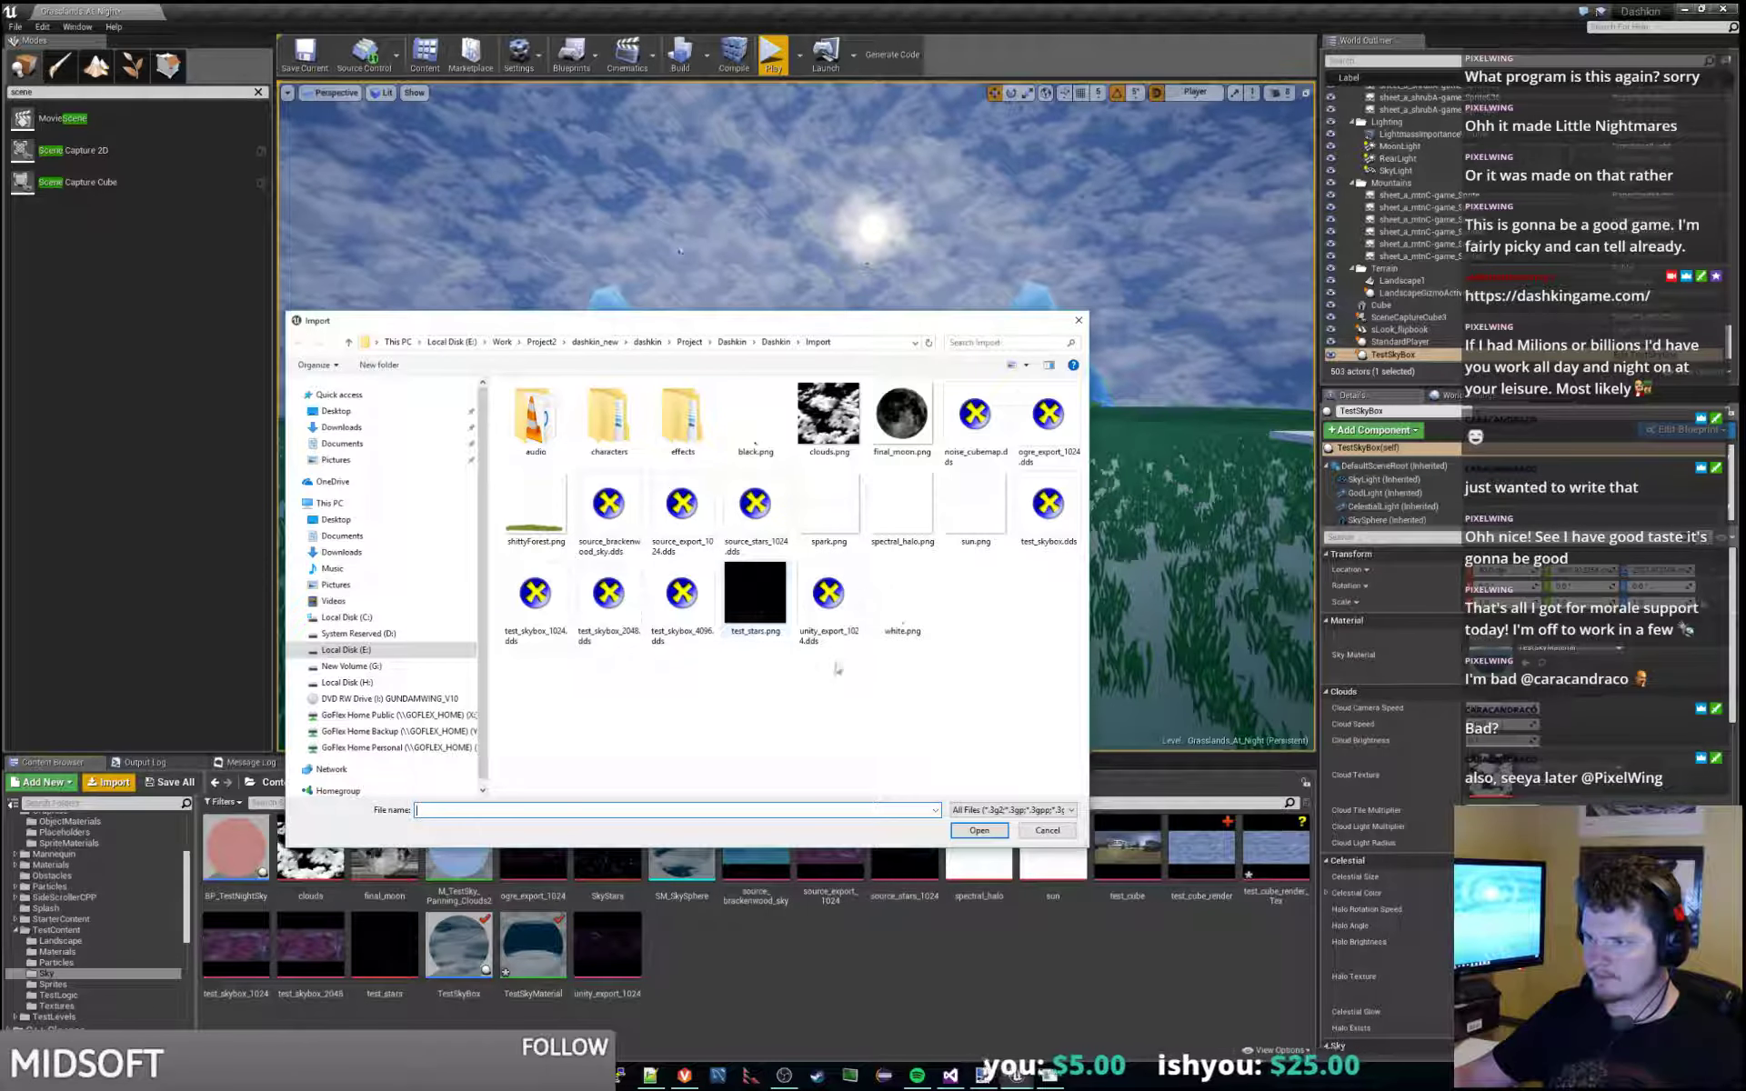
pyautogui.click(778, 688)
pyautogui.press('n')
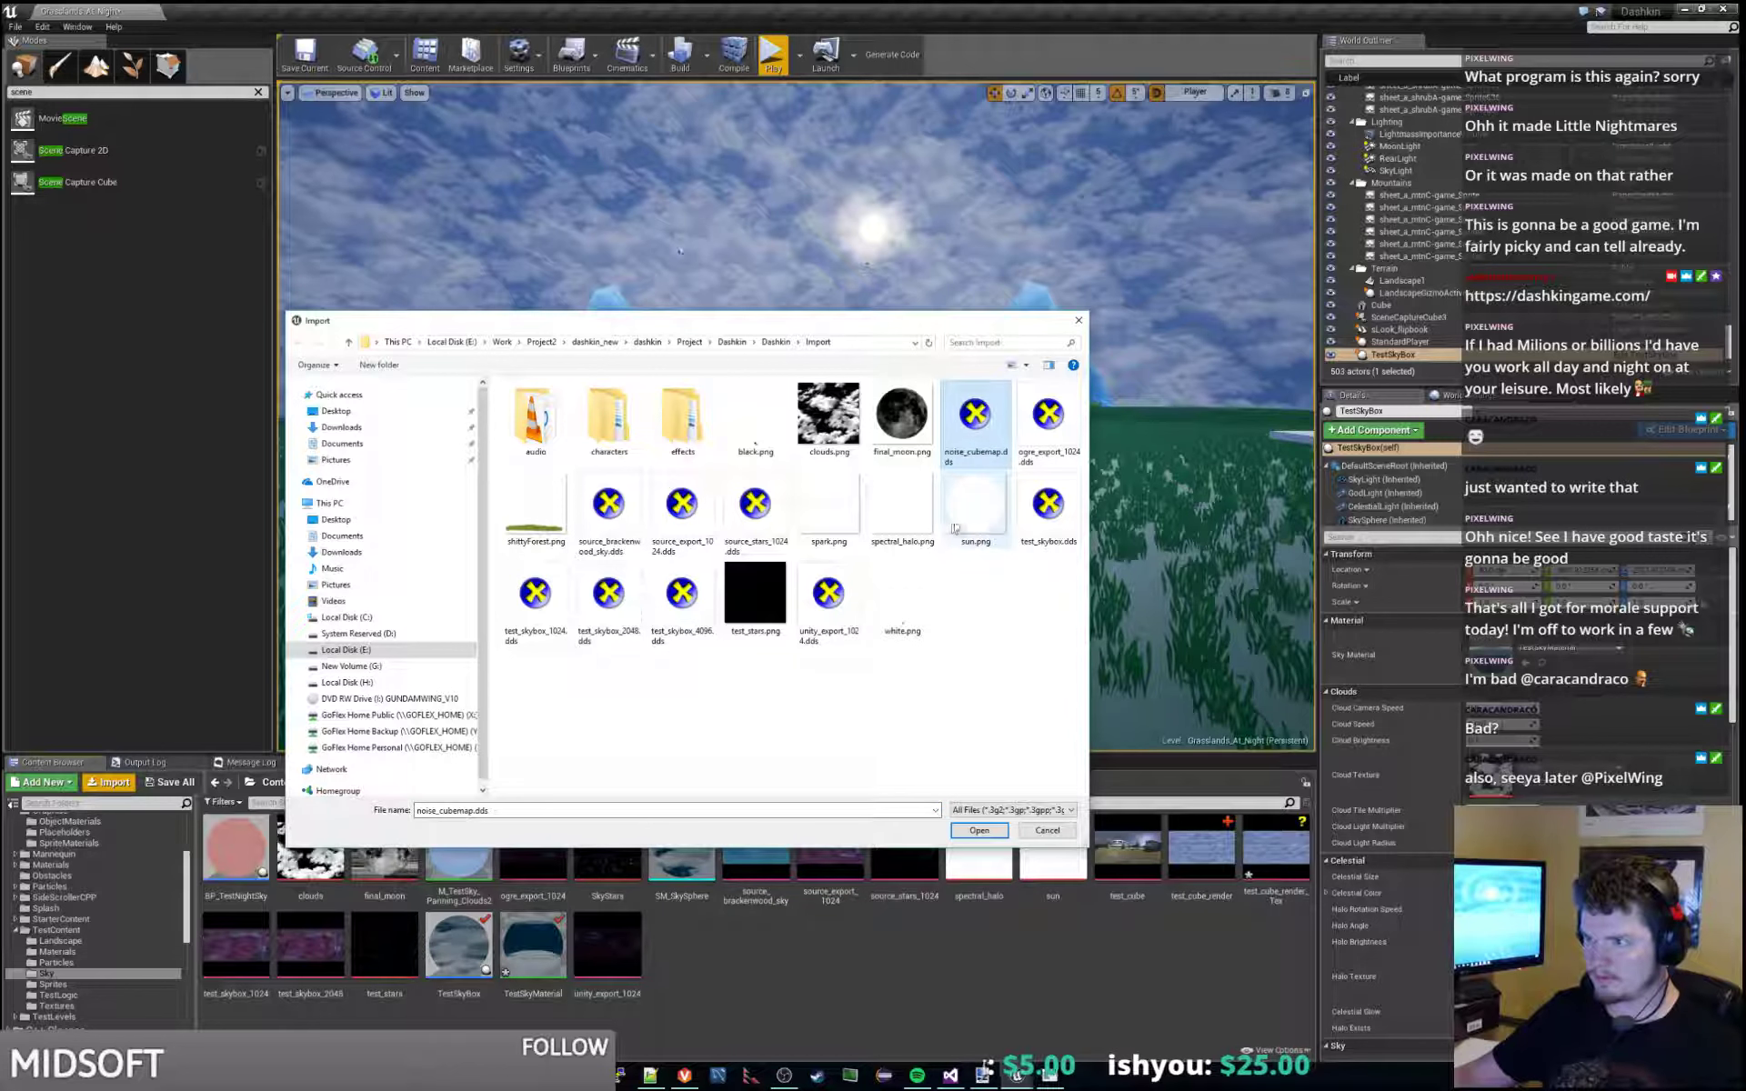
pyautogui.doubleClick(987, 442)
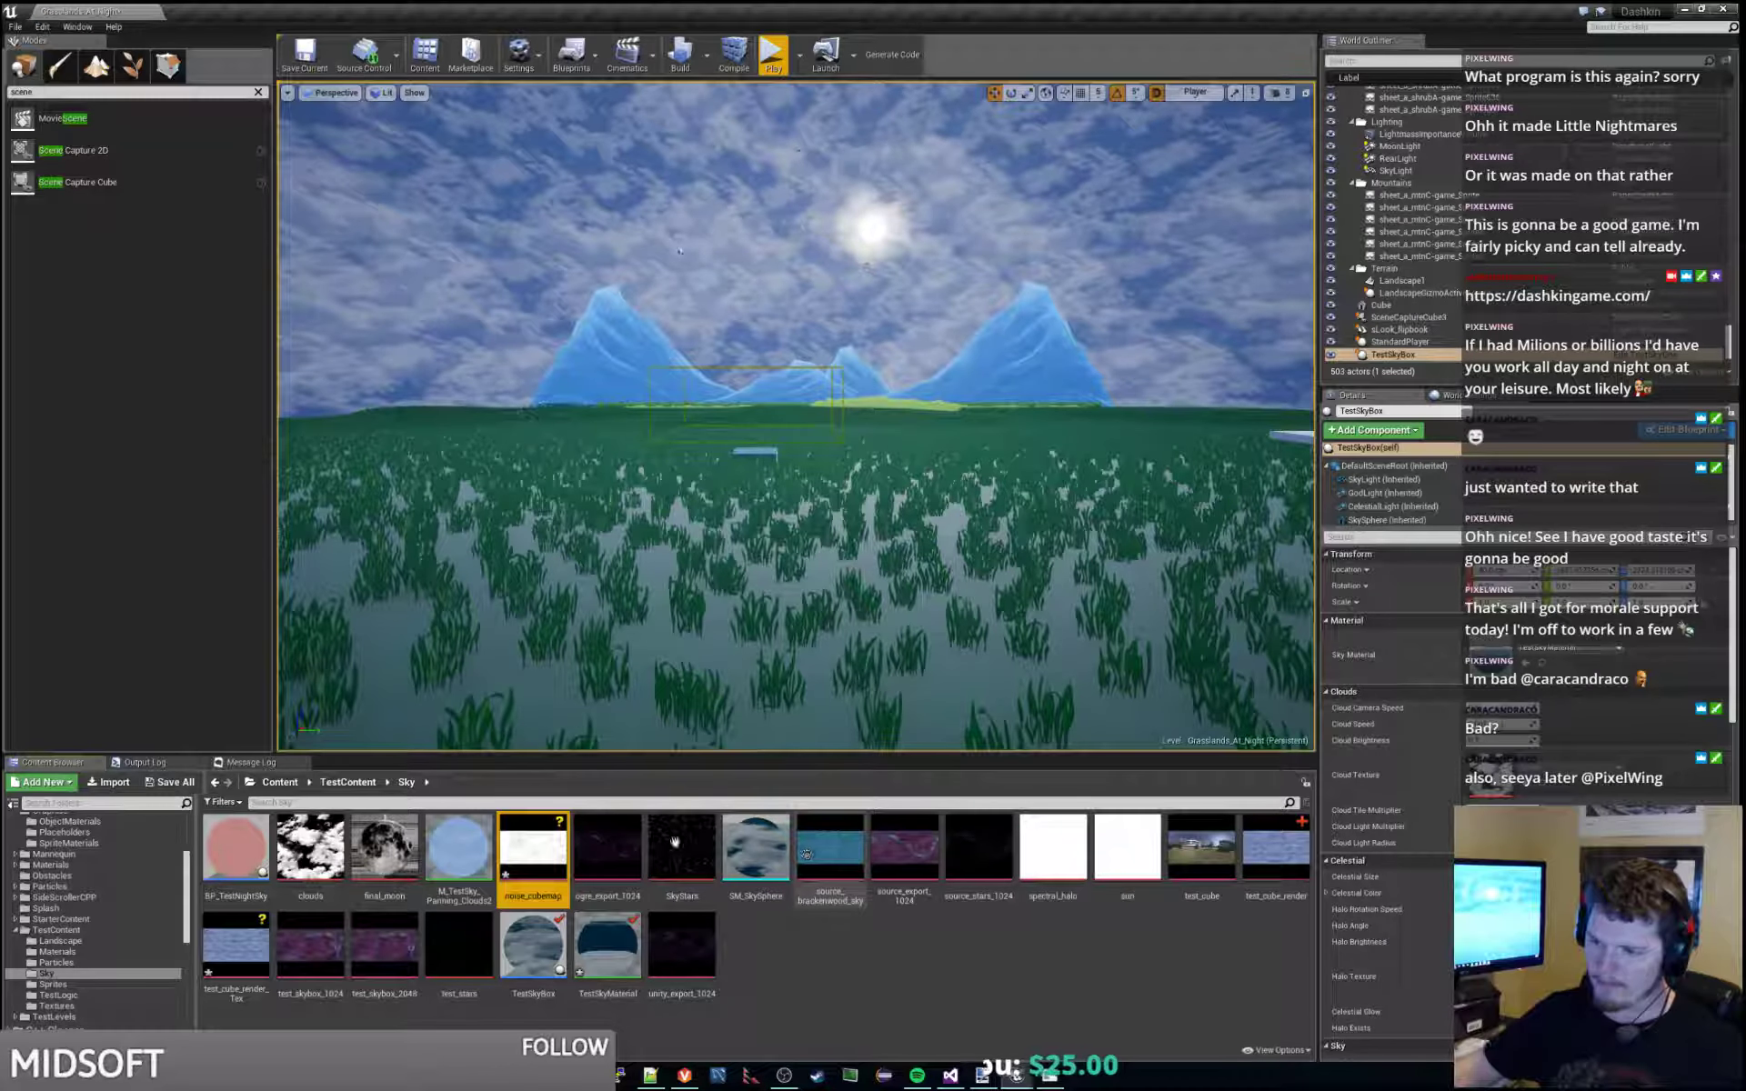
# Open and save the noise_cubemap texture, then select the sky box's SkyLight component.
pyautogui.doubleClick(525, 846)
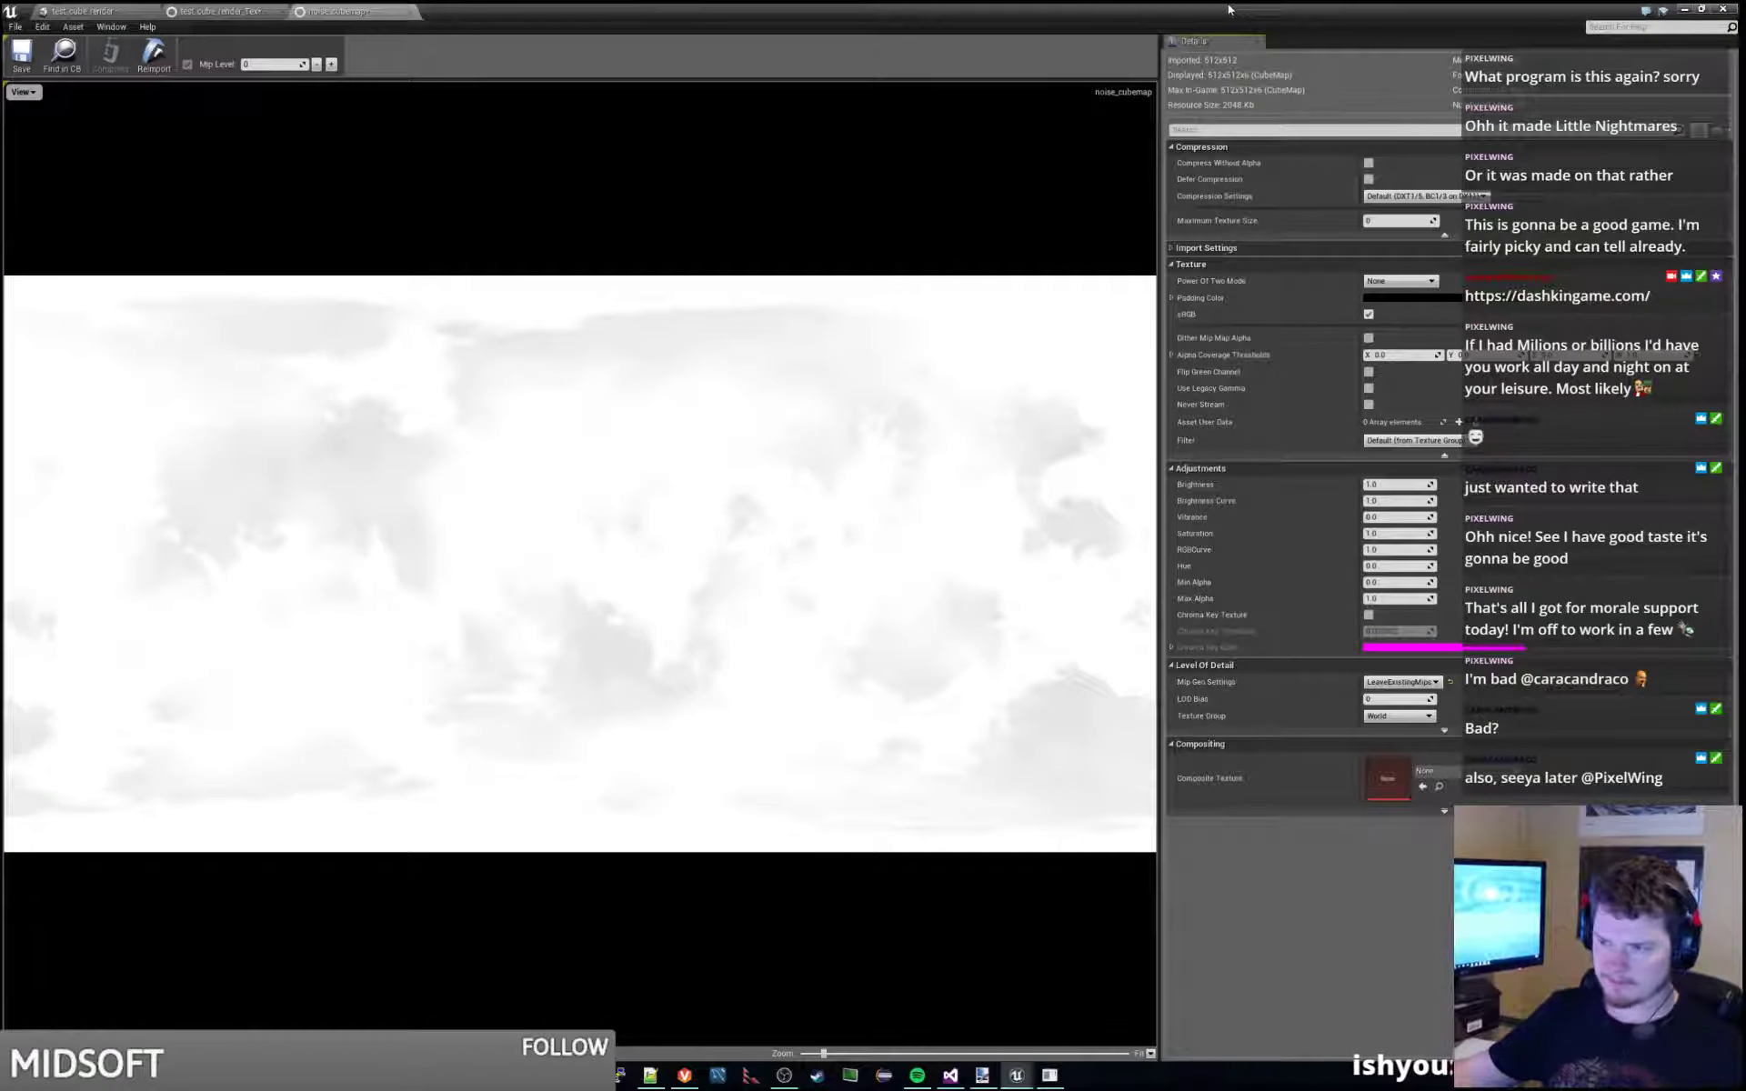
pyautogui.click(21, 55)
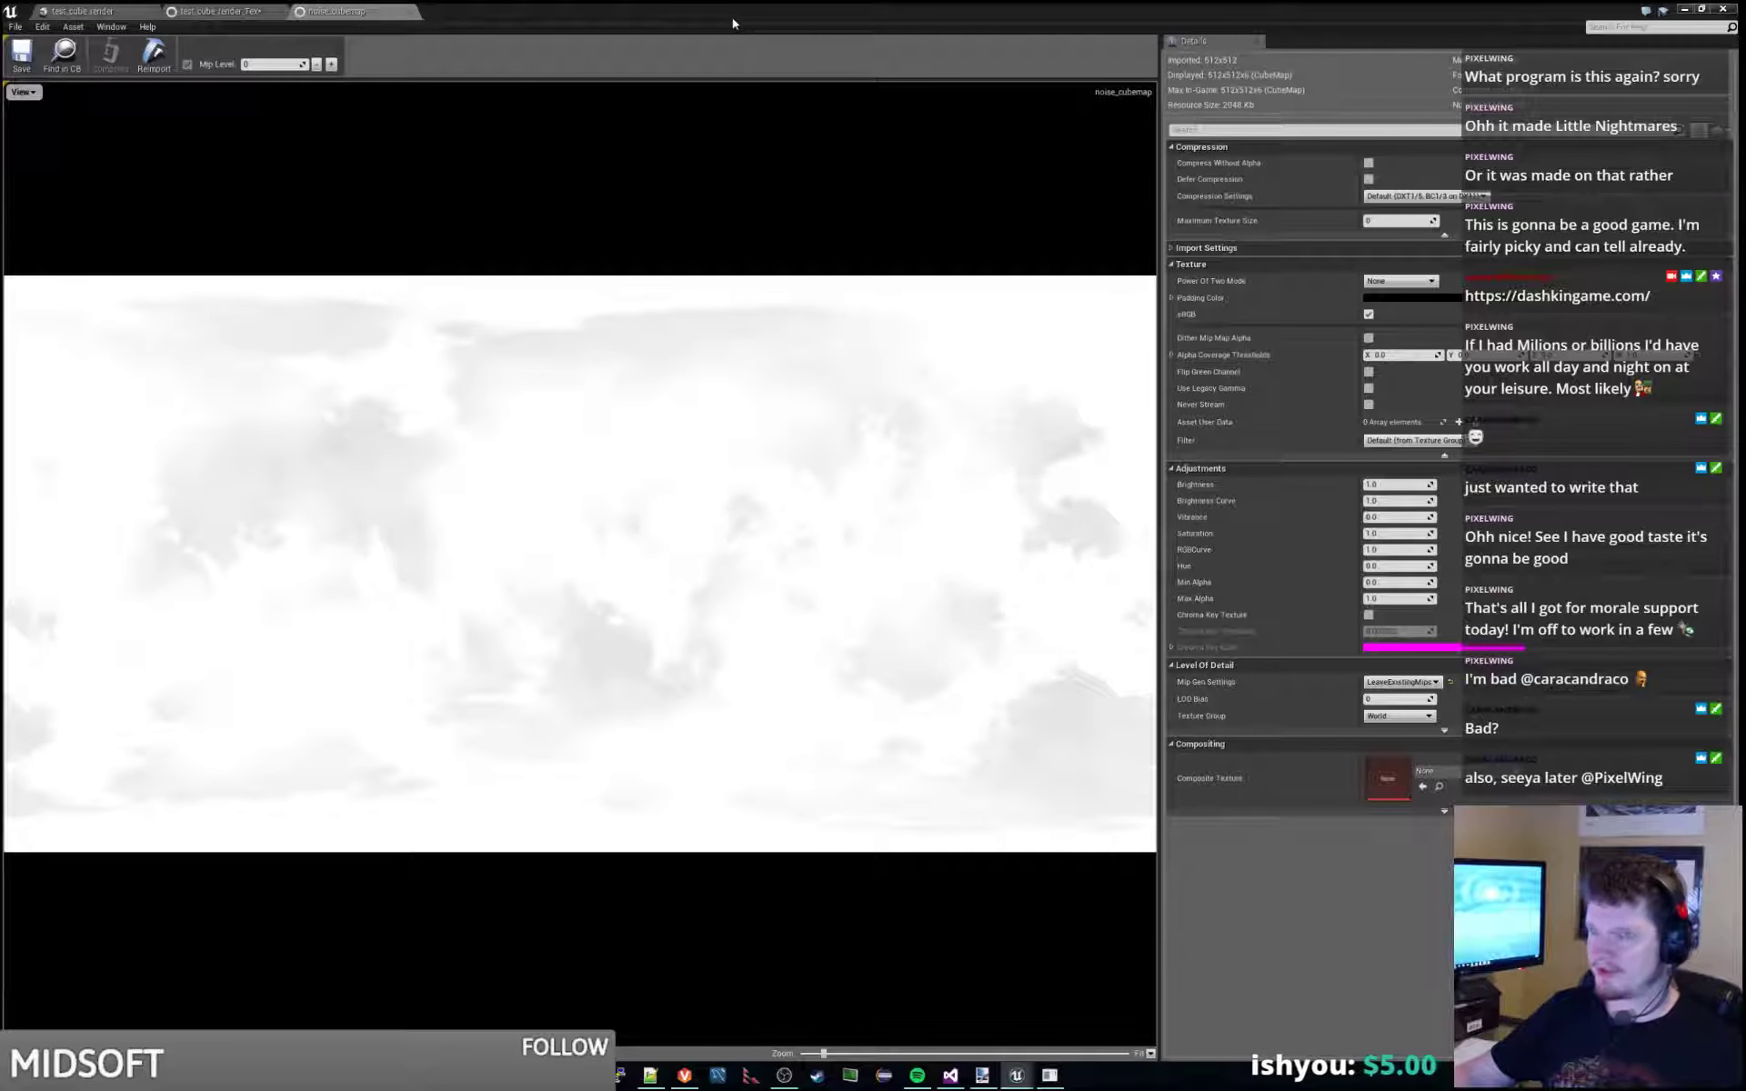
pyautogui.moveTo(733, 18); pyautogui.dragTo(1745, 364)
pyautogui.click(1408, 481)
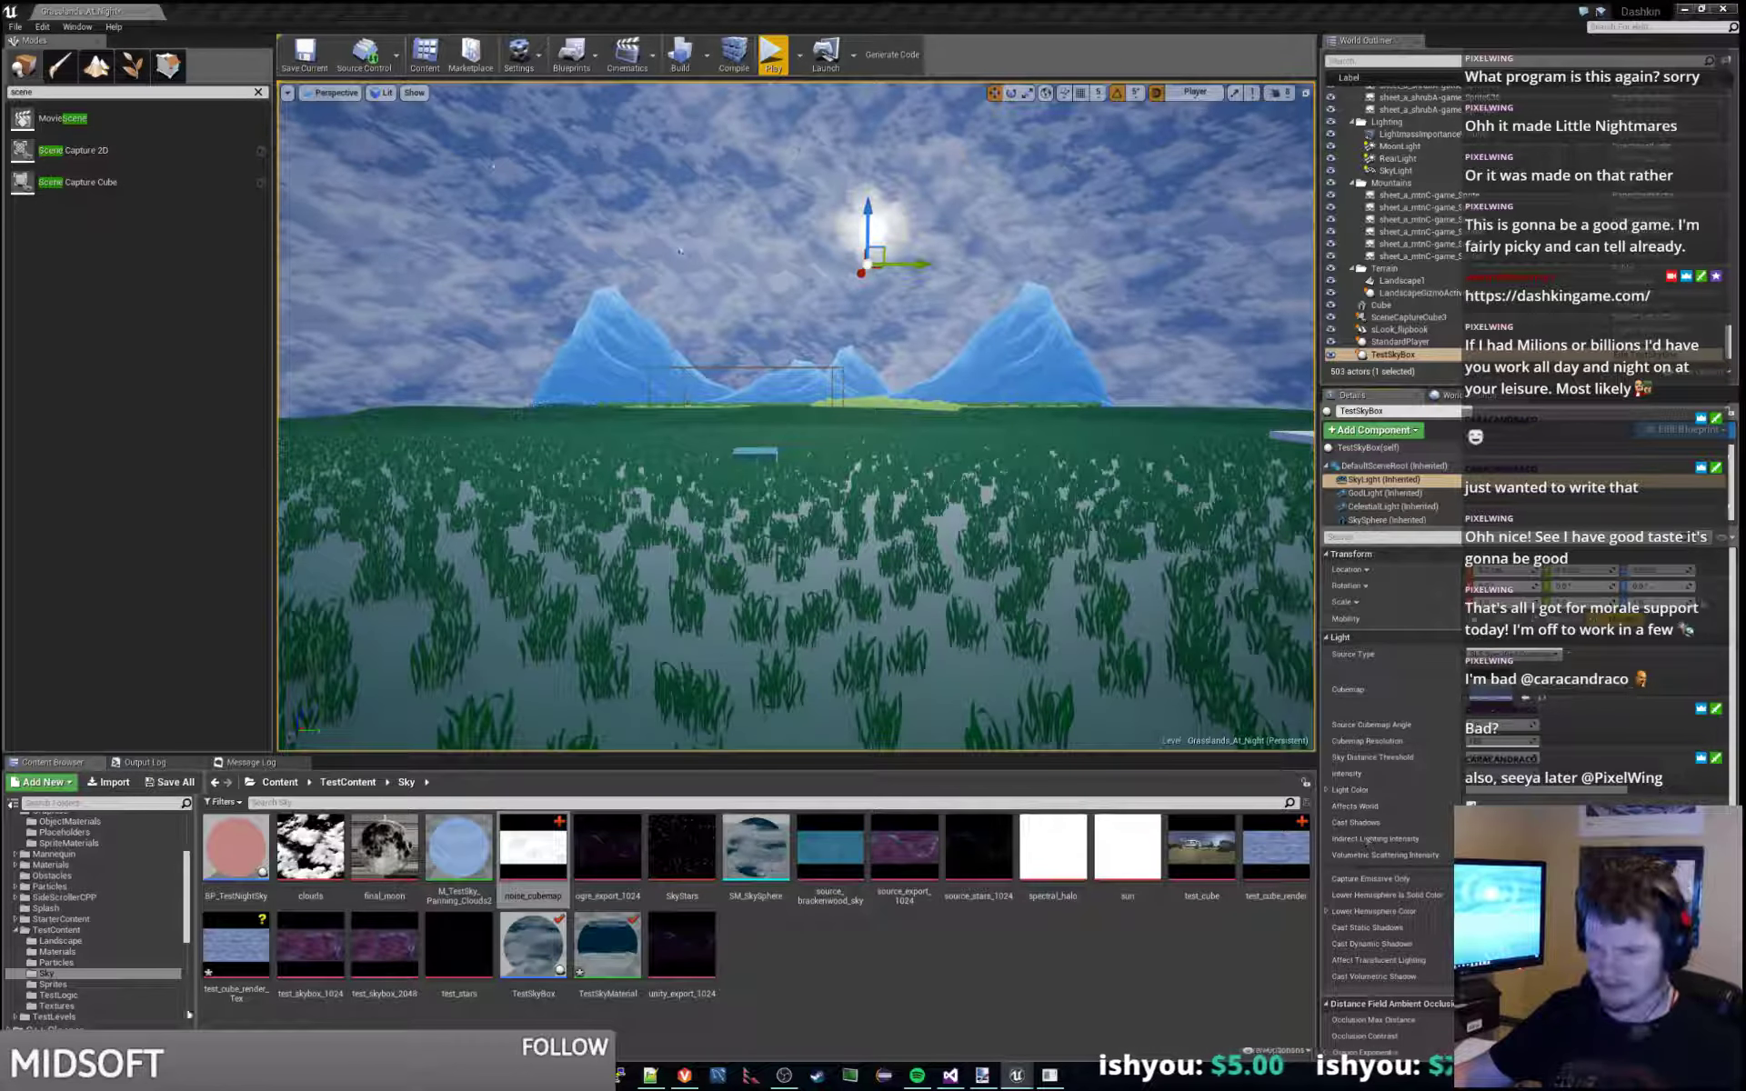
# Open TestSkyBox, select its SkyLight component and the noise_cubemap asset, and save.
pyautogui.doubleClick(533, 945)
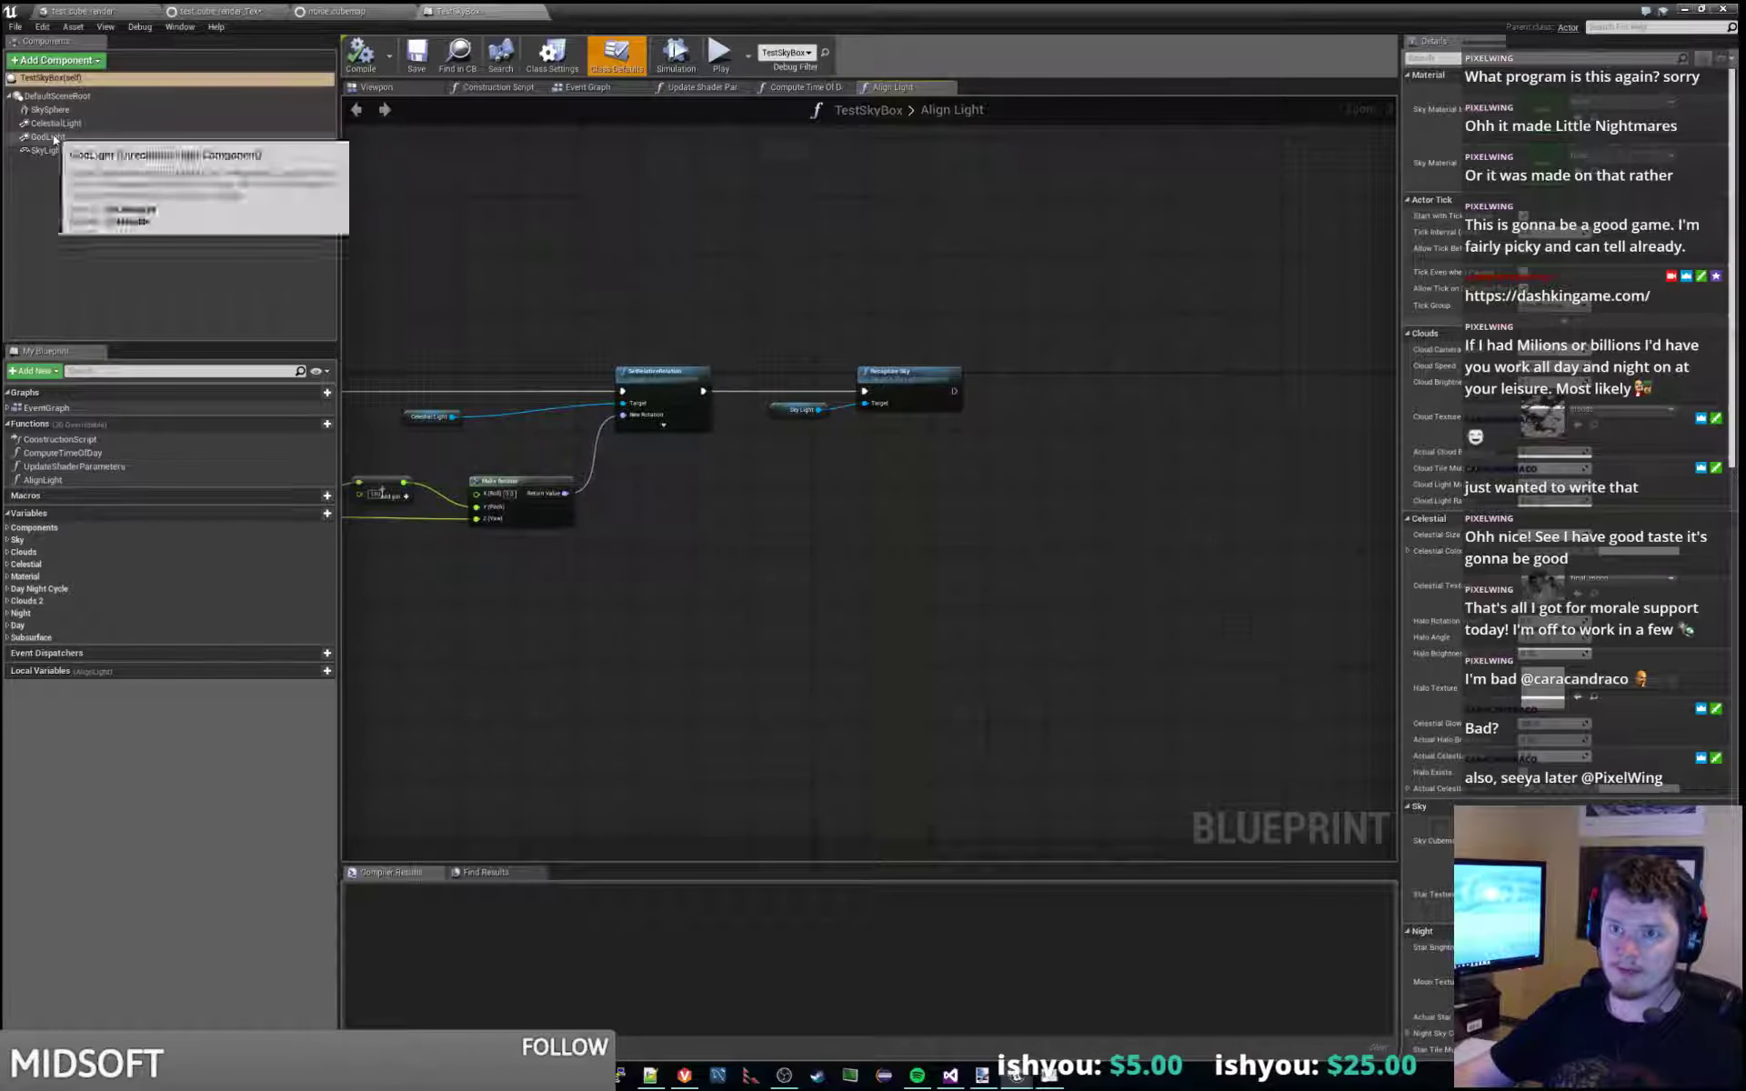
pyautogui.click(45, 150)
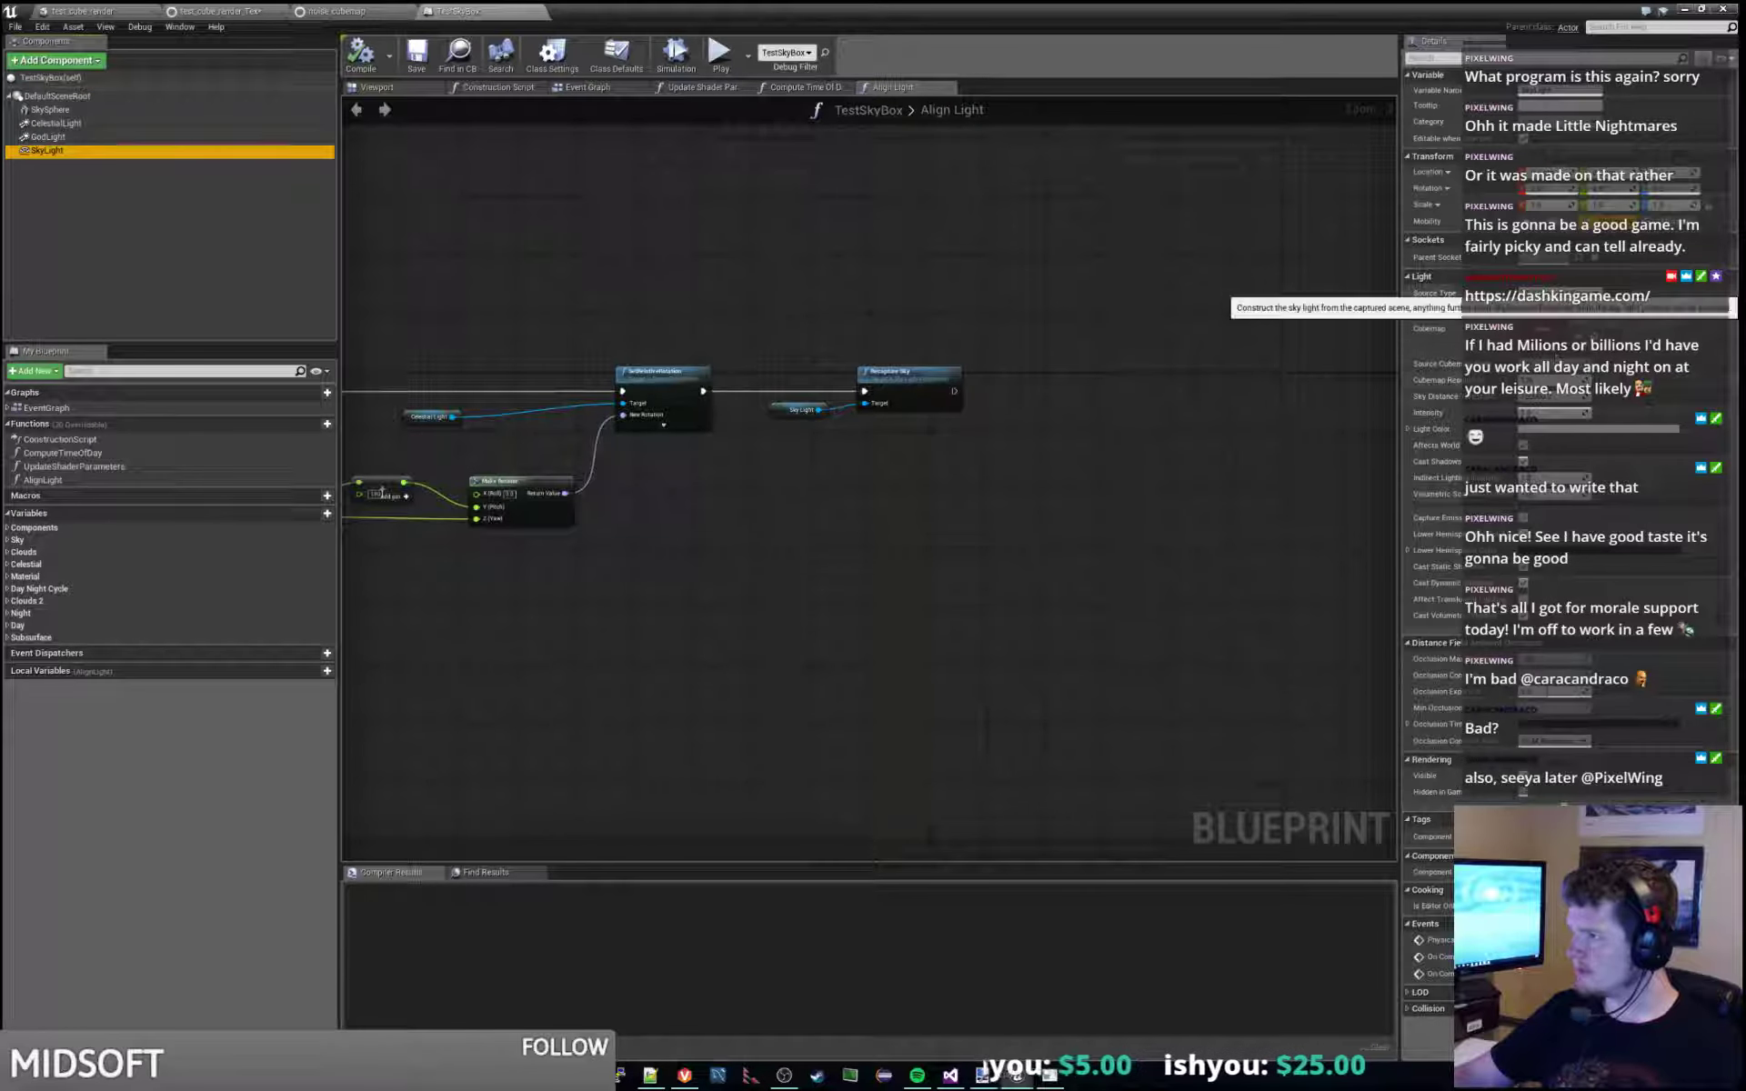
pyautogui.moveTo(1280, 9); pyautogui.dragTo(1525, 180)
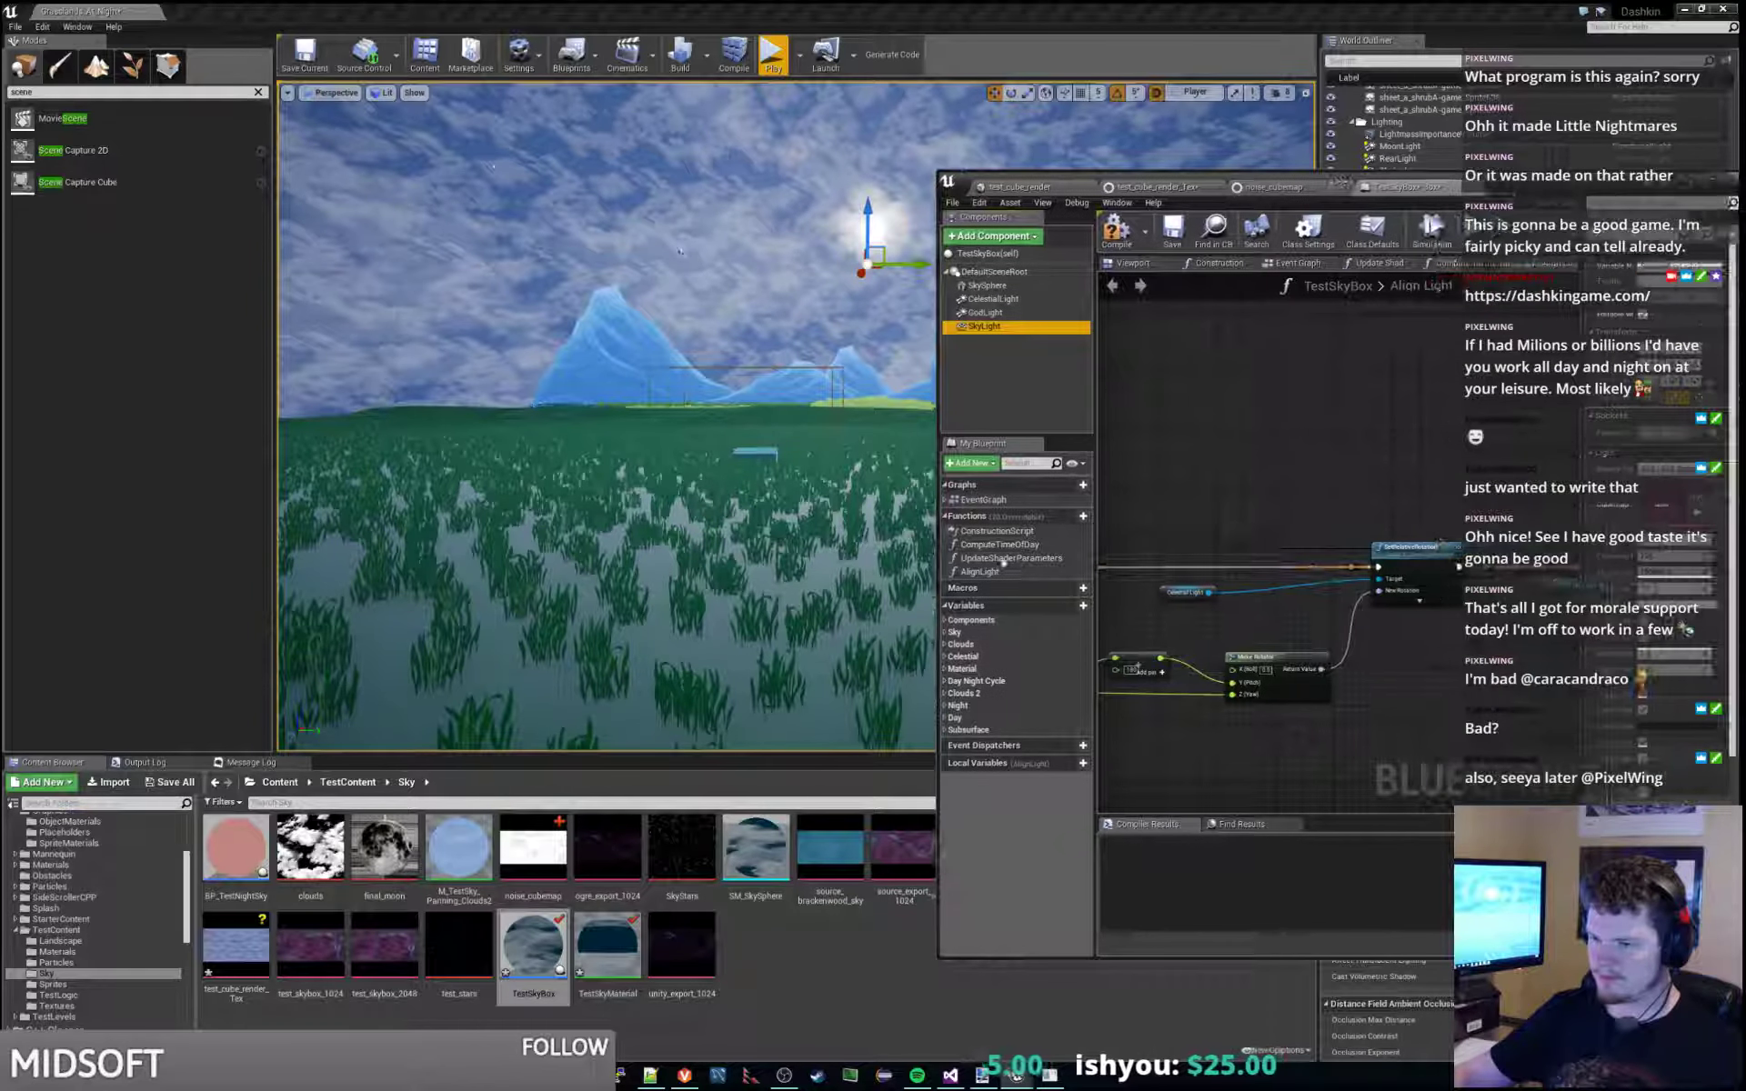
pyautogui.click(533, 850)
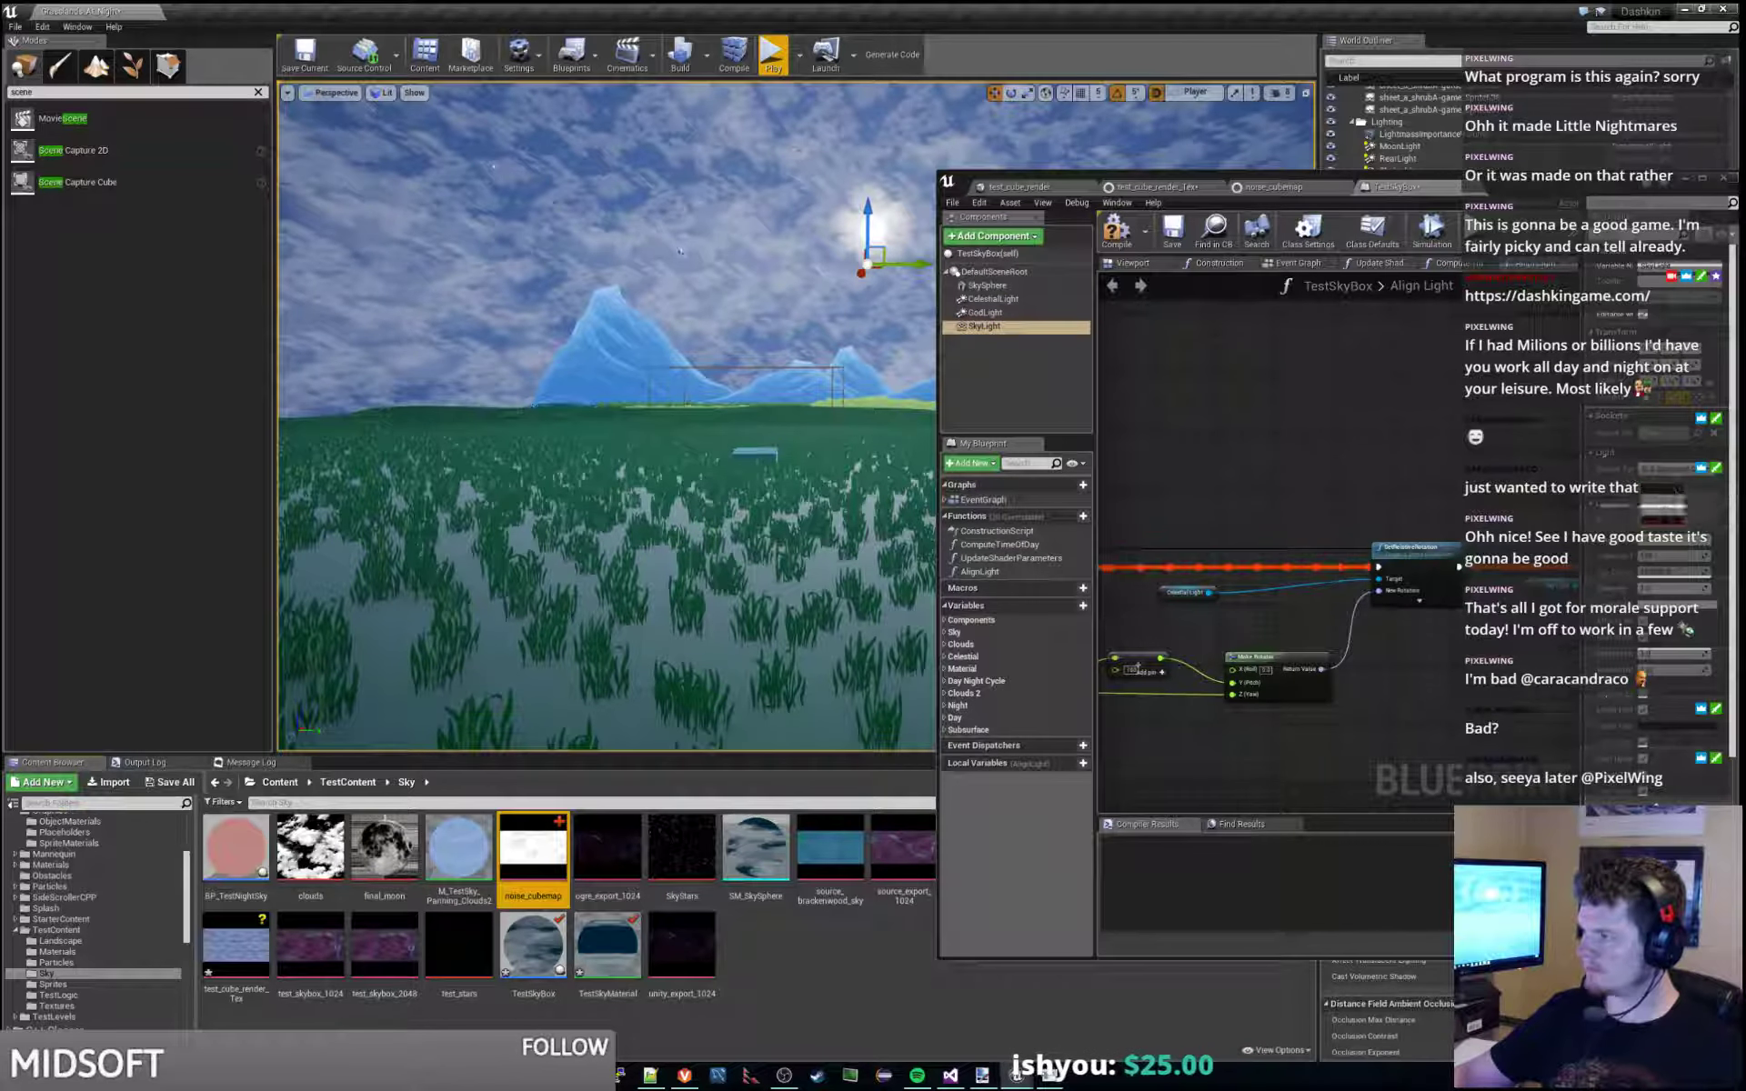
pyautogui.click(1173, 232)
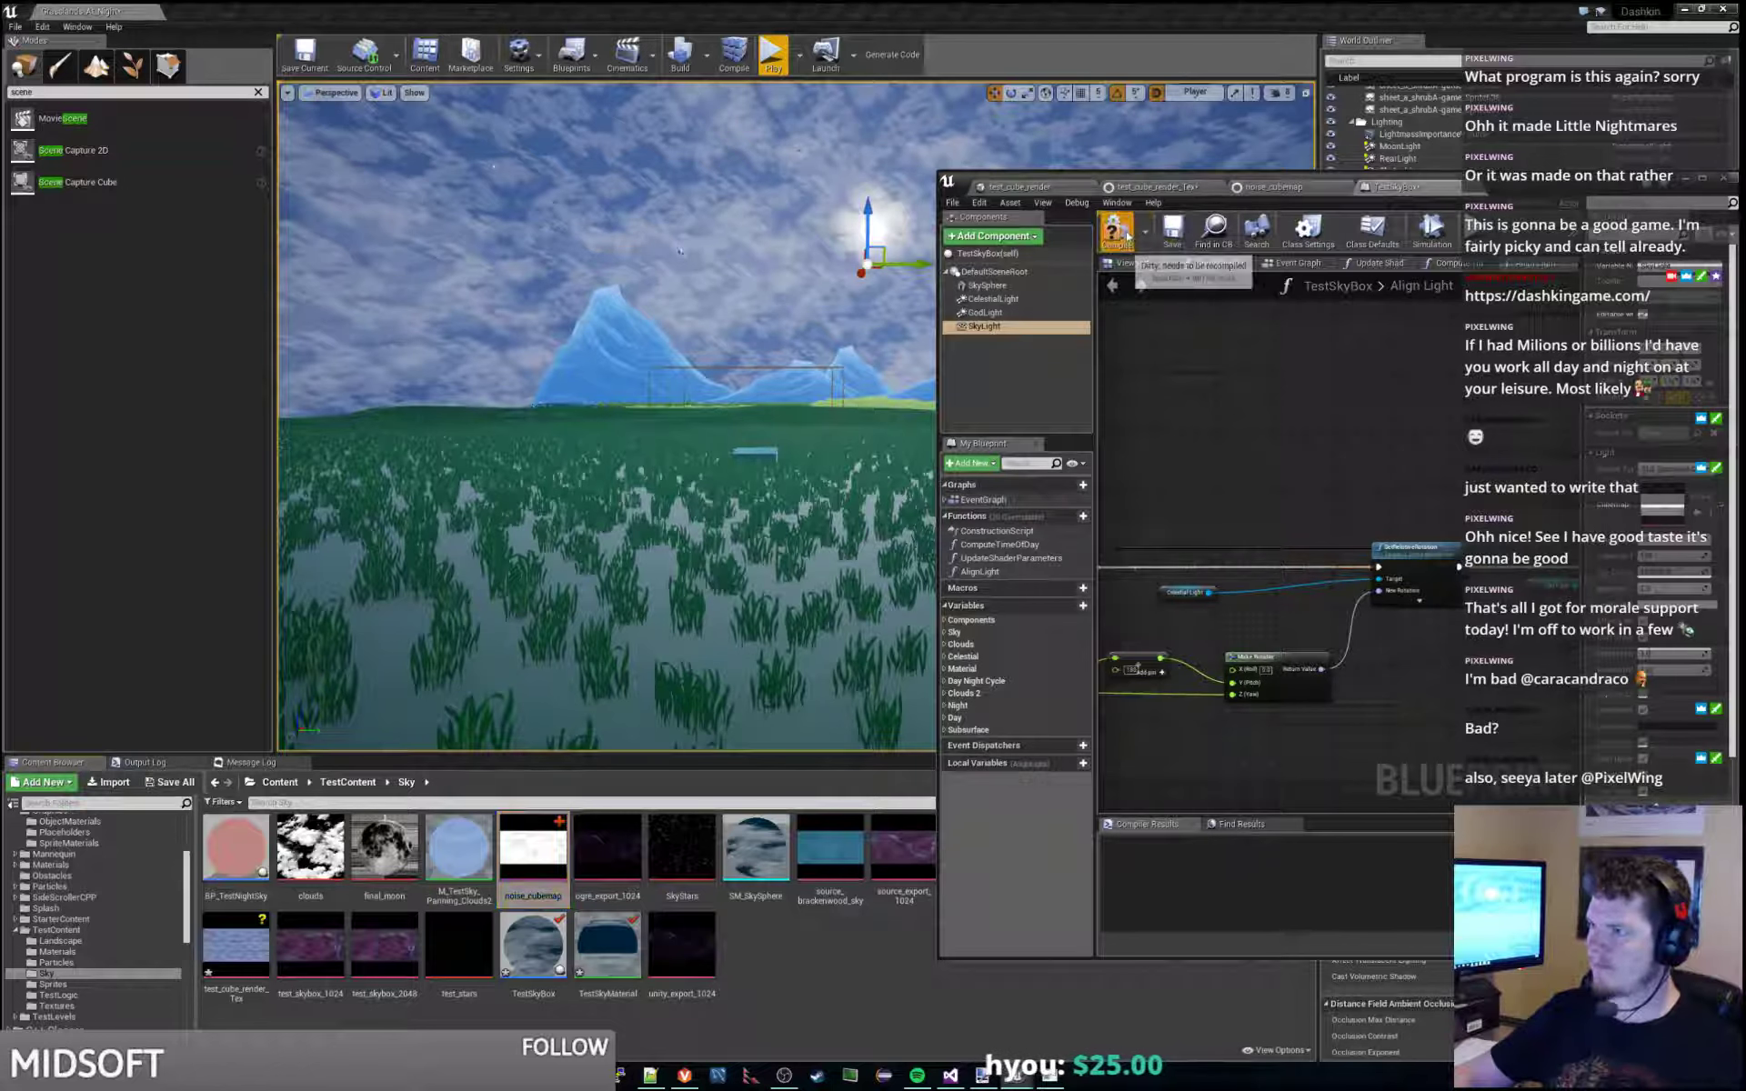
# Delete the Sky Light and Recapture Sky nodes from Align Light, compile, save, and play.
pyautogui.doubleClick(1540, 189)
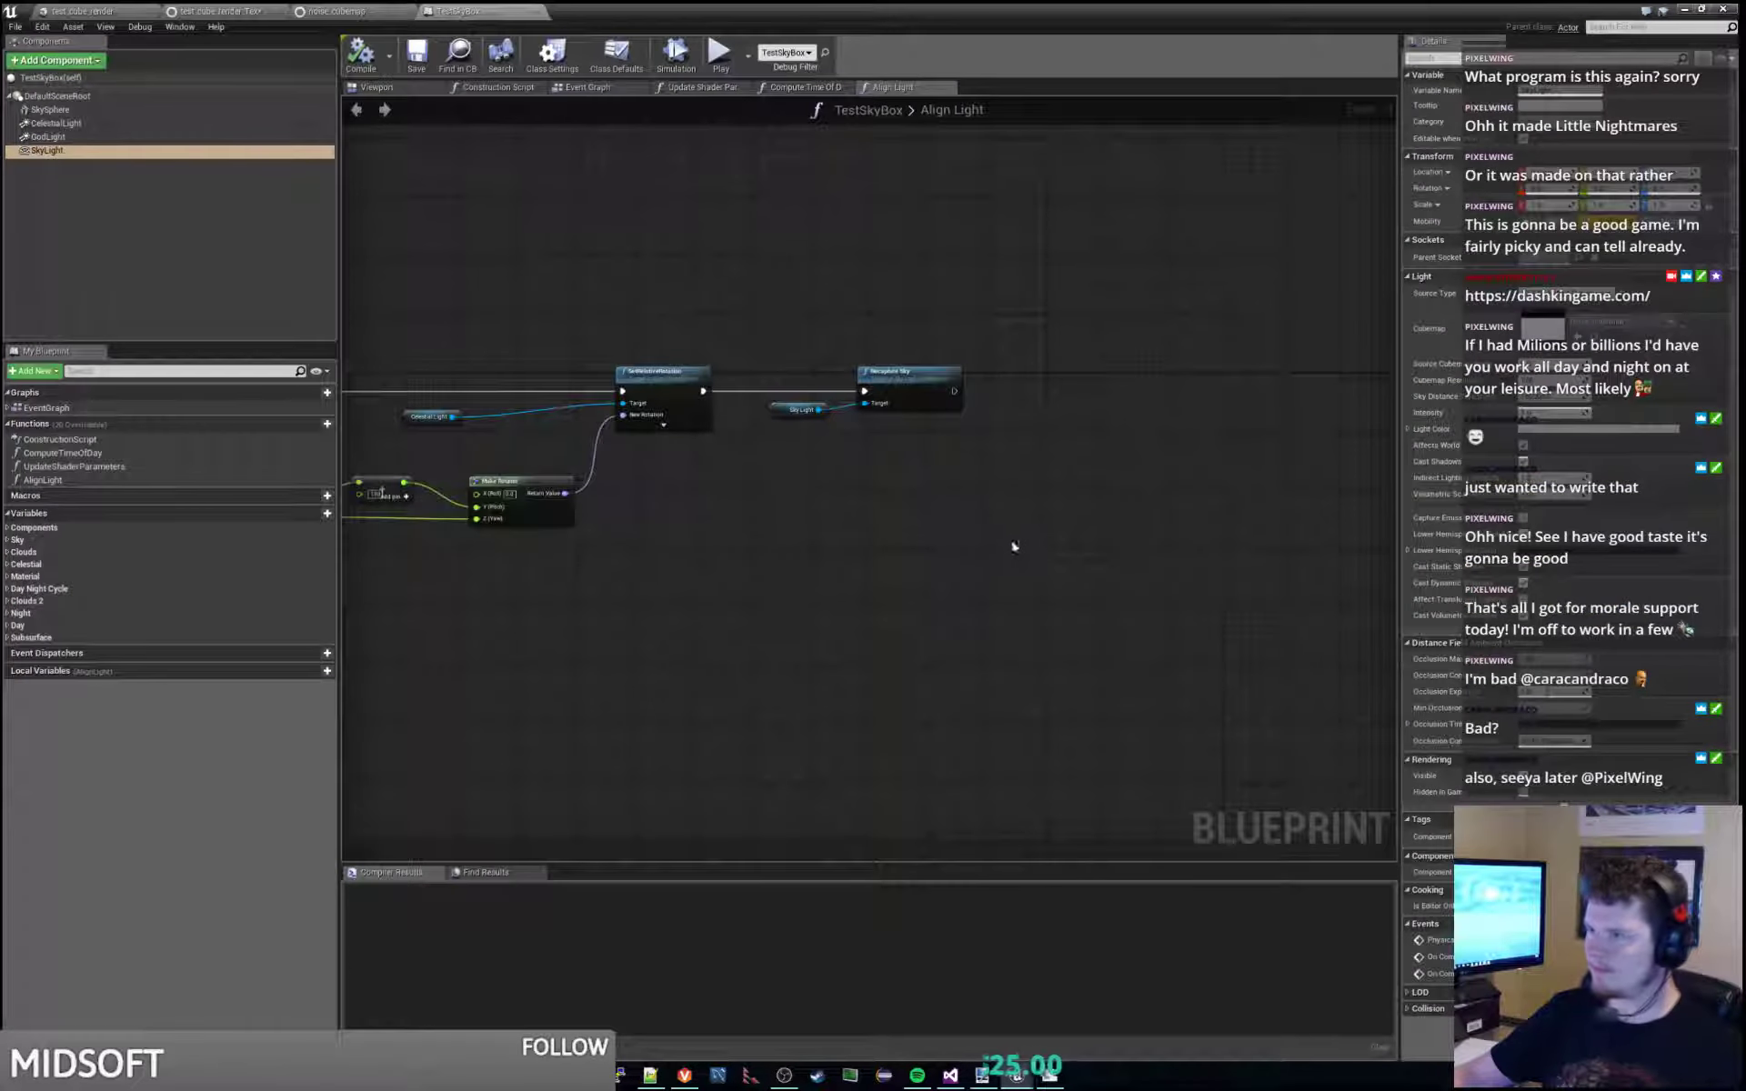
pyautogui.moveTo(956, 481); pyautogui.dragTo(968, 500)
pyautogui.press('Delete')
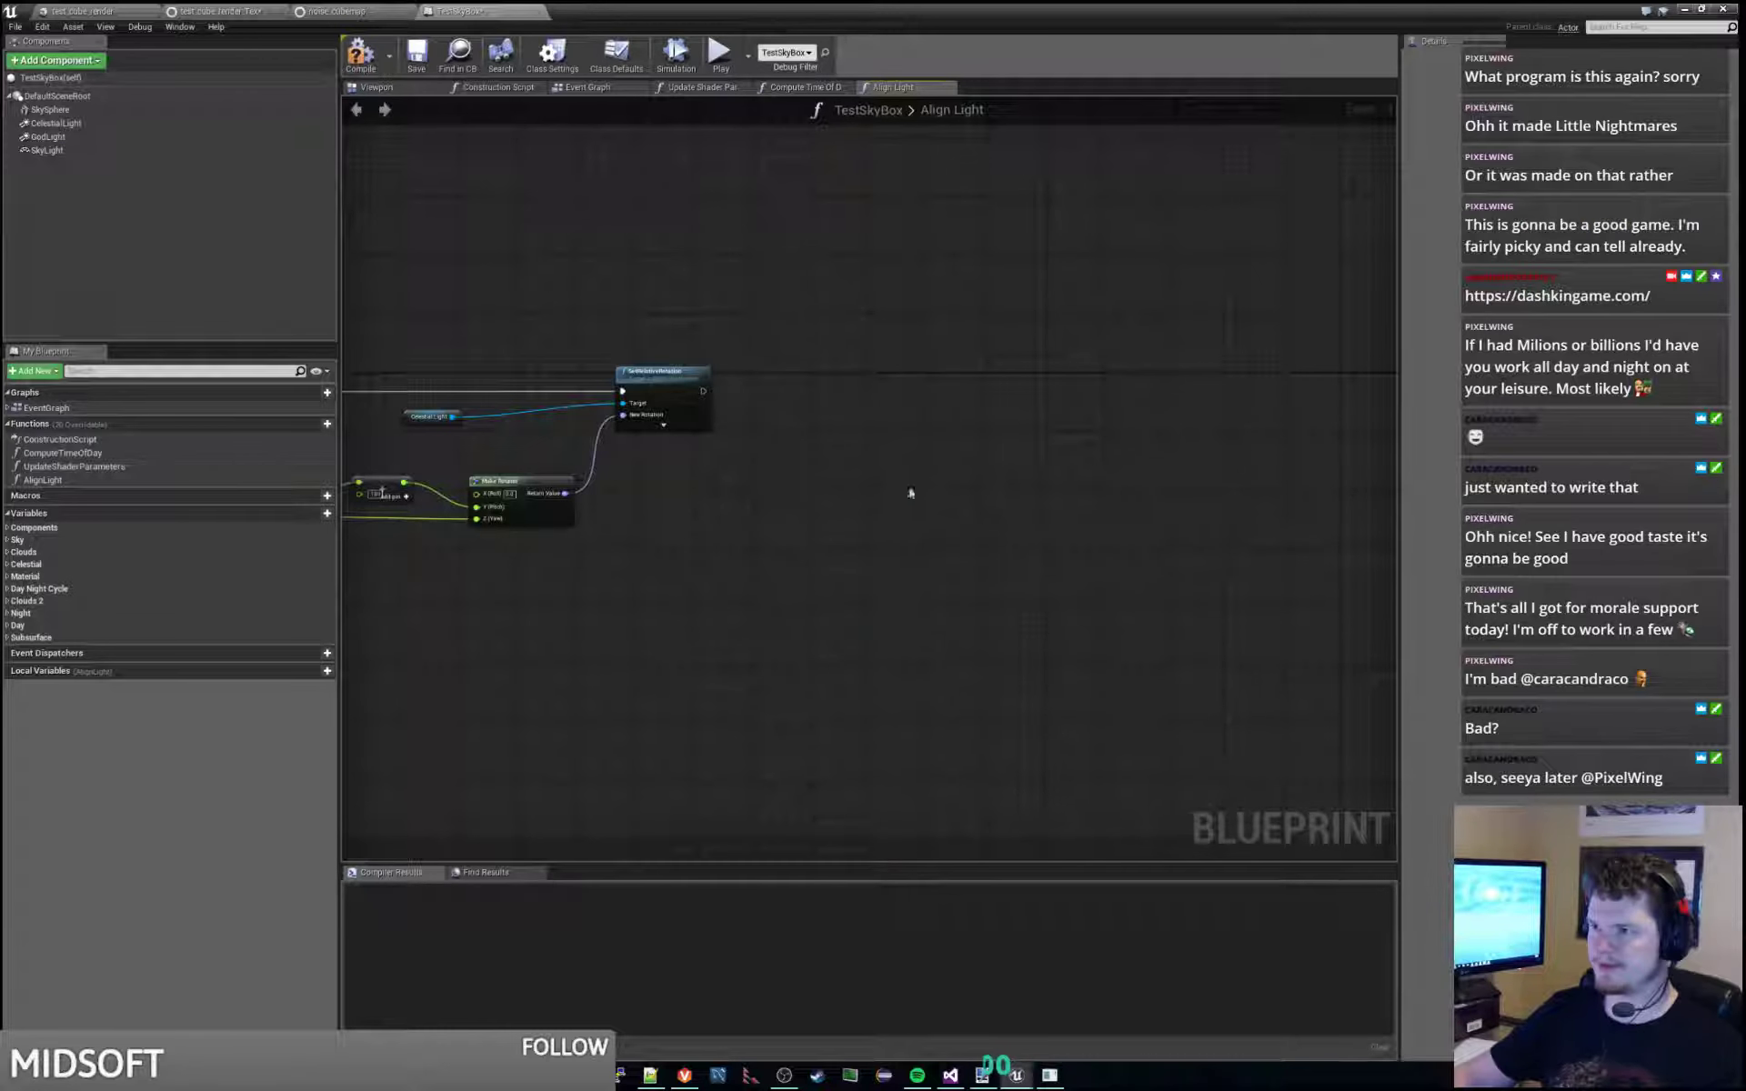
pyautogui.click(424, 56)
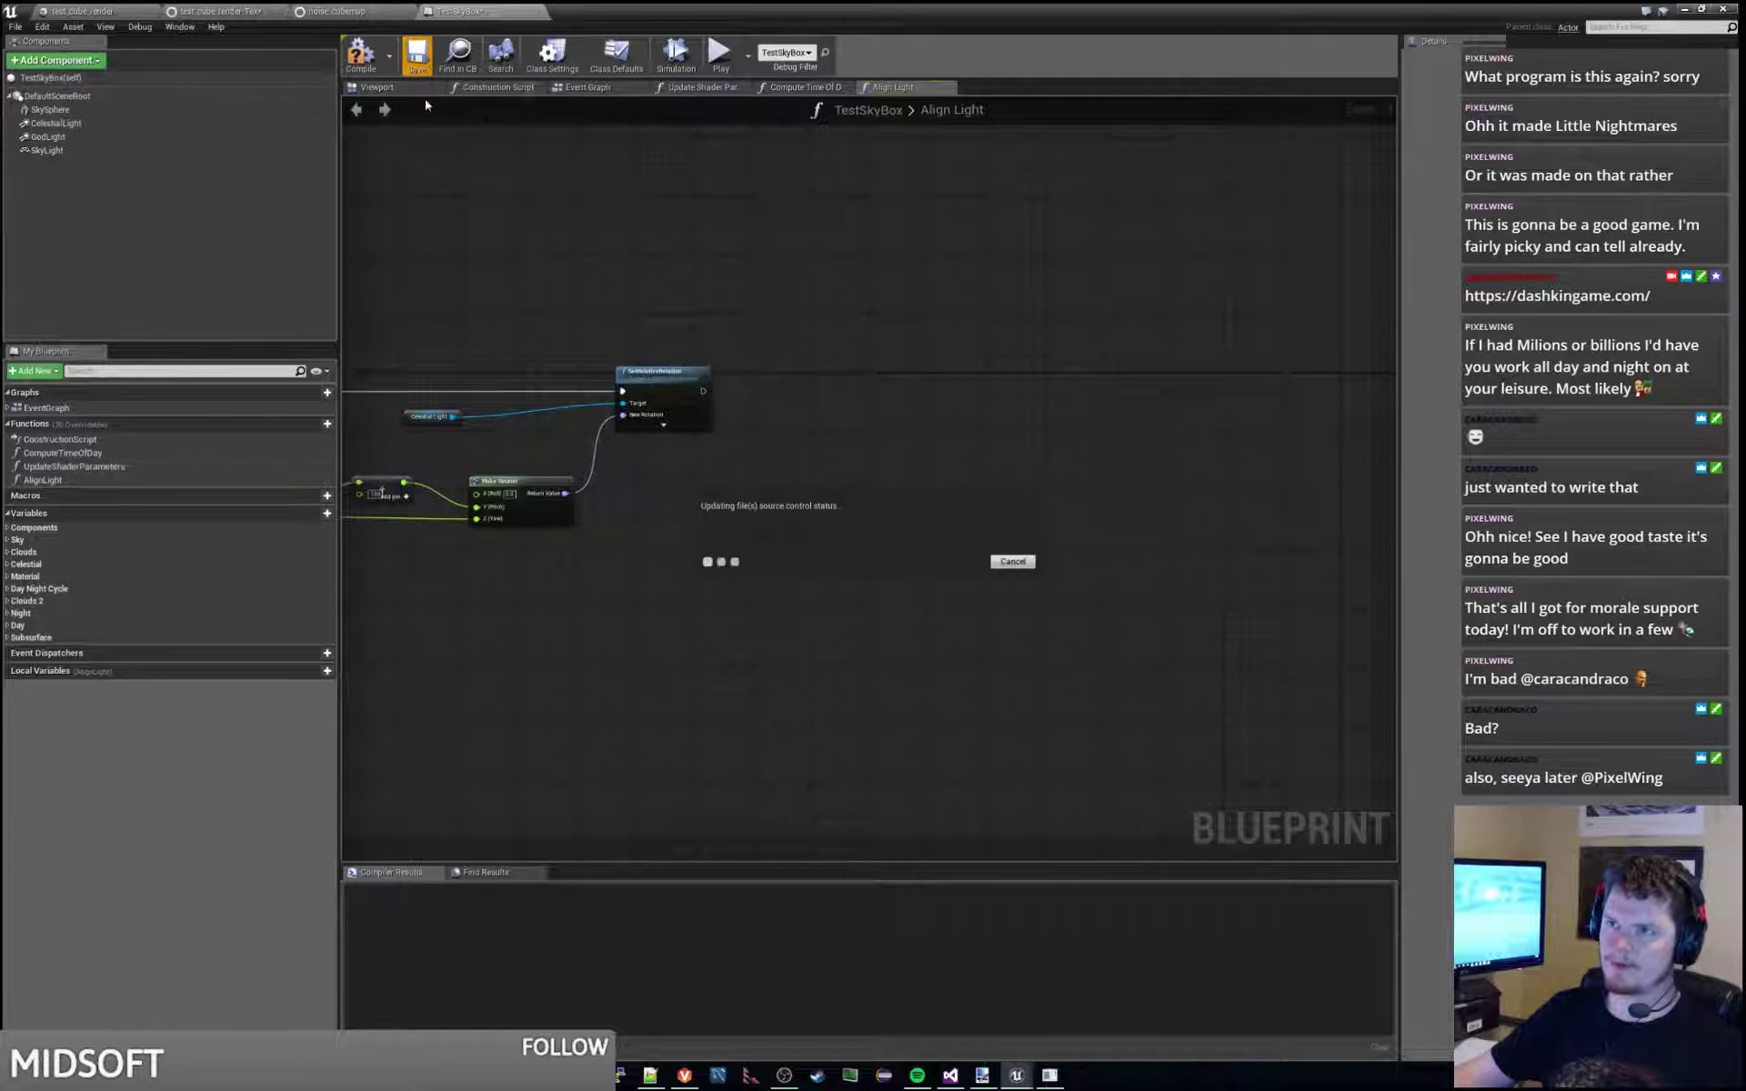
pyautogui.click(361, 55)
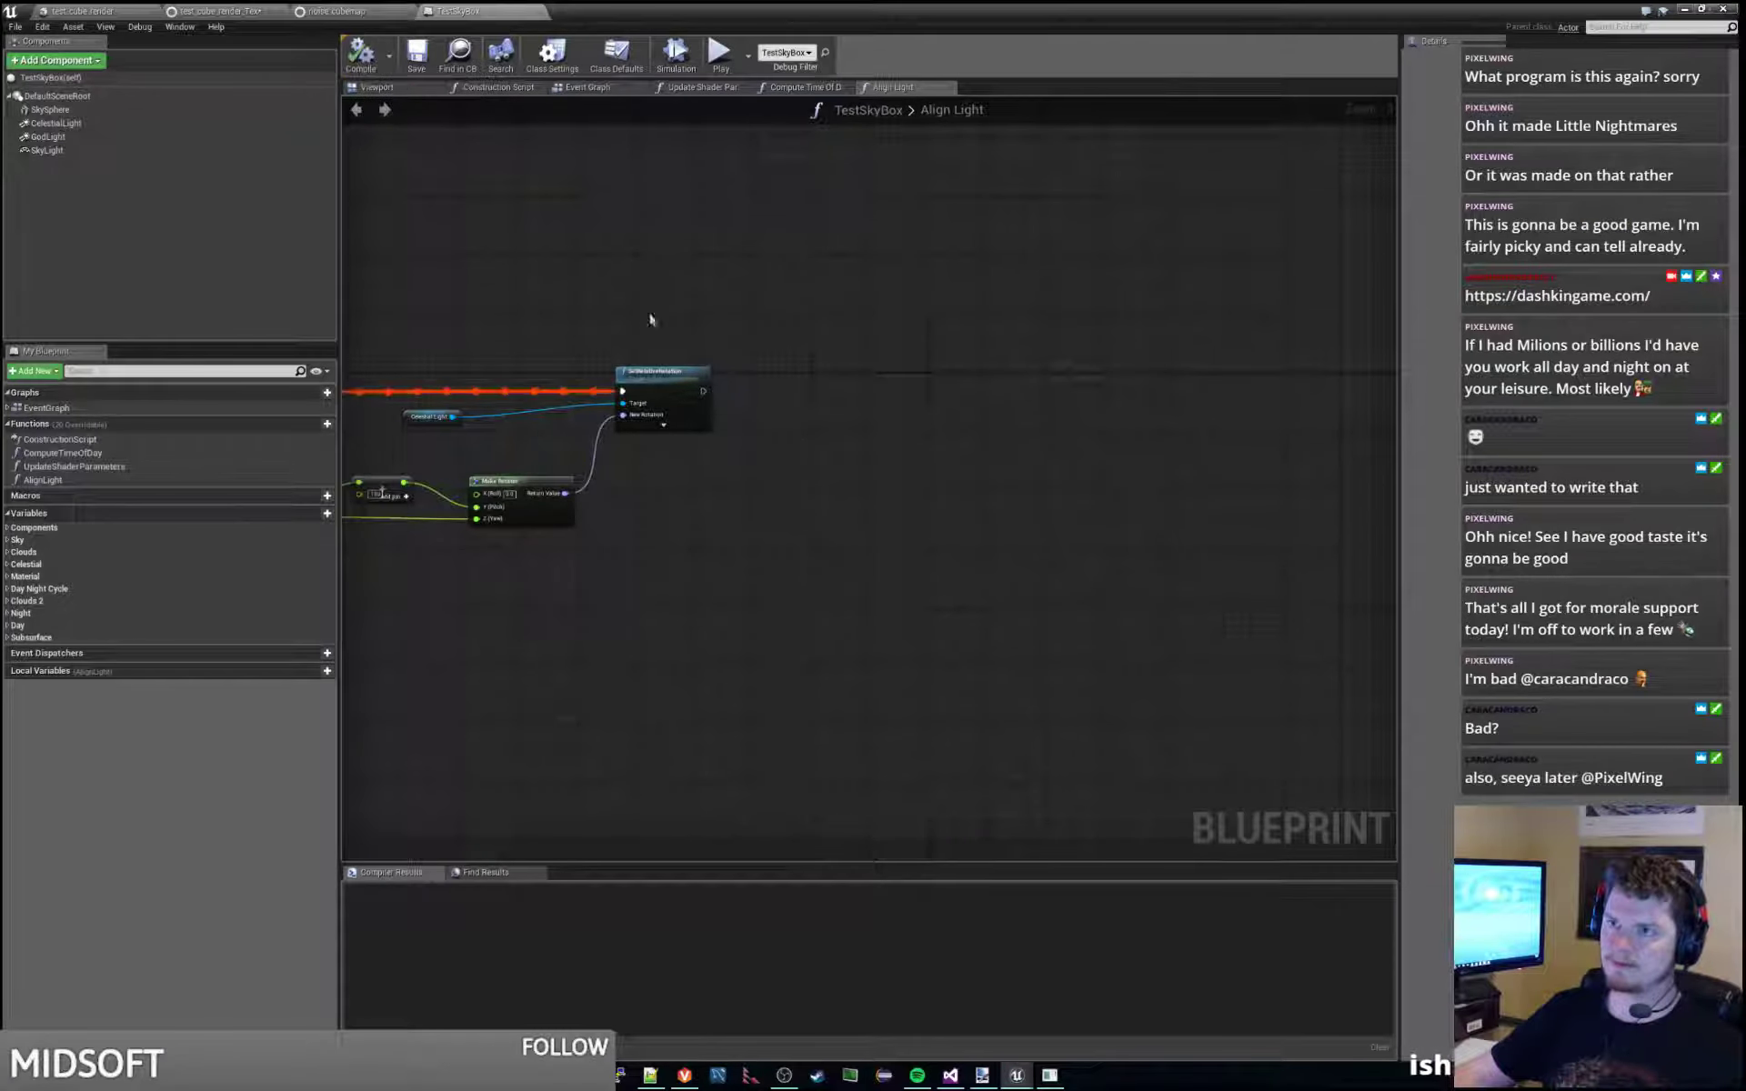
pyautogui.hotkey('alt', 'Tab')
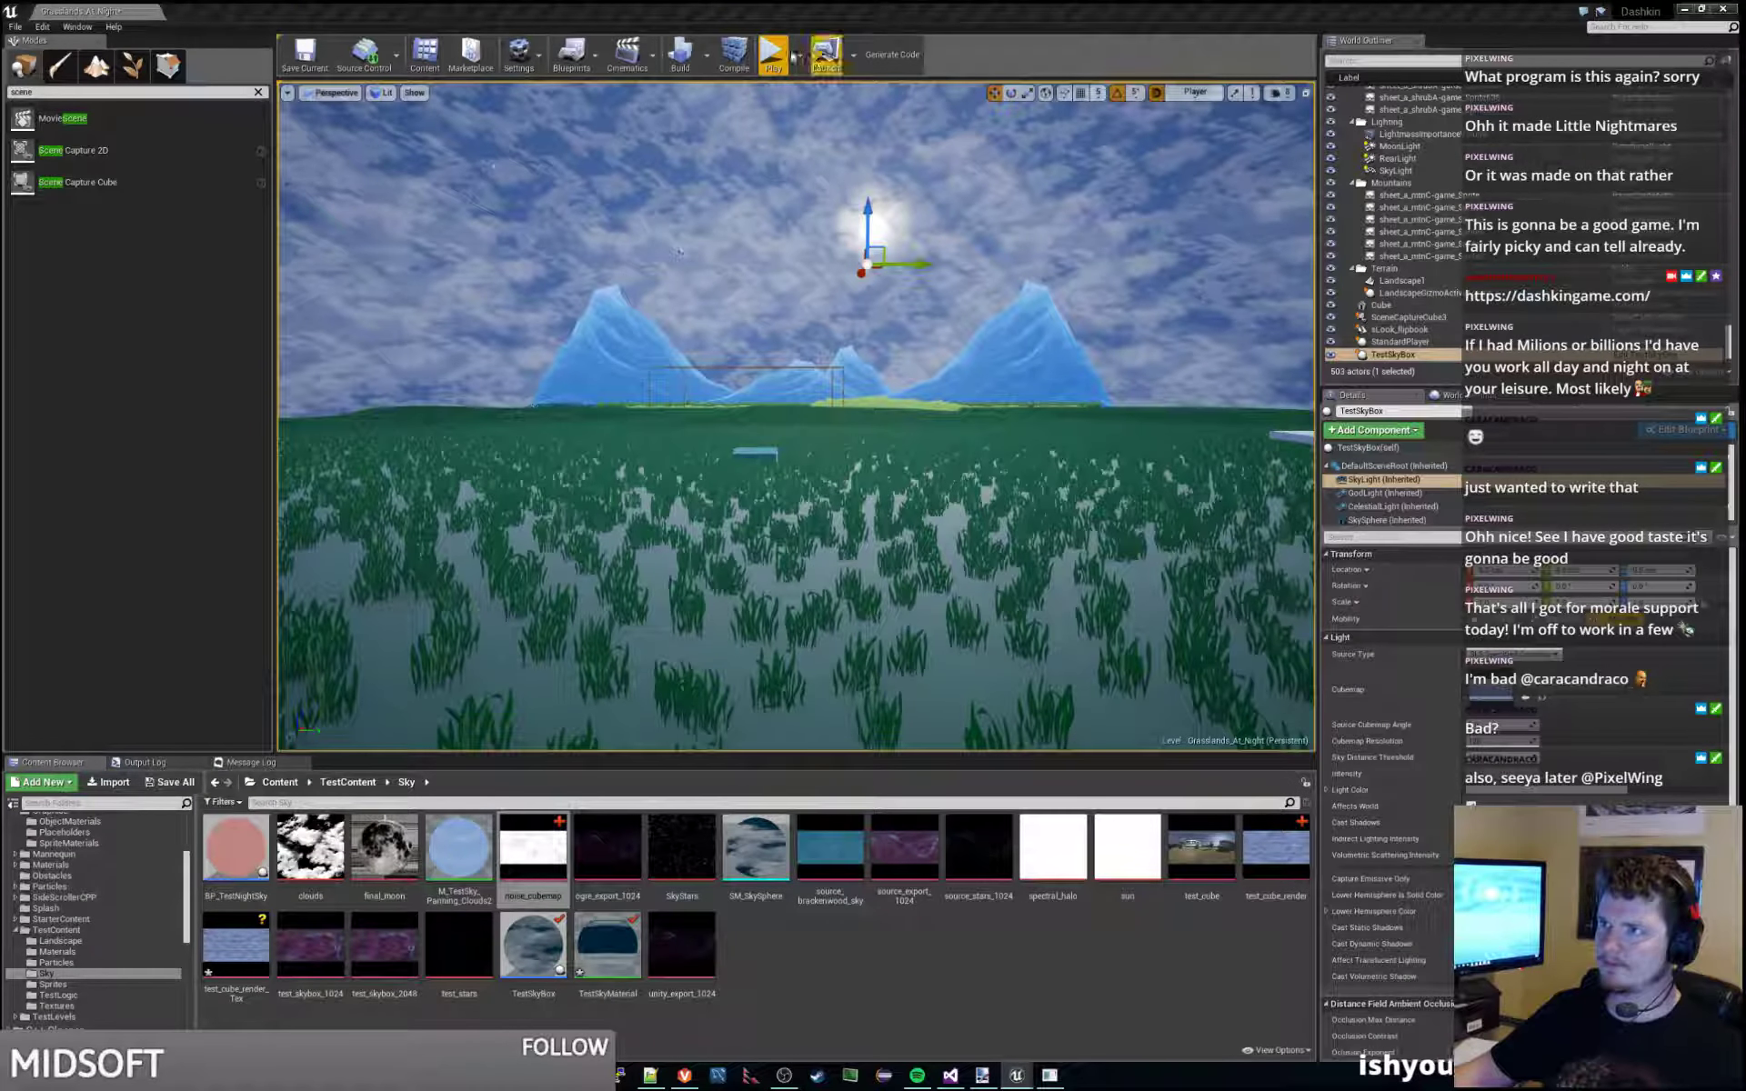
pyautogui.click(772, 53)
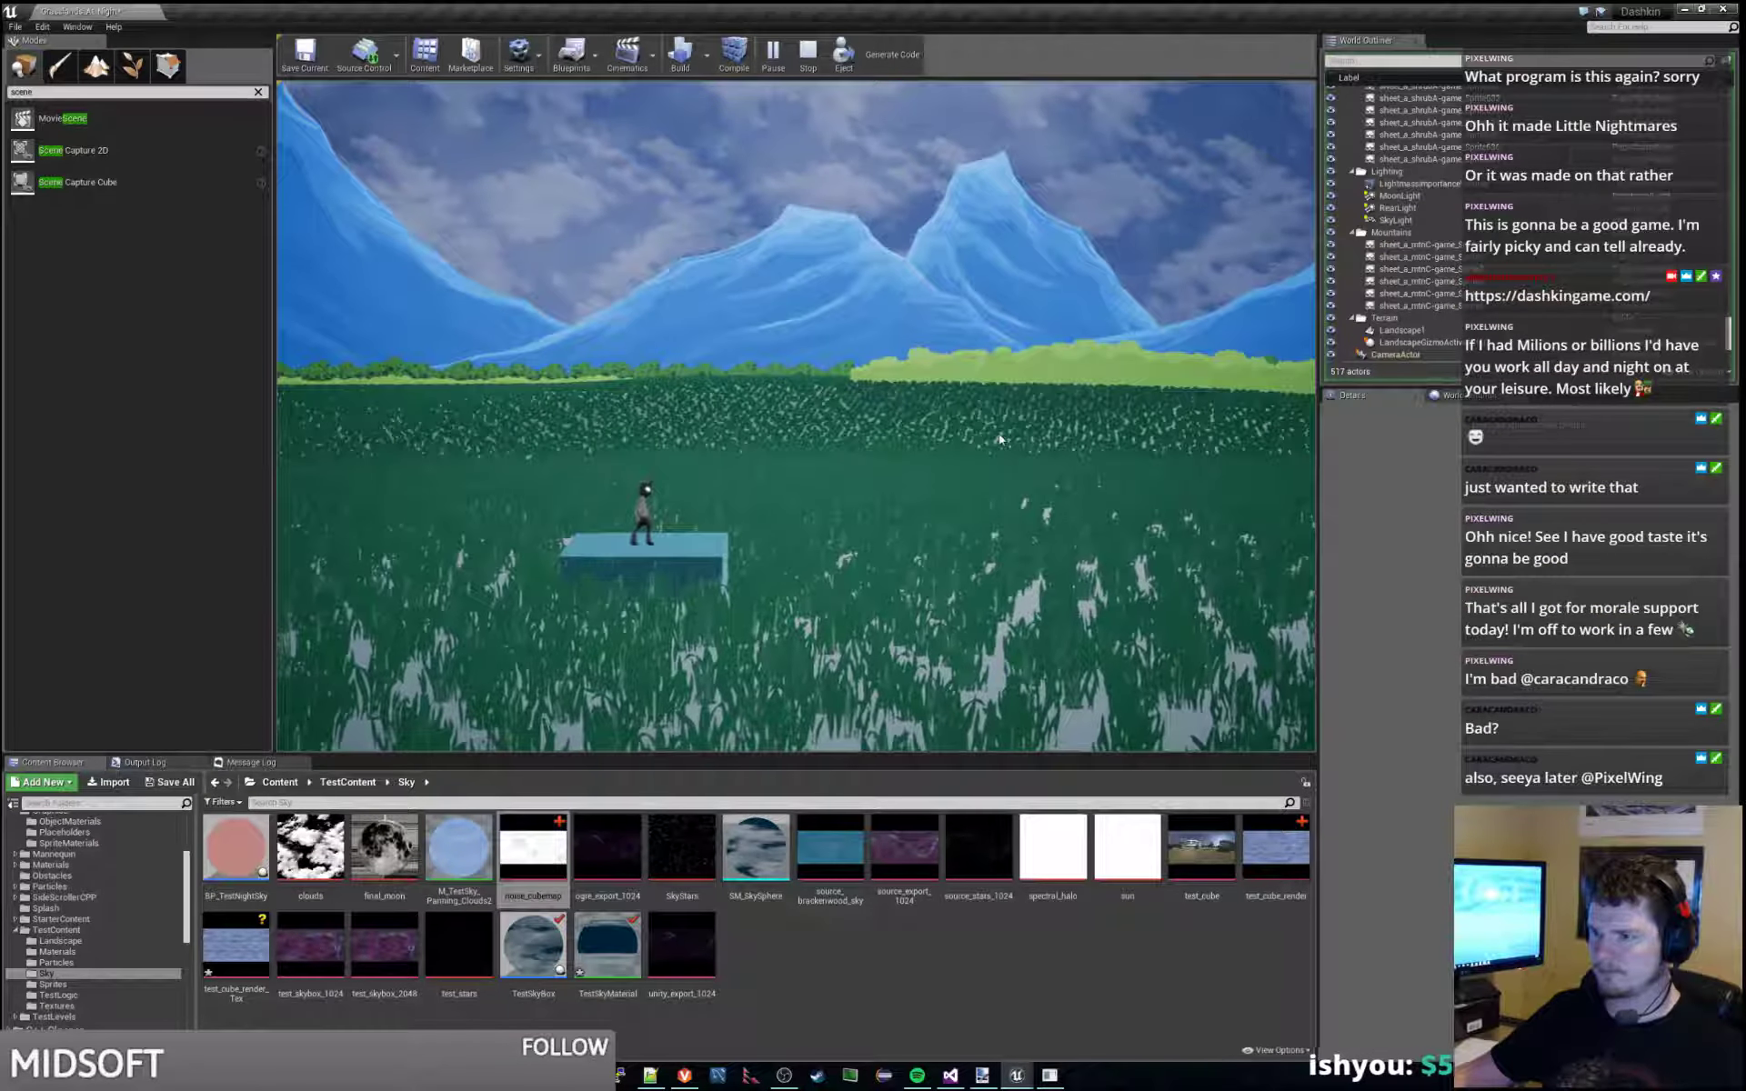
# Run the character, pause, and compare the test_cube_render and noise_cubemap textures.
pyautogui.press('d')
pyautogui.press('d')
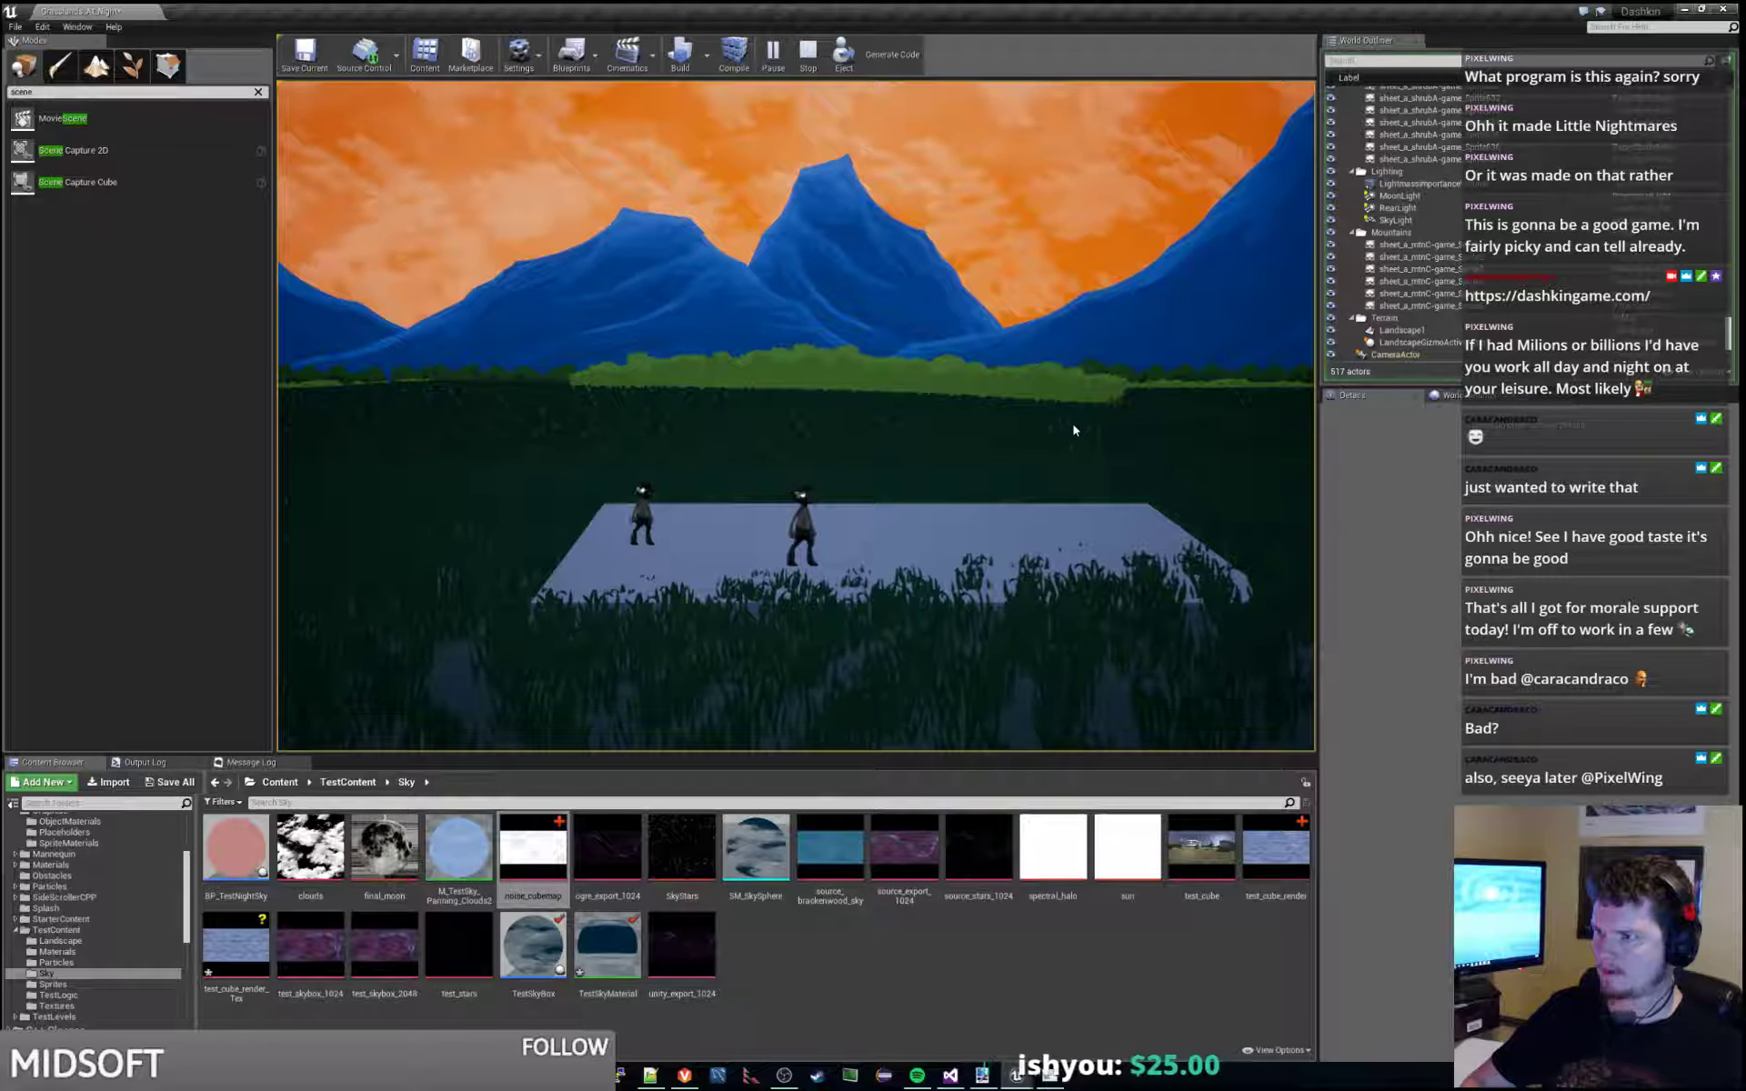
pyautogui.click(773, 53)
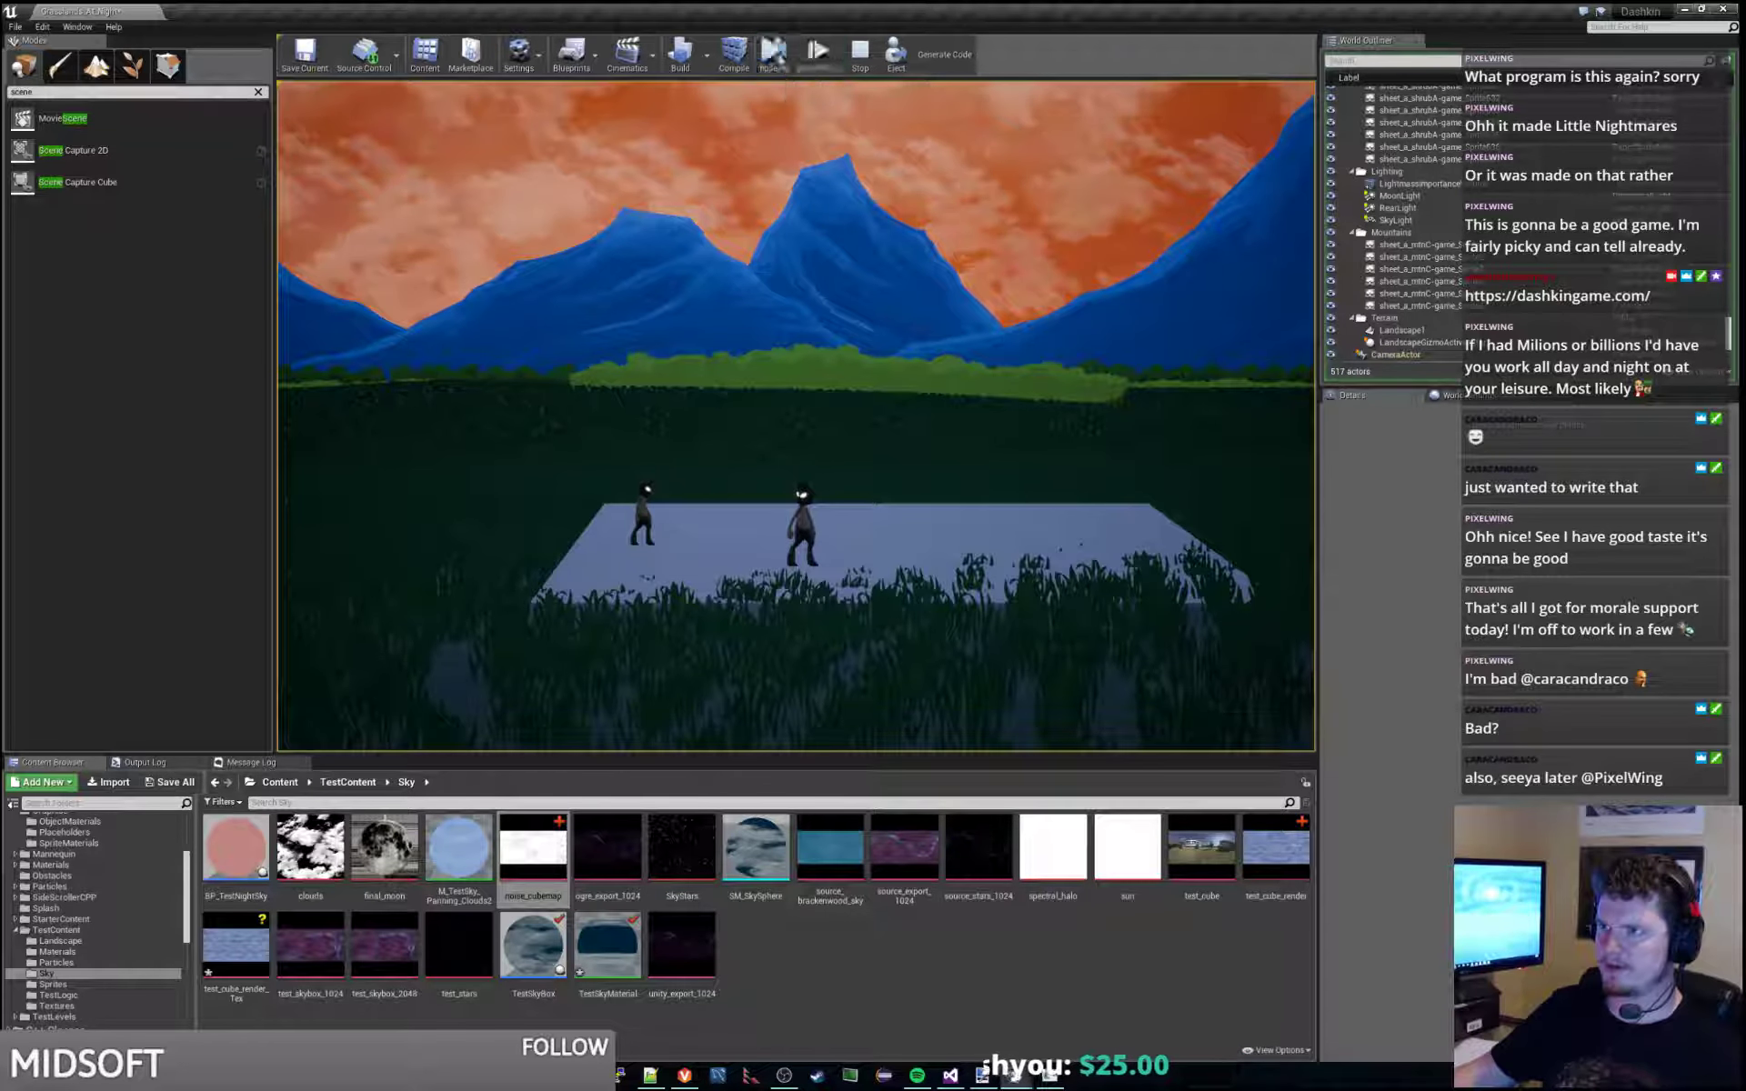
pyautogui.click(859, 55)
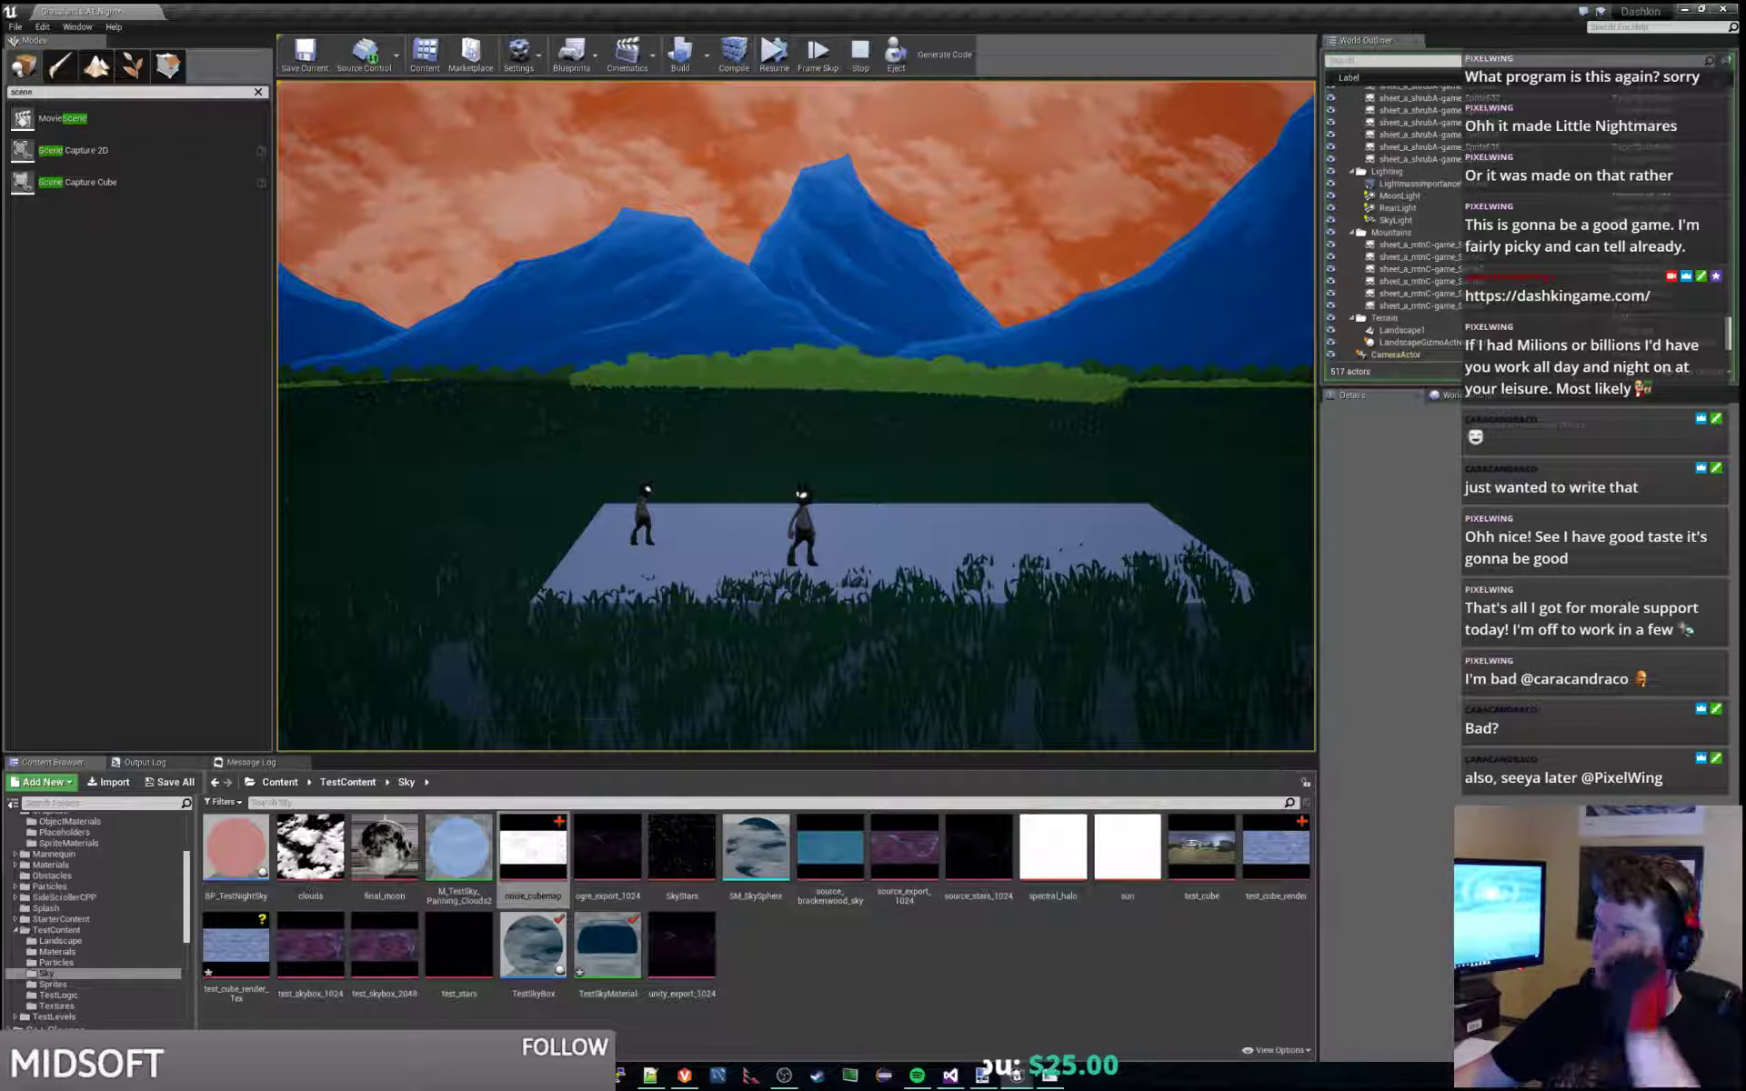
pyautogui.click(991, 1073)
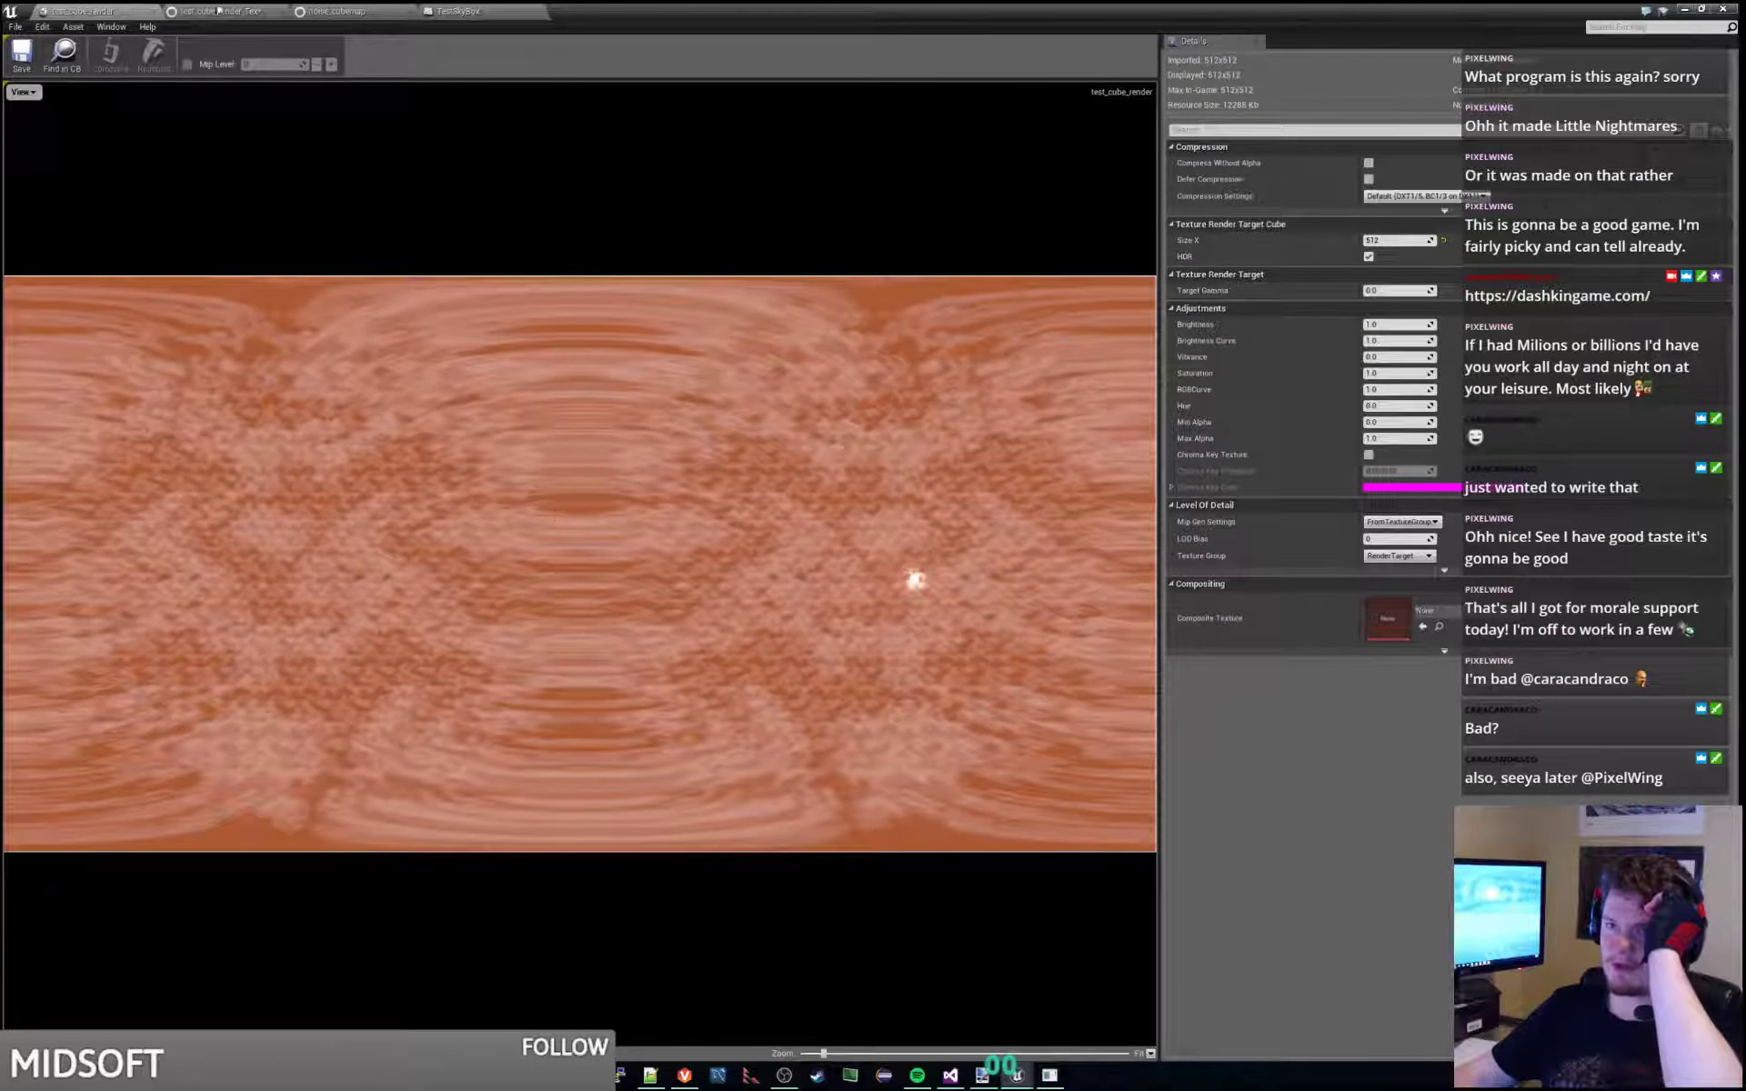
pyautogui.click(186, 11)
pyautogui.click(130, 12)
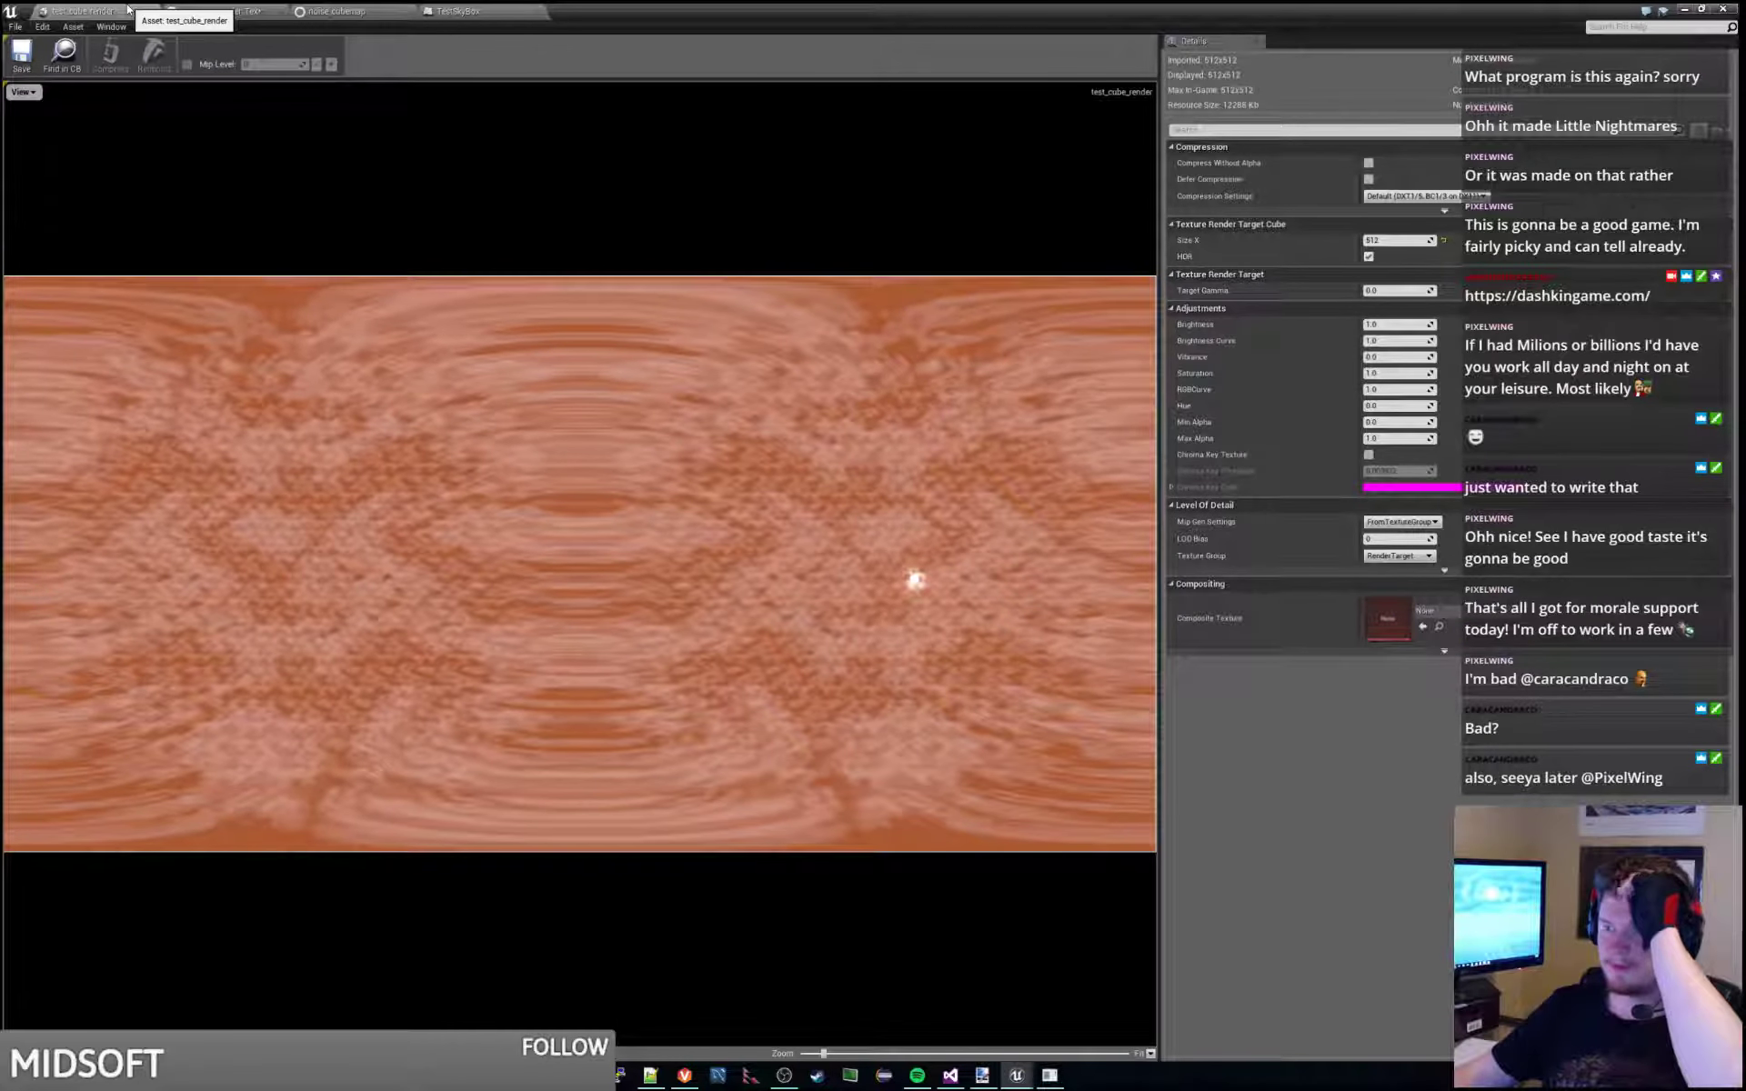
pyautogui.click(207, 11)
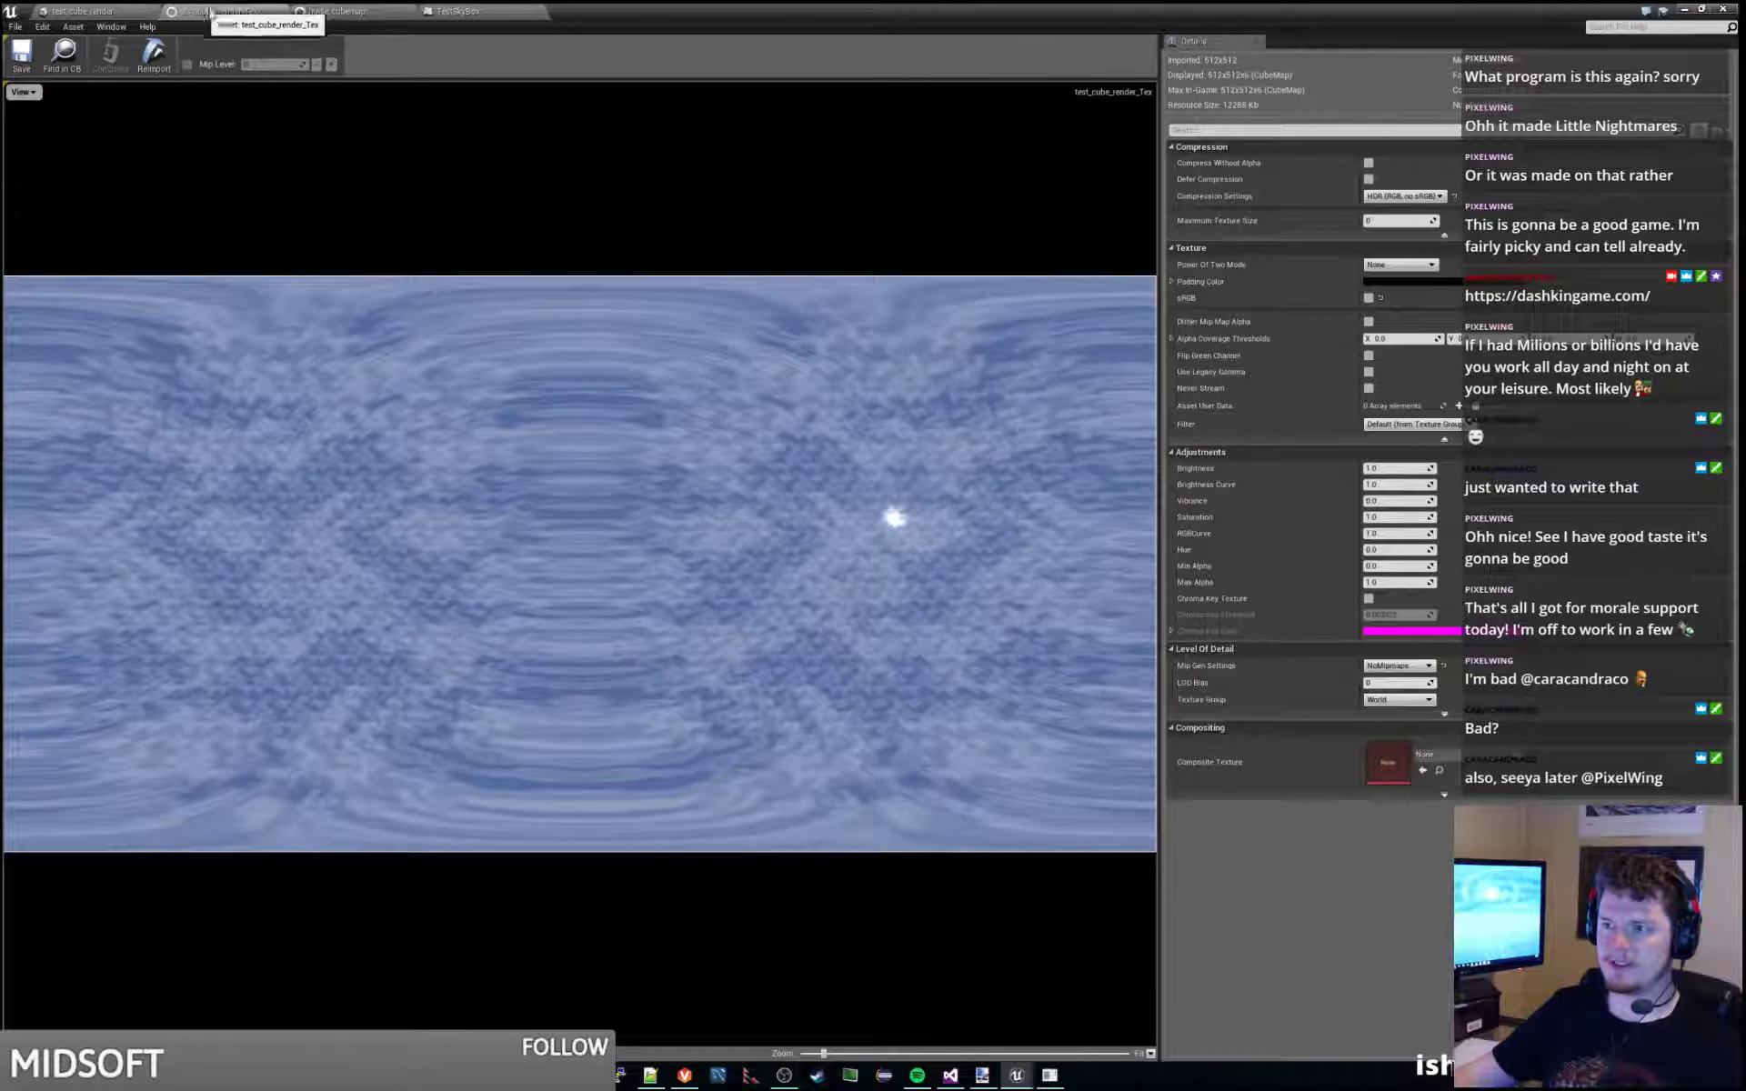
pyautogui.click(337, 11)
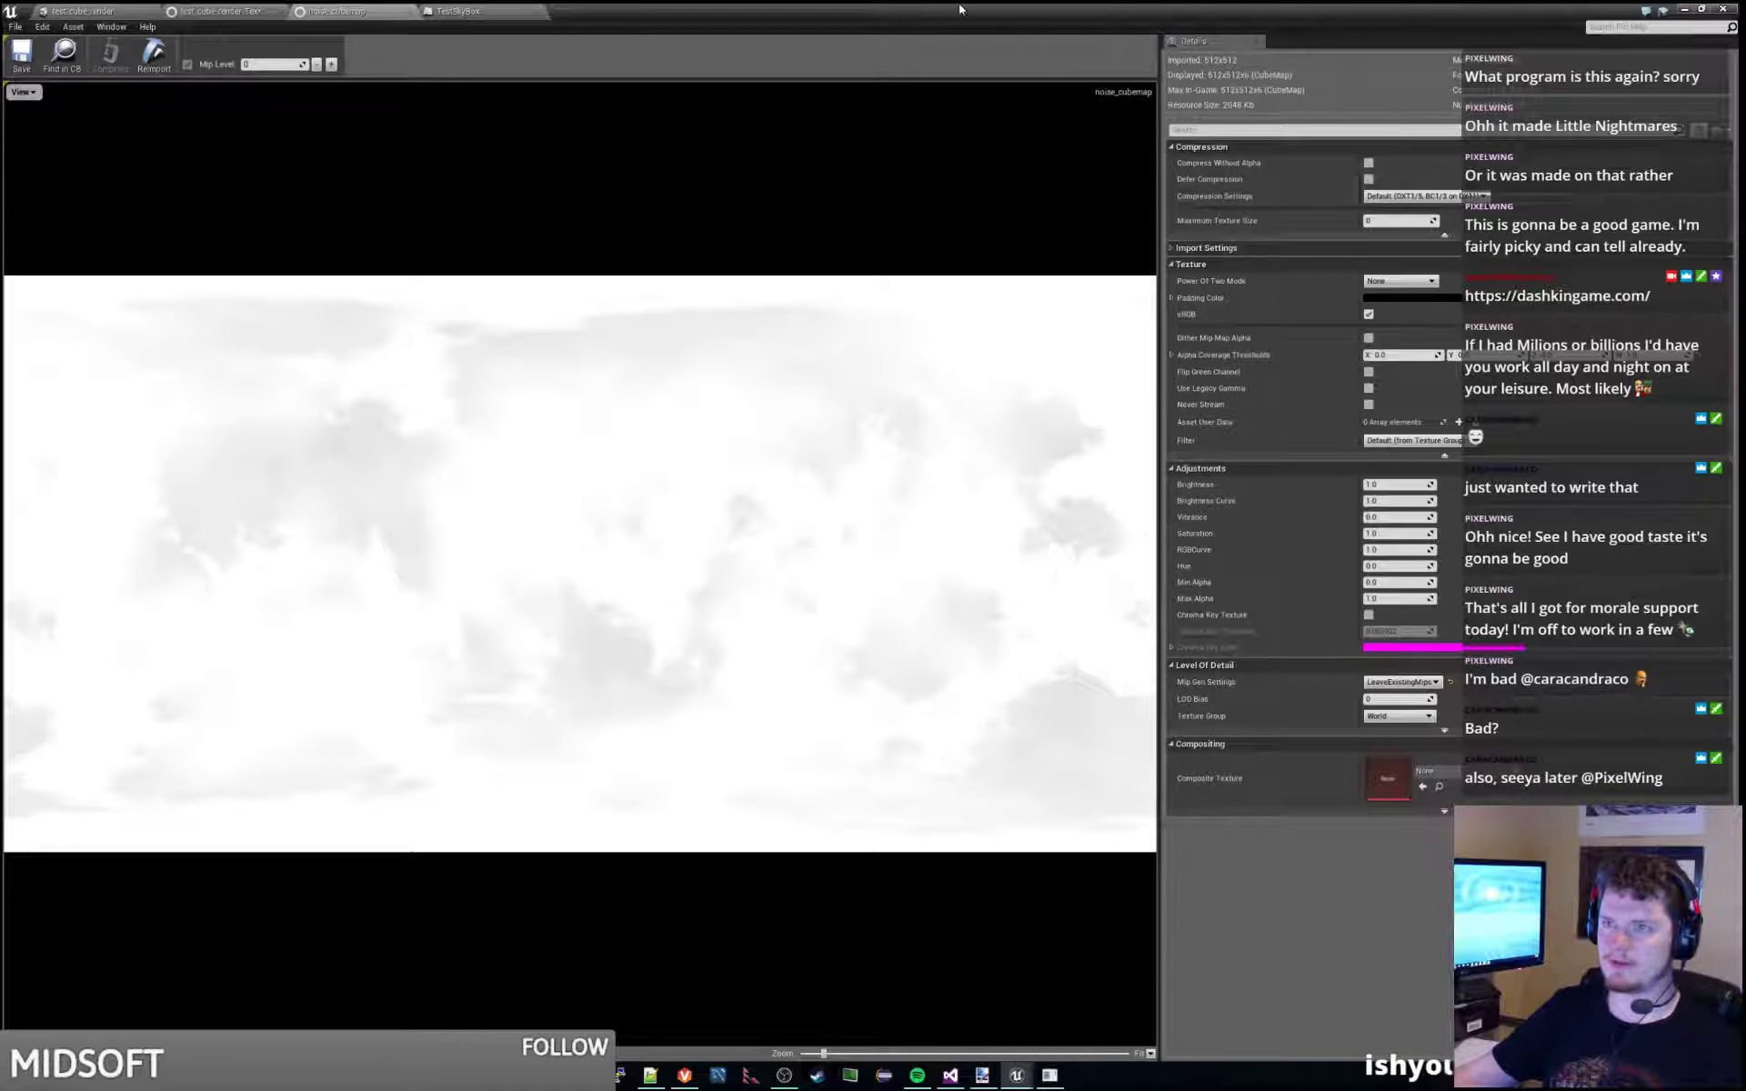
pyautogui.click(1684, 9)
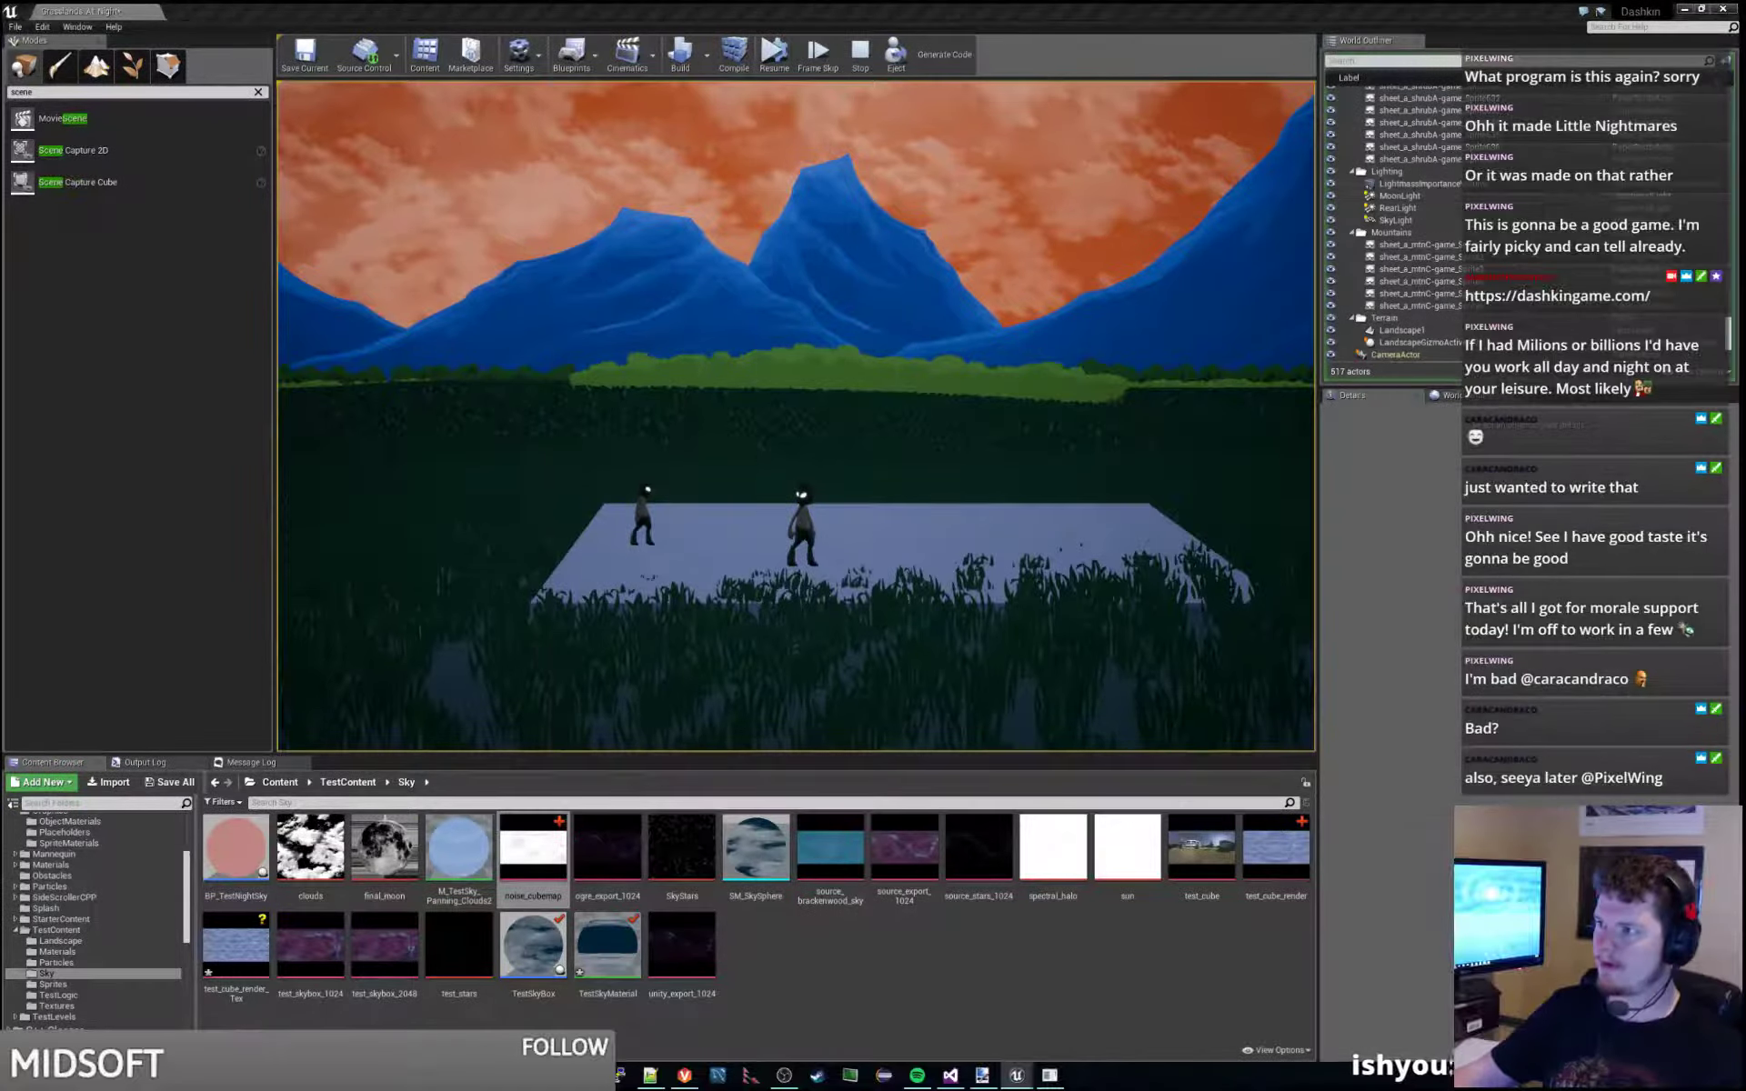
# Stop play and delete the SceneCaptureCube3 actor from the level.
pyautogui.click(861, 51)
pyautogui.click(1418, 318)
pyautogui.press('Delete')
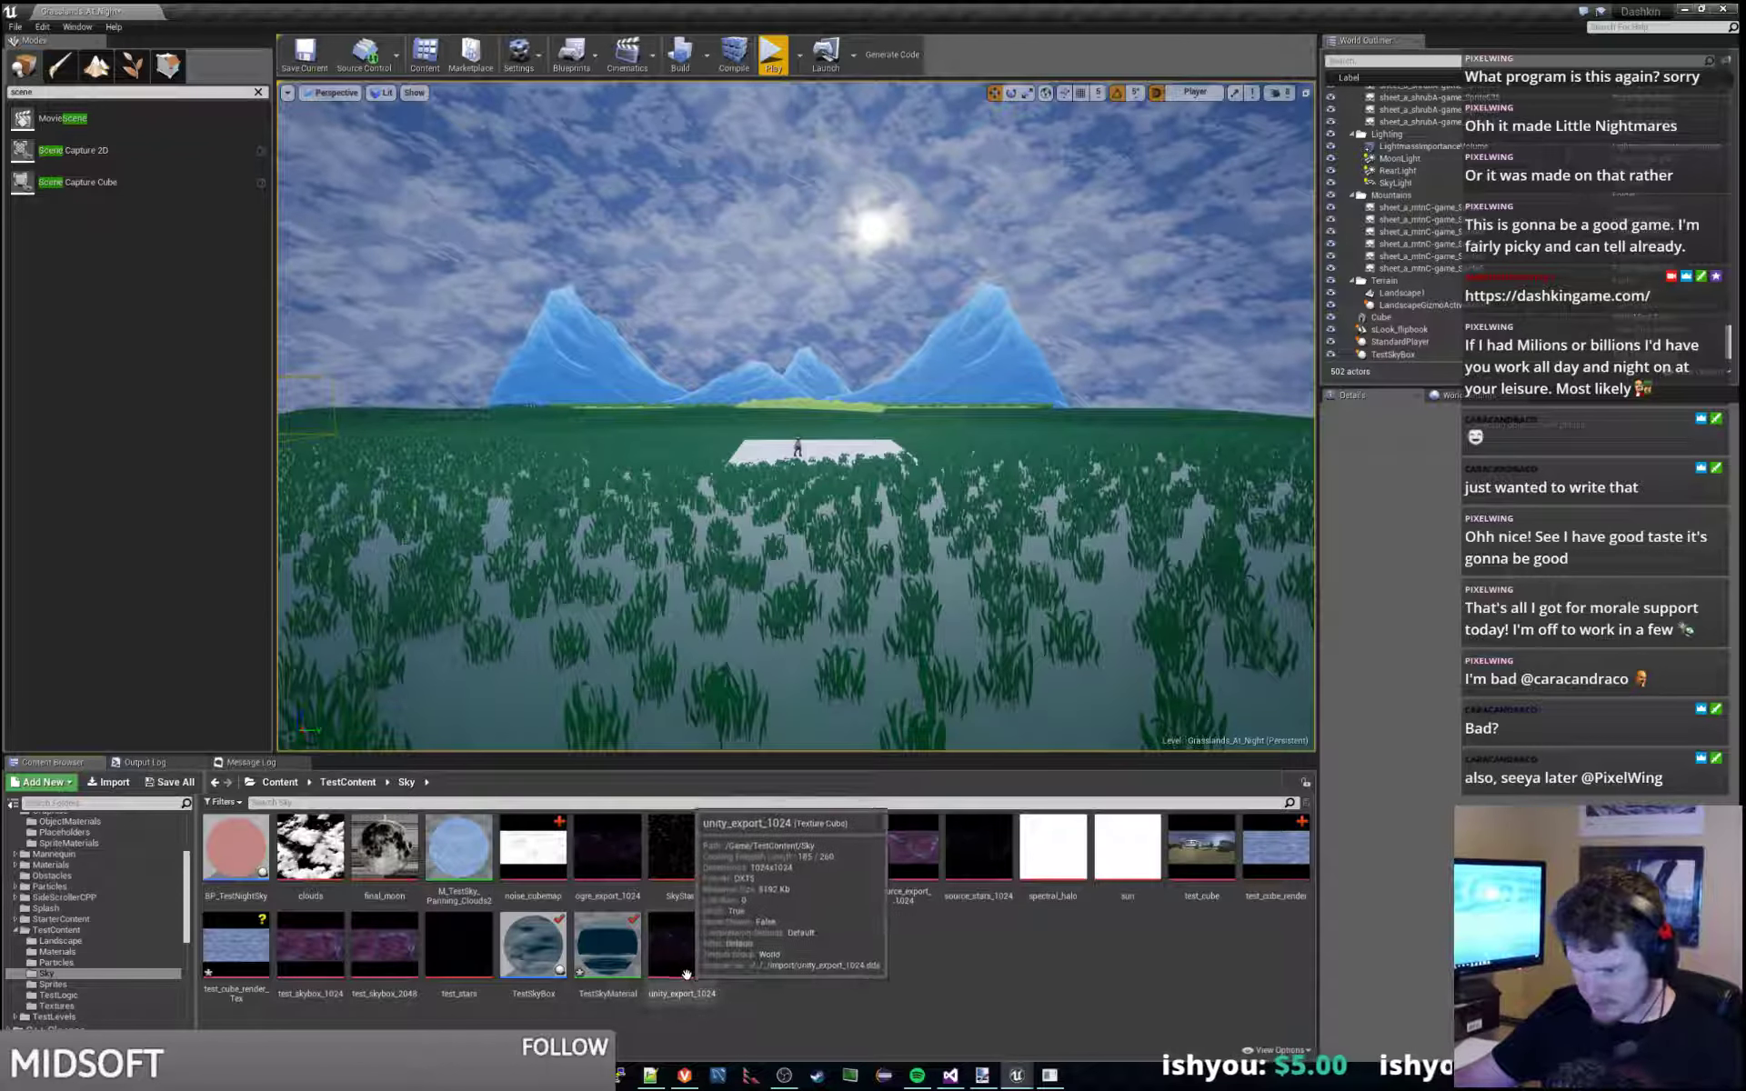
# Delete the test_cube_render and test_cube_render_Tex textures.
pyautogui.click(236, 950)
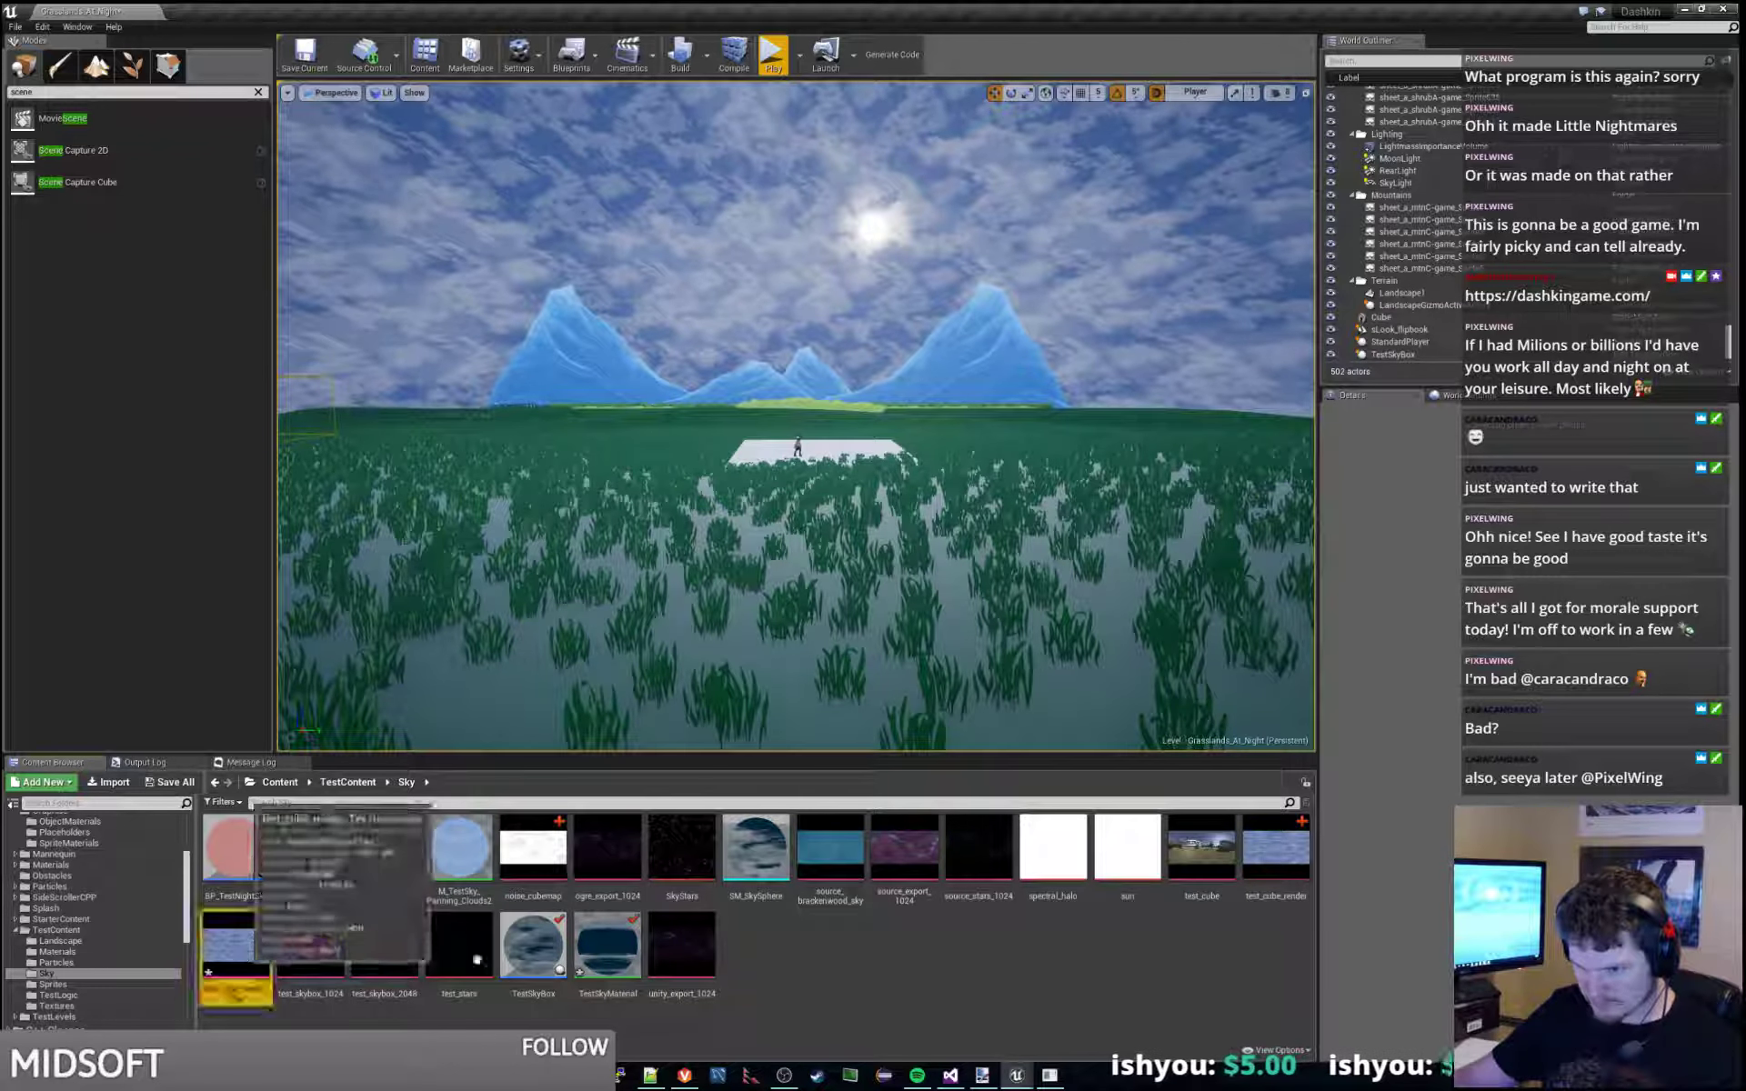
pyautogui.press('Delete')
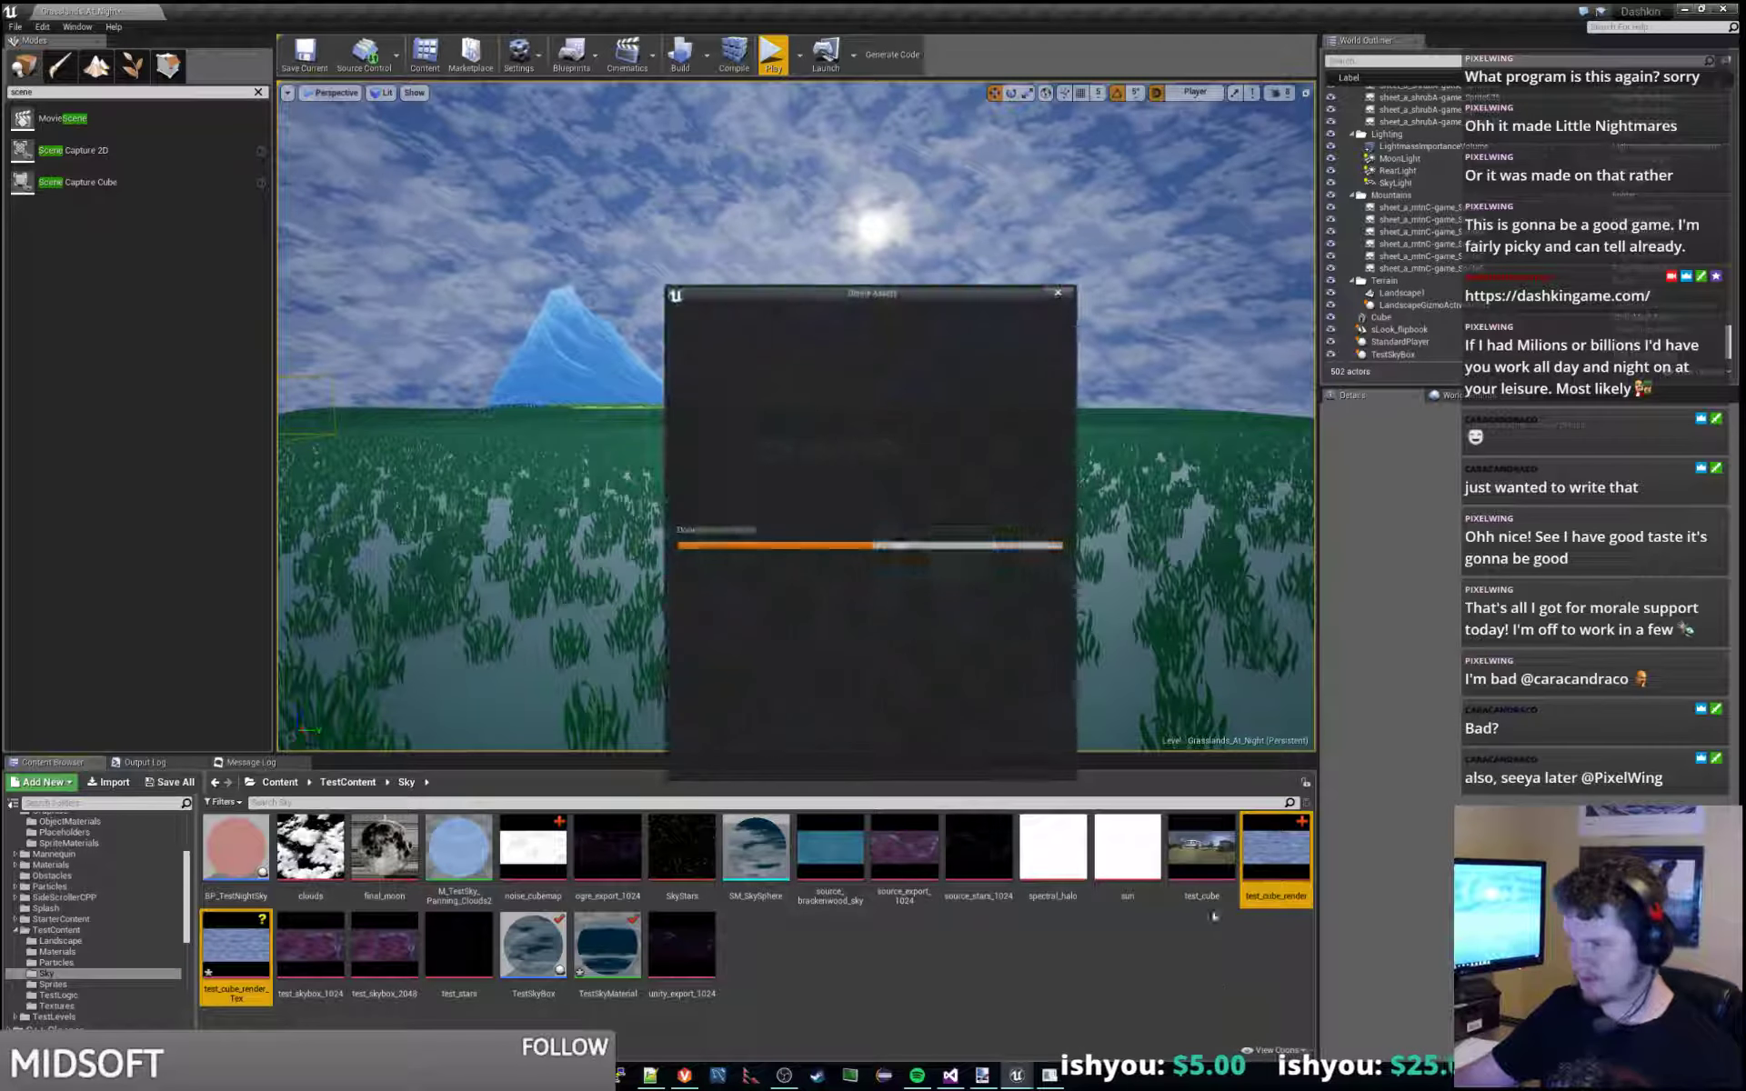
pyautogui.click(771, 754)
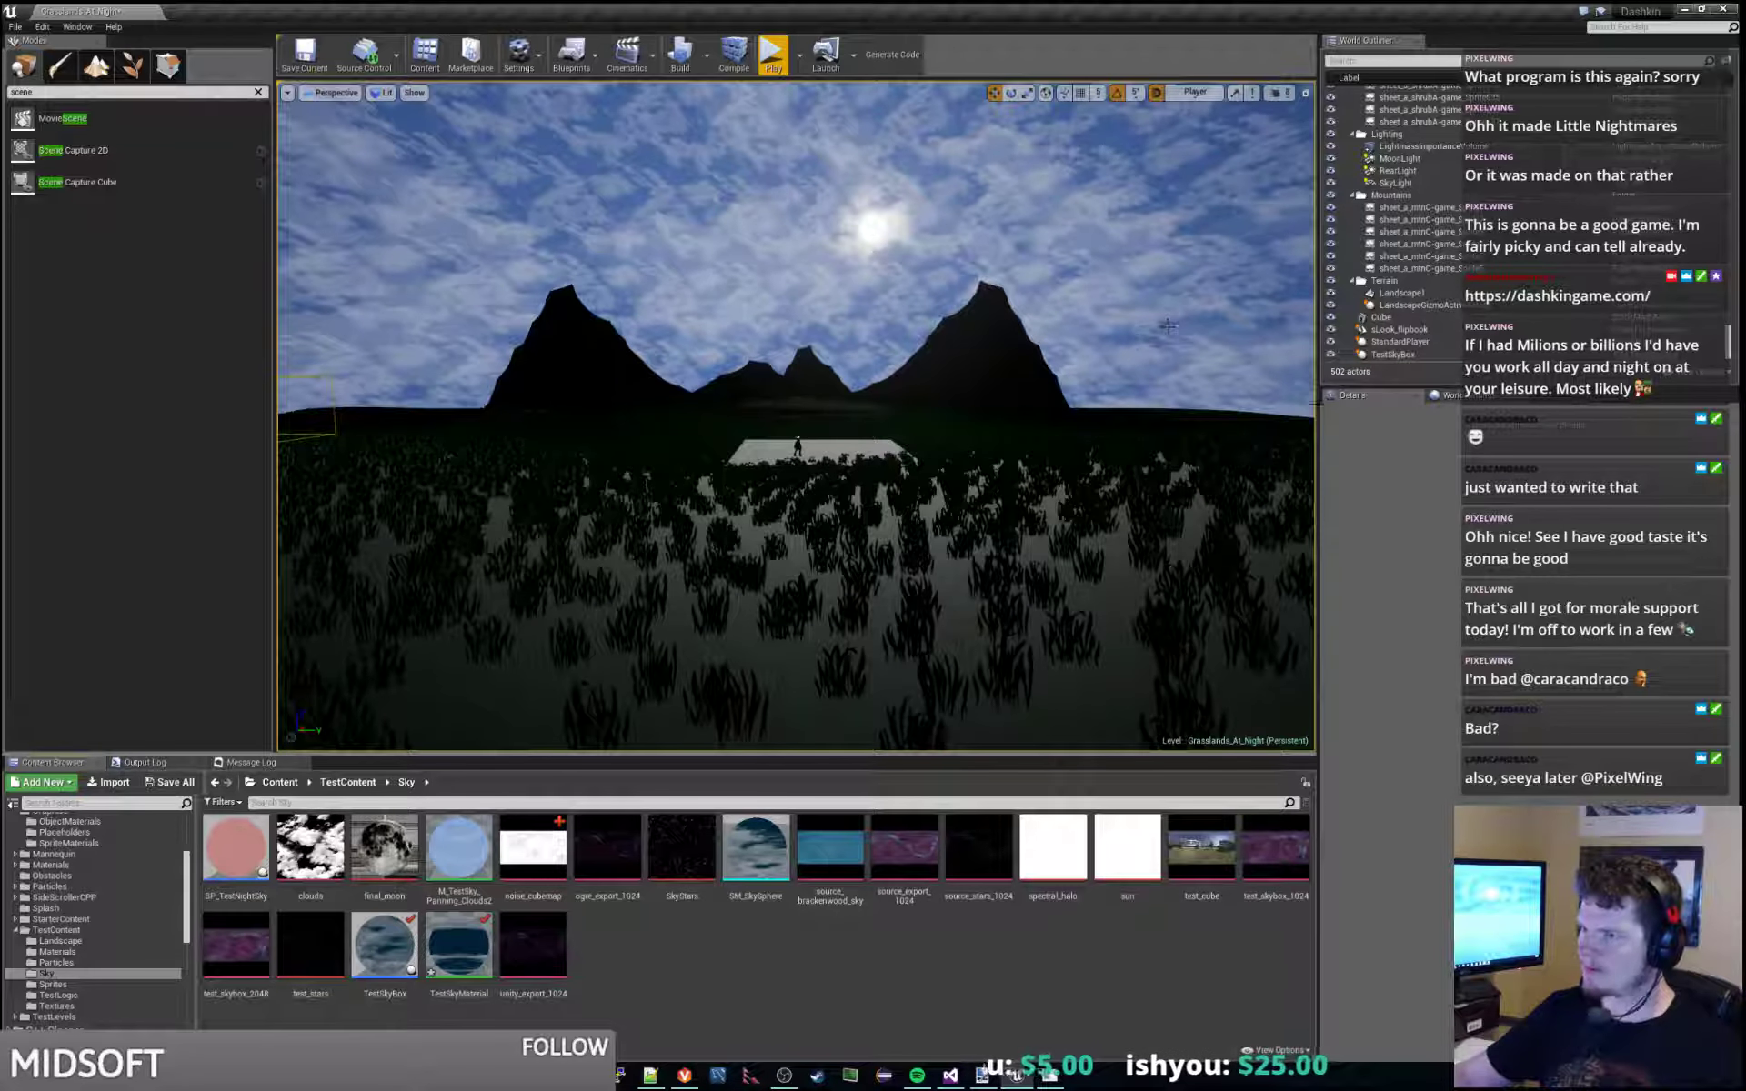
# Set the TestSkyBox SkyLight component's Cubemap to noise_cubemap.
pyautogui.click(1392, 355)
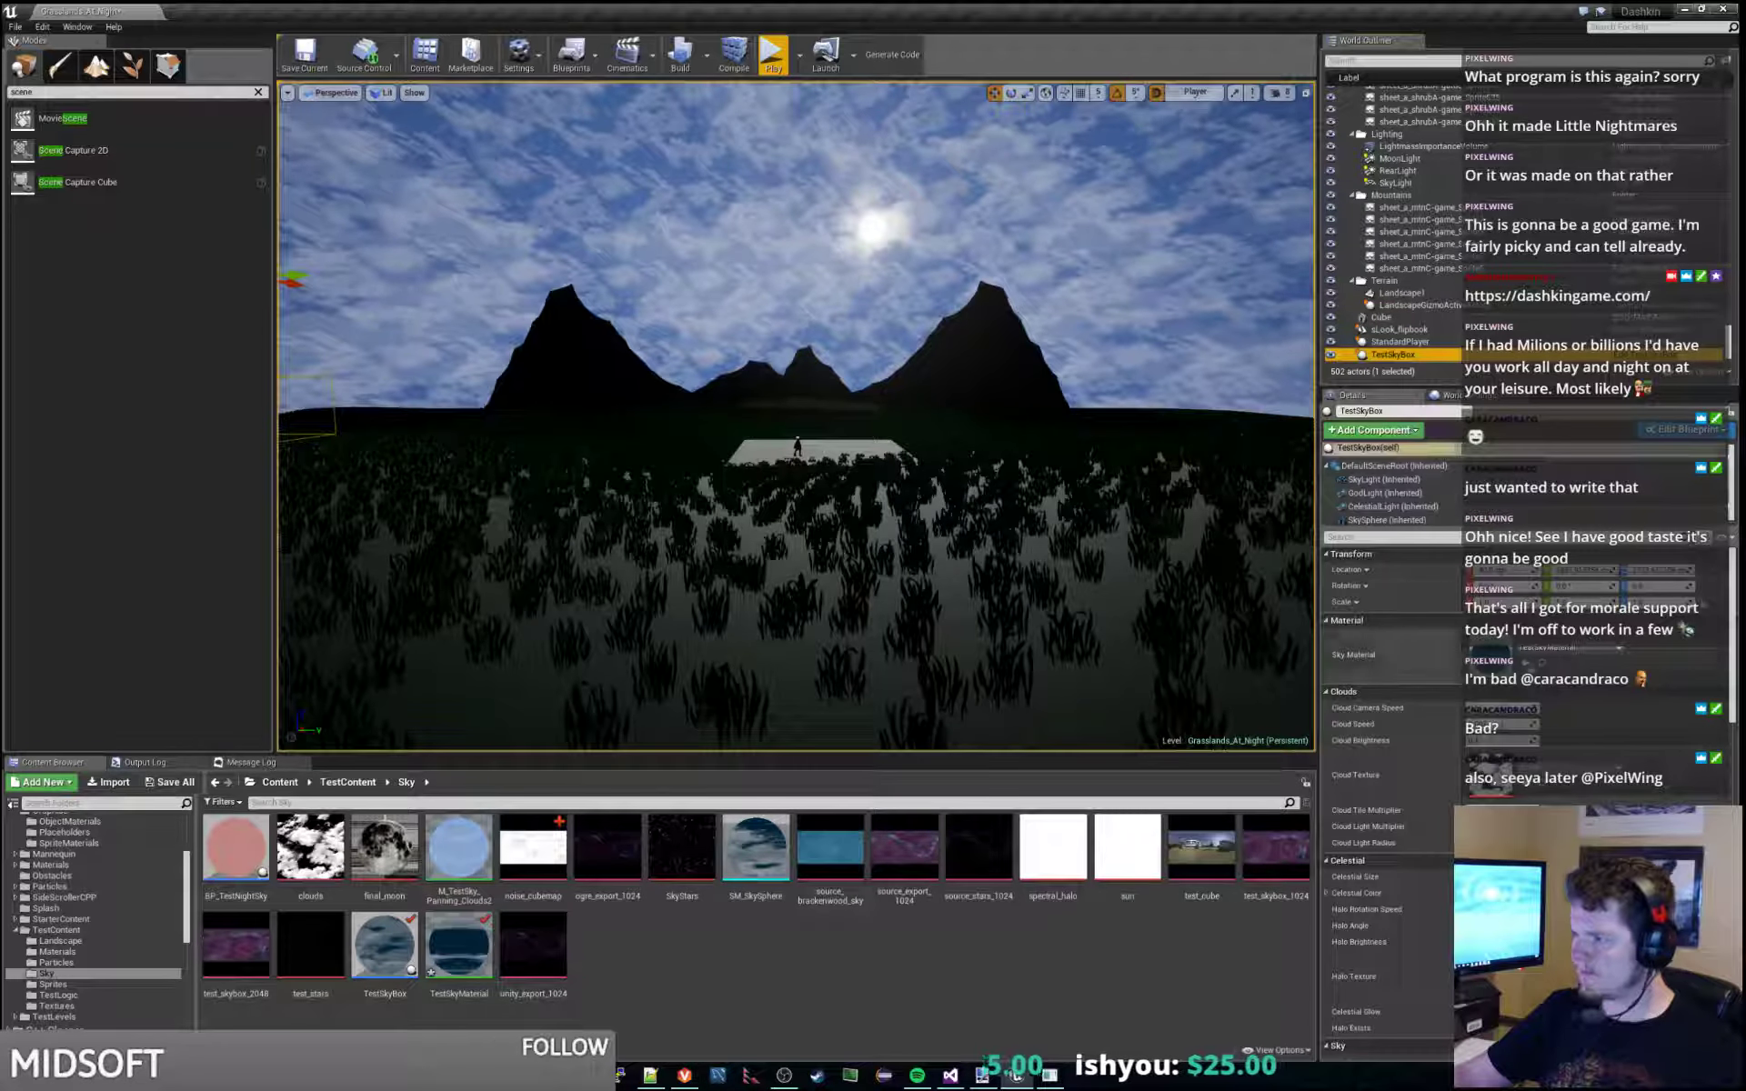
pyautogui.click(1383, 479)
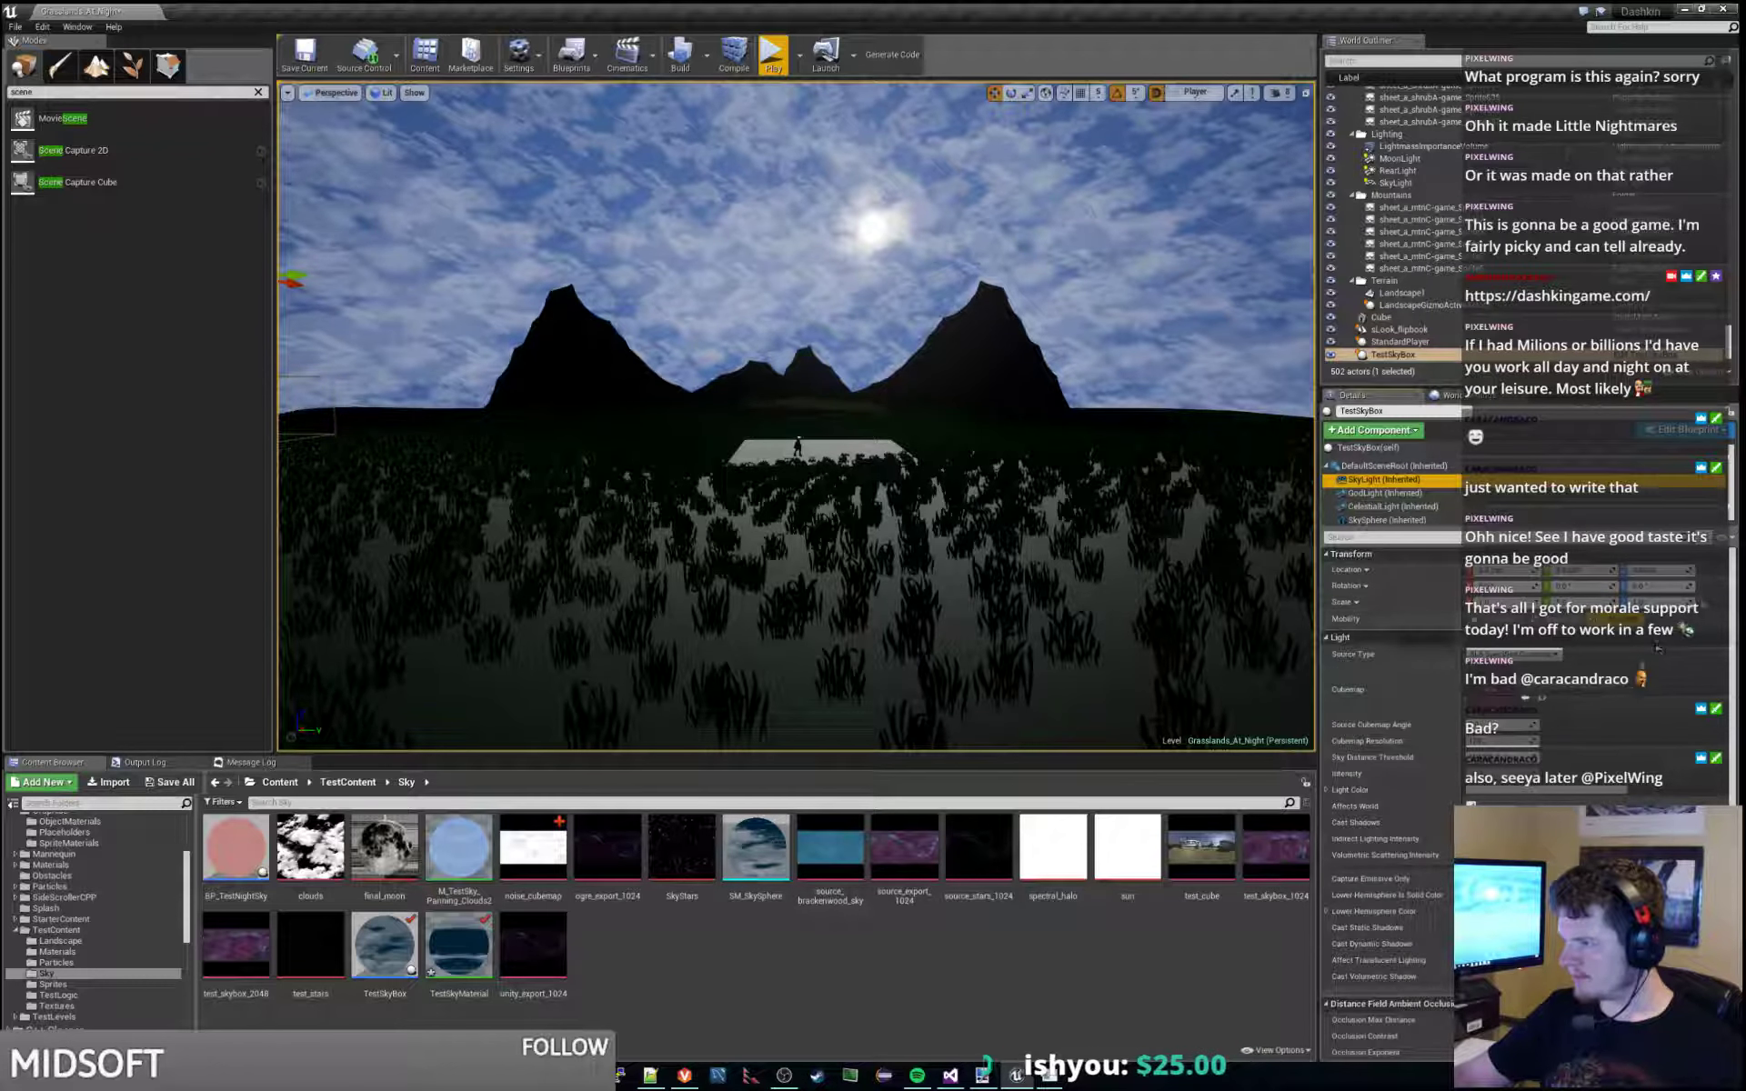
pyautogui.click(1633, 696)
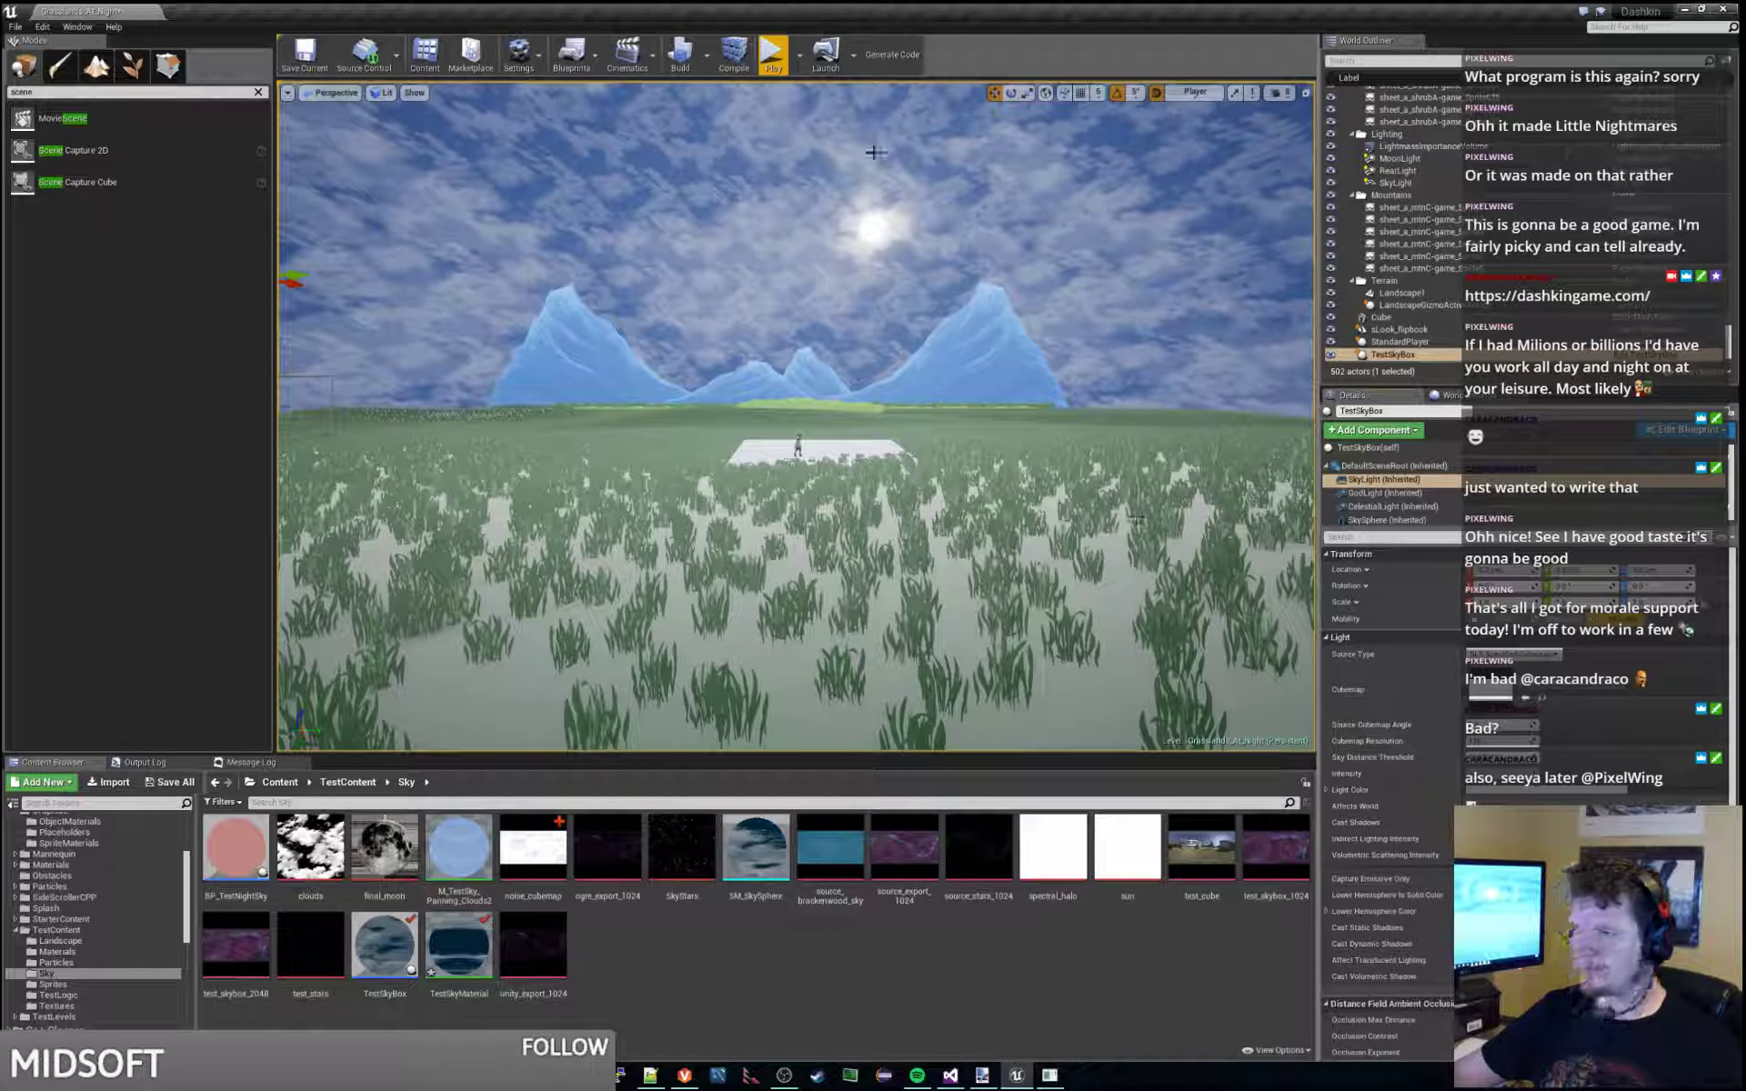
# Play-test the level, running and jumping the character while the sky turns to an orange sunset.
pyautogui.click(773, 57)
pyautogui.click(837, 244)
pyautogui.press('d')
pyautogui.press('space')
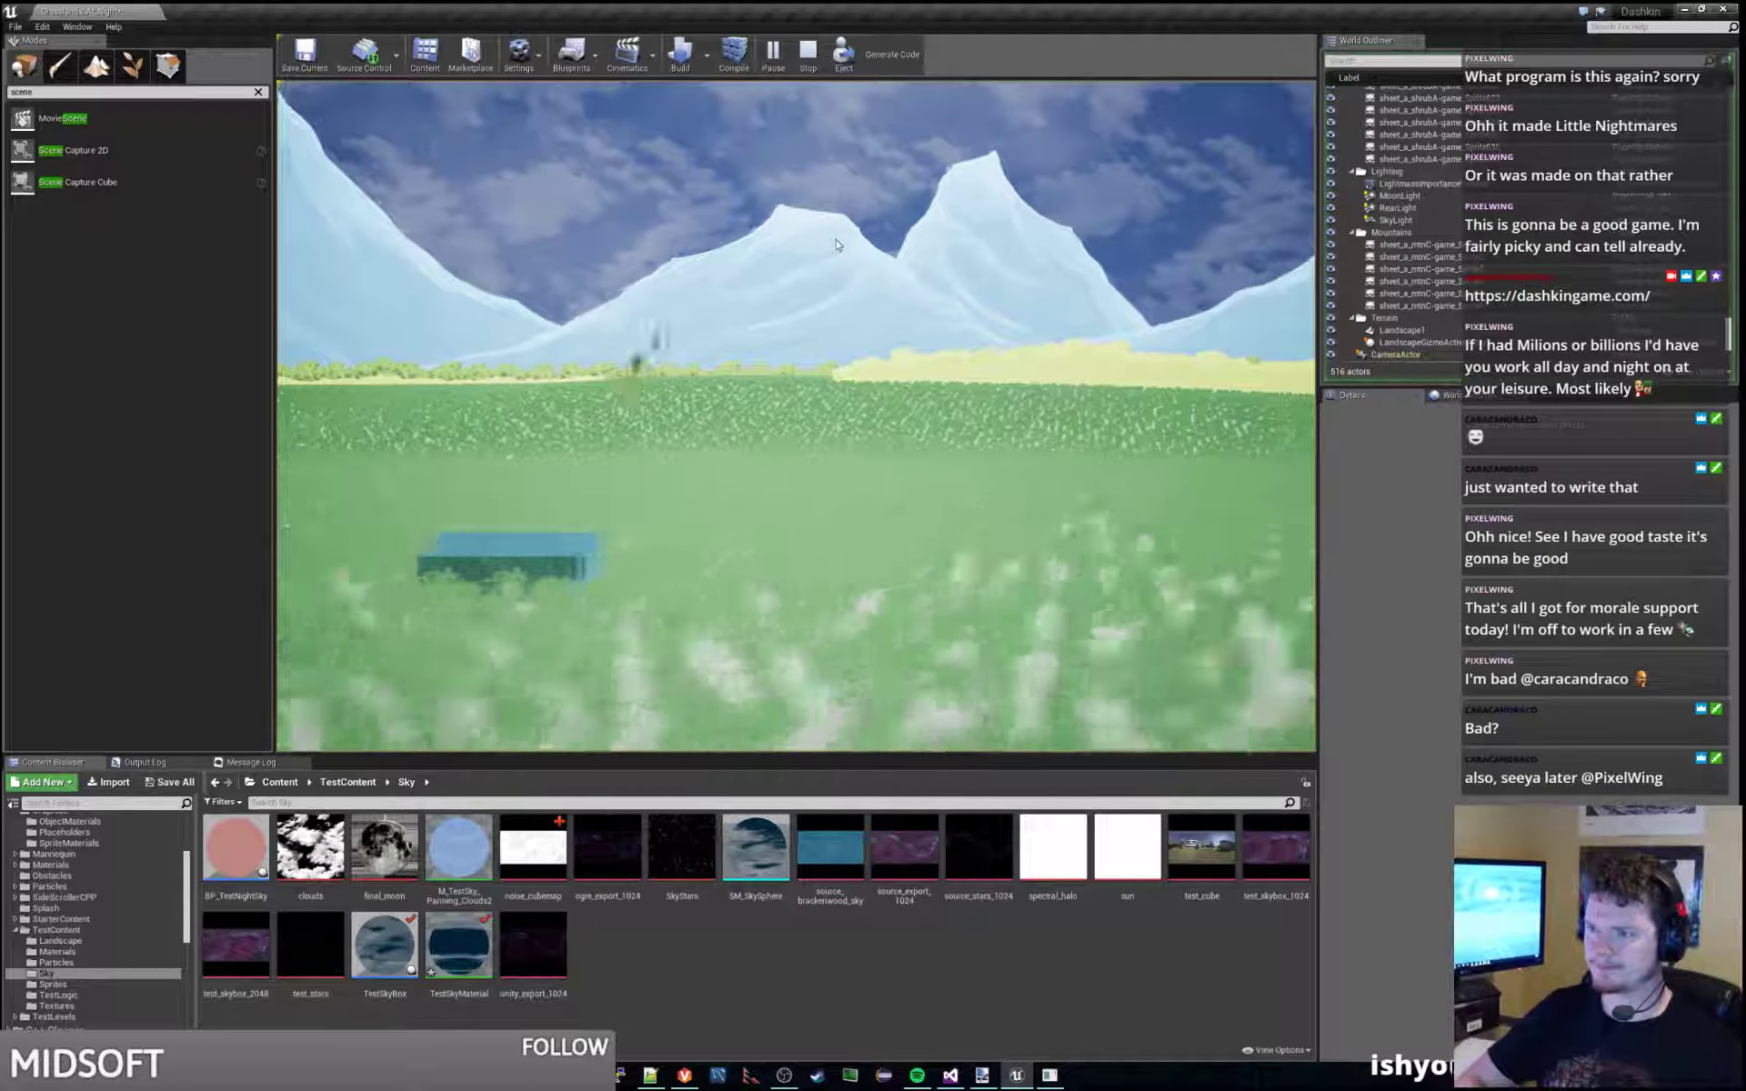
pyautogui.press('space')
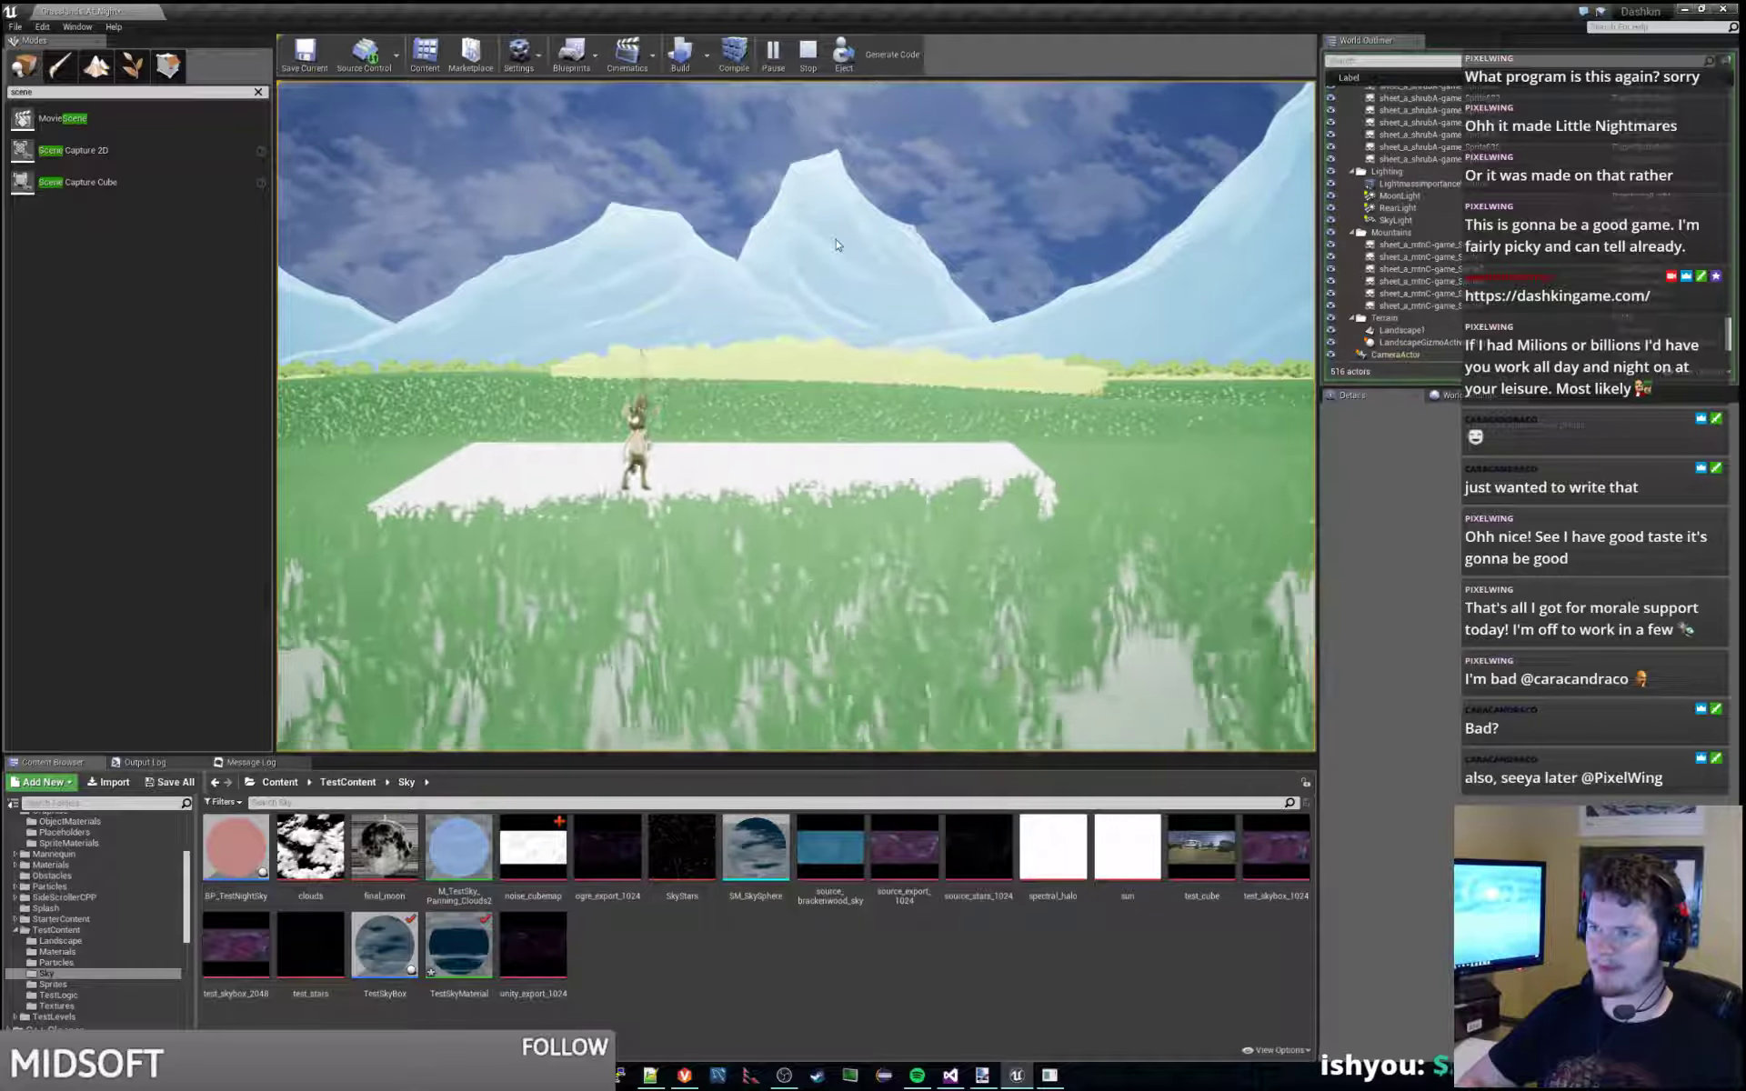
pyautogui.press('space')
pyautogui.press('d')
pyautogui.press('d')
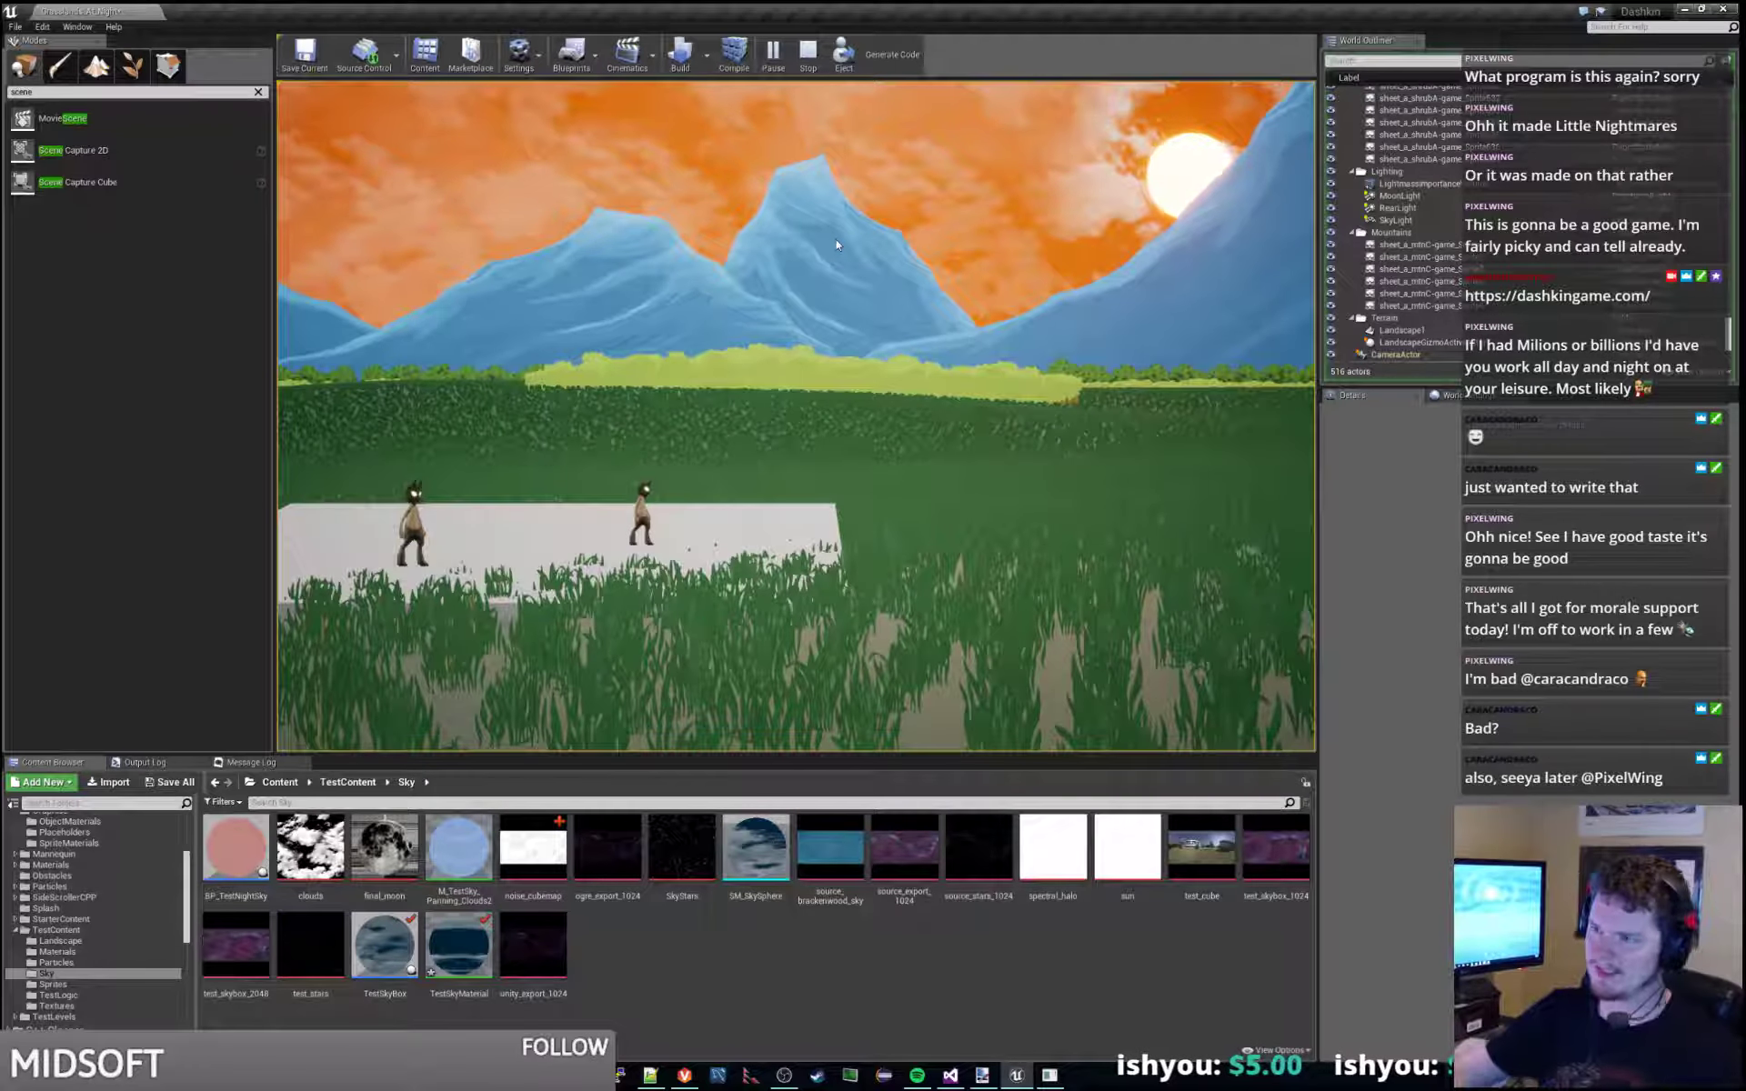
pyautogui.press('Escape')
# Select the sky box's SkyLight component, then open the TestSkyBox Blueprint for editing.
pyautogui.moveTo(876, 396)
pyautogui.mouseDown(button='right')
pyautogui.moveTo(845, 368)
pyautogui.moveTo(875, 463)
pyautogui.moveTo(878, 397)
pyautogui.mouseUp(button='right')
pyautogui.press('e')
pyautogui.press('s')
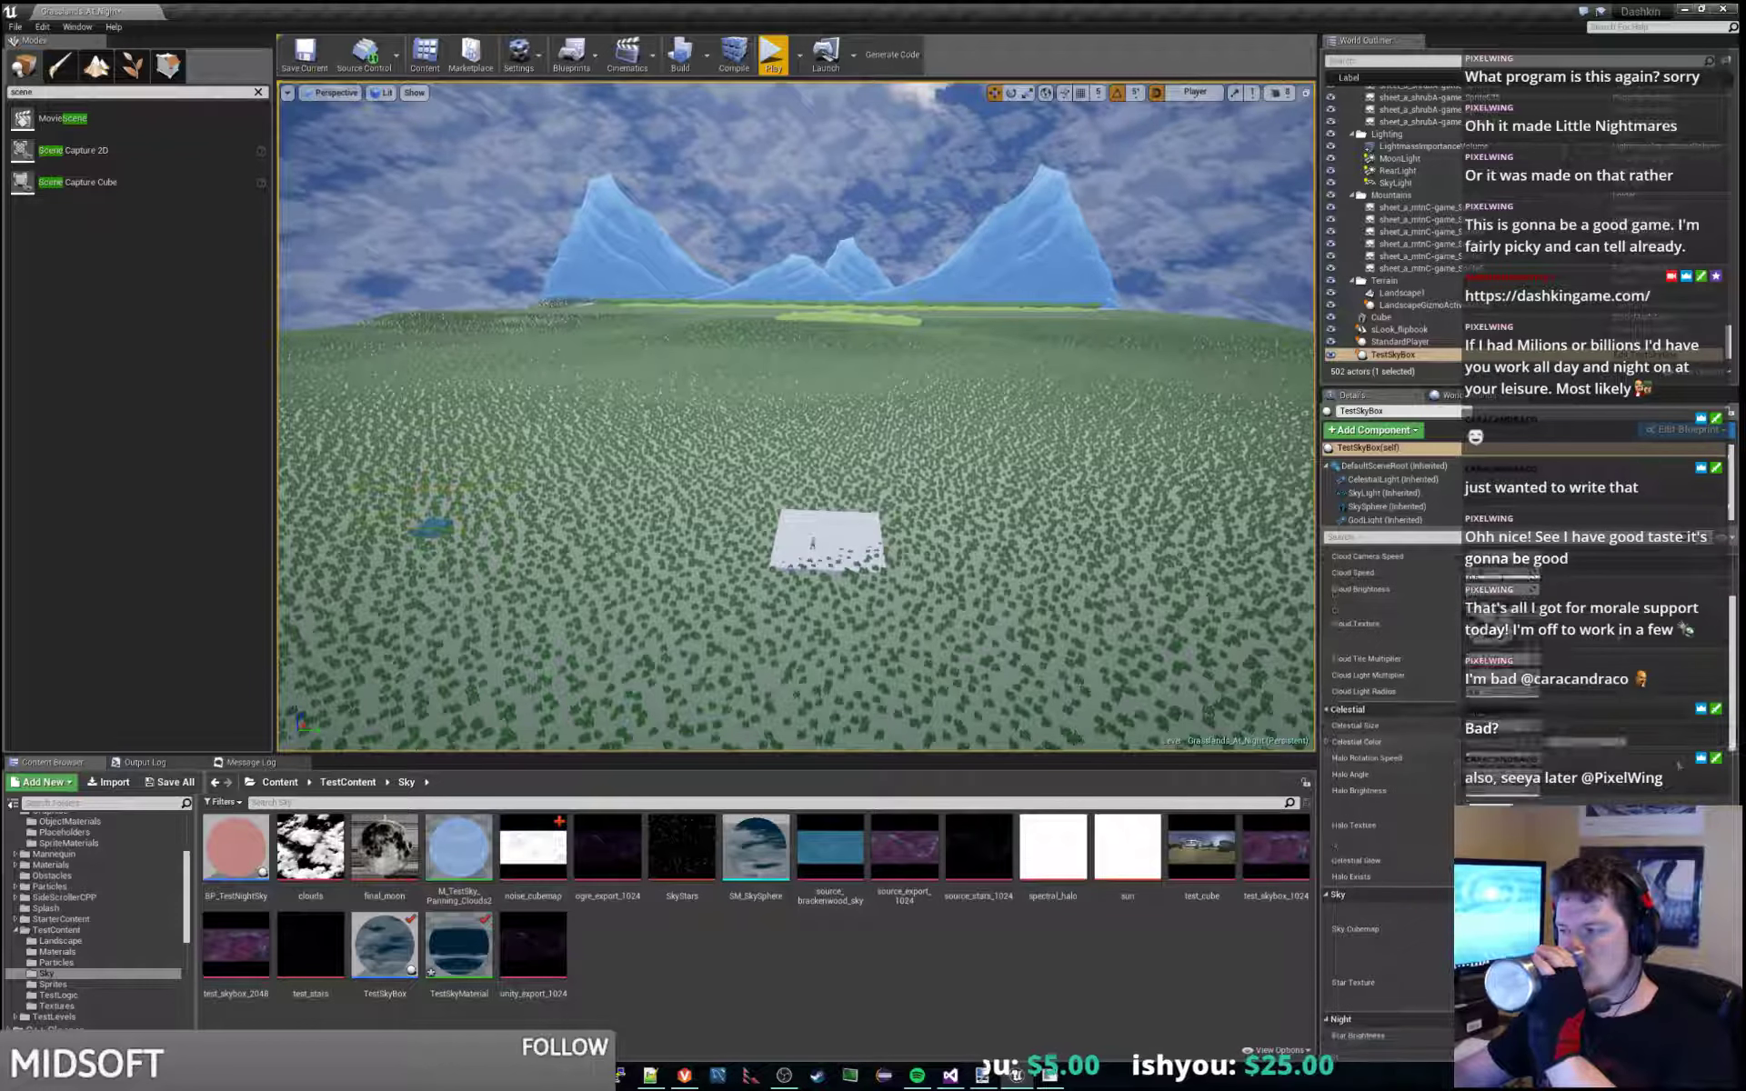
pyautogui.click(1400, 493)
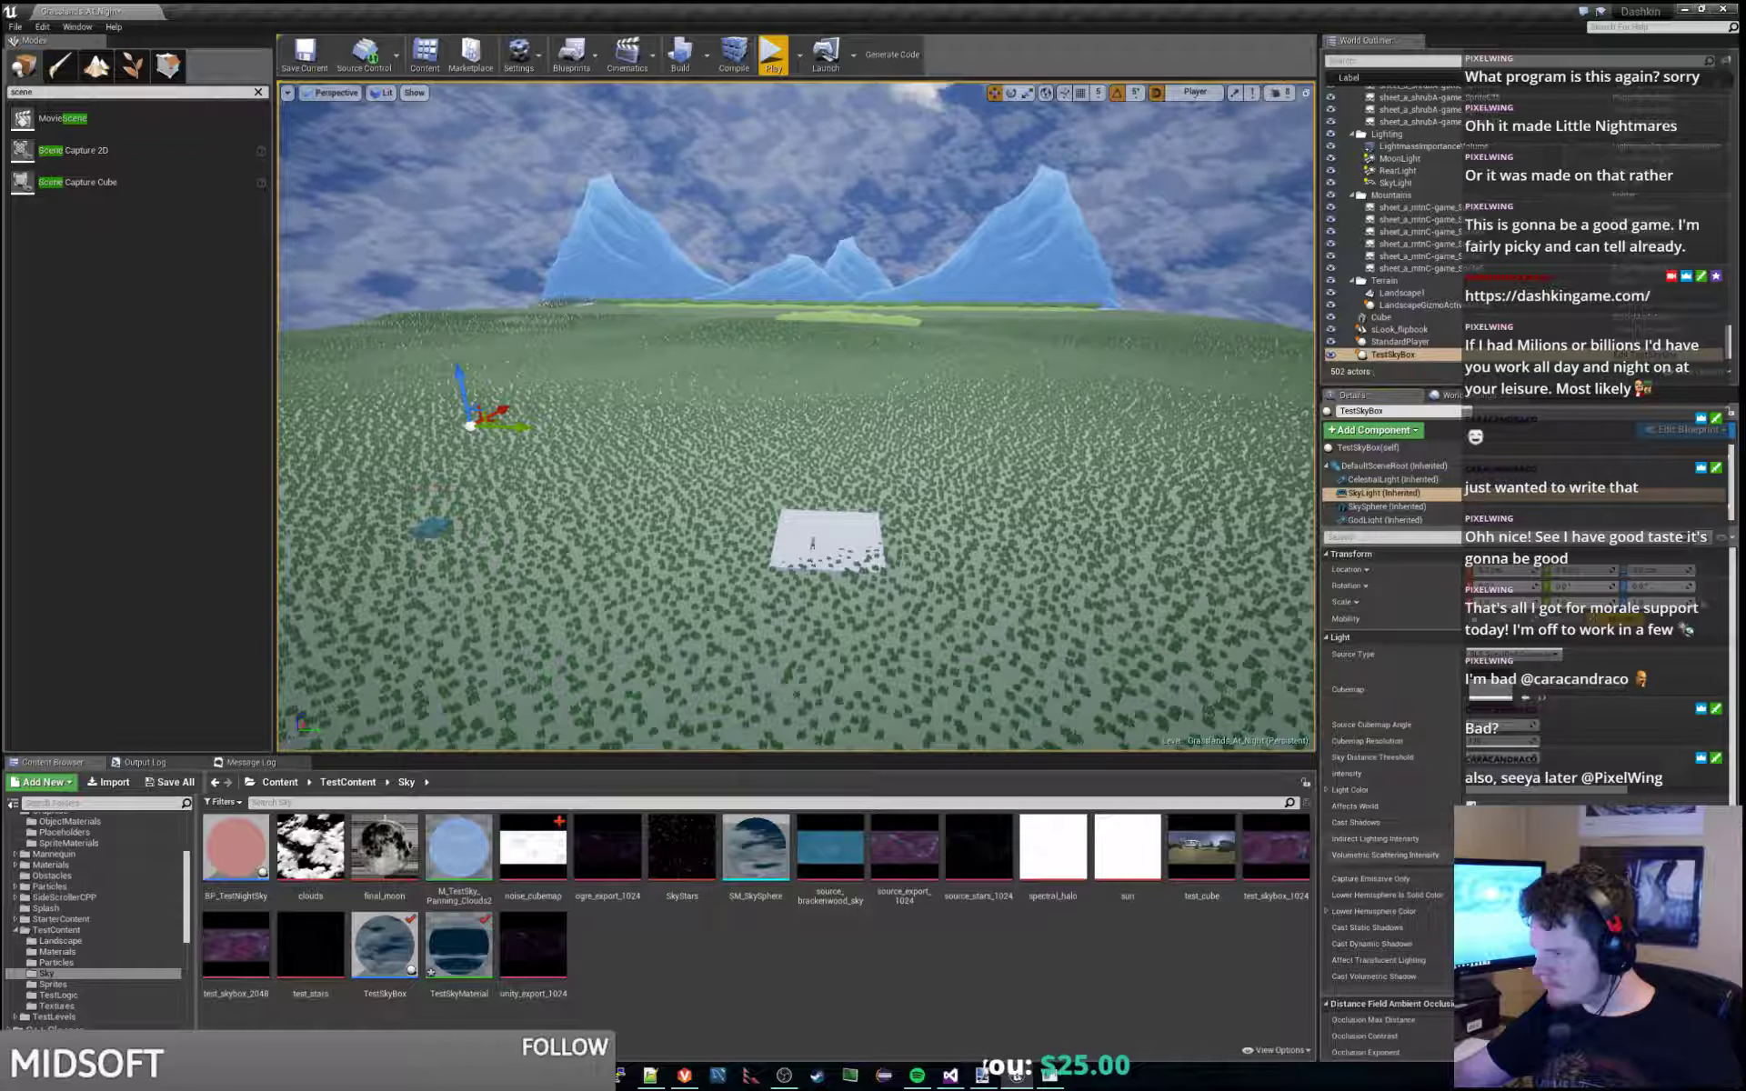
pyautogui.doubleClick(407, 960)
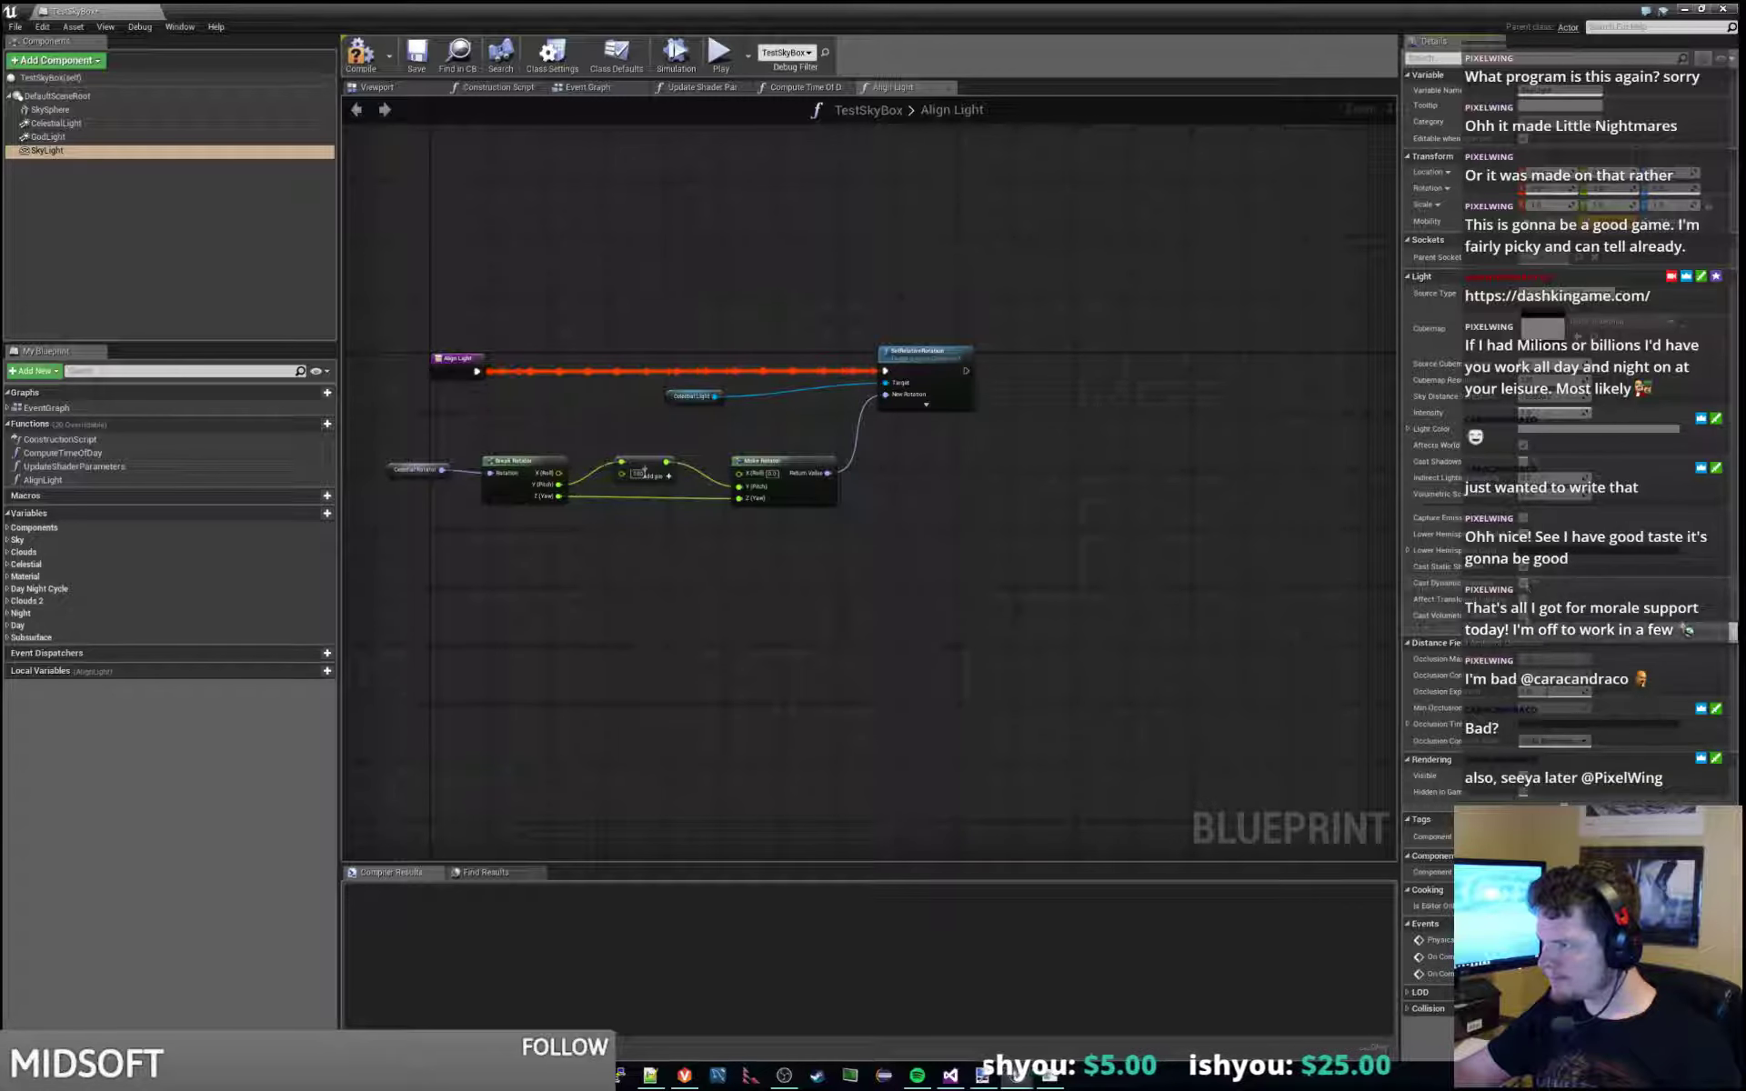
# Compile and save the TestSkyBox Blueprint and minimize it to reach the level.
pyautogui.click(372, 68)
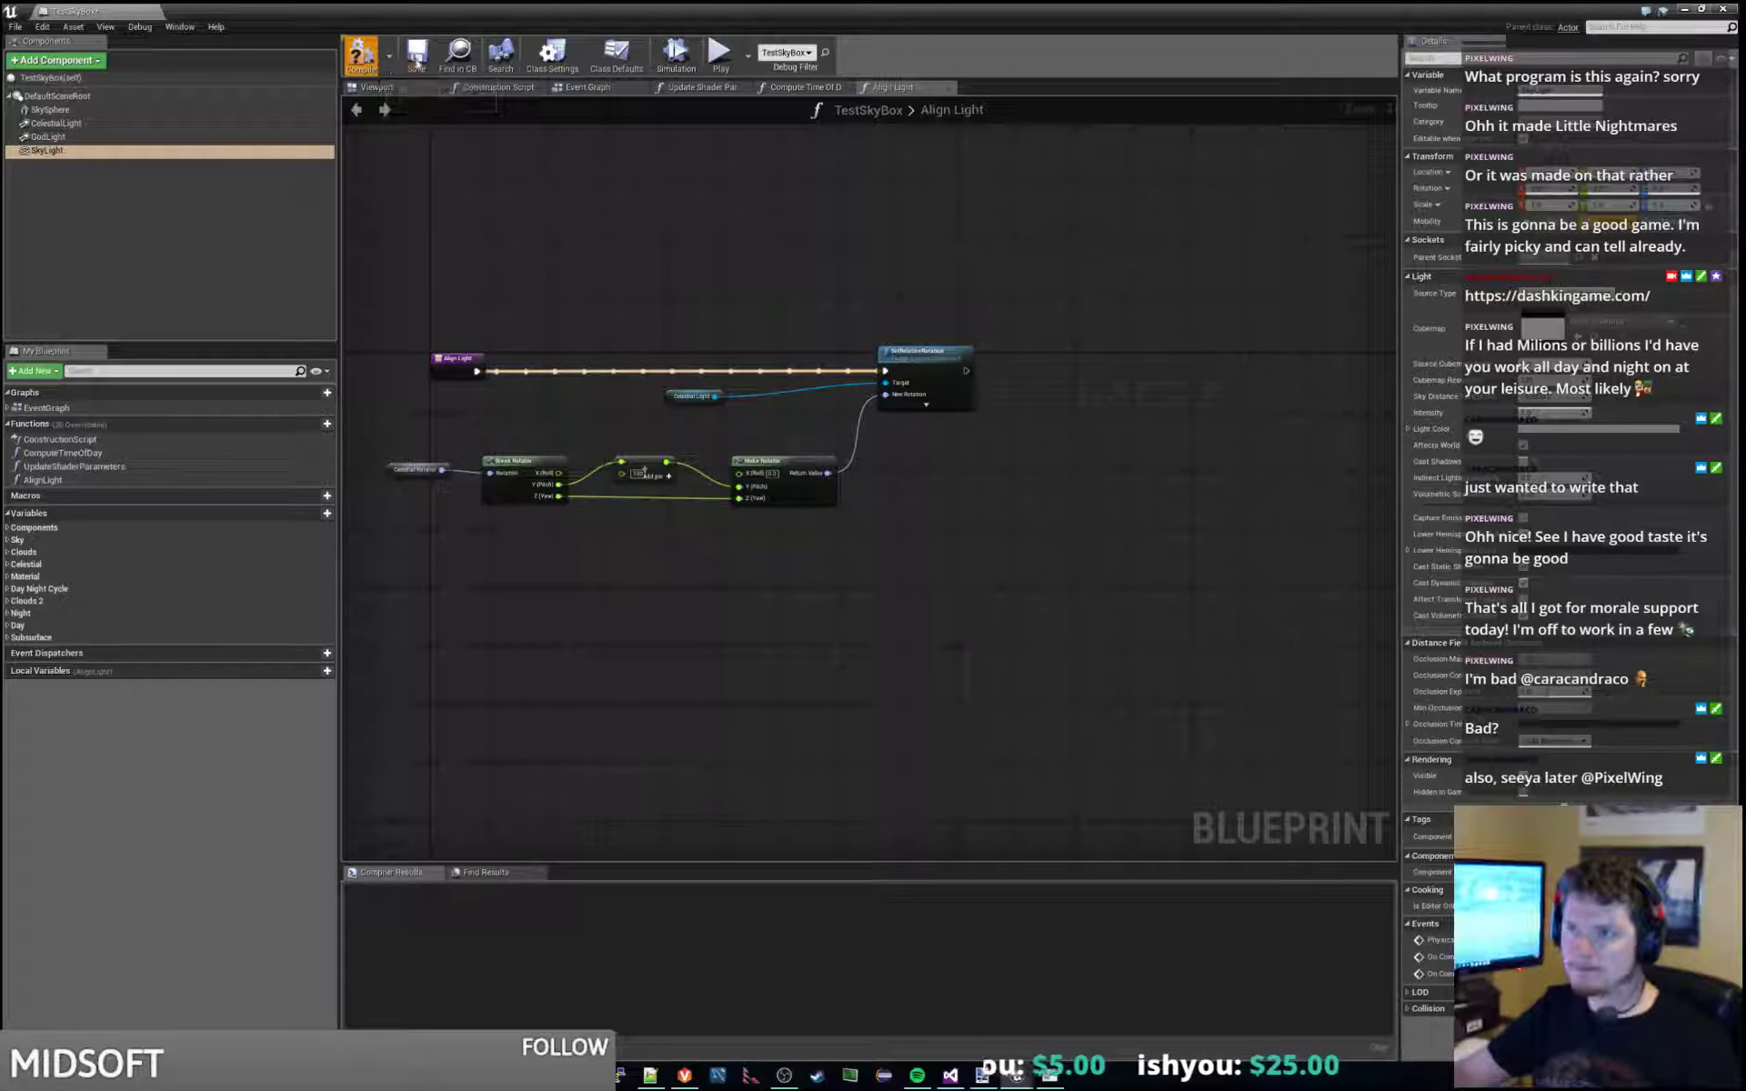
pyautogui.click(418, 62)
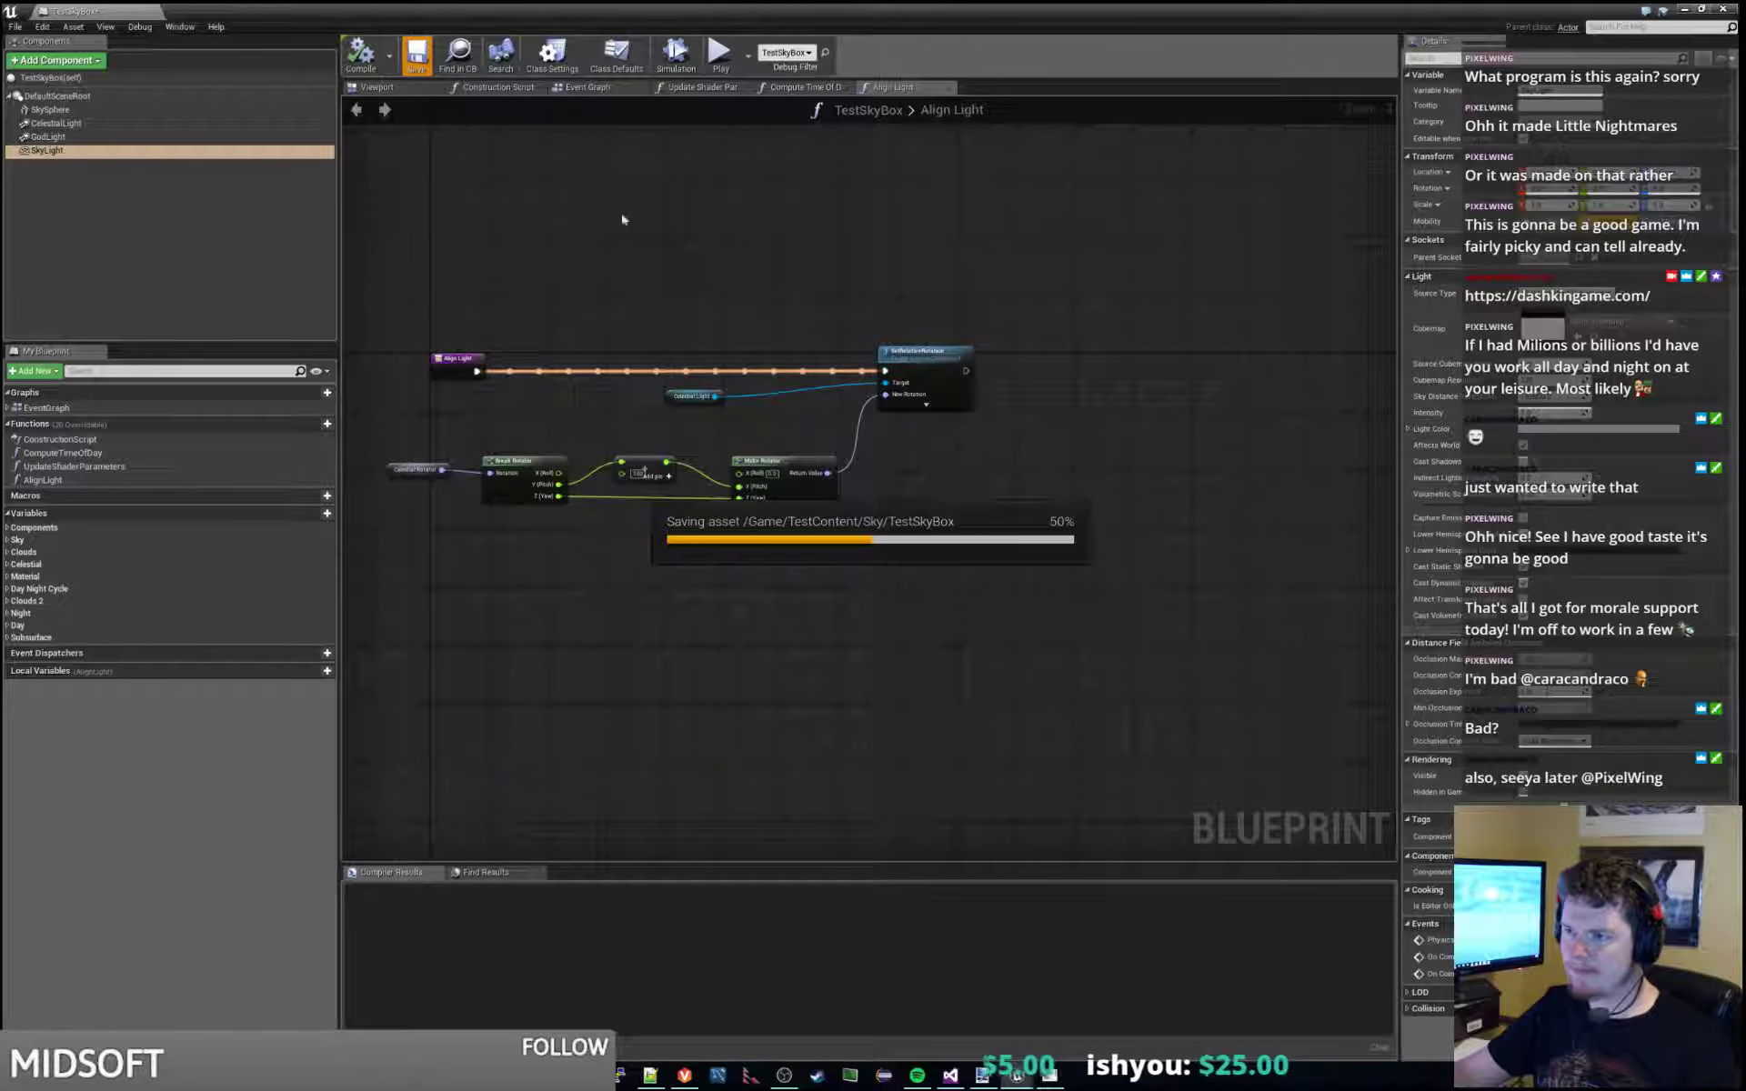
pyautogui.click(1683, 9)
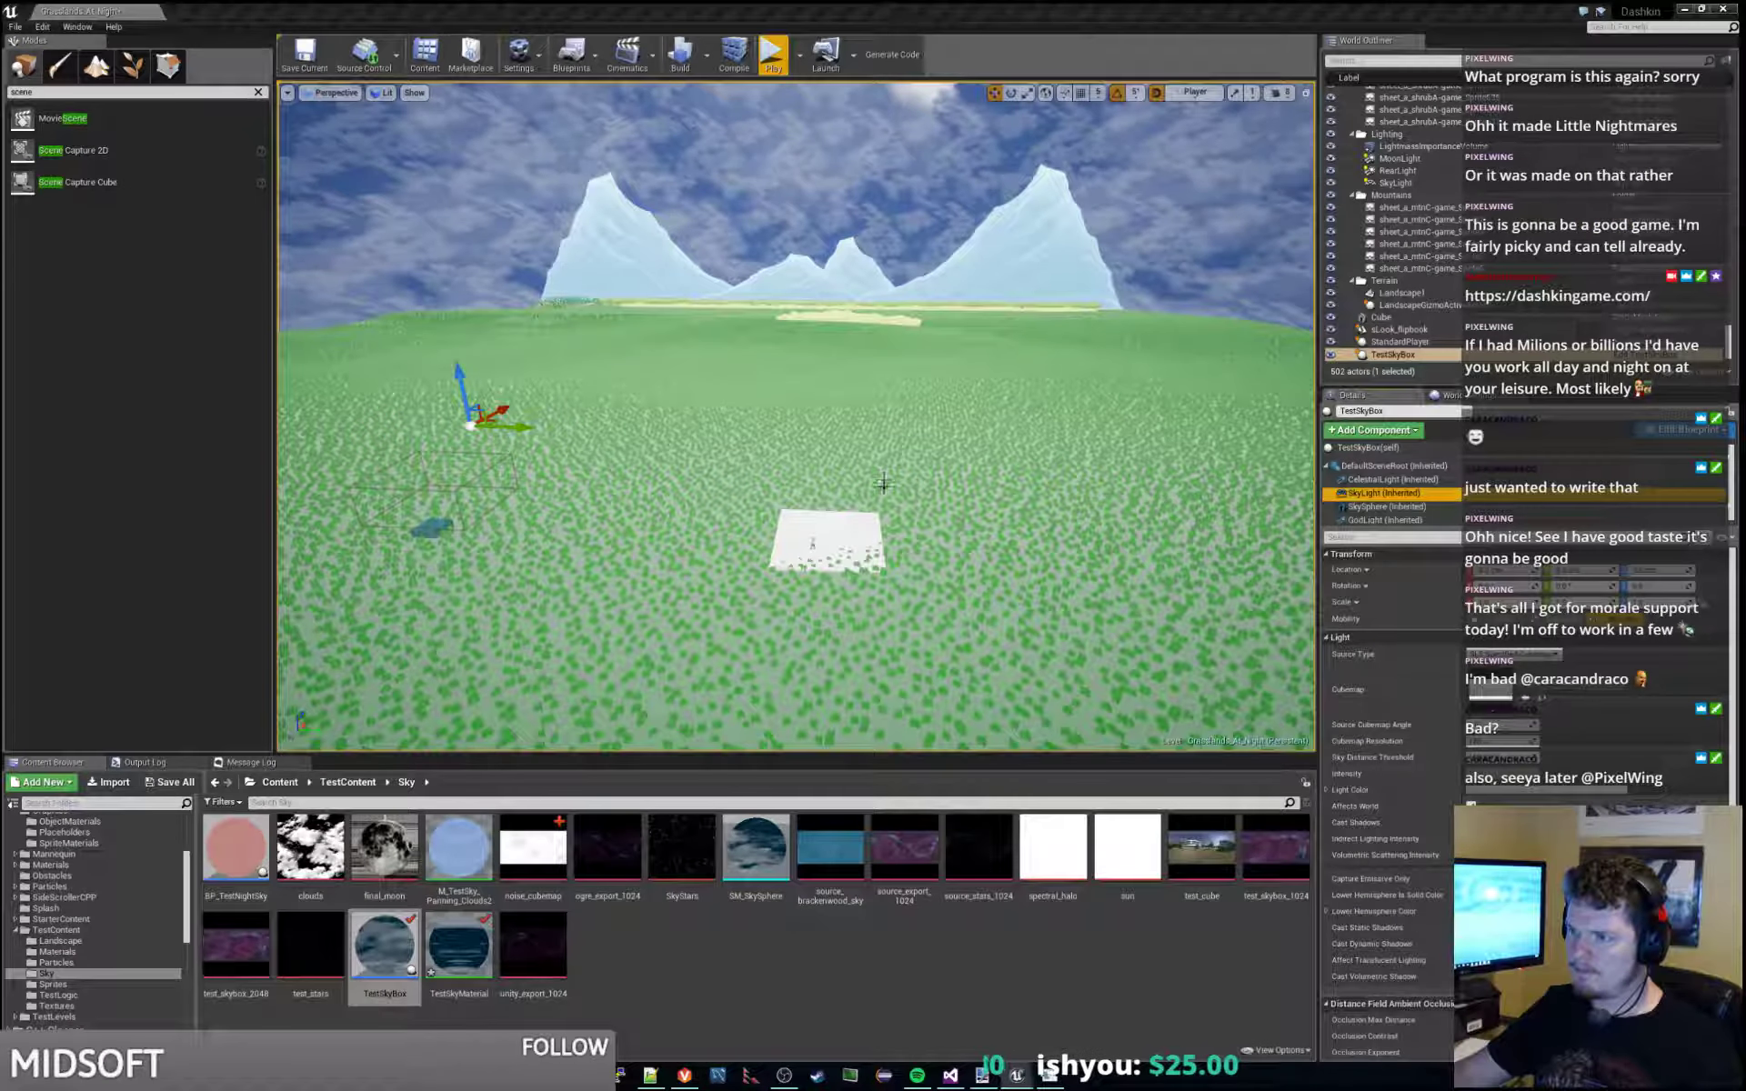
# Run another quick play test, then return to the TestSkyBox Blueprint editor.
pyautogui.moveTo(882, 483); pyautogui.dragTo(856, 476, button='right')
pyautogui.click(770, 53)
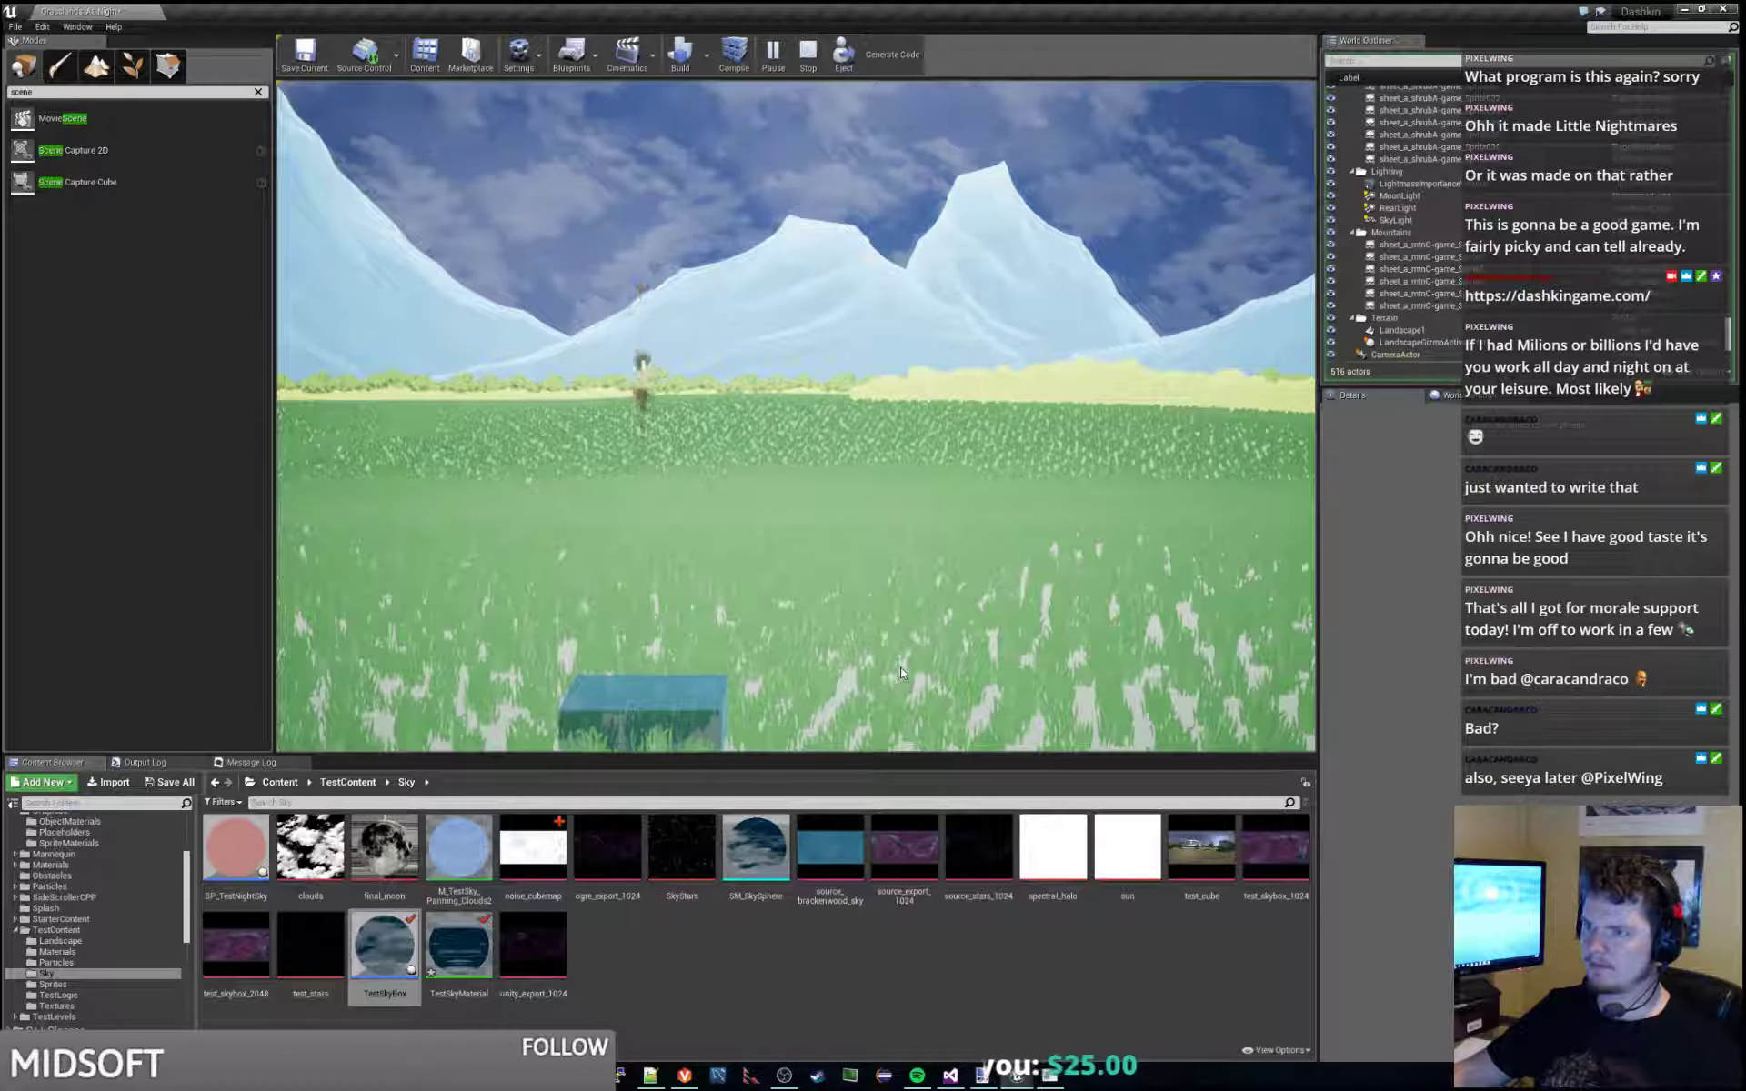
pyautogui.press('Escape')
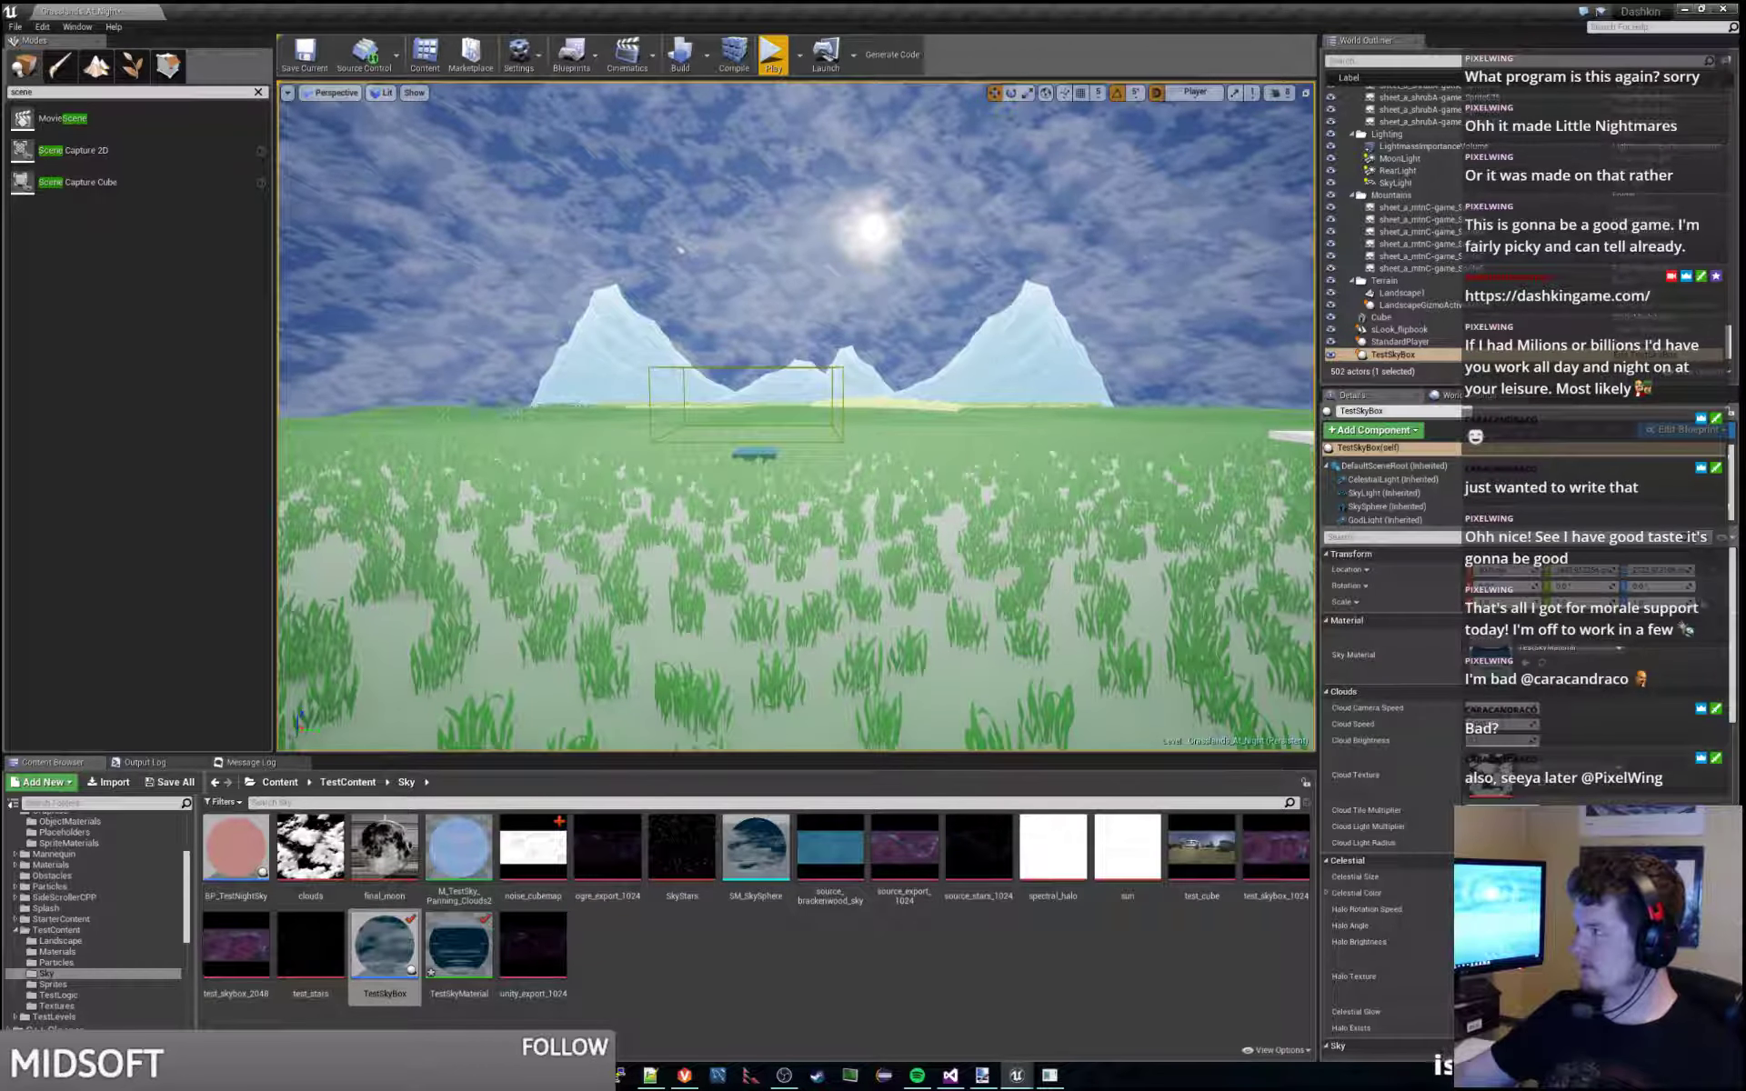
pyautogui.hotkey('alt', 'Tab')
# Bring the light intensity and colour nodes of Compute Time Of Day into view.
pyautogui.moveTo(684, 267); pyautogui.dragTo(766, 262, button='right')
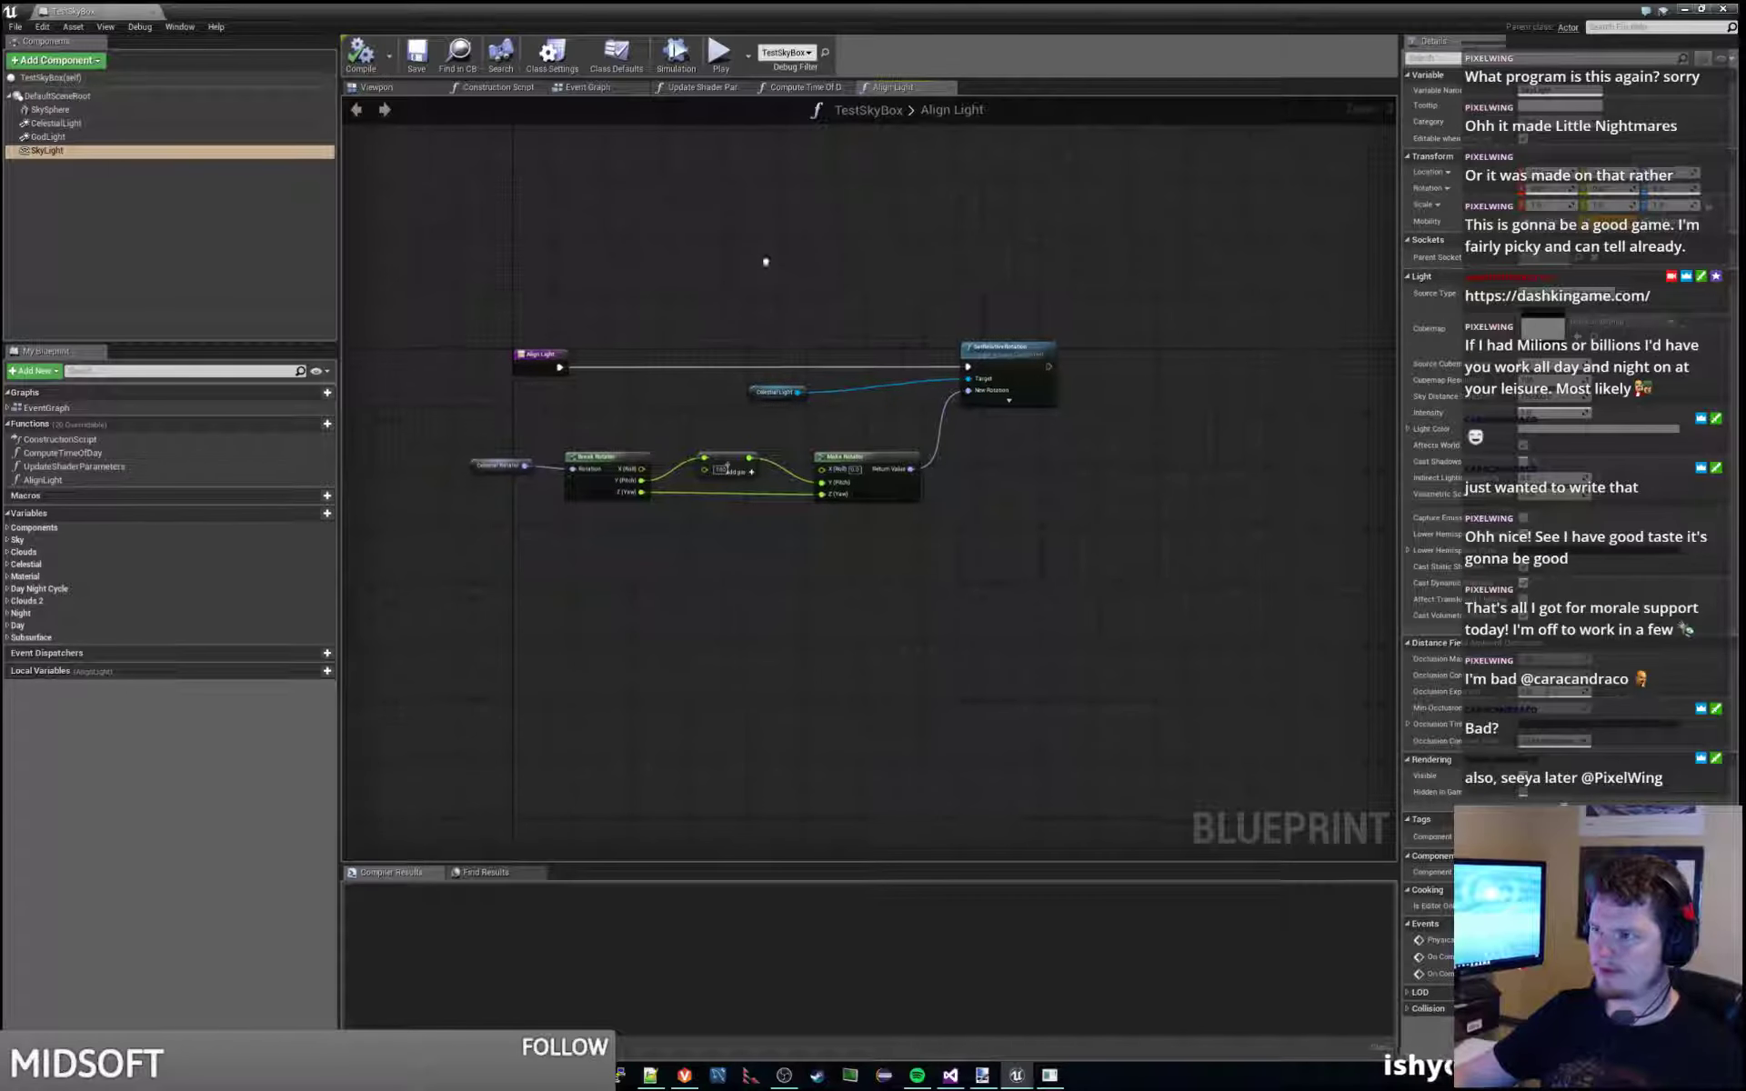
pyautogui.moveTo(891, 371); pyautogui.dragTo(792, 269, button='right')
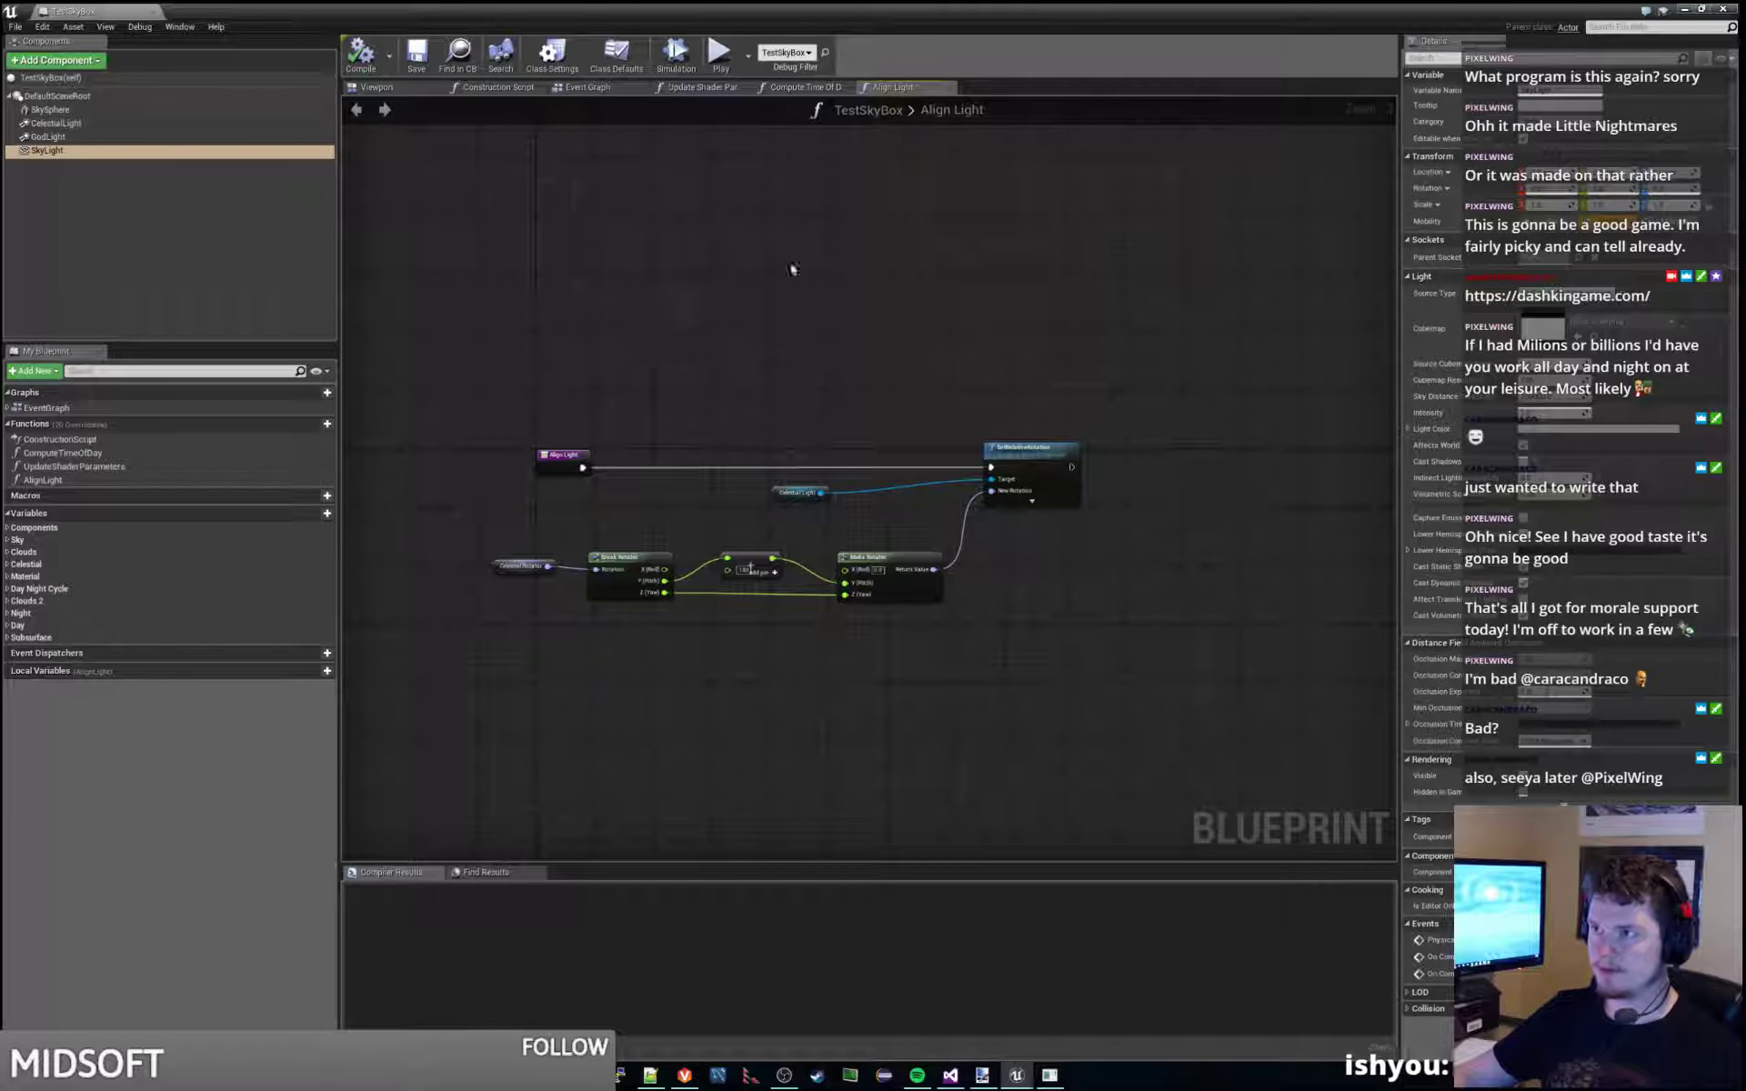
pyautogui.click(791, 87)
pyautogui.scroll(5, 1151, 531)
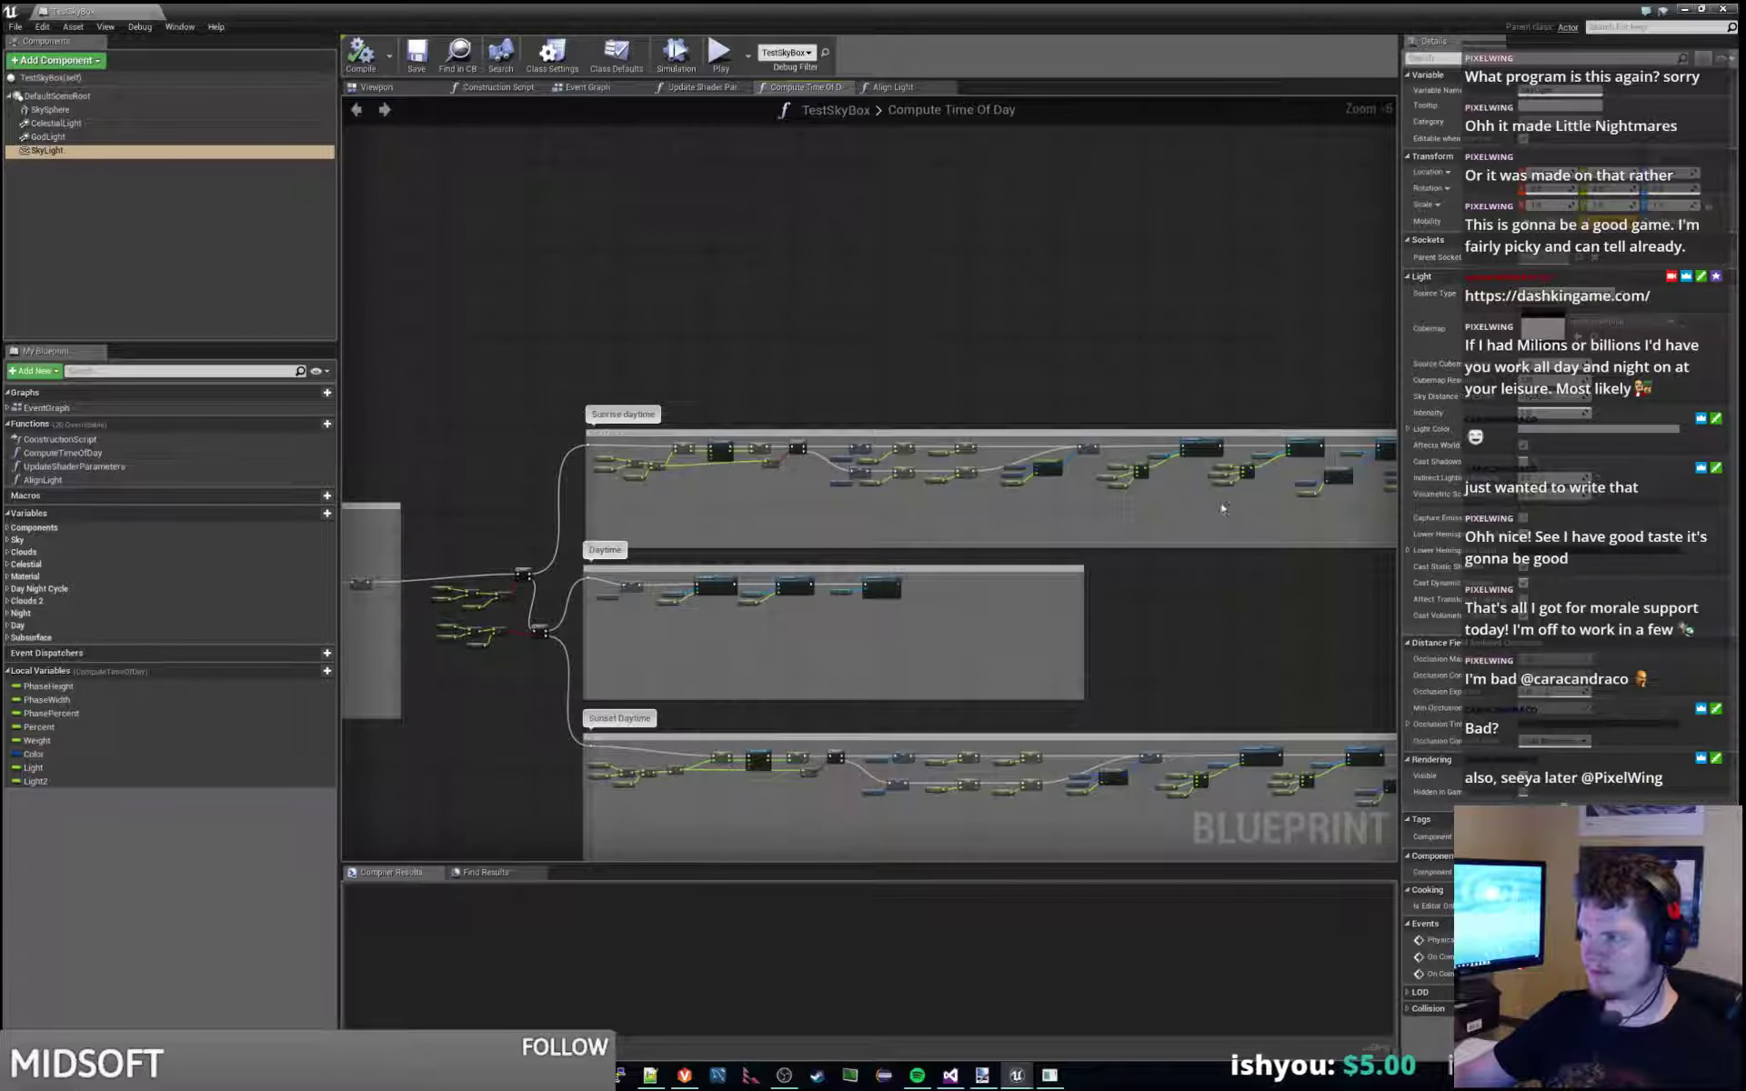
pyautogui.moveTo(1223, 509); pyautogui.dragTo(817, 510, button='right')
pyautogui.scroll(4, 853, 585)
pyautogui.moveTo(827, 618); pyautogui.dragTo(868, 611, button='right')
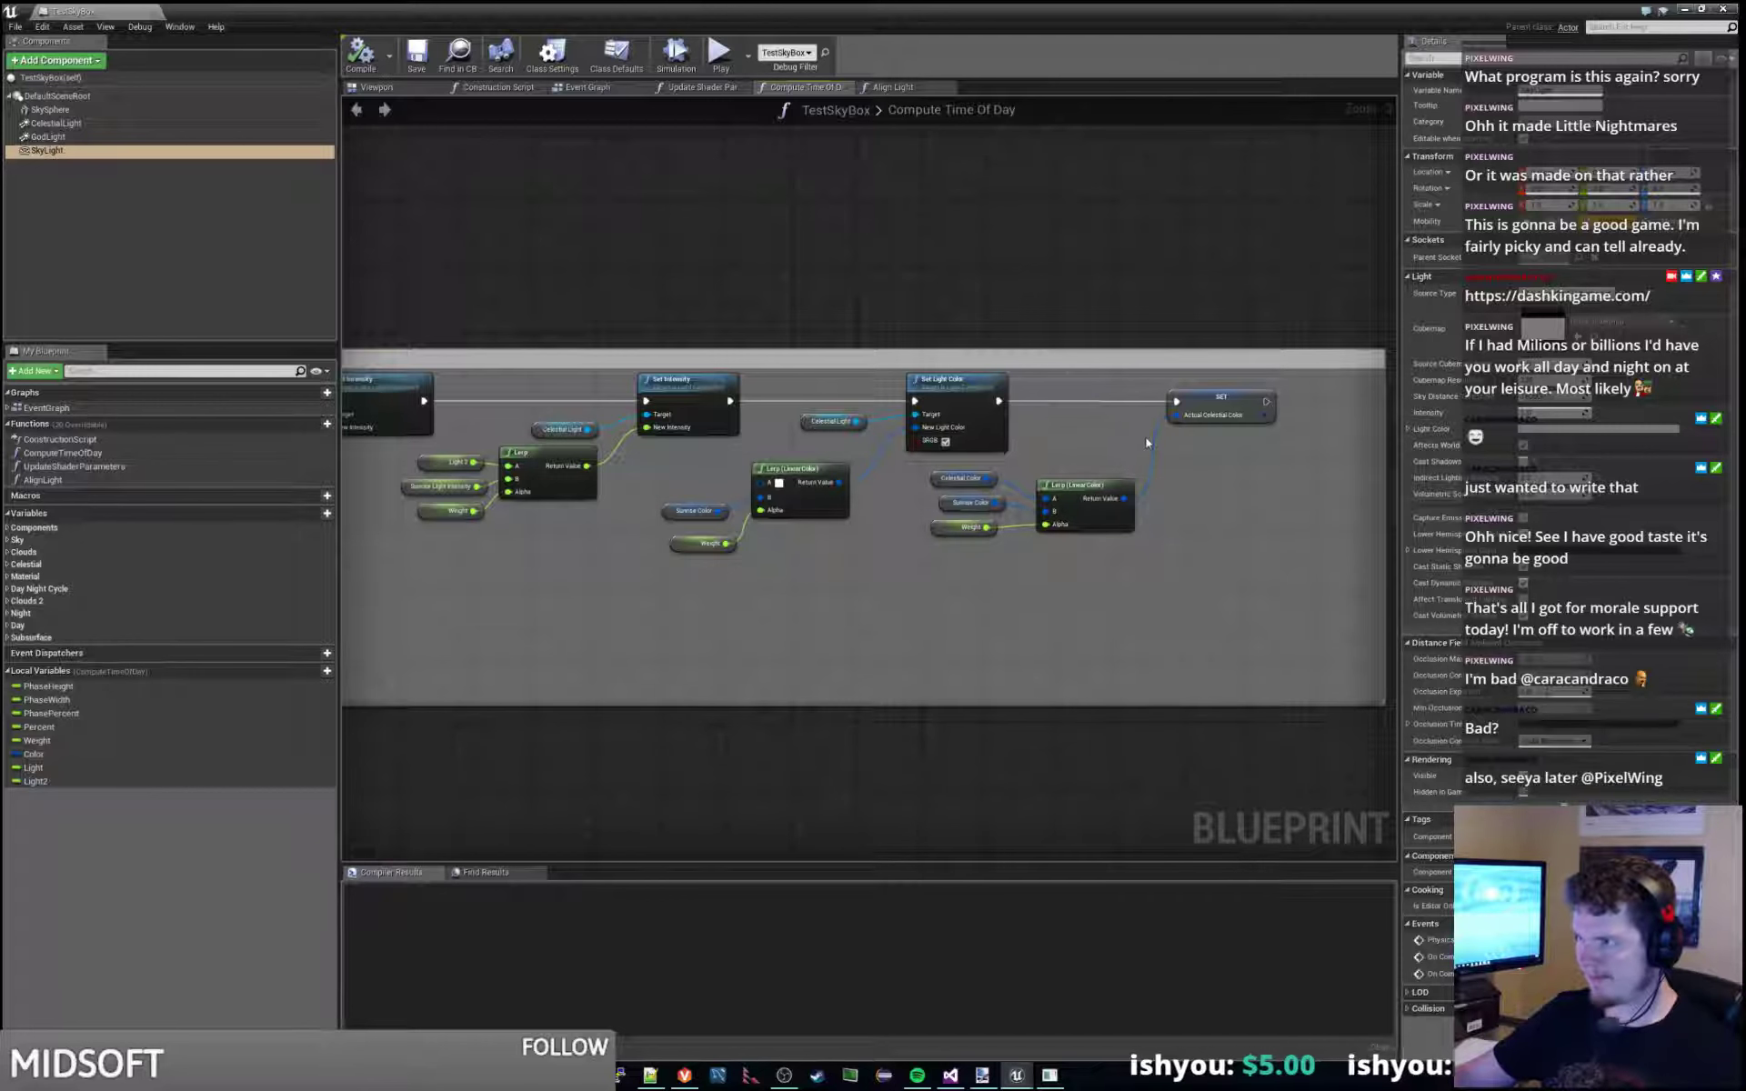
# Select the Celestial Light and Set Light Color nodes and move to empty space in Align Light.
pyautogui.click(1221, 411)
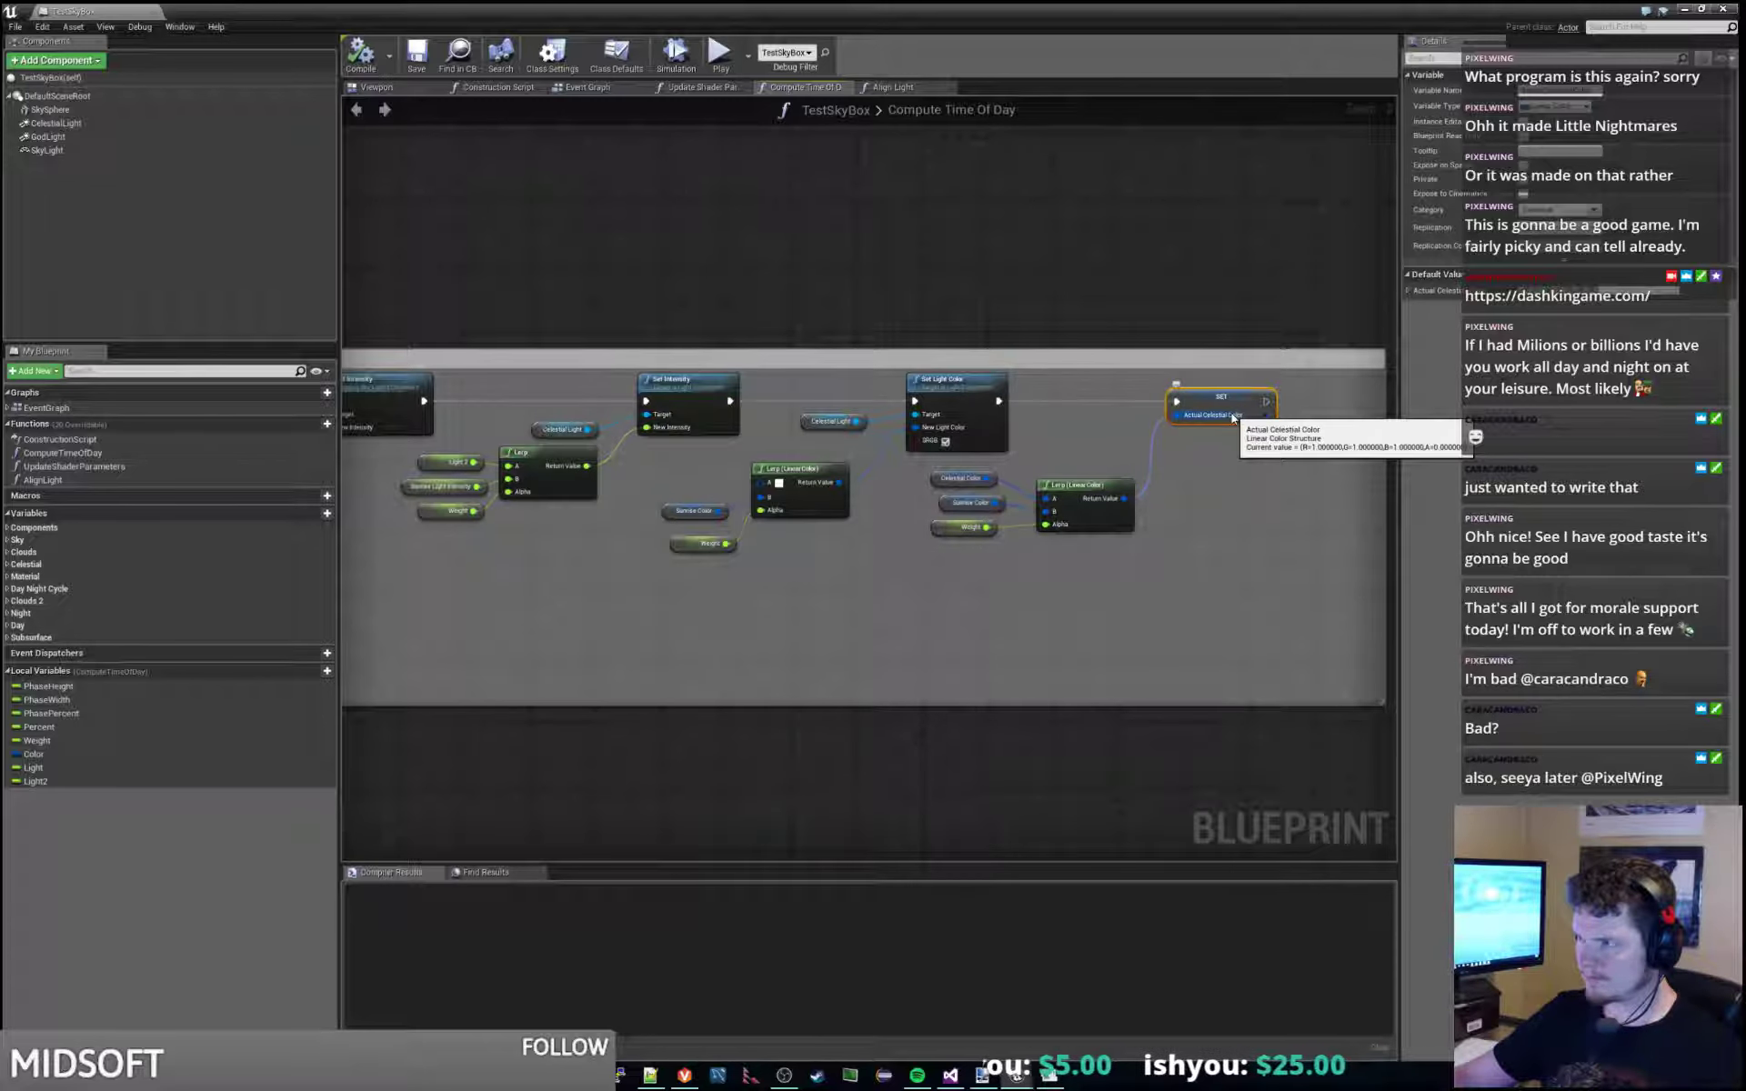
pyautogui.moveTo(1081, 458); pyautogui.dragTo(1128, 451, button='right')
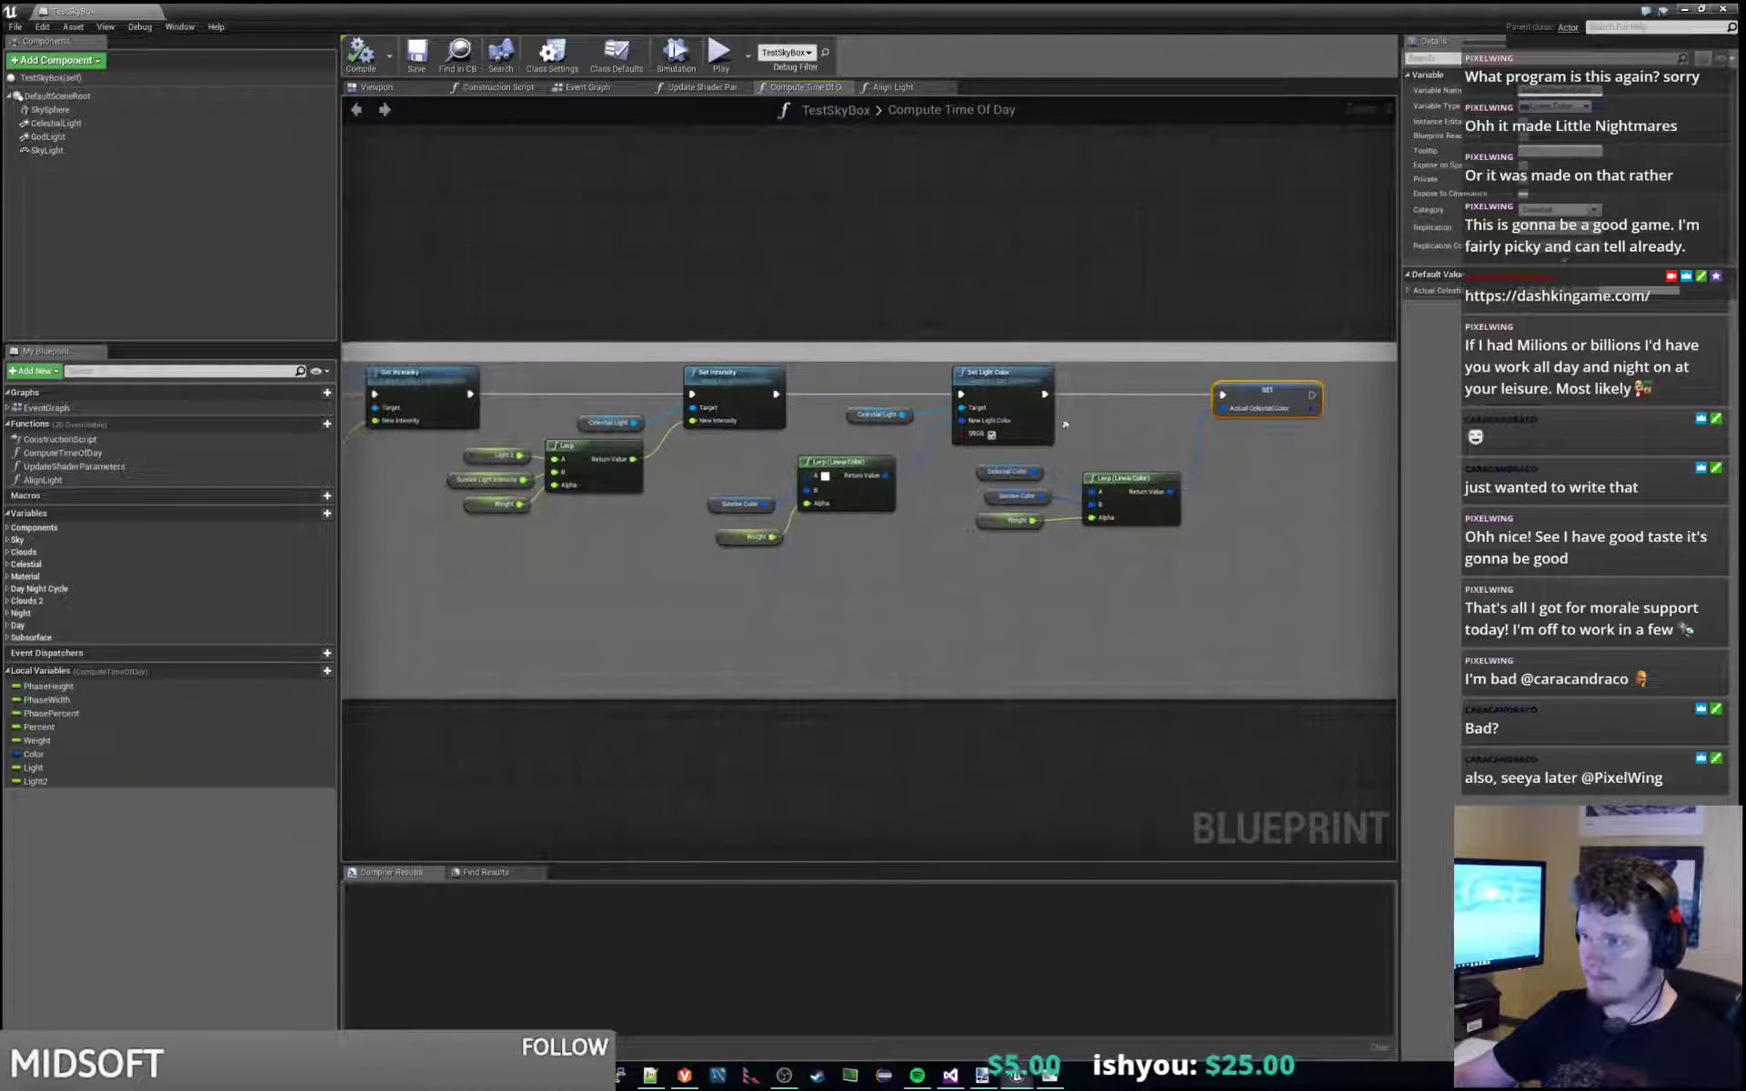
pyautogui.moveTo(756, 470); pyautogui.dragTo(854, 449, button='right')
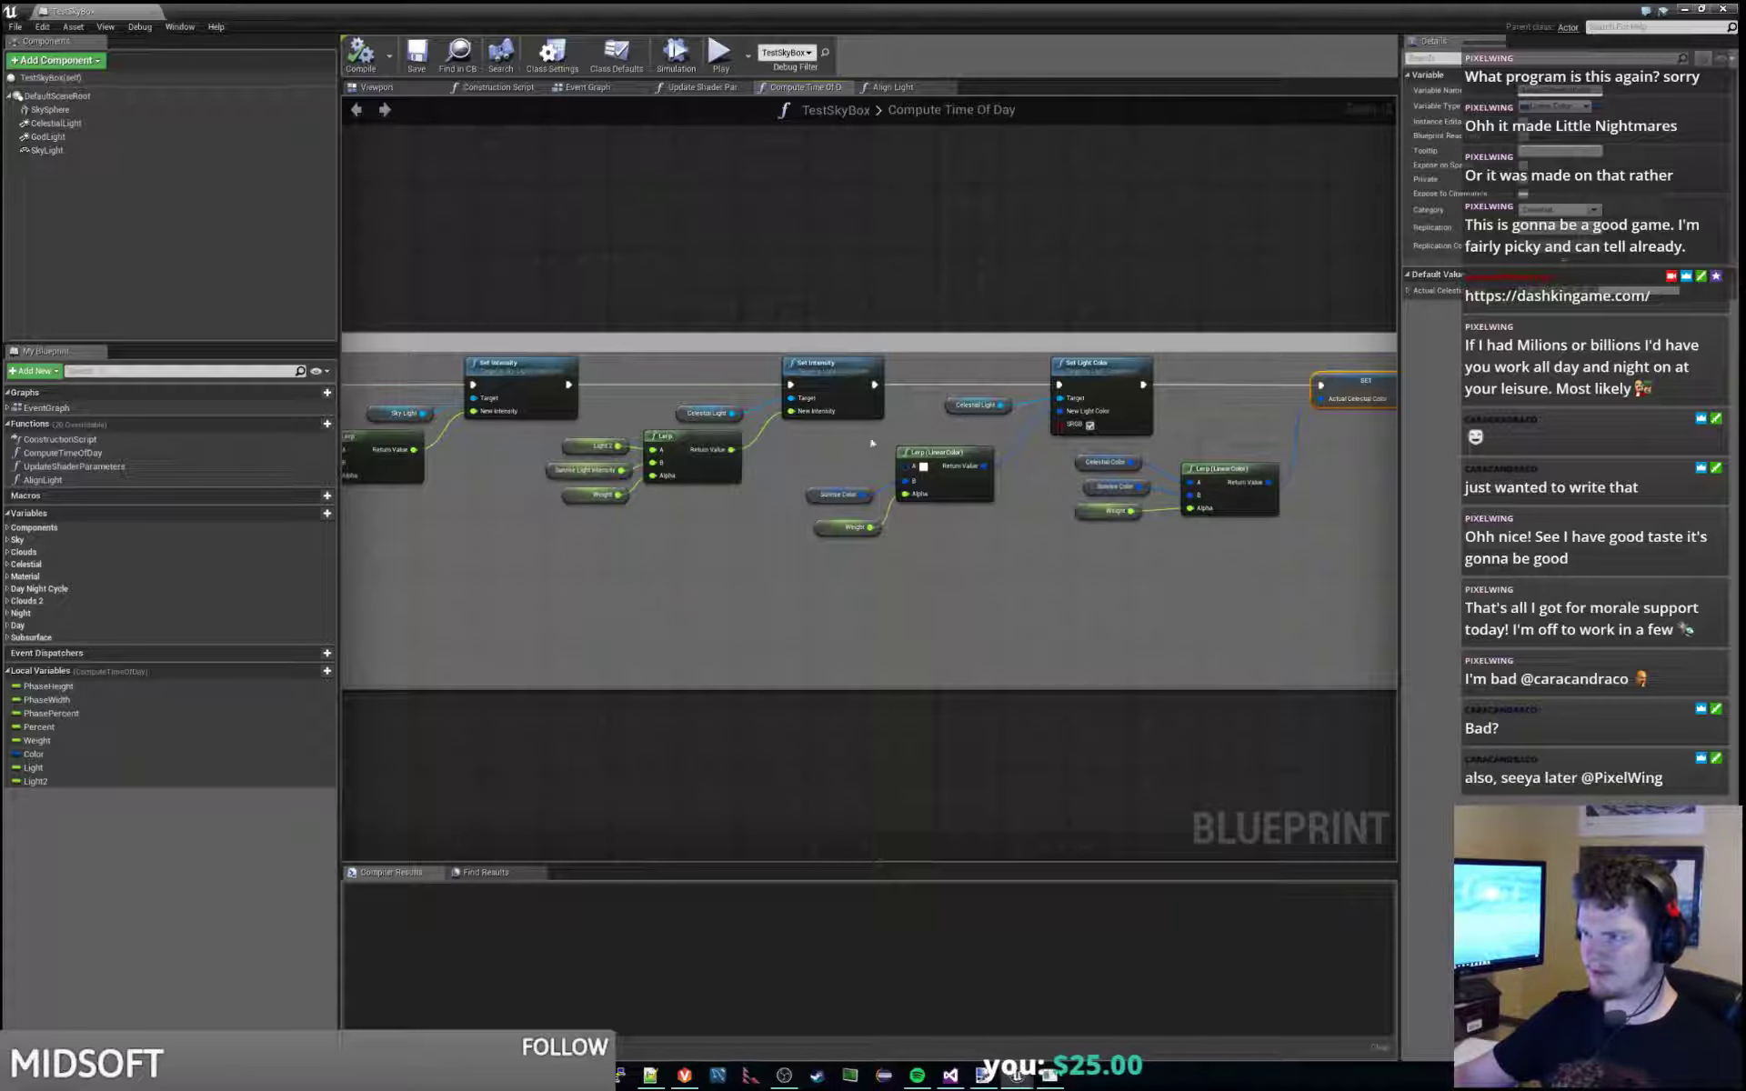
pyautogui.moveTo(973, 356); pyautogui.dragTo(1109, 424)
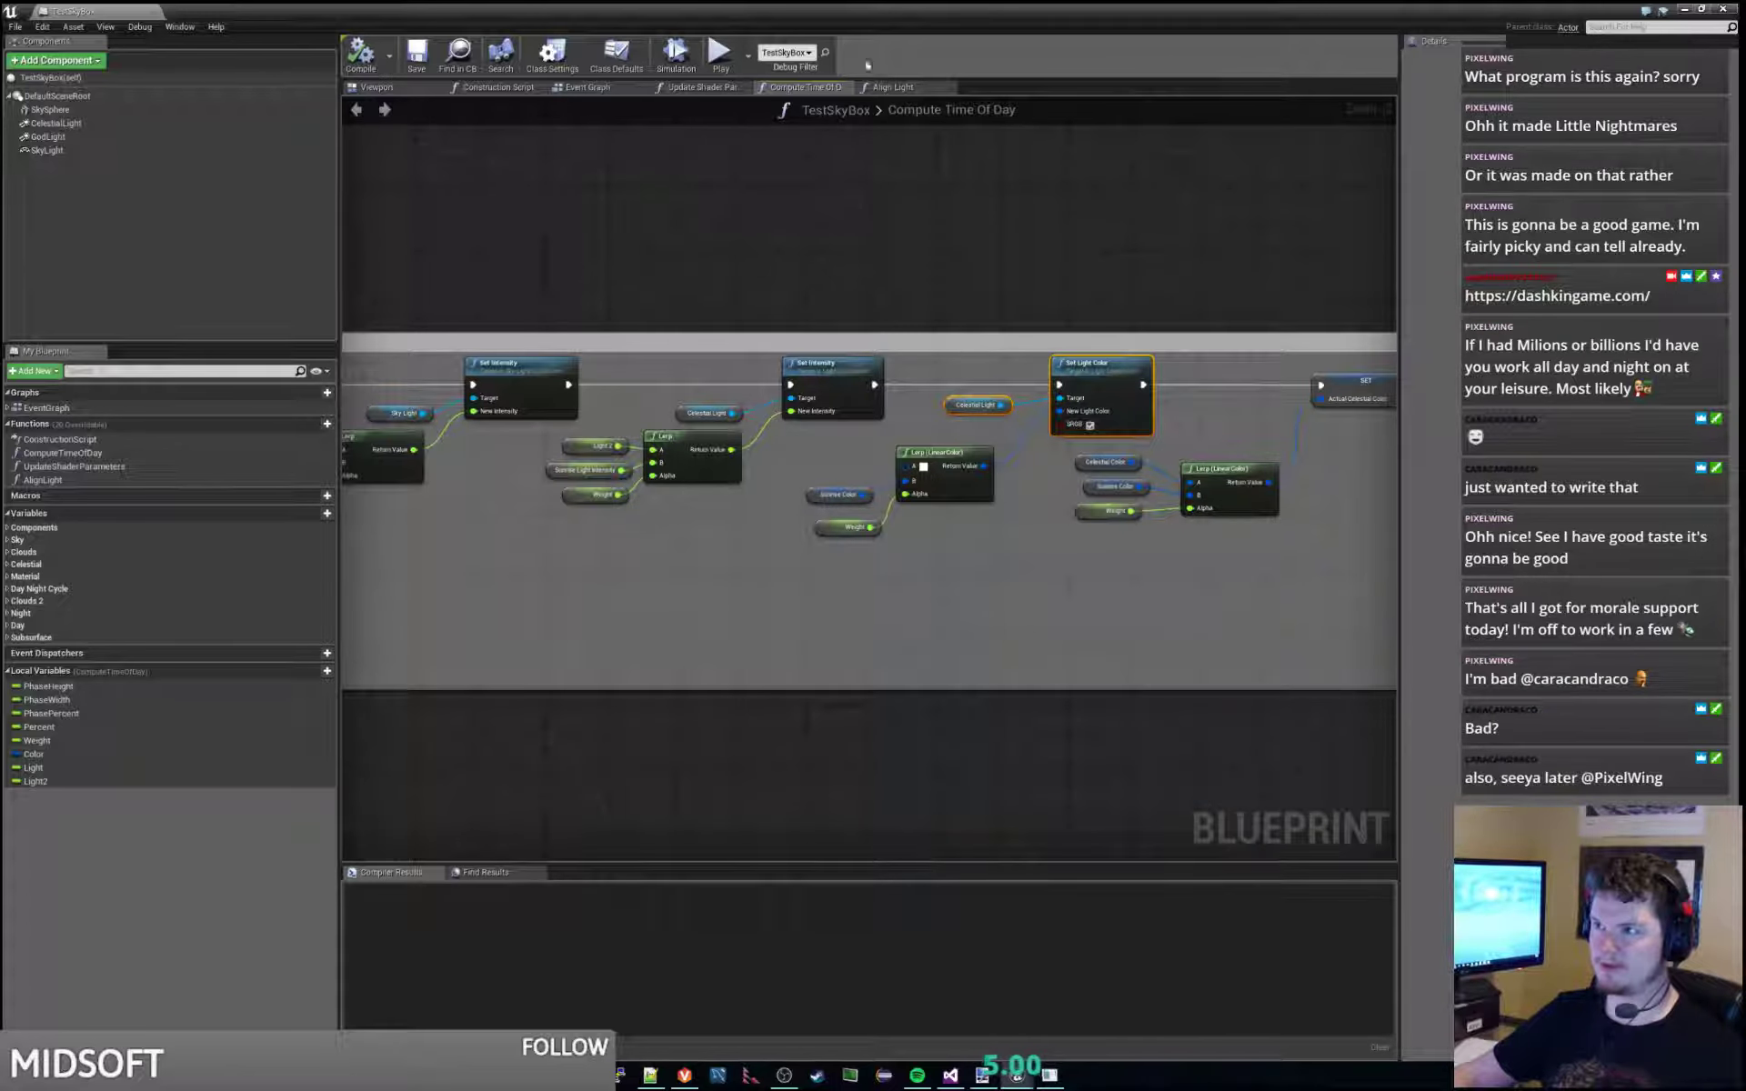
pyautogui.click(898, 88)
pyautogui.moveTo(1273, 500); pyautogui.dragTo(1170, 495, button='right')
# Paste the Celestial Light and Set Light Color nodes into Align Light and position them.
pyautogui.scroll(3, 1127, 491)
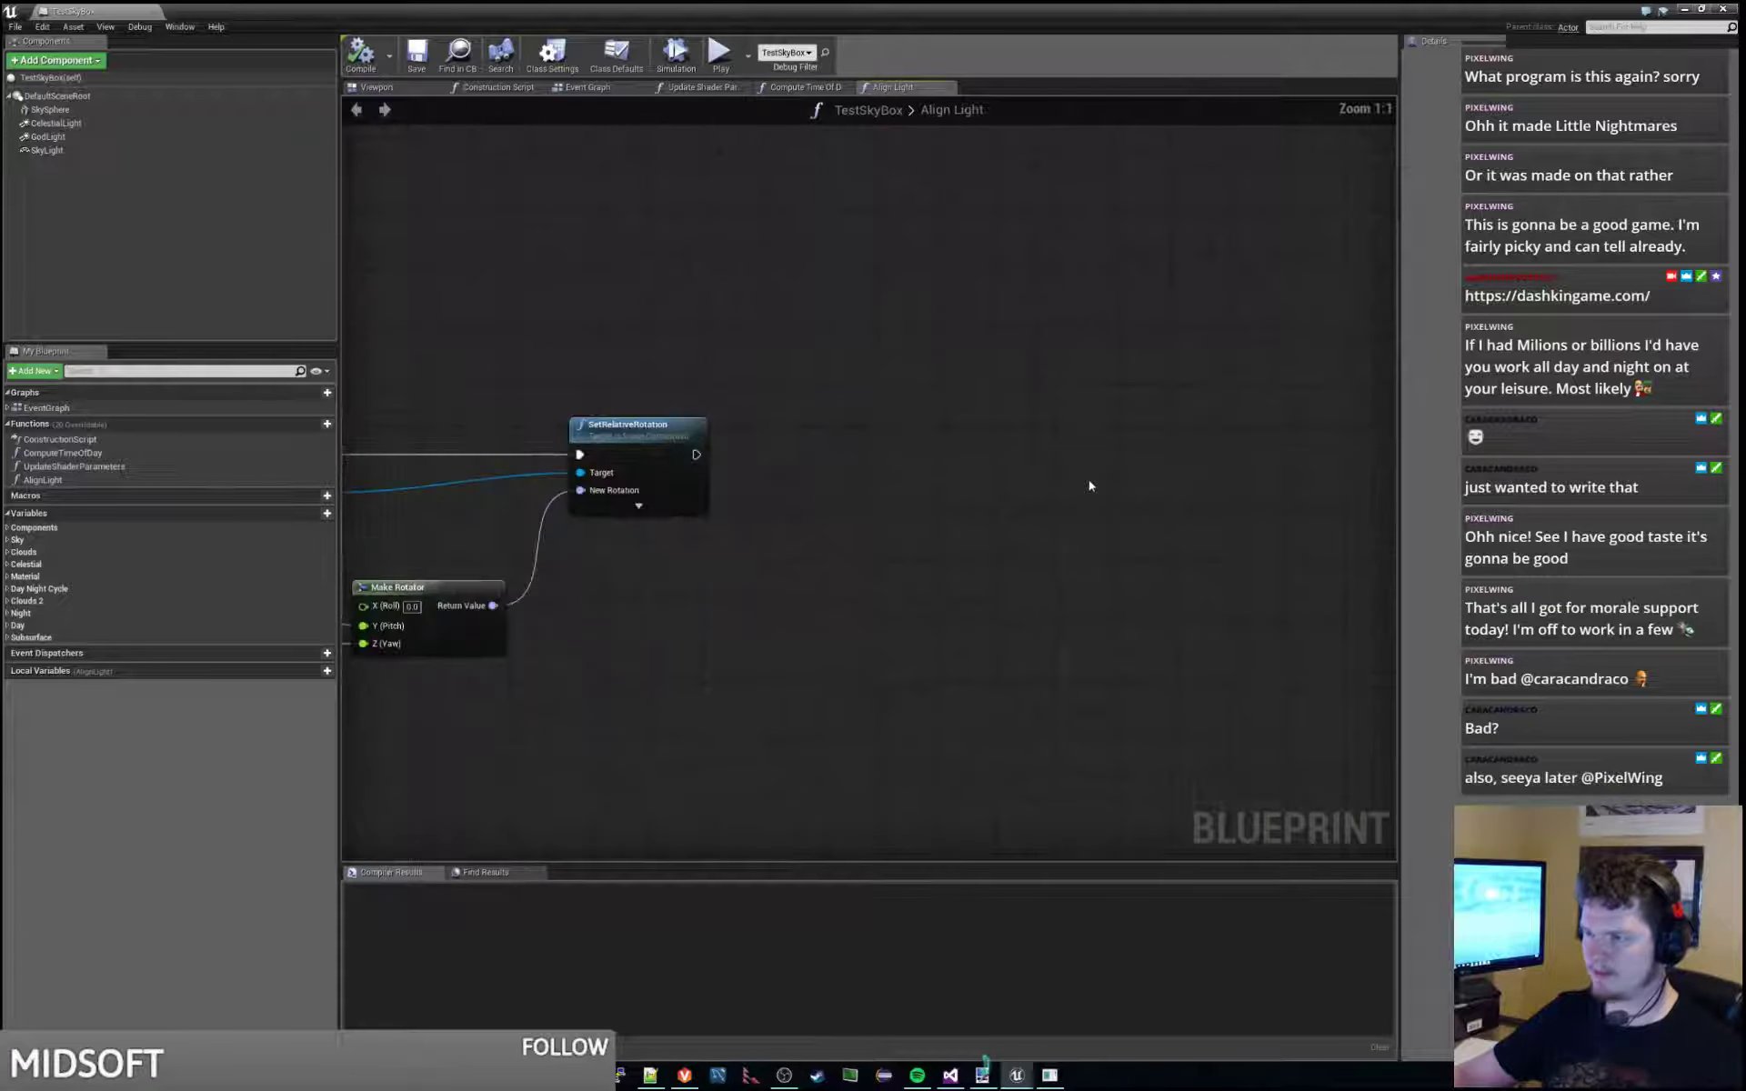
pyautogui.hotkey('ctrl', 'v')
pyautogui.moveTo(1013, 514); pyautogui.dragTo(873, 460)
pyautogui.click(869, 459)
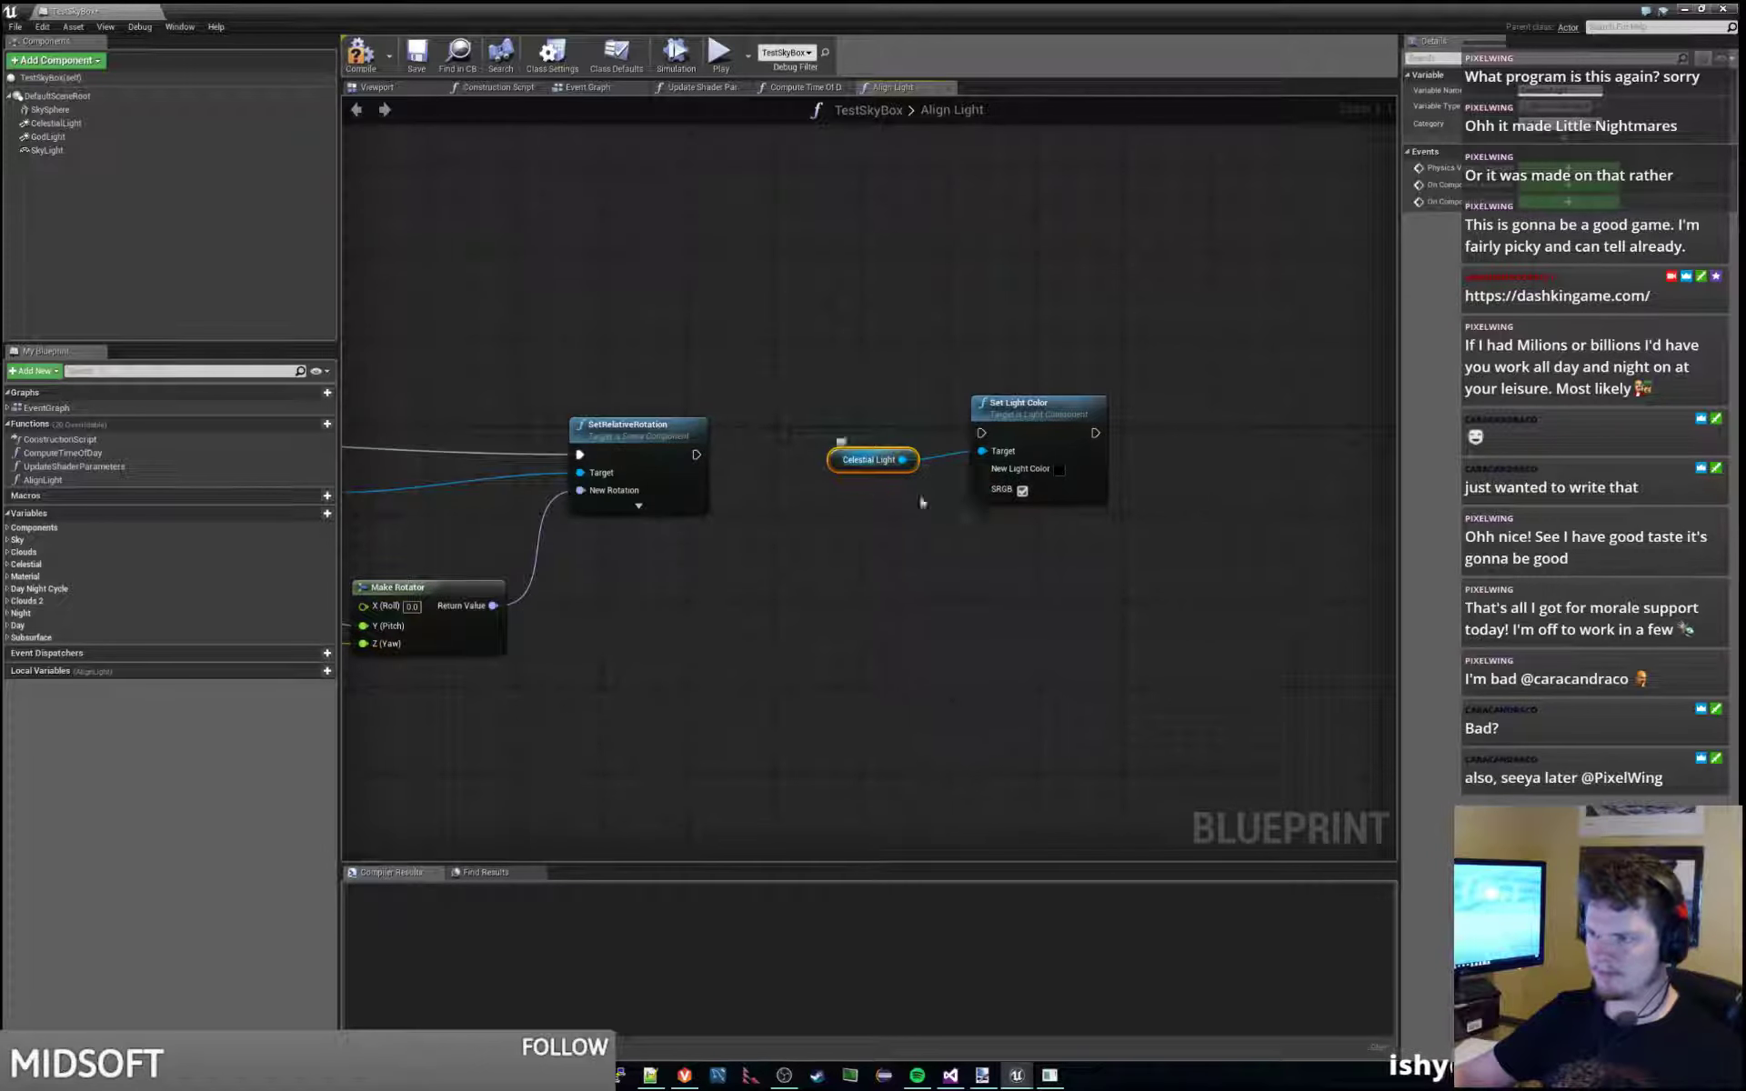
pyautogui.click(1009, 403)
pyautogui.moveTo(1009, 403); pyautogui.dragTo(1063, 403)
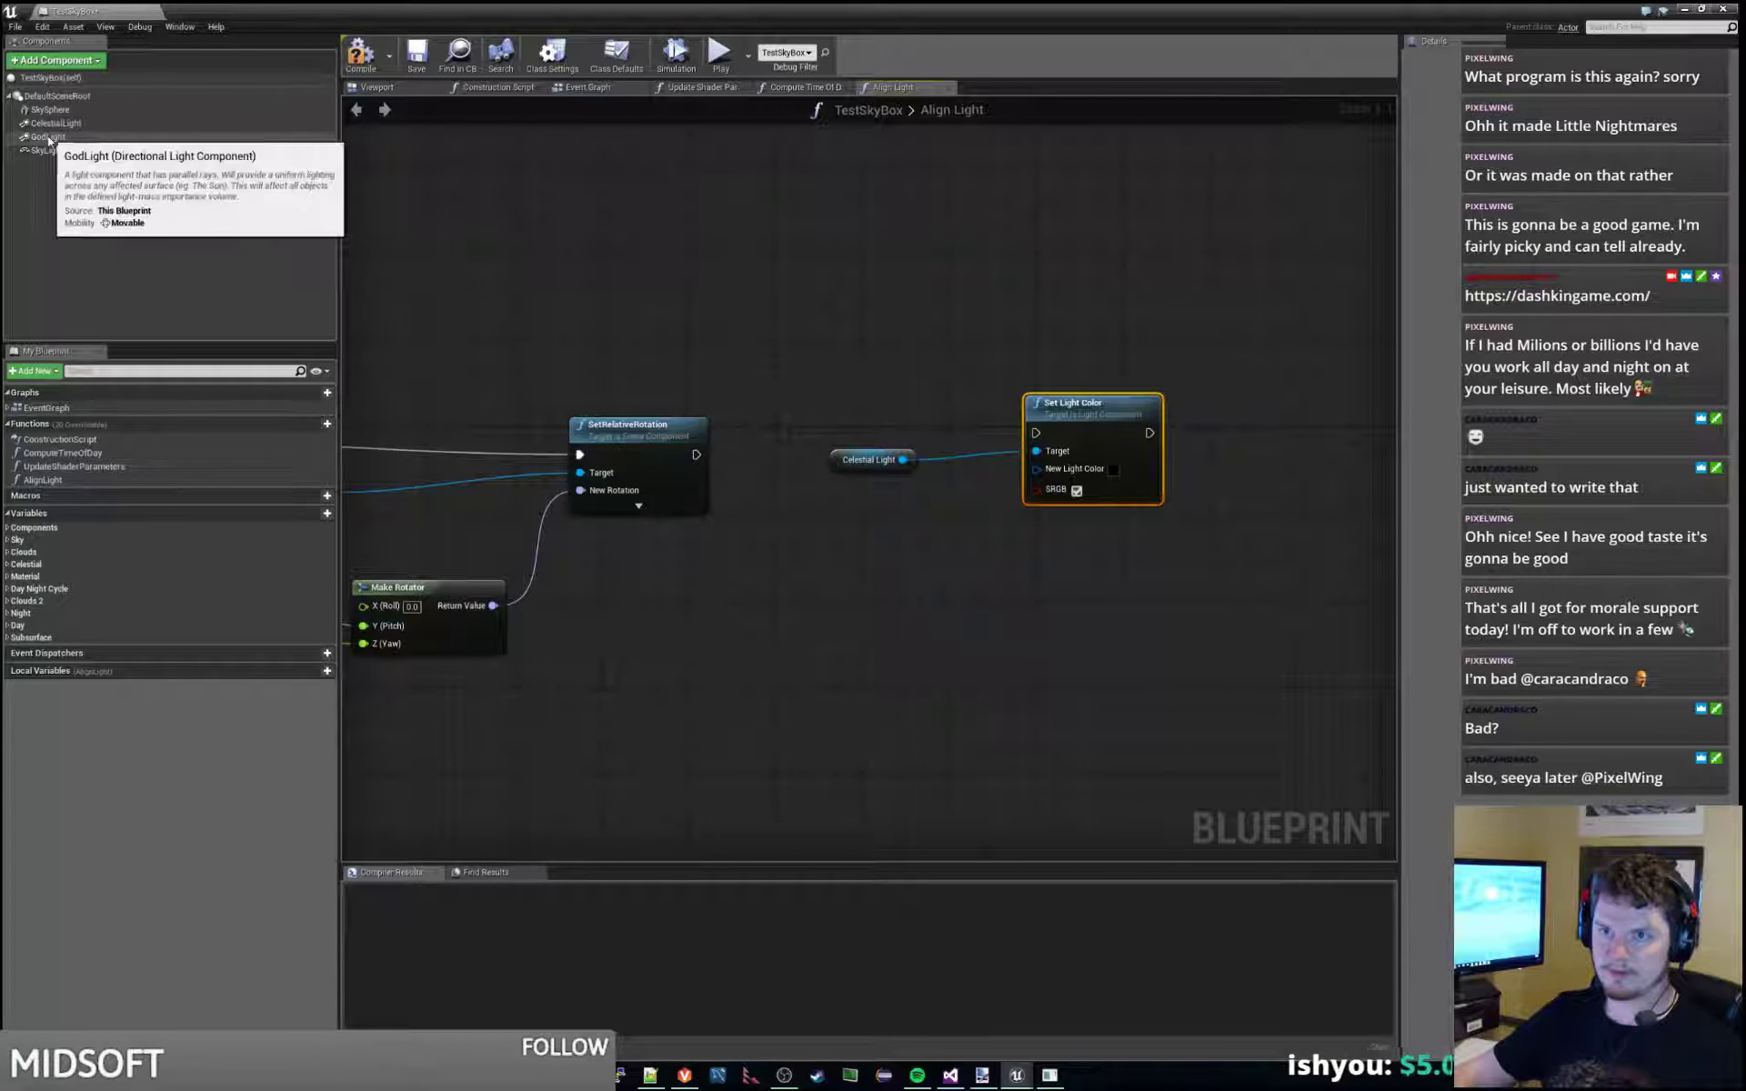
# Add a Sky Light reference and create a Set Light Color node targeting it.
pyautogui.moveTo(44, 150); pyautogui.dragTo(1037, 458)
pyautogui.moveTo(837, 453); pyautogui.dragTo(810, 570)
pyautogui.moveTo(901, 339); pyautogui.dragTo(991, 280)
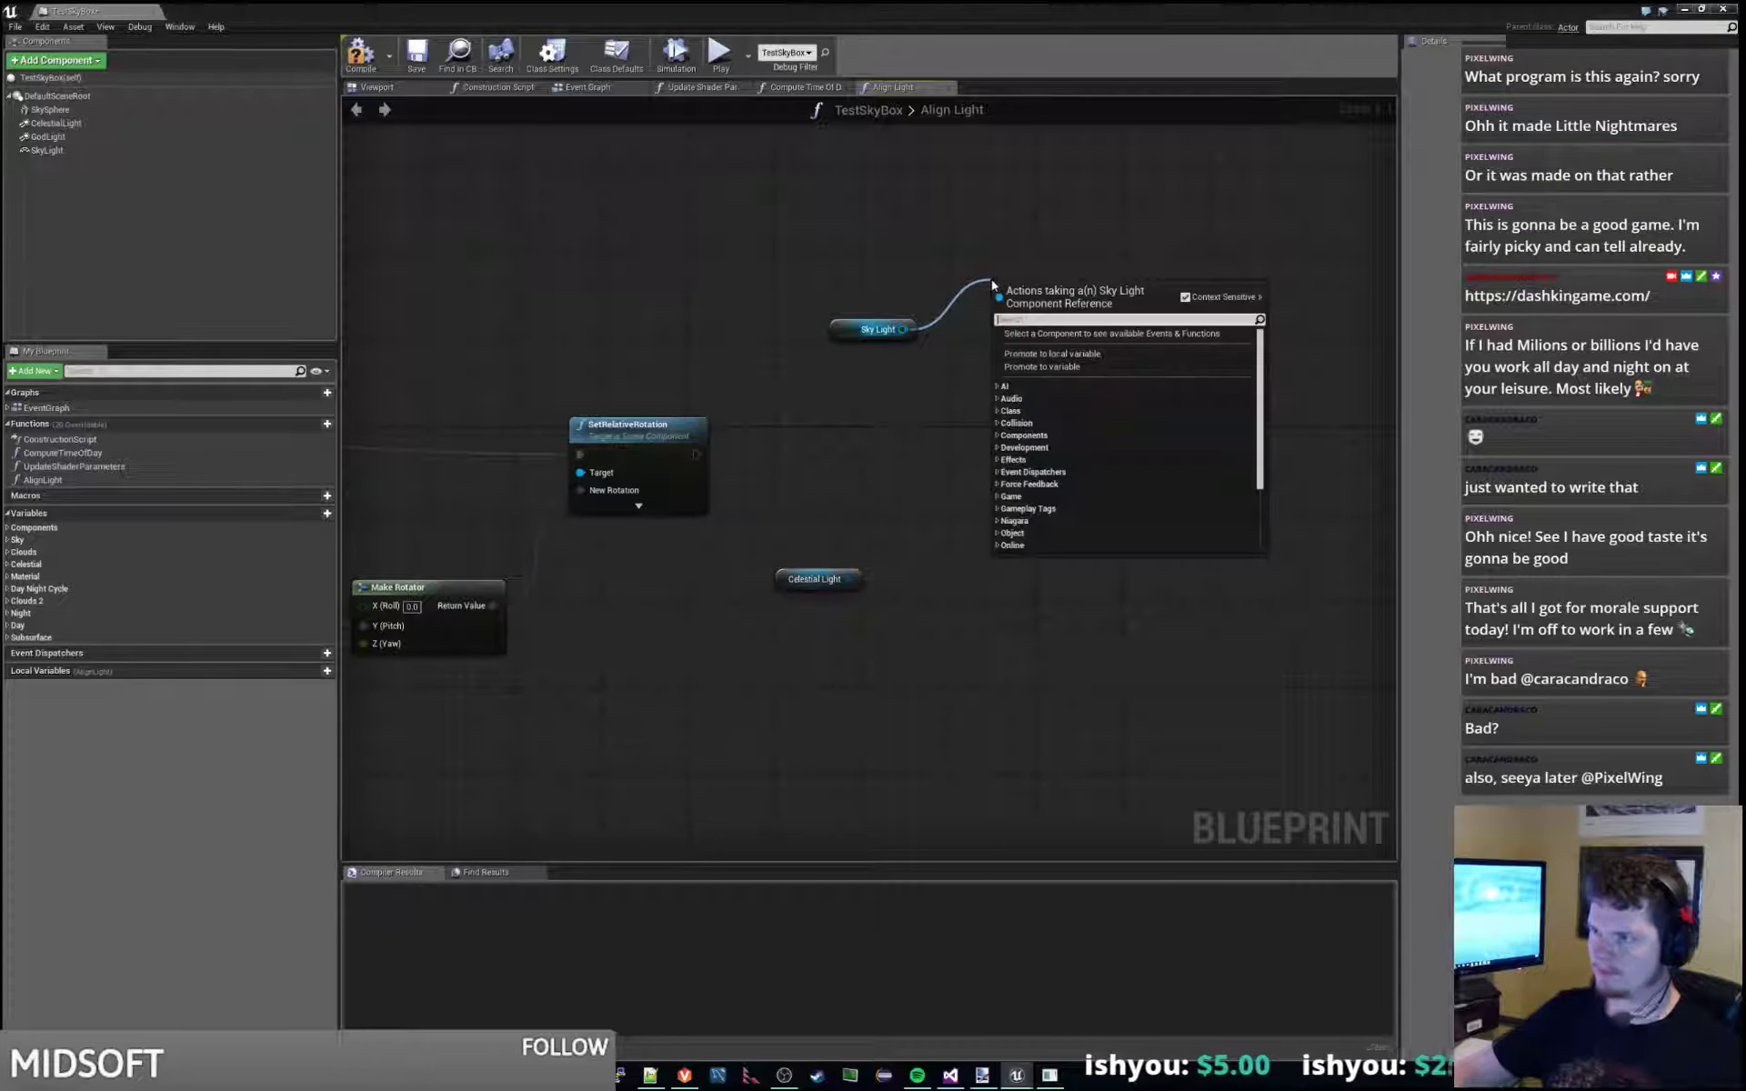
pyautogui.write('set light')
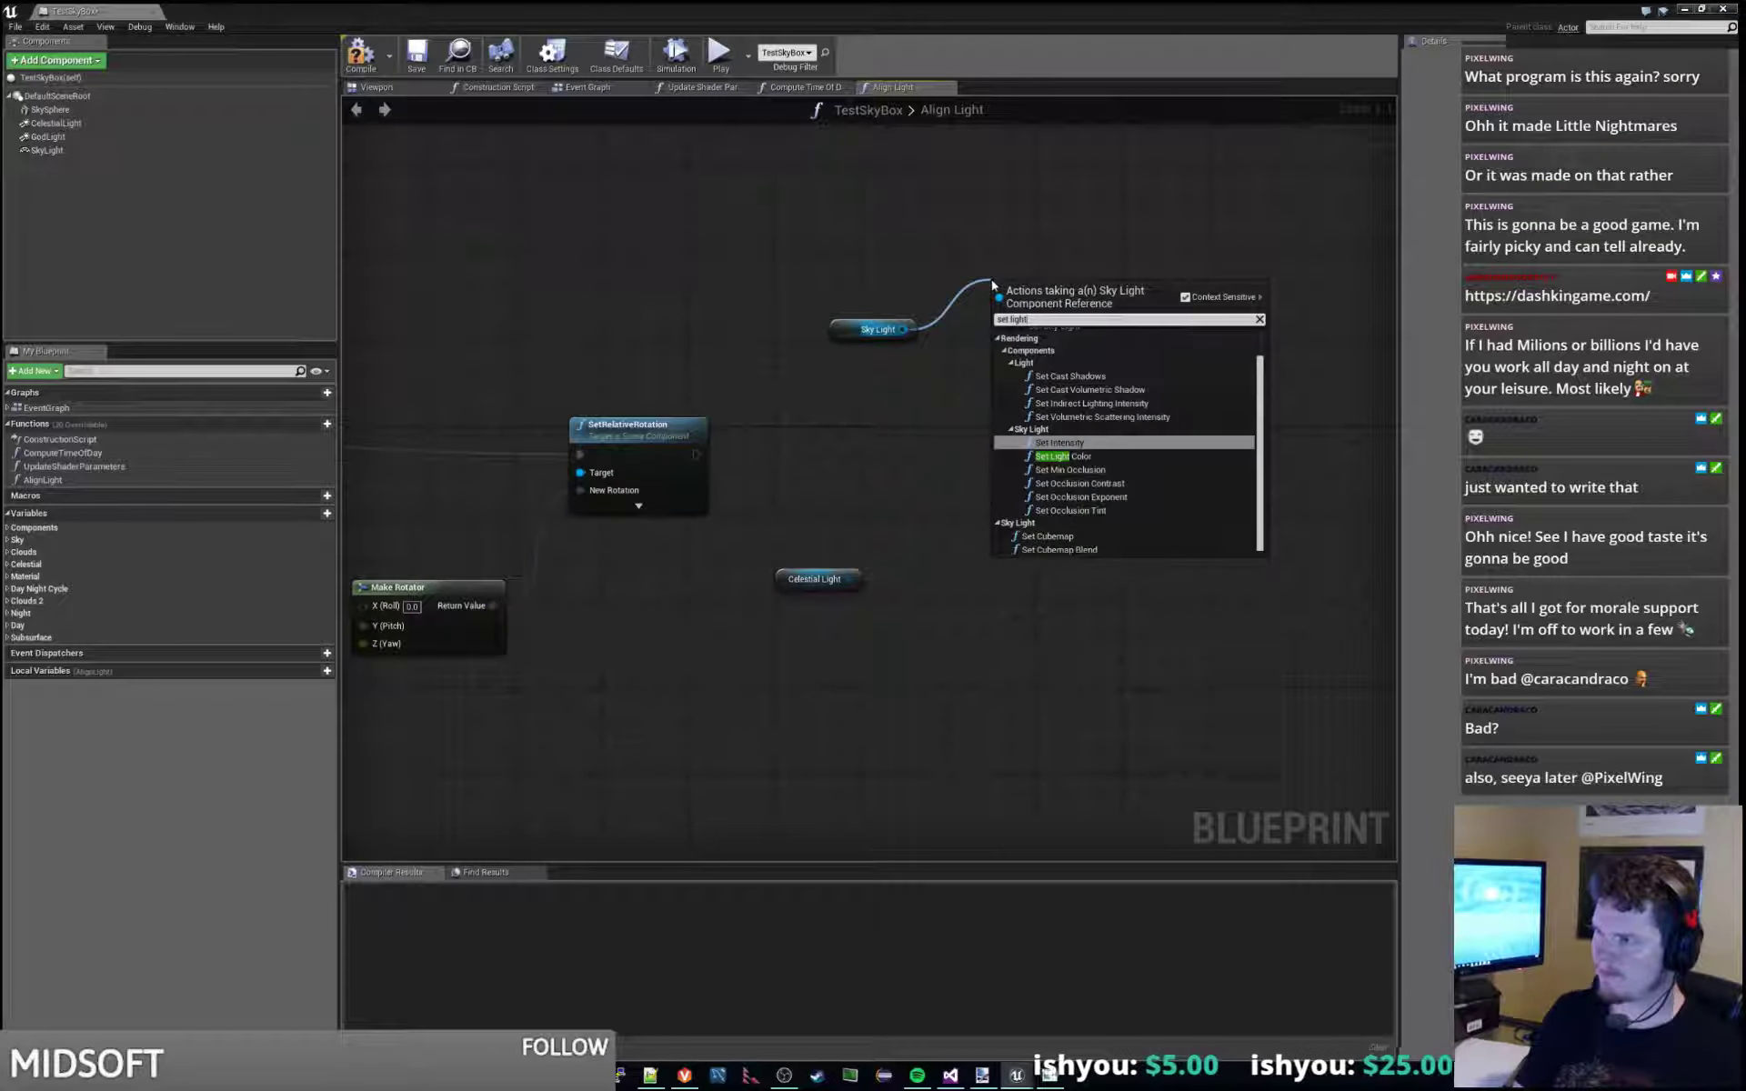
pyautogui.press('Down')
pyautogui.press('Return')
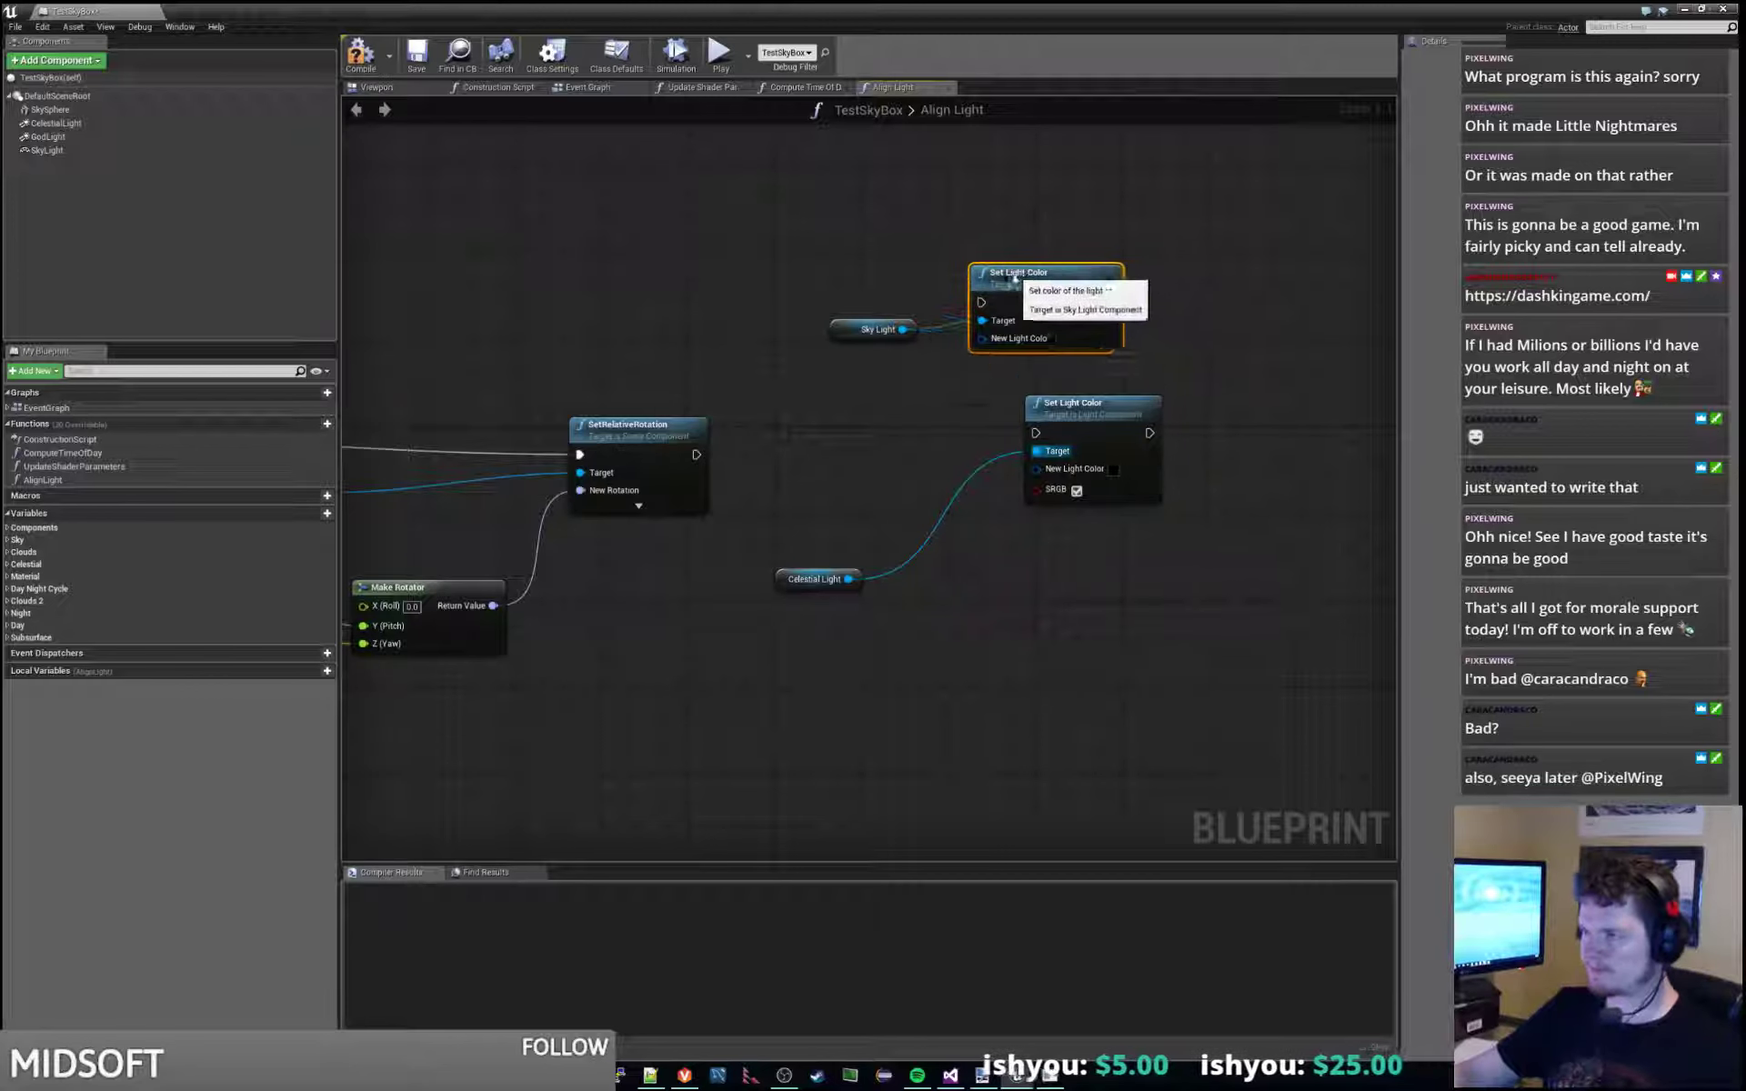
pyautogui.moveTo(1015, 278); pyautogui.dragTo(996, 277)
# Feed Celestial Light's Get Light Color into the sky light's colour, delete the spare node, chain after SetRelativeRotation.
pyautogui.moveTo(848, 578); pyautogui.dragTo(913, 619)
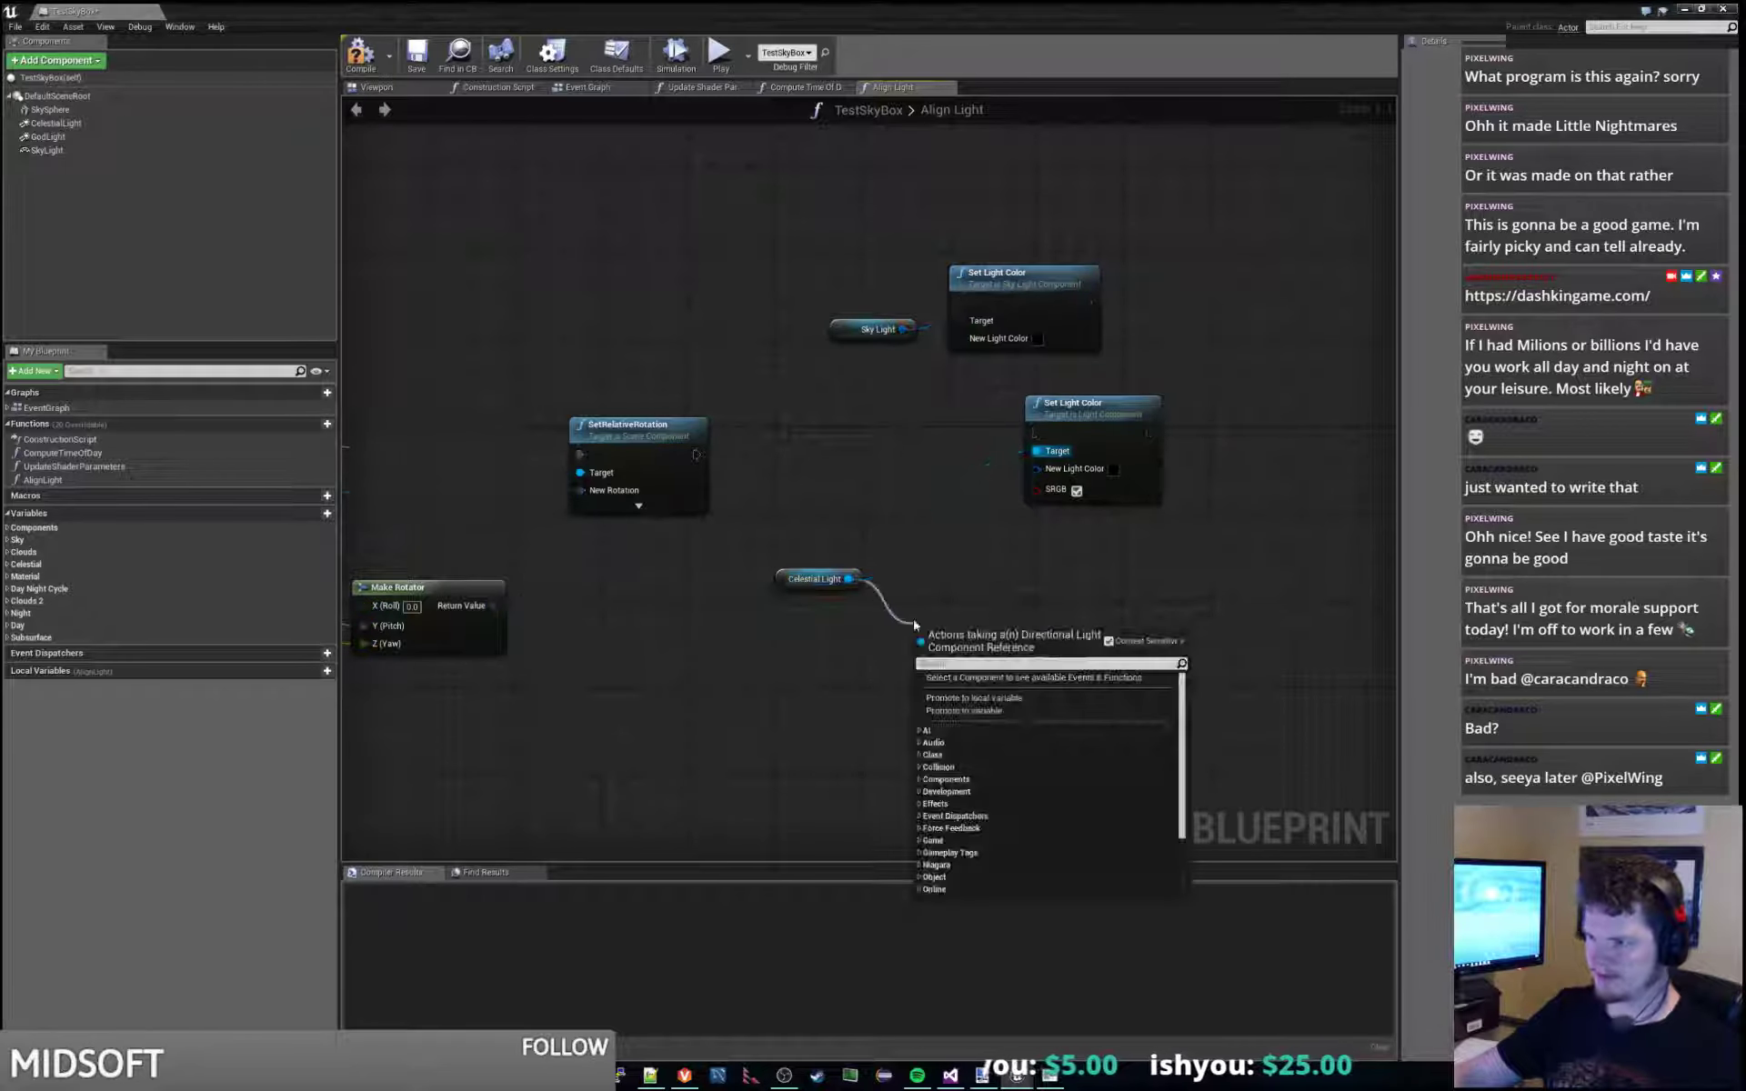
pyautogui.write('get light color')
pyautogui.press('Return')
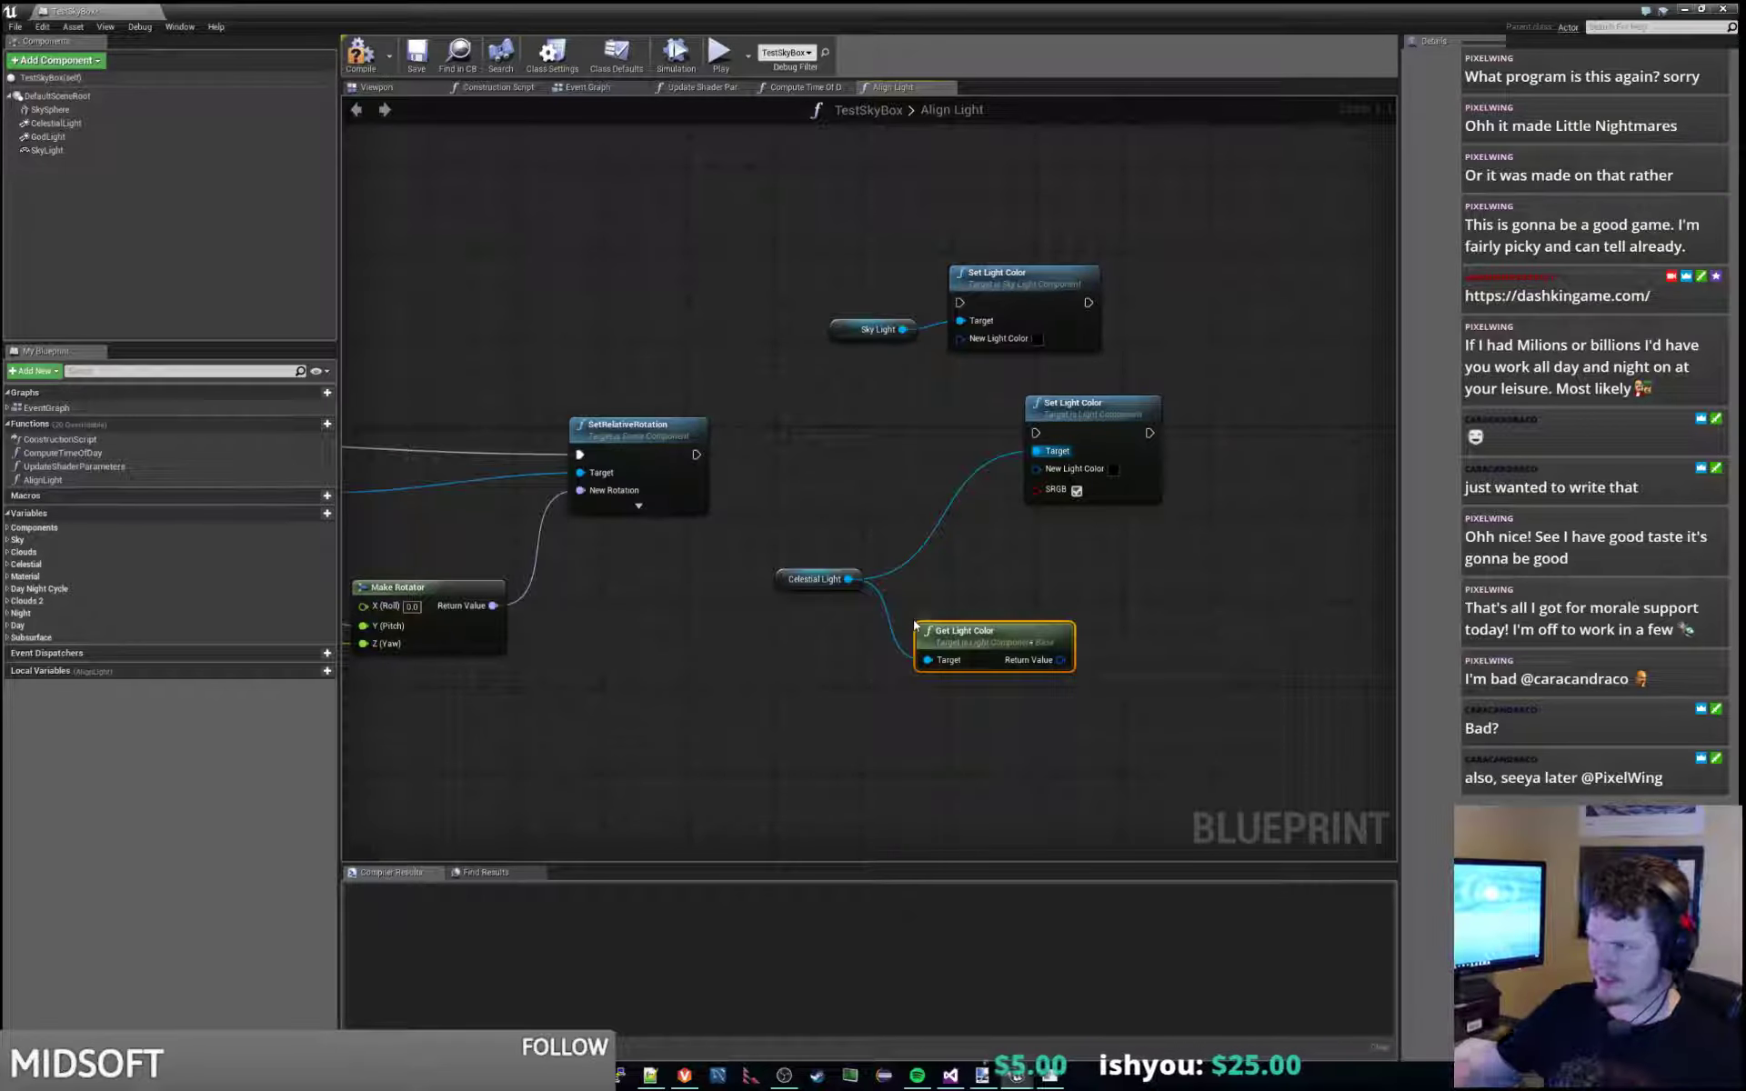
pyautogui.moveTo(1060, 660); pyautogui.dragTo(962, 338)
pyautogui.click(1082, 409)
pyautogui.press('Delete')
pyautogui.moveTo(1004, 633); pyautogui.dragTo(982, 557)
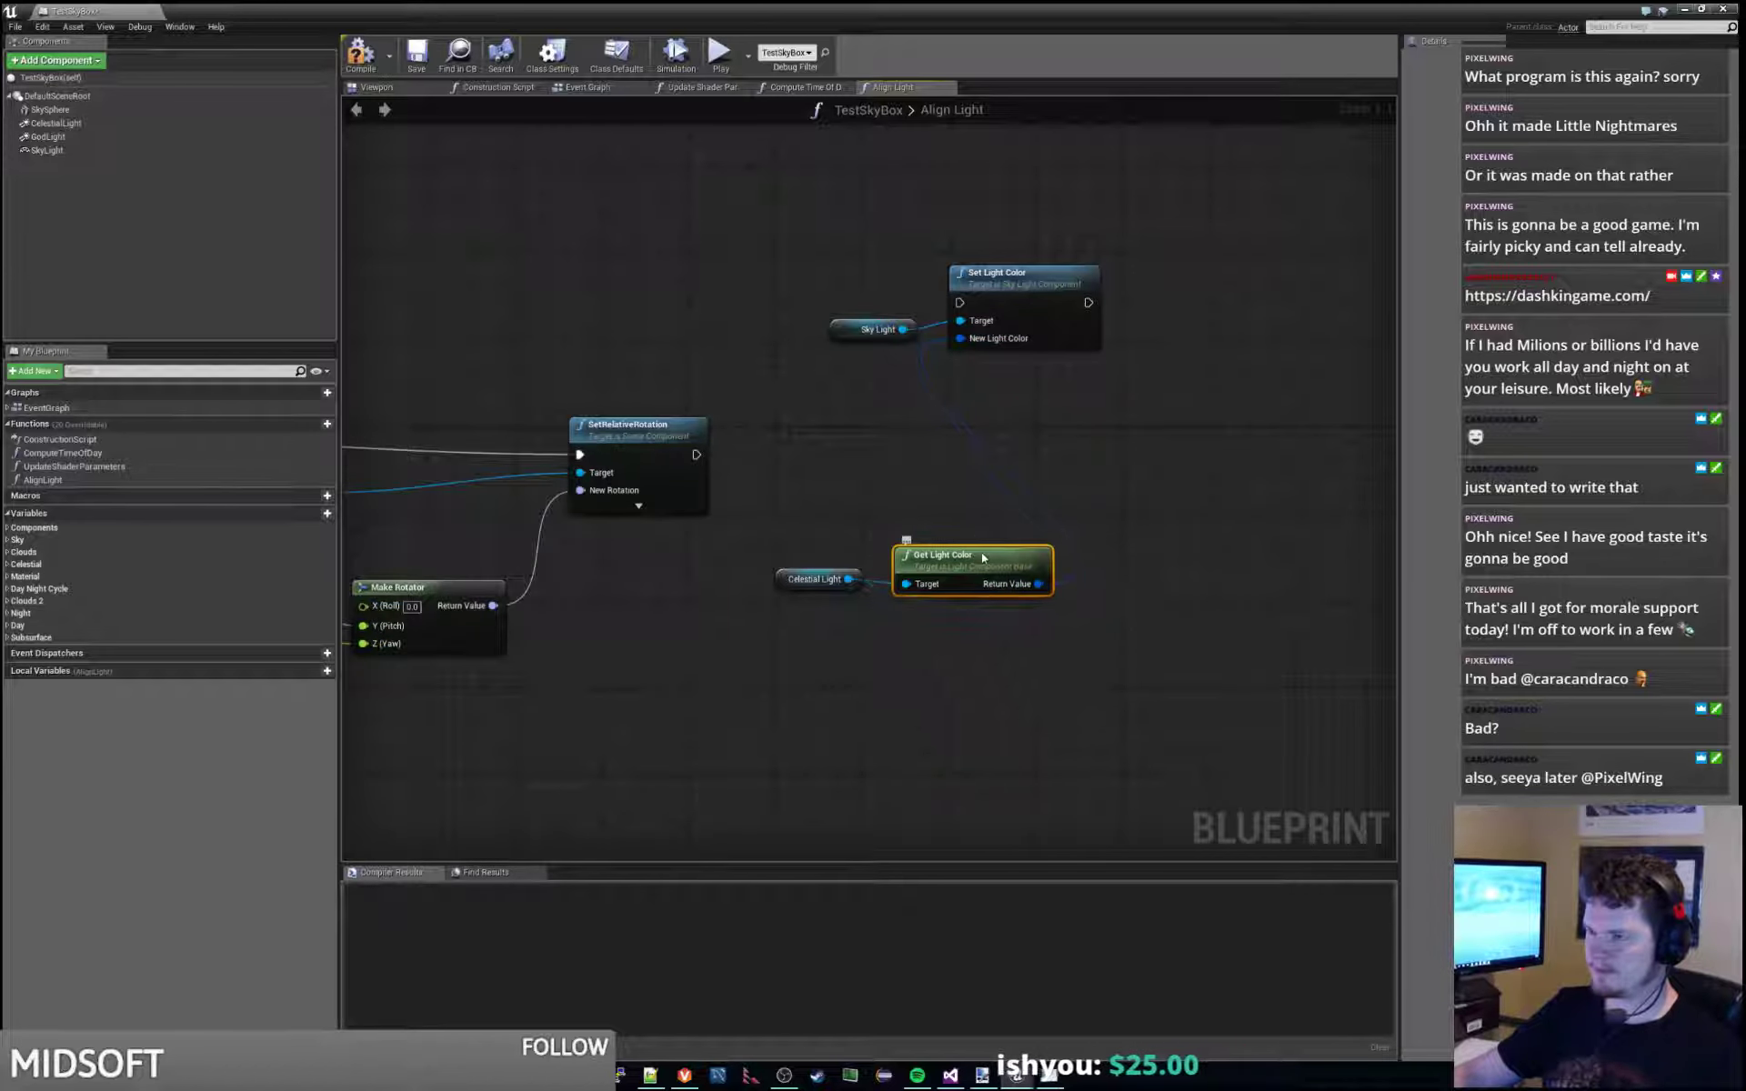
pyautogui.moveTo(697, 455); pyautogui.dragTo(959, 302)
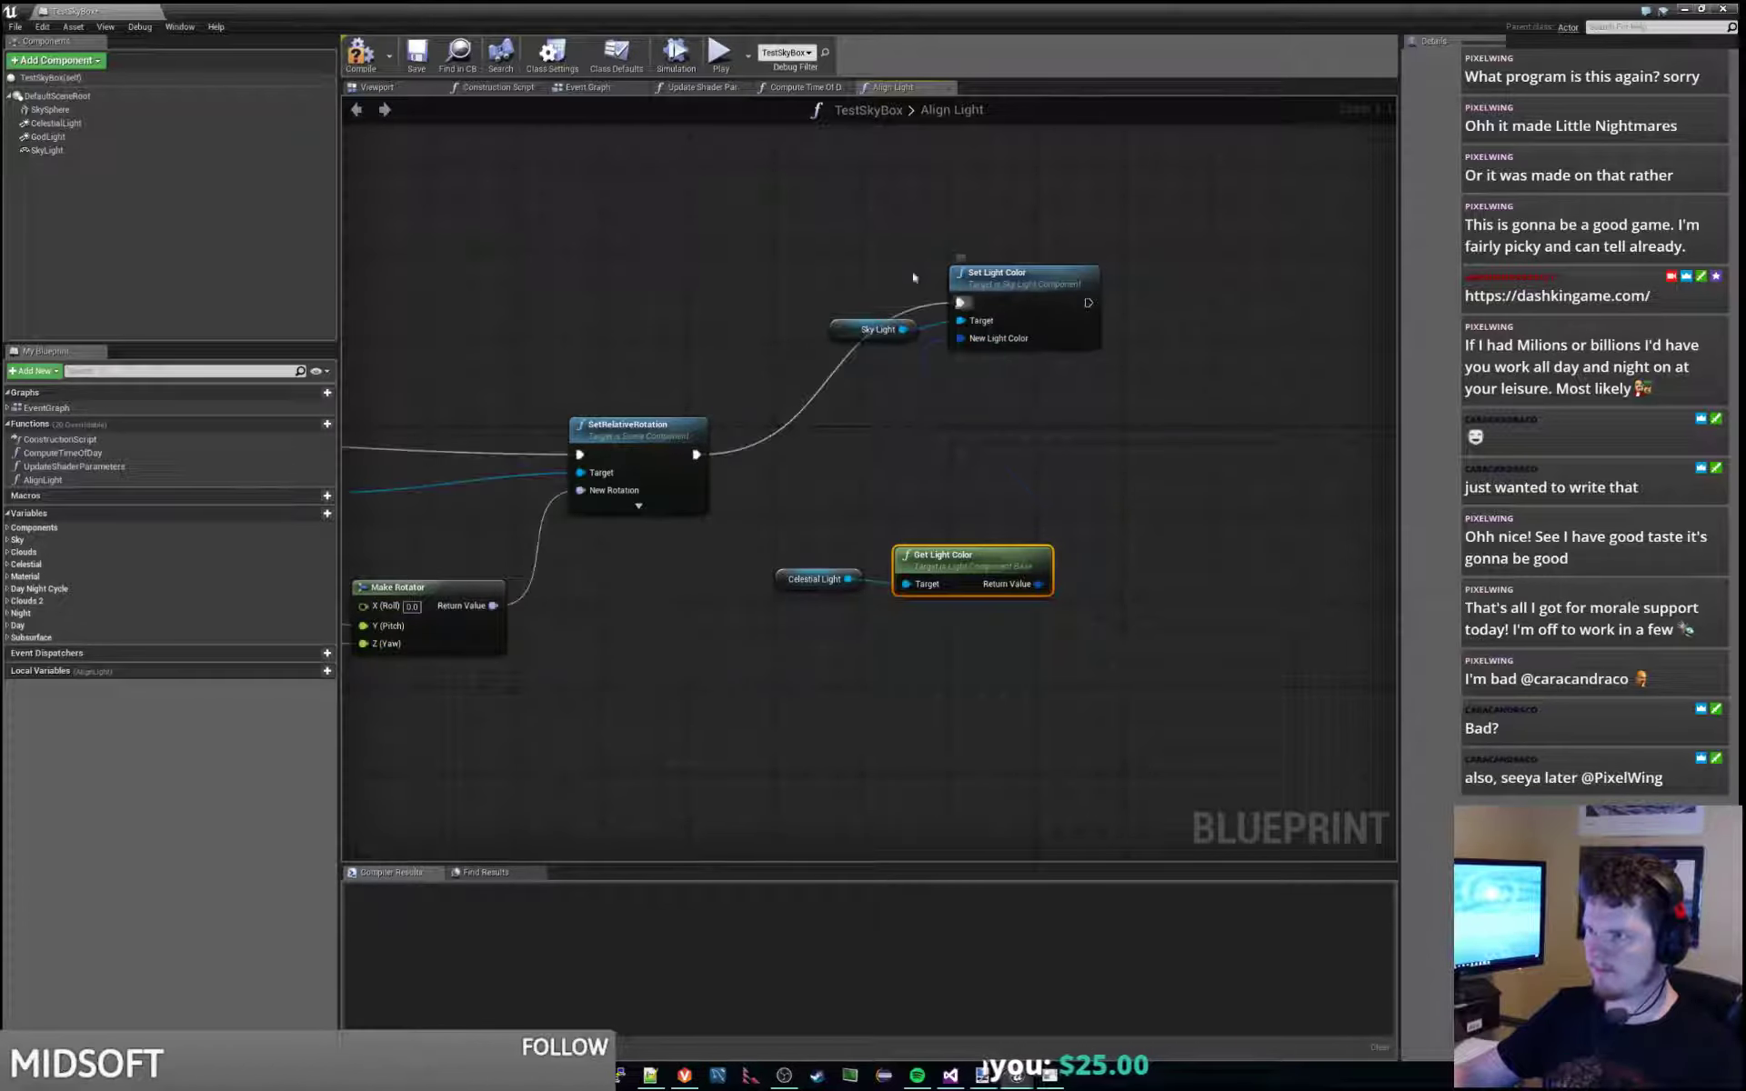
# Tidy the node layout, then save and compile TestSkyBox and return to the level editor.
pyautogui.moveTo(846, 216); pyautogui.dragTo(1053, 378)
pyautogui.moveTo(1023, 270); pyautogui.dragTo(1176, 436)
pyautogui.moveTo(830, 512); pyautogui.dragTo(938, 535)
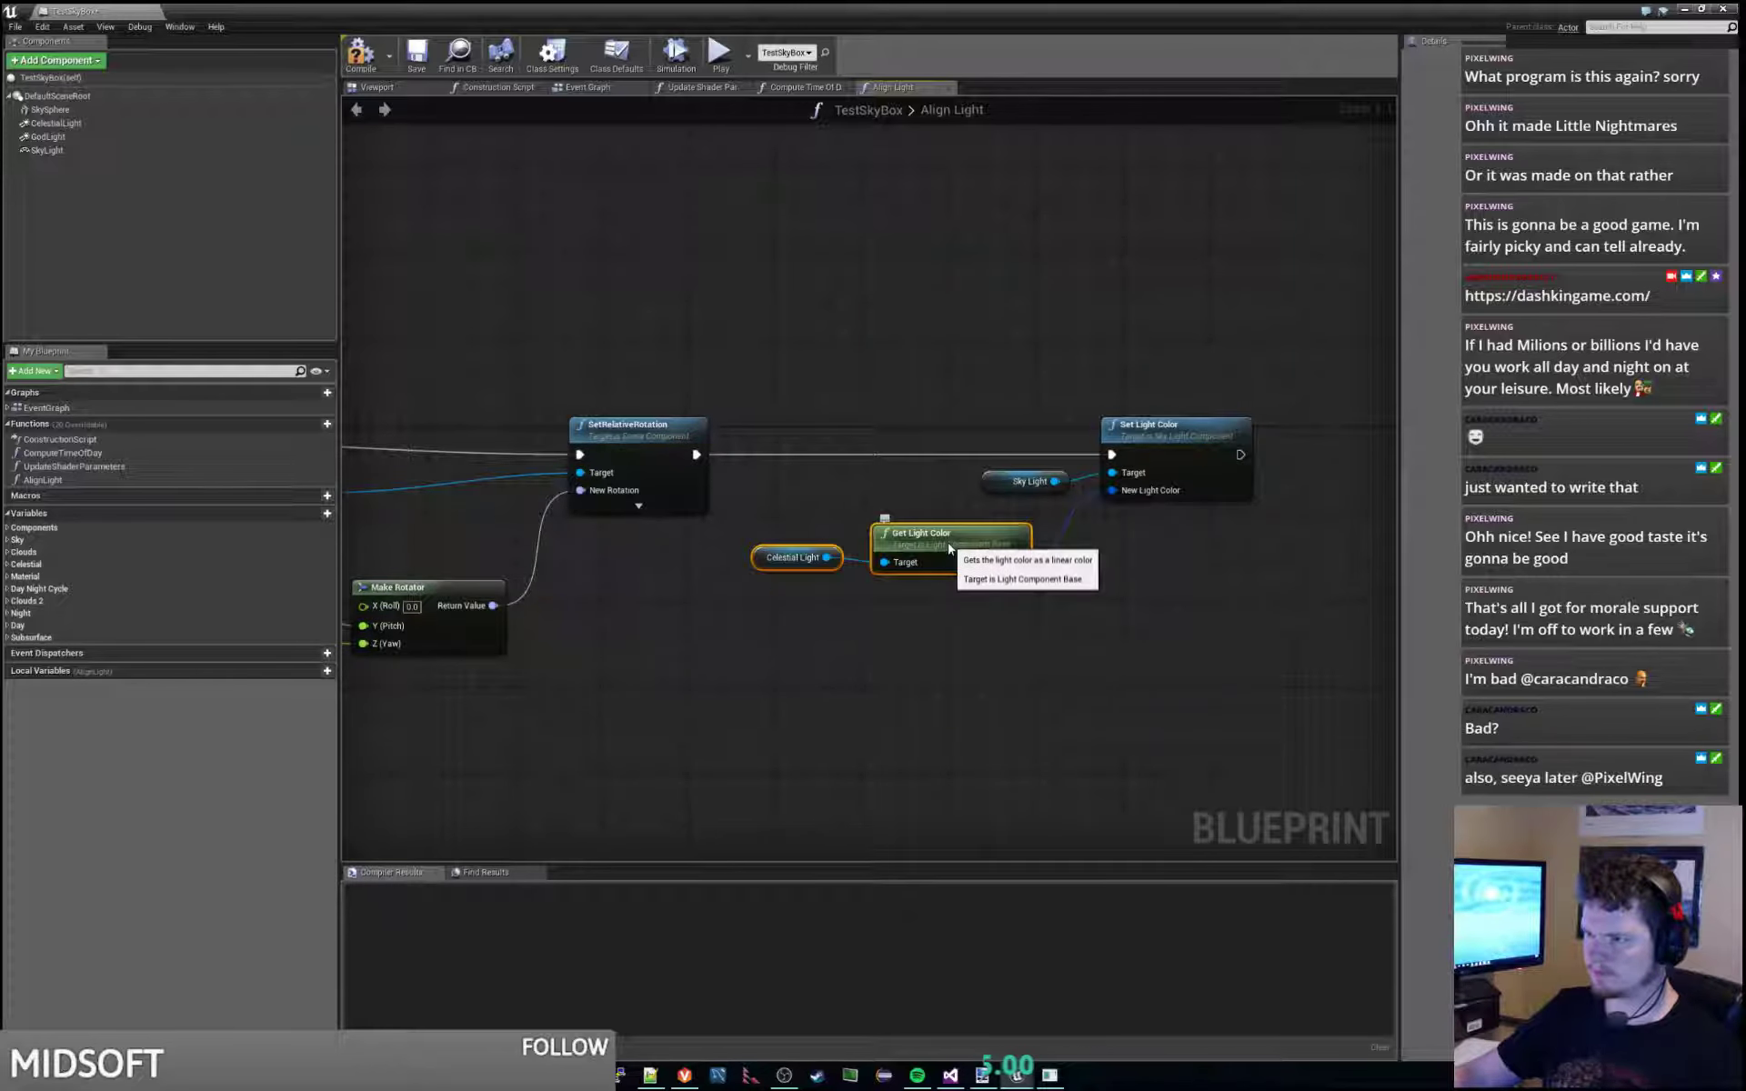
pyautogui.click(417, 57)
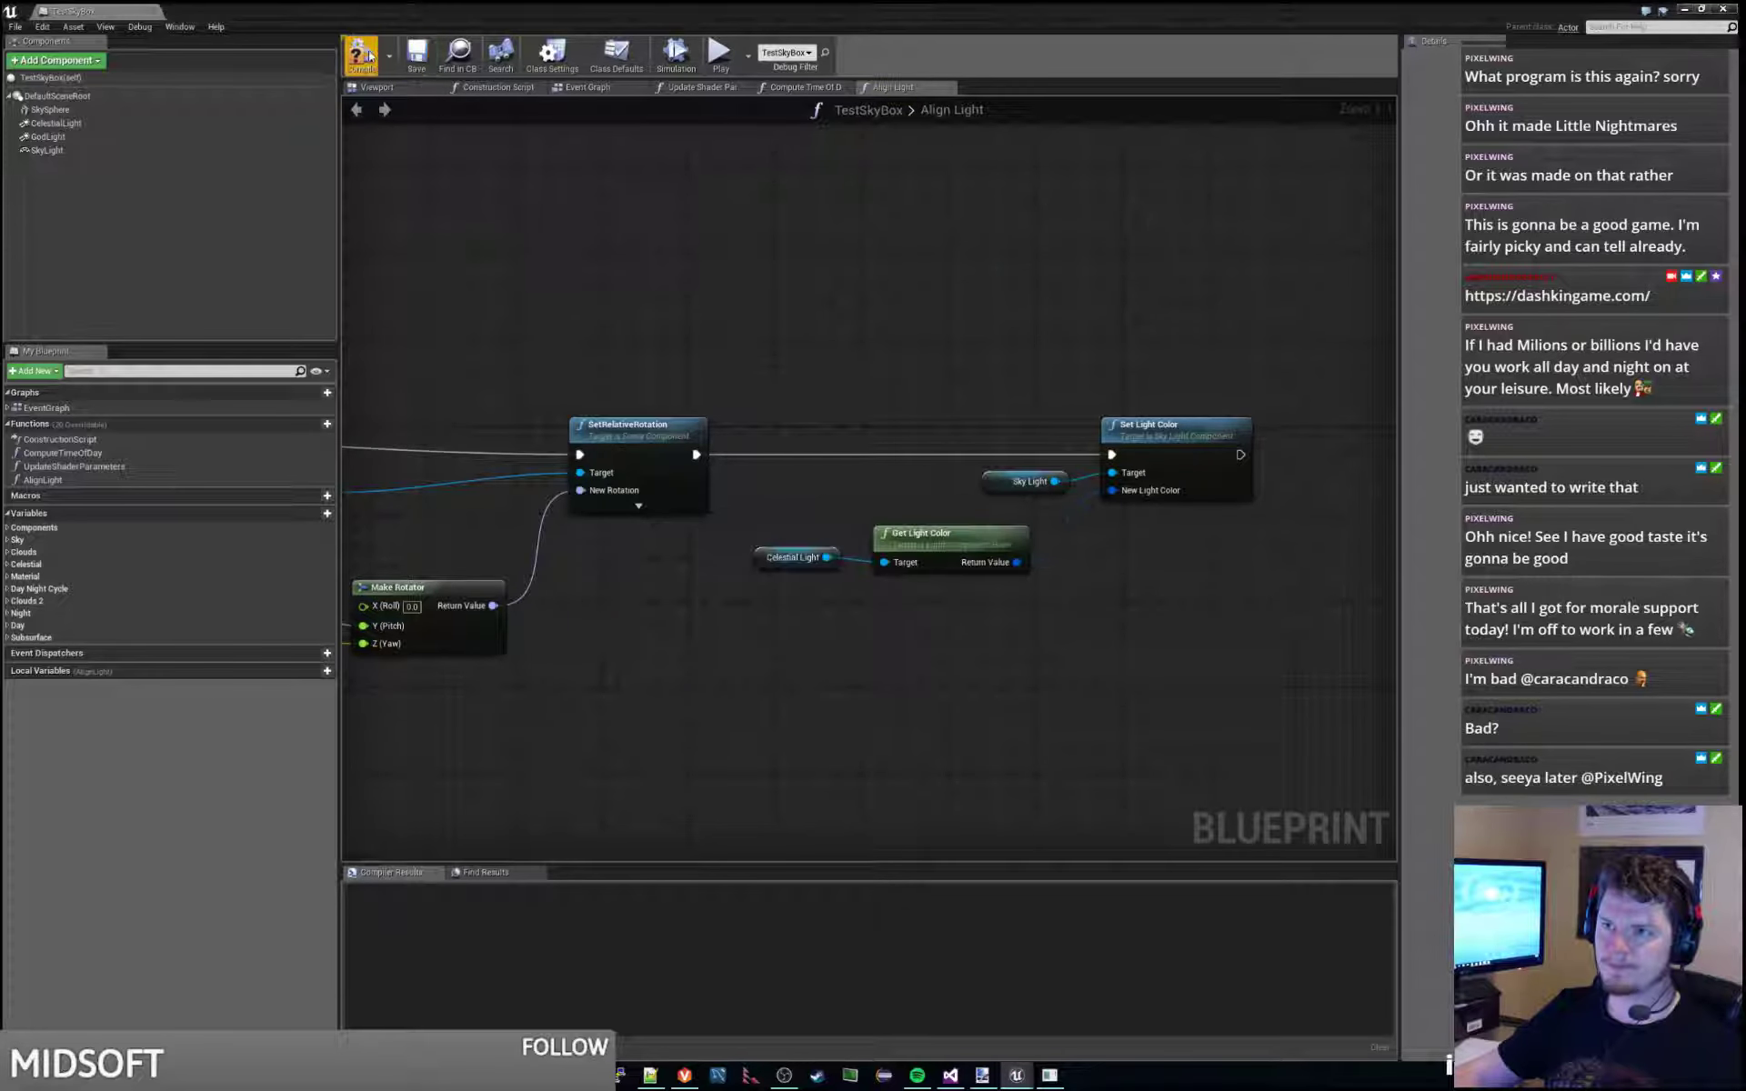
pyautogui.click(367, 63)
pyautogui.hotkey('alt', 'Tab')
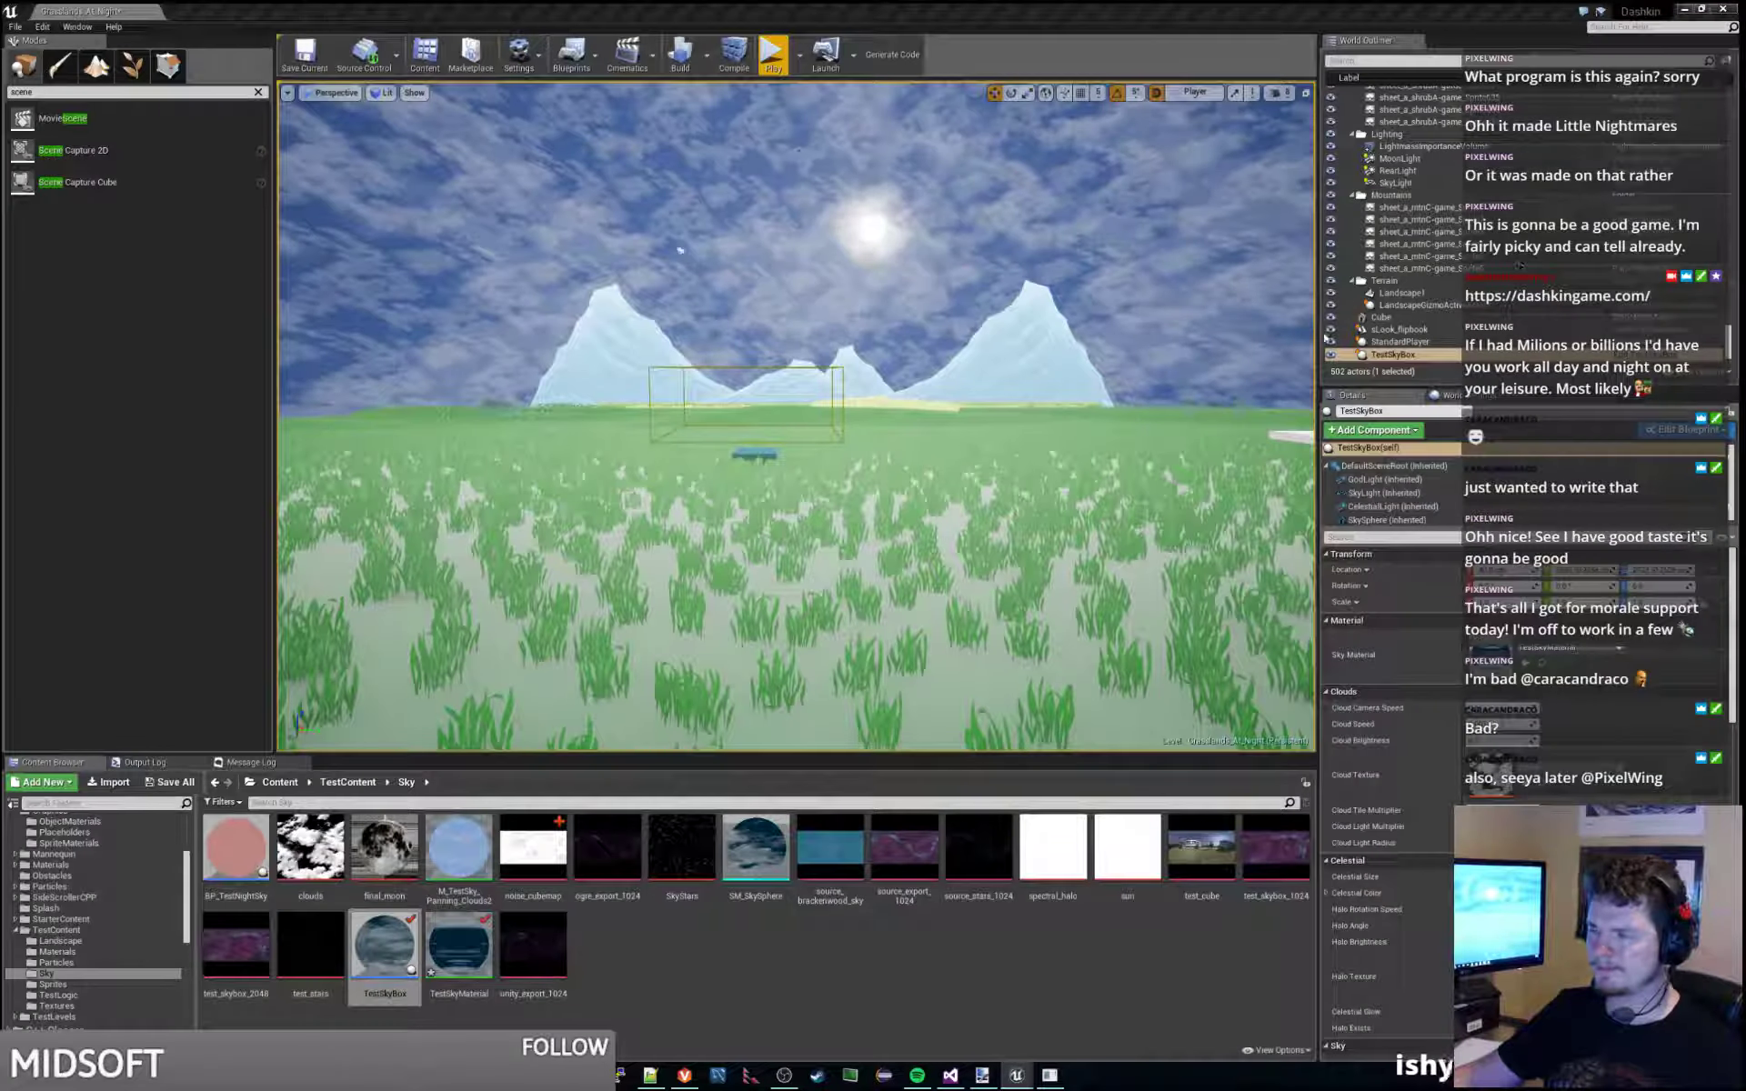
pyautogui.click(771, 55)
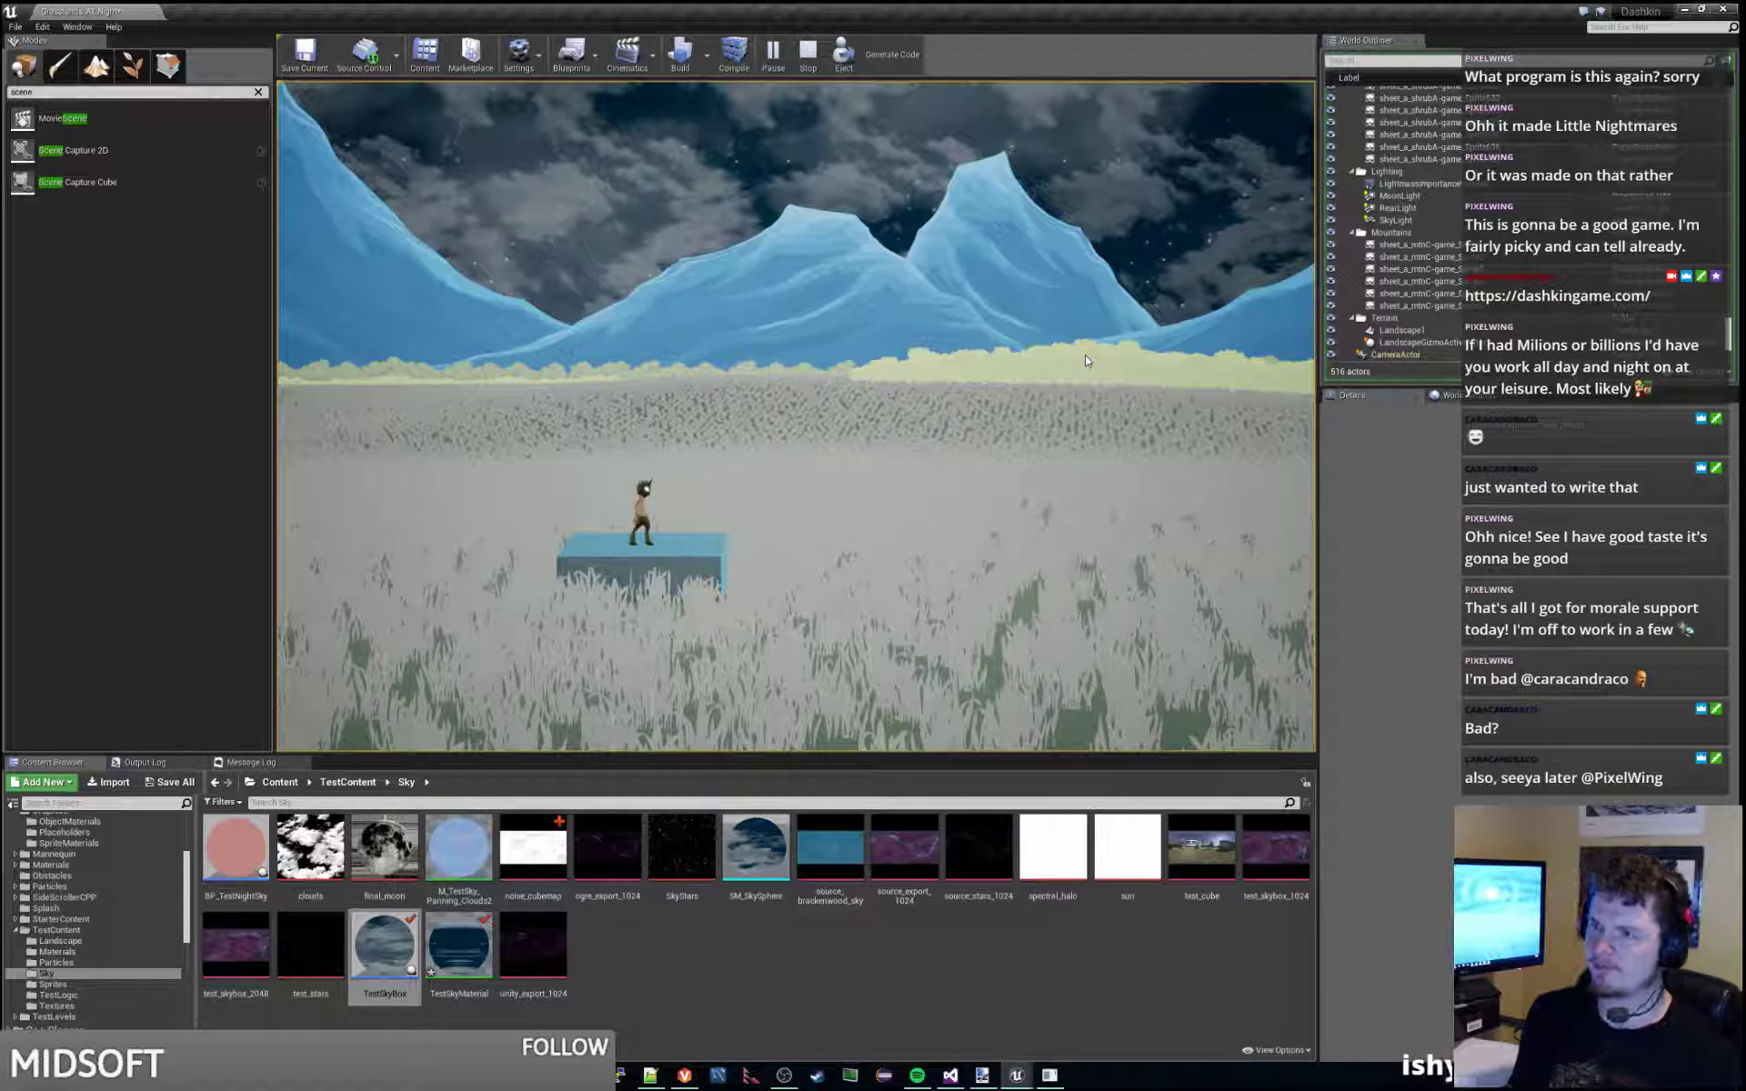
pyautogui.press('d')
pyautogui.press('space')
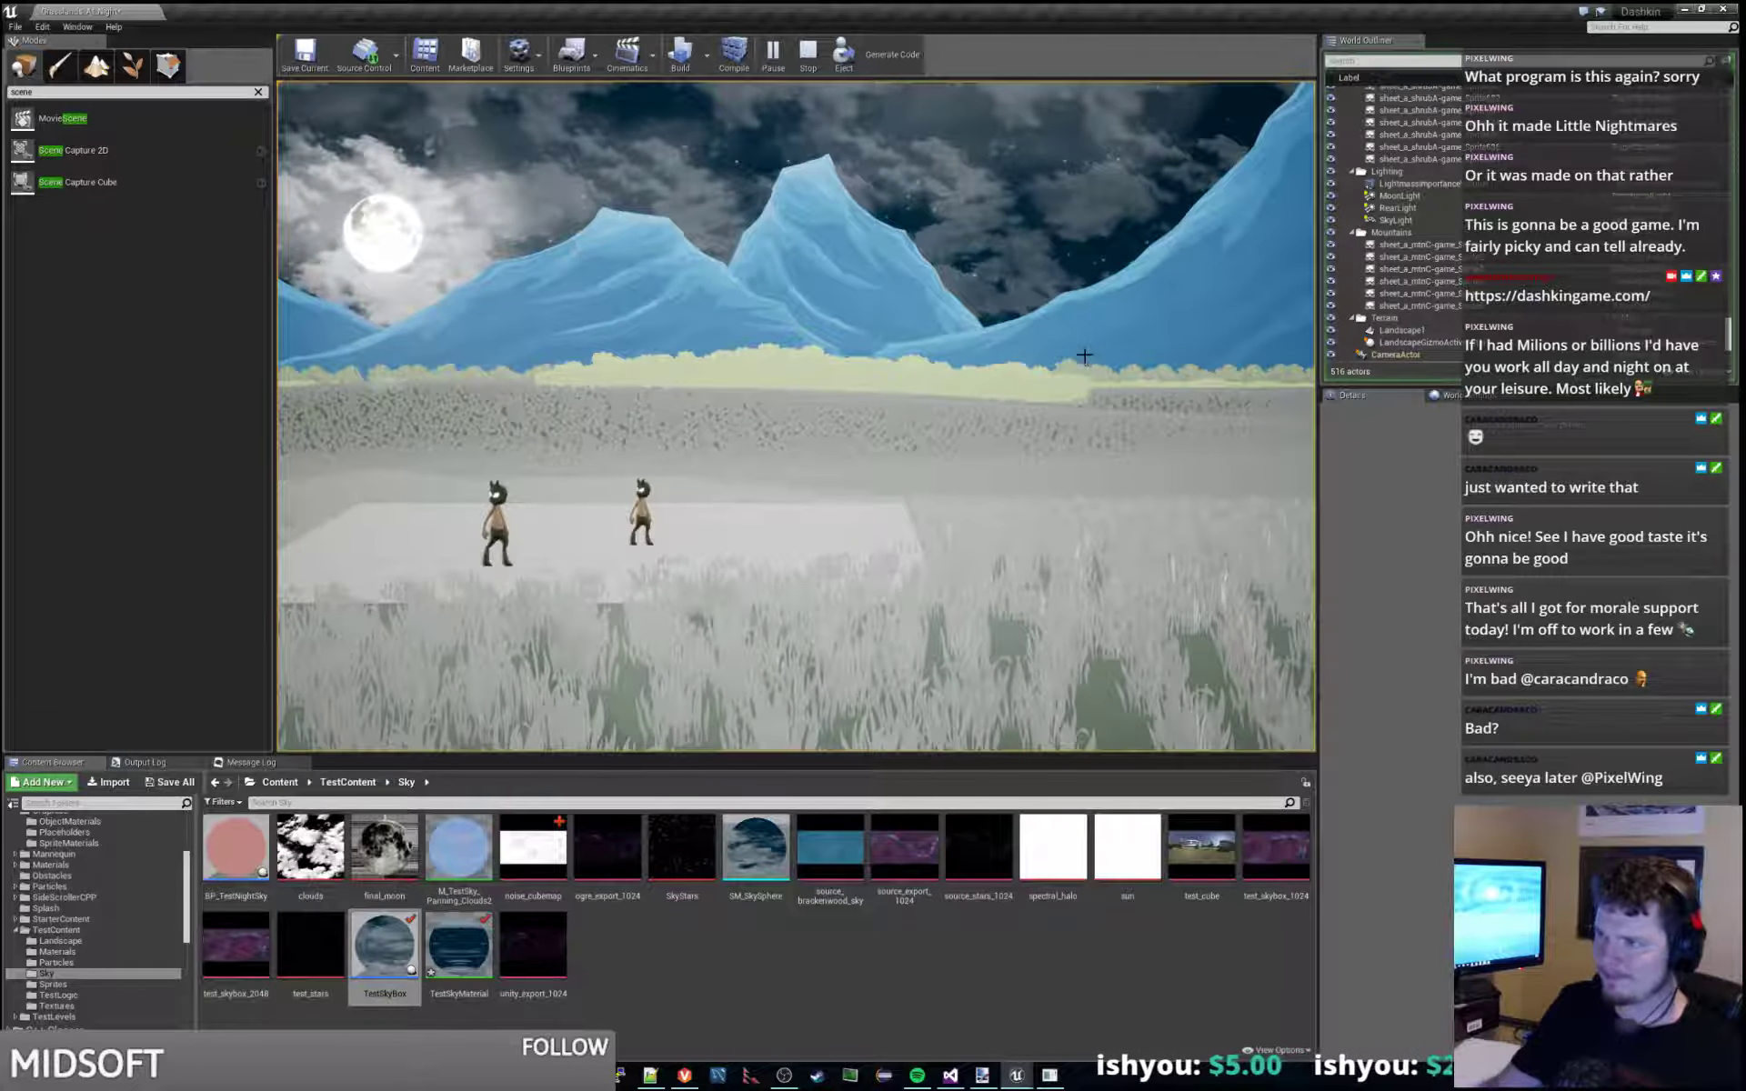
pyautogui.press('Escape')
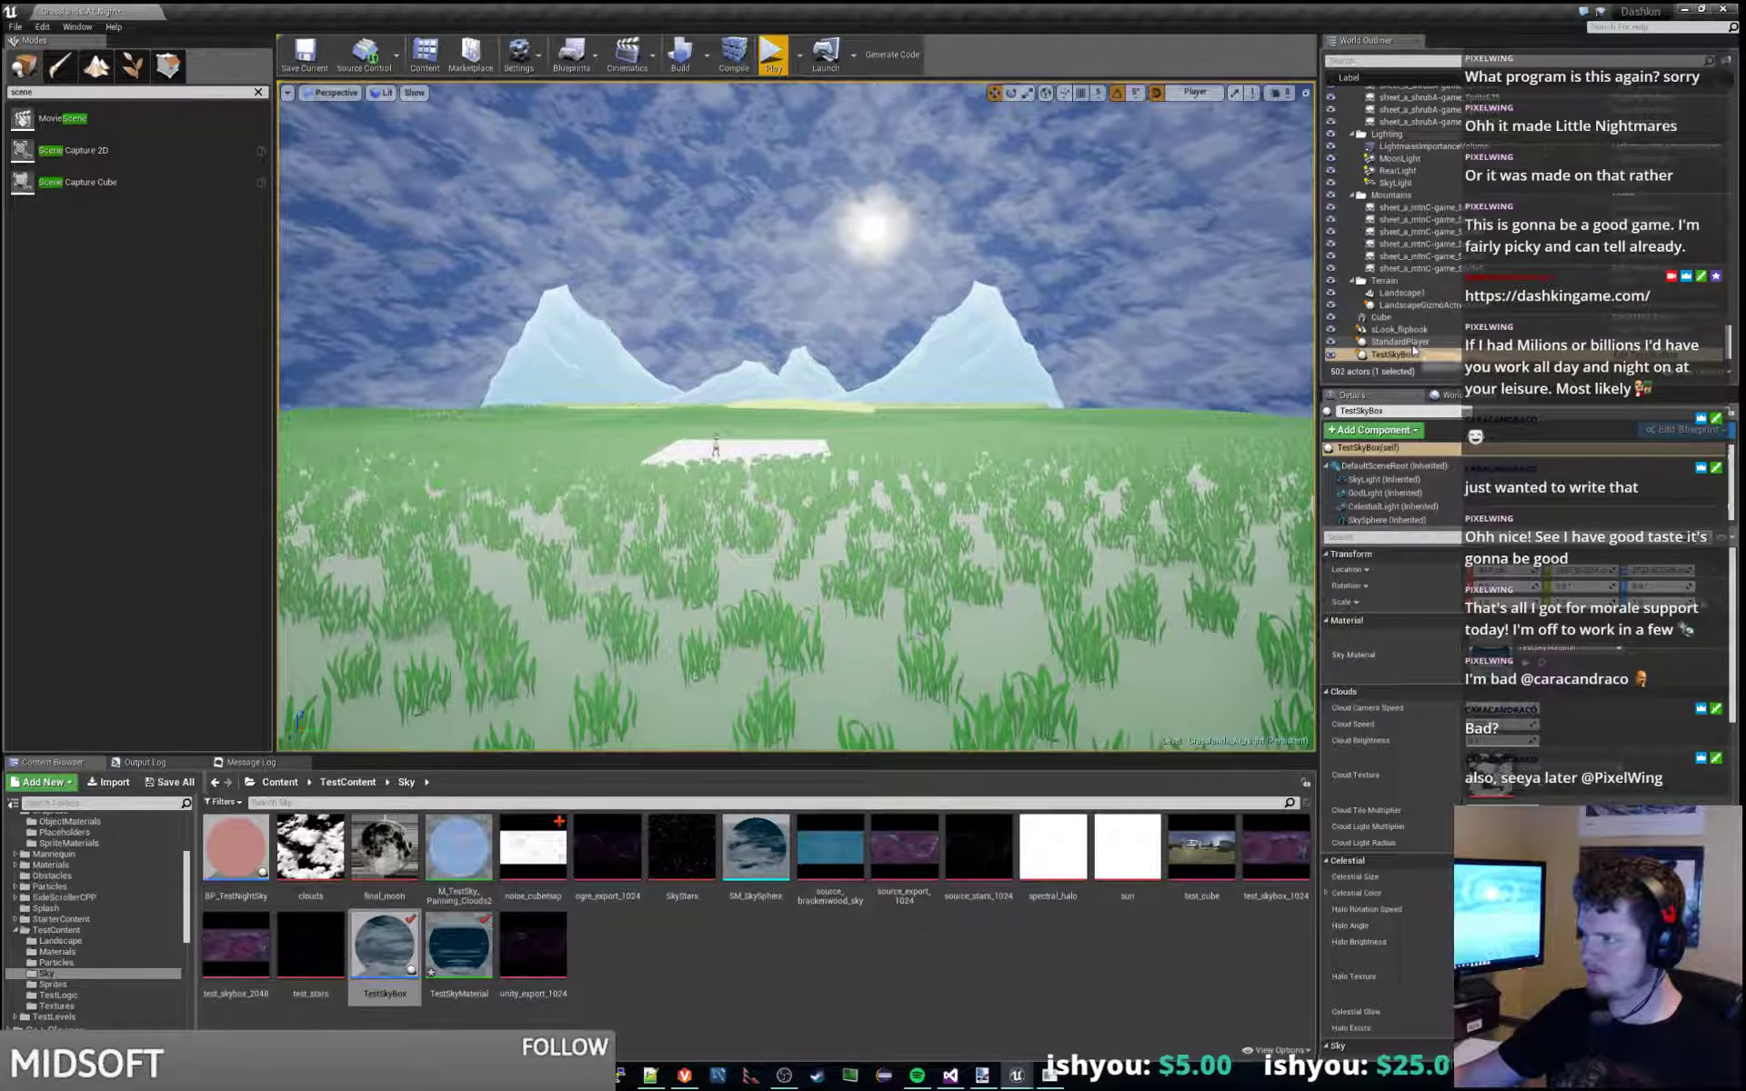
# Select TestSkyBox and drag its Day Night Cycle Time Of Day value toward night.
pyautogui.click(1405, 342)
pyautogui.click(1405, 355)
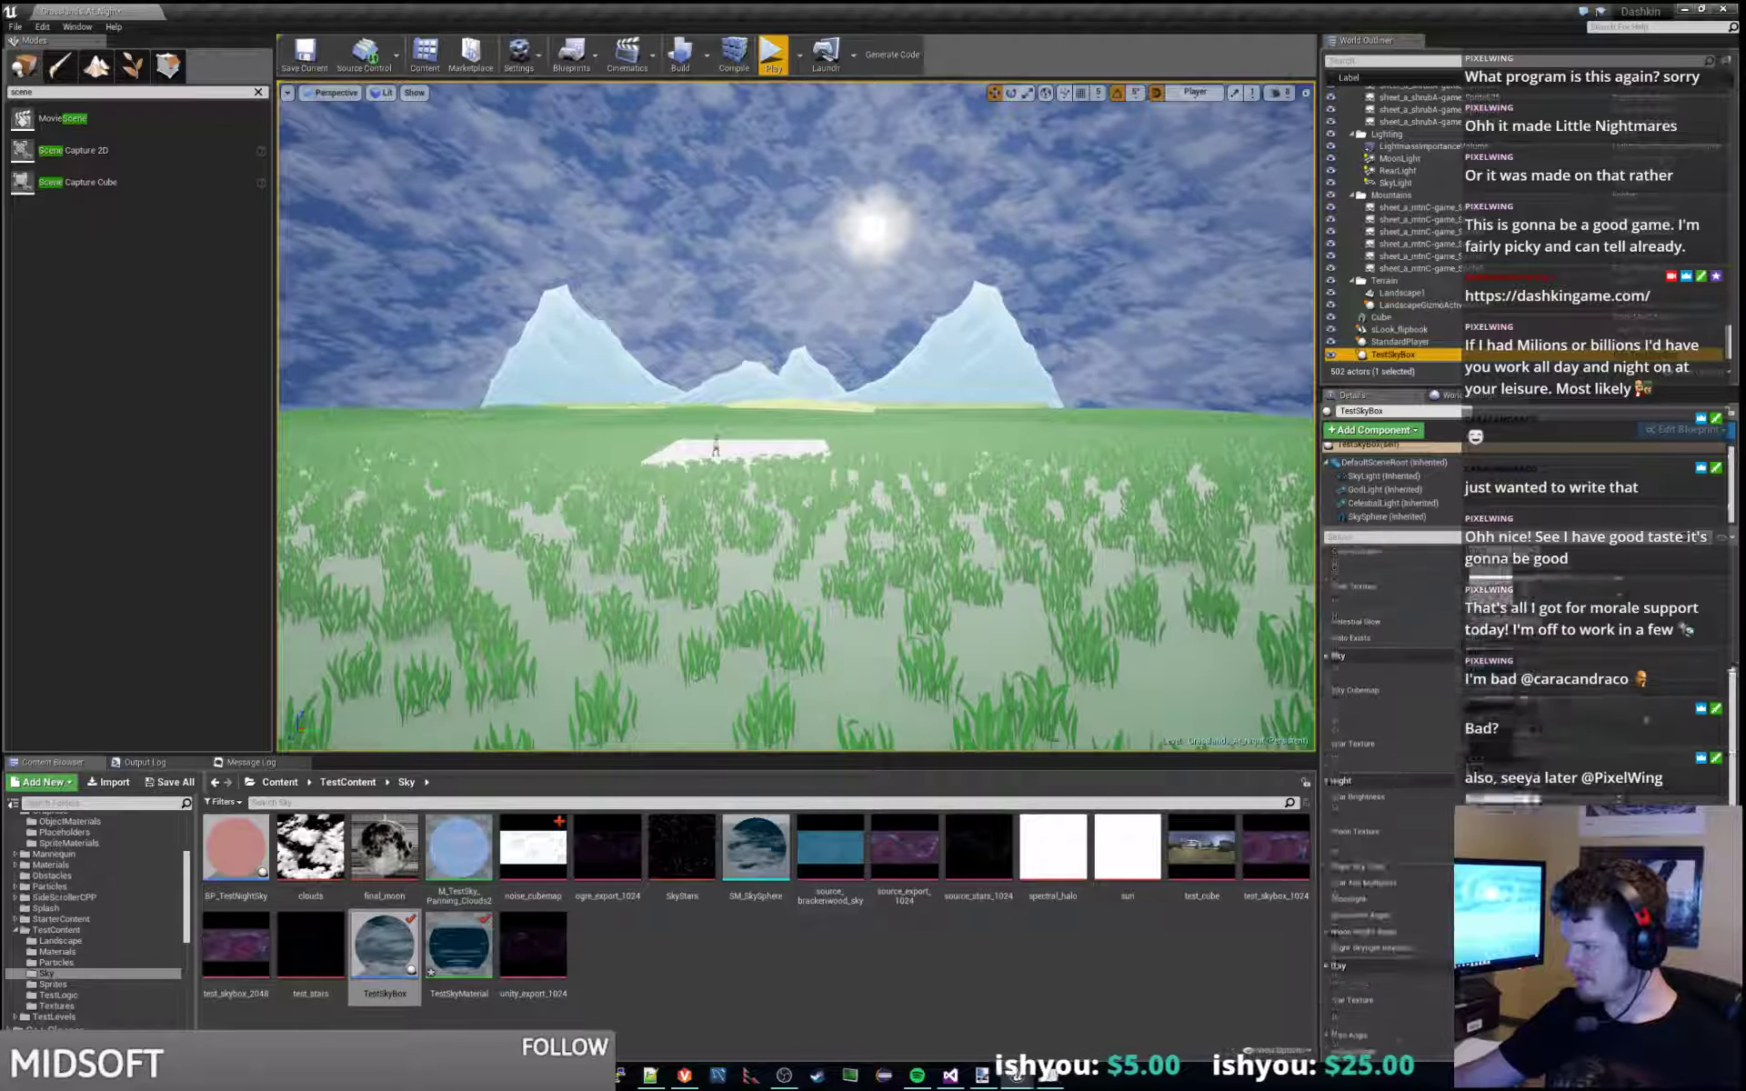
pyautogui.scroll(-5, 1405, 618)
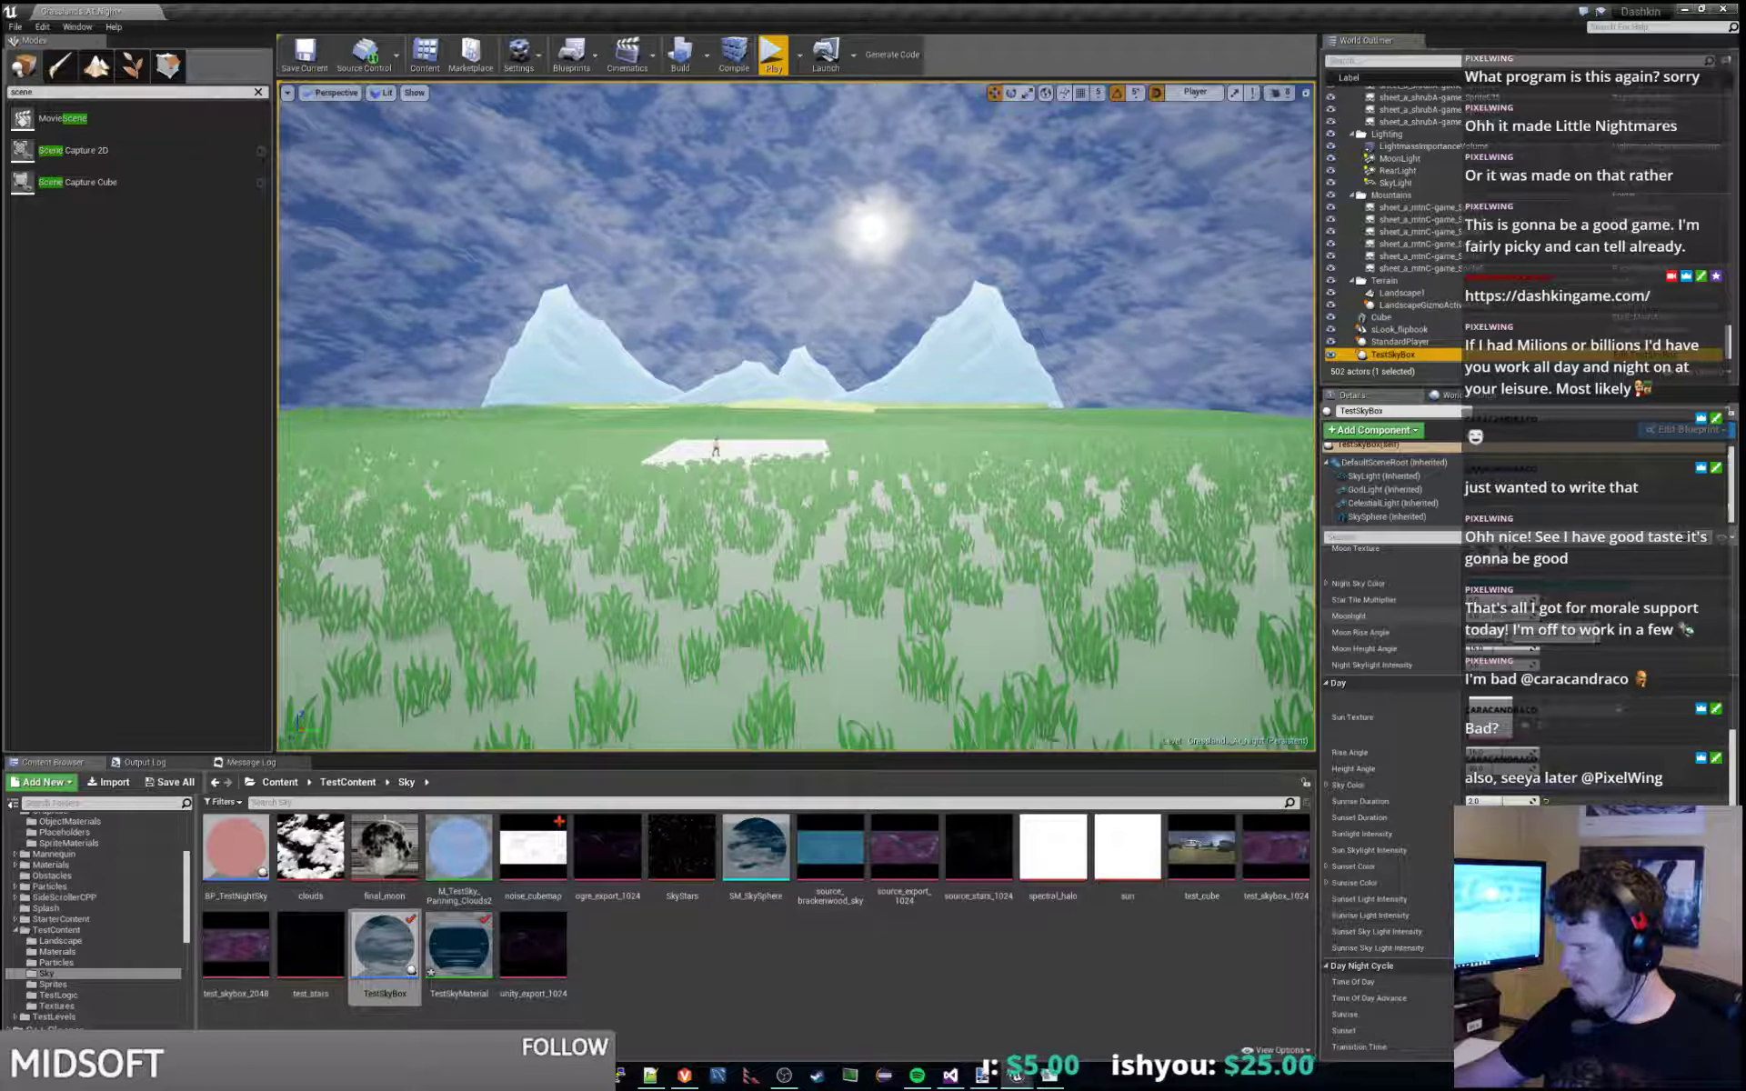
pyautogui.scroll(-2, 1631, 695)
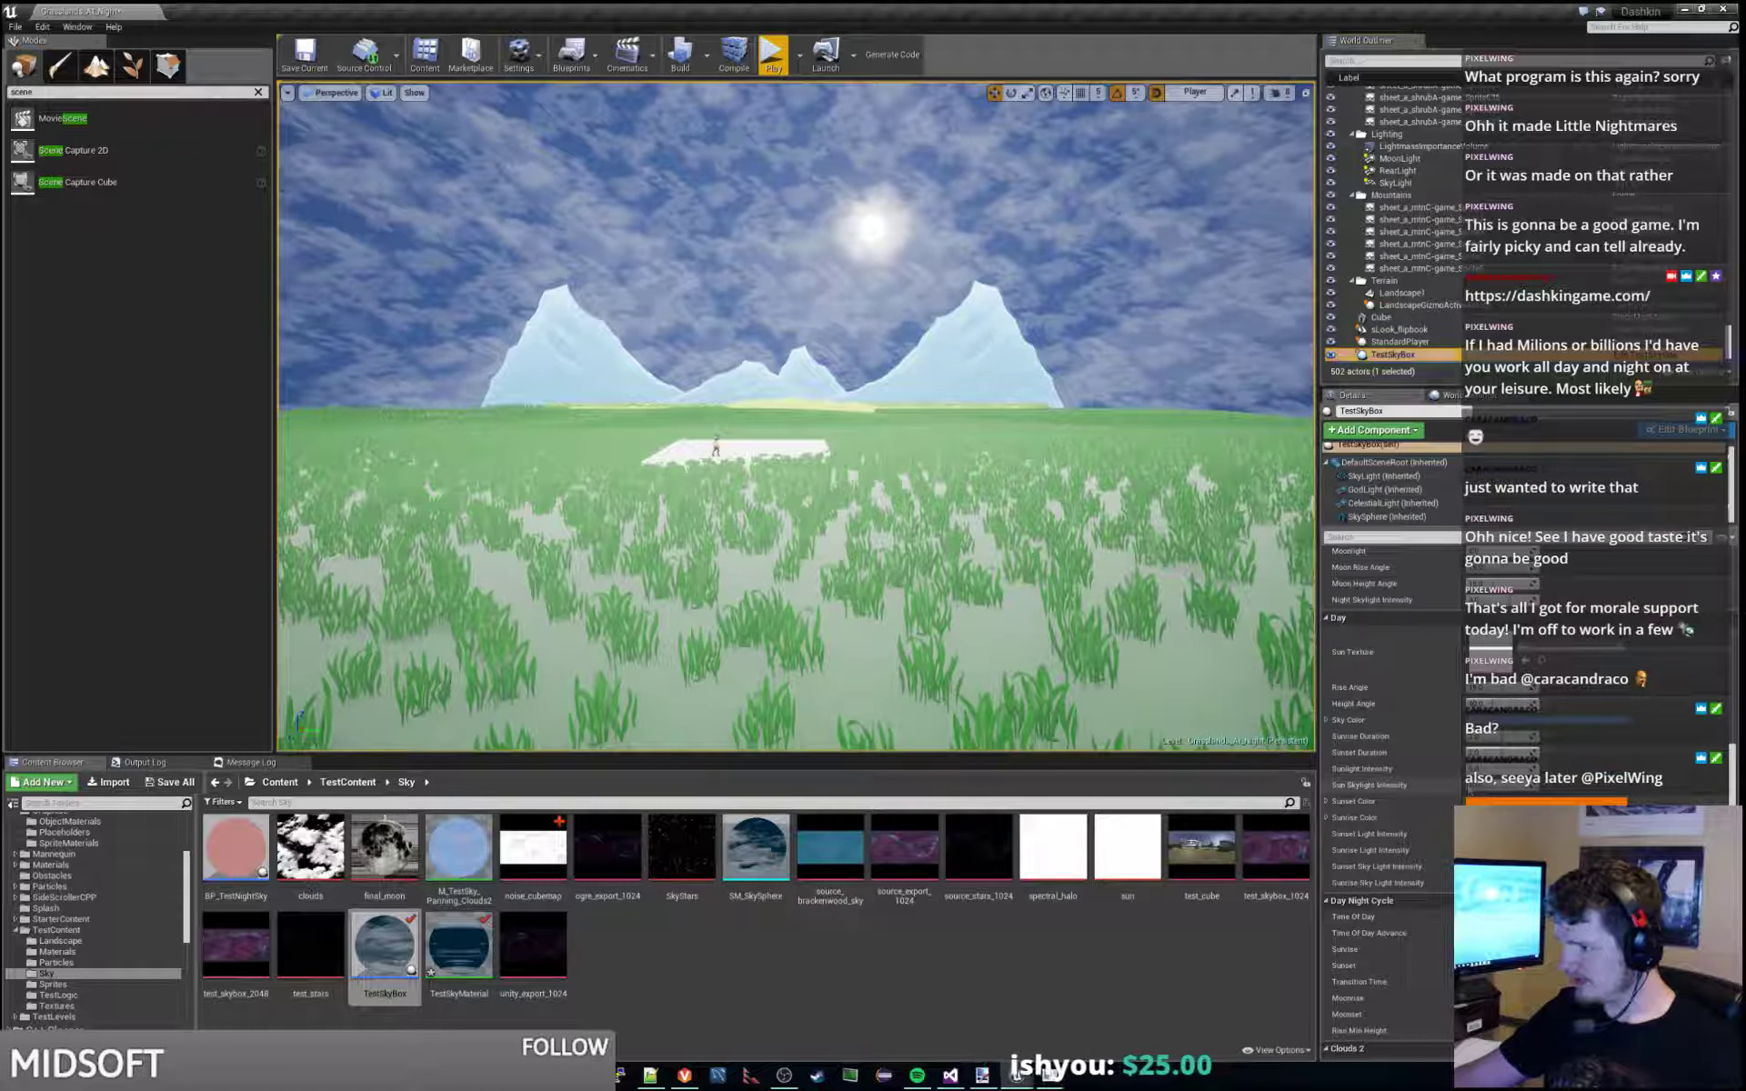
pyautogui.press('Return')
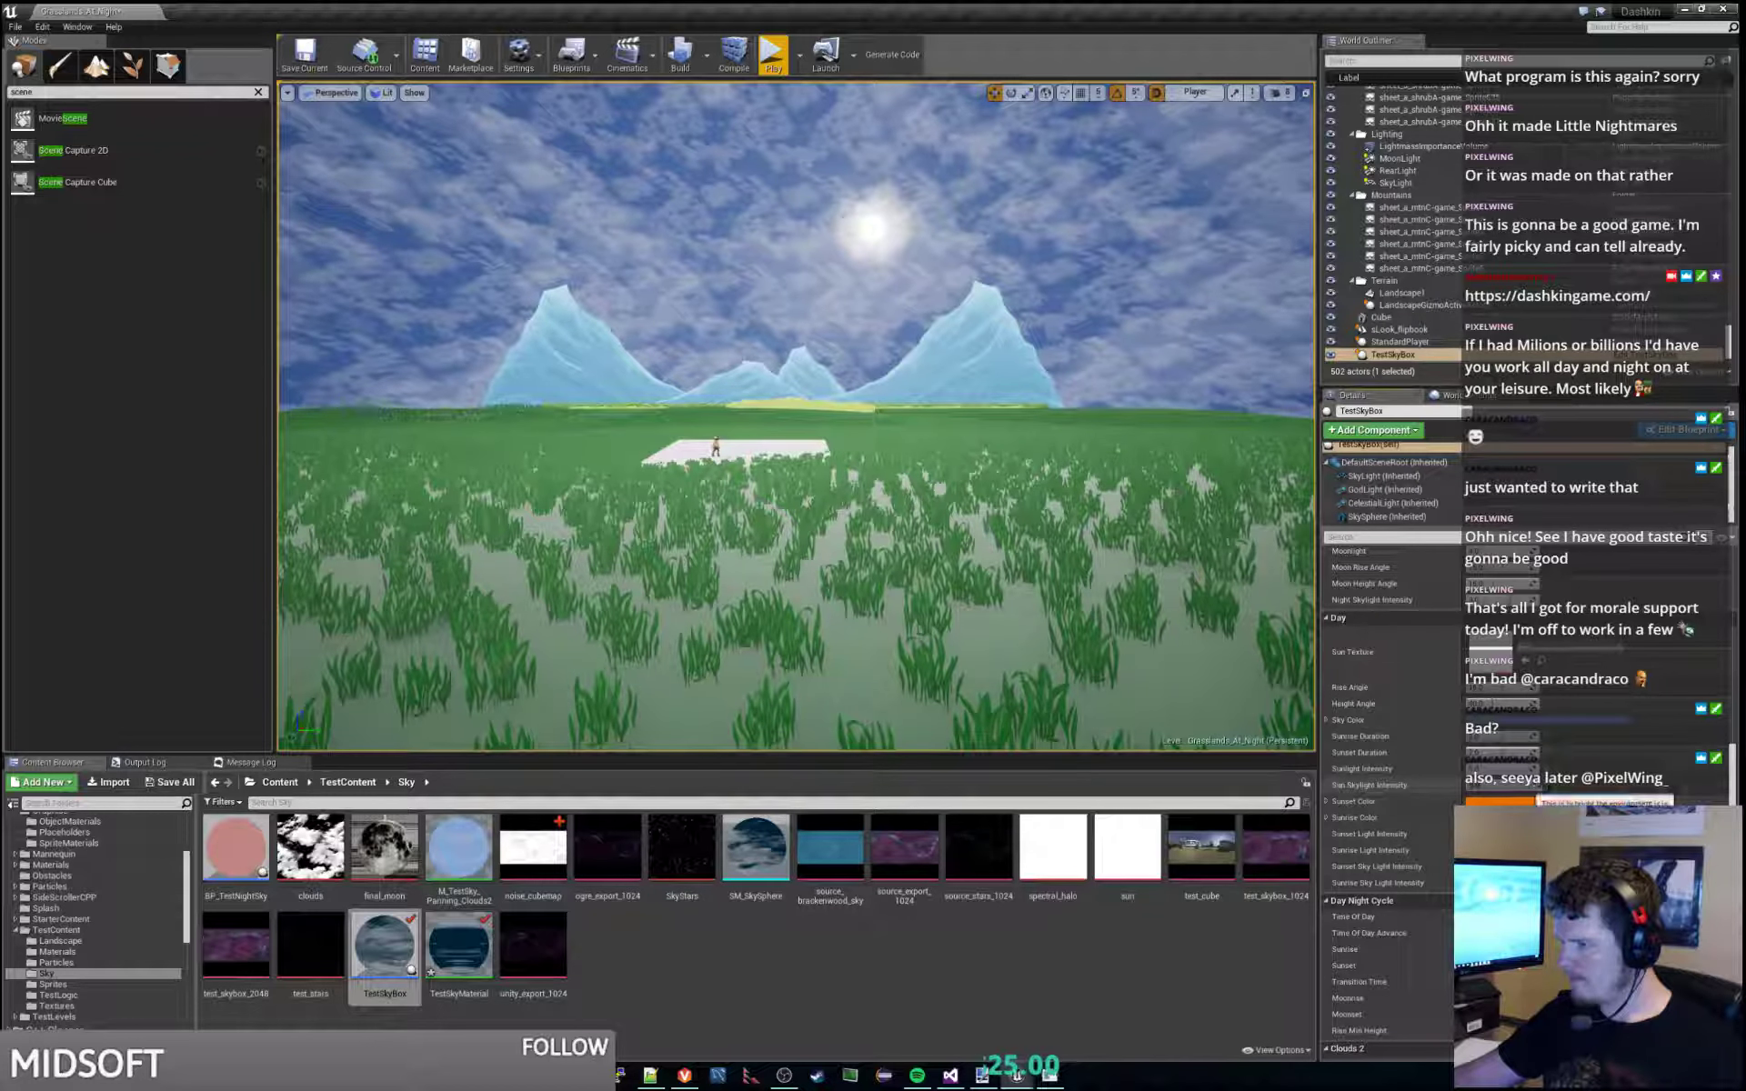
pyautogui.scroll(-3, 1583, 797)
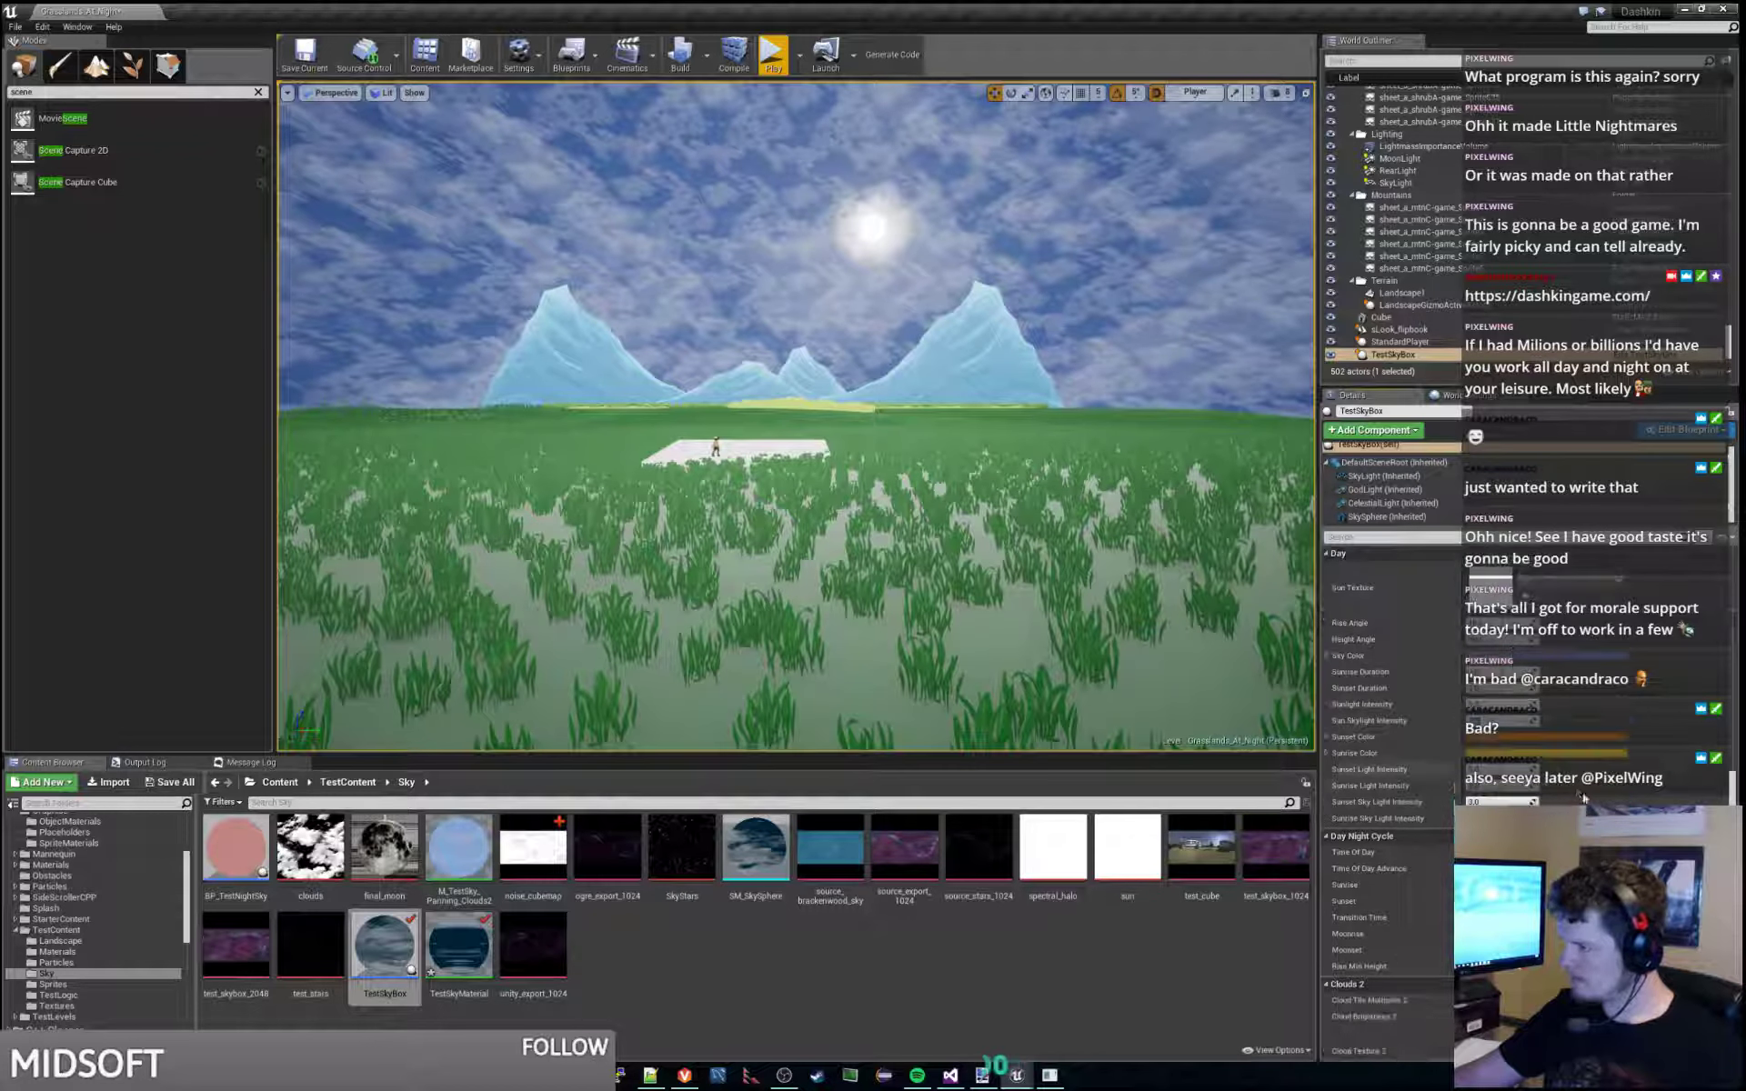
pyautogui.scroll(-3, 1502, 799)
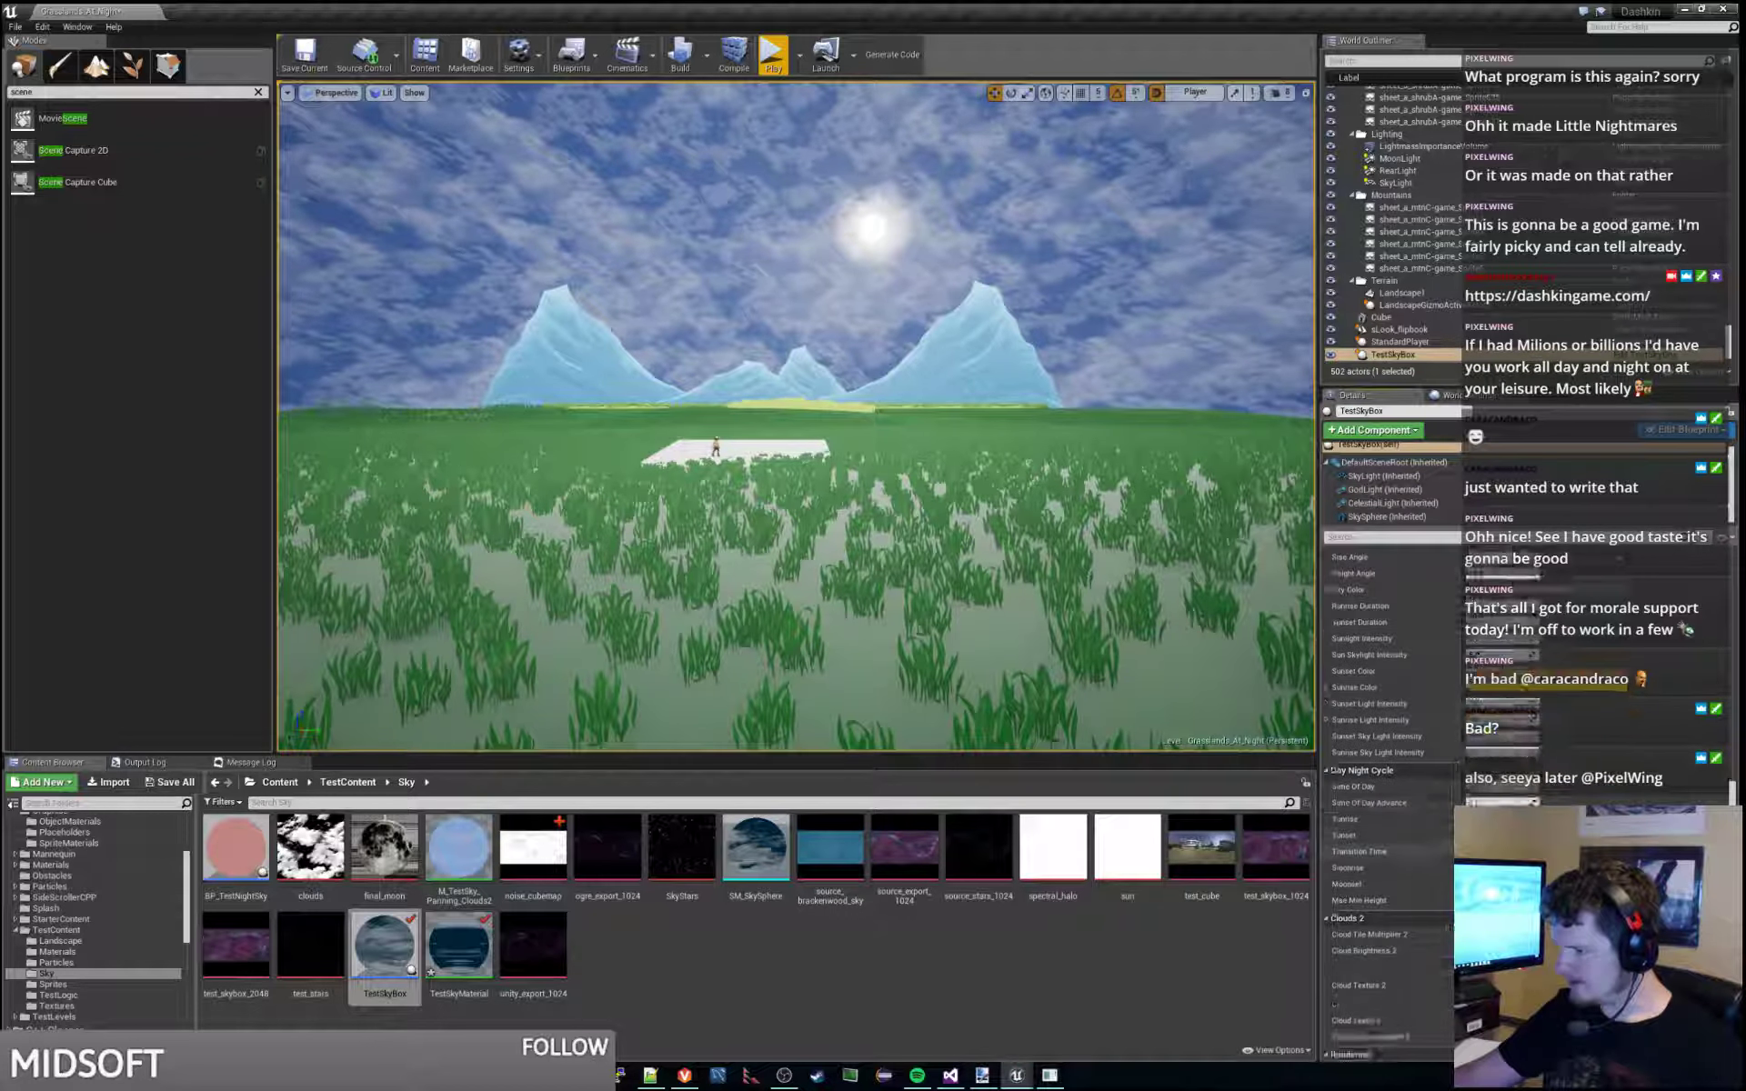
pyautogui.moveTo(1500, 787); pyautogui.dragTo(1528, 787)
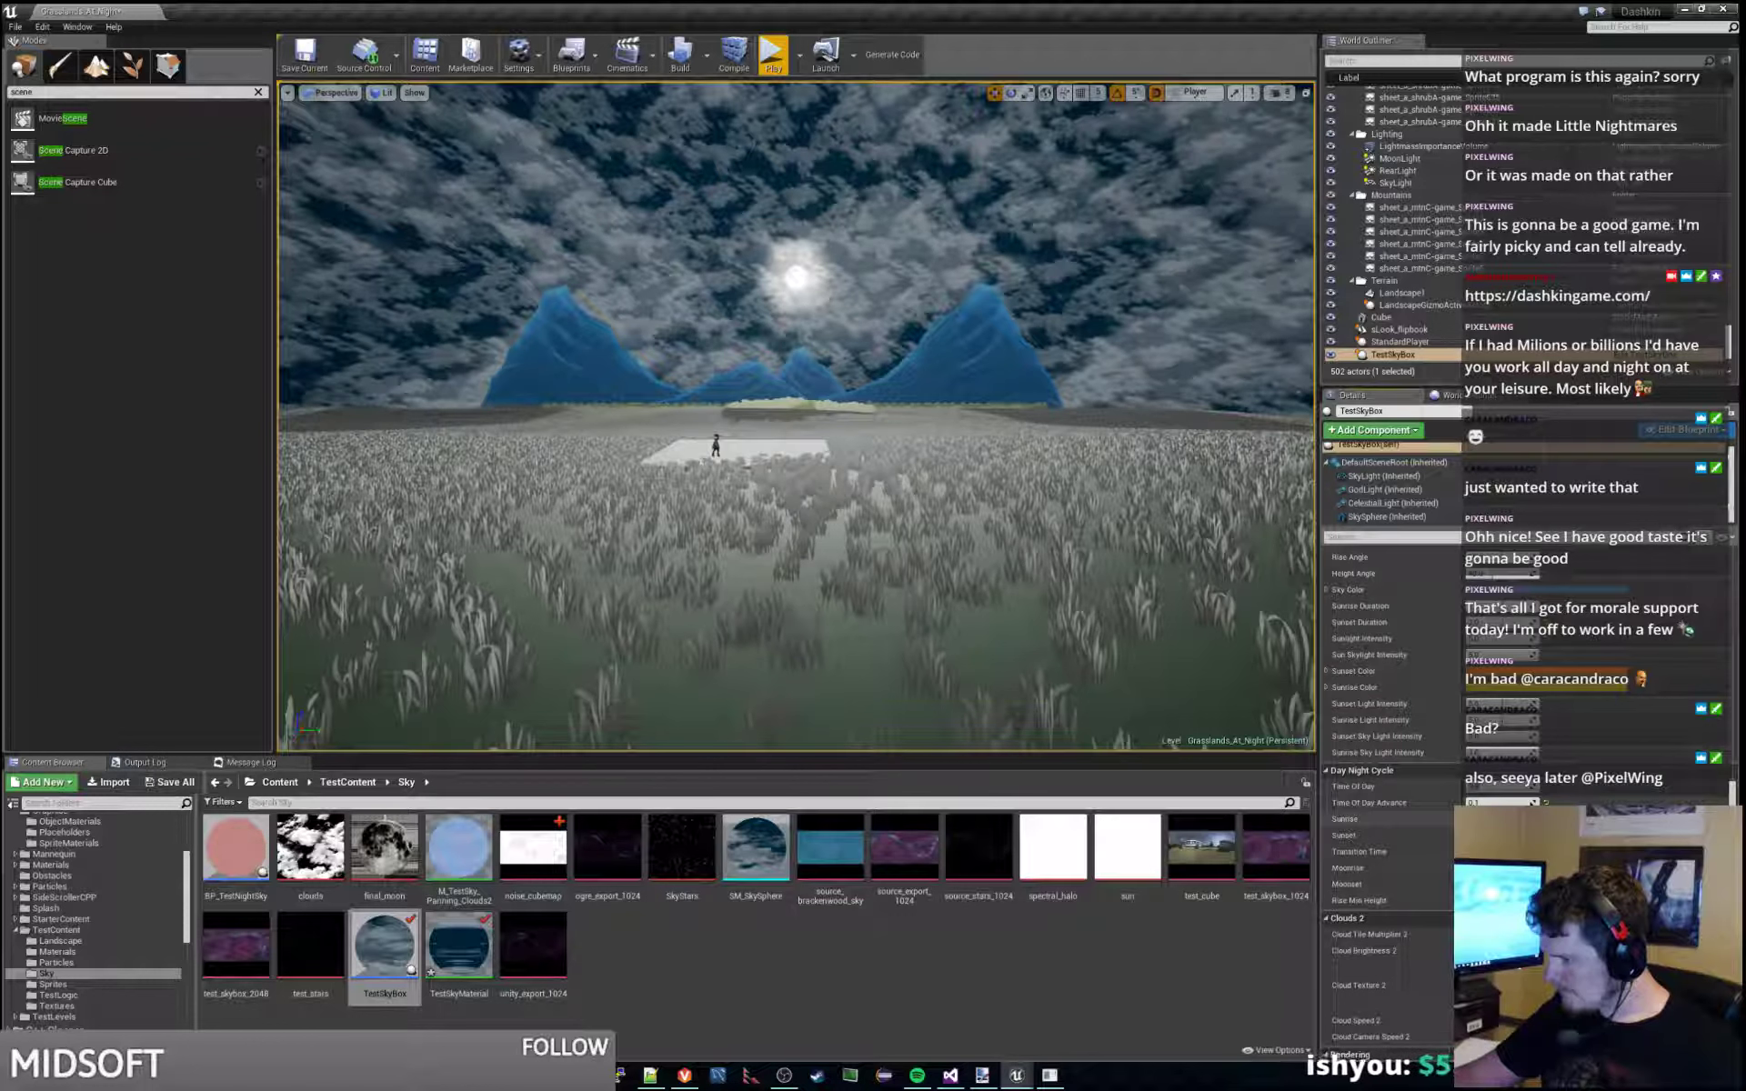
# Save the Grasslands_At_Night map.
pyautogui.scroll(5, 1502, 841)
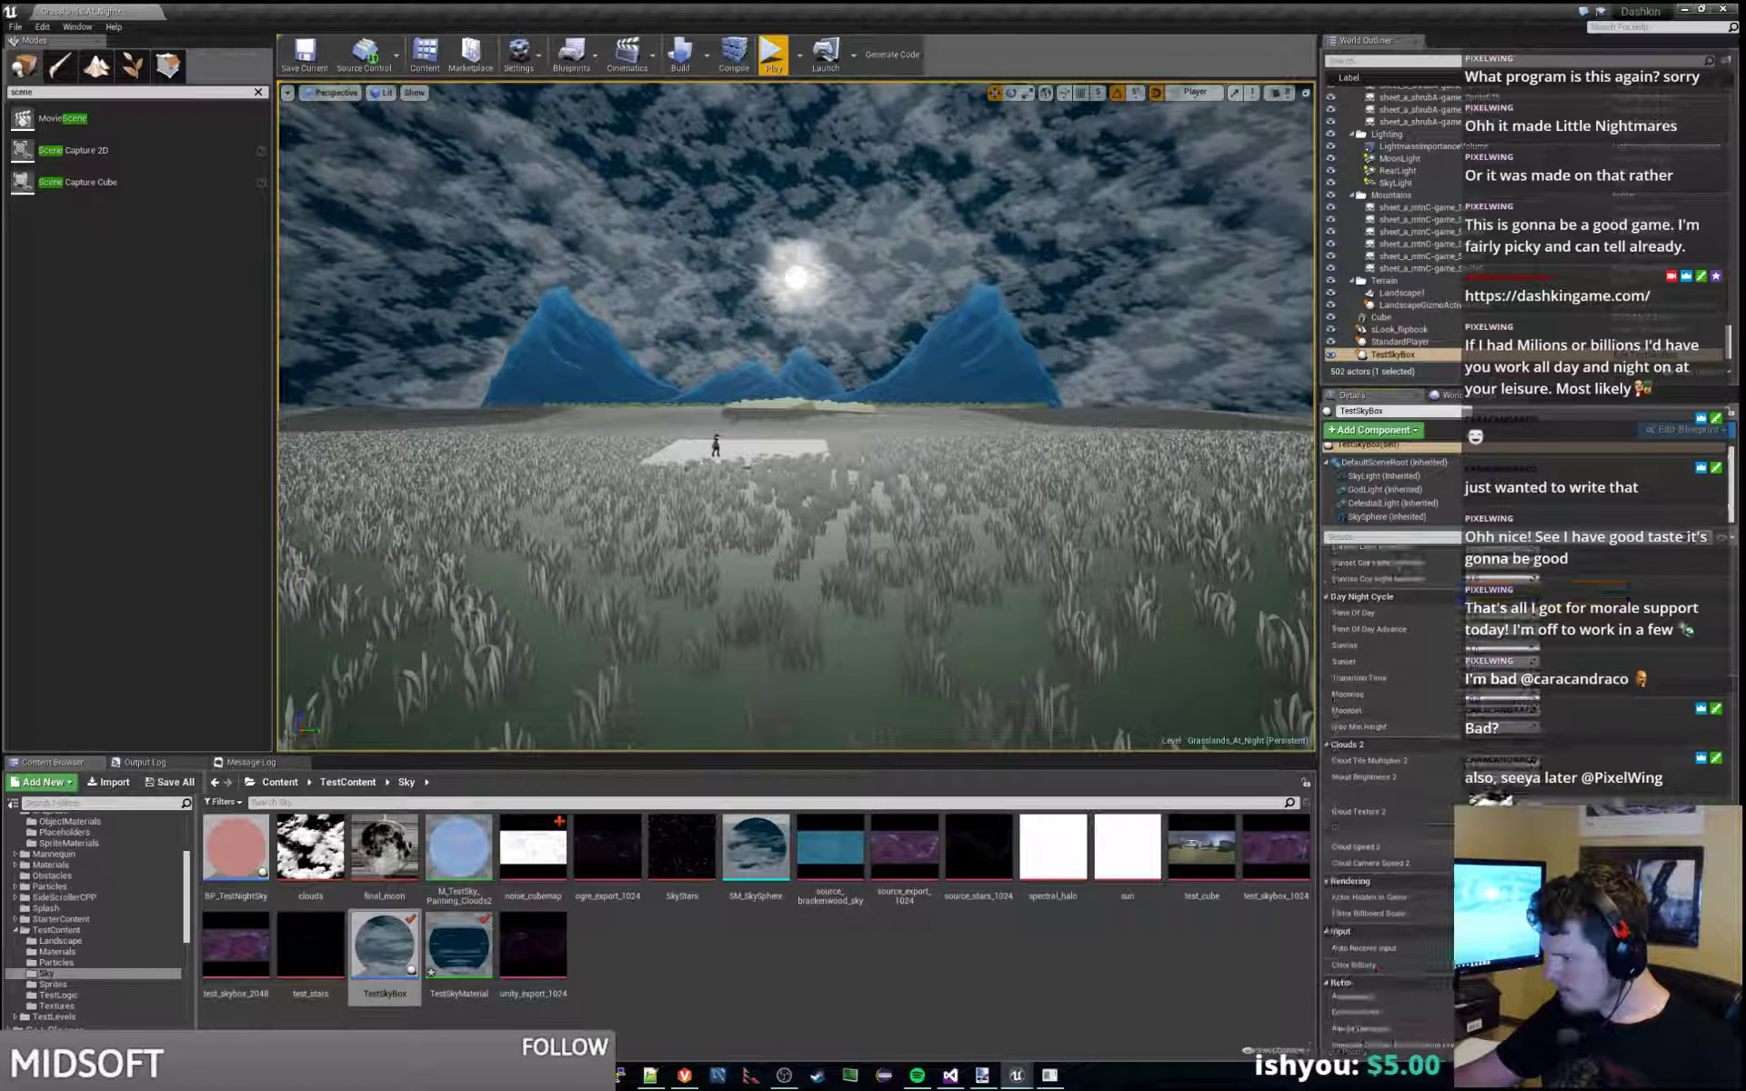
pyautogui.scroll(6, 1502, 688)
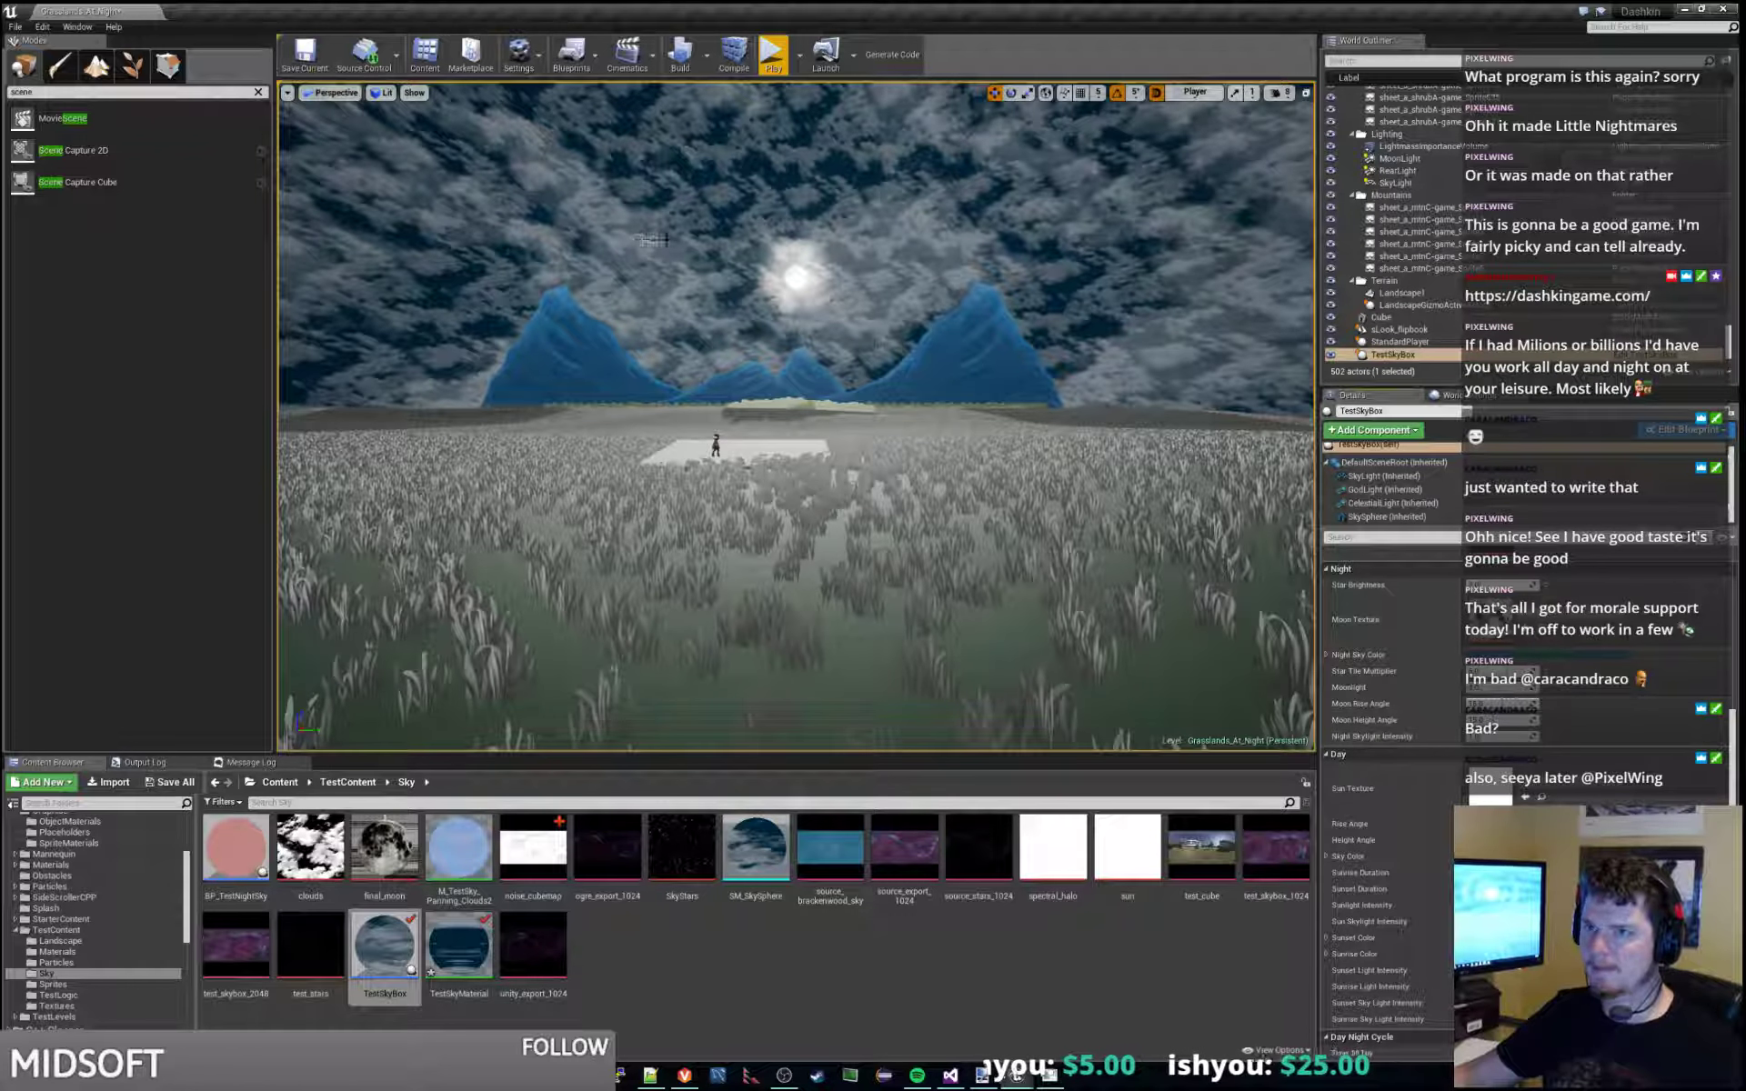
pyautogui.hotkey('ctrl', 's')
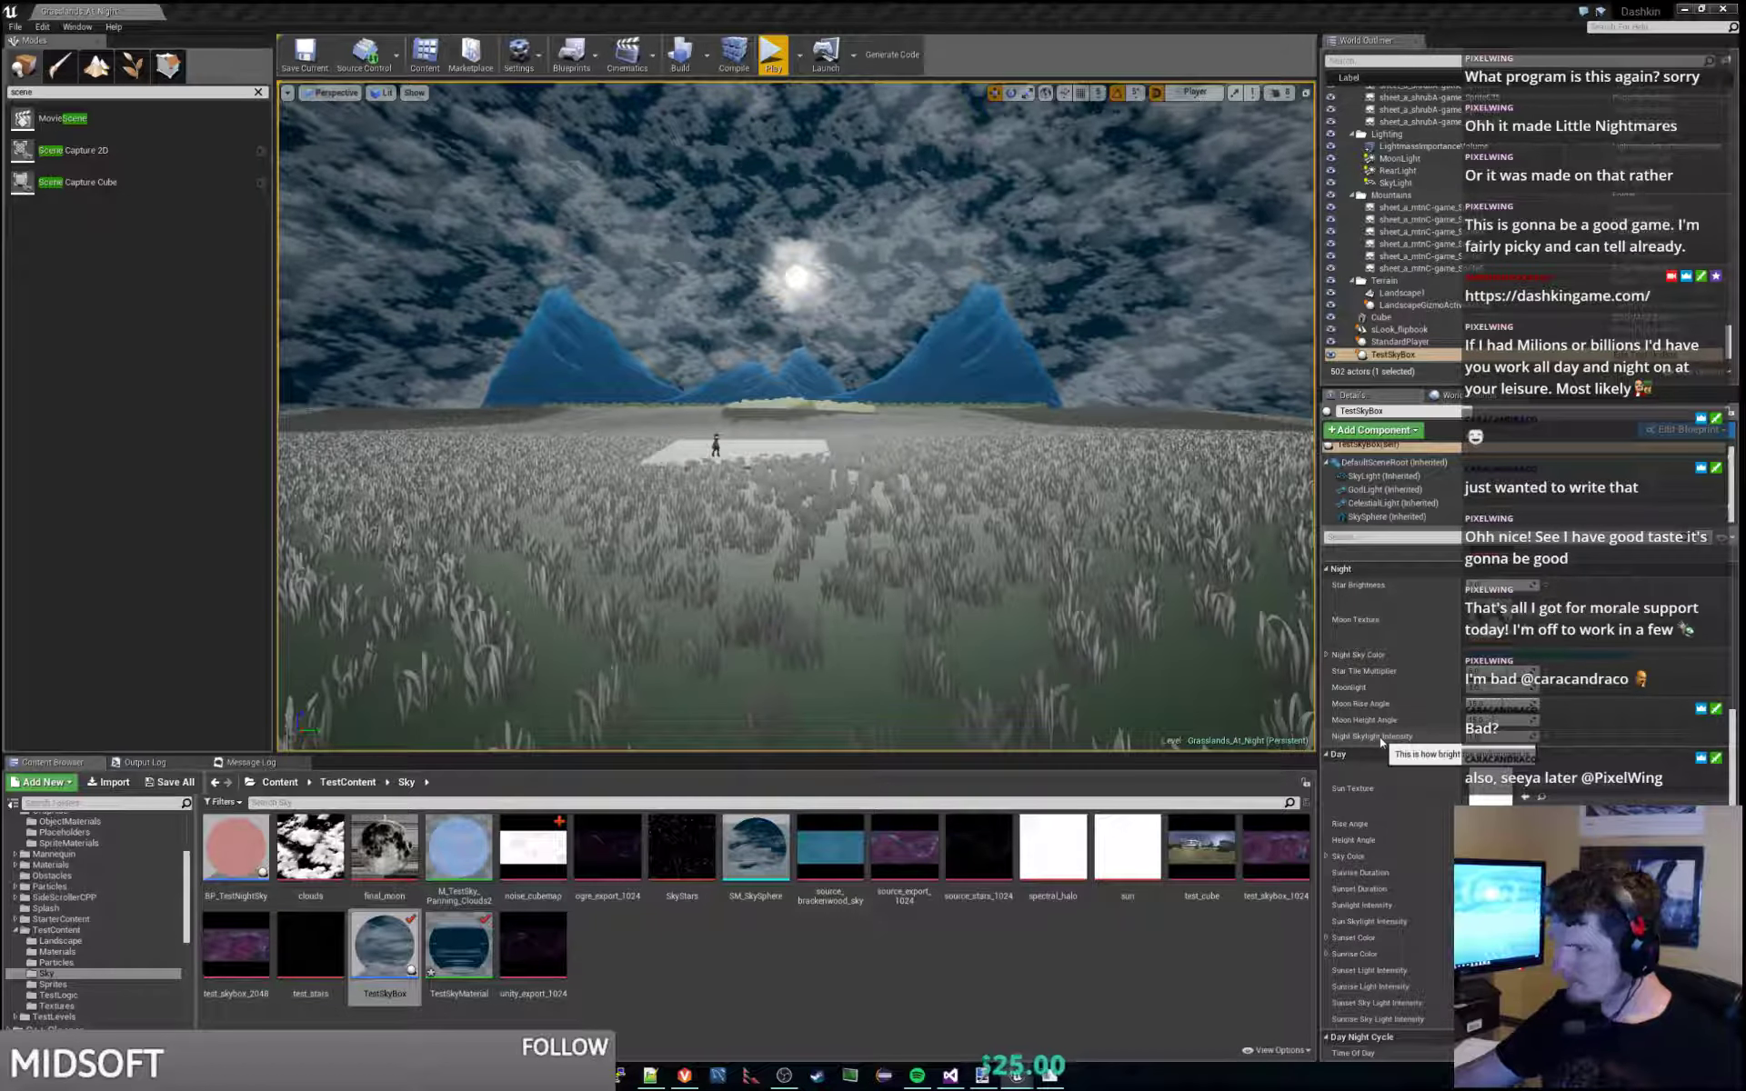
# Briefly raise the SkyLight intensity, lower it again, and review TestSkyBox's Night Skylight Intensity setting.
pyautogui.click(1391, 477)
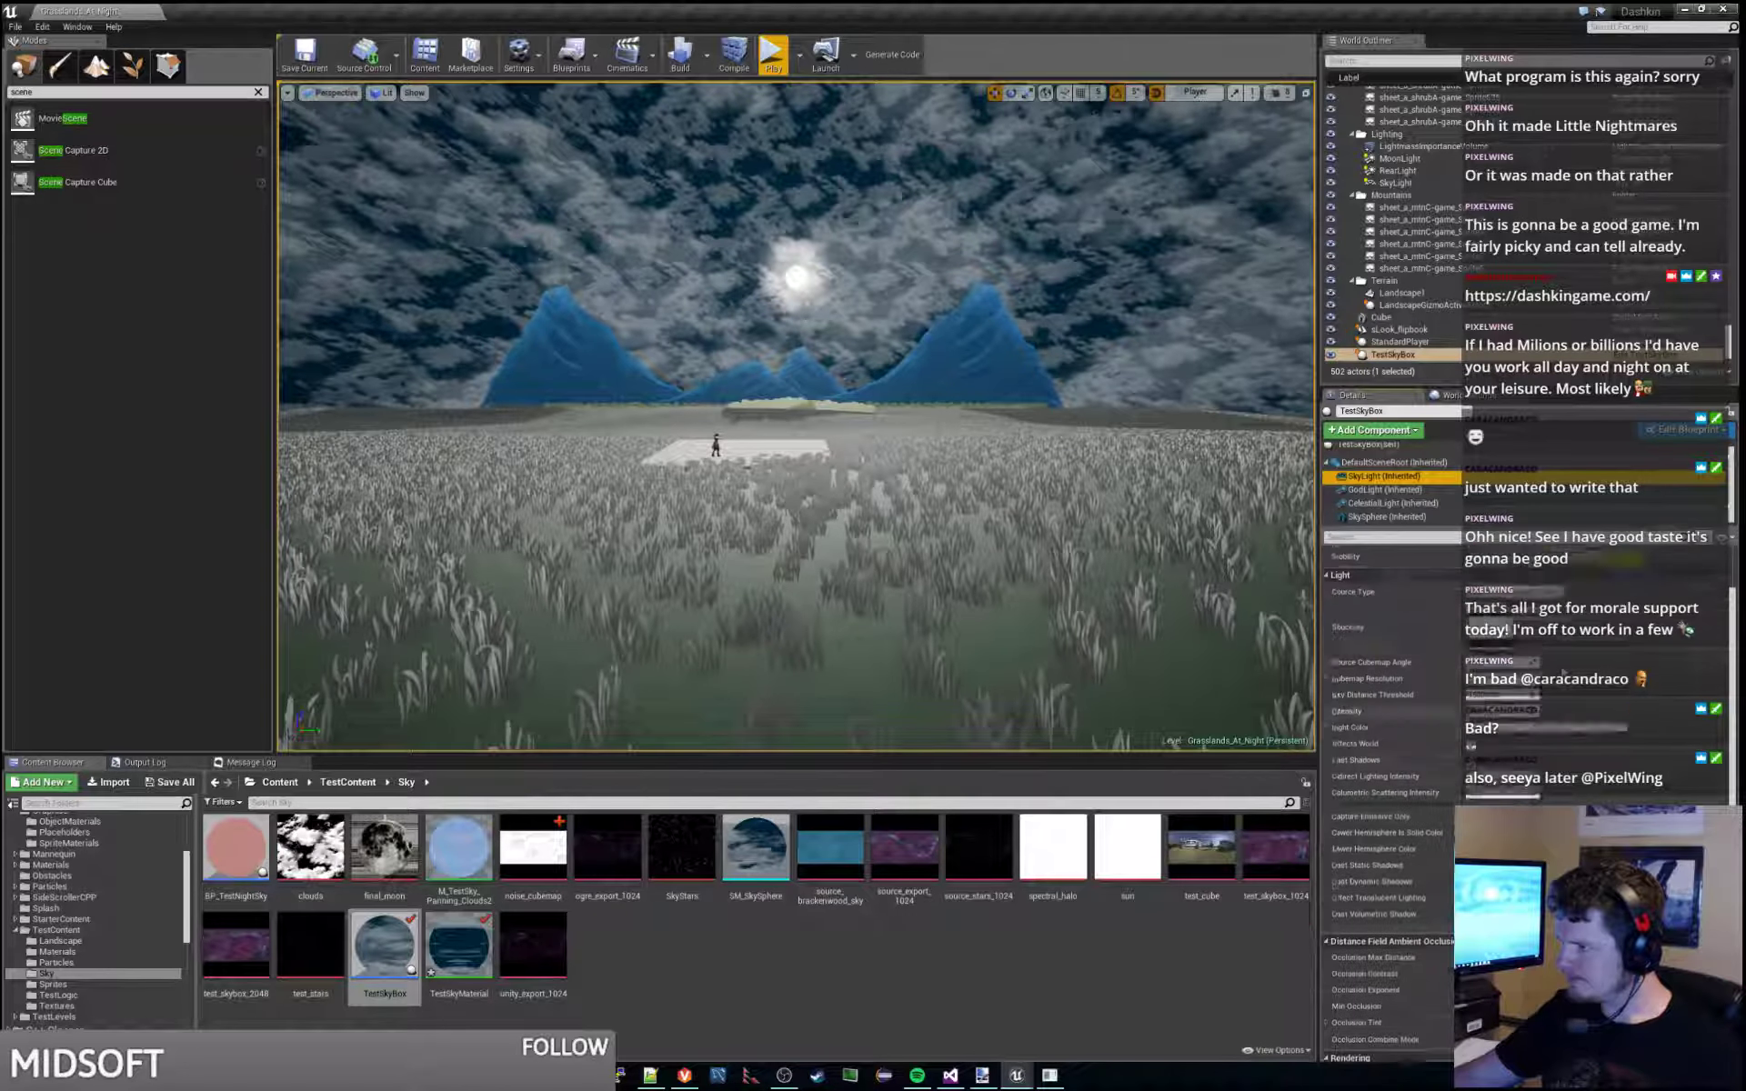
pyautogui.scroll(4, 1391, 682)
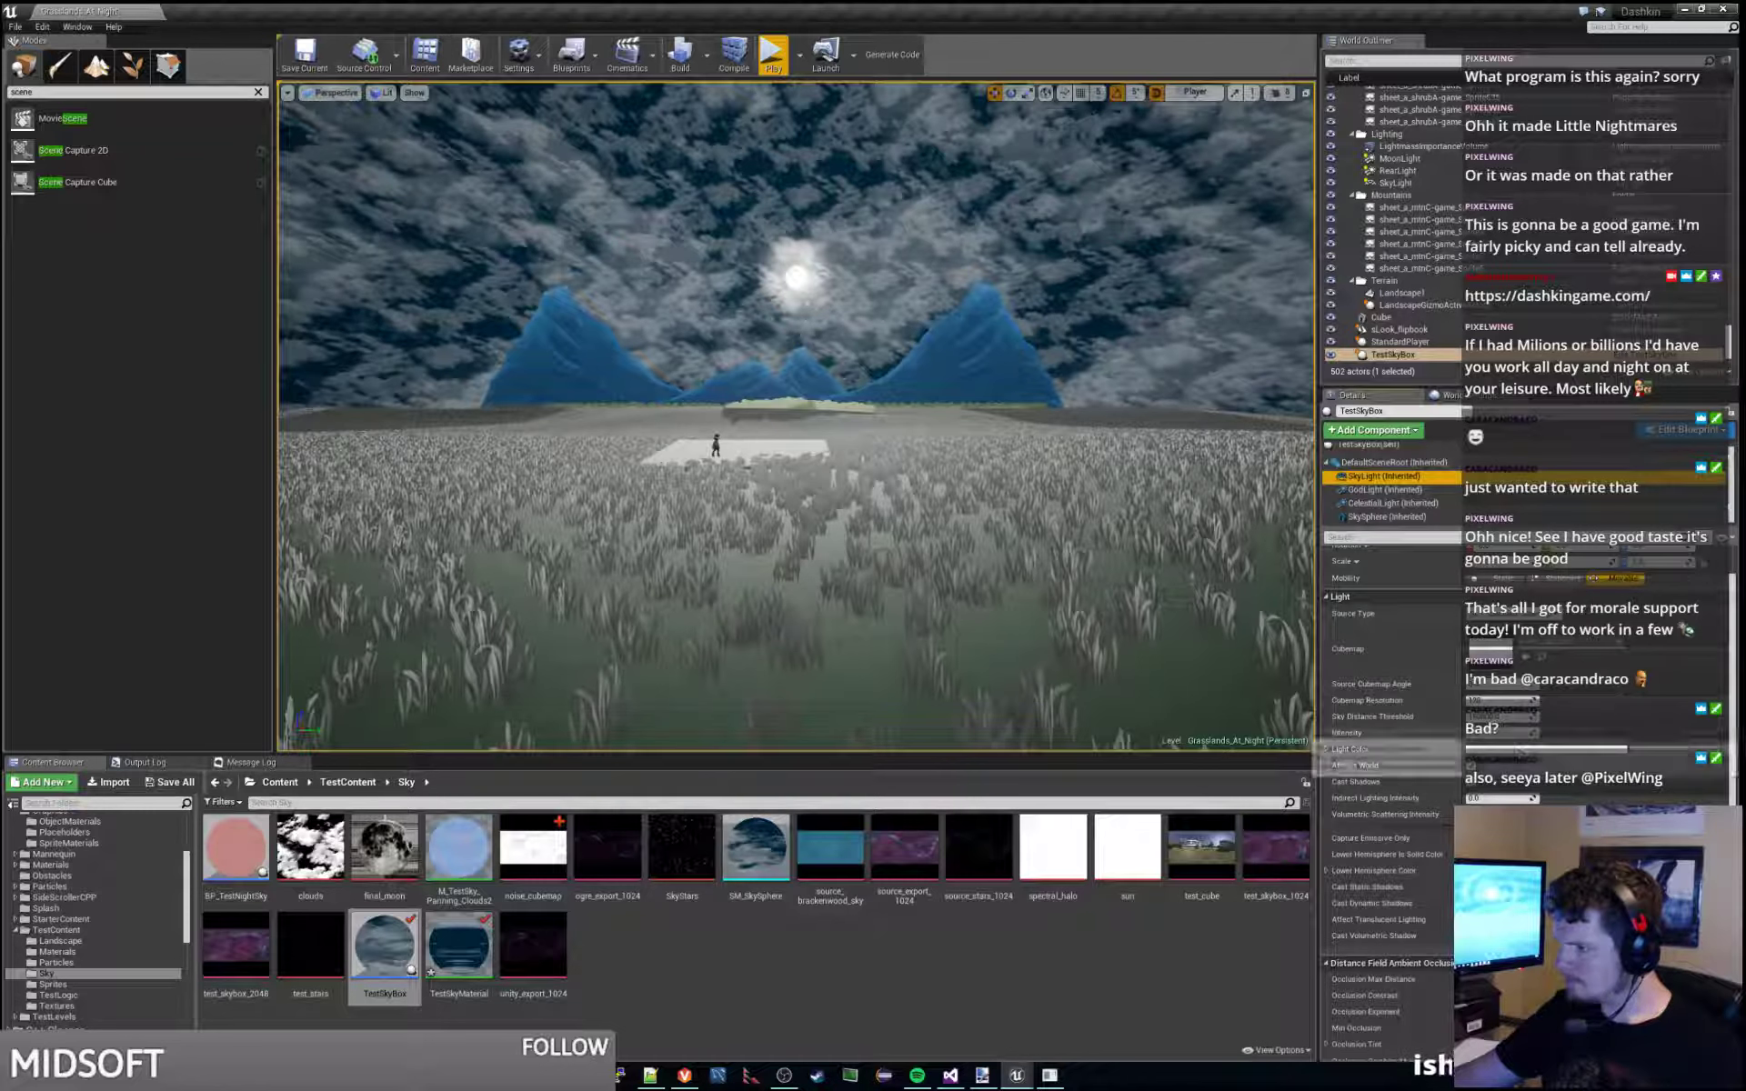
pyautogui.moveTo(1498, 733)
pyautogui.mouseDown()
pyautogui.moveTo(1536, 733)
pyautogui.moveTo(1517, 732)
pyautogui.mouseUp()
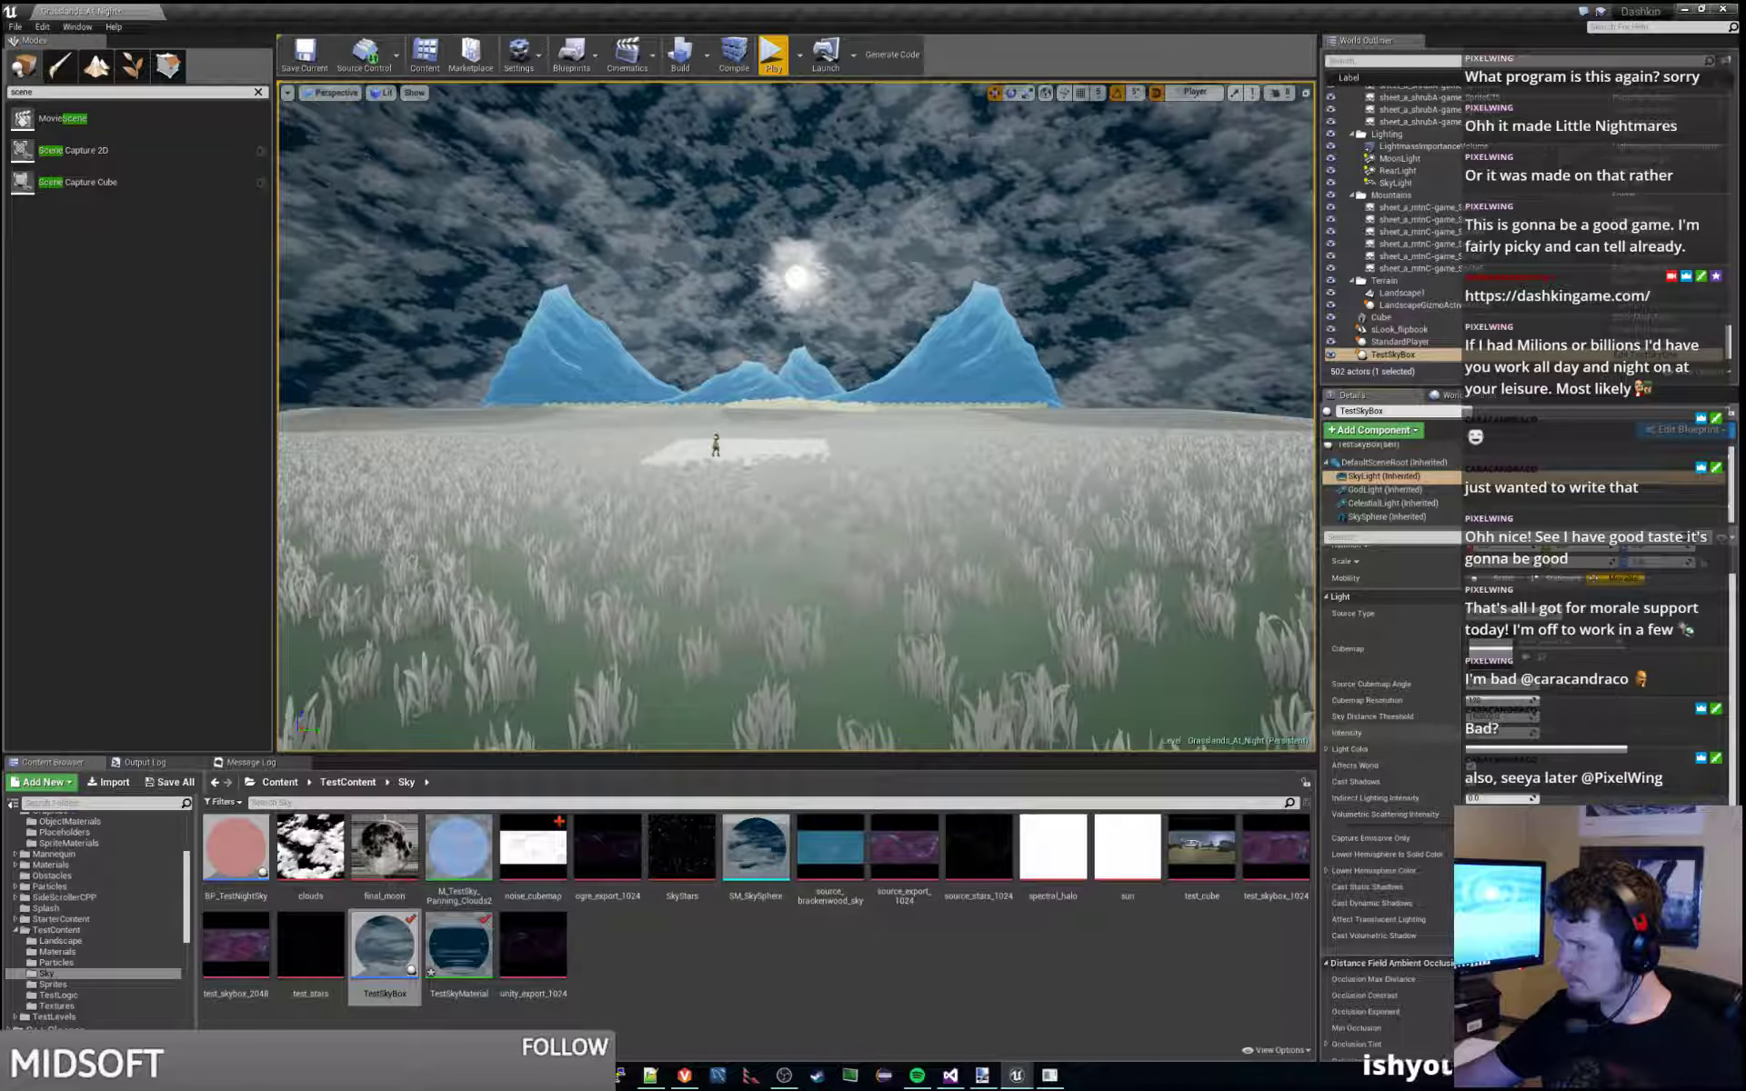
pyautogui.click(1547, 734)
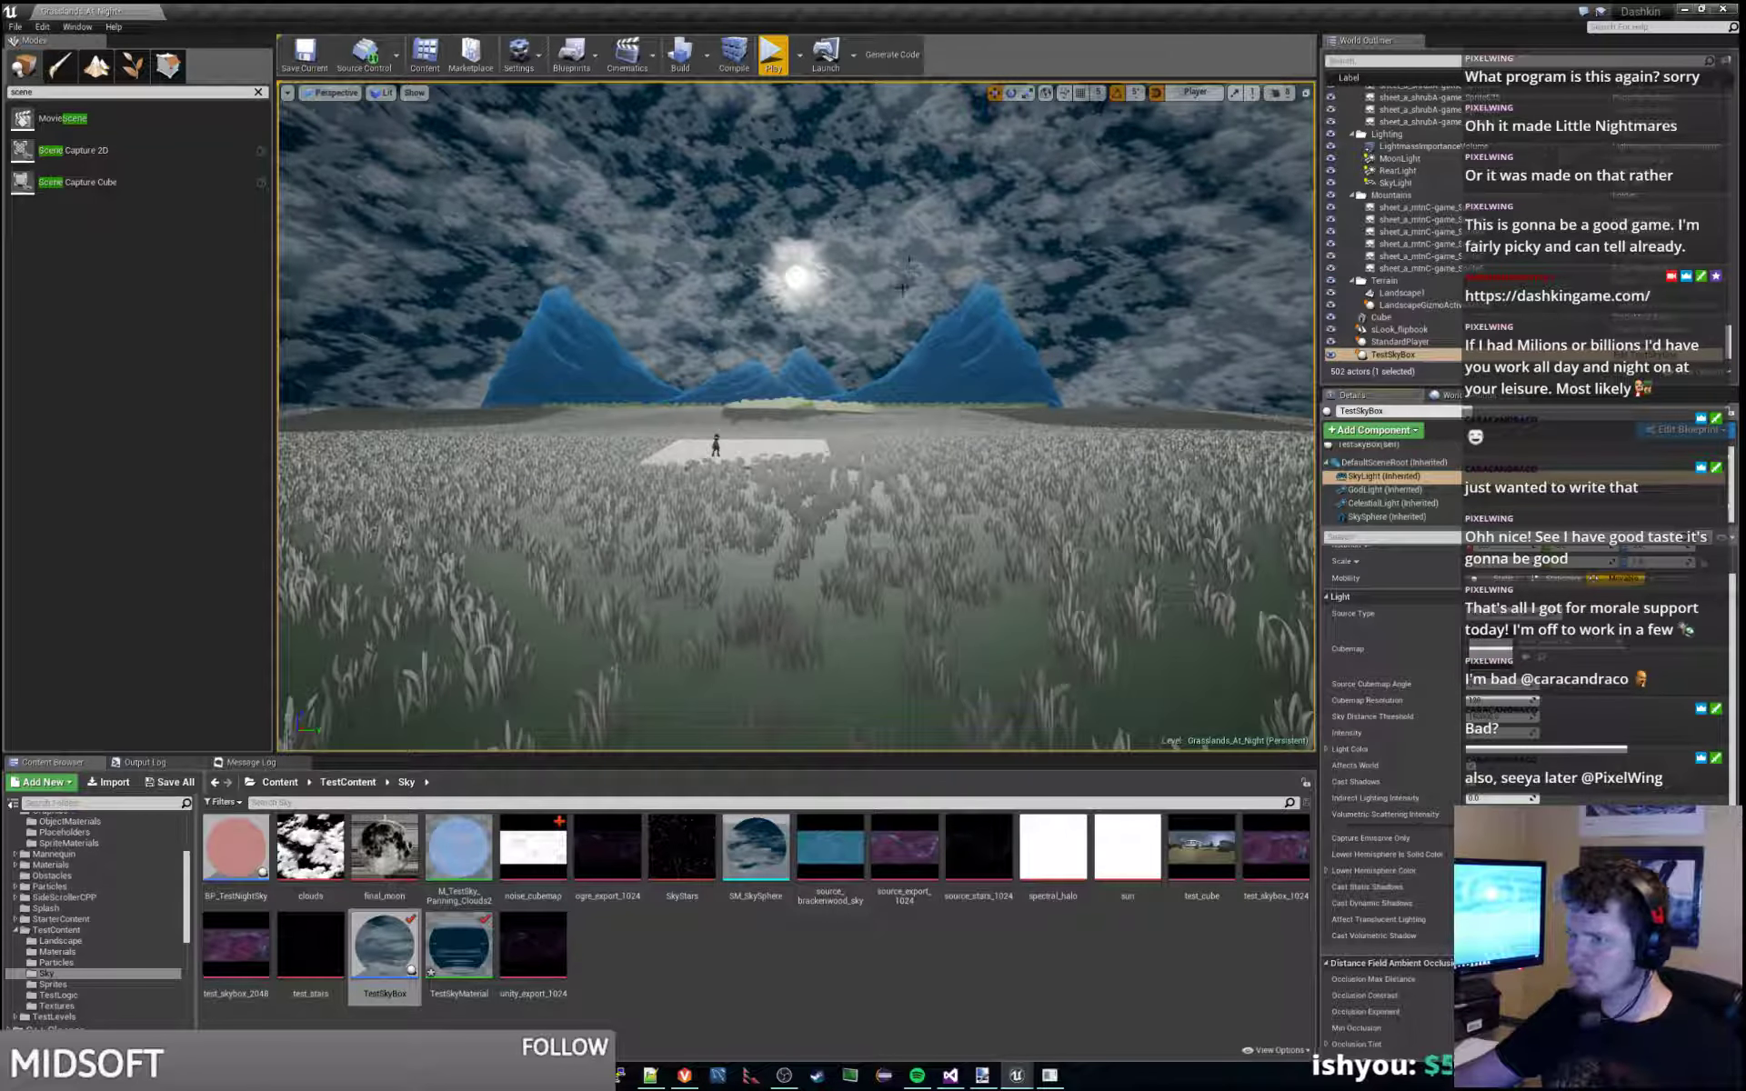
pyautogui.click(1404, 342)
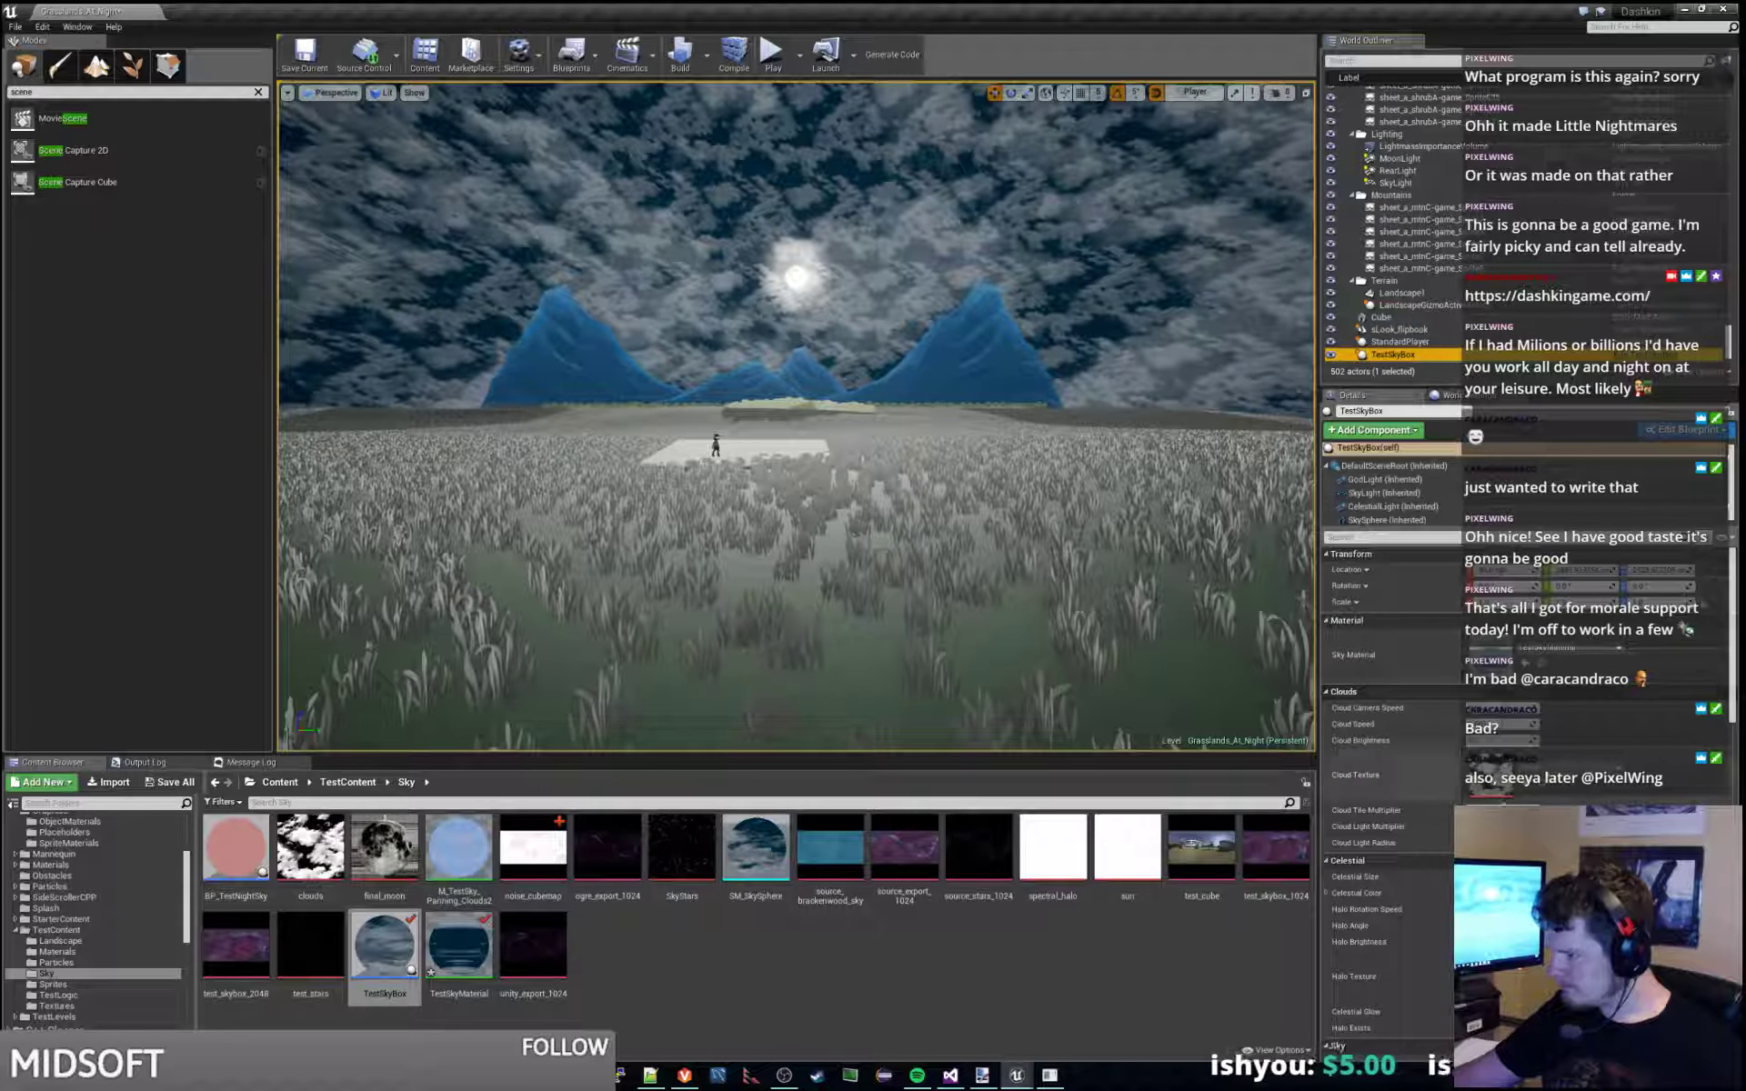
pyautogui.scroll(-10, 1567, 796)
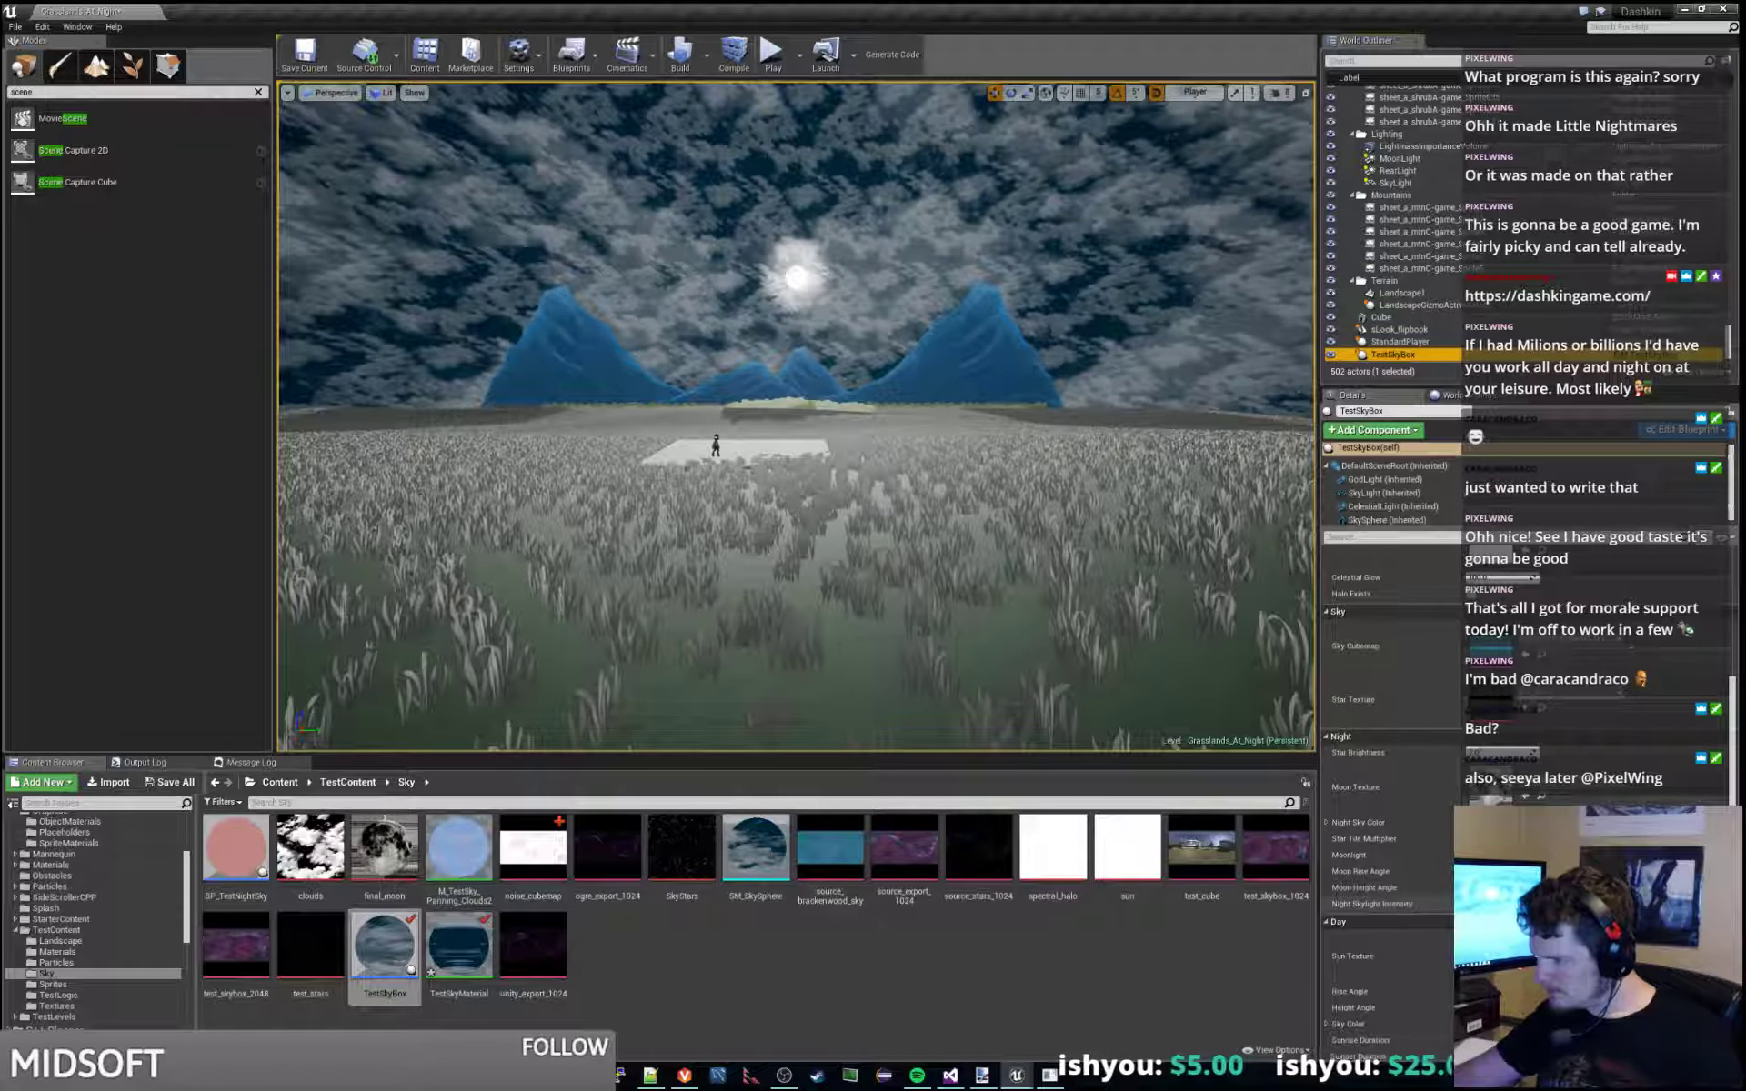
pyautogui.click(1502, 904)
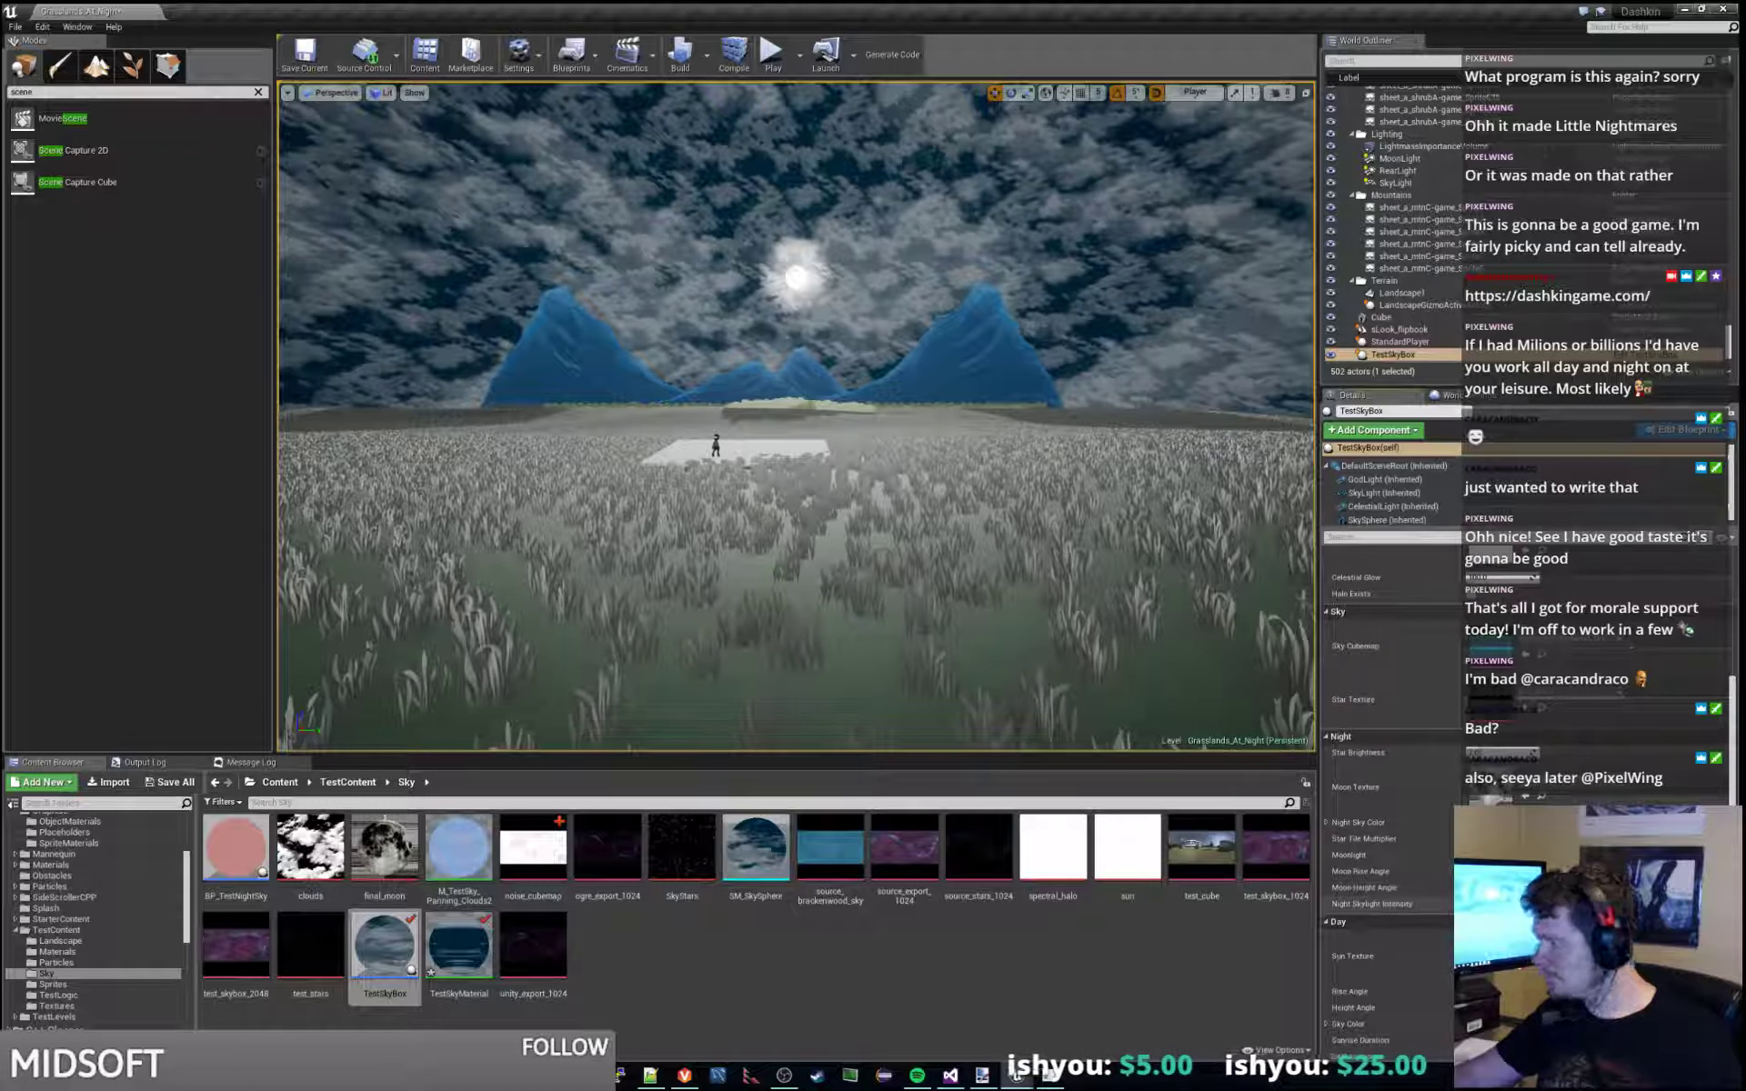
pyautogui.click(1406, 494)
pyautogui.scroll(2, 1562, 616)
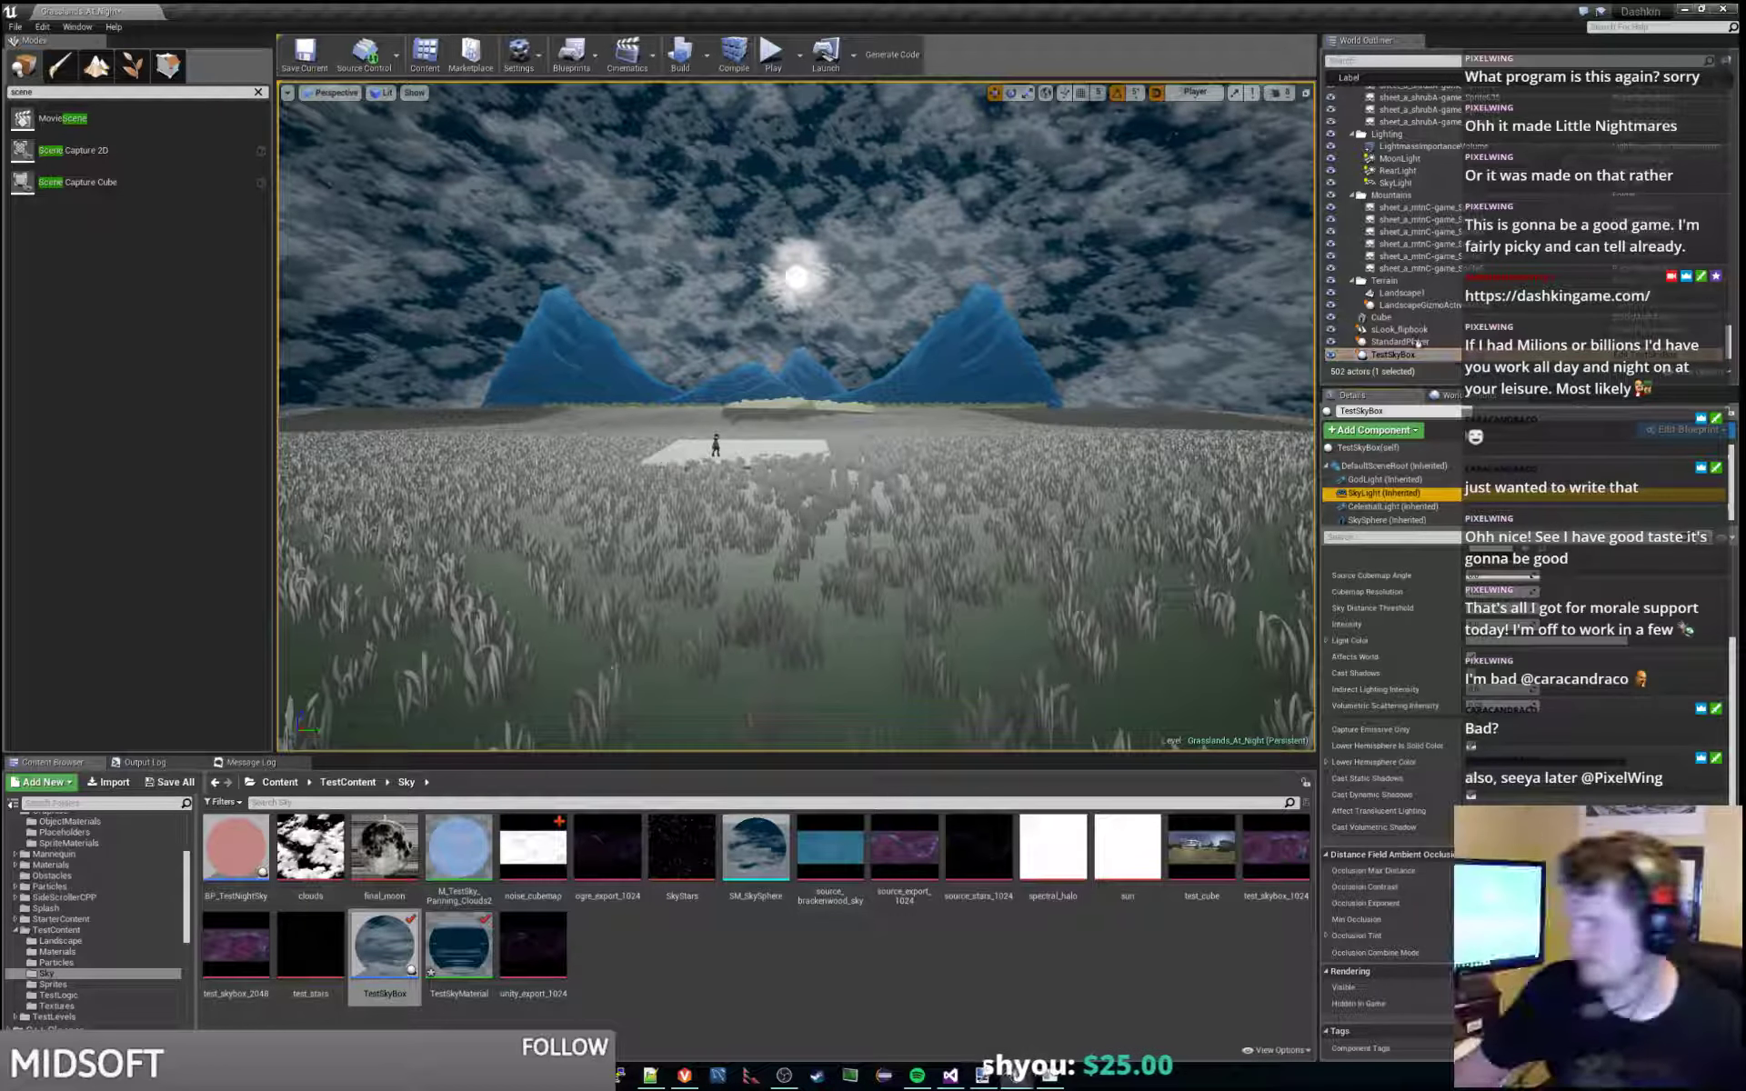
pyautogui.click(1420, 352)
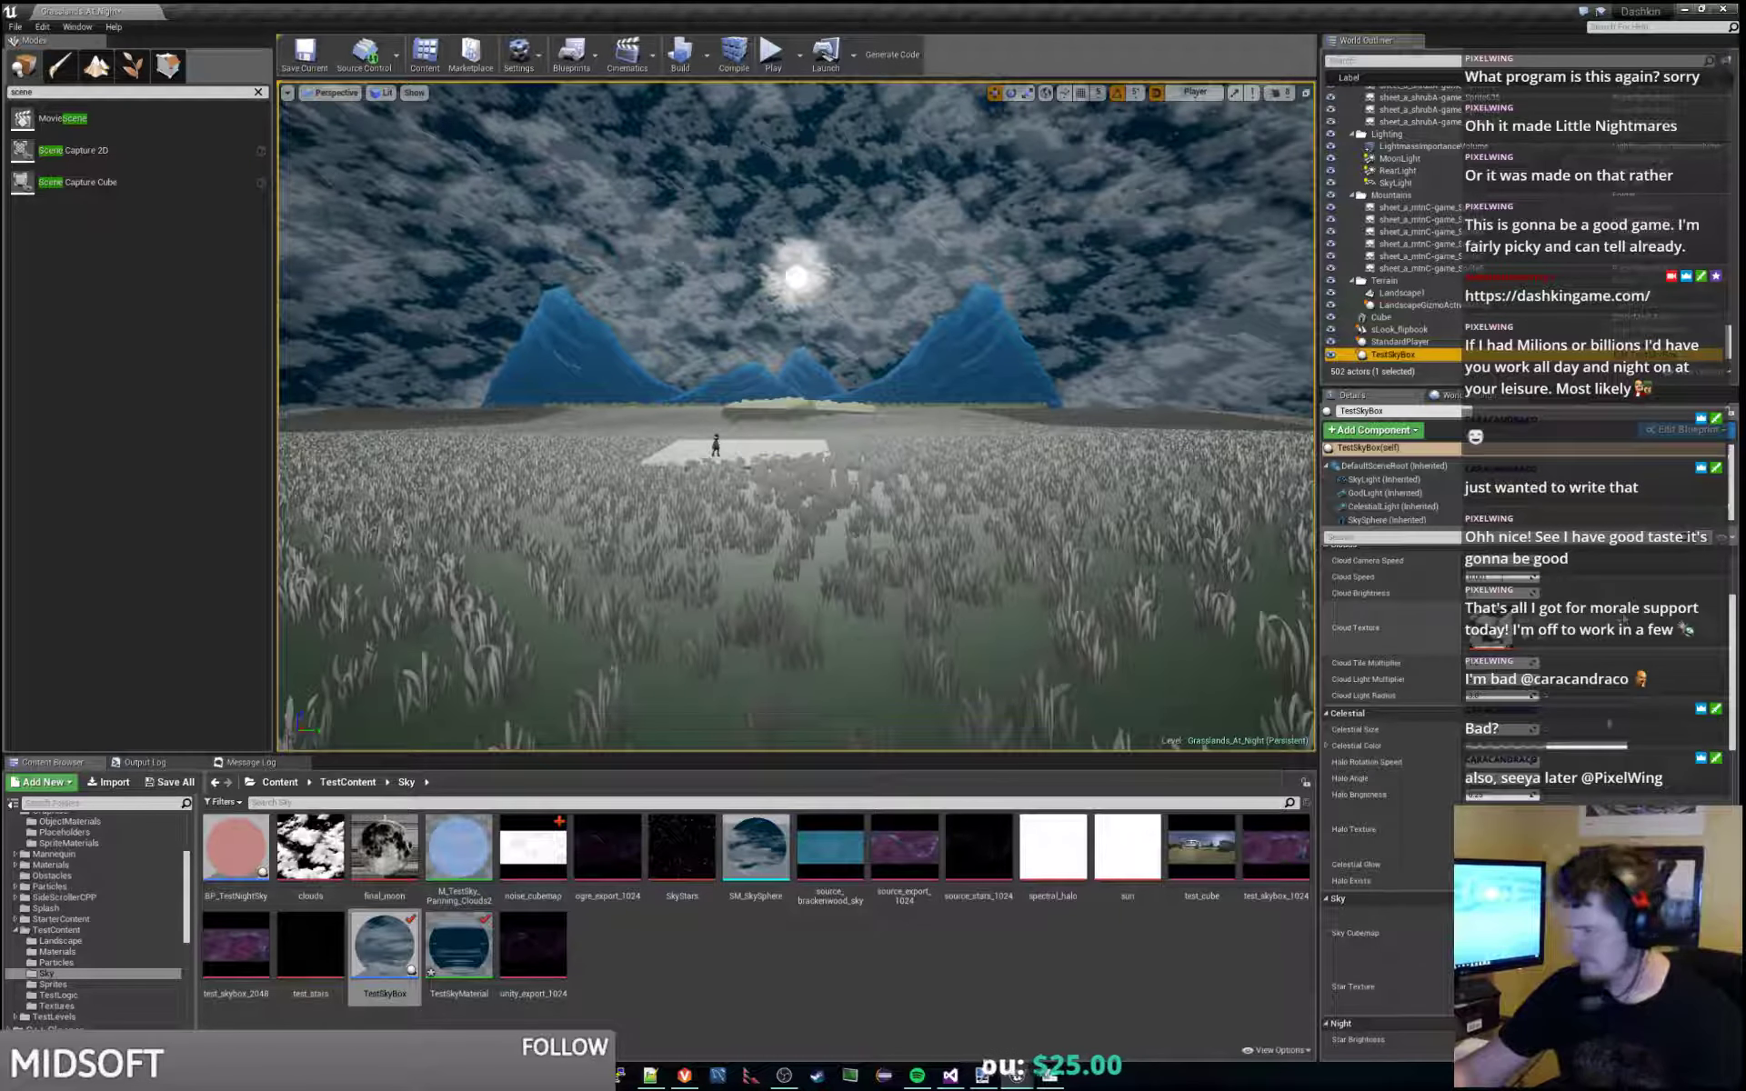
pyautogui.scroll(-5, 1570, 766)
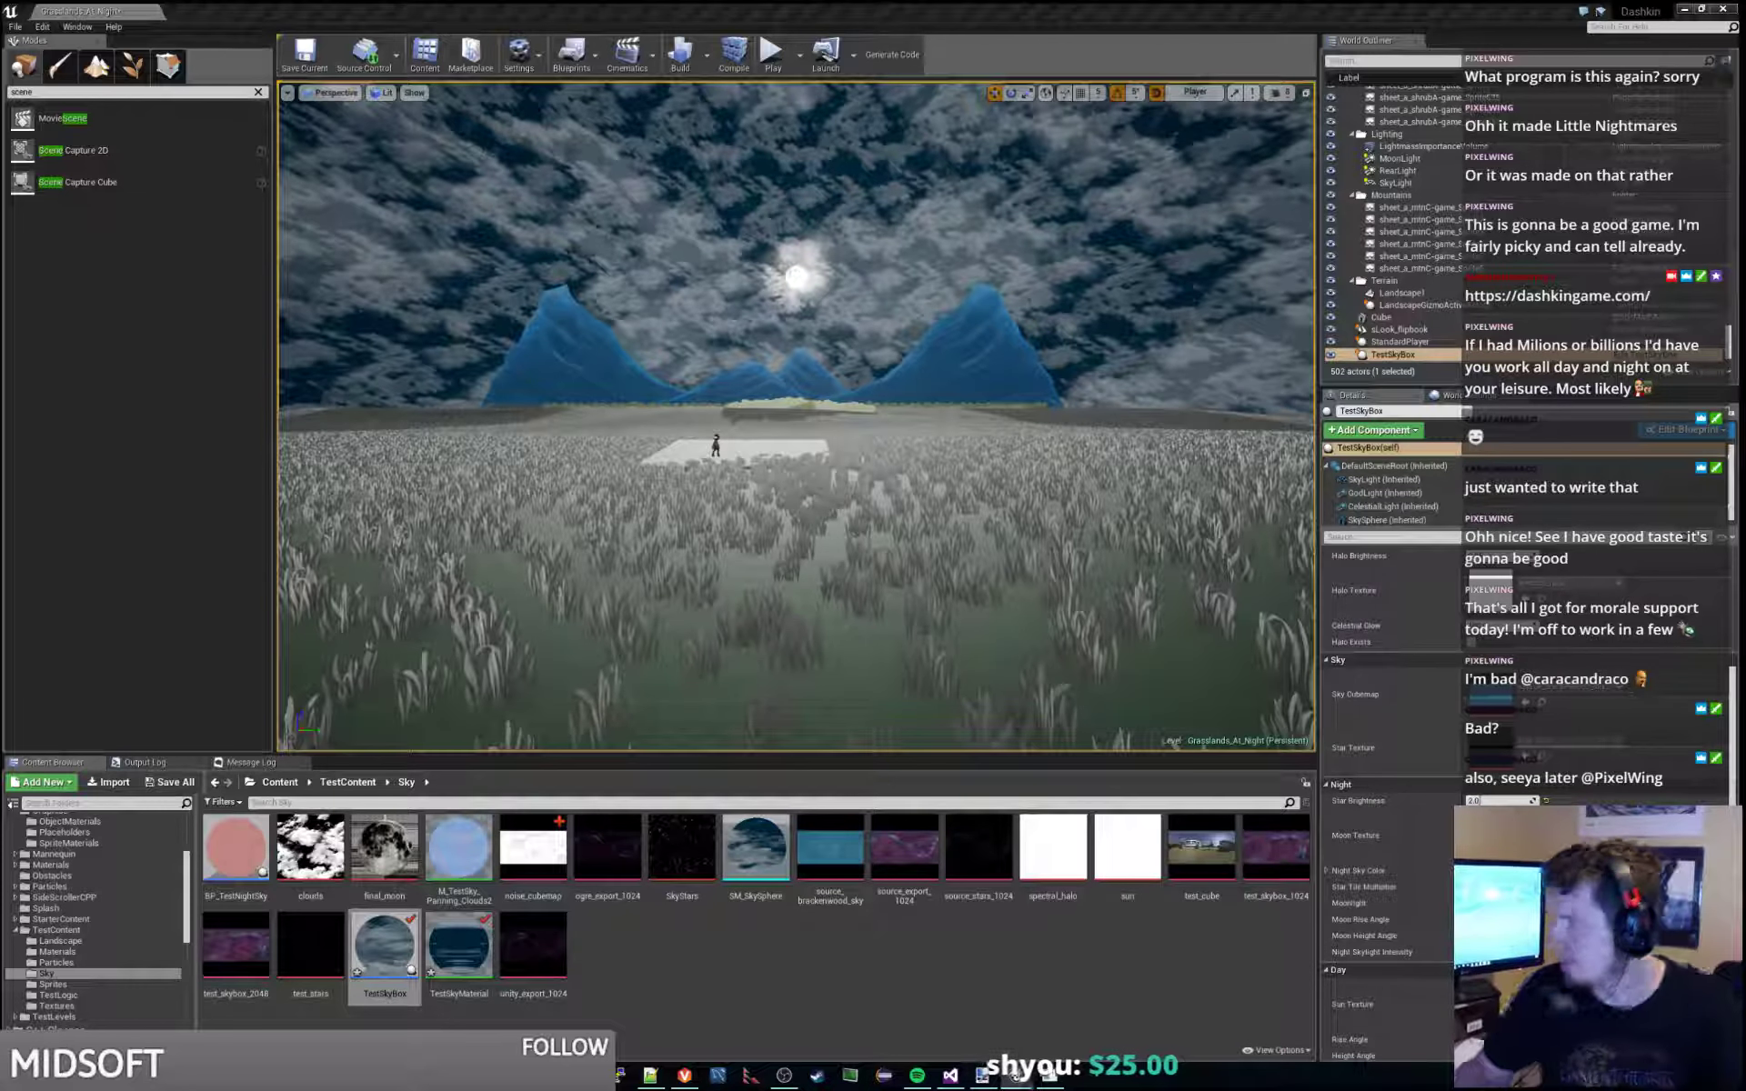
# Return to the TestSkyBox blueprint and pan through the Compute Time Of Day graph.
pyautogui.hotkey('alt', 'Tab')
pyautogui.moveTo(723, 637); pyautogui.dragTo(683, 712, button='right')
pyautogui.scroll(-2, 794, 571)
pyautogui.scroll(5, 978, 487)
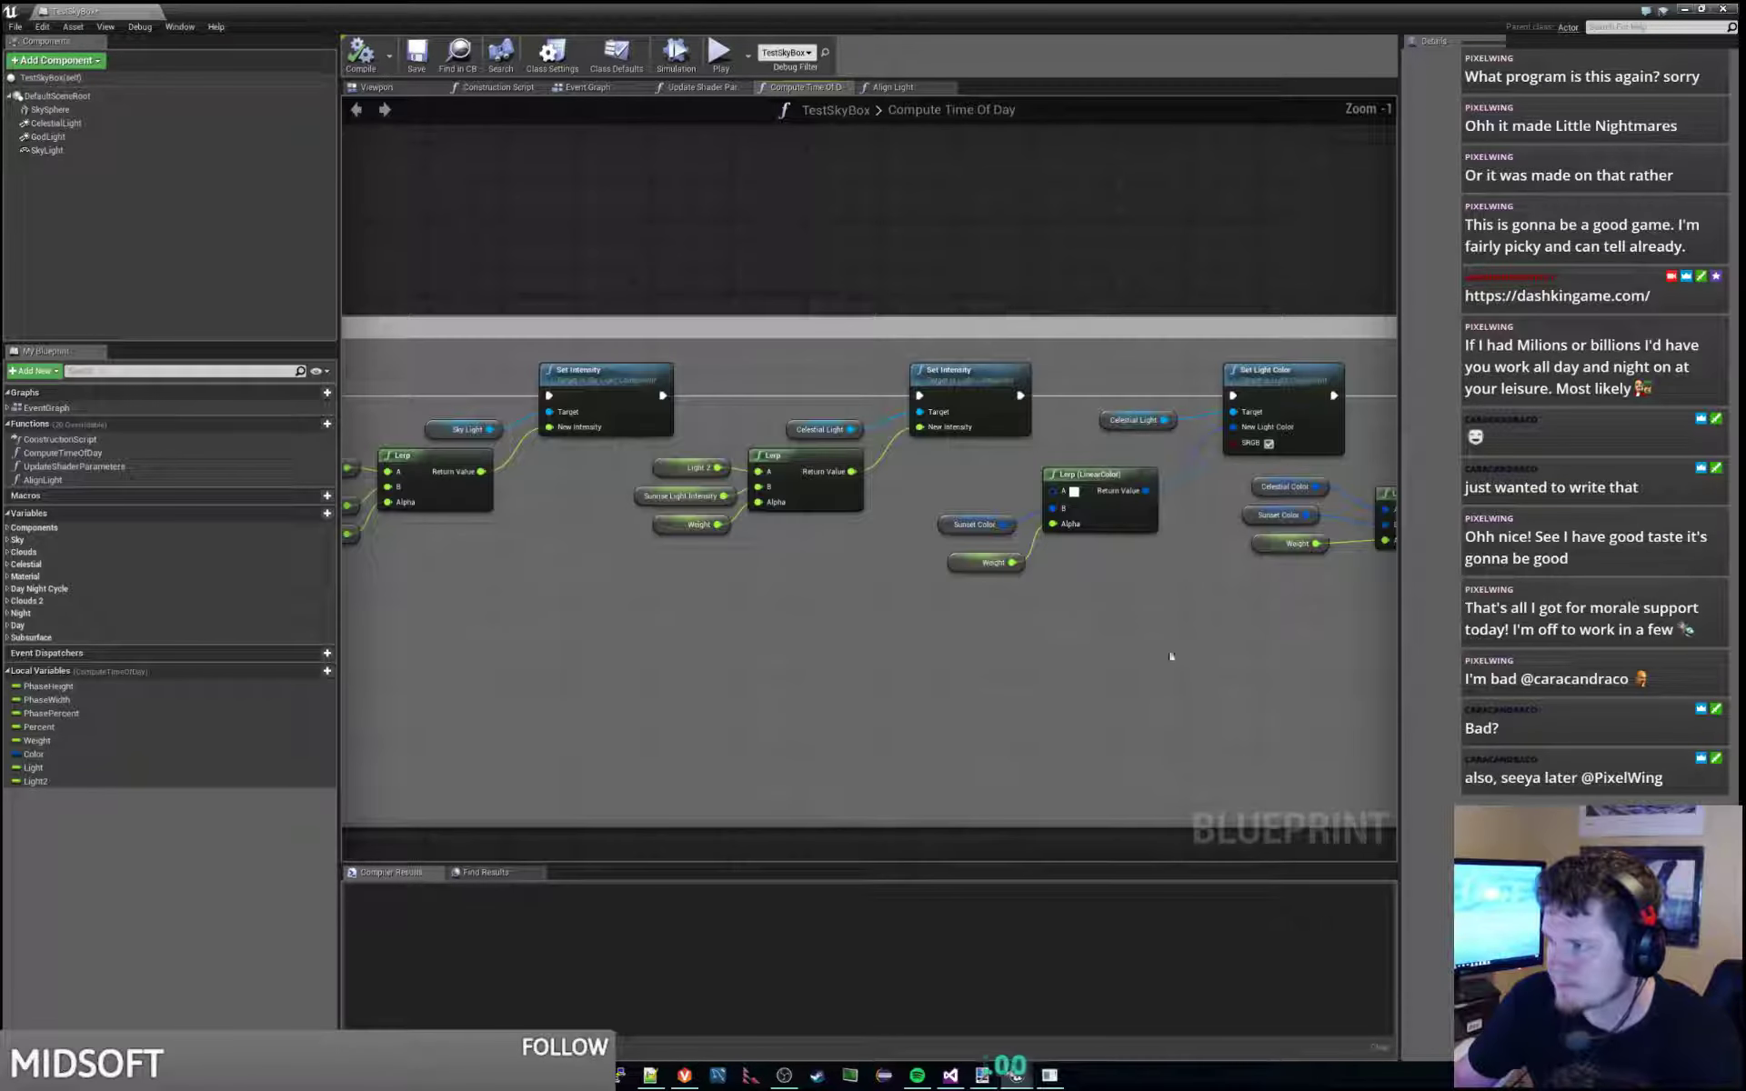
pyautogui.moveTo(1171, 656); pyautogui.dragTo(1044, 653, button='right')
pyautogui.scroll(-3, 898, 472)
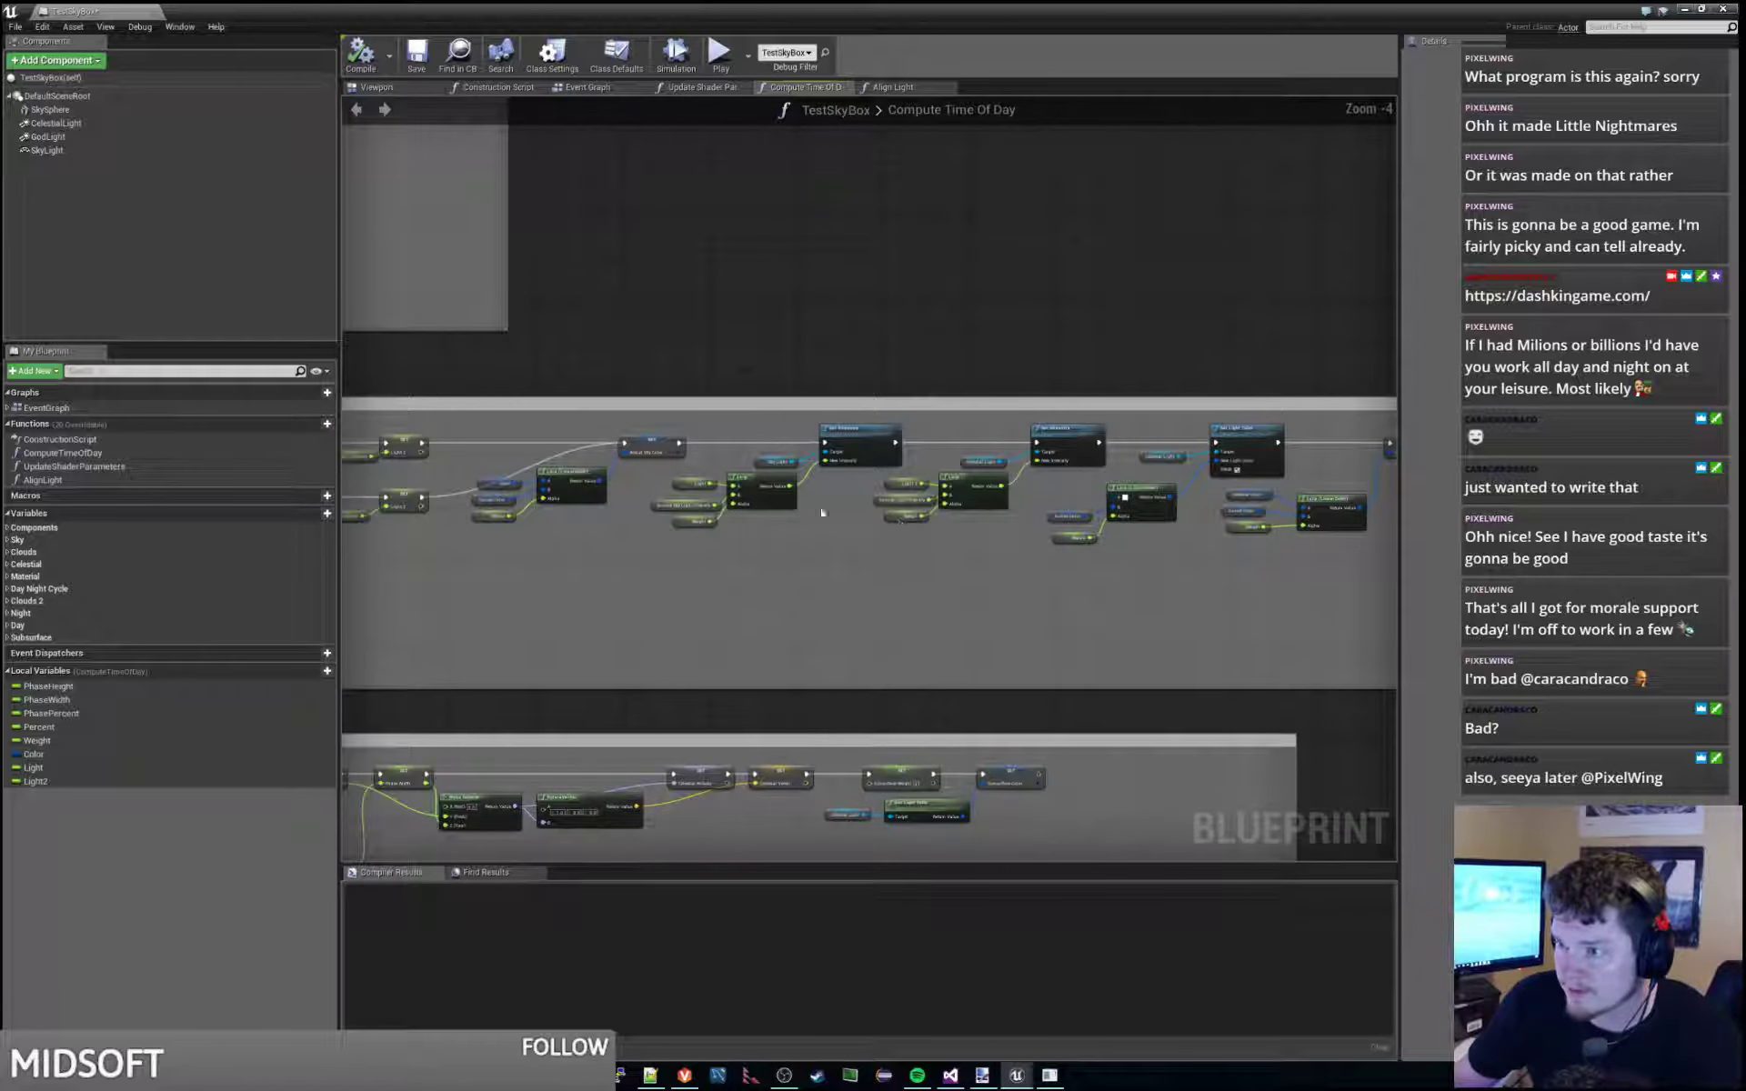
pyautogui.scroll(3, 779, 468)
# Select the Sky Light, Set Intensity, Moonlight and Night Skylight Intensity nodes.
pyautogui.click(775, 456)
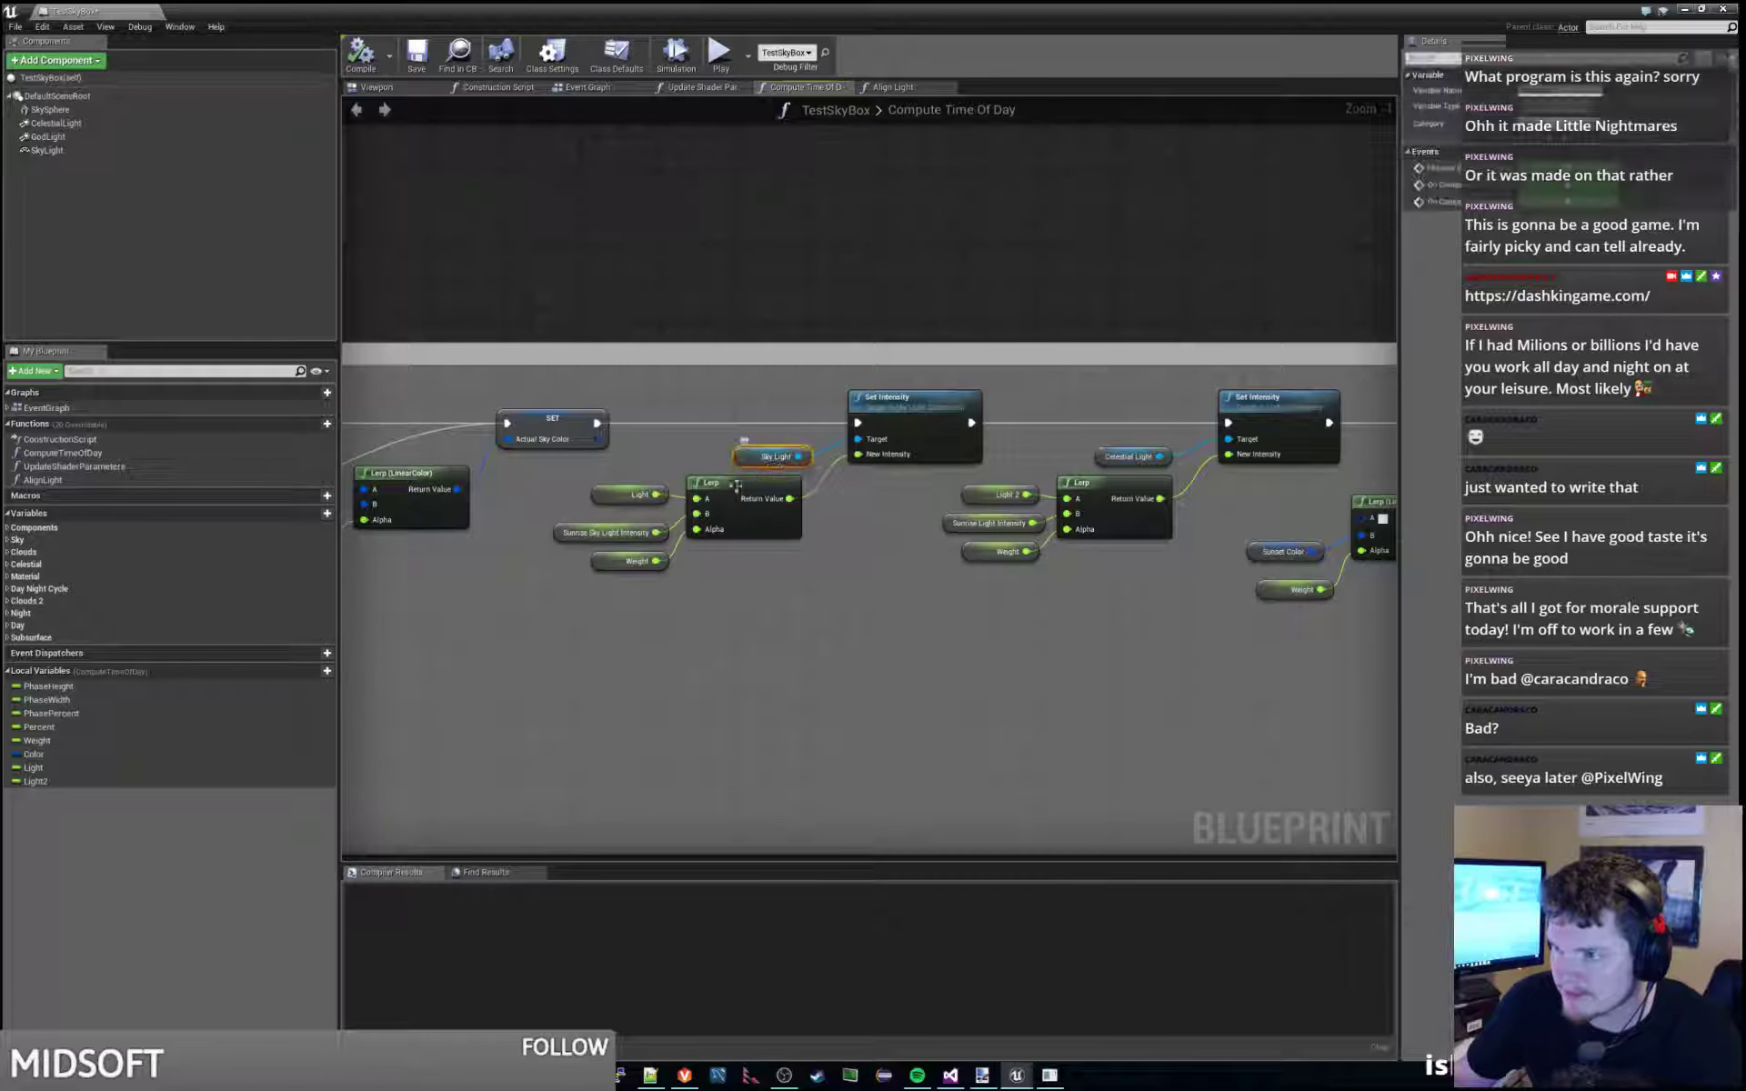
pyautogui.keyDown('ctrl'); pyautogui.click(919, 401); pyautogui.keyUp('ctrl')
pyautogui.moveTo(482, 702); pyautogui.dragTo(1042, 657, button='right')
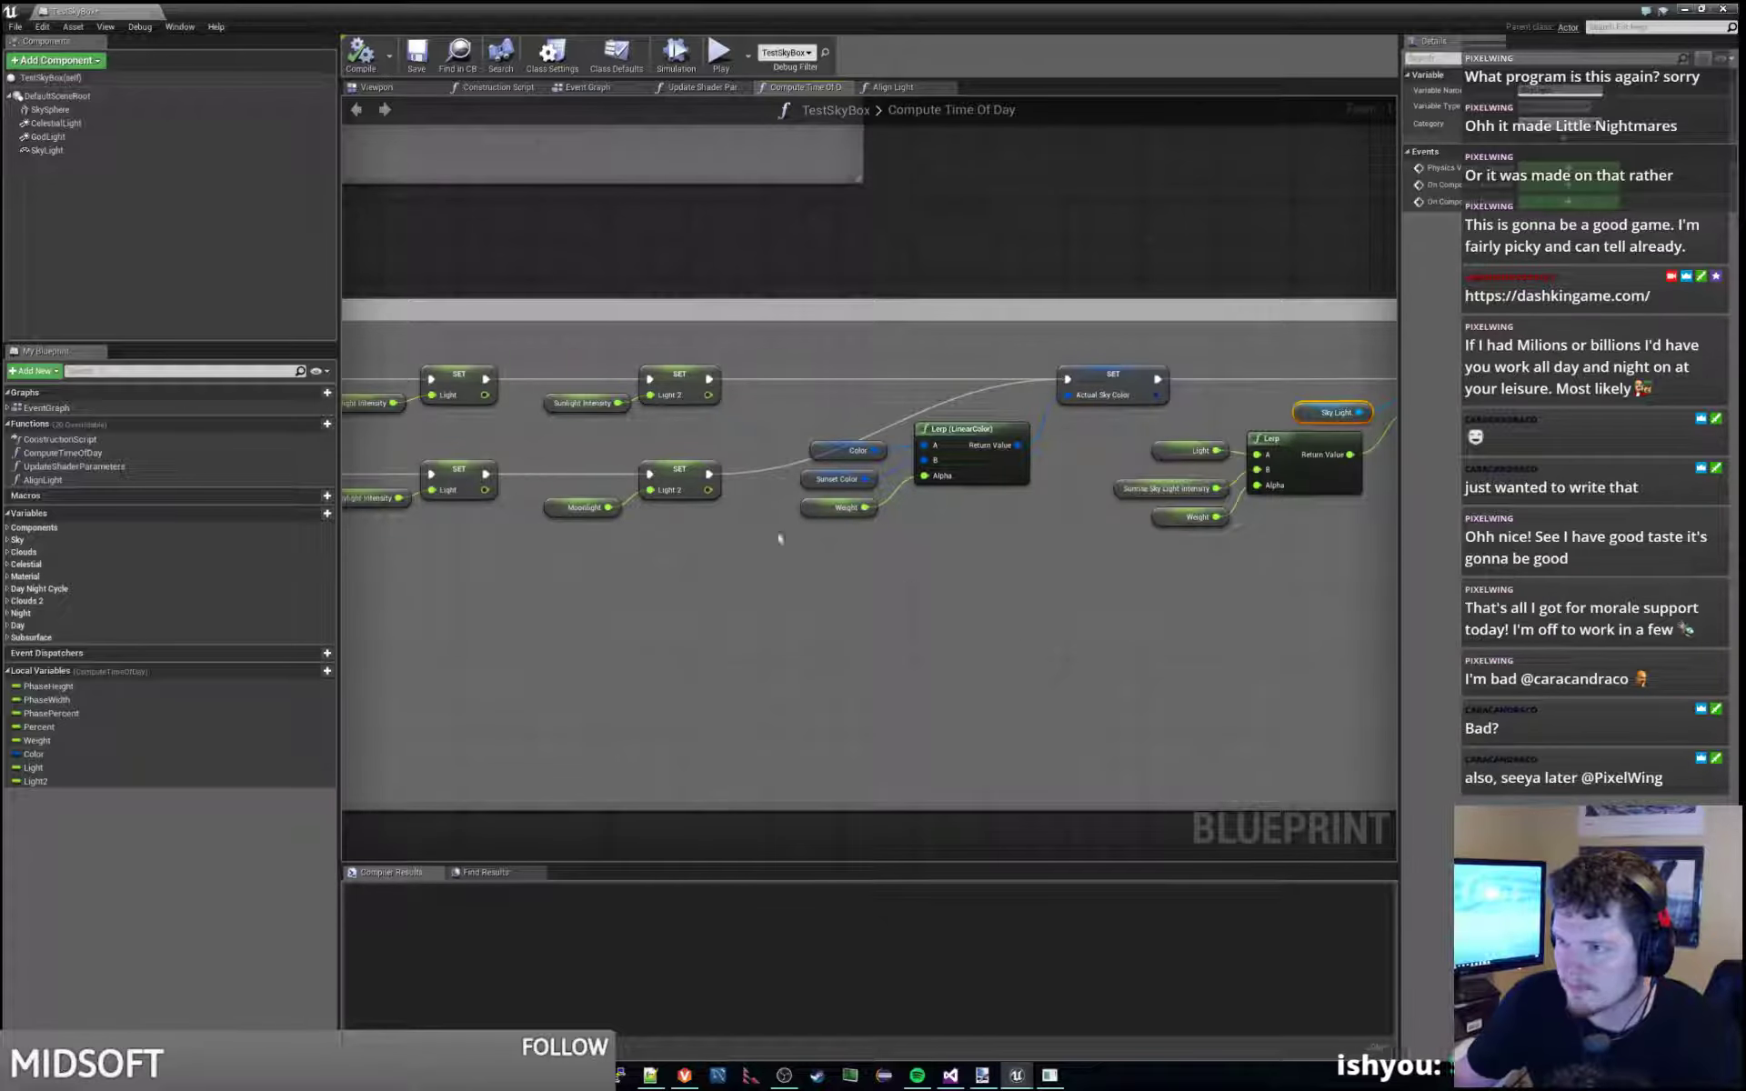
pyautogui.keyDown('ctrl'); pyautogui.click(573, 504); pyautogui.keyUp('ctrl')
pyautogui.scroll(-2, 807, 578)
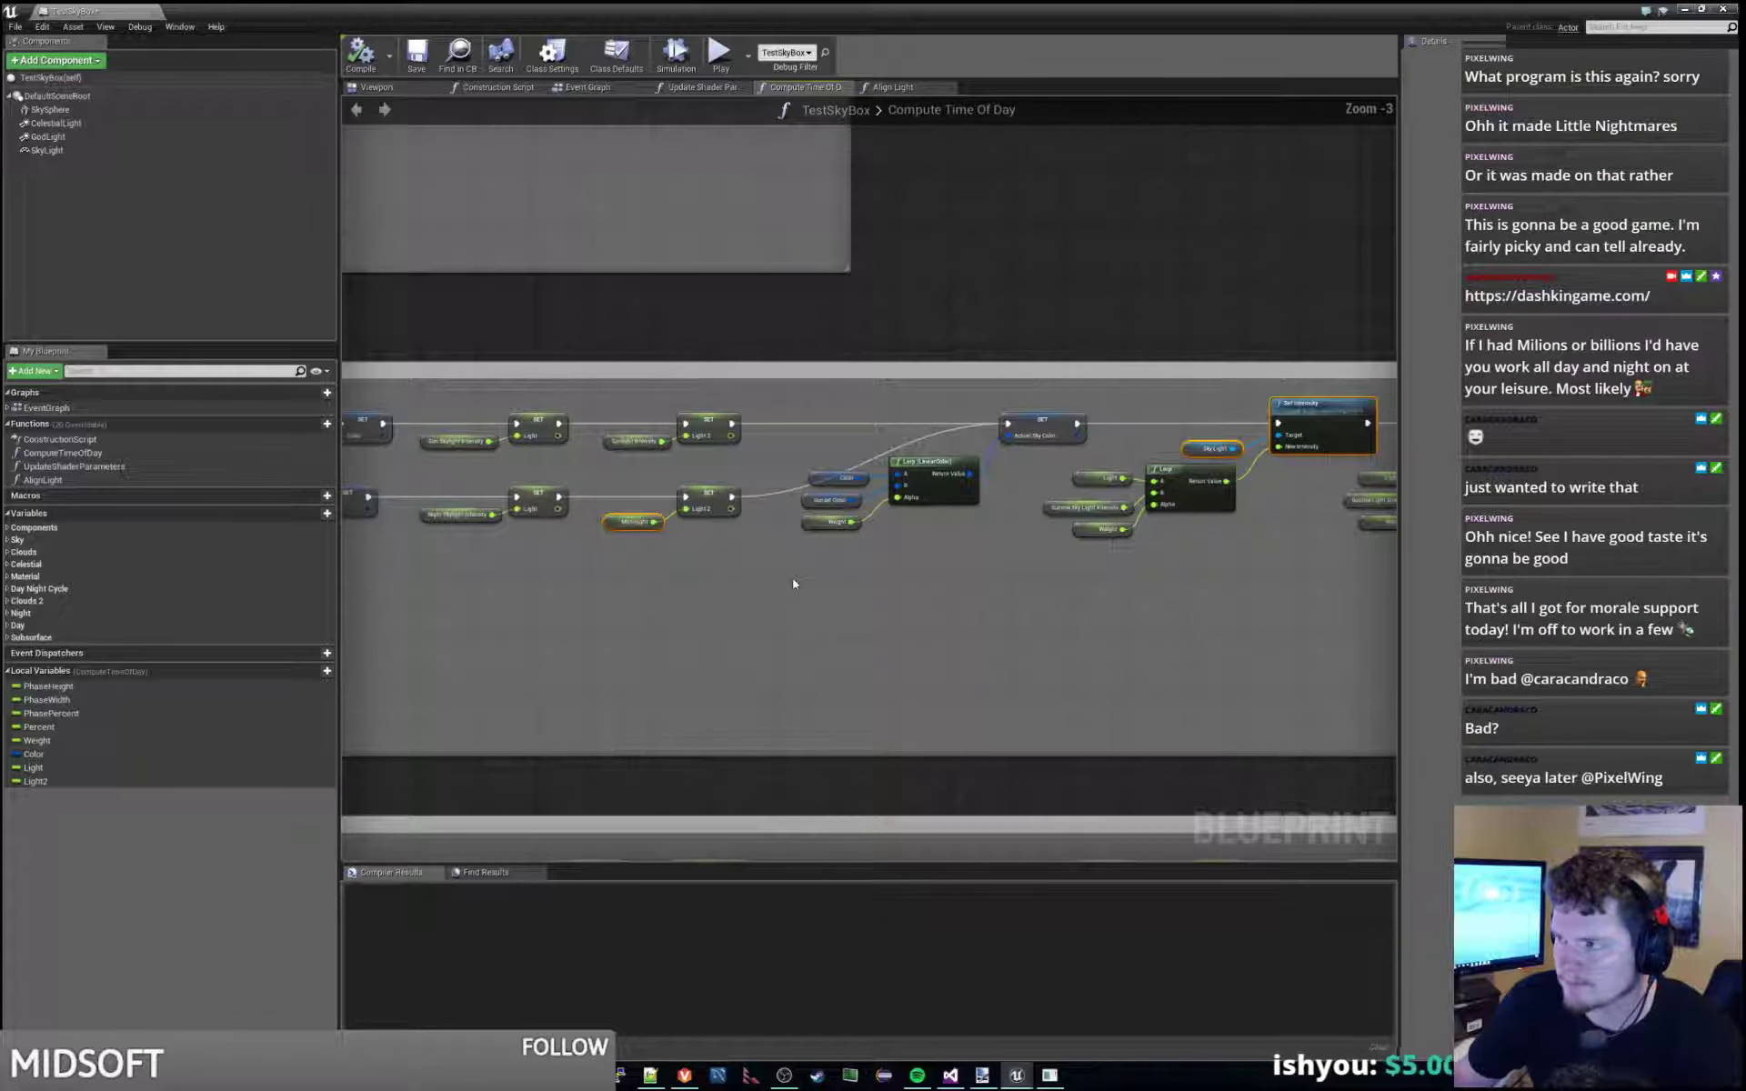
pyautogui.keyDown('ctrl'); pyautogui.click(463, 516); pyautogui.keyUp('ctrl')
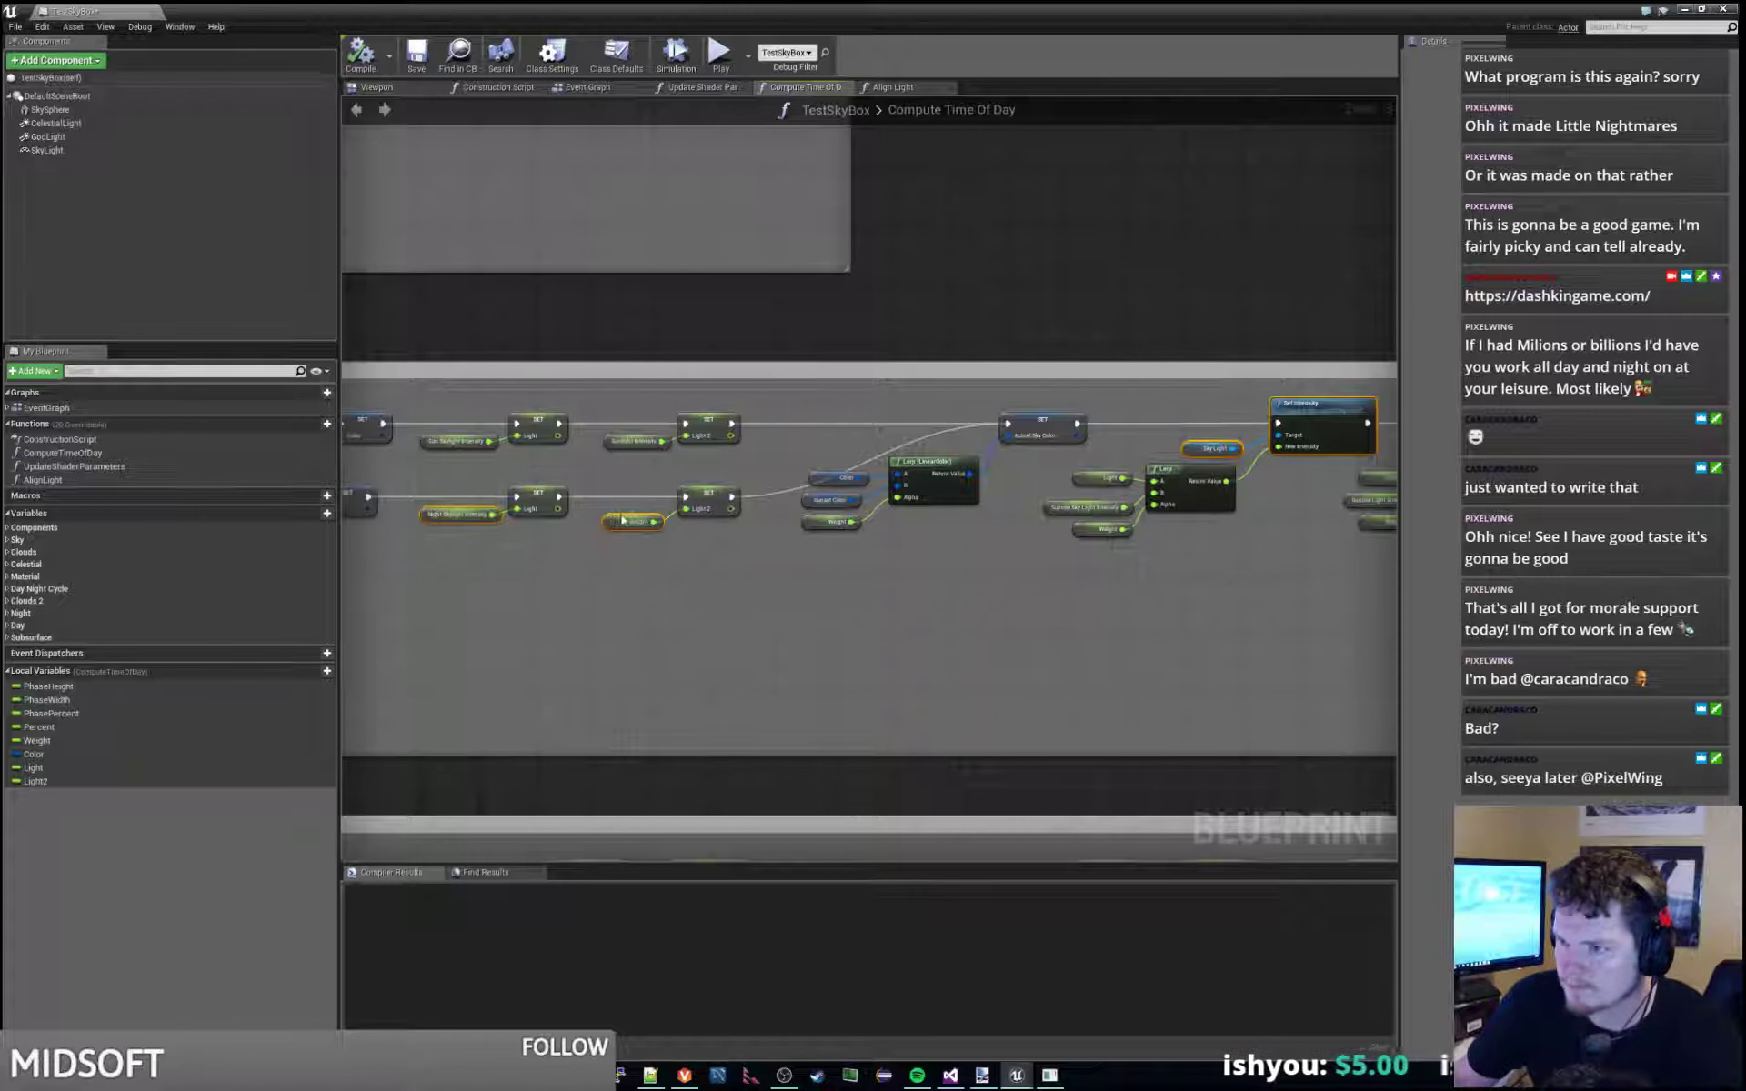
# Paste the intensity nodes into the lower comment and run Set Intensity after the SET node.
pyautogui.moveTo(979, 709); pyautogui.dragTo(834, 182, button='right')
pyautogui.moveTo(1076, 612); pyautogui.dragTo(347, 618, button='right')
pyautogui.moveTo(920, 577); pyautogui.dragTo(888, 576, button='right')
pyautogui.hotkey('ctrl', 'v')
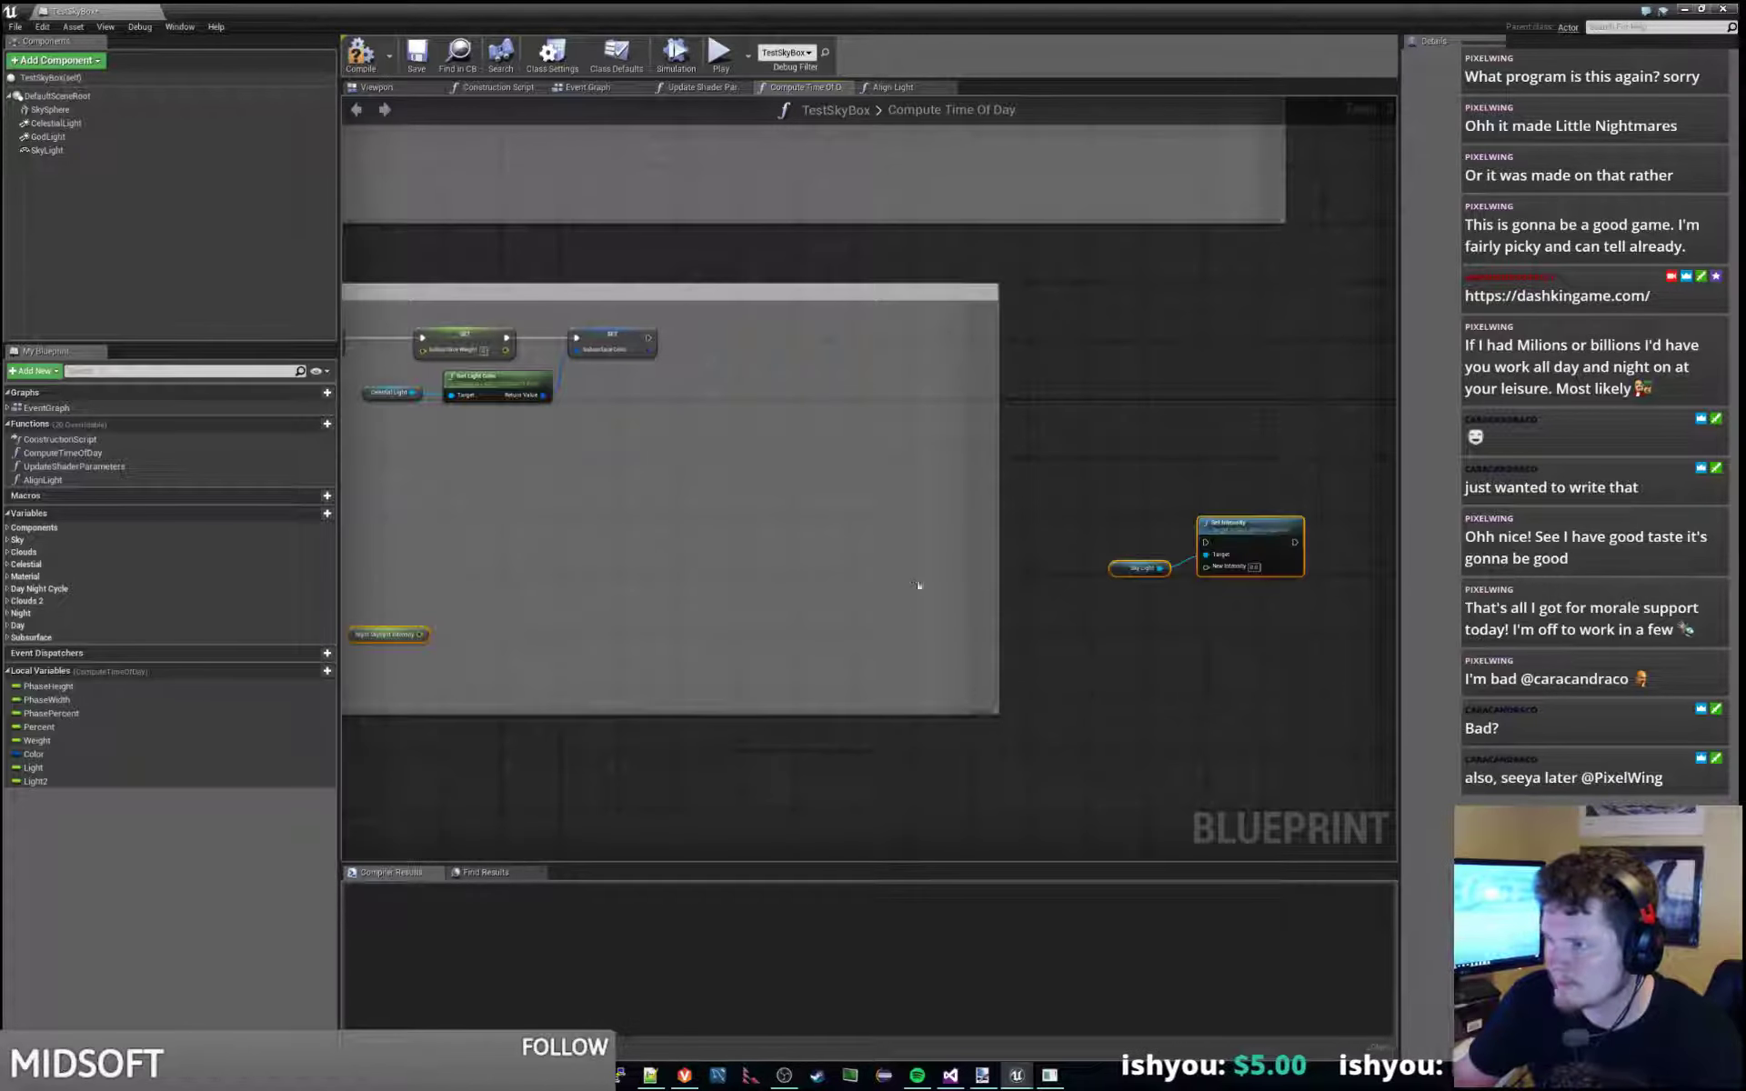
pyautogui.moveTo(1275, 525); pyautogui.dragTo(880, 325)
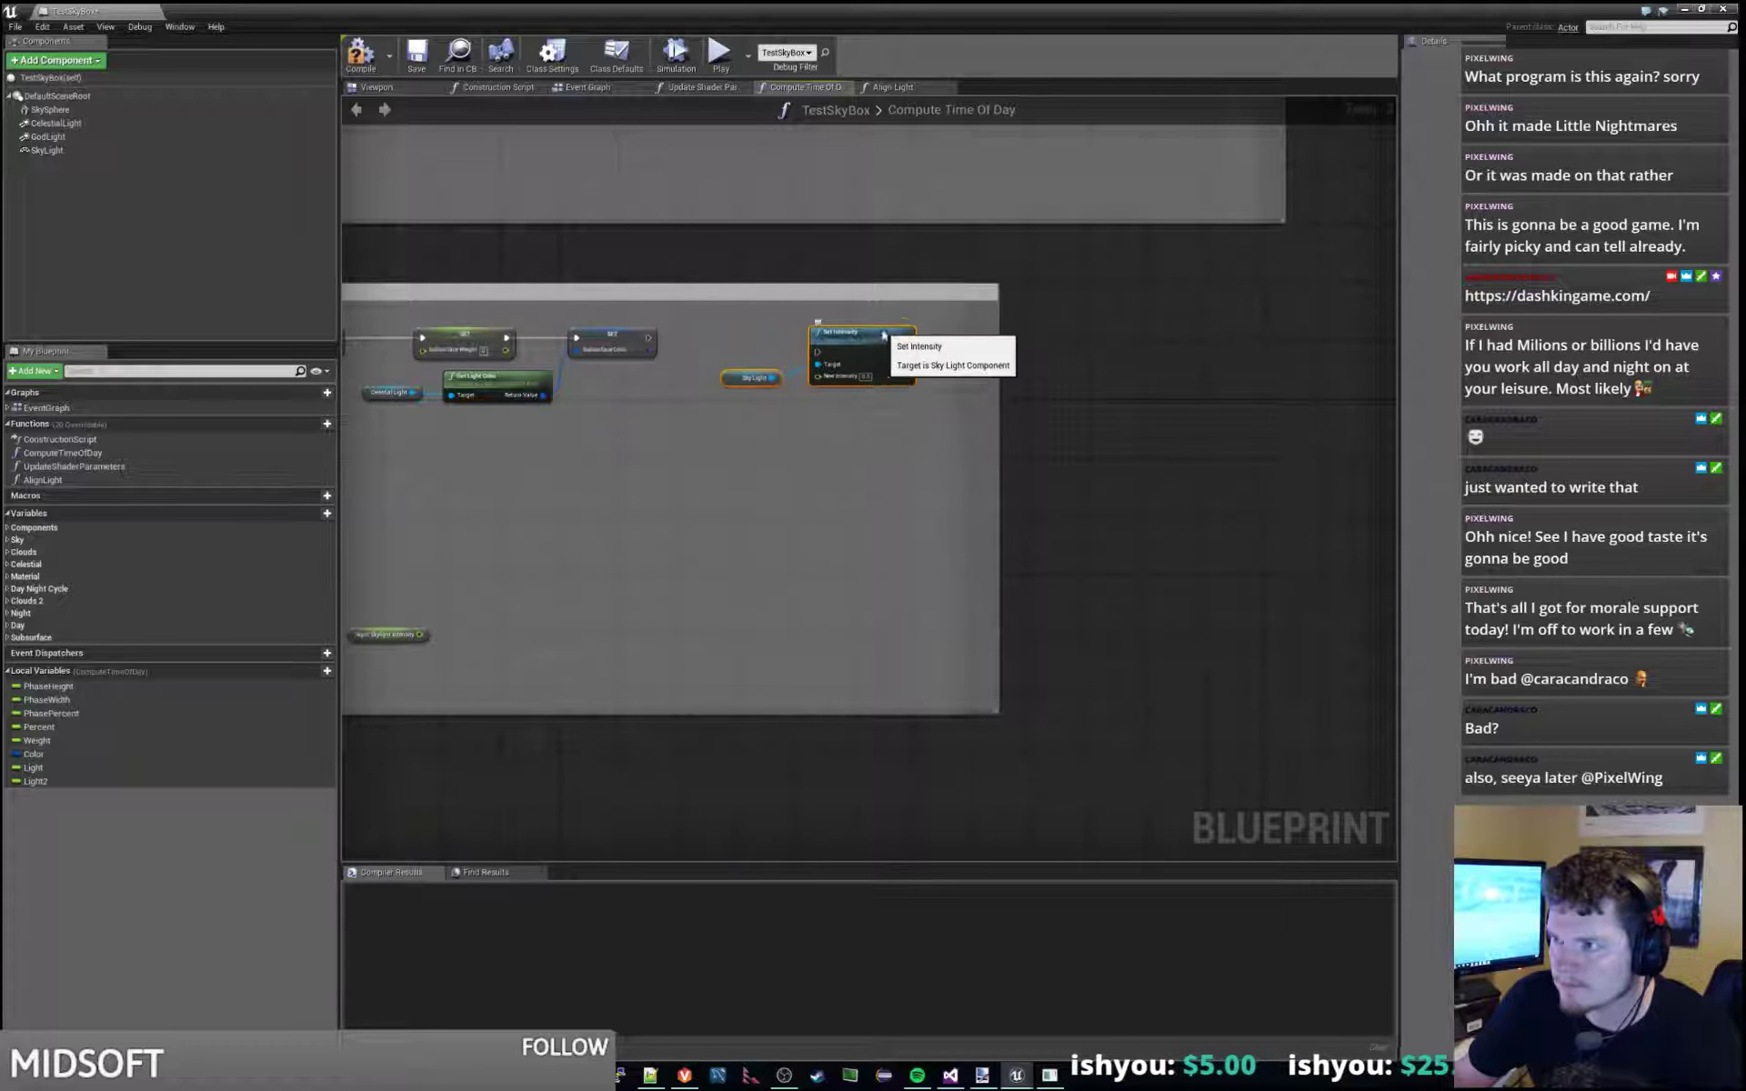
pyautogui.moveTo(647, 339); pyautogui.dragTo(809, 345)
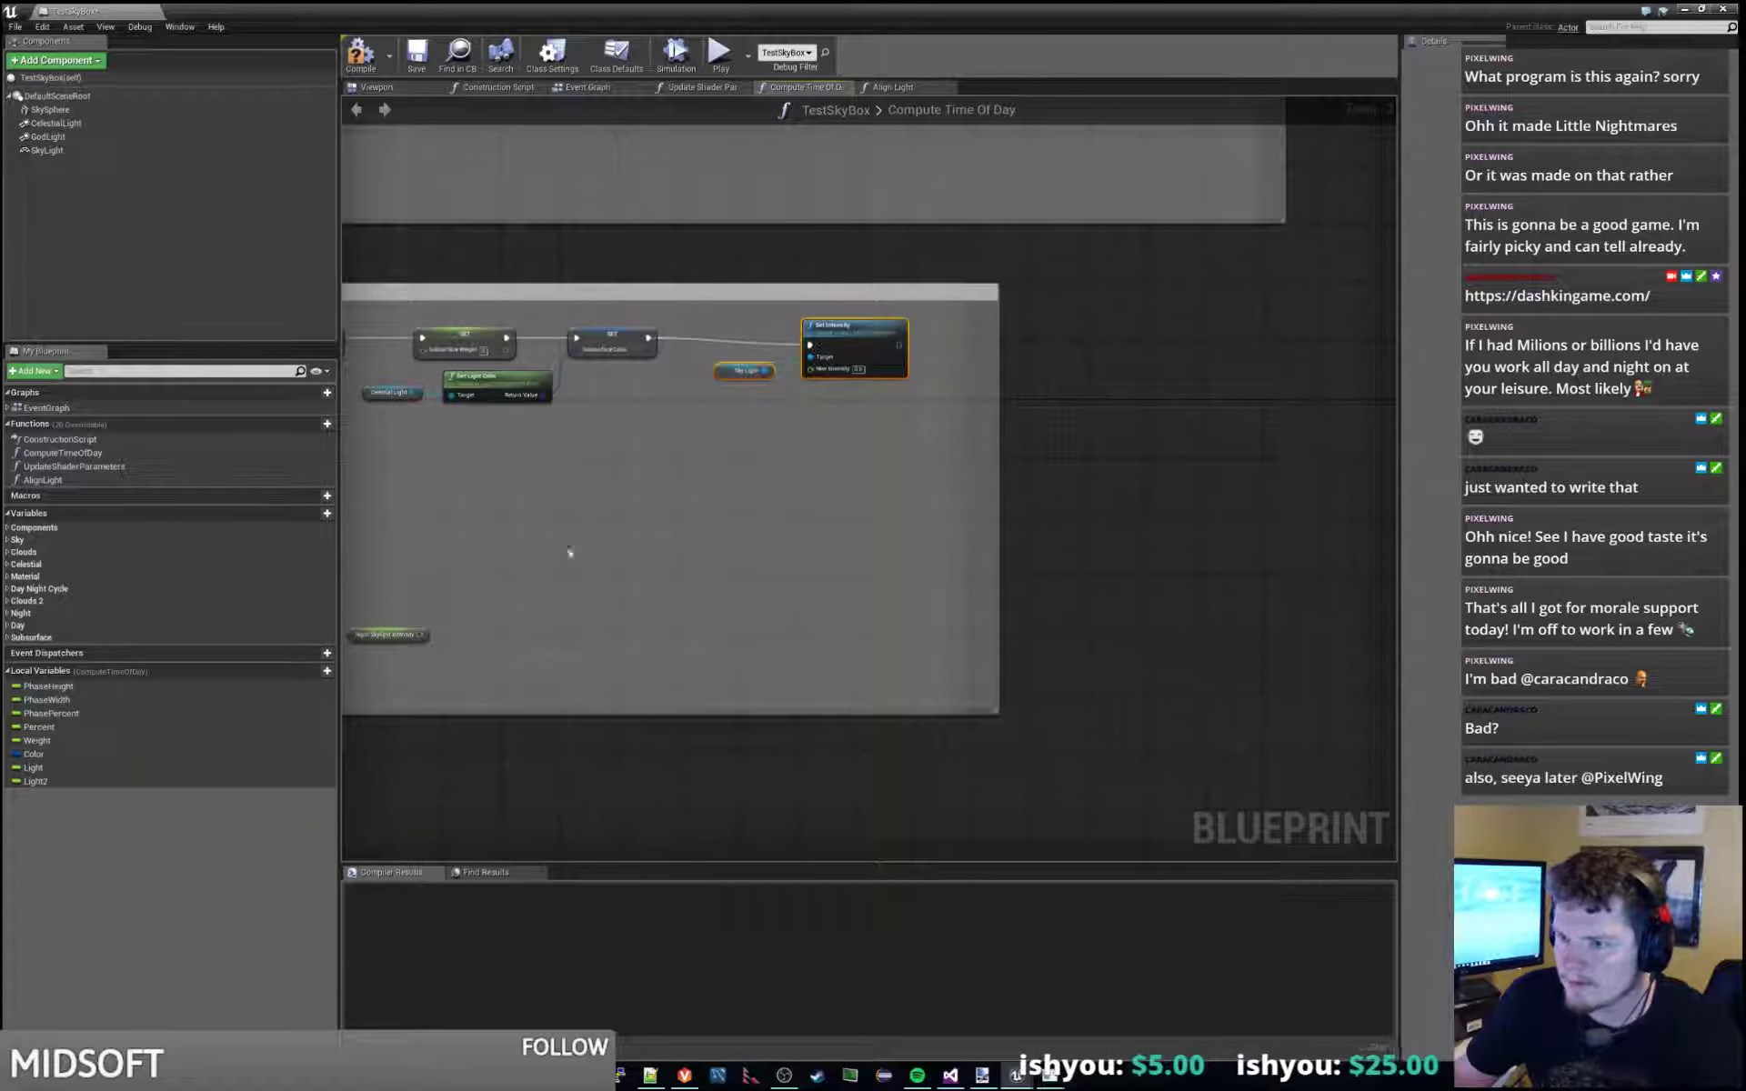
# Feed Night Skylight Intensity into New Intensity, then save and compile the blueprint.
pyautogui.moveTo(411, 627); pyautogui.dragTo(815, 371)
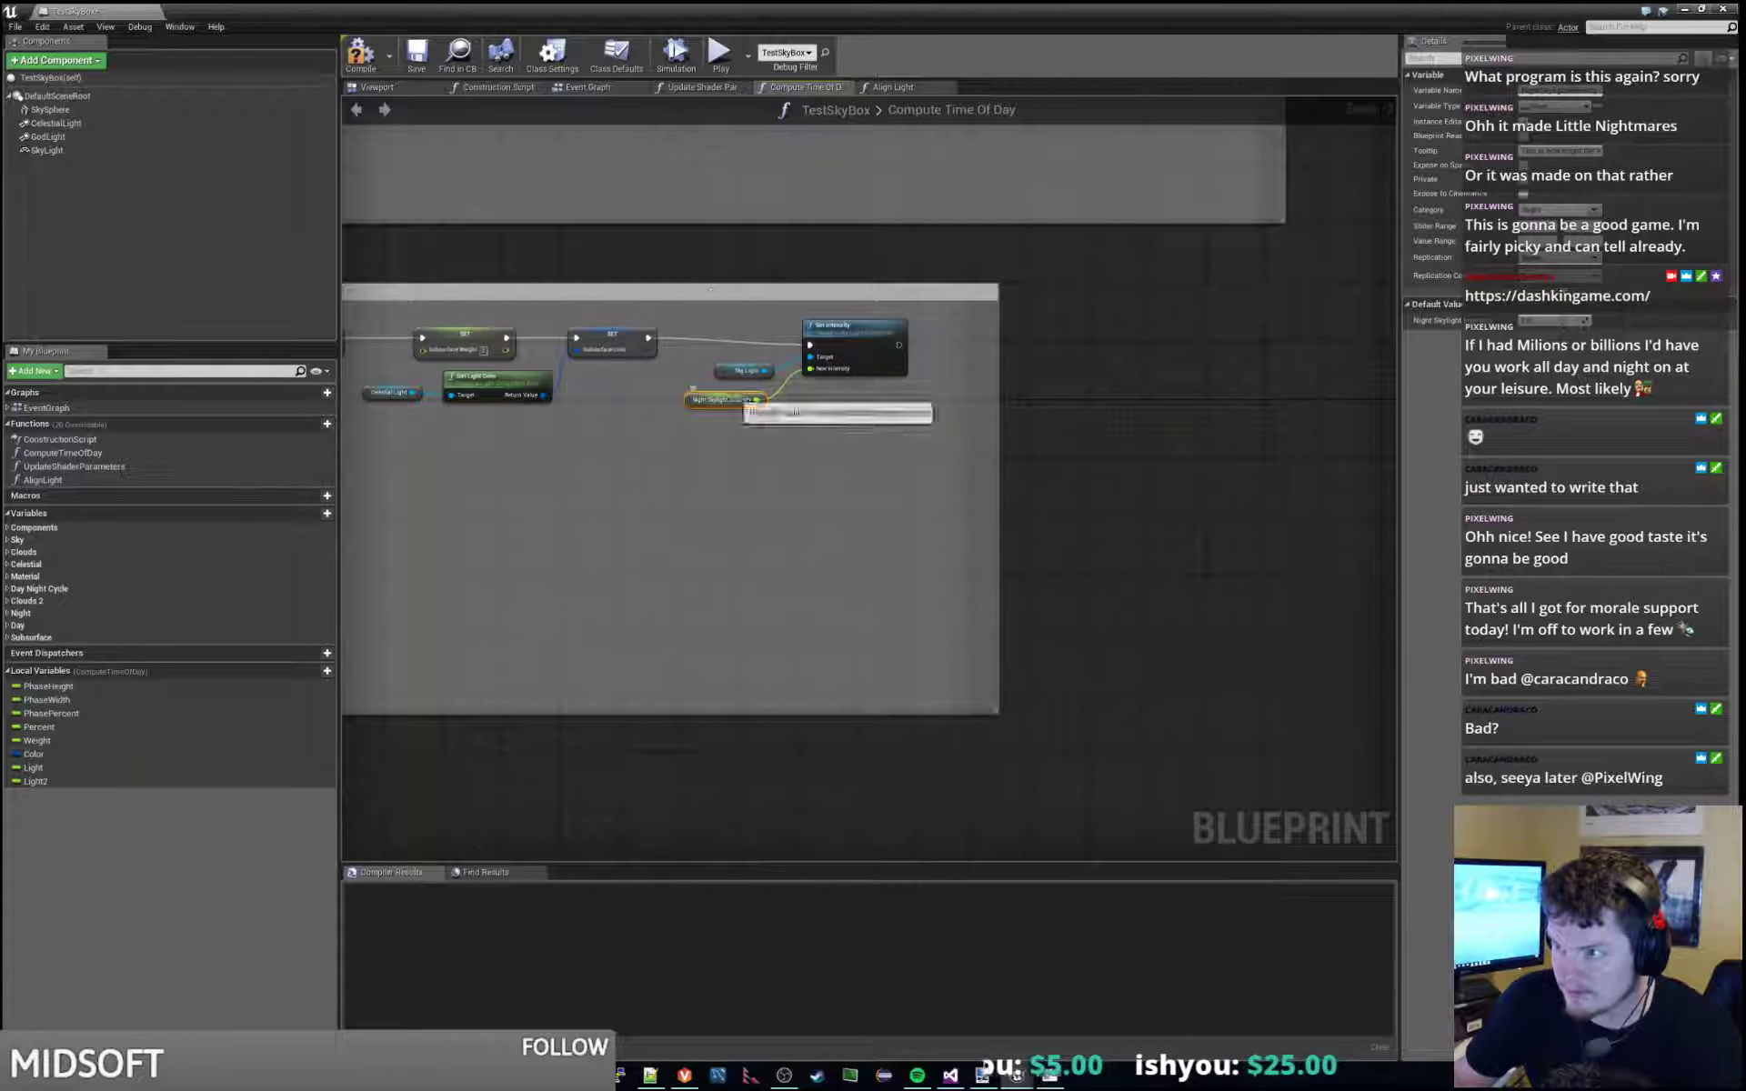
pyautogui.moveTo(722, 291); pyautogui.dragTo(900, 397)
pyautogui.hotkey('ctrl', 'z')
pyautogui.hotkey('ctrl', 'z')
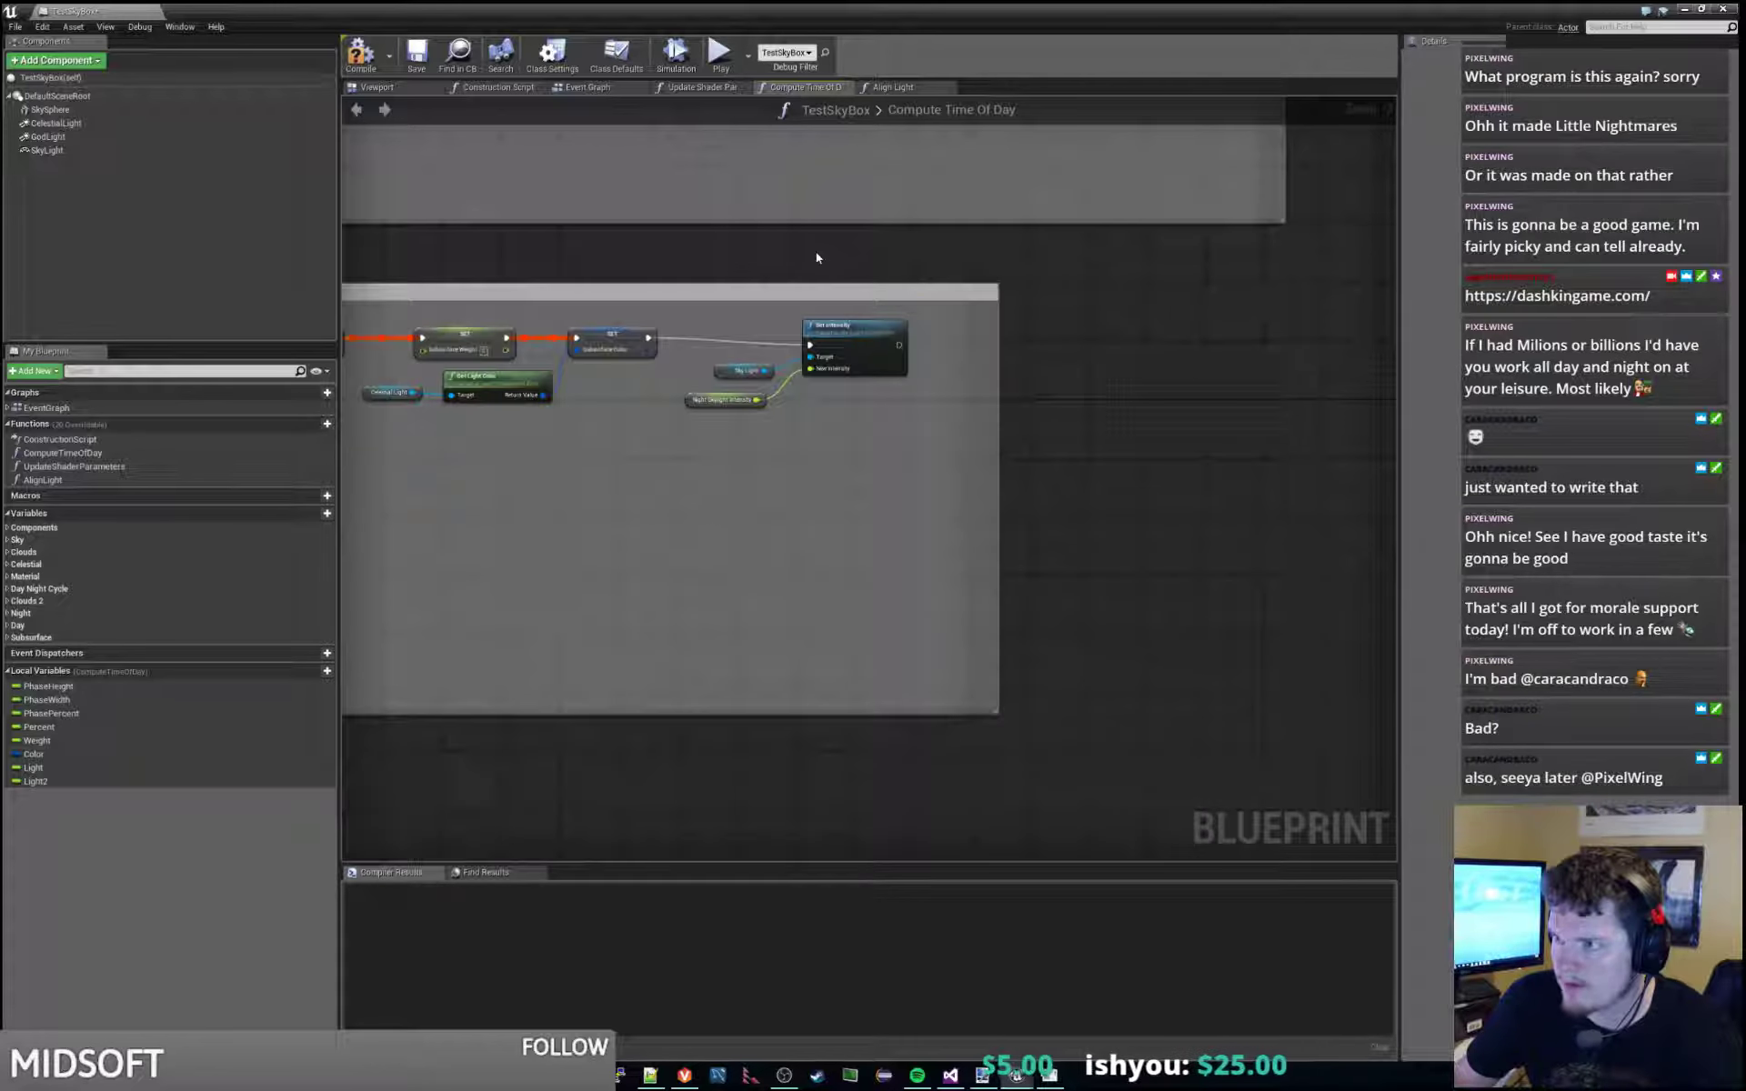
pyautogui.moveTo(845, 327); pyautogui.dragTo(831, 320)
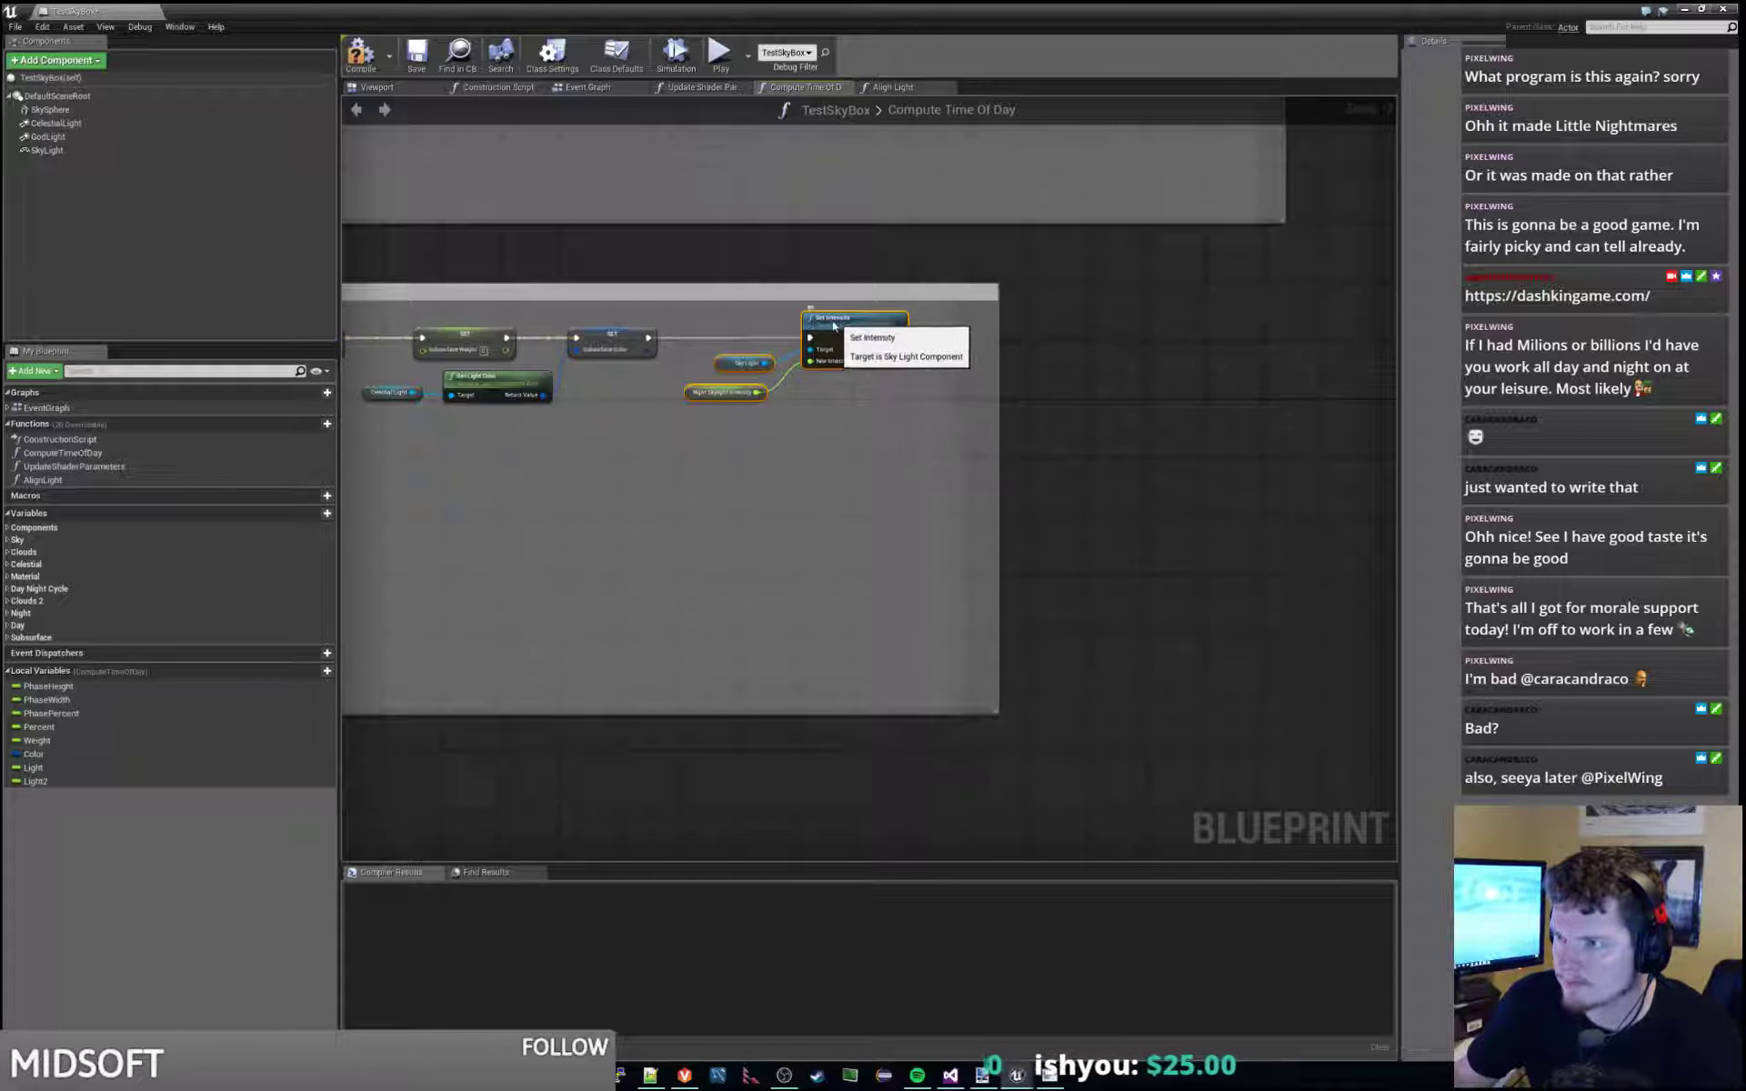
pyautogui.click(417, 57)
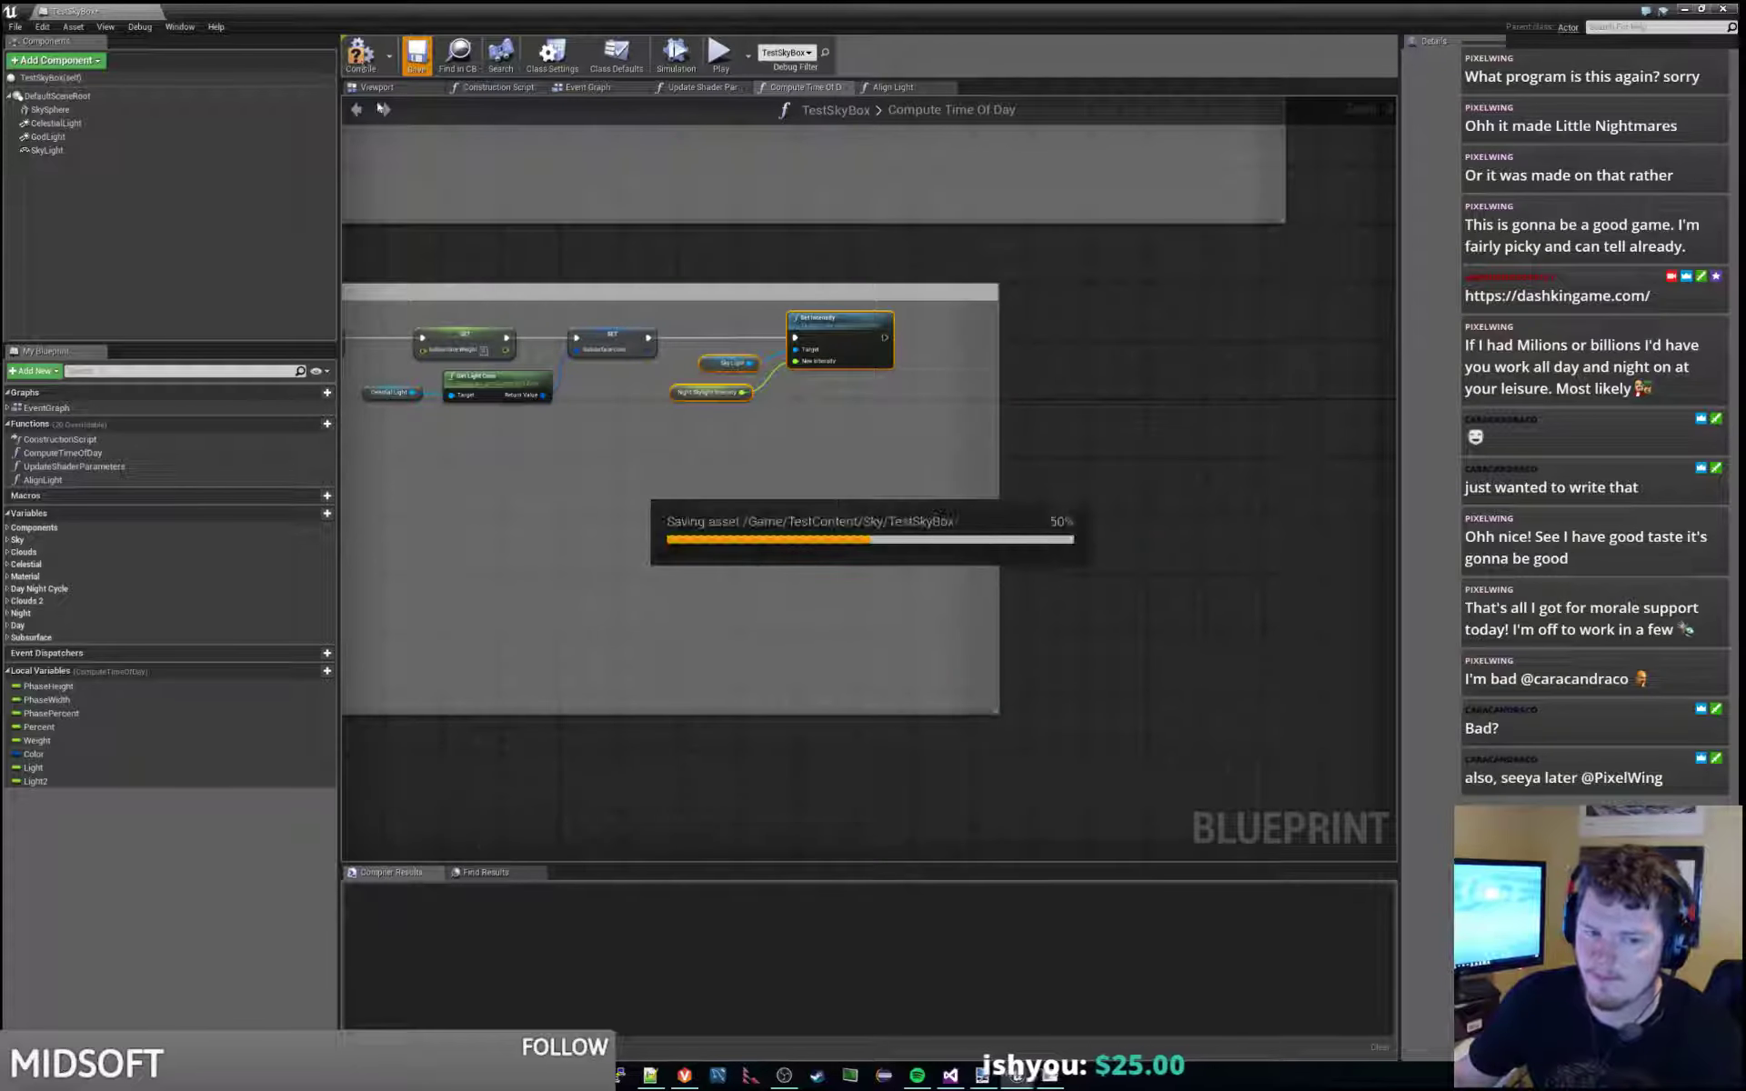
pyautogui.press('F7')
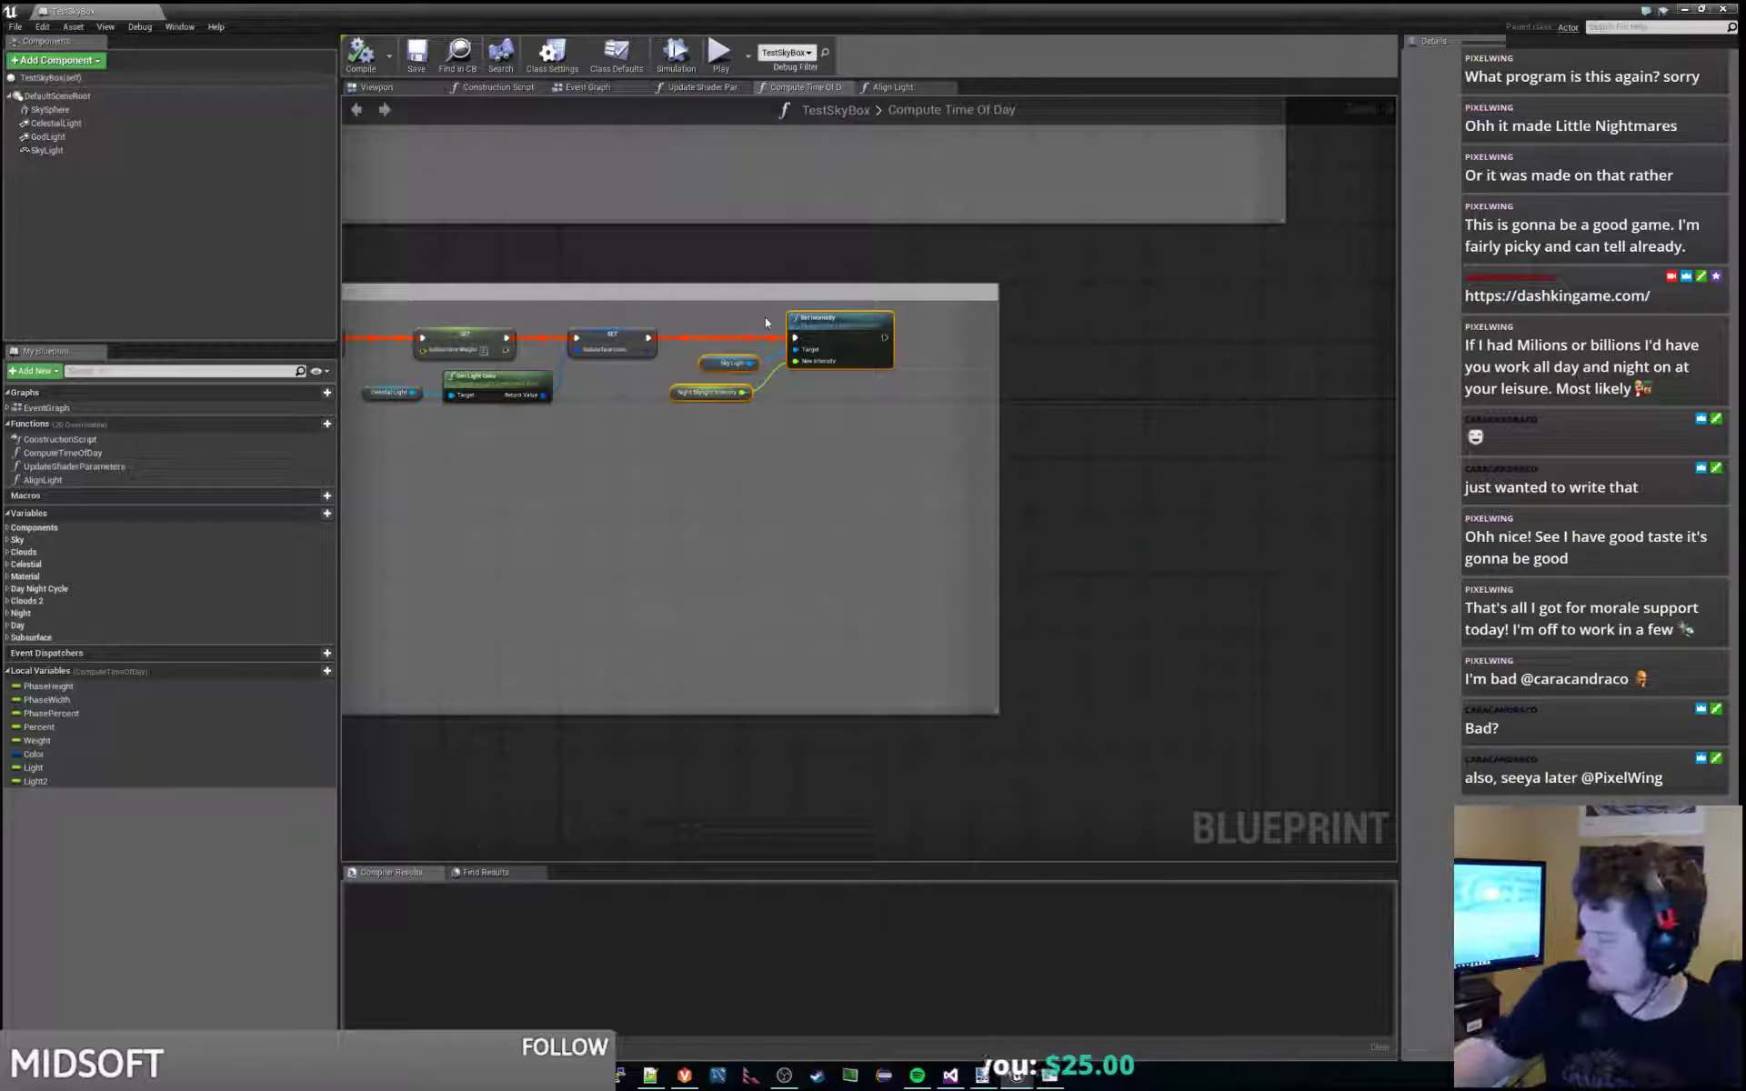
# Close the blueprint, refresh the level lighting from TestSkyBox, and start Play-in-Editor.
pyautogui.click(1683, 9)
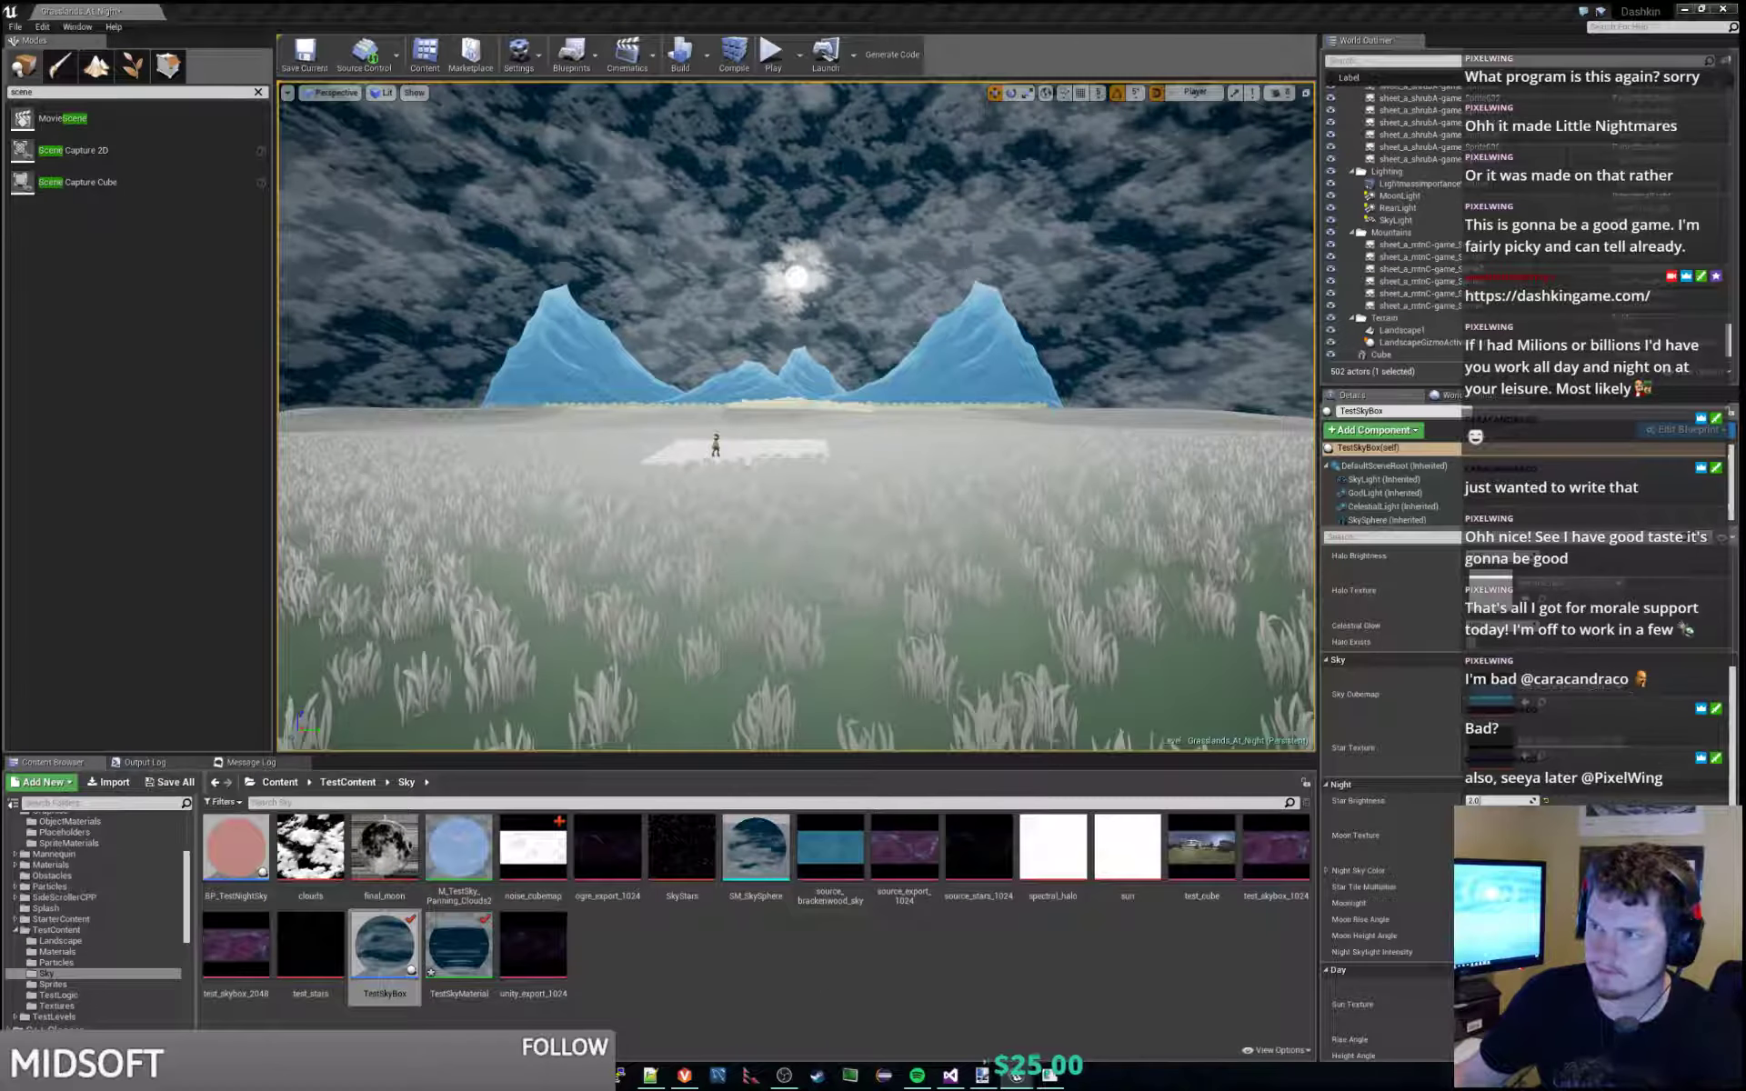
pyautogui.click(982, 400)
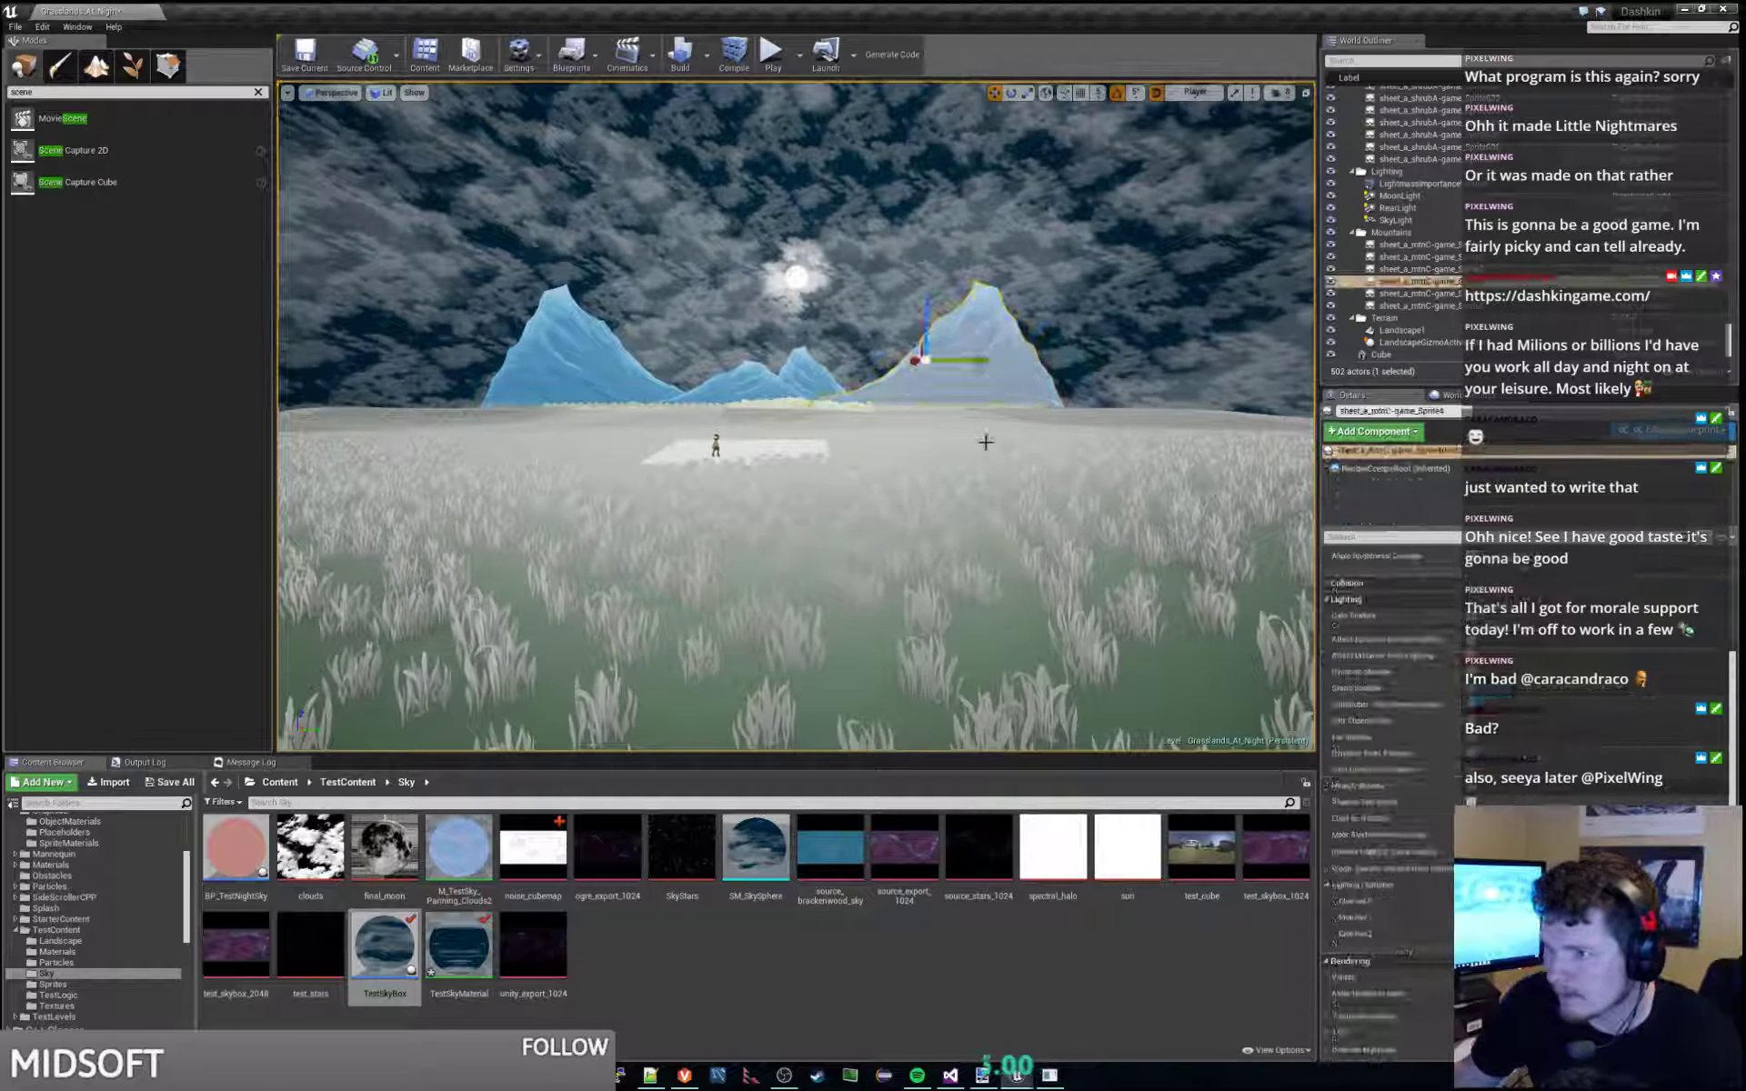
pyautogui.click(1118, 263)
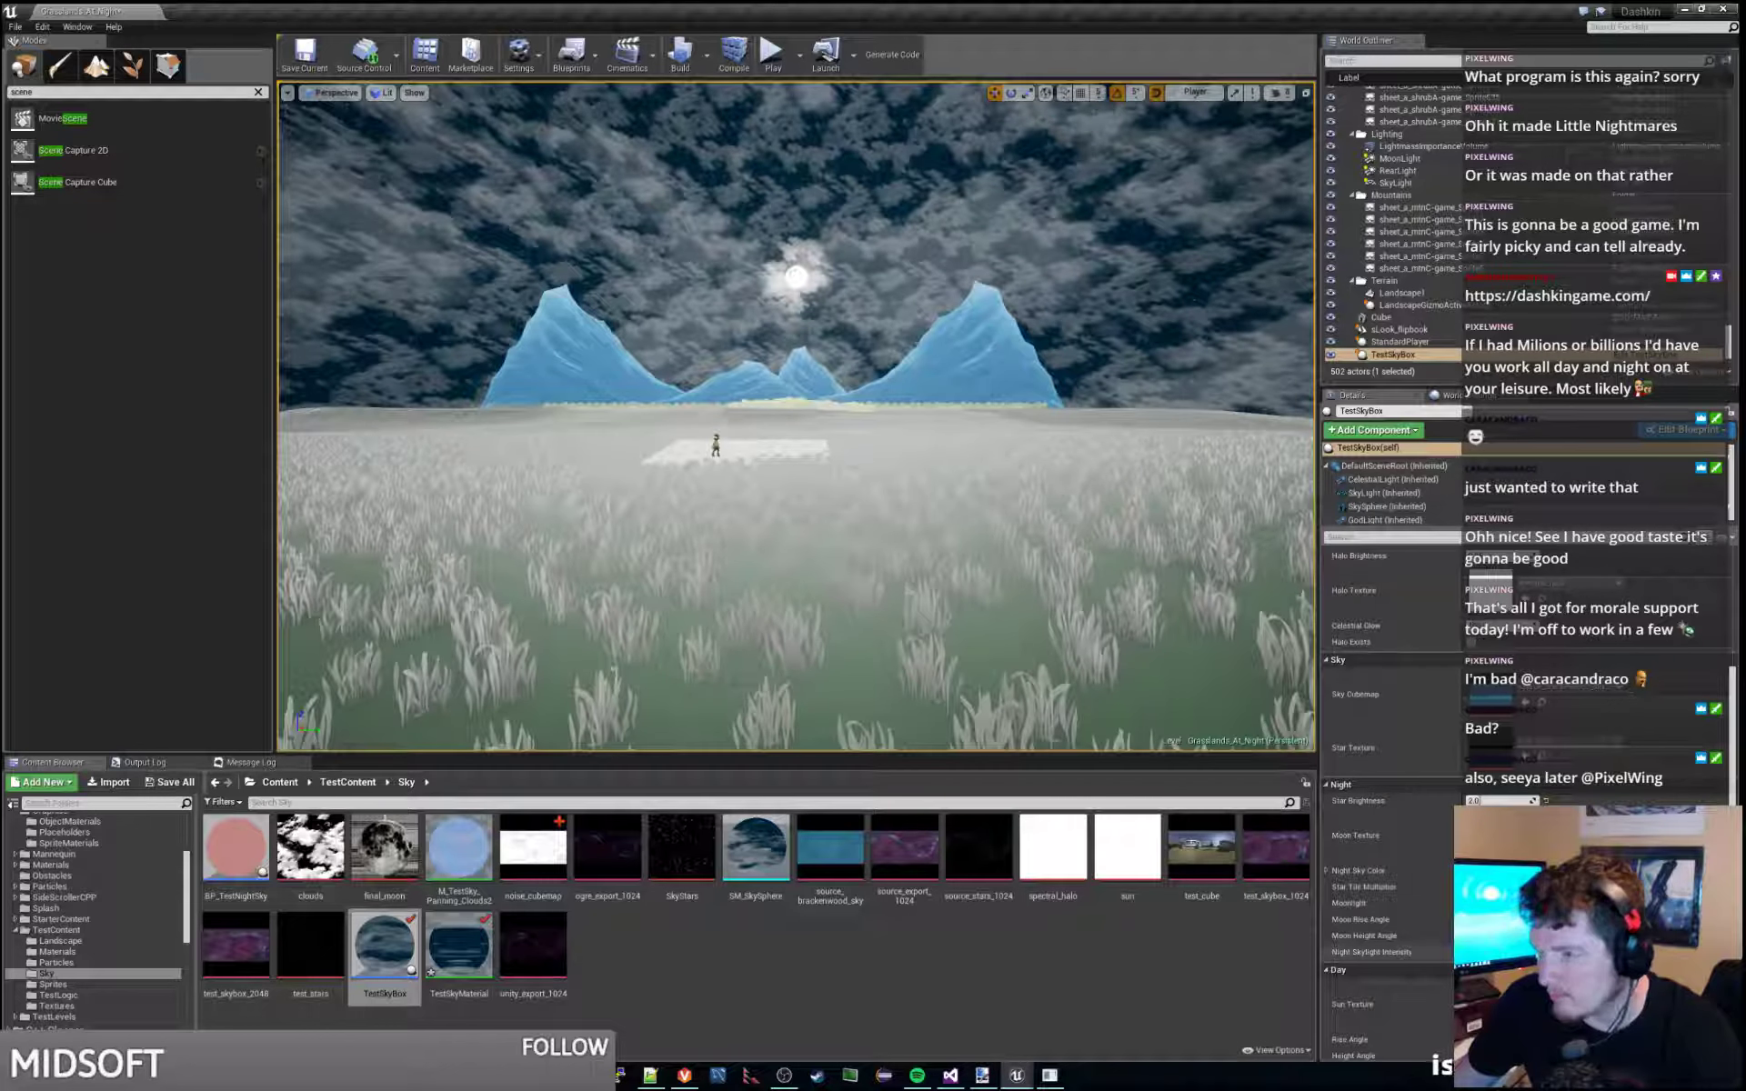
pyautogui.press('Return')
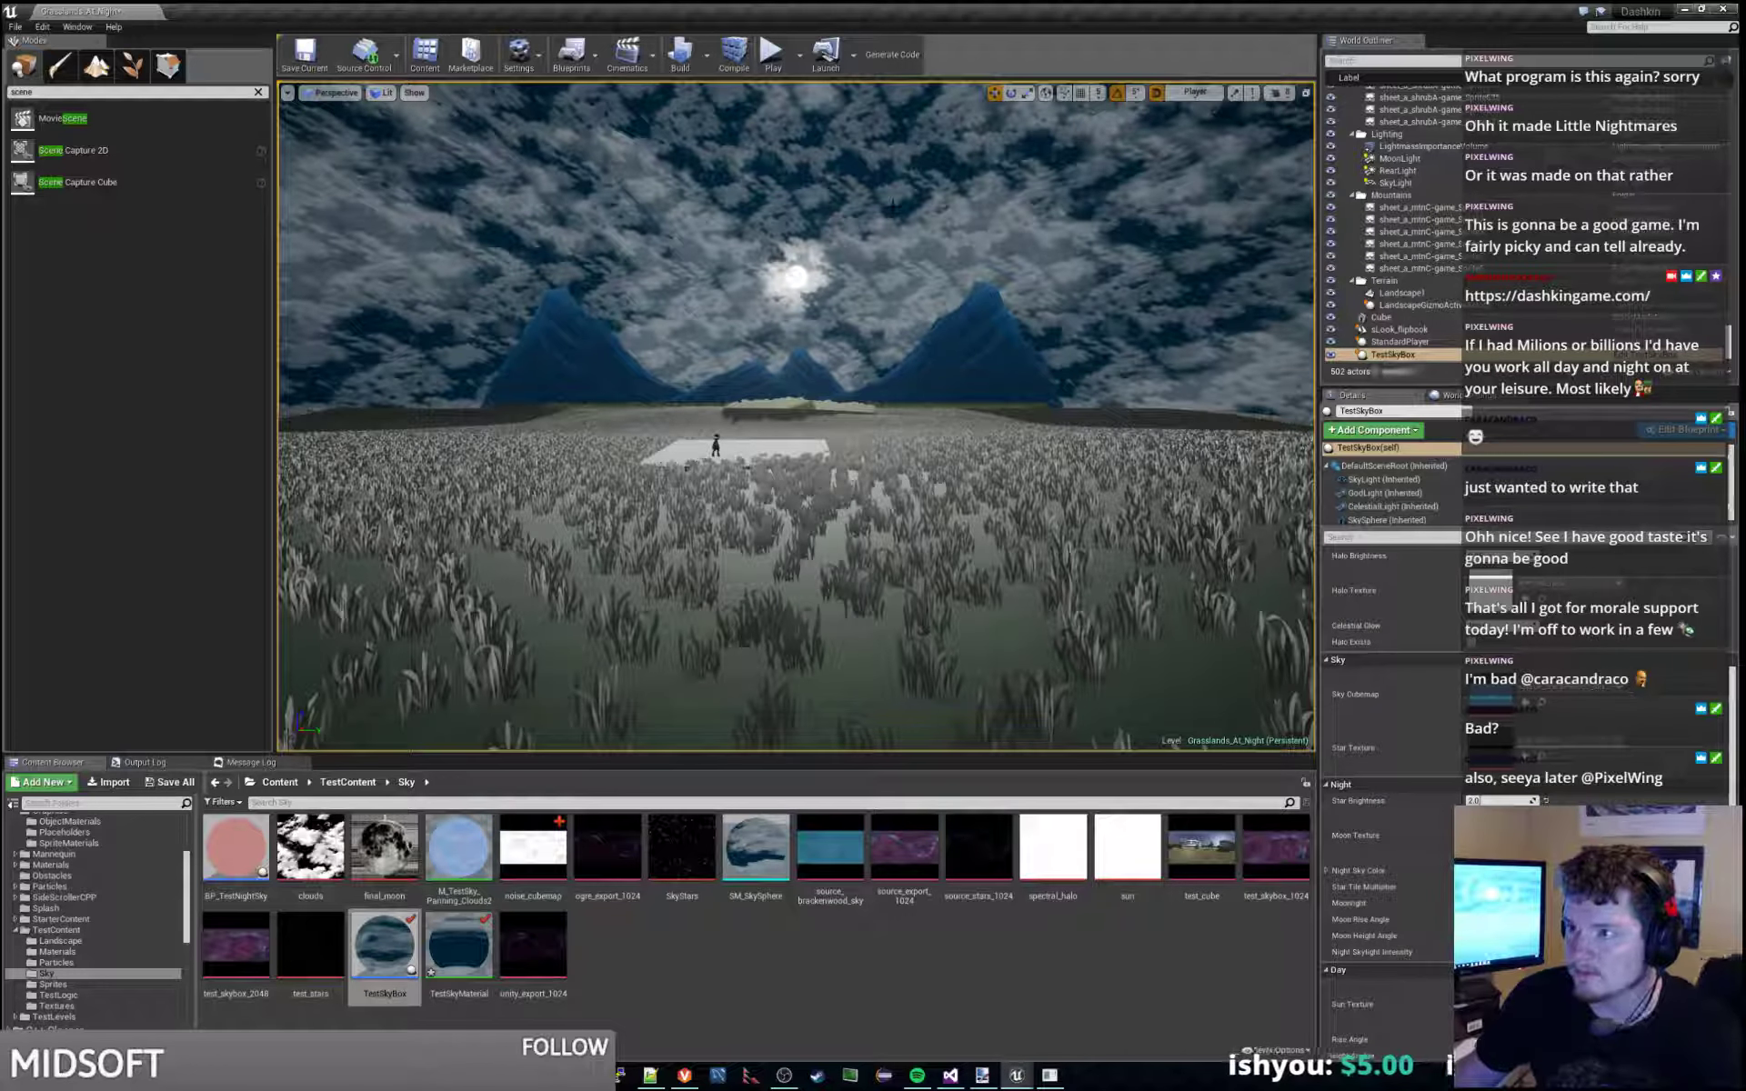
pyautogui.click(774, 54)
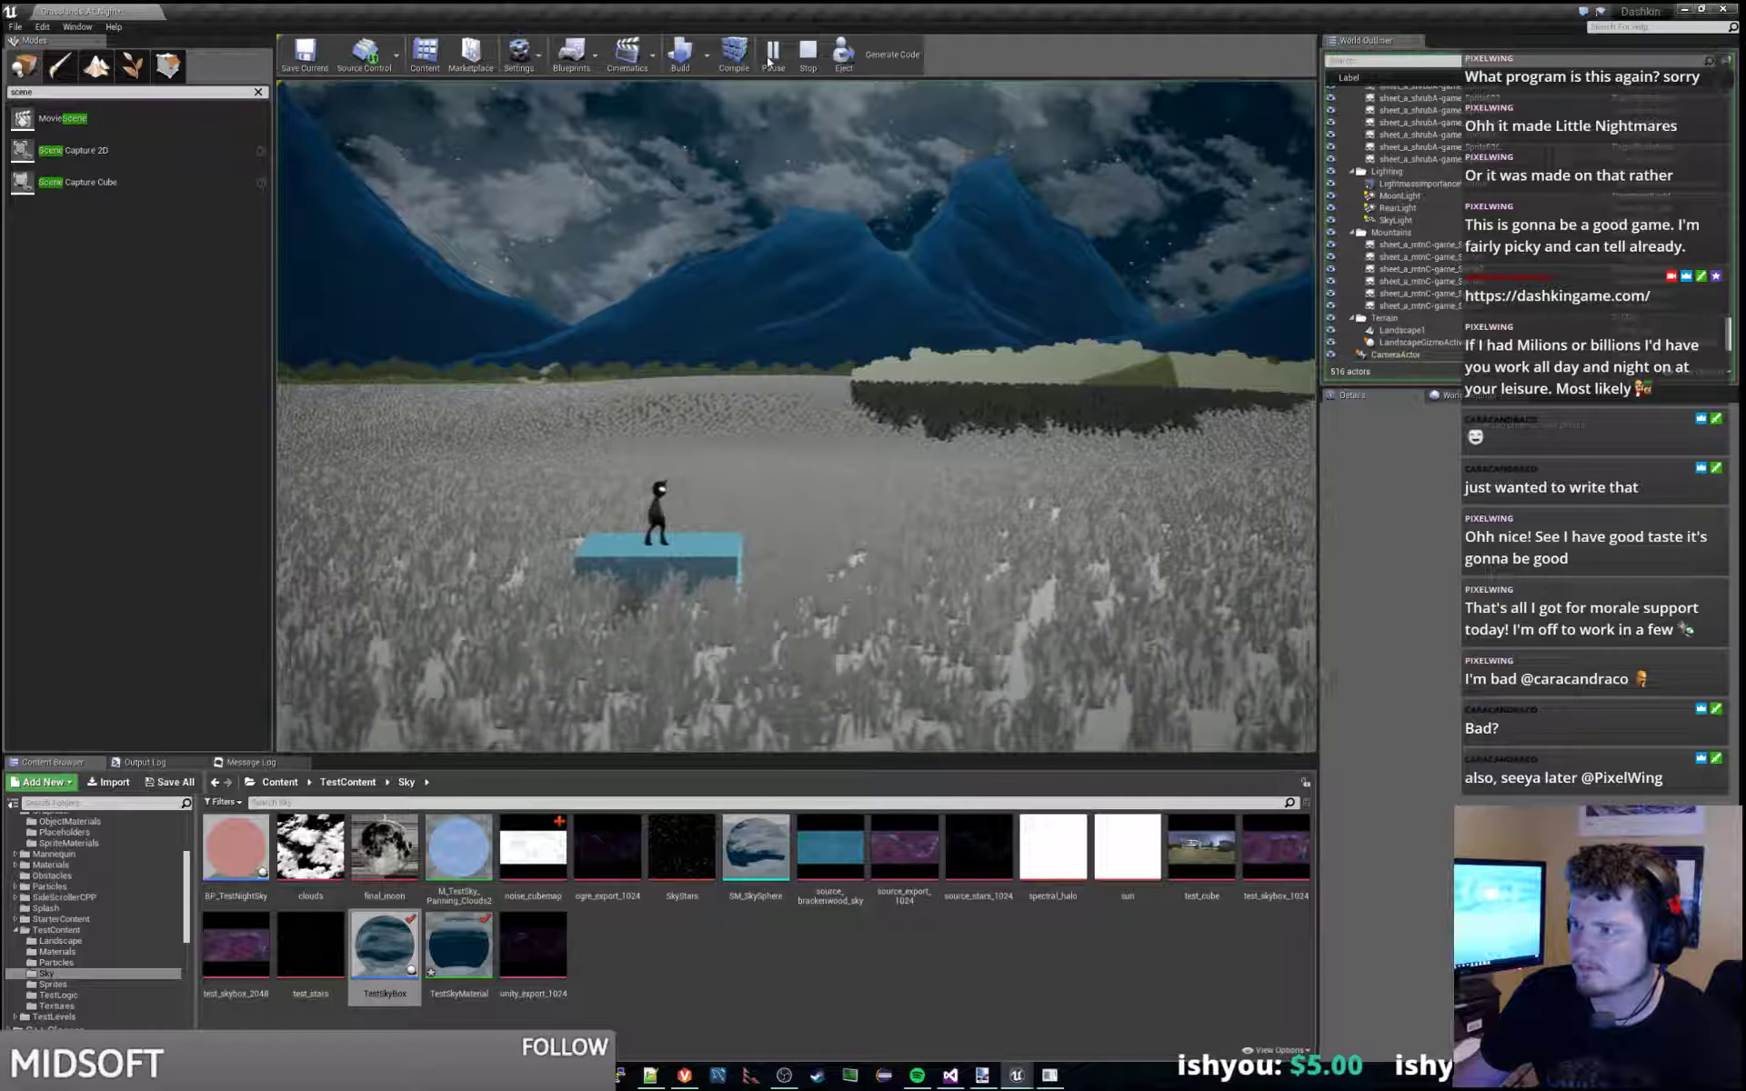
# Walk and jump the character onto the pale platform at night, then pause the game.
pyautogui.click(897, 412)
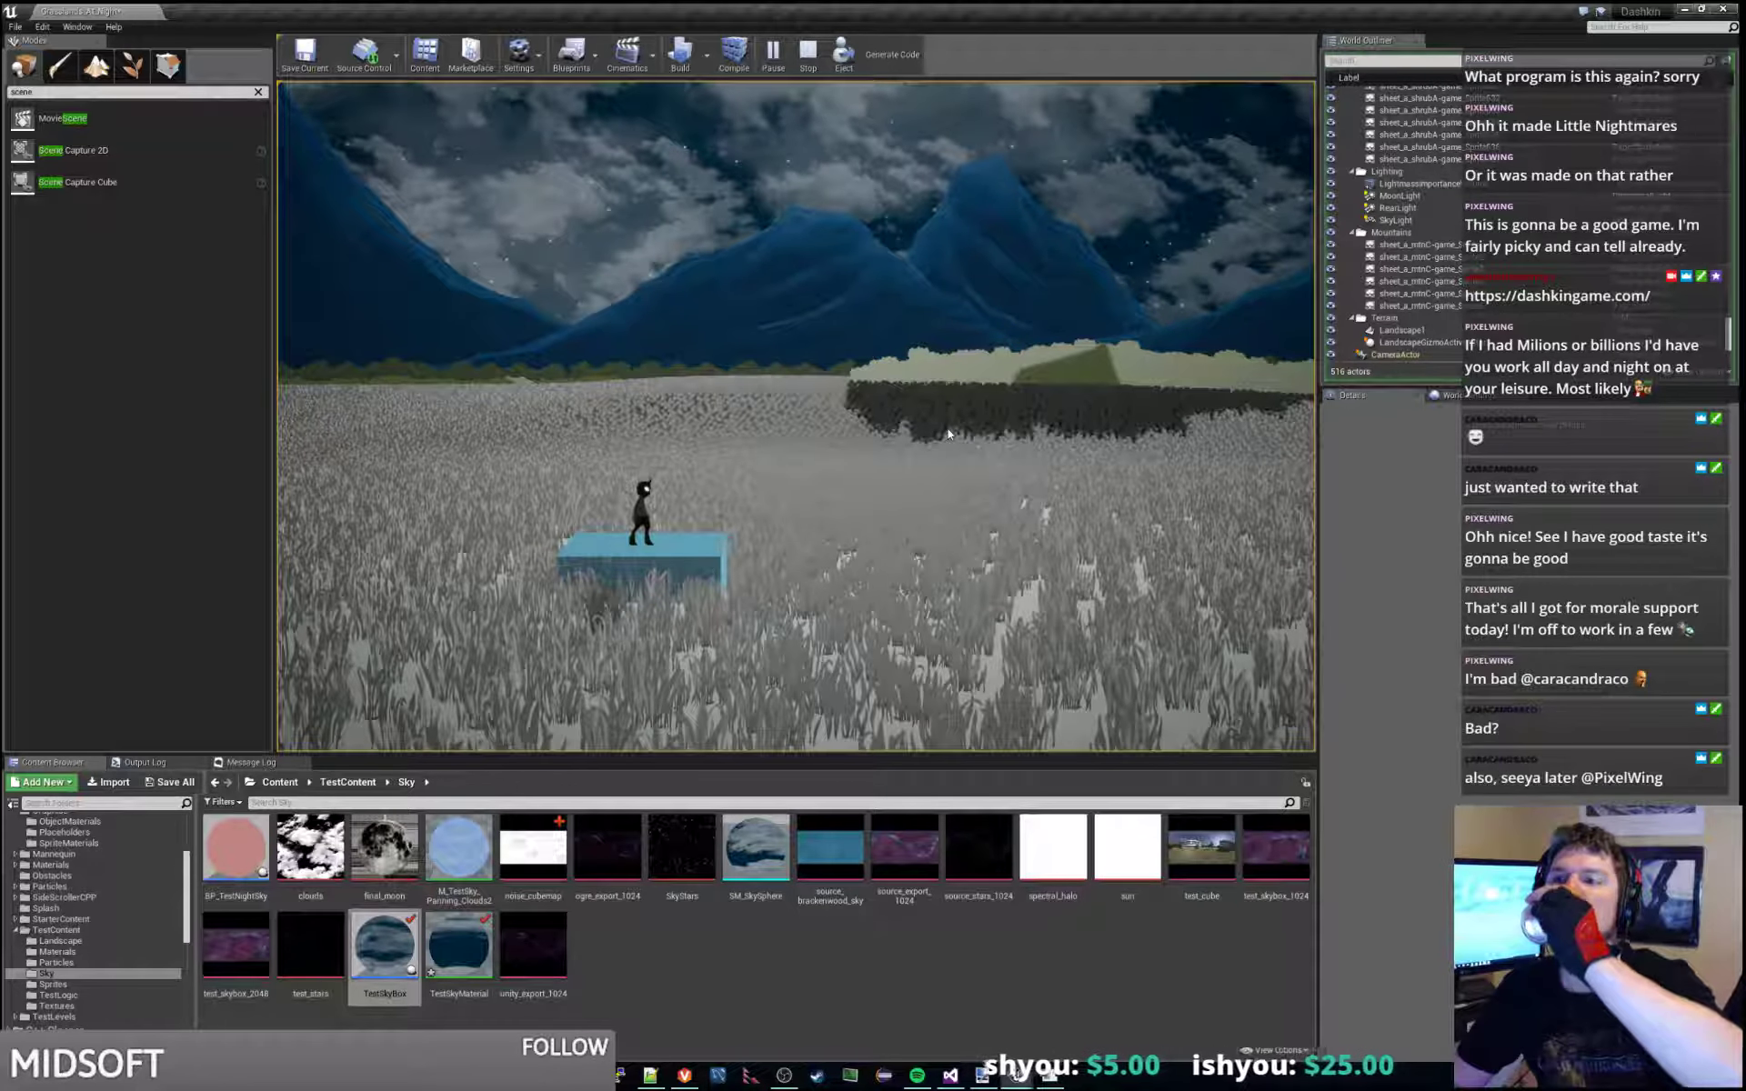
pyautogui.press('Right')
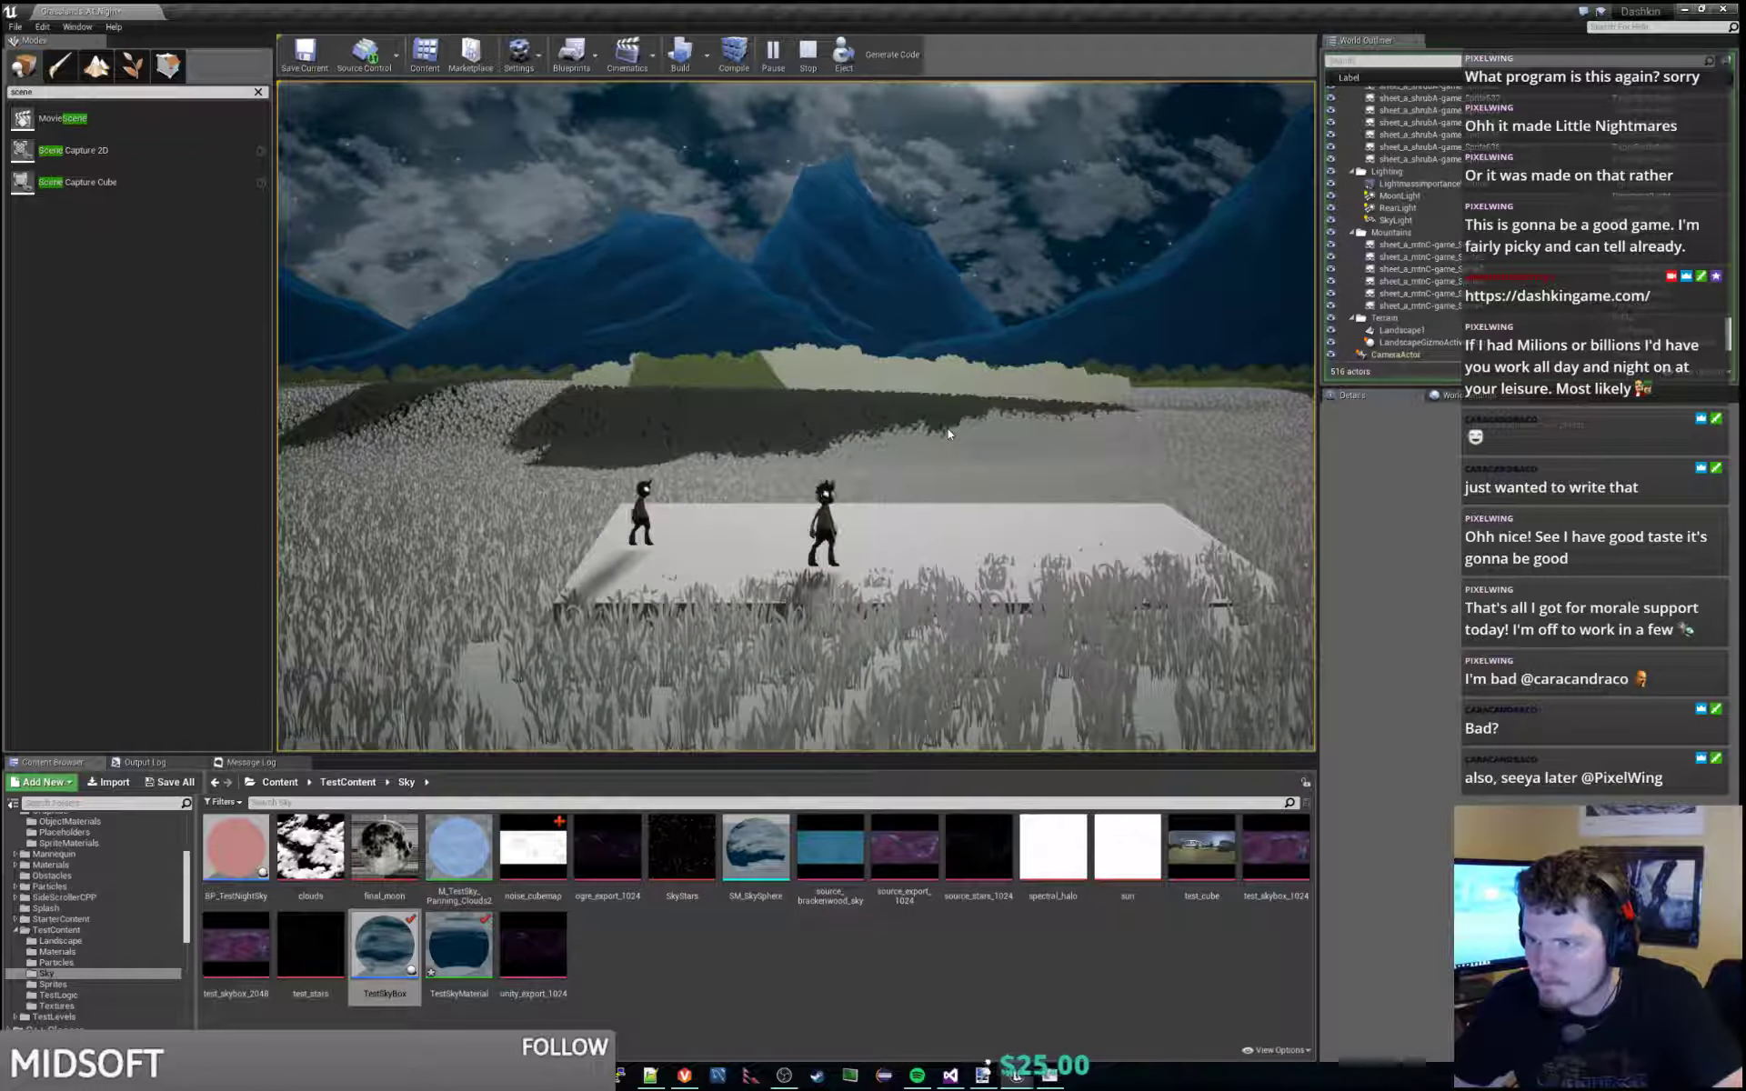
pyautogui.press('a')
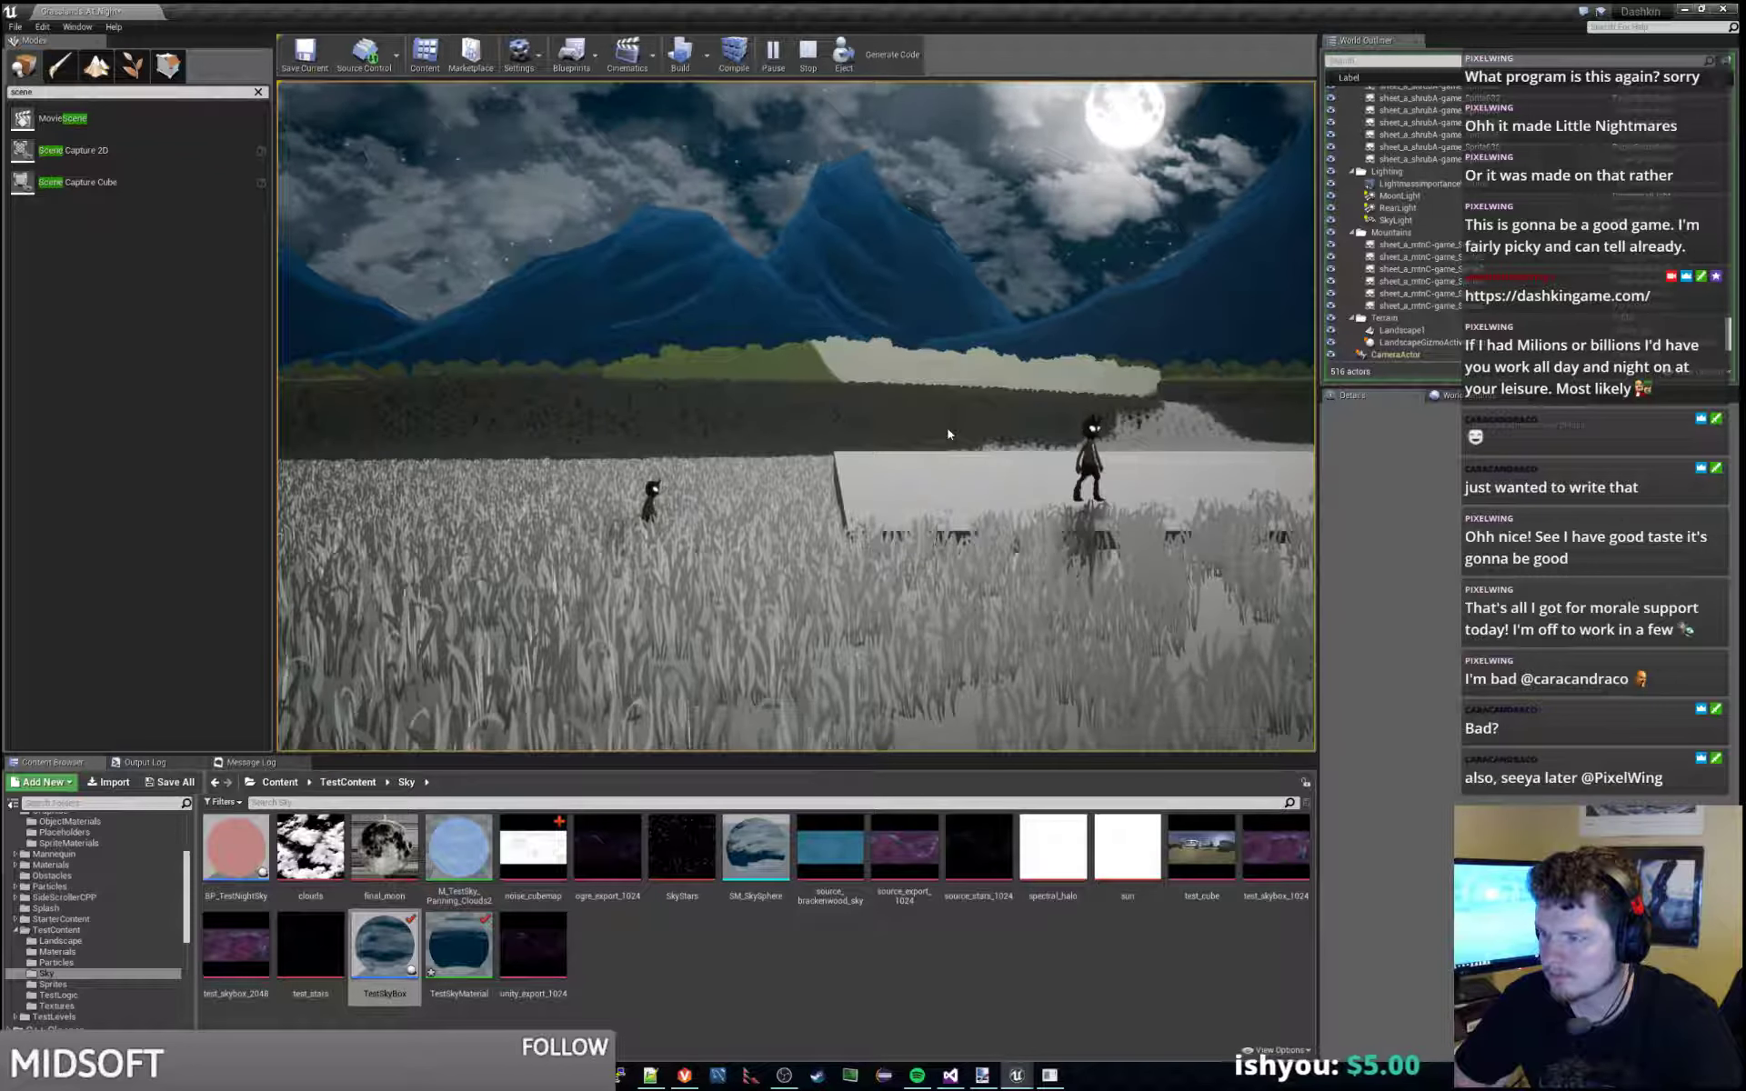
pyautogui.press('d')
pyautogui.press('space')
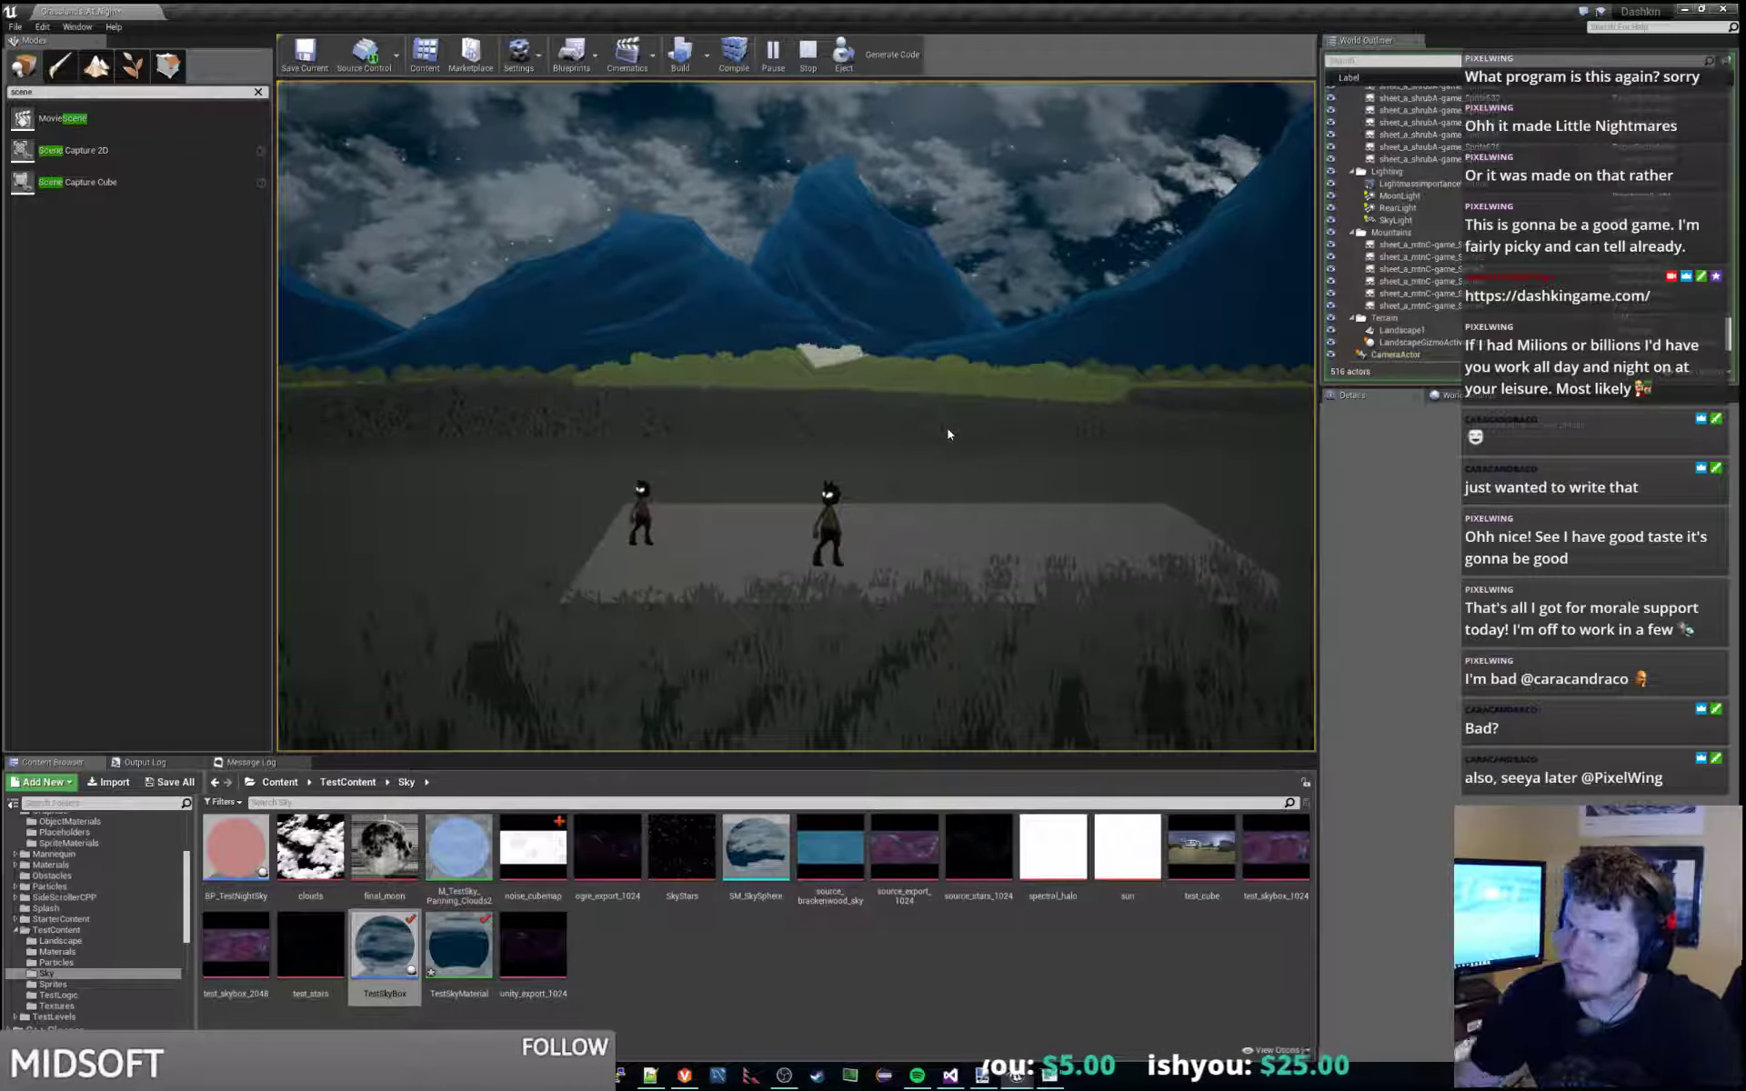
pyautogui.click(772, 52)
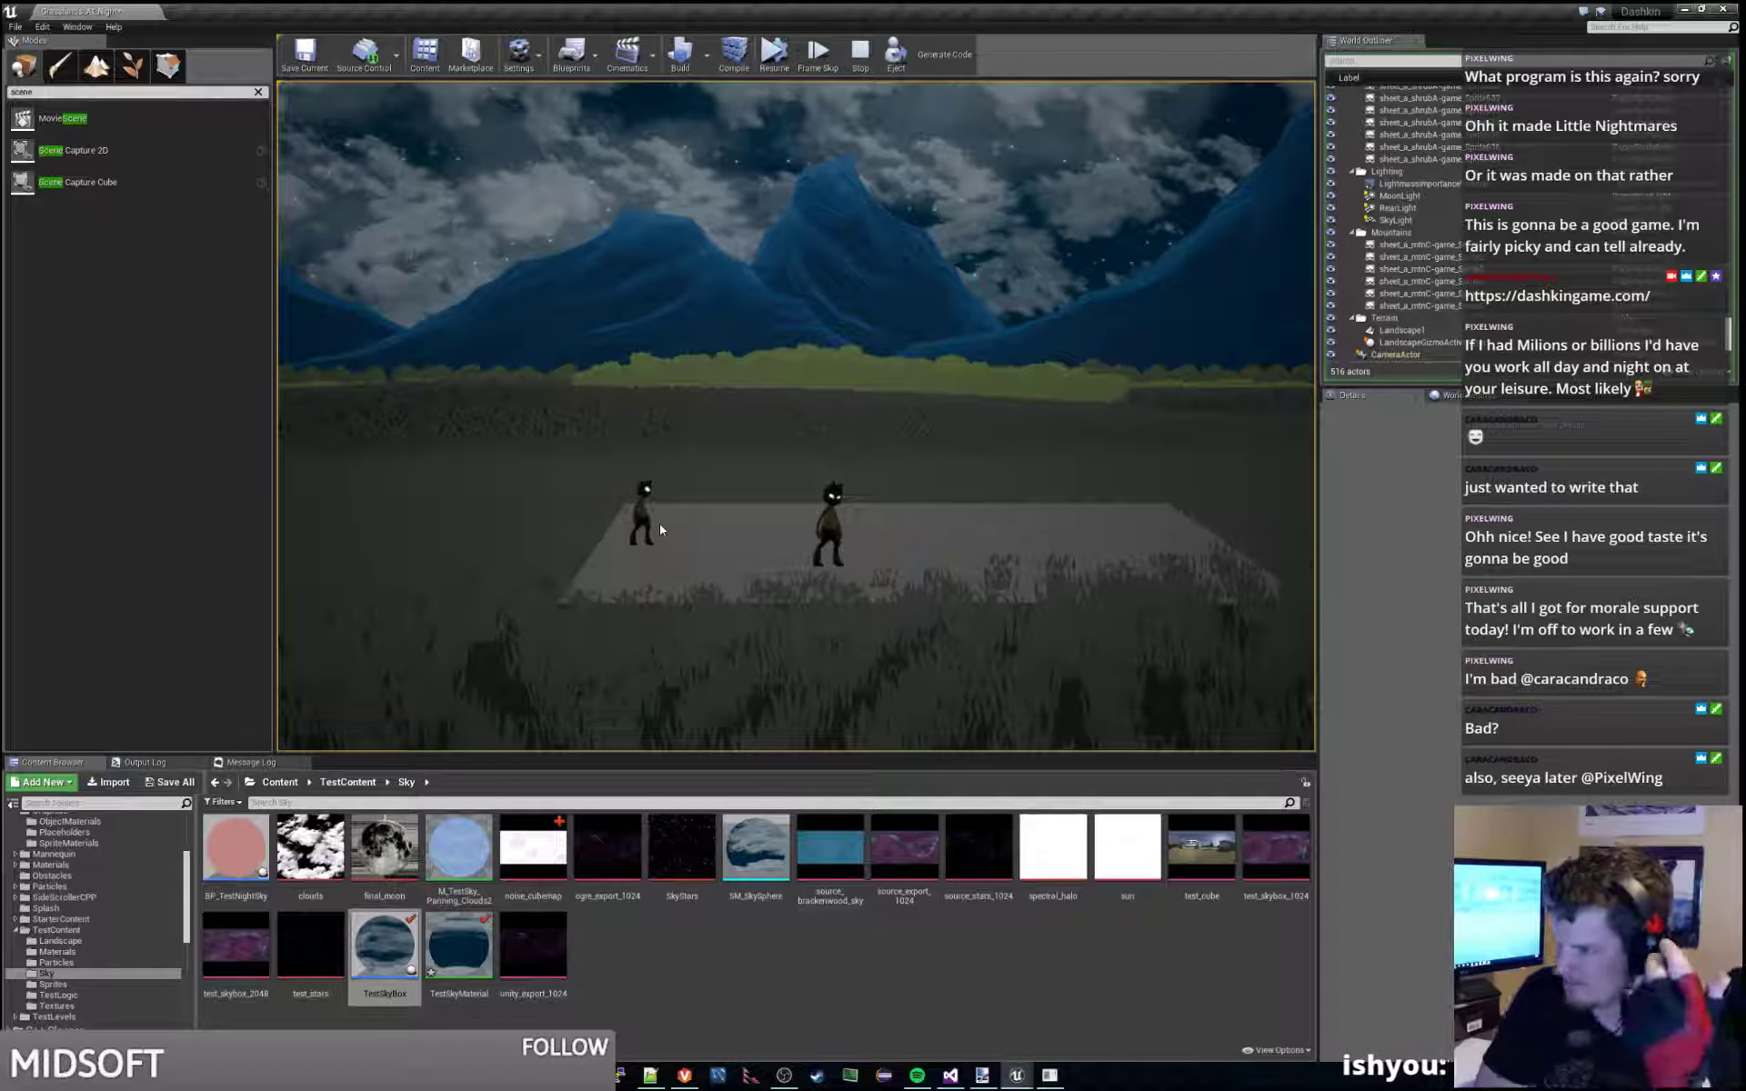
# Resume play into daytime, jump the character onto the blue block, then stop the session.
pyautogui.click(774, 54)
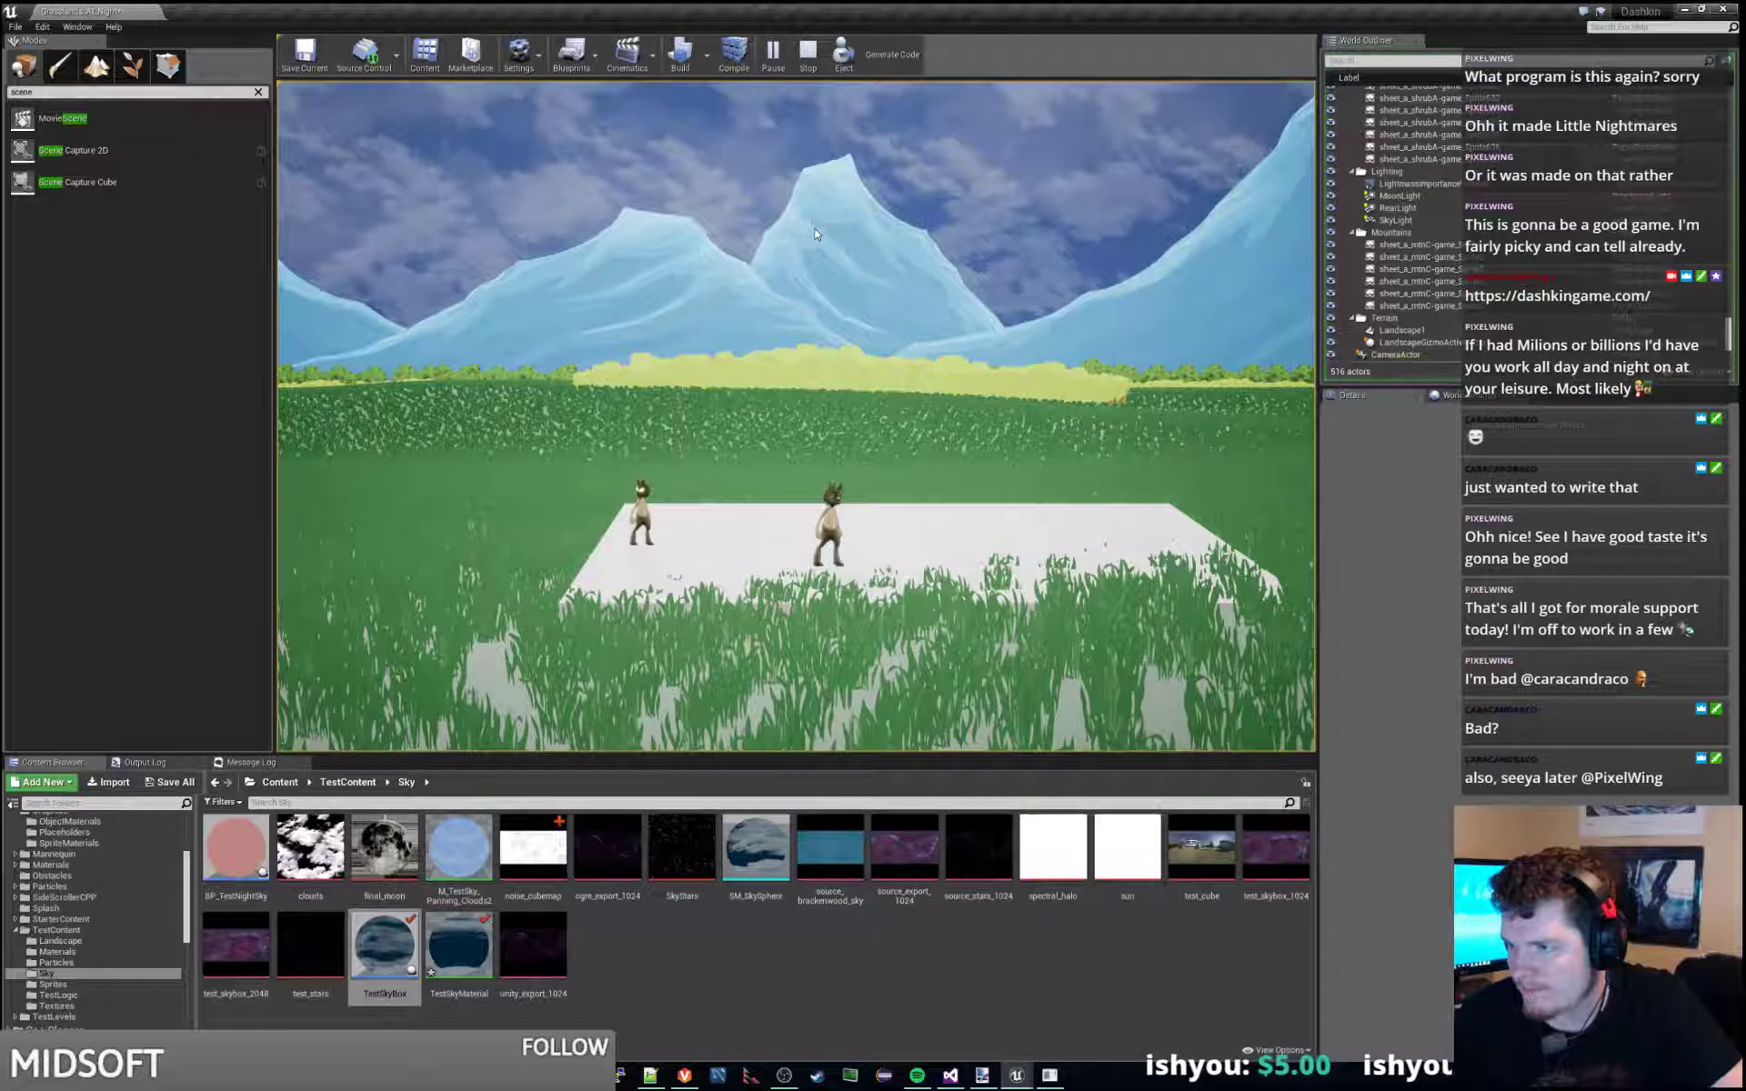
pyautogui.press('a')
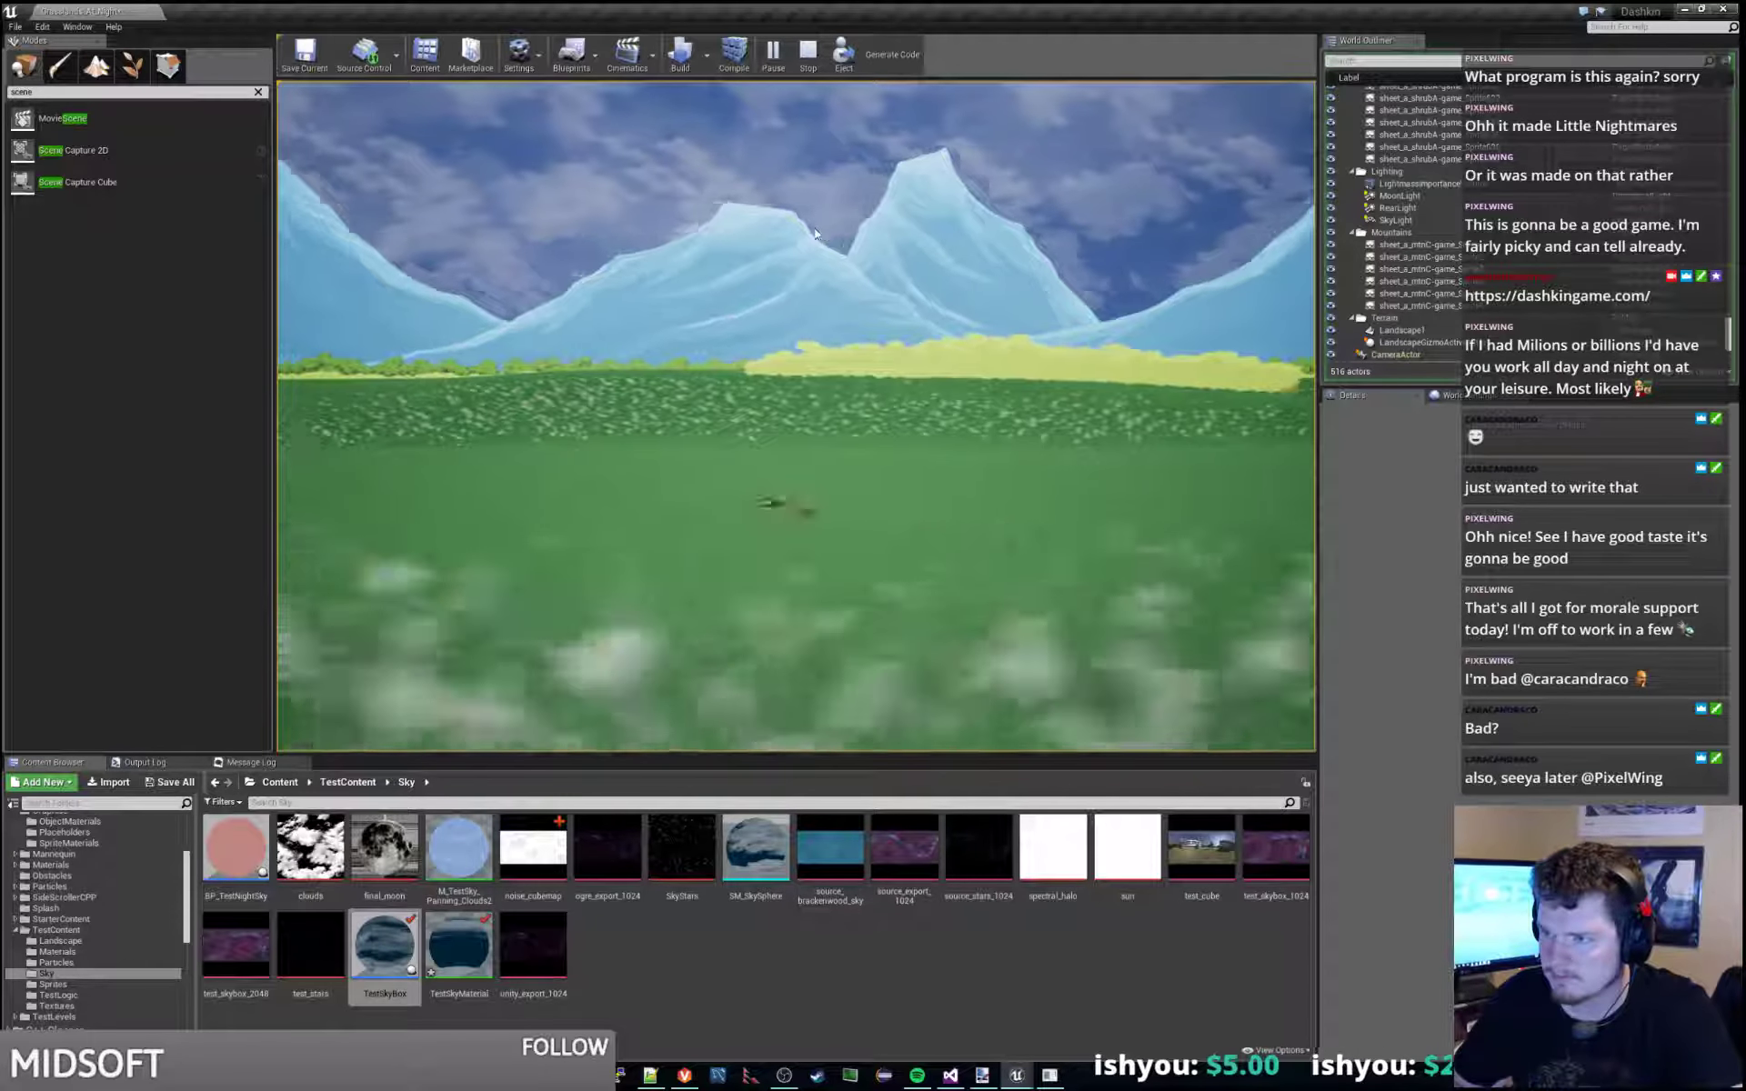
pyautogui.press('a')
pyautogui.press('space')
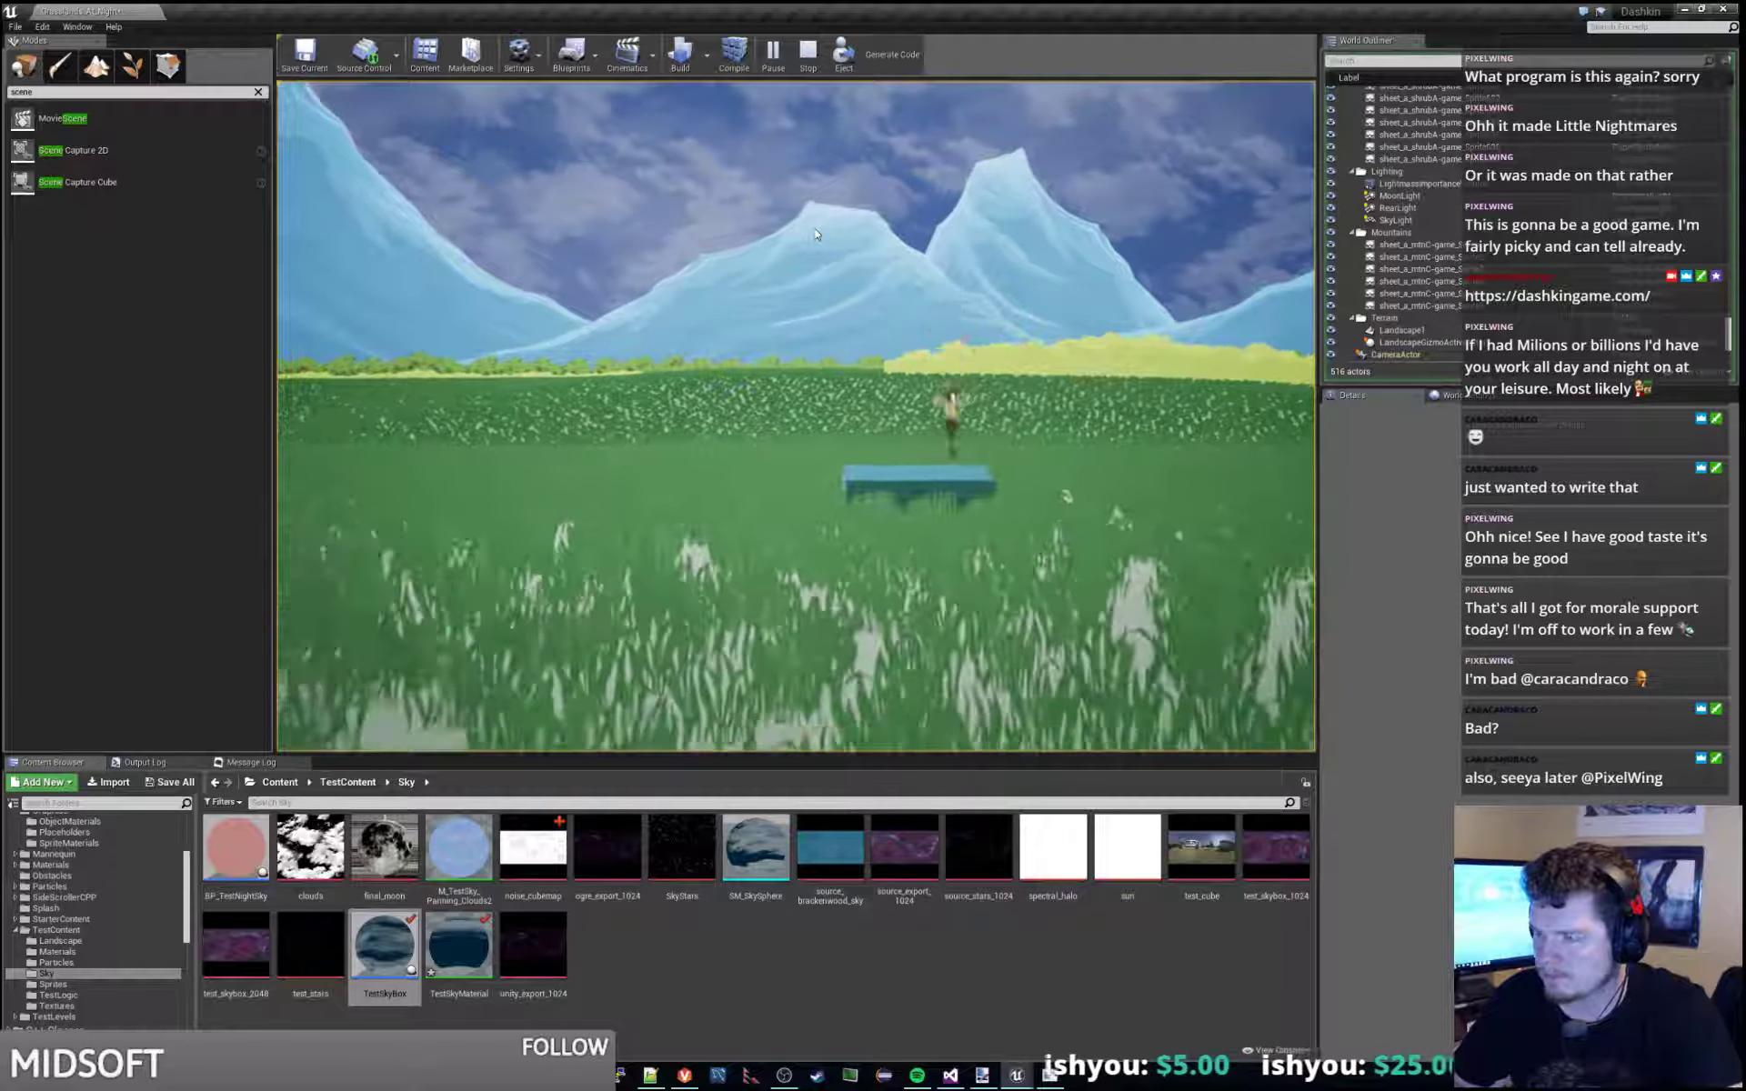
pyautogui.press('space')
pyautogui.press('space')
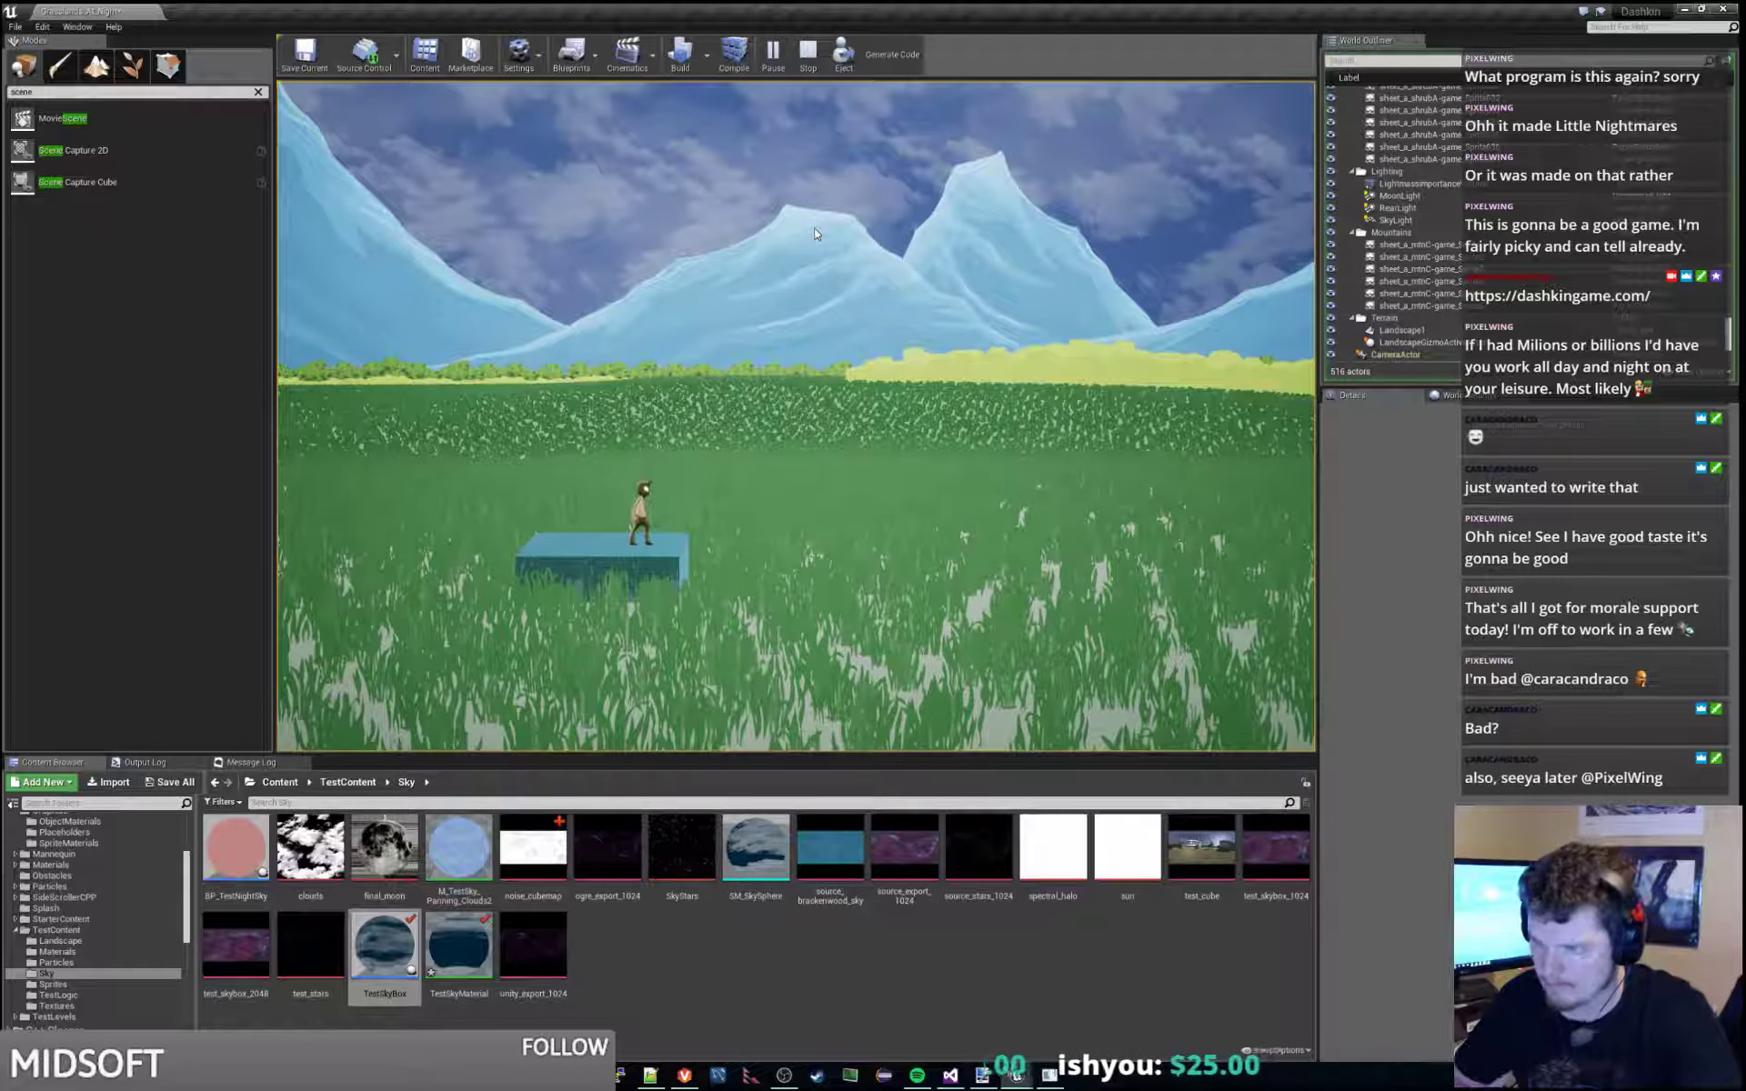
pyautogui.press('Escape')
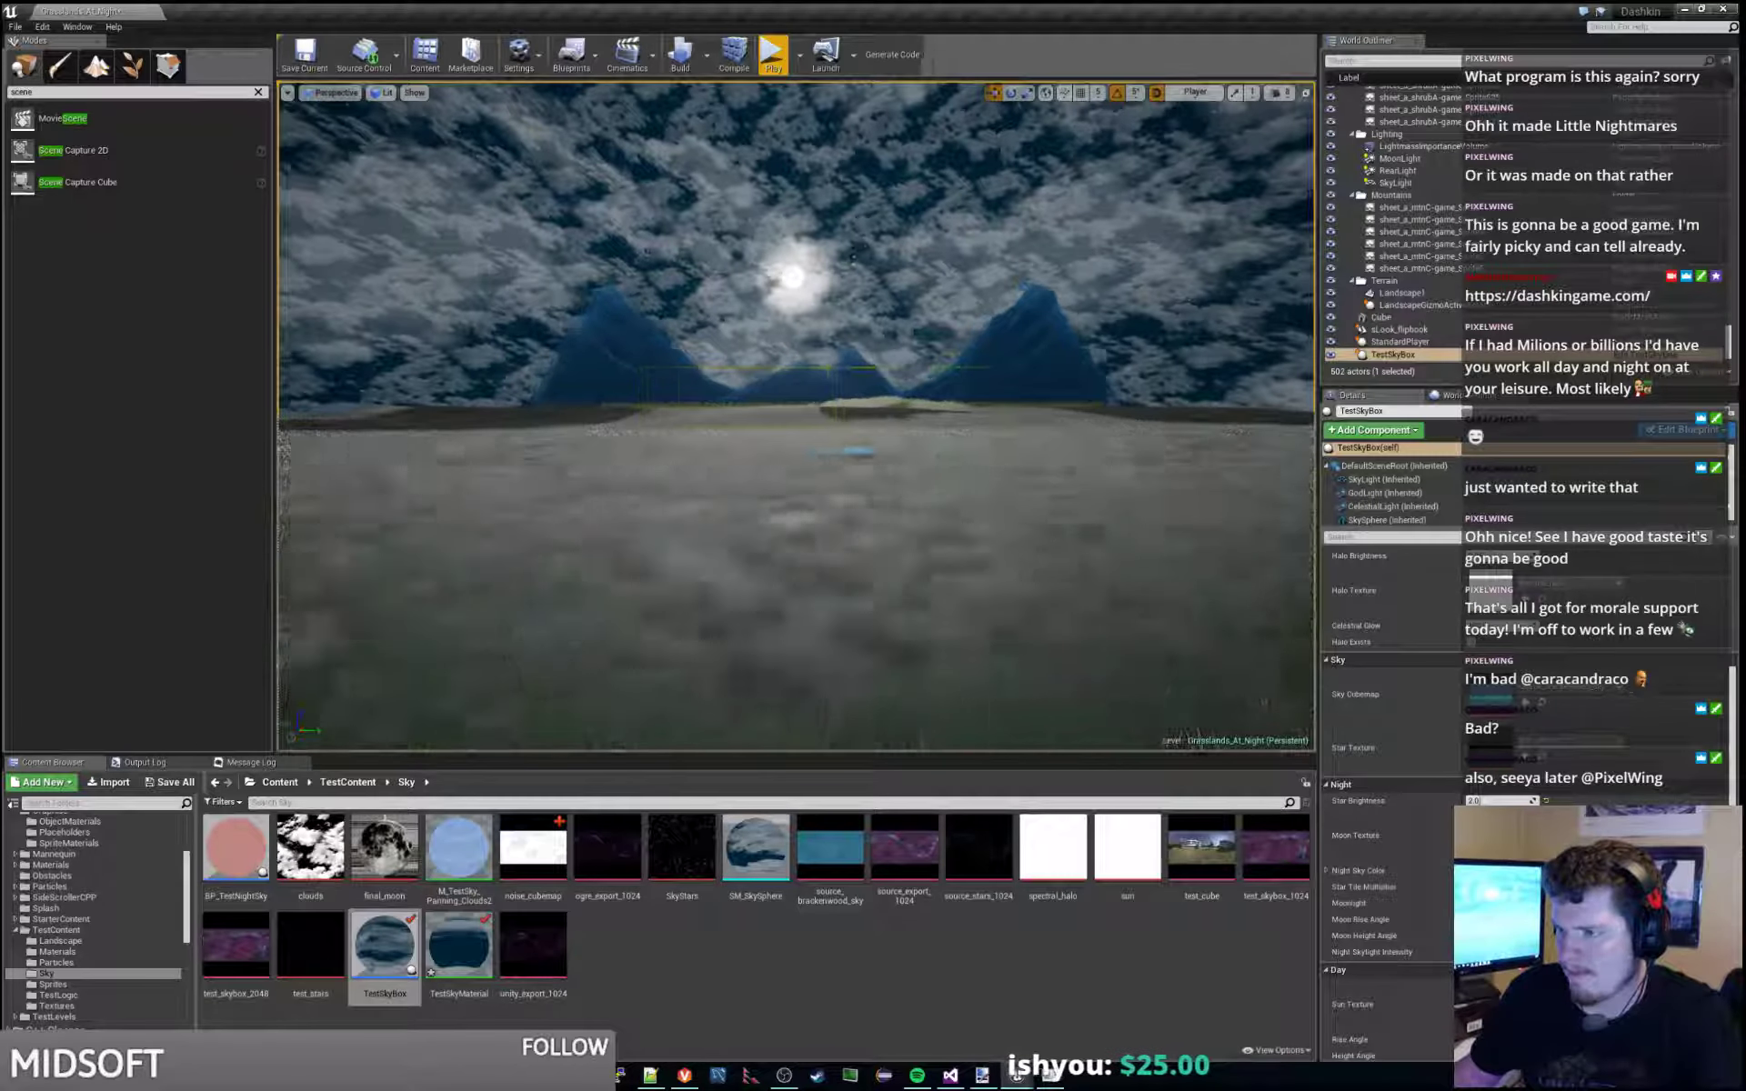
# Fly the editor view over the terrain, select a mountain, and start a new play session.
pyautogui.moveTo(795, 417); pyautogui.dragTo(802, 466, button='right')
pyautogui.press('d')
pyautogui.press('a')
pyautogui.press('s')
pyautogui.press('d')
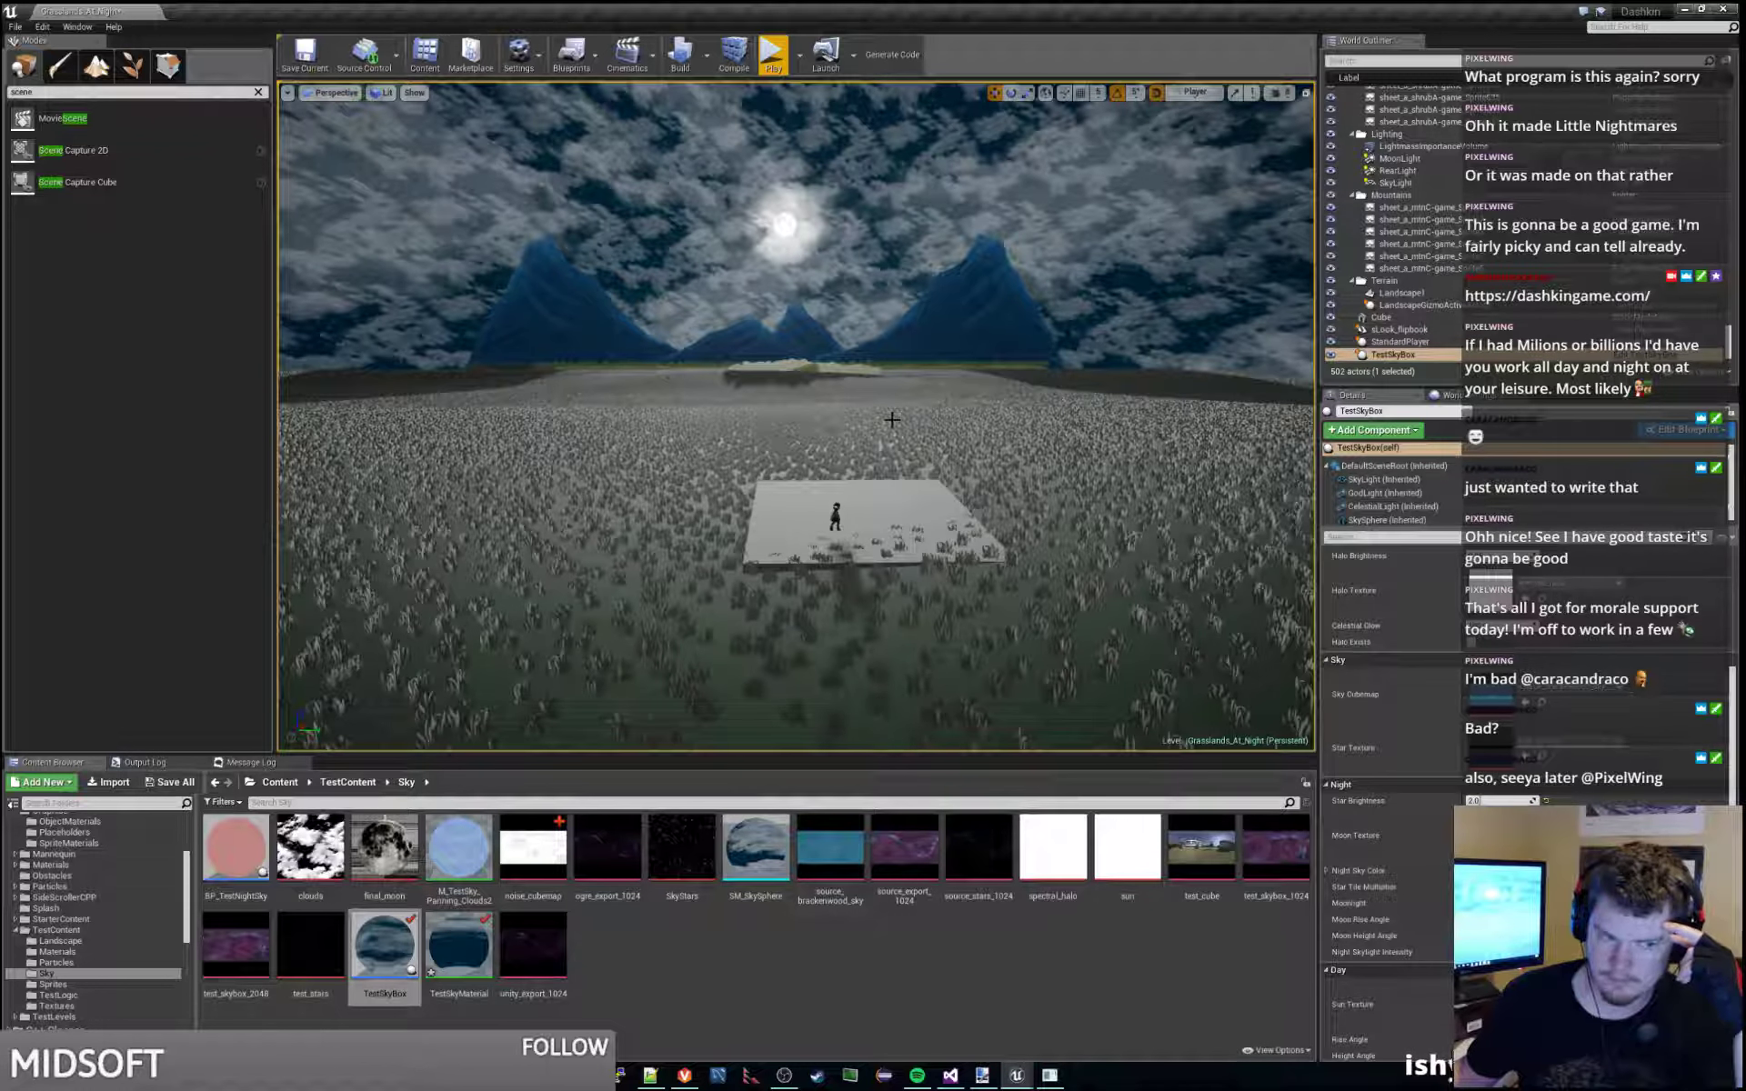
pyautogui.click(911, 330)
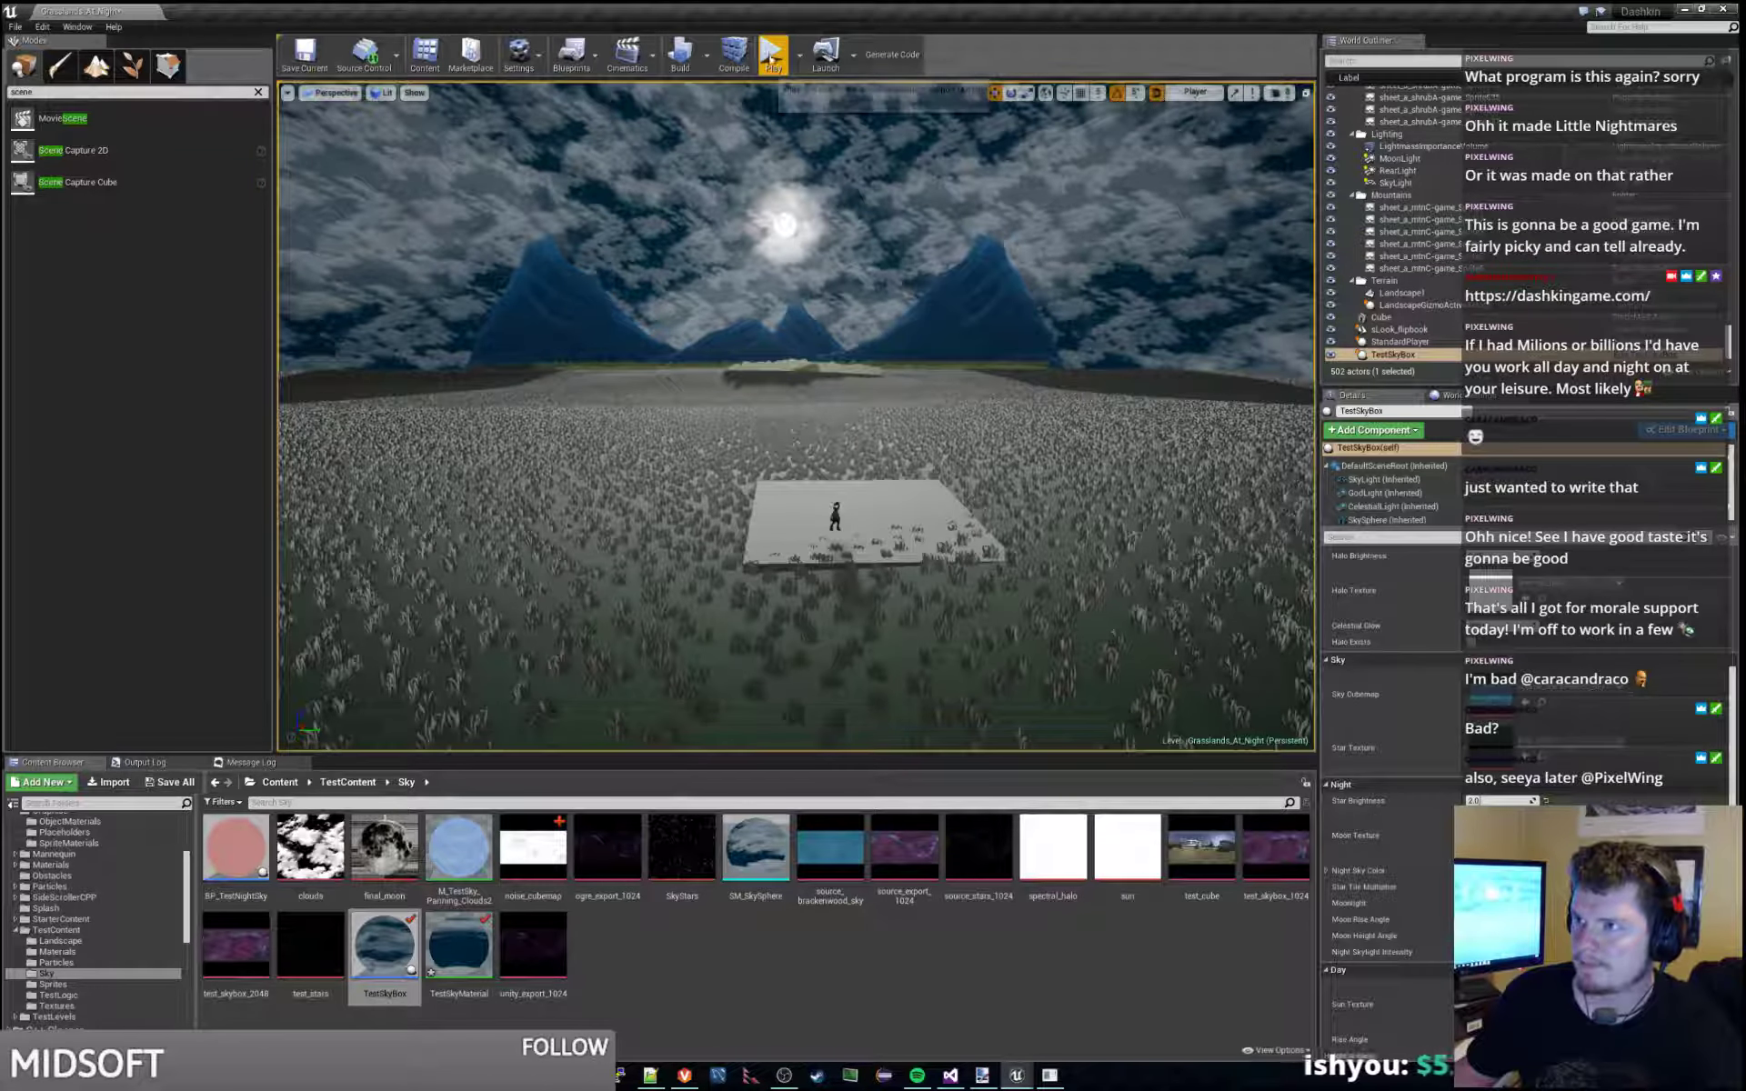
pyautogui.click(772, 54)
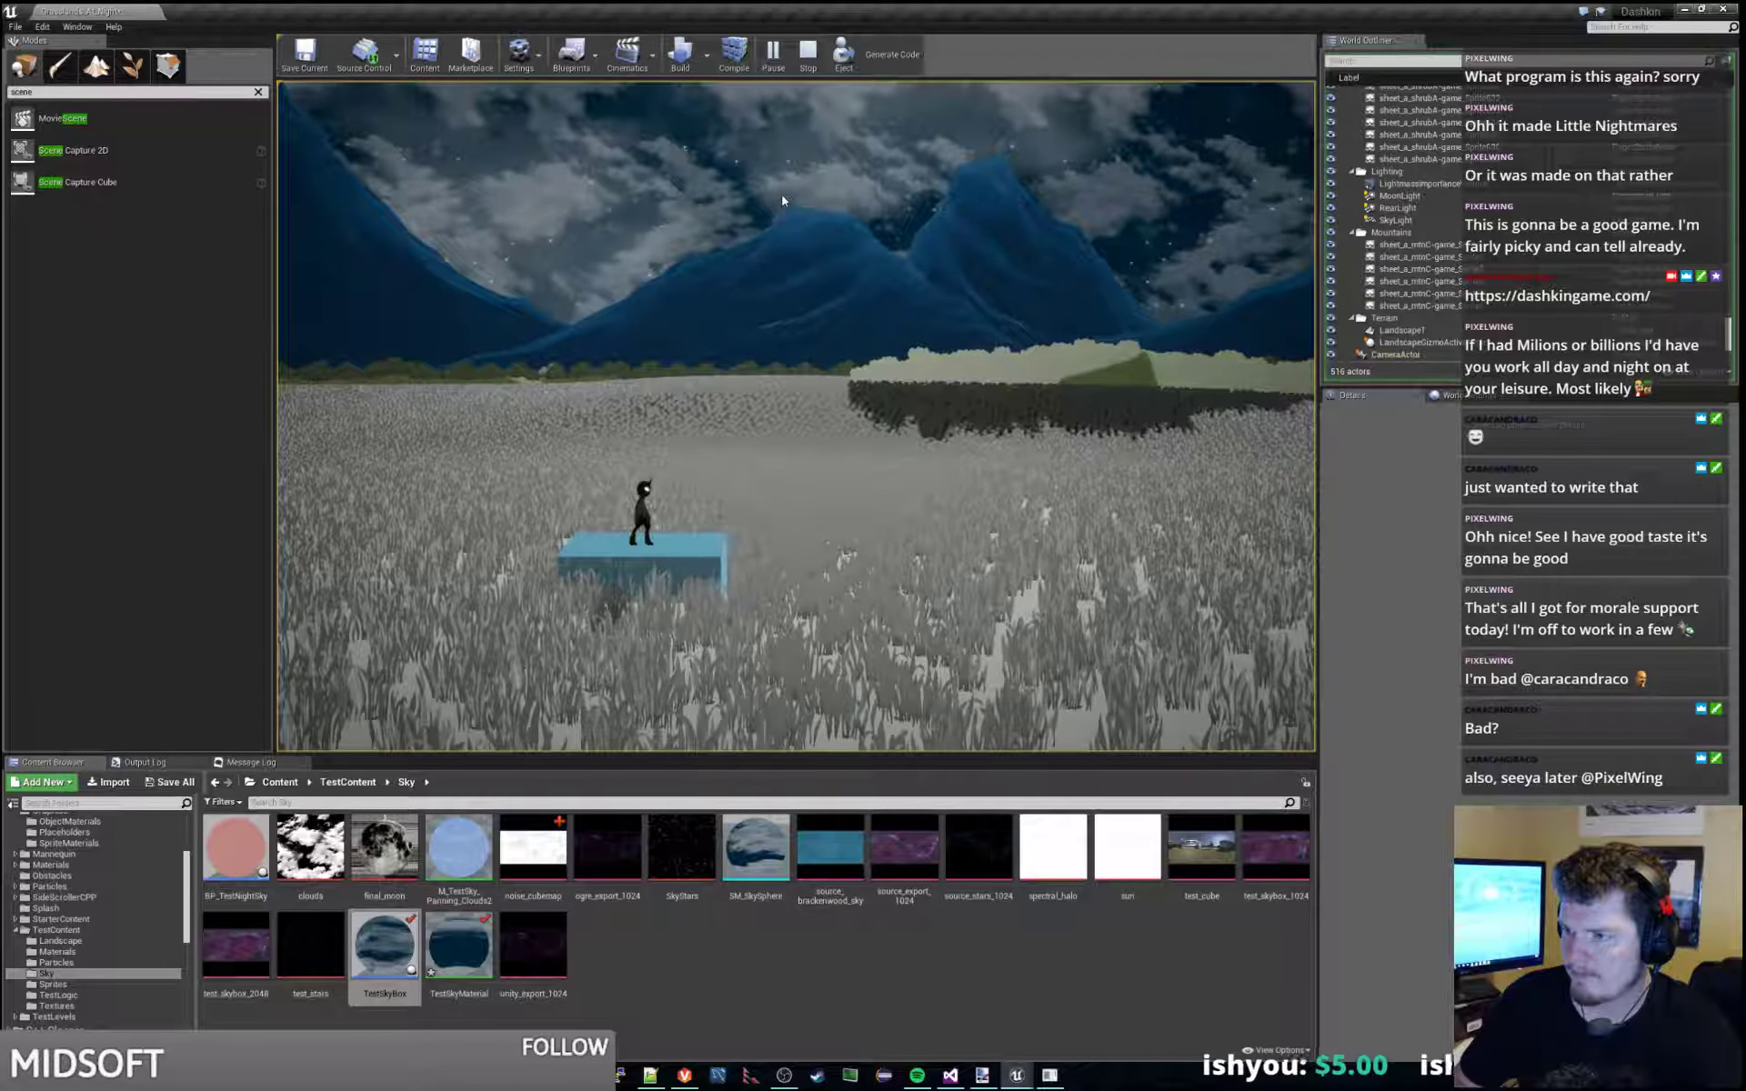
# Leap off the blue platform, run right across the grass, then back left as night turns to dawn.
pyautogui.press('d')
pyautogui.press('space')
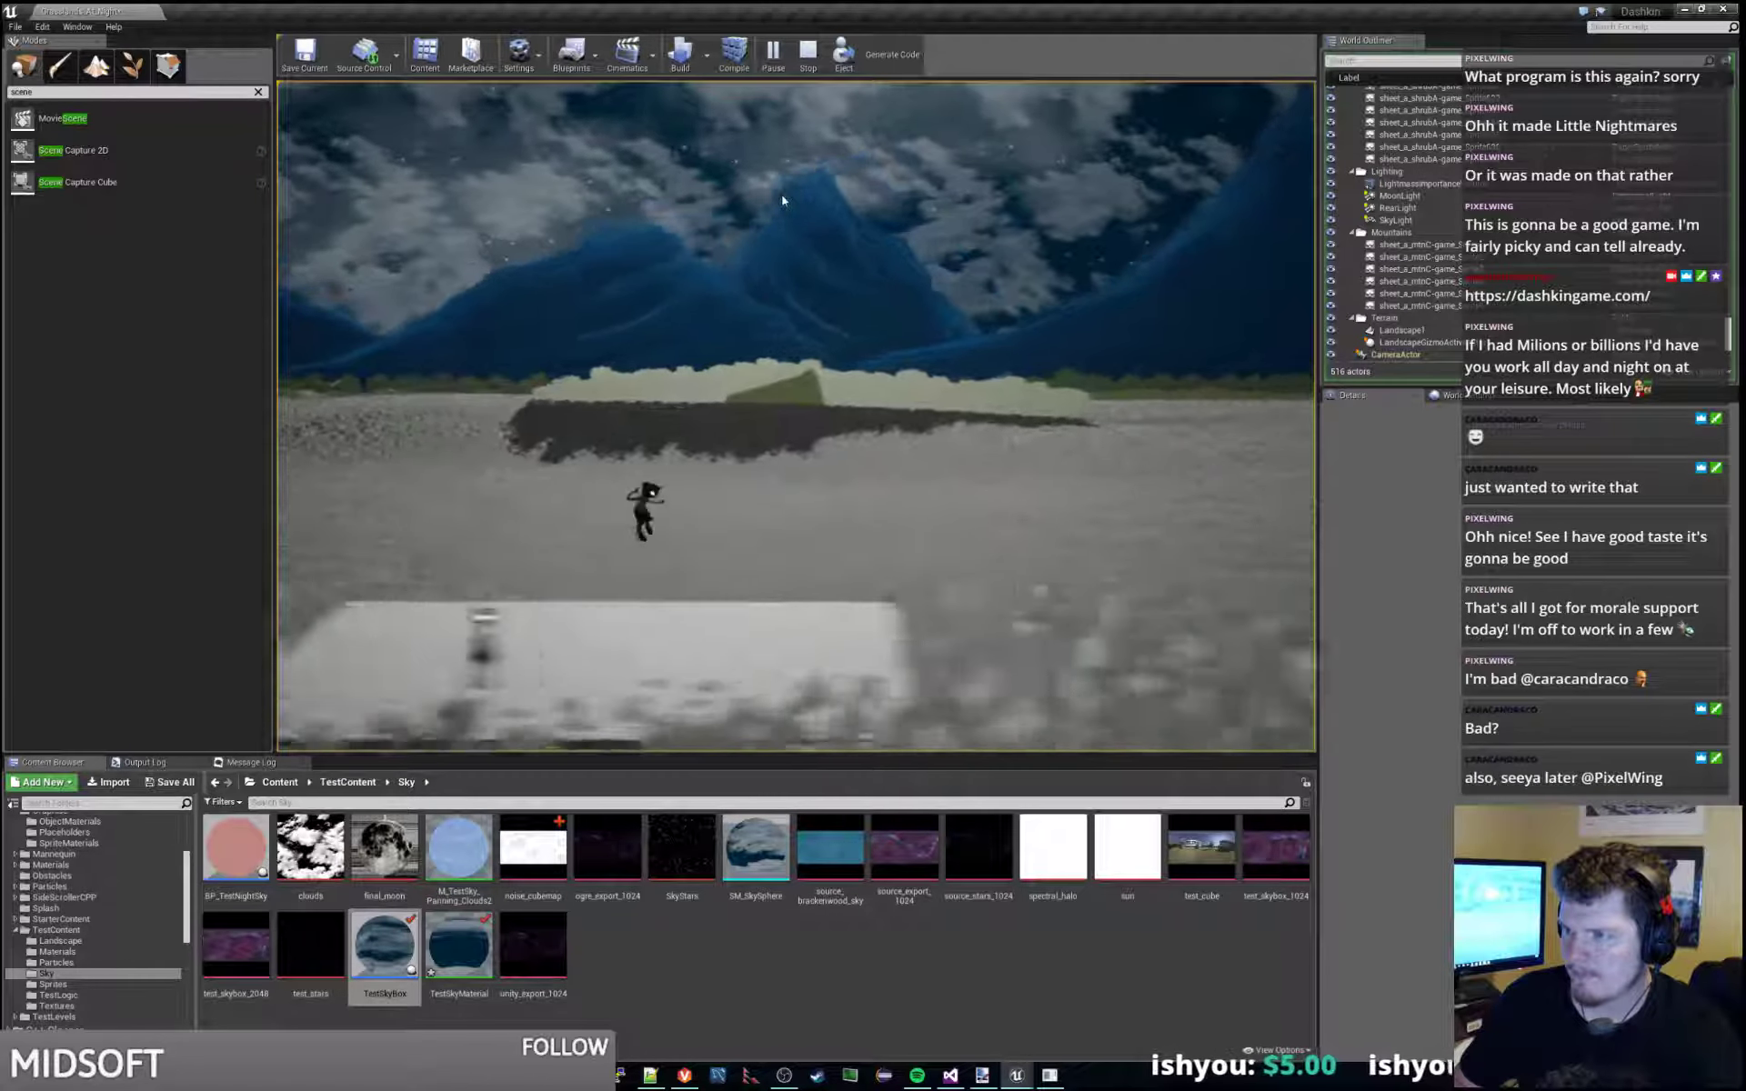
pyautogui.press('d')
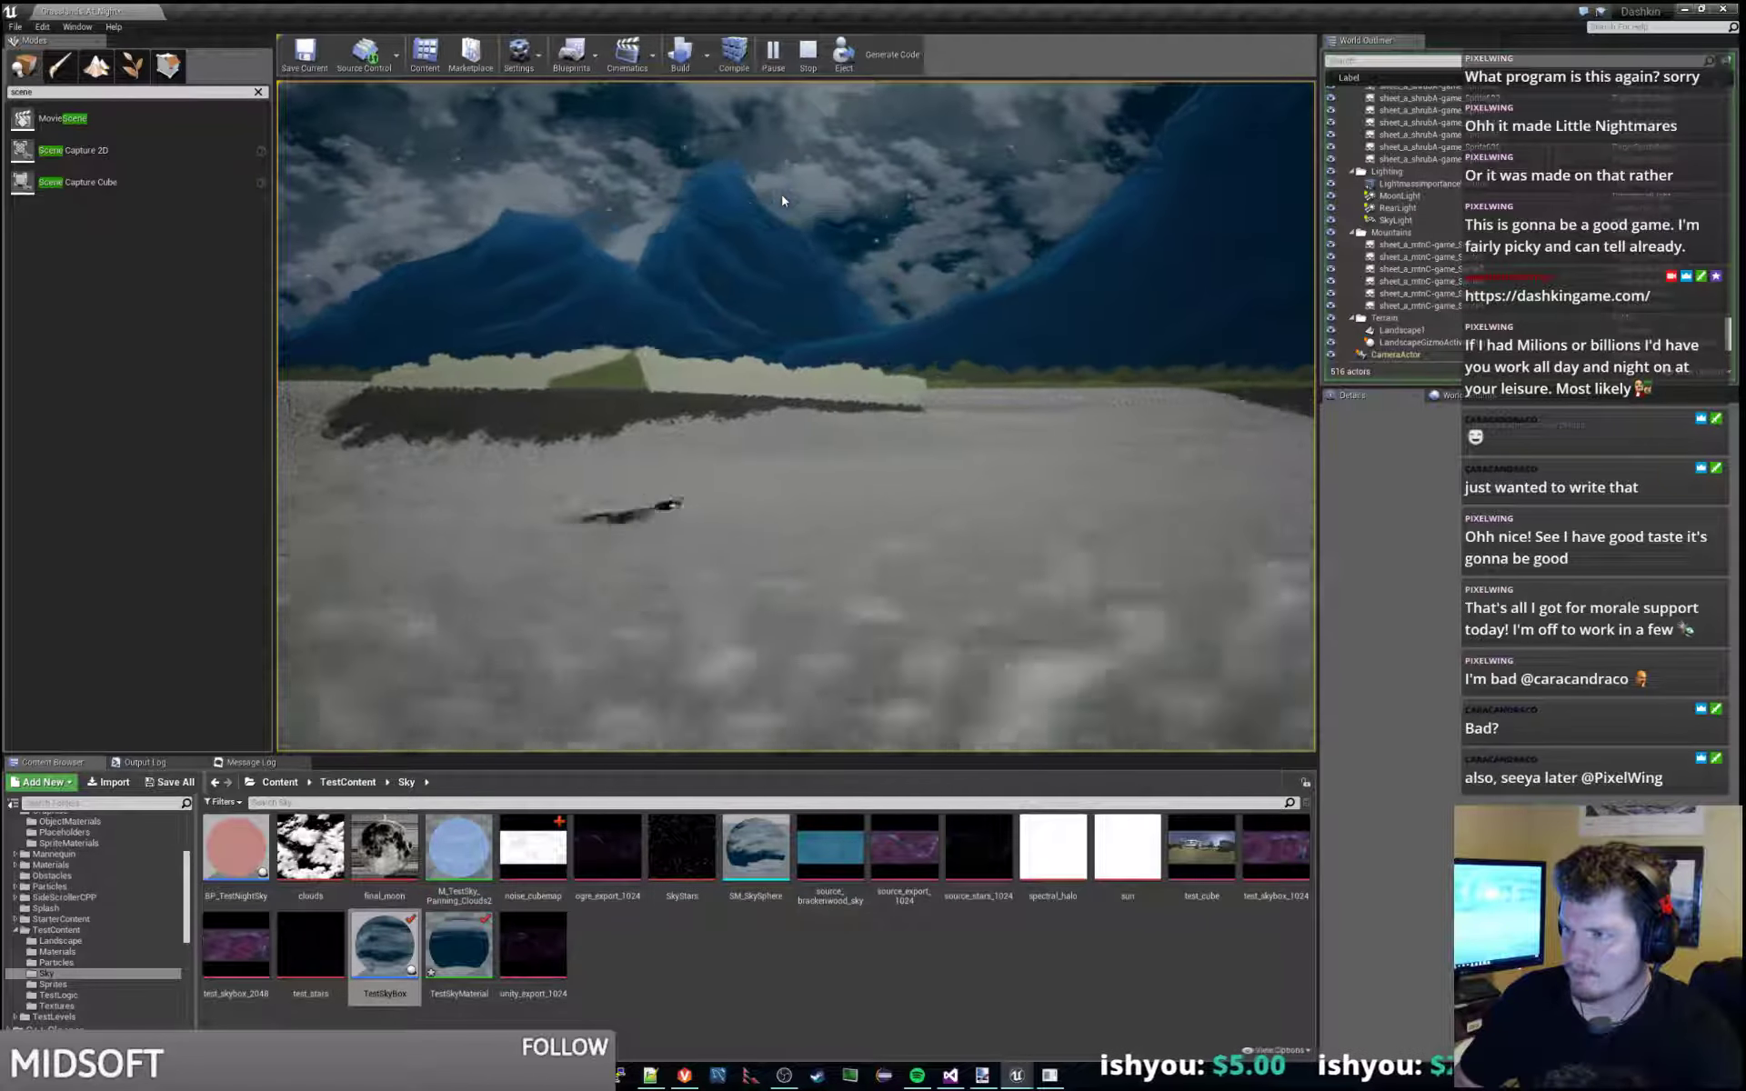
pyautogui.press('d')
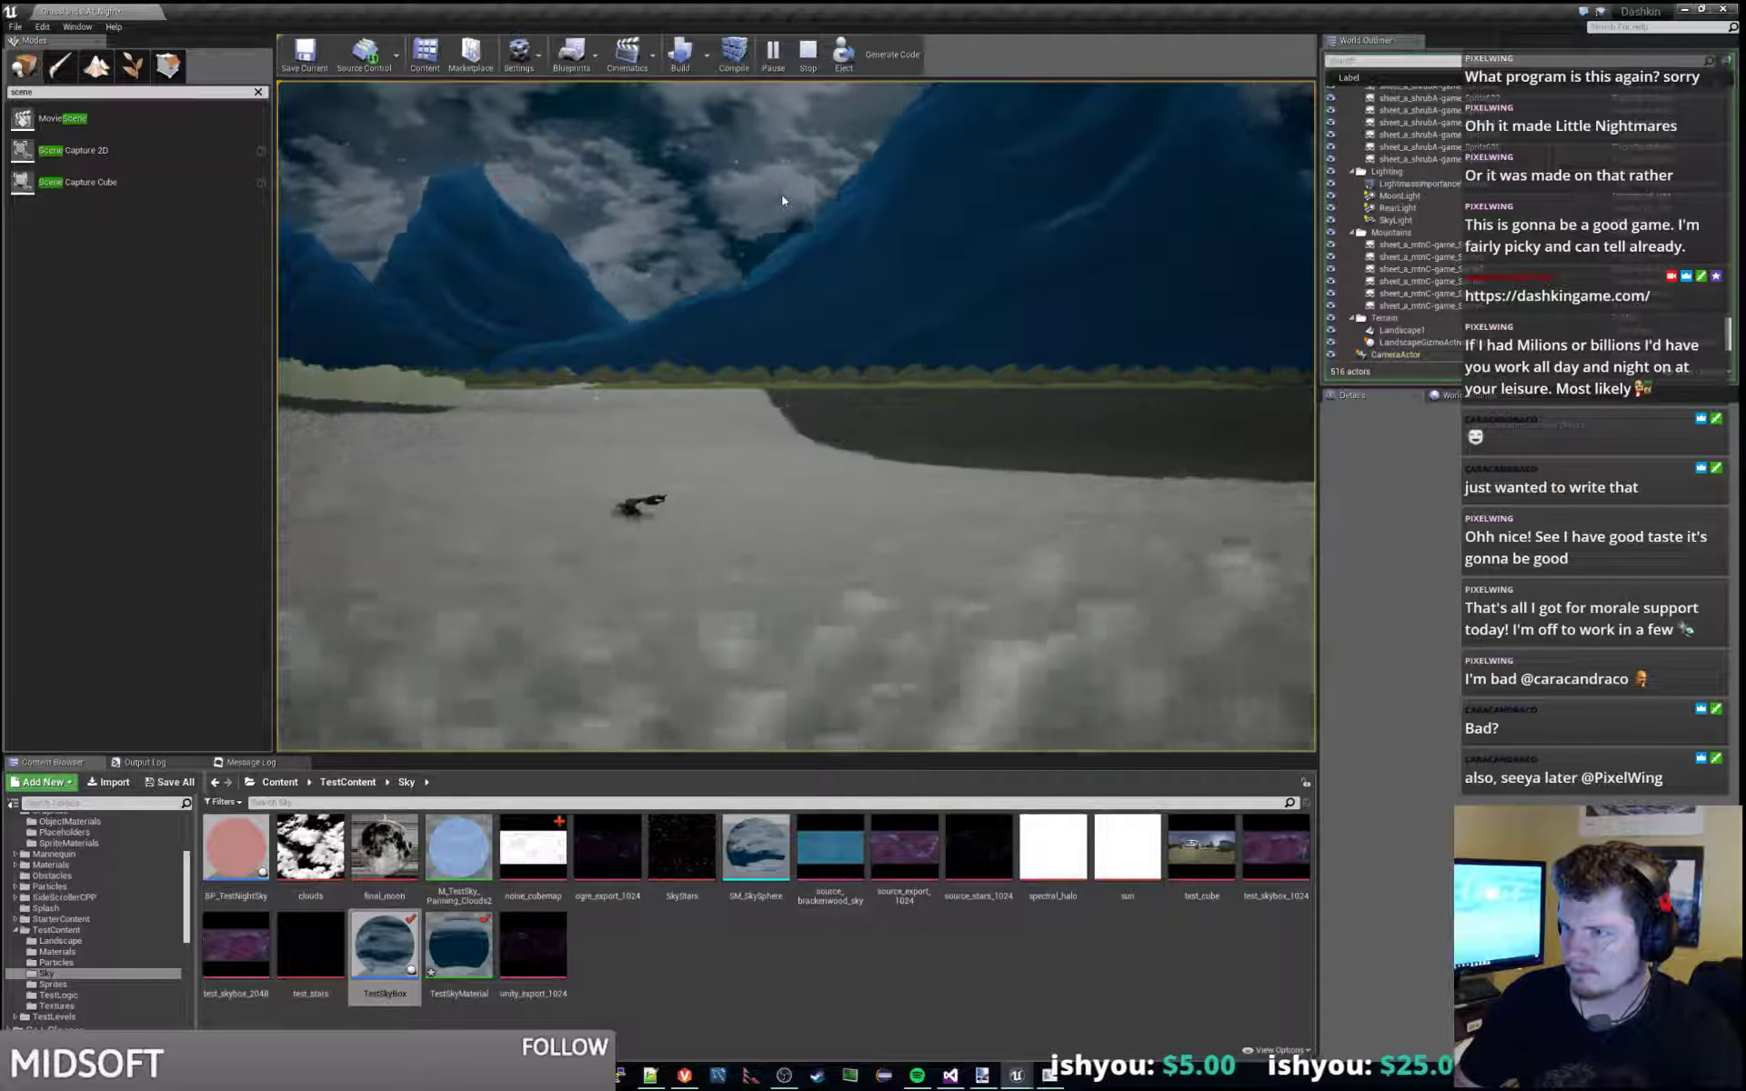
pyautogui.press('d')
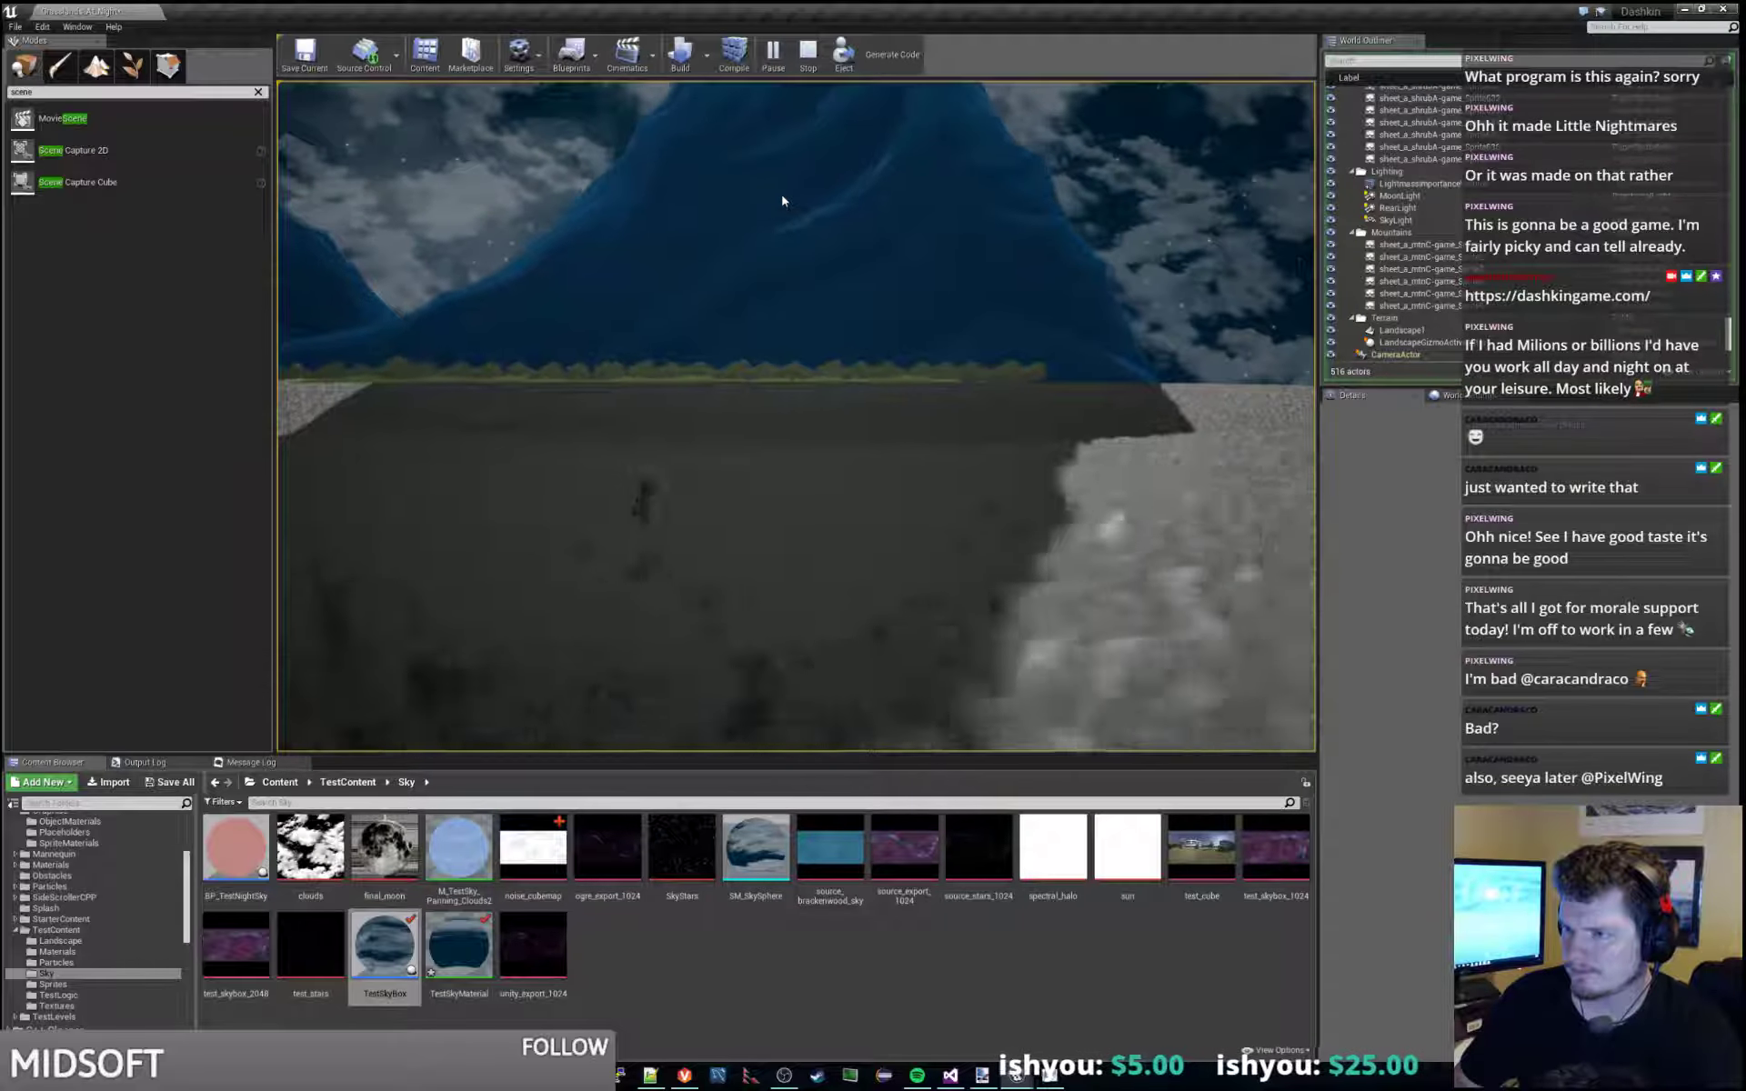
pyautogui.press('a')
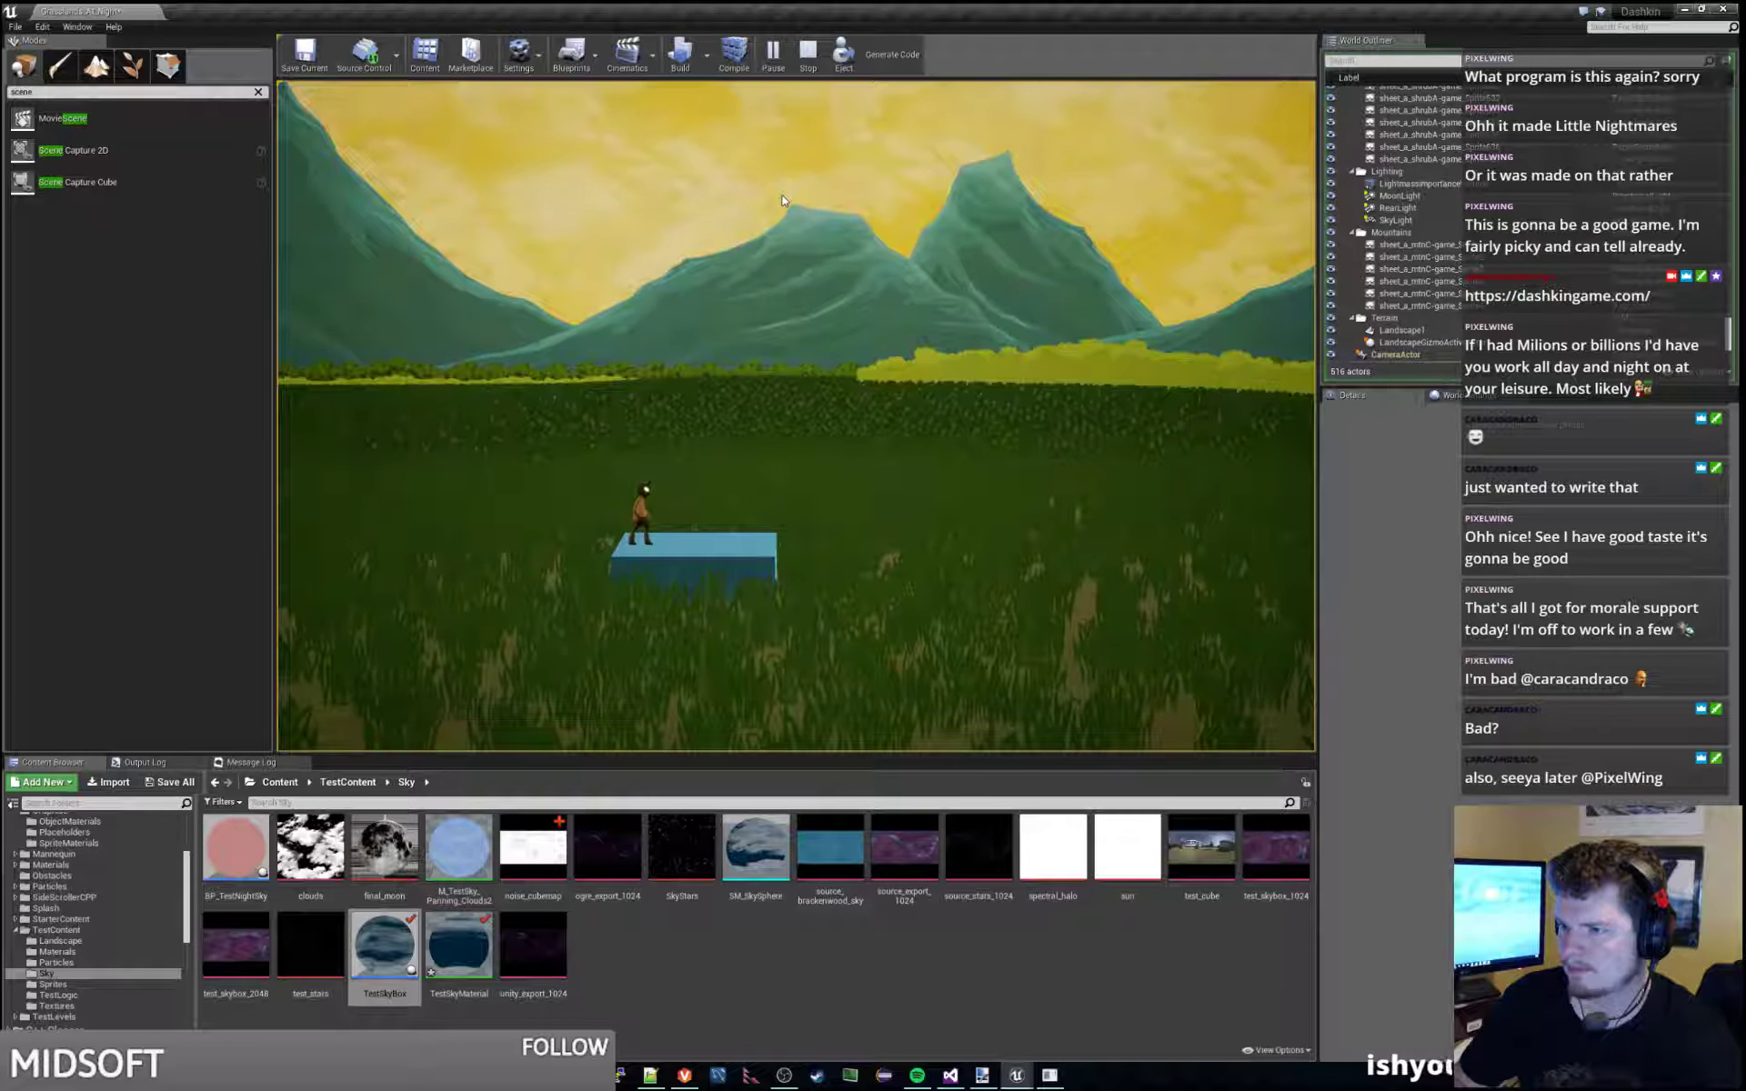
# Stop the play test and turn the editor view toward the mountains and moon.
pyautogui.press('Escape')
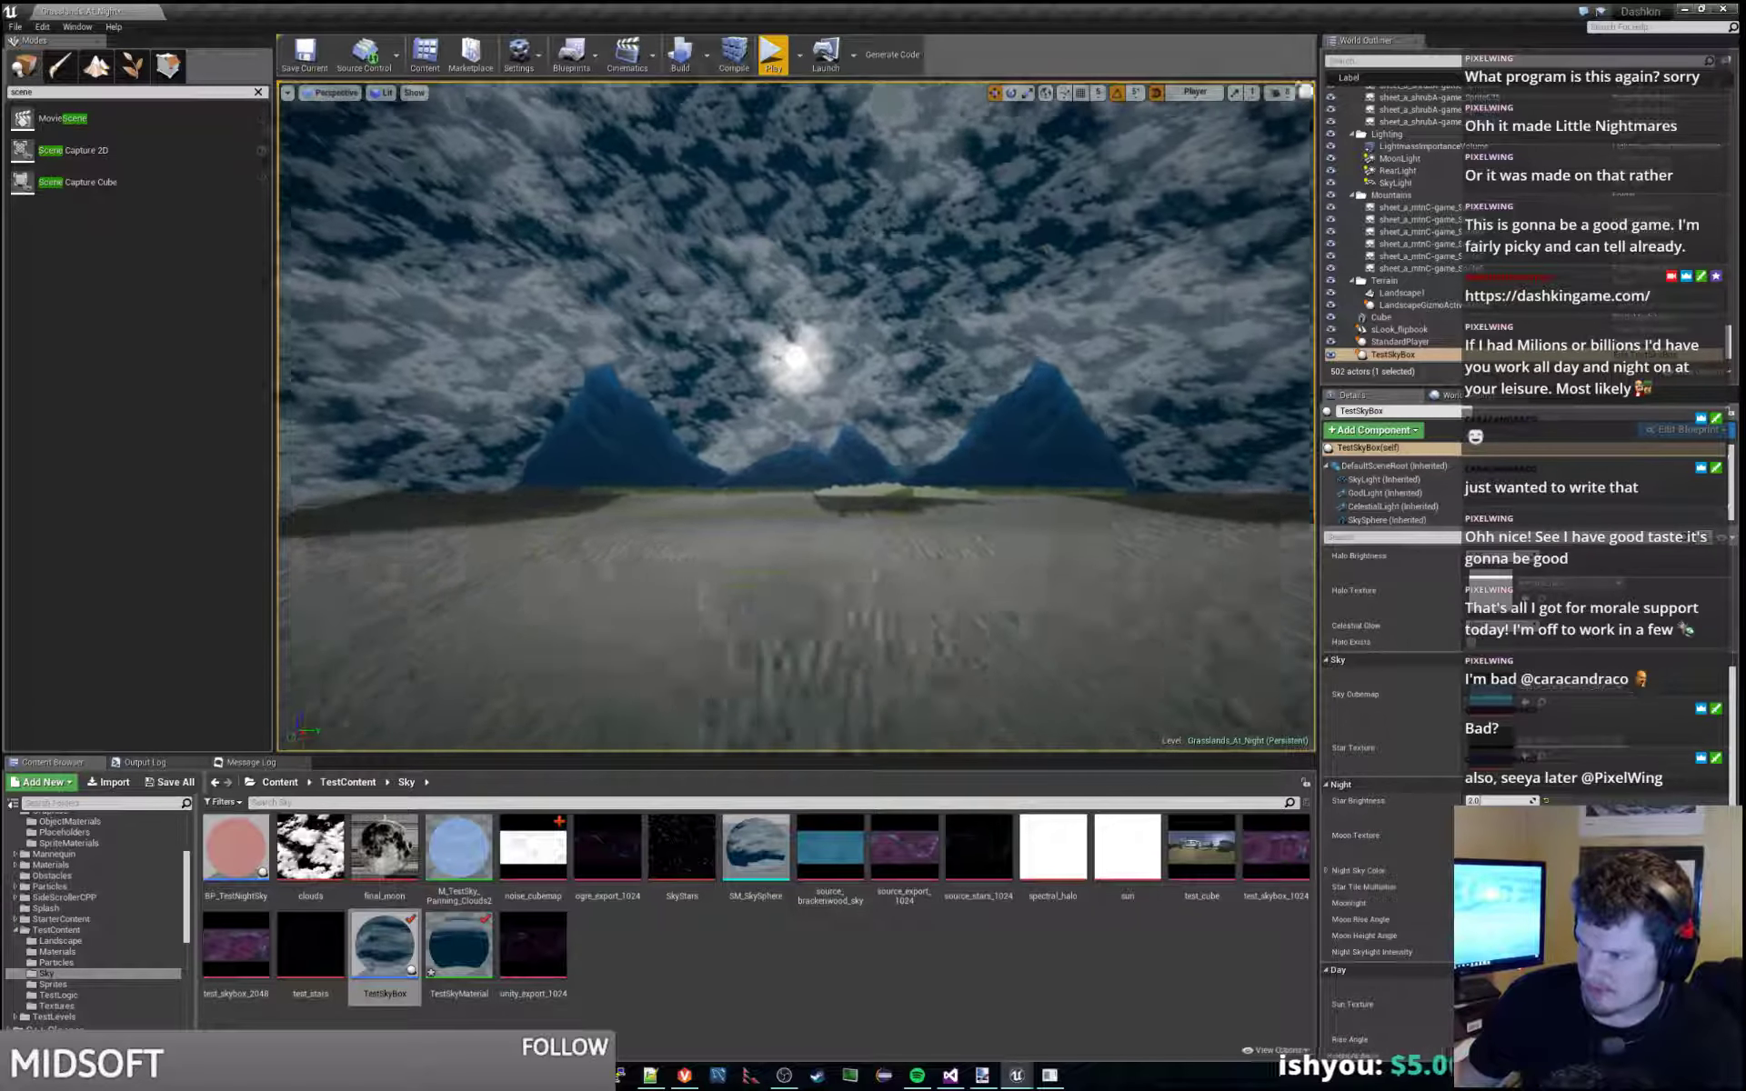
pyautogui.moveTo(904, 335); pyautogui.dragTo(891, 375, button='right')
pyautogui.press('s')
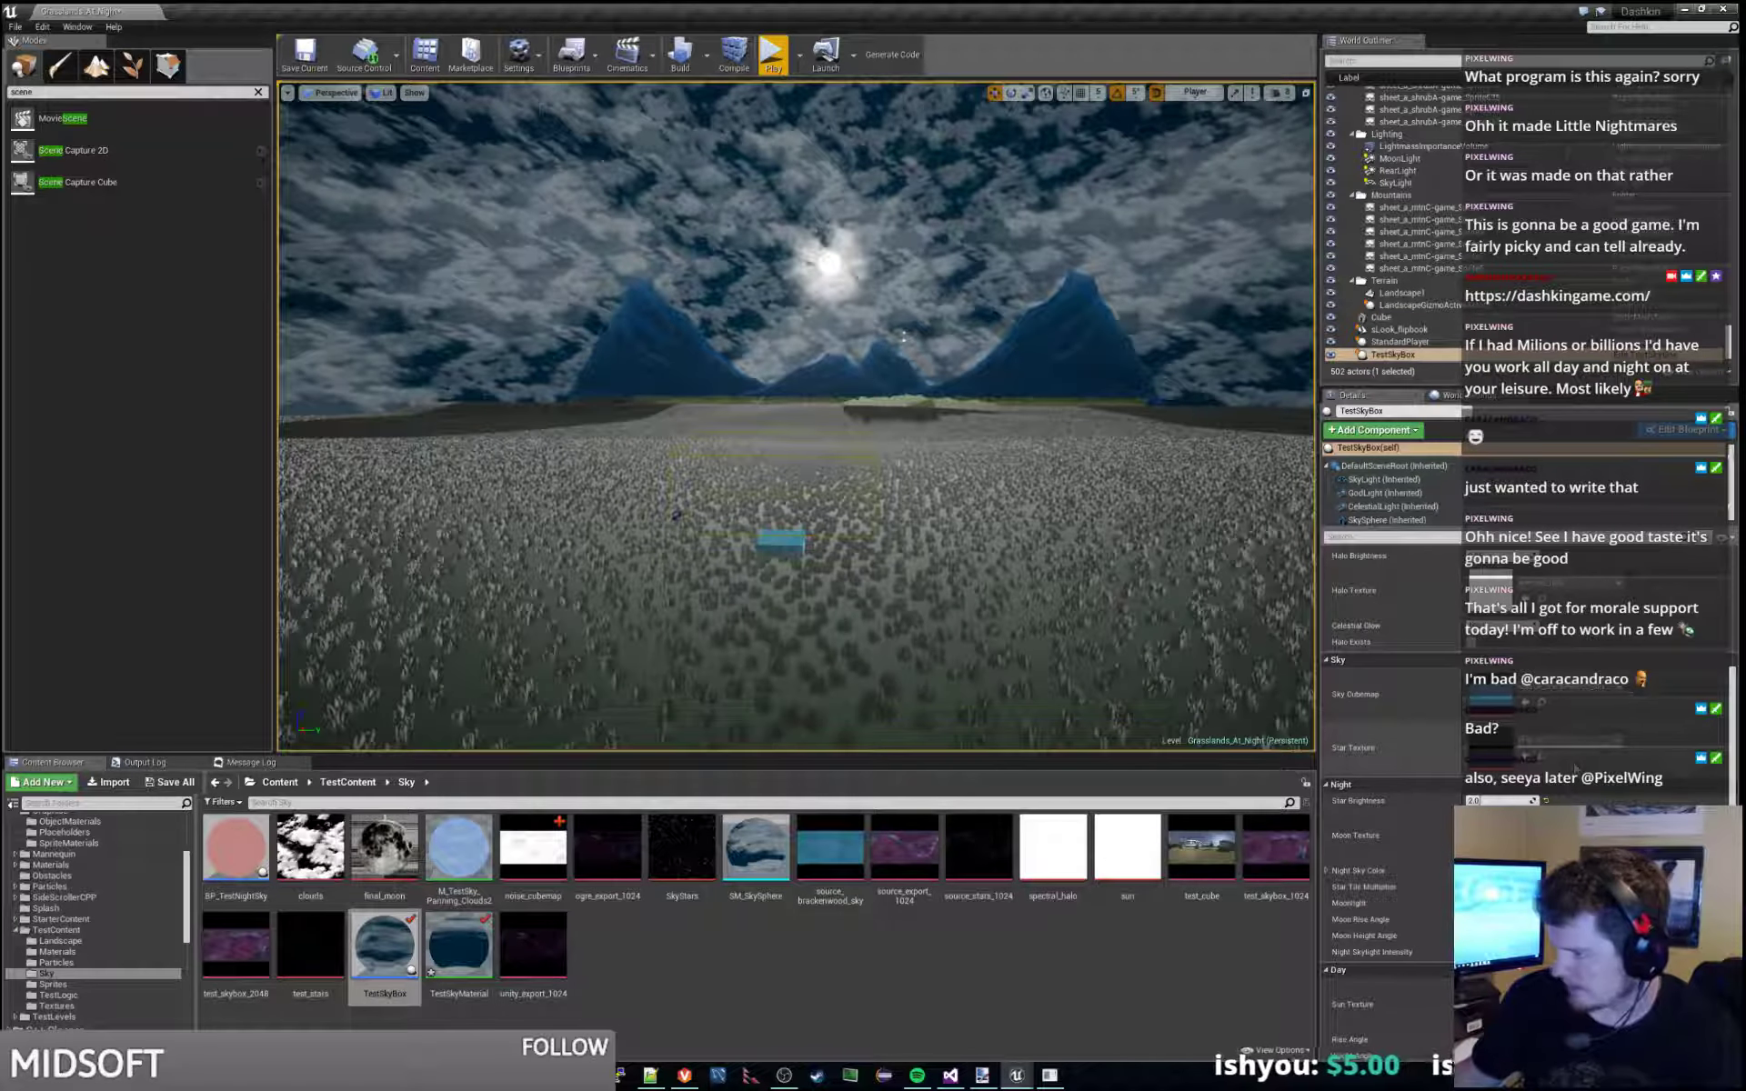
# Set the sky box's Time Of Day to 17, then sweep it into full daylight.
pyautogui.scroll(-5, 1472, 835)
pyautogui.scroll(-3, 1392, 800)
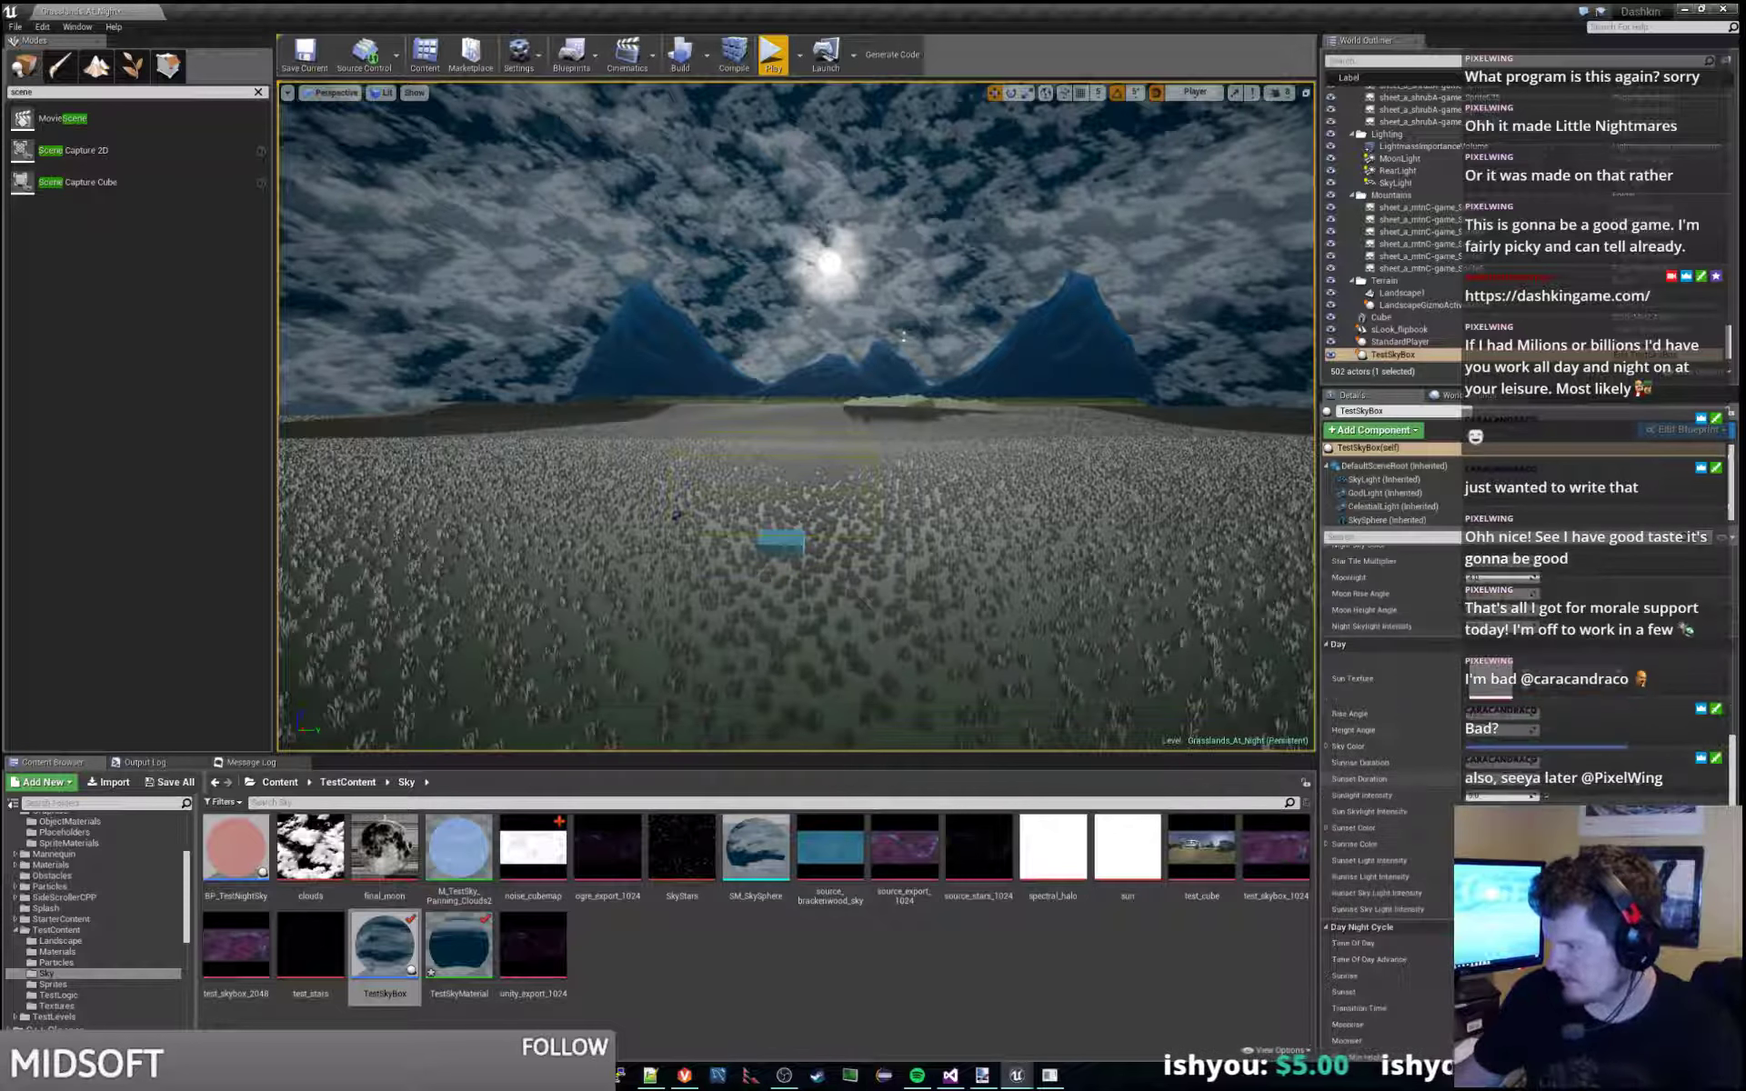
pyautogui.scroll(-3, 1391, 800)
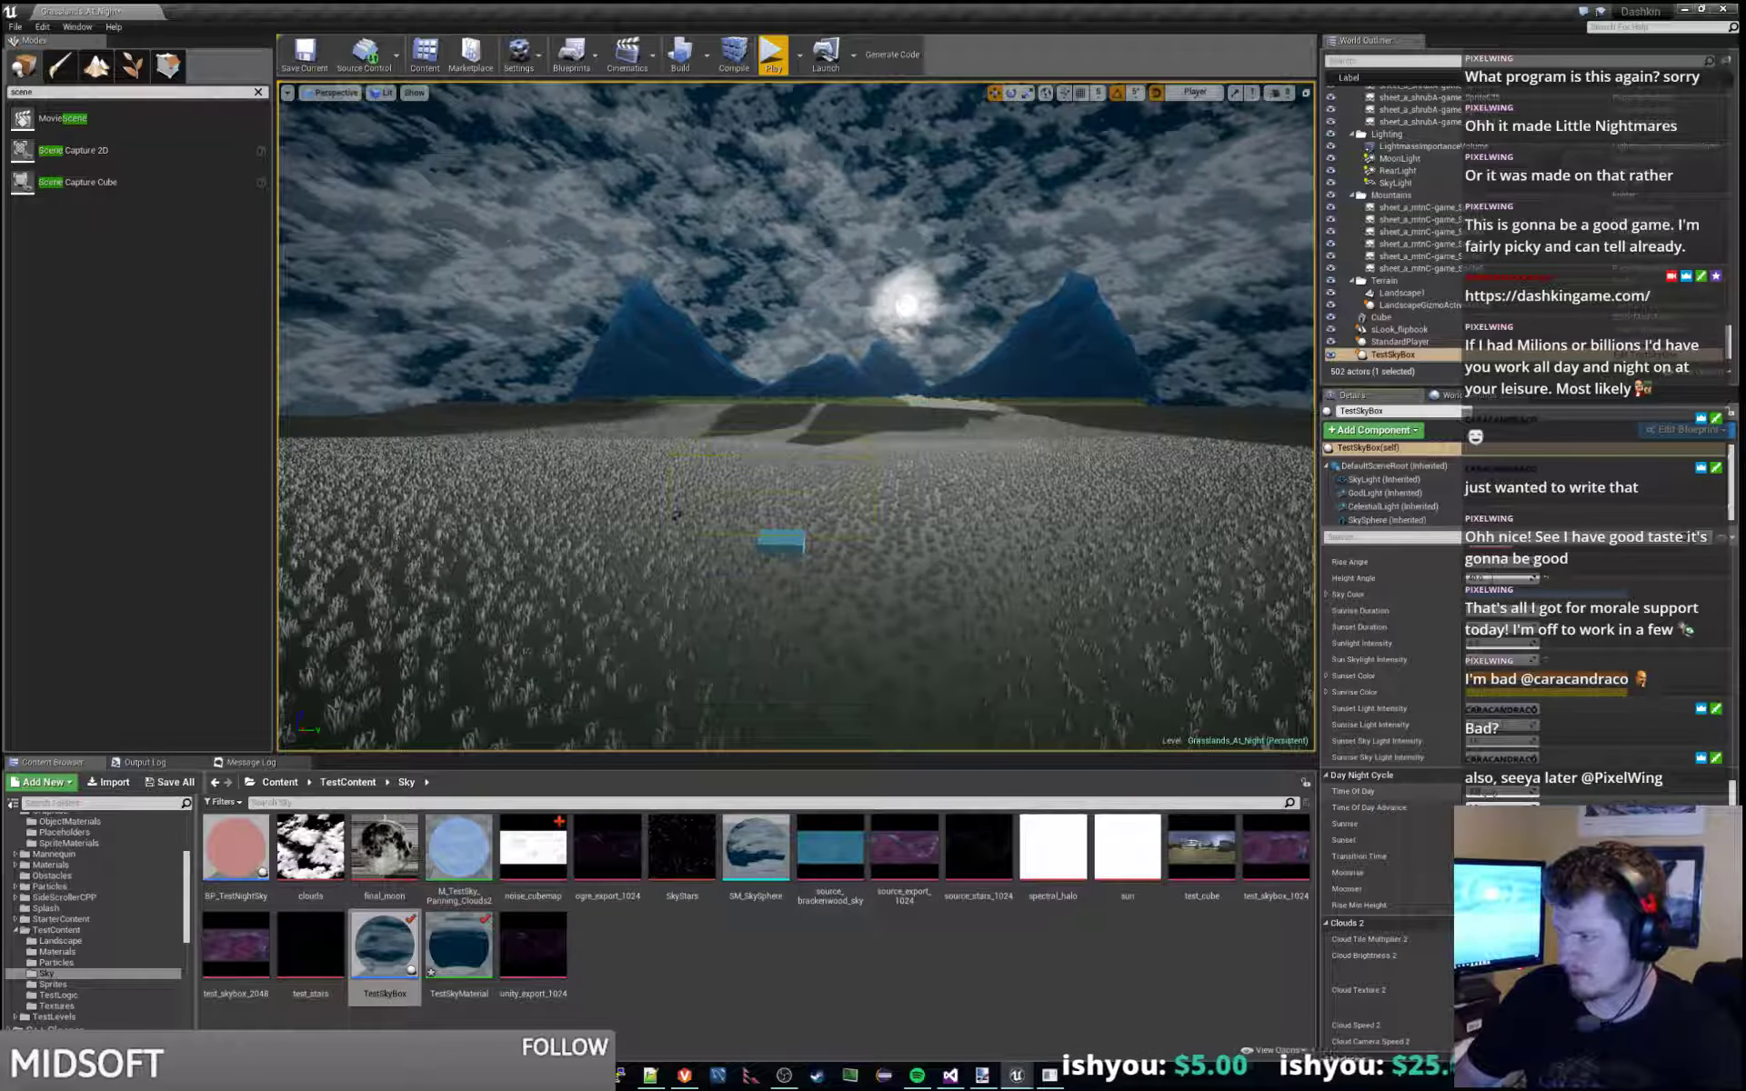
pyautogui.write('17')
pyautogui.press('Return')
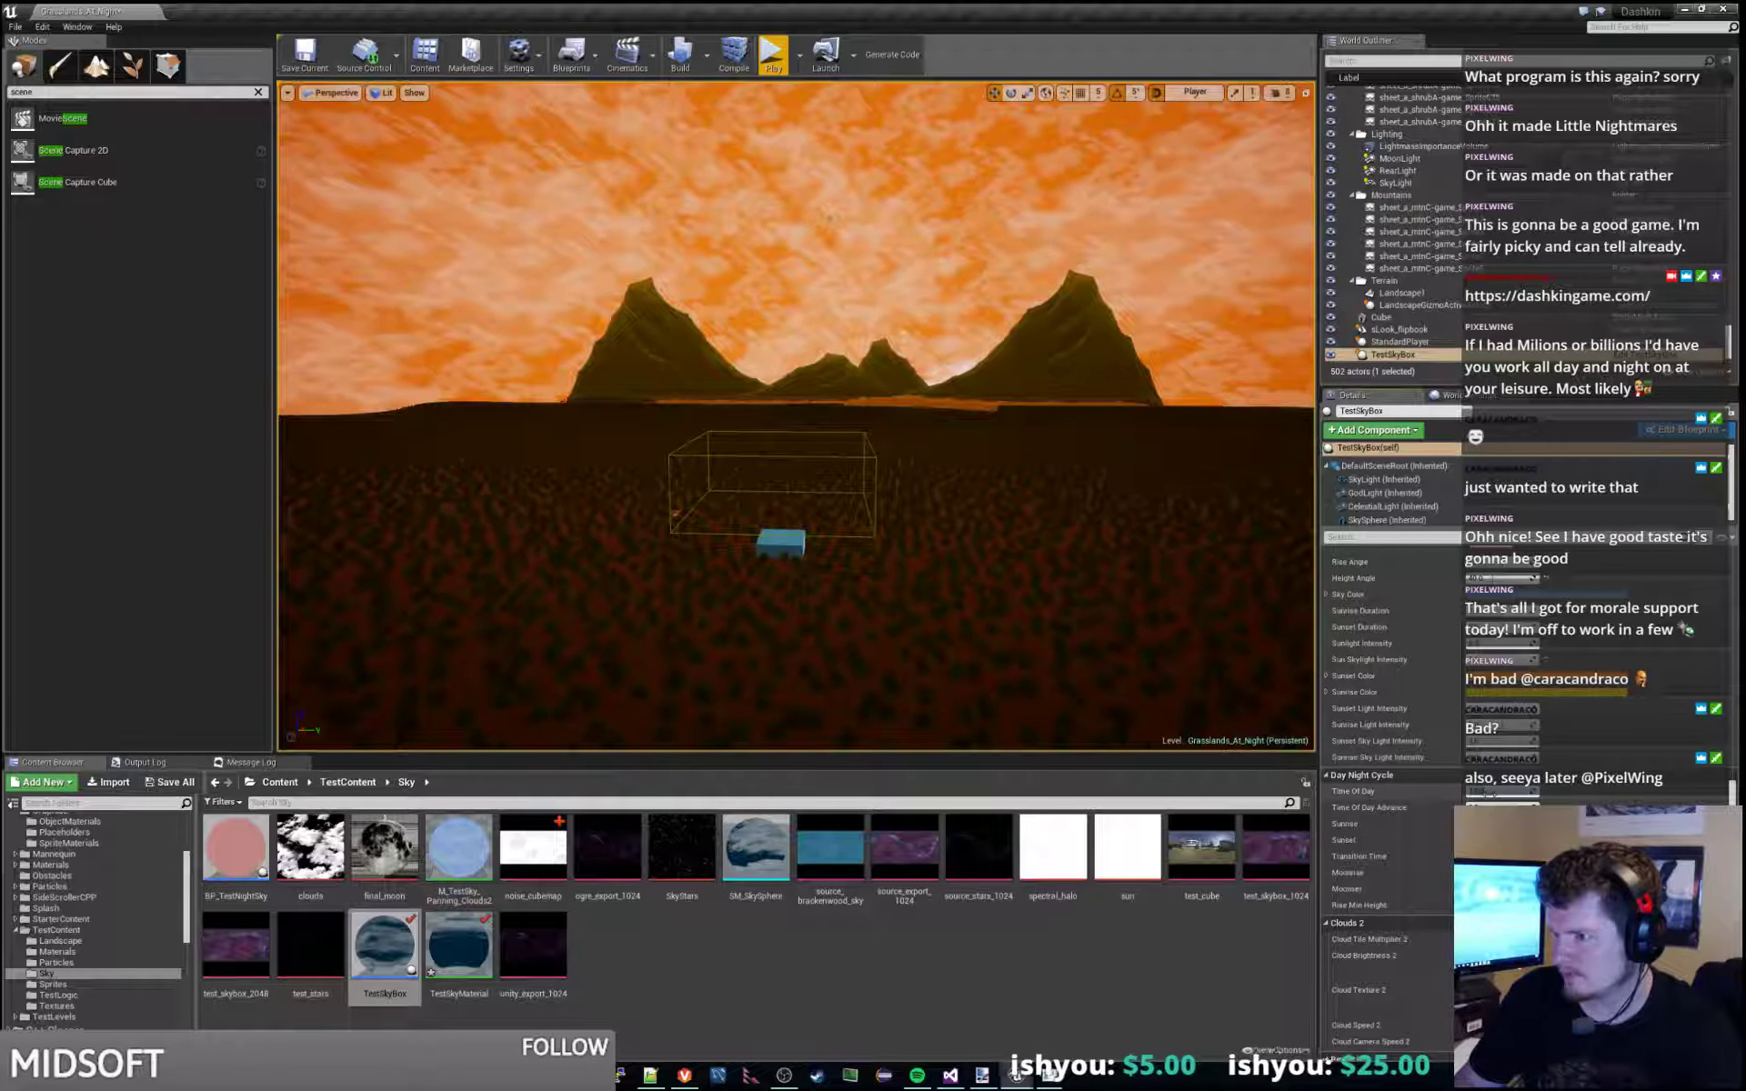
pyautogui.press('Return')
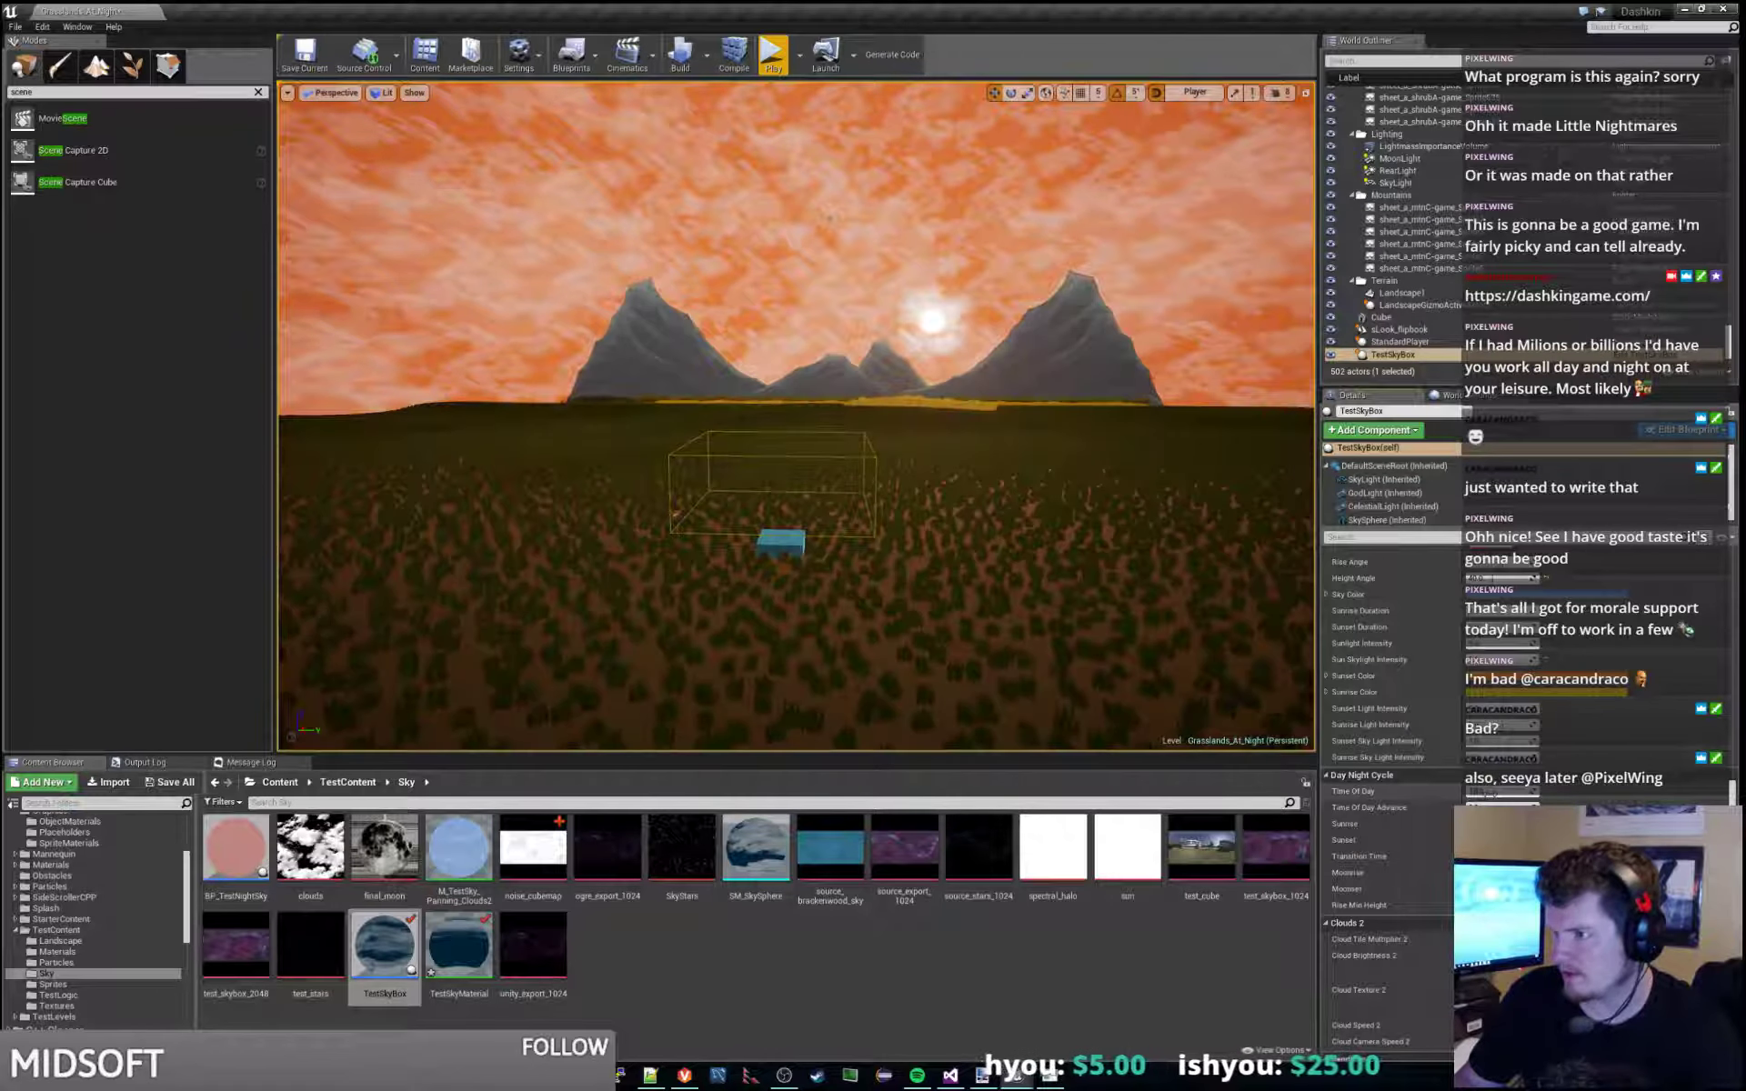
pyautogui.moveTo(1491, 793); pyautogui.dragTo(1490, 793)
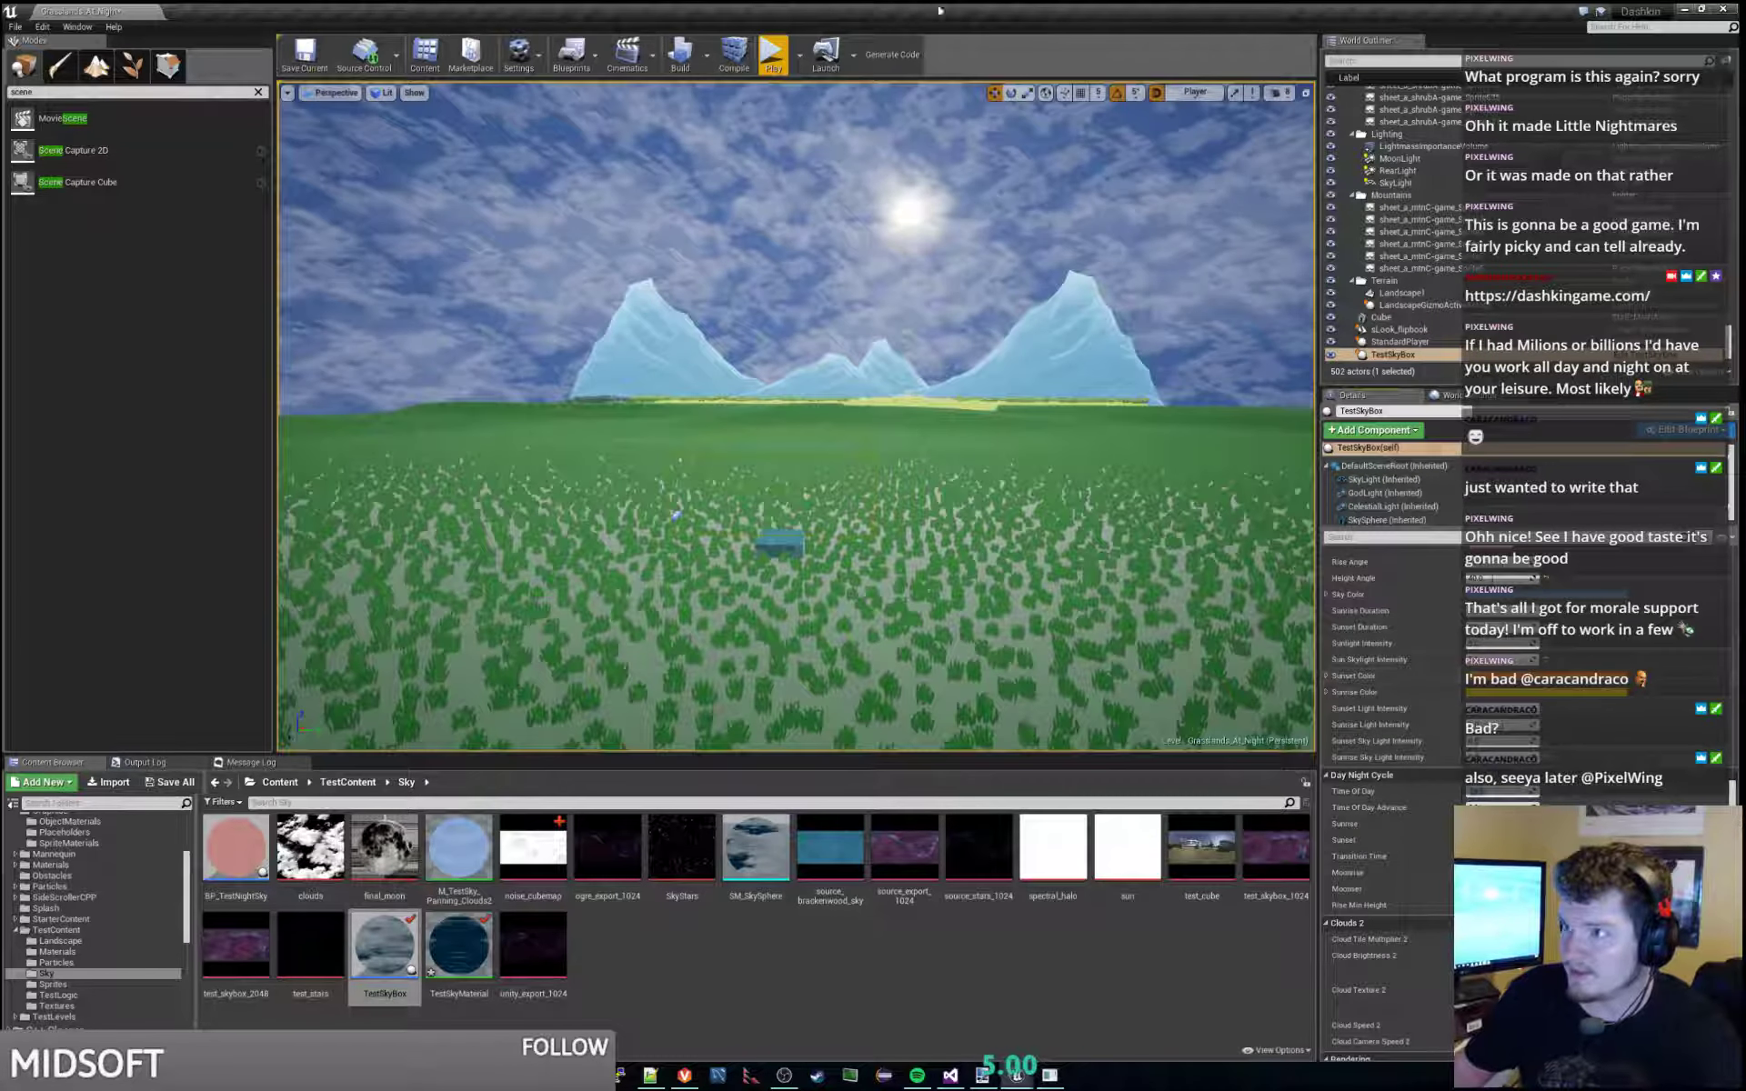
pyautogui.click(774, 53)
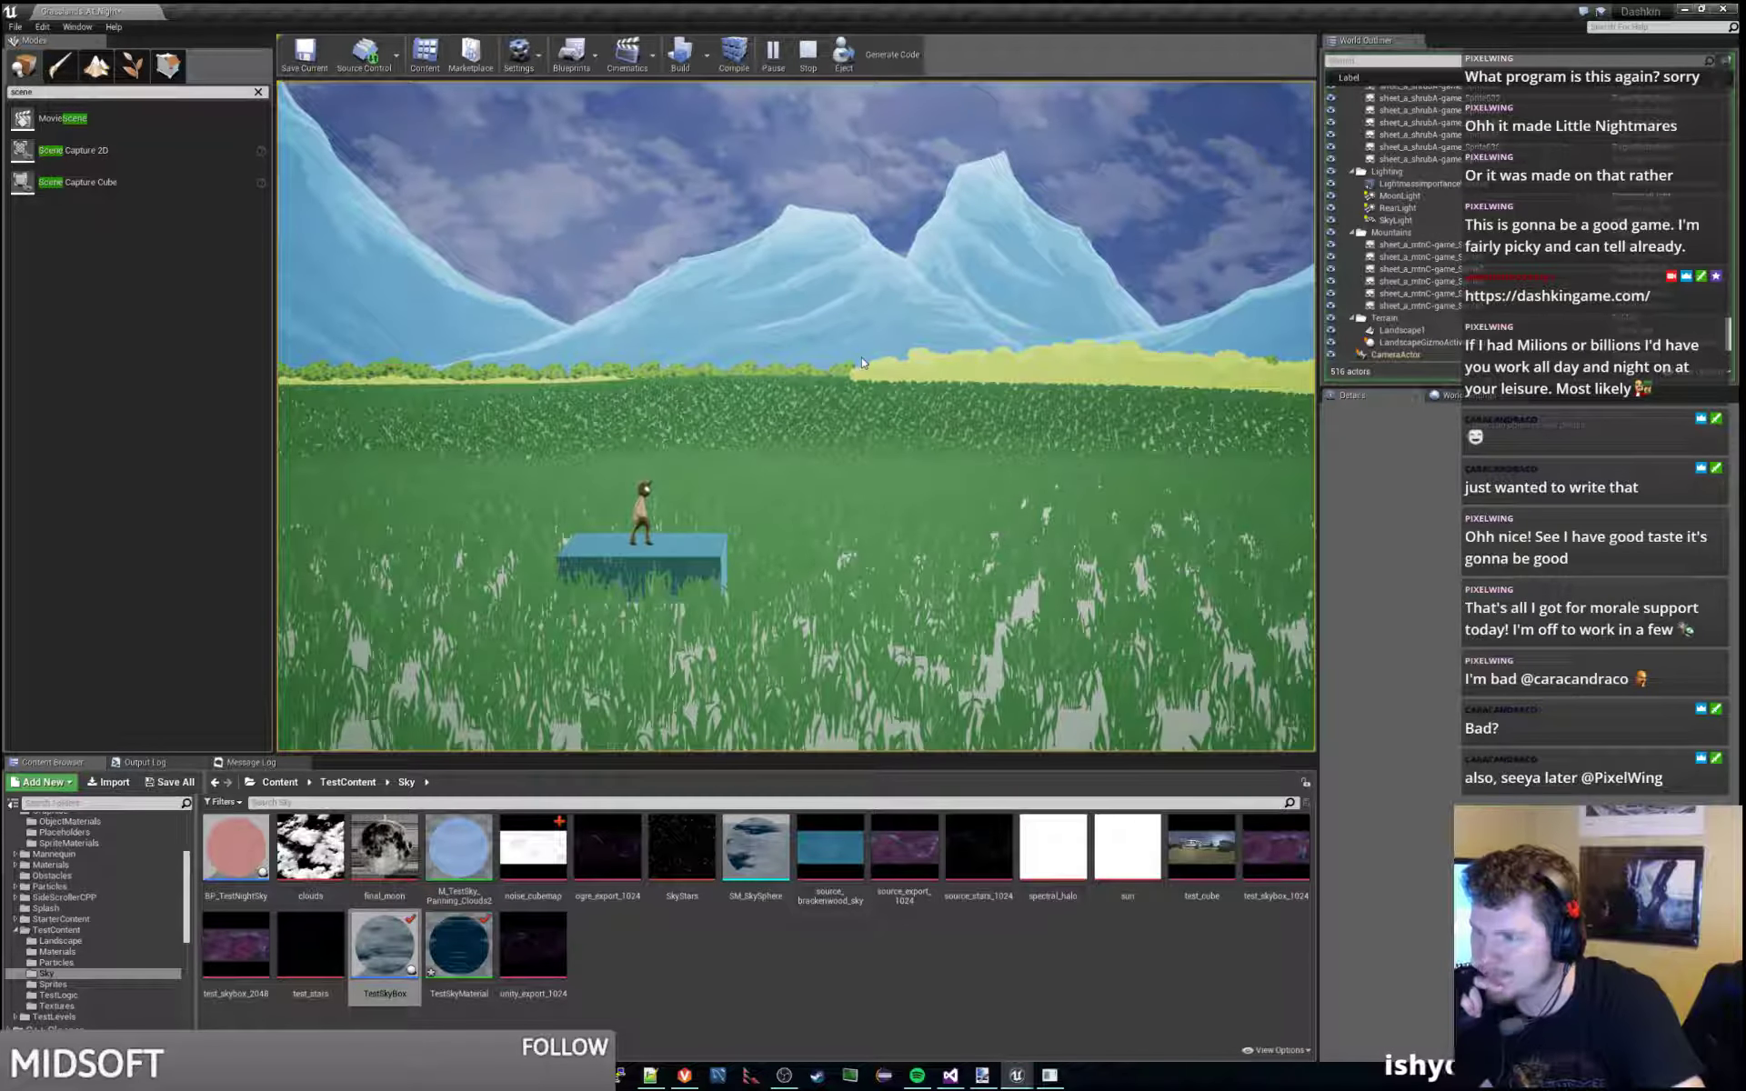
pyautogui.press('Escape')
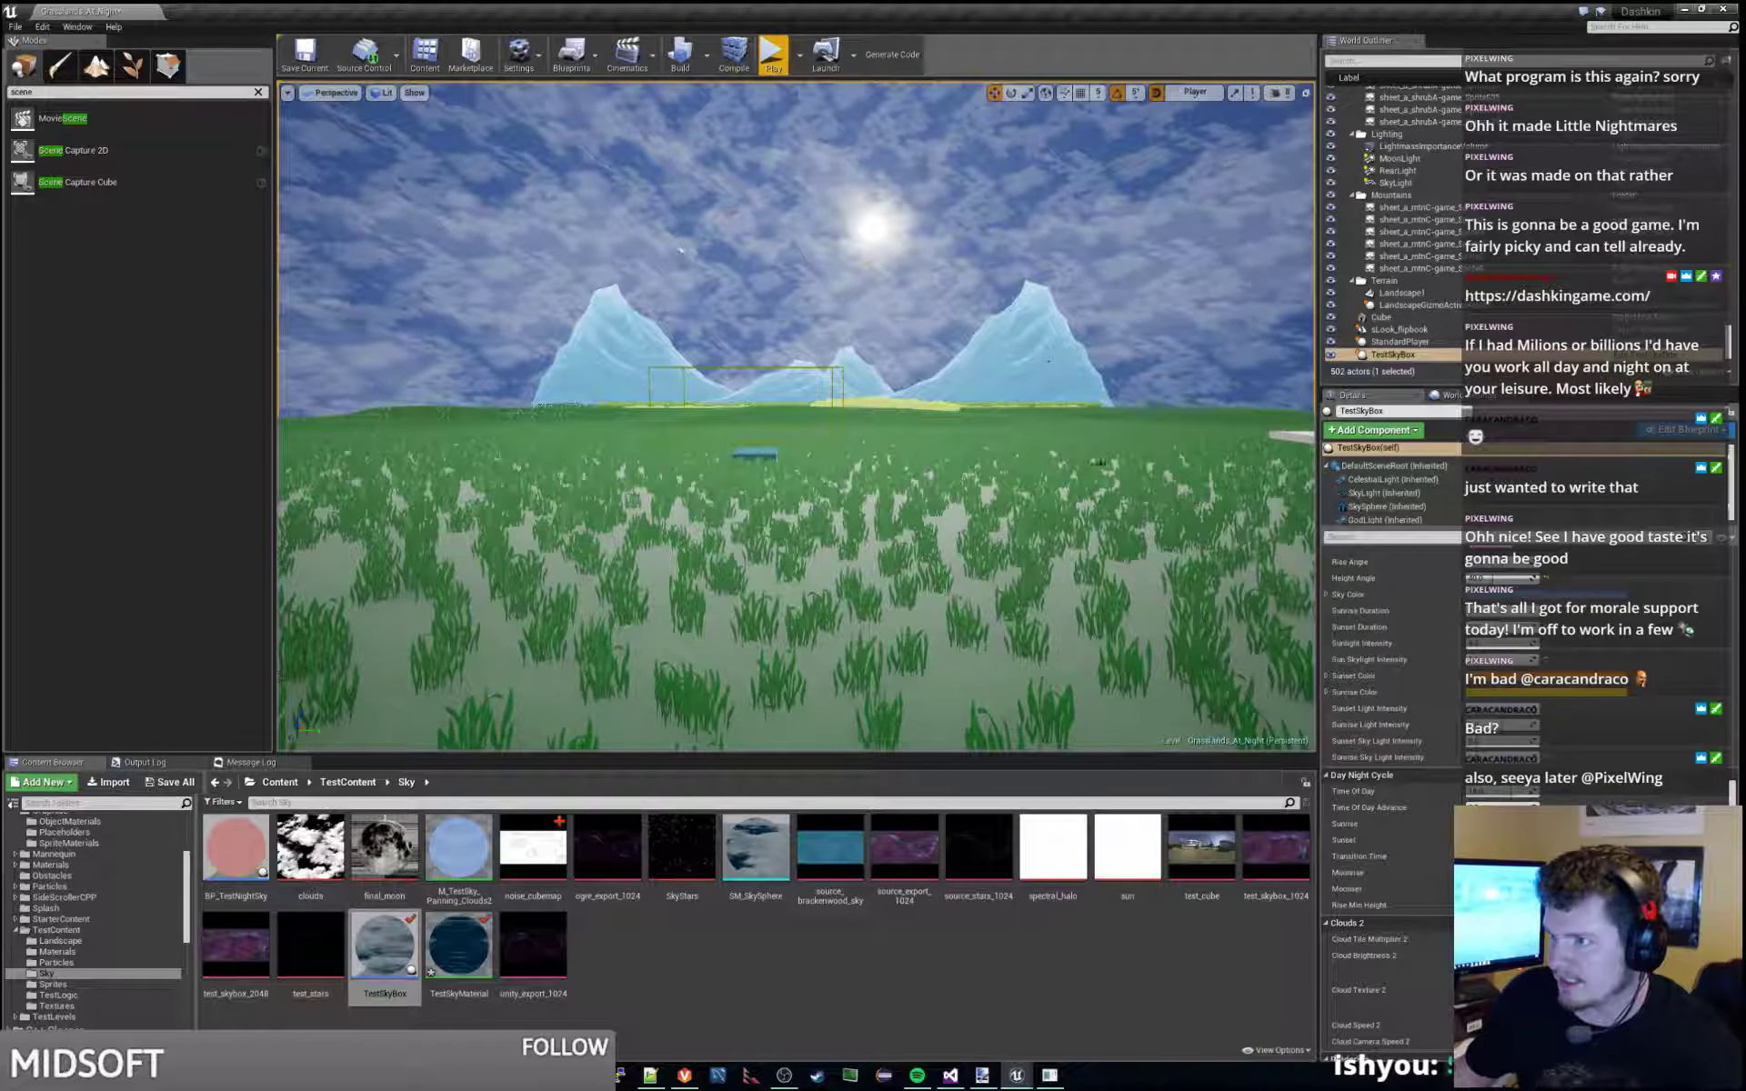
pyautogui.scroll(3, 1551, 723)
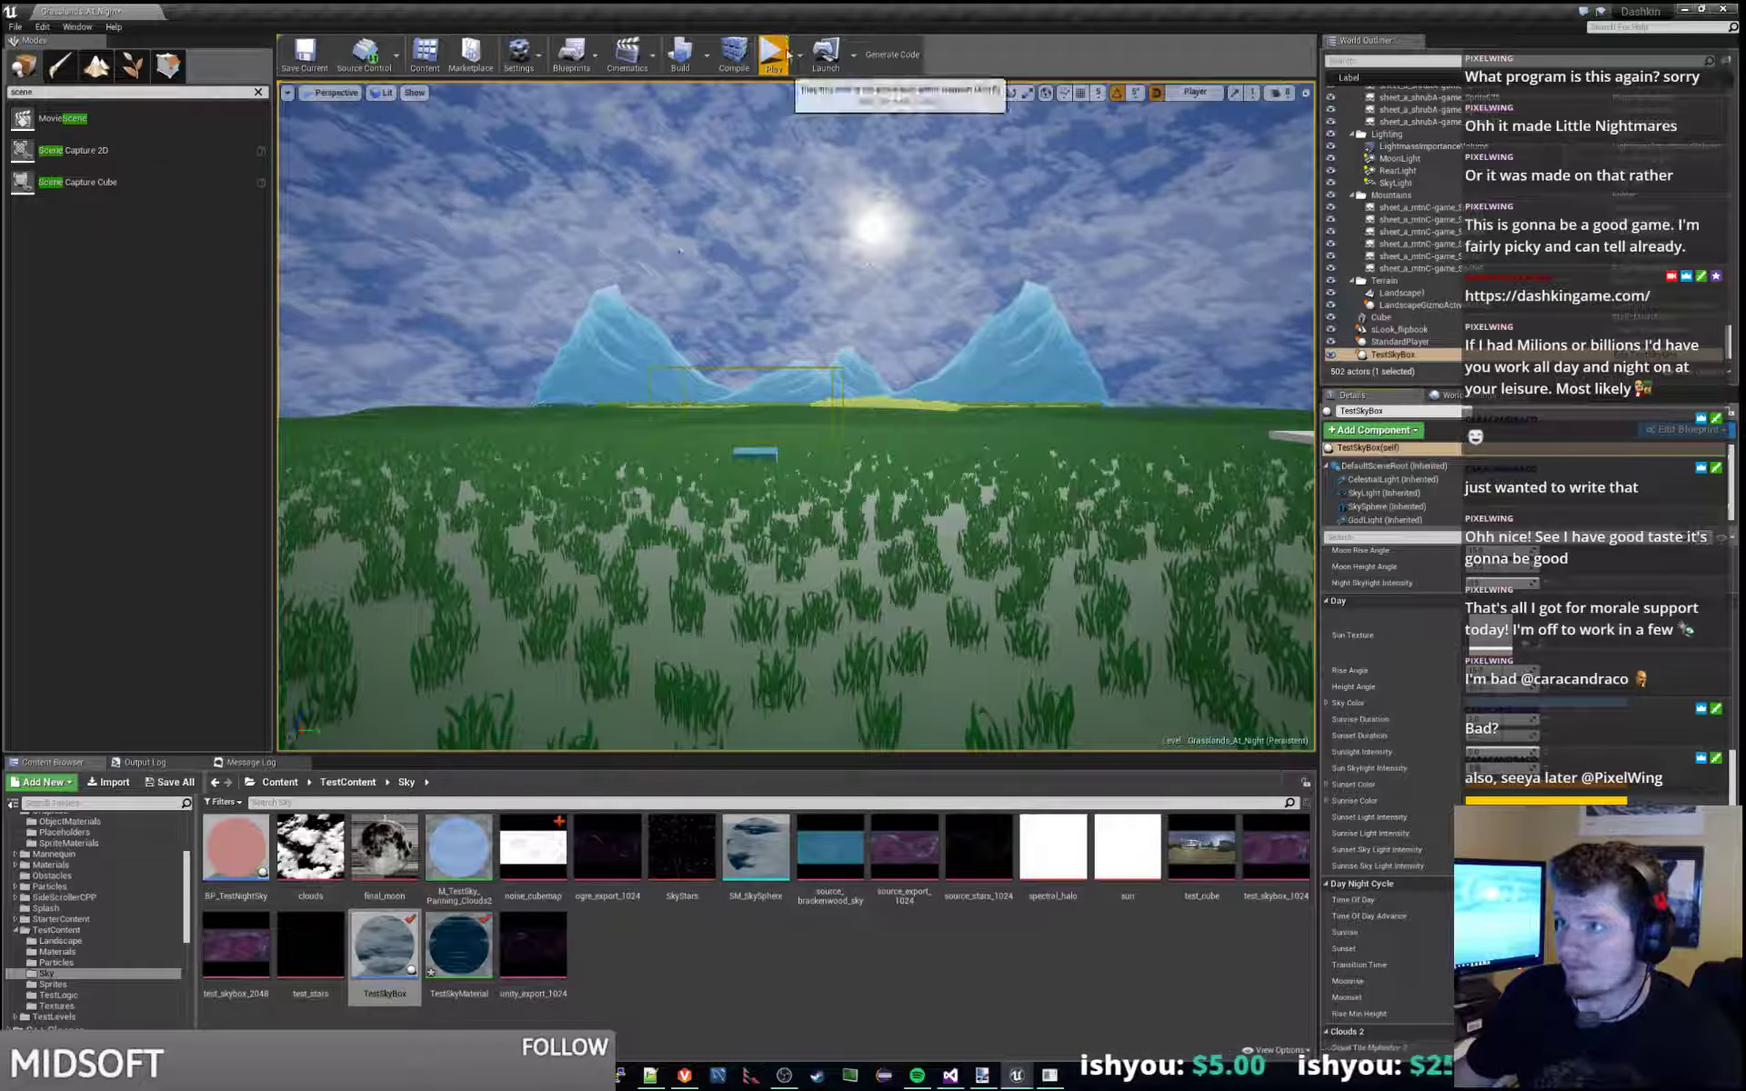
pyautogui.click(773, 54)
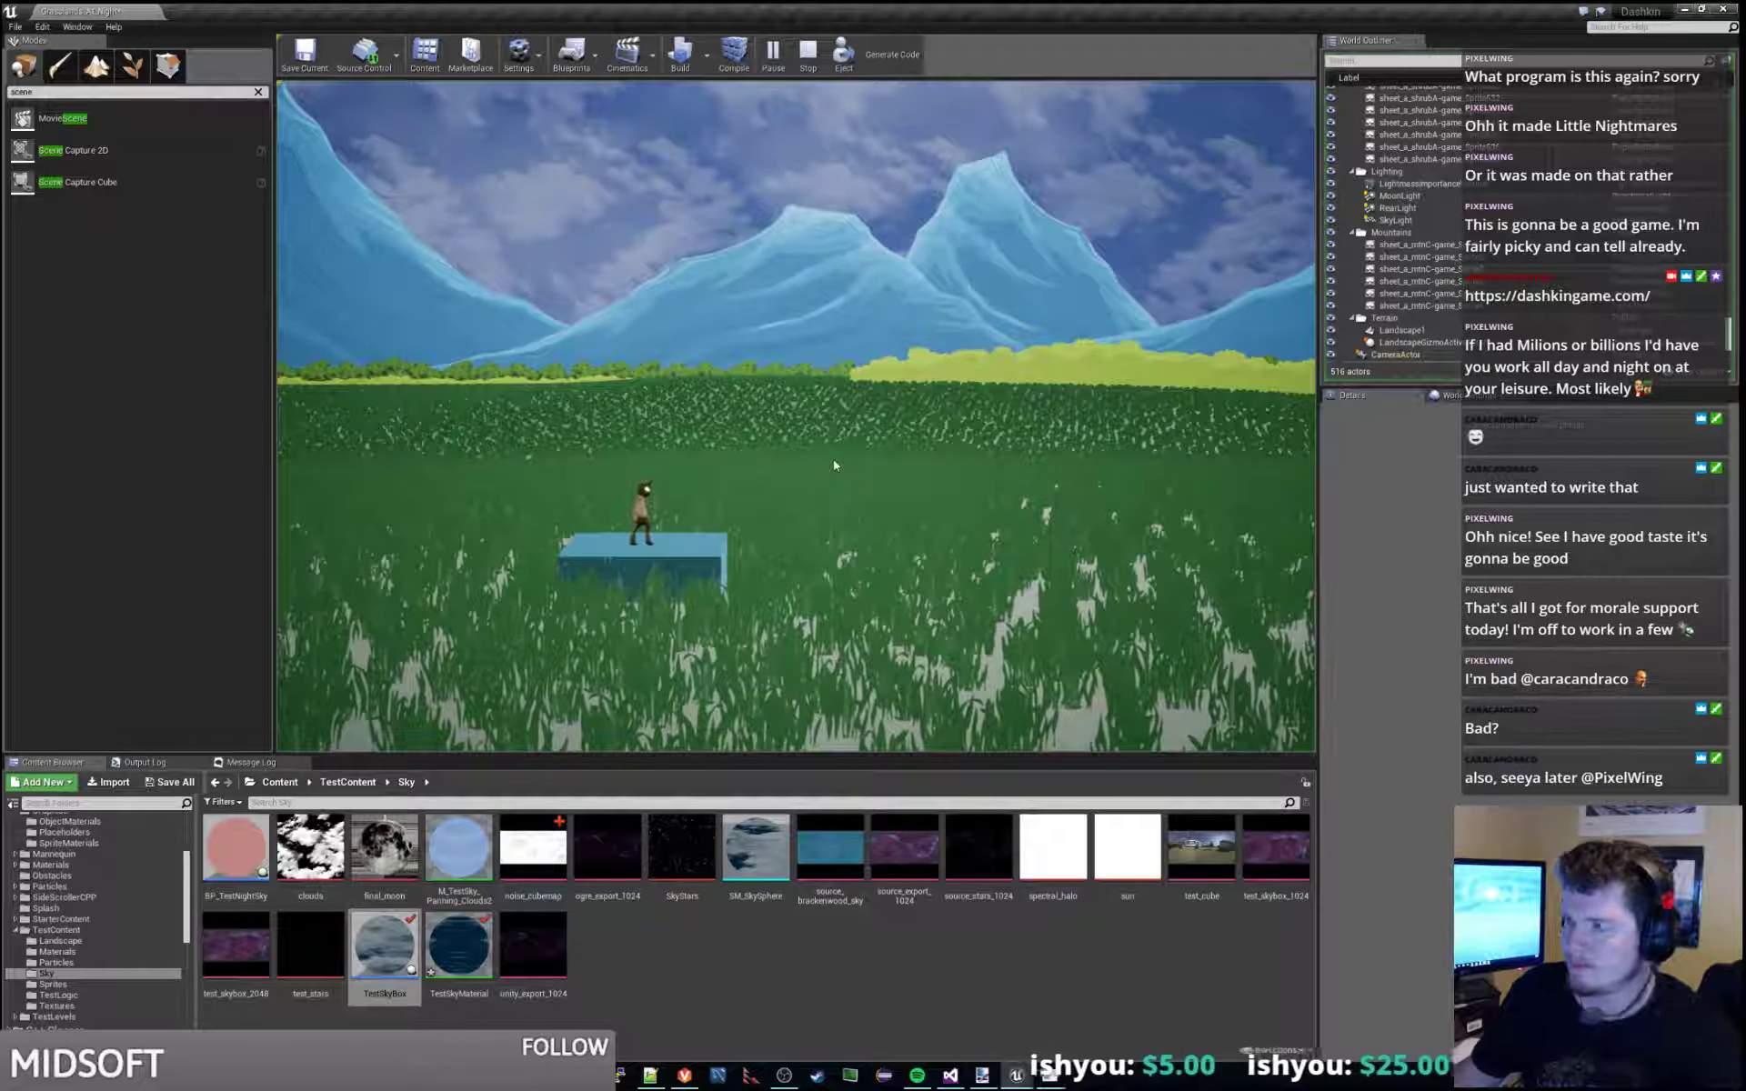
pyautogui.press('Escape')
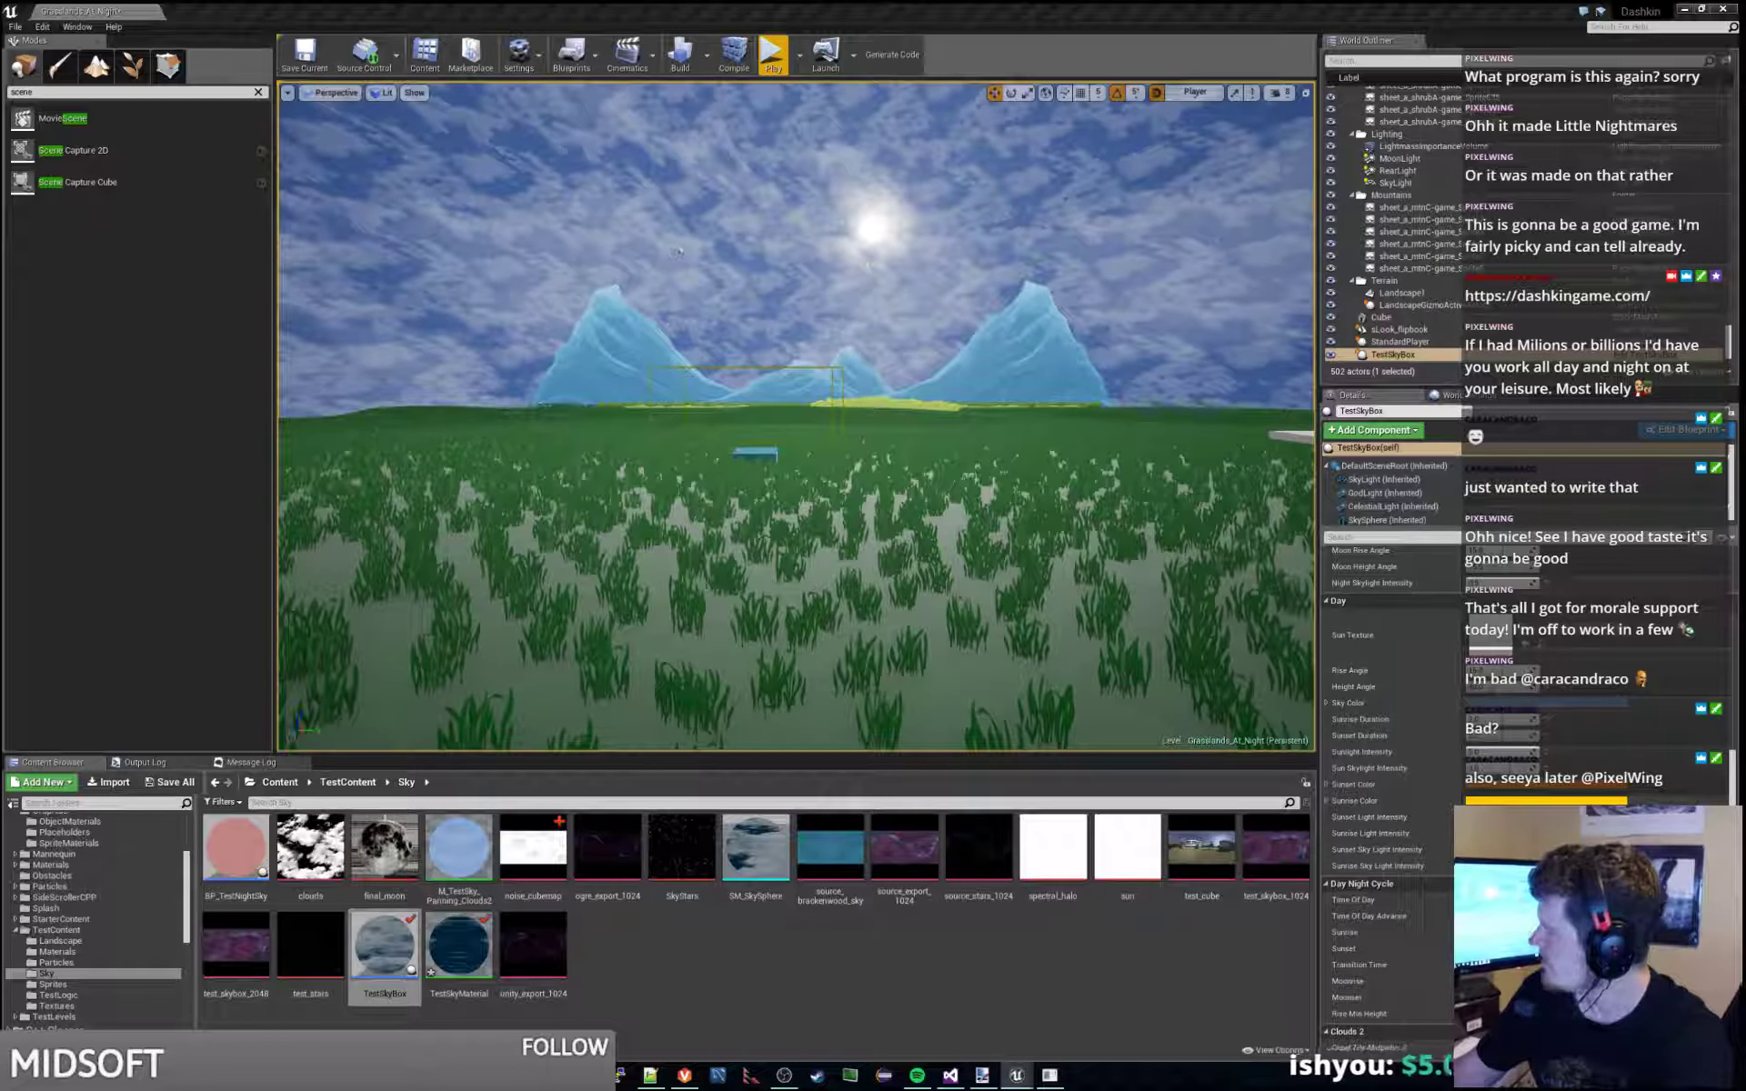
# Bring the TestSkyBox blueprint on screen and inspect the Align Light graph's light colour nodes.
pyautogui.moveTo(1744, 11); pyautogui.dragTo(1080, 2)
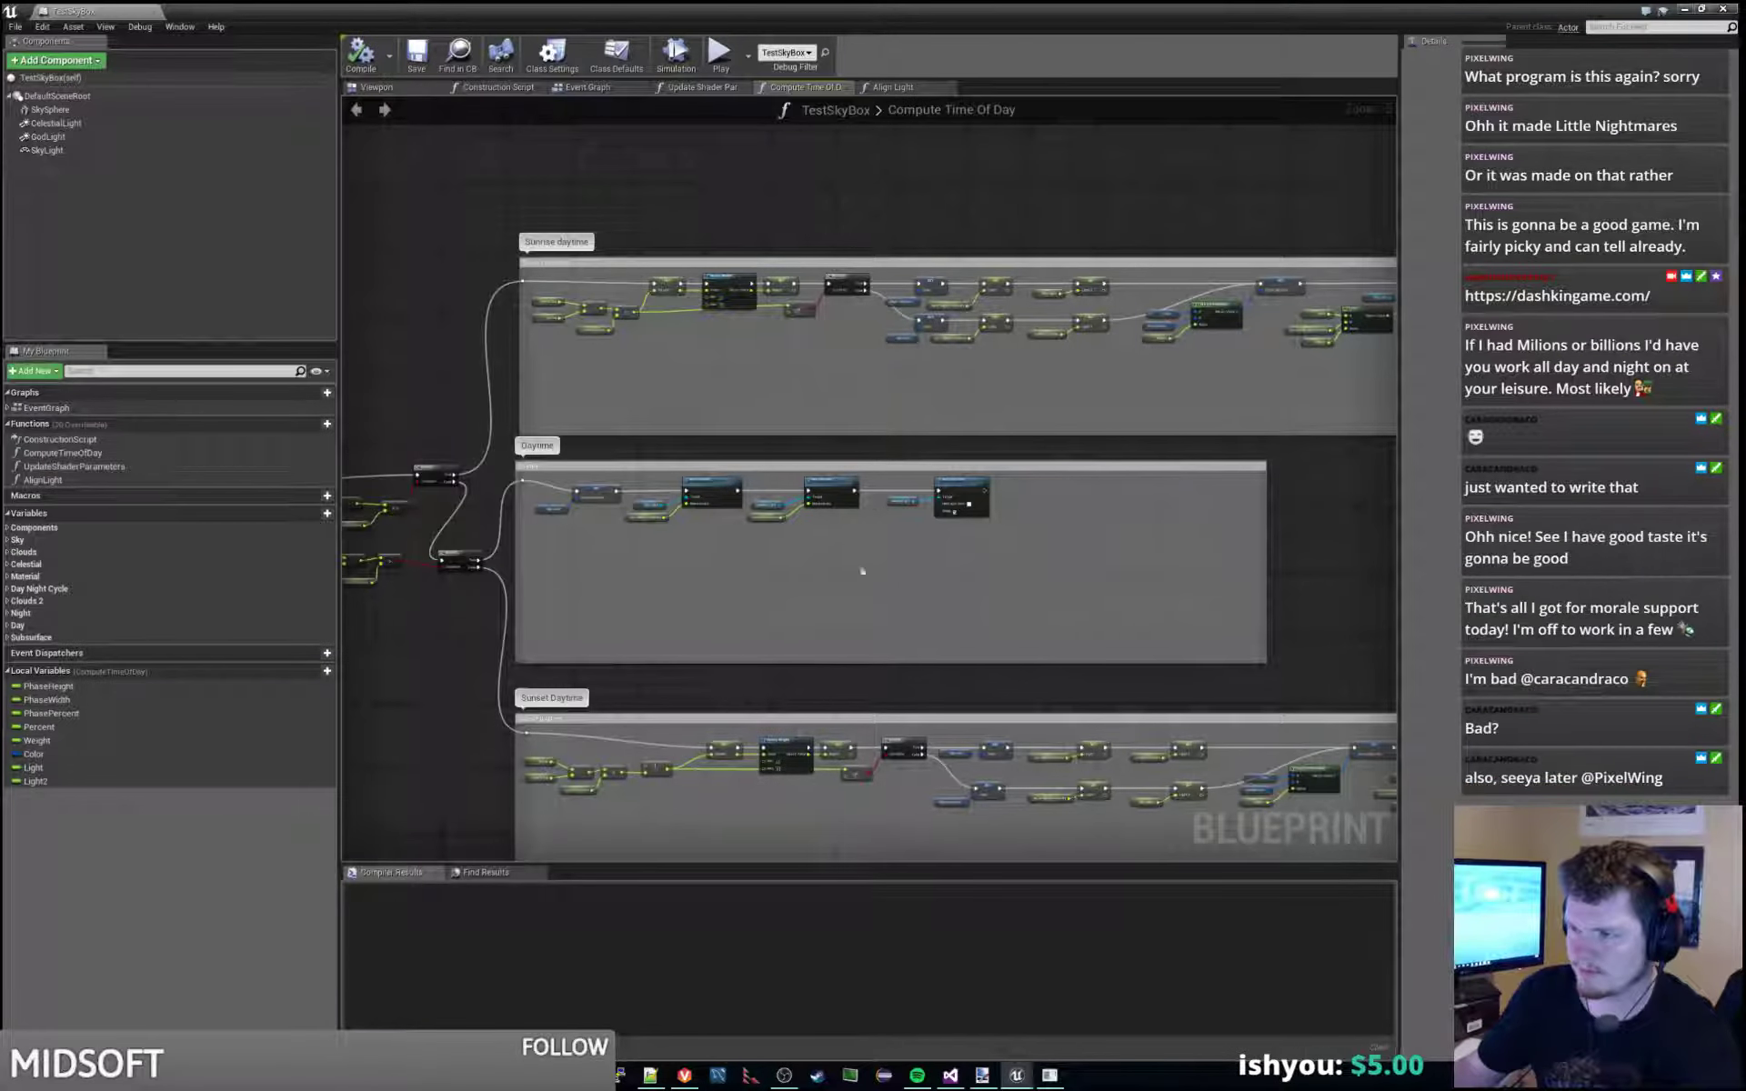
pyautogui.moveTo(866, 577); pyautogui.dragTo(1099, 549, button='right')
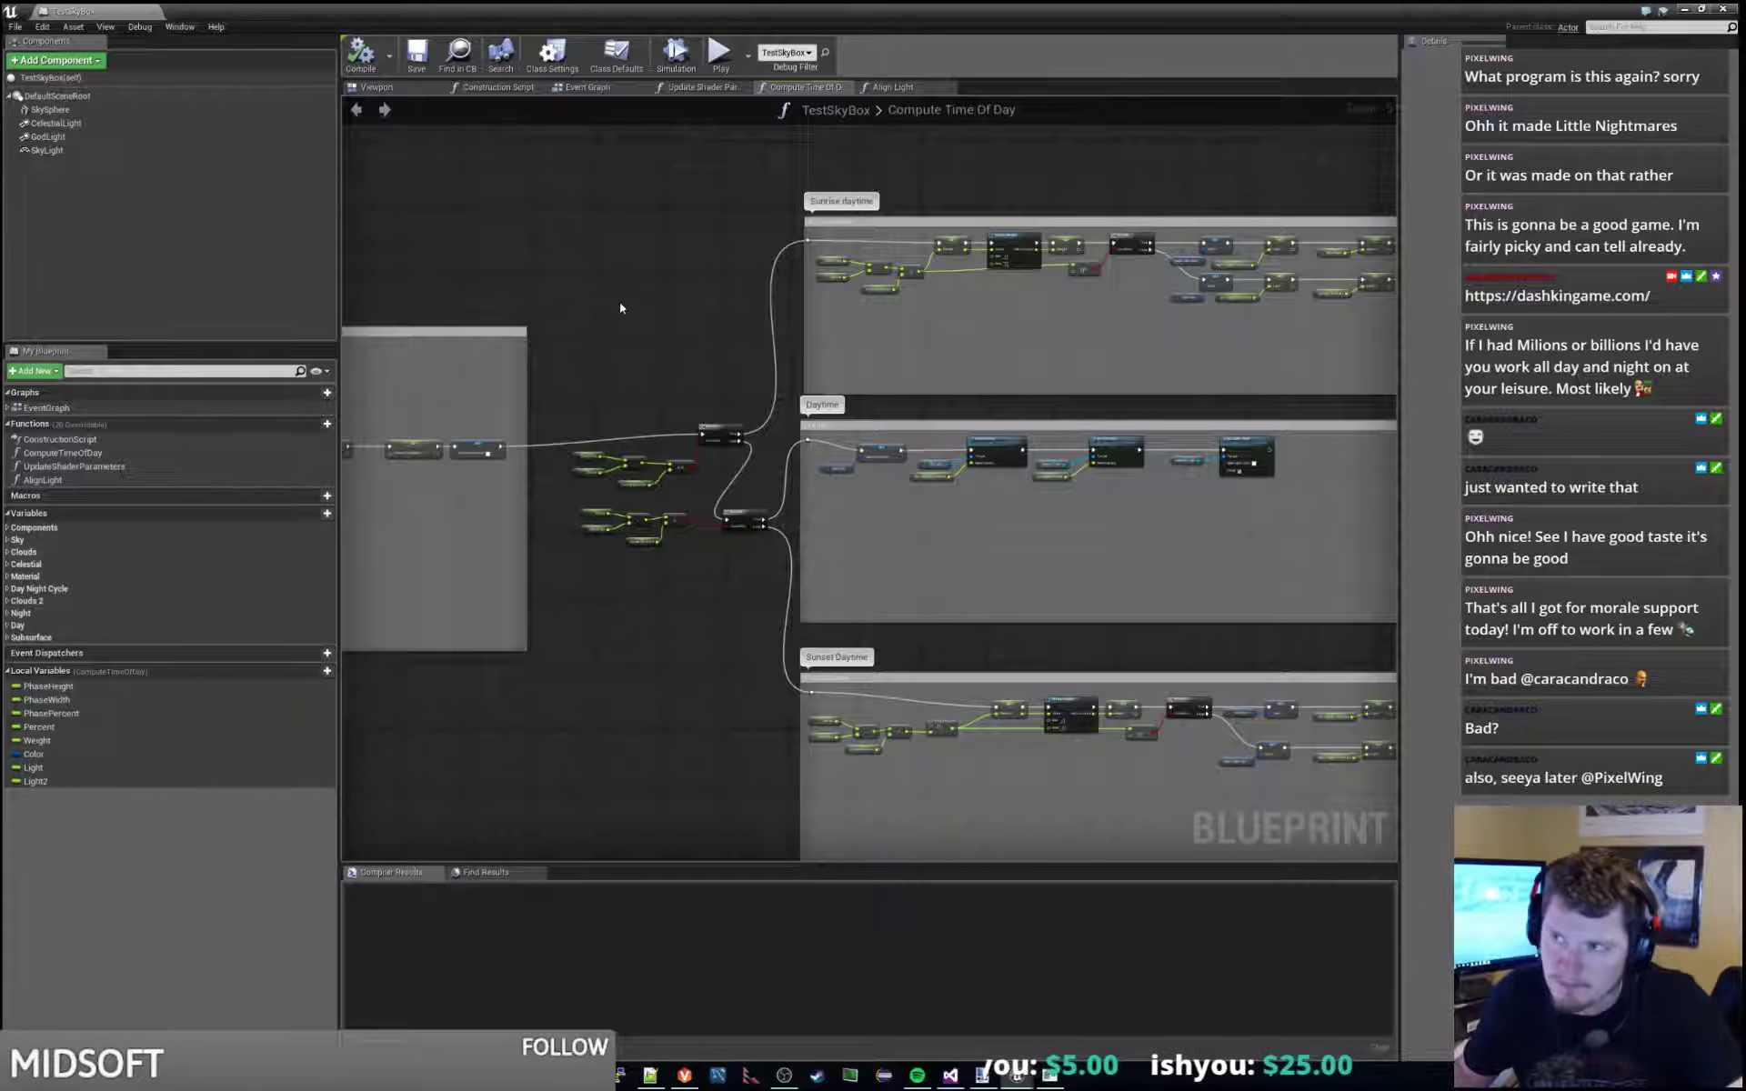
pyautogui.click(698, 87)
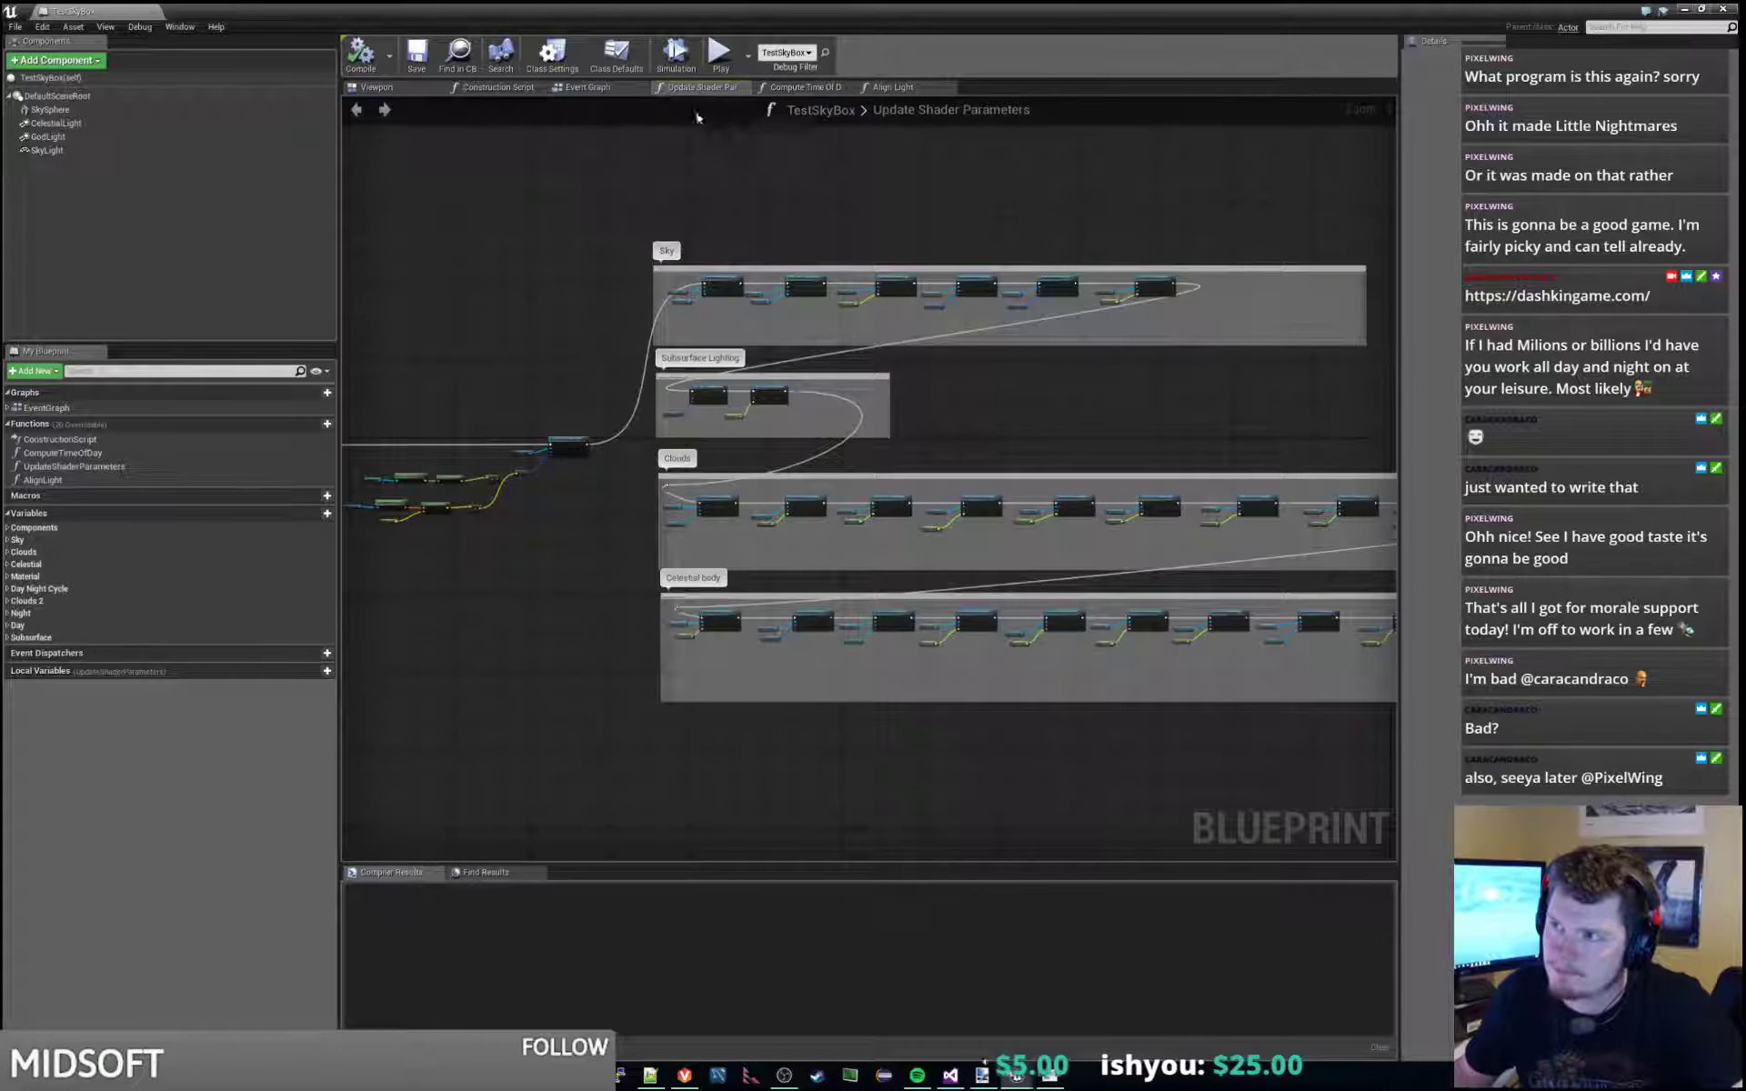
pyautogui.click(909, 90)
pyautogui.moveTo(1167, 391); pyautogui.dragTo(811, 357, button='right')
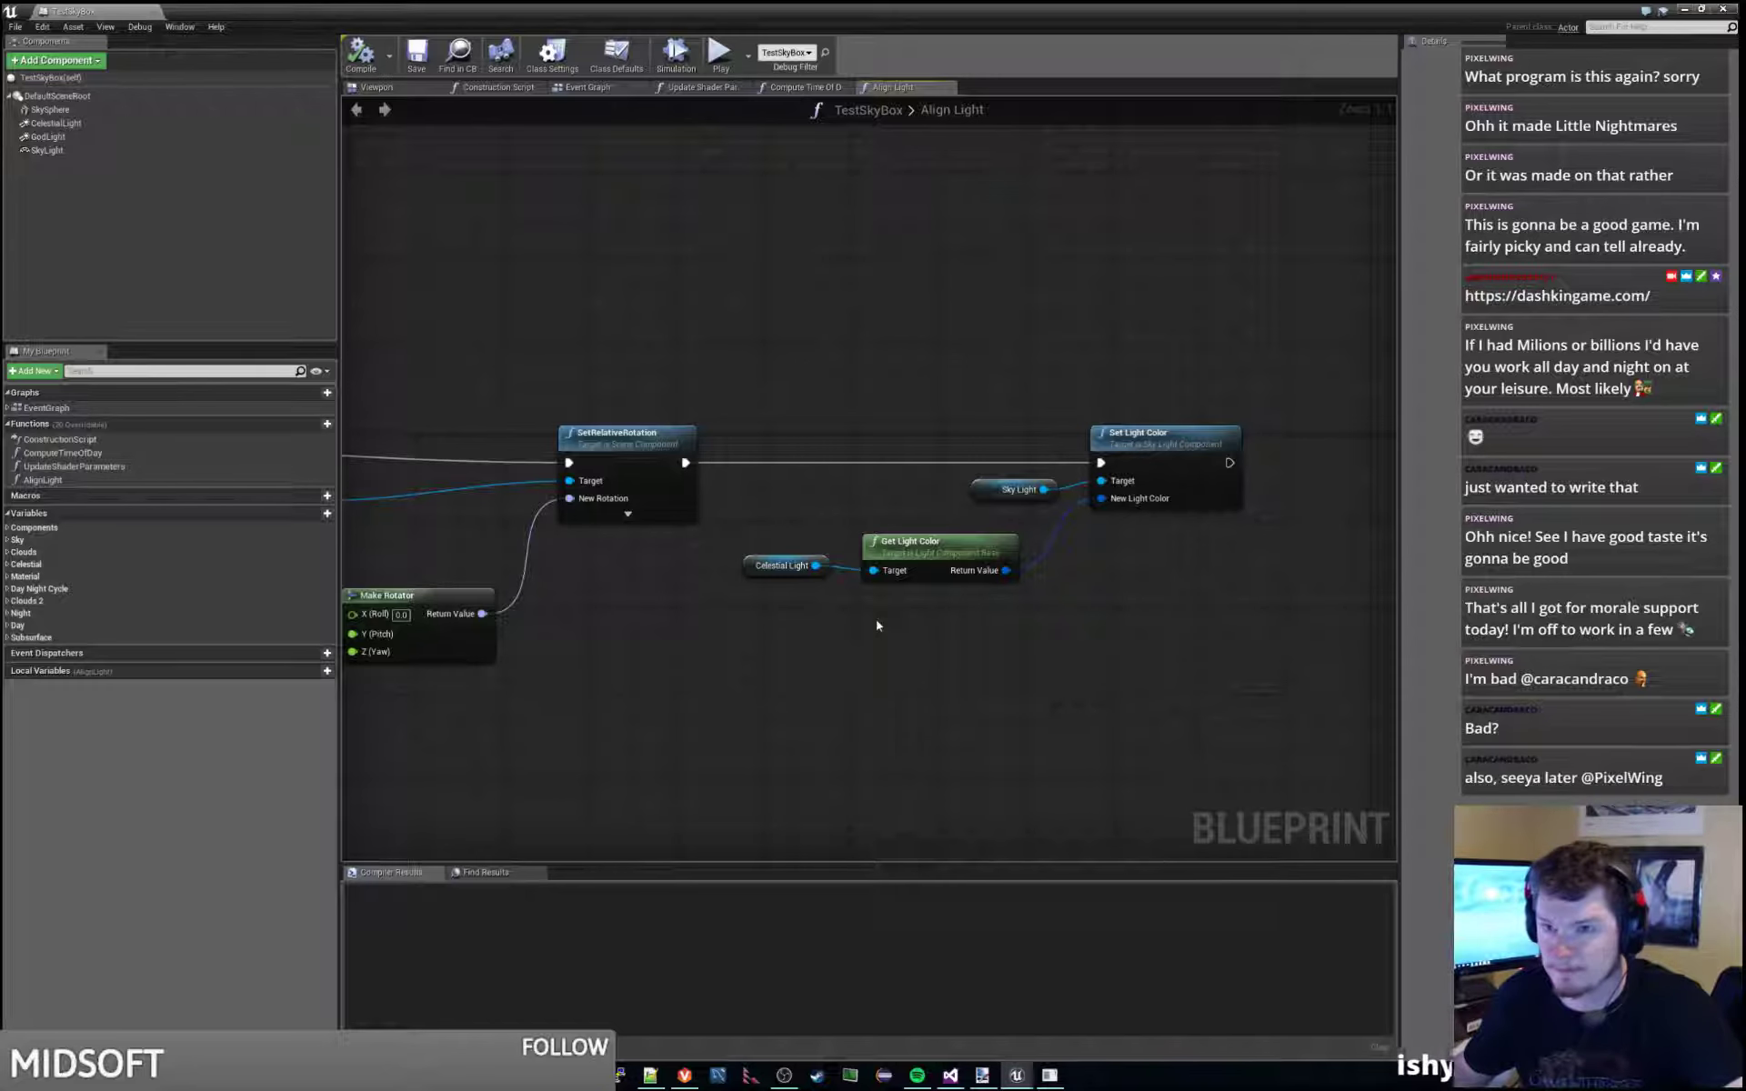
pyautogui.moveTo(899, 395); pyautogui.dragTo(922, 370, button='right')
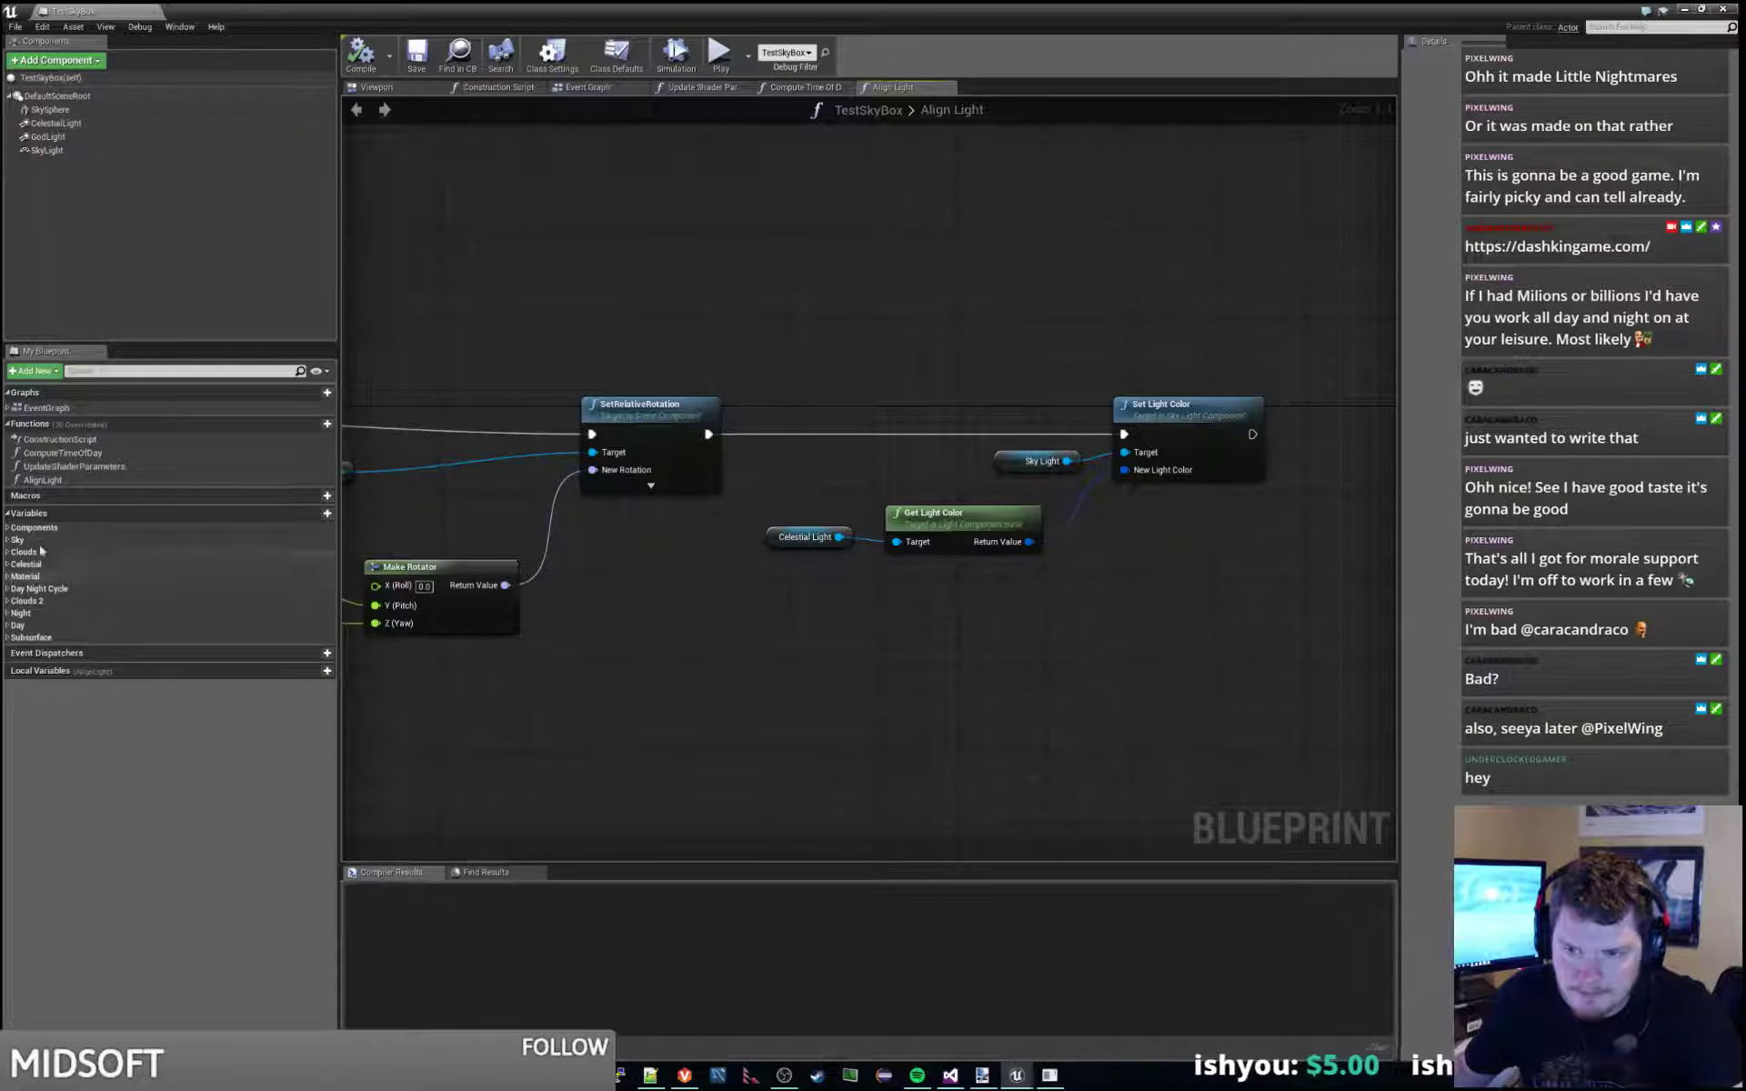
# Restore the blueprint full screen and step through the graphs to Compute Time Of Day's left comment box.
pyautogui.moveTo(628, 11); pyautogui.dragTo(1743, 223)
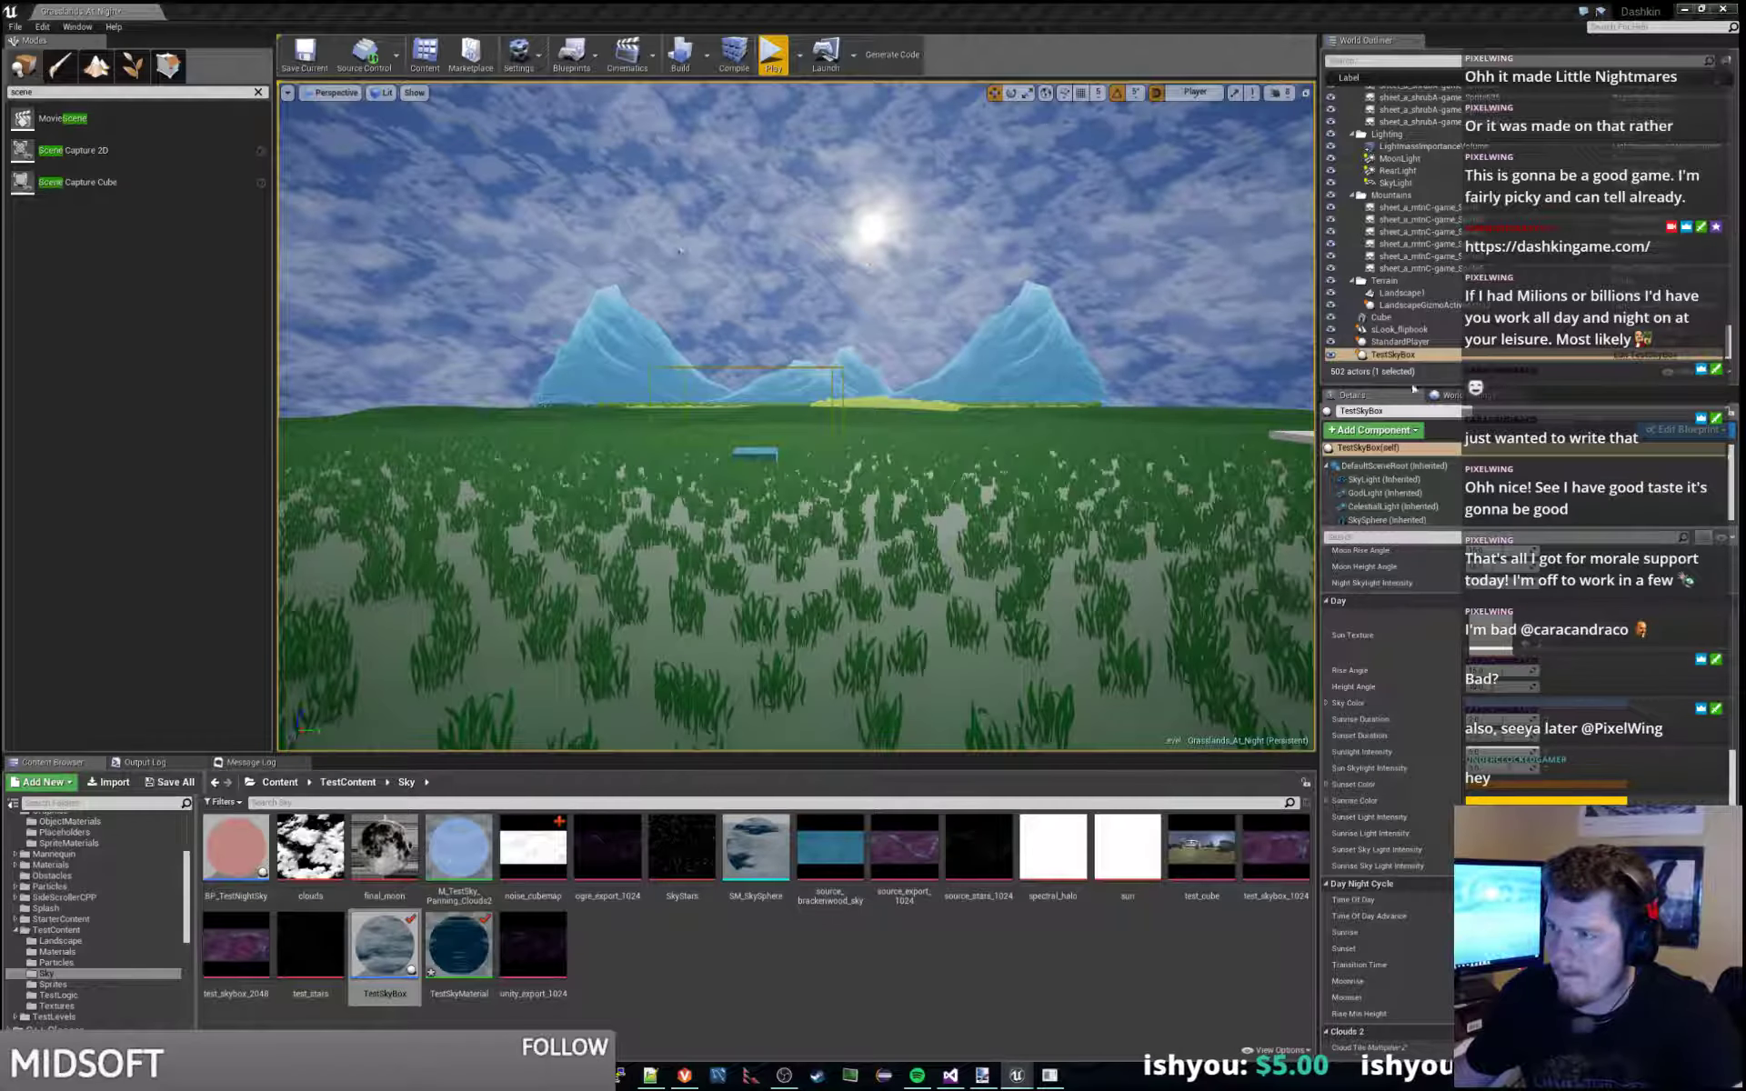
pyautogui.moveTo(681, 251); pyautogui.dragTo(684, 3)
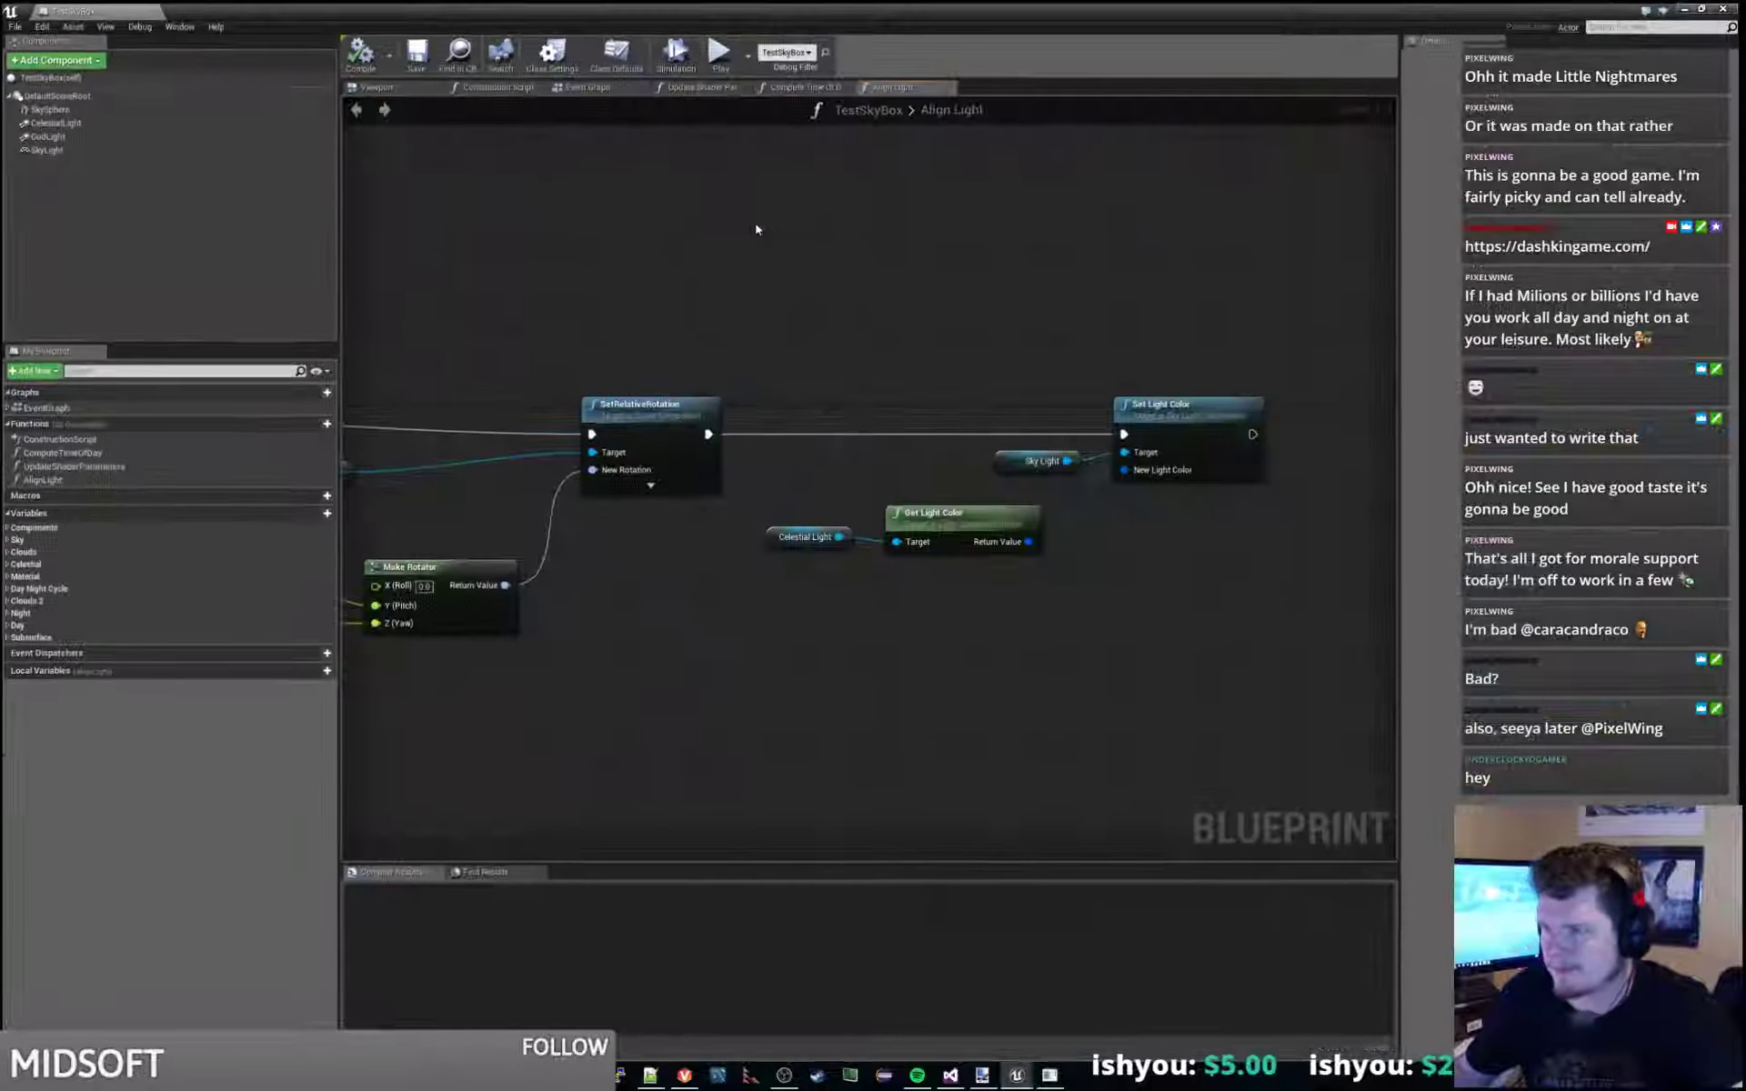
pyautogui.moveTo(754, 228); pyautogui.dragTo(815, 298, button='right')
pyautogui.click(611, 89)
pyautogui.click(691, 87)
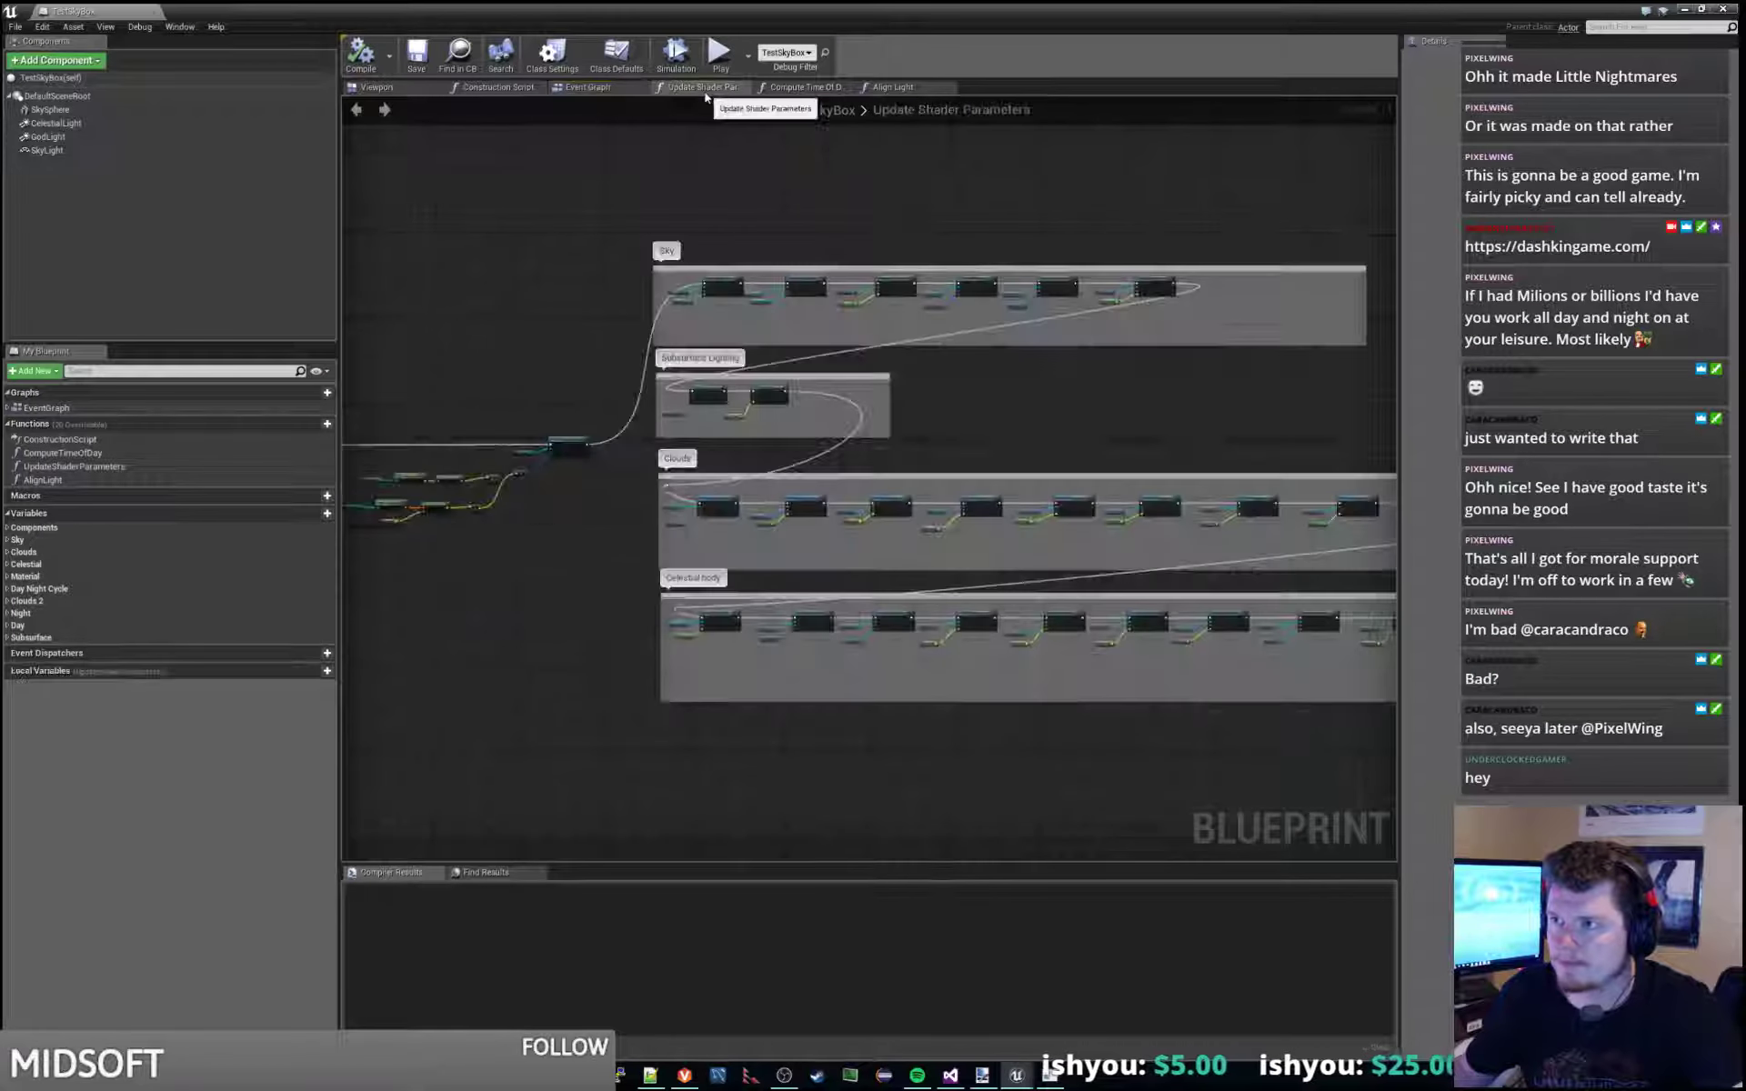
pyautogui.click(805, 87)
pyautogui.moveTo(770, 420); pyautogui.dragTo(1257, 395, button='right')
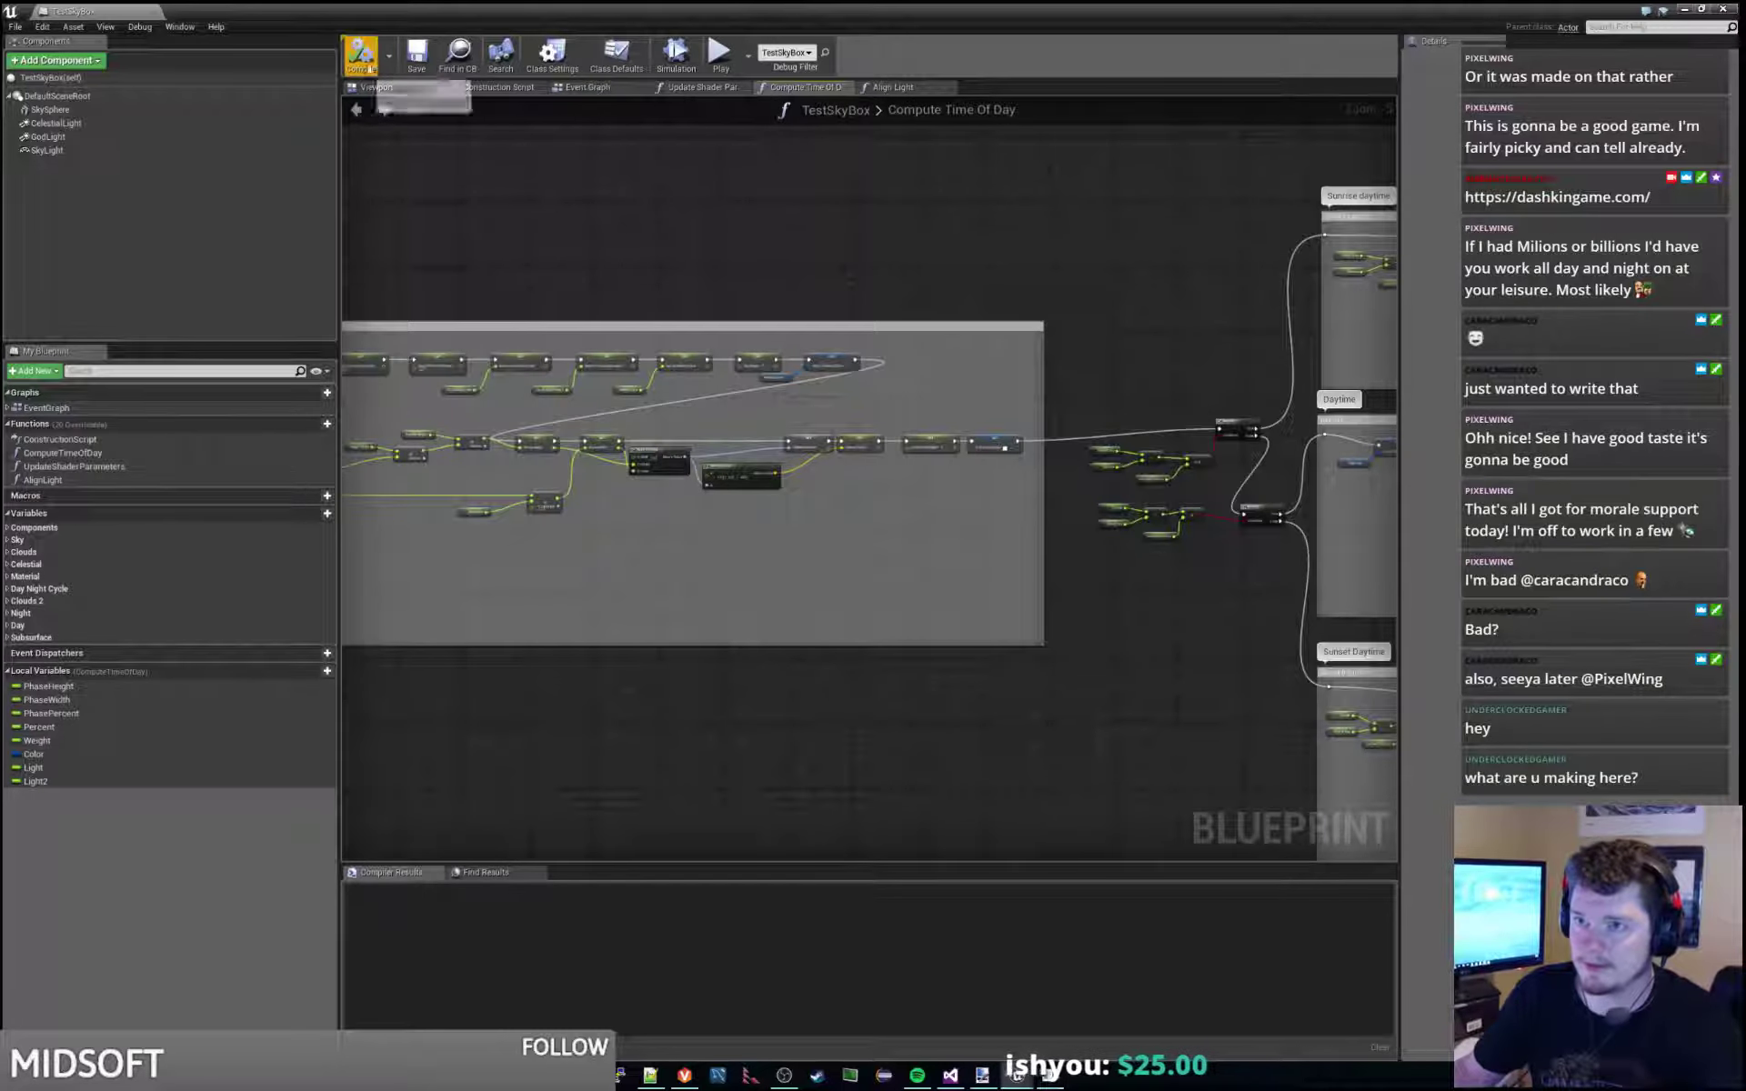
# Back in the level editor, play-test the level, running and jumping through the night before stopping.
pyautogui.hotkey('alt', 'Tab')
pyautogui.click(772, 47)
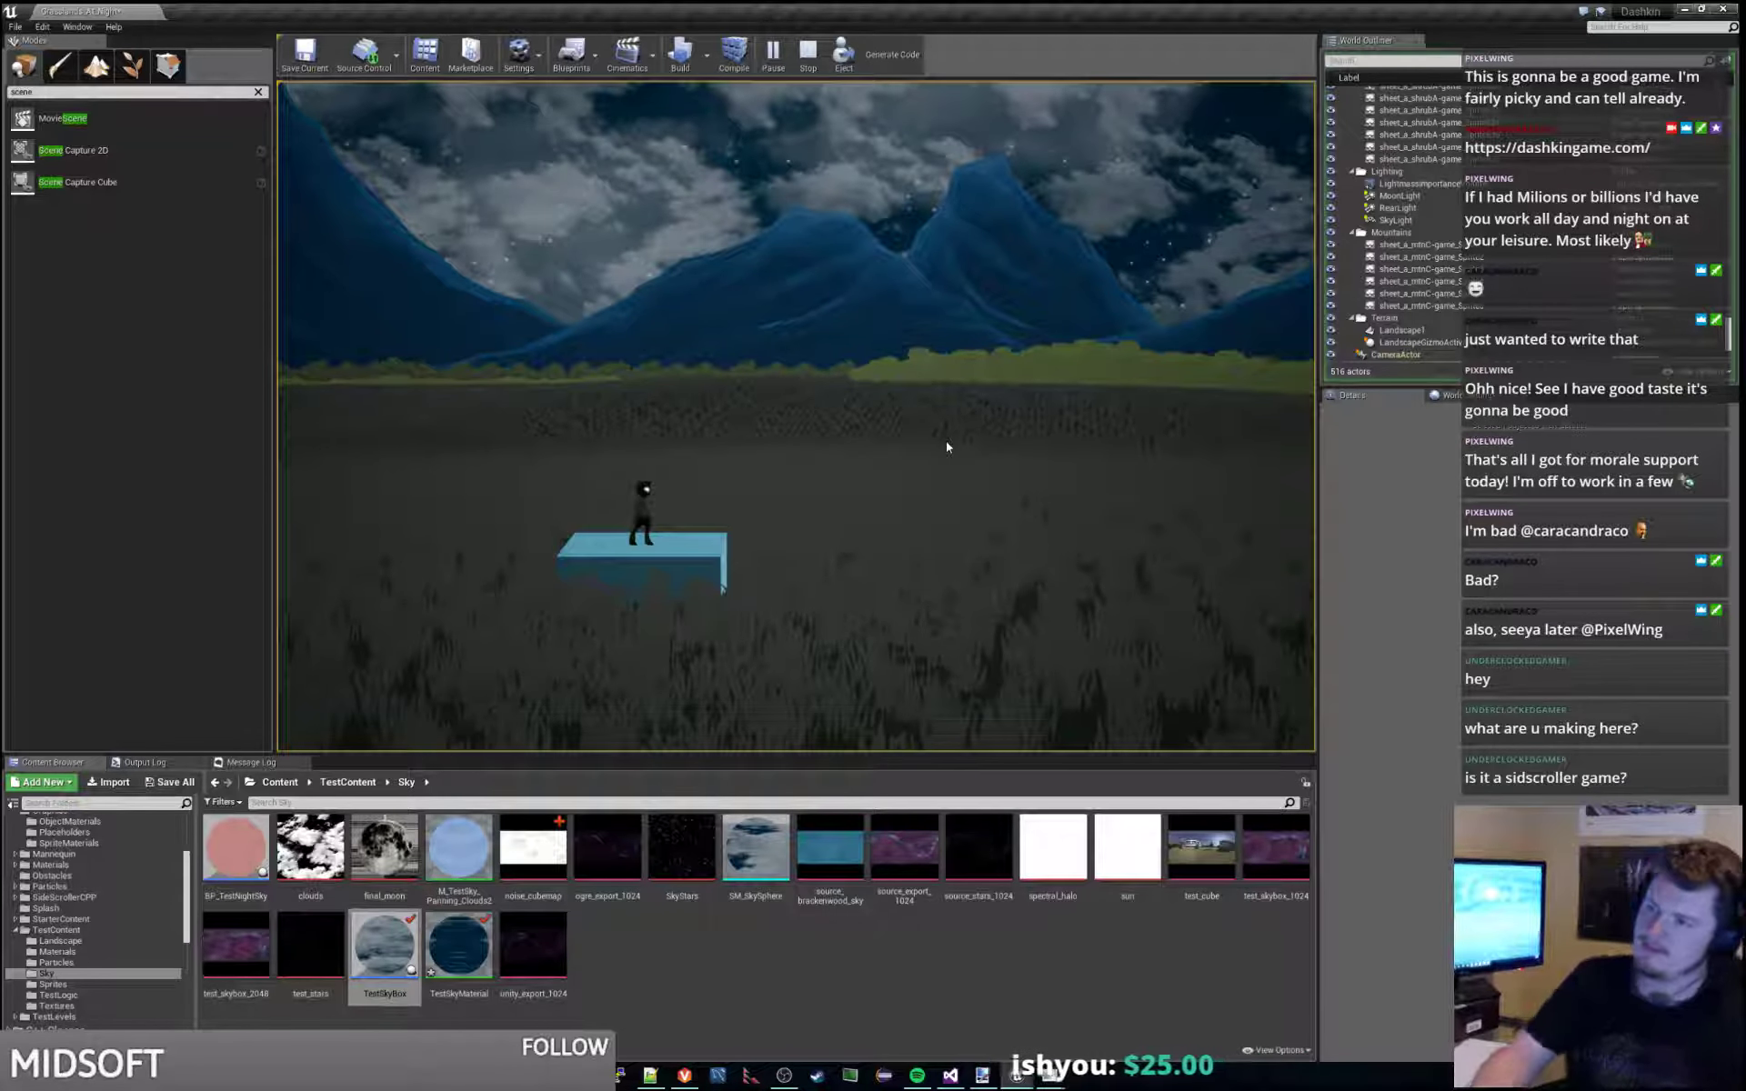
pyautogui.press('d')
pyautogui.press('space')
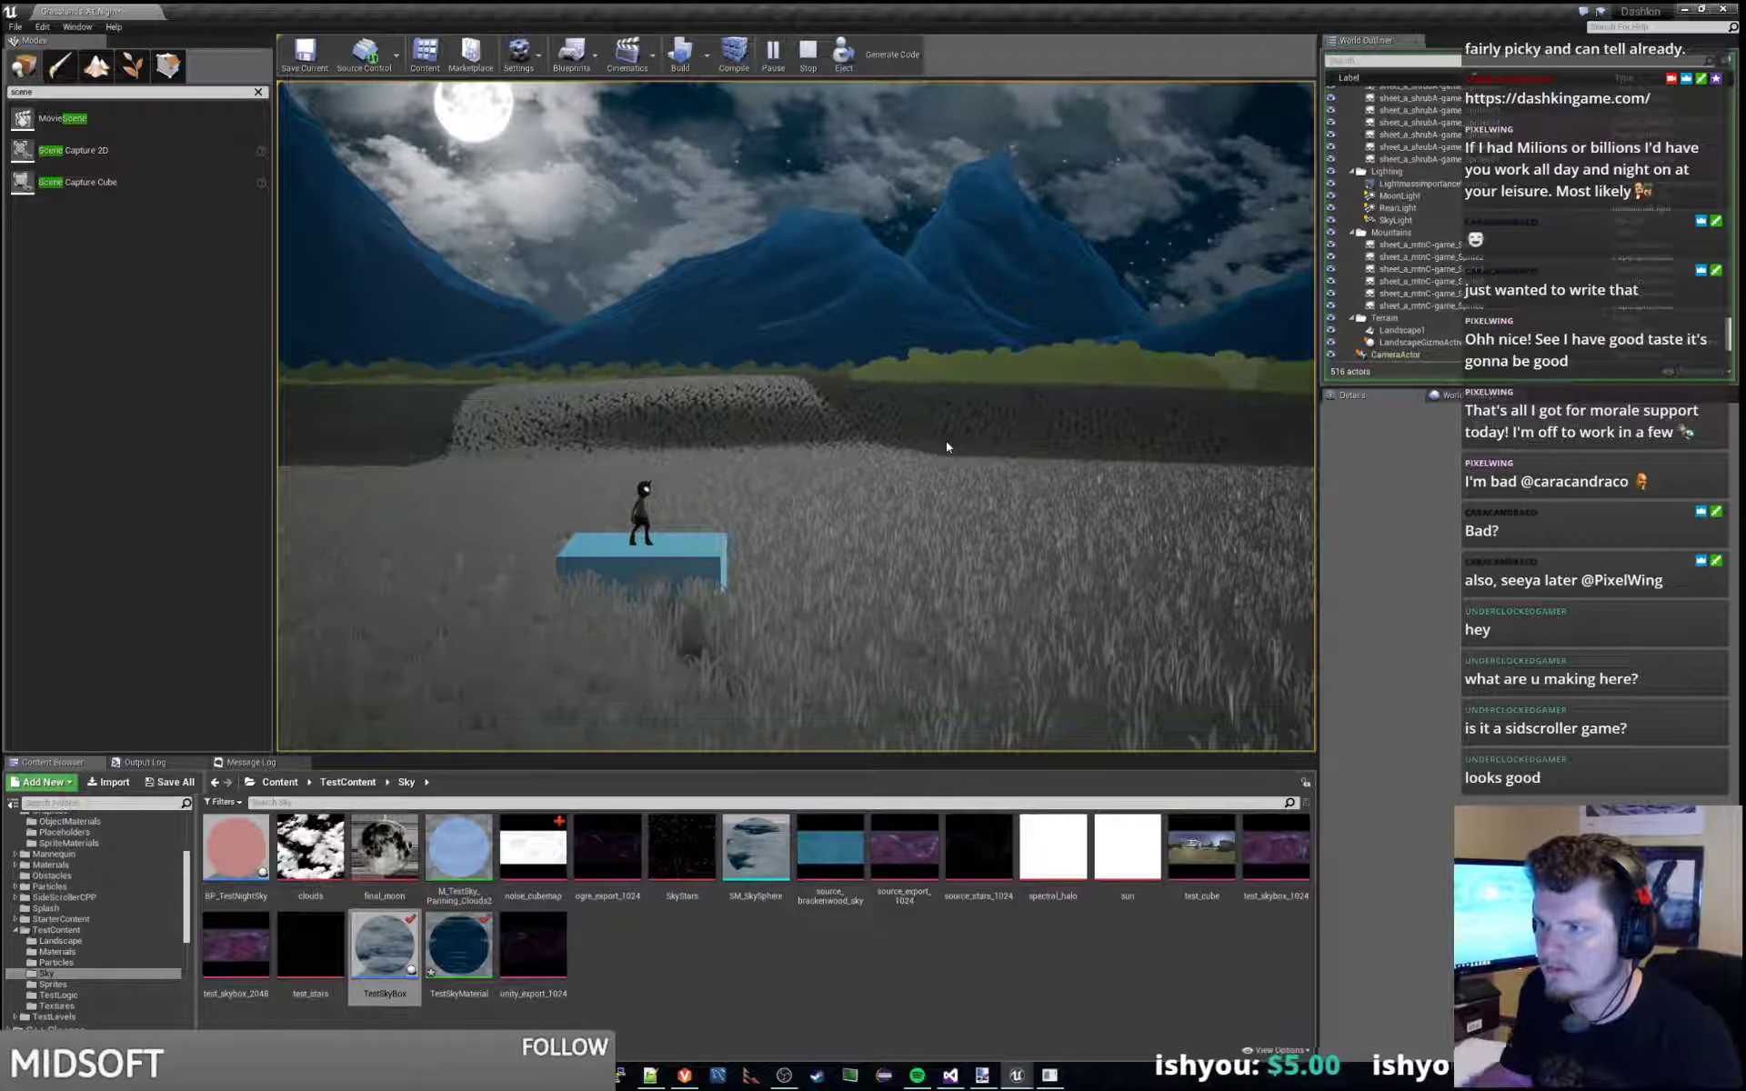
pyautogui.press('Escape')
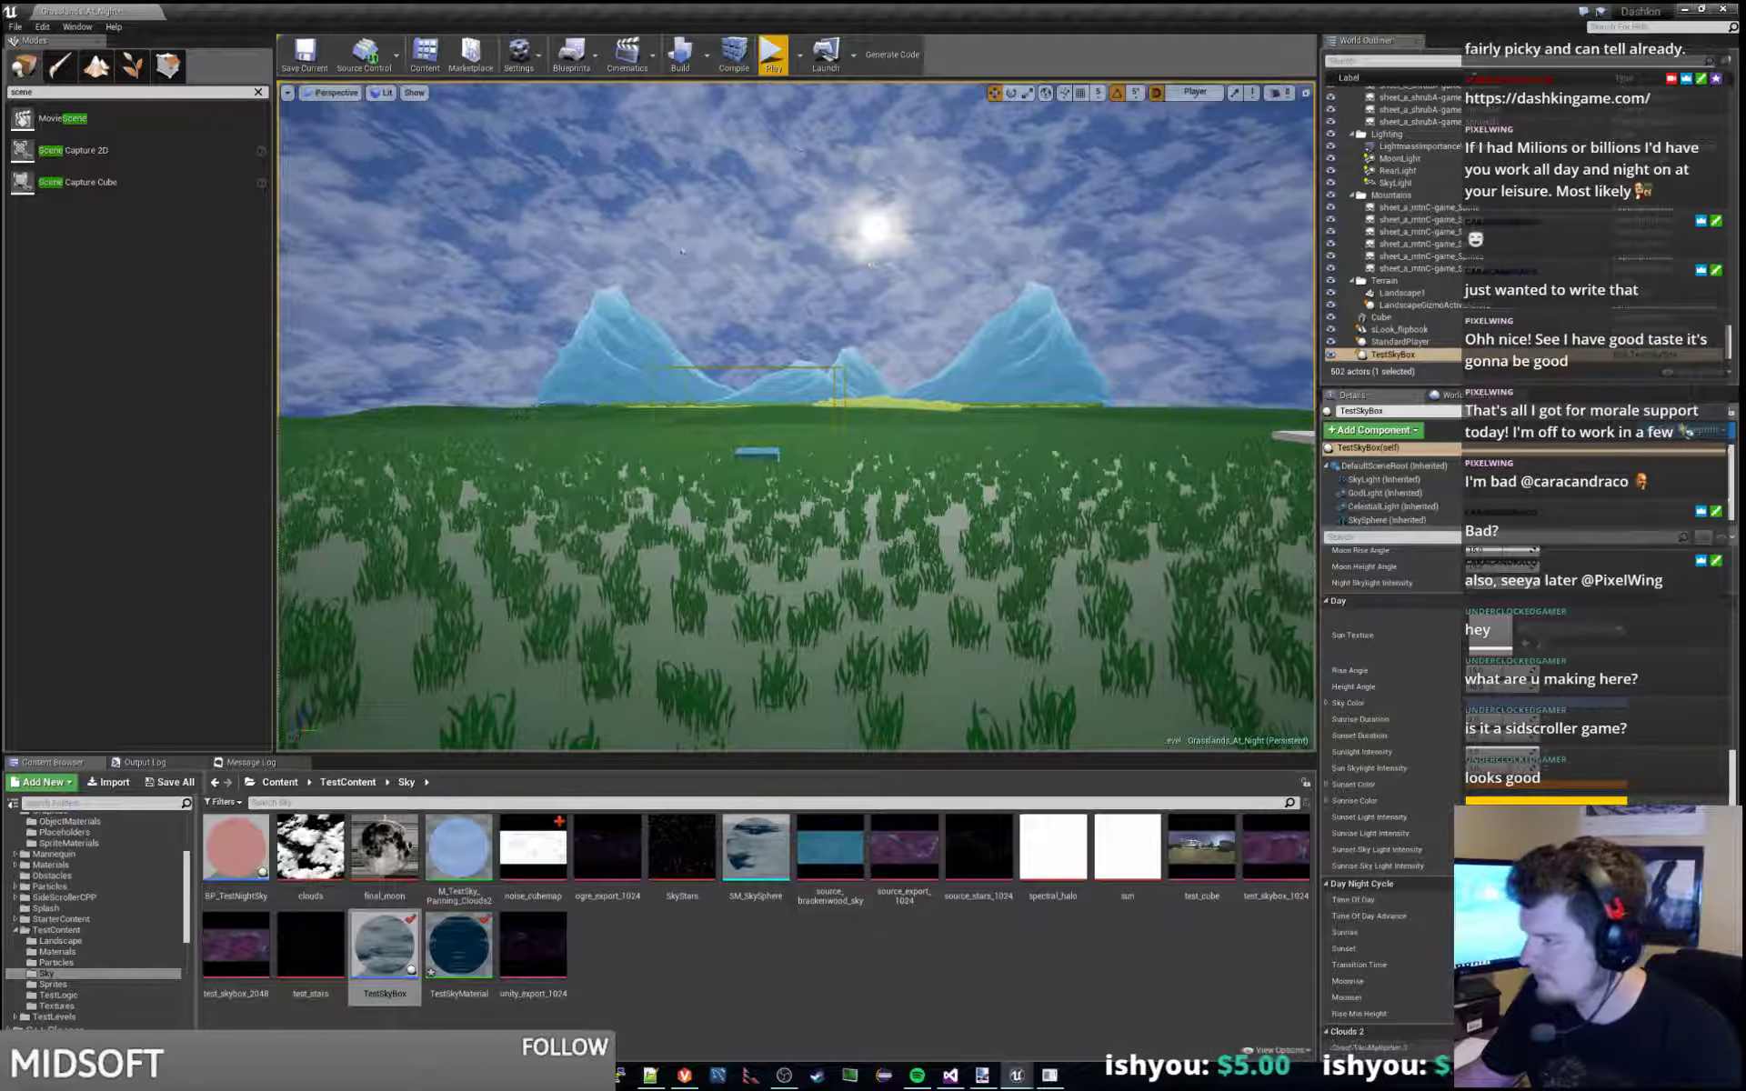
# Select the landscape terrain and fly the editor view toward the blue cube.
pyautogui.rightClick(938, 446)
pyautogui.press('Escape')
pyautogui.press('w')
pyautogui.moveTo(938, 446); pyautogui.dragTo(937, 457, button='right')
pyautogui.press('s')
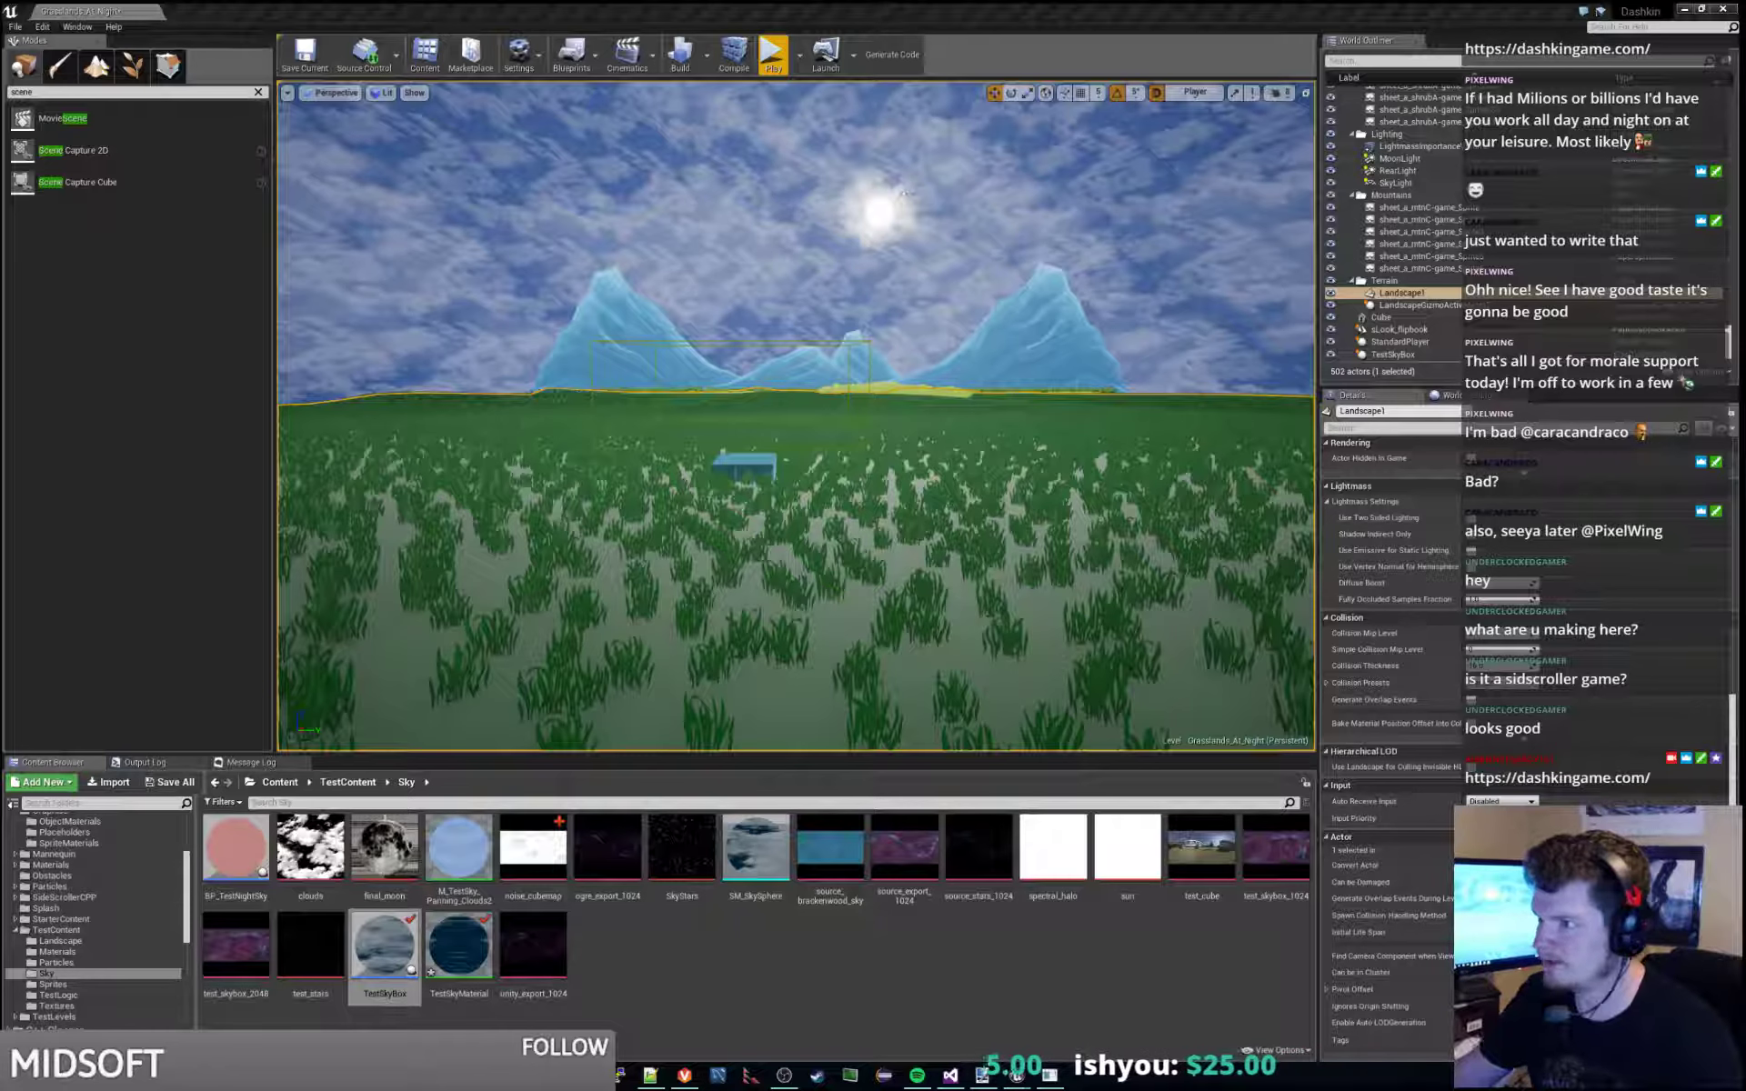
# Select the TestSkyBox actor and review its Night and Day properties in the Details panel.
pyautogui.click(903, 366)
pyautogui.moveTo(903, 366)
pyautogui.mouseDown(button='right')
pyautogui.moveTo(873, 380)
pyautogui.moveTo(900, 342)
pyautogui.mouseUp(button='right')
pyautogui.press('d')
pyautogui.press('a')
pyautogui.press('d')
pyautogui.moveTo(969, 288); pyautogui.dragTo(965, 282, button='right')
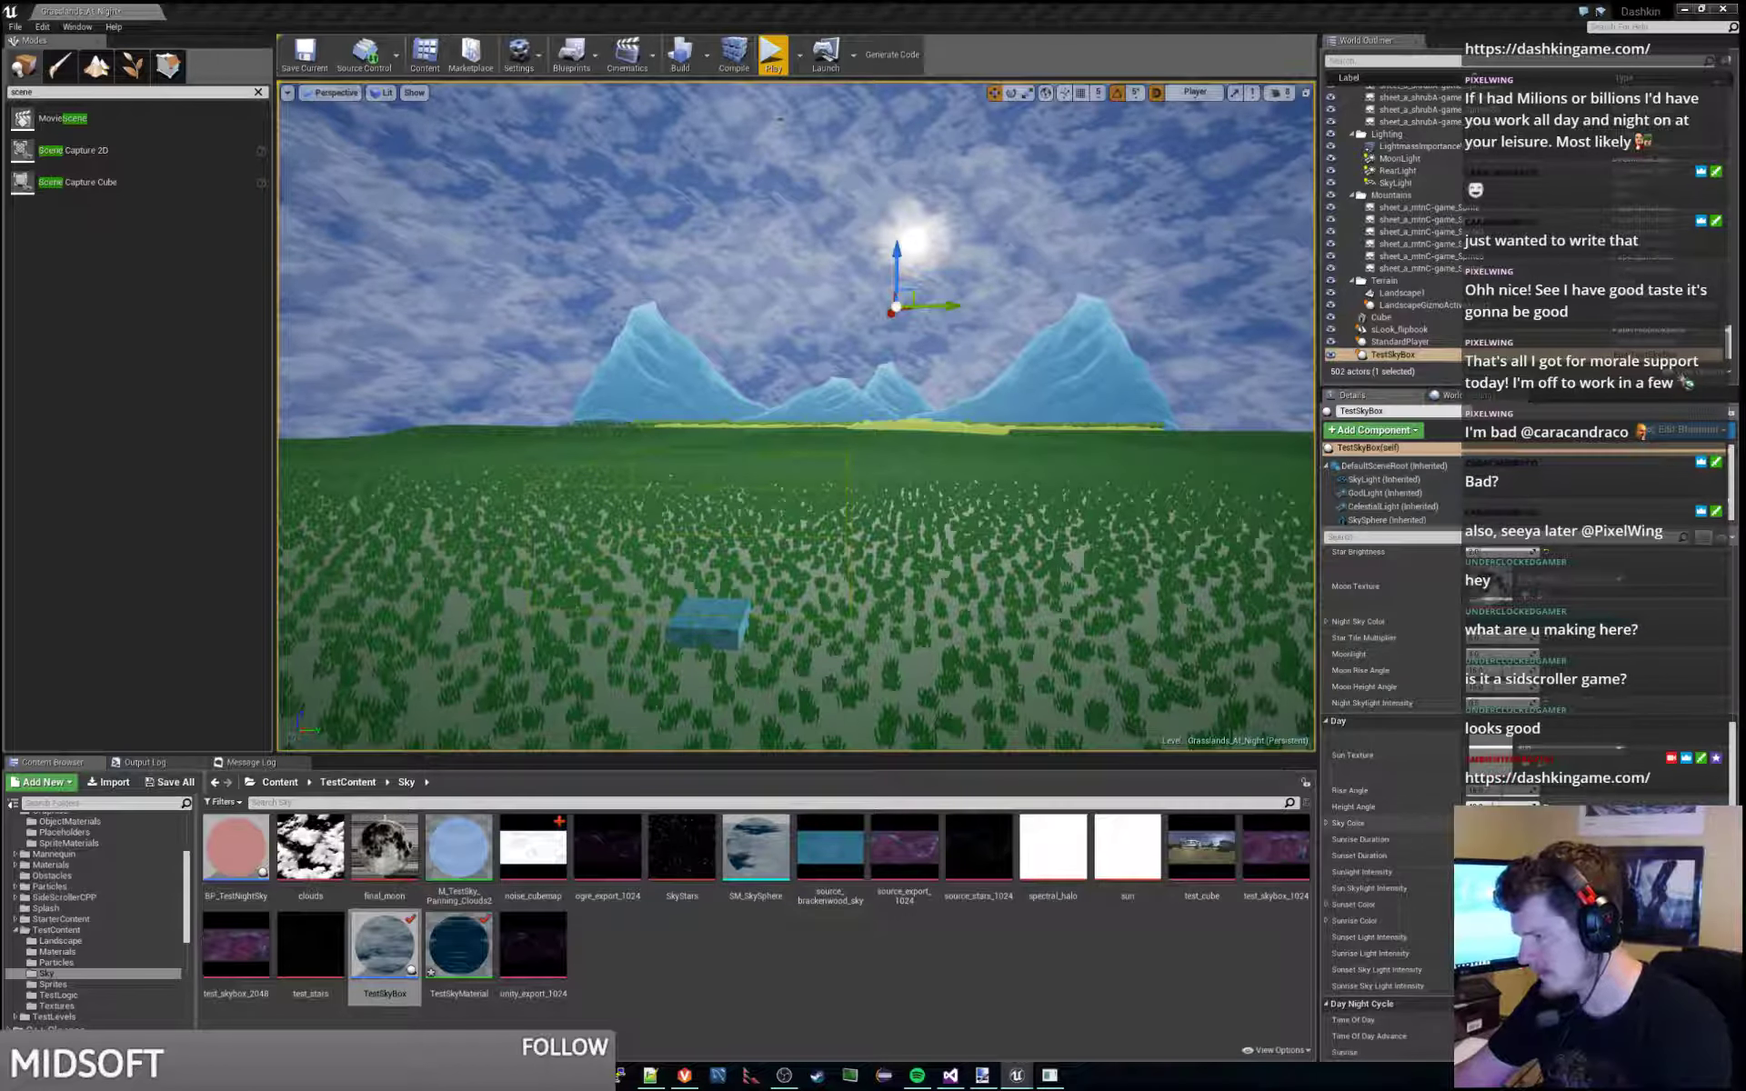
pyautogui.scroll(-6, 1391, 773)
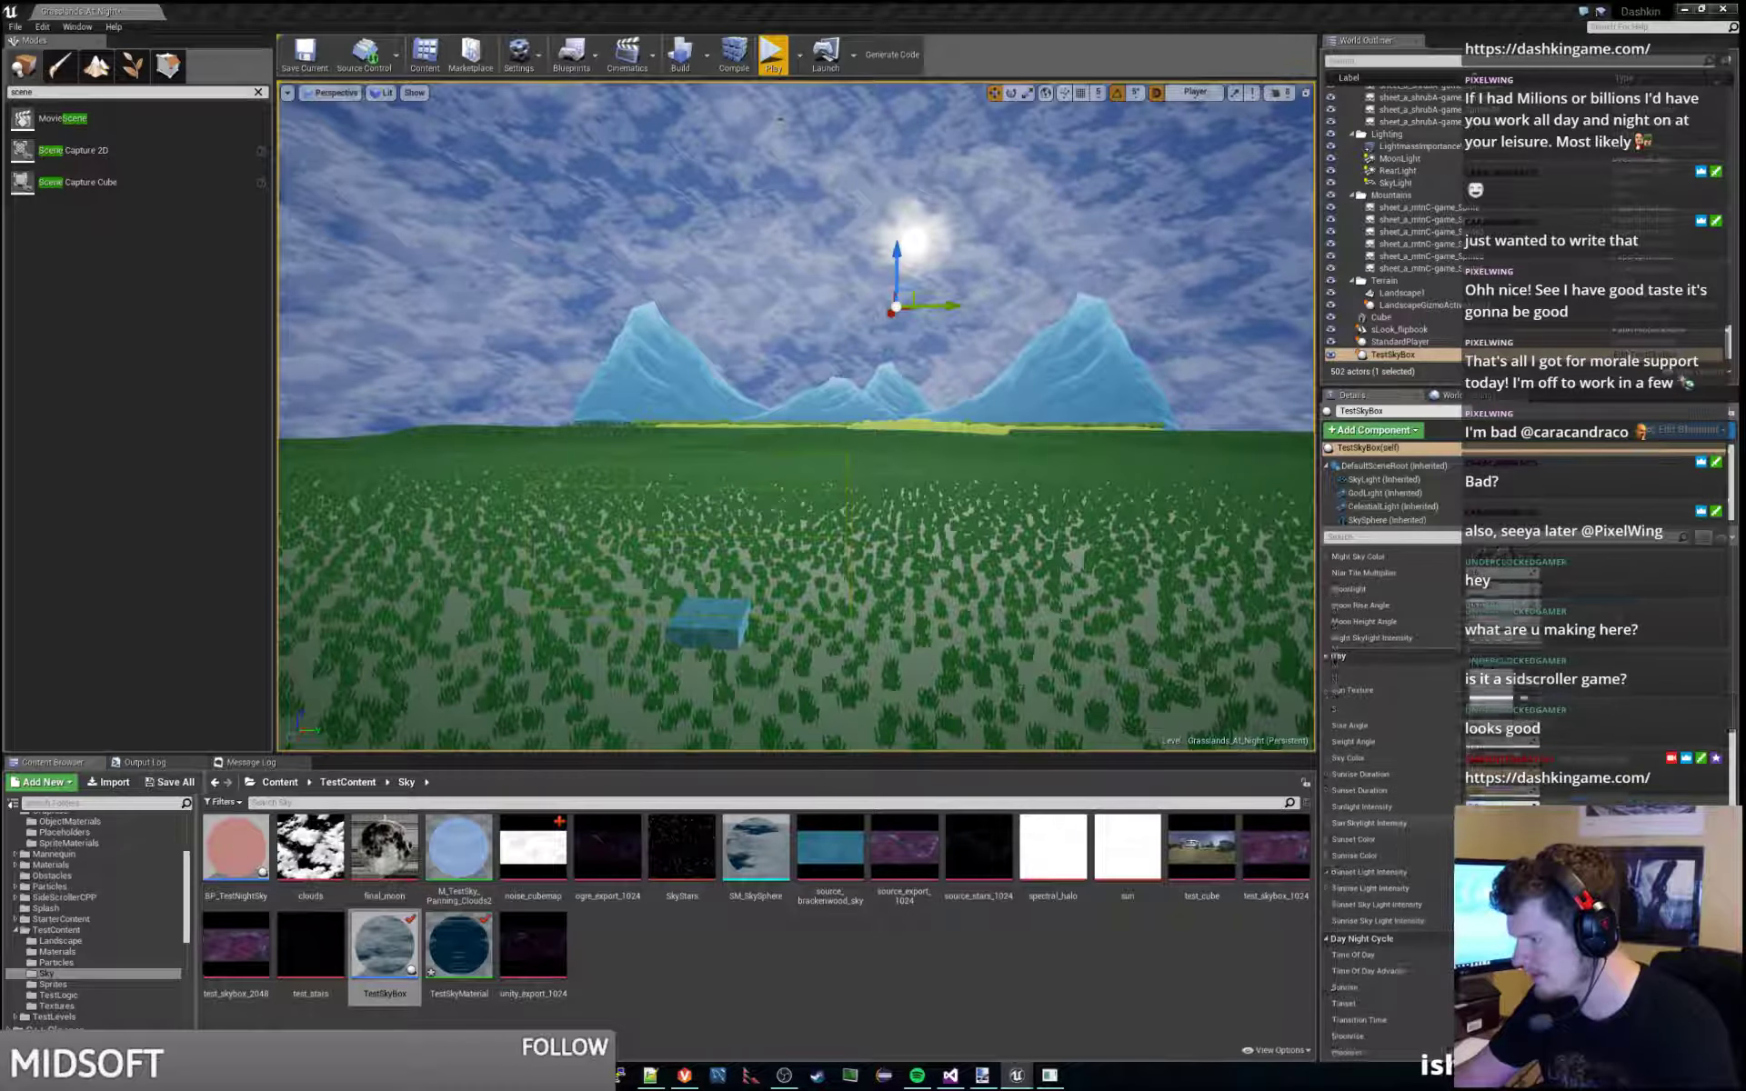
pyautogui.scroll(5, 1391, 773)
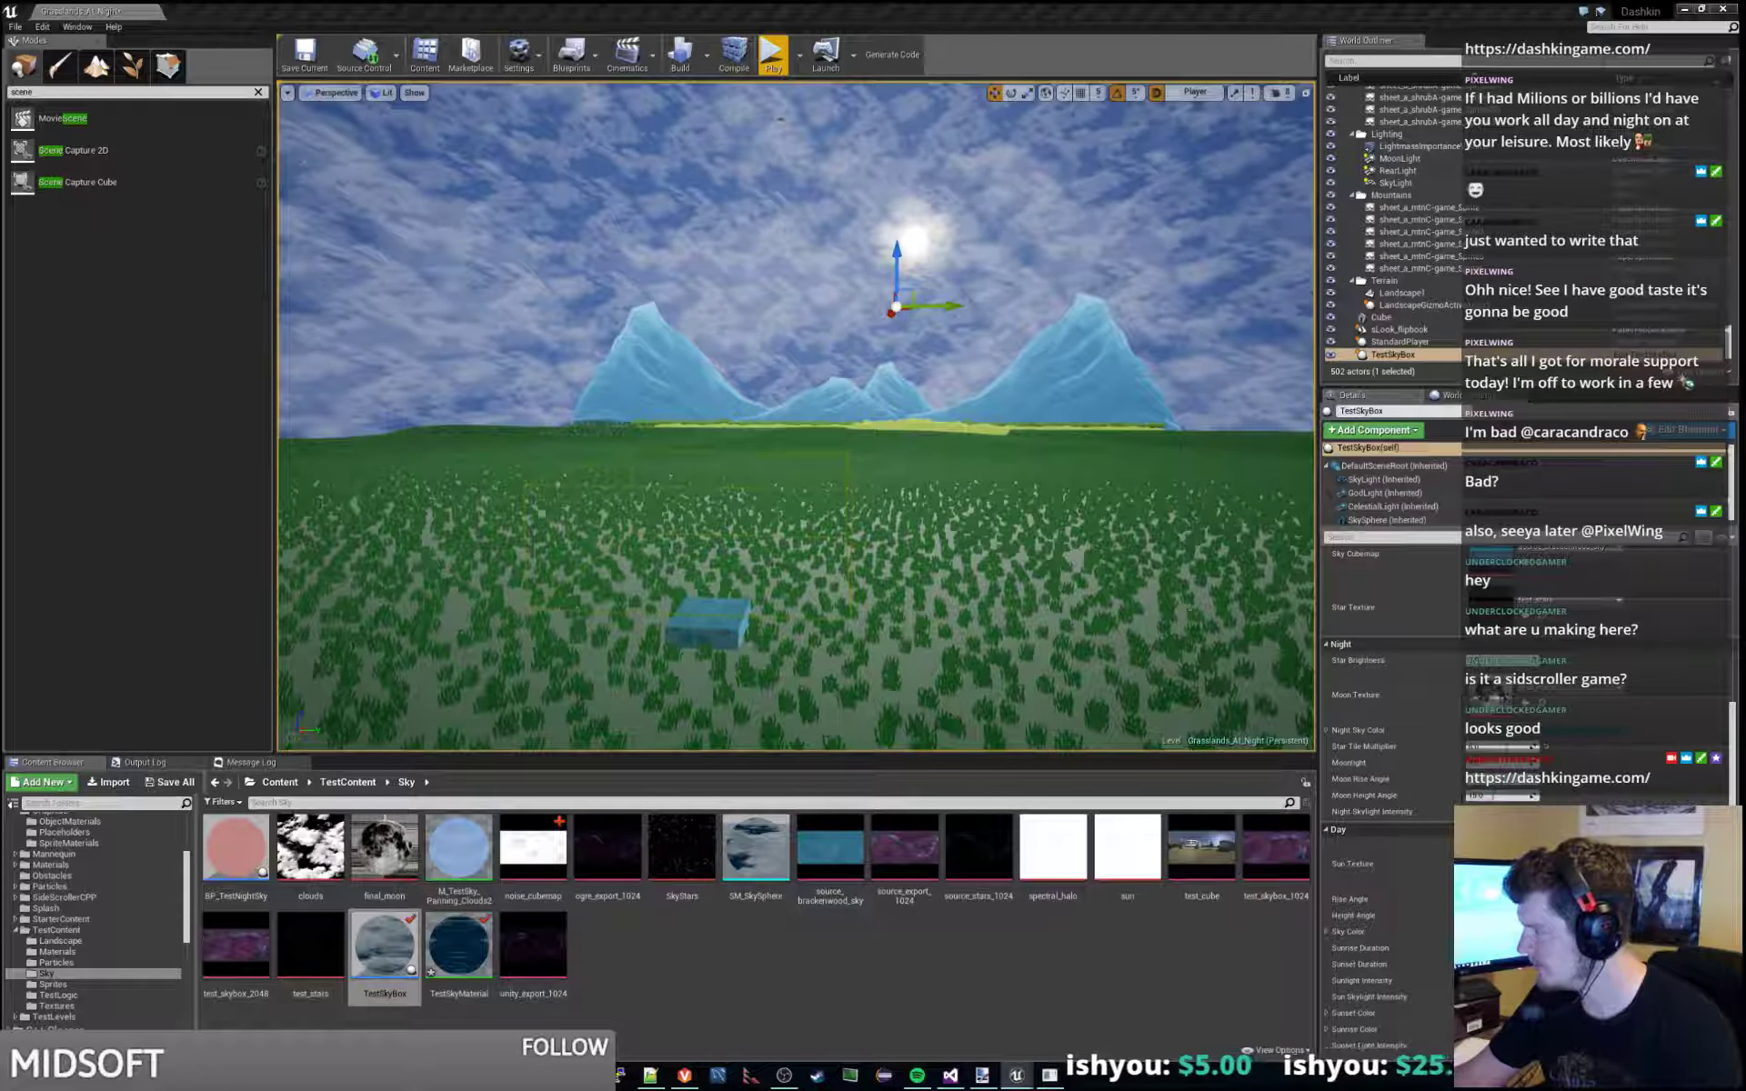
# Open the TestSkyBox blueprint and bring its day and night logic into view.
pyautogui.doubleClick(385, 947)
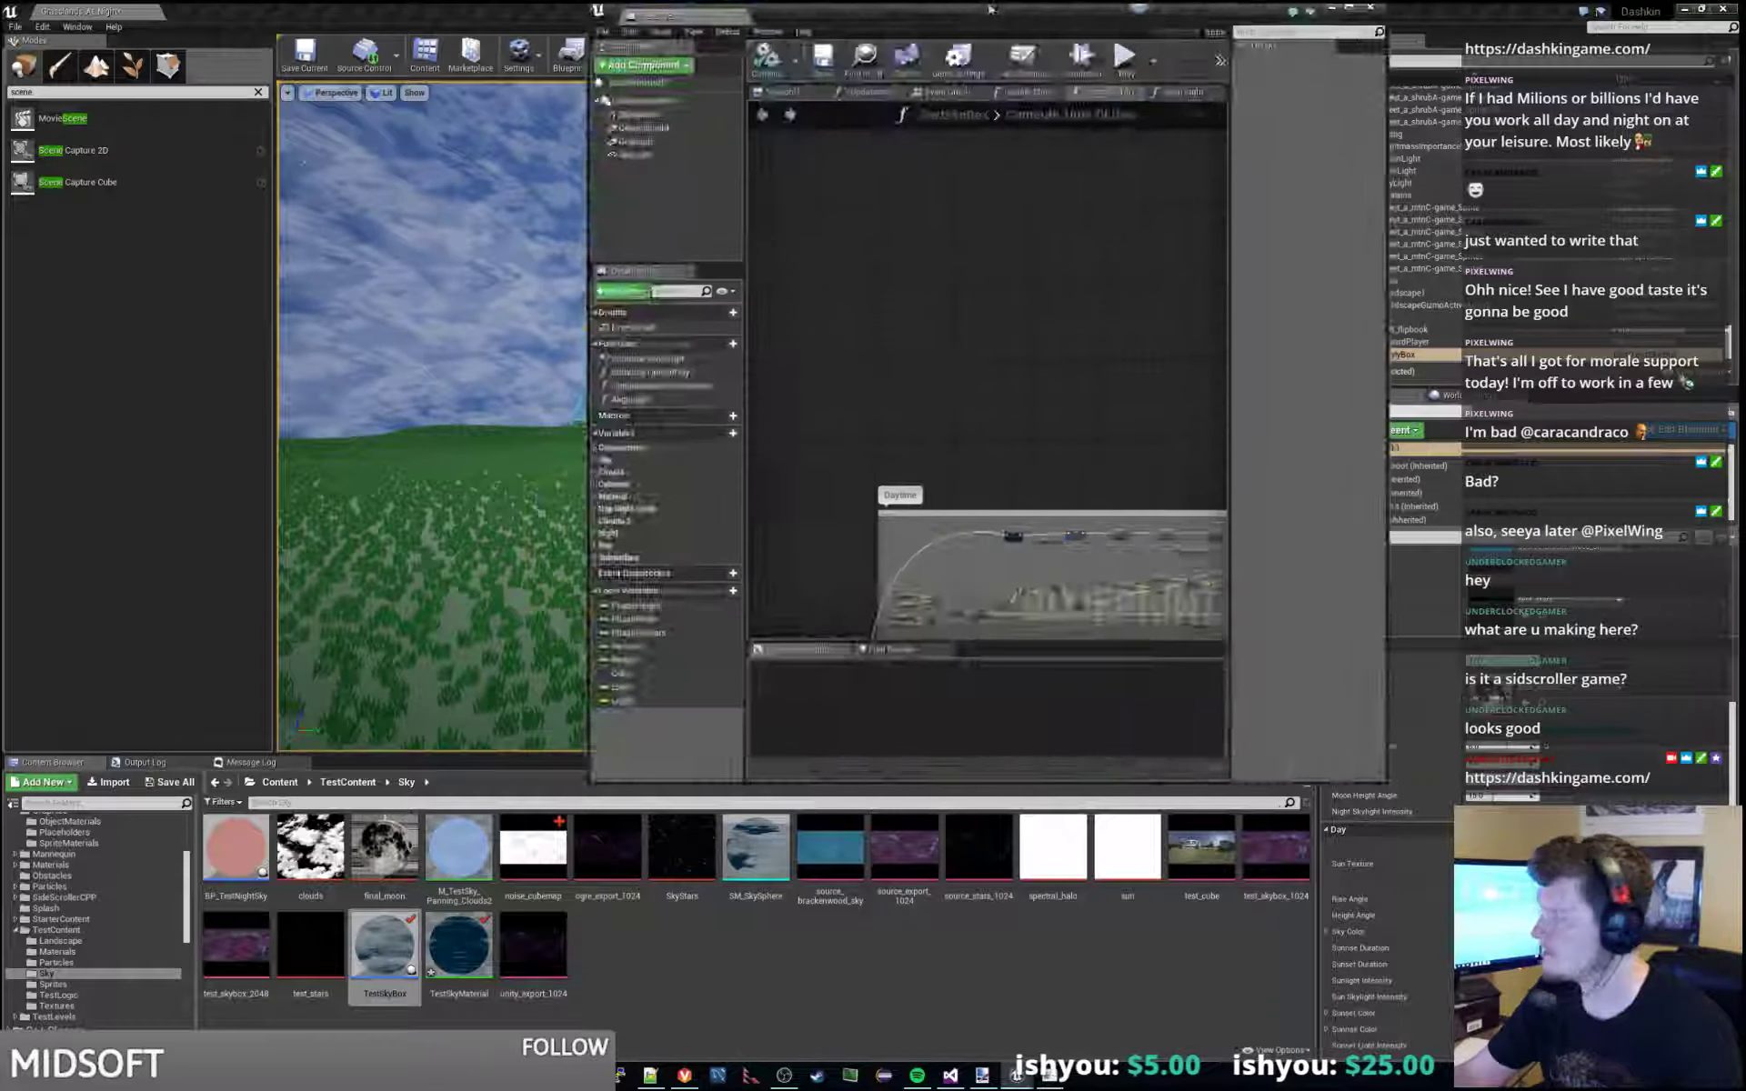
pyautogui.moveTo(1028, 693); pyautogui.dragTo(1248, 593, button='right')
pyautogui.scroll(3, 1147, 611)
pyautogui.scroll(-2, 1118, 589)
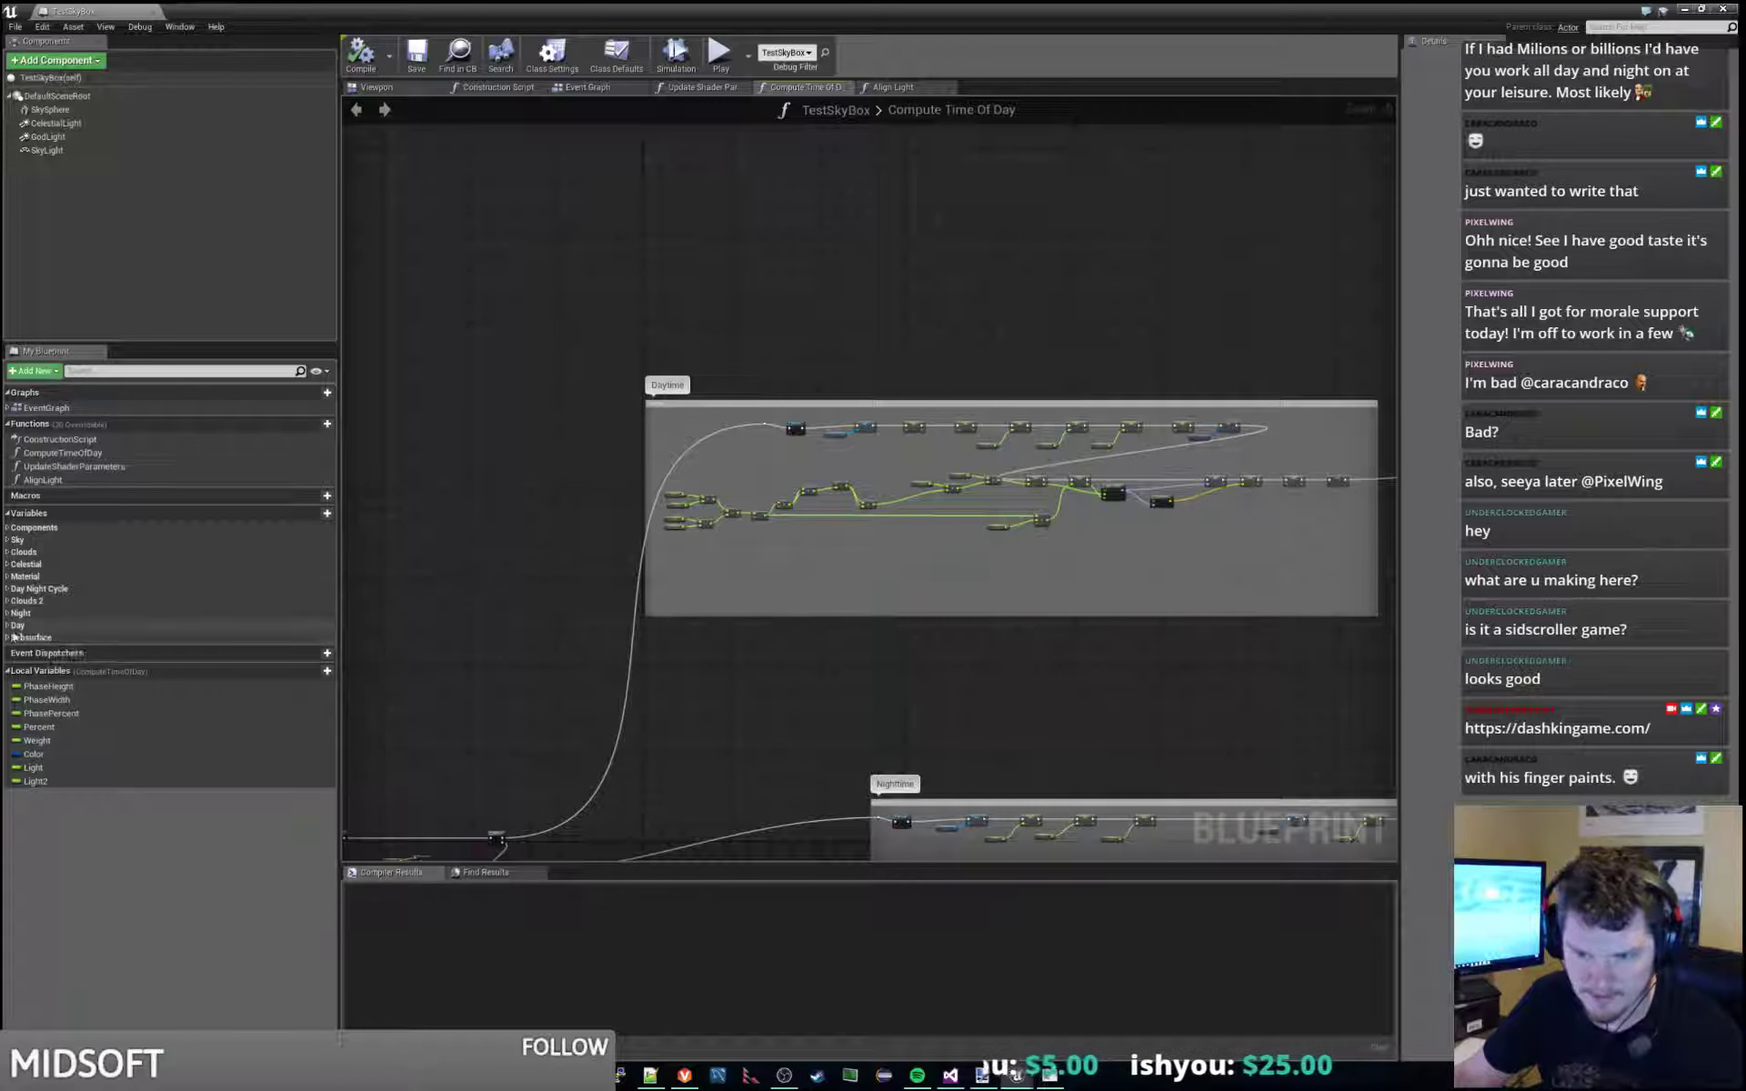
# Browse the Day Night Cycle and Clouds variables, adding and then deleting a stray NewVar_0.
pyautogui.click(7, 589)
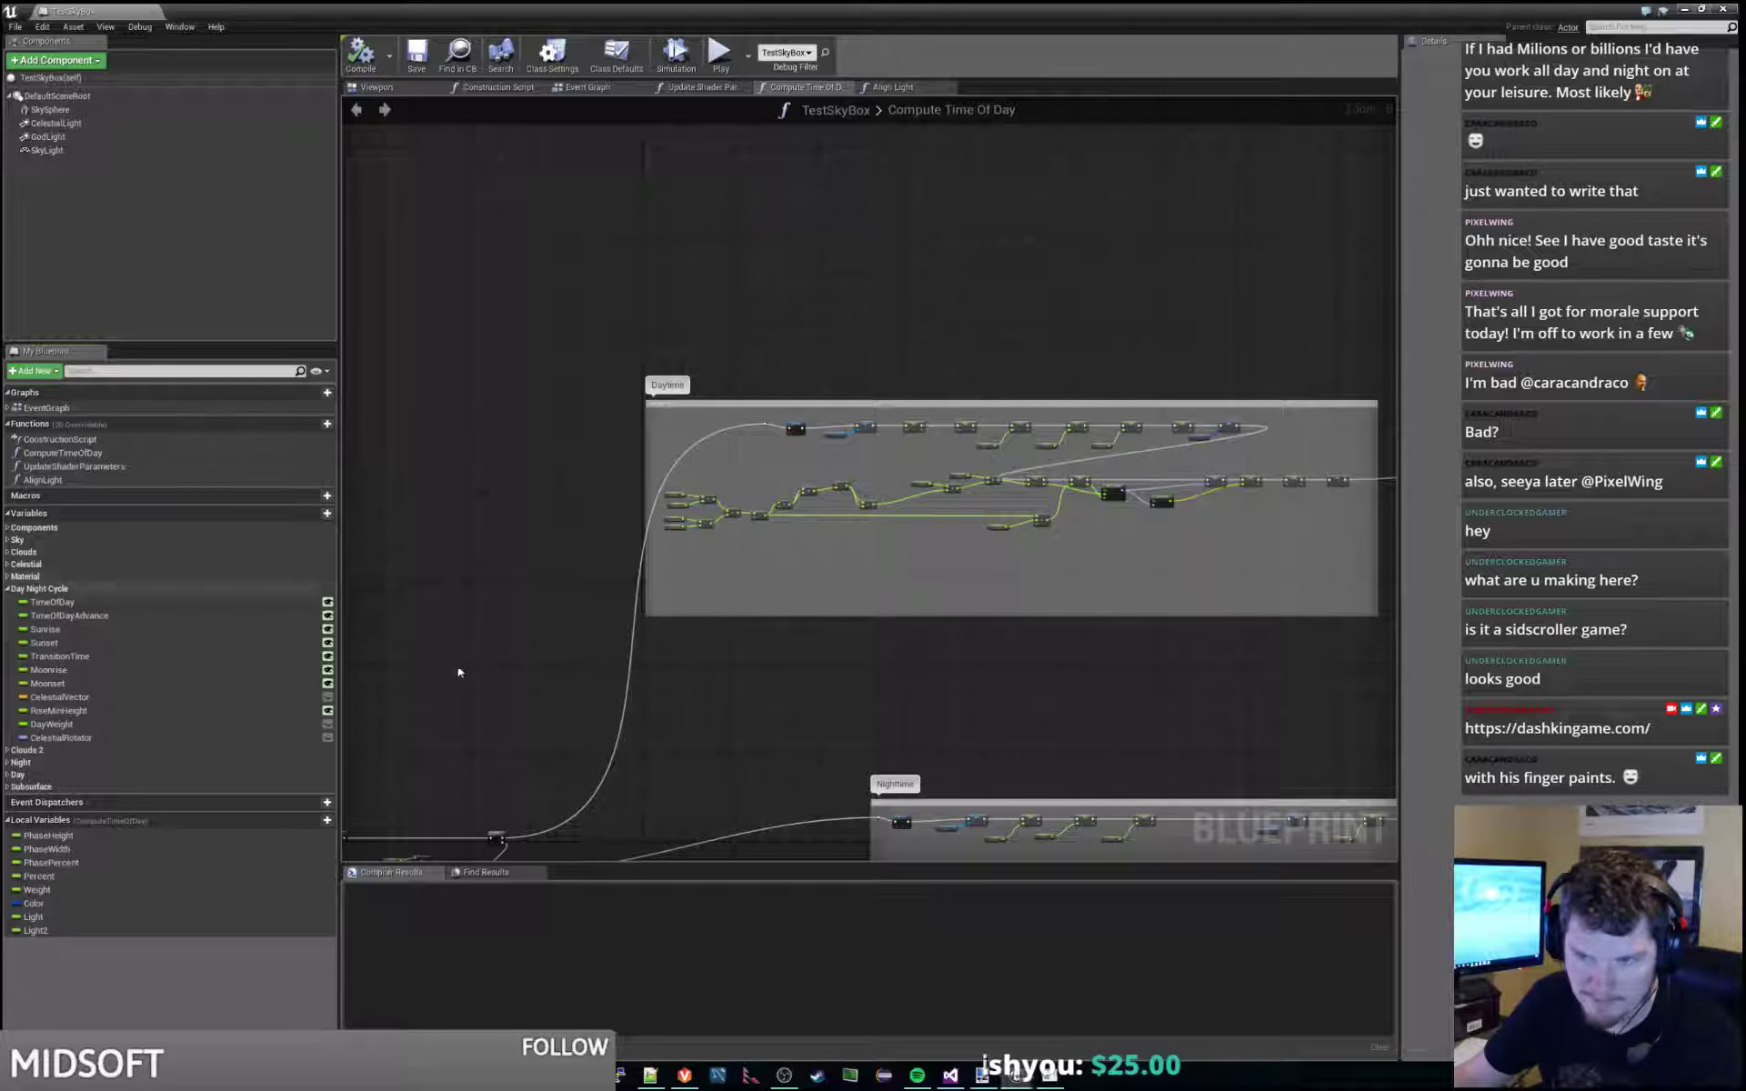
pyautogui.click(10, 589)
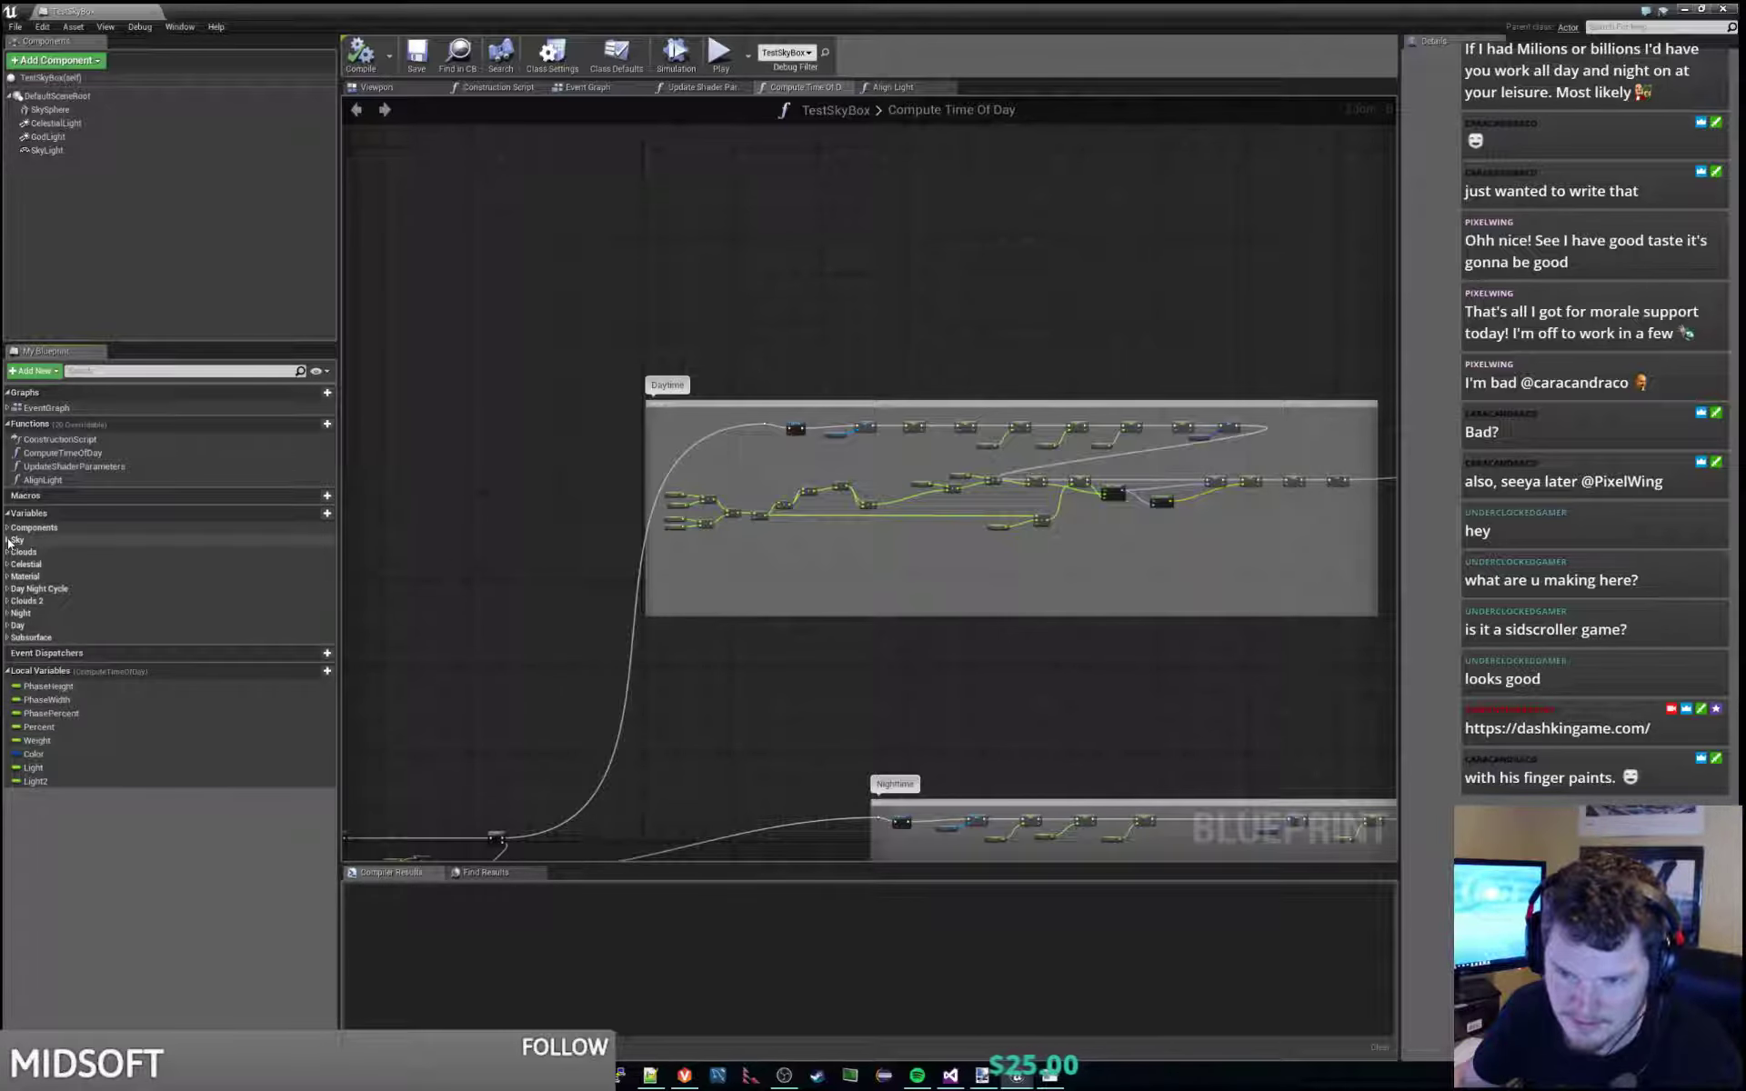
pyautogui.click(7, 552)
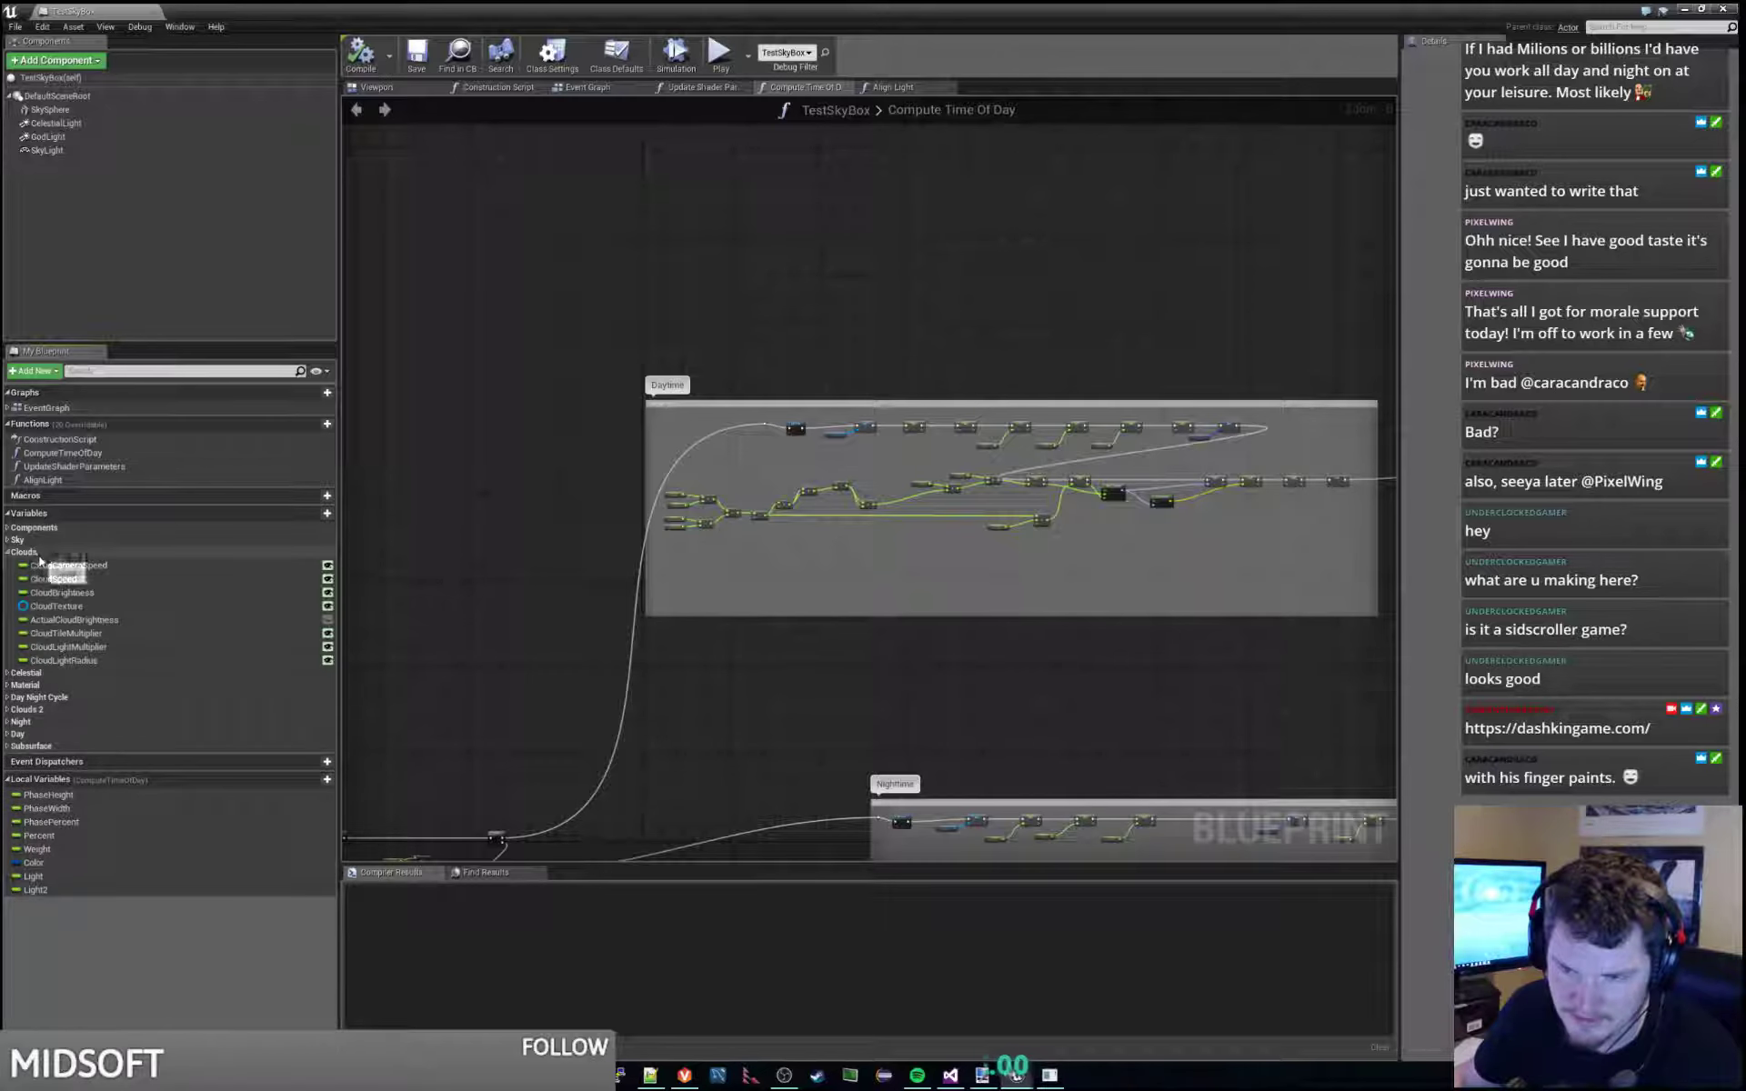
pyautogui.click(46, 565)
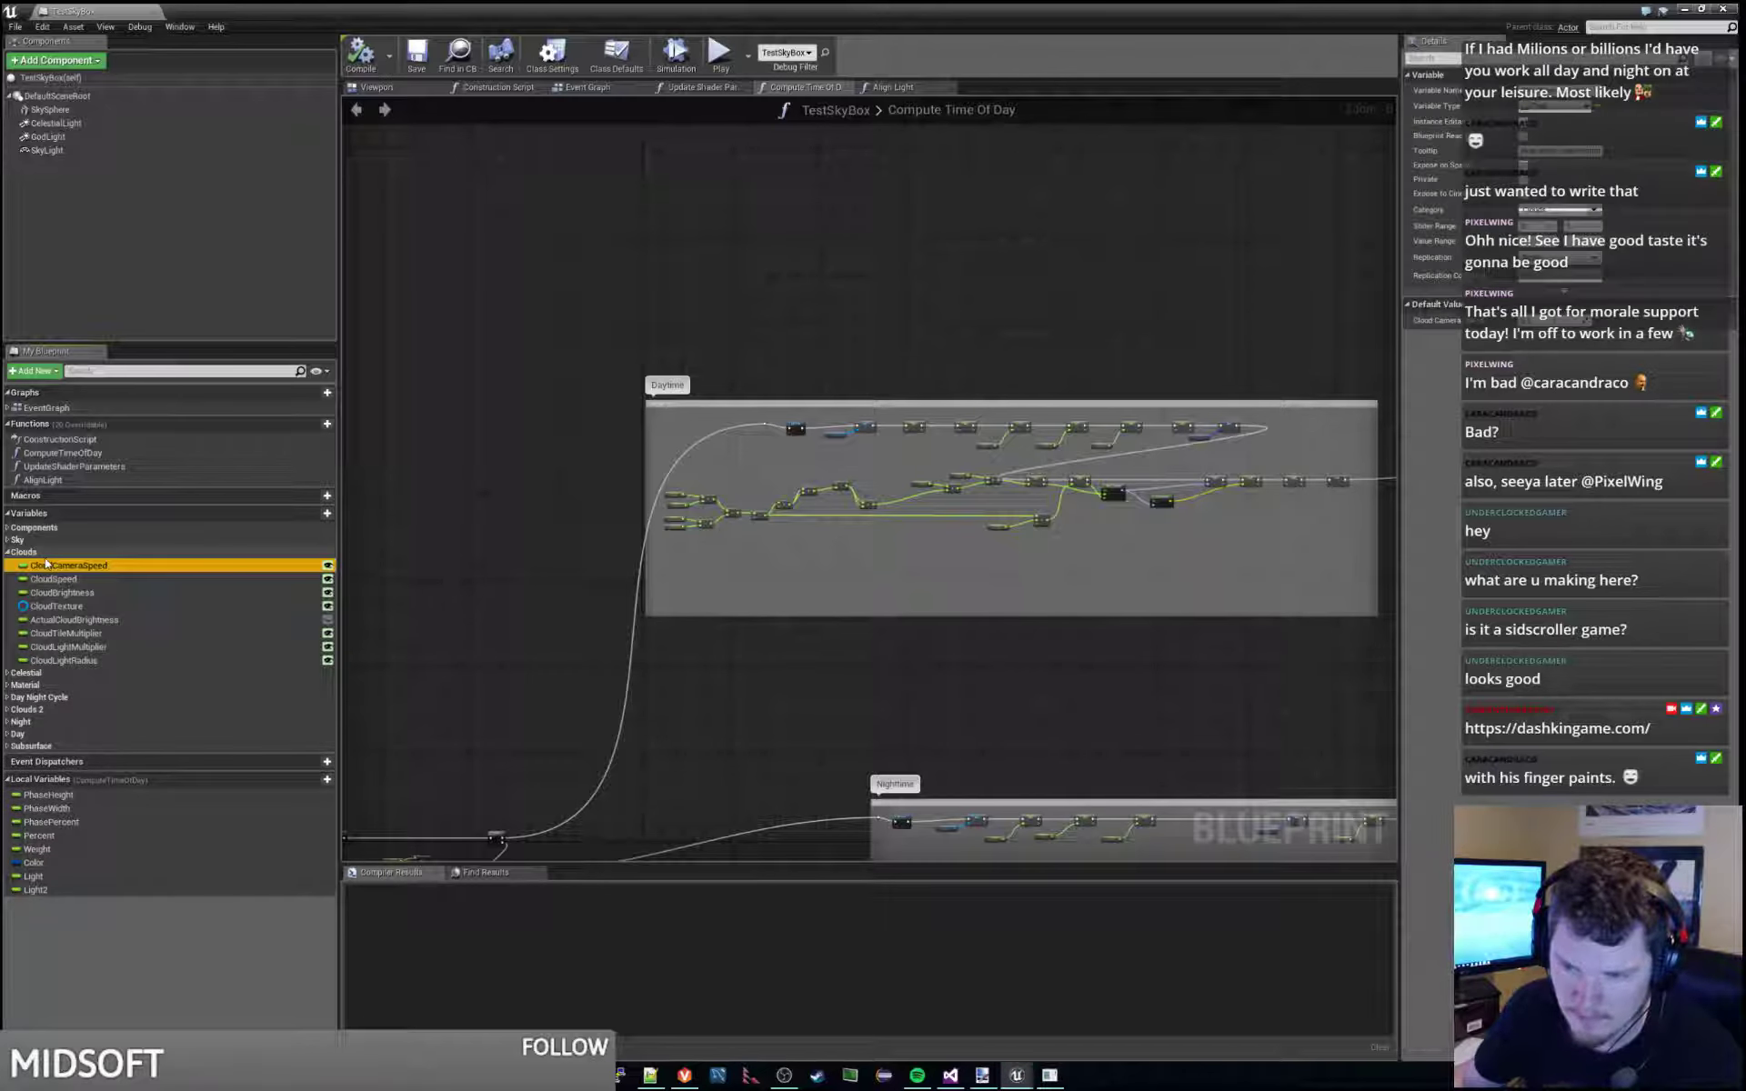
pyautogui.moveTo(52, 564); pyautogui.dragTo(298, 514)
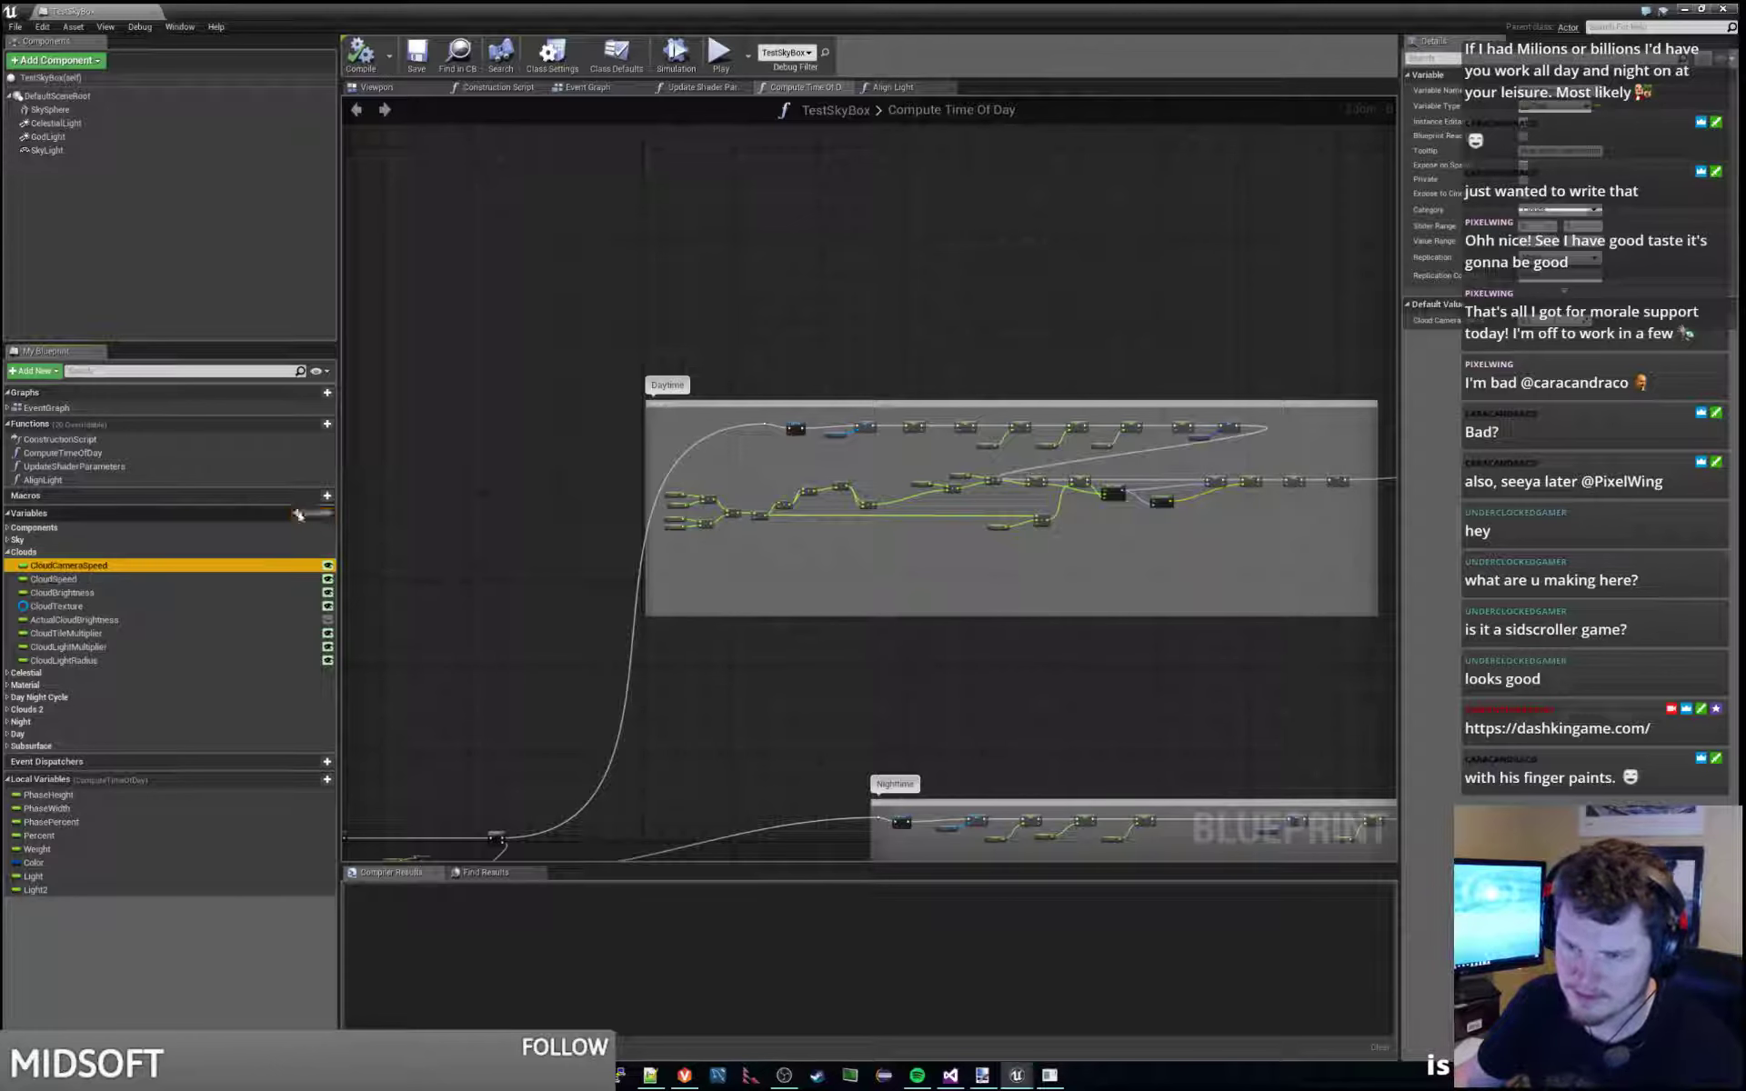
pyautogui.click(312, 514)
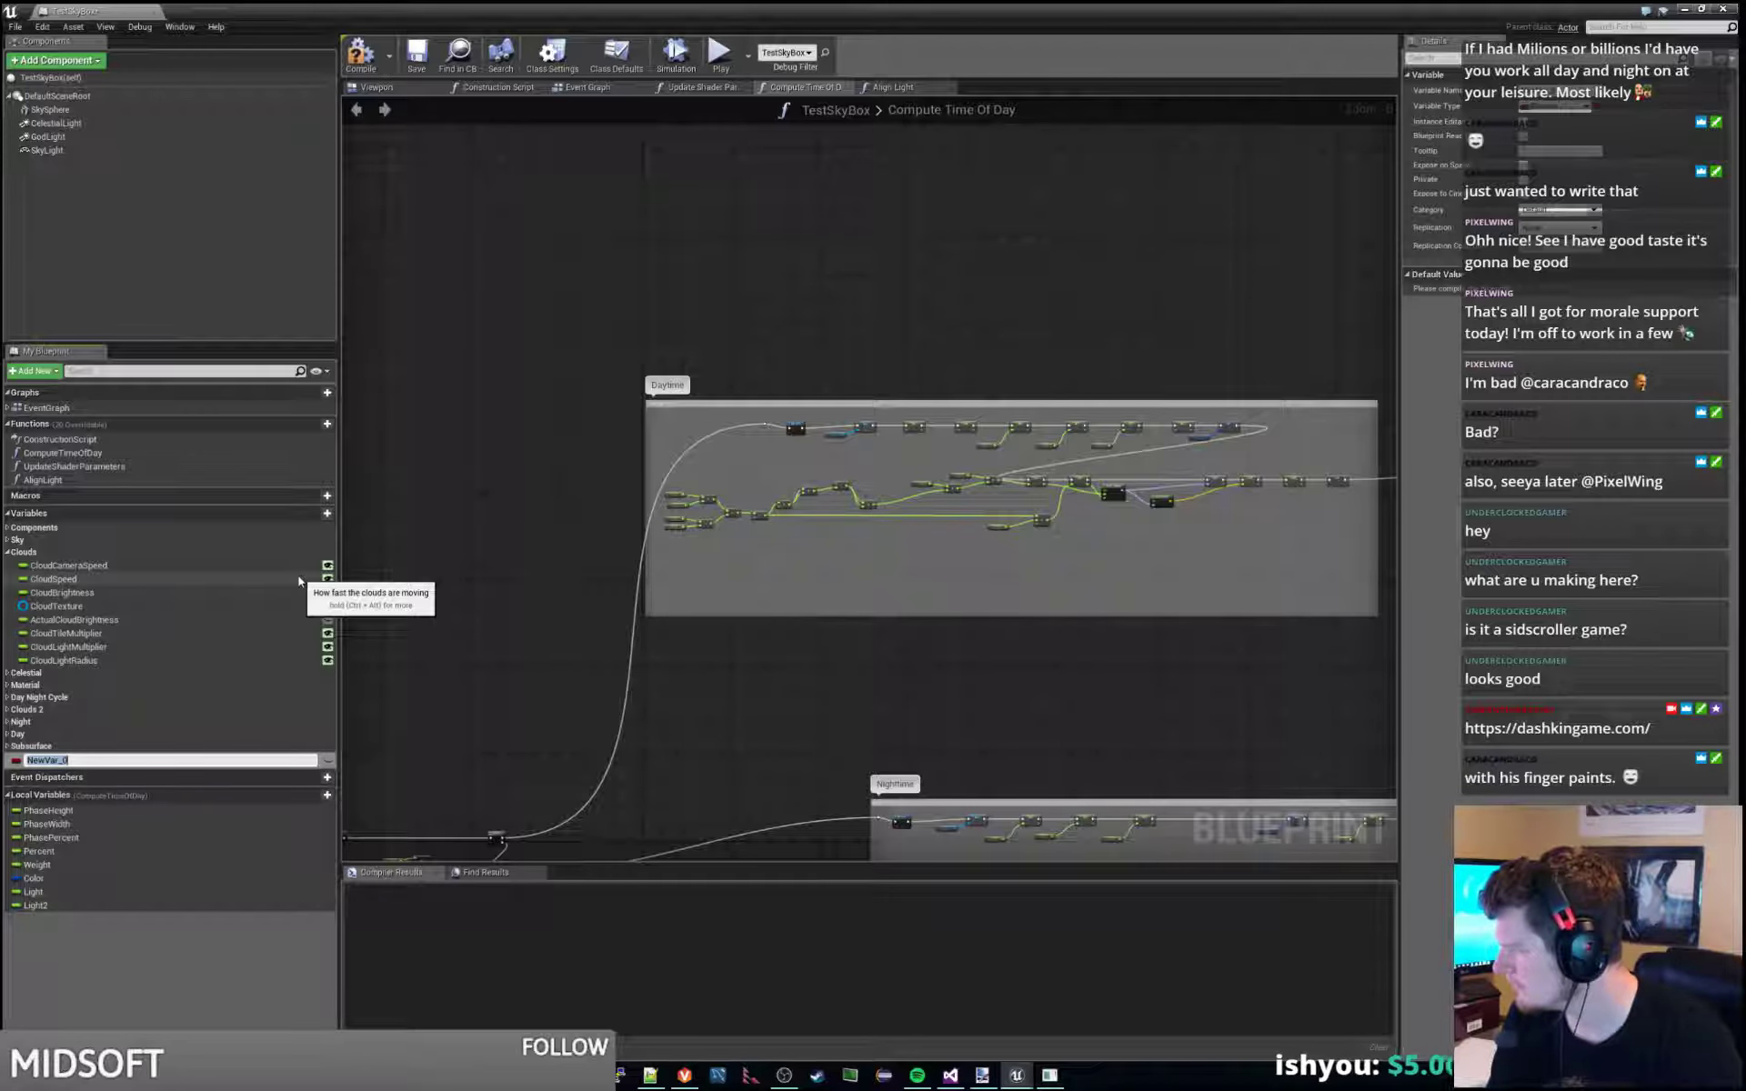
pyautogui.press('Return')
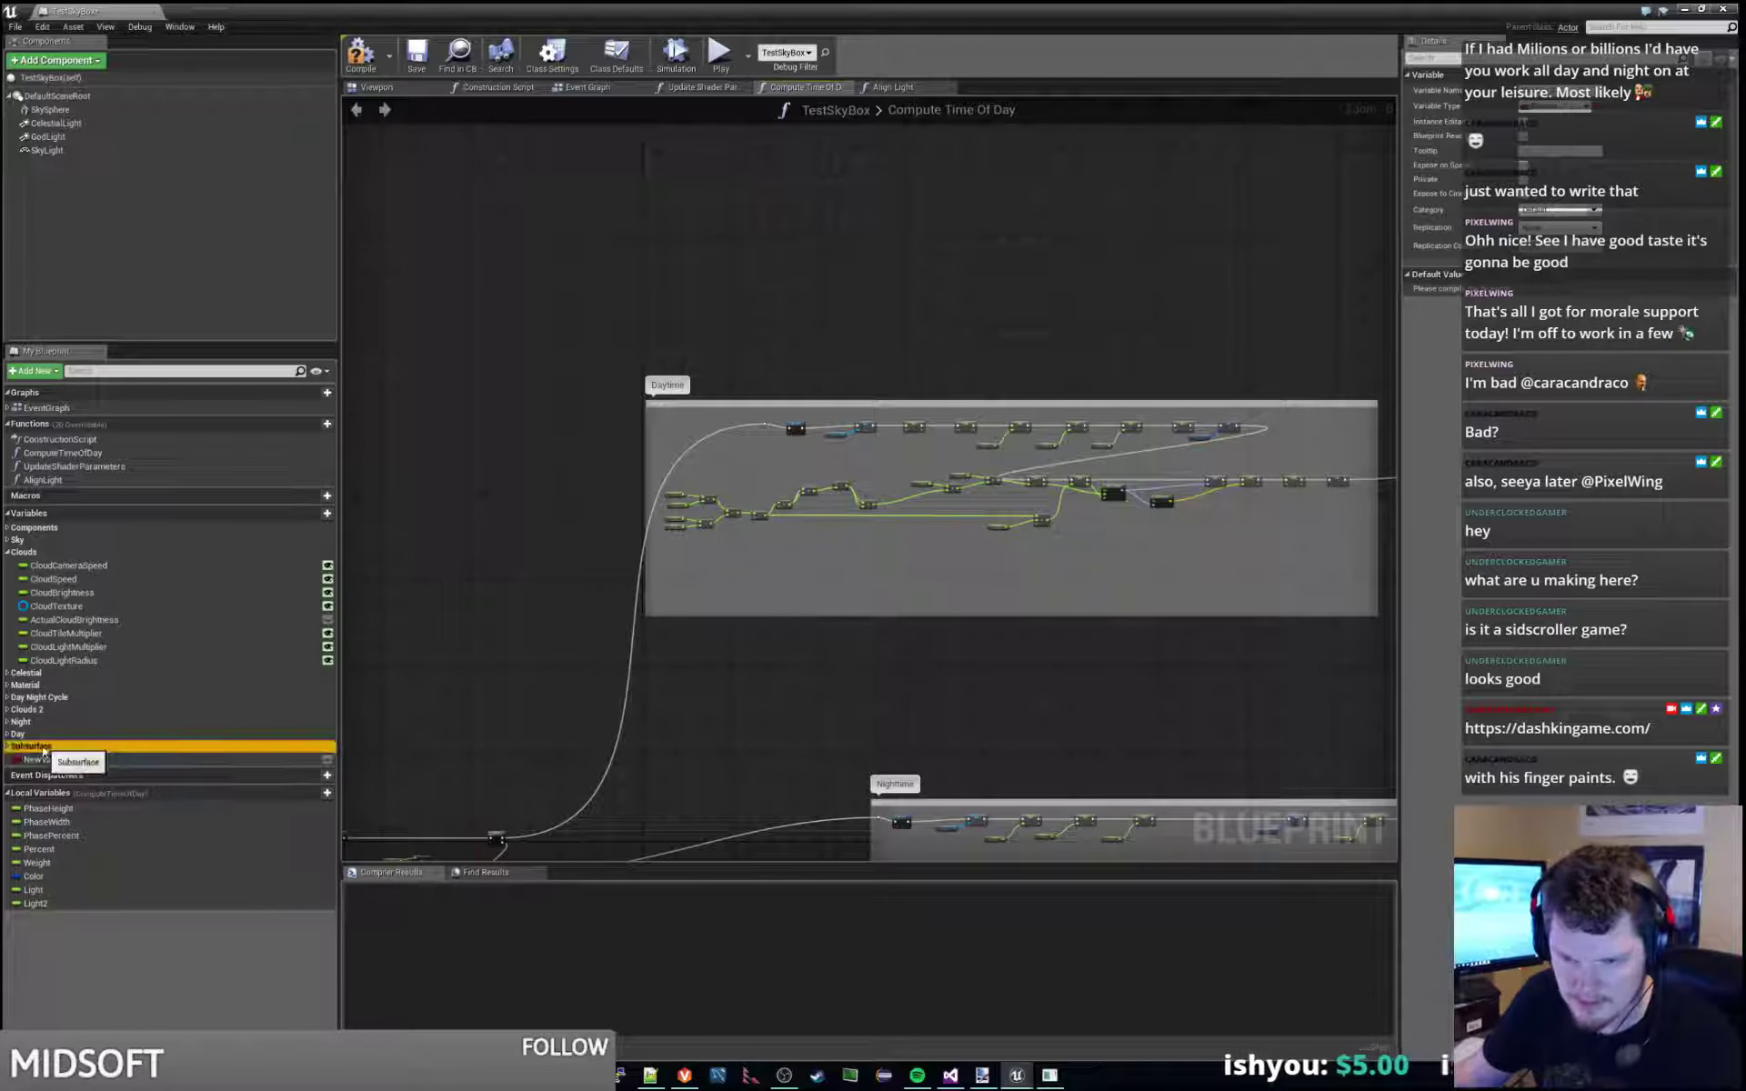
pyautogui.click(41, 759)
pyautogui.press('Delete')
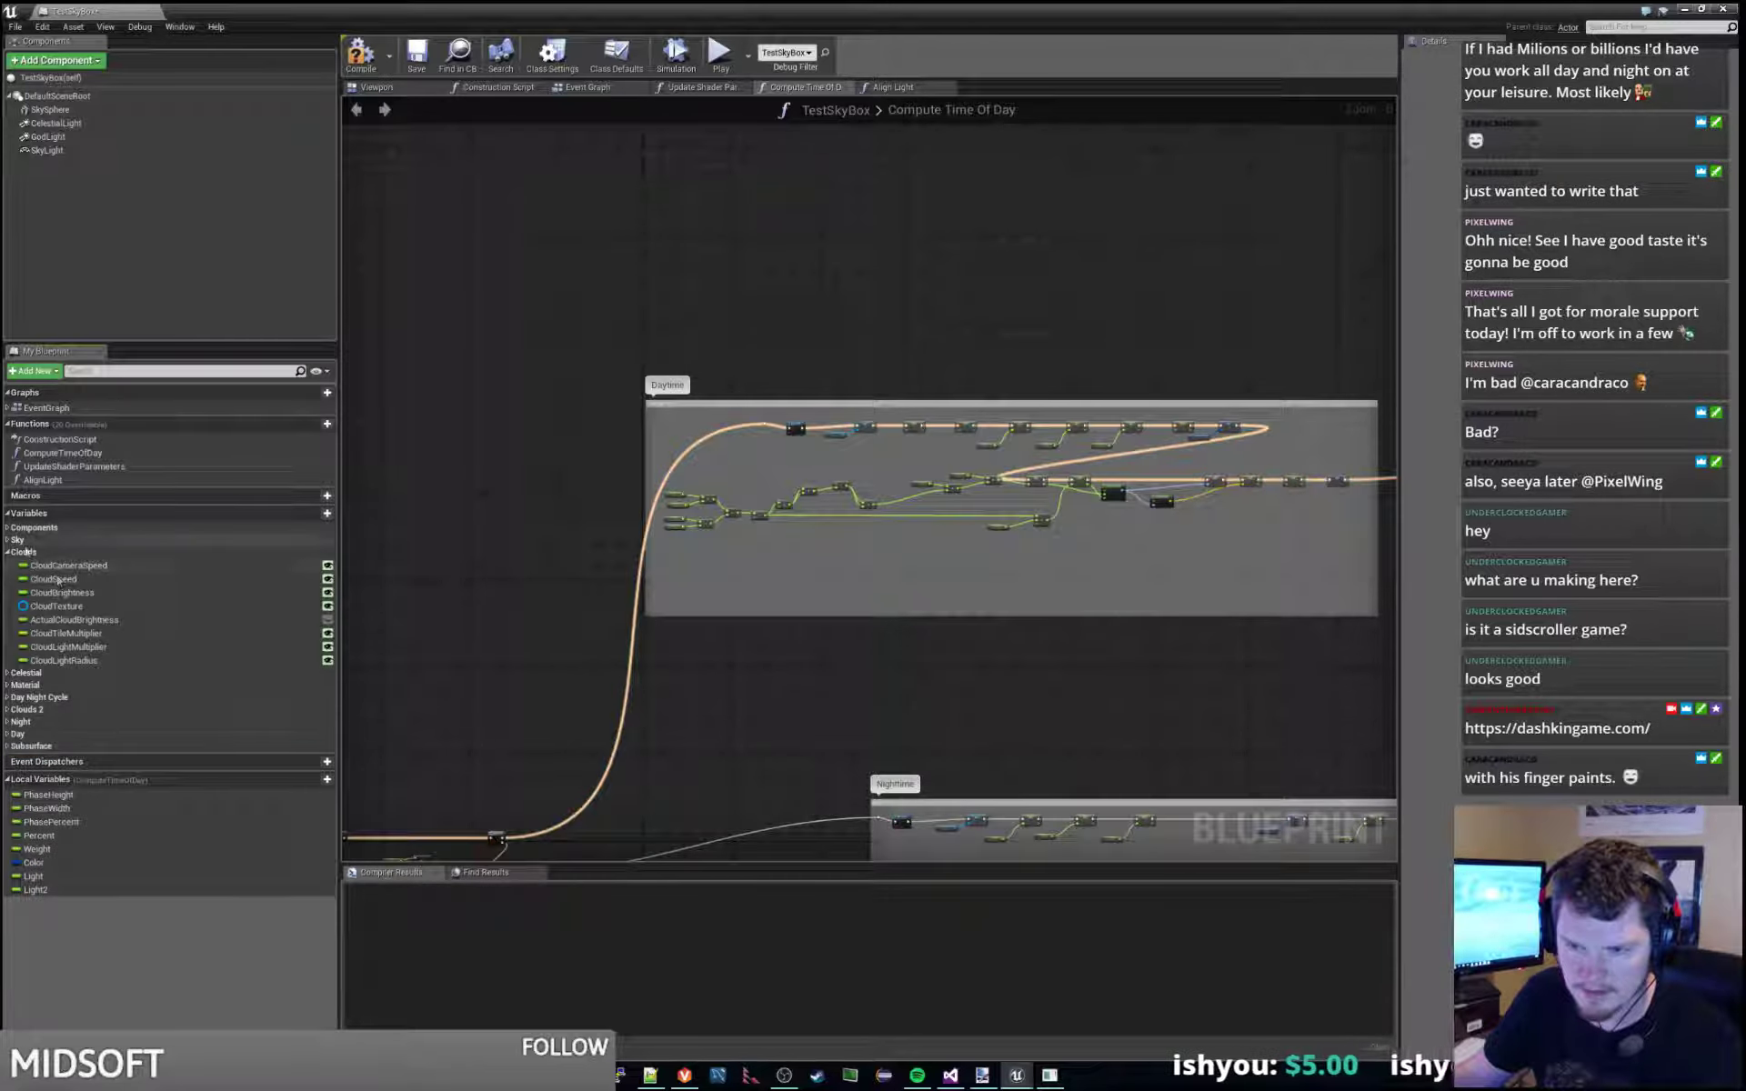
pyautogui.click(64, 552)
# In Align Light, delete the Sky Light Set Light Color nodes and select the Celestial Light Get Light Color nodes.
pyautogui.click(702, 87)
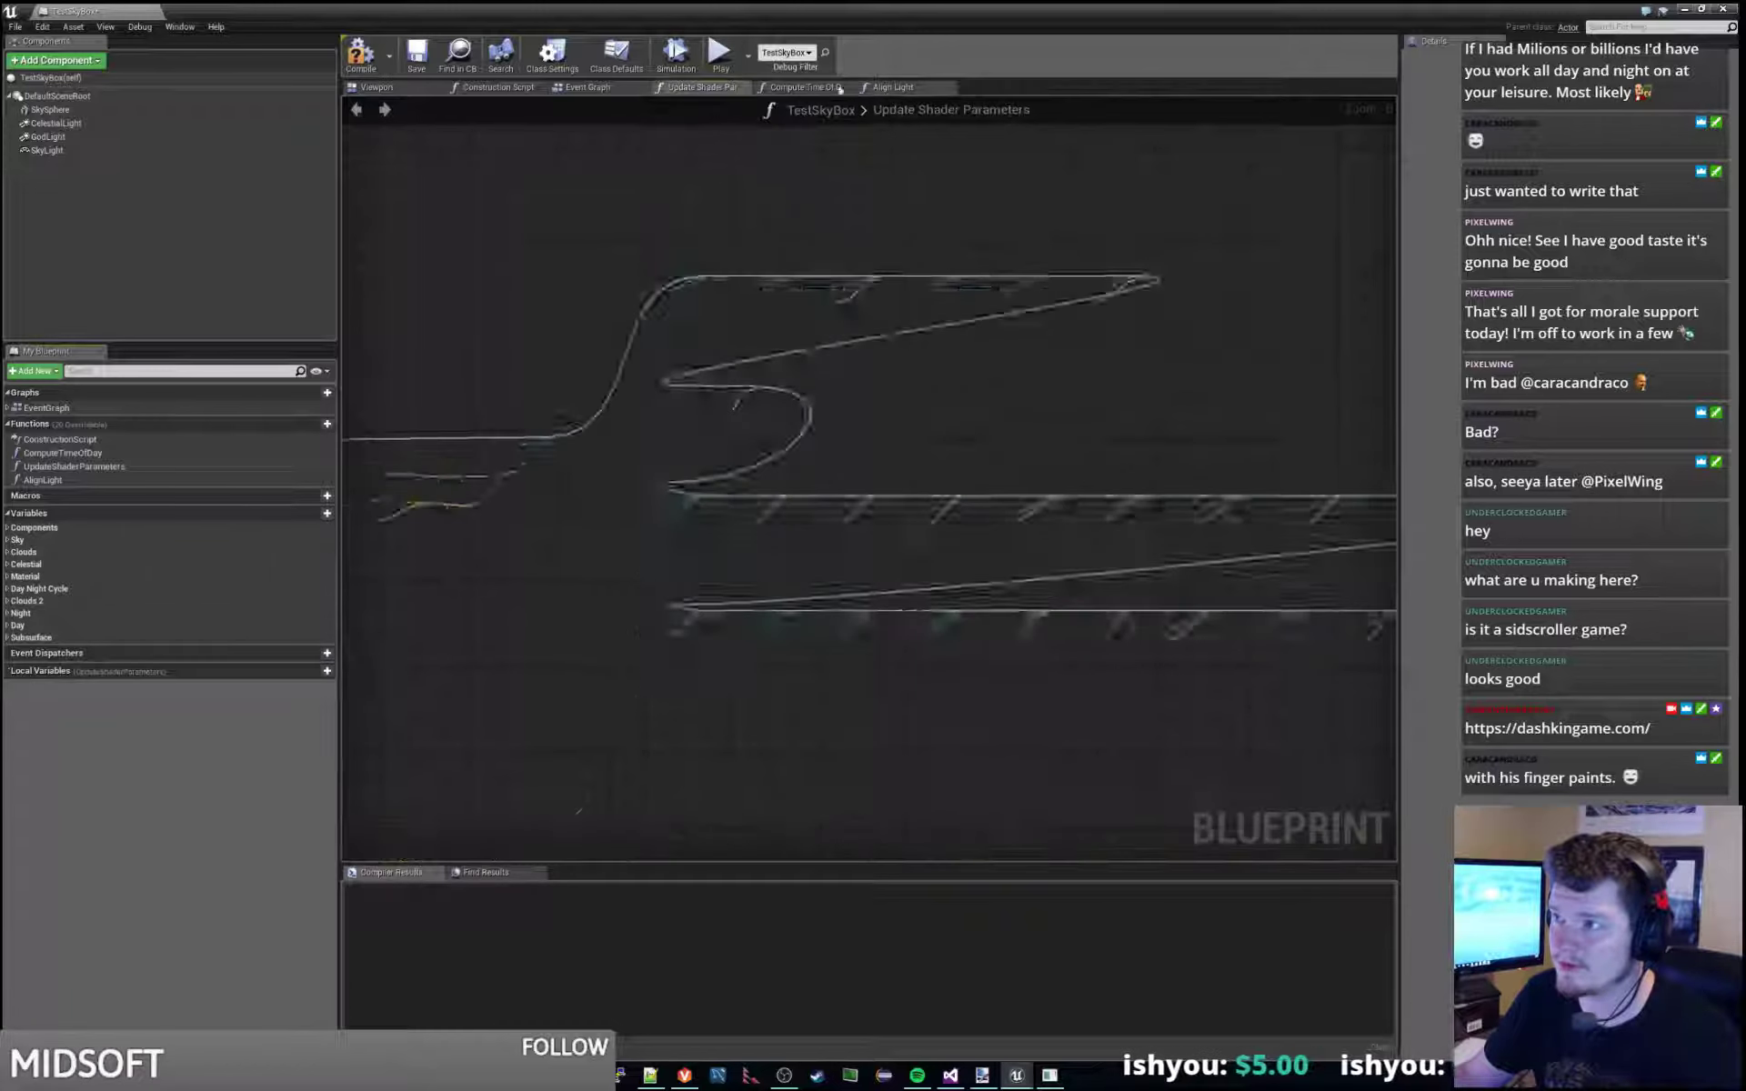
pyautogui.click(805, 88)
pyautogui.click(900, 87)
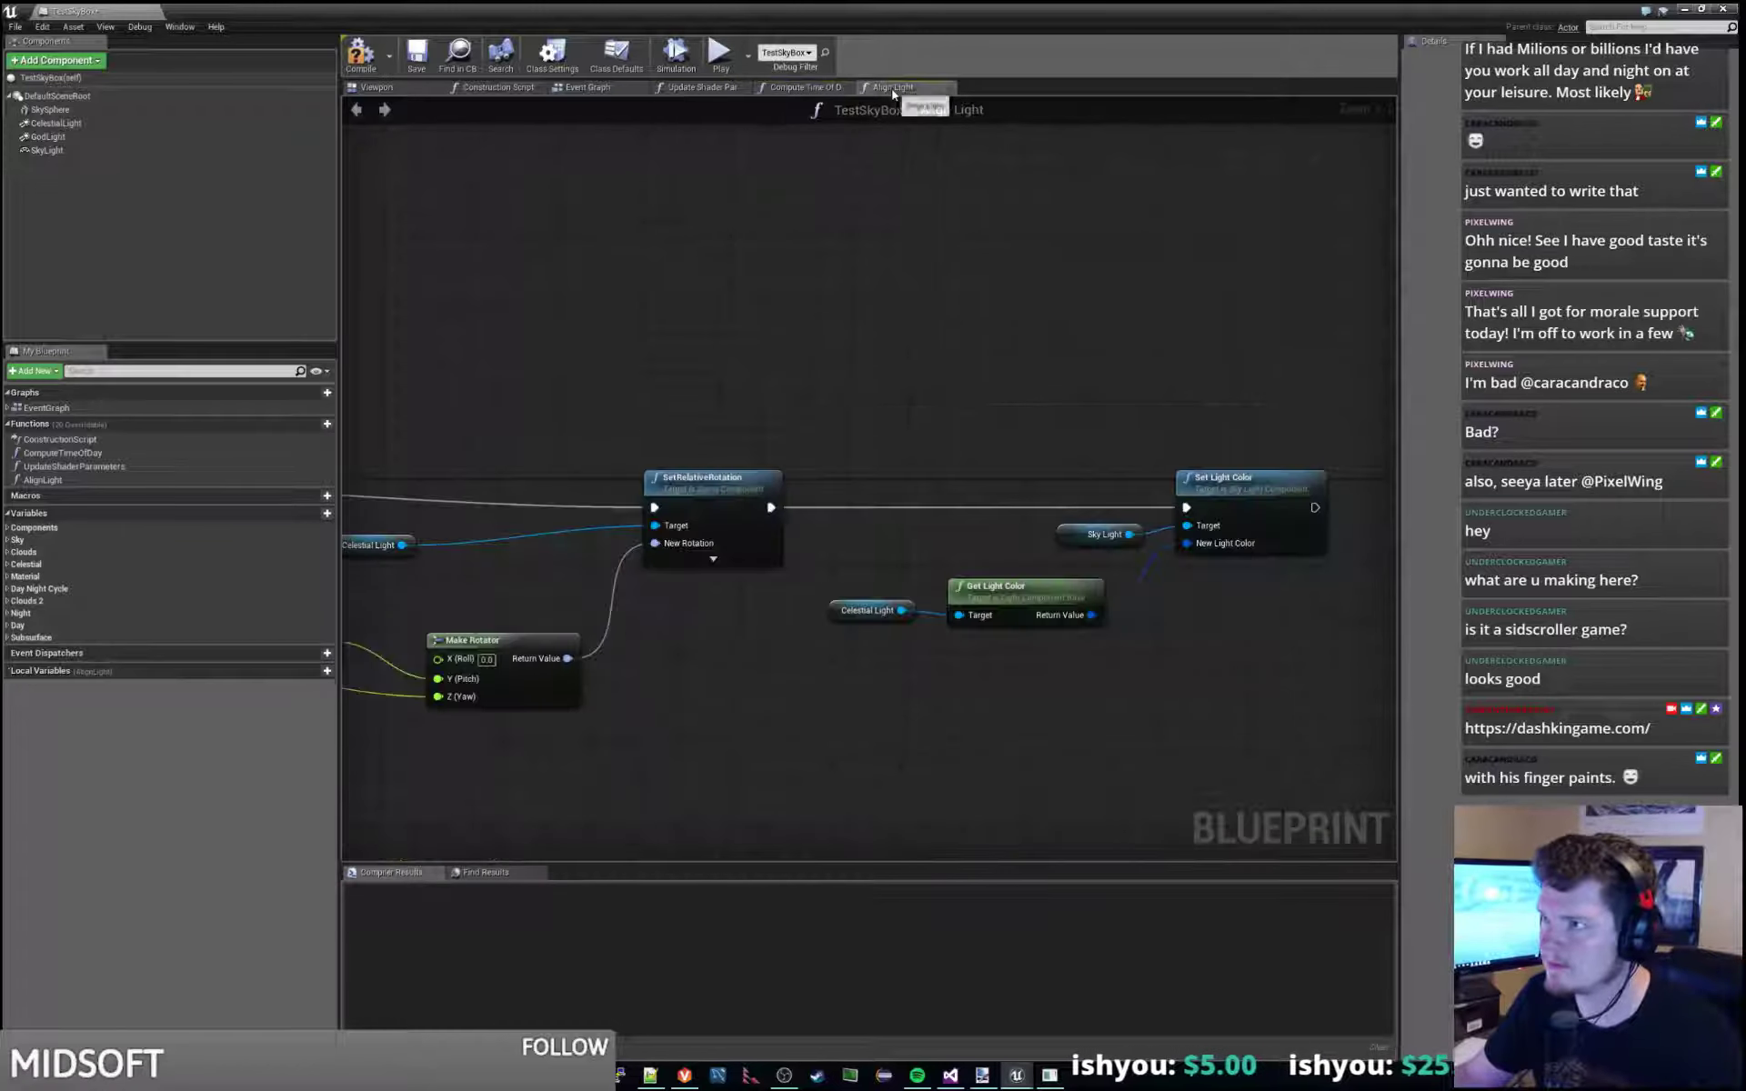
pyautogui.moveTo(1169, 398); pyautogui.dragTo(1017, 351, button='right')
pyautogui.moveTo(714, 315); pyautogui.dragTo(1118, 506)
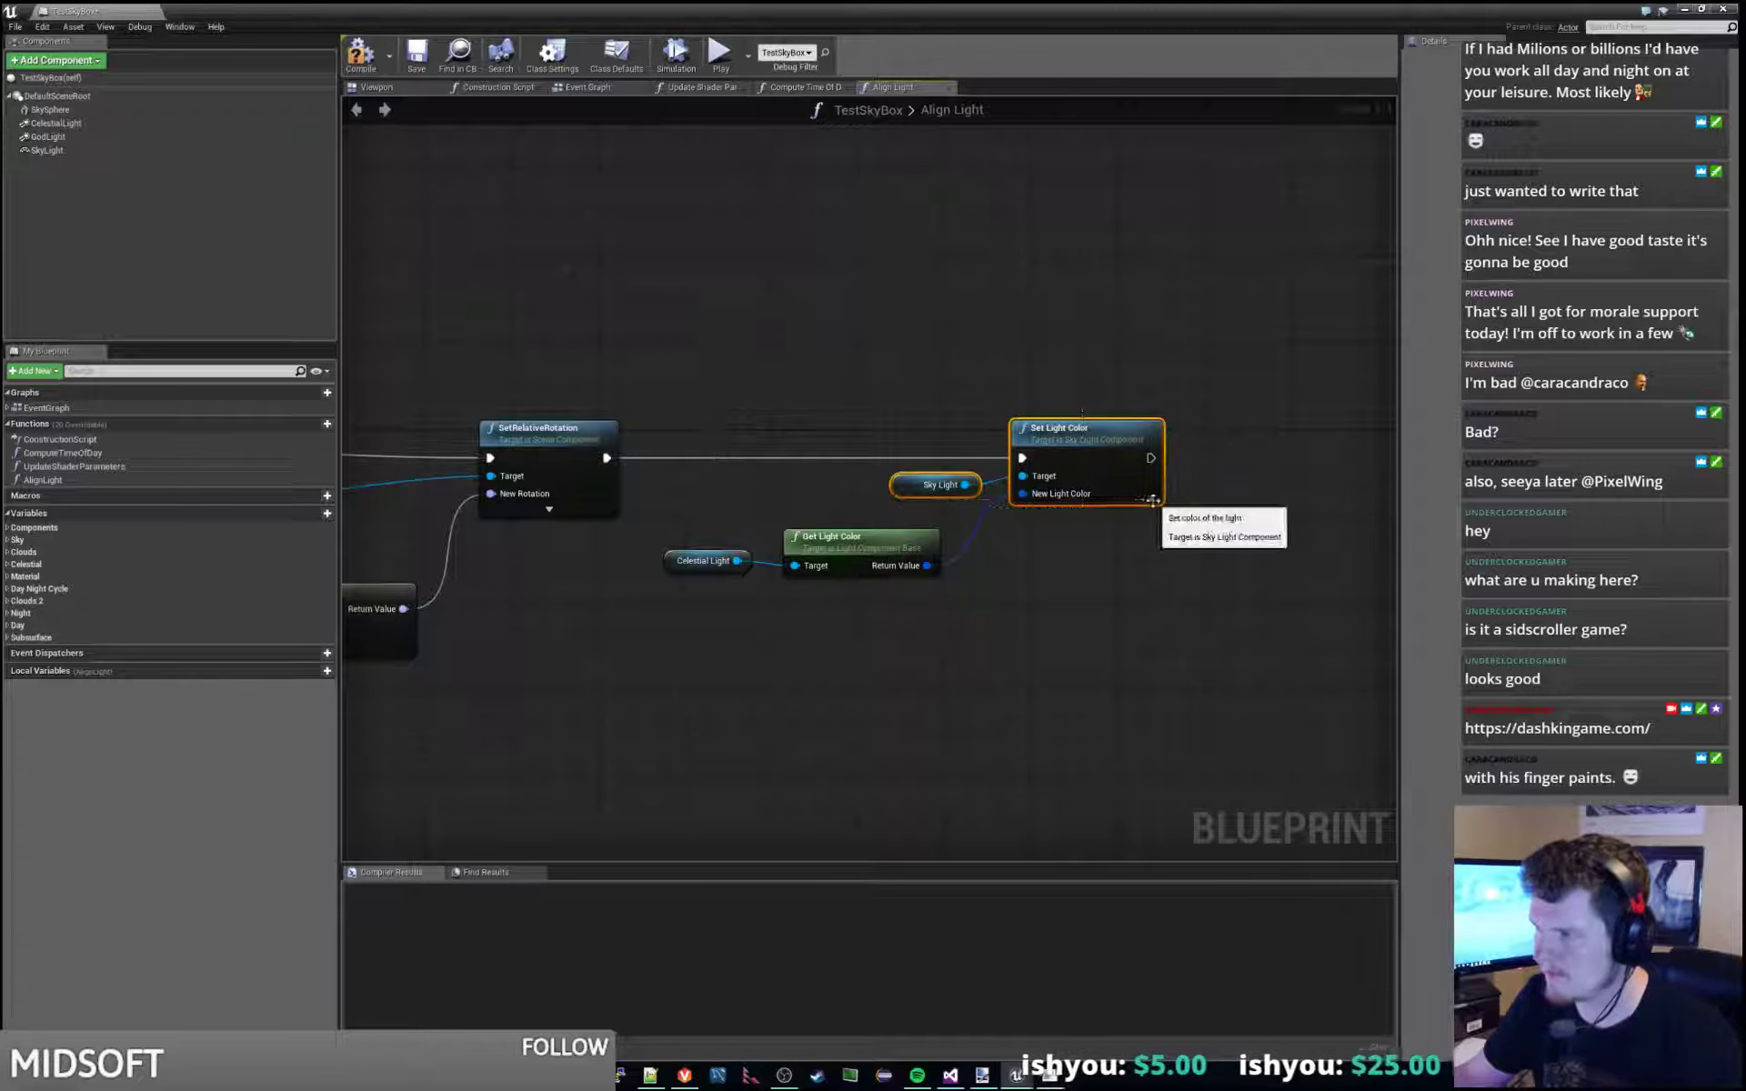
pyautogui.press('Delete')
pyautogui.moveTo(721, 494); pyautogui.dragTo(955, 646)
# Delete the Celestial Light colour nodes, then pan Compute Time Of Day to its Sunrise, Daytime and Sunset sections.
pyautogui.press('Delete')
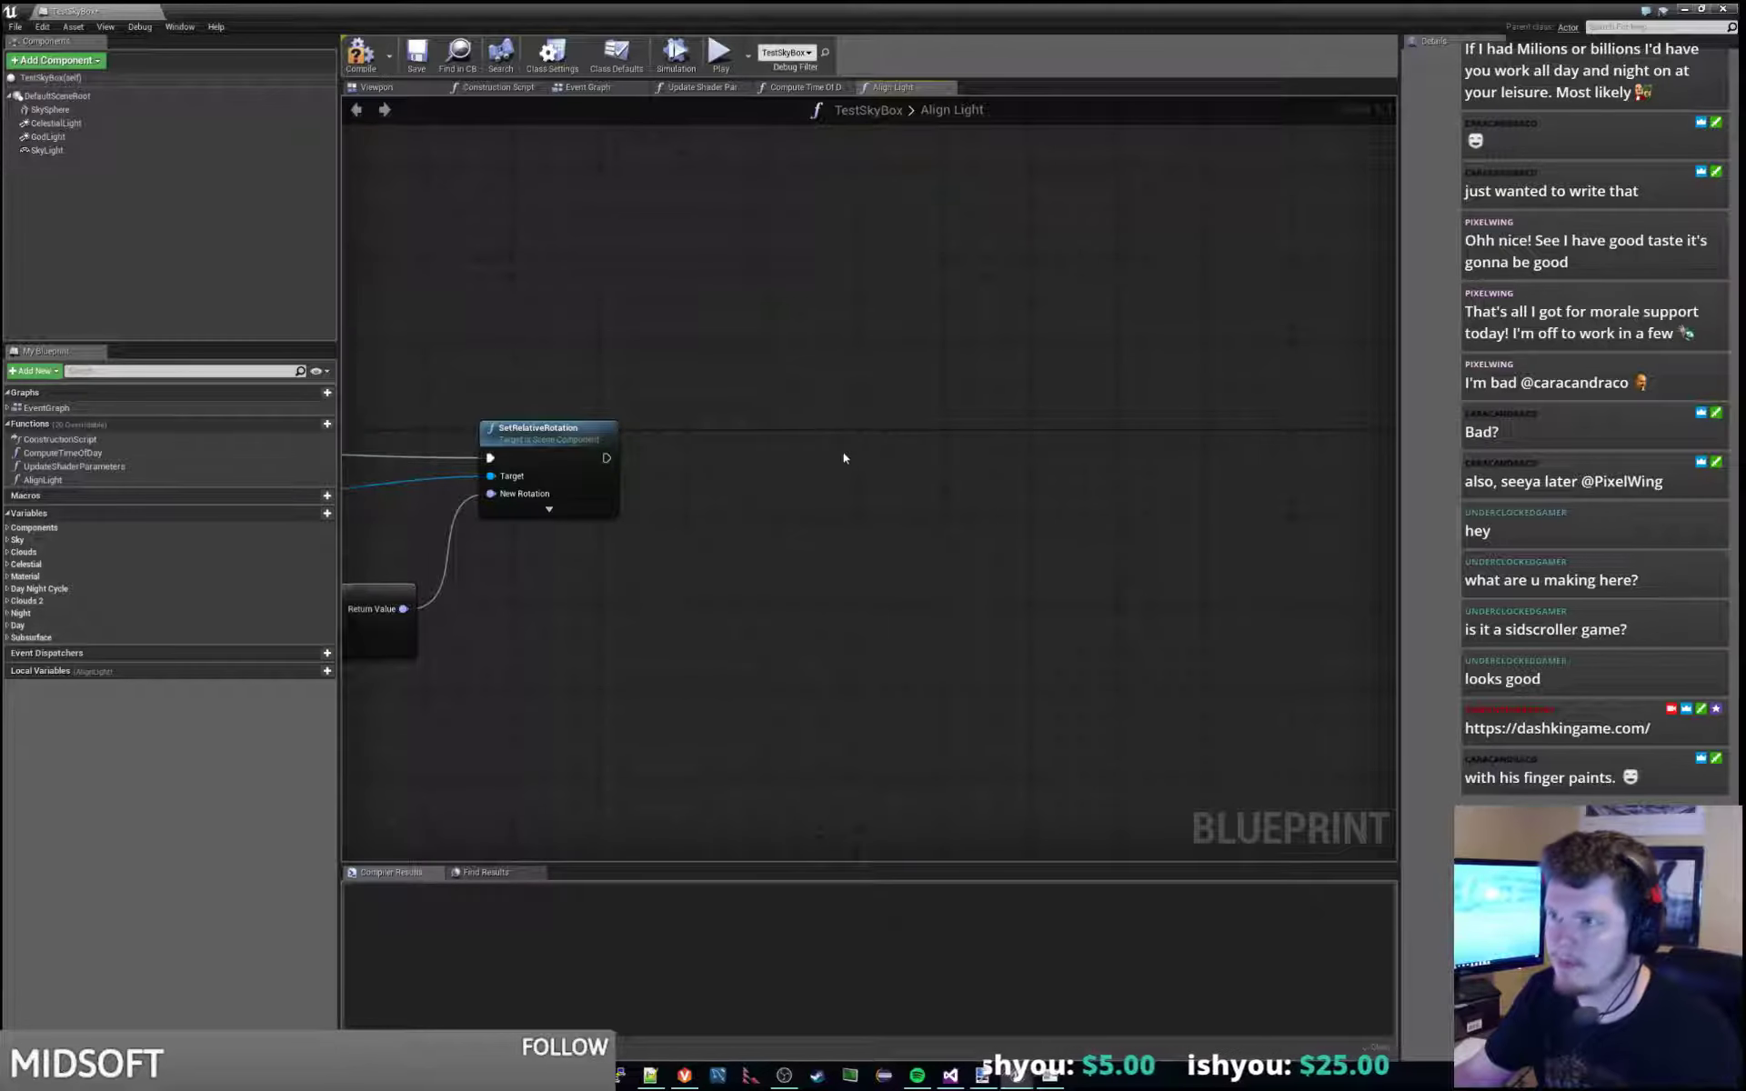
pyautogui.moveTo(888, 379); pyautogui.dragTo(951, 406, button='right')
pyautogui.click(802, 87)
pyautogui.scroll(-2, 843, 486)
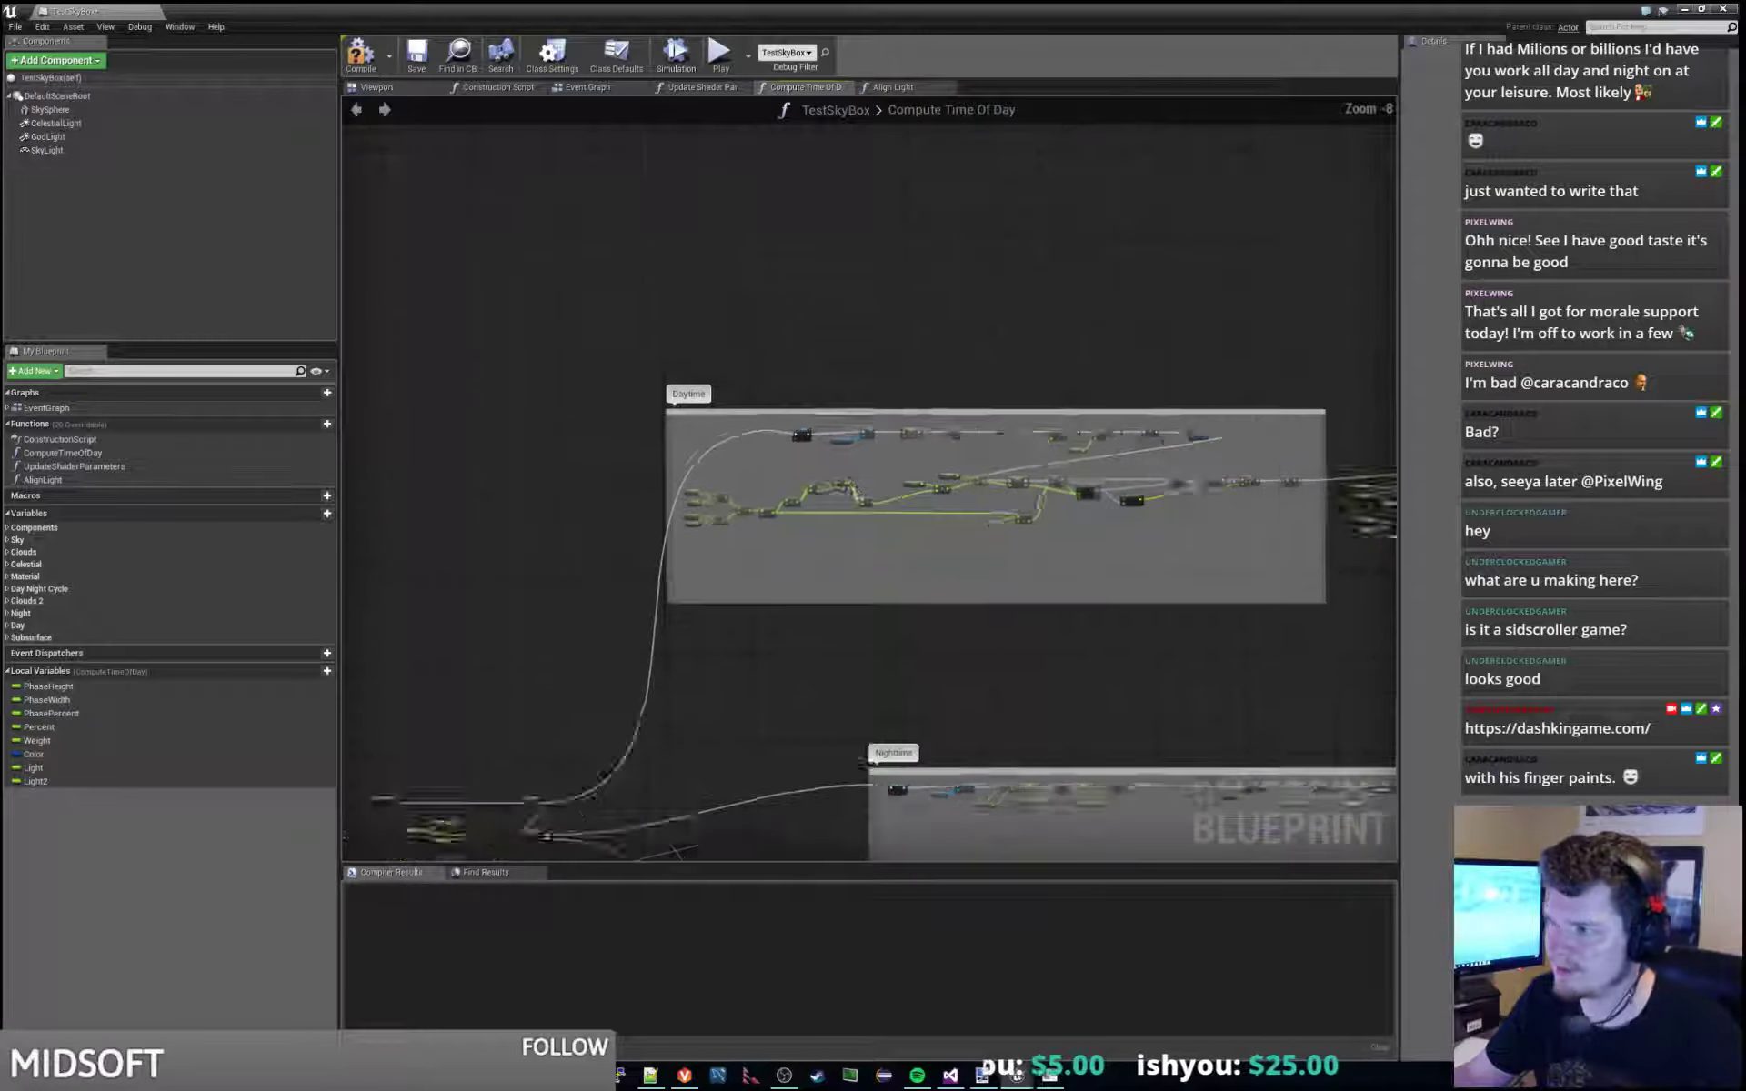
pyautogui.moveTo(1006, 550); pyautogui.dragTo(700, 613, button='right')
pyautogui.scroll(4, 858, 624)
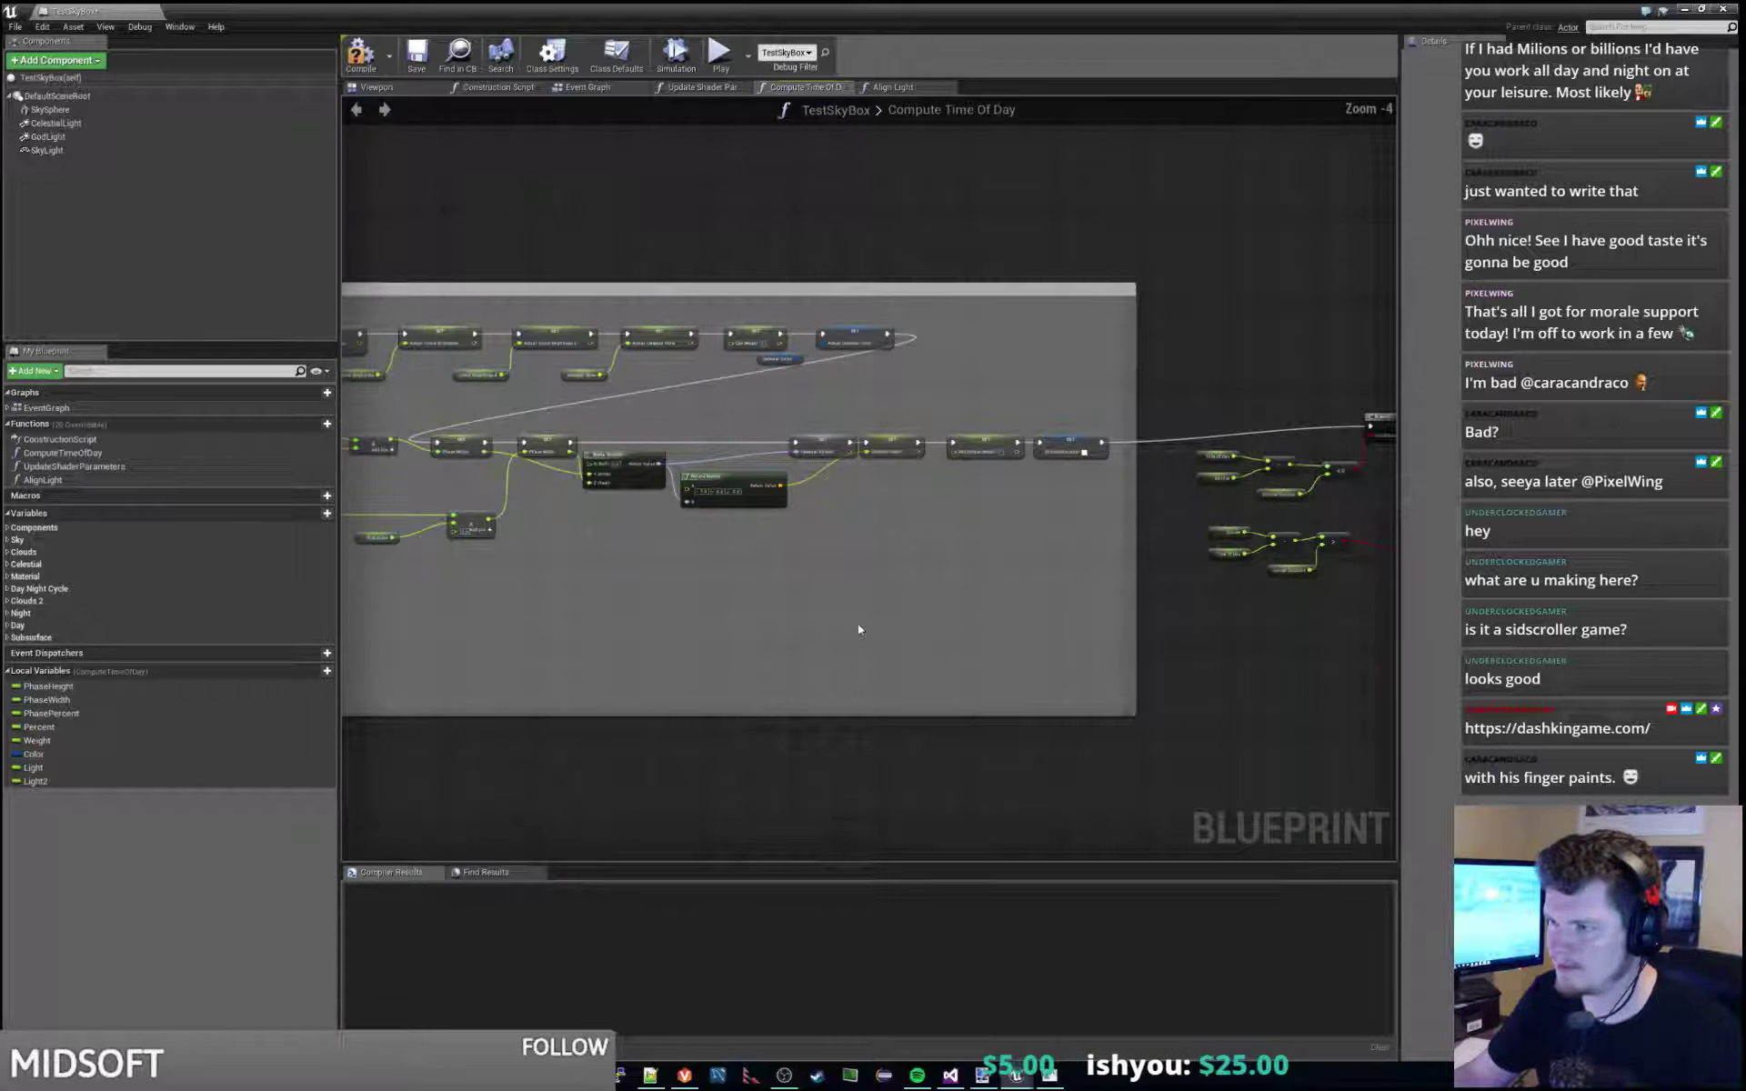
pyautogui.scroll(-2, 859, 624)
pyautogui.moveTo(858, 624); pyautogui.dragTo(421, 623, button='right')
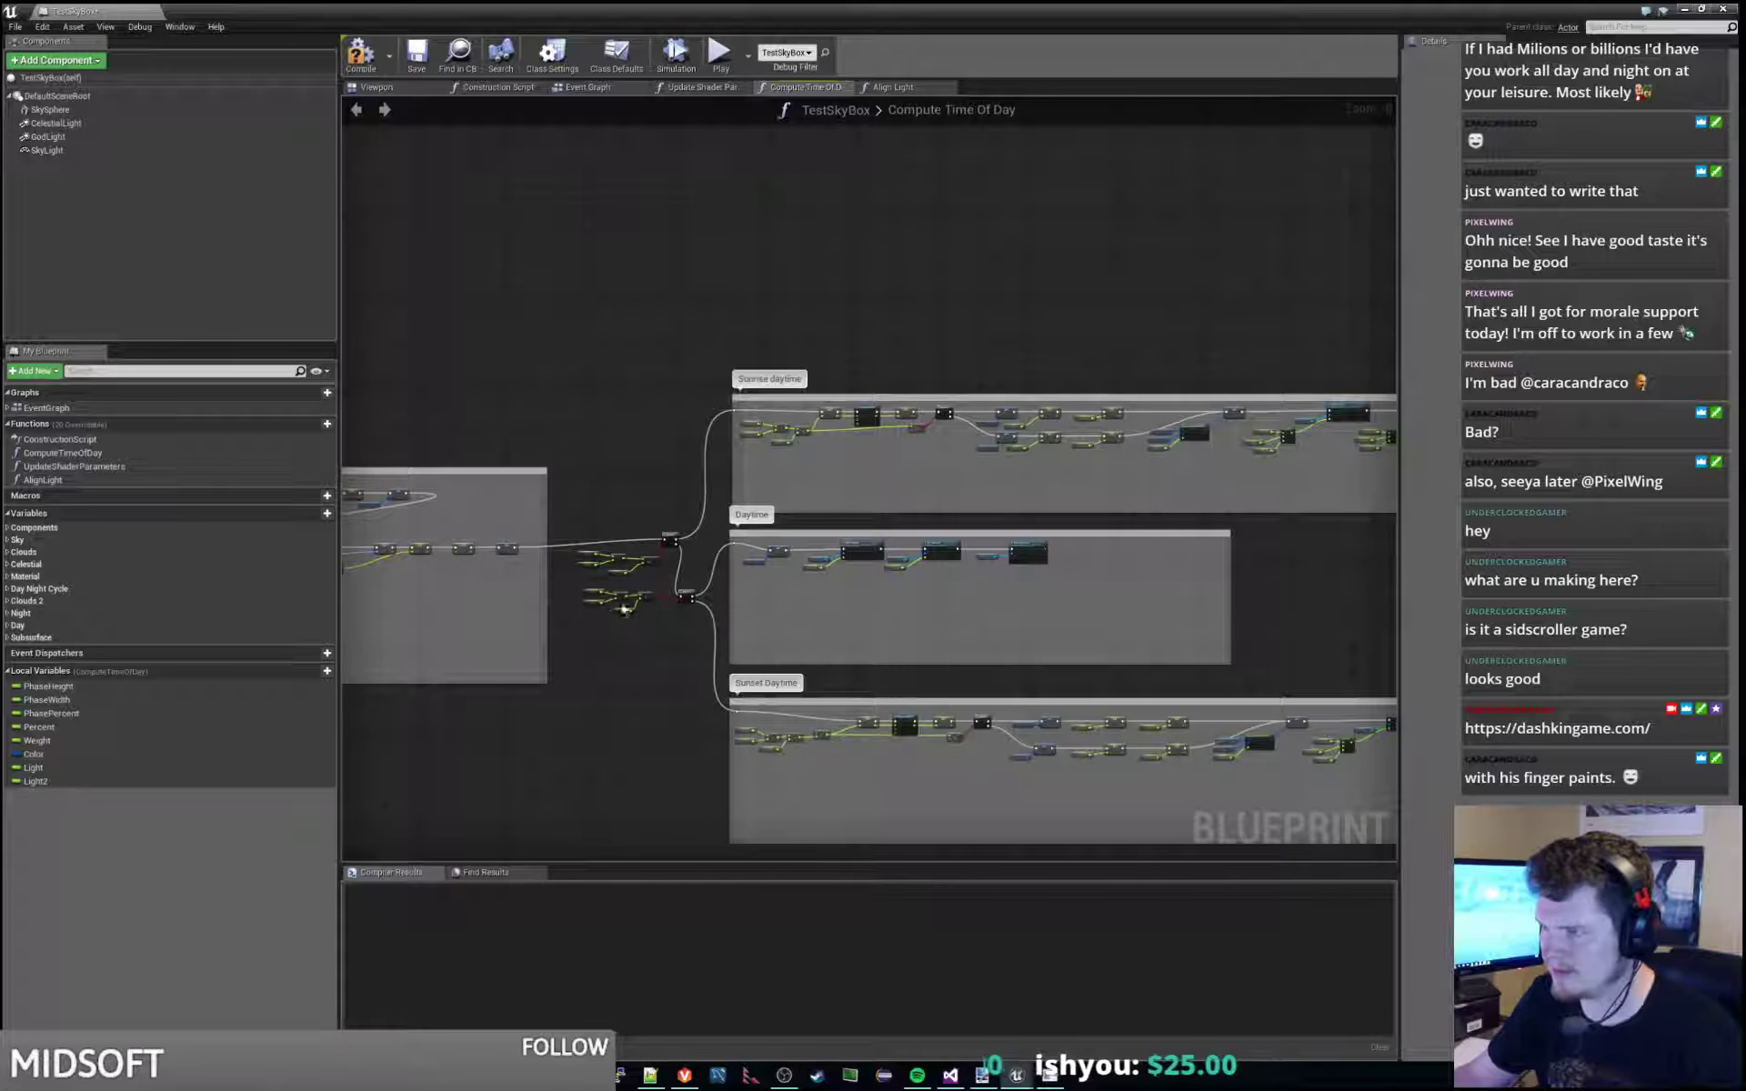
pyautogui.moveTo(741, 601); pyautogui.dragTo(378, 591, button='right')
# Widen the Daytime comment box so it encloses its sky light intensity nodes.
pyautogui.scroll(3, 1004, 564)
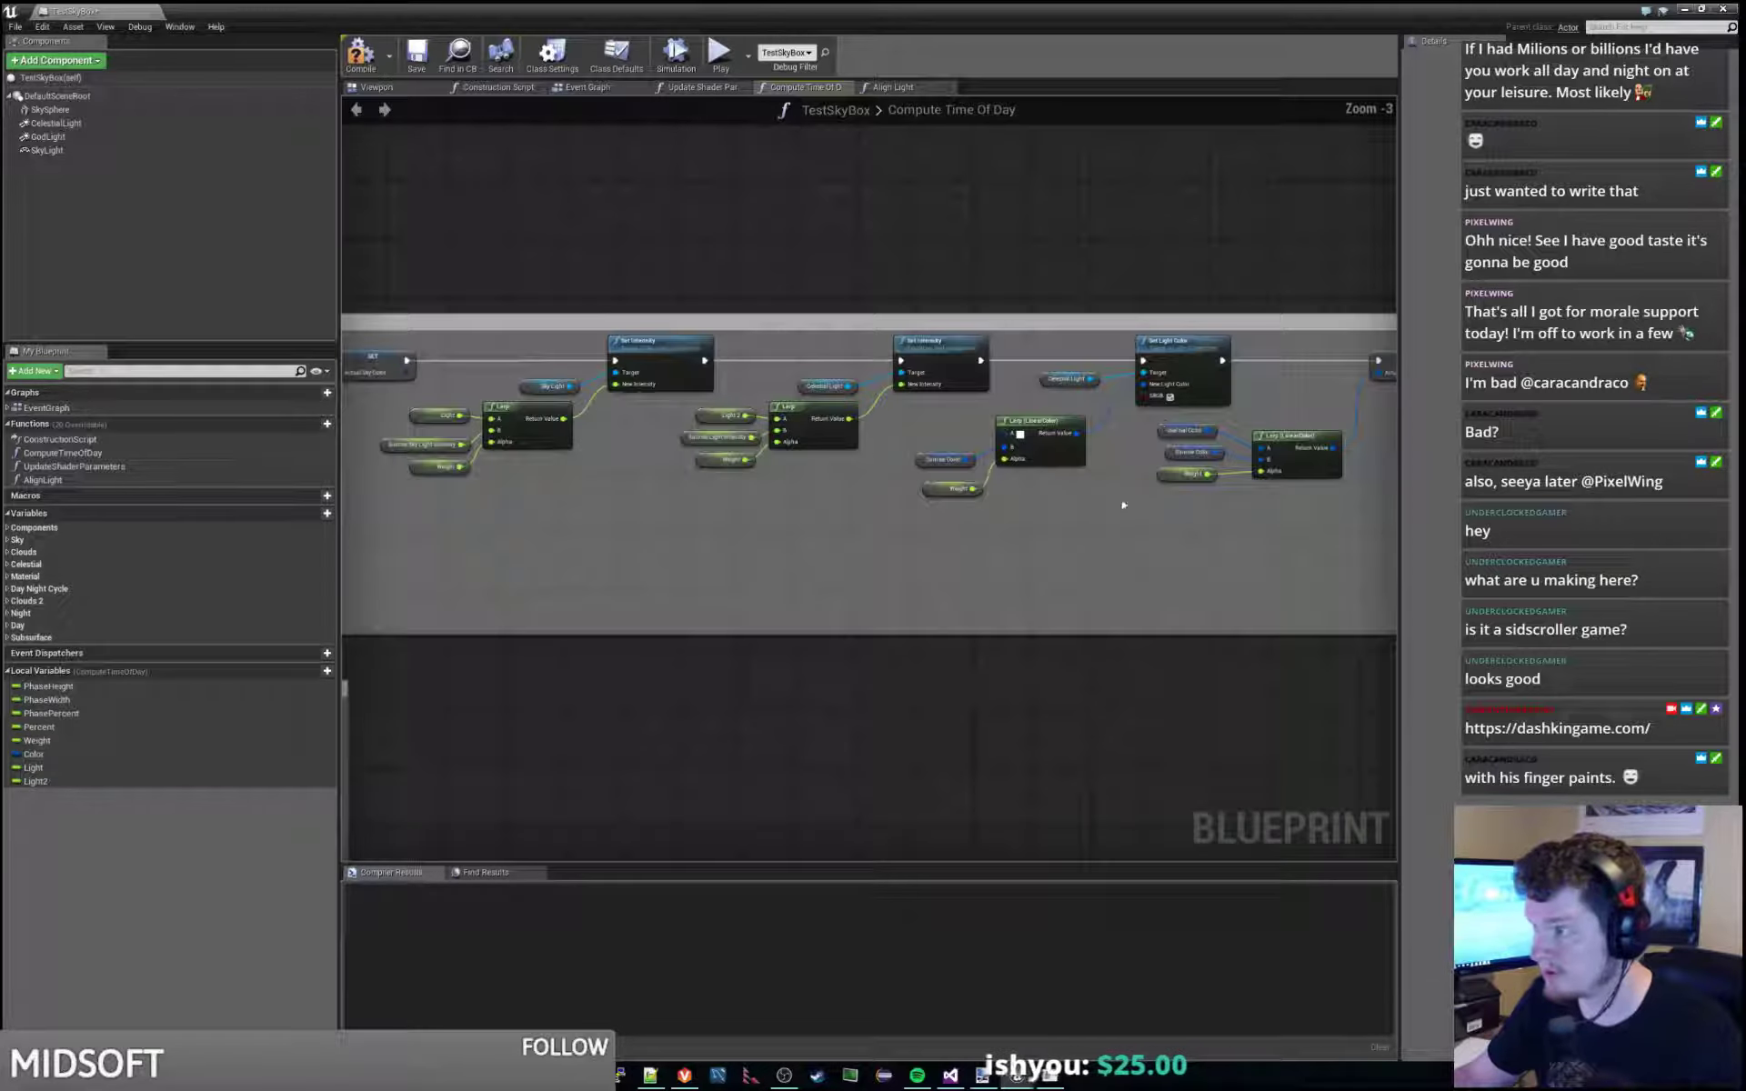
pyautogui.scroll(-1, 1166, 568)
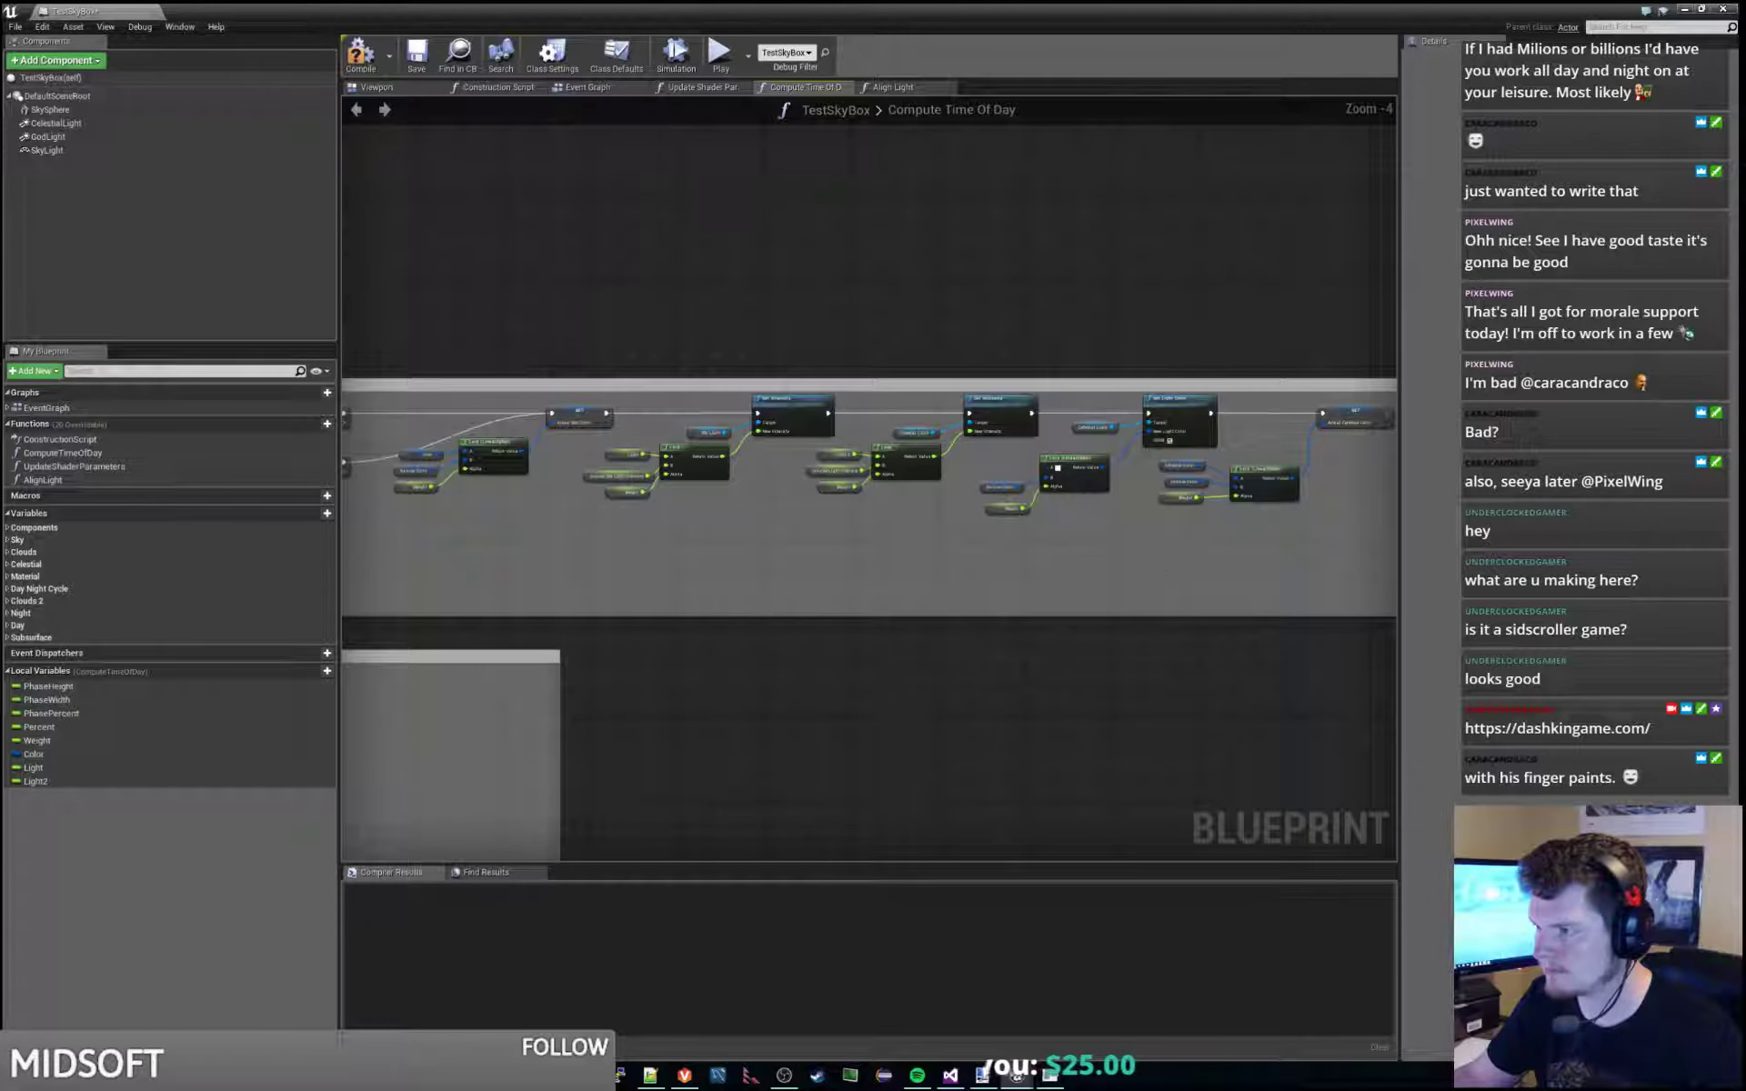
pyautogui.moveTo(1165, 569); pyautogui.dragTo(841, 584, button='right')
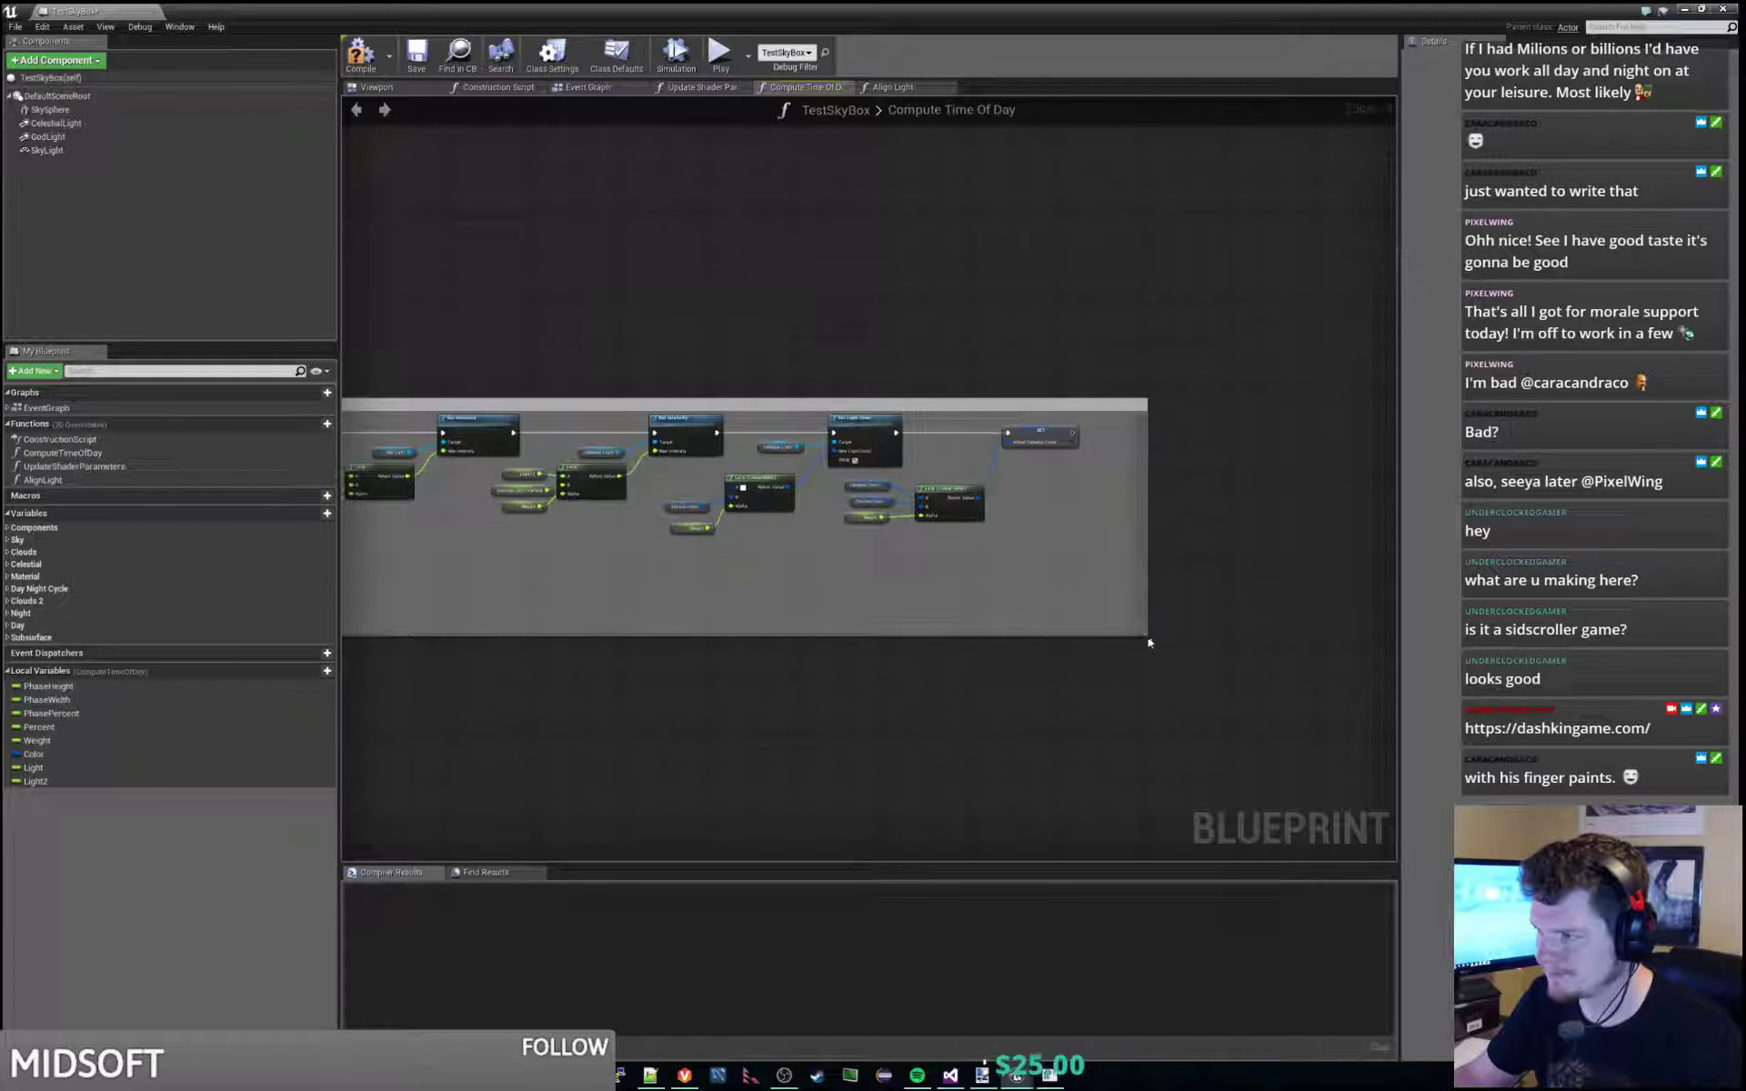
pyautogui.moveTo(1147, 637); pyautogui.dragTo(1326, 636)
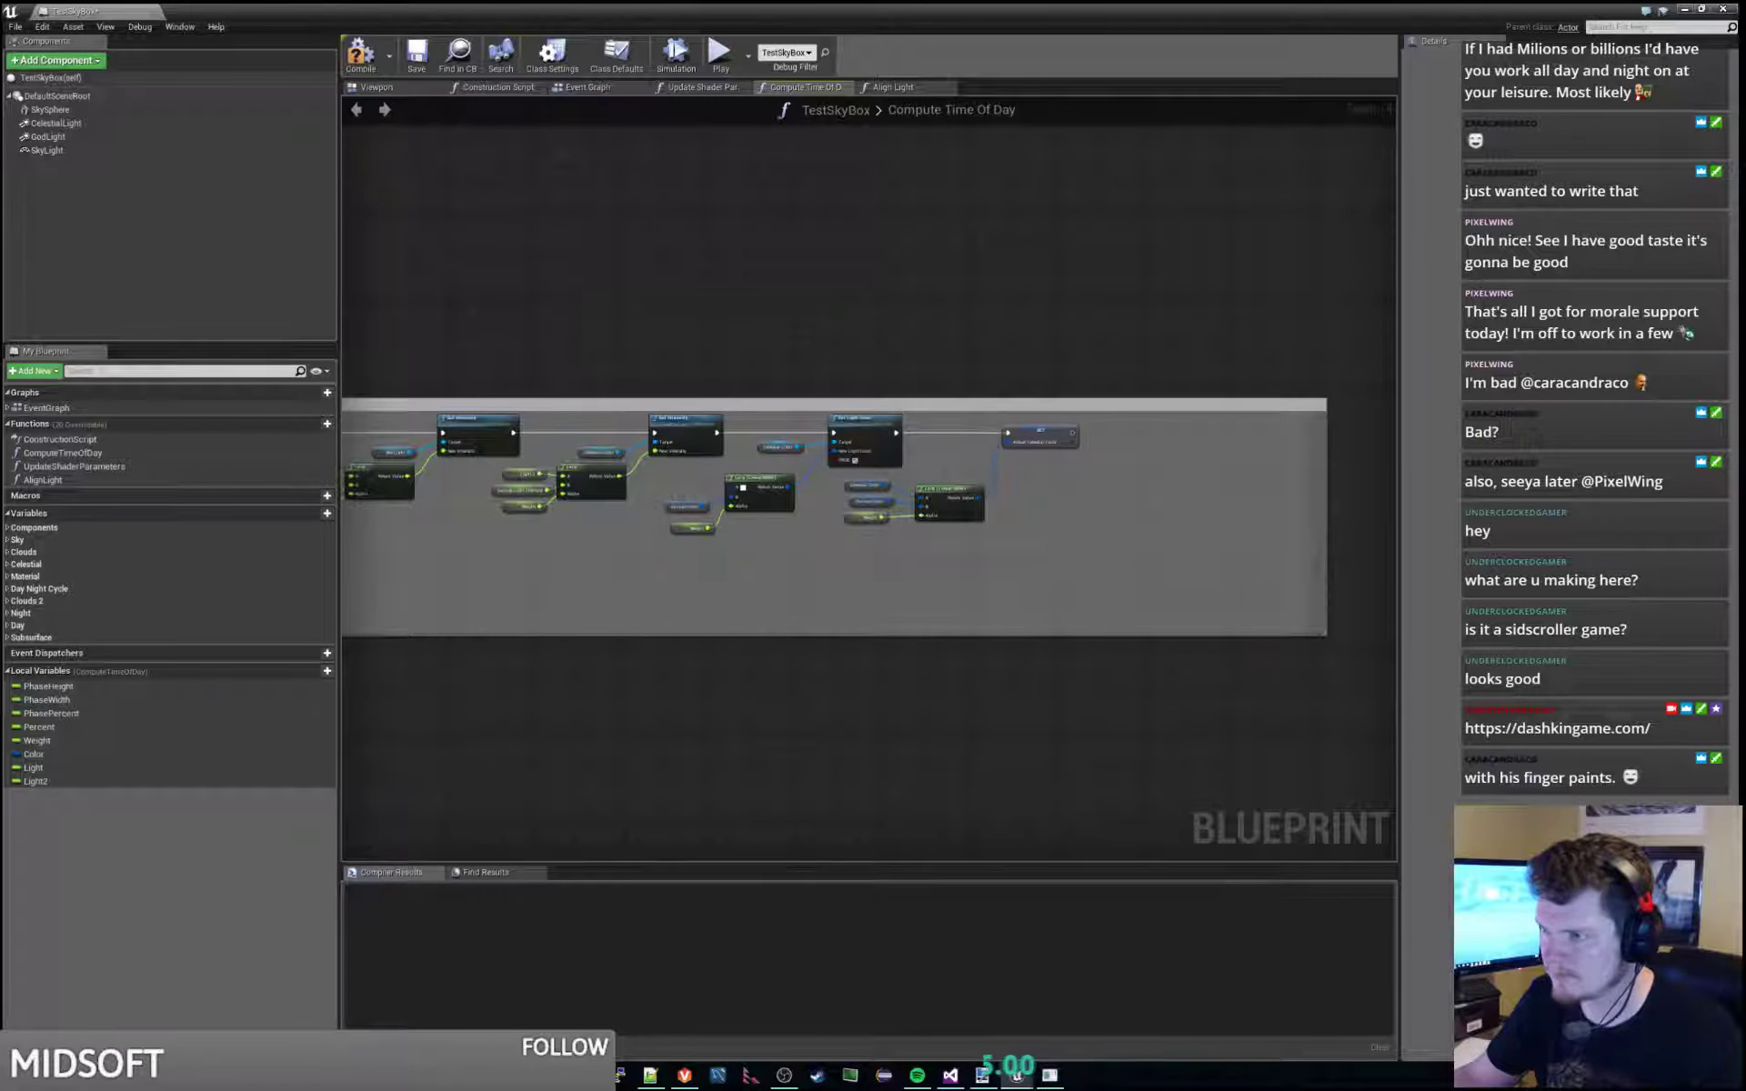
pyautogui.moveTo(985, 536); pyautogui.dragTo(1188, 535, button='right')
pyautogui.scroll(2, 934, 458)
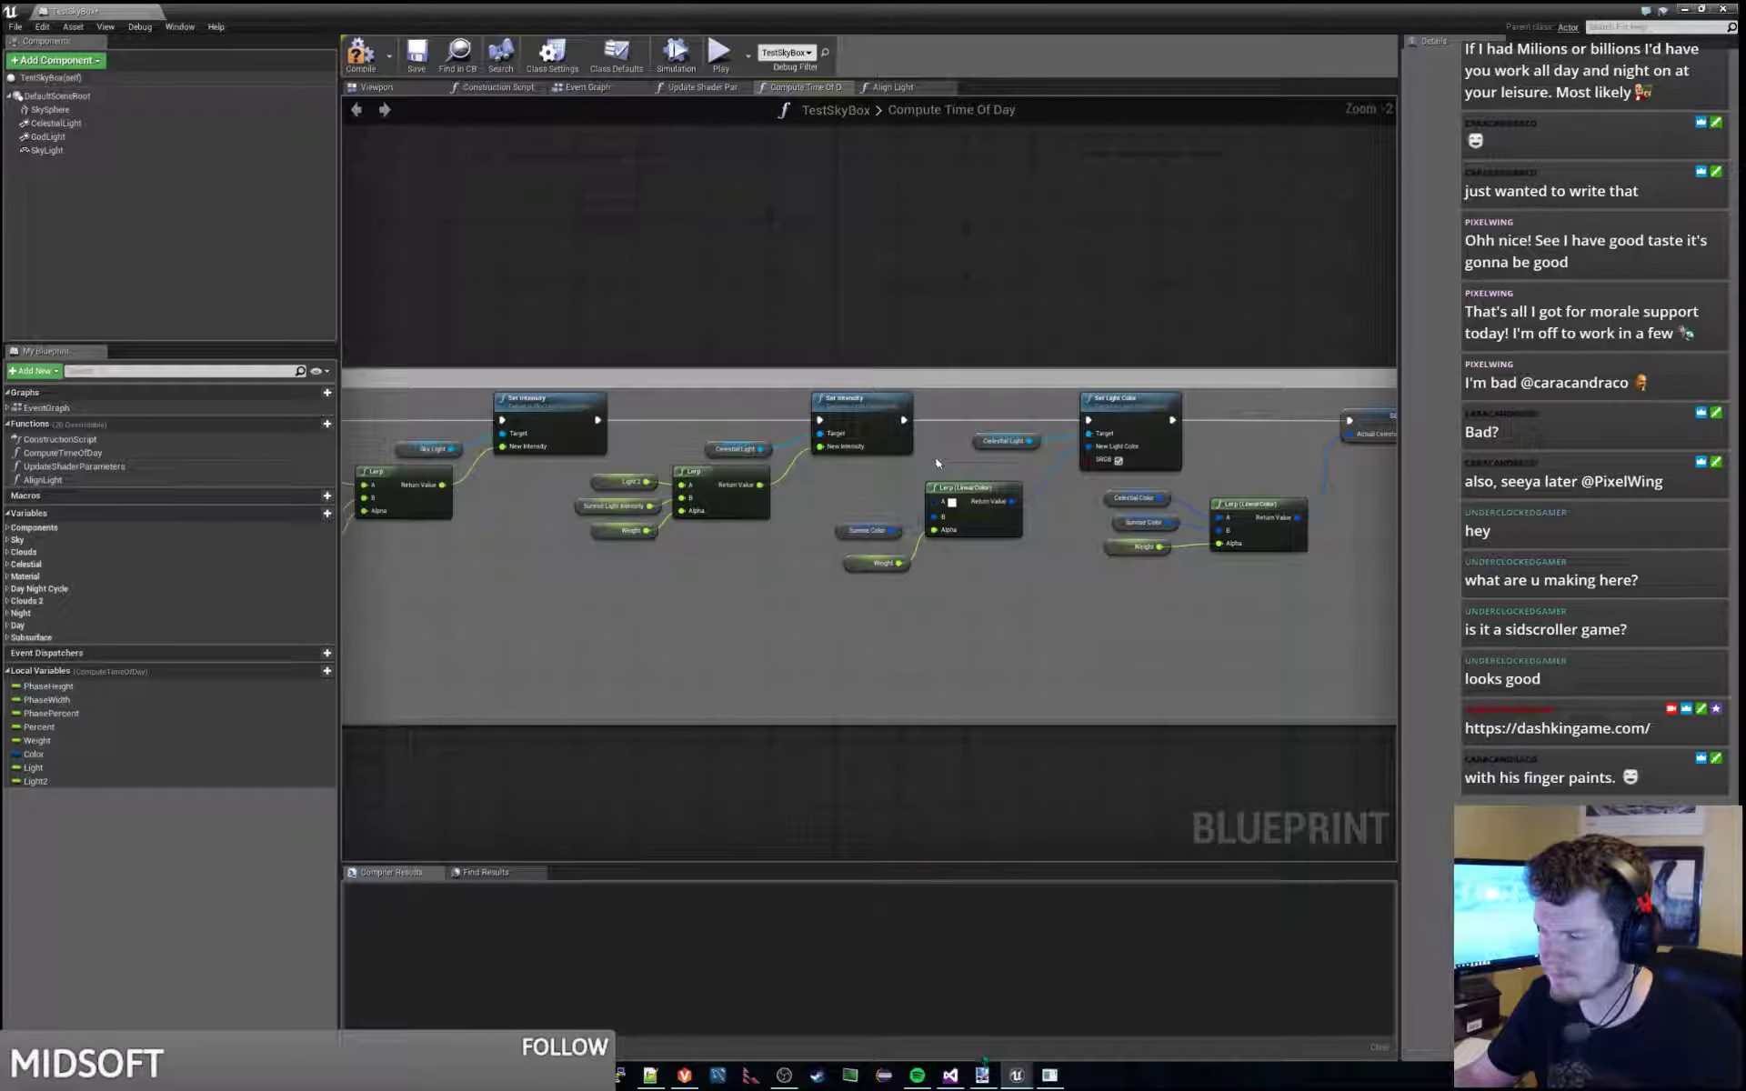
pyautogui.scroll(-1, 935, 457)
pyautogui.moveTo(930, 457); pyautogui.dragTo(1325, 534, button='right')
pyautogui.scroll(-1, 974, 549)
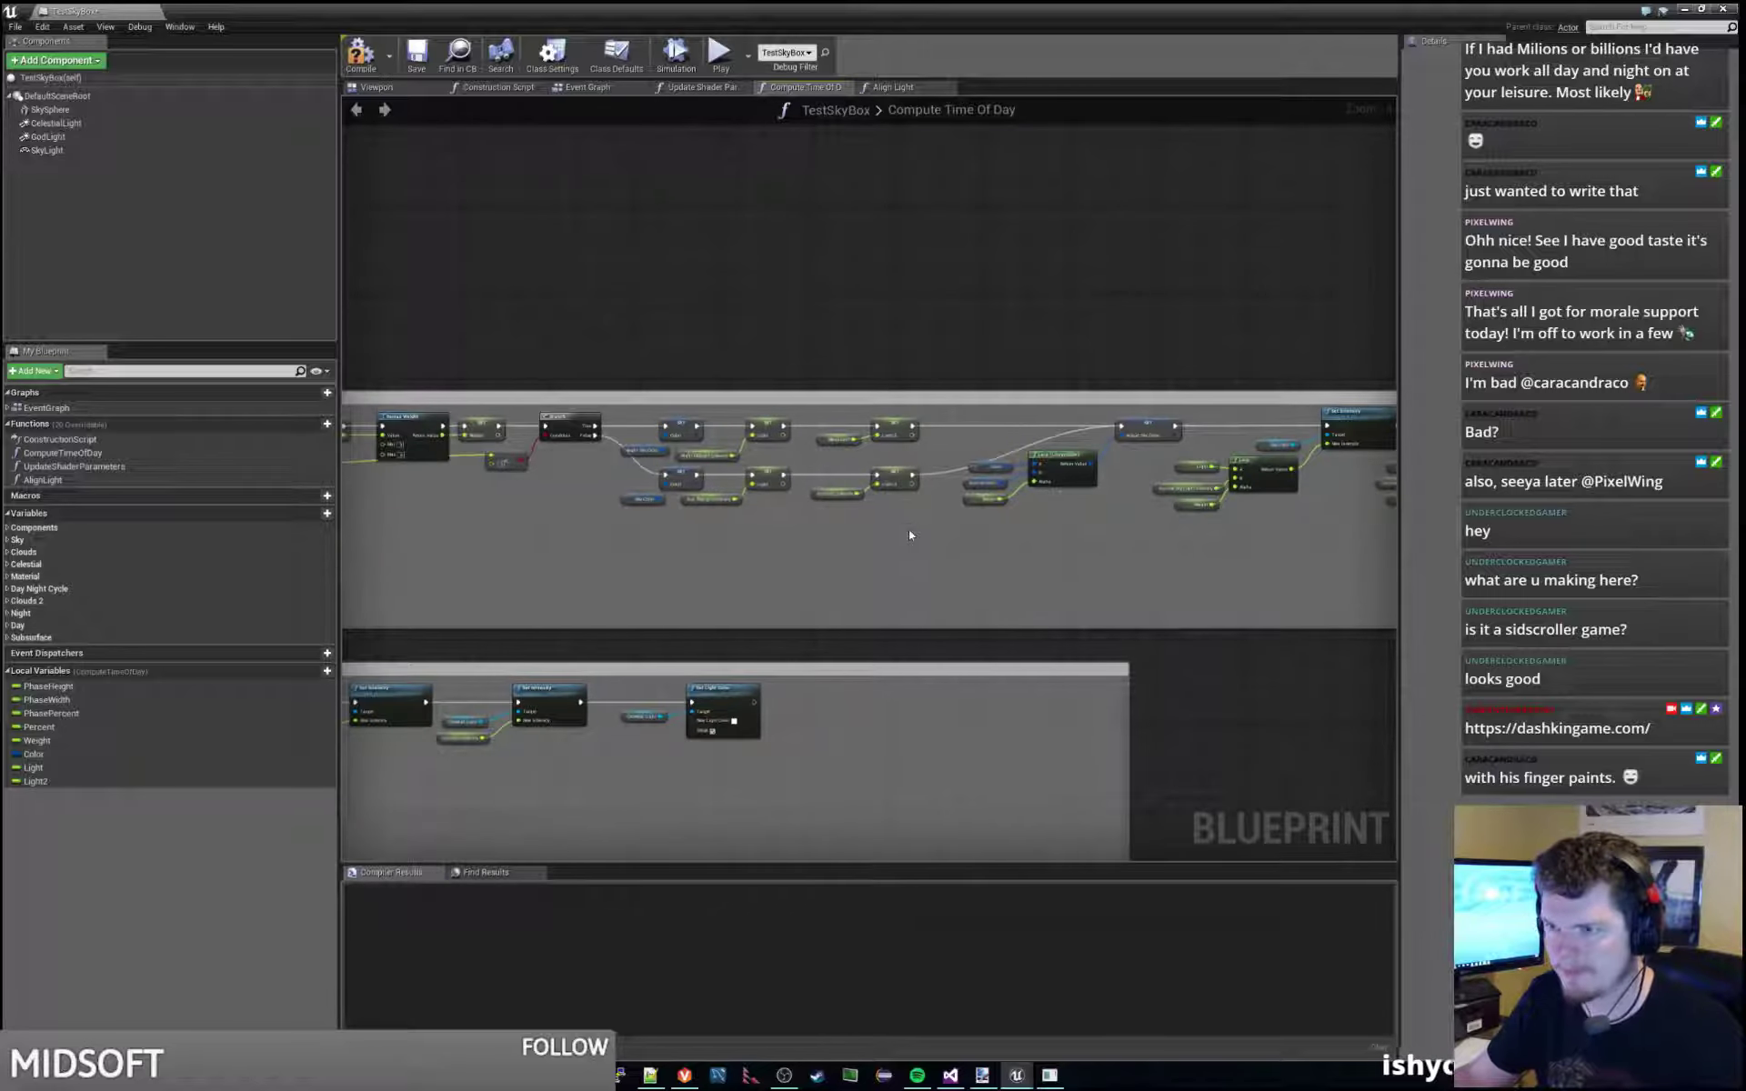
pyautogui.moveTo(910, 534); pyautogui.dragTo(1154, 534, button='right')
pyautogui.moveTo(834, 537); pyautogui.dragTo(919, 542, button='right')
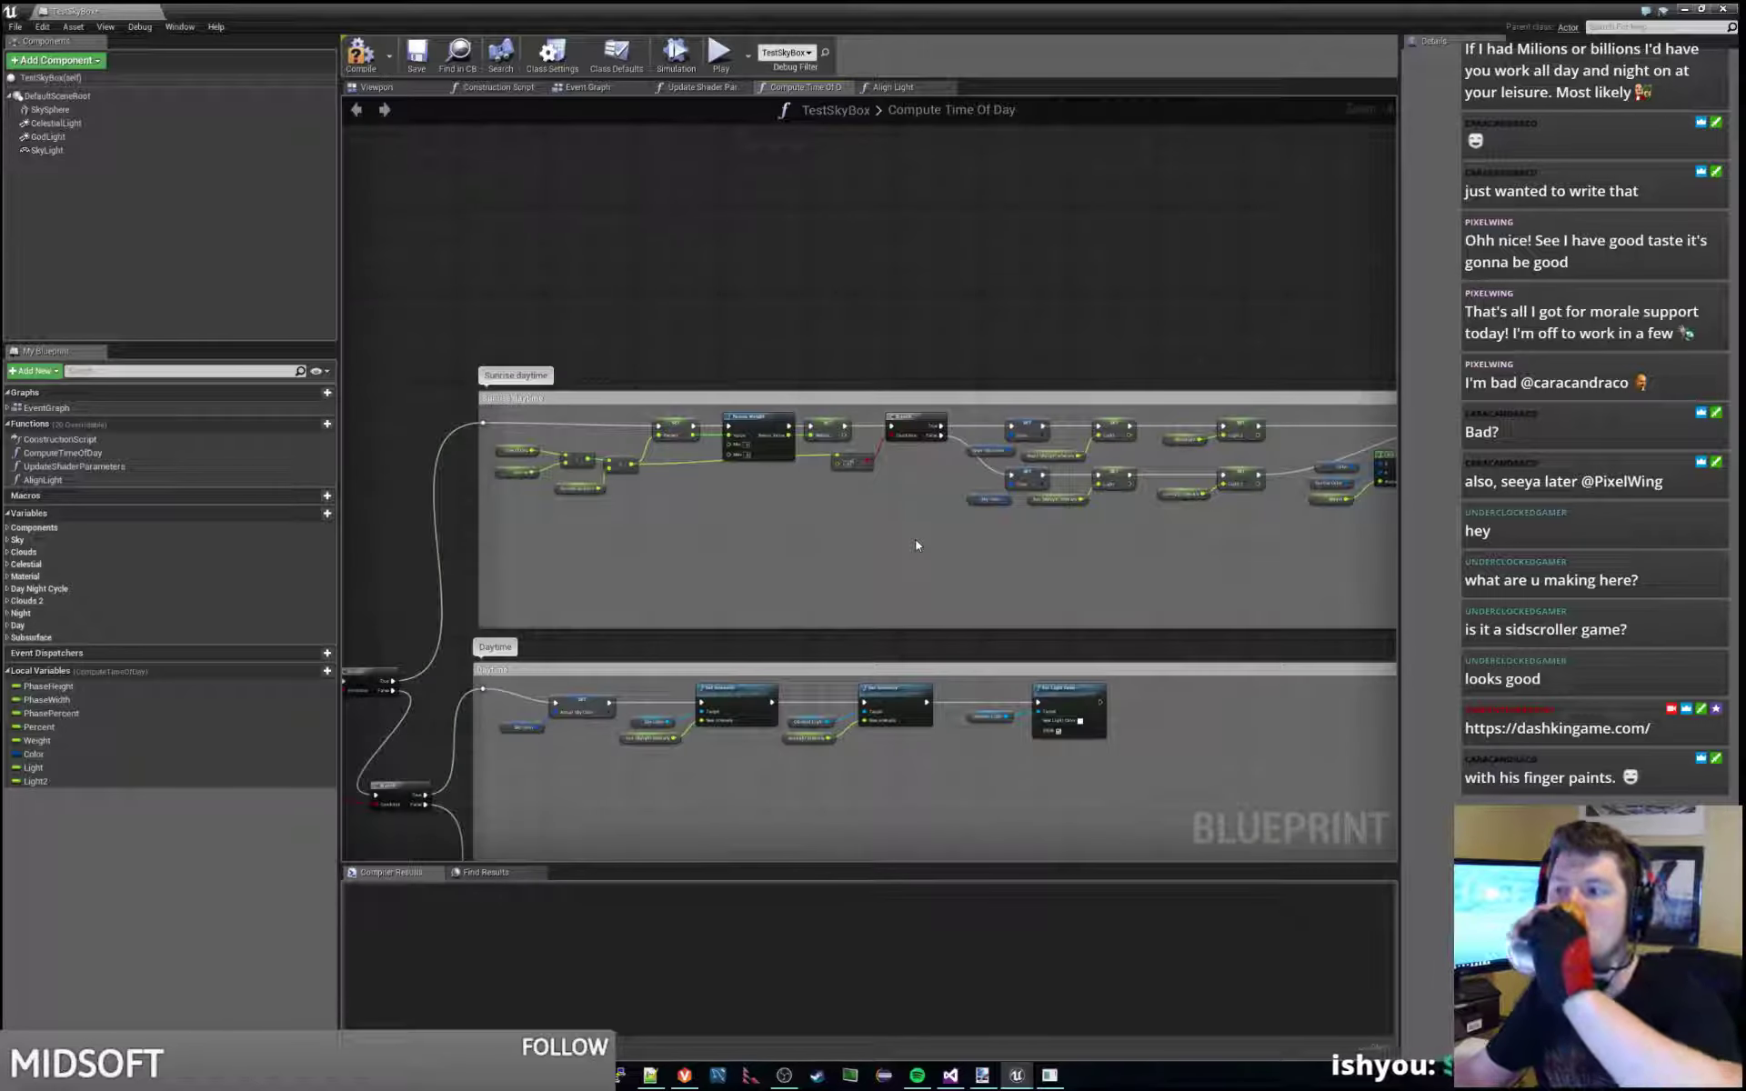
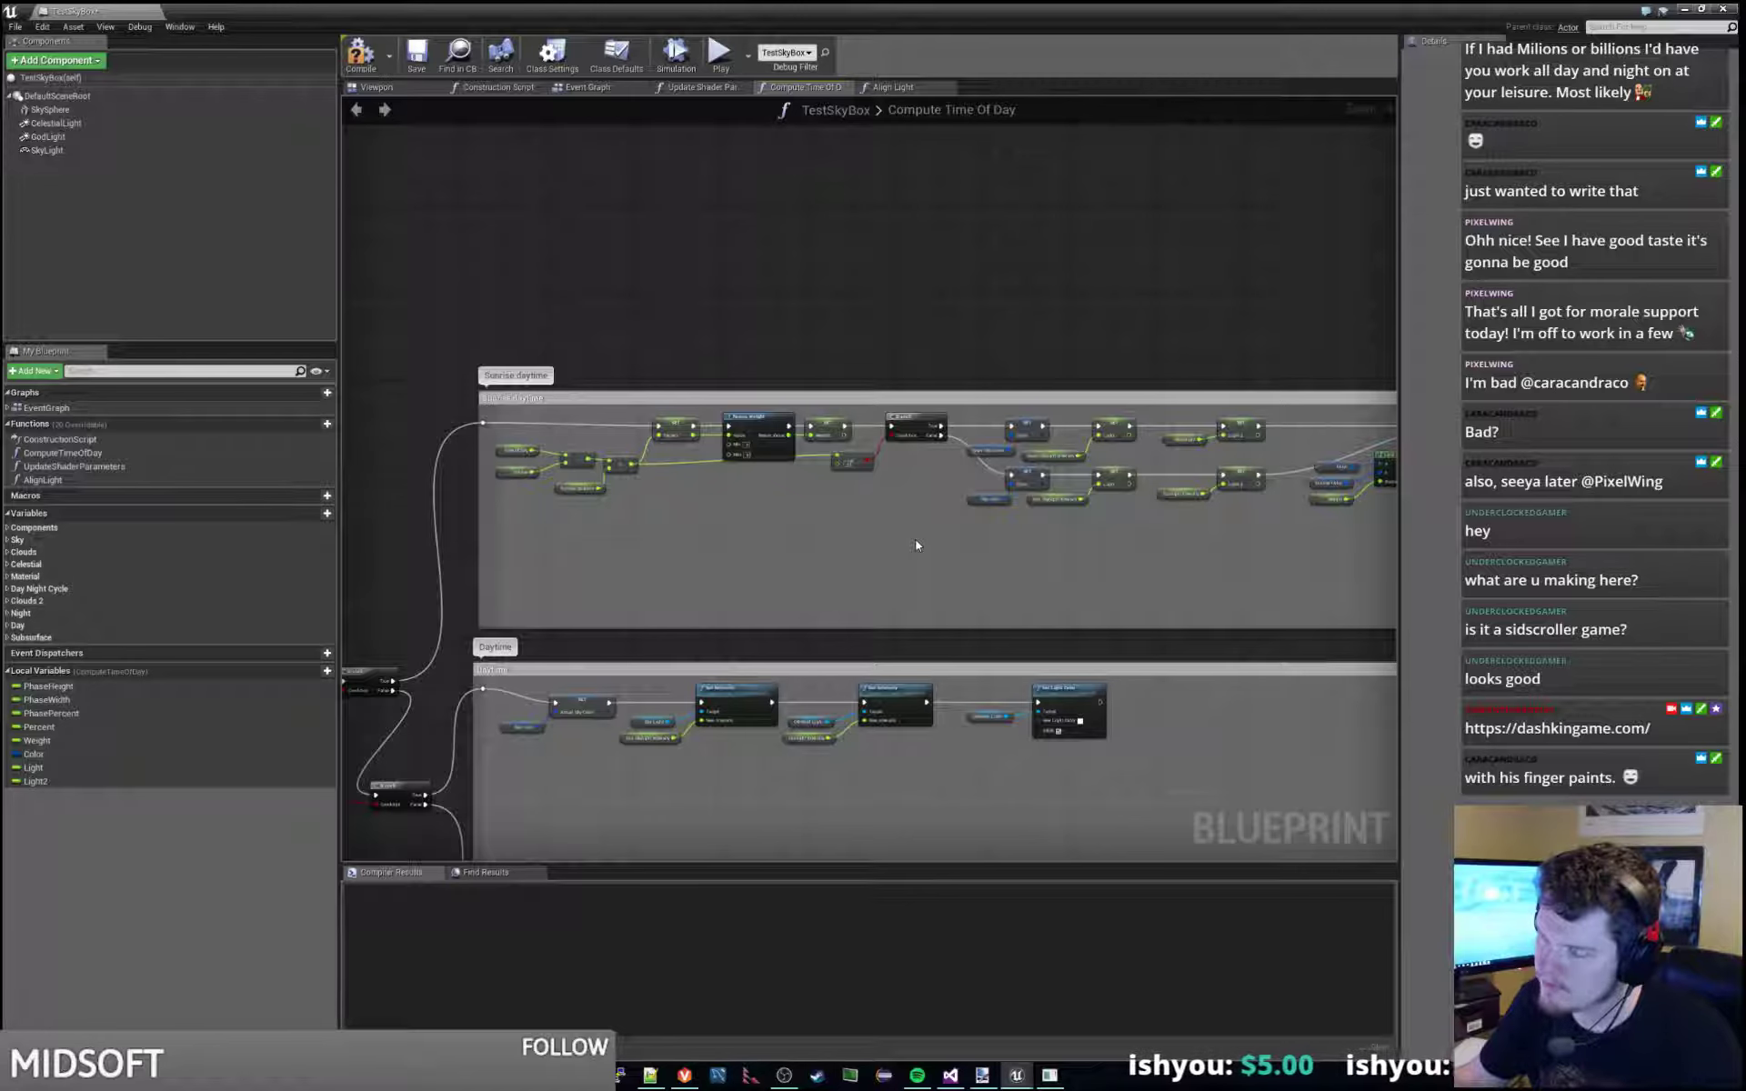
# In the Daytime section, paste a copy of the Sky Light and Set Light Color nodes beside the original.
pyautogui.moveTo(193, 593); pyautogui.dragTo(1083, 366, button='right')
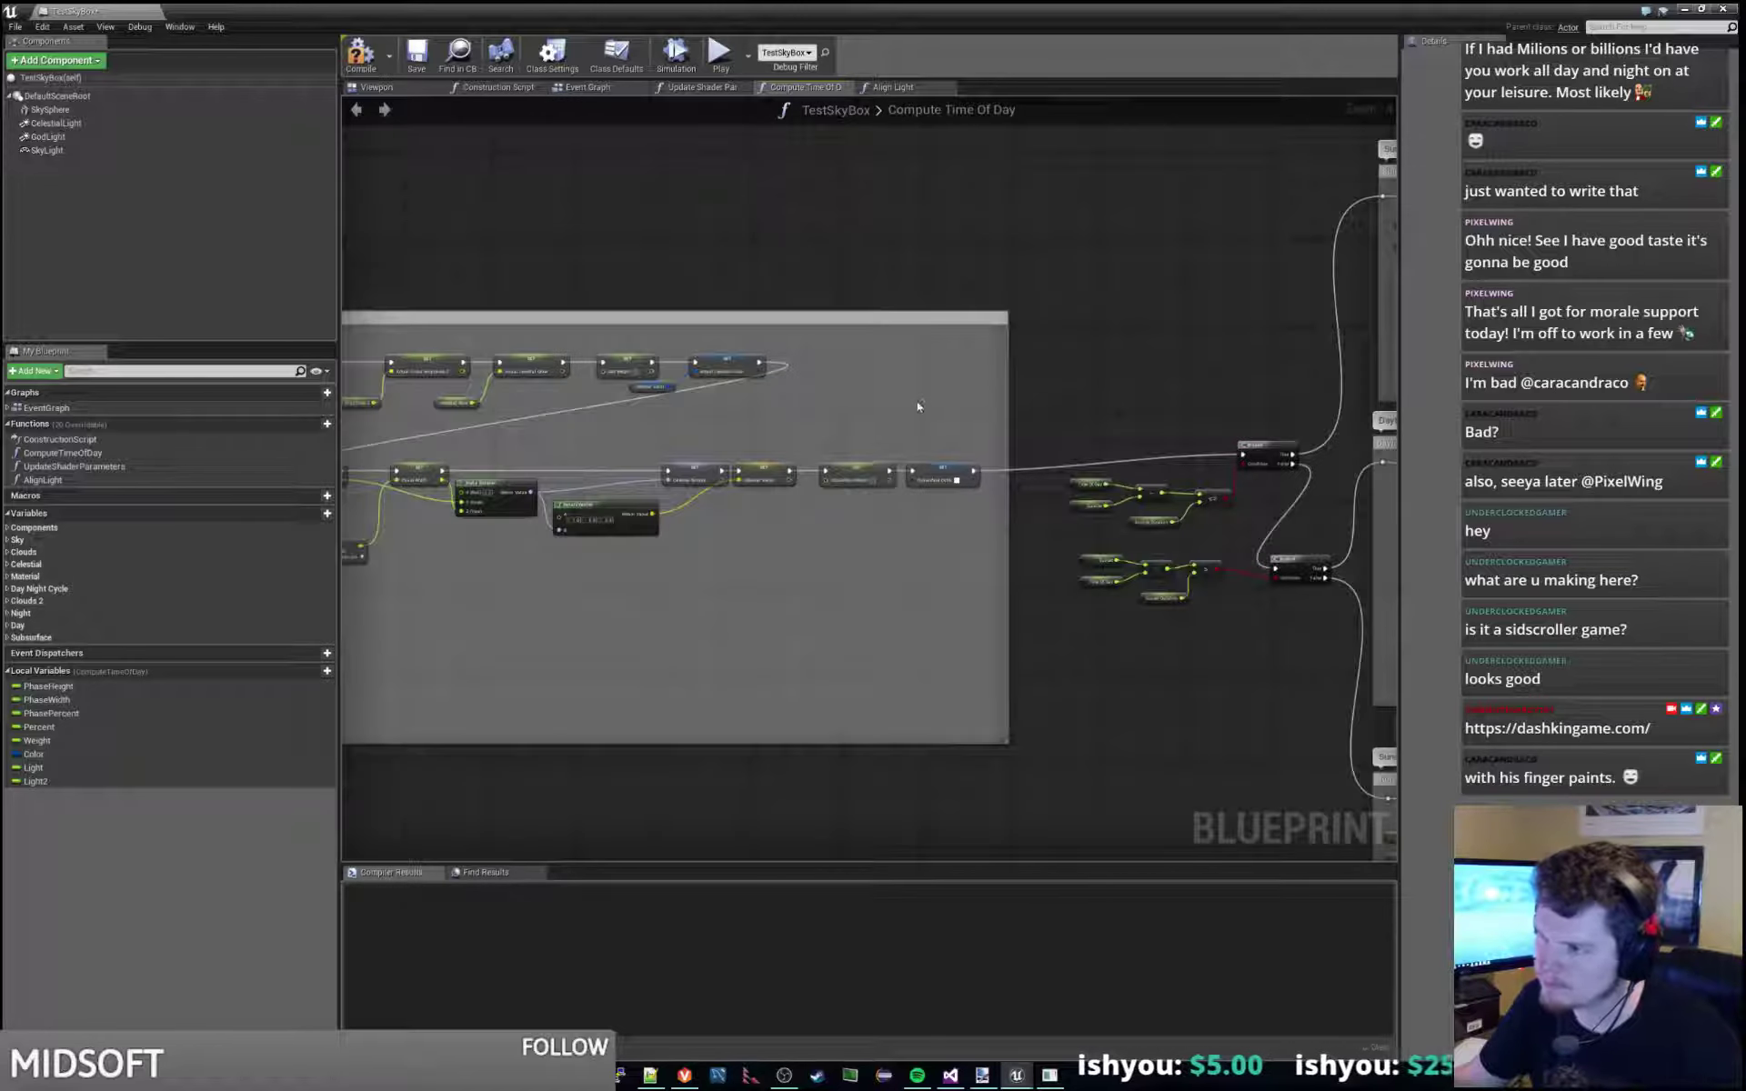
pyautogui.scroll(2, 916, 403)
pyautogui.scroll(-3, 916, 408)
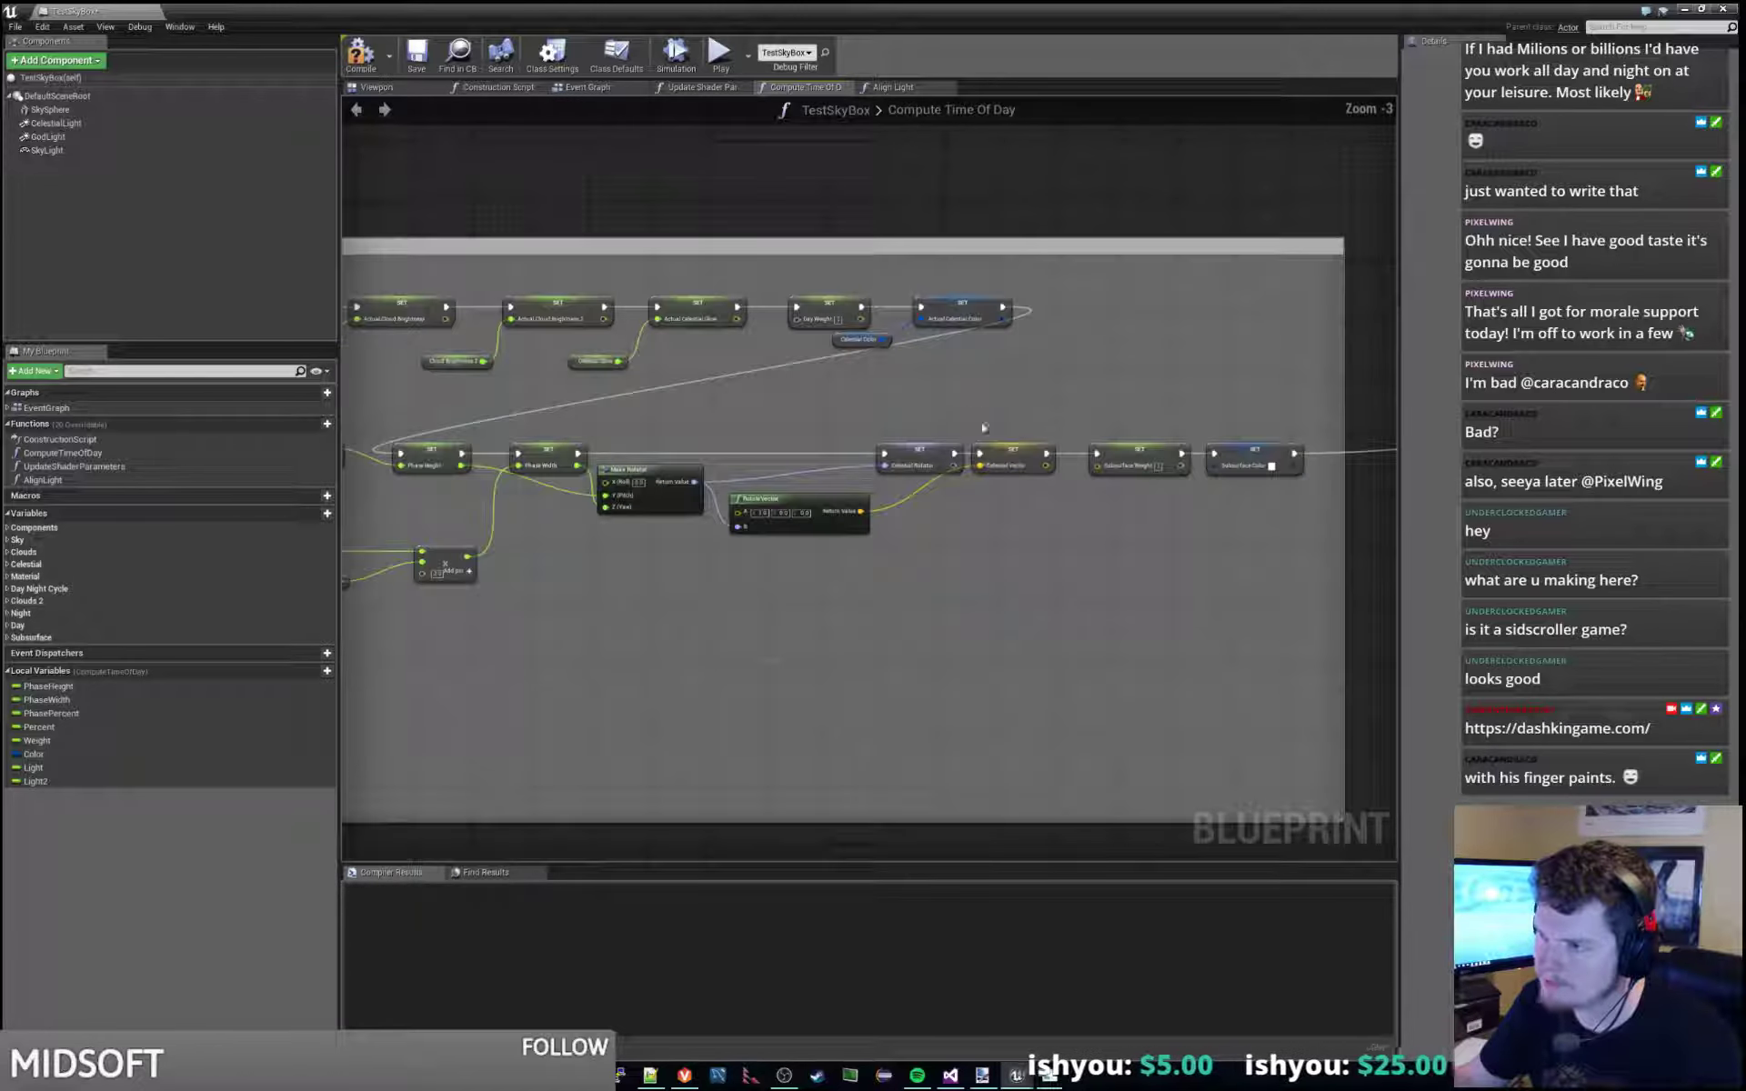
pyautogui.moveTo(1061, 519); pyautogui.dragTo(624, 531, button='right')
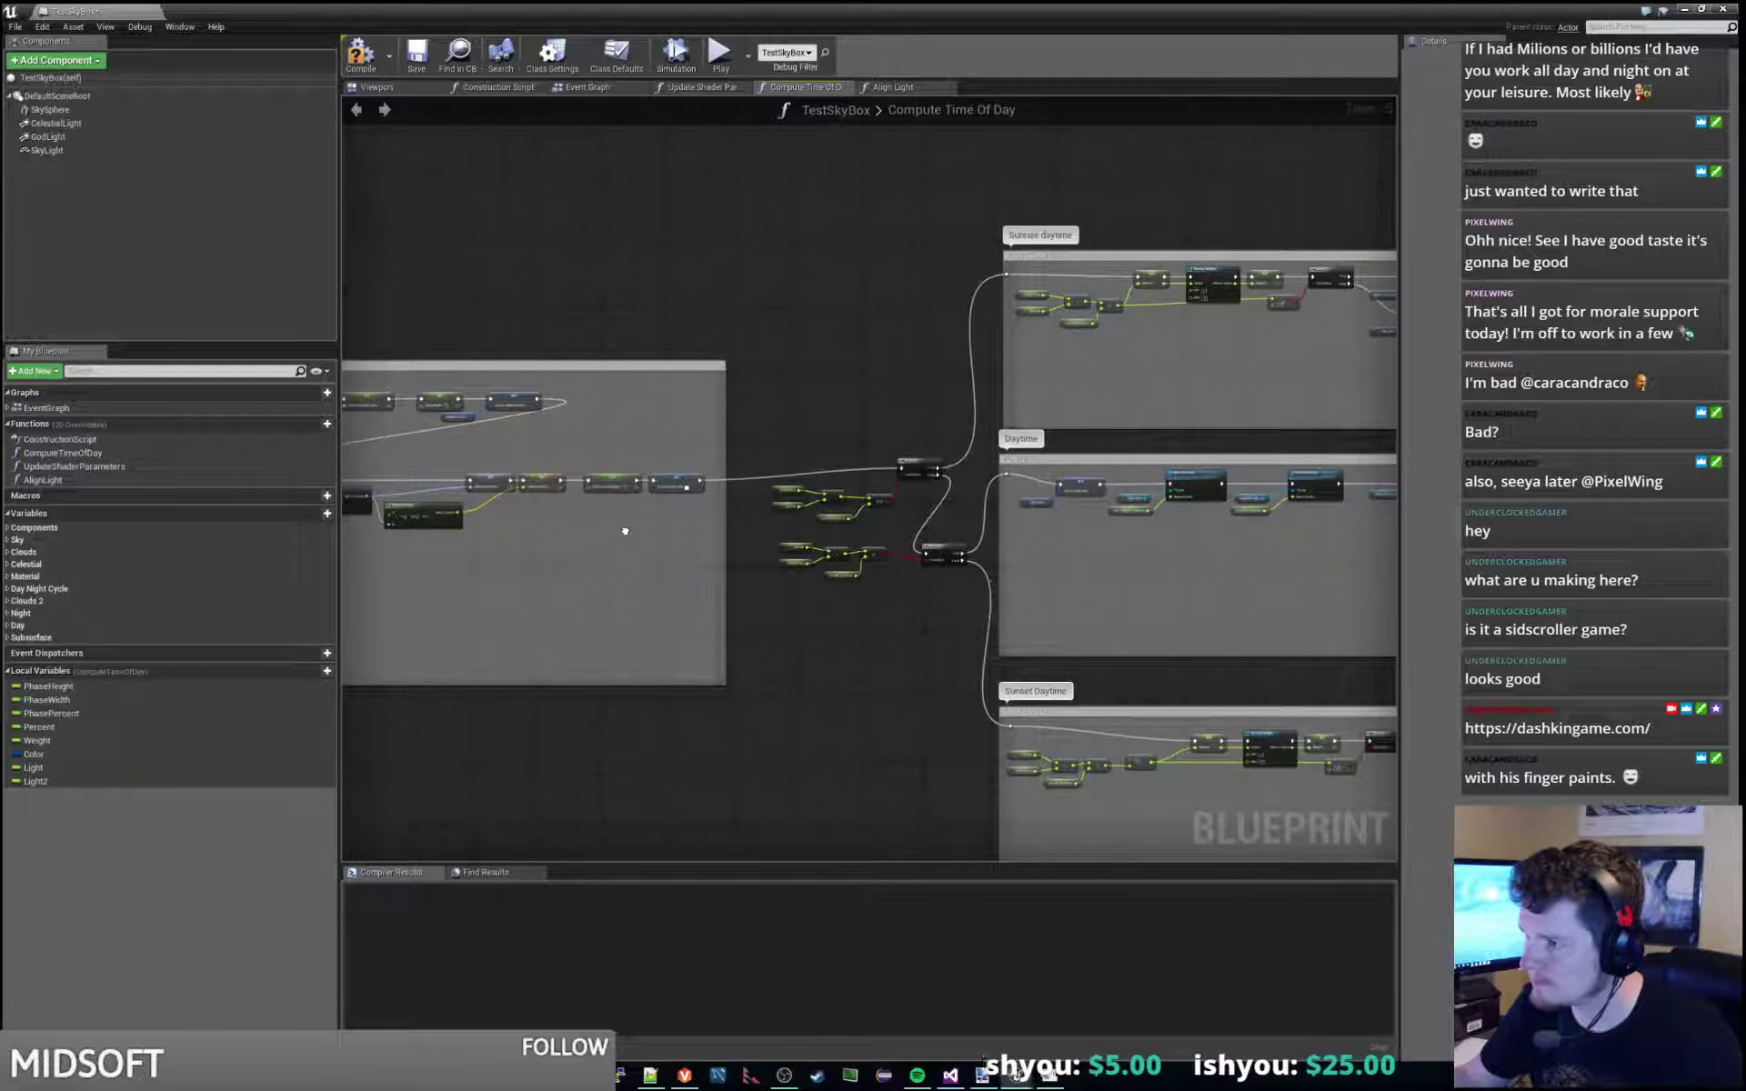
pyautogui.moveTo(1254, 611); pyautogui.dragTo(897, 600, button='right')
pyautogui.scroll(2, 931, 572)
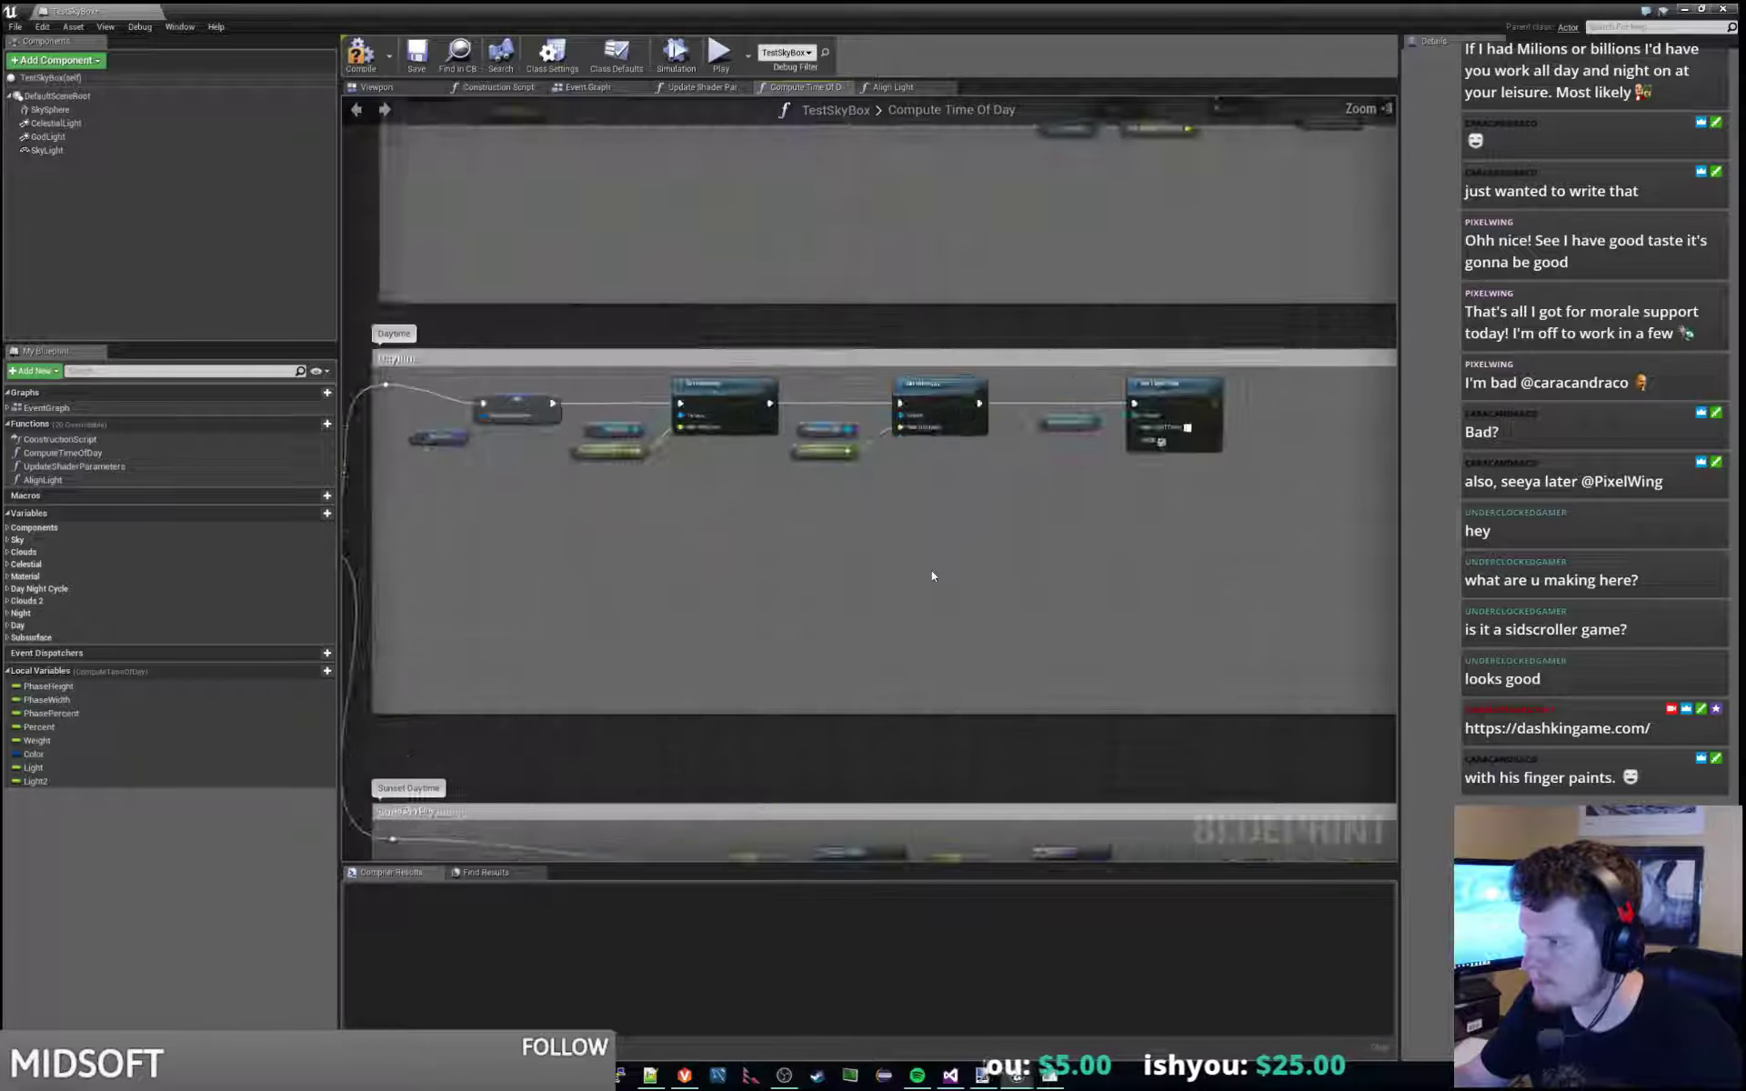
pyautogui.moveTo(1030, 565); pyautogui.dragTo(768, 623, button='right')
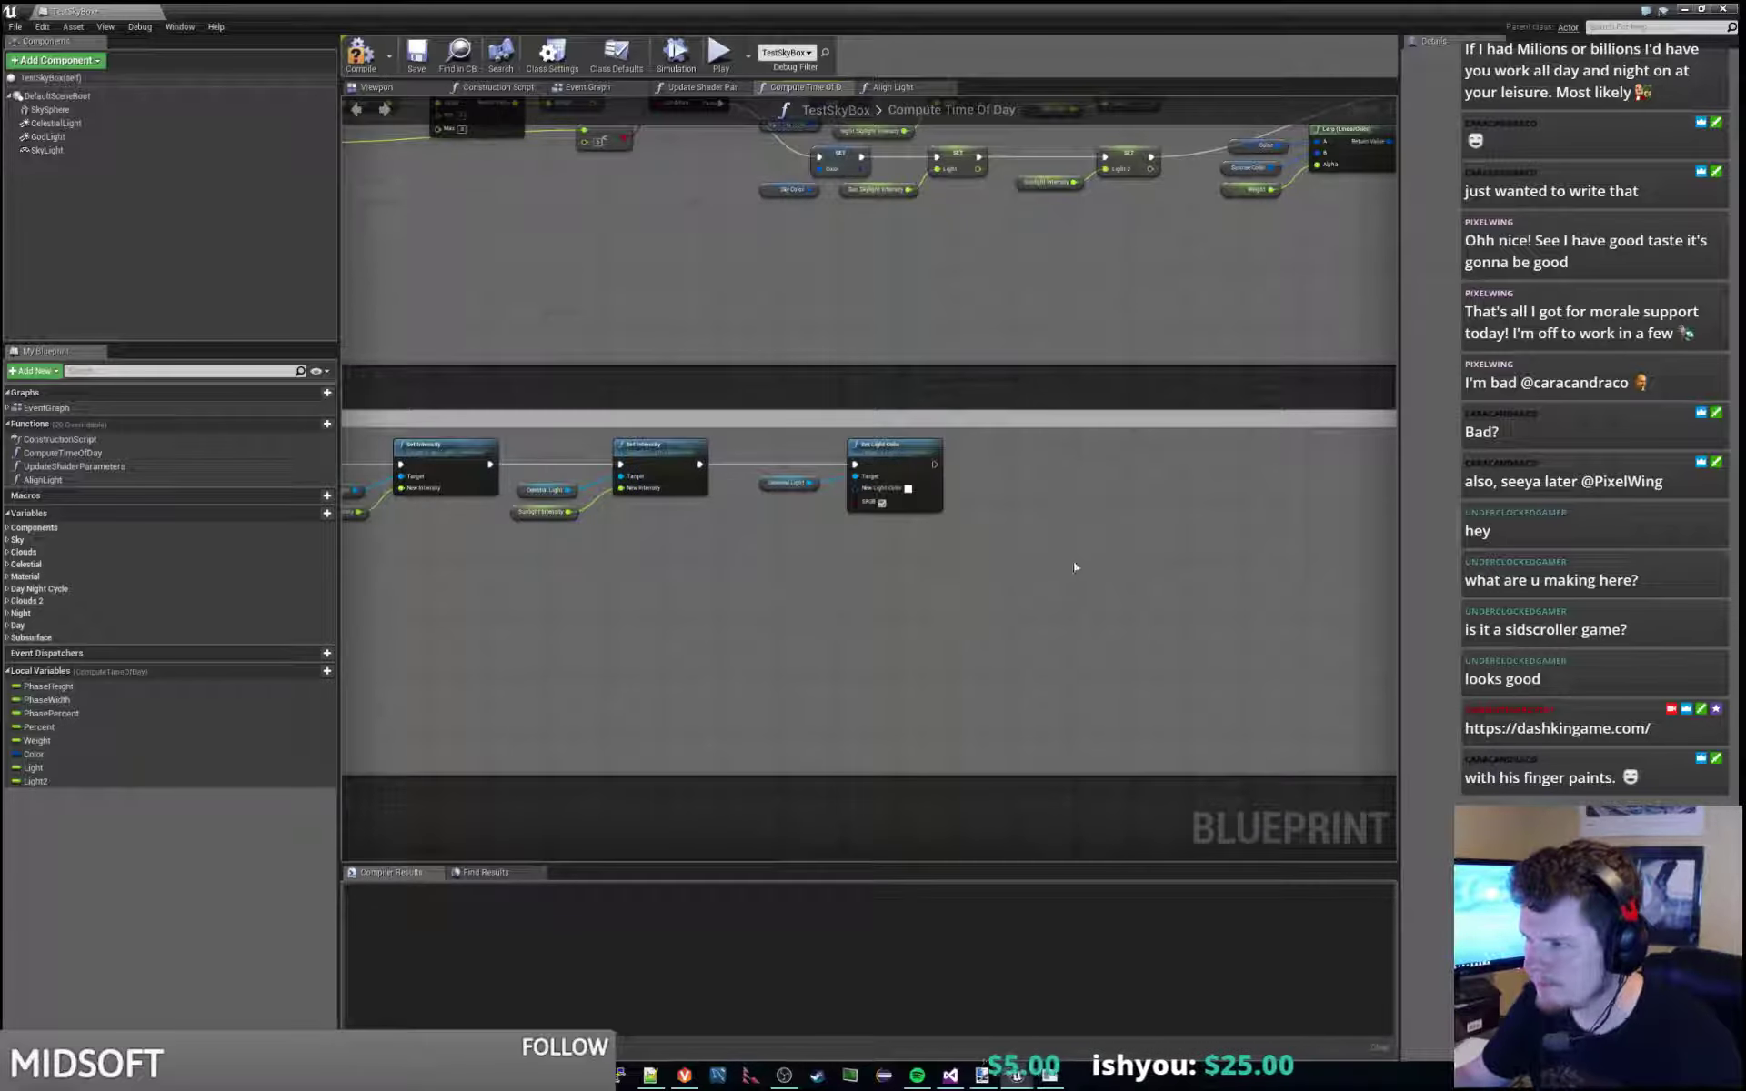
pyautogui.hotkey('ctrl', 'v')
pyautogui.moveTo(1050, 562); pyautogui.dragTo(1140, 461)
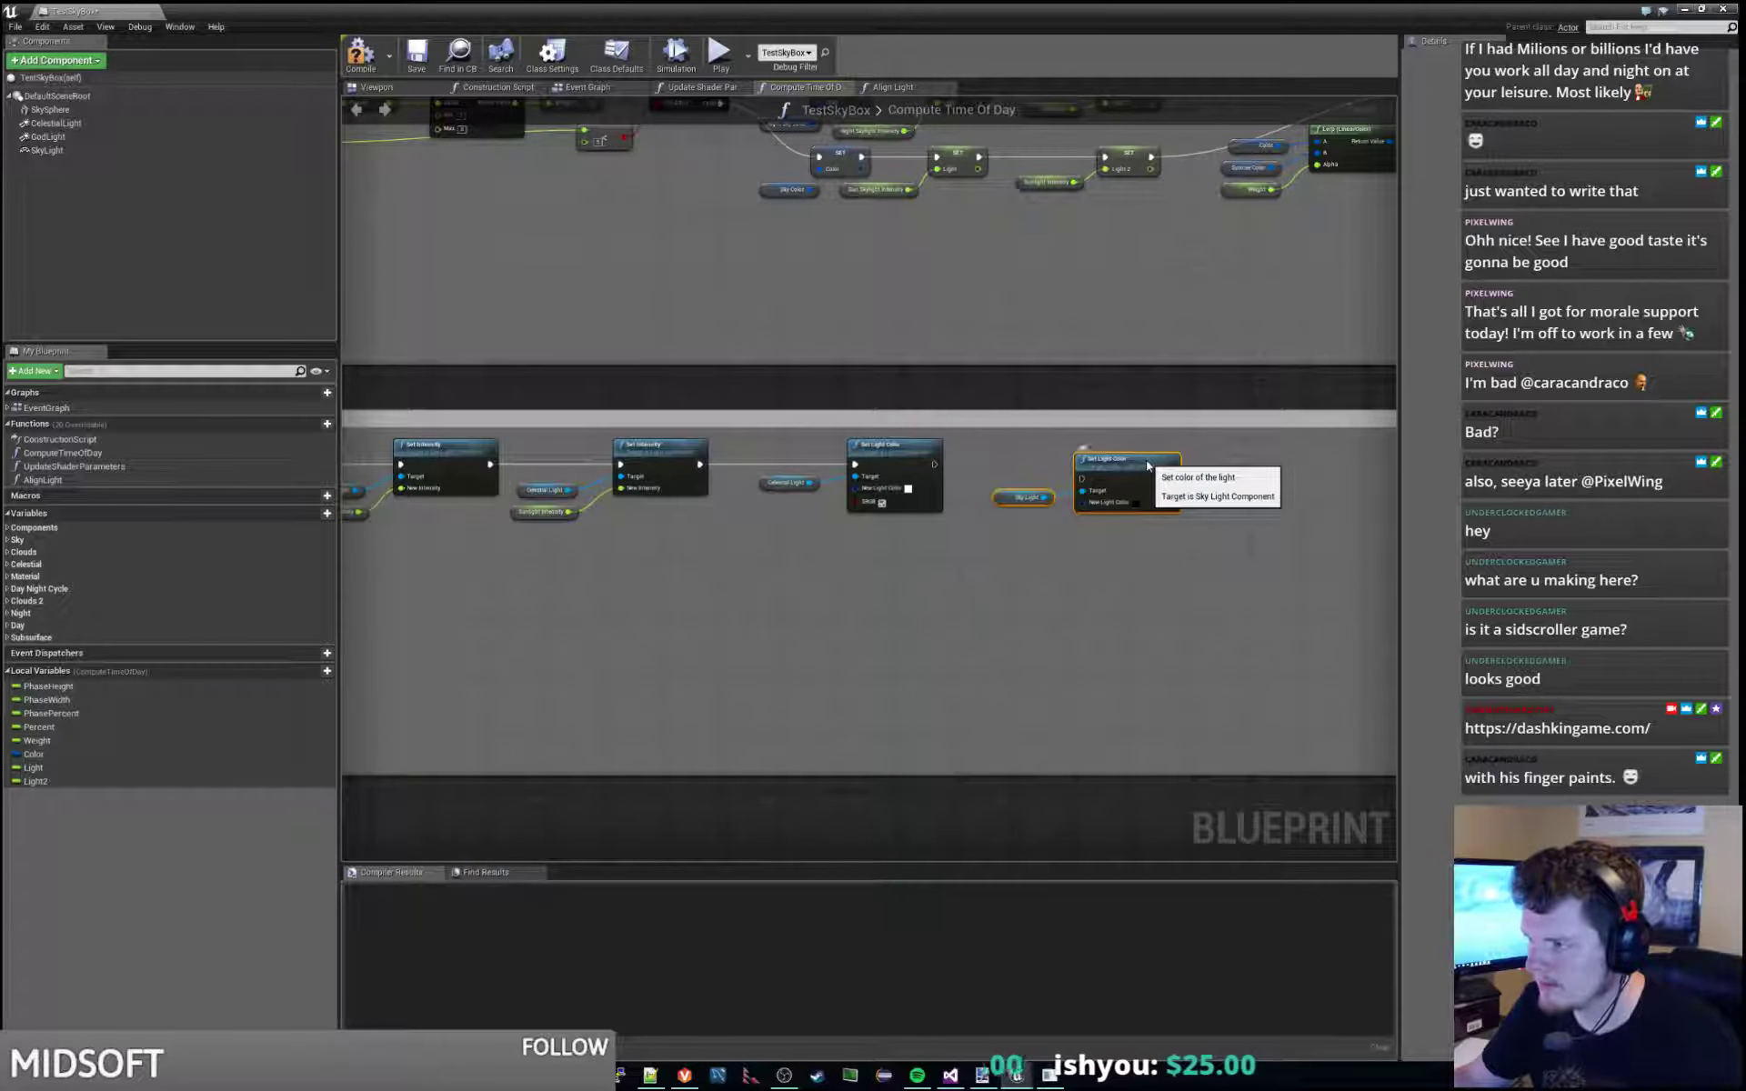
# Add a Sky Color getter from the Day variables and chain the new Set Light Color after the original.
pyautogui.click(984, 594)
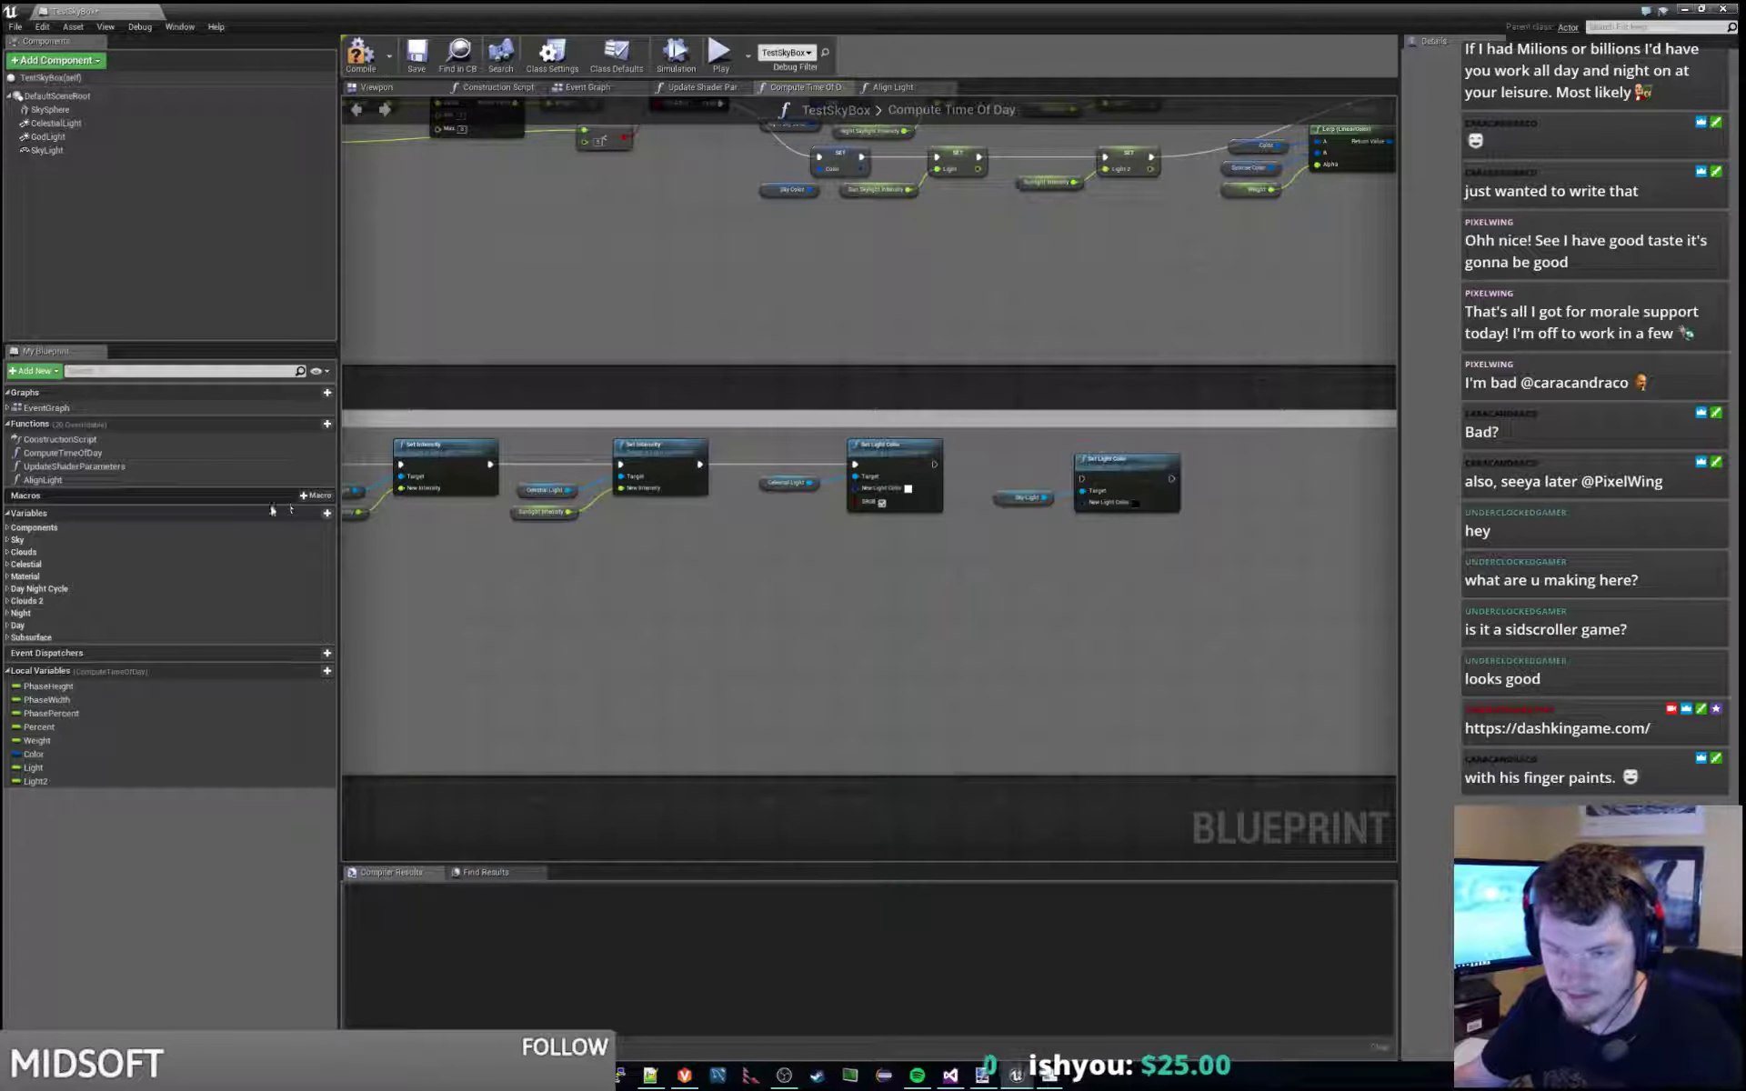
pyautogui.click(8, 625)
pyautogui.moveTo(47, 679); pyautogui.dragTo(1083, 504)
pyautogui.click(925, 674)
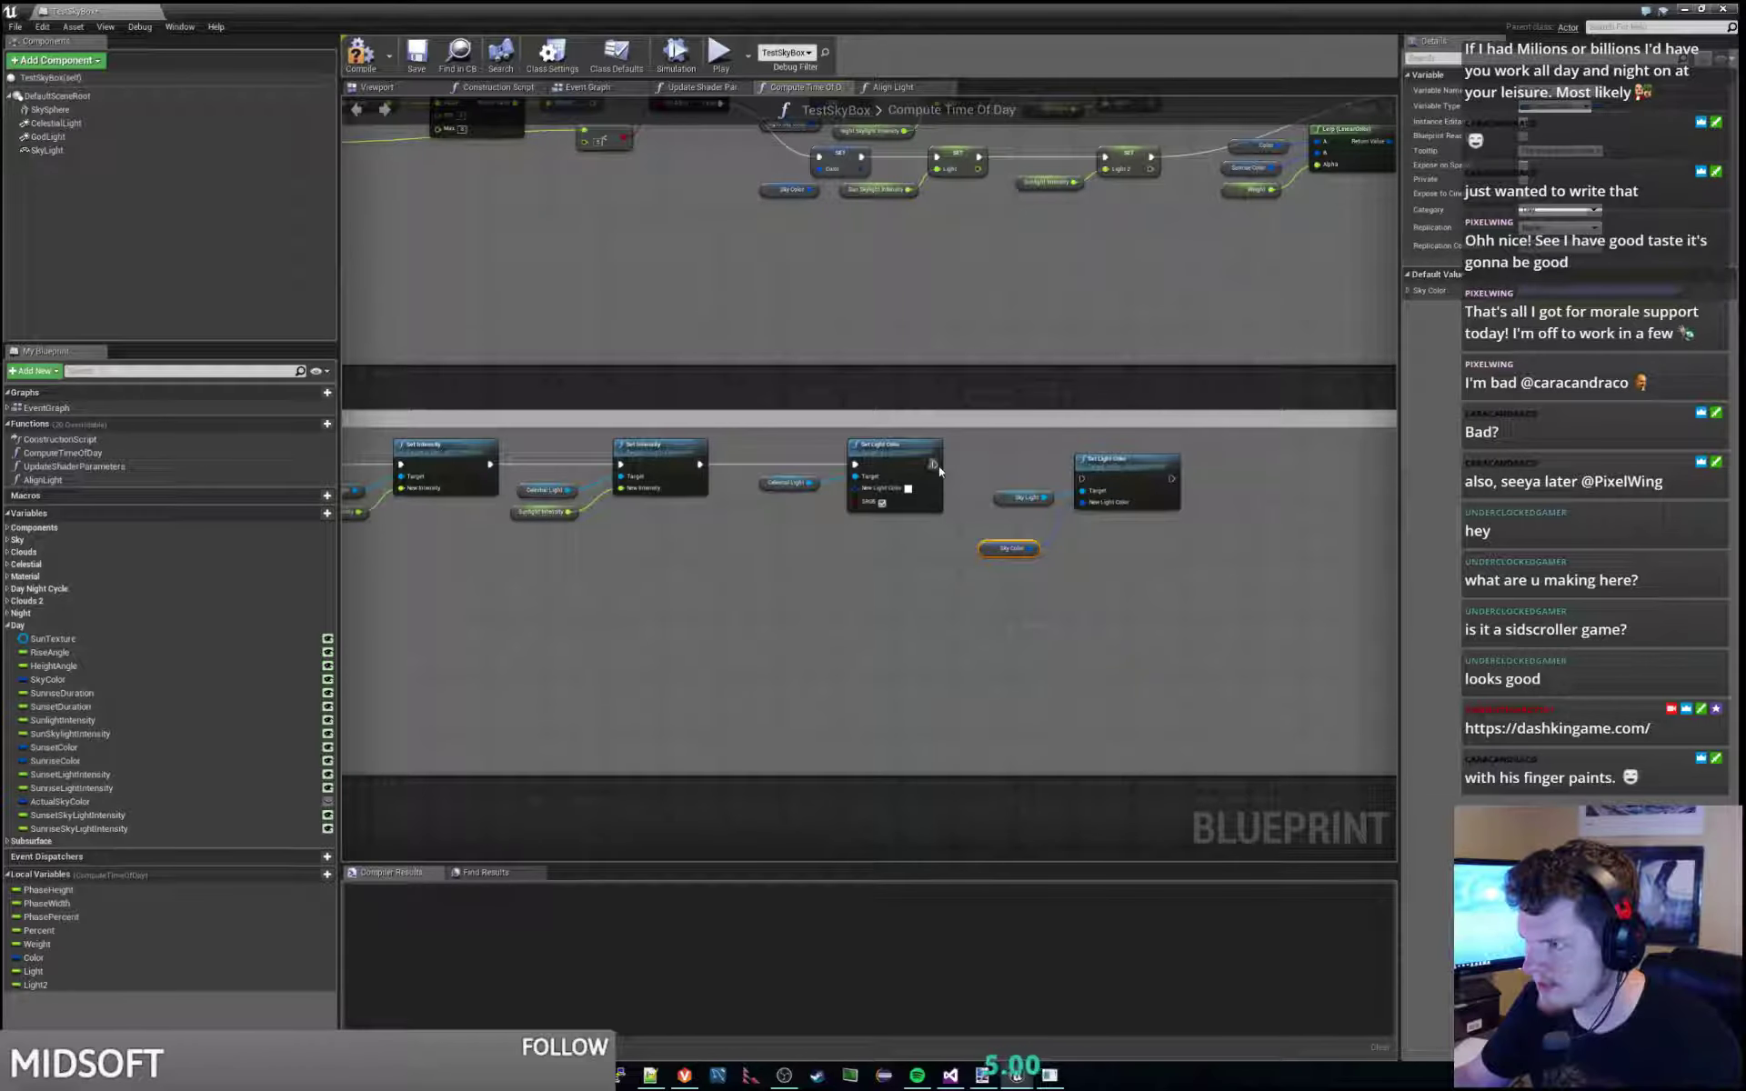
pyautogui.moveTo(935, 465); pyautogui.dragTo(1124, 456)
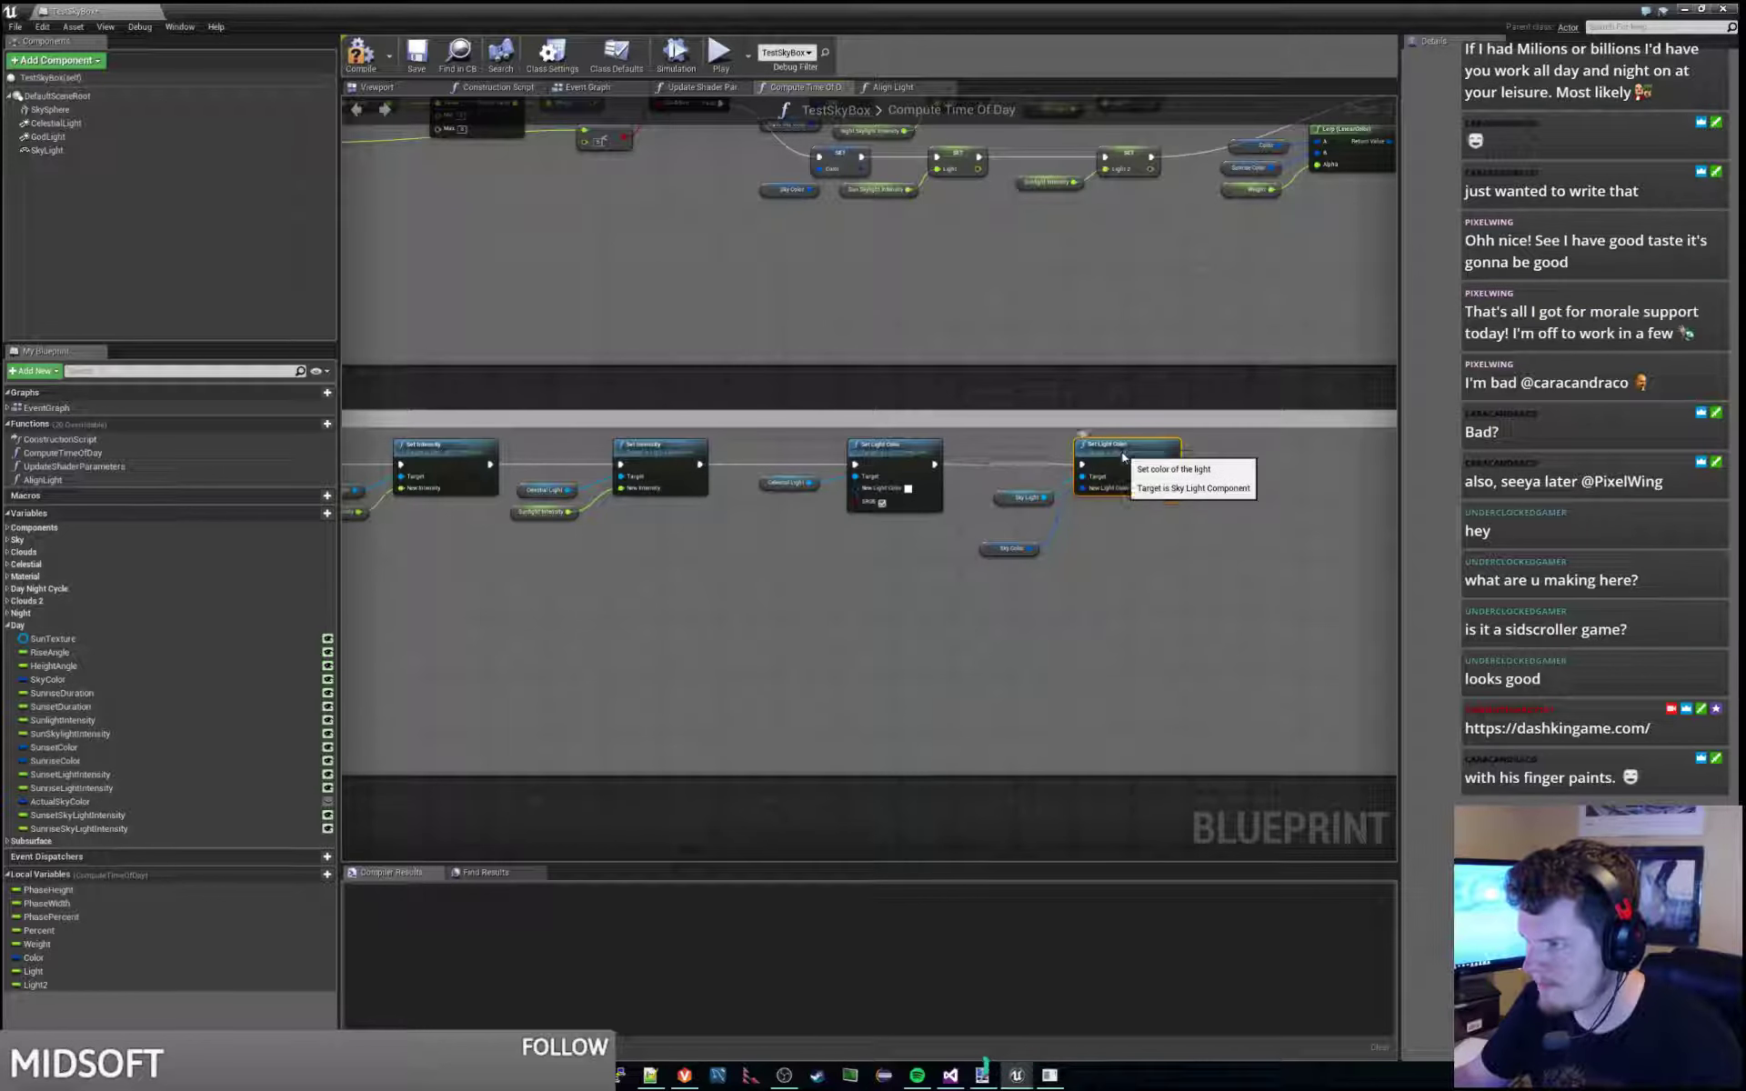
pyautogui.moveTo(999, 545); pyautogui.dragTo(1020, 520)
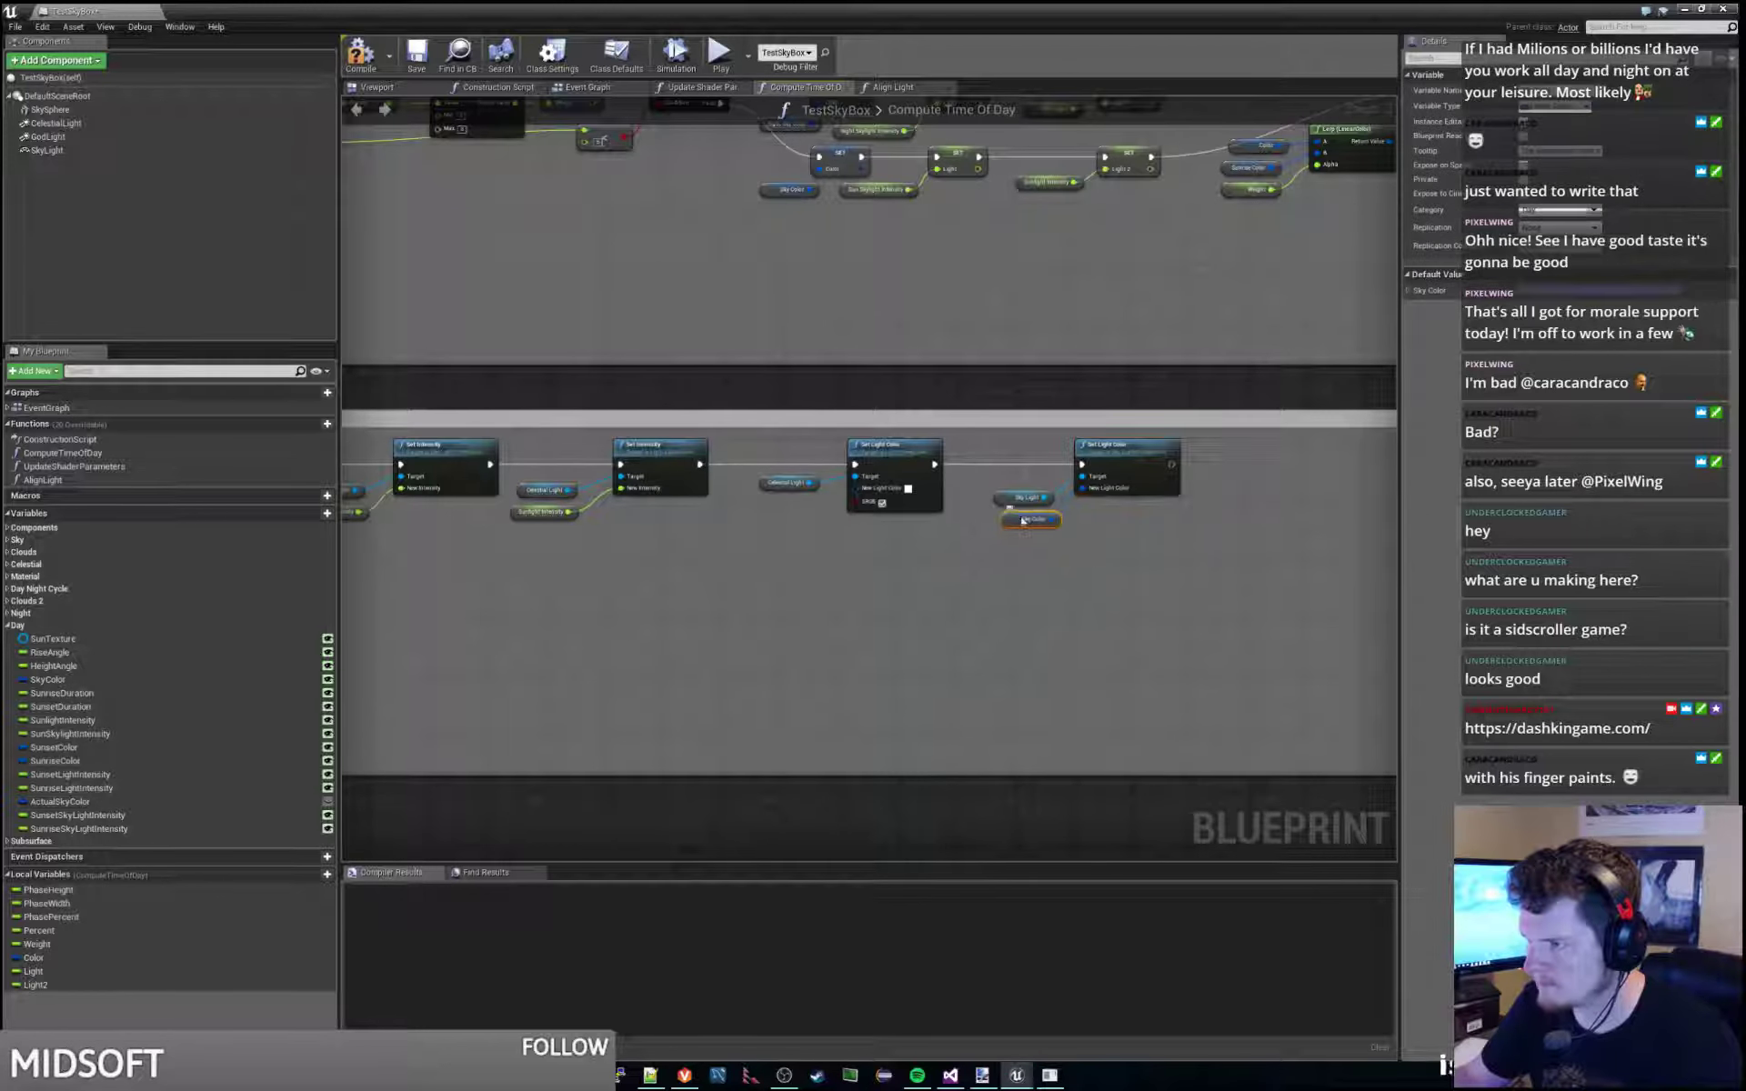
pyautogui.click(873, 341)
# Pan along the sky color logic to review the chain to its end.
pyautogui.moveTo(873, 341); pyautogui.dragTo(791, 607, button='right')
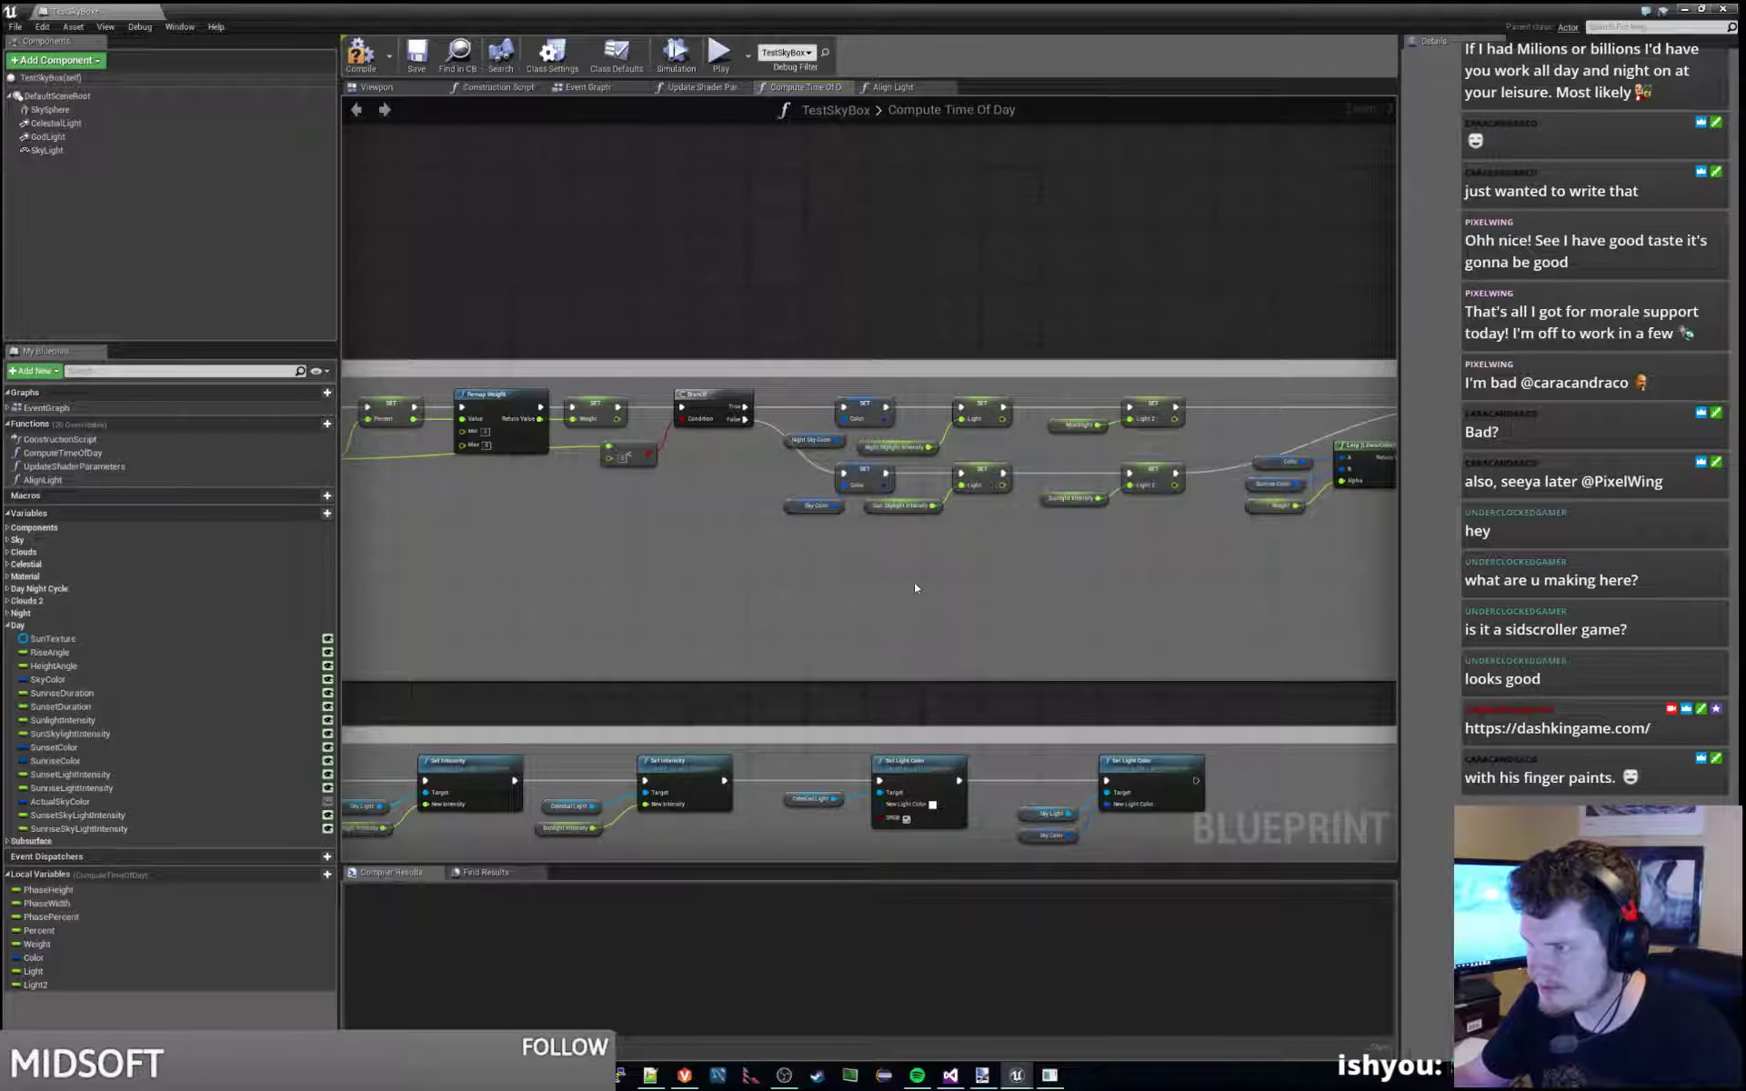
pyautogui.moveTo(1049, 616); pyautogui.dragTo(938, 626, button='right')
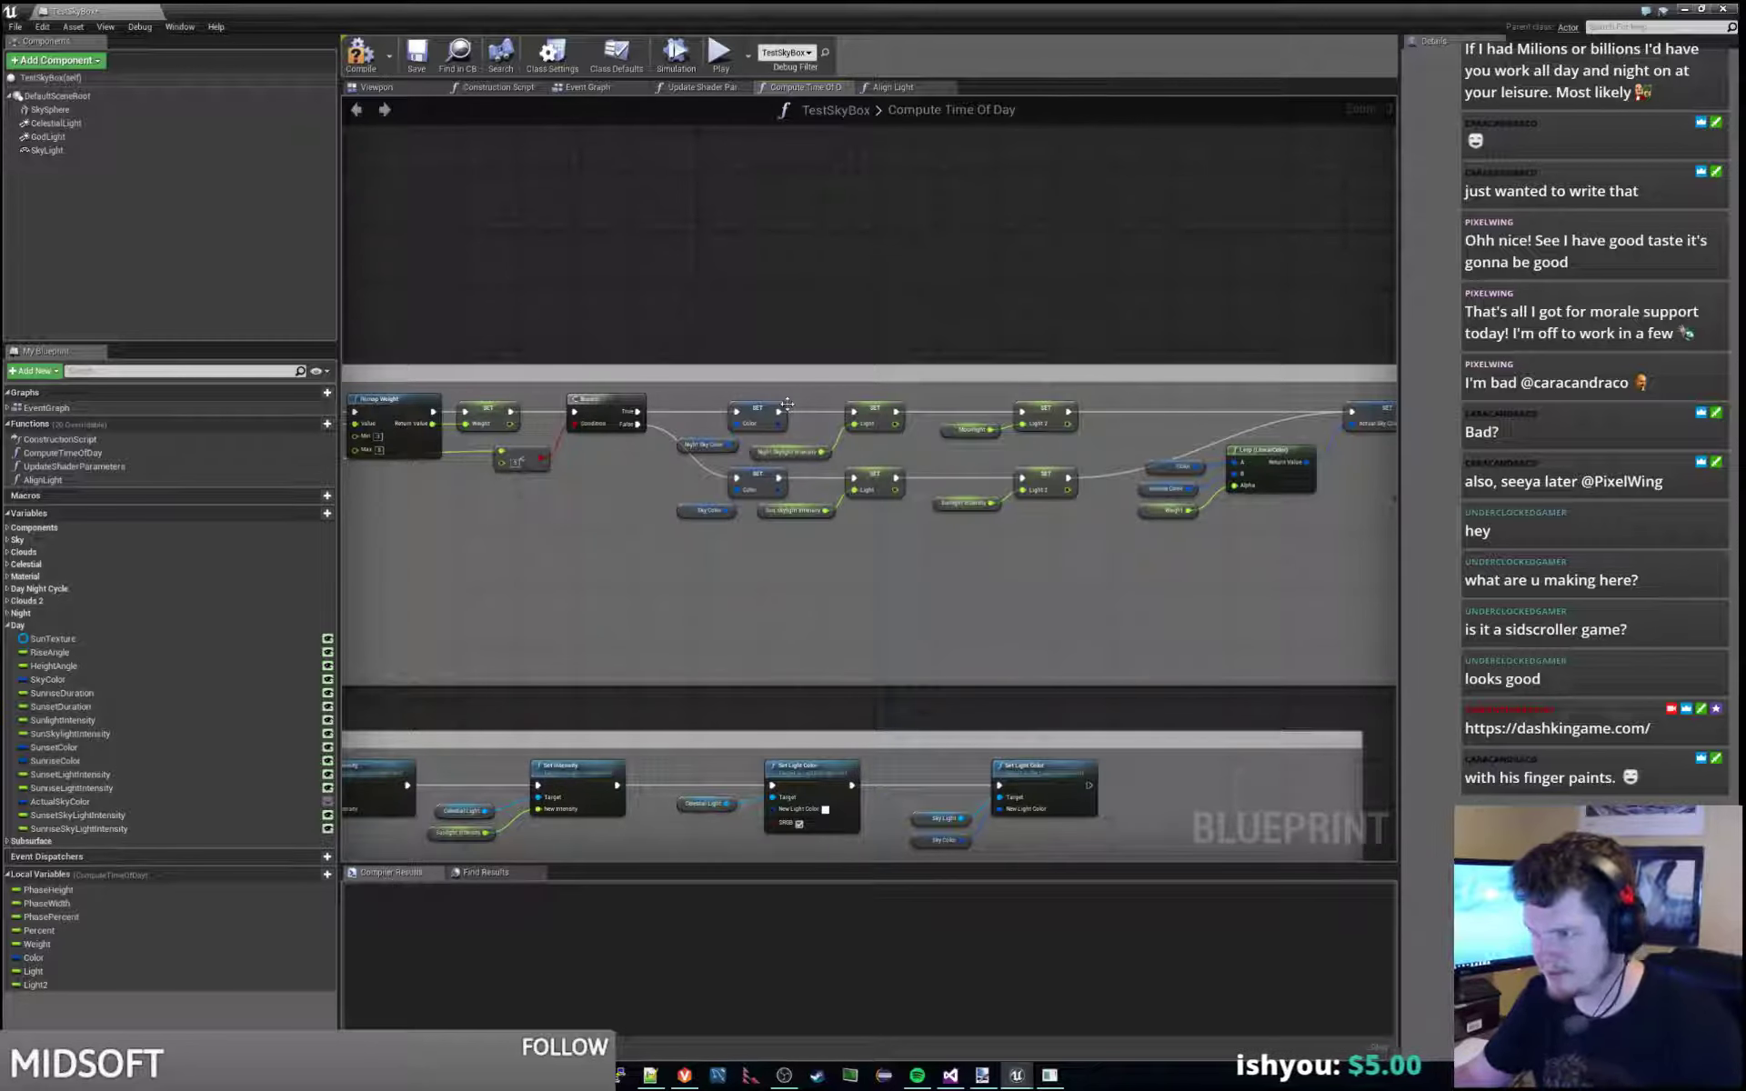
pyautogui.moveTo(1035, 598); pyautogui.dragTo(1025, 560, button='right')
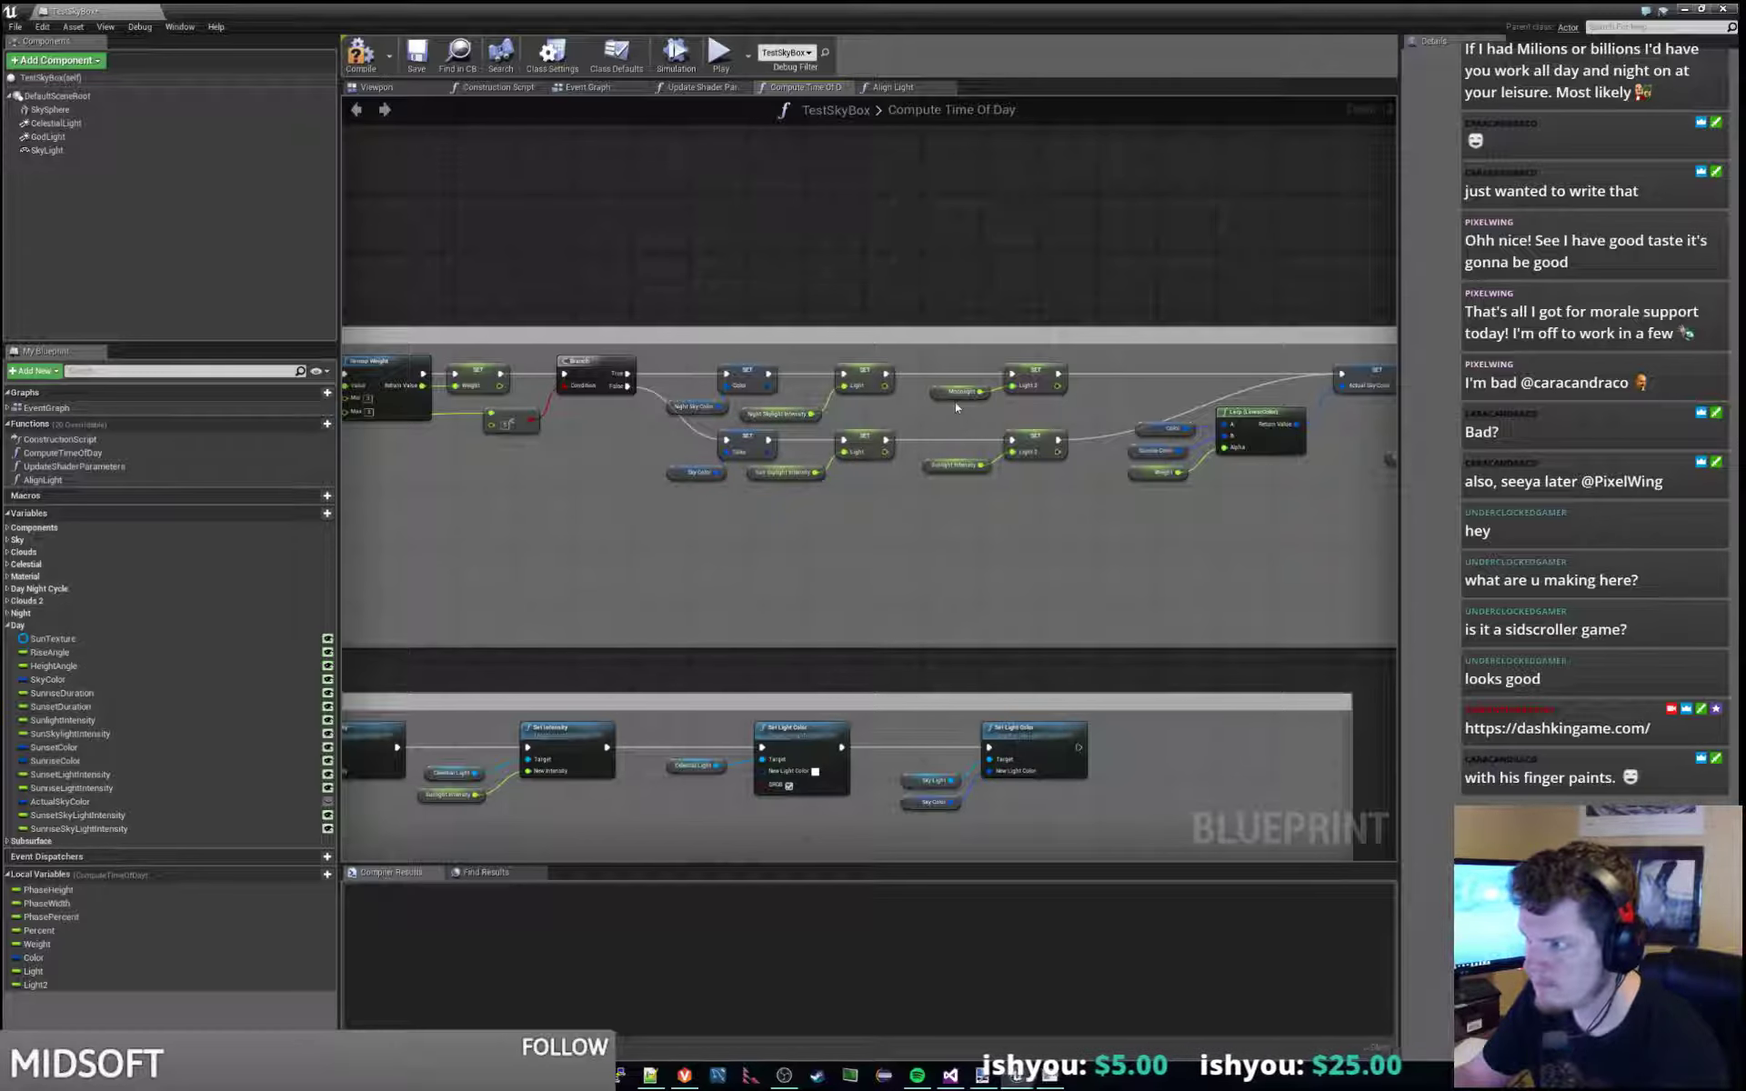
pyautogui.moveTo(1142, 493); pyautogui.dragTo(823, 500, button='right')
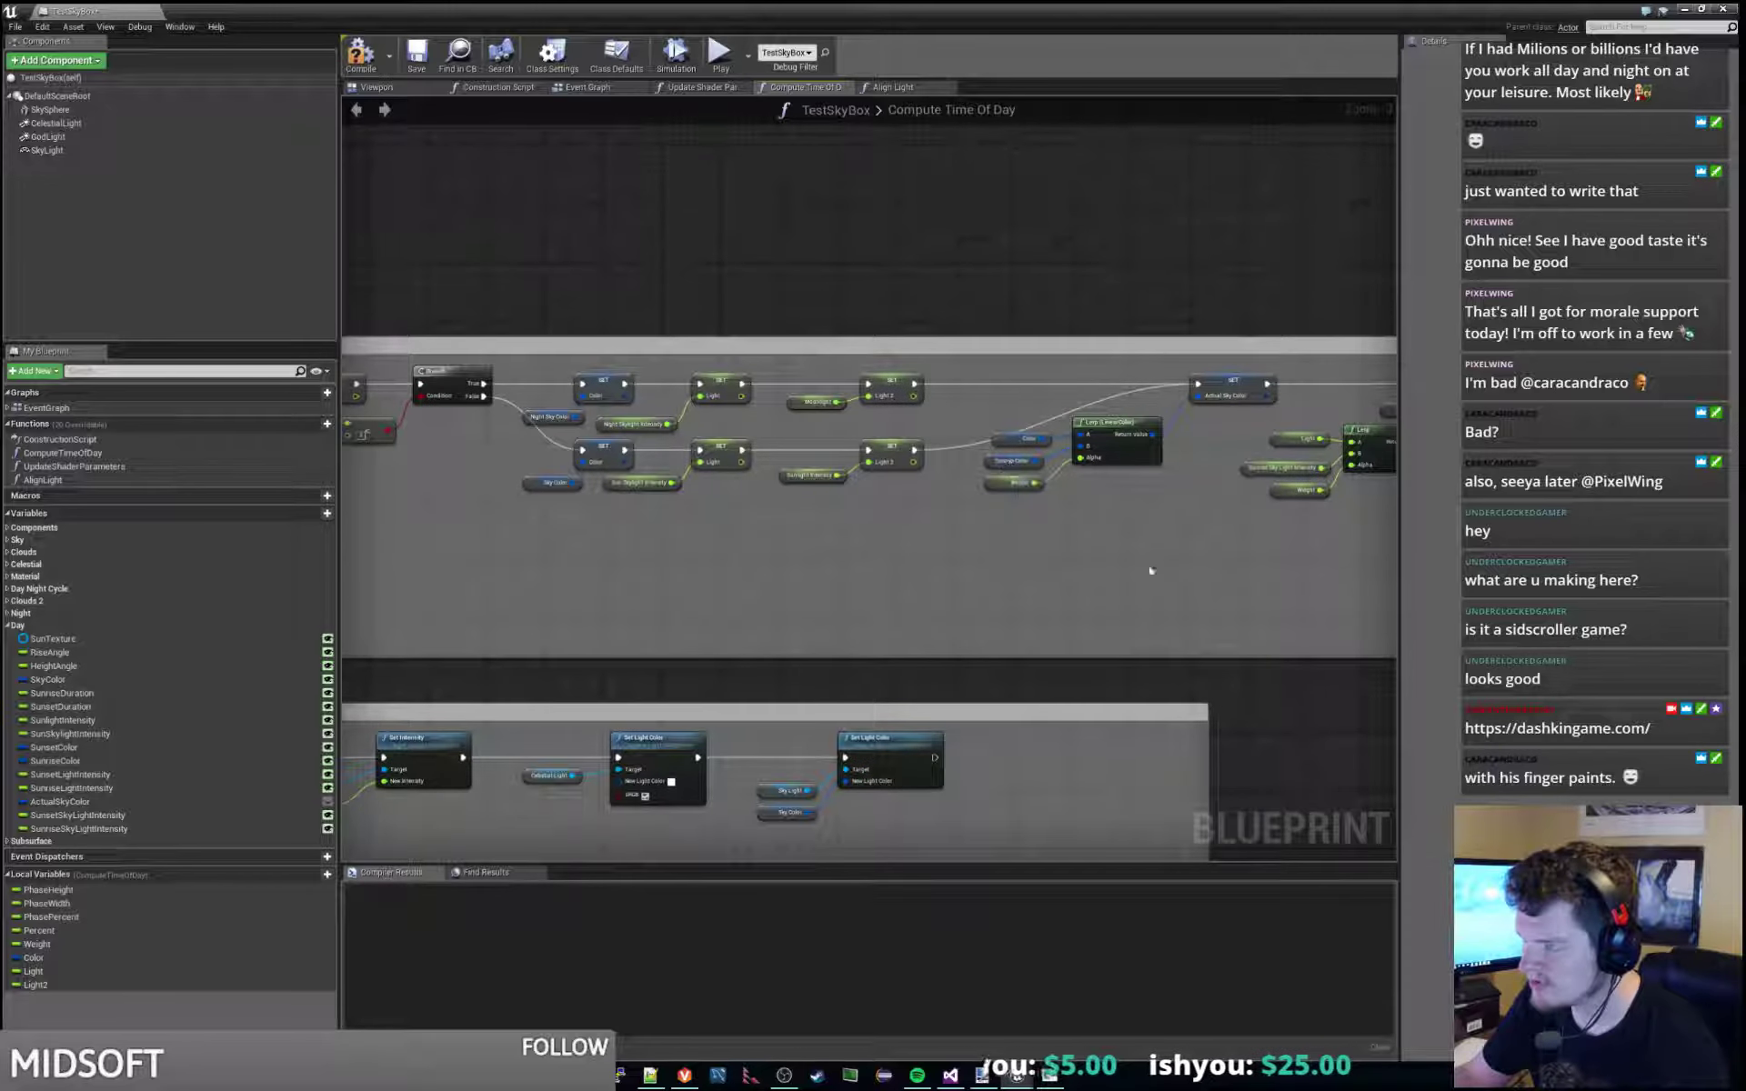
pyautogui.scroll(-1, 962, 576)
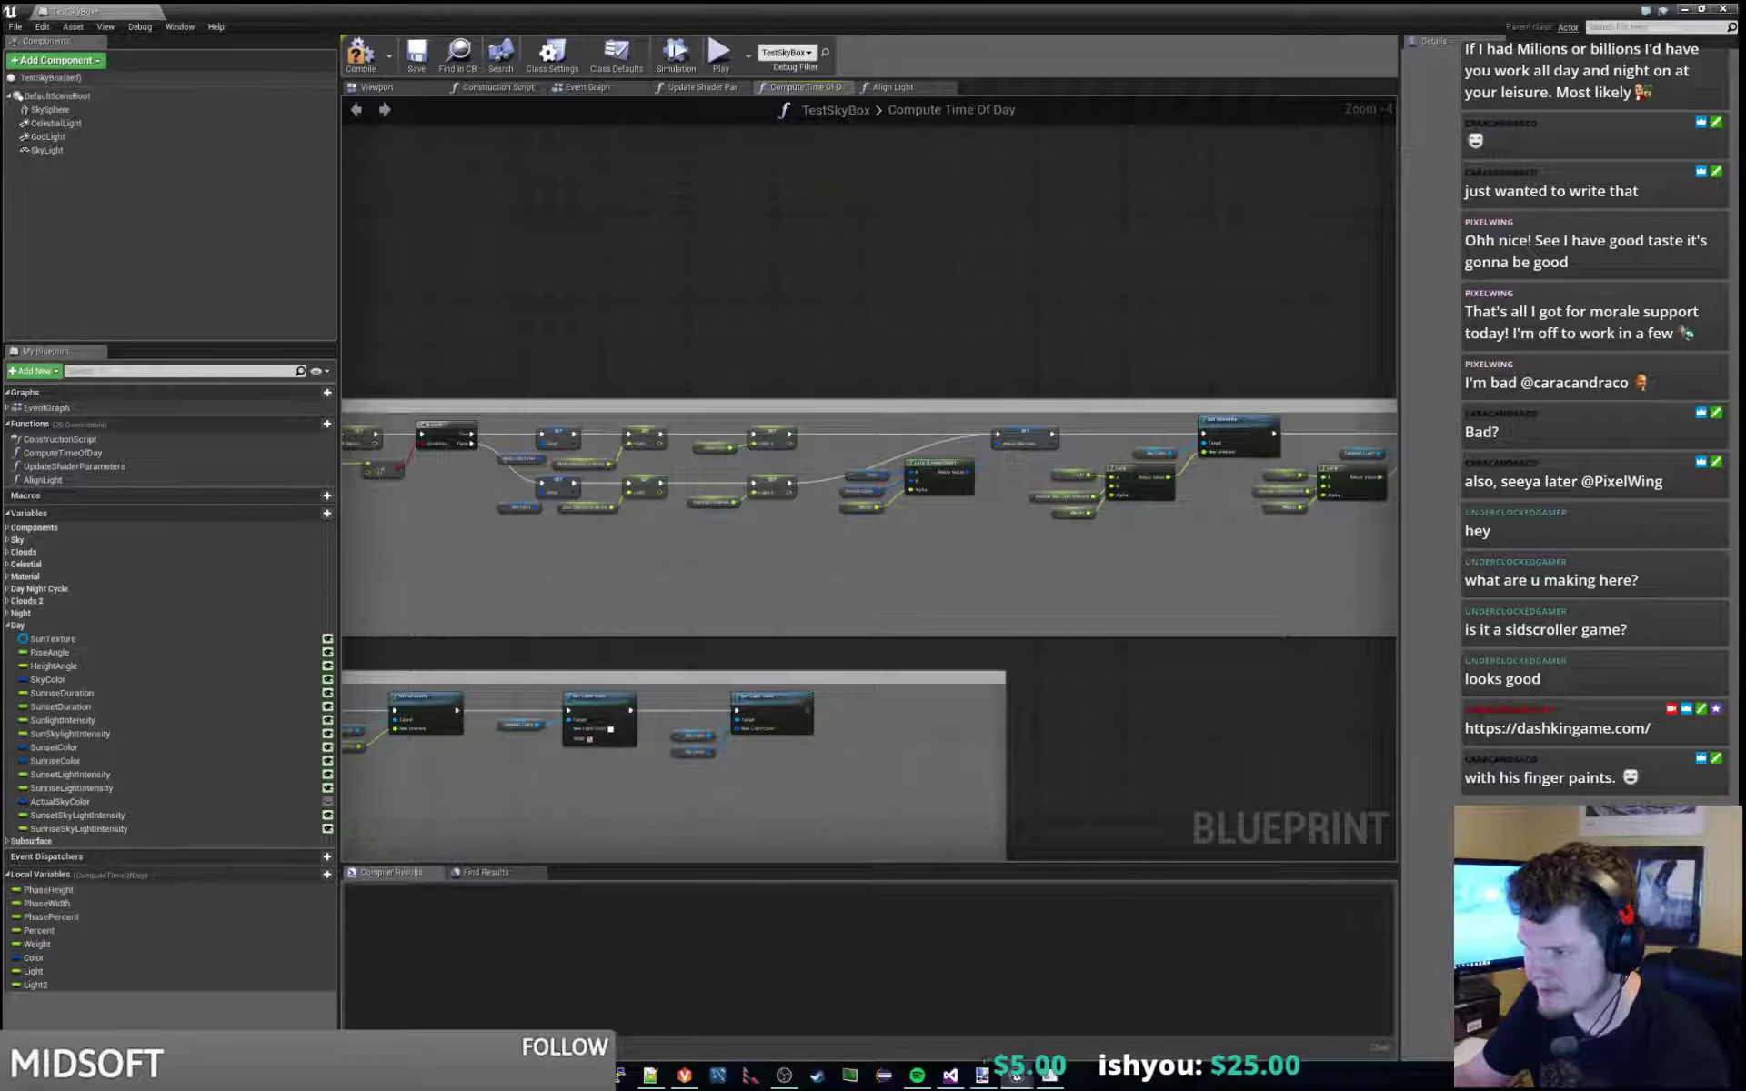
pyautogui.moveTo(809, 582); pyautogui.dragTo(706, 601, button='right')
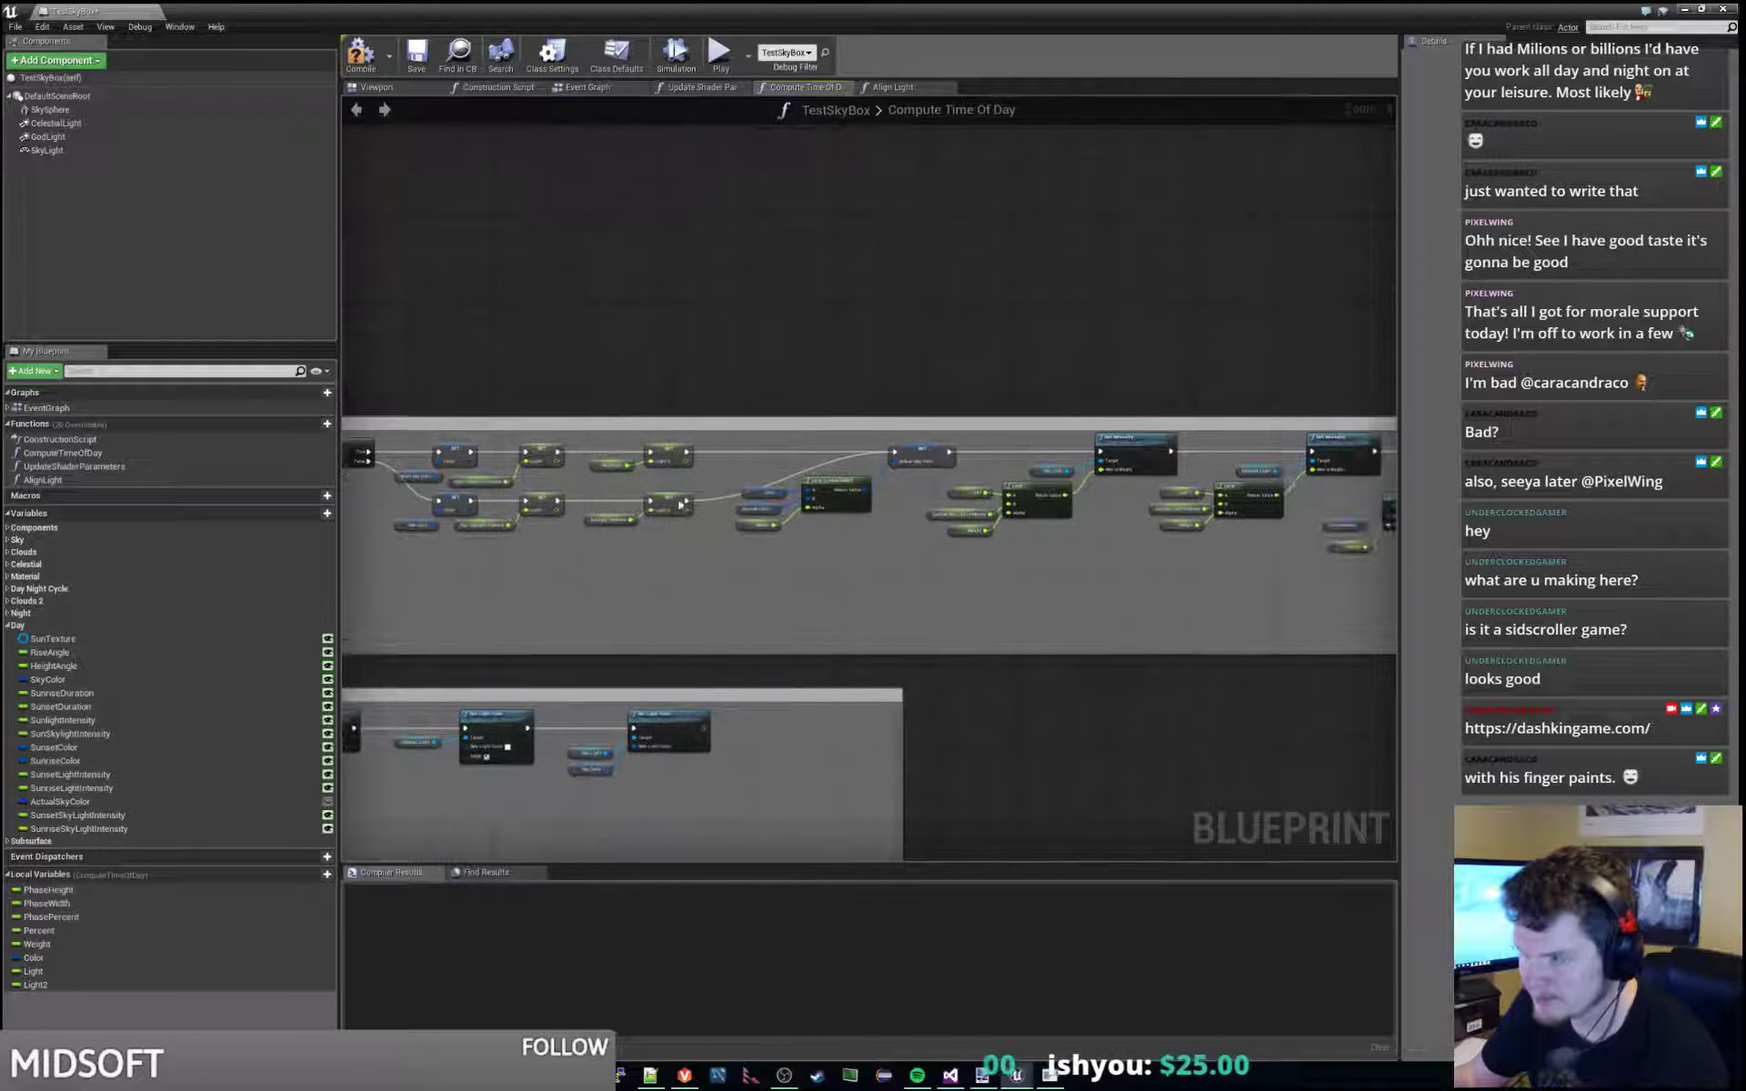
# Add a Linear Color local variable named Color2.
pyautogui.click(152, 961)
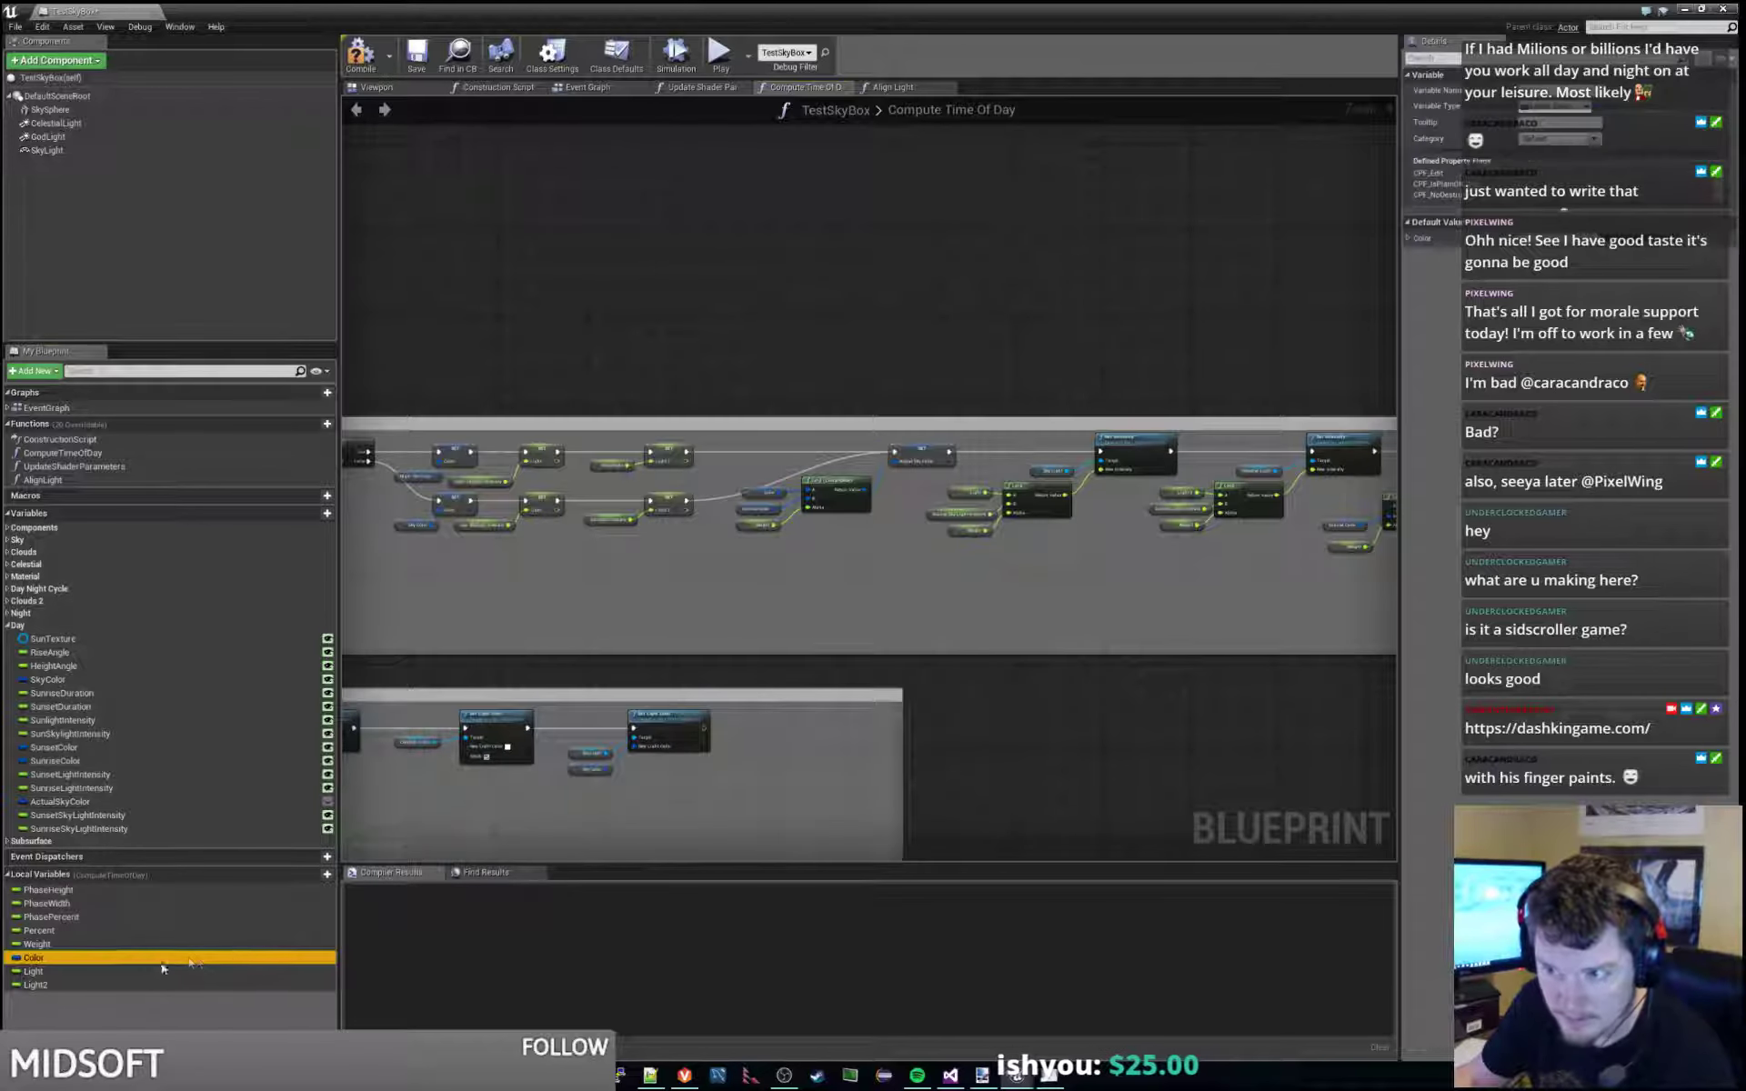
pyautogui.click(305, 875)
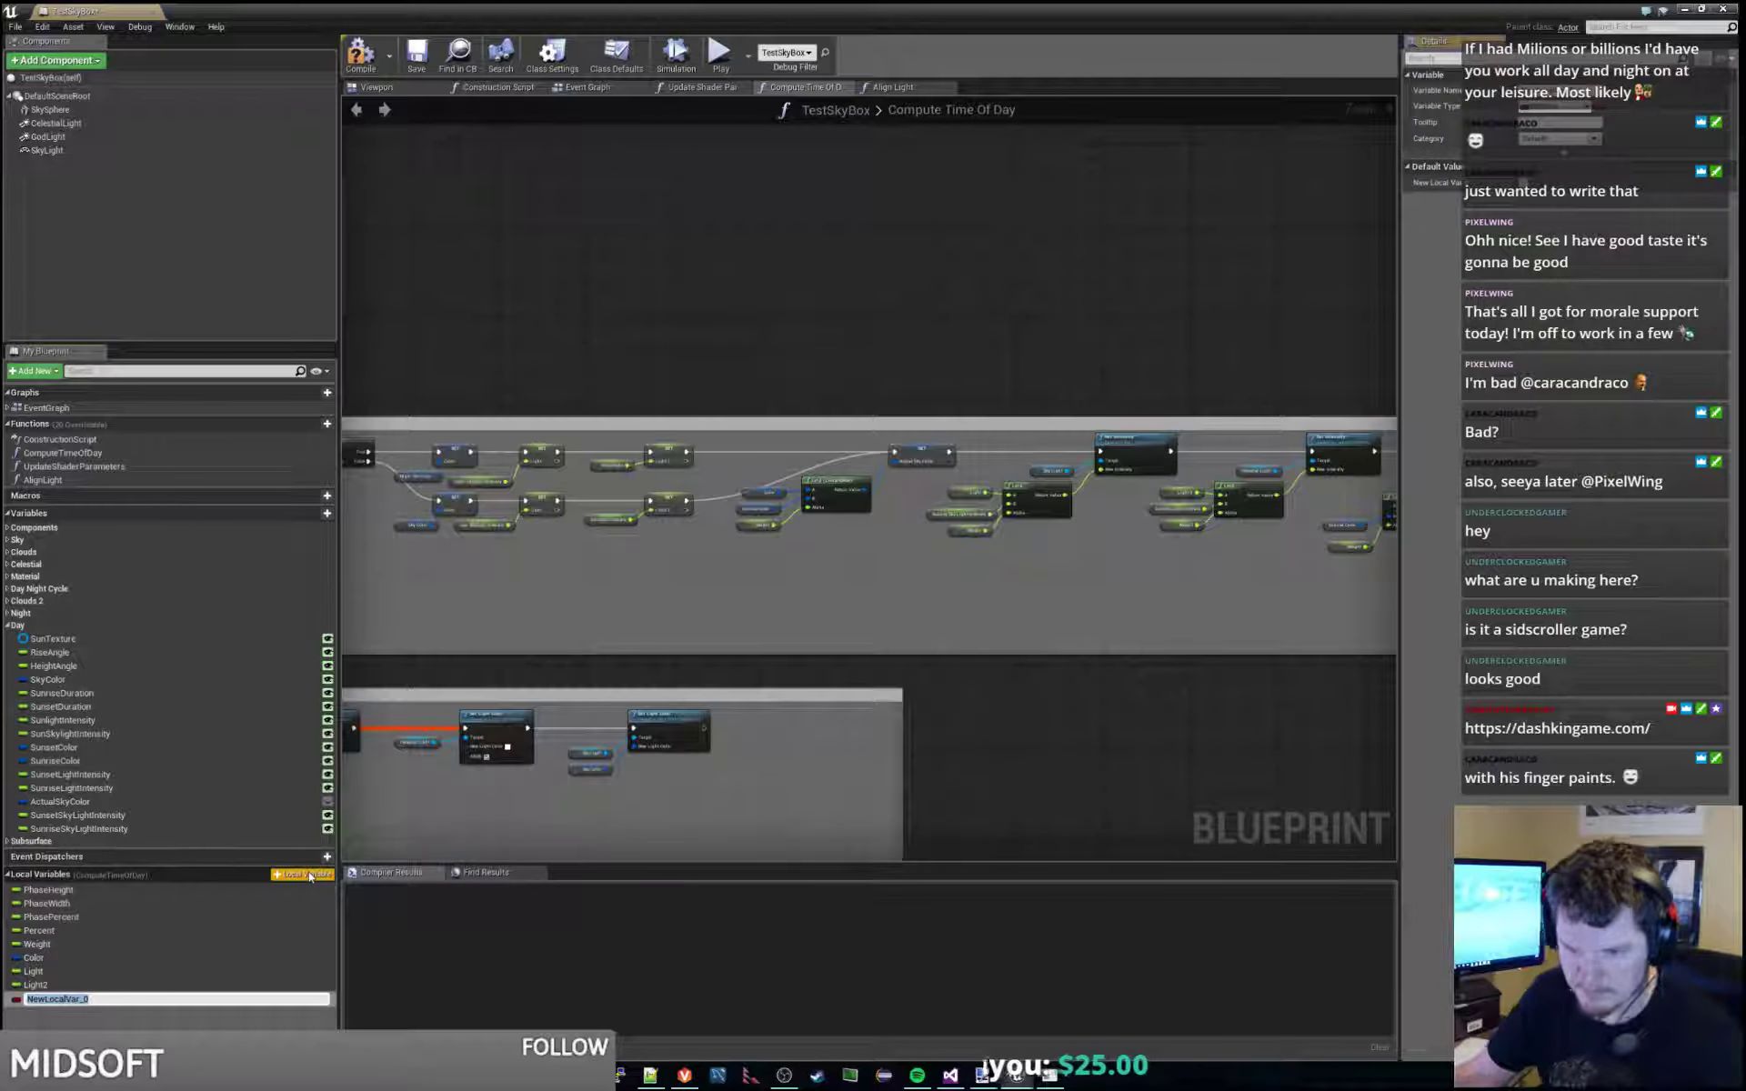
pyautogui.write('Color2')
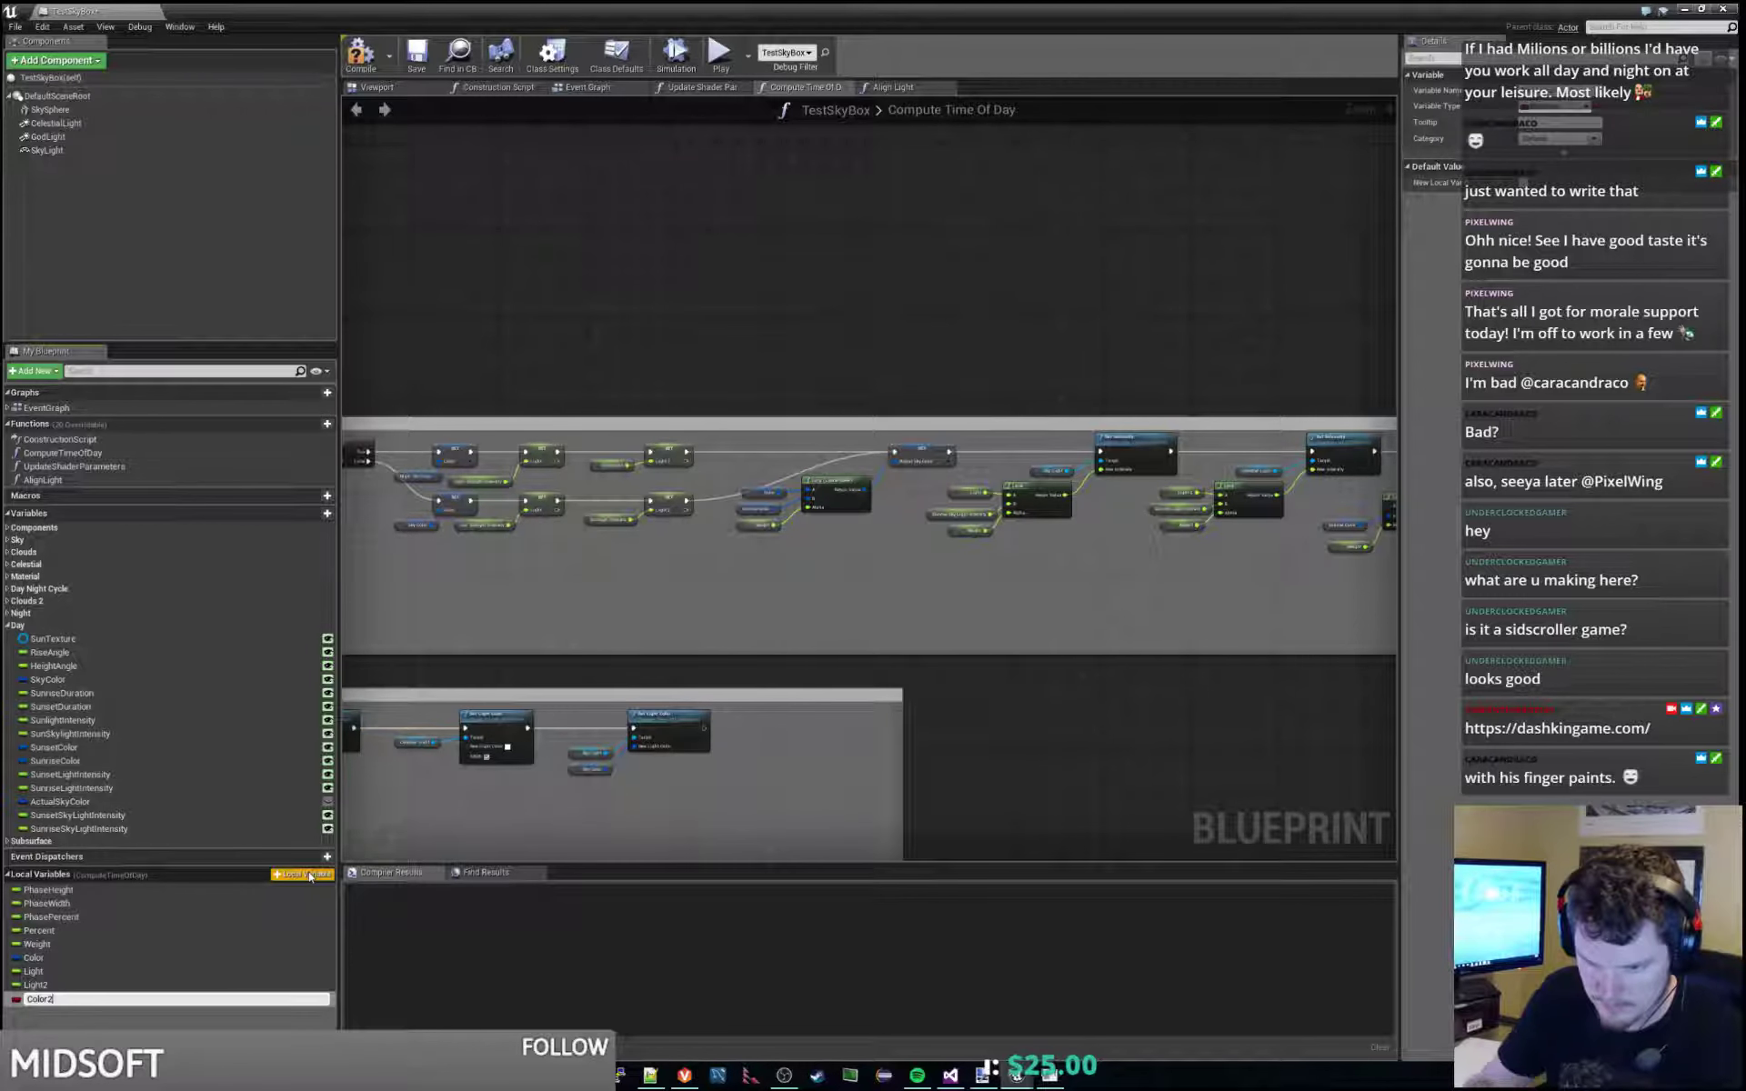
pyautogui.press('Return')
pyautogui.click(109, 999)
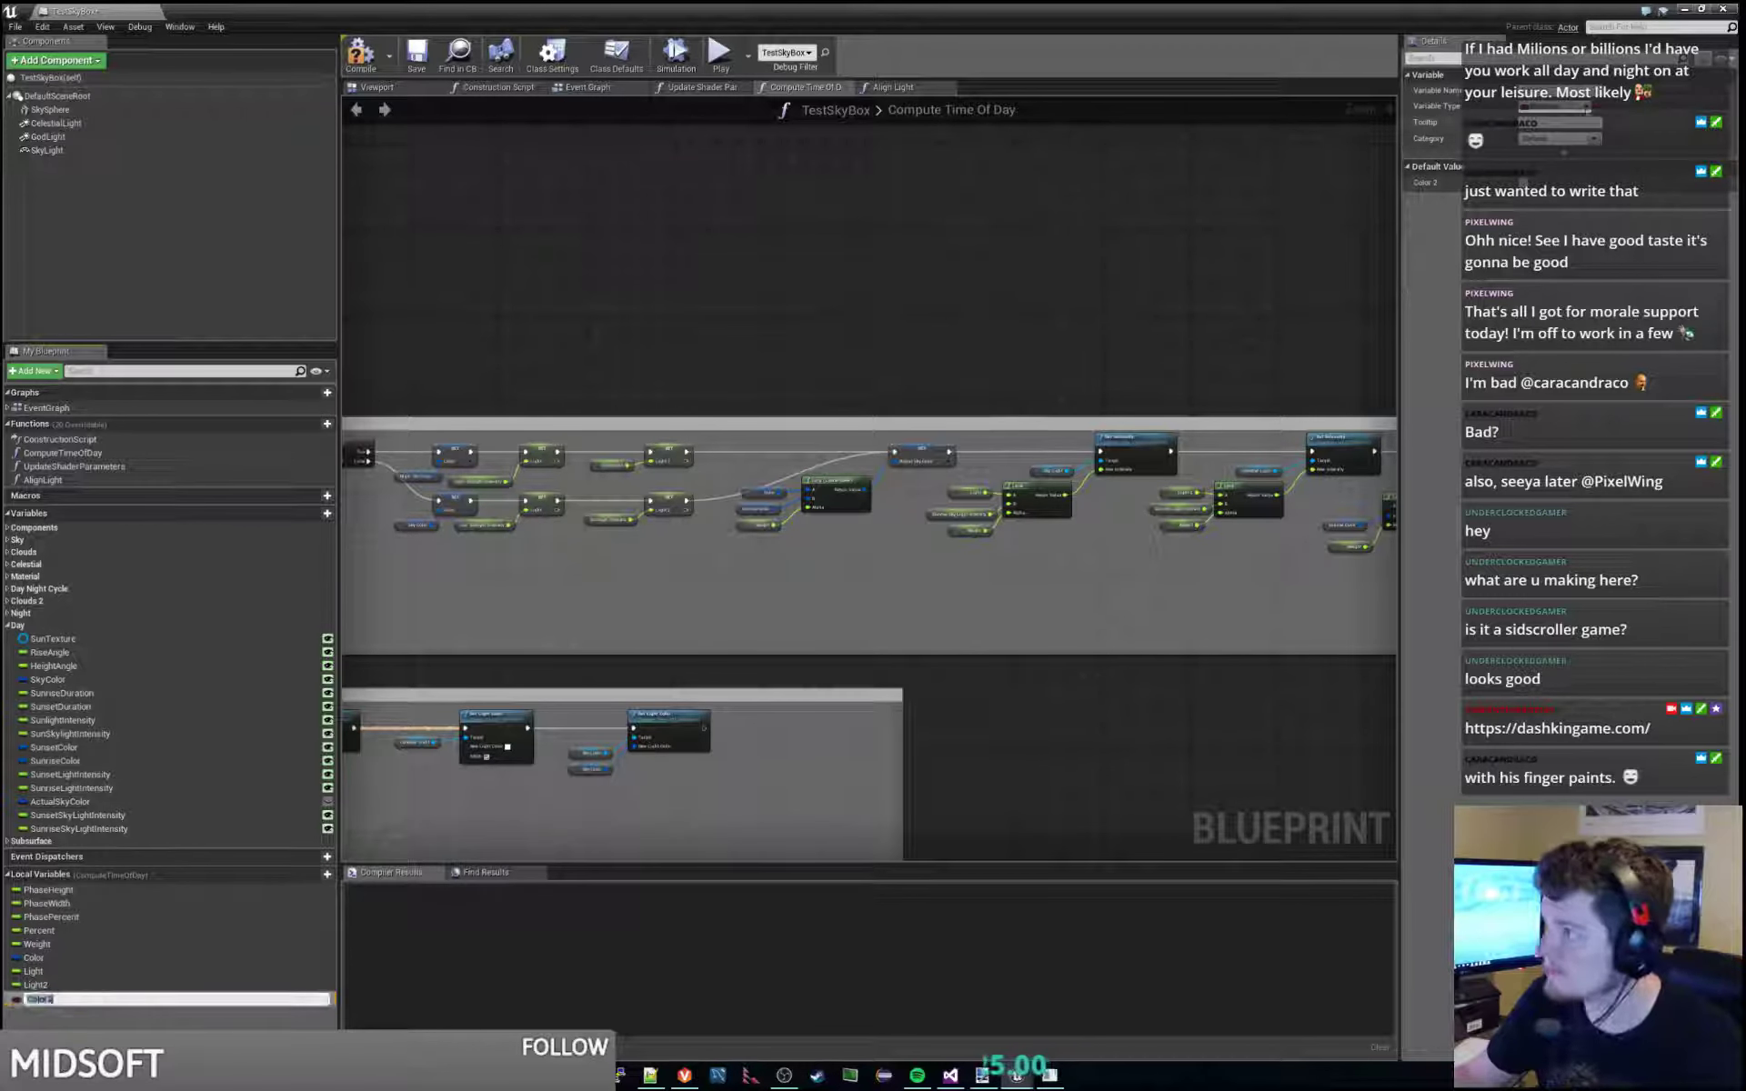
pyautogui.click(1587, 109)
pyautogui.click(1564, 106)
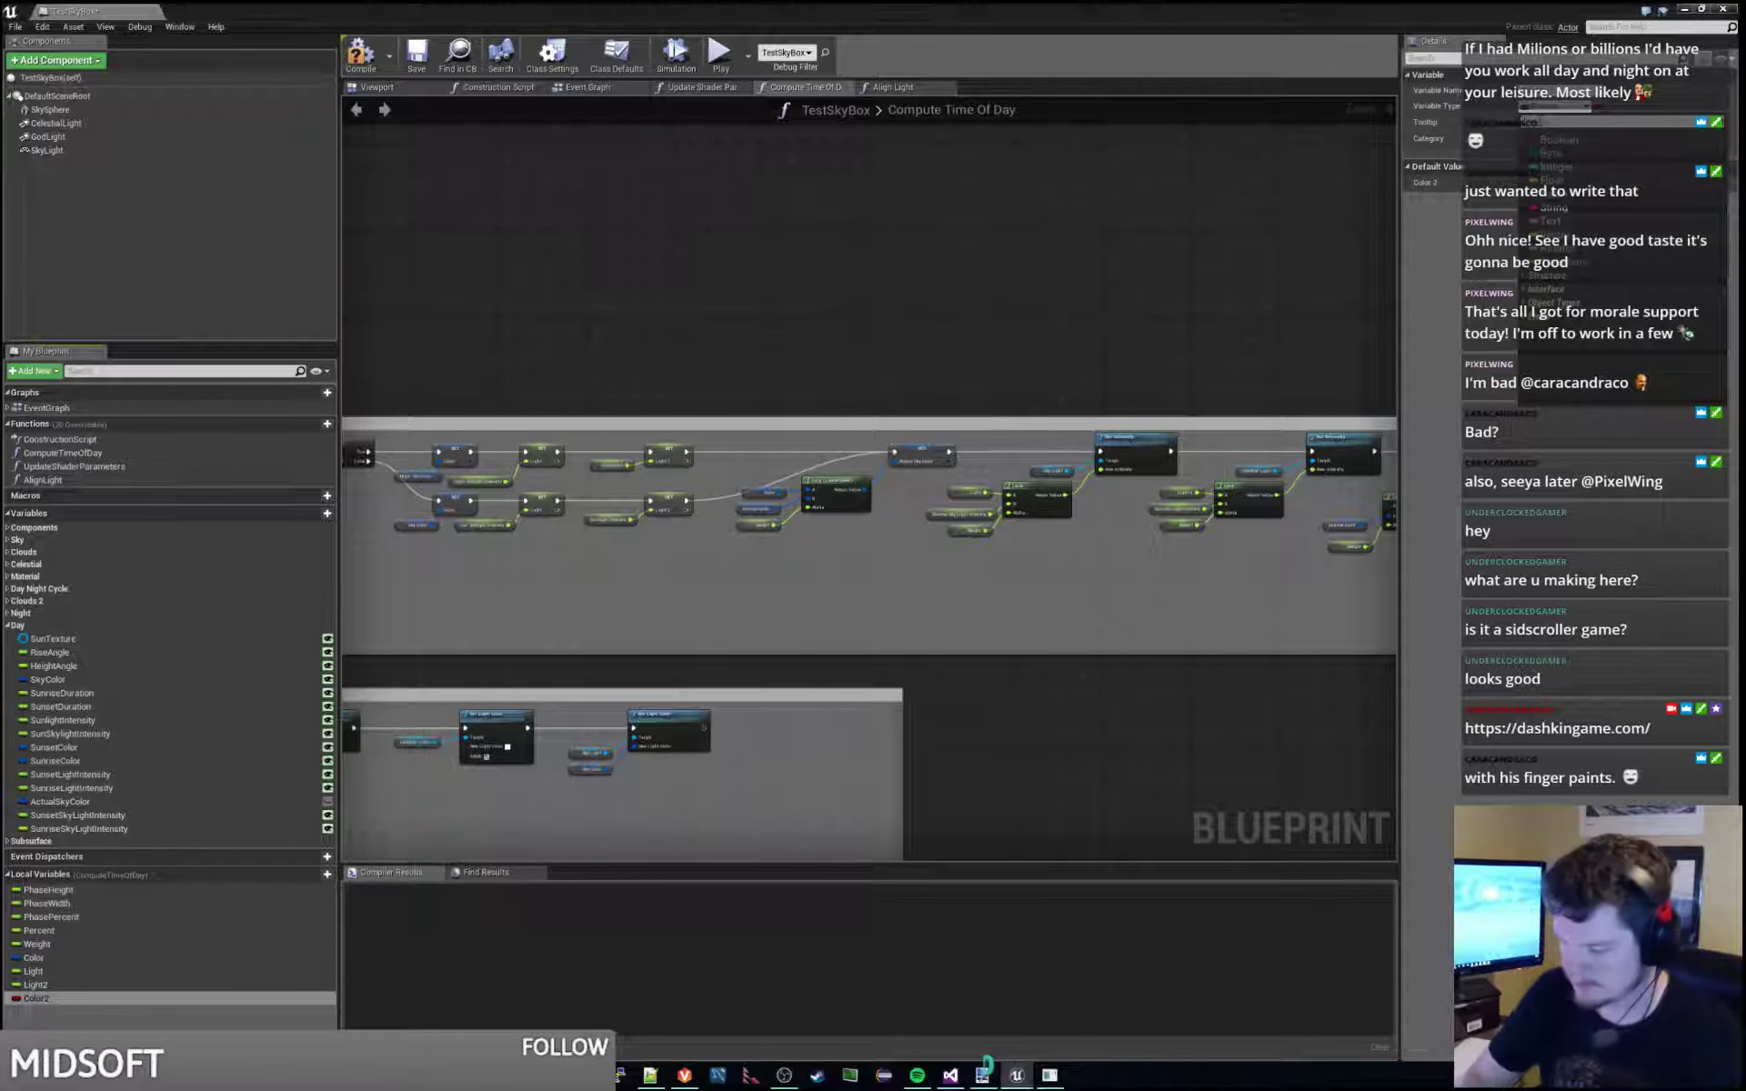
pyautogui.write('color')
pyautogui.click(1571, 194)
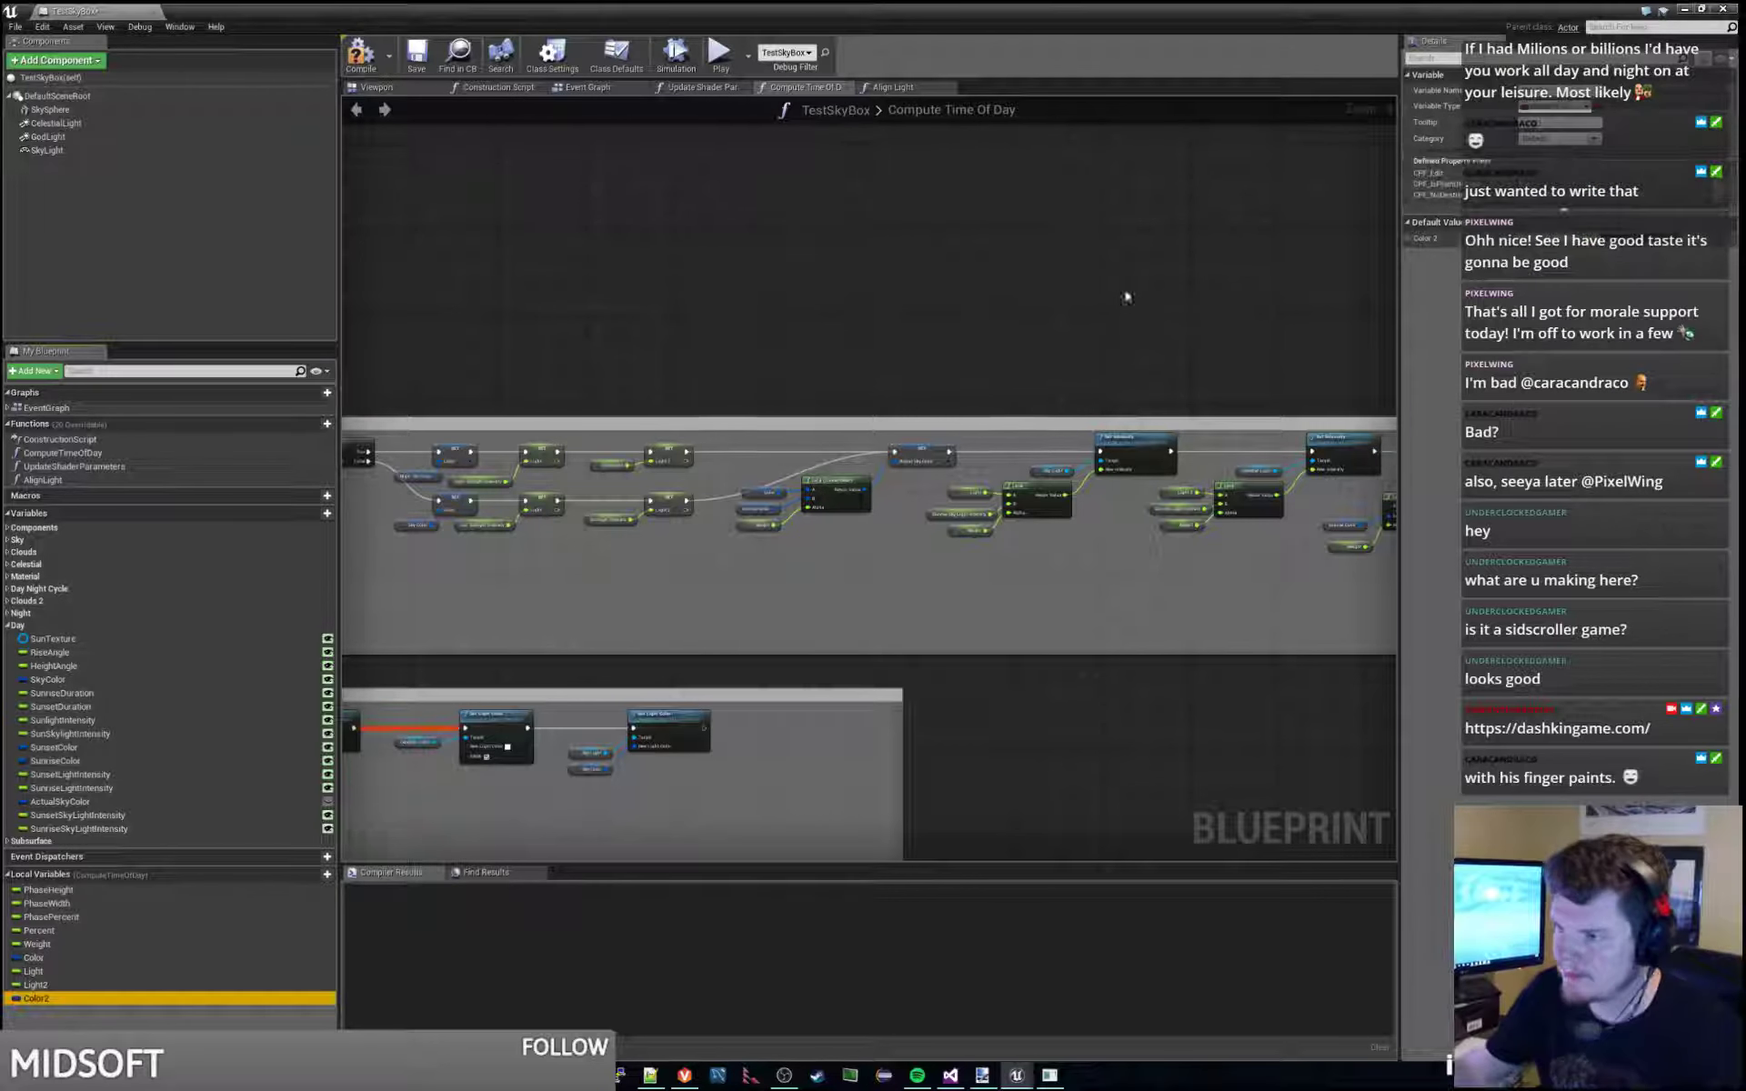
# Box-select the Lerp and SET nodes and move them right to make room.
pyautogui.moveTo(659, 670); pyautogui.dragTo(758, 640, button='right')
pyautogui.moveTo(959, 569); pyautogui.dragTo(753, 597, button='right')
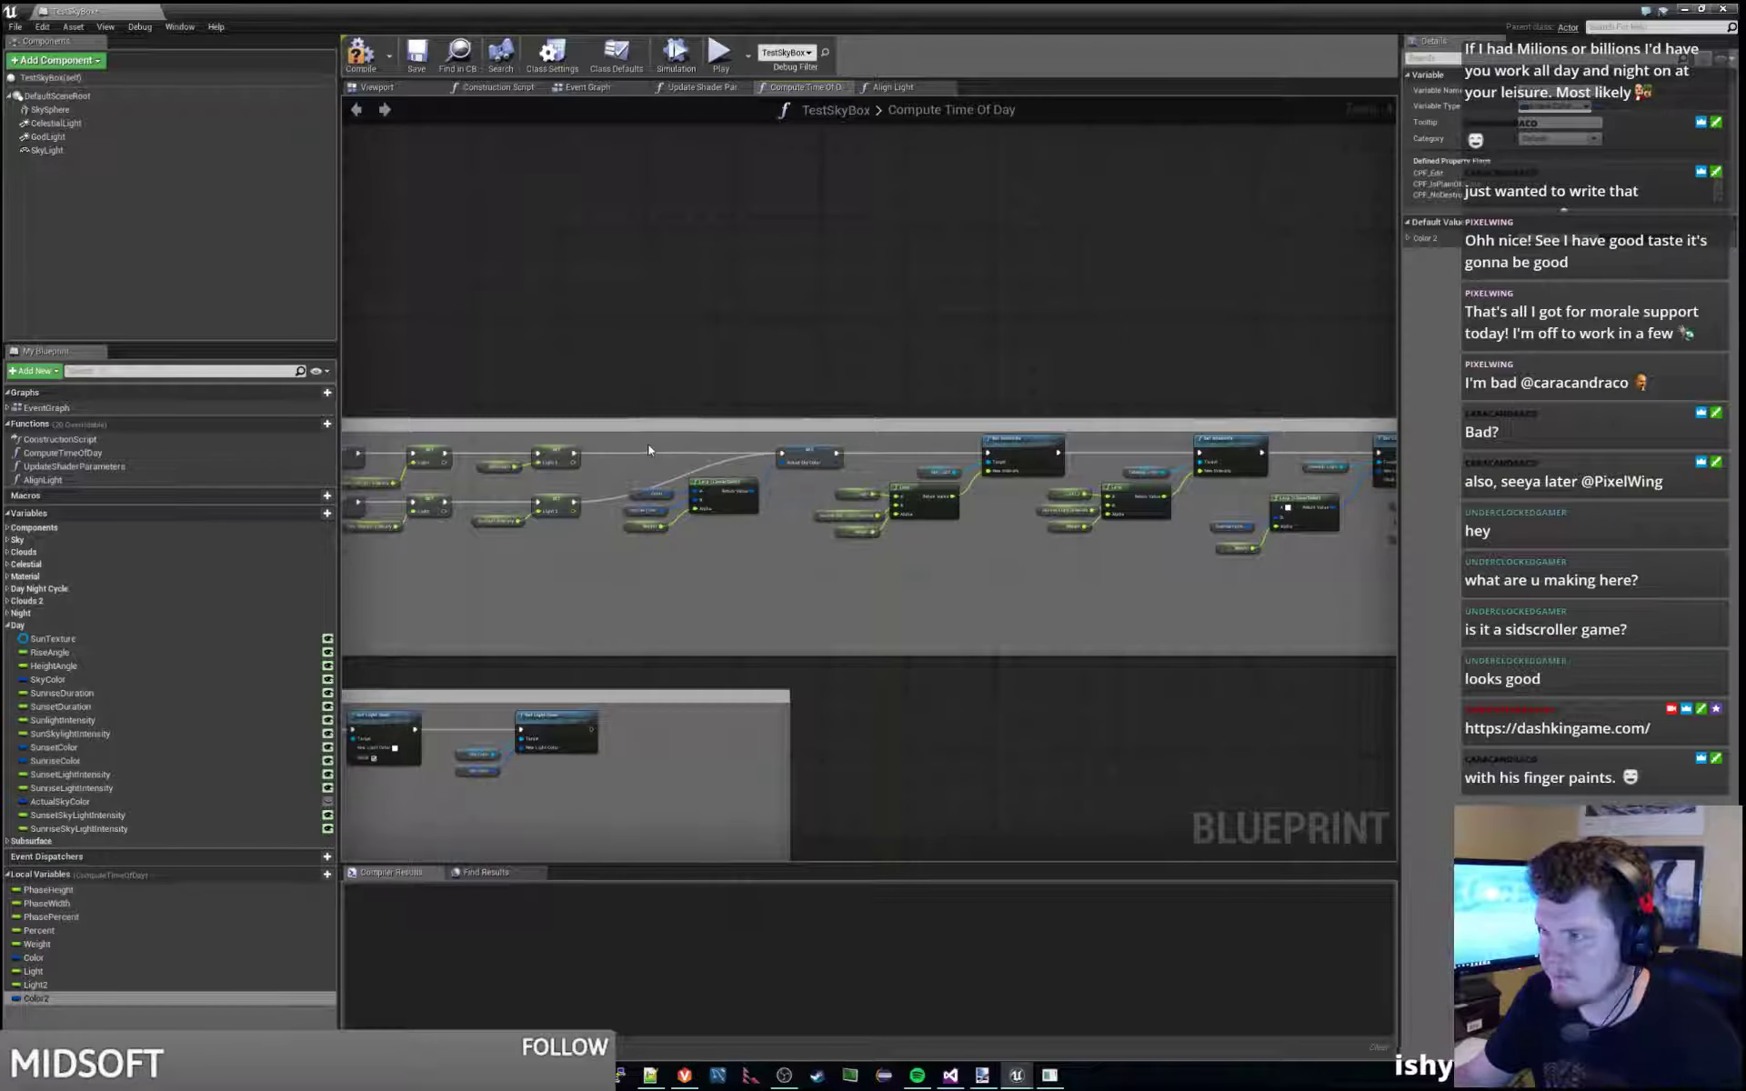
pyautogui.moveTo(649, 444); pyautogui.dragTo(1329, 601)
pyautogui.moveTo(784, 622); pyautogui.dragTo(1360, 588, button='right')
pyautogui.moveTo(889, 454); pyautogui.dragTo(1080, 454)
pyautogui.scroll(3, 1005, 599)
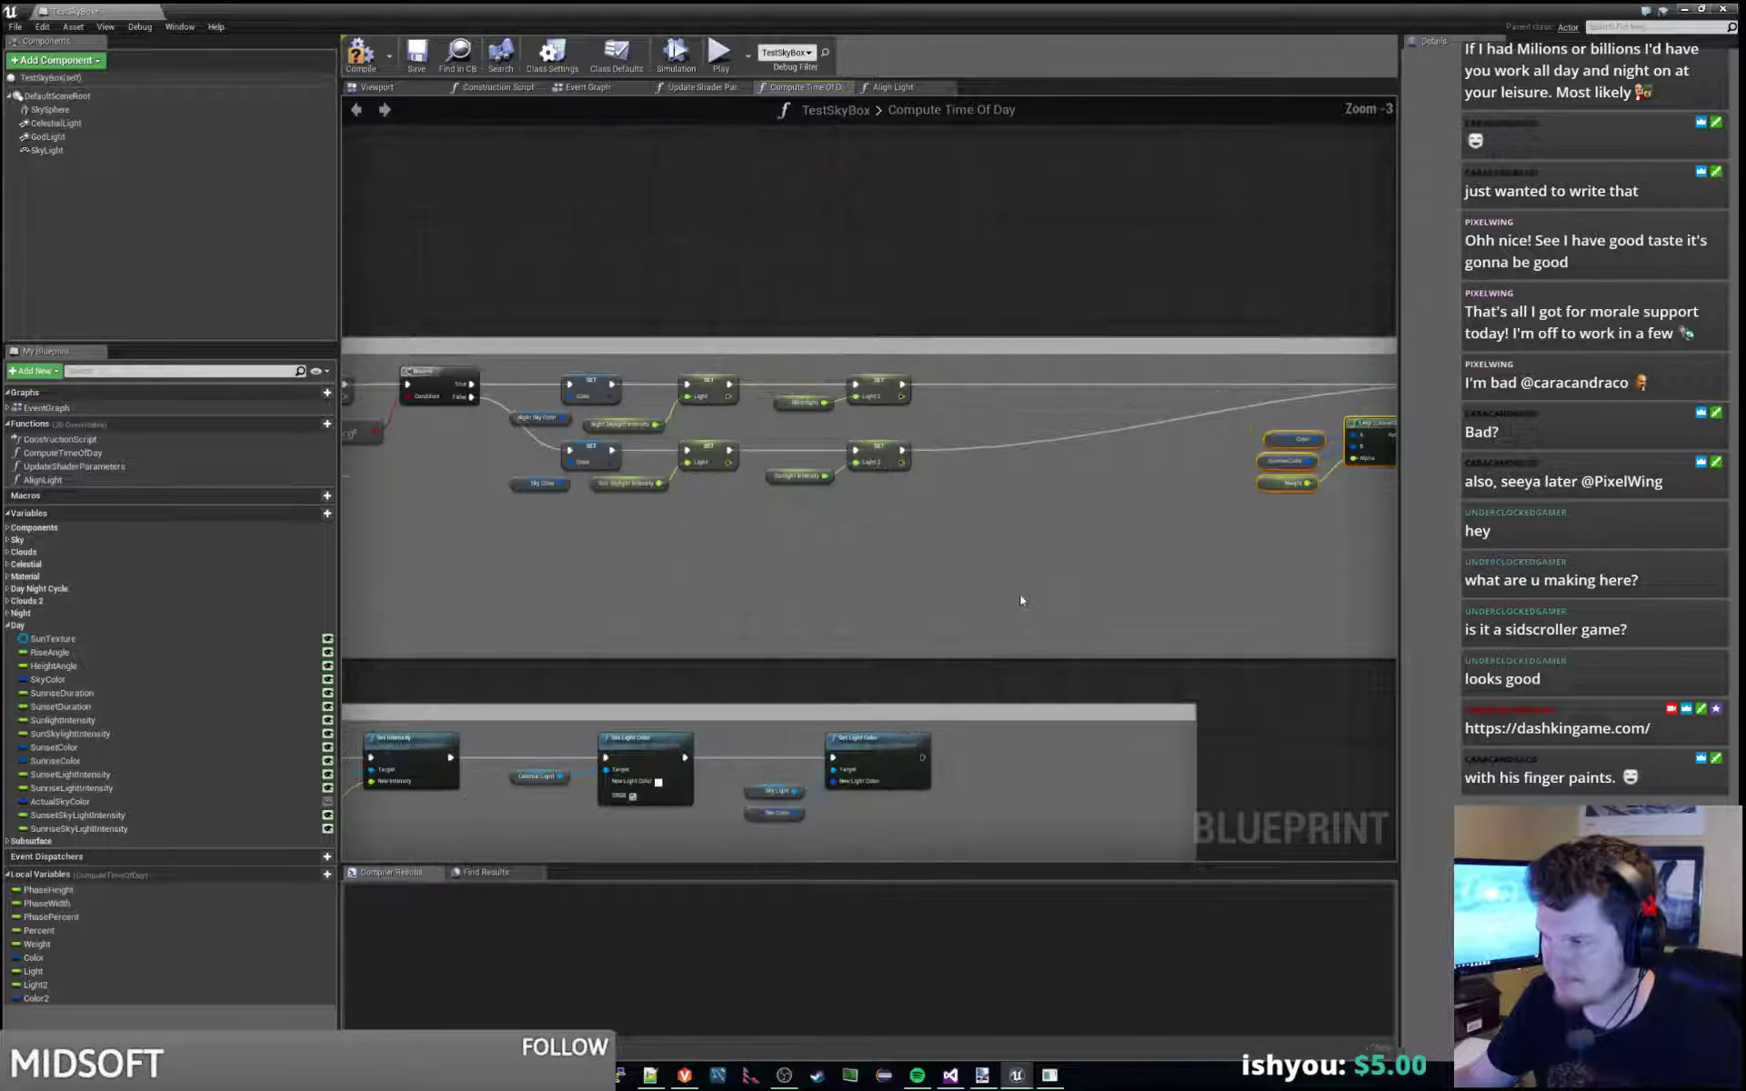
# Insert a Color2 setter between Light 2 and the Actual Sky Color setter, undoing the last wire.
pyautogui.moveTo(1018, 589); pyautogui.dragTo(982, 658, button='right')
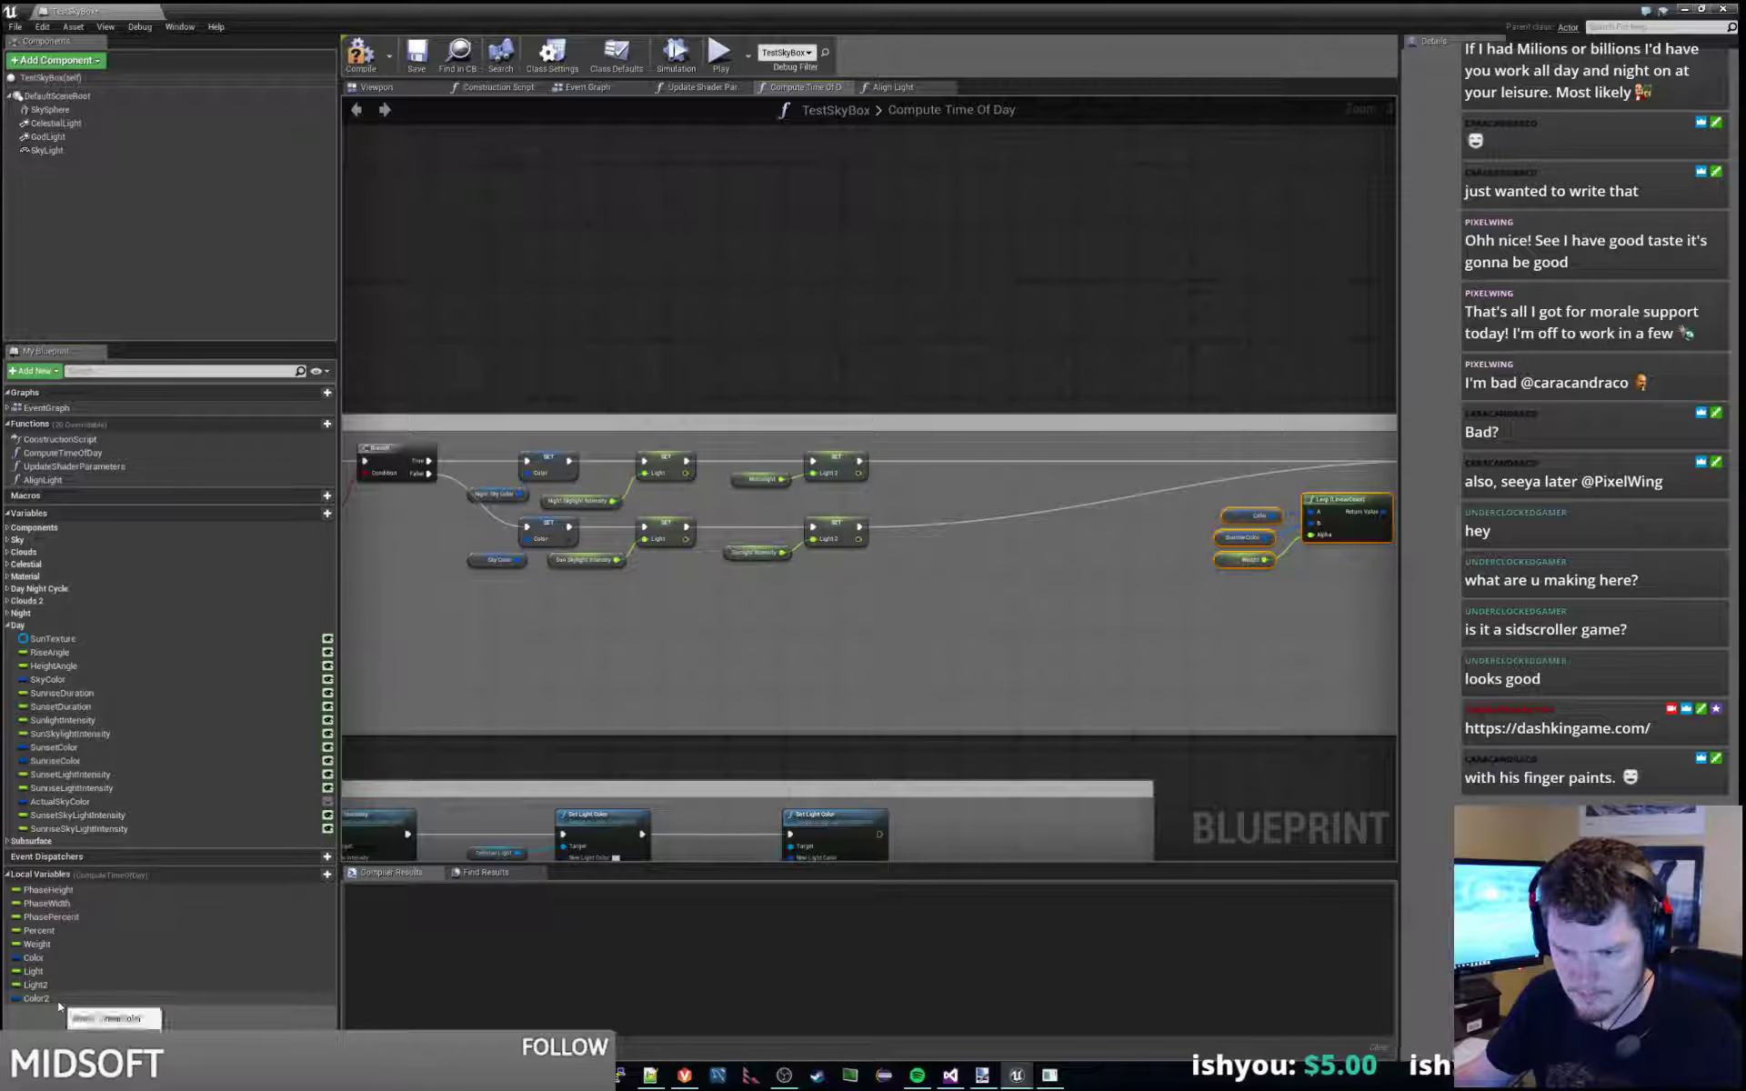
pyautogui.moveTo(36, 999); pyautogui.dragTo(943, 632)
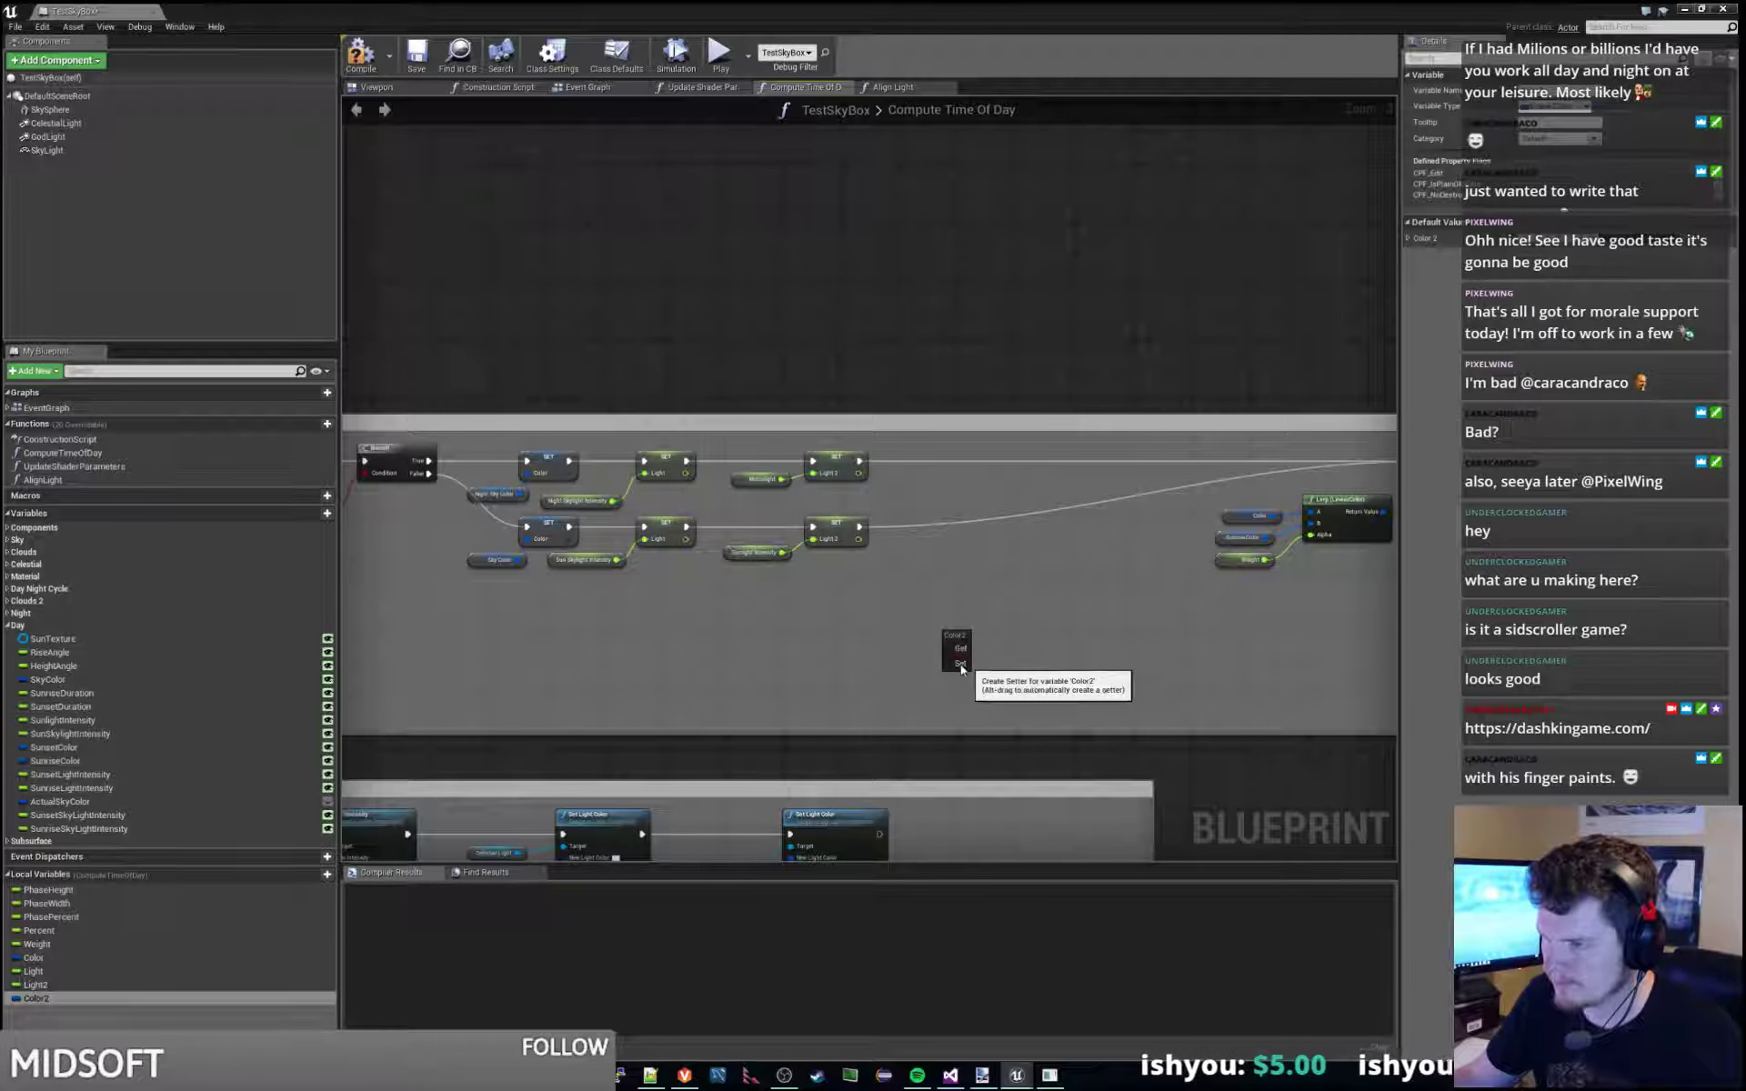
pyautogui.click(961, 664)
pyautogui.moveTo(994, 650); pyautogui.dragTo(979, 462)
pyautogui.moveTo(860, 462); pyautogui.dragTo(949, 462)
pyautogui.moveTo(1094, 472); pyautogui.dragTo(889, 496, button='right')
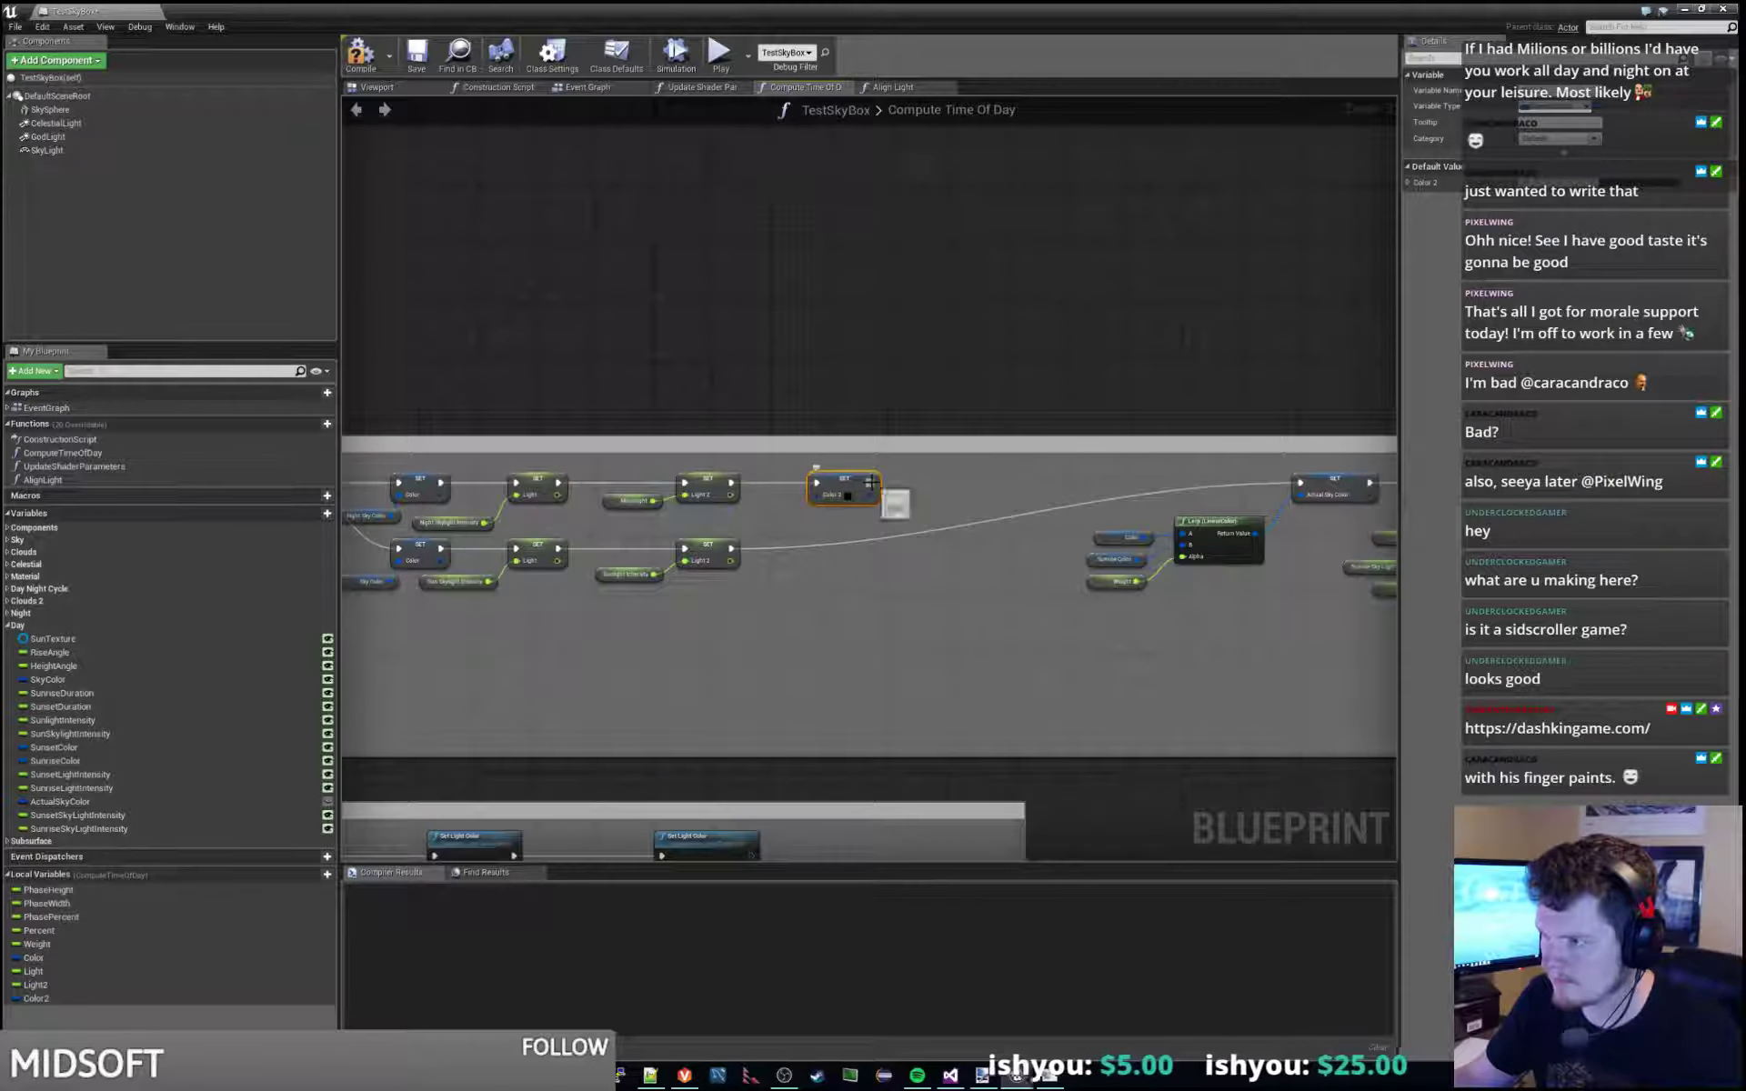
pyautogui.moveTo(871, 483); pyautogui.dragTo(1300, 483)
pyautogui.moveTo(868, 537); pyautogui.dragTo(1128, 535, button='right')
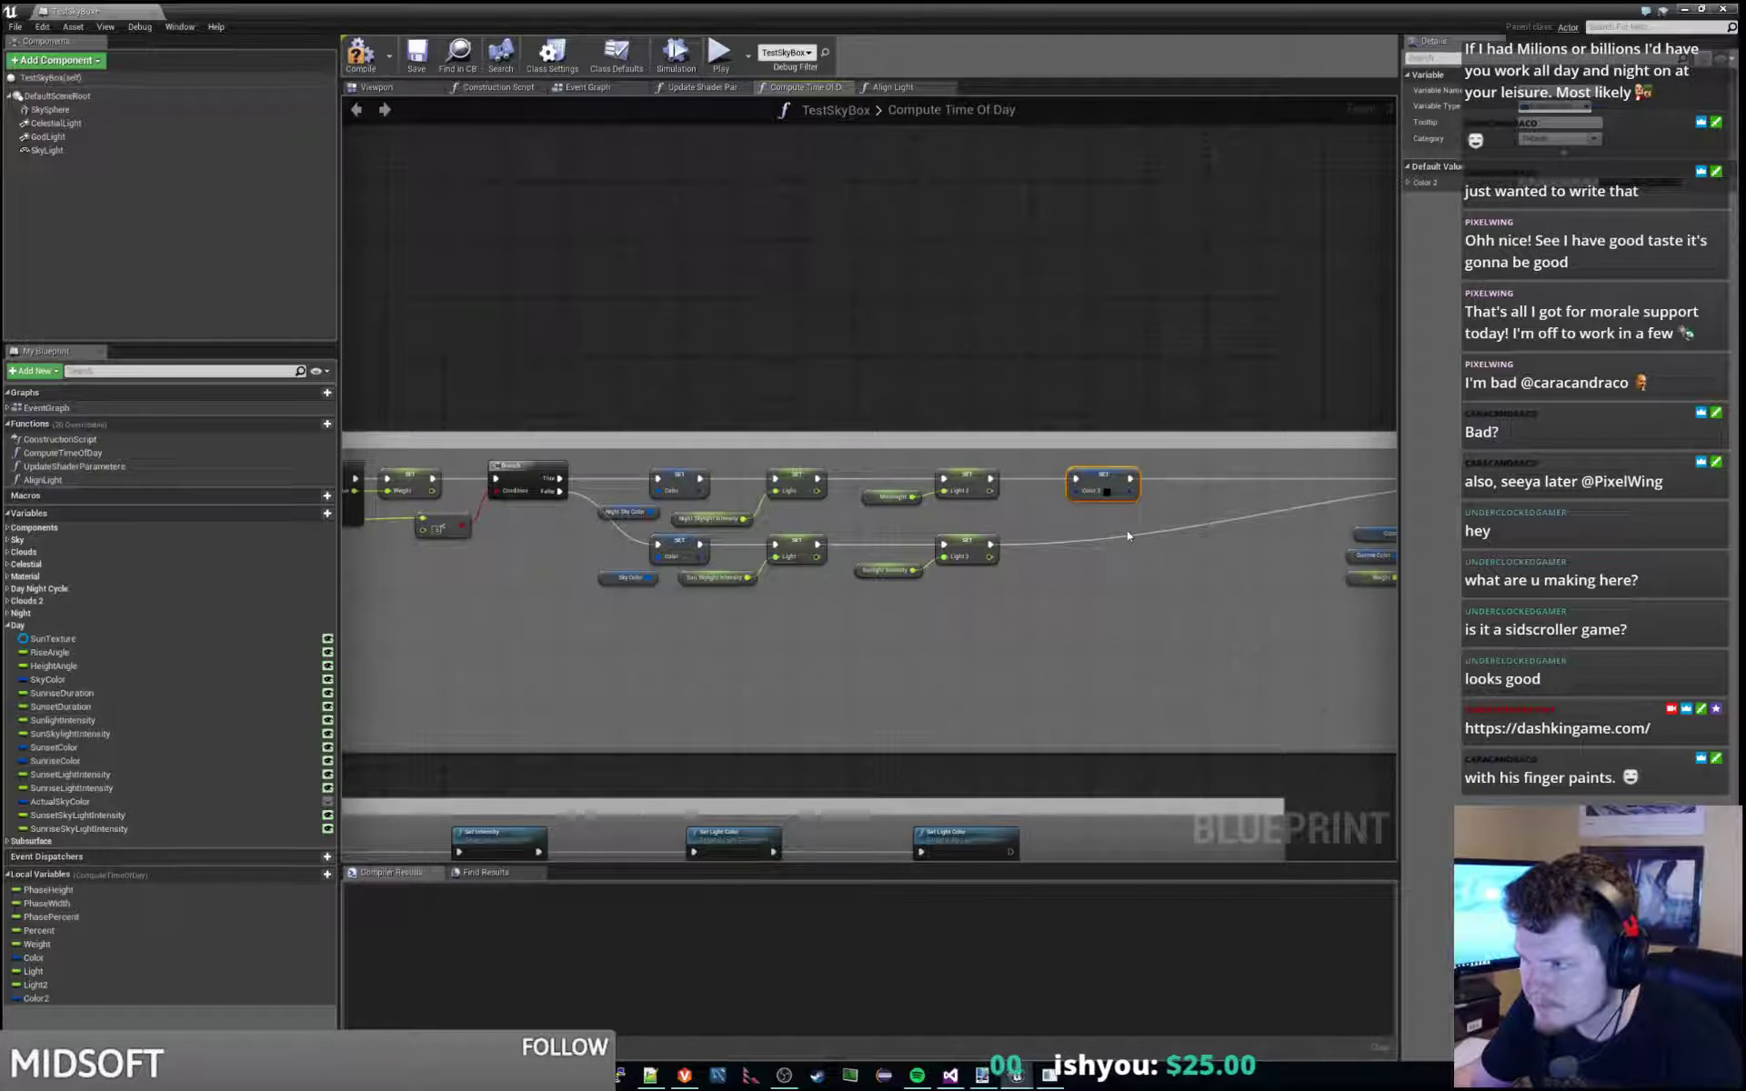
pyautogui.click(1078, 520)
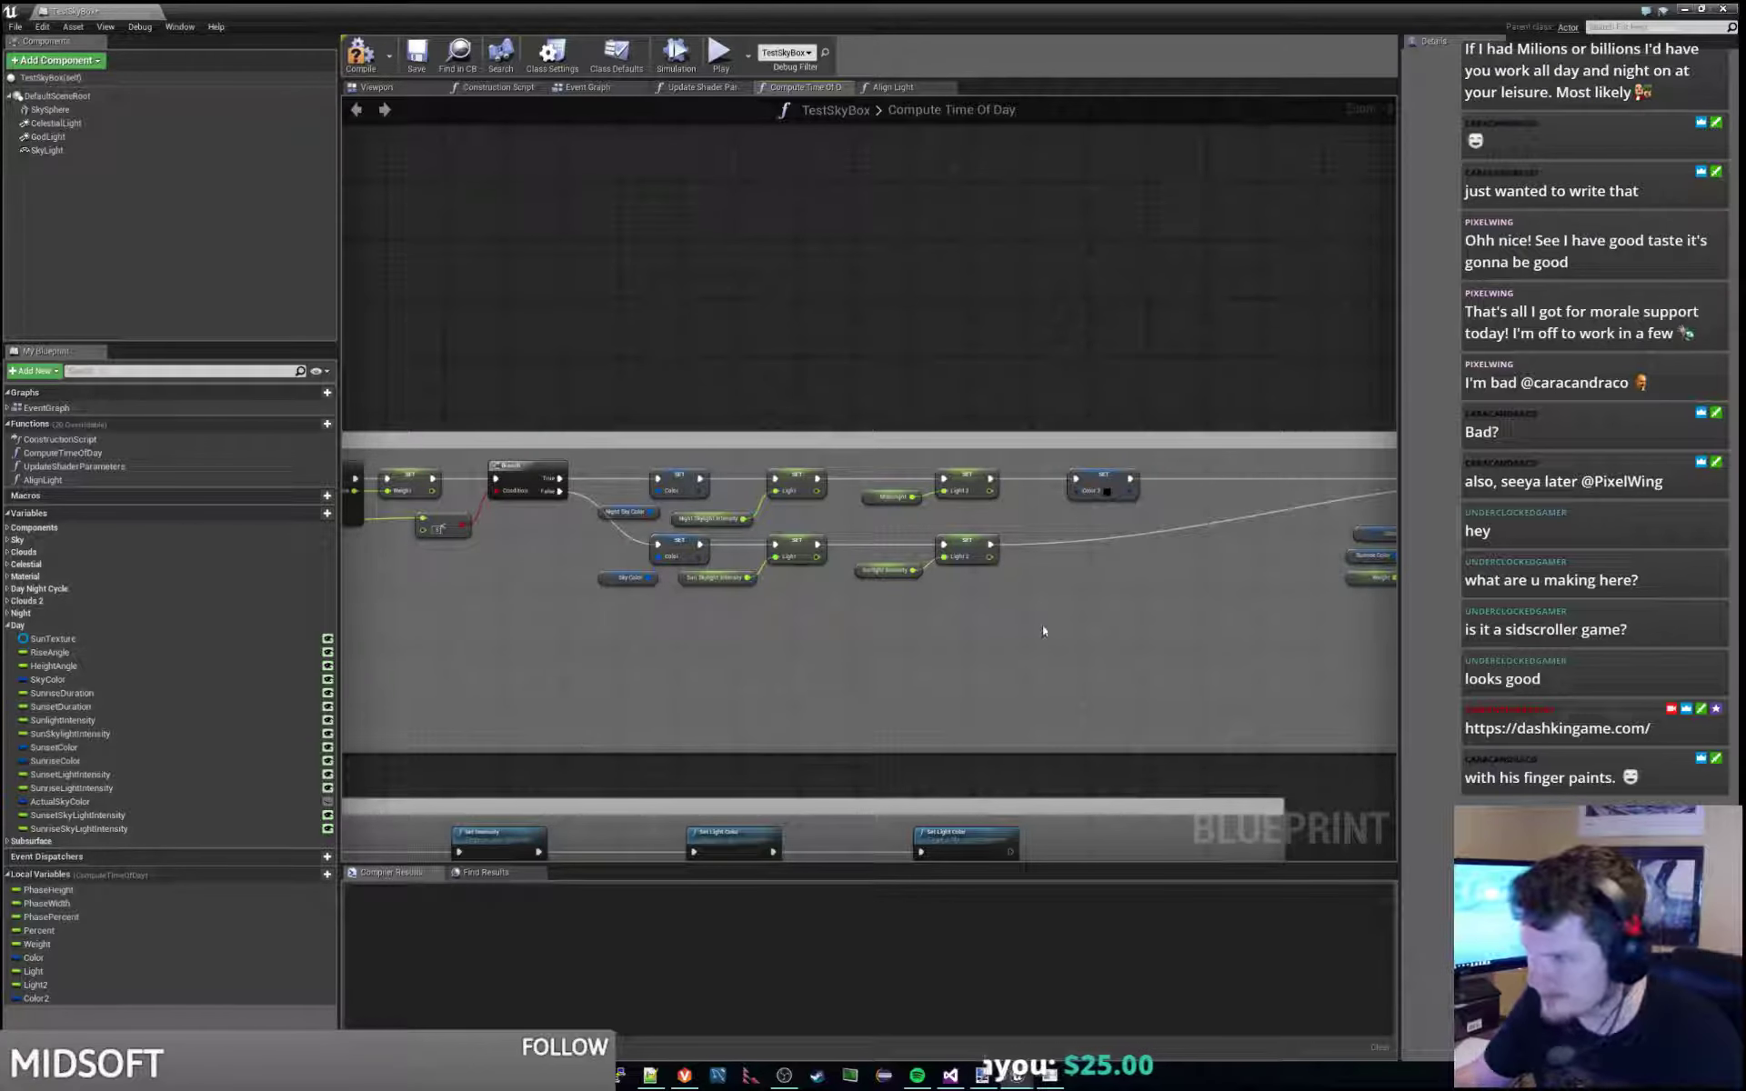
pyautogui.hotkey('ctrl', 'z')
pyautogui.hotkey('ctrl', 'z')
pyautogui.hotkey('ctrl', 'z')
pyautogui.hotkey('ctrl', 'z')
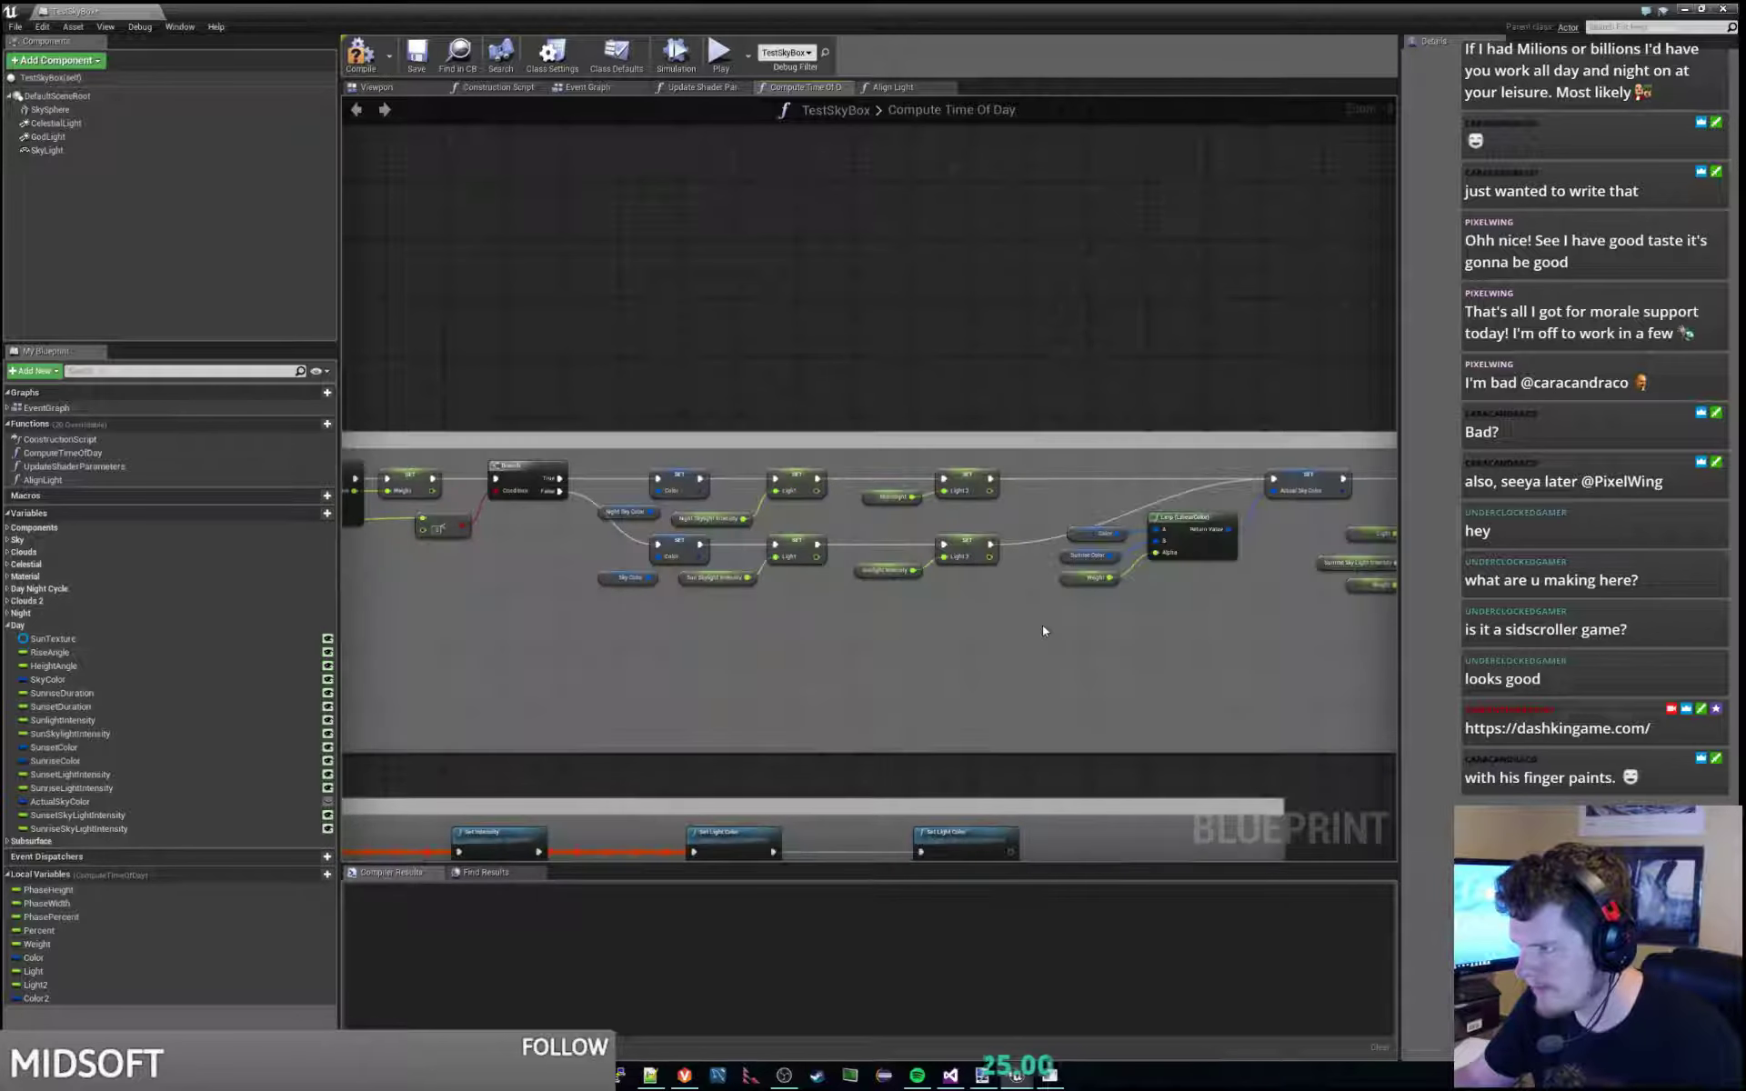
# Delete the Color2 local variable and return the view to the daytime nodes.
pyautogui.click(42, 998)
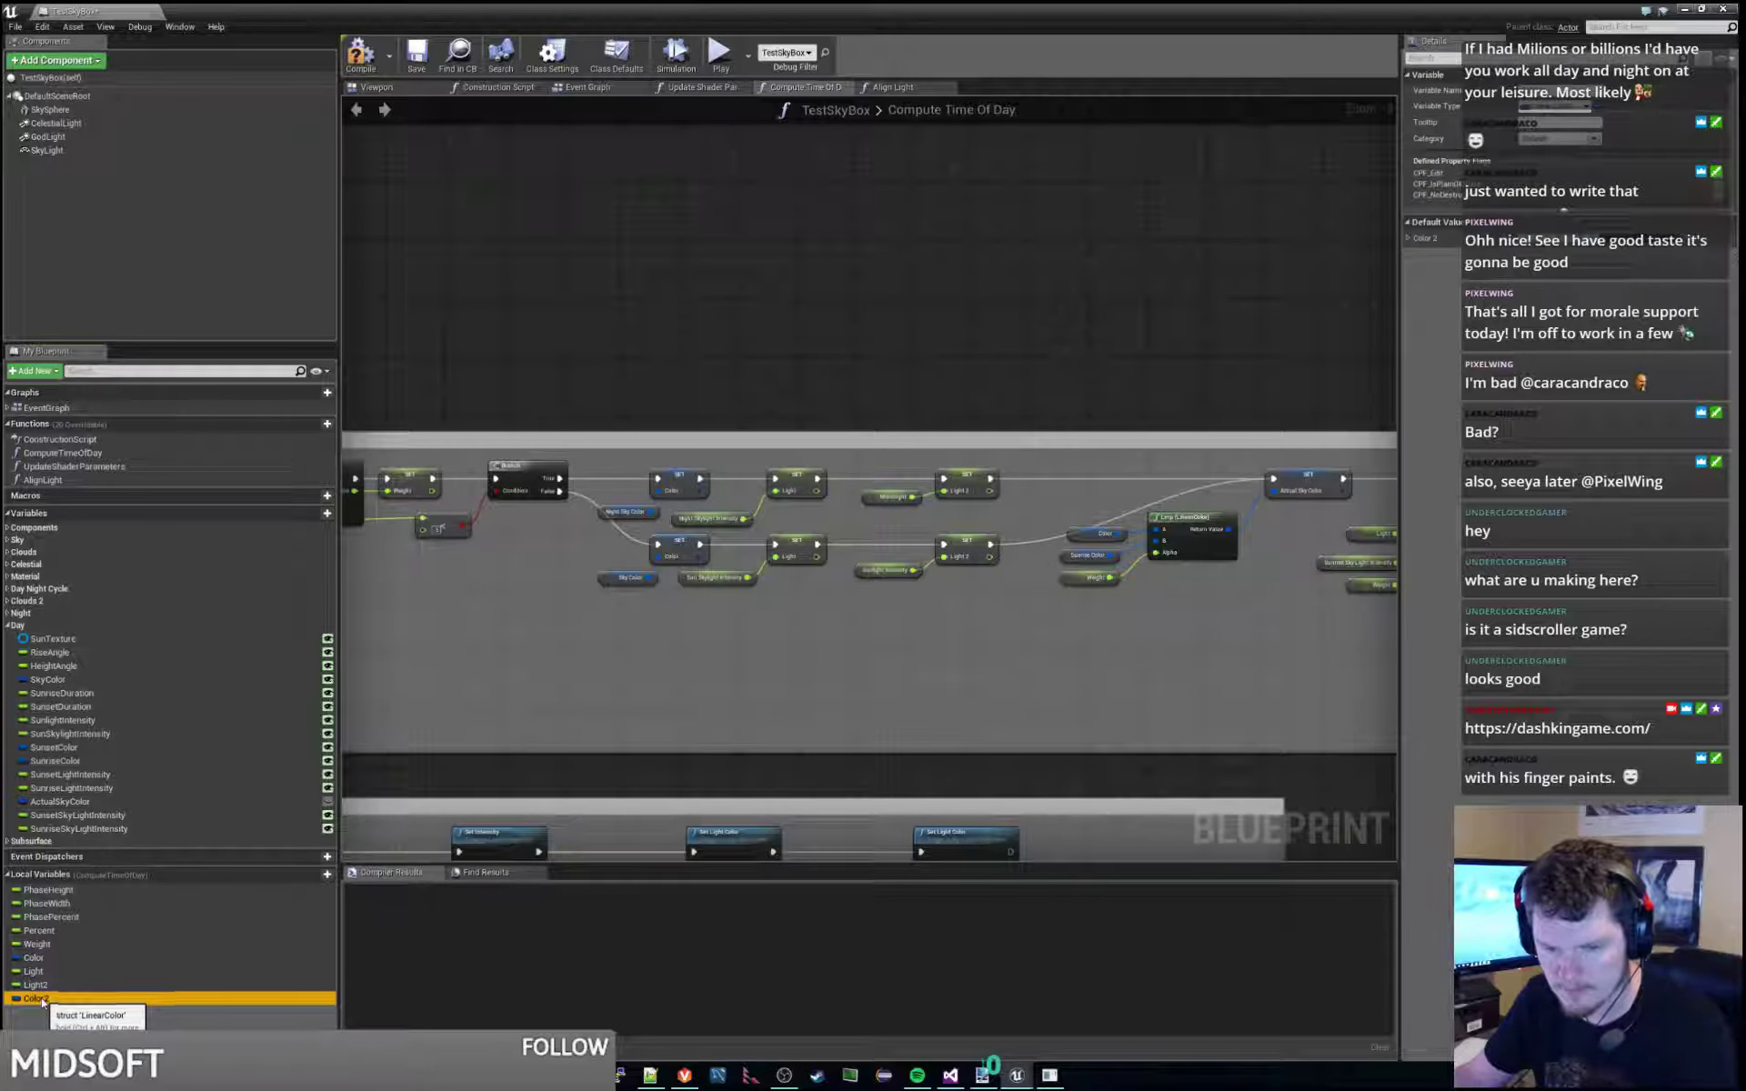
pyautogui.press('Delete')
pyautogui.moveTo(917, 685); pyautogui.dragTo(688, 476, button='right')
pyautogui.moveTo(1147, 466); pyautogui.dragTo(363, 615, button='right')
pyautogui.moveTo(1056, 655); pyautogui.dragTo(1737, 299, button='right')
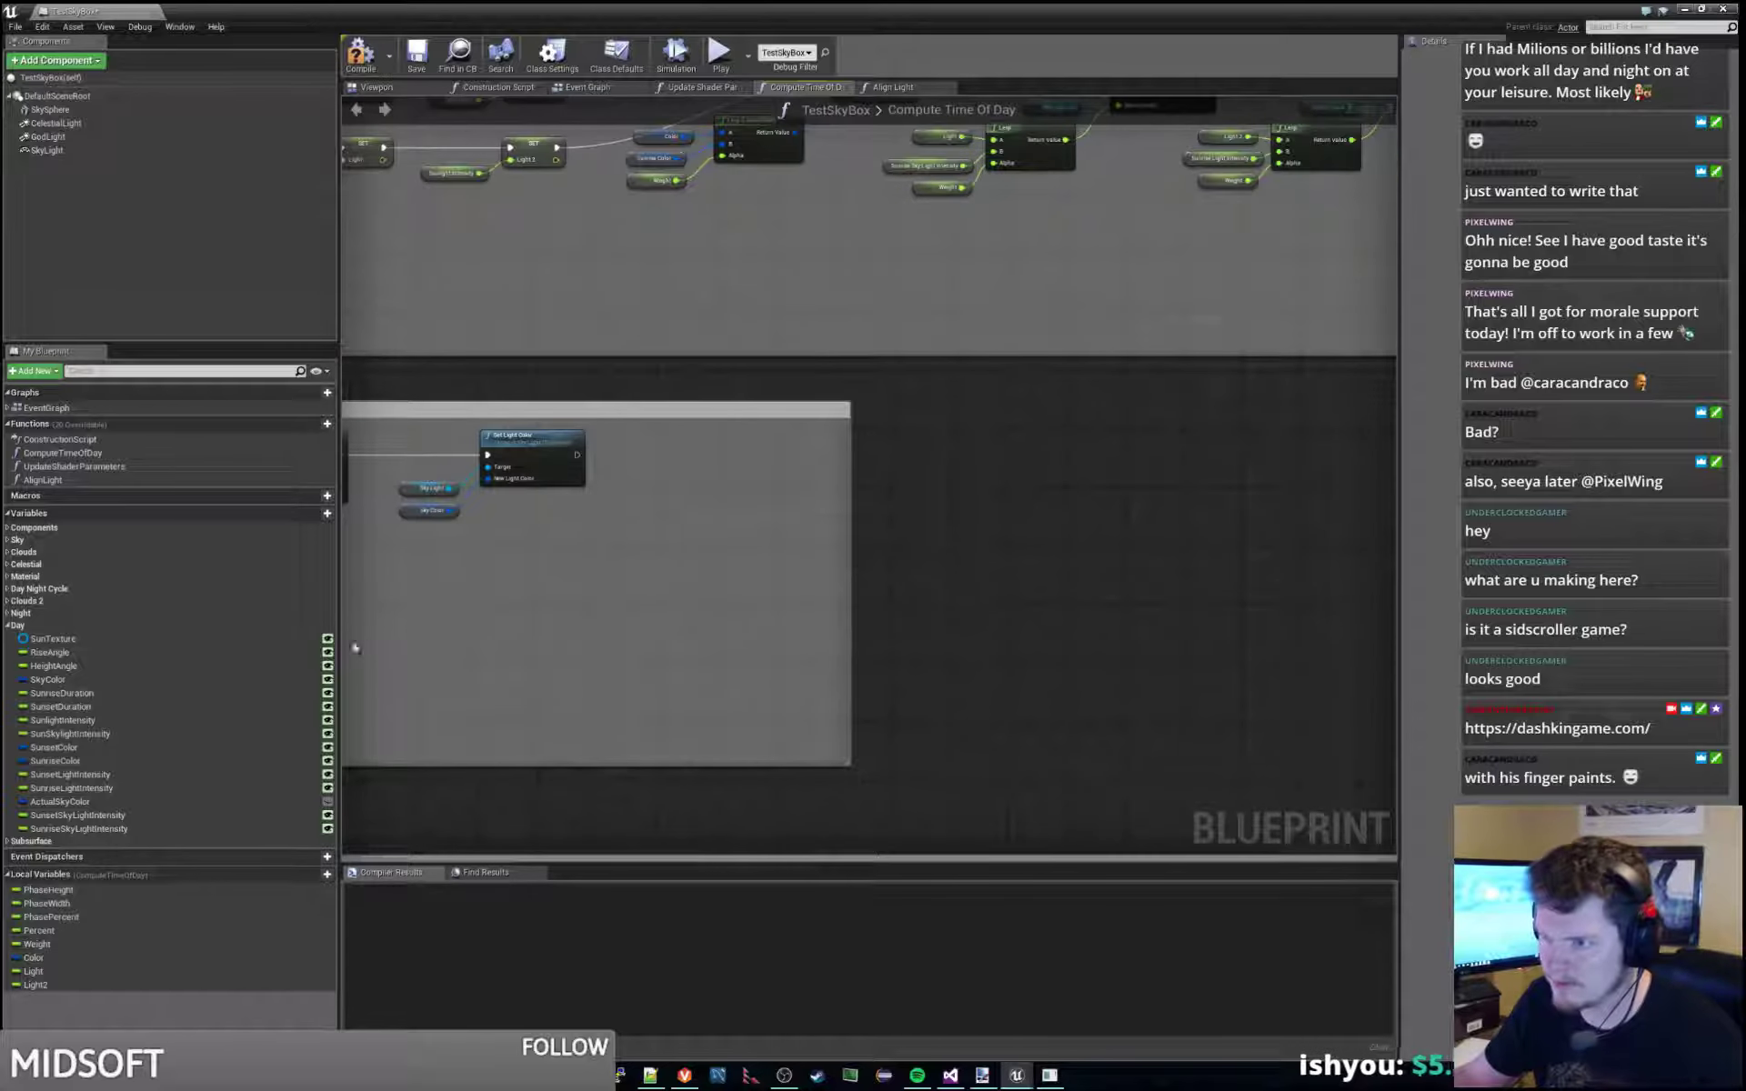
pyautogui.moveTo(356, 563); pyautogui.dragTo(569, 560, button='right')
pyautogui.moveTo(1116, 443); pyautogui.dragTo(162, 829, button='right')
pyautogui.moveTo(1387, 585); pyautogui.dragTo(1172, 567, button='right')
pyautogui.scroll(3, 1147, 548)
# Paste the Sky Light and Set Light Color nodes into the daytime box, running after SET.
pyautogui.hotkey('ctrl', 'v')
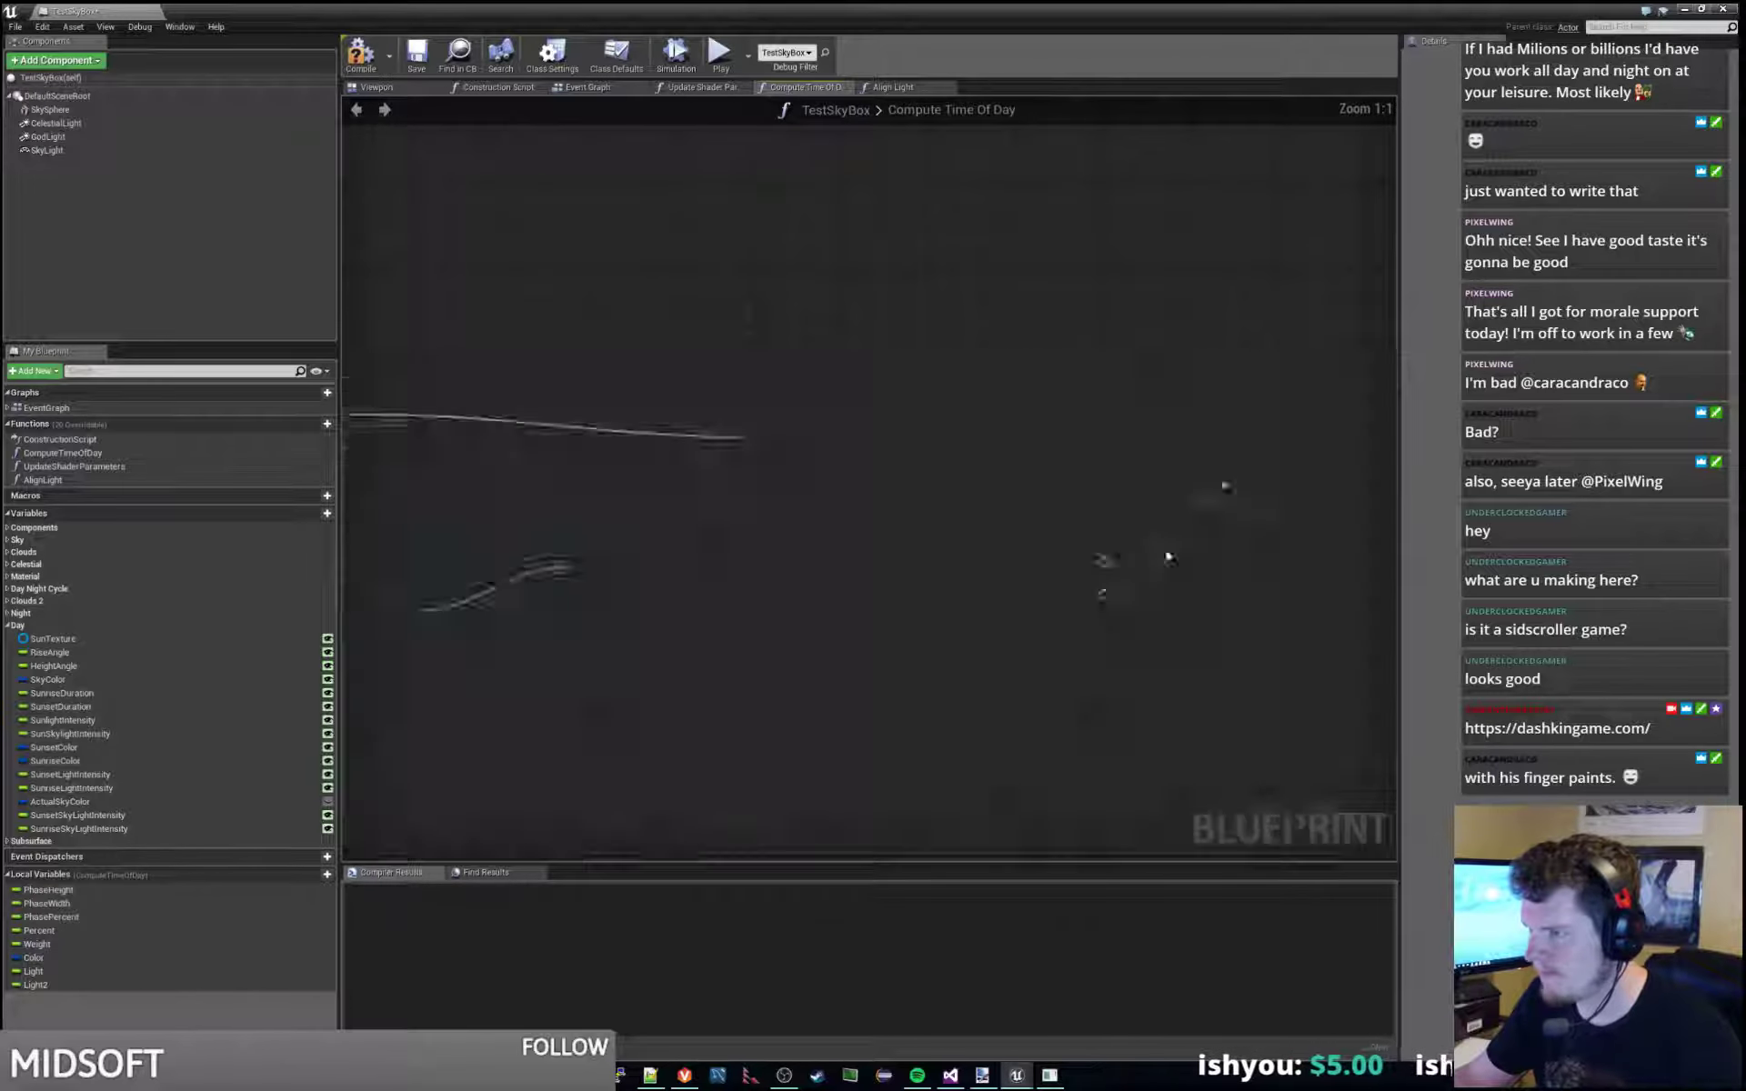
pyautogui.moveTo(1290, 503); pyautogui.dragTo(1180, 437)
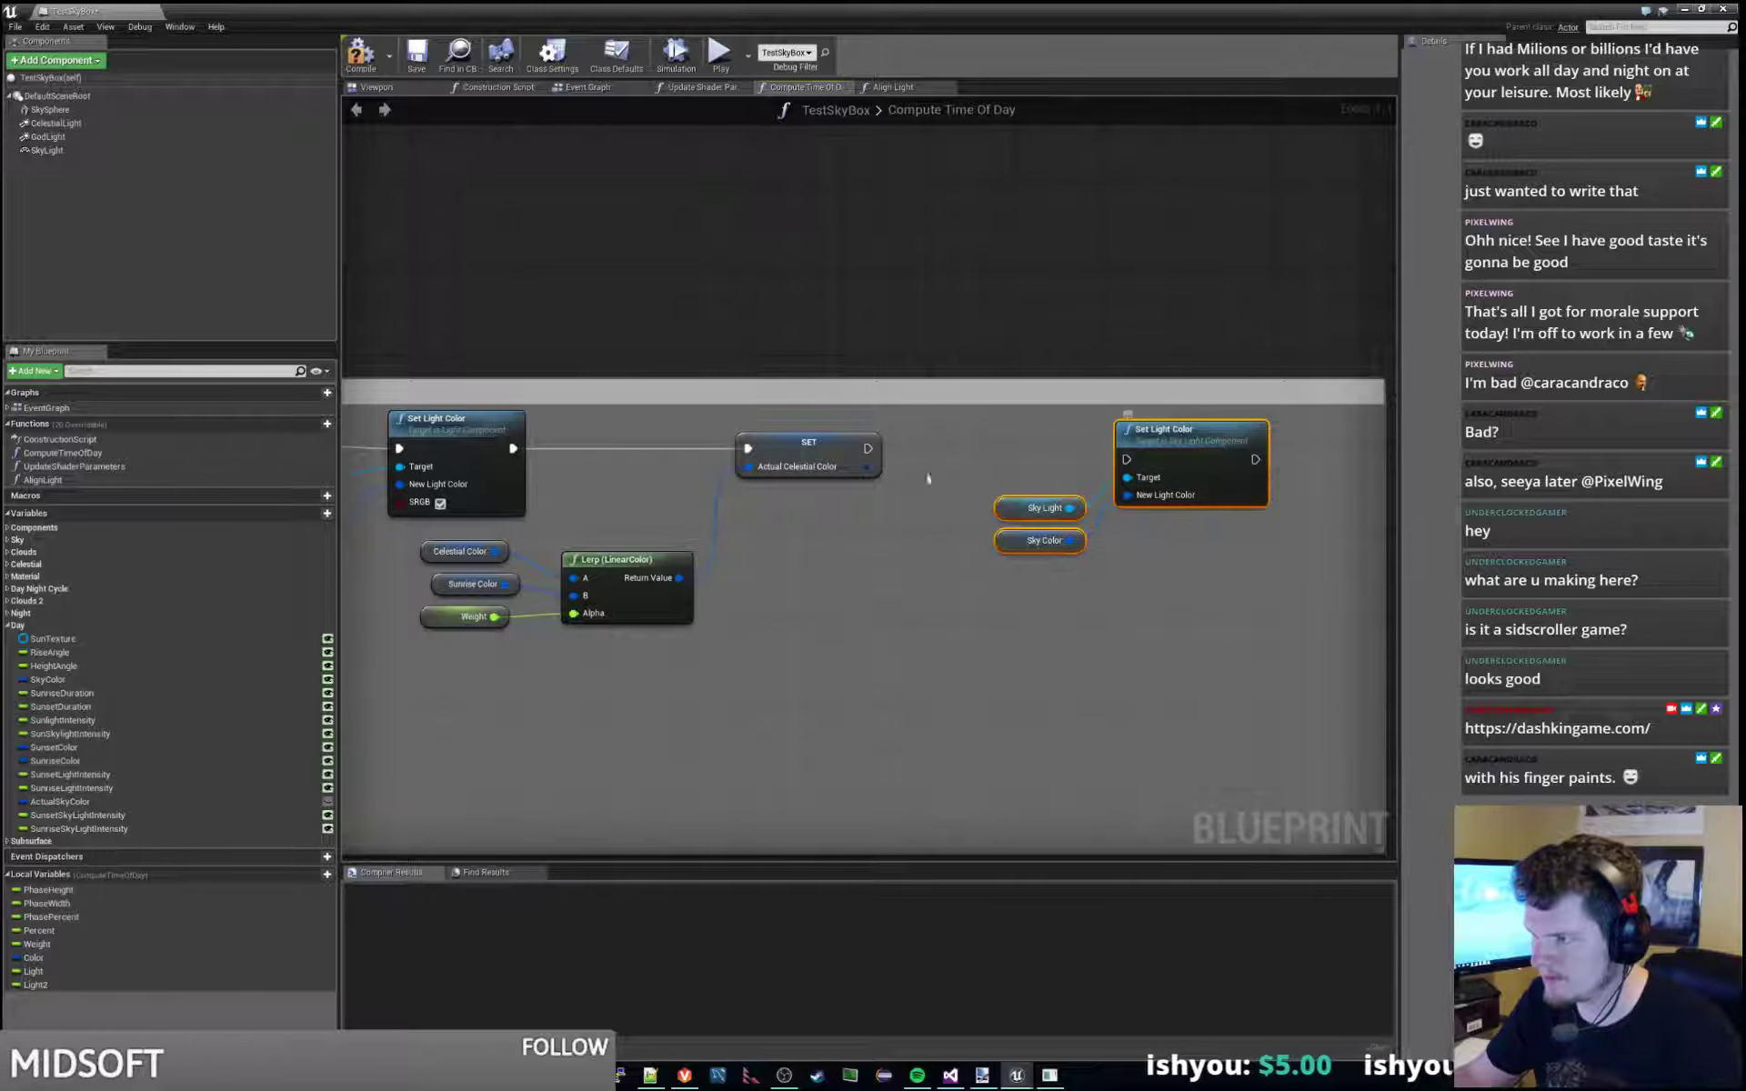
pyautogui.moveTo(866, 448); pyautogui.dragTo(1133, 459)
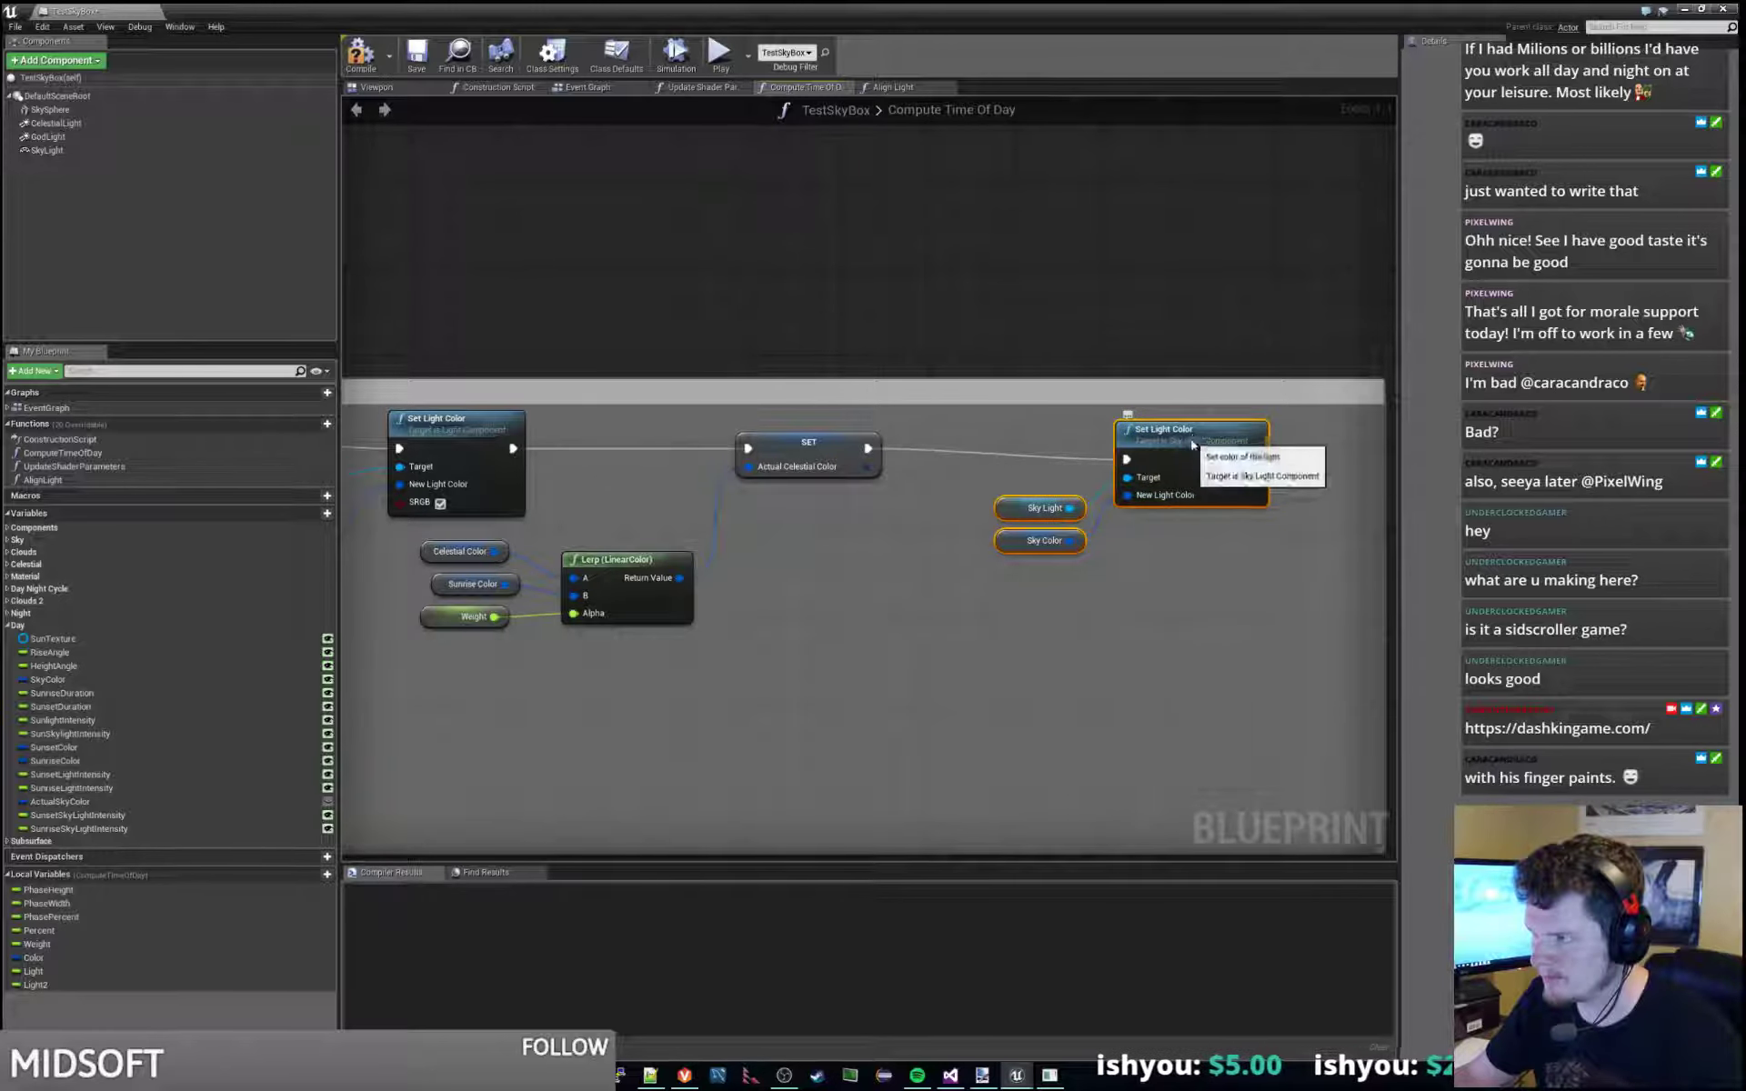
pyautogui.scroll(-3, 969, 572)
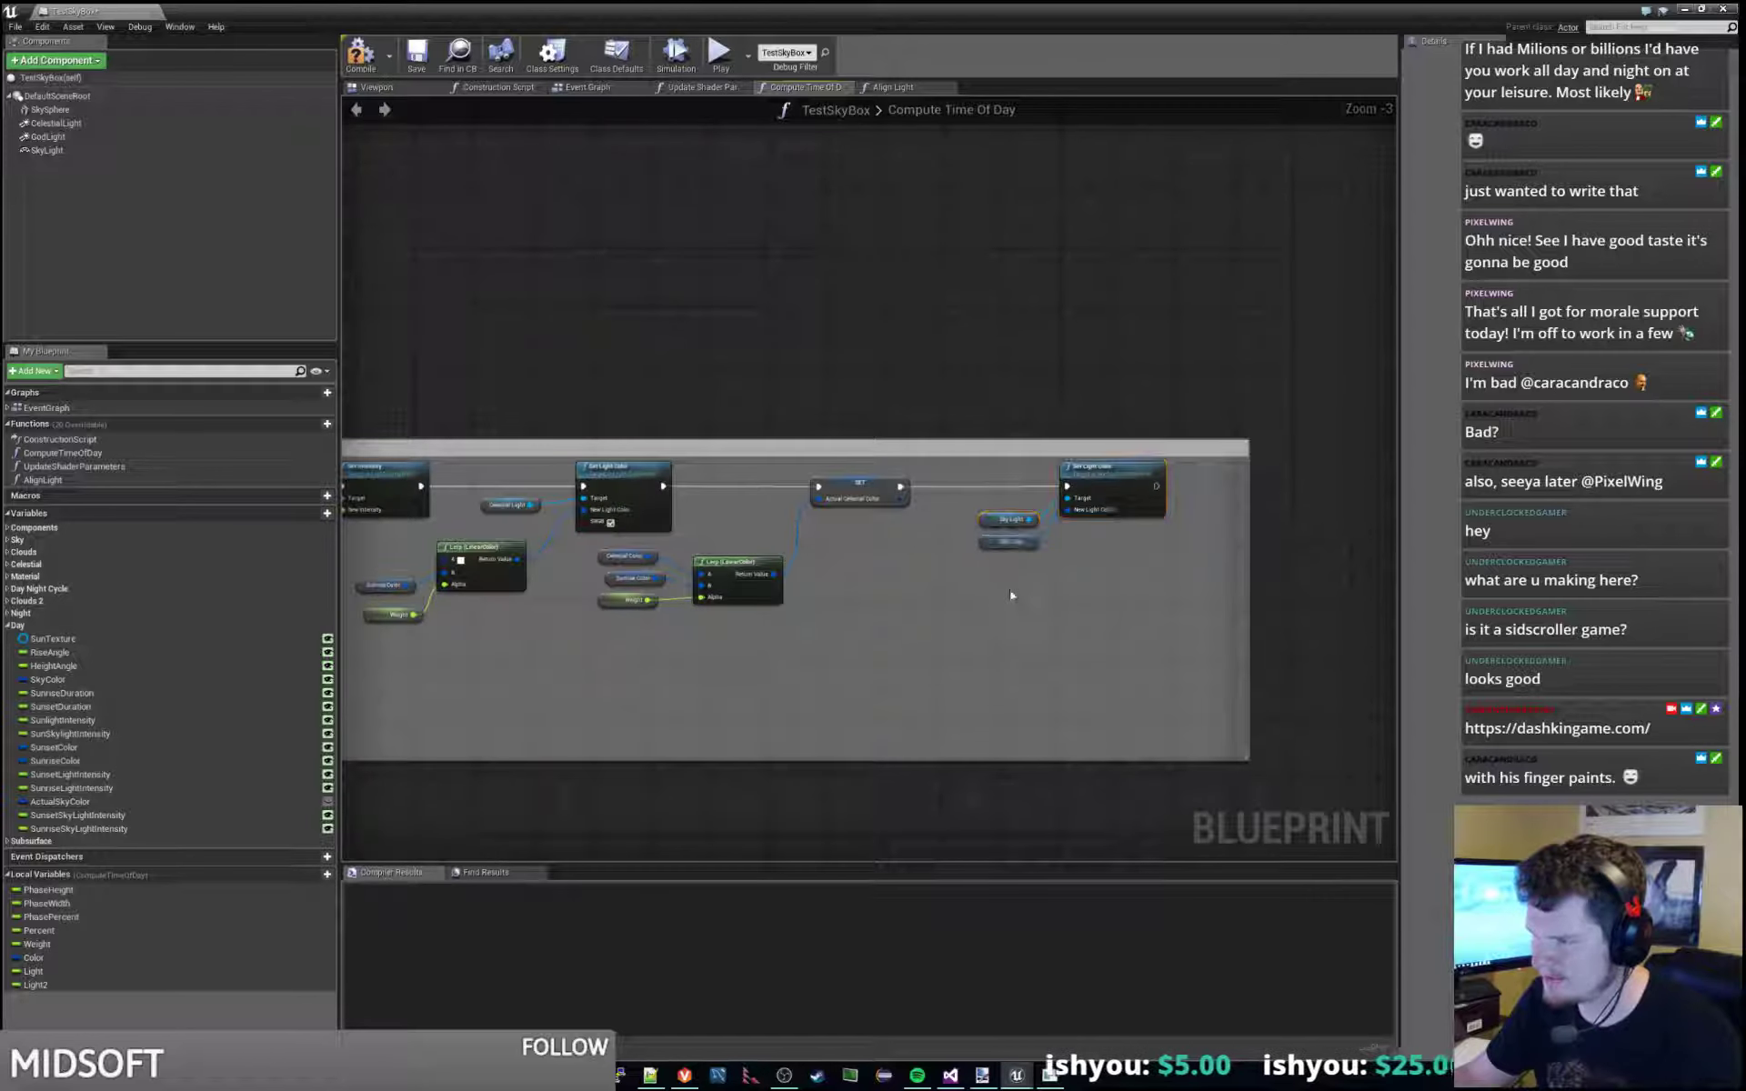
pyautogui.click(989, 542)
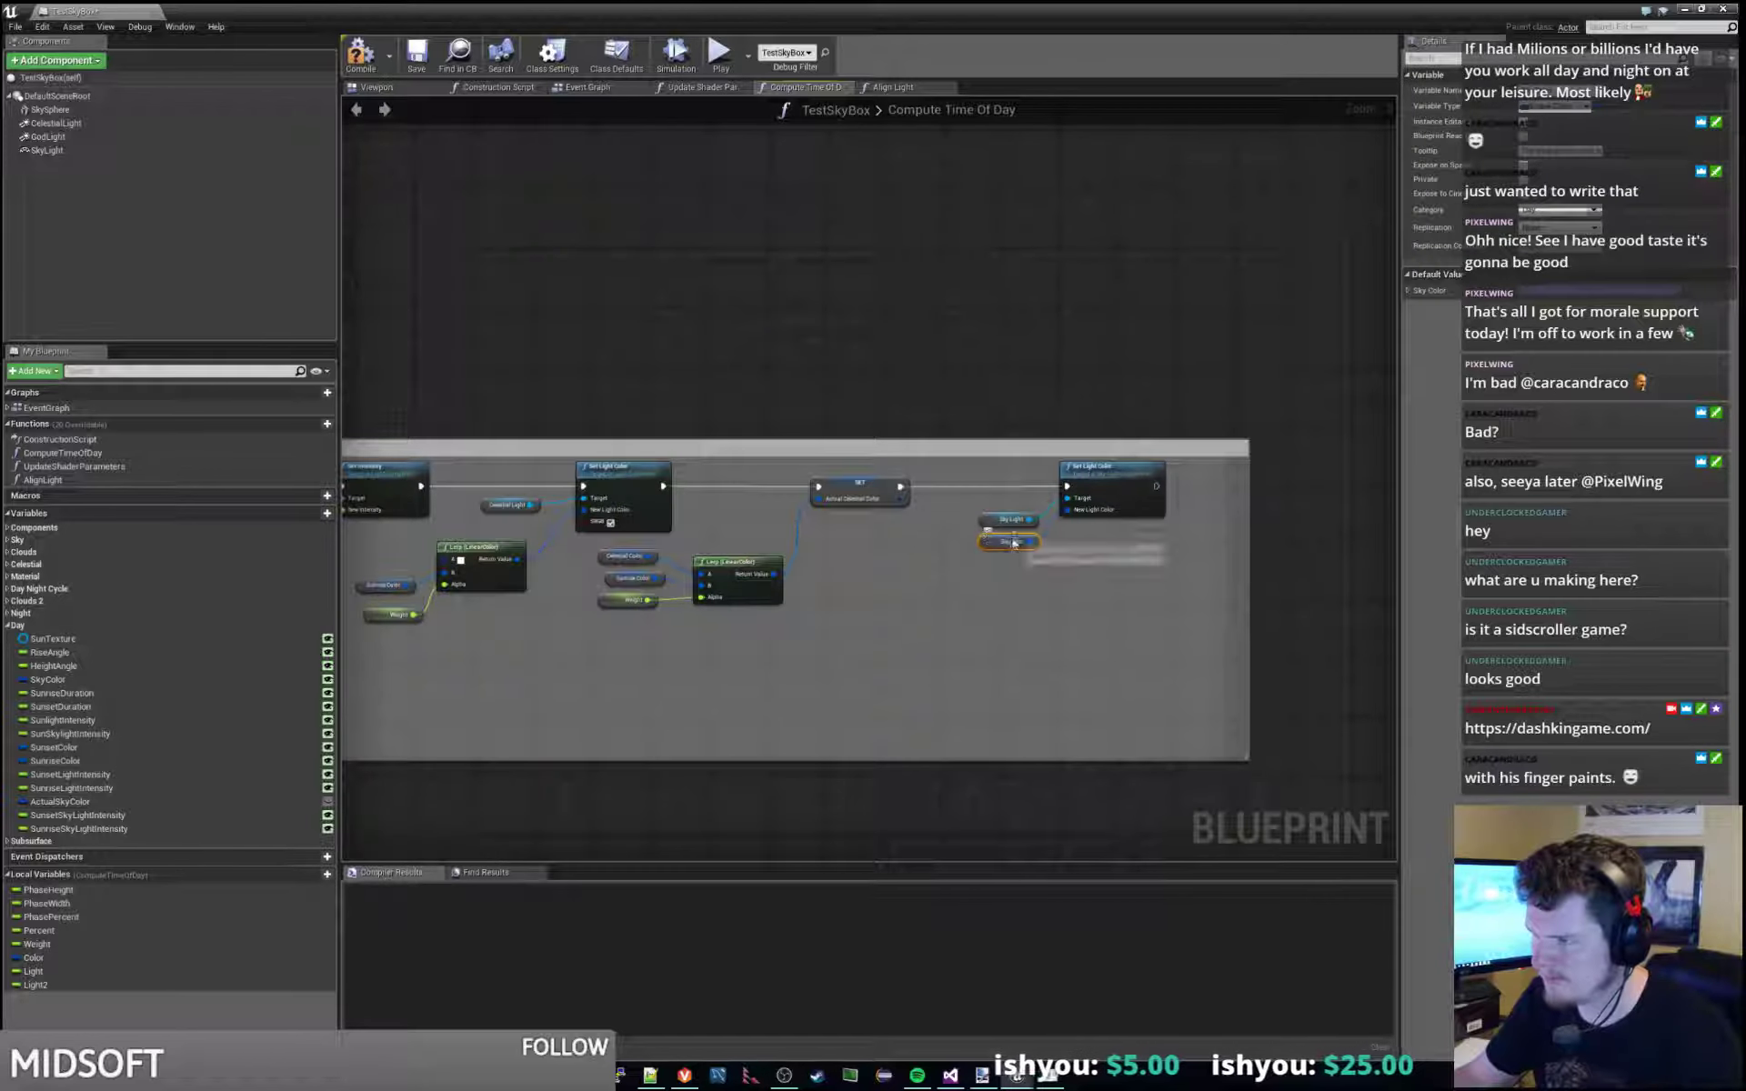
pyautogui.click(991, 623)
# Duplicate the Lerp (LinearColor) node and place it below the new Set Light Color.
pyautogui.click(727, 562)
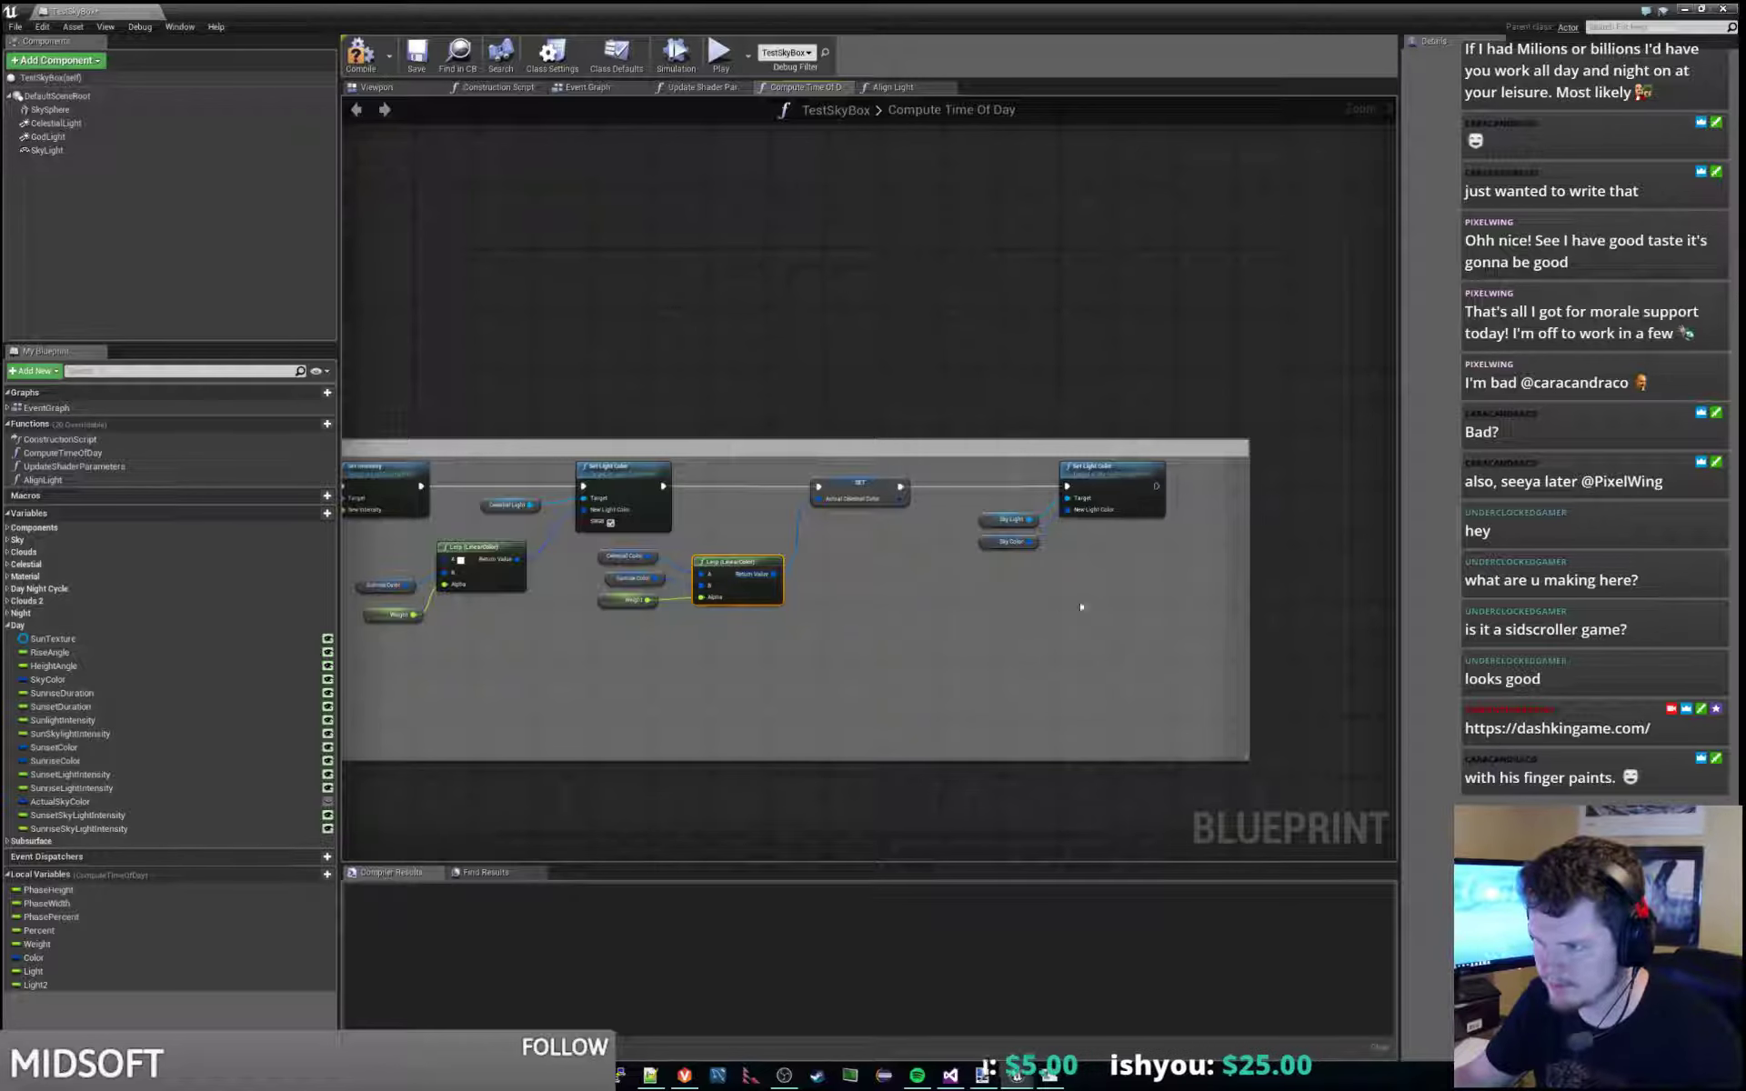
pyautogui.scroll(2, 1099, 606)
pyautogui.hotkey('ctrl', 'c')
pyautogui.hotkey('ctrl', 'v')
pyautogui.moveTo(1166, 635); pyautogui.dragTo(1073, 589)
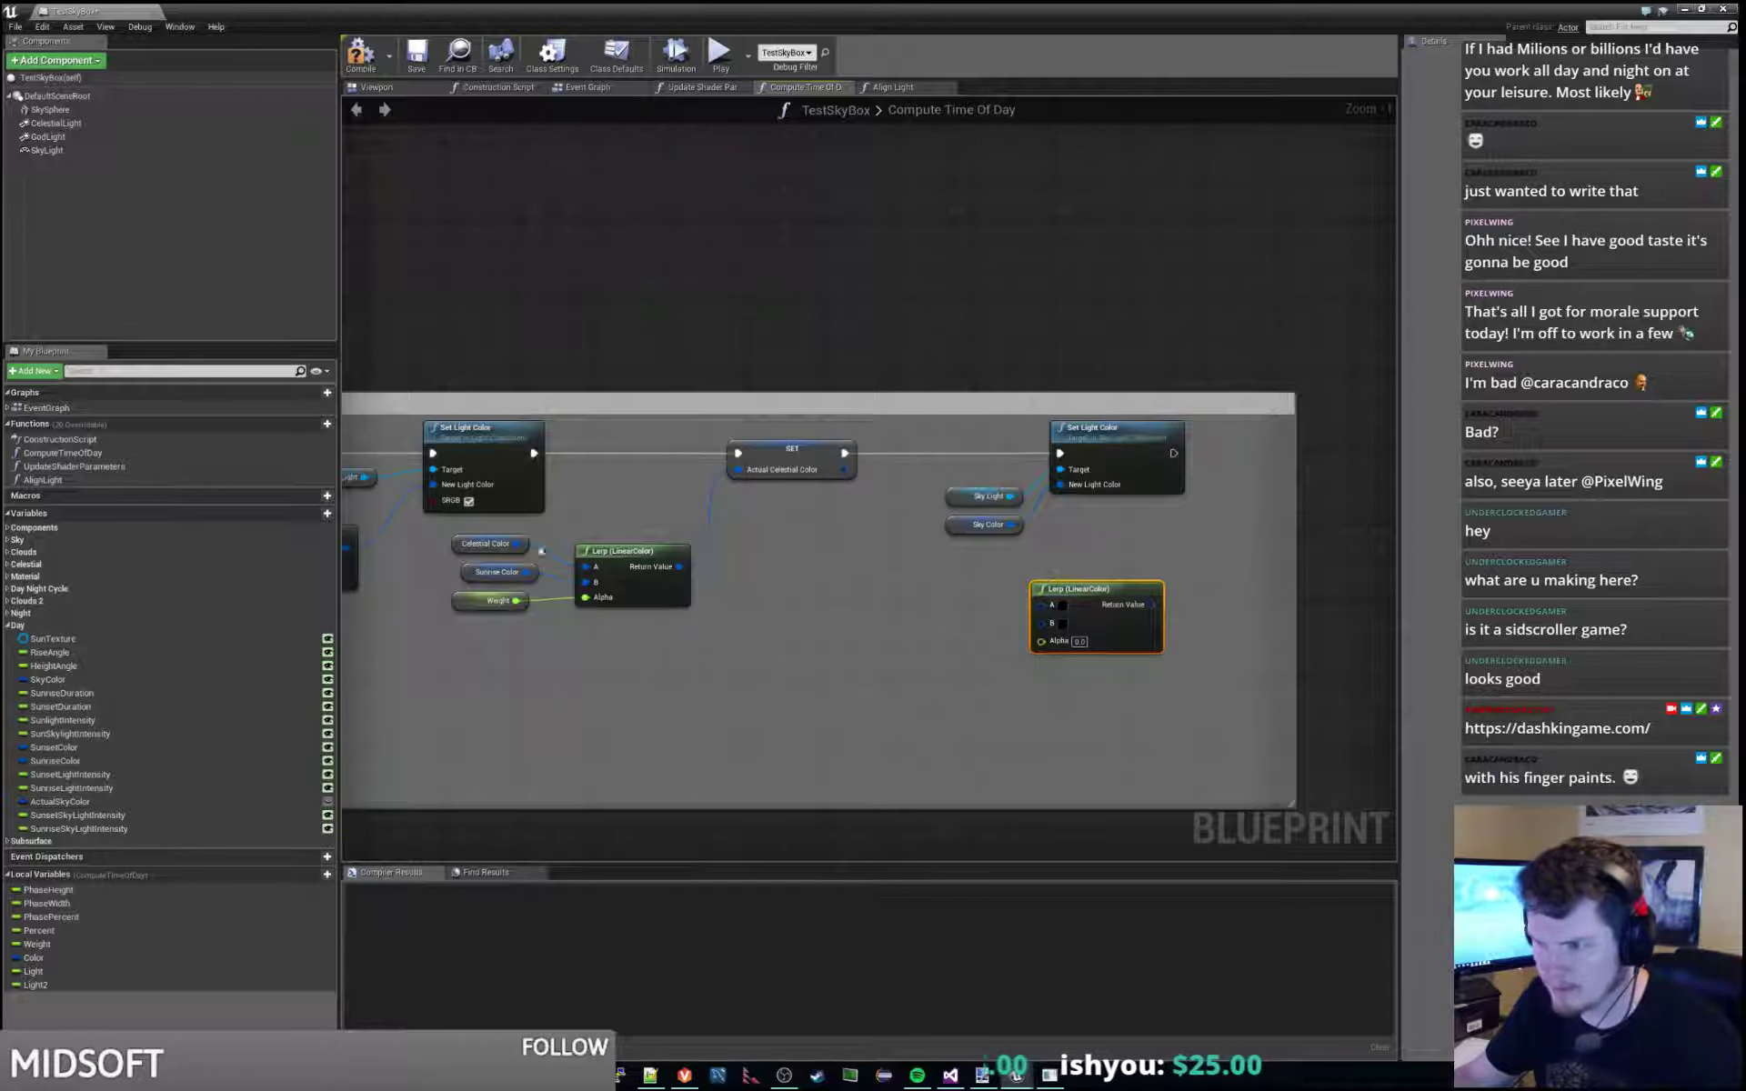
# Wire Sky Color to A, Sunrise Color to B, Weight to Alpha, and the Lerp into New Light Color.
pyautogui.click(505, 600)
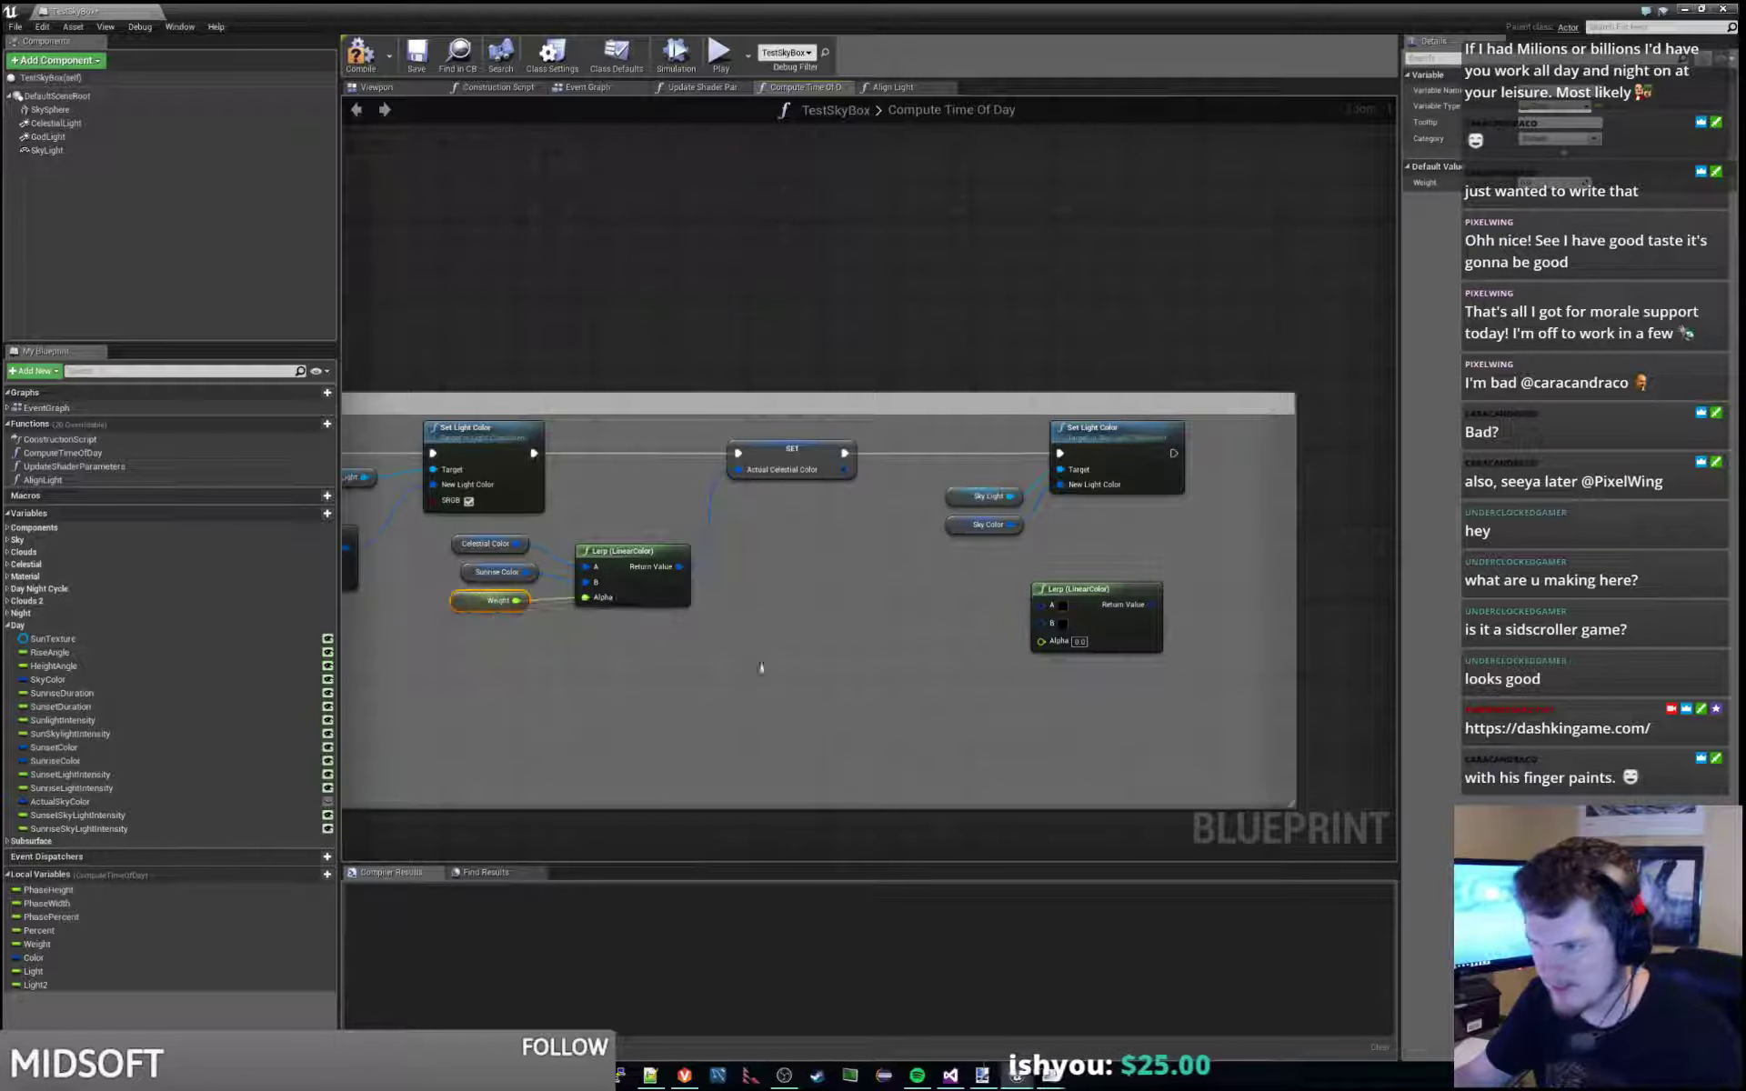
pyautogui.moveTo(857, 686); pyautogui.dragTo(1045, 643)
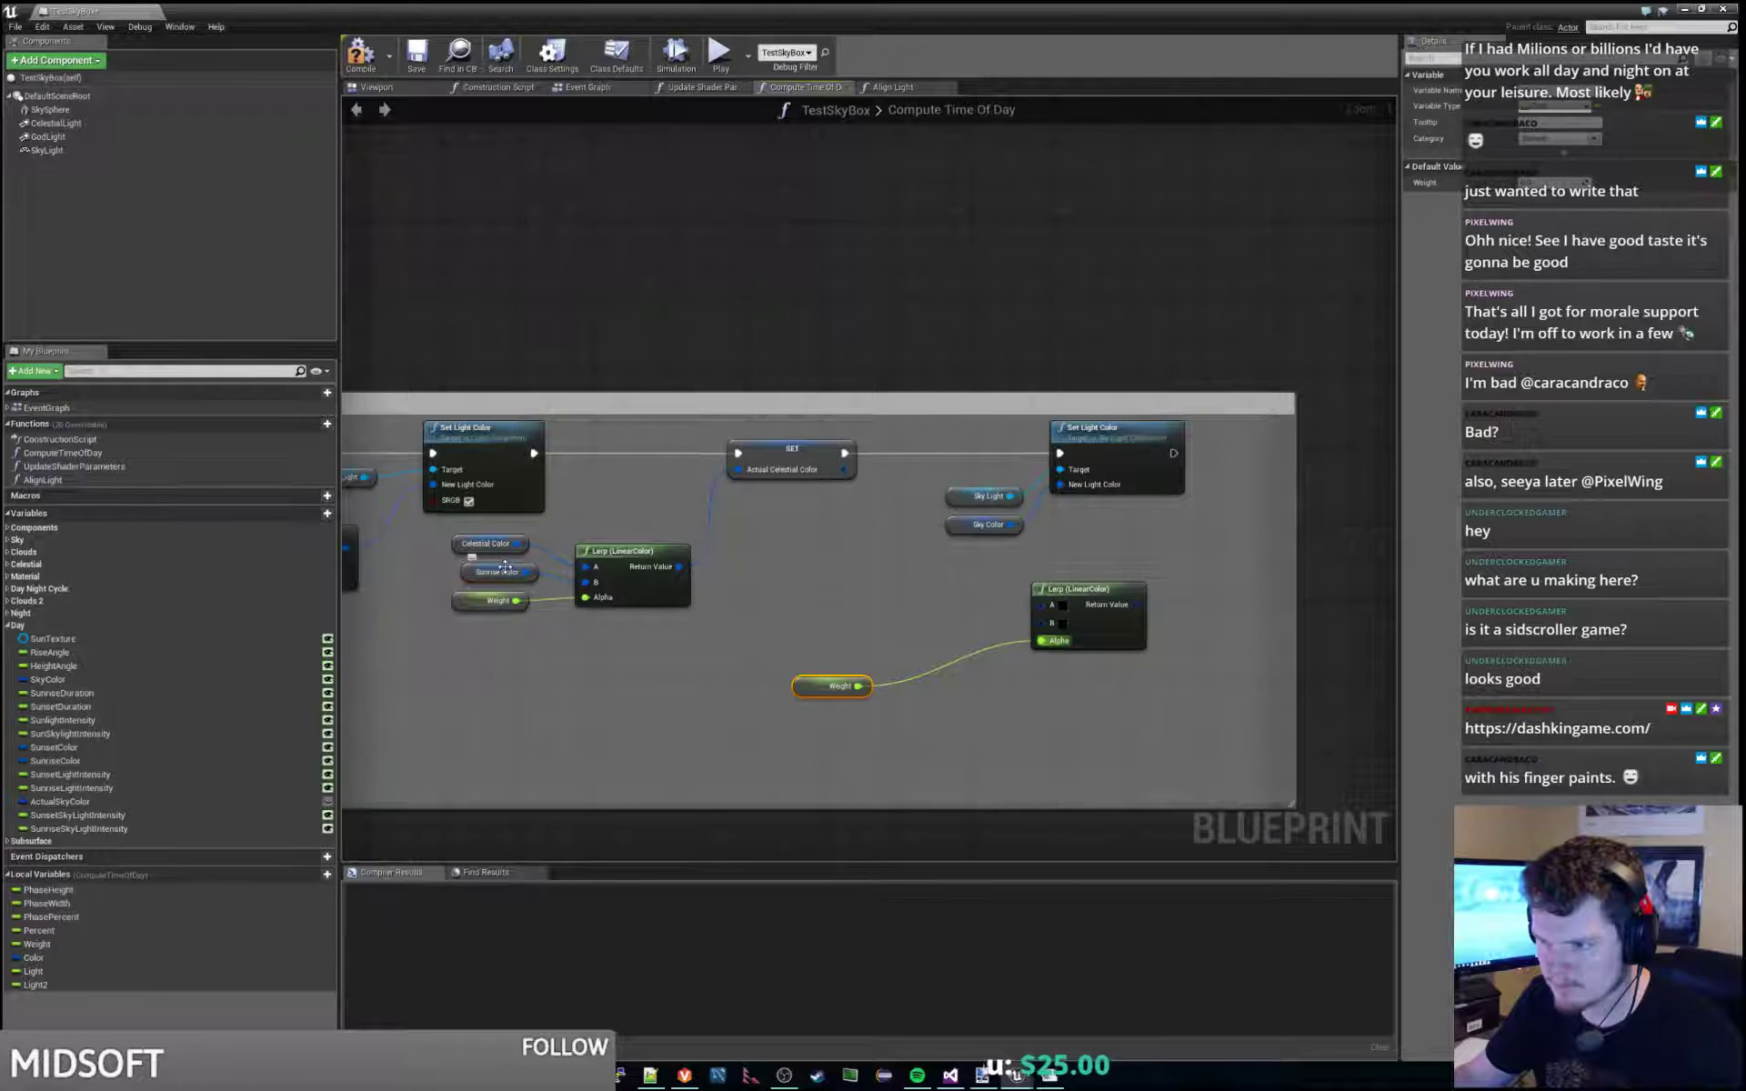
pyautogui.click(505, 568)
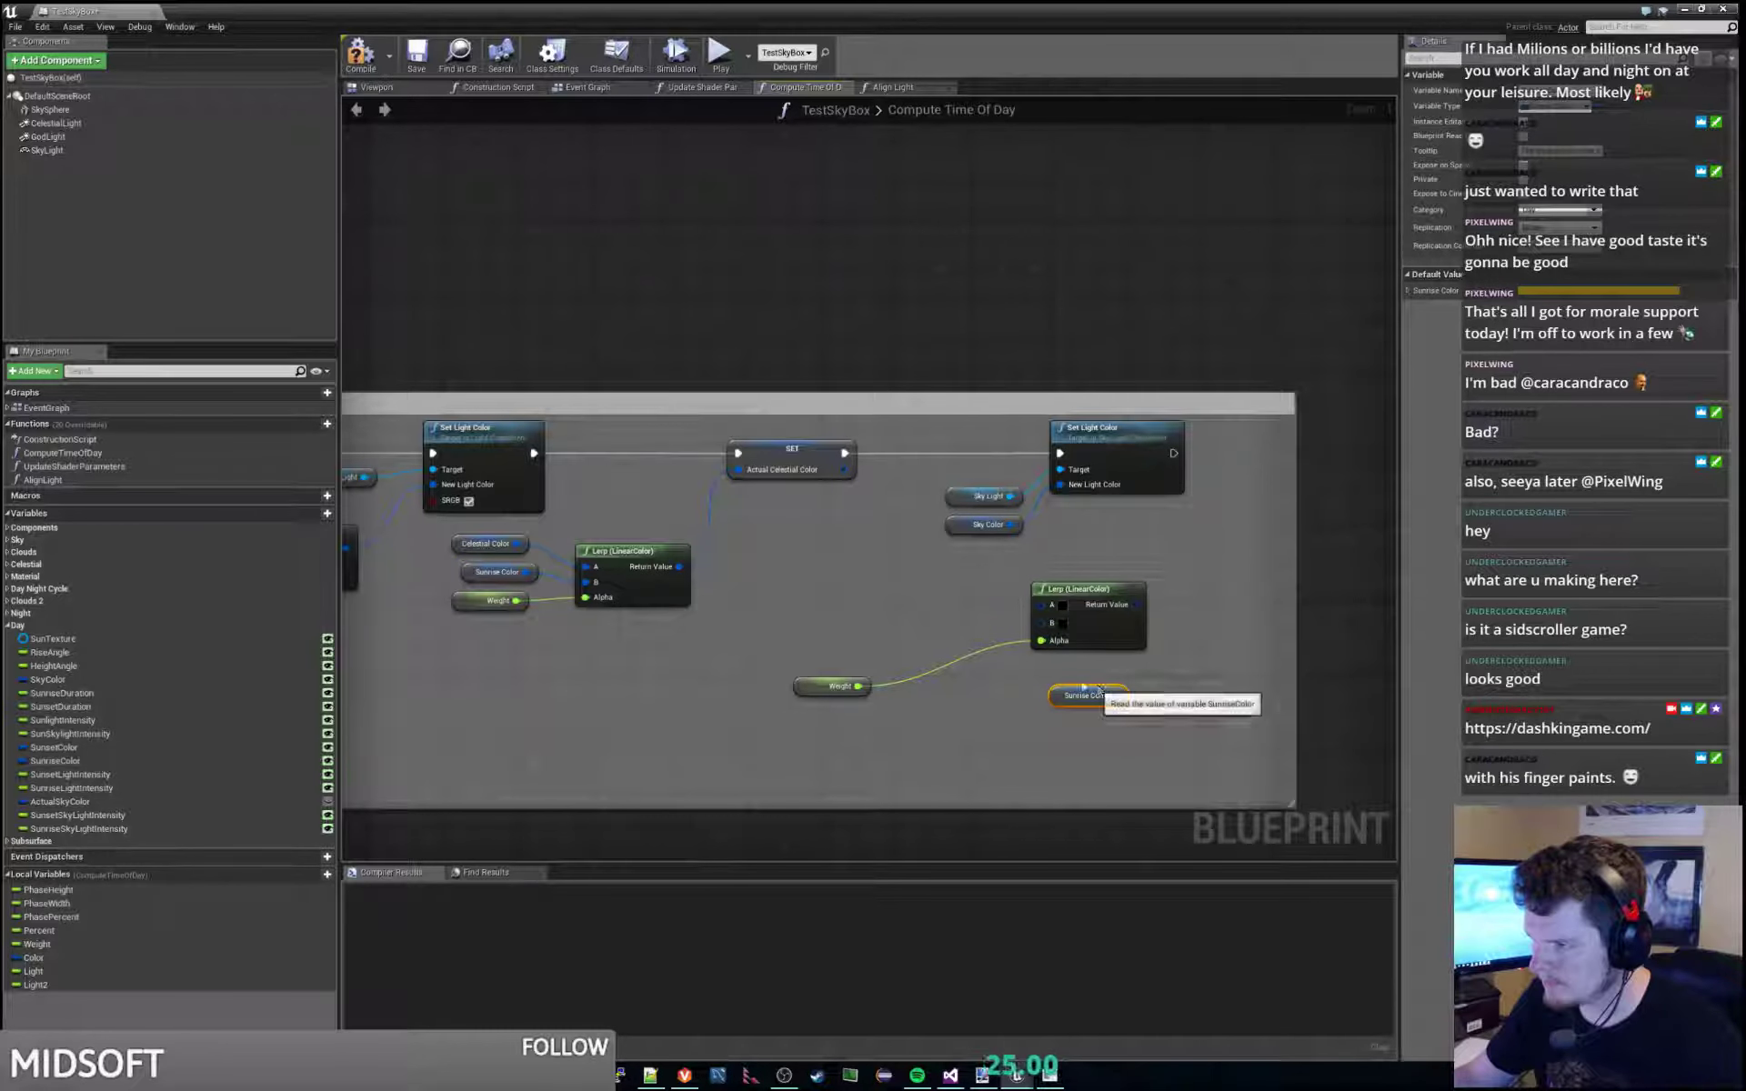
pyautogui.moveTo(1094, 691); pyautogui.dragTo(961, 614)
pyautogui.moveTo(985, 620); pyautogui.dragTo(1042, 627)
pyautogui.click(983, 525)
pyautogui.moveTo(1009, 525); pyautogui.dragTo(1042, 605)
pyautogui.moveTo(997, 526); pyautogui.dragTo(970, 586)
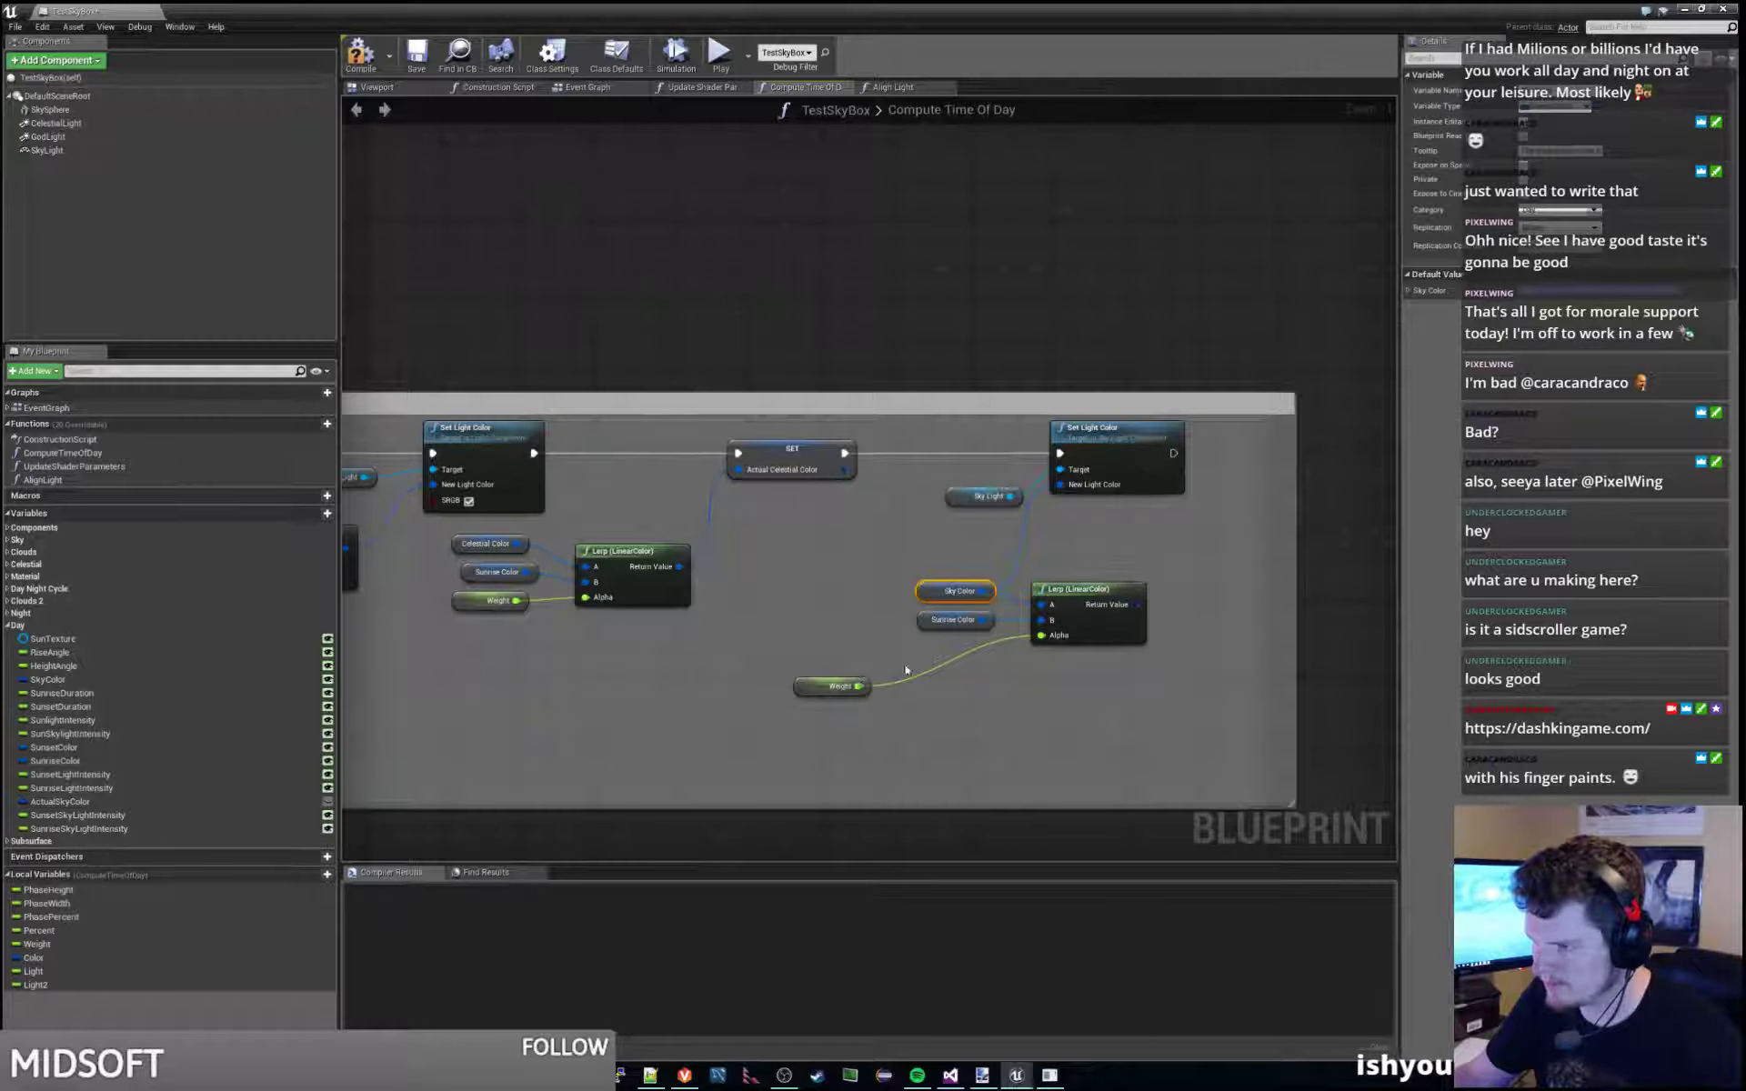
pyautogui.moveTo(835, 686); pyautogui.dragTo(958, 647)
pyautogui.moveTo(1134, 604); pyautogui.dragTo(1064, 485)
pyautogui.moveTo(895, 551); pyautogui.dragTo(1171, 740)
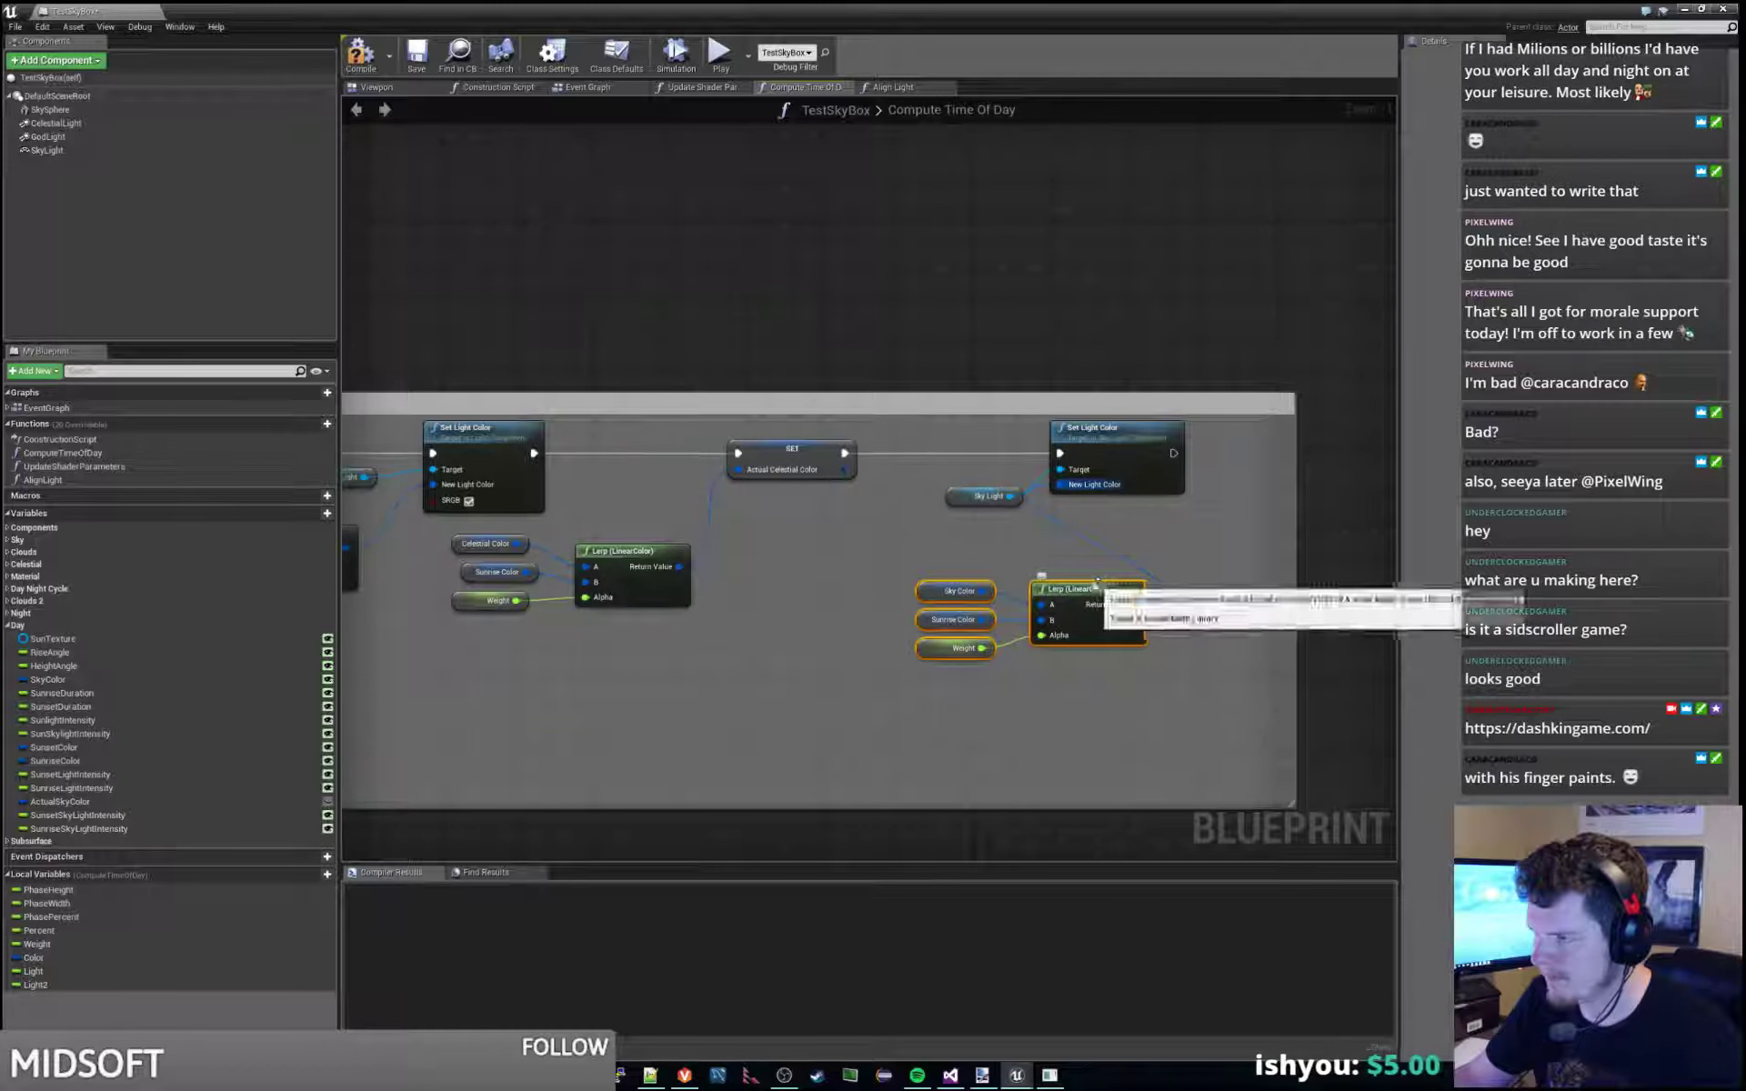
# Tidy the new Lerp group and widen the comment box to enclose it.
pyautogui.moveTo(1097, 582); pyautogui.dragTo(974, 535)
pyautogui.click(906, 505)
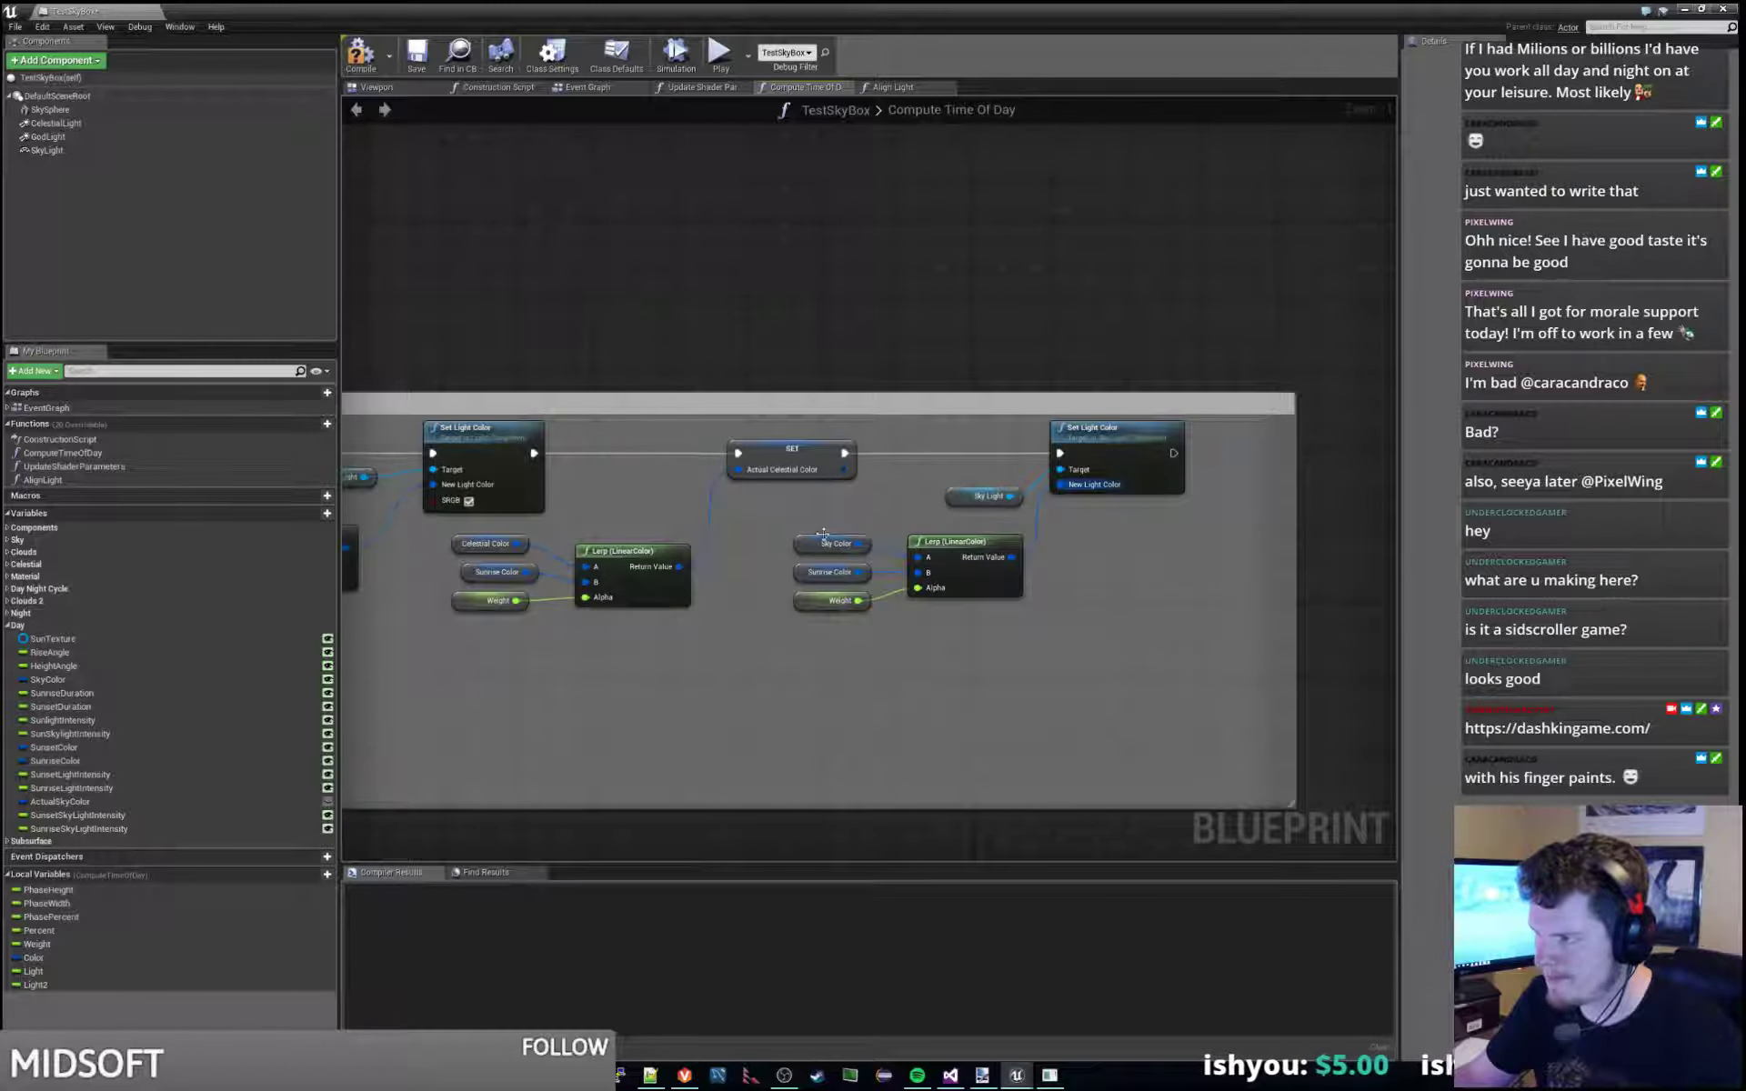
pyautogui.scroll(-1, 822, 534)
pyautogui.moveTo(769, 514); pyautogui.dragTo(894, 606)
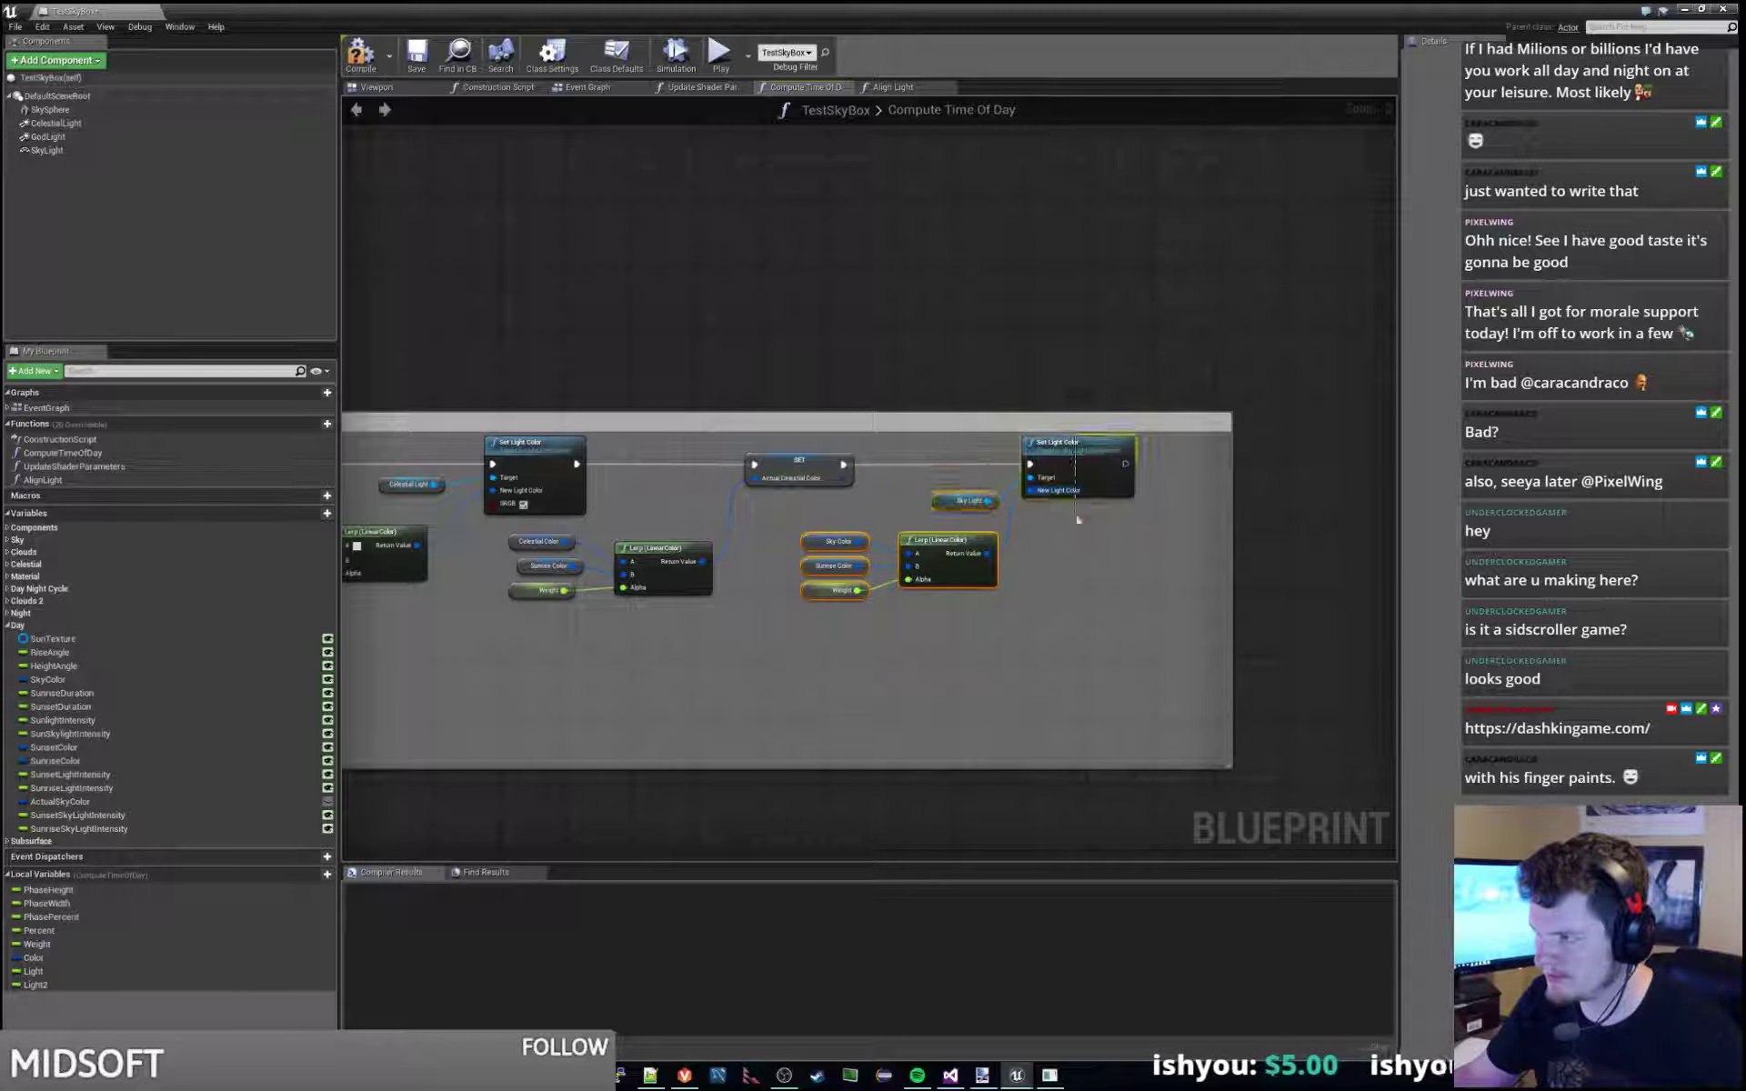
pyautogui.scroll(-4, 1021, 702)
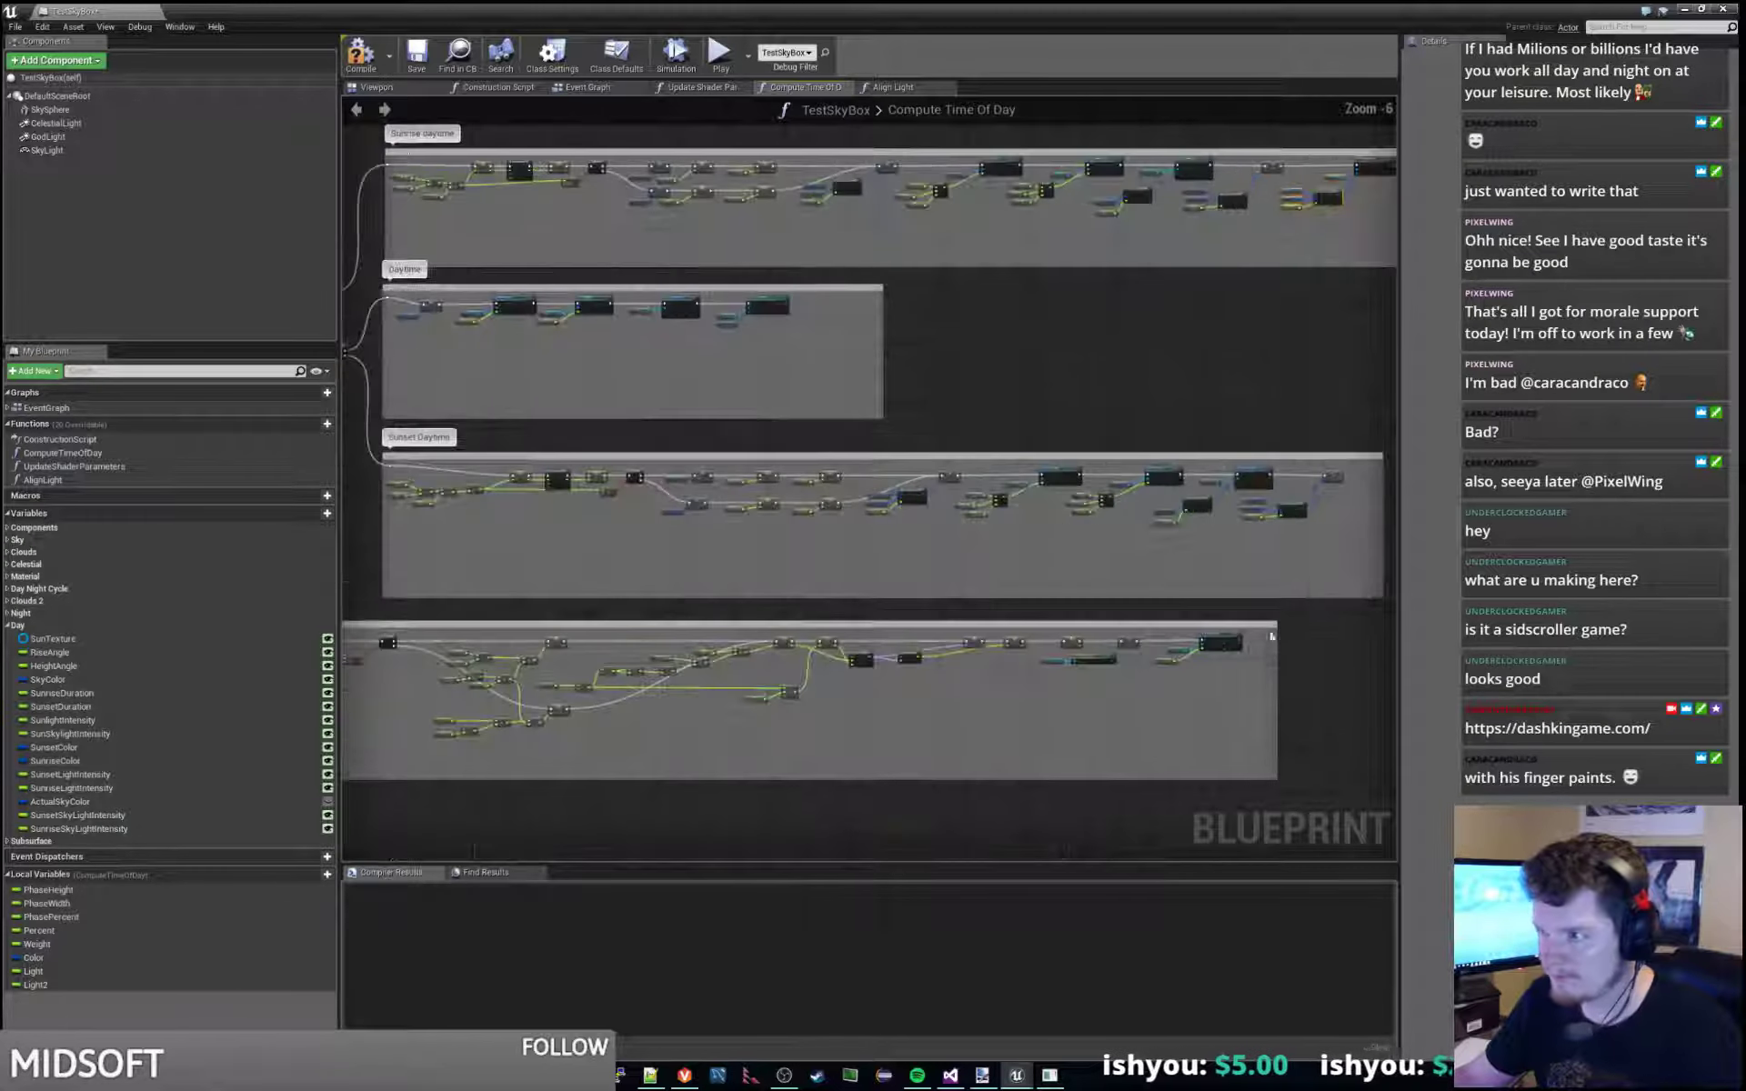
pyautogui.scroll(4, 1075, 653)
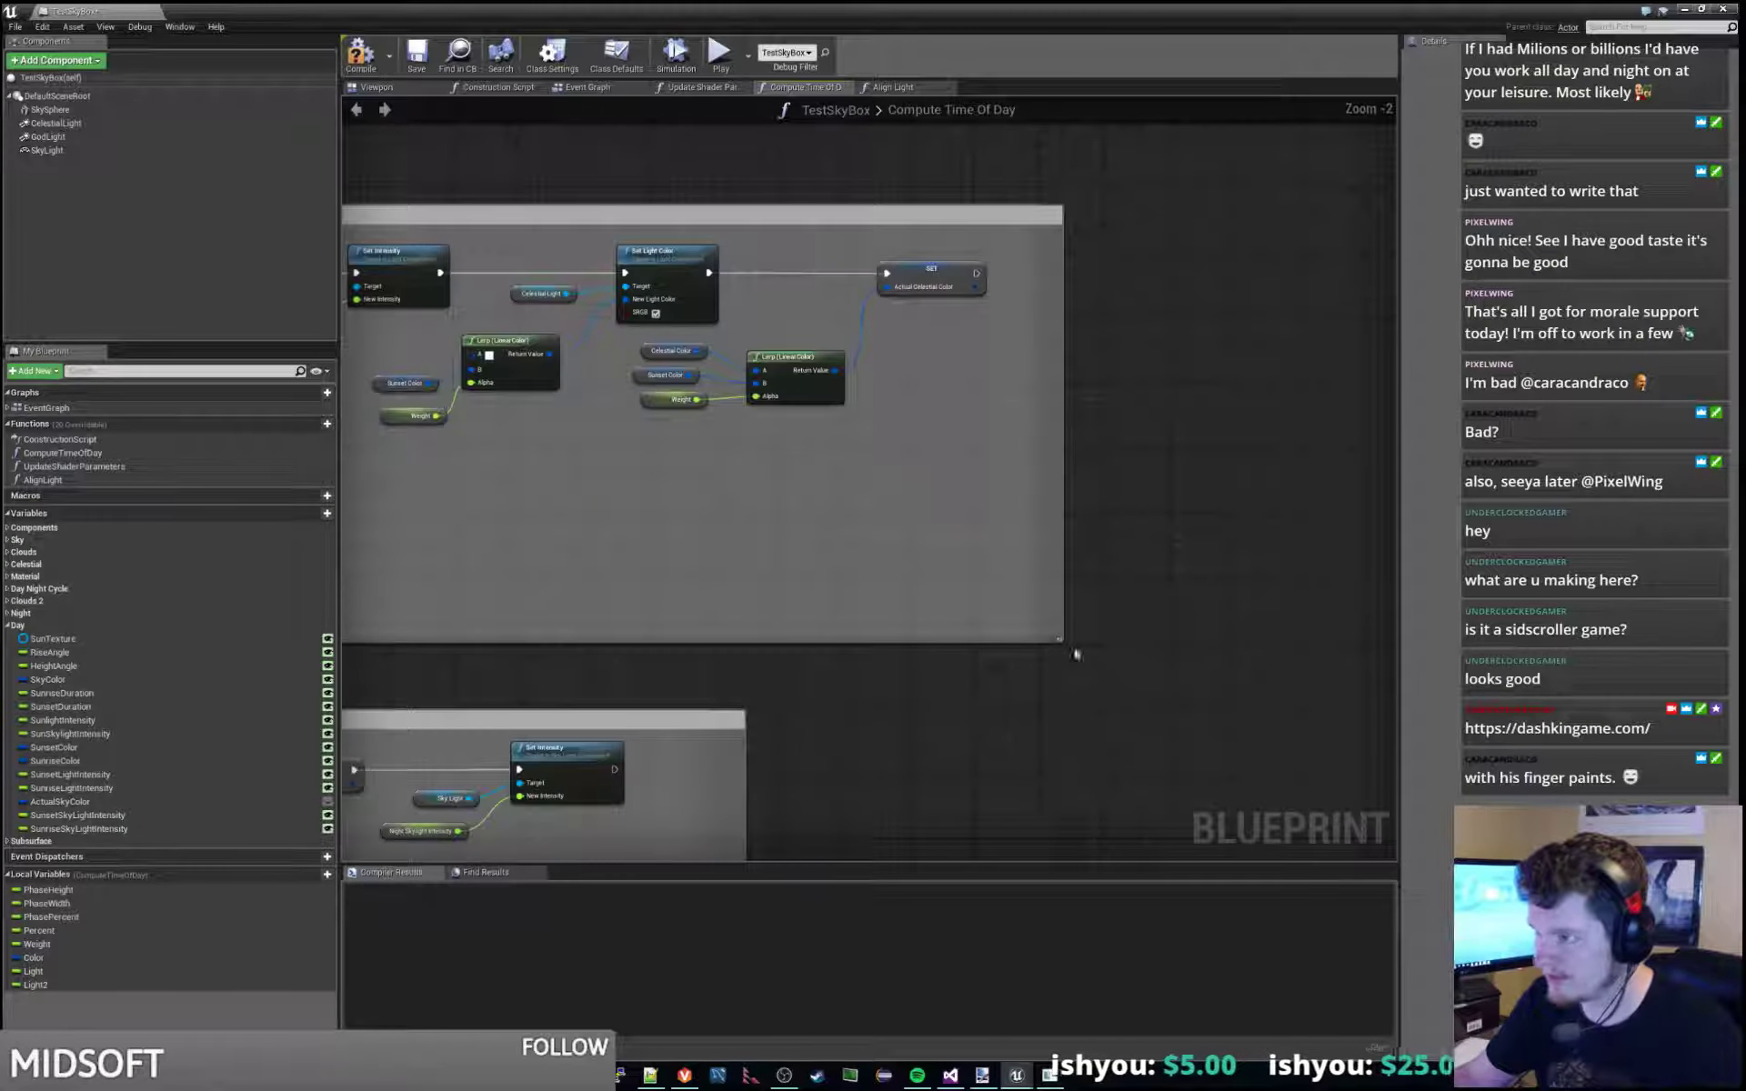
pyautogui.moveTo(1058, 639); pyautogui.dragTo(1388, 647)
# Paste another Sky Light Set Light Color copy and connect SET's execution output to it.
pyautogui.moveTo(1182, 454); pyautogui.dragTo(1013, 600, button='right')
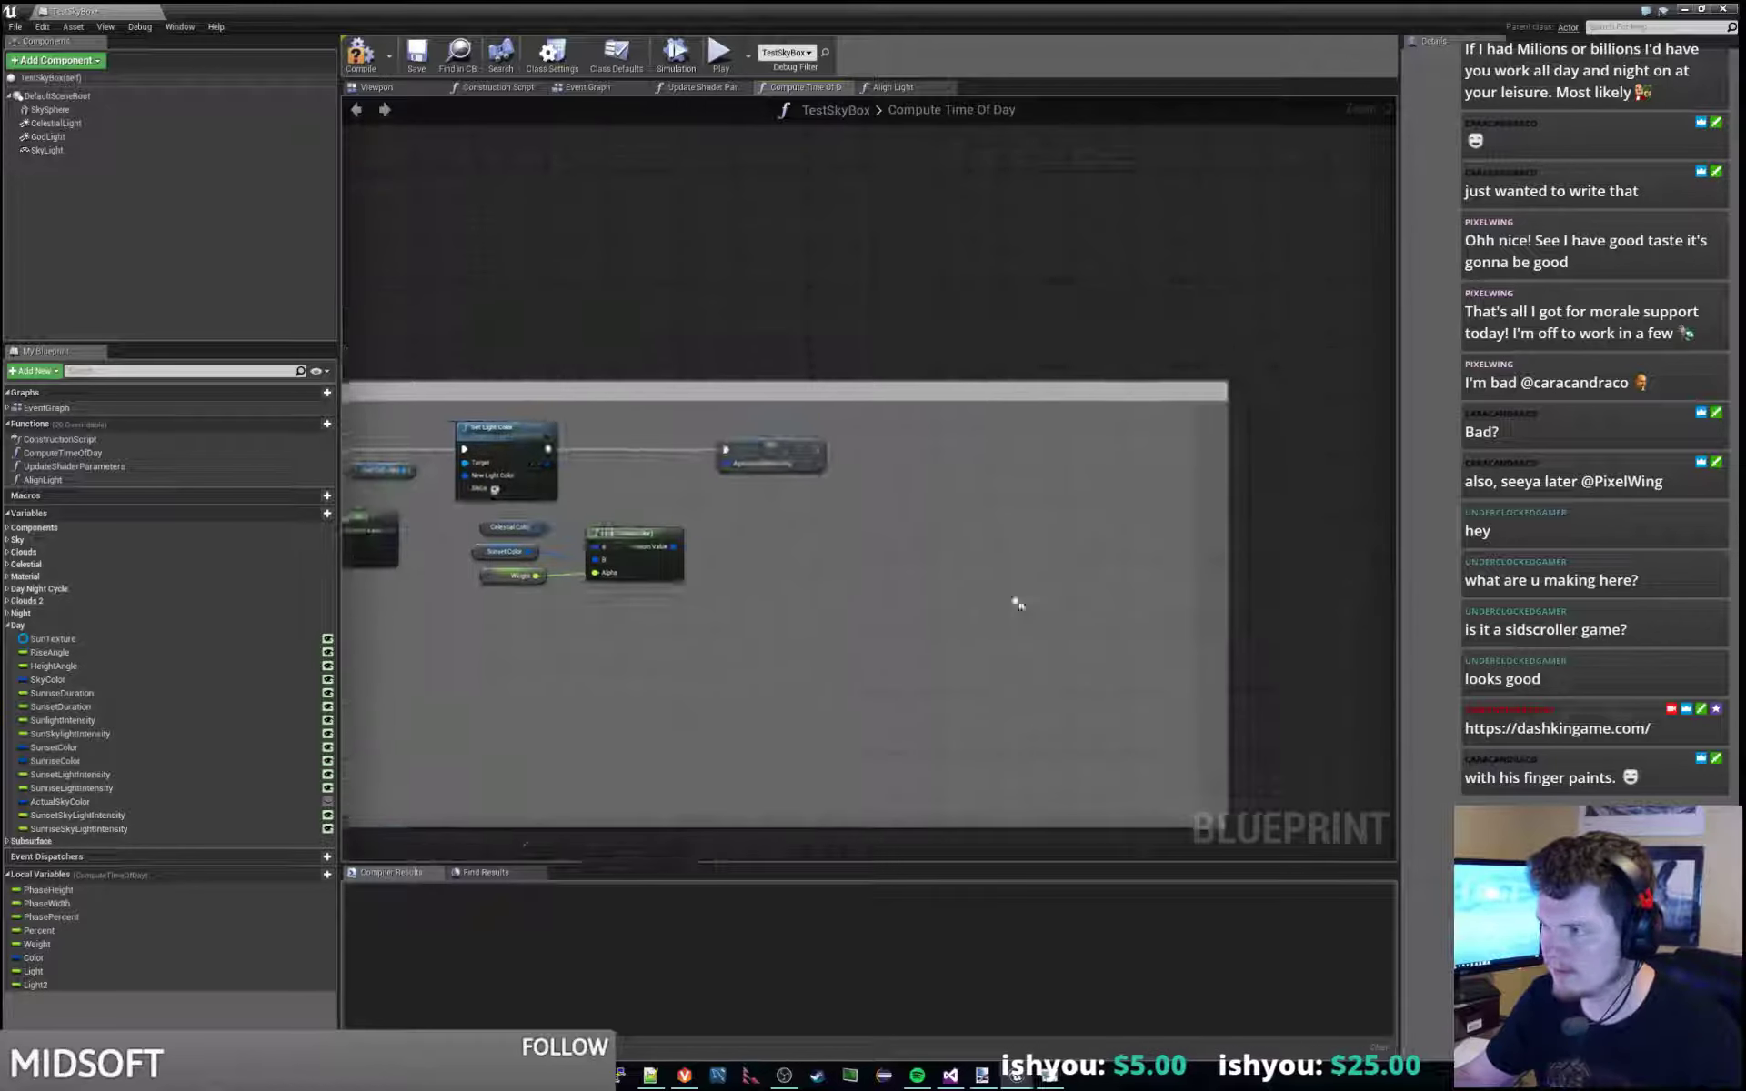
pyautogui.hotkey('ctrl', 'v')
pyautogui.moveTo(1228, 491); pyautogui.dragTo(1009, 443)
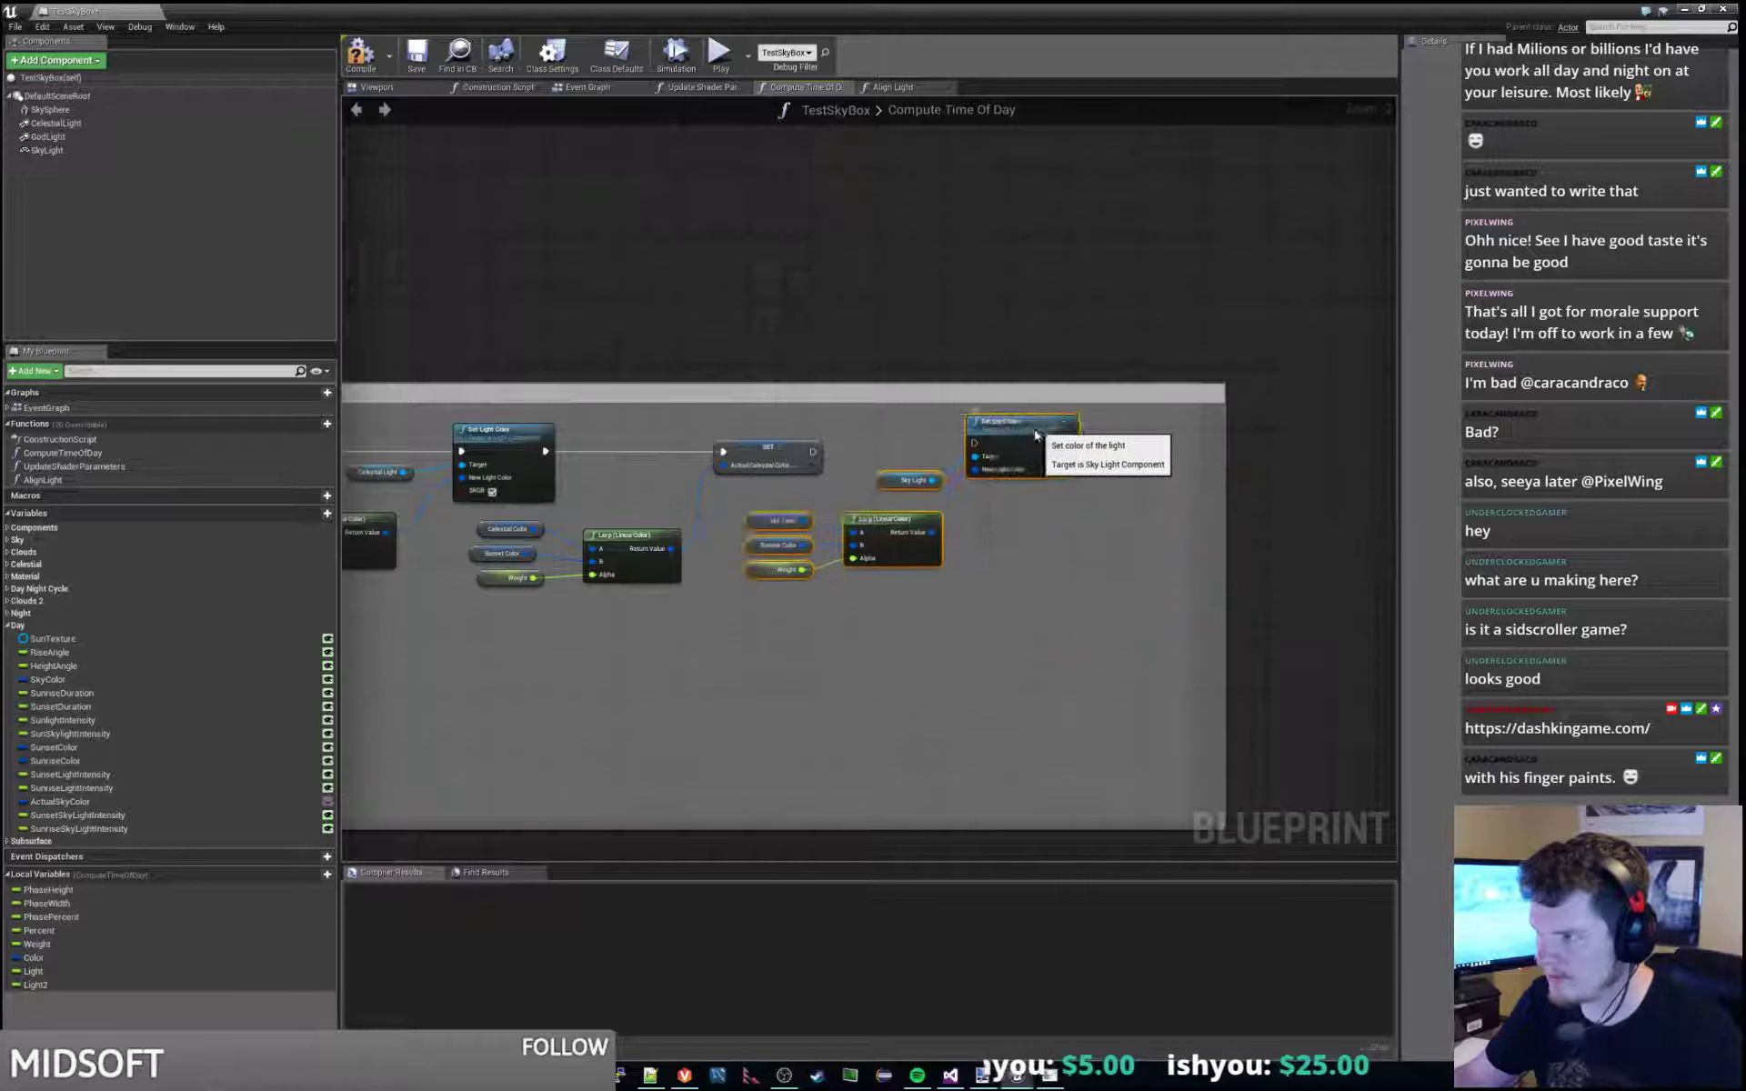
pyautogui.moveTo(812, 451); pyautogui.dragTo(974, 451)
# Pan over the Set Intensity and Actual Sky Color nodes, then back to SET and Lerp.
pyautogui.moveTo(480, 683); pyautogui.dragTo(885, 628, button='right')
pyautogui.moveTo(517, 660); pyautogui.dragTo(1161, 602, button='right')
pyautogui.moveTo(687, 590); pyautogui.dragTo(703, 593, button='right')
pyautogui.moveTo(970, 612); pyautogui.dragTo(389, 655, button='right')
pyautogui.moveTo(1060, 654); pyautogui.dragTo(779, 678, button='right')
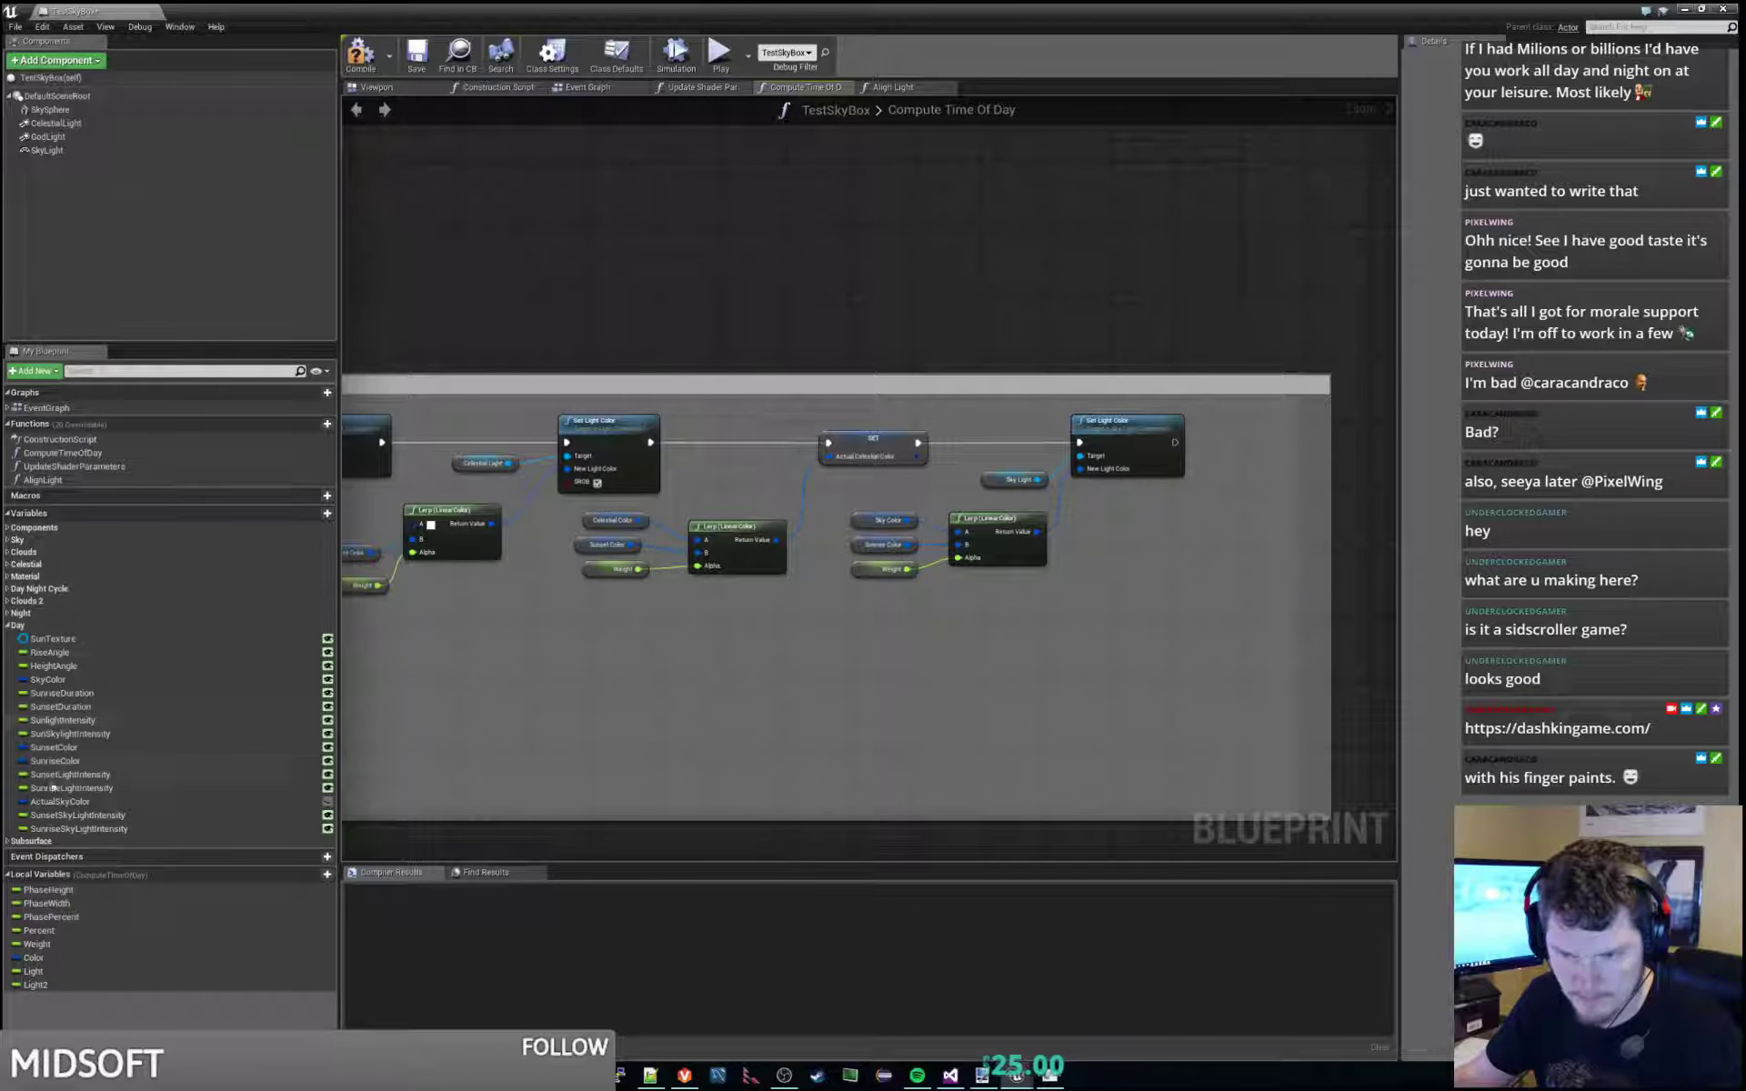
# Add a Night Sky Color getter, delete the Sky Color getter, and wire Sunrise Color into the Lerp's A.
pyautogui.click(7, 613)
pyautogui.moveTo(55, 667); pyautogui.dragTo(950, 696)
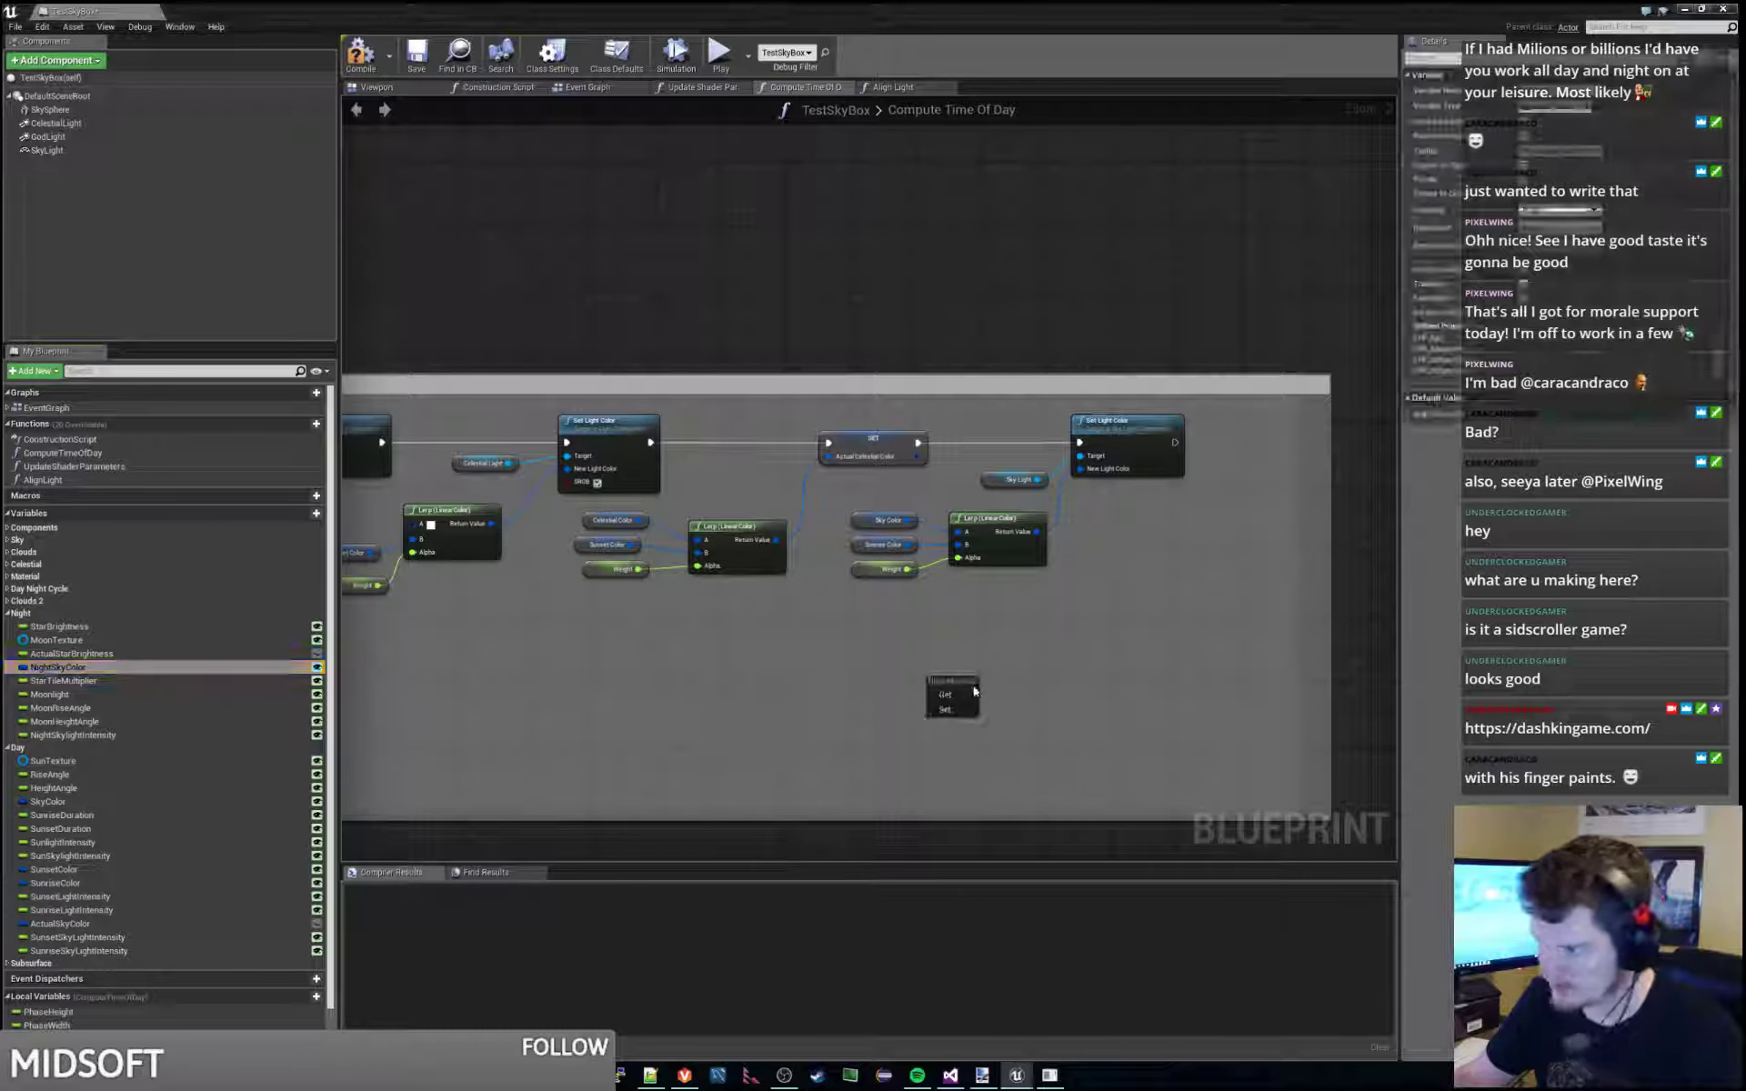
pyautogui.click(964, 697)
pyautogui.scroll(2, 980, 663)
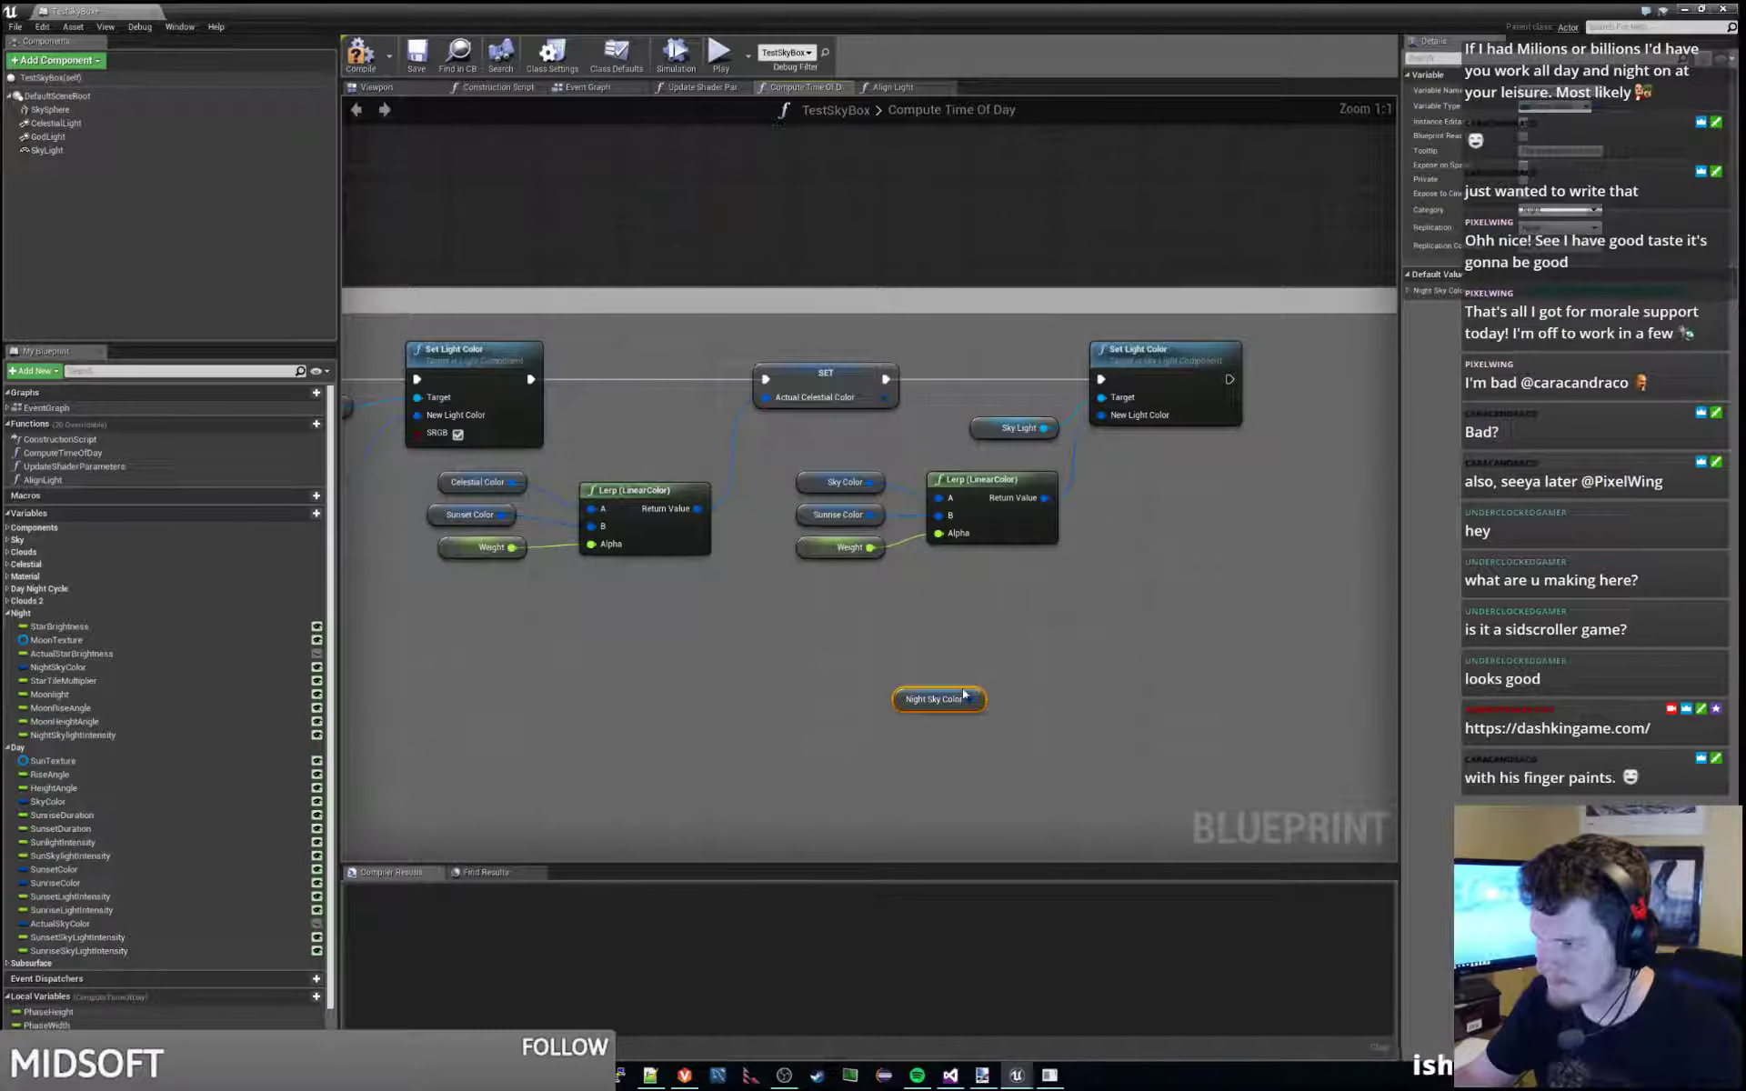
pyautogui.moveTo(964, 694); pyautogui.dragTo(845, 629)
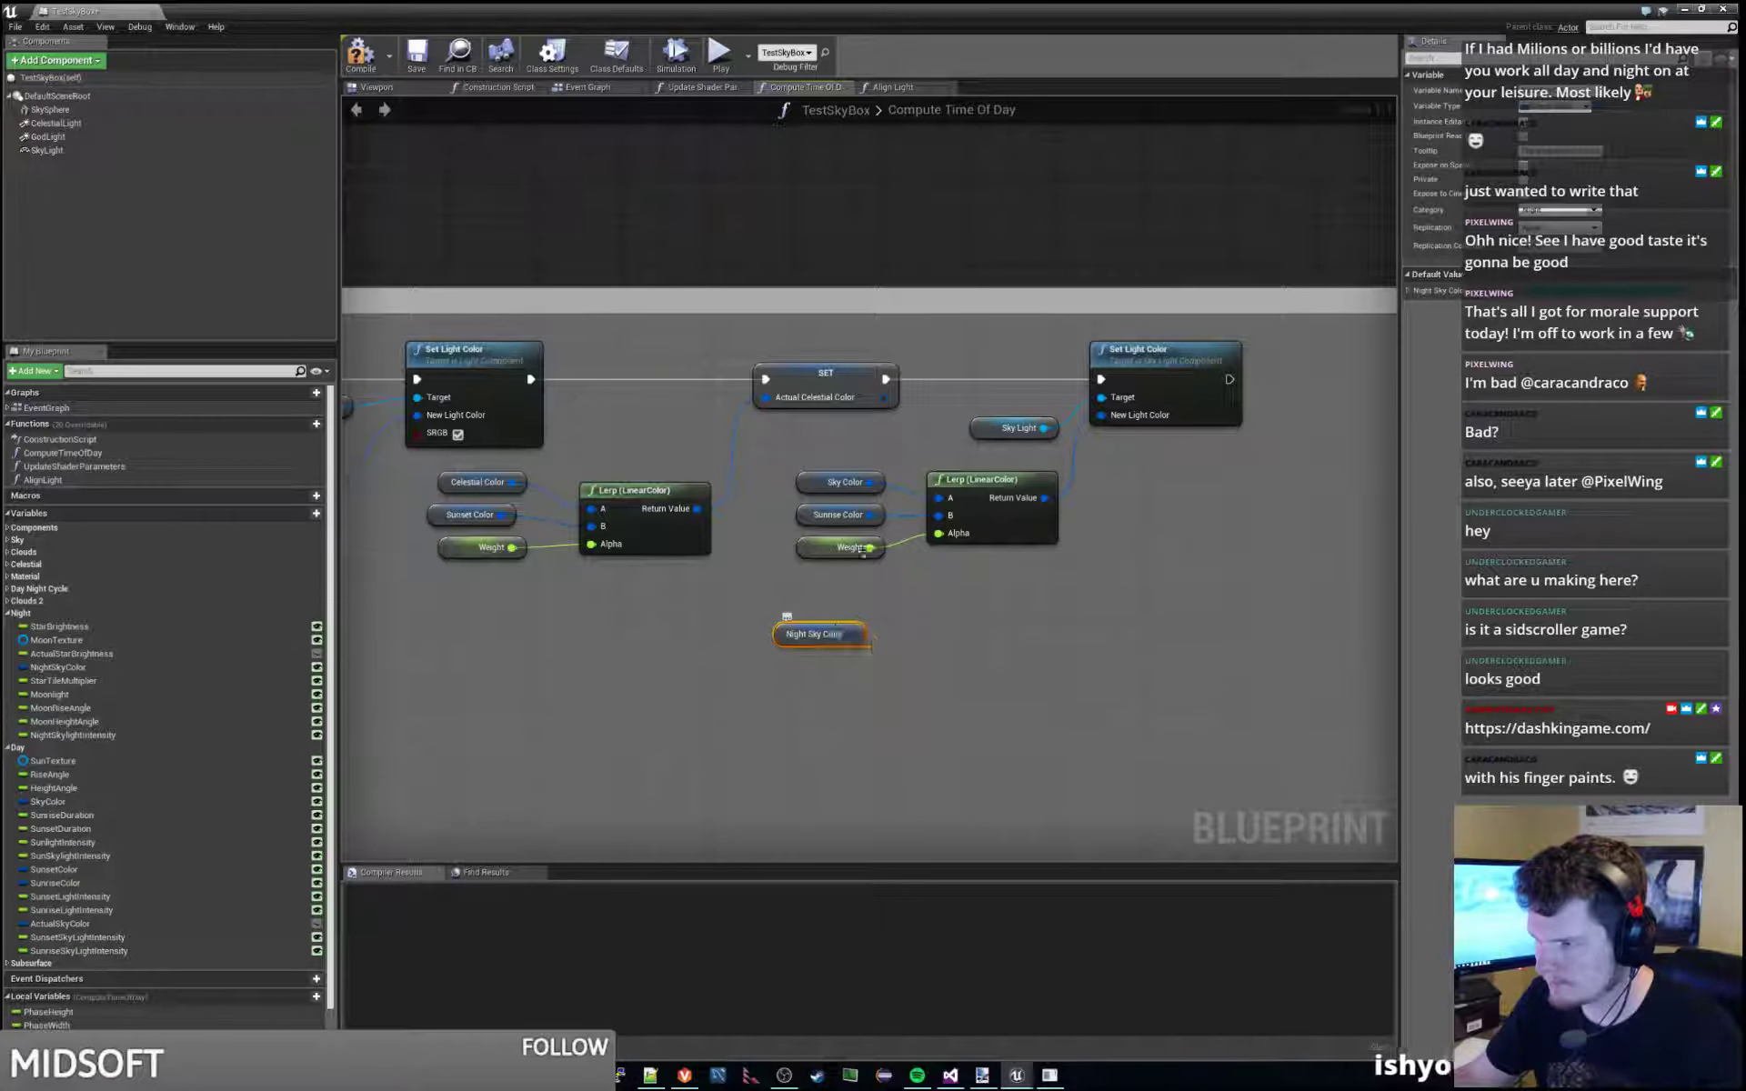
pyautogui.click(850, 488)
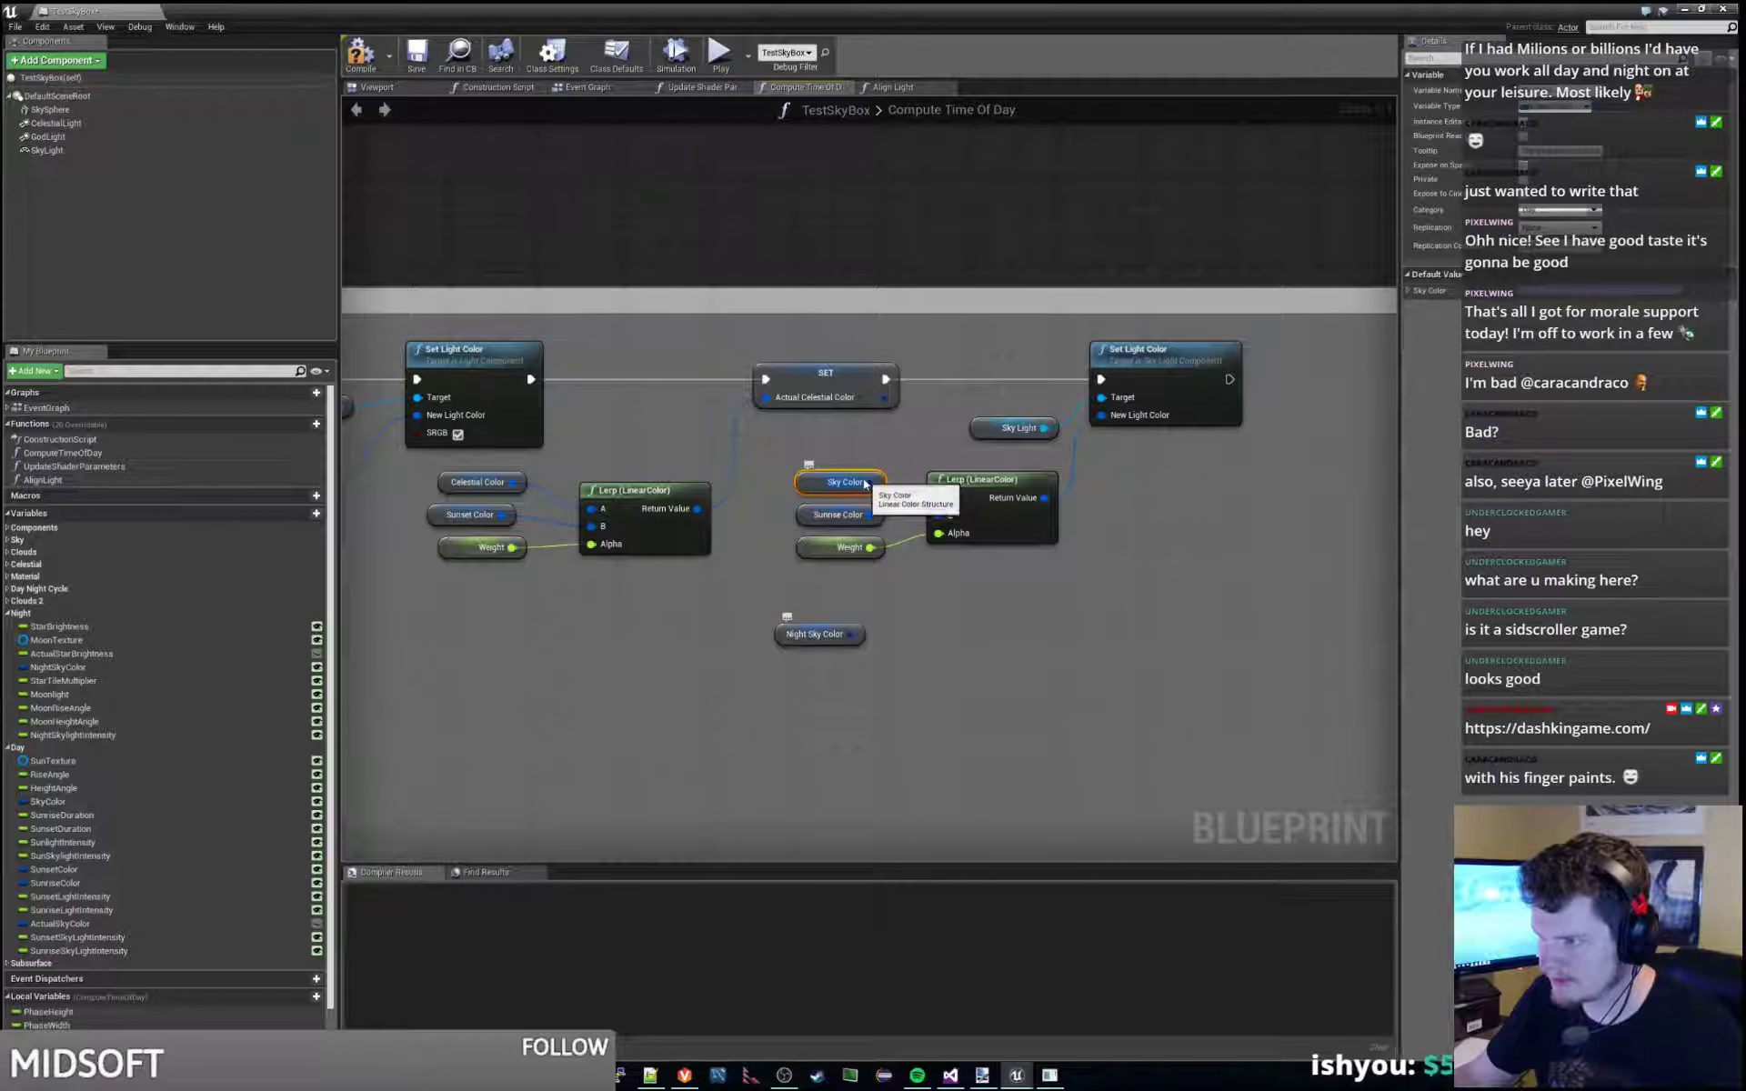
pyautogui.press('Delete')
pyautogui.moveTo(855, 514); pyautogui.dragTo(938, 497)
pyautogui.moveTo(815, 634); pyautogui.dragTo(939, 517)
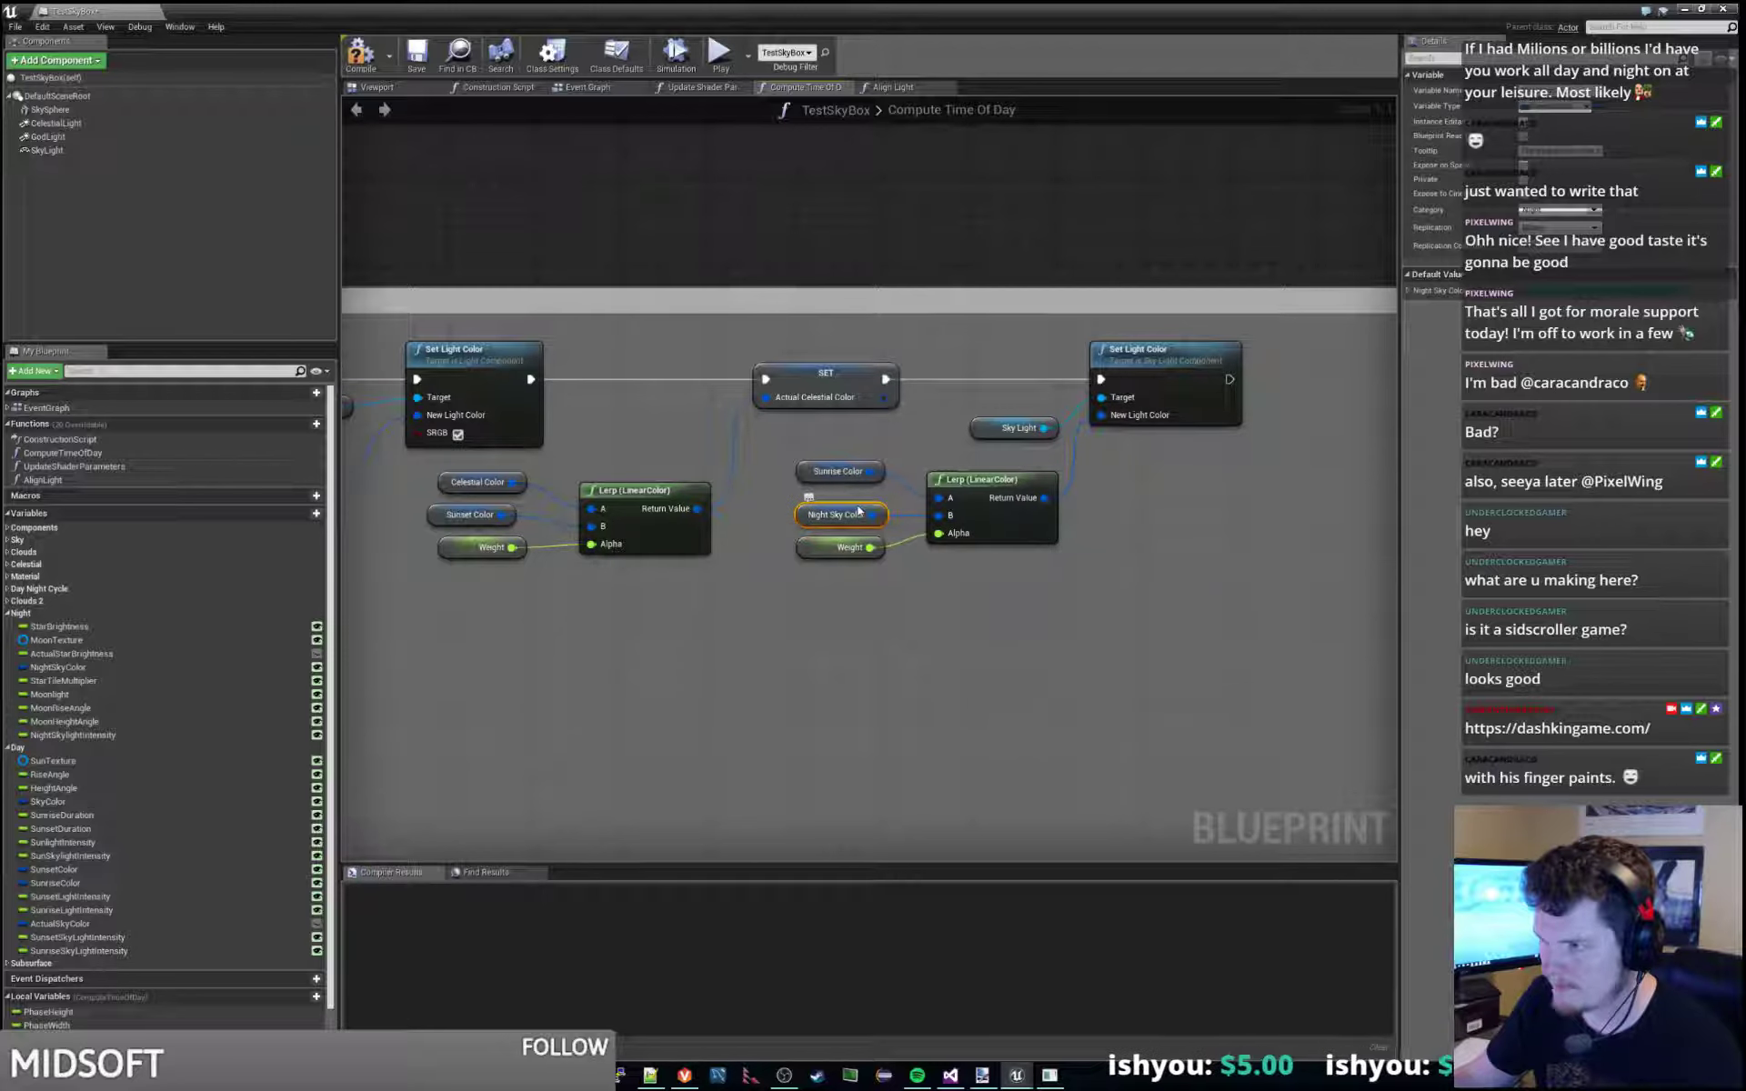
# Wire Night Sky Color toward the Lerp's A input and position Sunrise Color beneath it.
pyautogui.click(850, 635)
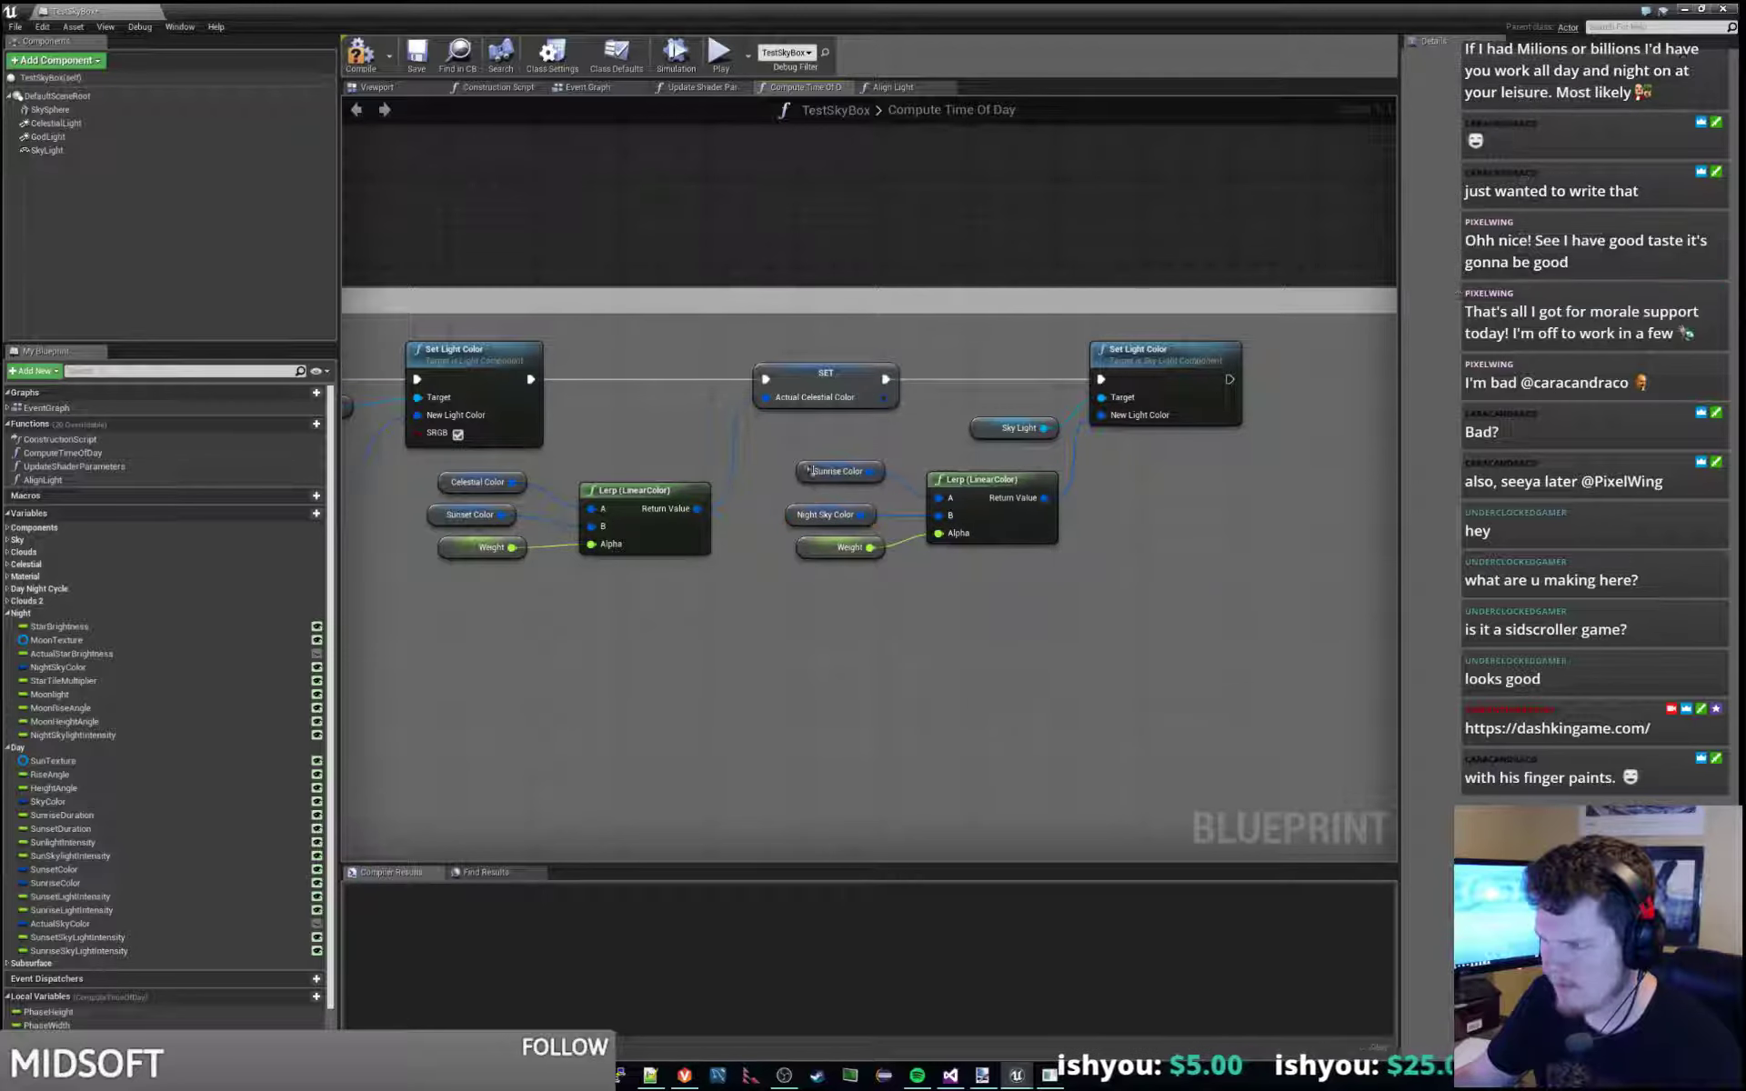
pyautogui.click(829, 481)
pyautogui.moveTo(830, 481); pyautogui.dragTo(817, 492)
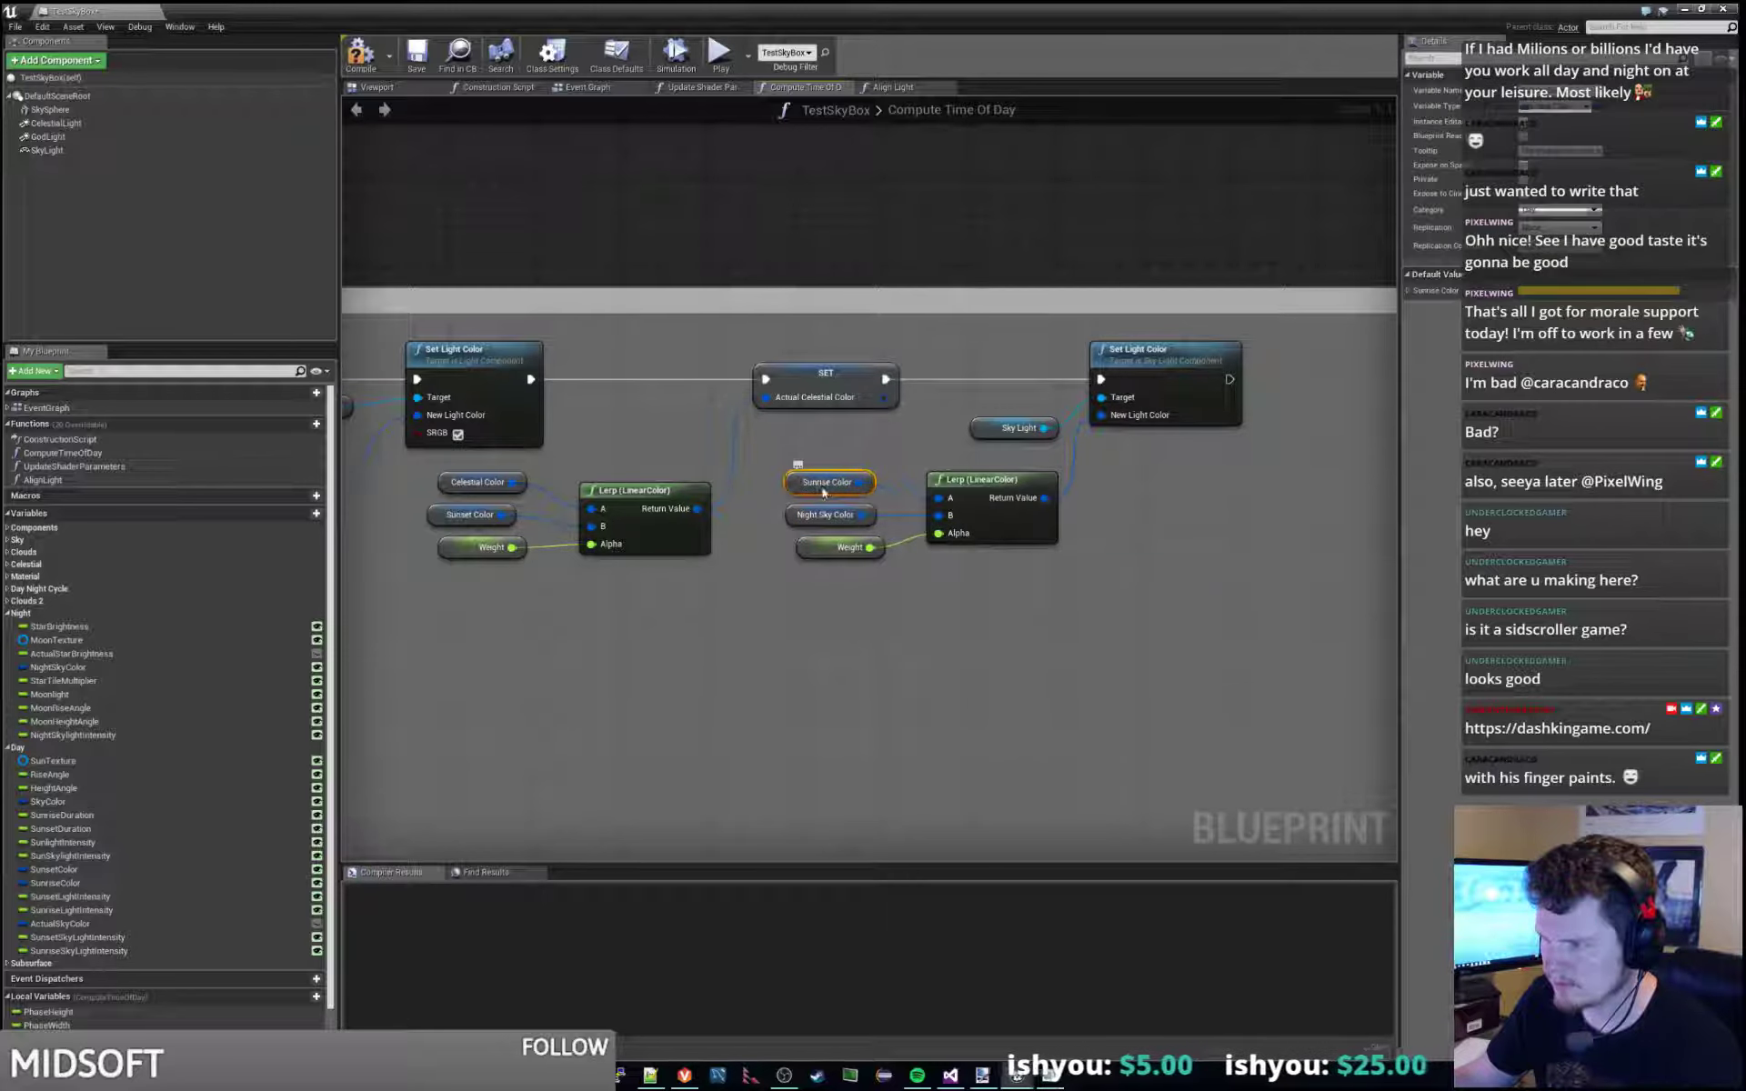
pyautogui.moveTo(685, 617); pyautogui.dragTo(833, 618, button='right')
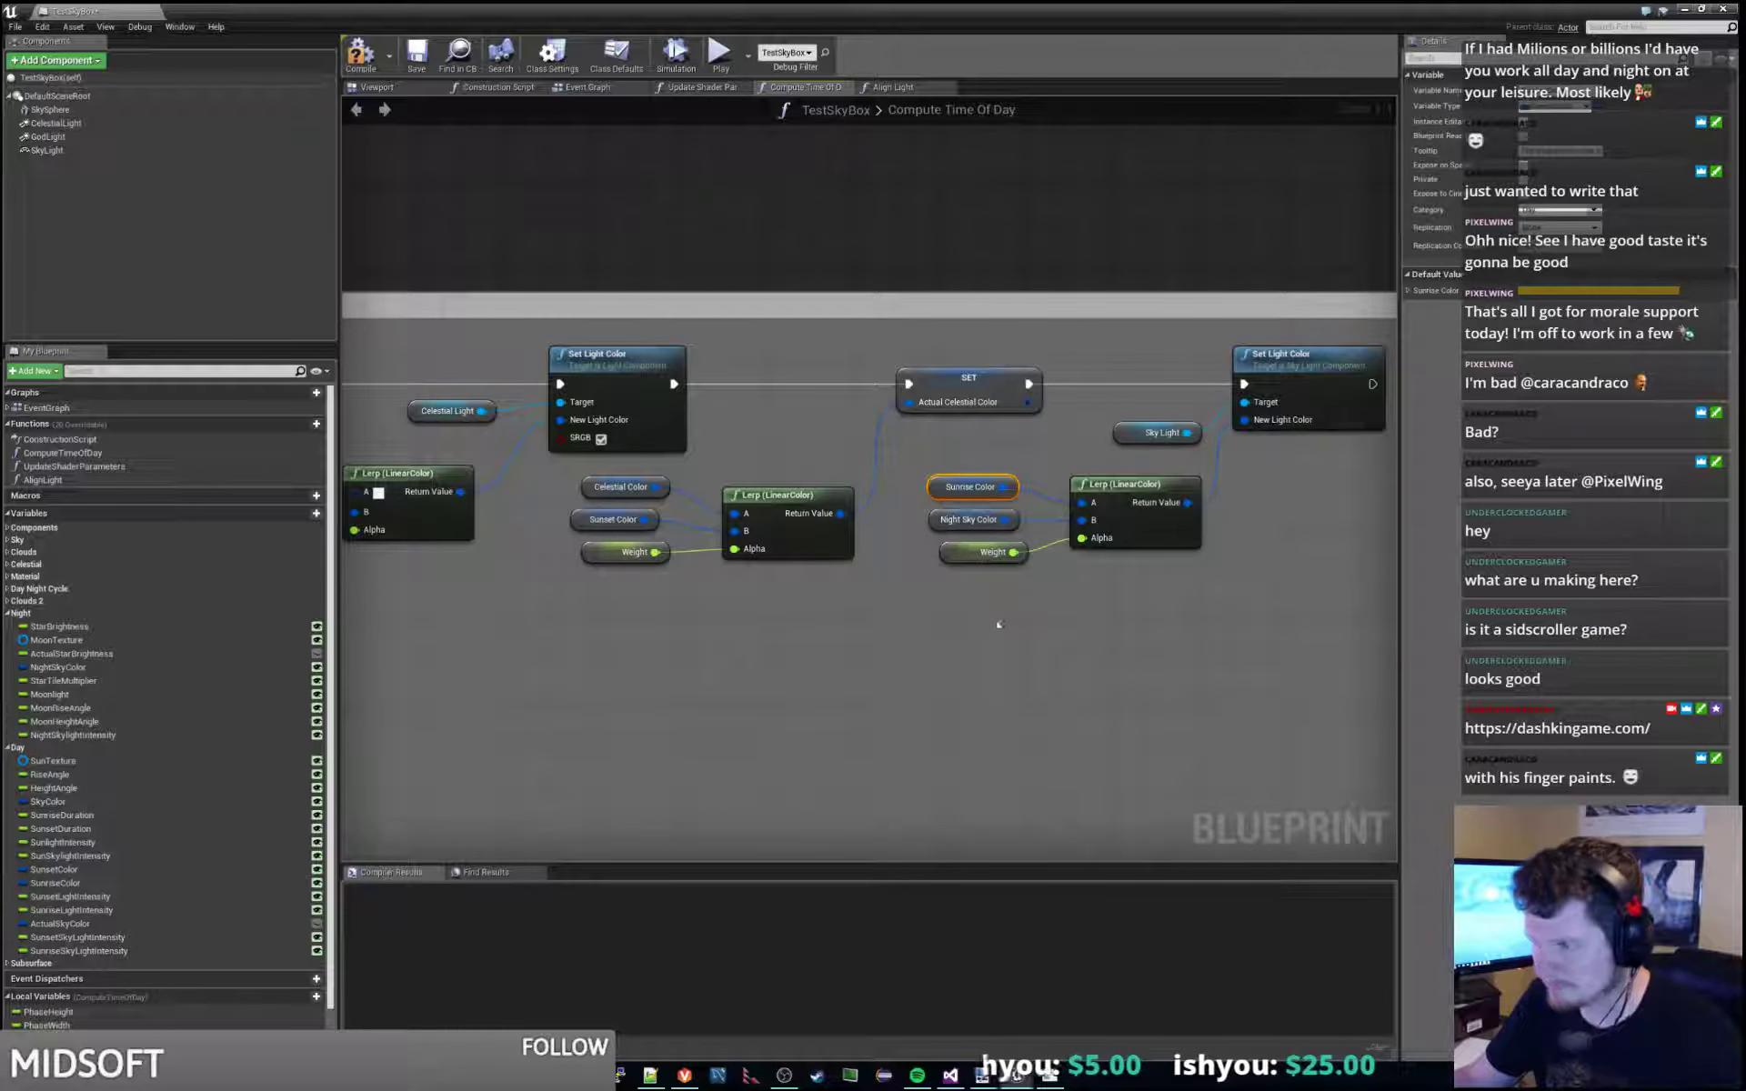
pyautogui.click(1025, 526)
pyautogui.moveTo(1005, 520); pyautogui.dragTo(1080, 520)
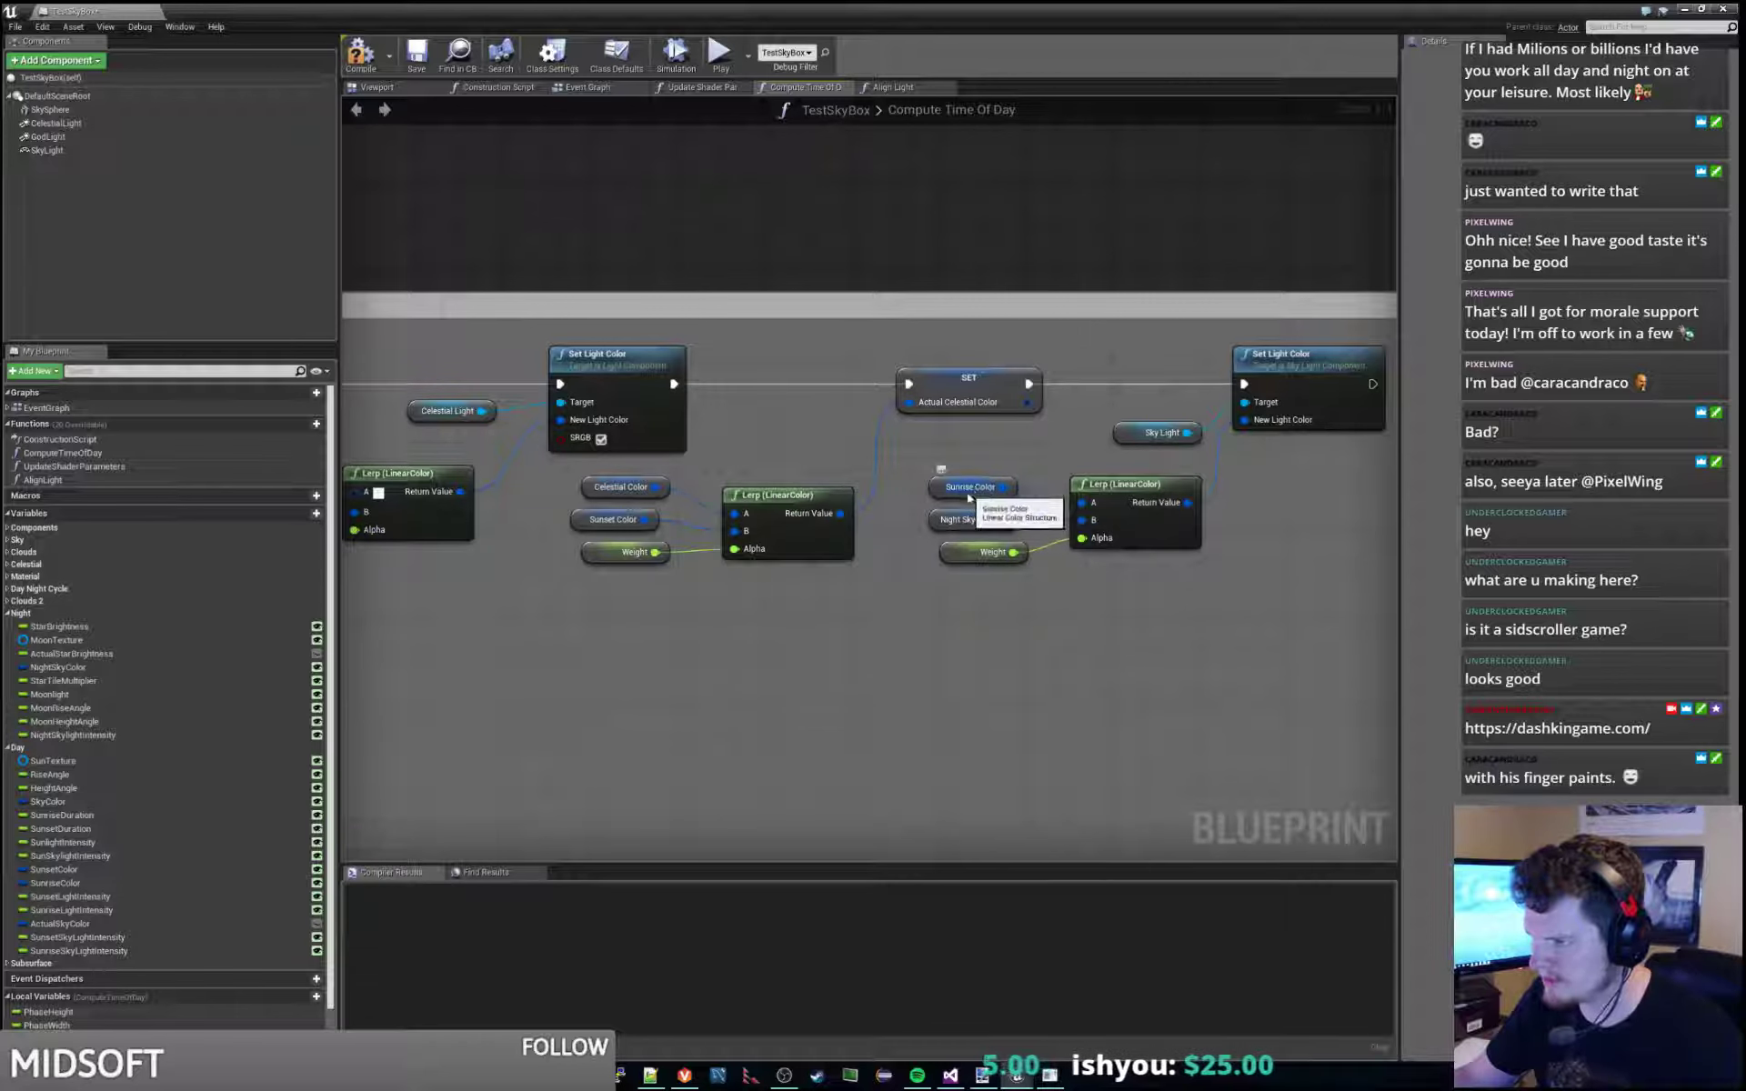
pyautogui.moveTo(969, 497)
pyautogui.mouseDown()
pyautogui.moveTo(948, 559)
pyautogui.moveTo(981, 477)
pyautogui.mouseUp()
pyautogui.moveTo(919, 543); pyautogui.dragTo(949, 510)
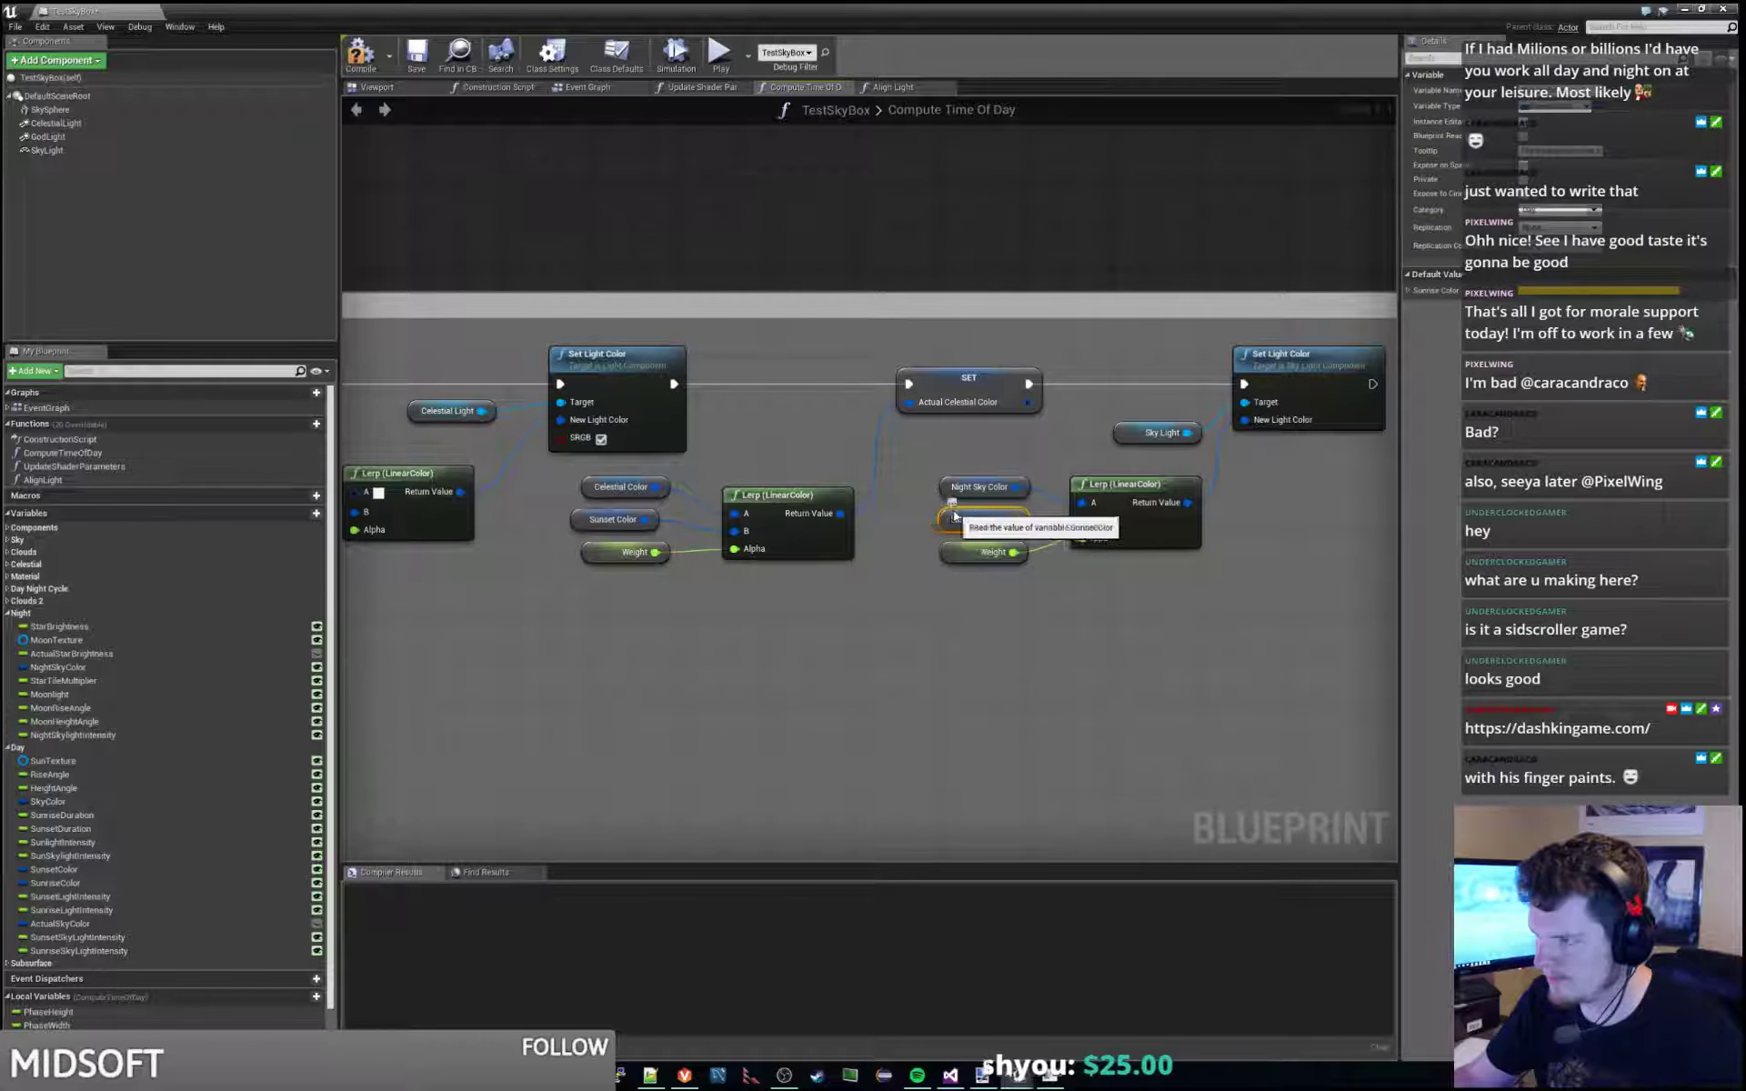
pyautogui.click(878, 584)
pyautogui.scroll(-3, 771, 647)
pyautogui.moveTo(354, 610); pyautogui.dragTo(774, 593, button='right')
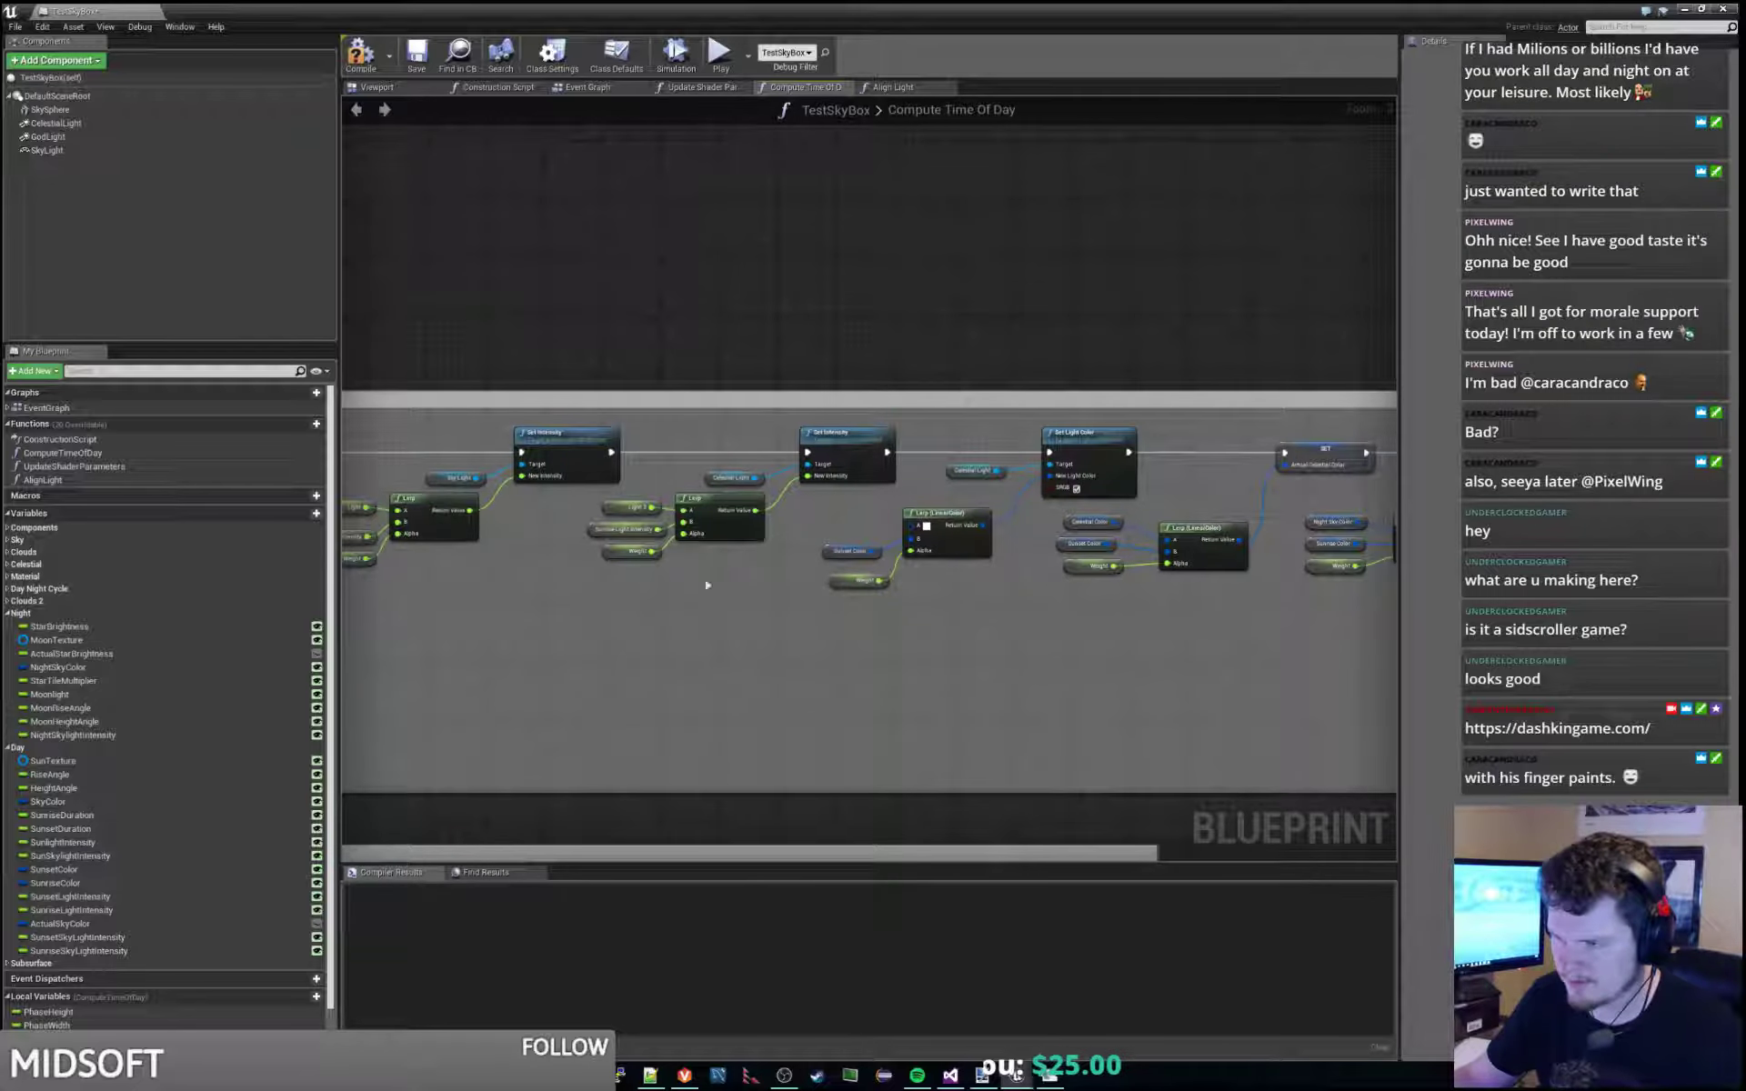
pyautogui.moveTo(1275, 683); pyautogui.dragTo(840, 675, button='right')
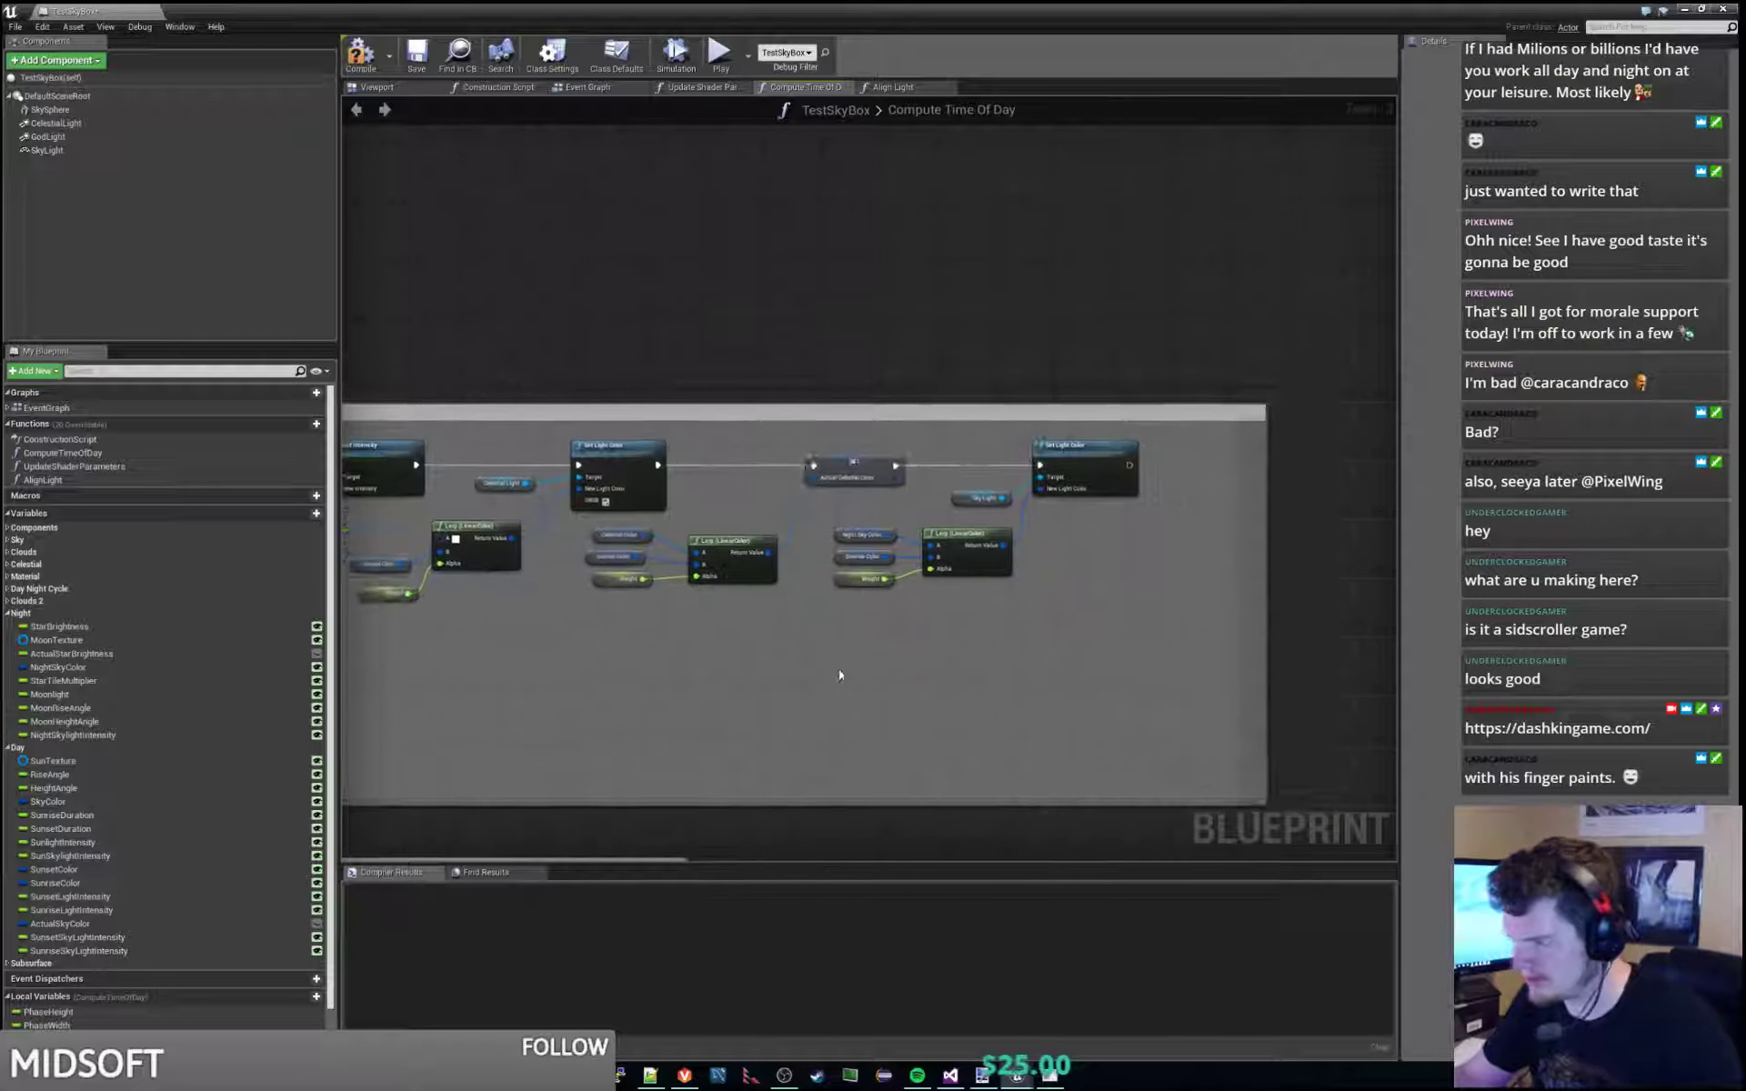
pyautogui.scroll(3, 928, 612)
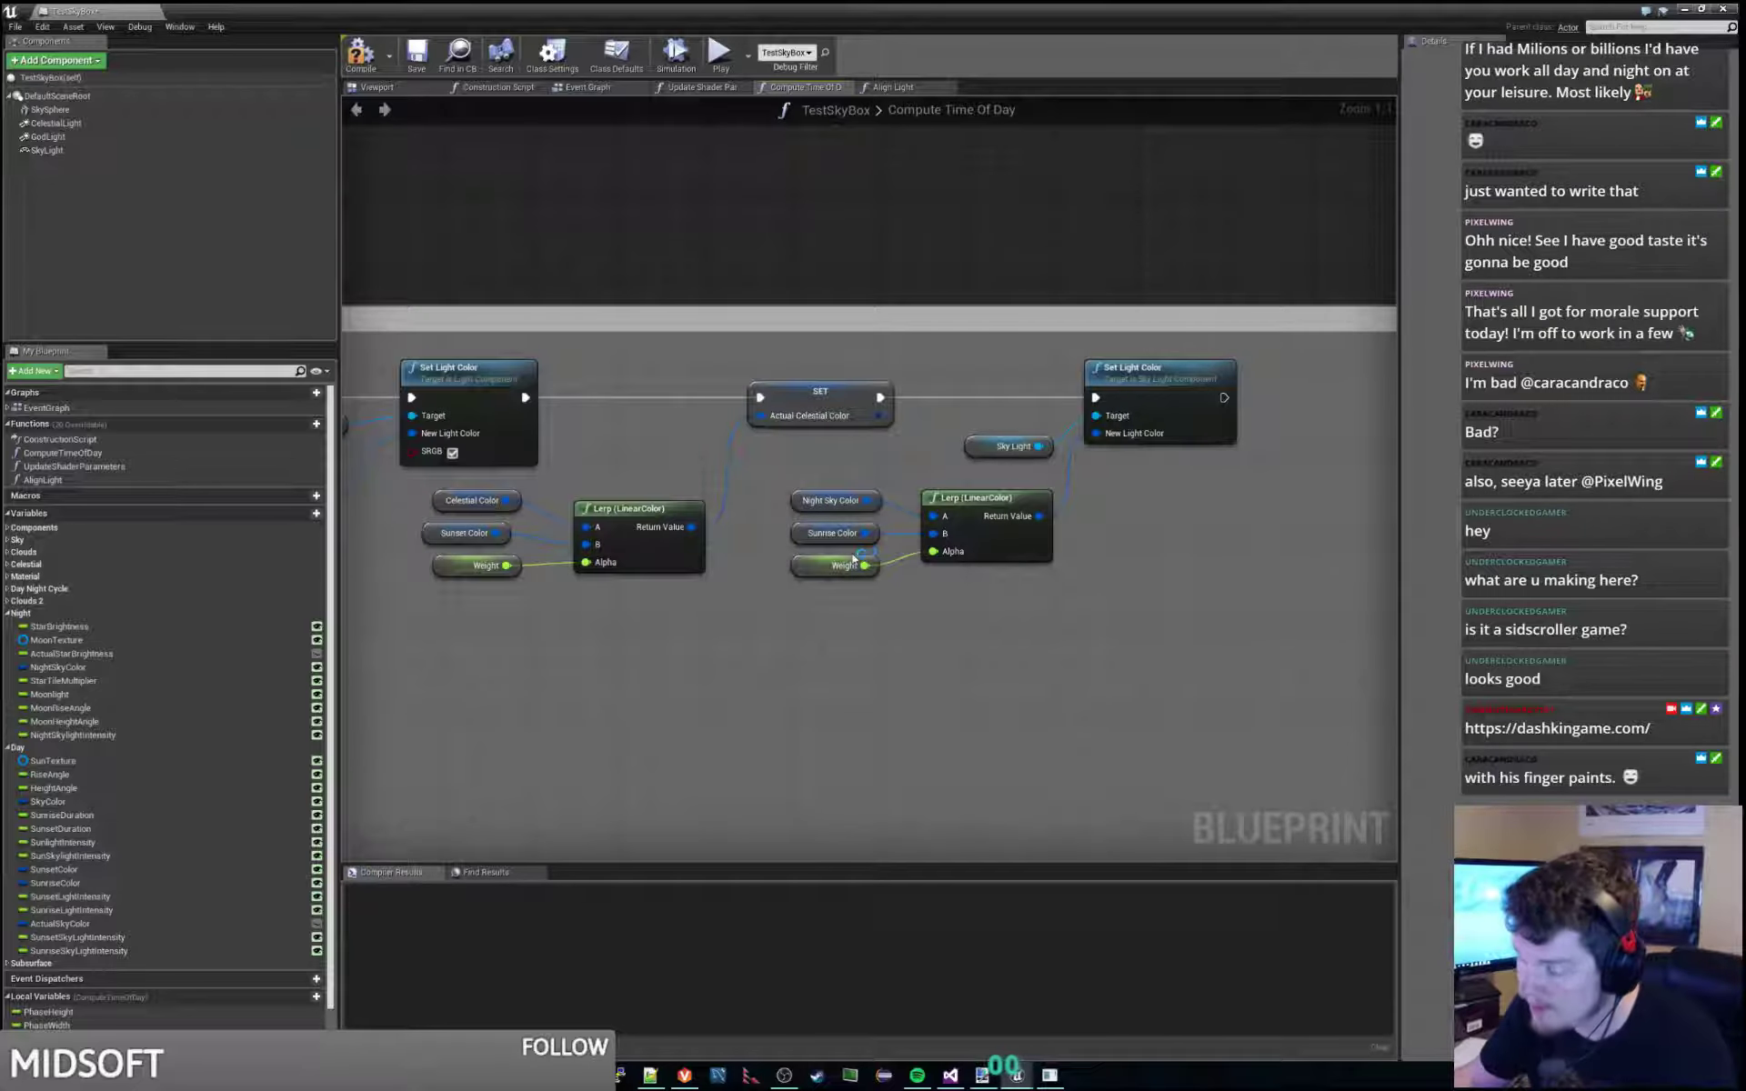
pyautogui.moveTo(498, 653); pyautogui.dragTo(1021, 670, button='right')
pyautogui.moveTo(363, 641); pyautogui.dragTo(827, 641, button='right')
pyautogui.scroll(-1, 688, 640)
pyautogui.moveTo(673, 641); pyautogui.dragTo(915, 664, button='right')
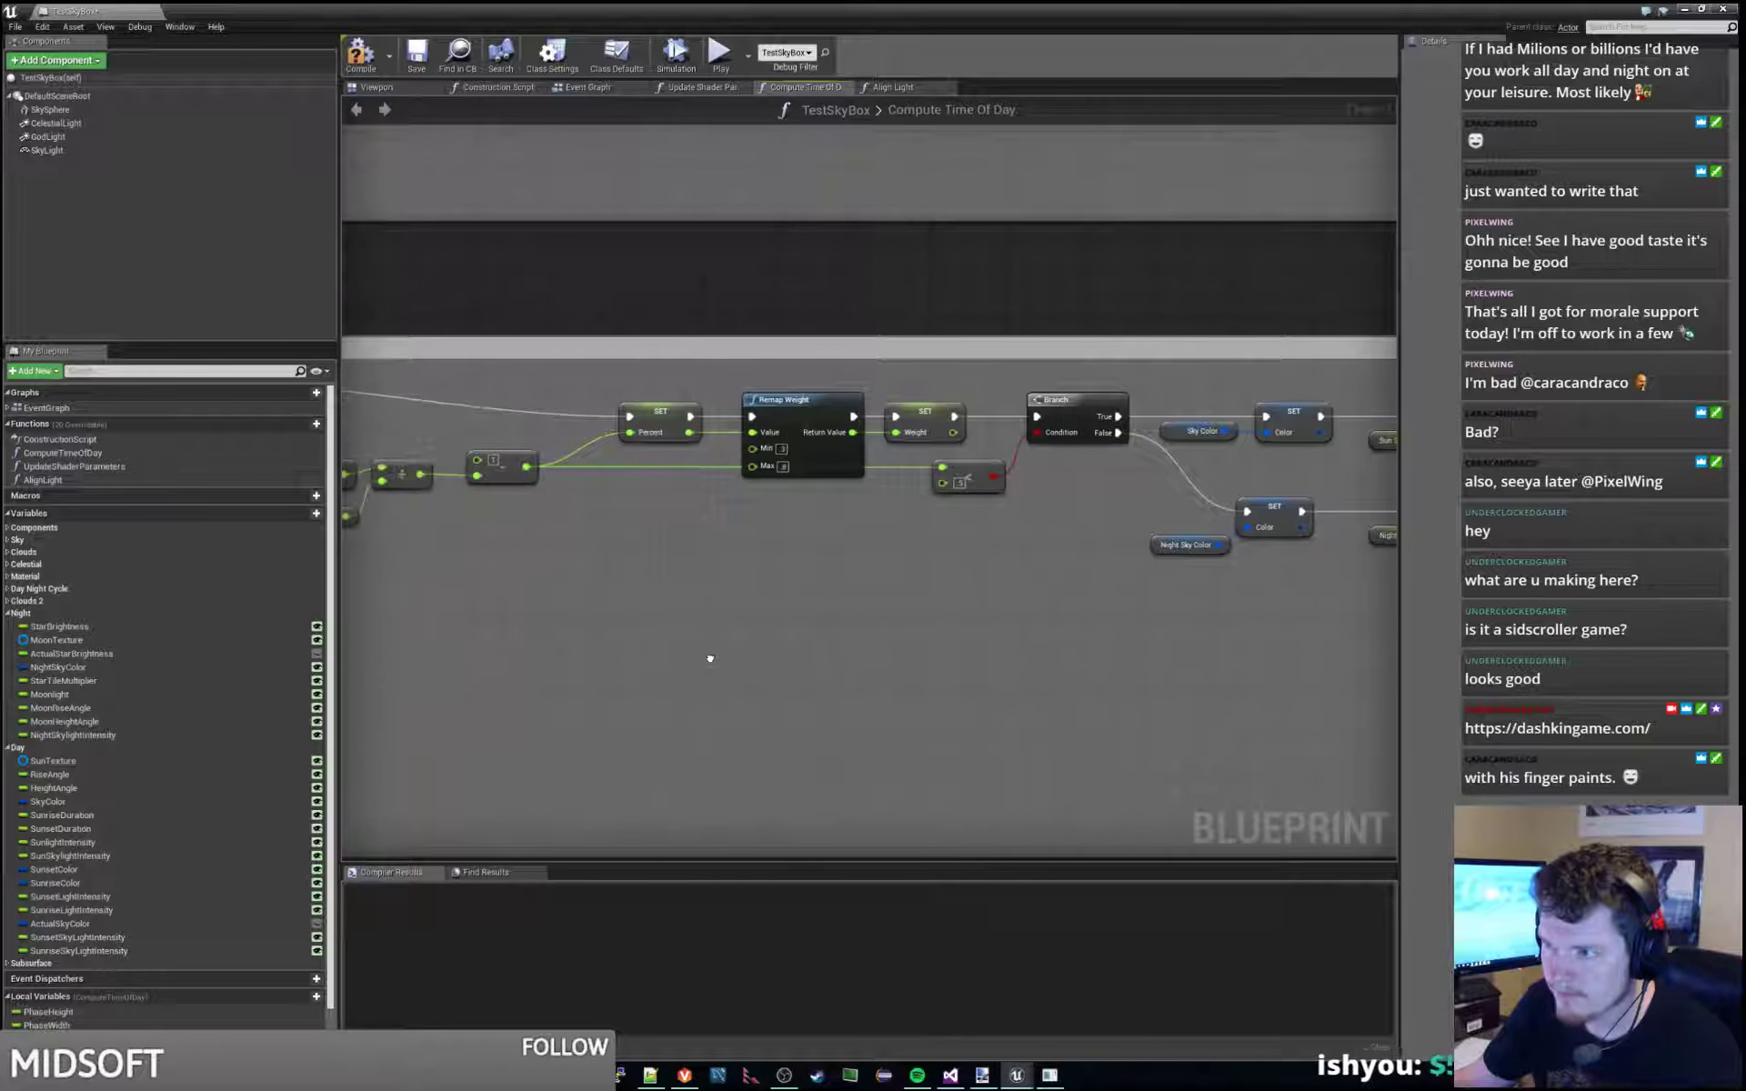
pyautogui.moveTo(710, 659); pyautogui.dragTo(907, 709, button='right')
pyautogui.scroll(-1, 862, 680)
pyautogui.moveTo(822, 416); pyautogui.dragTo(549, 709, button='right')
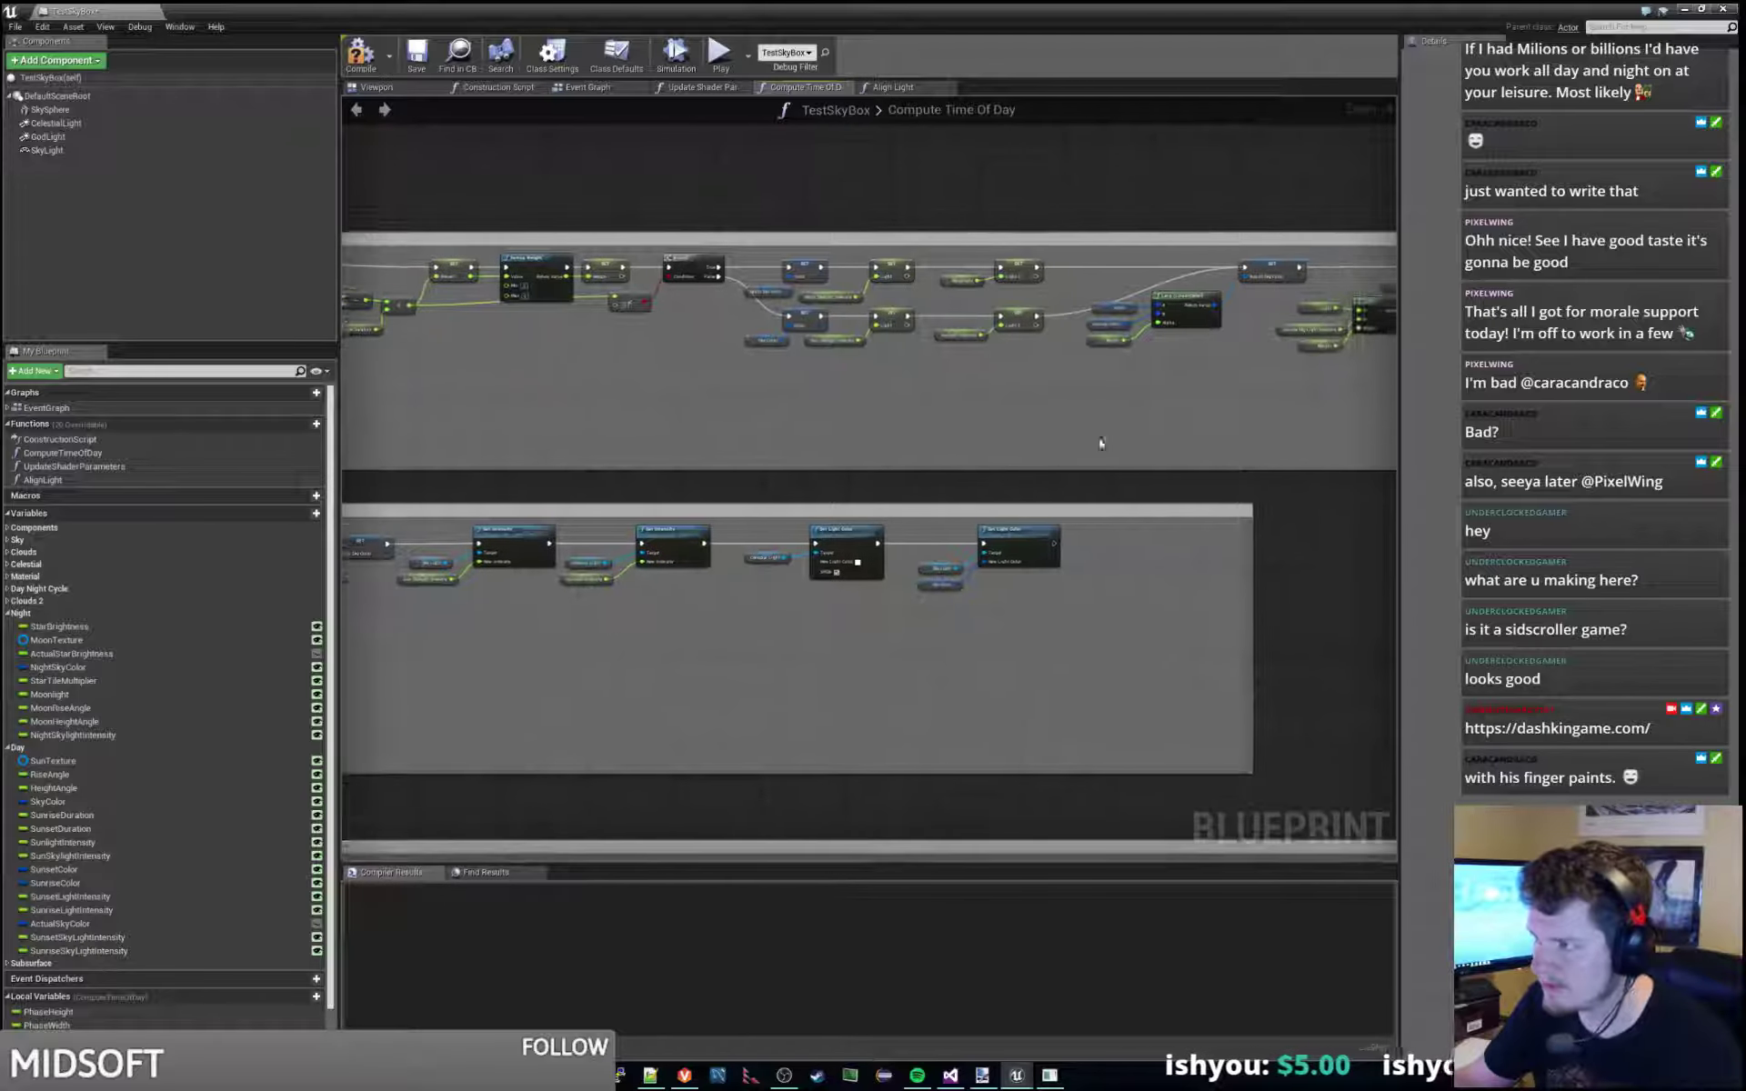
pyautogui.scroll(-3, 771, 335)
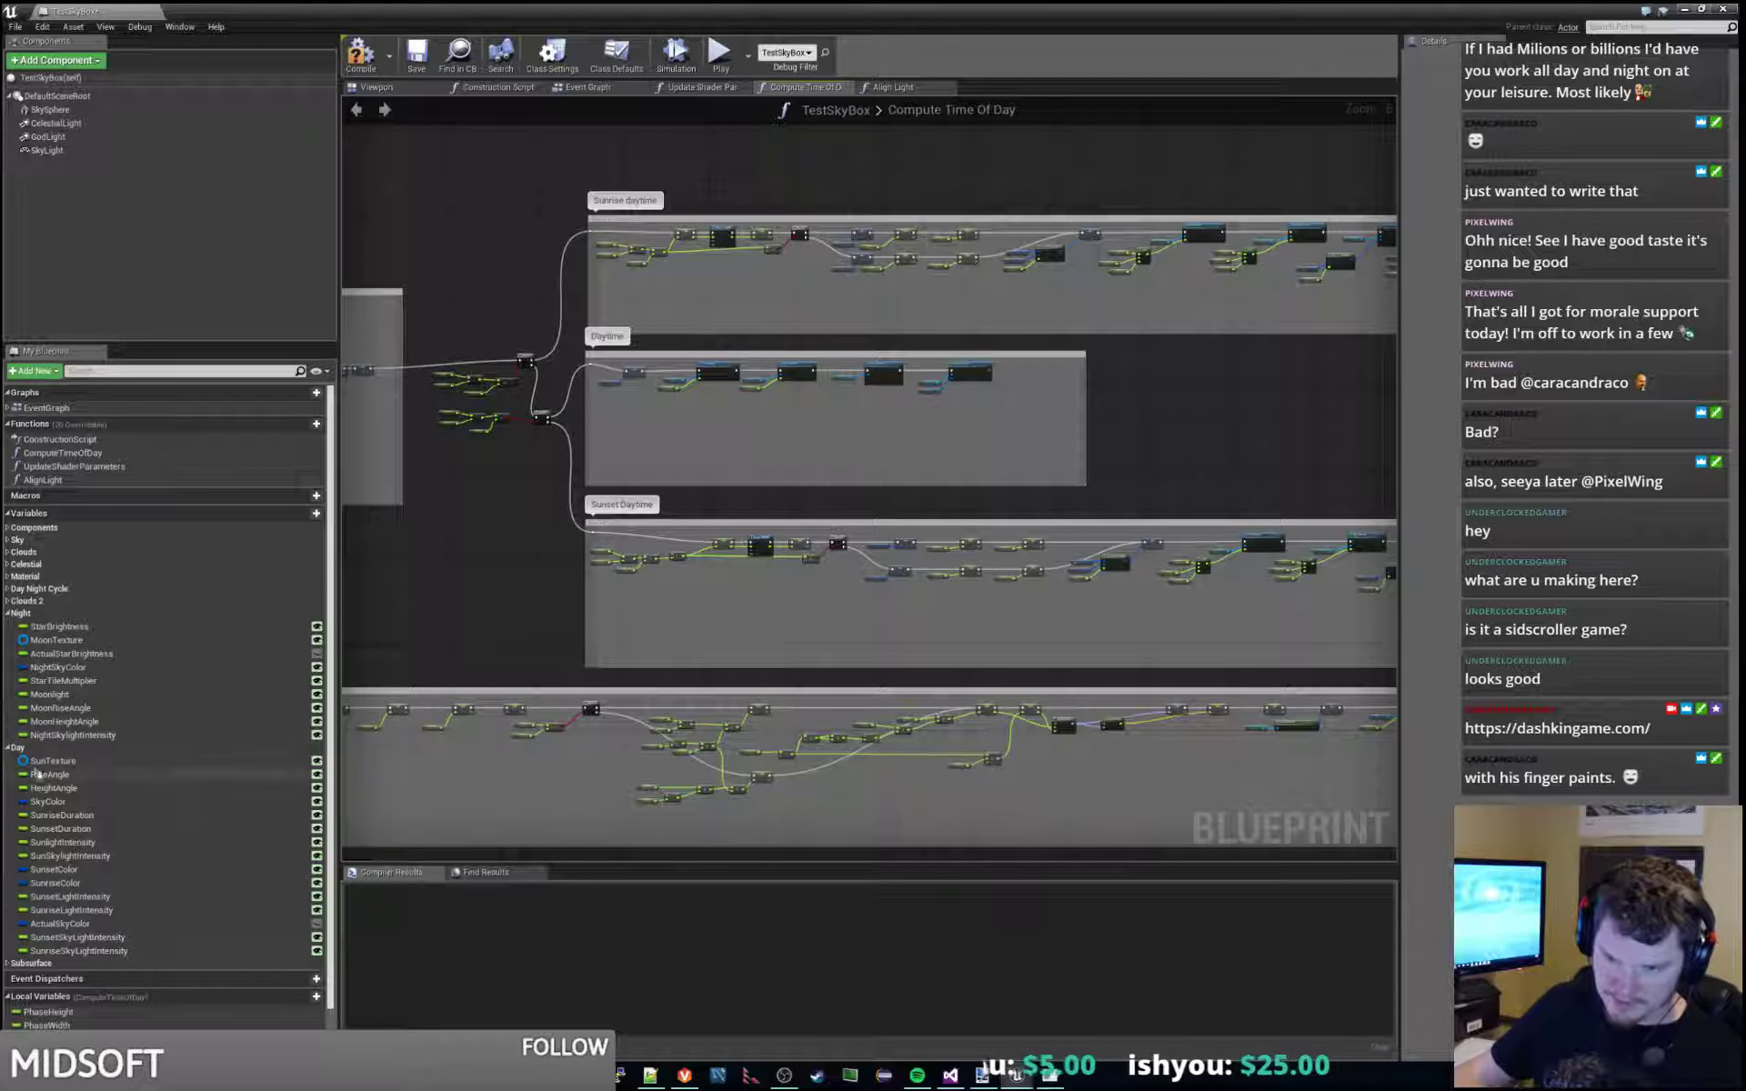
# Duplicate the local Color variable as Color2.
pyautogui.click(11, 749)
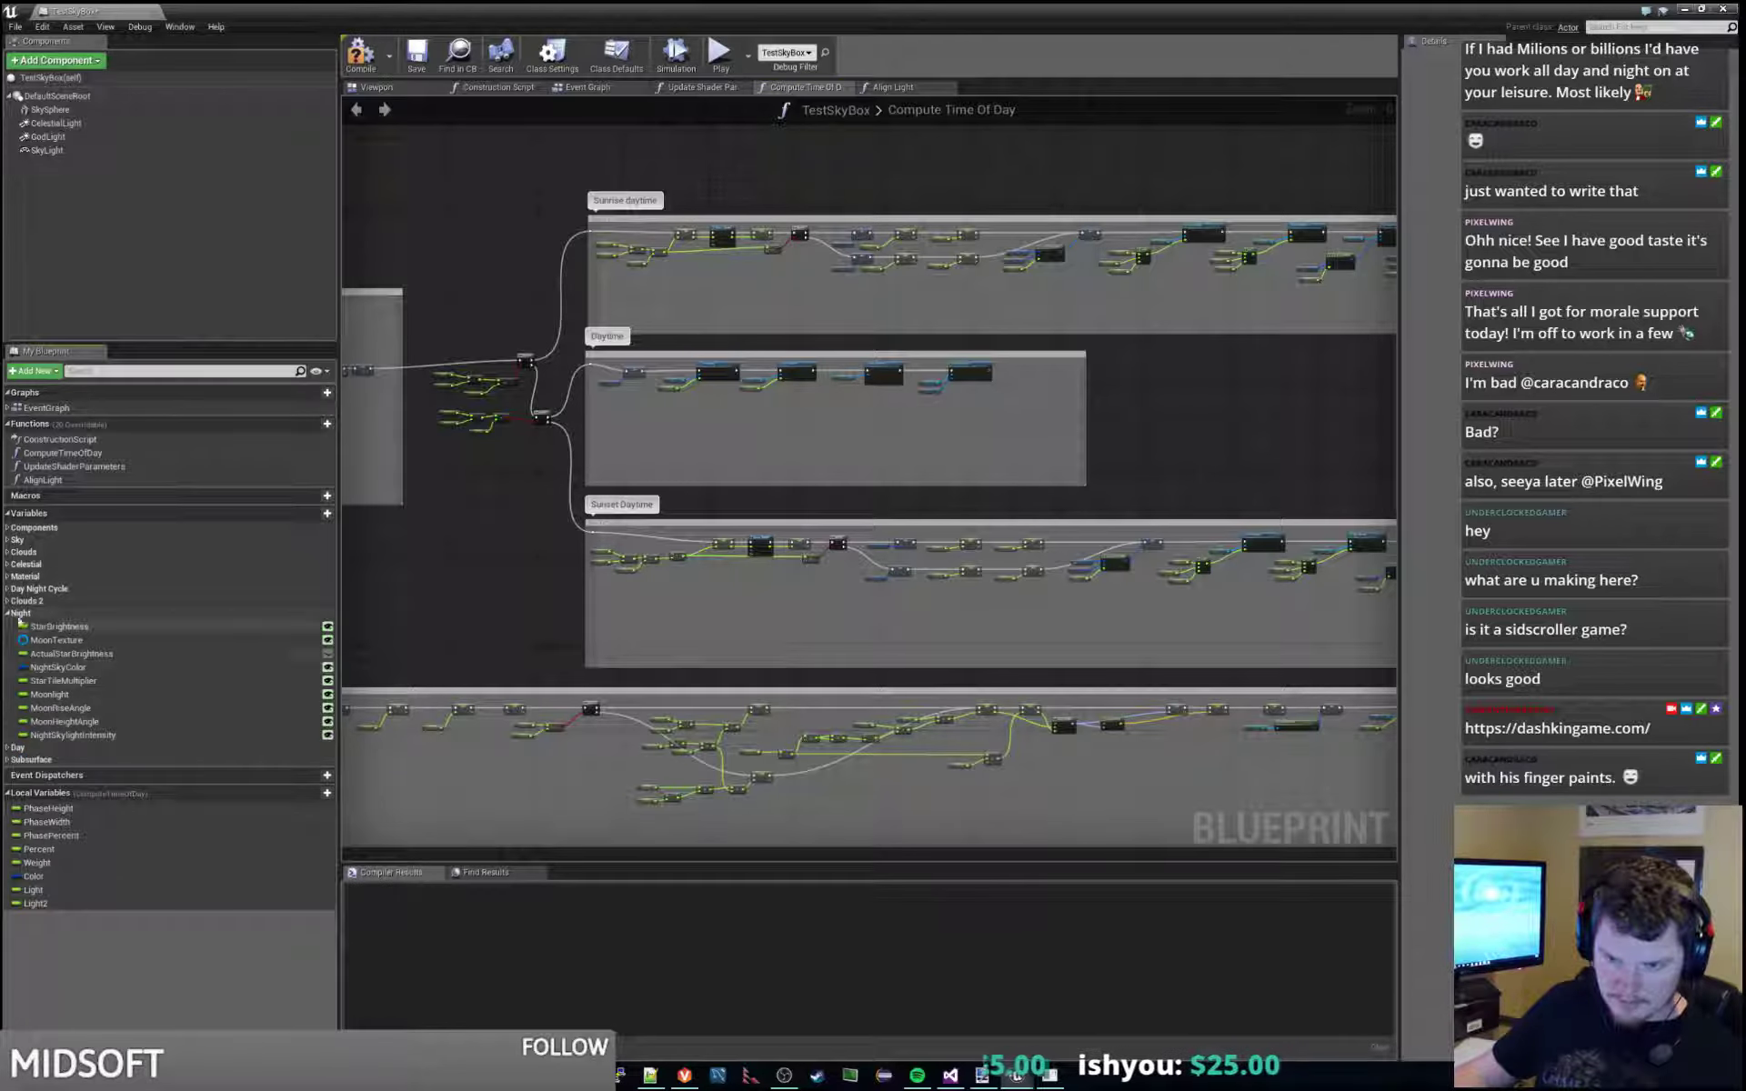
pyautogui.click(37, 876)
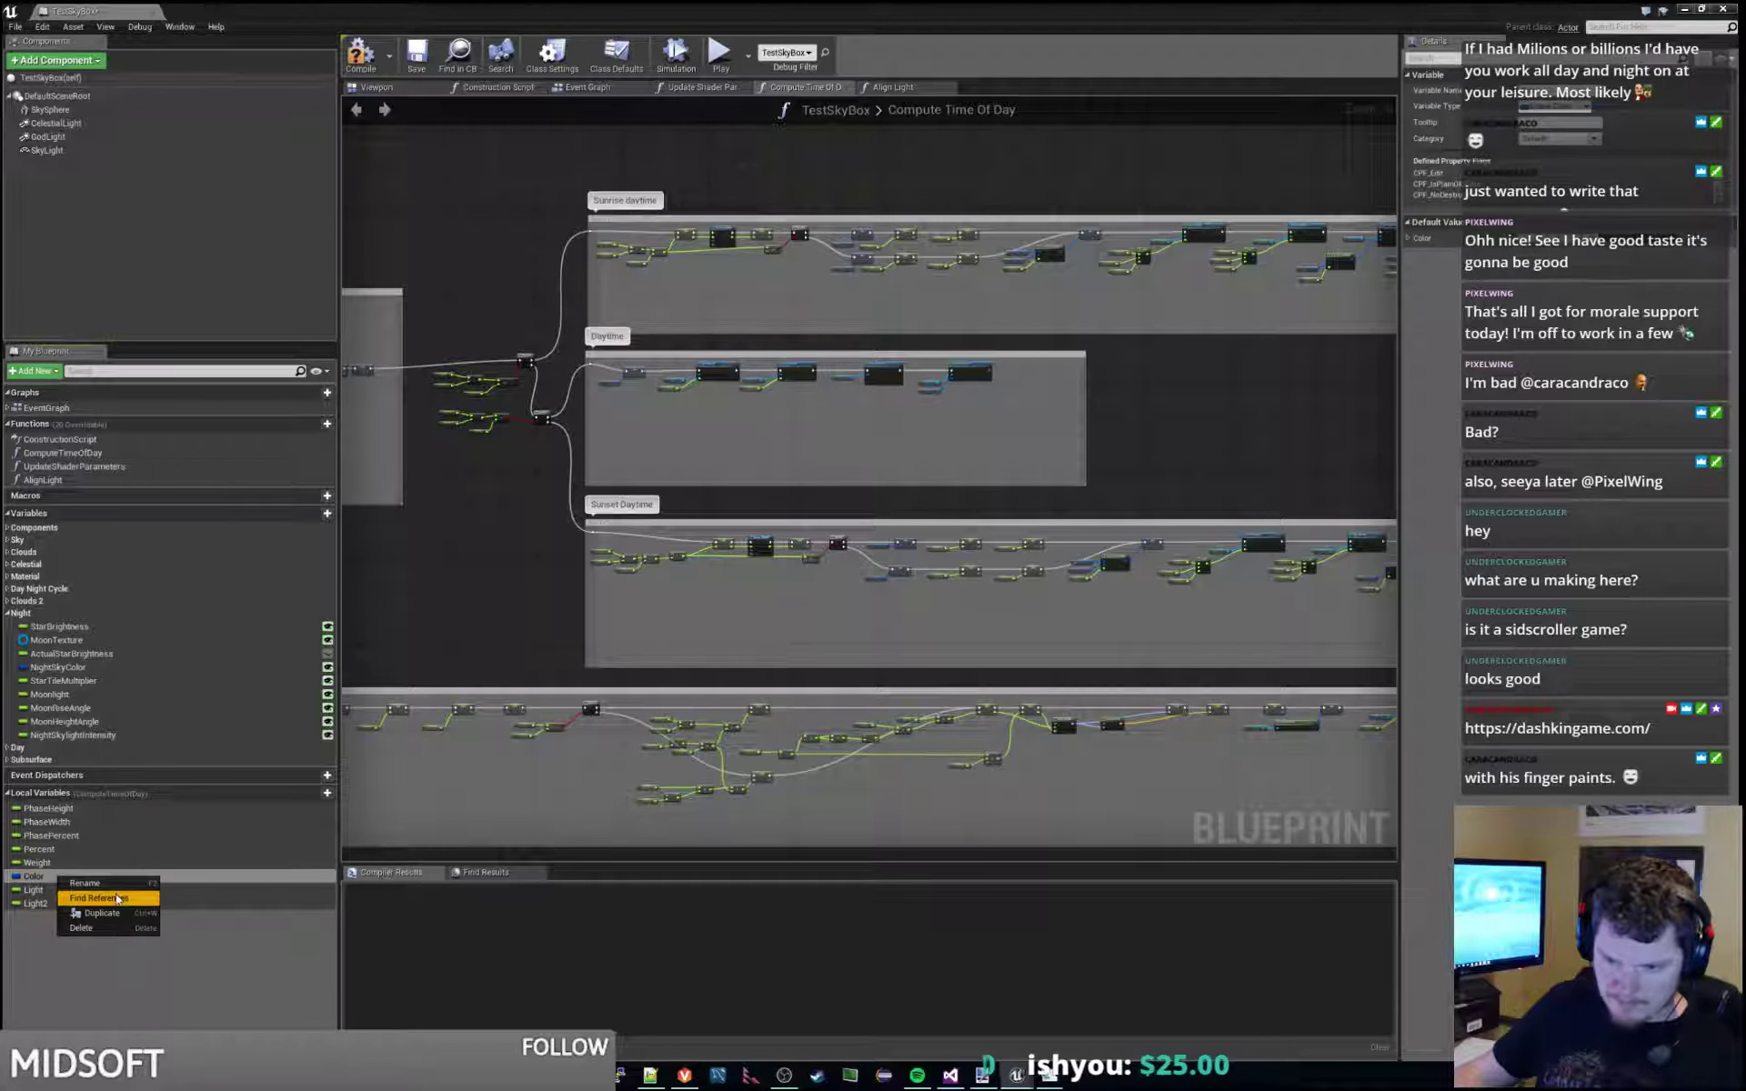
pyautogui.hotkey('ctrl', 'w')
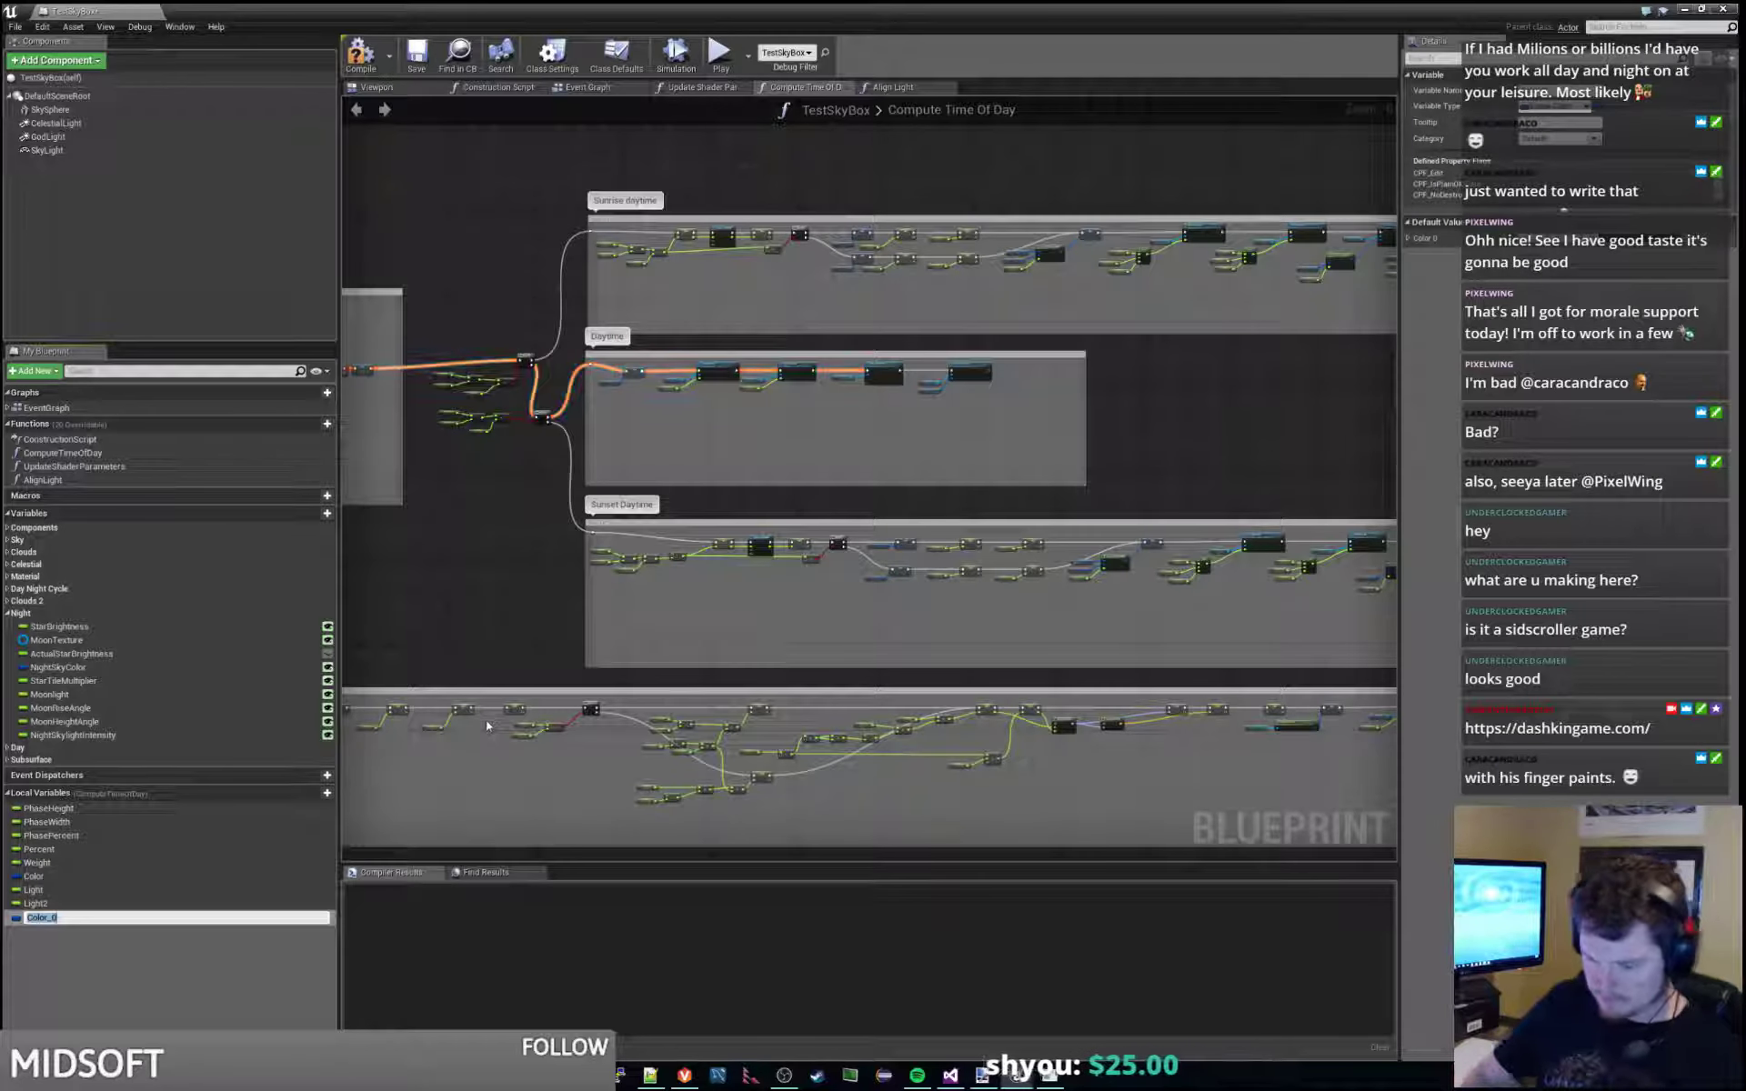
pyautogui.write('Color2')
pyautogui.press('Return')
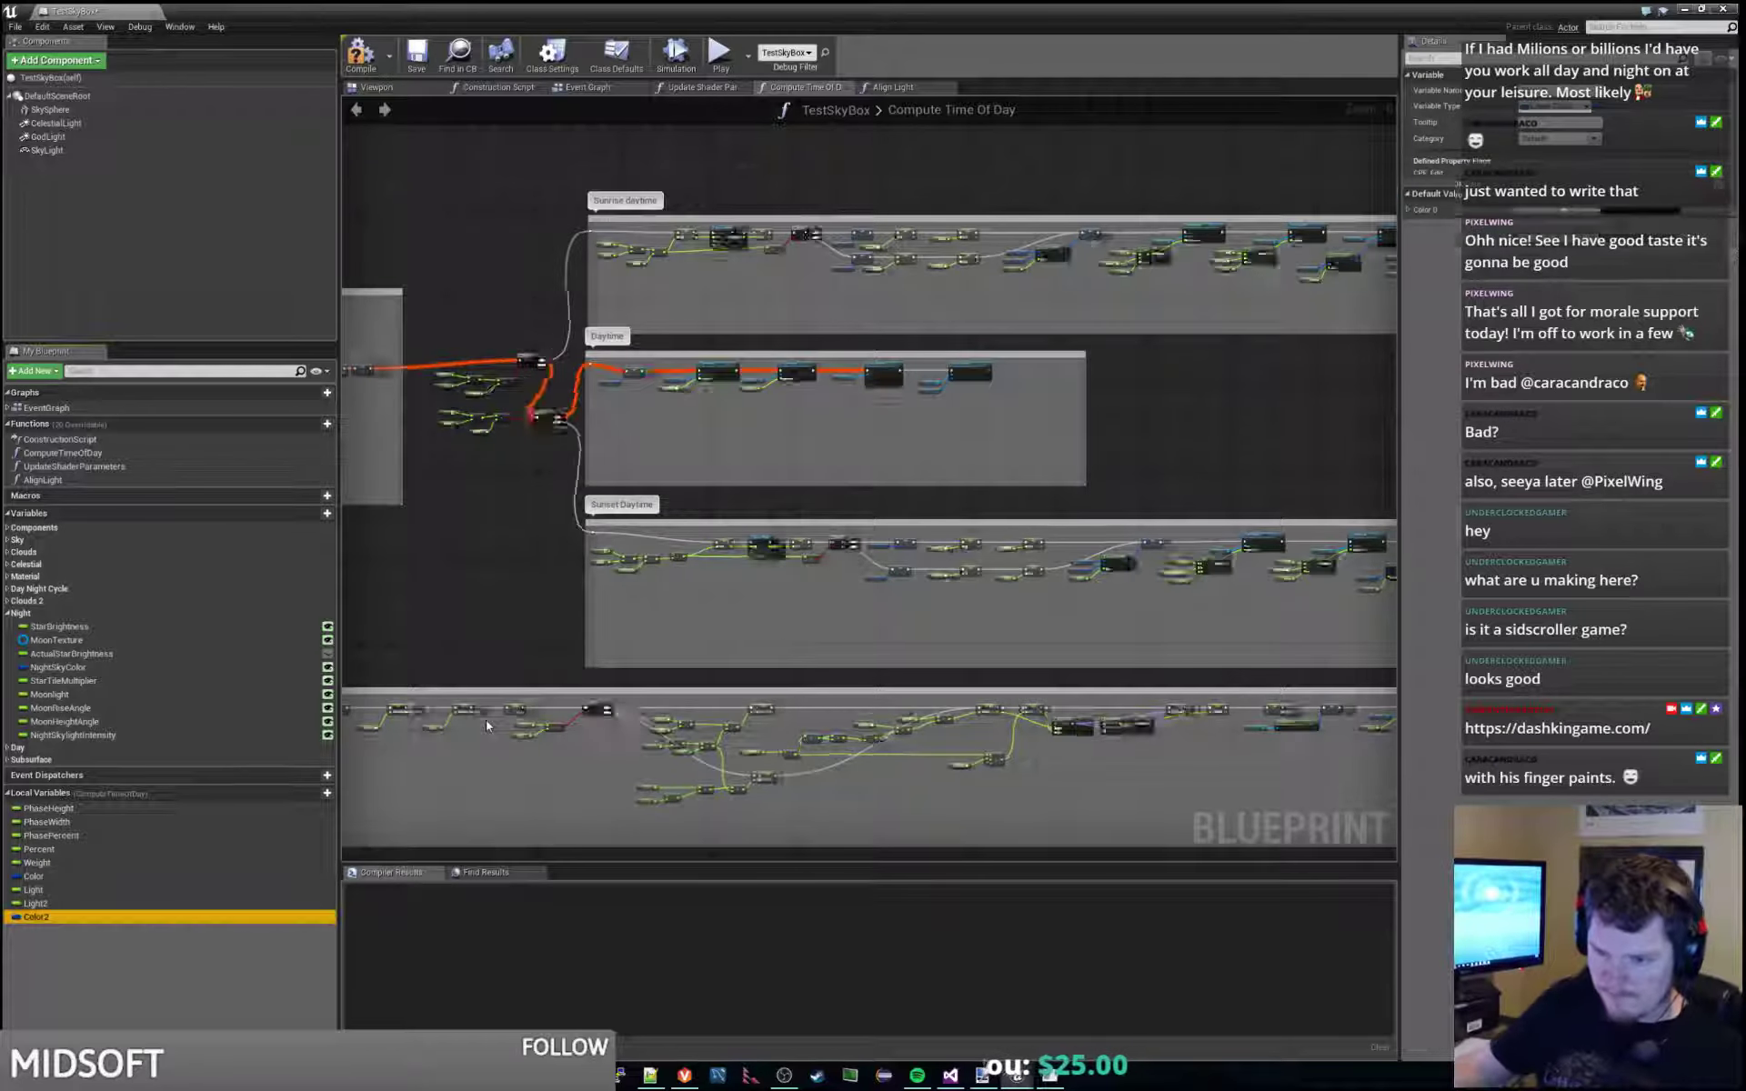
# Swap the Sky Color getter for a Color2 getter in the sky light Lerp, then select the group.
pyautogui.scroll(3, 1070, 334)
pyautogui.moveTo(1131, 282); pyautogui.dragTo(966, 518, button='right')
pyautogui.scroll(-3, 966, 517)
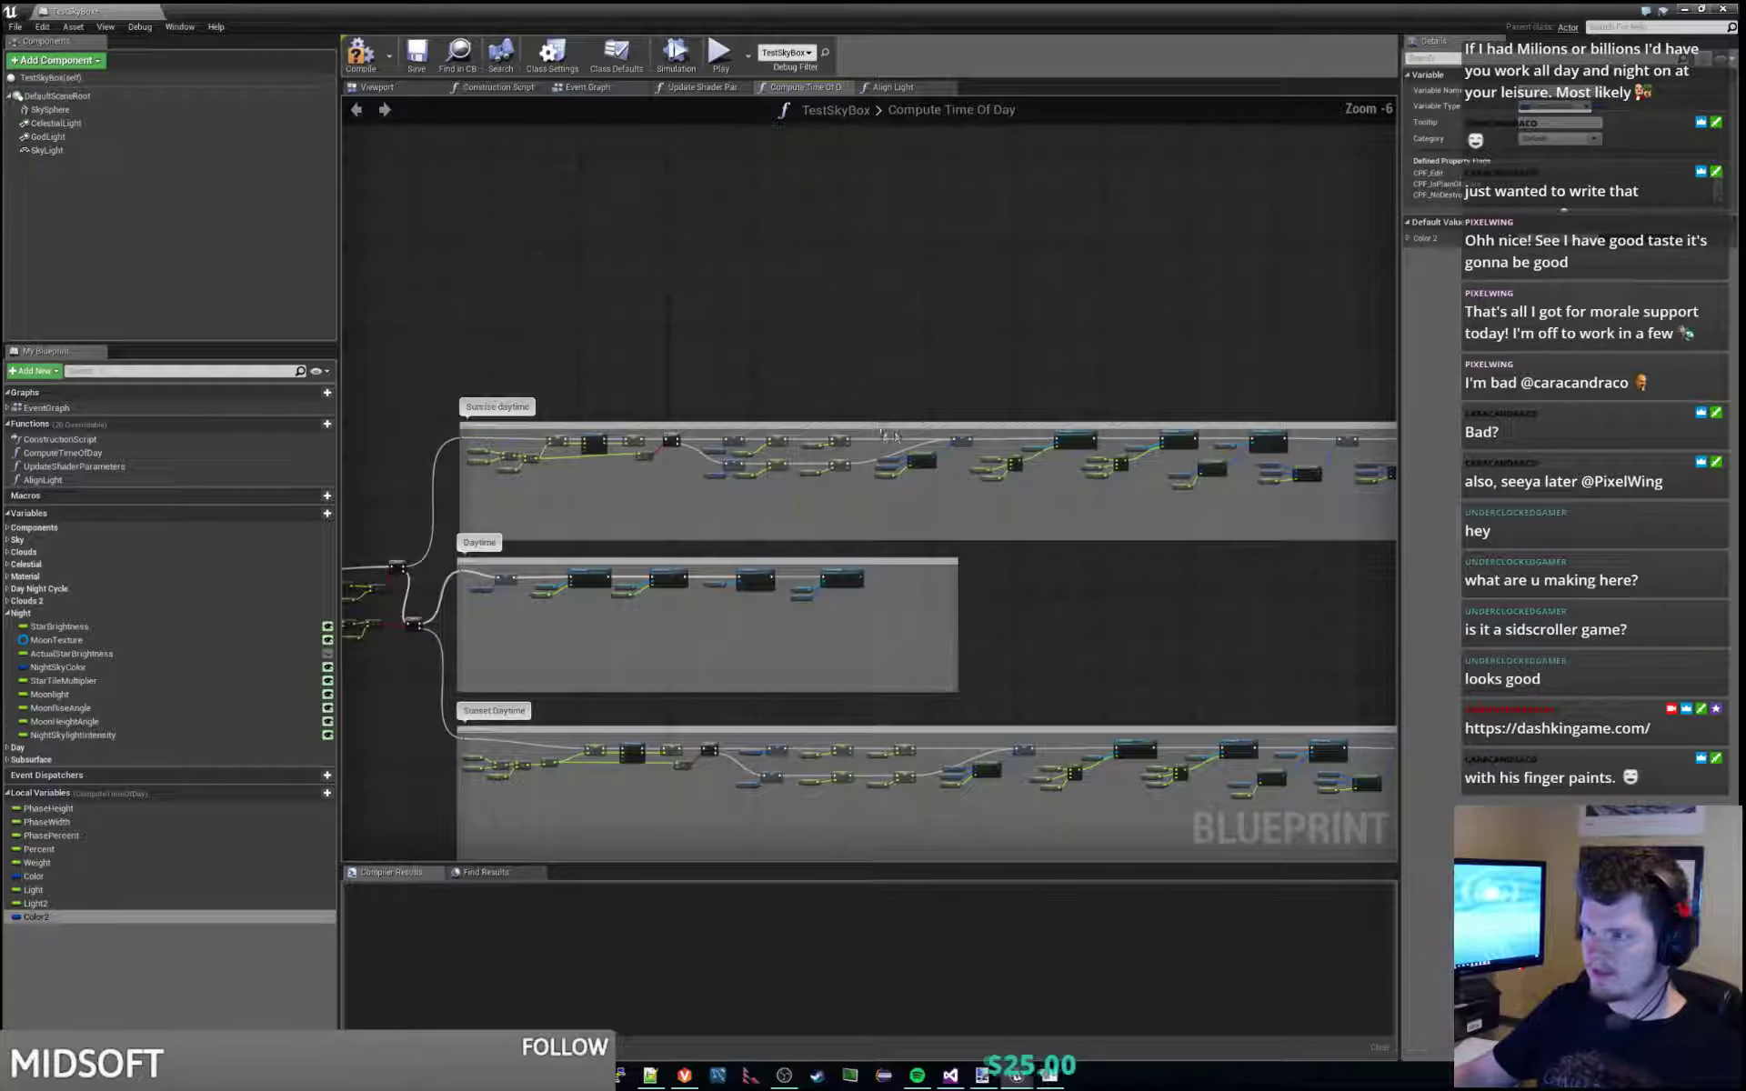
pyautogui.moveTo(1217, 523); pyautogui.dragTo(878, 523, button='right')
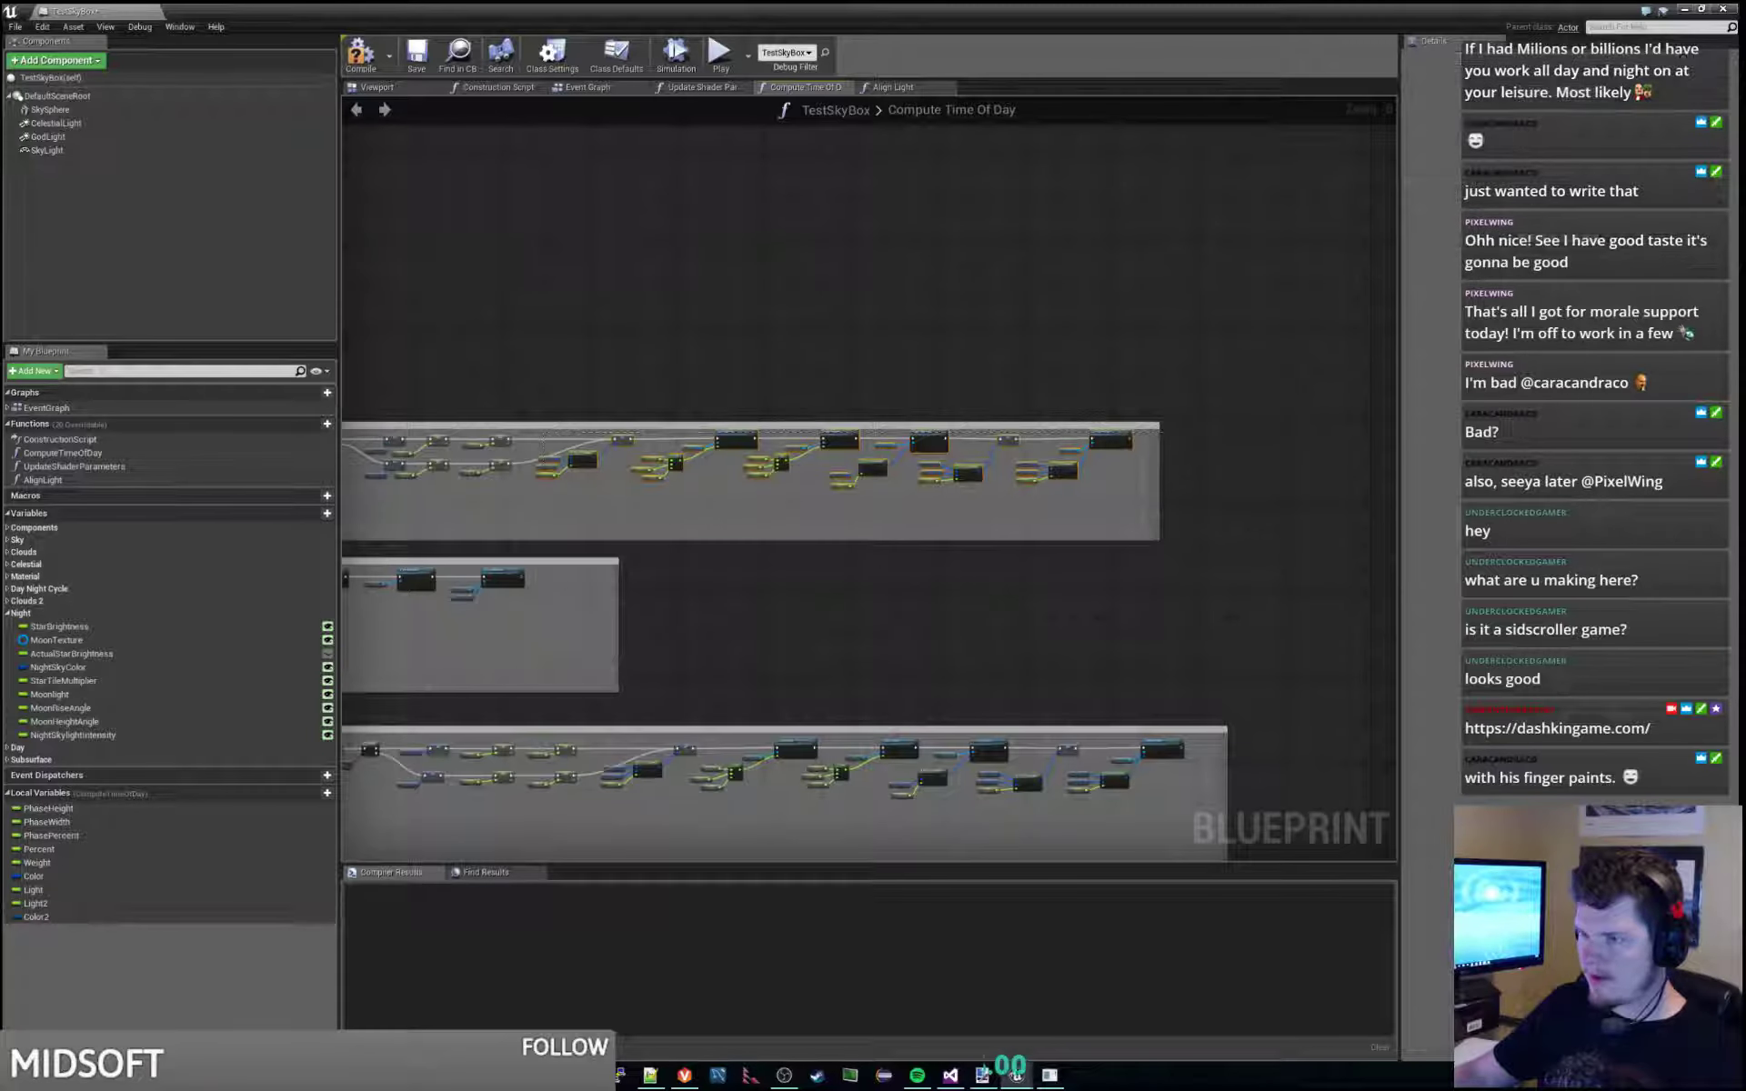
pyautogui.moveTo(588, 455); pyautogui.dragTo(671, 458)
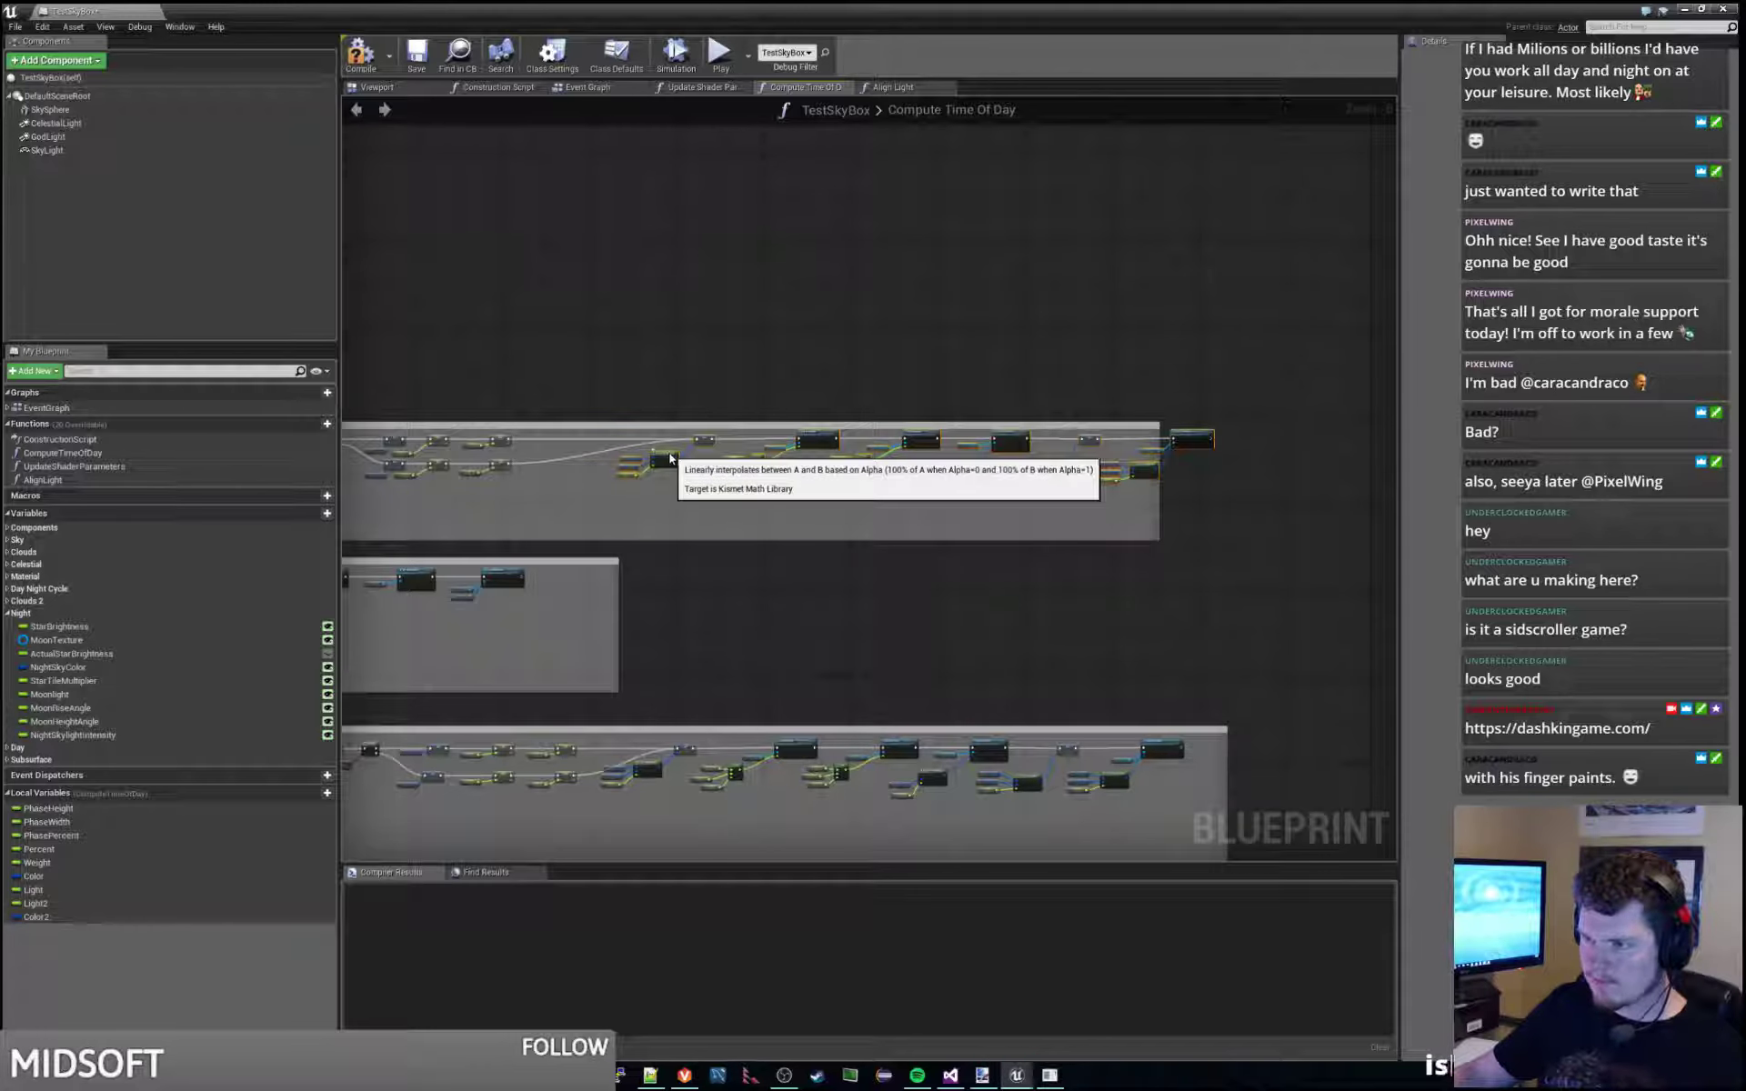
pyautogui.scroll(5, 669, 457)
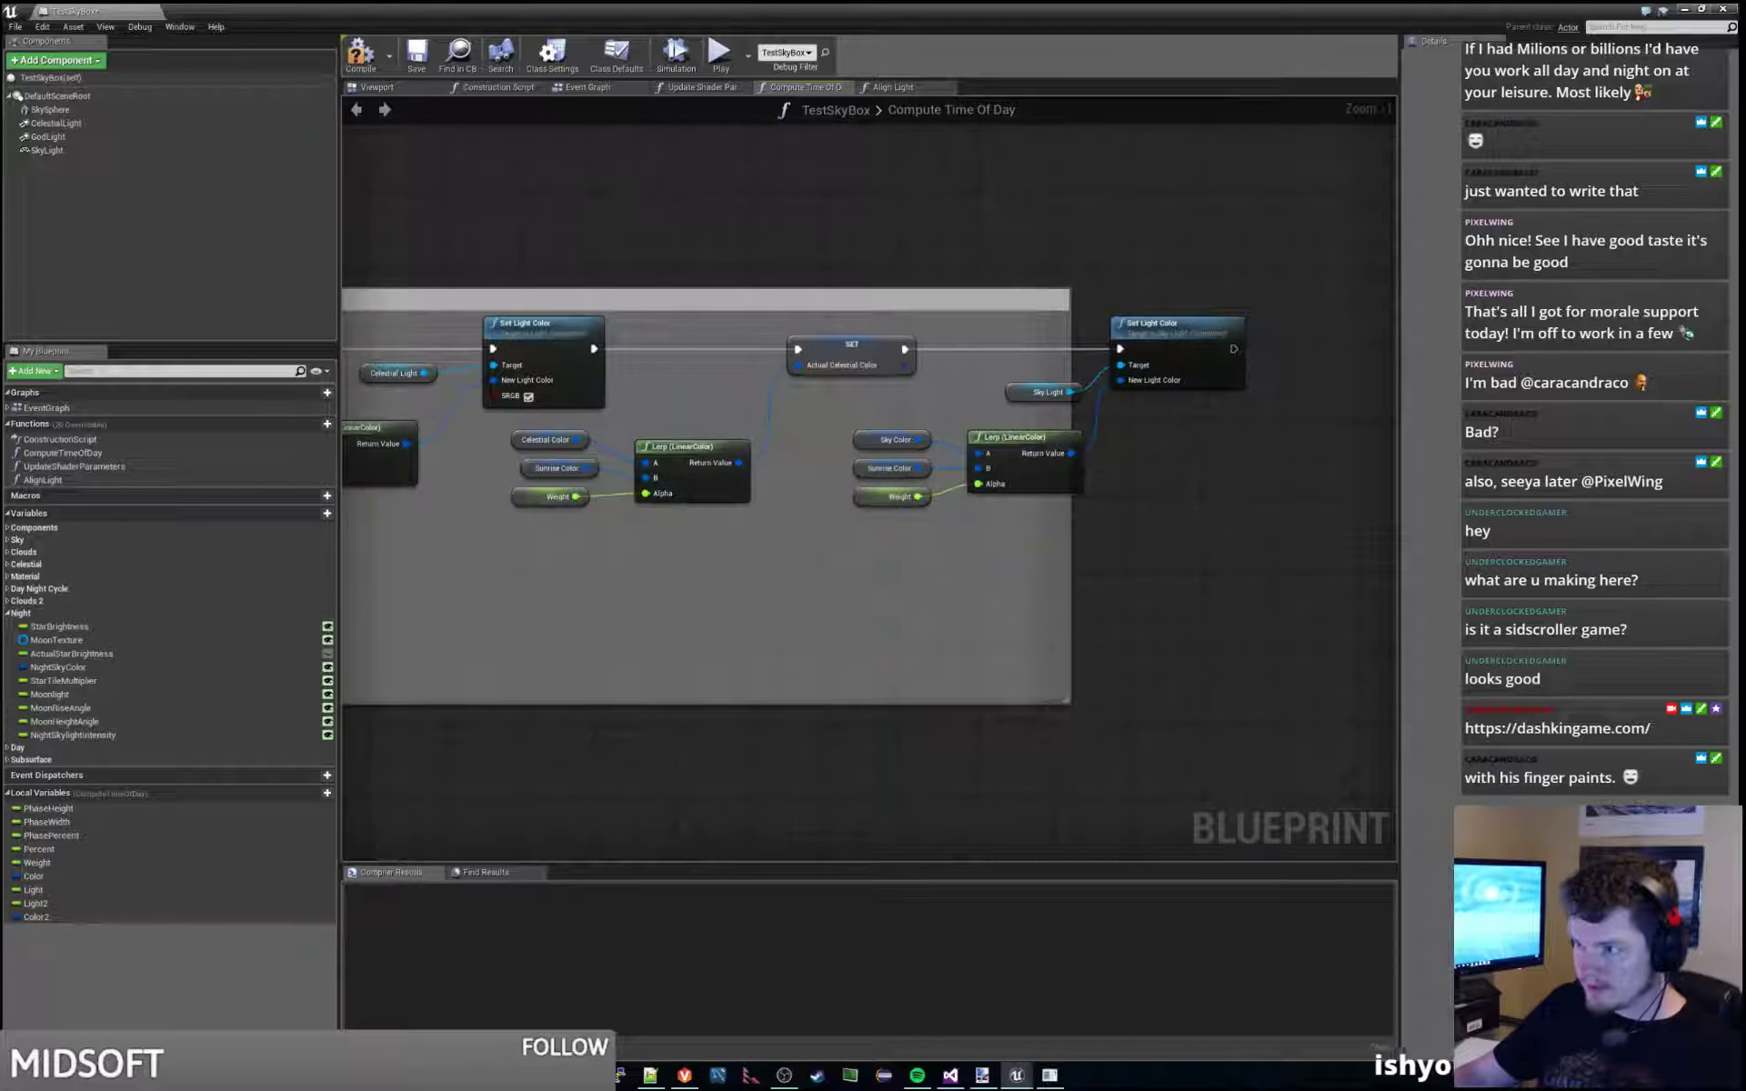
pyautogui.click(889, 464)
pyautogui.click(902, 442)
pyautogui.press('Delete')
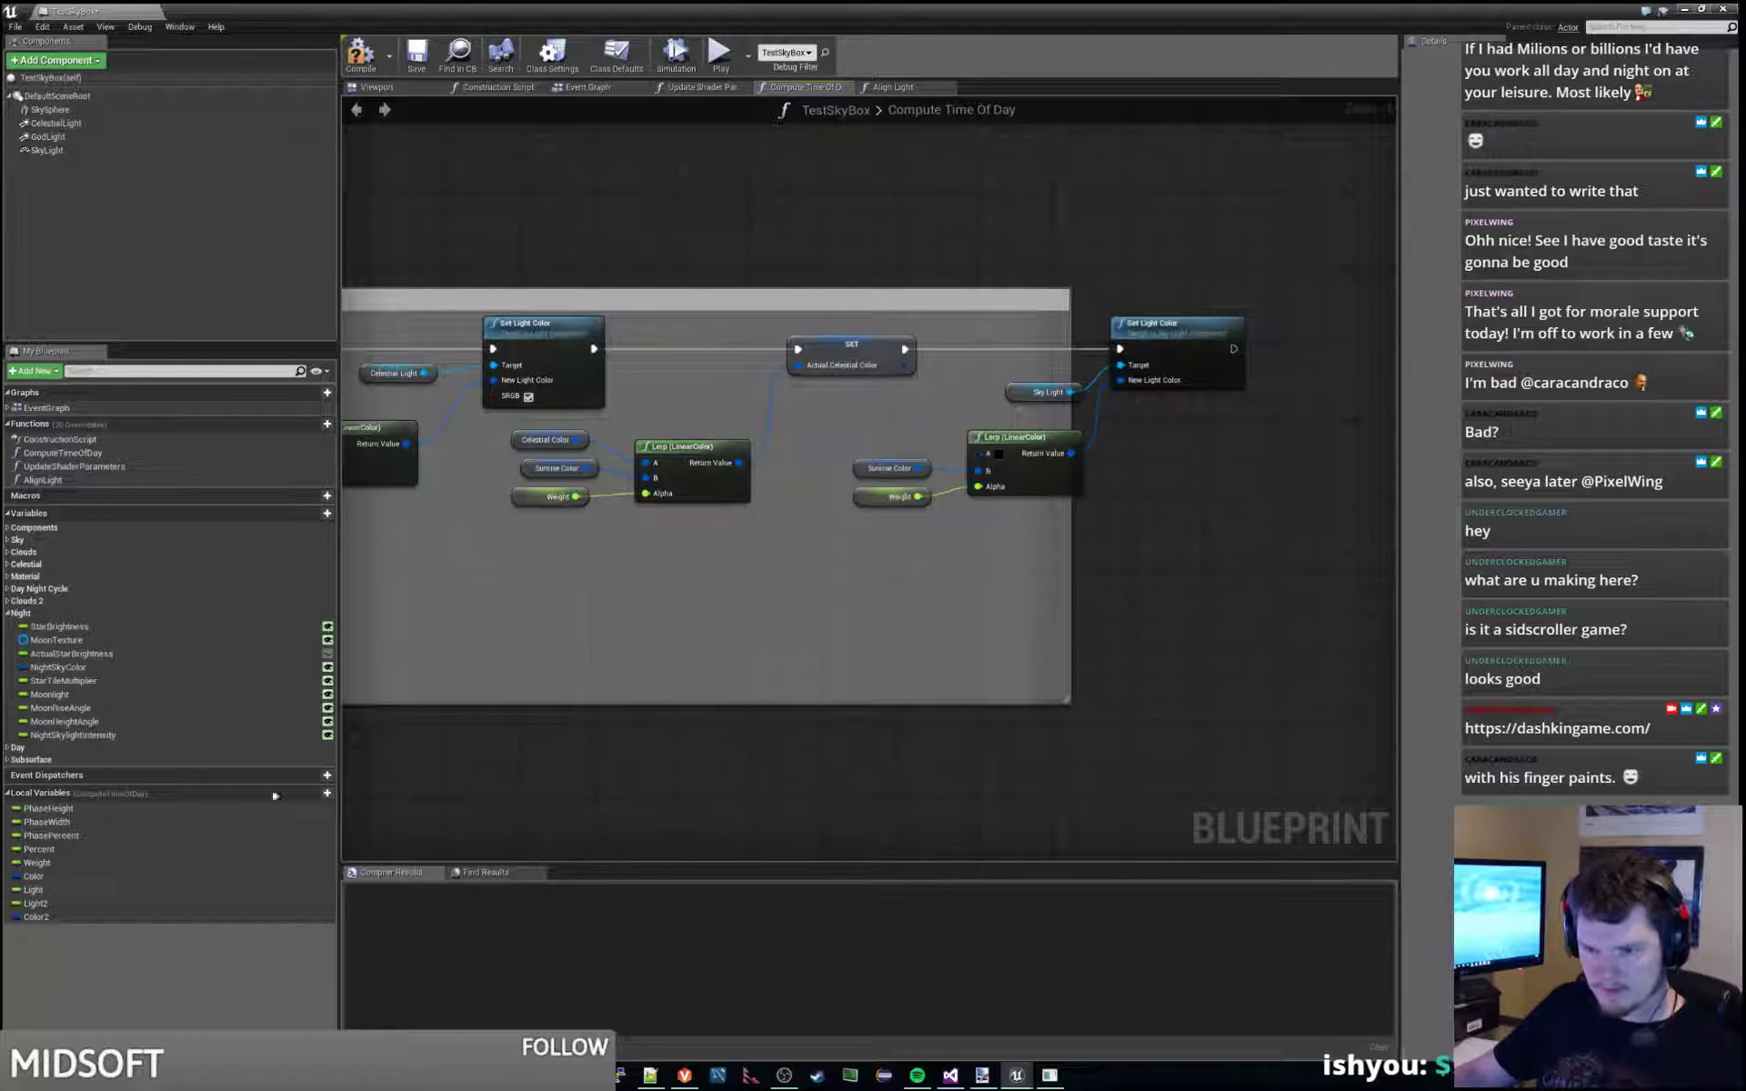
pyautogui.moveTo(36, 917); pyautogui.dragTo(979, 454)
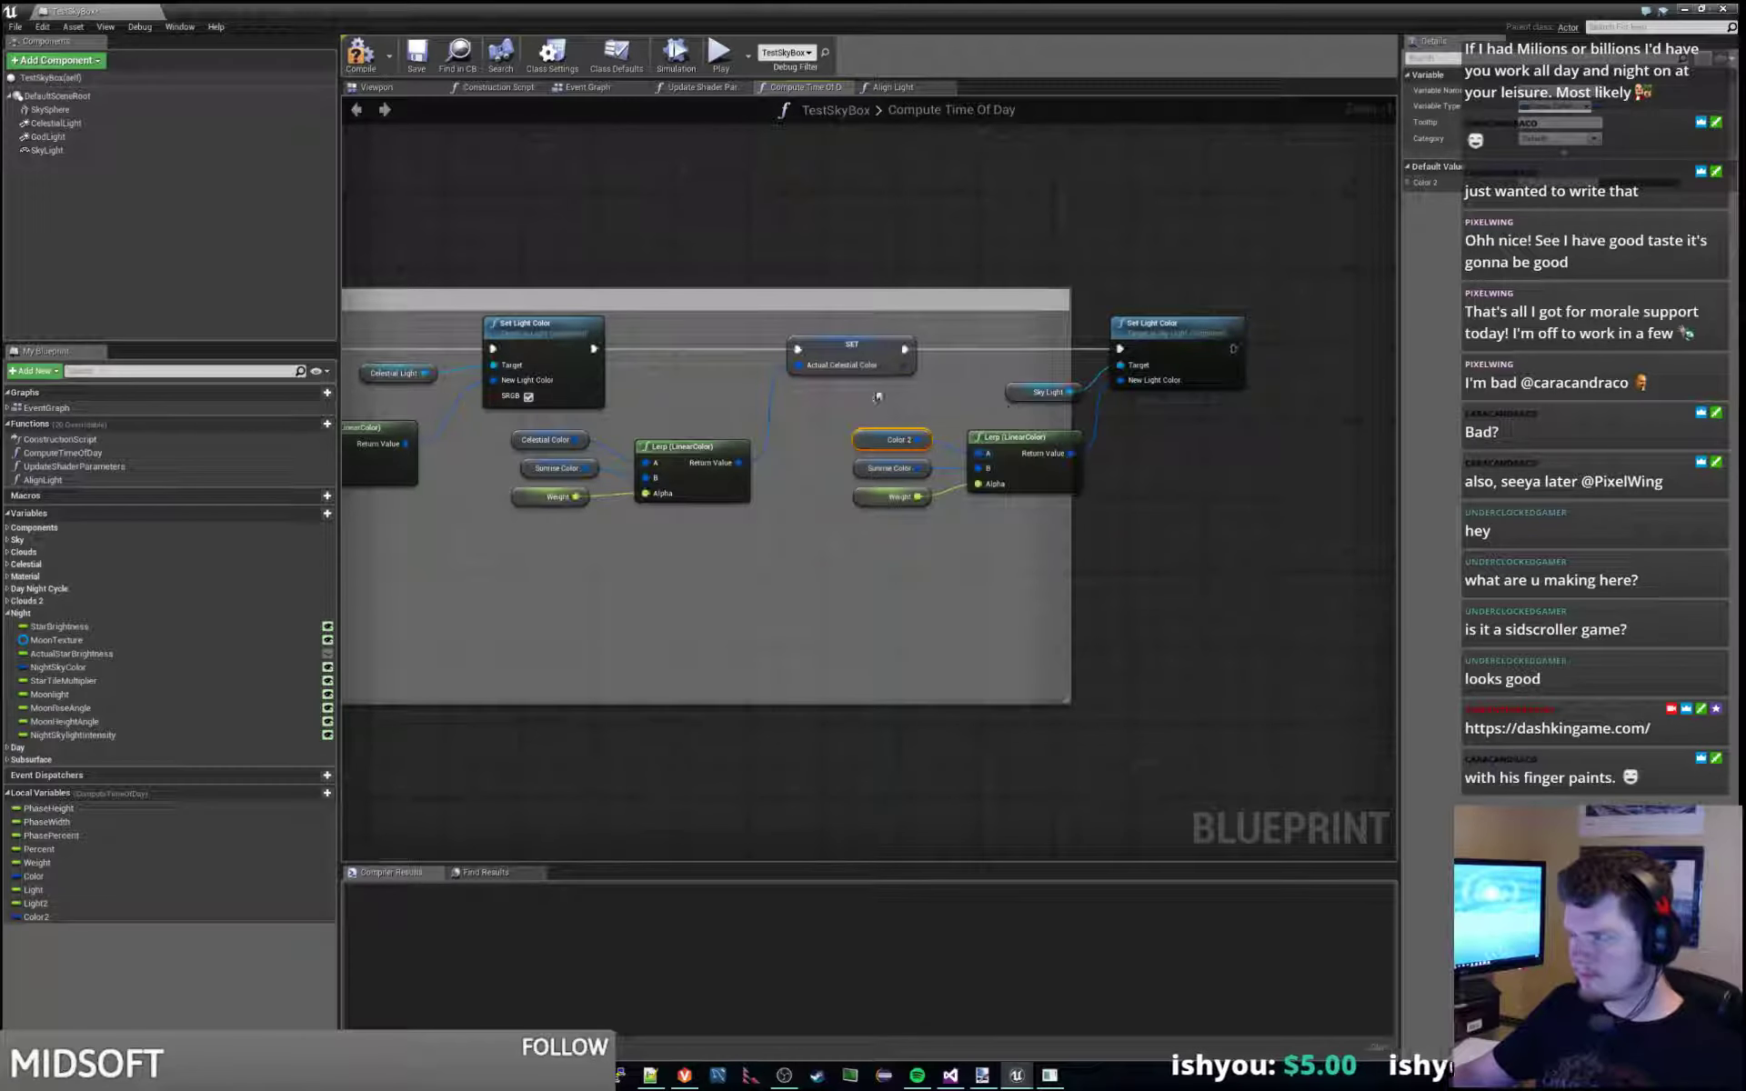
pyautogui.moveTo(835, 409); pyautogui.dragTo(1122, 580)
pyautogui.keyDown('ctrl'); pyautogui.click(1158, 350); pyautogui.keyUp('ctrl')
# Replace the Night Sky Color Lerp group with the copied Color 2 group and wire SET into Set Light Color.
pyautogui.scroll(-3, 950, 591)
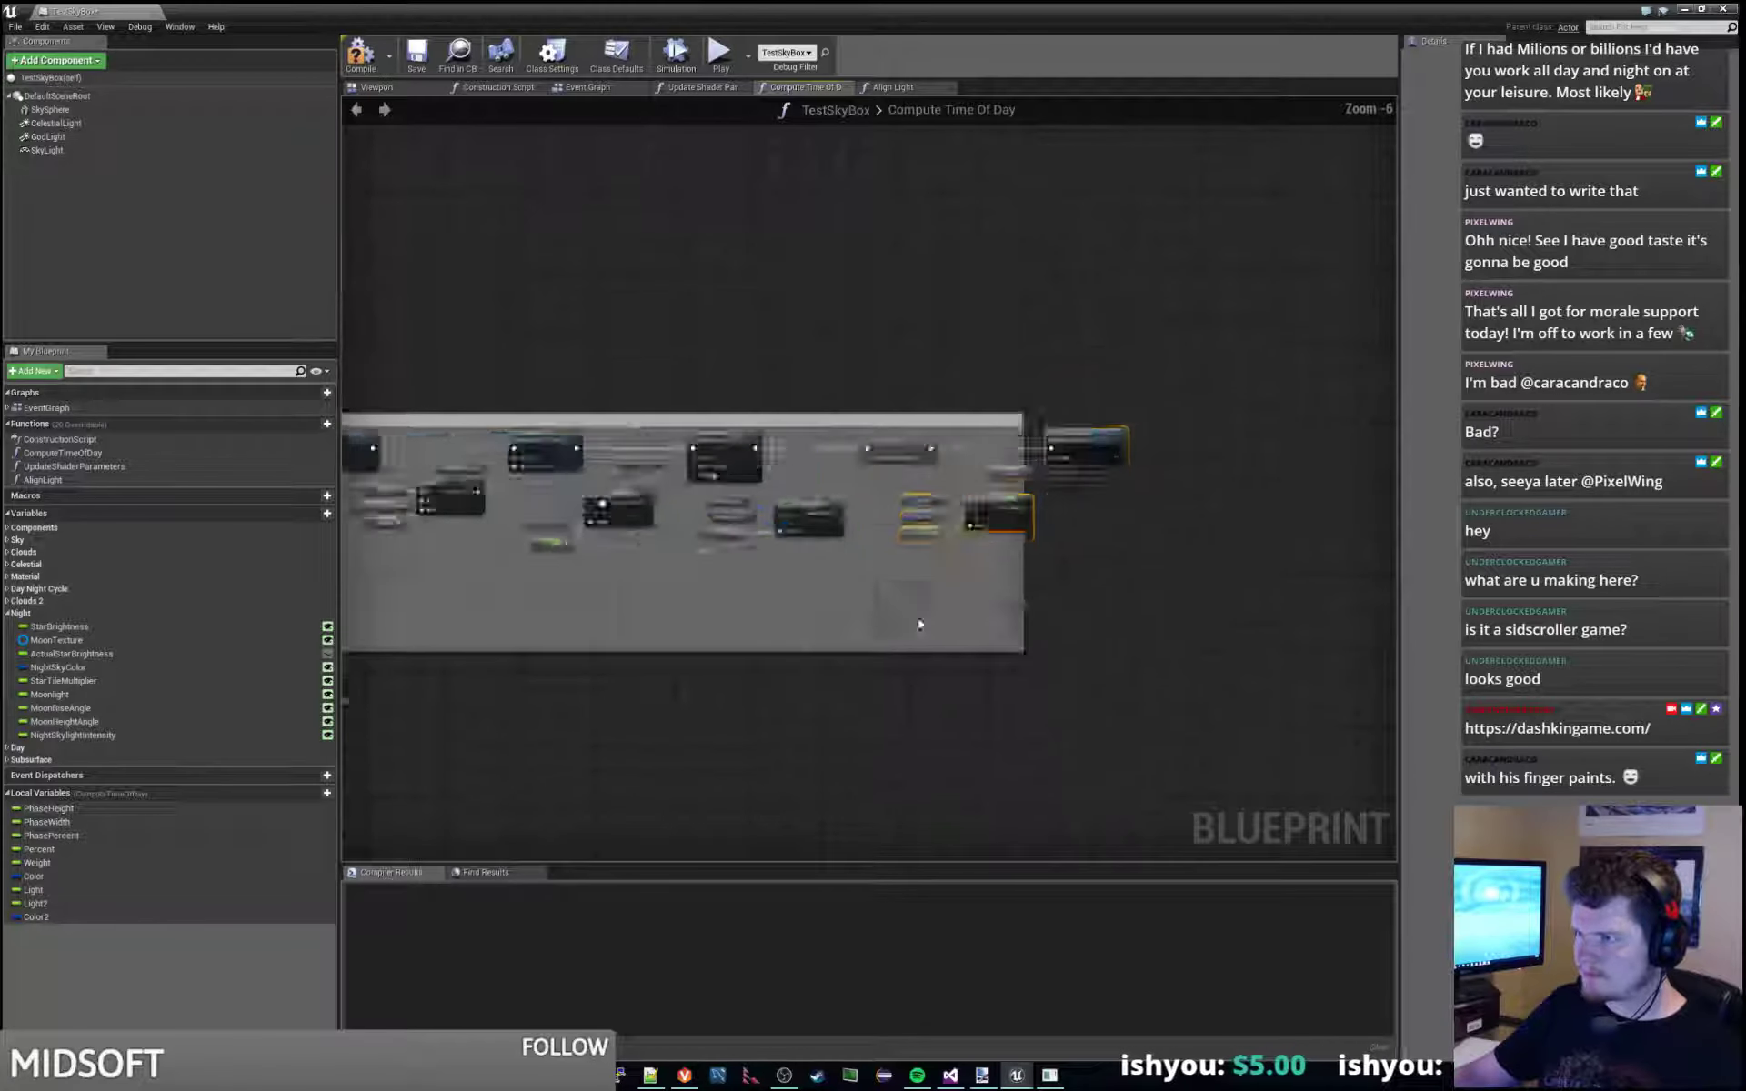
pyautogui.scroll(6, 810, 587)
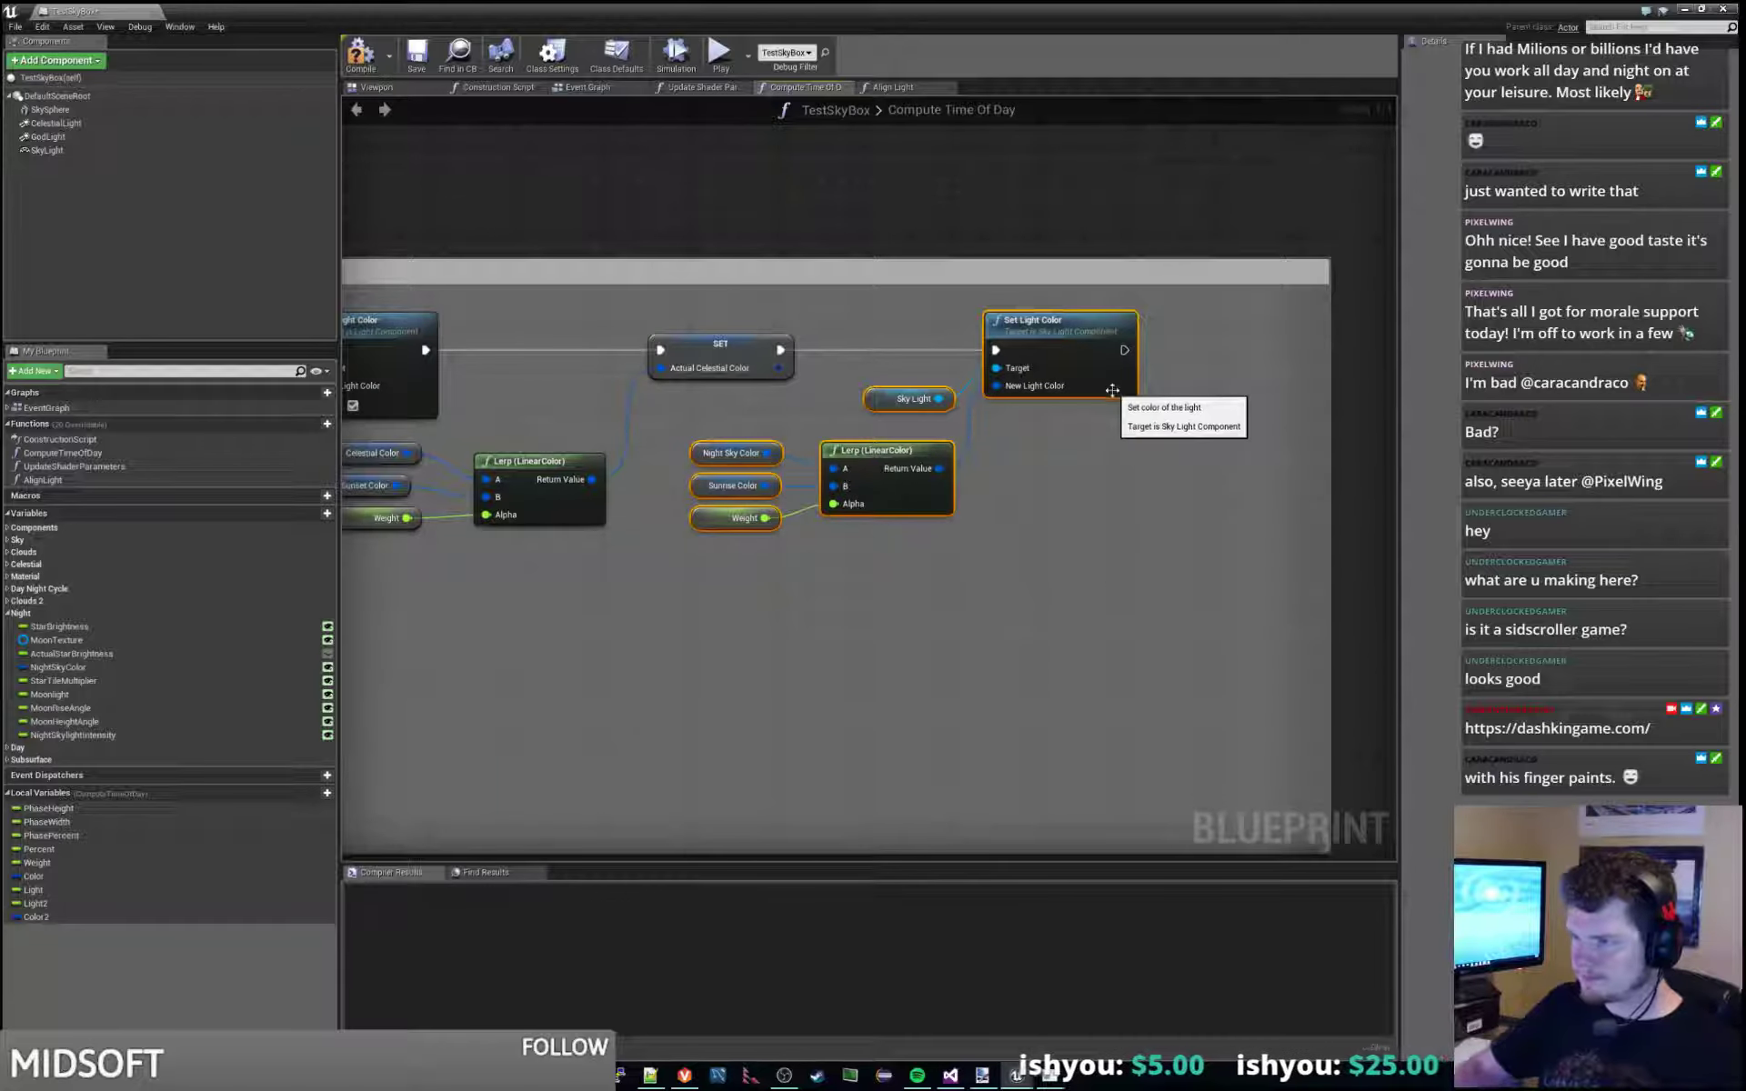
pyautogui.press('Delete')
pyautogui.hotkey('ctrl', 'v')
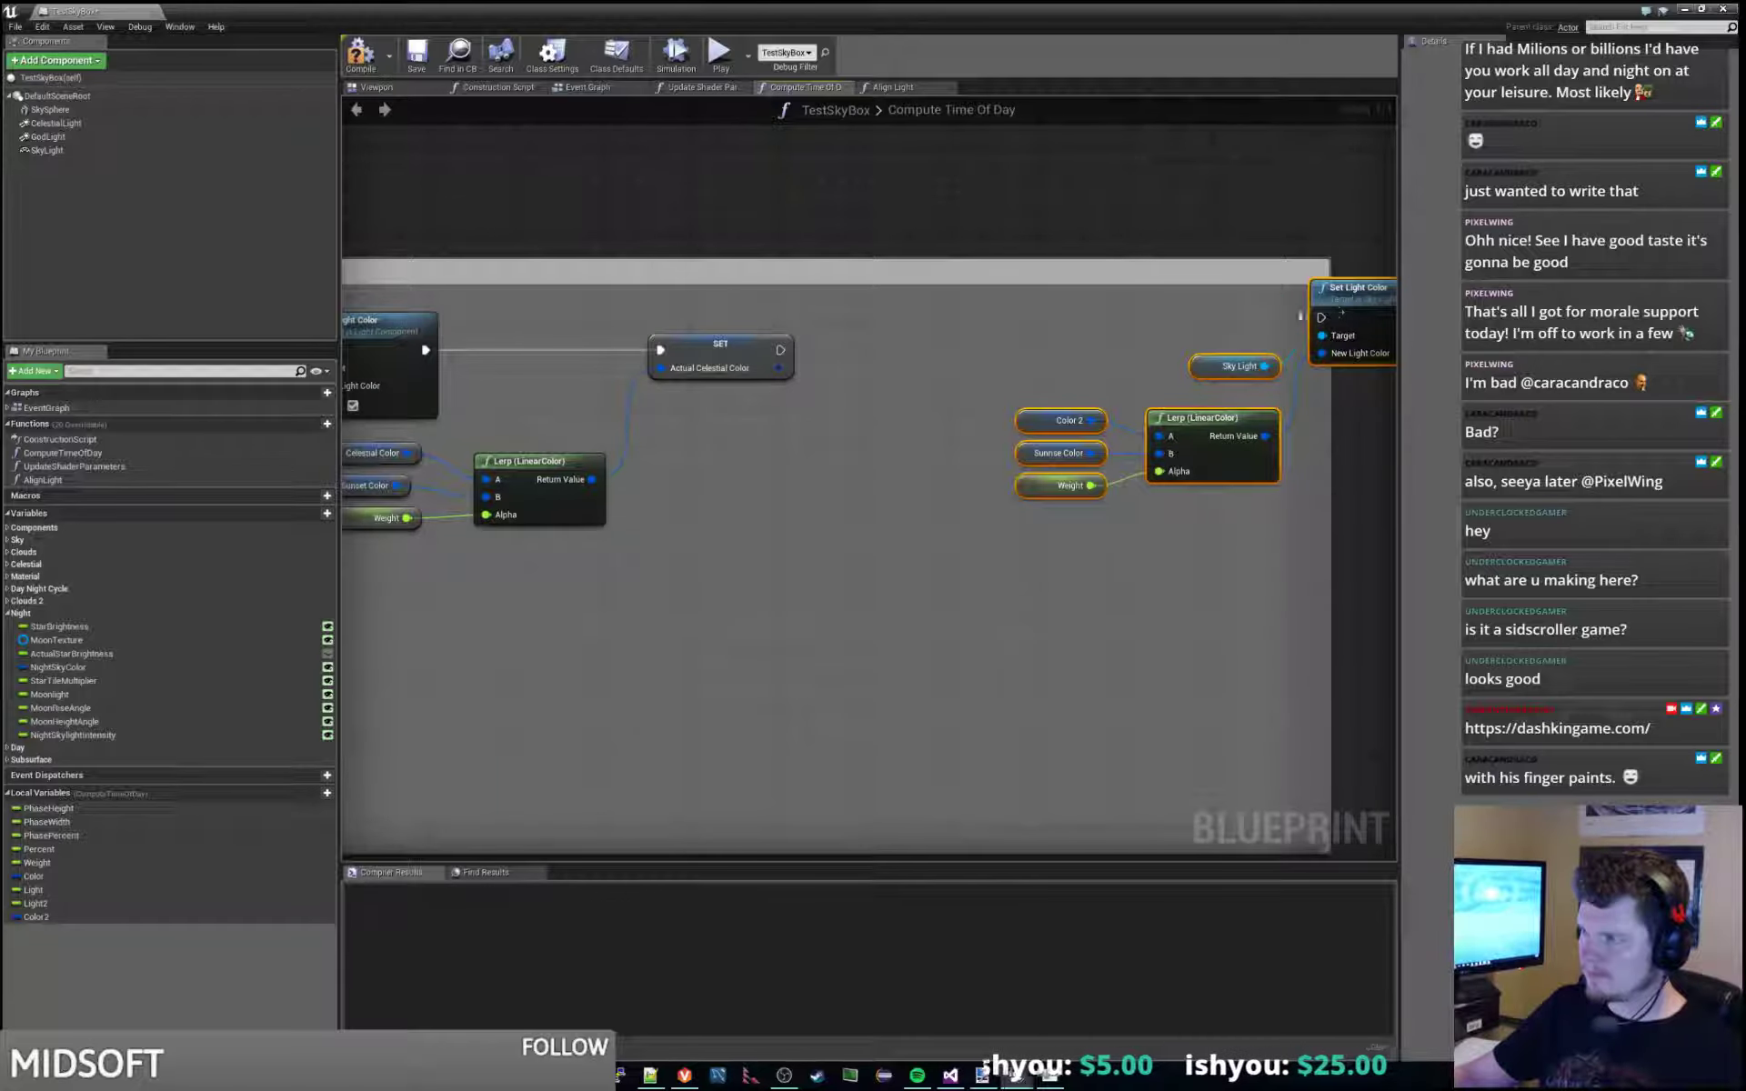
pyautogui.moveTo(1341, 313); pyautogui.dragTo(1026, 345)
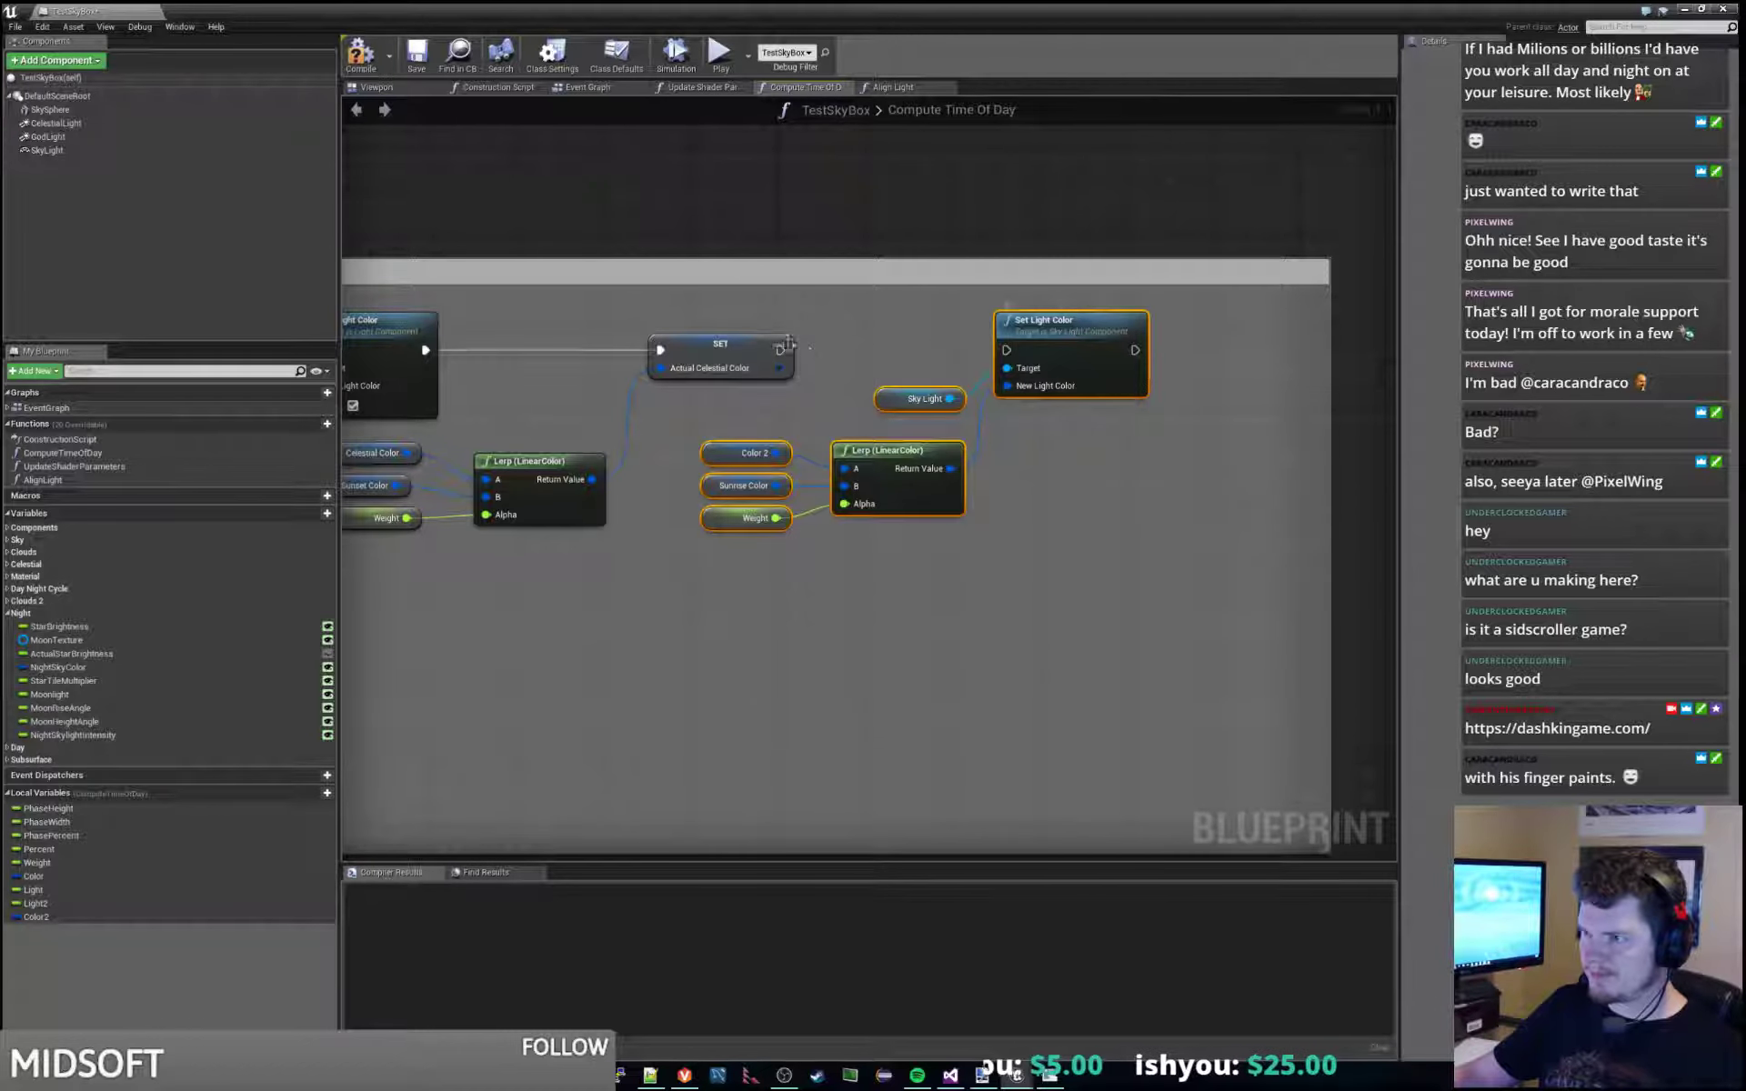
pyautogui.moveTo(779, 349); pyautogui.dragTo(1000, 356)
# Stretch the comment box so it encloses the pasted Lerp and Set Light Color nodes.
pyautogui.scroll(-10, 1011, 354)
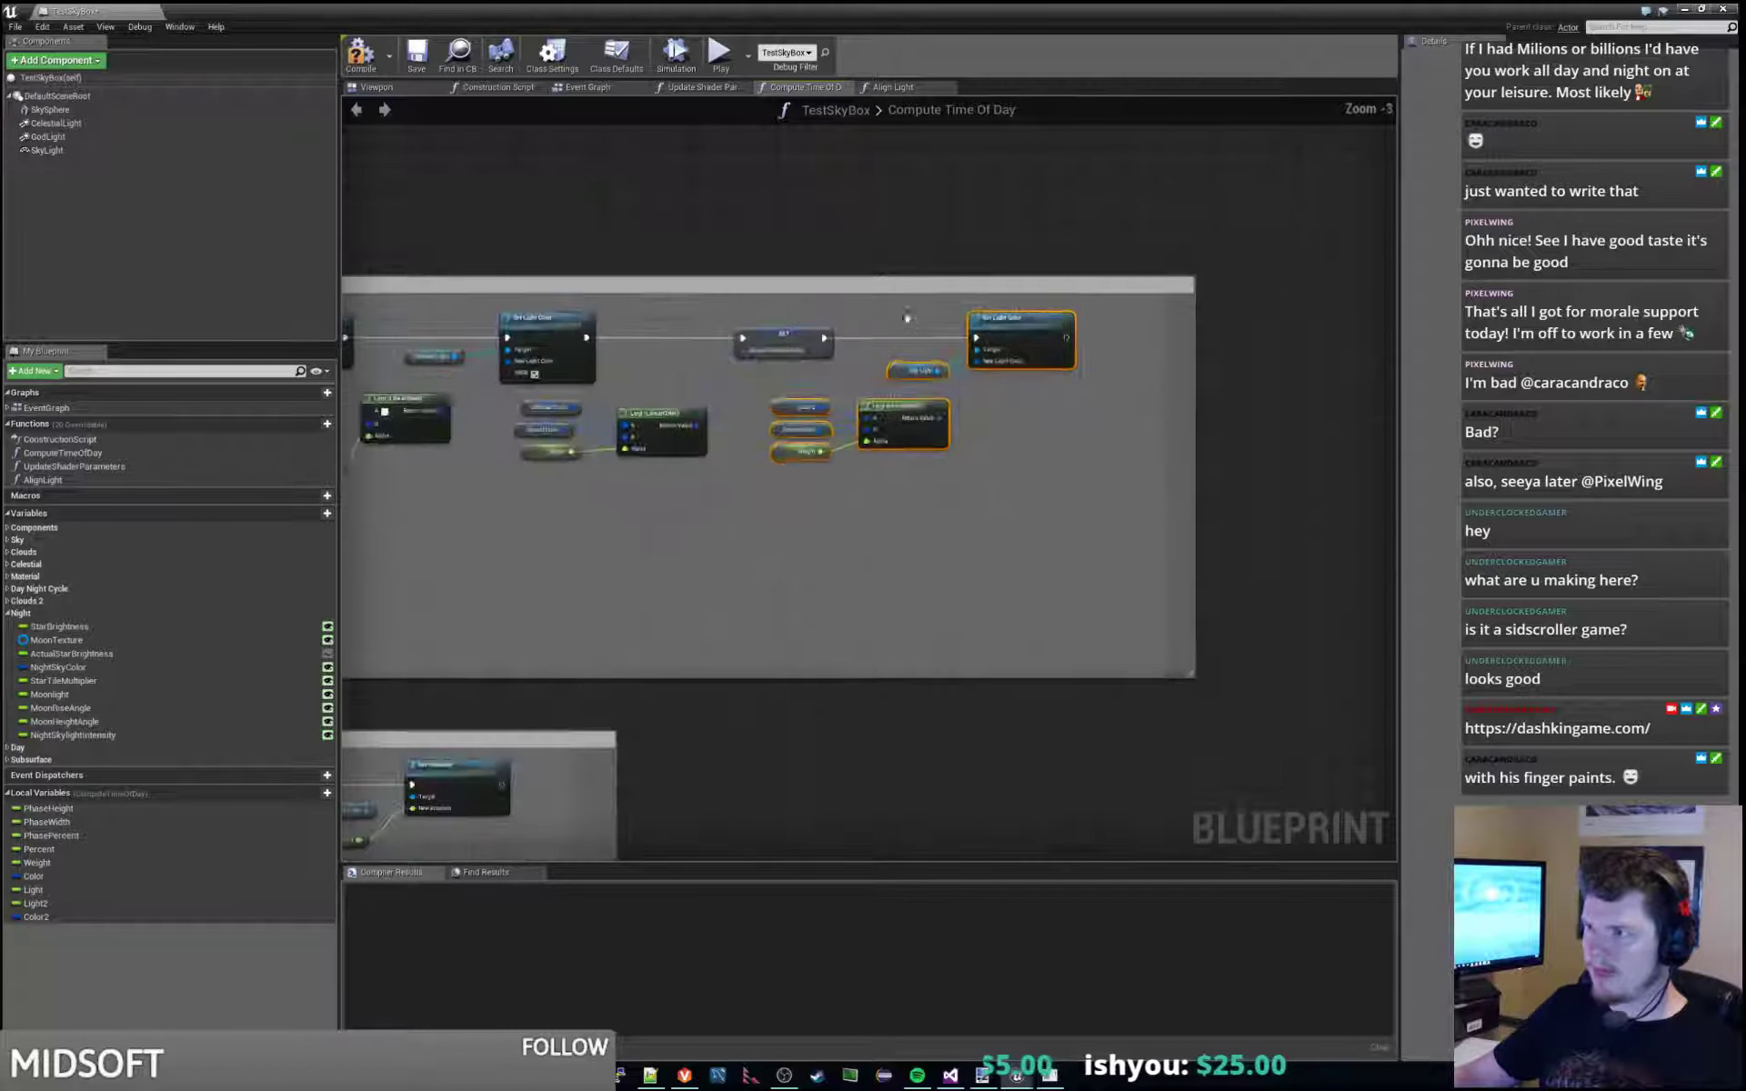
pyautogui.scroll(5, 1001, 627)
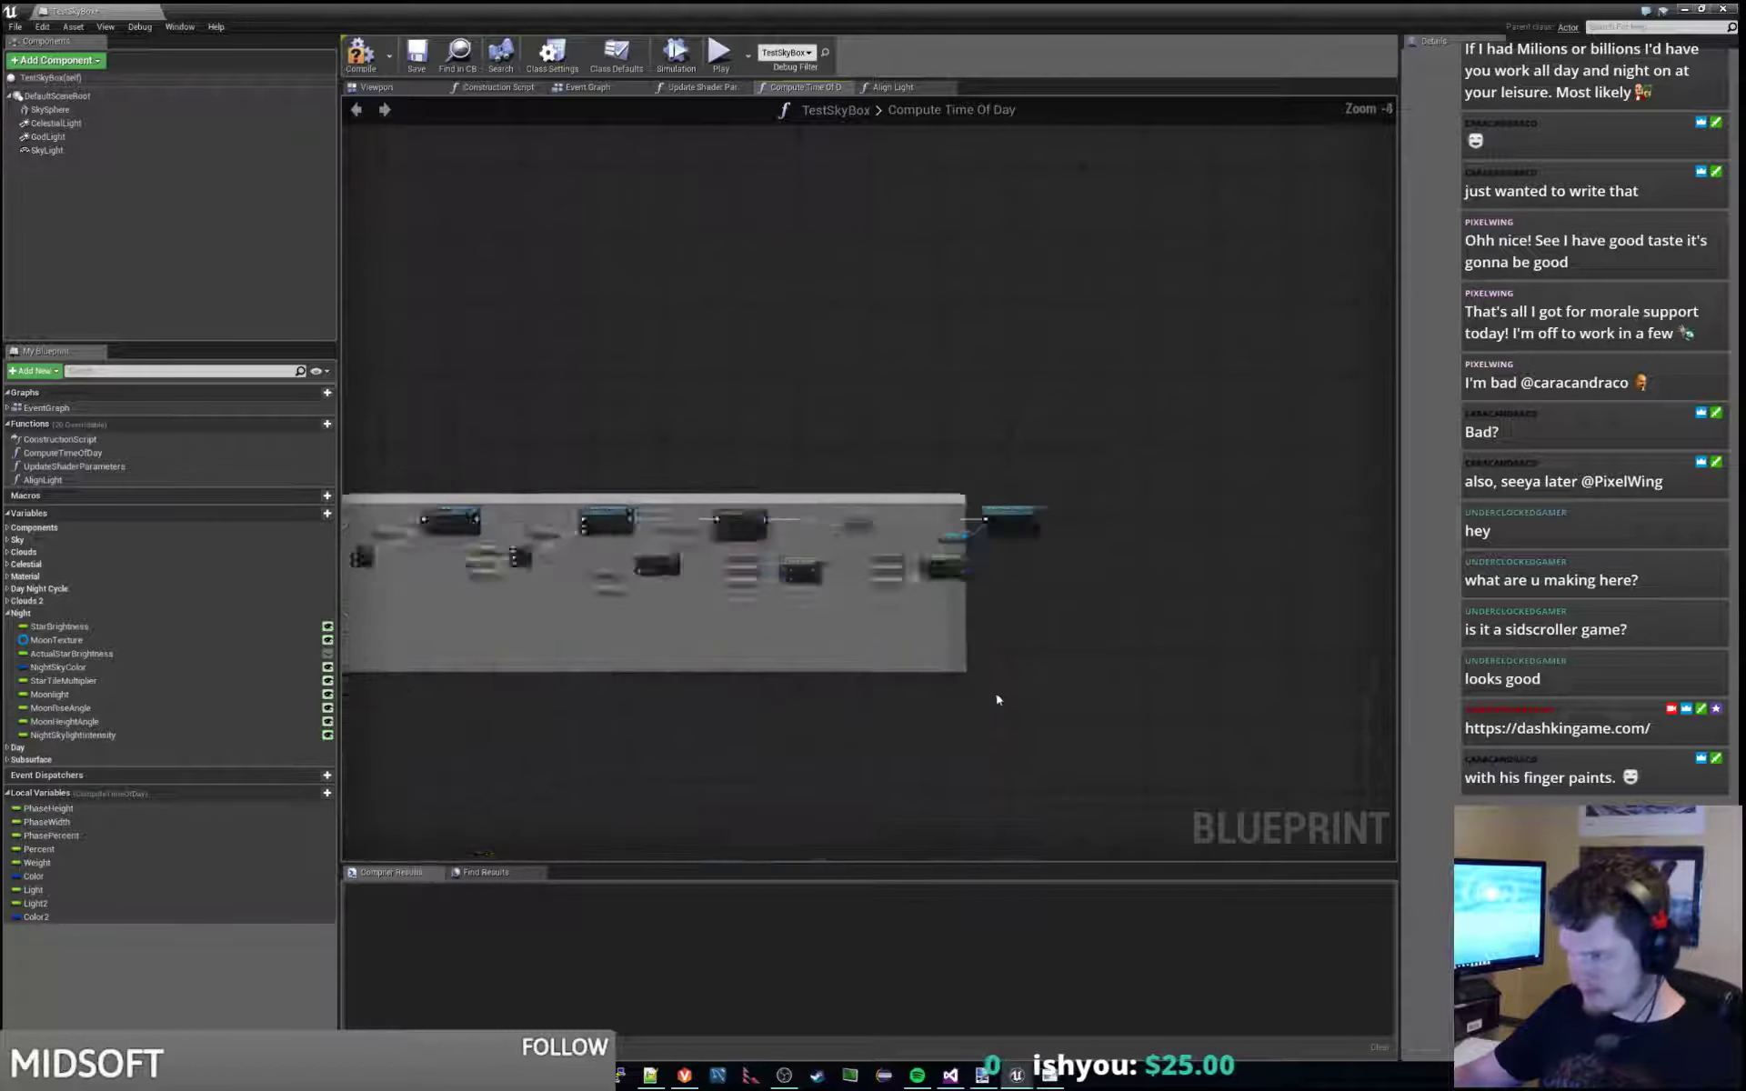
pyautogui.moveTo(943, 651); pyautogui.dragTo(1129, 641)
pyautogui.scroll(-3, 868, 592)
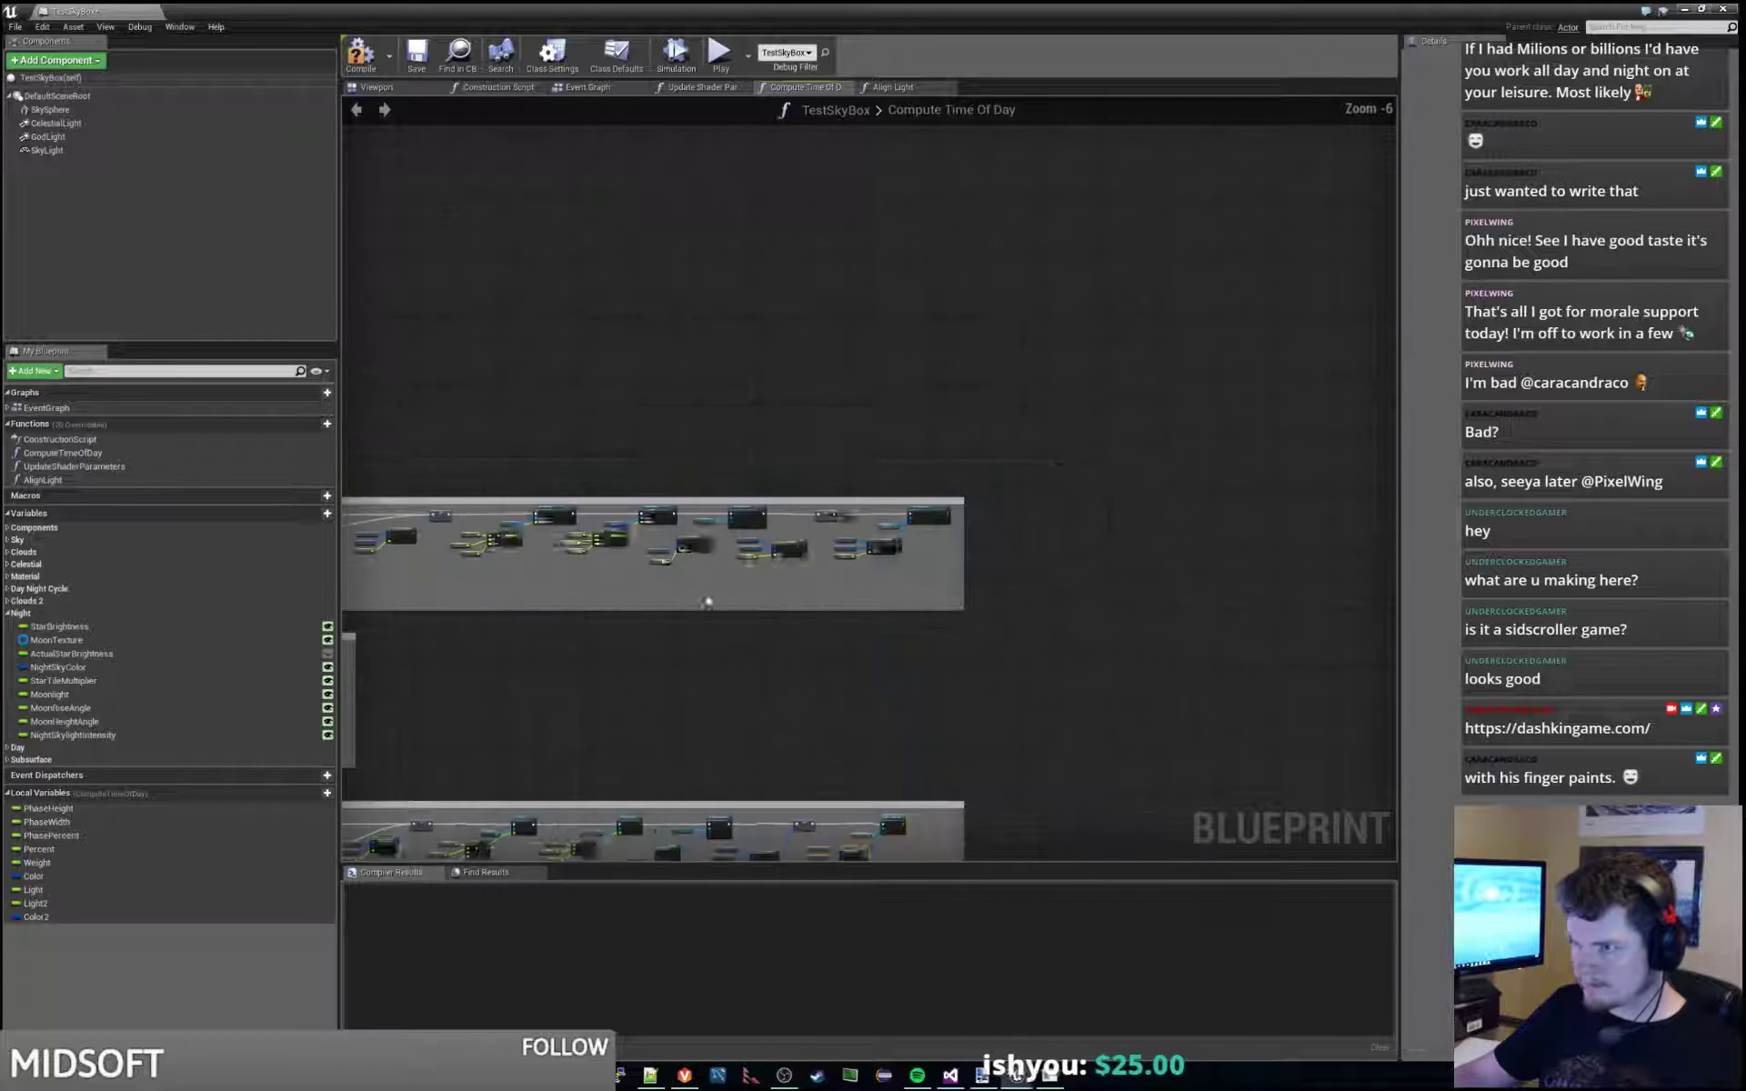
pyautogui.moveTo(640, 592); pyautogui.dragTo(1033, 542, button='right')
pyautogui.scroll(2, 828, 484)
pyautogui.scroll(2, 652, 558)
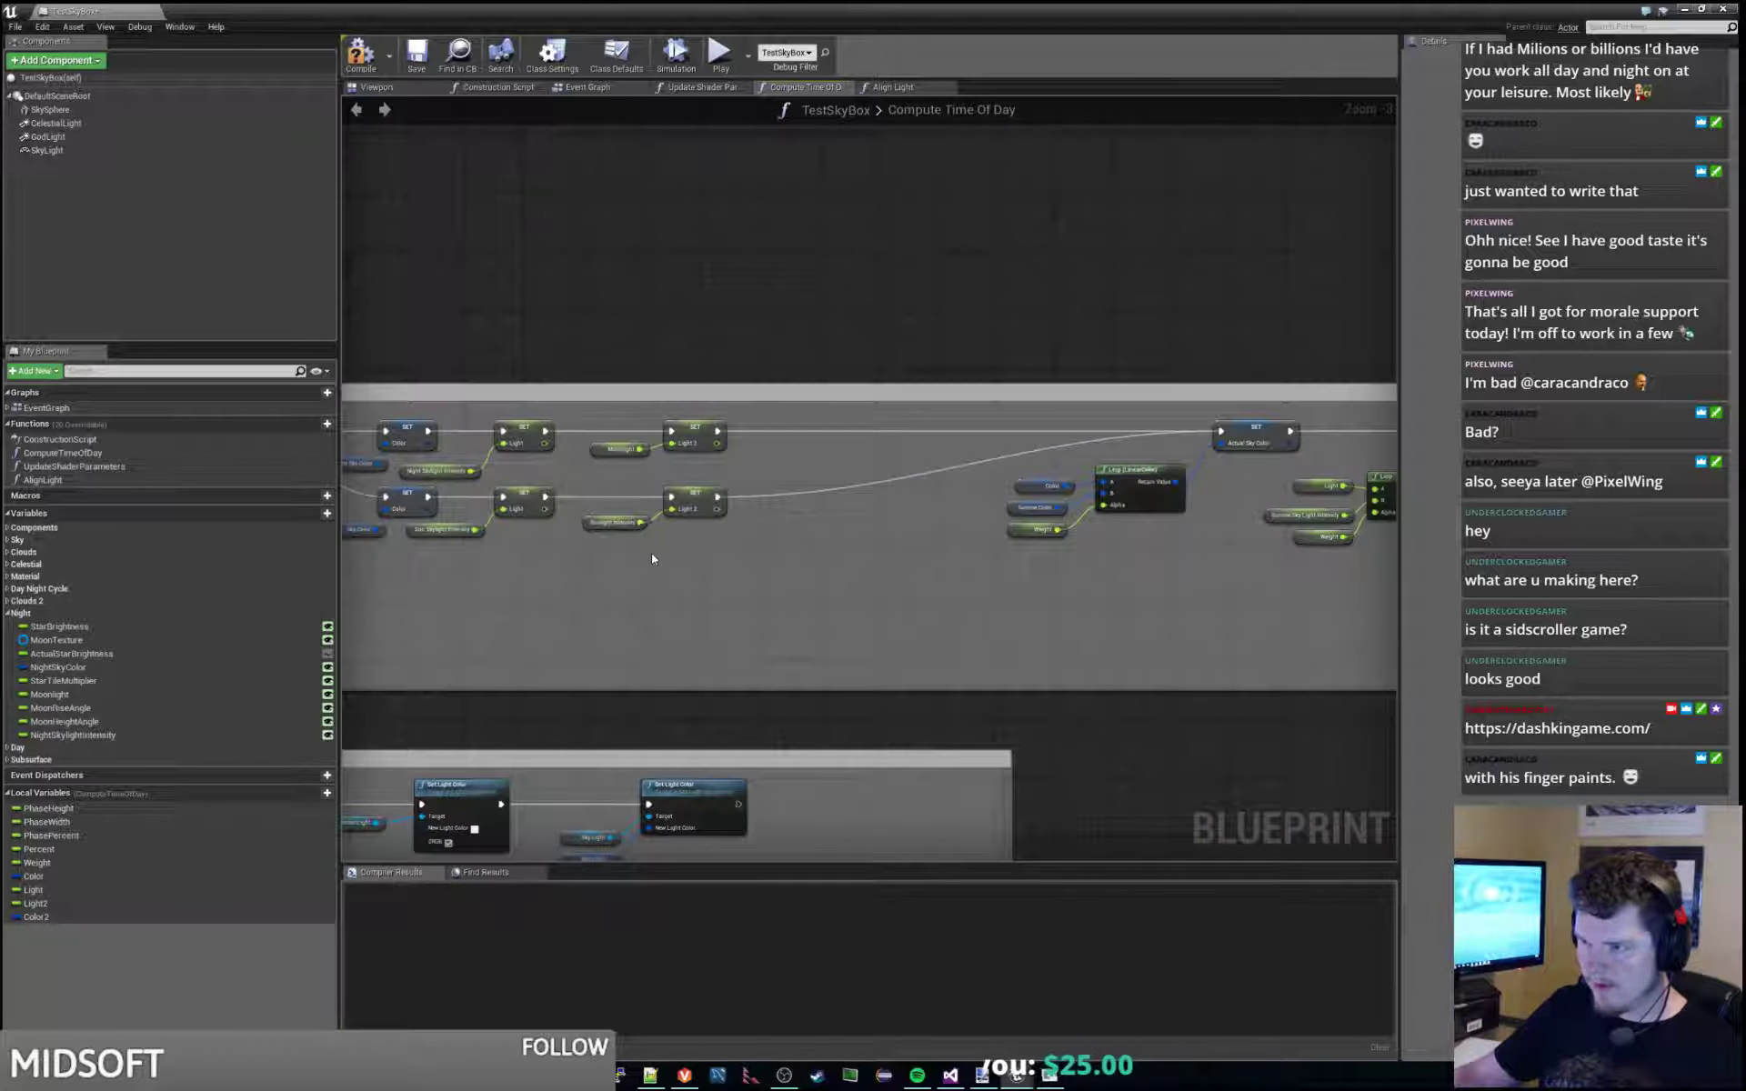
# Add a SET Color 2 node and route SET Light 2's execution into it.
pyautogui.moveTo(816, 565); pyautogui.dragTo(915, 552, button='right')
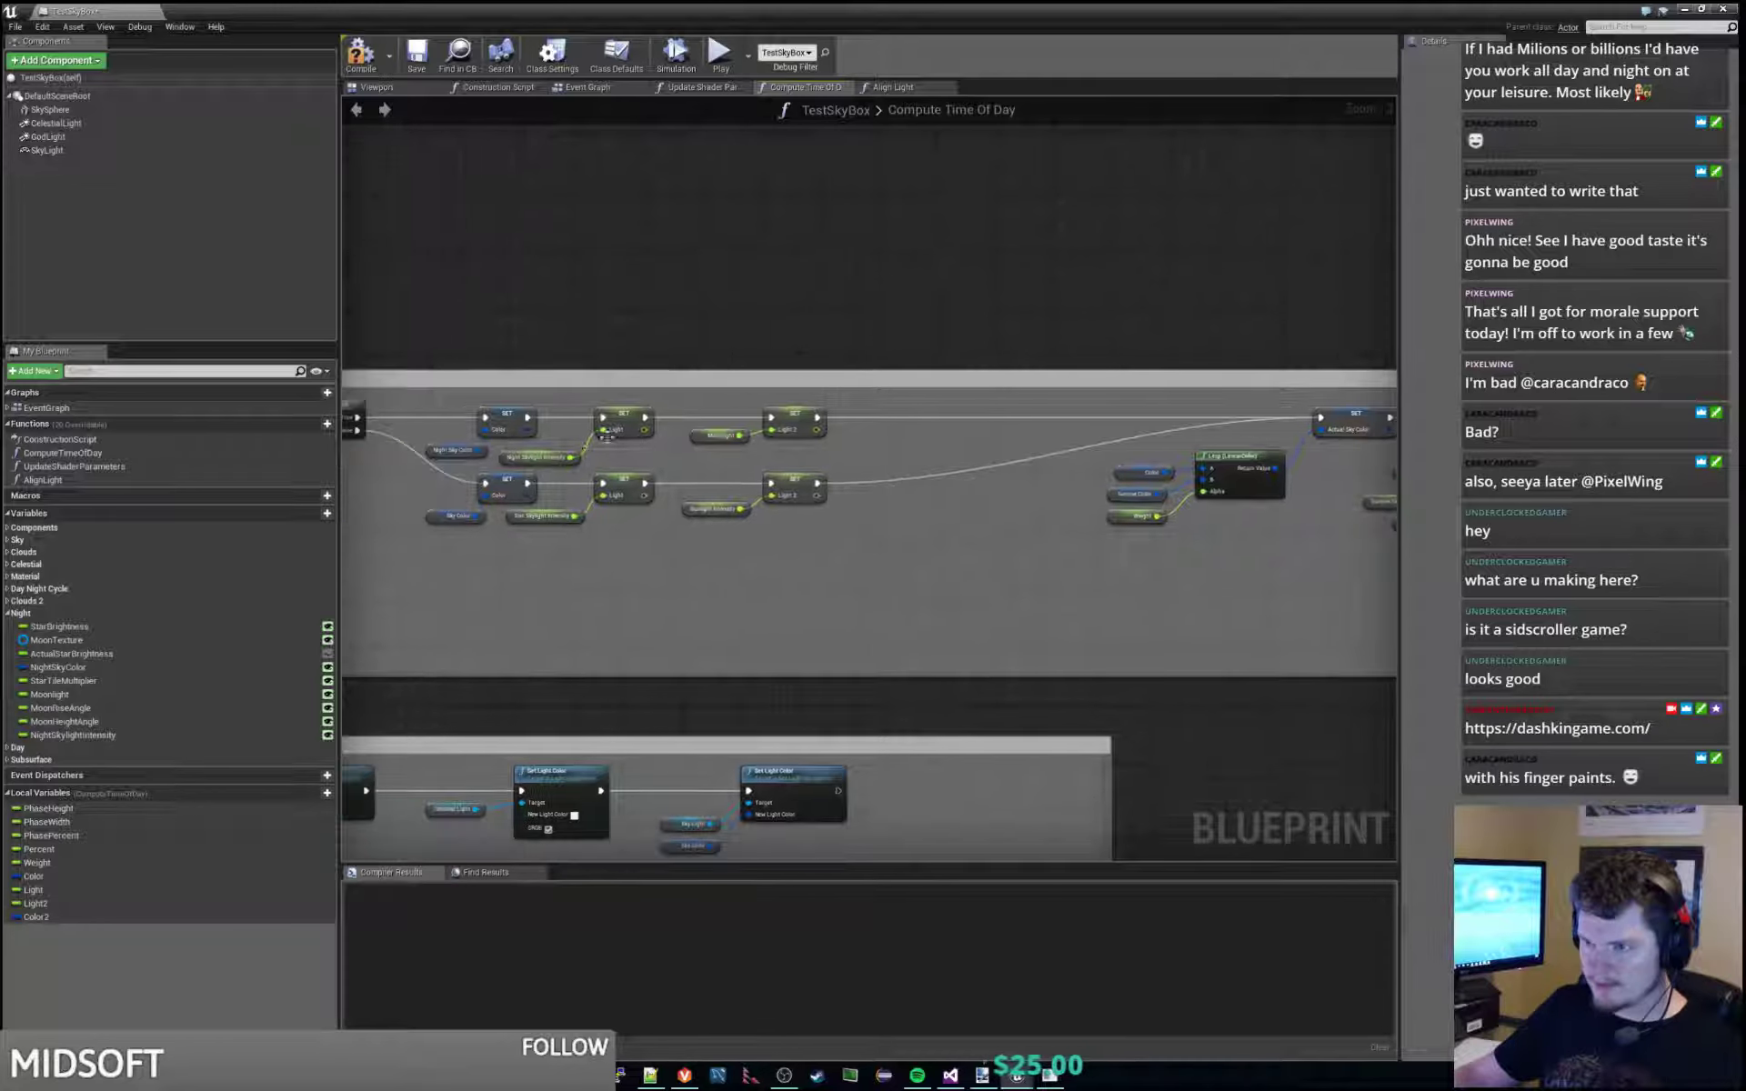
pyautogui.keyDown('alt'); pyautogui.moveTo(42, 919); pyautogui.dragTo(980, 356); pyautogui.keyUp('alt')
pyautogui.scroll(4, 850, 651)
pyautogui.keyDown('ctrl'); pyautogui.moveTo(1106, 367); pyautogui.dragTo(1003, 368); pyautogui.keyUp('ctrl')
pyautogui.moveTo(1048, 404); pyautogui.dragTo(717, 573, button='right')
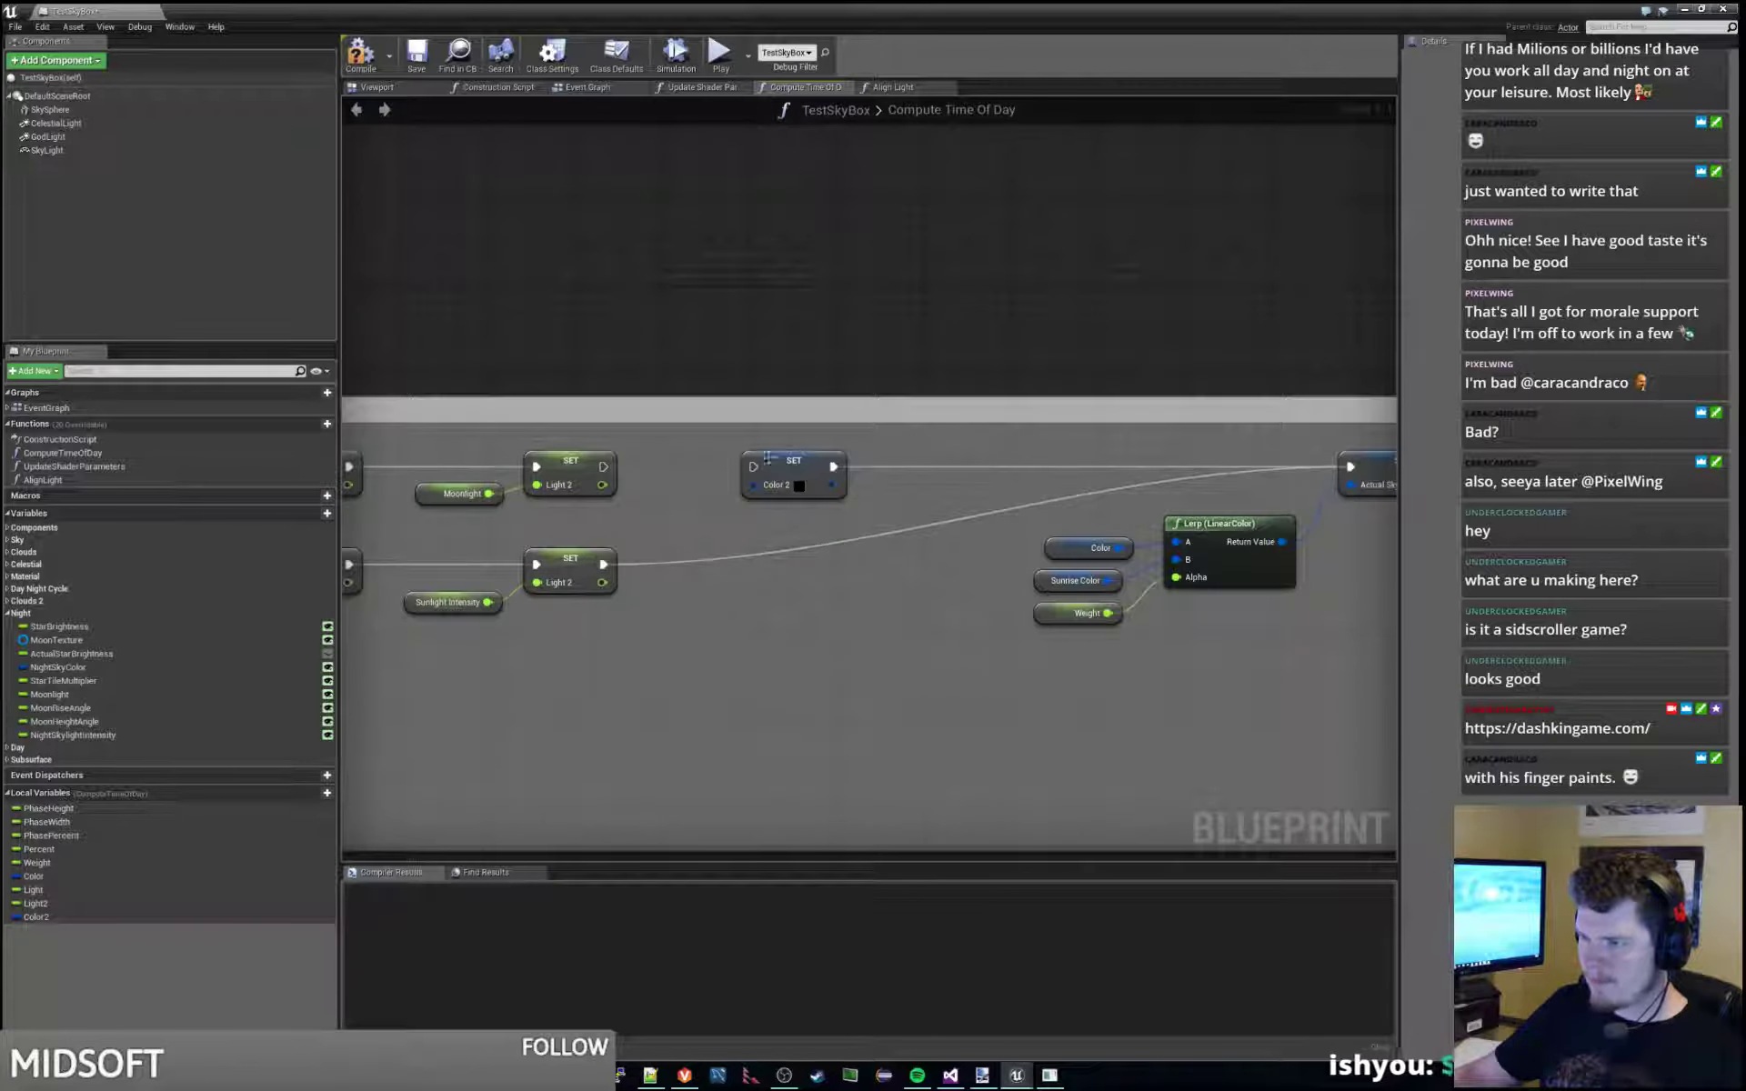
# Duplicate SET Color 2 for the other branch and connect the second SET Light 2 to it.
pyautogui.click(794, 471)
pyautogui.hotkey('ctrl', 'c')
pyautogui.hotkey('ctrl', 'v')
pyautogui.moveTo(911, 622); pyautogui.dragTo(811, 552)
pyautogui.moveTo(602, 564); pyautogui.dragTo(741, 566)
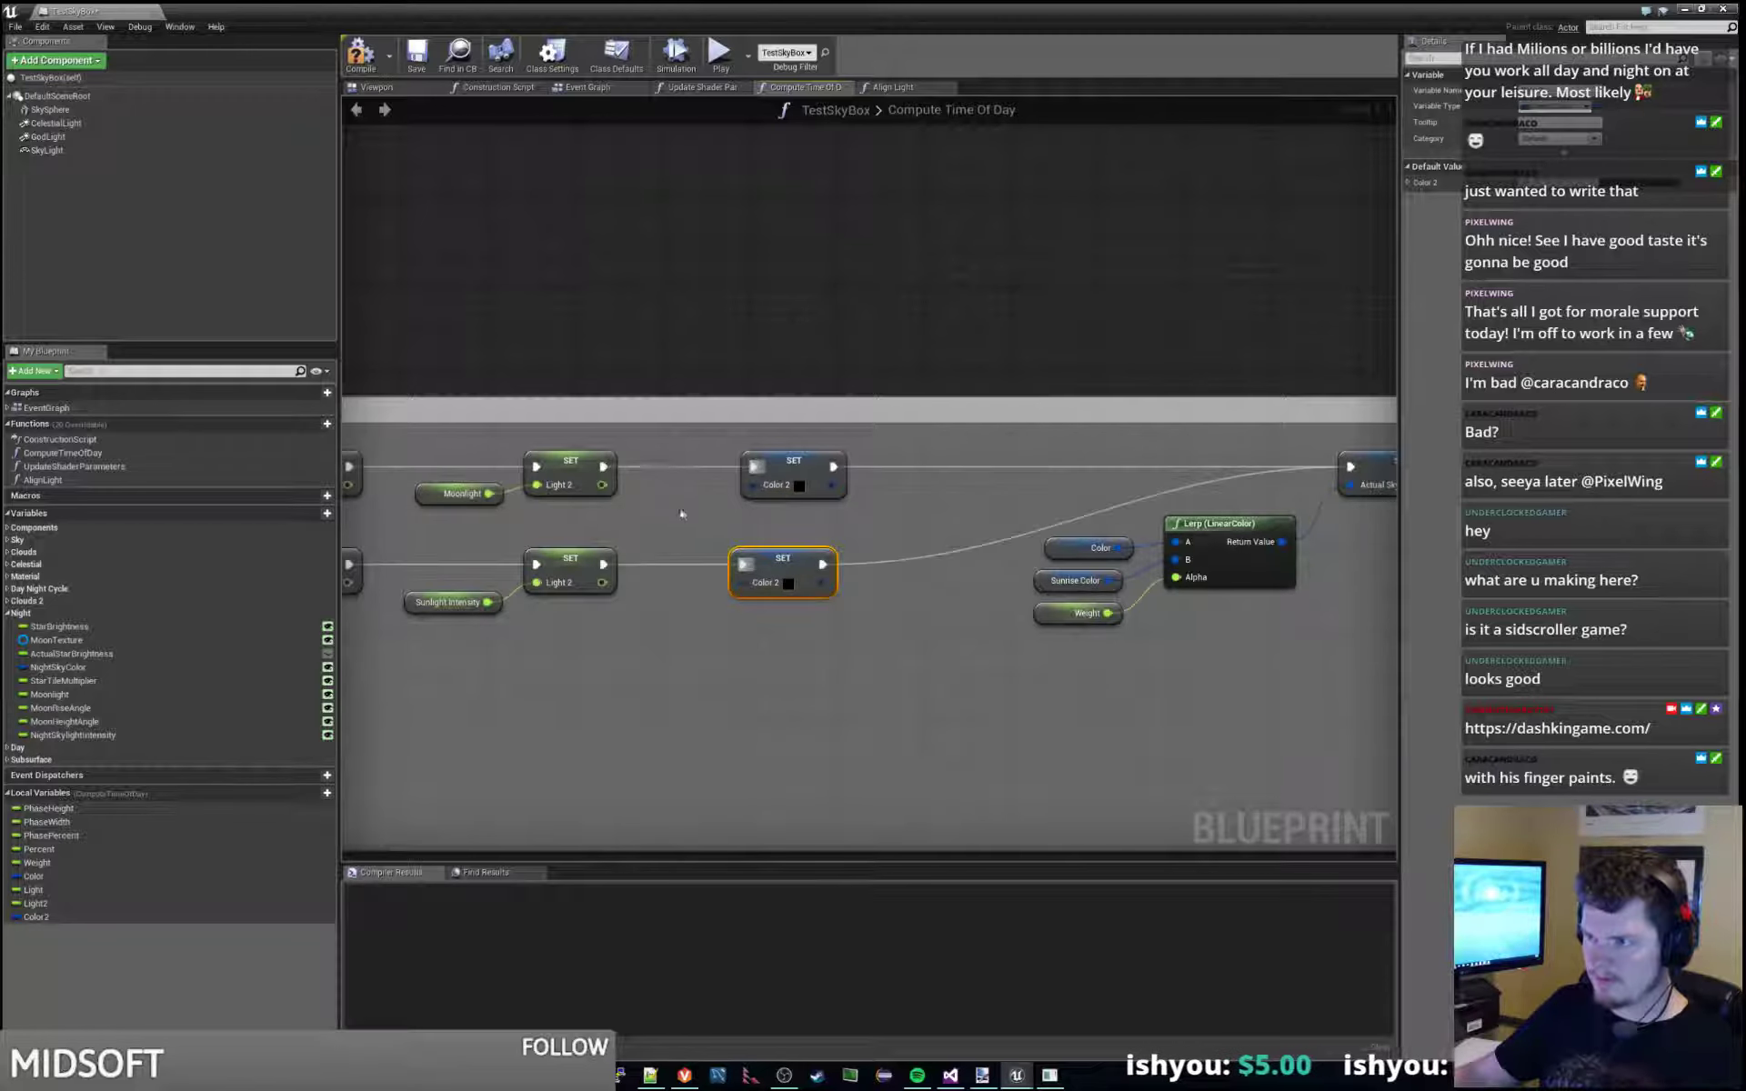
pyautogui.moveTo(643, 505); pyautogui.dragTo(1088, 468, button='right')
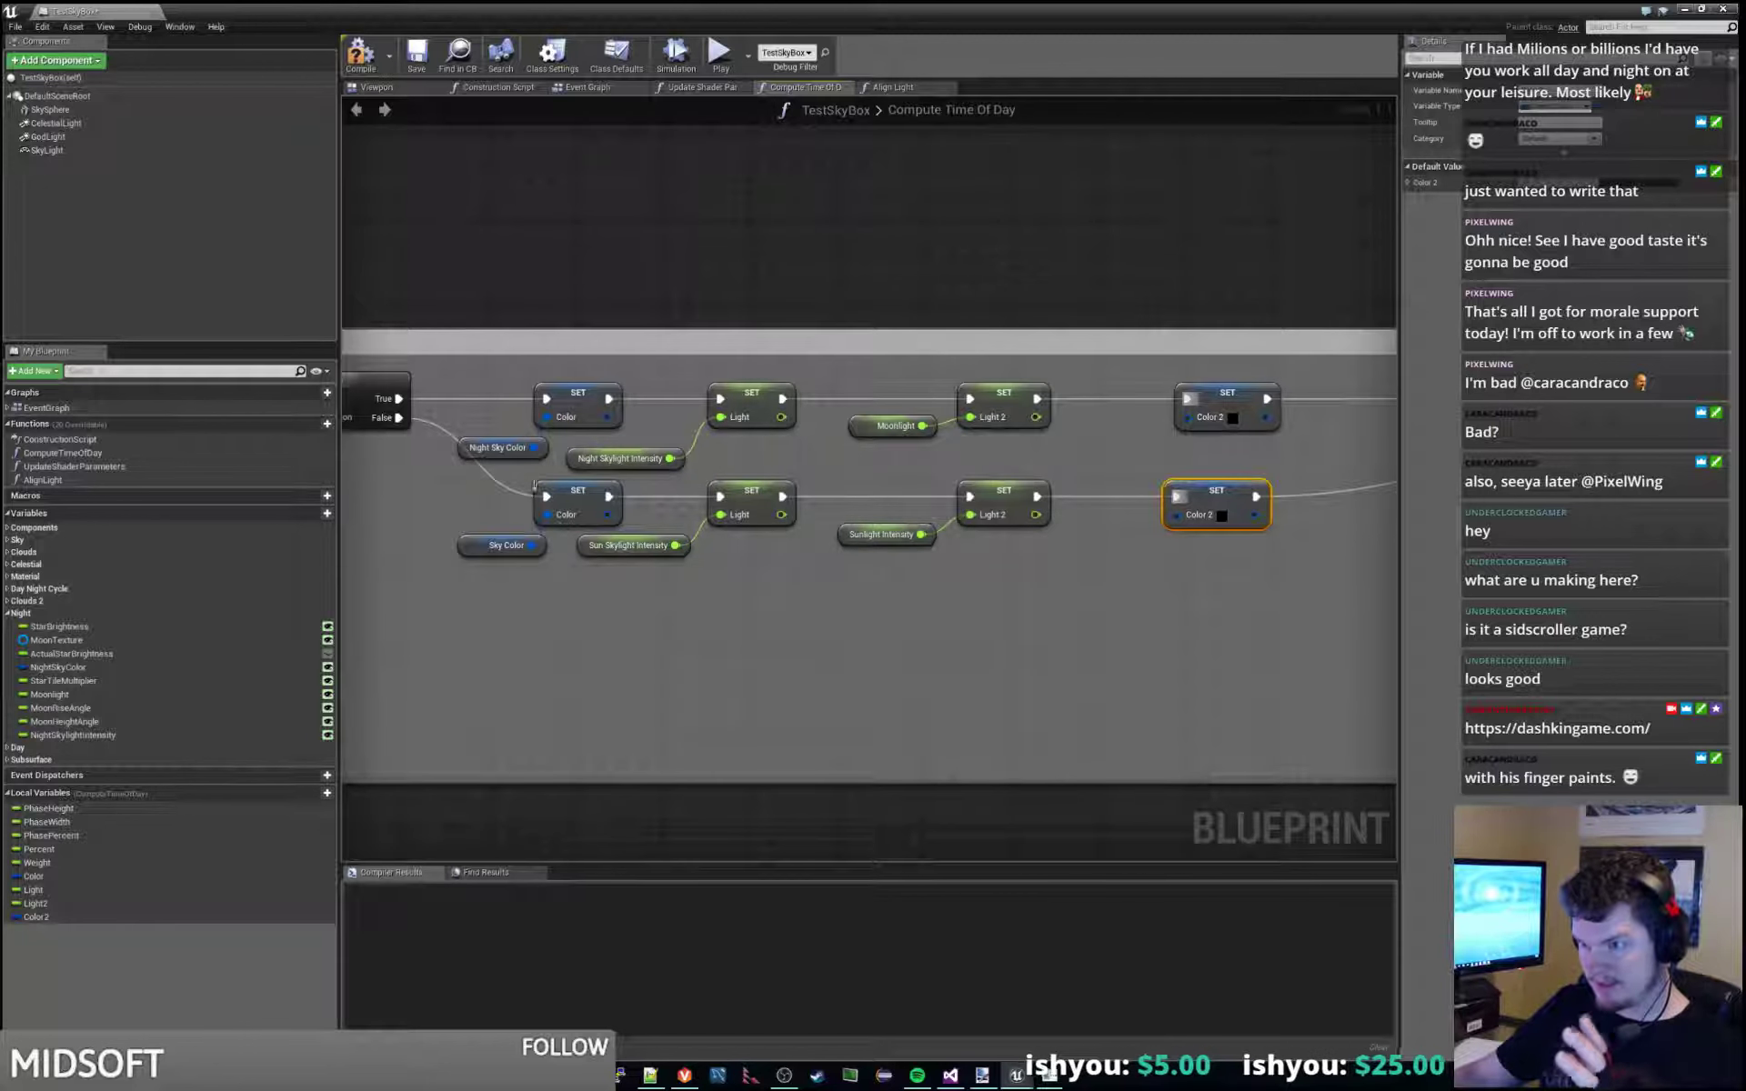
# Duplicate the Night Sky Color and Sky Color getters and feed them into the Color 2 setters.
pyautogui.click(502, 447)
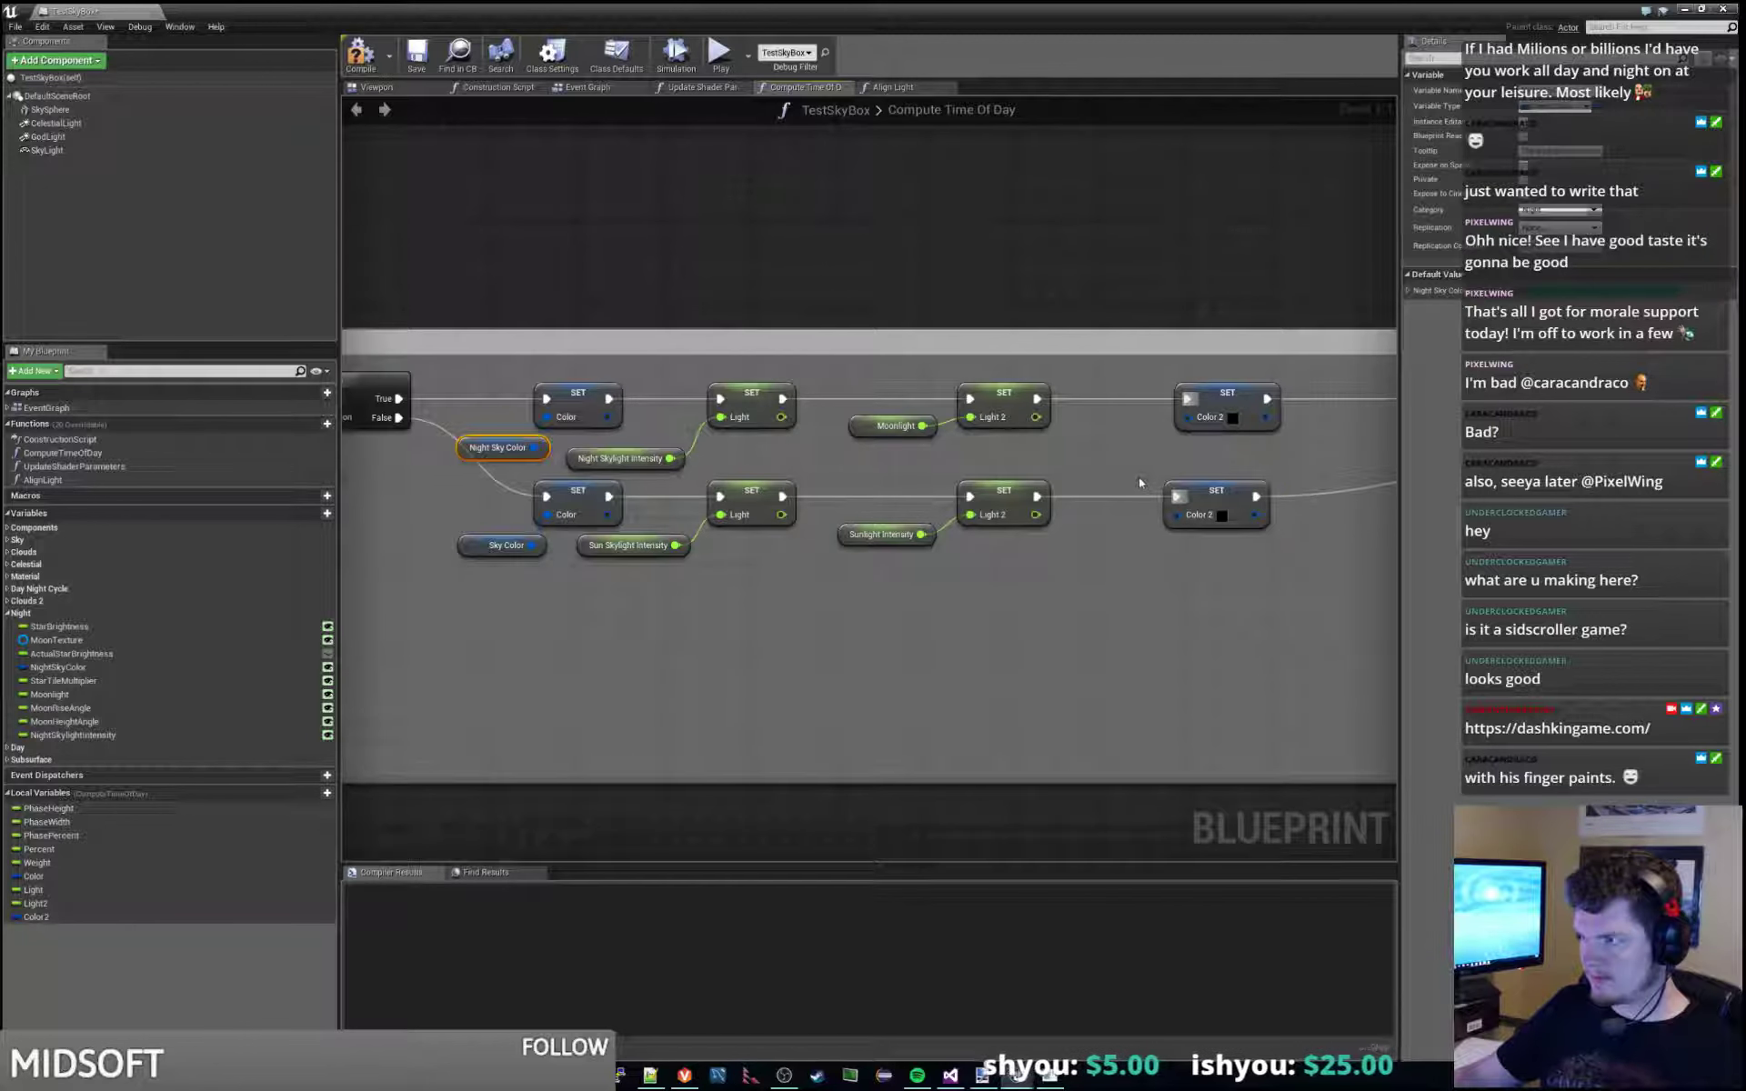
pyautogui.hotkey('ctrl', 'v')
pyautogui.moveTo(1148, 489); pyautogui.dragTo(1187, 417)
pyautogui.click(502, 544)
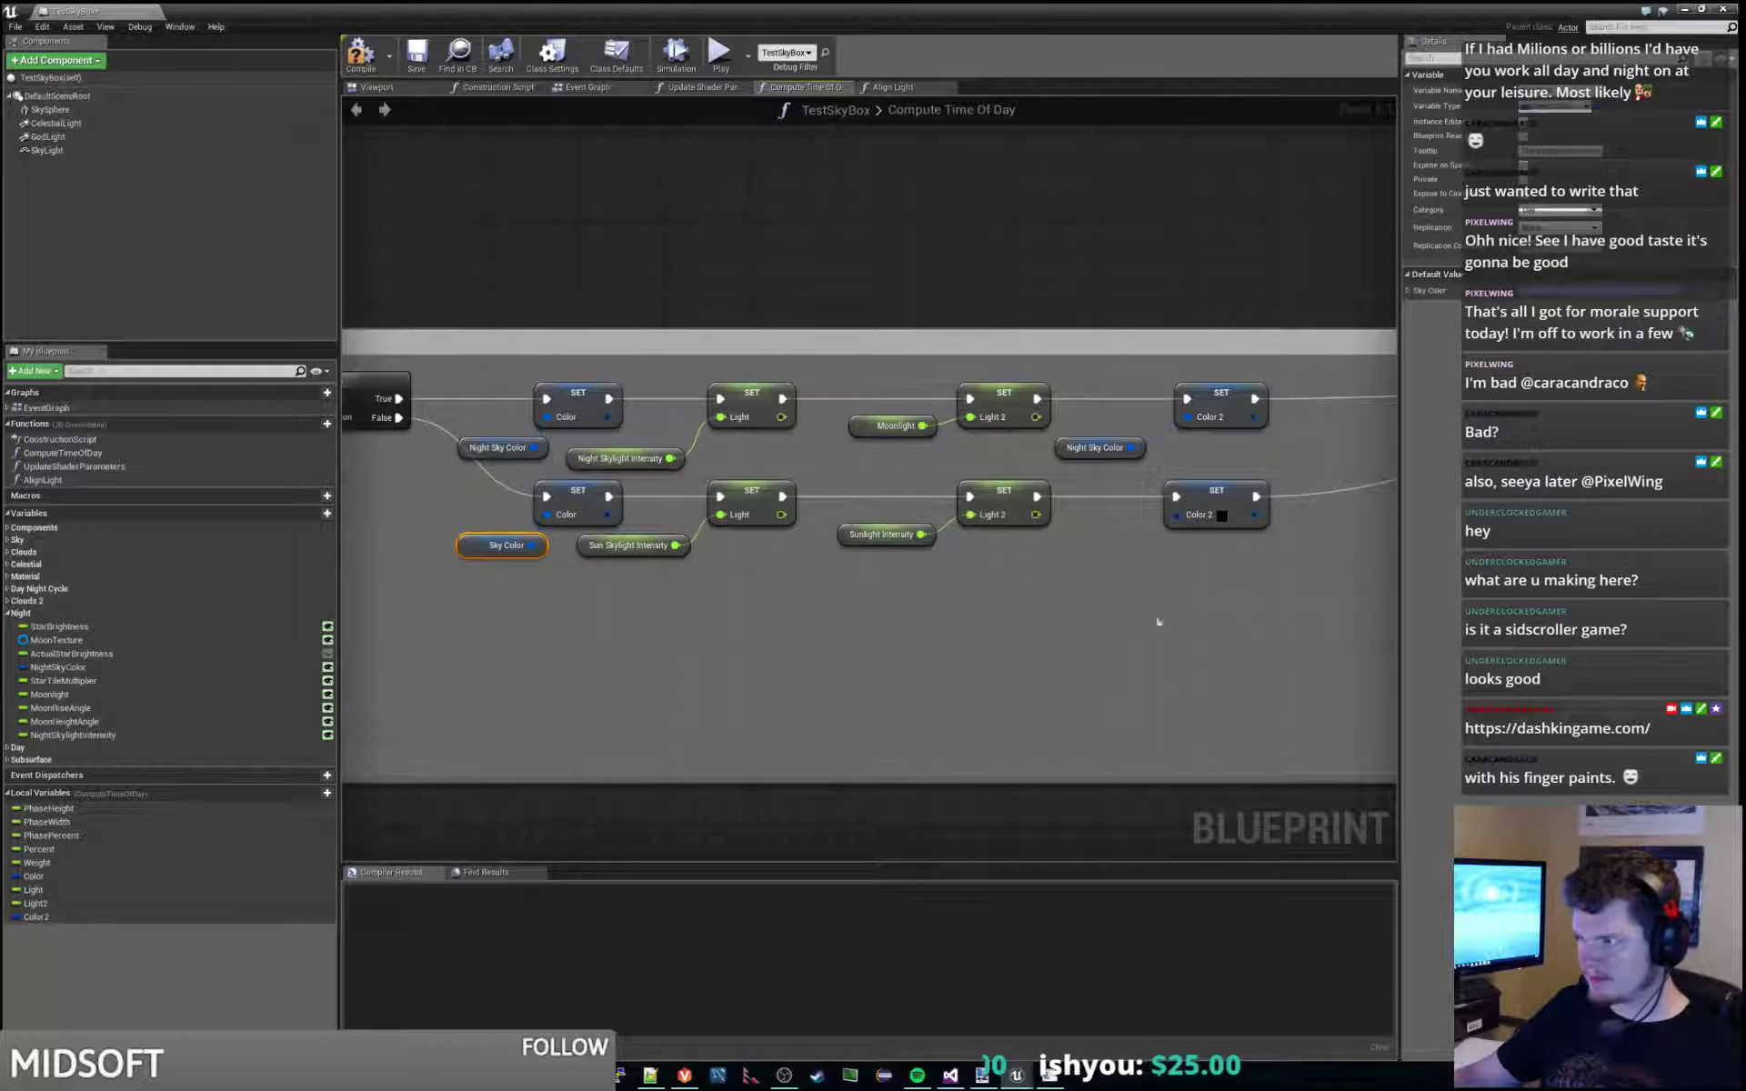
pyautogui.hotkey('ctrl', 'v')
pyautogui.moveTo(1104, 621); pyautogui.dragTo(1179, 518)
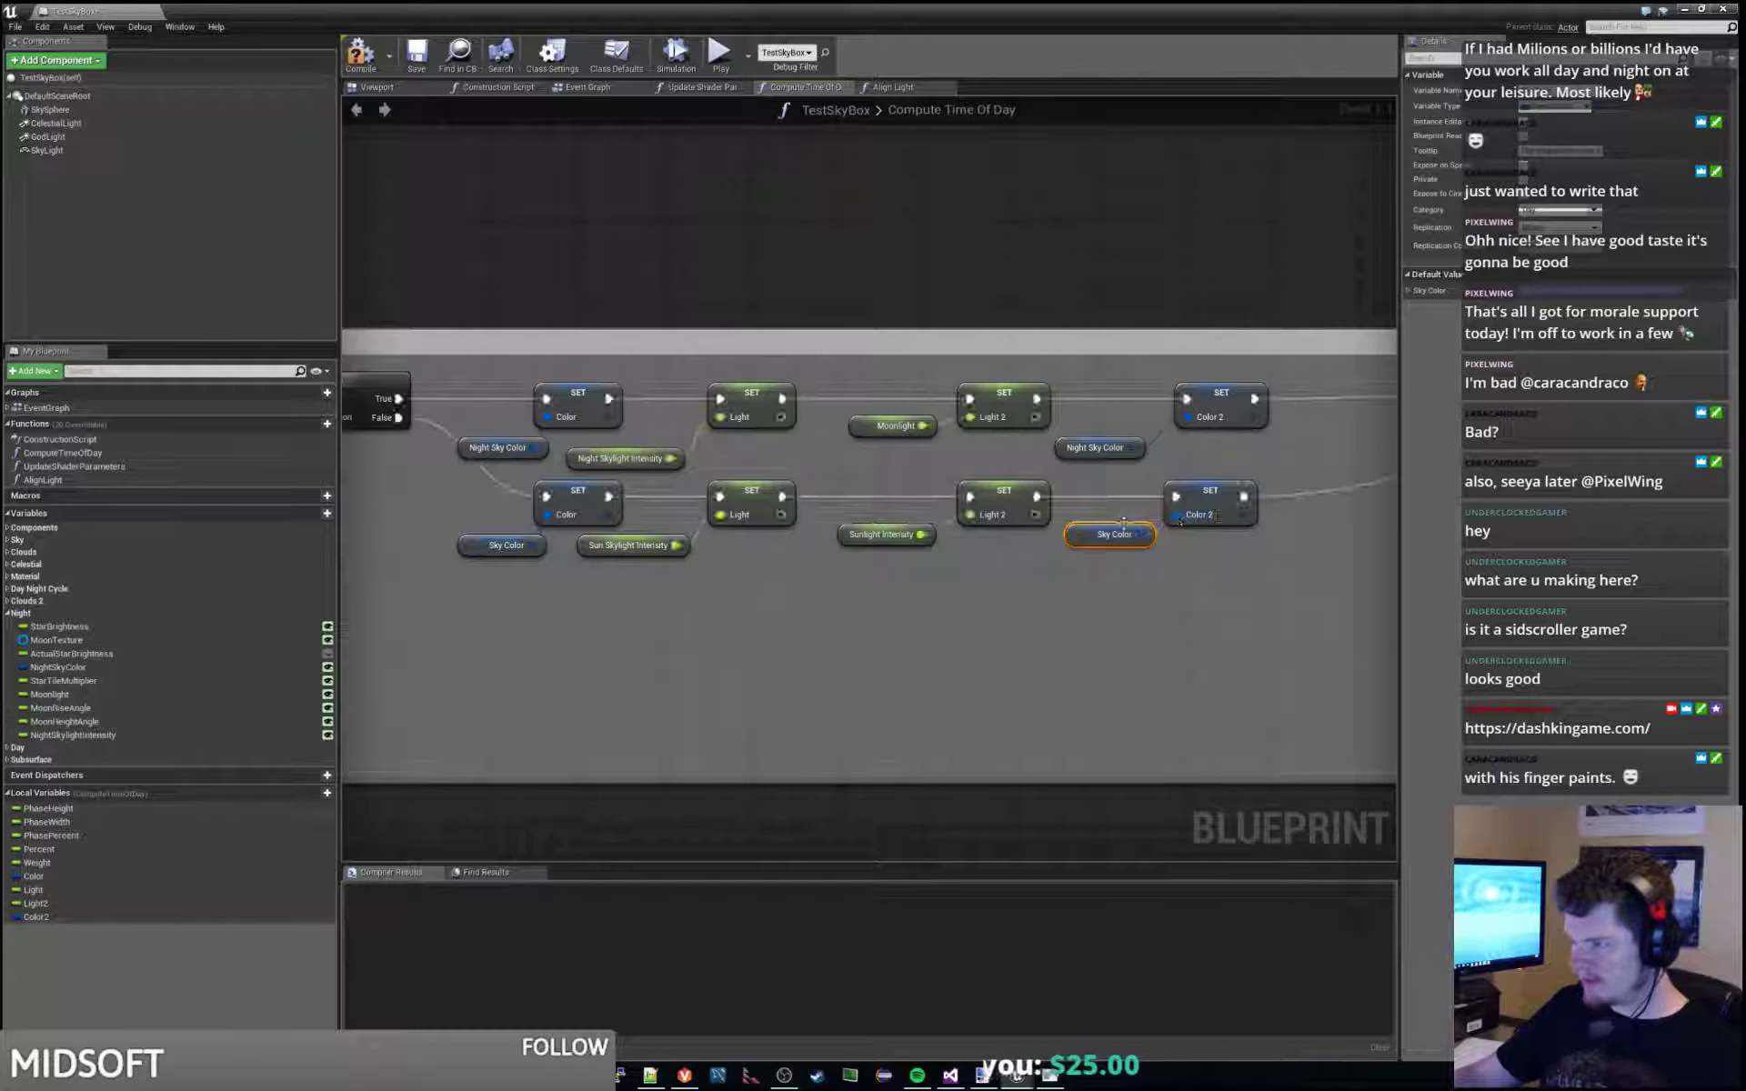
# Move the Sunset Daytime Lerp group right to make room for the new setters.
pyautogui.moveTo(1207, 601); pyautogui.dragTo(668, 609, button='right')
pyautogui.scroll(-1, 1100, 647)
pyautogui.moveTo(1100, 647)
pyautogui.mouseDown(button='right')
pyautogui.moveTo(834, 642)
pyautogui.moveTo(1124, 638)
pyautogui.mouseUp(button='right')
pyautogui.moveTo(955, 642); pyautogui.dragTo(1065, 673, button='right')
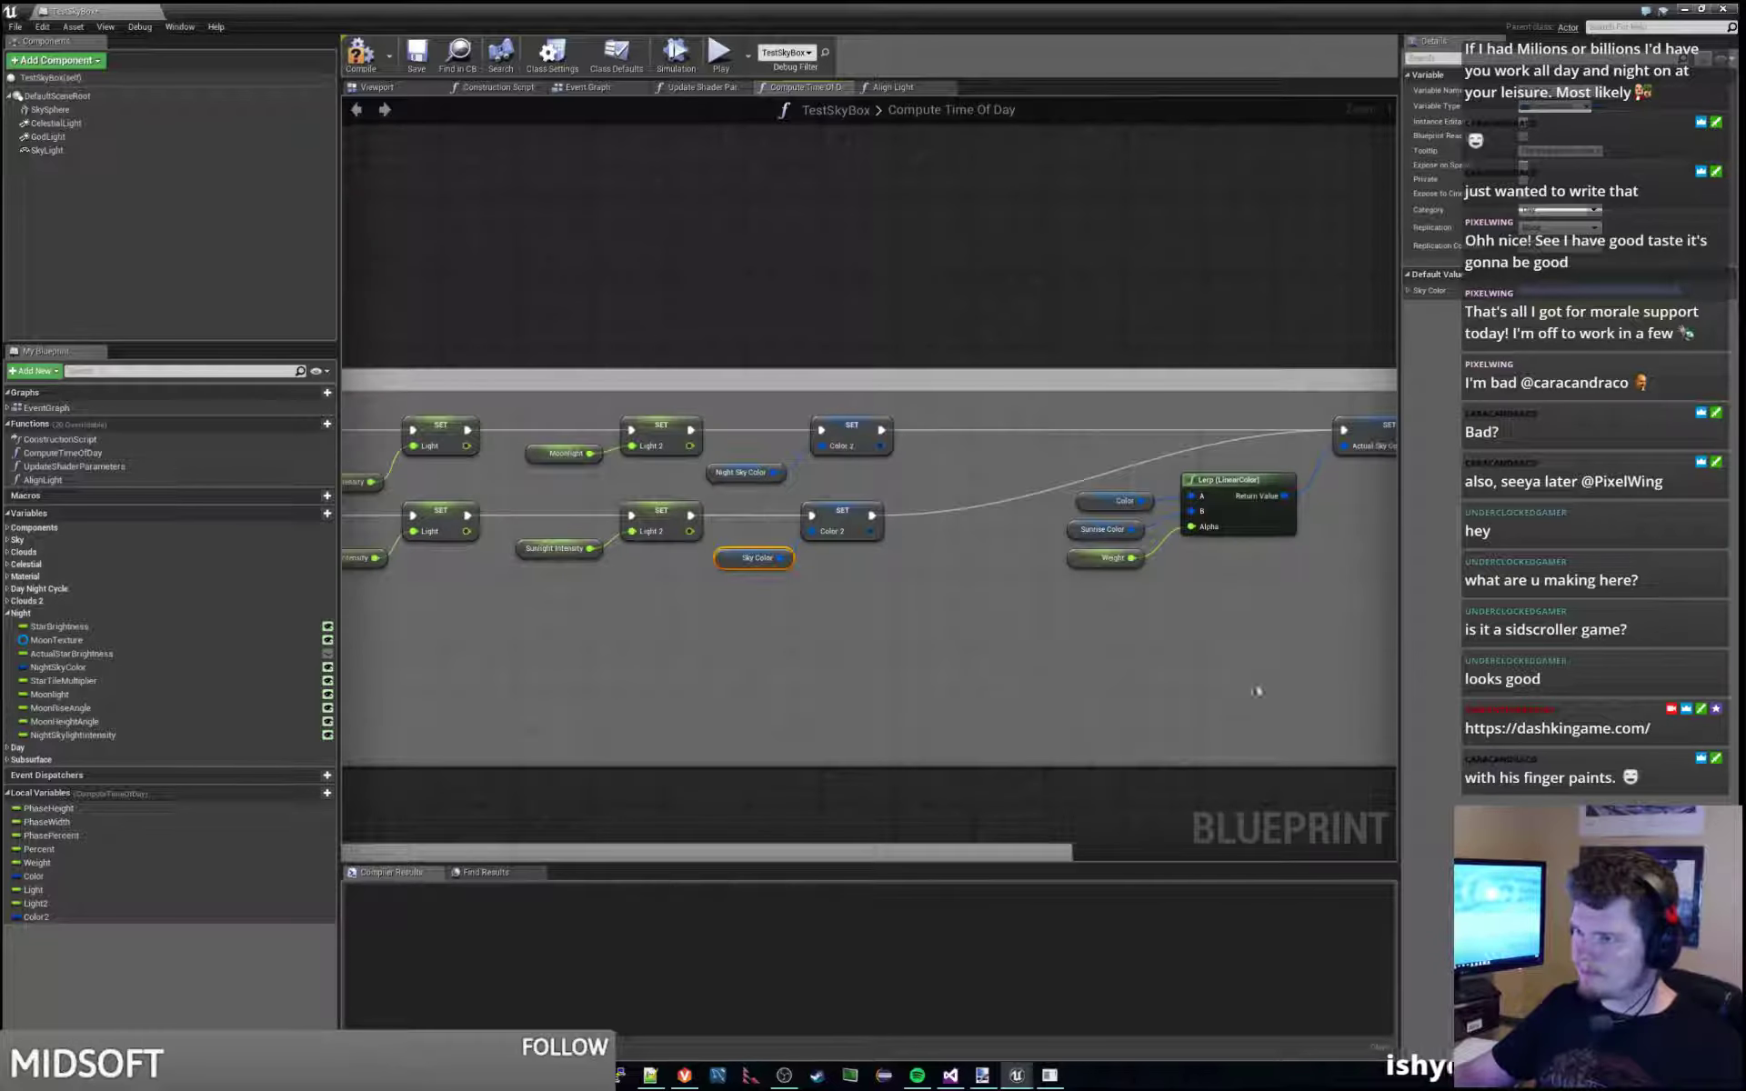
pyautogui.moveTo(1256, 691); pyautogui.dragTo(1391, 596, button='right')
pyautogui.moveTo(493, 582); pyautogui.dragTo(1338, 630, button='right')
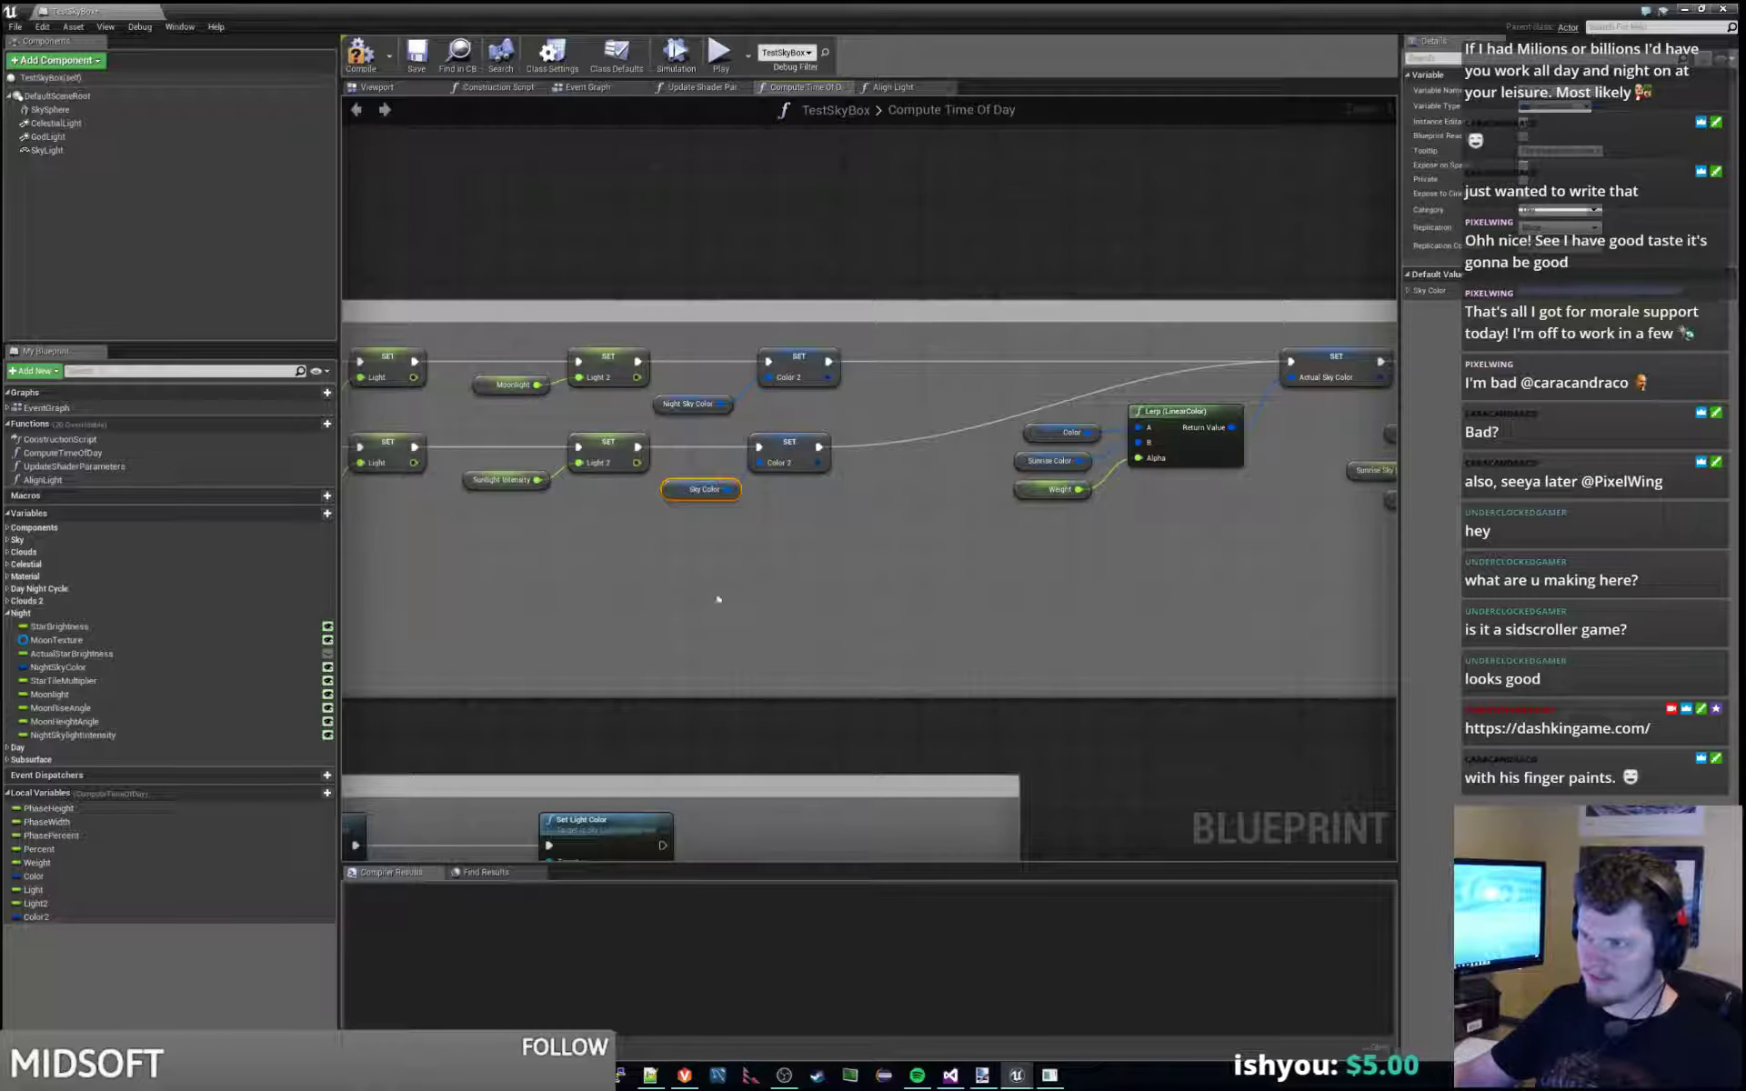
pyautogui.click(830, 491)
pyautogui.scroll(-6, 830, 491)
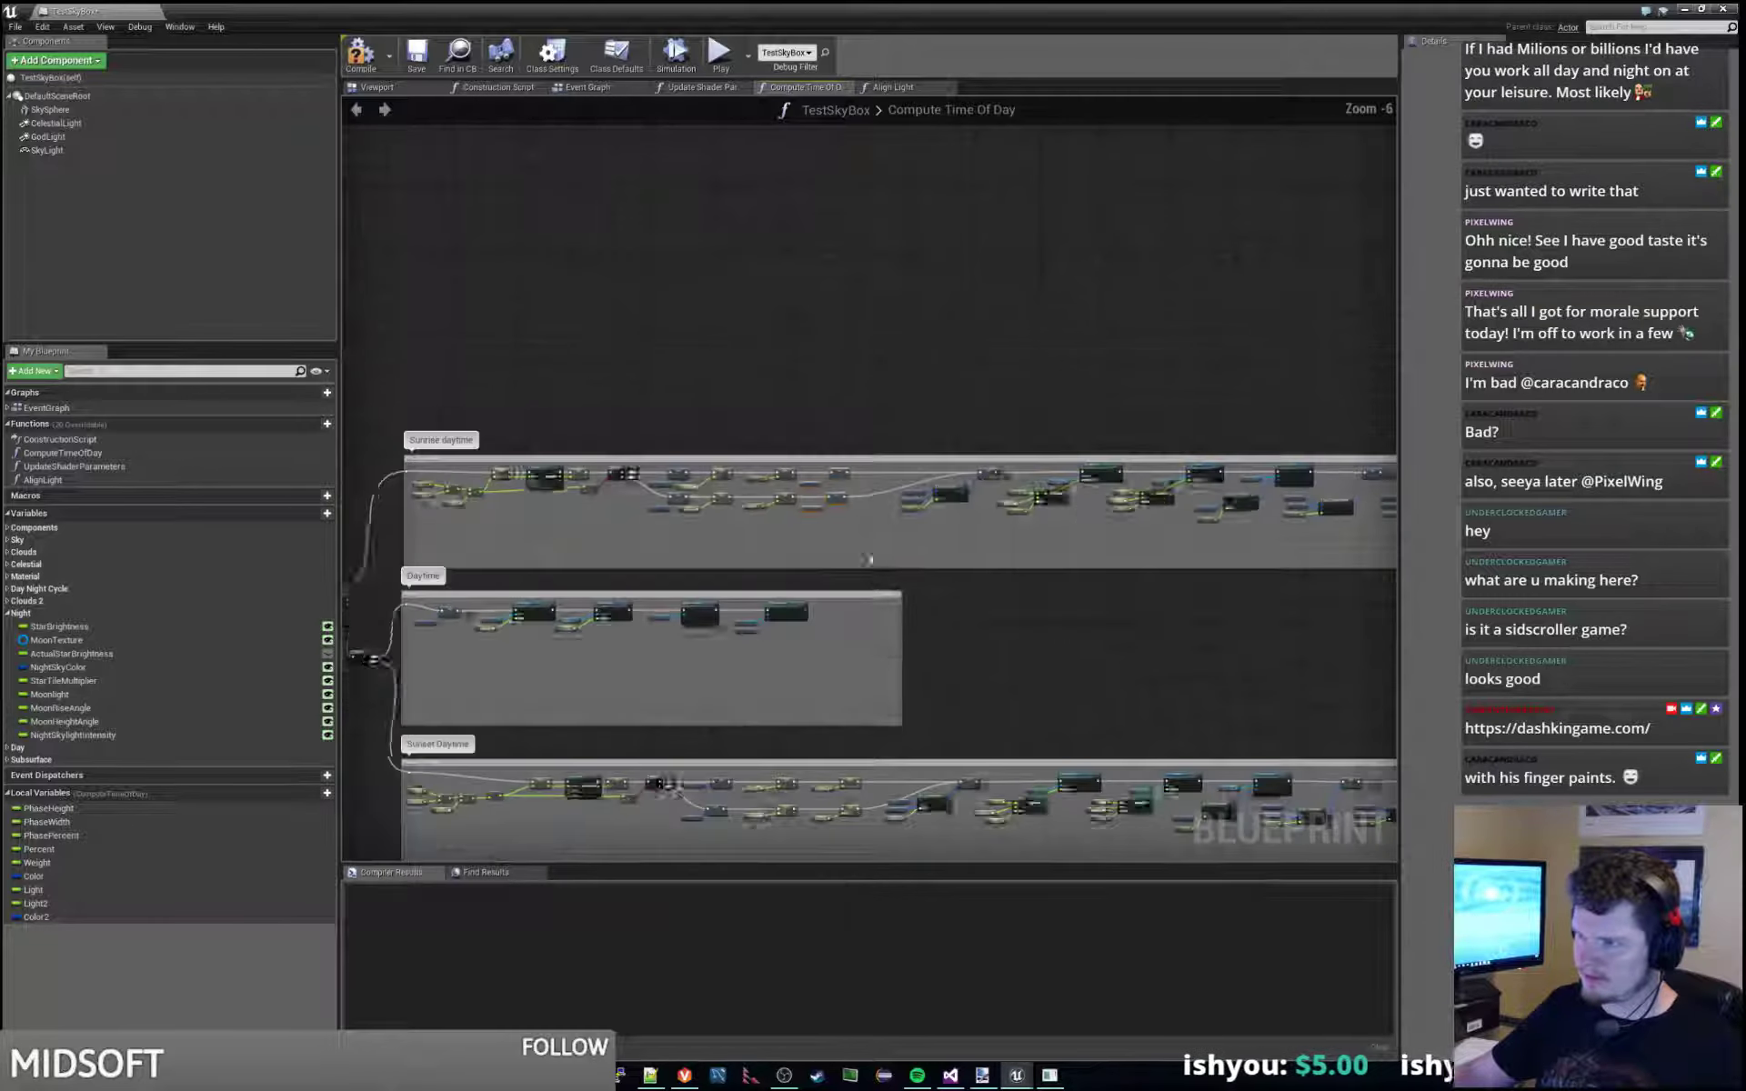
pyautogui.scroll(5, 799, 602)
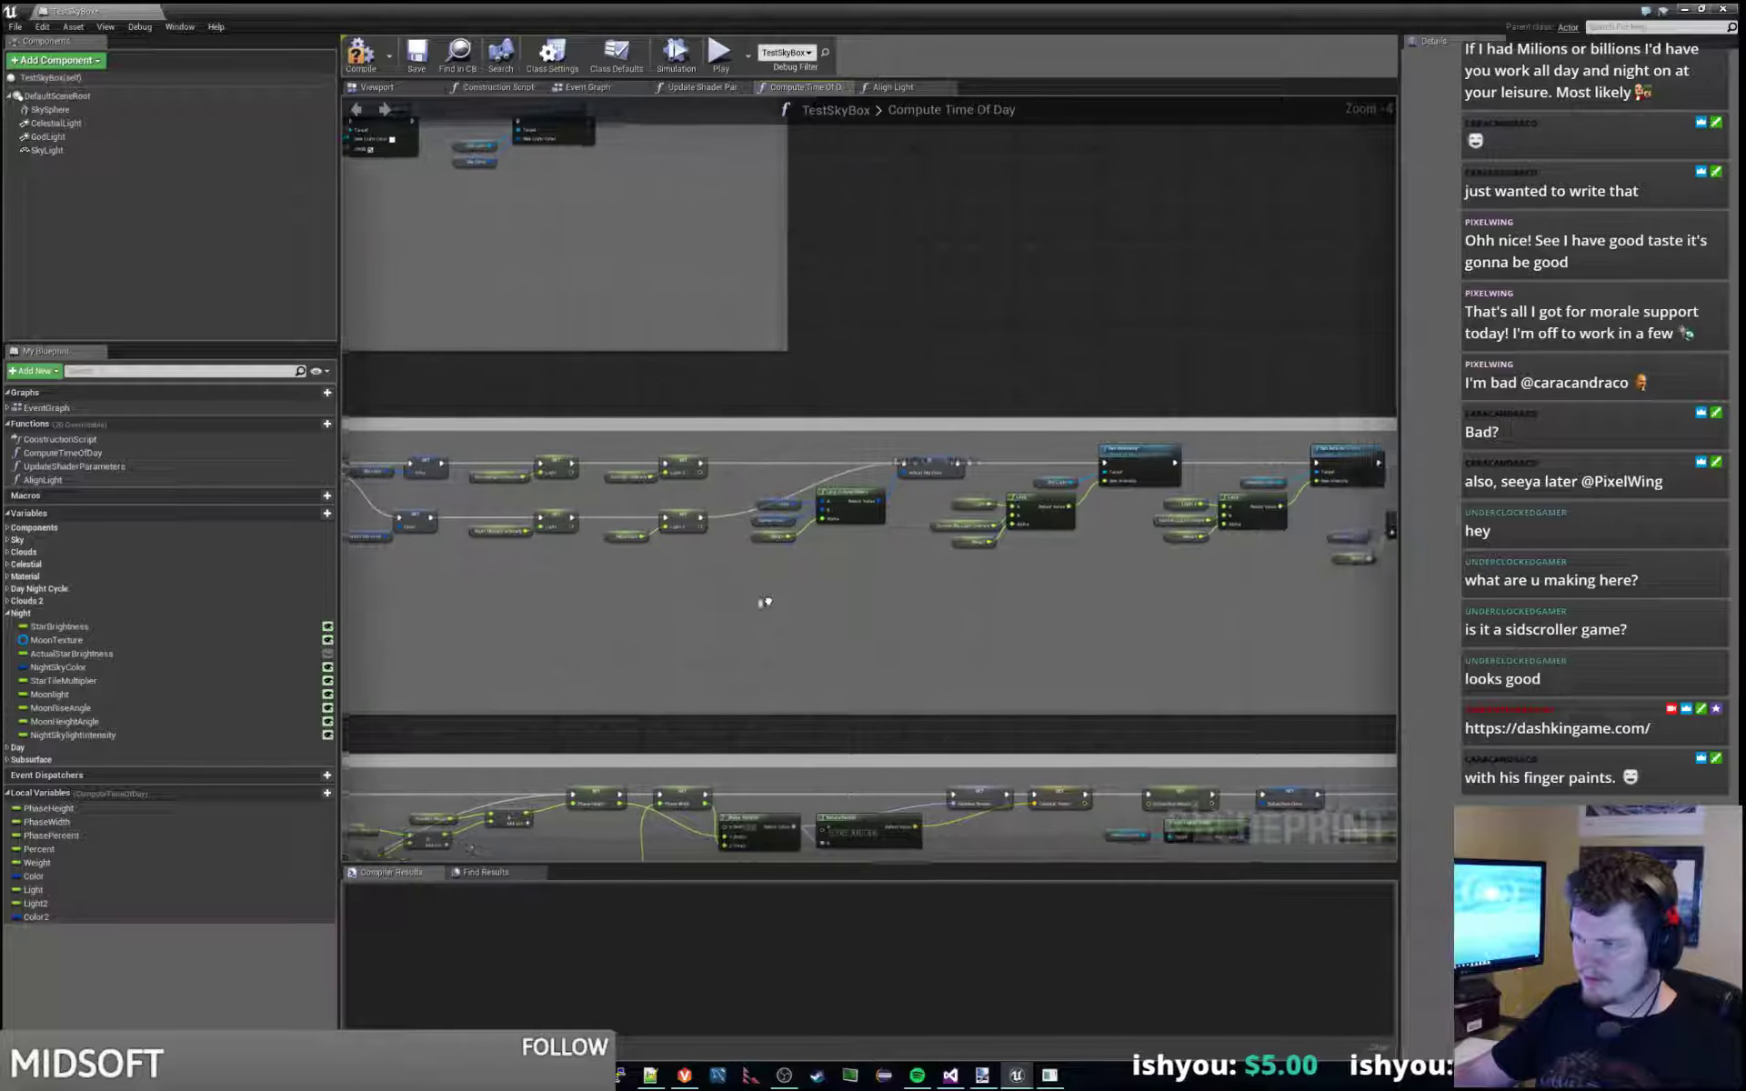
pyautogui.moveTo(1416, 675); pyautogui.dragTo(1101, 646, button='right')
pyautogui.scroll(-3, 663, 663)
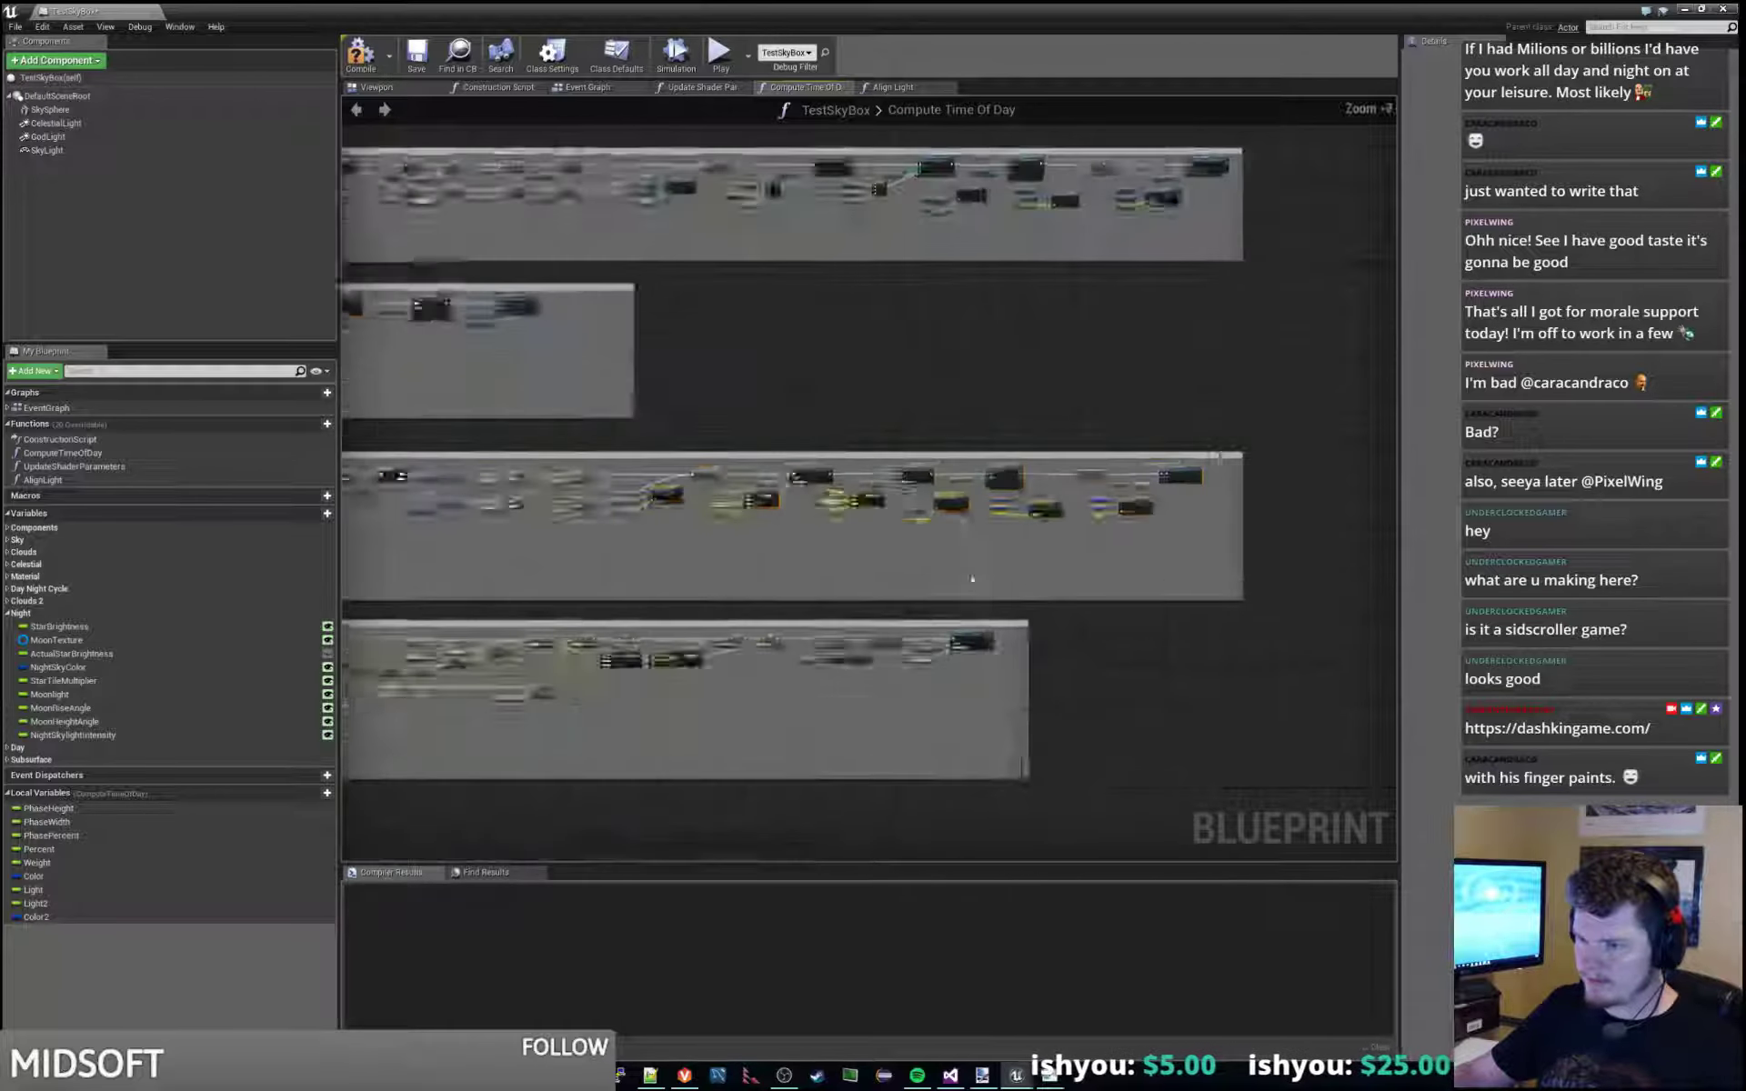
pyautogui.scroll(6, 1007, 558)
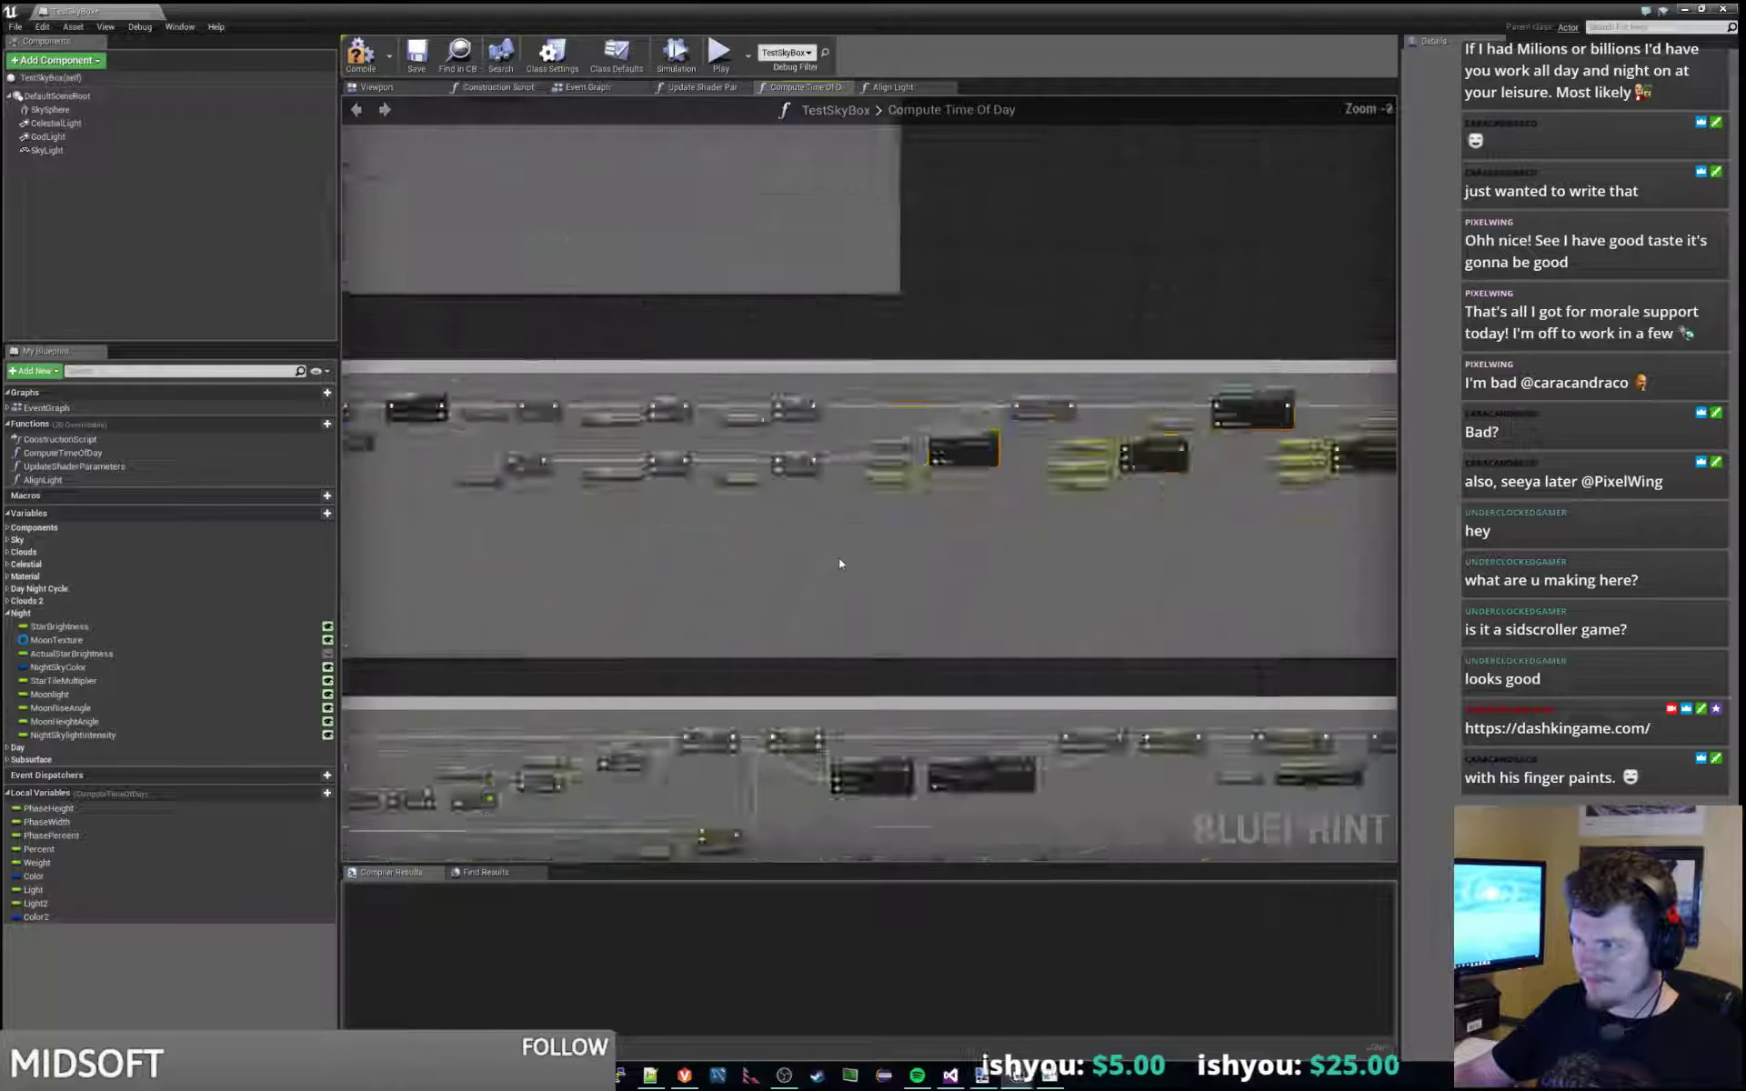
pyautogui.moveTo(1068, 376); pyautogui.dragTo(1298, 375)
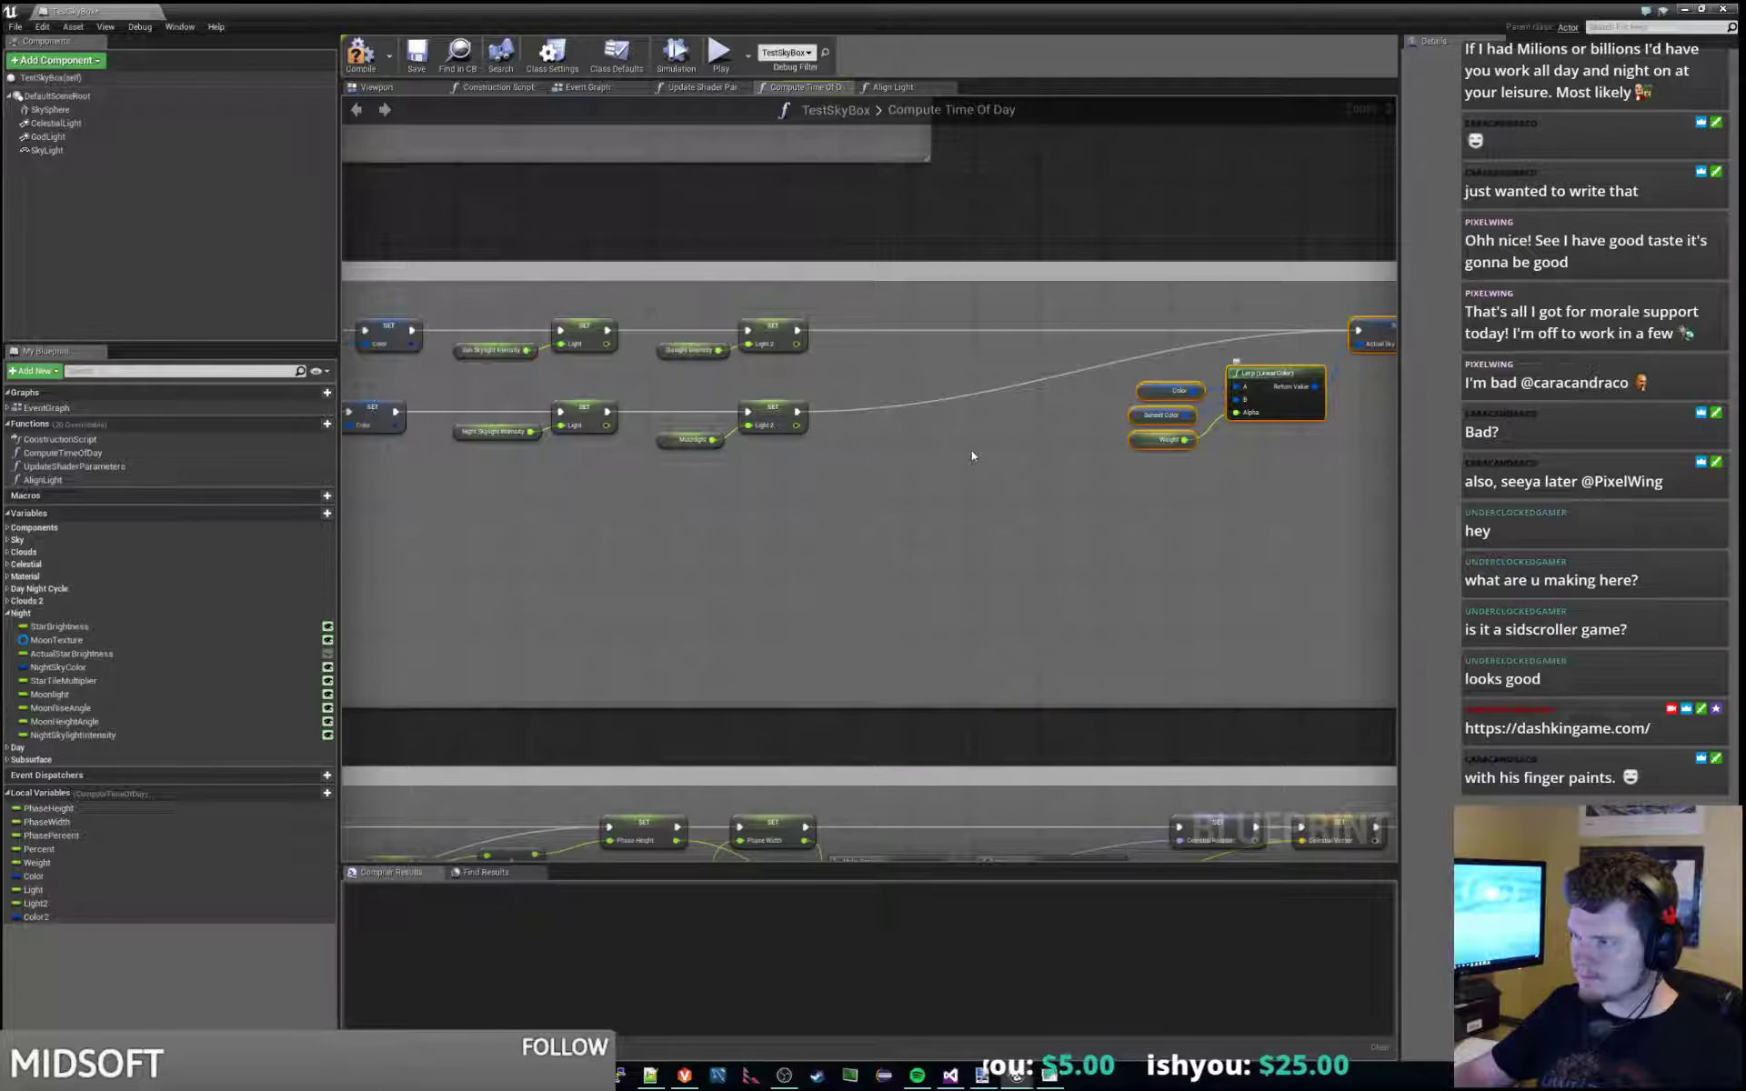
# Paste the Color 2 setters and color getters there and chain both Light 2 SETs into them.
pyautogui.hotkey('ctrl', 'v')
pyautogui.moveTo(1043, 408); pyautogui.dragTo(963, 336)
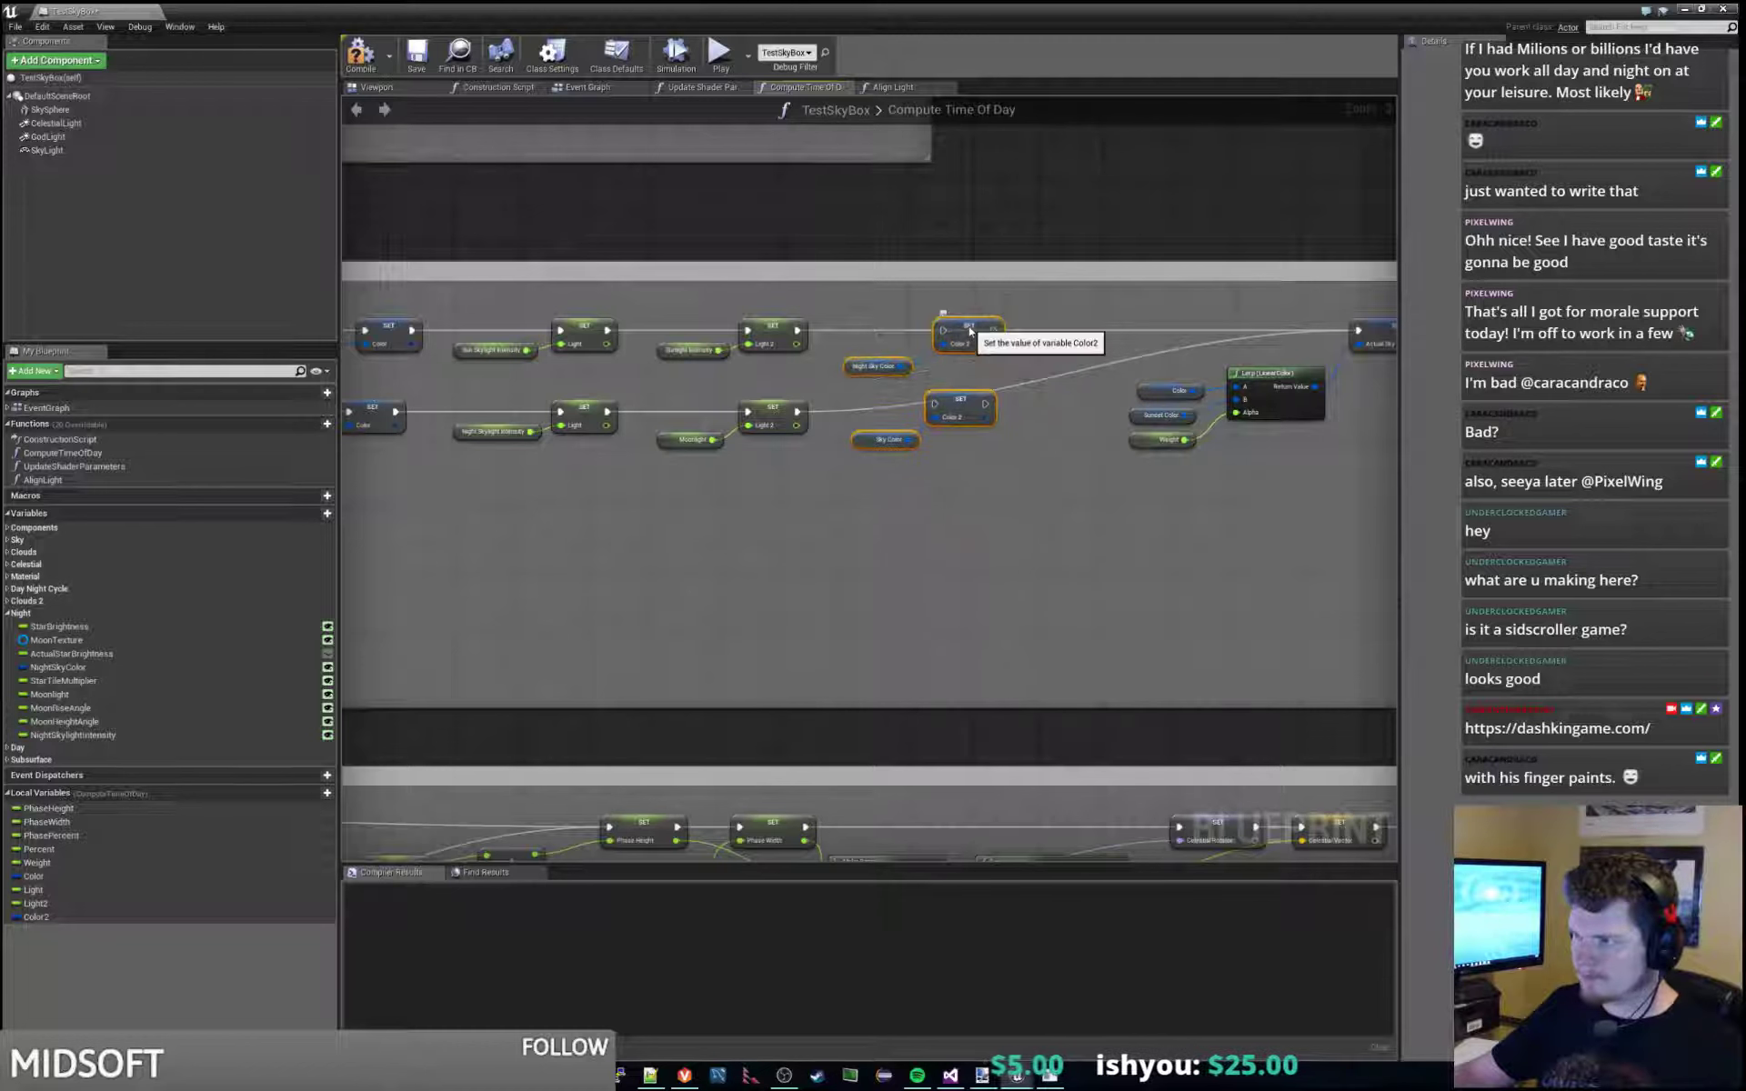
pyautogui.keyDown('alt'); pyautogui.click(1262, 336); pyautogui.keyUp('alt')
pyautogui.moveTo(1262, 336); pyautogui.dragTo(985, 403)
pyautogui.moveTo(846, 337); pyautogui.dragTo(944, 330)
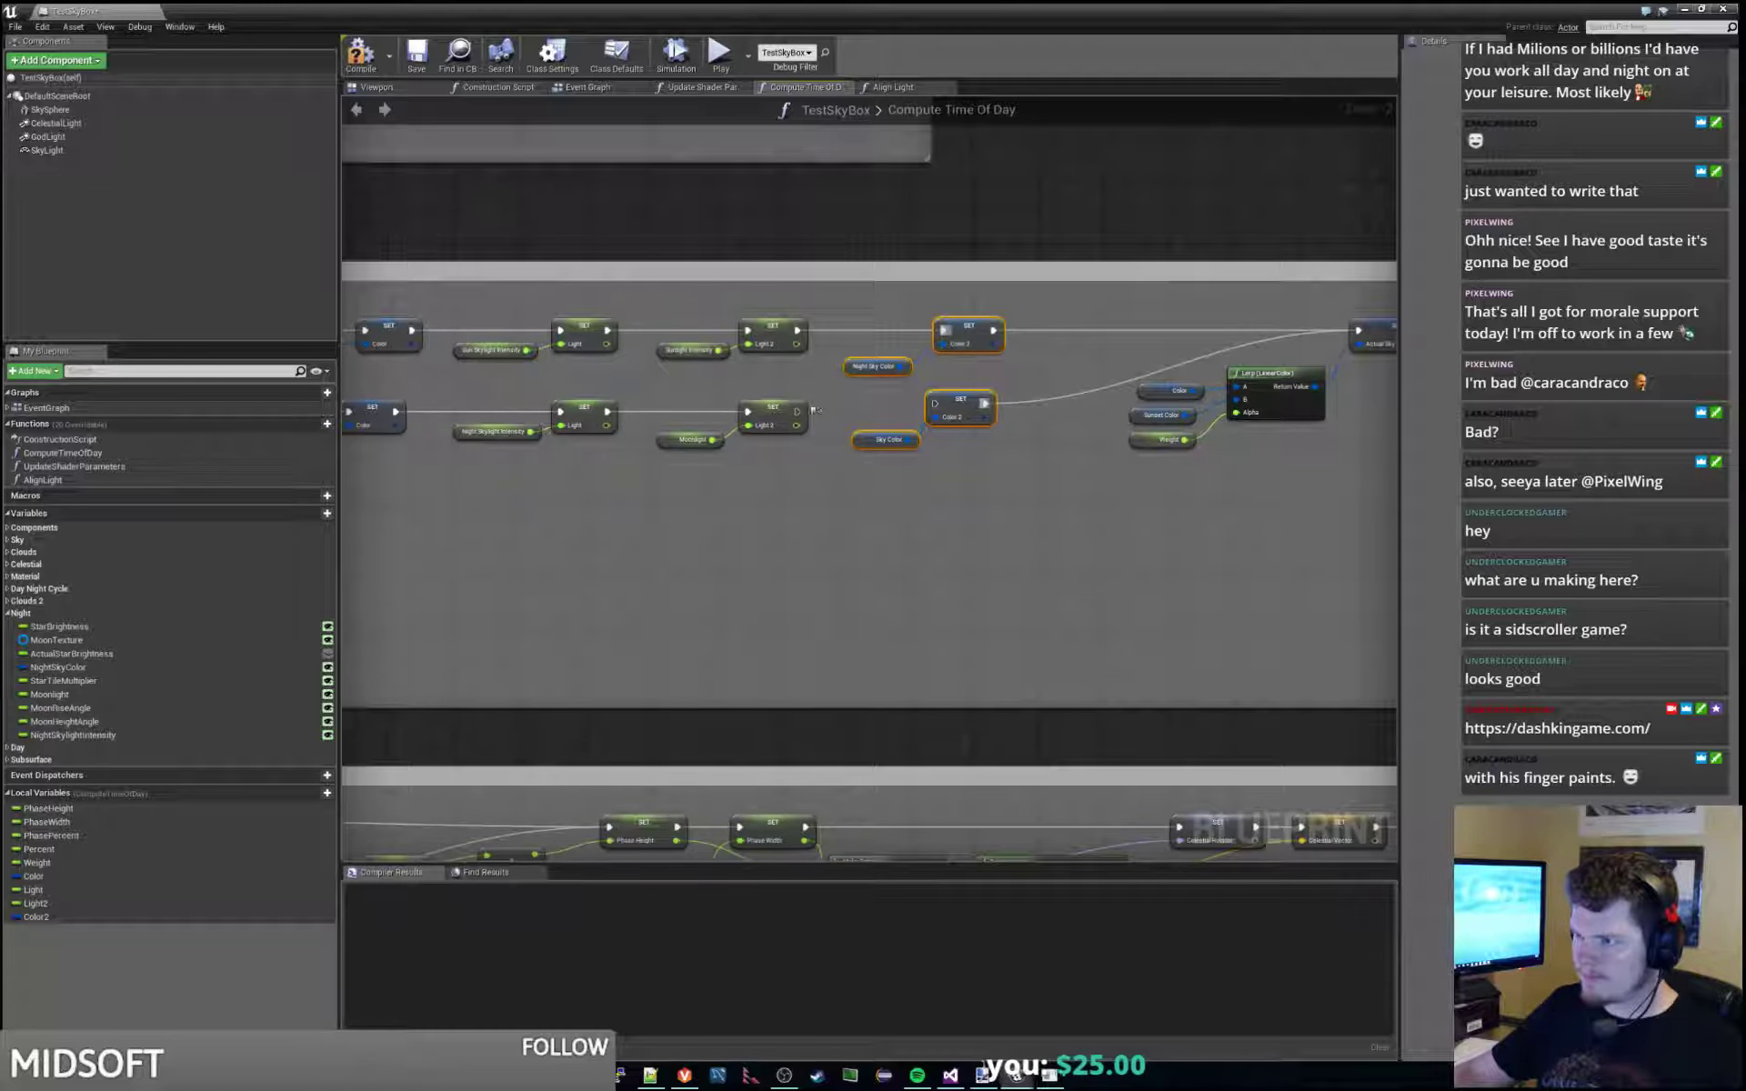
pyautogui.moveTo(858, 419); pyautogui.dragTo(962, 411)
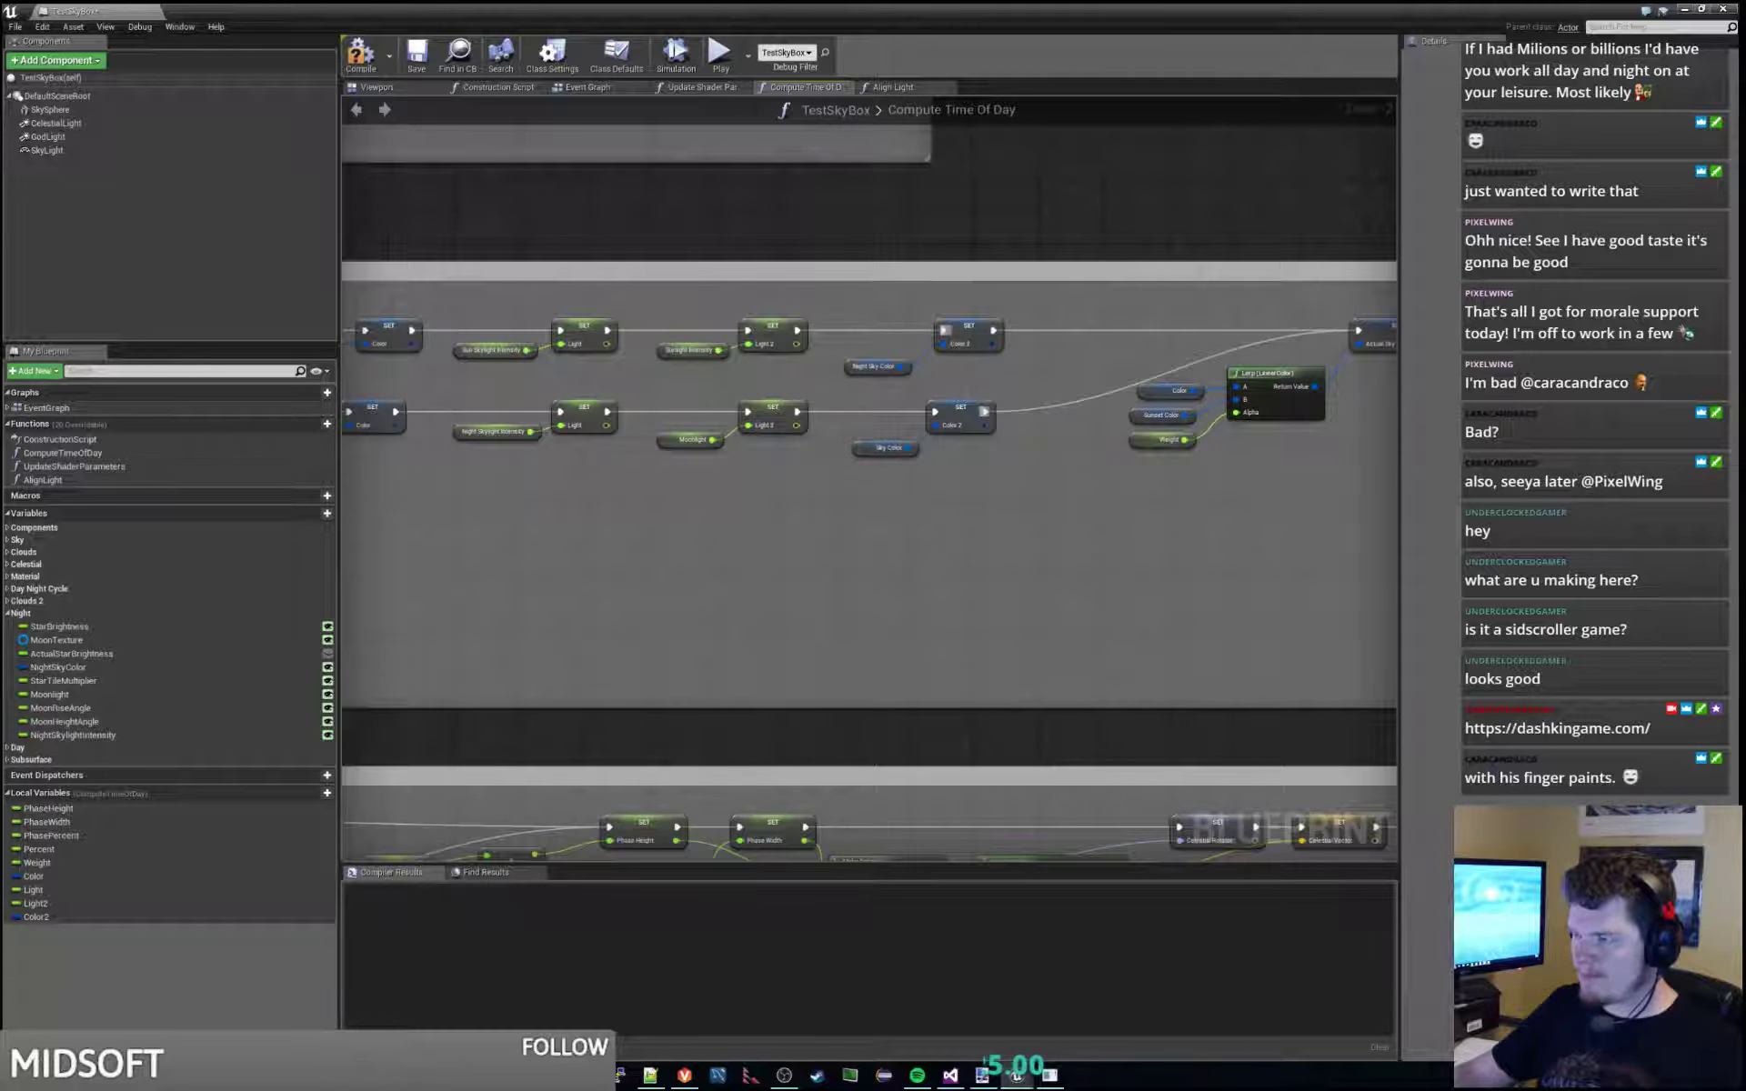
pyautogui.scroll(-5, 1121, 498)
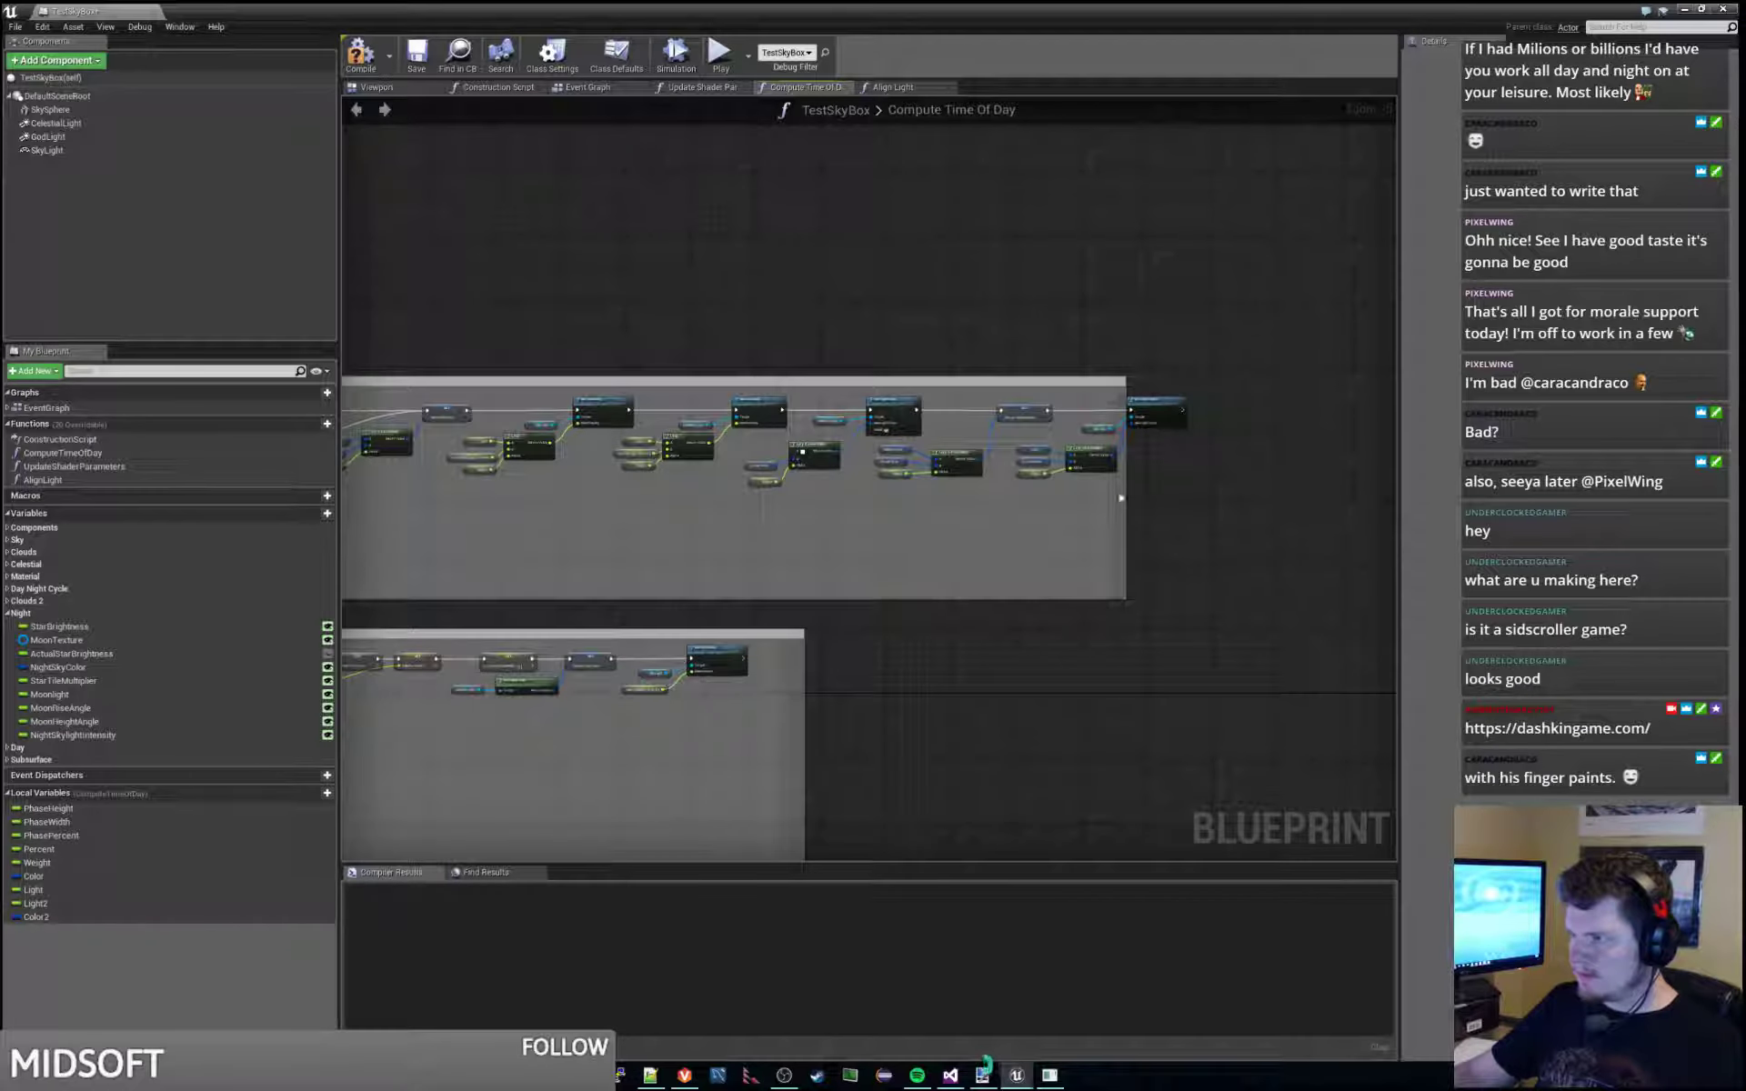
# Widen the comment box around its rightmost node, then compile and save TestSkyBox.
pyautogui.moveTo(1127, 504); pyautogui.dragTo(1216, 398)
pyautogui.moveTo(722, 510); pyautogui.dragTo(1122, 514, button='right')
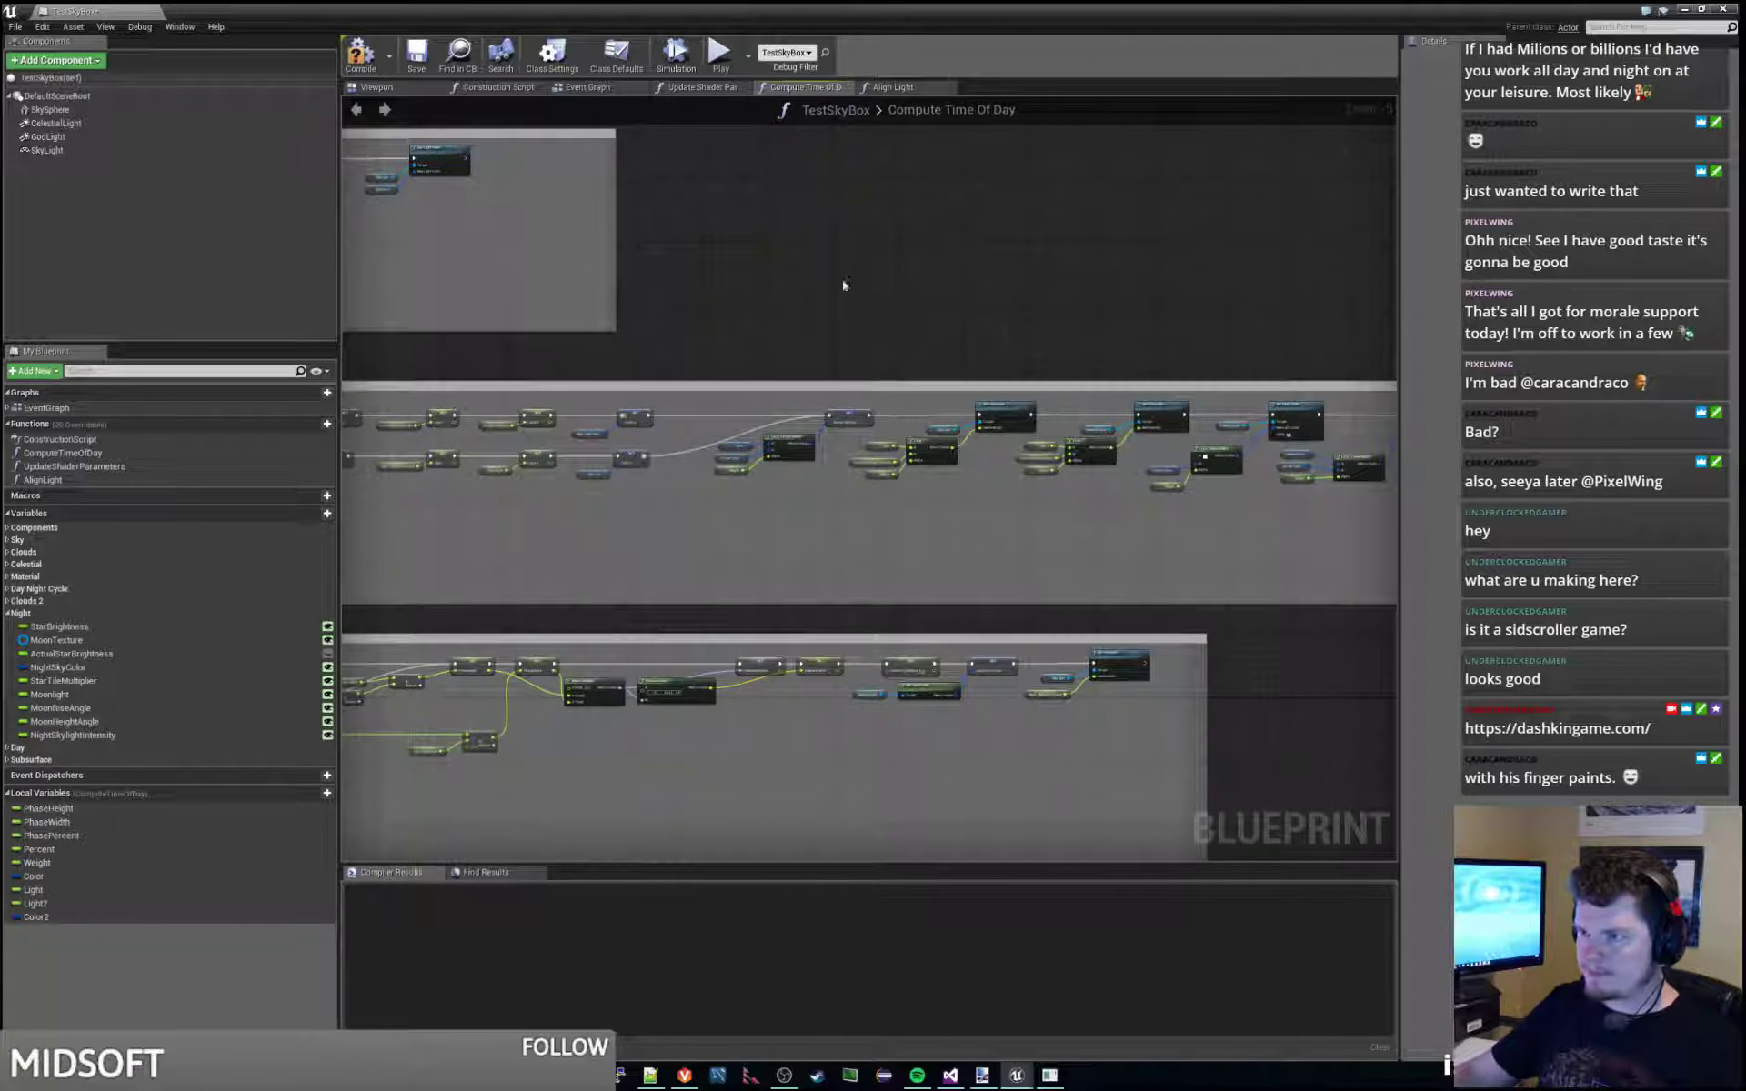
pyautogui.scroll(-3, 842, 283)
pyautogui.moveTo(826, 280); pyautogui.dragTo(855, 474, button='right')
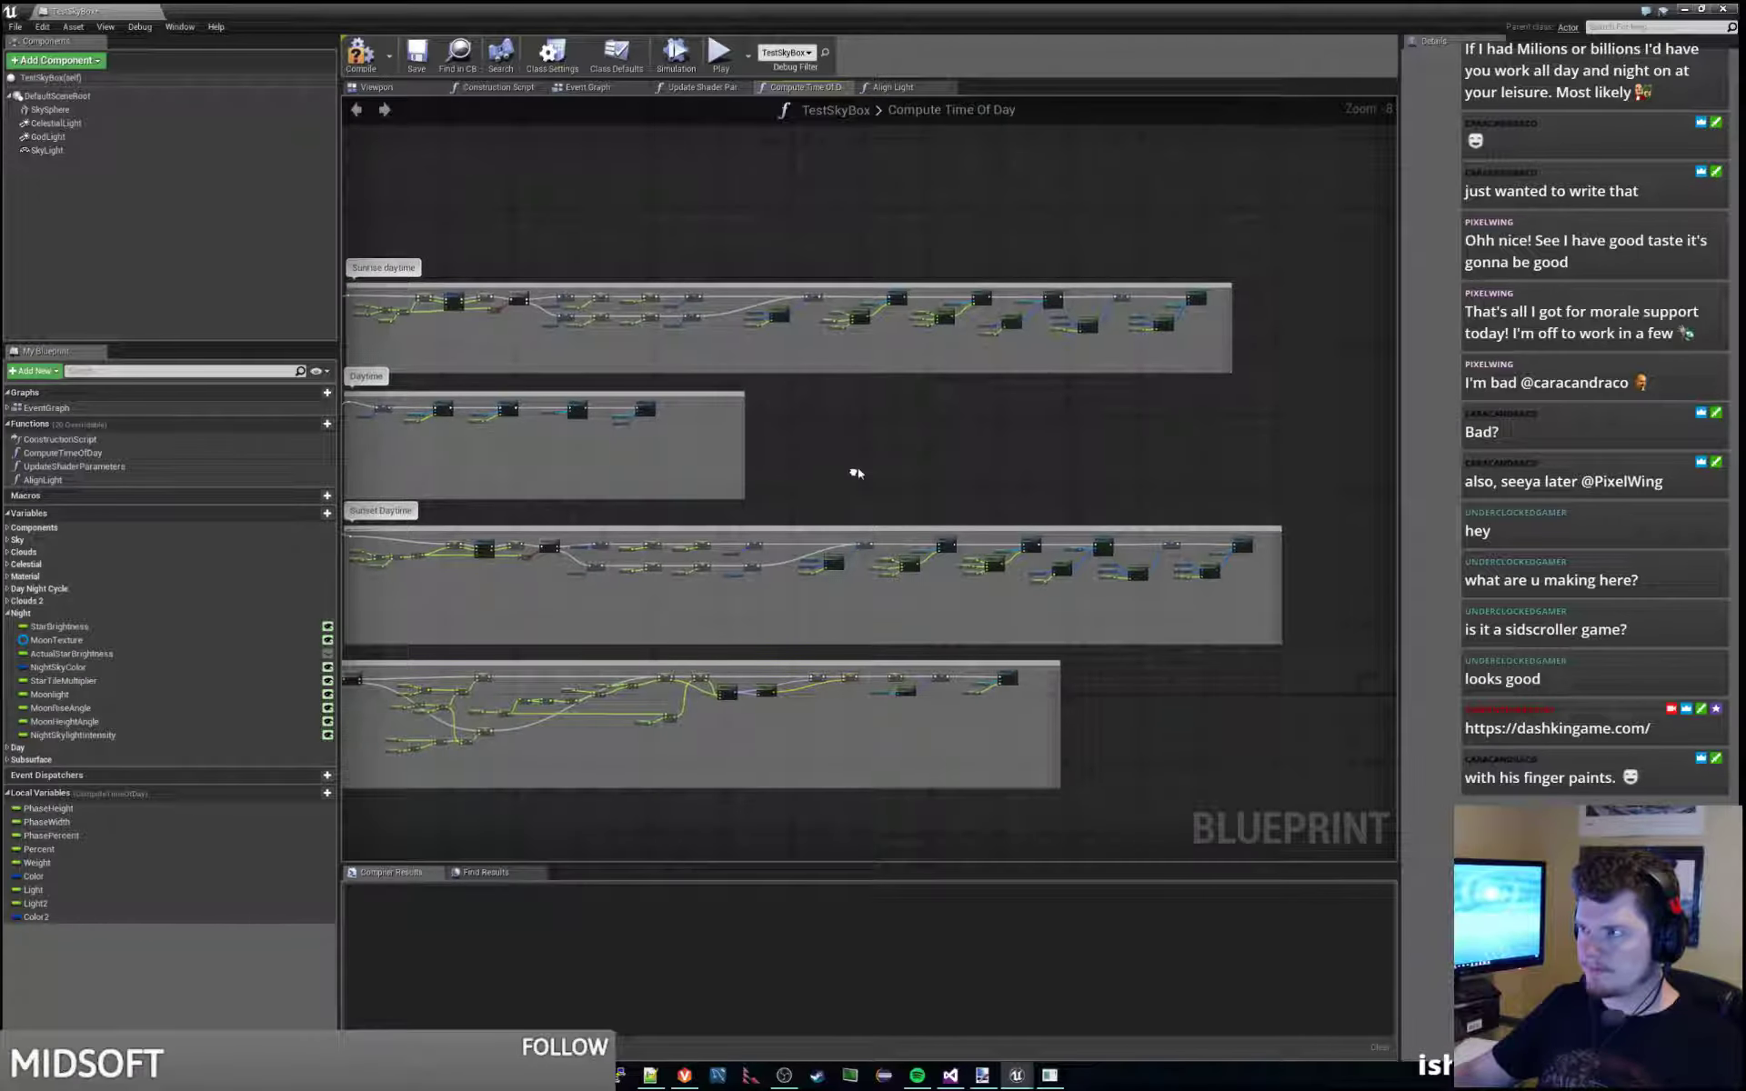
pyautogui.click(363, 62)
pyautogui.click(416, 54)
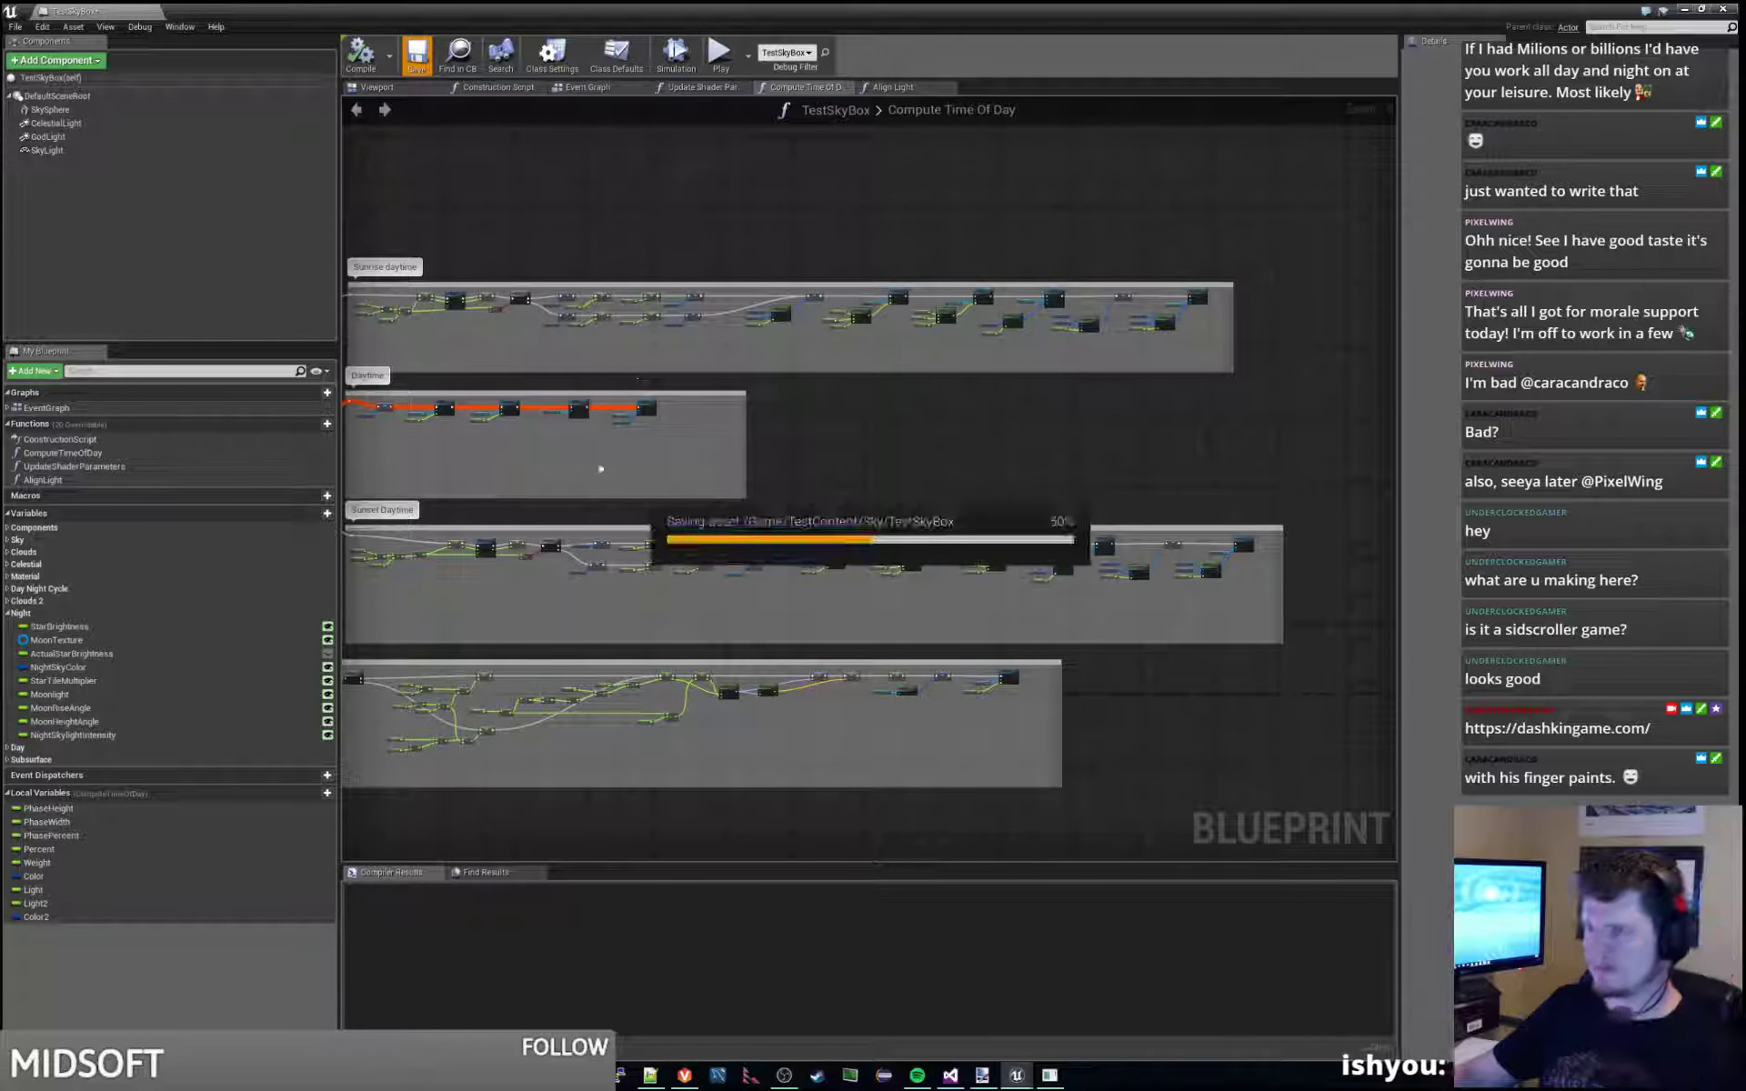
# Select the Daytime Sky Light, Sky Color and Set Light Color nodes.
pyautogui.scroll(2, 509, 427)
pyautogui.moveTo(672, 437); pyautogui.dragTo(847, 495, button='right')
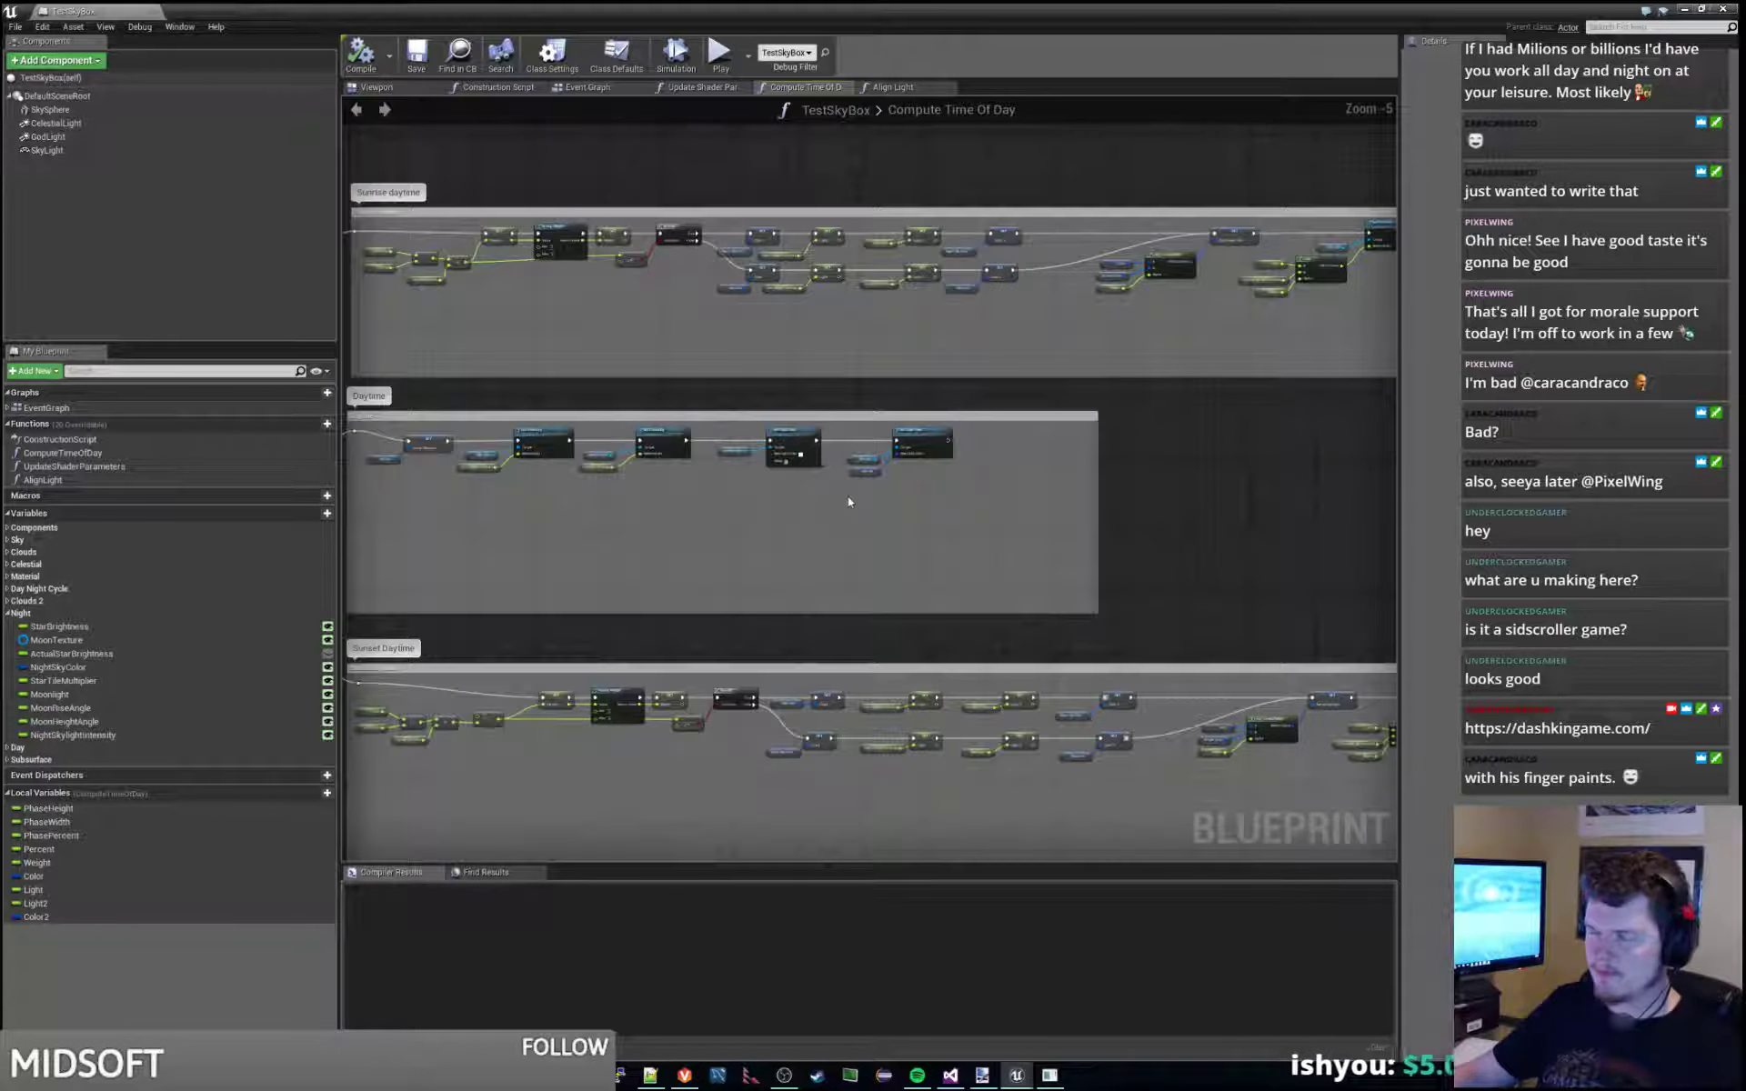
pyautogui.scroll(4, 848, 495)
pyautogui.moveTo(862, 507); pyautogui.dragTo(1018, 357)
pyautogui.scroll(-7, 974, 509)
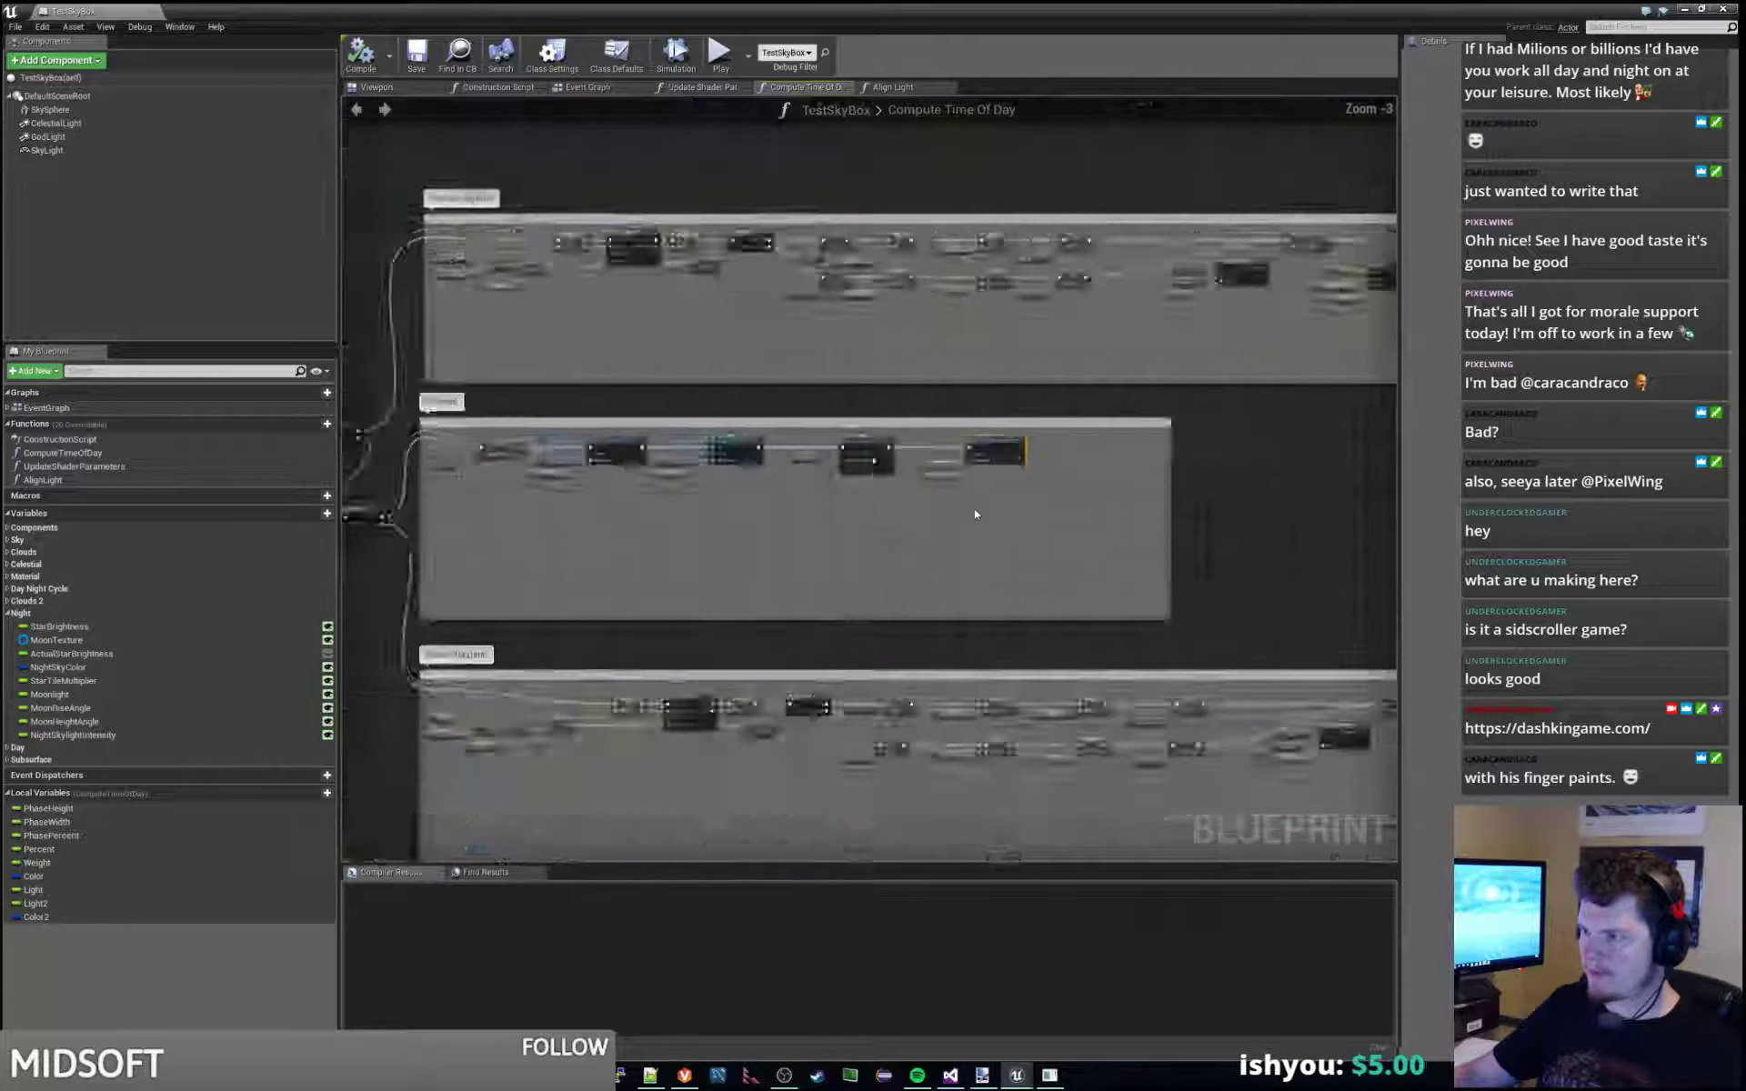
pyautogui.scroll(6, 960, 526)
# Paste the sky light color nodes into the Twilight comment box.
pyautogui.scroll(-5, 937, 532)
pyautogui.scroll(-4, 936, 532)
pyautogui.moveTo(838, 570); pyautogui.dragTo(1115, 433, button='right')
pyautogui.scroll(7, 797, 741)
pyautogui.moveTo(786, 476); pyautogui.dragTo(814, 616, button='right')
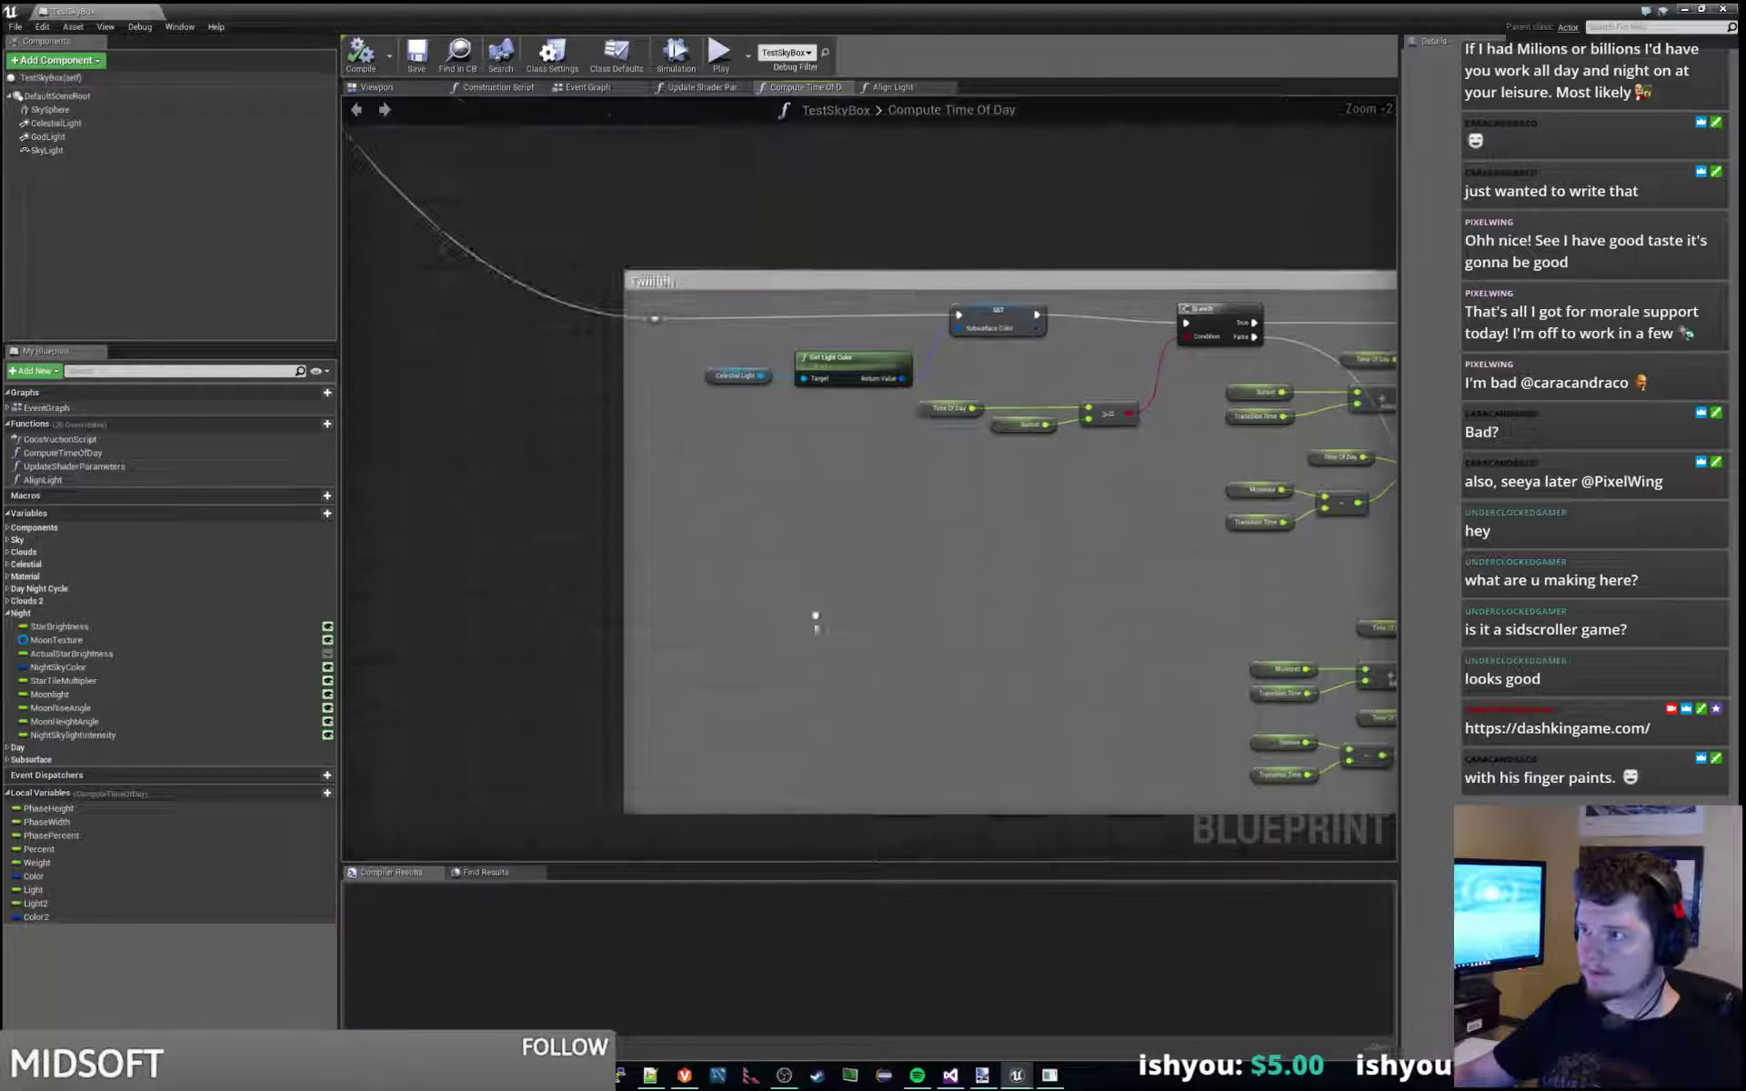
pyautogui.scroll(1, 819, 549)
pyautogui.moveTo(819, 550); pyautogui.dragTo(810, 611, button='right')
pyautogui.scroll(1, 810, 611)
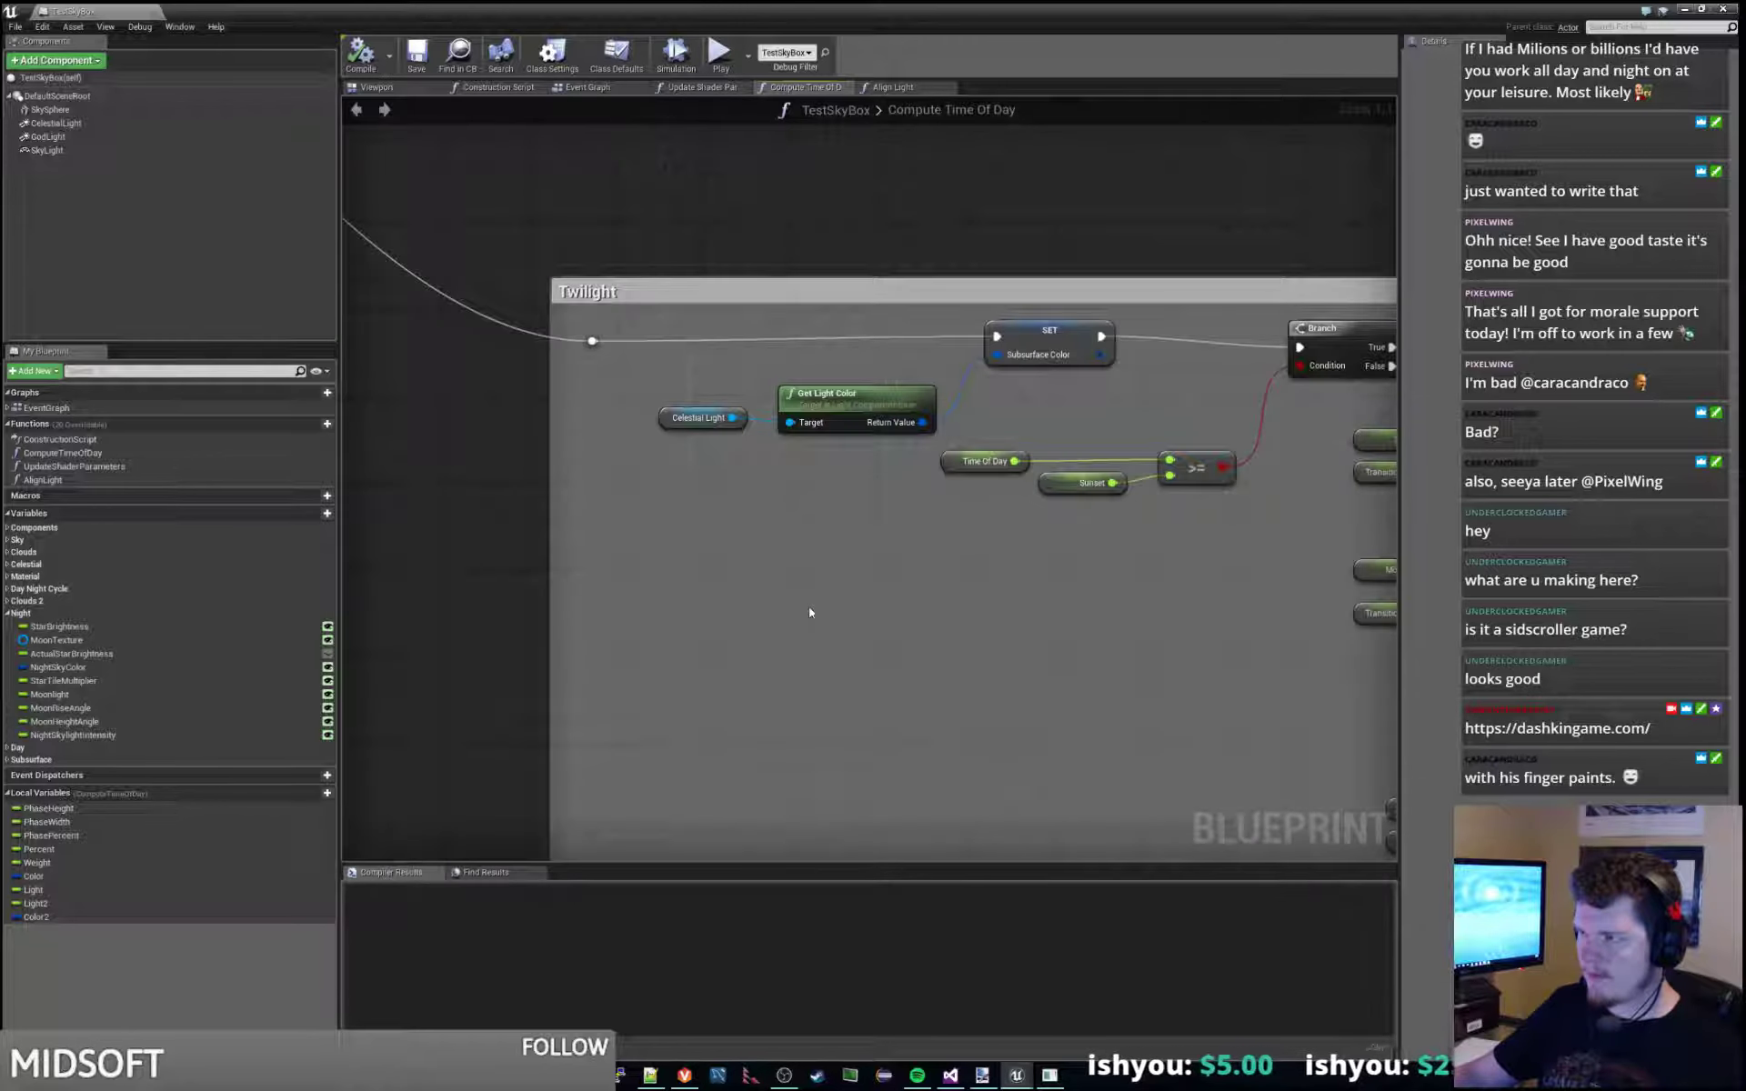
pyautogui.hotkey('ctrl', 'v')
# Place the pasted sky light nodes inside the Twilight comment.
pyautogui.moveTo(912, 552); pyautogui.dragTo(763, 542)
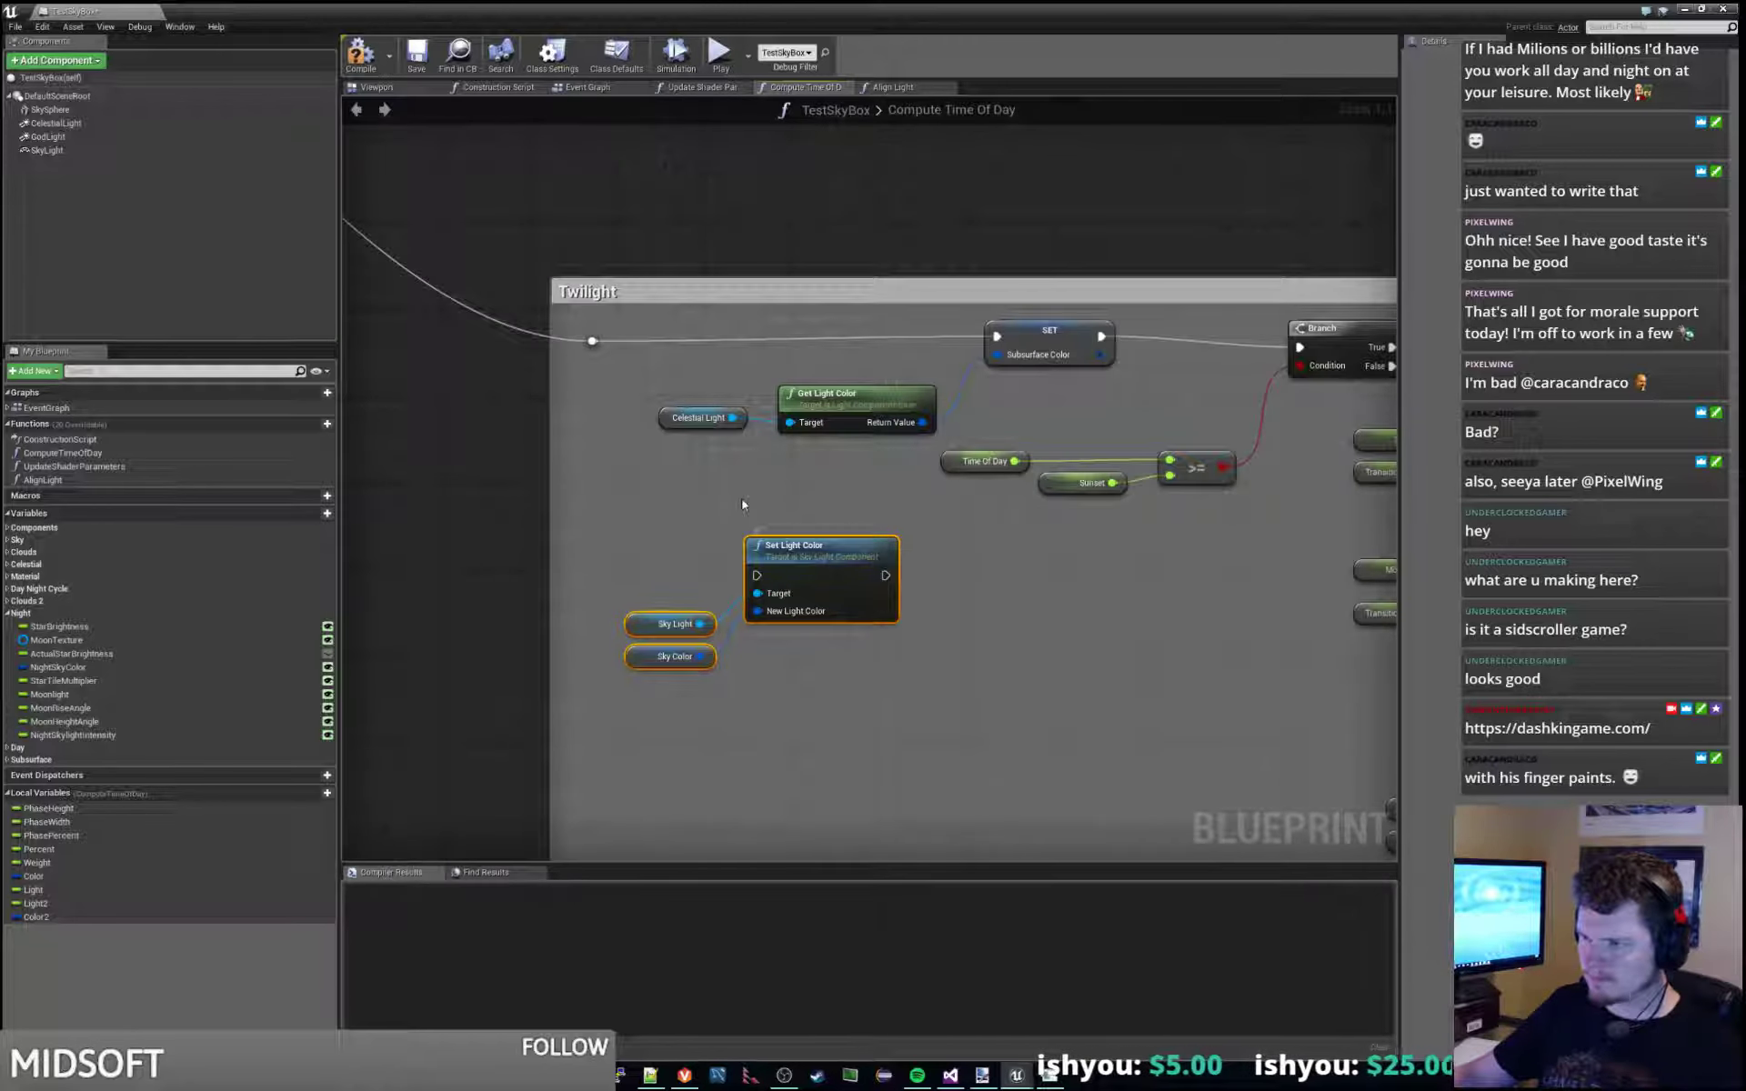
pyautogui.click(742, 504)
pyautogui.scroll(-9, 742, 505)
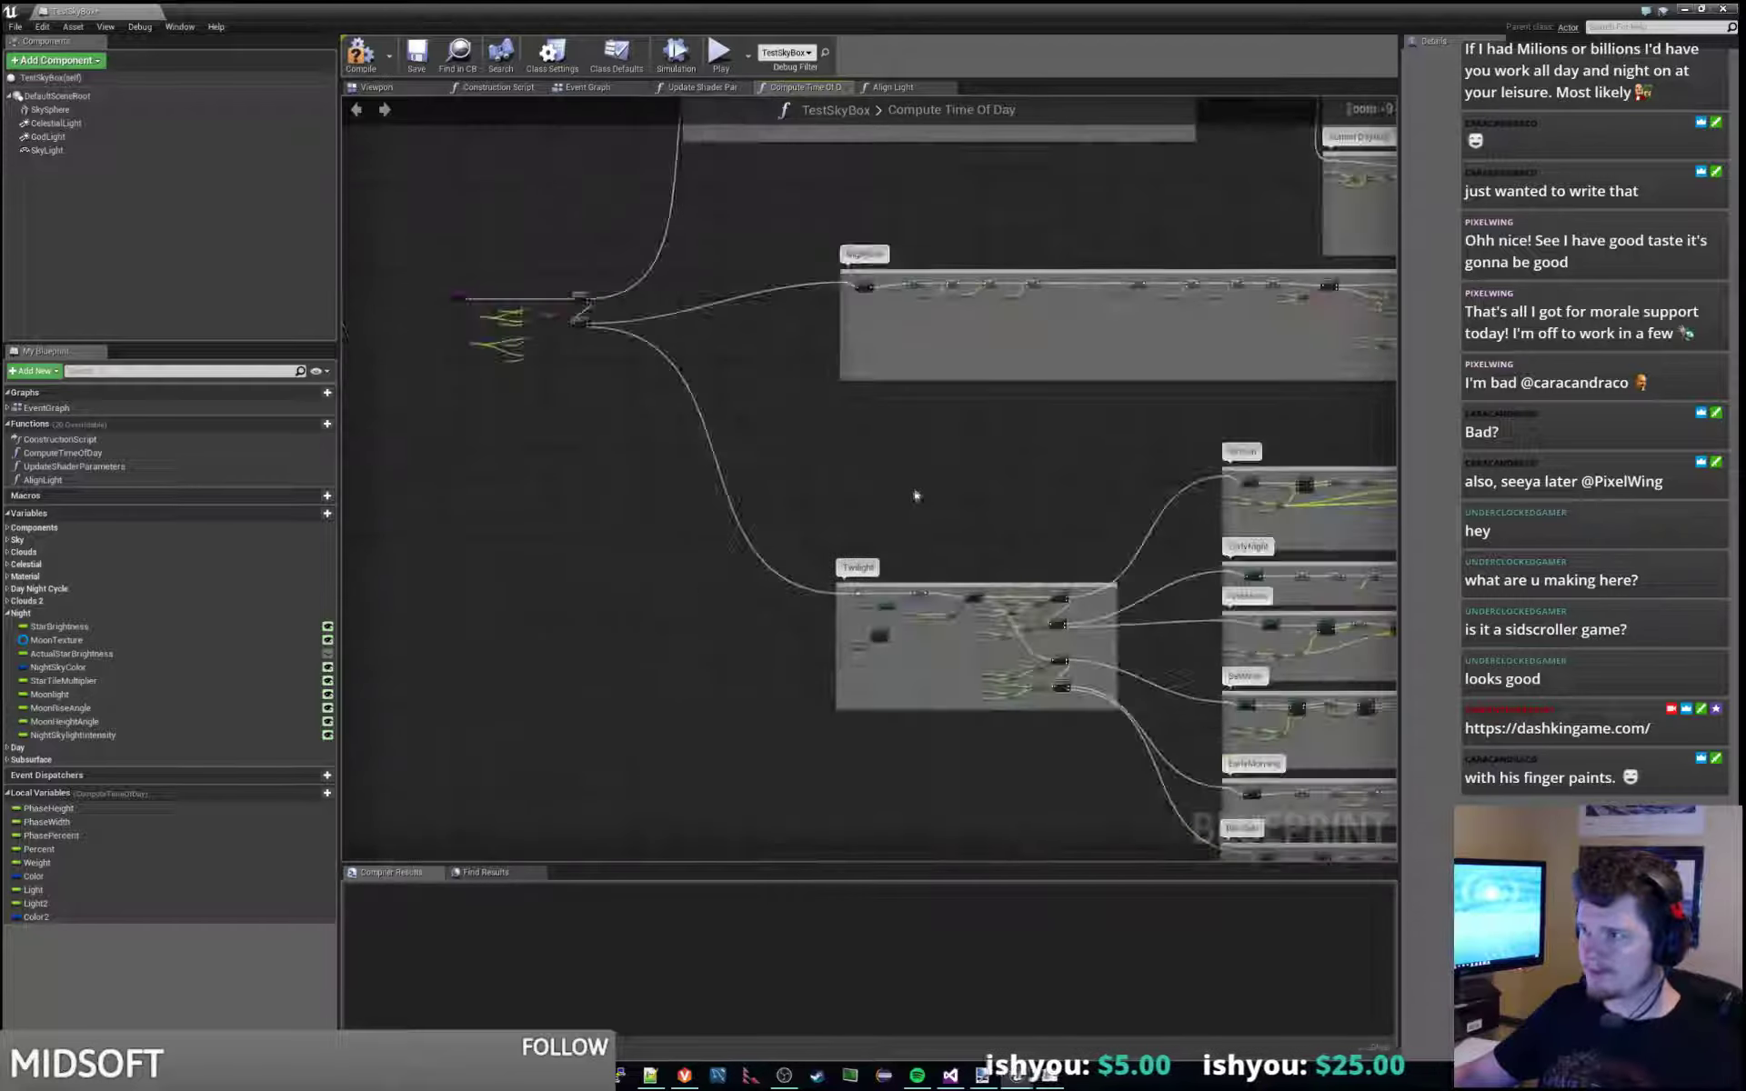
pyautogui.scroll(5, 960, 526)
pyautogui.moveTo(822, 606); pyautogui.dragTo(949, 239, button='right')
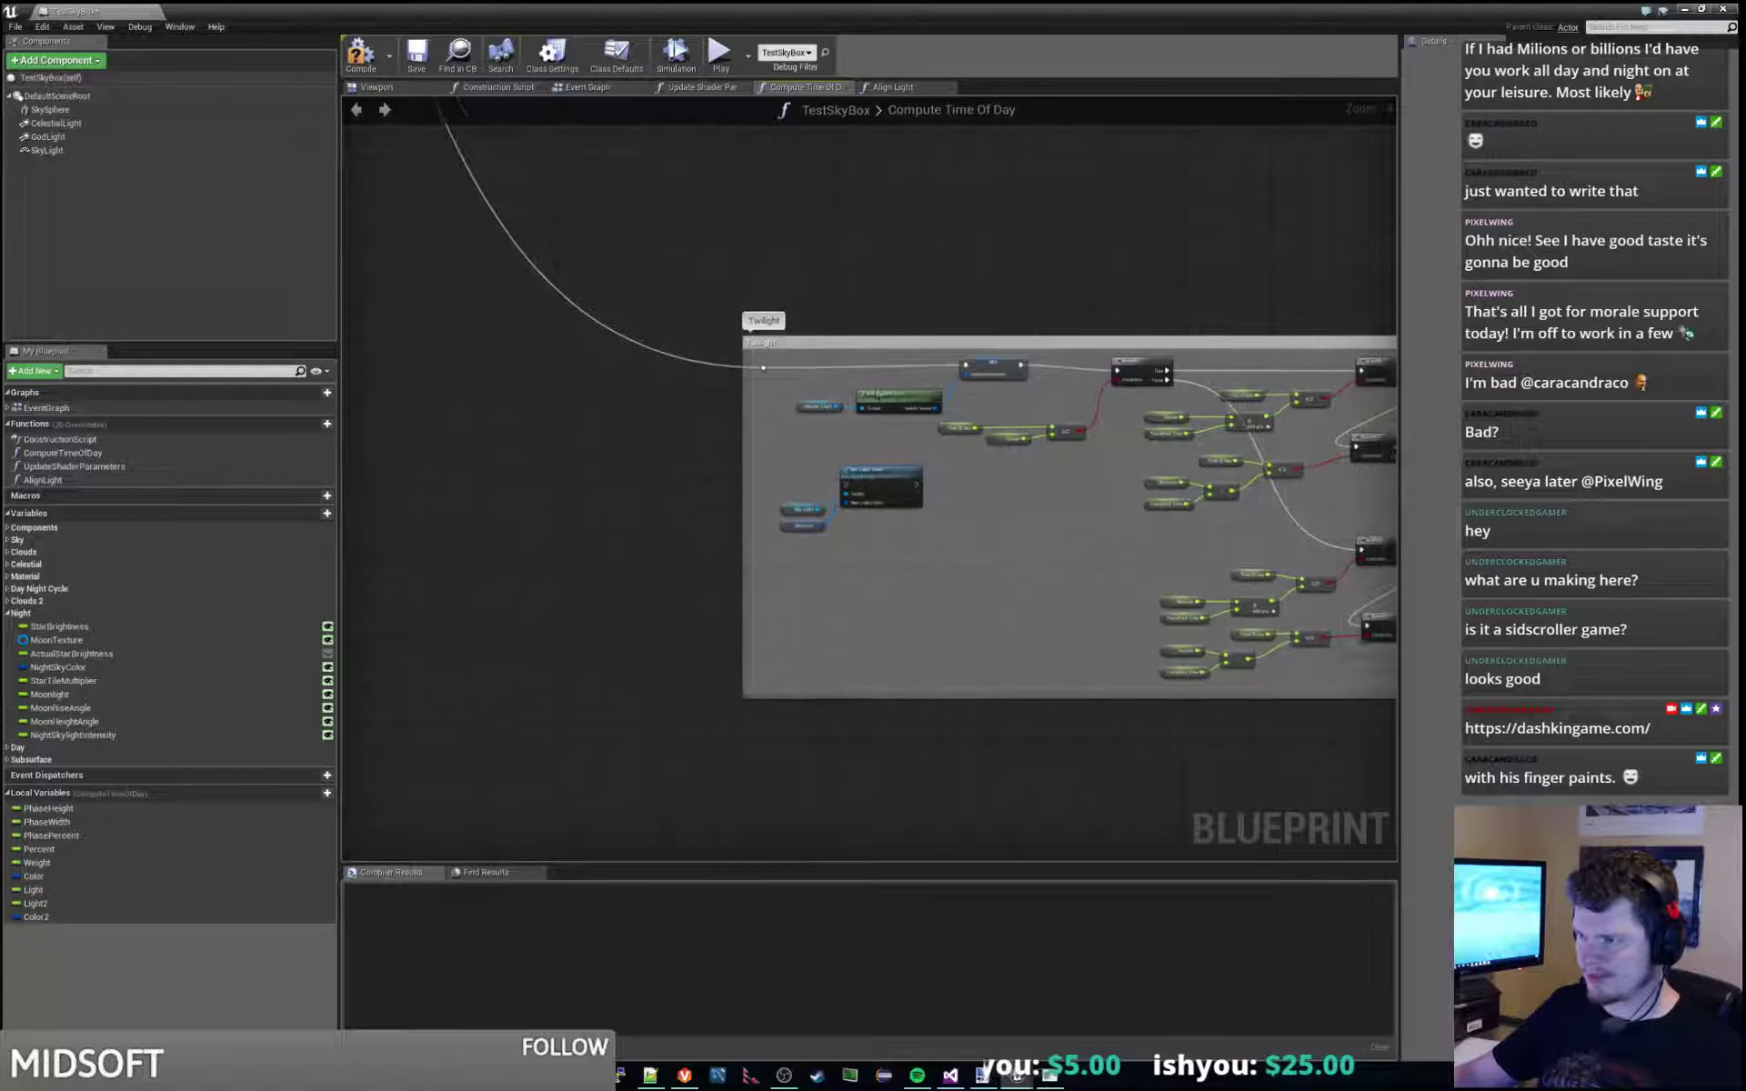
pyautogui.scroll(4, 846, 457)
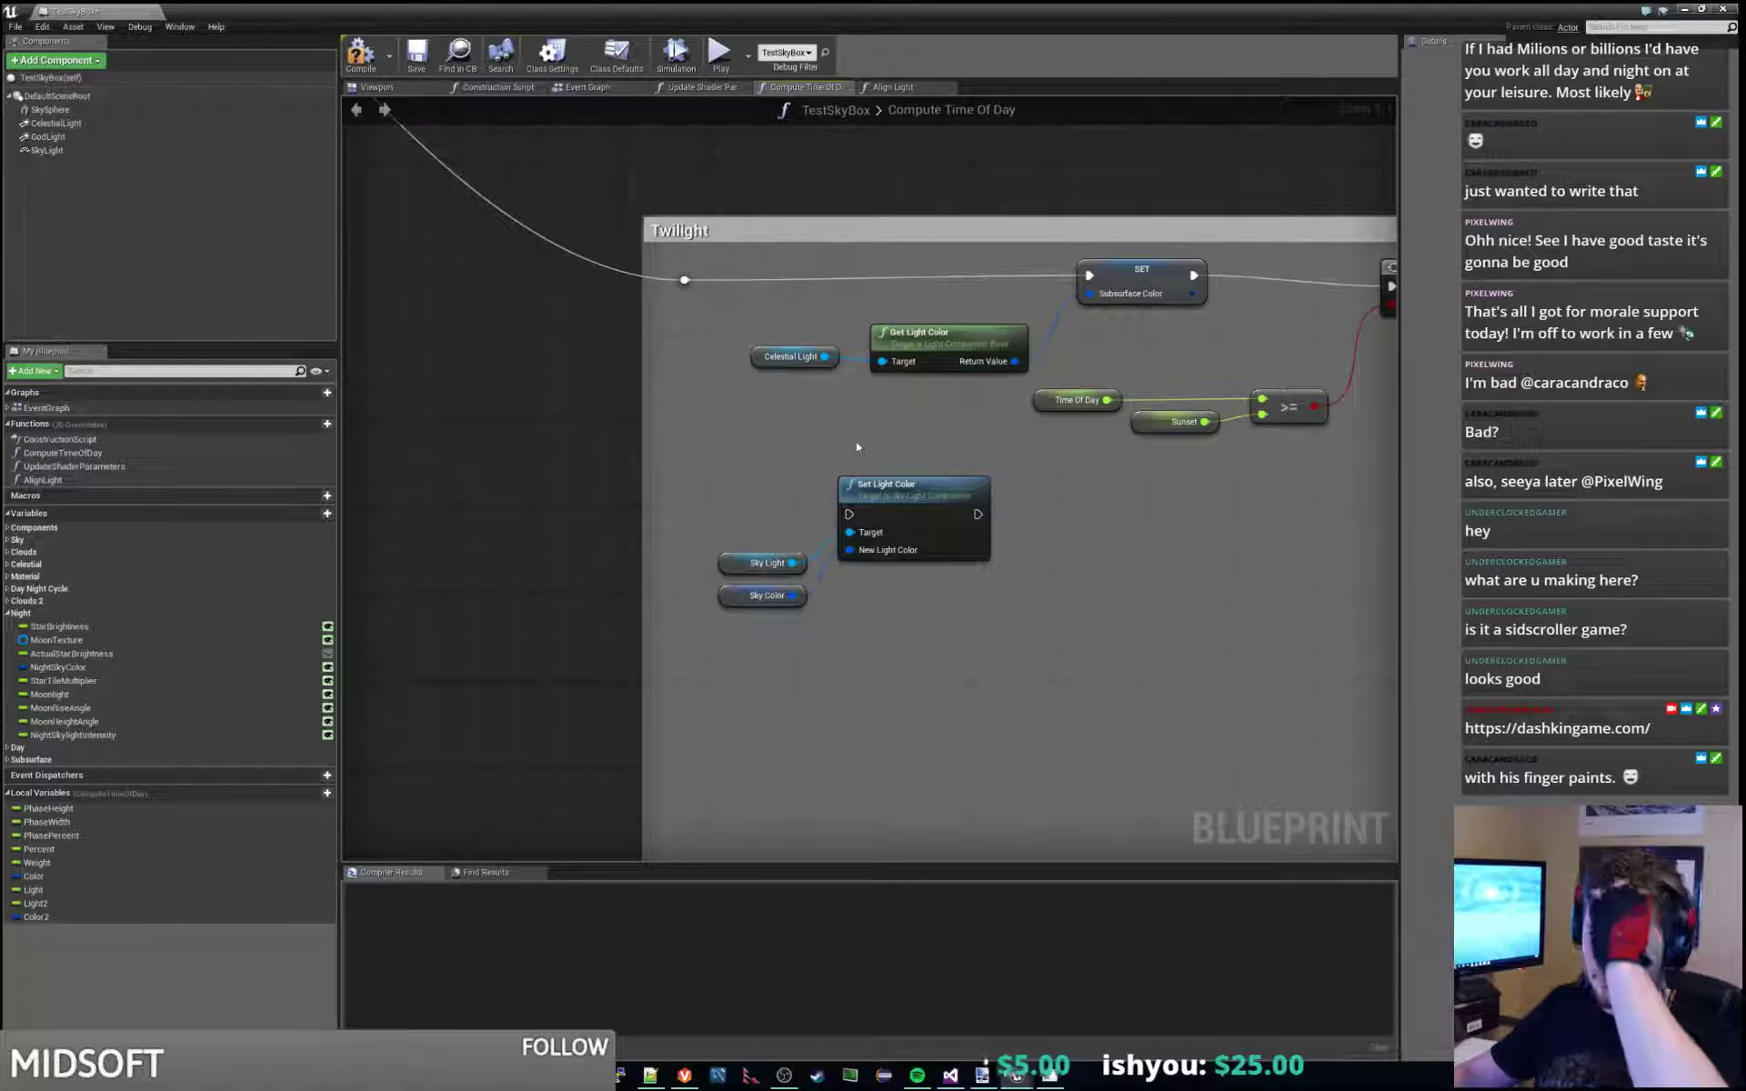
# Swap the Sky Color getter for a Night Sky Color getter beneath Sky Light.
pyautogui.click(767, 595)
pyautogui.press('Delete')
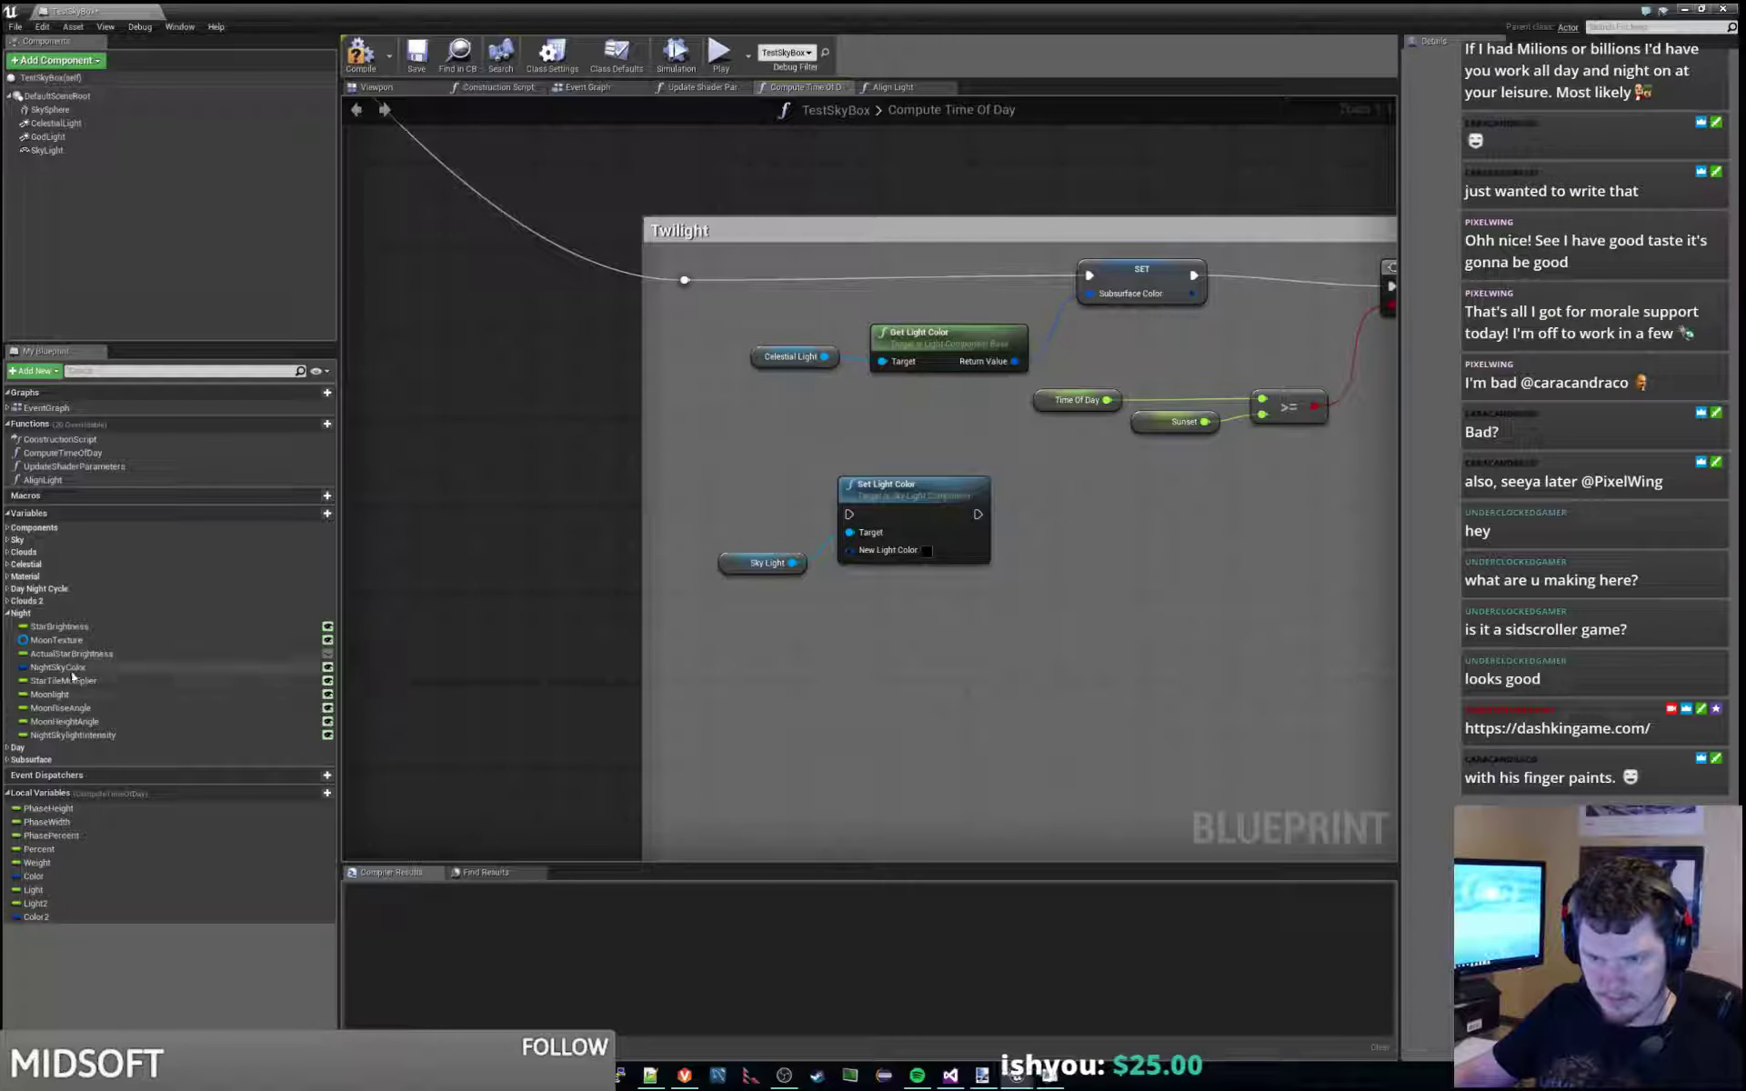
pyautogui.moveTo(73, 674); pyautogui.dragTo(851, 551)
pyautogui.click(689, 671)
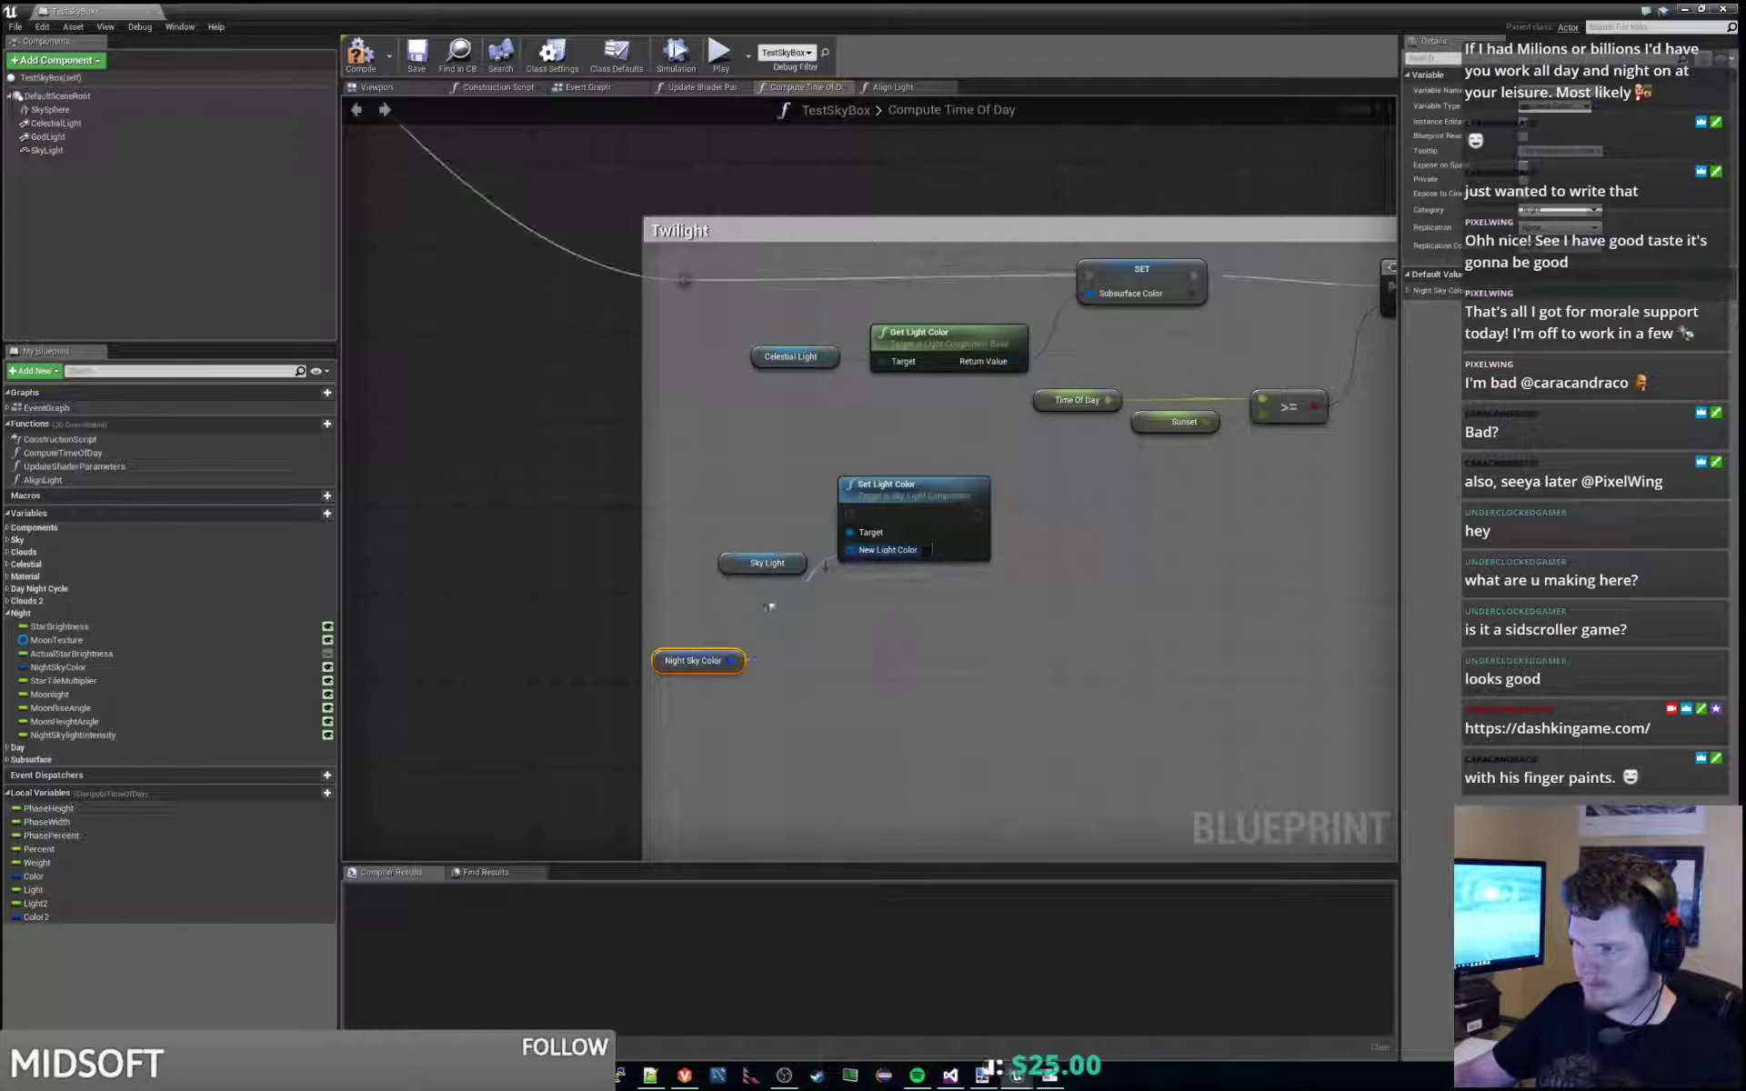
pyautogui.moveTo(688, 655); pyautogui.dragTo(762, 591)
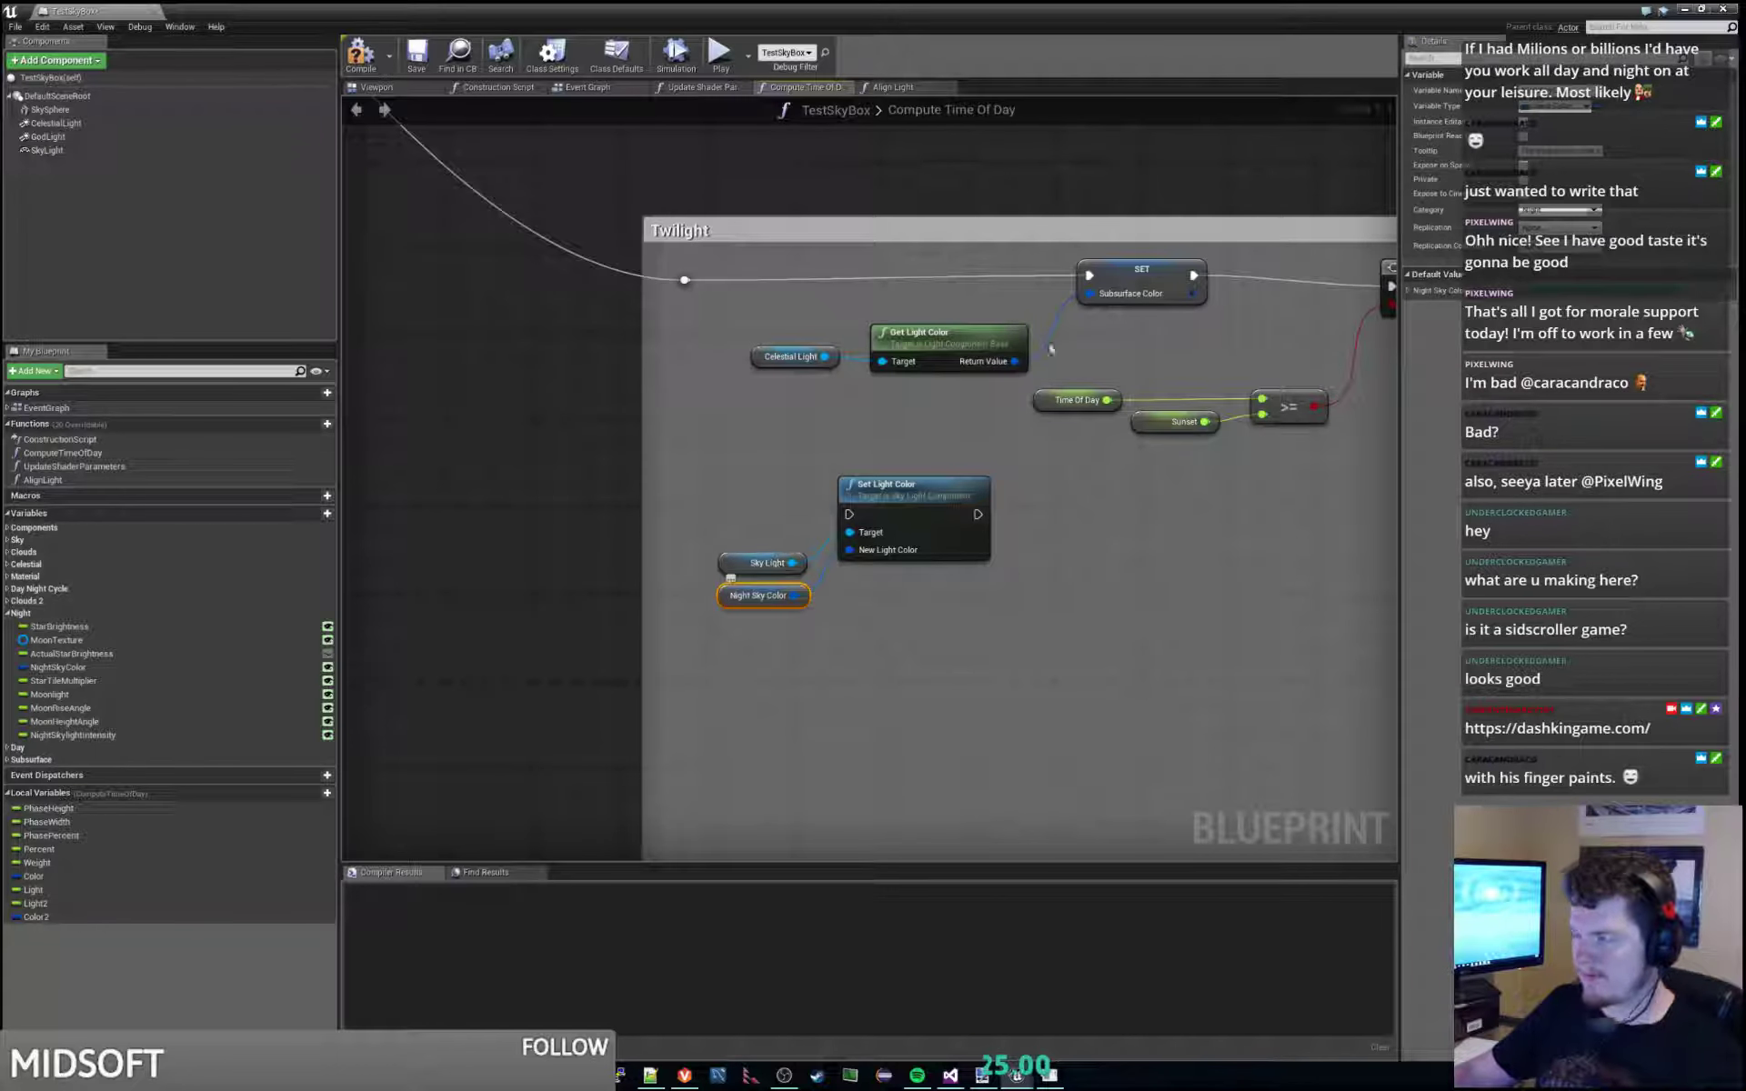
# Route execution through Set Light Color into the Subsurface Color setter, above Celestial Light.
pyautogui.keyDown('ctrl'); pyautogui.moveTo(1063, 275); pyautogui.dragTo(850, 514); pyautogui.keyUp('ctrl')
pyautogui.moveTo(975, 515); pyautogui.dragTo(1089, 276)
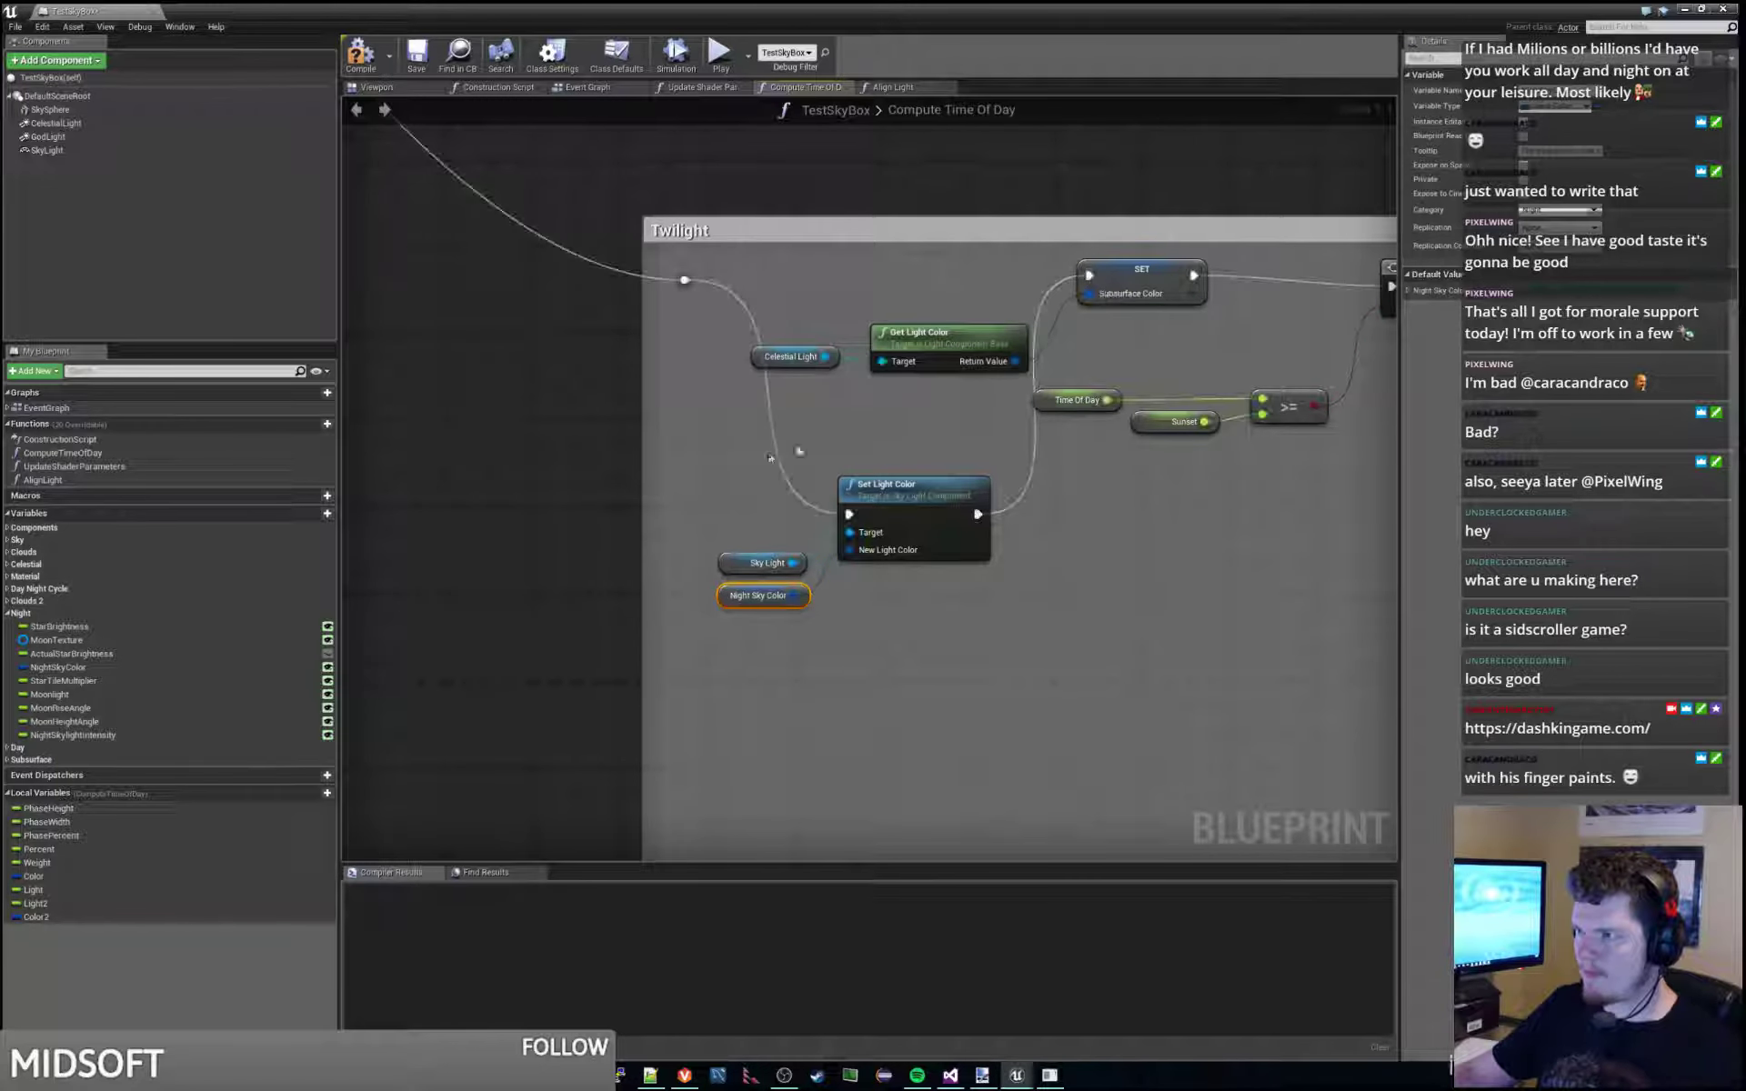
pyautogui.moveTo(799, 452); pyautogui.dragTo(880, 612)
pyautogui.moveTo(913, 504); pyautogui.dragTo(857, 269)
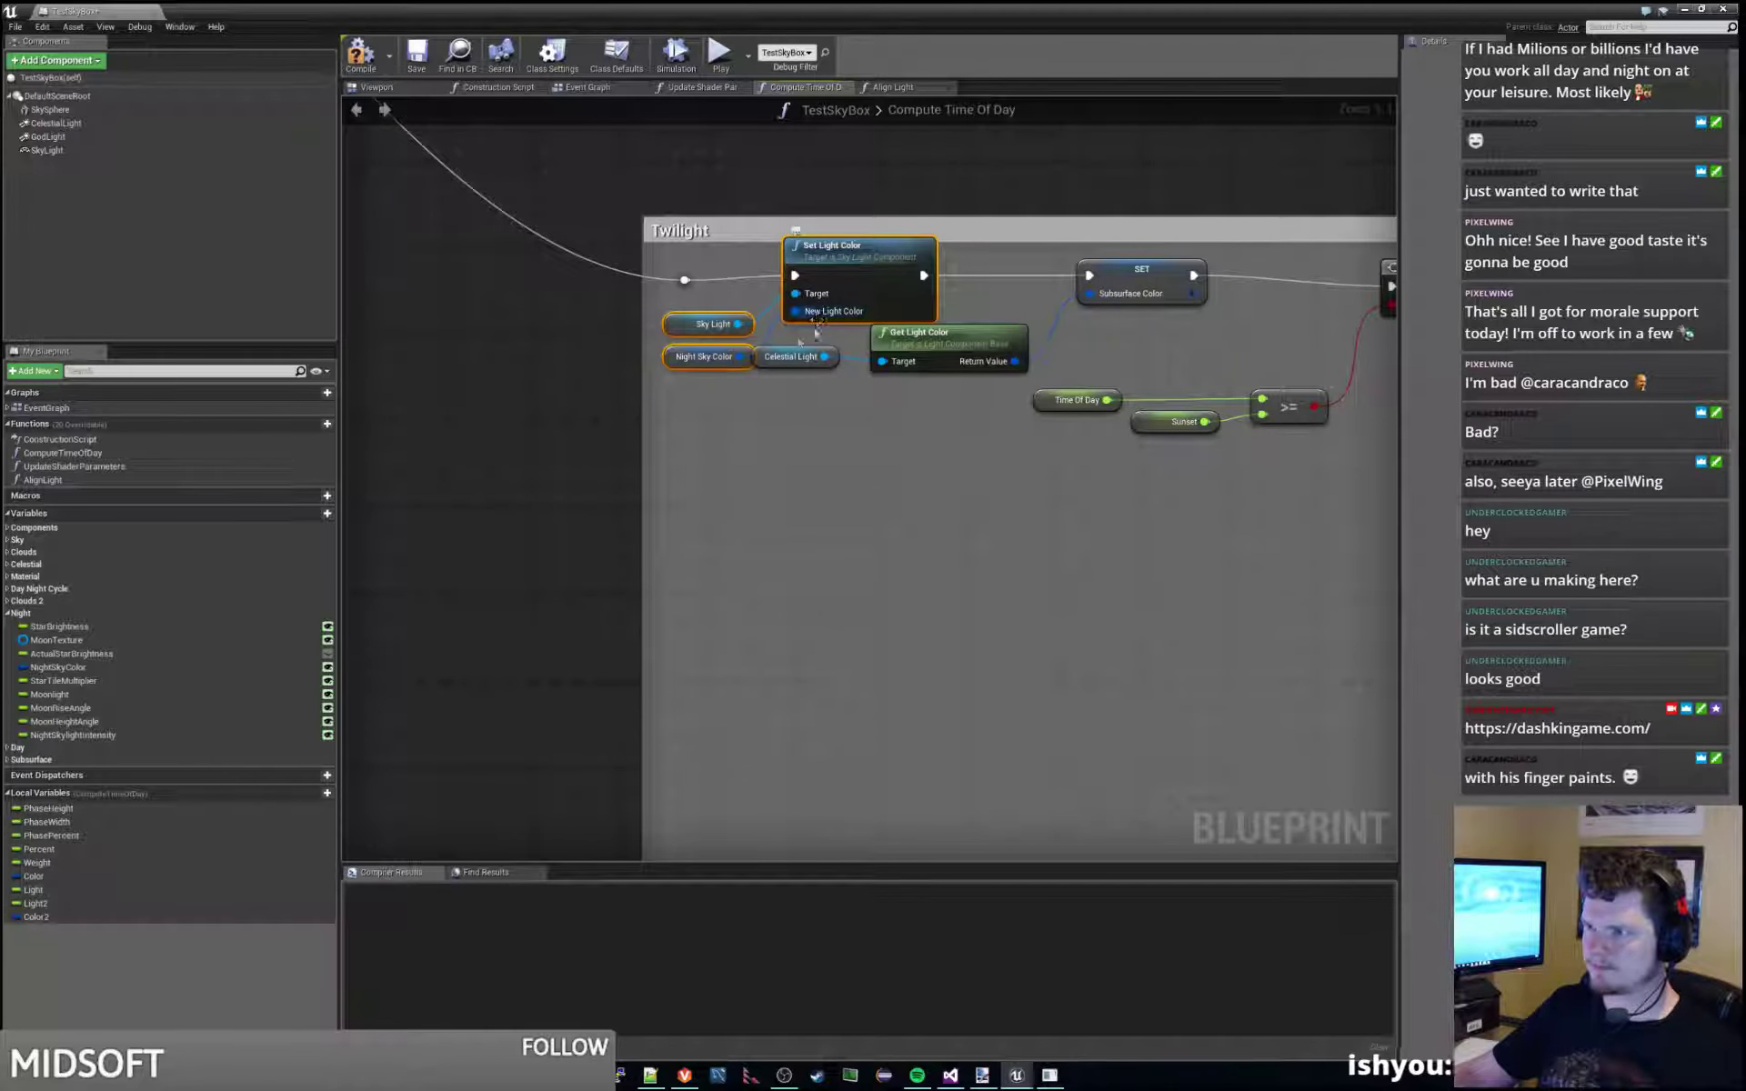
pyautogui.click(945, 425)
pyautogui.scroll(-1, 1004, 462)
# Shift Celestial Light, Get Light Color and the SET node further right.
pyautogui.moveTo(939, 358); pyautogui.dragTo(1024, 358)
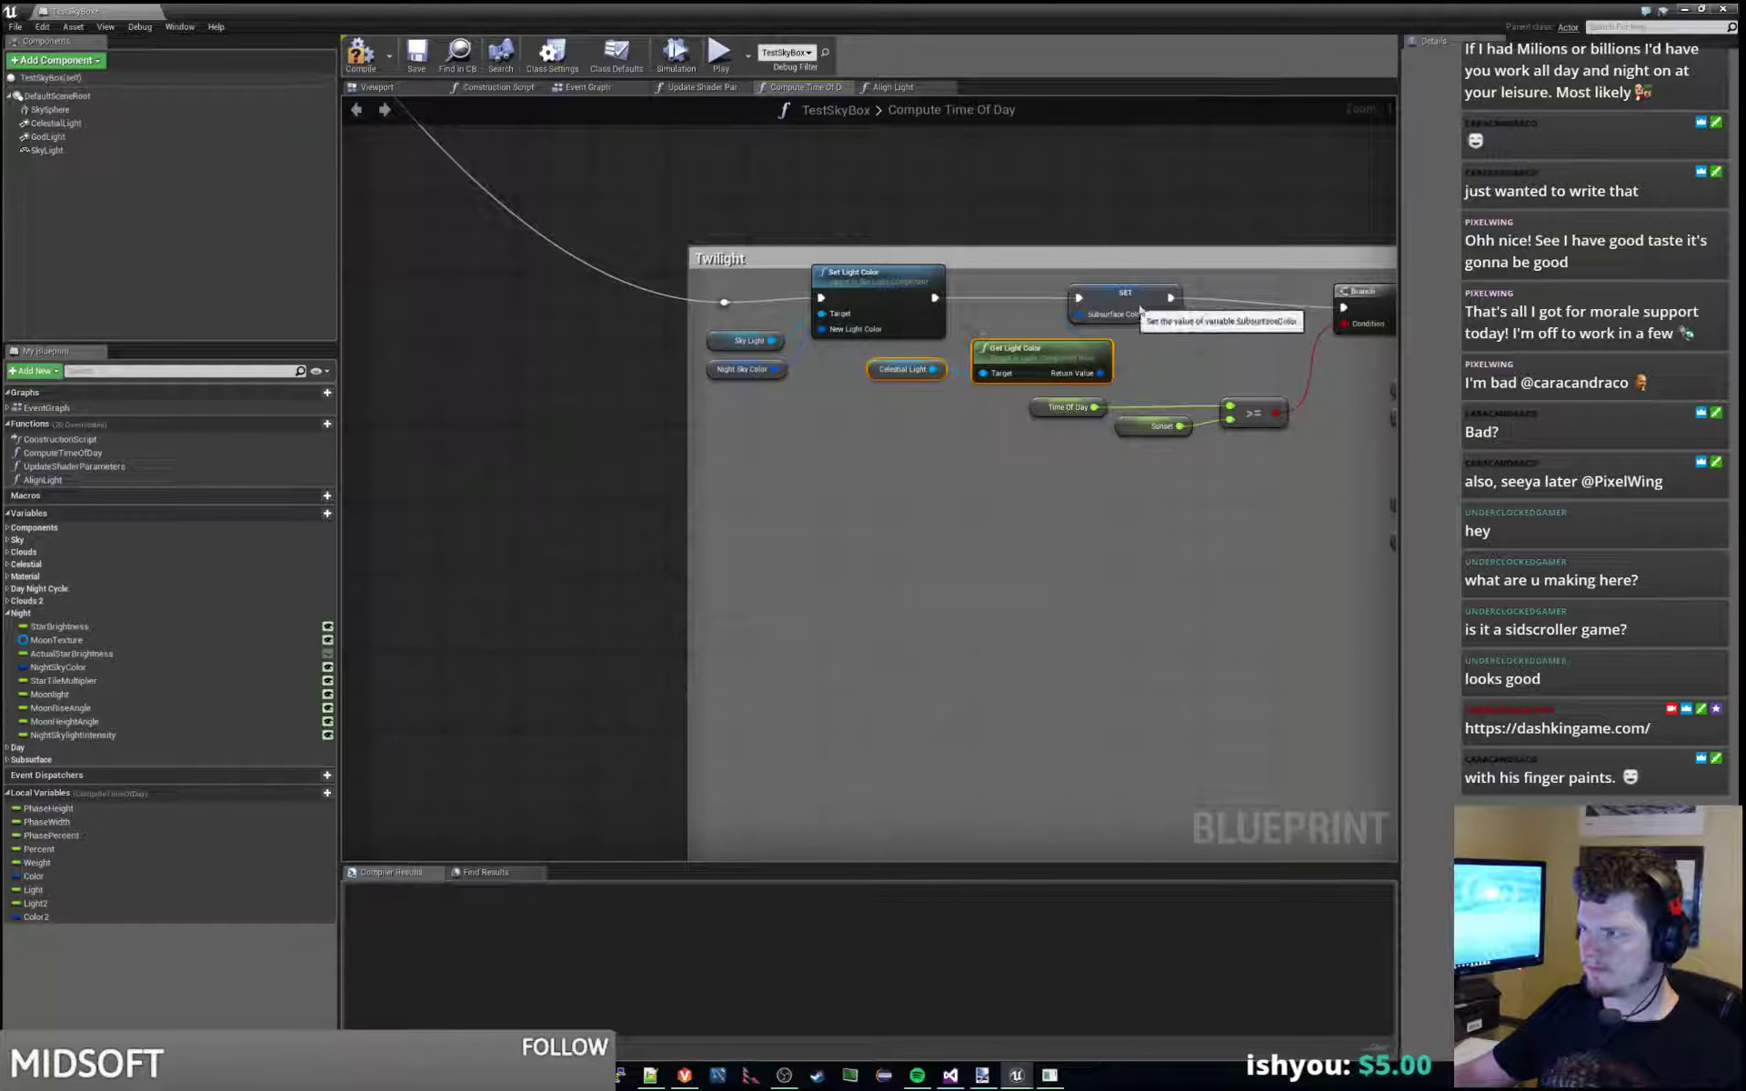
pyautogui.moveTo(1124, 307); pyautogui.dragTo(1219, 304)
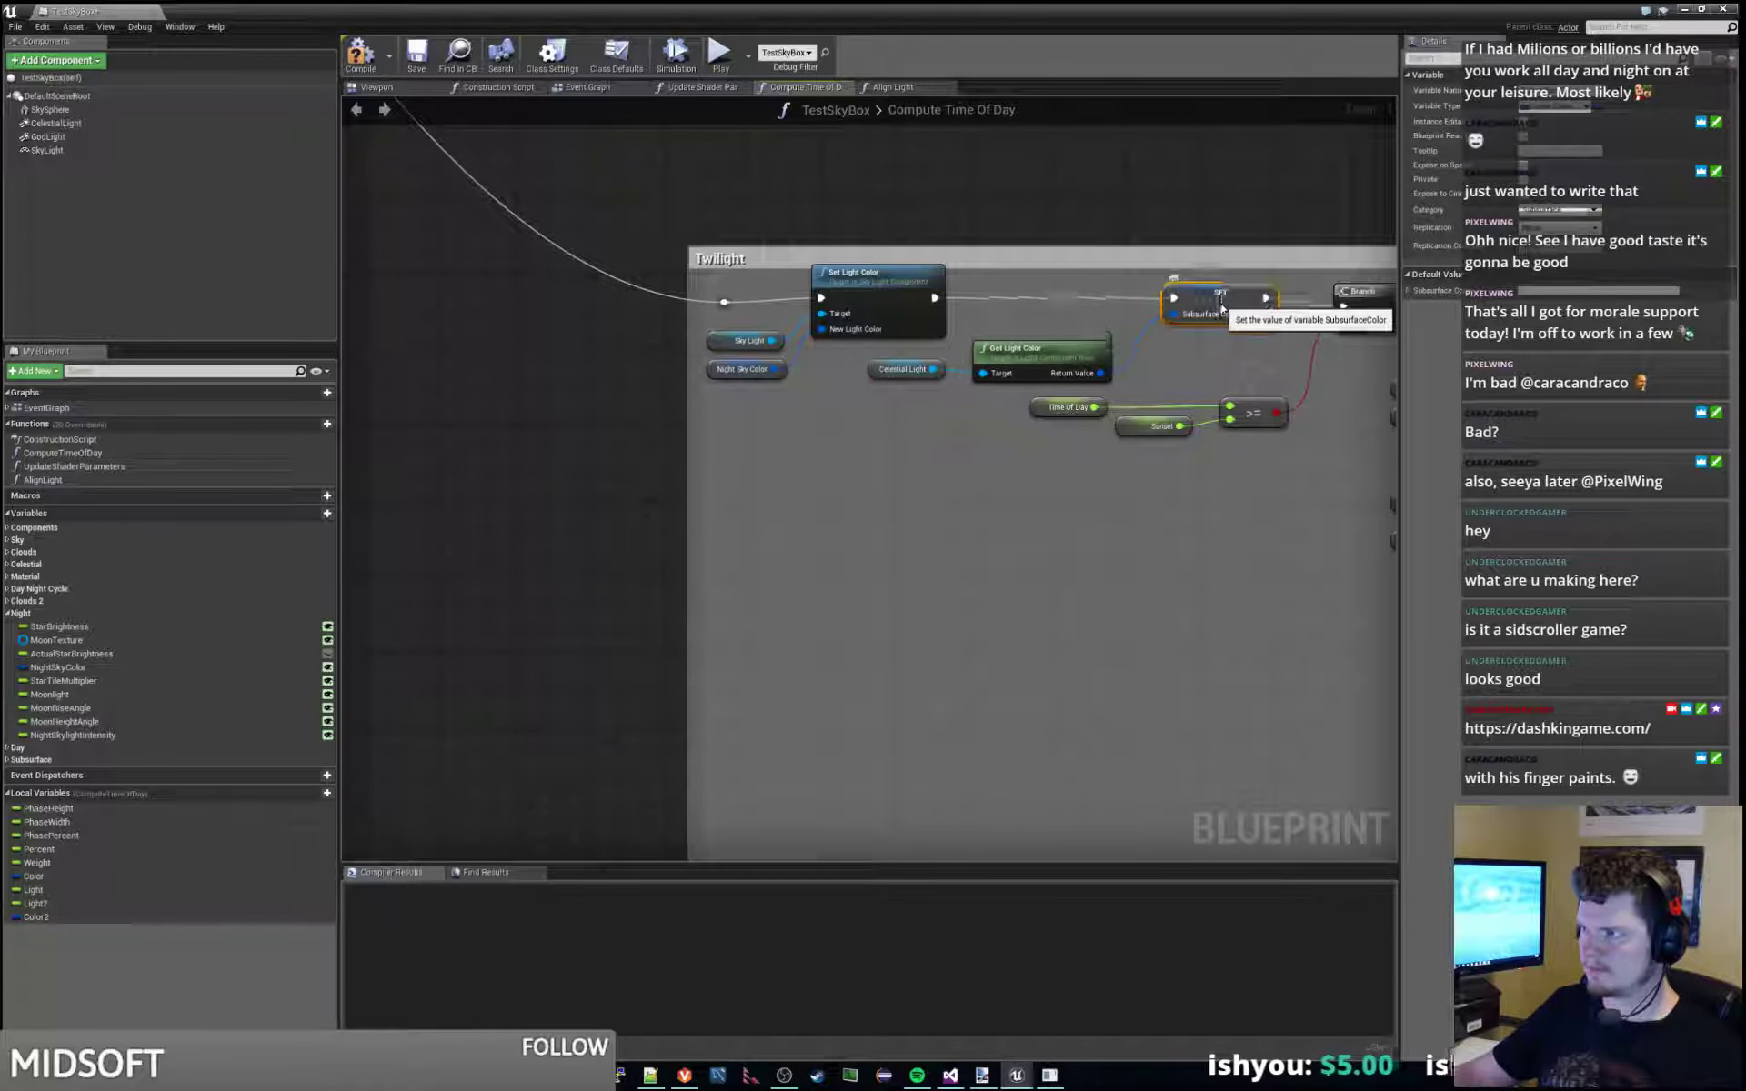
pyautogui.click(903, 370)
pyautogui.keyDown('ctrl'); pyautogui.click(1050, 357); pyautogui.keyUp('ctrl')
pyautogui.moveTo(1055, 357); pyautogui.dragTo(1093, 357)
pyautogui.click(876, 389)
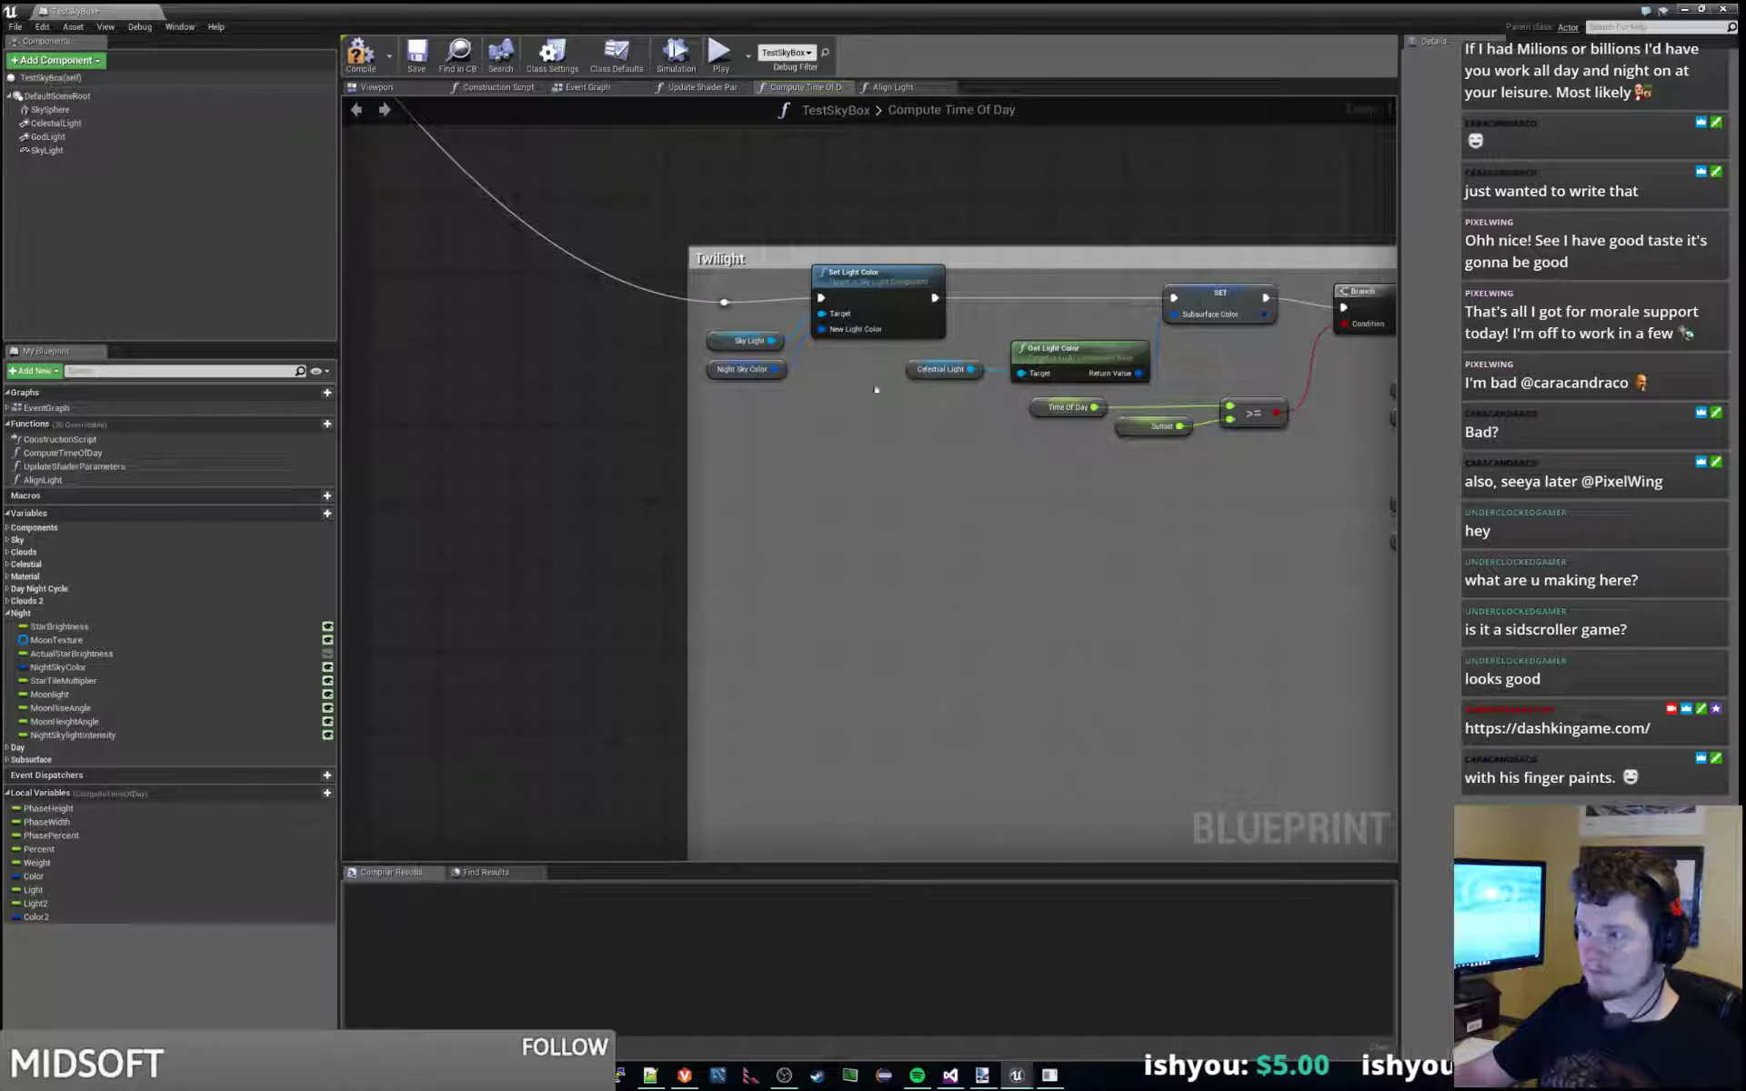
pyautogui.scroll(-5, 915, 352)
# Enlarge the Twilight comment and select its Sky Light, Night Sky Color and Set Light Color nodes.
pyautogui.moveTo(1025, 308); pyautogui.dragTo(1025, 297)
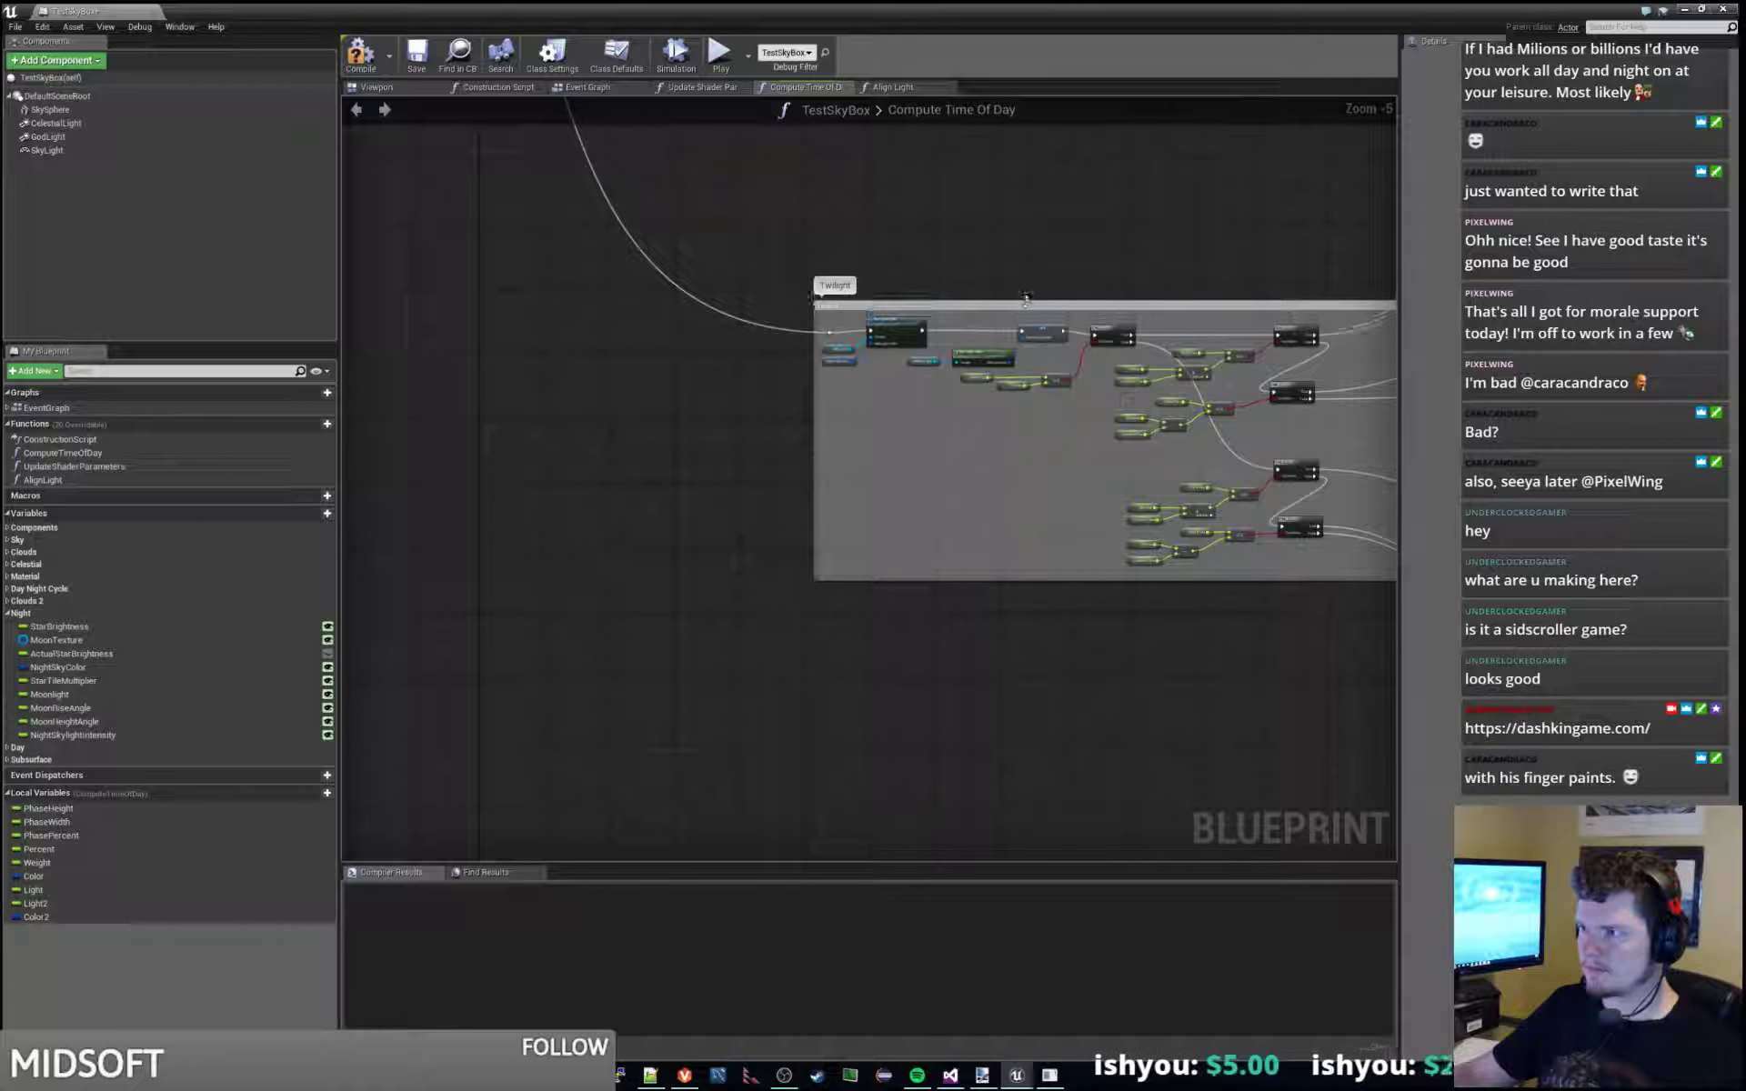
pyautogui.scroll(4, 1058, 260)
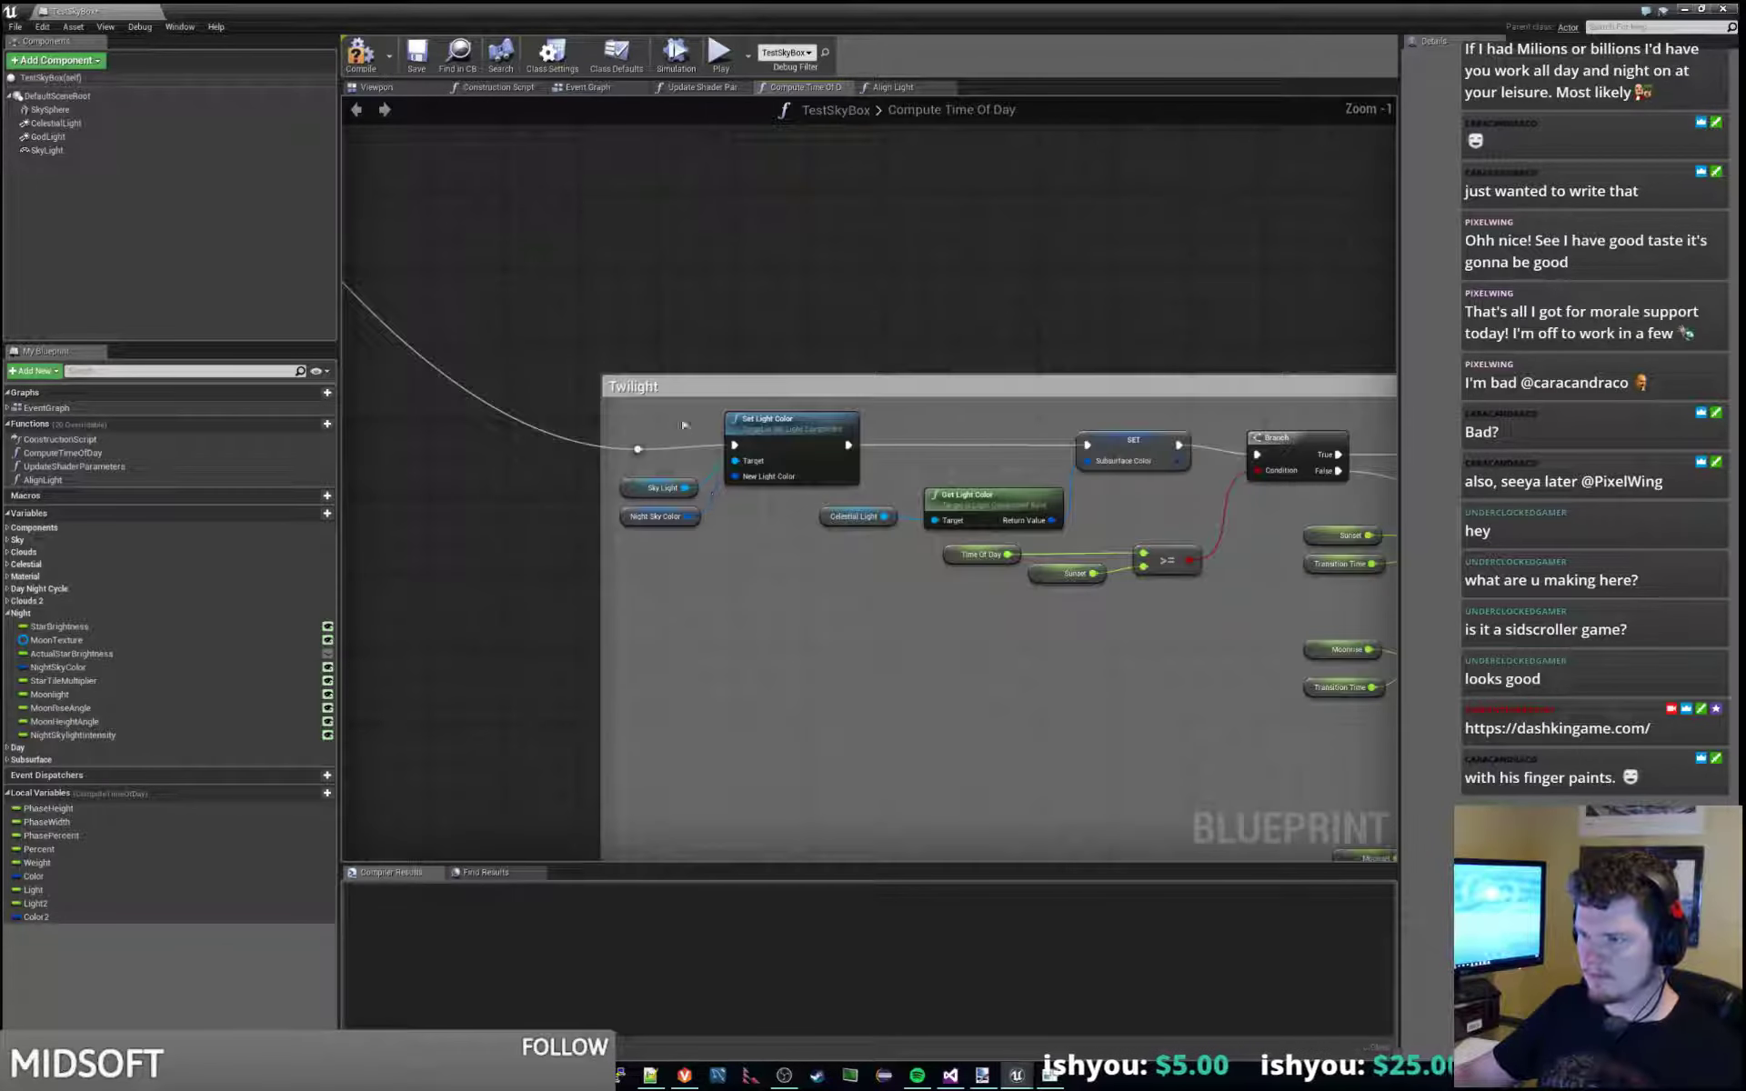
pyautogui.moveTo(677, 413); pyautogui.dragTo(752, 583)
pyautogui.scroll(-3, 920, 363)
pyautogui.moveTo(920, 363); pyautogui.dragTo(444, 452, button='right')
pyautogui.moveTo(1072, 513); pyautogui.dragTo(364, 496, button='right')
pyautogui.moveTo(1273, 509); pyautogui.dragTo(1392, 457, button='right')
pyautogui.scroll(8, 728, 473)
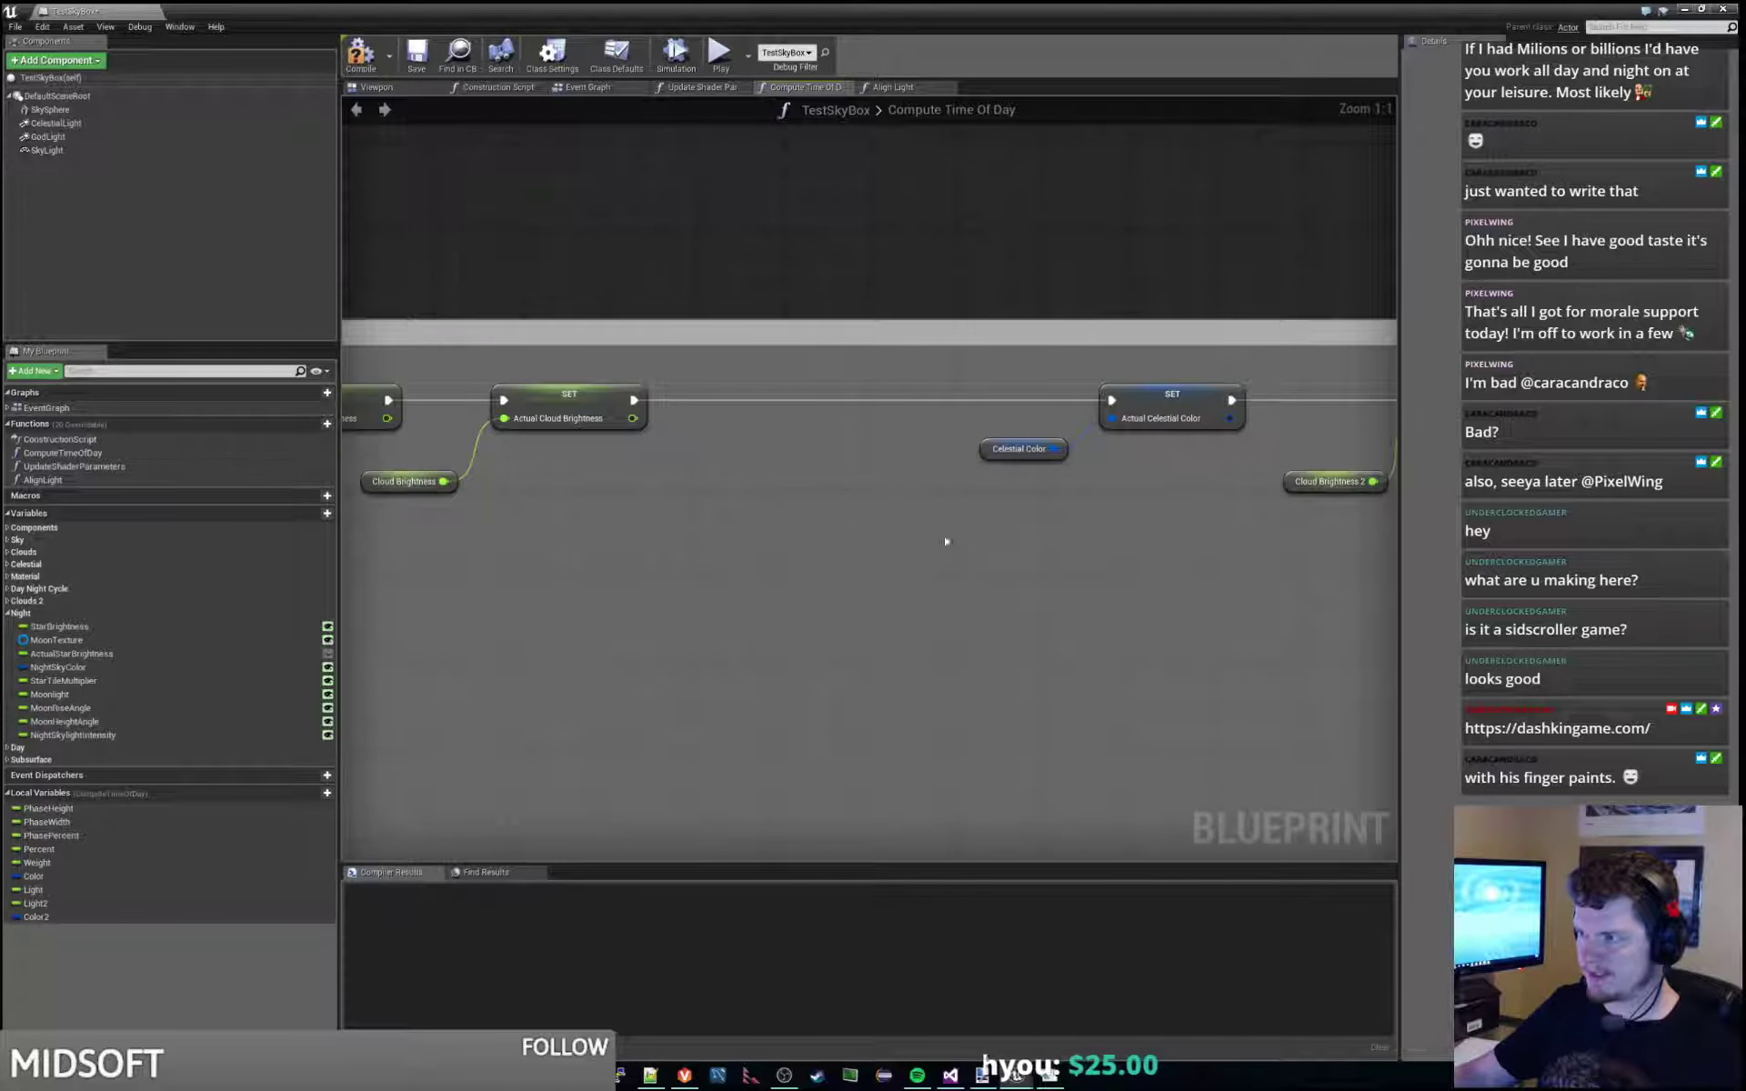
# Paste the three nodes before SET Actual Celestial Color, wire them into the chain, and compile.
pyautogui.hotkey('ctrl', 'v')
pyautogui.moveTo(948, 449); pyautogui.dragTo(875, 387)
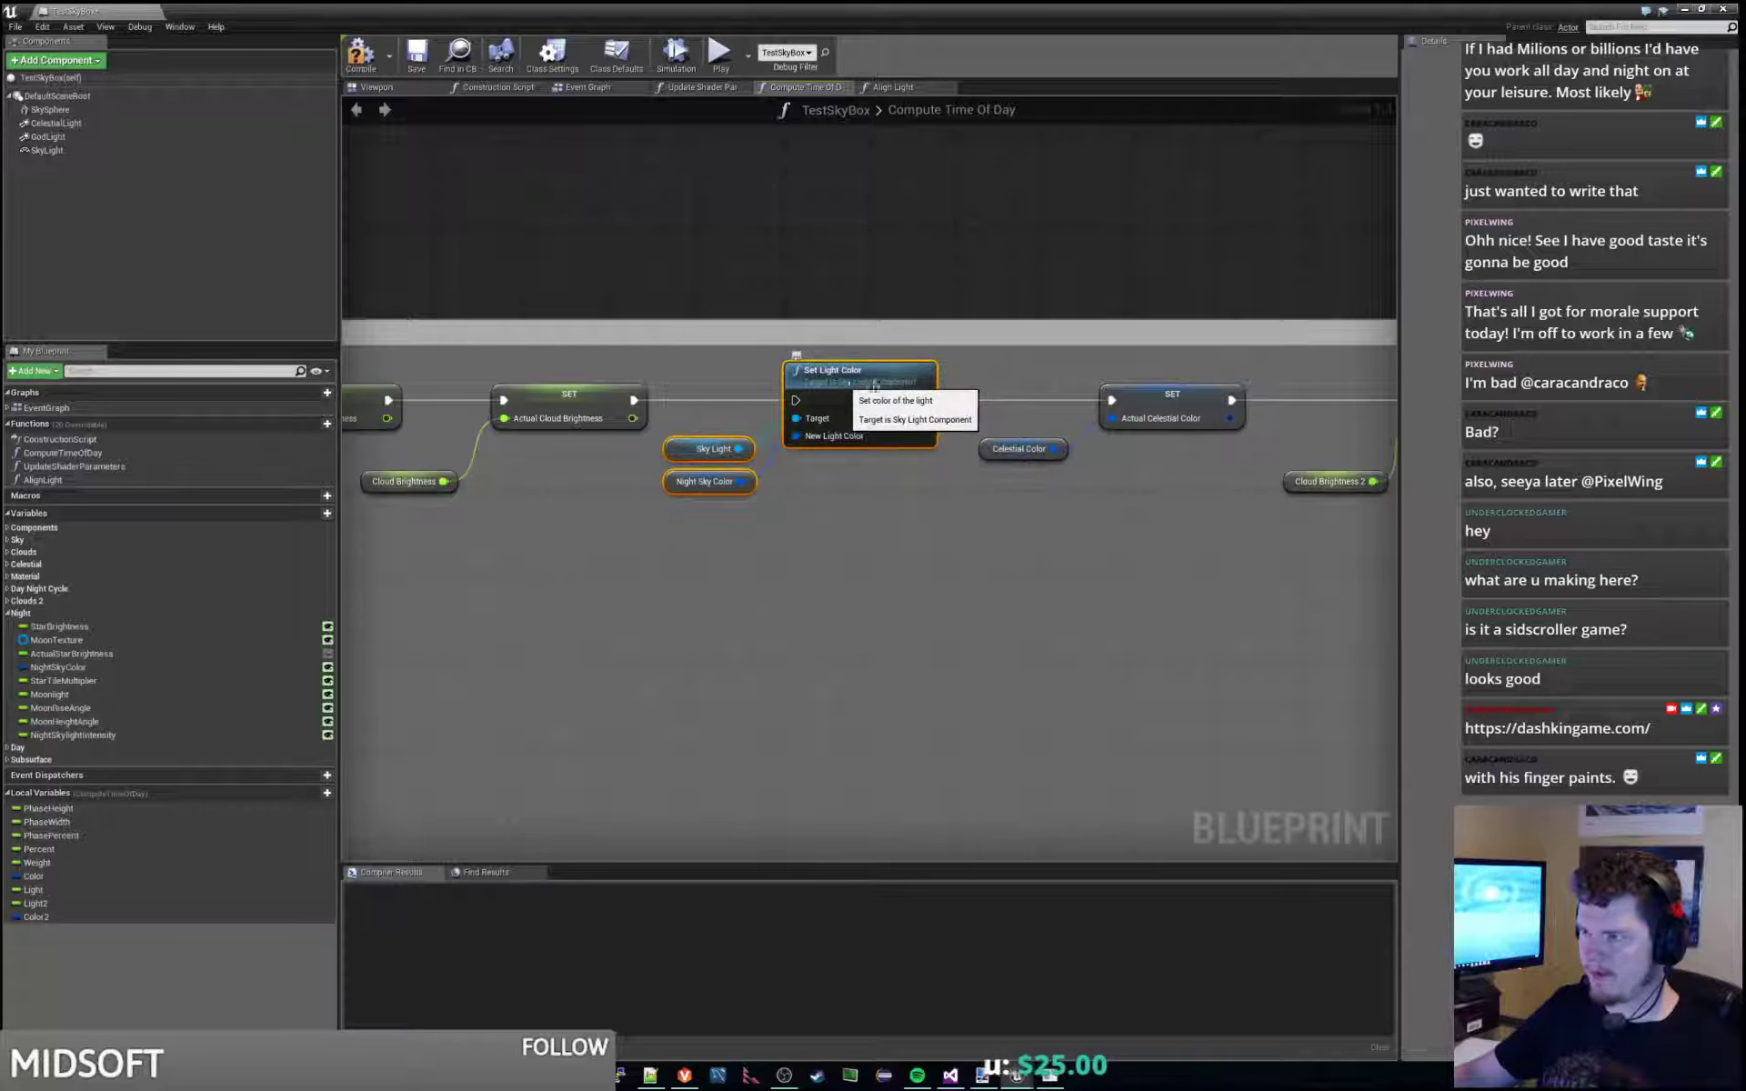
pyautogui.keyDown('ctrl'); pyautogui.moveTo(1014, 401); pyautogui.dragTo(796, 402); pyautogui.keyUp('ctrl')
pyautogui.moveTo(923, 400); pyautogui.dragTo(1124, 403)
pyautogui.click(1050, 382)
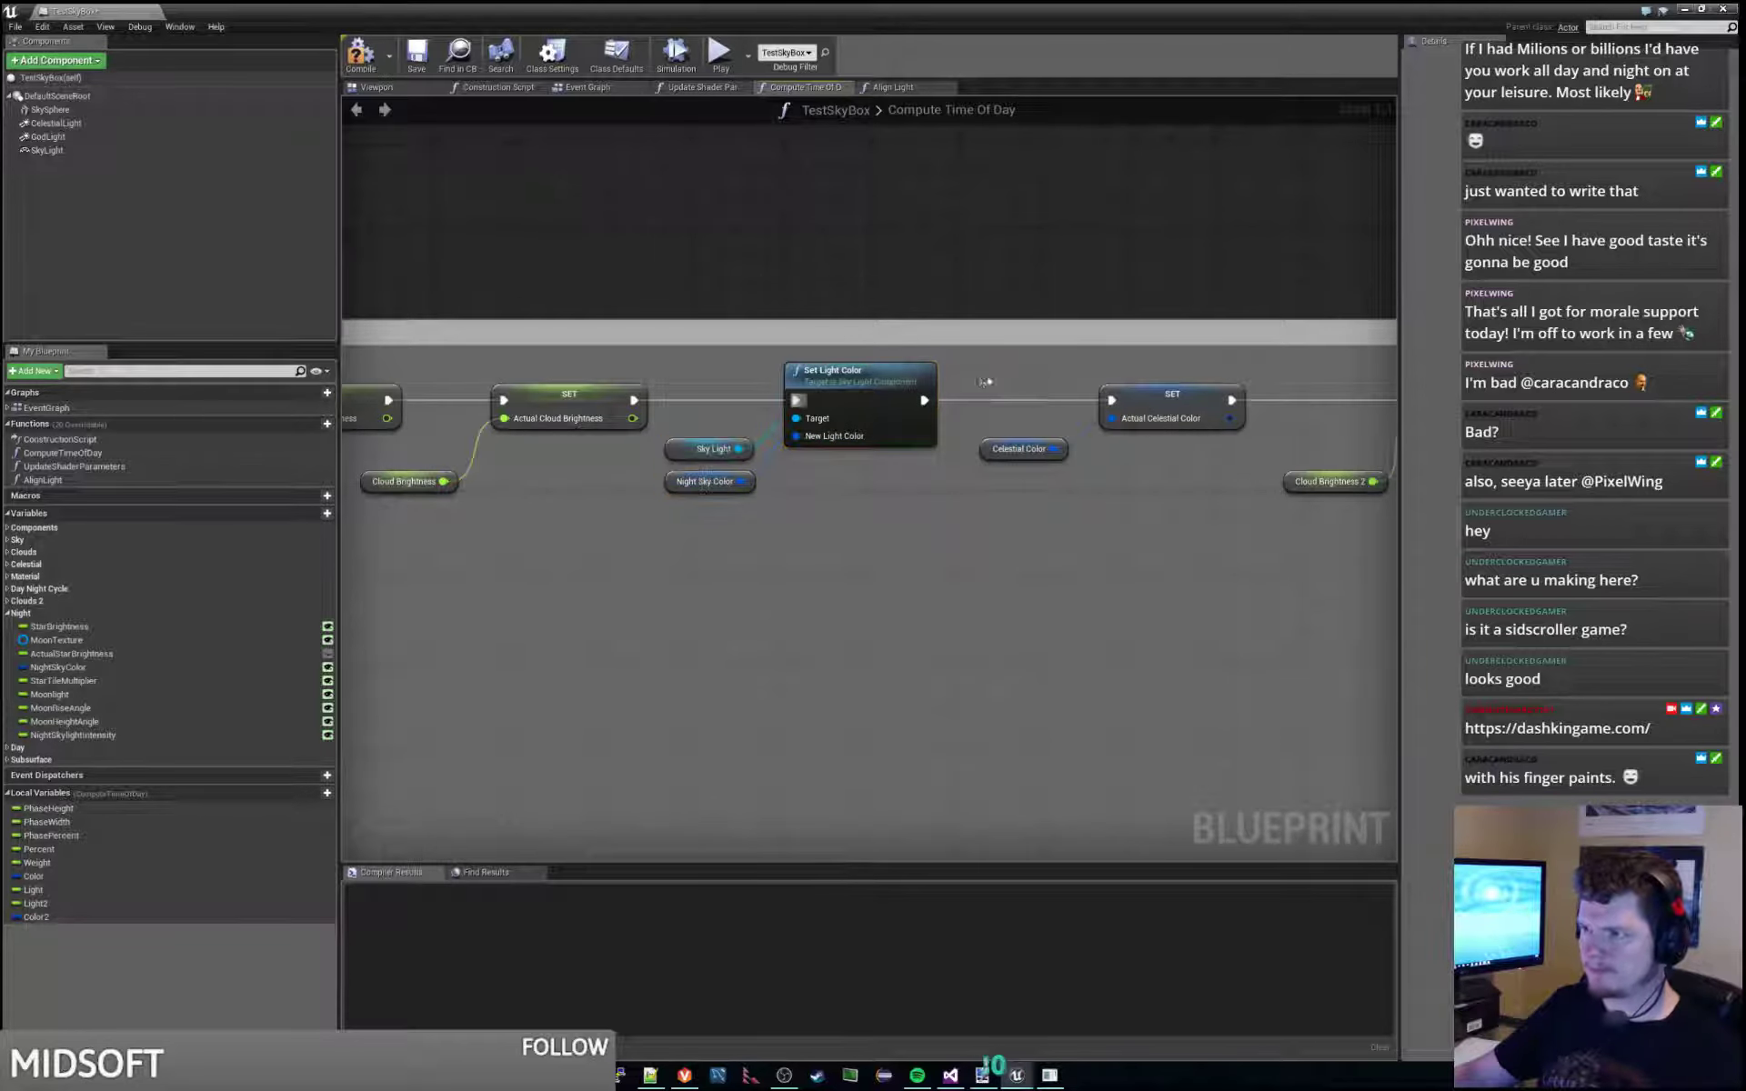
pyautogui.scroll(-4, 1050, 382)
pyautogui.click(358, 58)
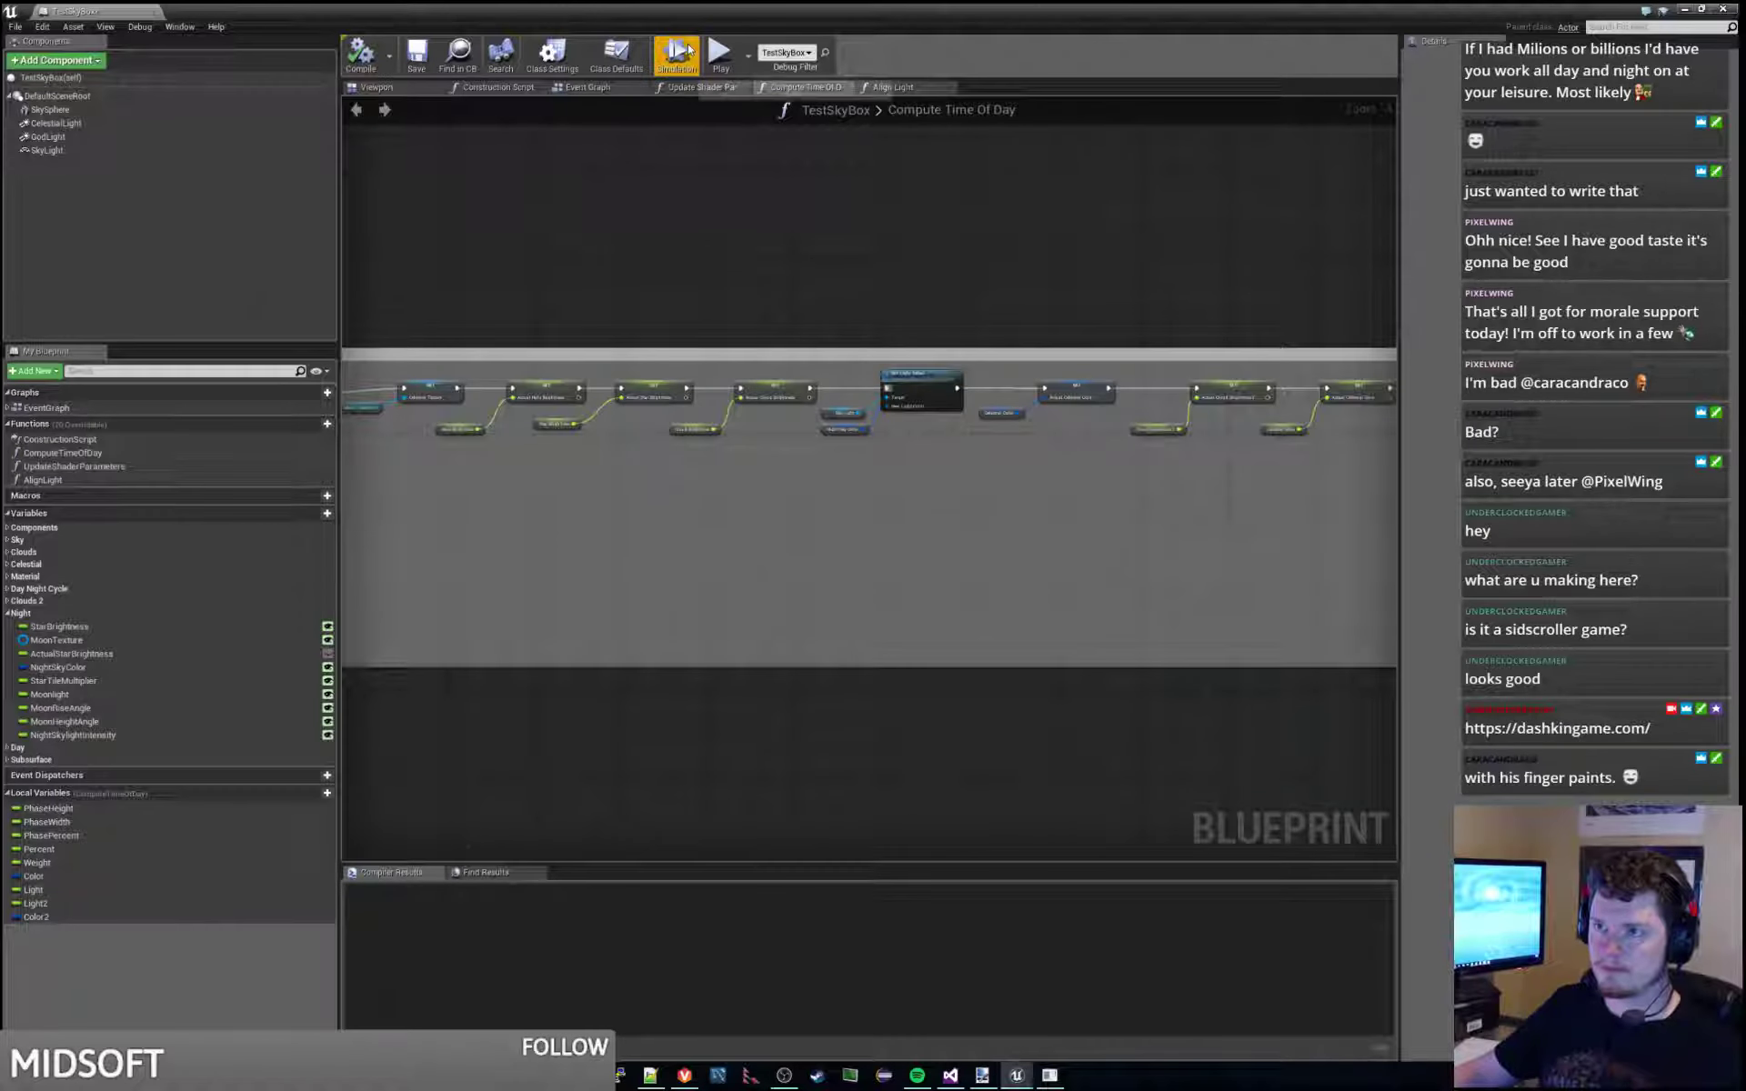
pyautogui.click(1684, 10)
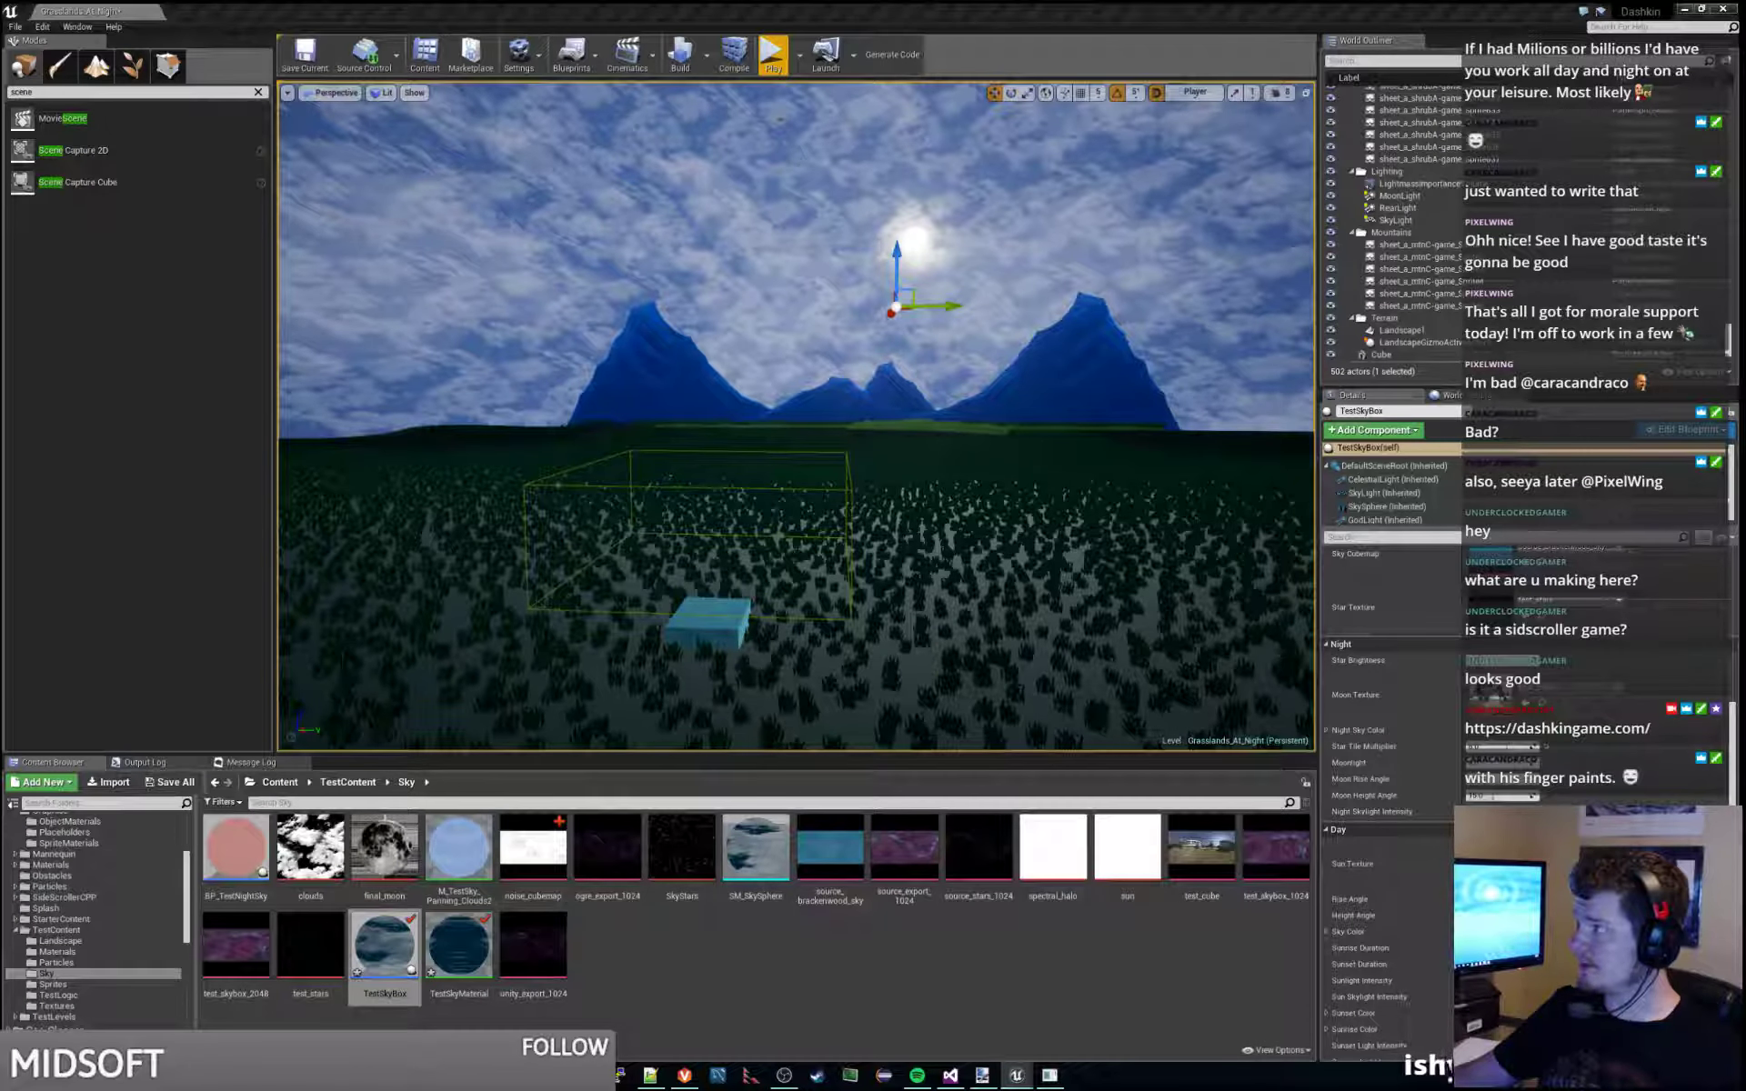
# Save TestSkyBox and fly the viewport camera around the level.
pyautogui.hotkey('ctrl', 's')
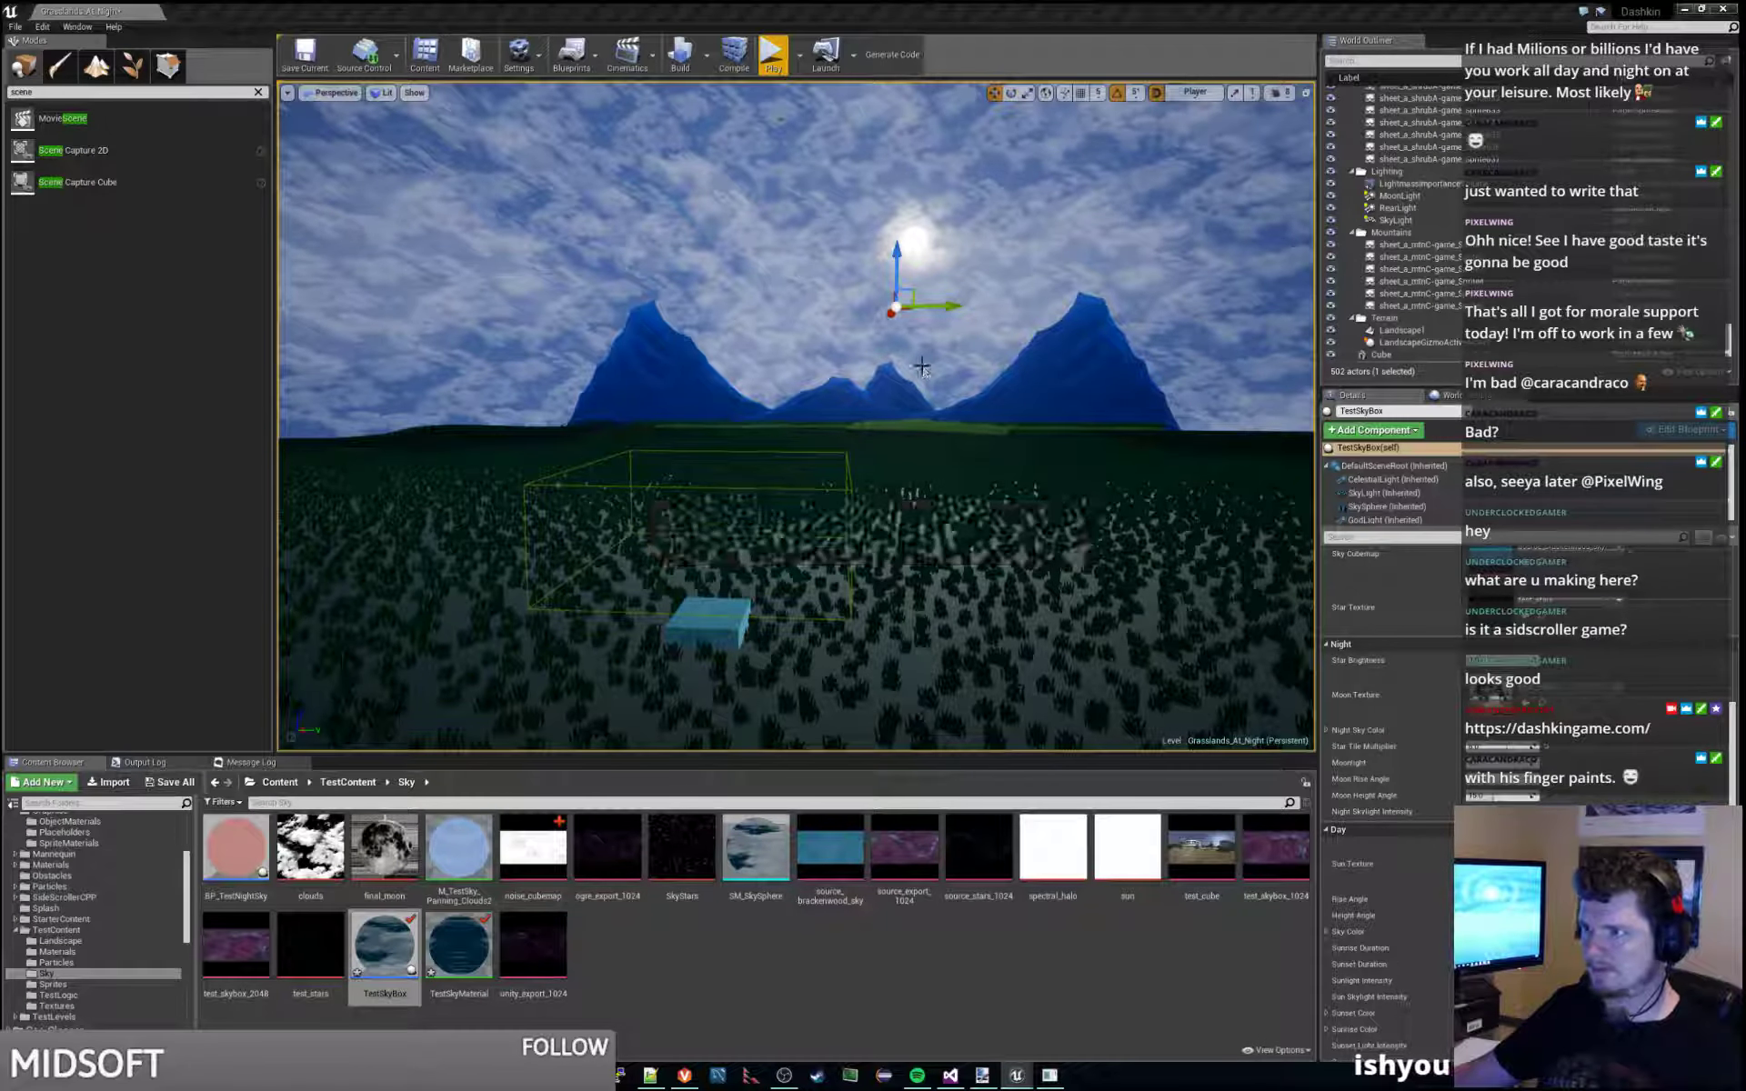
pyautogui.press('s')
pyautogui.moveTo(920, 367)
pyautogui.mouseDown(button='right')
pyautogui.moveTo(1018, 413)
pyautogui.moveTo(918, 350)
pyautogui.moveTo(895, 377)
pyautogui.moveTo(945, 341)
pyautogui.moveTo(891, 359)
pyautogui.moveTo(924, 365)
pyautogui.mouseUp(button='right')
pyautogui.press('w')
pyautogui.press('d')
pyautogui.press('s')
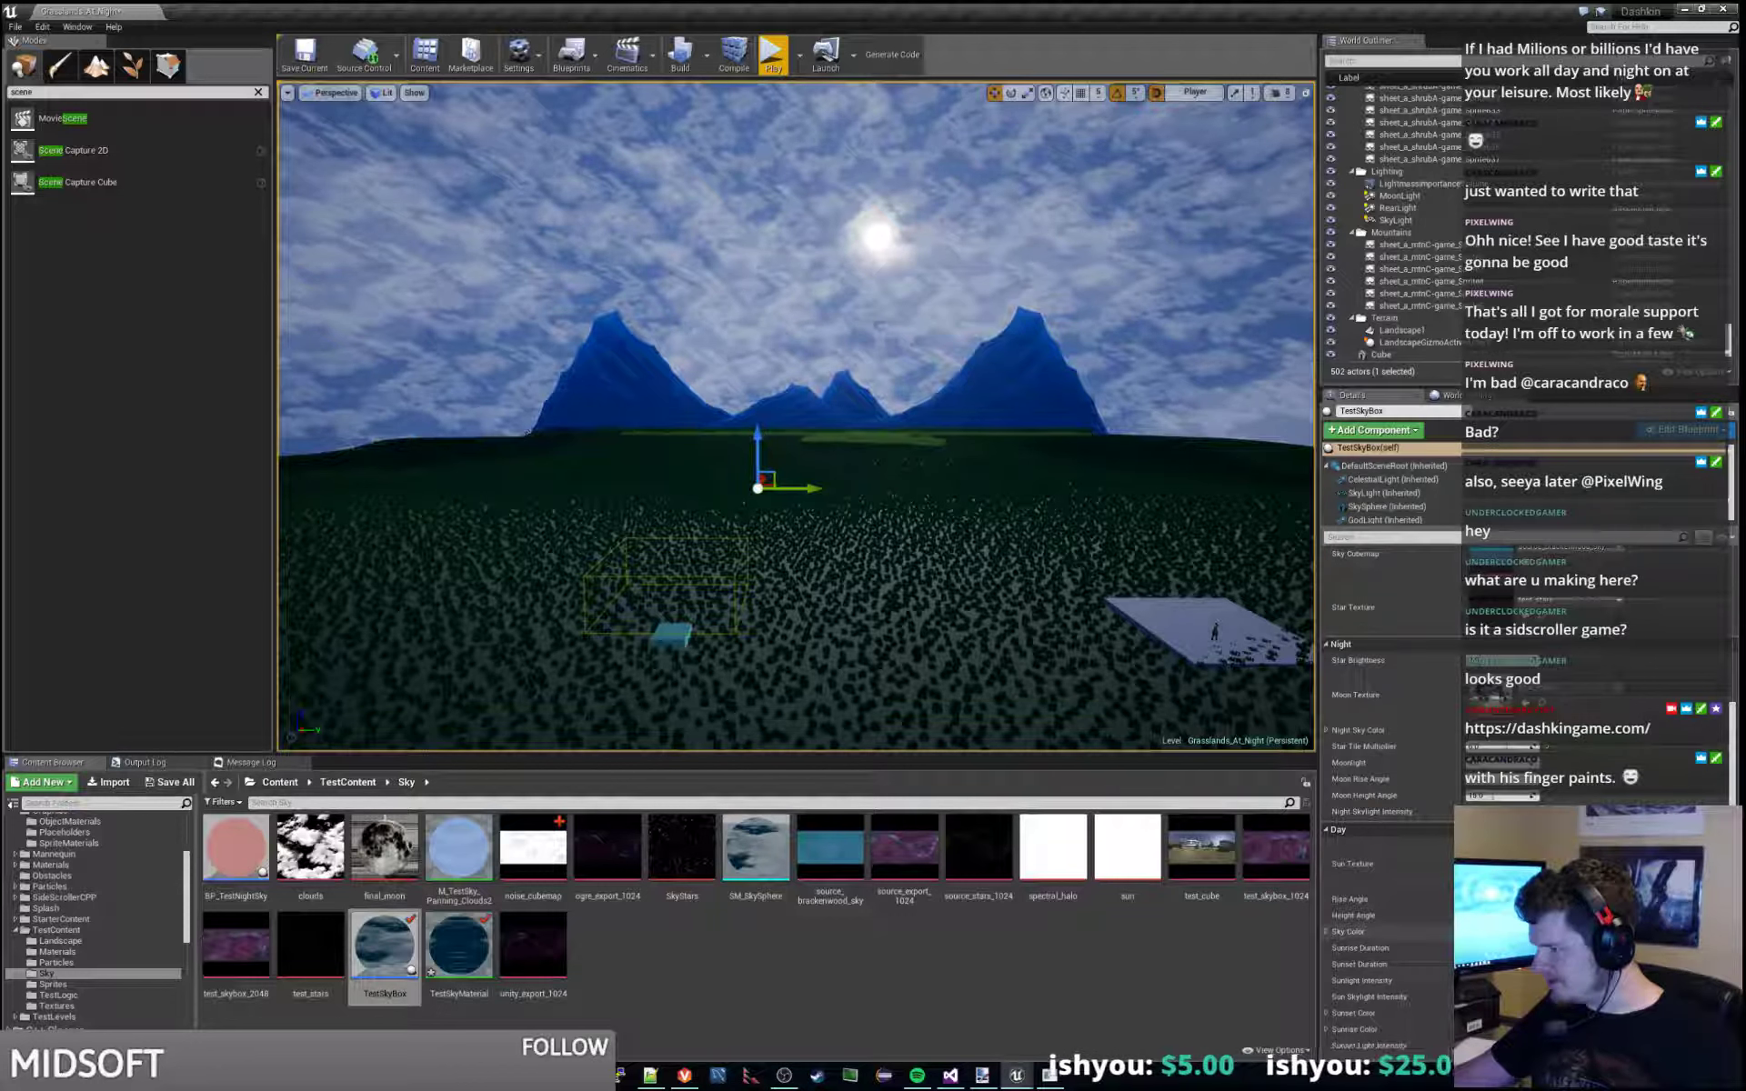
pyautogui.scroll(-4, 1386, 727)
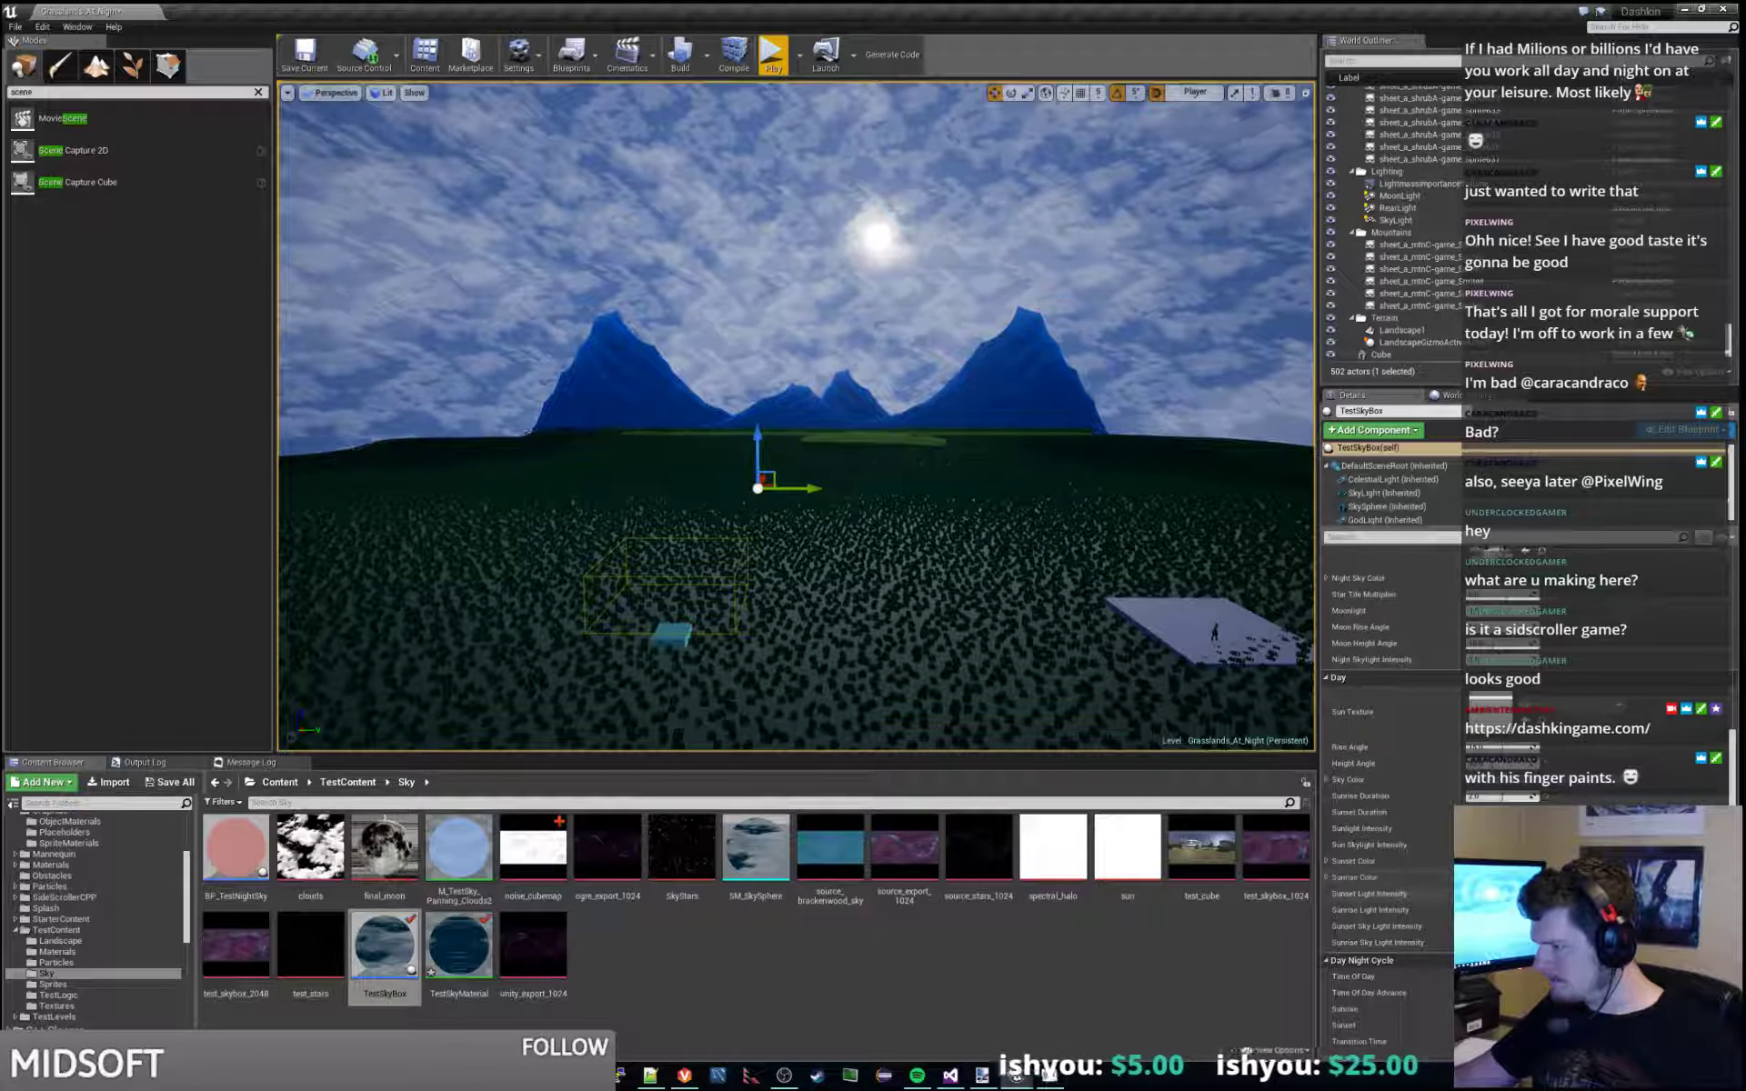
# Change Sky Color to a blue tone and save the Grasslands_At_Night map.
pyautogui.click(1551, 779)
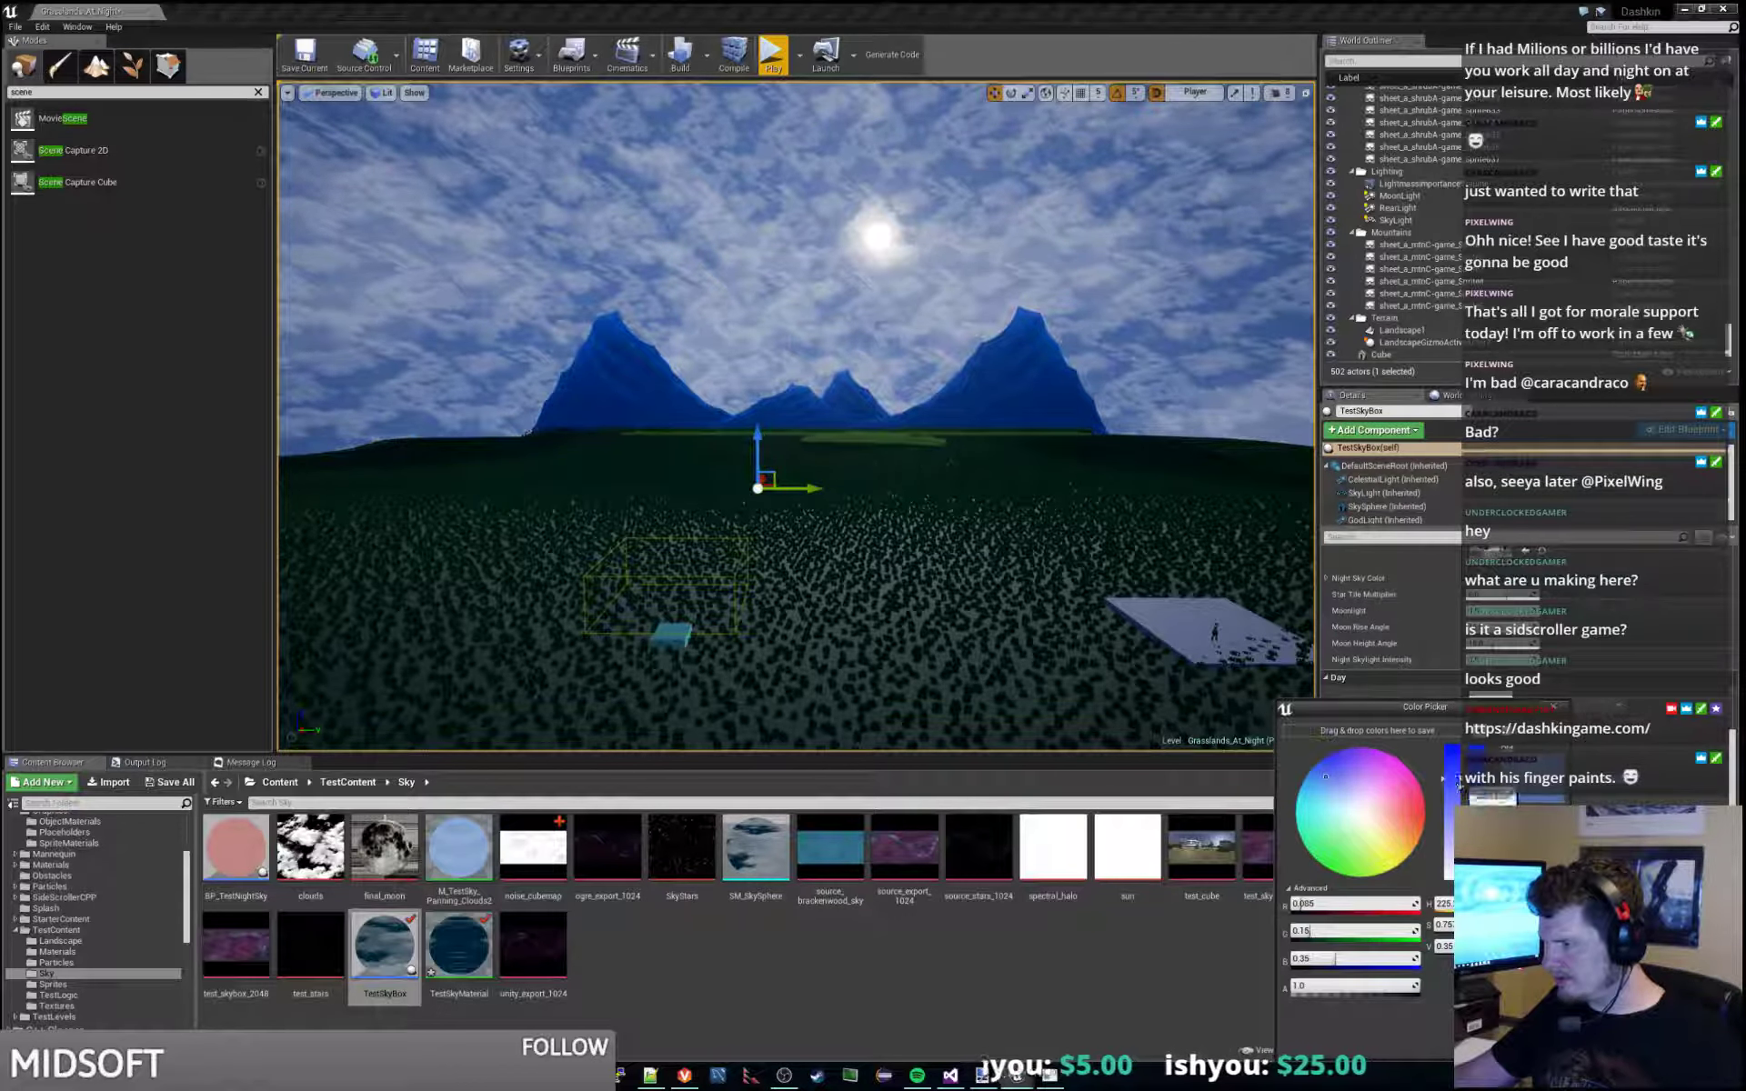
pyautogui.moveTo(1457, 784); pyautogui.dragTo(1452, 878)
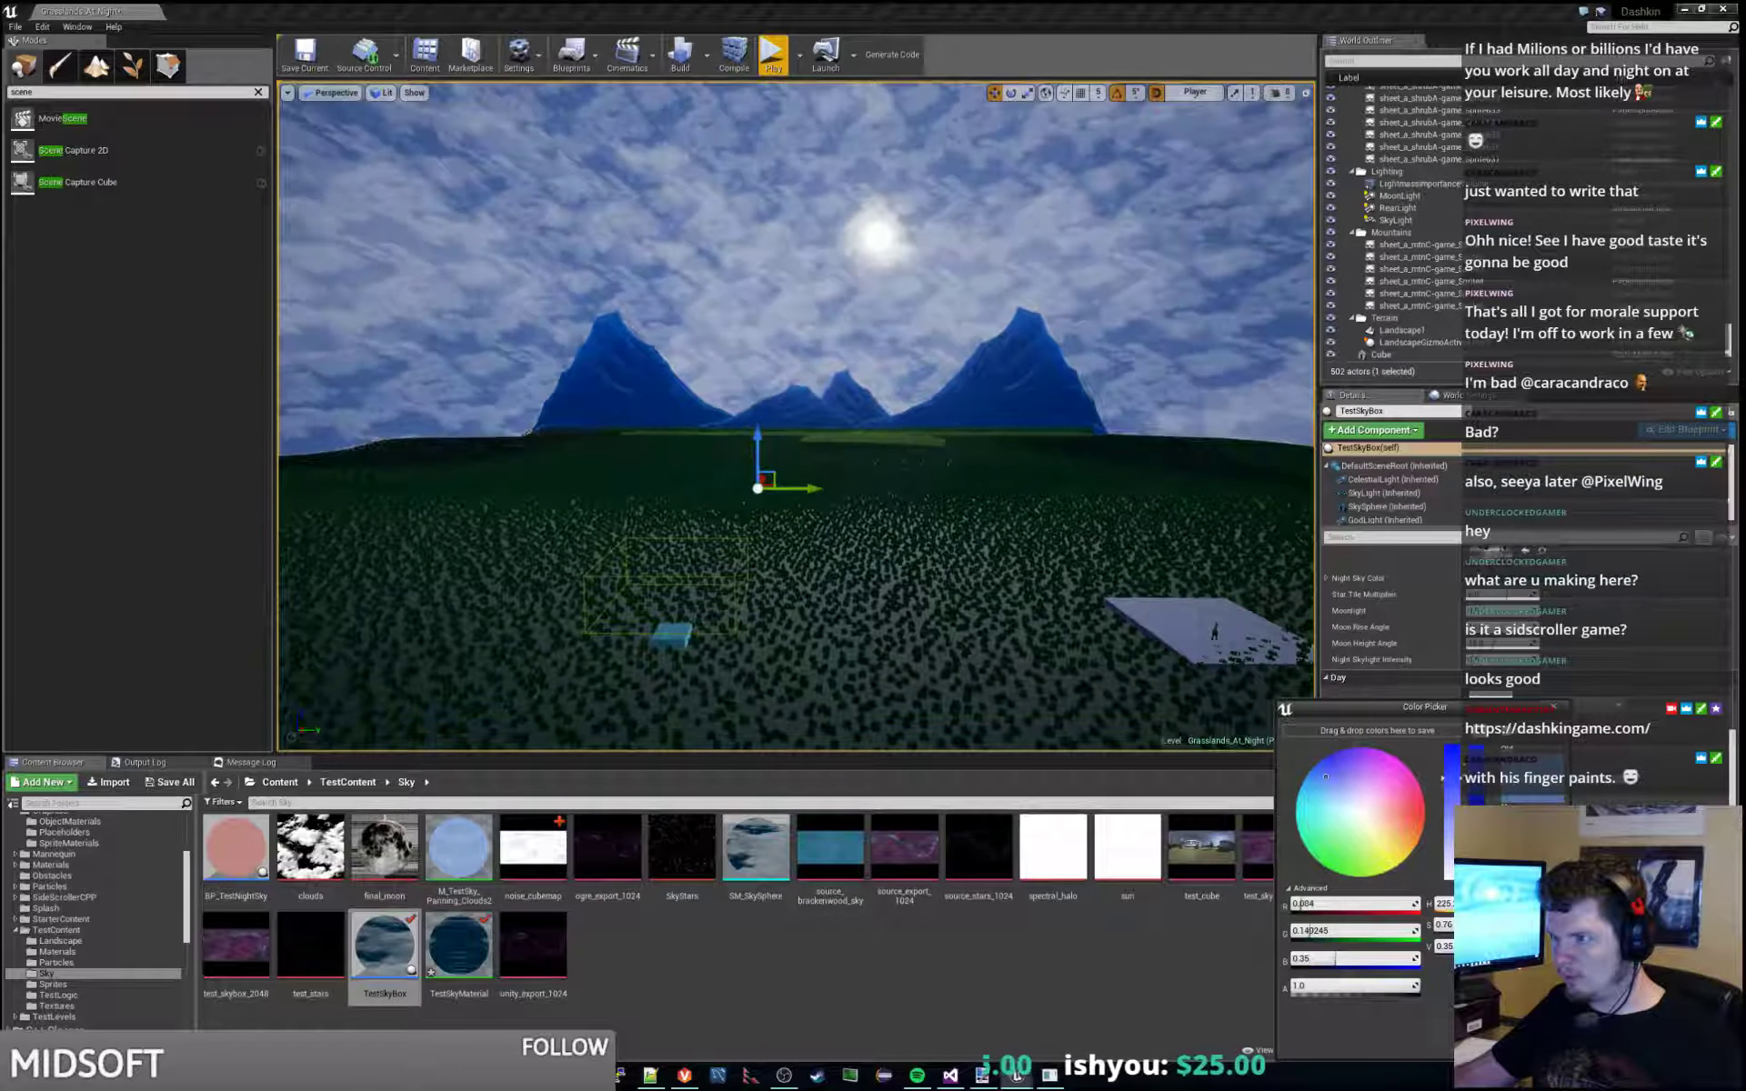
pyautogui.click(1326, 778)
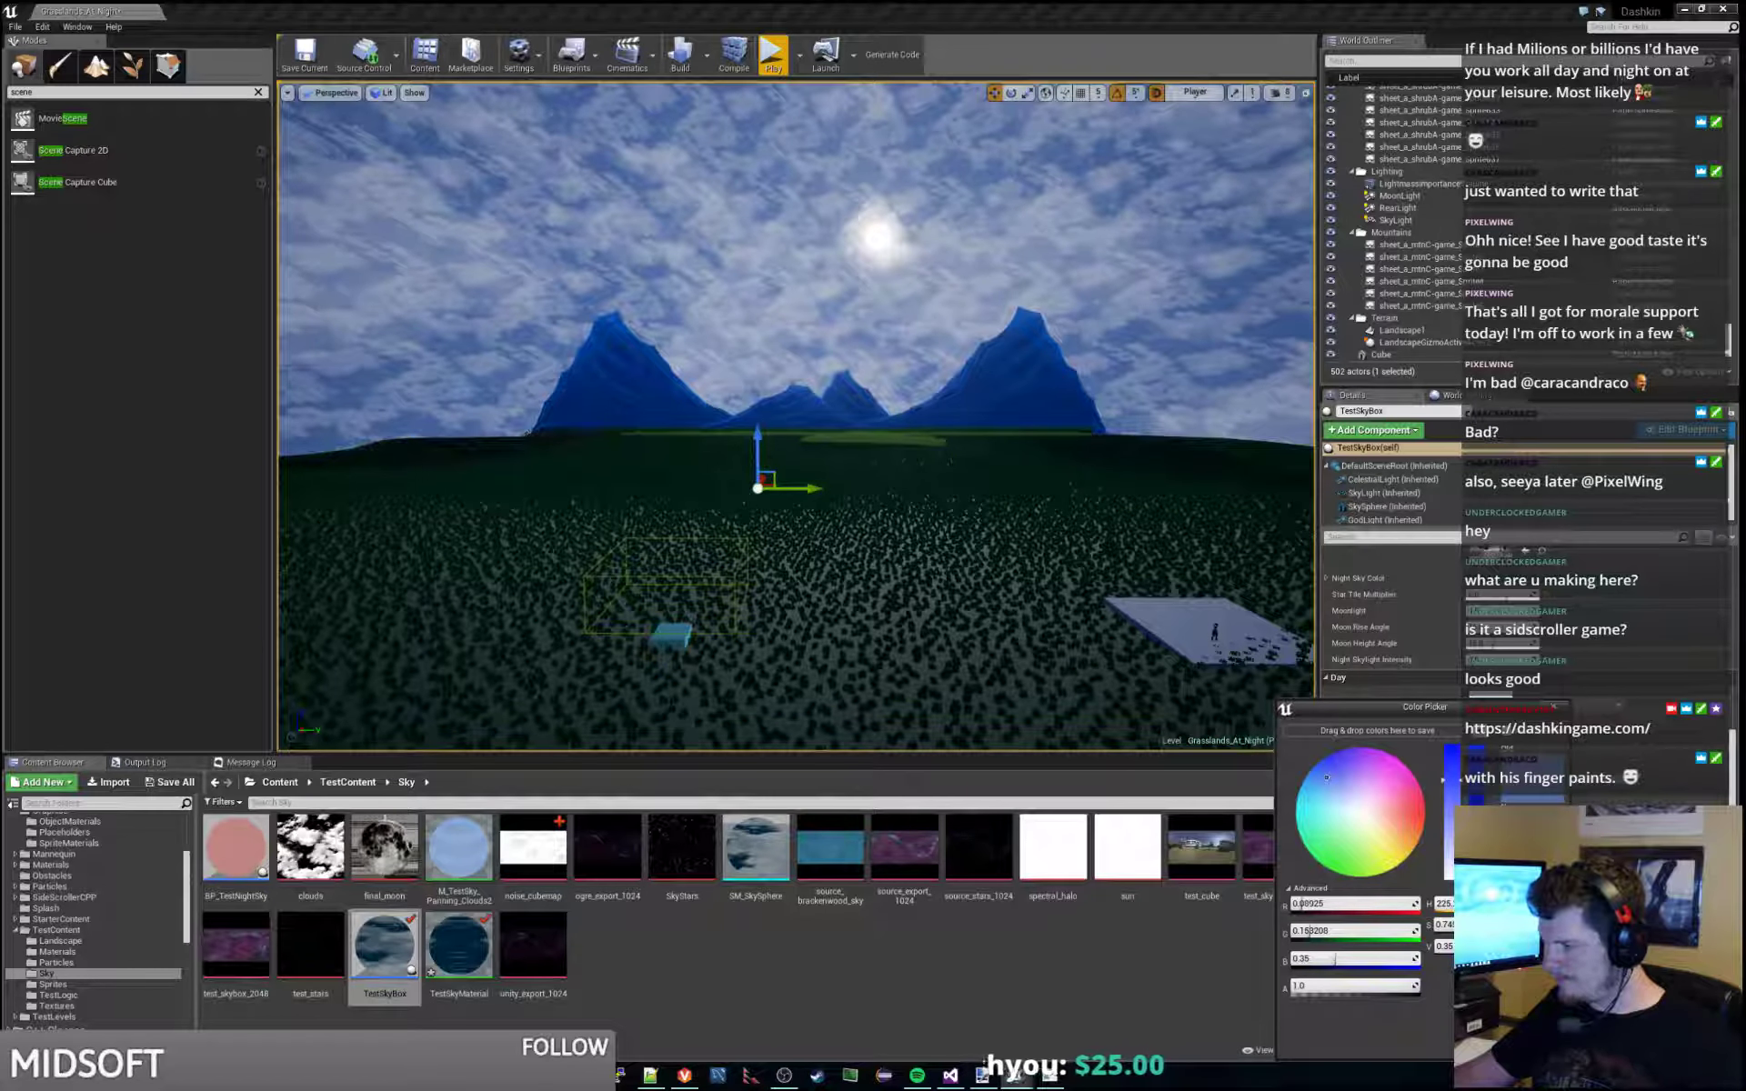
pyautogui.click(1491, 1044)
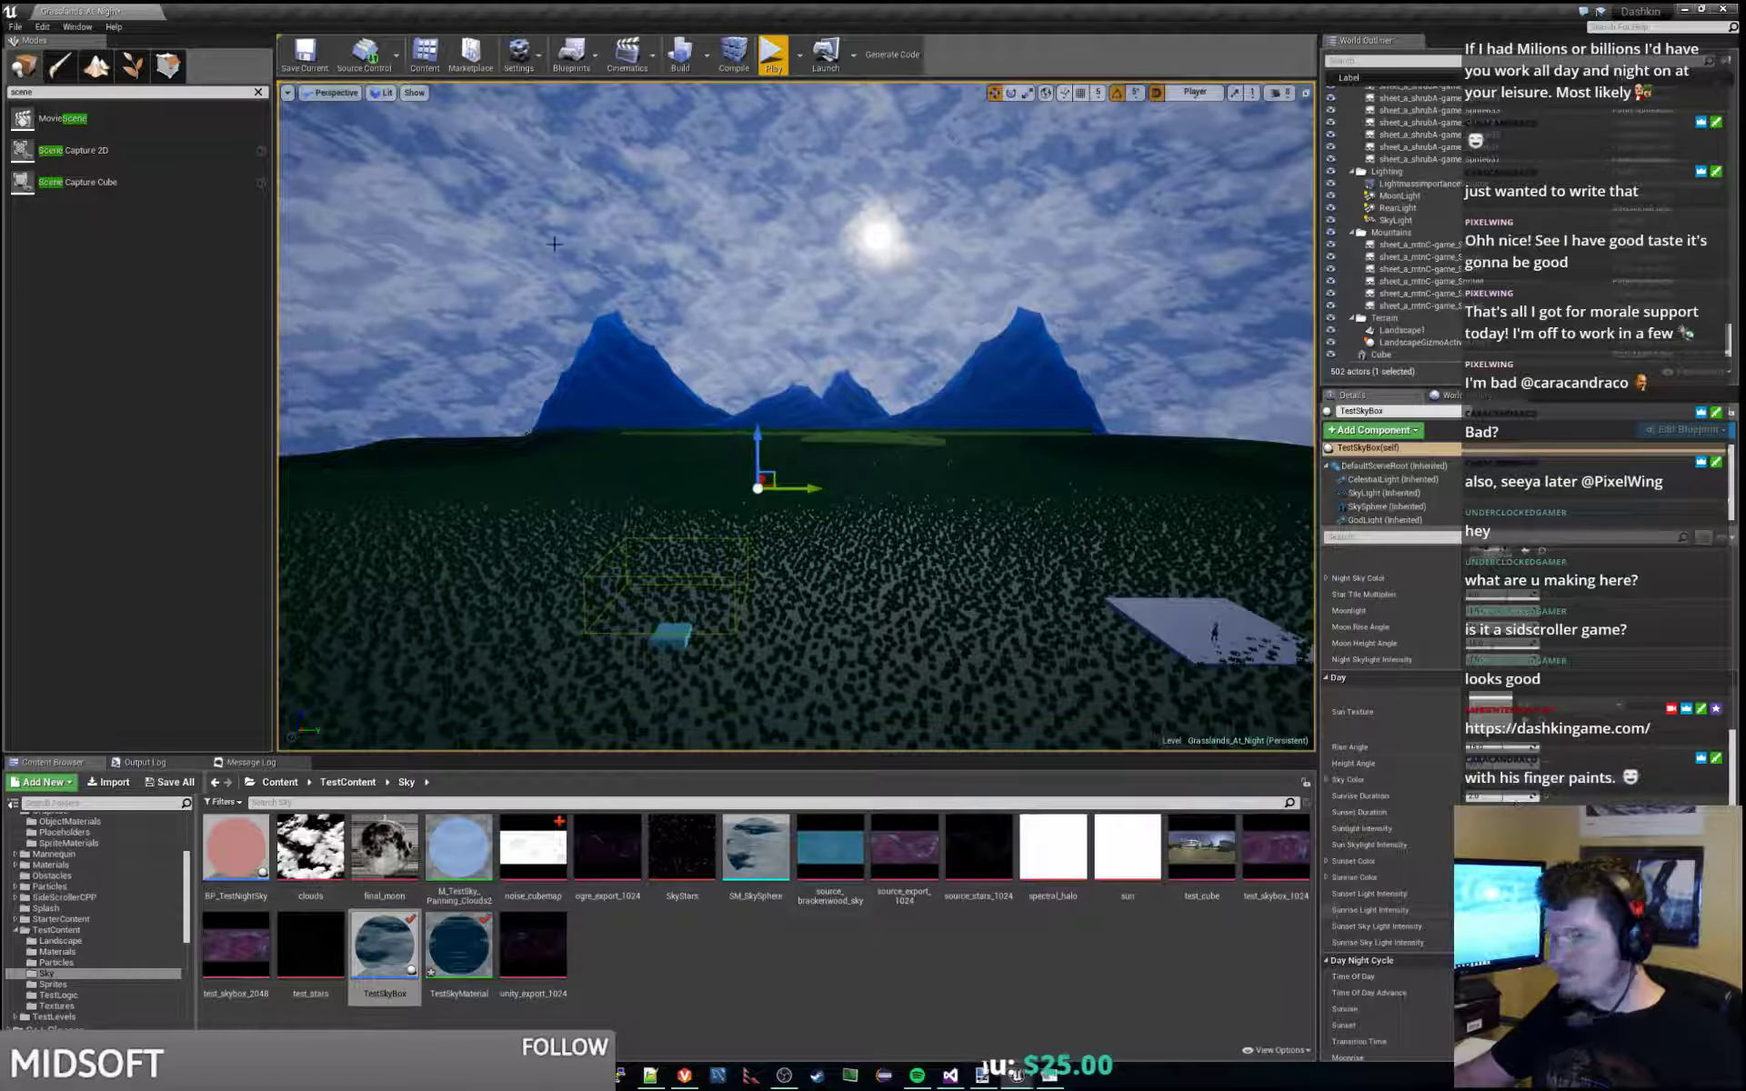
pyautogui.click(305, 54)
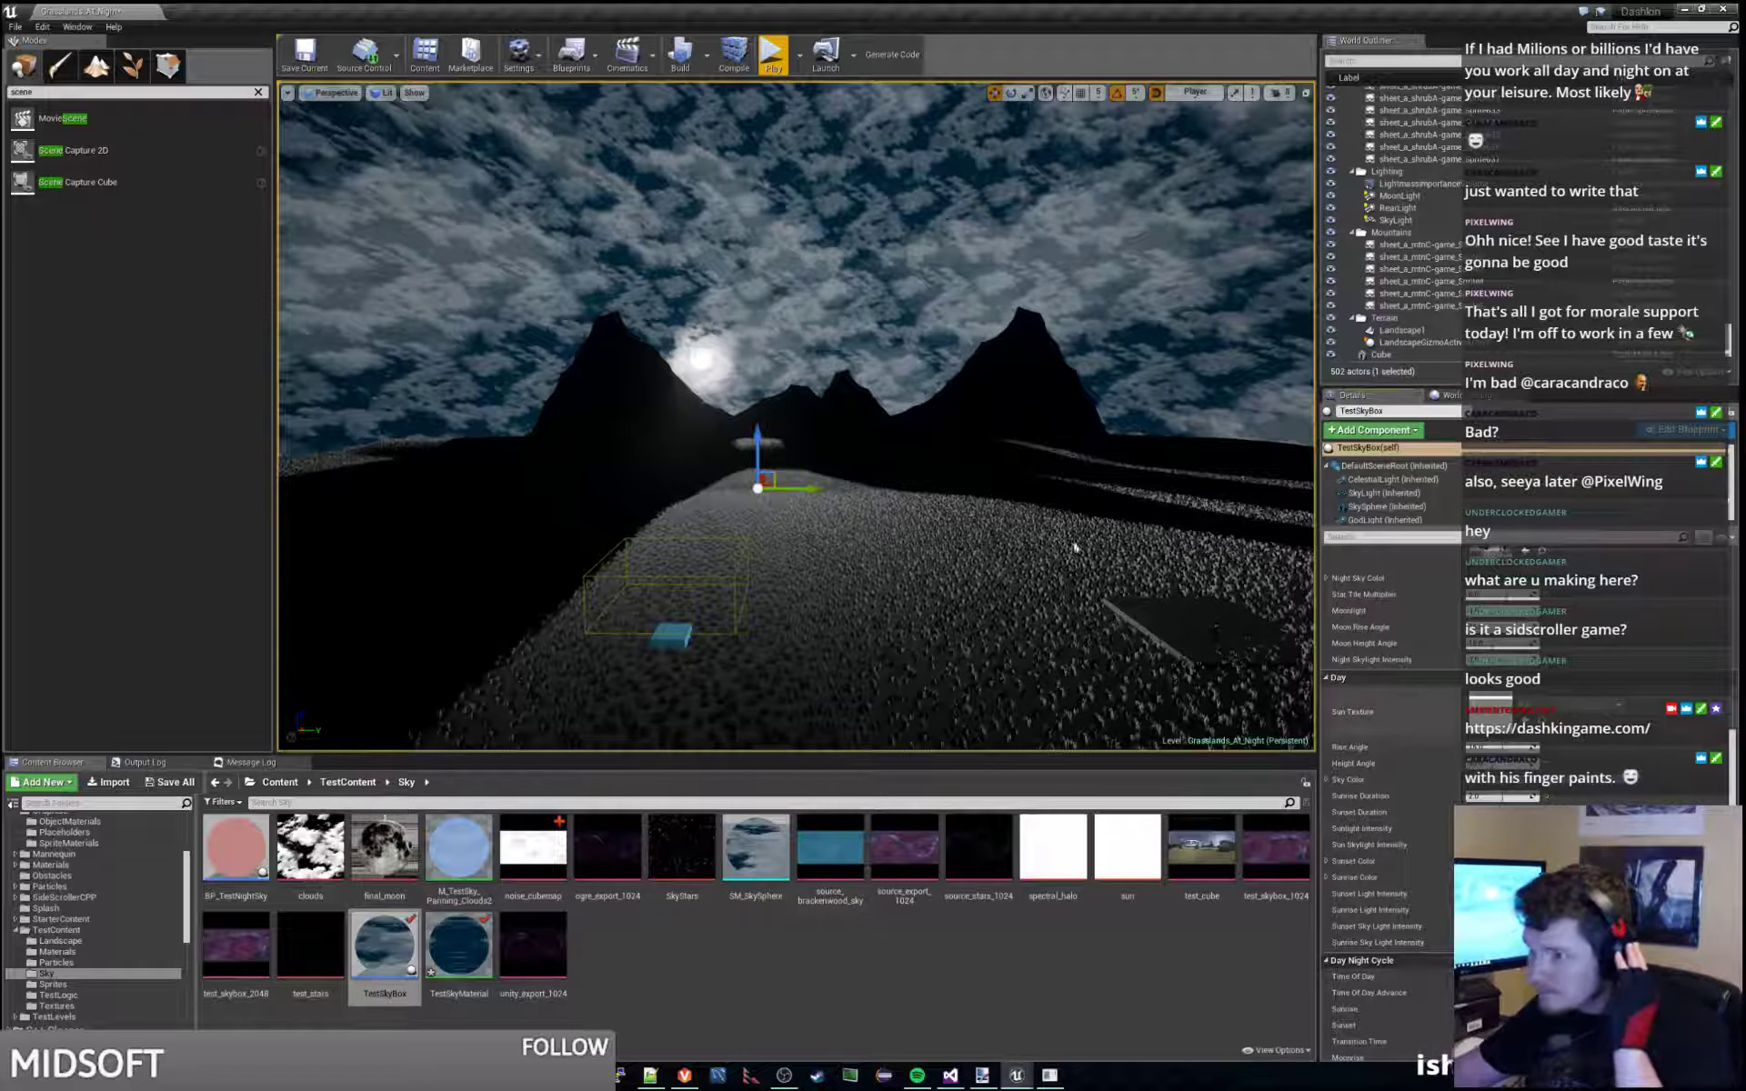
# Face the moon and mountains and make Night Sky Color more saturated and bluer.
pyautogui.moveTo(796, 418); pyautogui.dragTo(747, 465, button='right')
pyautogui.press('w')
pyautogui.press('w')
pyautogui.press('s')
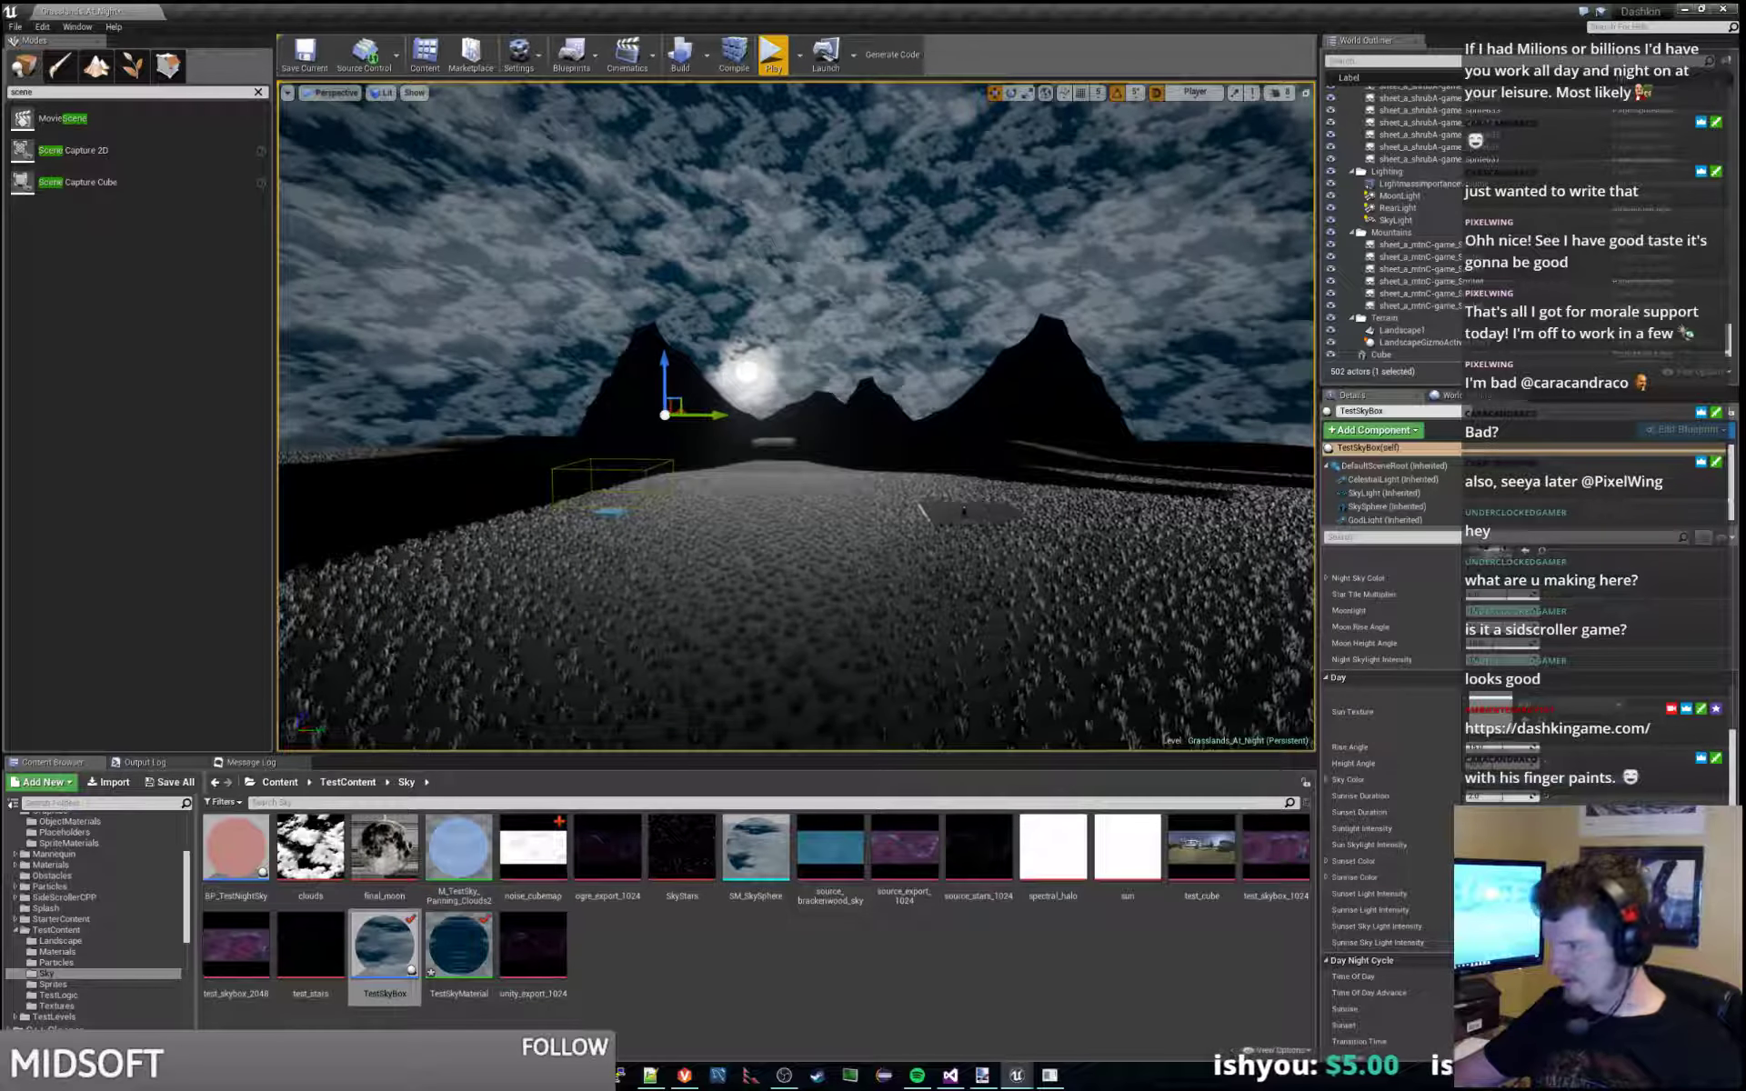
pyautogui.click(1530, 579)
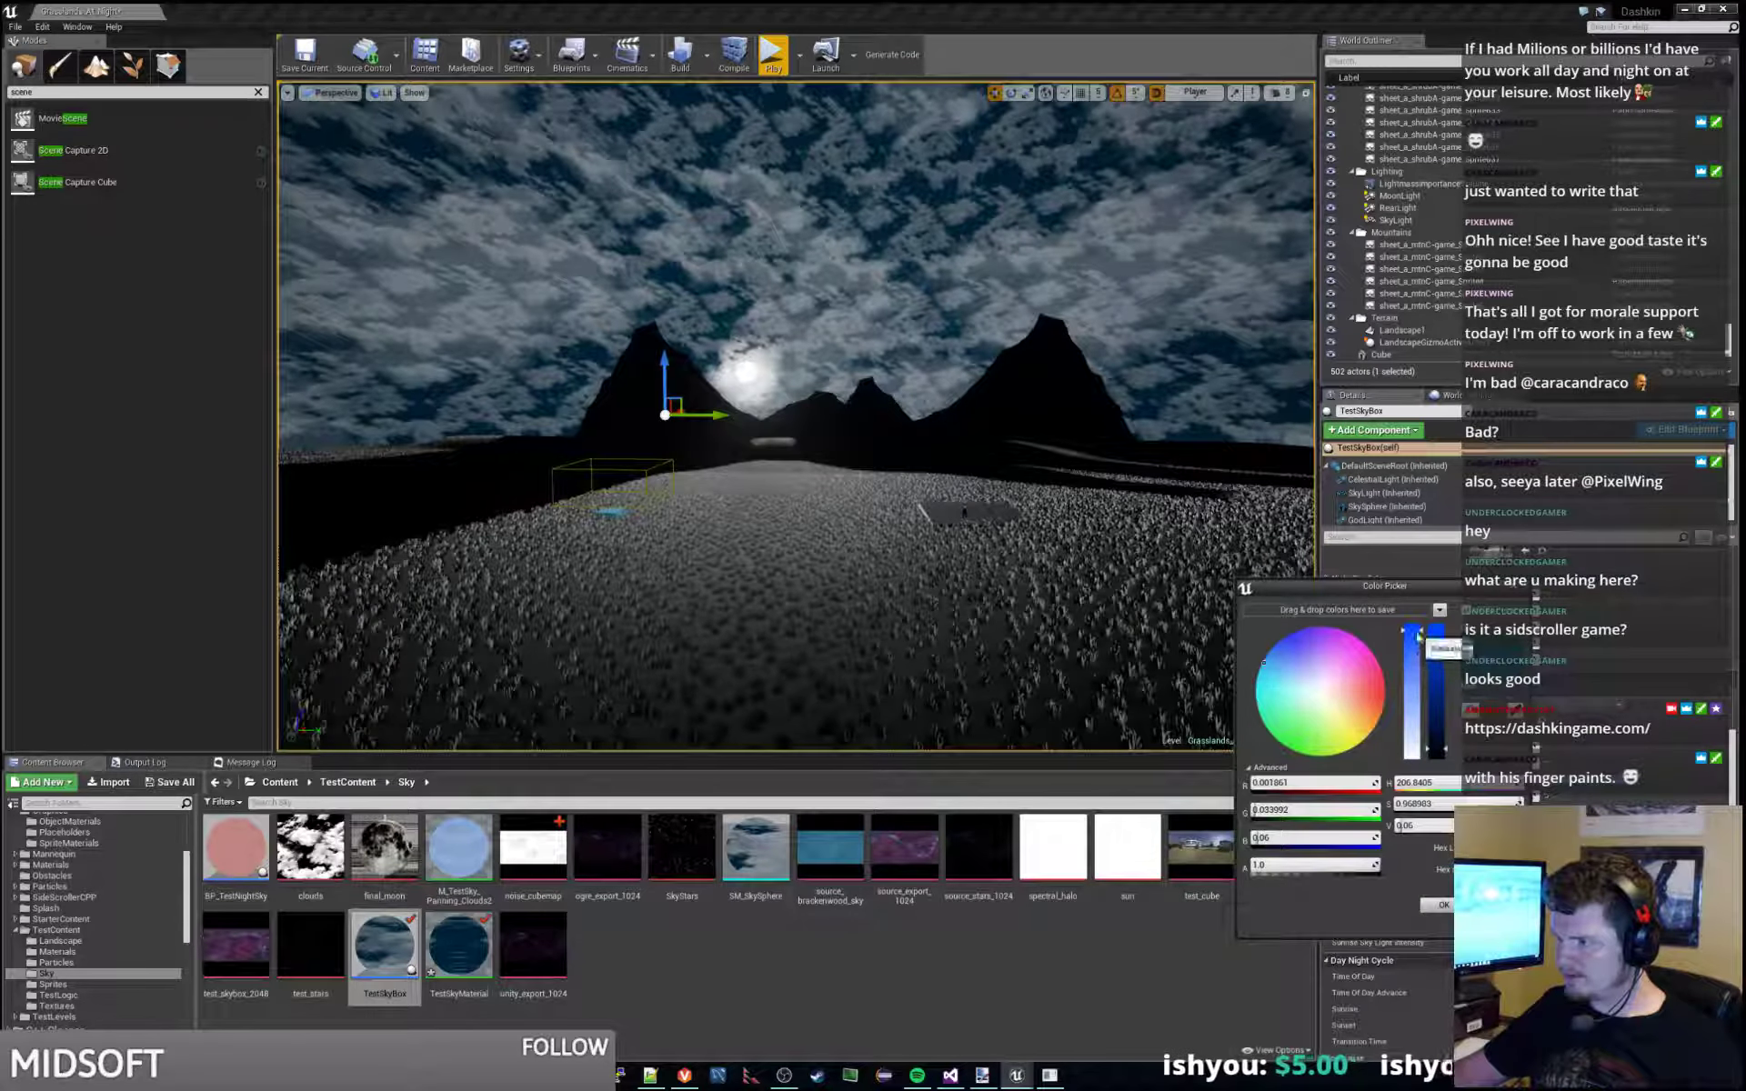
pyautogui.moveTo(1412, 691)
pyautogui.mouseDown()
pyautogui.moveTo(1417, 650)
pyautogui.moveTo(1413, 787)
pyautogui.moveTo(1417, 637)
pyautogui.moveTo(1412, 788)
pyautogui.moveTo(1421, 670)
pyautogui.mouseUp()
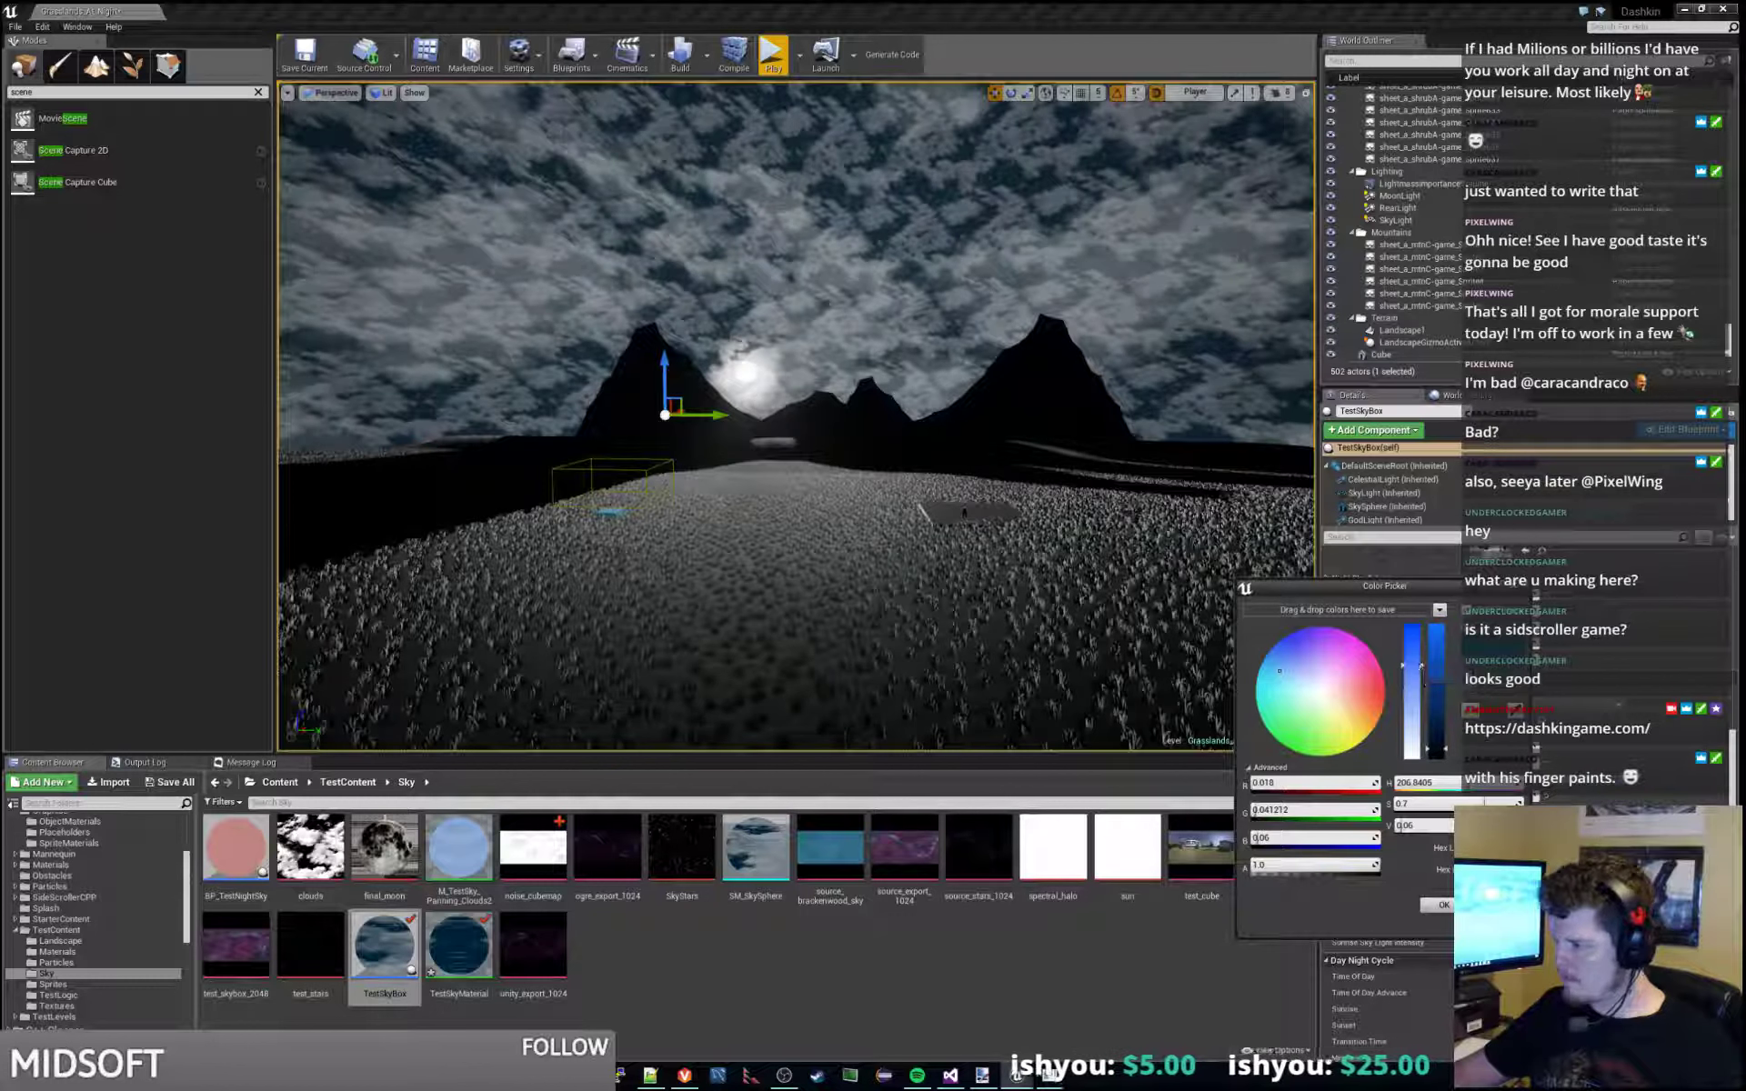
pyautogui.click(1443, 905)
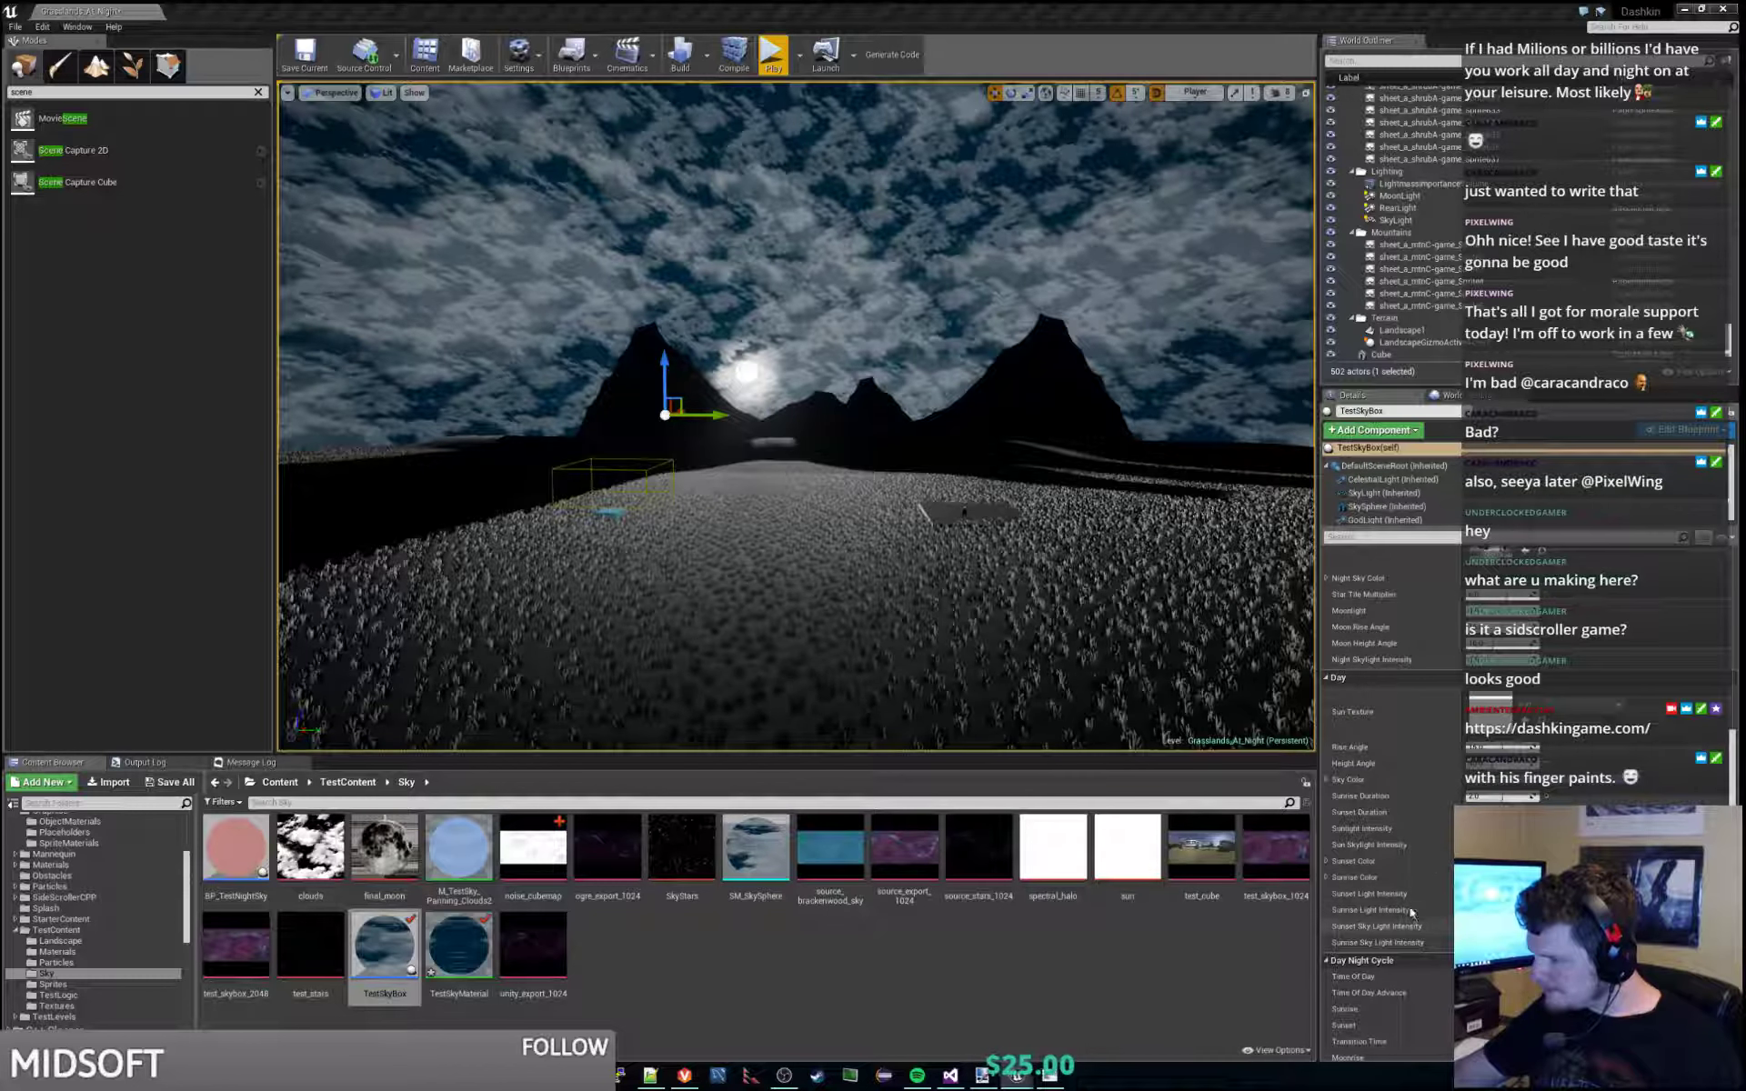
# Raise Night Skylight Intensity and retune Night Sky Color's hue, saturation and brightness.
pyautogui.scroll(3, 1443, 755)
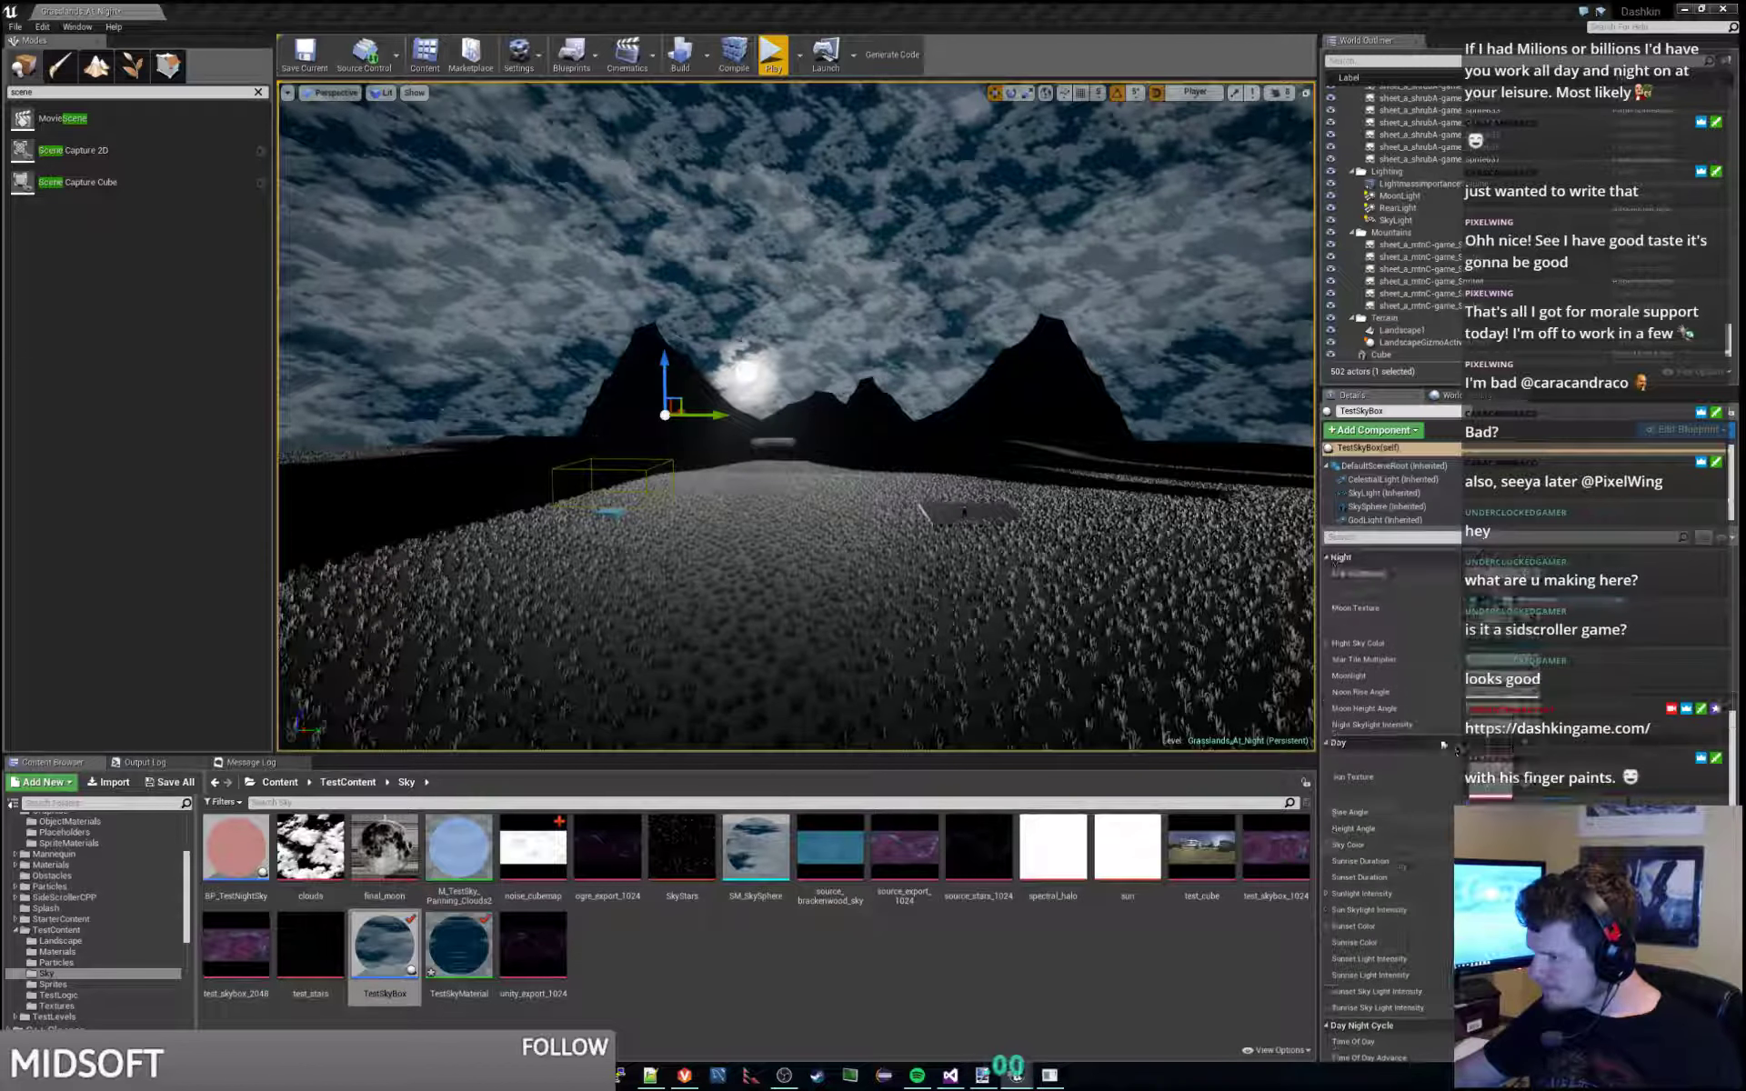
pyautogui.moveTo(1495, 726); pyautogui.dragTo(1527, 726)
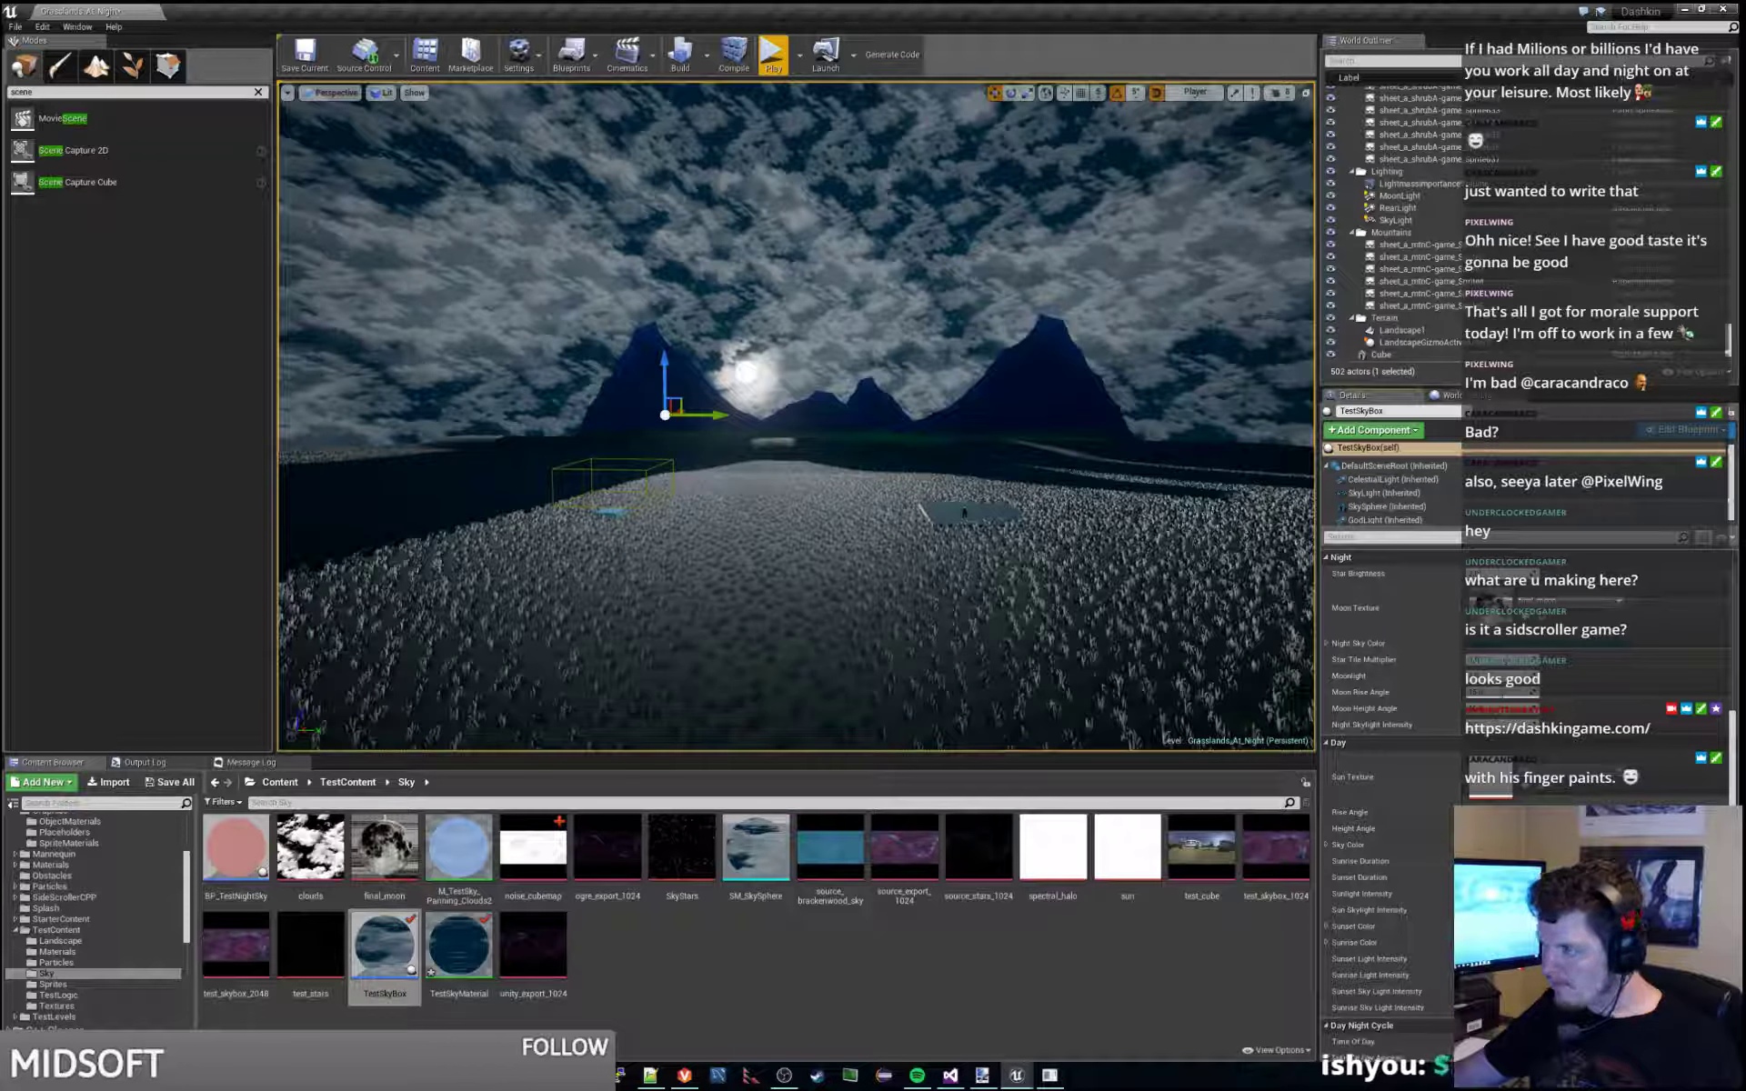
pyautogui.click(1563, 647)
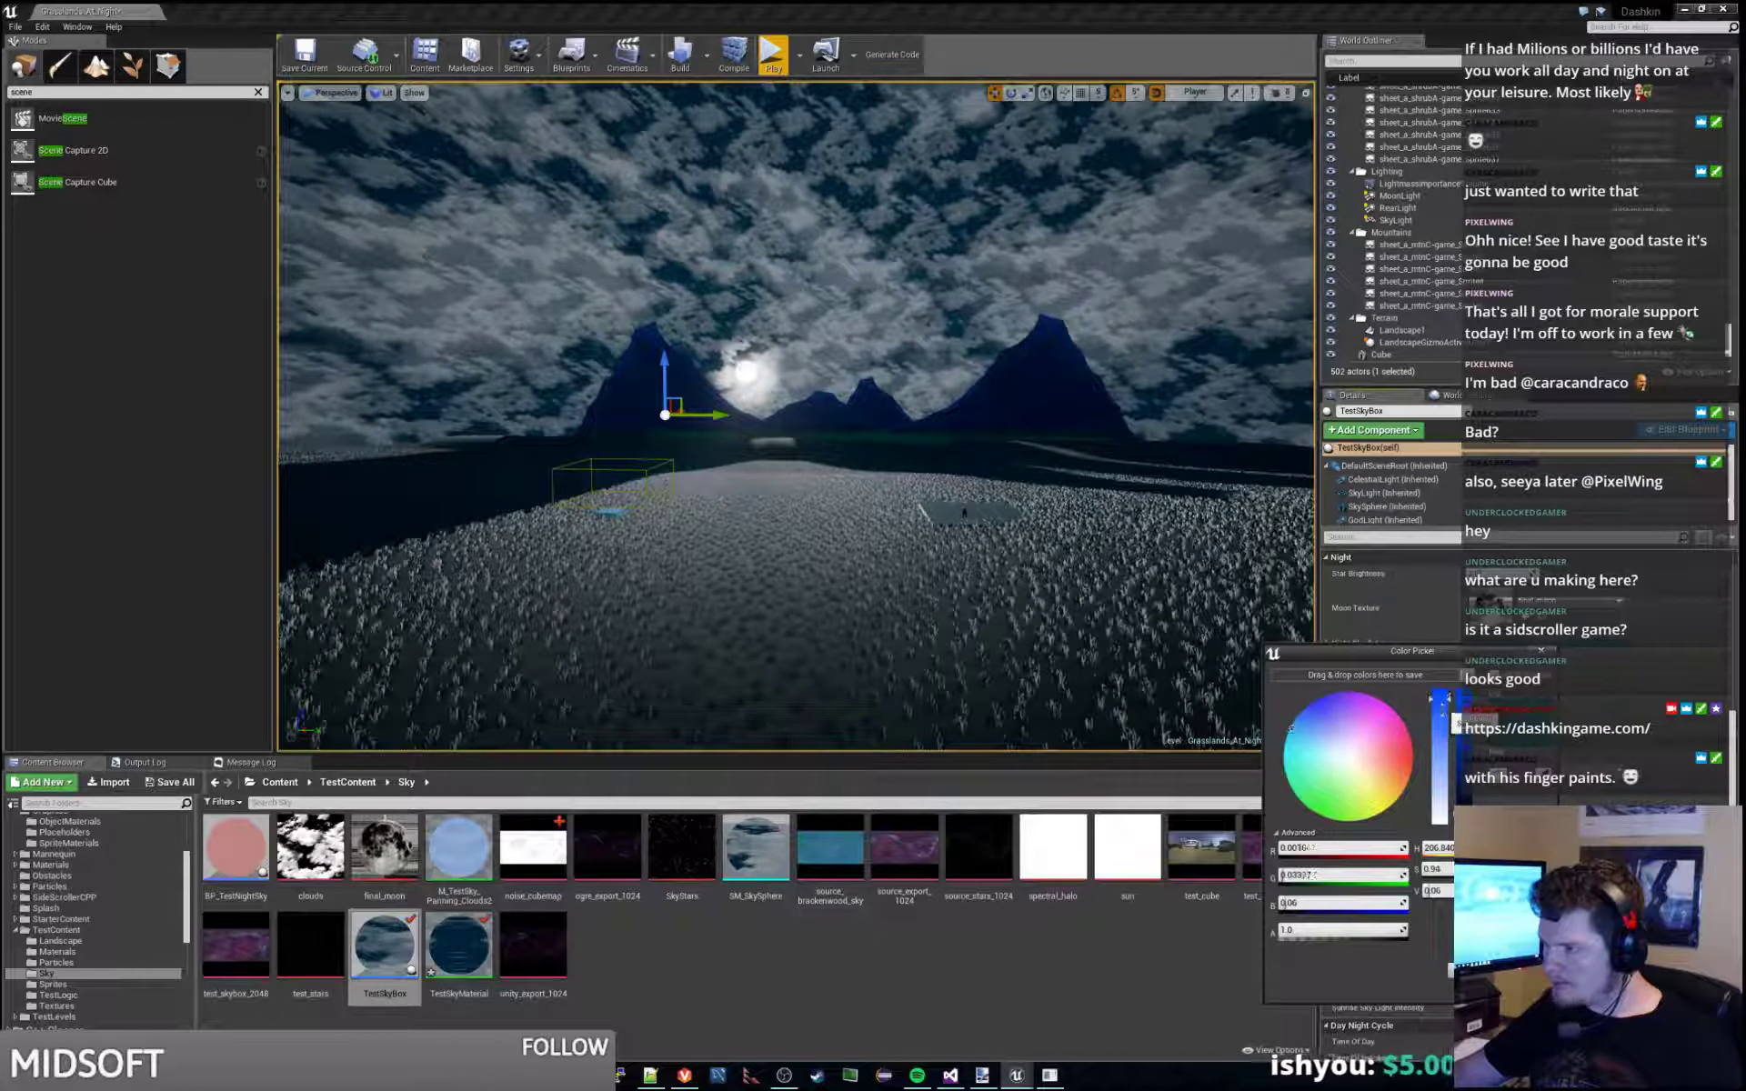
pyautogui.moveTo(1441, 707); pyautogui.dragTo(1445, 822)
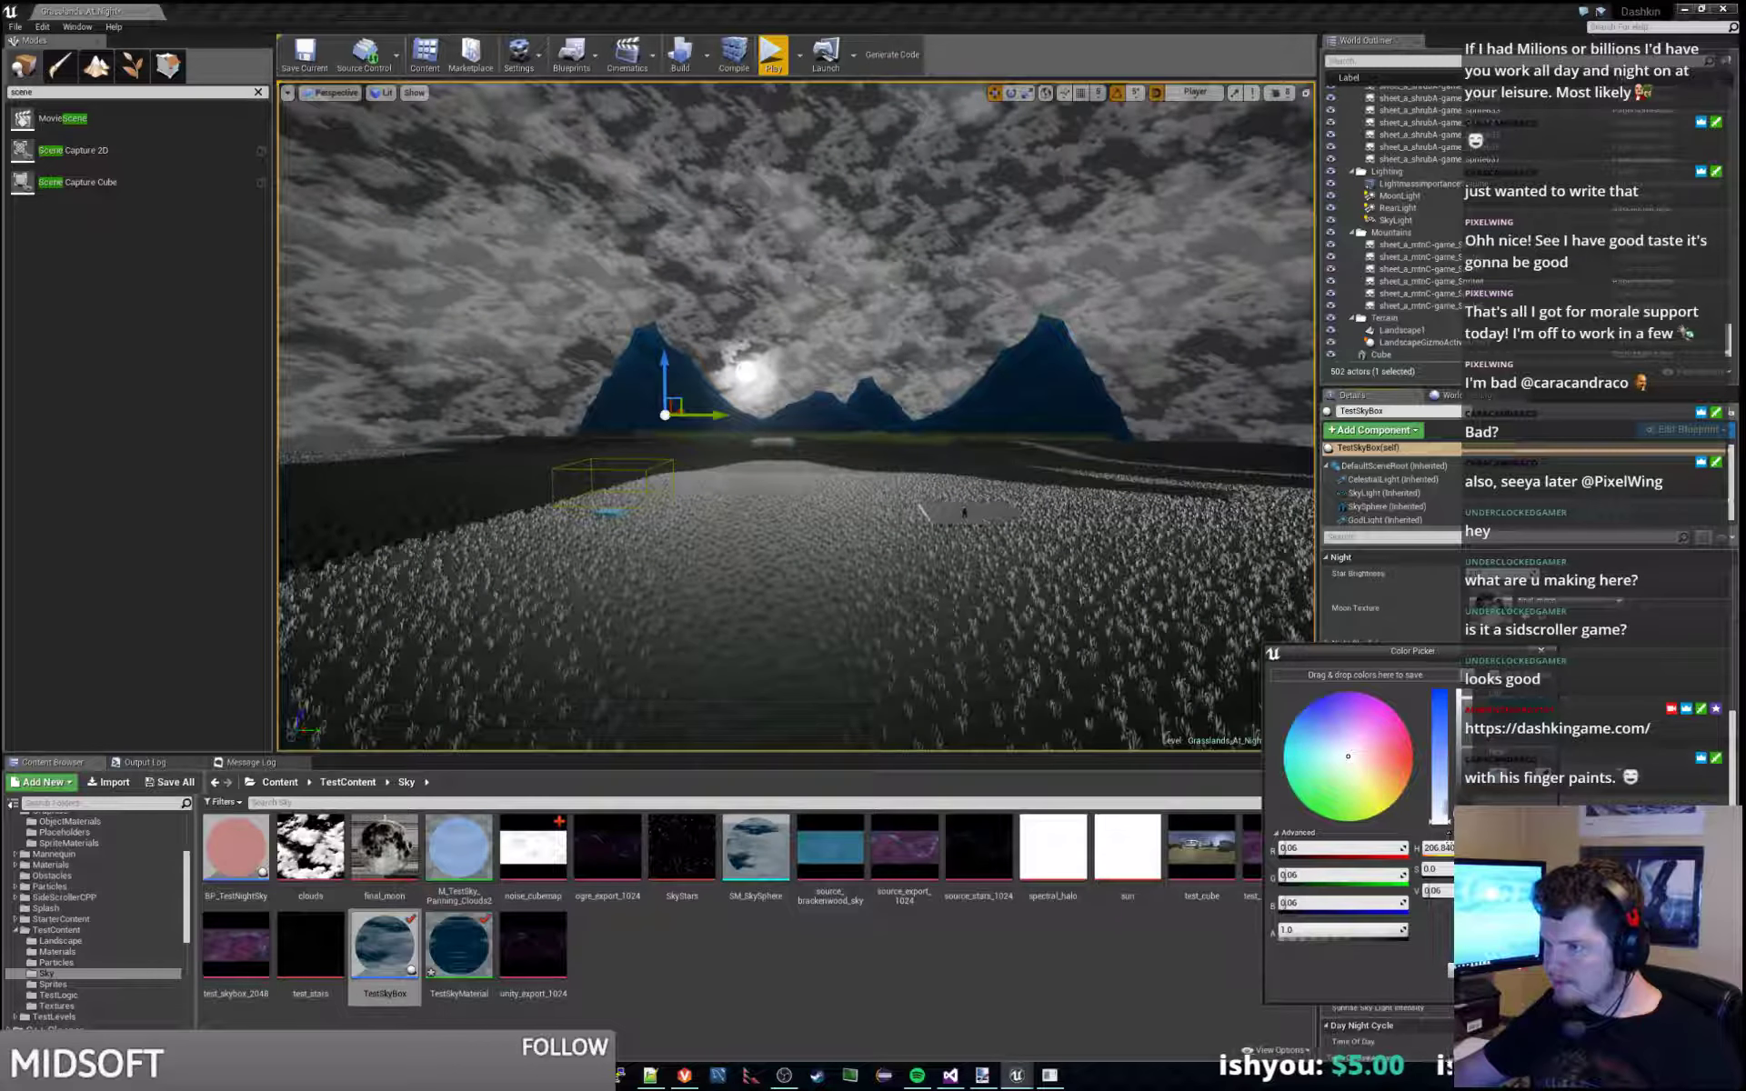
pyautogui.moveTo(1347, 756); pyautogui.dragTo(1327, 744)
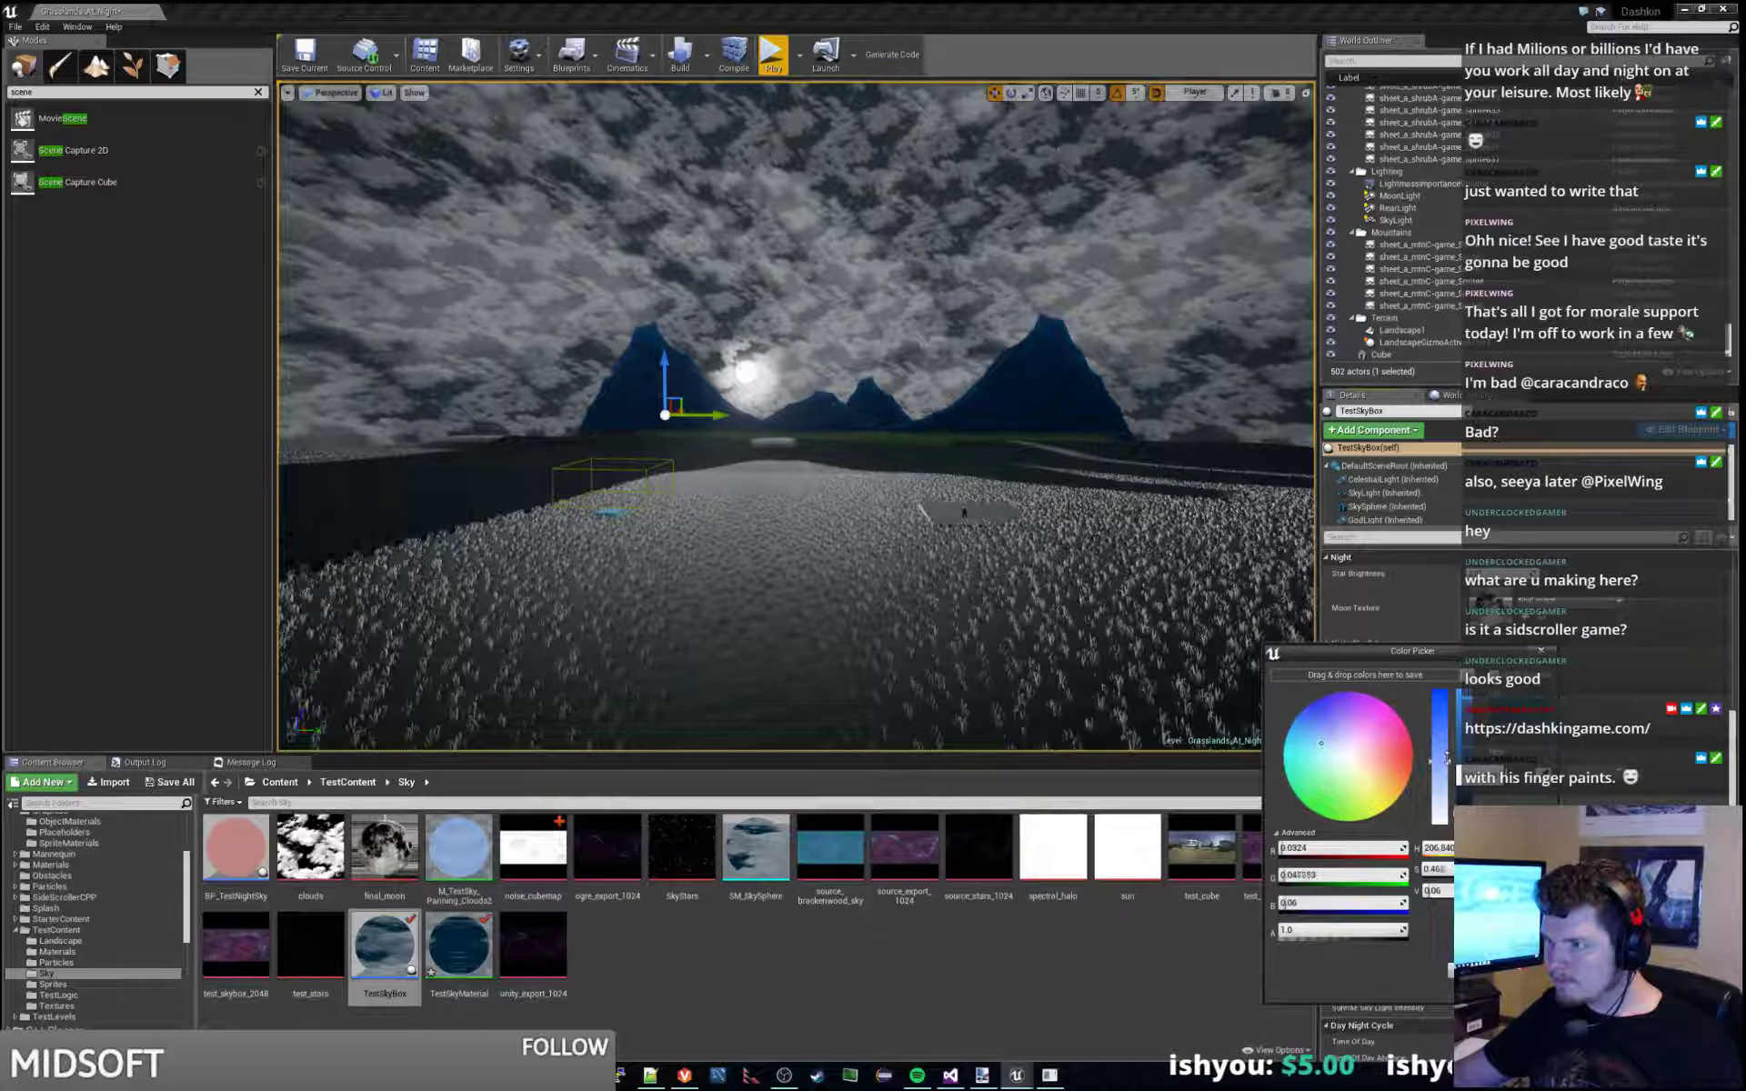
pyautogui.moveTo(1453, 823); pyautogui.dragTo(1460, 680)
pyautogui.moveTo(1472, 805)
pyautogui.mouseDown()
pyautogui.moveTo(1469, 692)
pyautogui.moveTo(1440, 826)
pyautogui.moveTo(1441, 693)
pyautogui.moveTo(1469, 816)
pyautogui.mouseUp()
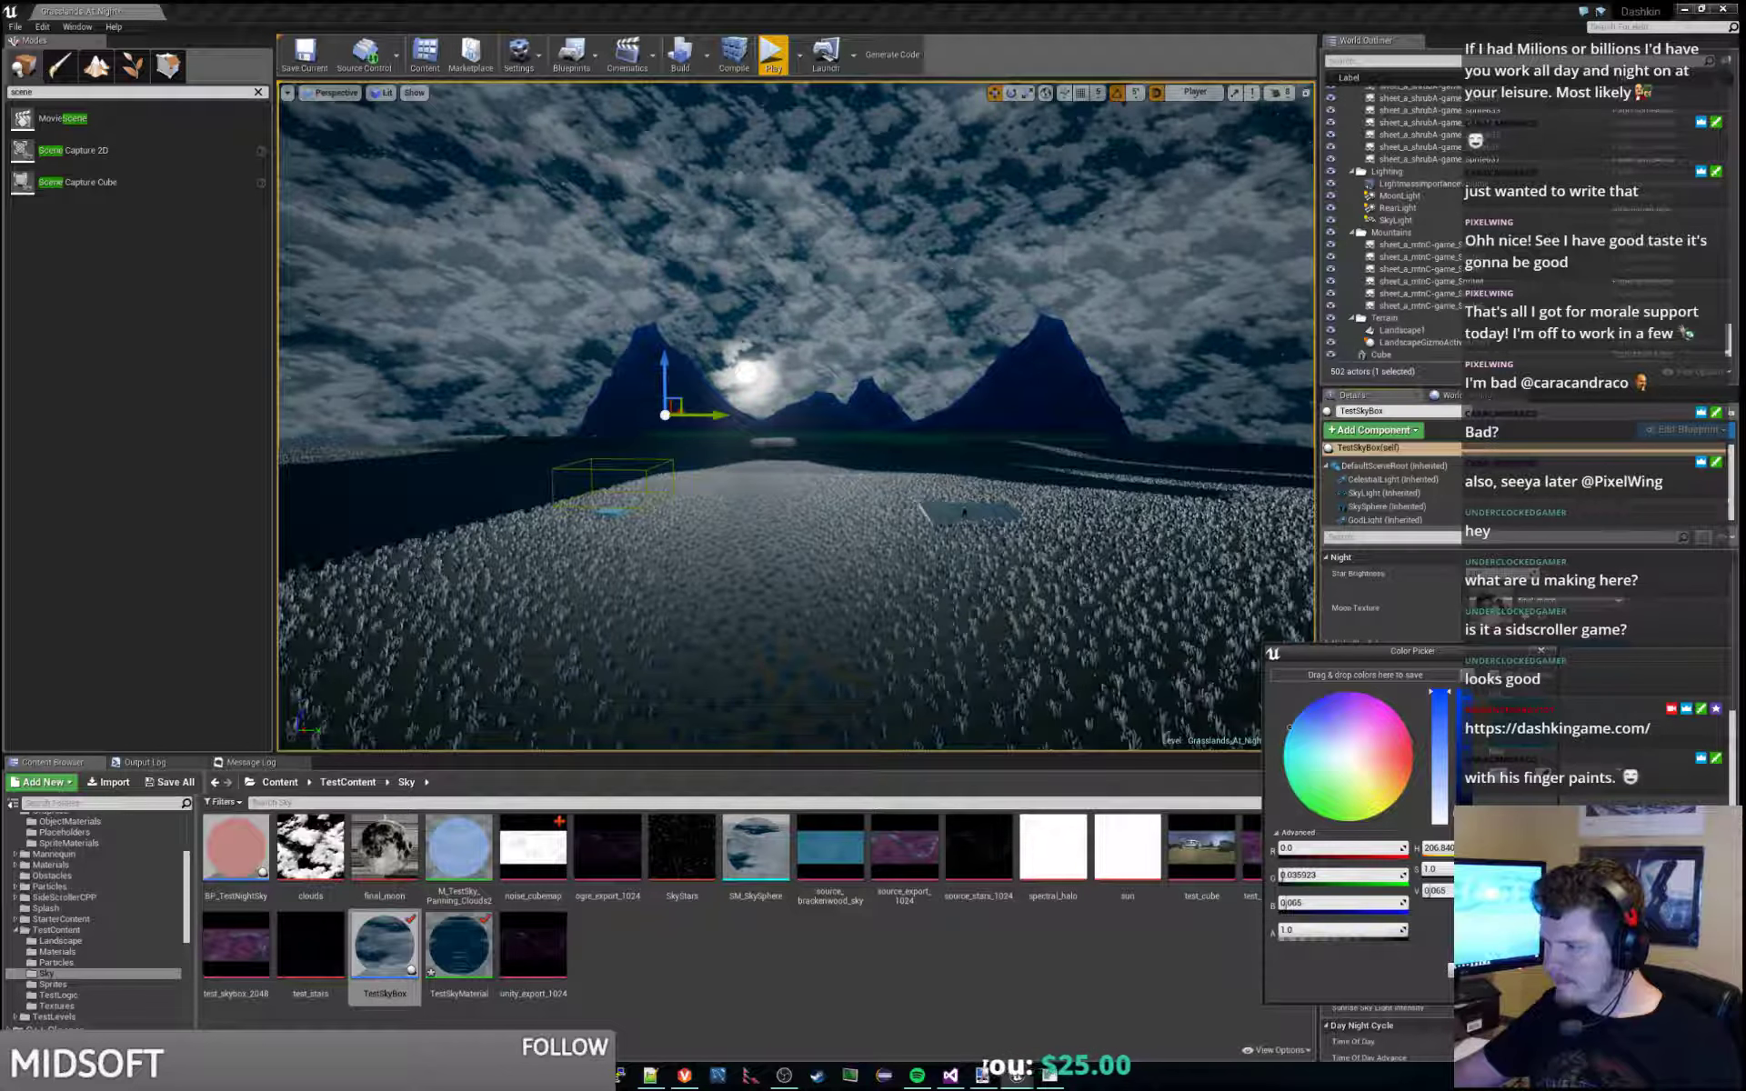
pyautogui.click(1474, 971)
pyautogui.moveTo(986, 498); pyautogui.dragTo(967, 454, button='right')
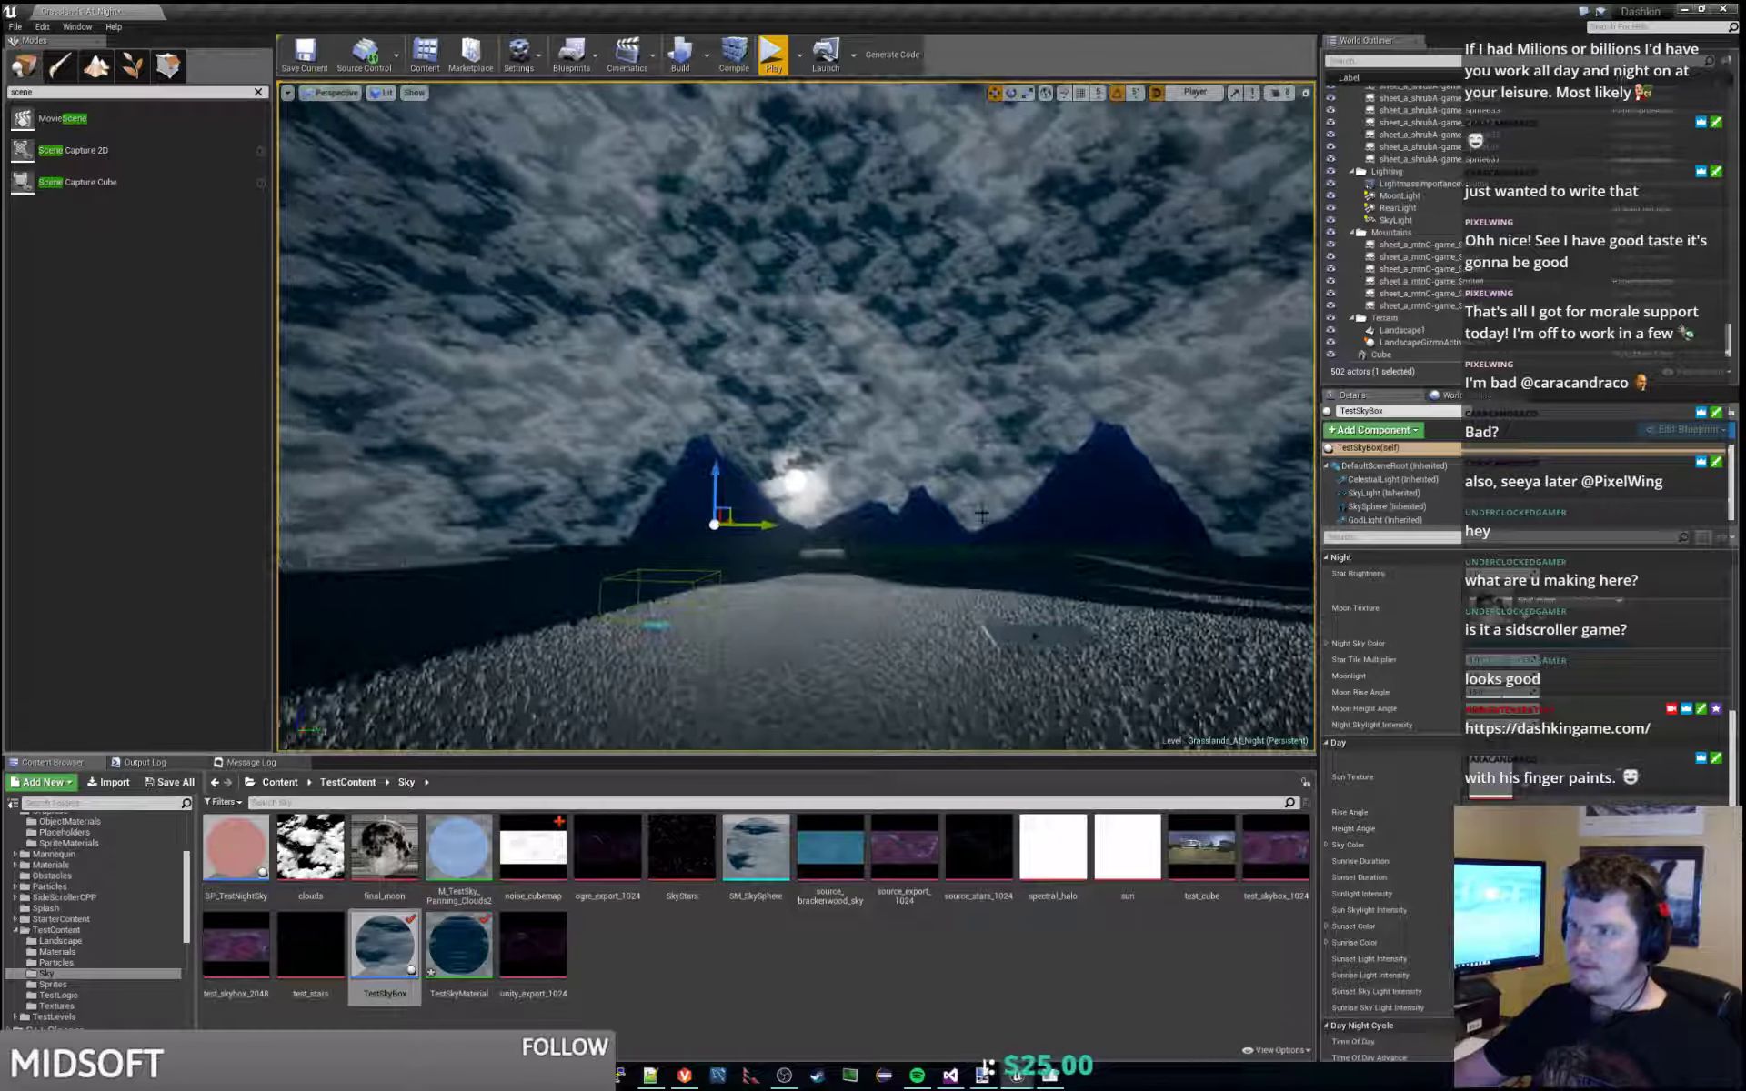
# Save the Grasslands_At_Night map and run a quick play-test before stopping it.
pyautogui.click(306, 54)
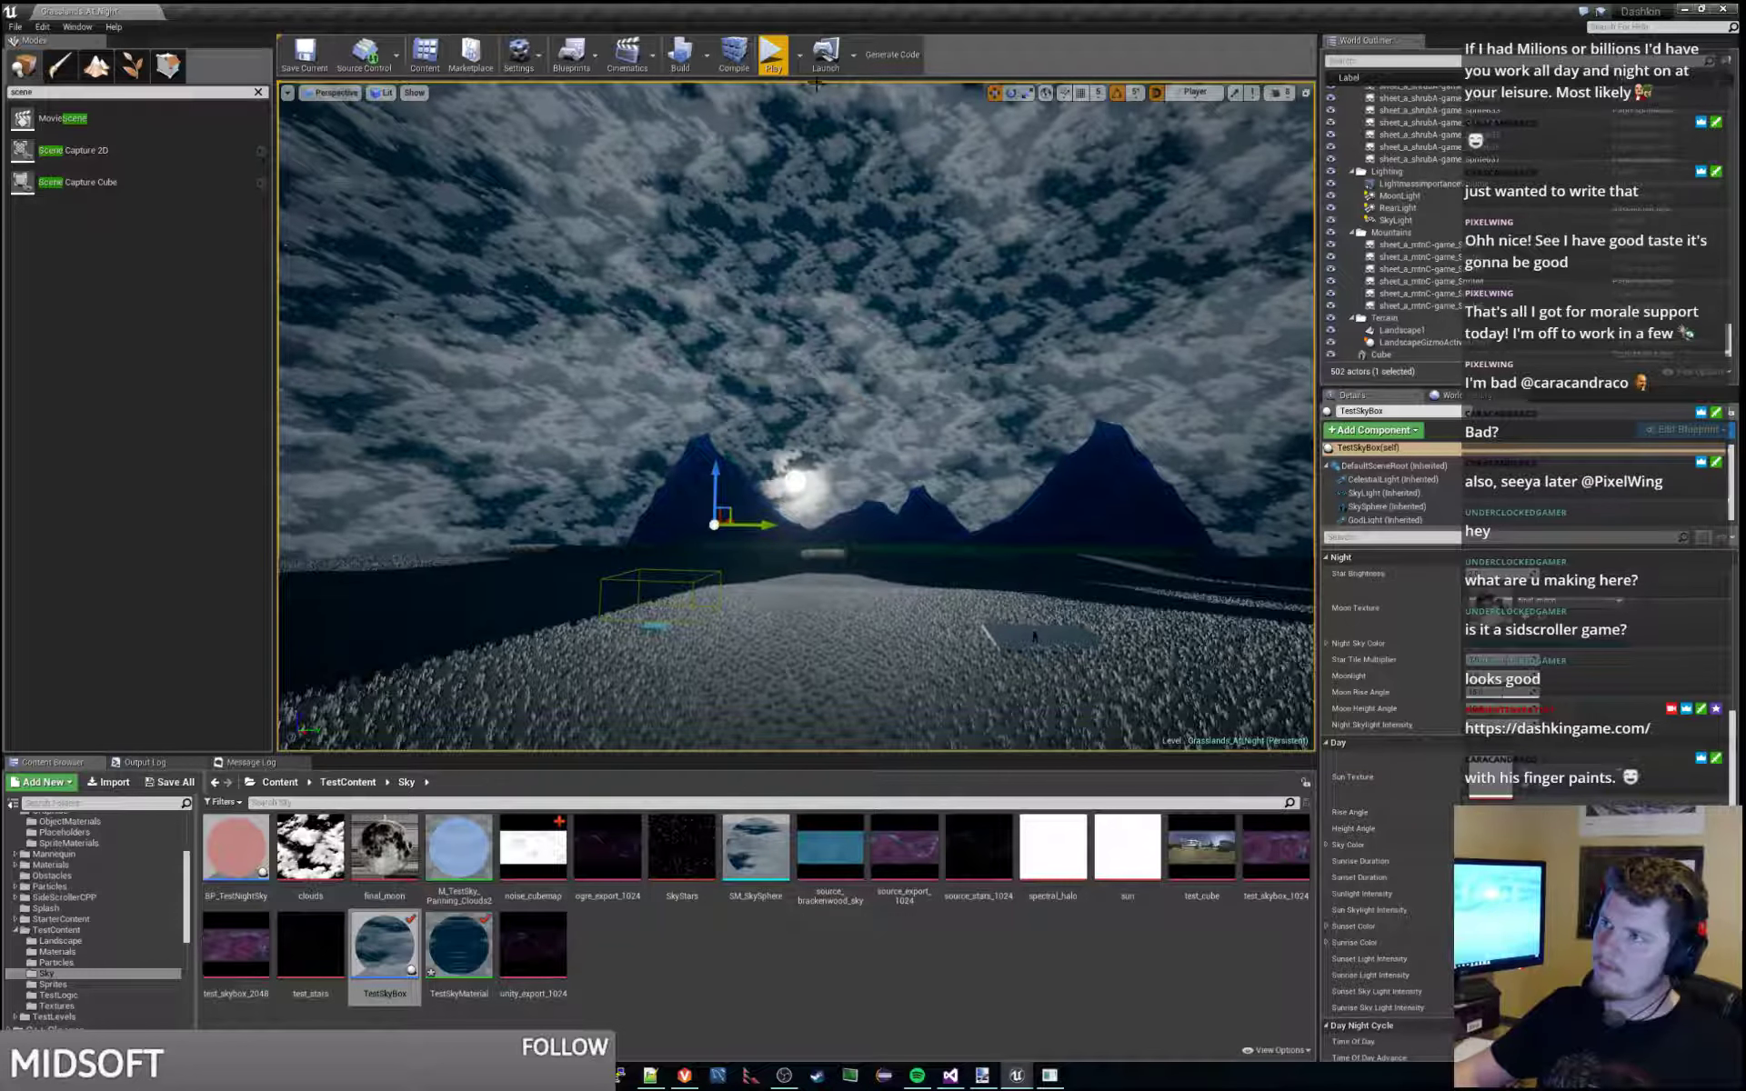
pyautogui.click(772, 54)
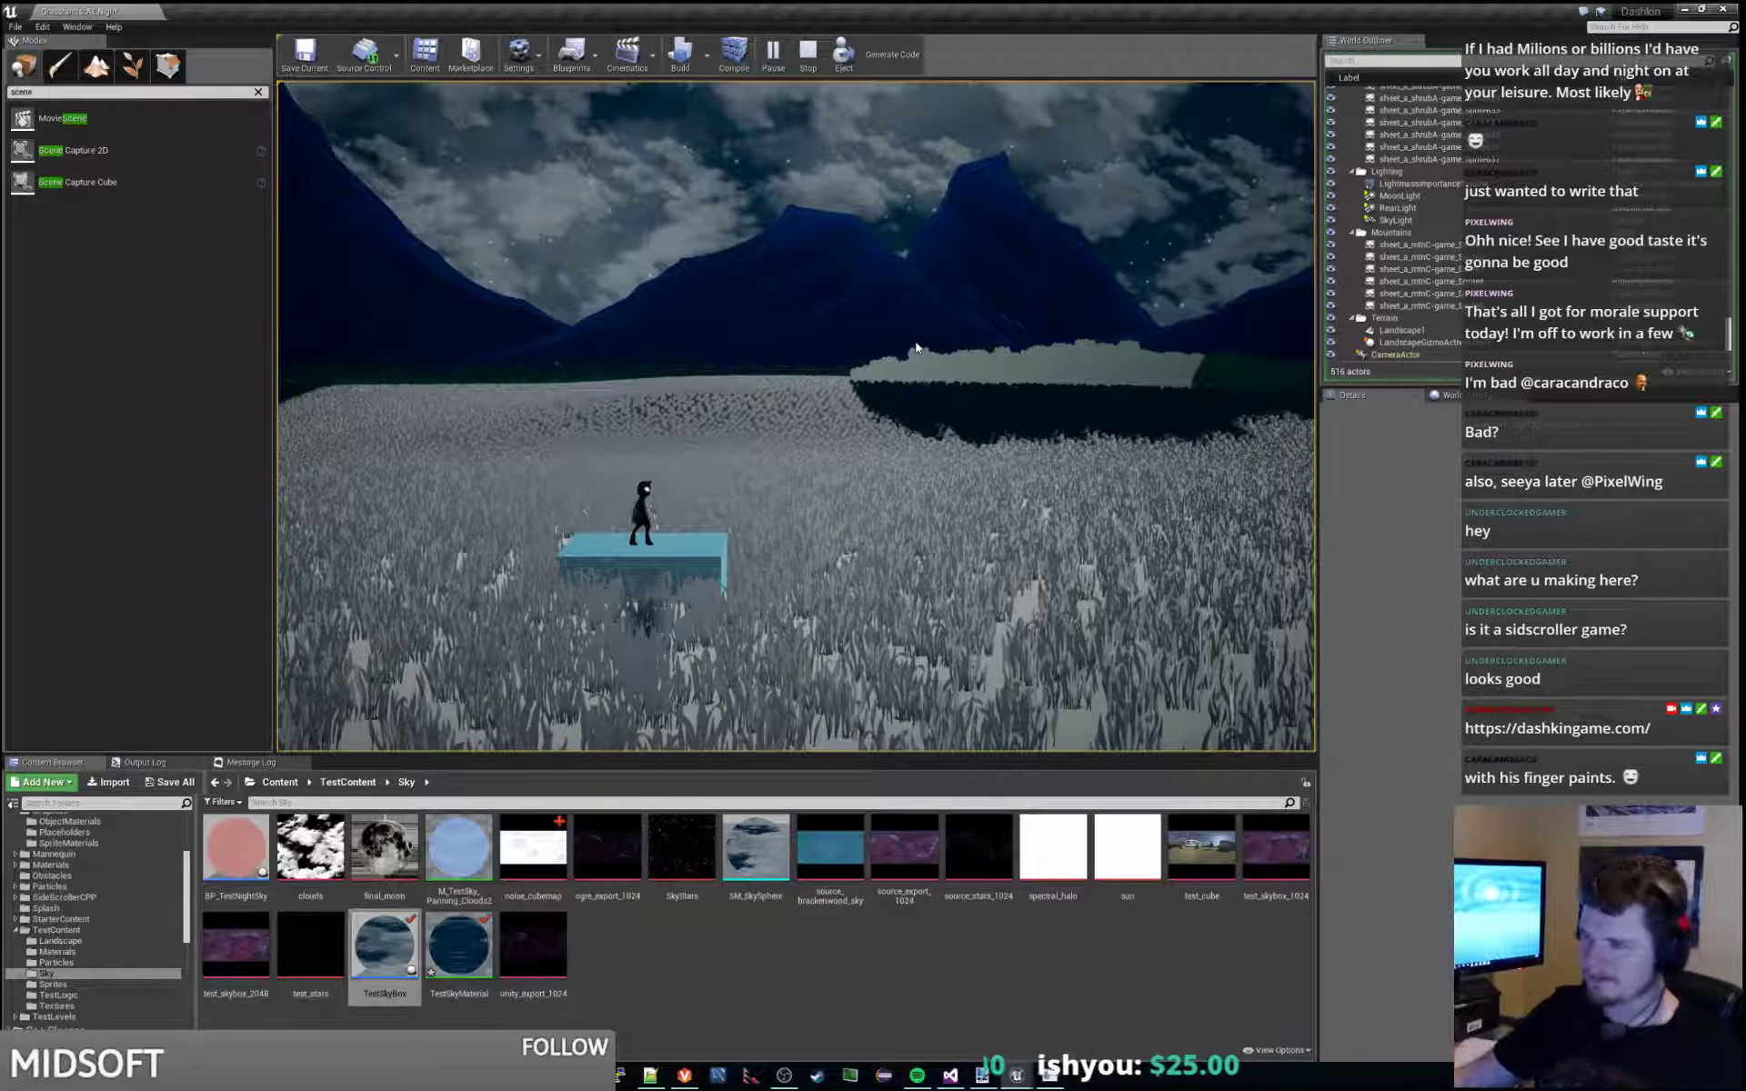
pyautogui.press('Escape')
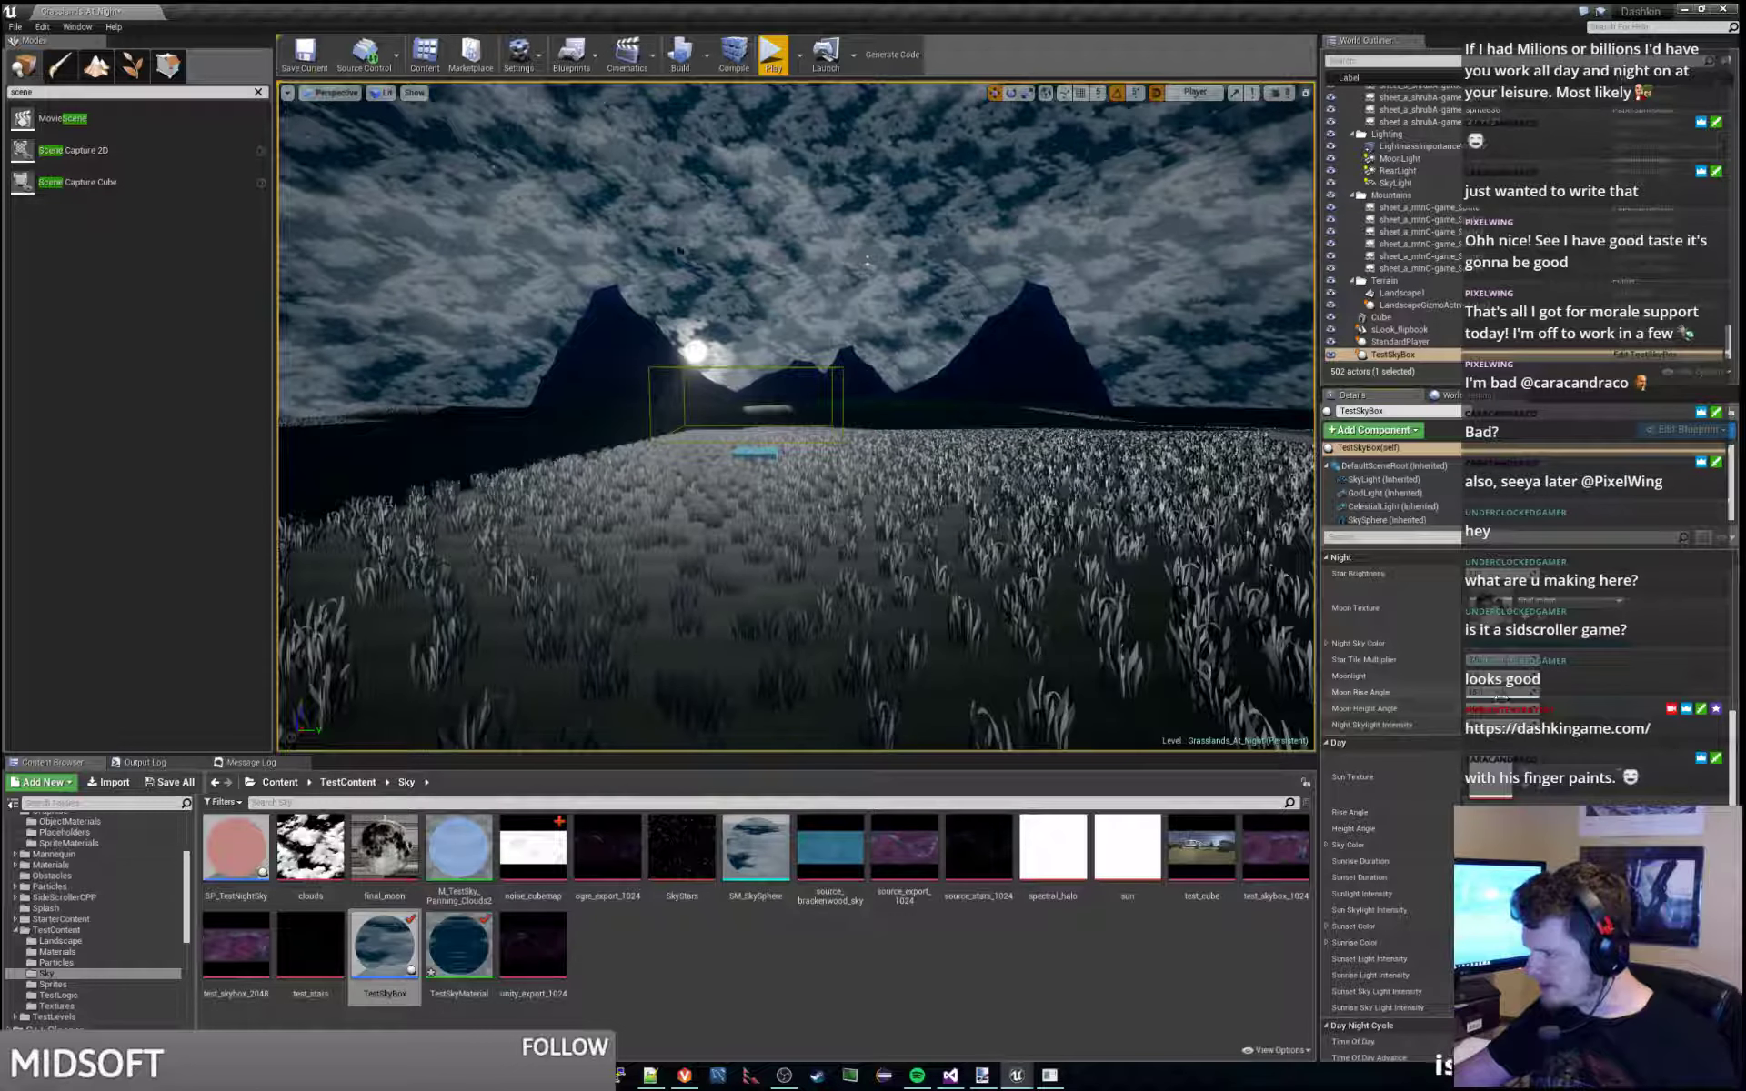
# With TestSkyBox selected, save Grasslands_At_Night again and start a new play session.
pyautogui.click(869, 316)
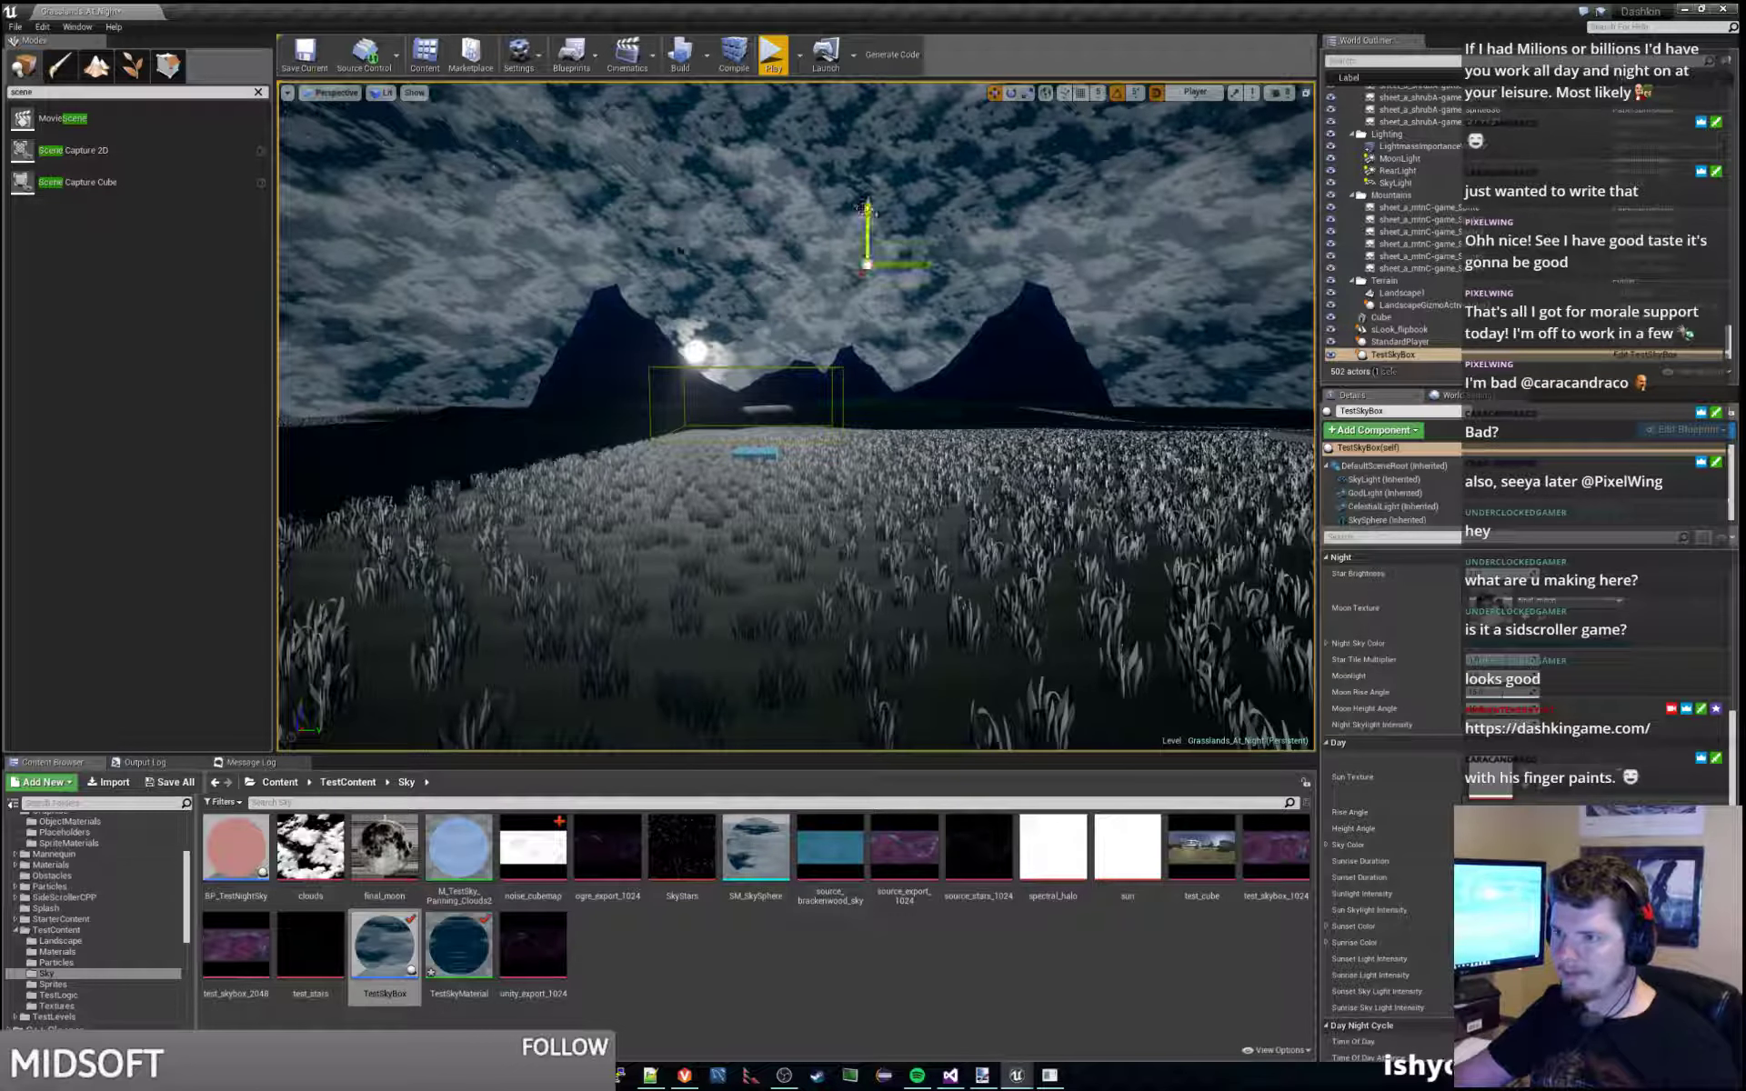
pyautogui.hotkey('ctrl', 's')
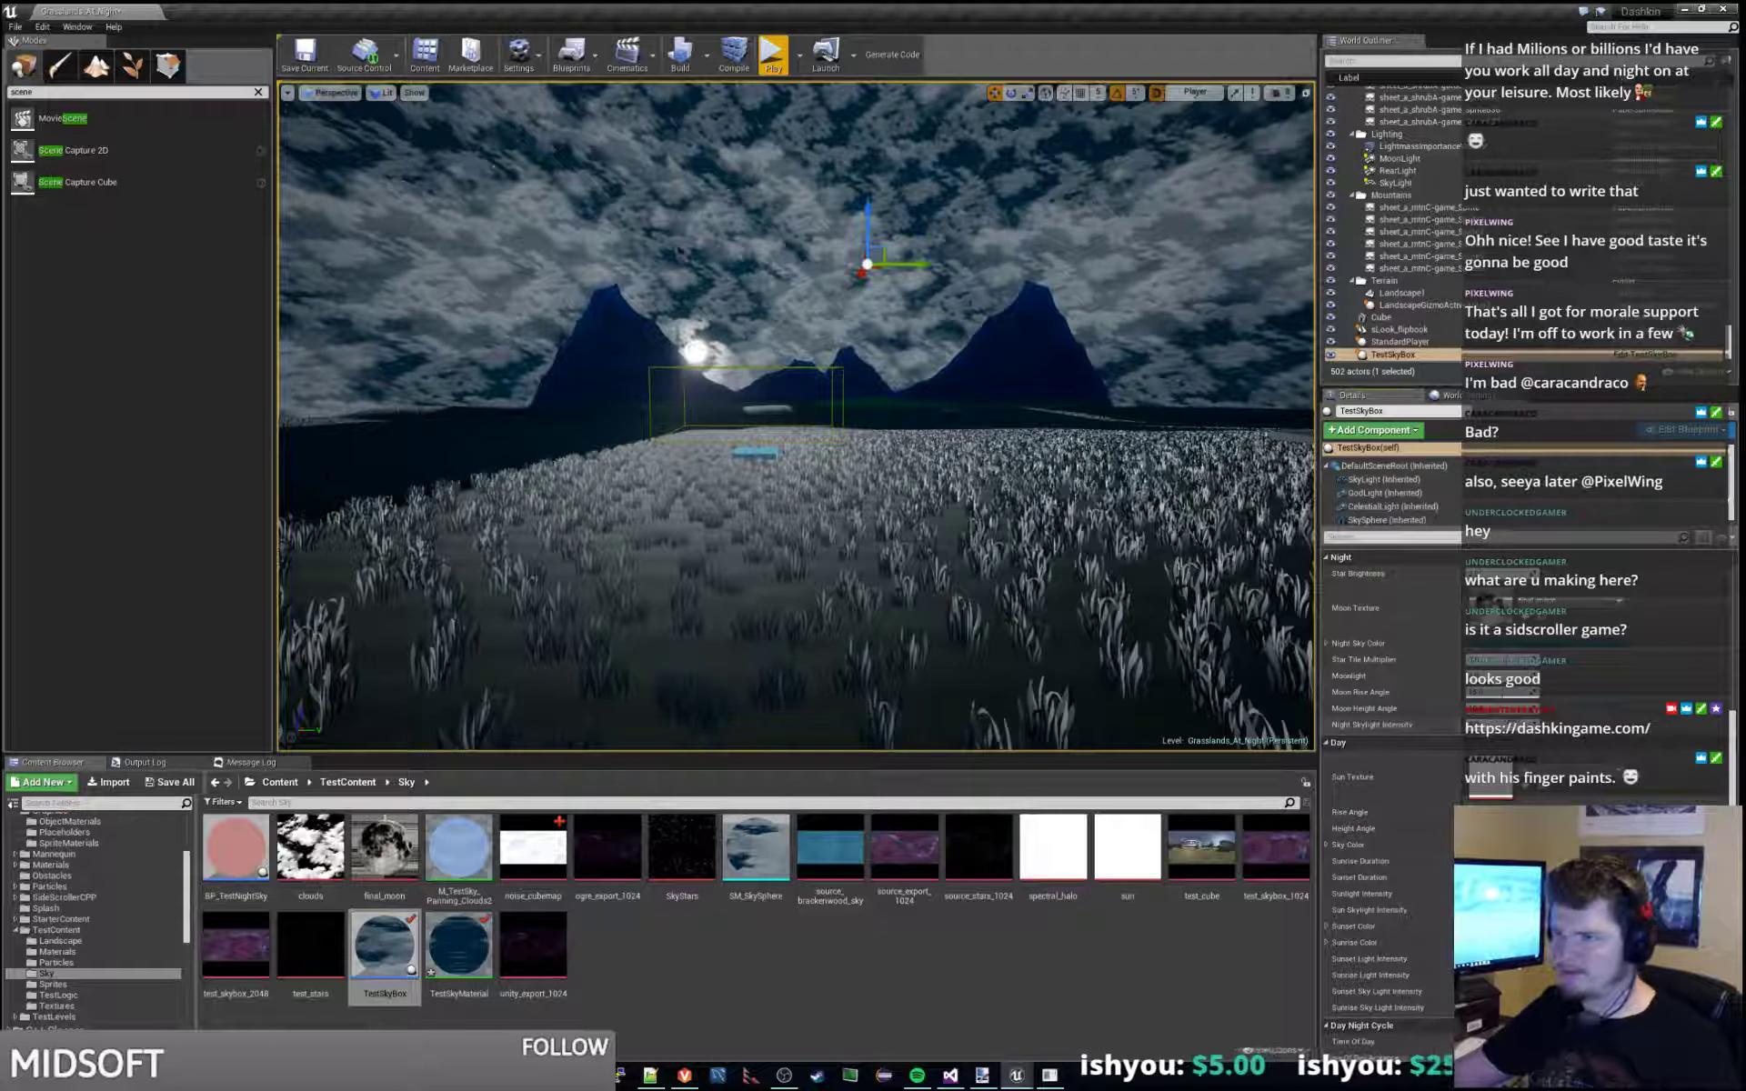
pyautogui.hotkey('ctrl', 's')
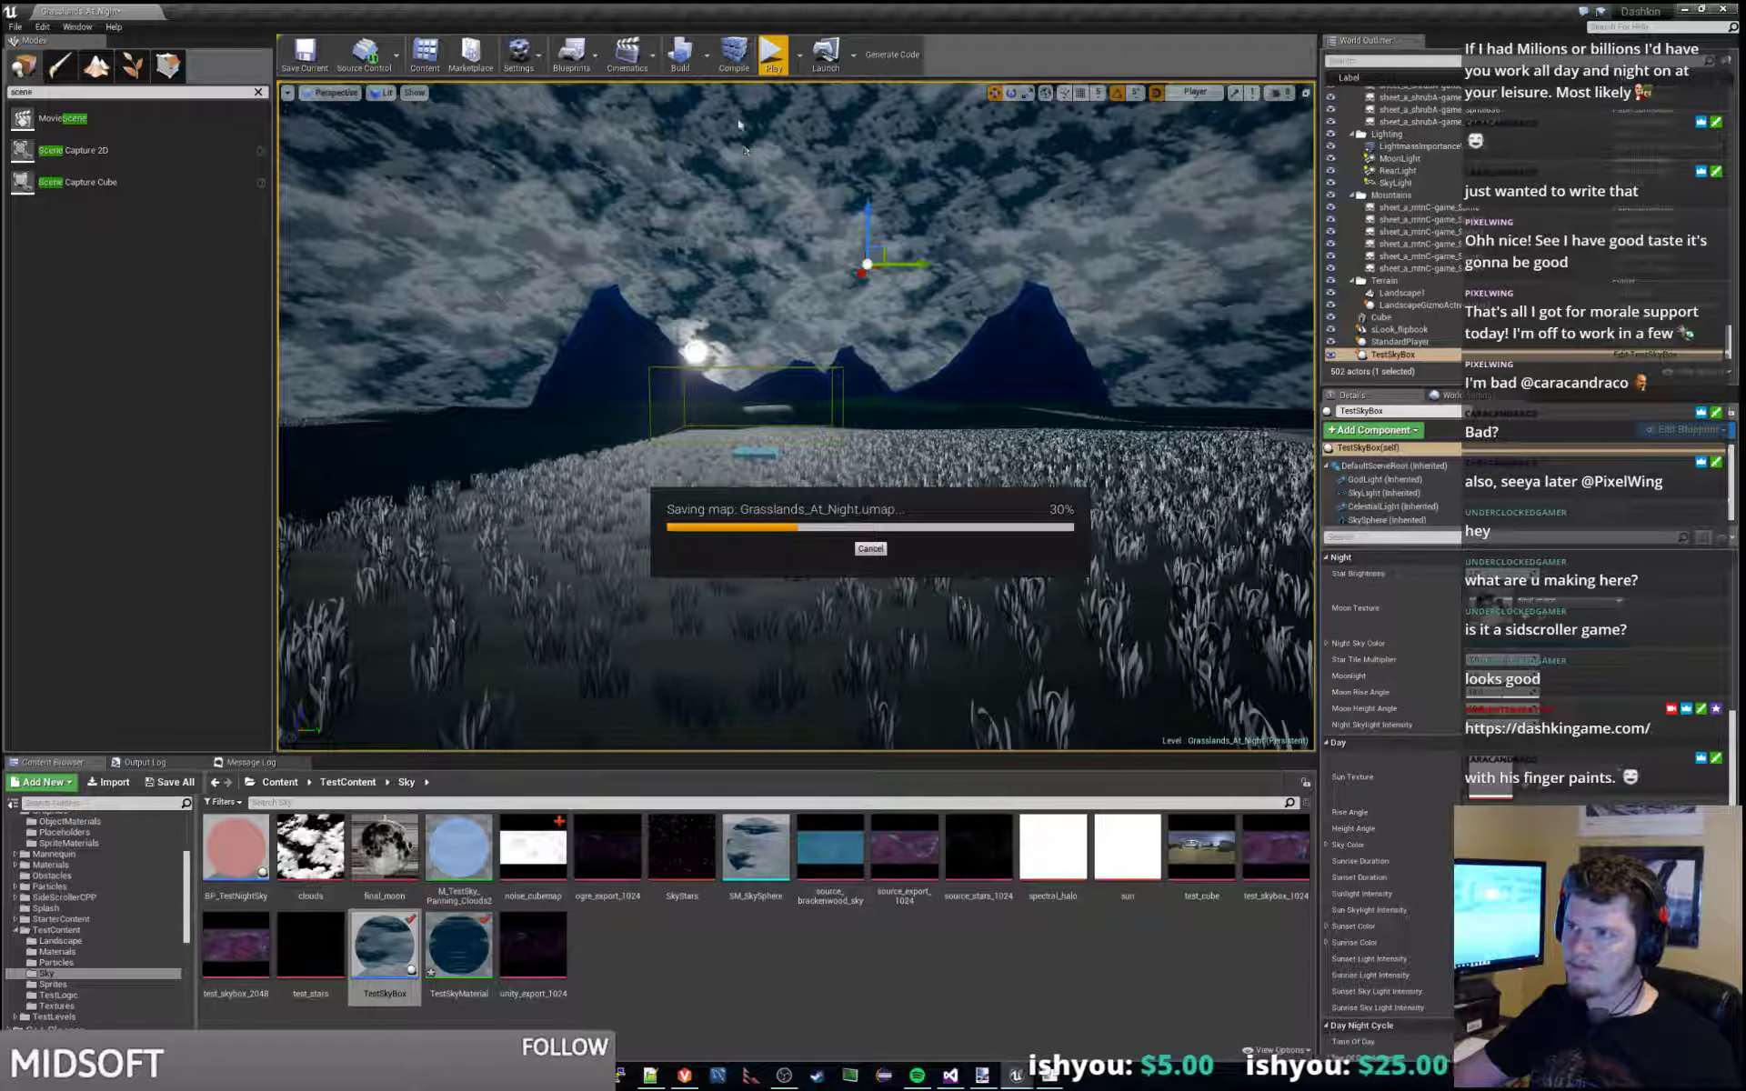
pyautogui.click(771, 59)
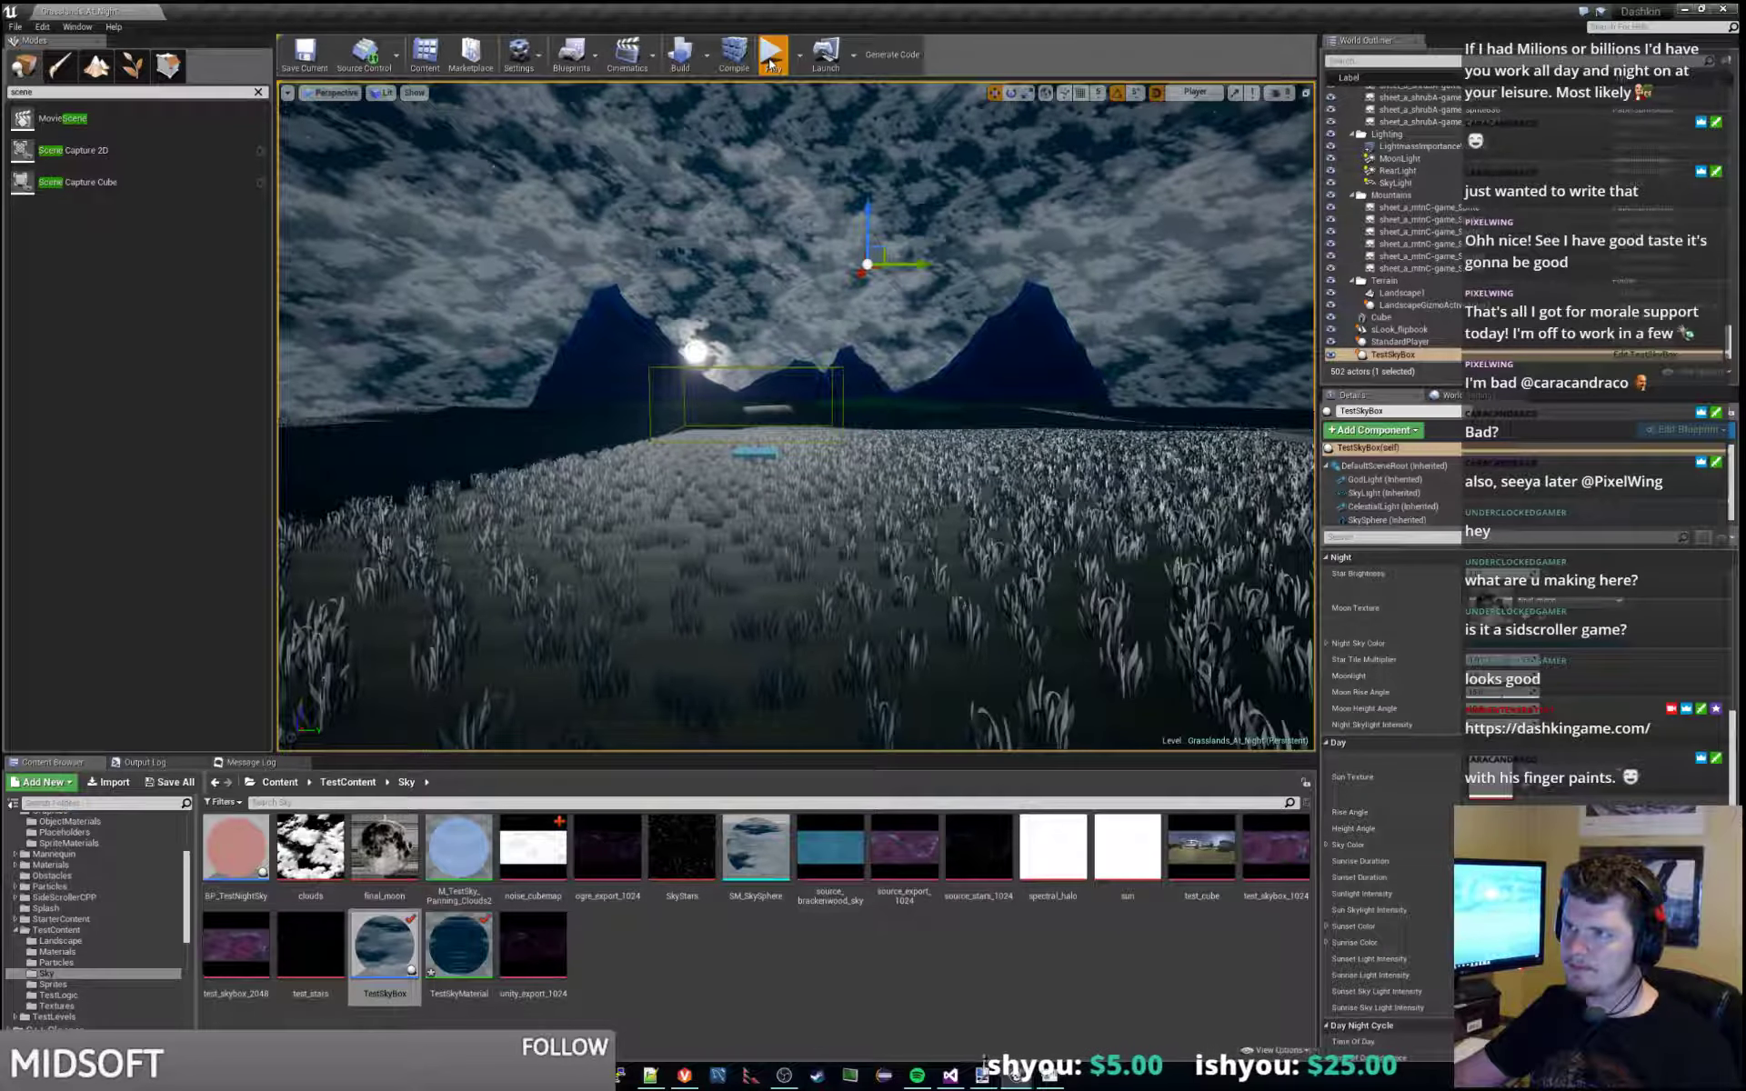
# Run the character right to check the night sky, then return to TestSkyBox's Compute Time Of Day graph.
pyautogui.press('d')
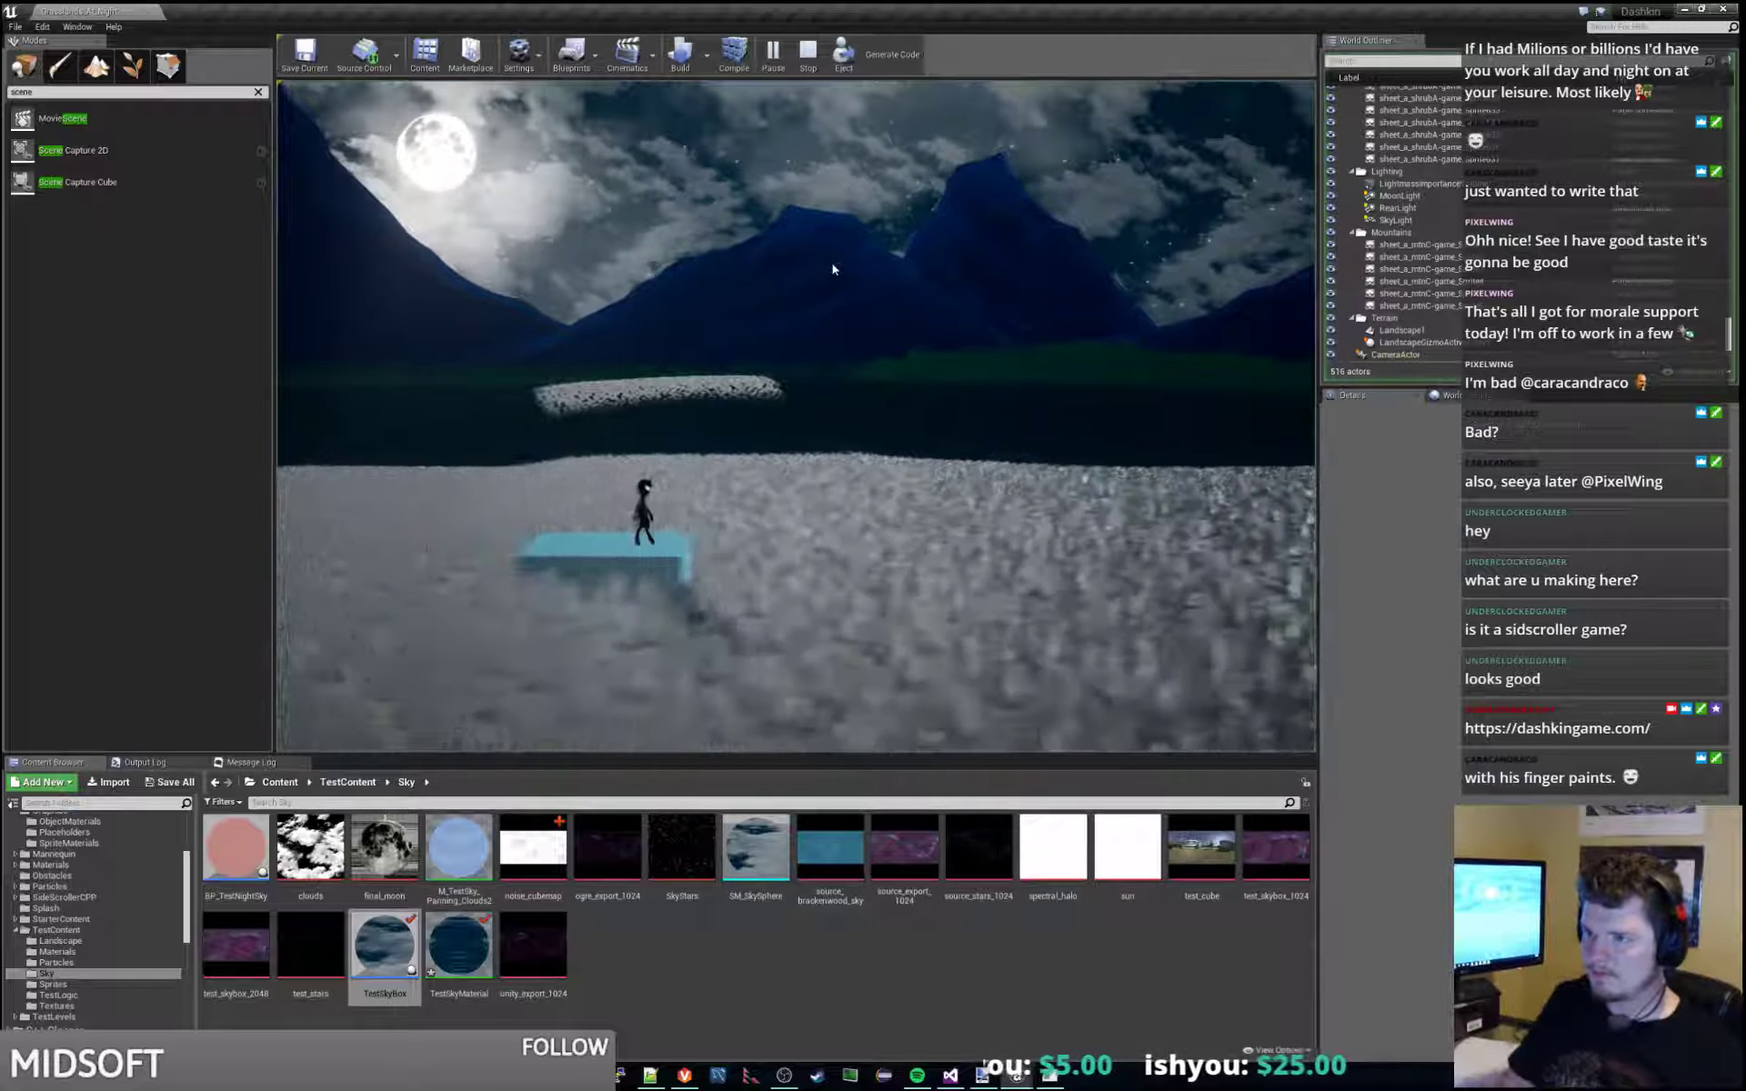
pyautogui.press('d')
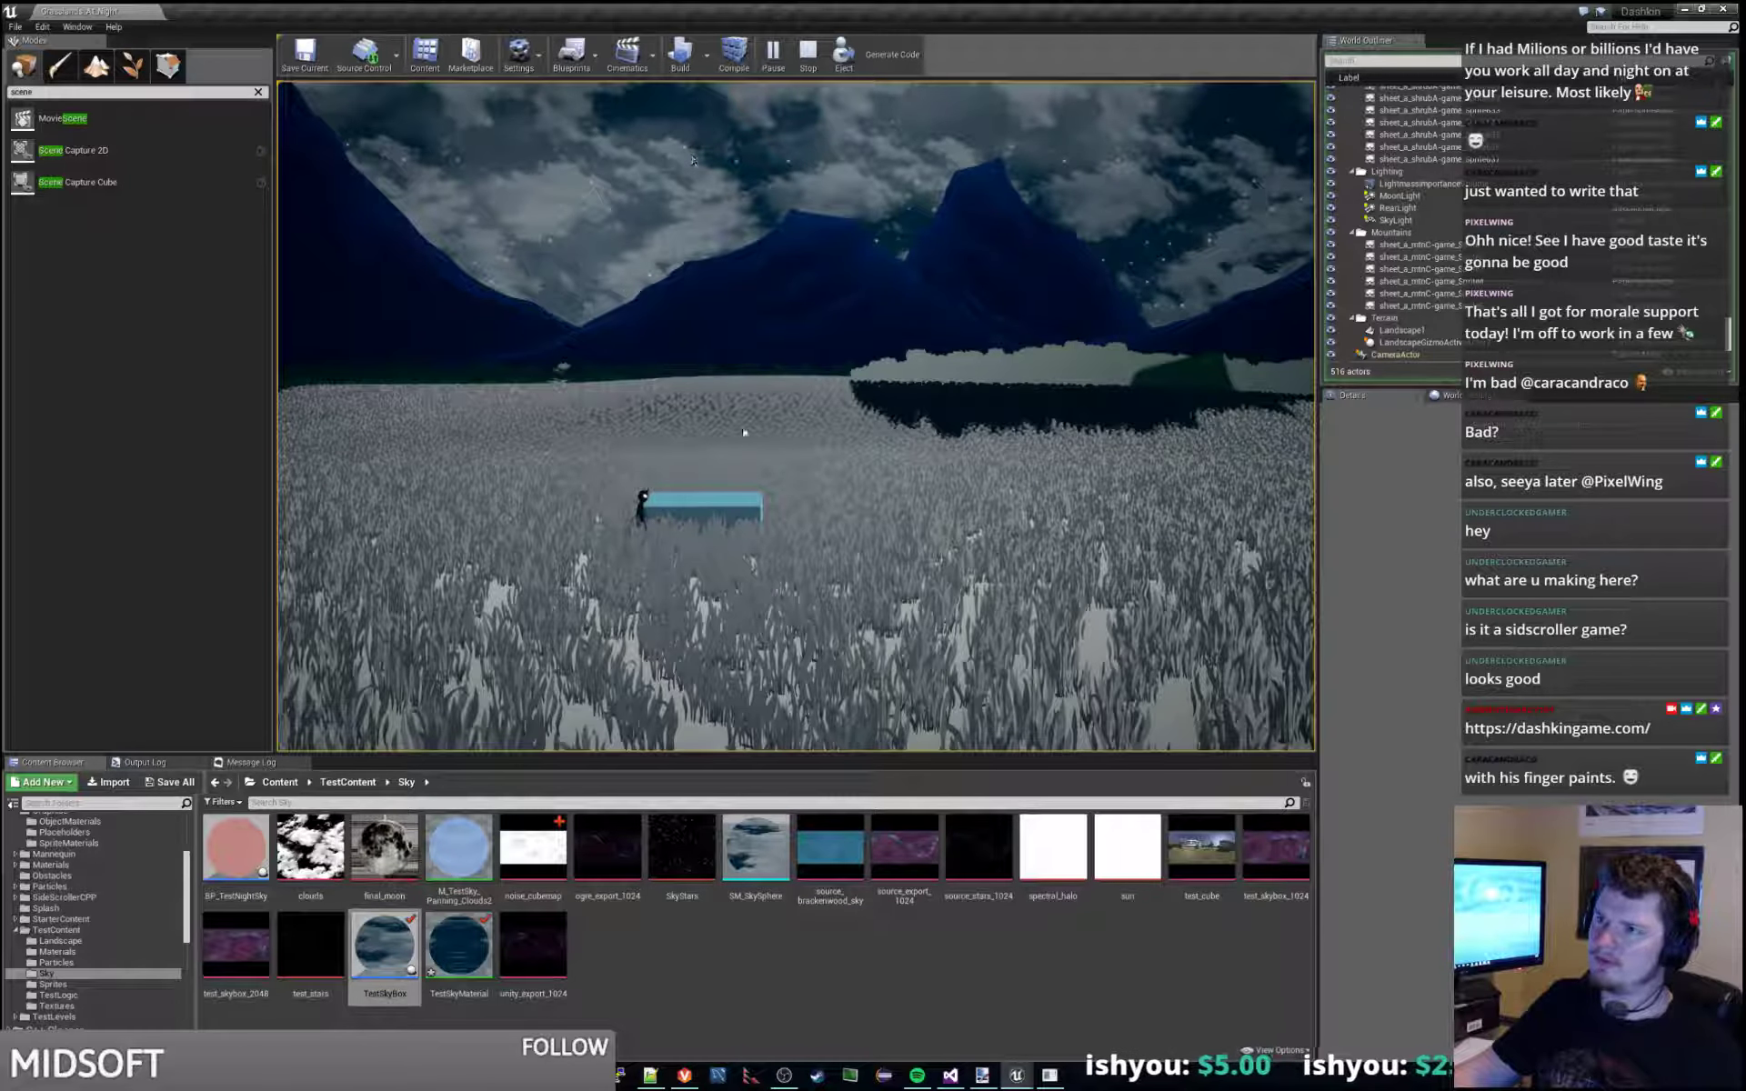
pyautogui.press('Escape')
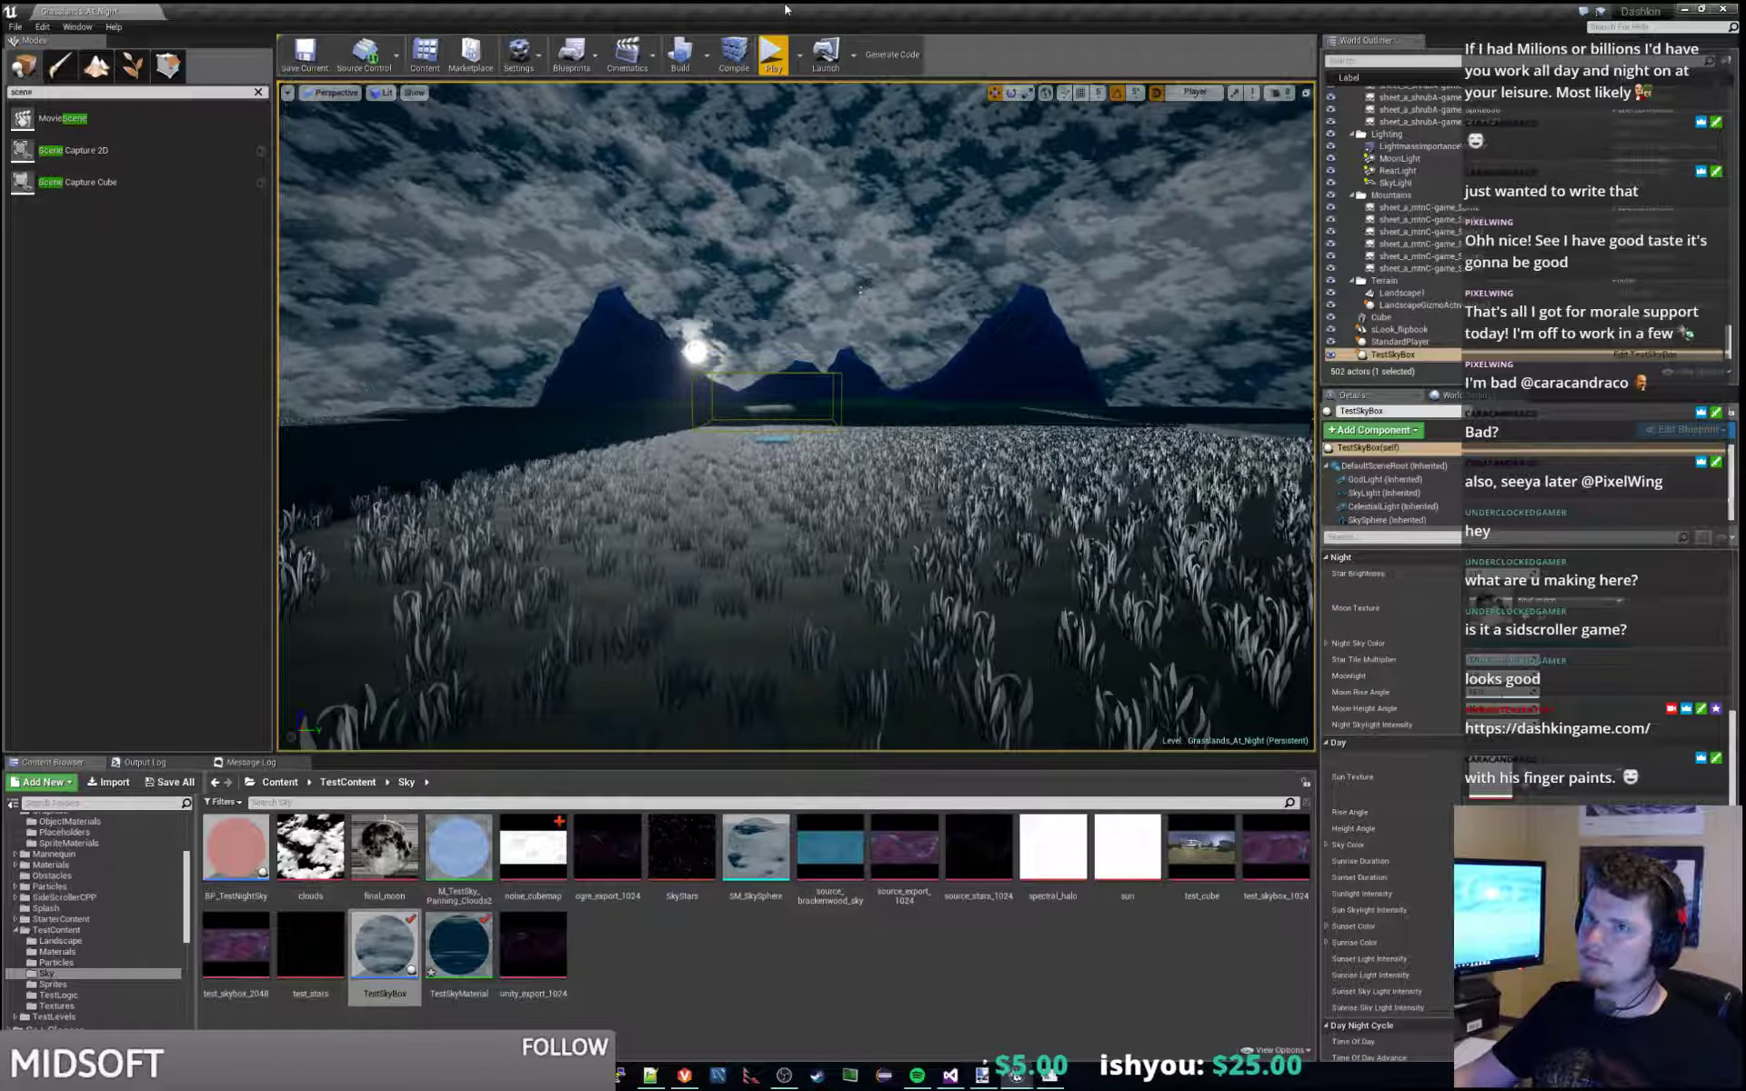
pyautogui.hotkey('alt', 'Tab')
# Find the Night Sky Color getter wired to Set Light Color and delete it.
pyautogui.moveTo(539, 693); pyautogui.dragTo(932, 676, button='right')
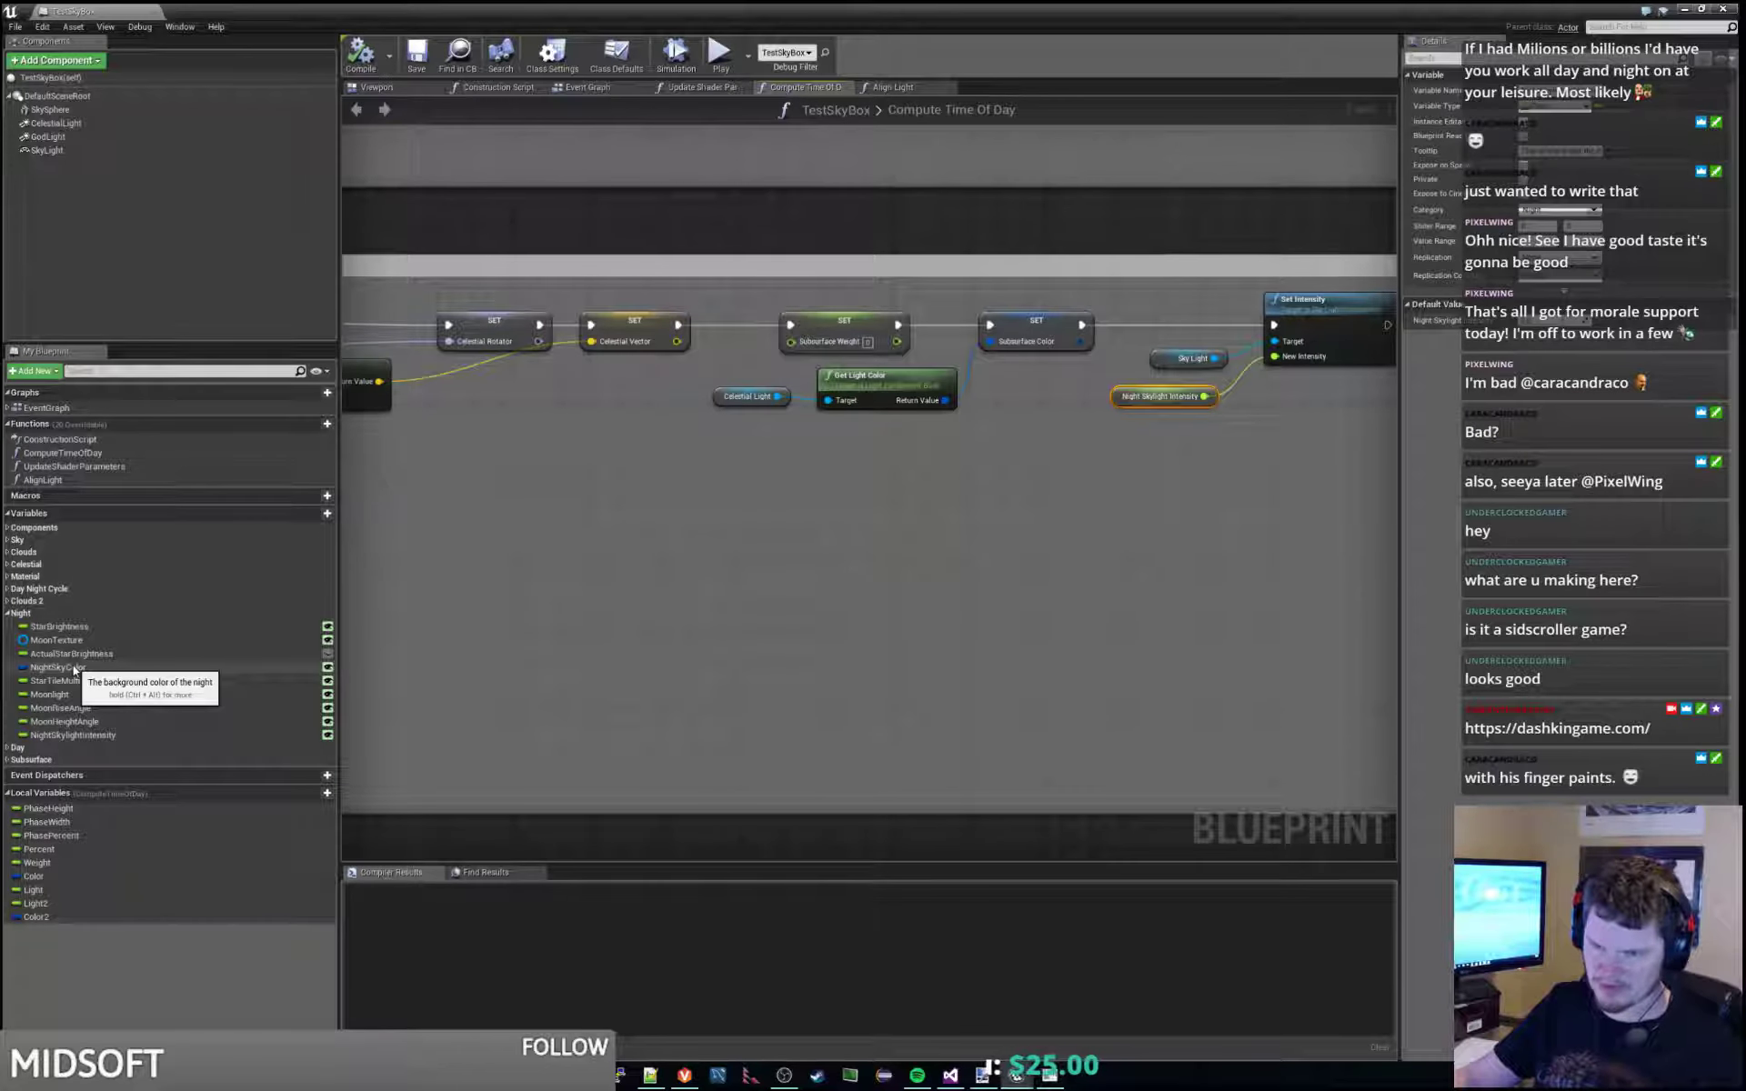
pyautogui.click(1176, 552)
pyautogui.moveTo(1176, 552); pyautogui.dragTo(1013, 653, button='right')
pyautogui.moveTo(843, 604); pyautogui.dragTo(1744, 435, button='right')
pyautogui.moveTo(281, 424); pyautogui.dragTo(1391, 545, button='right')
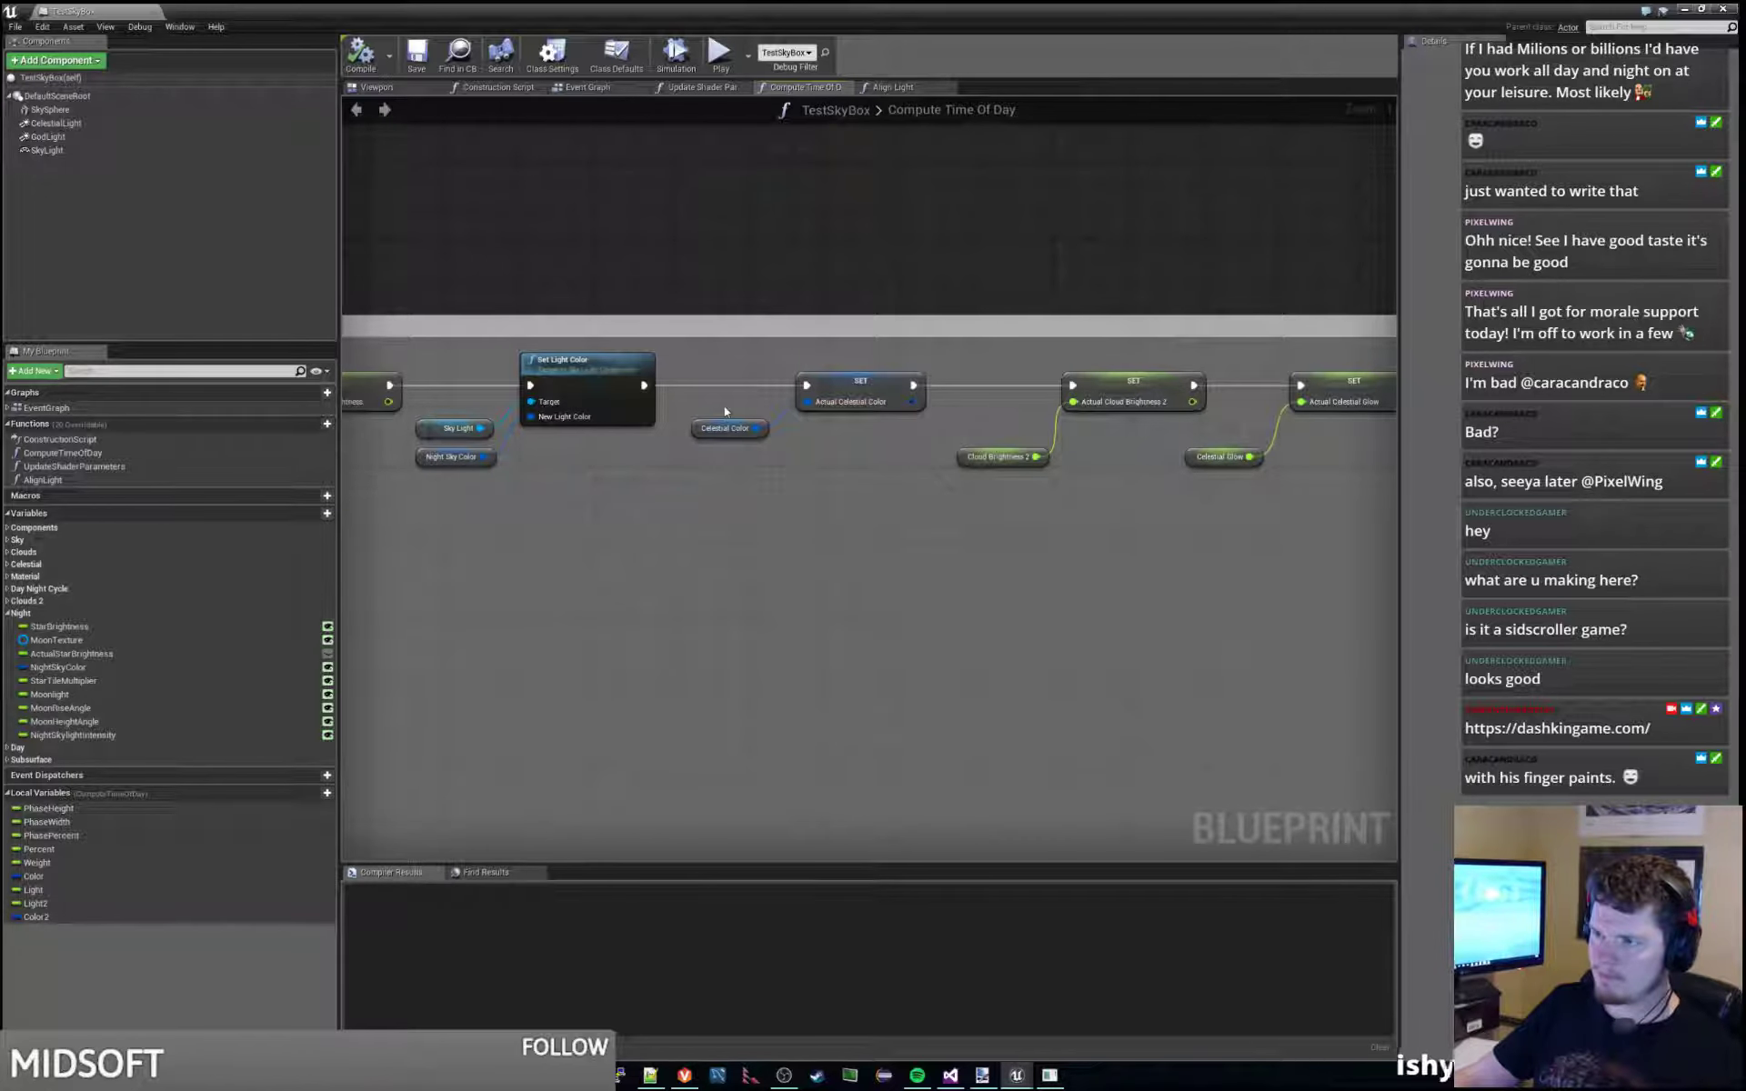
pyautogui.moveTo(614, 459); pyautogui.dragTo(814, 459, button='right')
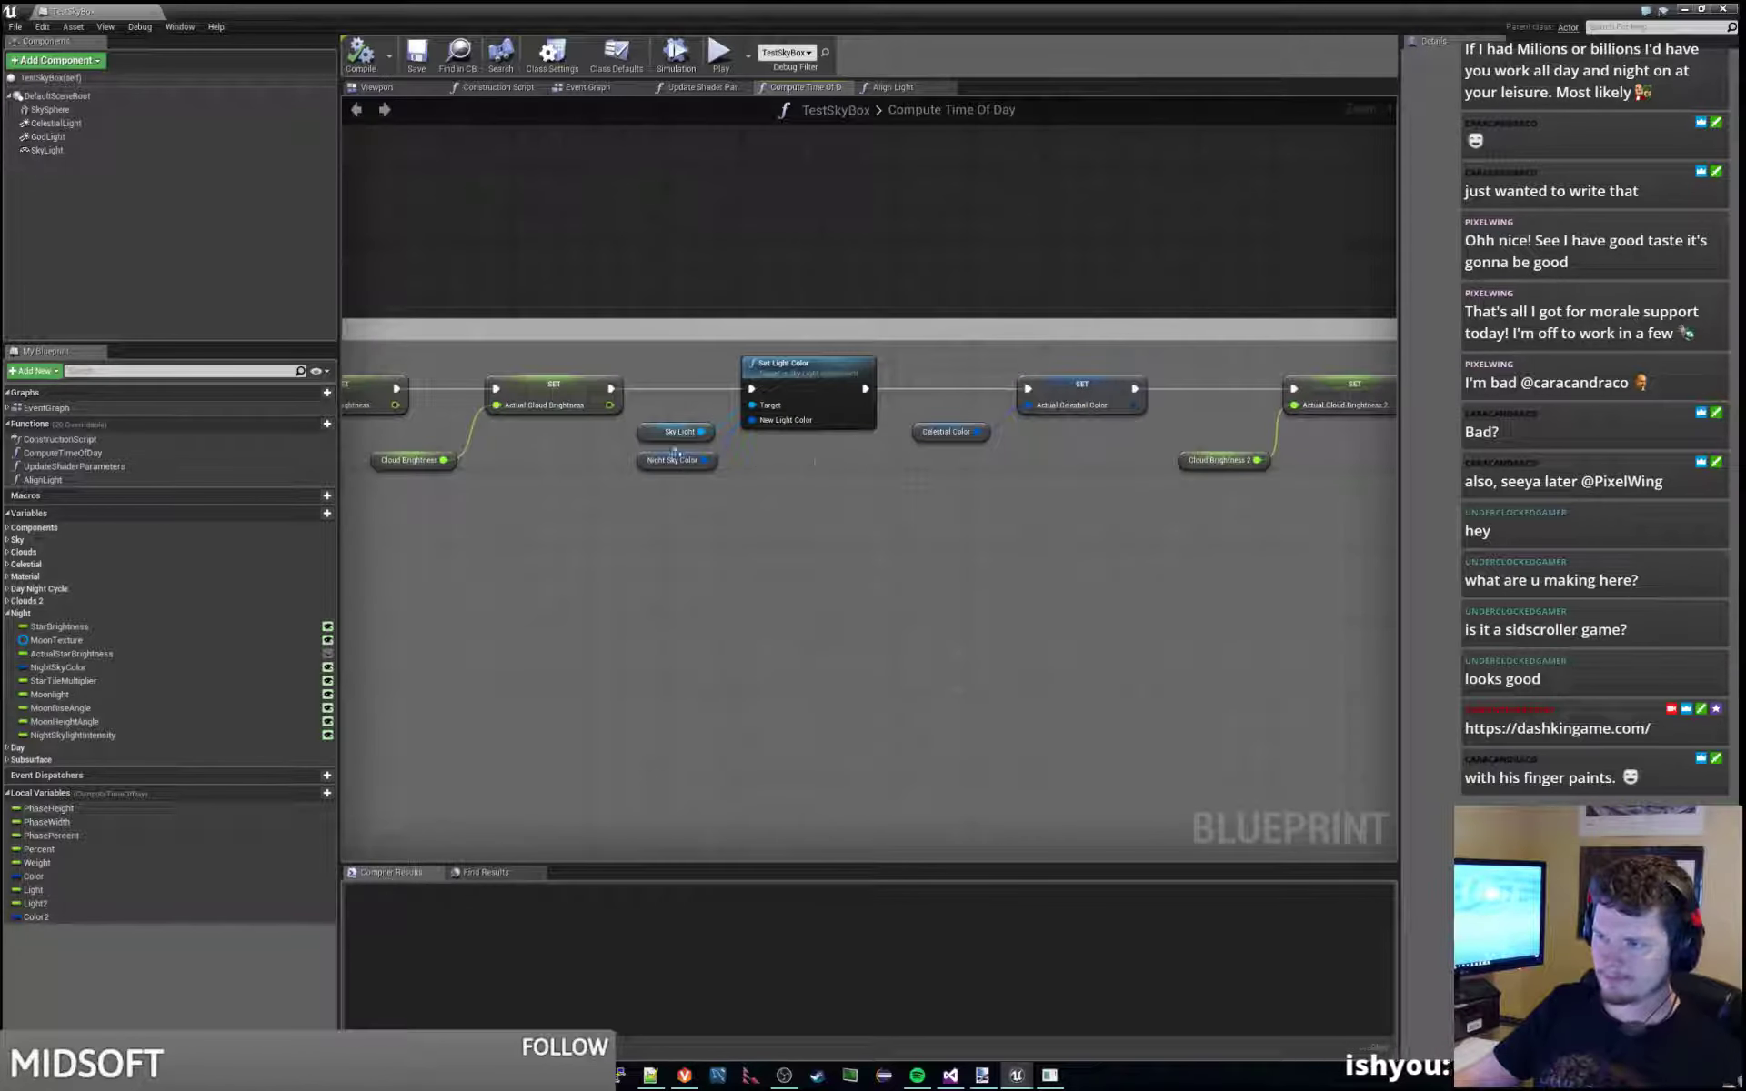
pyautogui.click(675, 455)
pyautogui.press('Delete')
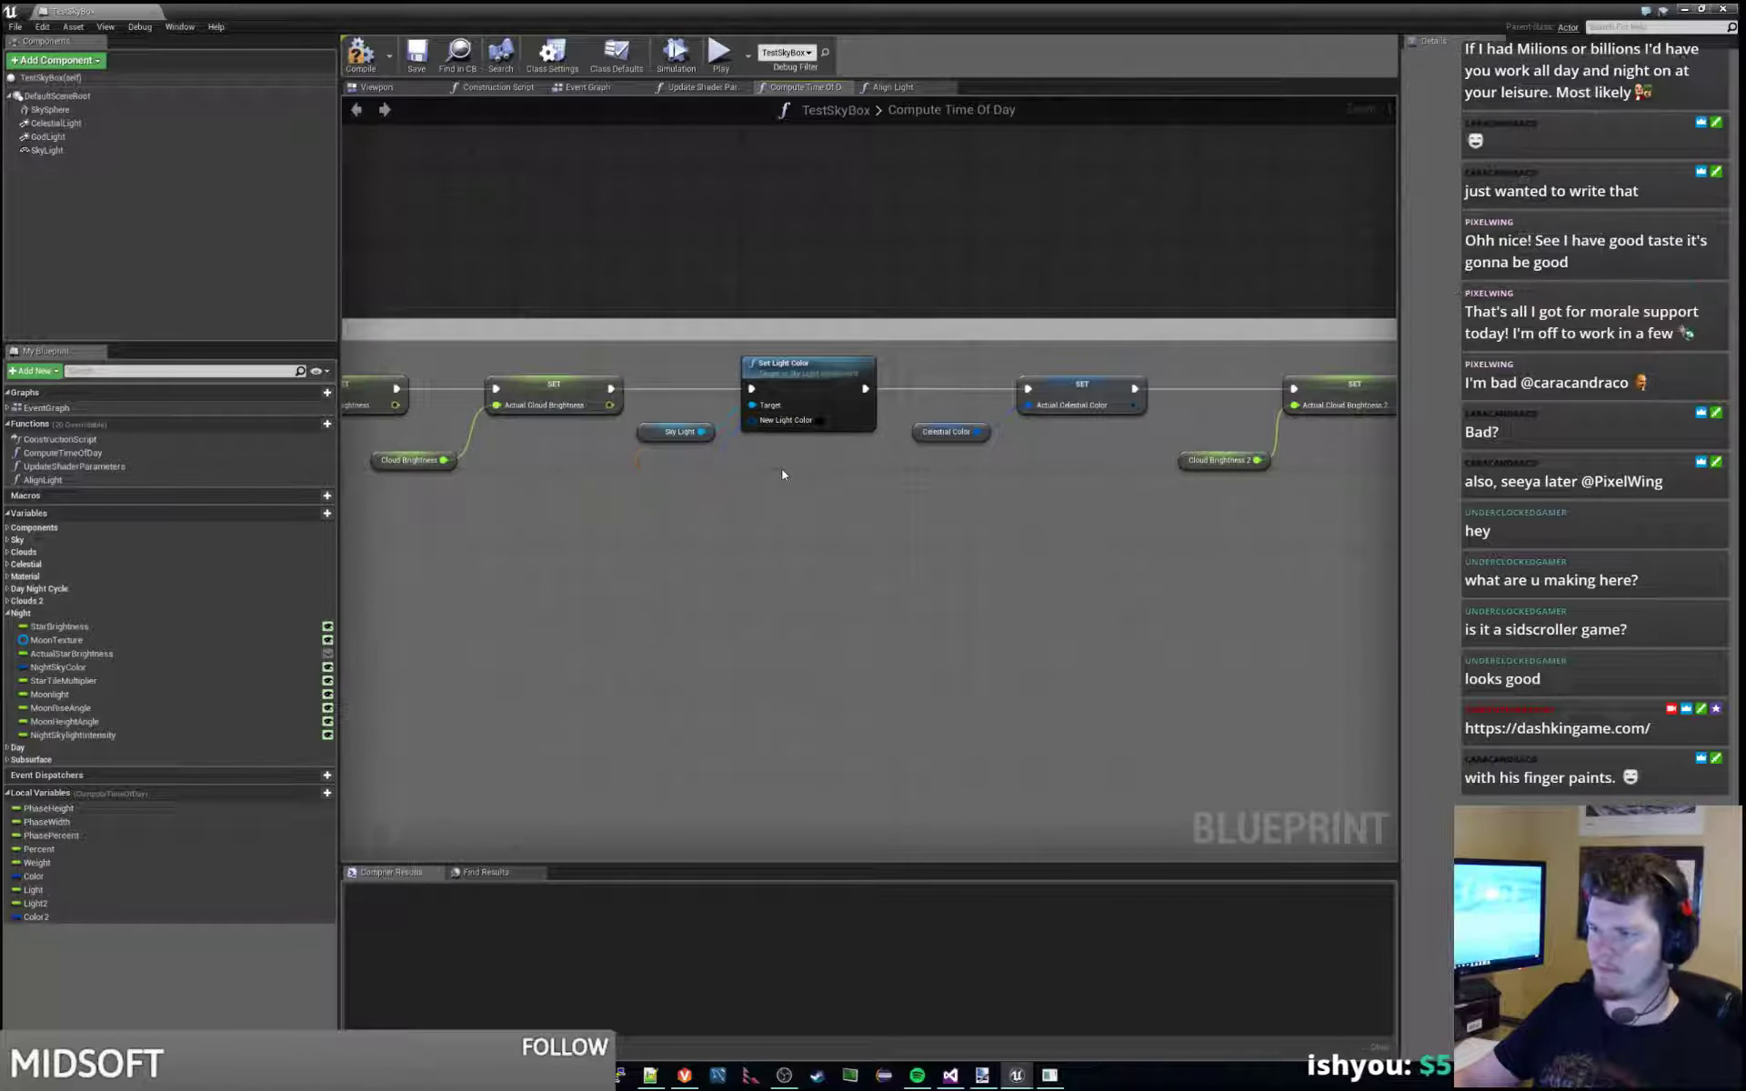
# Check the now-black New Light Color input and bring up the NightSkyColor variable's options.
pyautogui.click(820, 420)
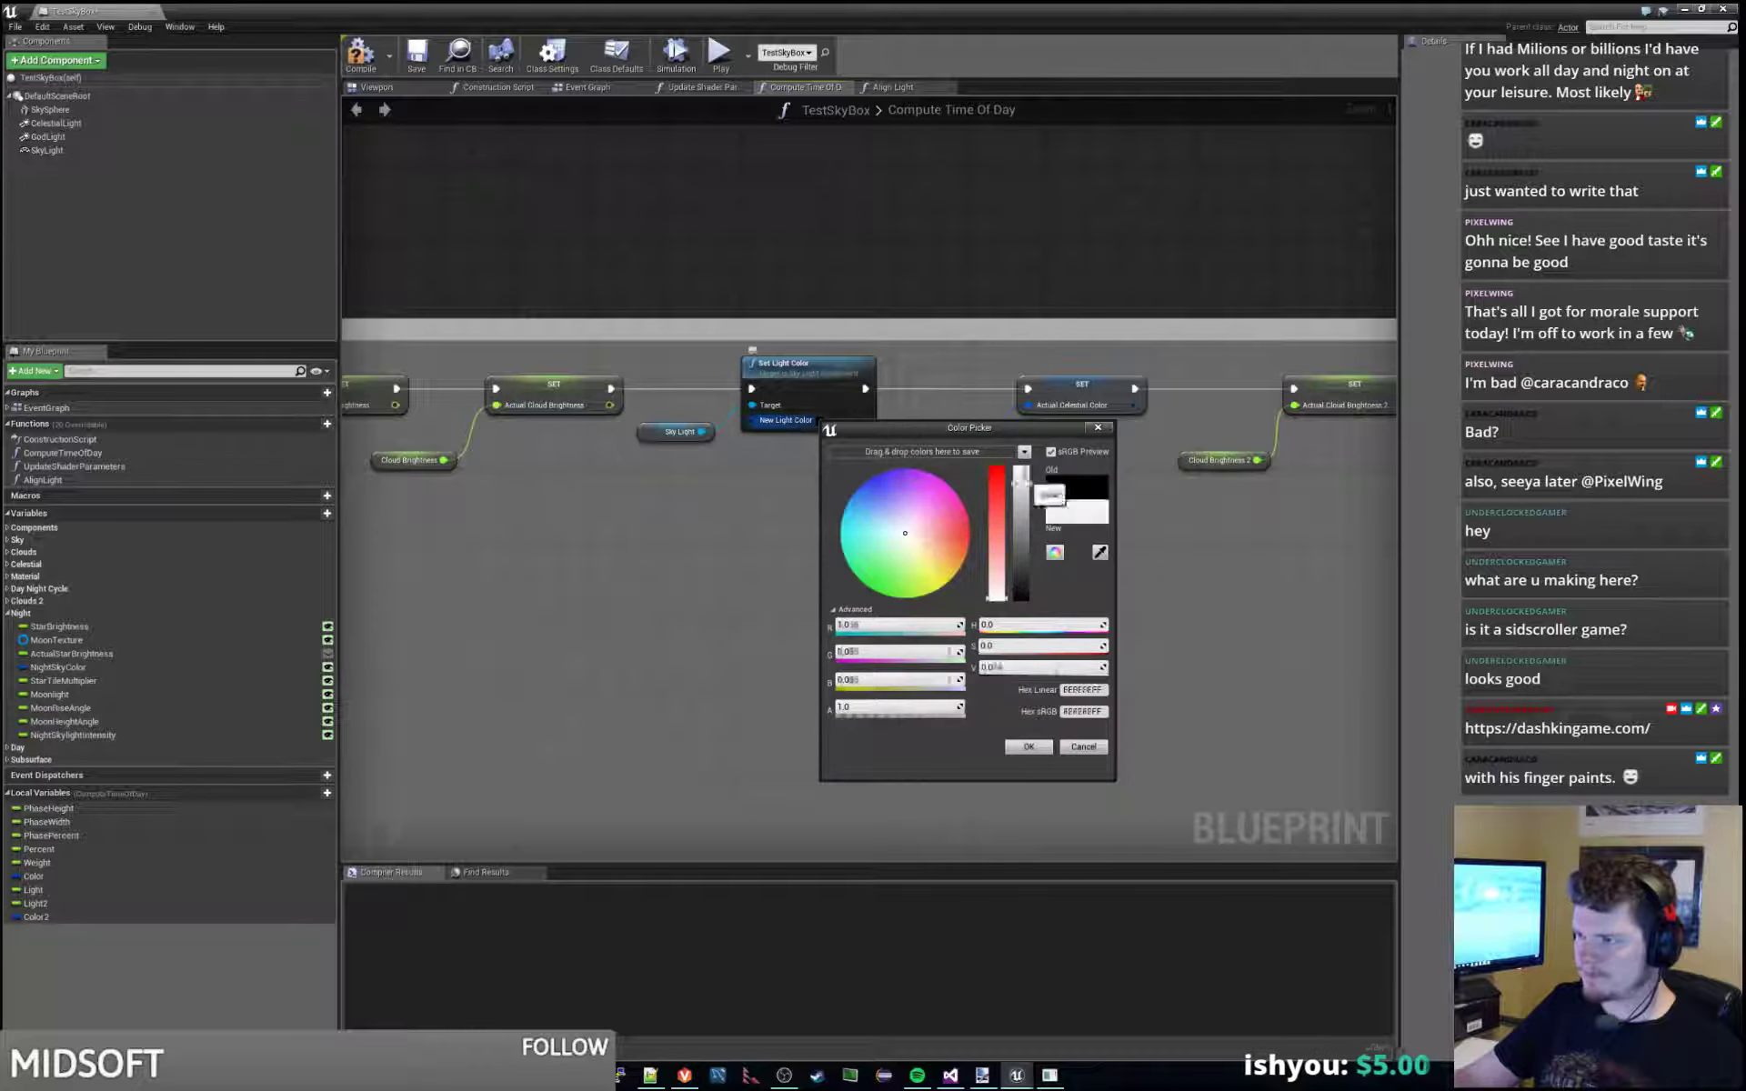
pyautogui.click(1099, 428)
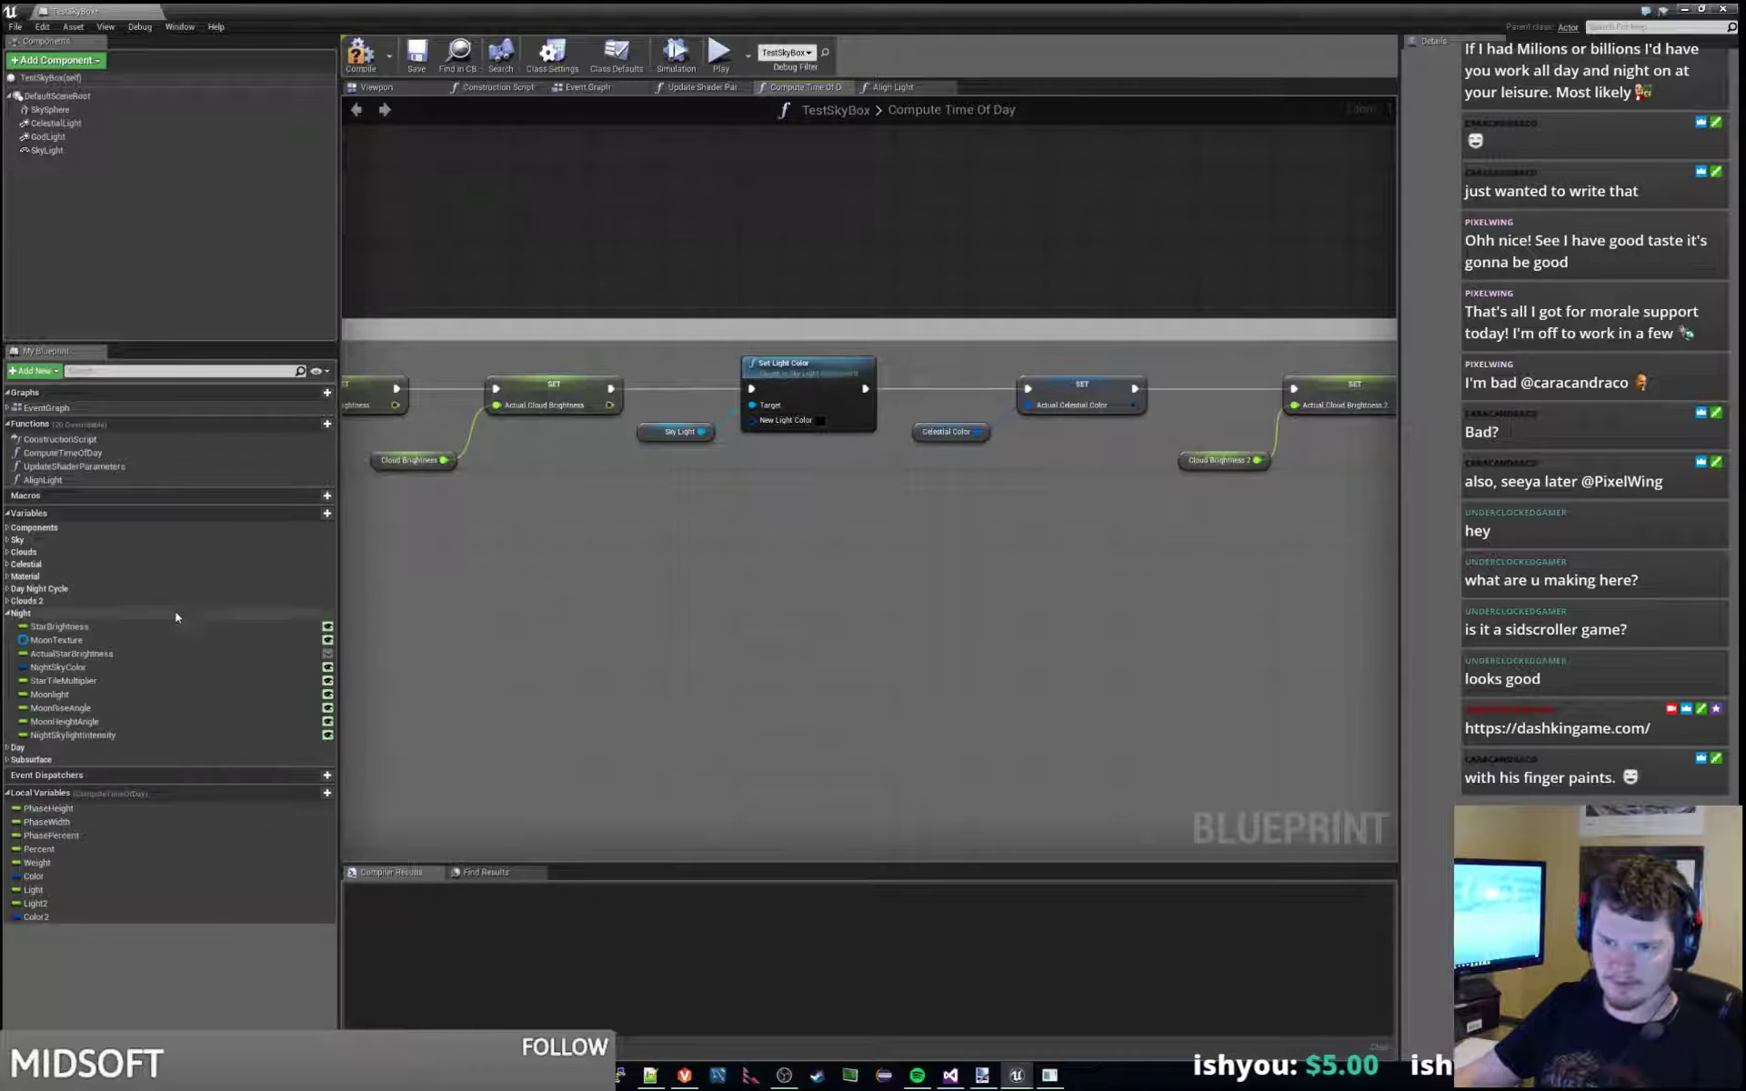
pyautogui.rightClick(72, 668)
# Duplicate NightSkyColor as a new NightSkyLightColor variable and compile the blueprint.
pyautogui.click(115, 708)
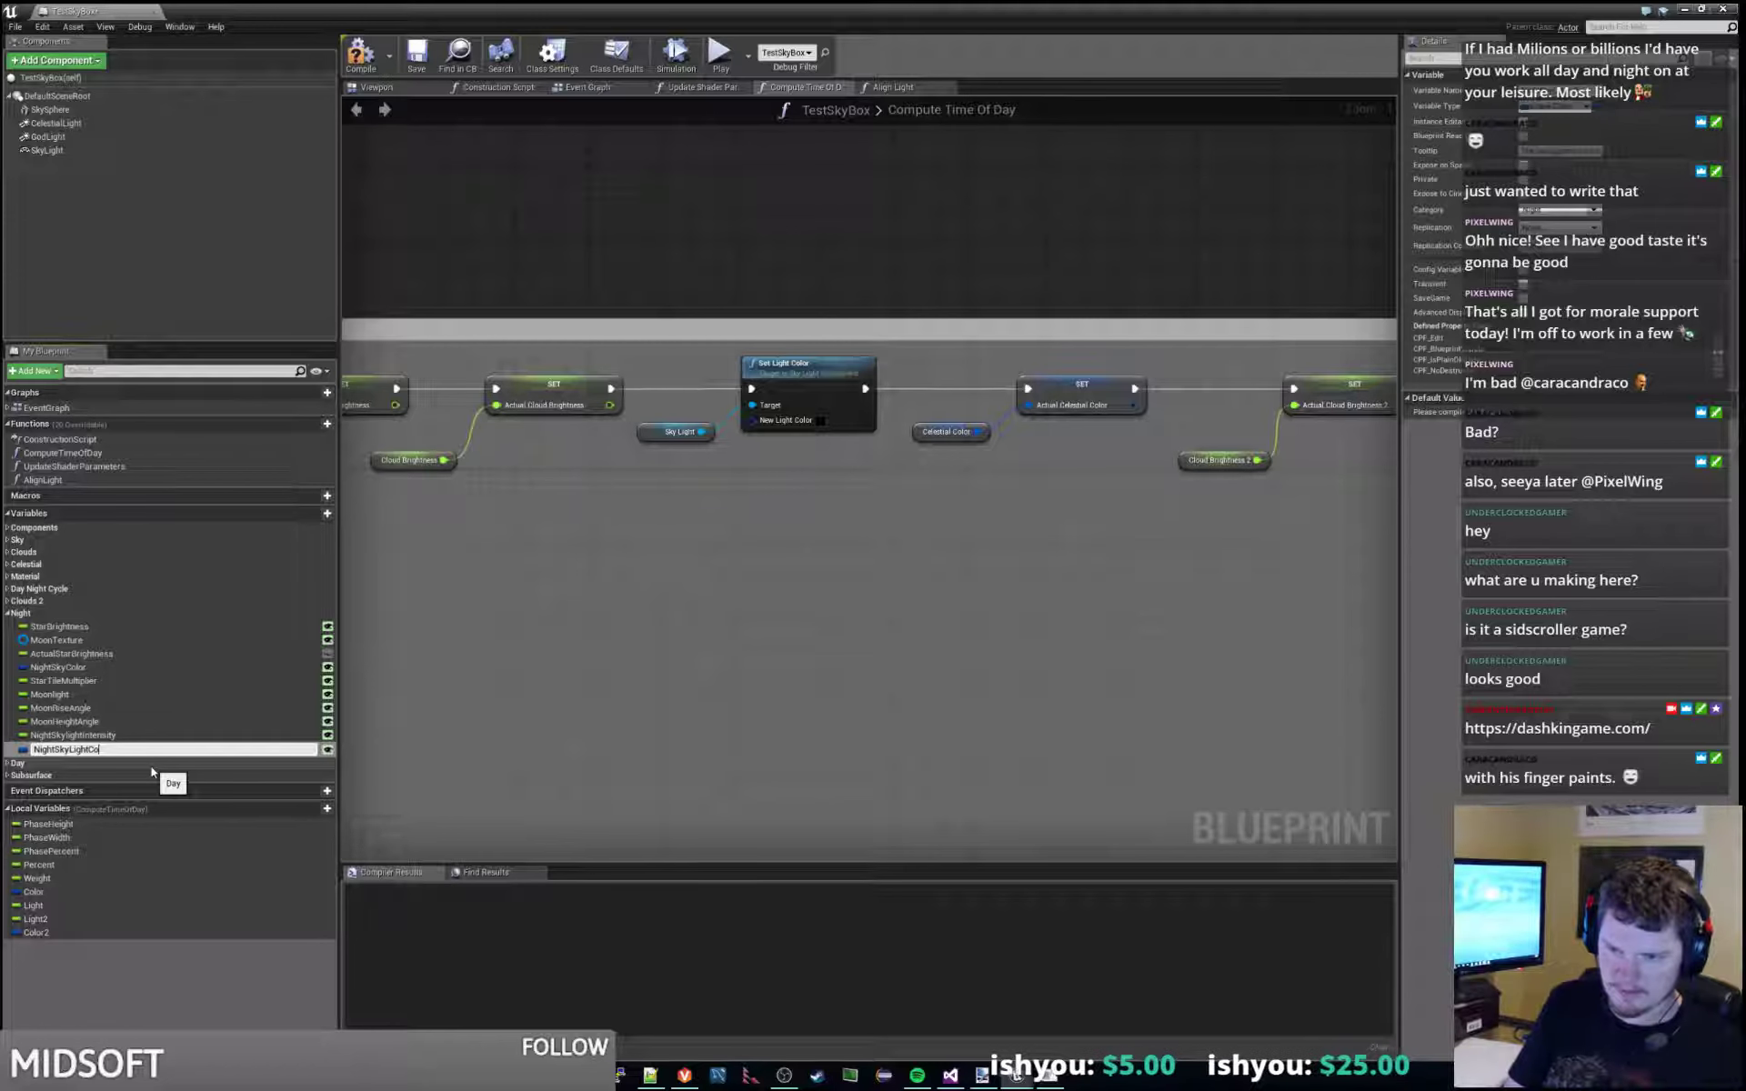
pyautogui.write('NightSkyLightColor')
pyautogui.press('Return')
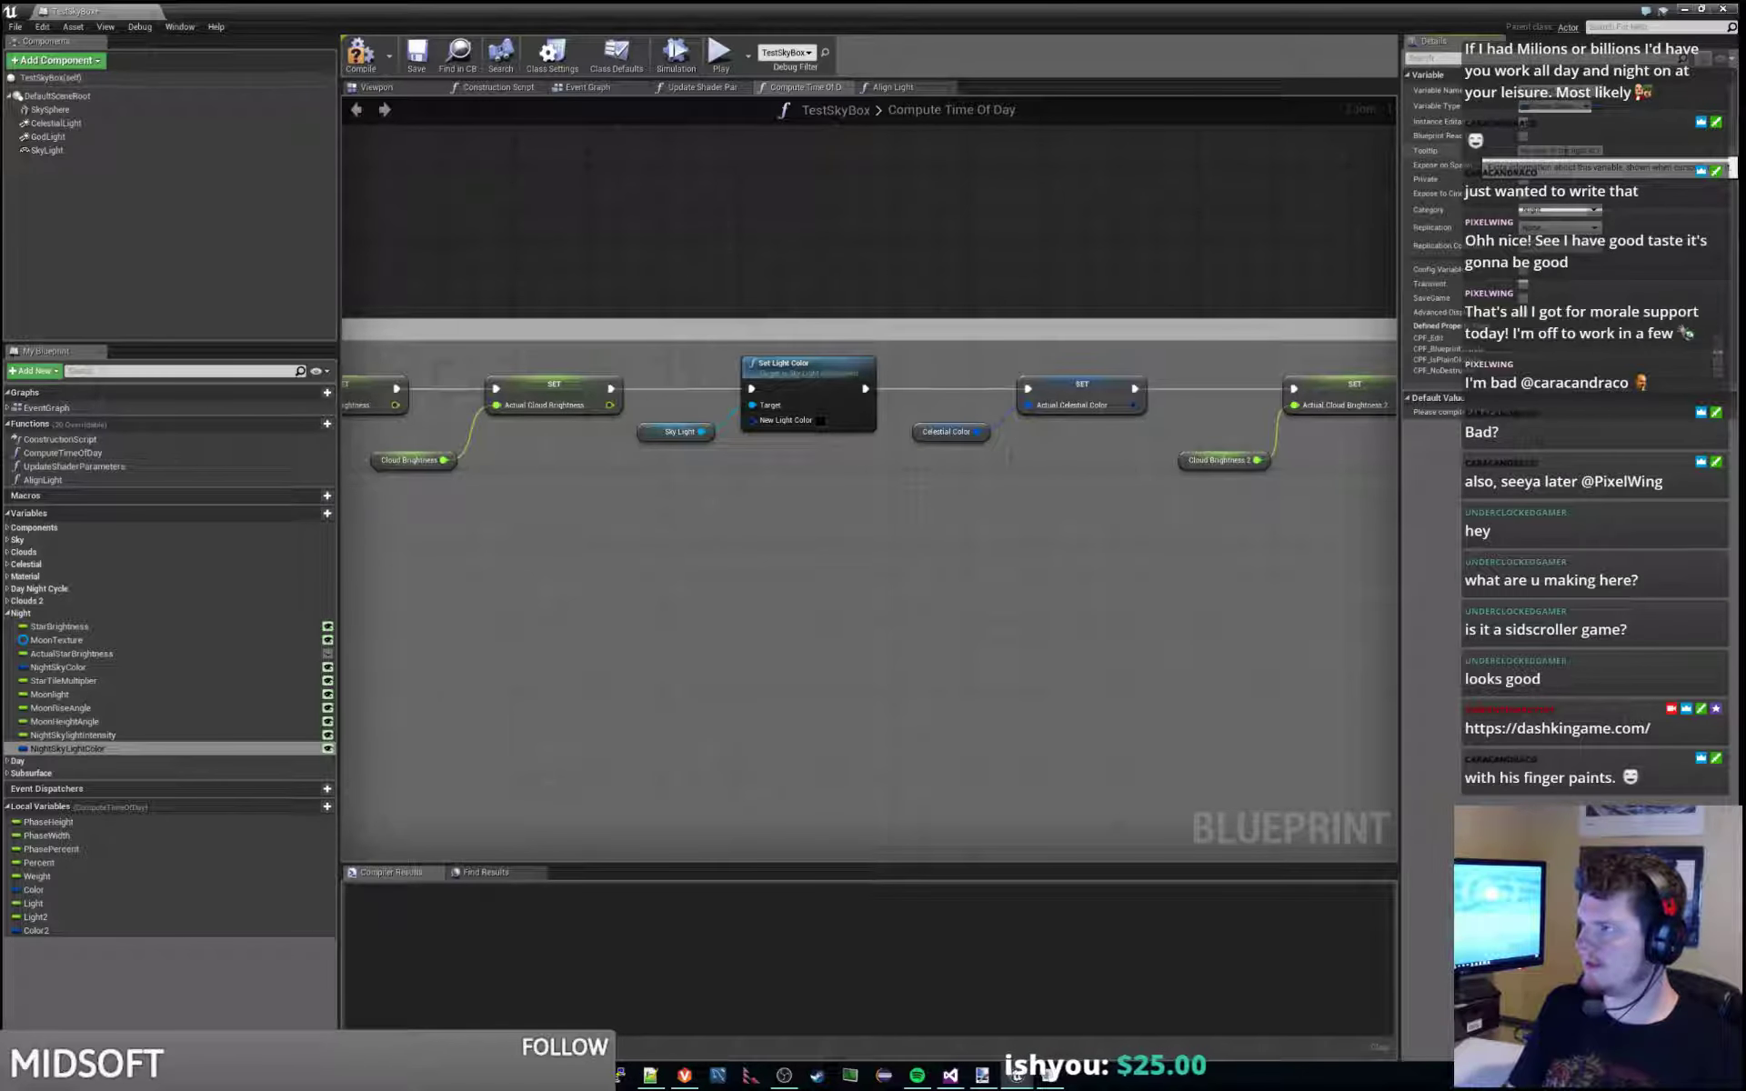
pyautogui.press('Return')
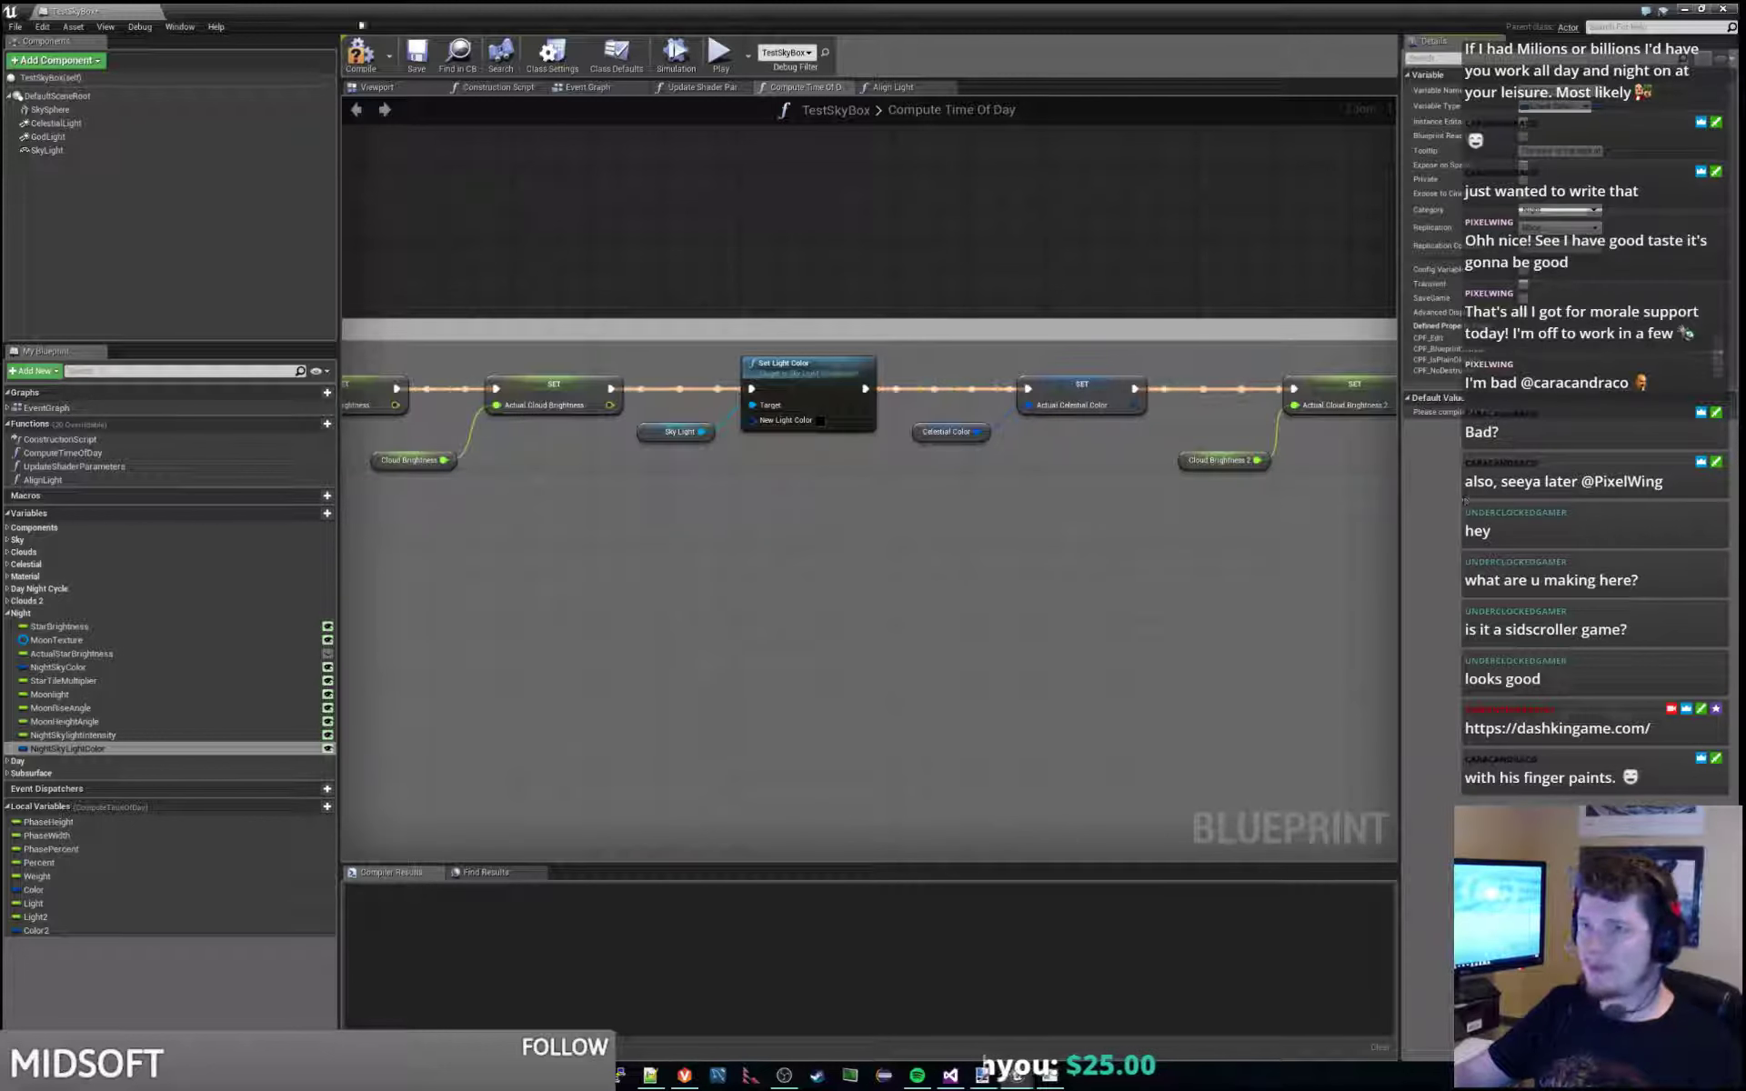
pyautogui.click(361, 54)
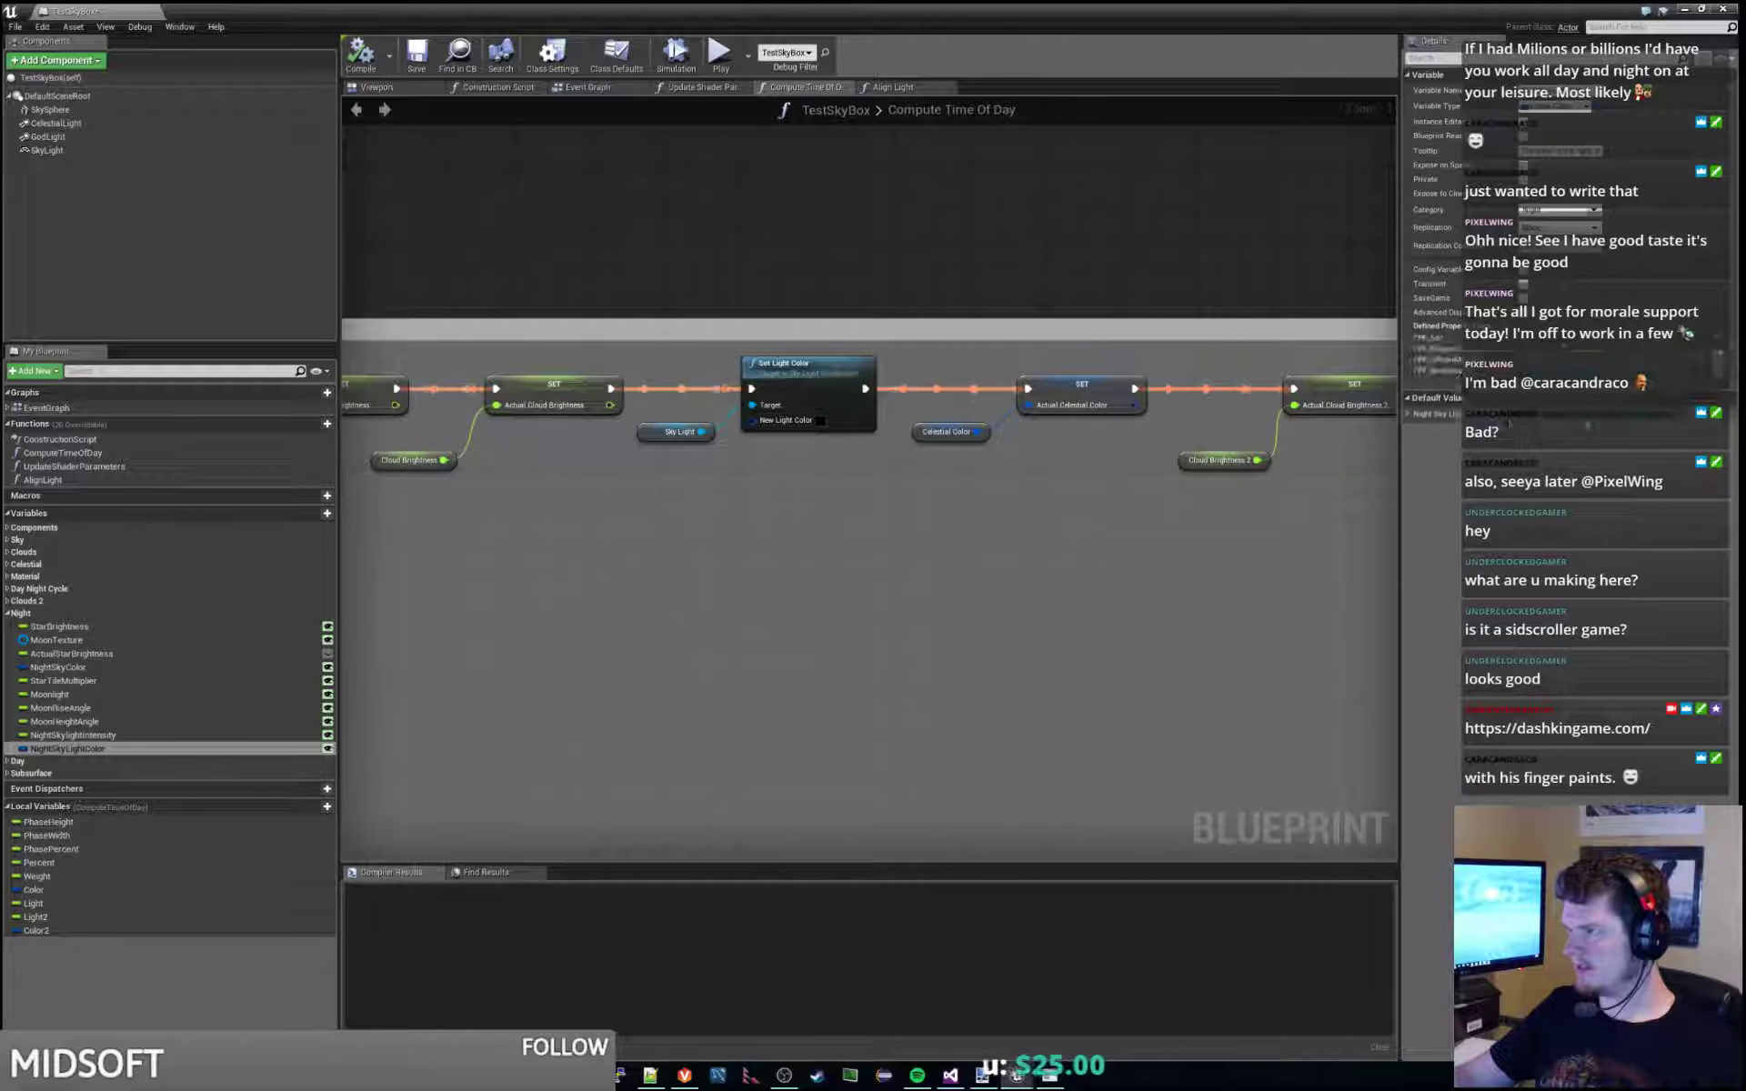
# Set NightSkyLightColor's default to white and add its getter beside Set Light Color.
pyautogui.click(1509, 413)
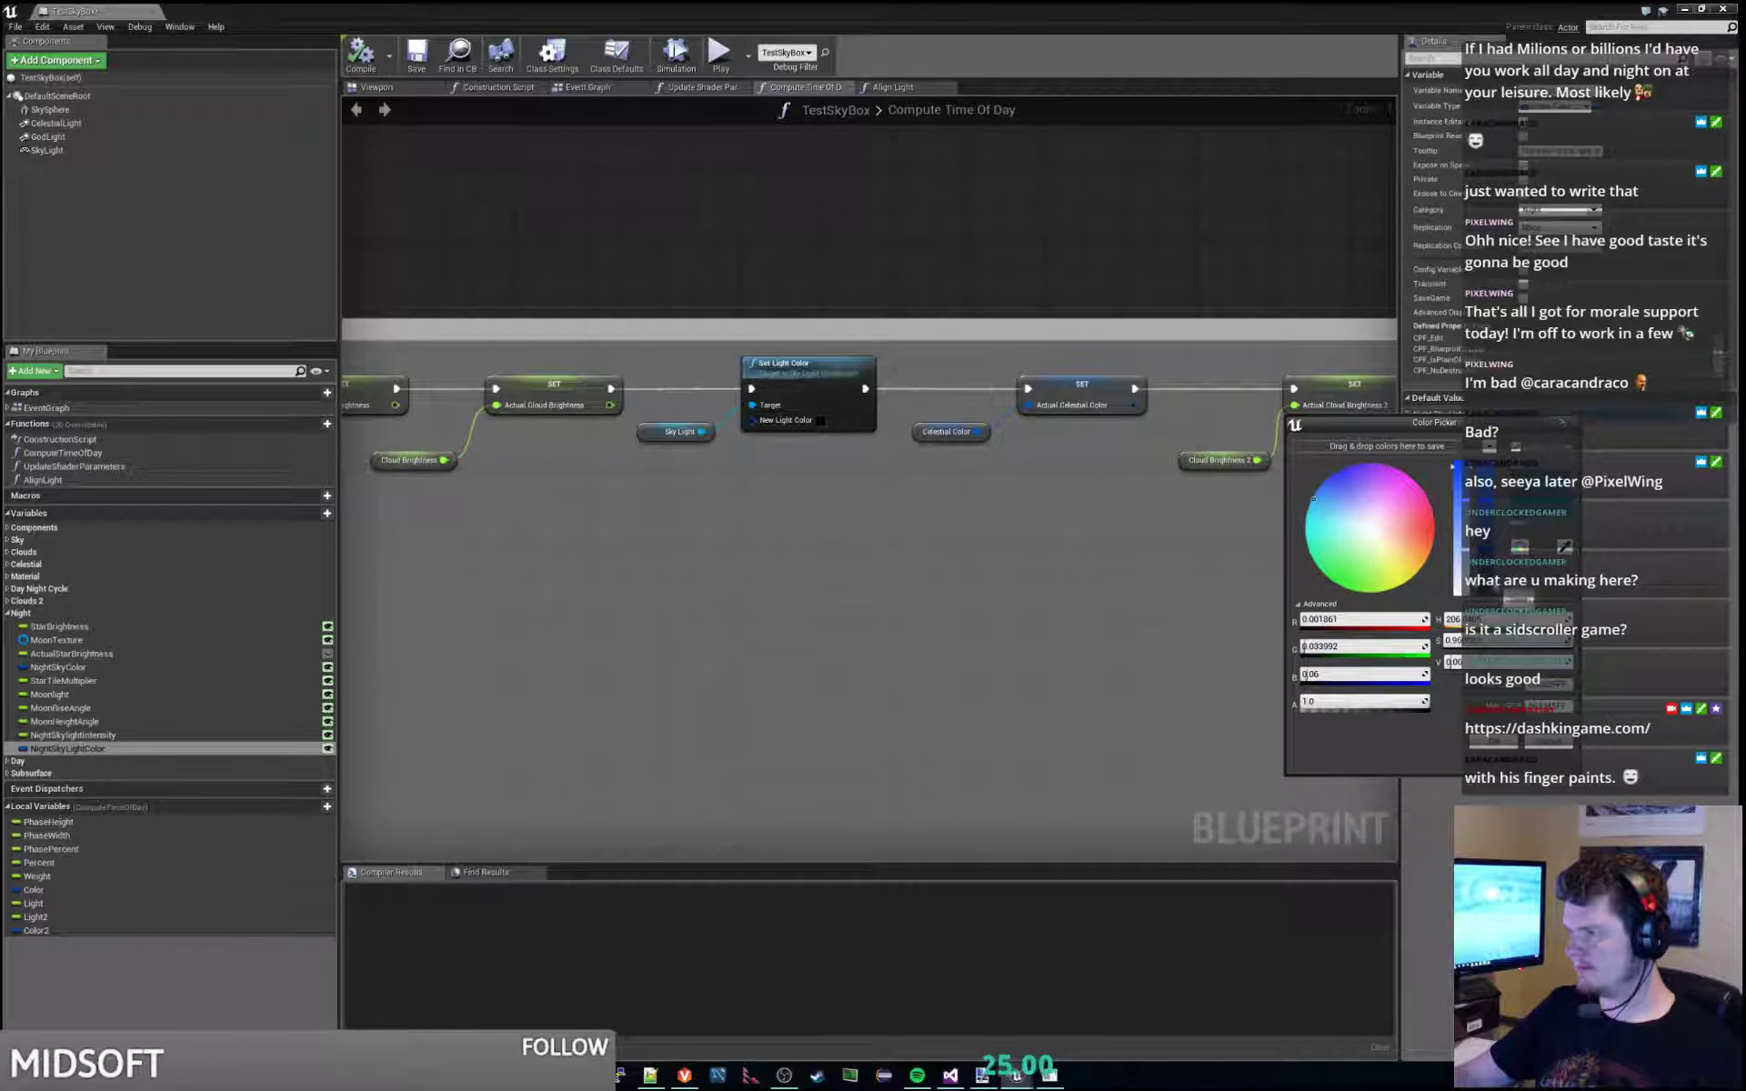
pyautogui.click(1487, 472)
pyautogui.moveTo(1457, 467); pyautogui.dragTo(1458, 597)
pyautogui.click(1493, 743)
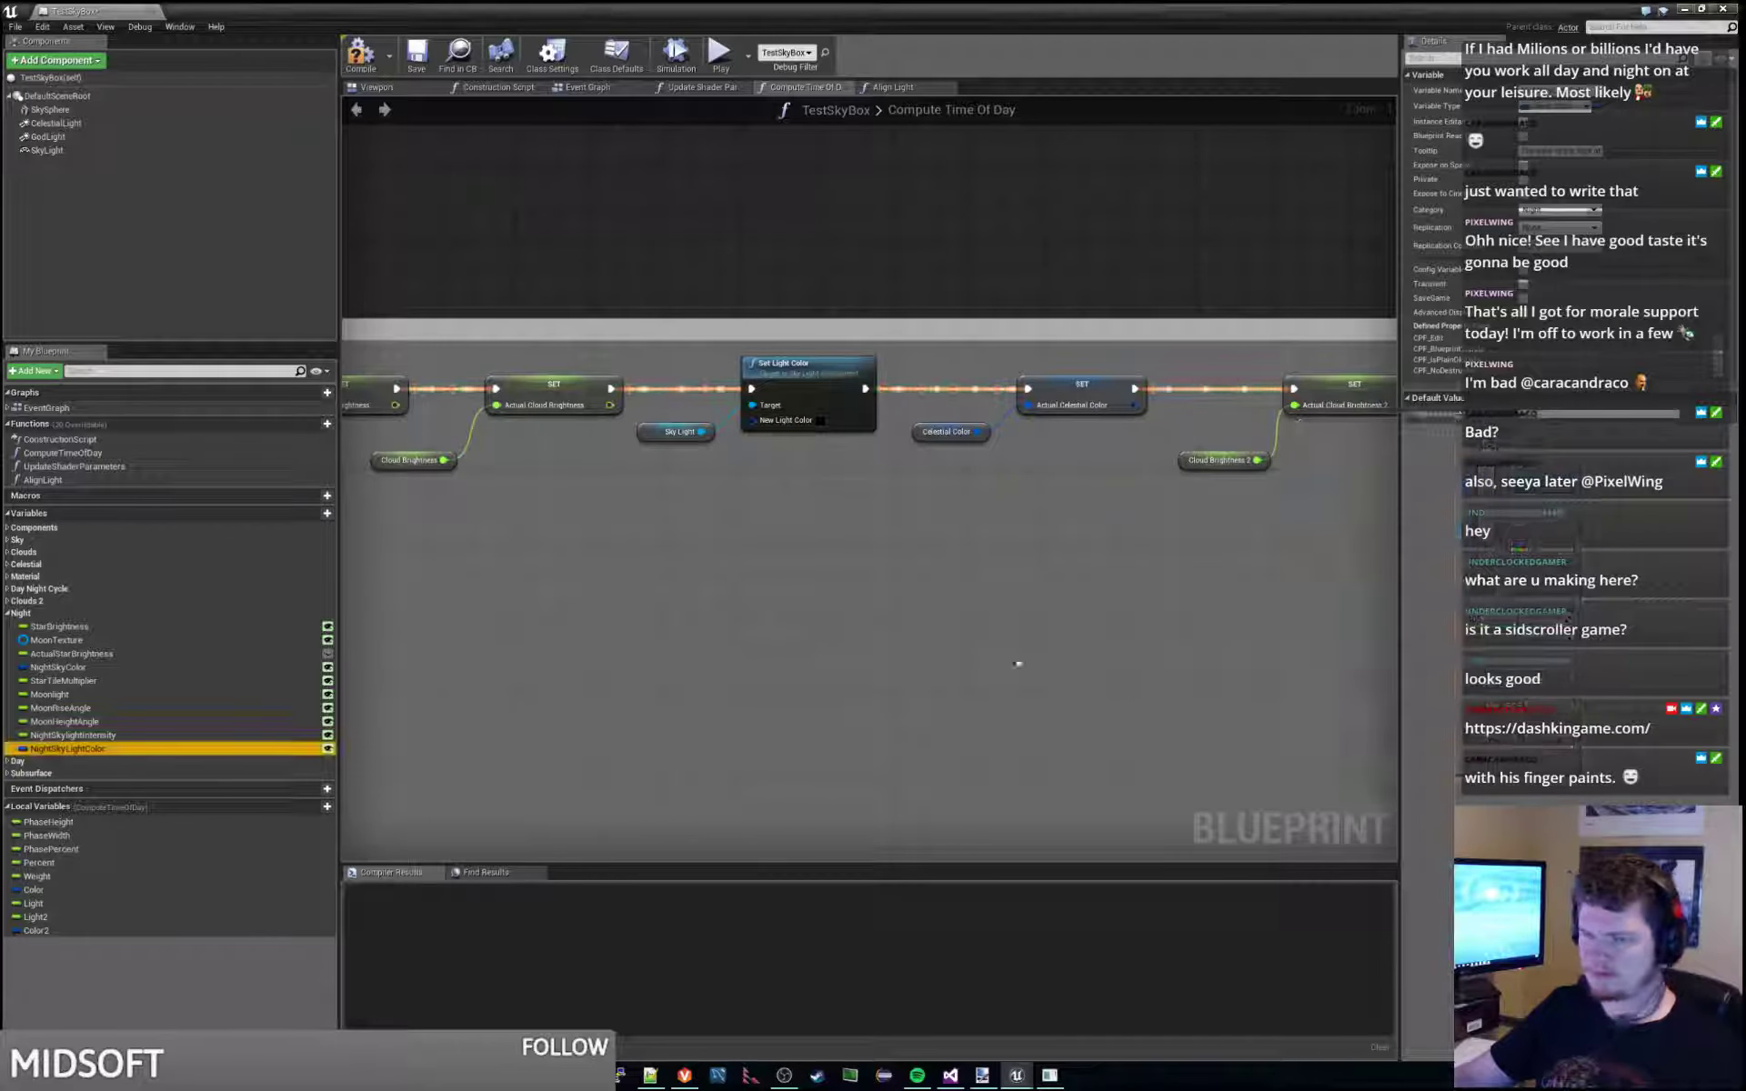
pyautogui.click(1550, 415)
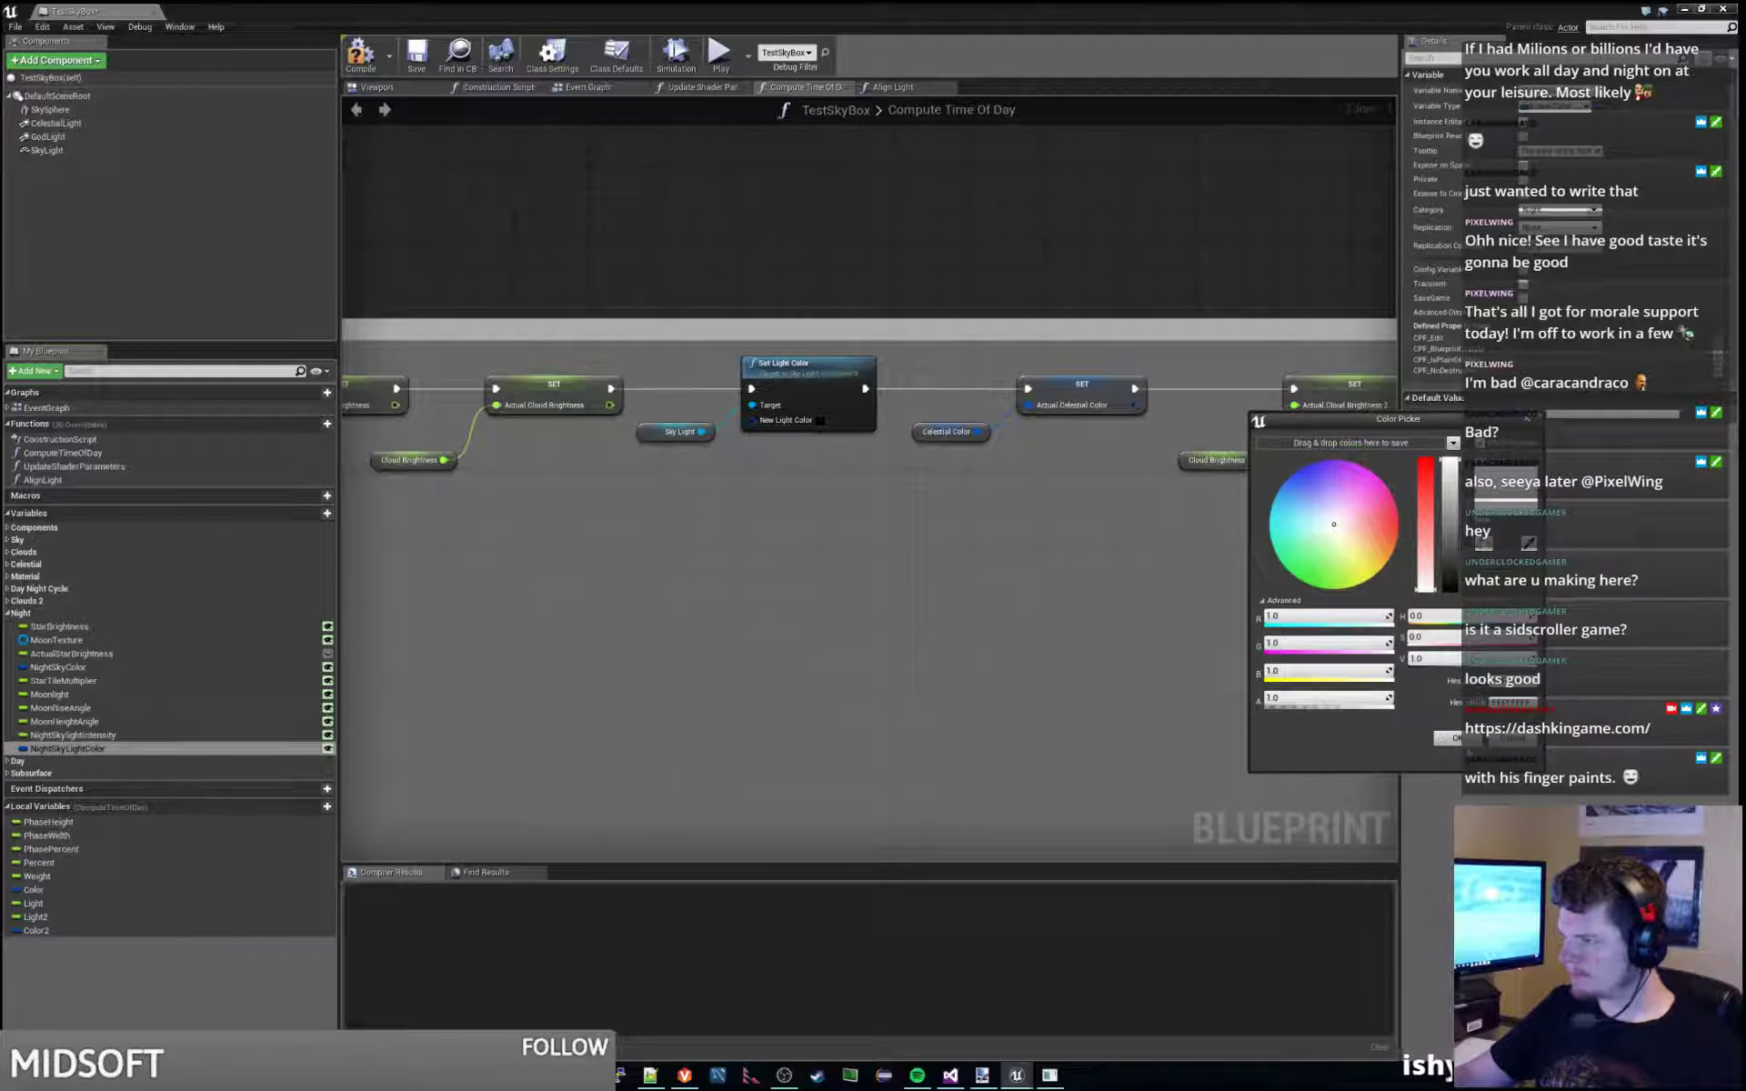
pyautogui.click(1458, 739)
pyautogui.moveTo(84, 748); pyautogui.dragTo(754, 420)
pyautogui.click(698, 512)
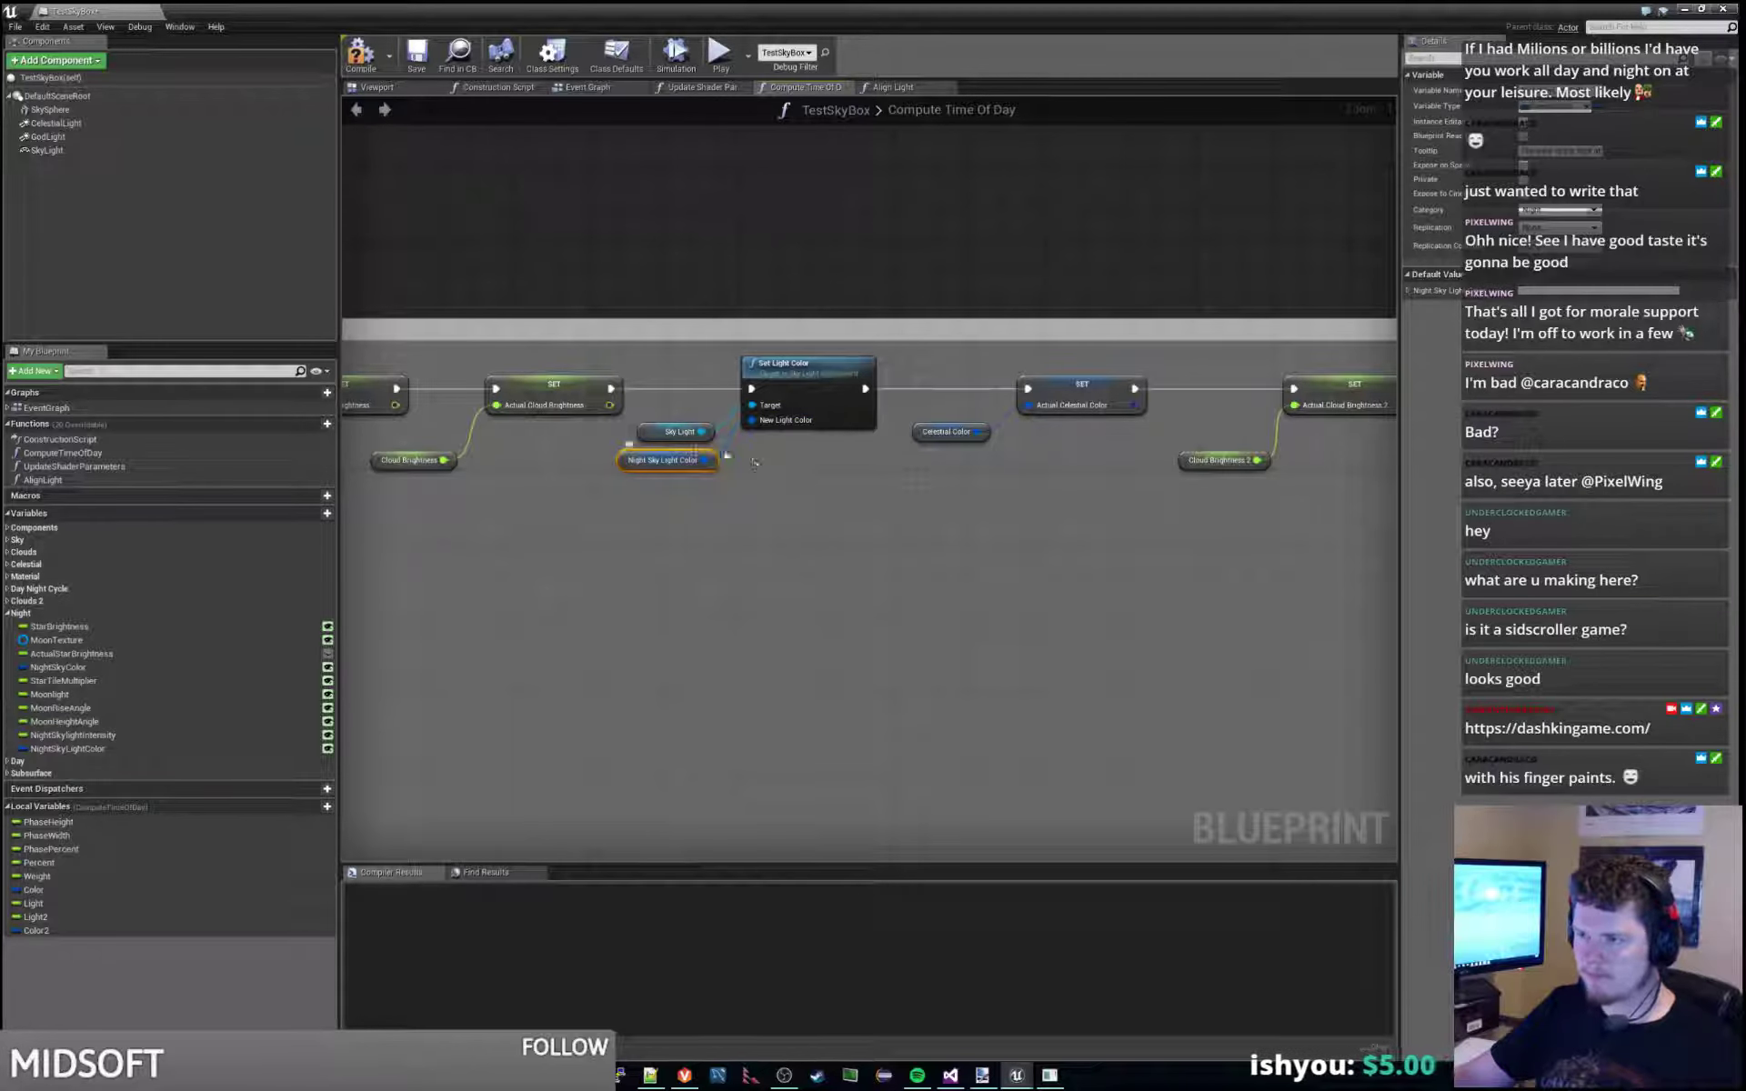
# In the Twilight section, replace Night Sky Color with Night Sky Light Color on New Light Color.
pyautogui.click(755, 464)
pyautogui.click(684, 454)
pyautogui.scroll(-6, 755, 506)
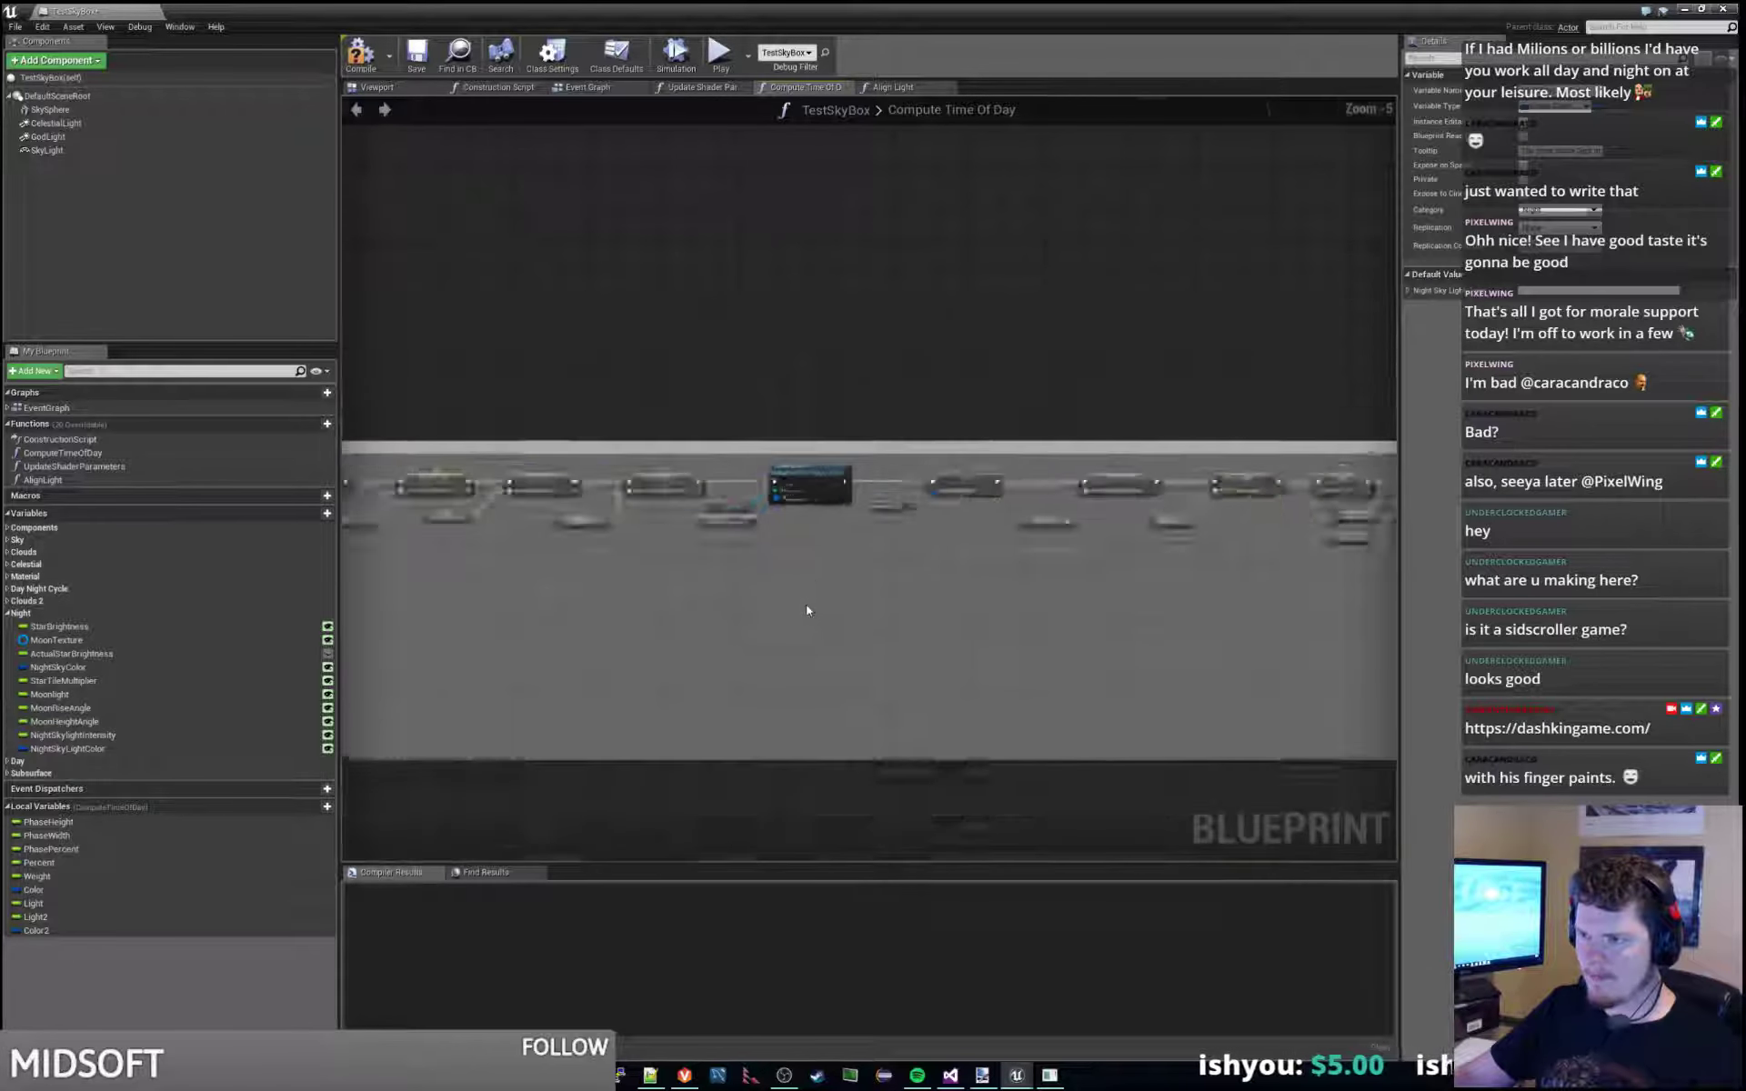
pyautogui.moveTo(807, 471); pyautogui.dragTo(1240, 128, button='right')
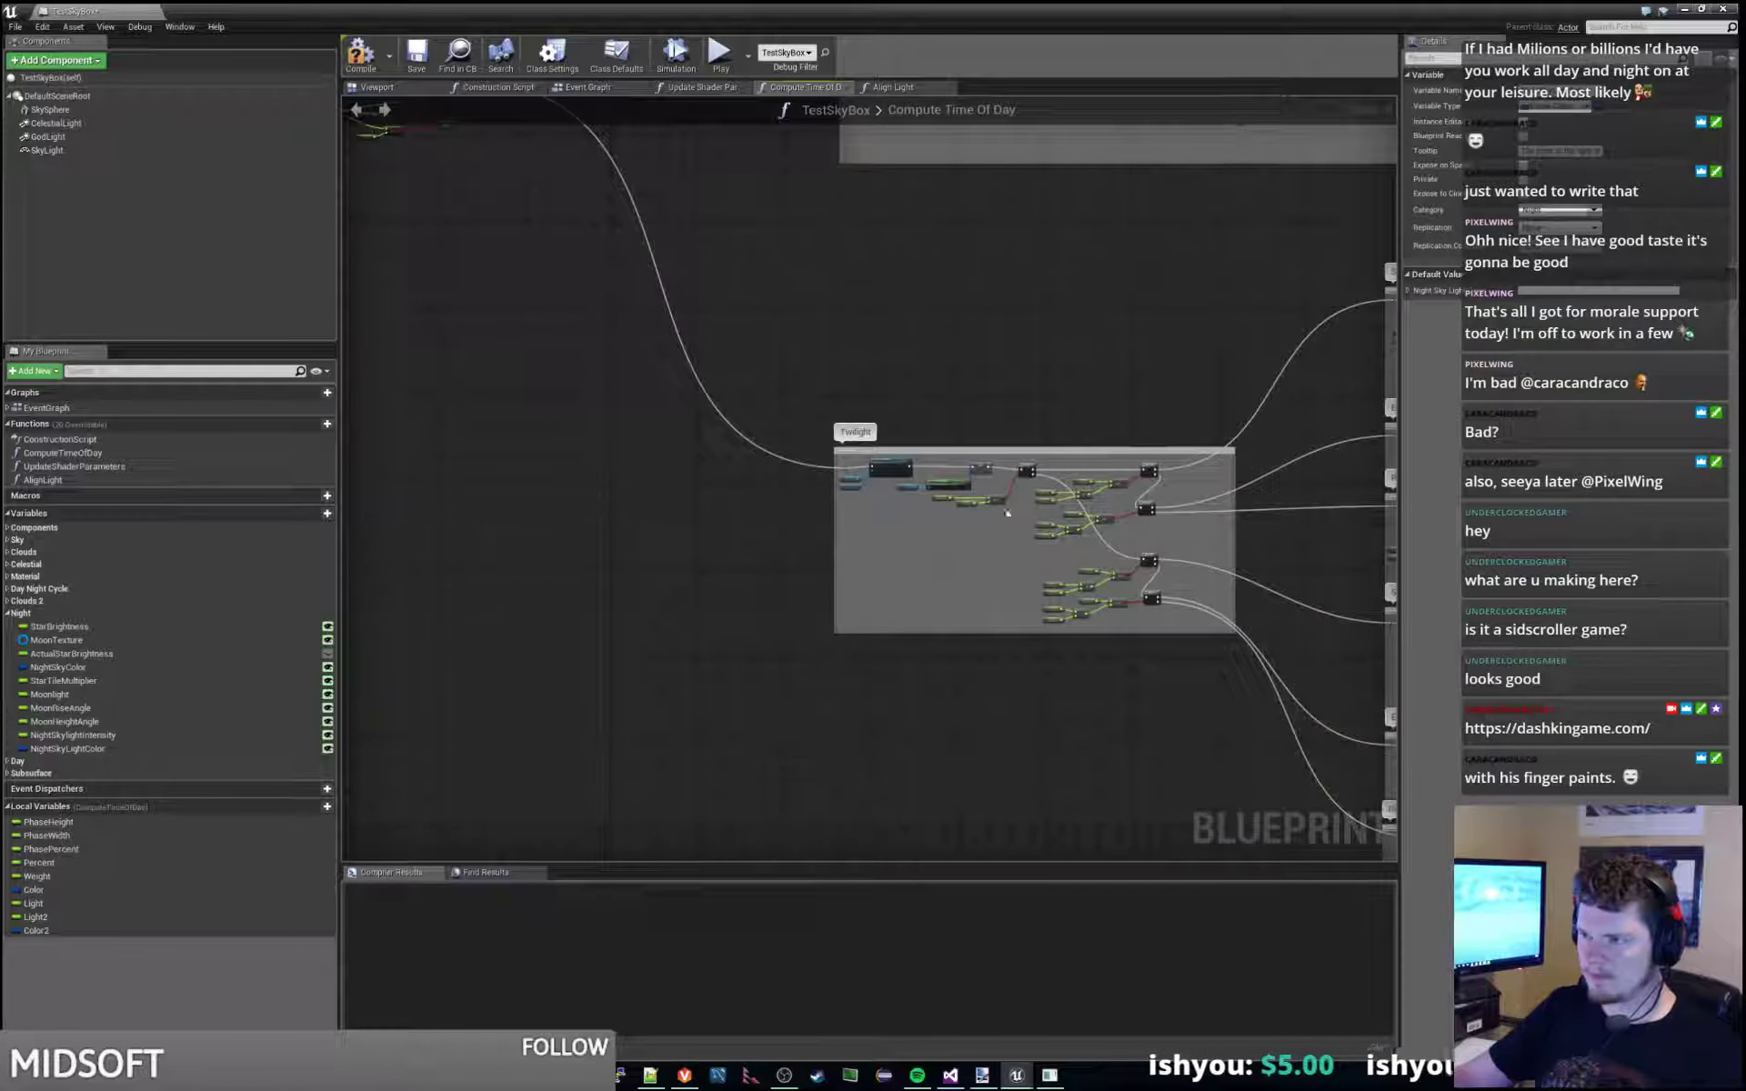
pyautogui.scroll(5, 987, 510)
pyautogui.moveTo(712, 510); pyautogui.dragTo(1065, 589, button='right')
pyautogui.scroll(1, 824, 579)
pyautogui.hotkey('ctrl', 'v')
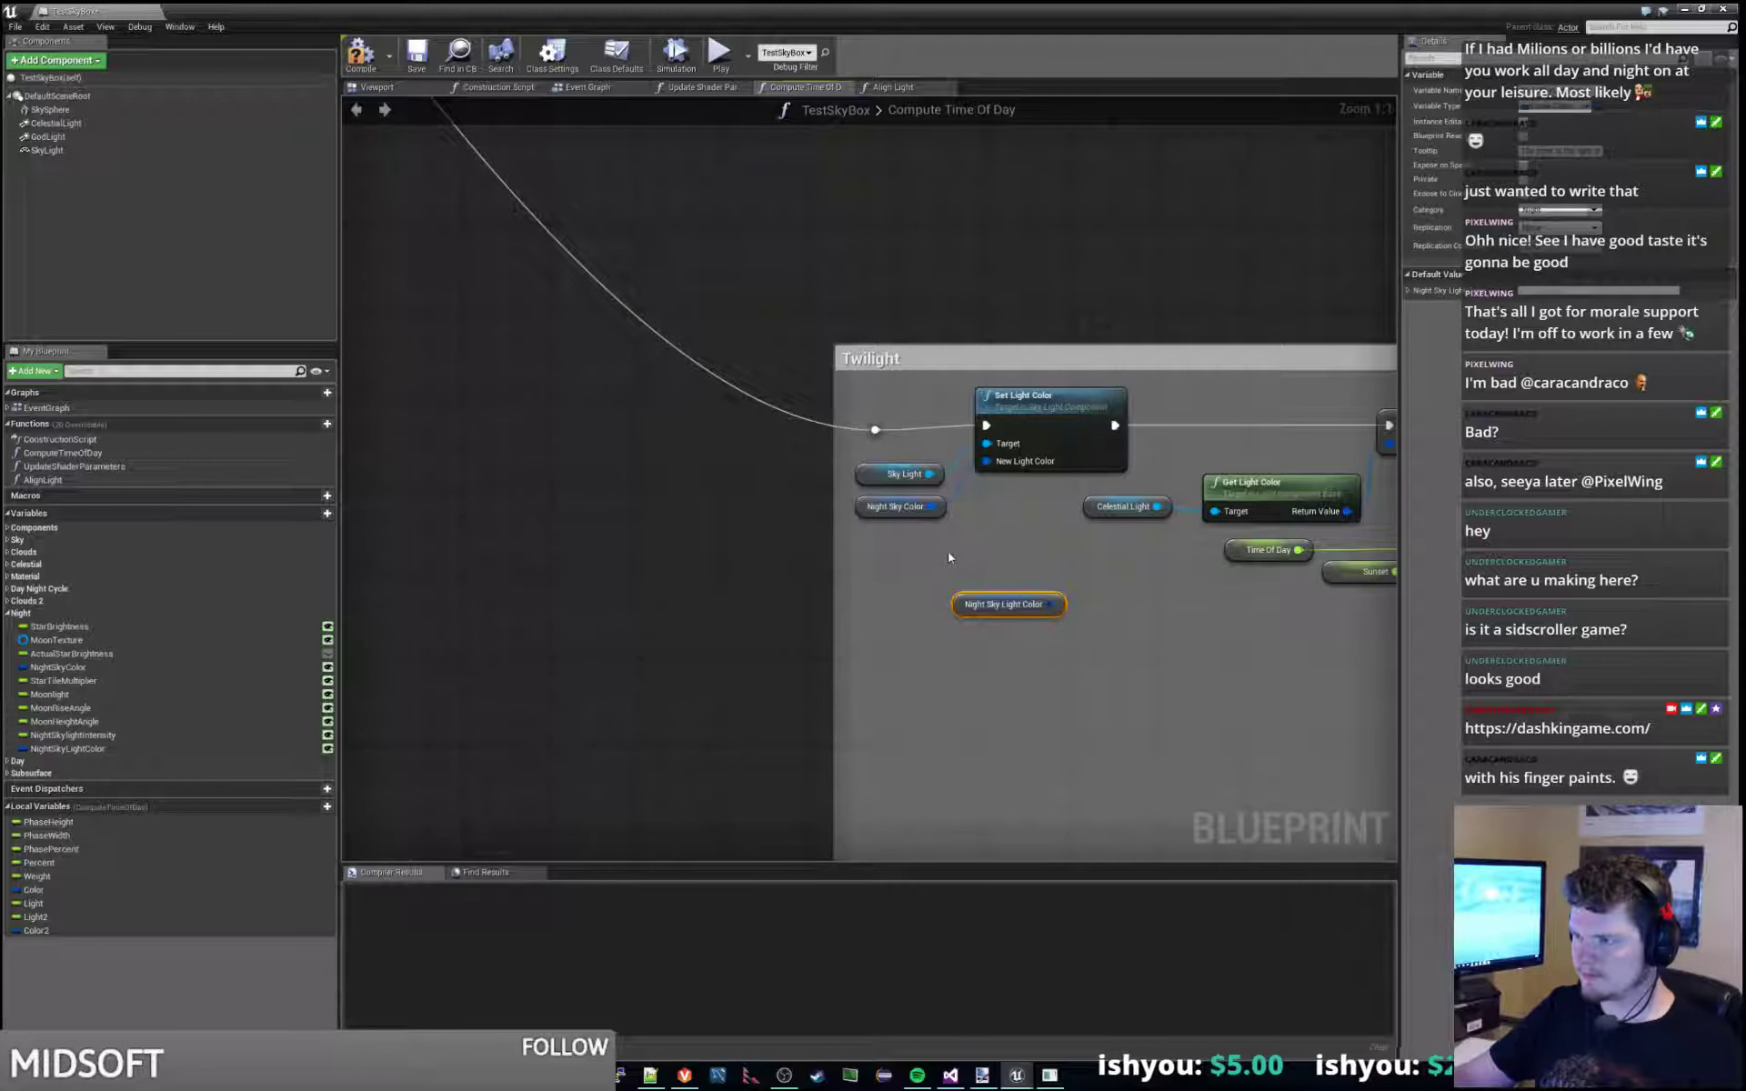
pyautogui.moveTo(1051, 603); pyautogui.dragTo(988, 461)
pyautogui.click(915, 501)
pyautogui.press('Delete')
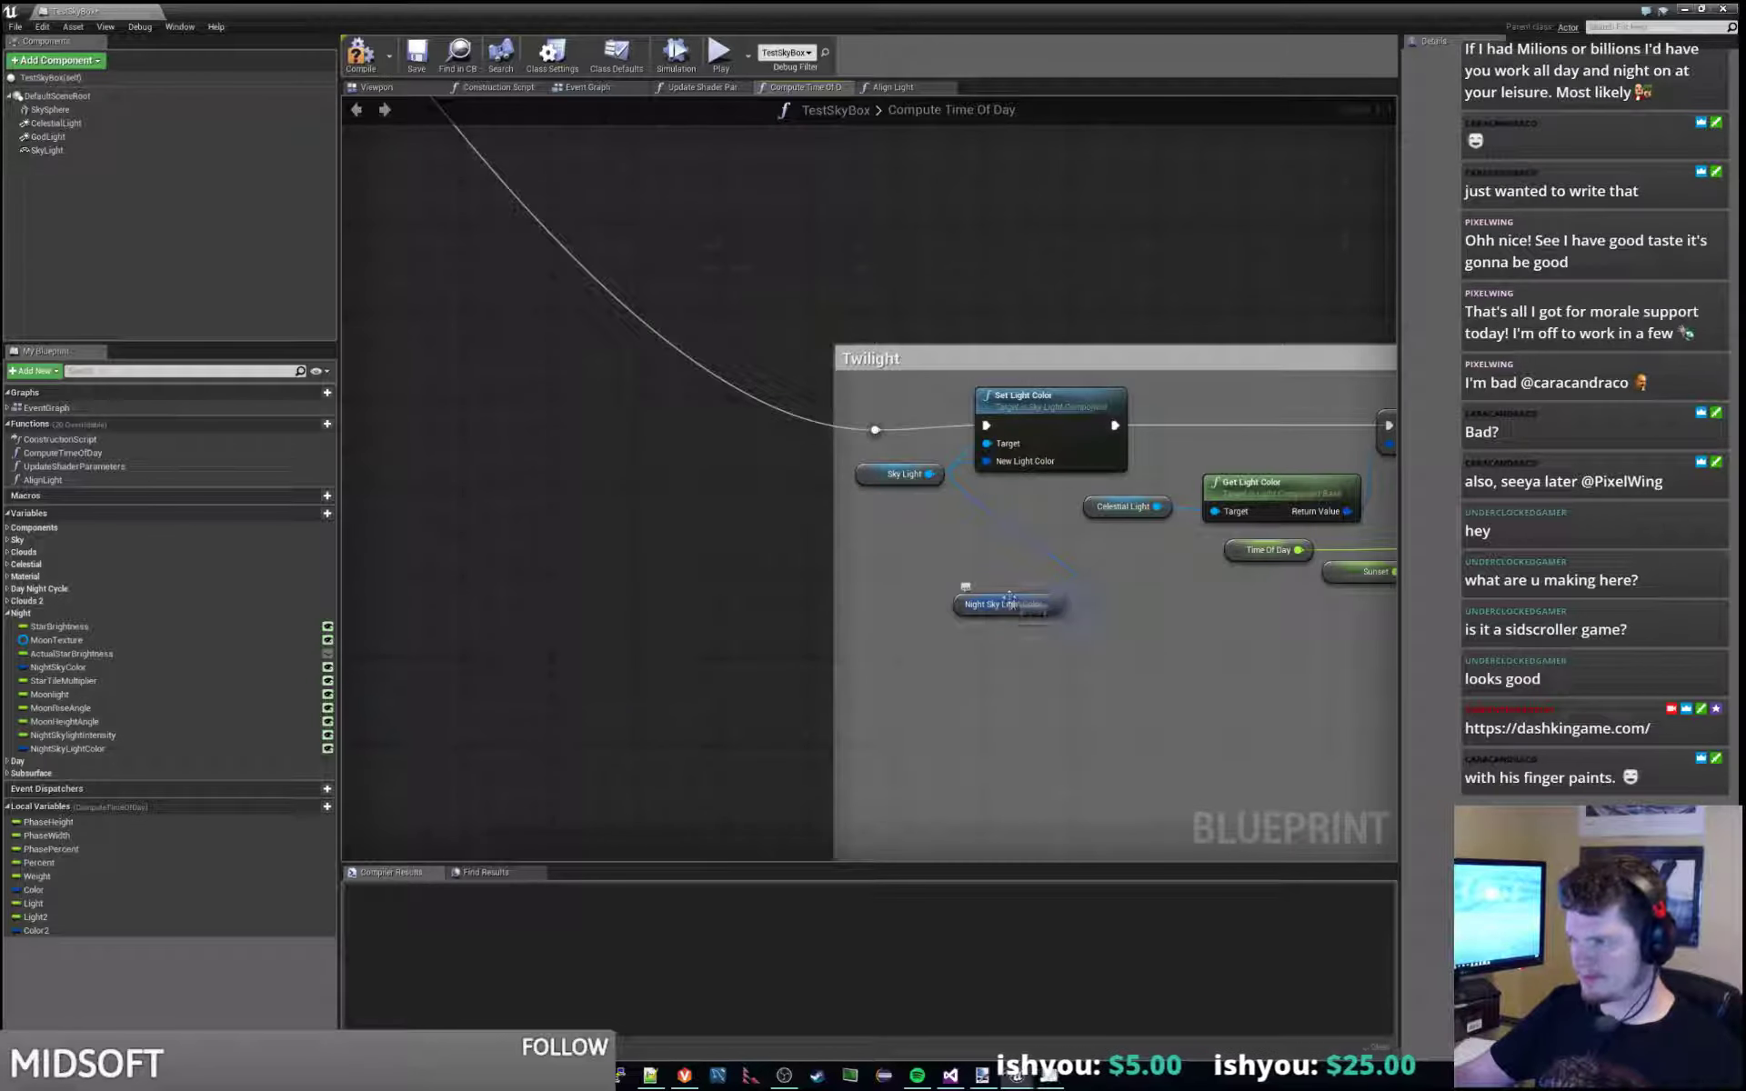
pyautogui.moveTo(1004, 604); pyautogui.dragTo(900, 506)
# Wire Night Sky Light Color into the lower SET Color 2 input, replacing Night Sky Color.
pyautogui.scroll(-6, 1107, 297)
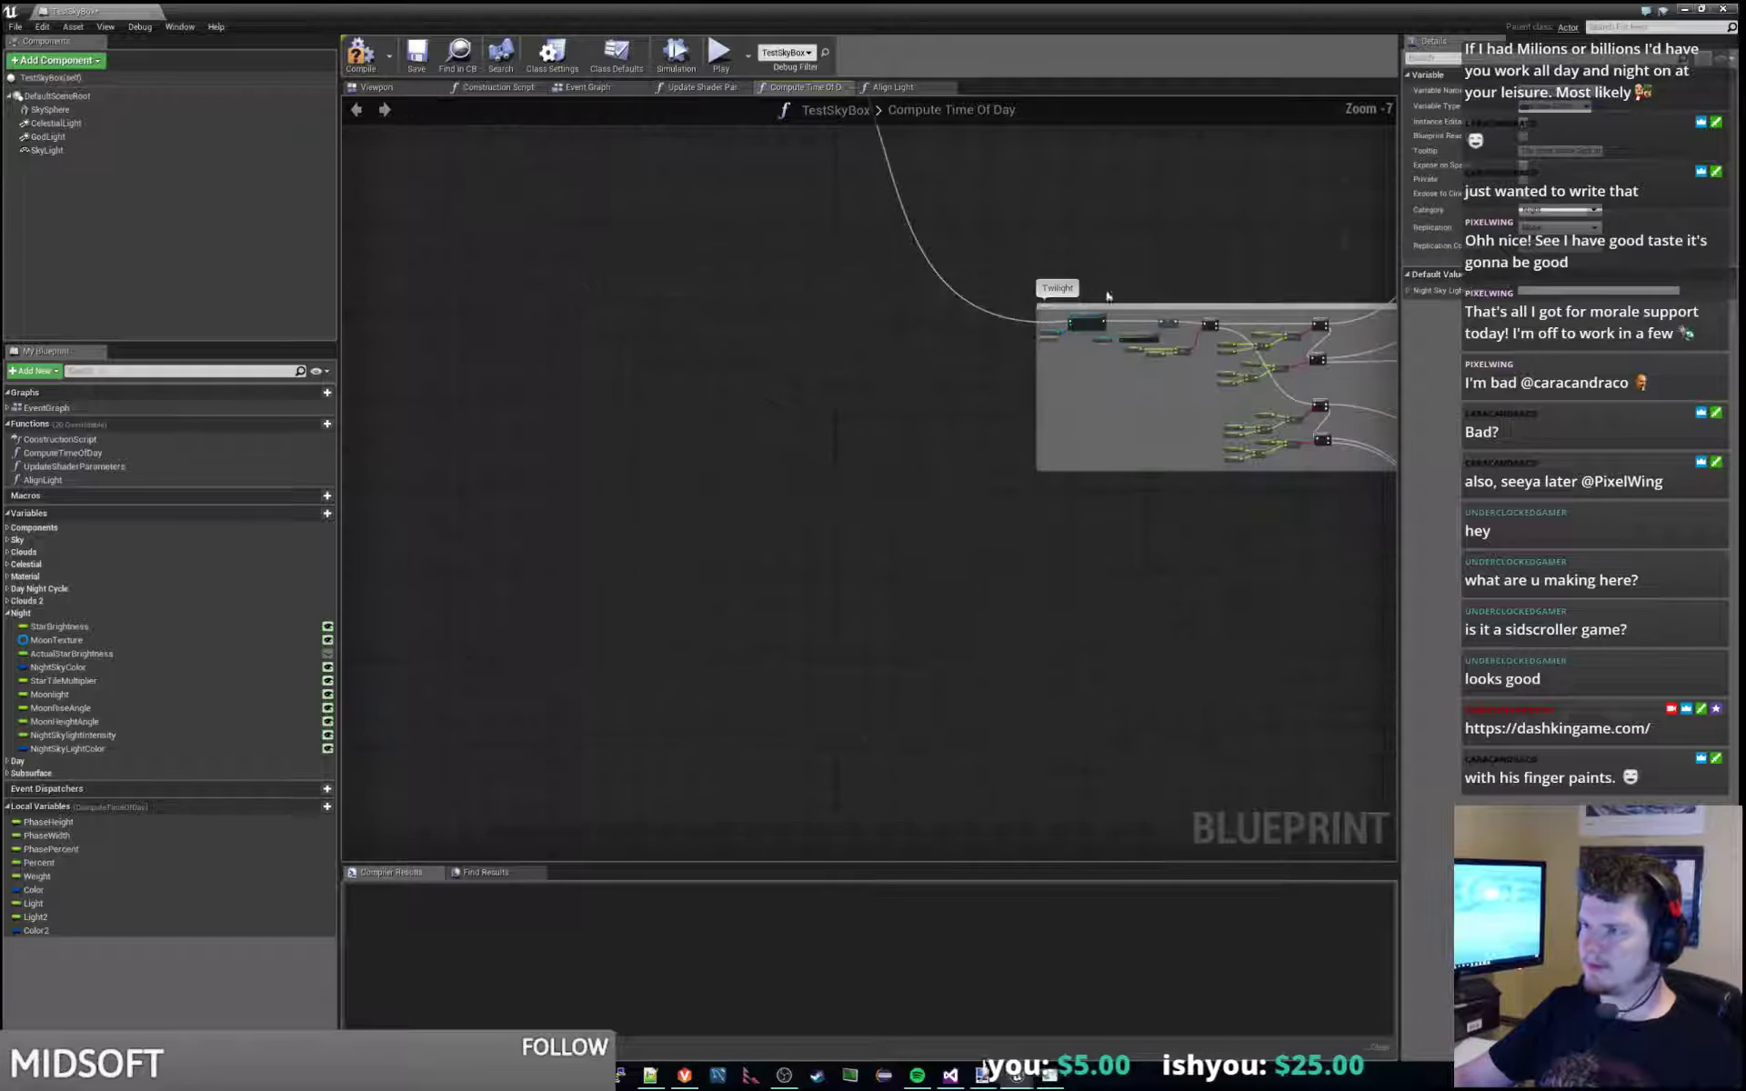
pyautogui.moveTo(1107, 297); pyautogui.dragTo(1111, 635, button='right')
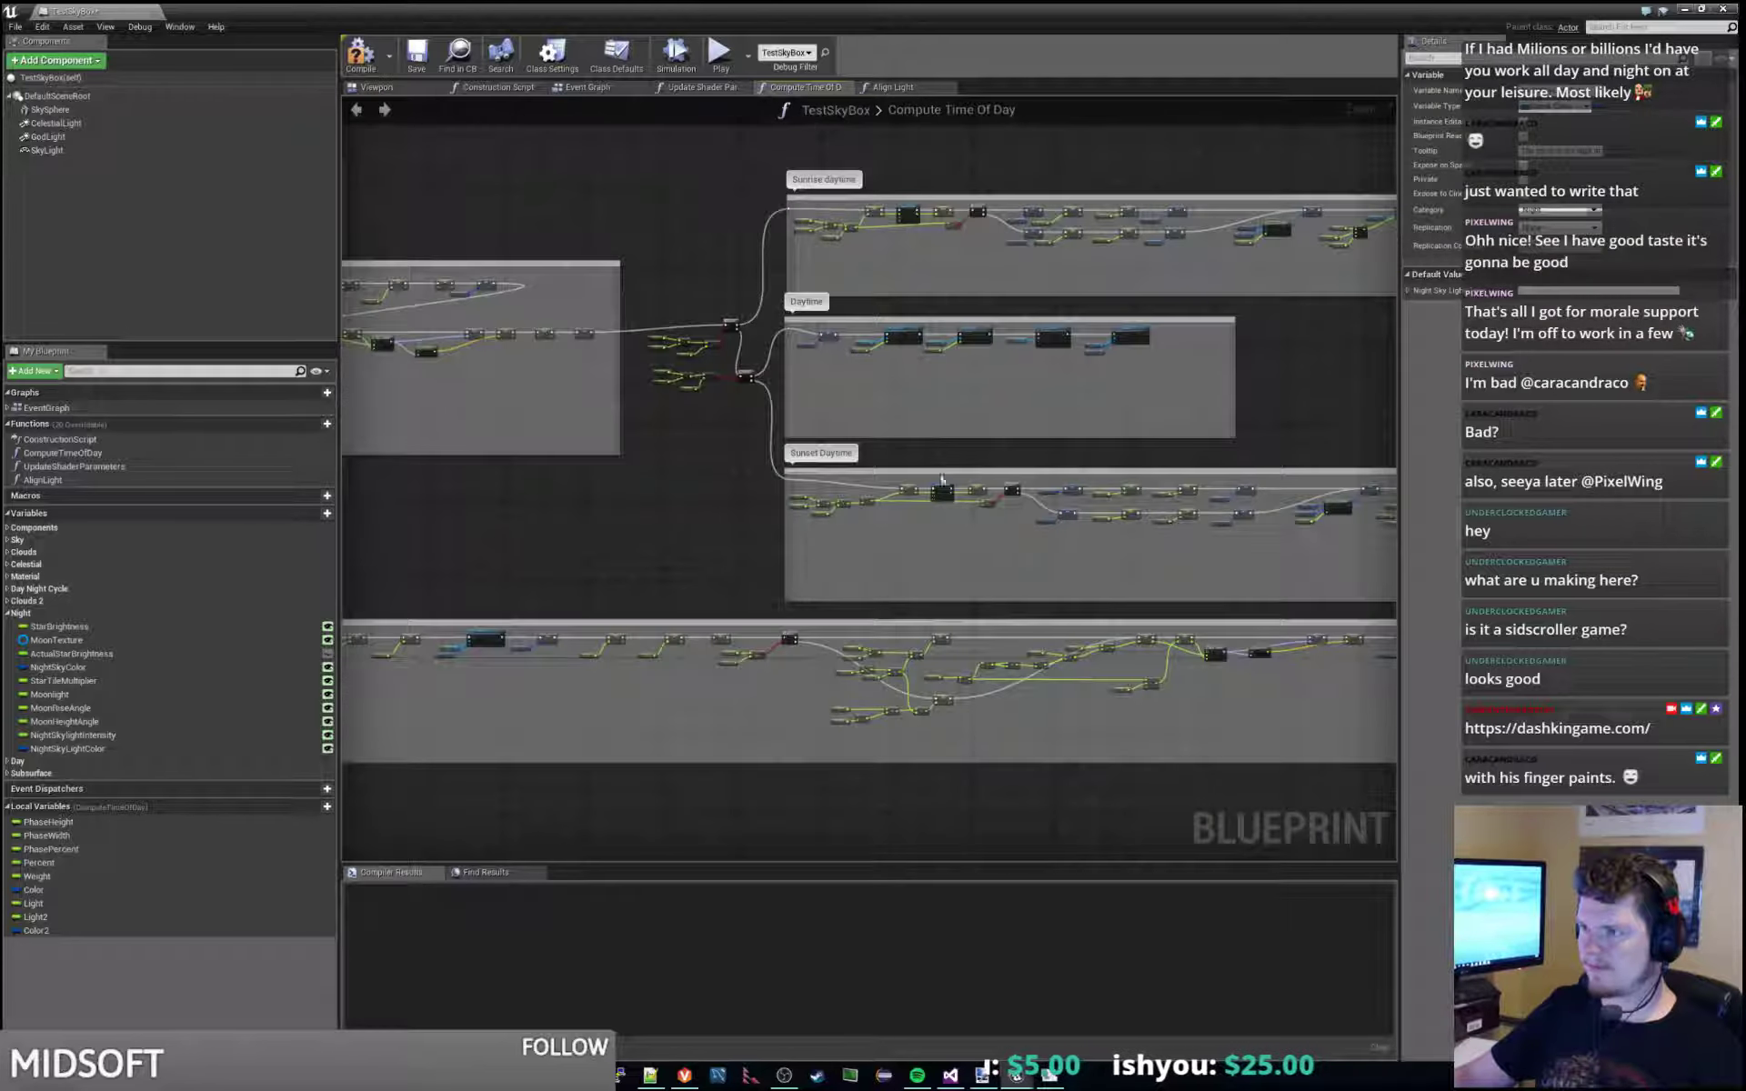
pyautogui.scroll(4, 1042, 359)
pyautogui.moveTo(1105, 407); pyautogui.dragTo(942, 515, button='right')
pyautogui.moveTo(792, 479); pyautogui.dragTo(991, 96, button='right')
pyautogui.moveTo(1171, 659); pyautogui.dragTo(709, 655, button='right')
pyautogui.scroll(3, 685, 596)
pyautogui.moveTo(976, 575); pyautogui.dragTo(725, 576, button='right')
pyautogui.moveTo(1154, 582); pyautogui.dragTo(725, 600, button='right')
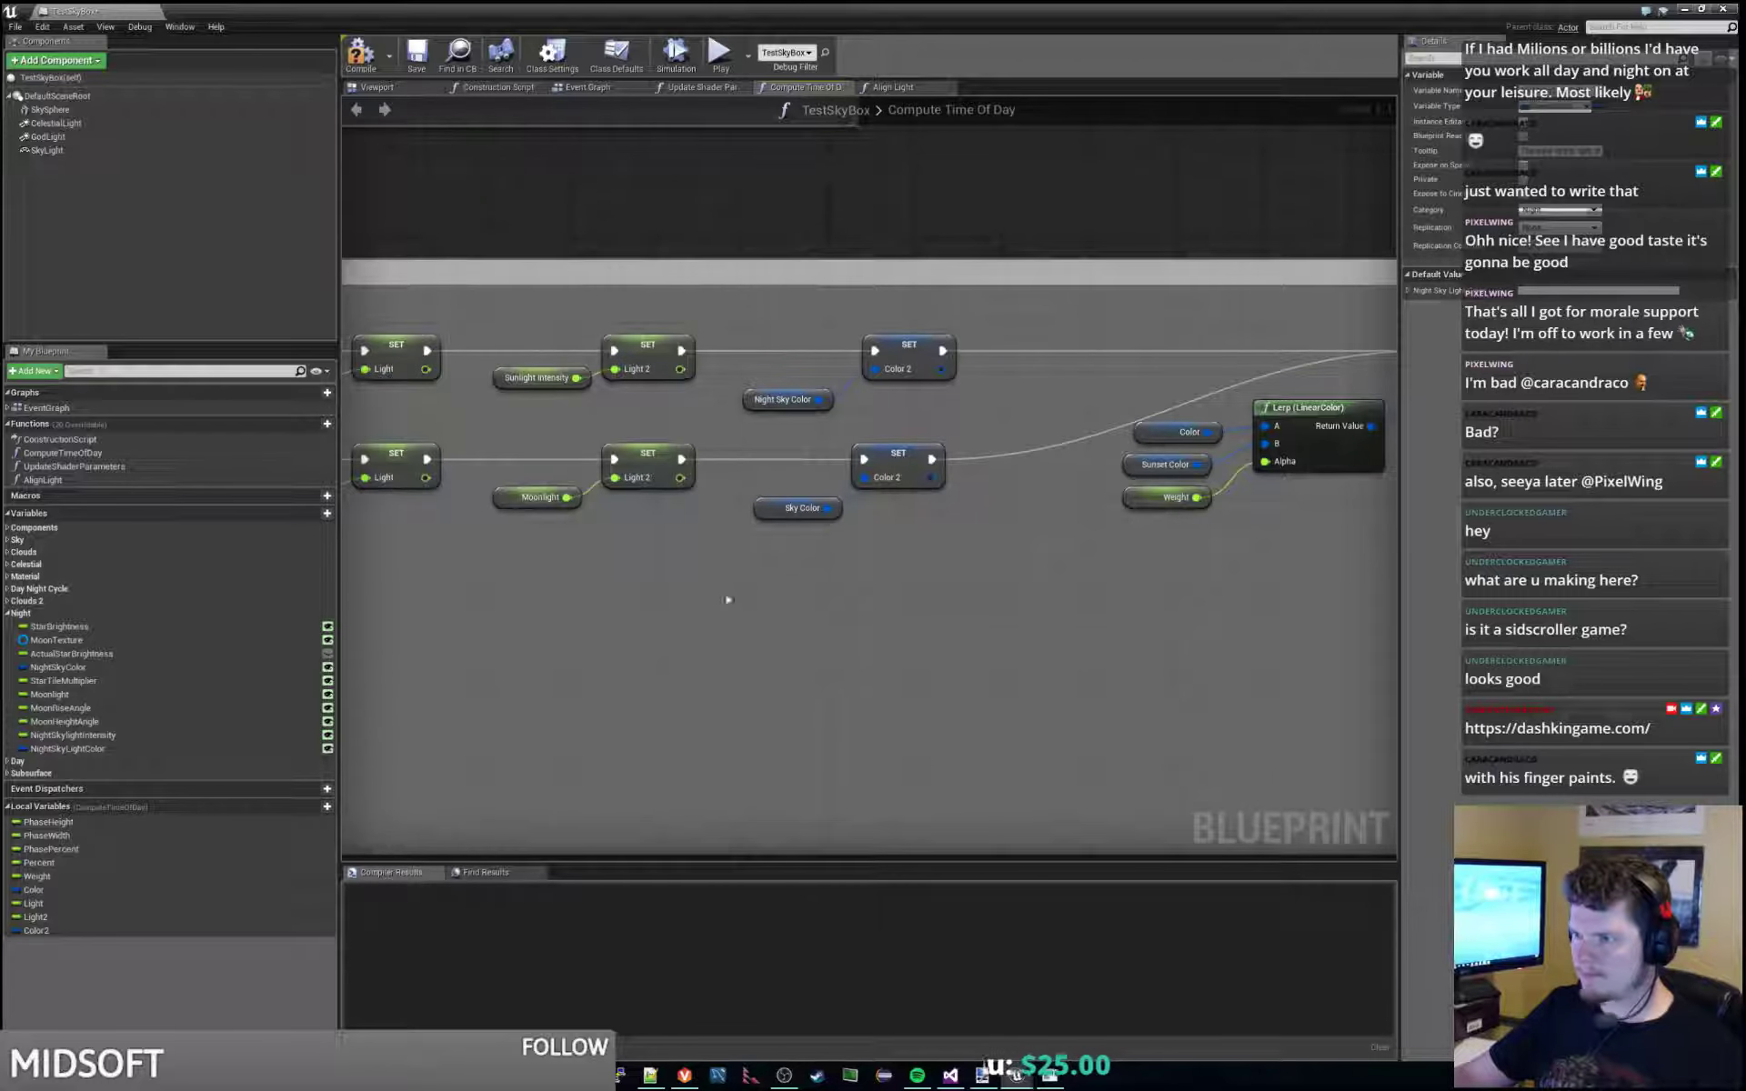
pyautogui.click(821, 572)
pyautogui.moveTo(726, 459); pyautogui.dragTo(1335, 467, button='right')
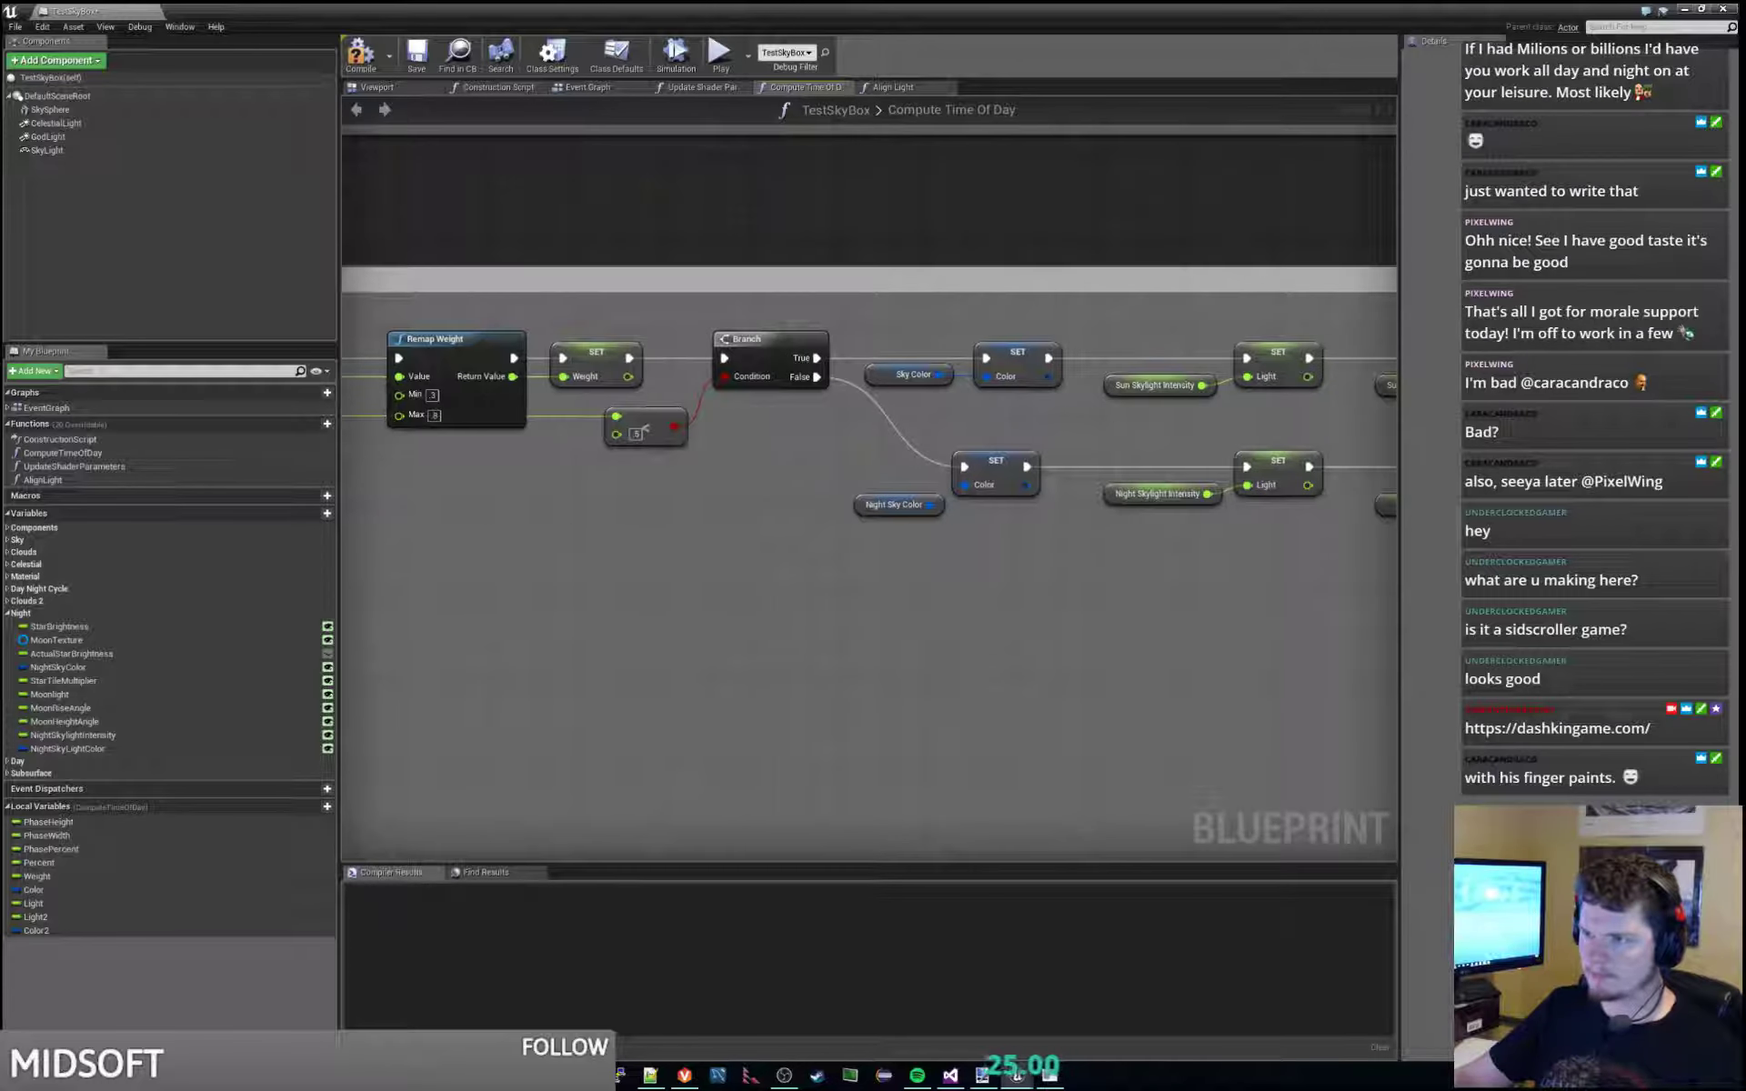
pyautogui.moveTo(1595, 462); pyautogui.dragTo(979, 479, button='right')
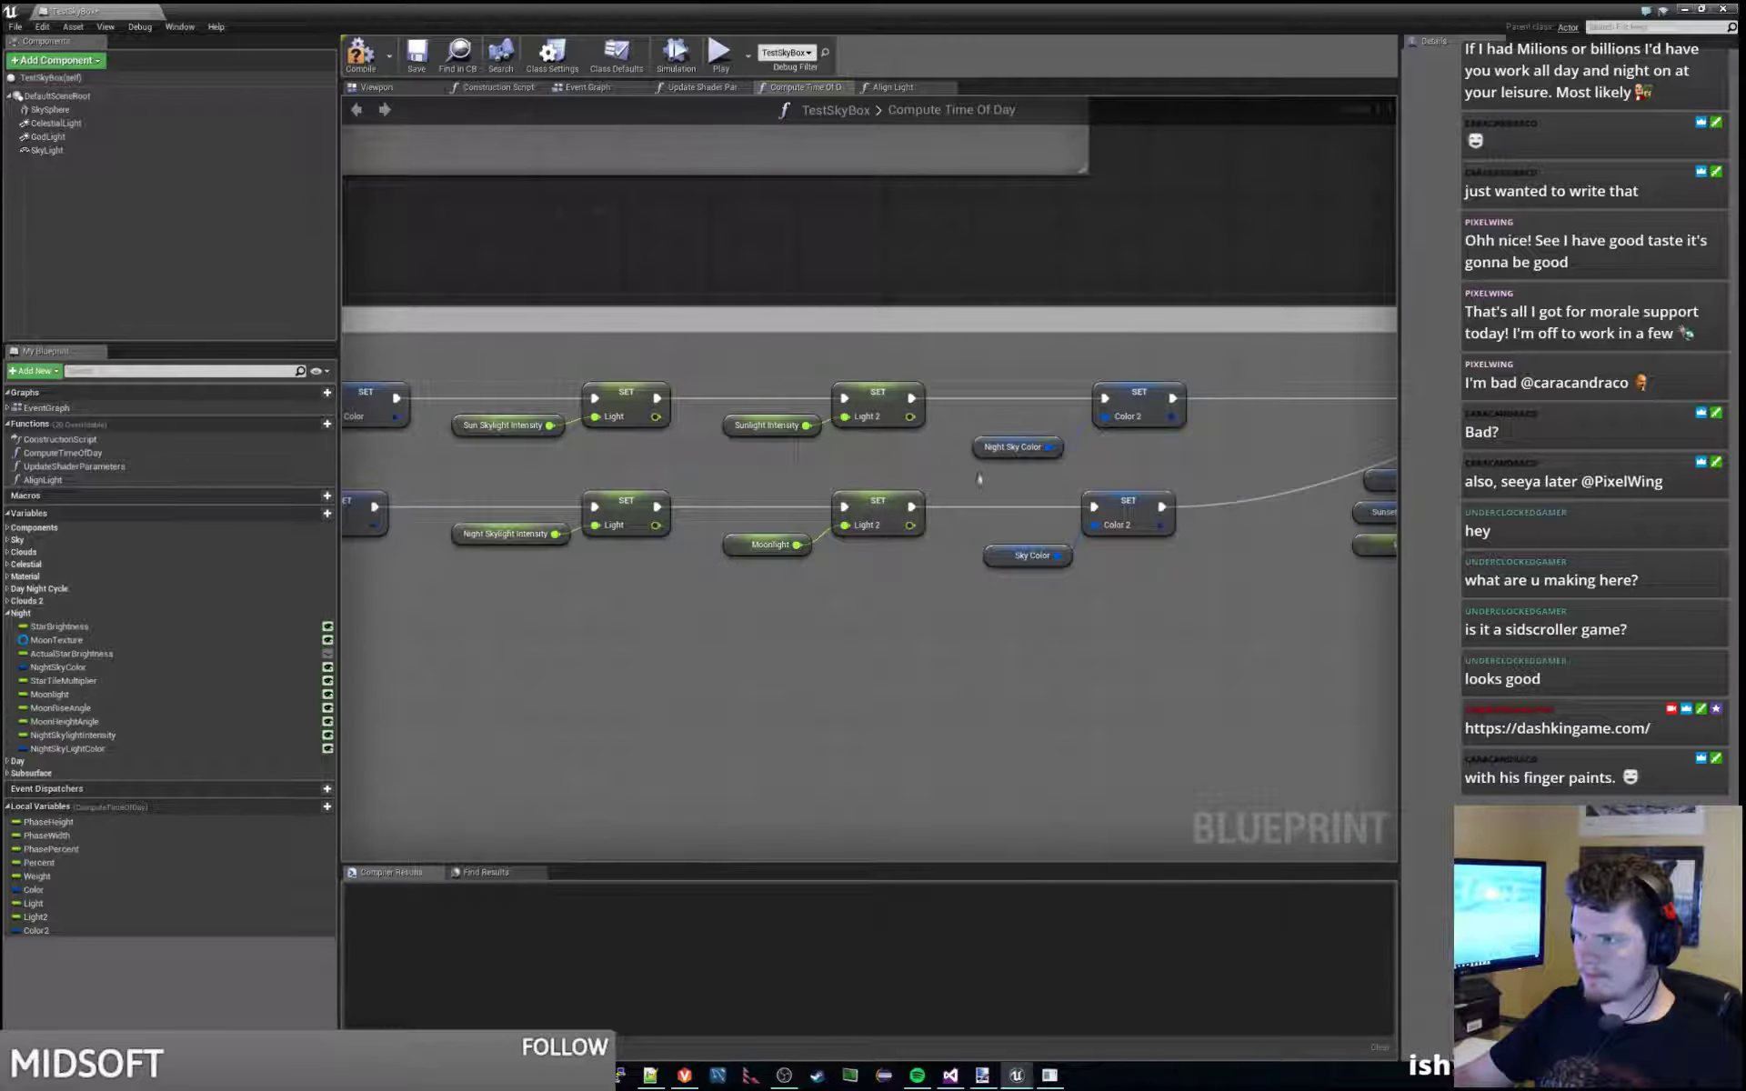
pyautogui.hotkey('ctrl', 'v')
pyautogui.moveTo(1093, 686); pyautogui.dragTo(1049, 426)
pyautogui.click(1003, 451)
pyautogui.press('Delete')
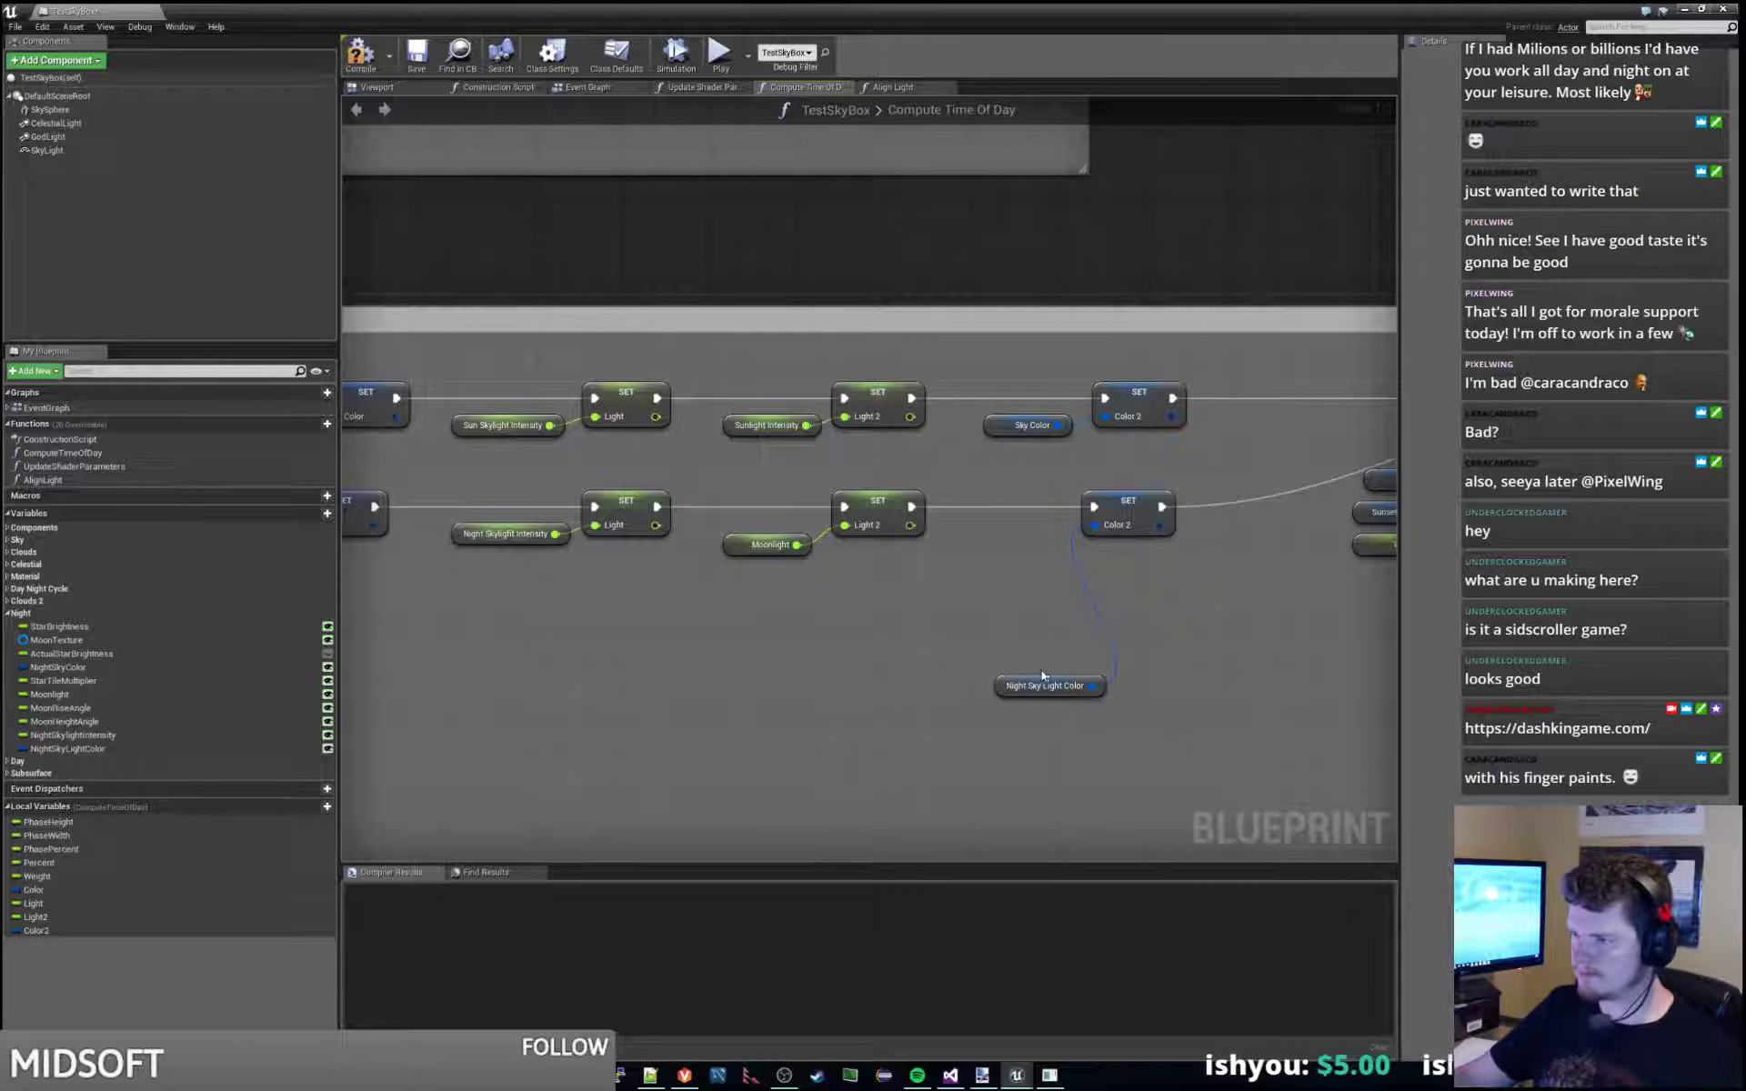
pyautogui.moveTo(1036, 684); pyautogui.dragTo(1003, 543)
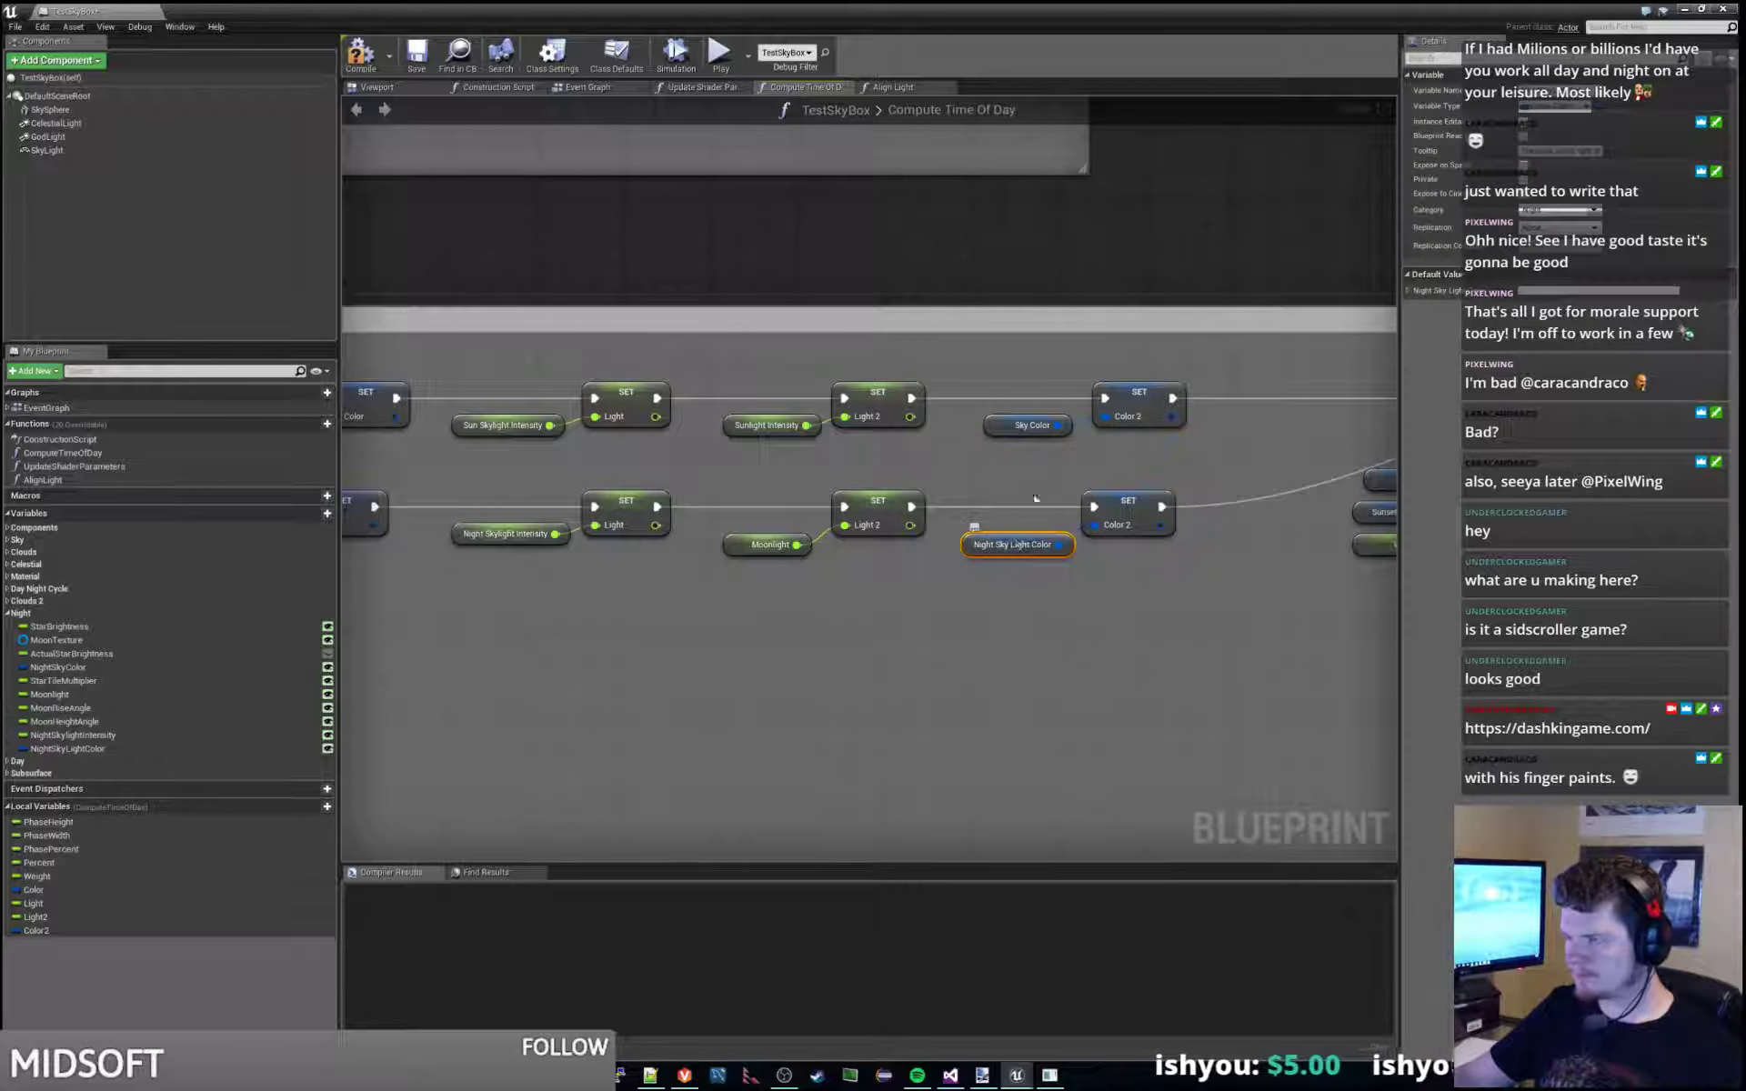
# Wire Night Sky Light Color into the upper SET Color 2 input and delete Night Sky Color.
pyautogui.click(1031, 448)
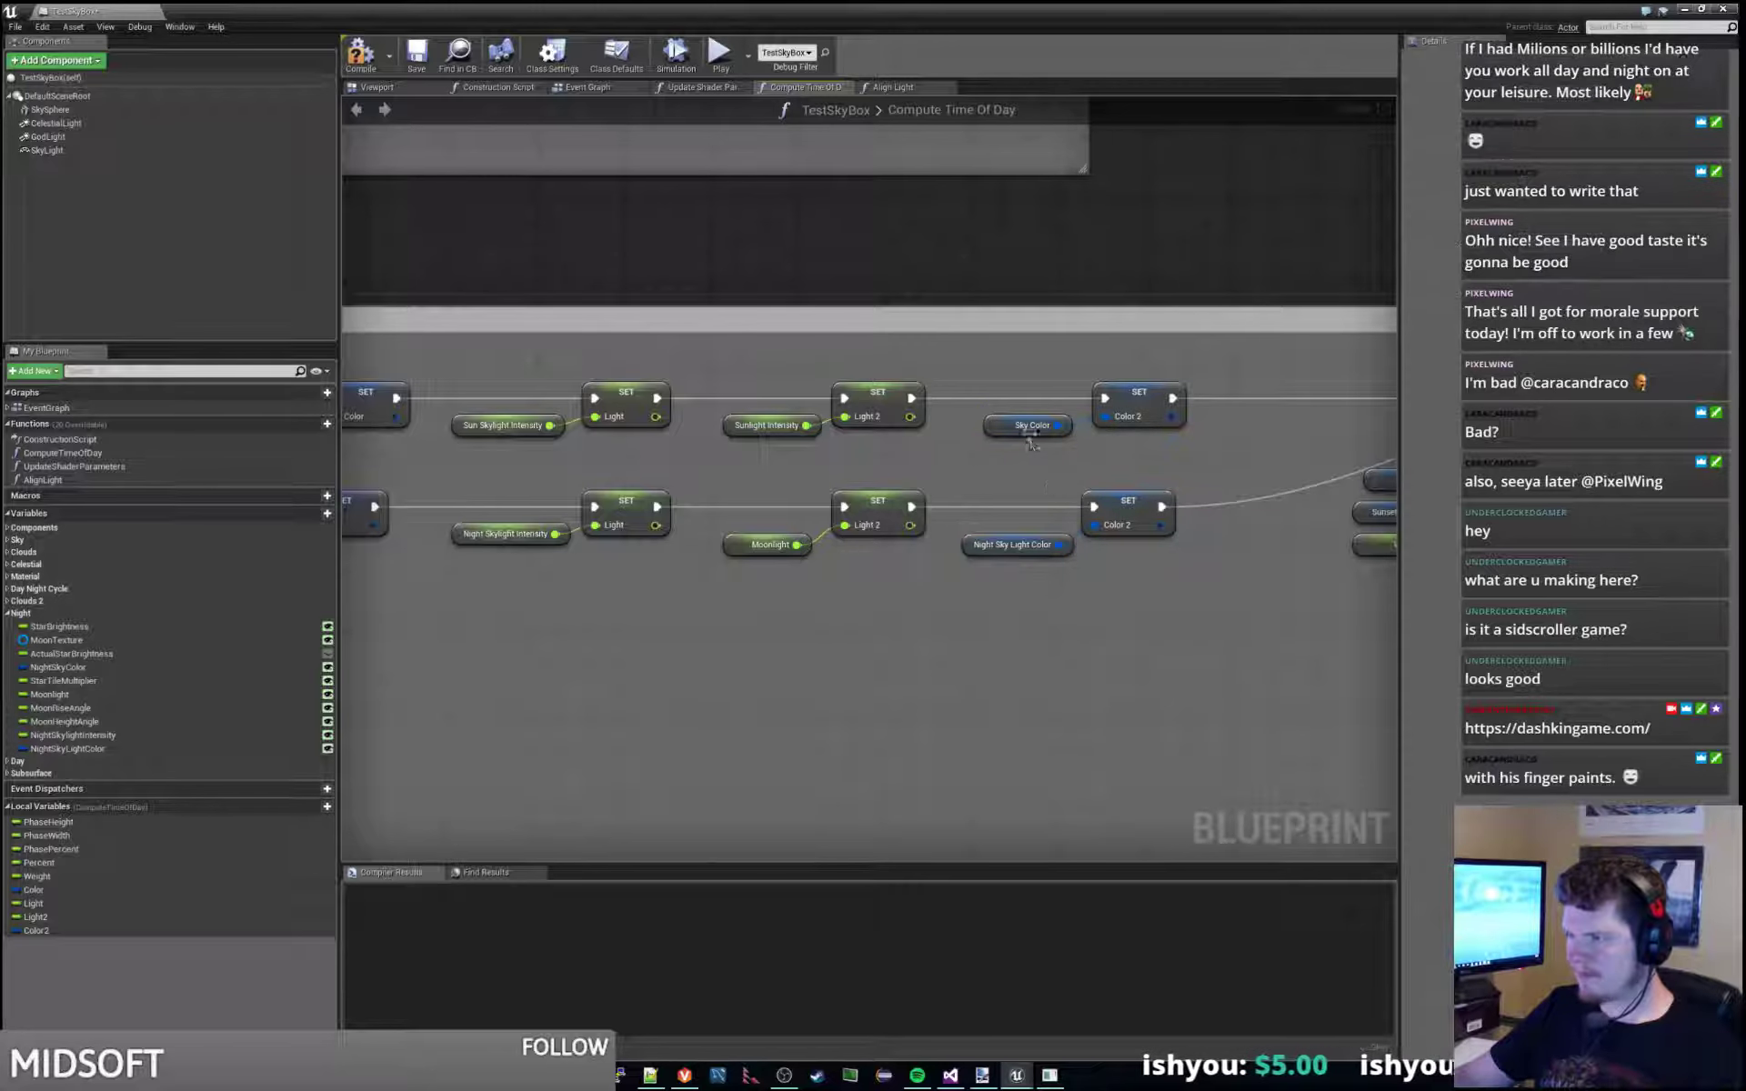
pyautogui.click(1030, 548)
pyautogui.scroll(-3, 1156, 494)
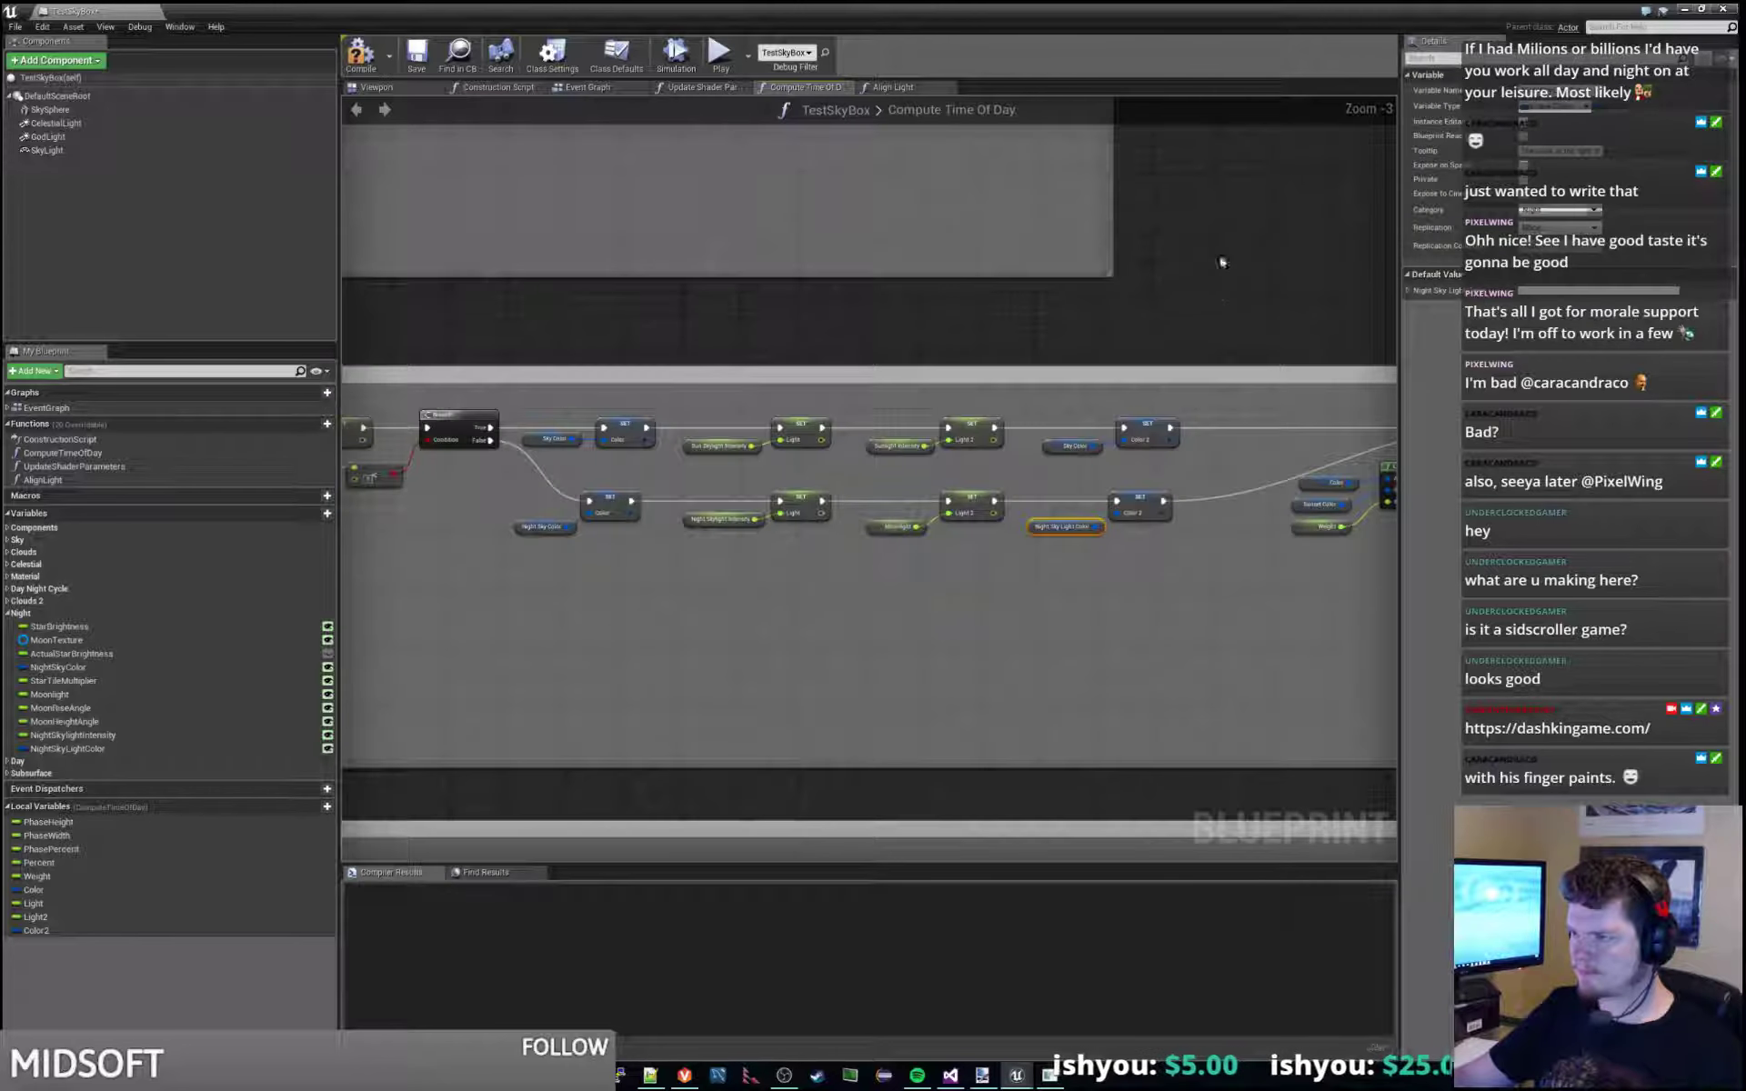
pyautogui.moveTo(1222, 210); pyautogui.dragTo(1096, 860, button='right')
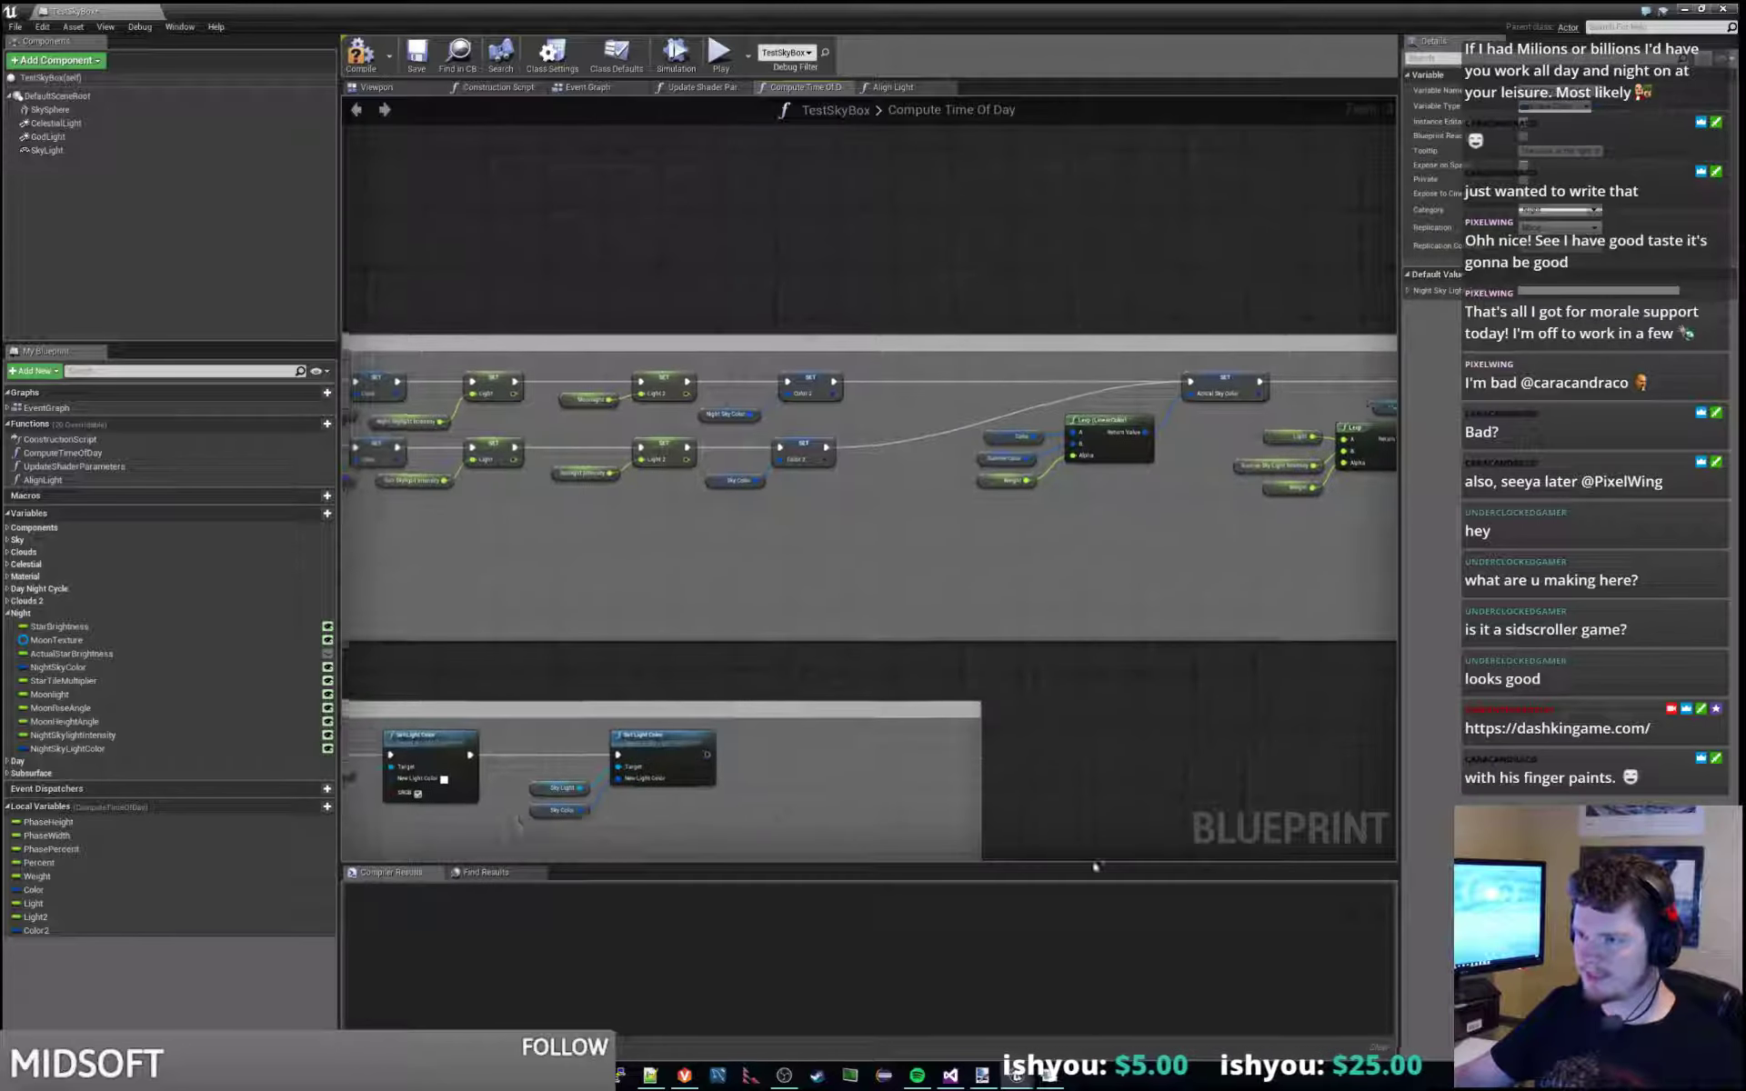
pyautogui.scroll(2, 706, 516)
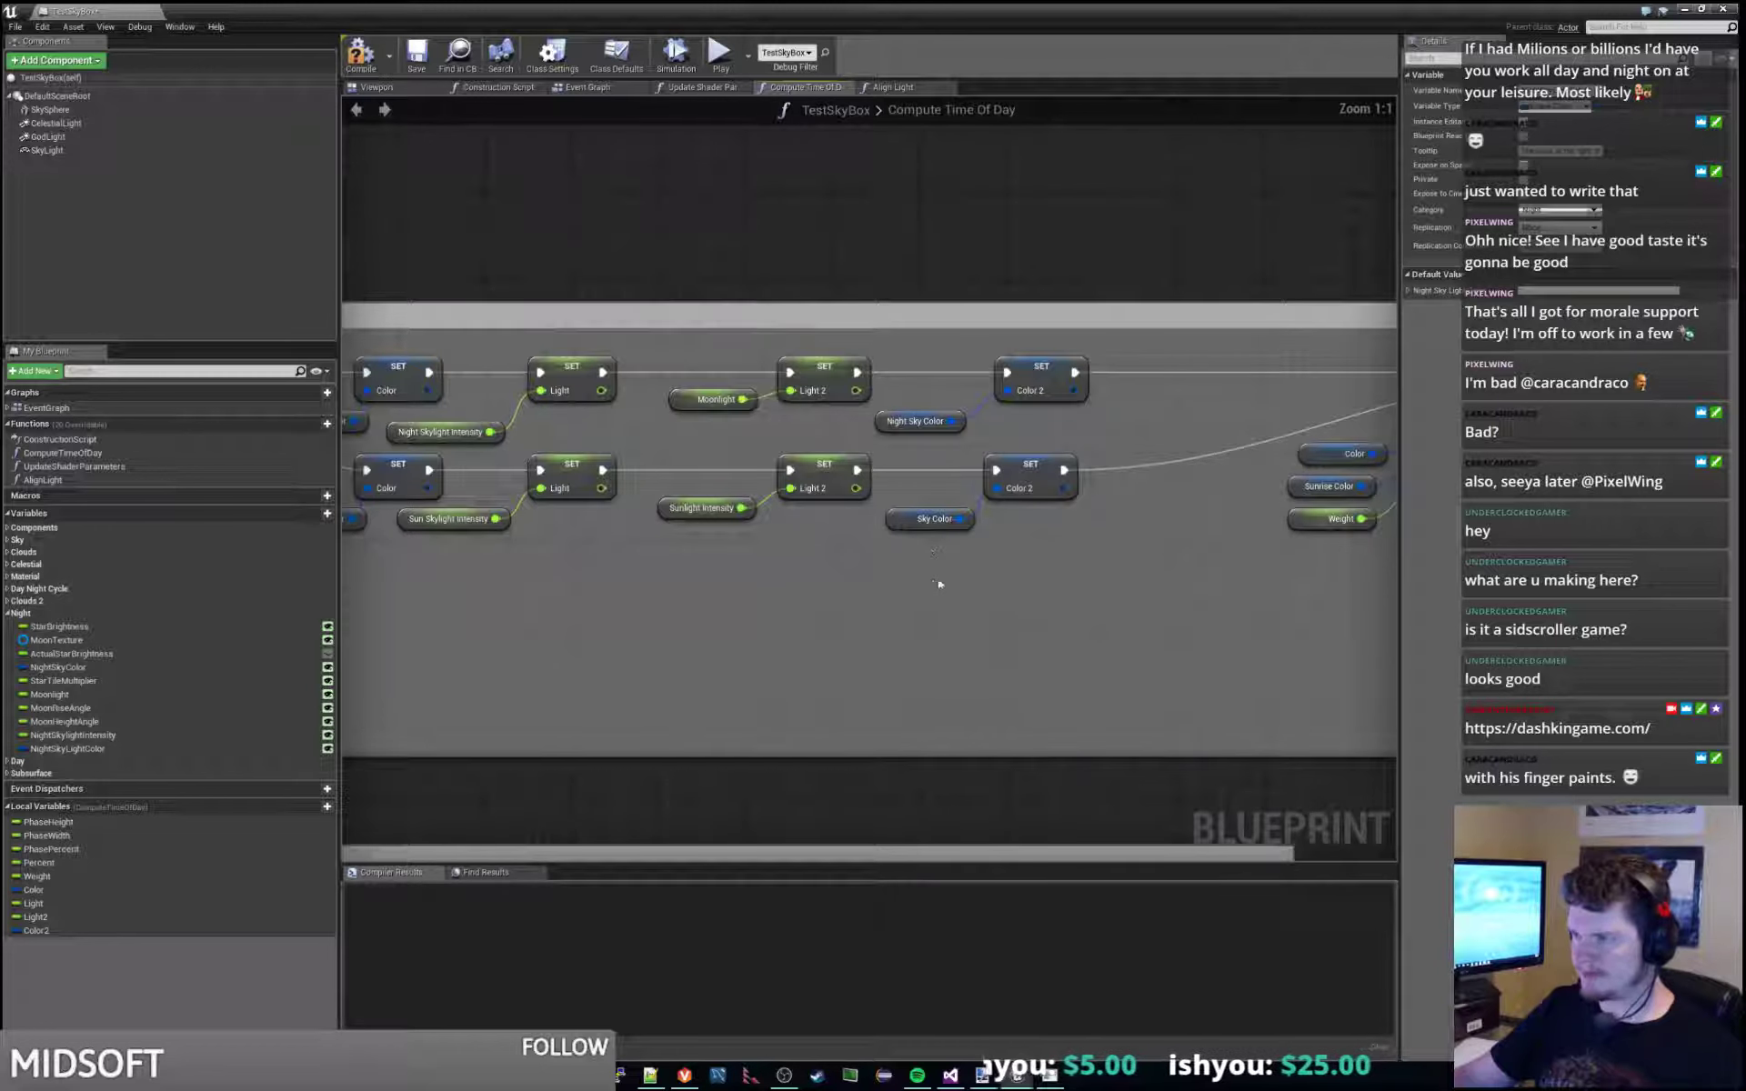
pyautogui.moveTo(1025, 607); pyautogui.dragTo(1008, 390)
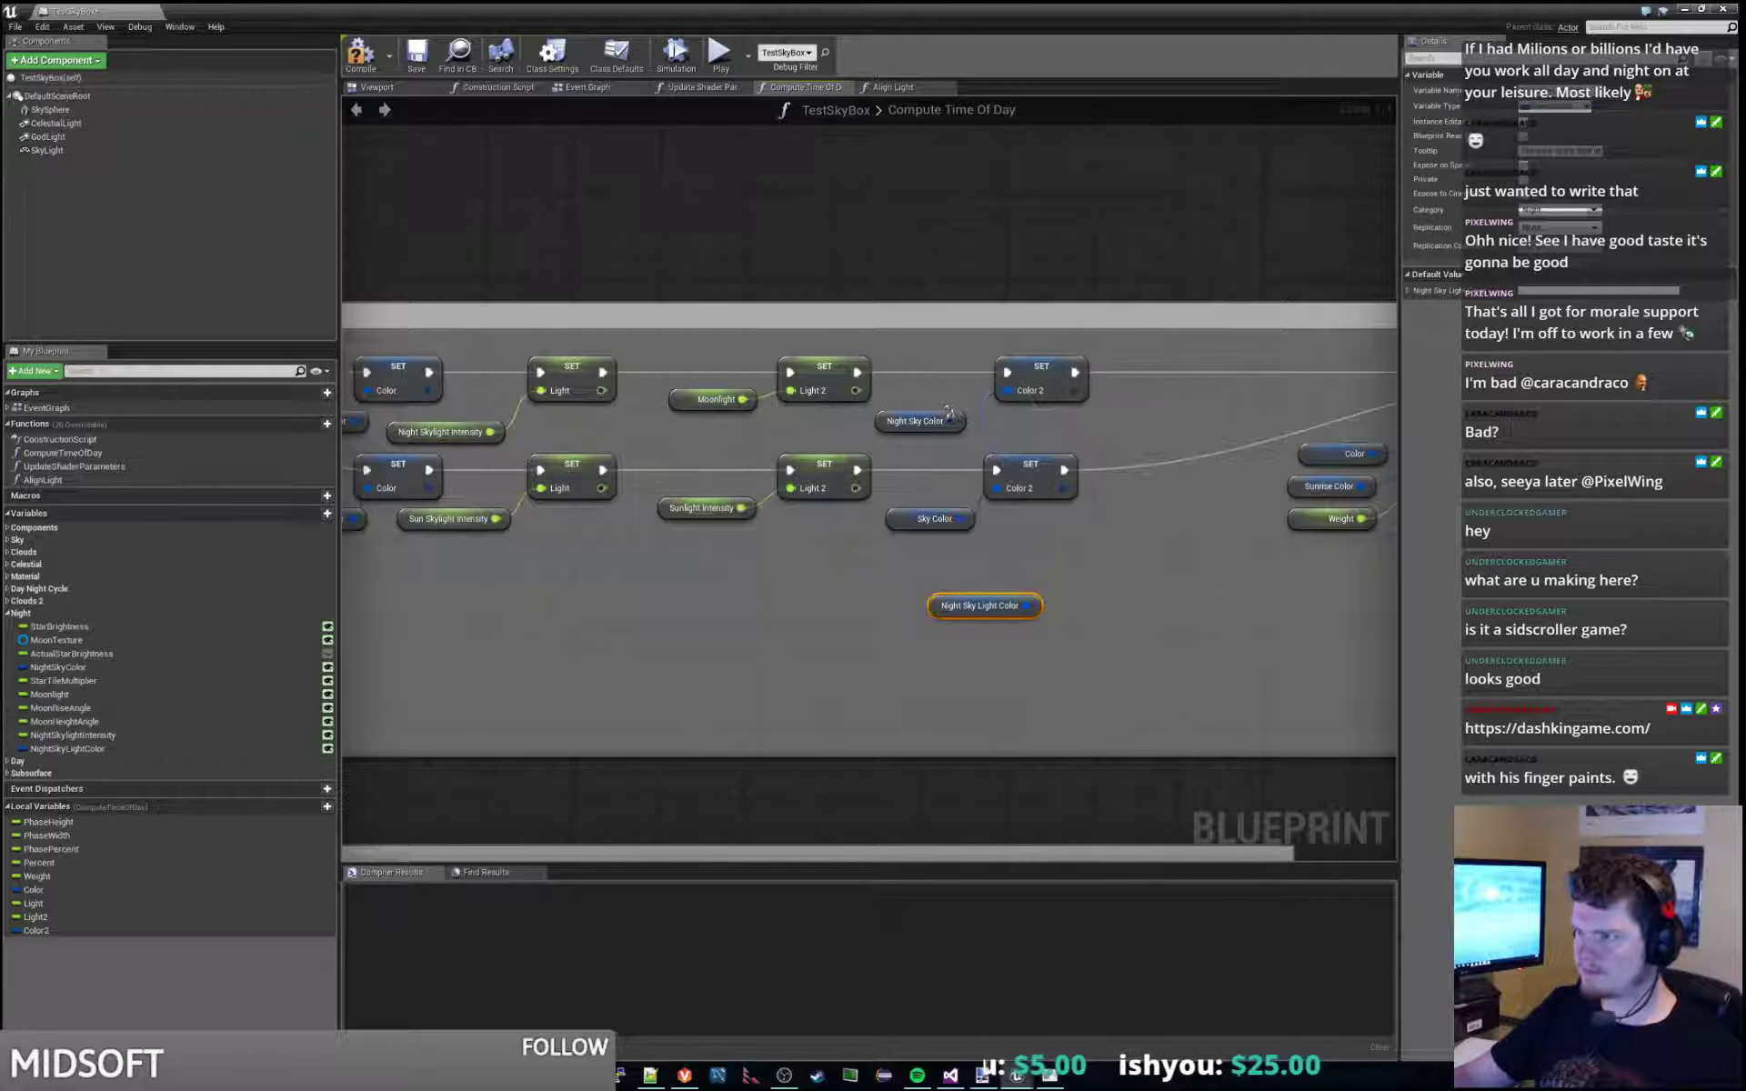
pyautogui.click(936, 411)
pyautogui.press('Delete')
pyautogui.moveTo(982, 604); pyautogui.dragTo(939, 414)
pyautogui.scroll(-7, 1096, 437)
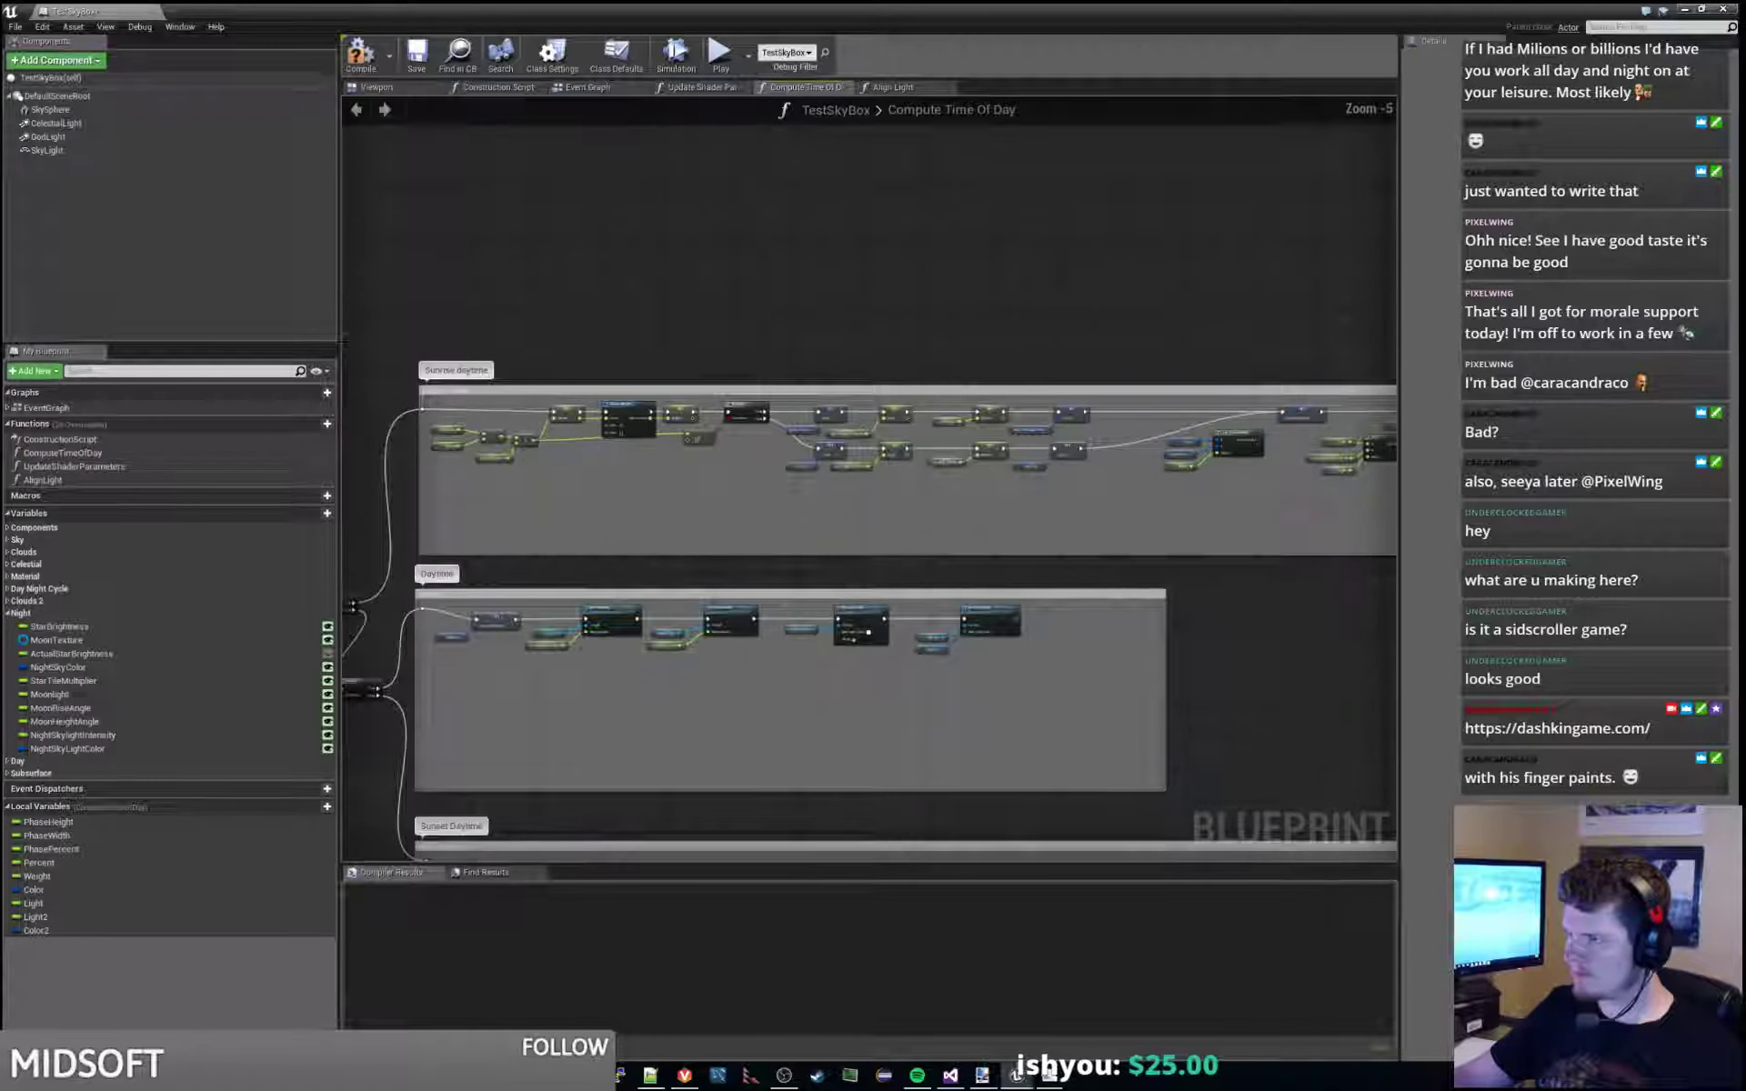
# Save the TestSkyBox blueprint and move its window aside to show the level.
pyautogui.click(389, 63)
pyautogui.click(558, 418)
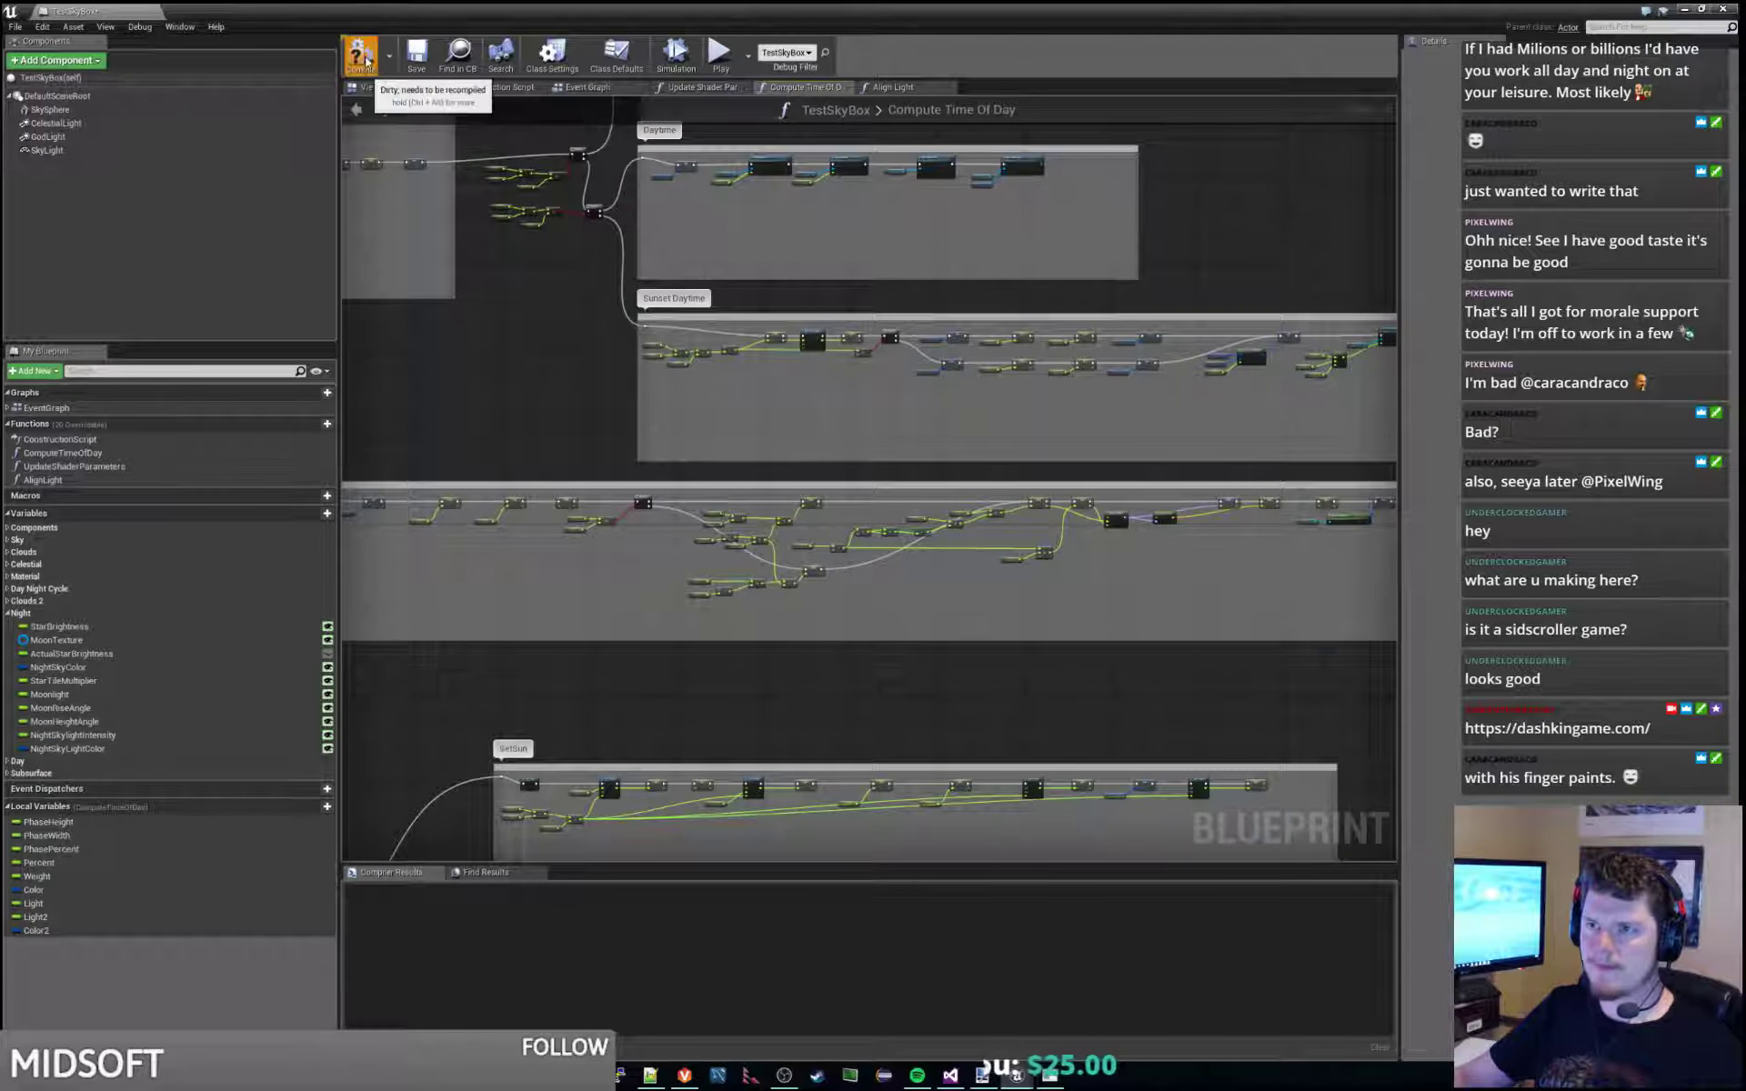
pyautogui.click(428, 67)
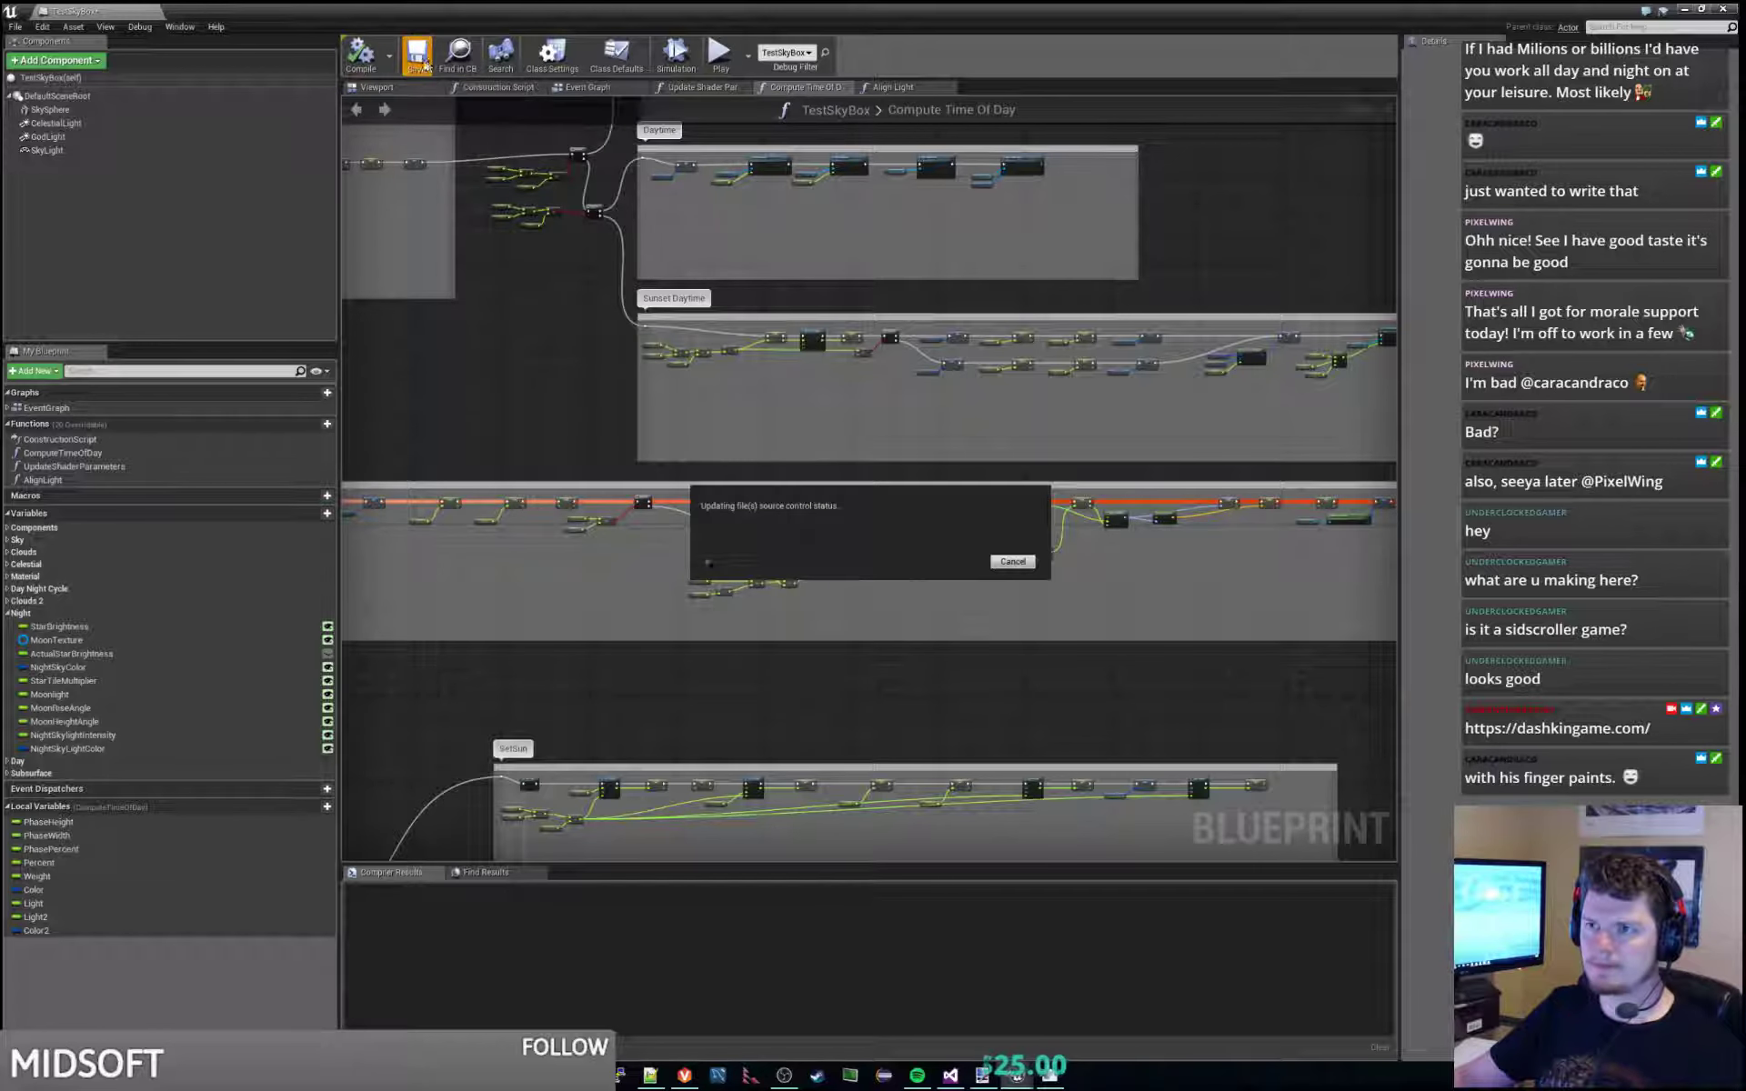
pyautogui.moveTo(920, 10); pyautogui.dragTo(1745, 277)
pyautogui.moveTo(863, 389); pyautogui.dragTo(864, 438, button='right')
pyautogui.moveTo(999, 378); pyautogui.dragTo(998, 371, button='right')
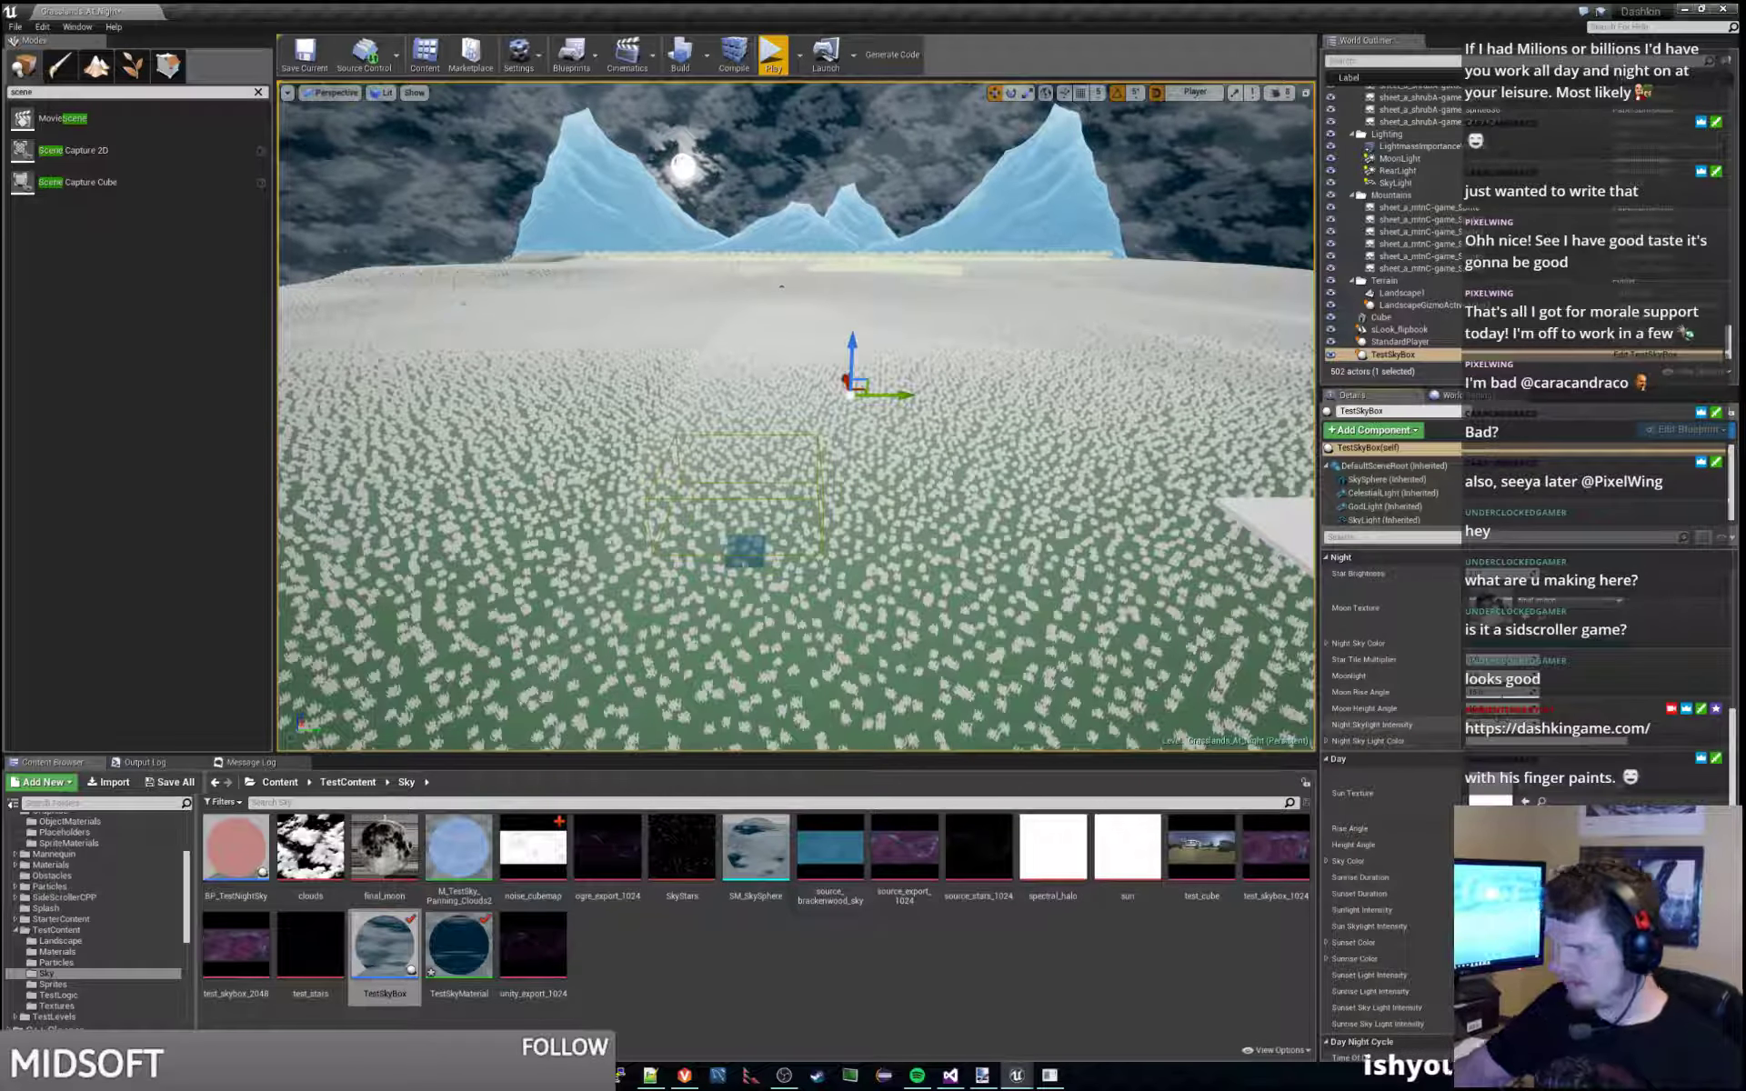
# Play-test the night scene, then start tinting Night Sky Light Color blue in Details.
pyautogui.press('Return')
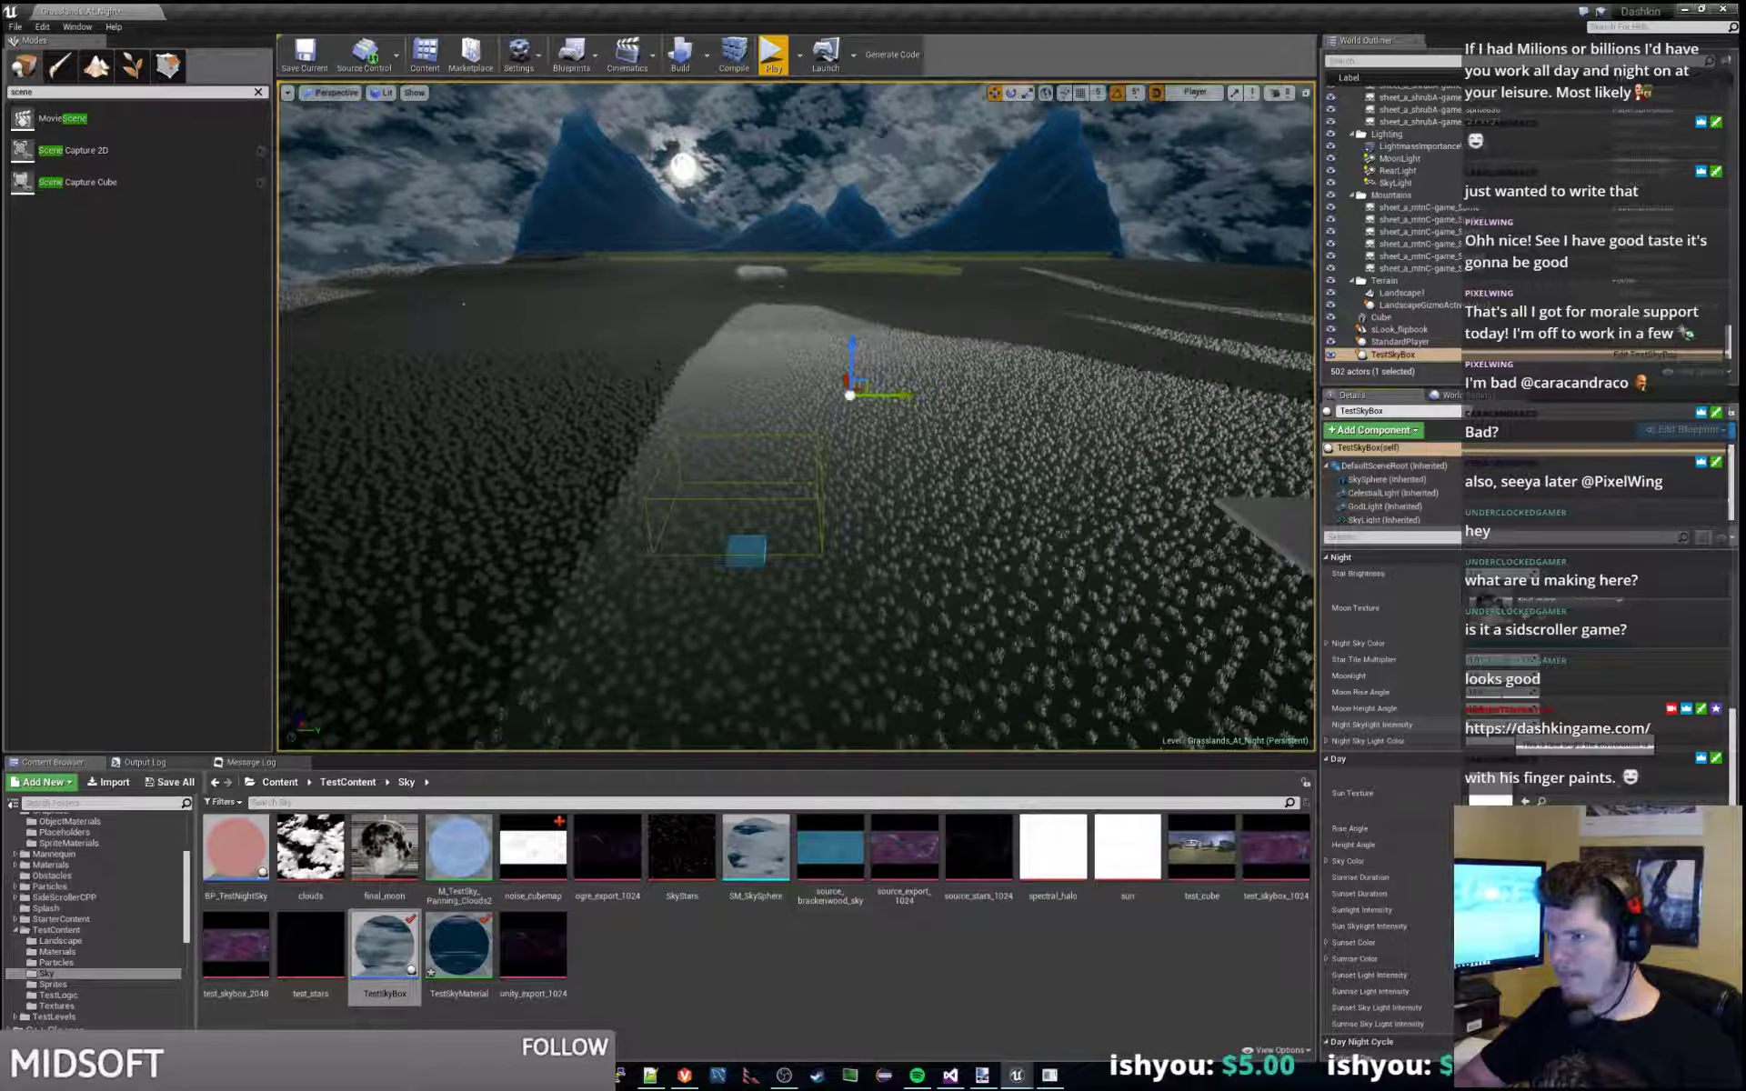
pyautogui.click(773, 55)
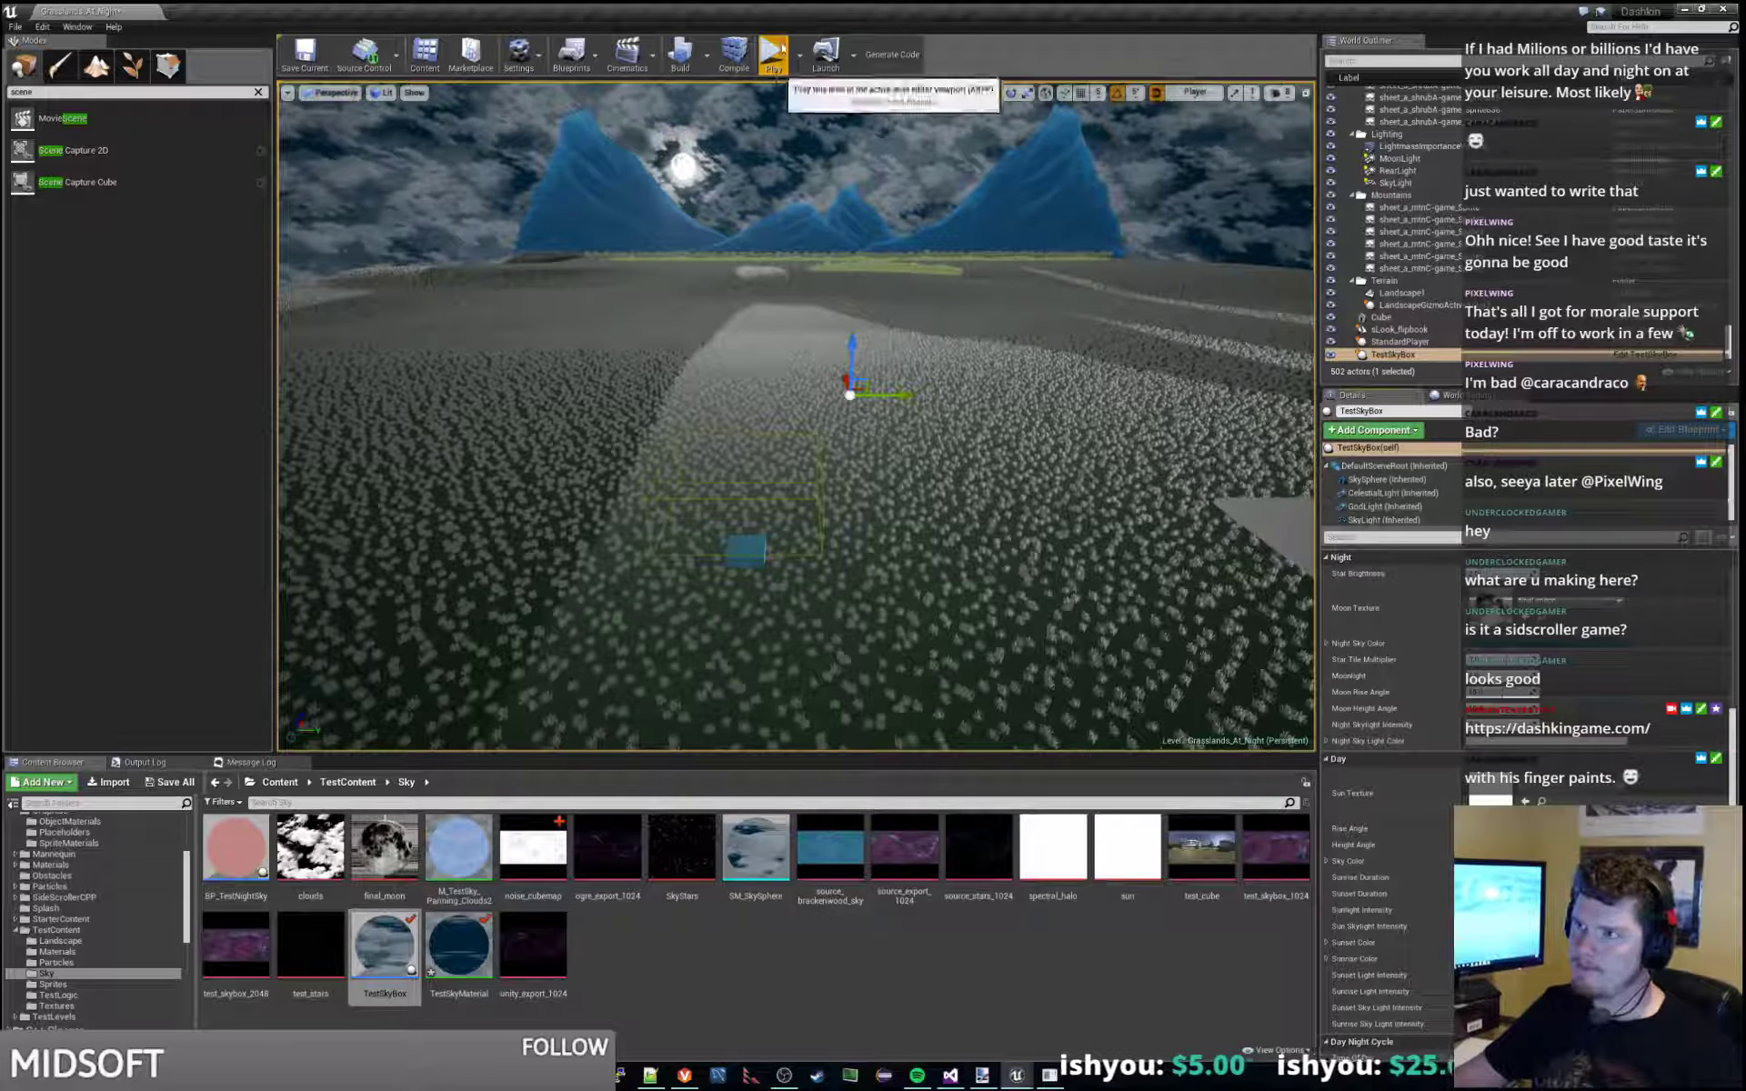
pyautogui.press('d')
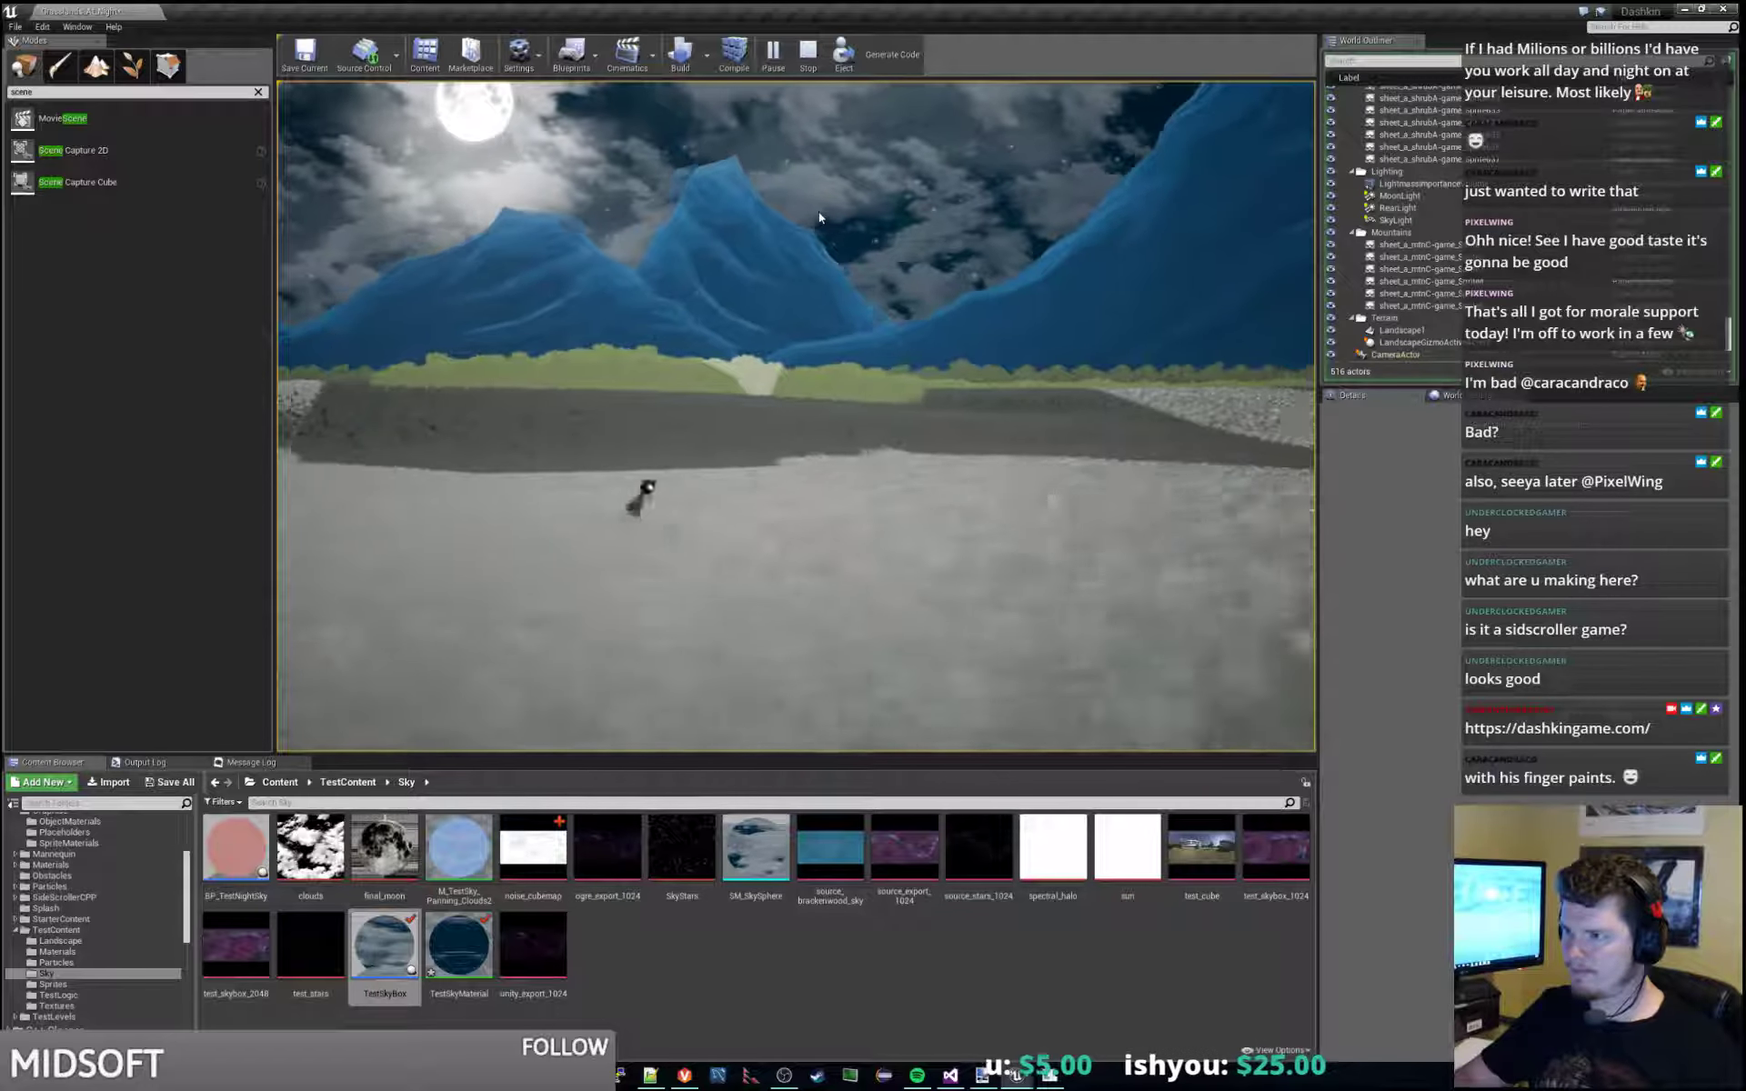
pyautogui.press('Escape')
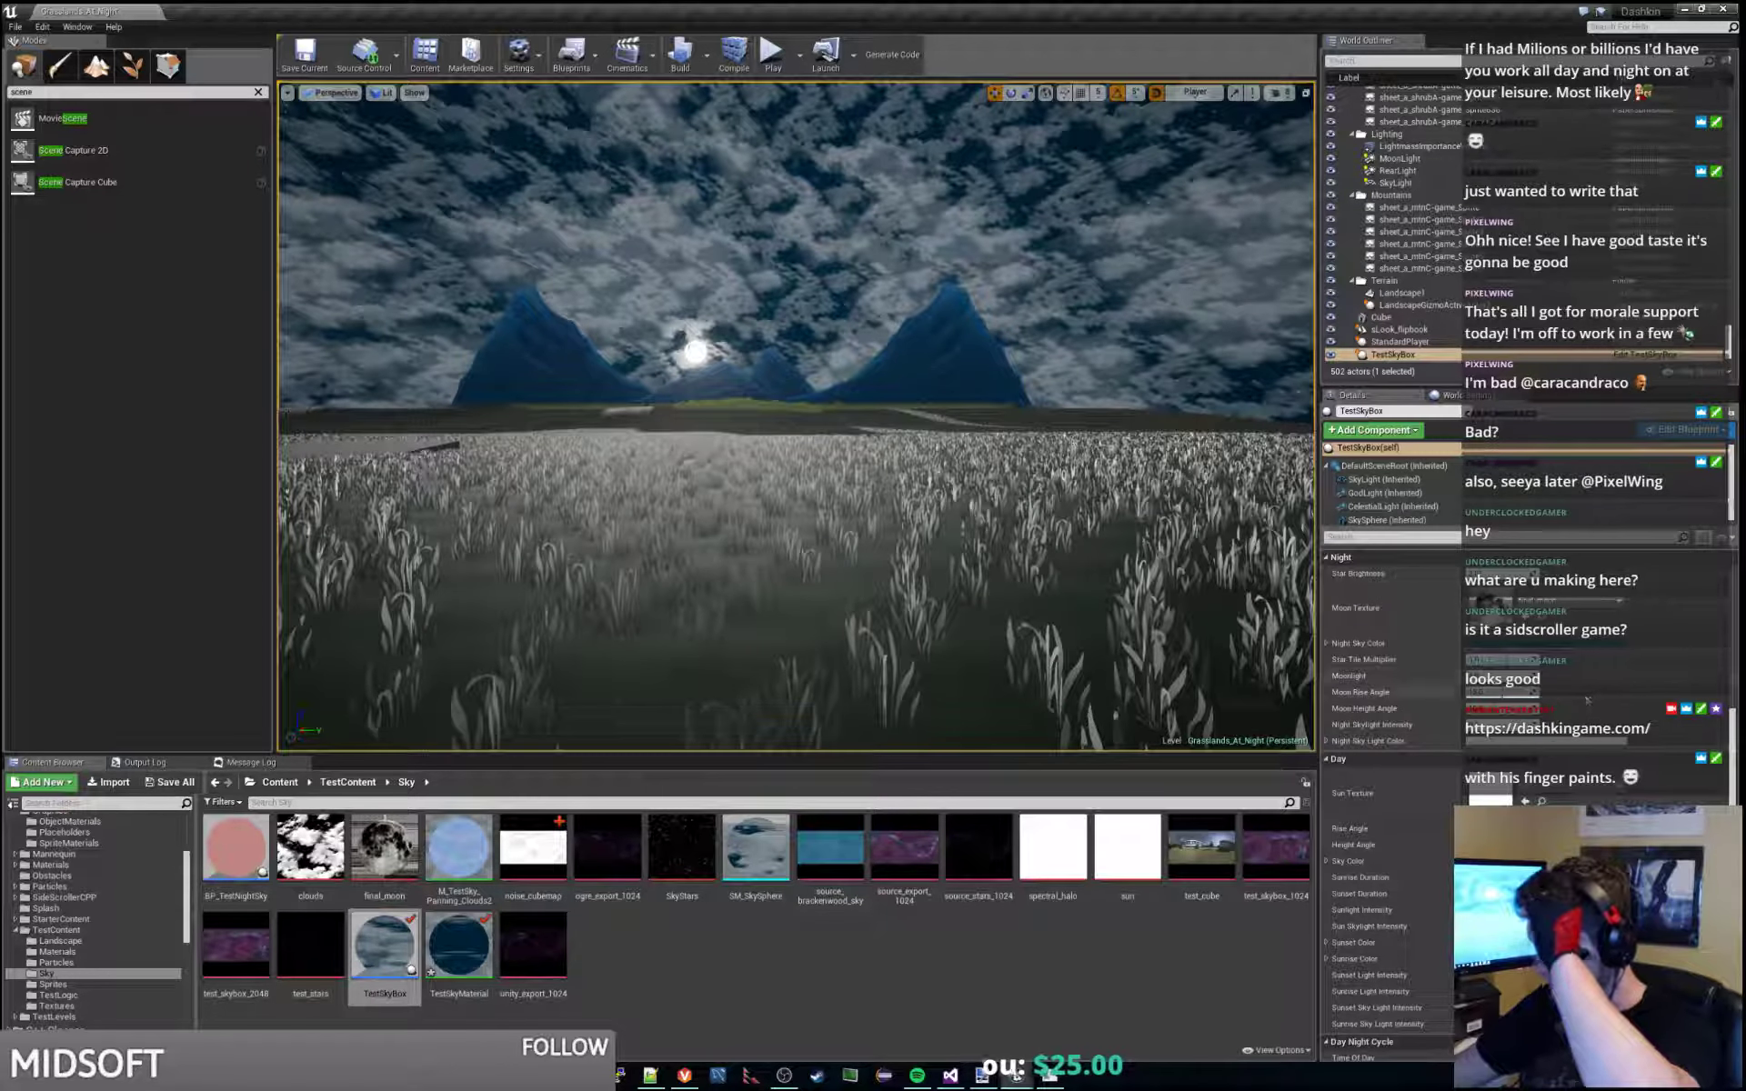
pyautogui.click(1545, 747)
pyautogui.moveTo(1321, 816); pyautogui.dragTo(1278, 794)
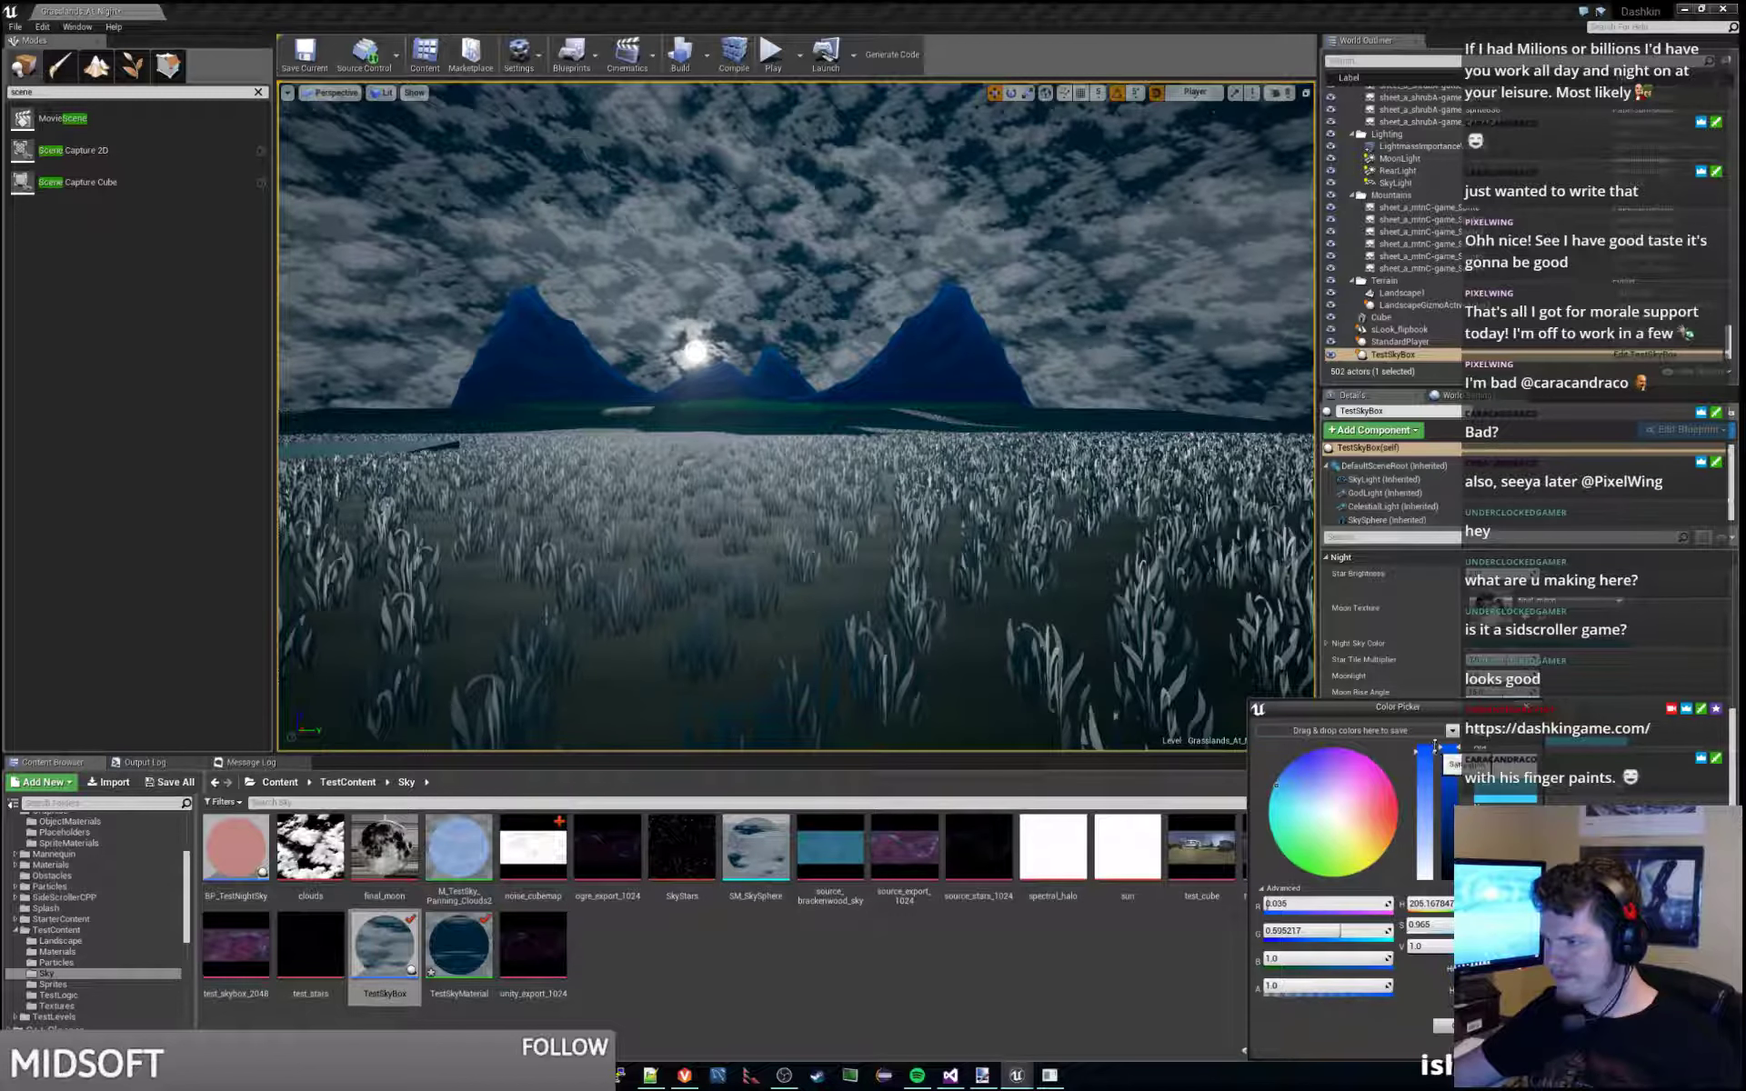
# Make Night Sky Light Color a less saturated cyan-blue and play-test the night scene again.
pyautogui.moveTo(1438, 757); pyautogui.dragTo(1438, 799)
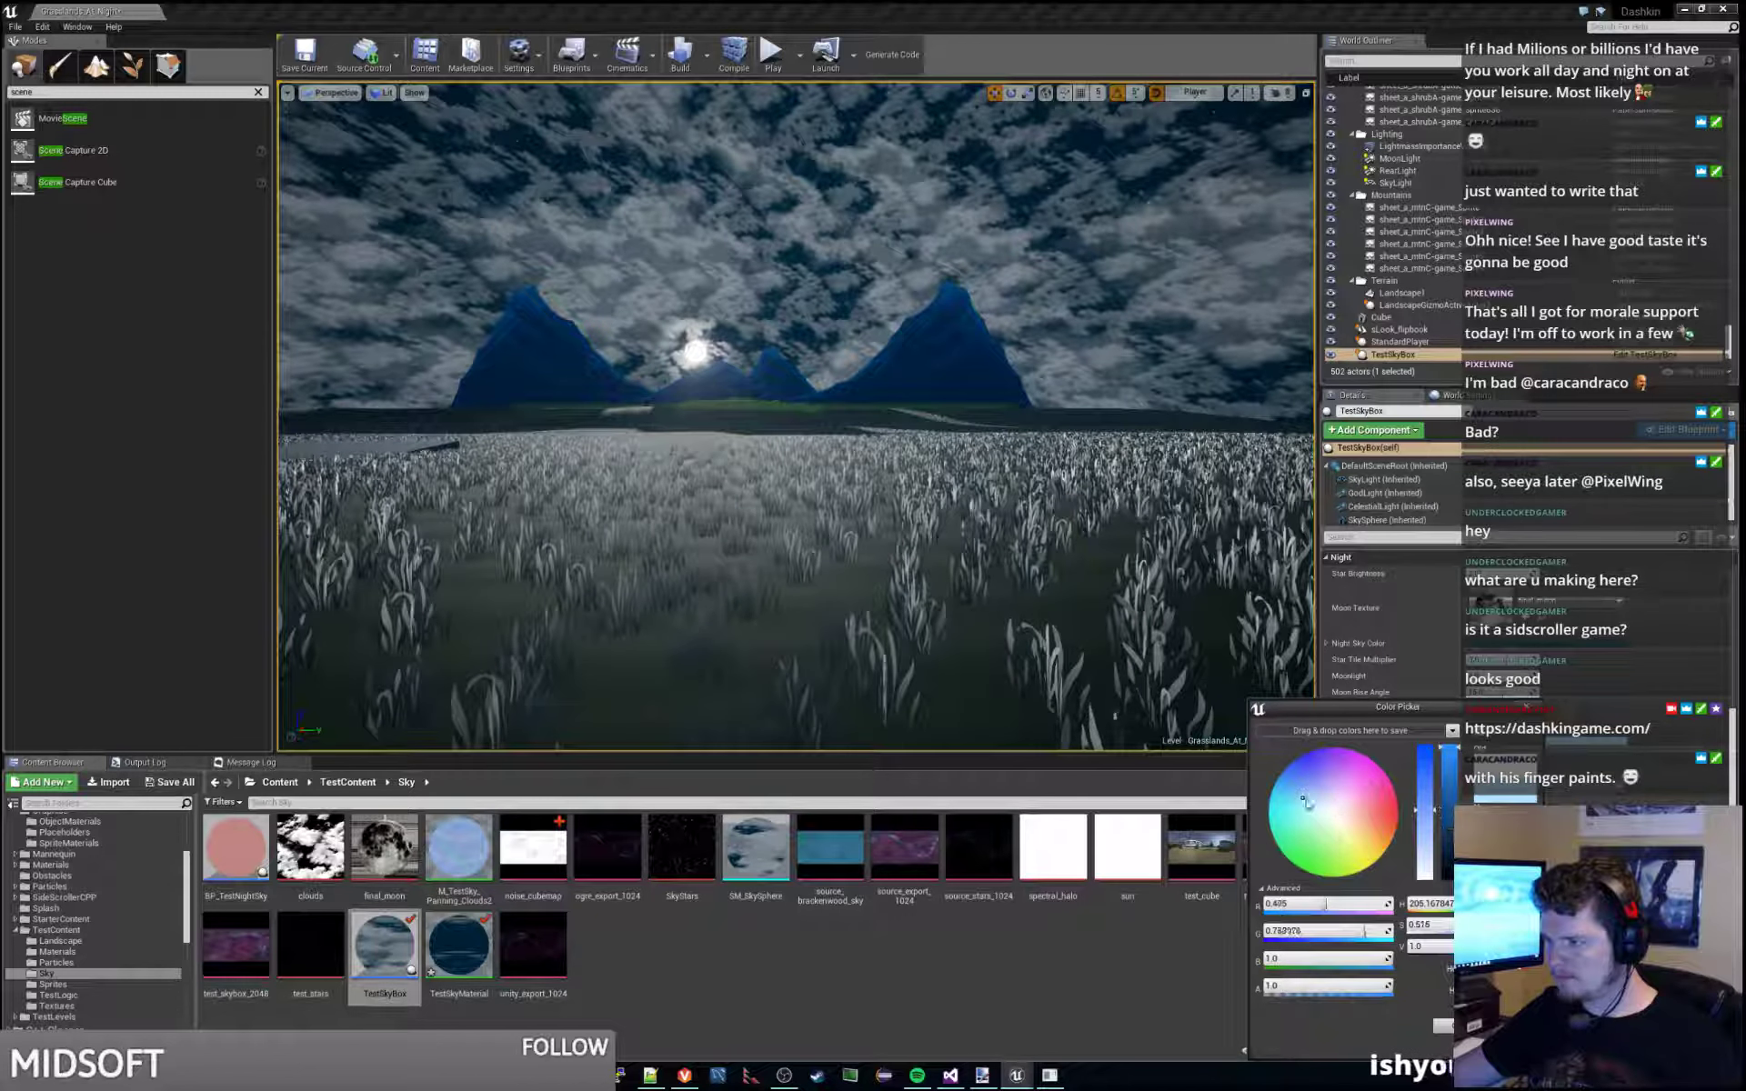
pyautogui.moveTo(1298, 797); pyautogui.dragTo(1279, 807)
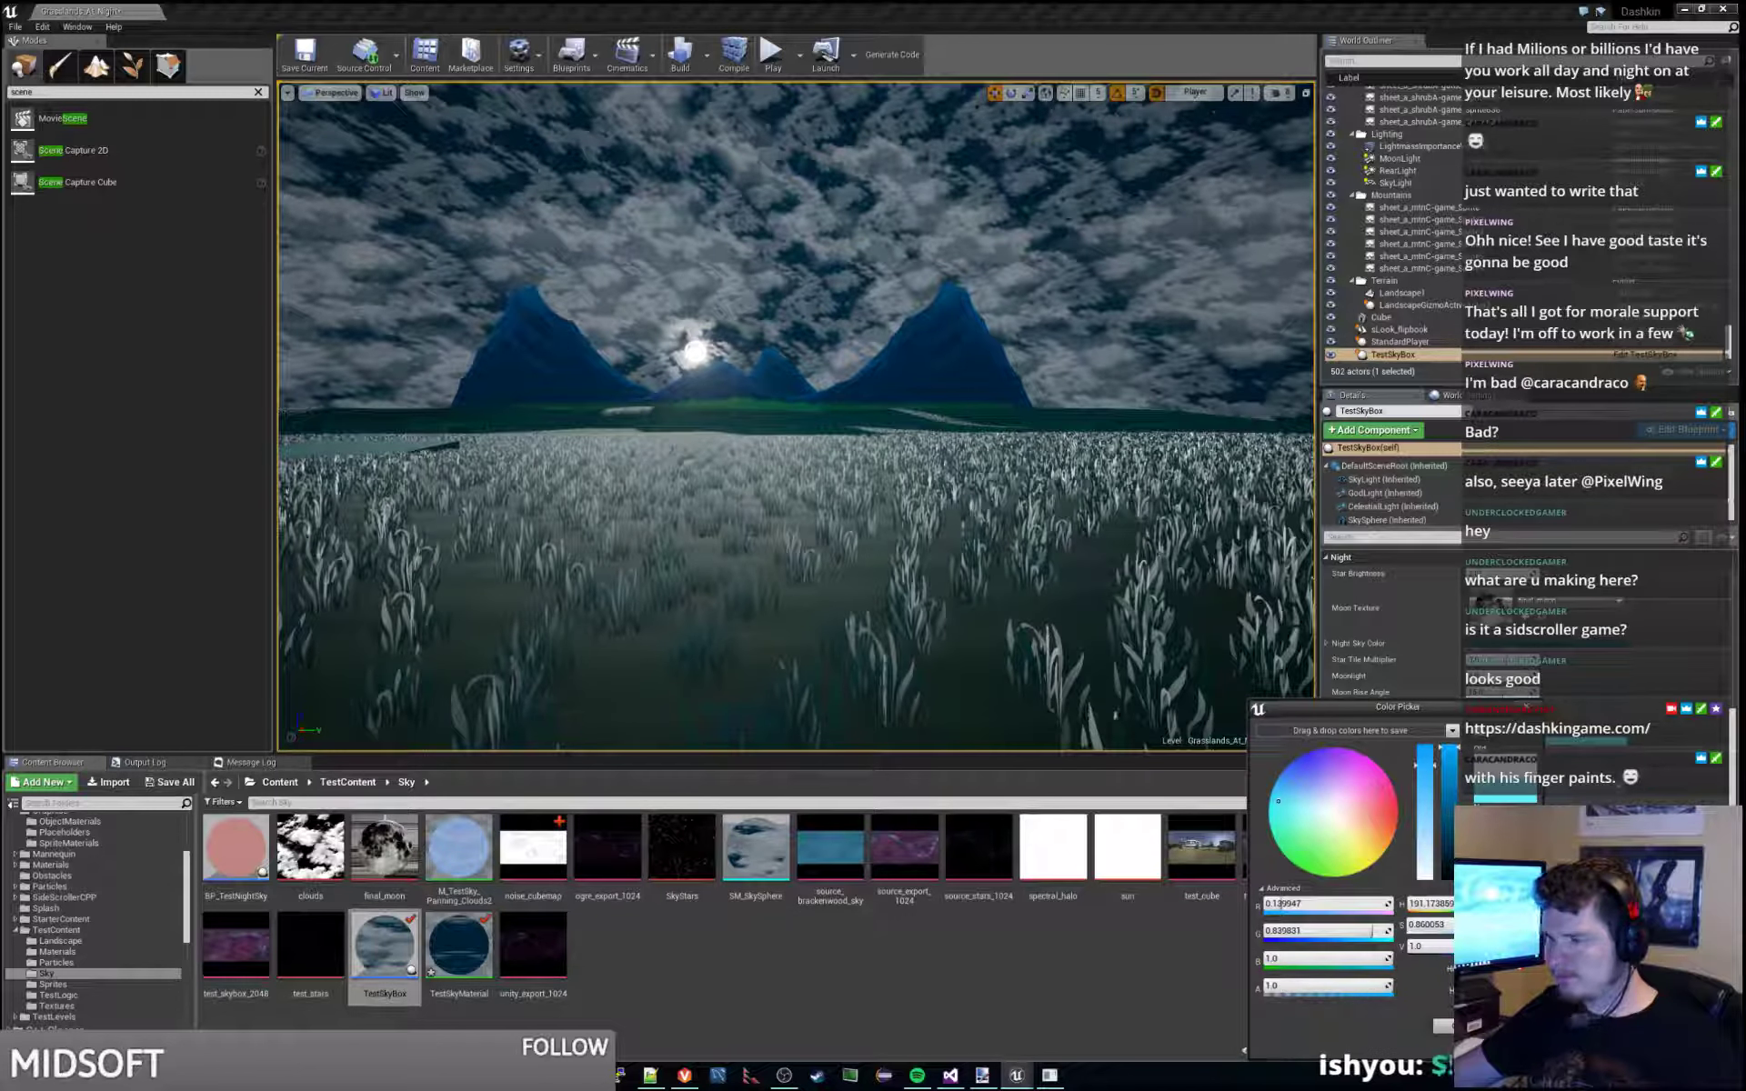
pyautogui.click(771, 53)
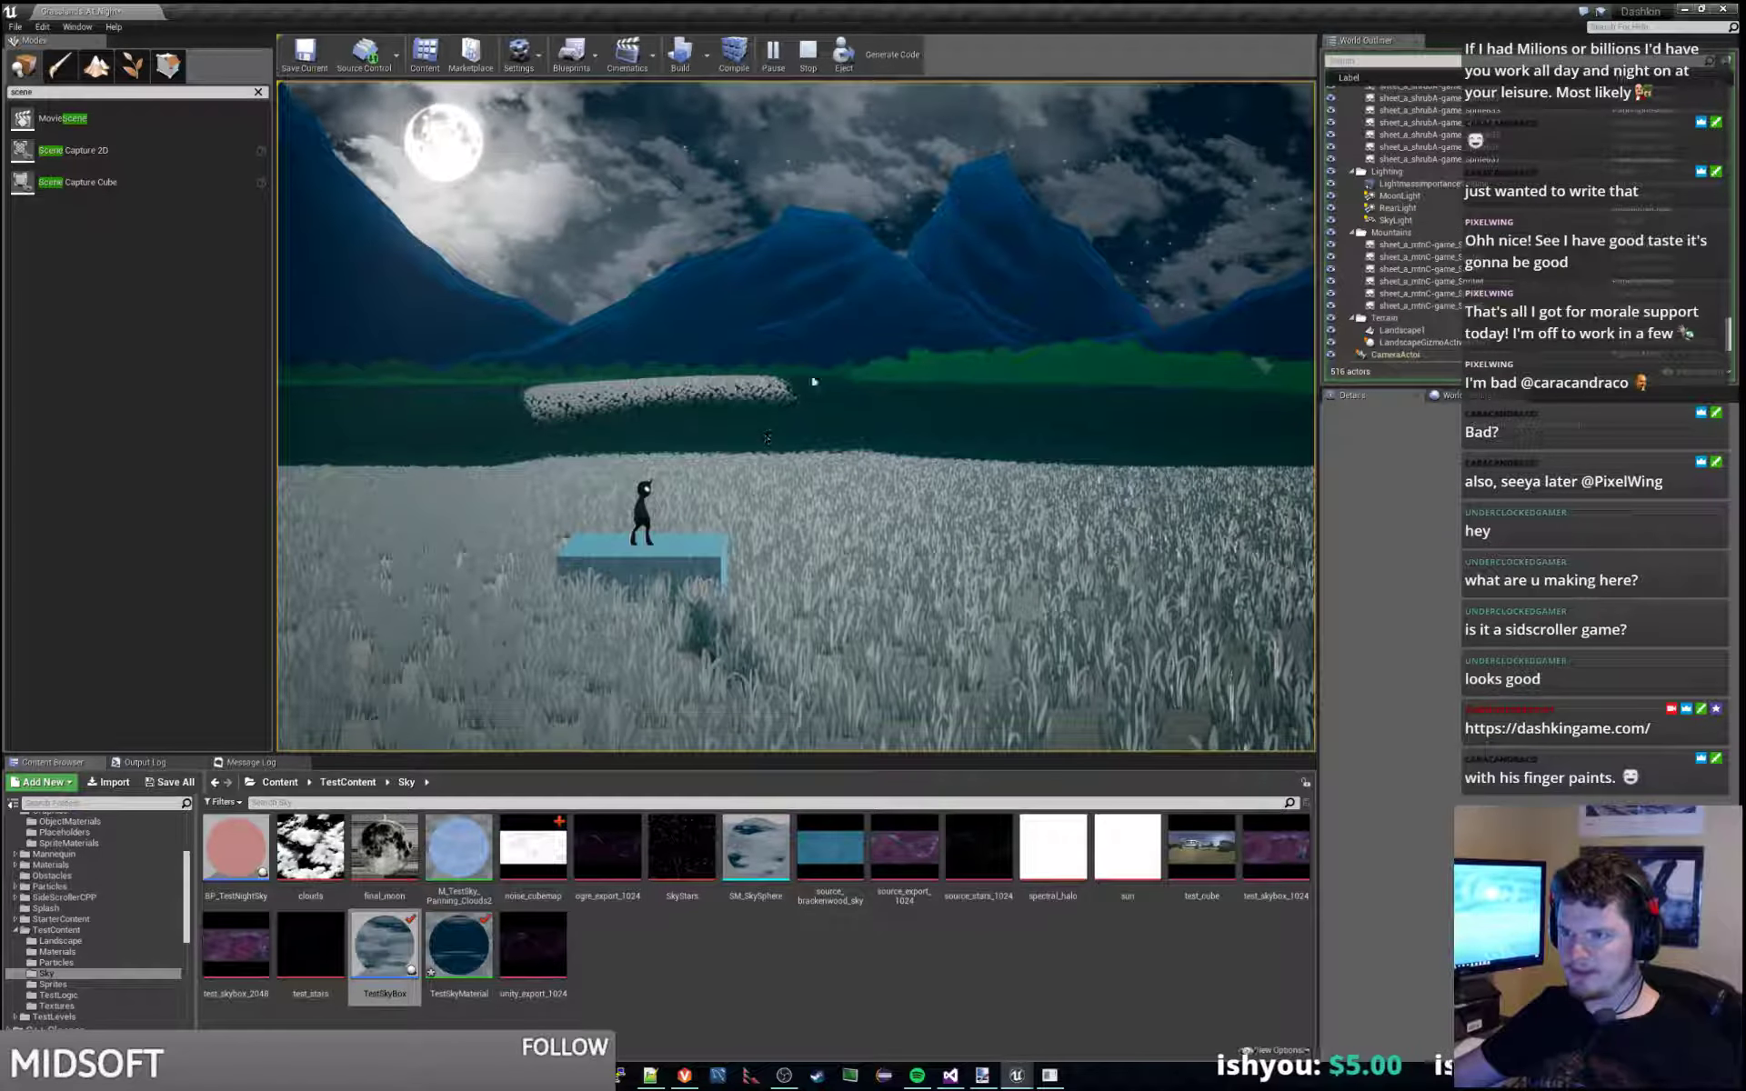
pyautogui.press('Escape')
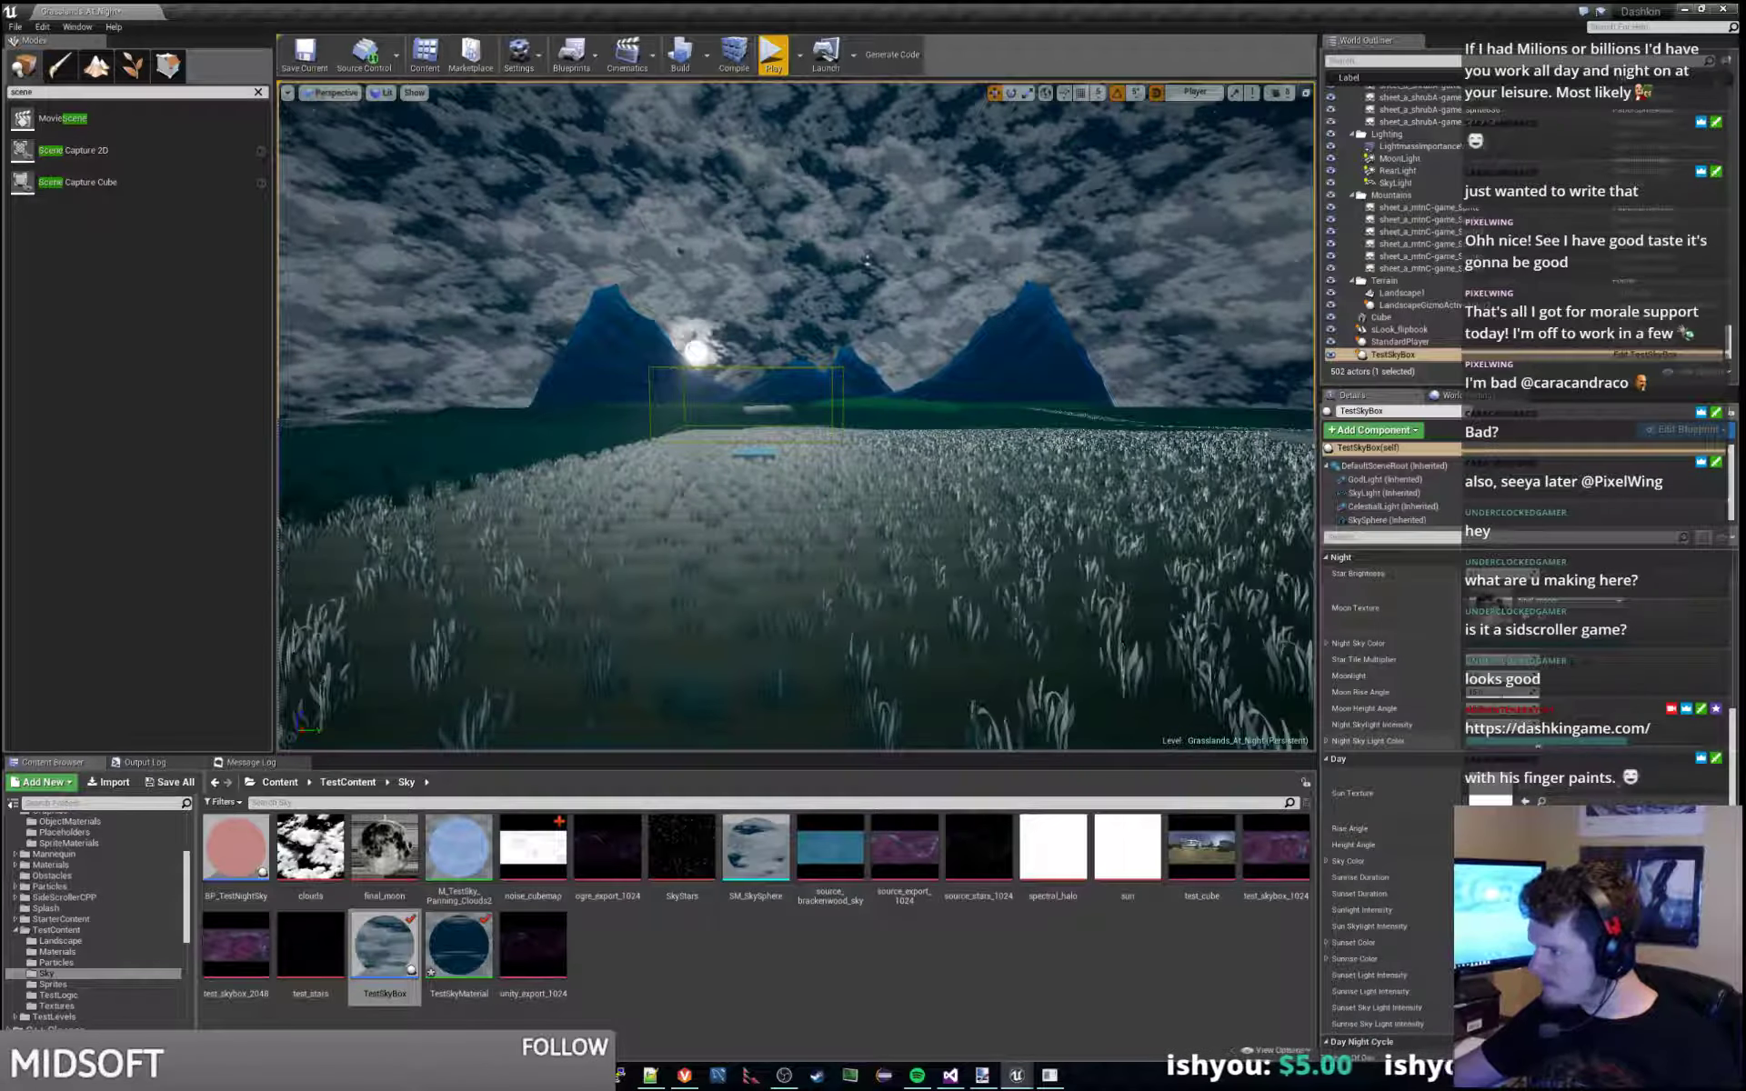
pyautogui.scroll(2, 1538, 741)
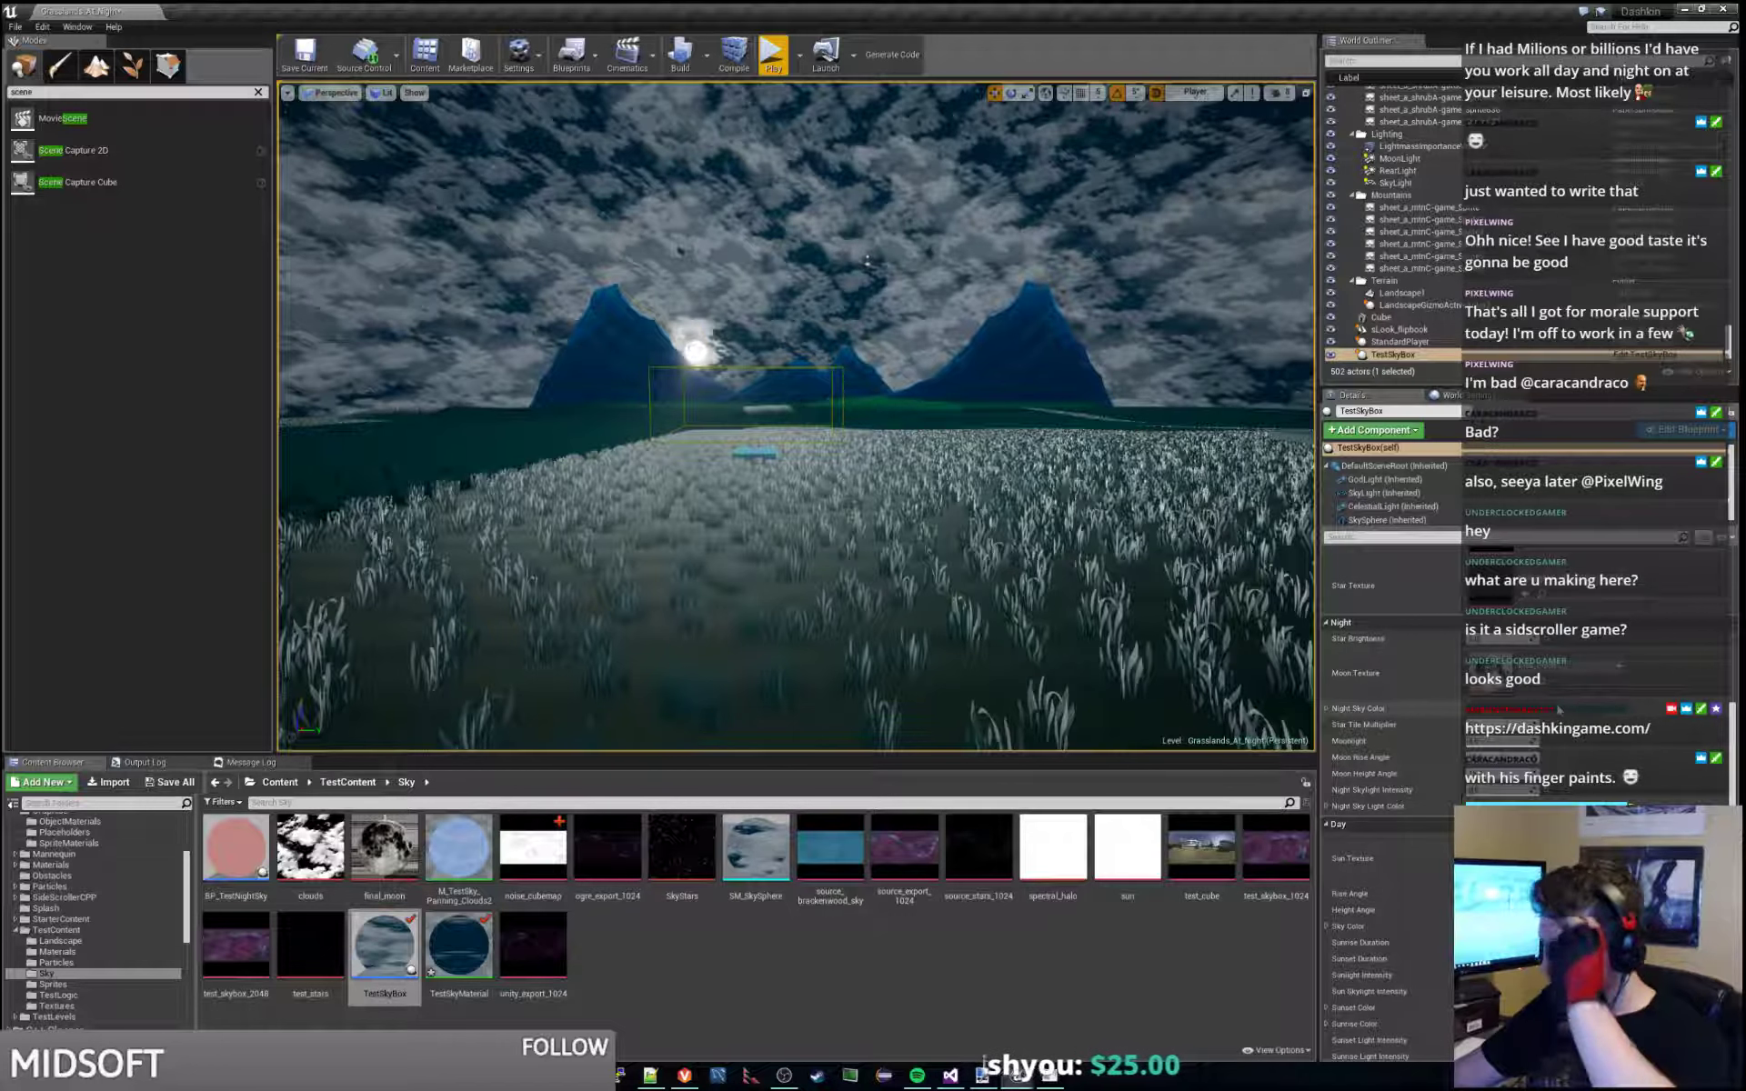
pyautogui.scroll(-3, 1559, 709)
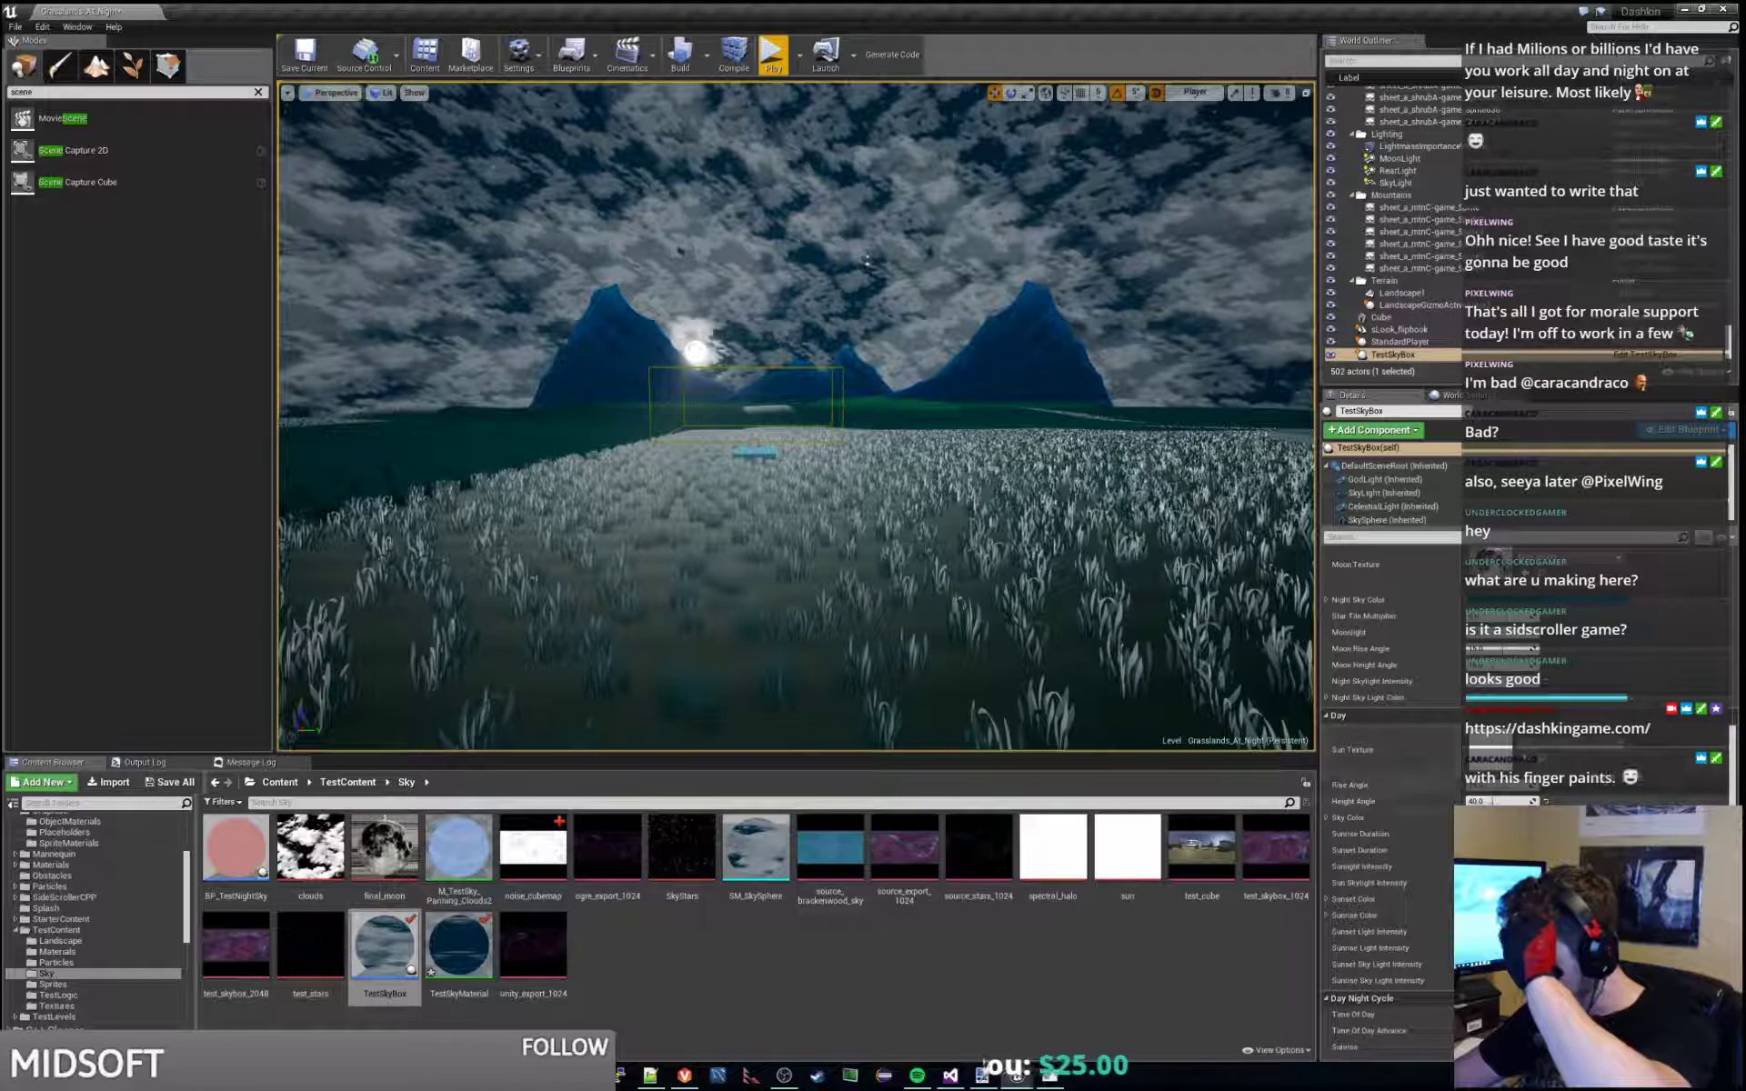
pyautogui.click(1532, 700)
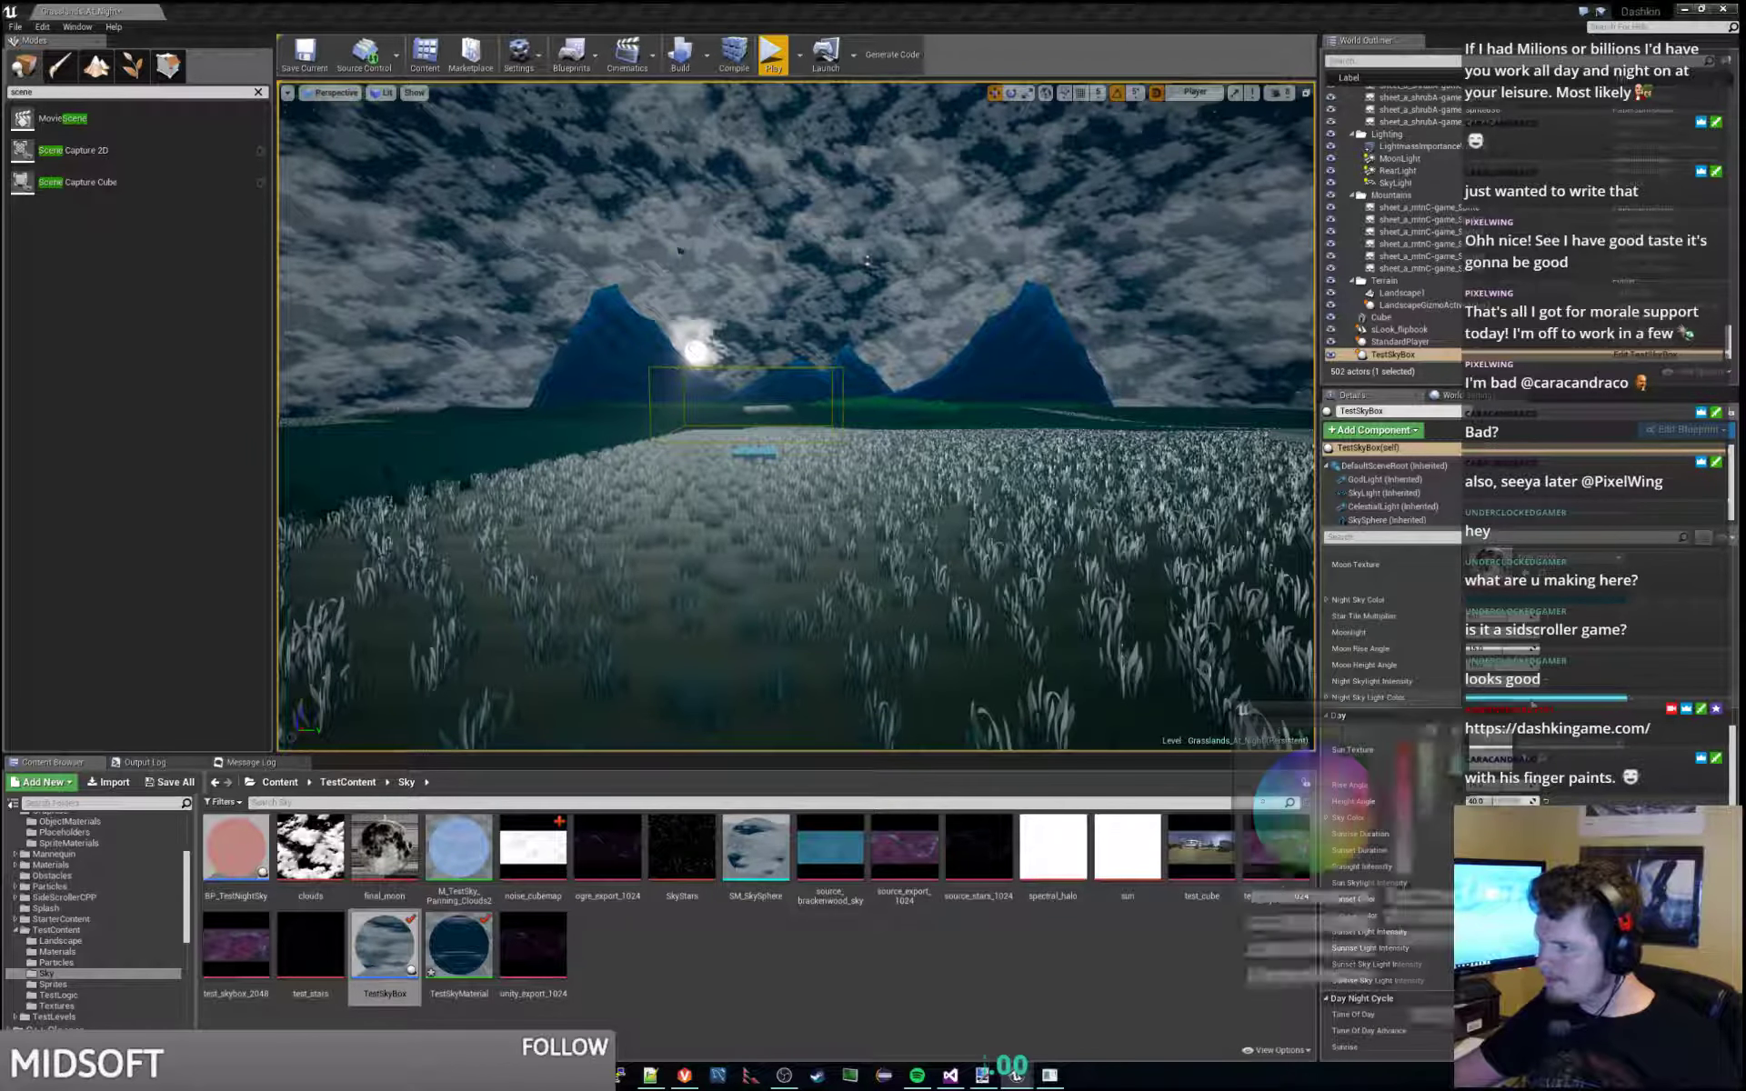
pyautogui.moveTo(1269, 788)
pyautogui.mouseDown()
pyautogui.moveTo(1284, 776)
pyautogui.moveTo(1273, 818)
pyautogui.moveTo(1262, 805)
pyautogui.mouseUp()
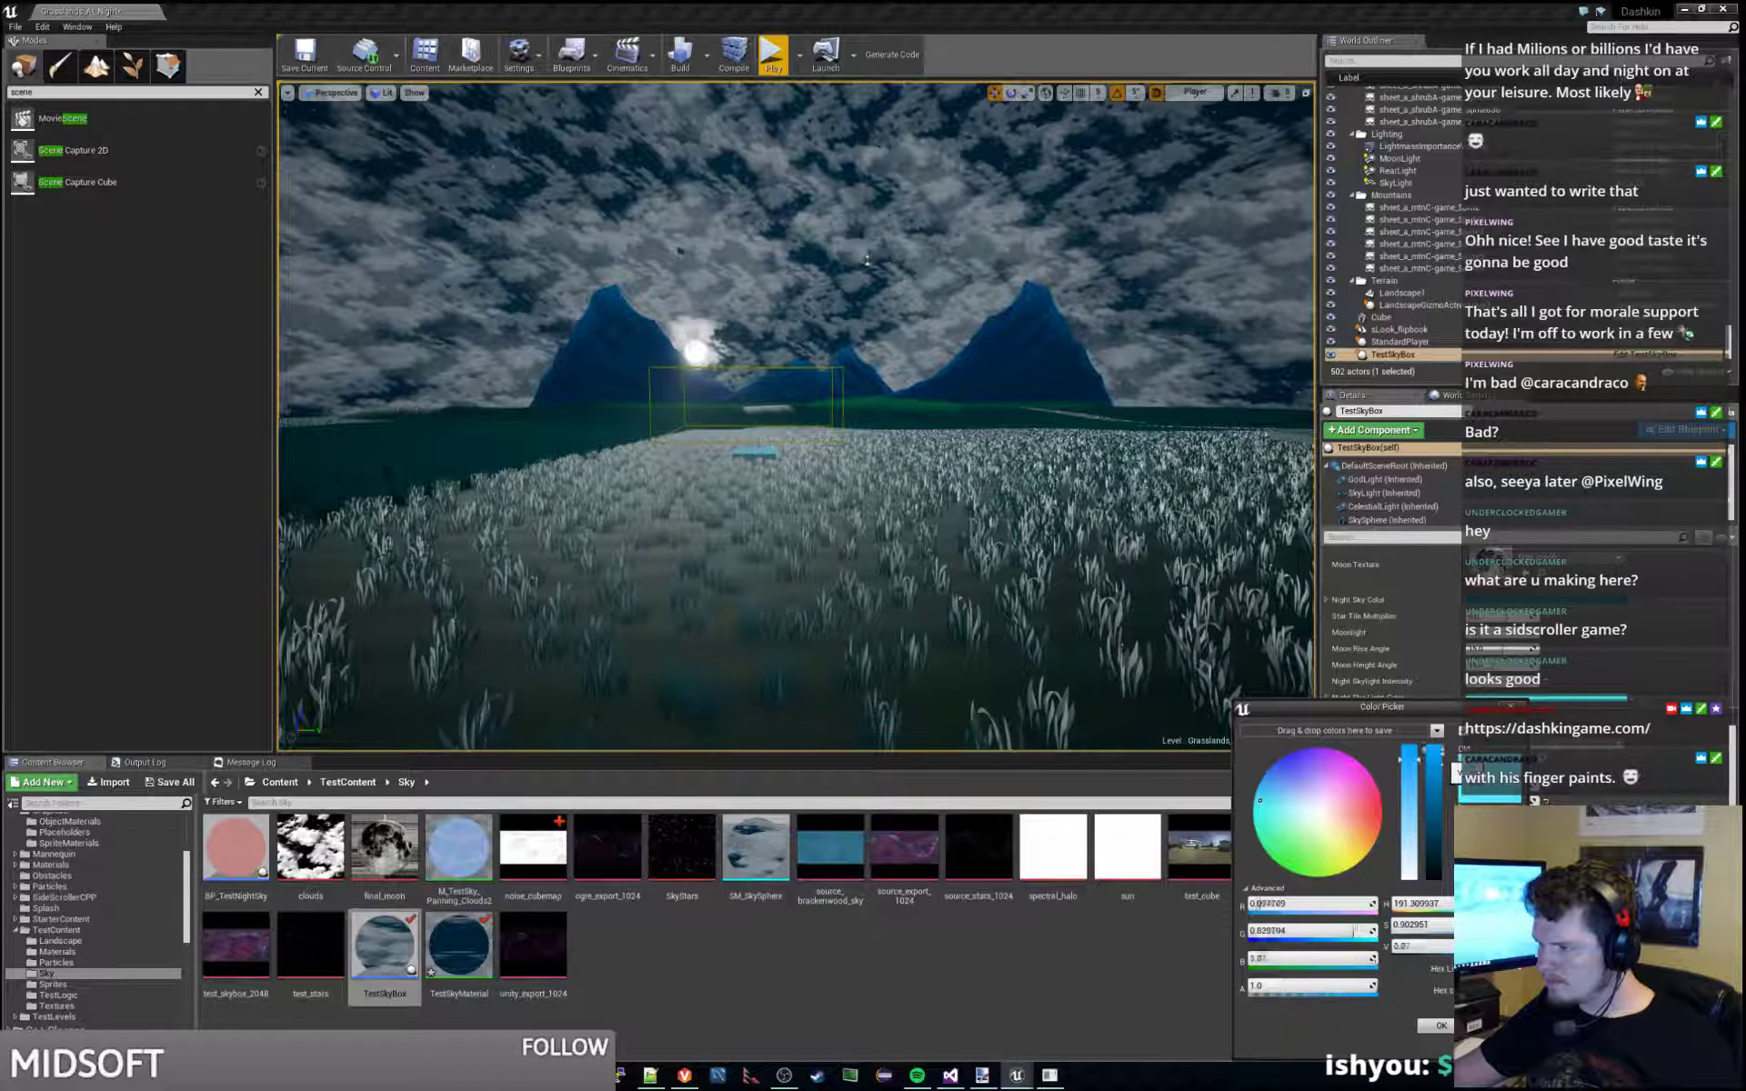
pyautogui.moveTo(1440, 764)
pyautogui.mouseDown()
pyautogui.moveTo(1436, 891)
pyautogui.moveTo(1434, 782)
pyautogui.moveTo(1412, 740)
pyautogui.mouseUp()
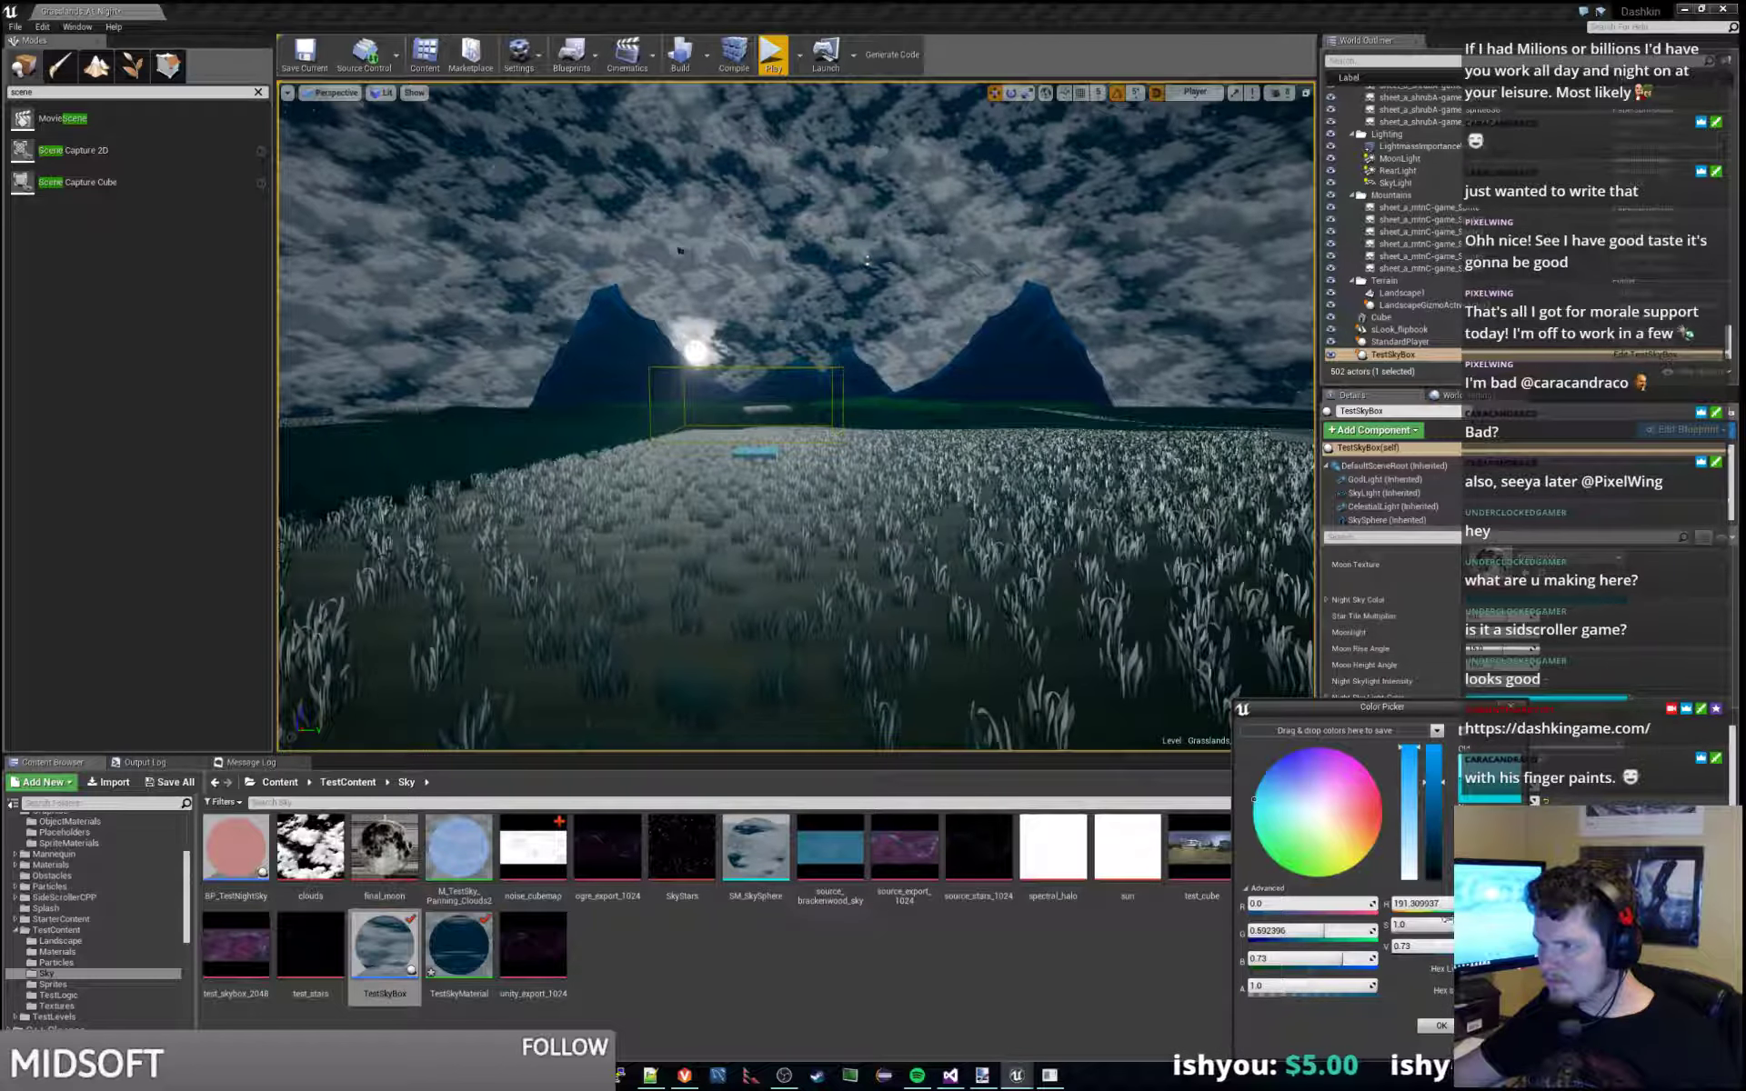
pyautogui.click(1438, 1028)
pyautogui.click(1440, 1025)
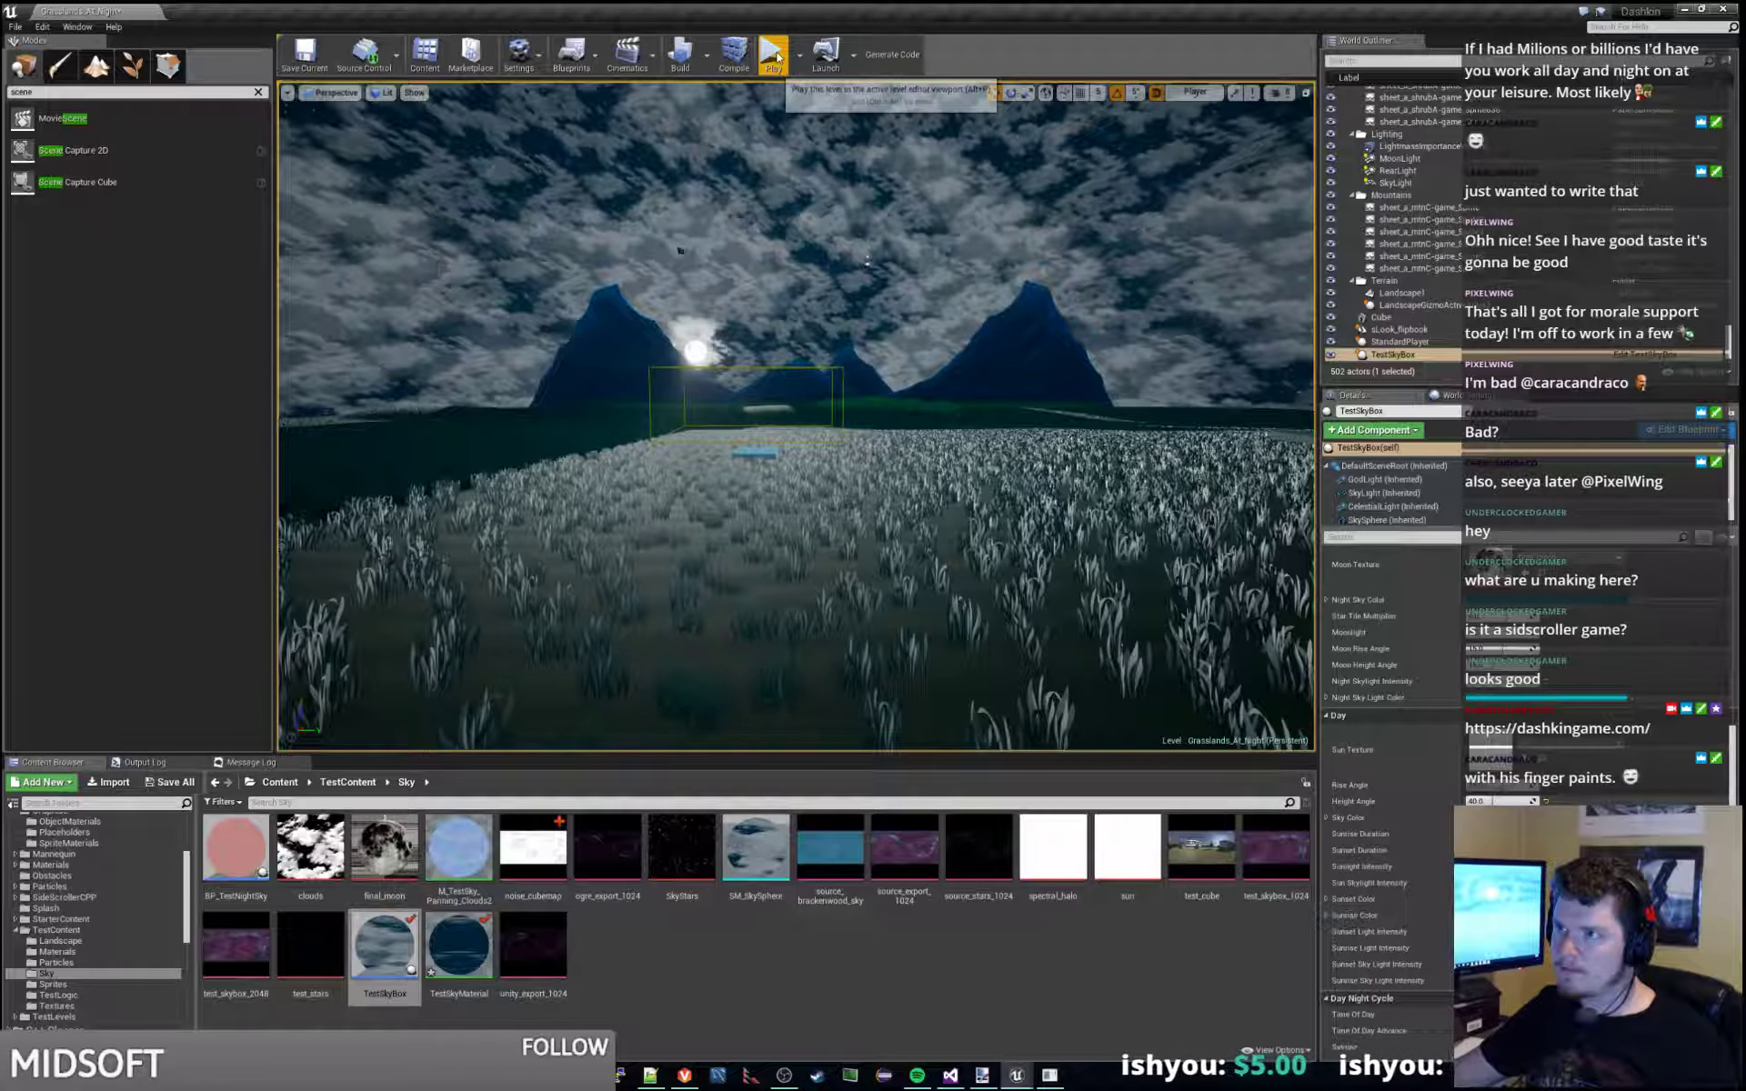
pyautogui.click(773, 54)
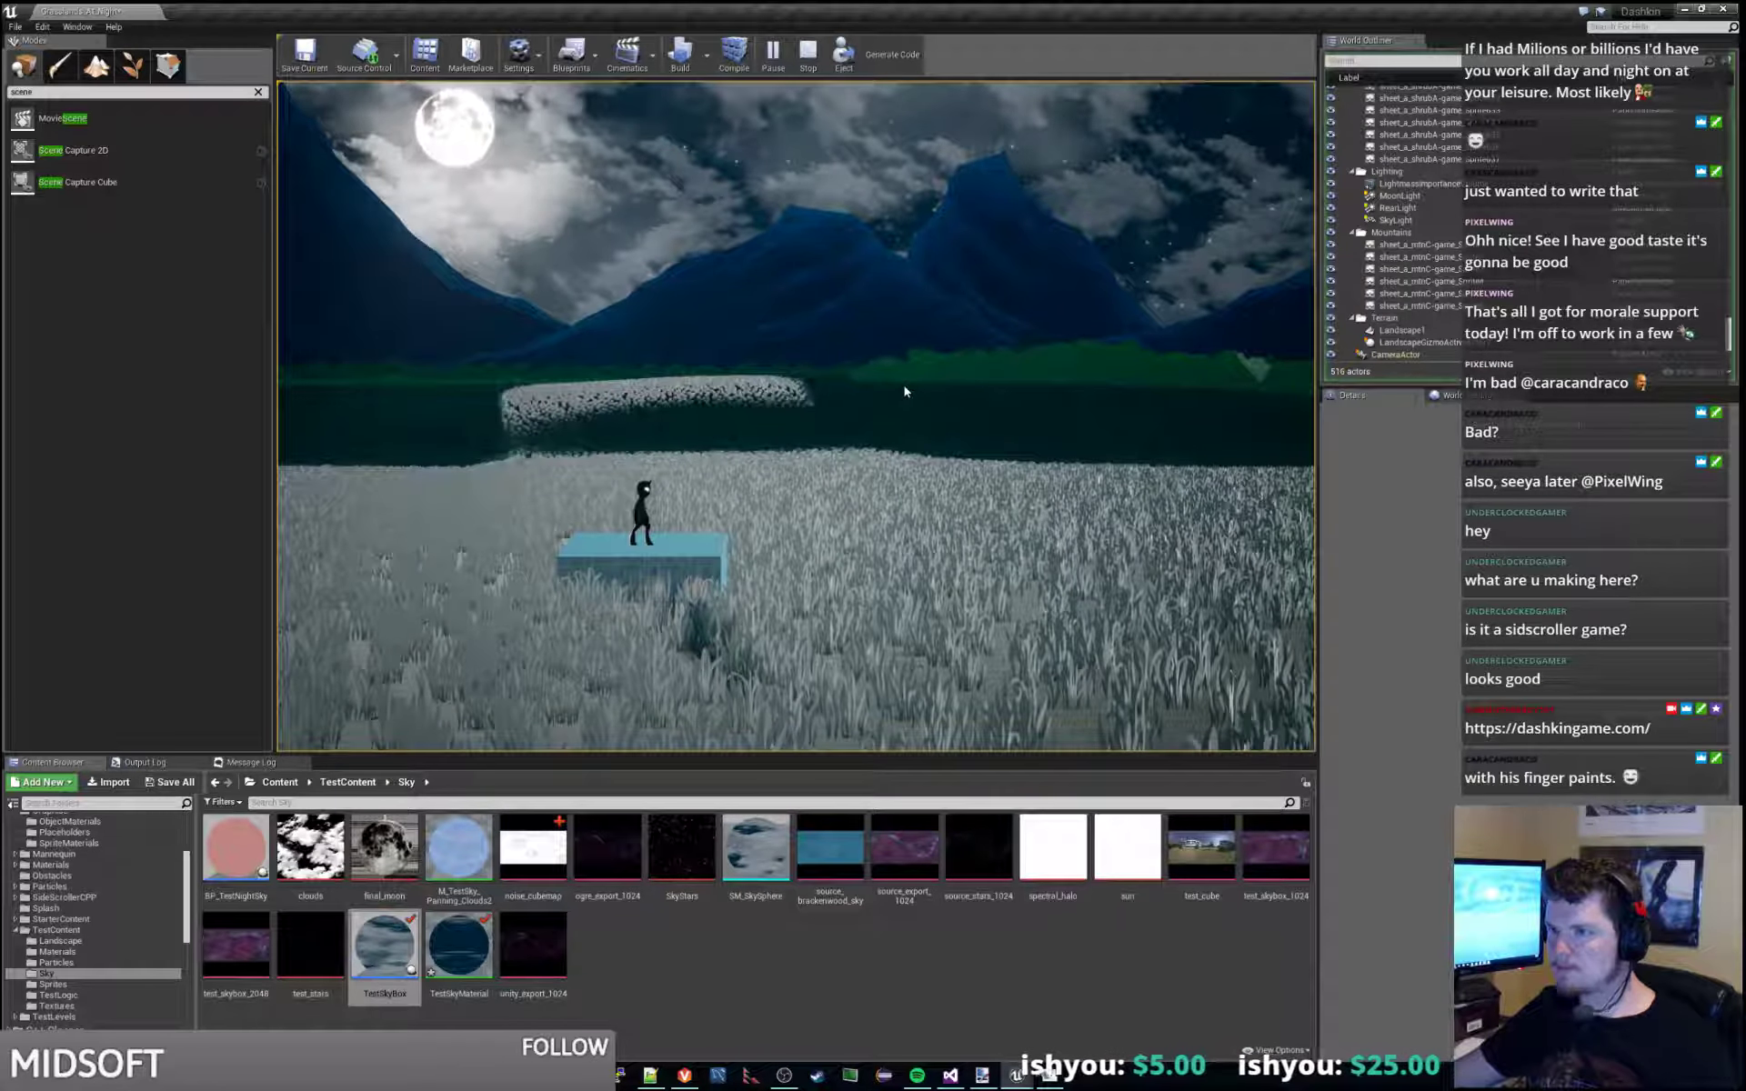
pyautogui.press('Escape')
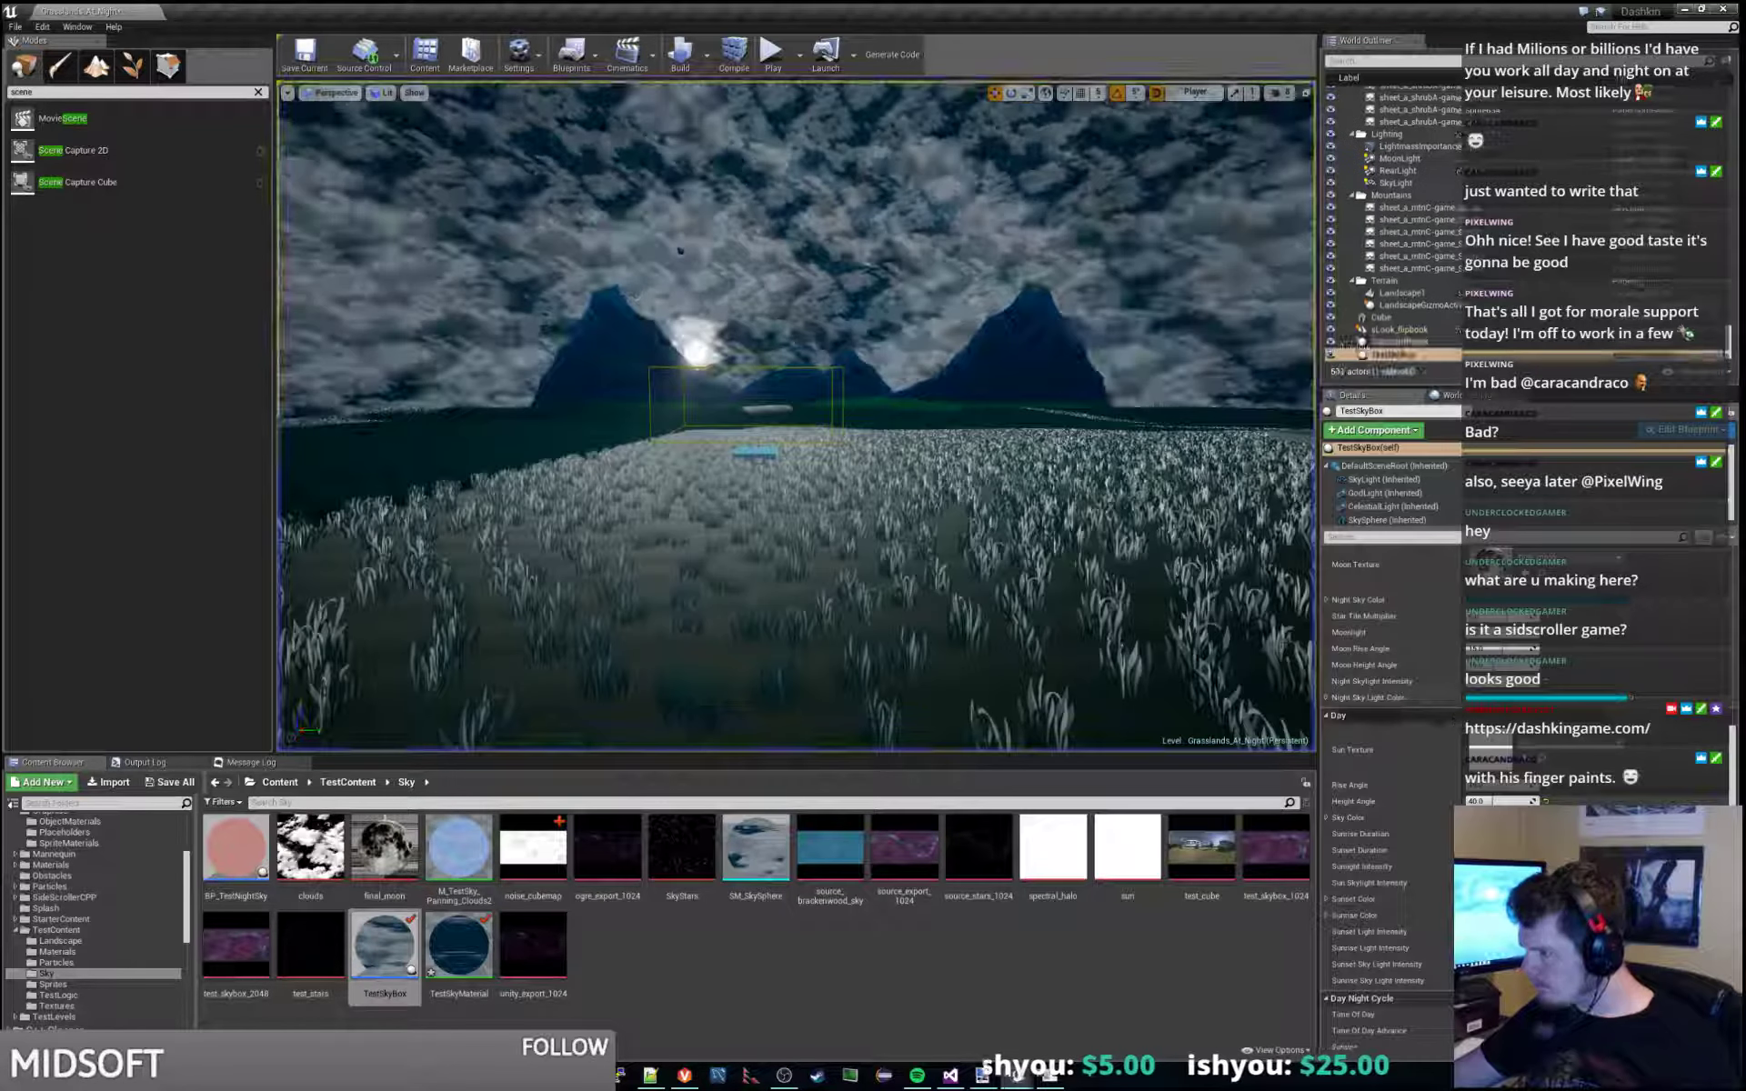
pyautogui.click(1635, 699)
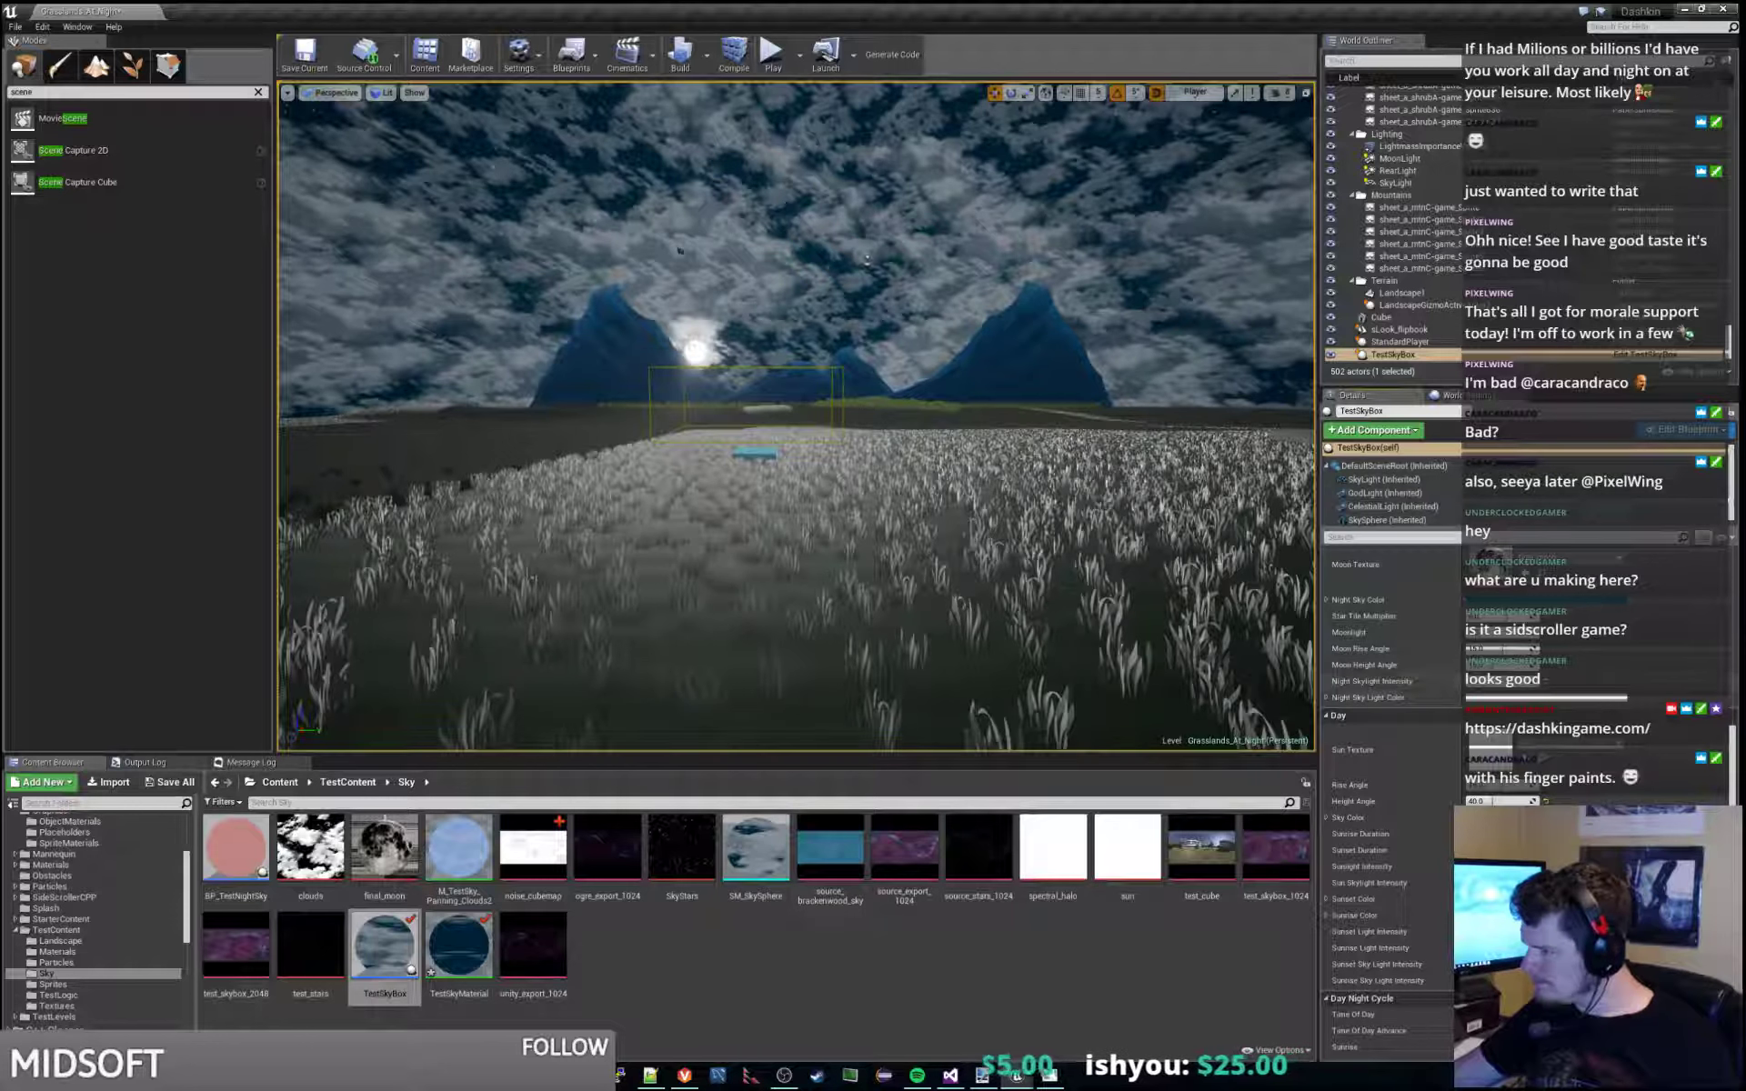
pyautogui.scroll(-3, 1391, 691)
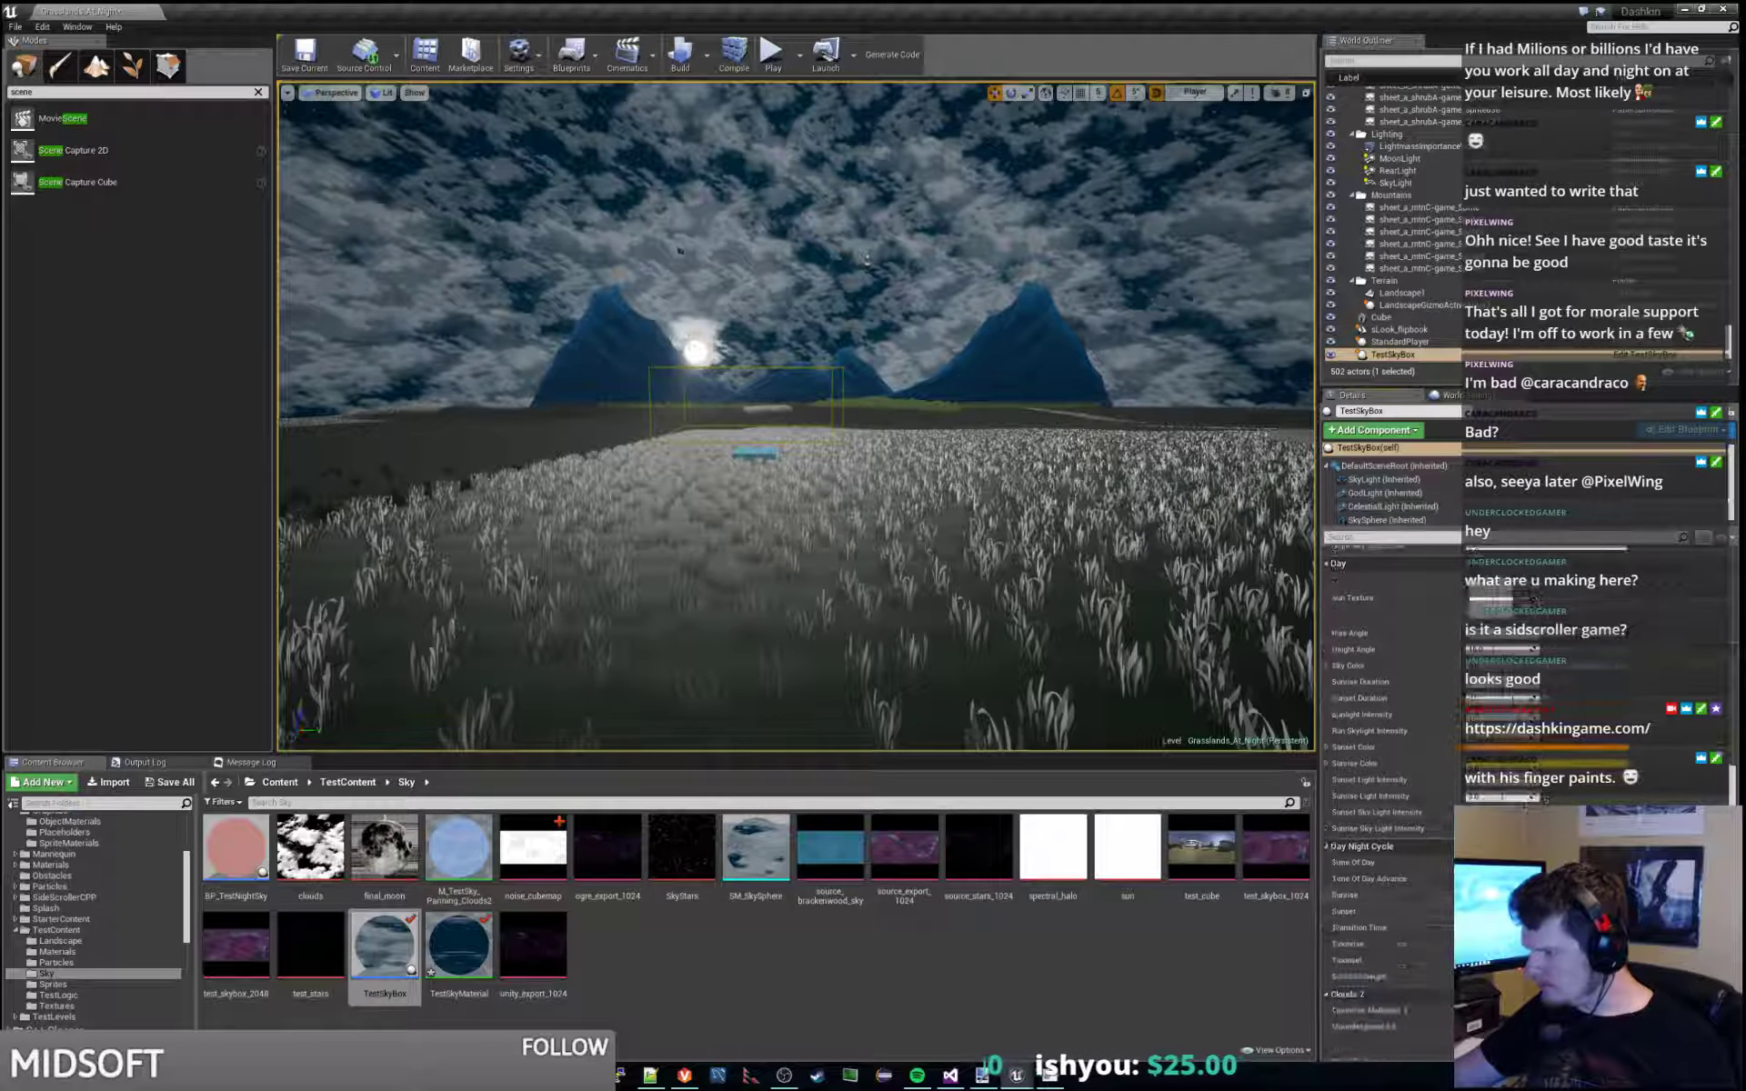
pyautogui.scroll(-3, 1391, 691)
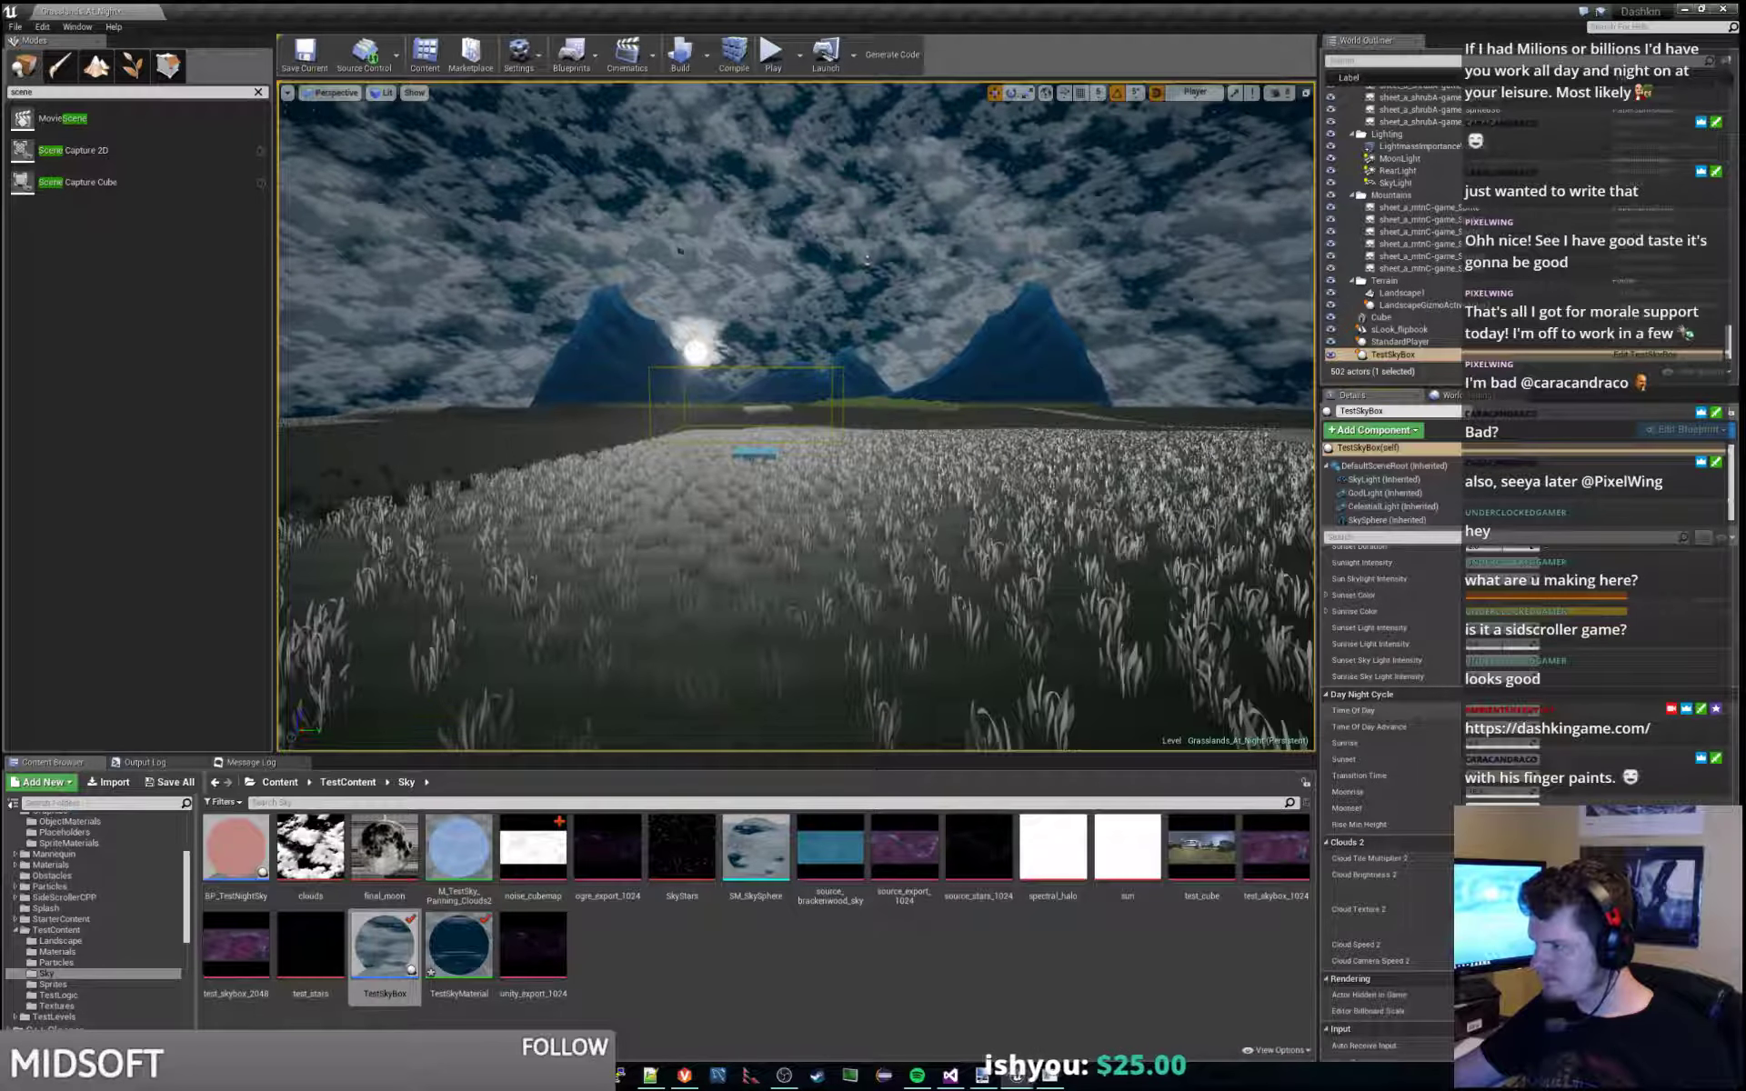
# Drag TestSkyBox's Time Of Day value from night to daytime.
pyautogui.moveTo(1491, 710); pyautogui.dragTo(1525, 710)
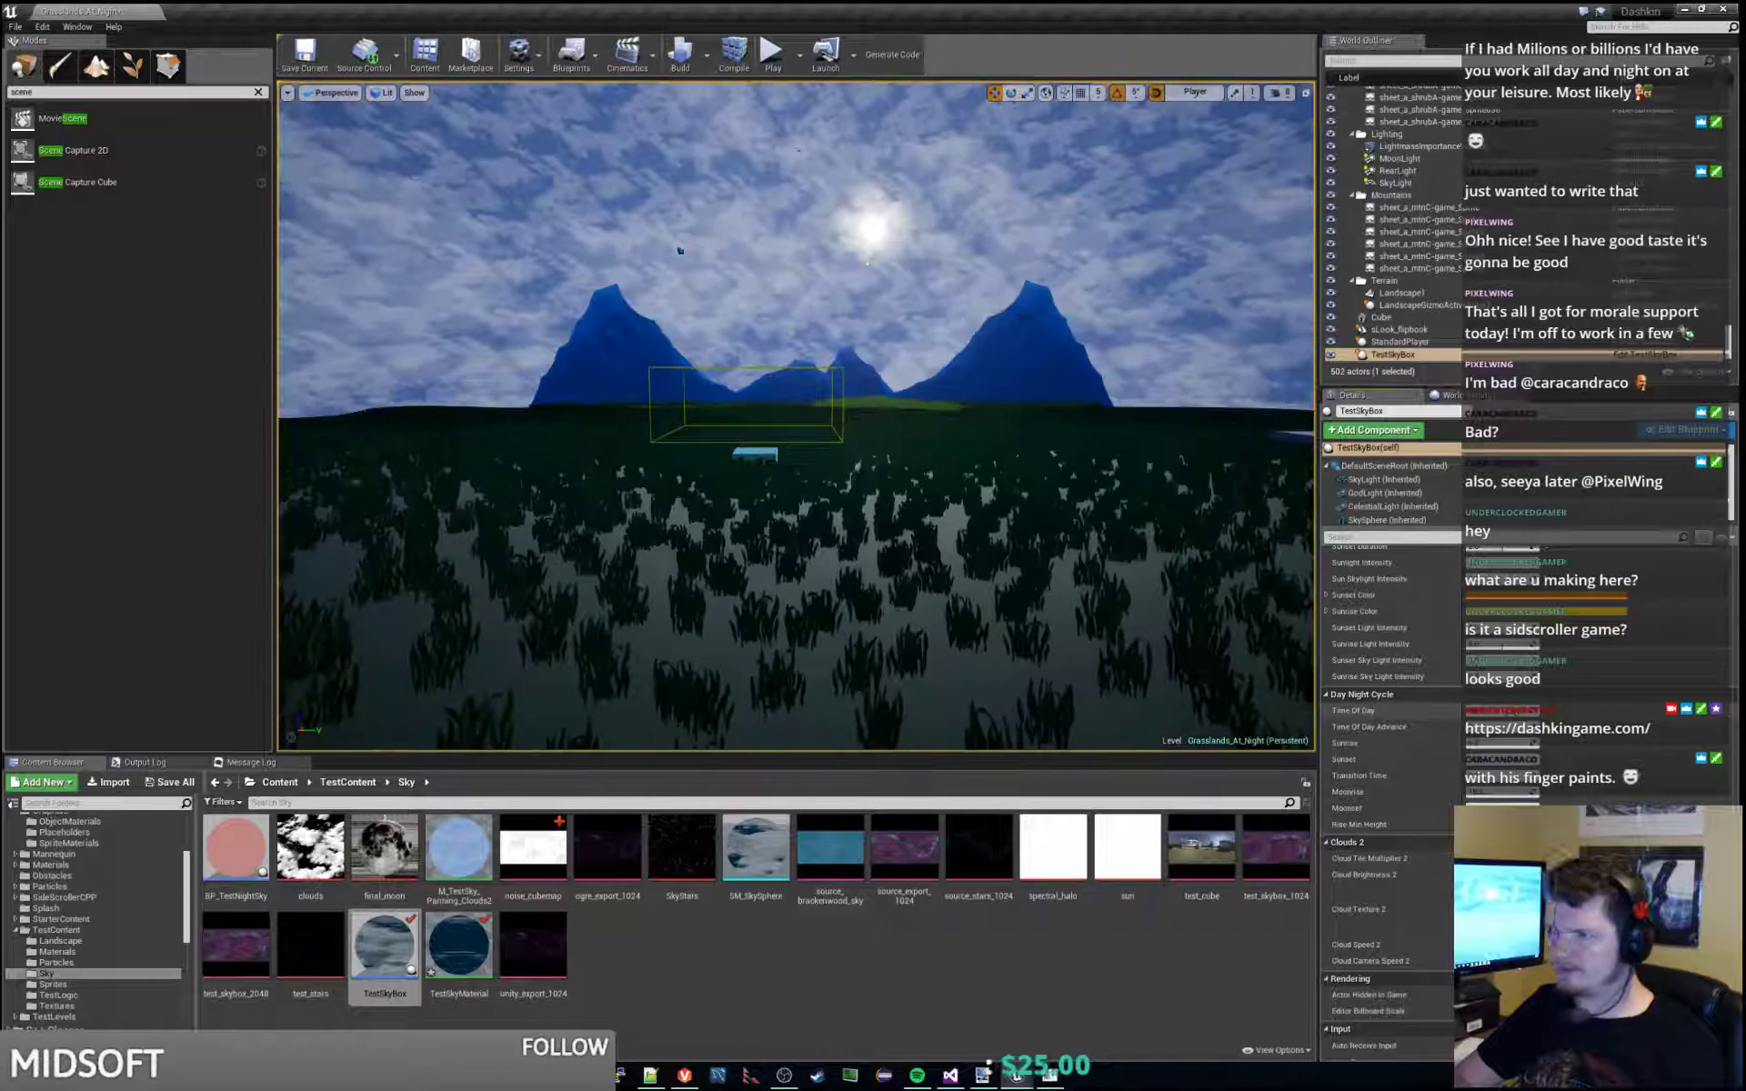
# Start a play-in-editor session of the level.
pyautogui.click(772, 52)
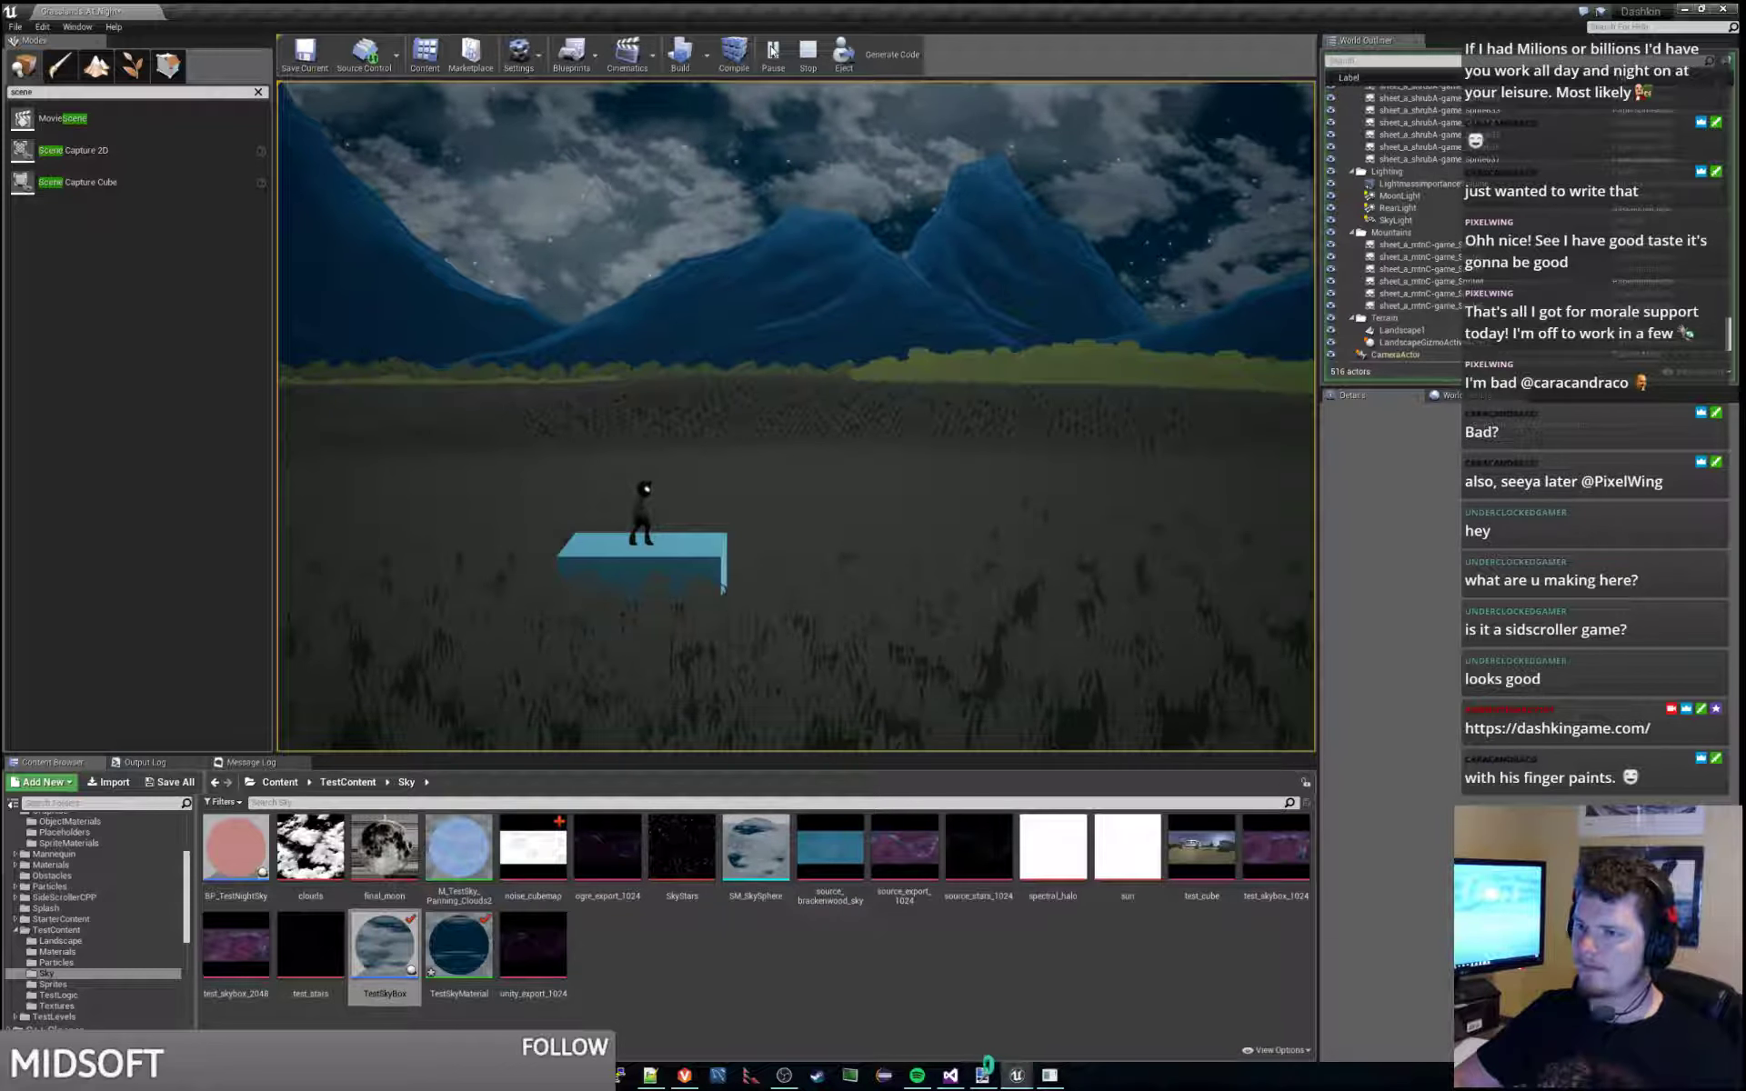
# Run the character left off the platform, then end the play-test.
pyautogui.press('a')
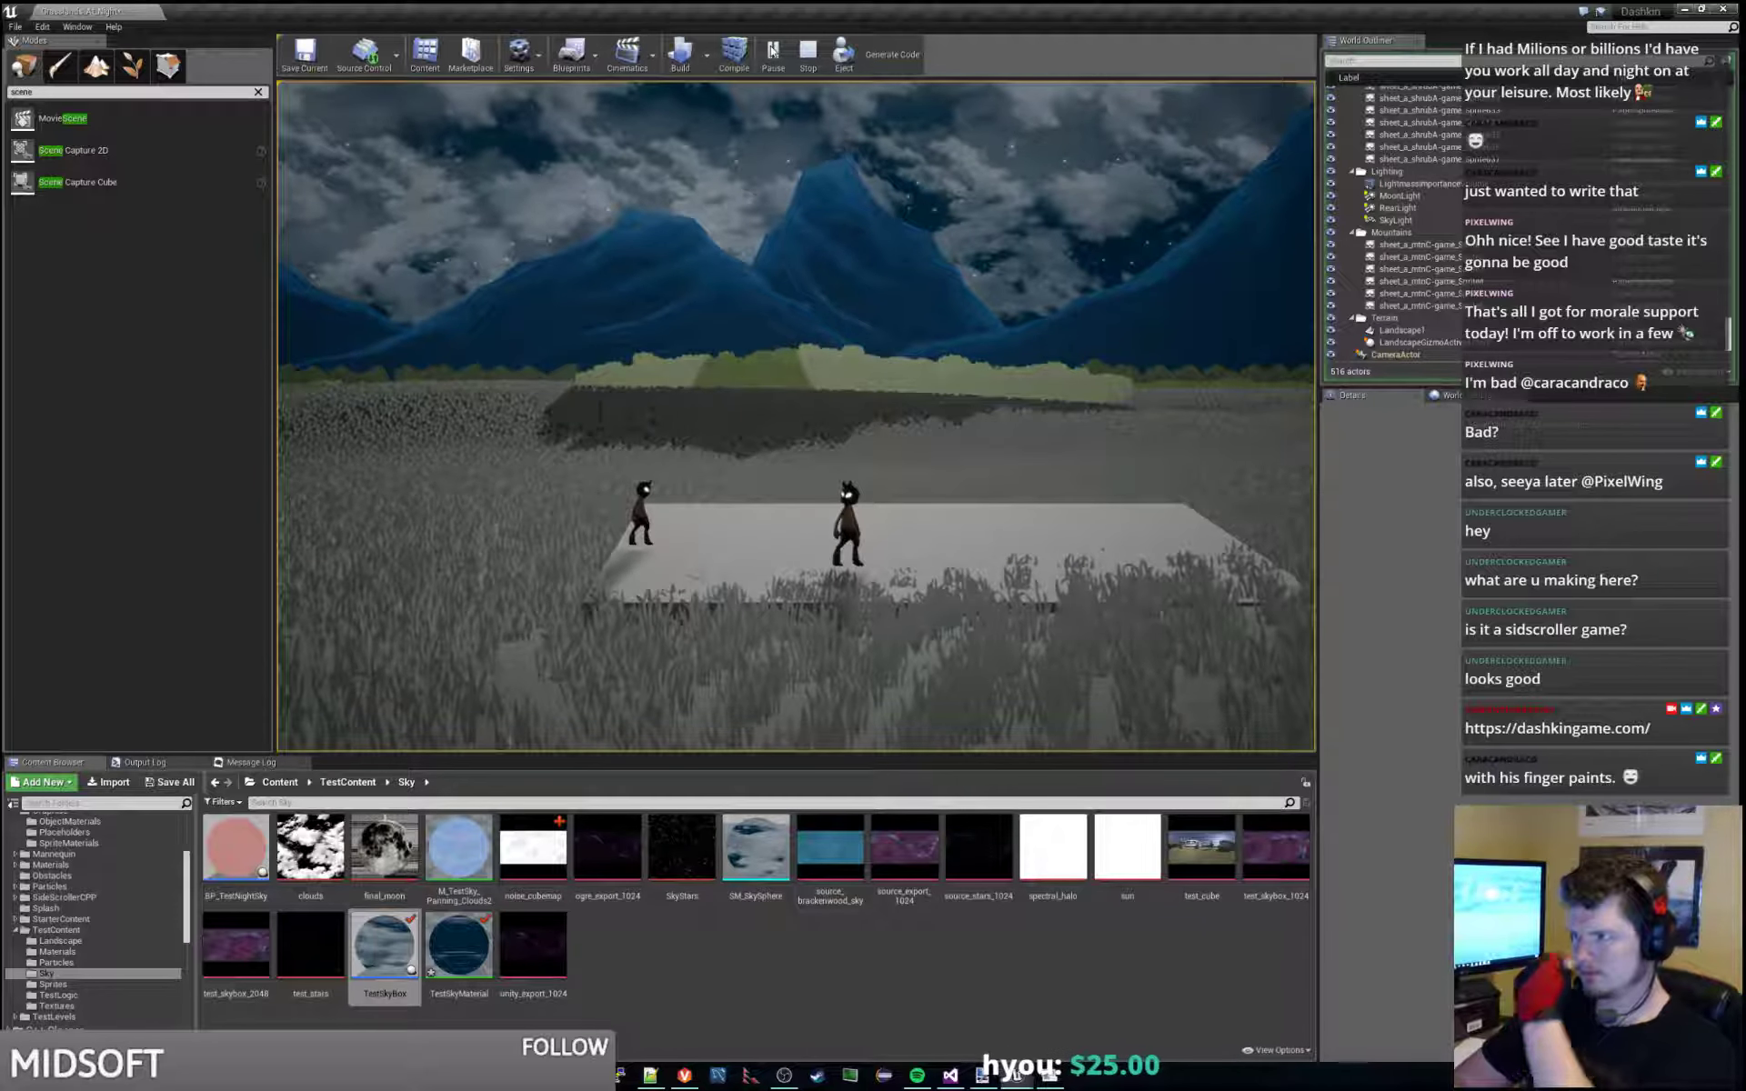
pyautogui.press('Escape')
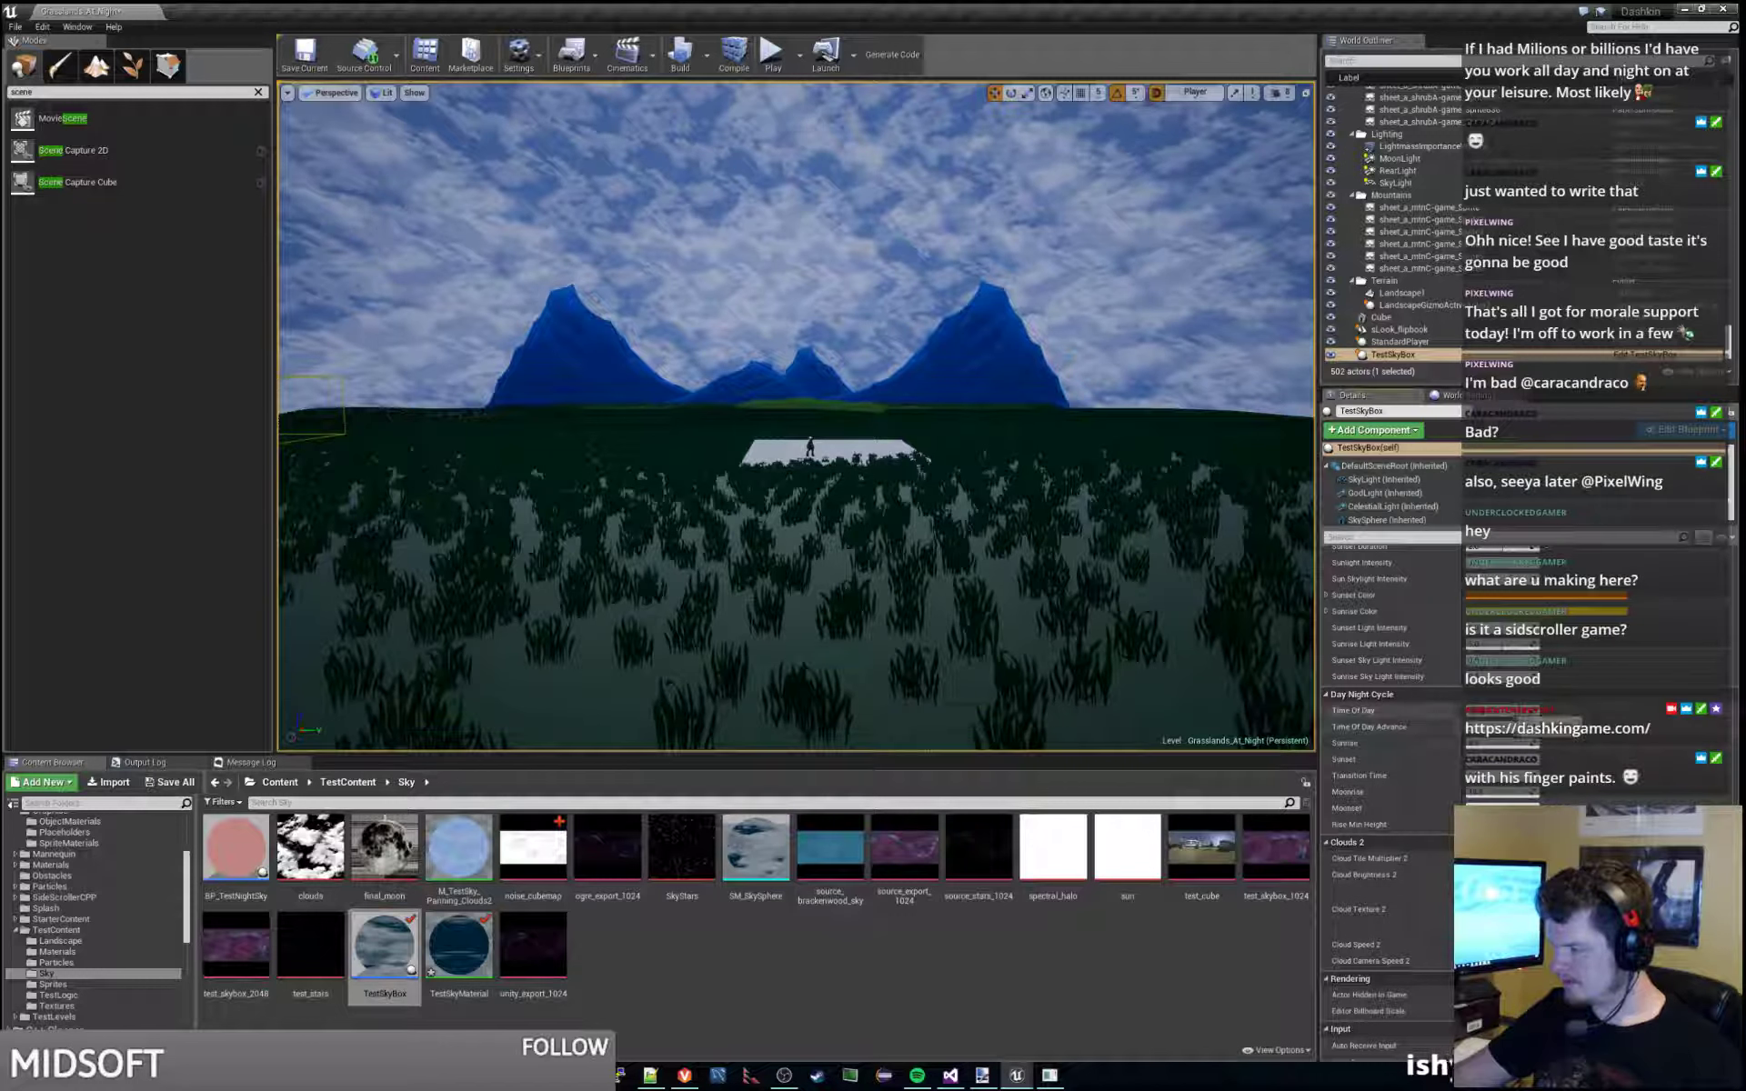
# Set TestSkyBox's Sun Skylight Intensity to 1.
pyautogui.scroll(3, 1569, 695)
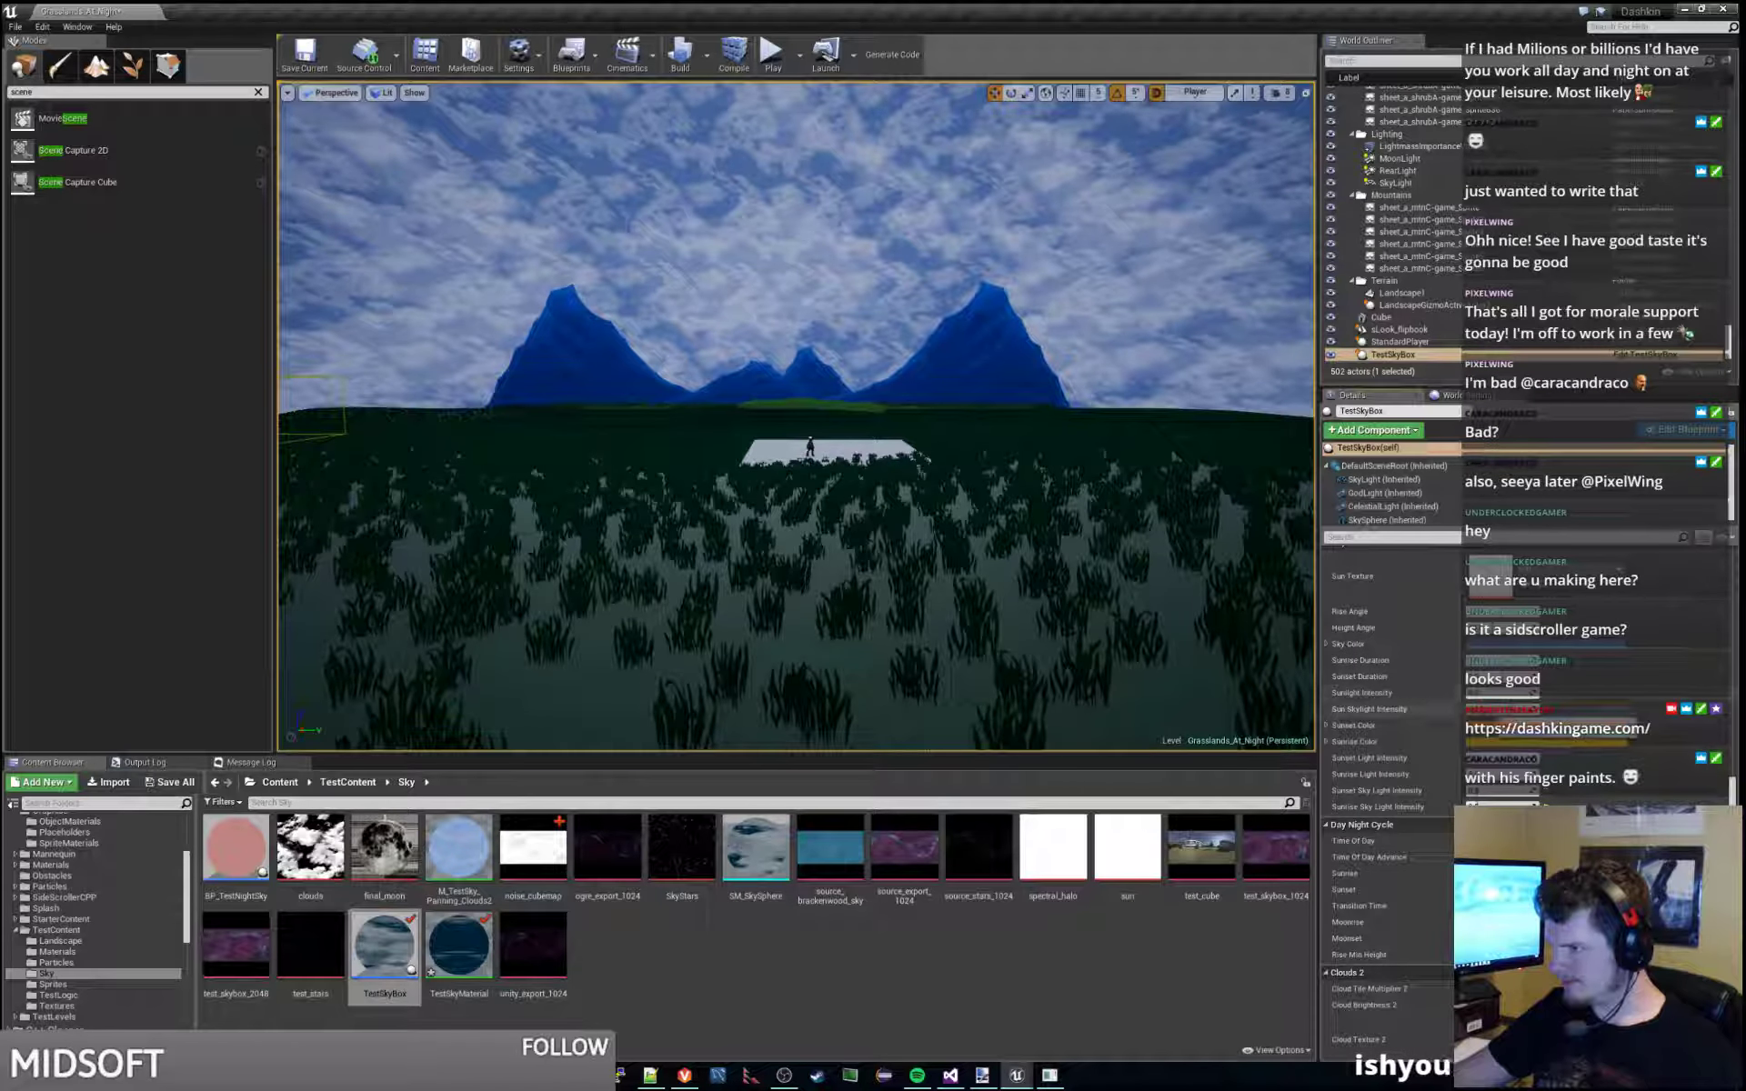
pyautogui.click(1498, 709)
pyautogui.write('1')
pyautogui.press('Return')
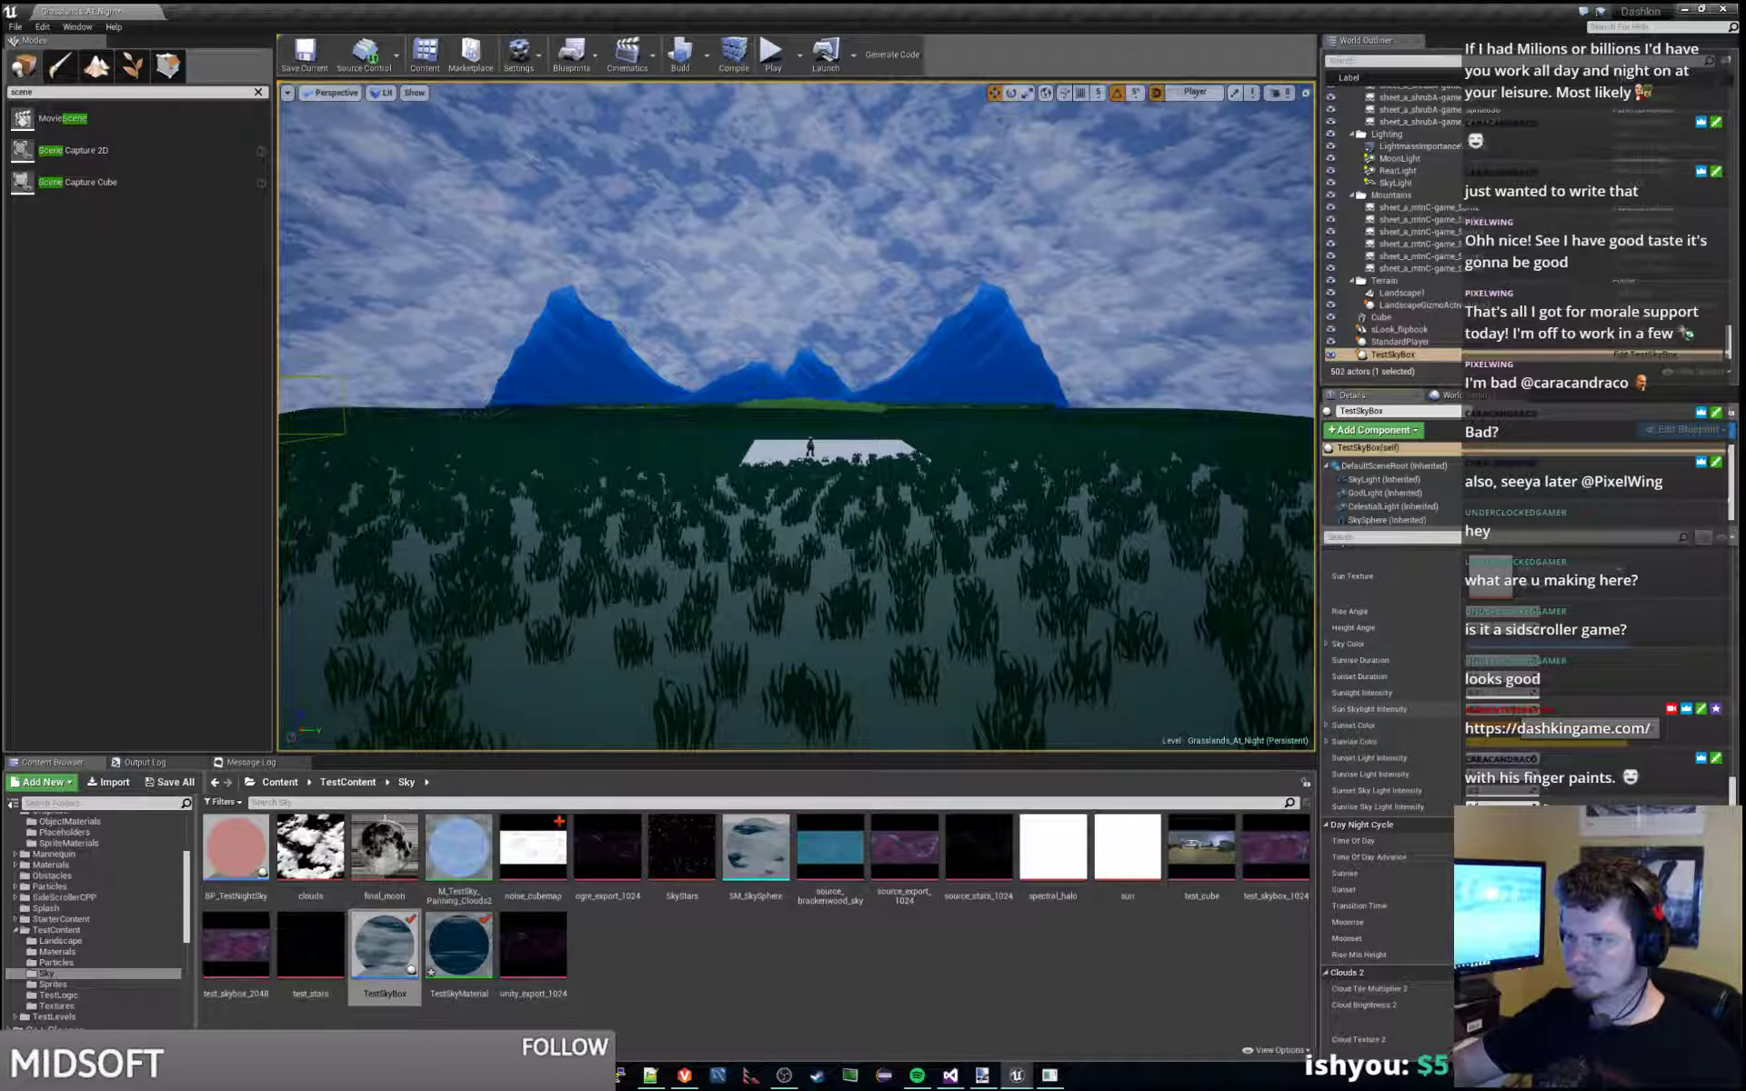
# Play-test the brighter daytime level, moving right, back left and jumping.
pyautogui.click(773, 53)
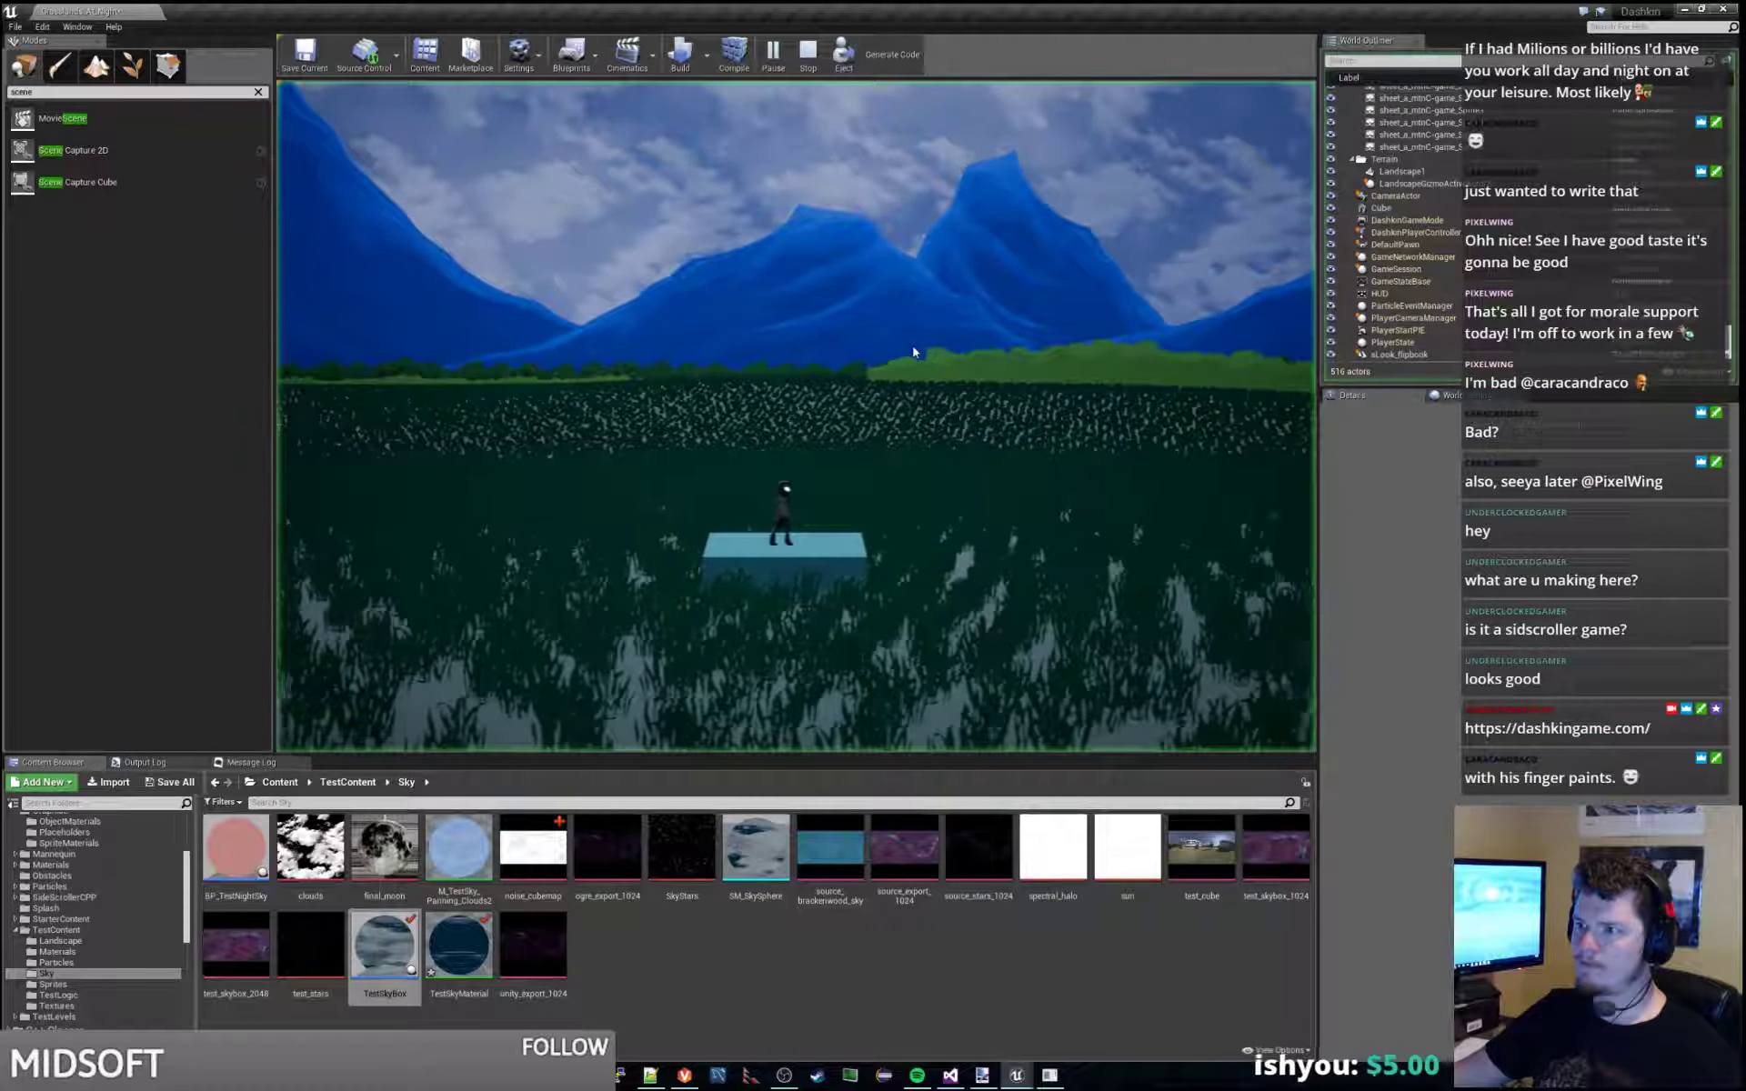
pyautogui.press('d')
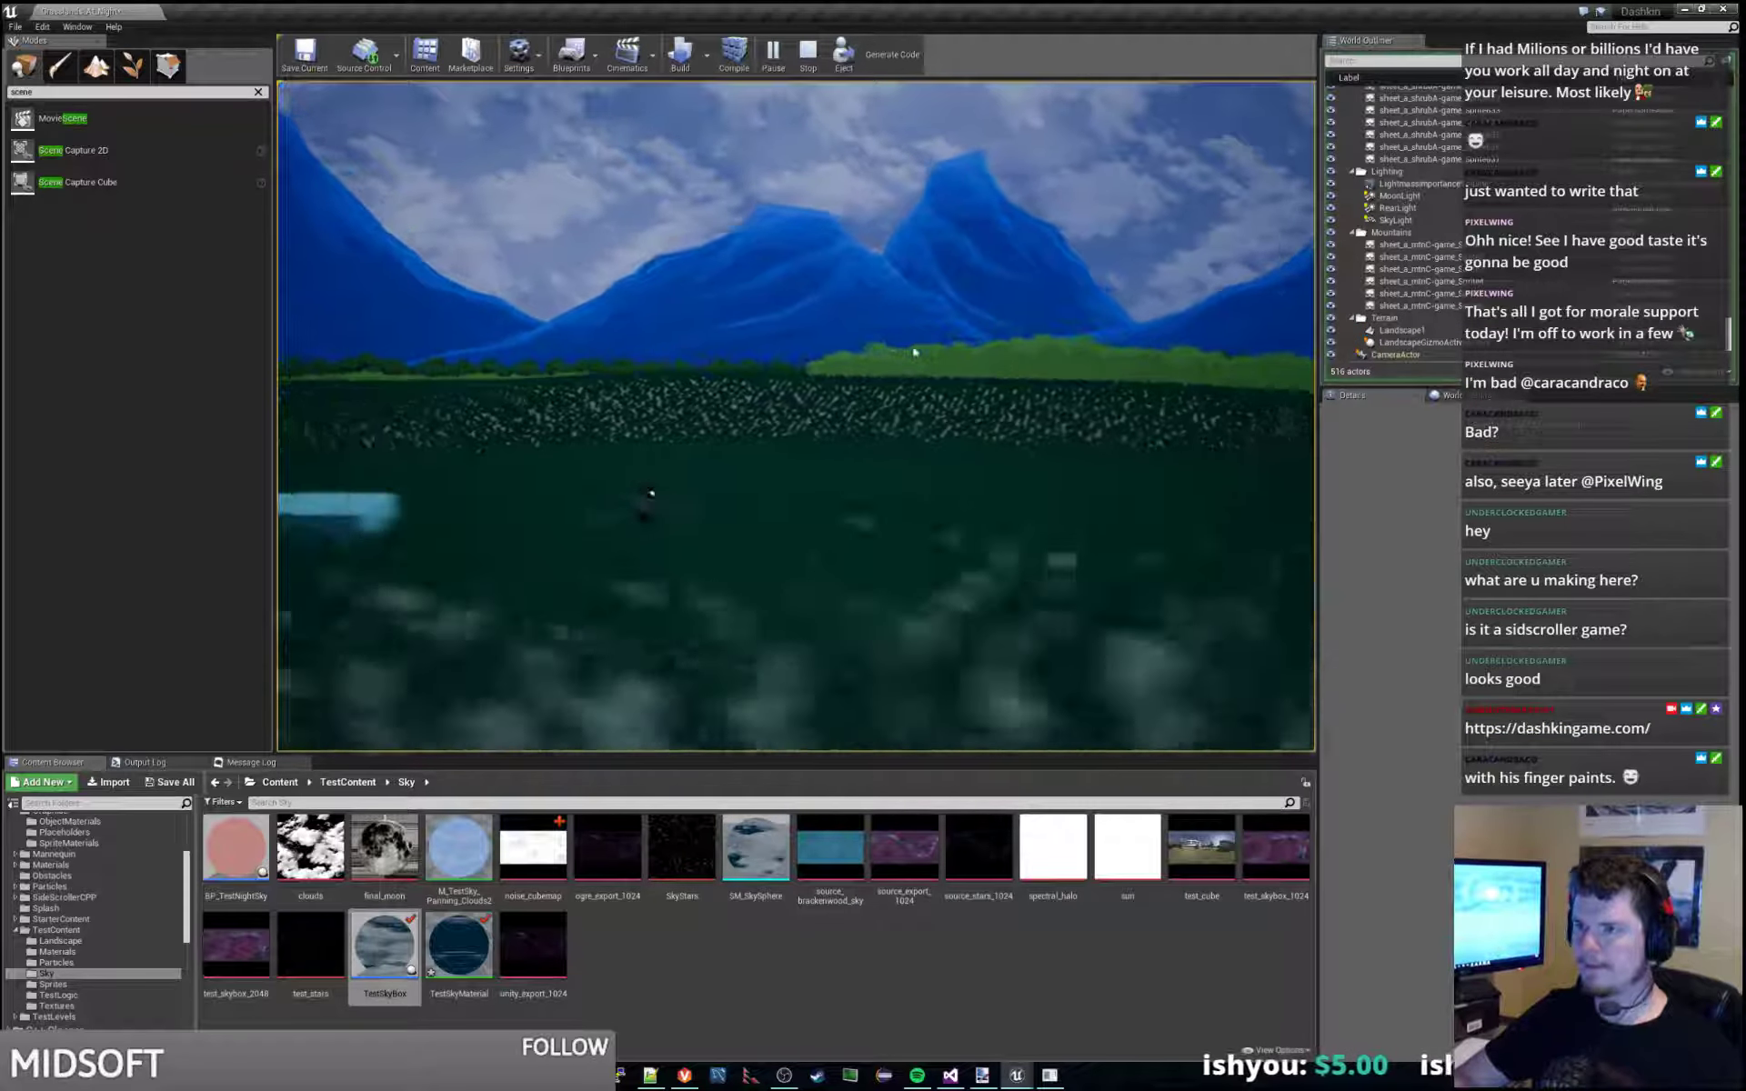
pyautogui.press('a')
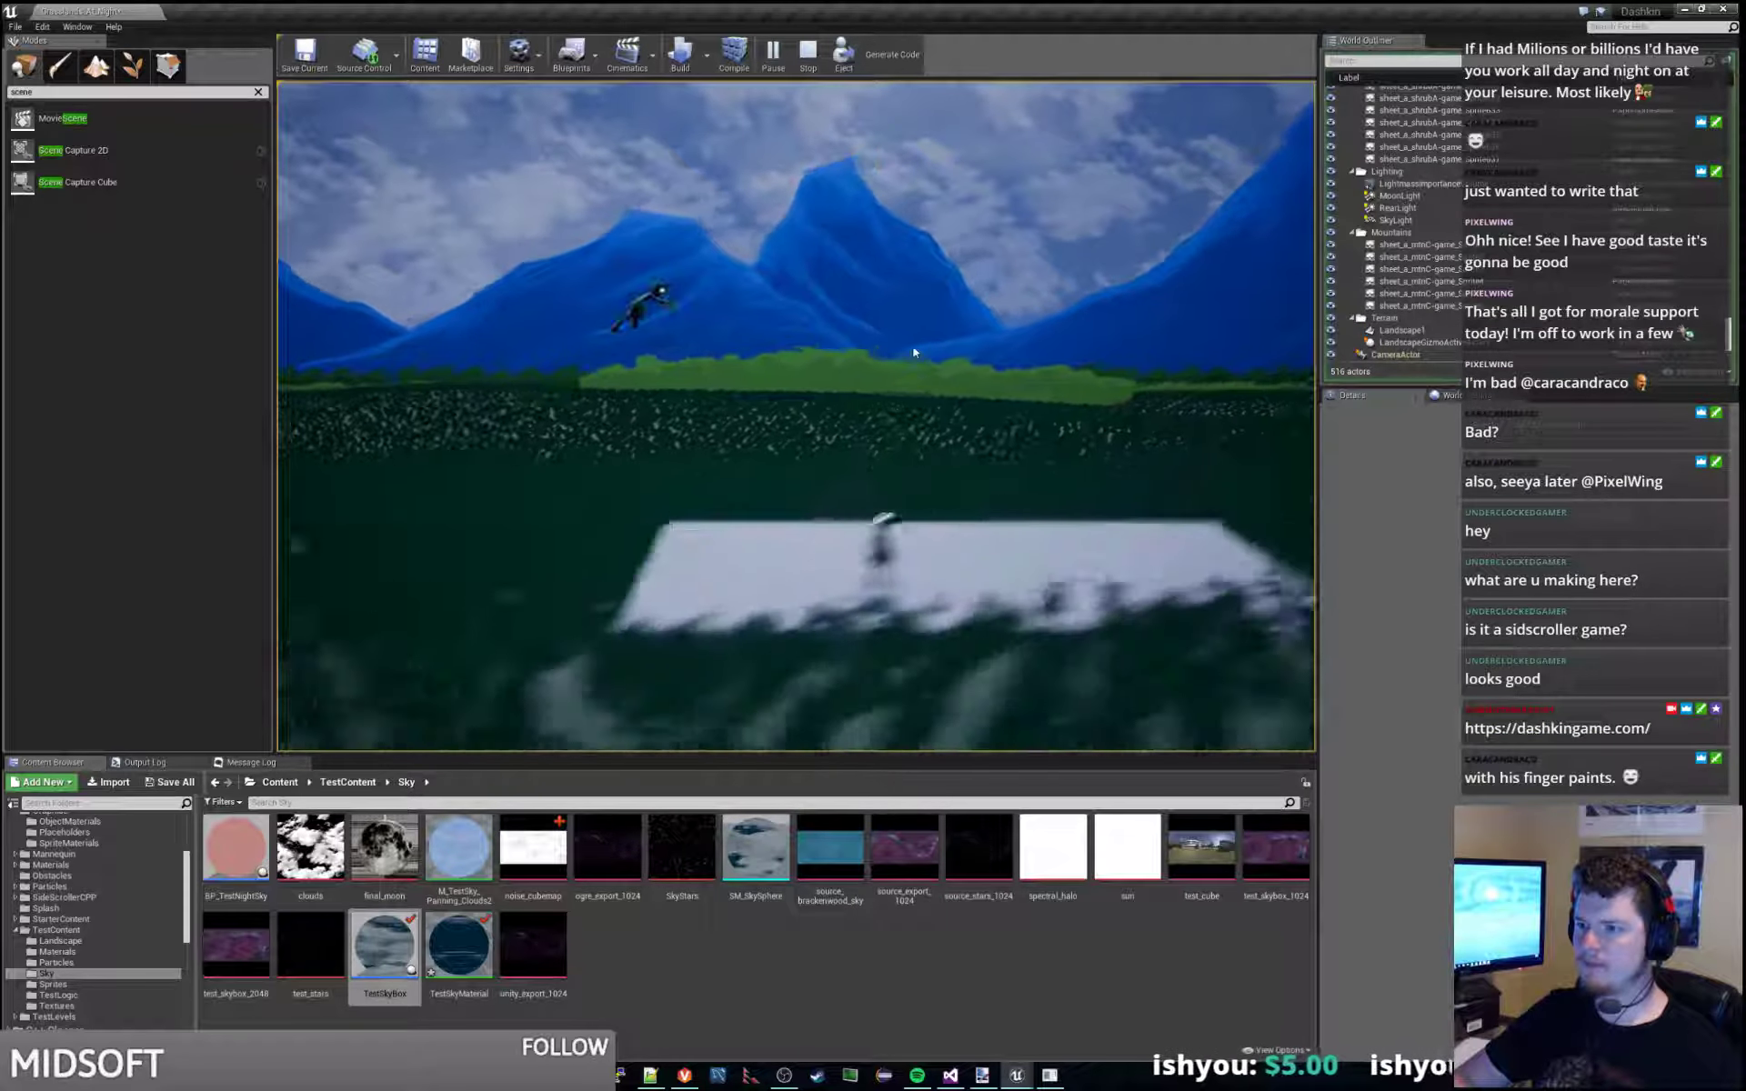
pyautogui.press('space')
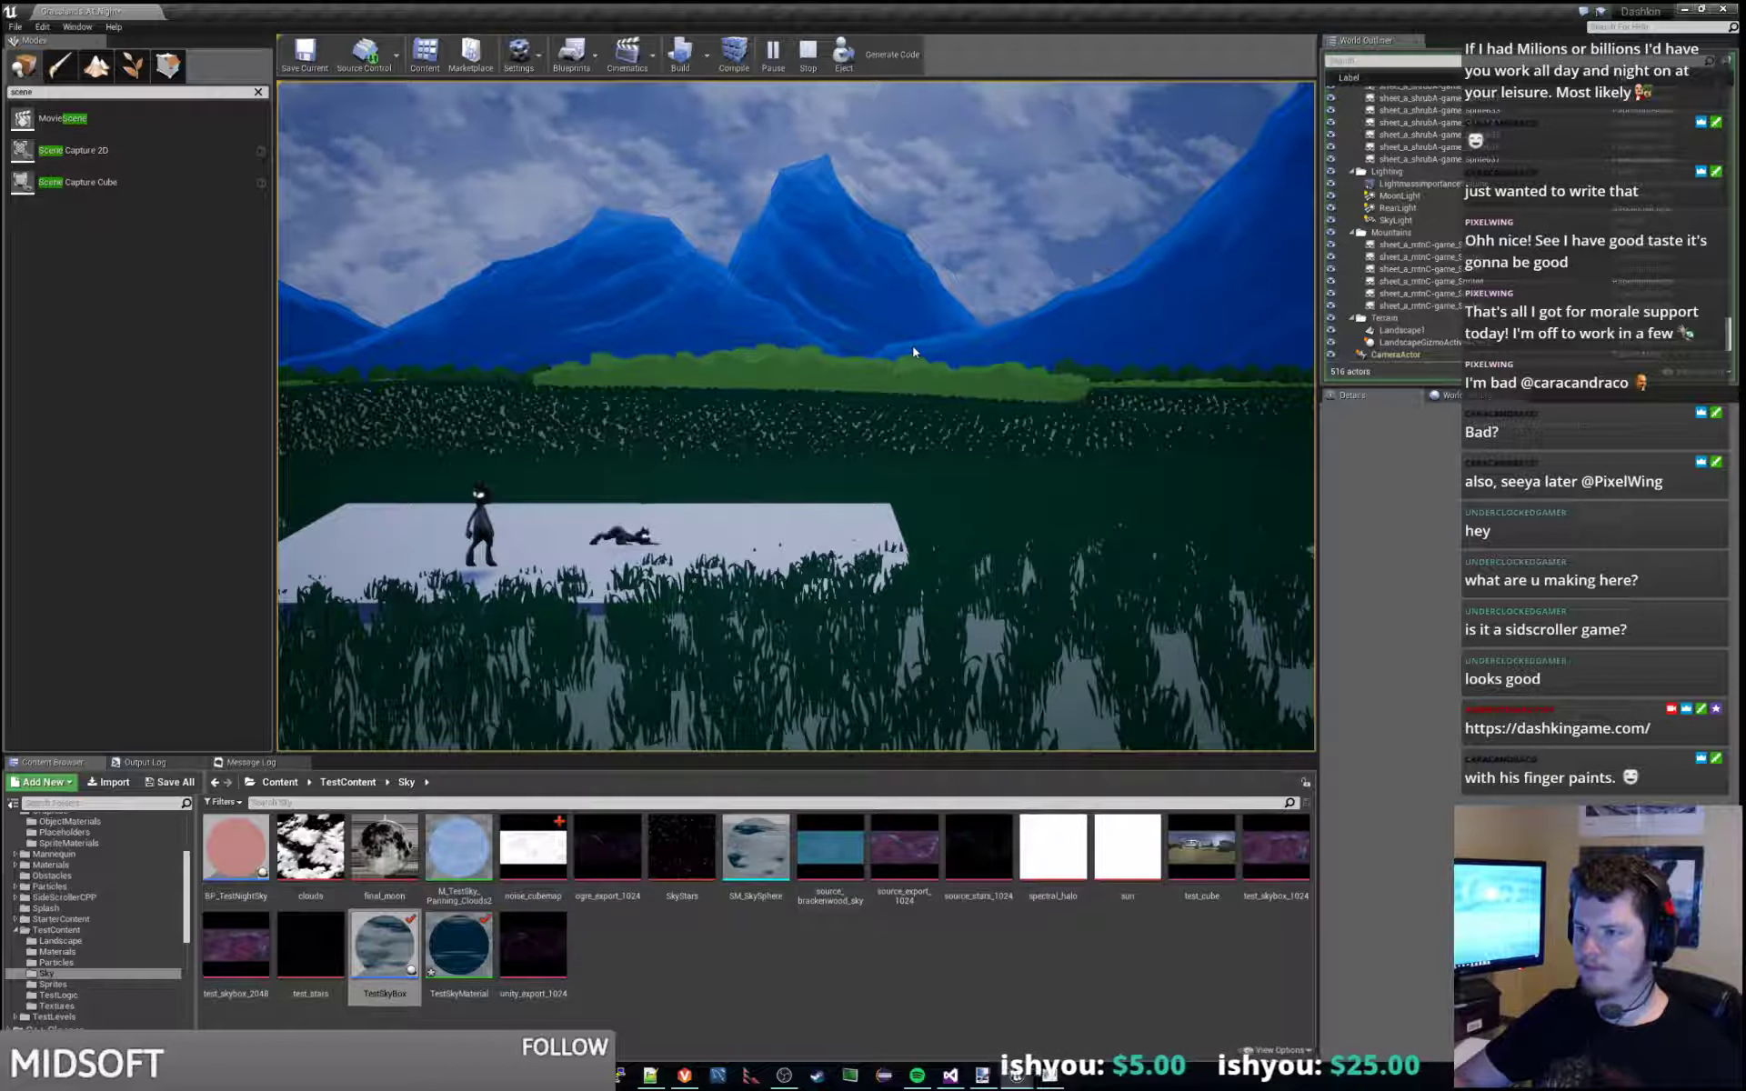
pyautogui.press('Escape')
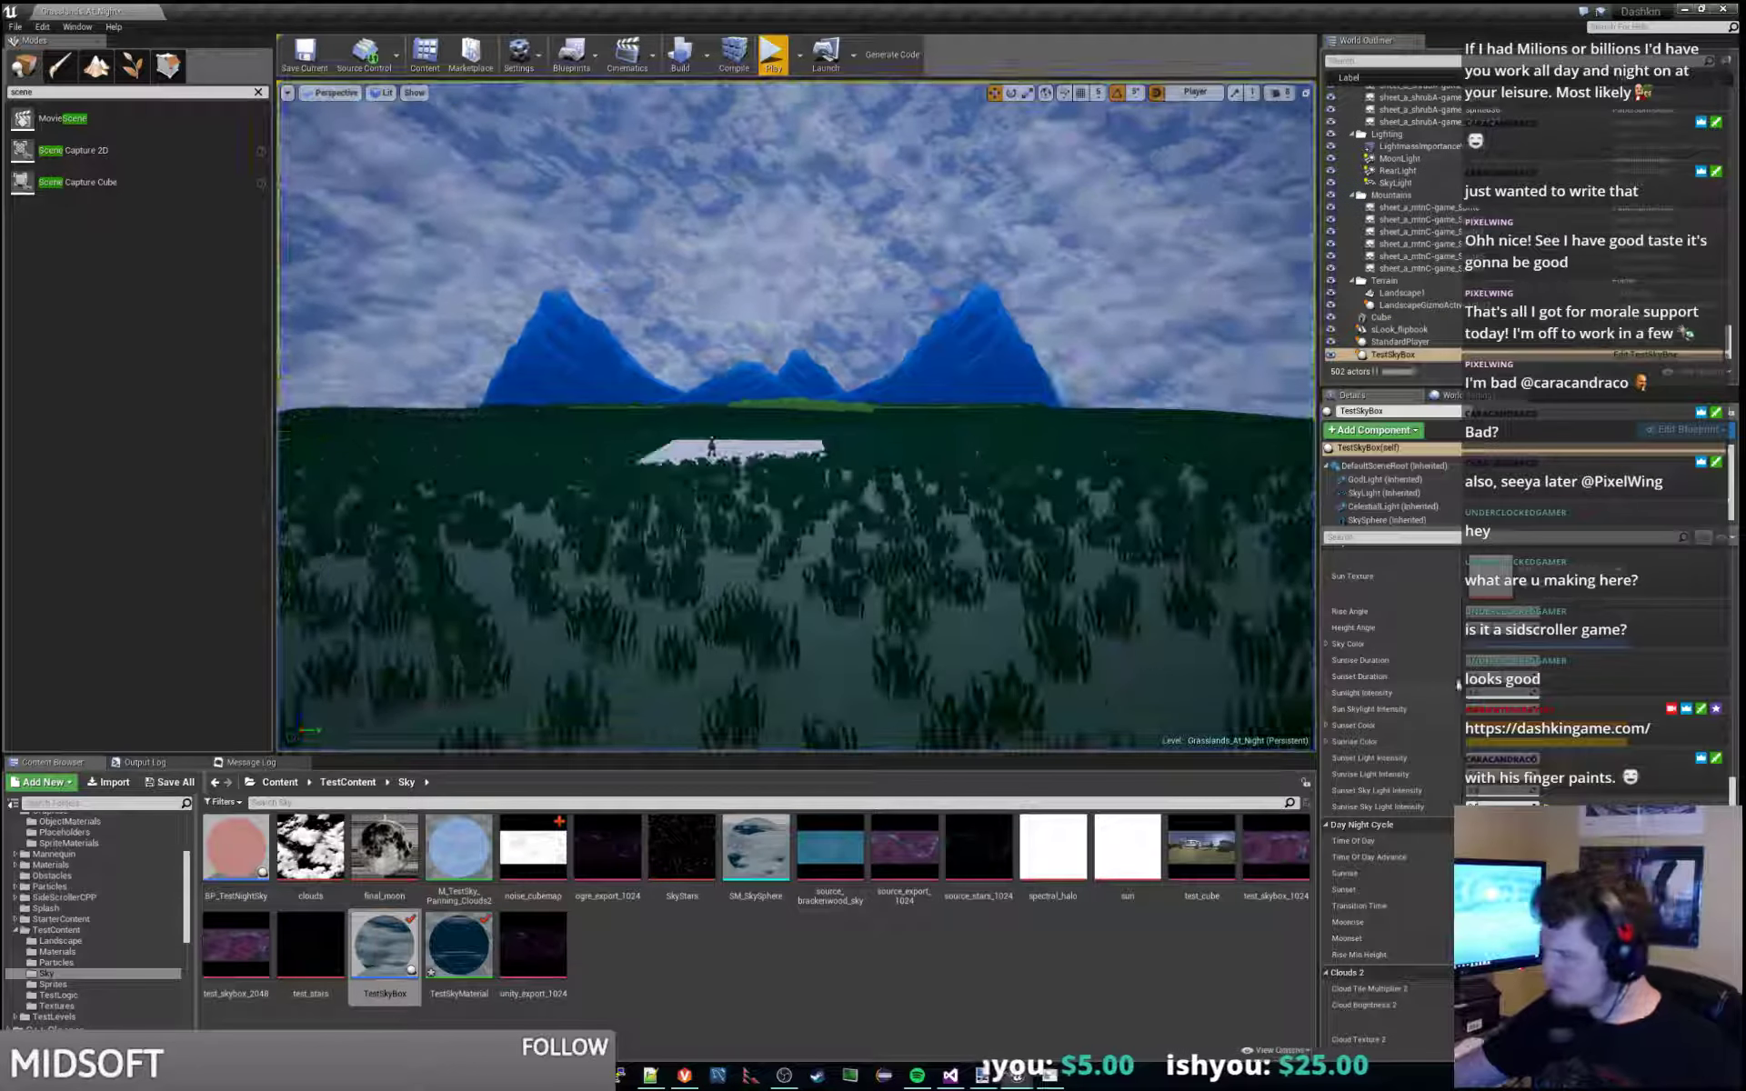
# Try a grey Sky Color, cancel it, and return to the blueprint's Nighttime graph section.
pyautogui.click(1502, 647)
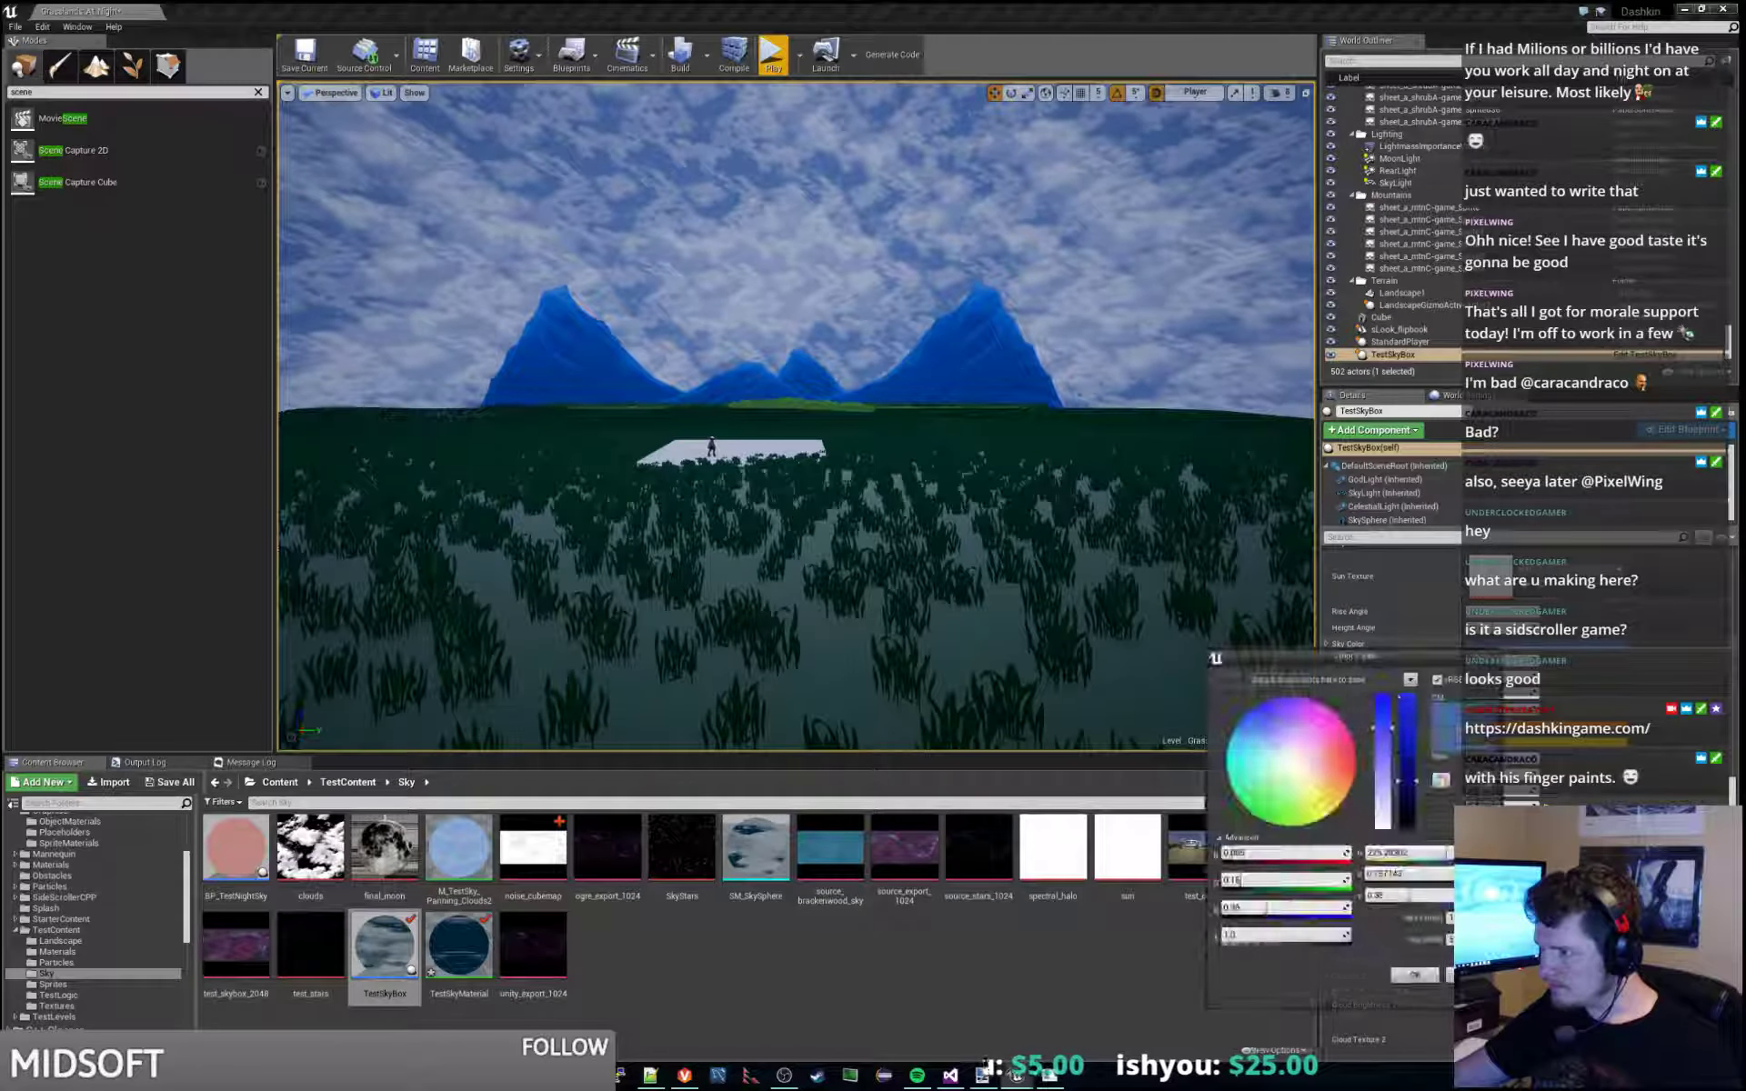
pyautogui.moveTo(1392, 730); pyautogui.dragTo(1375, 852)
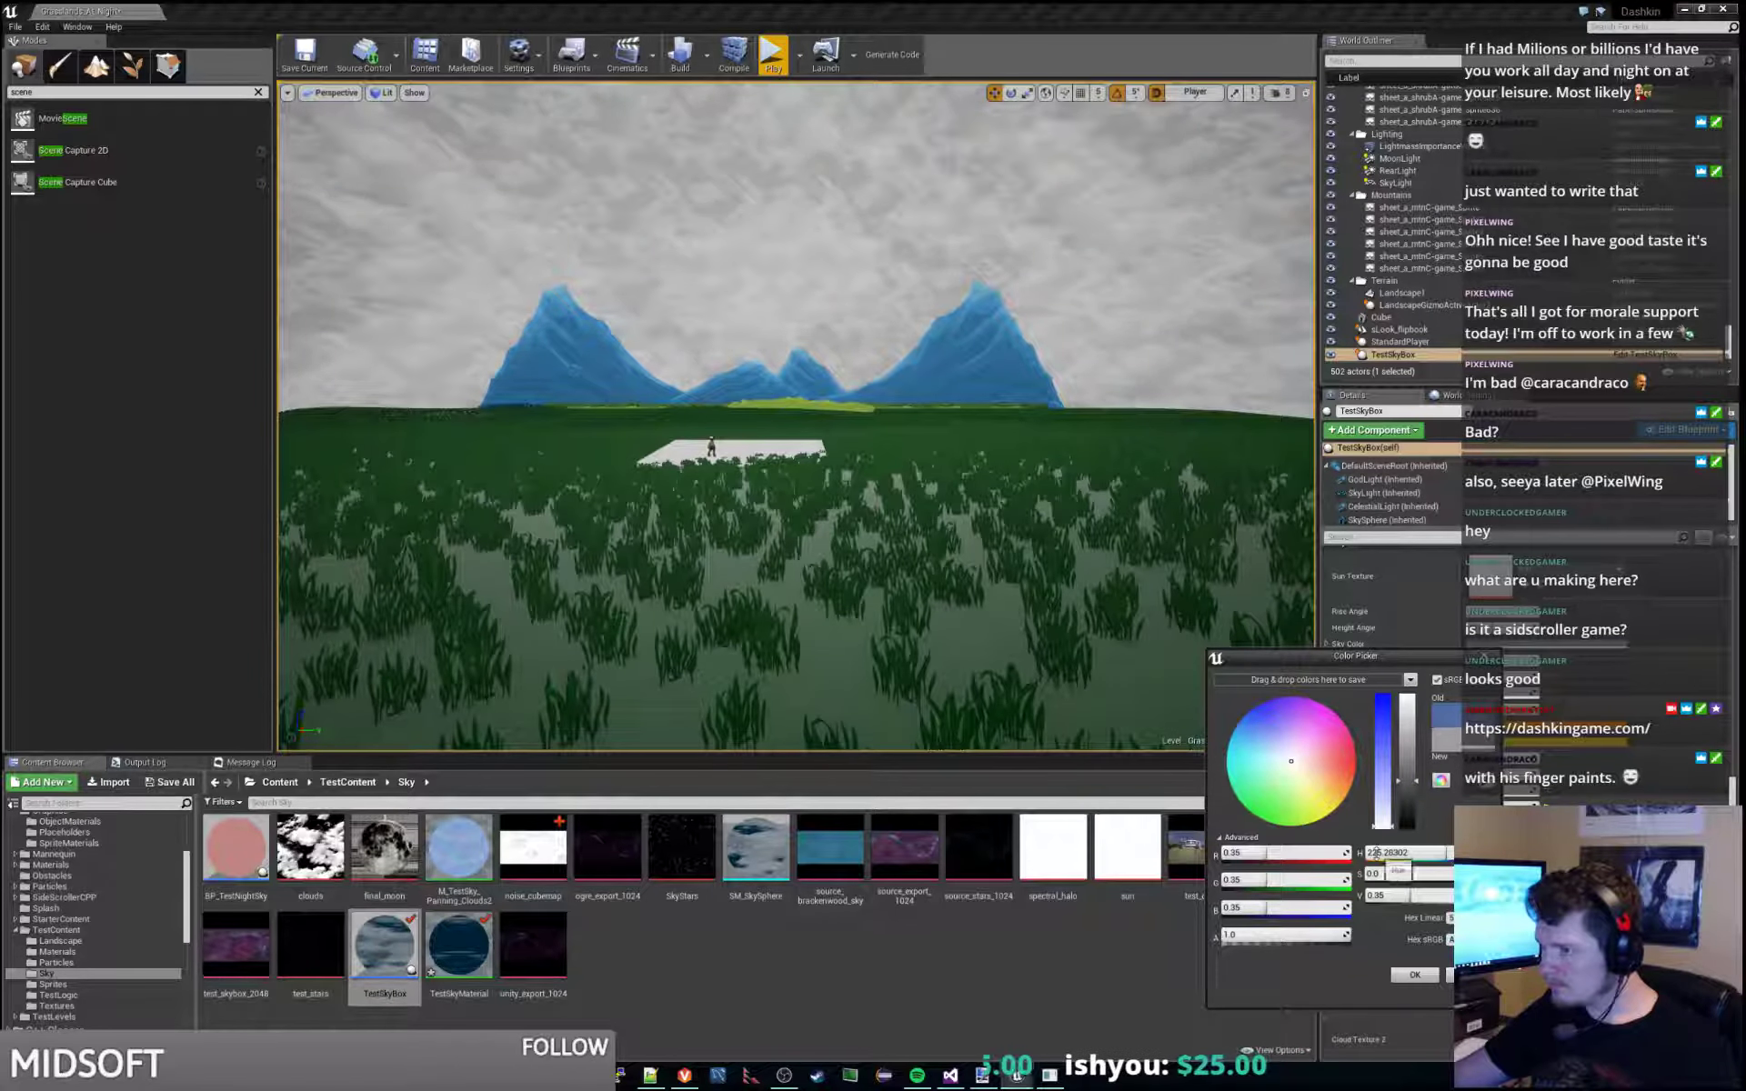
pyautogui.click(1469, 975)
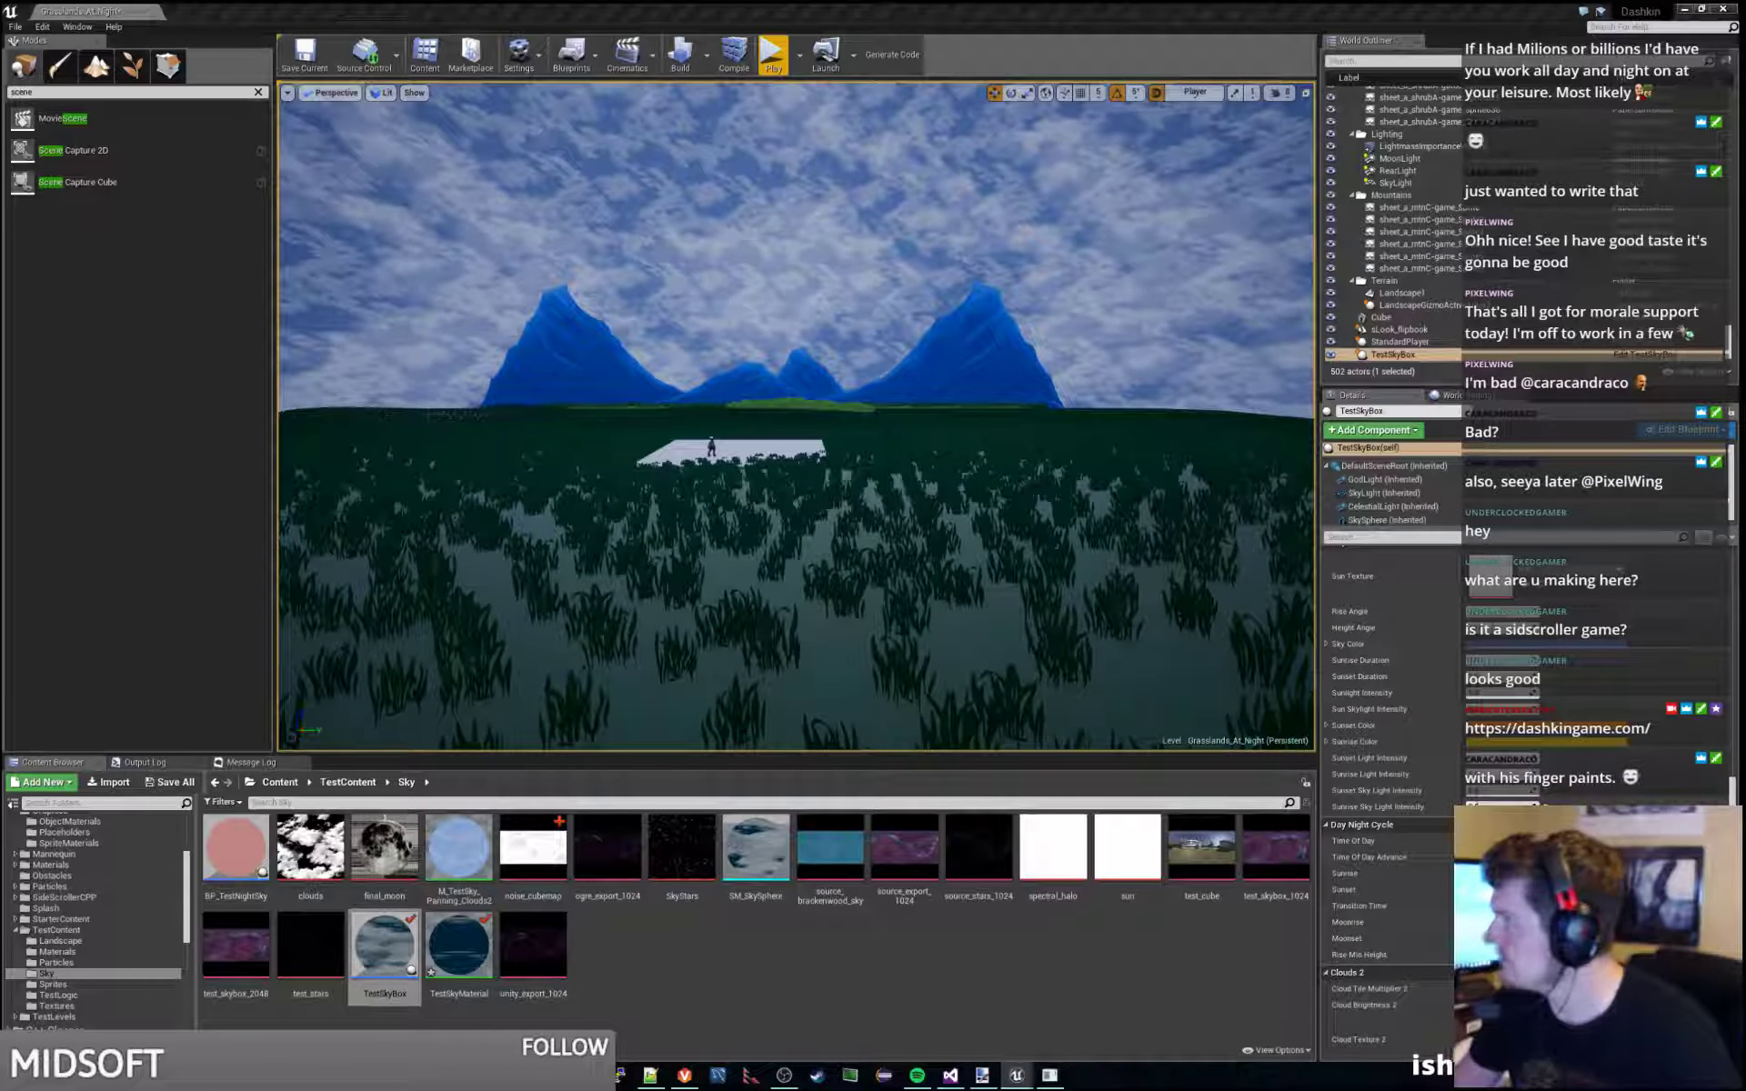
pyautogui.hotkey('alt', 'Tab')
pyautogui.moveTo(515, 765); pyautogui.dragTo(864, 715, button='right')
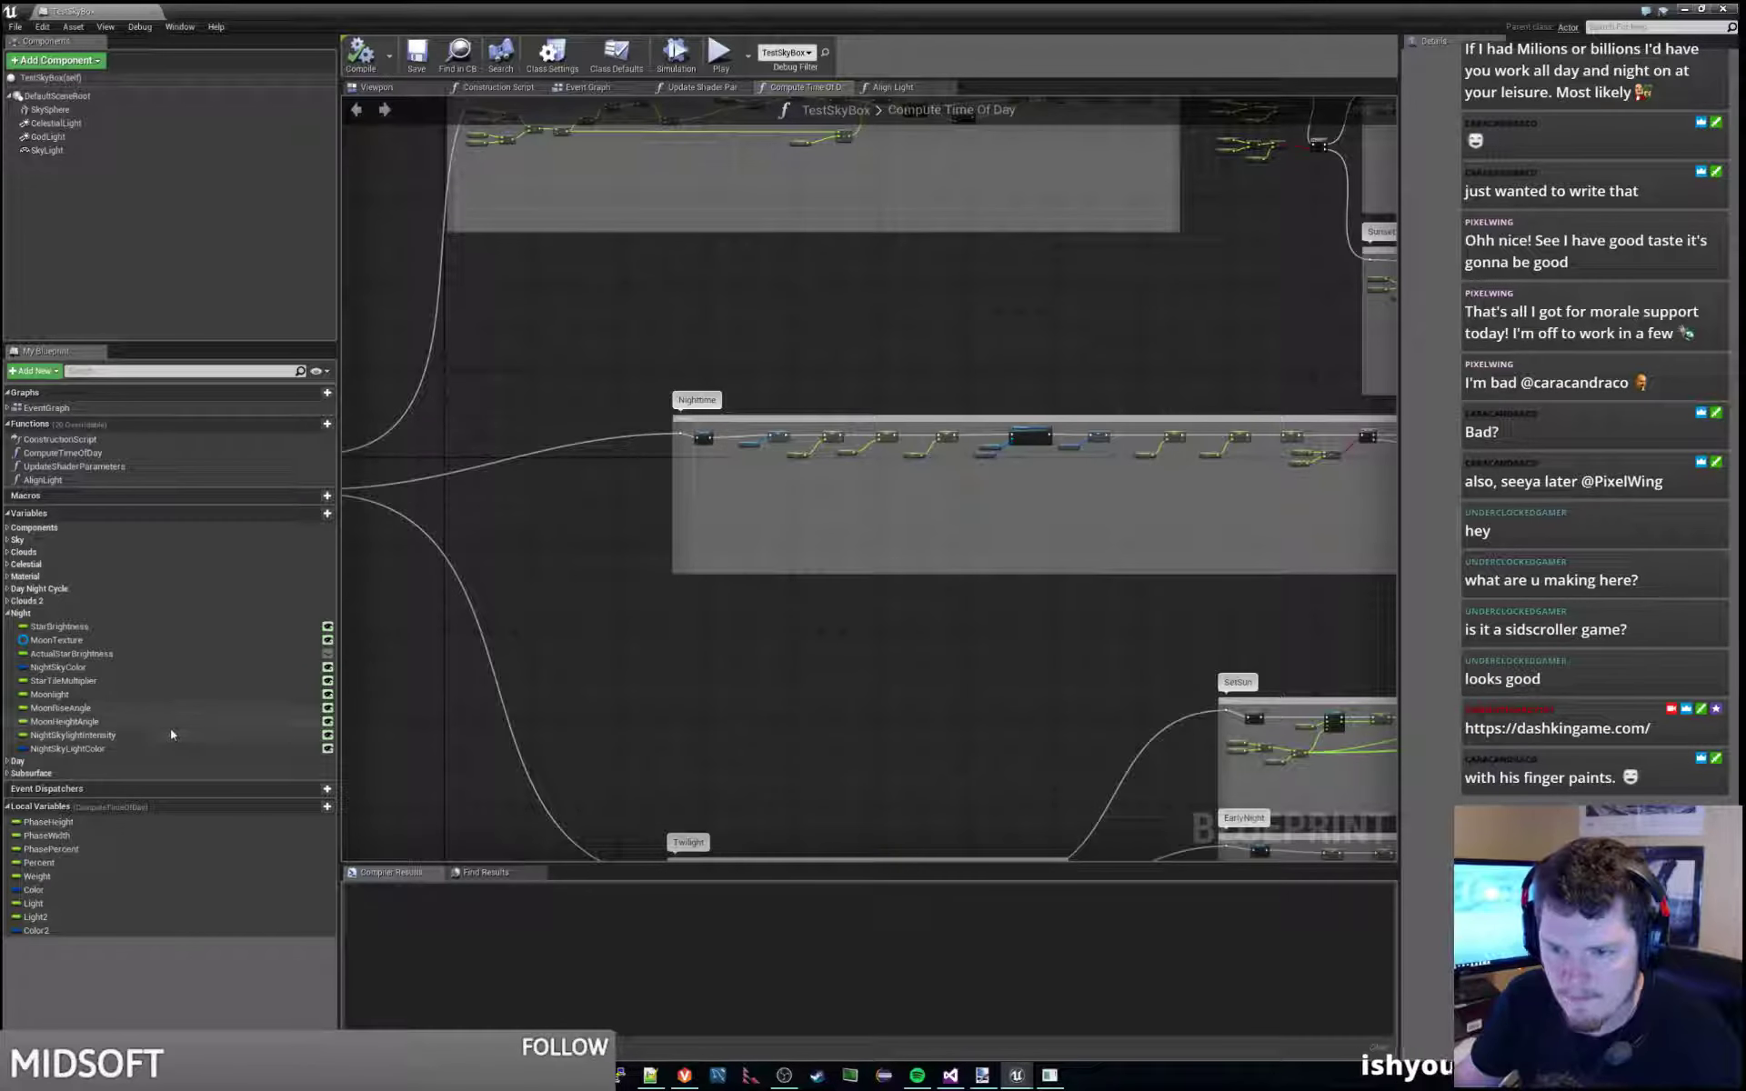
# Expand the Day category, duplicate ActualSkyColor and rename the copy SkyLightColor.
pyautogui.click(7, 613)
pyautogui.click(7, 625)
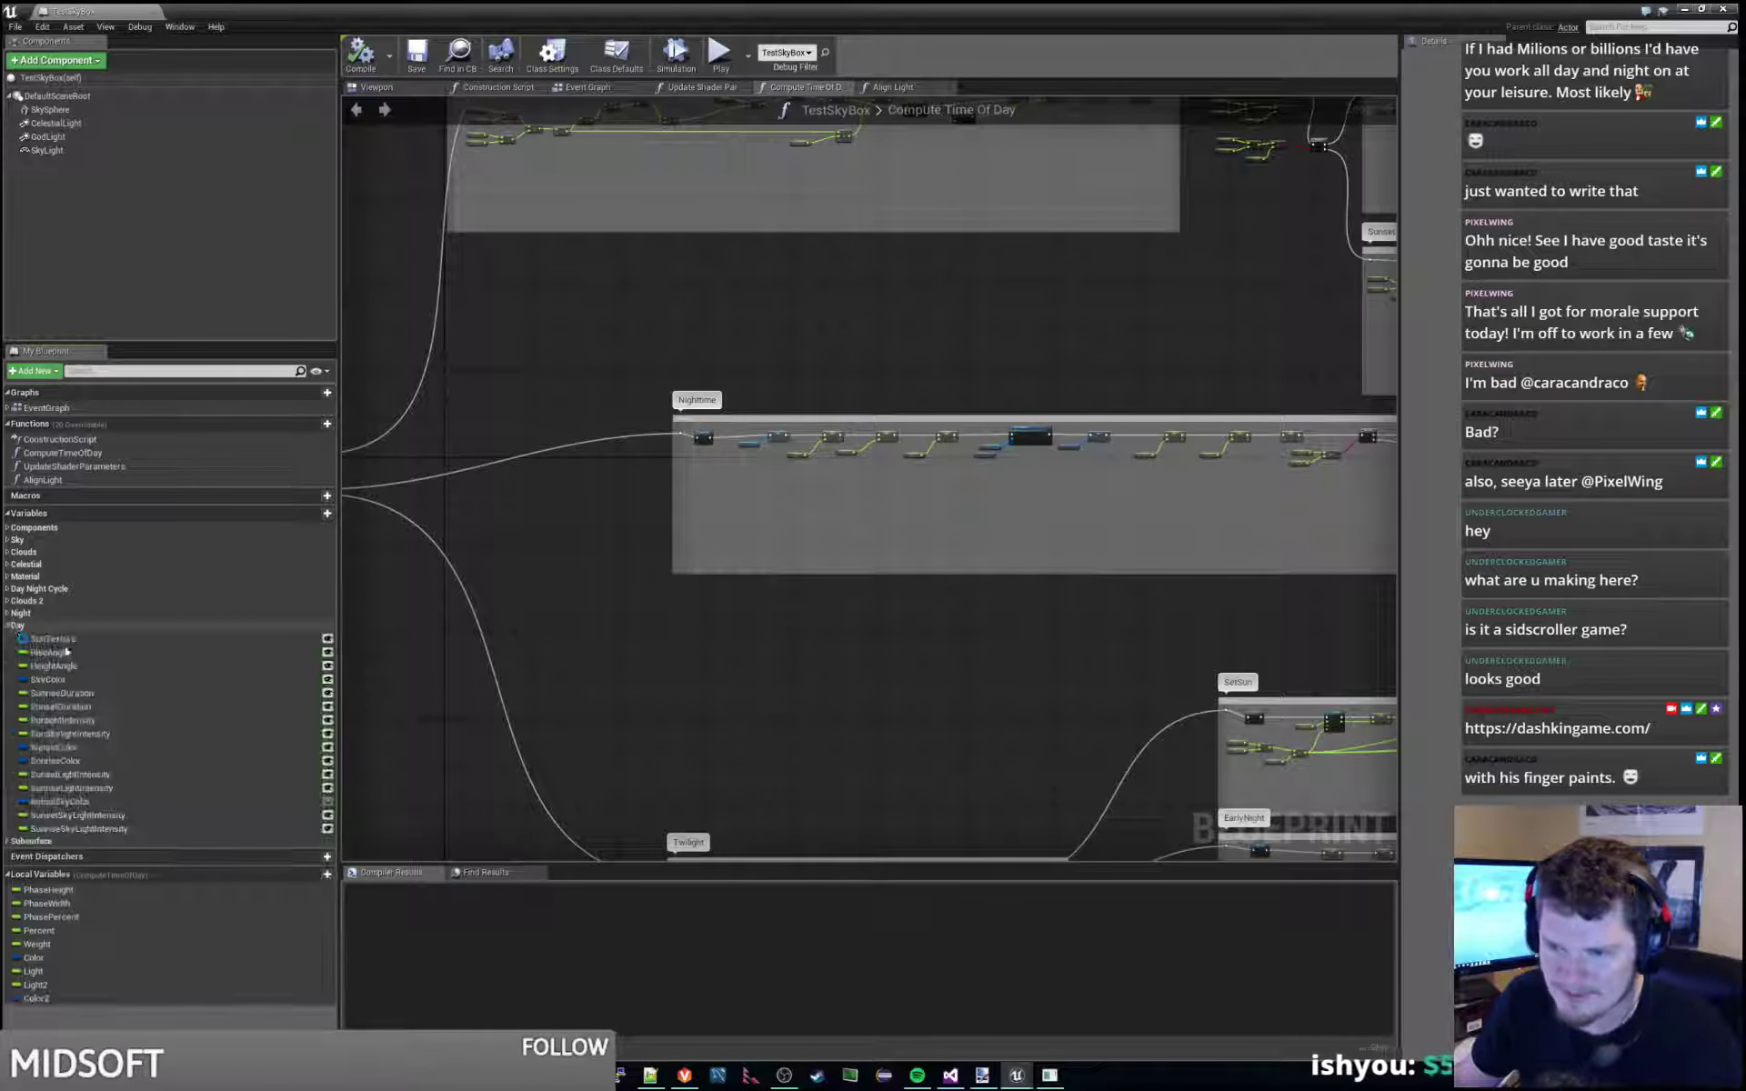
pyautogui.rightClick(91, 801)
pyautogui.click(135, 833)
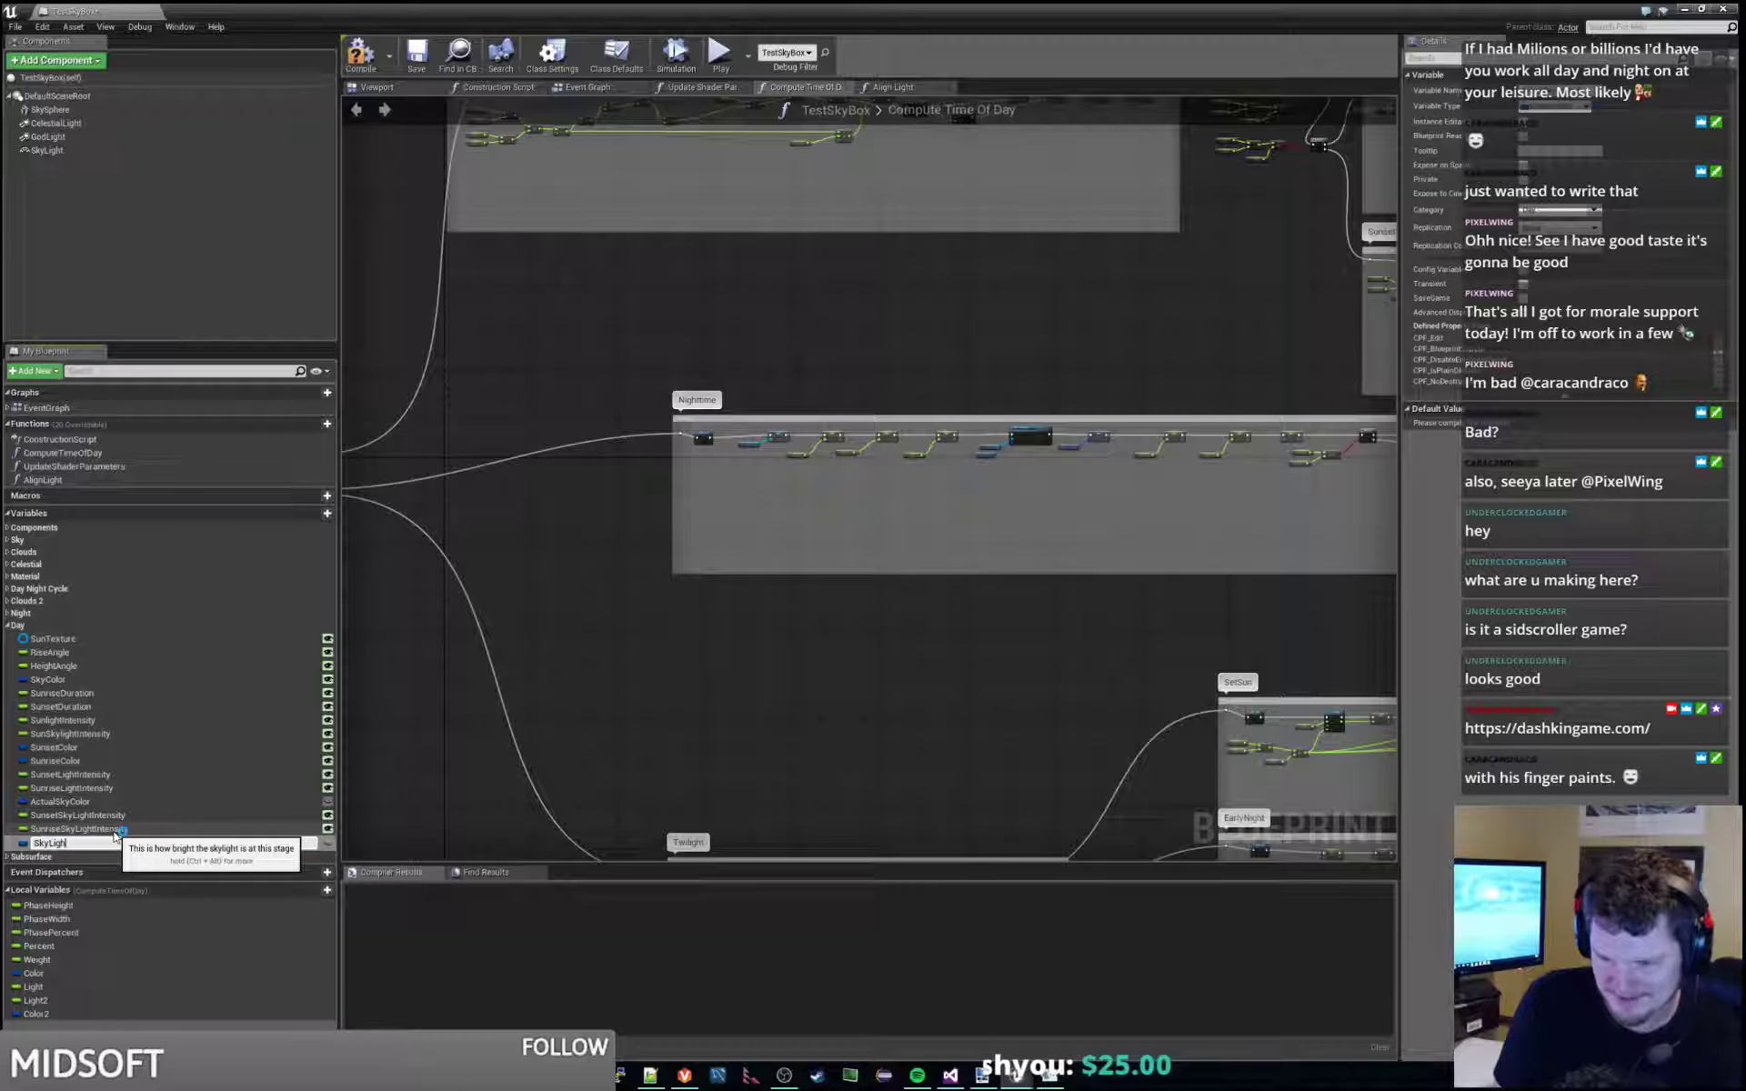
pyautogui.write('tC')
pyautogui.press('BackSpace')
pyautogui.press('BackSpace')
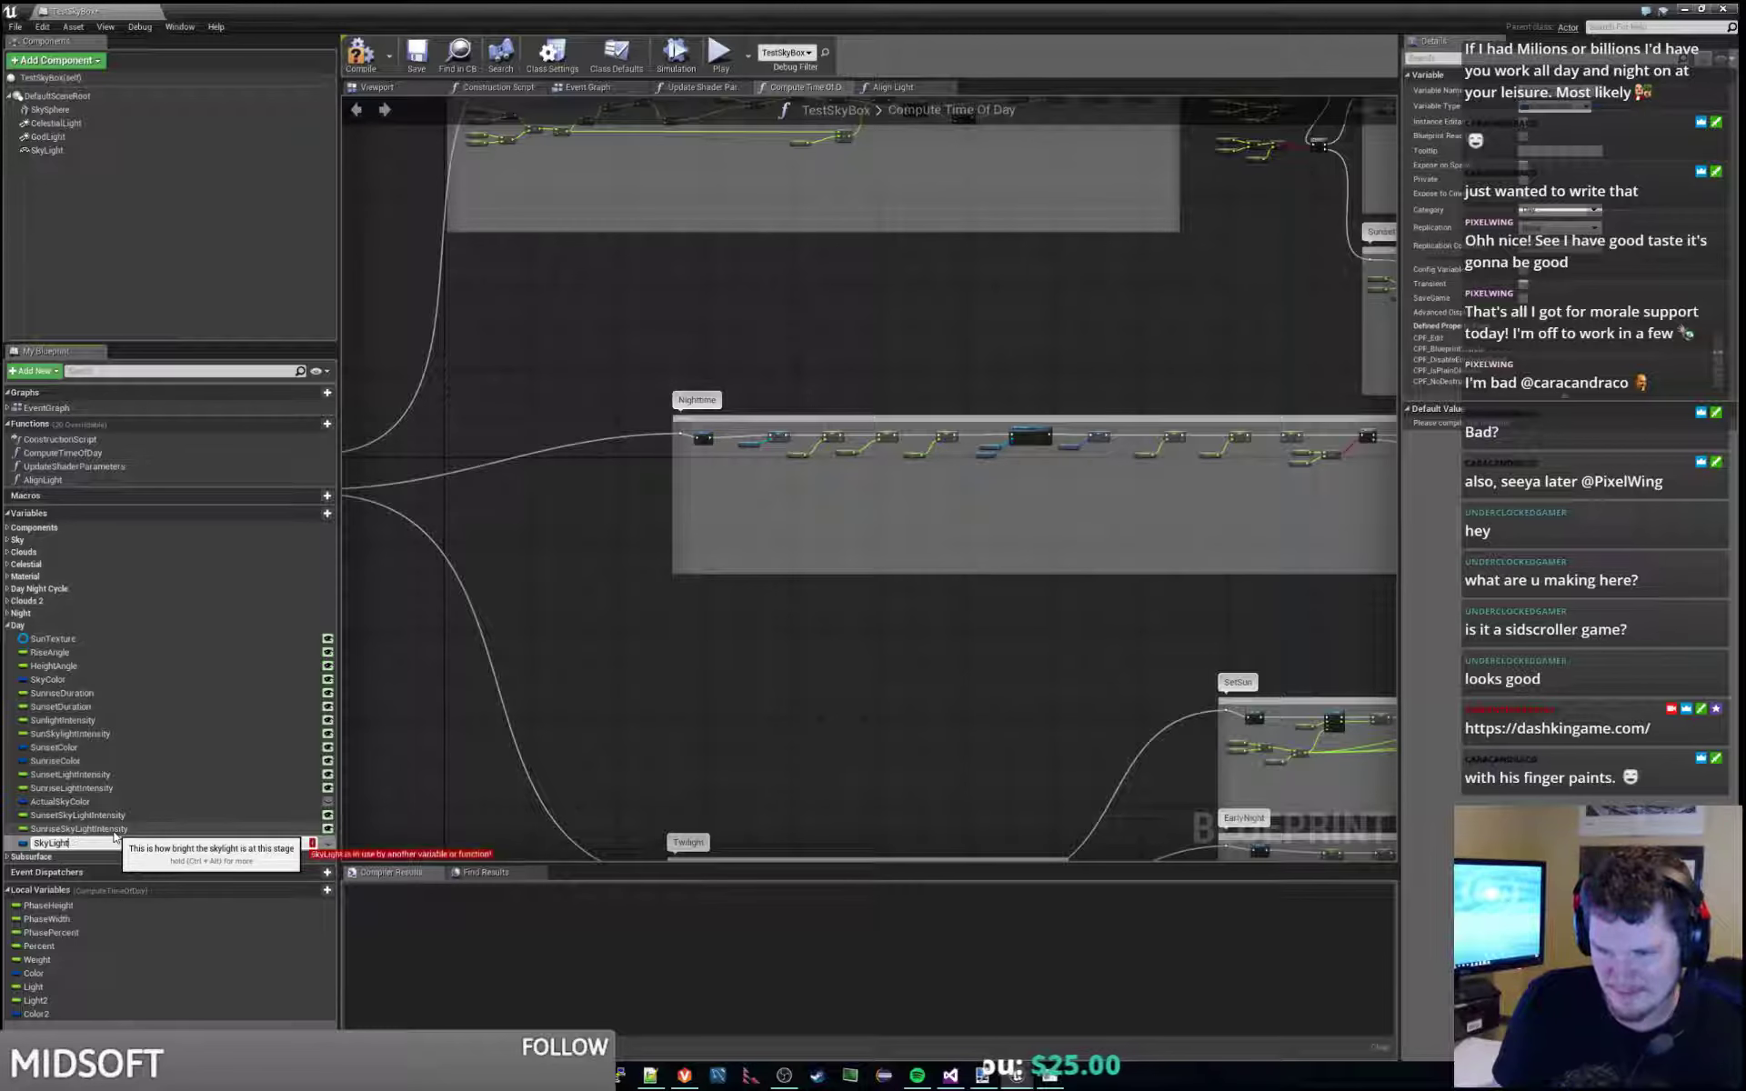
pyautogui.press('BackSpace')
pyautogui.press('BackSpace')
pyautogui.press('BackSpace')
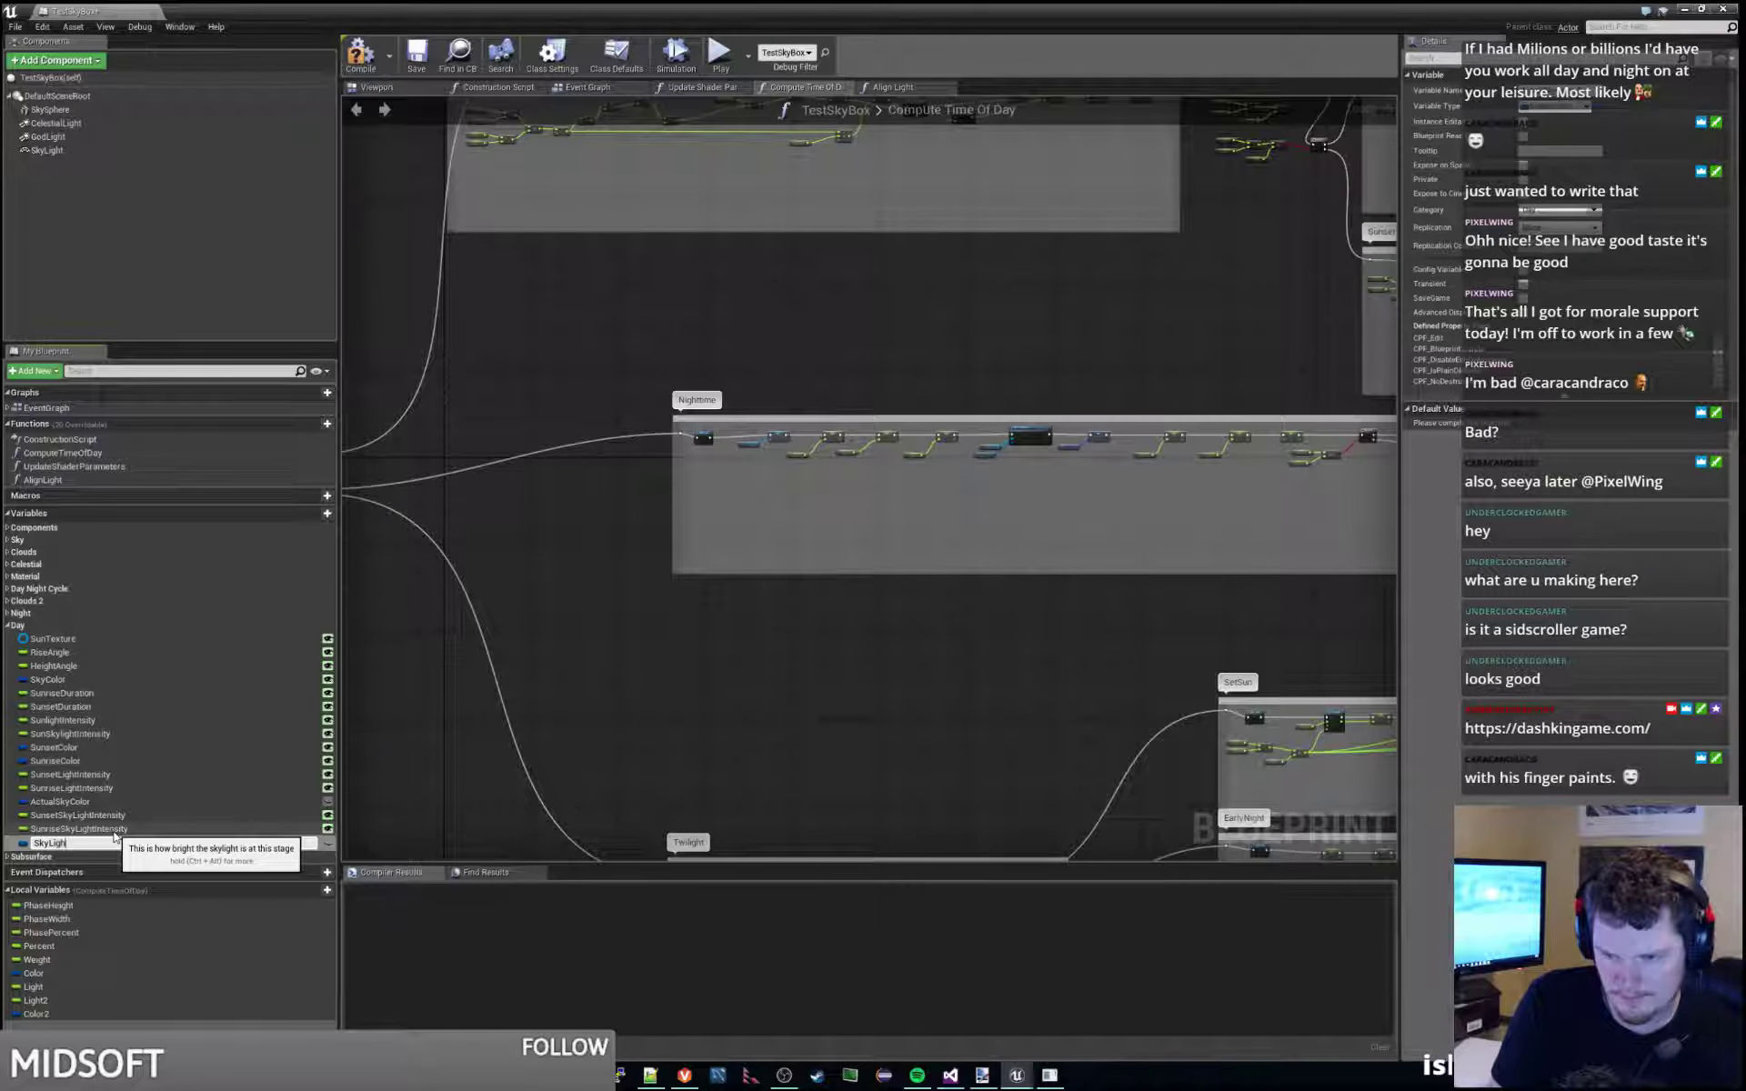
pyautogui.click(115, 837)
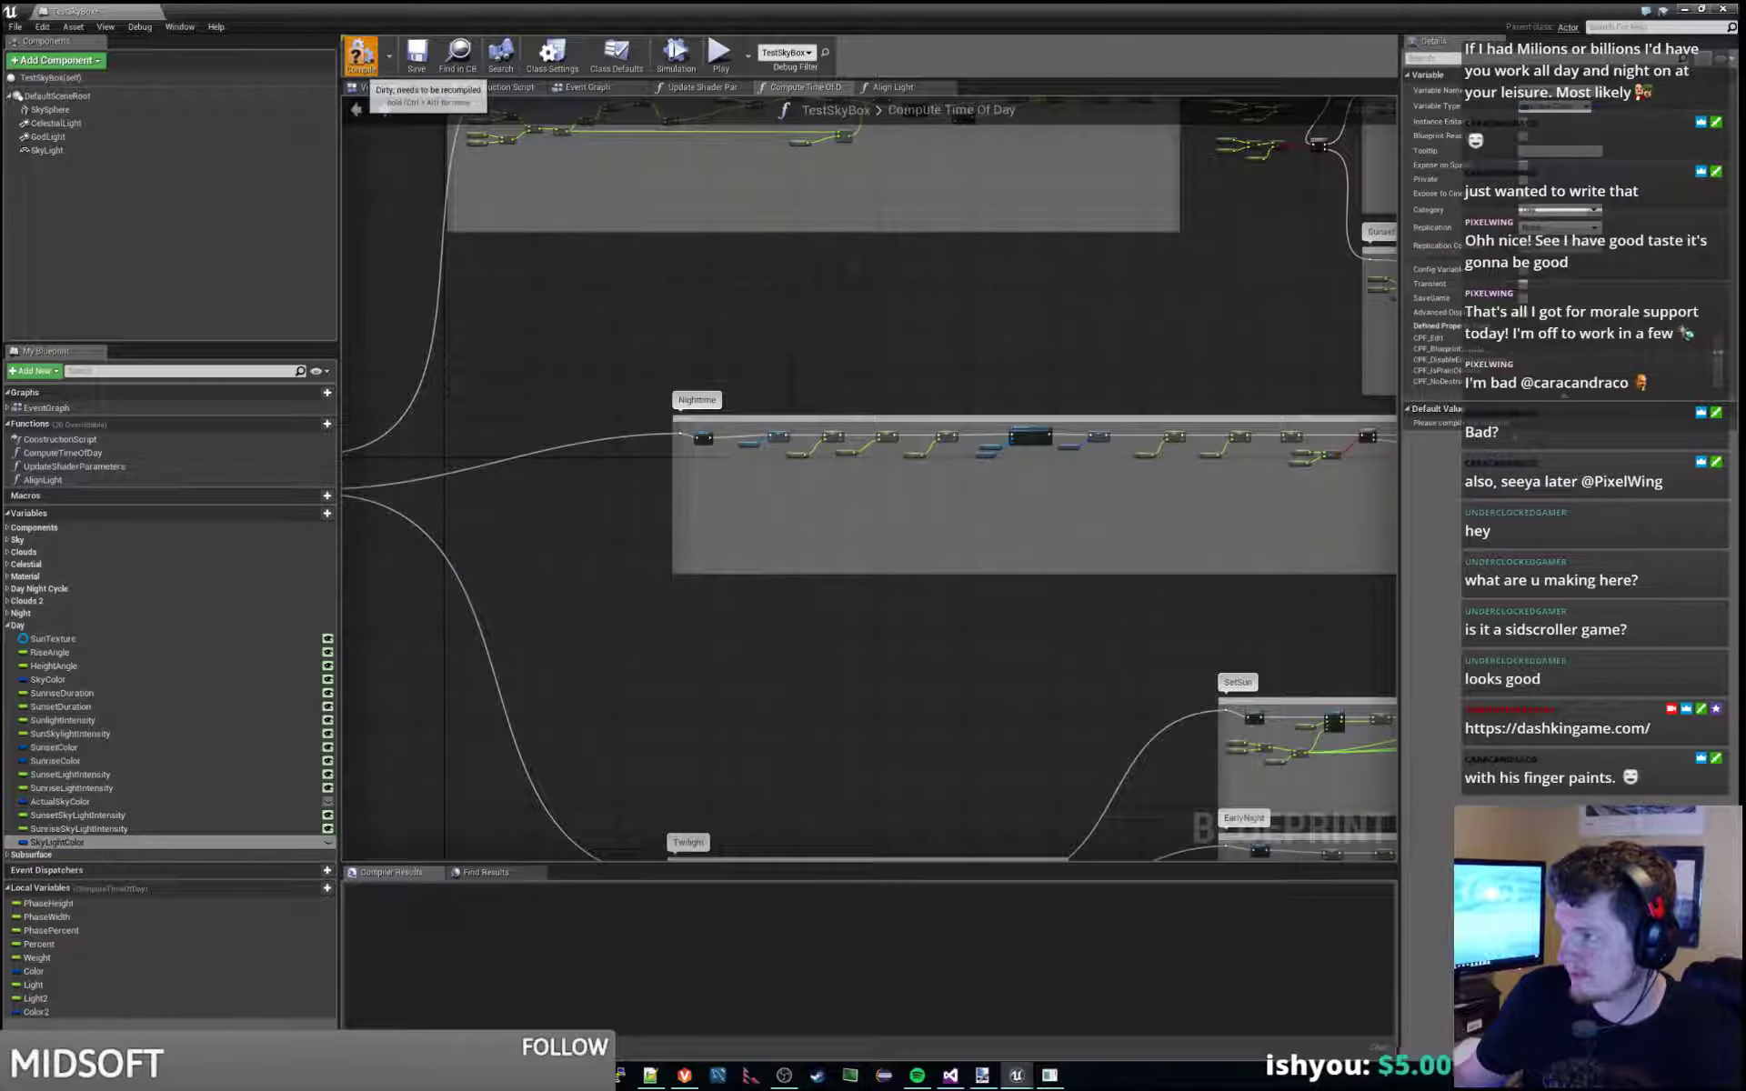
# Compile, then set SkyLightColor's default to pale blue (R 0.735, G 0.8, B 1.0, A 1.0).
pyautogui.click(360, 54)
pyautogui.click(1545, 423)
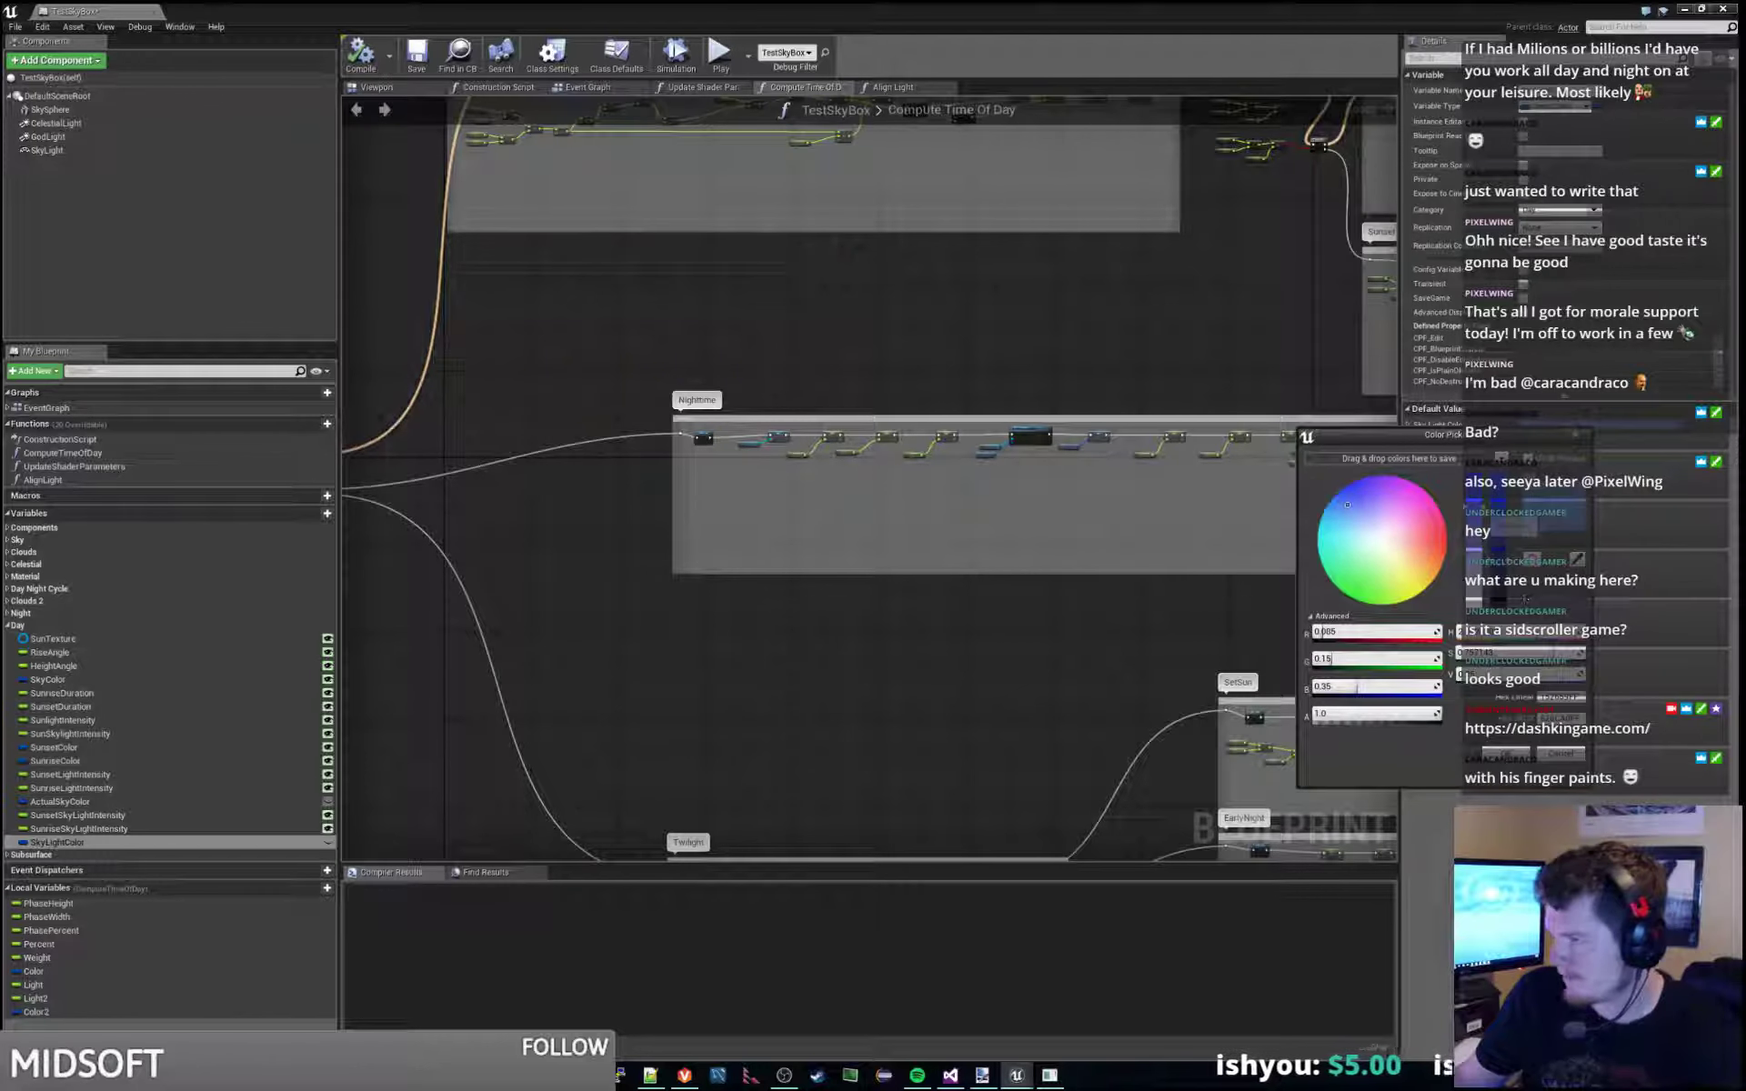
pyautogui.moveTo(1348, 504); pyautogui.dragTo(1370, 528)
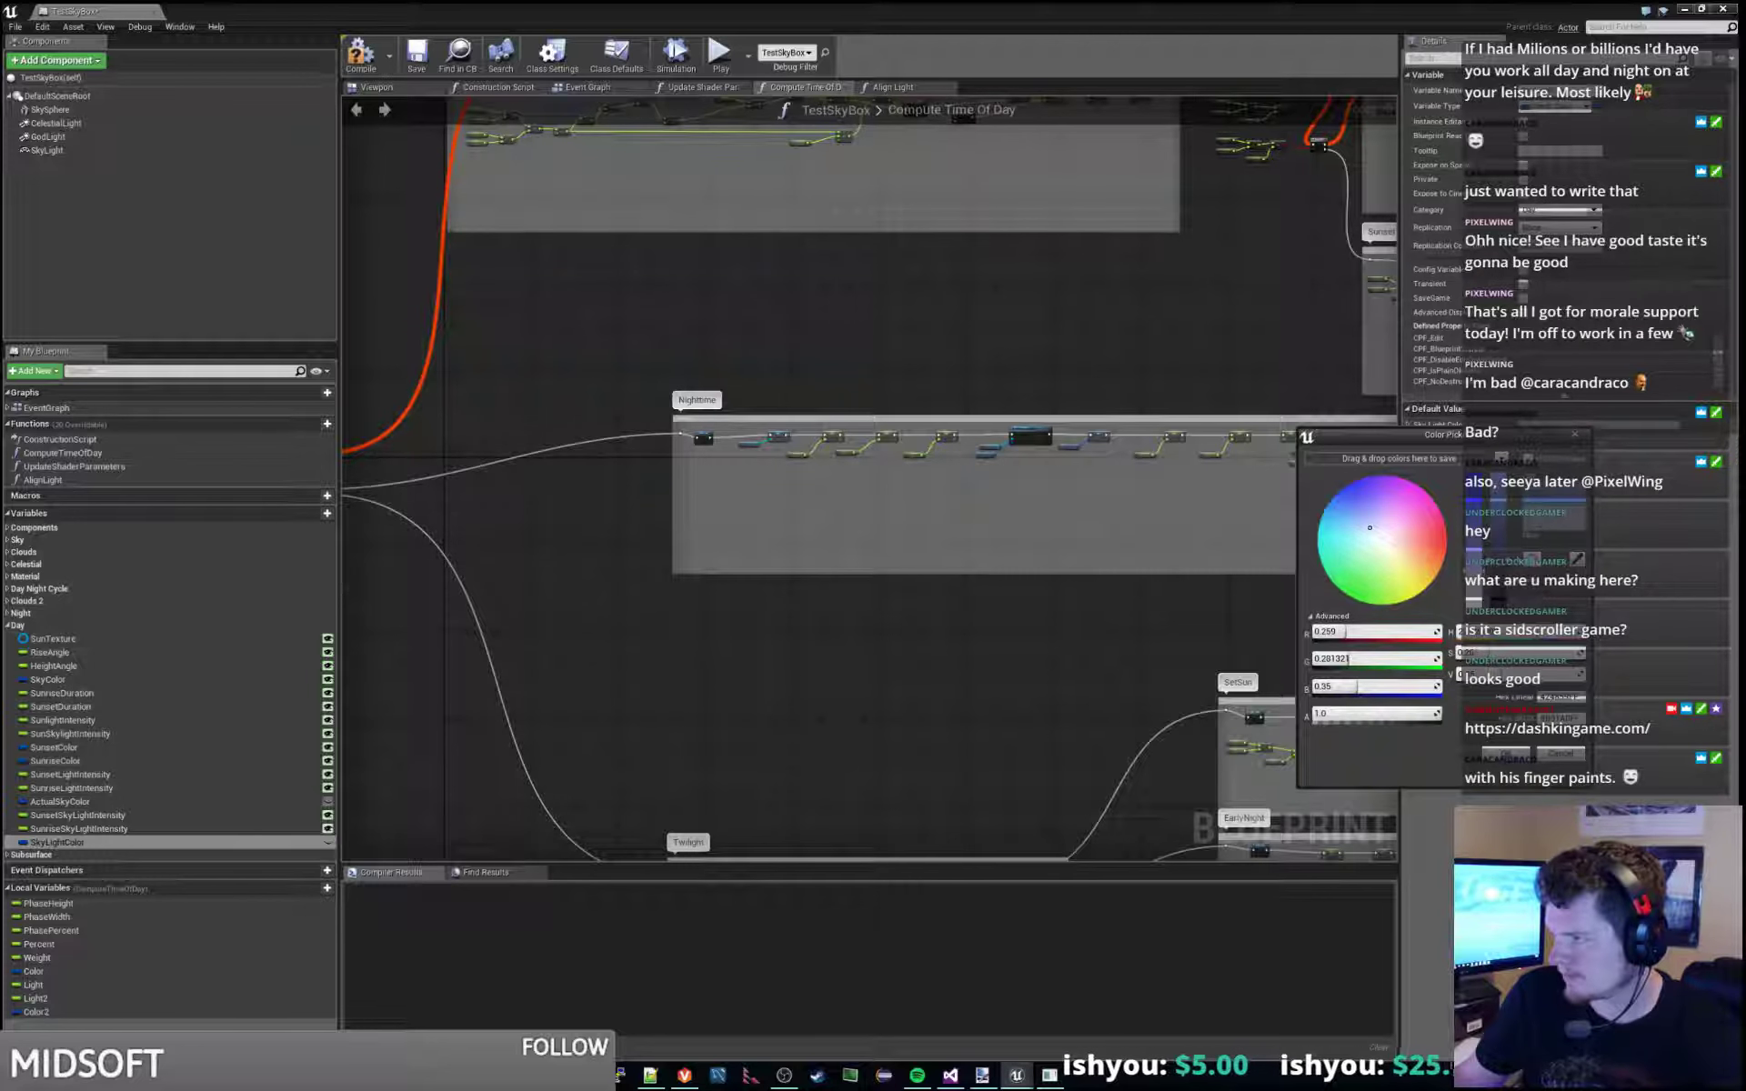
pyautogui.moveTo(1499, 561); pyautogui.dragTo(1502, 473)
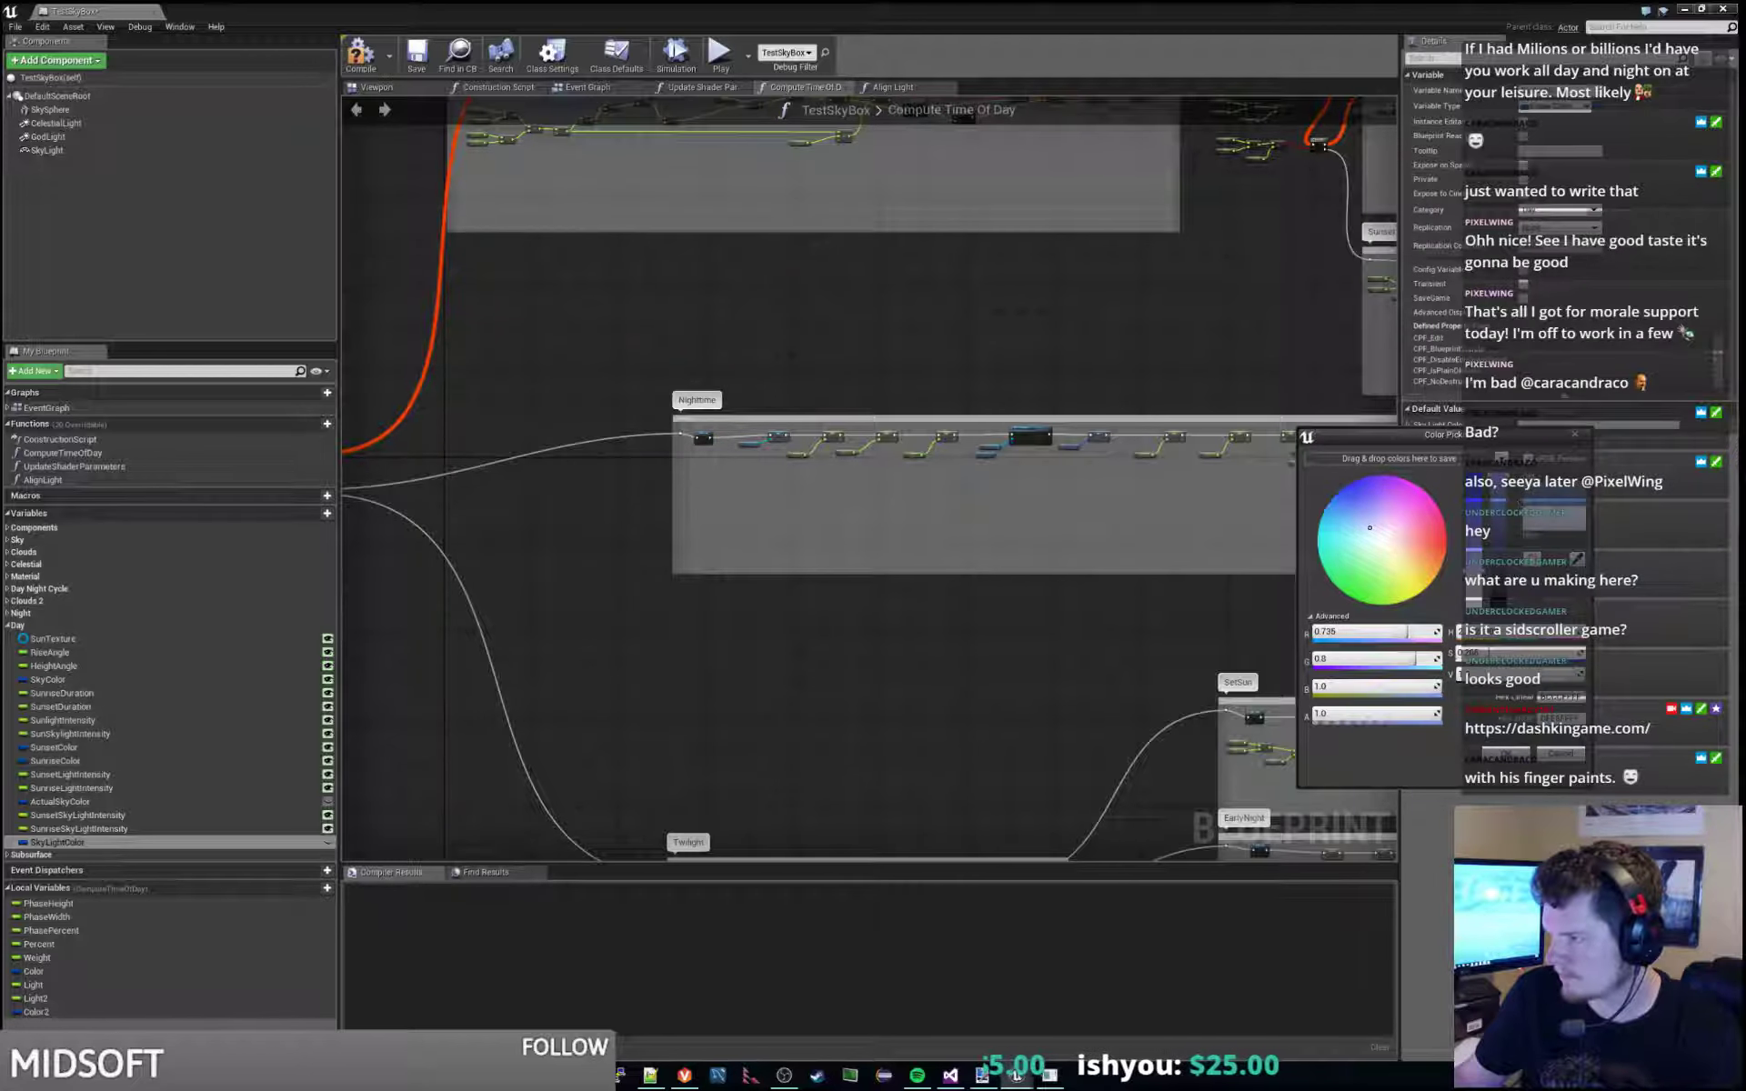
pyautogui.click(1394, 628)
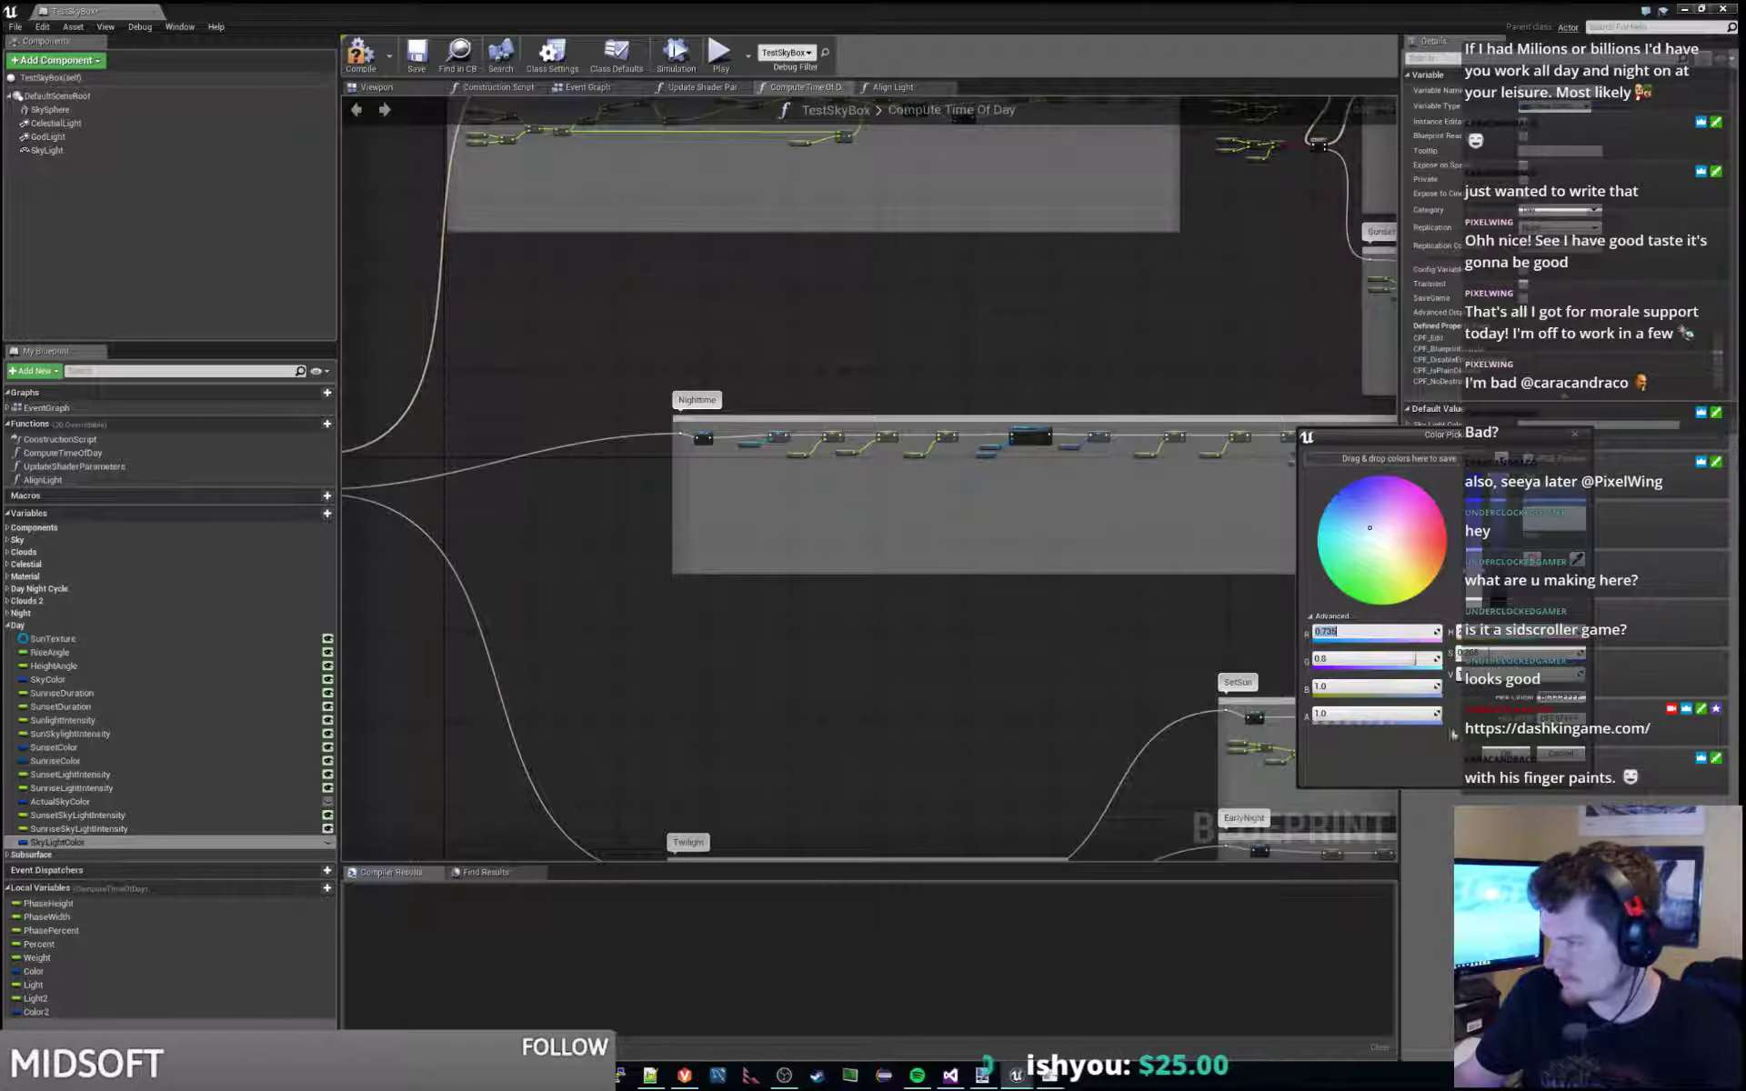
pyautogui.click(1505, 753)
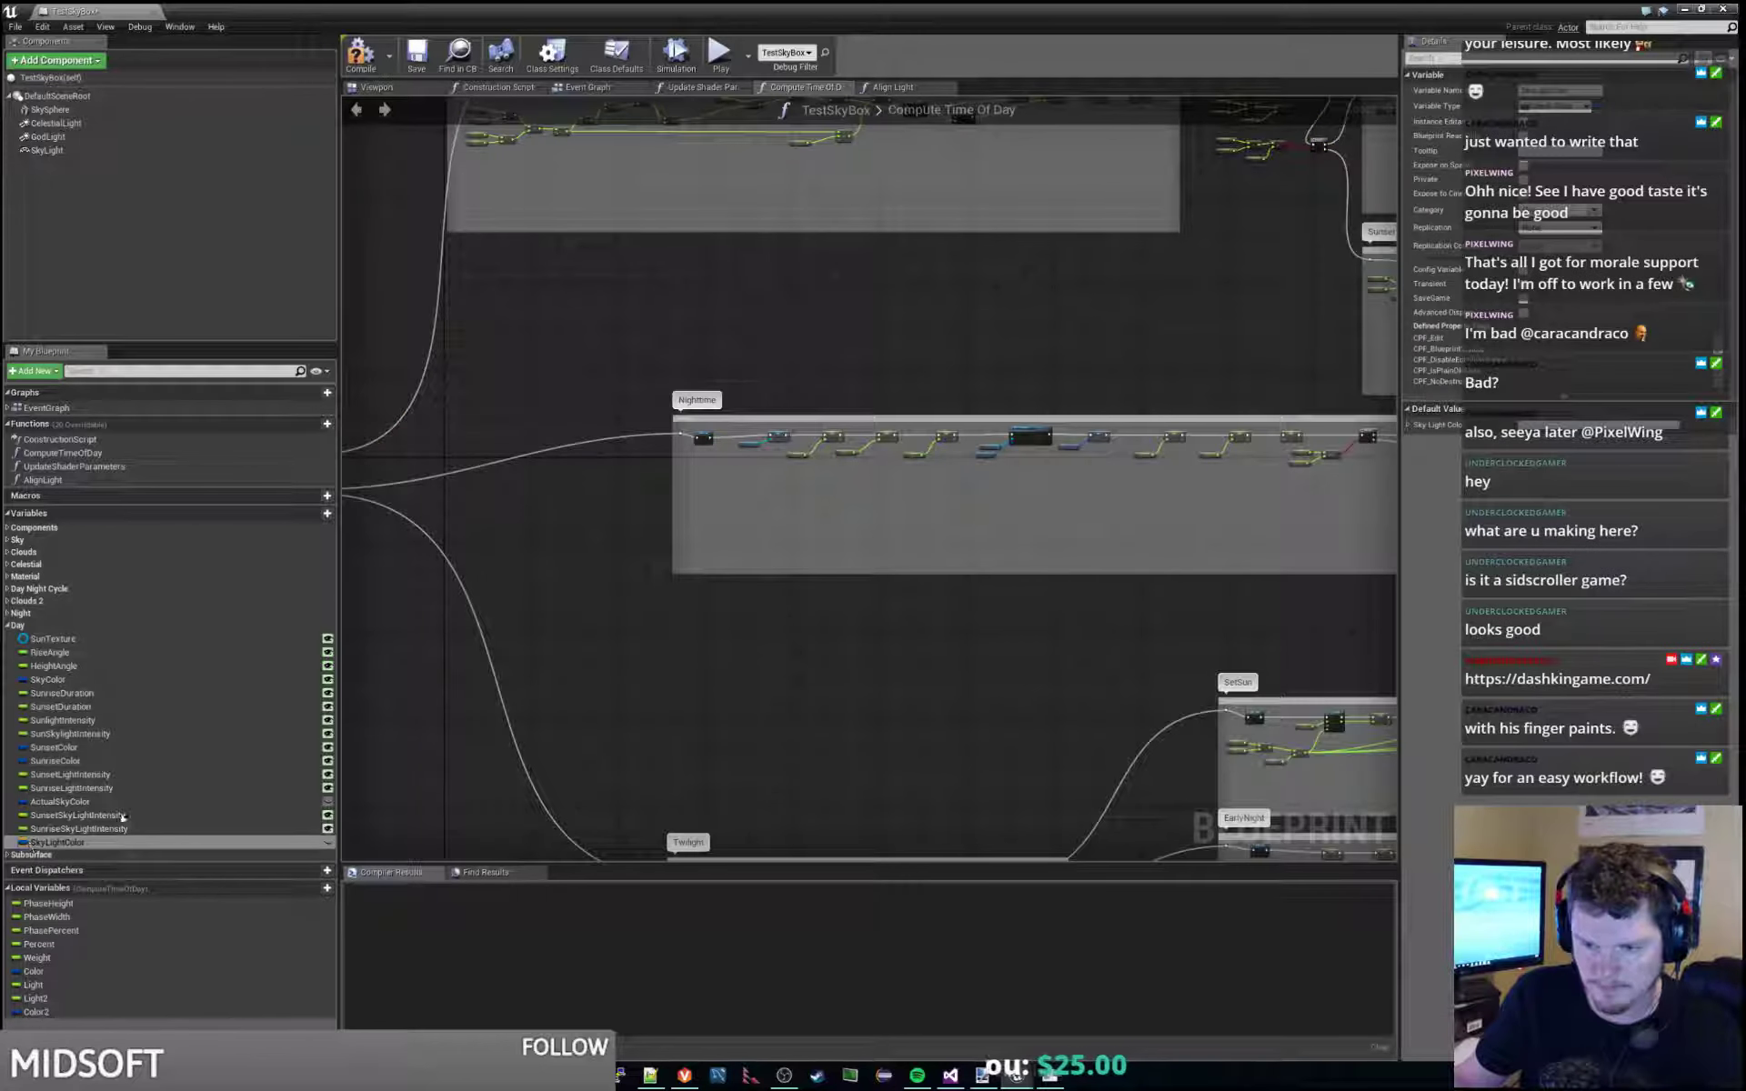
# Swap the Sky Color getter feeding Color 2 for a new Sky Light Color getter.
pyautogui.moveTo(1089, 304); pyautogui.dragTo(705, 726, button='right')
pyautogui.scroll(6, 959, 575)
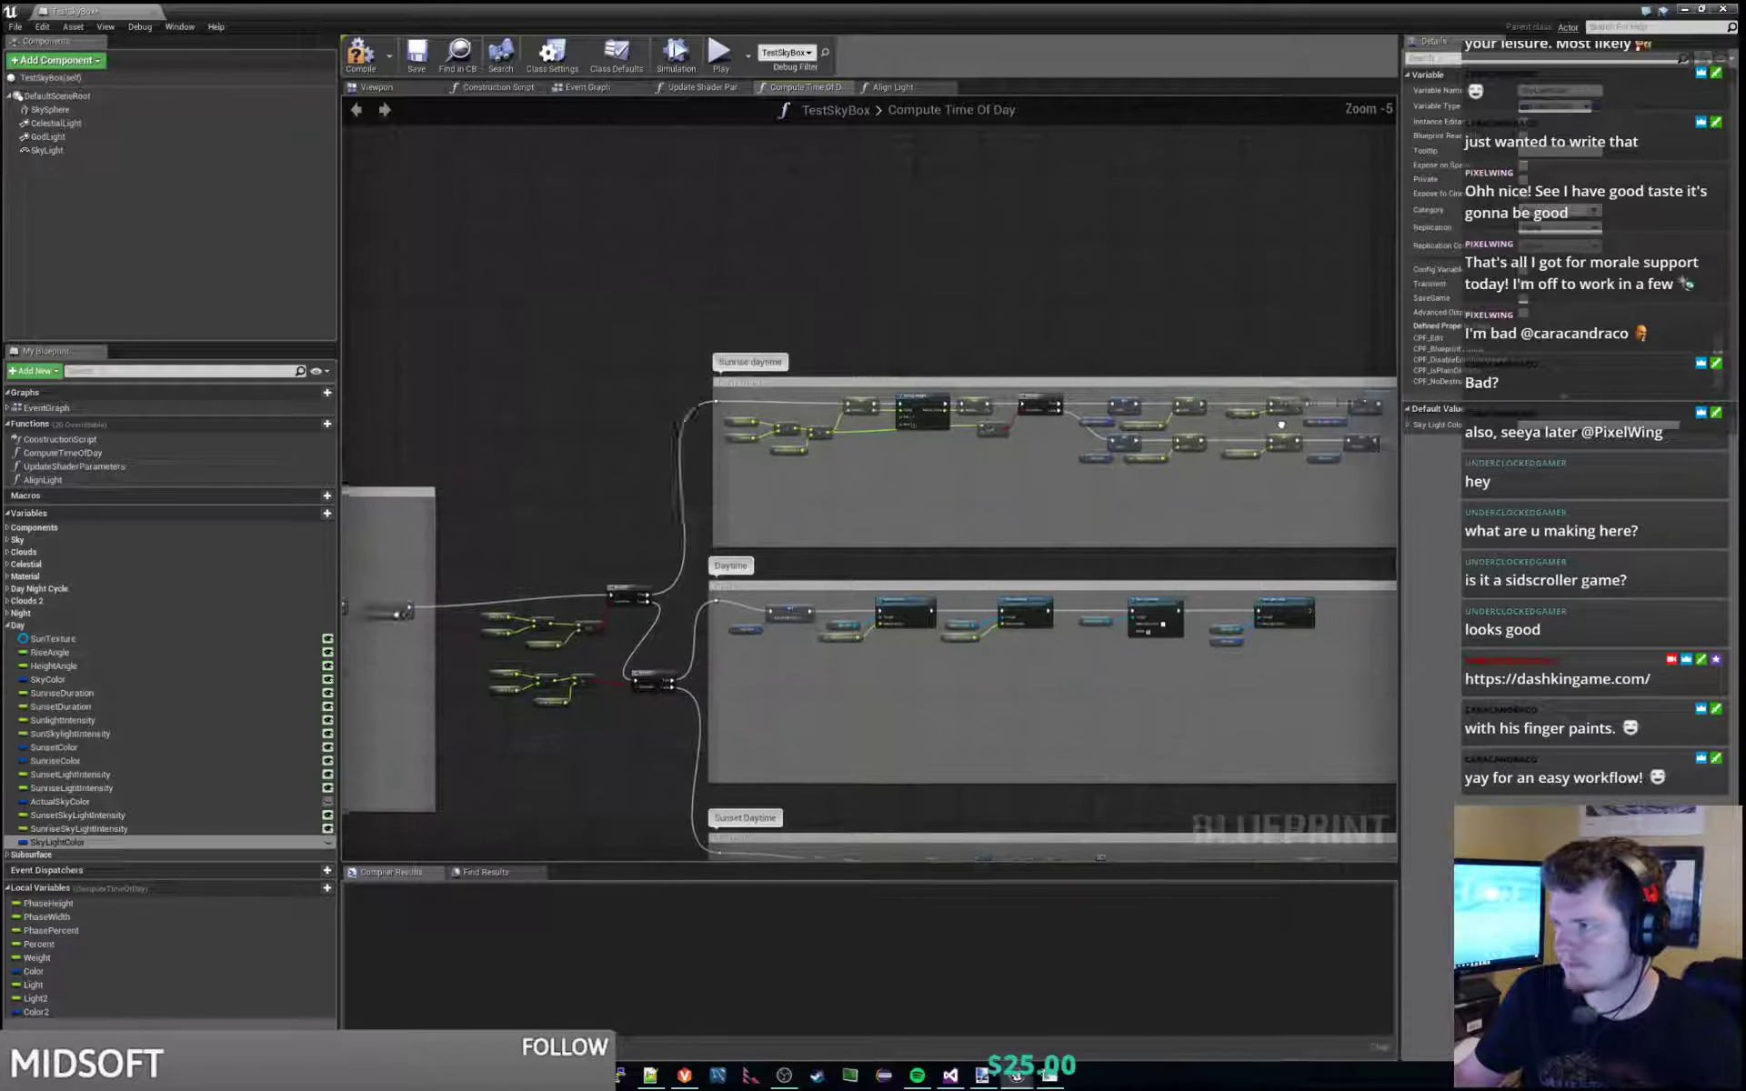
pyautogui.click(964, 548)
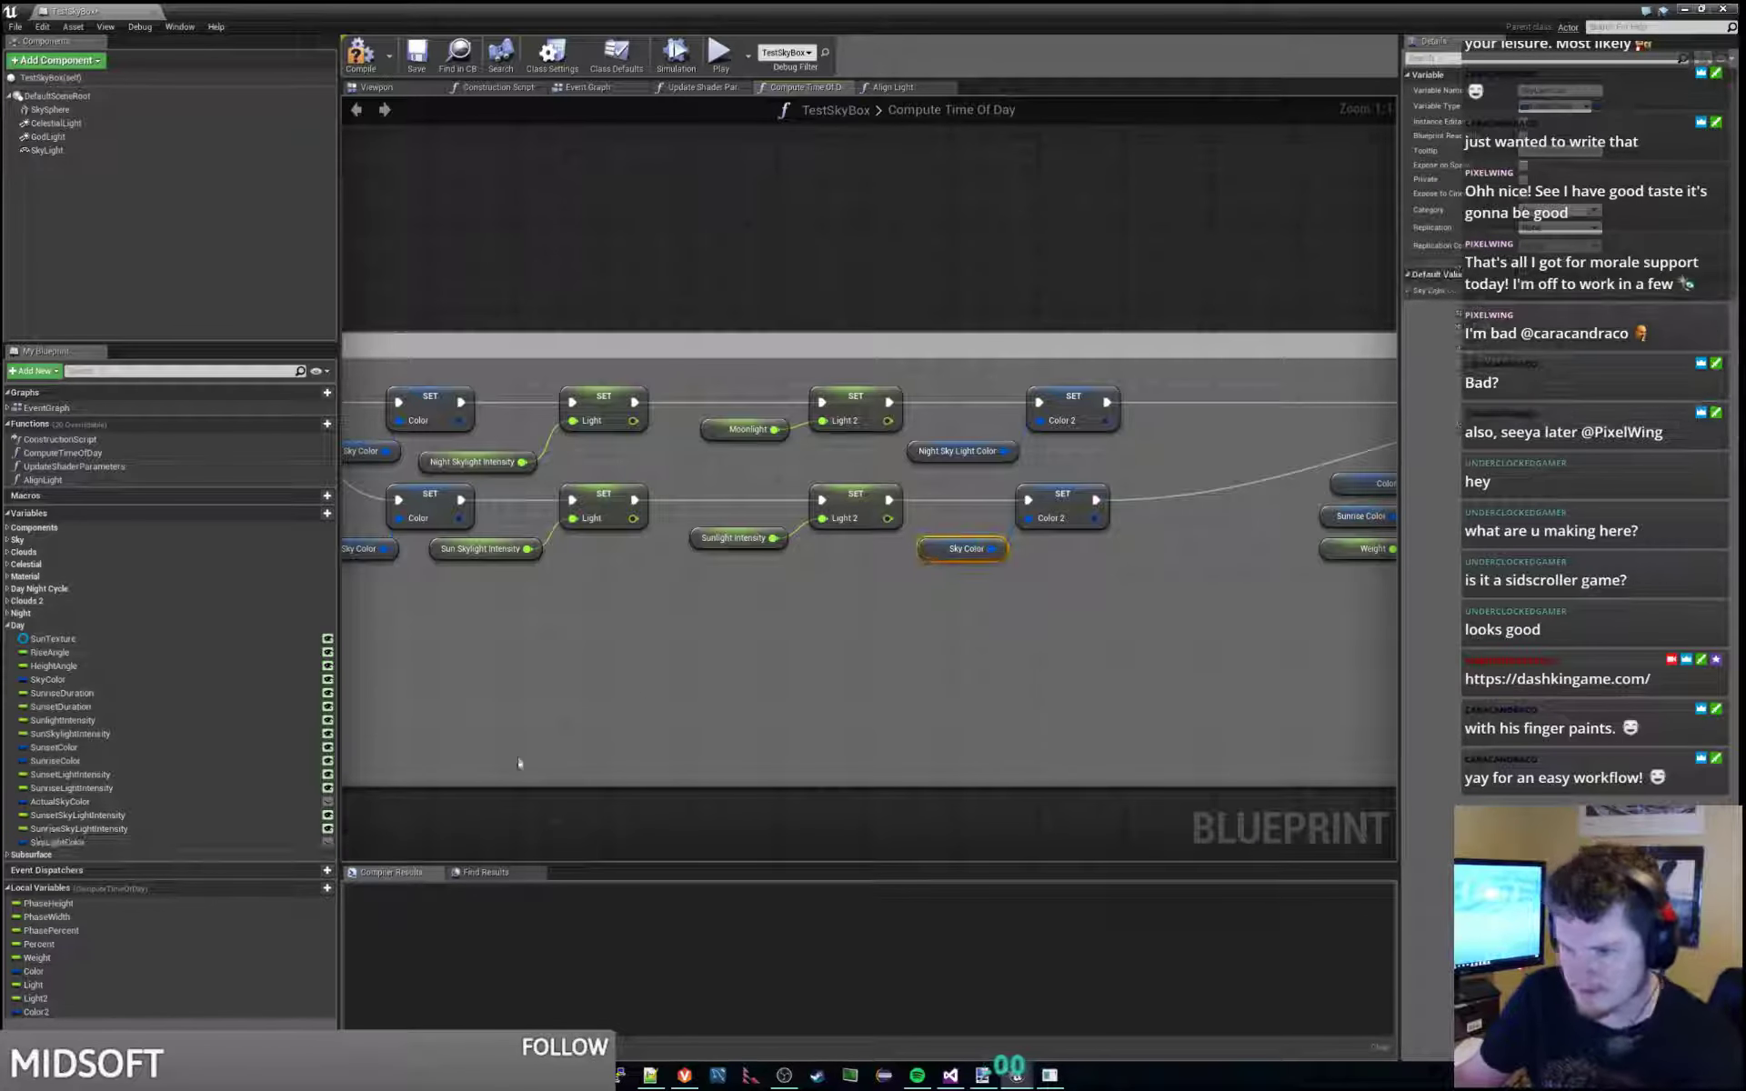
pyautogui.press('Delete')
pyautogui.moveTo(59, 844); pyautogui.dragTo(1038, 519)
pyautogui.click(971, 582)
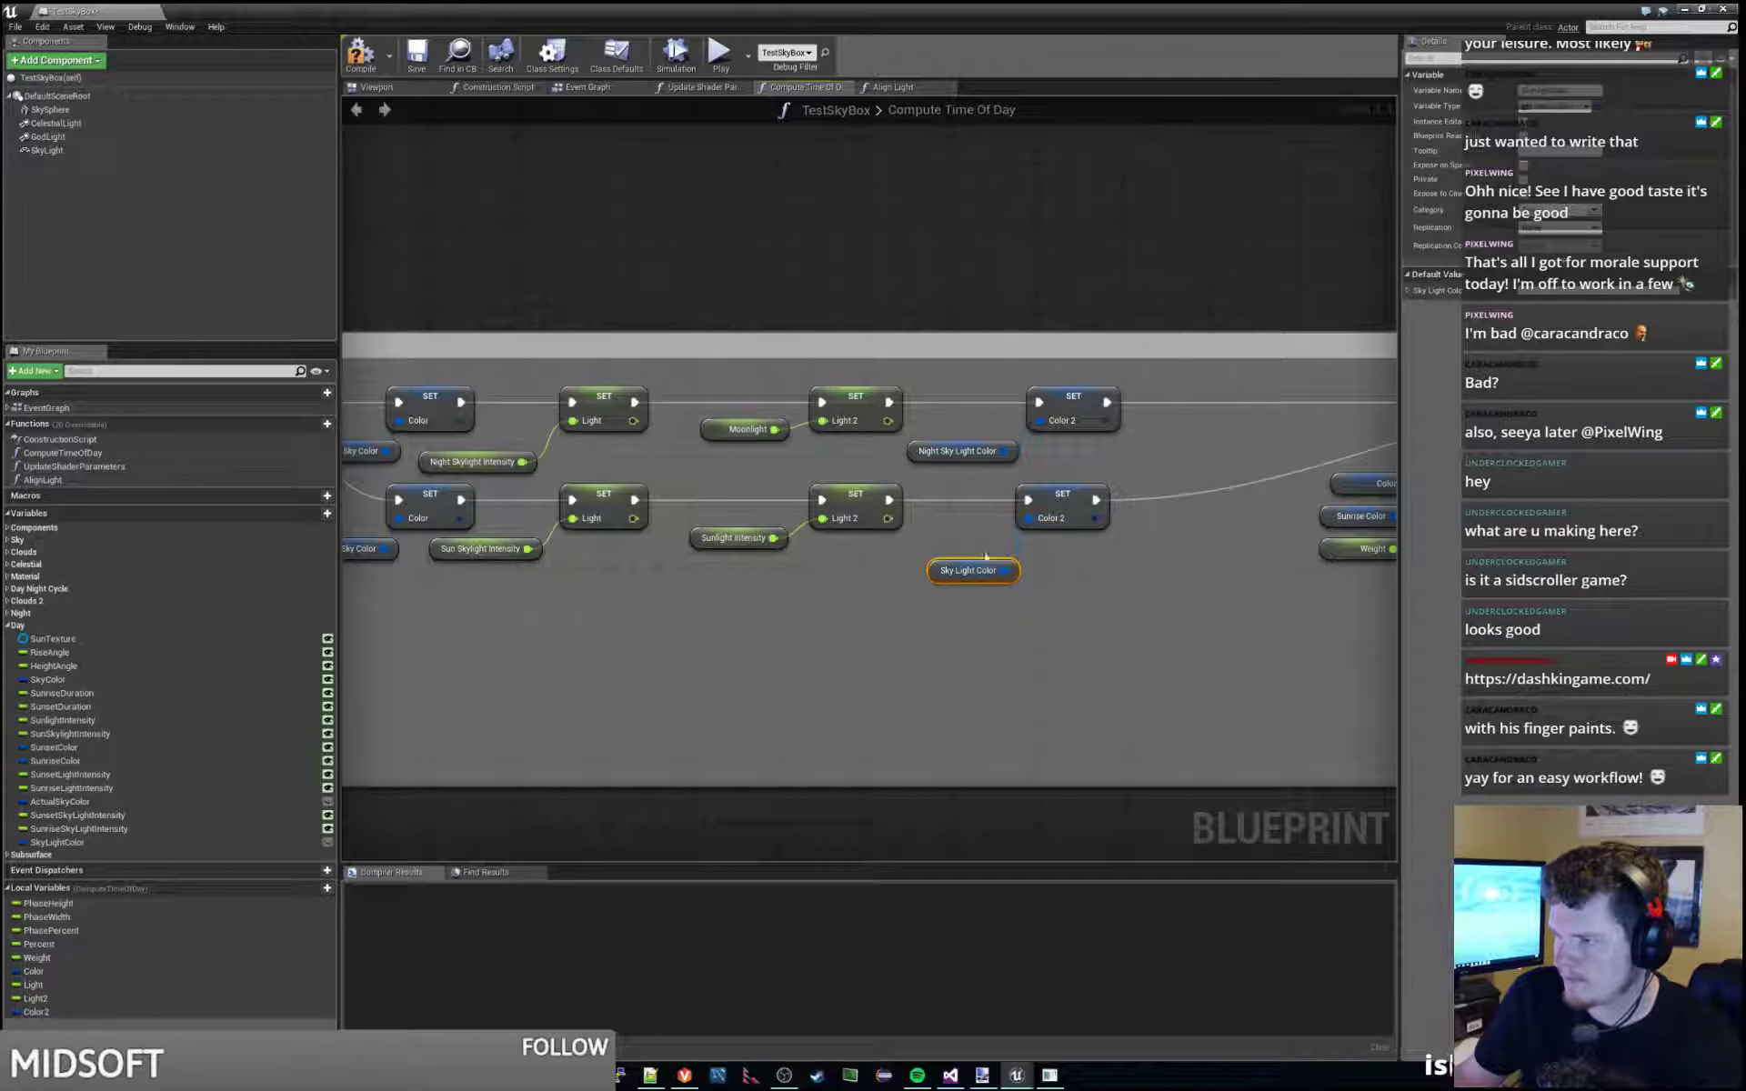
# Replace the Sky Color node on the sky light's Set Light Color with Sky Light Color.
pyautogui.scroll(-7, 989, 604)
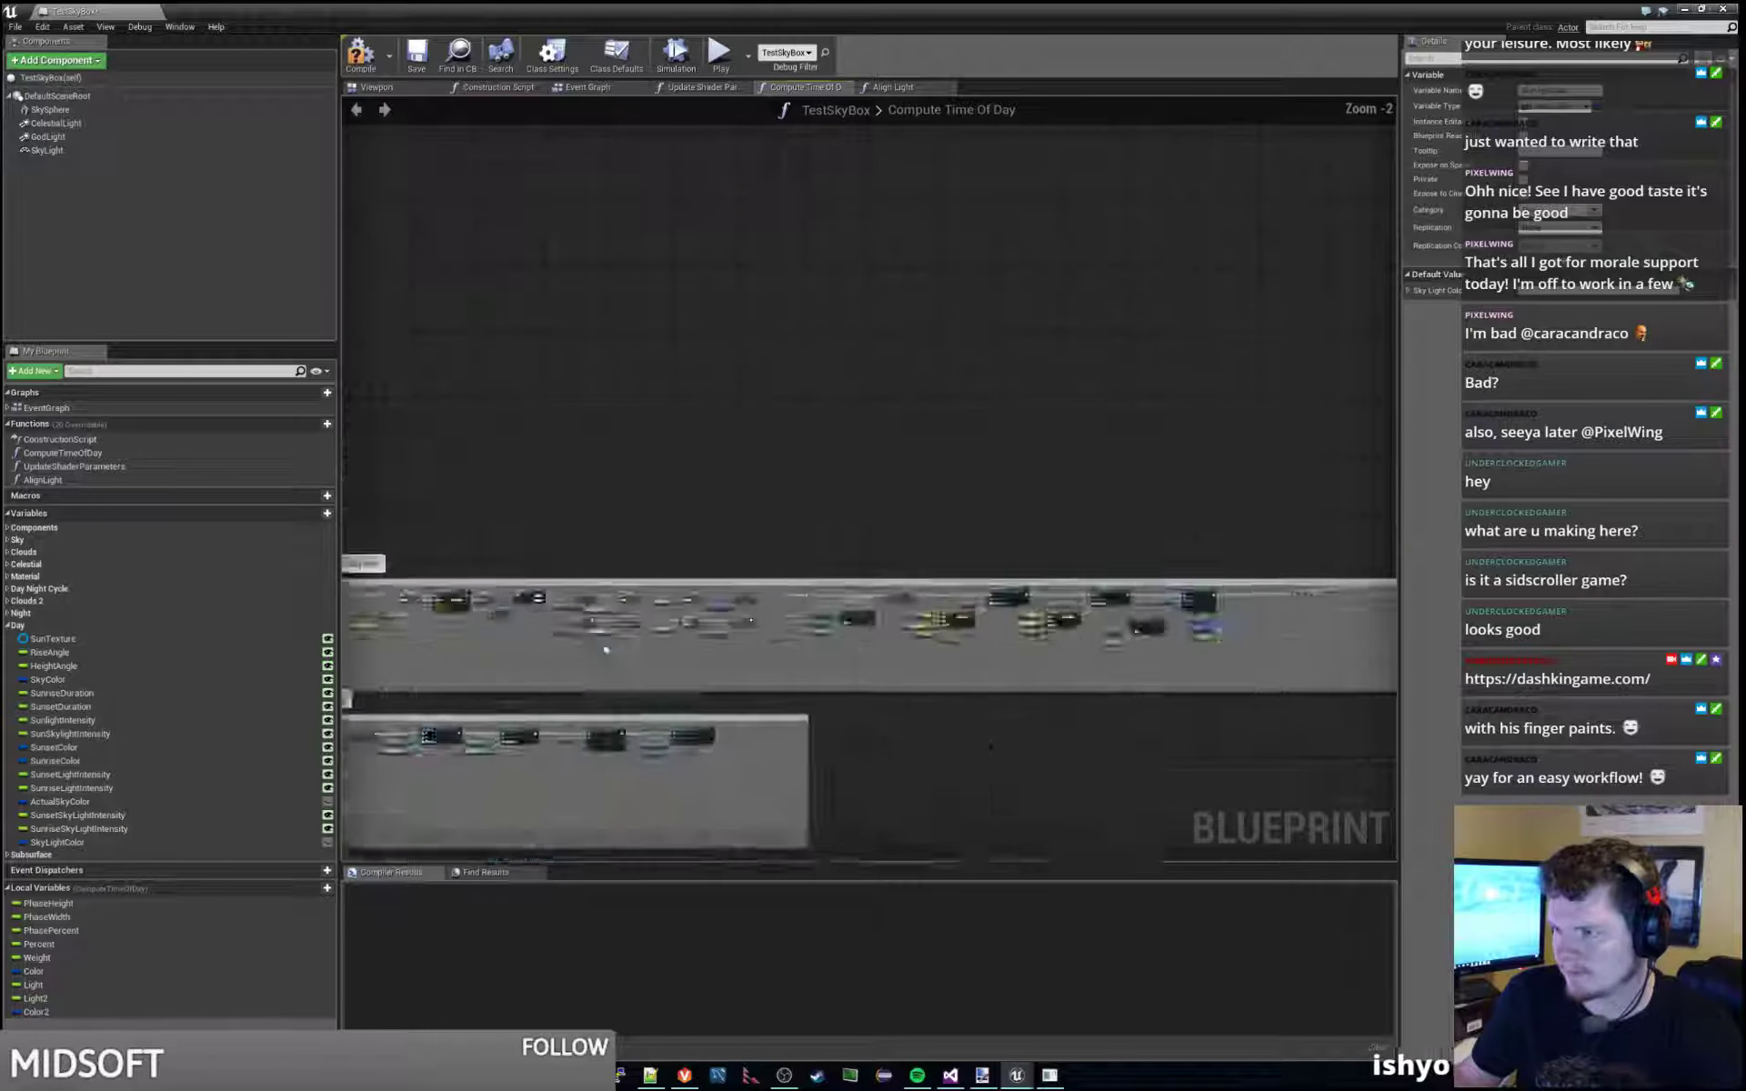
pyautogui.scroll(6, 928, 688)
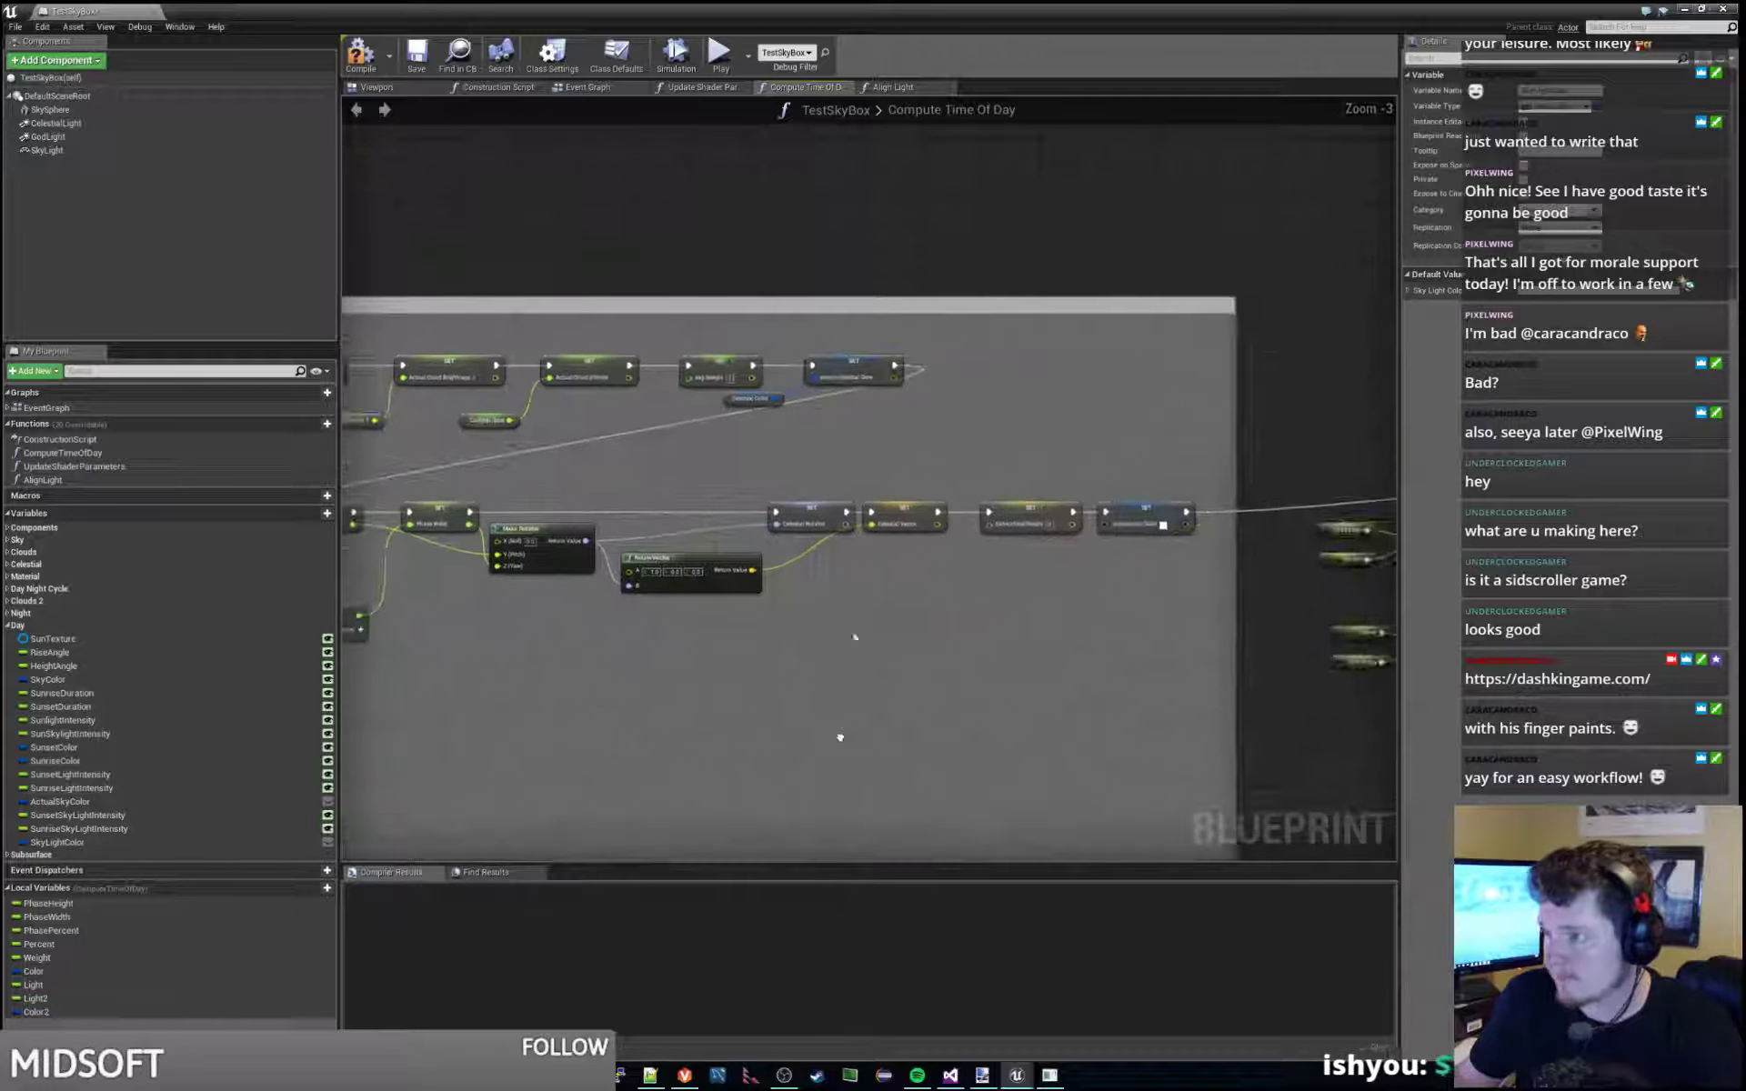
pyautogui.scroll(-5, 910, 473)
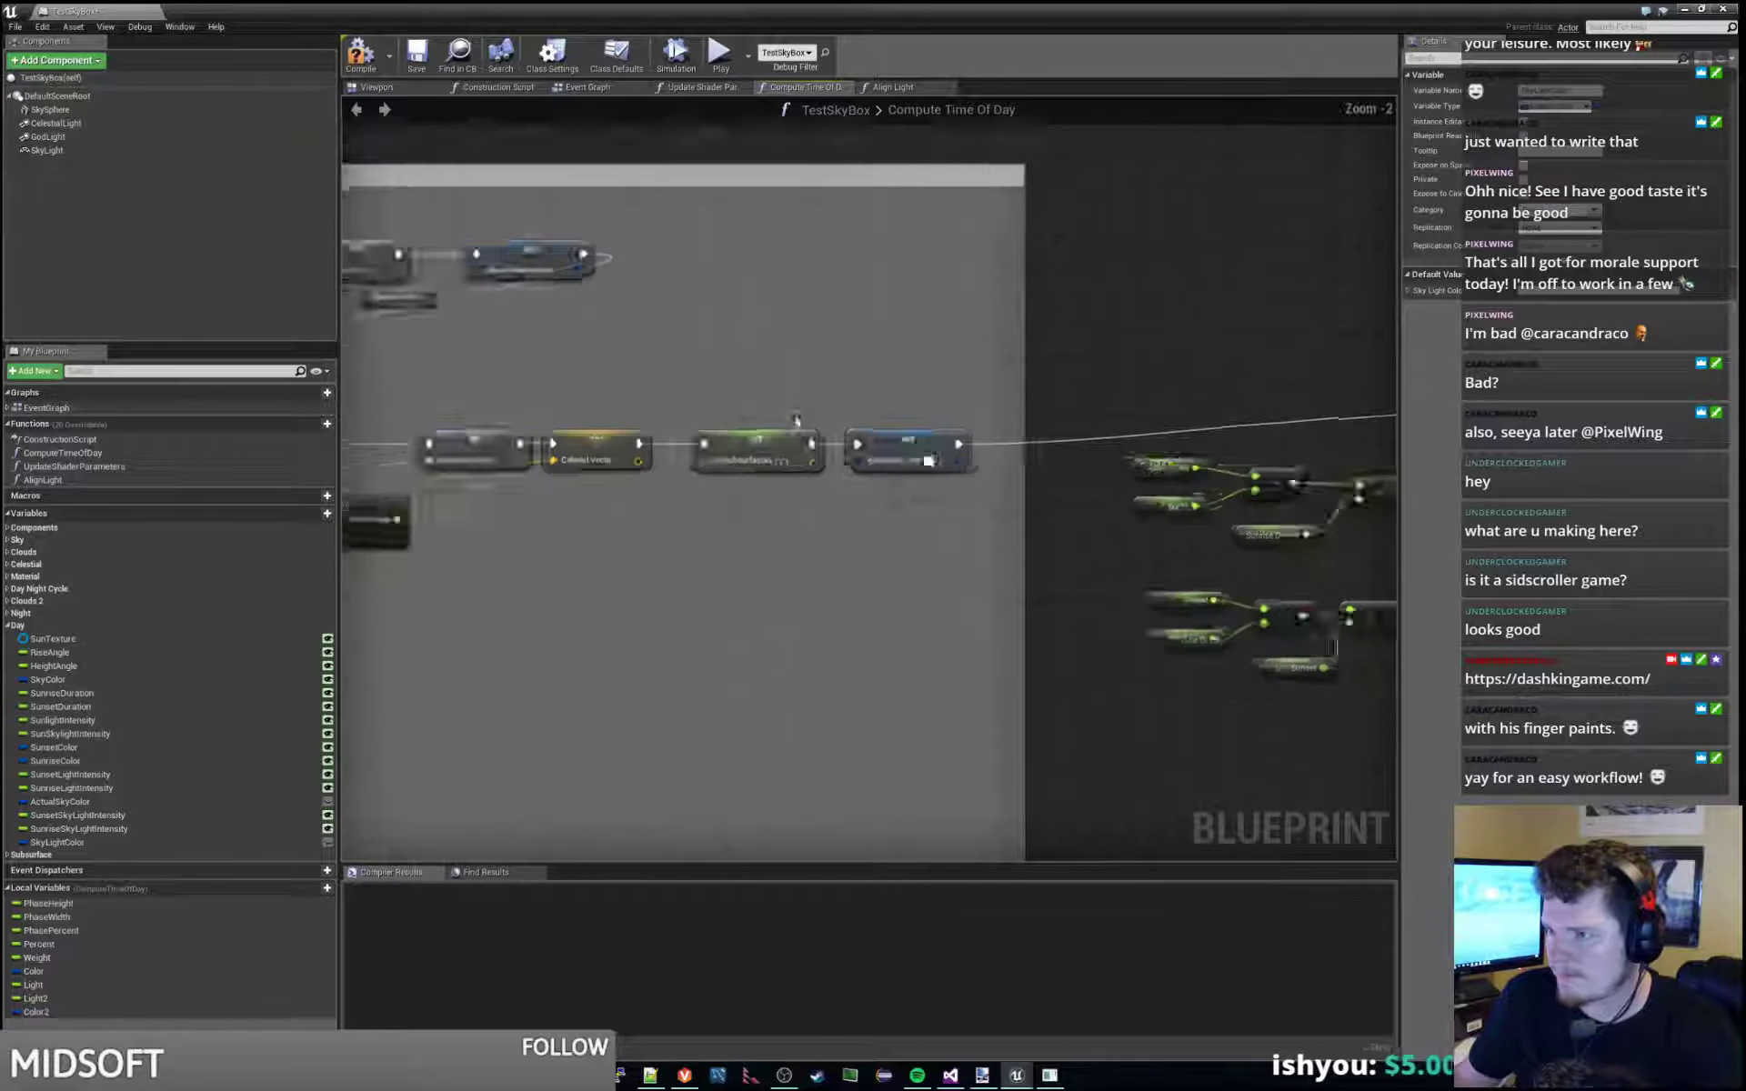
pyautogui.scroll(6, 878, 451)
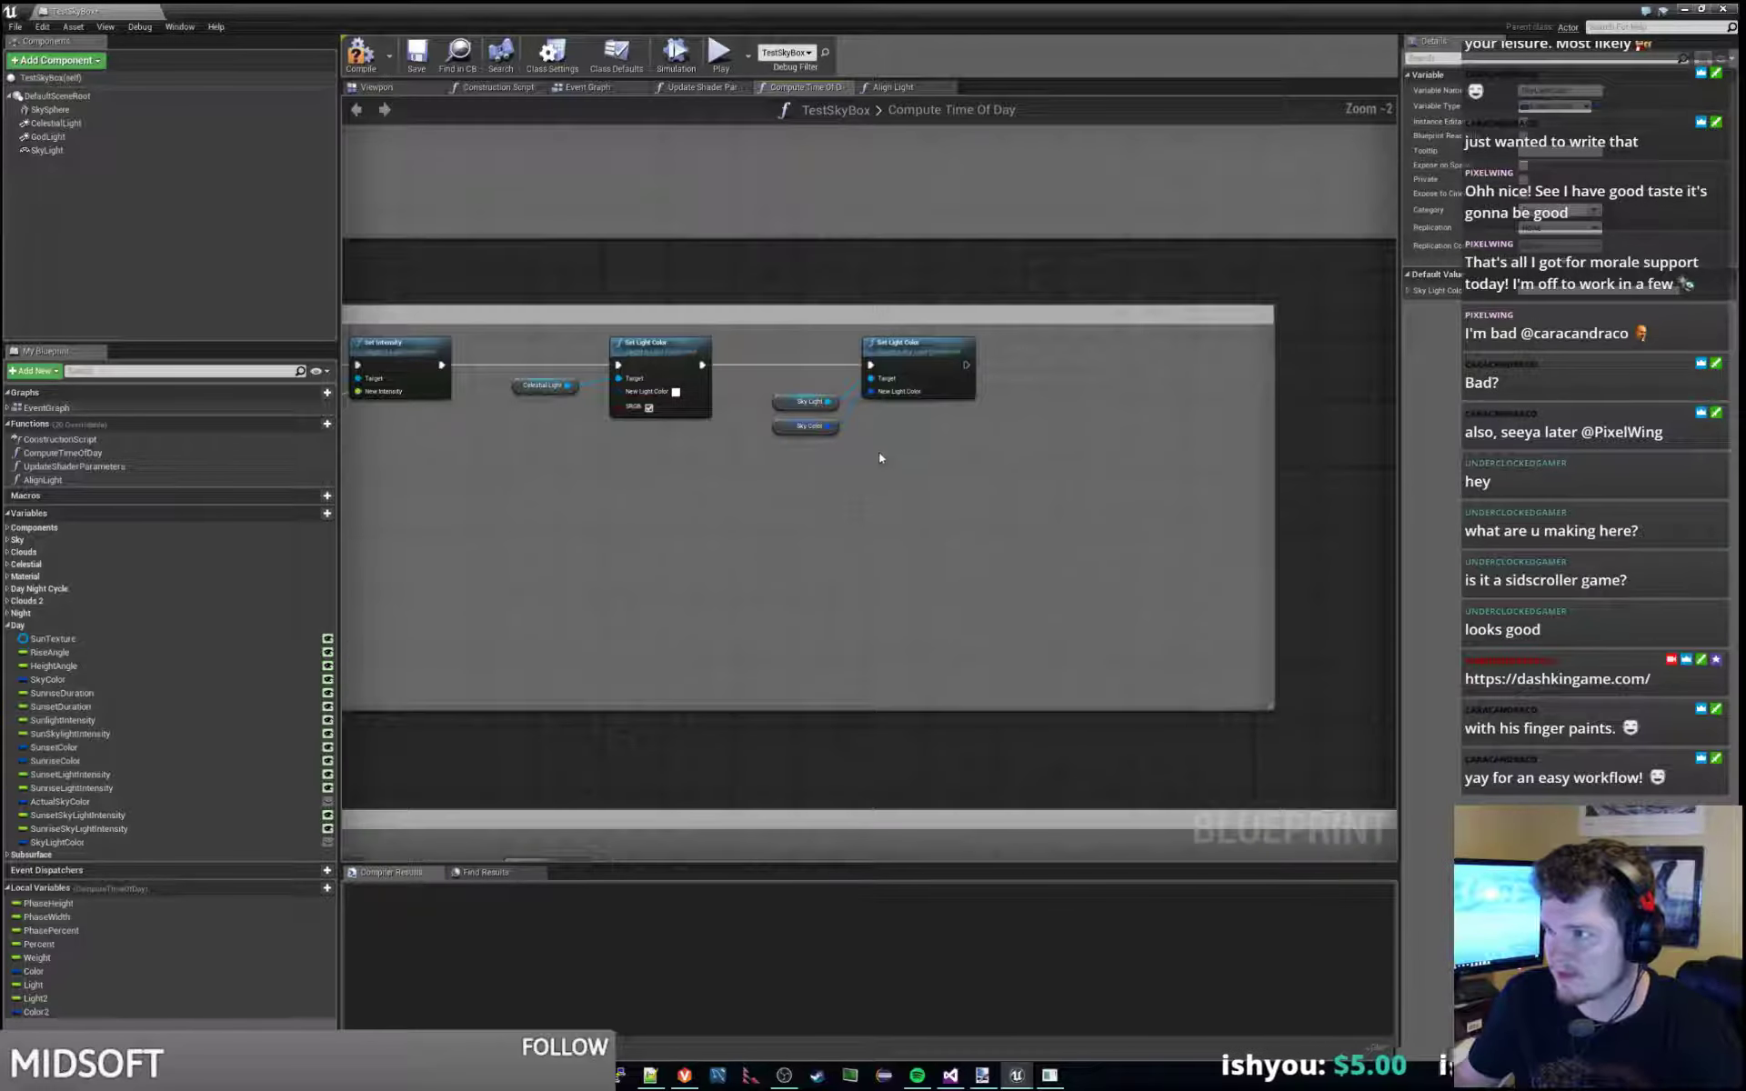
pyautogui.moveTo(877, 450); pyautogui.dragTo(967, 552, button='right')
pyautogui.click(837, 524)
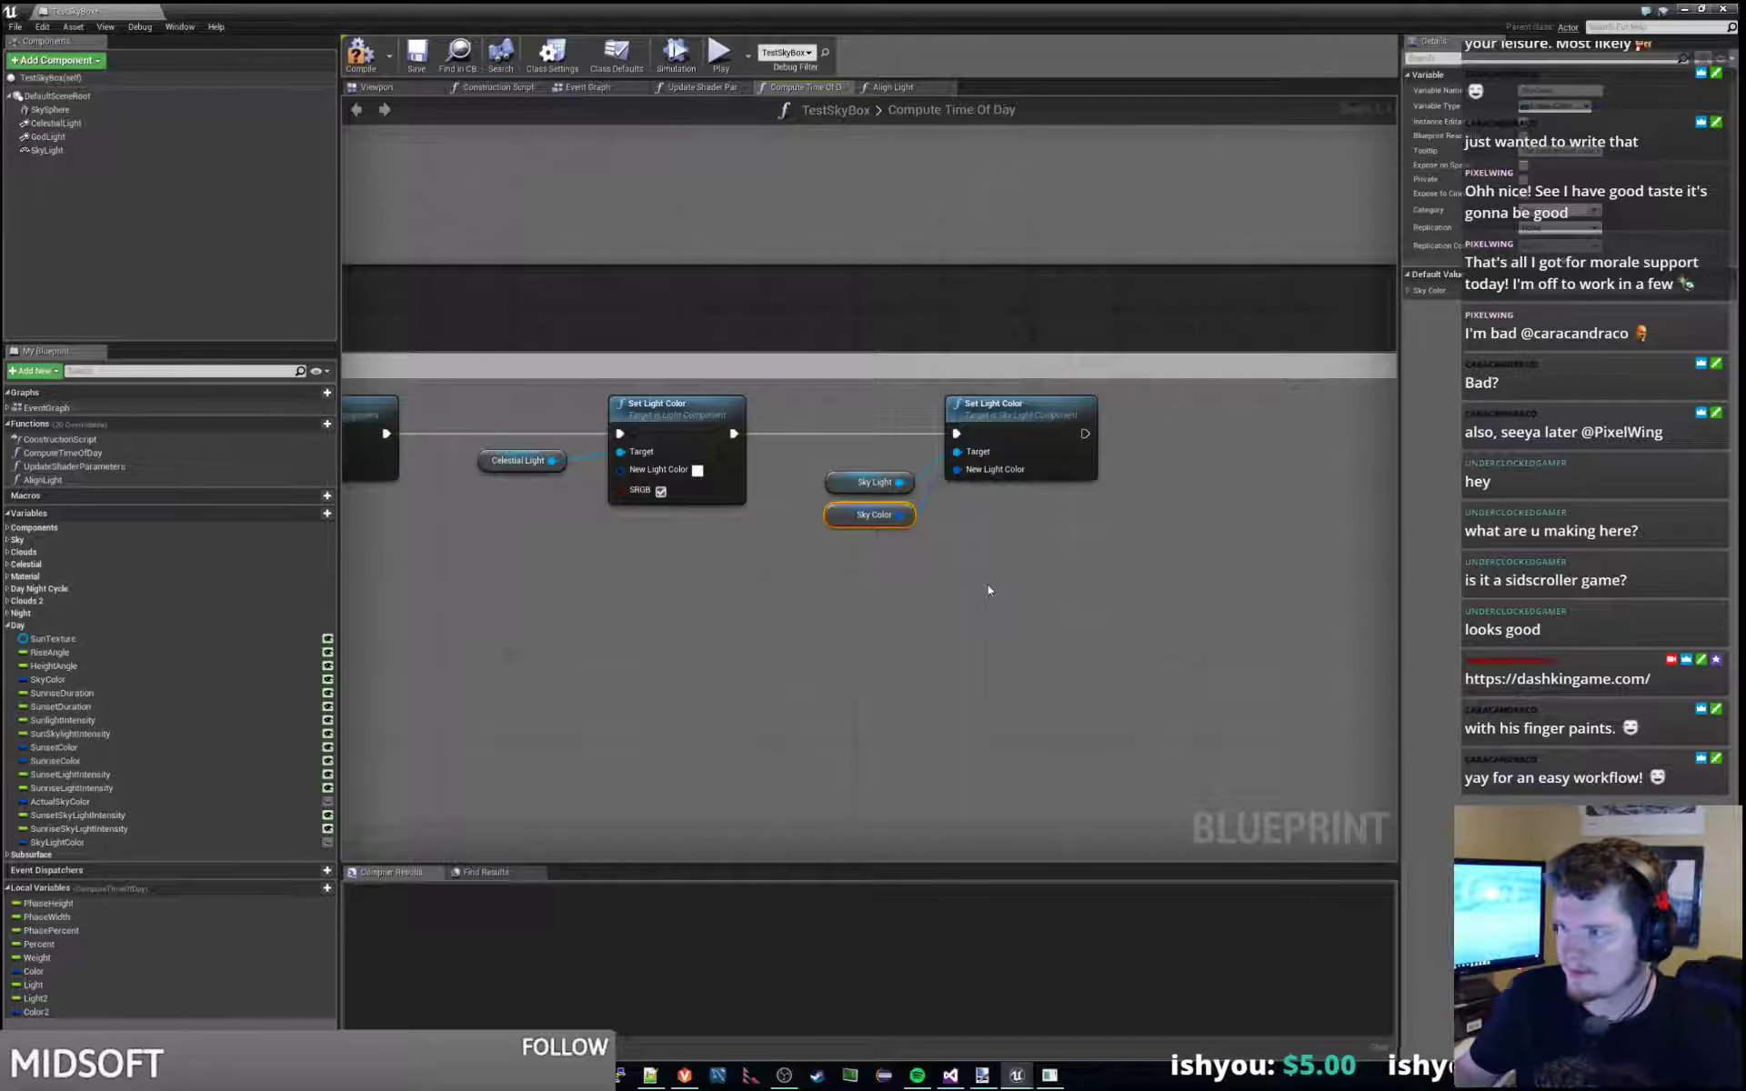
pyautogui.press('Delete')
pyautogui.hotkey('ctrl', 'v')
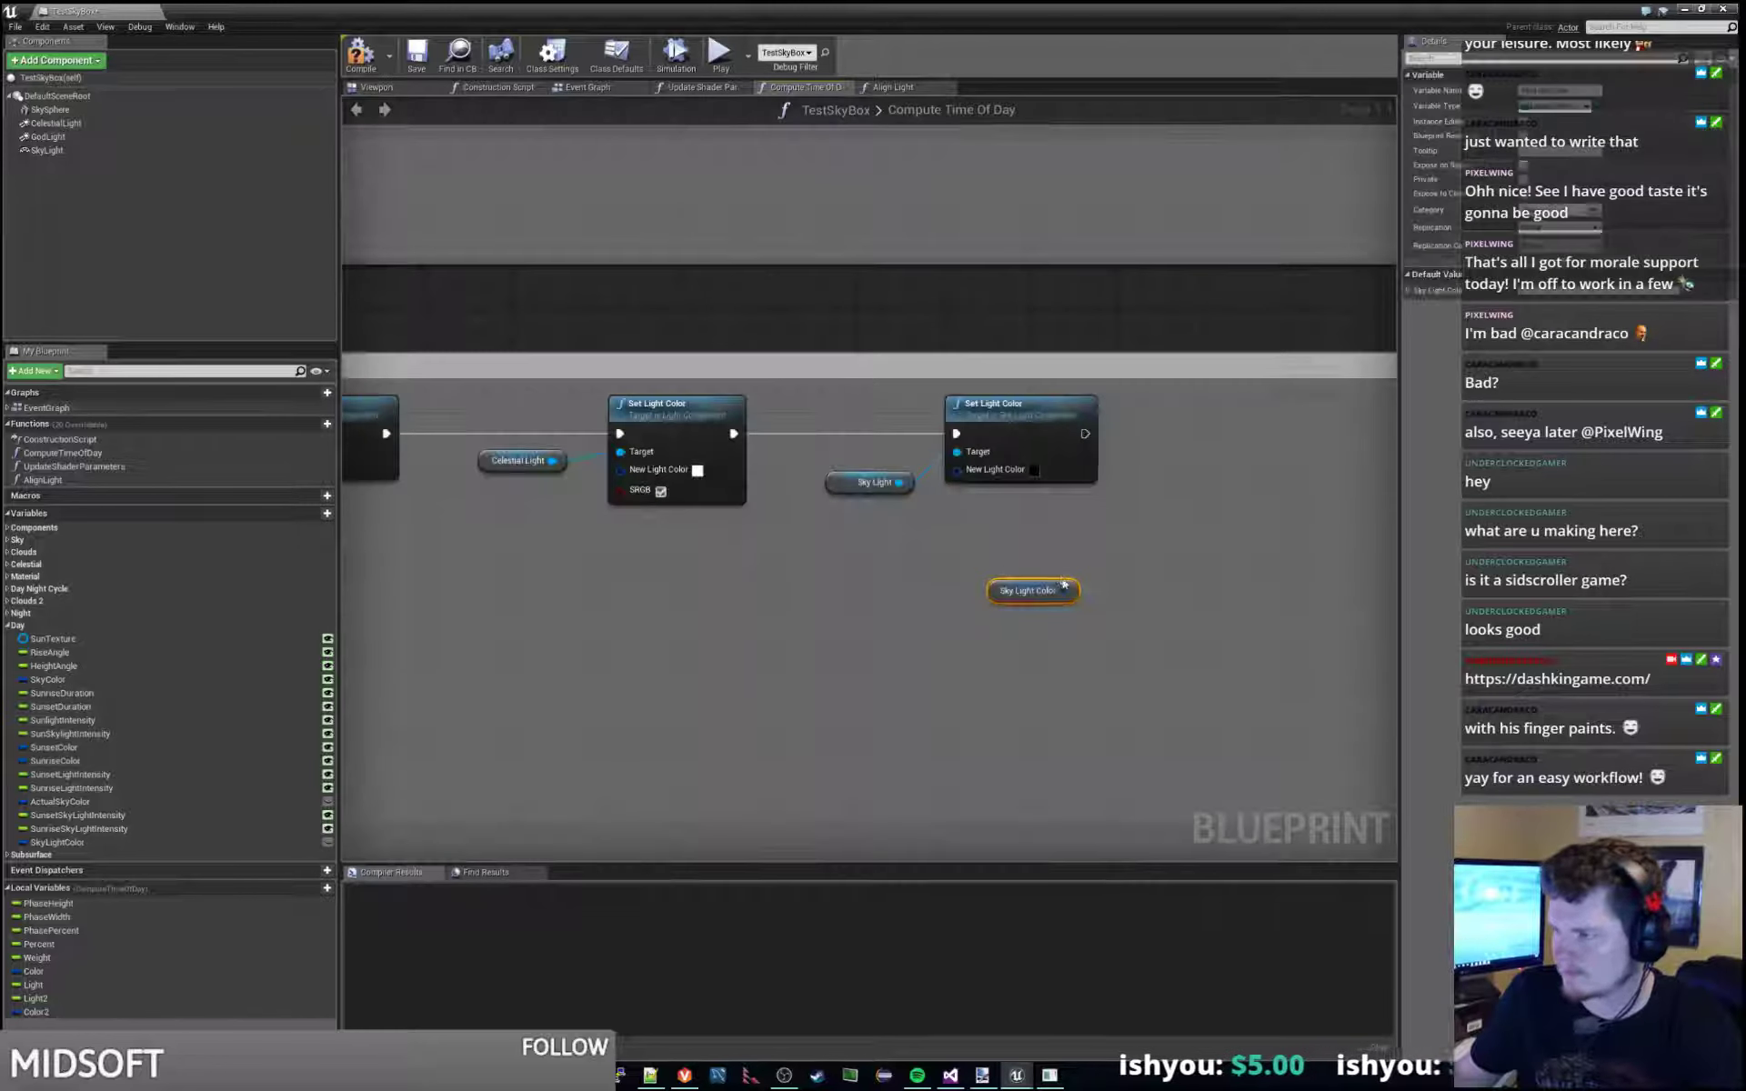
pyautogui.moveTo(1063, 591); pyautogui.dragTo(958, 471)
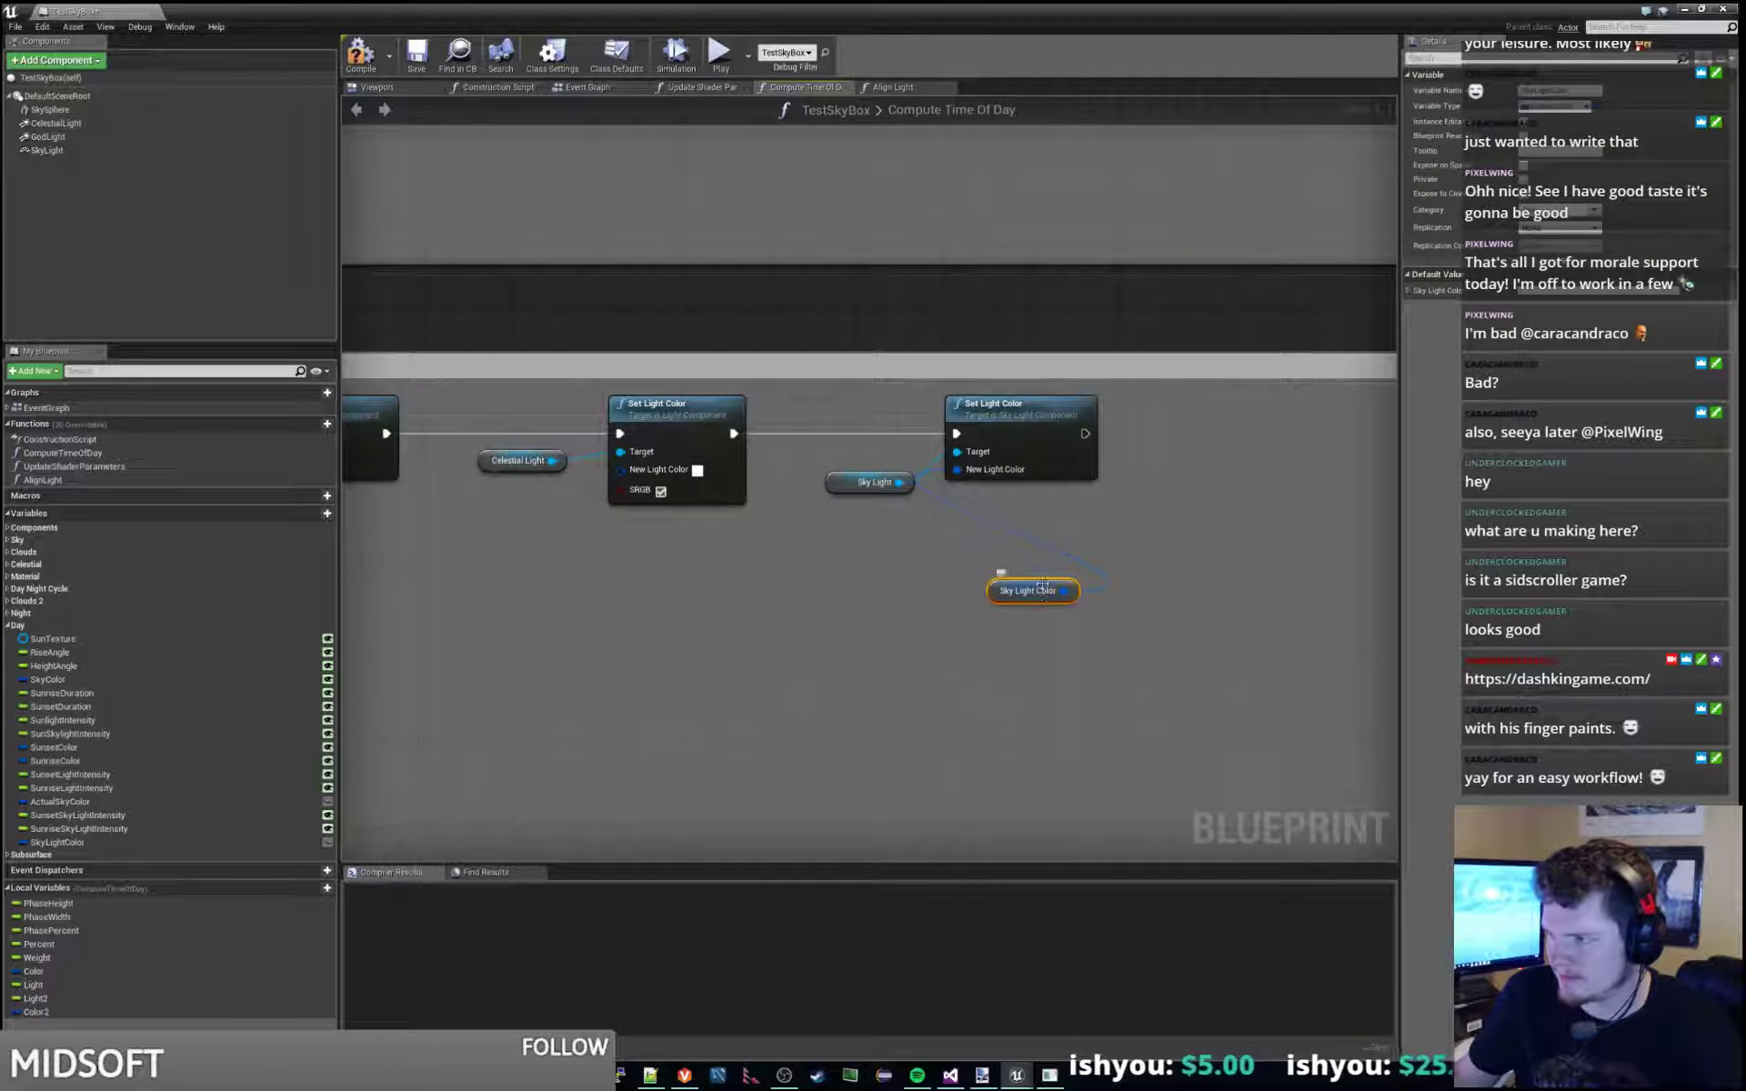
pyautogui.moveTo(1043, 587); pyautogui.dragTo(874, 495)
# Wire Sky Light Color into the daytime upper Color 2 instead of Sky Color, then save.
pyautogui.scroll(-7, 920, 678)
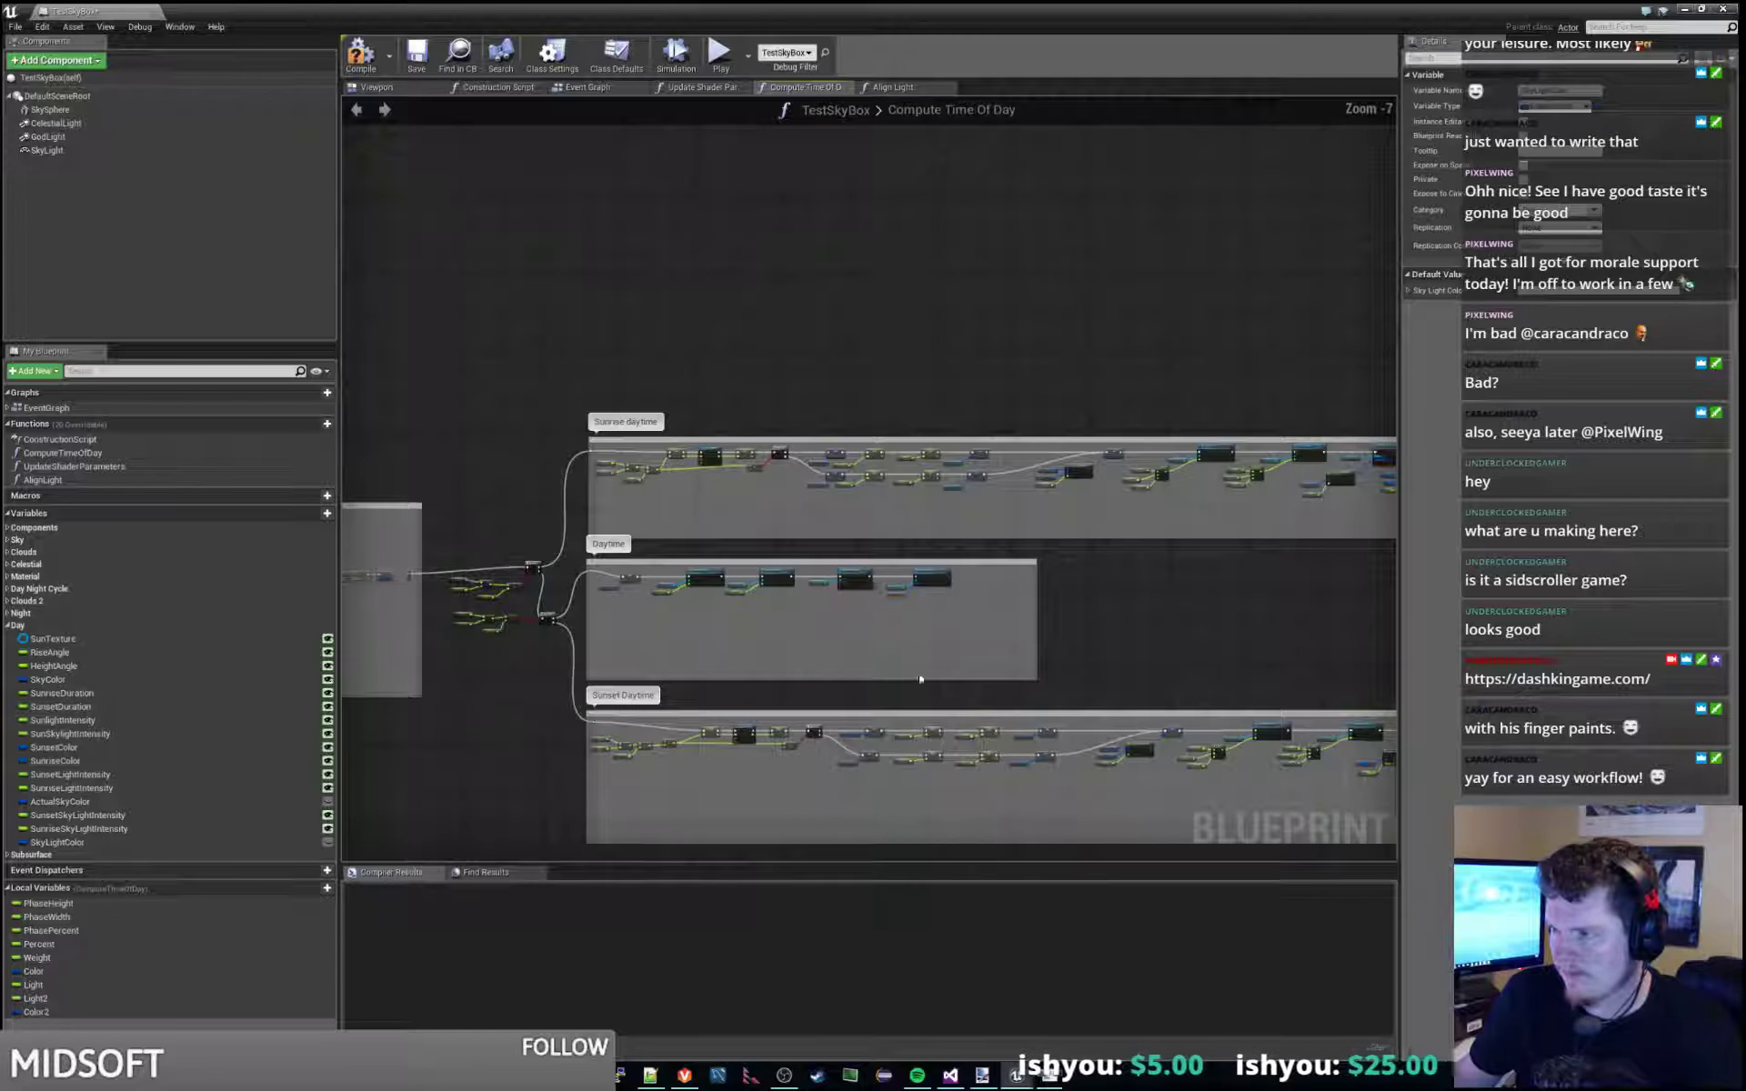
pyautogui.scroll(5, 920, 678)
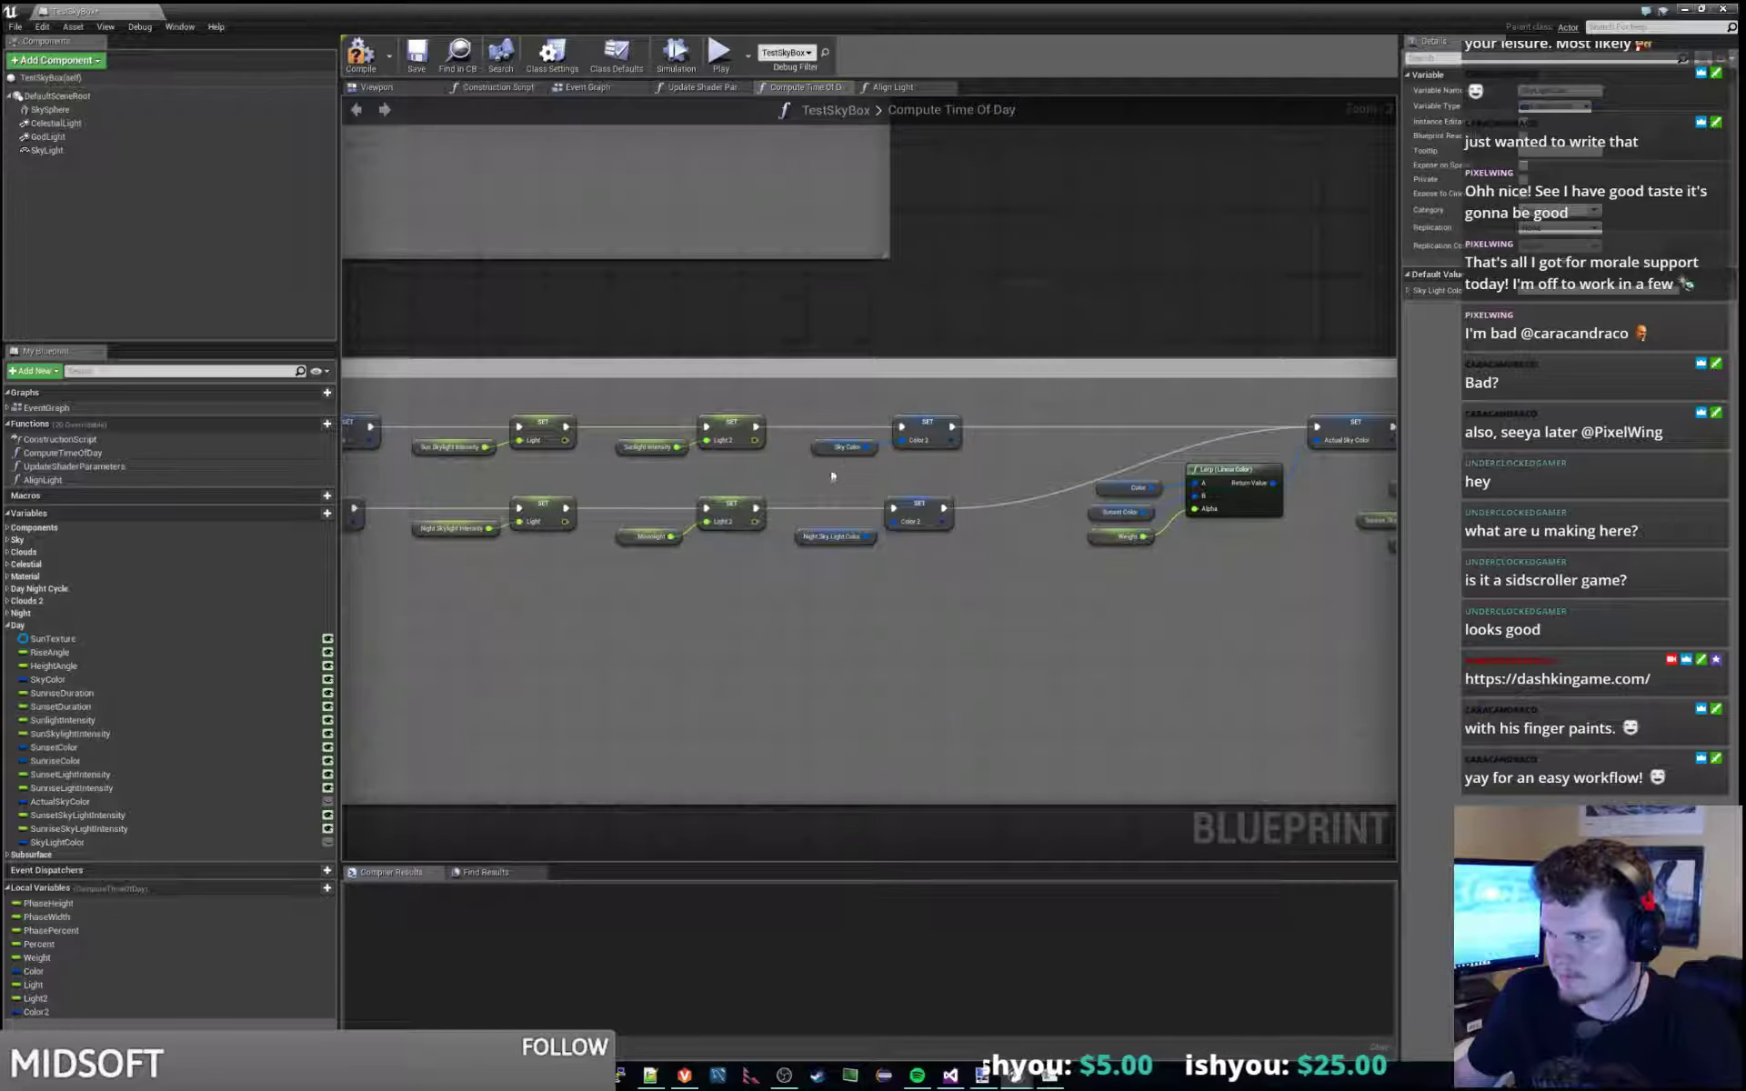
pyautogui.click(836, 448)
pyautogui.press('Delete')
pyautogui.hotkey('ctrl', 'v')
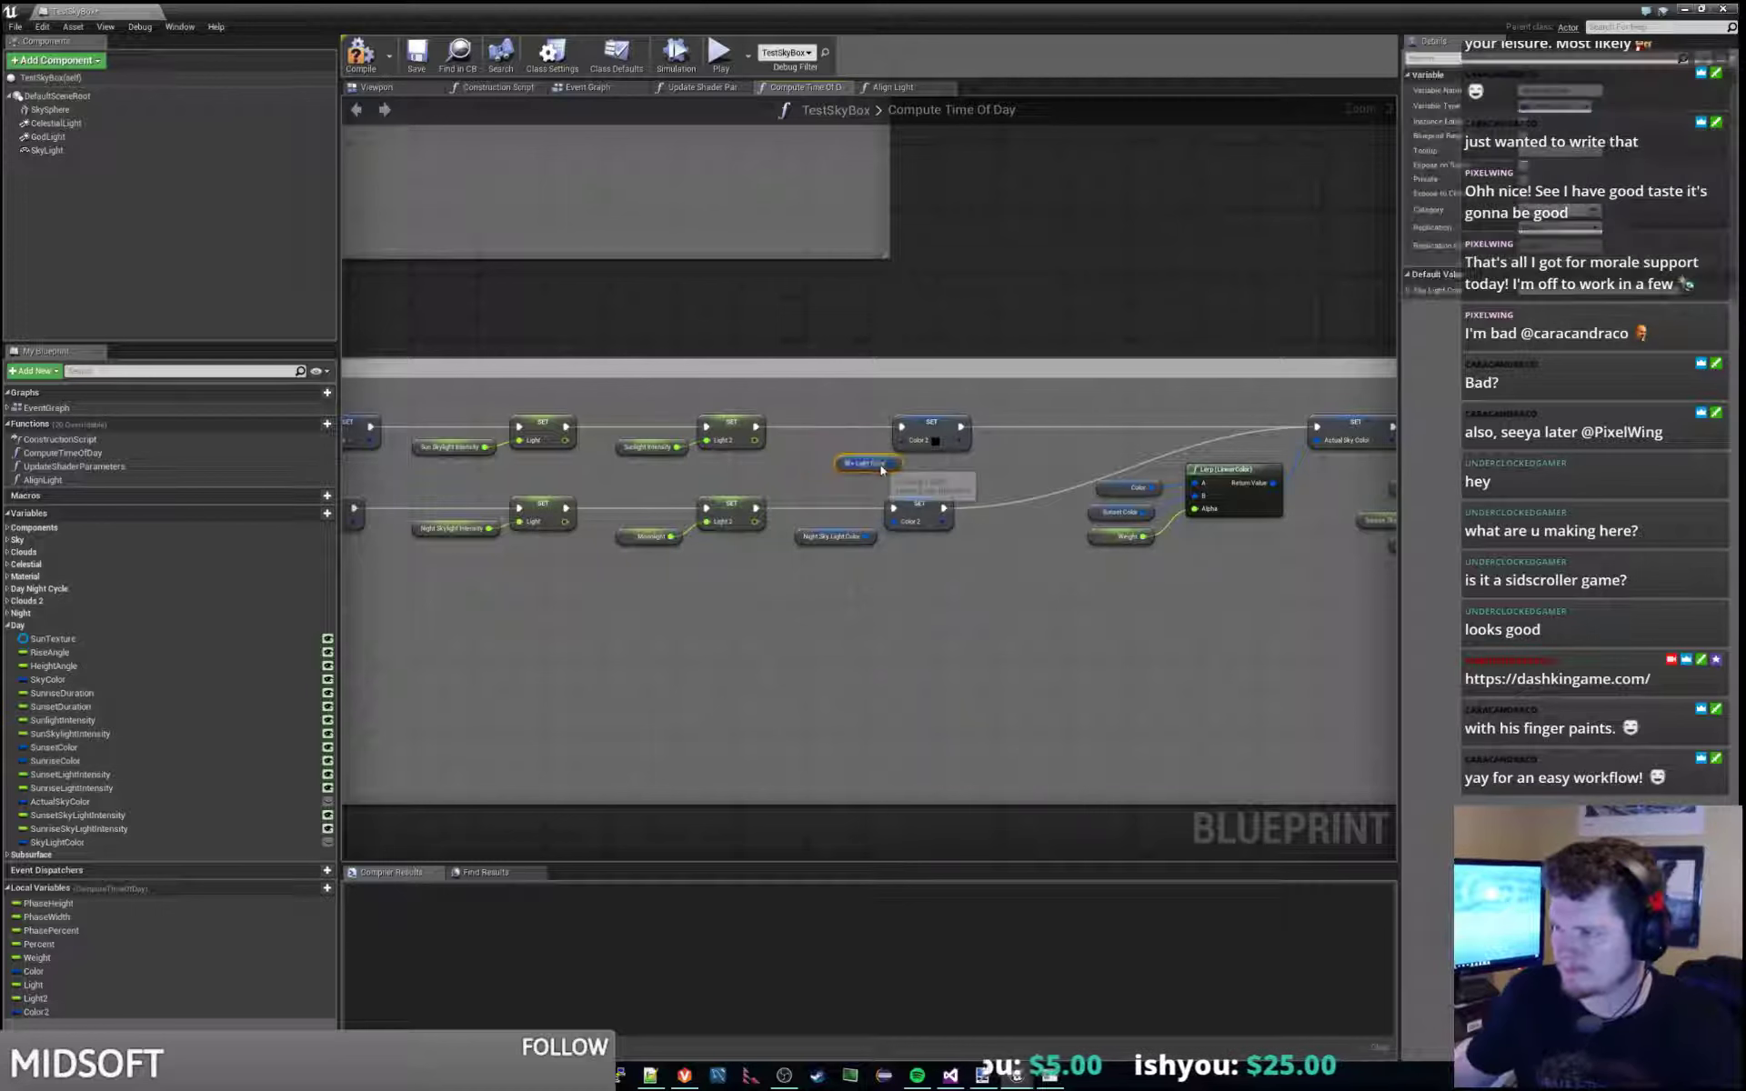
pyautogui.moveTo(870, 462); pyautogui.dragTo(900, 442)
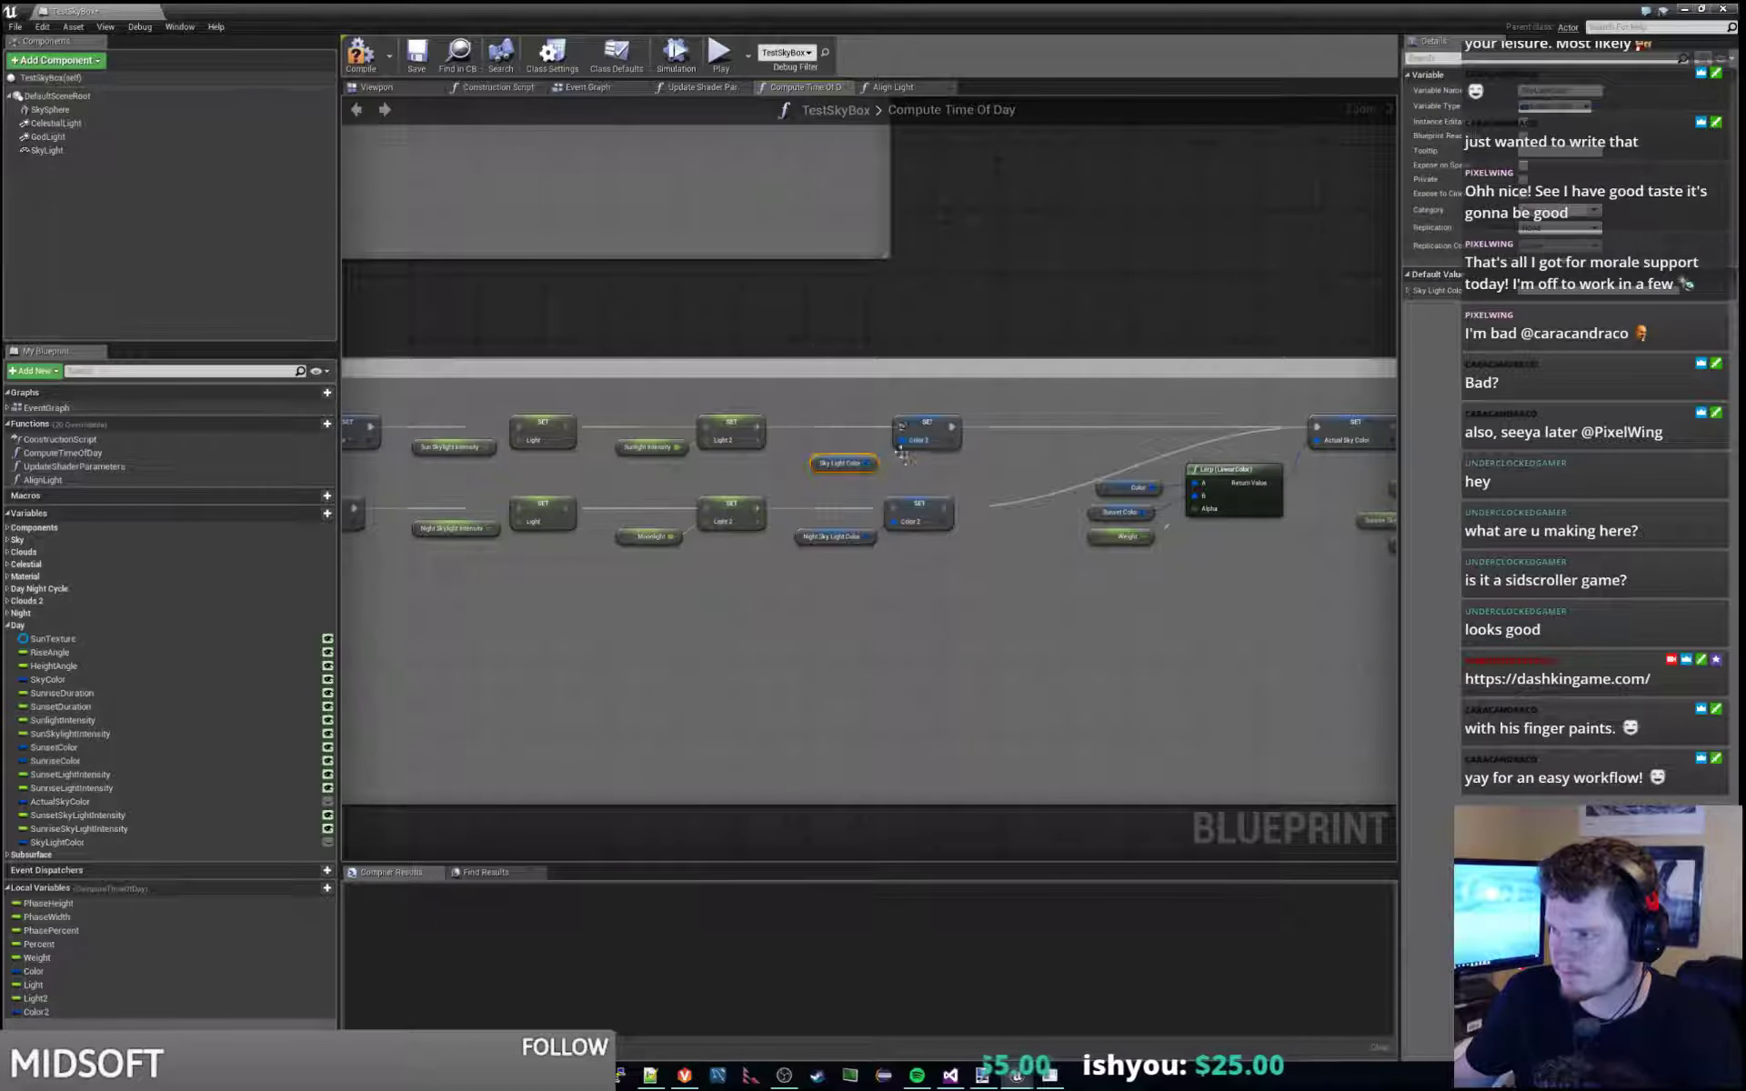
pyautogui.click(918, 455)
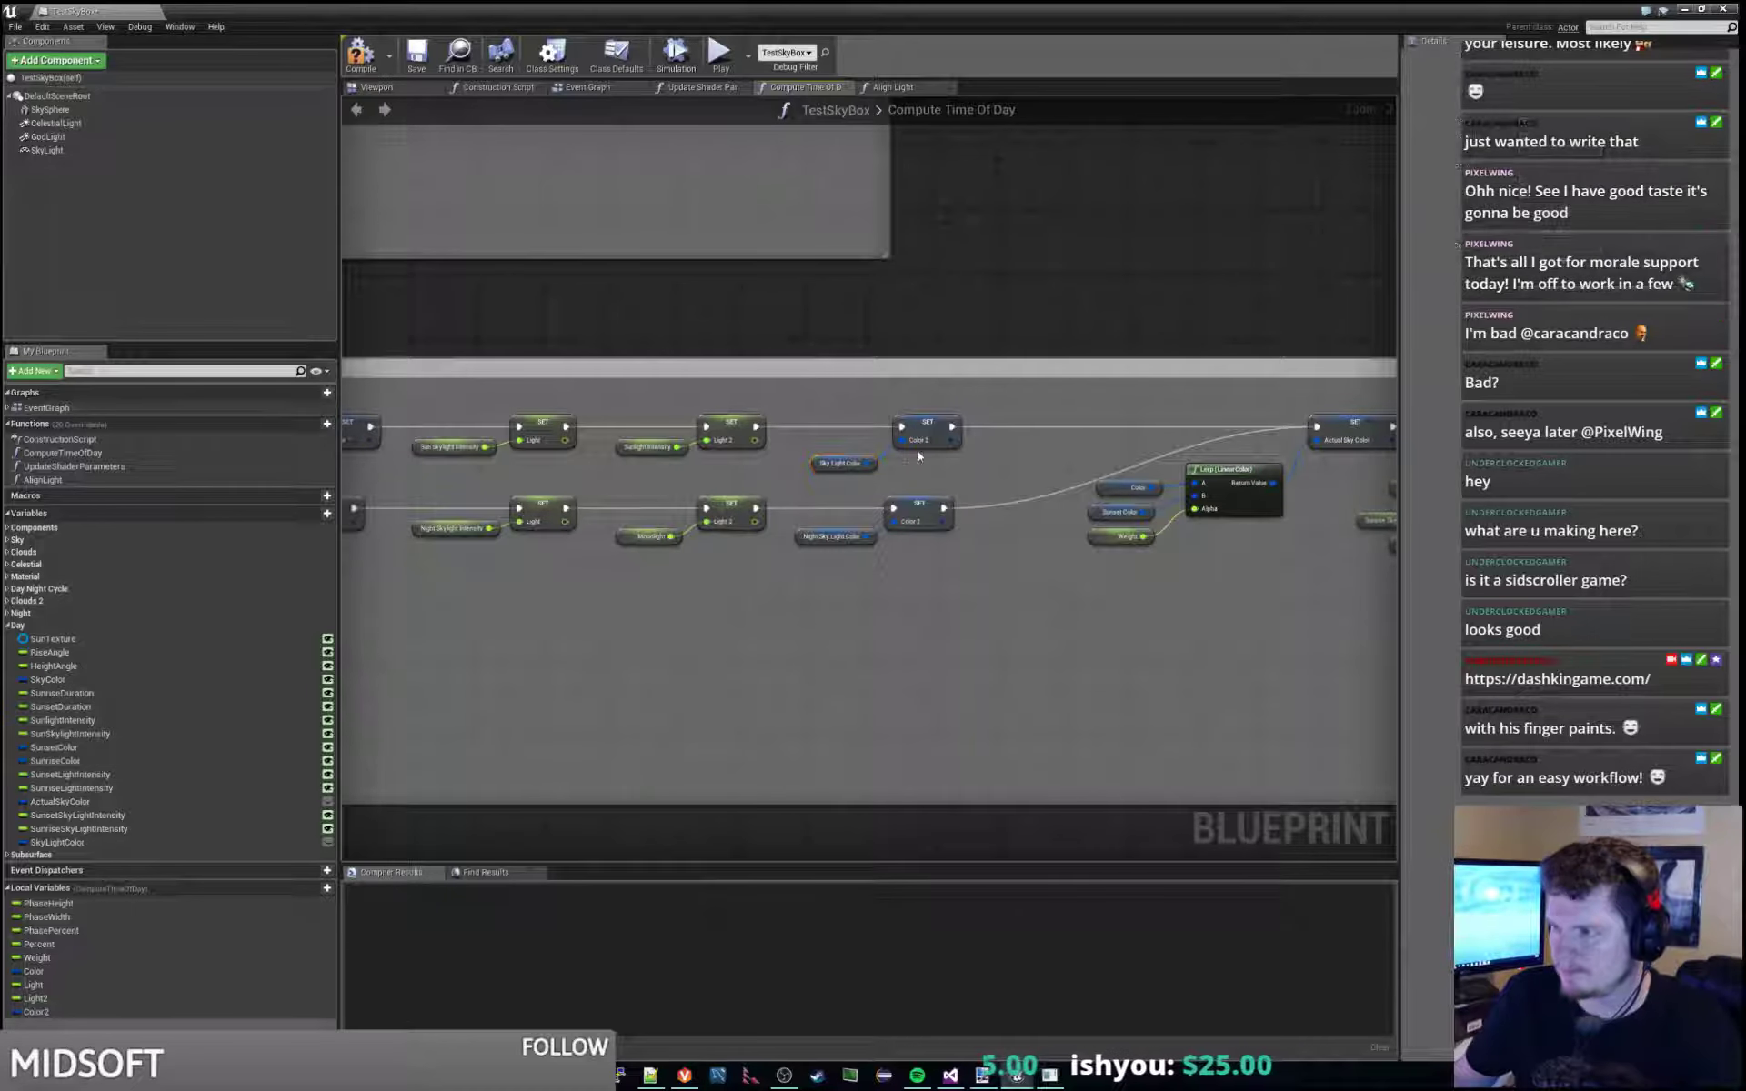
pyautogui.click(414, 56)
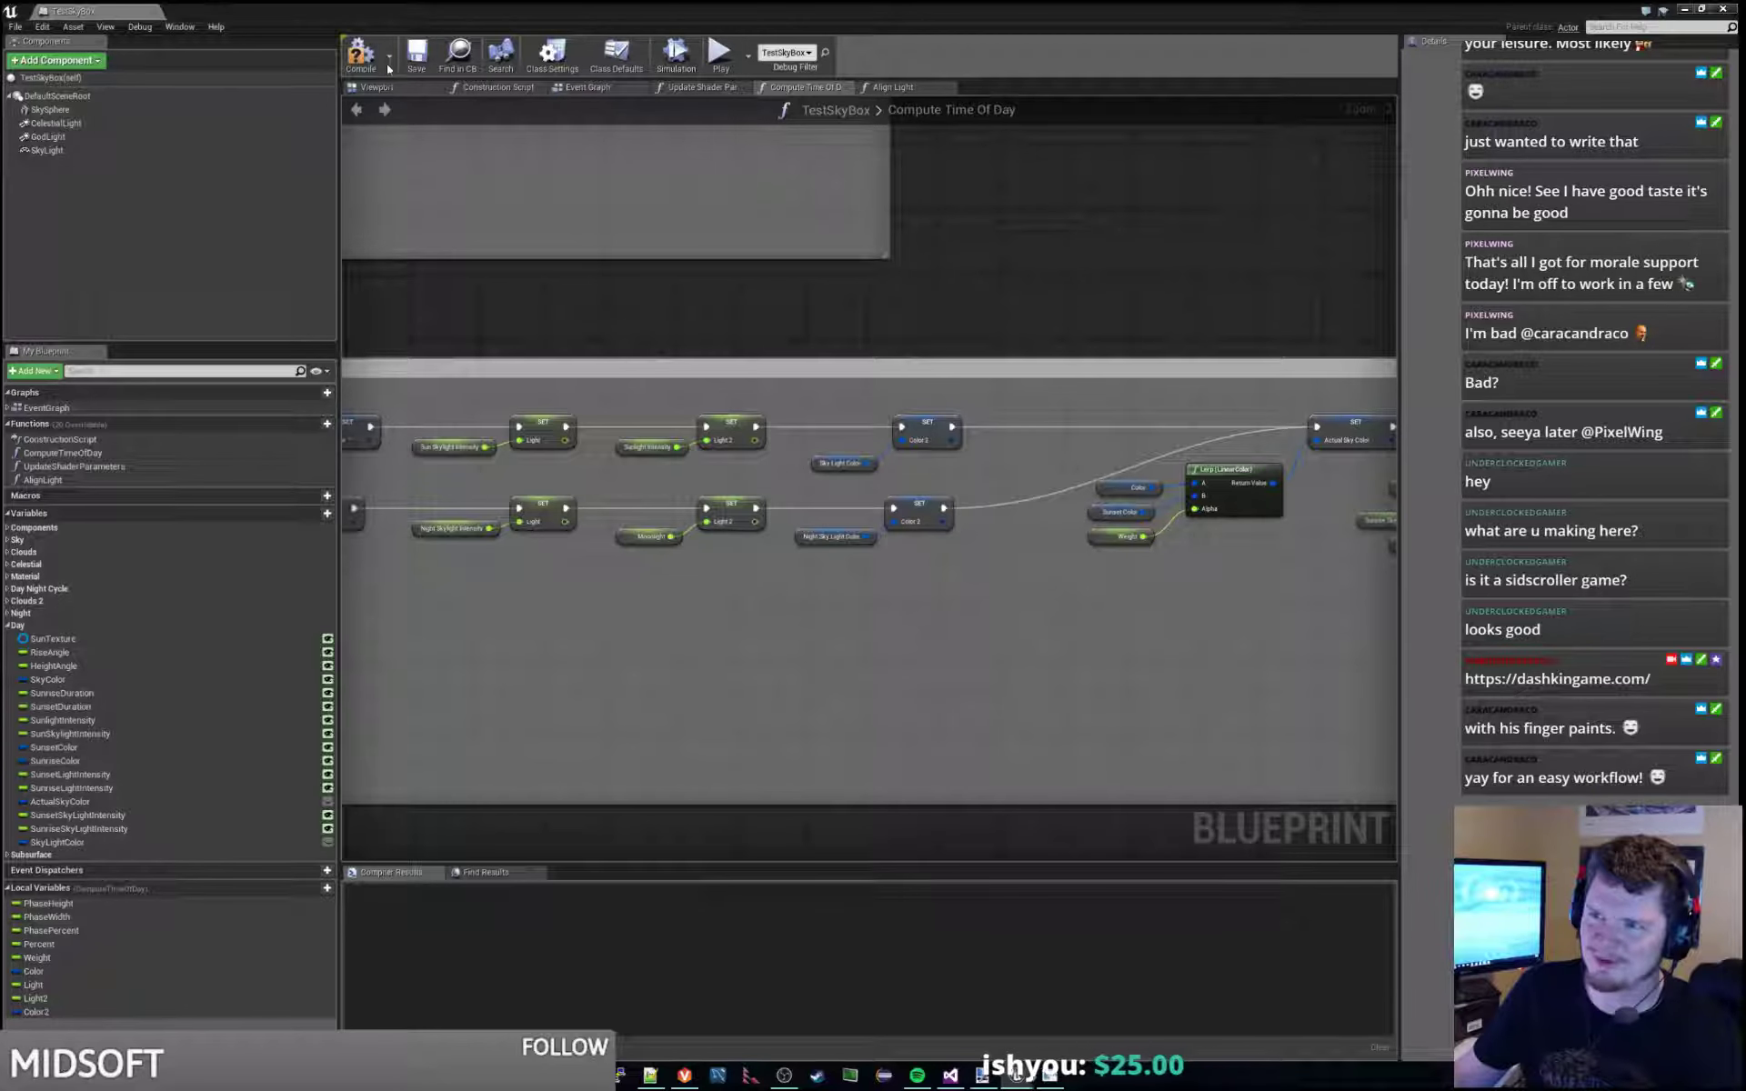
# Return to the level editor and play-test, running right and jumping onto the white platform.
pyautogui.doubleClick(556, 10)
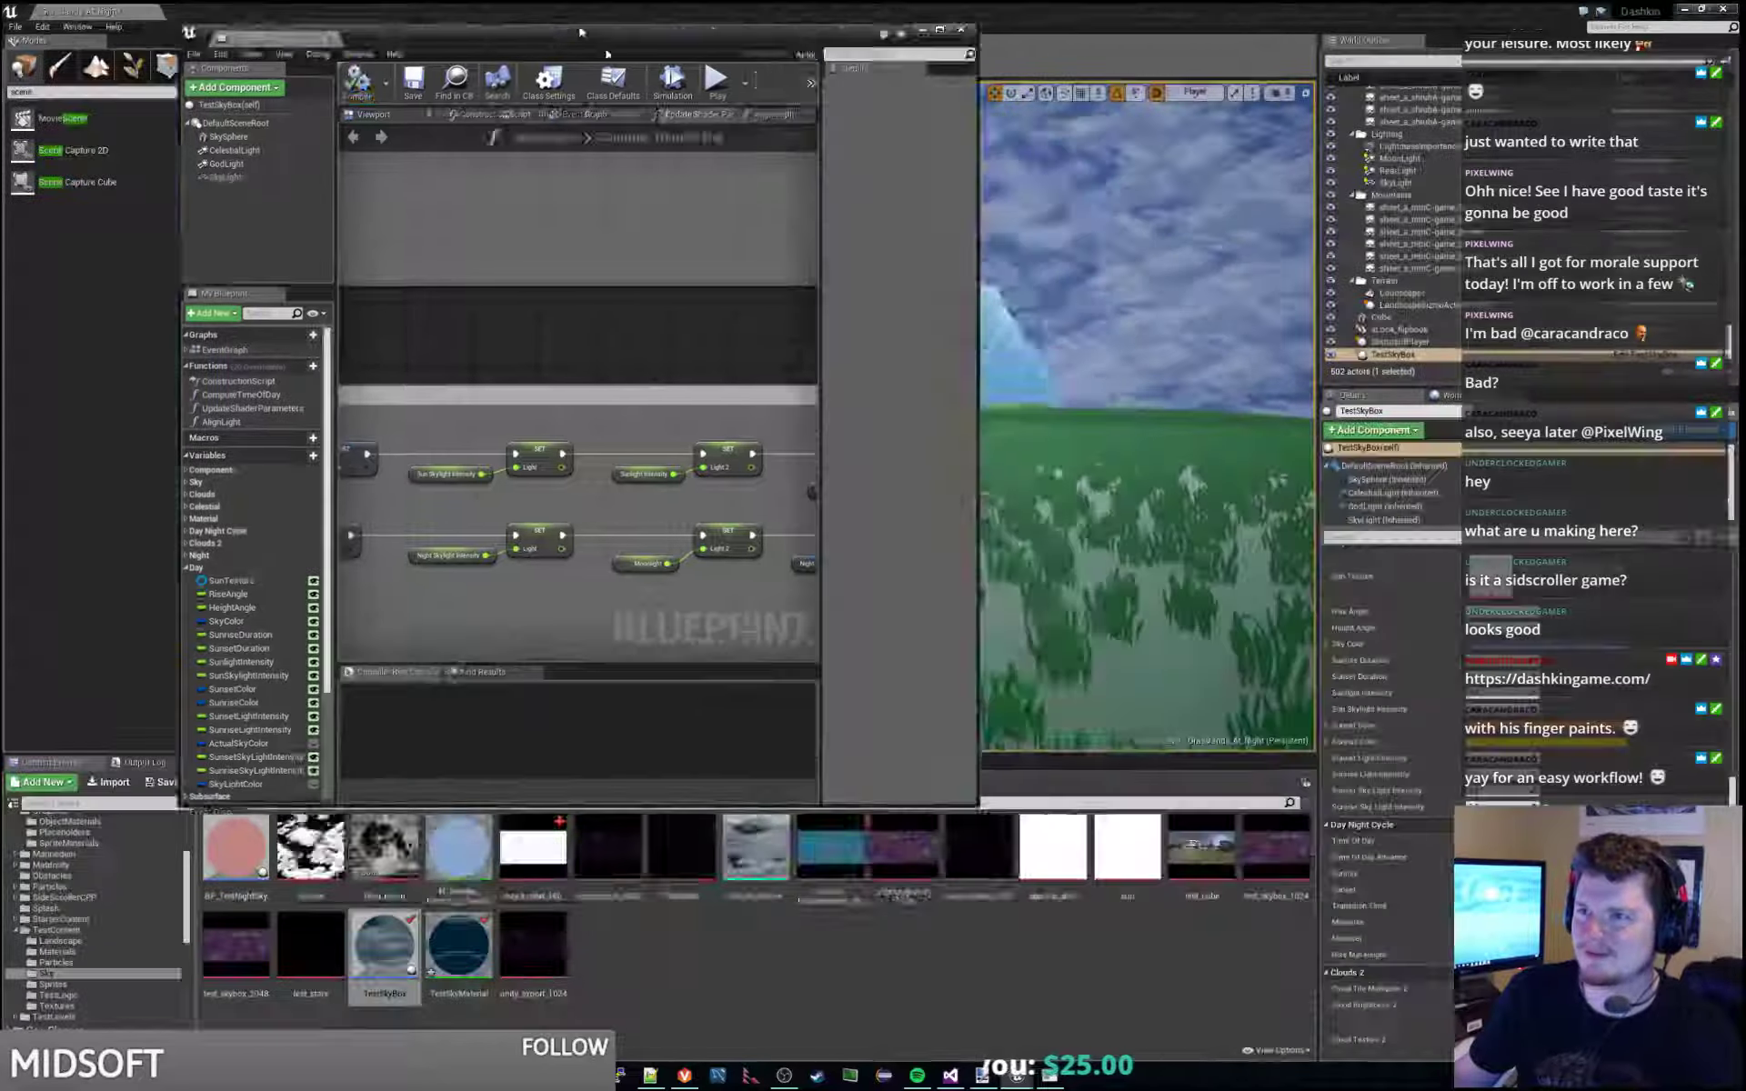
pyautogui.click(1005, 544)
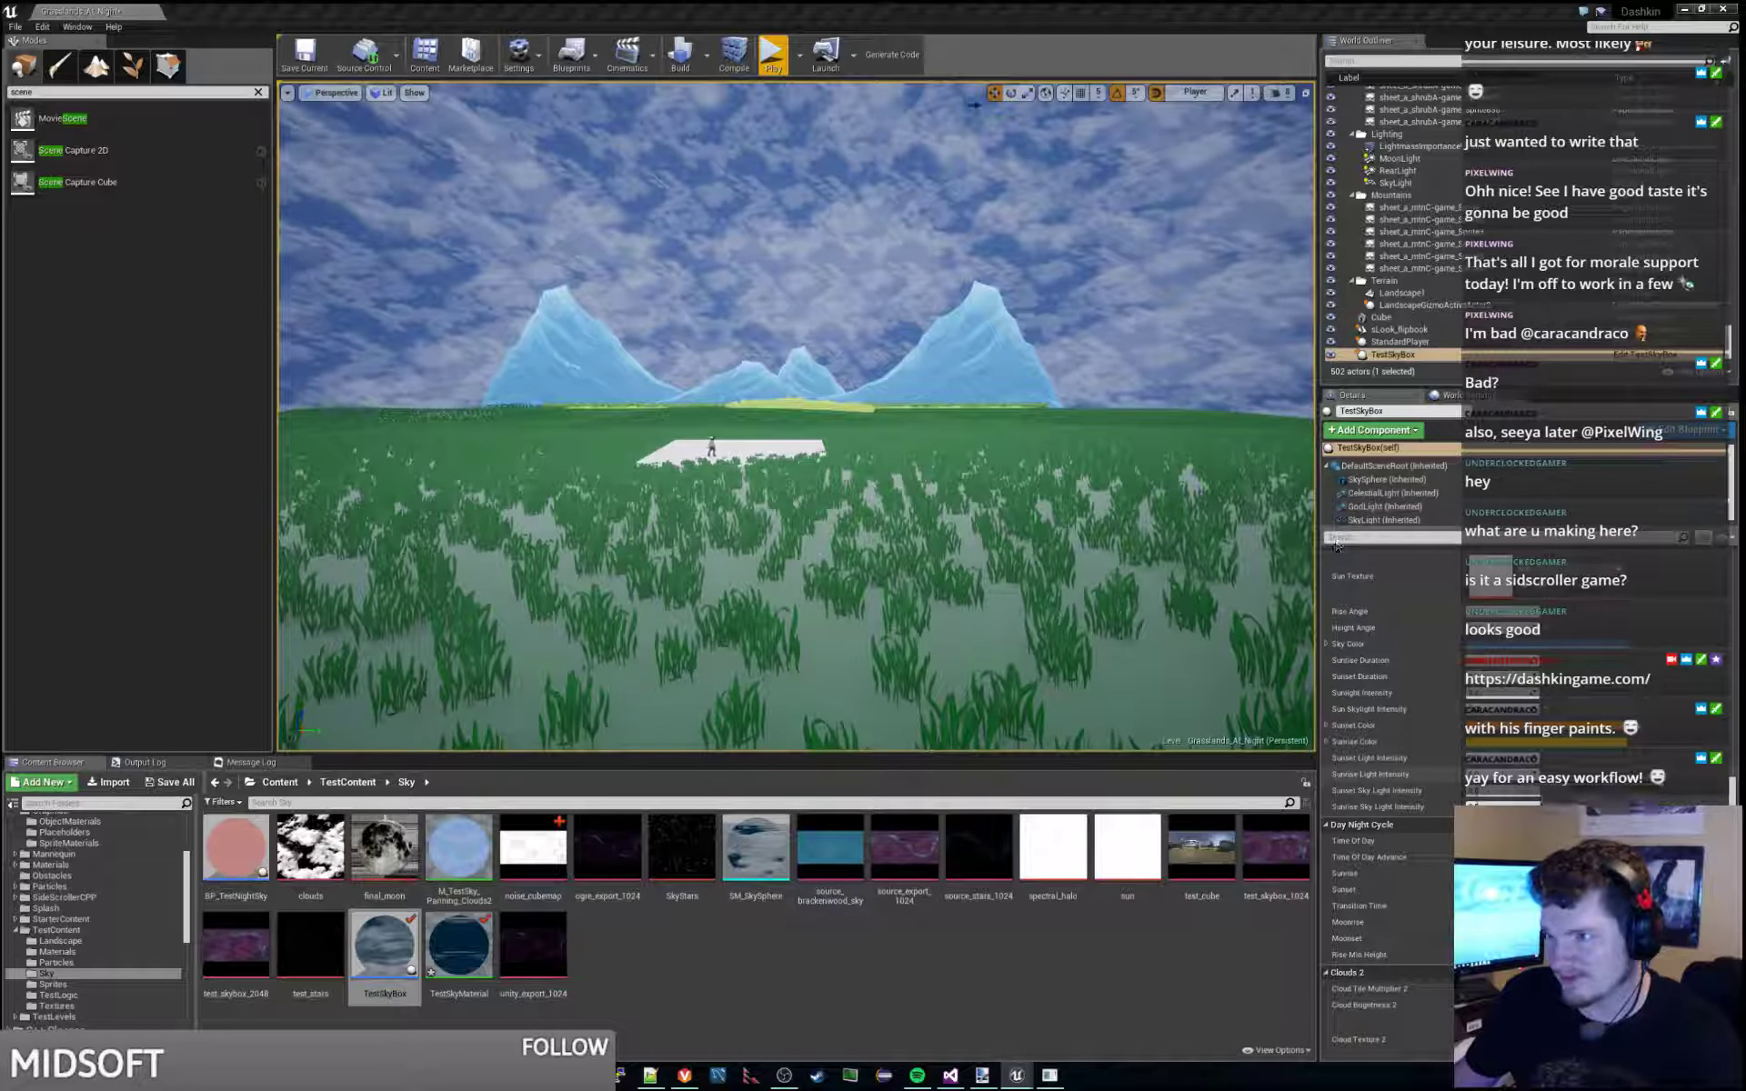
pyautogui.click(772, 53)
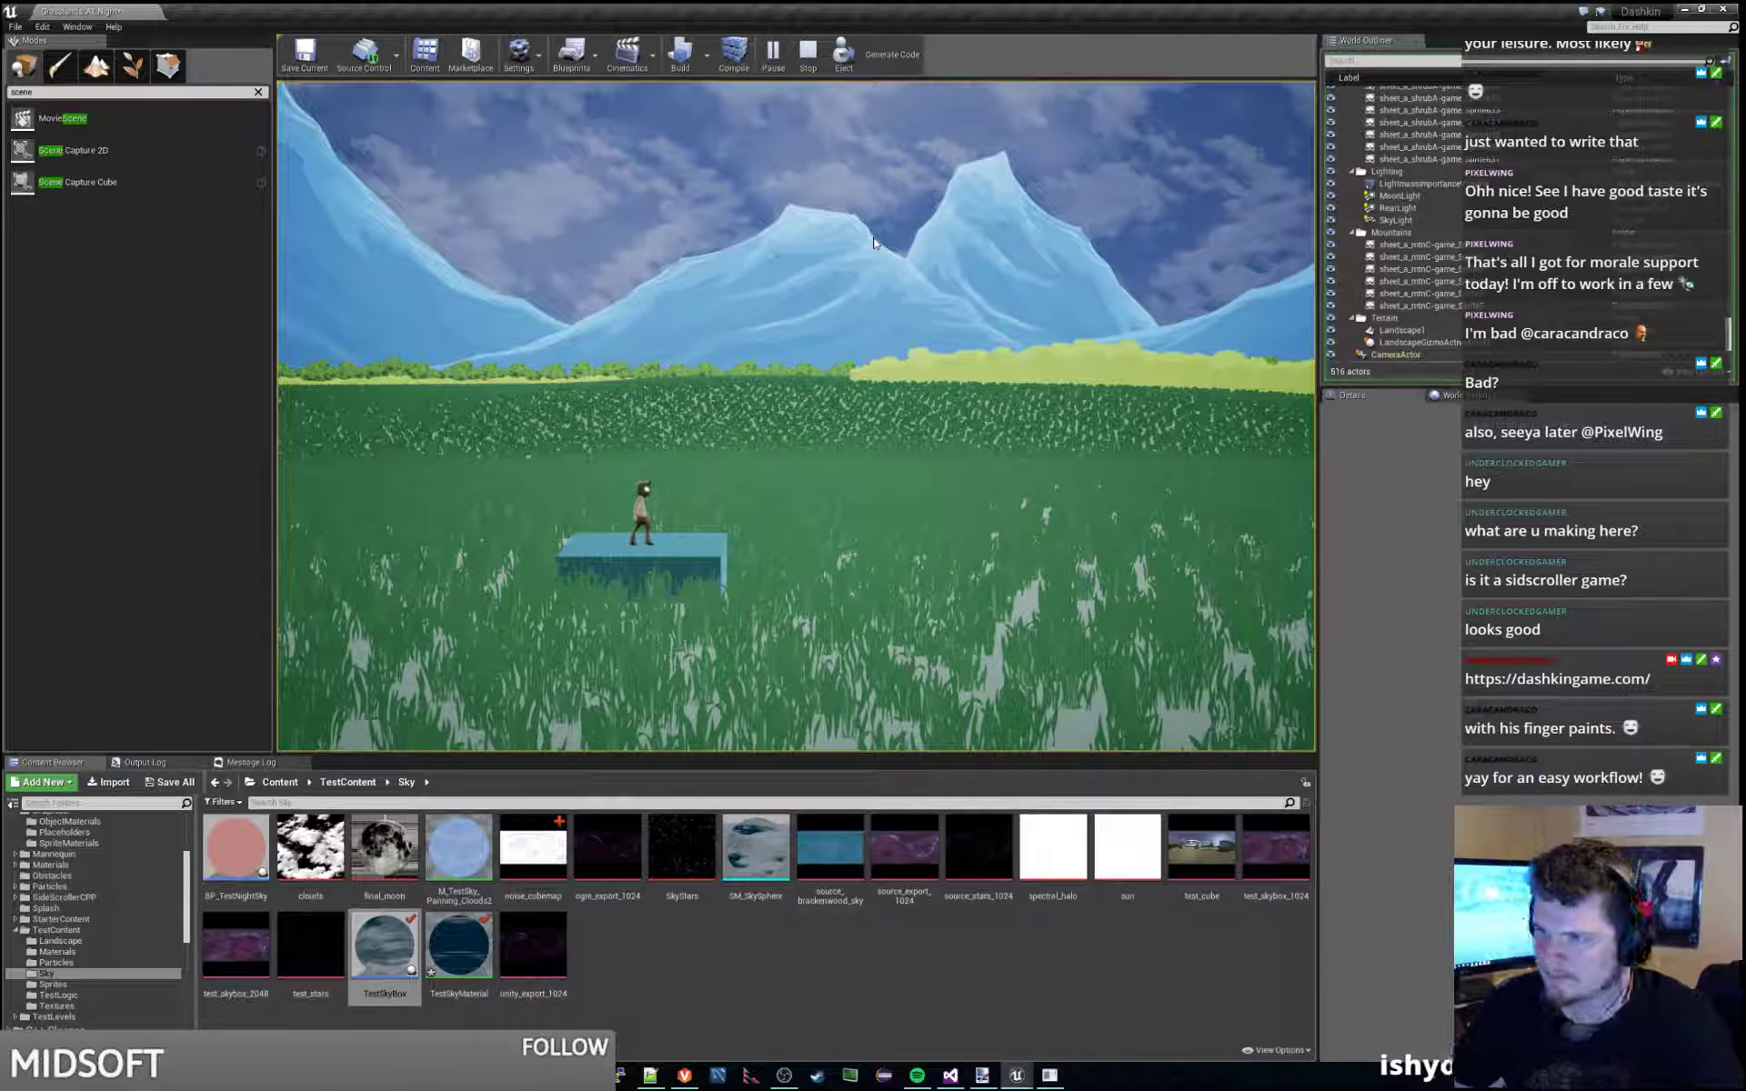
pyautogui.press('d')
pyautogui.press('d')
pyautogui.press('space')
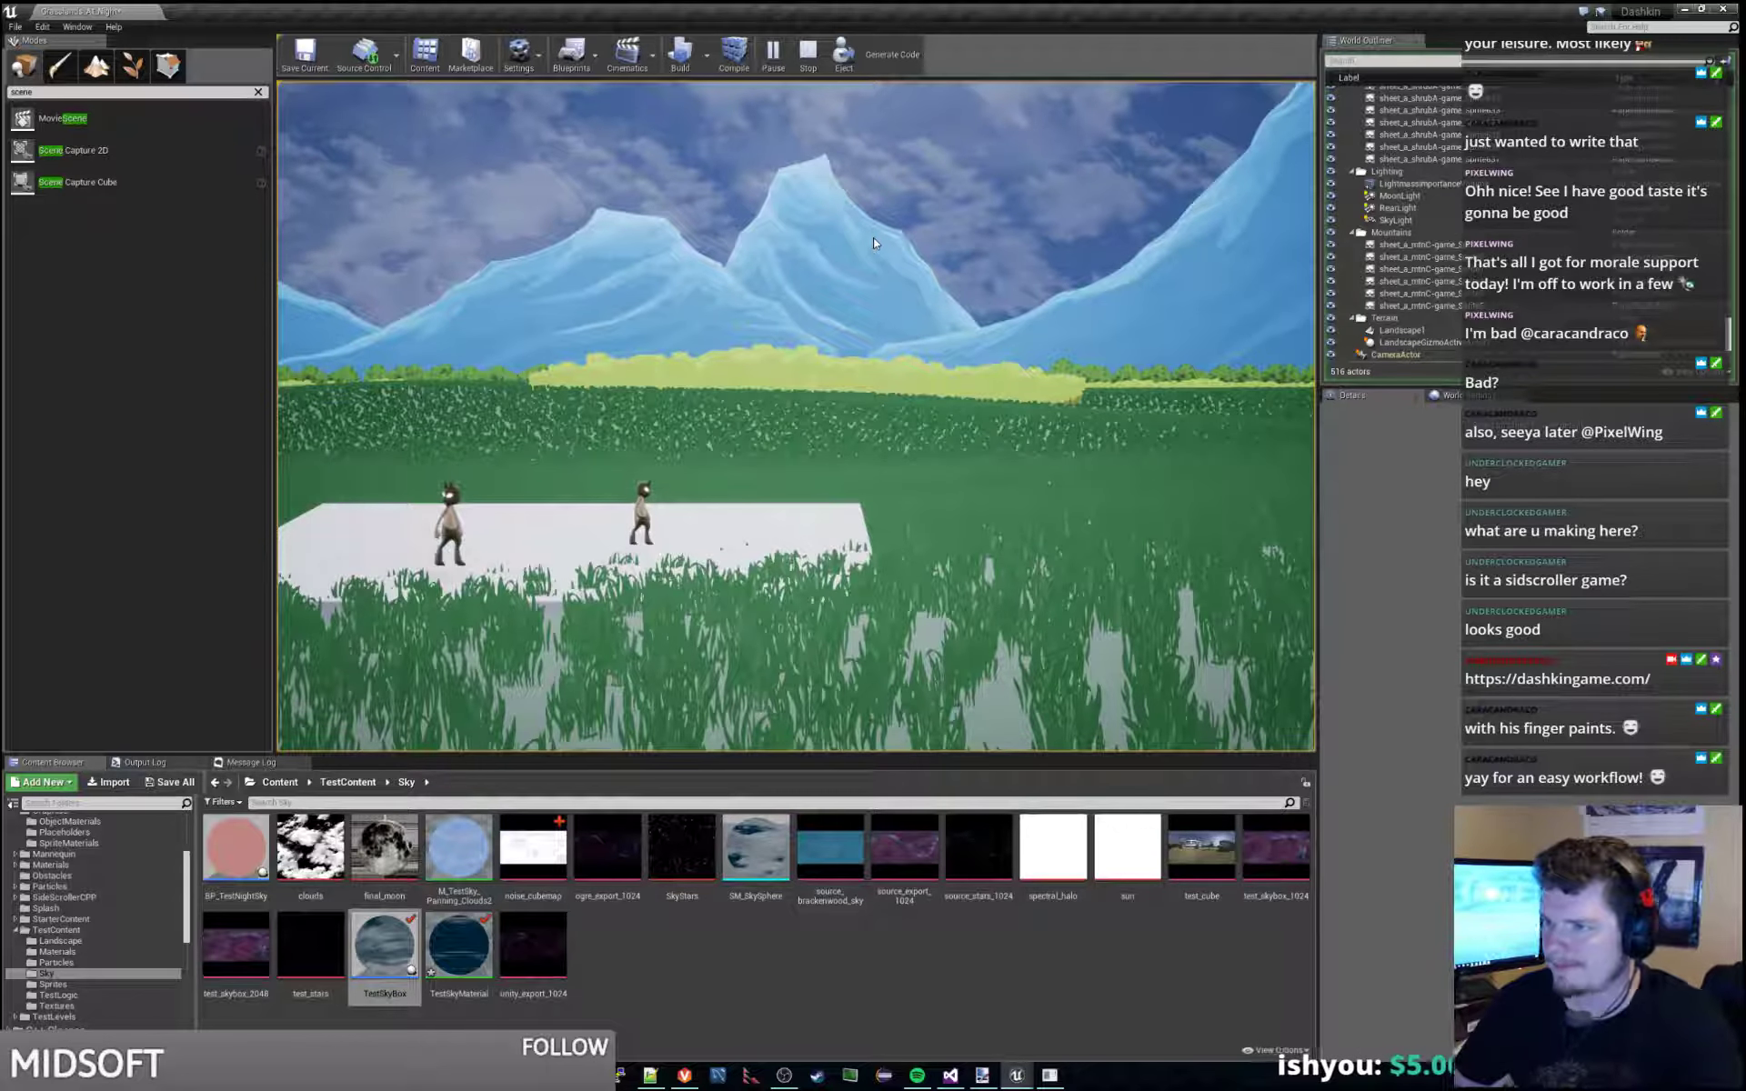
# End the play session and save all changed assets and the level.
pyautogui.press('Escape')
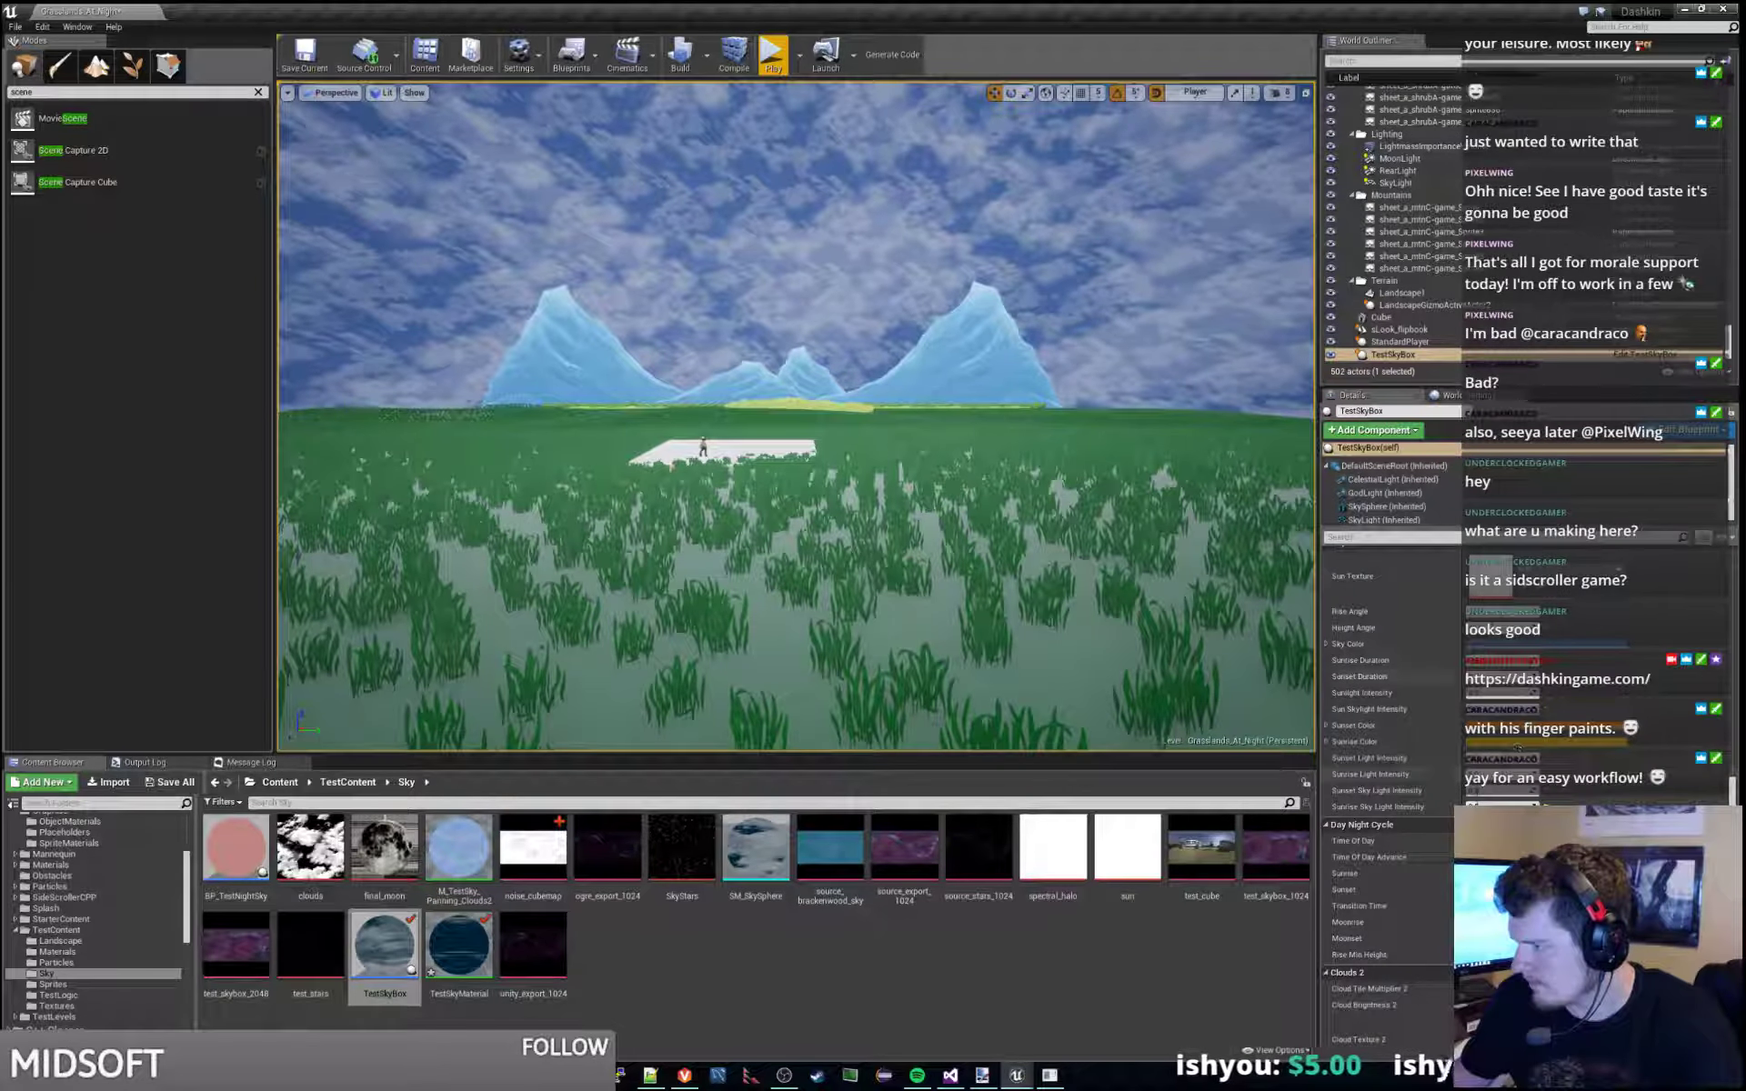
pyautogui.press('Return')
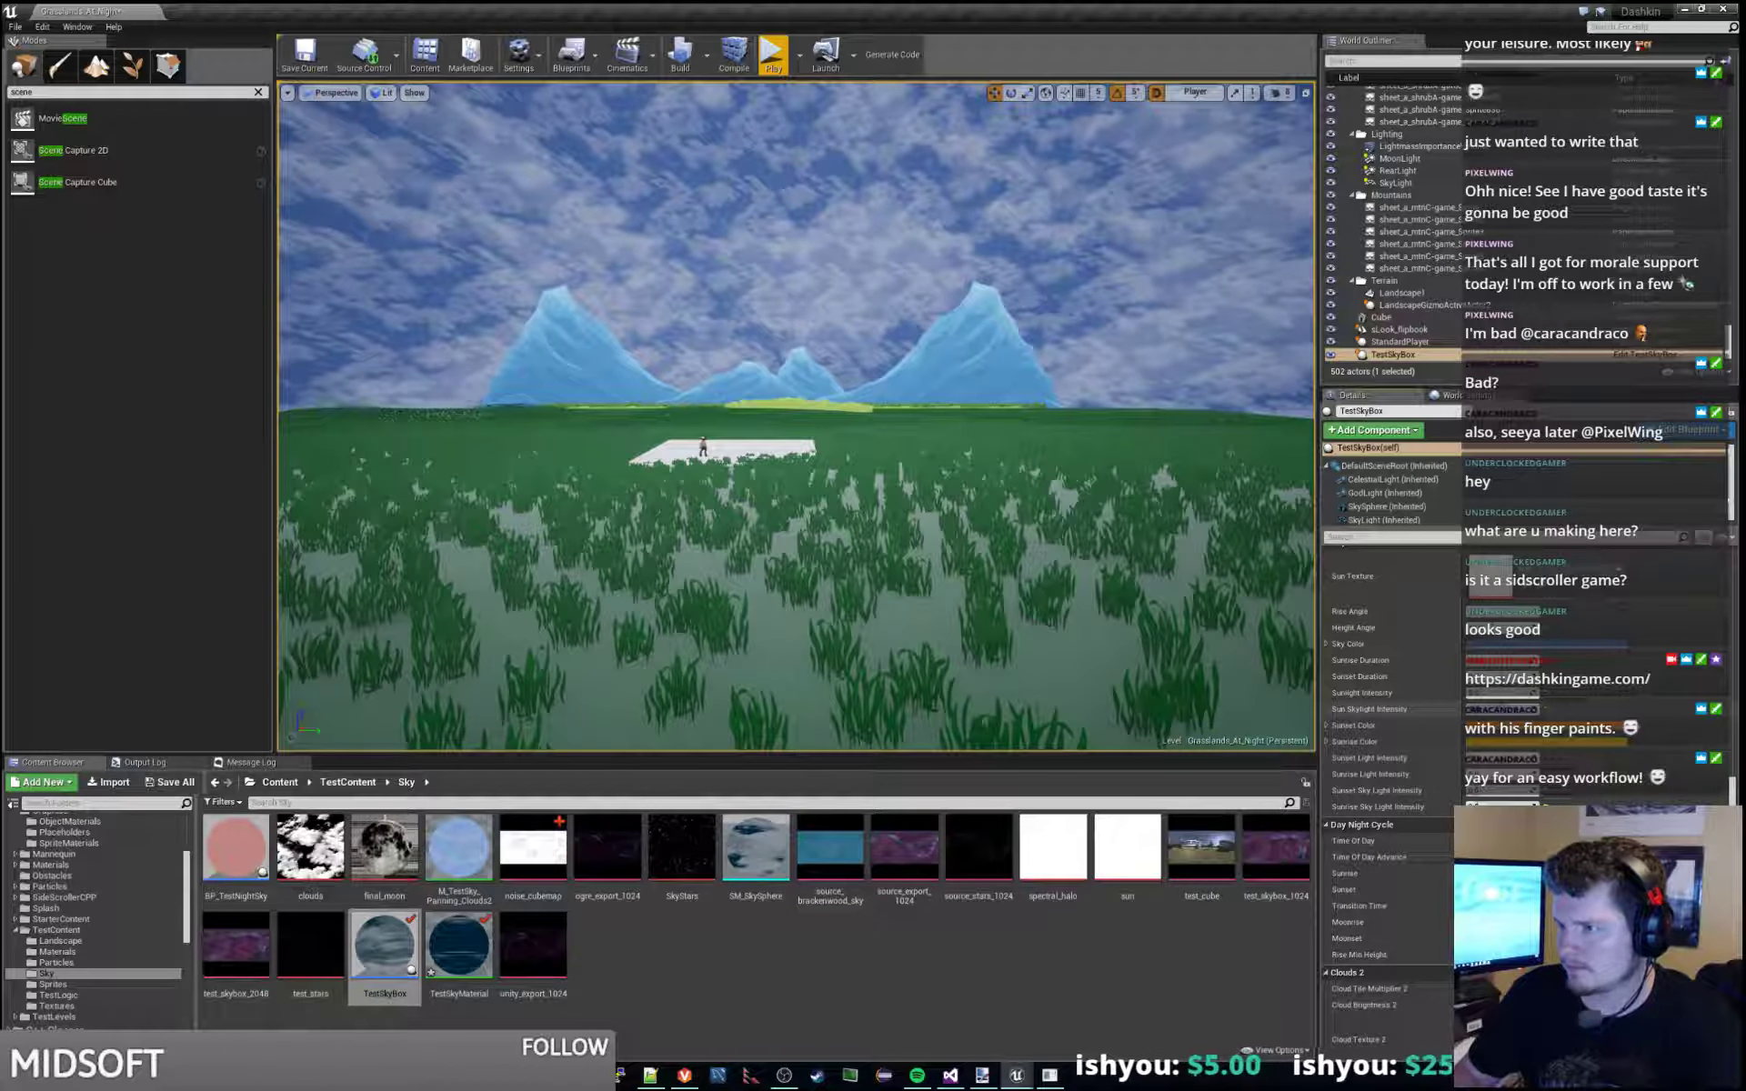
pyautogui.hotkey('ctrl', 's')
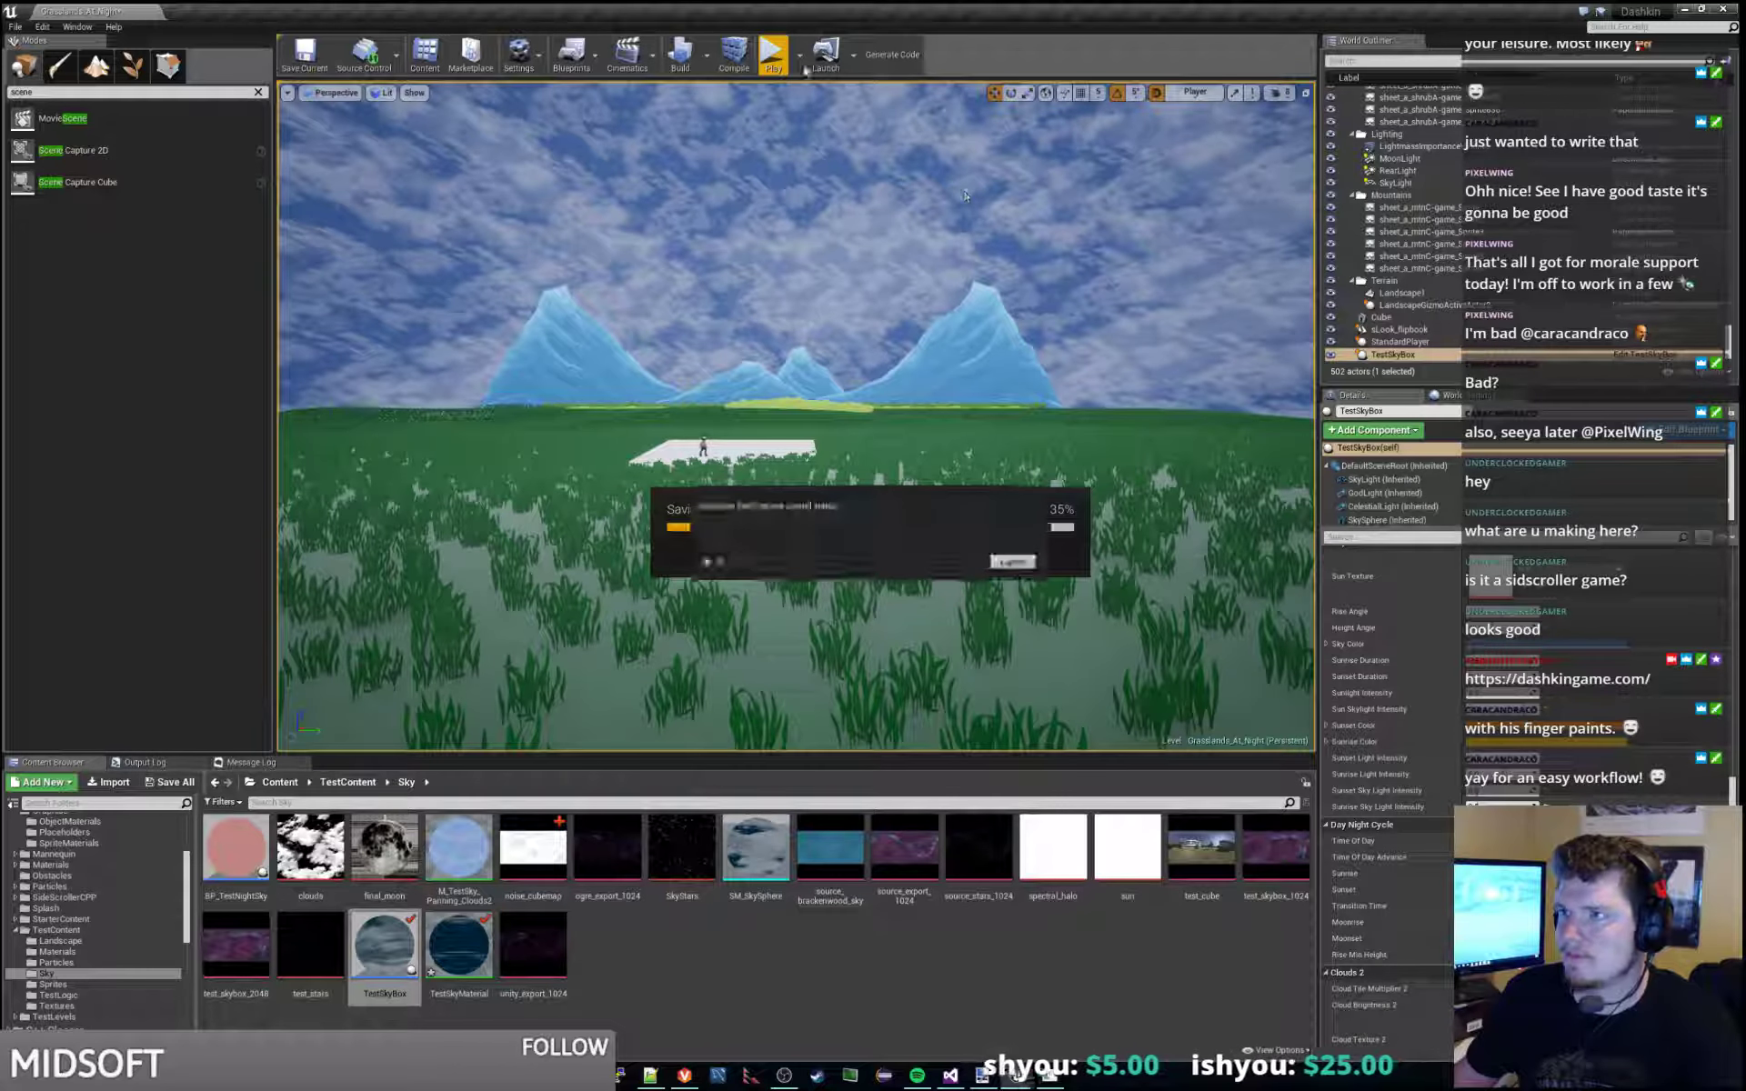
# Play-test the level, crouching on the box and jumping off to the right.
pyautogui.click(773, 56)
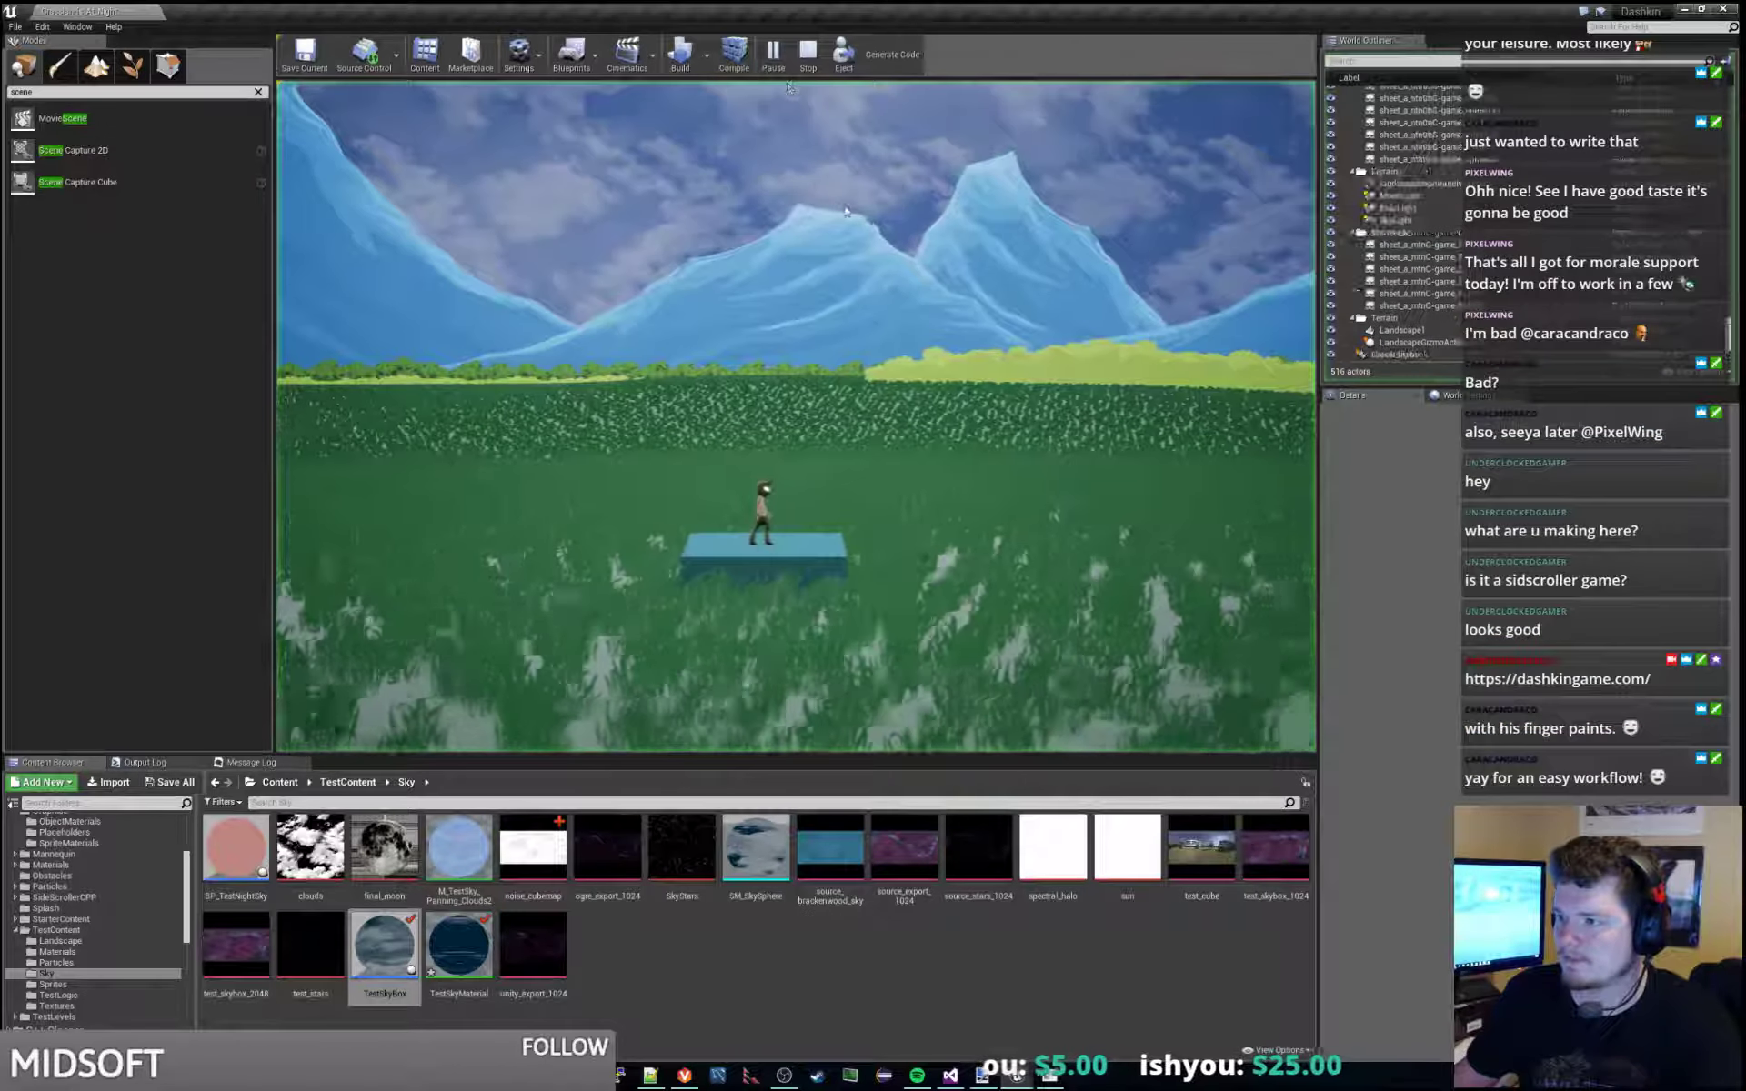
pyautogui.press('s')
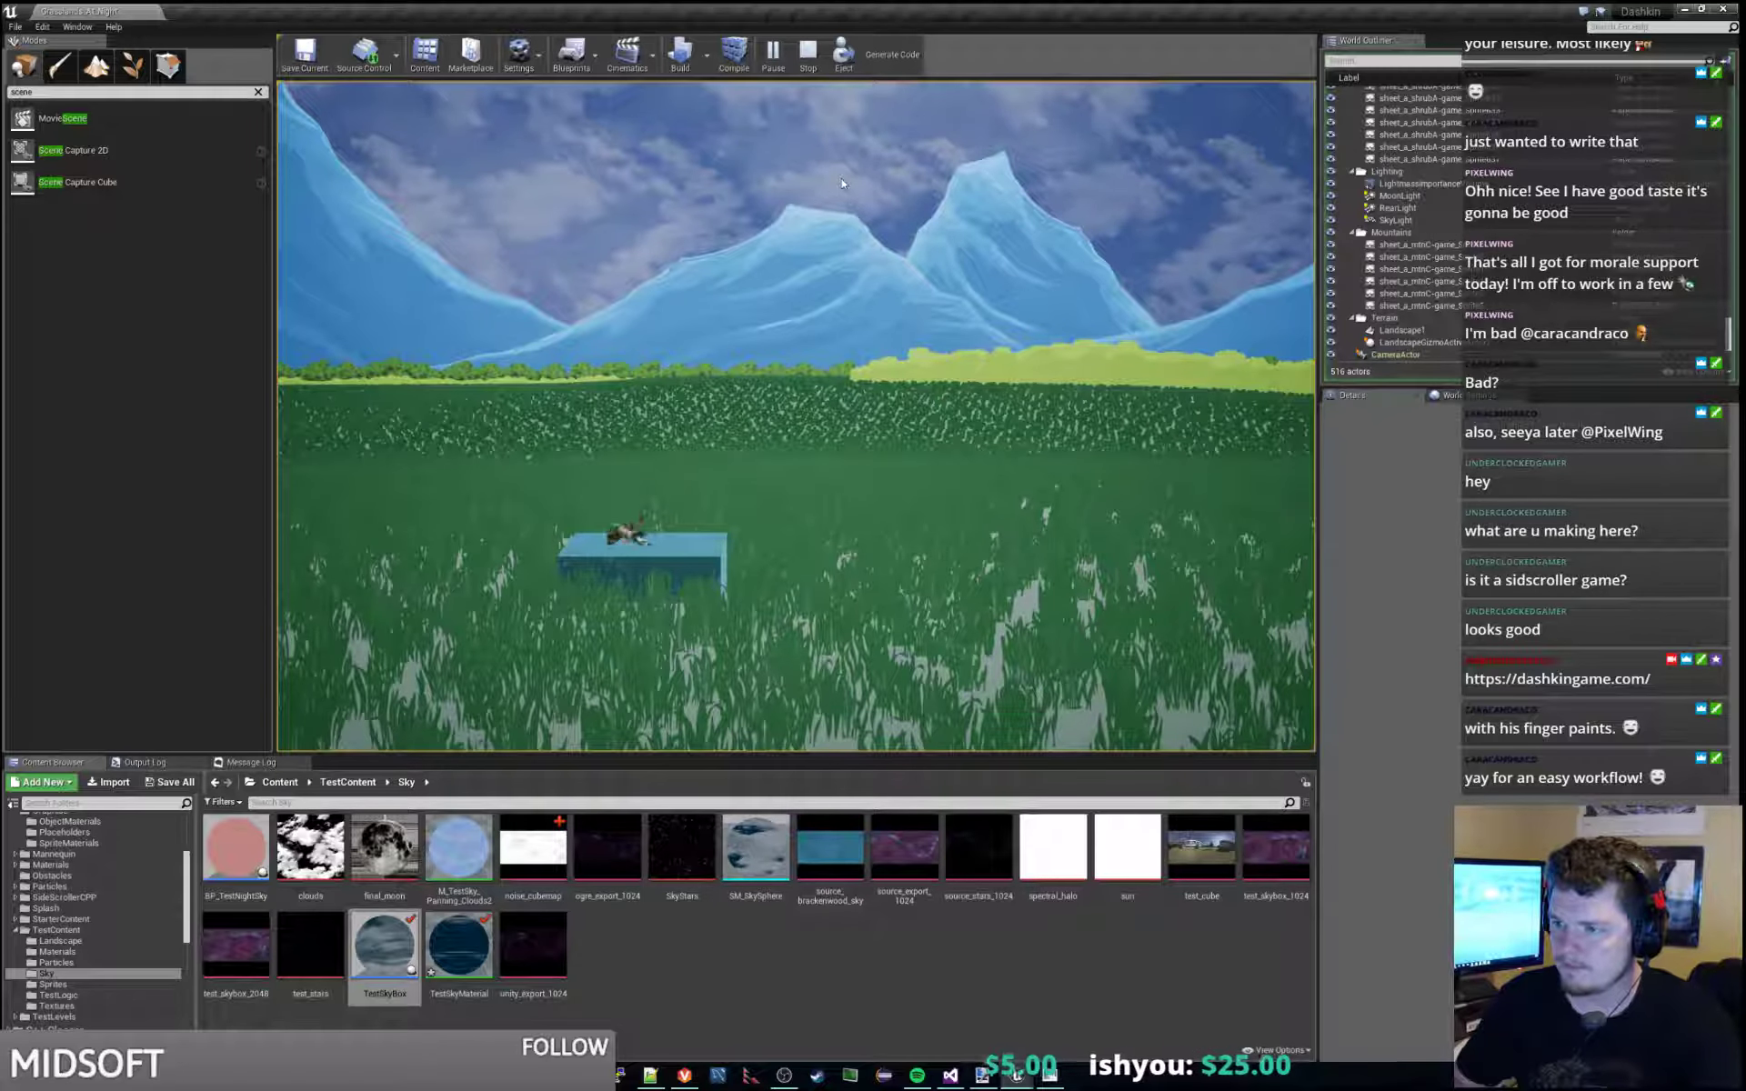
pyautogui.press('d')
pyautogui.press('space')
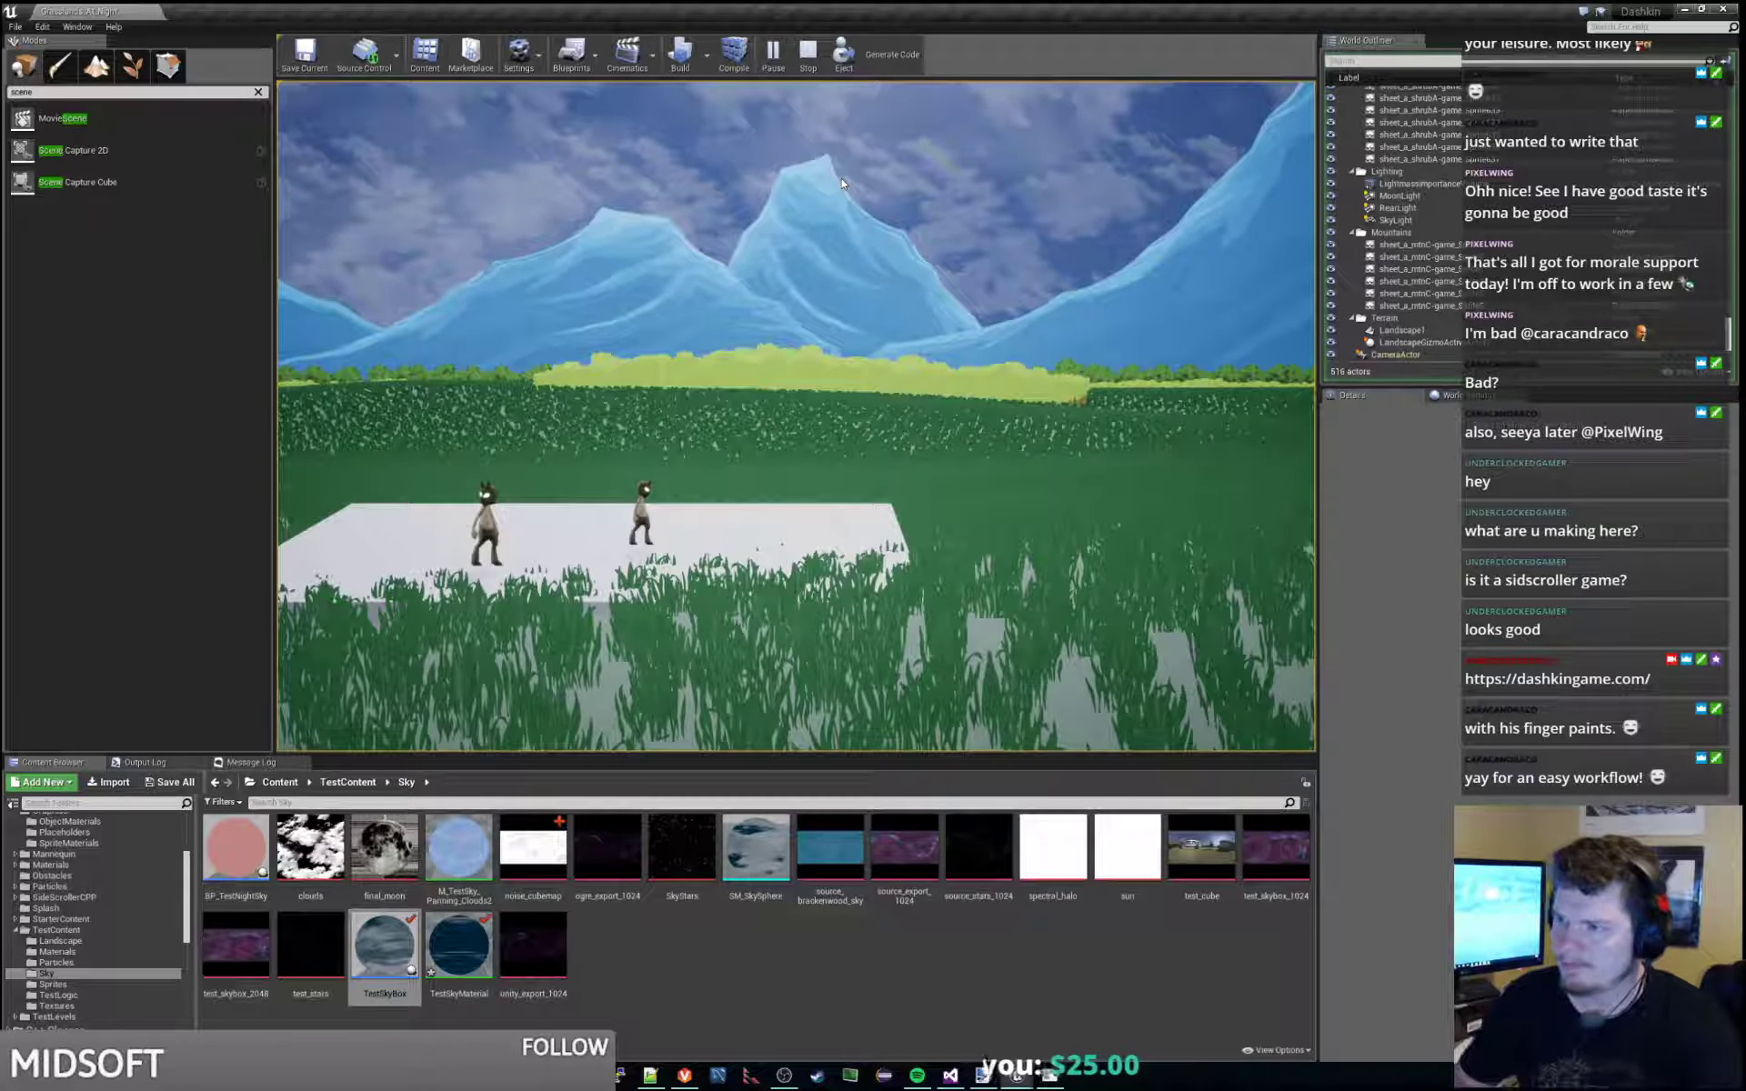
pyautogui.press('Escape')
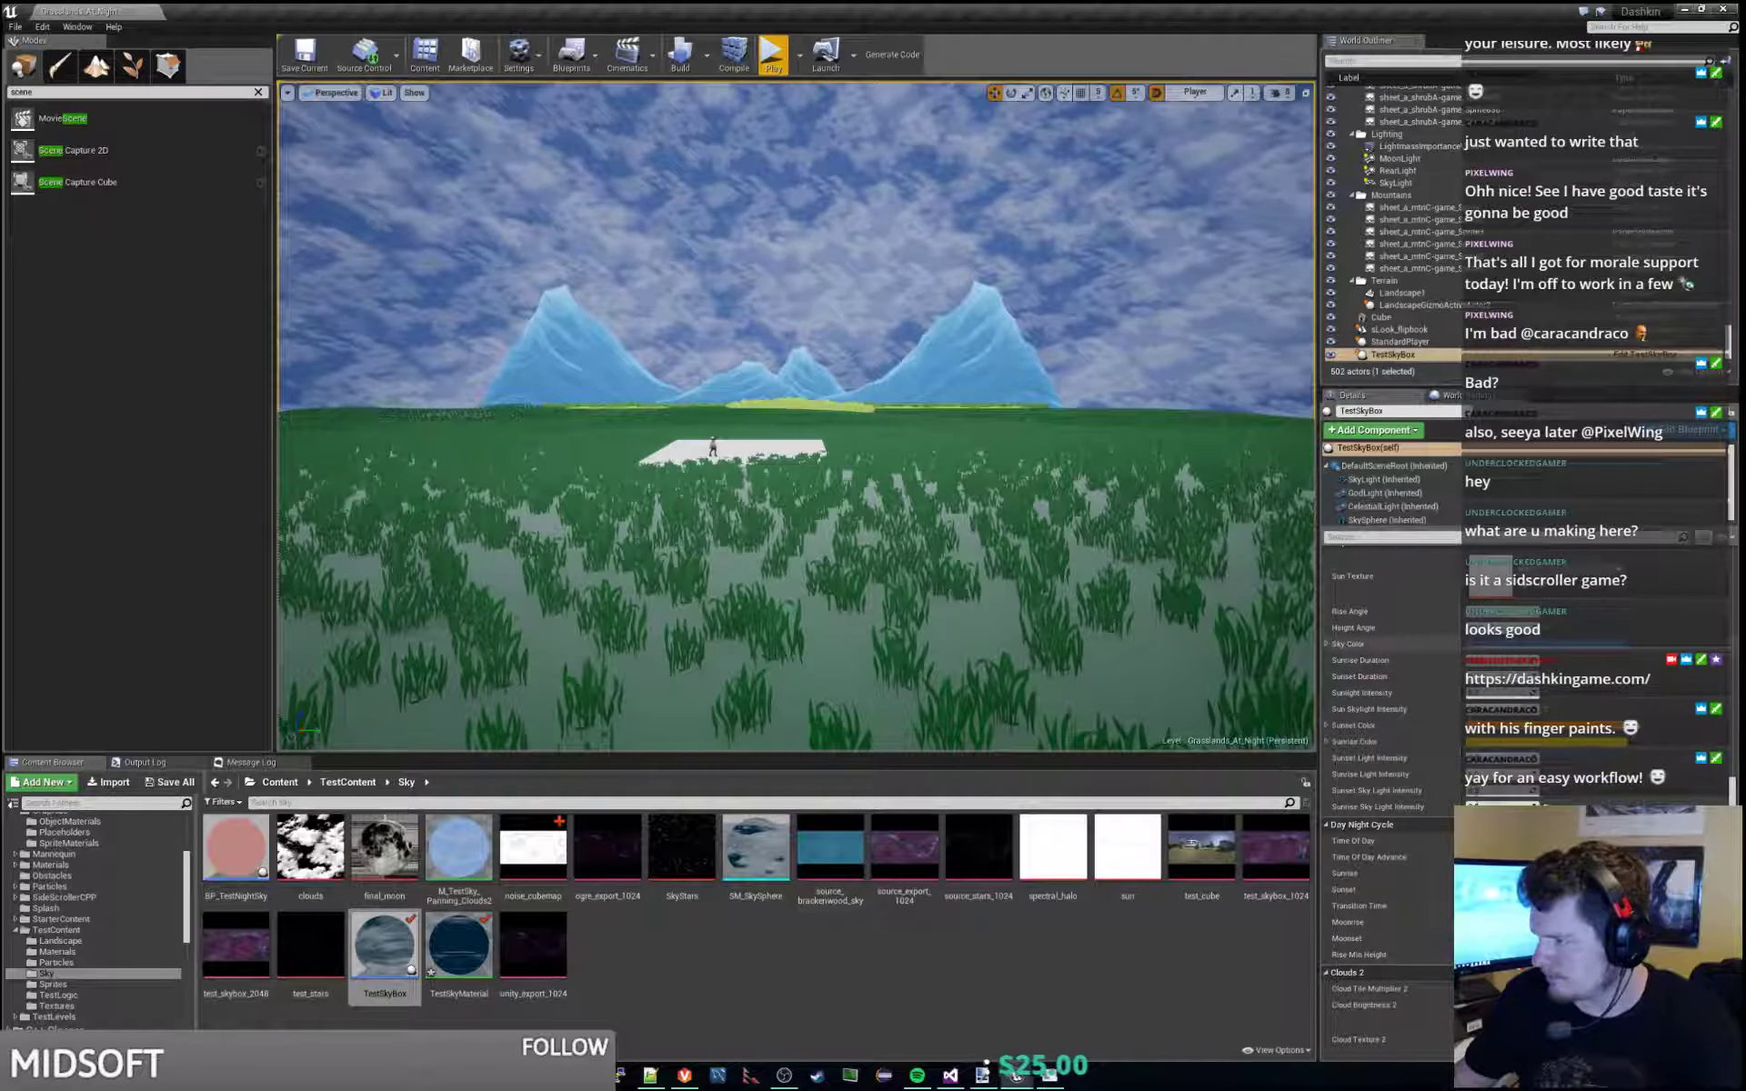
# Move TestSkyBox's Time Of Day toward sunset and play-test again.
pyautogui.scroll(3, 1595, 763)
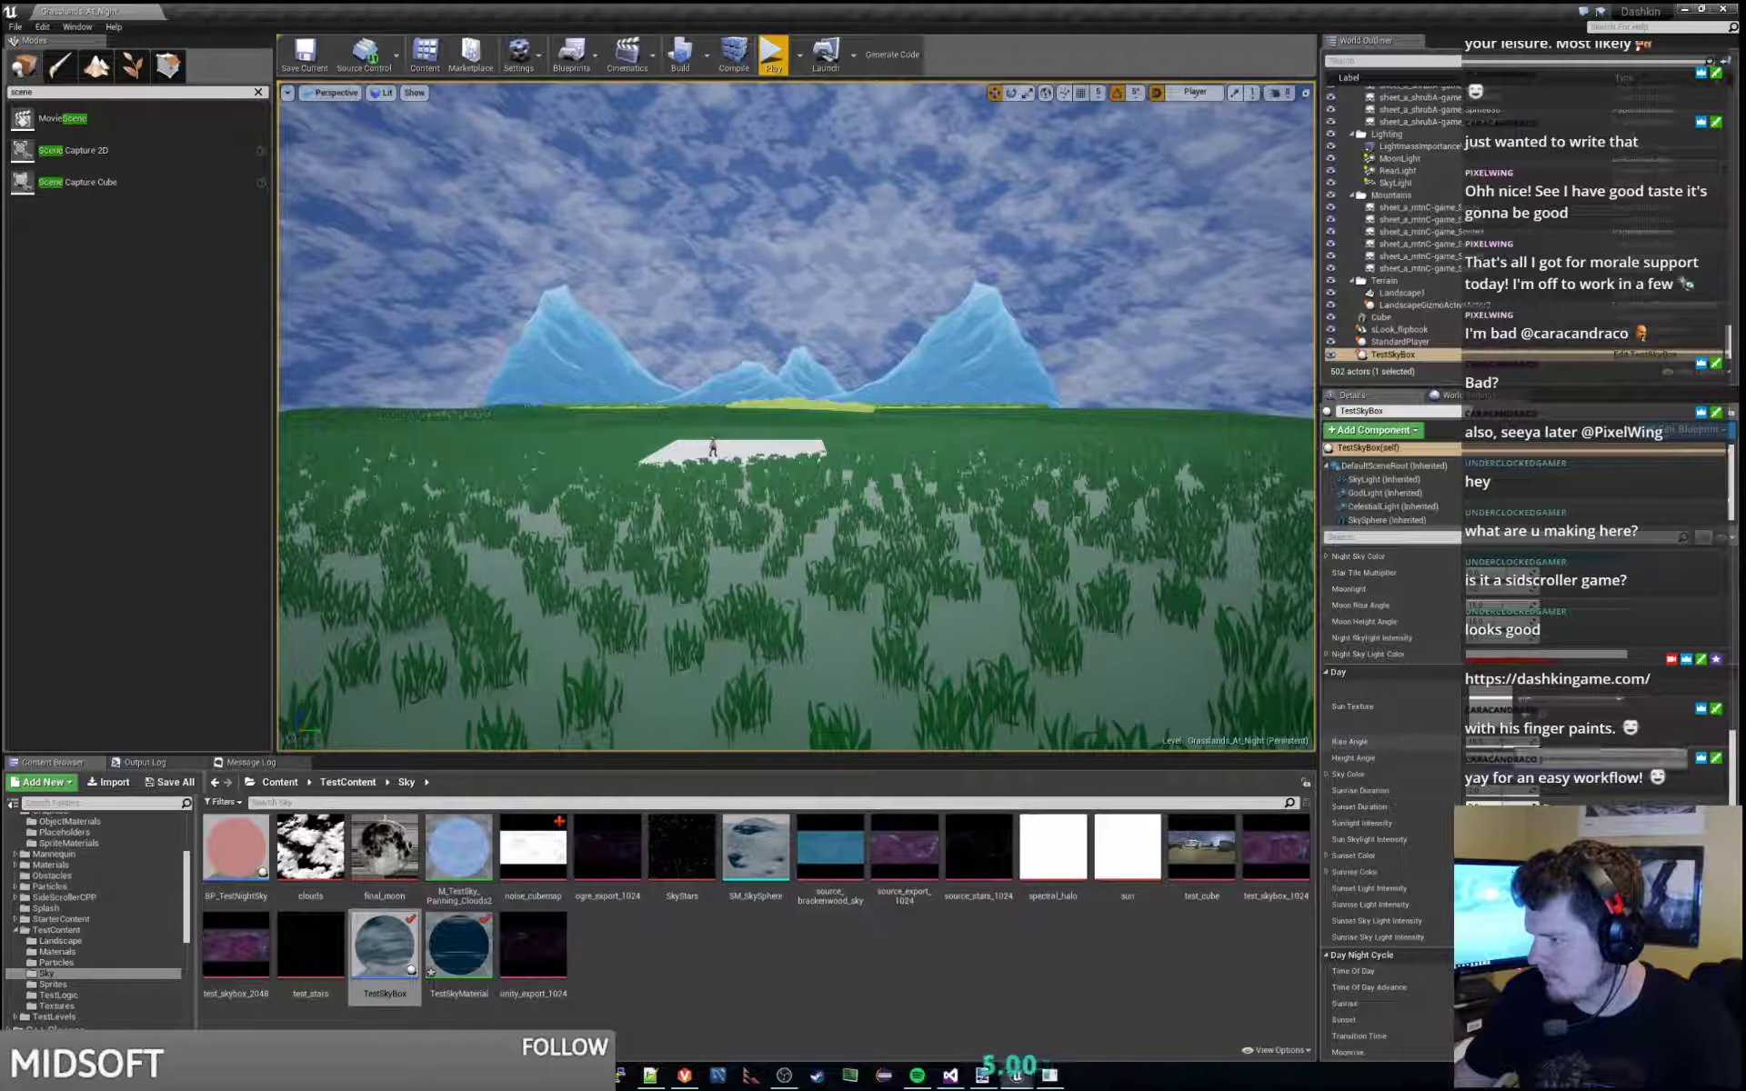
pyautogui.scroll(-4, 1545, 764)
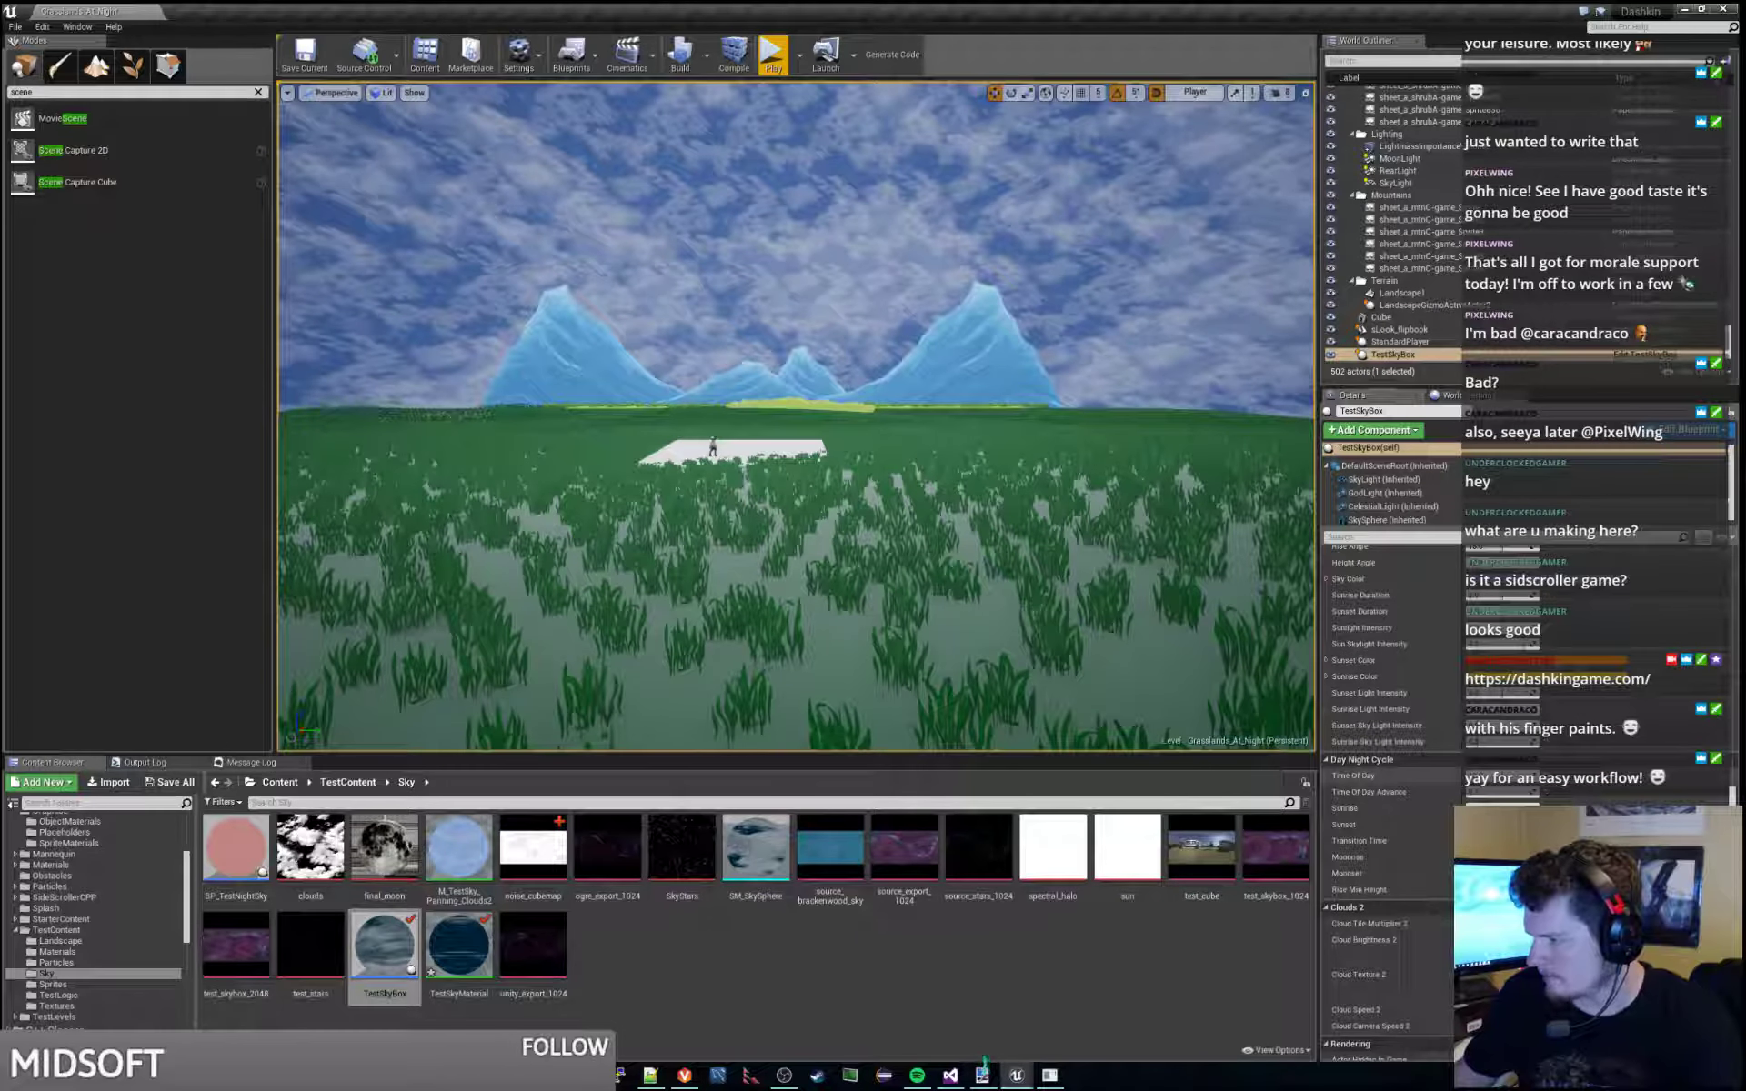
pyautogui.moveTo(1500, 776); pyautogui.dragTo(1521, 776)
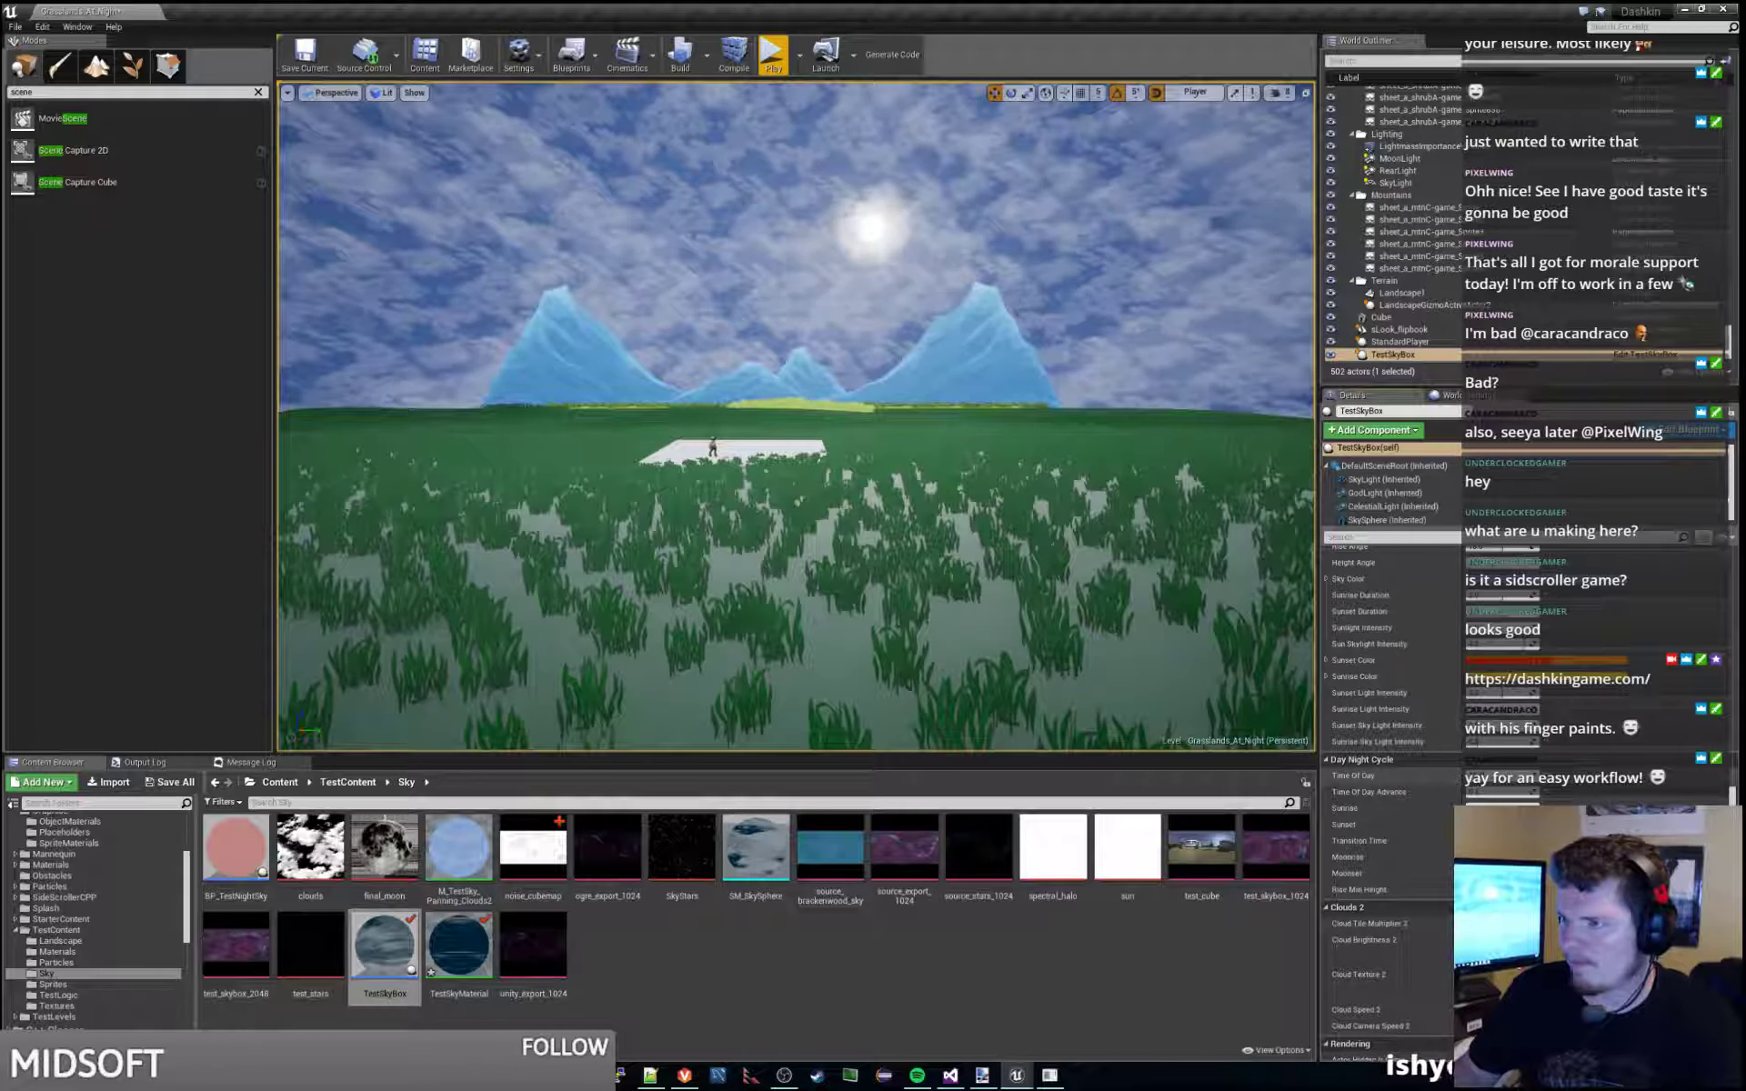
pyautogui.click(772, 56)
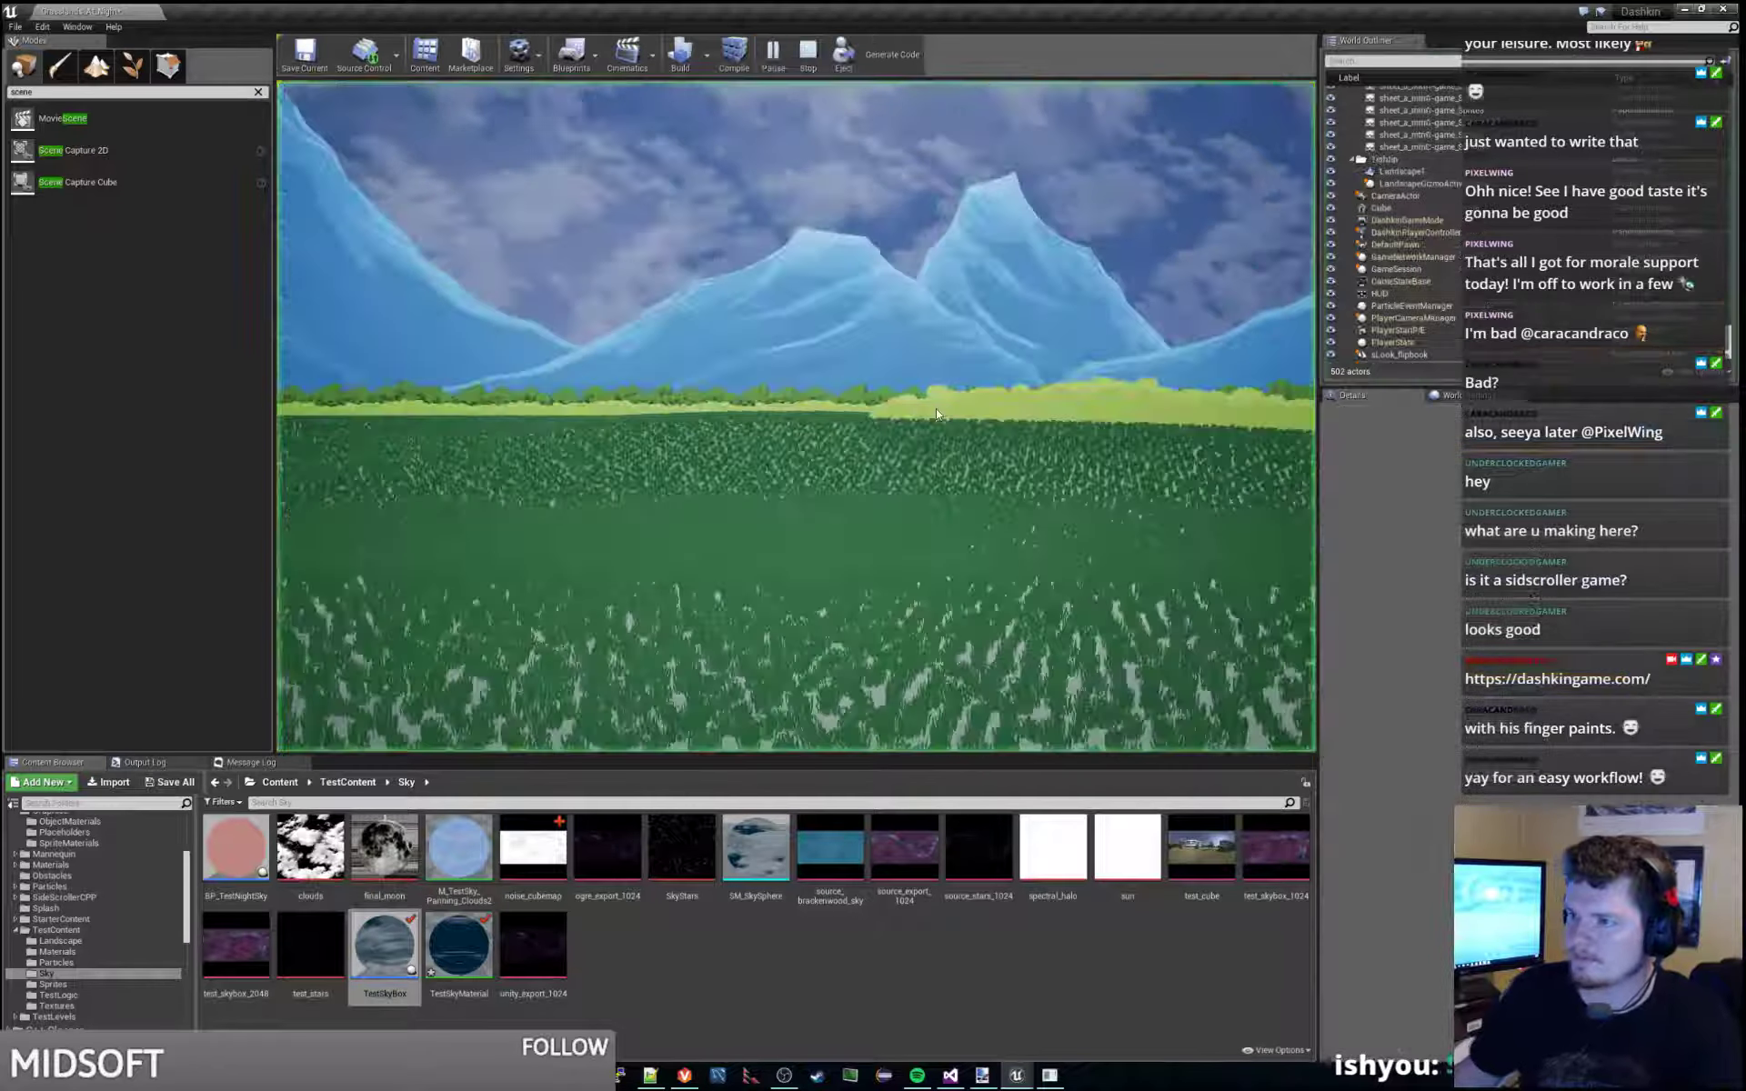